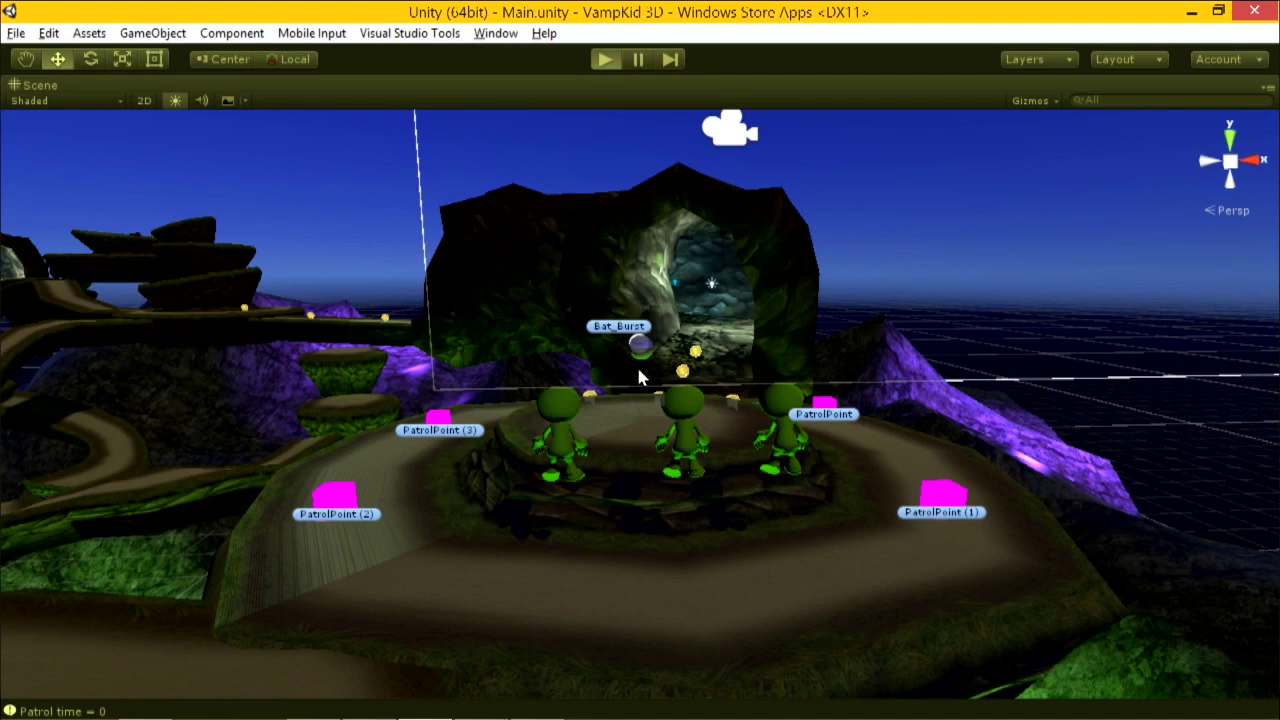
# Play-test the level while watching it in the maximized Scene view, and stop it.
pyautogui.hotkey('ctrl', 'p')
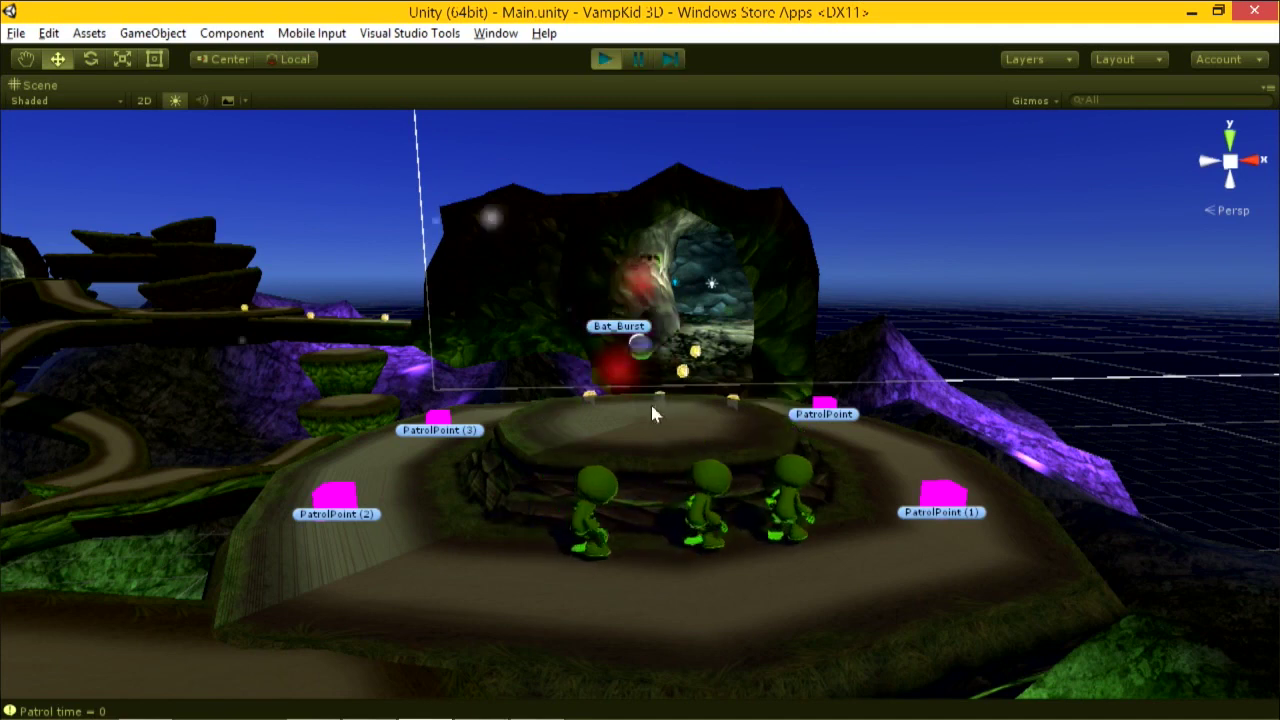
pyautogui.click(602, 60)
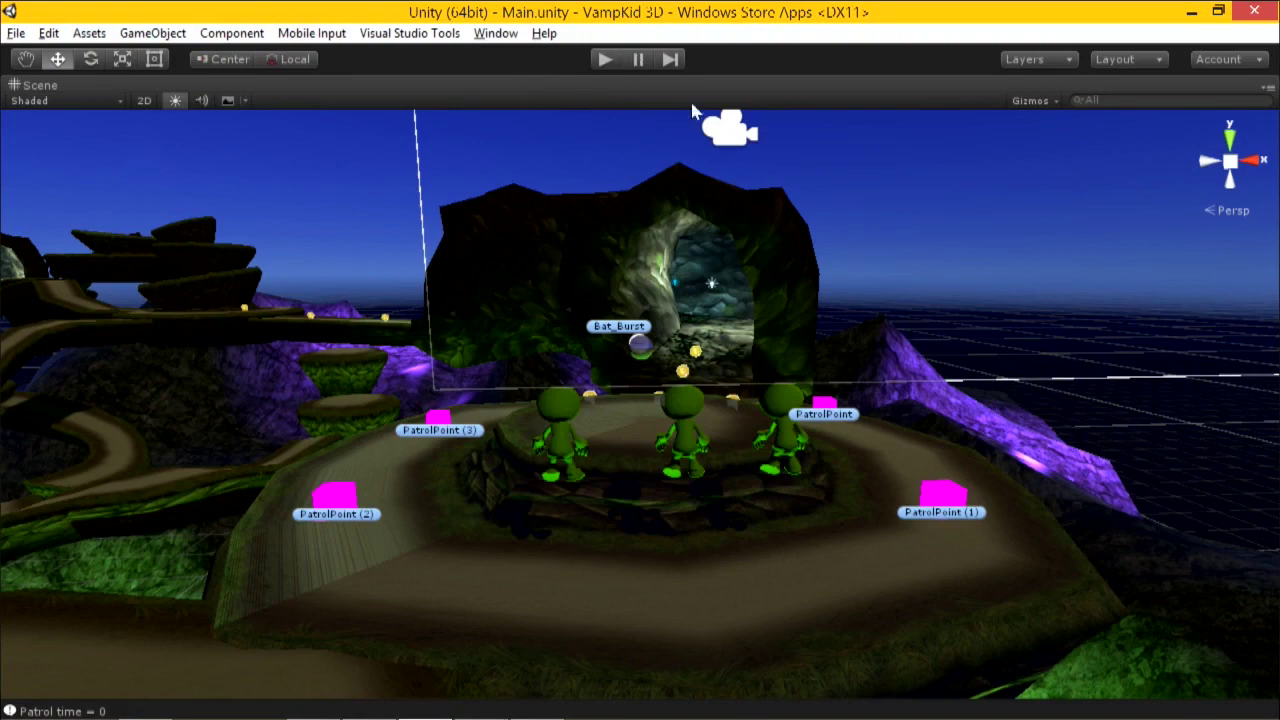
# Restore the full editor layout, enable Maximize on Play for the Game view, and run the game maximized before stopping it.
pyautogui.hotkey('shift', 'space')
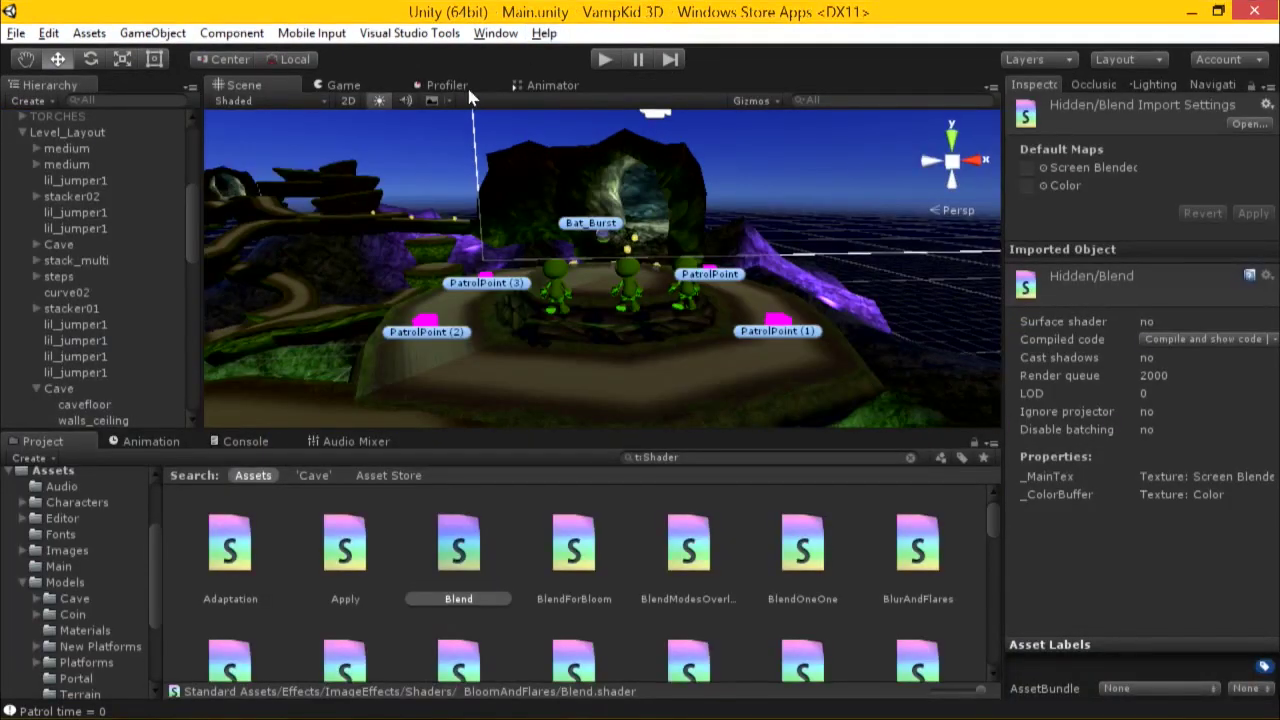
pyautogui.click(362, 86)
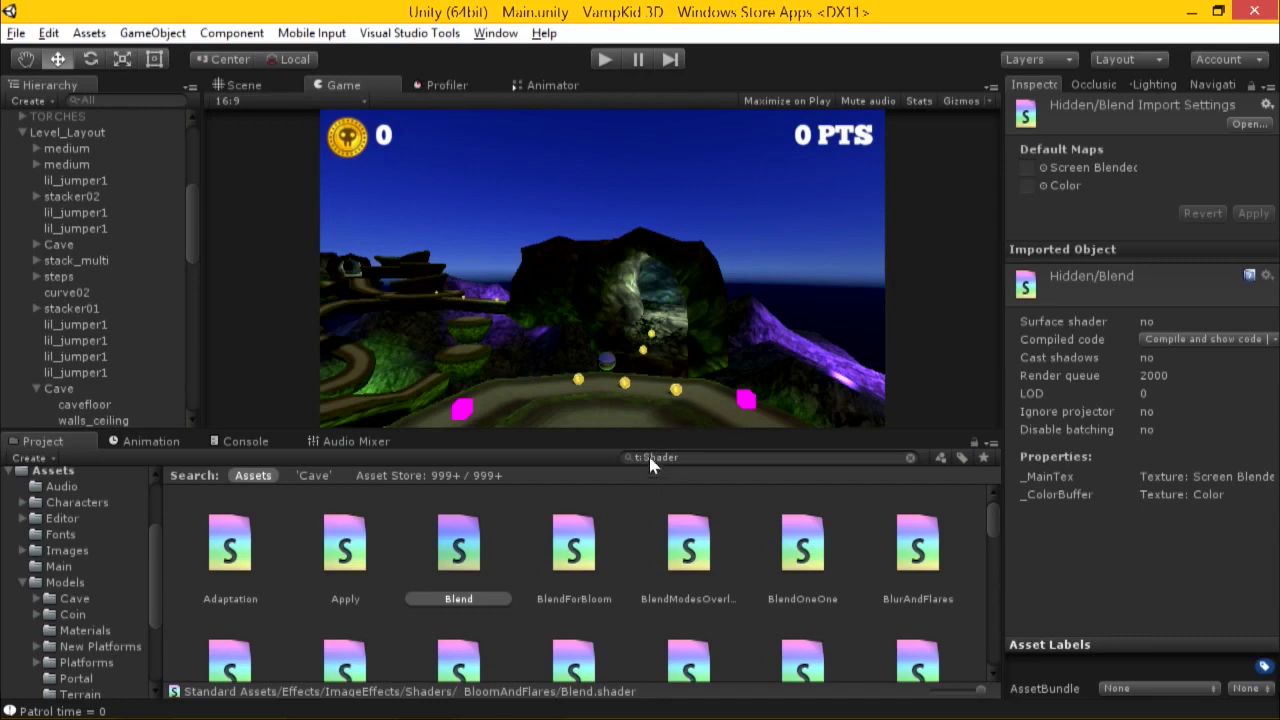
pyautogui.click(777, 104)
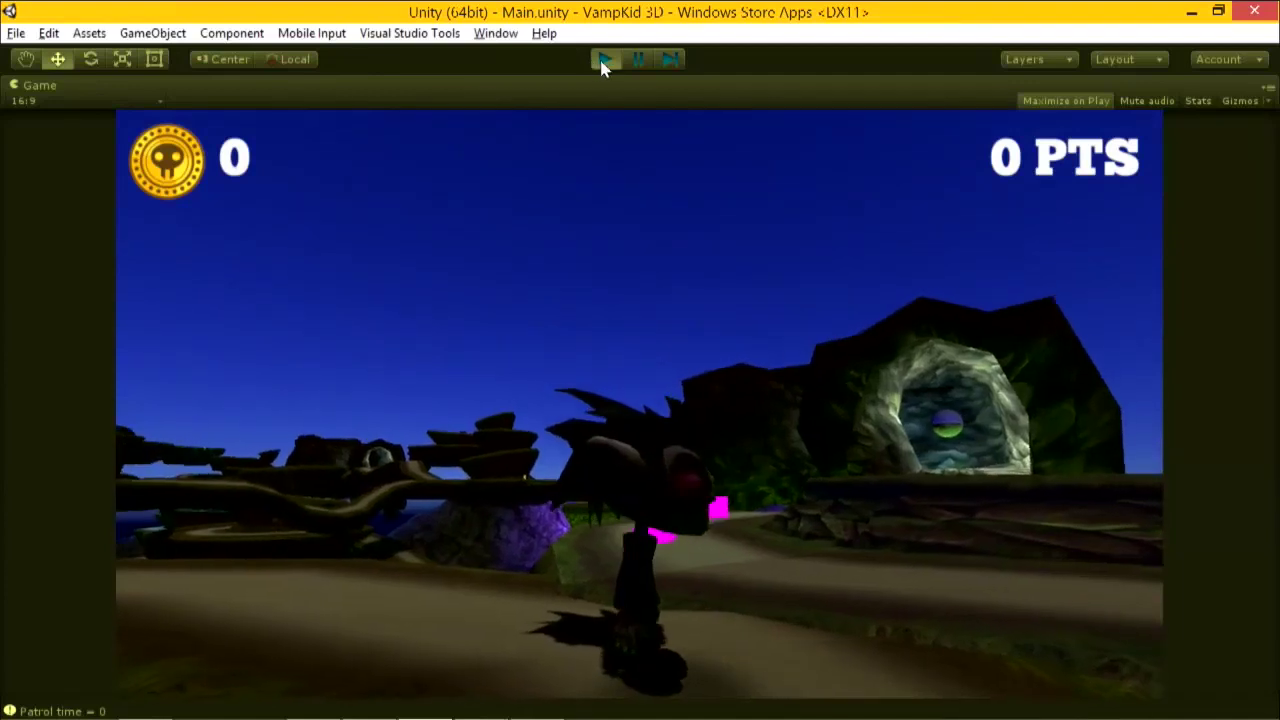
pyautogui.click(603, 62)
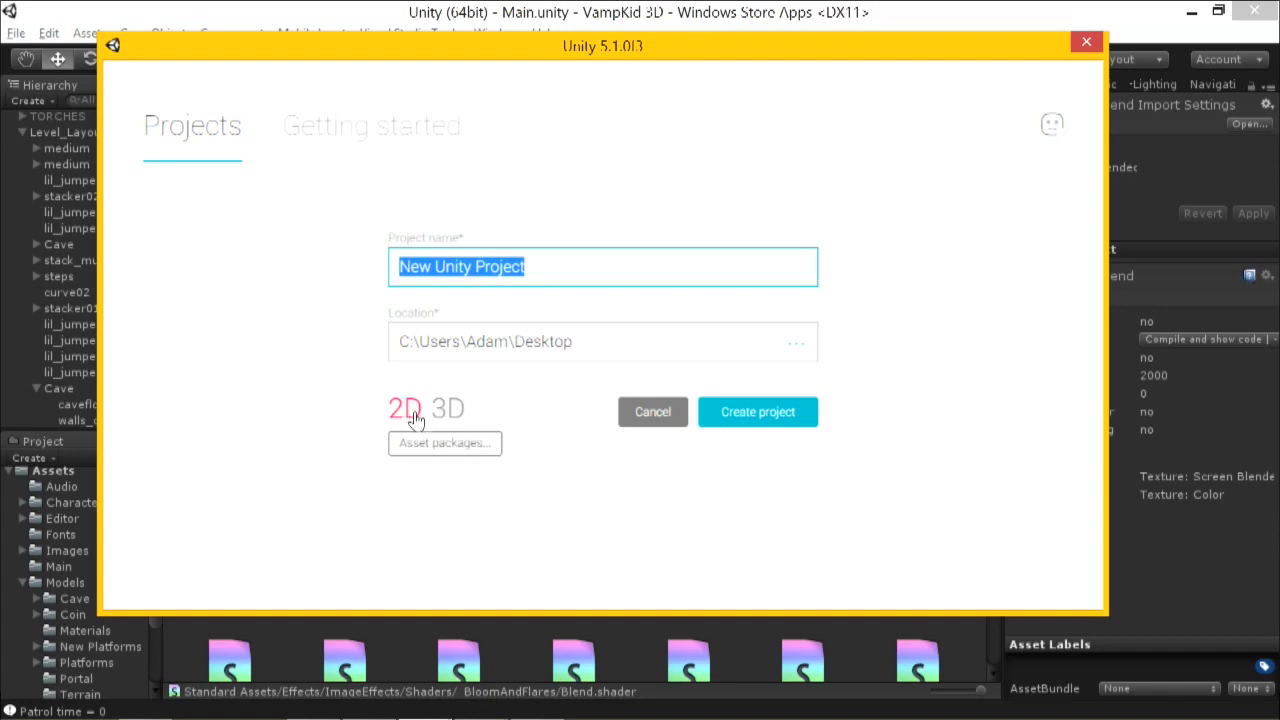
# Set the new project to 3D and name it SimpleUnityProject.
pyautogui.click(447, 408)
pyautogui.click(543, 264)
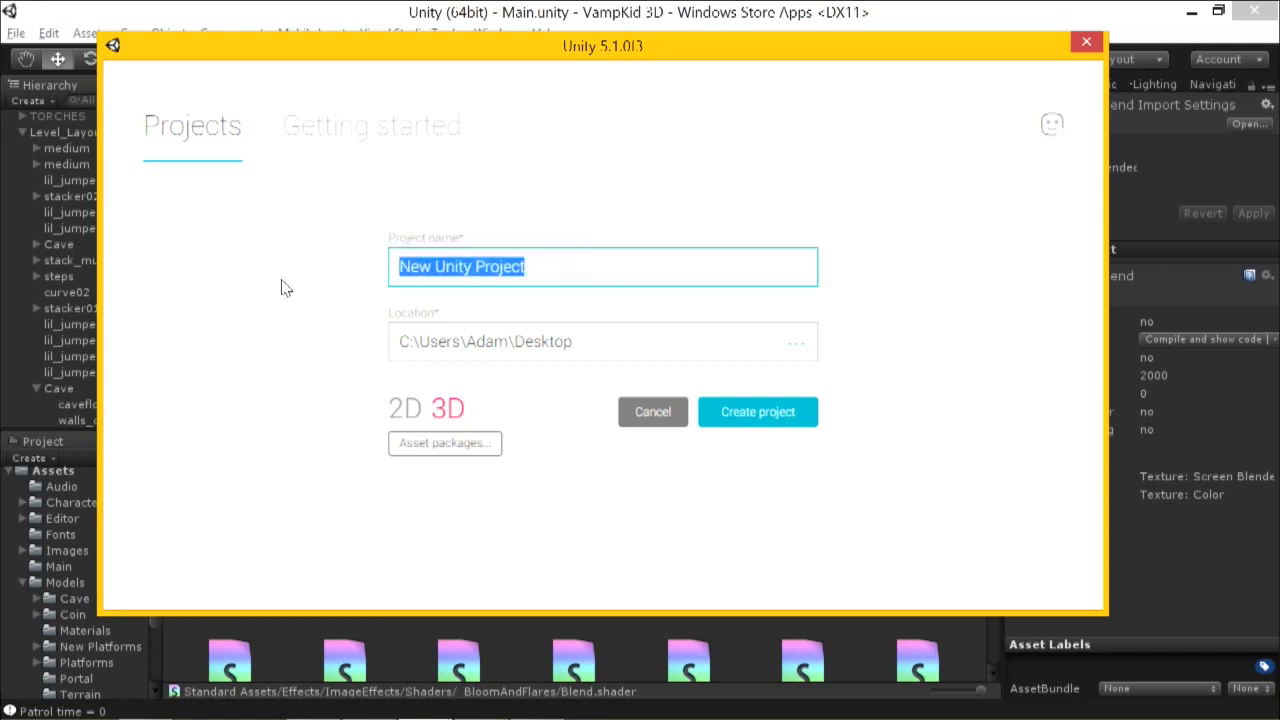
pyautogui.write('Simple')
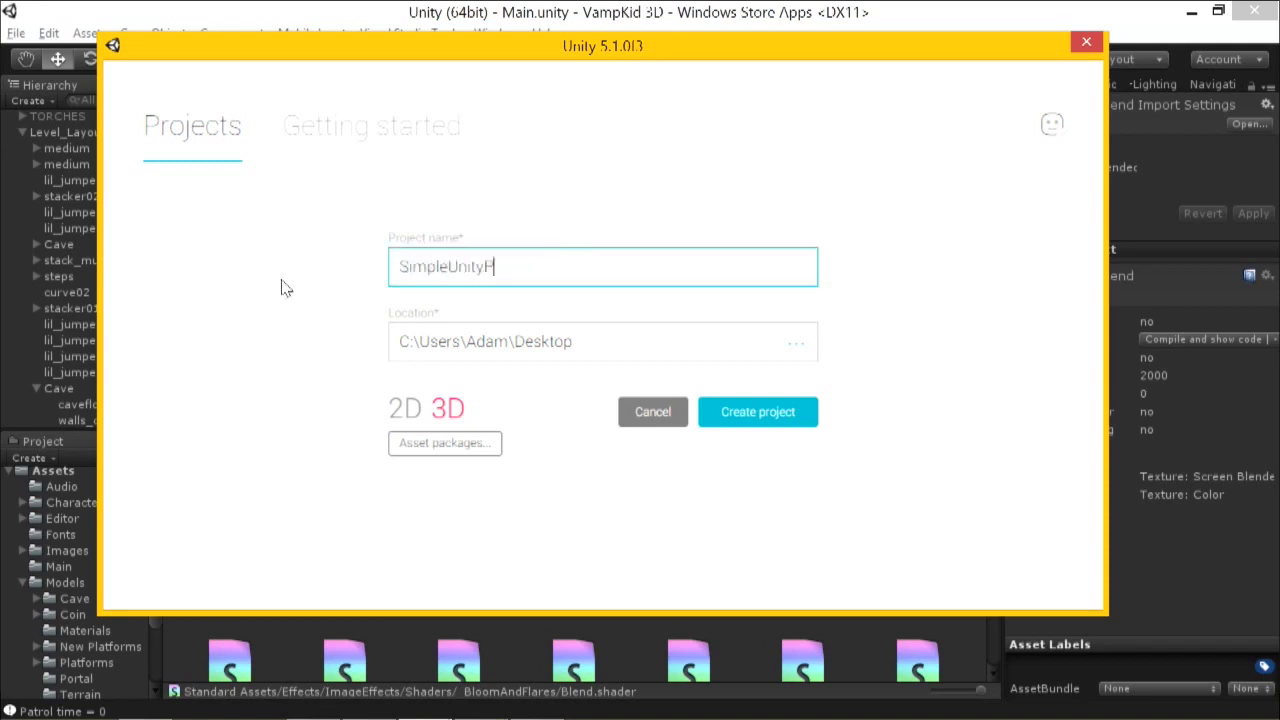
# Review the available asset packages without selecting any, and create the project.
pyautogui.click(430, 444)
pyautogui.moveTo(763, 263)
pyautogui.mouseDown()
pyautogui.moveTo(765, 322)
pyautogui.moveTo(765, 262)
pyautogui.mouseUp()
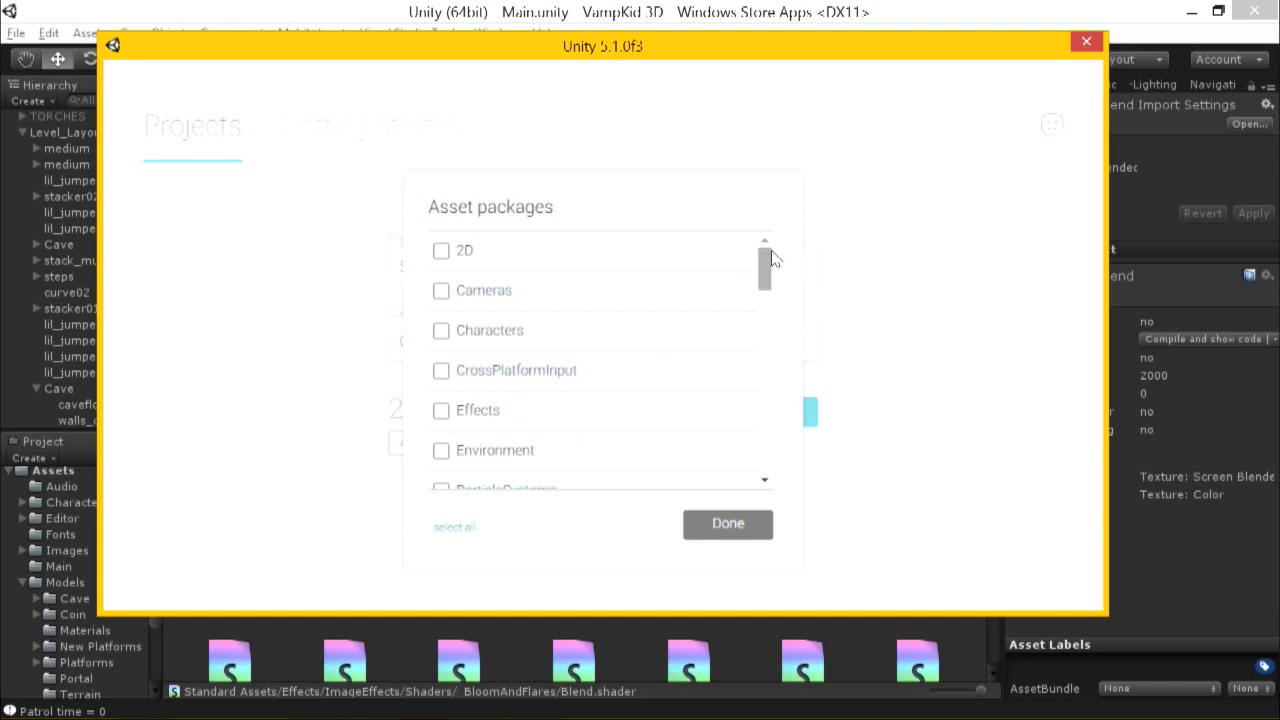
pyautogui.moveTo(770, 262); pyautogui.dragTo(763, 327)
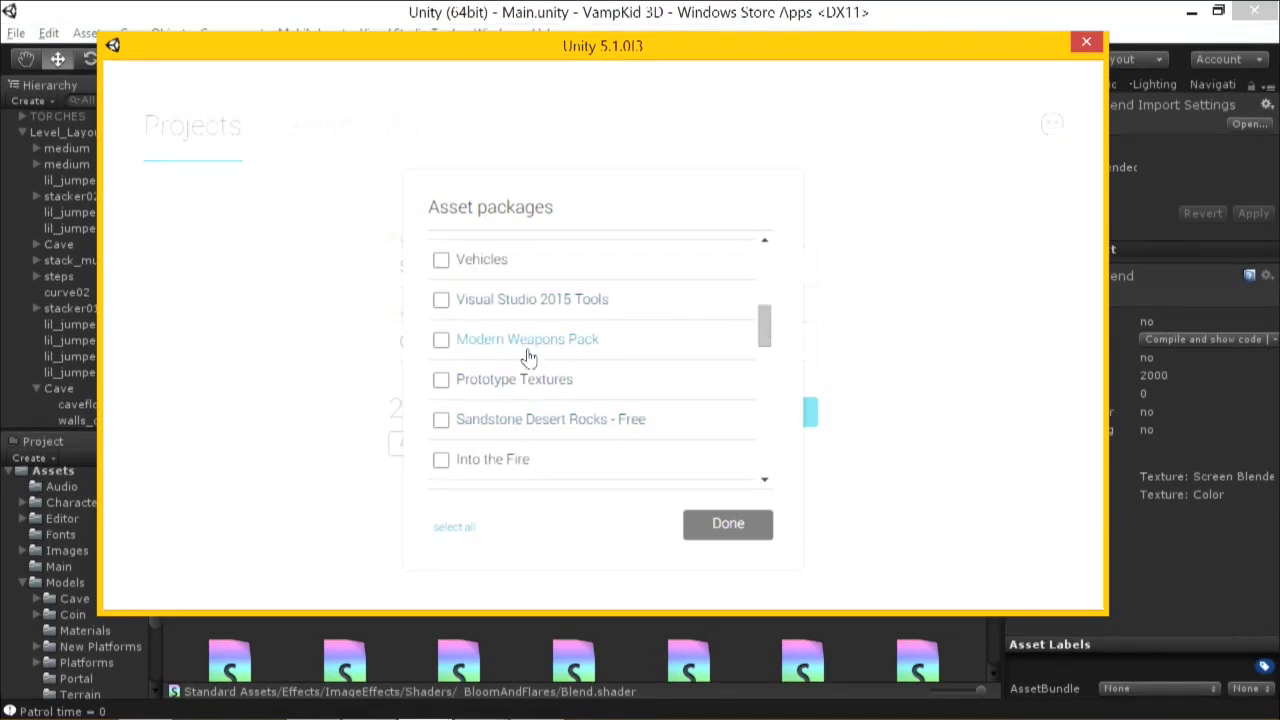
pyautogui.scroll(-1, 522, 400)
pyautogui.scroll(-5, 530, 404)
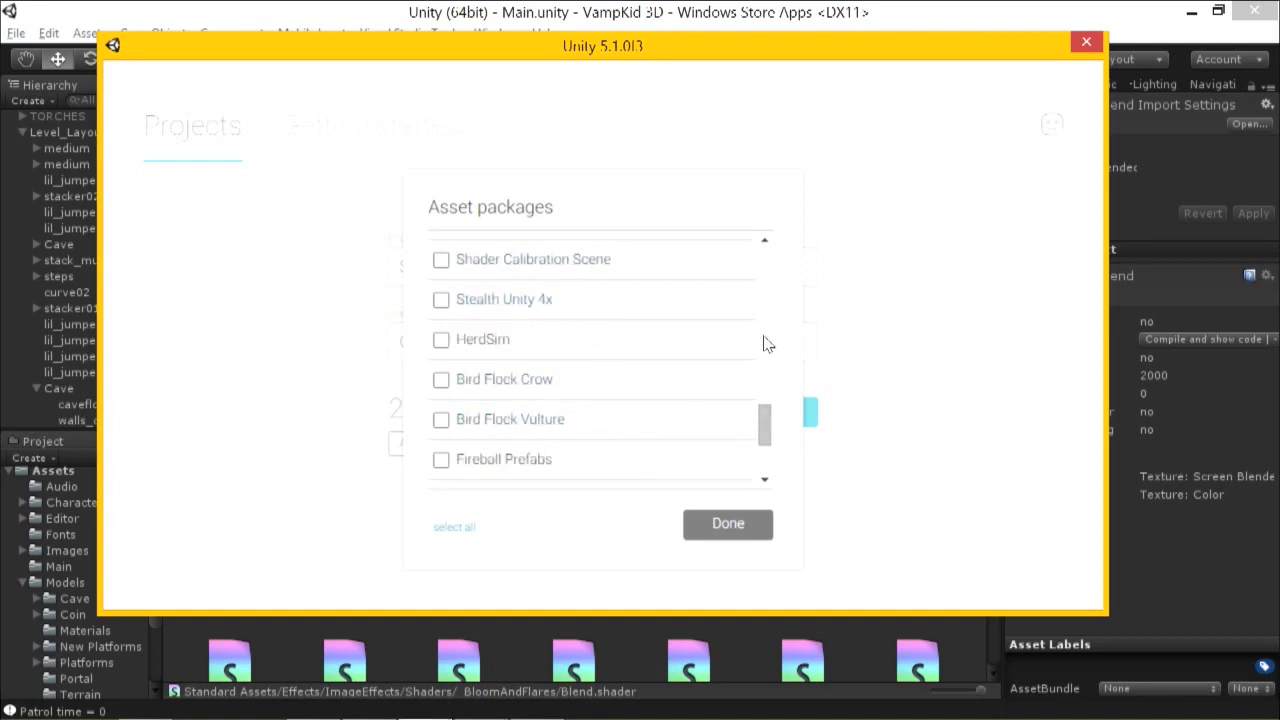
pyautogui.moveTo(766, 423); pyautogui.dragTo(734, 237)
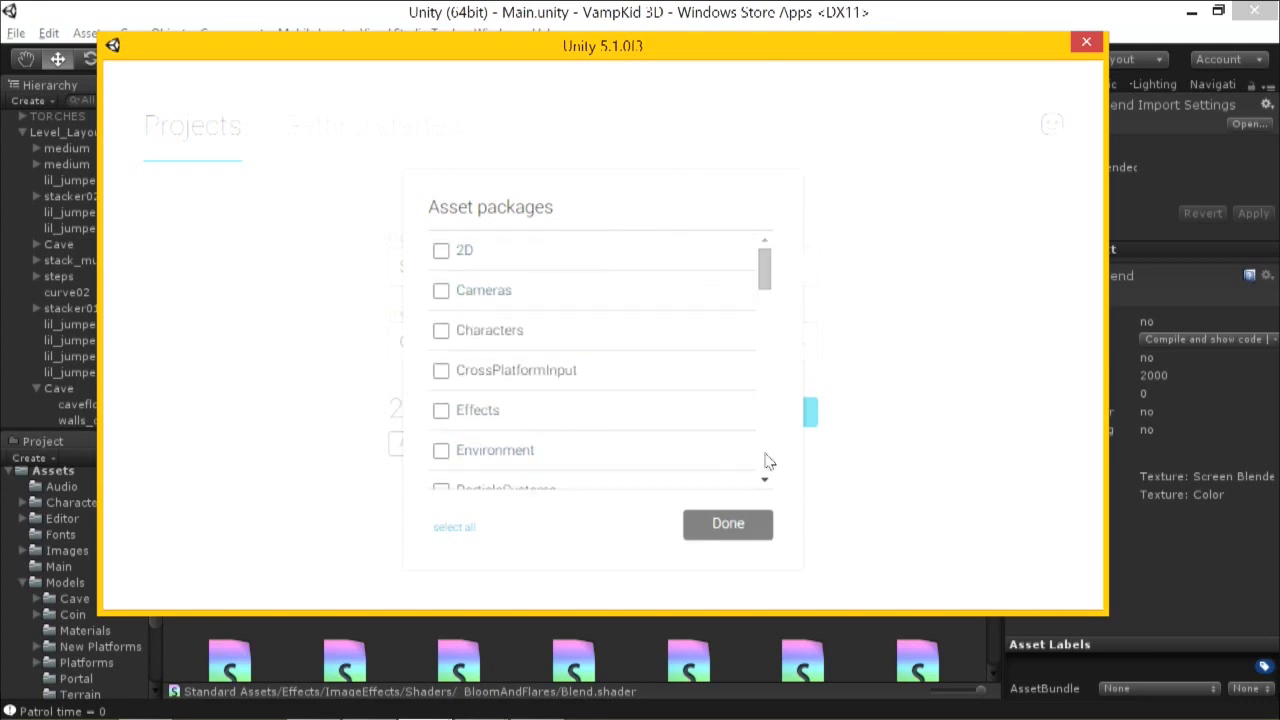
pyautogui.click(739, 514)
pyautogui.click(772, 422)
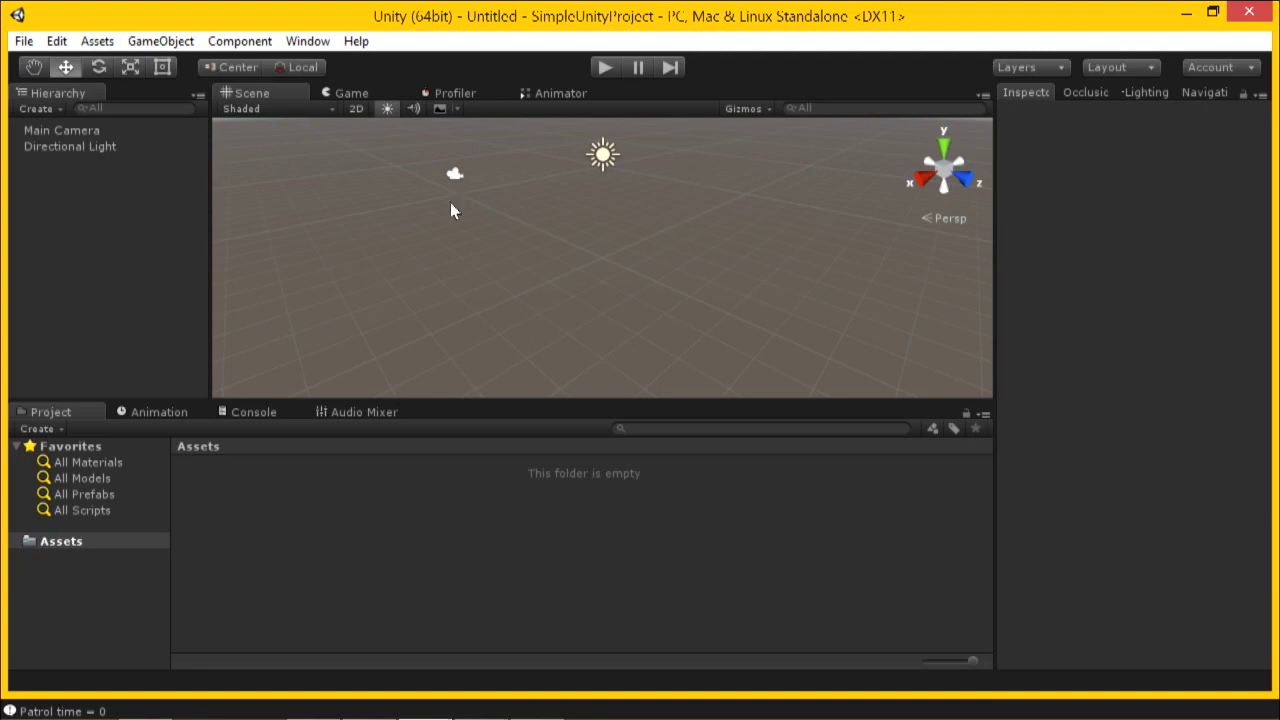
pyautogui.keyDown('alt'); pyautogui.moveTo(583, 302); pyautogui.dragTo(614, 323); pyautogui.keyUp('alt')
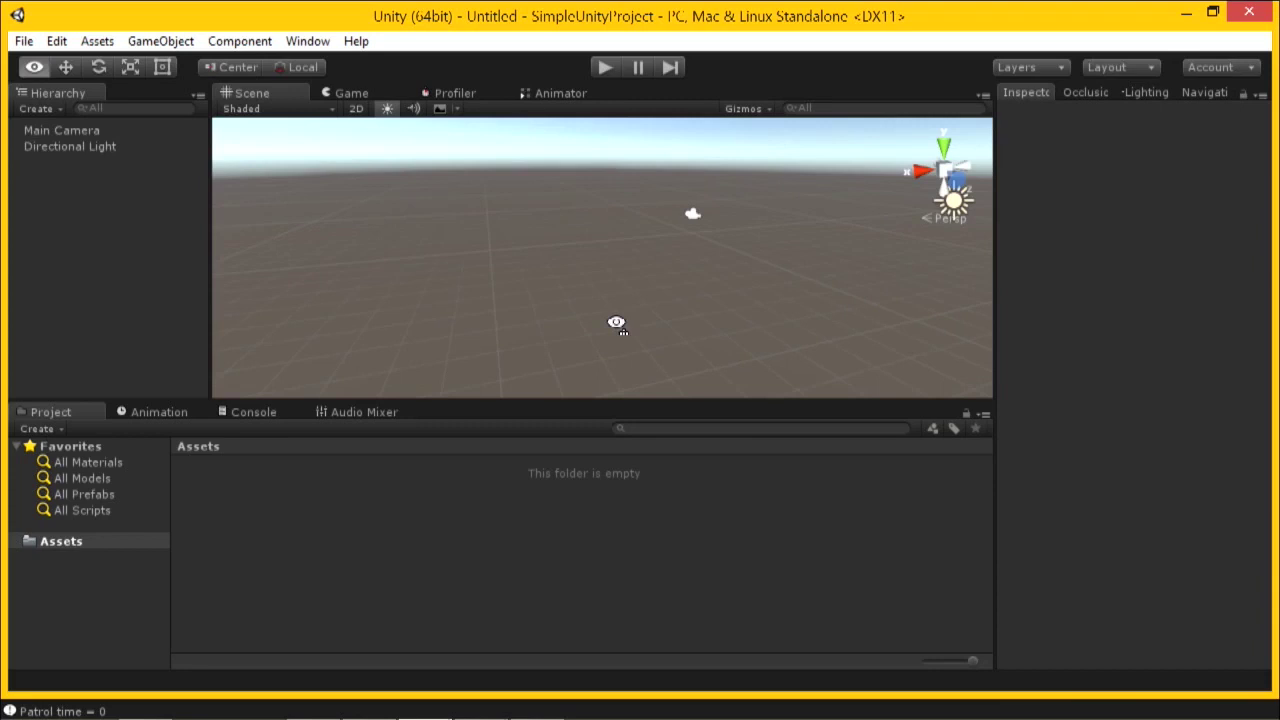
pyautogui.rightClick(477, 95)
pyautogui.click(1045, 80)
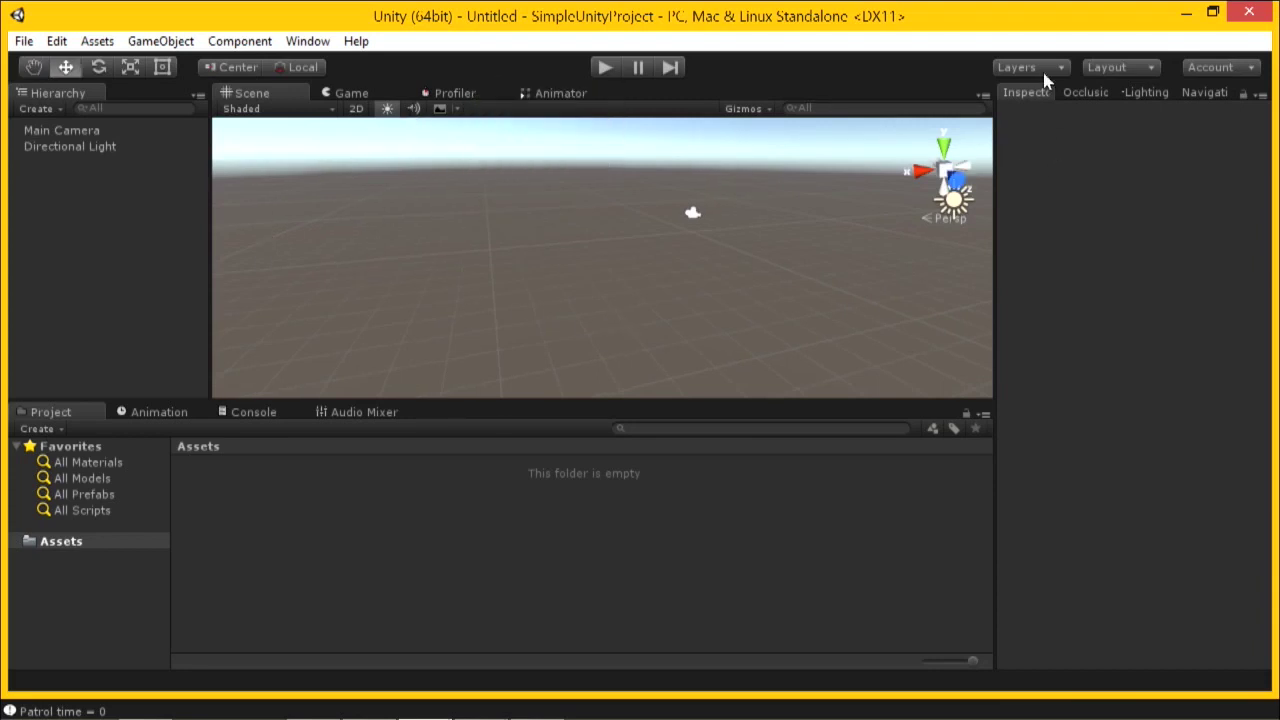
pyautogui.click(1043, 78)
pyautogui.click(1157, 70)
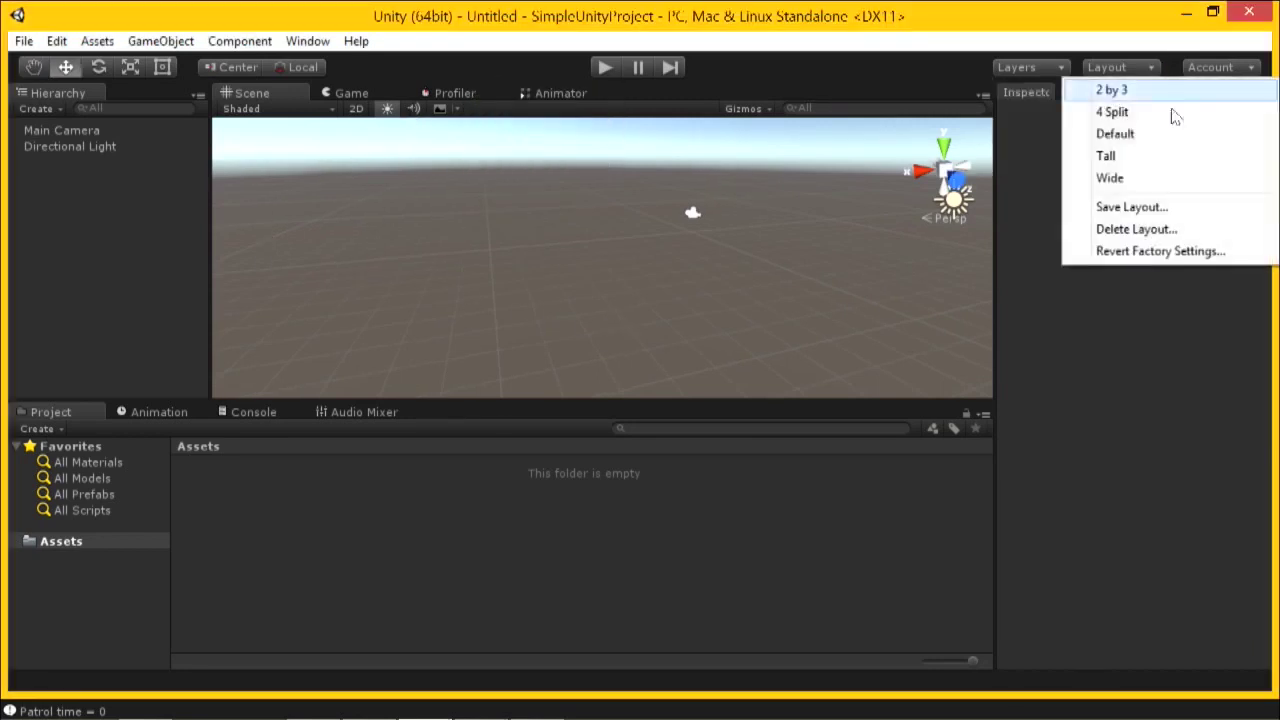
pyautogui.click(1156, 140)
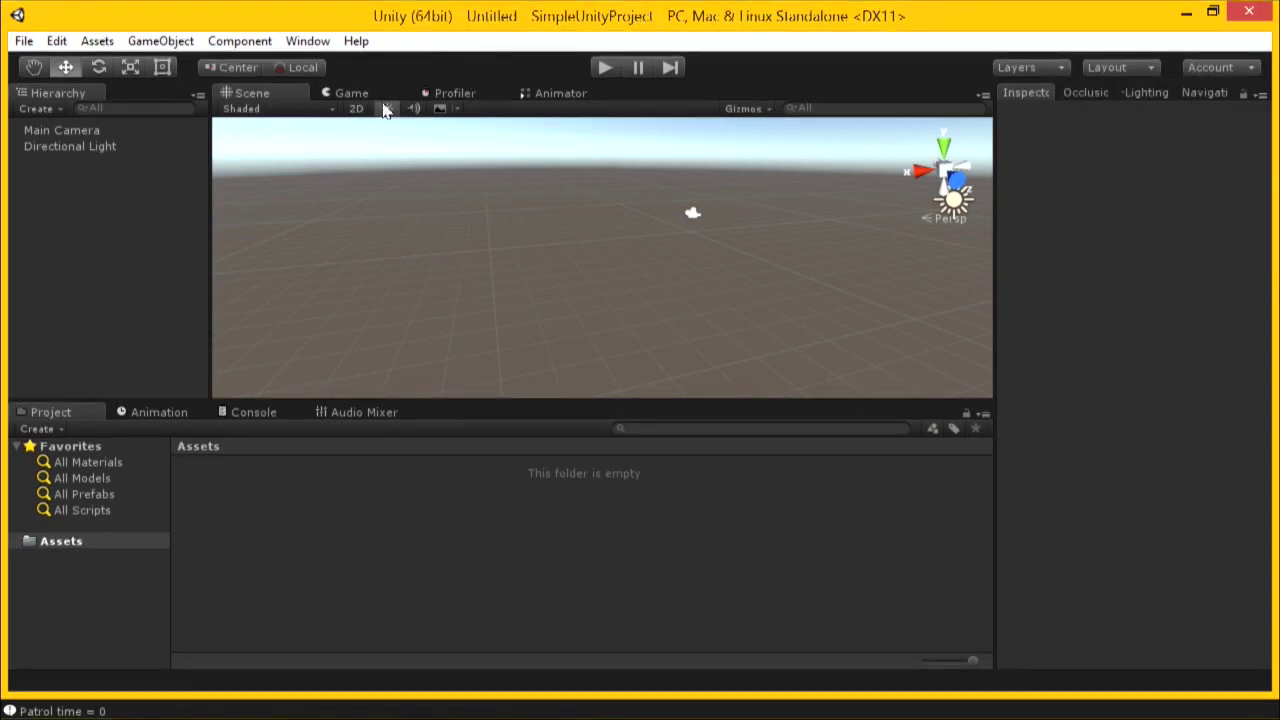
# Float the Scene view as a separate window, dock it back after the Animator view, and apply the Default layout.
pyautogui.moveTo(250, 93); pyautogui.dragTo(556, 506)
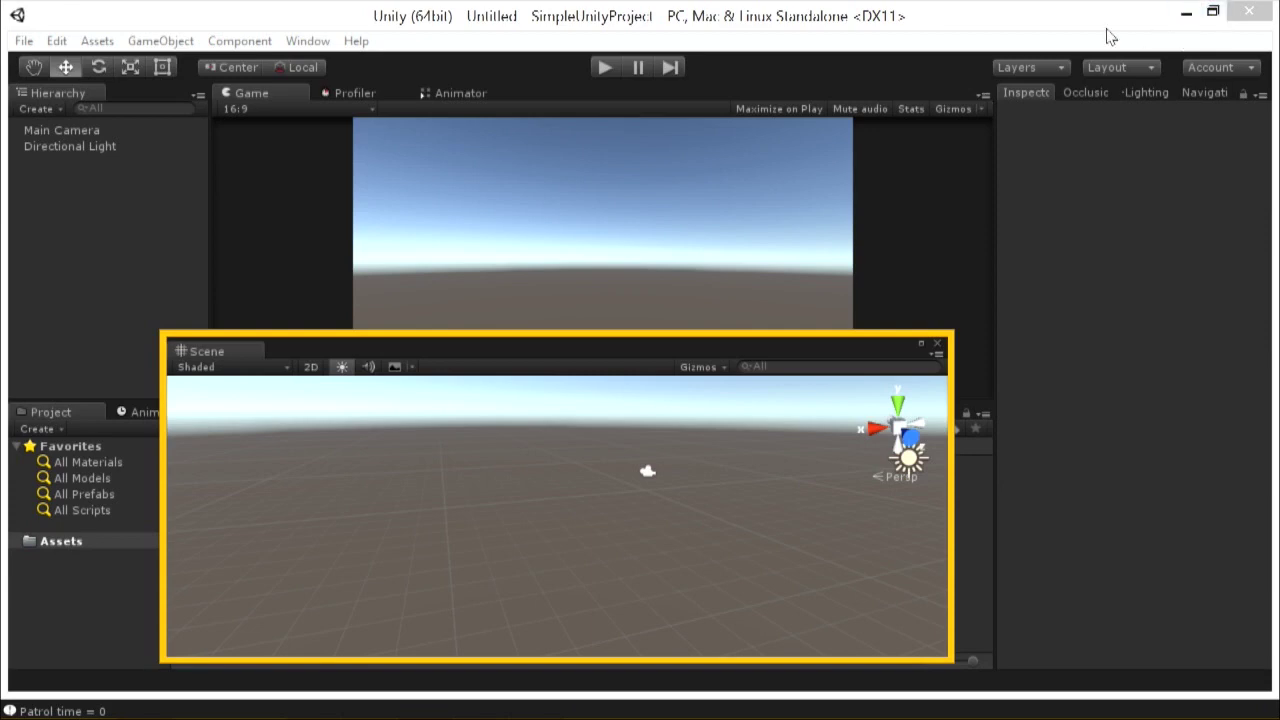
pyautogui.moveTo(229, 358); pyautogui.dragTo(702, 90)
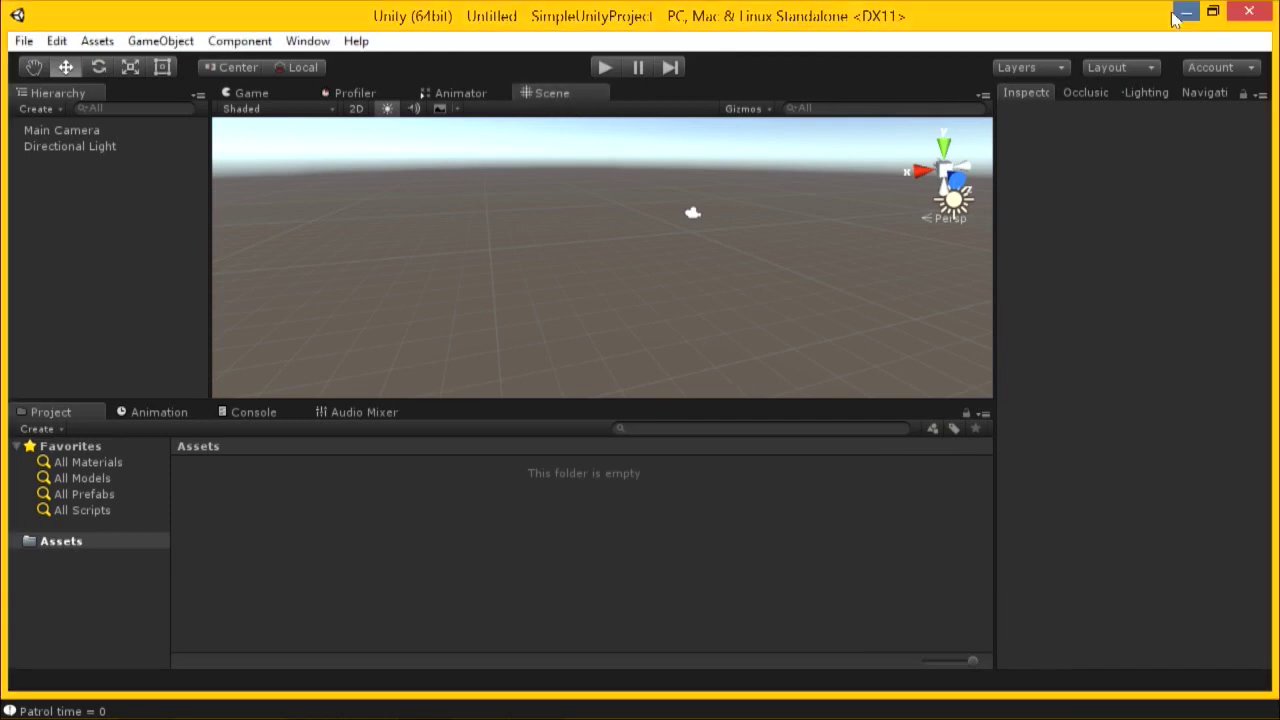
pyautogui.click(1145, 67)
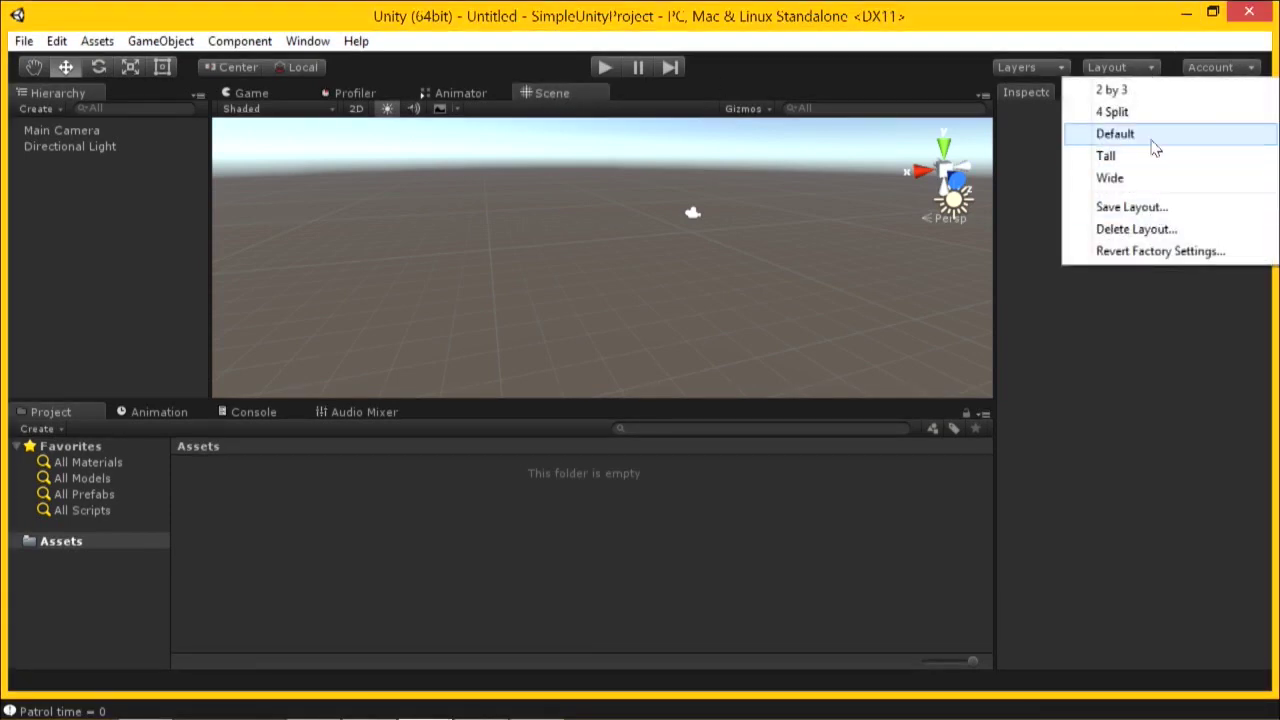
pyautogui.click(1152, 136)
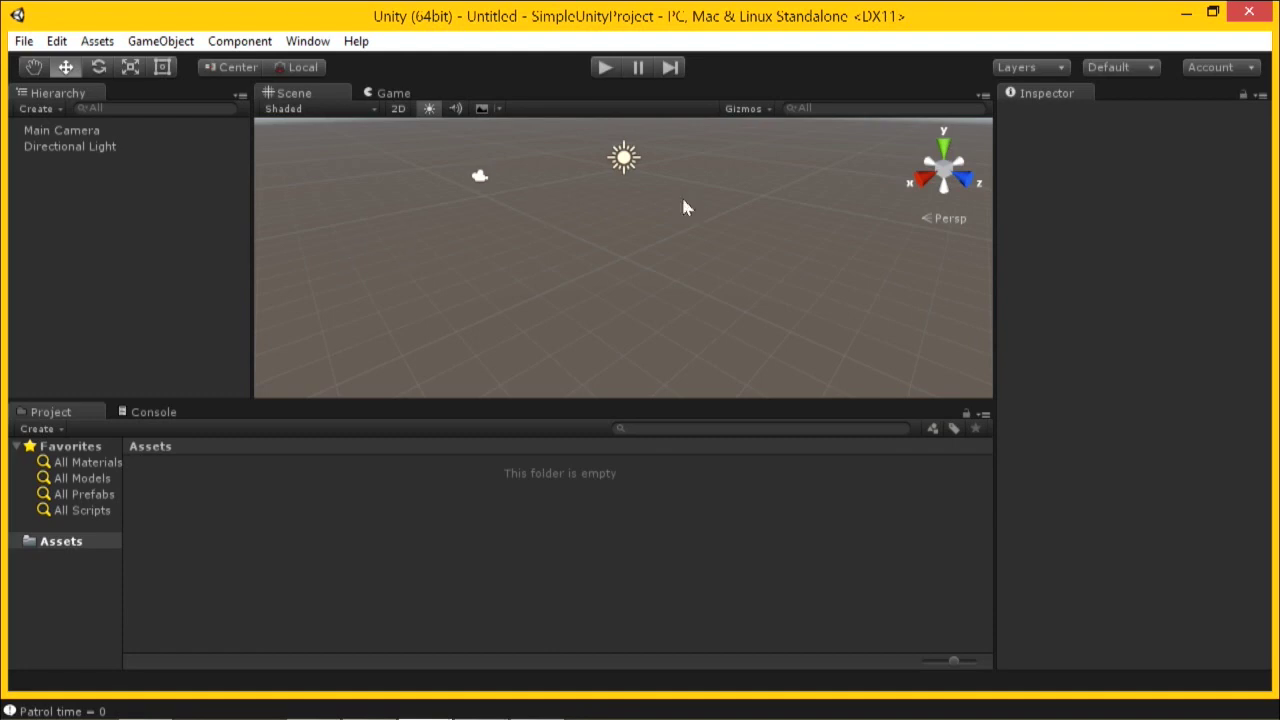
# Run the new scene in play mode and stop it.
pyautogui.moveTo(615, 255); pyautogui.dragTo(650, 127, button='right')
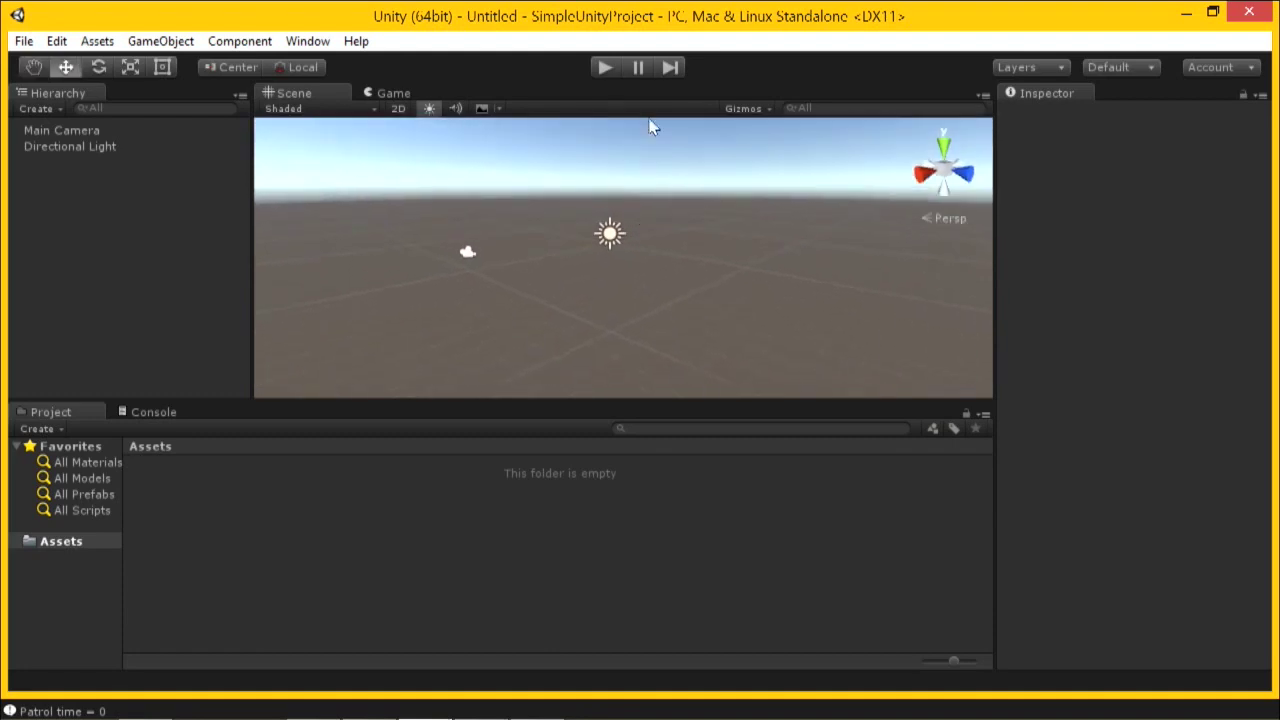
pyautogui.click(591, 73)
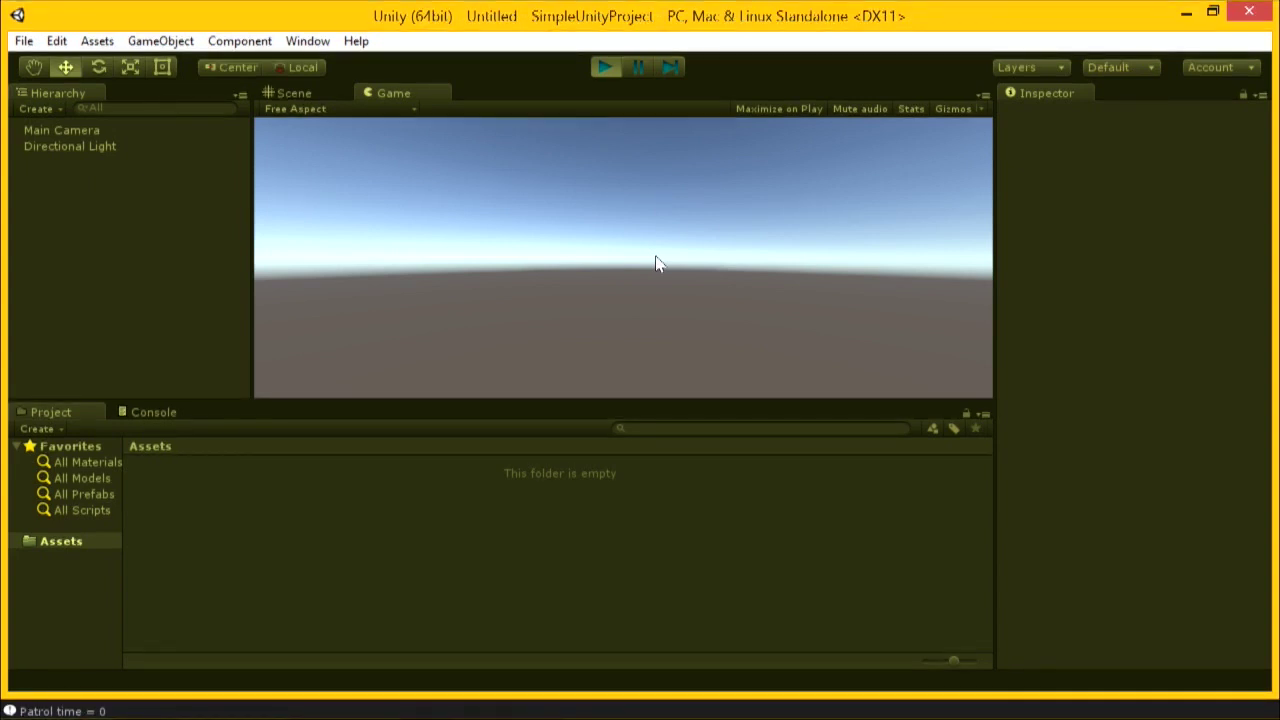
pyautogui.click(609, 70)
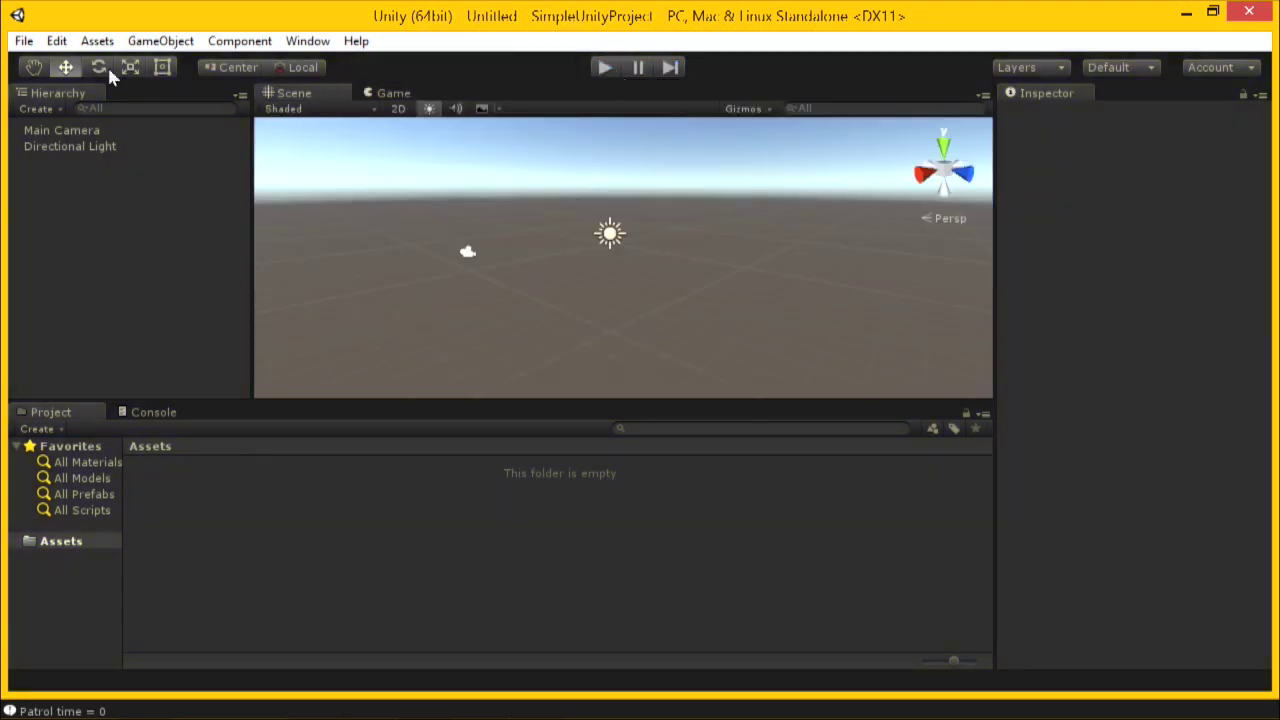
# Examine the Playmode tint setting in the Colors preferences and close the preferences.
pyautogui.click(57, 42)
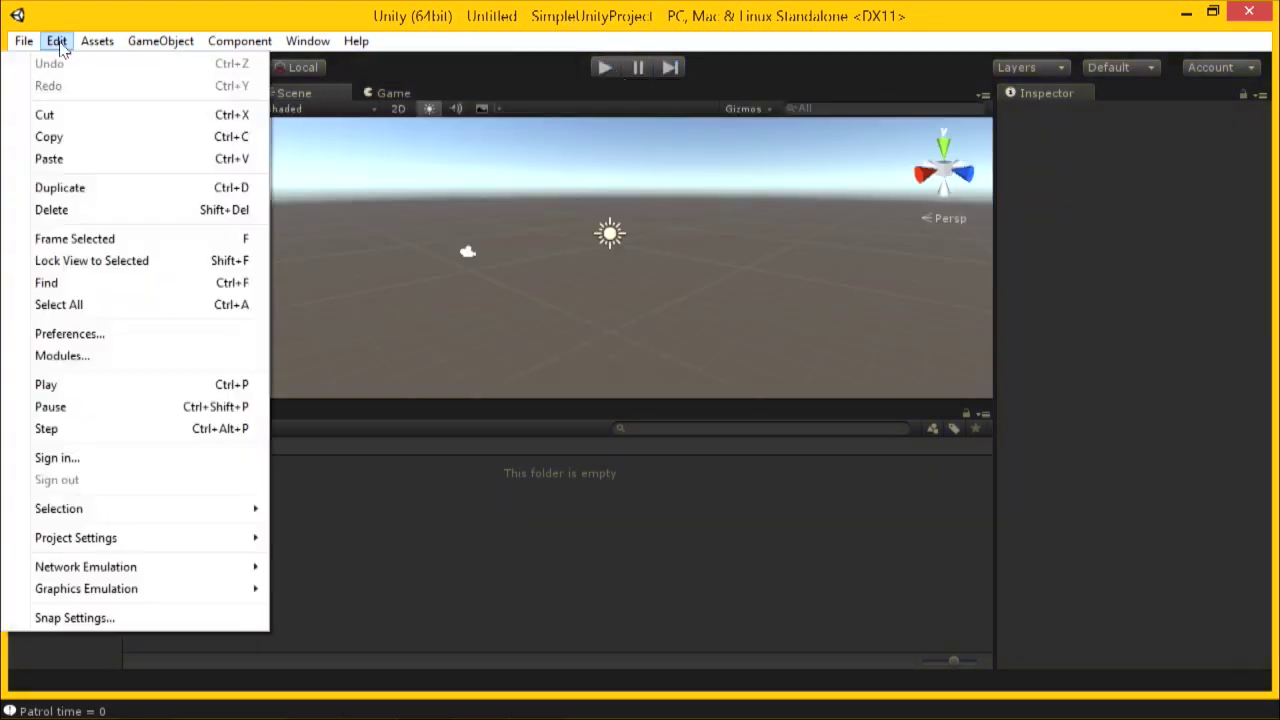
pyautogui.click(180, 336)
pyautogui.moveTo(860, 251); pyautogui.dragTo(672, 158)
pyautogui.click(510, 292)
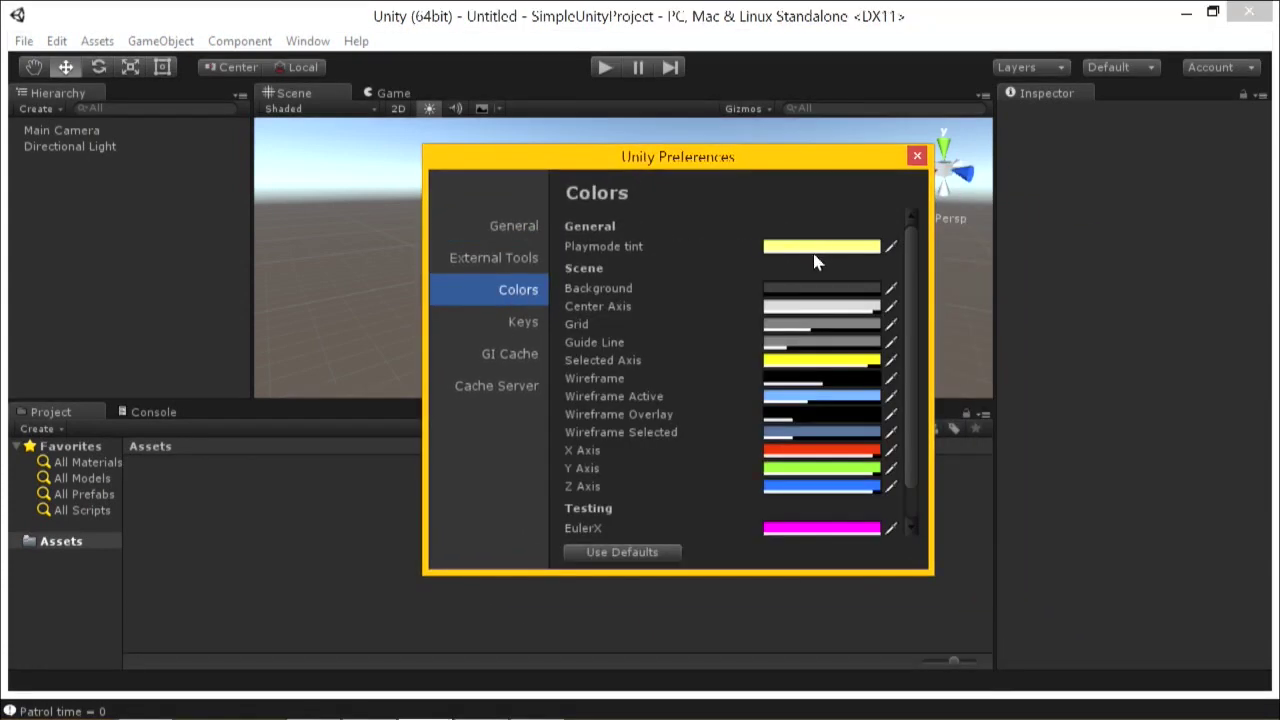
pyautogui.moveTo(797, 164); pyautogui.dragTo(737, 164)
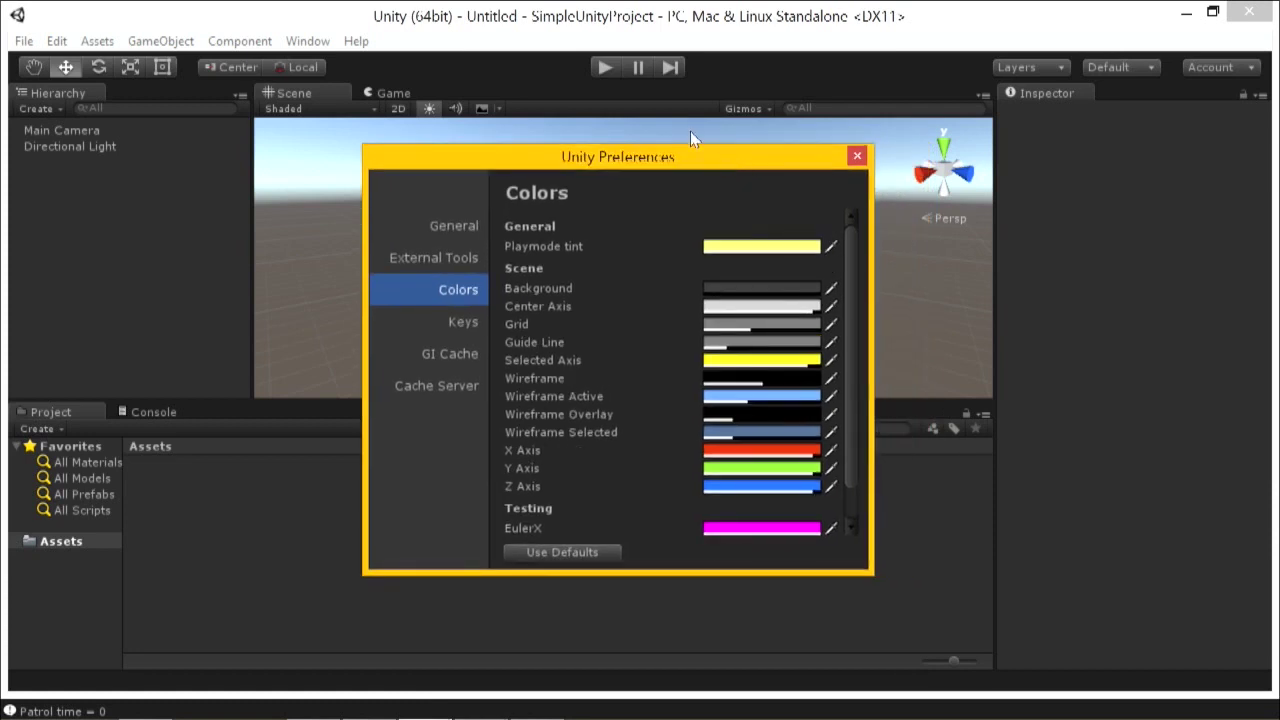
pyautogui.click(856, 156)
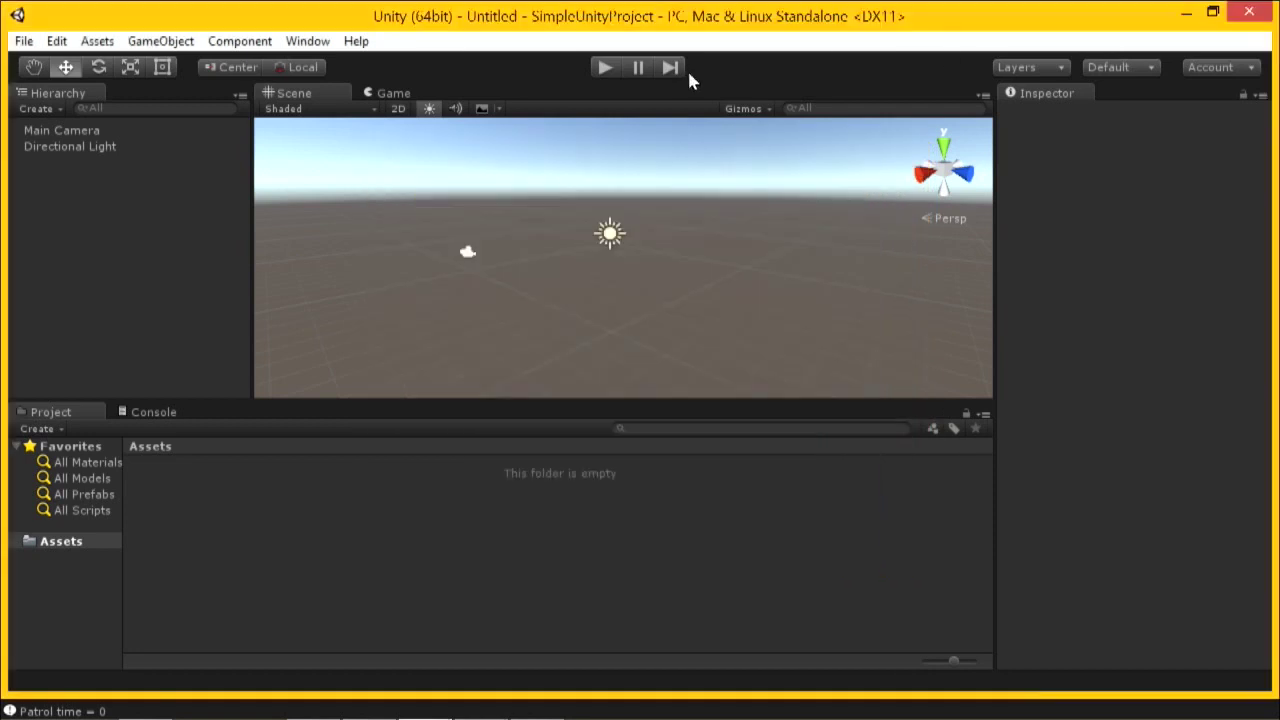
# Start play mode, check the Game view, and return to the Scene view with the game still running.
pyautogui.click(612, 72)
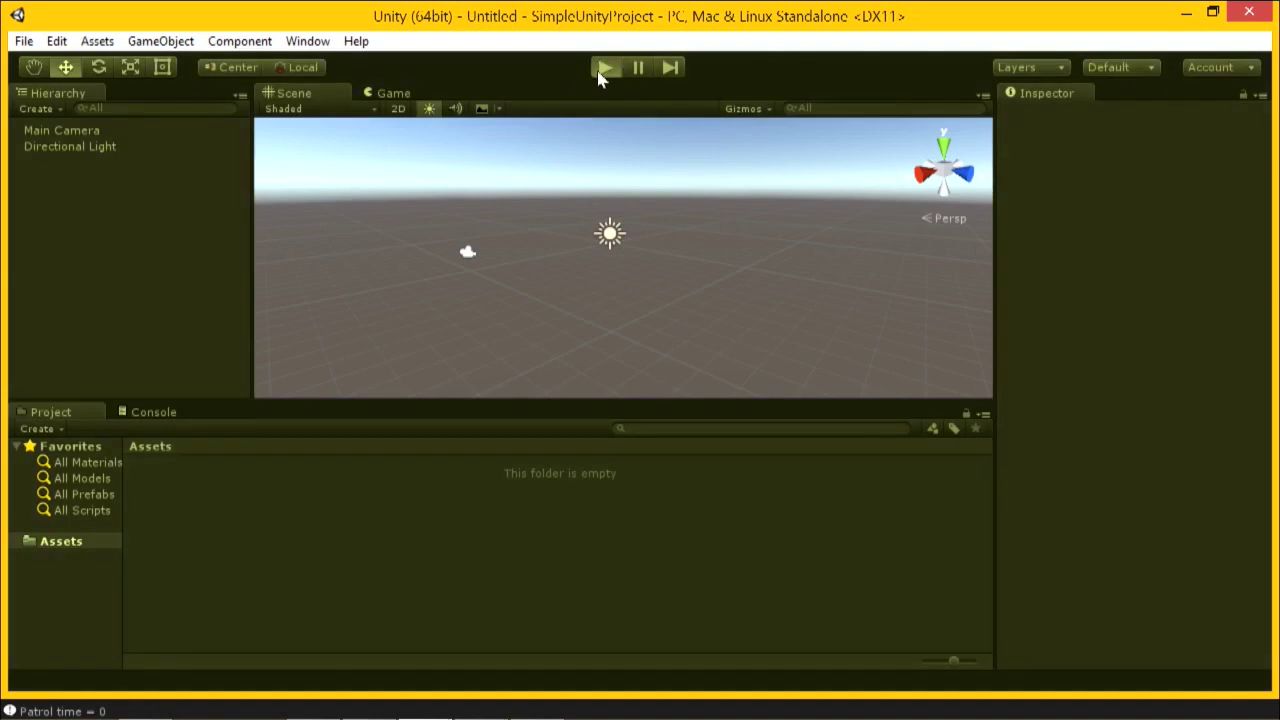
pyautogui.click(341, 92)
pyautogui.click(380, 92)
pyautogui.click(294, 94)
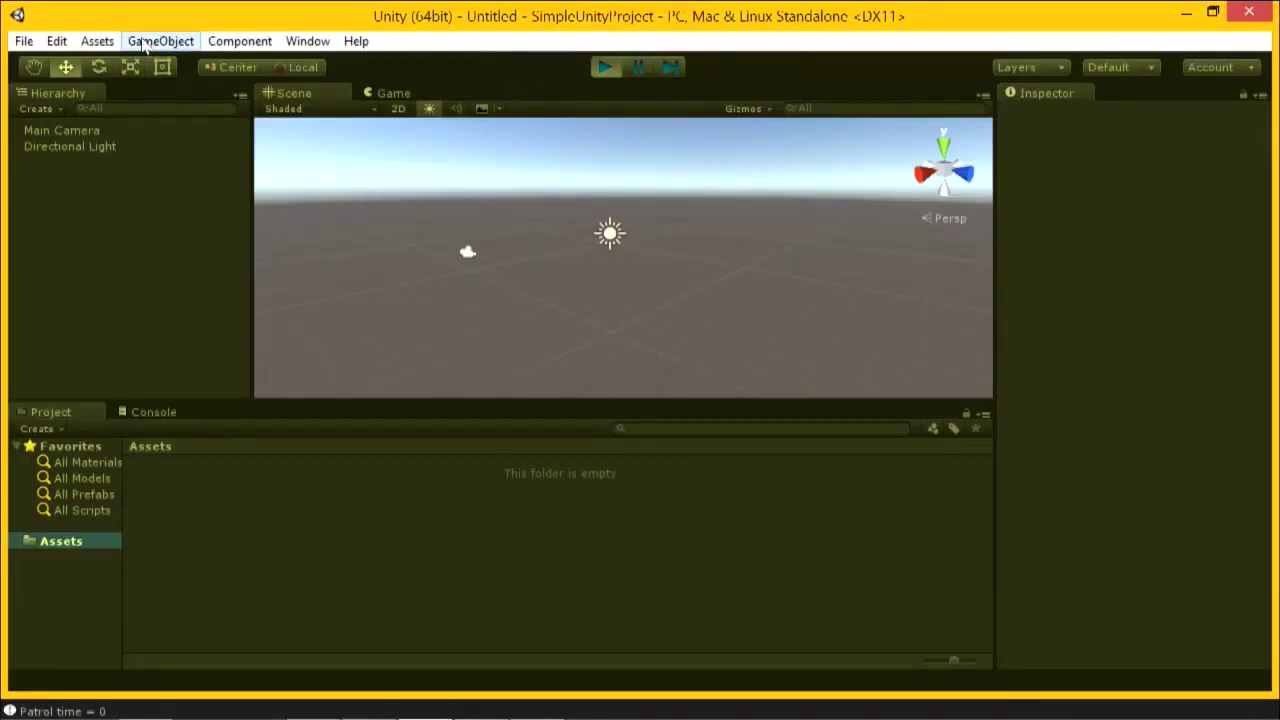
# Add a 3D sphere to the scene while play mode is running.
pyautogui.click(150, 41)
pyautogui.click(630, 8)
pyautogui.click(310, 94)
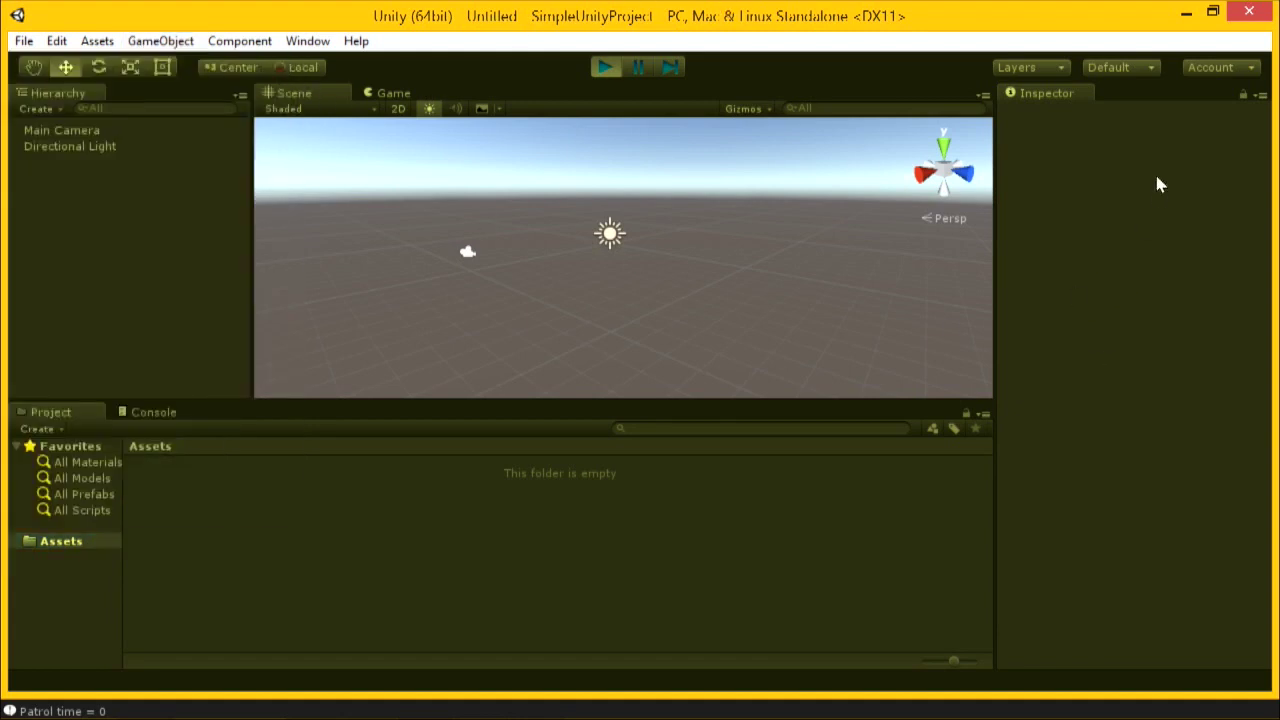
pyautogui.keyDown('alt'); pyautogui.moveTo(368, 305); pyautogui.dragTo(462, 307); pyautogui.keyUp('alt')
pyautogui.keyDown('alt'); pyautogui.moveTo(534, 291); pyautogui.dragTo(540, 330); pyautogui.keyUp('alt')
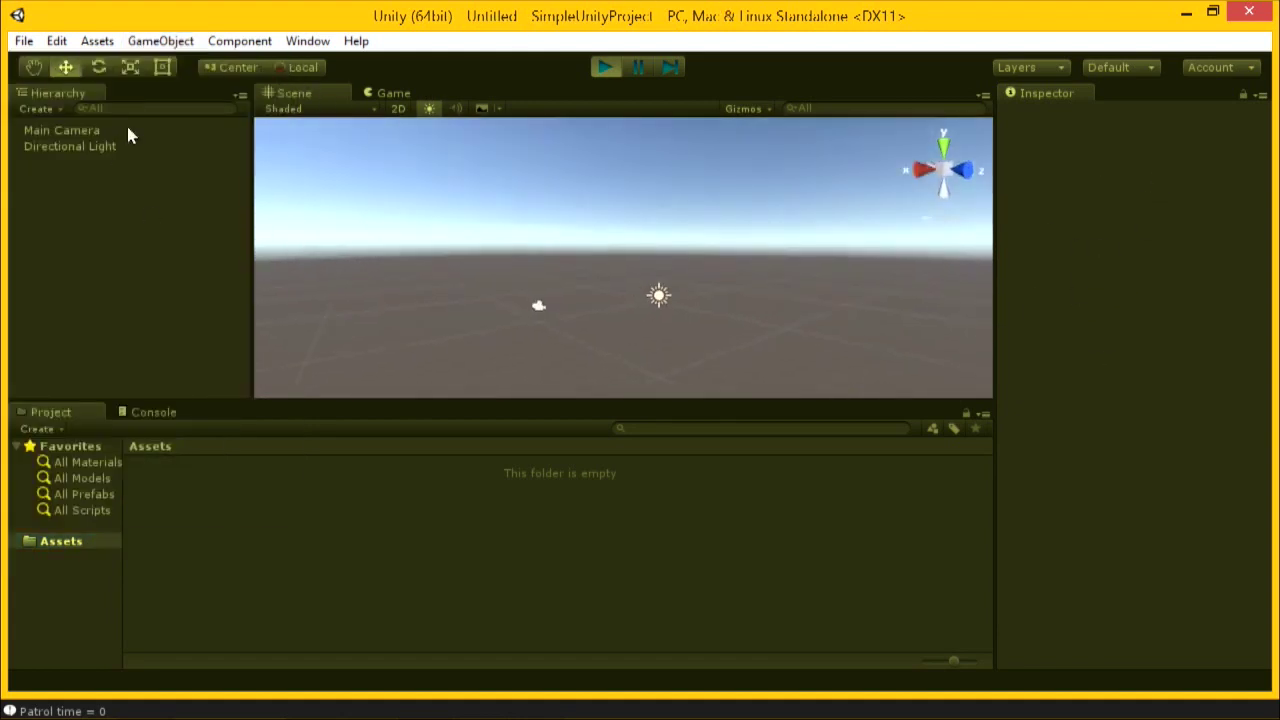
pyautogui.click(178, 44)
pyautogui.moveTo(154, 112)
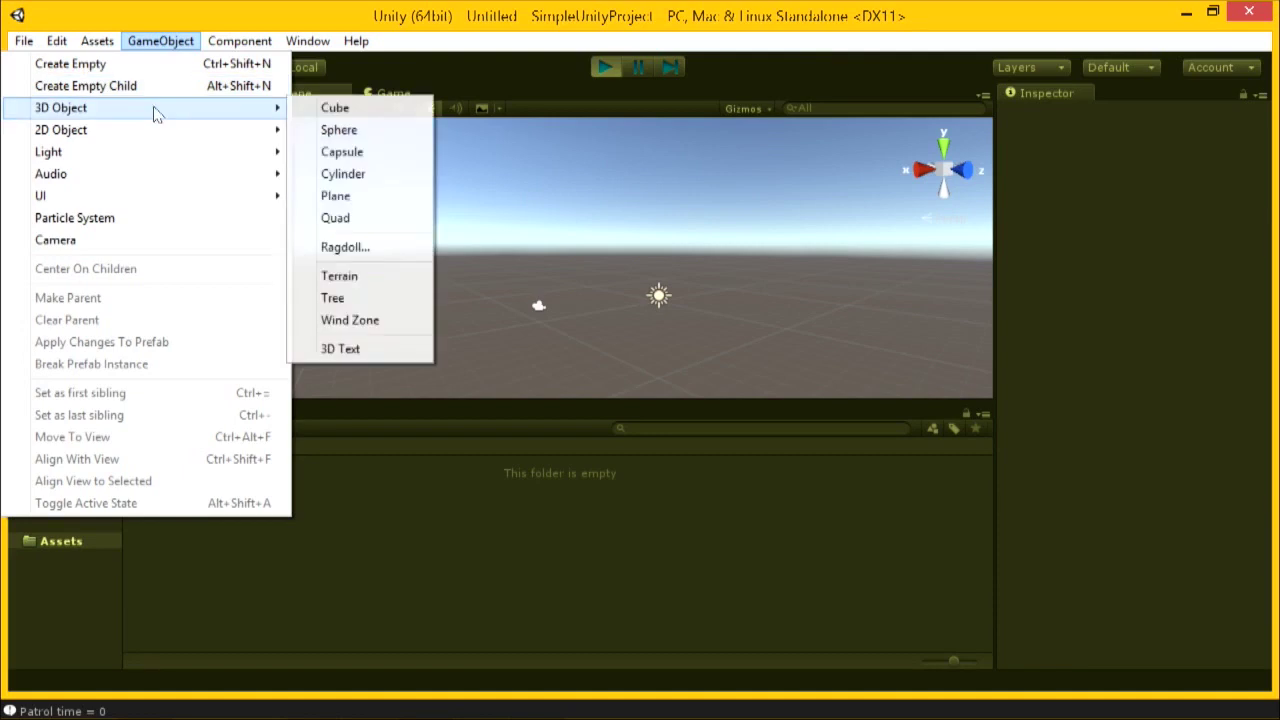
pyautogui.click(340, 130)
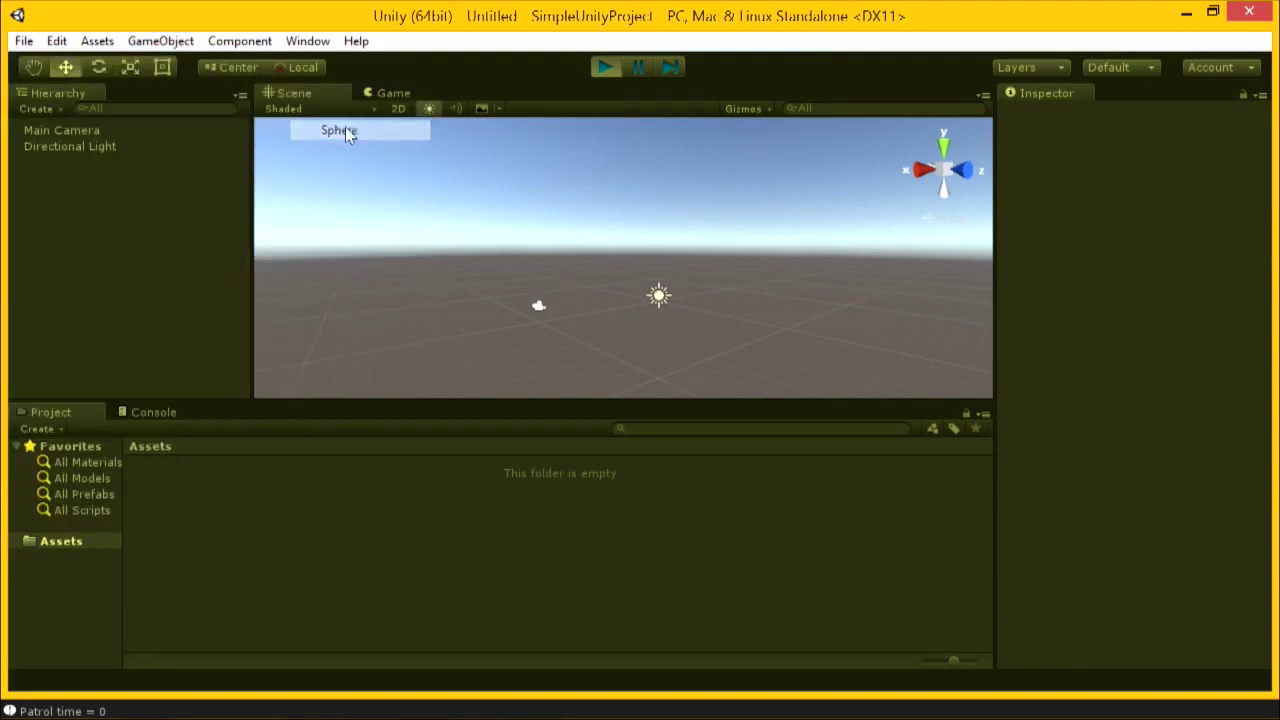
# Add a 3D cube during play mode, move it along X to about 6.58, and stop play mode.
pyautogui.click(166, 44)
pyautogui.moveTo(157, 112)
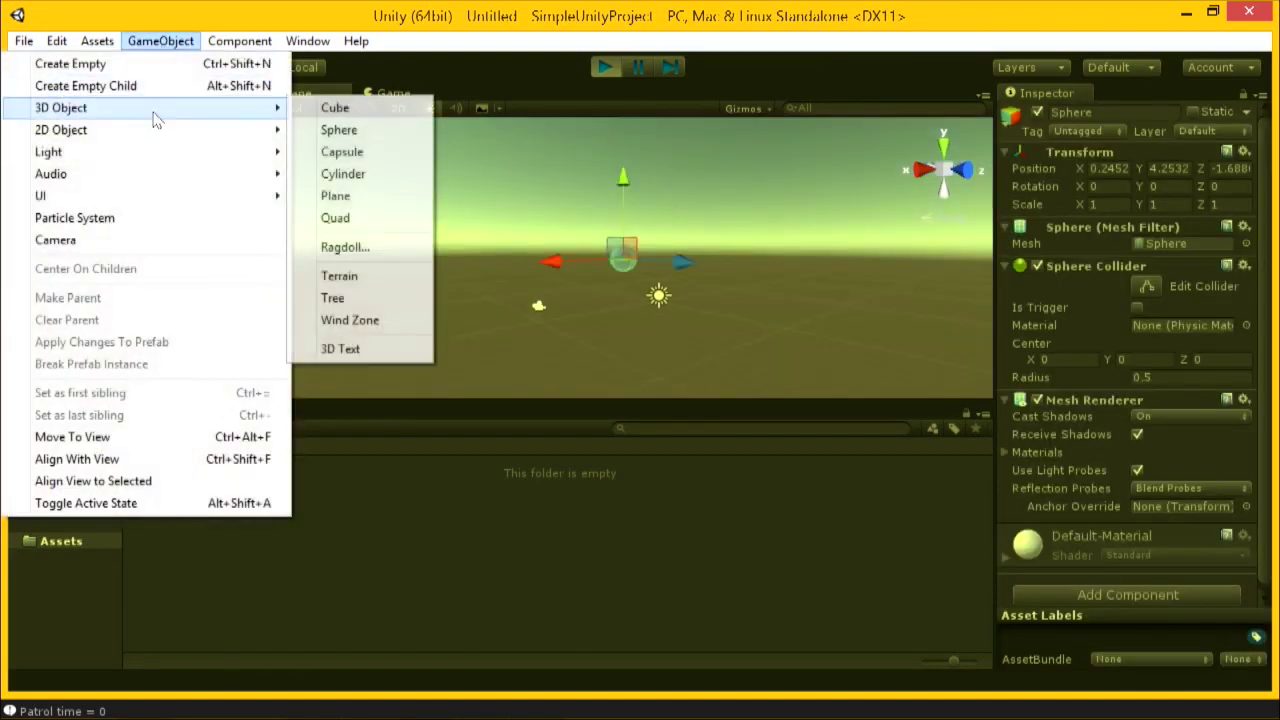
pyautogui.click(340, 112)
pyautogui.moveTo(562, 262); pyautogui.dragTo(420, 268)
pyautogui.keyDown('alt'); pyautogui.moveTo(598, 279); pyautogui.dragTo(606, 207); pyautogui.keyUp('alt')
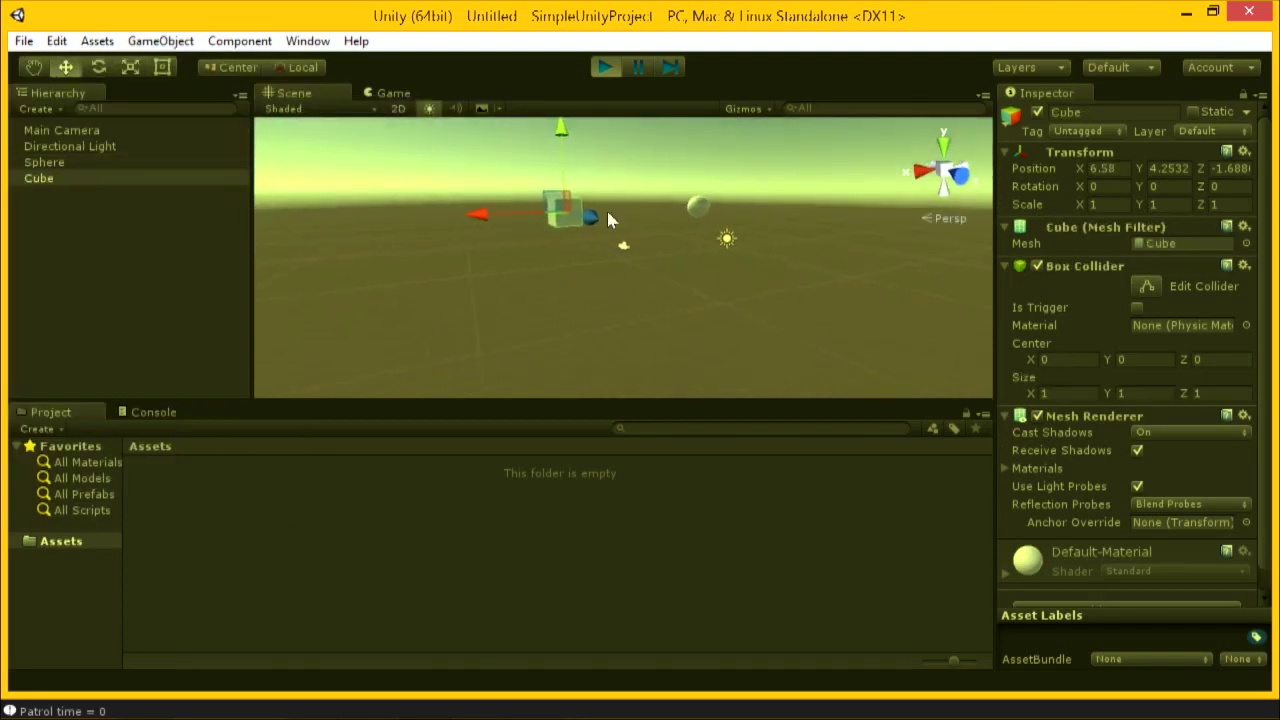
pyautogui.click(604, 68)
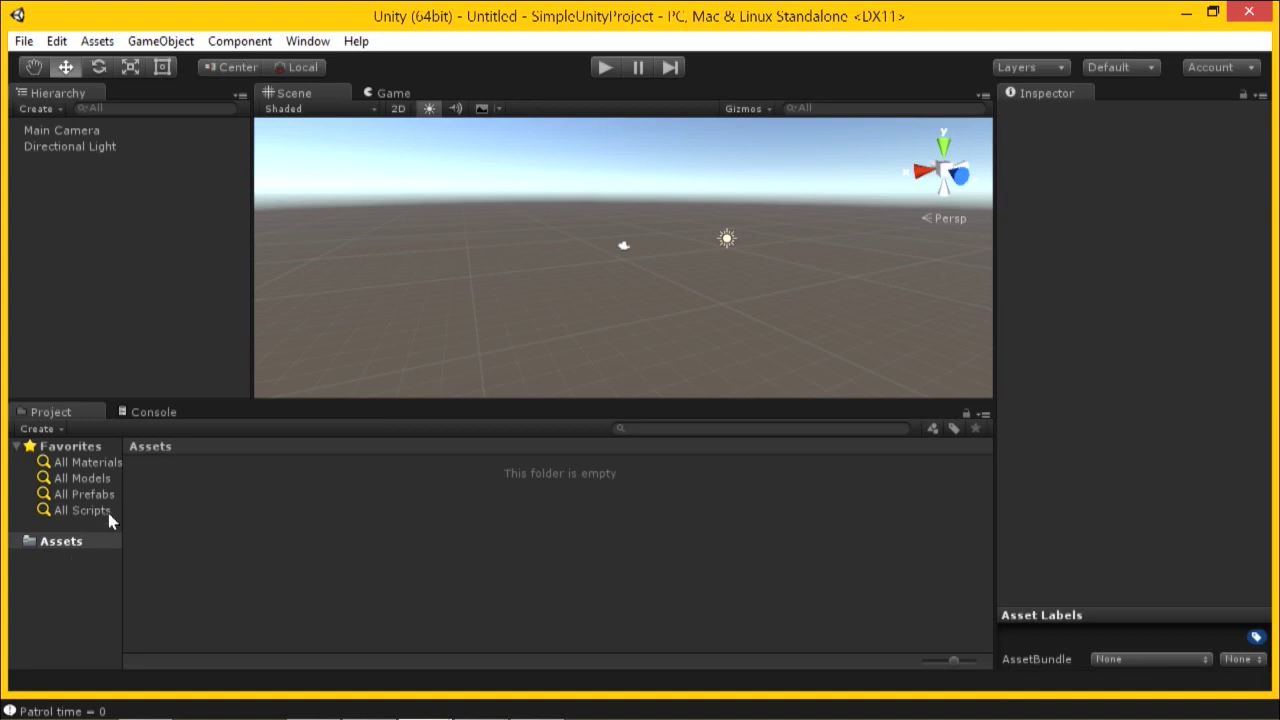
# Show the project's Assets folder in File Explorer, examine the Assets, Library, ProjectSettings and Temp folders, and close the window.
pyautogui.rightClick(89, 541)
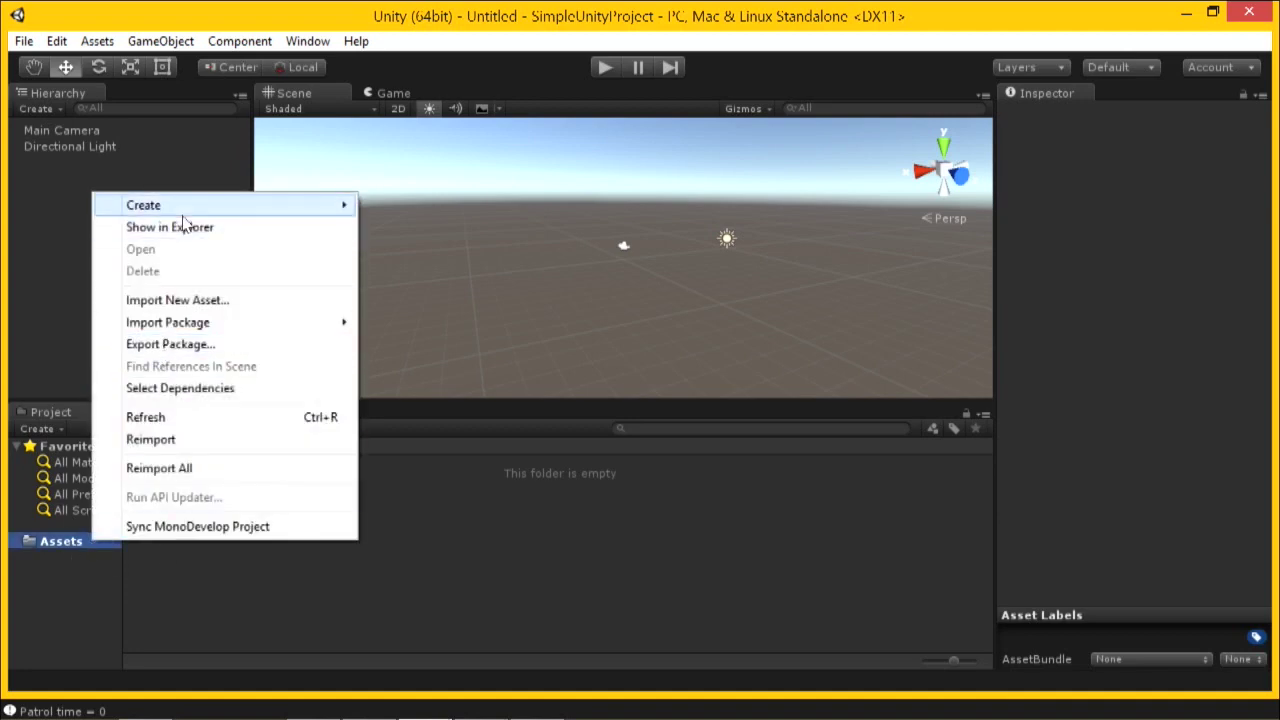
pyautogui.click(186, 227)
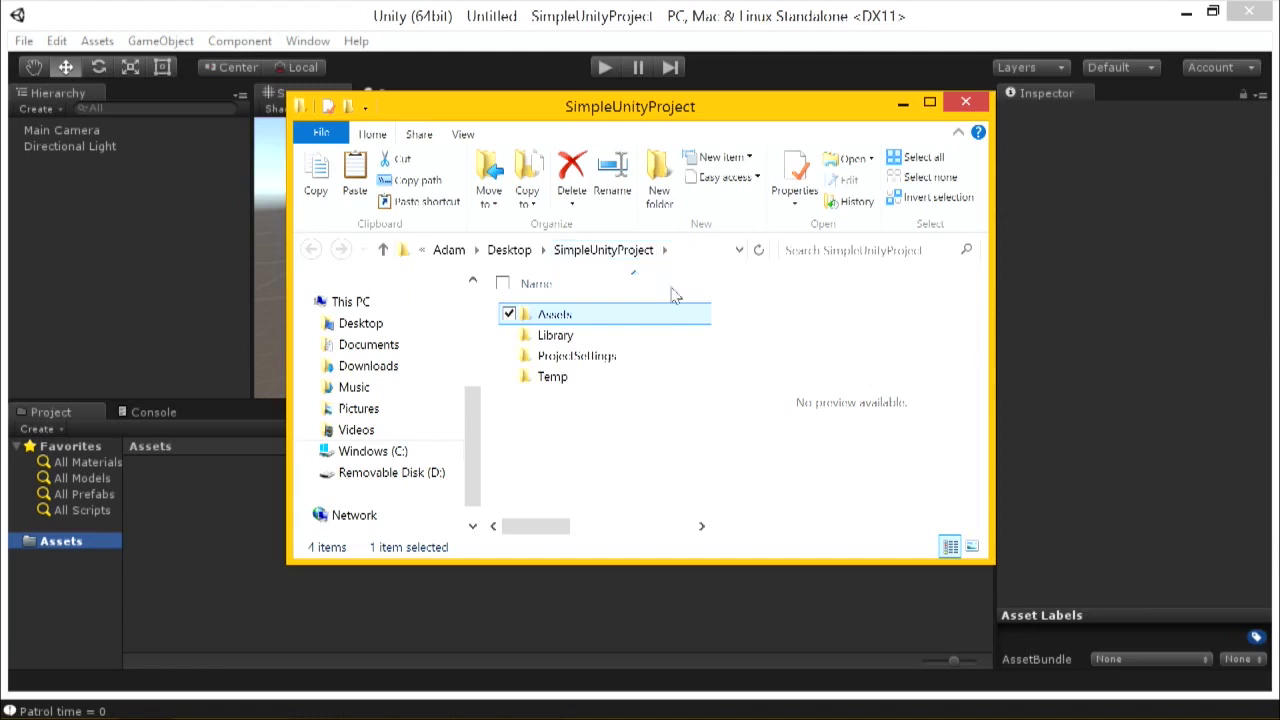
pyautogui.keyDown('ctrl'); pyautogui.click(594, 362); pyautogui.keyUp('ctrl')
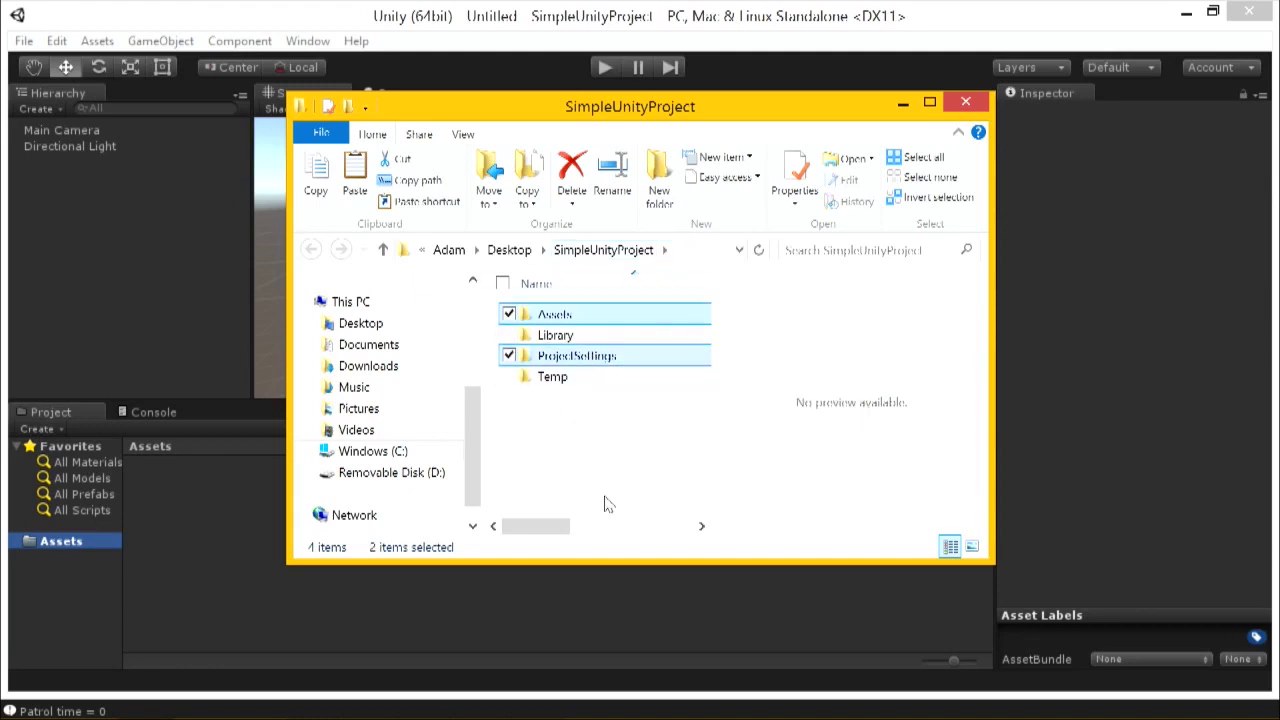
pyautogui.click(568, 338)
pyautogui.keyDown('ctrl'); pyautogui.click(574, 380); pyautogui.keyUp('ctrl')
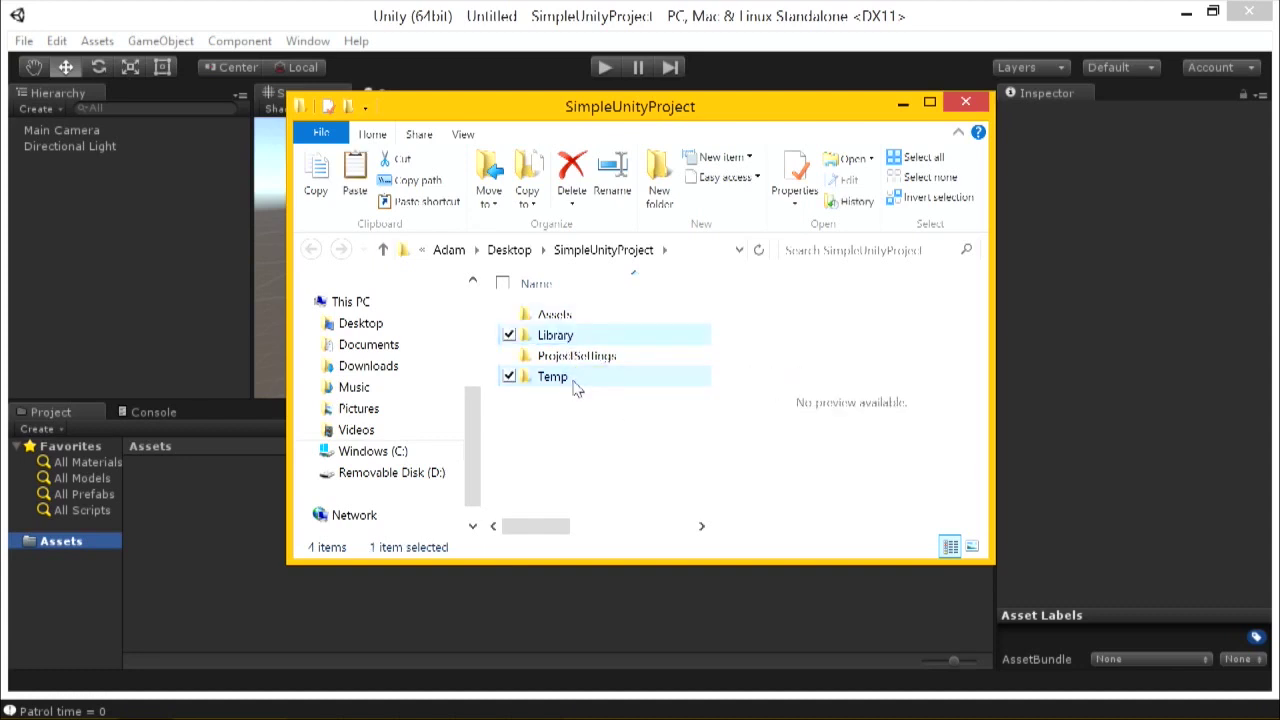
pyautogui.click(597, 320)
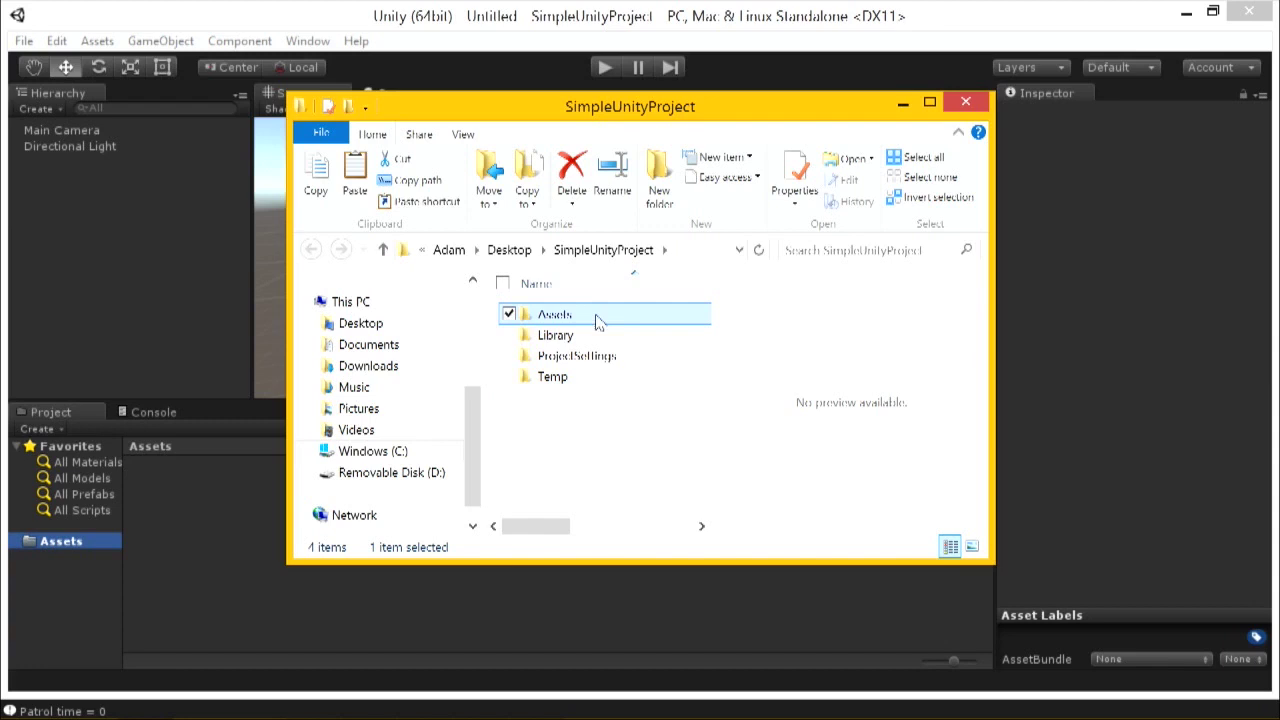
pyautogui.click(966, 102)
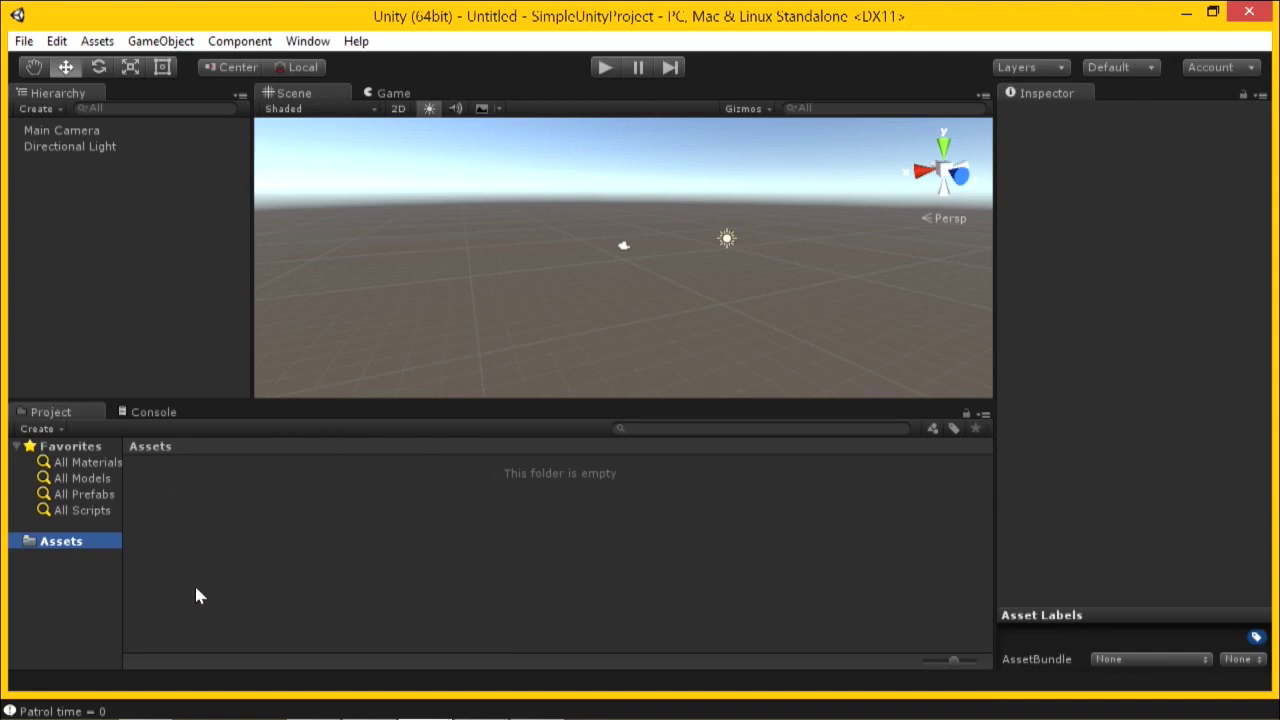
# Examine the Scene view's shading modes without changing them and switch to the Game view.
pyautogui.scroll(-1, 366, 143)
pyautogui.click(310, 110)
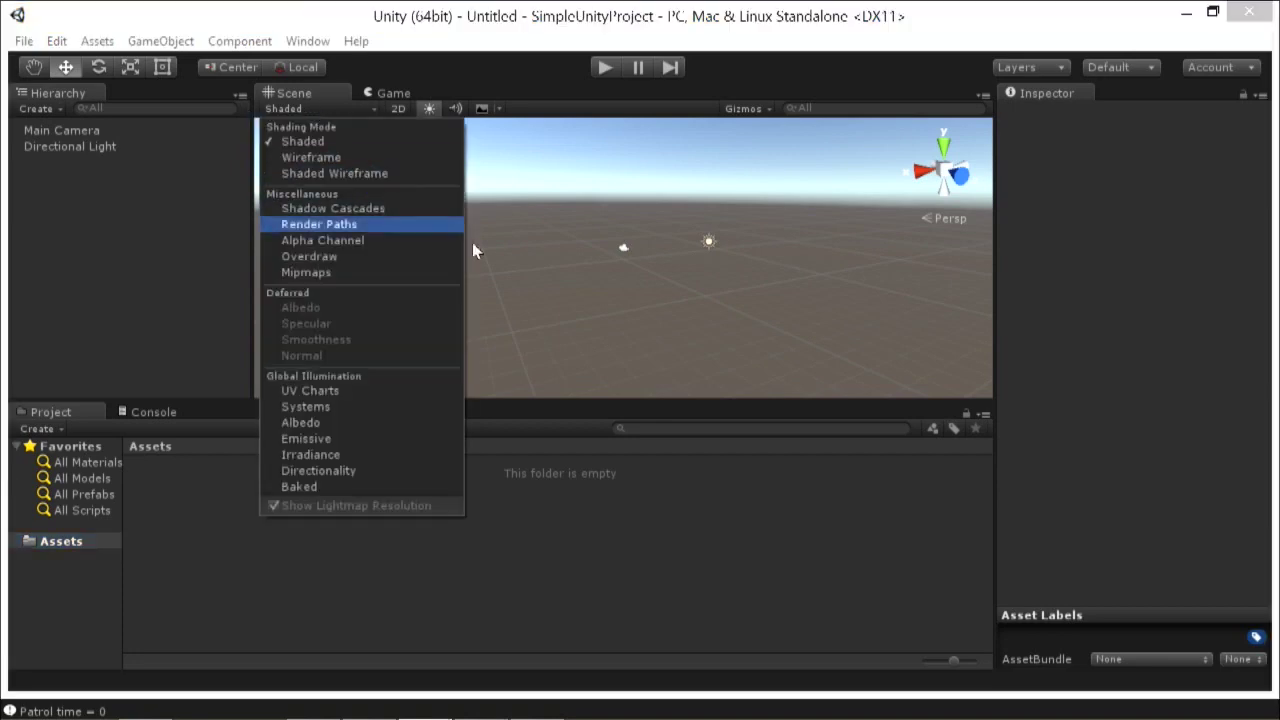
pyautogui.click(597, 241)
pyautogui.click(393, 93)
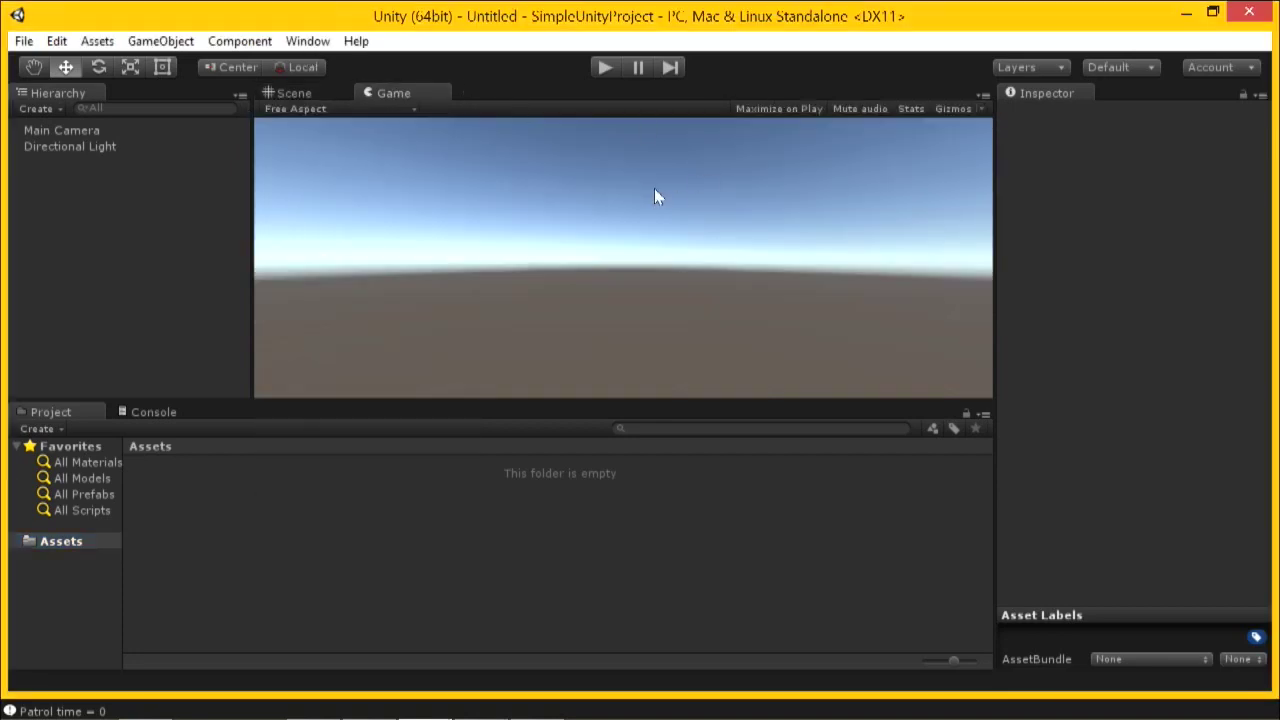
# Inspect the properties of the Directional Light and the Main Camera.
pyautogui.click(80, 147)
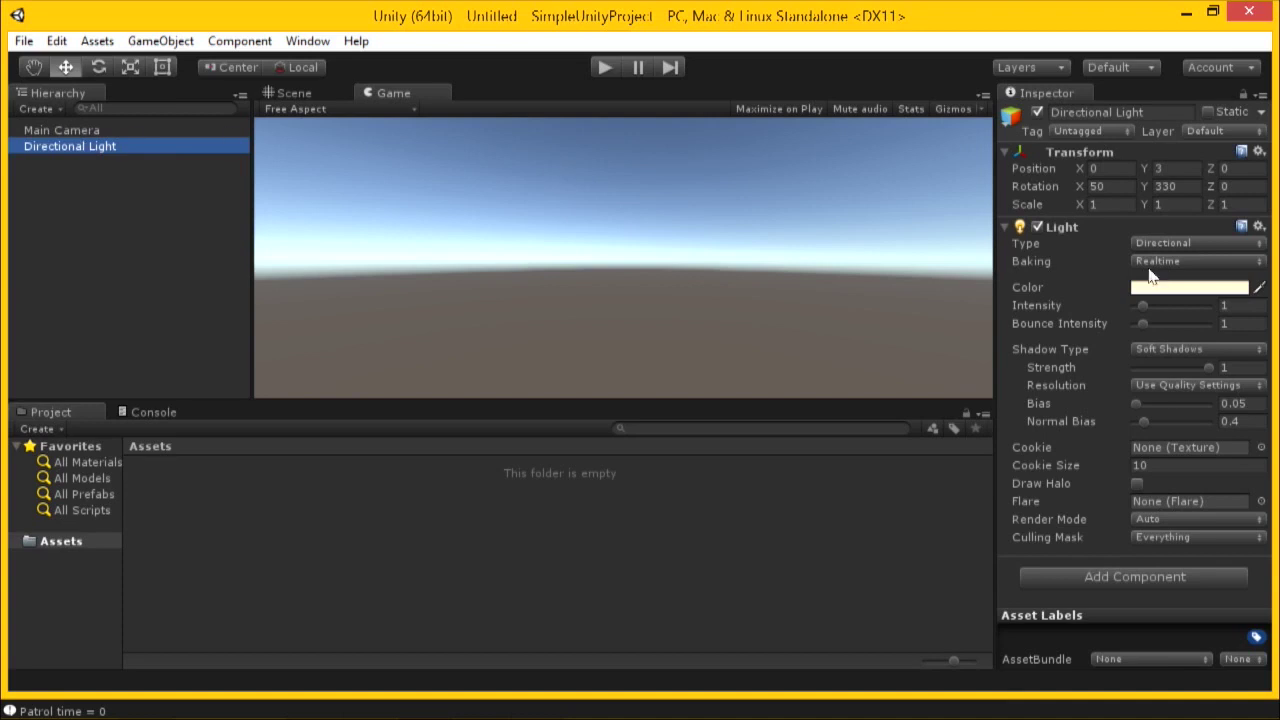
pyautogui.click(62, 131)
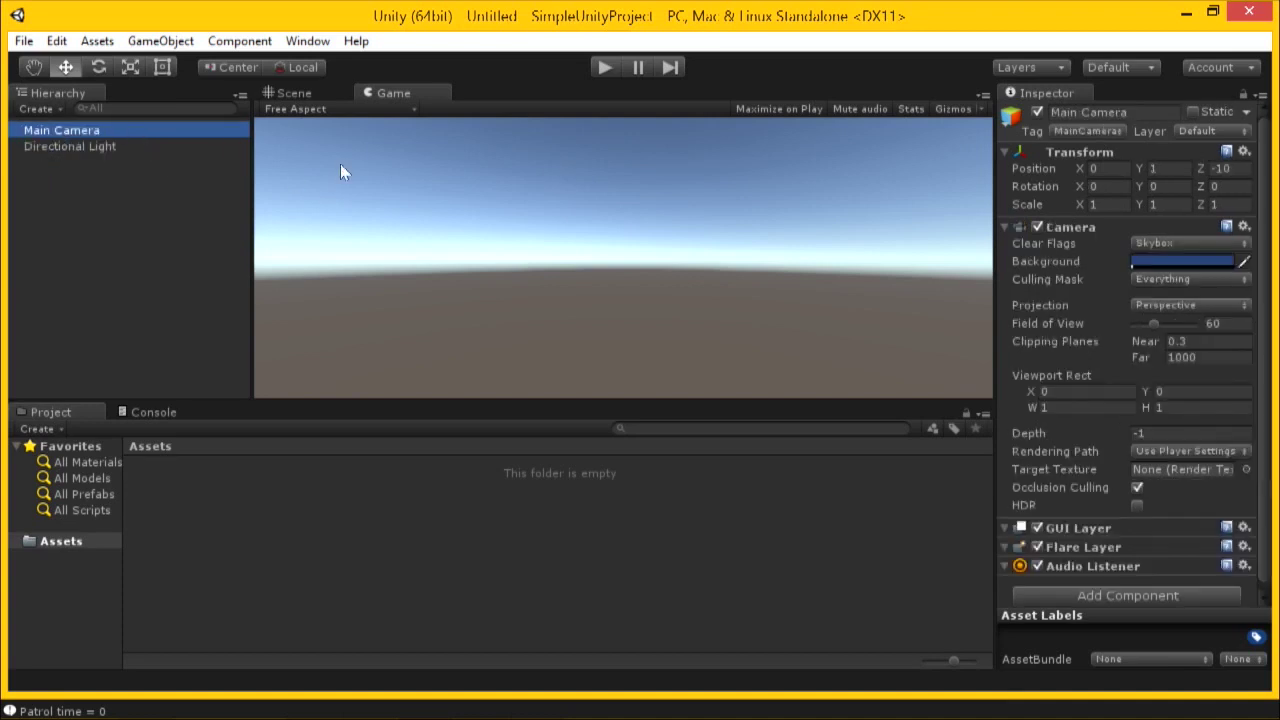
pyautogui.click(160, 148)
# Return to the Scene view, add a 3D cube, and move it along X to about 3.73.
pyautogui.click(297, 92)
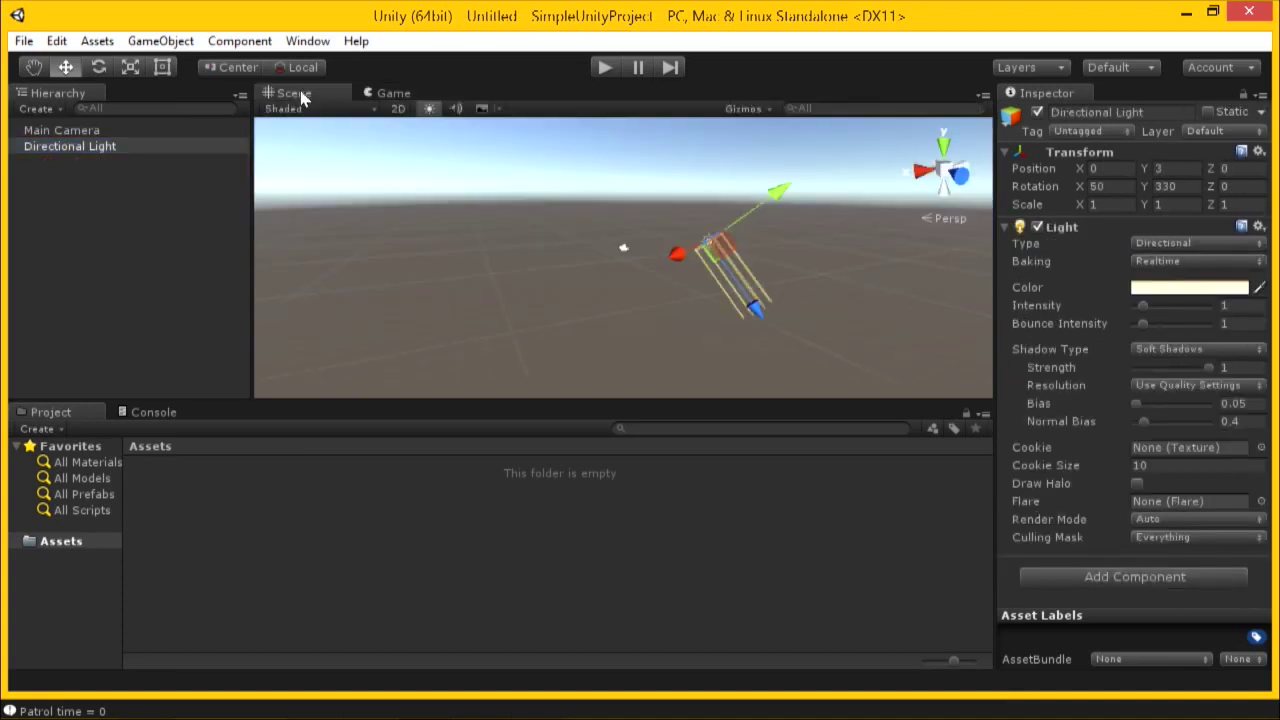
pyautogui.click(160, 41)
pyautogui.moveTo(60, 108)
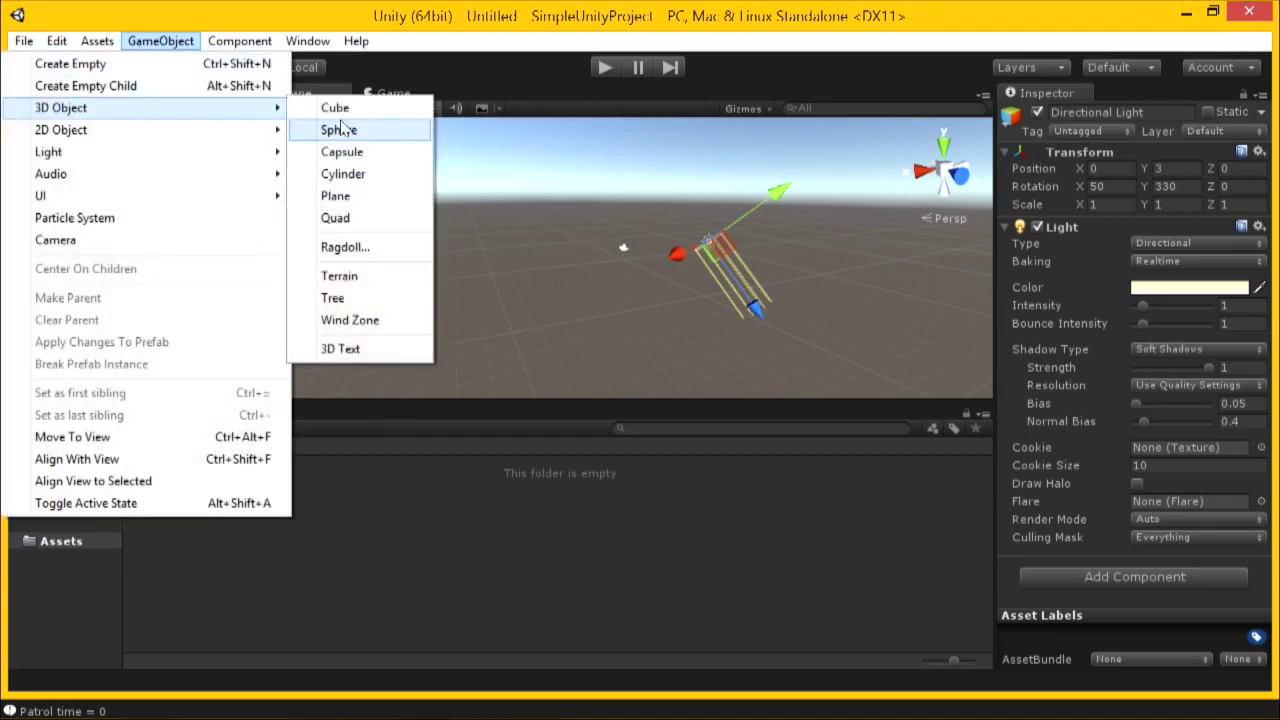
pyautogui.click(340, 108)
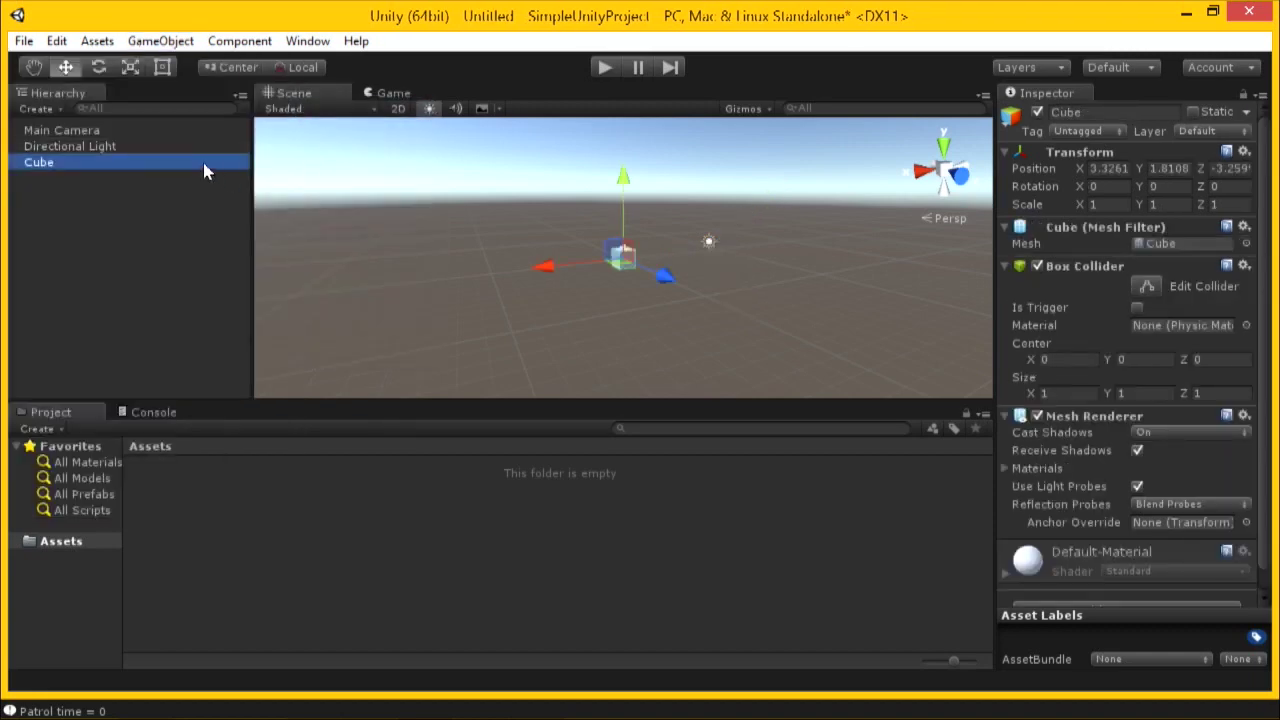
pyautogui.moveTo(676, 262); pyautogui.dragTo(750, 250, button='middle')
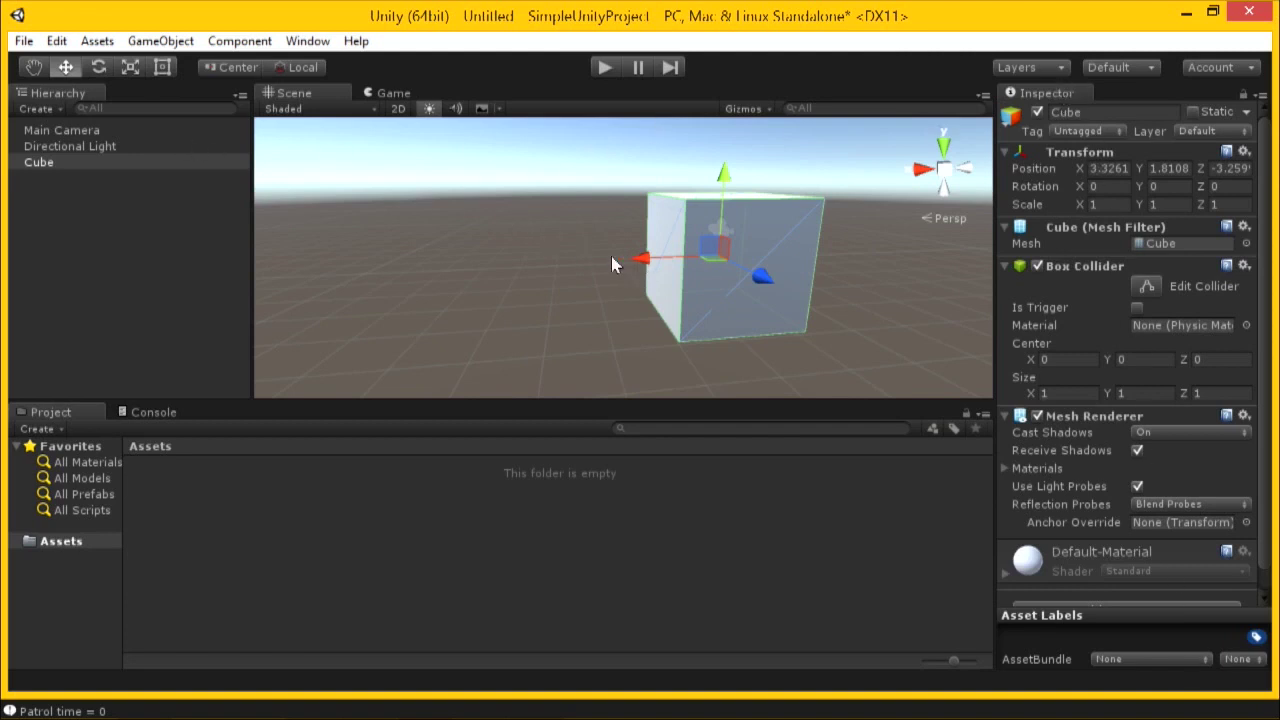
pyautogui.moveTo(640, 258); pyautogui.dragTo(210, 133)
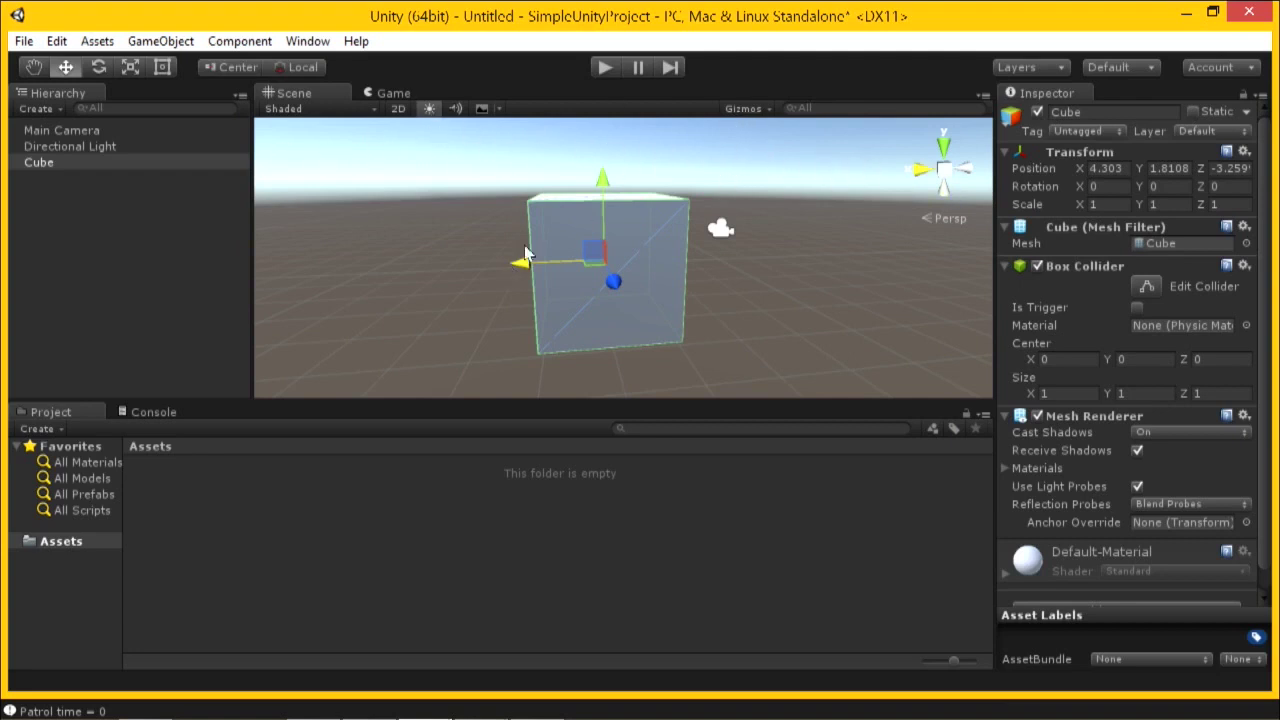
pyautogui.moveTo(520, 263); pyautogui.dragTo(597, 278)
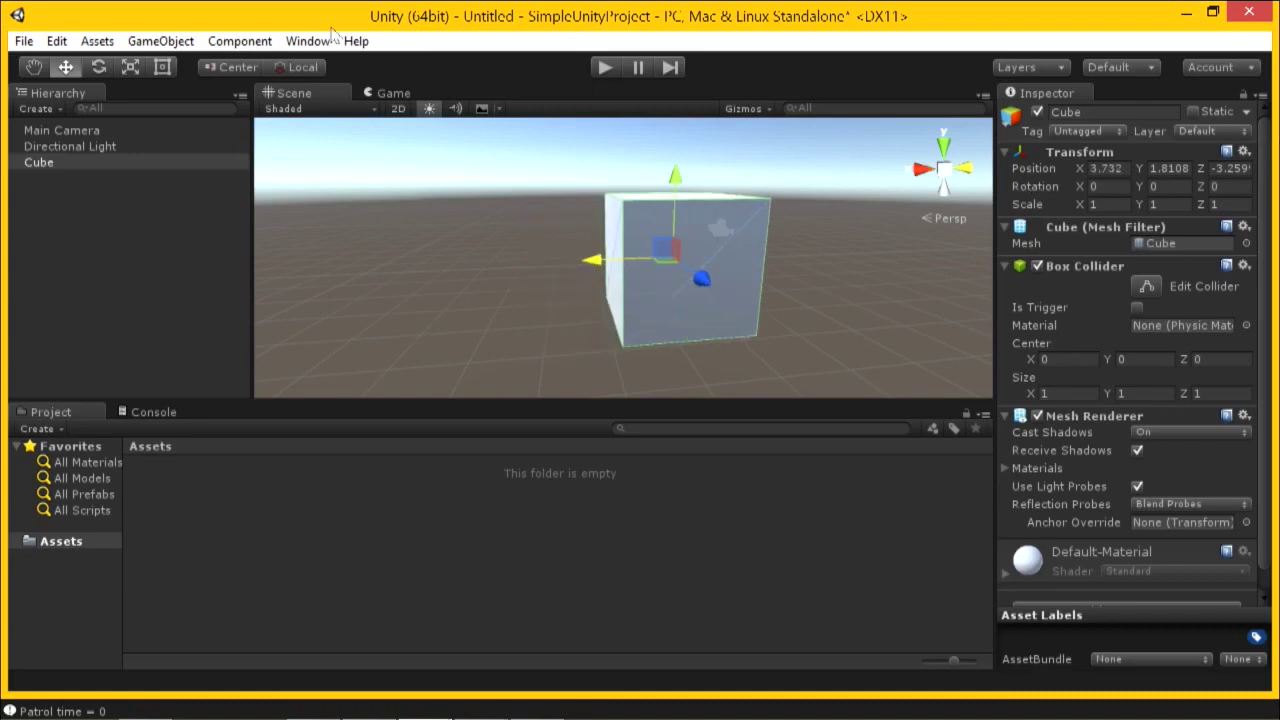
# Create an empty game object, tag it as Player, and review its name and tag options.
pyautogui.click(160, 41)
pyautogui.click(150, 59)
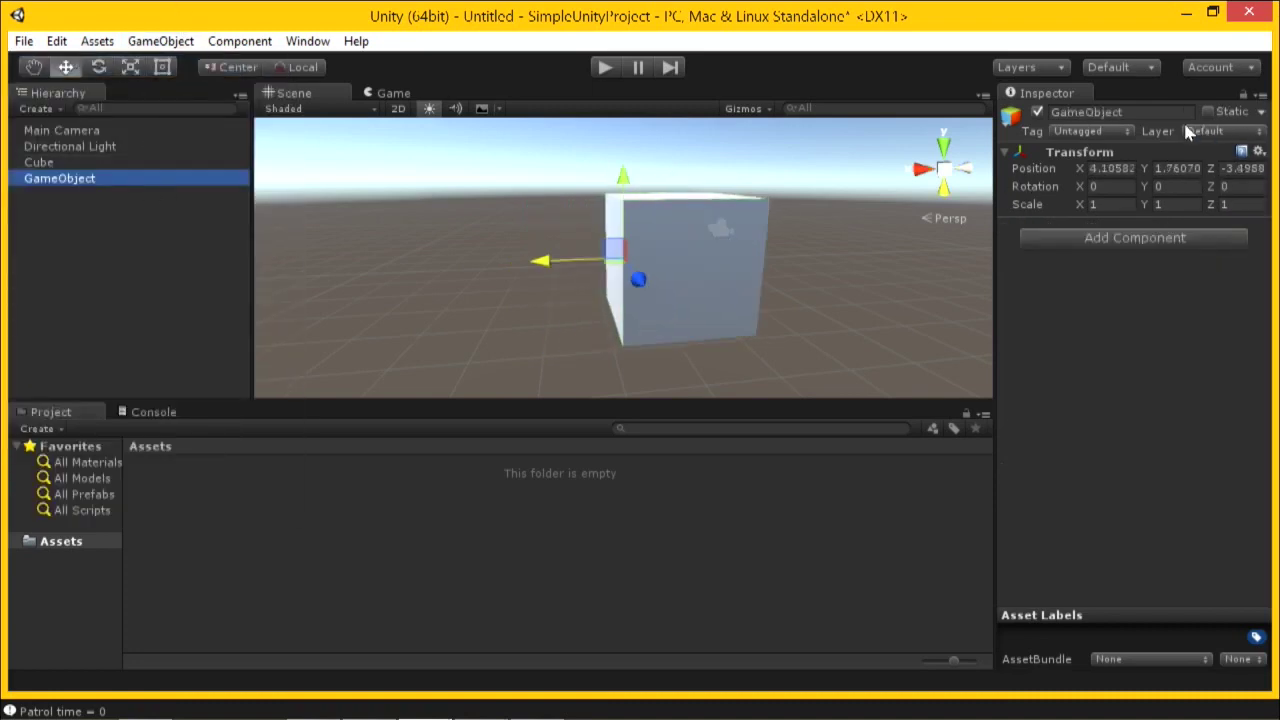
pyautogui.click(1131, 112)
pyautogui.click(1115, 136)
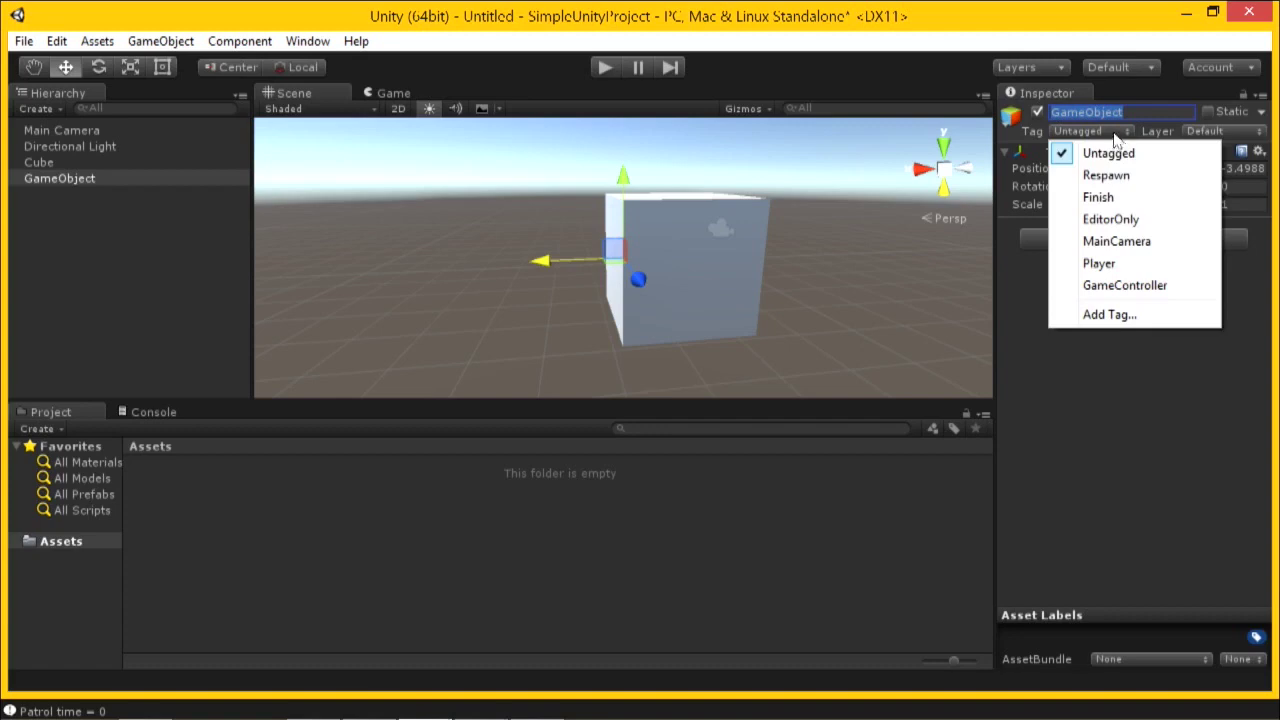
pyautogui.click(1158, 394)
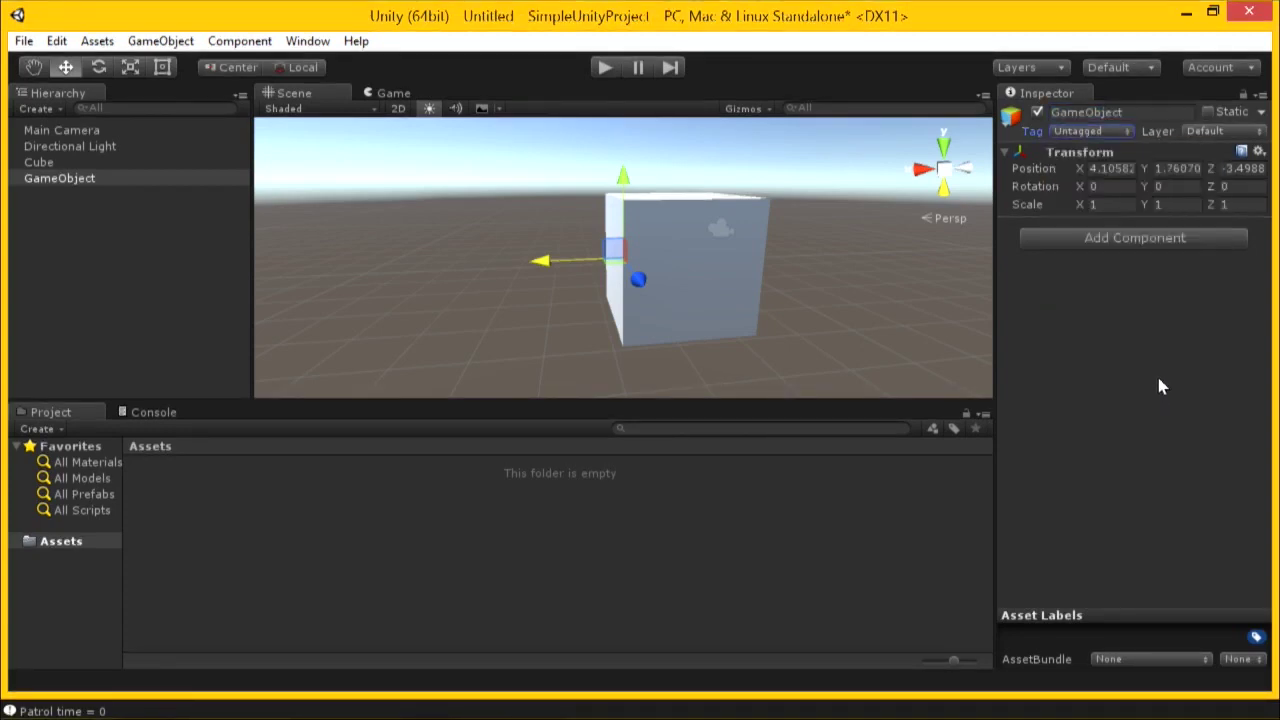
pyautogui.click(1117, 133)
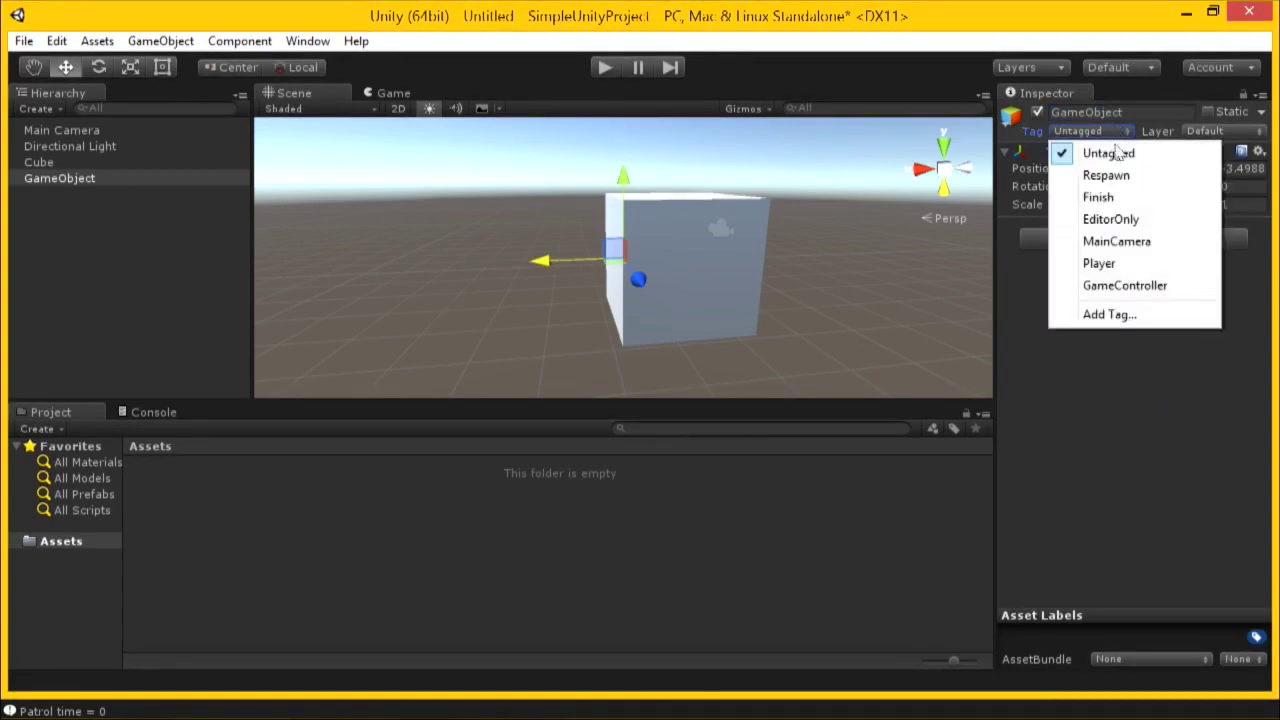
pyautogui.click(1122, 263)
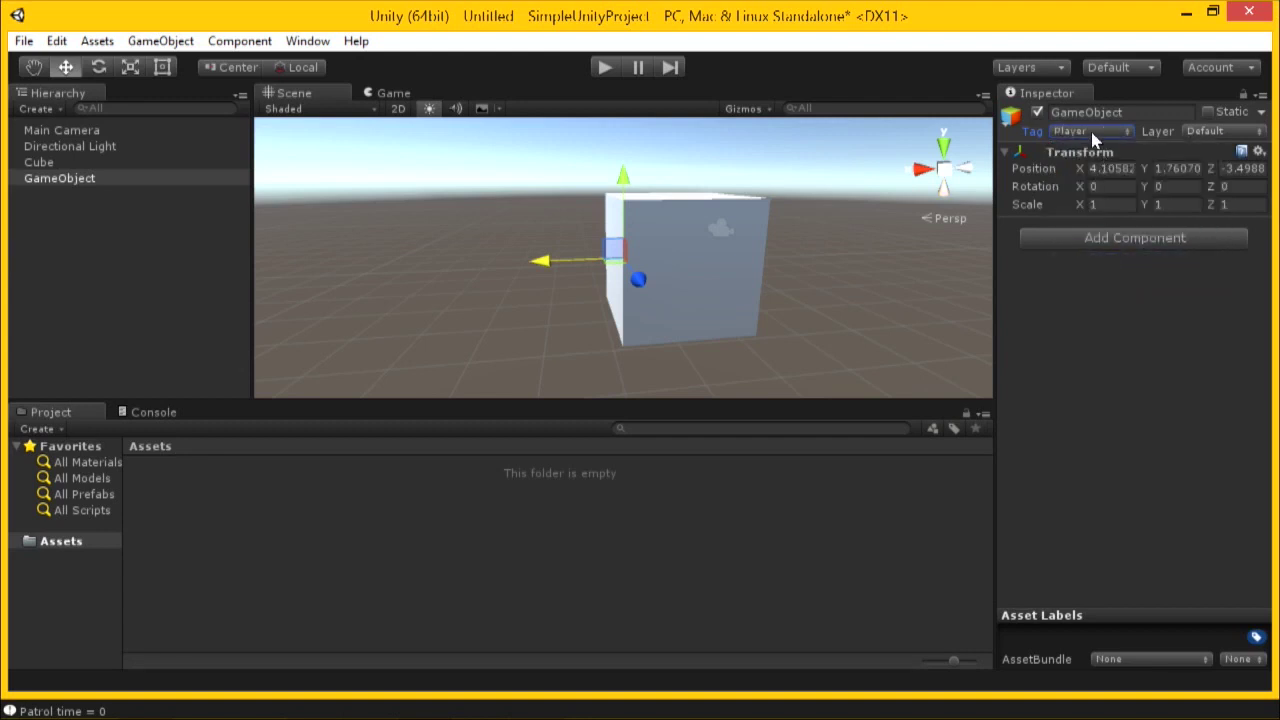
pyautogui.click(1165, 111)
pyautogui.click(1116, 131)
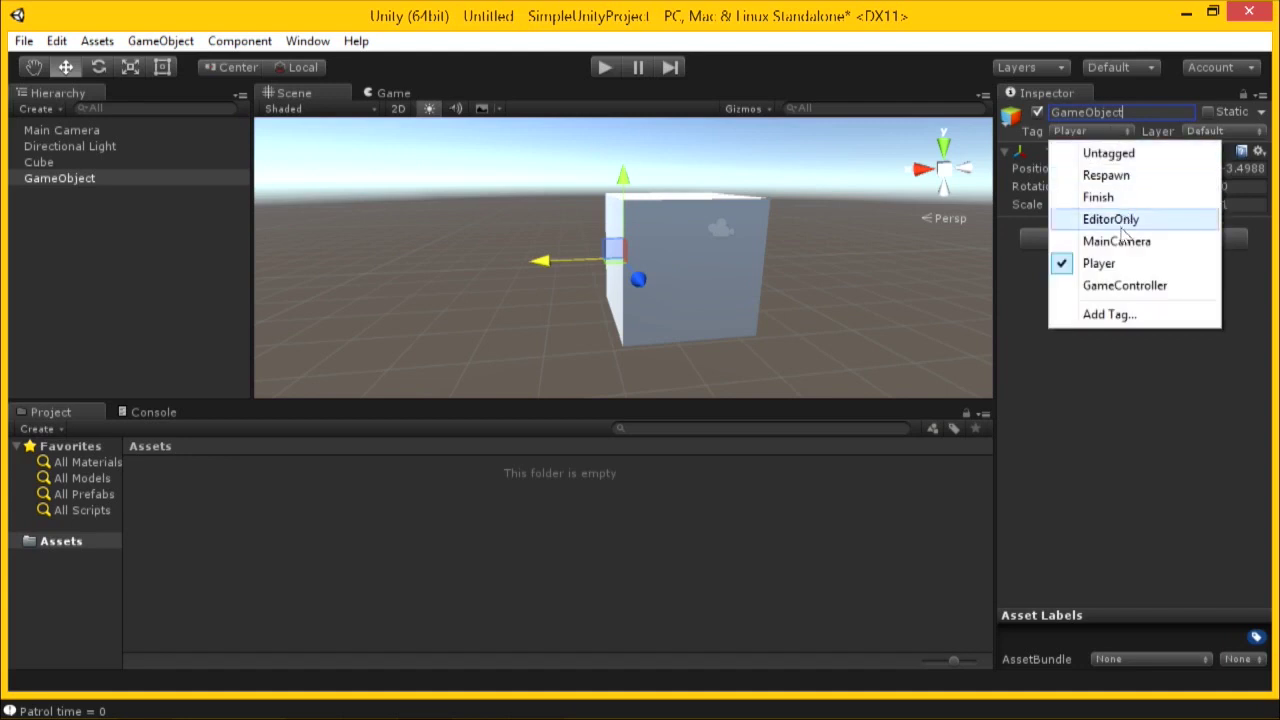
pyautogui.click(1120, 402)
pyautogui.click(1121, 111)
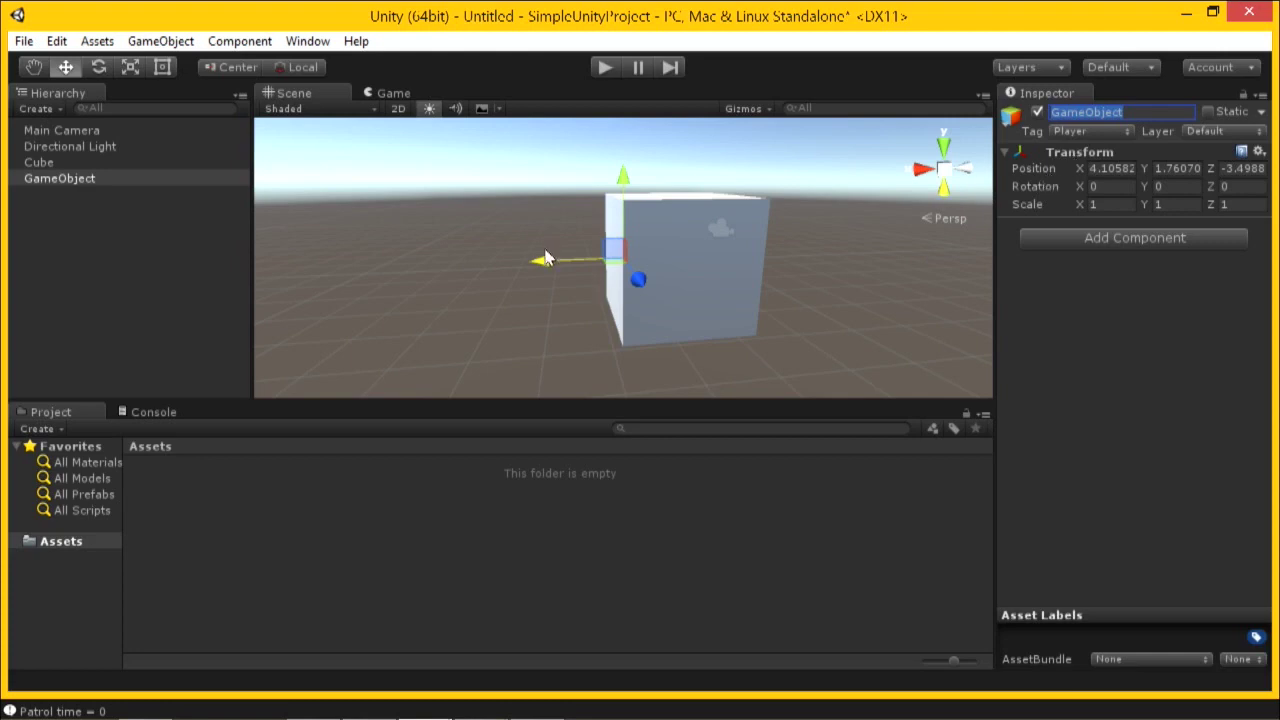
# Move the empty game object along X to about 4.63 and the cube along X to about 3.6.
pyautogui.moveTo(548, 262); pyautogui.dragTo(489, 281)
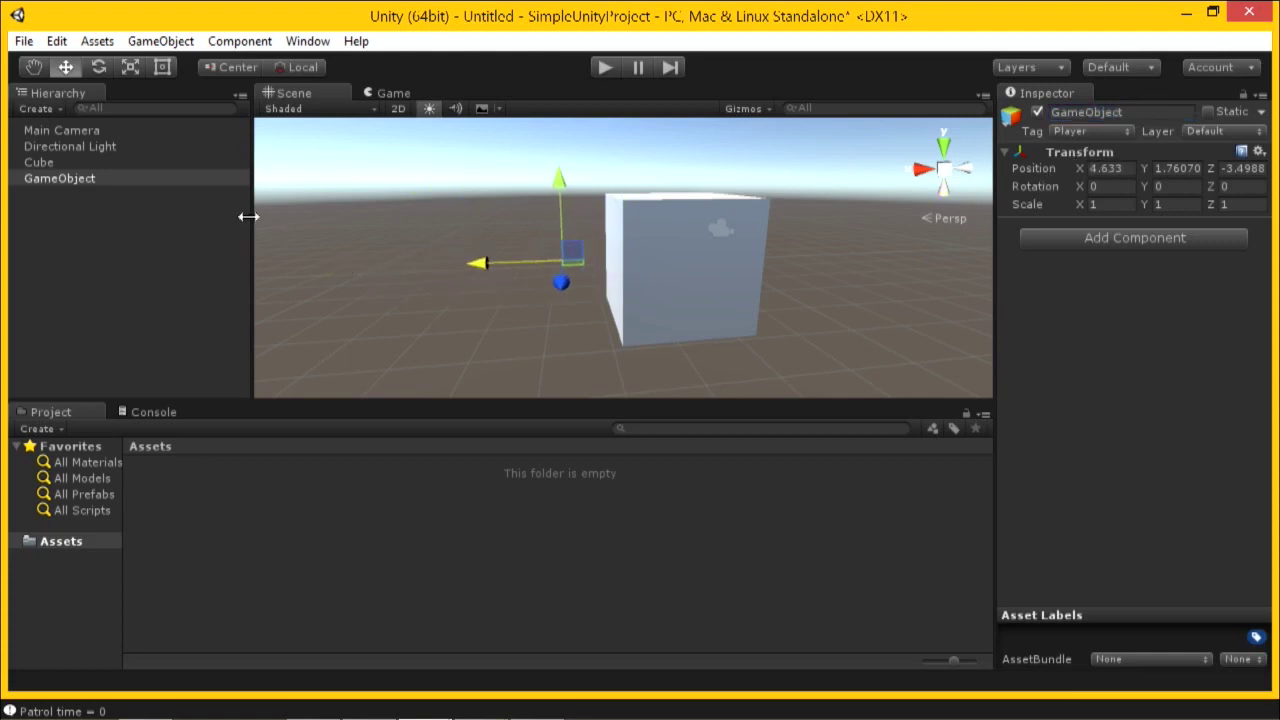
pyautogui.click(84, 164)
pyautogui.moveTo(589, 262)
pyautogui.mouseDown()
pyautogui.moveTo(472, 263)
pyautogui.moveTo(640, 257)
pyautogui.moveTo(600, 263)
pyautogui.mouseUp()
# Rotate the cube to about 1.38 on X and 1.04 on Y, and scale it uniformly to about 0.69.
pyautogui.click(98, 66)
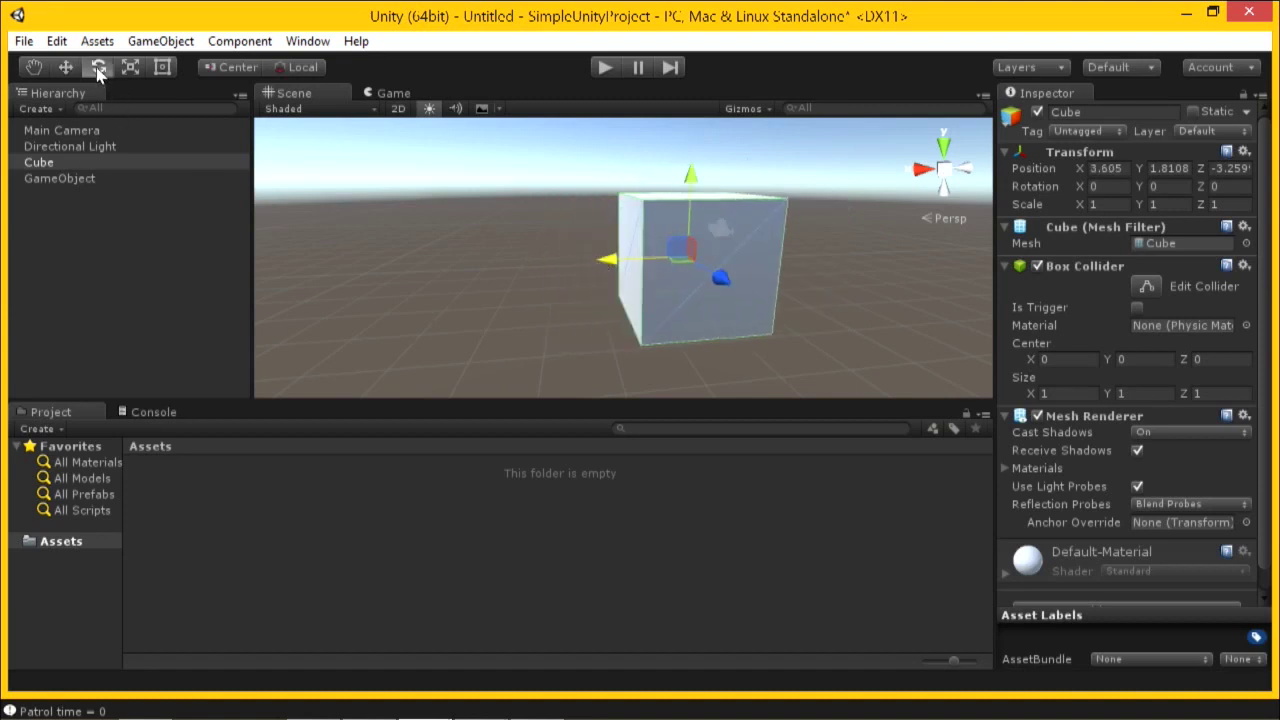
pyautogui.moveTo(737, 289); pyautogui.dragTo(727, 238)
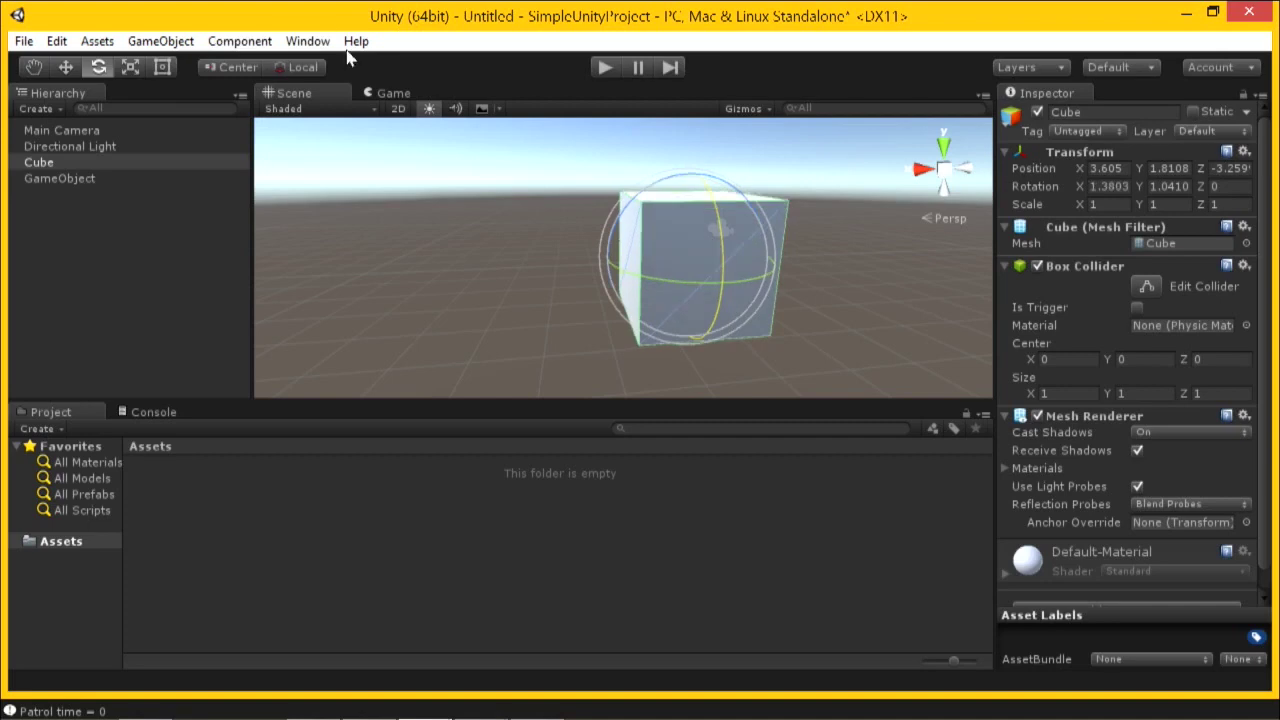
pyautogui.click(130, 66)
pyautogui.moveTo(688, 258); pyautogui.dragTo(655, 259)
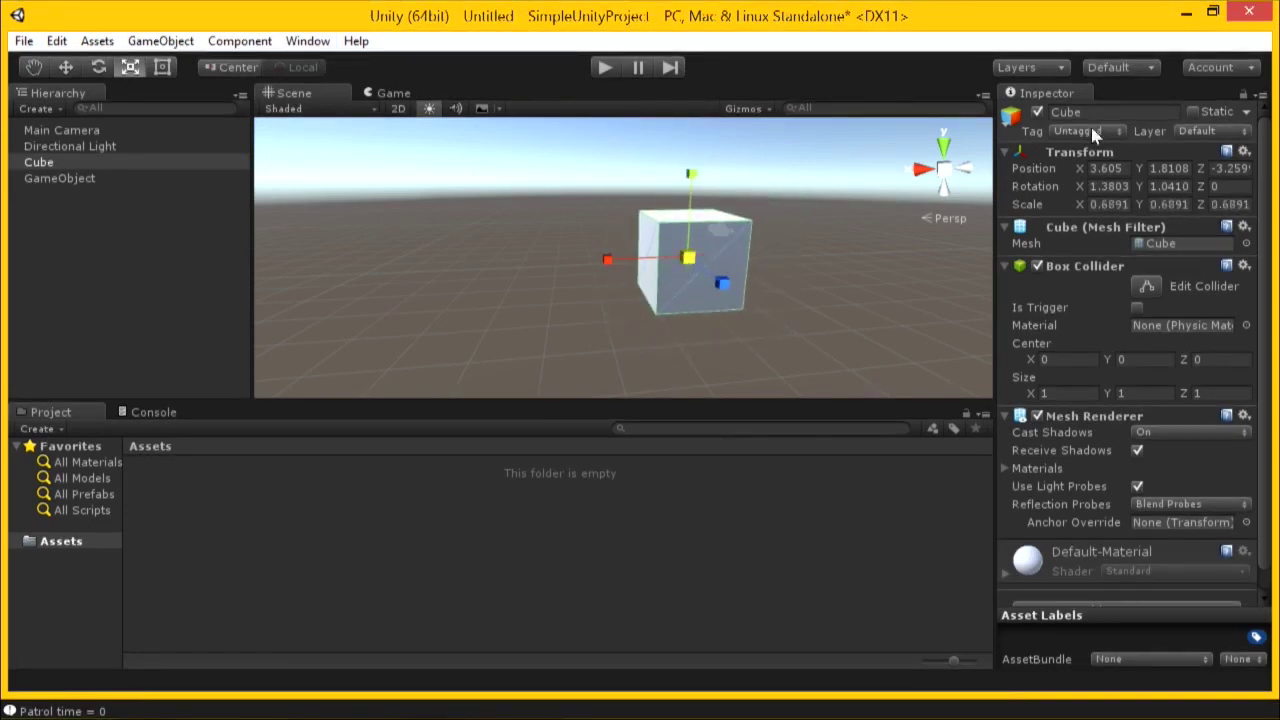
# Compare the components of the empty game object, the cube and the Directional Light in the Inspector.
pyautogui.click(132, 178)
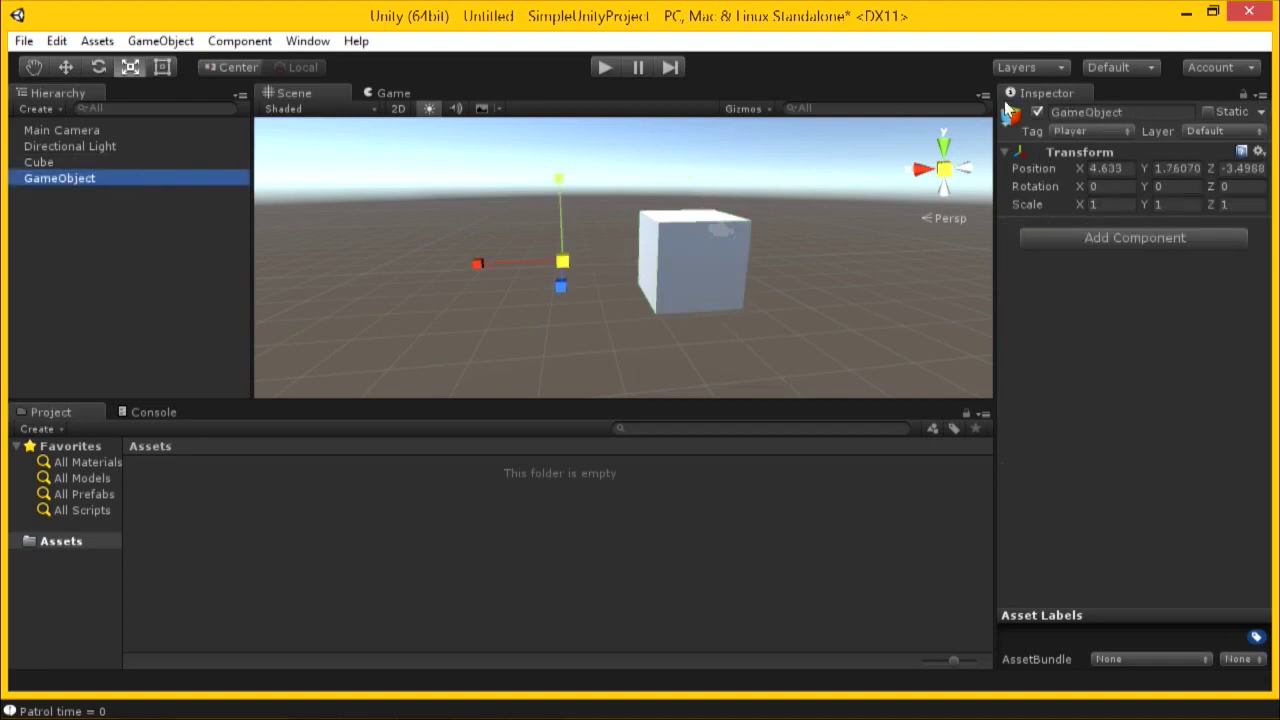
pyautogui.click(40, 162)
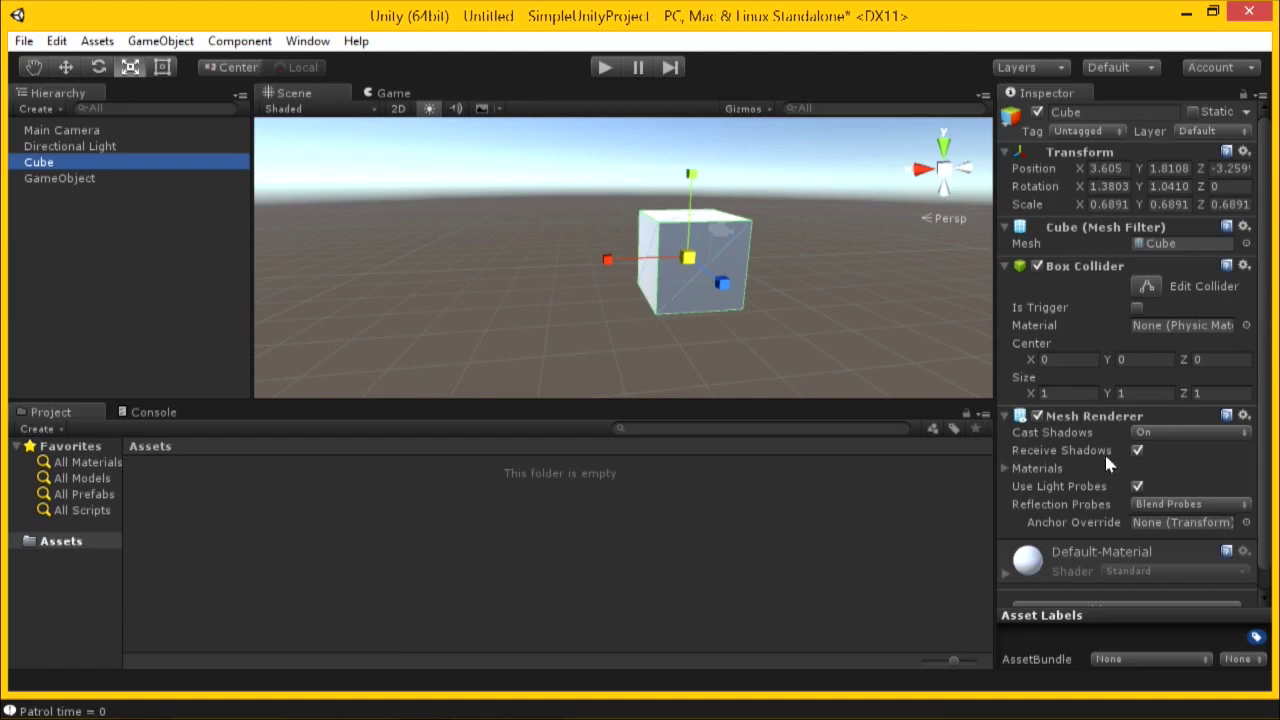
pyautogui.scroll(-1, 1120, 446)
pyautogui.scroll(1, 1136, 430)
pyautogui.scroll(-1, 1048, 240)
pyautogui.scroll(5, 620, 250)
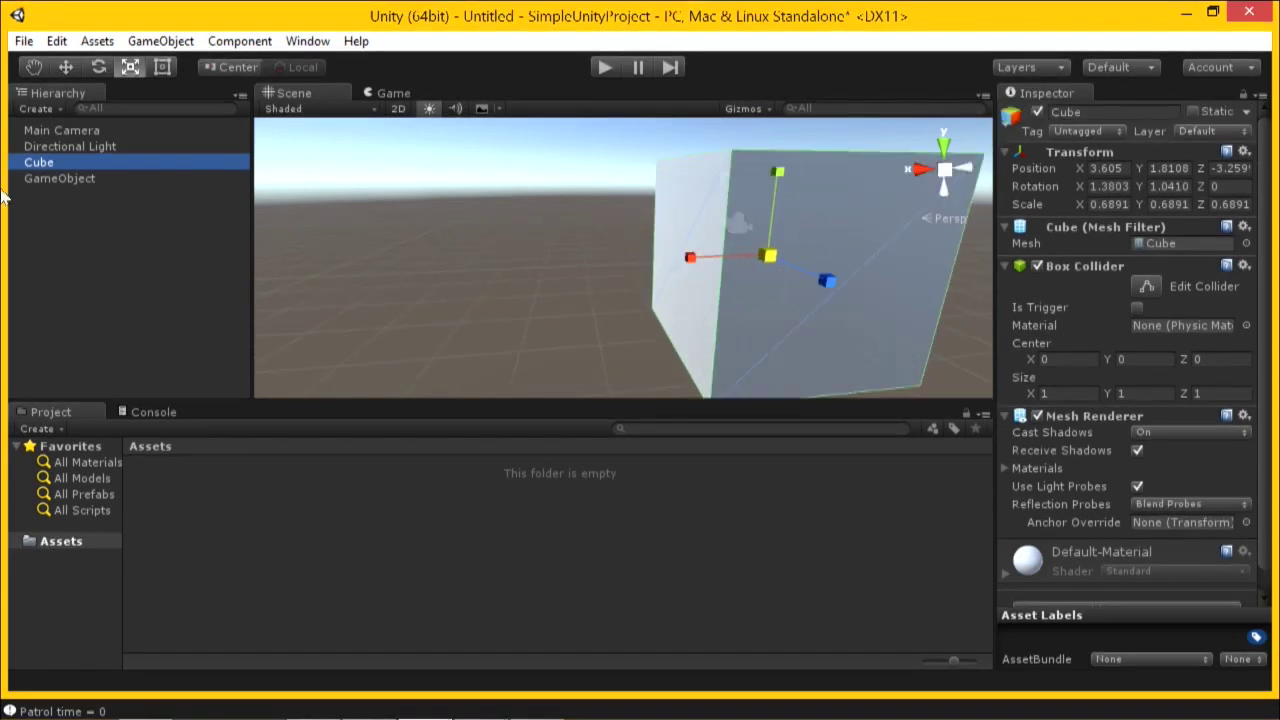
pyautogui.click(69, 146)
pyautogui.scroll(-5, 711, 268)
pyautogui.click(39, 162)
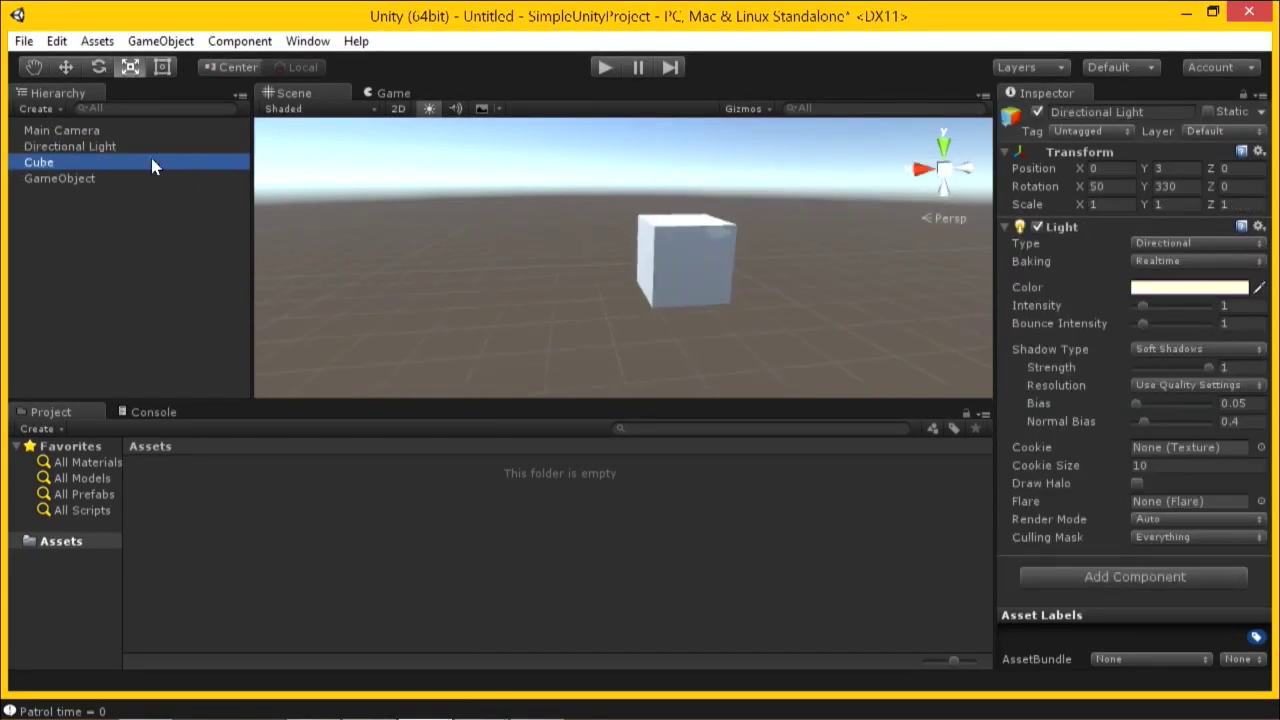
pyautogui.click(158, 178)
# Add a UI button to the scene, check it in the Game view, and select it in the Hierarchy.
pyautogui.click(185, 46)
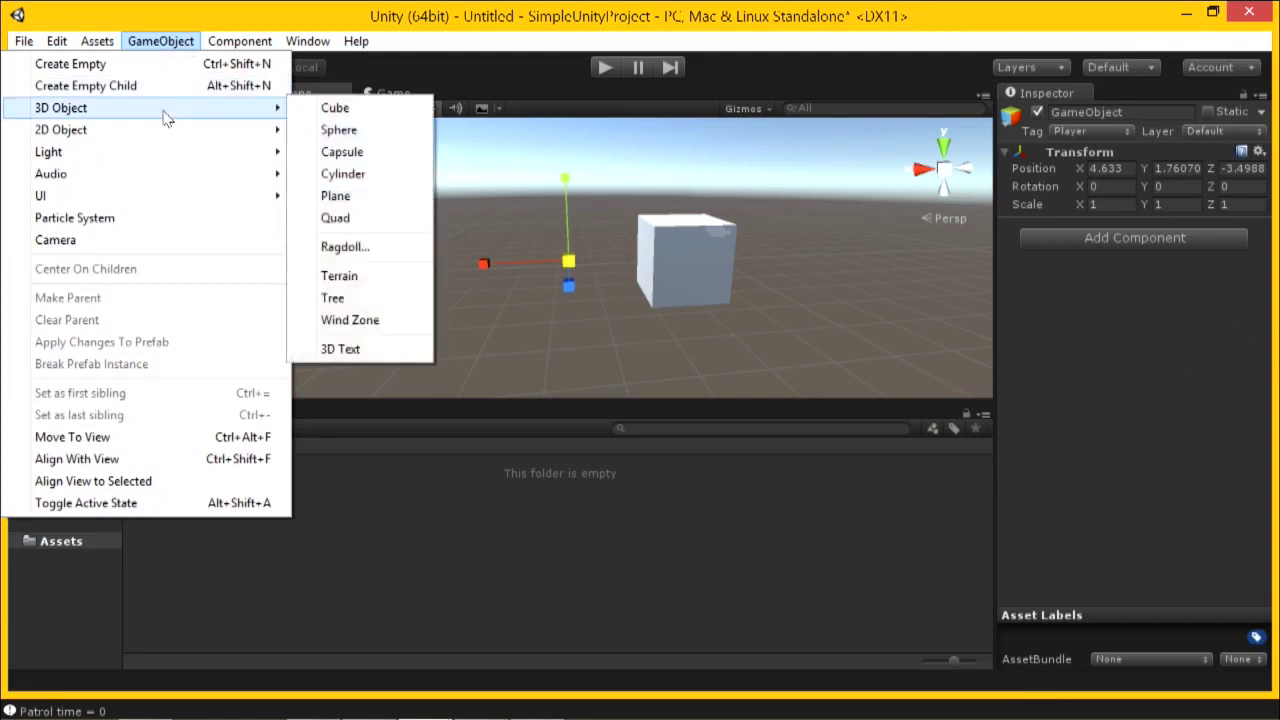
pyautogui.moveTo(153, 208)
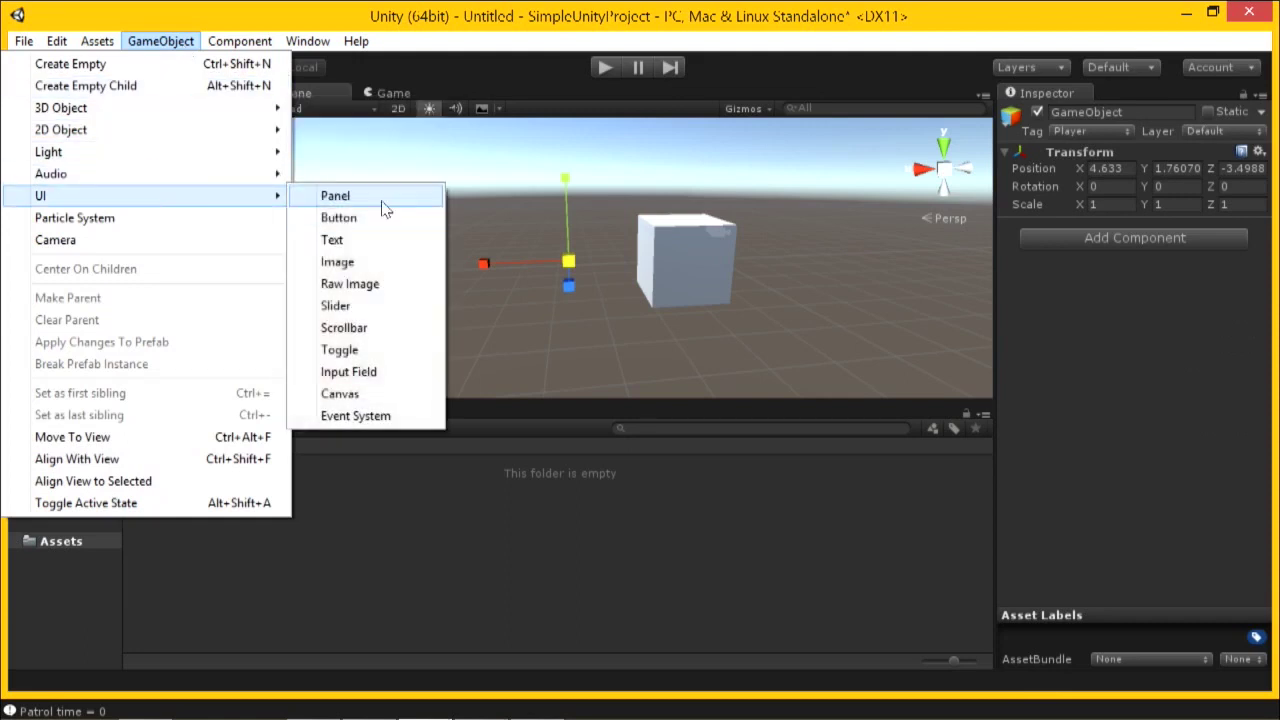
pyautogui.click(390, 217)
pyautogui.doubleClick(120, 210)
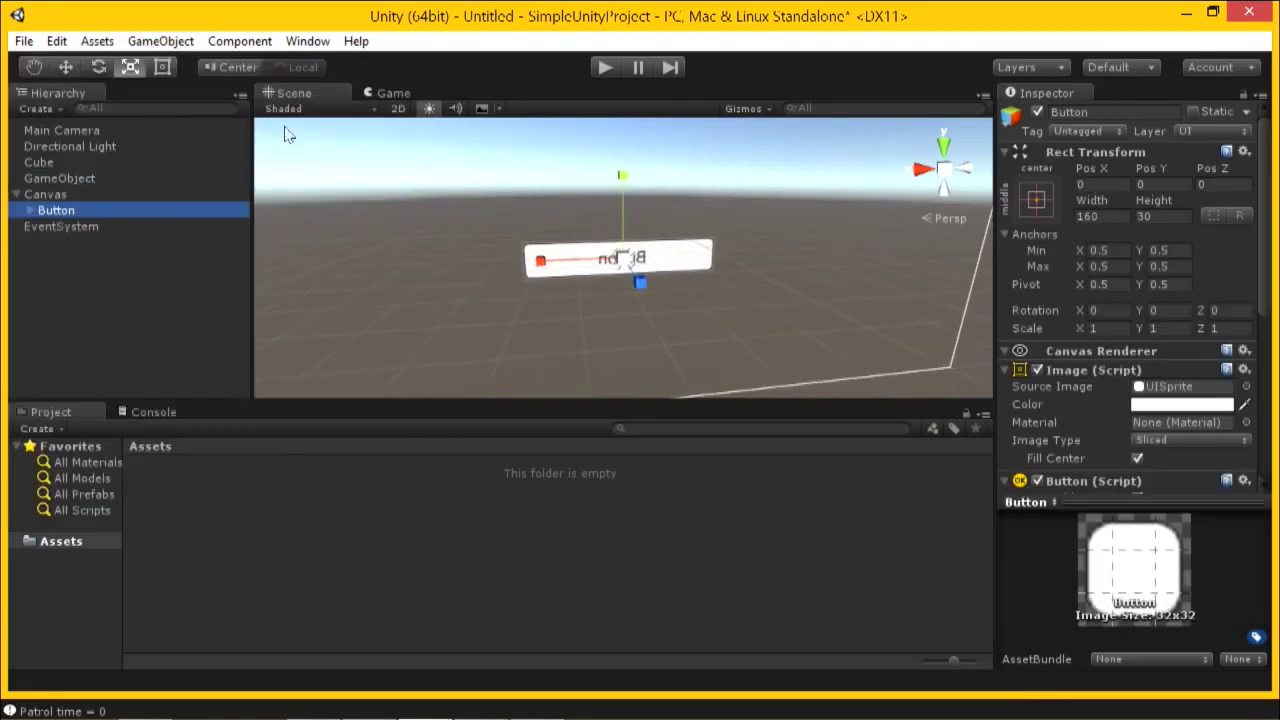
pyautogui.click(384, 96)
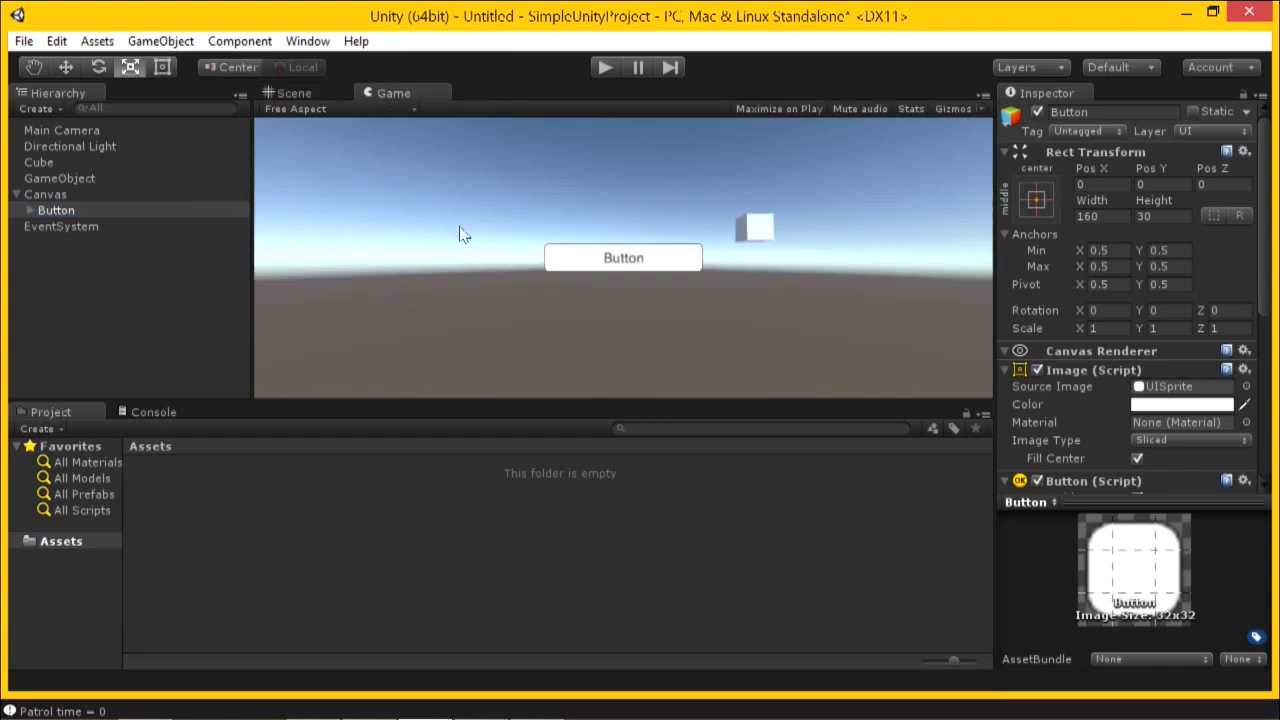
pyautogui.click(203, 214)
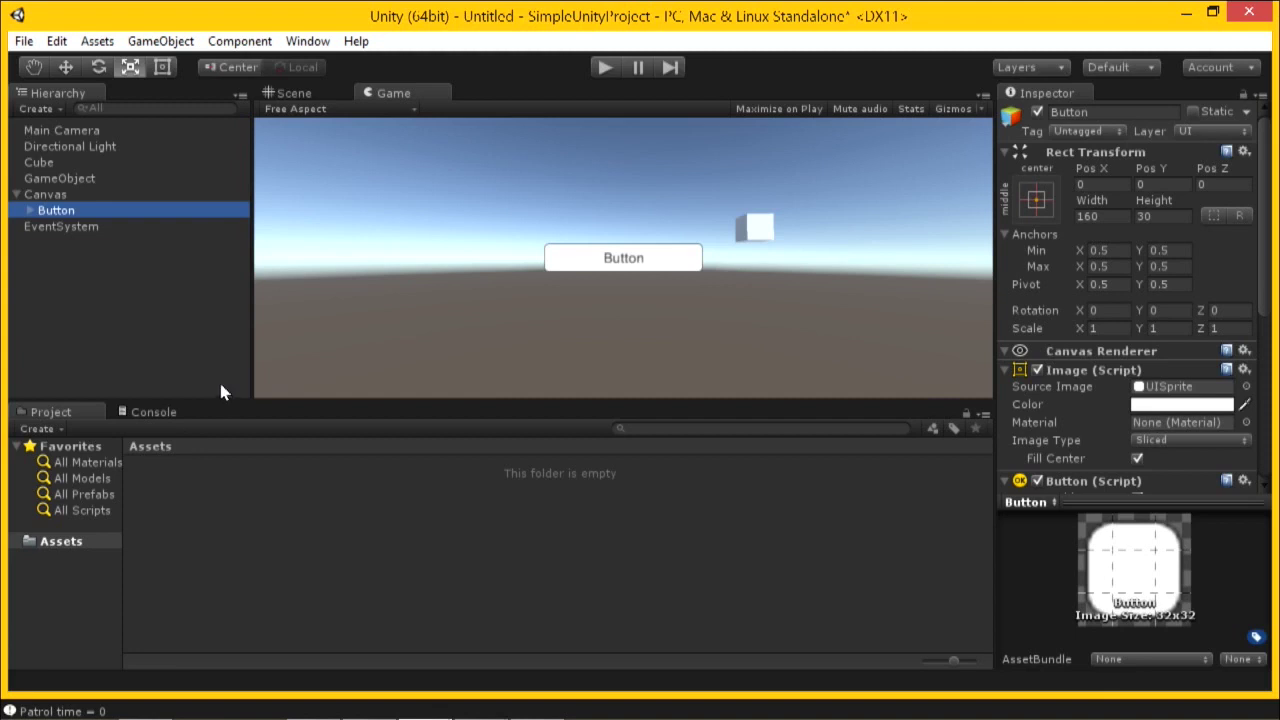
# Create a C# script named TestScript in the Assets folder.
pyautogui.rightClick(234, 555)
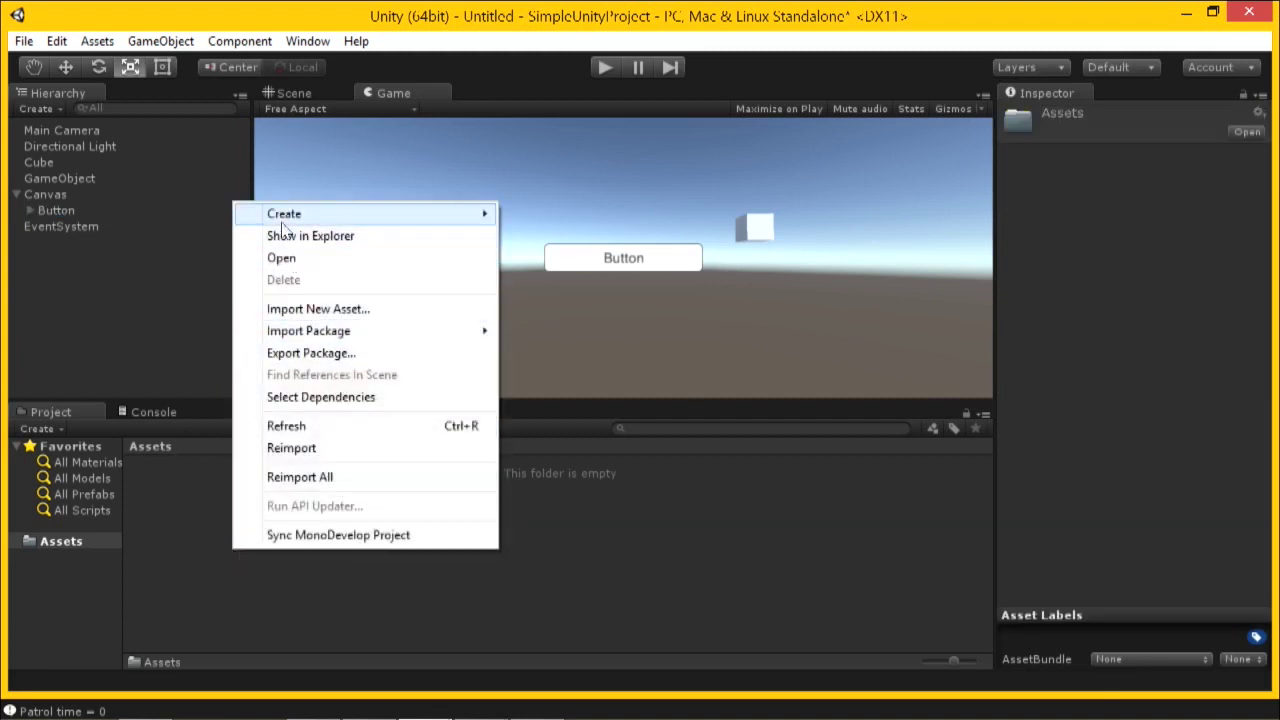
pyautogui.moveTo(420, 214)
pyautogui.click(558, 242)
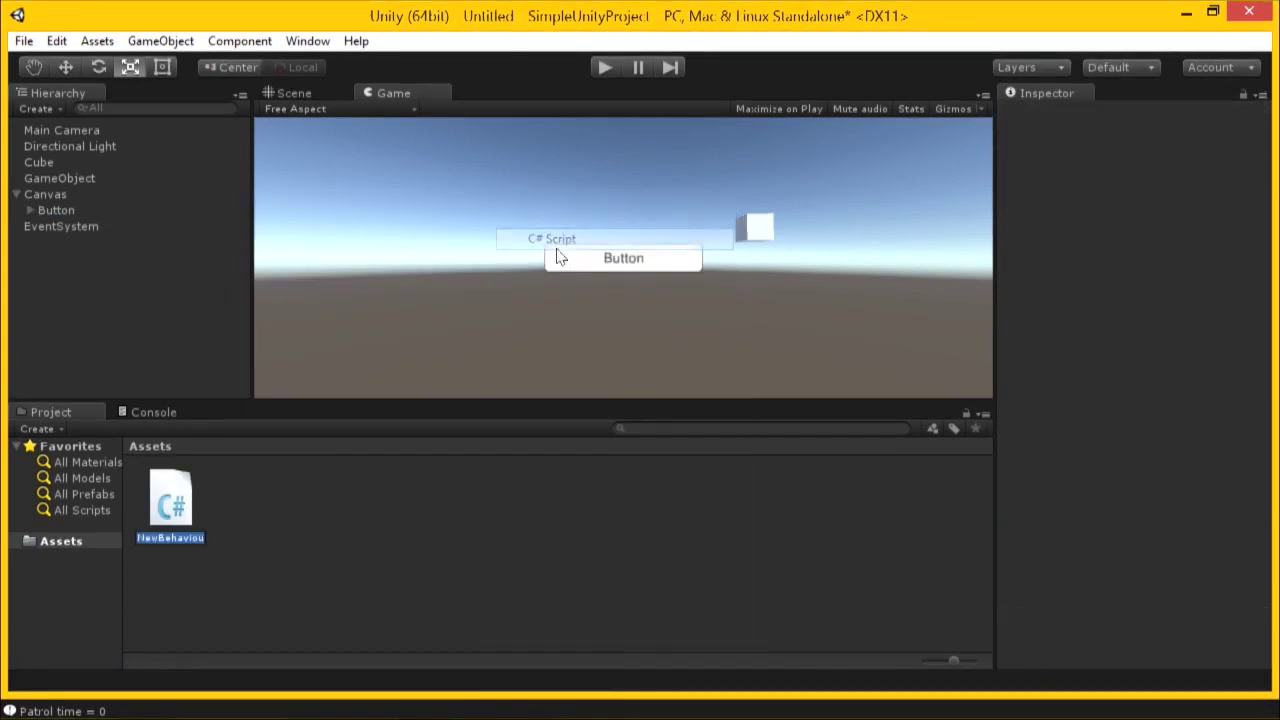
pyautogui.write('TestScript')
pyautogui.press('Return')
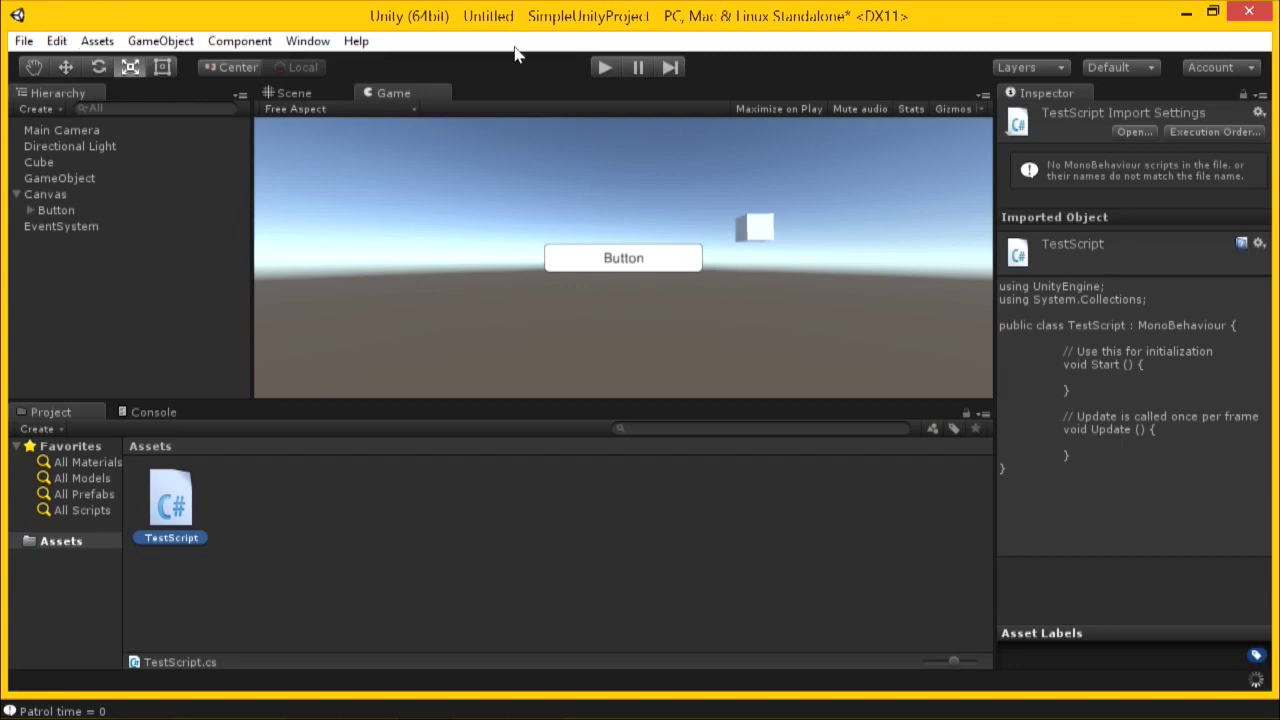
# Attach TestScript to the cube and look through the component categories that can be added to it.
pyautogui.moveTo(178, 510); pyautogui.dragTo(75, 178)
pyautogui.click(45, 162)
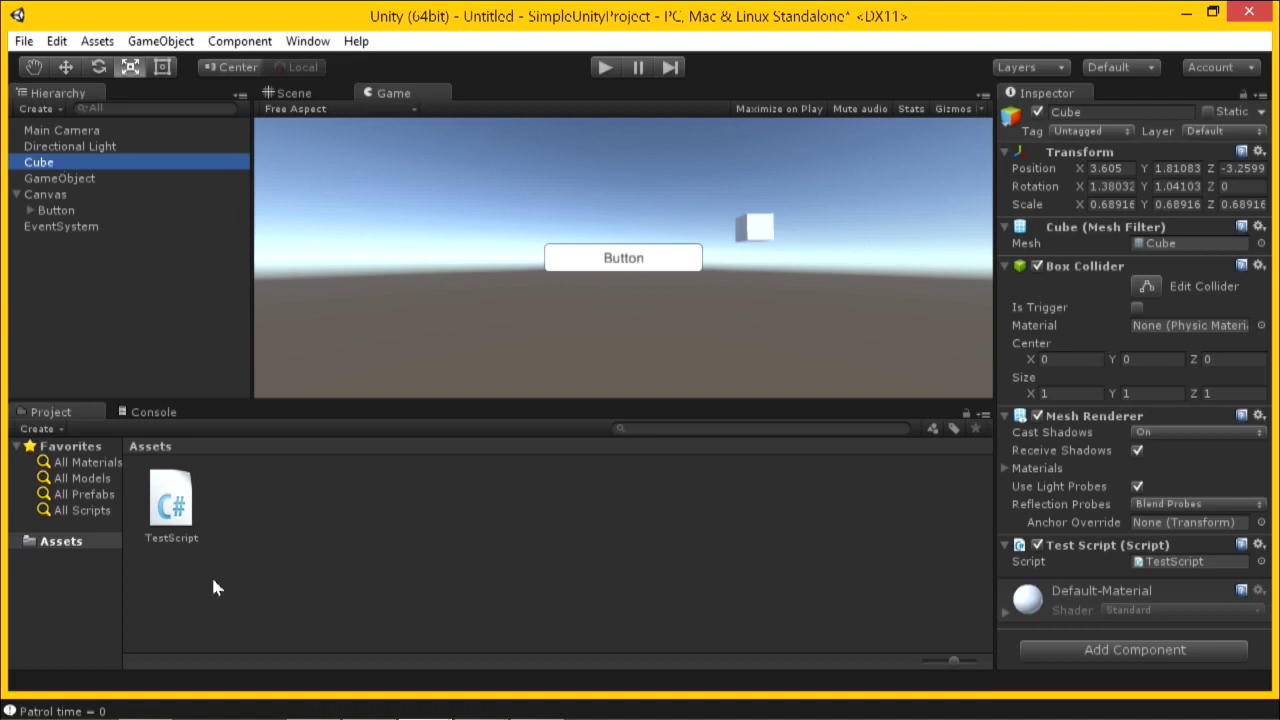
pyautogui.click(294, 93)
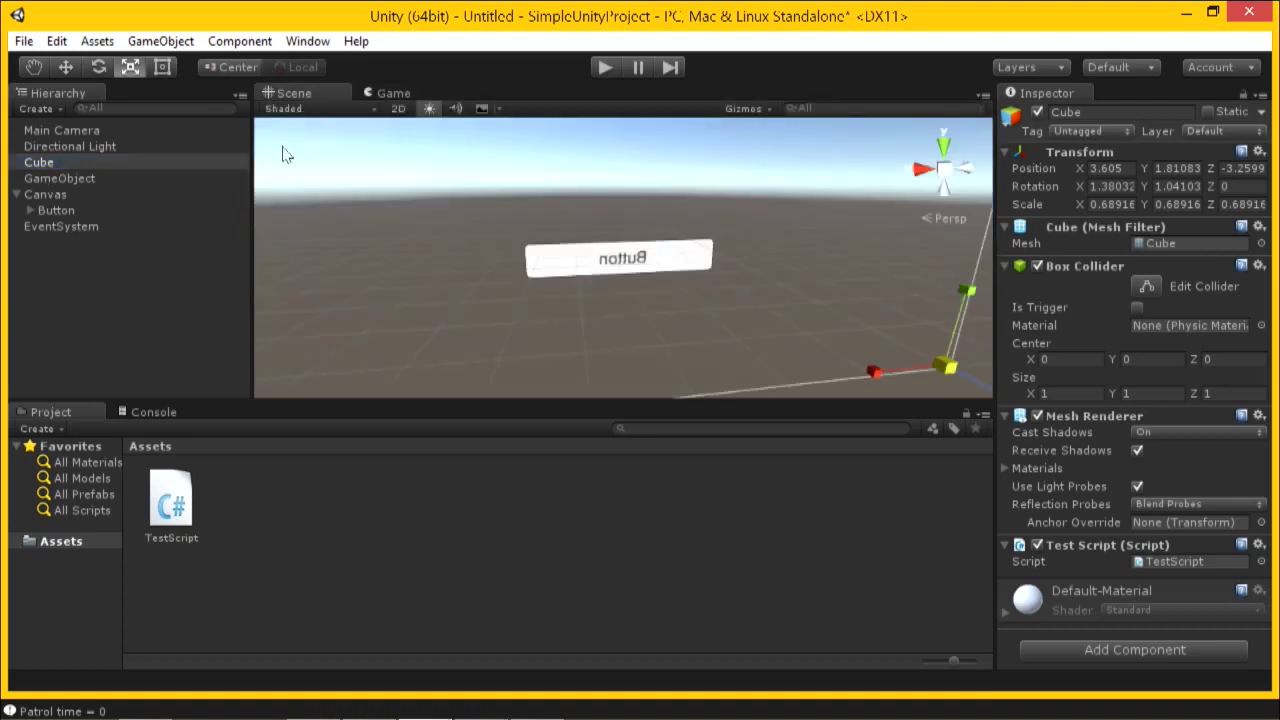
pyautogui.moveTo(167, 497); pyautogui.dragTo(674, 300)
pyautogui.click(1118, 650)
pyautogui.press('BackSpace')
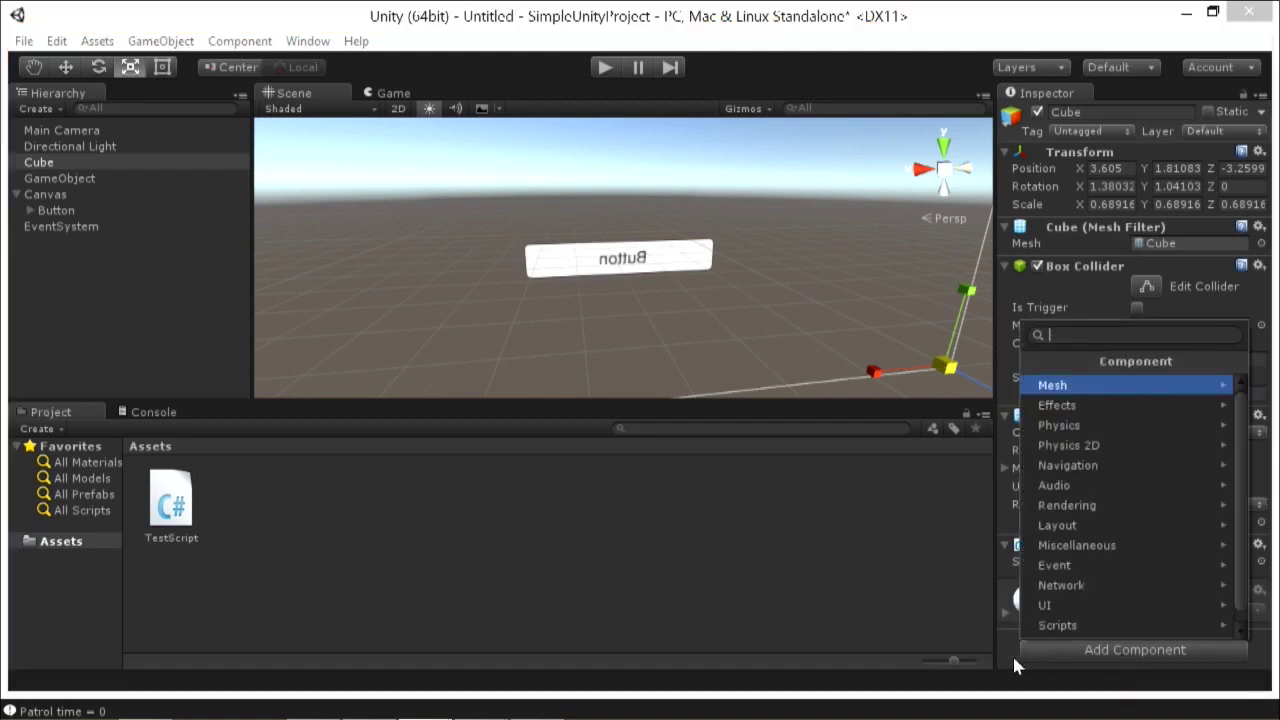
pyautogui.click(1012, 653)
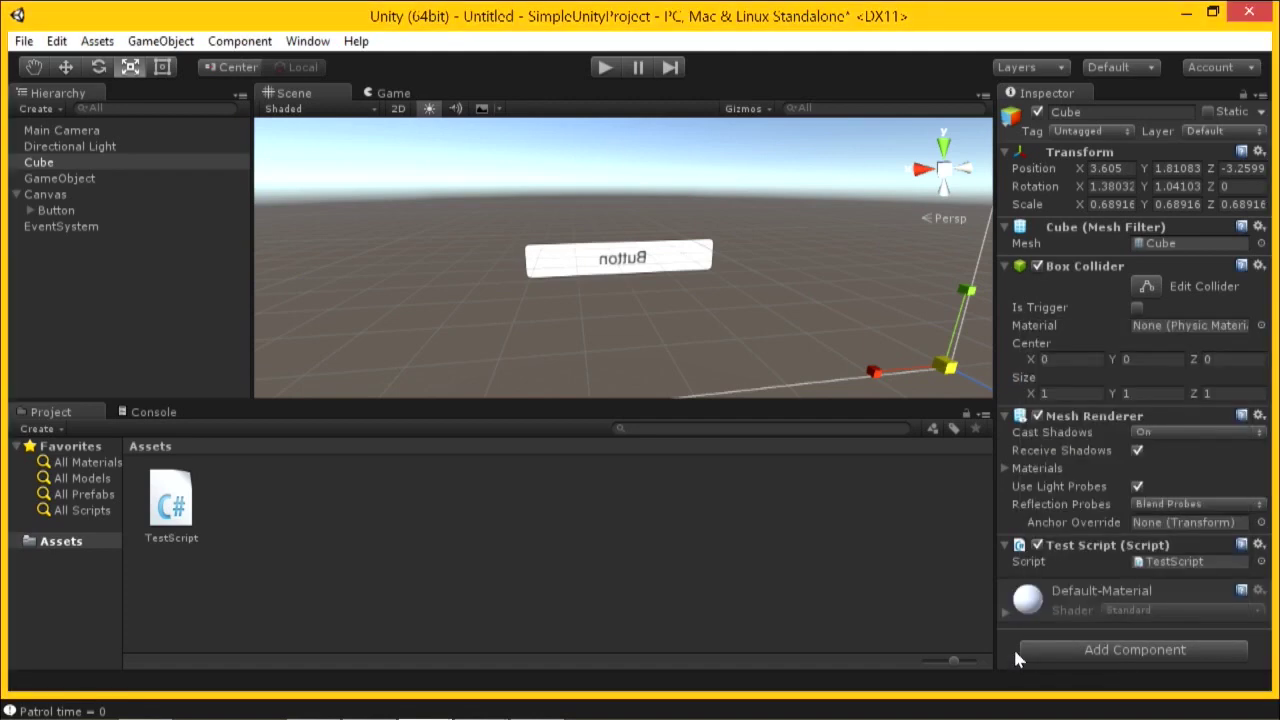
# Switch the Scene view of SimpleUnityProject to 2D to see the UI button face-on.
pyautogui.click(397, 110)
pyautogui.click(399, 112)
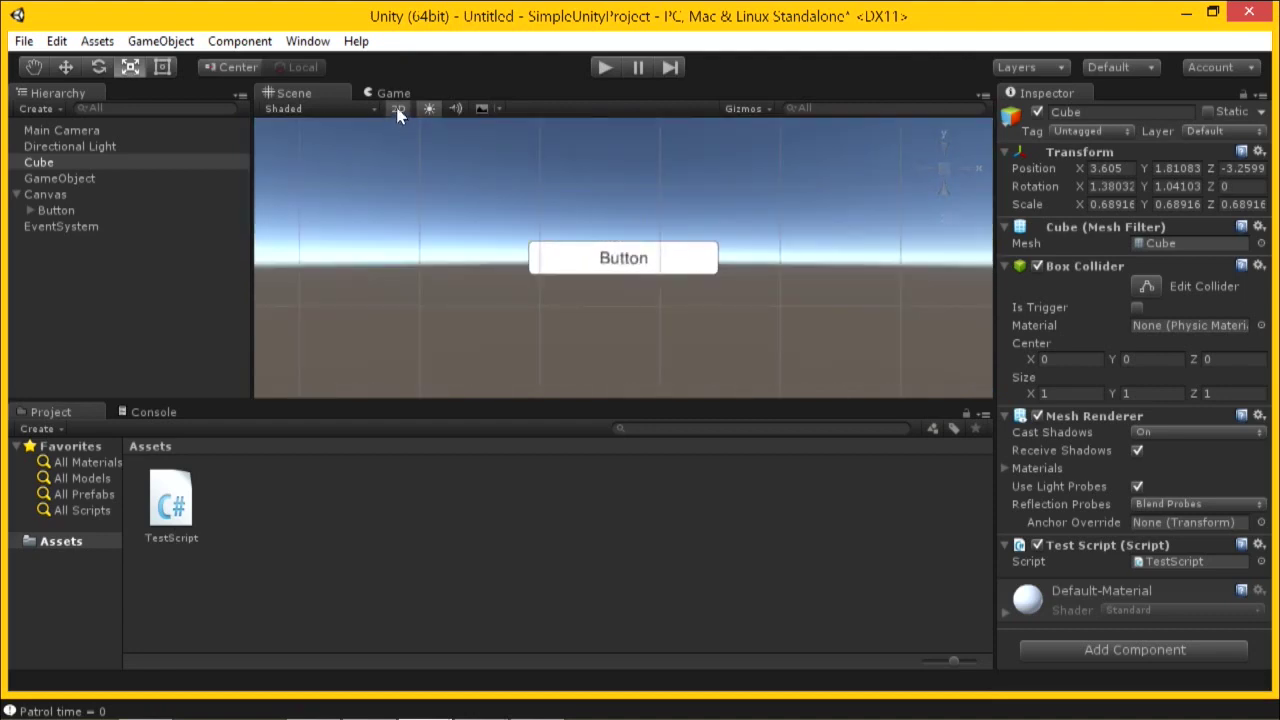
pyautogui.click(399, 112)
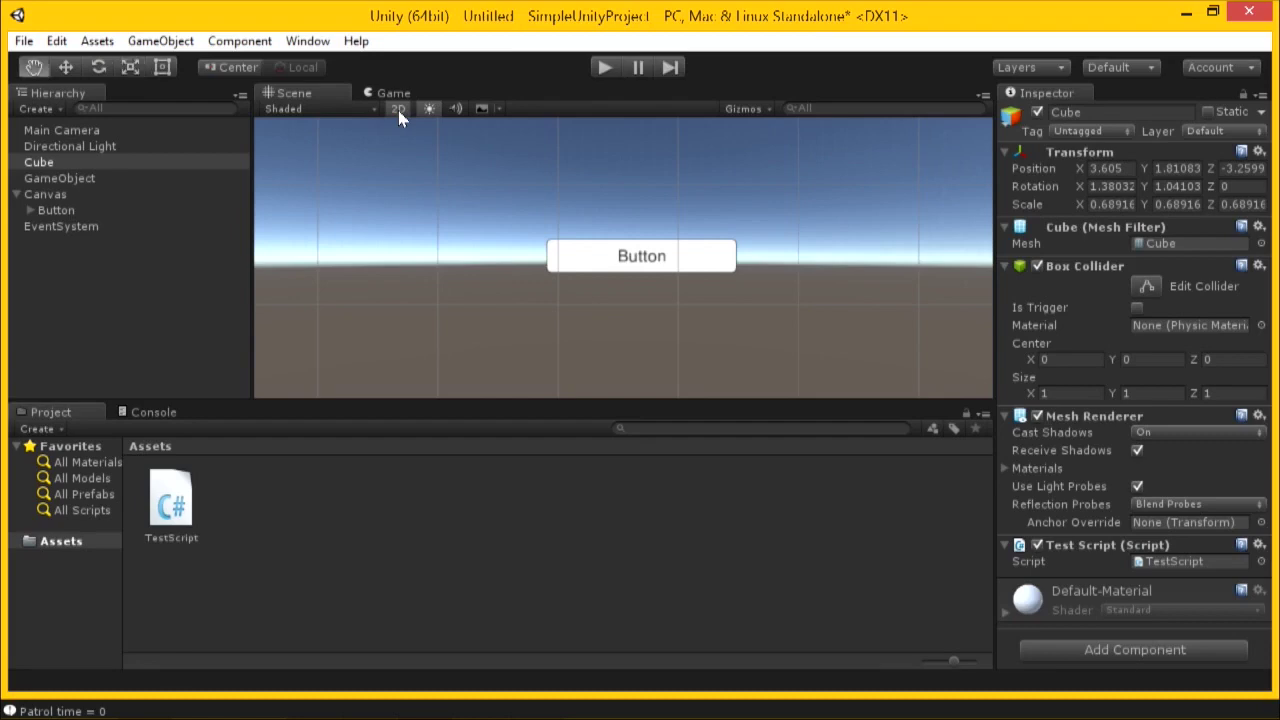
# Switch to the VampKid 3D project and examine its level in the Scene view in 2D mode.
pyautogui.hotkey('alt', 'Tab')
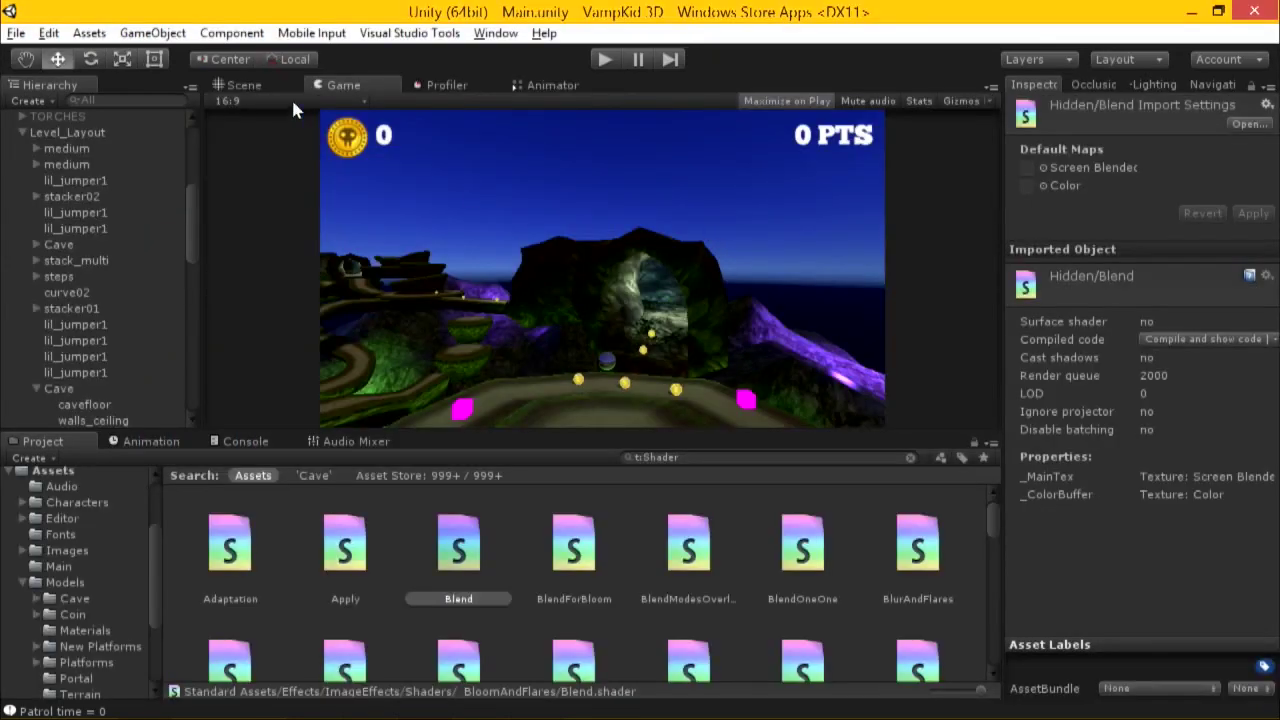
pyautogui.click(275, 83)
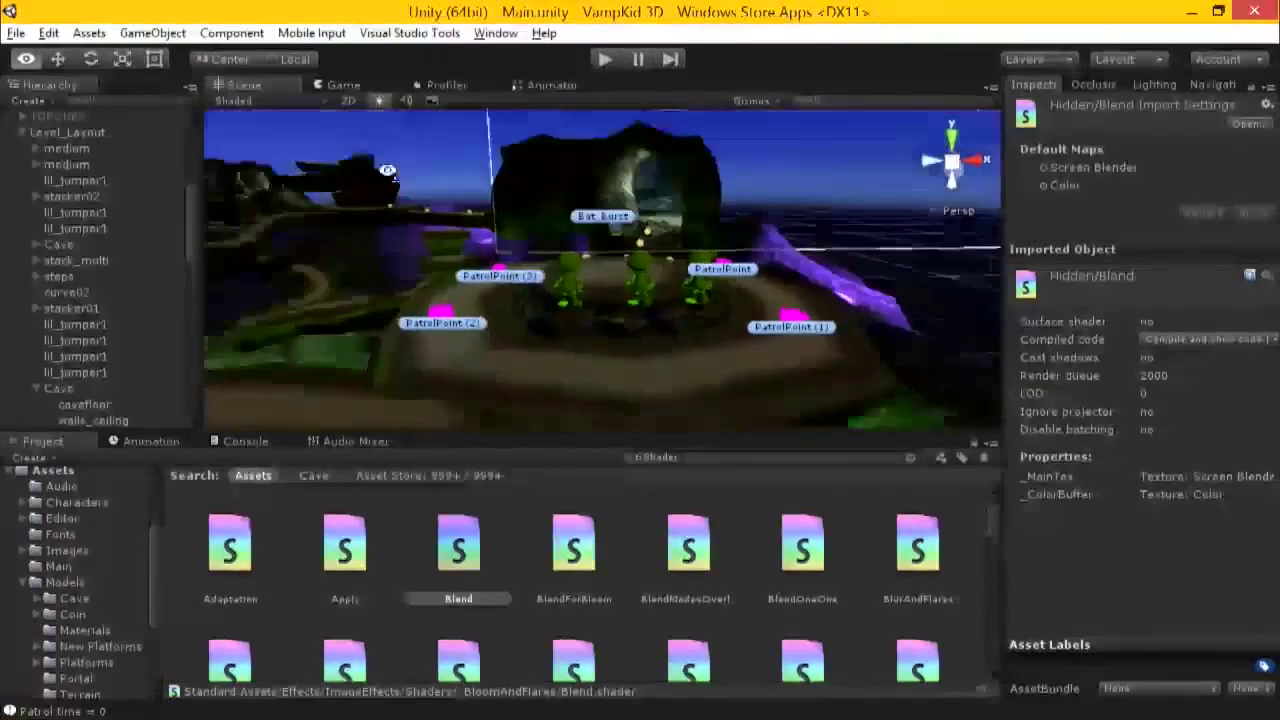
pyautogui.click(348, 101)
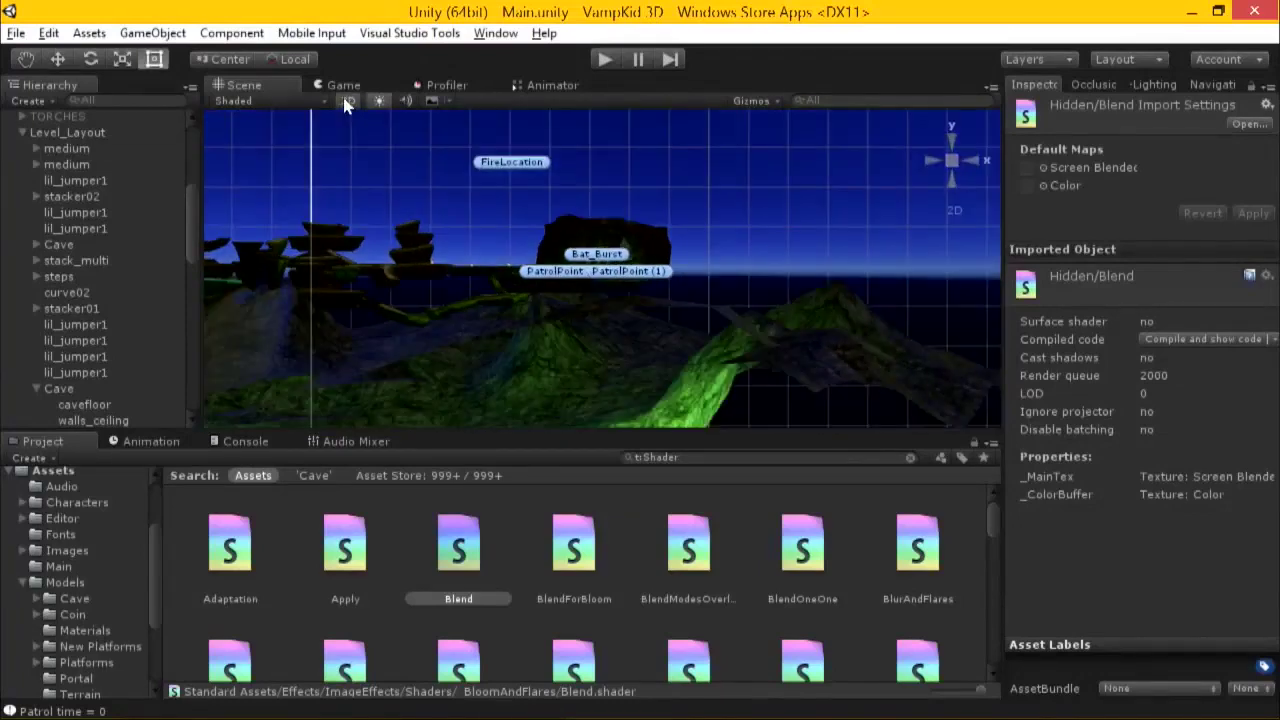
pyautogui.moveTo(943, 314); pyautogui.dragTo(557, 223, button='middle')
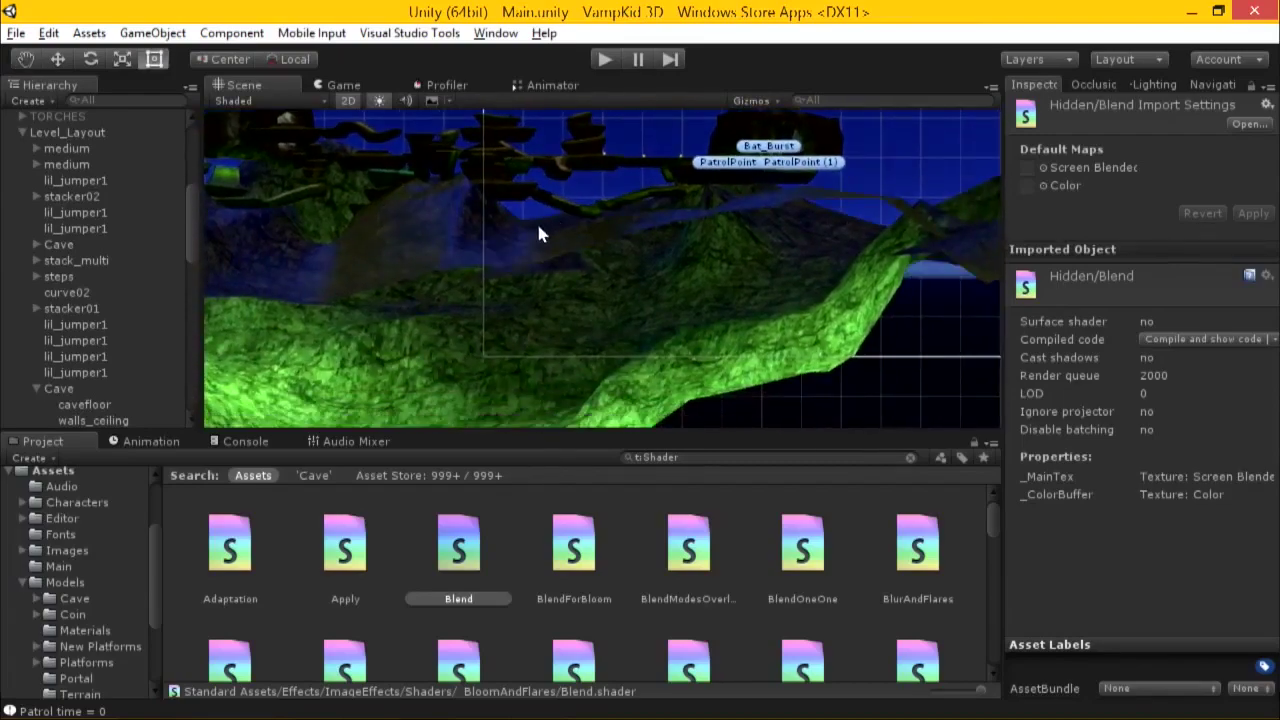
# Launch another Unity instance and open the VampKid-vs-Zombie-Apocalypse project.
pyautogui.press('super')
pyautogui.click(193, 472)
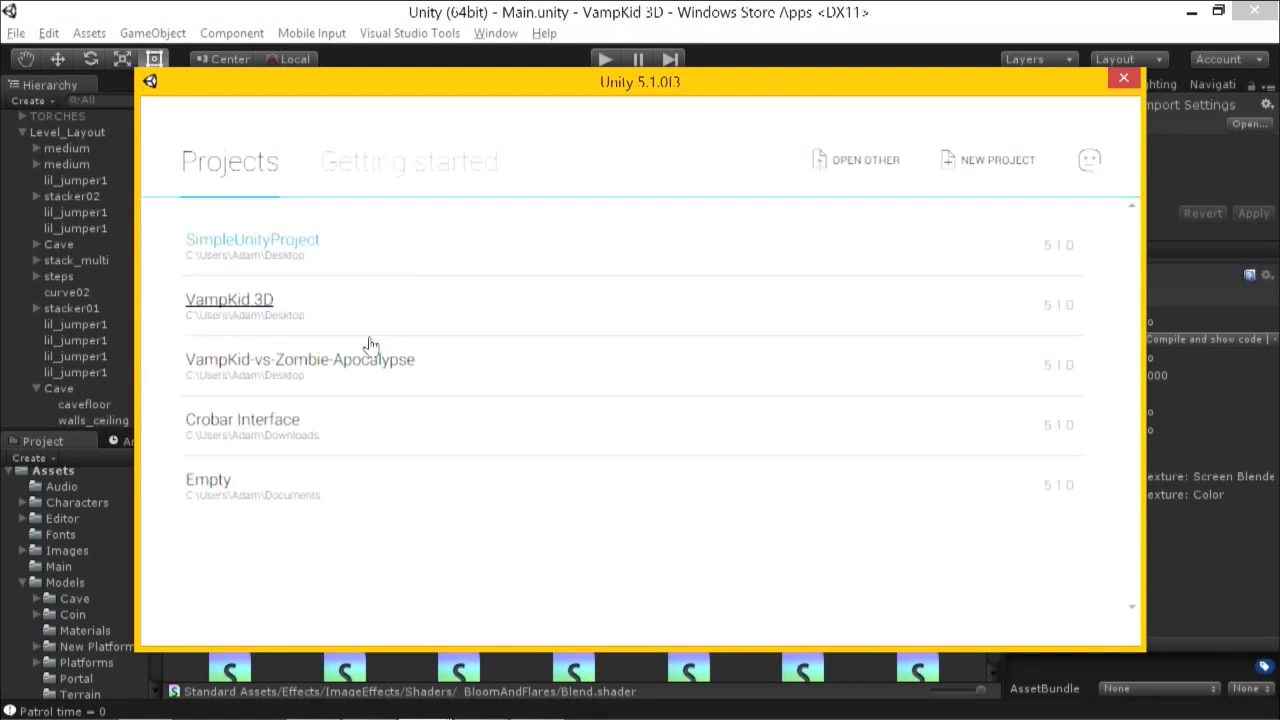
pyautogui.click(362, 359)
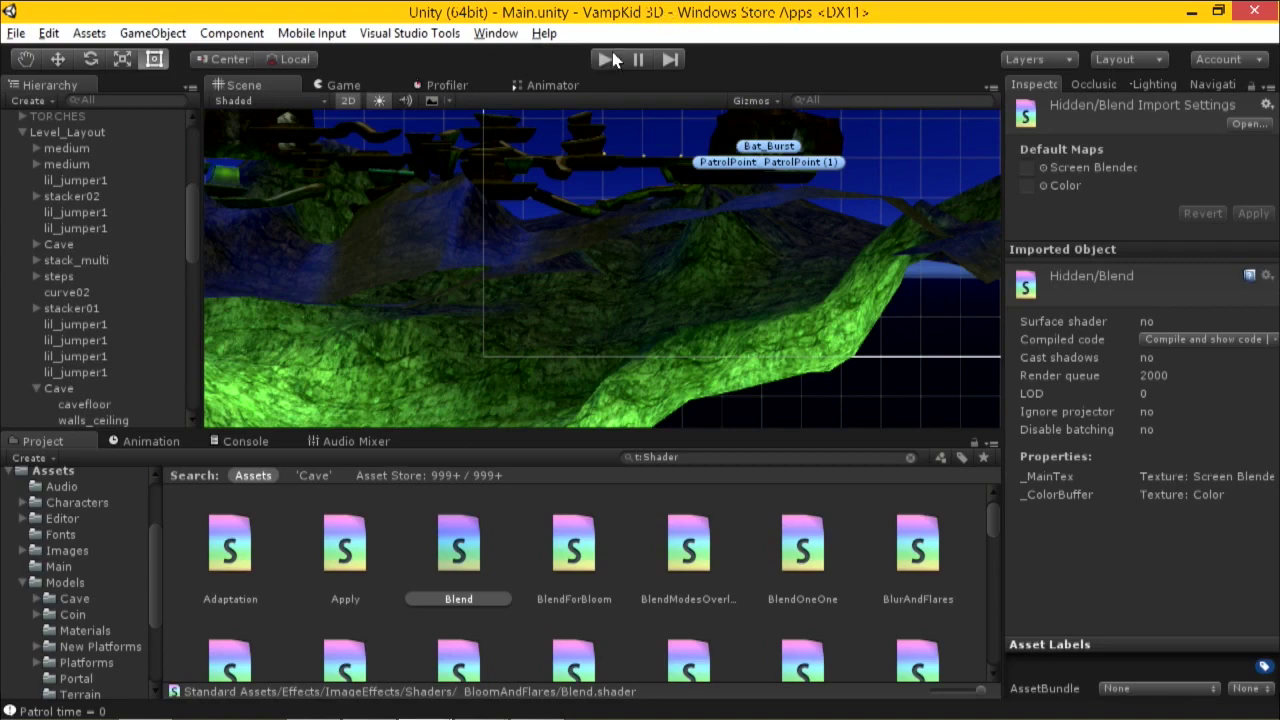
# Return the VampKid 3D Scene view to 3D and switch to the VampKid-vs-Zombie-Apocalypse window.
pyautogui.click(348, 101)
pyautogui.press('w')
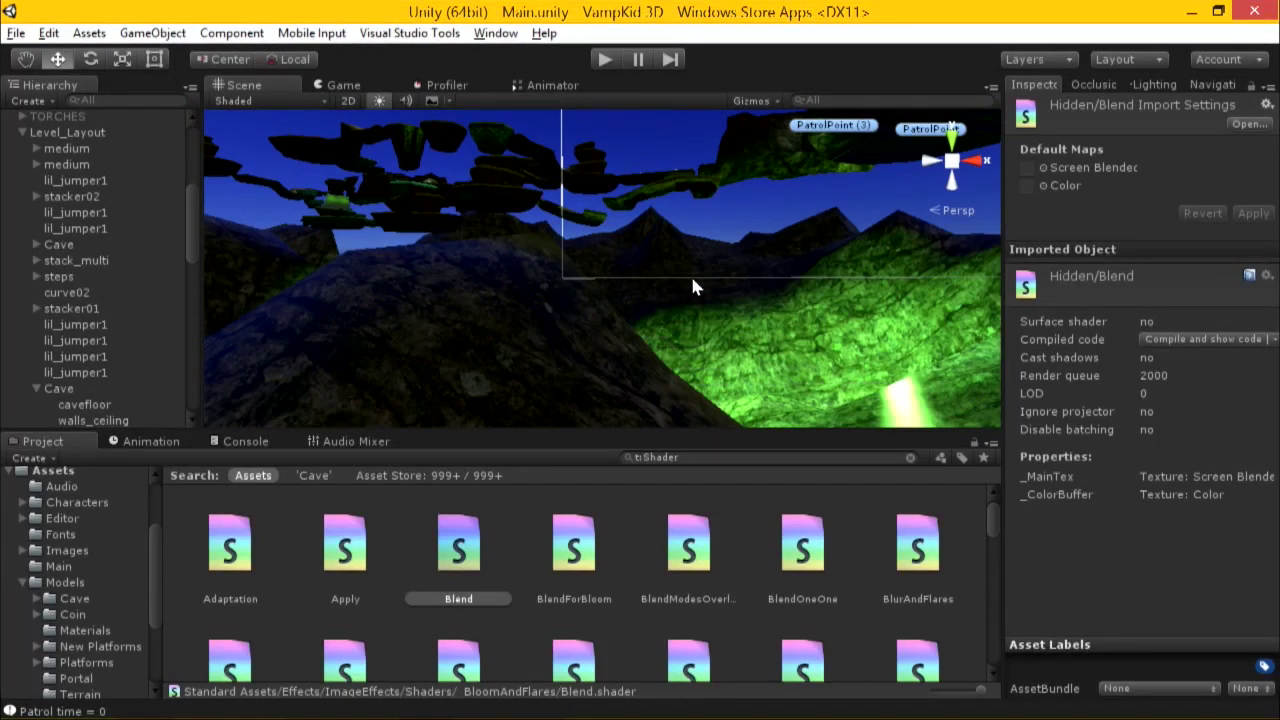
pyautogui.hotkey('alt', 'Tab')
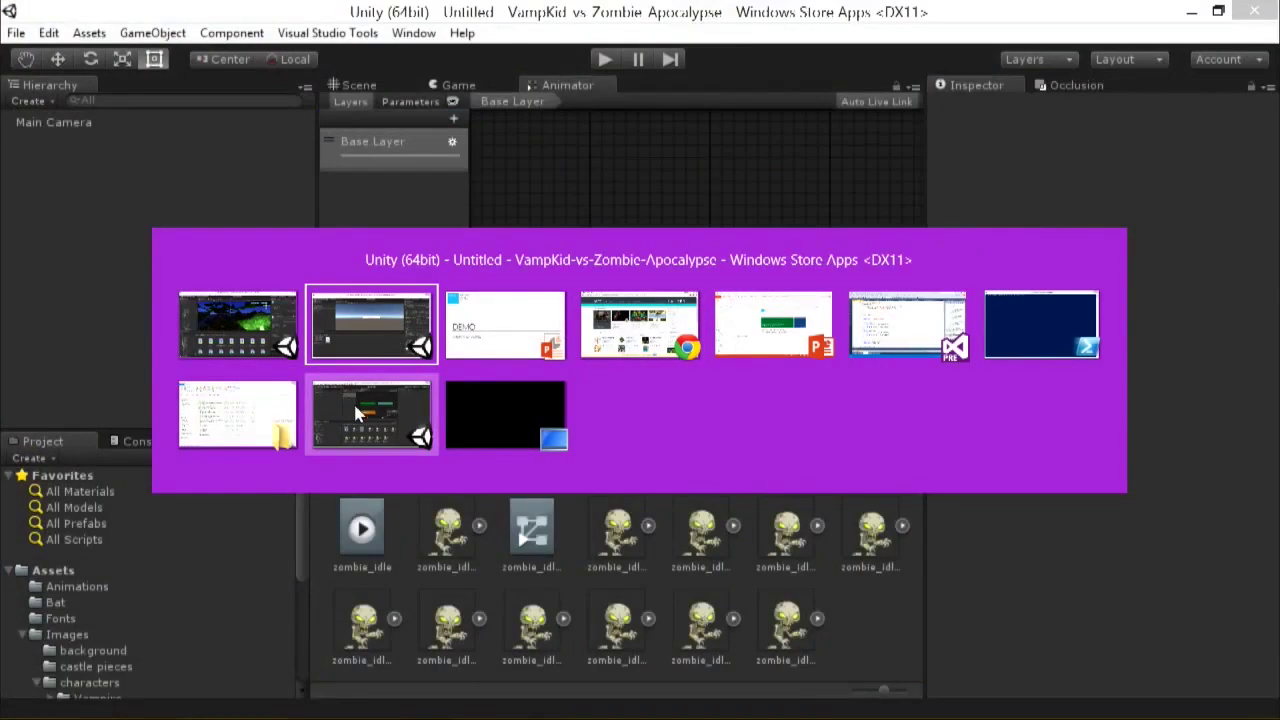
pyautogui.click(350, 408)
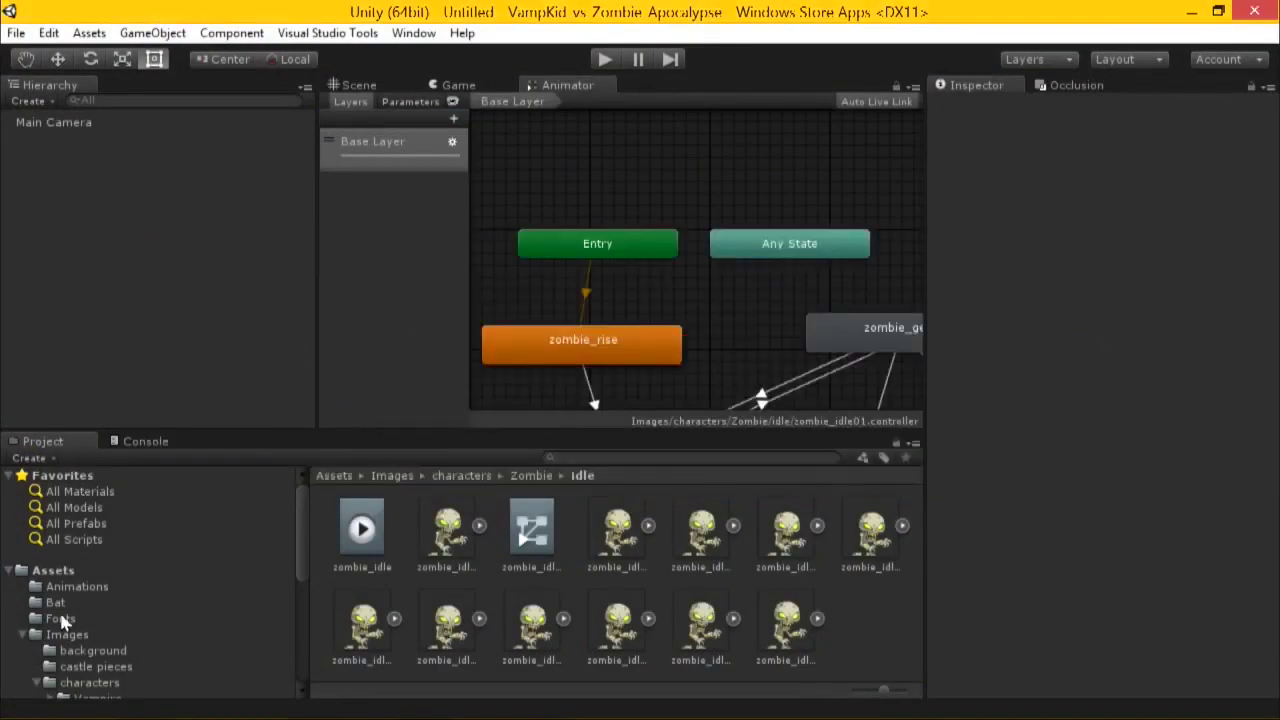
# Open the Level1 scene from the Scenes folder, show it in the Scene view, and narrow the Hierarchy.
pyautogui.click(192, 572)
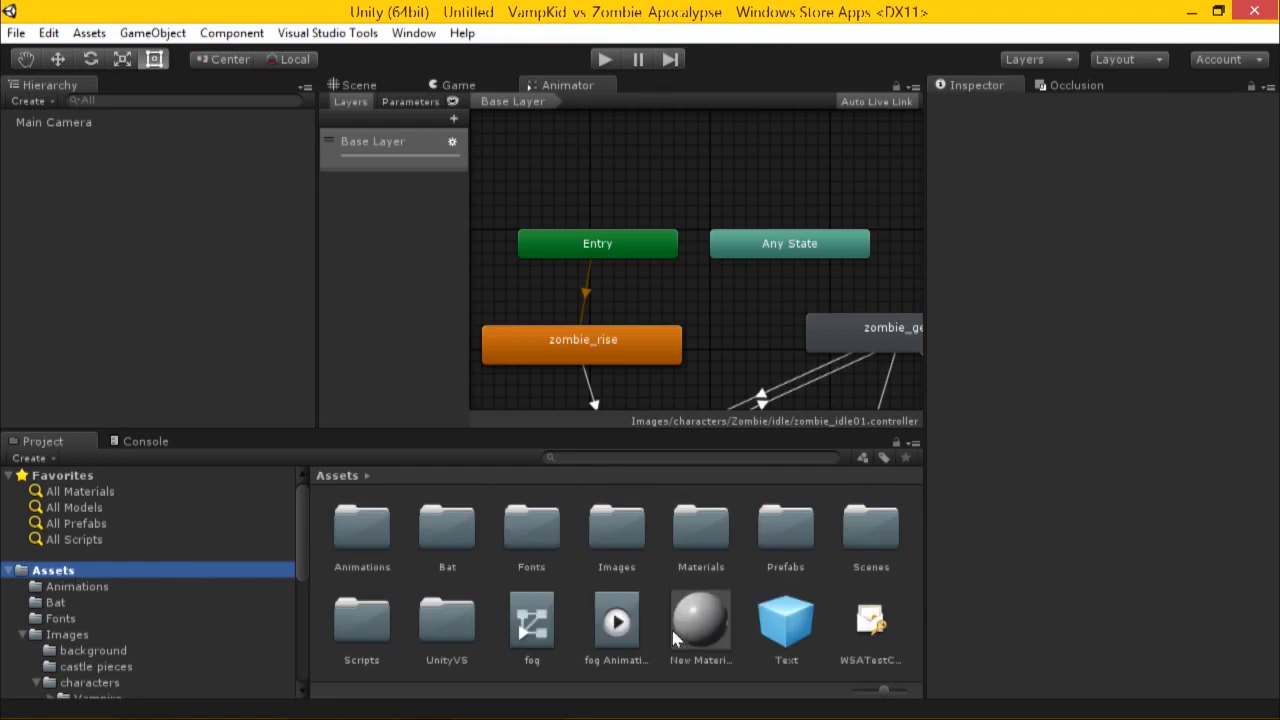
pyautogui.doubleClick(871, 527)
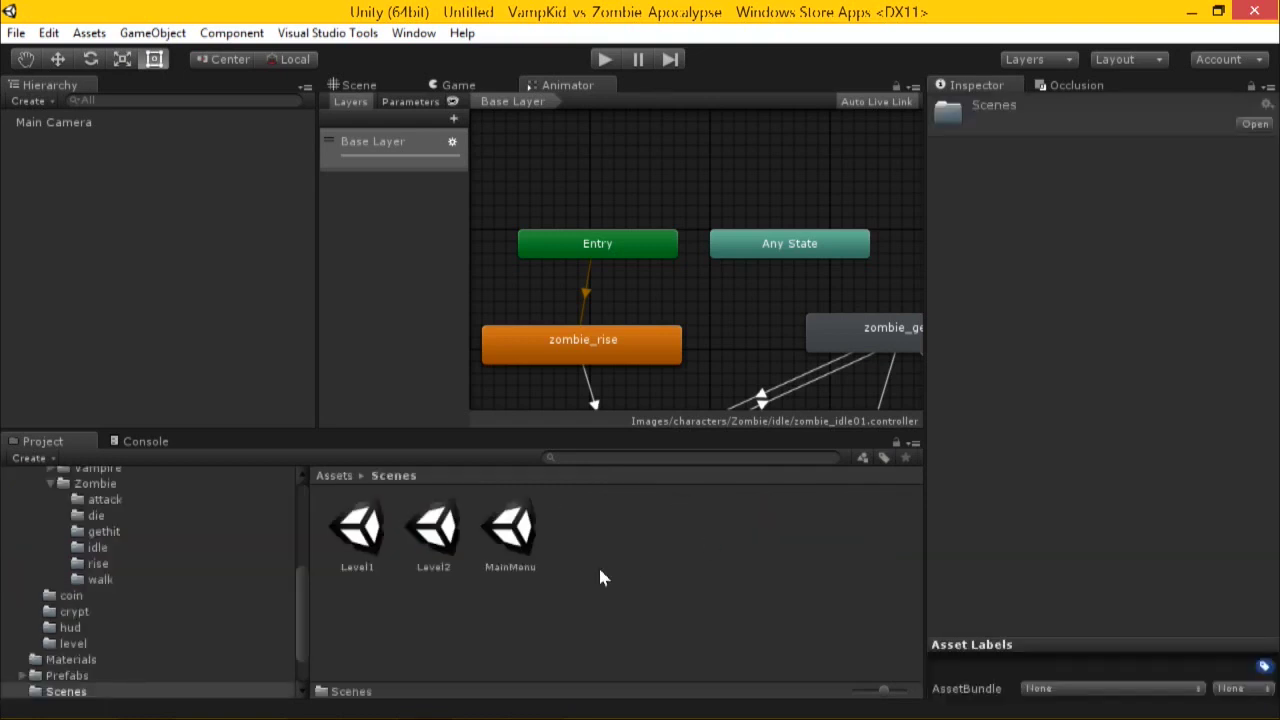
pyautogui.doubleClick(357, 530)
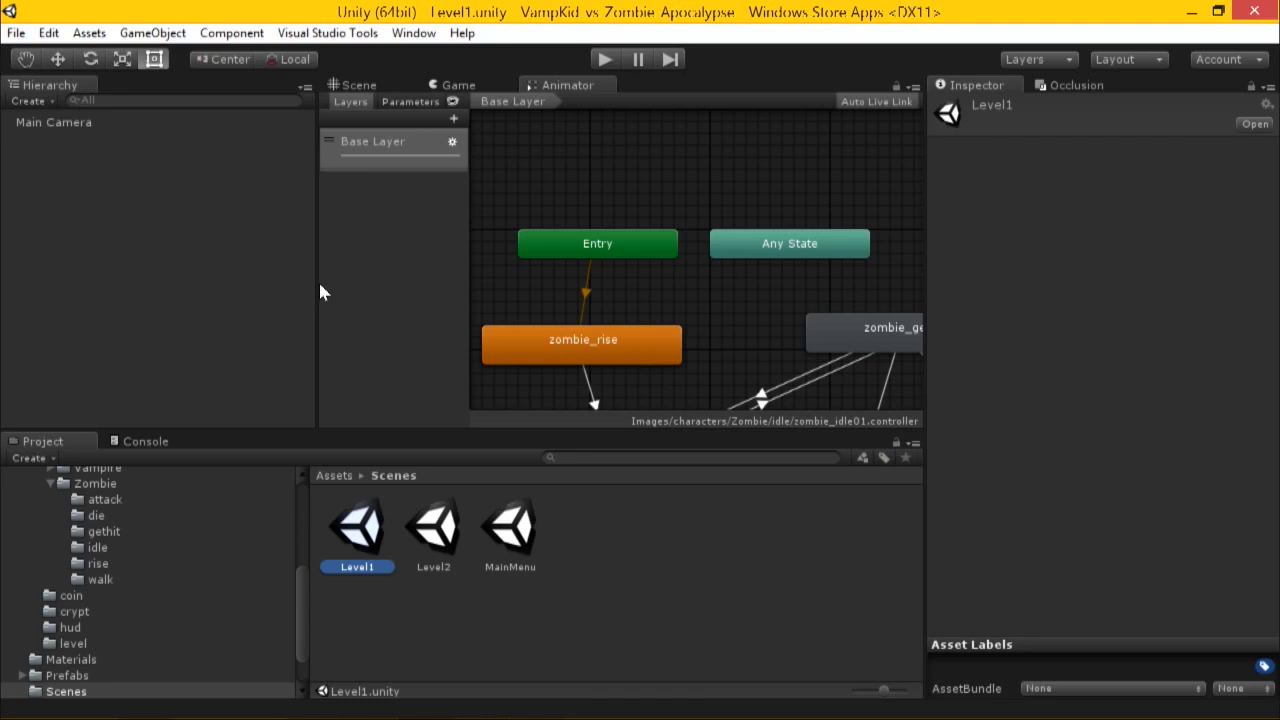
pyautogui.click(356, 87)
pyautogui.moveTo(318, 163); pyautogui.dragTo(203, 163)
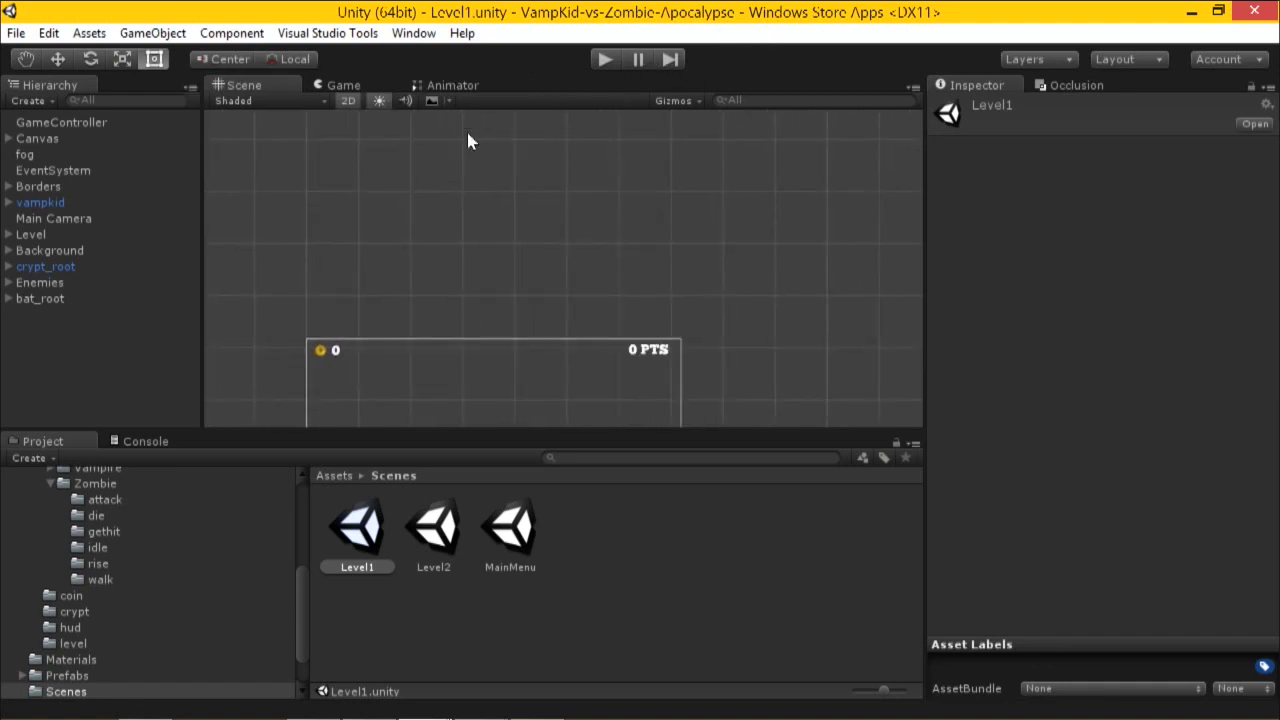
# Play Level1 in the Game view, move the vampire character both ways, and stop play mode.
pyautogui.click(350, 86)
pyautogui.click(604, 62)
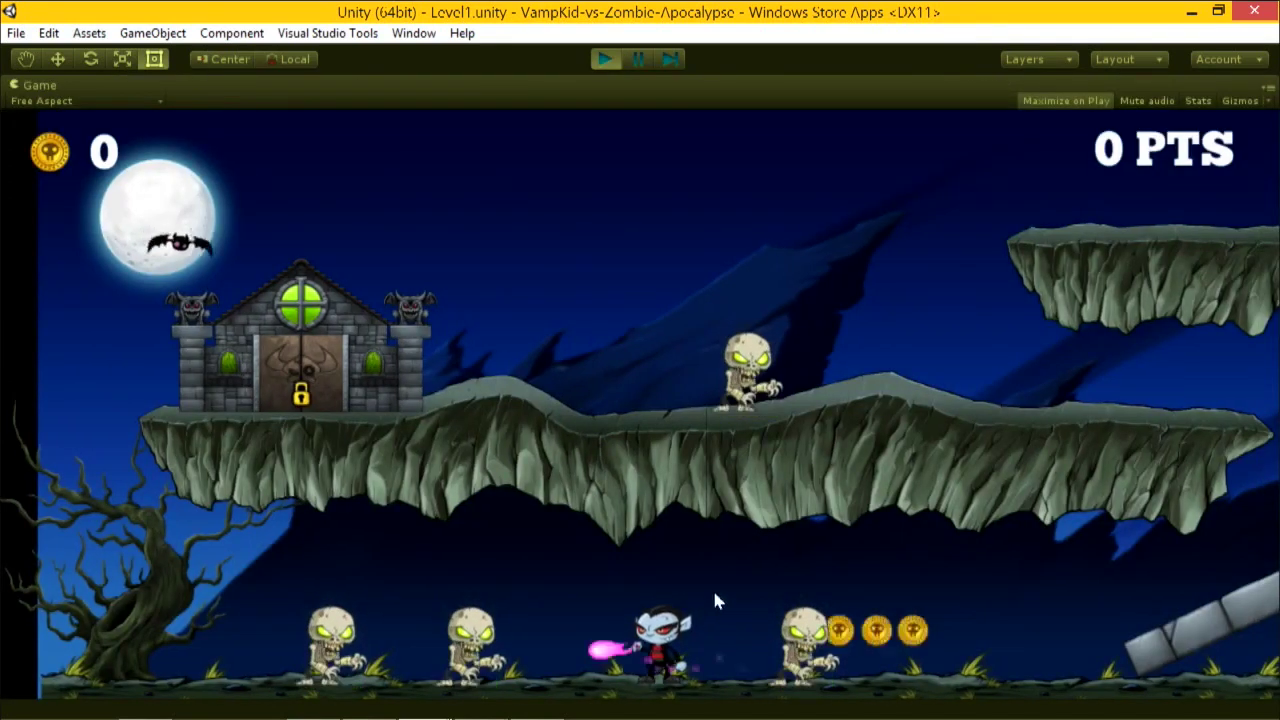
pyautogui.press('Left')
pyautogui.press('Right')
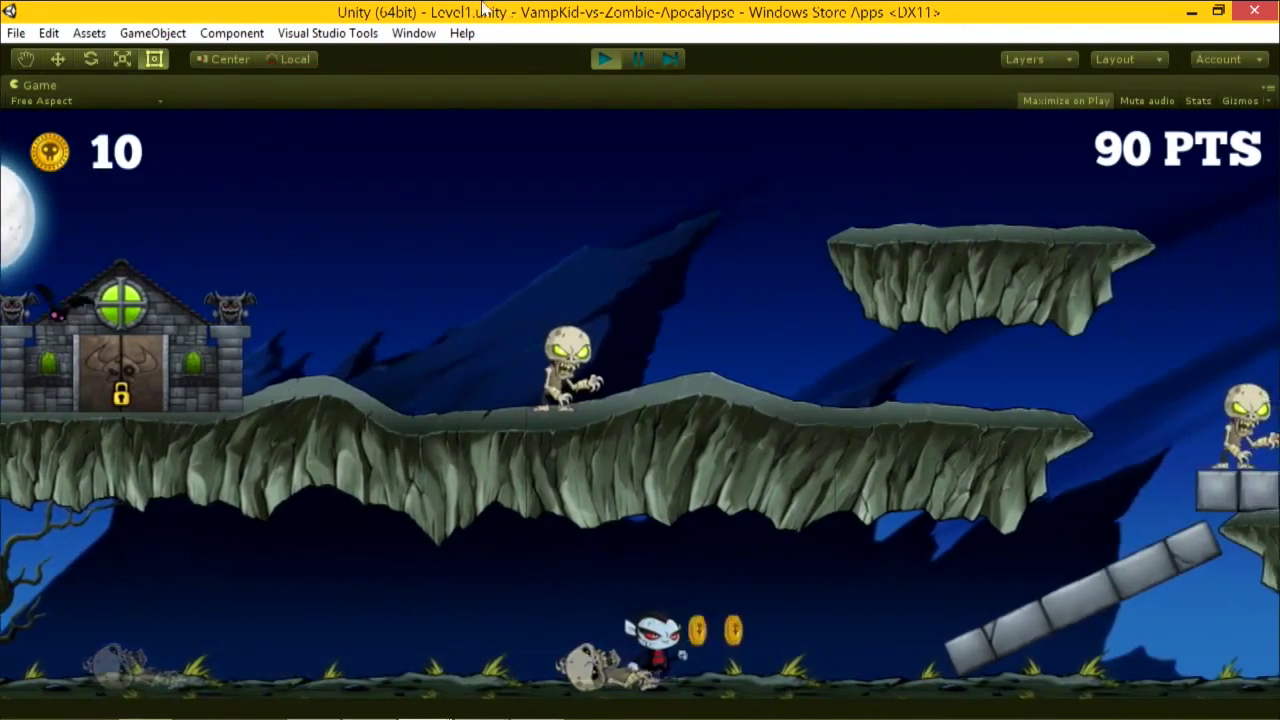
pyautogui.click(604, 59)
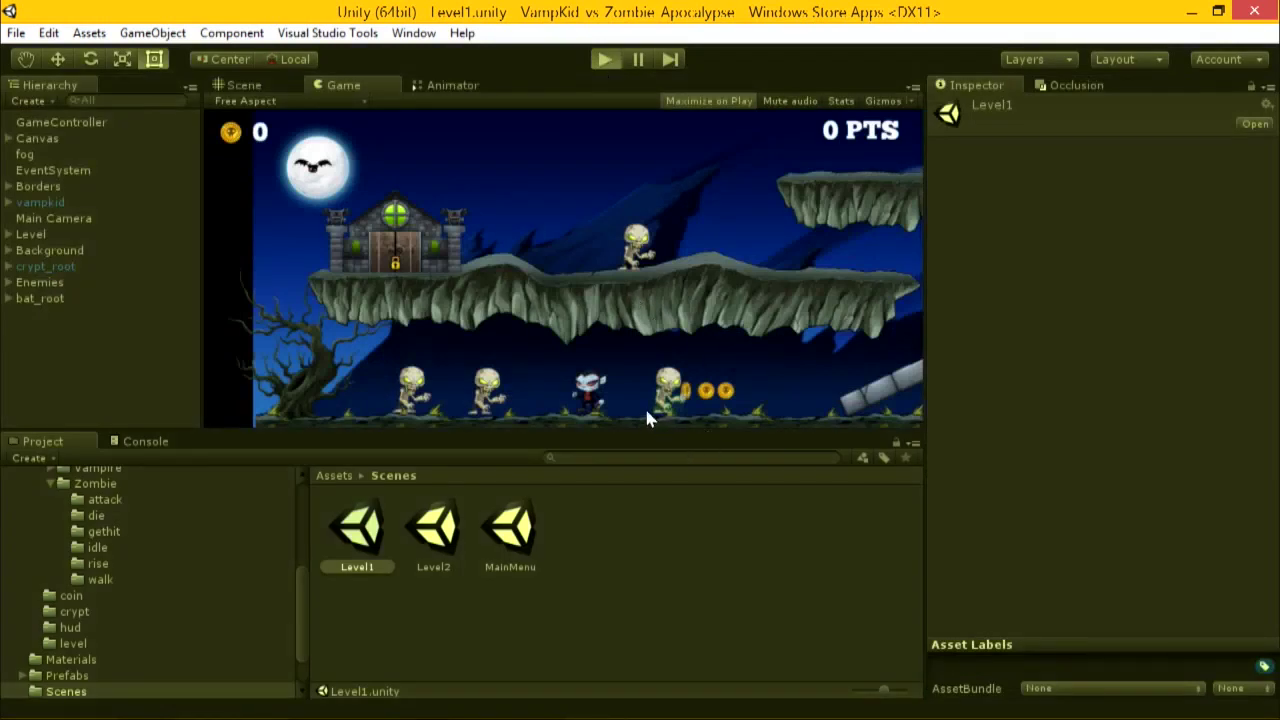
# Run Level1 once more, stop play mode, and go back to the Scene view.
pyautogui.hotkey('ctrl', 'p')
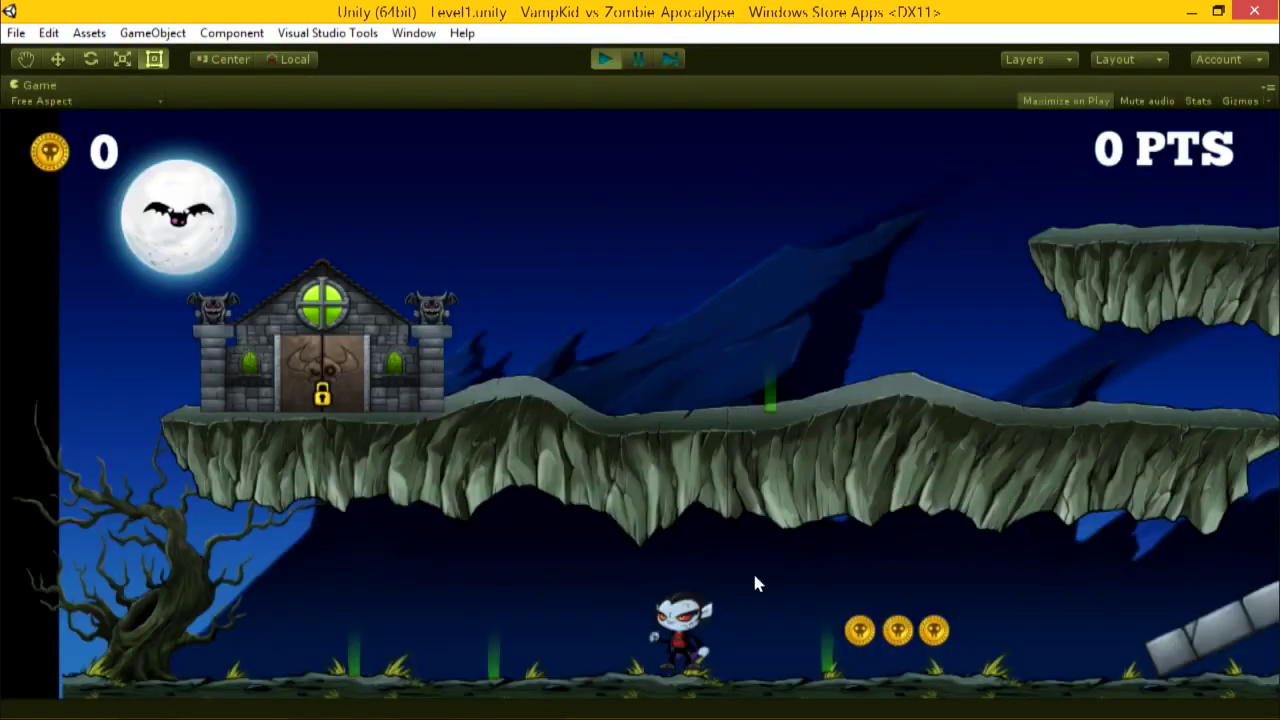
pyautogui.press('Right')
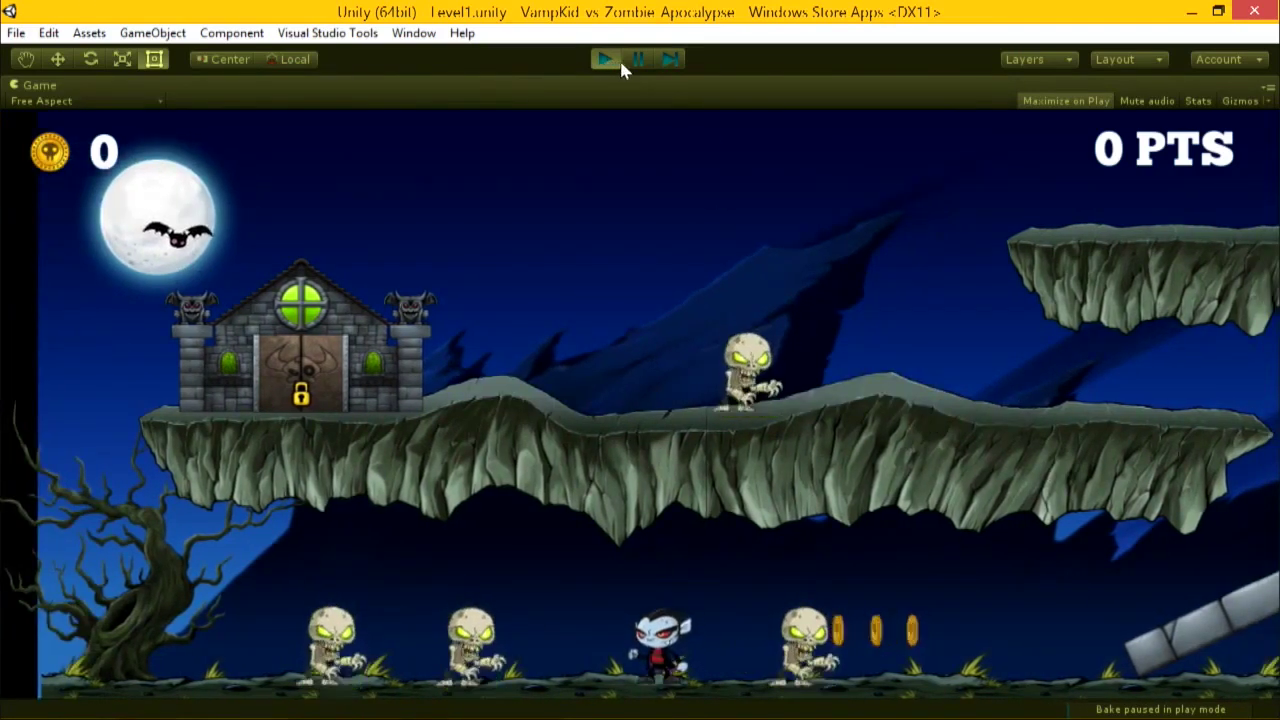
pyautogui.press('Right')
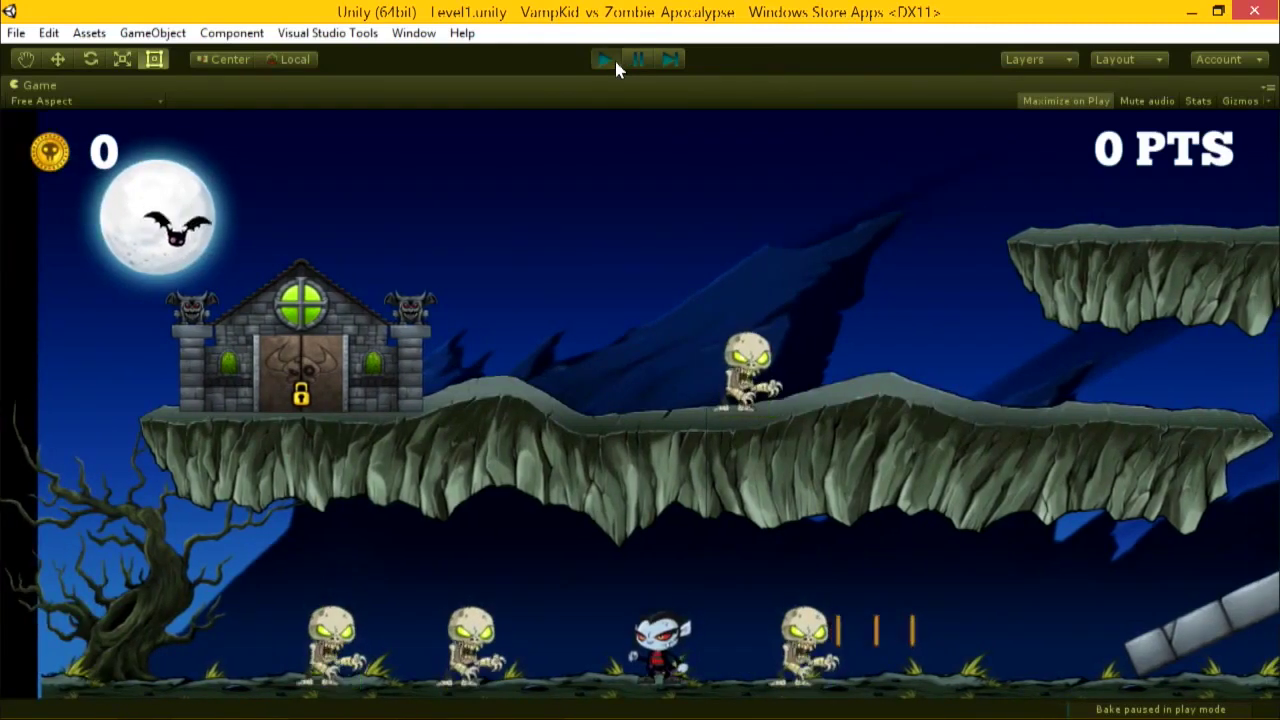
pyautogui.click(614, 60)
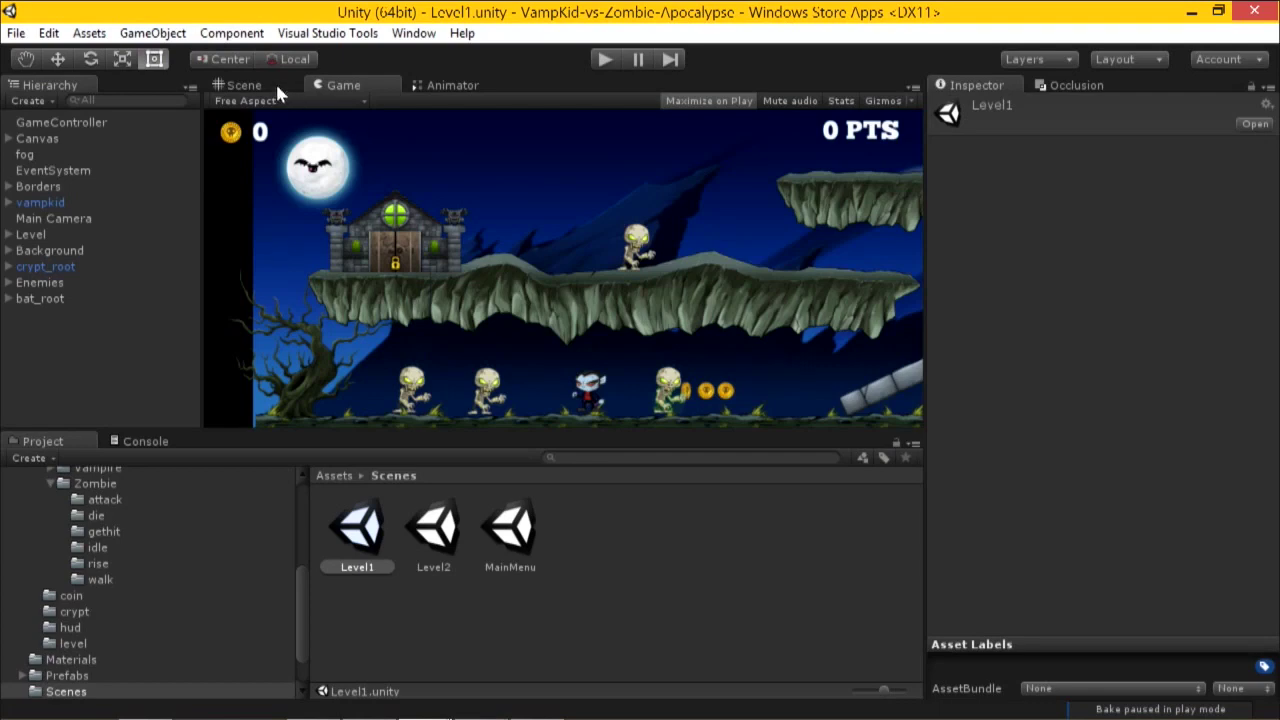
pyautogui.click(277, 87)
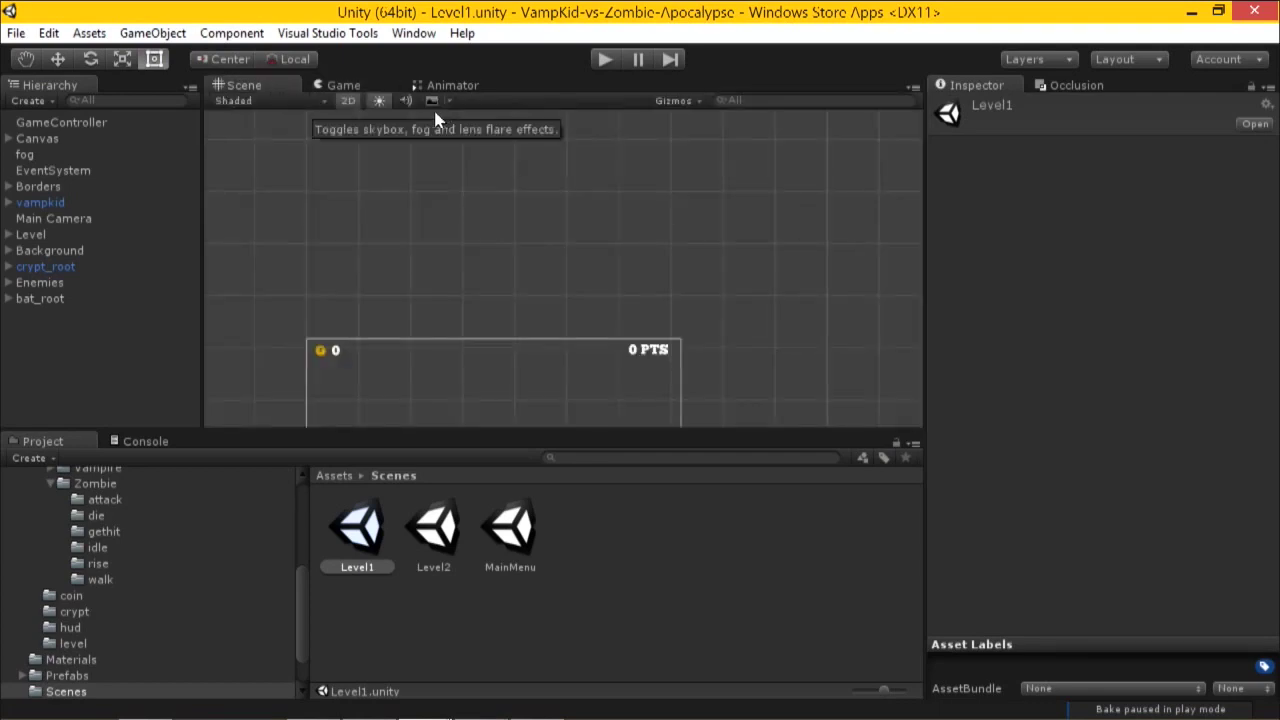
# Frame the vampkid object in the Scene view, orbit around it in 3D, and return the view to 2D framed on it.
pyautogui.doubleClick(55, 205)
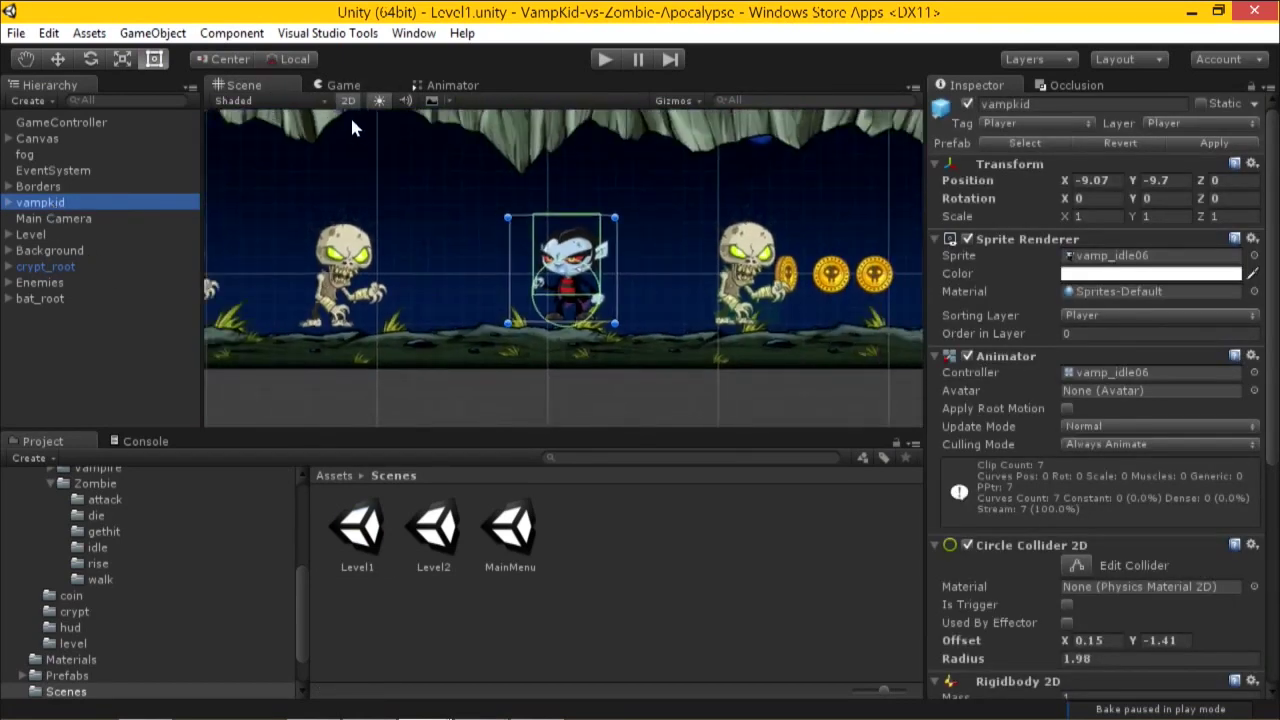
pyautogui.click(348, 101)
pyautogui.keyDown('alt'); pyautogui.moveTo(450, 250); pyautogui.dragTo(445, 127); pyautogui.keyUp('alt')
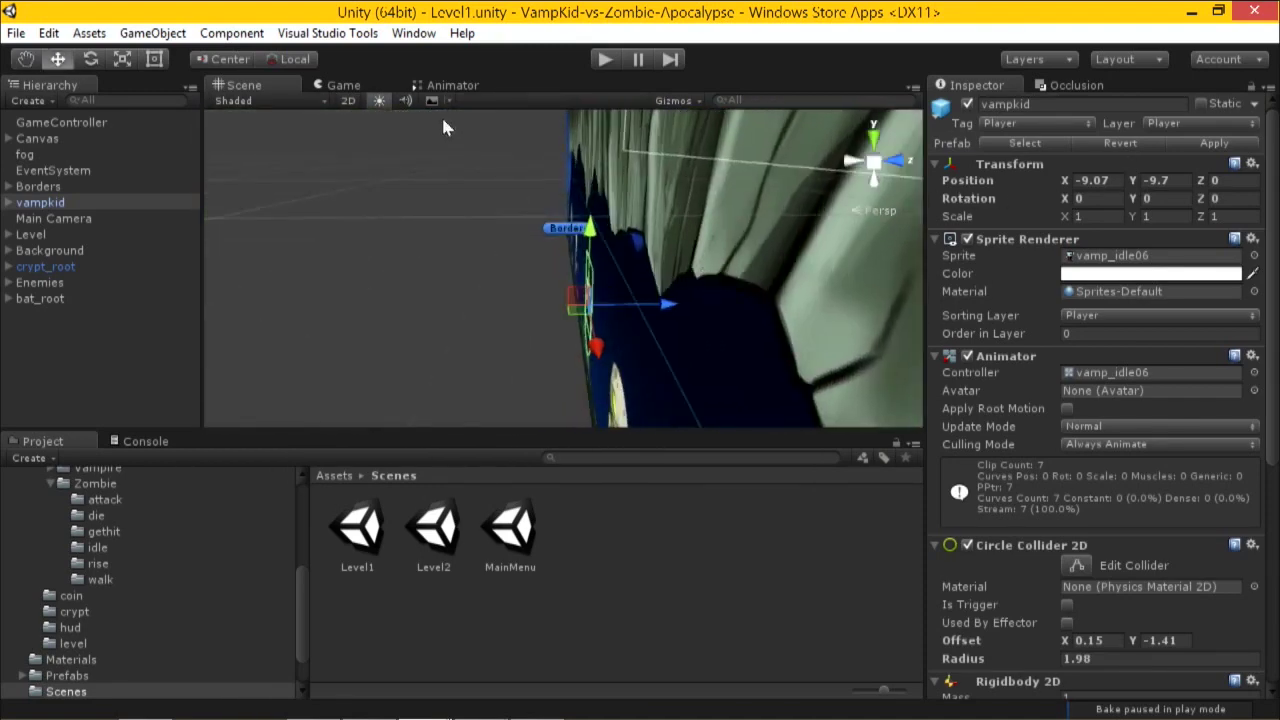
pyautogui.click(348, 101)
pyautogui.scroll(3, 633, 332)
pyautogui.press('f')
pyautogui.press('t')
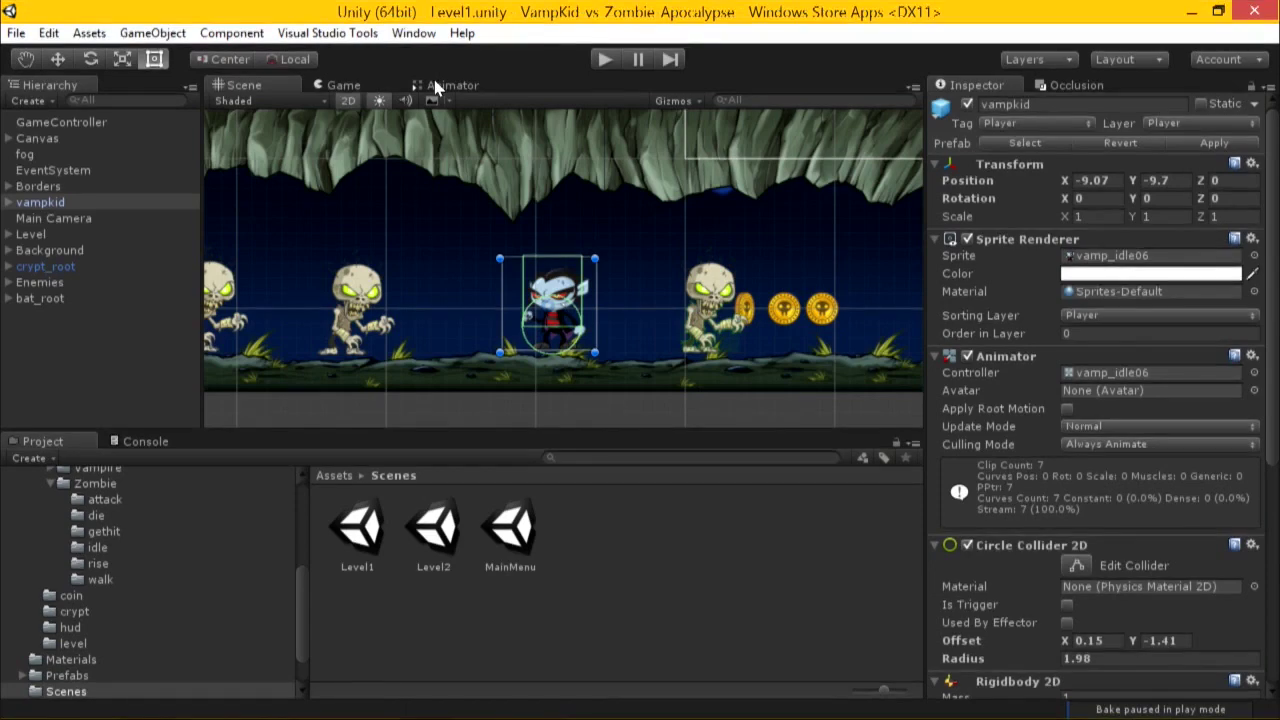
pyautogui.scroll(-2, 524, 176)
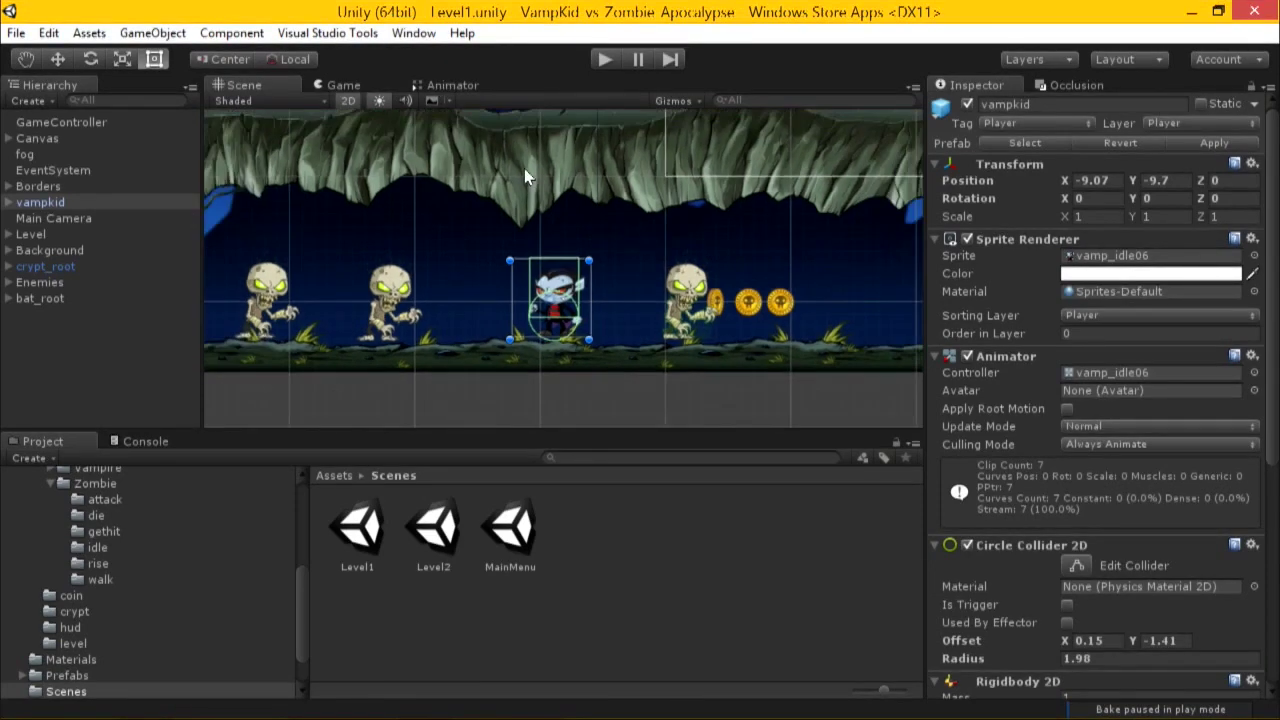
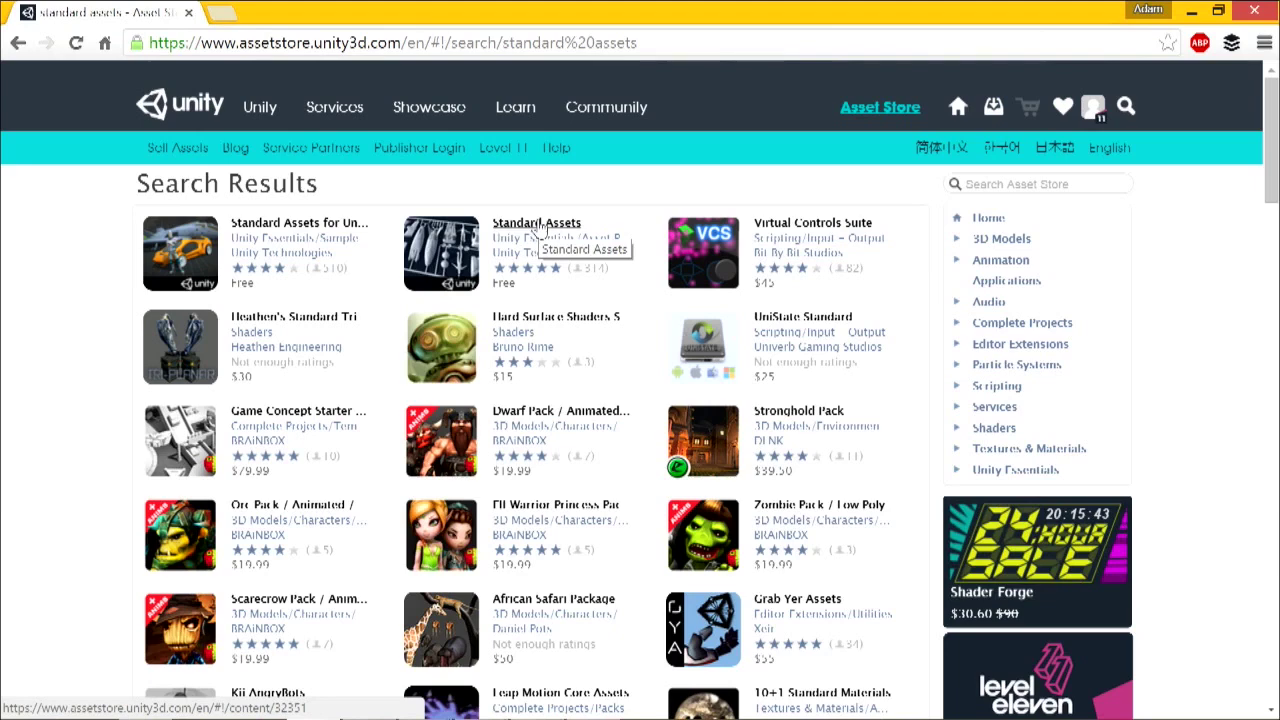
# Open the Standard Assets page from the Asset Store search results and switch to the StandardAssets project in Unity.
pyautogui.click(540, 230)
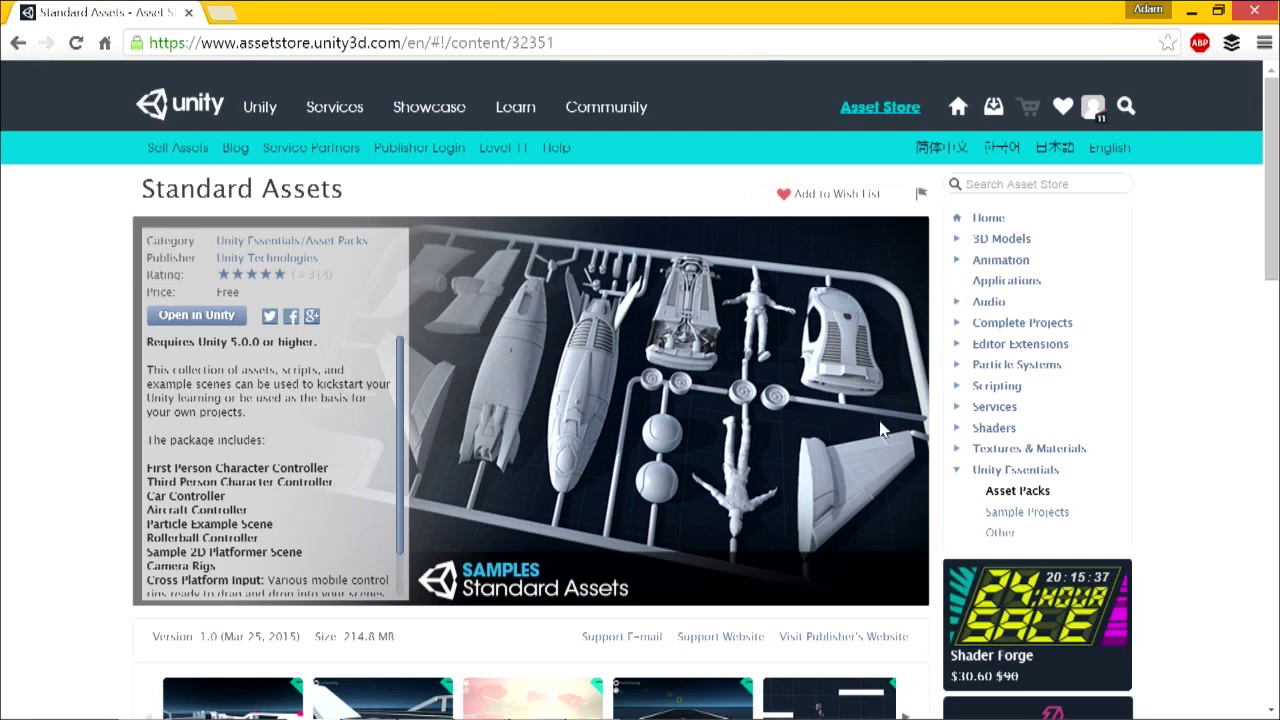
pyautogui.hotkey('alt', 'Tab')
pyautogui.hotkey('alt', 'Tab')
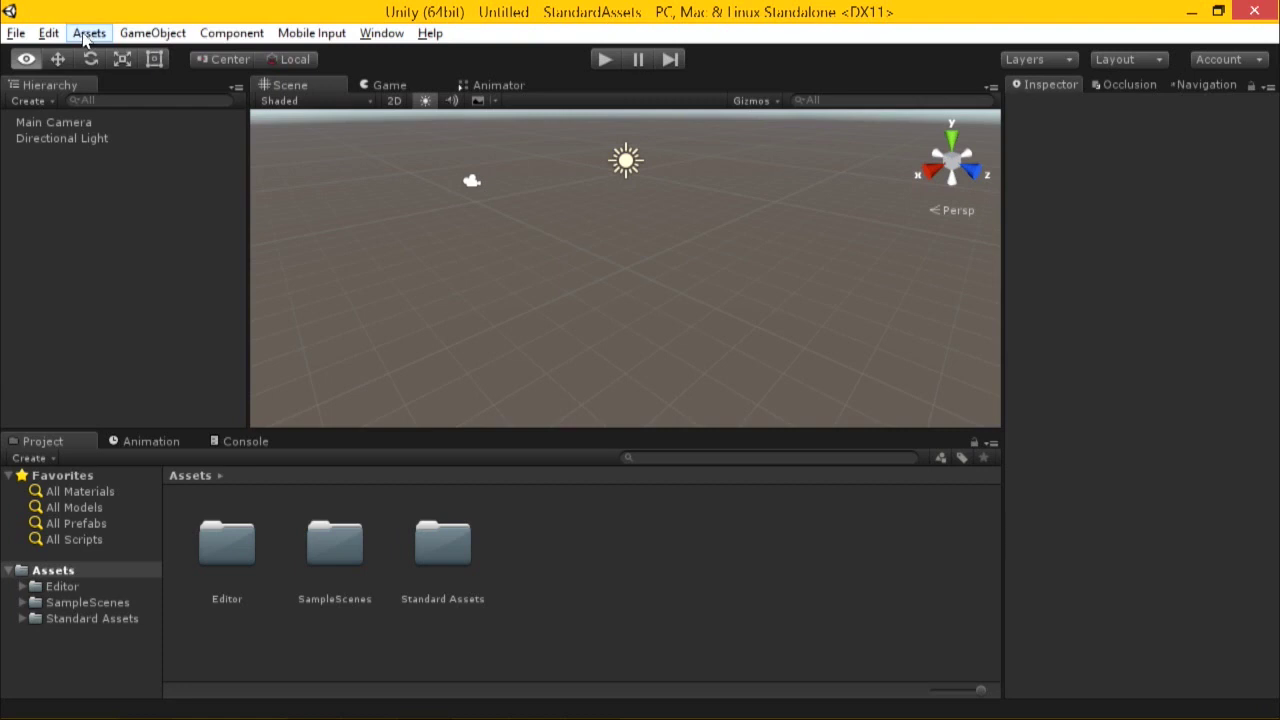
# Examine the list of asset packages available for import, and close it without importing anything.
pyautogui.click(88, 33)
pyautogui.moveTo(91, 174)
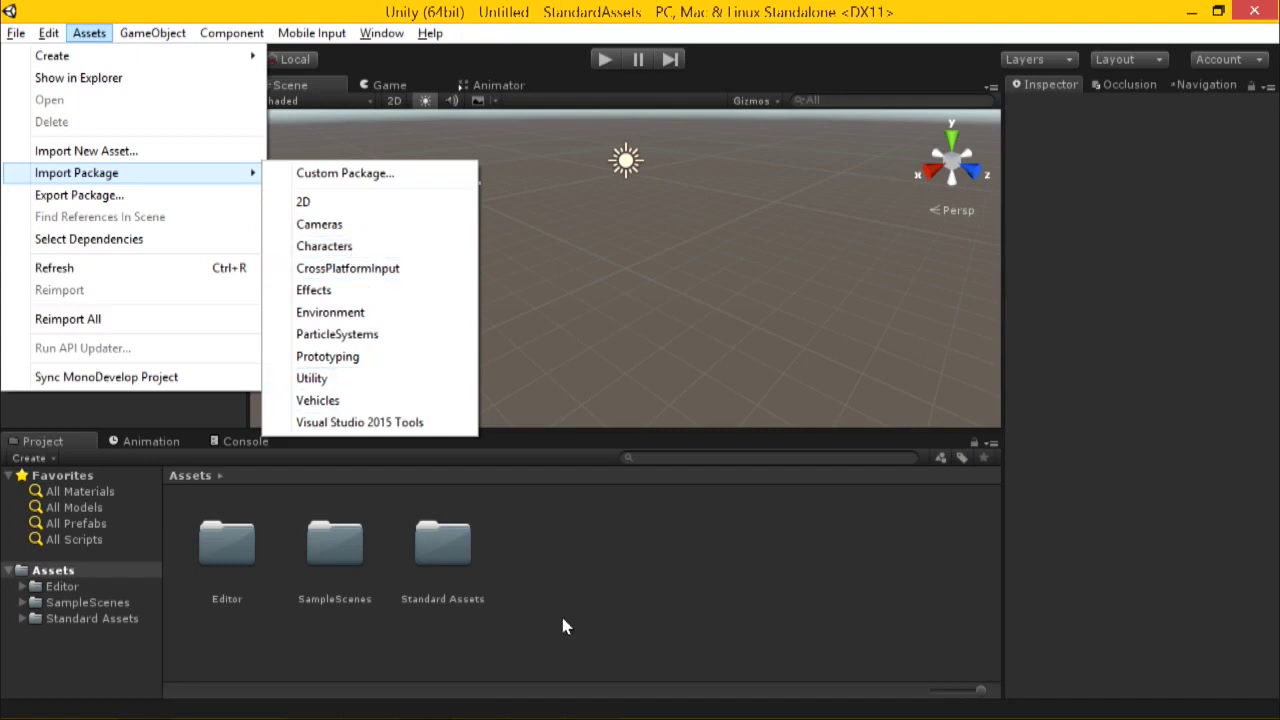
pyautogui.press('alt')
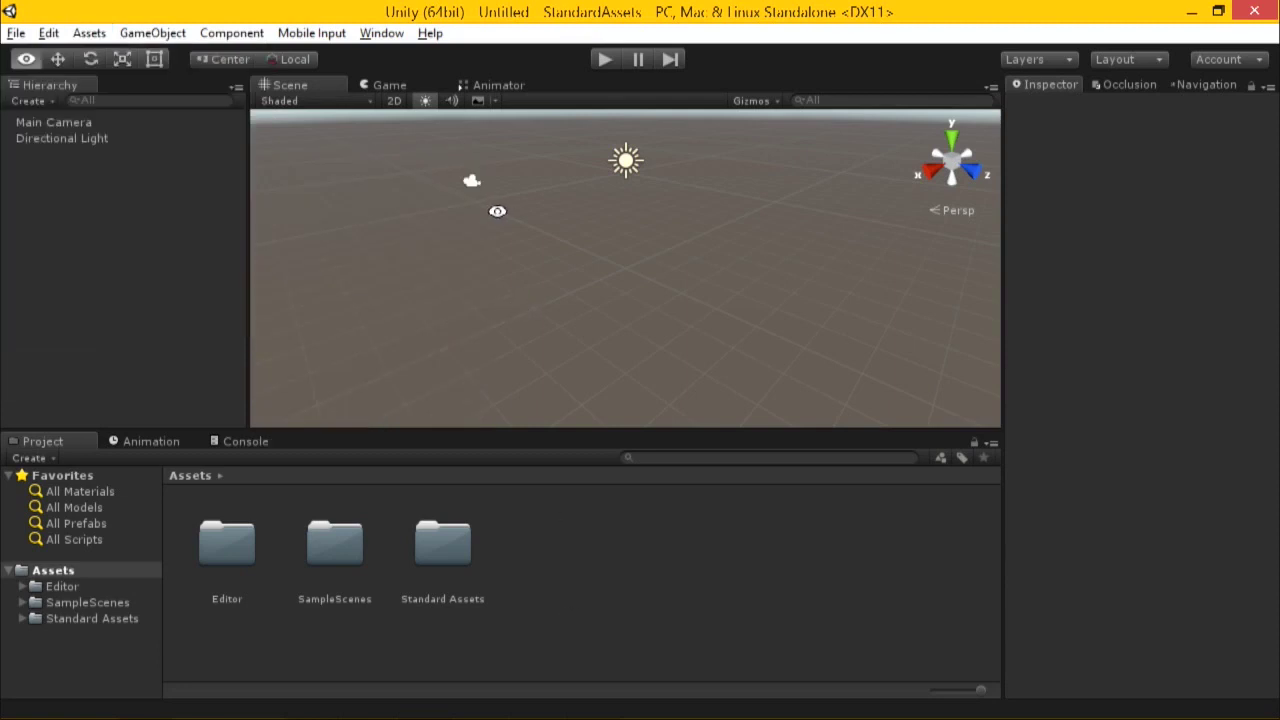
# Enlarge the Project panel and open the 2dCharacter scene from the SampleScenes > Scenes folder.
pyautogui.click(460, 554)
pyautogui.doubleClick(337, 558)
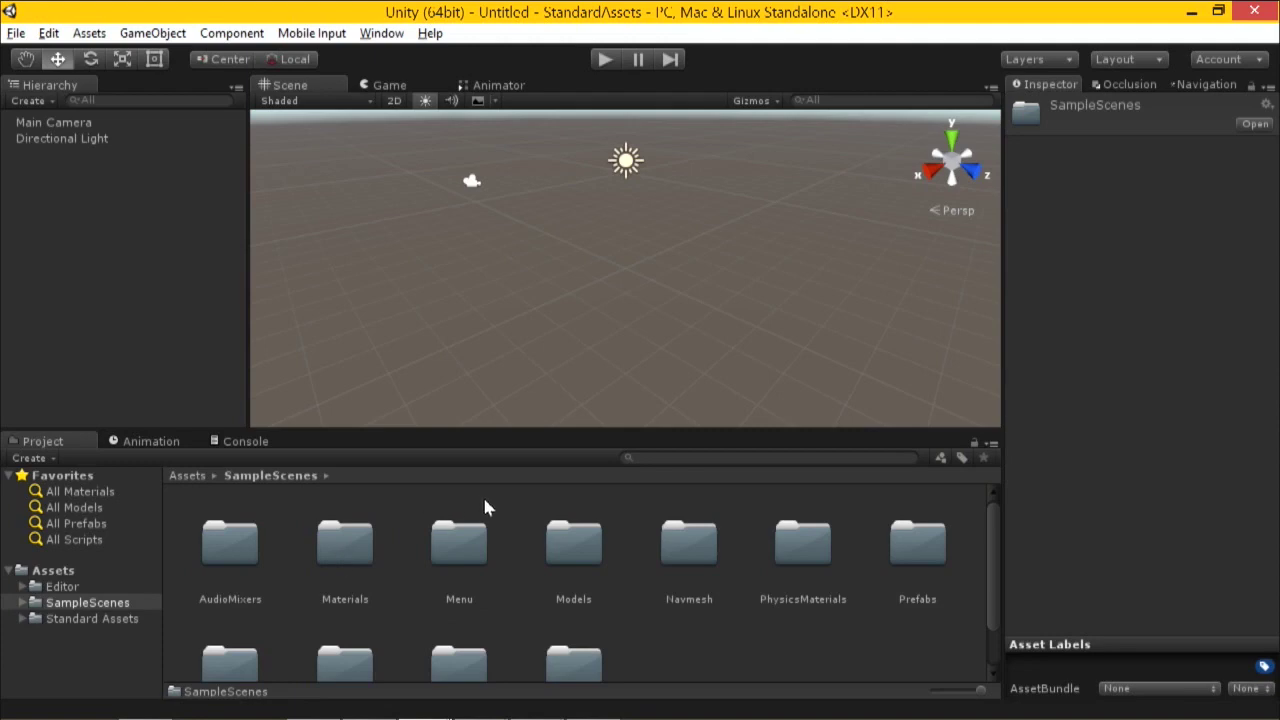
pyautogui.moveTo(444, 430); pyautogui.dragTo(449, 345)
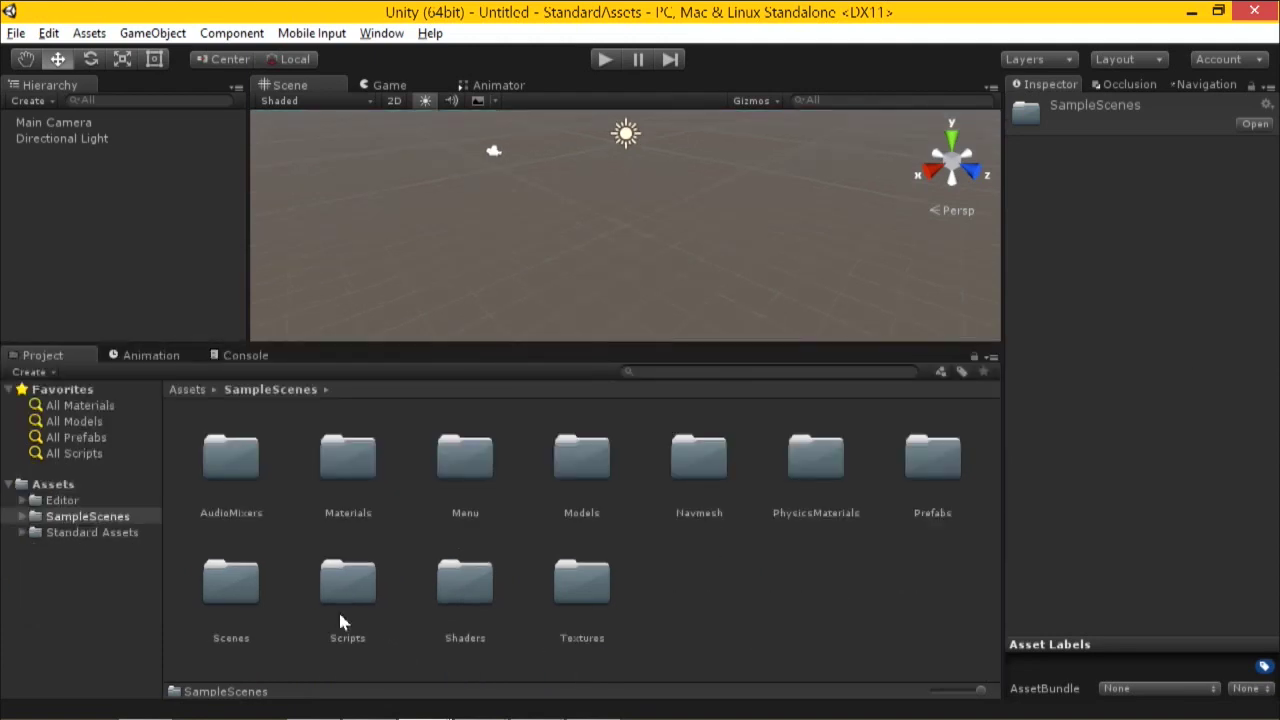
pyautogui.doubleClick(232, 580)
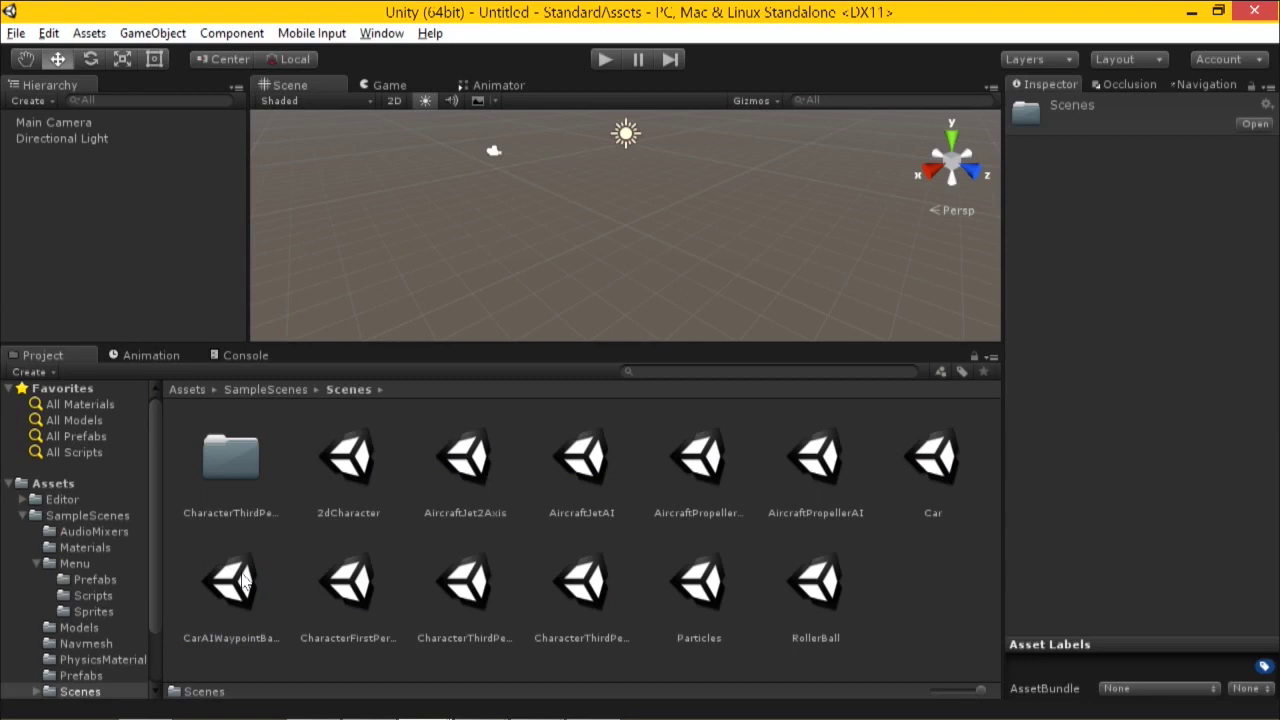
pyautogui.click(363, 467)
pyautogui.doubleClick(337, 468)
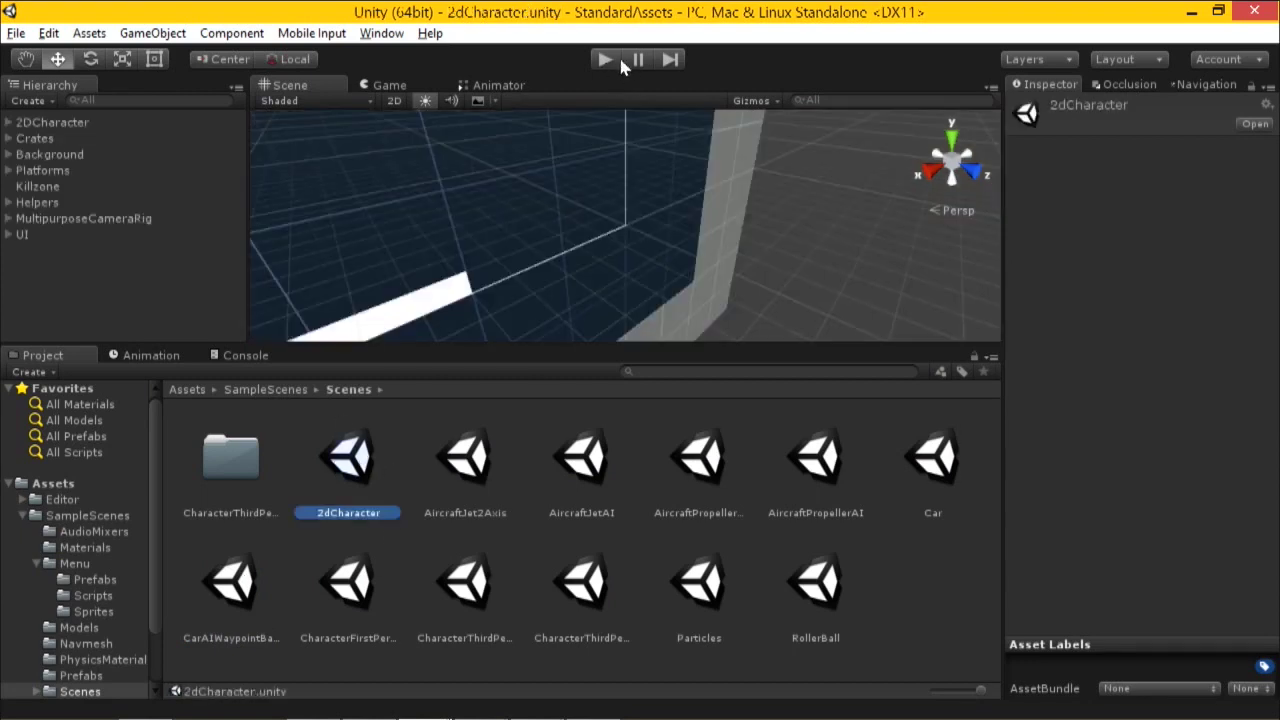
# Play 2dCharacter in the Game view with Maximize on Play enabled, run and jump the robot both ways, and stop play mode.
pyautogui.click(388, 86)
pyautogui.click(783, 101)
pyautogui.click(606, 59)
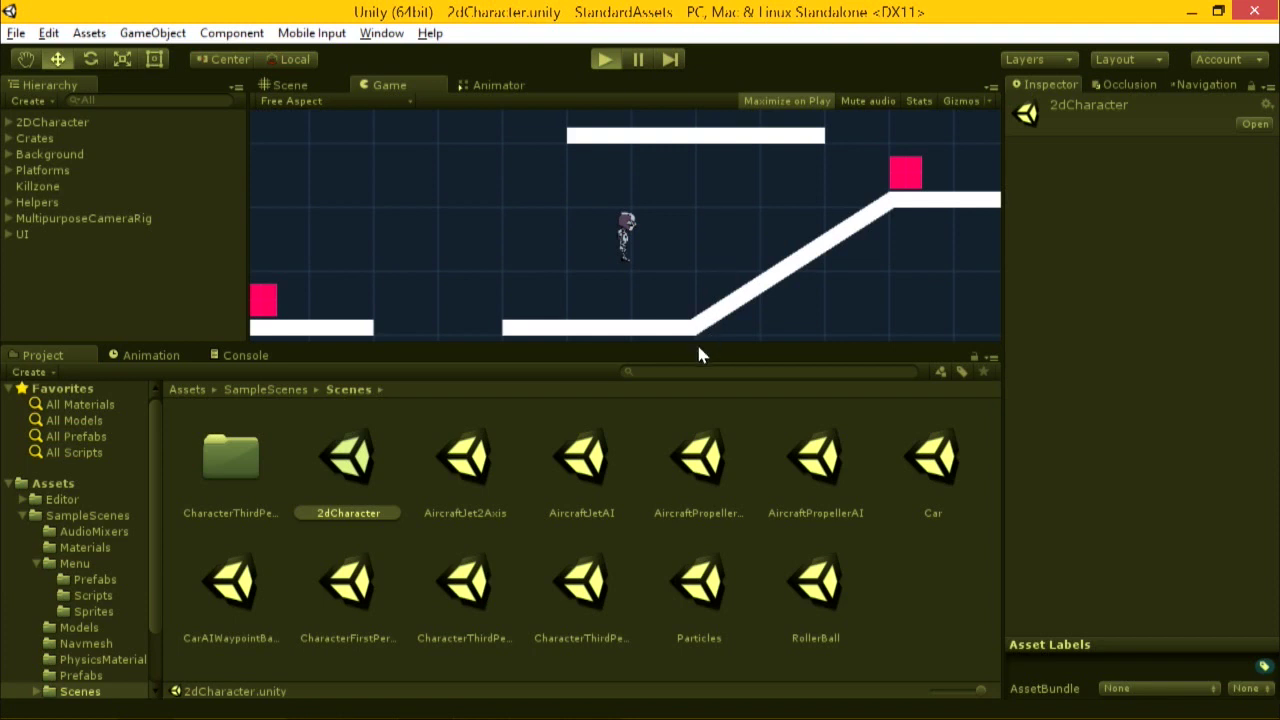
pyautogui.press('Right')
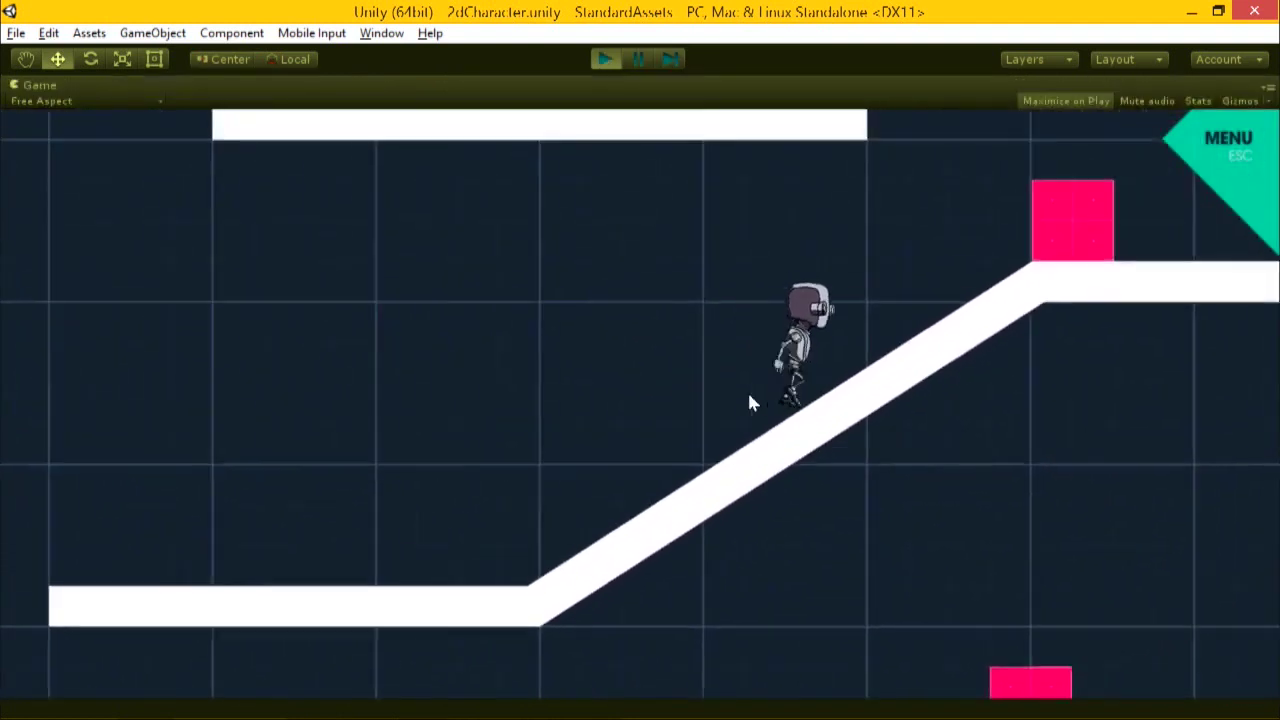
pyautogui.press('space')
pyautogui.press('Left')
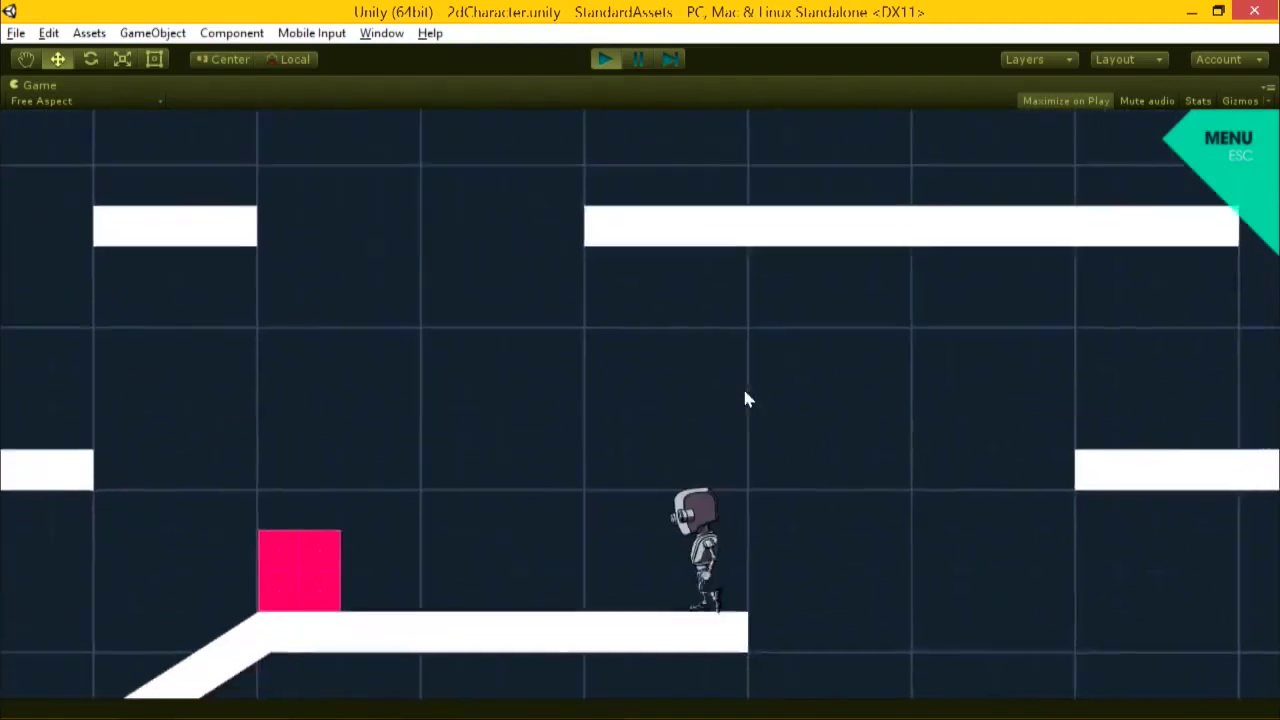
pyautogui.press('Left')
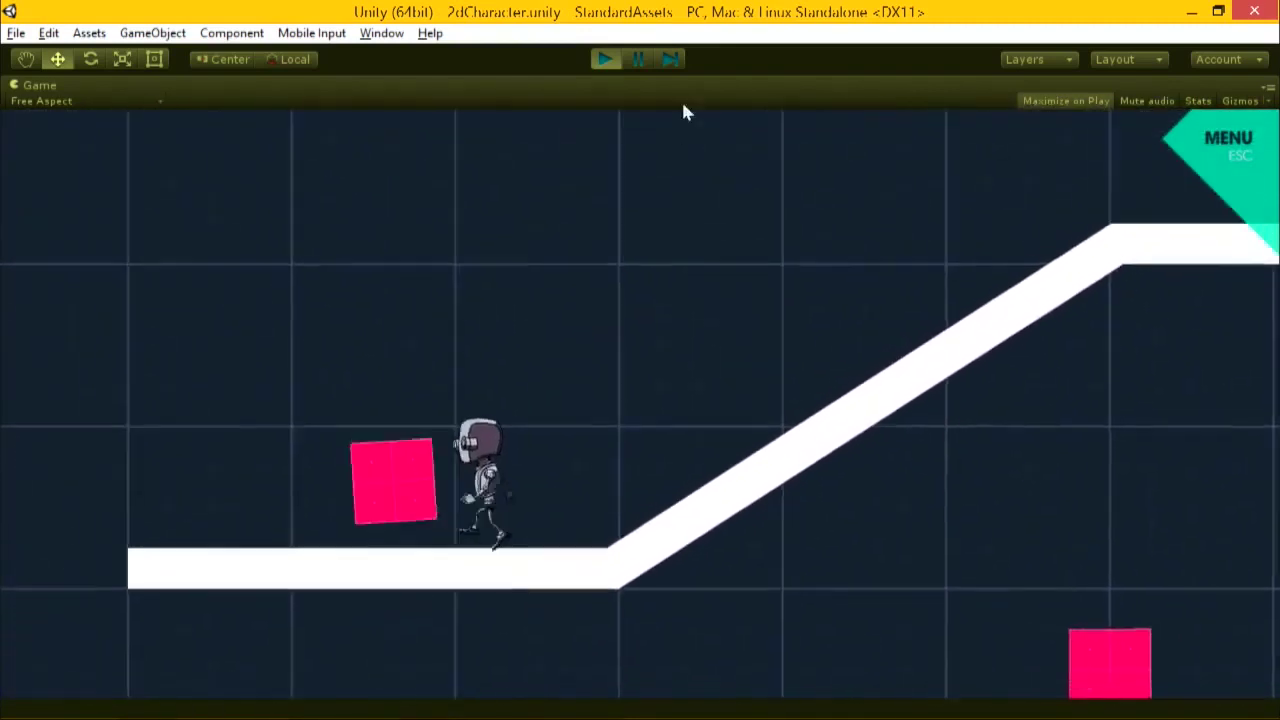
pyautogui.press('Right')
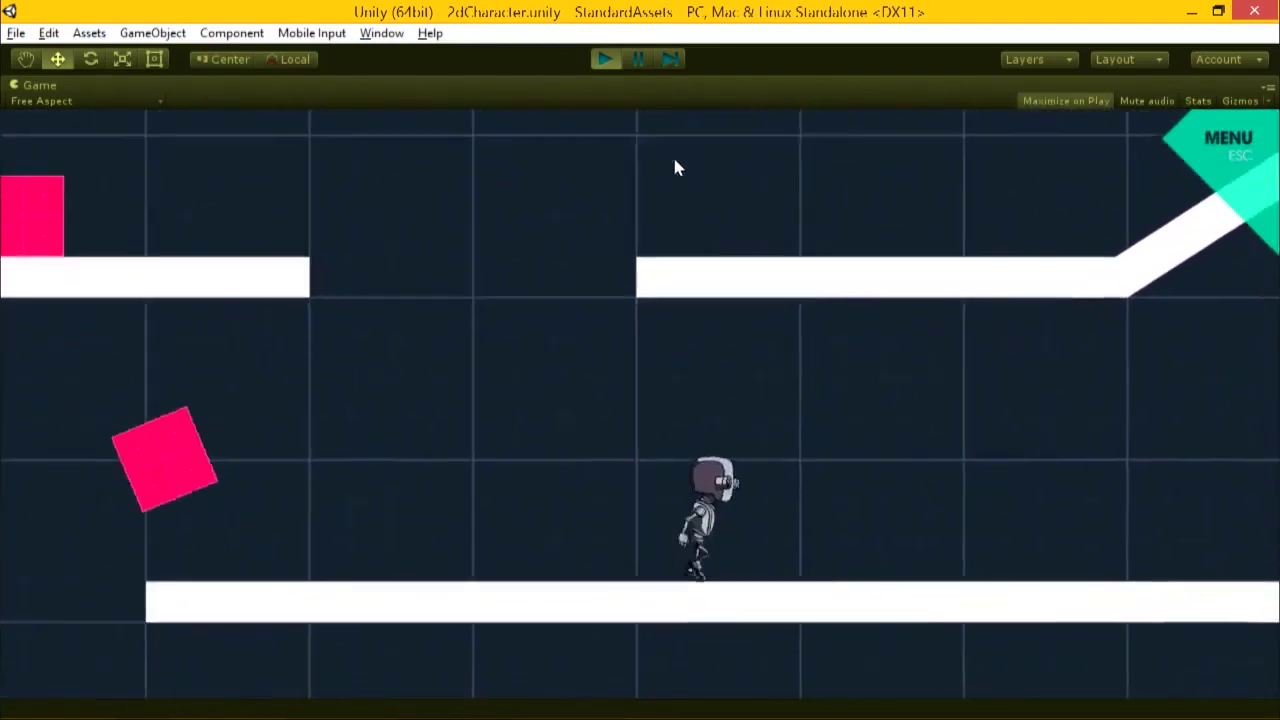
pyautogui.press('Right')
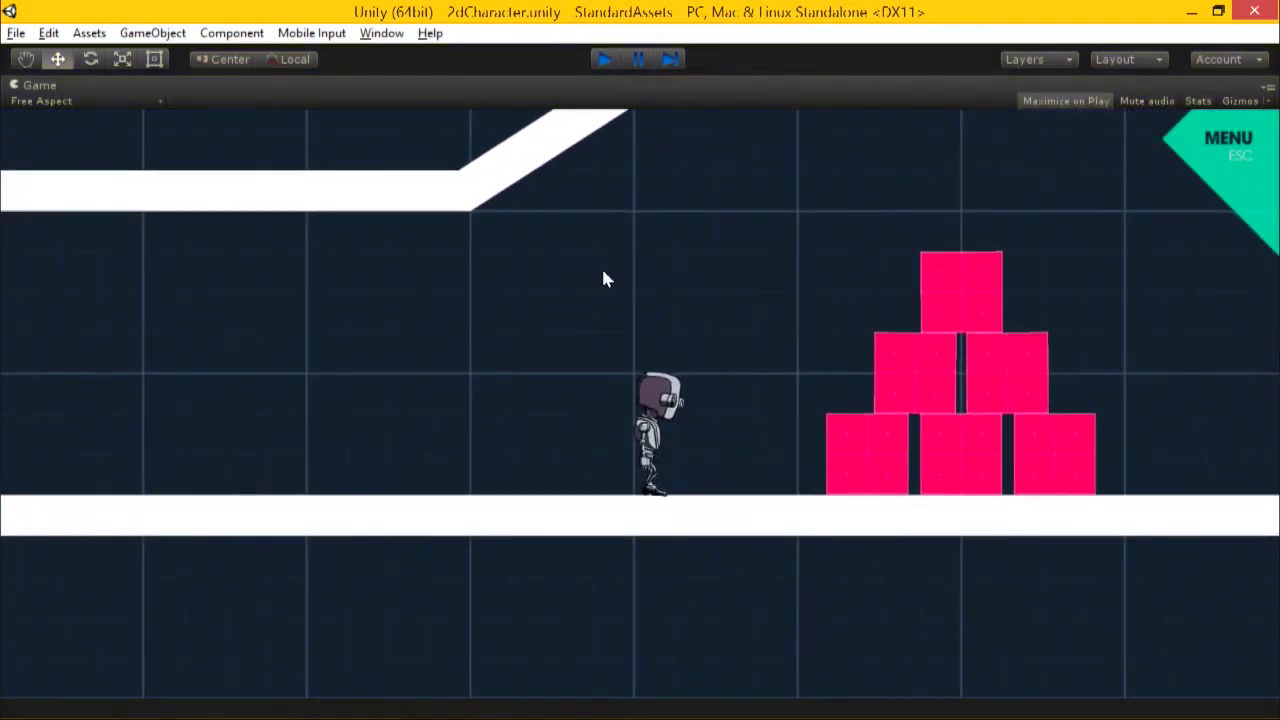
pyautogui.hotkey('ctrl', 'p')
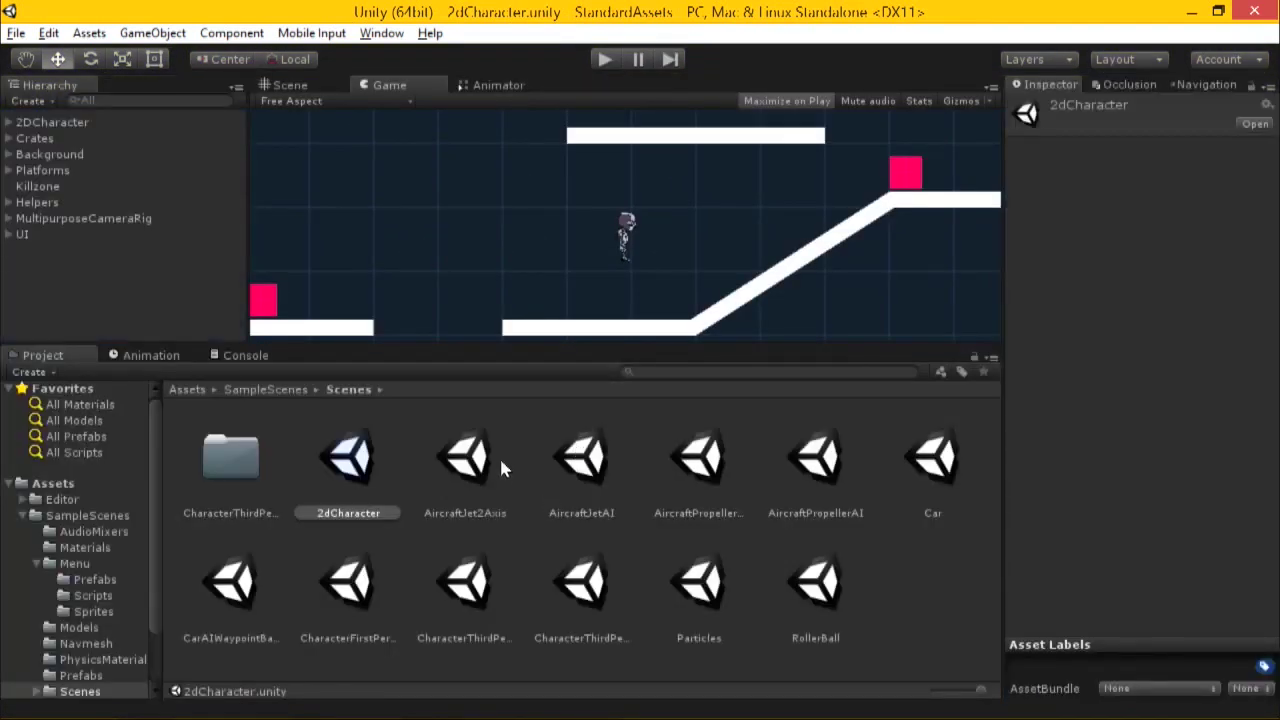
# Open the AircraftJetAI scene, play it to watch the jet fly, and stop play mode.
pyautogui.click(589, 463)
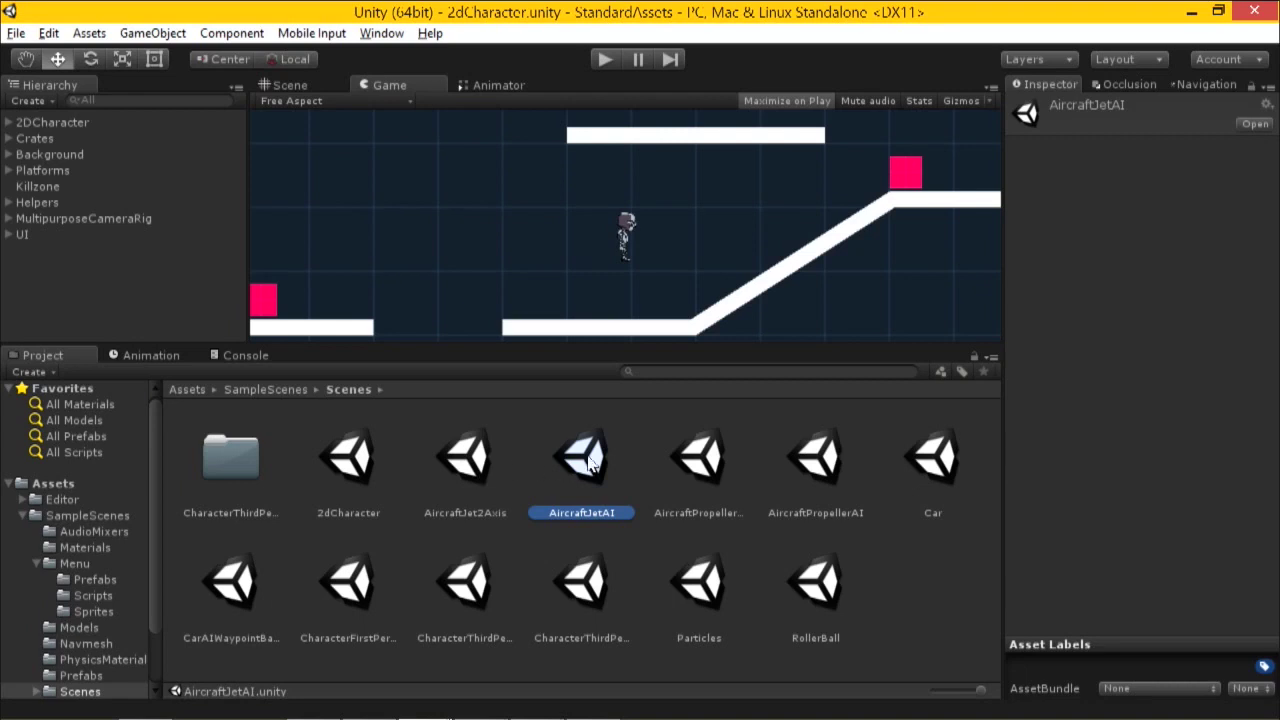
pyautogui.doubleClick(591, 458)
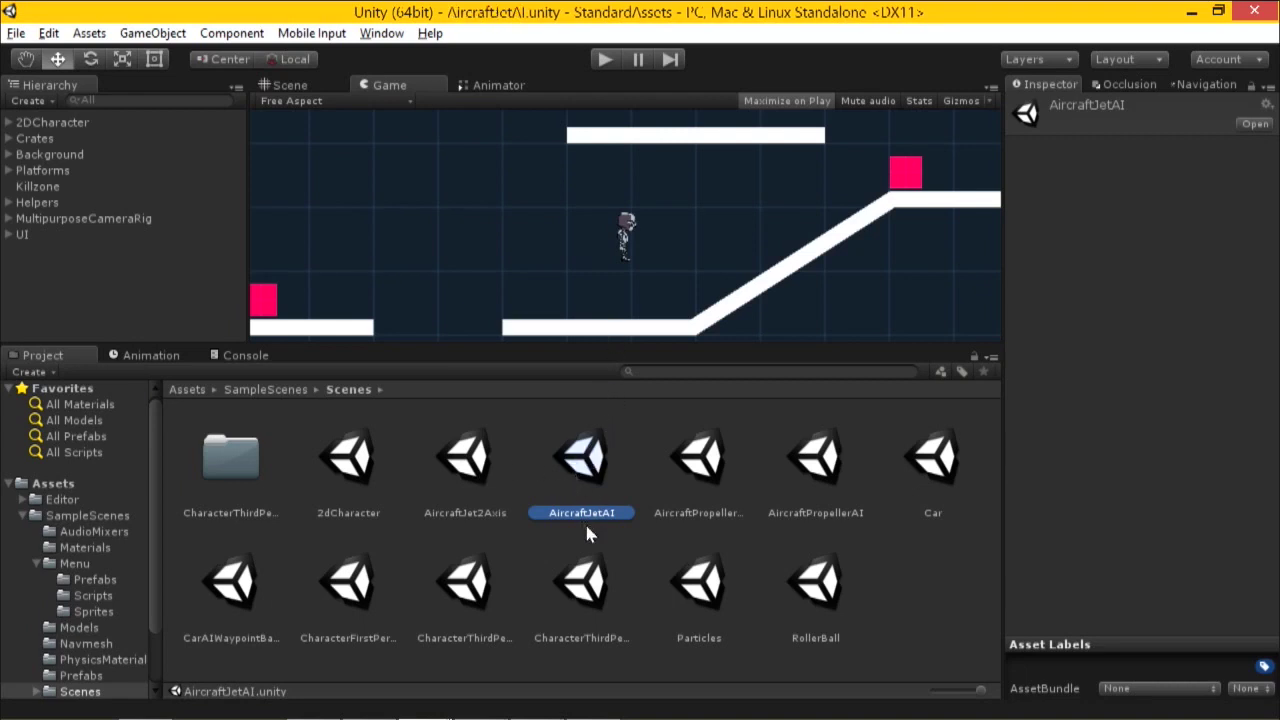
pyautogui.click(603, 60)
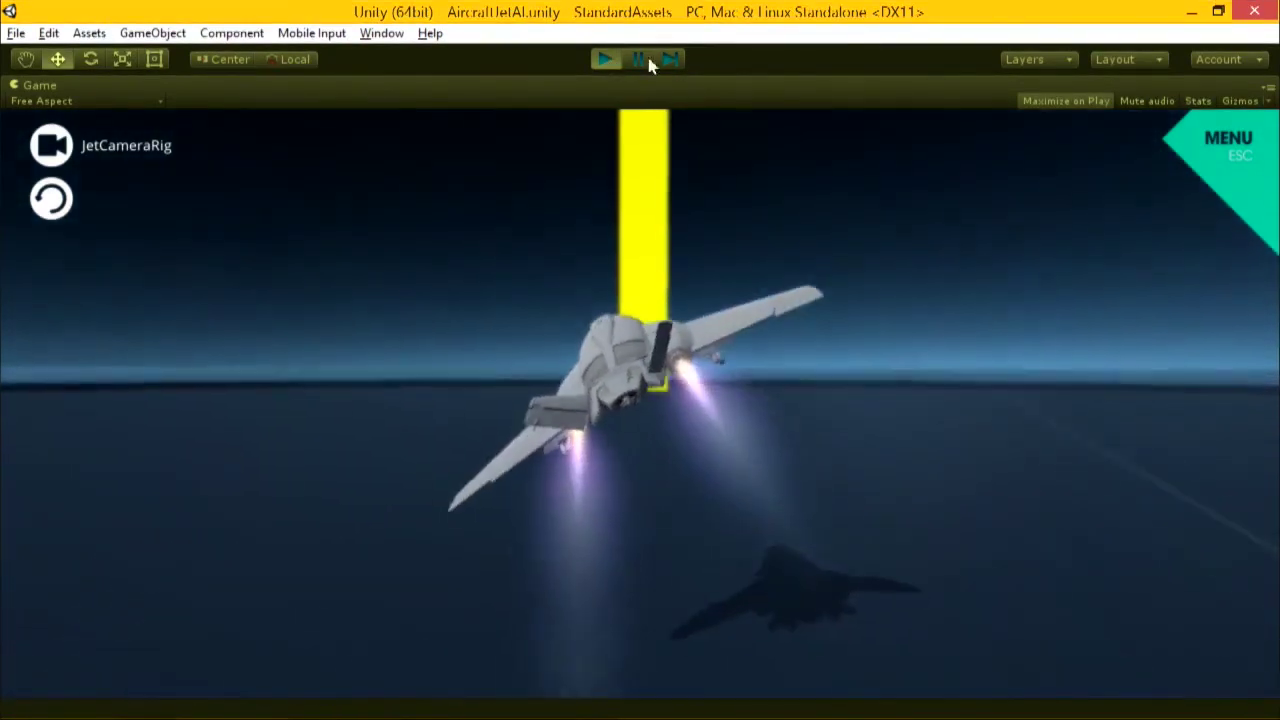
pyautogui.click(605, 58)
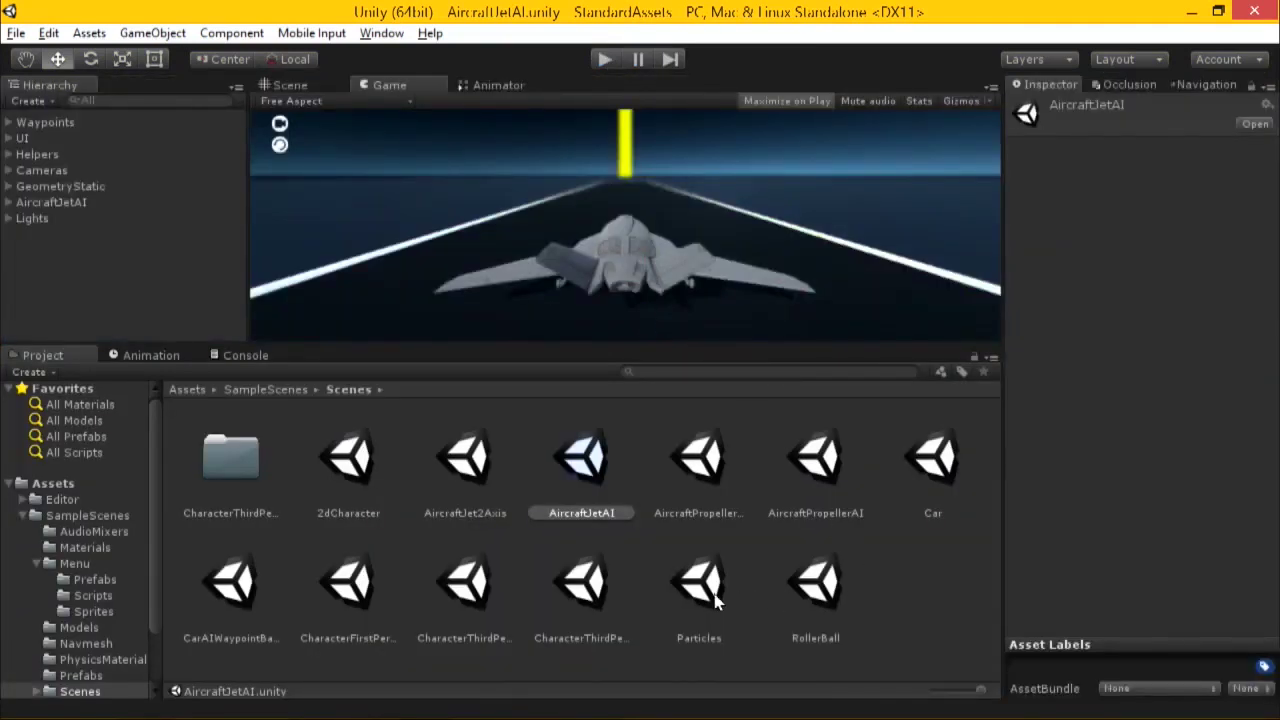
# Open the CharacterThirdPerson scene from the sample Scenes folder.
pyautogui.click(601, 609)
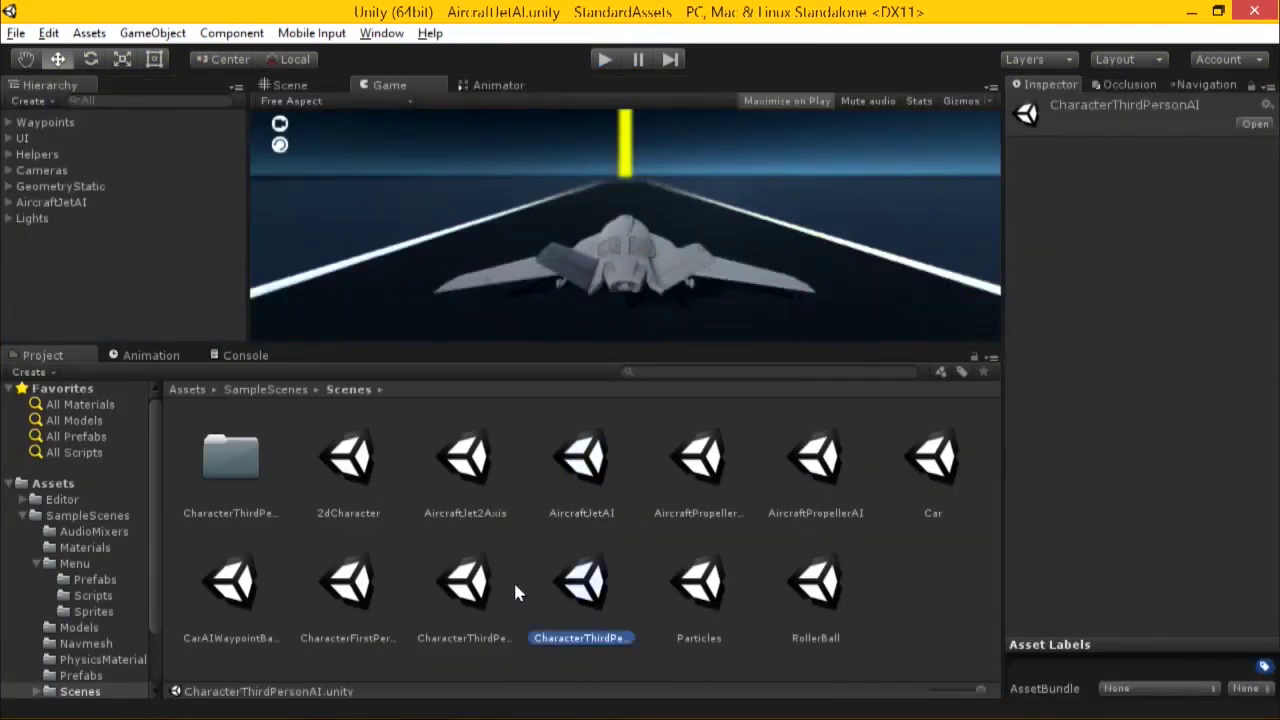
pyautogui.click(478, 586)
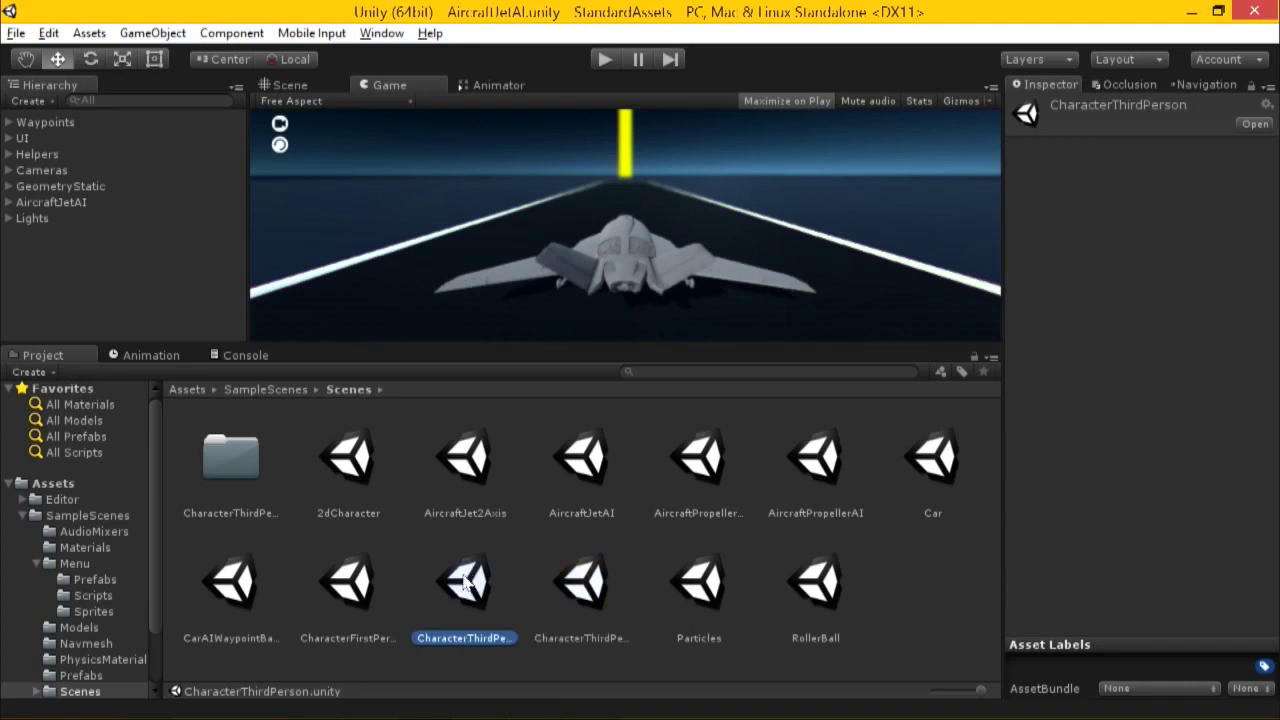
pyautogui.doubleClick(474, 586)
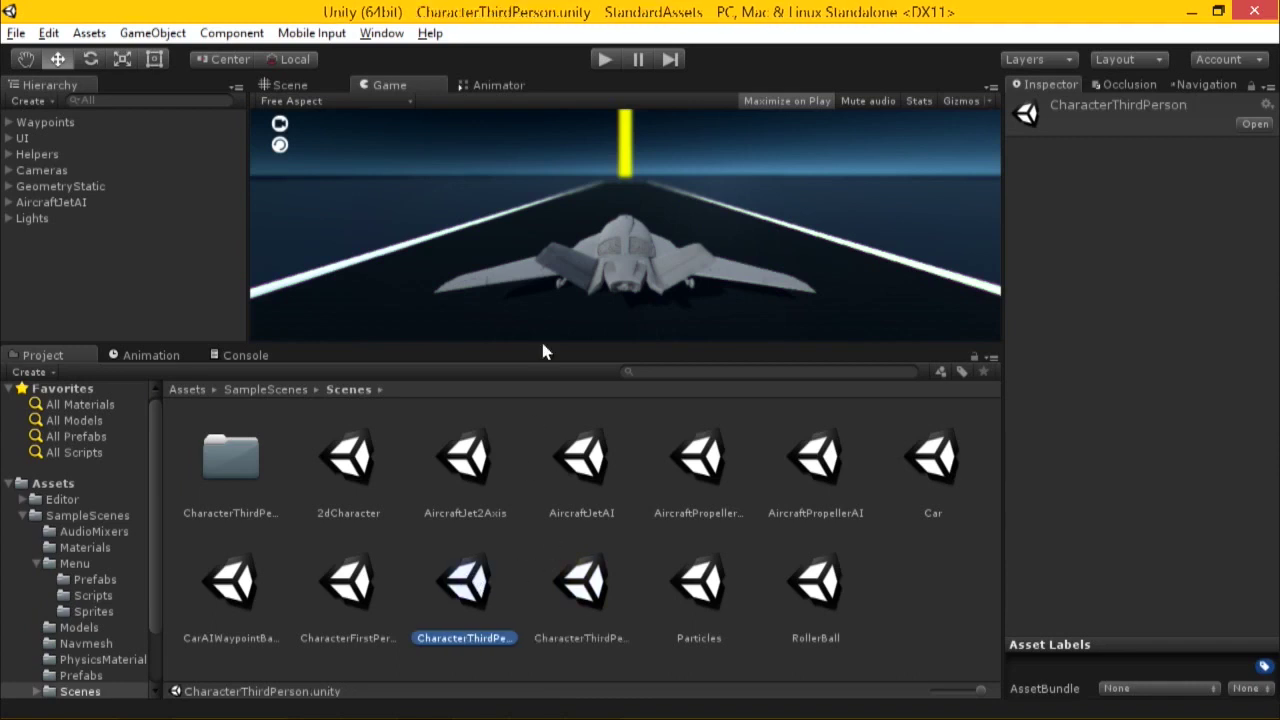
# Play the CharacterThirdPerson scene, run the character past the ramp and between the walls, and stop play mode.
pyautogui.click(605, 59)
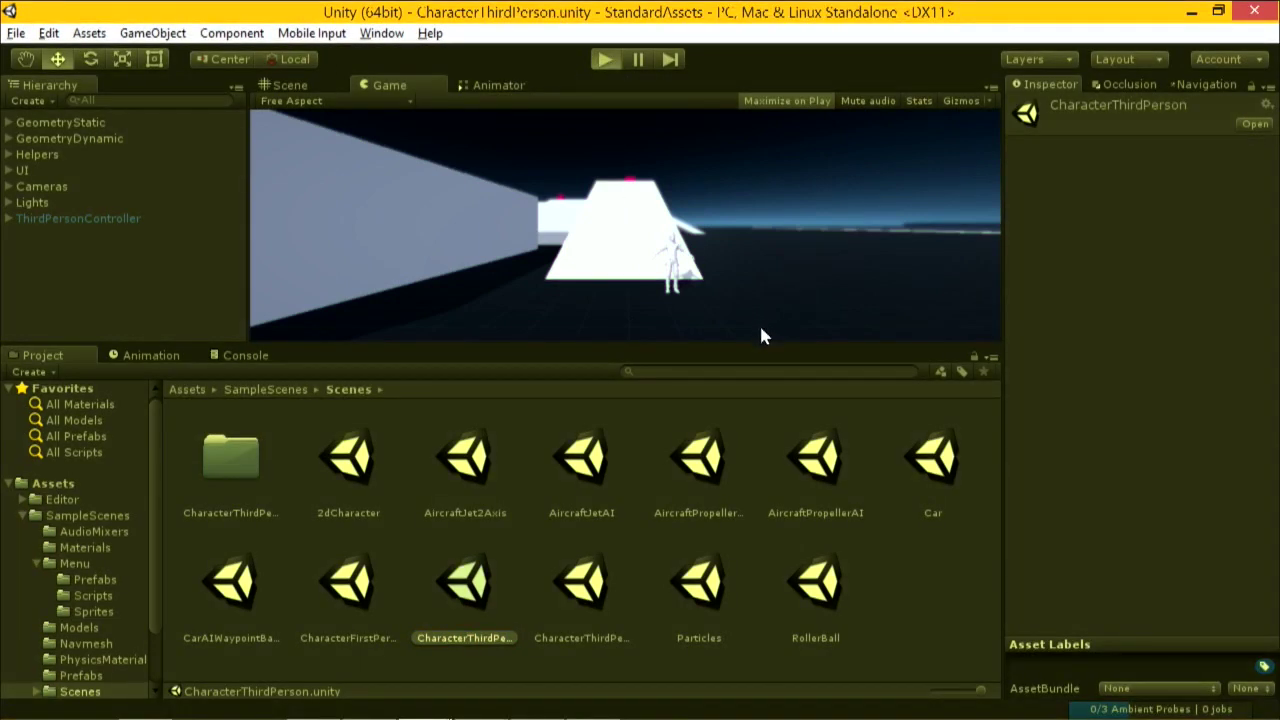
pyautogui.press('w')
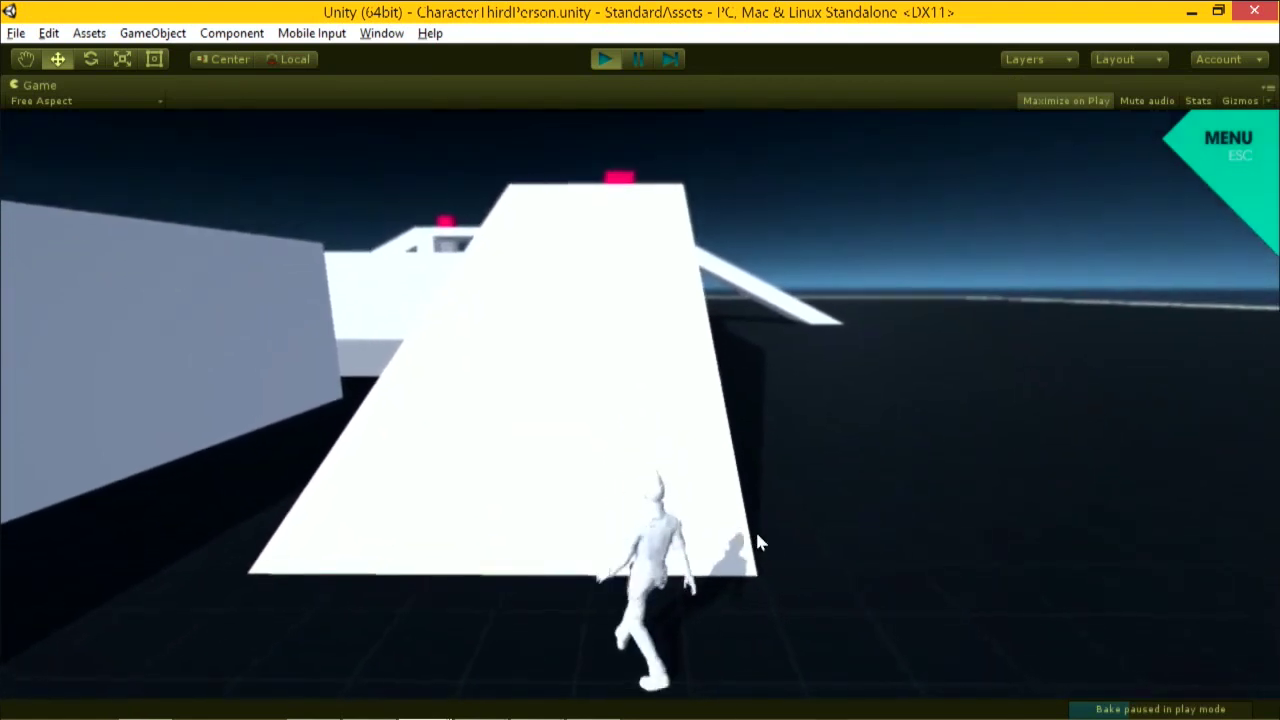
pyautogui.press('d')
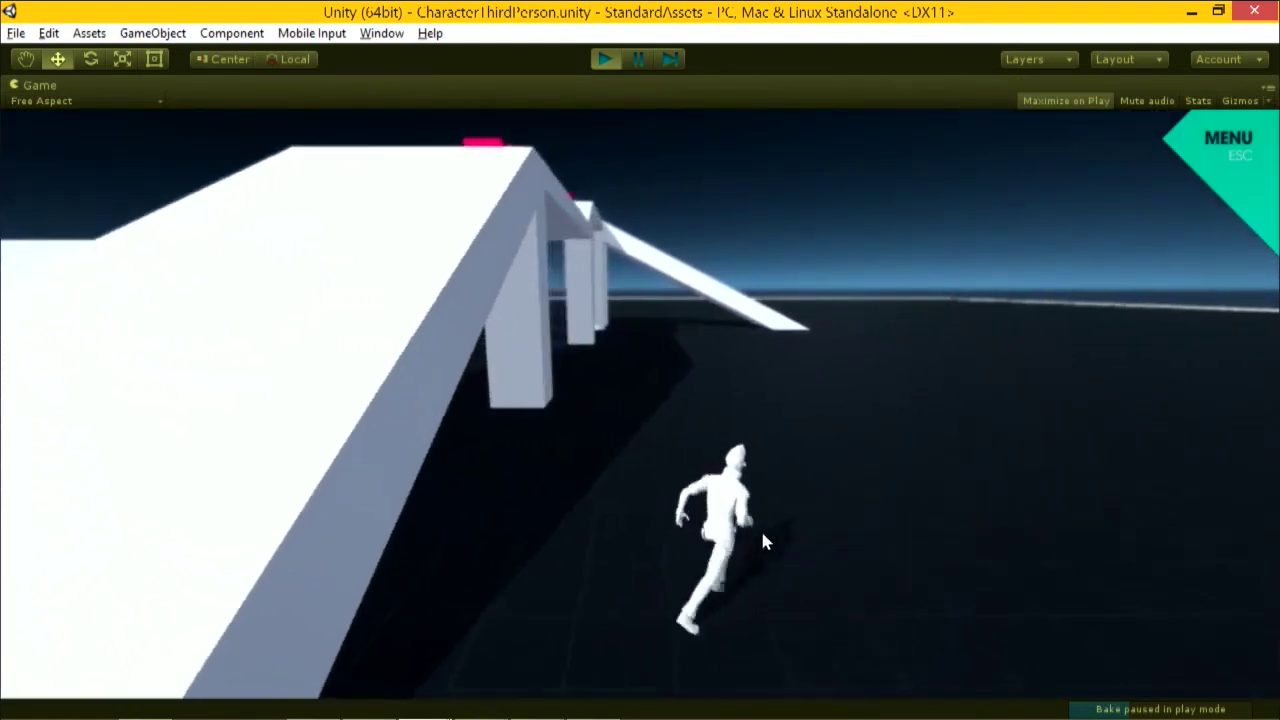
pyautogui.press('a')
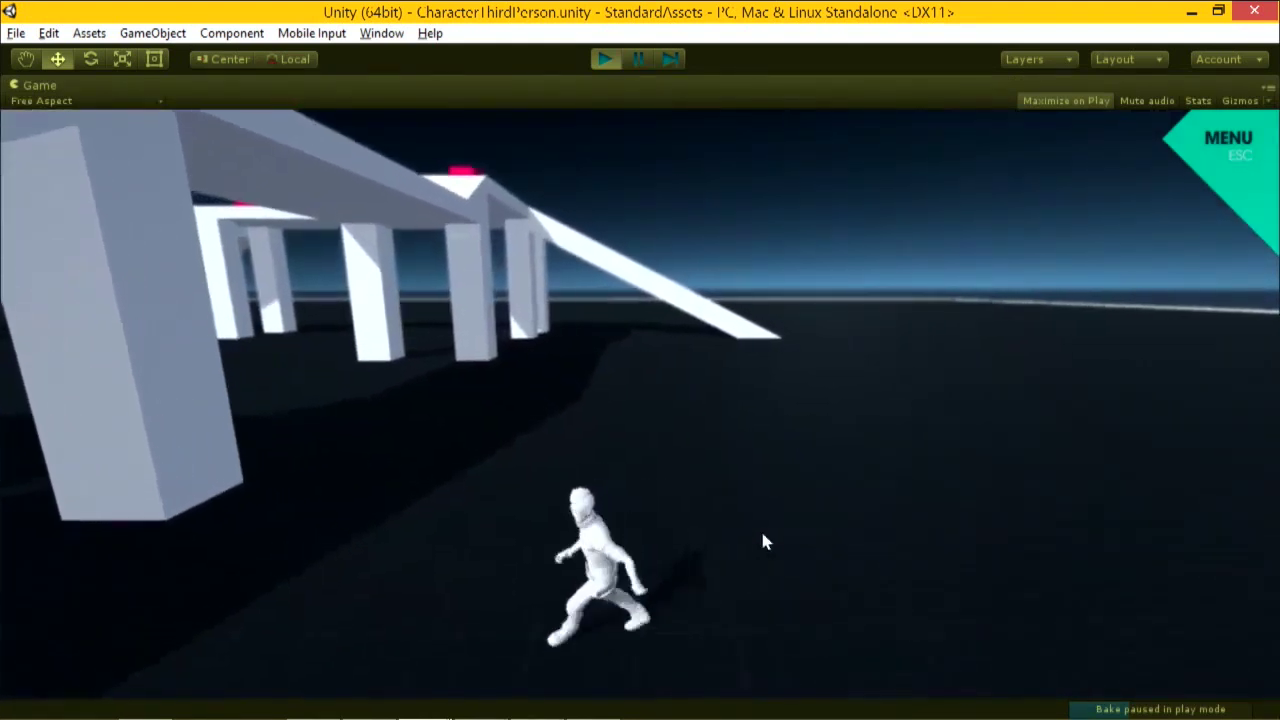
pyautogui.press('w')
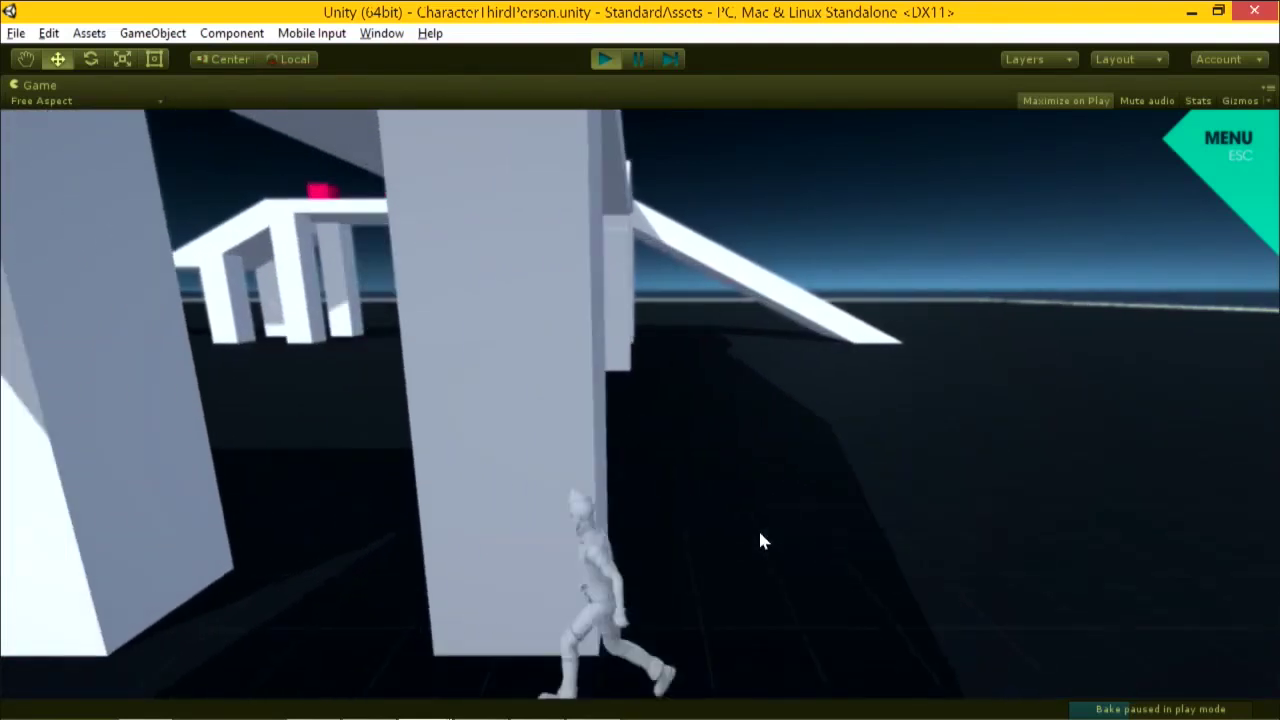
pyautogui.press('d')
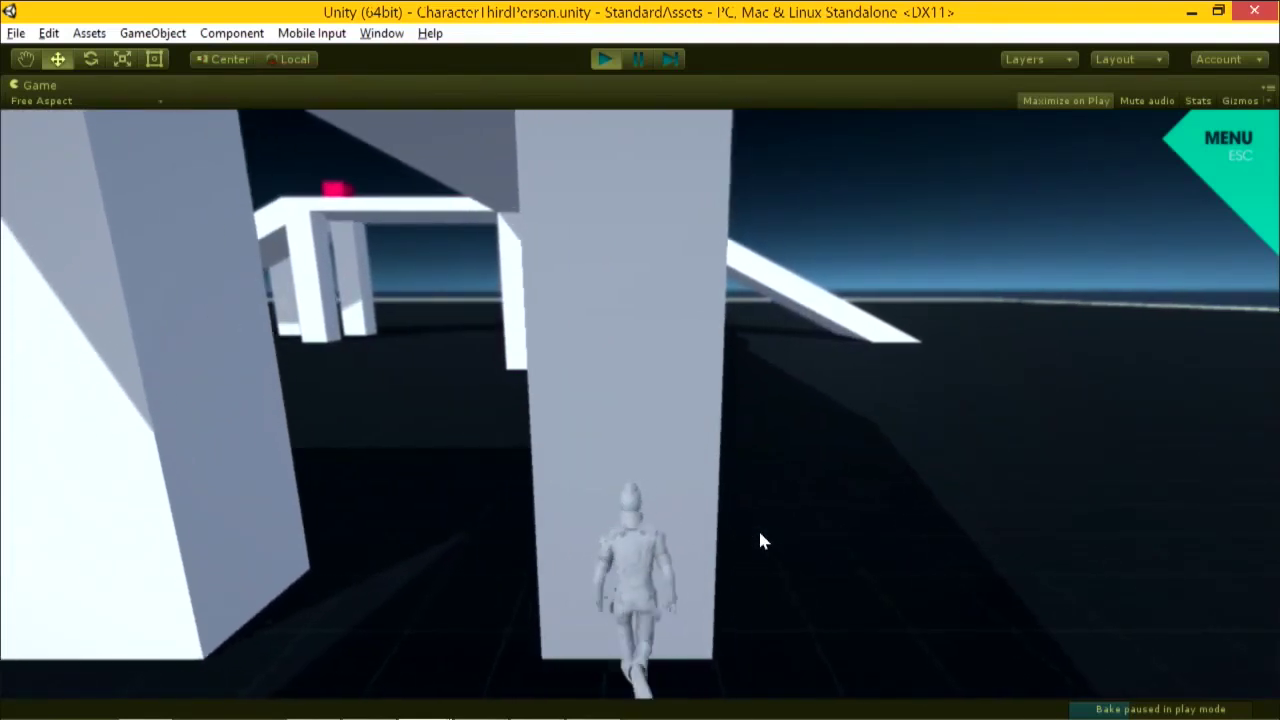
pyautogui.press('s')
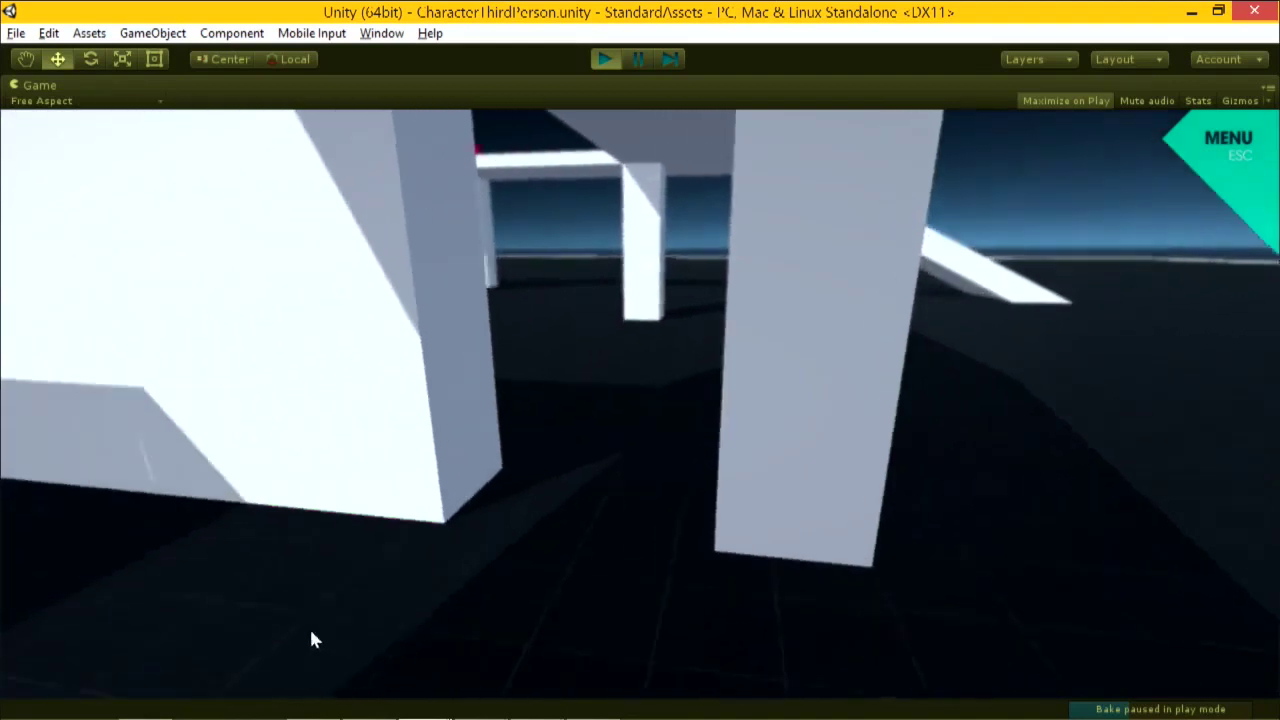
pyautogui.press('w')
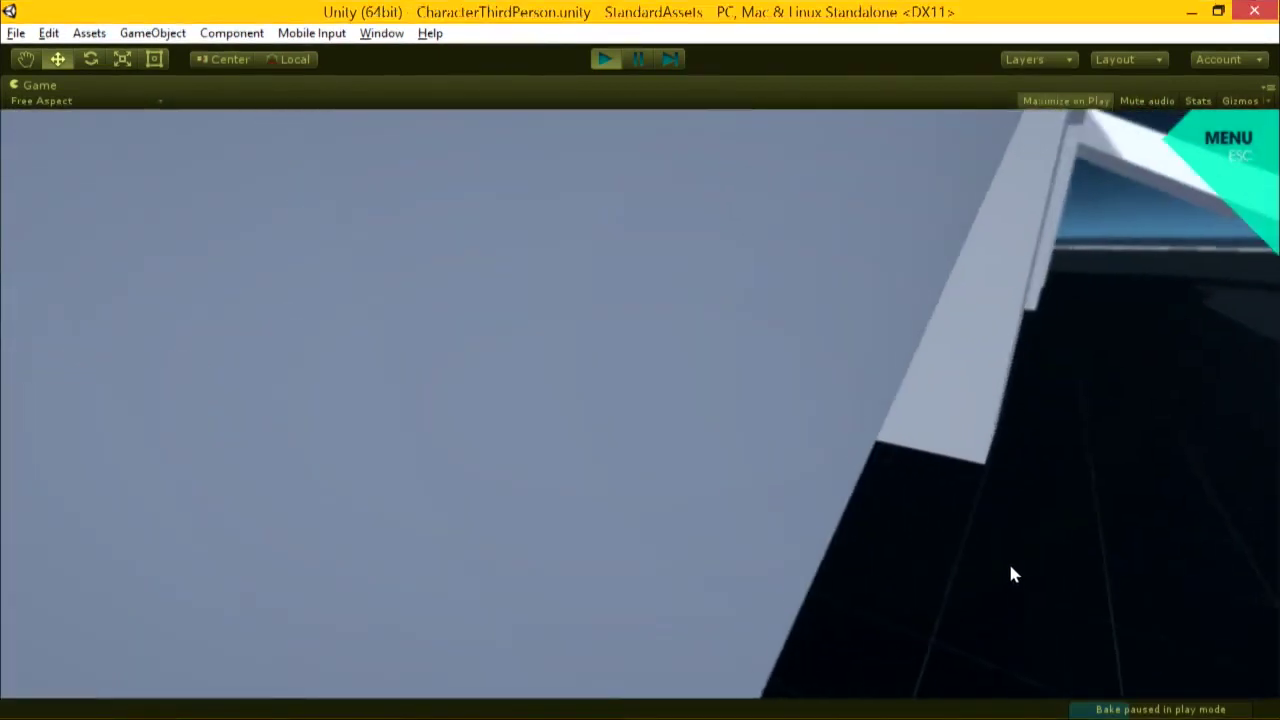
pyautogui.press('w')
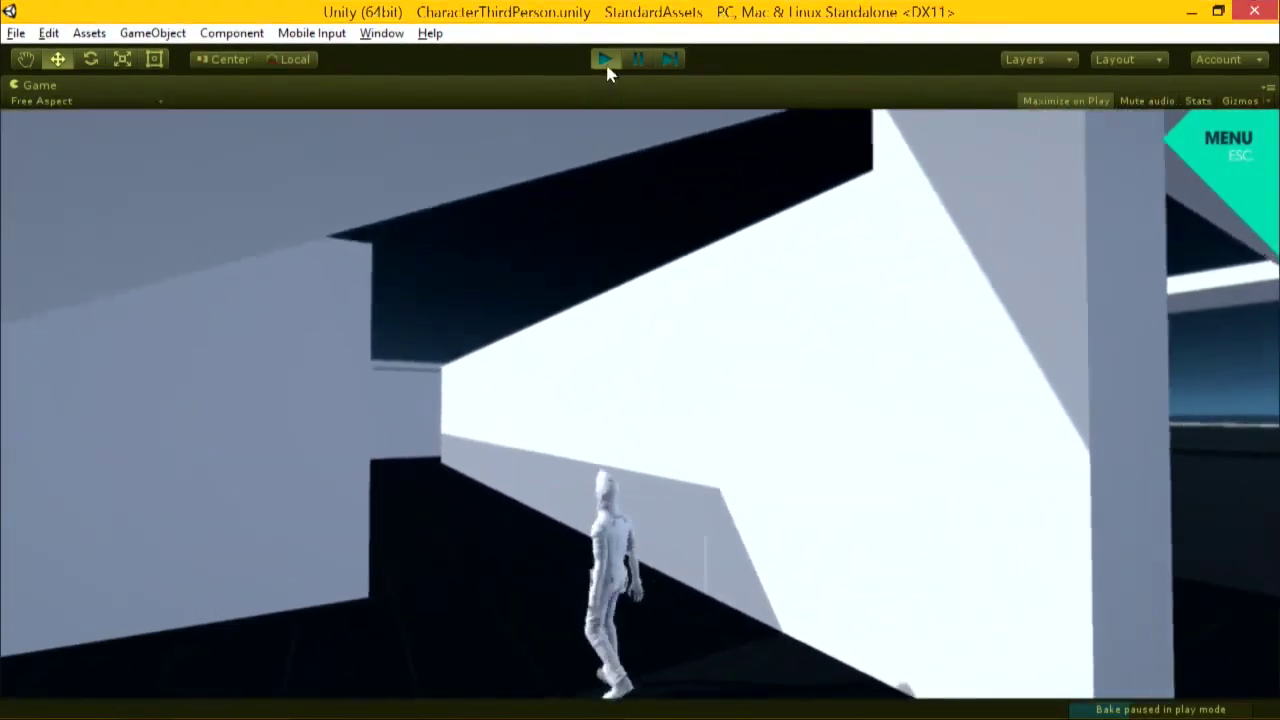
pyautogui.press('w')
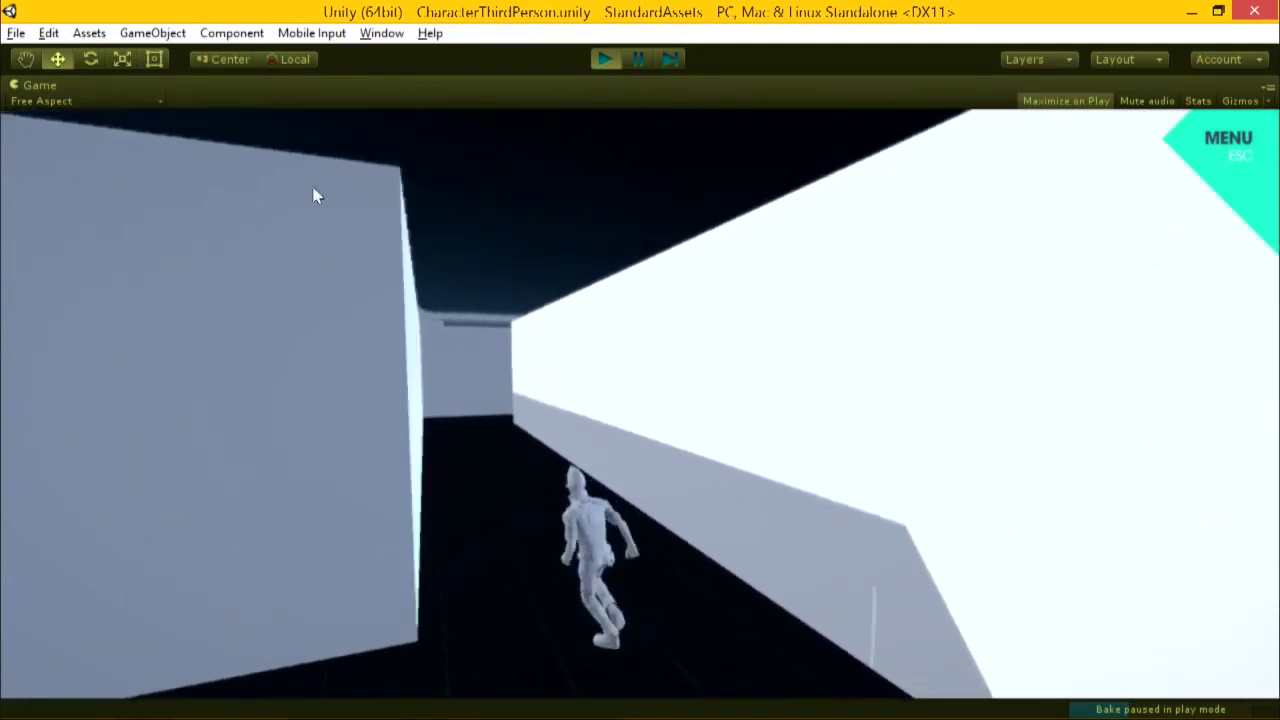
pyautogui.press('w')
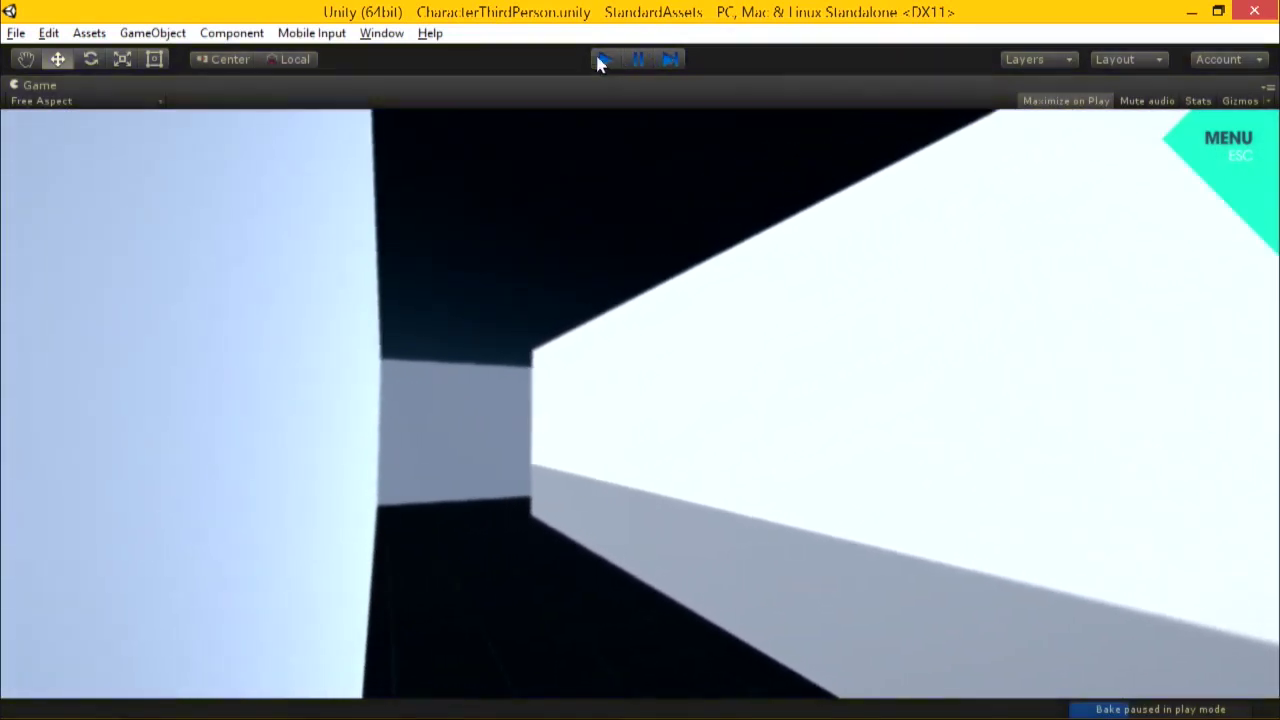
pyautogui.click(604, 59)
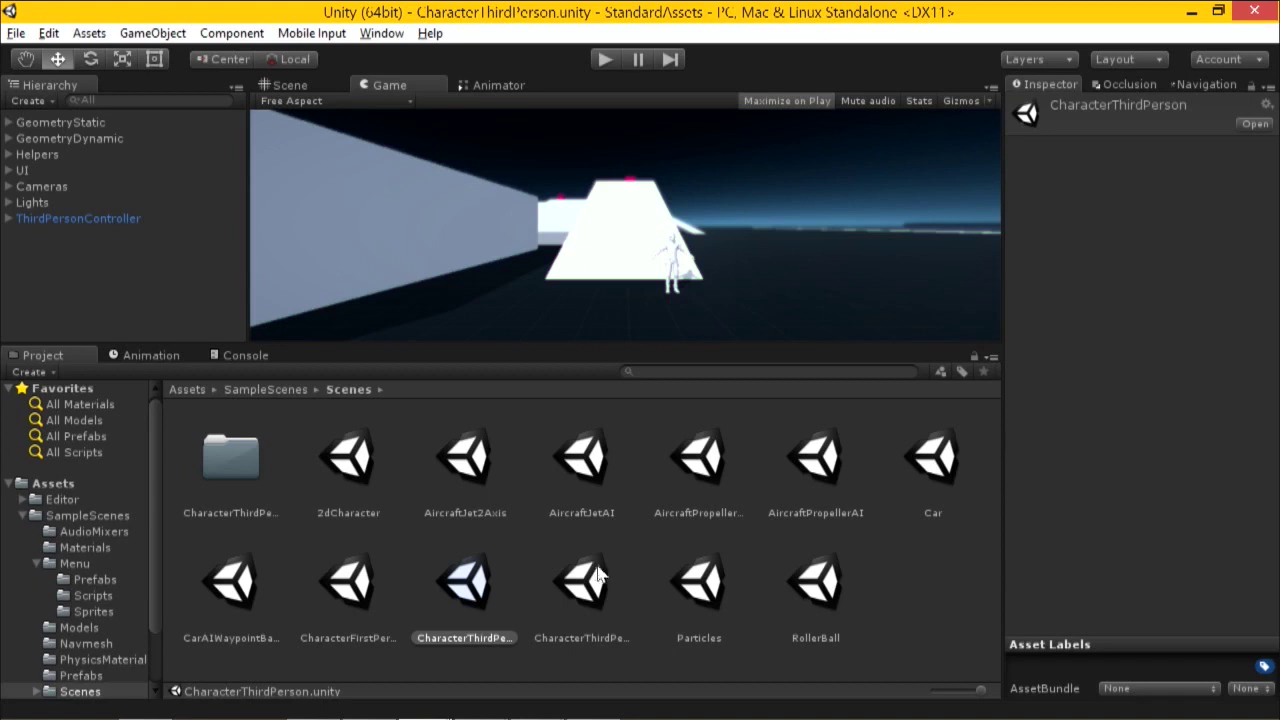
# Open the CharacterFirstPerson scene, play it while walking forward, and stop play mode.
pyautogui.click(644, 520)
pyautogui.click(578, 578)
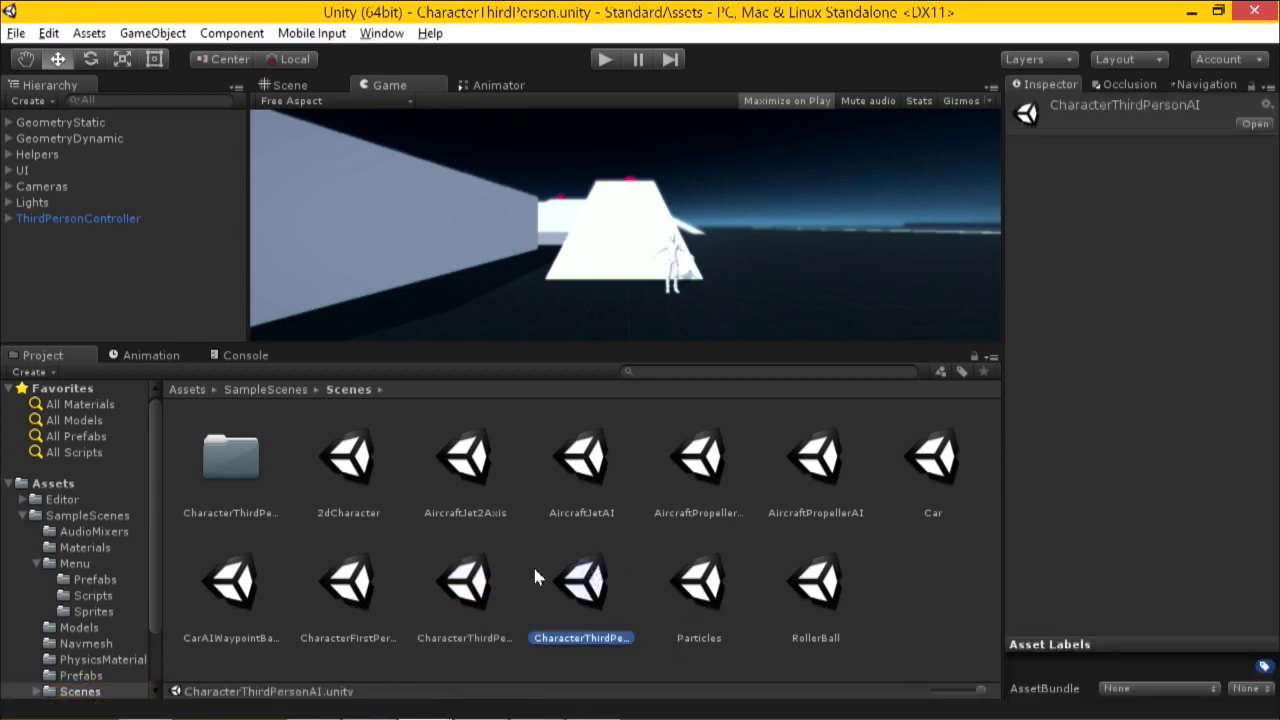
pyautogui.click(370, 583)
pyautogui.doubleClick(370, 583)
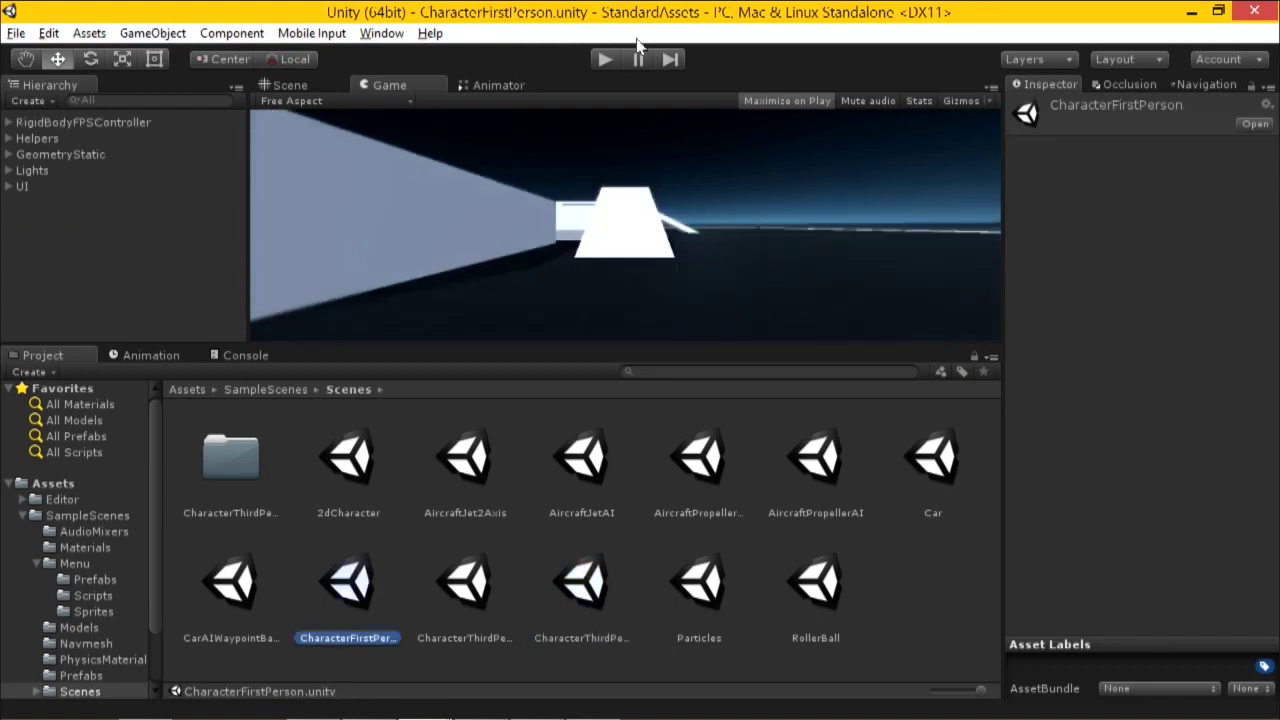
pyautogui.click(605, 59)
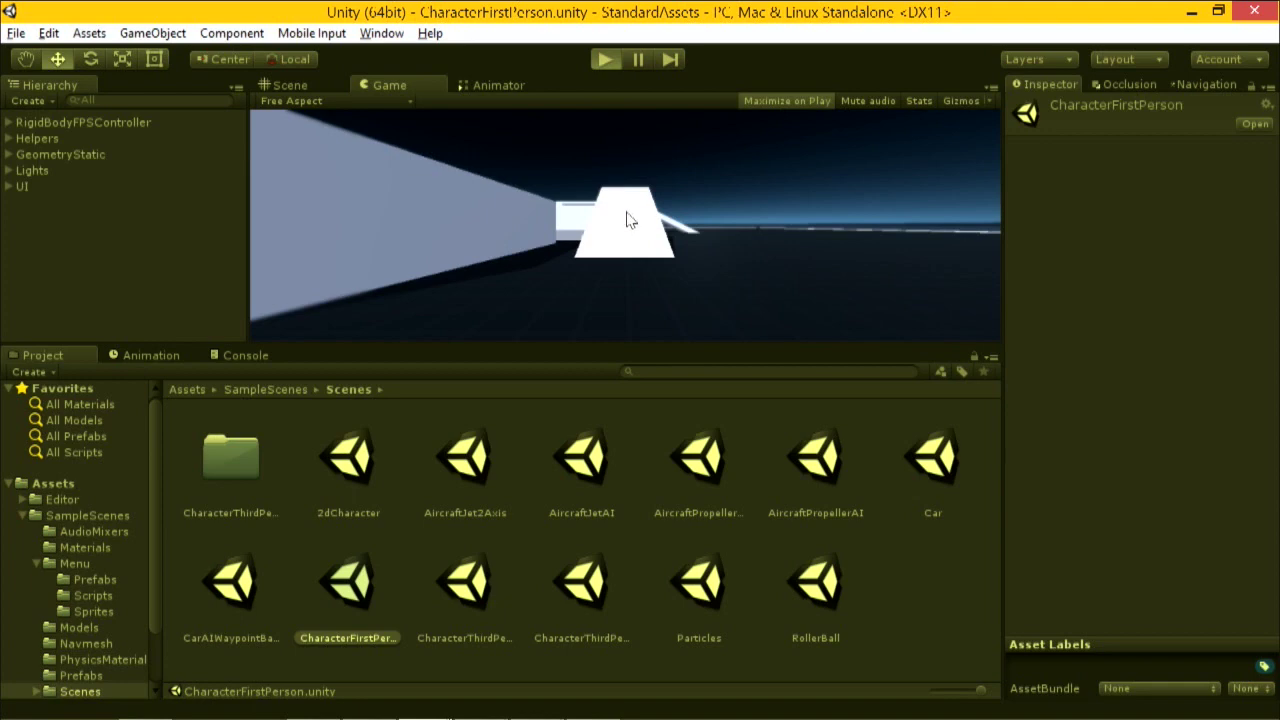
pyautogui.press('w')
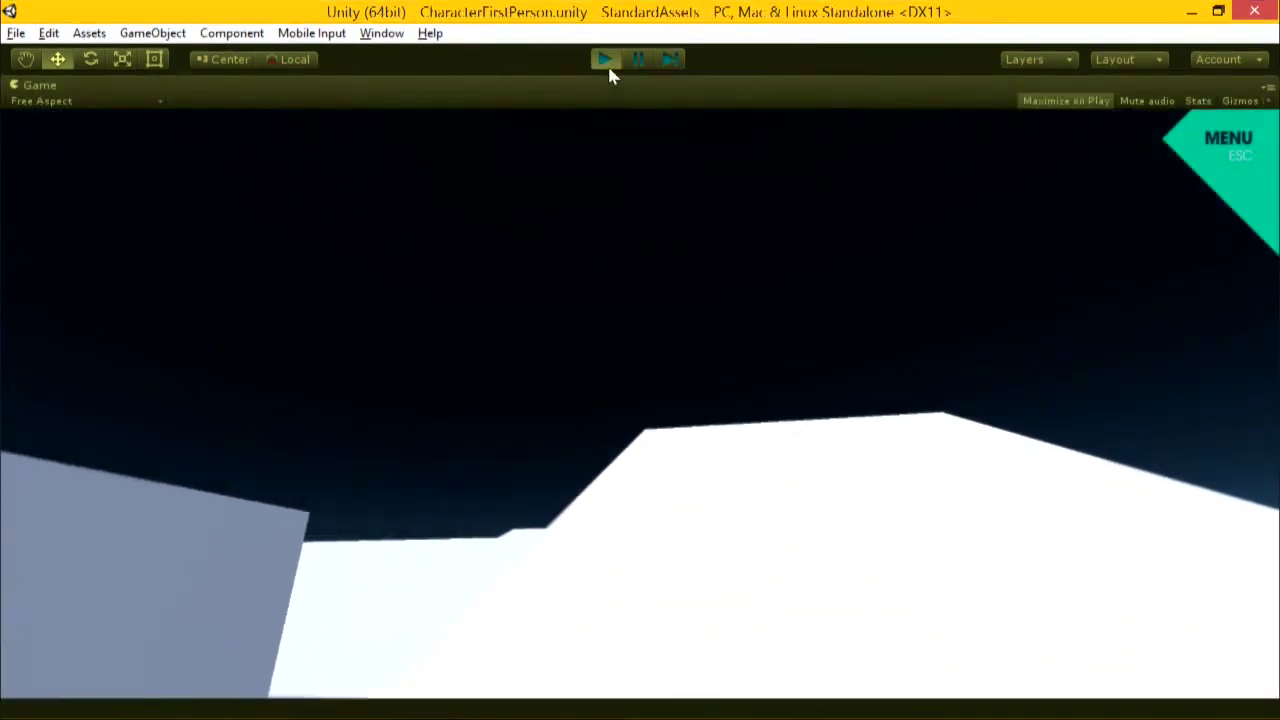
pyautogui.click(605, 59)
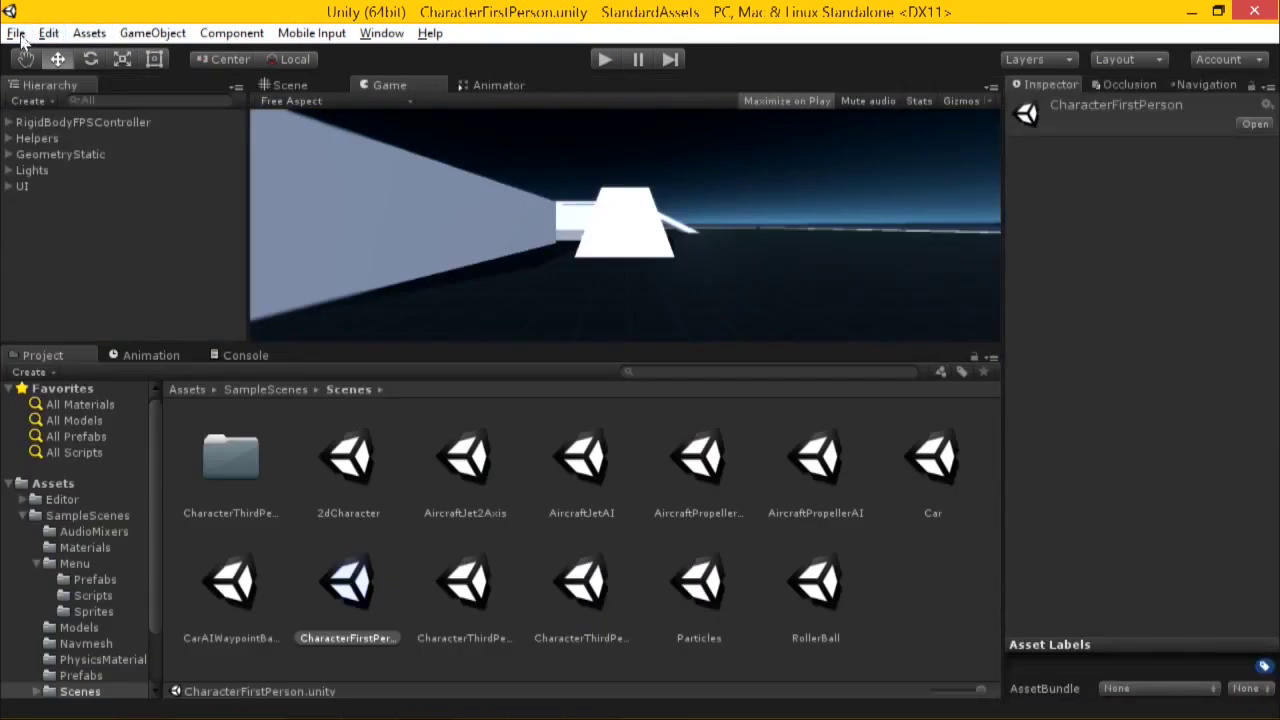
# Create a new empty scene and add a 3D Terrain object to it.
pyautogui.click(17, 33)
pyautogui.click(64, 56)
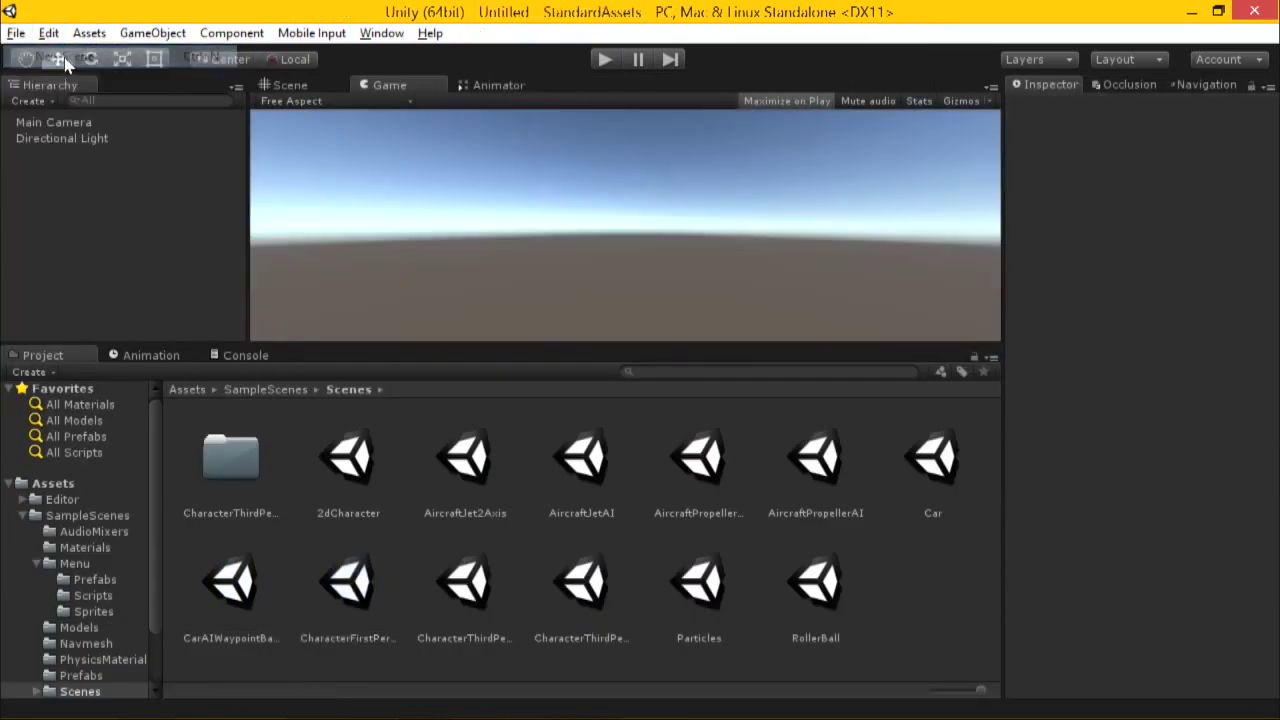
pyautogui.click(148, 34)
pyautogui.moveTo(200, 100)
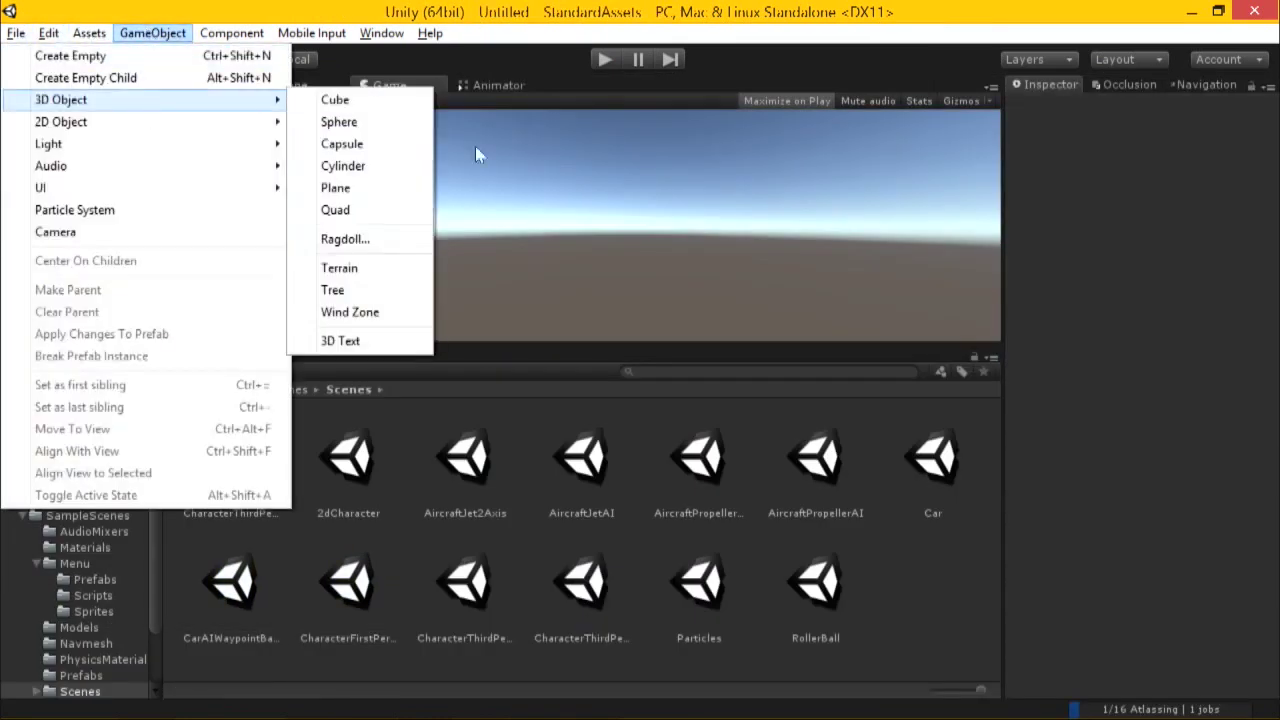
pyautogui.click(388, 277)
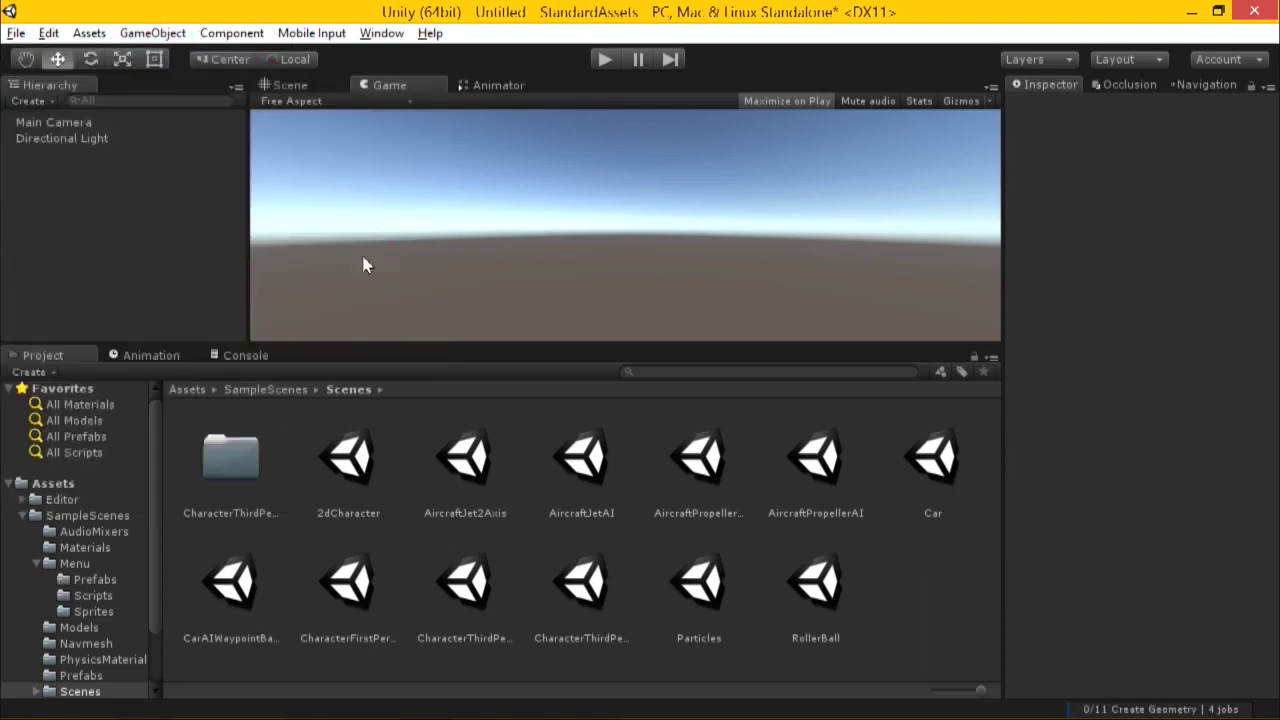
# Search the textures for "grass" and add the GrassRock texture as the terrain's albedo paint texture.
pyautogui.click(1144, 241)
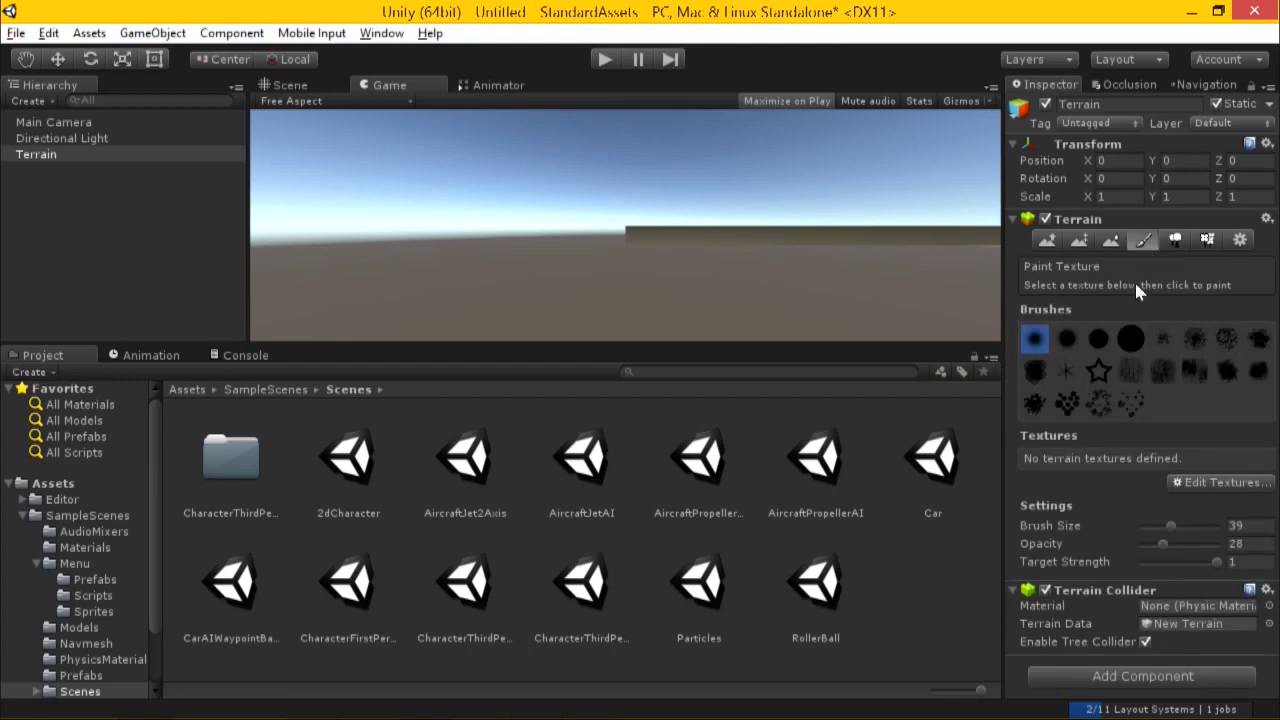
pyautogui.click(1222, 484)
pyautogui.click(1222, 492)
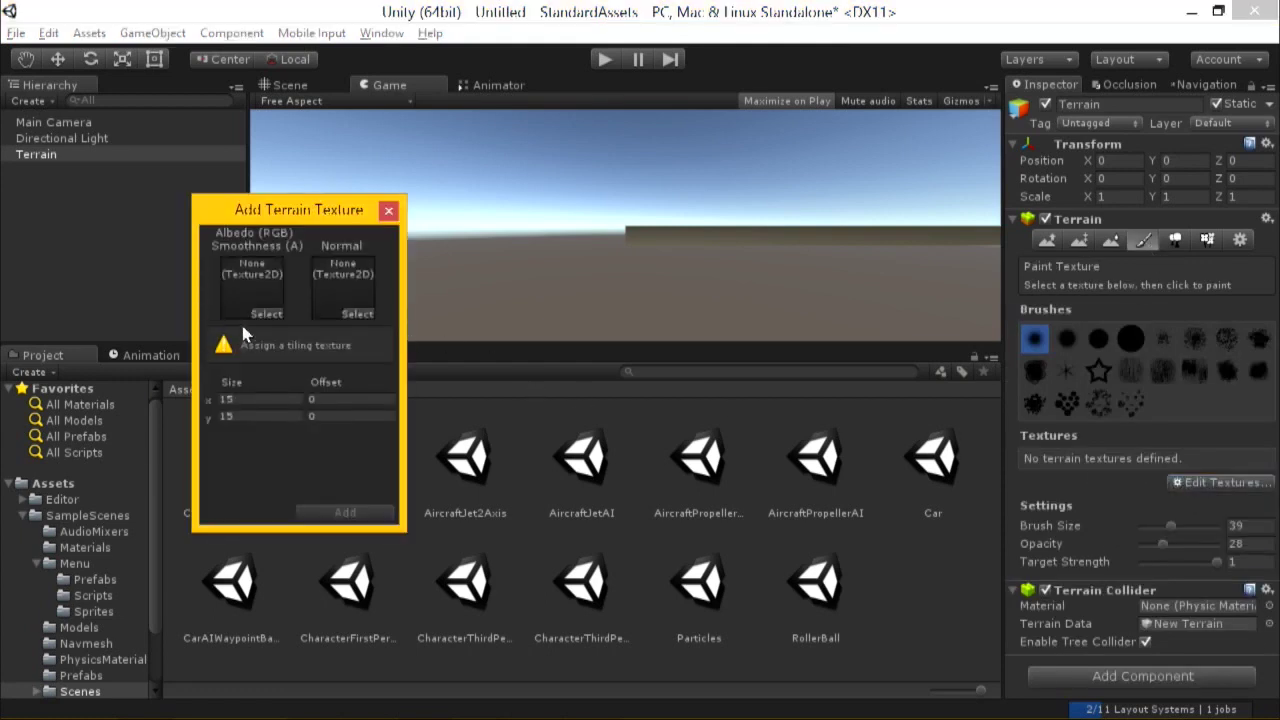
pyautogui.click(266, 313)
pyautogui.click(421, 227)
pyautogui.write('grass')
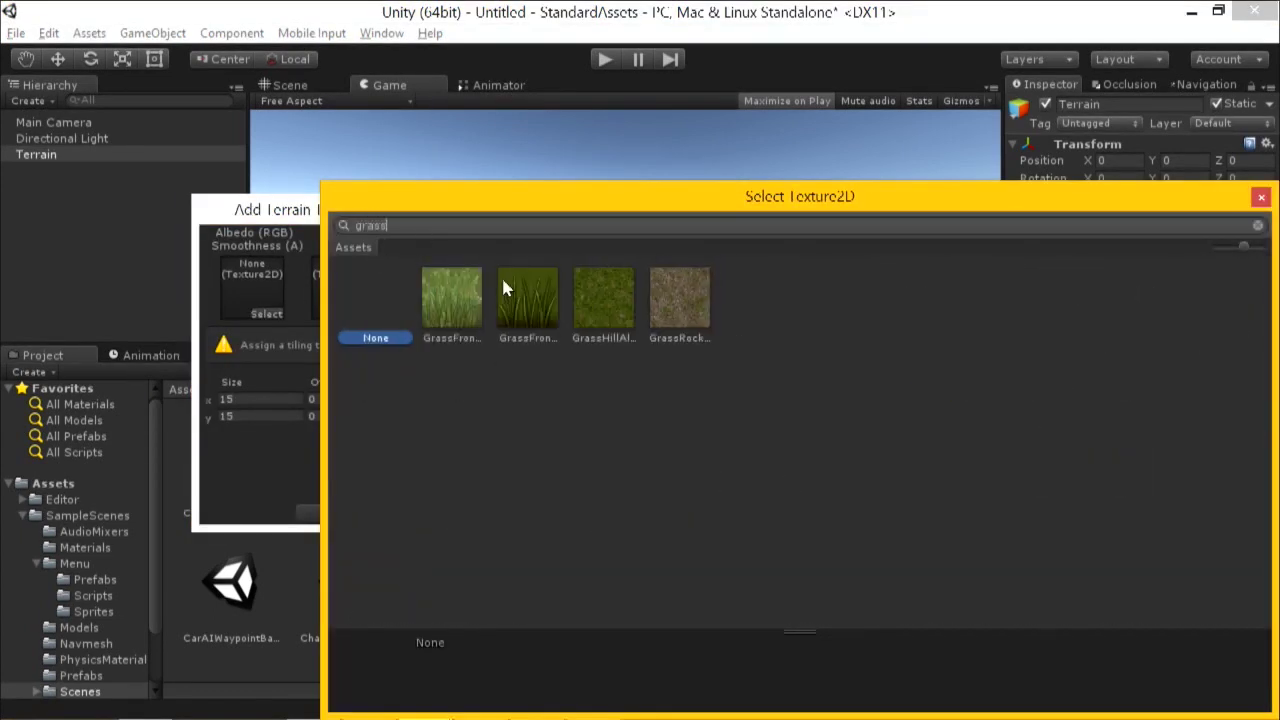
pyautogui.doubleClick(686, 290)
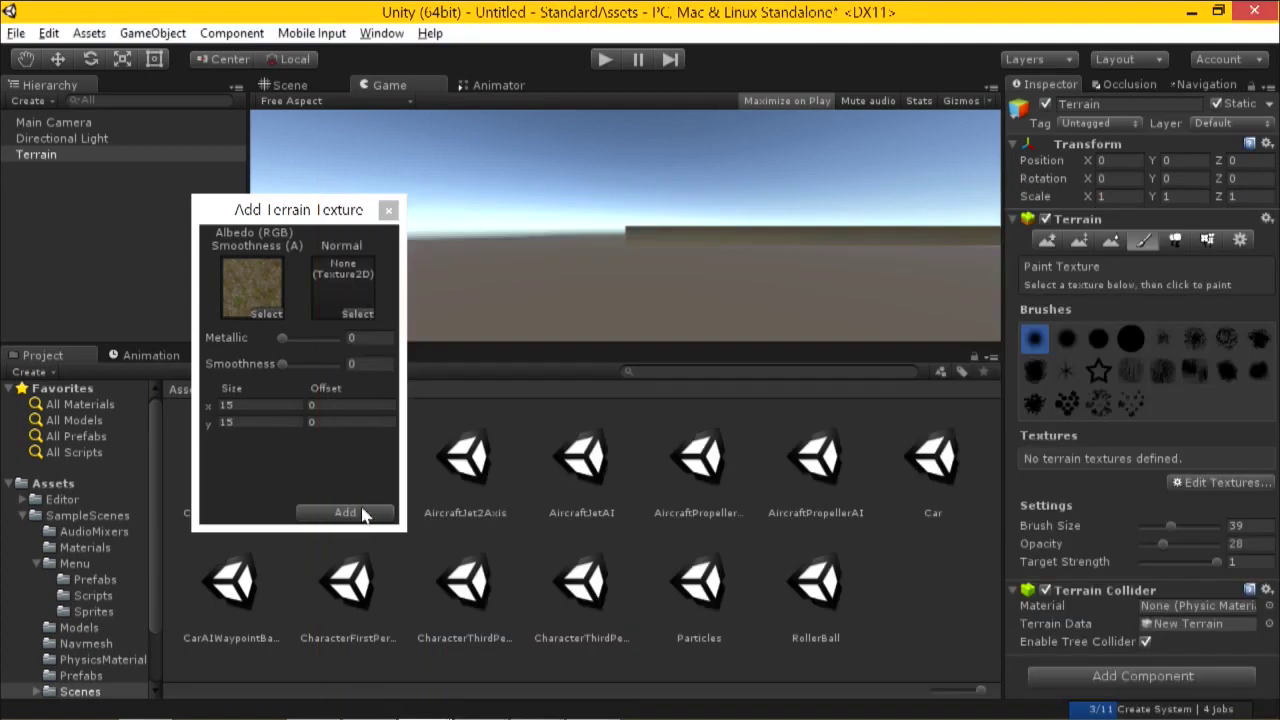
pyautogui.click(345, 512)
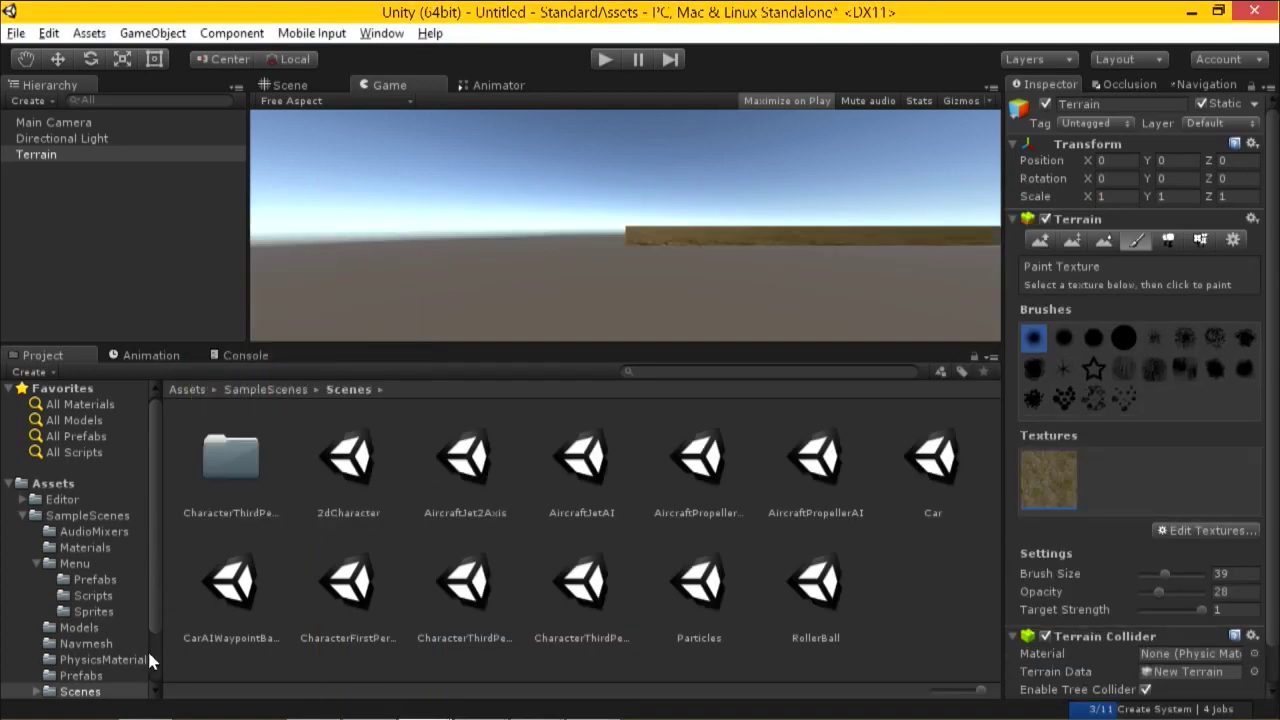
# Examine the prefabs in SampleScenes > Prefabs and the textured terrain in the Scene view.
pyautogui.scroll(-3, 147, 660)
pyautogui.click(90, 607)
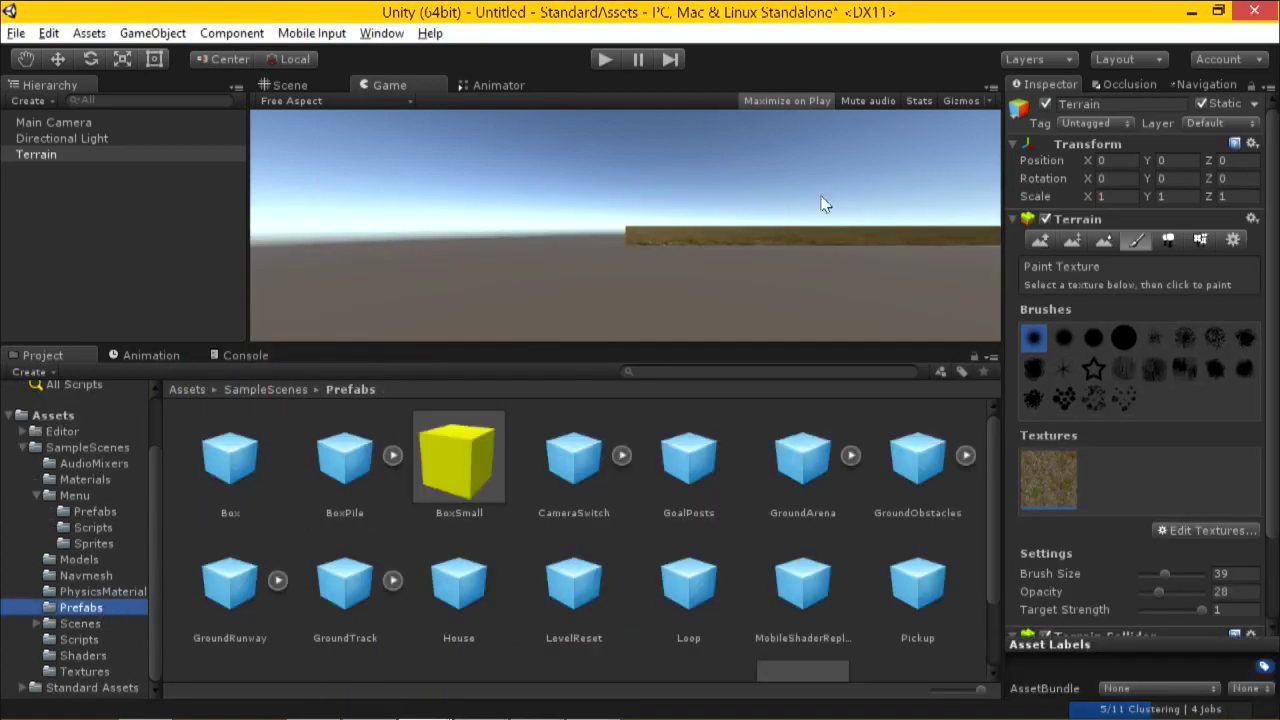
pyautogui.click(290, 85)
pyautogui.moveTo(506, 235); pyautogui.dragTo(523, 178, button='right')
pyautogui.scroll(-3, 540, 250)
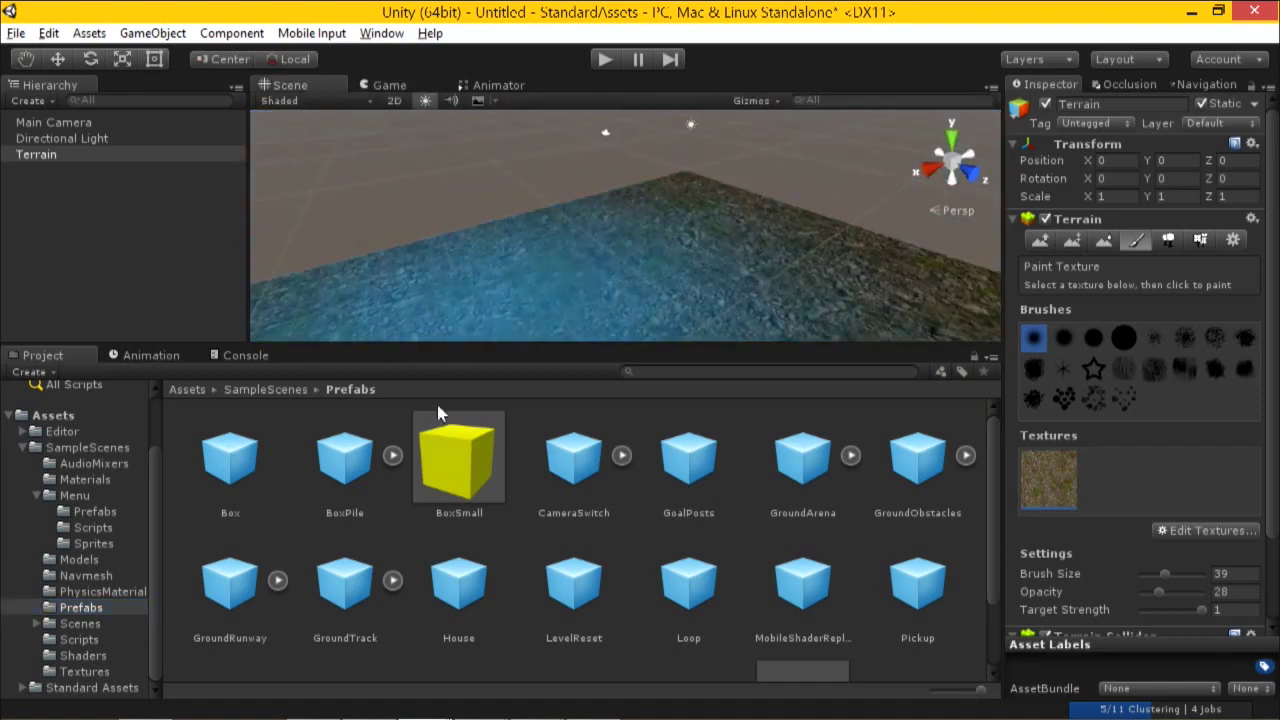
pyautogui.scroll(-2, 374, 557)
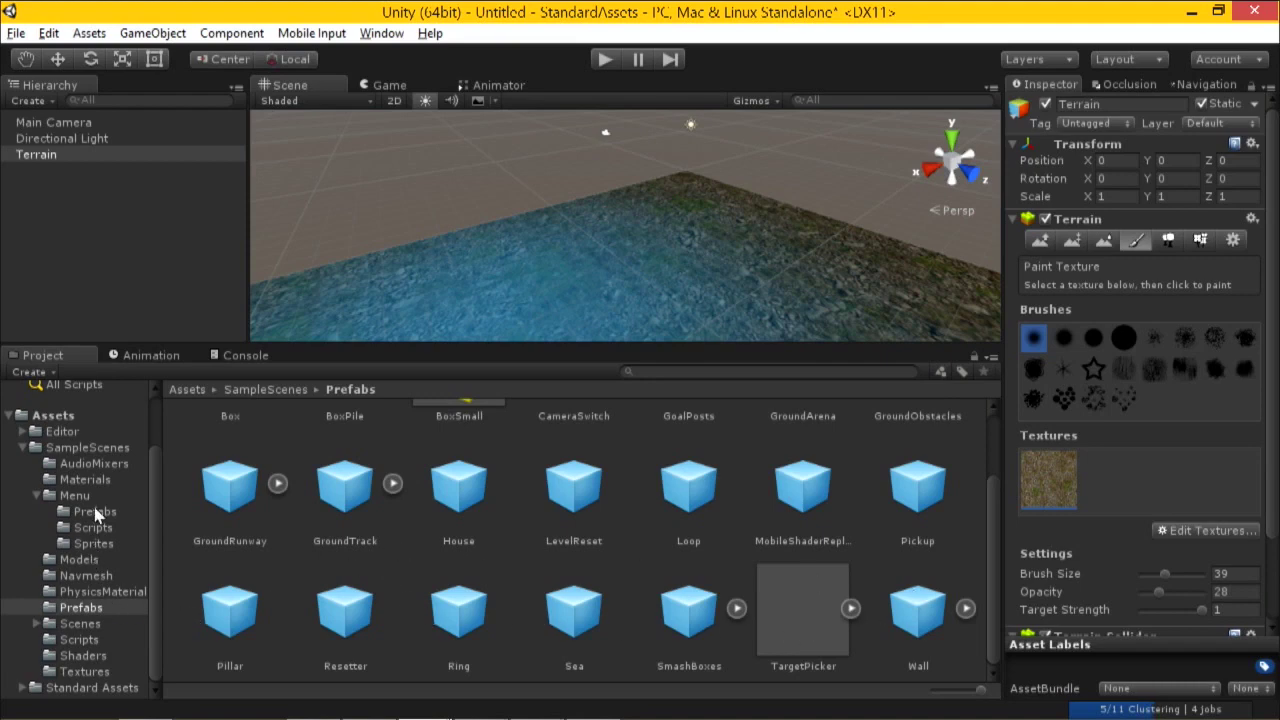
# Collapse SampleScenes and open the Standard Assets > Characters > FirstPersonCharacter > Prefabs folder.
pyautogui.click(24, 447)
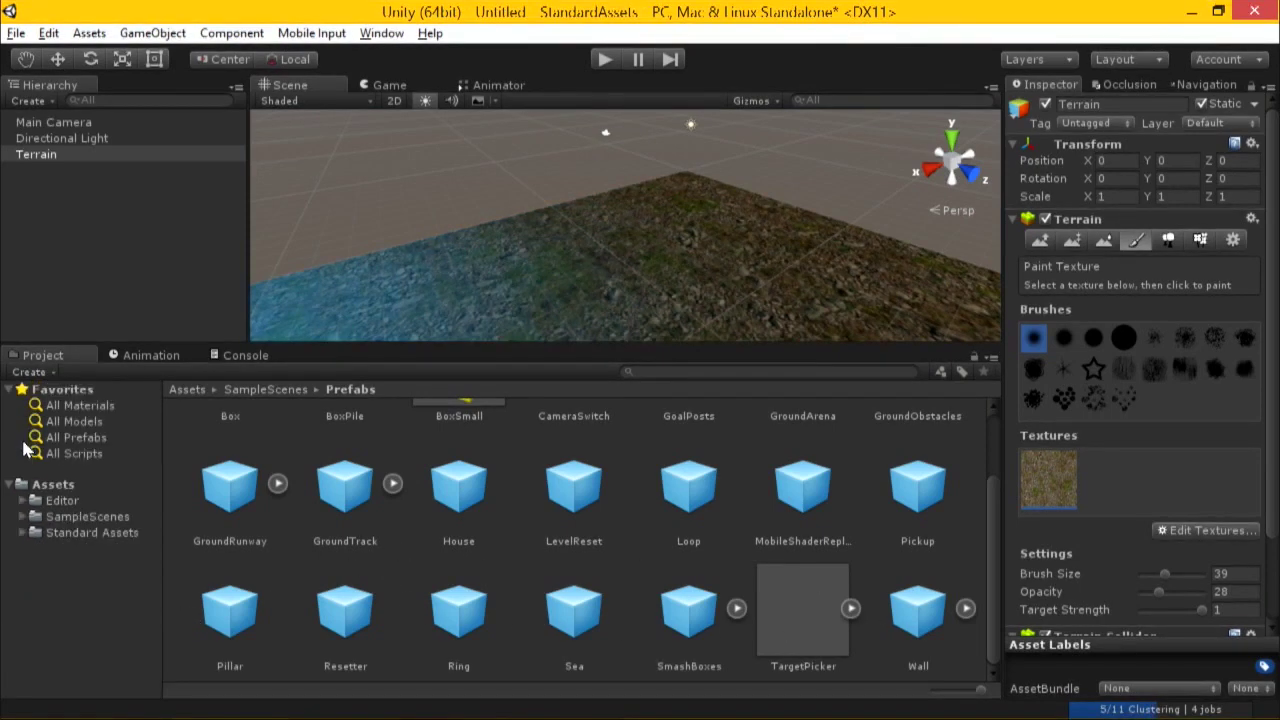
pyautogui.click(62, 532)
pyautogui.click(24, 532)
pyautogui.scroll(-1, 85, 668)
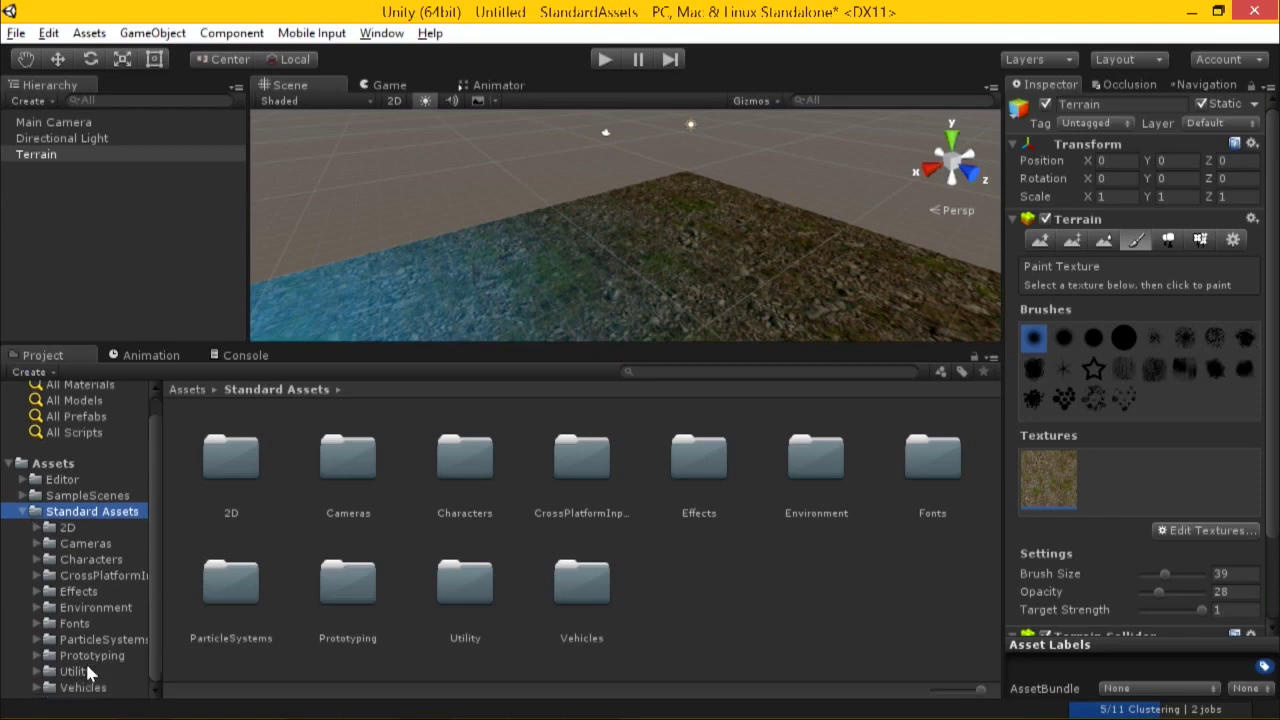
pyautogui.click(87, 575)
pyautogui.click(45, 560)
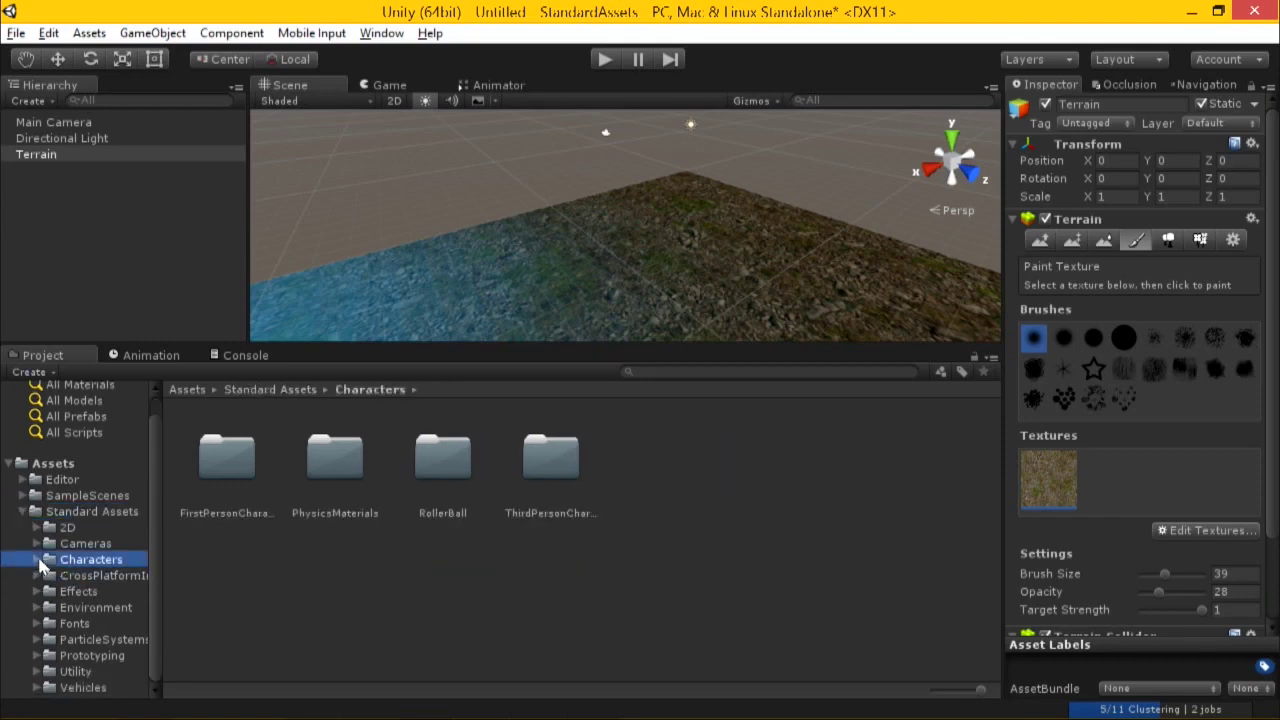
pyautogui.click(36, 560)
pyautogui.click(102, 623)
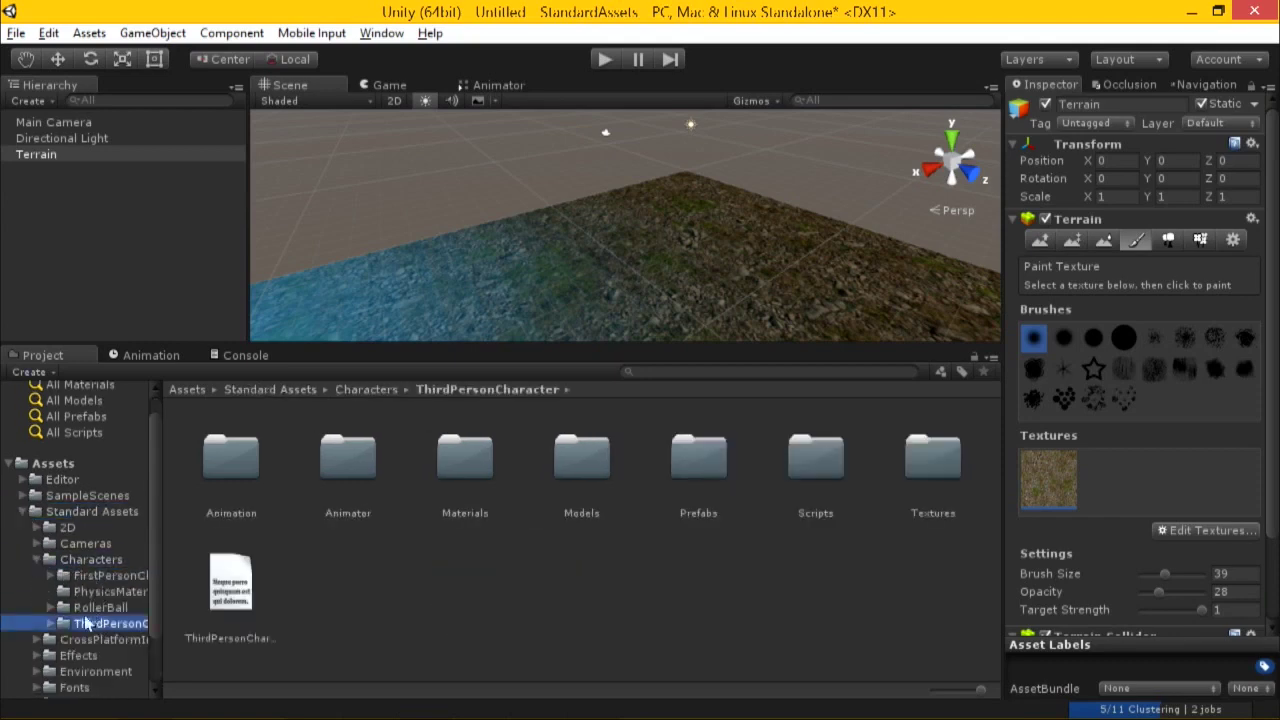
pyautogui.click(92, 578)
pyautogui.click(50, 575)
pyautogui.click(108, 608)
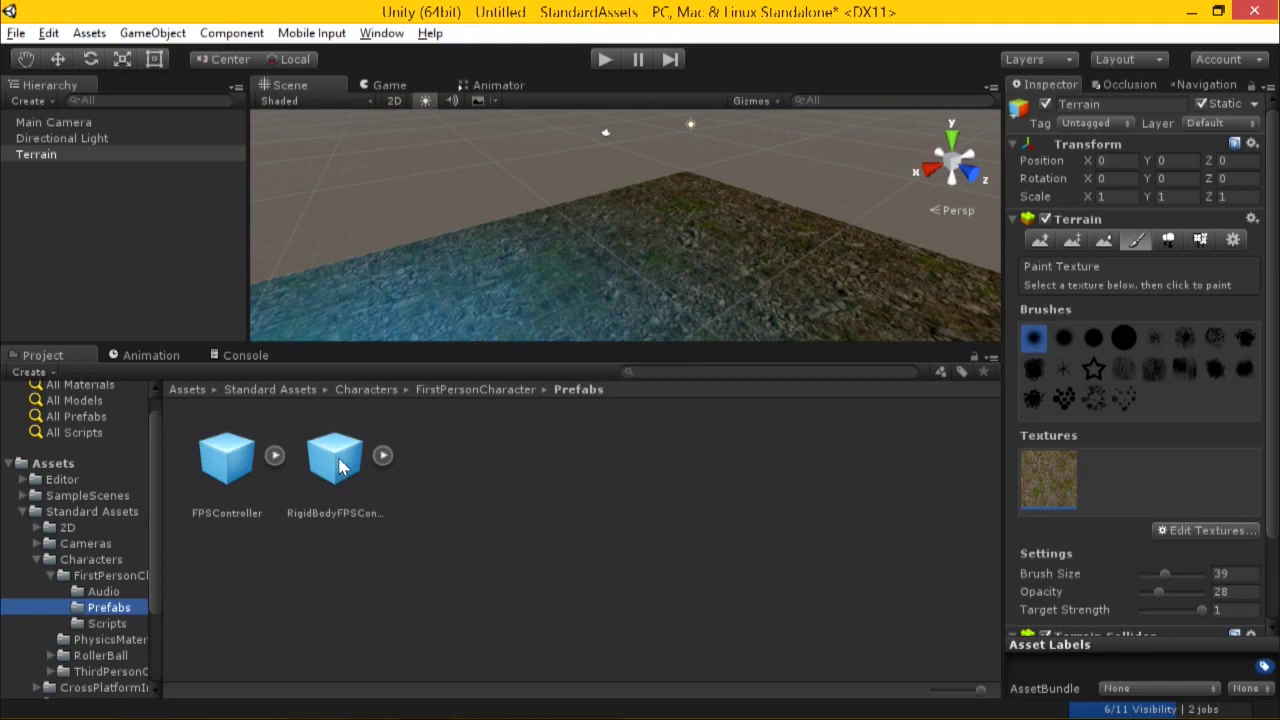
# Place the FPSController prefab on the terrain and raise it to about Y 3.1.
pyautogui.moveTo(240, 465); pyautogui.dragTo(666, 258)
pyautogui.click(58, 59)
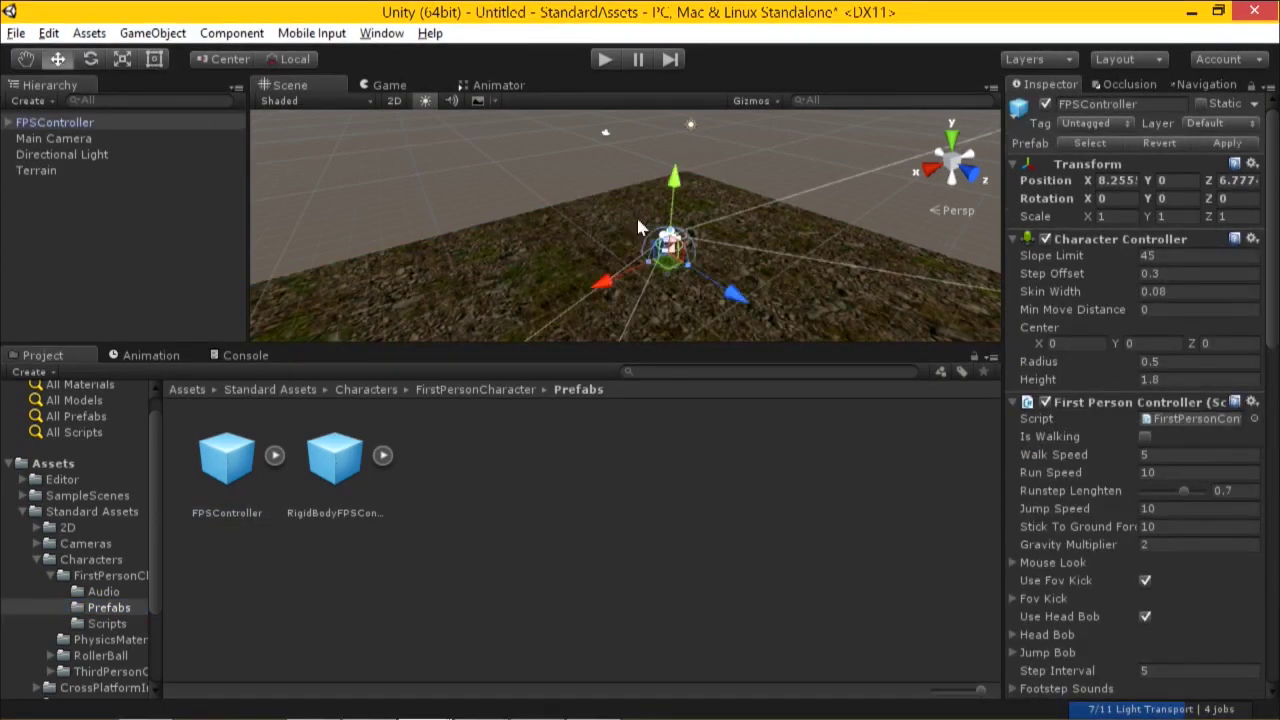
pyautogui.moveTo(675, 205); pyautogui.dragTo(672, 127)
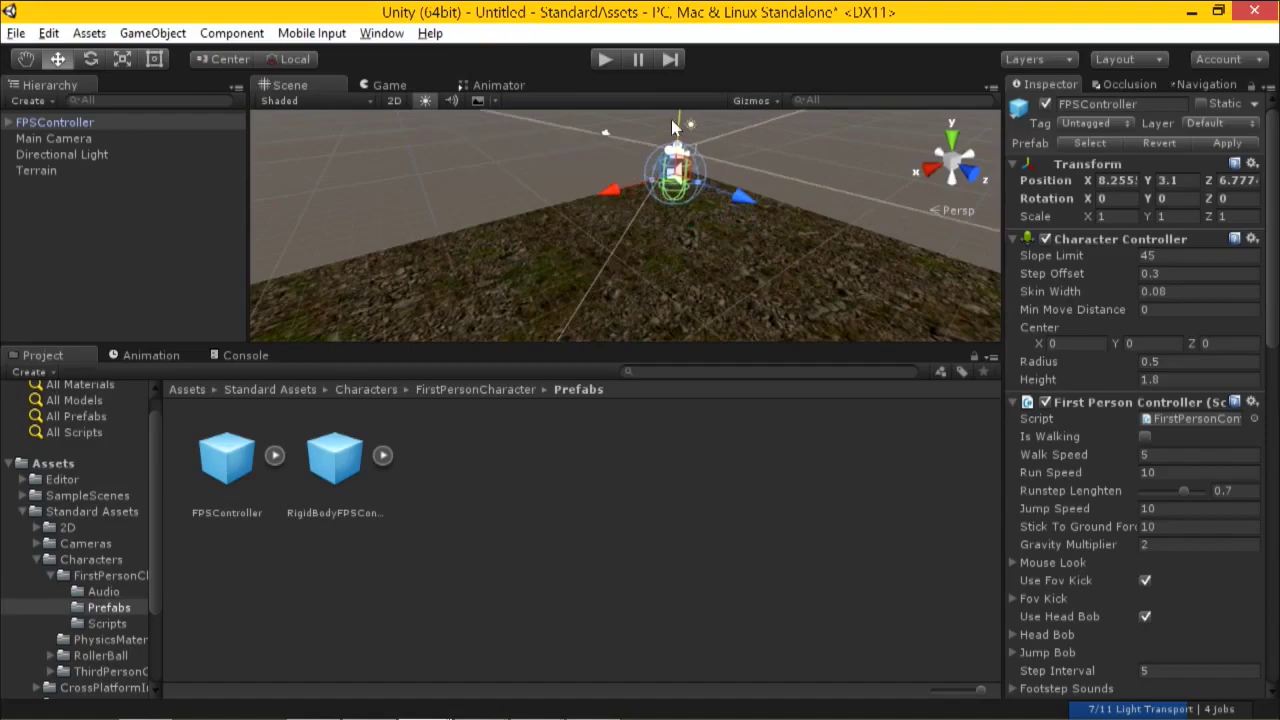
# Play-test the scene by walking the first-person controller across the terrain, stop playback and look over the terrain.
pyautogui.click(605, 59)
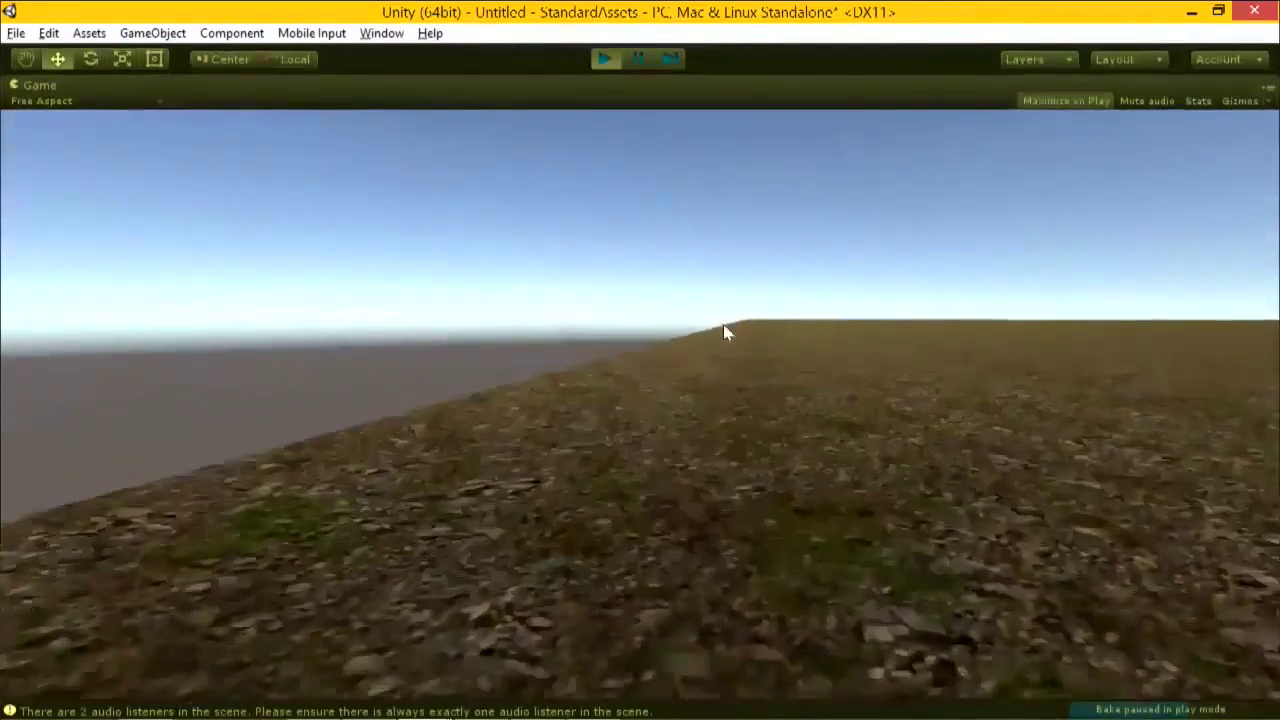
pyautogui.press('w')
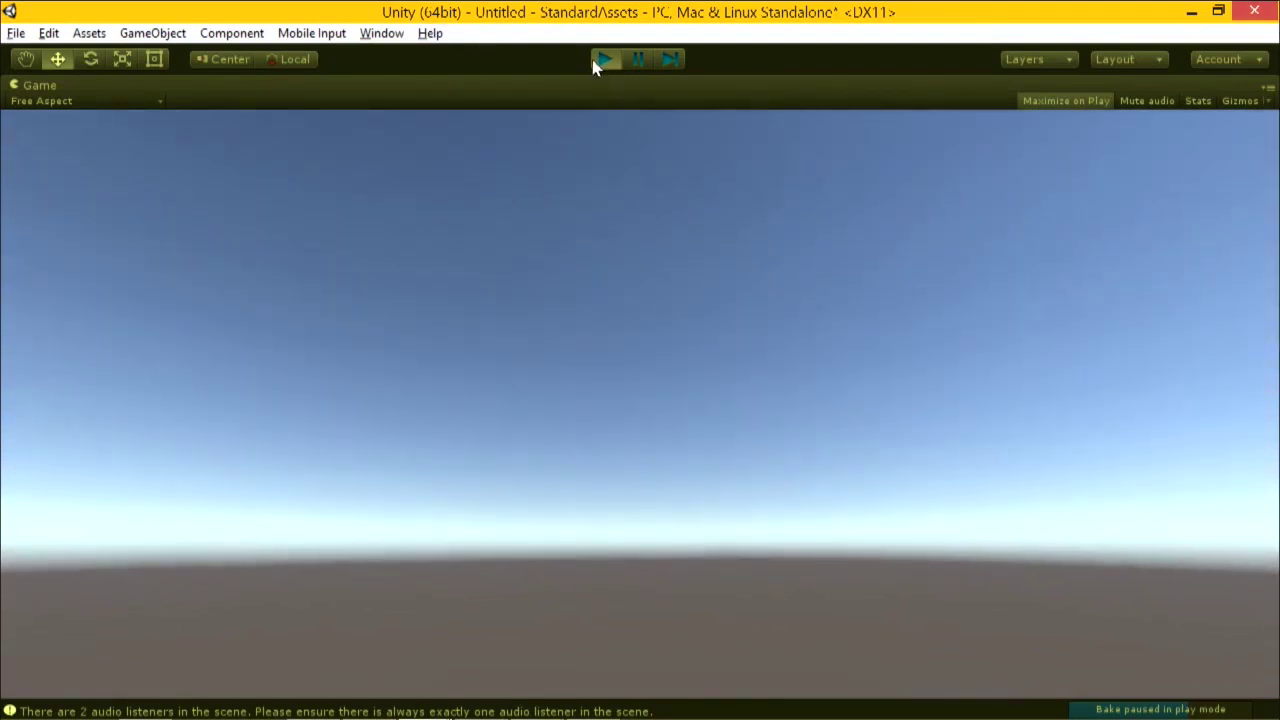
pyautogui.click(604, 59)
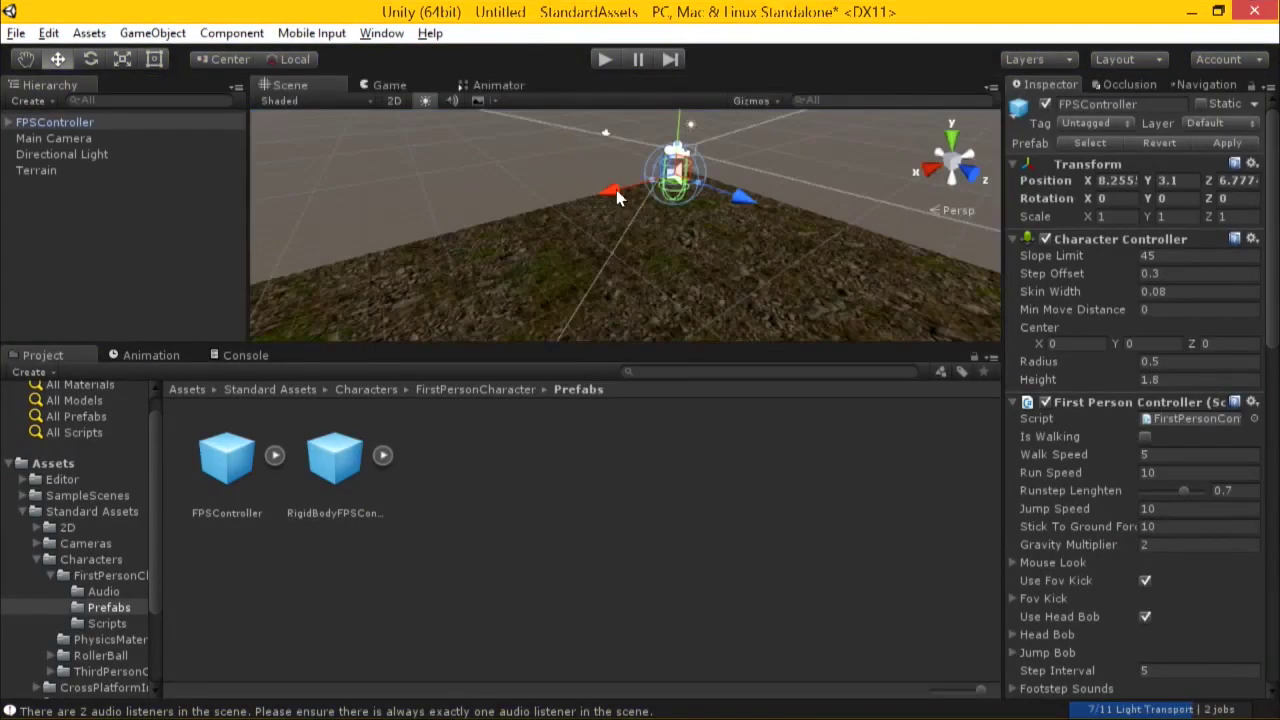
pyautogui.moveTo(594, 243); pyautogui.dragTo(515, 236, button='right')
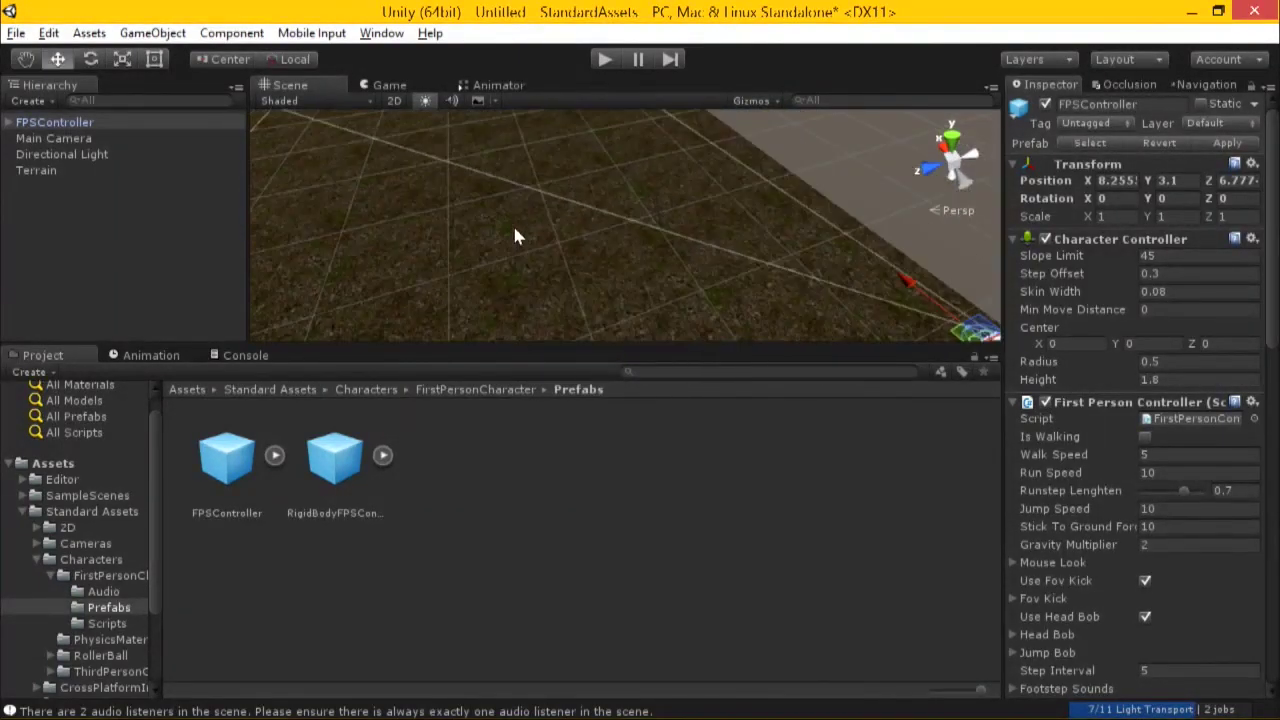
# Switch to the VampKid3D-master Unity project and examine the platforms in the purple and green cave areas.
pyautogui.hotkey('alt', 'Tab')
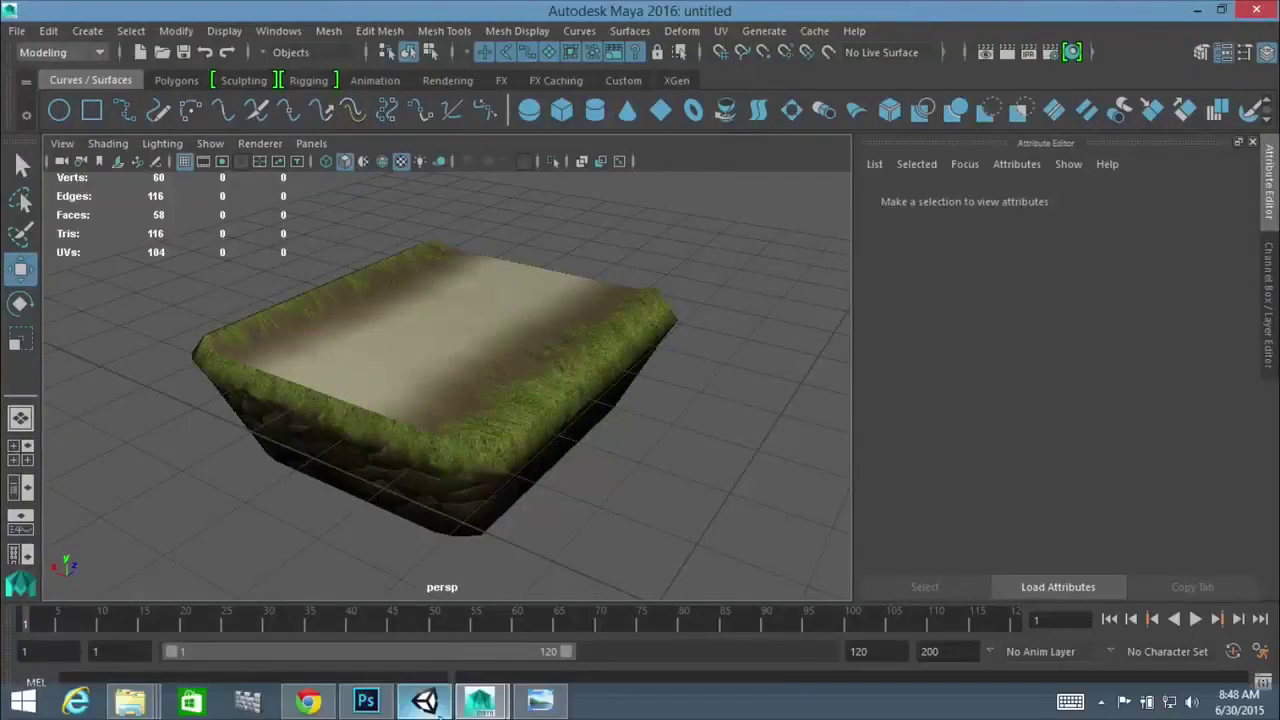
pyautogui.click(423, 703)
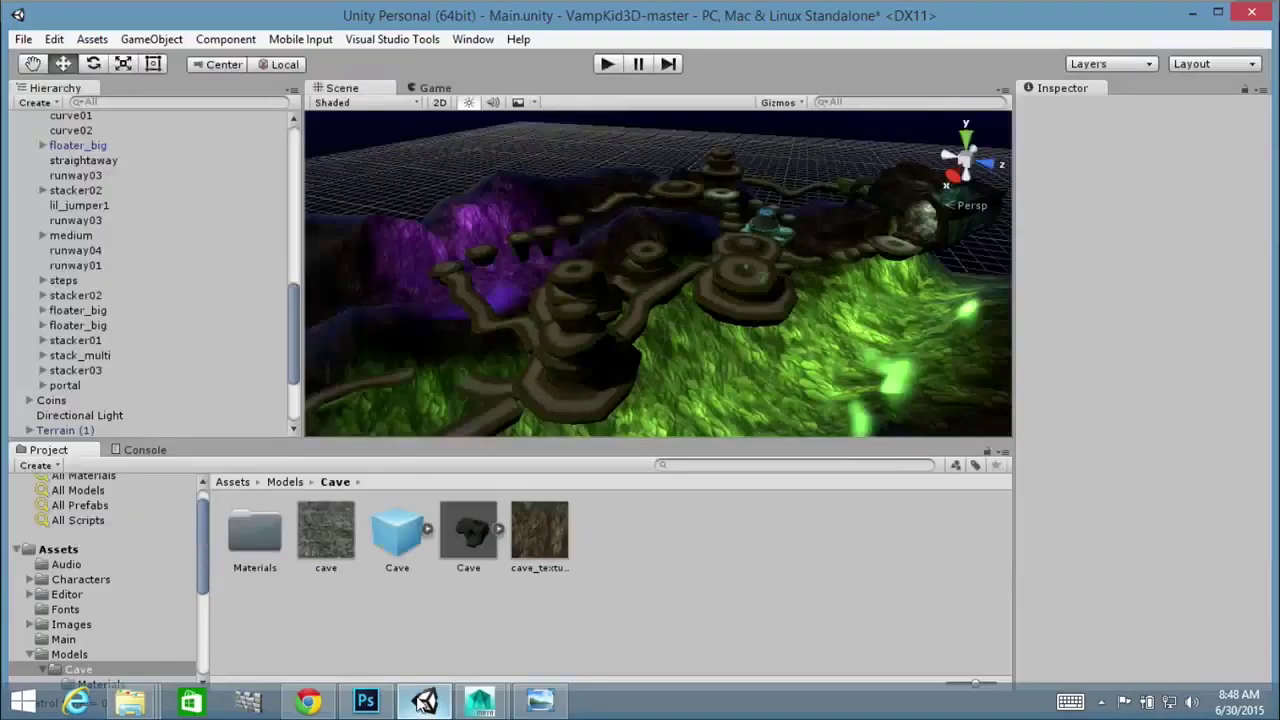
pyautogui.keyDown('alt'); pyautogui.moveTo(716, 257); pyautogui.dragTo(510, 310); pyautogui.keyUp('alt')
pyautogui.click(638, 268)
pyautogui.click(600, 252)
pyautogui.click(571, 229)
pyautogui.keyDown('alt'); pyautogui.moveTo(571, 229); pyautogui.dragTo(565, 300); pyautogui.keyUp('alt')
pyautogui.click(623, 321)
pyautogui.click(599, 306)
pyautogui.click(694, 320)
pyautogui.keyDown('alt'); pyautogui.moveTo(694, 320); pyautogui.dragTo(587, 151); pyautogui.keyUp('alt')
pyautogui.click(591, 266)
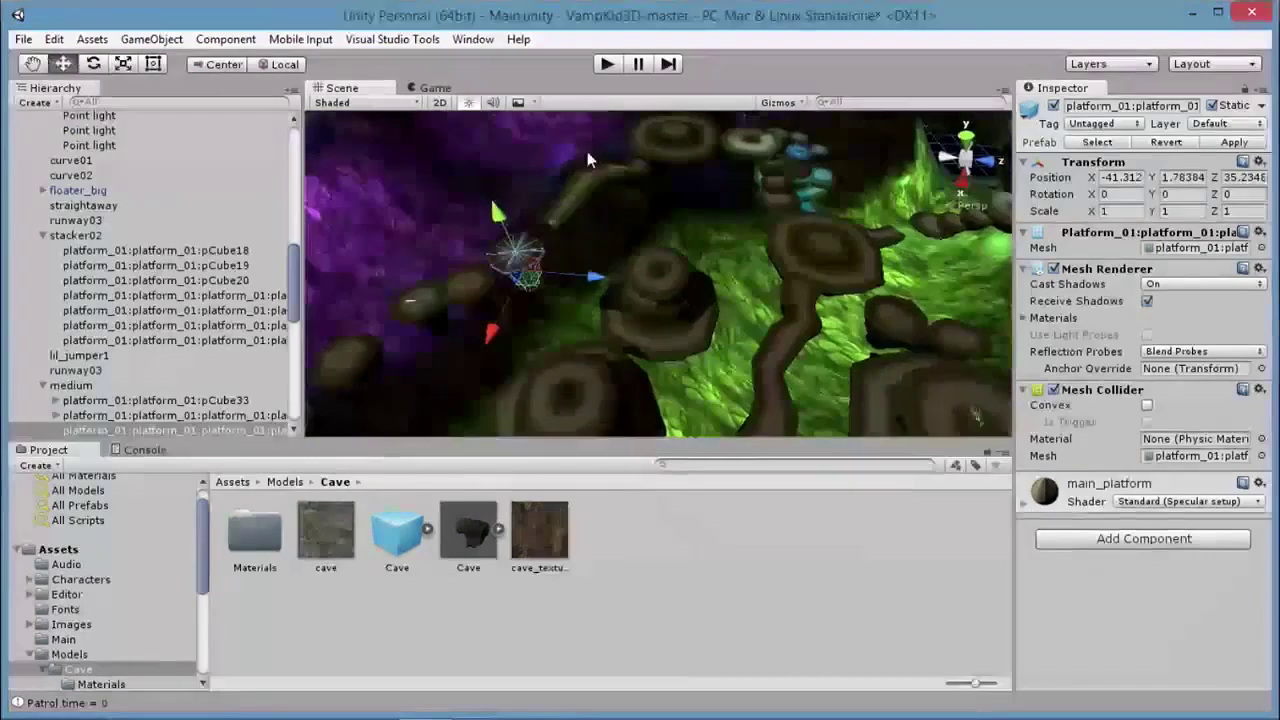
# Select the runway04 platform and examine the surrounding platforms and the glowing blue structure in the Scene view.
pyautogui.click(590, 185)
pyautogui.keyDown('alt'); pyautogui.moveTo(755, 189); pyautogui.dragTo(663, 248); pyautogui.keyUp('alt')
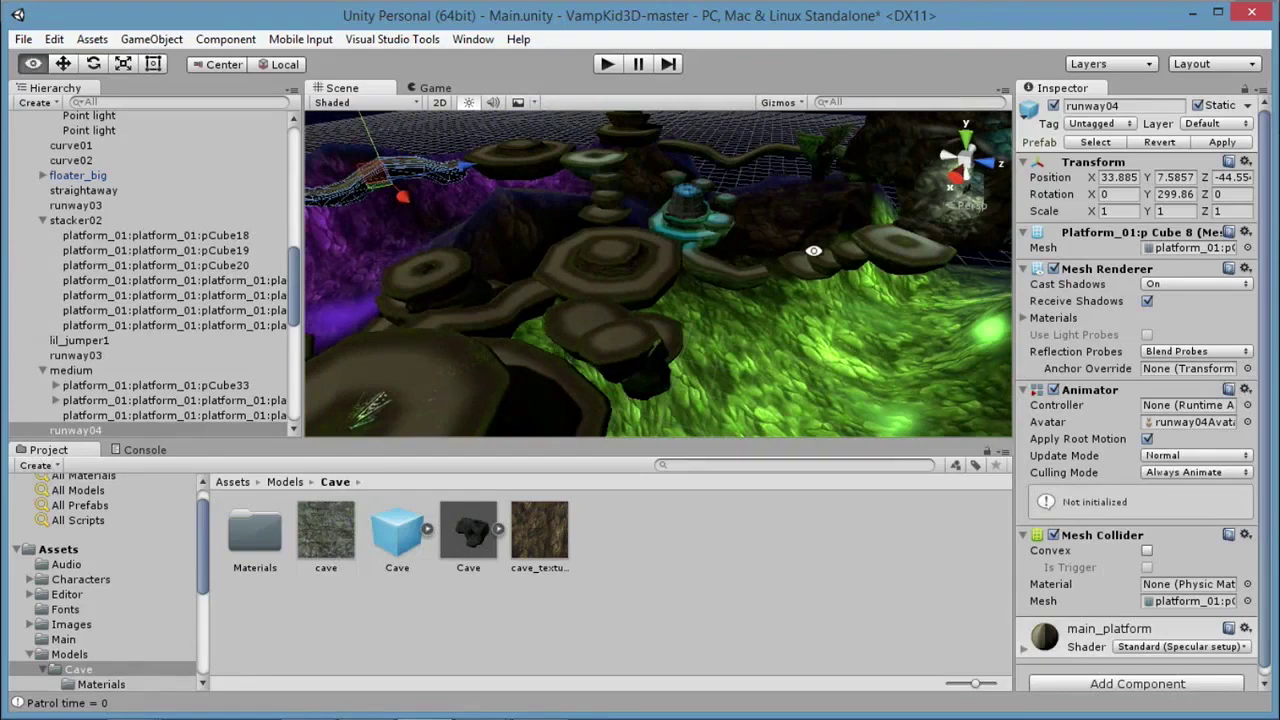
pyautogui.keyDown('alt'); pyautogui.moveTo(812, 250); pyautogui.dragTo(815, 260); pyautogui.keyUp('alt')
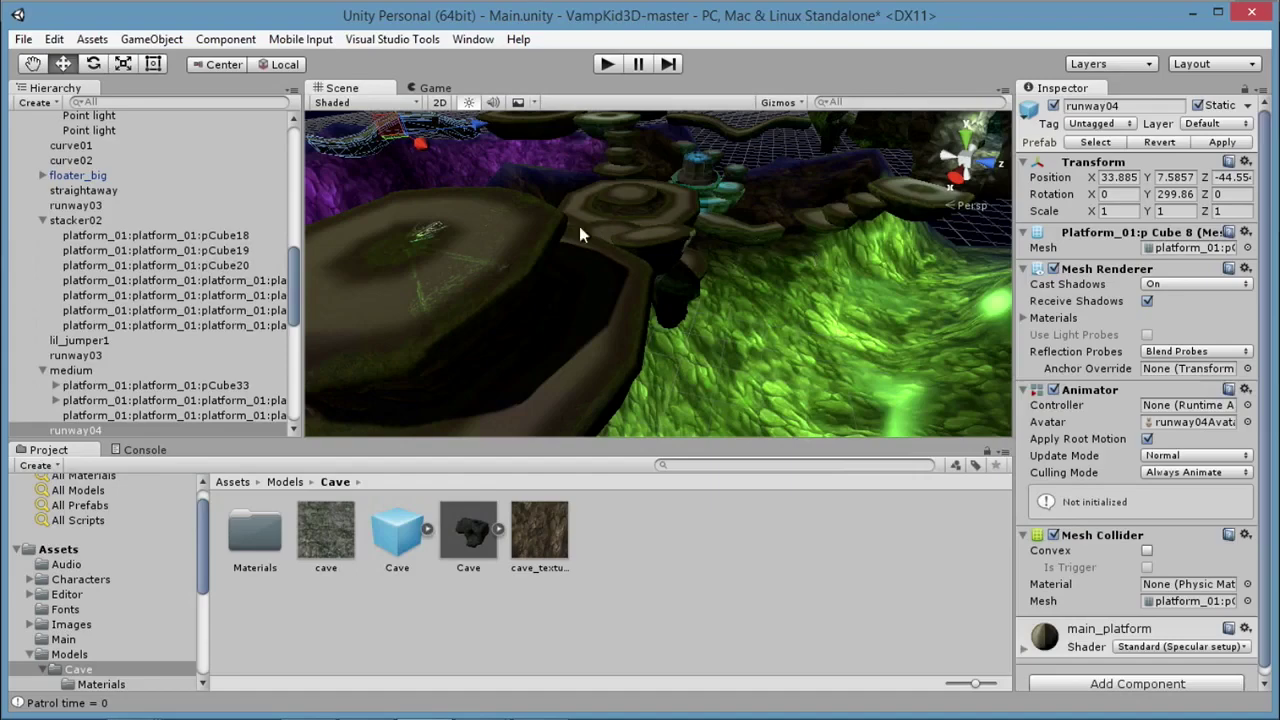
pyautogui.keyDown('alt'); pyautogui.moveTo(691, 246); pyautogui.dragTo(794, 296); pyautogui.keyUp('alt')
pyautogui.keyDown('alt'); pyautogui.moveTo(615, 114); pyautogui.dragTo(734, 277); pyautogui.keyUp('alt')
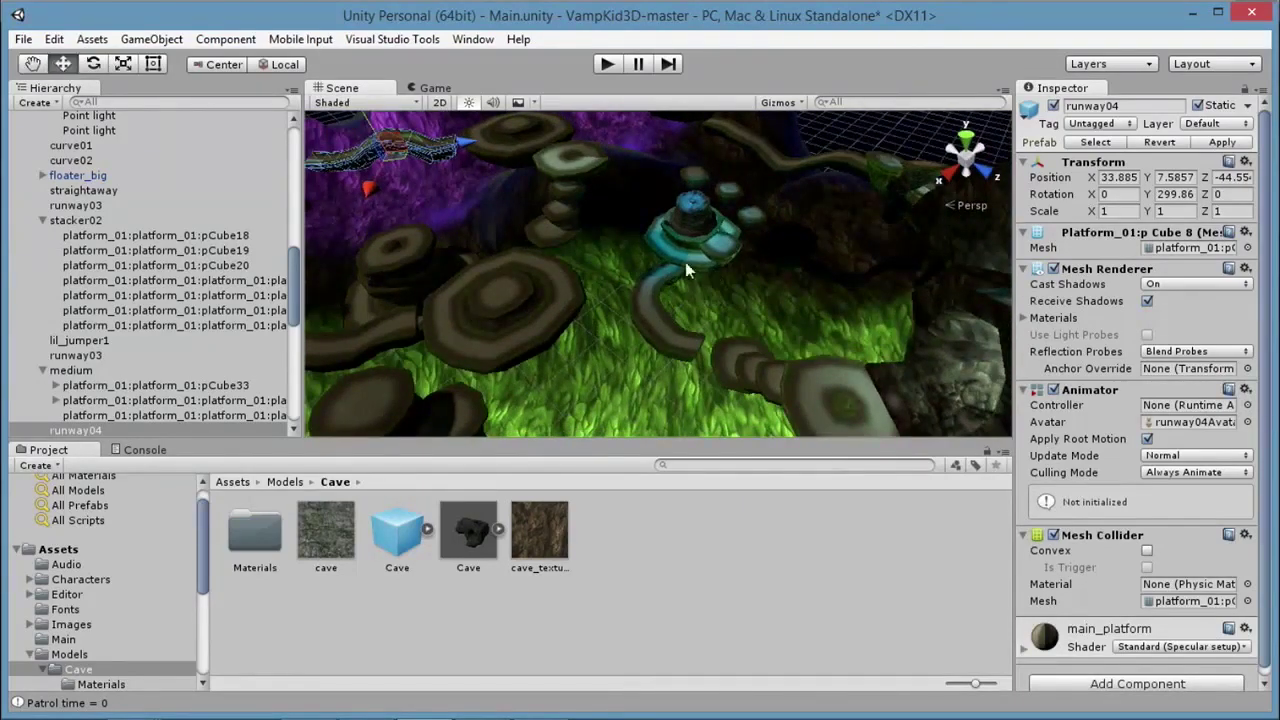
# Switch to Windows Photo Viewer to view the main_platform.png texture.
pyautogui.moveTo(615, 715)
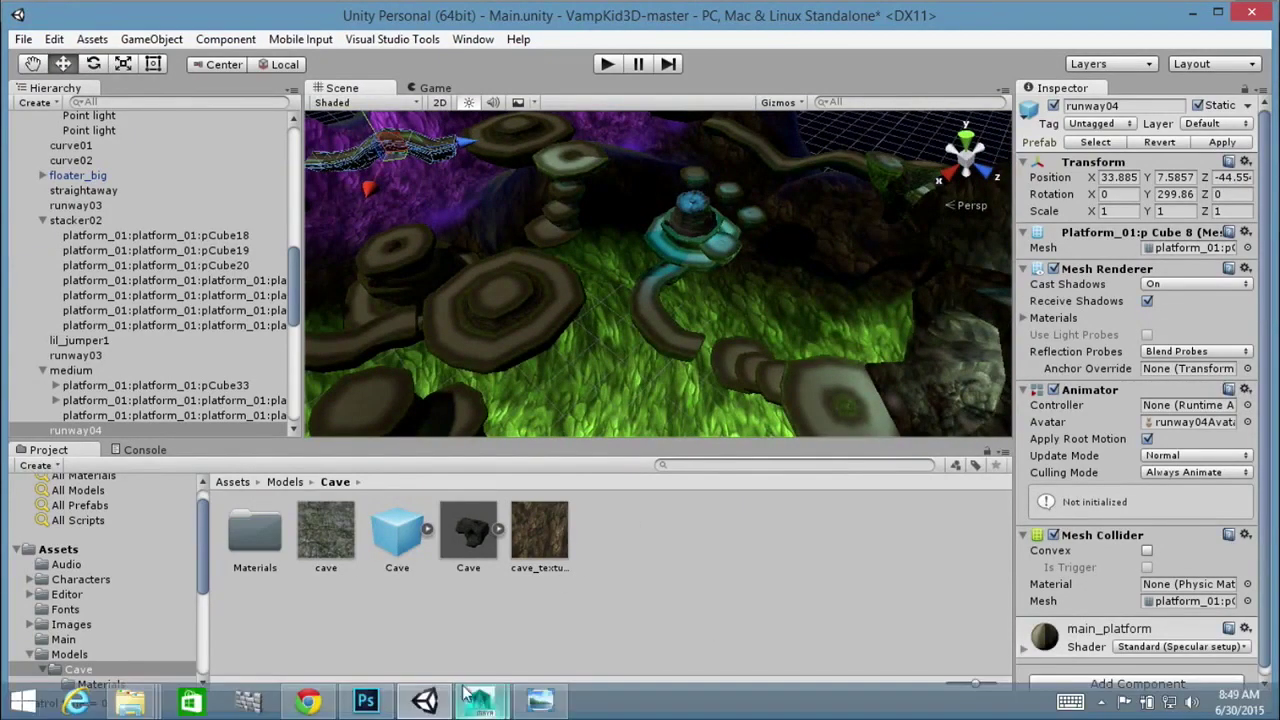
pyautogui.click(540, 702)
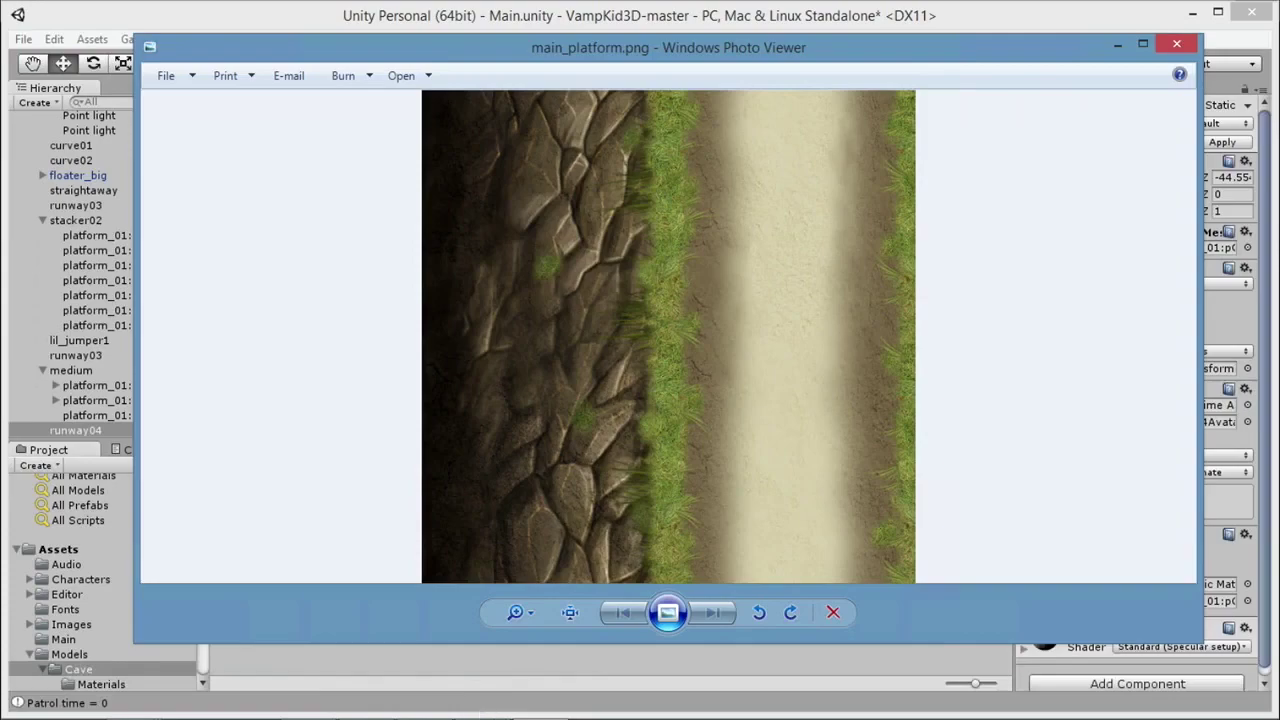
pyautogui.moveTo(540, 700)
# Switch to Maya, select the platform_01:pCube4 mesh and examine how its surfaces are textured.
pyautogui.click(596, 598)
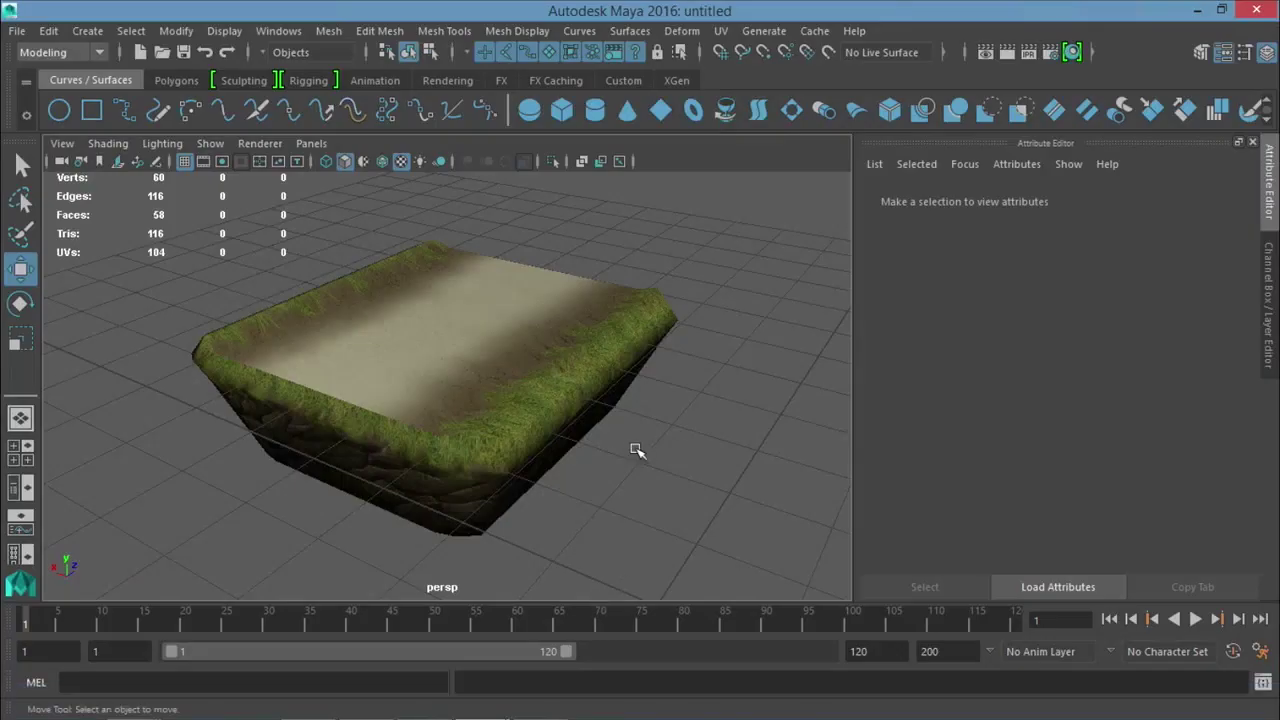
pyautogui.keyDown('alt'); pyautogui.moveTo(654, 423); pyautogui.dragTo(486, 351); pyautogui.keyUp('alt')
pyautogui.click(486, 351)
pyautogui.keyDown('alt'); pyautogui.moveTo(697, 437); pyautogui.dragTo(772, 470); pyautogui.keyUp('alt')
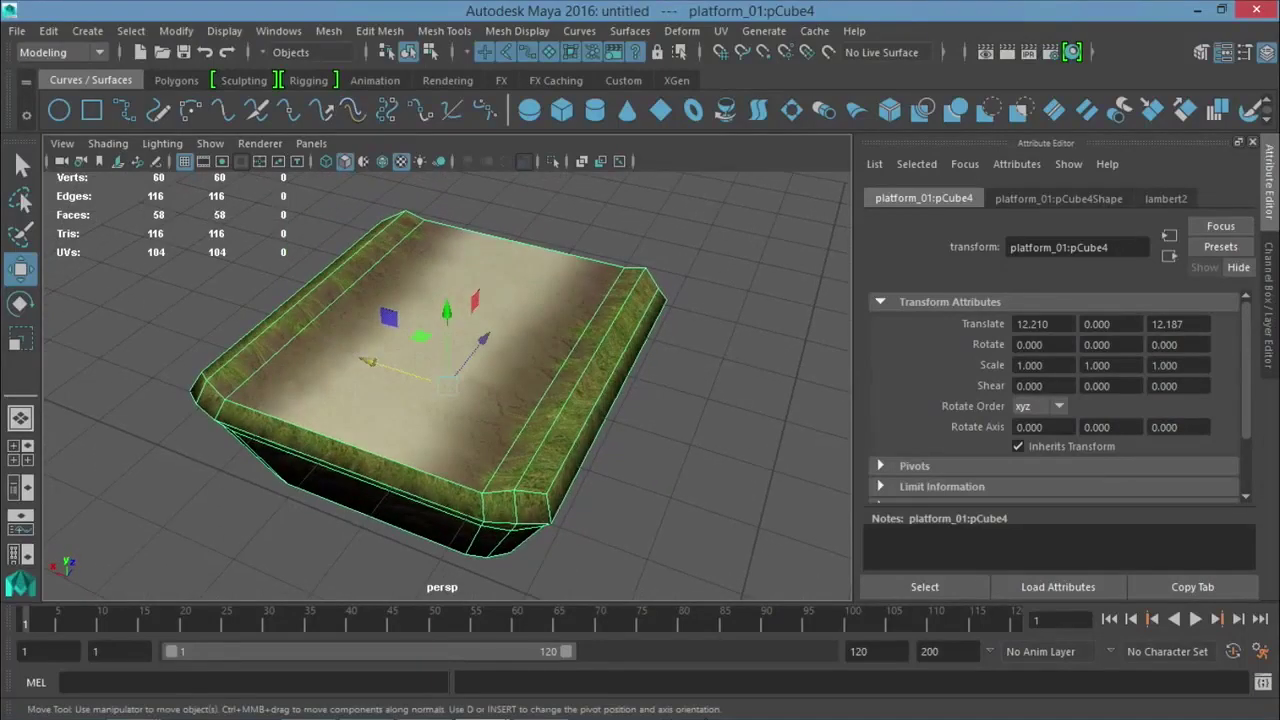
# Place the main_platform.png image beside the Maya viewport and compare the texture with the platform's rock sides.
pyautogui.click(540, 700)
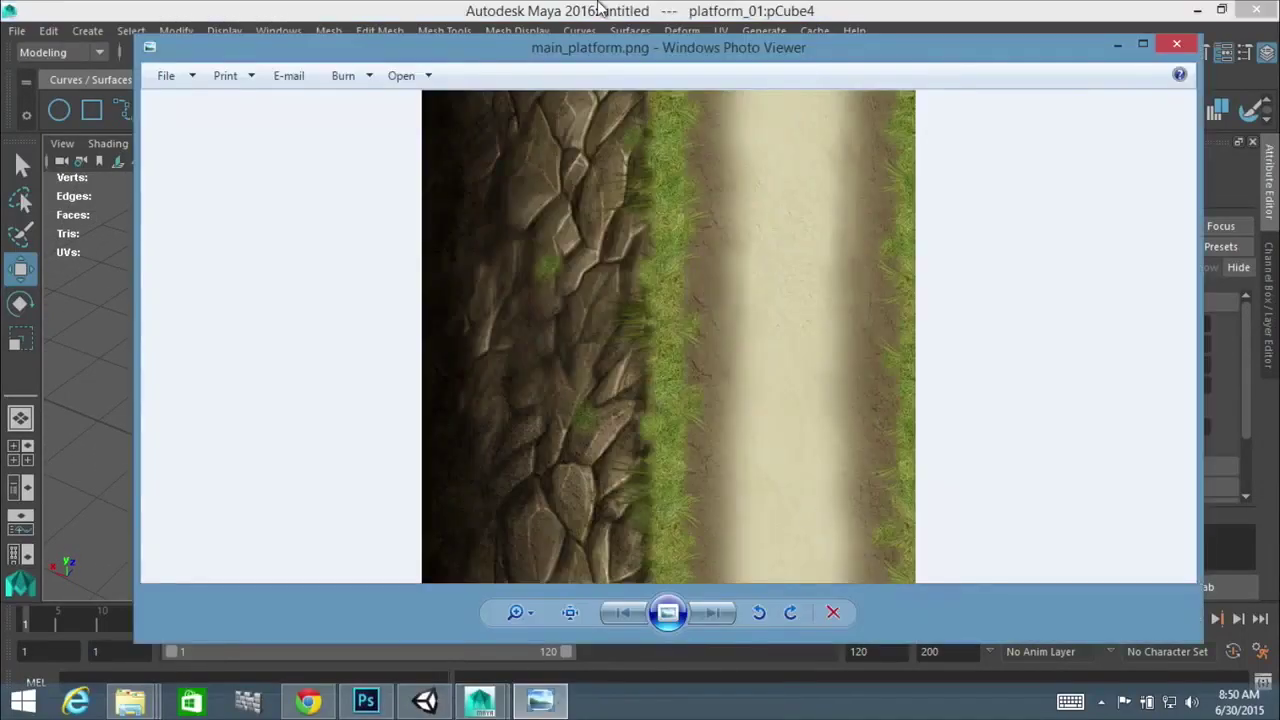
pyautogui.moveTo(135, 155); pyautogui.dragTo(643, 181)
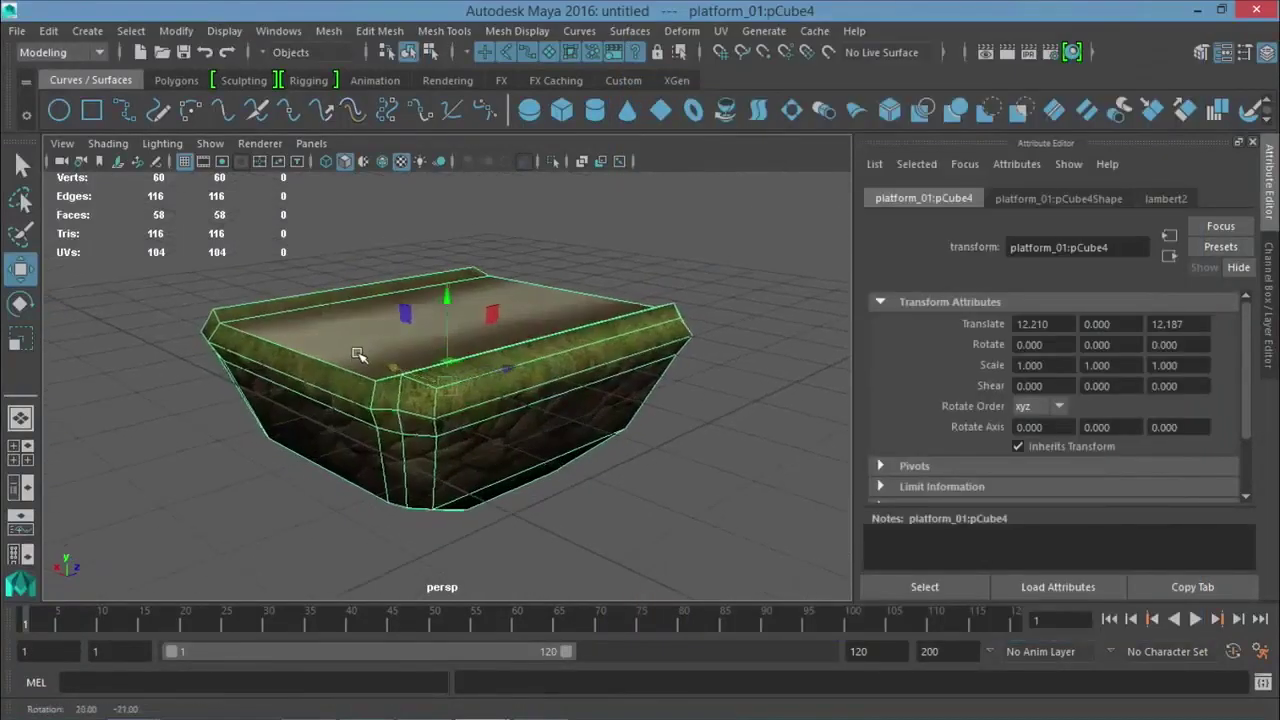
pyautogui.click(519, 704)
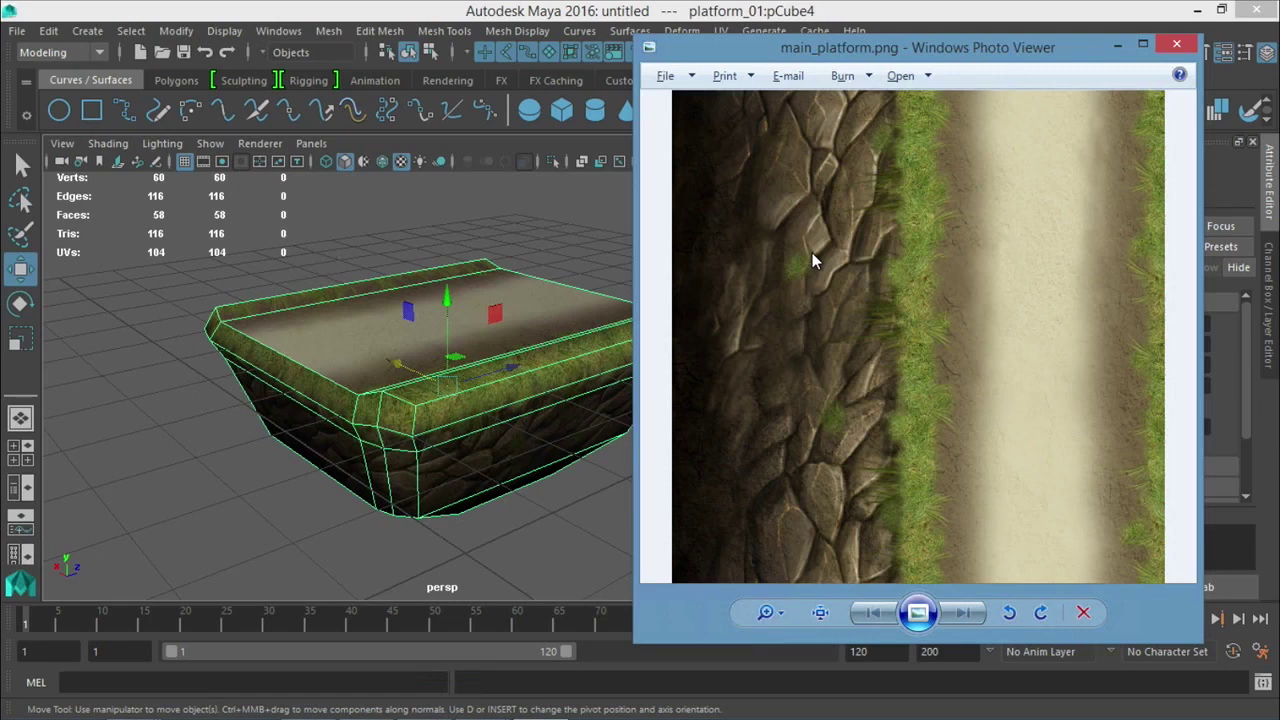
pyautogui.moveTo(801, 57); pyautogui.dragTo(812, 57)
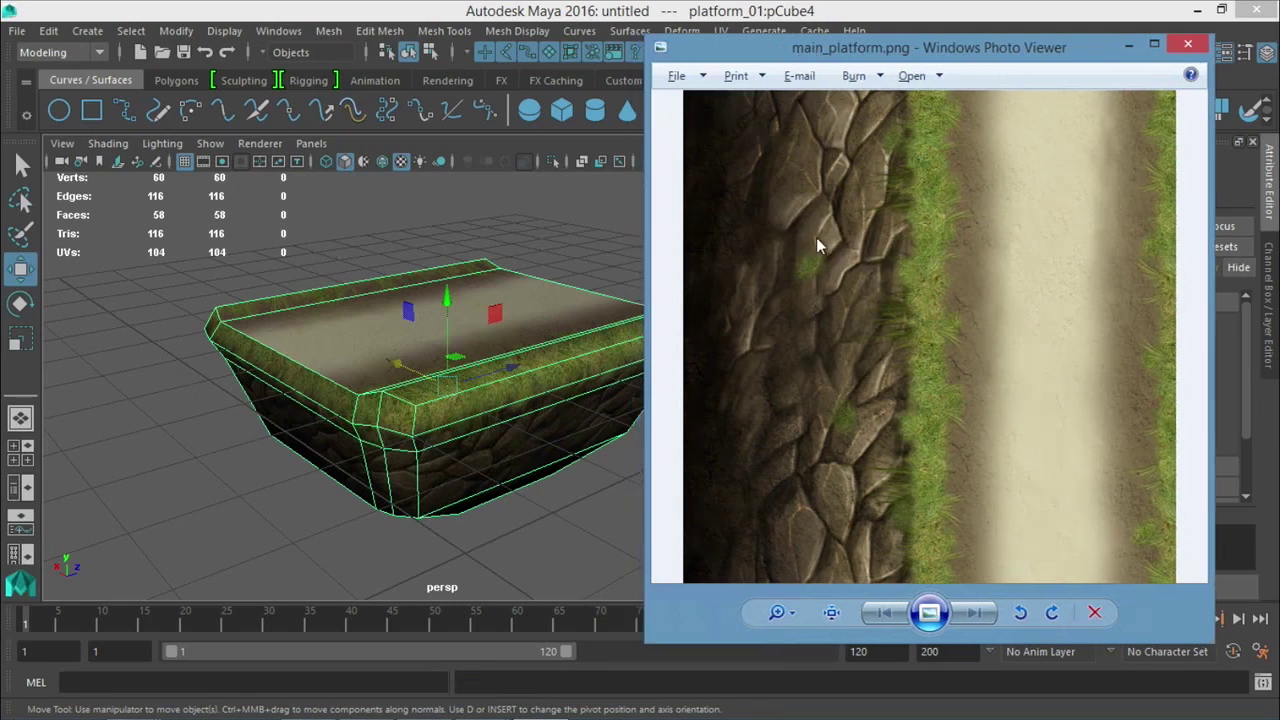
pyautogui.moveTo(776, 53); pyautogui.dragTo(769, 53)
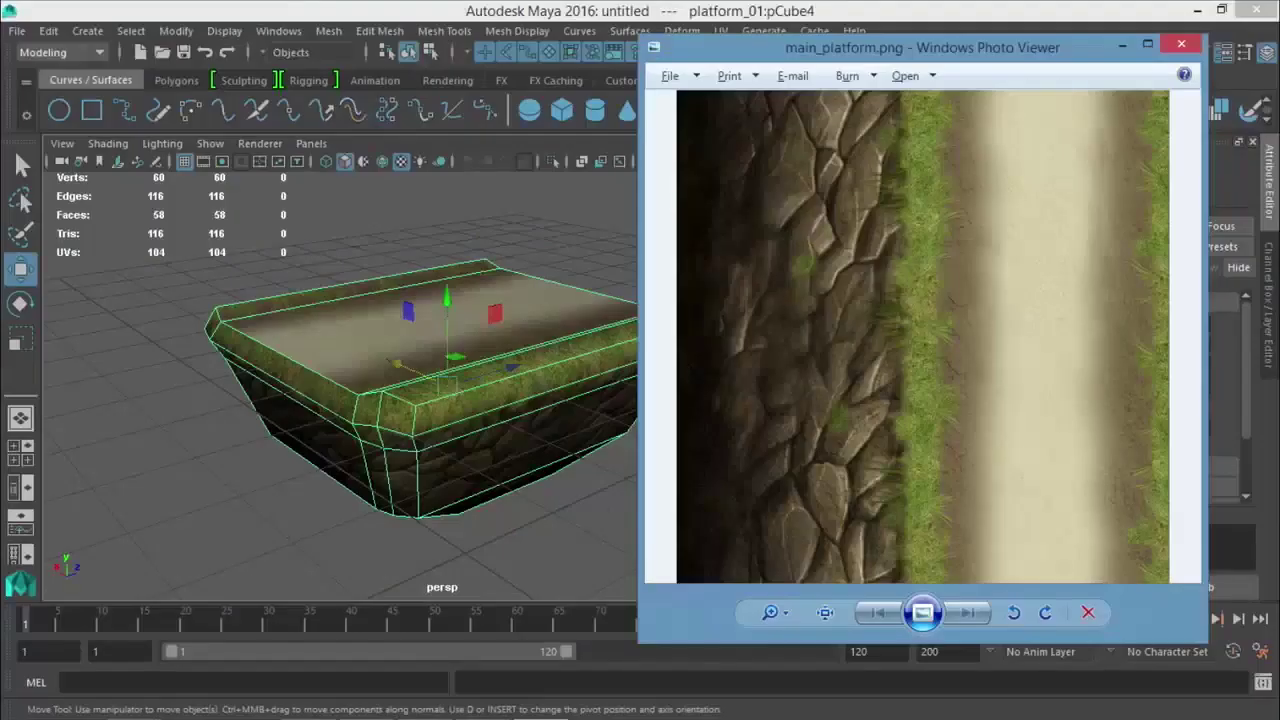
# Switch to Photoshop and paint a dark green diagonal band across the rock texture with the Brush tool at 46% opacity.
pyautogui.click(363, 701)
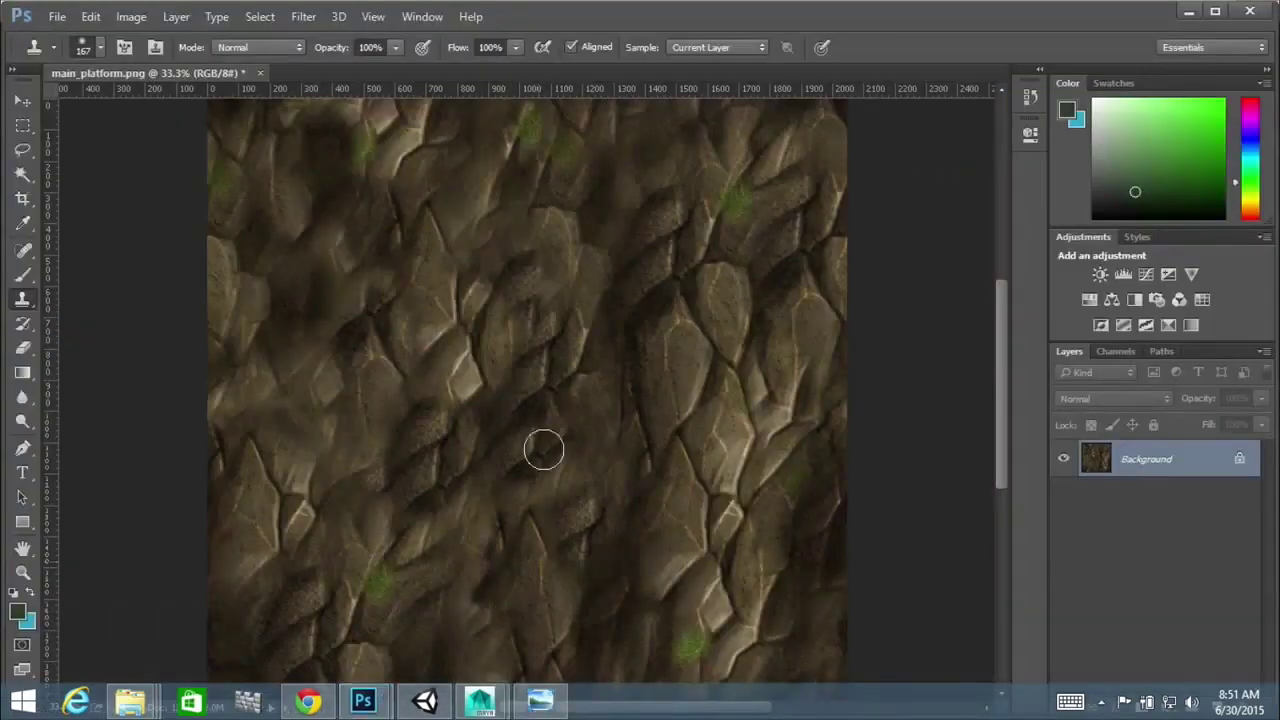
pyautogui.moveTo(997, 360)
pyautogui.mouseDown()
pyautogui.moveTo(993, 440)
pyautogui.moveTo(999, 344)
pyautogui.mouseUp()
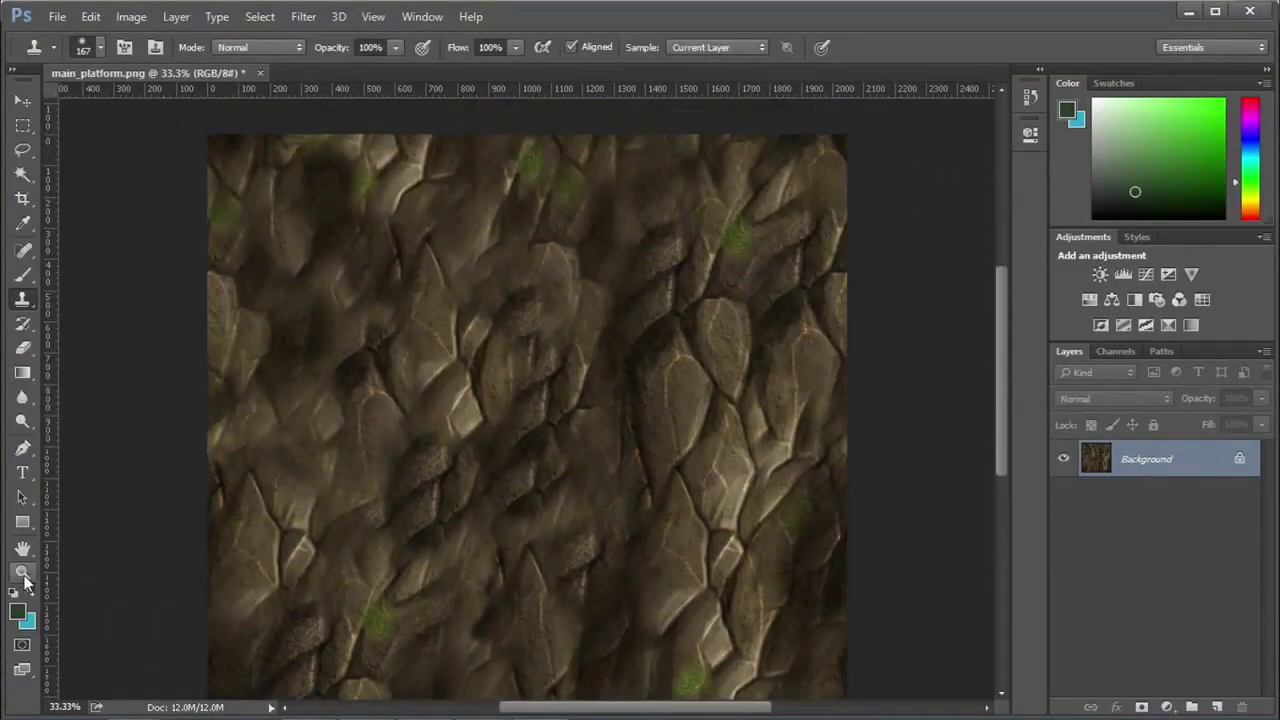
pyautogui.click(23, 573)
pyautogui.click(16, 278)
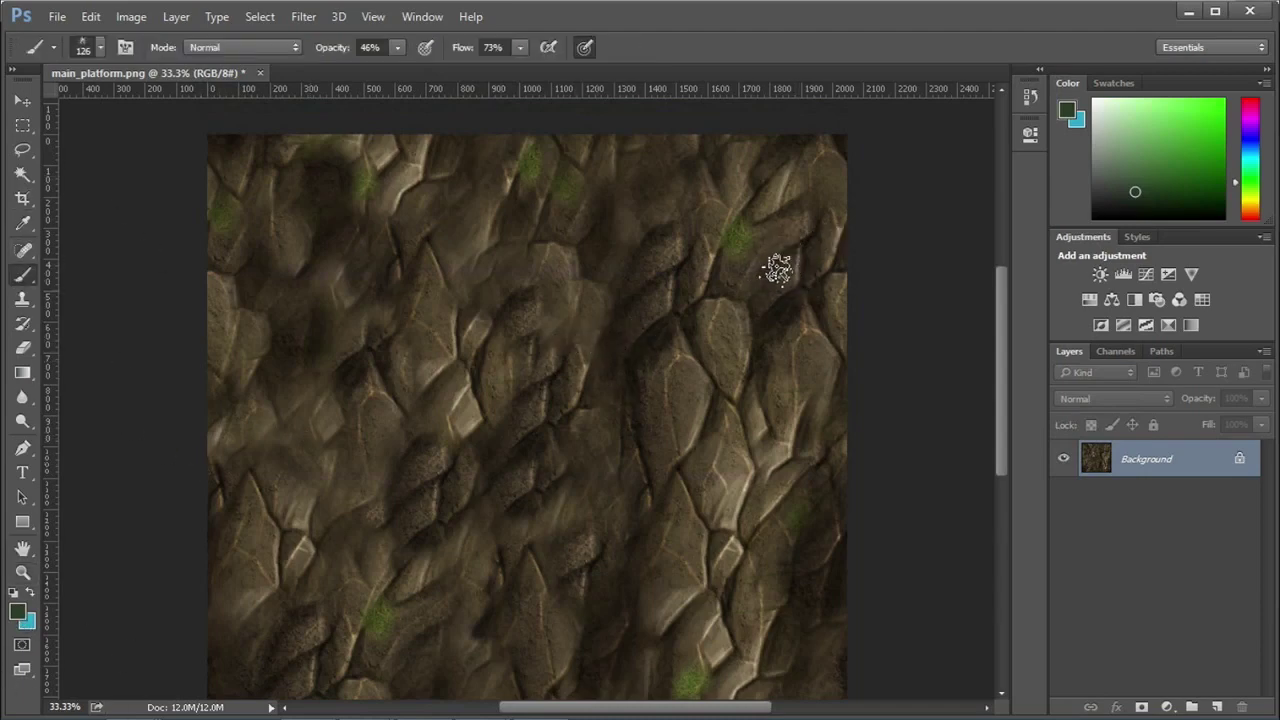
pyautogui.moveTo(787, 273)
pyautogui.mouseDown()
pyautogui.moveTo(659, 406)
pyautogui.moveTo(513, 439)
pyautogui.moveTo(581, 378)
pyautogui.moveTo(430, 508)
pyautogui.moveTo(350, 534)
pyautogui.moveTo(327, 513)
pyautogui.moveTo(381, 532)
pyautogui.moveTo(565, 401)
pyautogui.moveTo(695, 399)
pyautogui.moveTo(655, 378)
pyautogui.moveTo(739, 294)
pyautogui.moveTo(819, 307)
pyautogui.moveTo(751, 340)
pyautogui.moveTo(910, 301)
pyautogui.moveTo(757, 346)
pyautogui.moveTo(860, 344)
pyautogui.moveTo(761, 391)
pyautogui.moveTo(864, 350)
pyautogui.moveTo(905, 372)
pyautogui.moveTo(665, 438)
pyautogui.mouseUp()
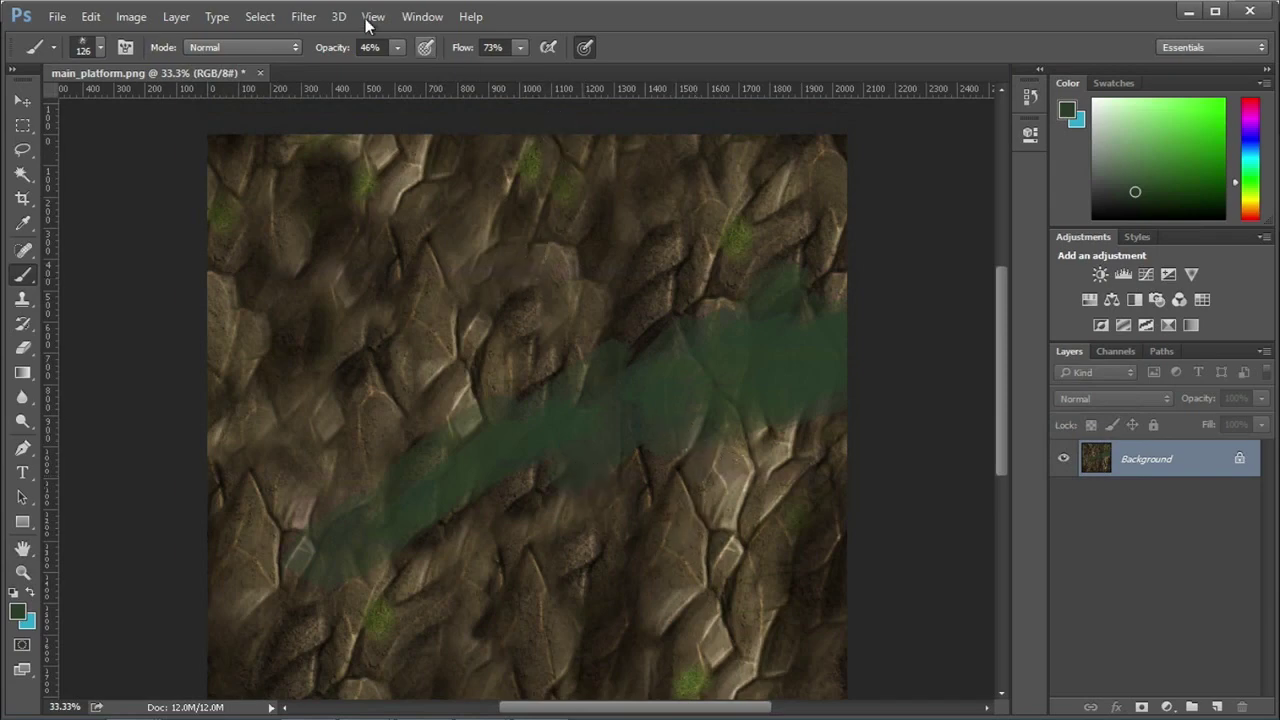
# Offset the rock texture by +1024 pixels horizontally and vertically with wrap-around.
pyautogui.click(305, 18)
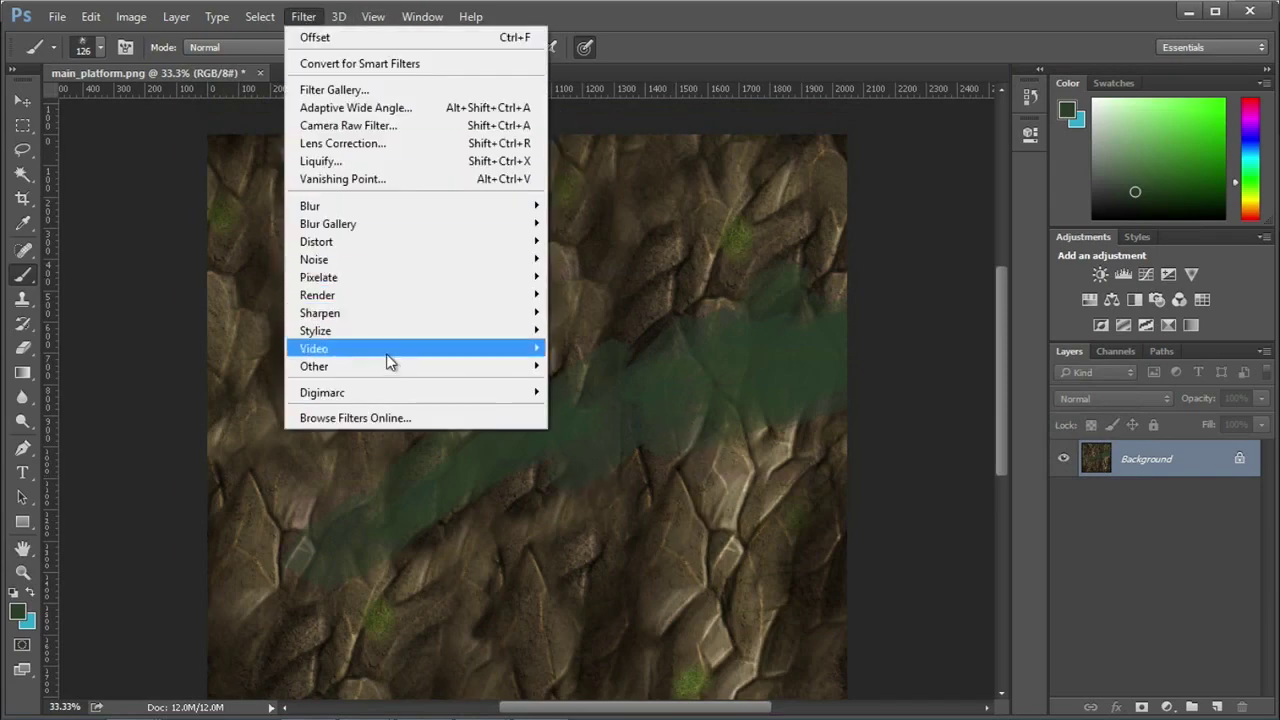
pyautogui.moveTo(378, 366)
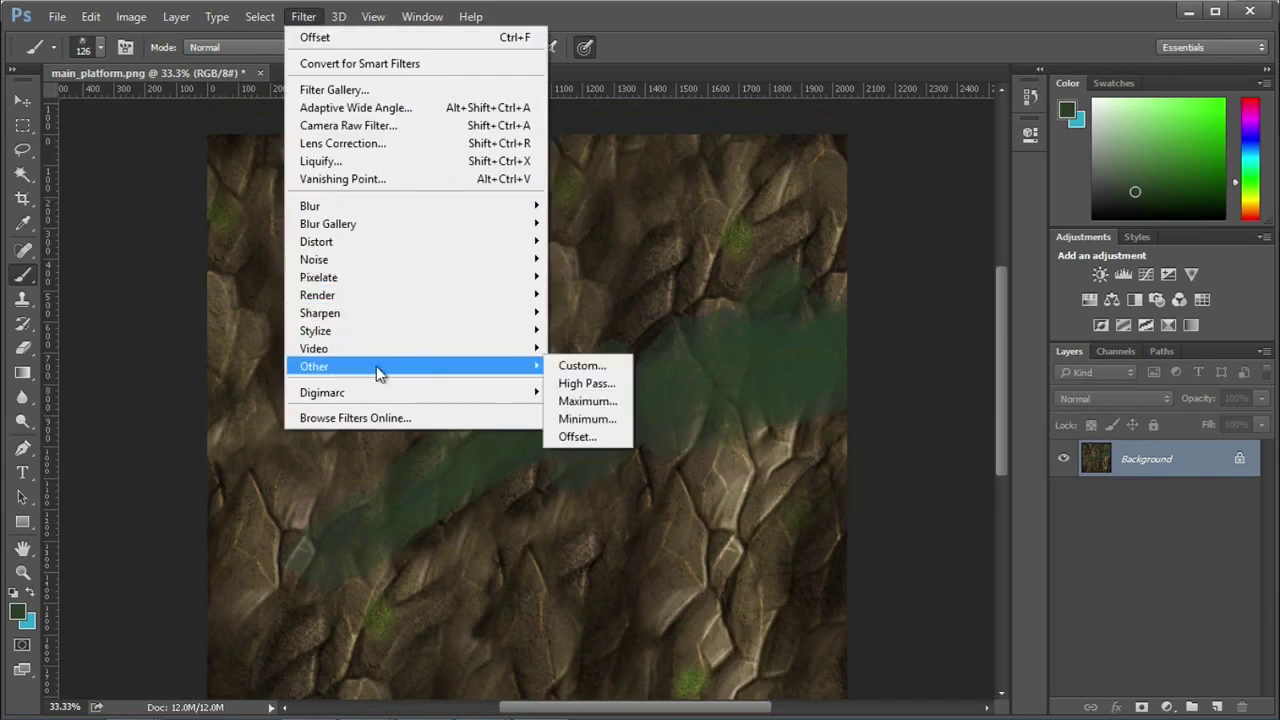
pyautogui.click(577, 437)
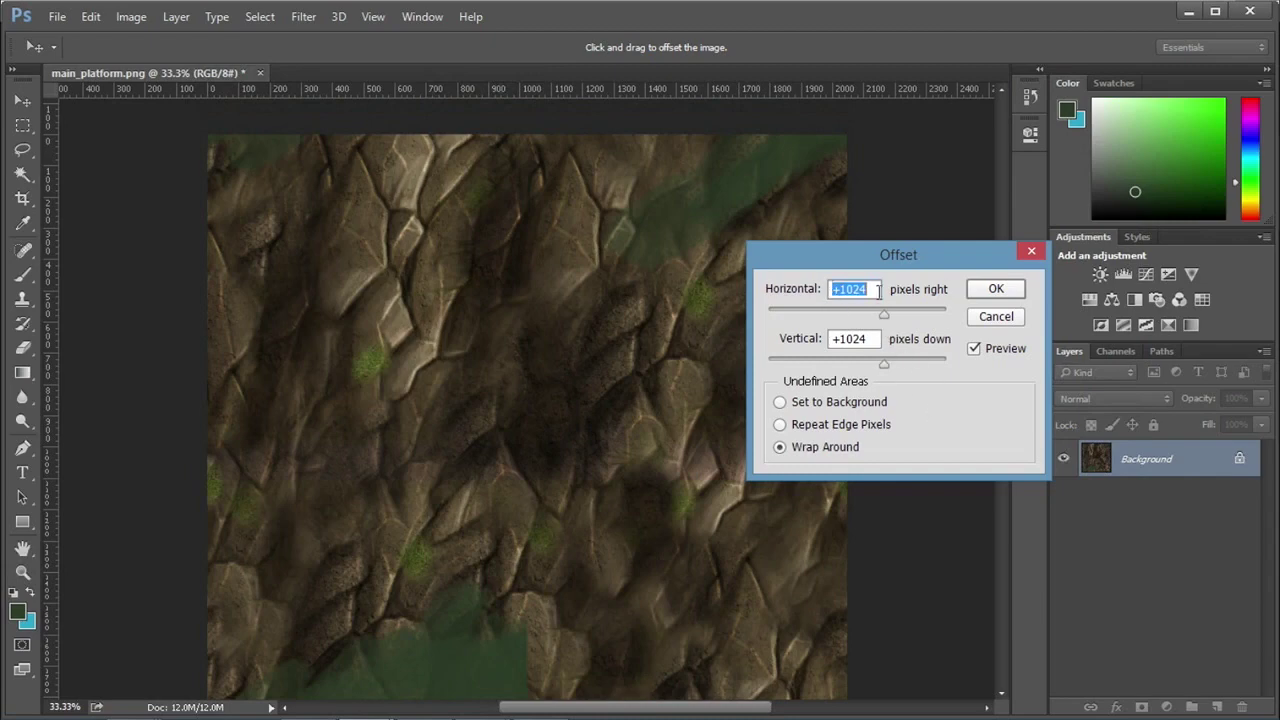
pyautogui.click(996, 289)
pyautogui.press('b')
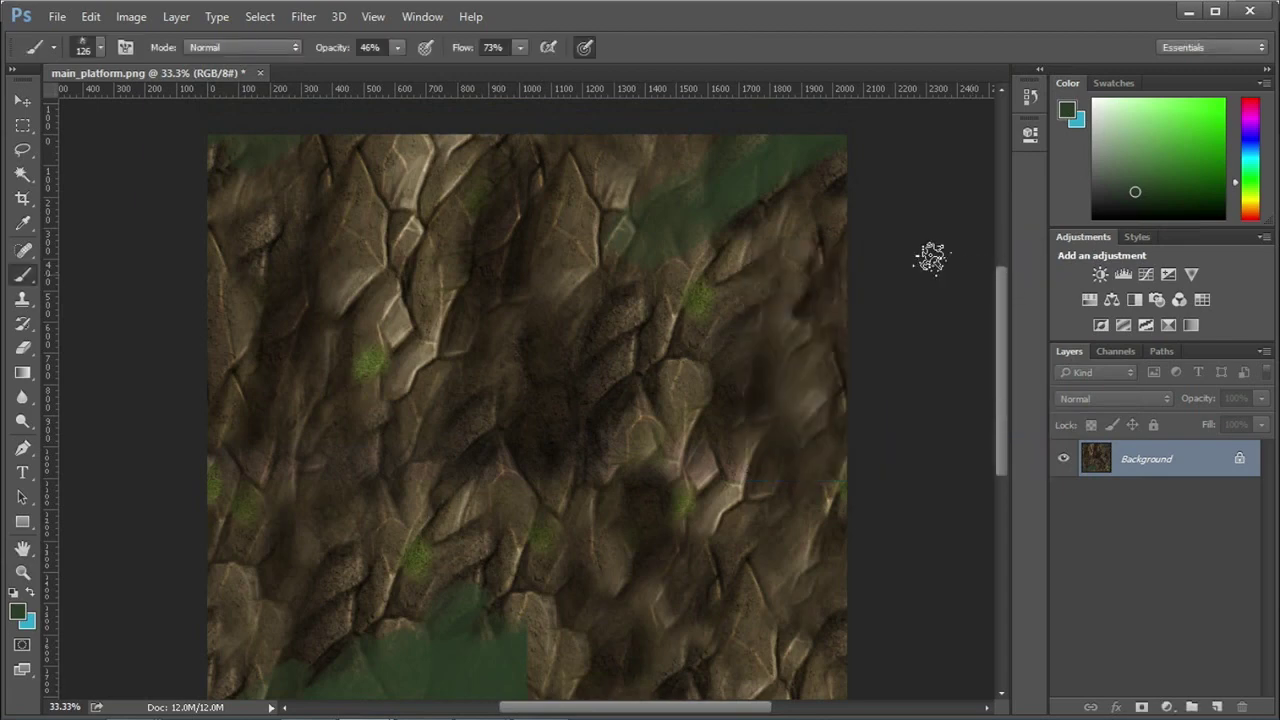
# Clone rock detail over parts of the green paint and its hard seam edge with the Clone Stamp tool.
pyautogui.moveTo(1000, 308); pyautogui.dragTo(997, 372)
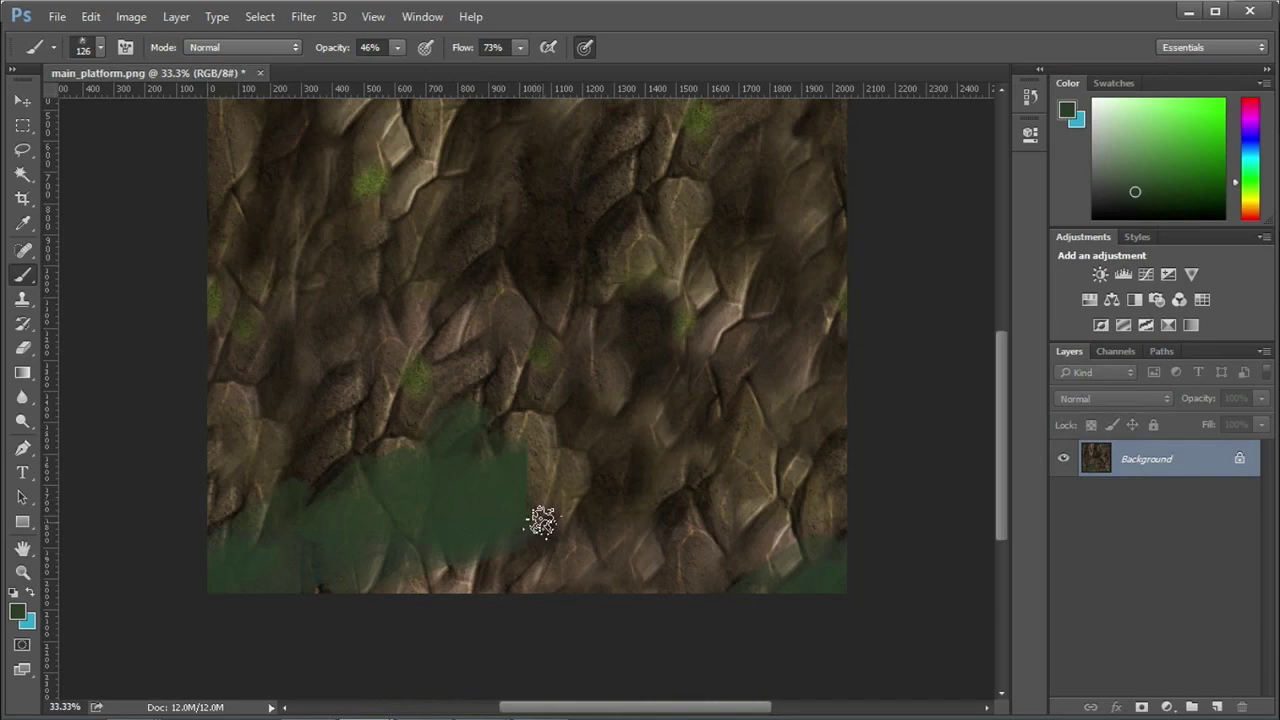
pyautogui.moveTo(1002, 384)
pyautogui.mouseDown()
pyautogui.moveTo(991, 300)
pyautogui.moveTo(995, 365)
pyautogui.mouseUp()
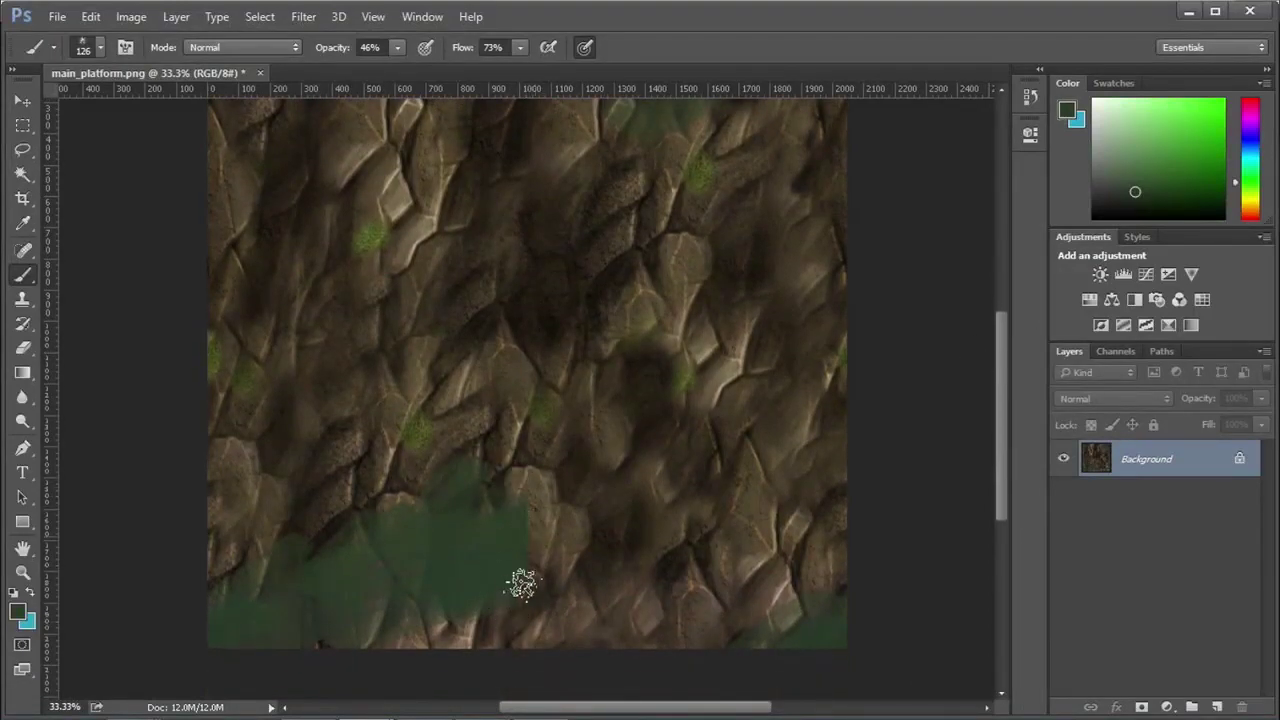
pyautogui.click(23, 298)
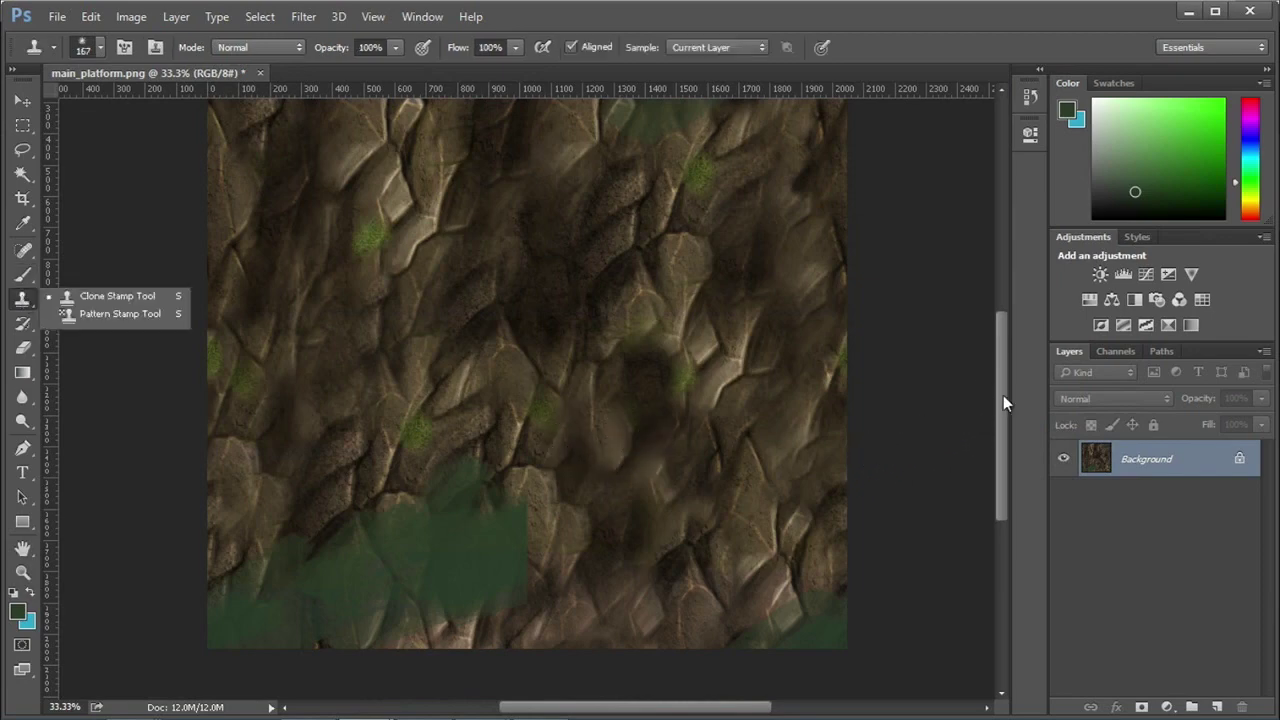
pyautogui.moveTo(1005, 403); pyautogui.dragTo(1005, 411)
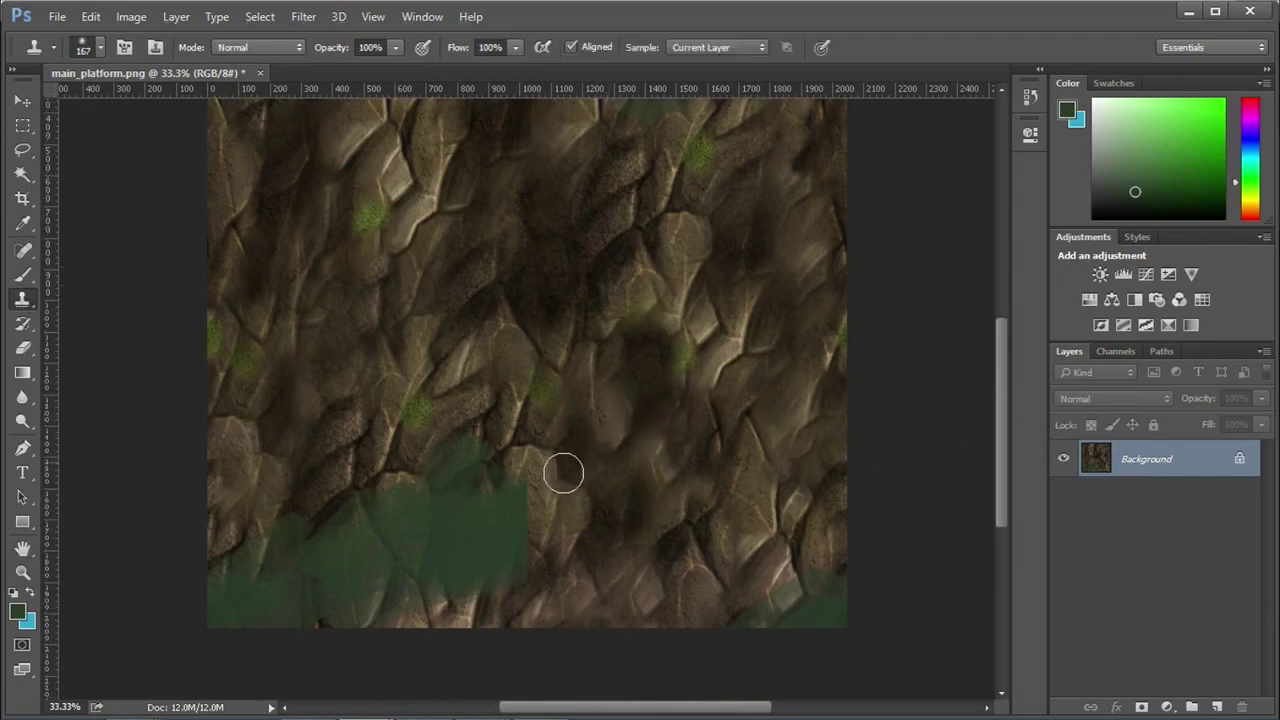
pyautogui.keyDown('alt'); pyautogui.click(731, 364); pyautogui.keyUp('alt')
pyautogui.moveTo(545, 475)
pyautogui.mouseDown()
pyautogui.moveTo(520, 517)
pyautogui.moveTo(517, 558)
pyautogui.moveTo(491, 569)
pyautogui.moveTo(526, 571)
pyautogui.moveTo(538, 548)
pyautogui.mouseUp()
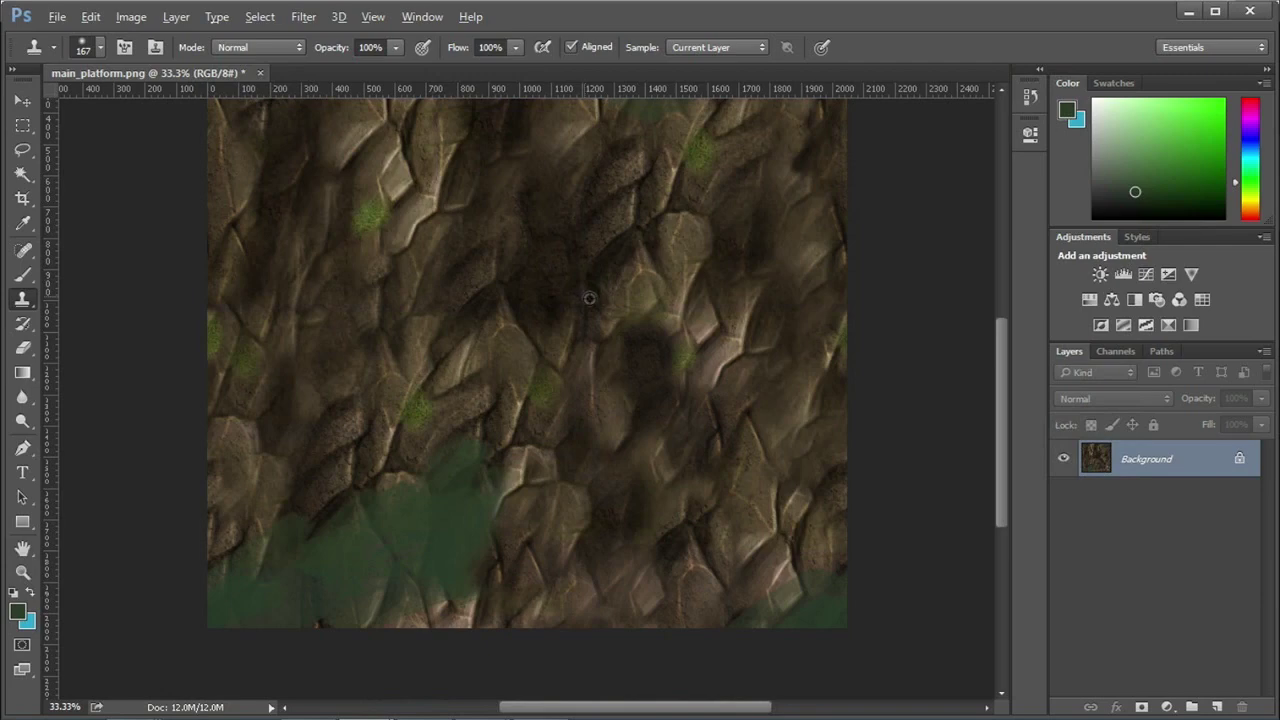
pyautogui.moveTo(428, 523)
pyautogui.mouseDown()
pyautogui.moveTo(388, 542)
pyautogui.moveTo(452, 516)
pyautogui.mouseUp()
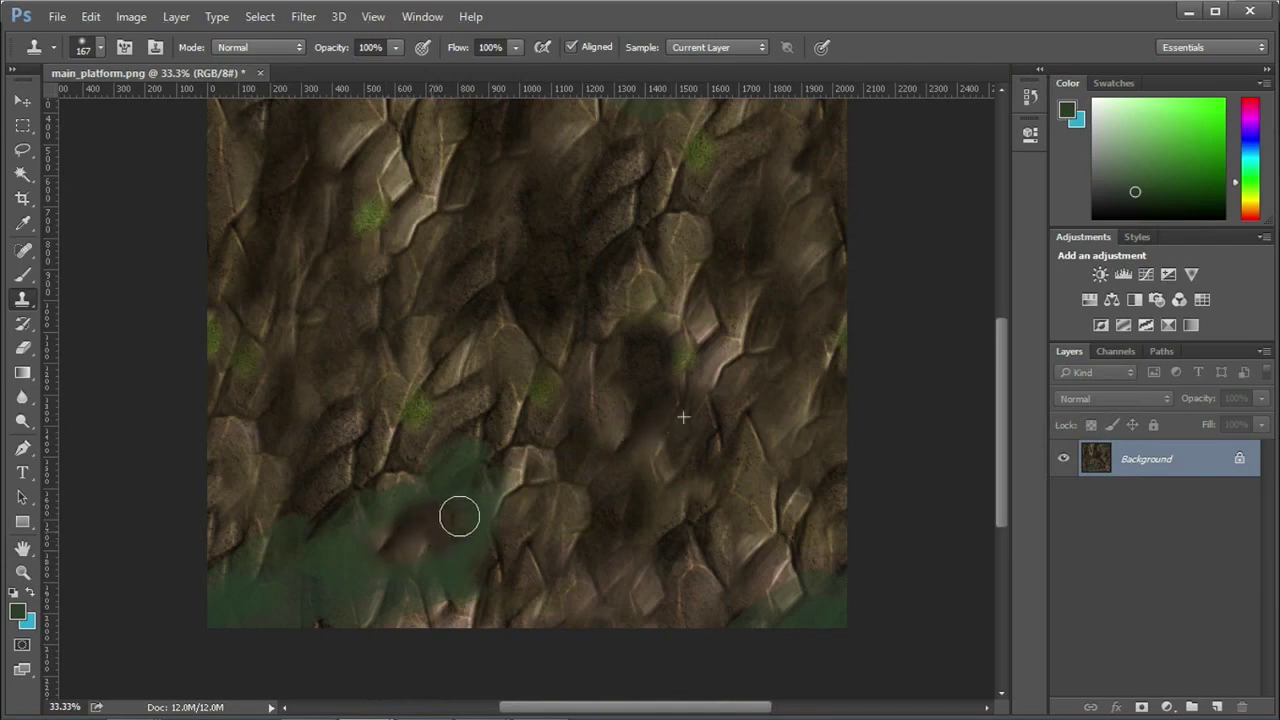
pyautogui.moveTo(1005, 431); pyautogui.dragTo(1001, 361)
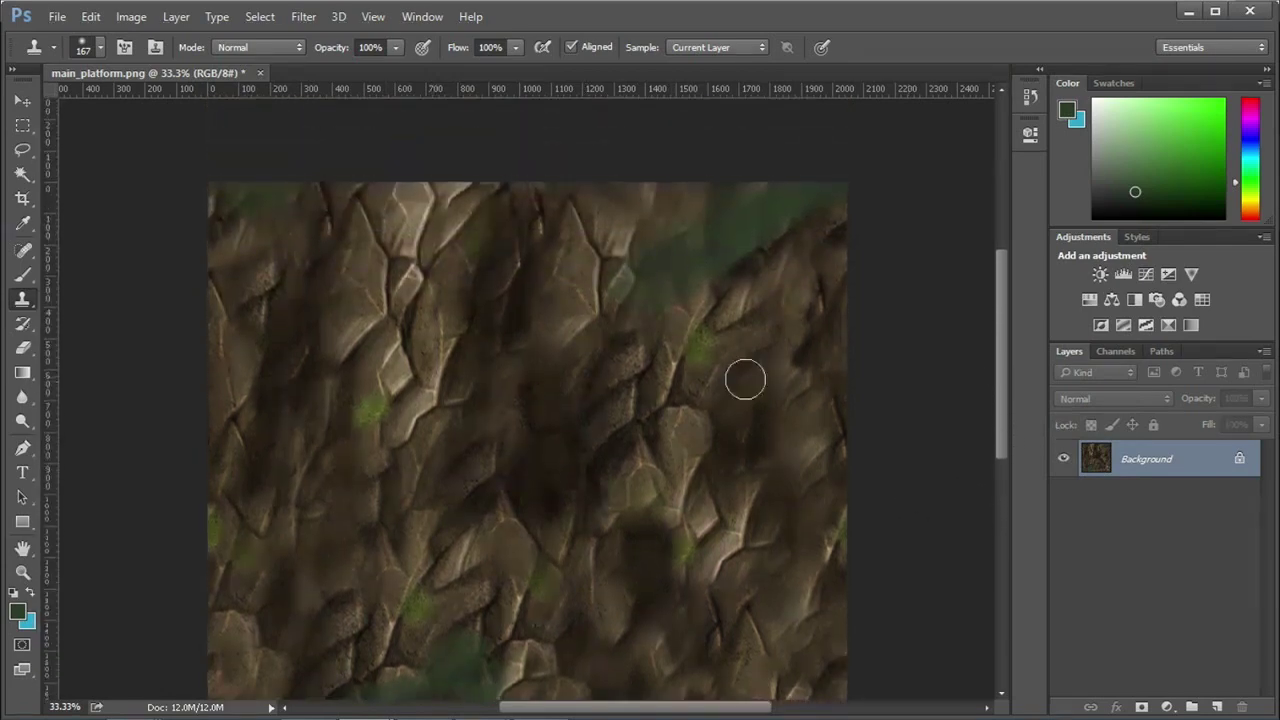
pyautogui.moveTo(681, 317)
pyautogui.mouseDown()
pyautogui.moveTo(632, 306)
pyautogui.moveTo(766, 270)
pyautogui.moveTo(772, 252)
pyautogui.moveTo(678, 314)
pyautogui.moveTo(651, 352)
pyautogui.mouseUp()
pyautogui.moveTo(999, 305); pyautogui.dragTo(995, 353)
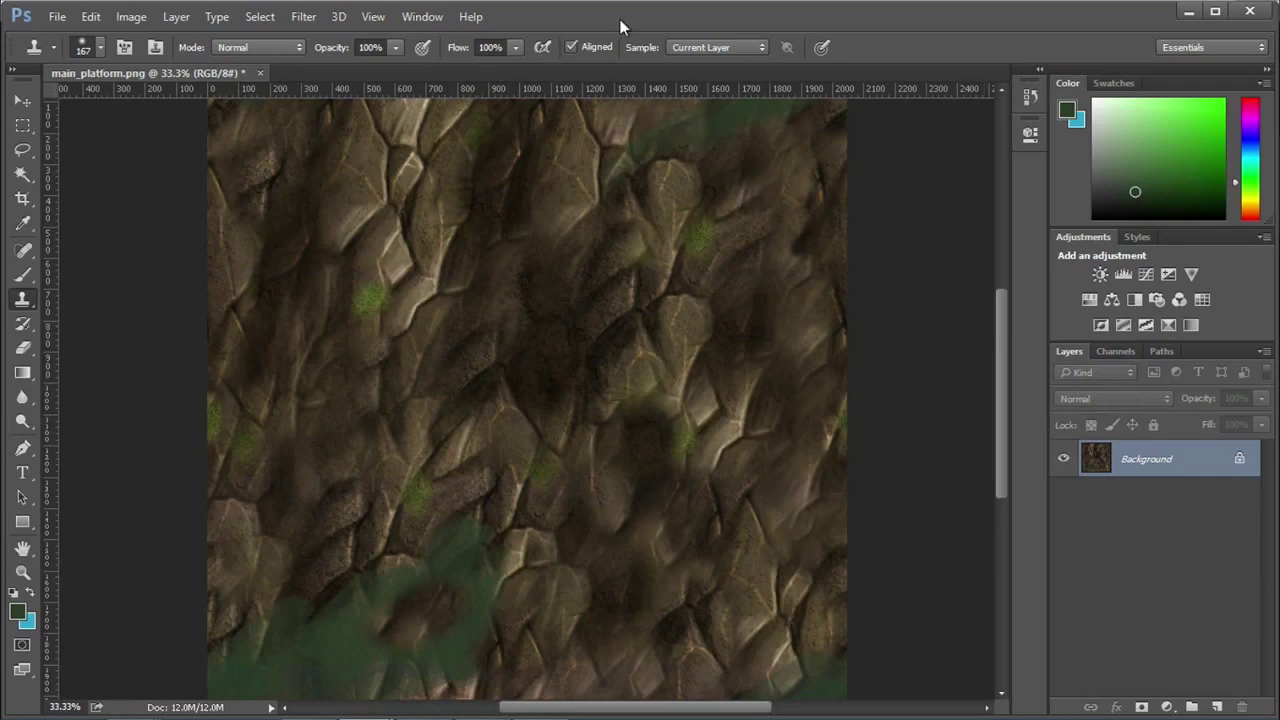
# Return from Photoshop to Maya, put away the main_platform.png image and examine the textured platform from above and from its sides.
pyautogui.moveTo(566, 254); pyautogui.dragTo(583, 249)
pyautogui.moveTo(1005, 315); pyautogui.dragTo(1005, 296)
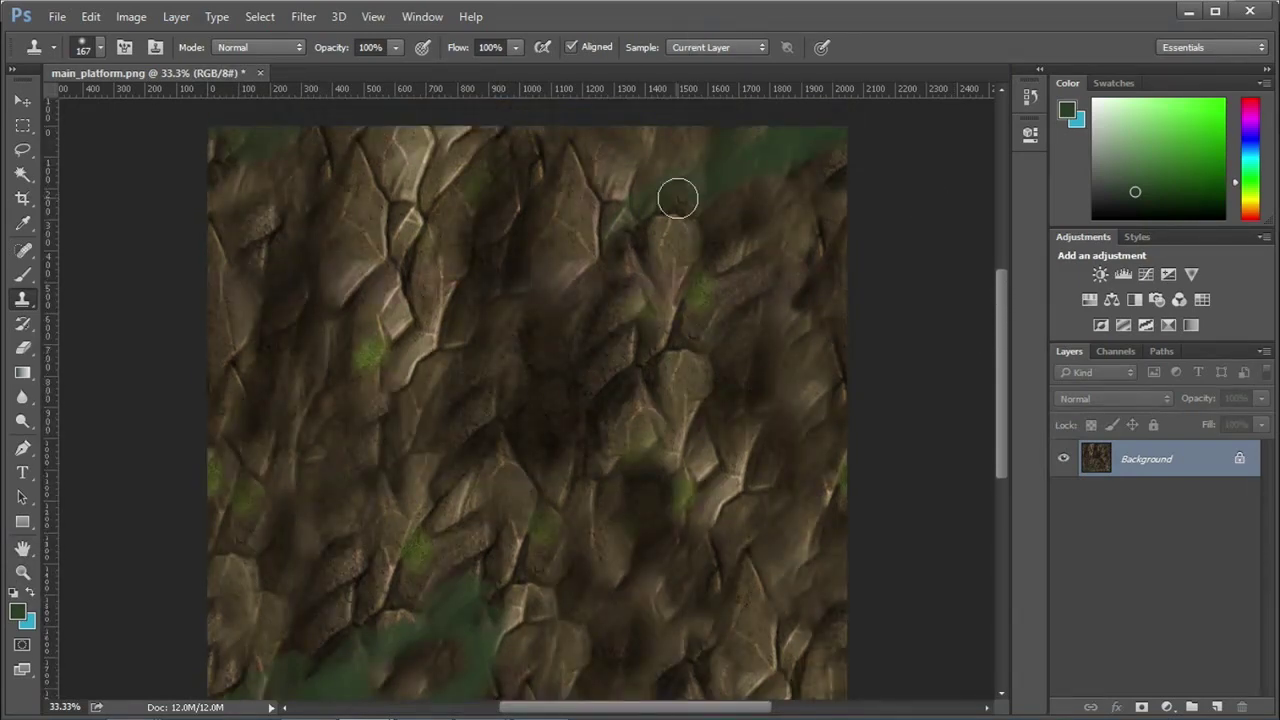
pyautogui.click(1189, 12)
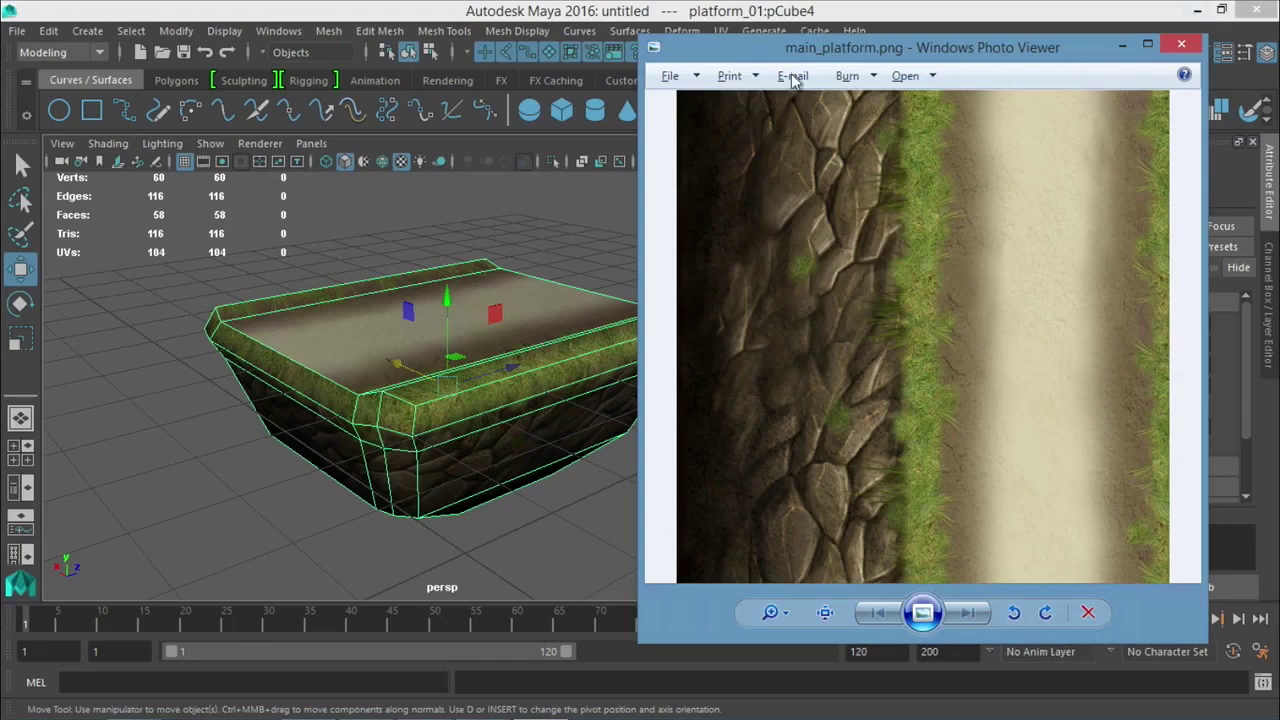
pyautogui.moveTo(797, 58); pyautogui.dragTo(818, 54)
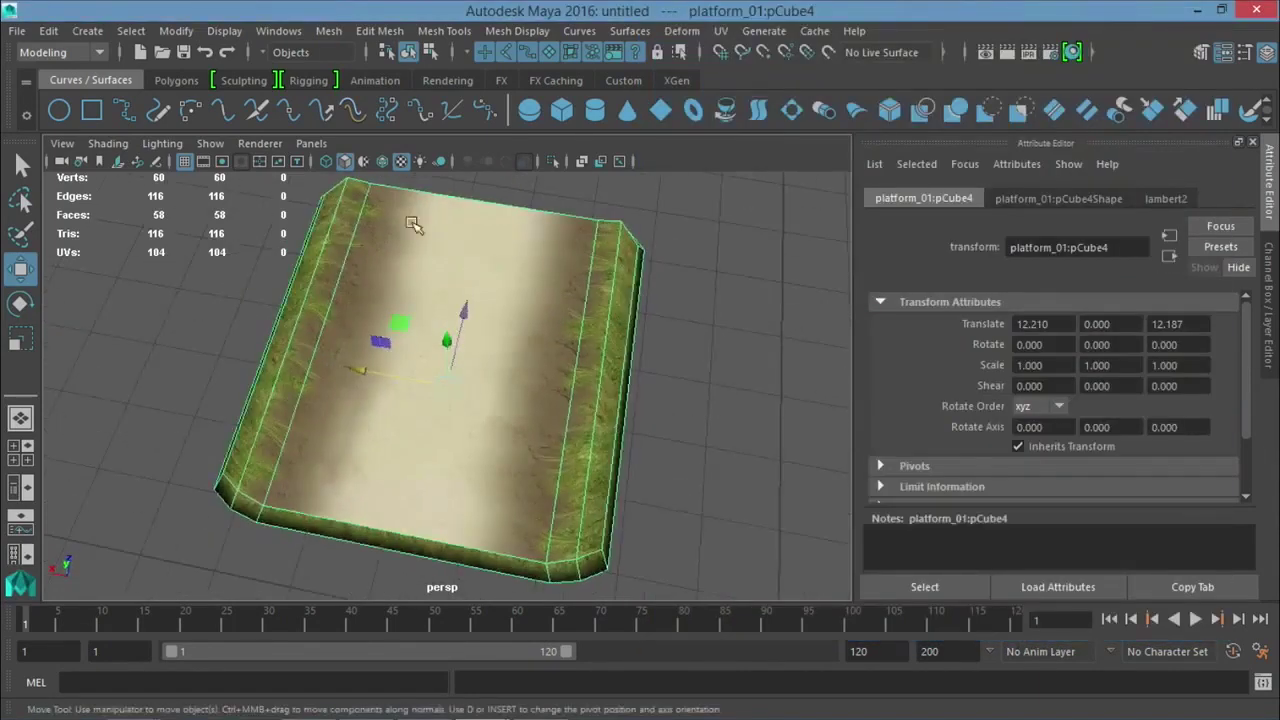
pyautogui.keyDown('alt'); pyautogui.moveTo(463, 505); pyautogui.dragTo(424, 464); pyautogui.keyUp('alt')
pyautogui.click(241, 408)
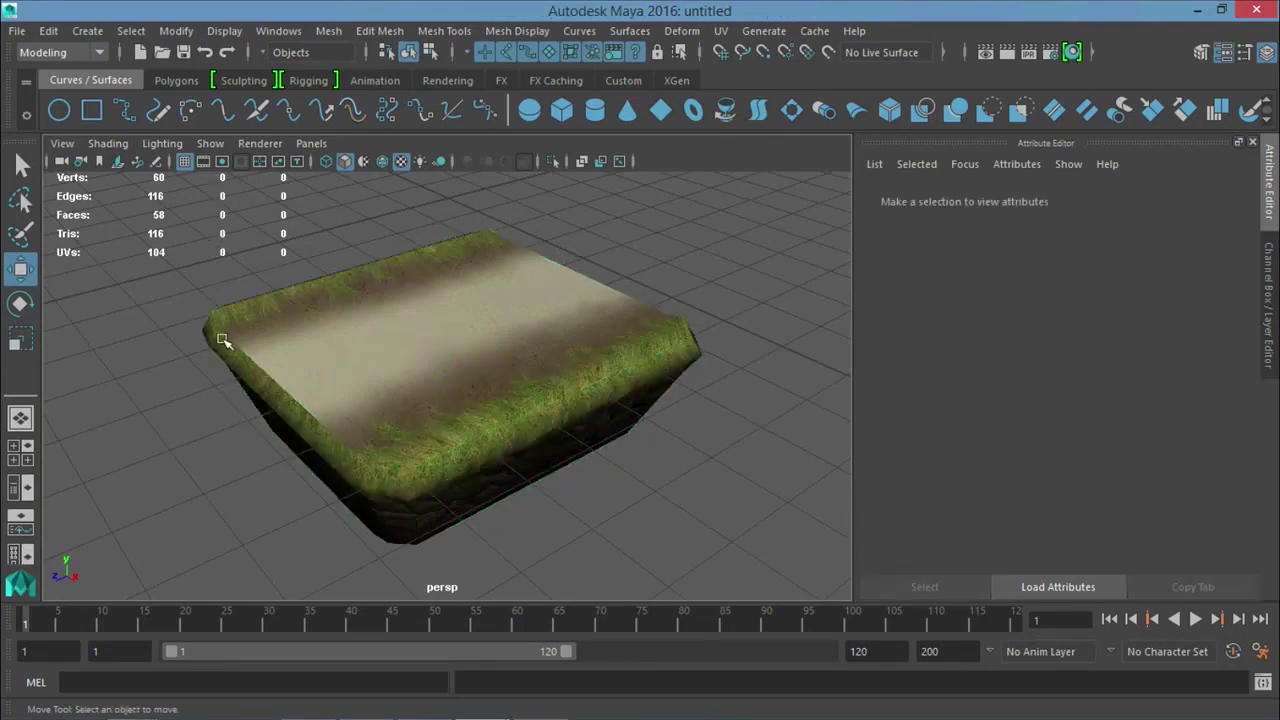
pyautogui.moveTo(420, 383)
pyautogui.keyDown('alt'); pyautogui.mouseDown()
pyautogui.moveTo(463, 351)
pyautogui.moveTo(437, 392)
pyautogui.mouseUp(); pyautogui.keyUp('alt')
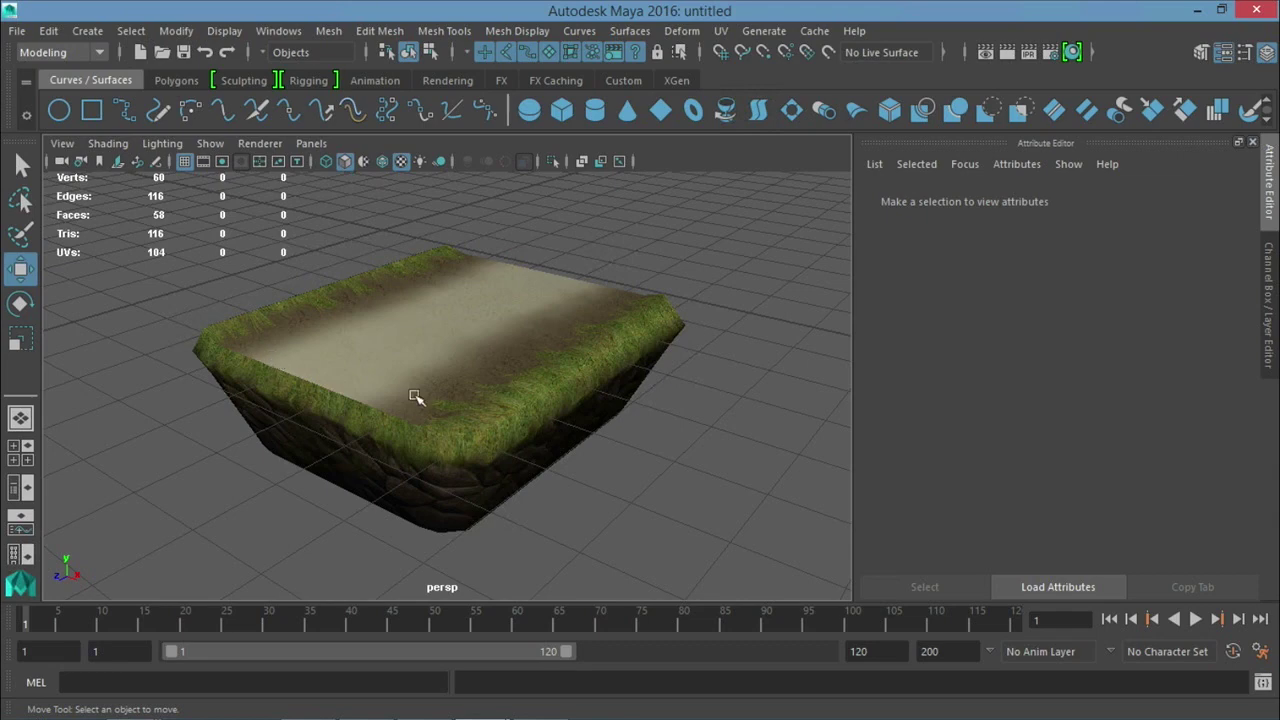
pyautogui.keyDown('alt'); pyautogui.moveTo(494, 371); pyautogui.dragTo(265, 431); pyautogui.keyUp('alt')
pyautogui.keyDown('alt'); pyautogui.moveTo(530, 422); pyautogui.dragTo(615, 325); pyautogui.keyUp('alt')
# Insert two edge loops across the platform, dividing its length into three segments.
pyautogui.click(594, 329)
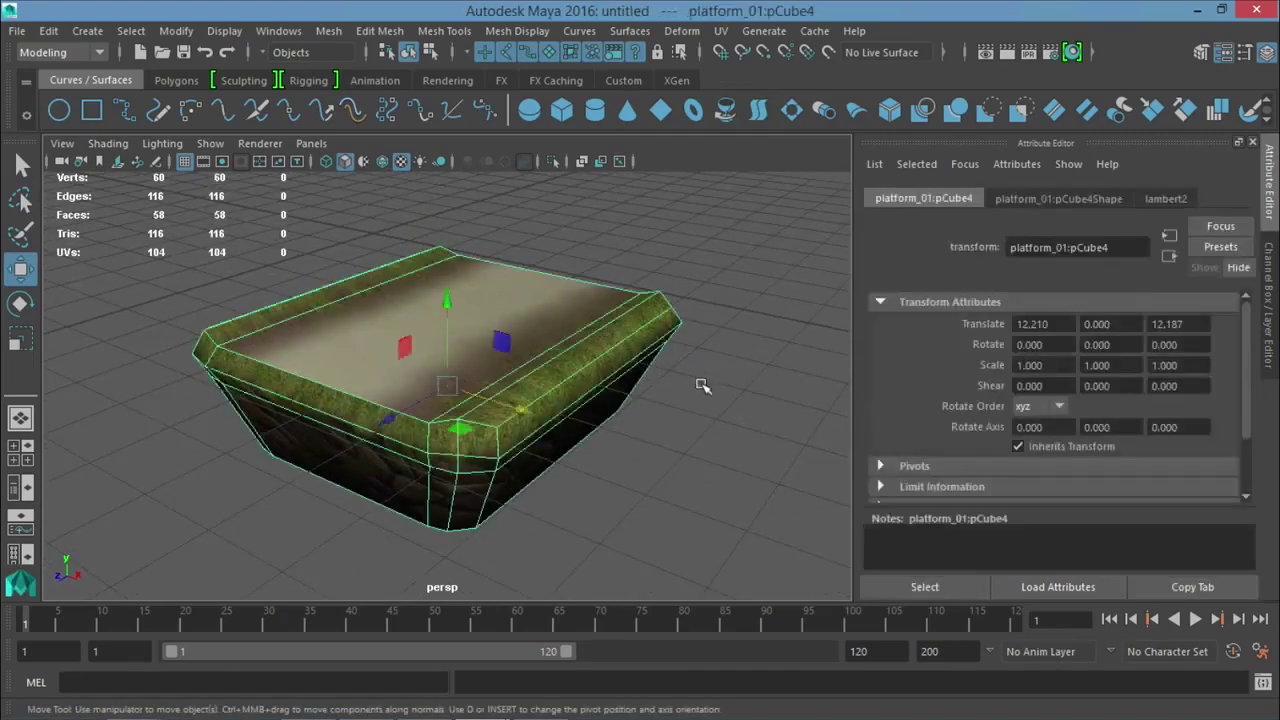
pyautogui.keyDown('alt'); pyautogui.moveTo(695, 369); pyautogui.dragTo(655, 360); pyautogui.keyUp('alt')
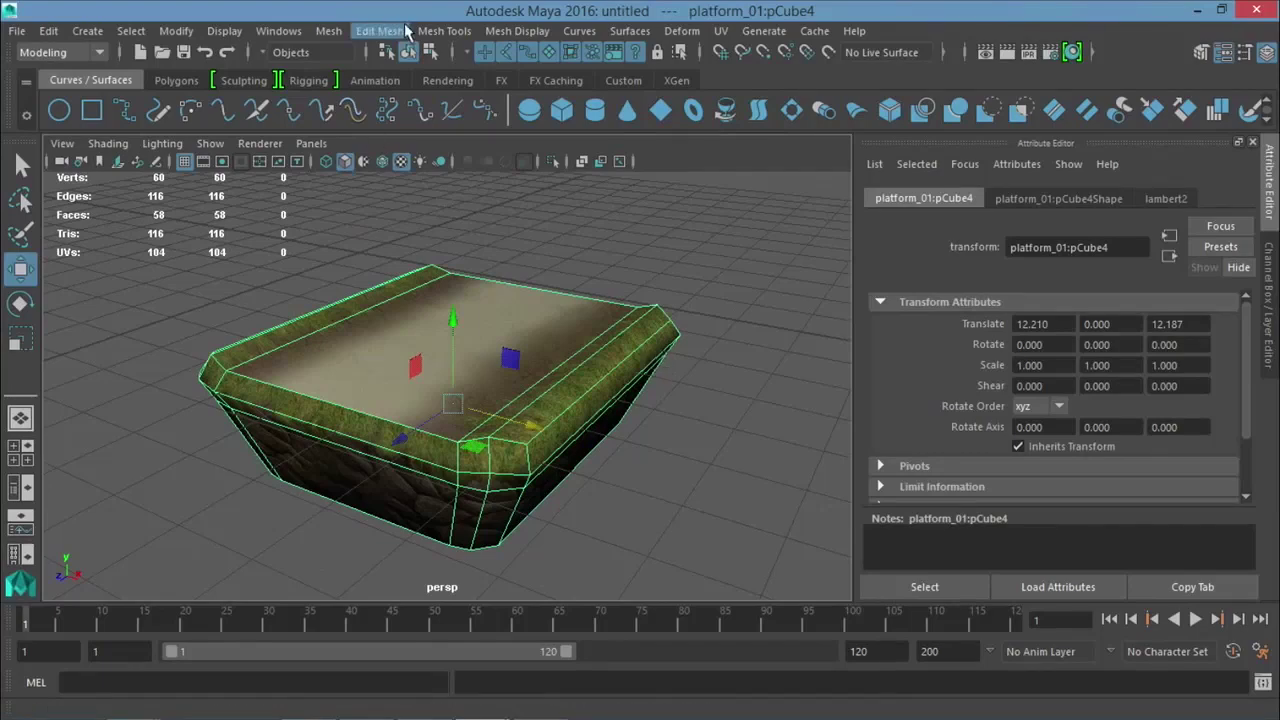
pyautogui.click(400, 31)
pyautogui.click(400, 31)
pyautogui.click(400, 31)
pyautogui.moveTo(422, 31)
pyautogui.click(482, 172)
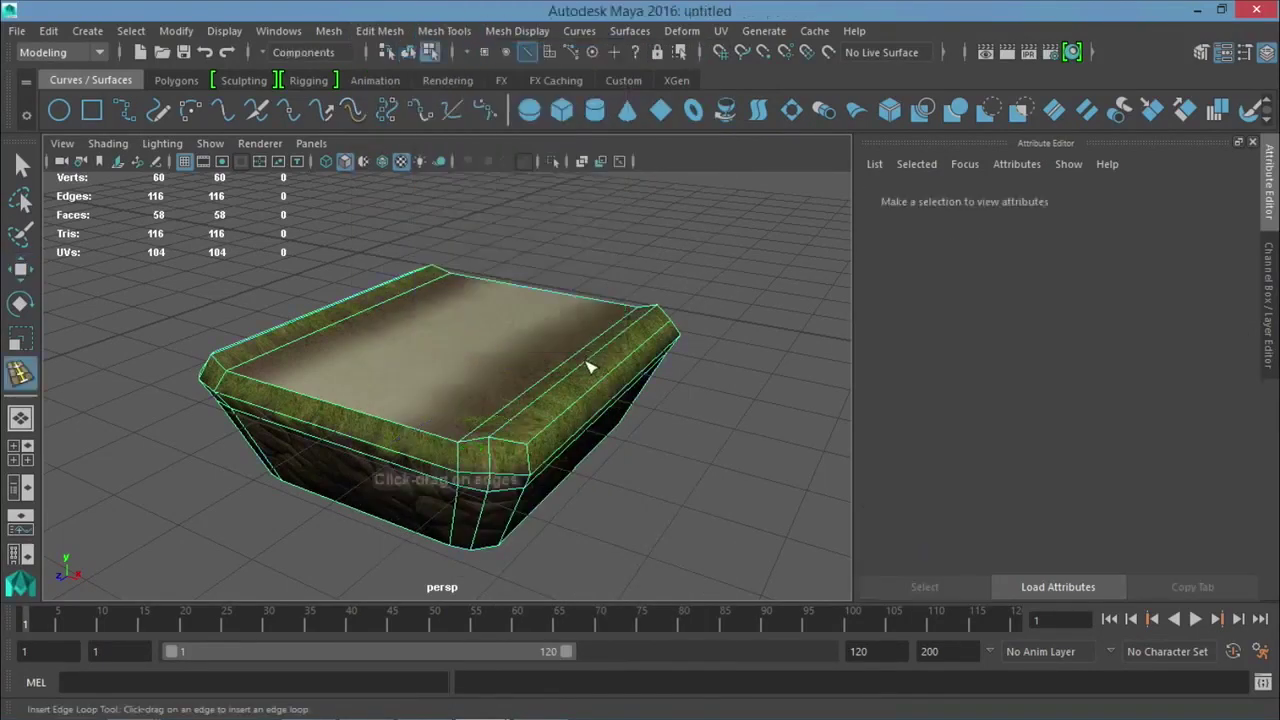
pyautogui.click(576, 382)
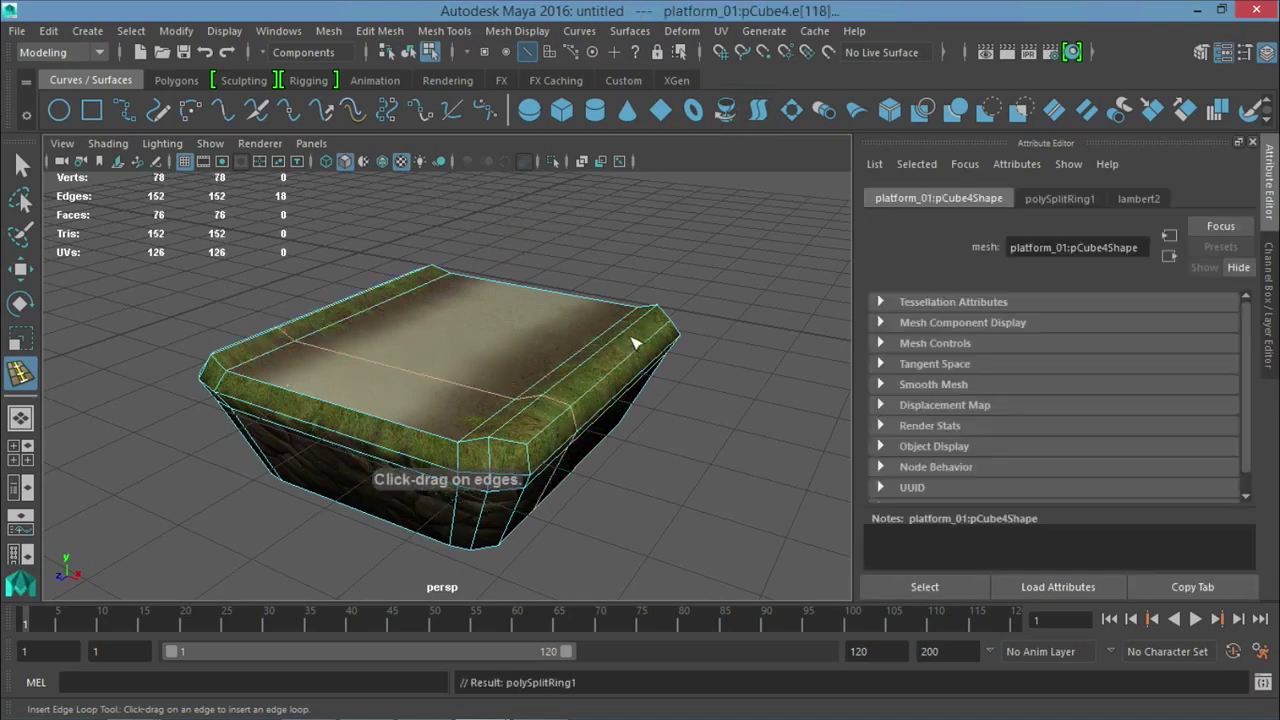
pyautogui.click(615, 352)
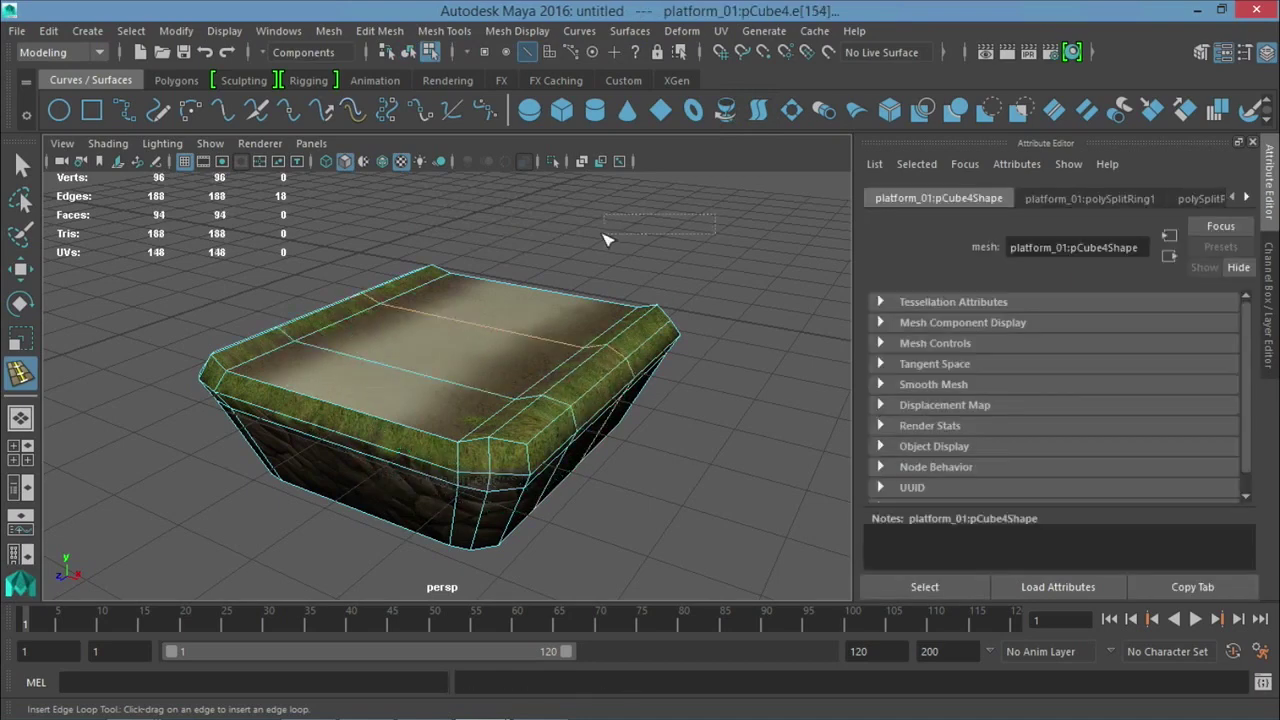
pyautogui.click(703, 275)
# Select the vertices at one end of the platform, move and rotate them to bend it sideways, and return to object selection.
pyautogui.keyDown('alt'); pyautogui.moveTo(712, 263); pyautogui.dragTo(561, 376); pyautogui.keyUp('alt')
pyautogui.press('w')
pyautogui.moveTo(561, 376); pyautogui.dragTo(485, 183, button='right')
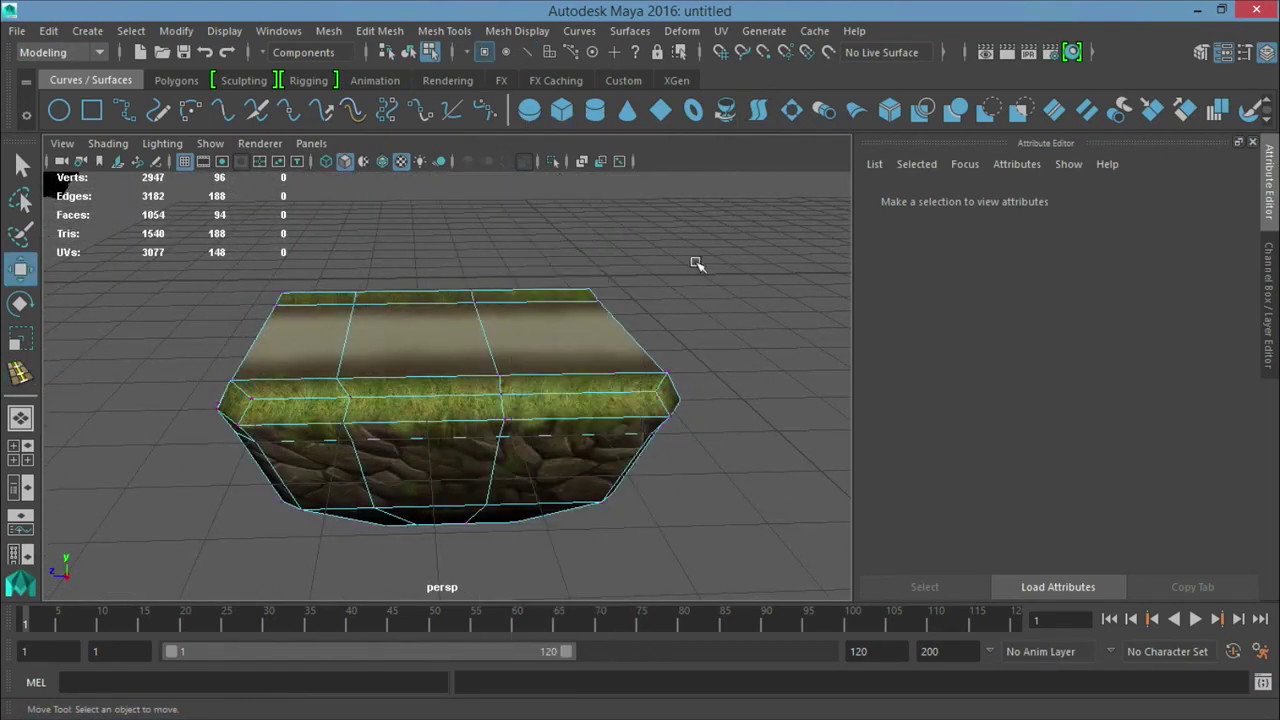
pyautogui.moveTo(438, 570); pyautogui.dragTo(438, 570)
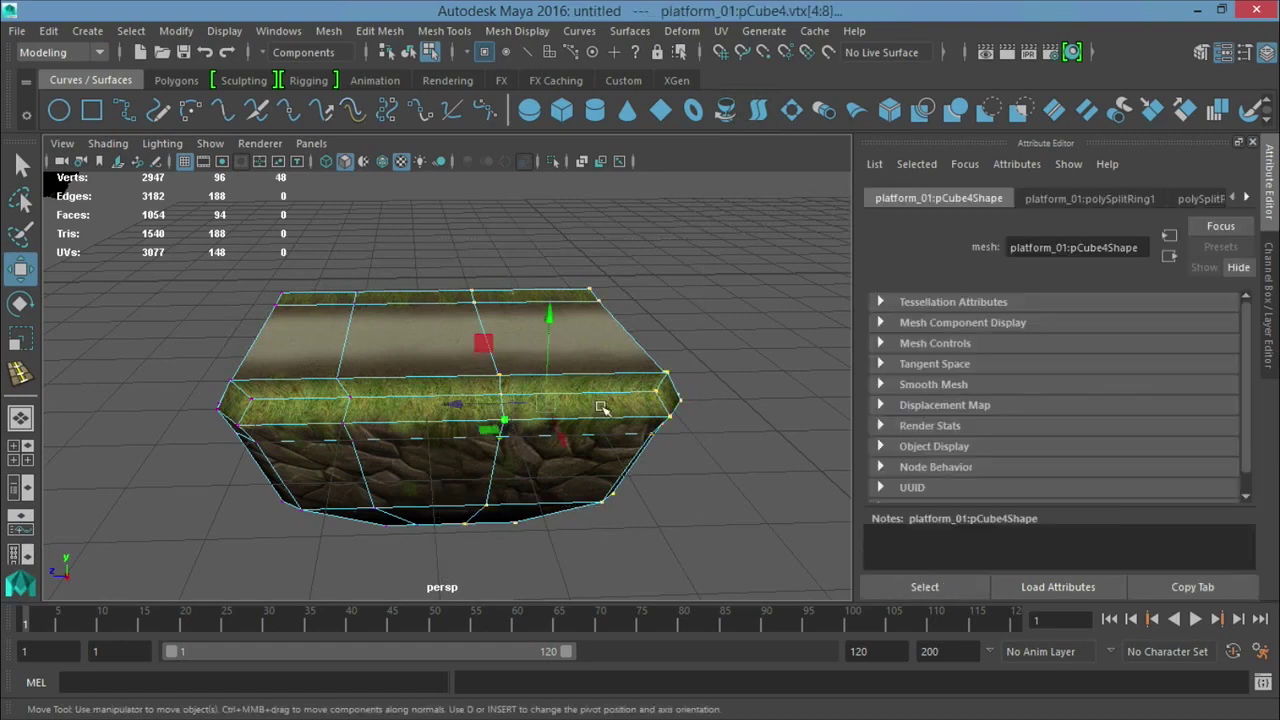
pyautogui.moveTo(472, 405); pyautogui.dragTo(578, 318)
pyautogui.click(19, 303)
pyautogui.click(19, 268)
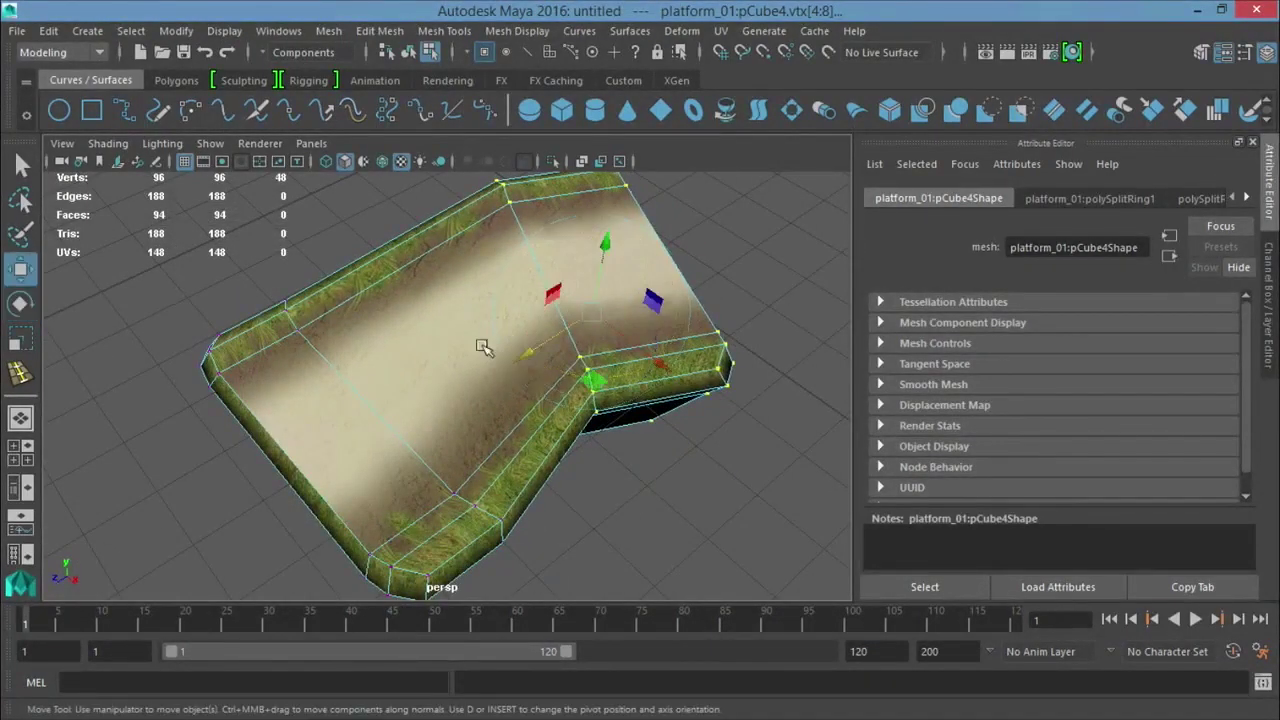
pyautogui.keyDown('alt'); pyautogui.moveTo(643, 352); pyautogui.dragTo(676, 418); pyautogui.keyUp('alt')
pyautogui.moveTo(467, 179); pyautogui.dragTo(543, 152, button='right')
pyautogui.click(571, 286)
# Examine the finished stacked round platform model, including its tiers and rock undersides, up close.
pyautogui.keyDown('alt'); pyautogui.moveTo(686, 297); pyautogui.dragTo(445, 303); pyautogui.keyUp('alt')
pyautogui.scroll(-5, 443, 303)
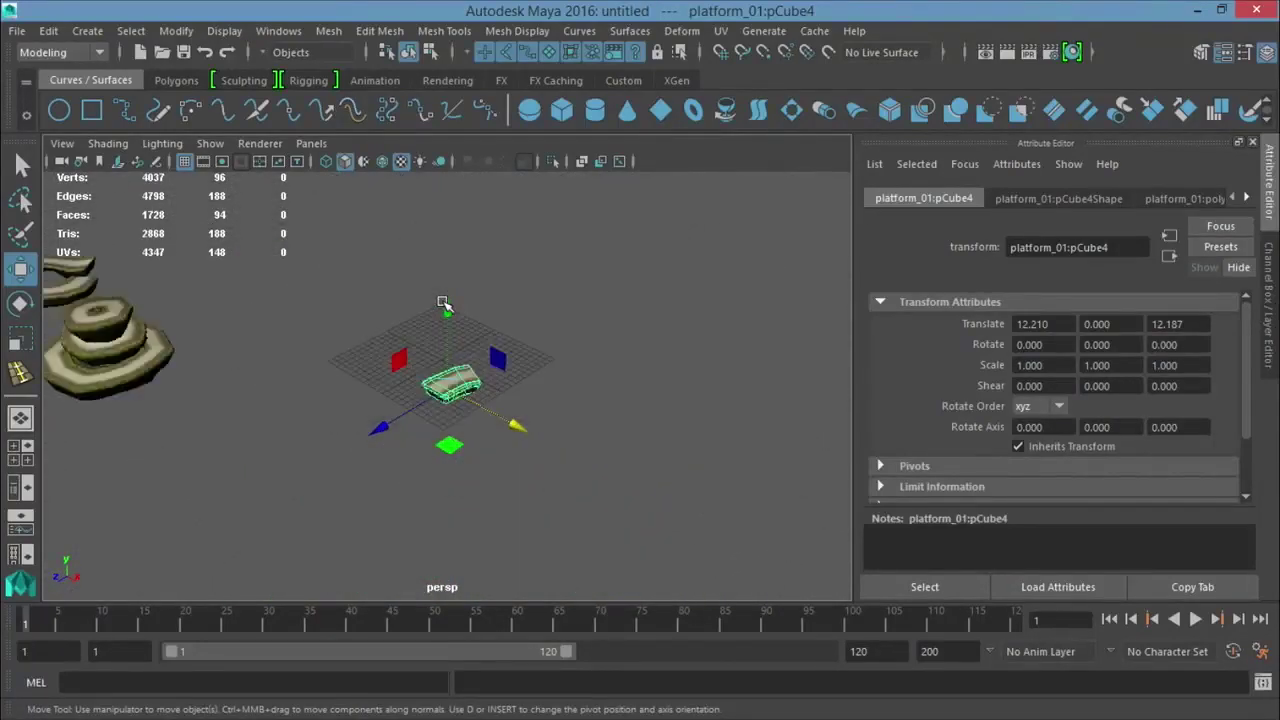
pyautogui.scroll(6, 410, 337)
pyautogui.keyDown('alt'); pyautogui.moveTo(410, 337); pyautogui.dragTo(485, 398); pyautogui.keyUp('alt')
pyautogui.click(533, 400)
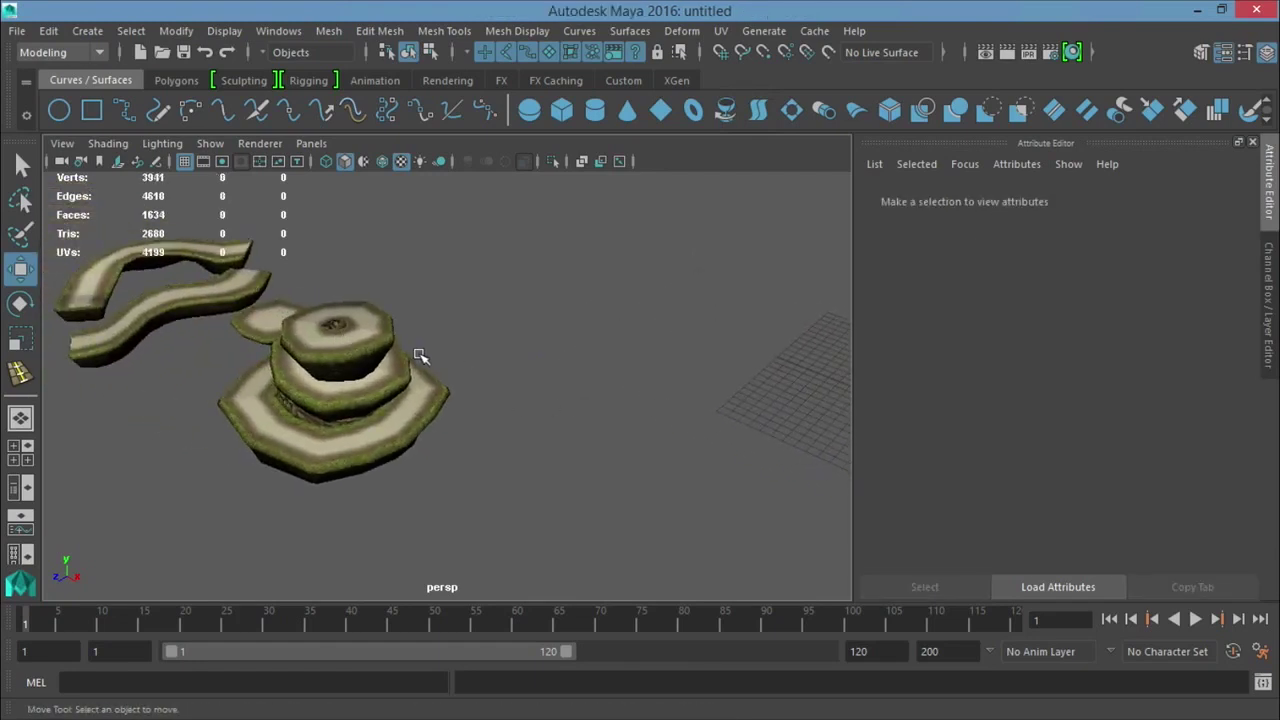
pyautogui.click(333, 337)
pyautogui.keyDown('alt'); pyautogui.moveTo(345, 337); pyautogui.dragTo(483, 378, button='right'); pyautogui.keyUp('alt')
pyautogui.keyDown('alt'); pyautogui.moveTo(483, 378); pyautogui.dragTo(758, 305); pyautogui.keyUp('alt')
pyautogui.click(758, 305)
pyautogui.click(661, 313)
pyautogui.click(770, 320)
pyautogui.keyDown('alt'); pyautogui.moveTo(783, 322); pyautogui.dragTo(471, 331); pyautogui.keyUp('alt')
pyautogui.click(553, 422)
pyautogui.click(553, 422)
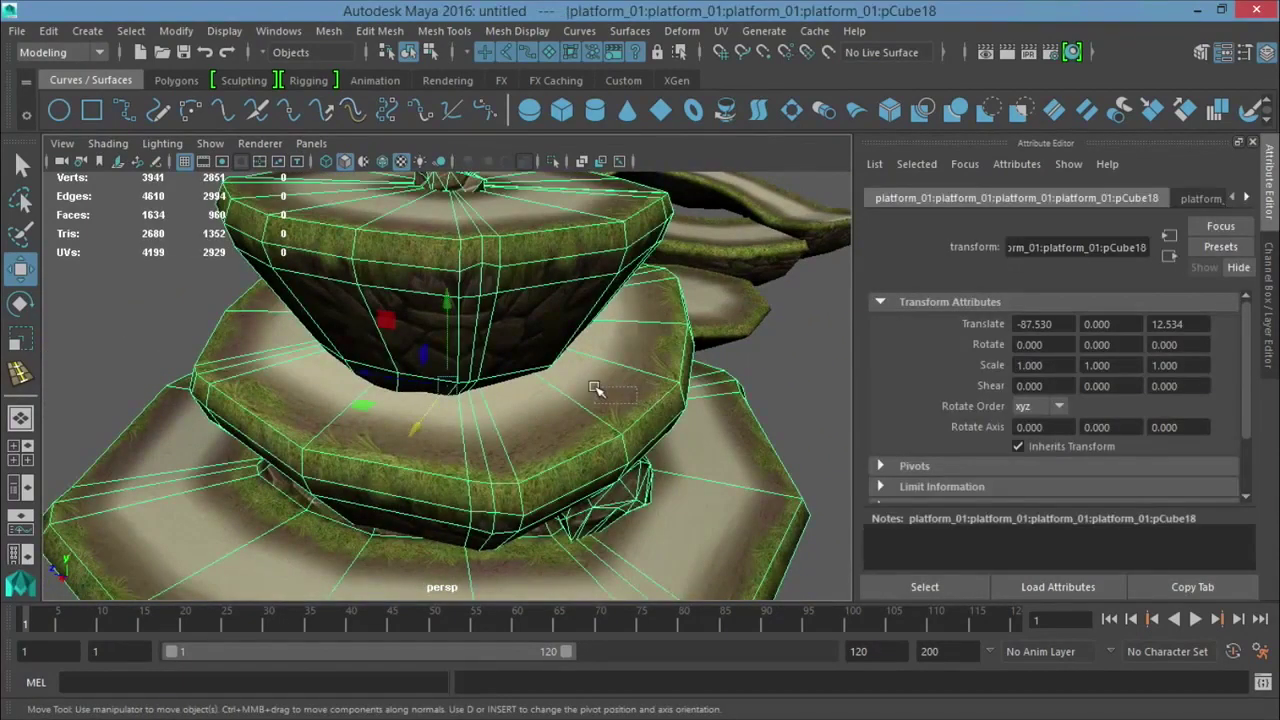
# Examine the small round platform and the curved path platform beside the stack.
pyautogui.click(812, 350)
pyautogui.click(748, 310)
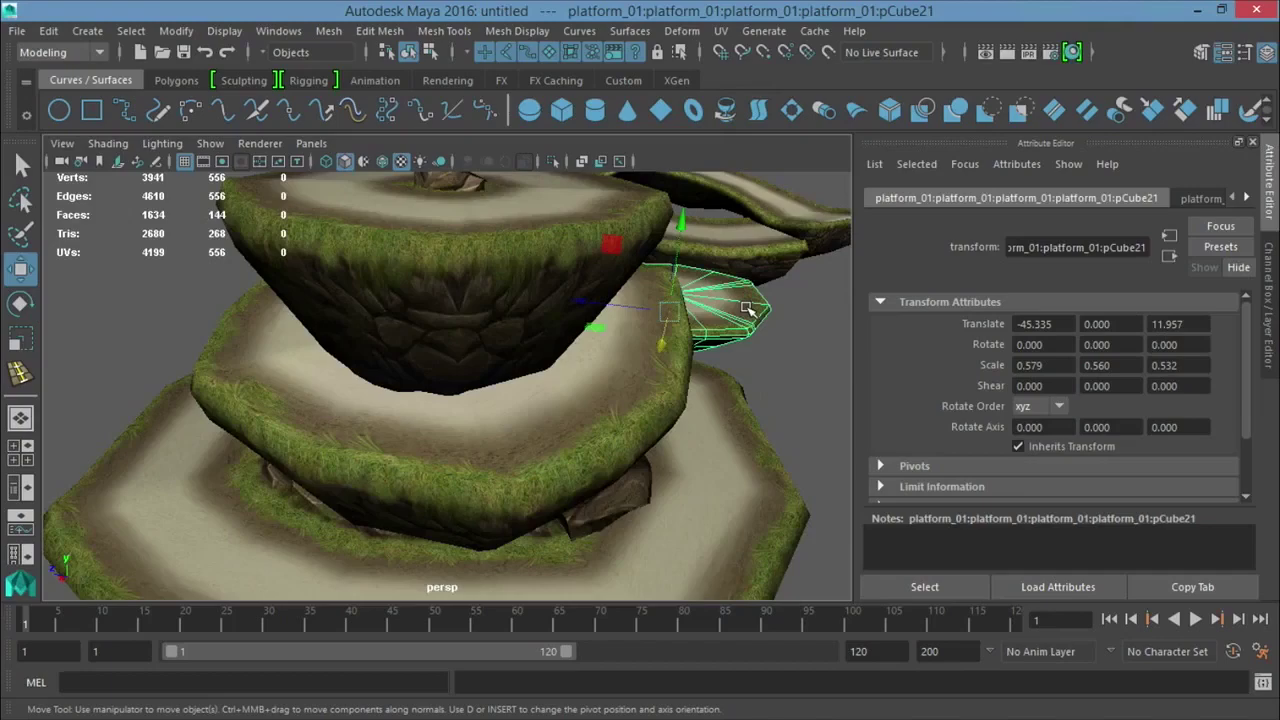
pyautogui.press('f')
pyautogui.keyDown('alt'); pyautogui.moveTo(748, 310); pyautogui.dragTo(653, 339); pyautogui.keyUp('alt')
pyautogui.click(710, 279)
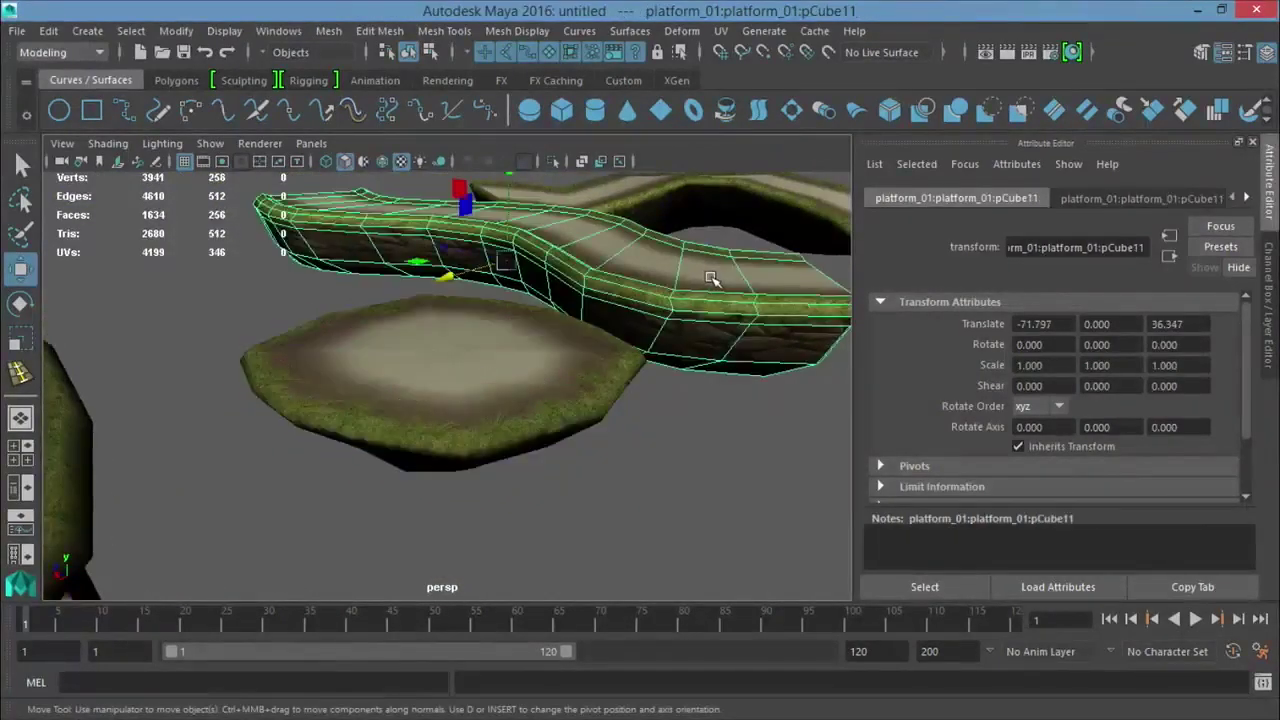
pyautogui.keyDown('alt'); pyautogui.moveTo(710, 279); pyautogui.dragTo(531, 366); pyautogui.keyUp('alt')
# Frame the bent platform and shift it slightly along the X axis to 11.945.
pyautogui.scroll(-5, 531, 366)
pyautogui.scroll(1, 482, 392)
pyautogui.click(230, 486)
pyautogui.press('f')
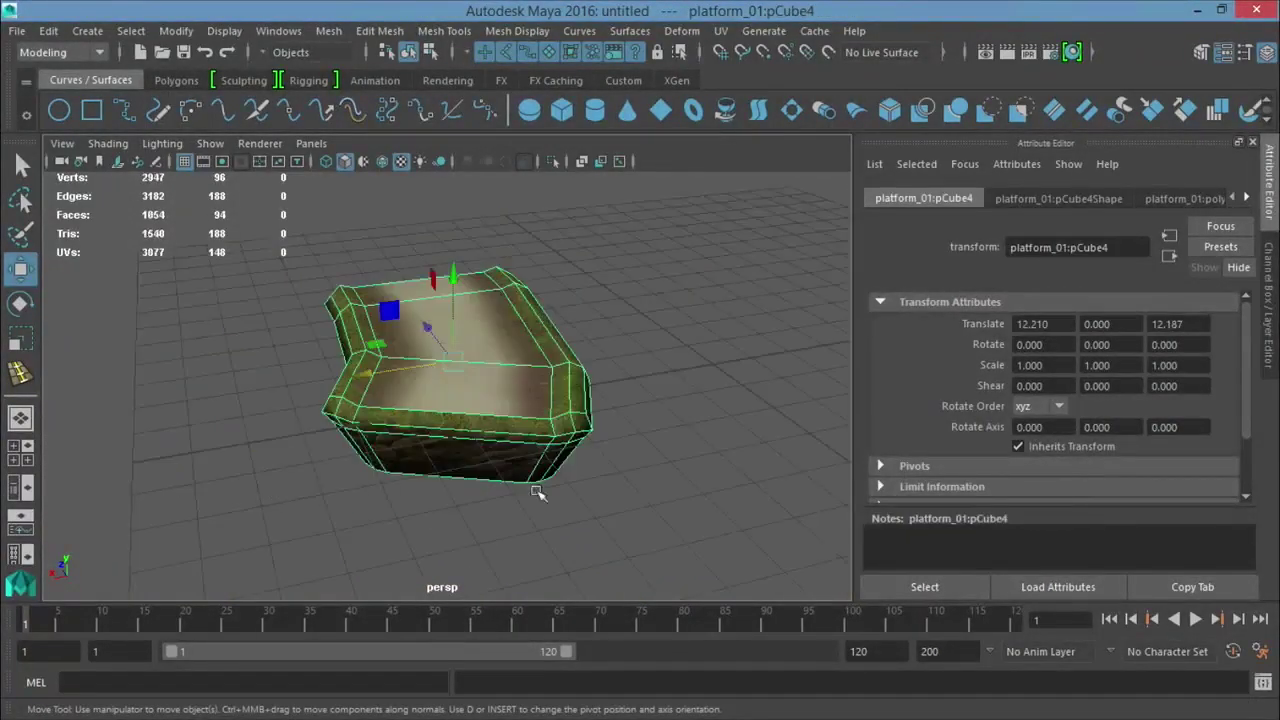
pyautogui.keyDown('alt'); pyautogui.moveTo(614, 403); pyautogui.dragTo(594, 366); pyautogui.keyUp('alt')
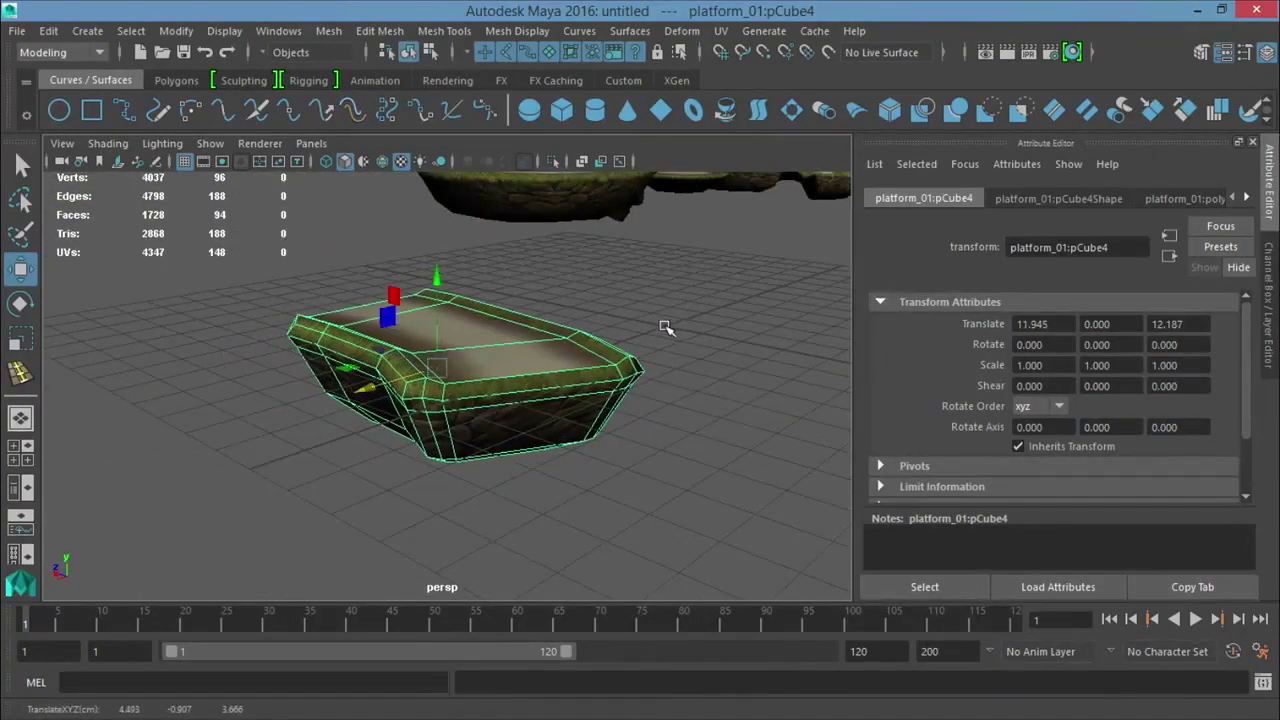
# Compare the bent platform with the stacked, small round and curved platforms by selecting each finished model in turn.
pyautogui.scroll(-3, 668, 328)
pyautogui.keyDown('alt'); pyautogui.moveTo(668, 328); pyautogui.dragTo(634, 328, button='middle'); pyautogui.keyUp('alt')
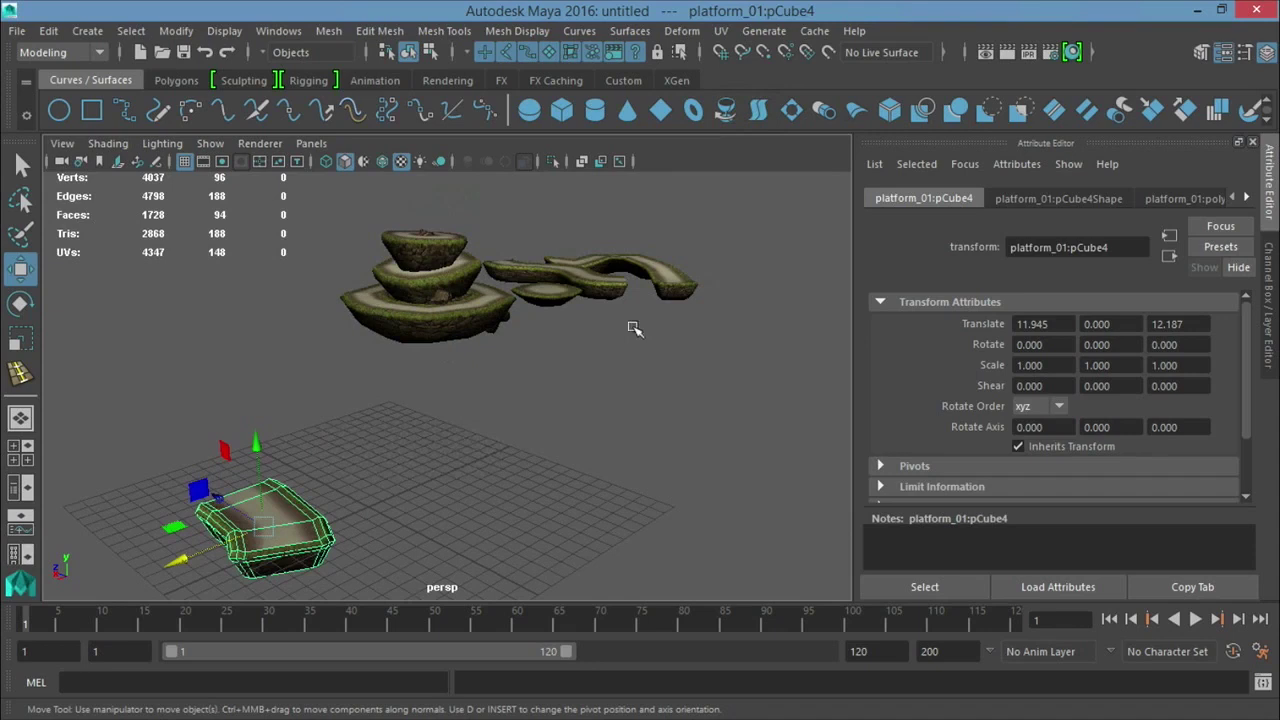
pyautogui.click(567, 263)
pyautogui.click(643, 271)
pyautogui.click(545, 294)
pyautogui.click(415, 323)
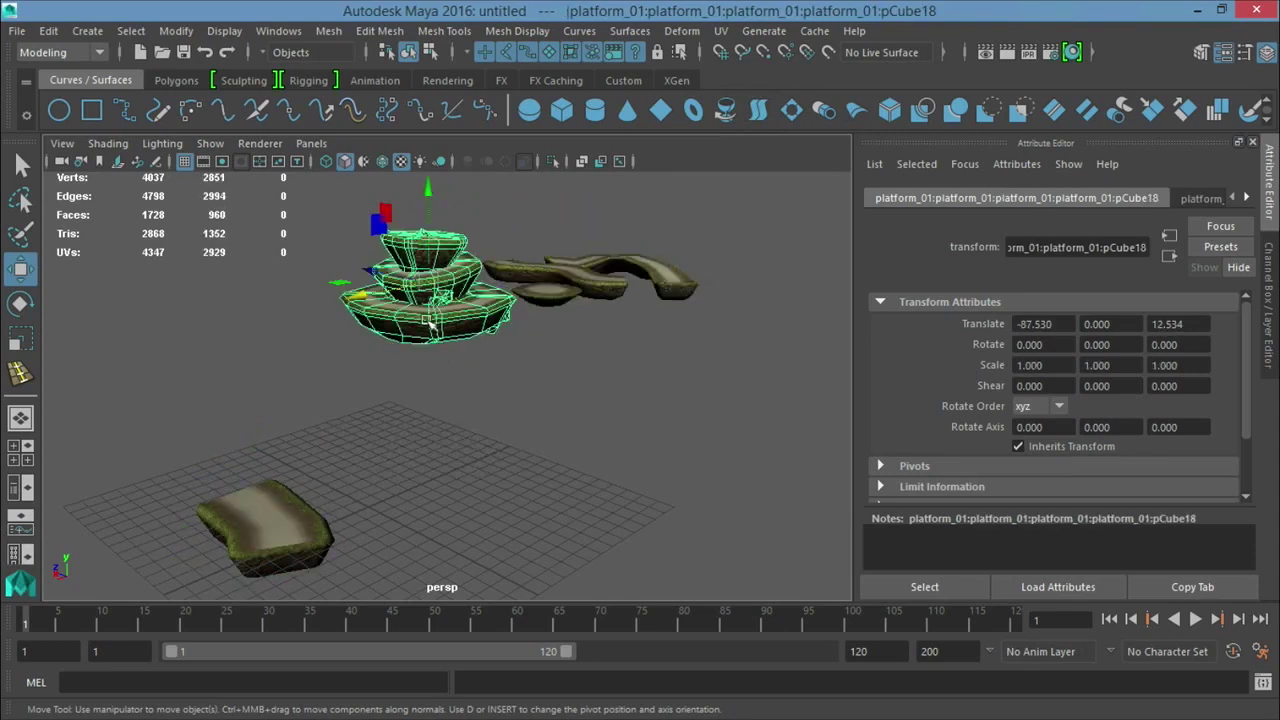
pyautogui.click(605, 285)
pyautogui.click(556, 296)
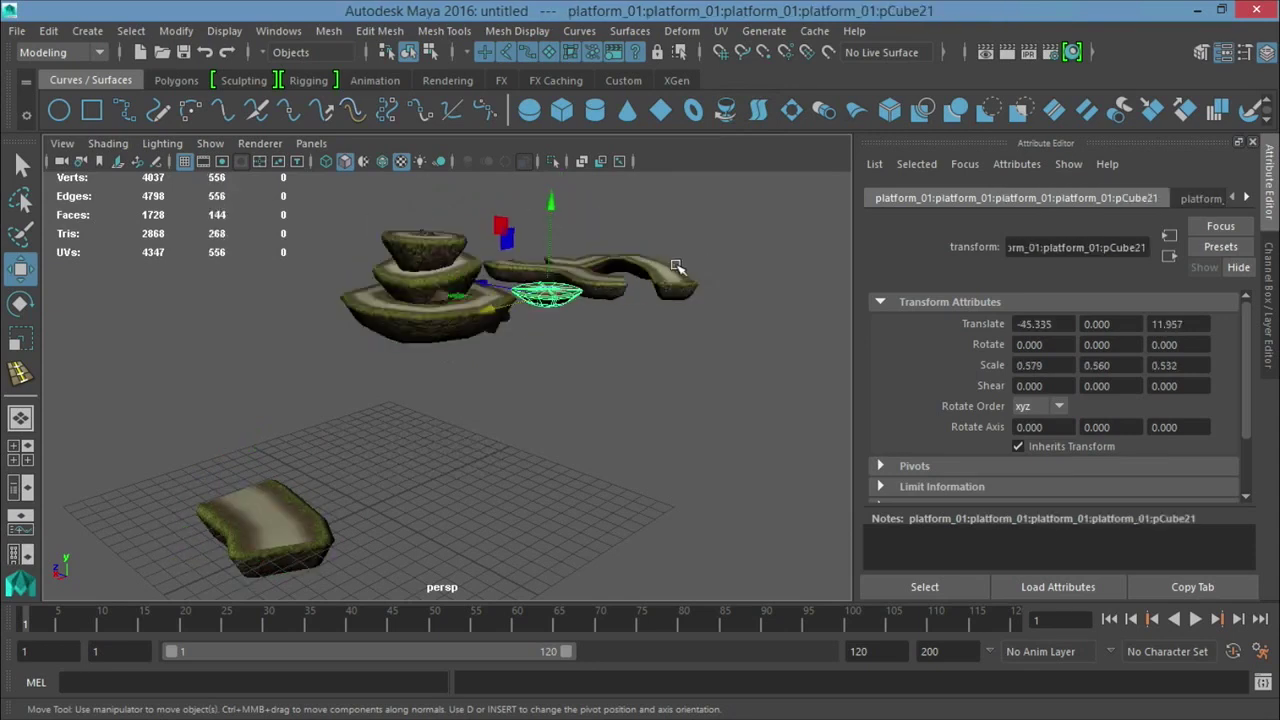
pyautogui.click(676, 270)
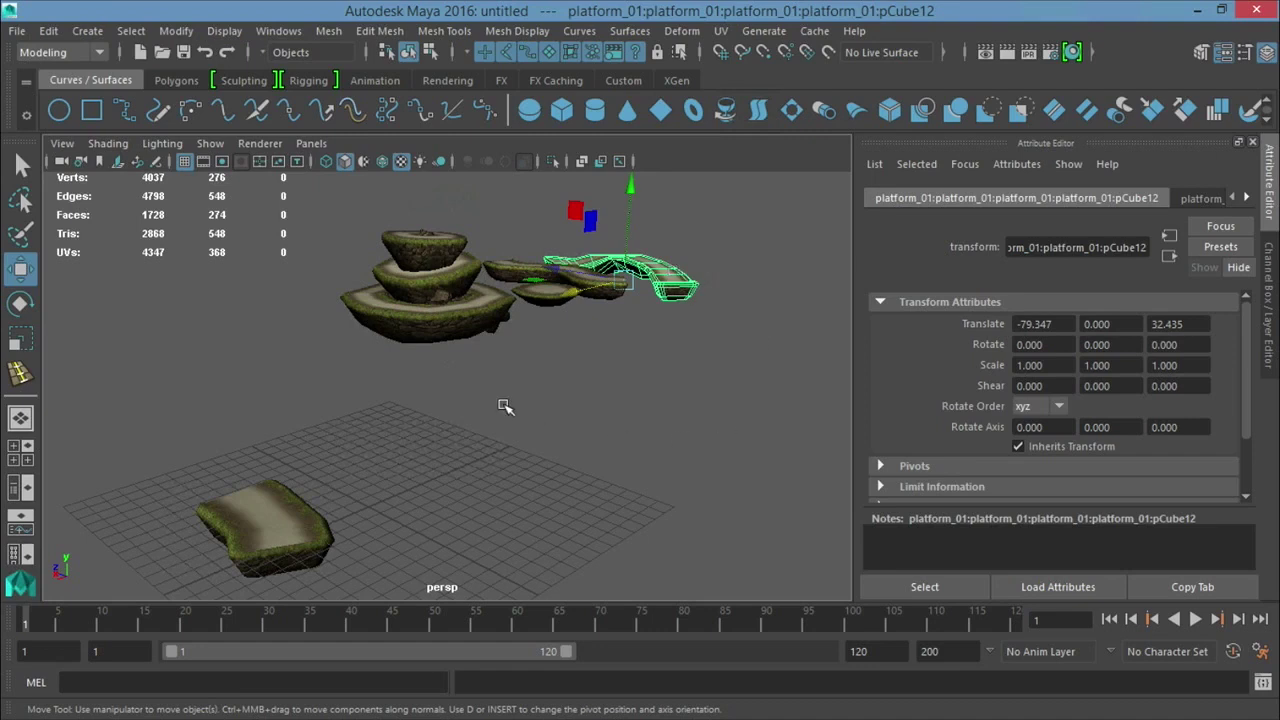
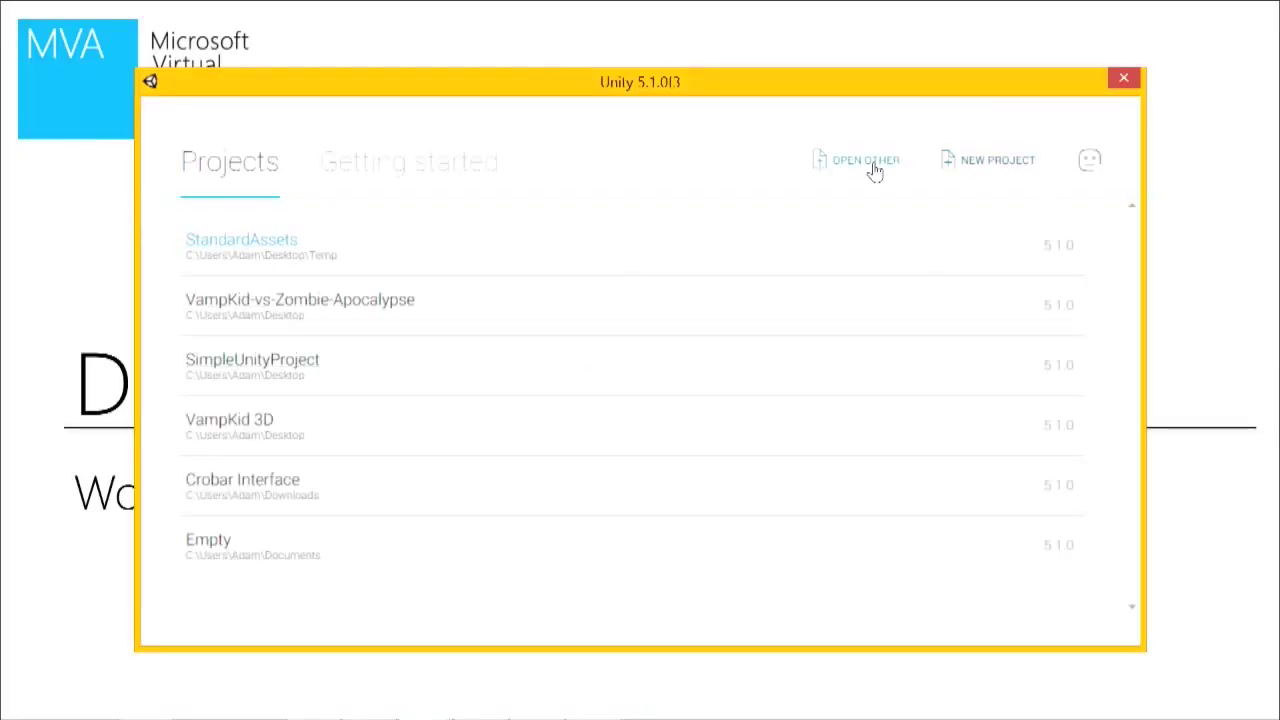
# Switch to Unity's project launcher, browse existing folders such as StandardAssets and VampKid Starting Project, and close it without opening one.
pyautogui.click(866, 160)
pyautogui.click(425, 300)
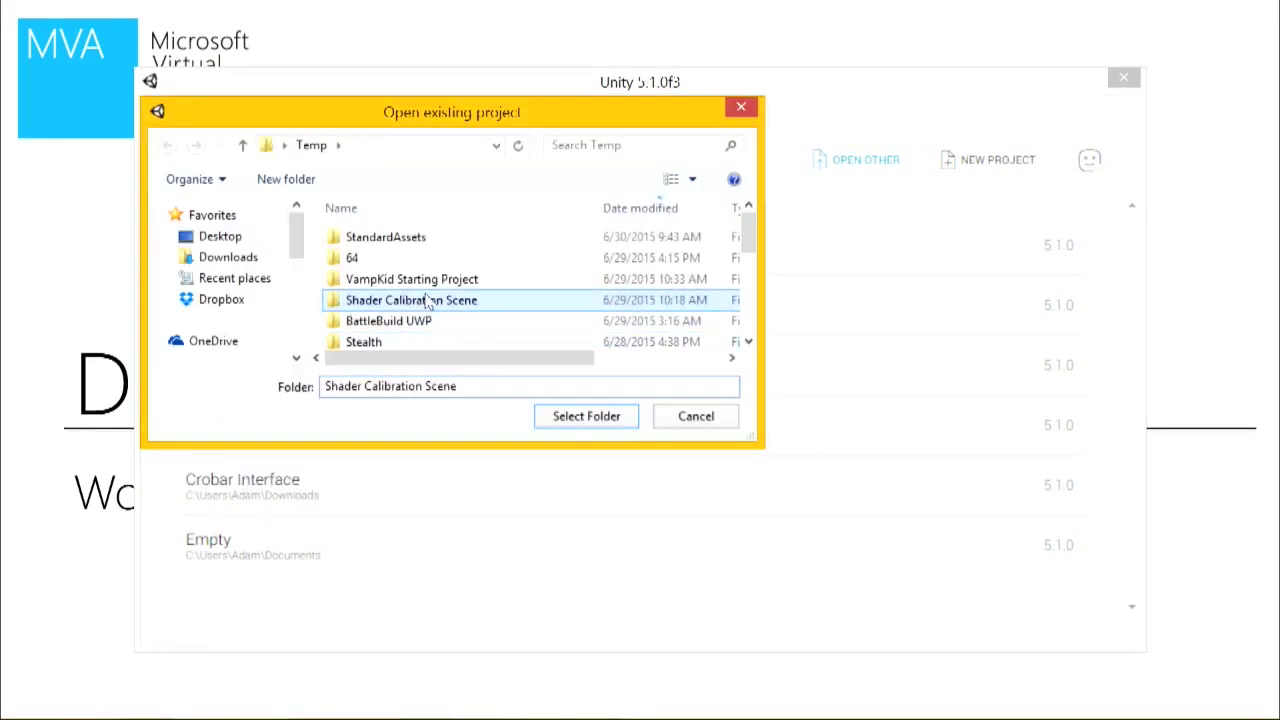
pyautogui.click(425, 279)
pyautogui.click(430, 258)
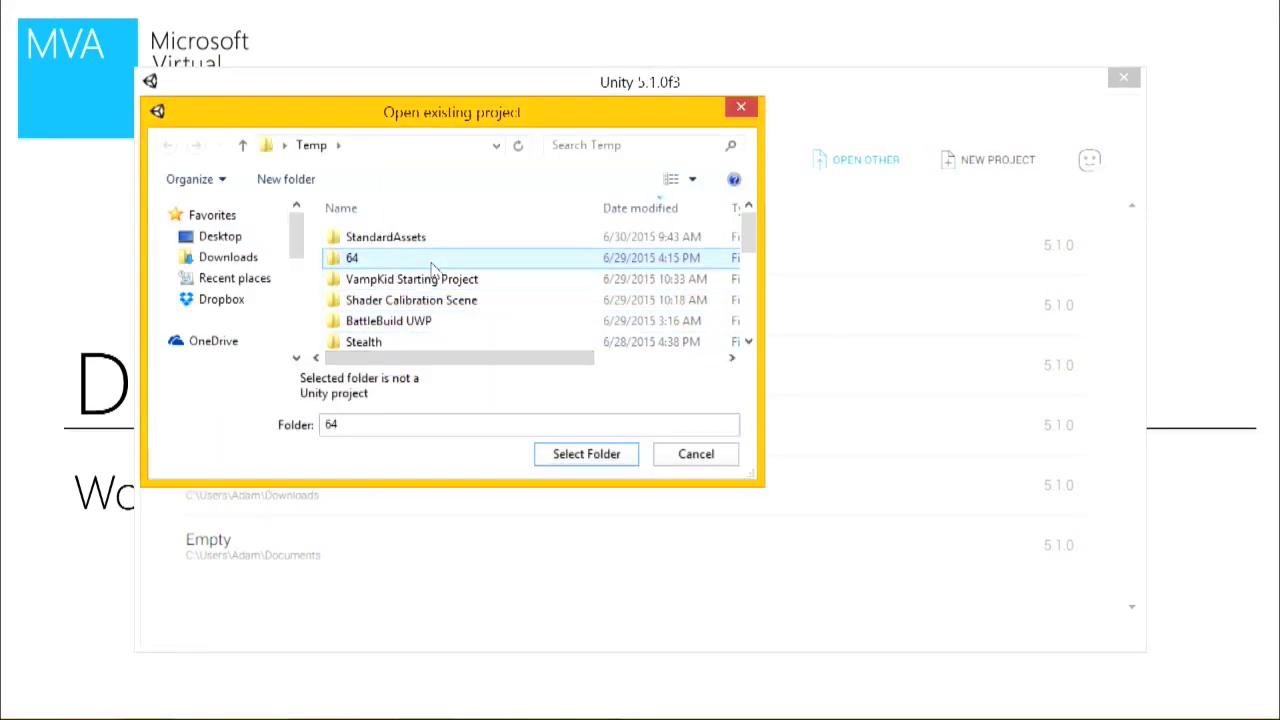
pyautogui.click(417, 238)
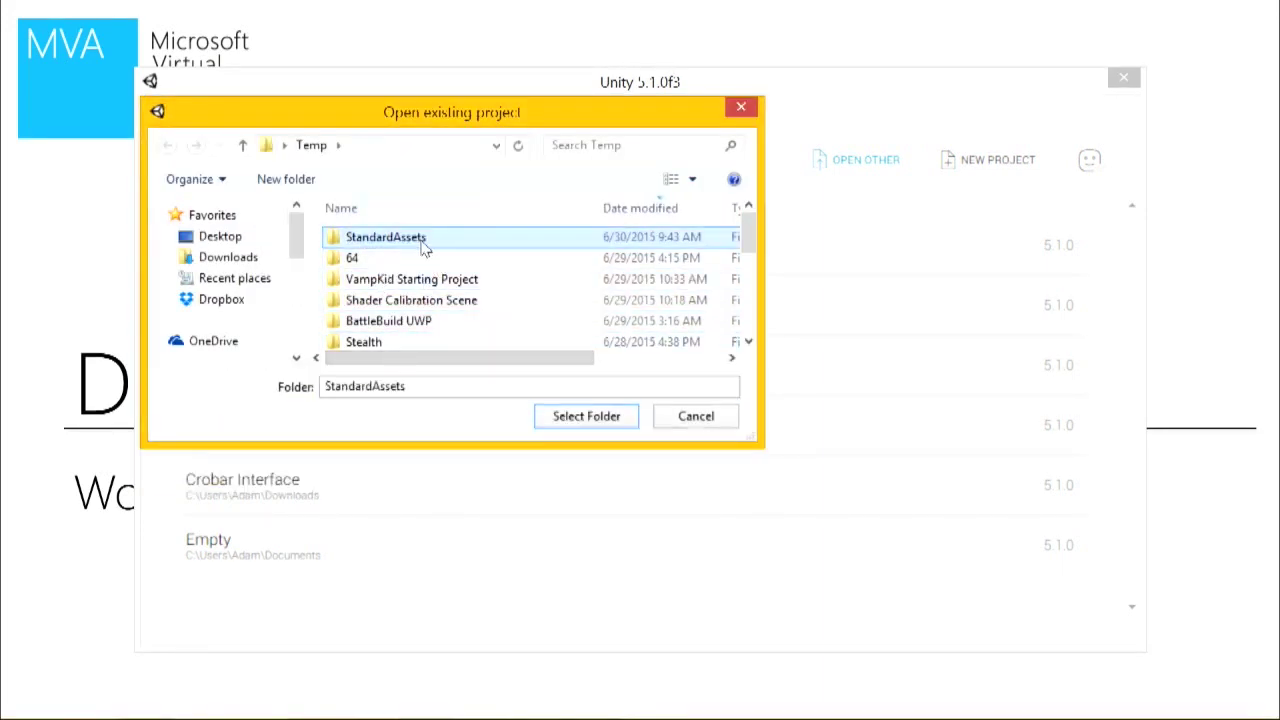
pyautogui.click(480, 258)
pyautogui.click(455, 279)
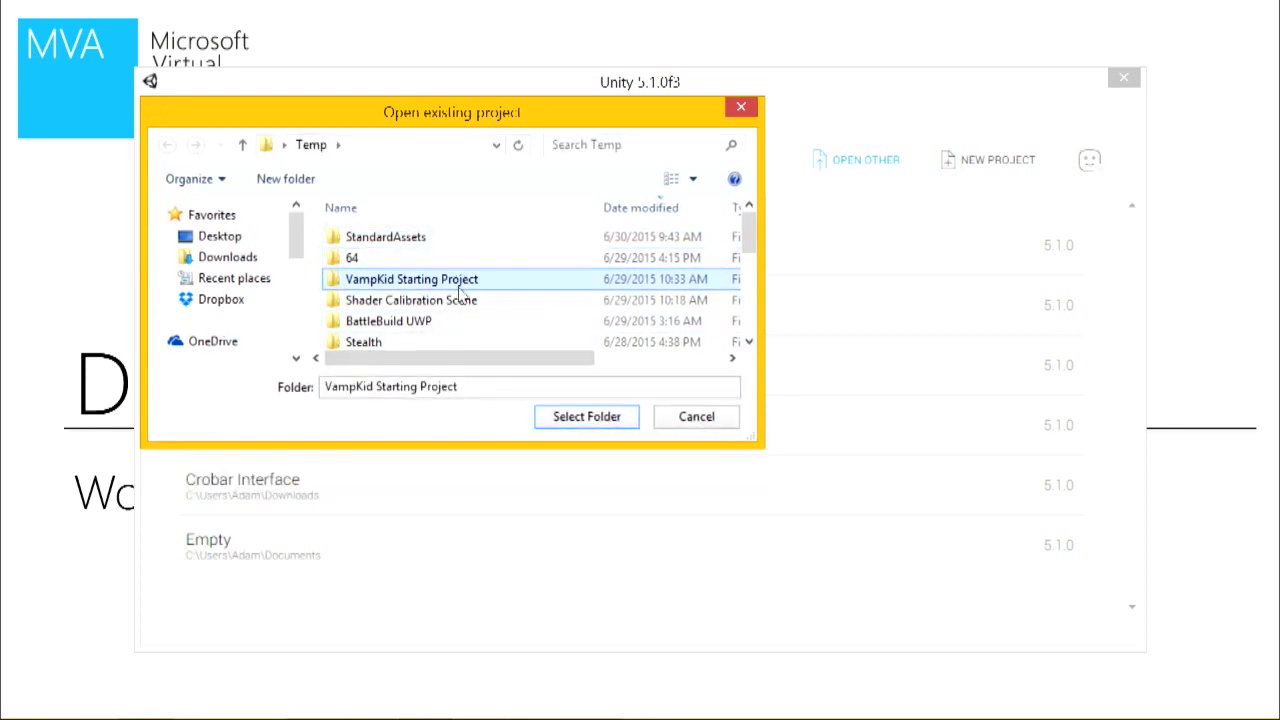
pyautogui.press('Escape')
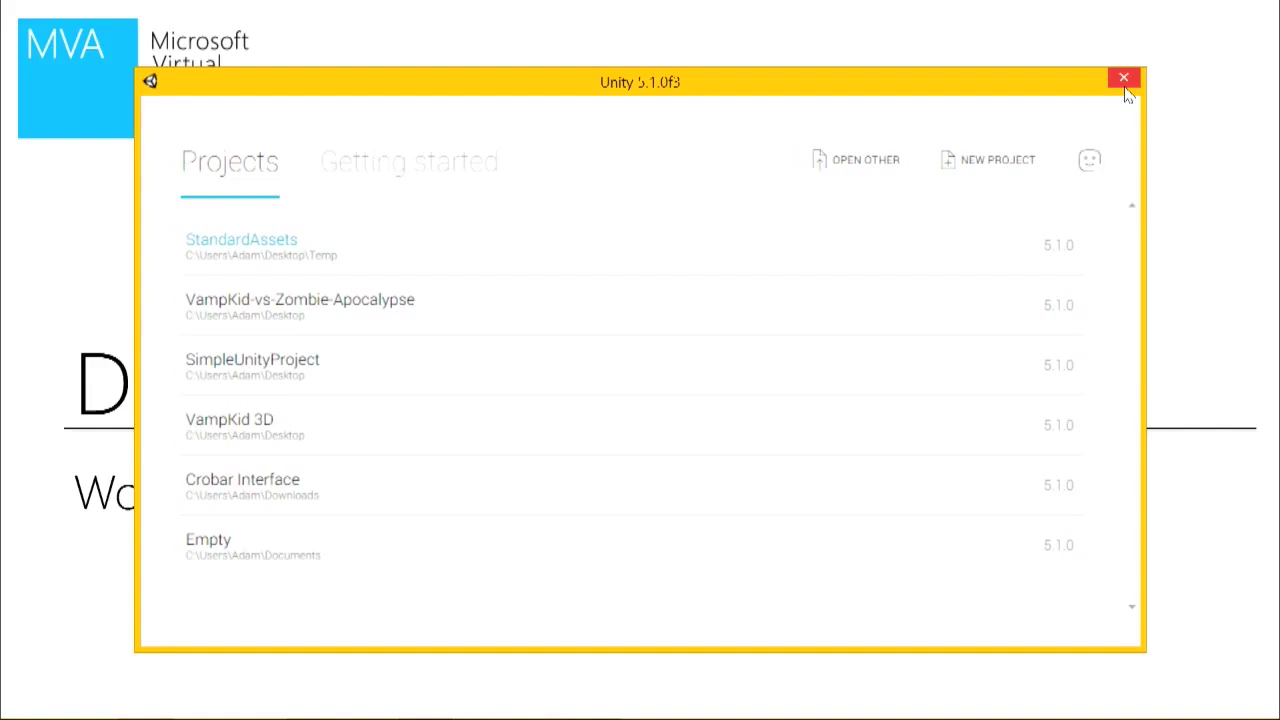
pyautogui.click(1123, 79)
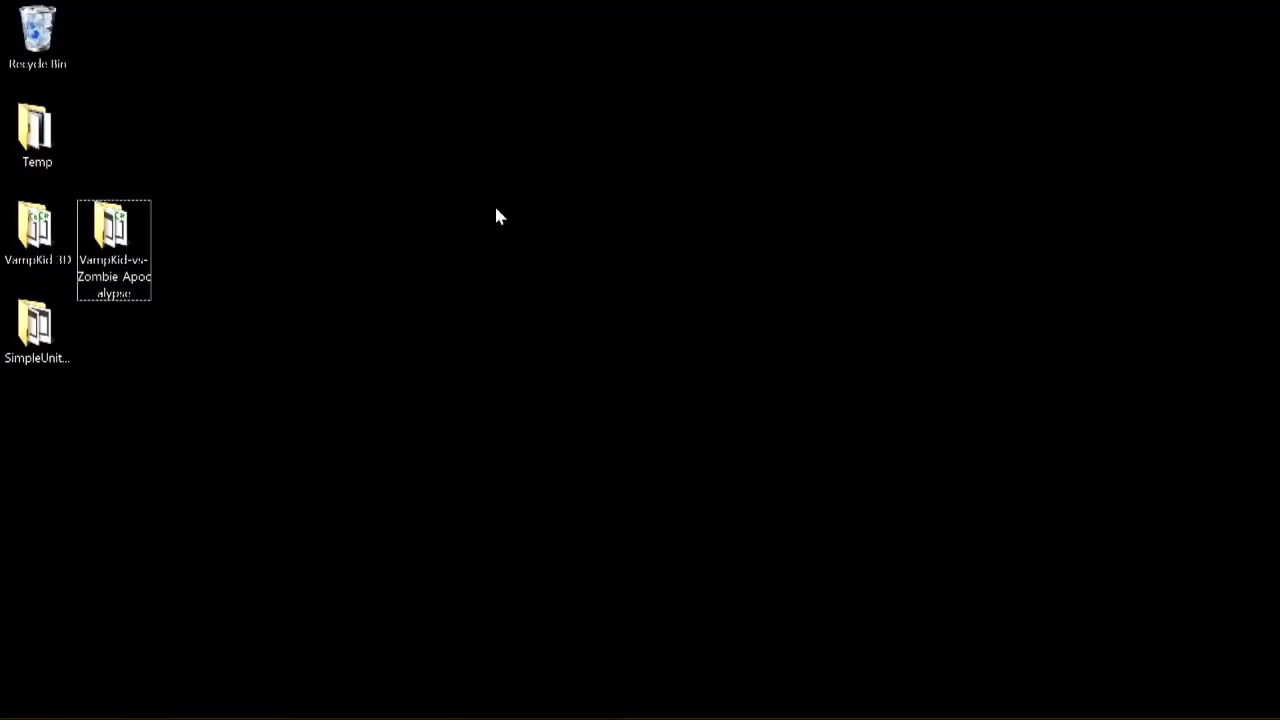
# Open the VampKid-vs-Zombie-Apocalypse desktop folder directly as a Unity project.
pyautogui.click(112, 258)
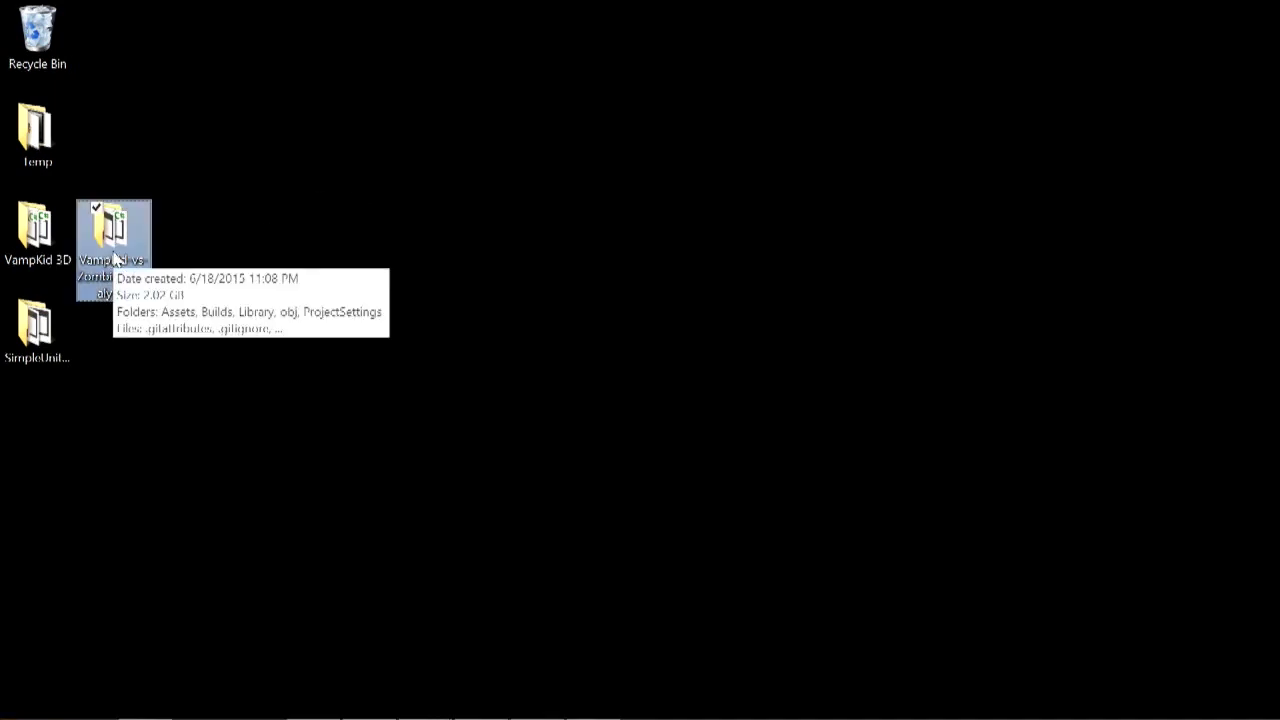
pyautogui.rightClick(110, 220)
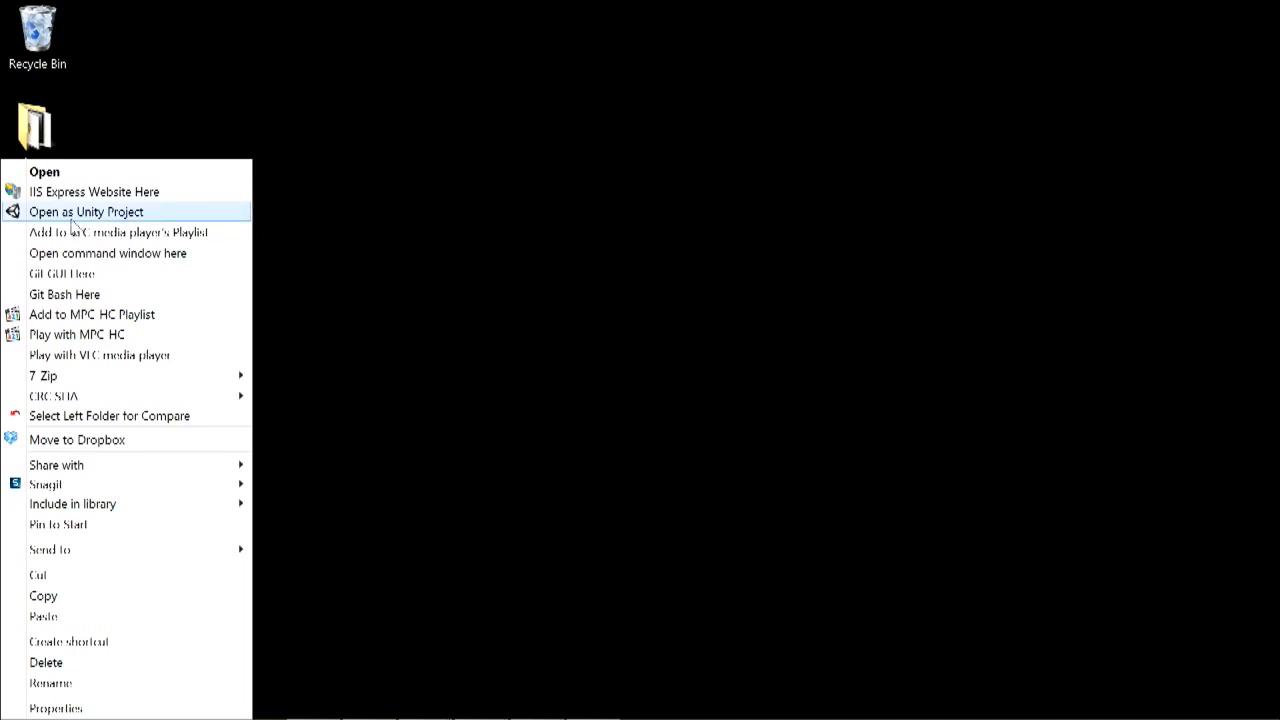
pyautogui.click(443, 206)
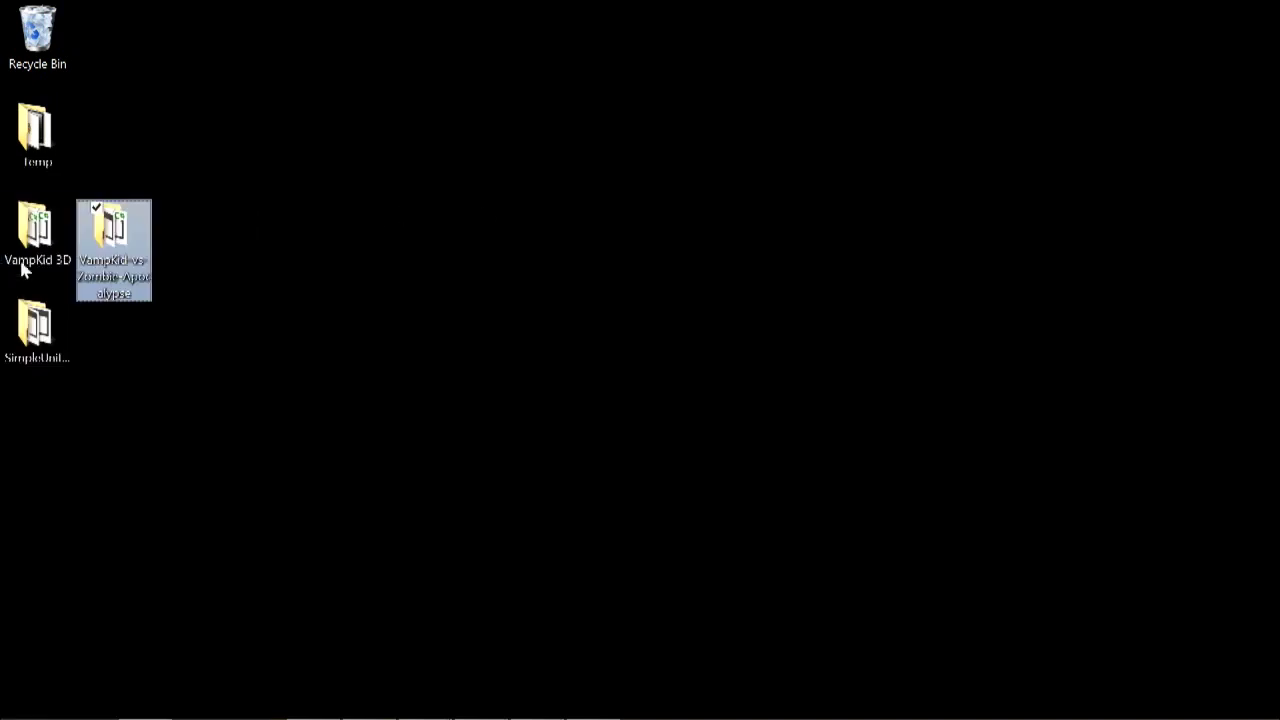
pyautogui.rightClick(115, 222)
pyautogui.click(112, 212)
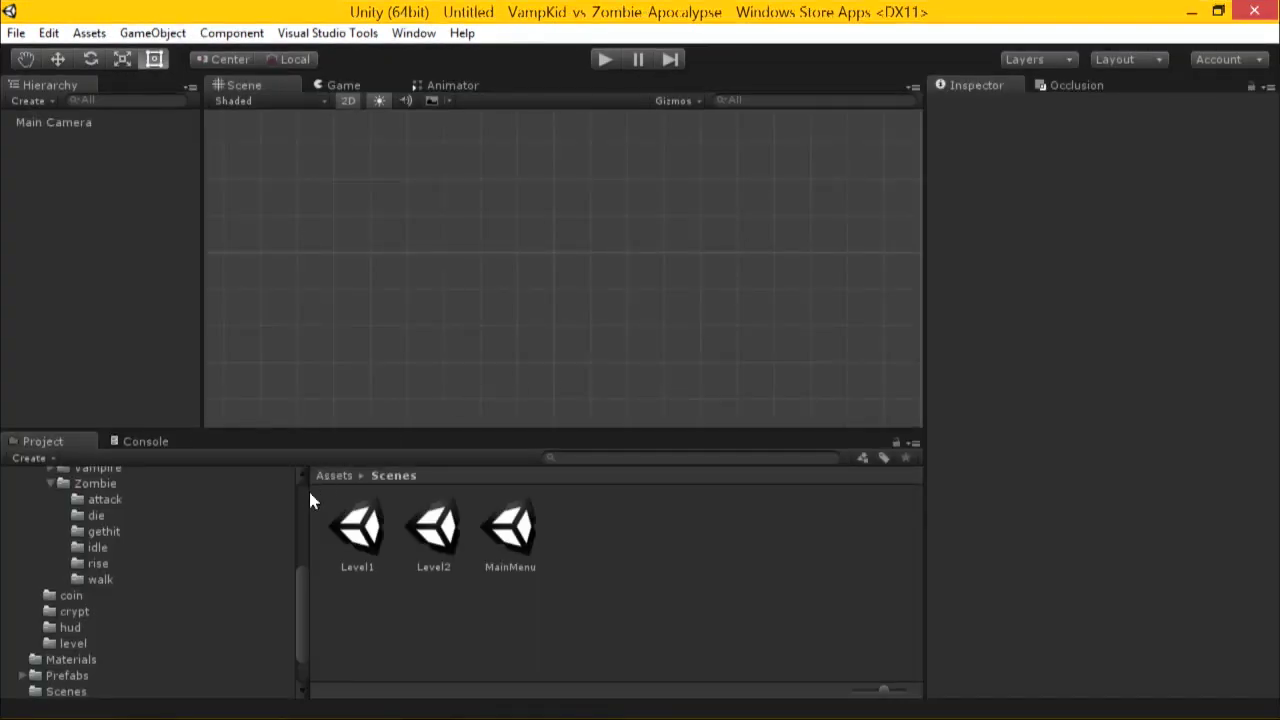
# Show the project's Assets folder, widen the folder tree, and open the Scenes folder.
pyautogui.scroll(5, 306, 502)
pyautogui.click(52, 548)
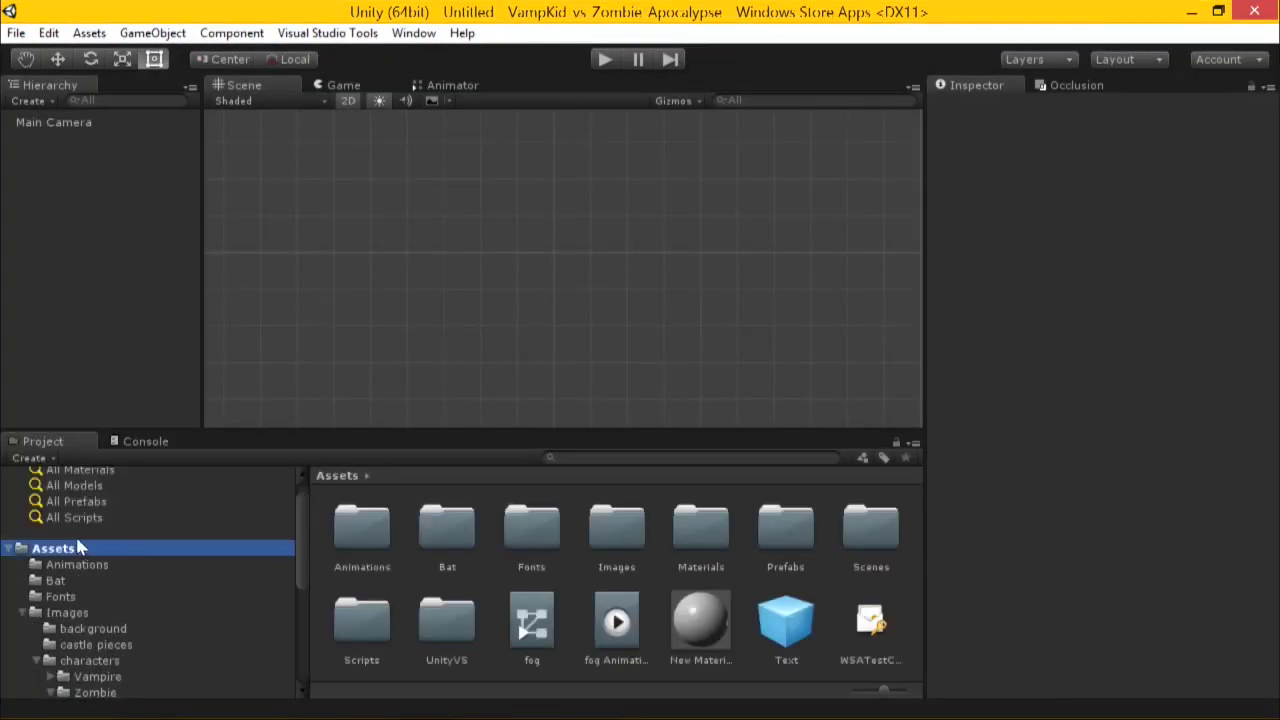
pyautogui.moveTo(309, 527); pyautogui.dragTo(346, 528)
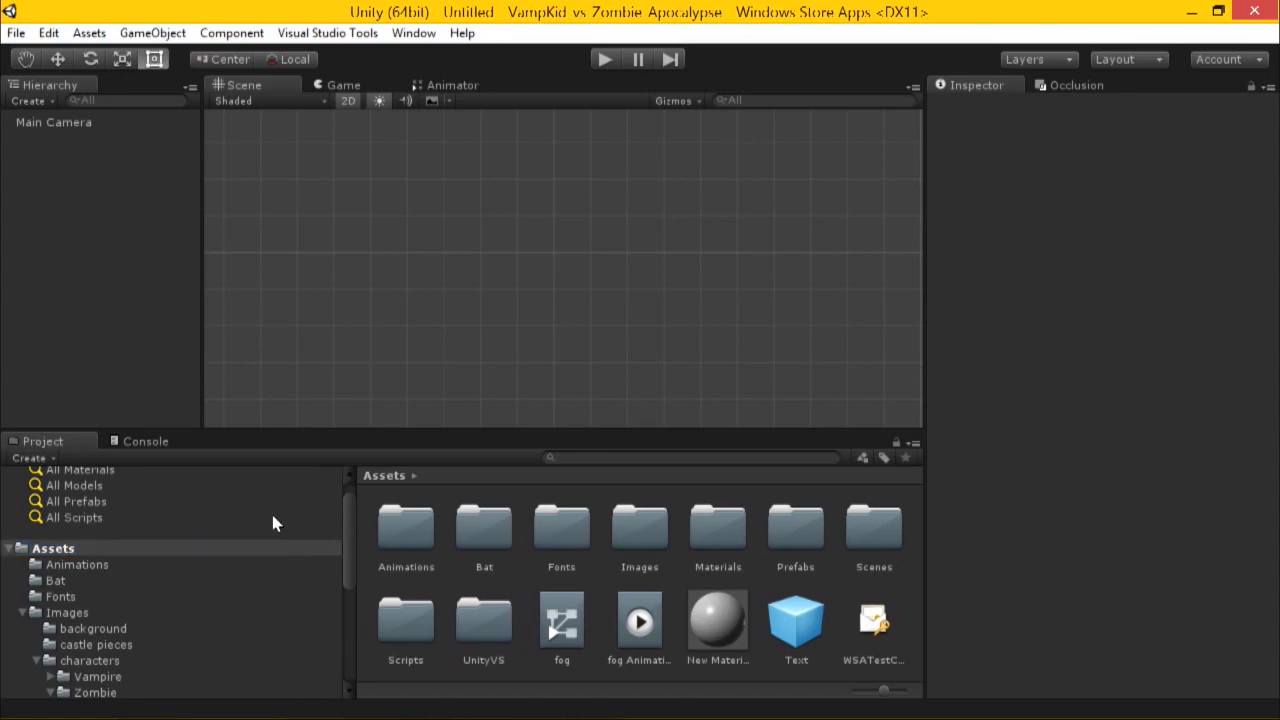
pyautogui.scroll(-5, 300, 610)
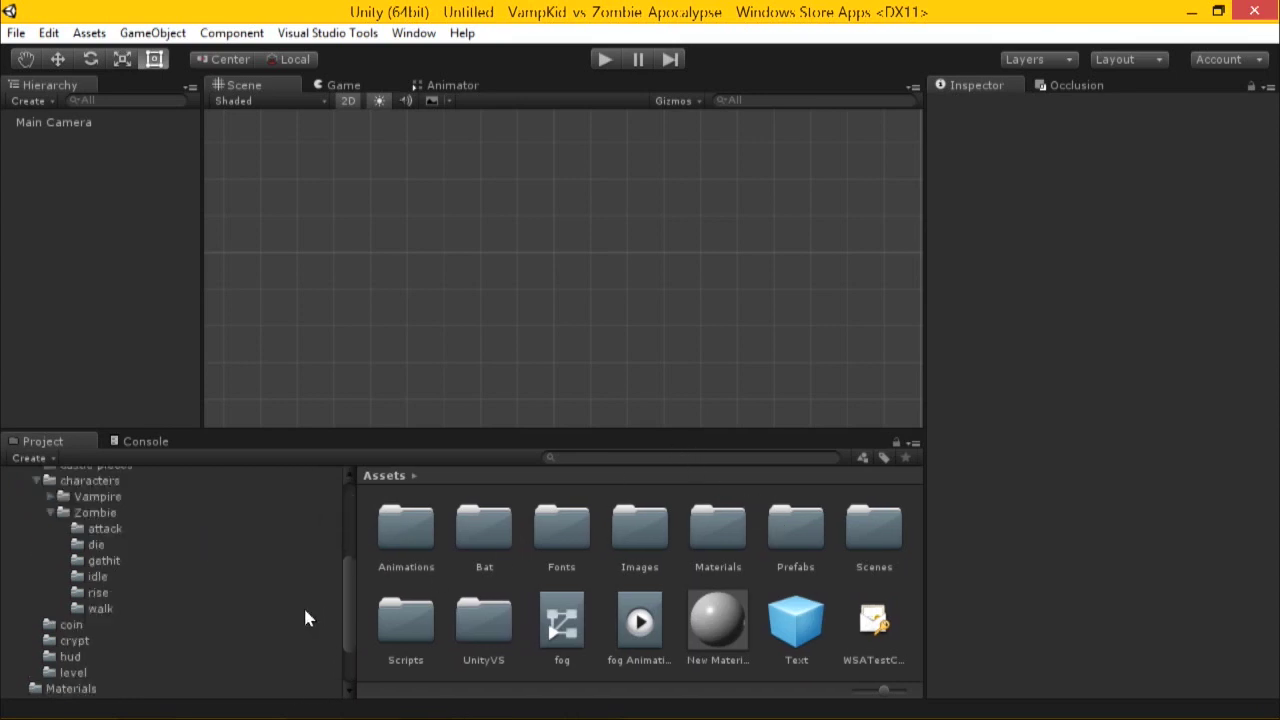
pyautogui.click(108, 639)
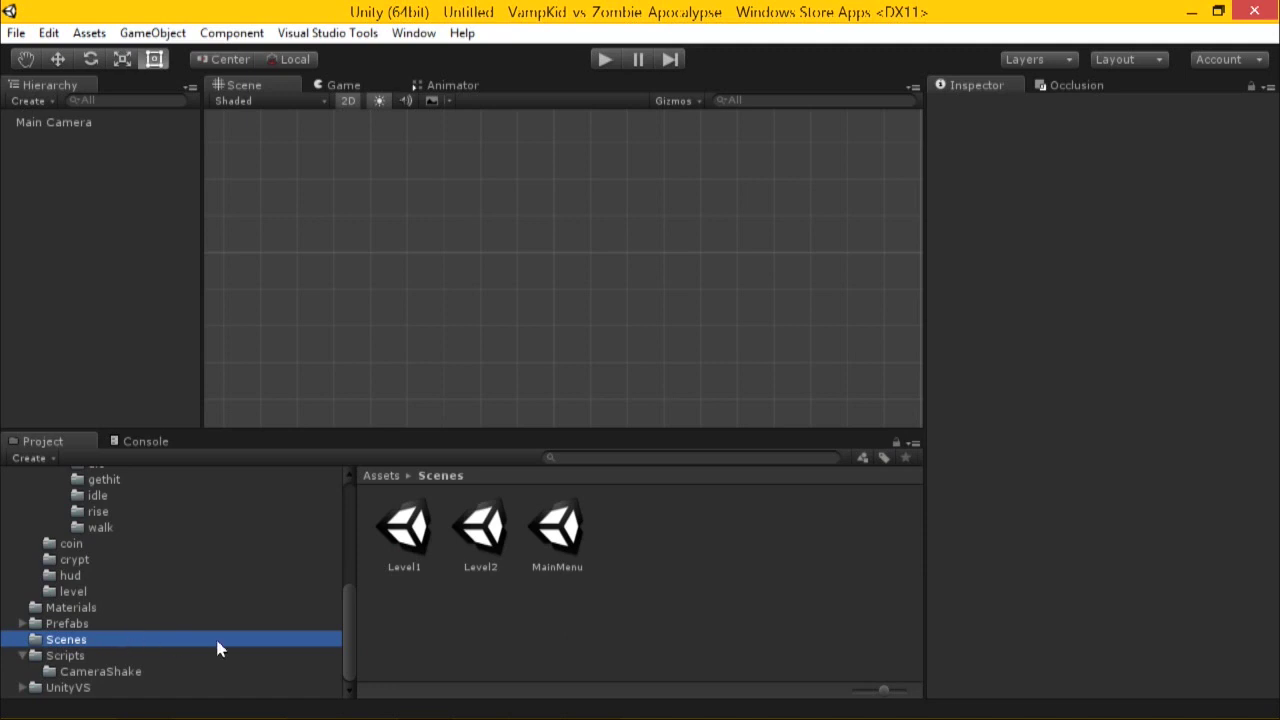
# Switch to the browser's GitHub page and look through the full list of repositories.
pyautogui.hotkey('alt', 'Tab')
pyautogui.hotkey('alt', 'Tab')
pyautogui.hotkey('alt', 'Tab')
pyautogui.hotkey('alt', 'Tab')
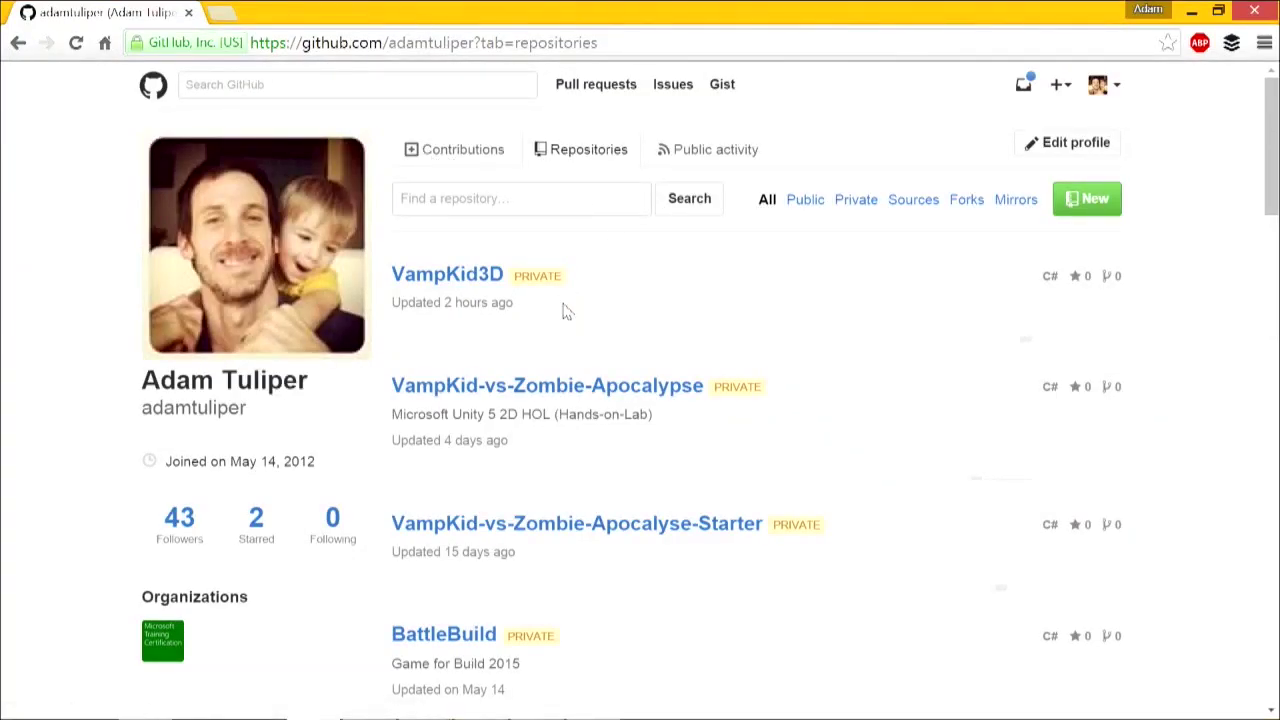
pyautogui.scroll(-7, 600, 313)
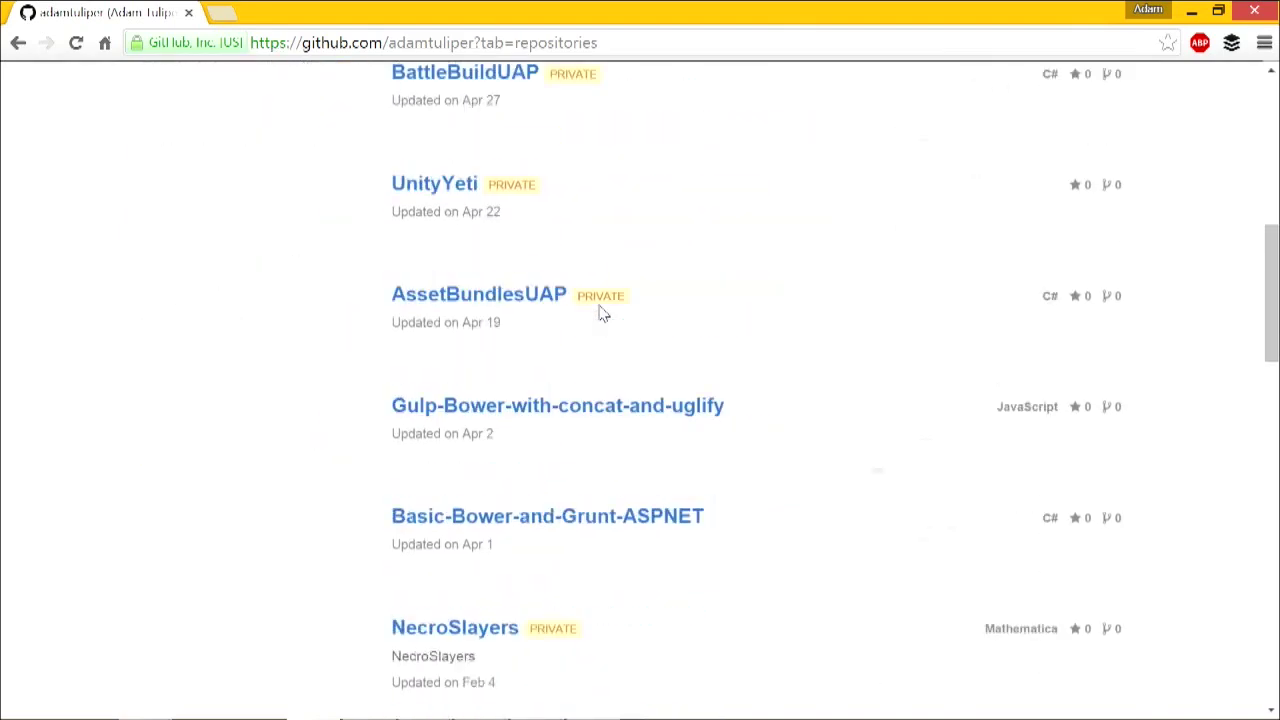
pyautogui.scroll(-10, 600, 313)
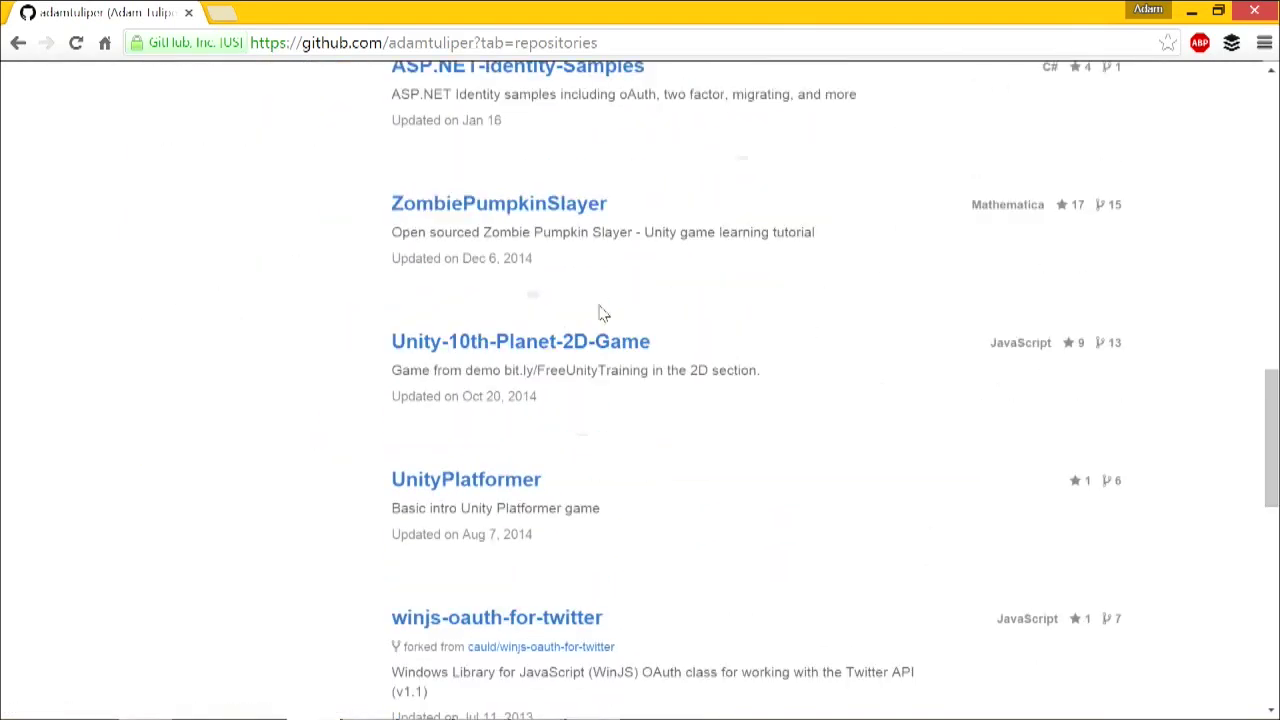
pyautogui.scroll(-6, 603, 314)
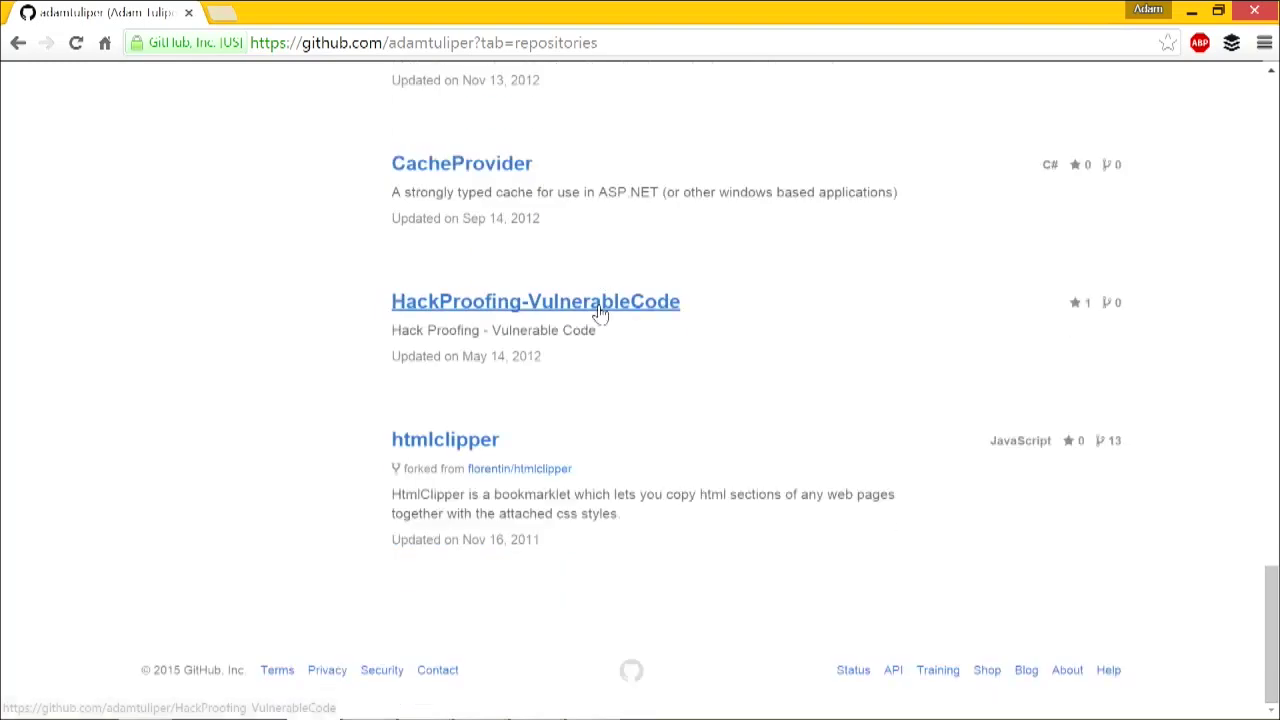
pyautogui.scroll(8, 605, 316)
pyautogui.scroll(15, 606, 325)
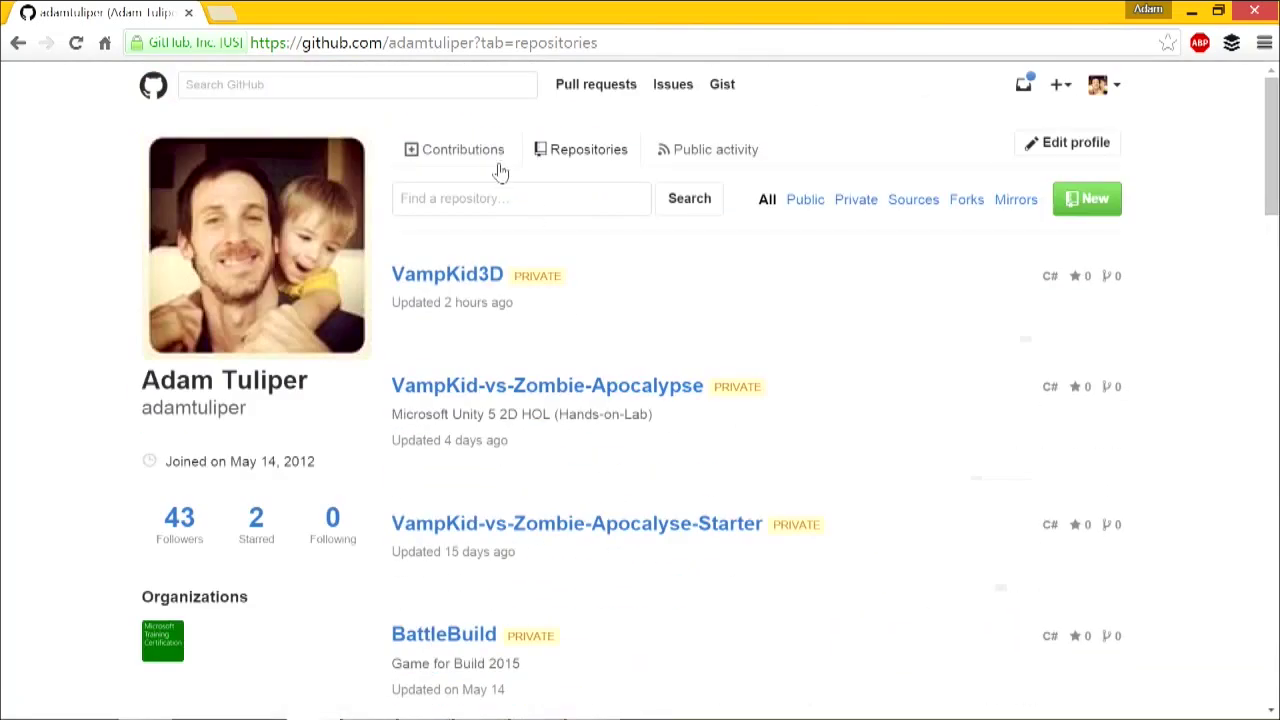
# Look through the GitHub profile's public activity.
pyautogui.click(719, 156)
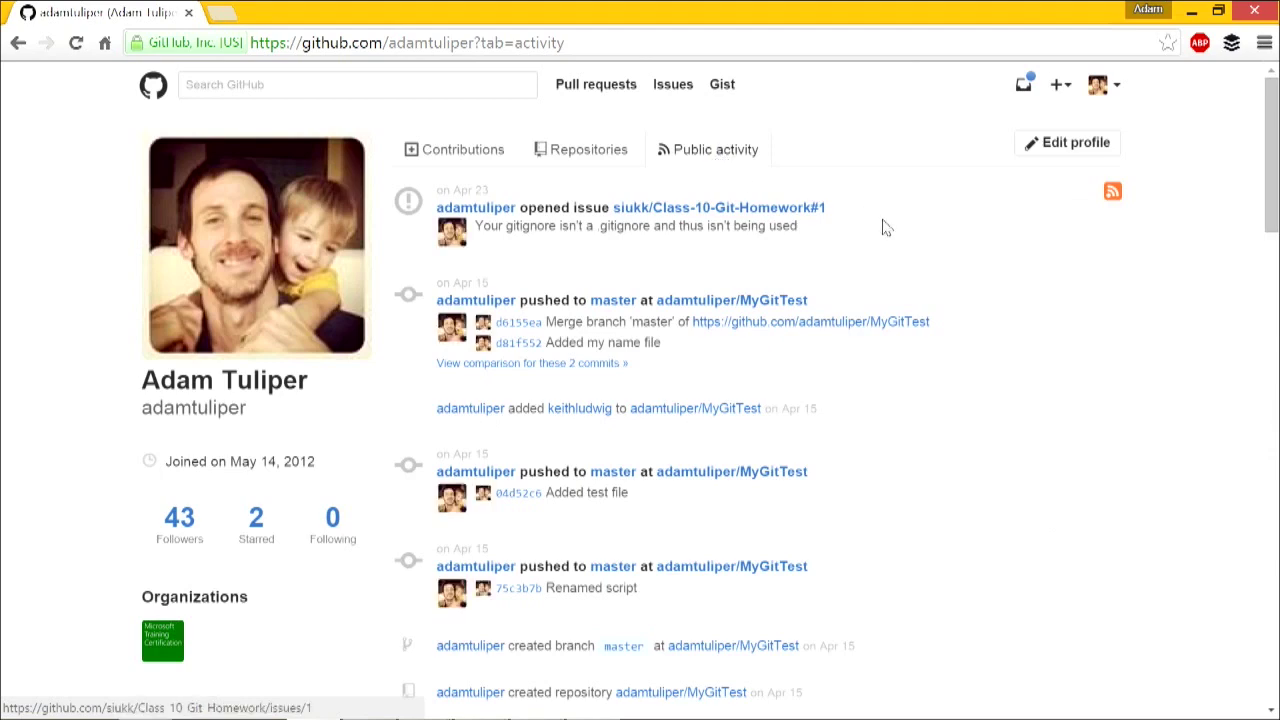
pyautogui.scroll(-1, 888, 238)
pyautogui.scroll(-9, 888, 240)
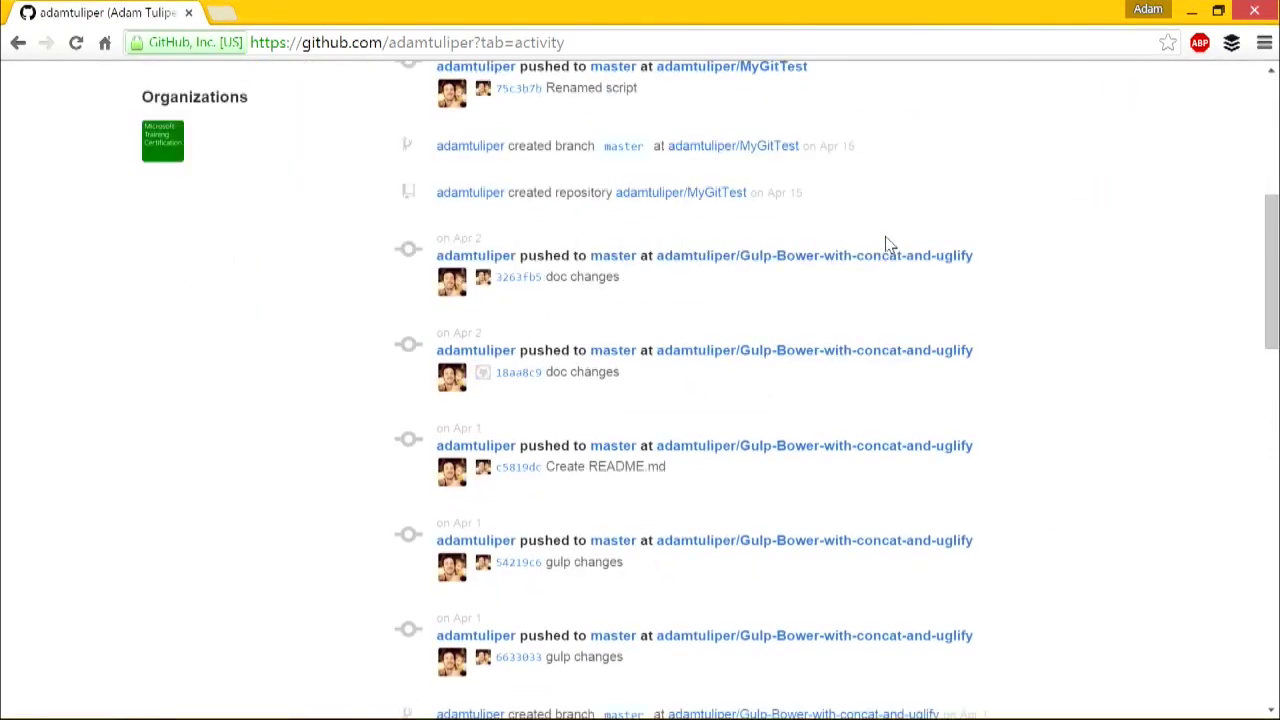
# Open completedevelopment.blogspot.com in a new tab and read the post on opening a Unity 5 project from a folder.
pyautogui.hotkey('ctrl', 't')
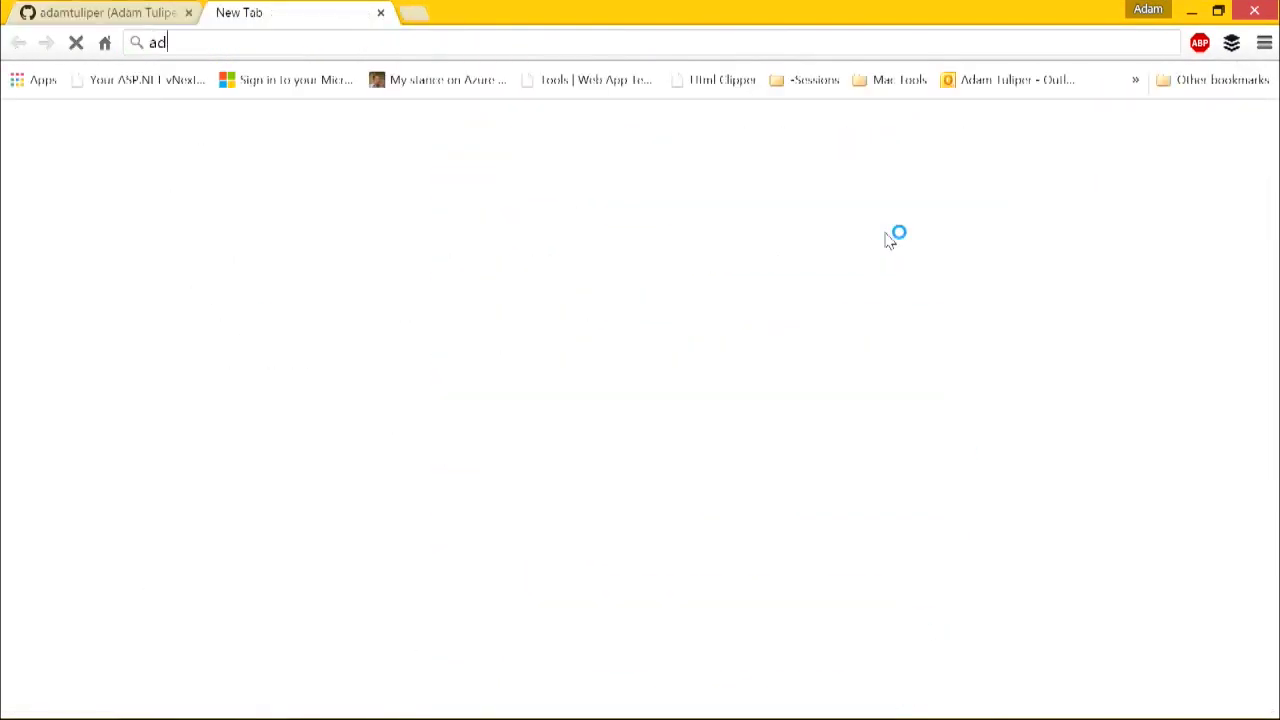
pyautogui.write('adamtuliper.com')
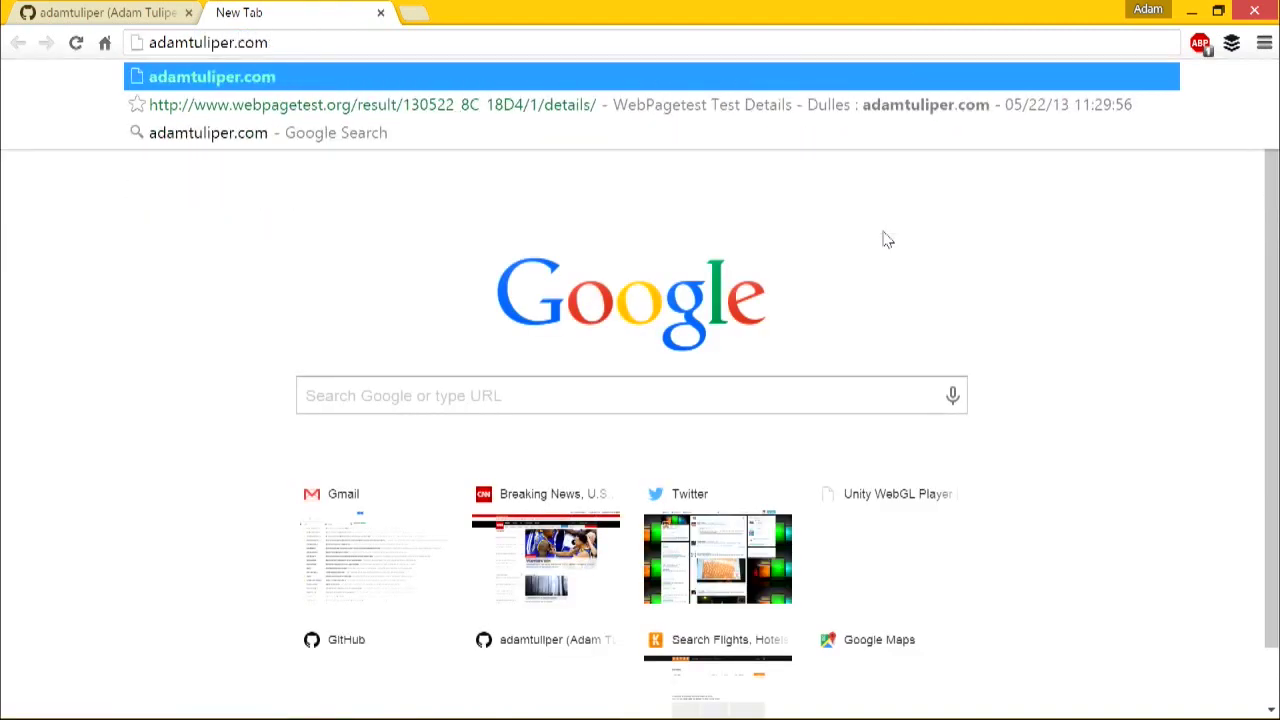
pyautogui.hotkey('ctrl', 'a')
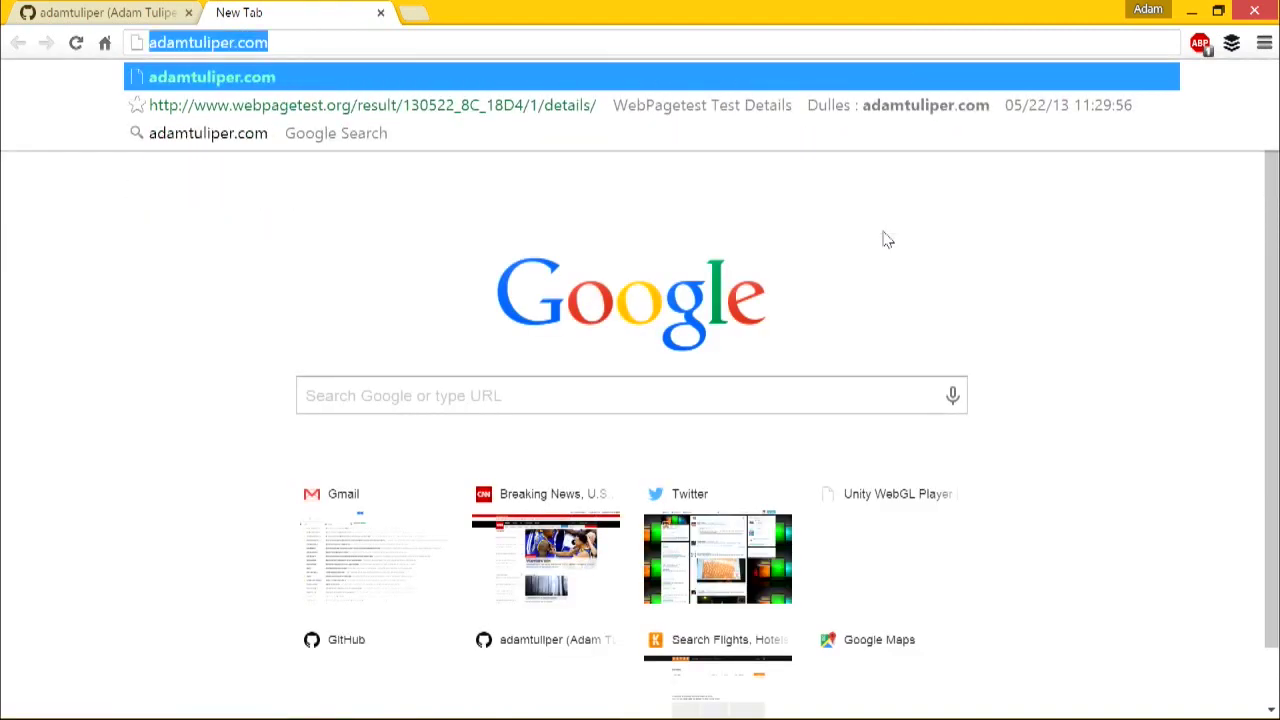
pyautogui.write('completedevelopment.blogspot')
pyautogui.press('Return')
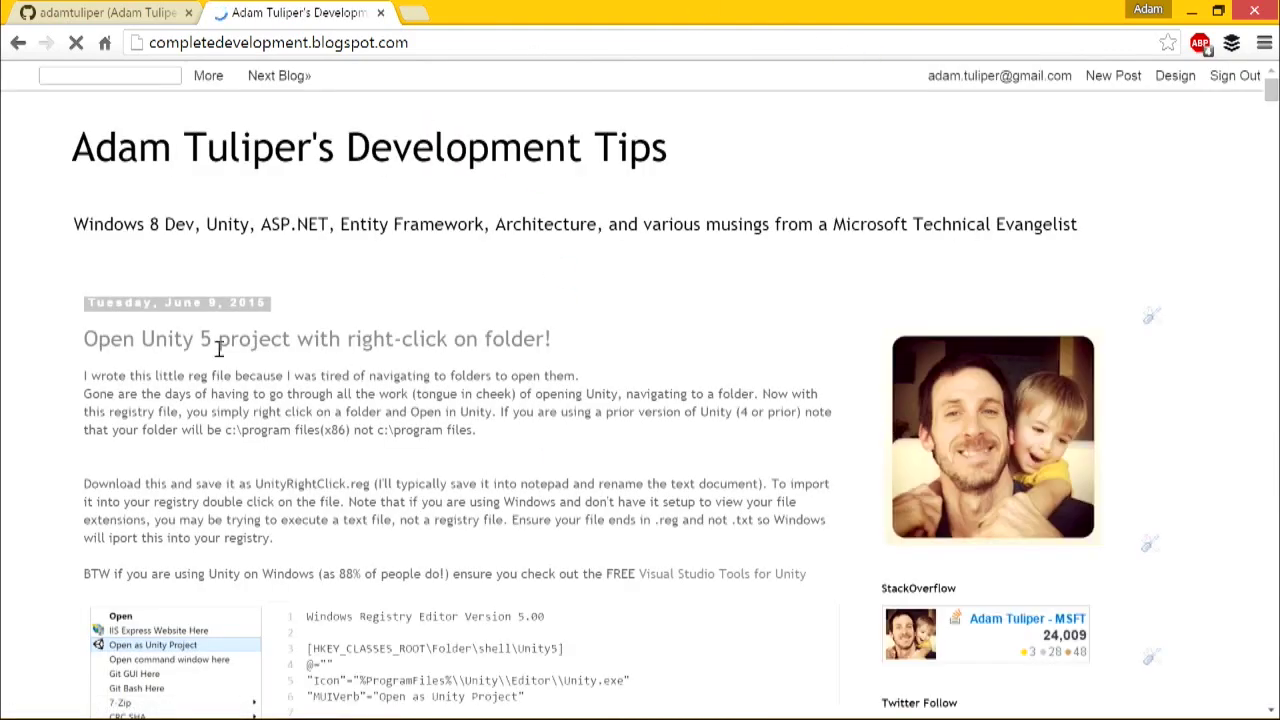
pyautogui.scroll(-3, 492, 441)
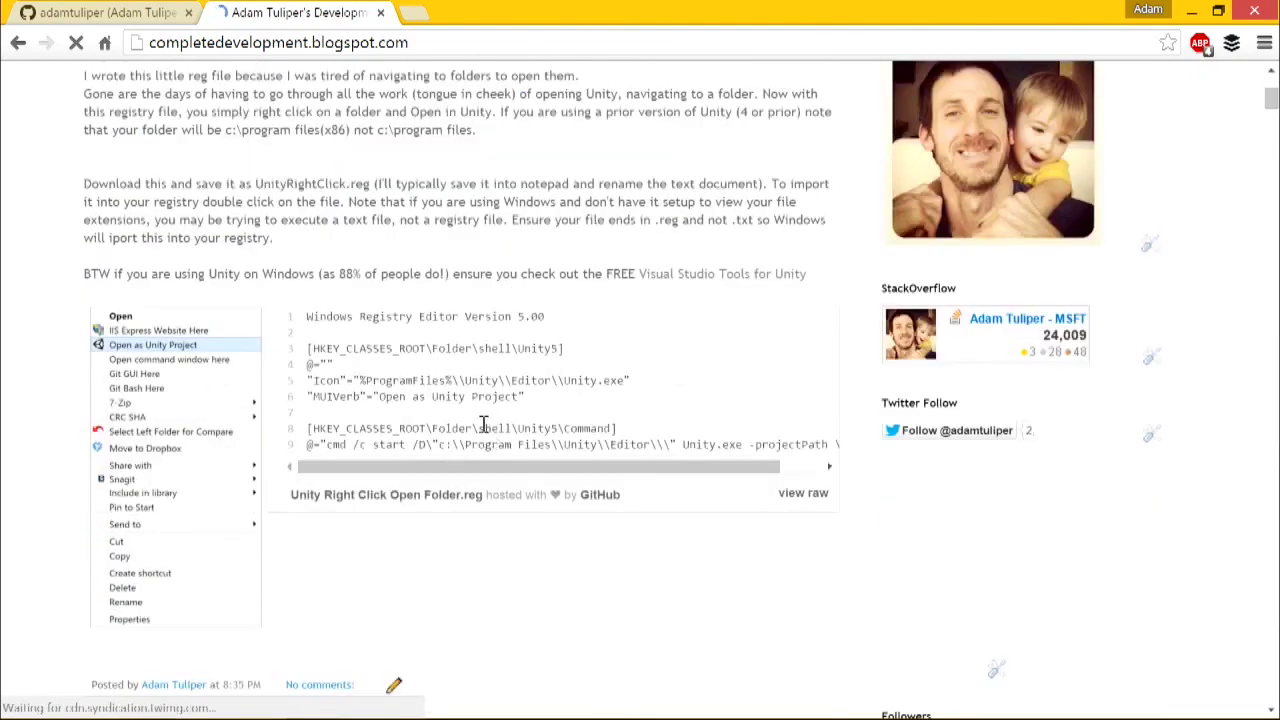
pyautogui.scroll(1, 484, 430)
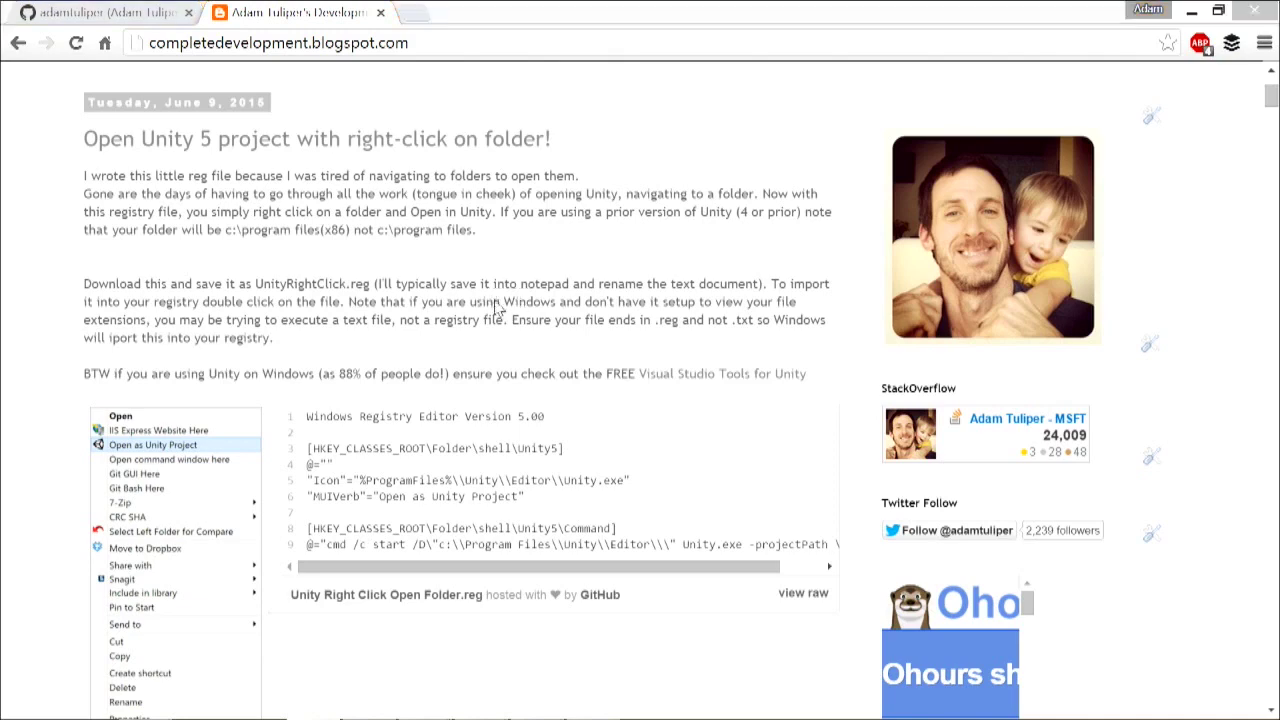
# Close the leftover Unity project launcher and switch back to the VampKid-vs-Zombie-Apocalypse editor.
pyautogui.hotkey('alt', 'Tab')
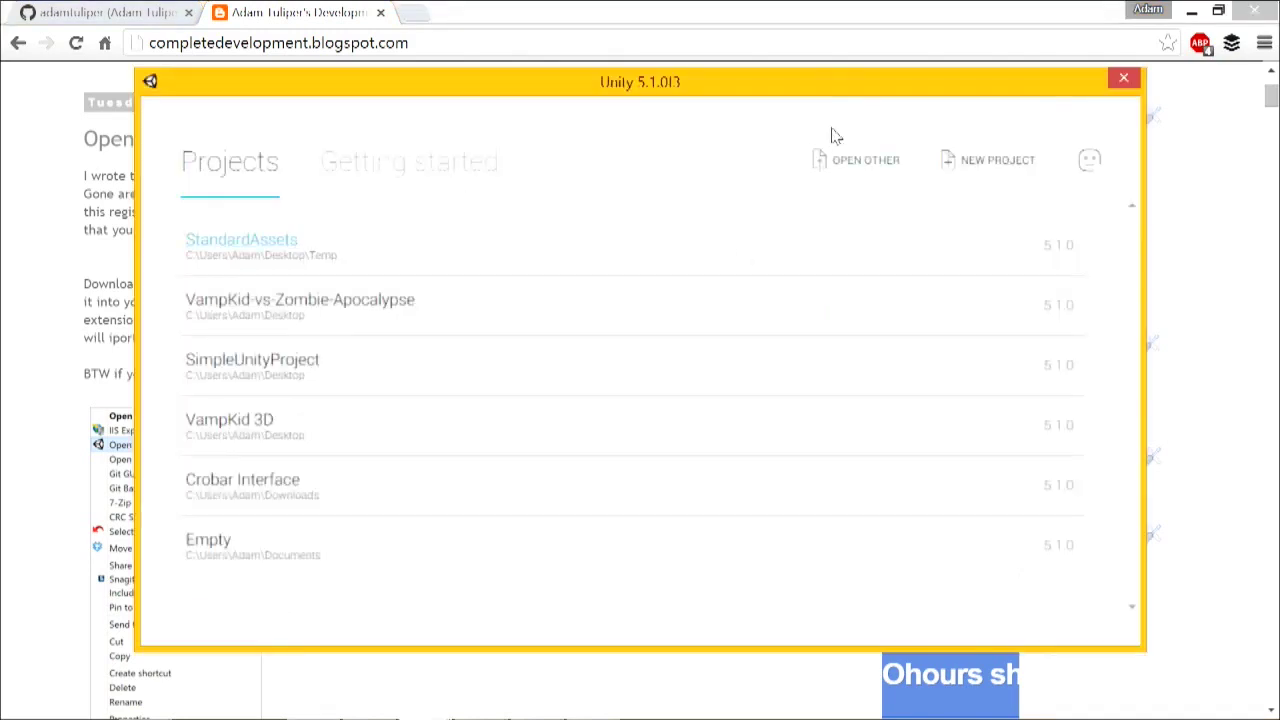
pyautogui.click(1122, 79)
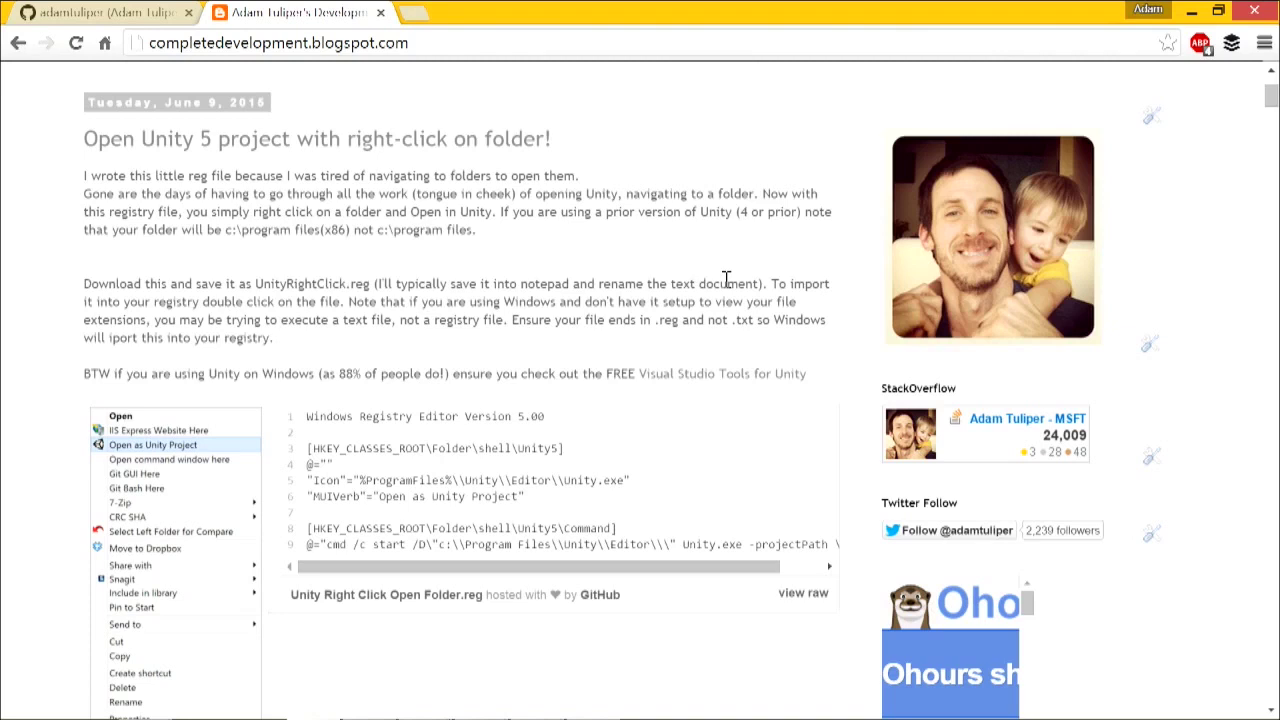
pyautogui.hotkey('alt', 'Tab')
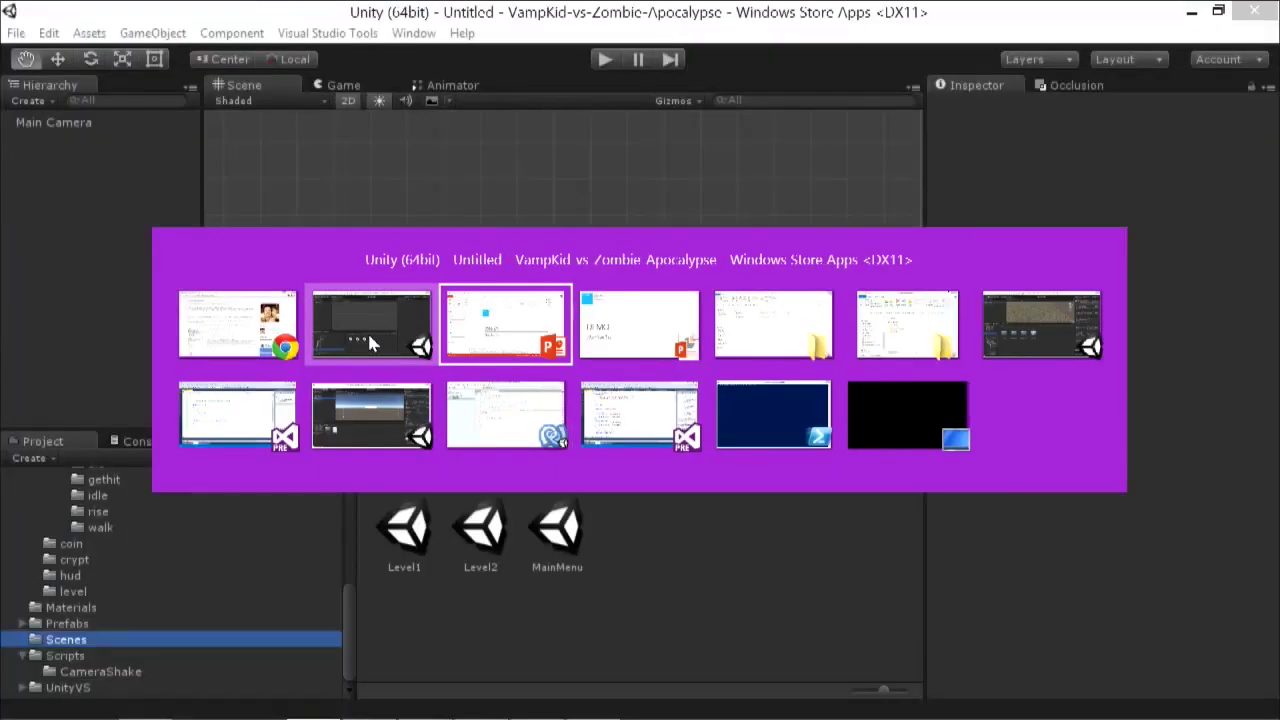
pyautogui.click(367, 330)
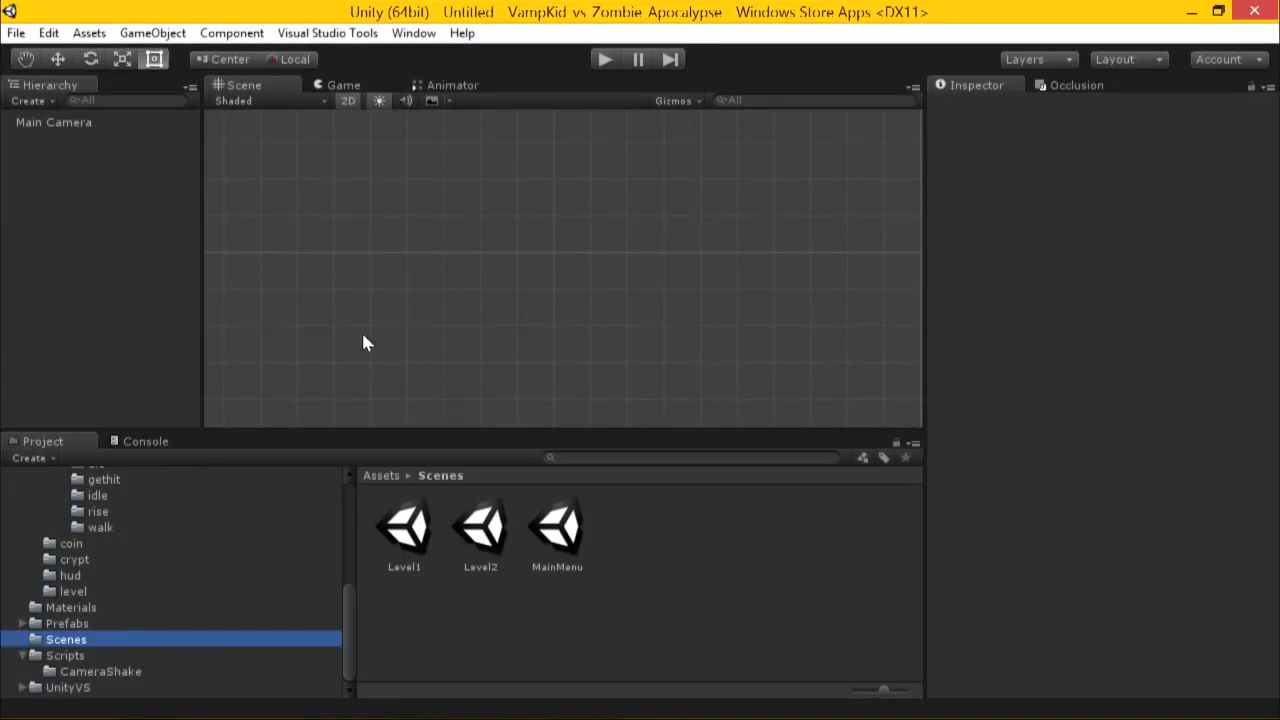
# Open the VampKid 3D project from Unity's list of recent projects.
pyautogui.hotkey('alt', 'Tab')
pyautogui.moveTo(378, 430)
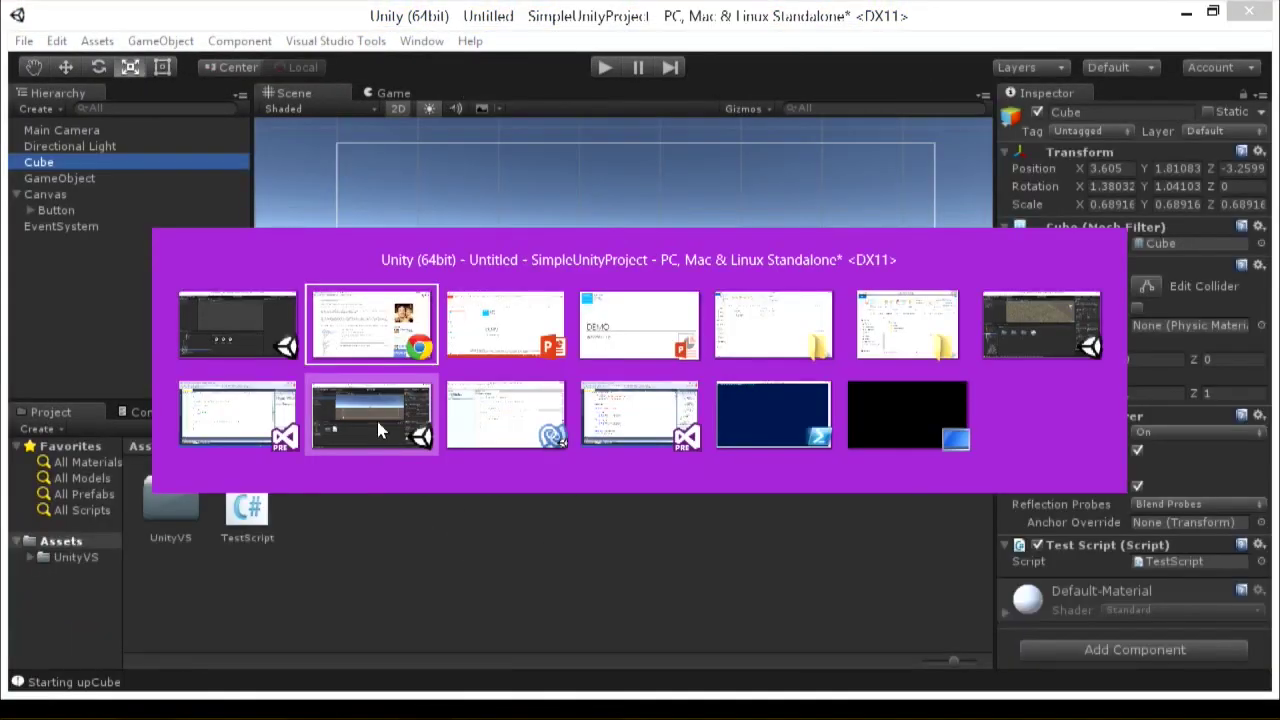
pyautogui.click(254, 343)
pyautogui.click(16, 33)
pyautogui.click(73, 180)
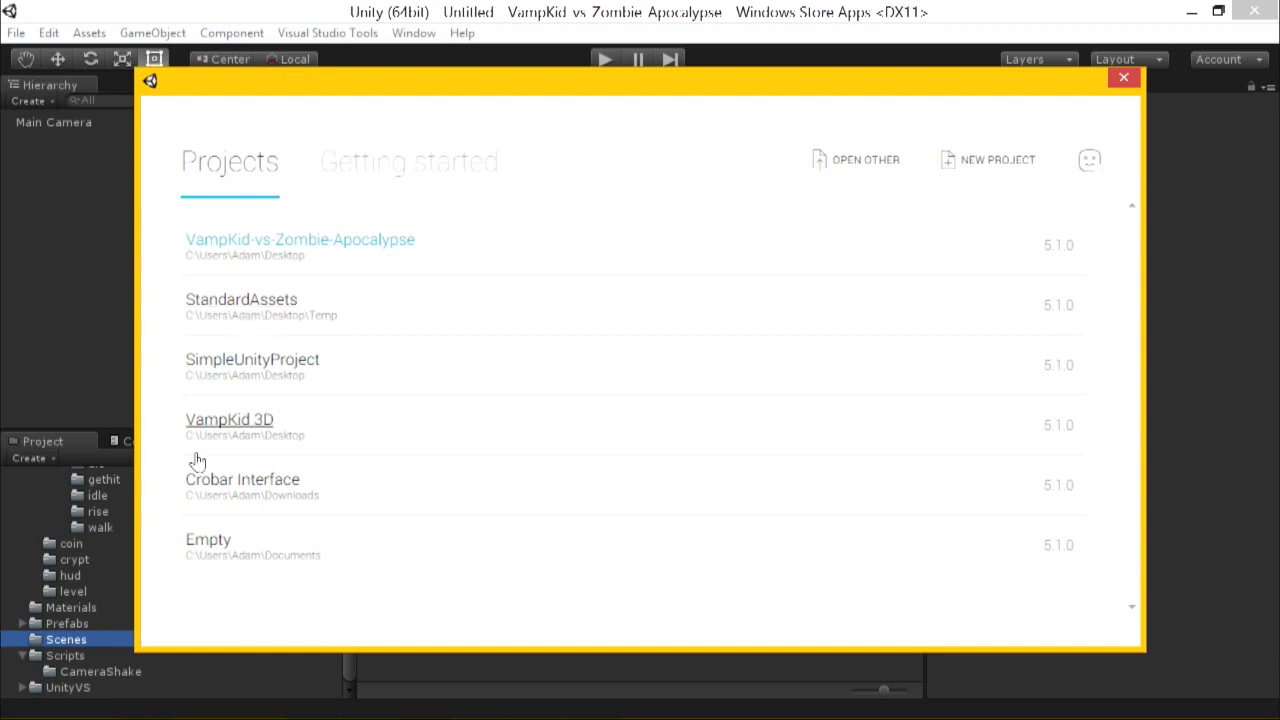
pyautogui.click(222, 432)
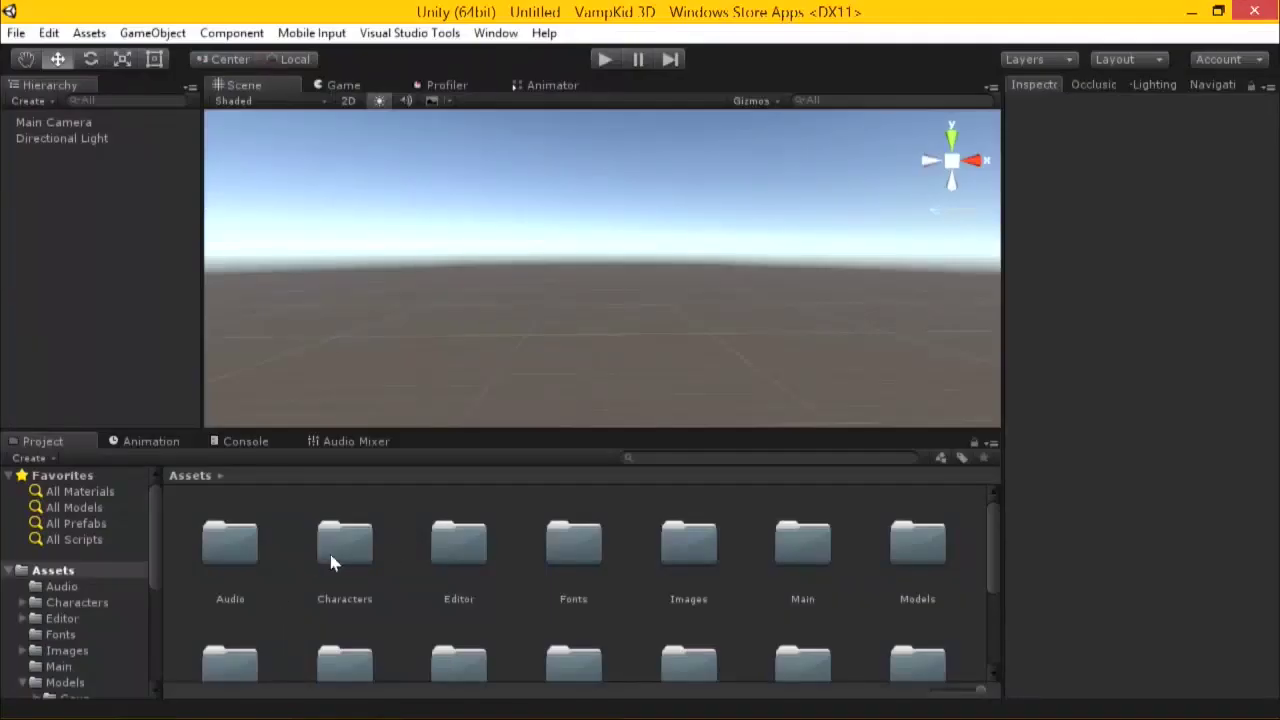
# Open the Editor assets folder and inspect the code of the SaveOnPlay script.
pyautogui.click(446, 552)
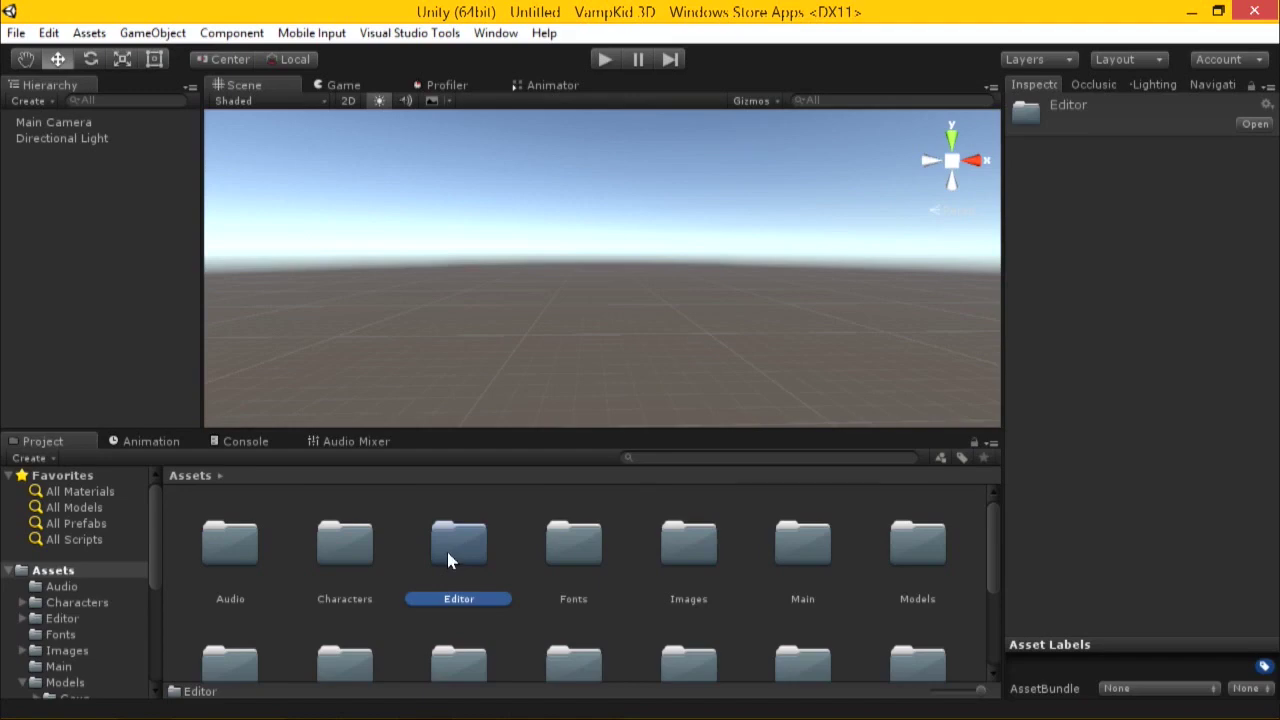
pyautogui.doubleClick(446, 550)
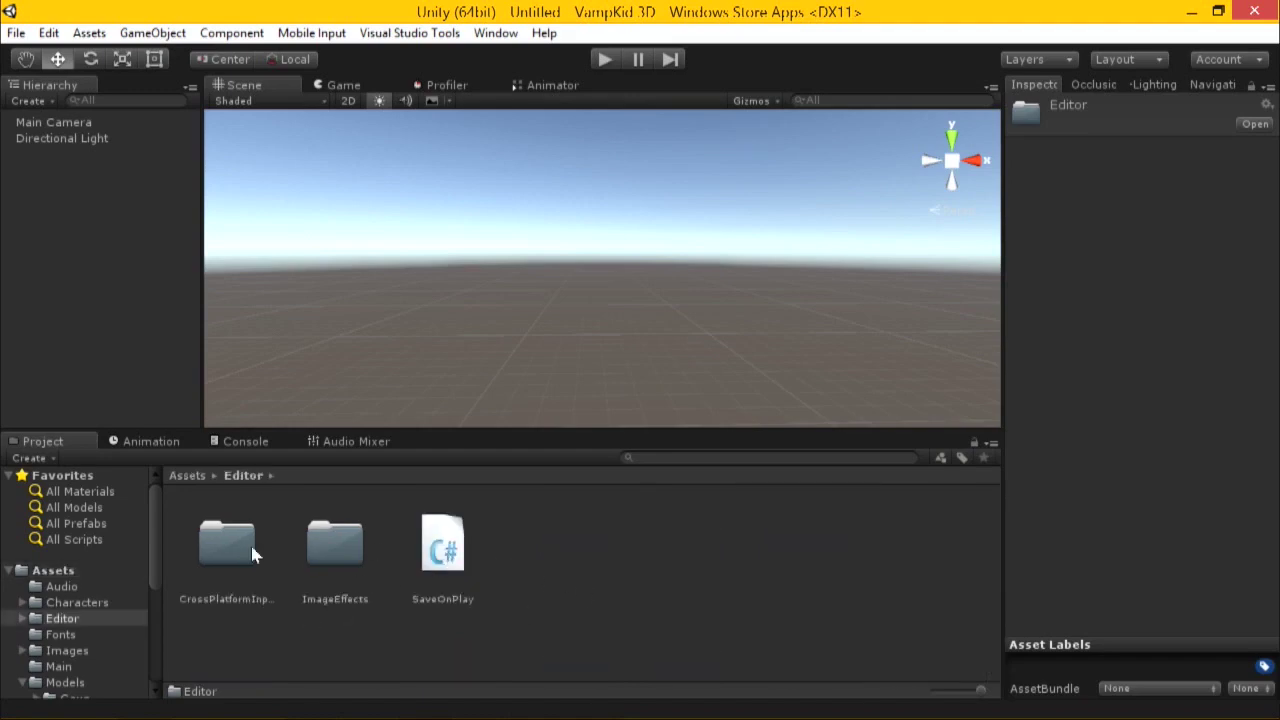
pyautogui.click(86, 617)
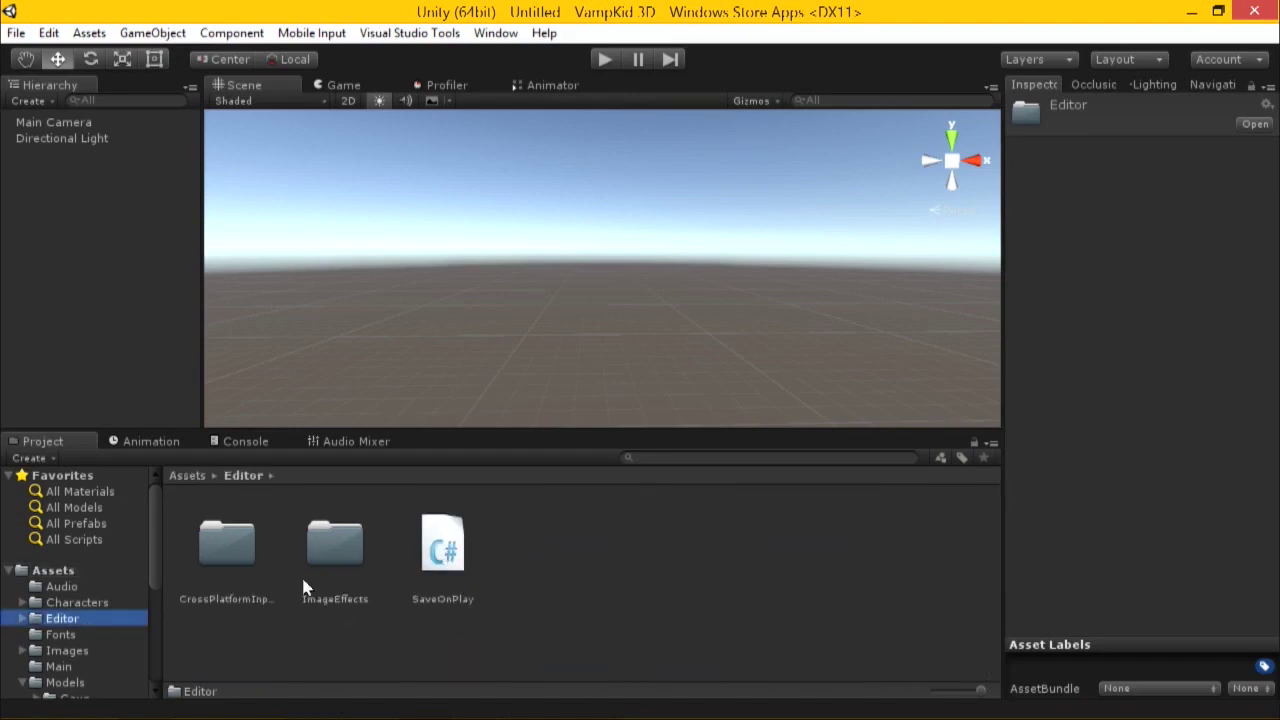
pyautogui.click(446, 550)
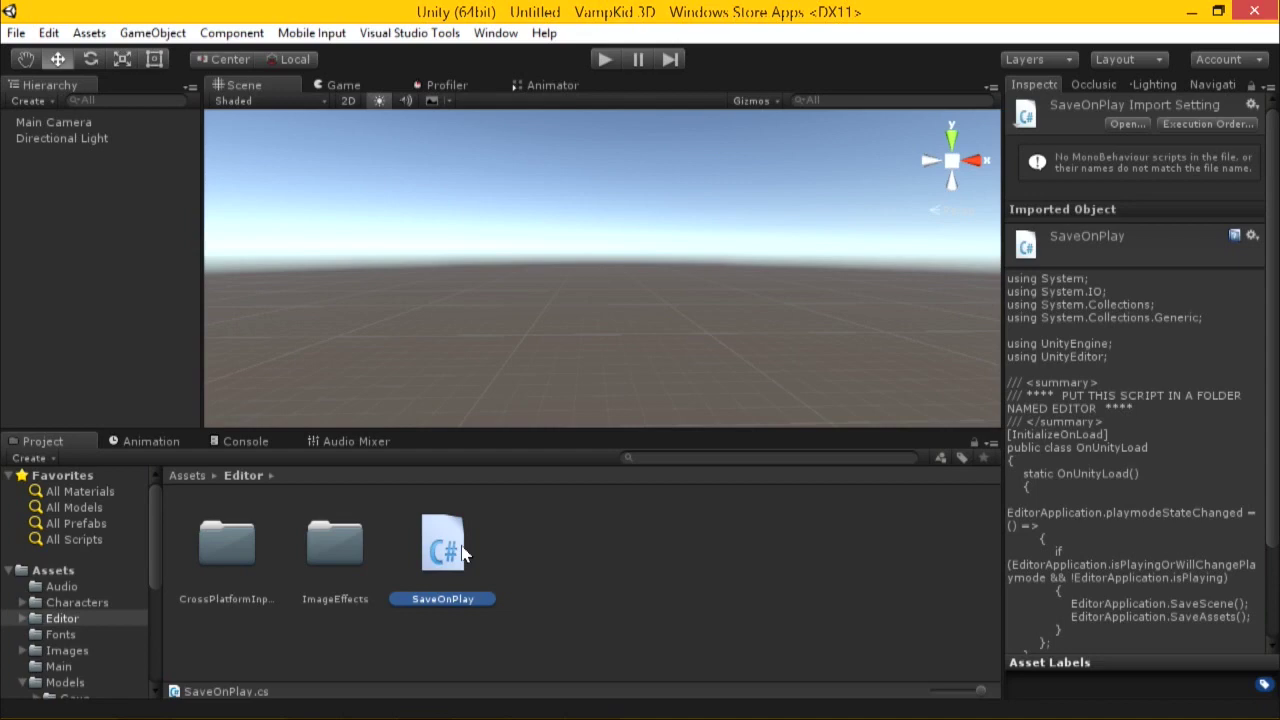
# Open the Main scene from the project's Scenes folder.
pyautogui.scroll(-5, 78, 628)
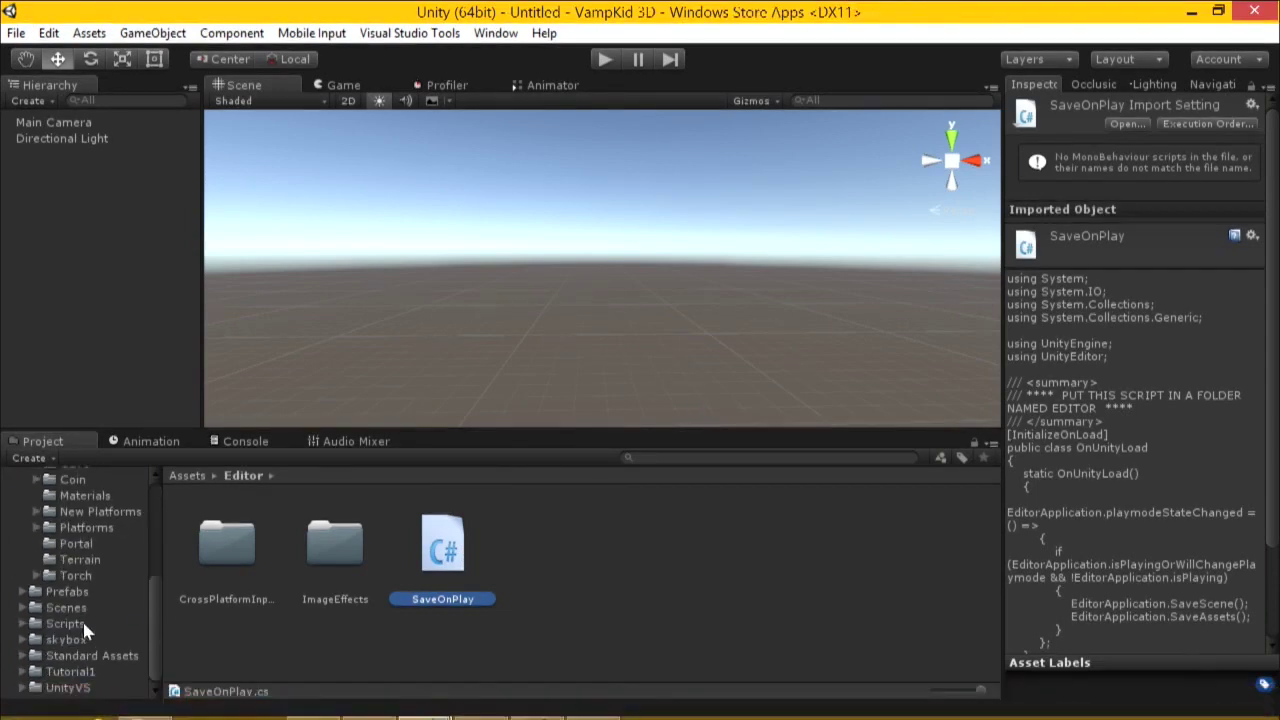
pyautogui.click(66, 608)
pyautogui.doubleClick(443, 545)
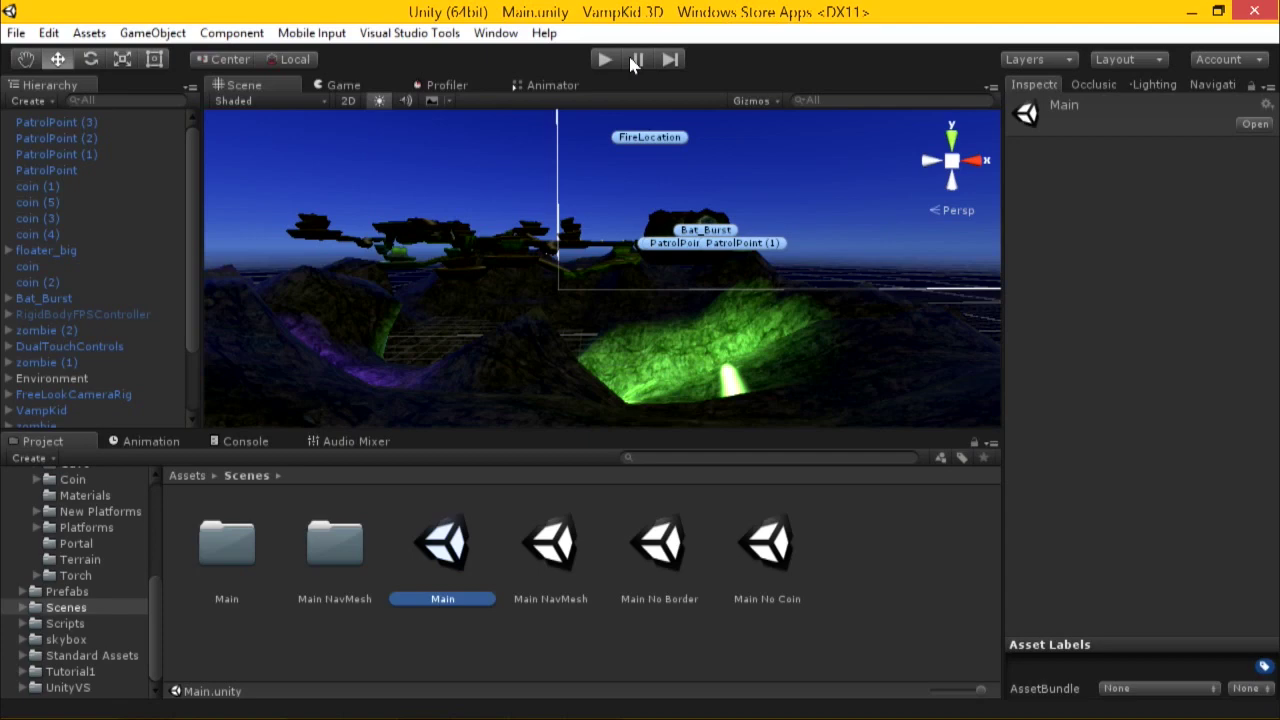
# Enable Verify Saving Assets in Unity's general preferences and close the preferences.
pyautogui.click(156, 527)
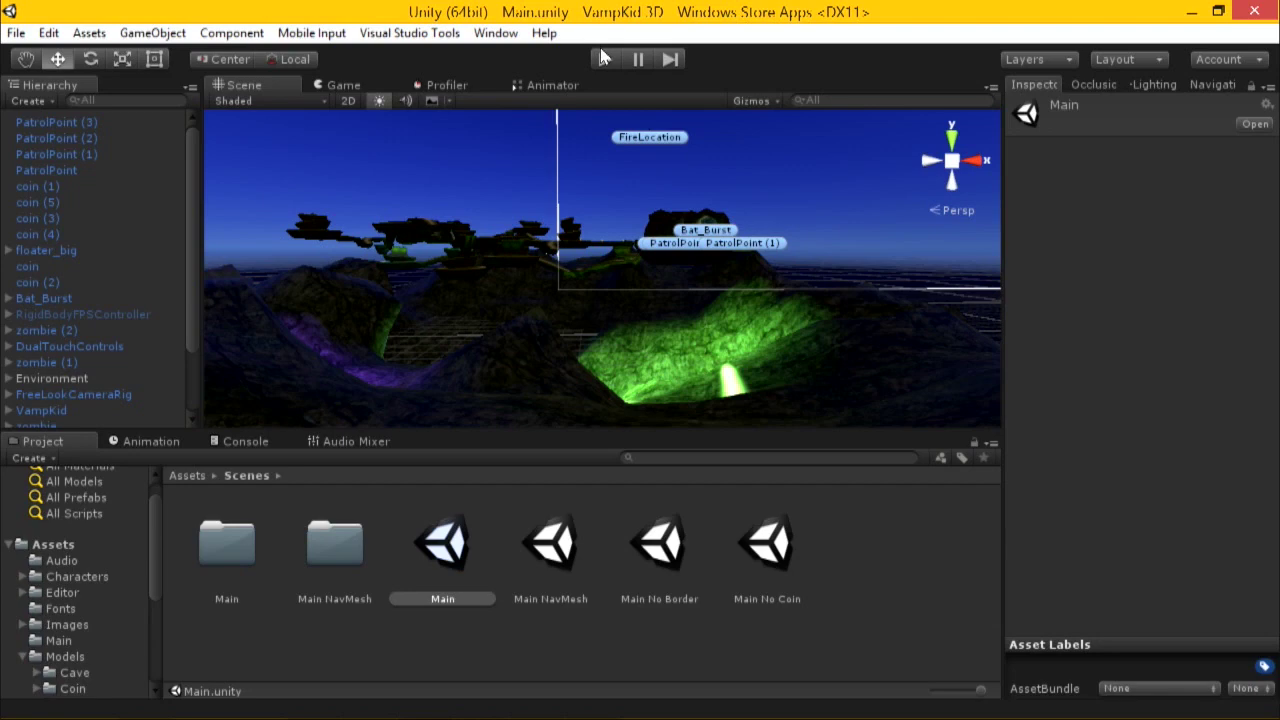
pyautogui.click(48, 33)
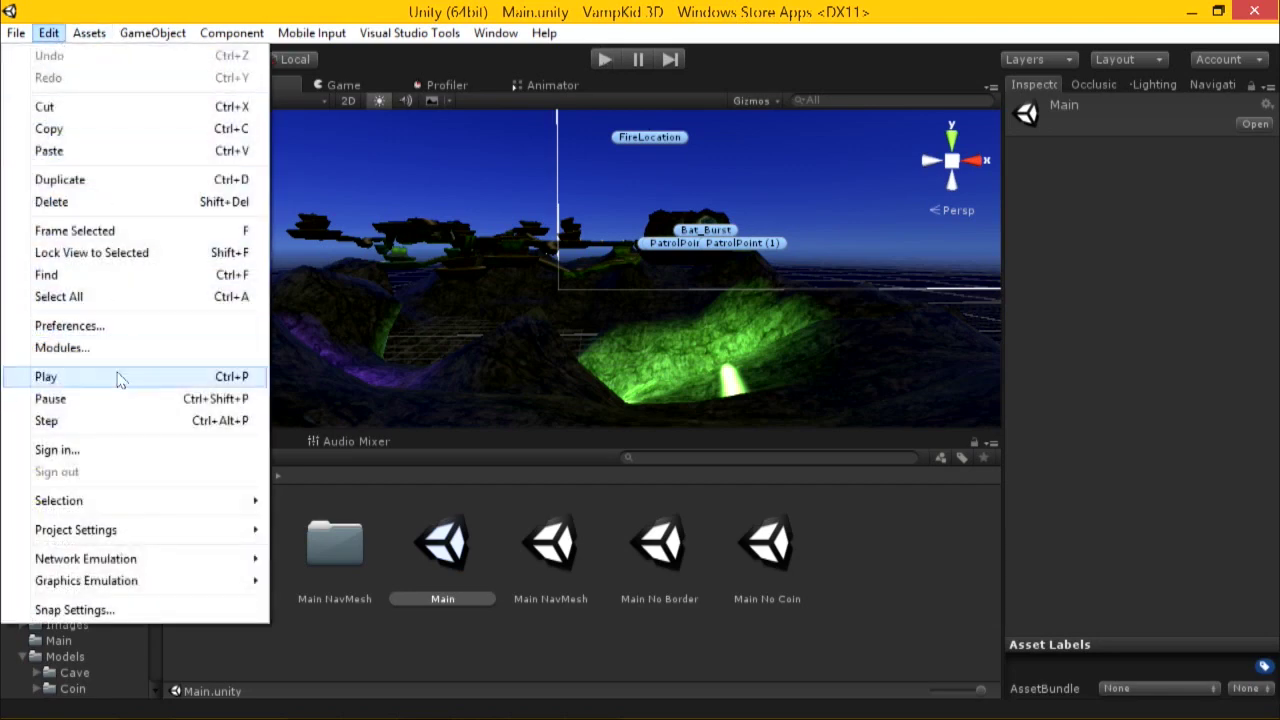
pyautogui.click(66, 326)
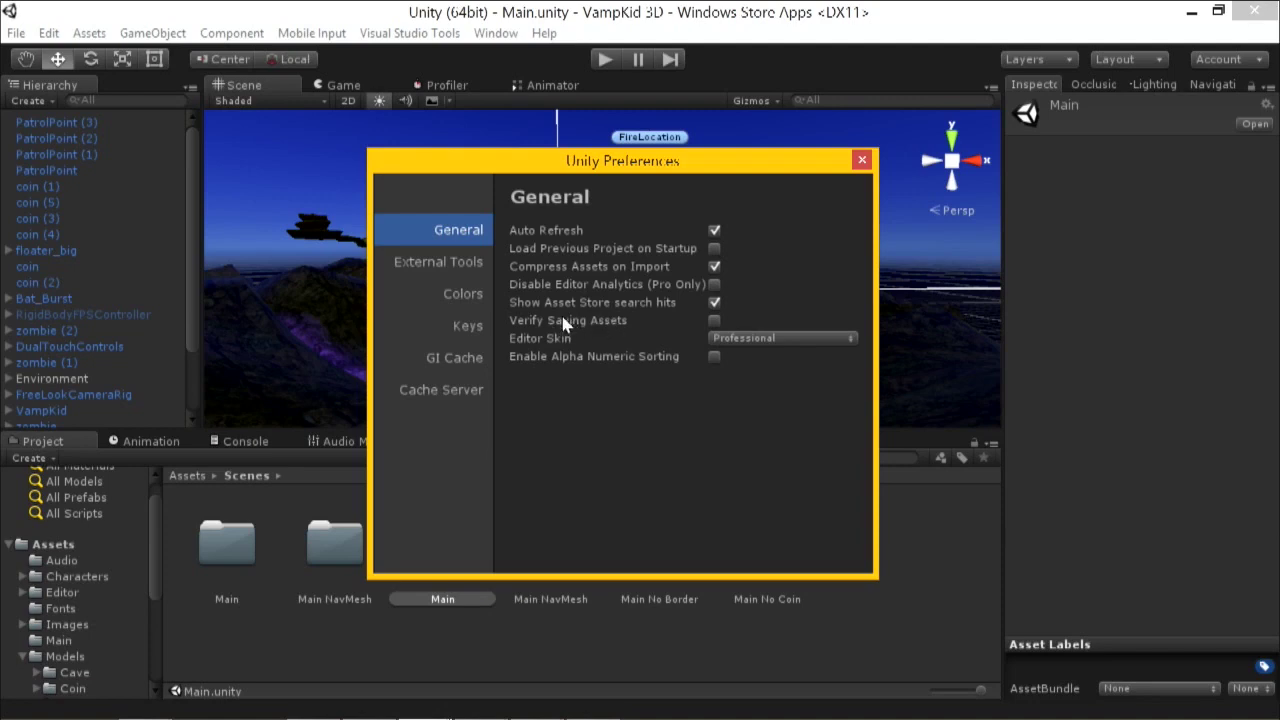
pyautogui.click(714, 321)
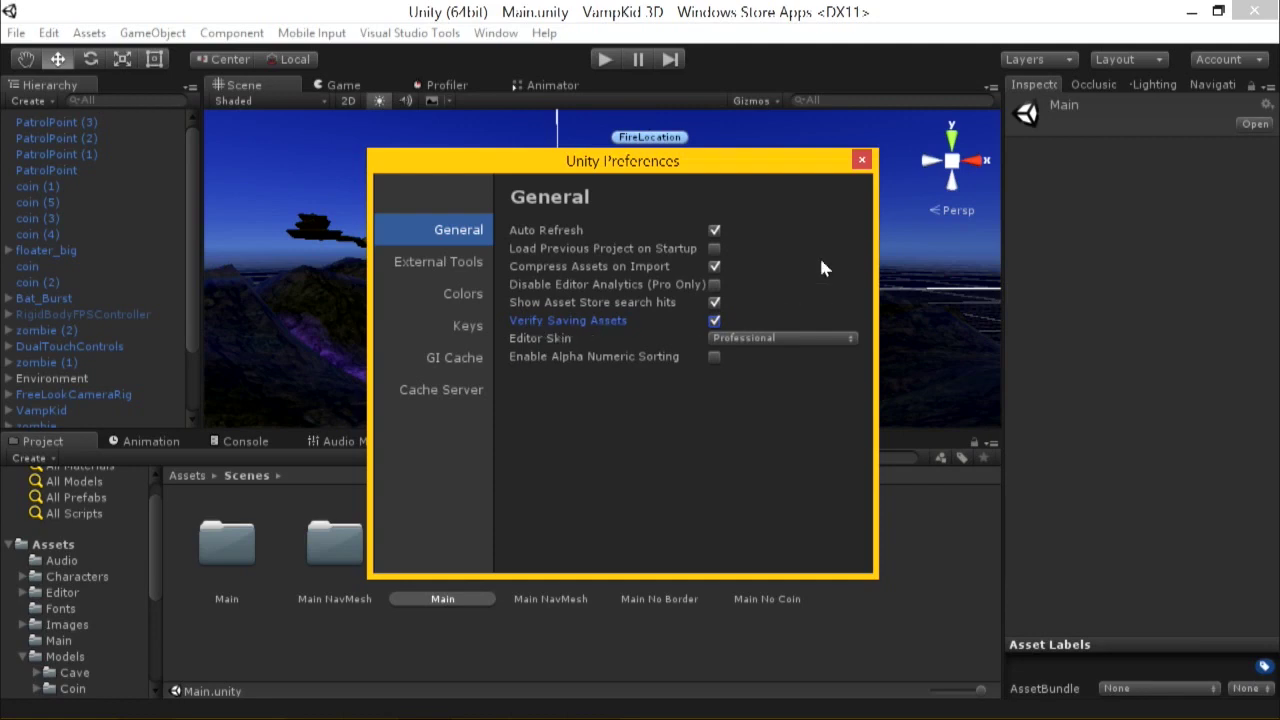
pyautogui.click(860, 160)
# Place the coin starter prefab from the Prefabs folder into the Main scene beside the green-lit cave area.
pyautogui.click(69, 265)
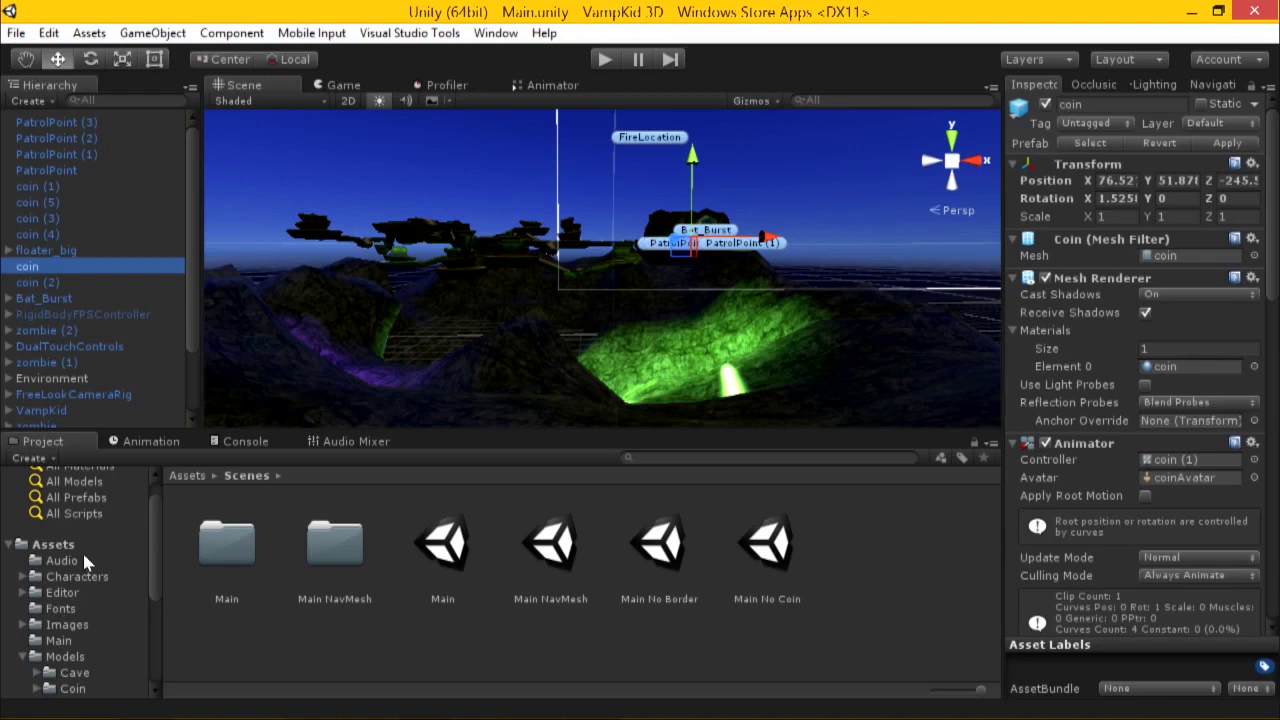
pyautogui.scroll(-5, 83, 560)
pyautogui.click(90, 592)
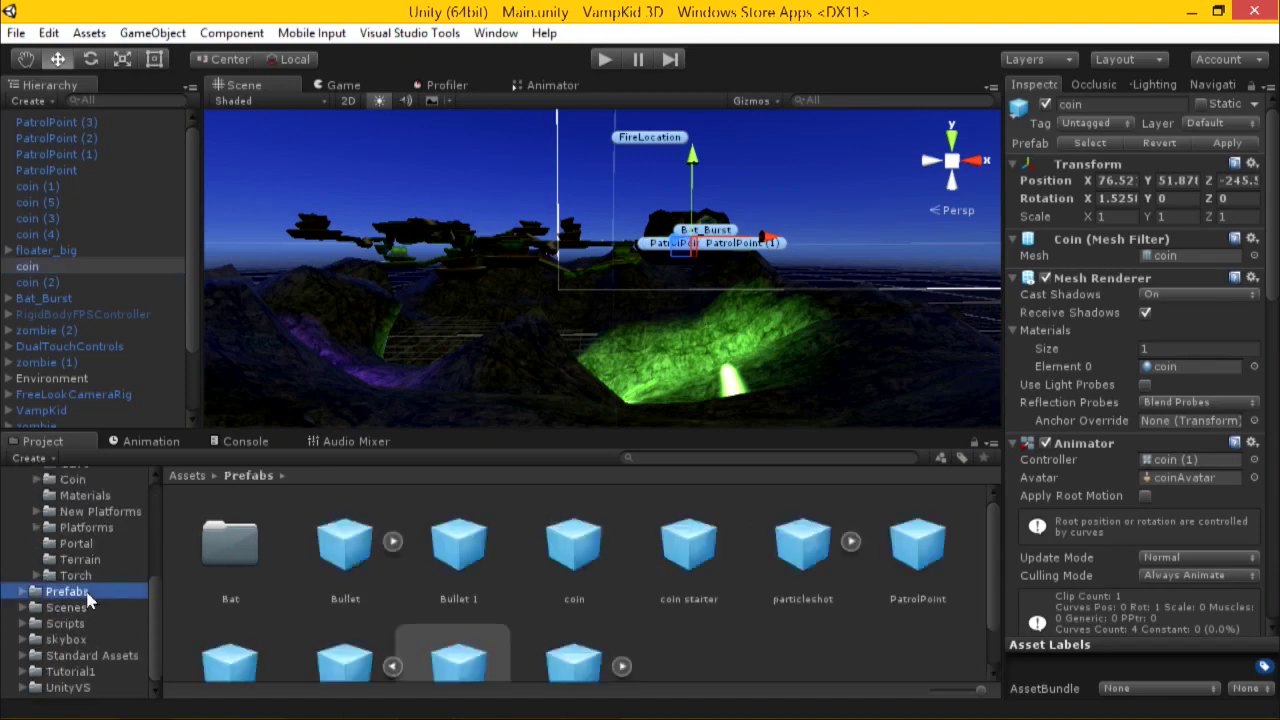
pyautogui.moveTo(686, 555); pyautogui.dragTo(455, 370)
# Run the Main scene in play mode with the added coin starter, minimising the browser window, and stop it.
pyautogui.click(605, 58)
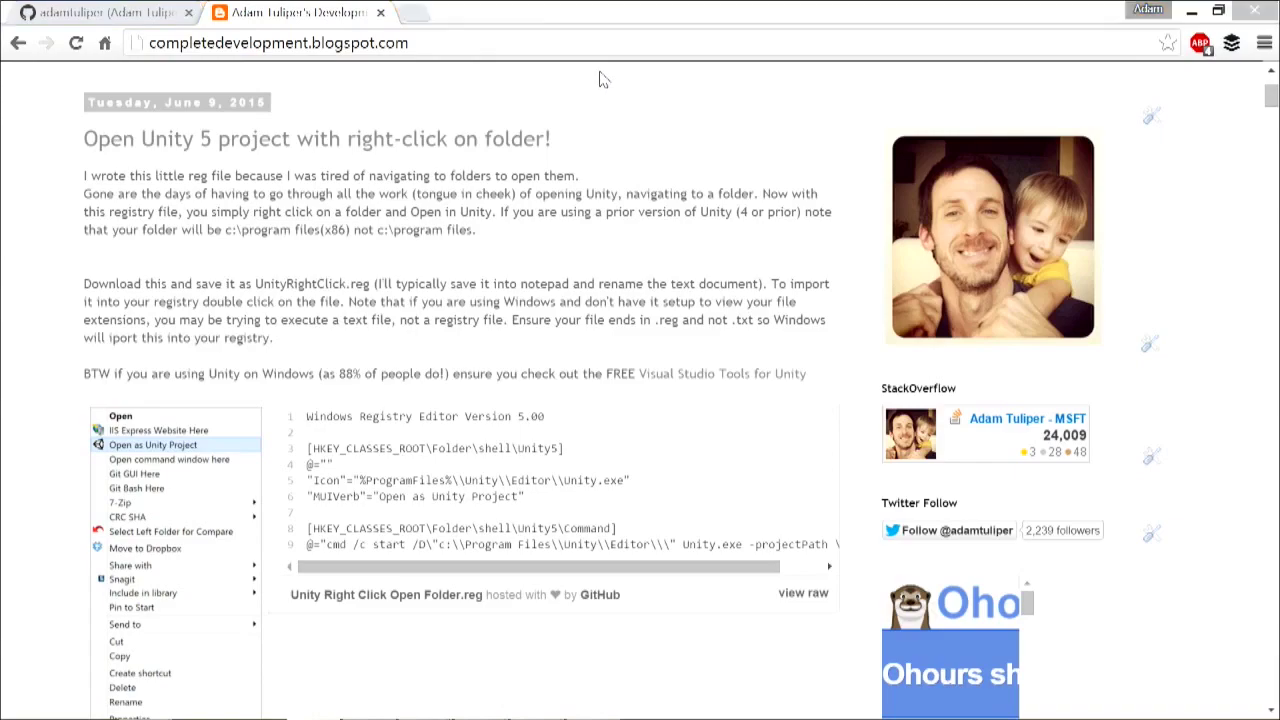
pyautogui.click(1194, 10)
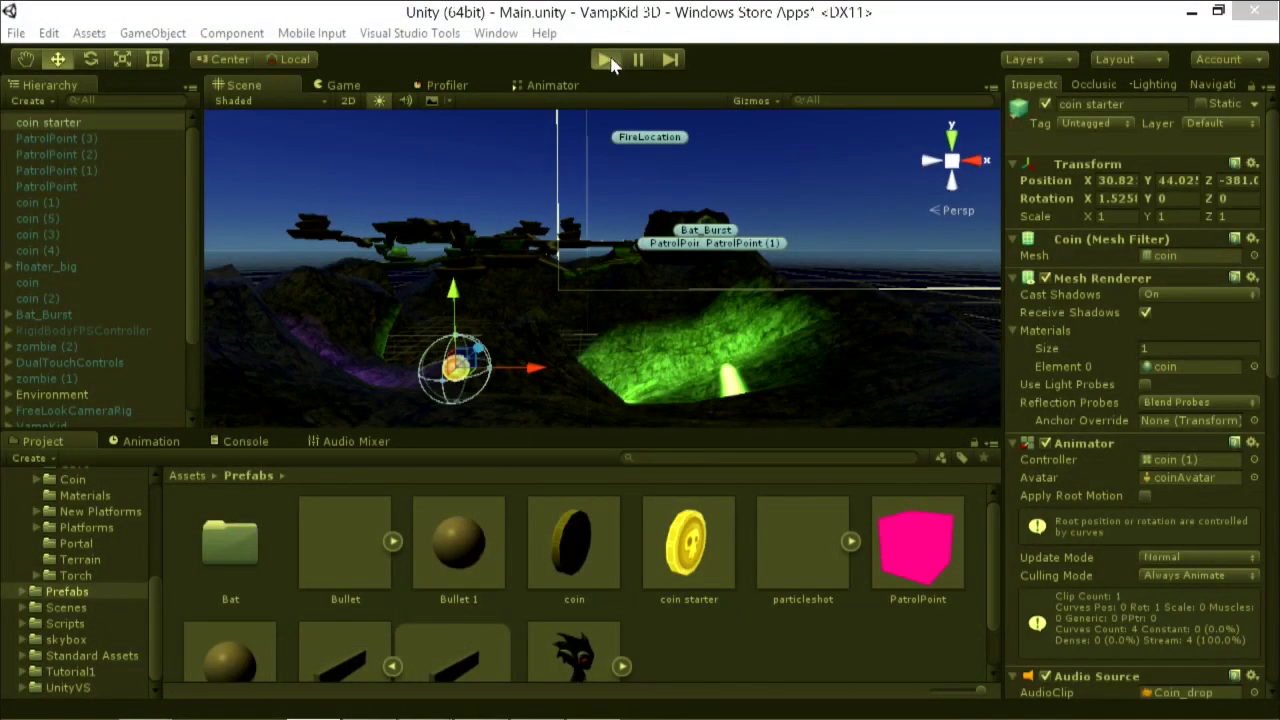
pyautogui.click(605, 97)
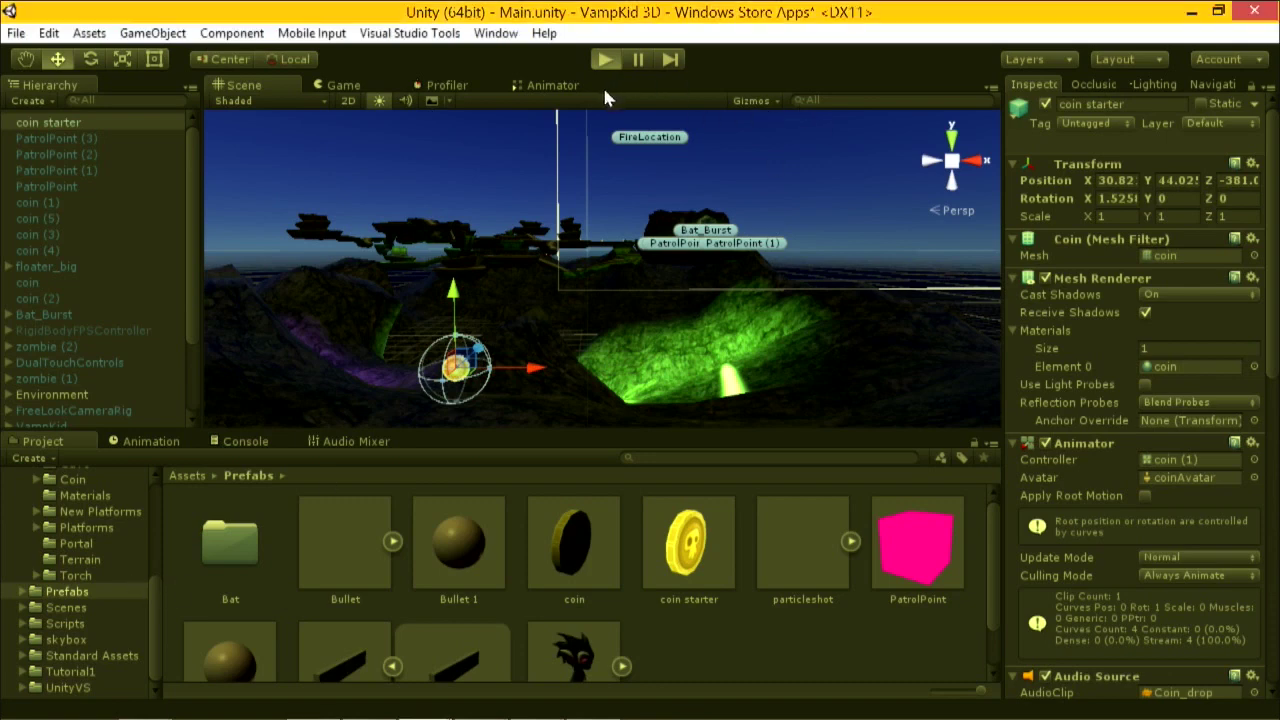
pyautogui.click(605, 62)
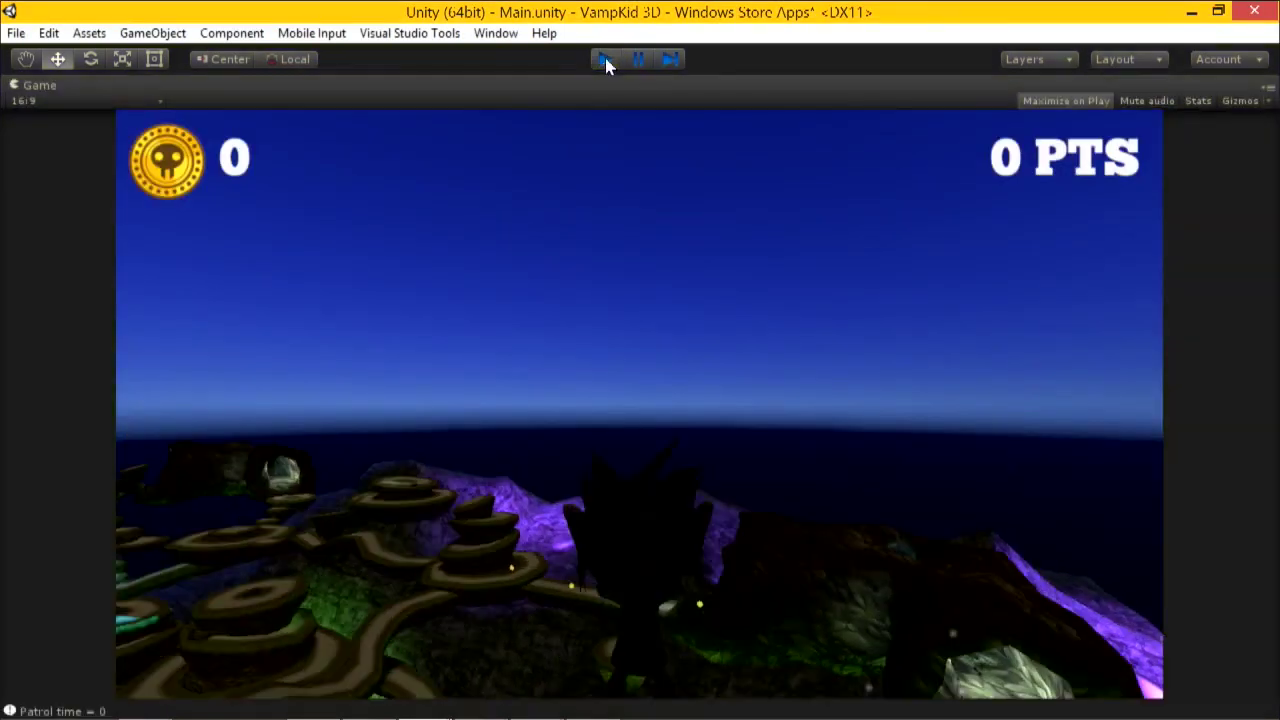
pyautogui.hotkey('ctrl', 'p')
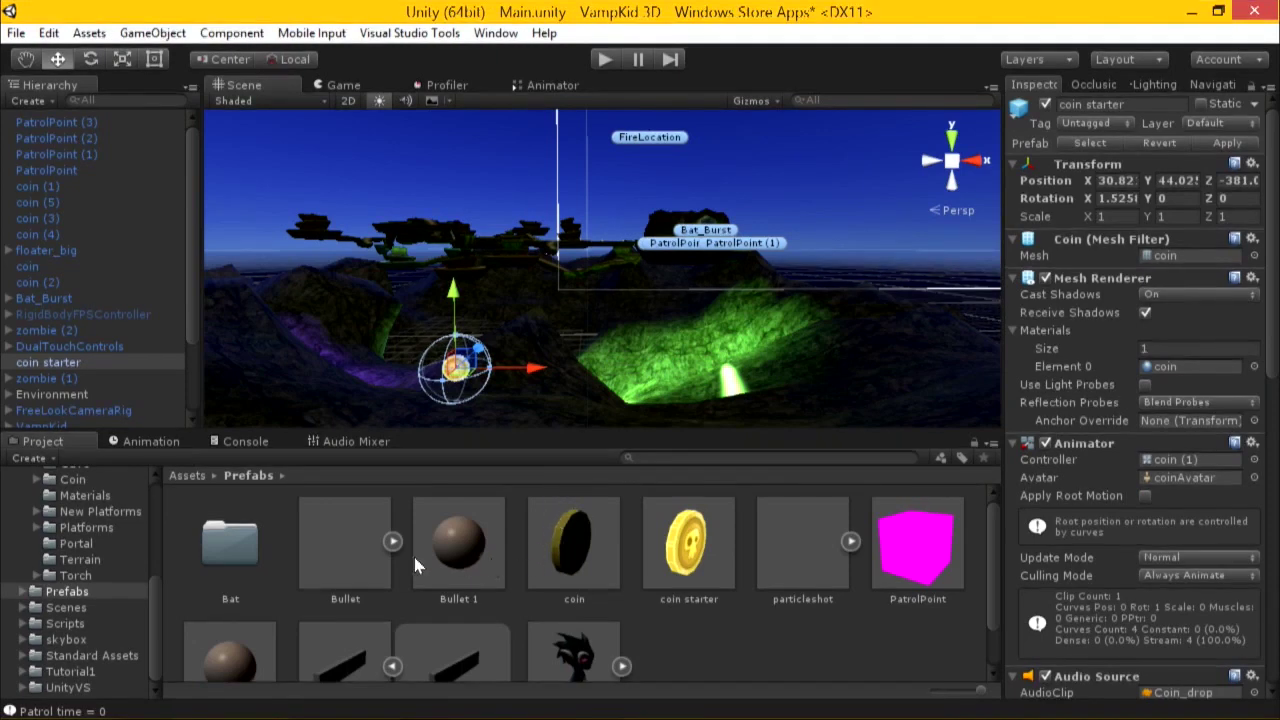
pyautogui.scroll(4, 159, 535)
# Switch to the PowerPoint deck, resume the slide show at the Workflow Tip slide and advance to the Our GIT workflow slide.
pyautogui.hotkey('alt', 'Tab')
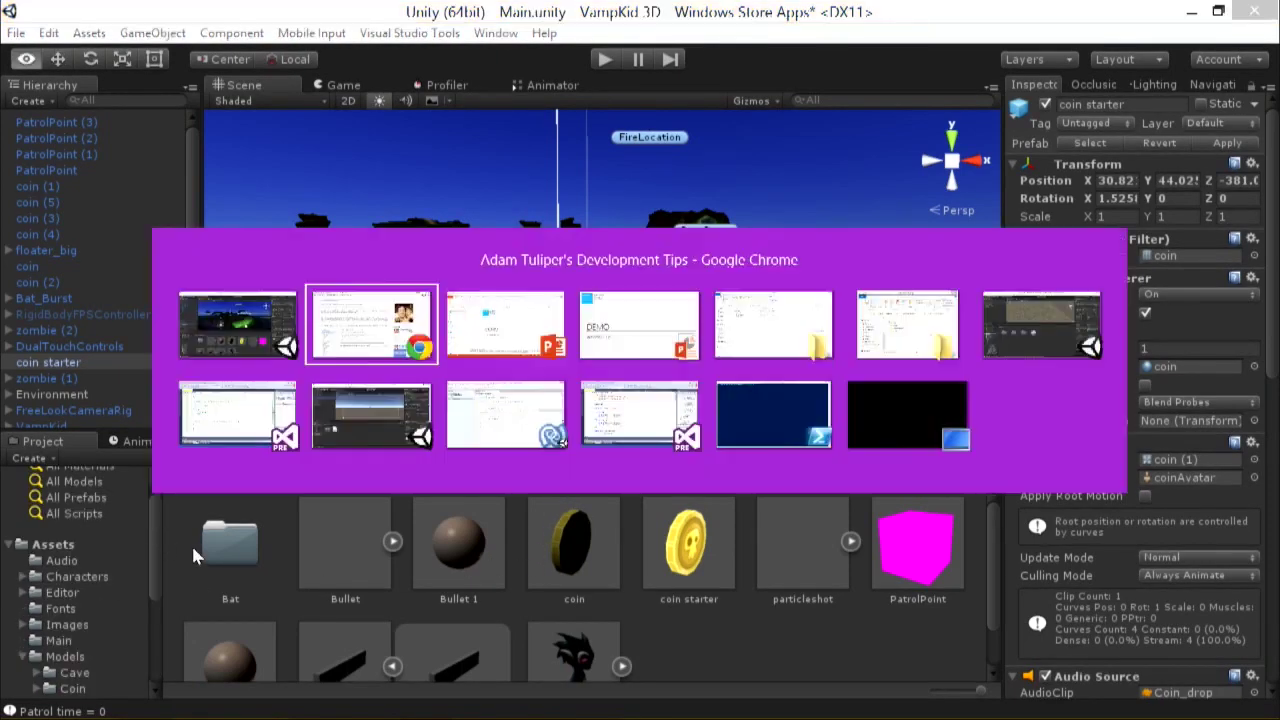
pyautogui.hotkey('alt', 'Tab')
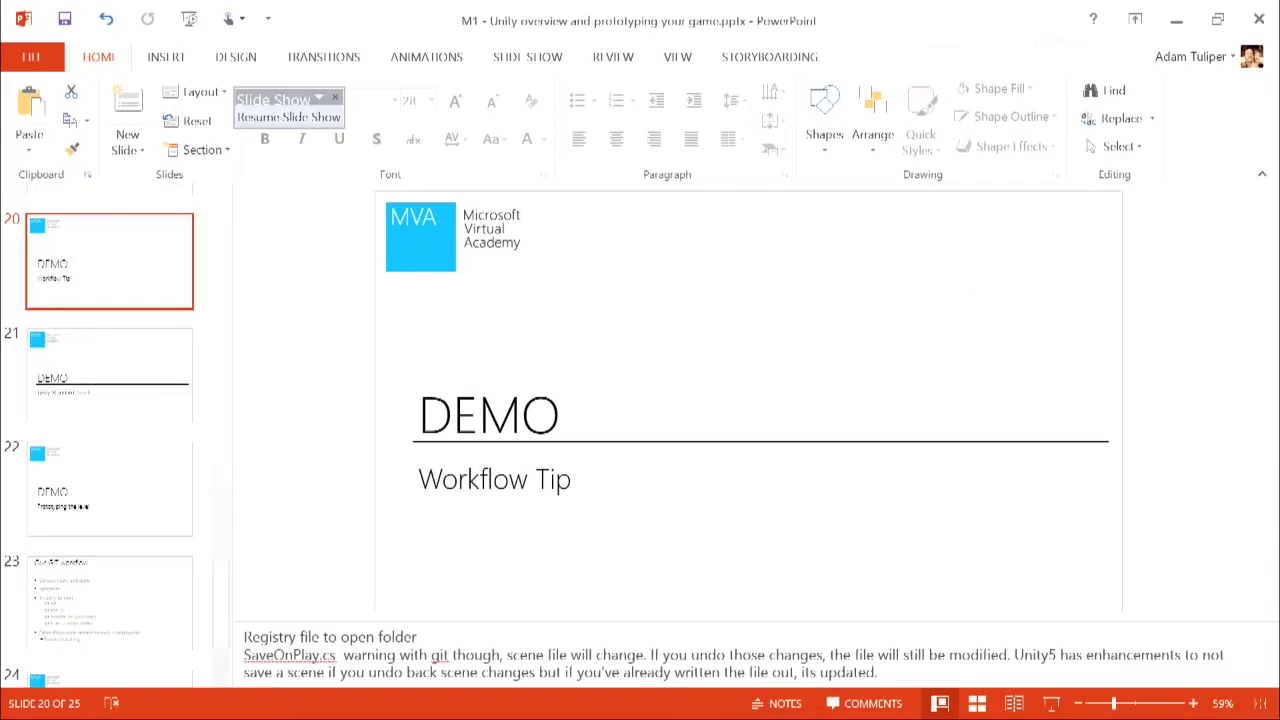
pyautogui.hotkey('shift', 'F5')
pyautogui.press('Right')
pyautogui.press('Right')
pyautogui.press('Right')
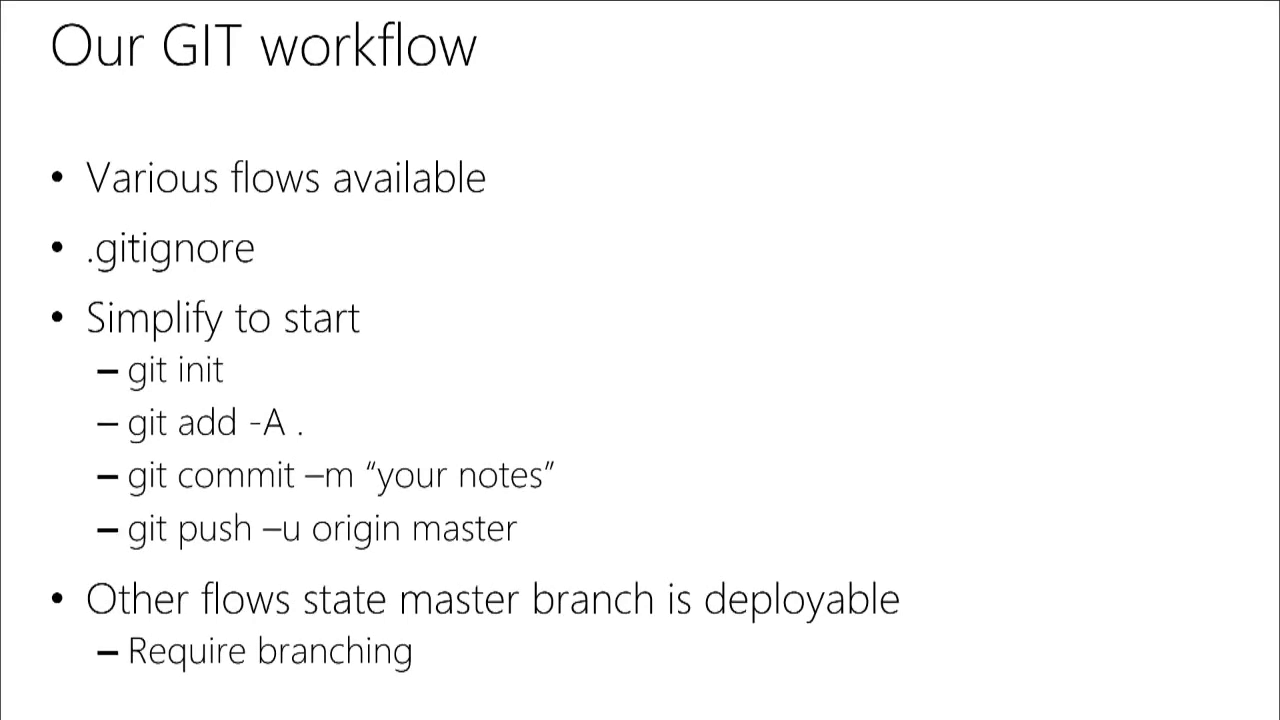
# Switch to Unity's SimpleUnityProject, show its Assets folder in File Explorer, and move and enlarge the Explorer window.
pyautogui.hotkey('alt', 'Tab')
pyautogui.hotkey('alt', 'Tab')
pyautogui.hotkey('alt', 'Tab')
pyautogui.hotkey('alt', 'Tab')
pyautogui.hotkey('alt', 'Tab')
pyautogui.hotkey('alt', 'Tab')
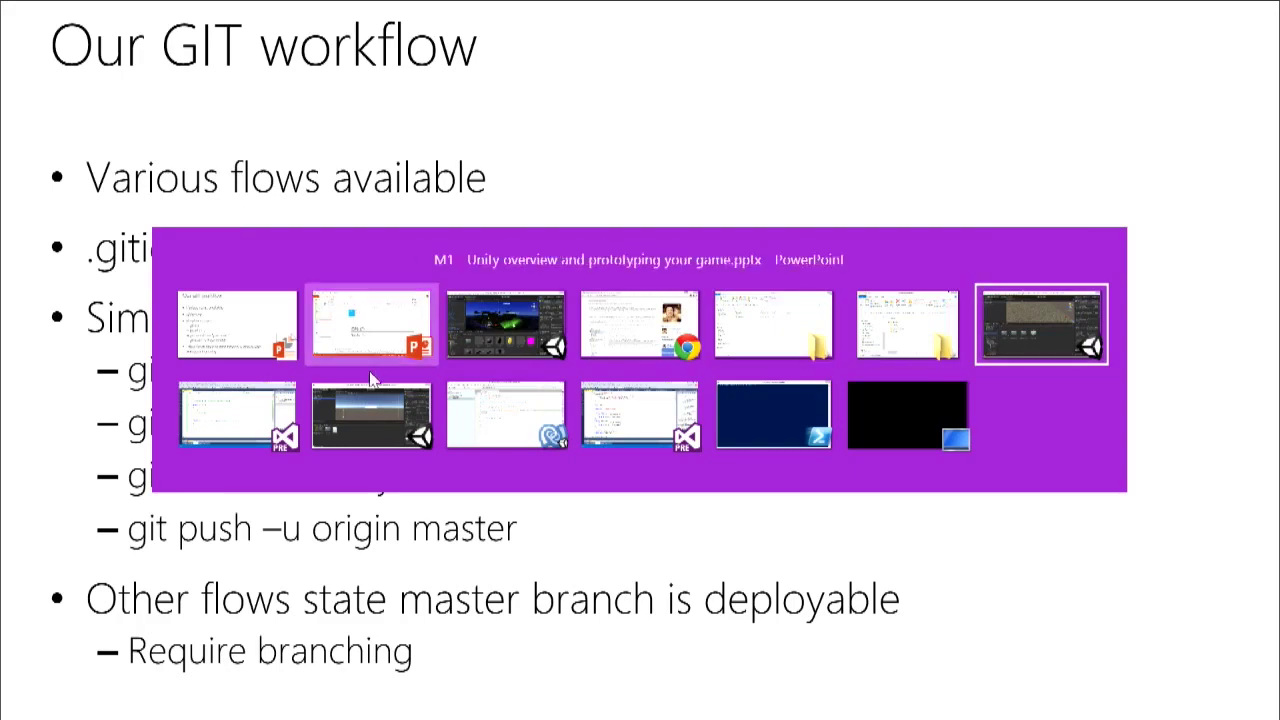
pyautogui.click(364, 415)
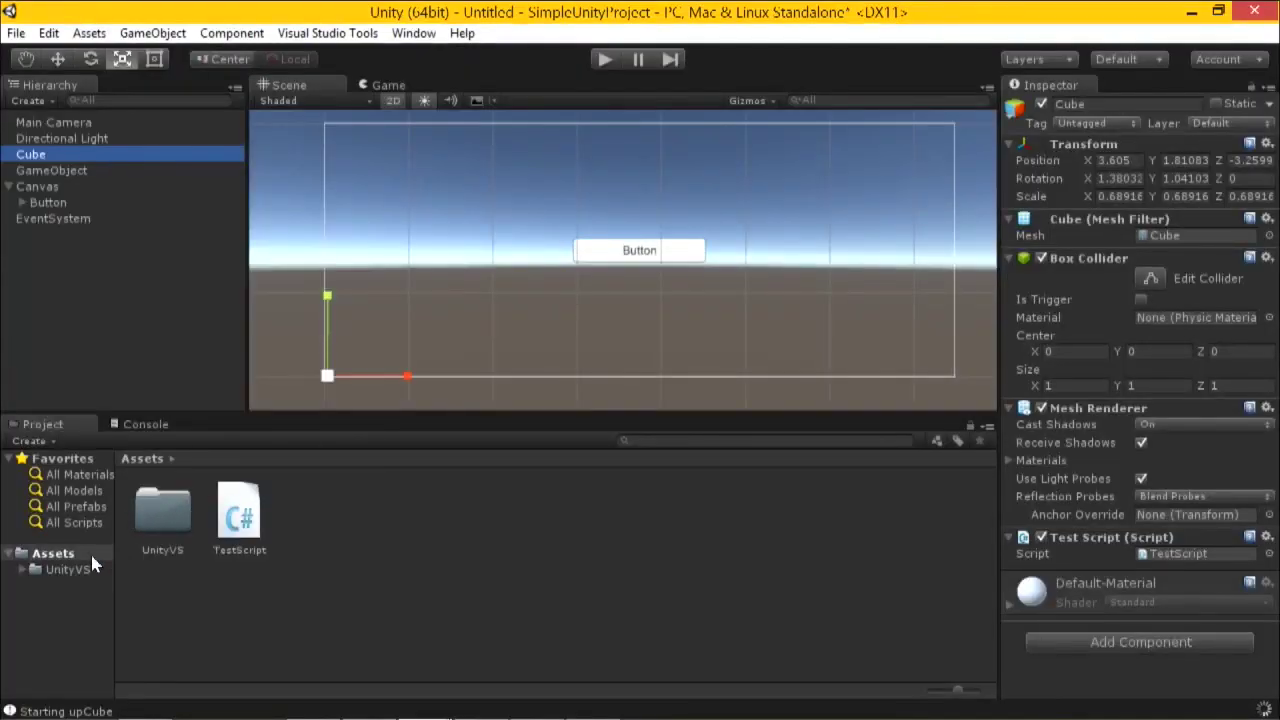
pyautogui.click(91, 560)
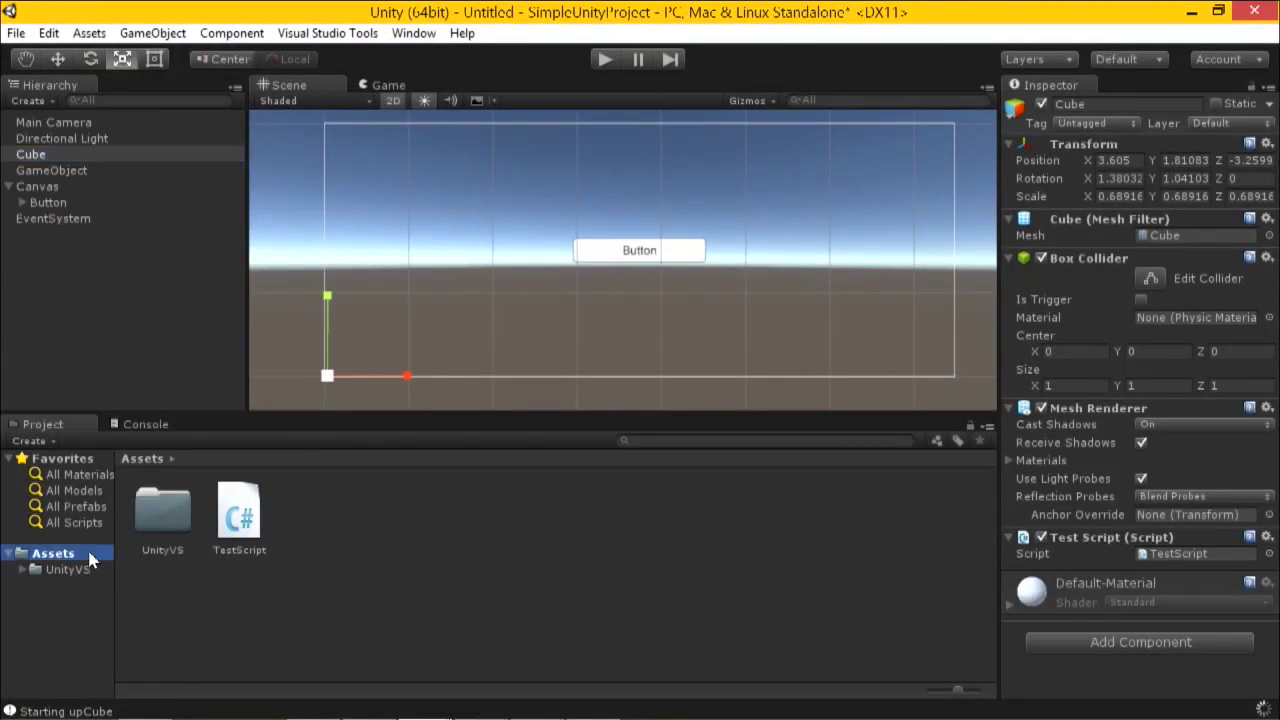
pyautogui.rightClick(90, 560)
pyautogui.click(232, 240)
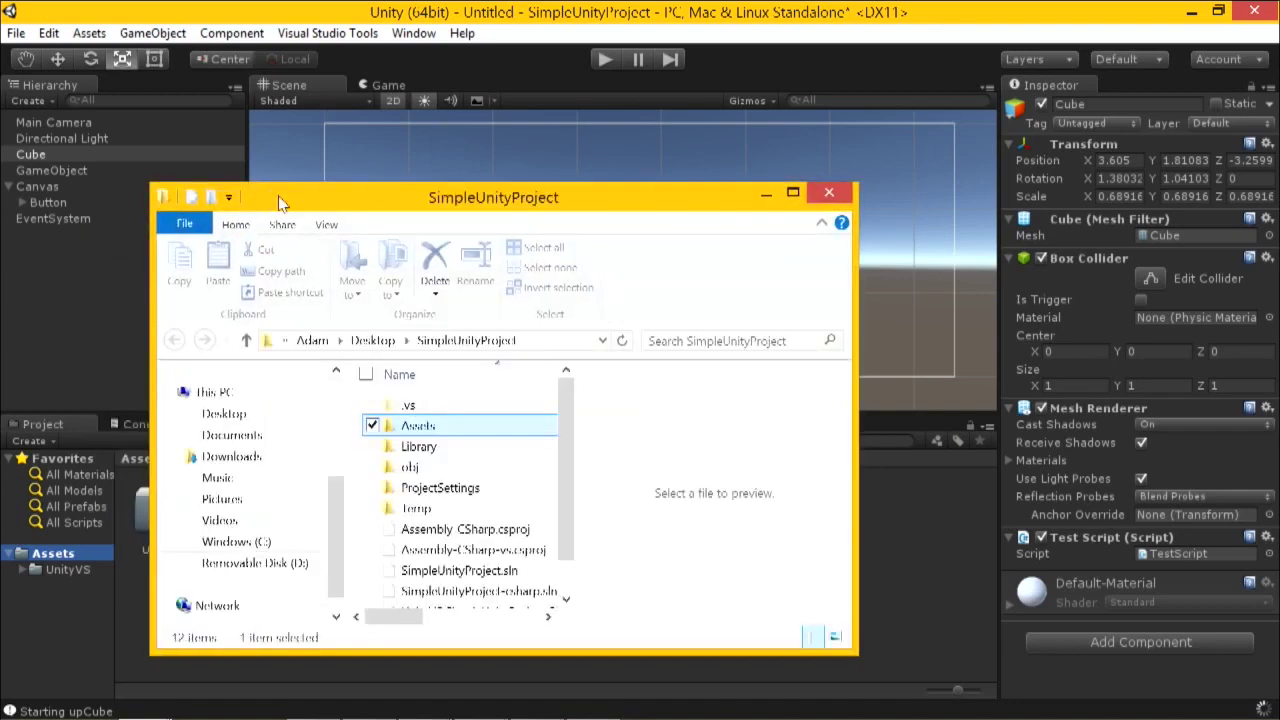
pyautogui.moveTo(273, 192); pyautogui.dragTo(470, 165)
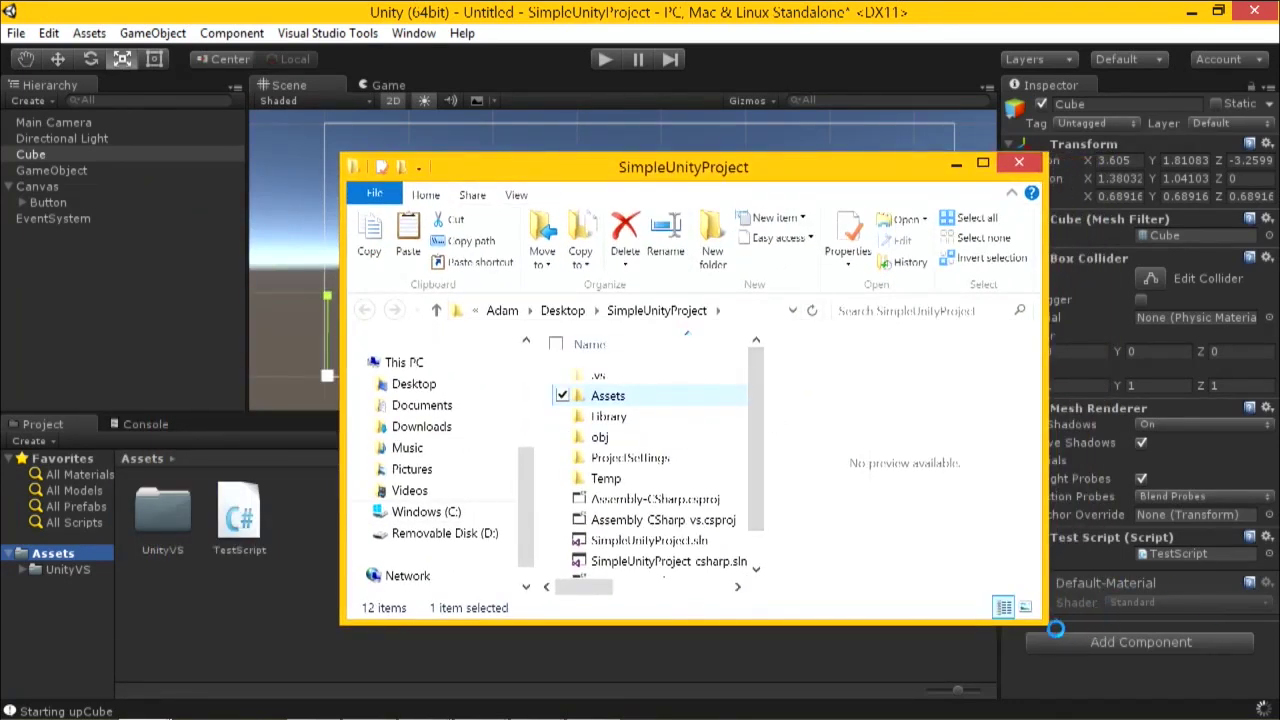
pyautogui.moveTo(1043, 628); pyautogui.dragTo(1144, 677)
# Switch to Unity's StandardAssets project, show its Assets folder in File Explorer and select the Library and Temp folders in a widened window.
pyautogui.hotkey('alt', 'Tab')
pyautogui.press('Tab')
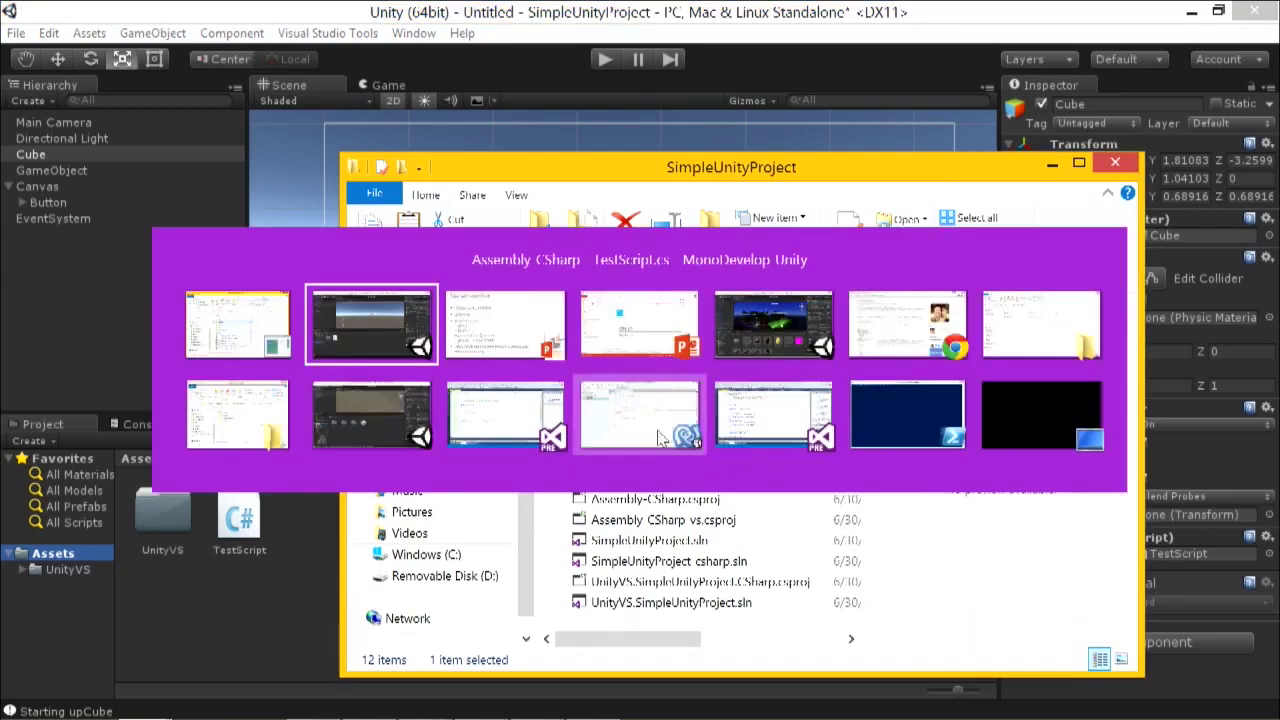
pyautogui.click(382, 432)
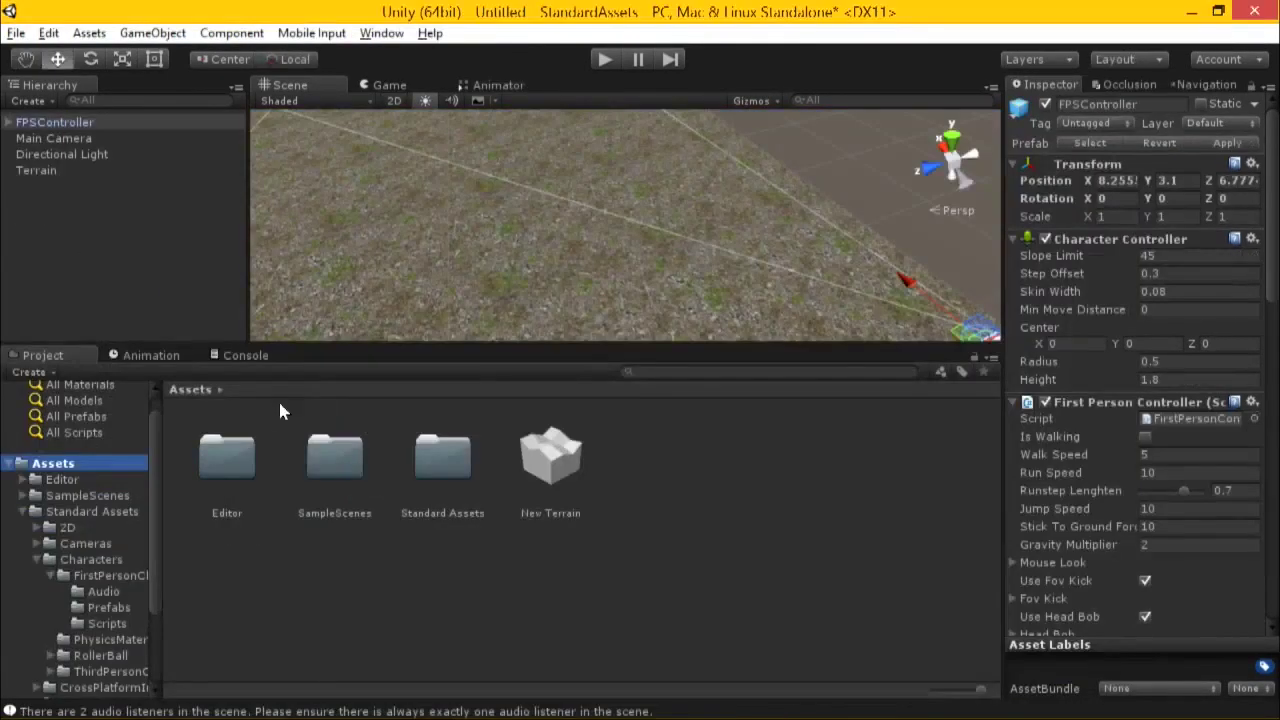
pyautogui.rightClick(113, 468)
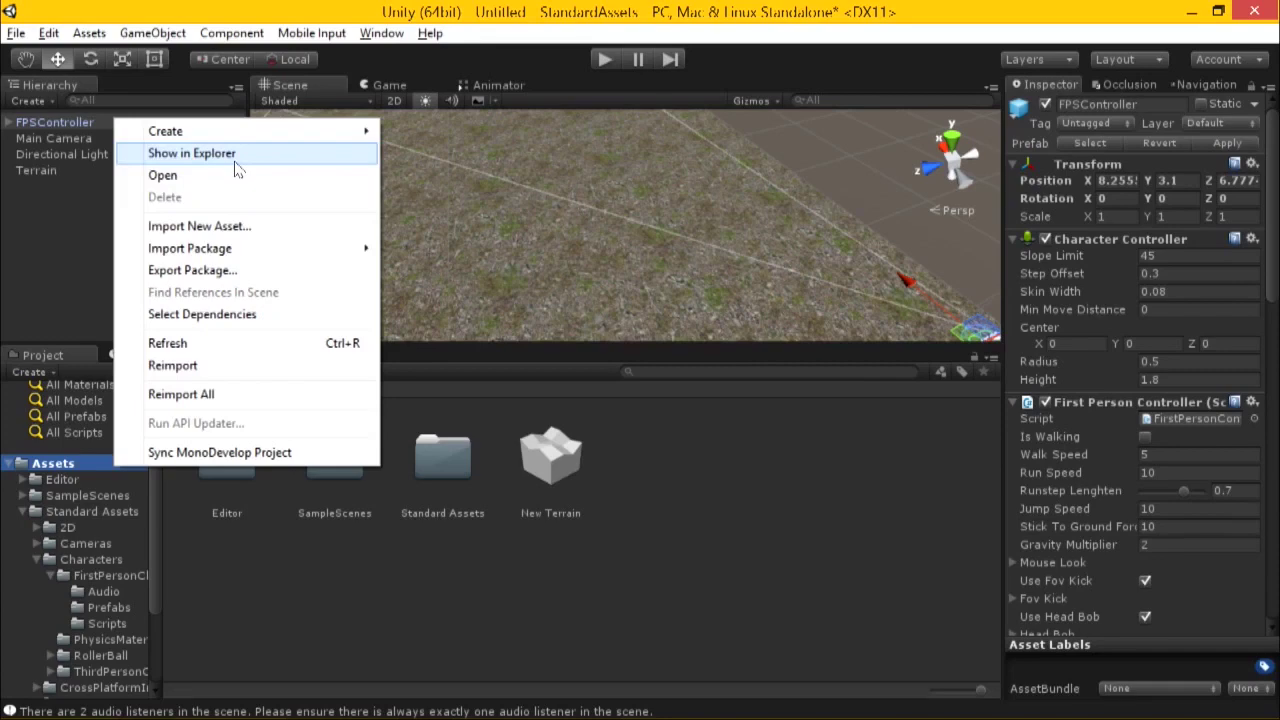
pyautogui.click(267, 153)
pyautogui.moveTo(535, 165); pyautogui.dragTo(674, 102)
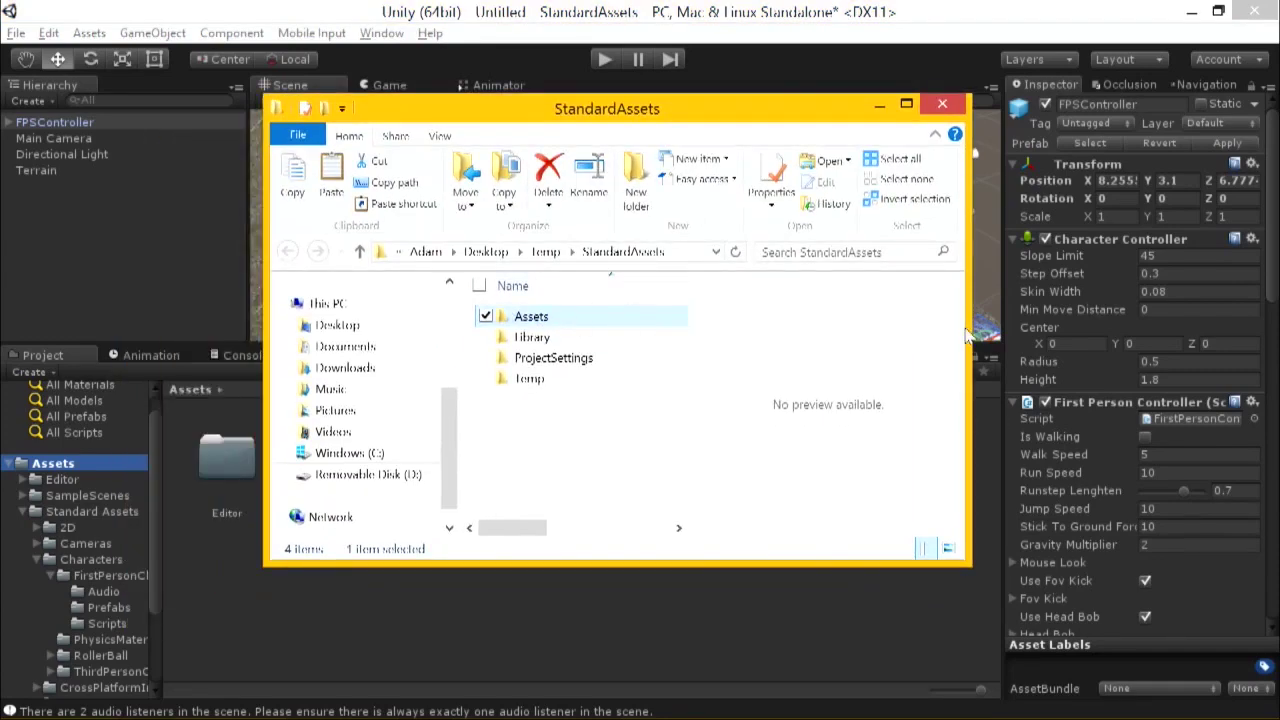
pyautogui.moveTo(968, 338); pyautogui.dragTo(1060, 338)
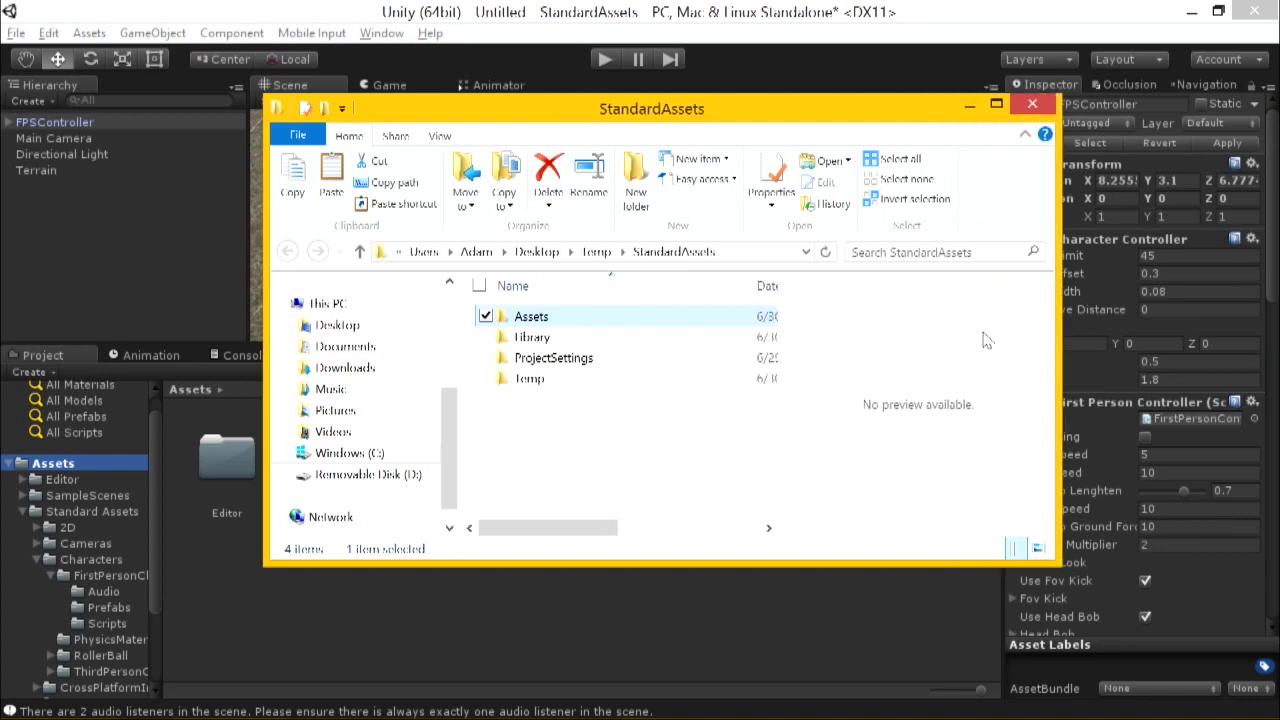
pyautogui.click(555, 340)
pyautogui.keyDown('ctrl'); pyautogui.click(545, 381); pyautogui.keyUp('ctrl')
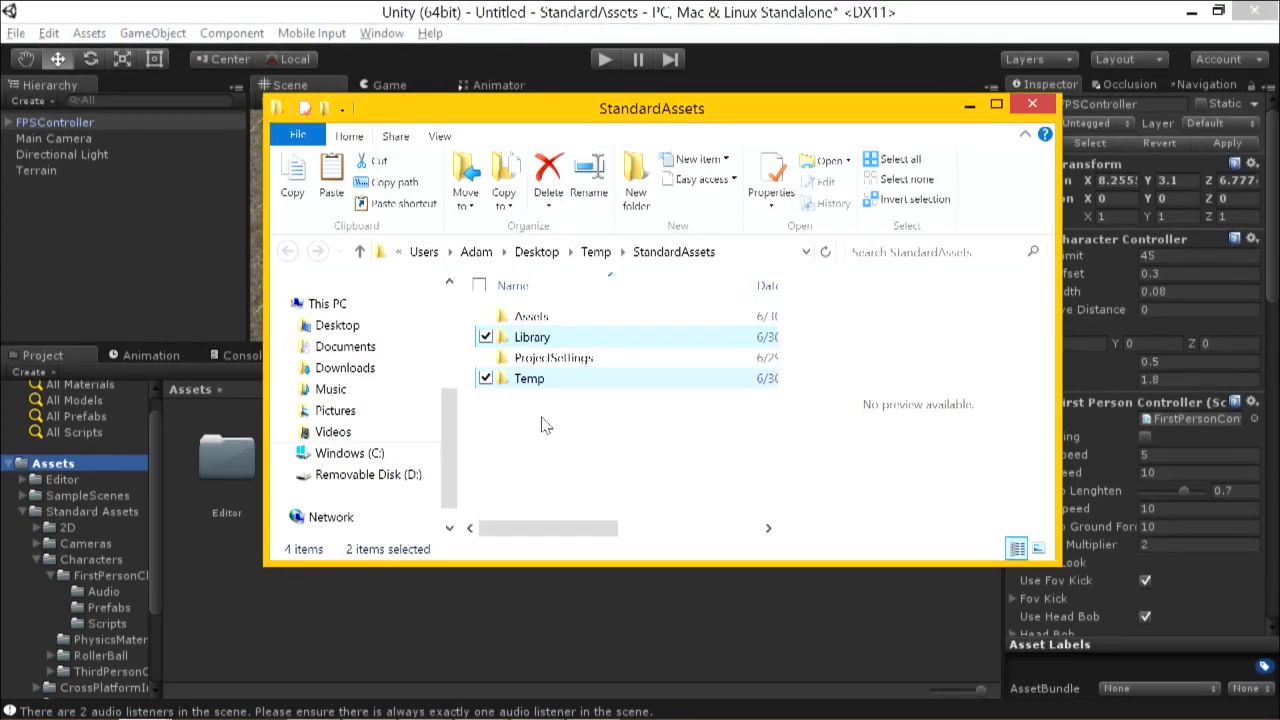
# Switch to the Scripts folder's Explorer window and navigate to the Dropbox\source\Unity\Snippets folder.
pyautogui.hotkey('alt', 'Tab')
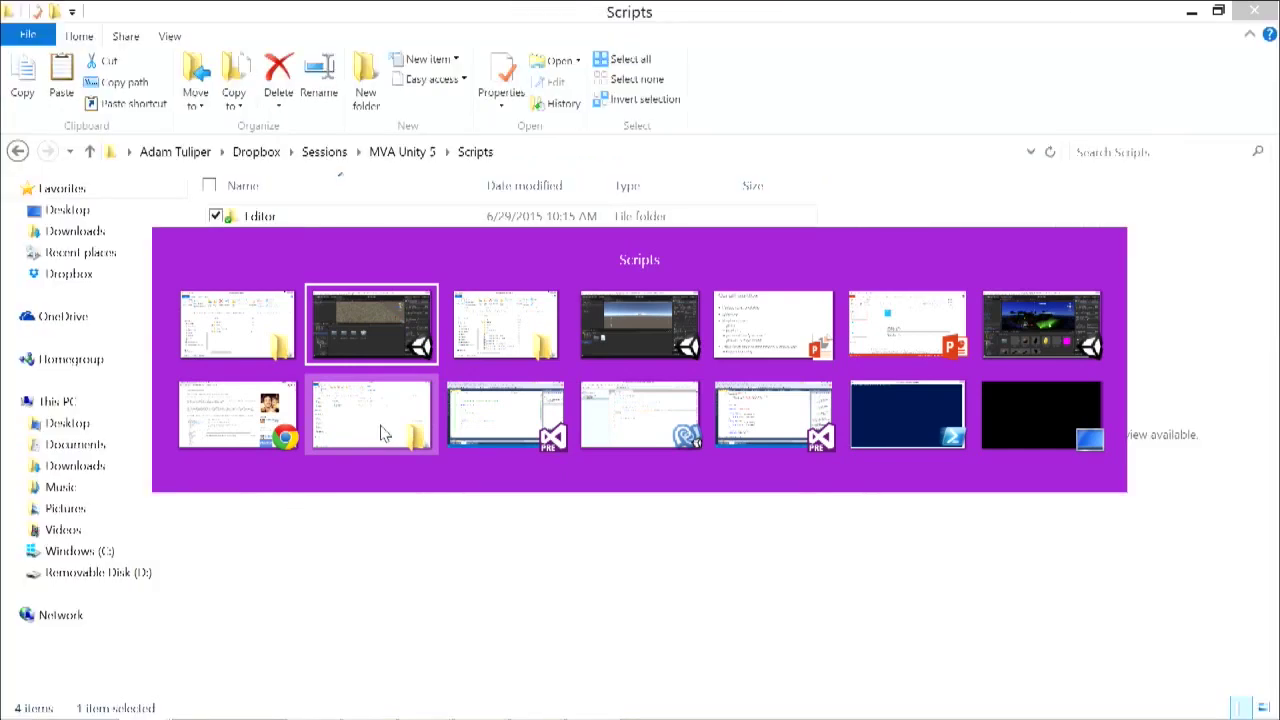
pyautogui.click(382, 432)
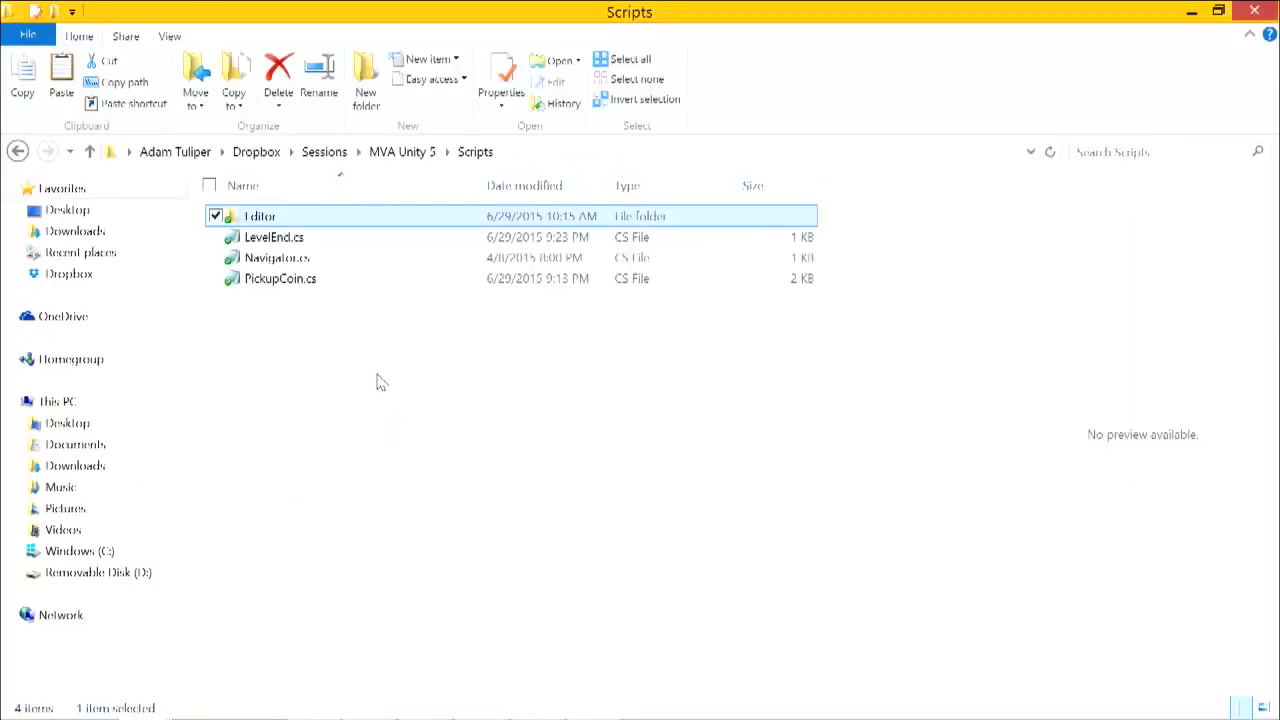
pyautogui.click(426, 156)
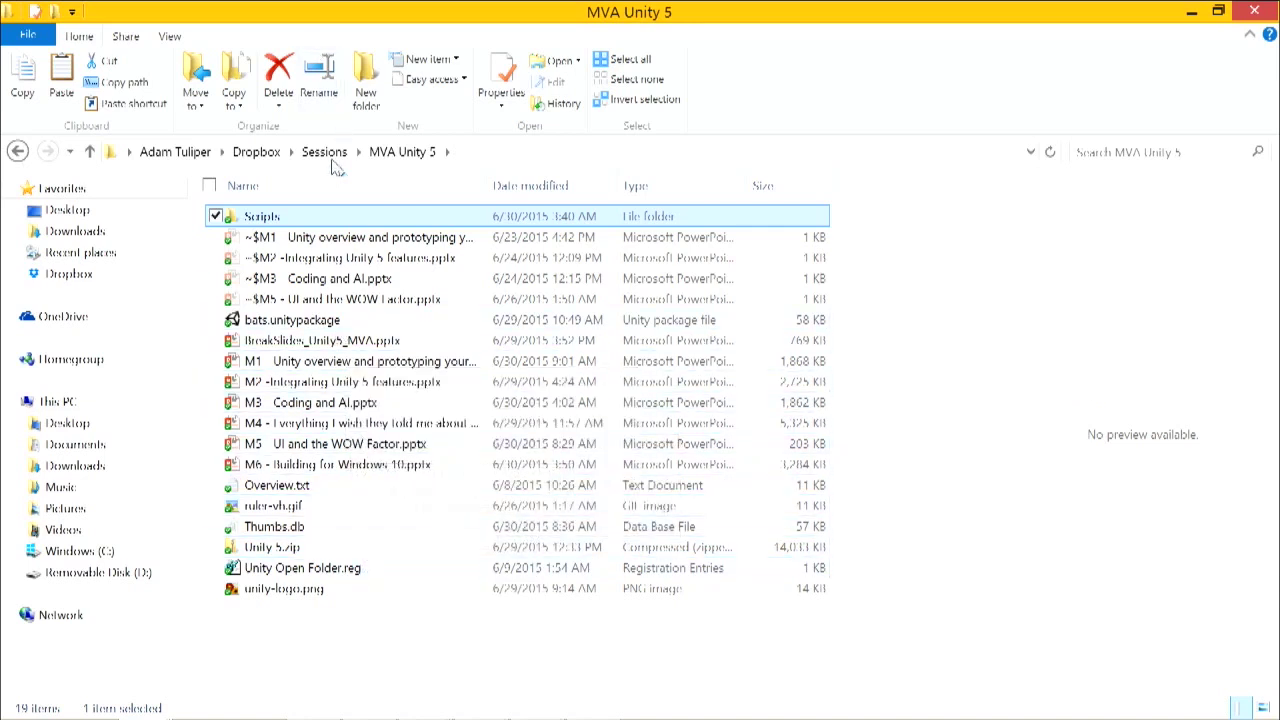
pyautogui.click(256, 152)
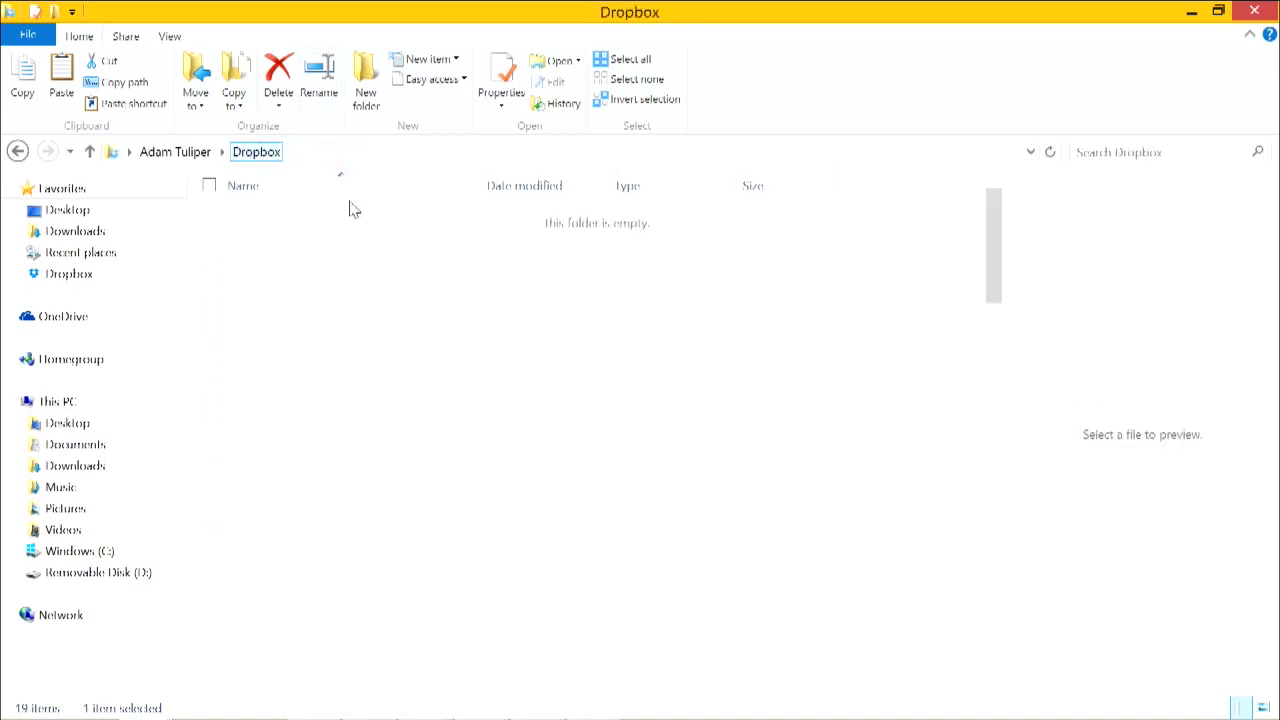
pyautogui.press('Return')
pyautogui.press('u')
pyautogui.press('Return')
pyautogui.press('s')
pyautogui.press('n')
pyautogui.press('Return')
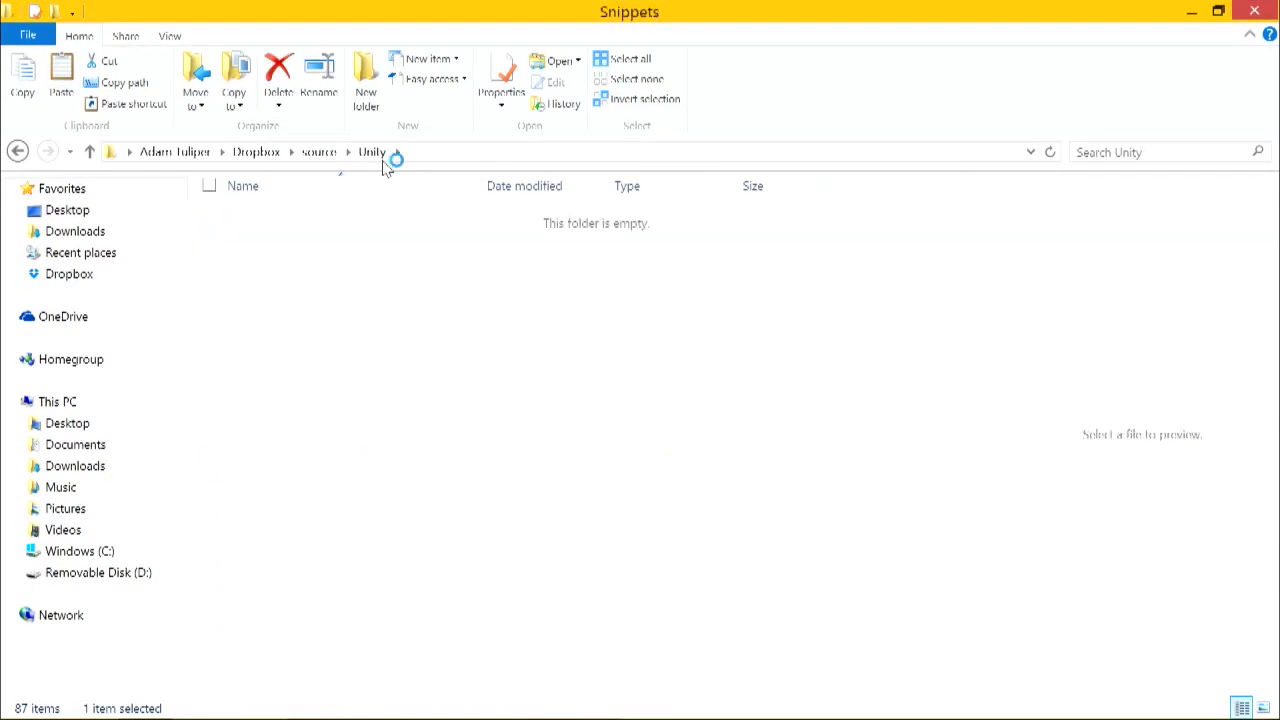
# Copy the .gitignore file from the Snippets folder into the StandardAssets project folder.
pyautogui.press('.')
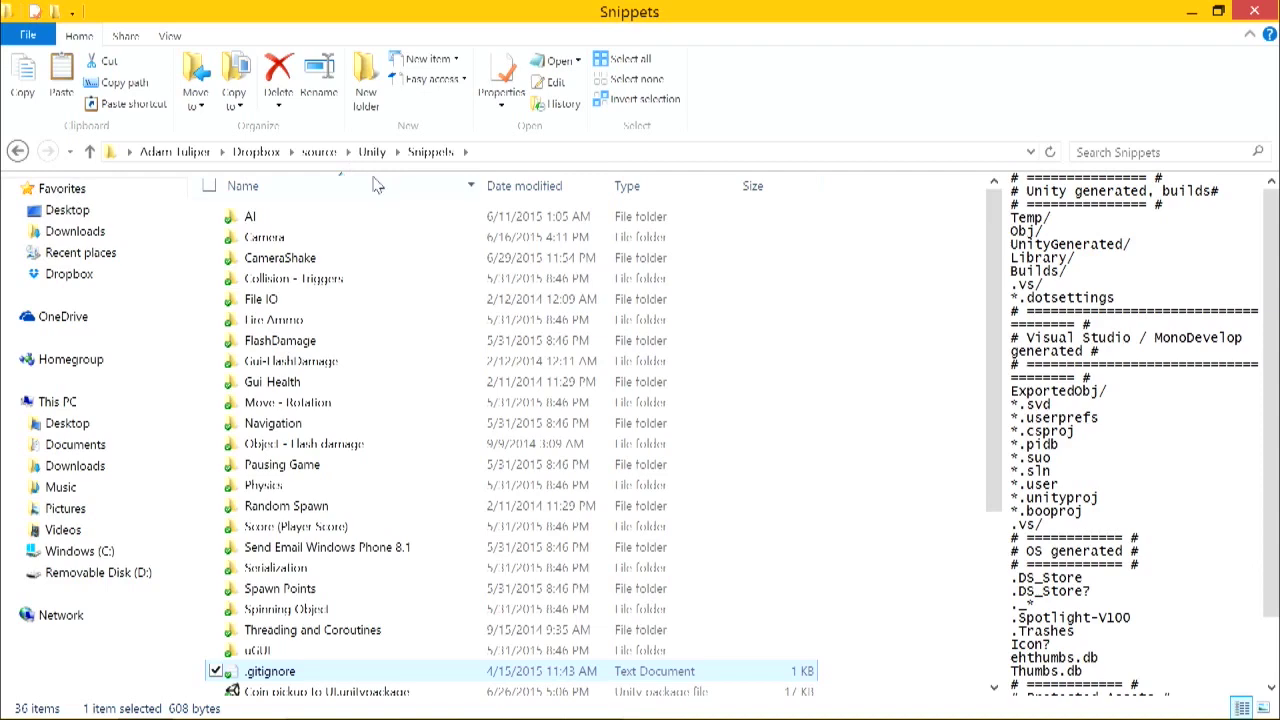
pyautogui.scroll(-2, 378, 237)
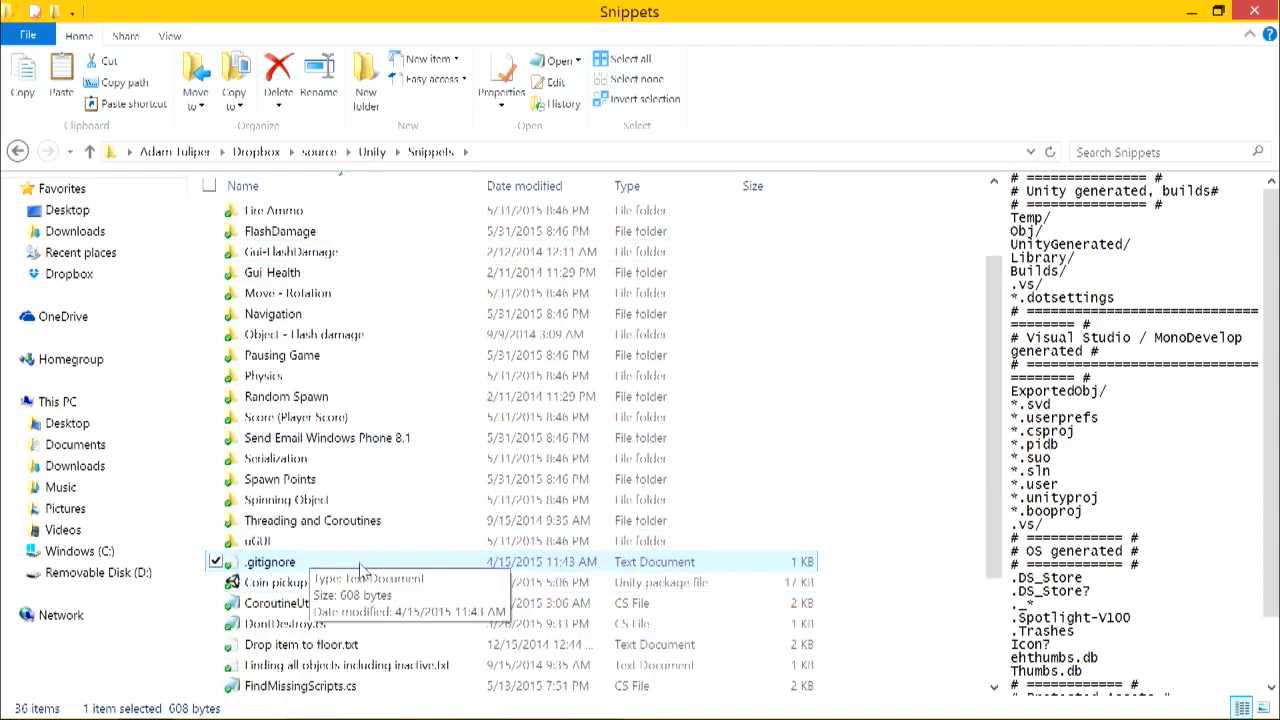
pyautogui.scroll(-1, 360, 568)
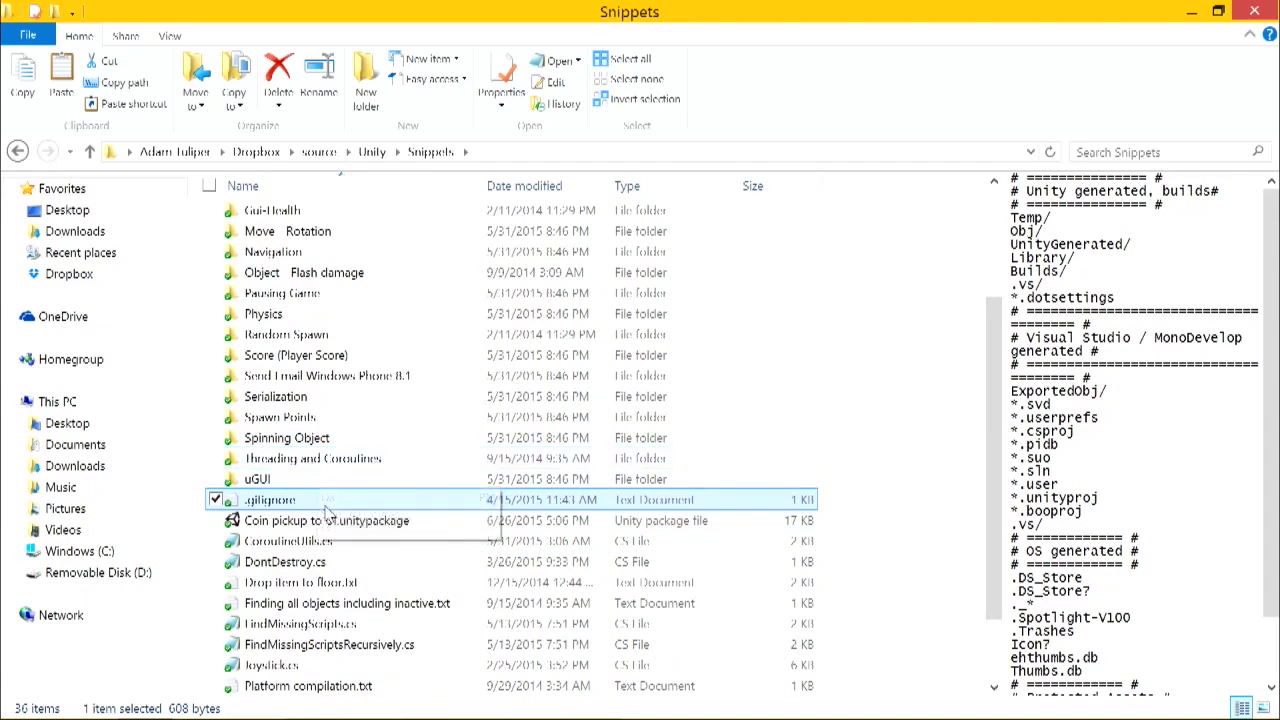
pyautogui.hotkey('alt', 'Tab')
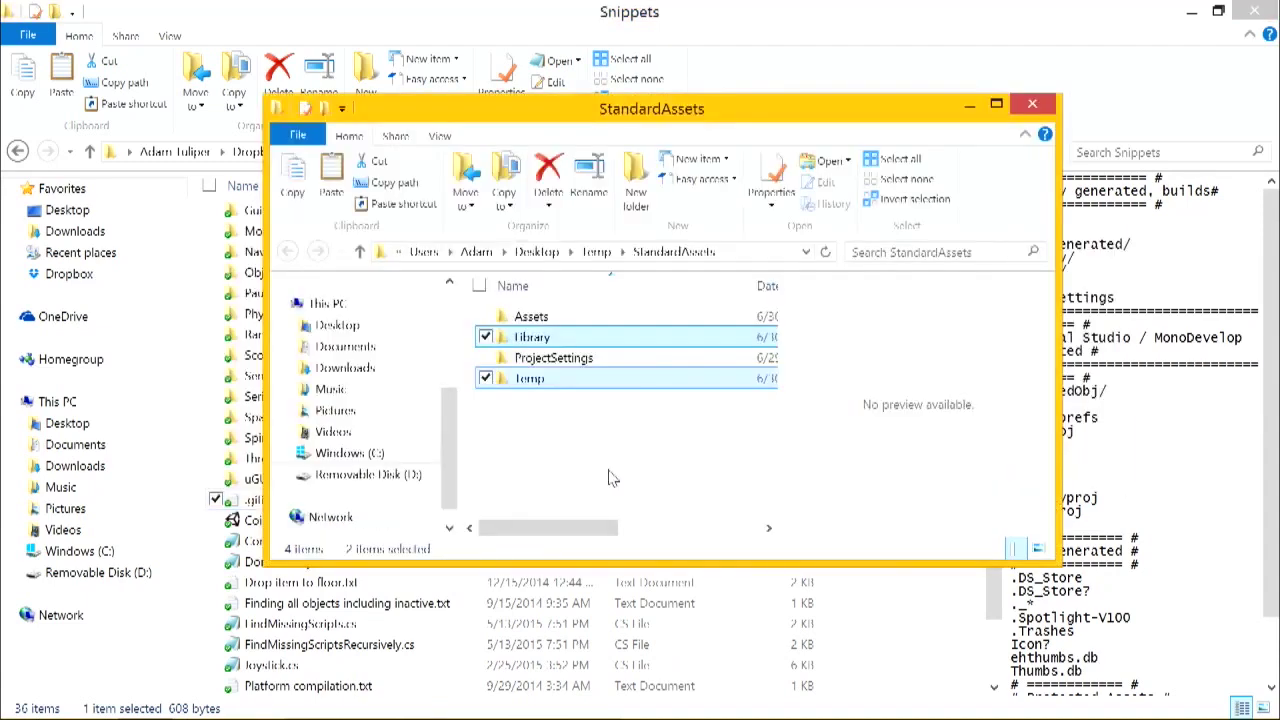
pyautogui.click(613, 478)
pyautogui.hotkey('ctrl', 'v')
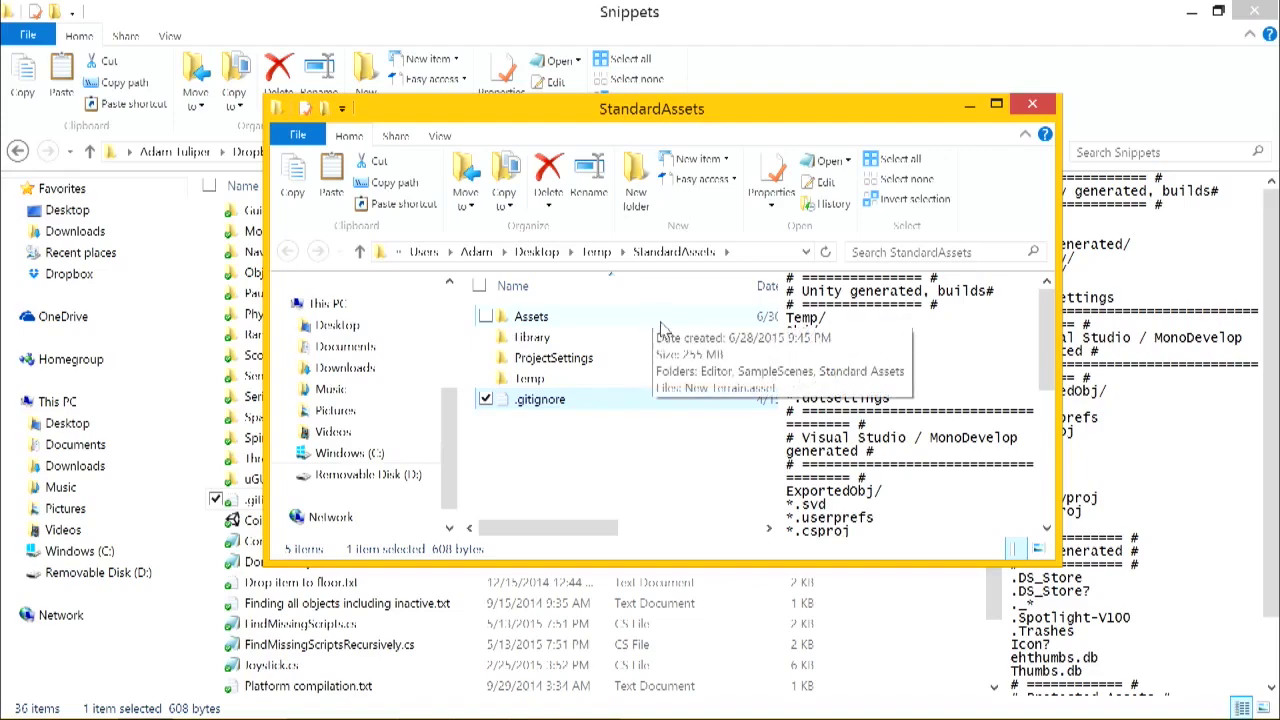
# Open a Windows PowerShell window and move it clear of the screen's upper edge.
pyautogui.press('super')
pyautogui.click(125, 225)
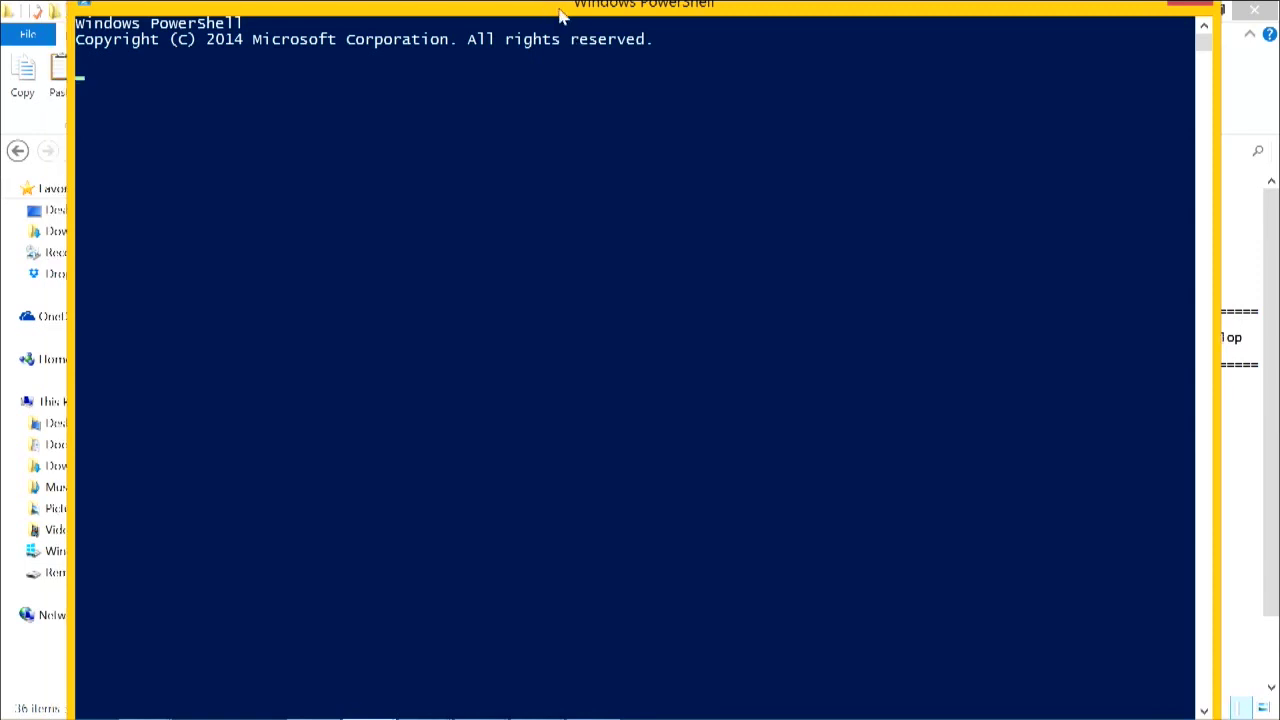
pyautogui.moveTo(560, 15); pyautogui.dragTo(630, 215)
# Copy the StandardAssets folder's path from File Explorer and change PowerShell's working directory to it with cd.
pyautogui.click(580, 118)
pyautogui.click(706, 252)
pyautogui.press('super+c')
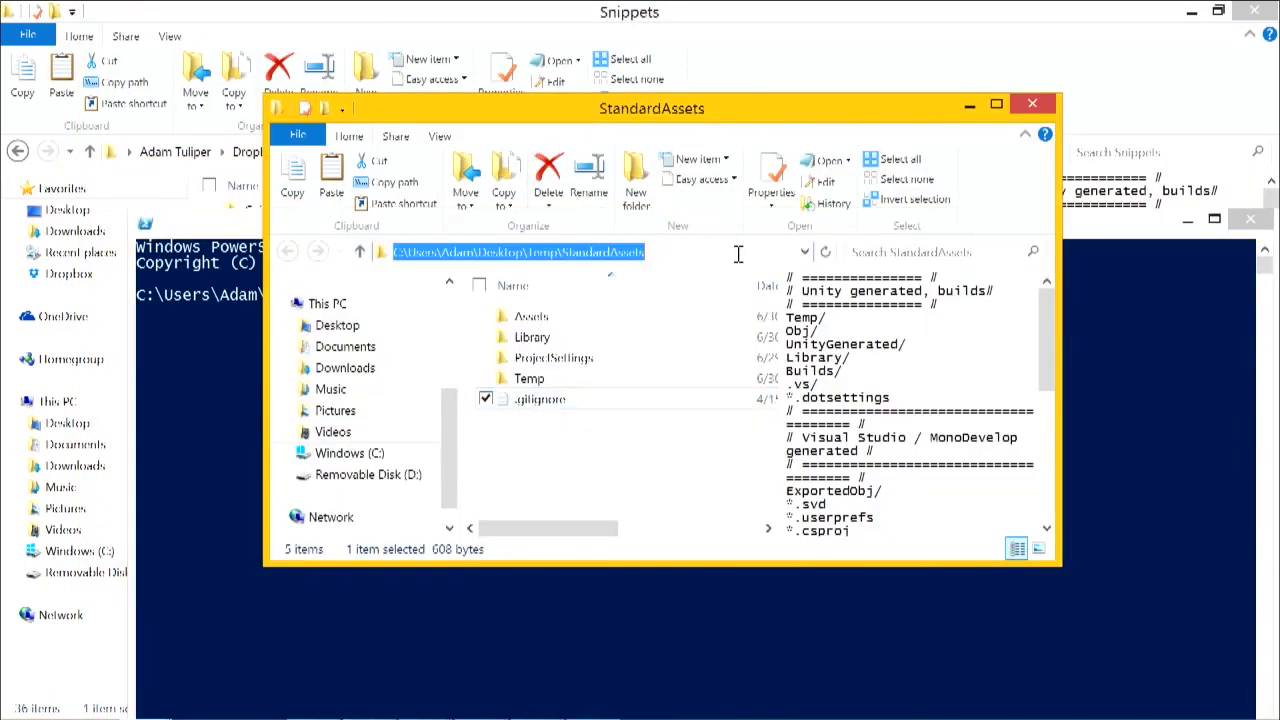
pyautogui.click(215, 316)
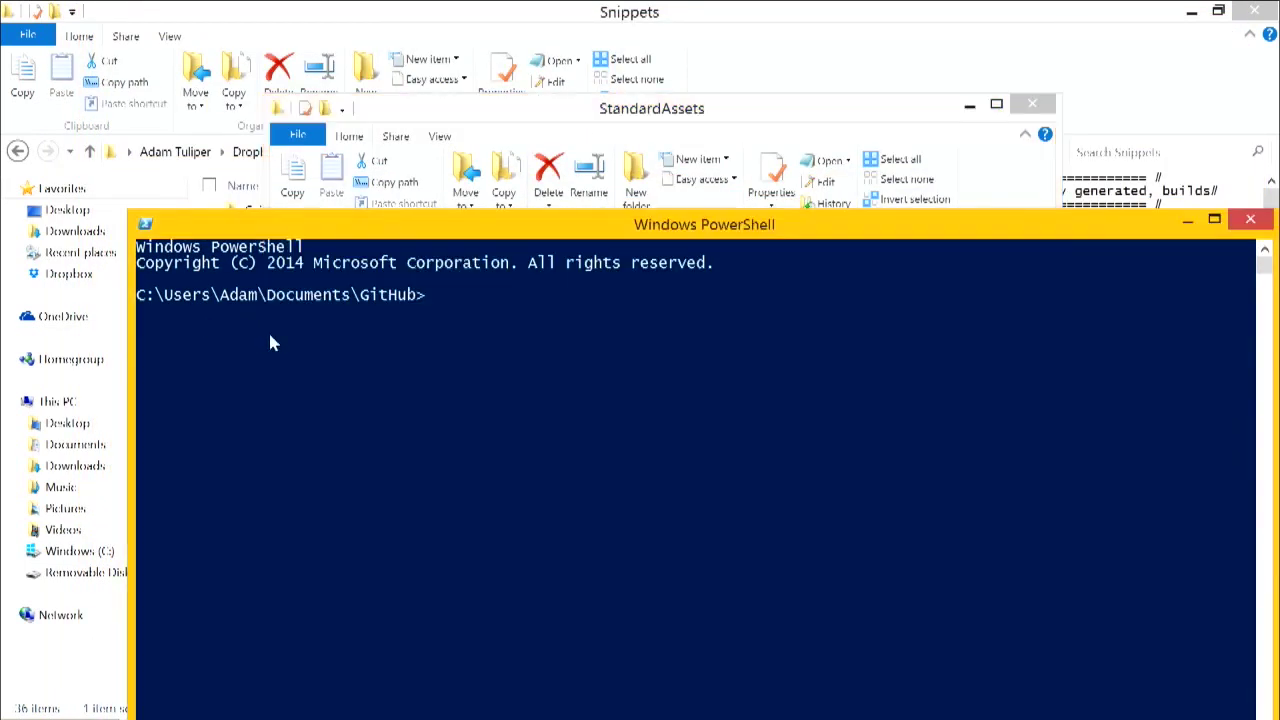
pyautogui.write('cd')
pyautogui.rightClick(530, 336)
pyautogui.press('Return')
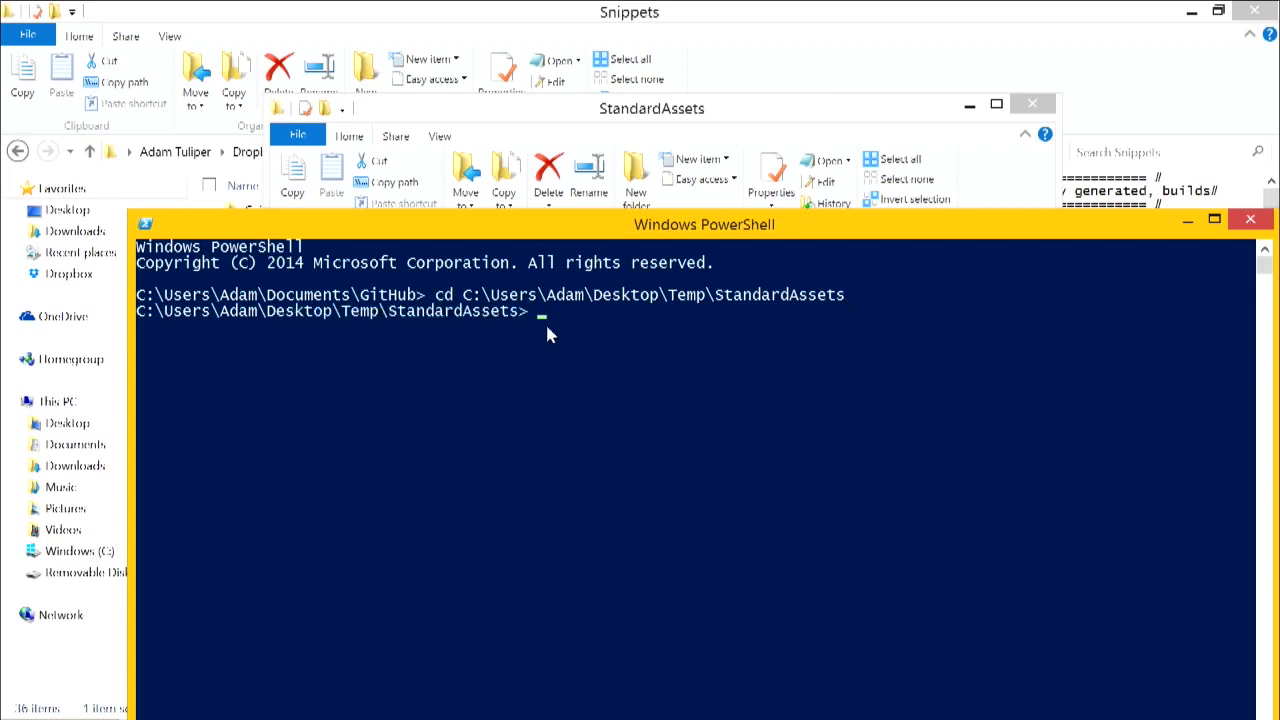
# Initialize a Git repository in the StandardAssets folder with git init and check for the .git folder in File Explorer.
pyautogui.write('git init')
pyautogui.press('Return')
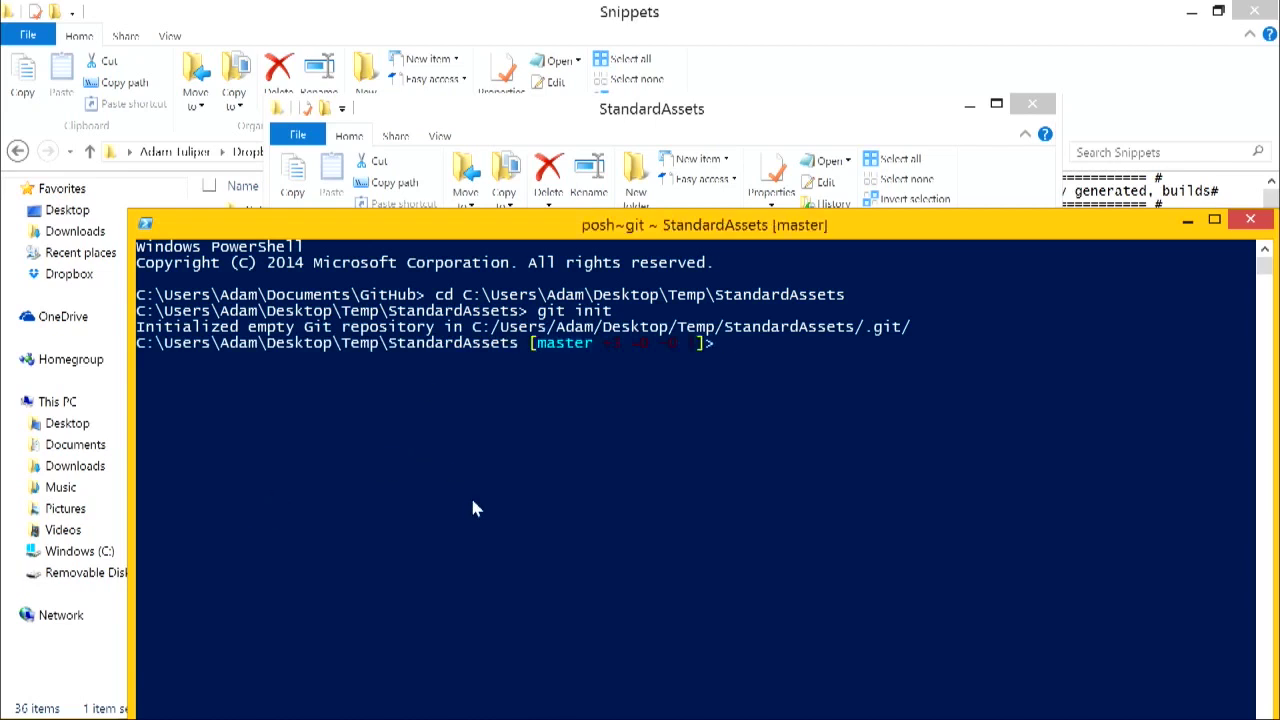
pyautogui.click(506, 108)
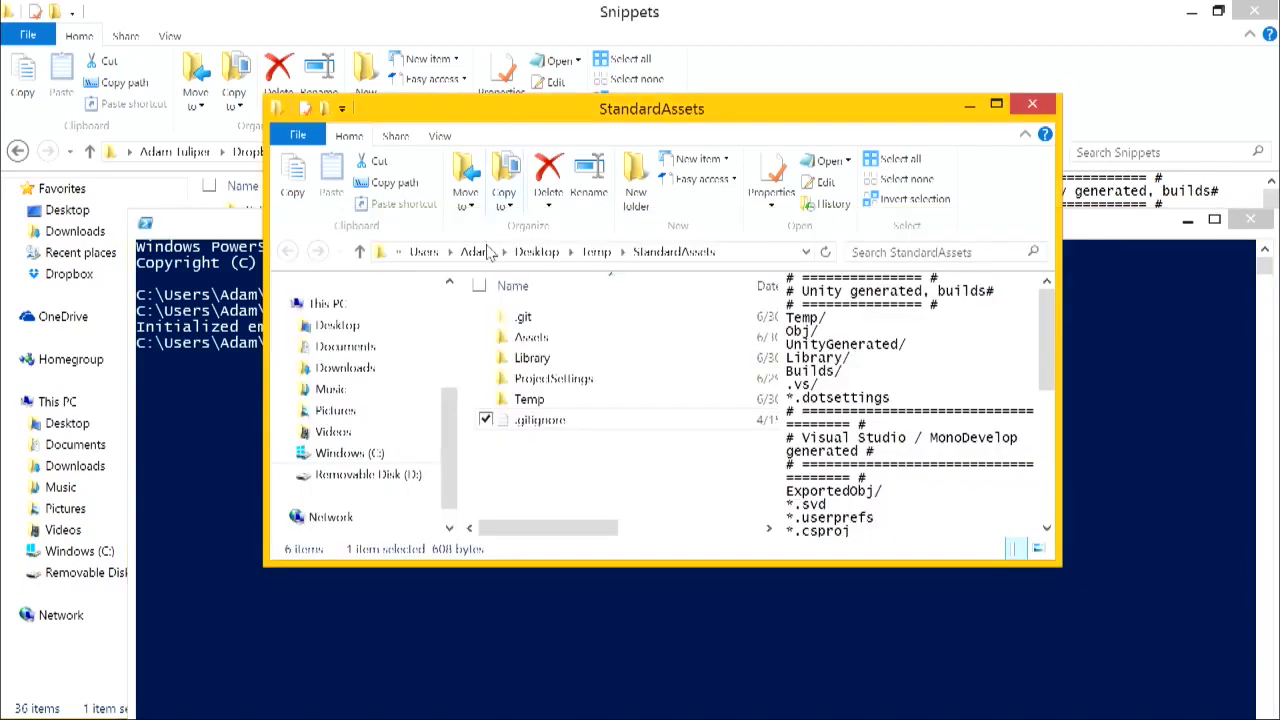
pyautogui.click(1085, 242)
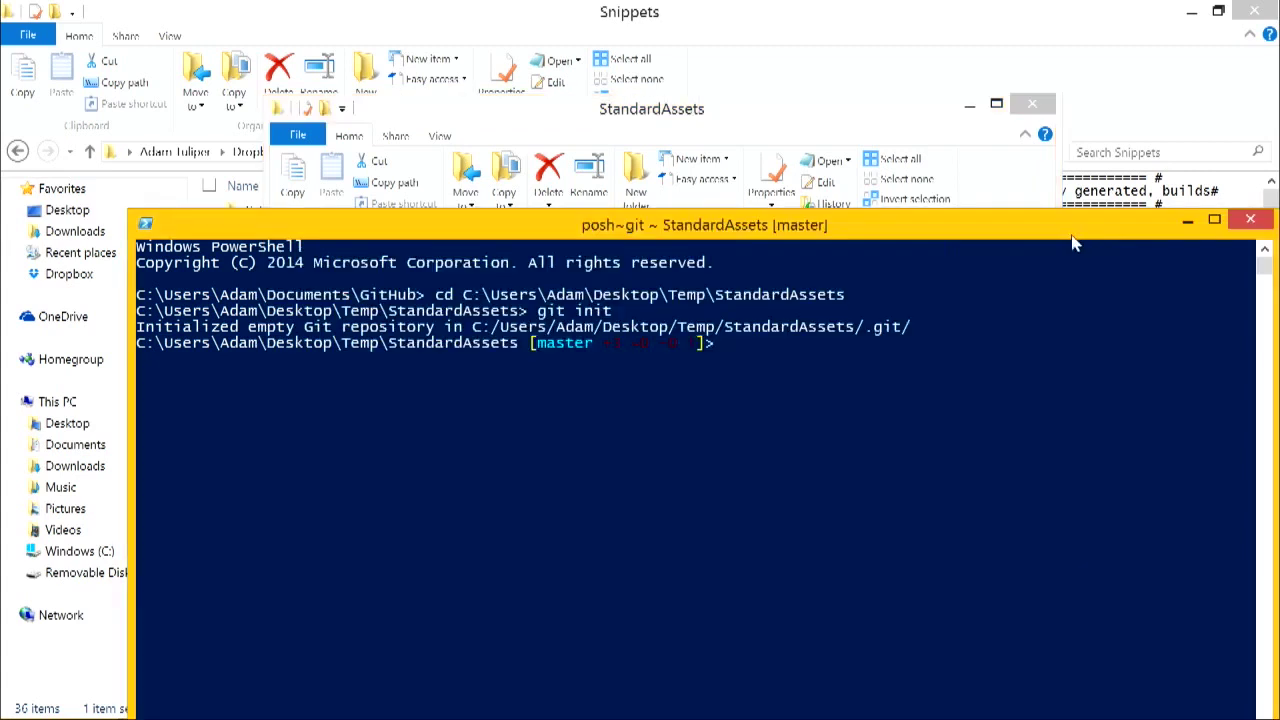
# Stage all StandardAssets files with git add -A . and move the PowerShell window up the screen.
pyautogui.write('git add -A')
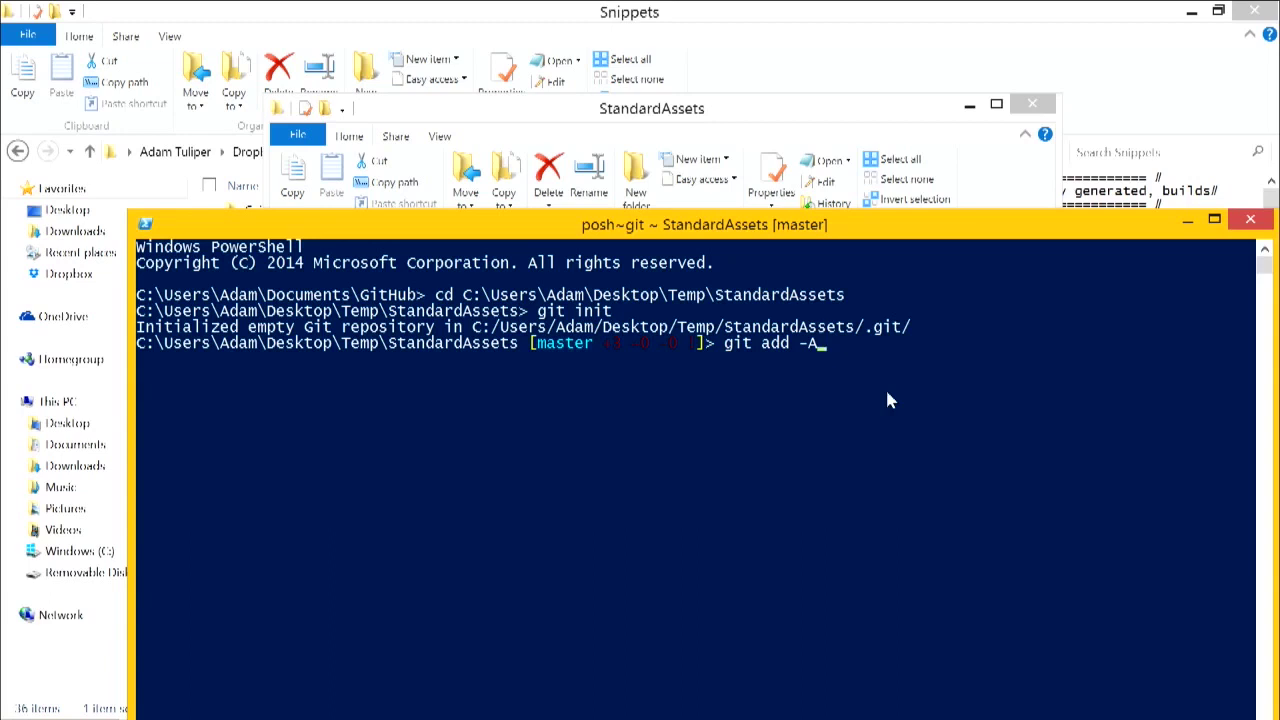
pyautogui.write('.')
pyautogui.press('Return')
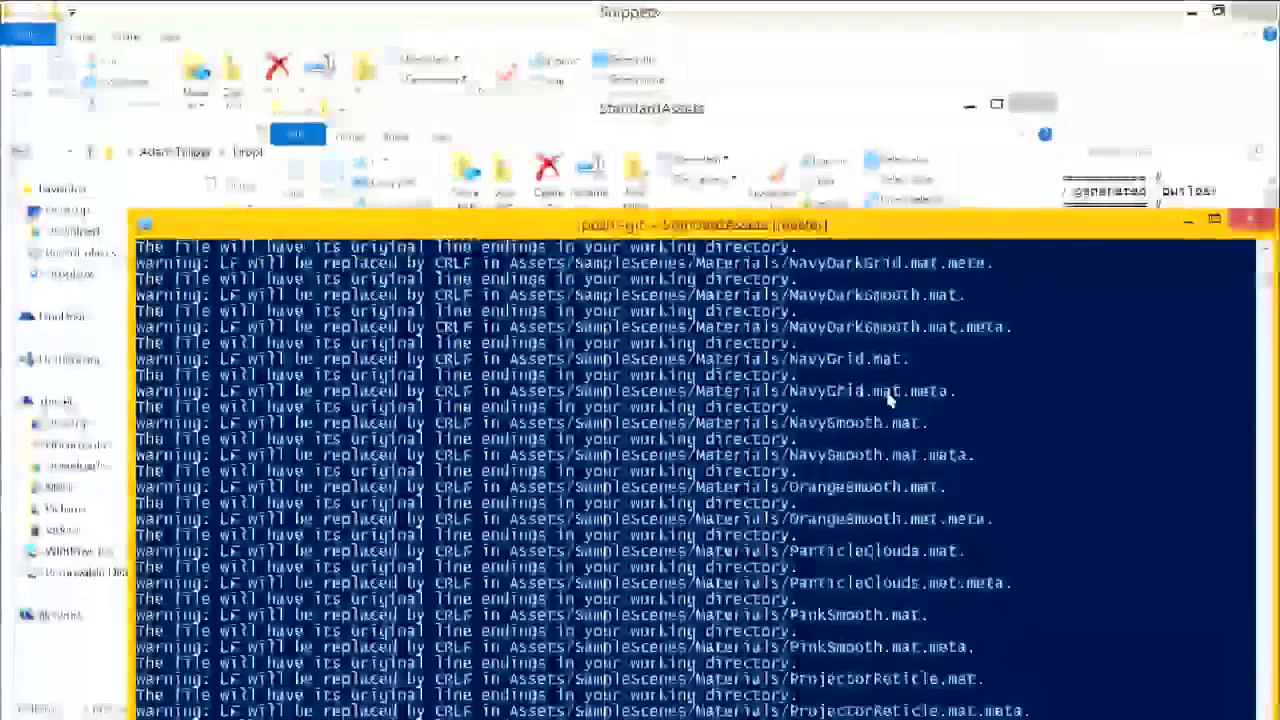
pyautogui.moveTo(552, 214); pyautogui.dragTo(491, 21)
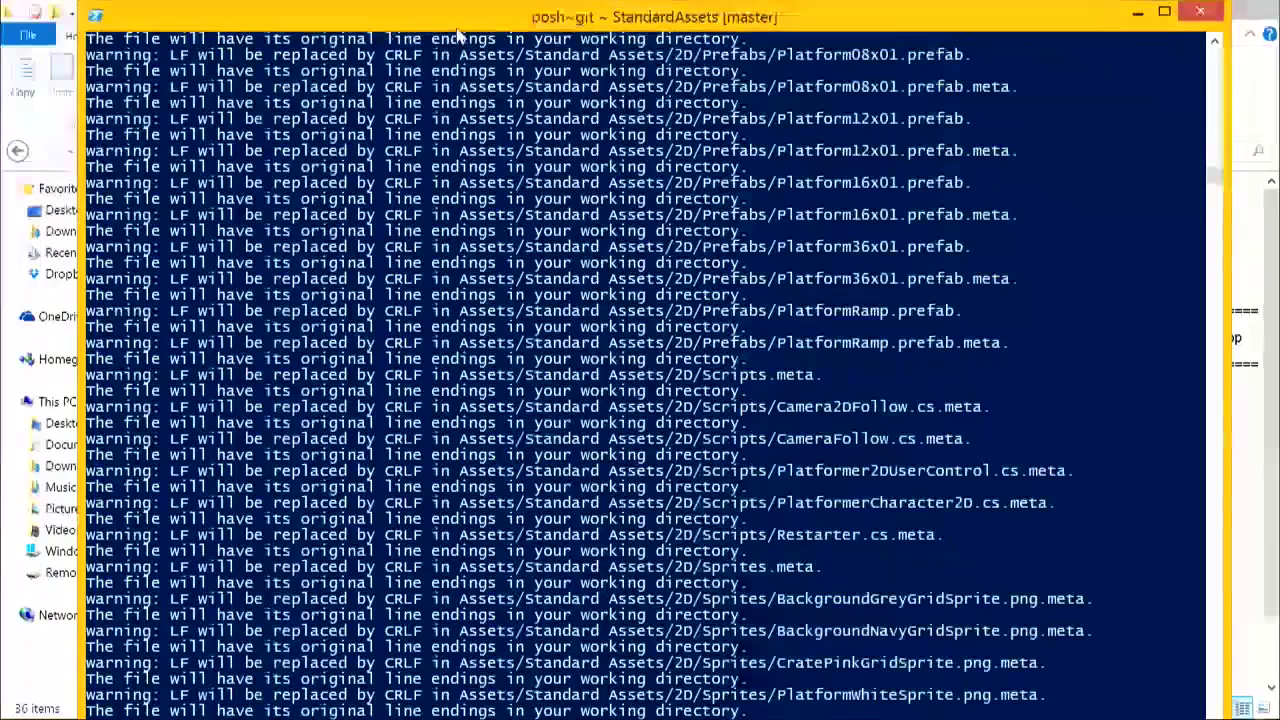
# Switch to GitHub in Chrome and create a new public repository named MyUnityProject.
pyautogui.hotkey('alt', 'Tab')
pyautogui.hotkey('alt', 'Tab')
pyautogui.hotkey('alt', 'Tab')
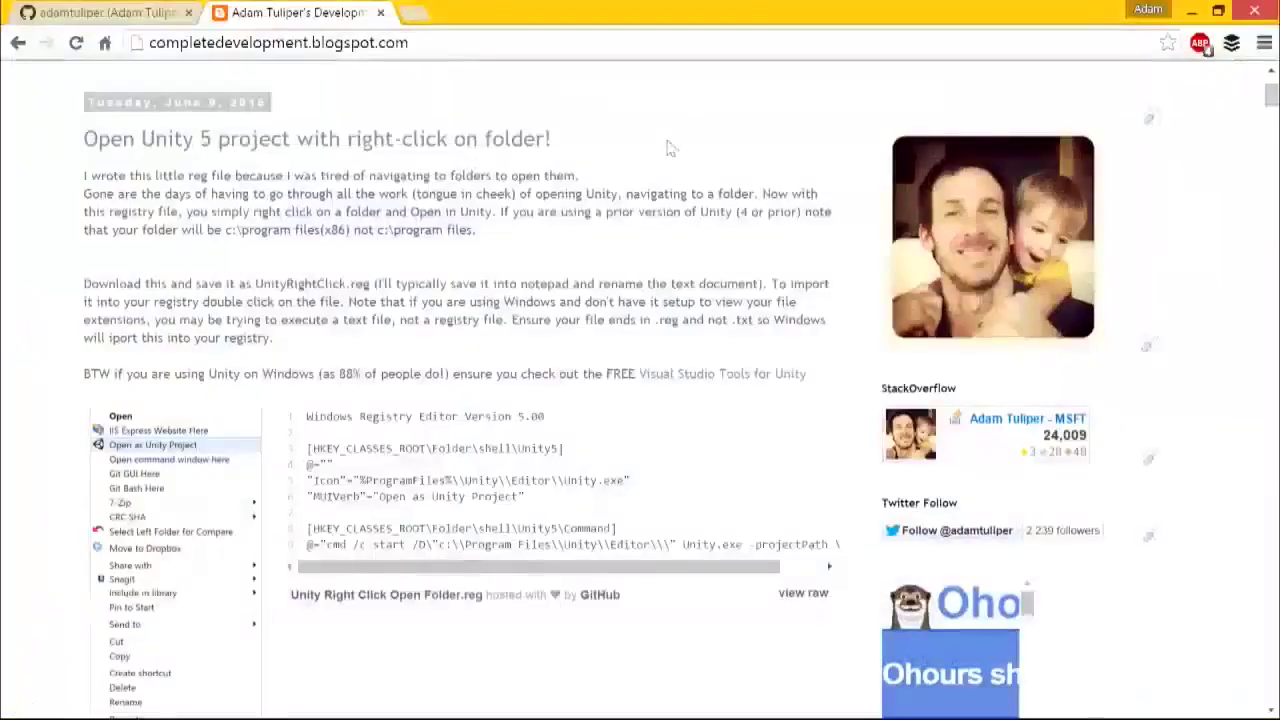
pyautogui.click(85, 13)
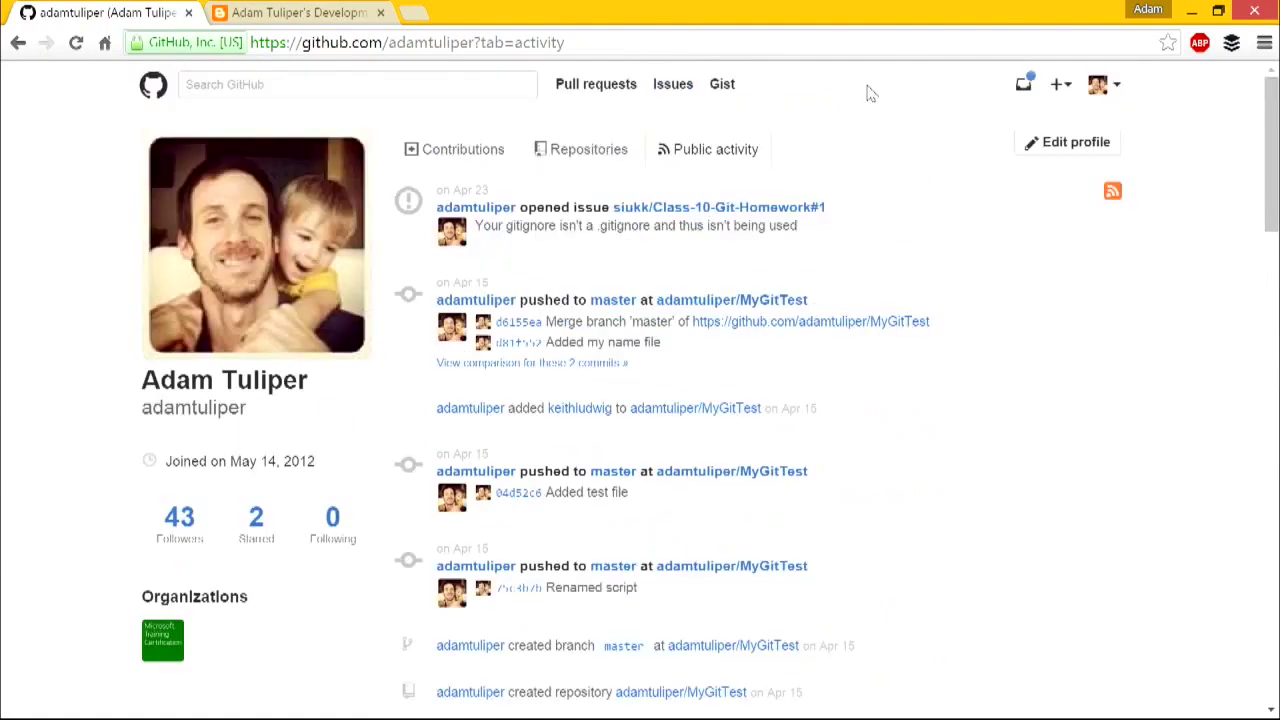
pyautogui.click(1058, 85)
pyautogui.click(997, 139)
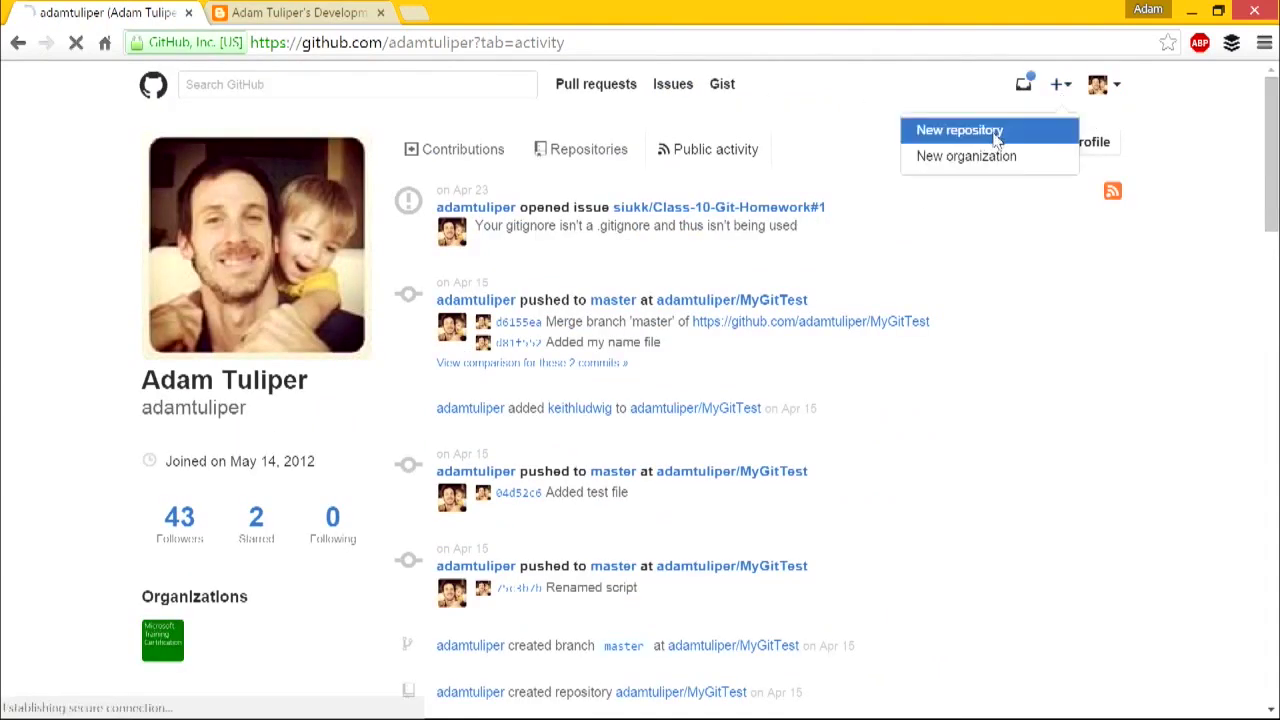
pyautogui.write('MyUnit')
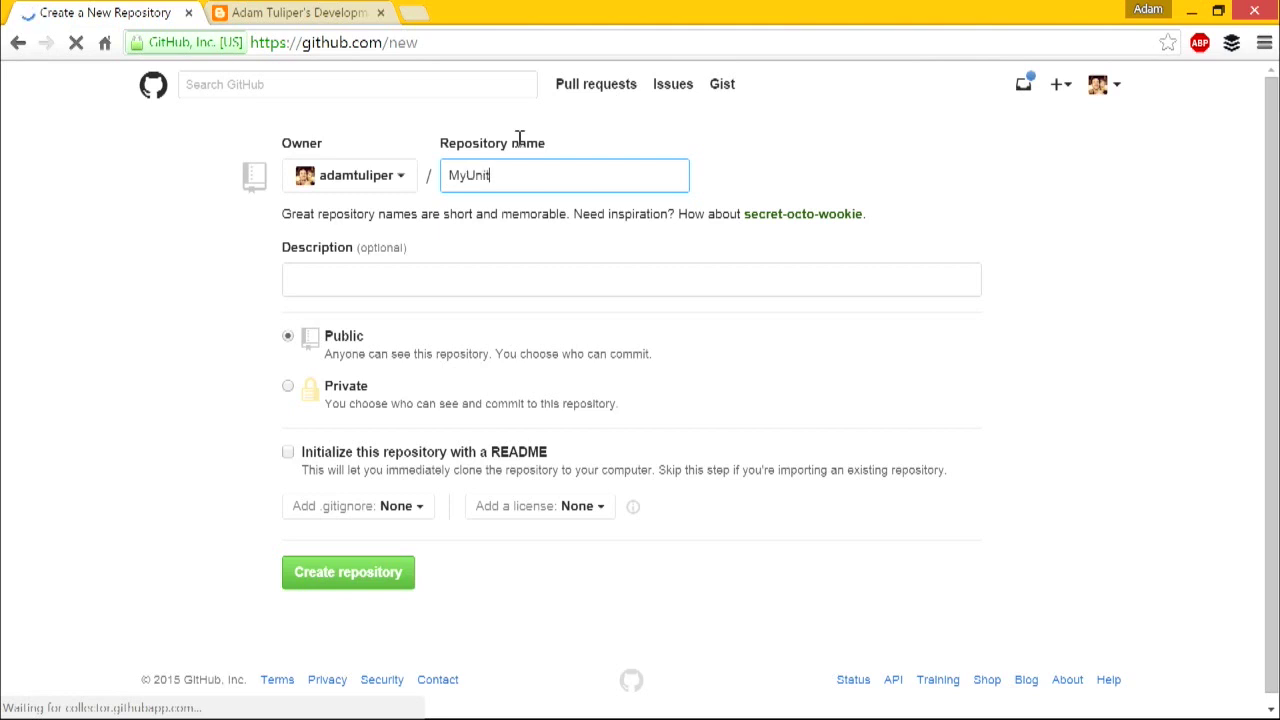
pyautogui.write('yProject')
pyautogui.click(378, 586)
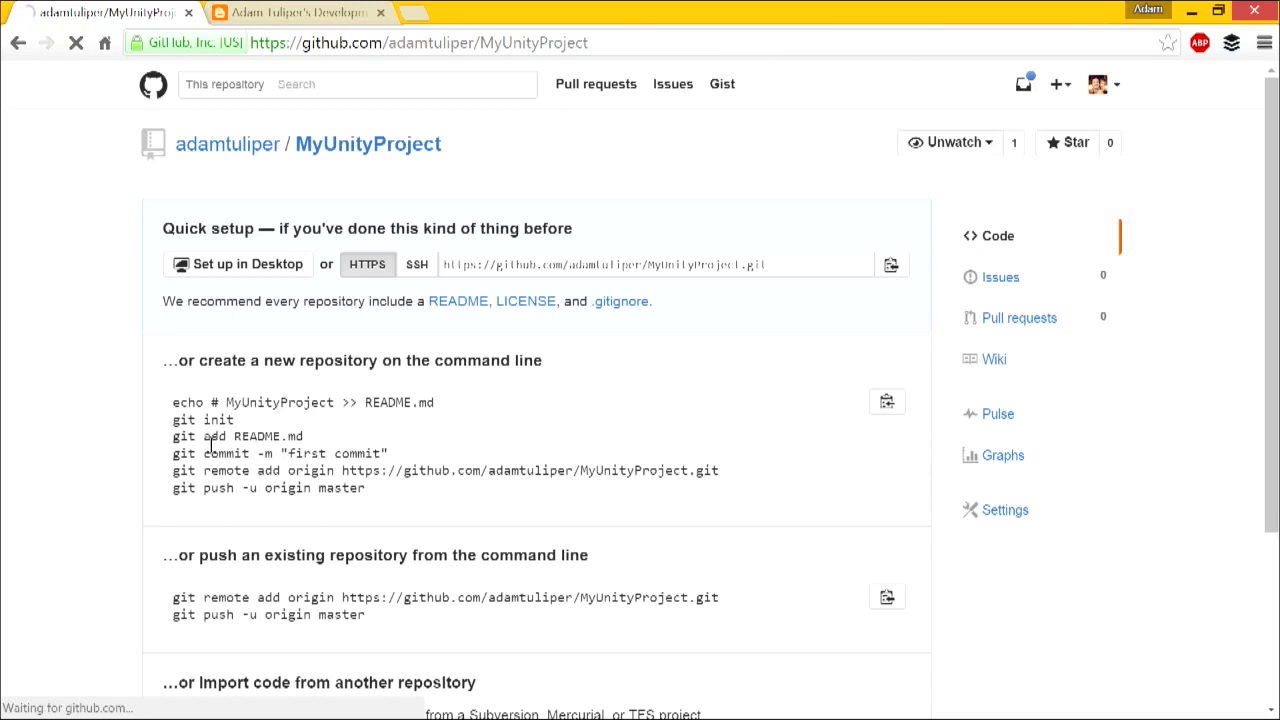
# Examine the git init, git add and git commit commands in the new repository's command-line setup instructions.
pyautogui.moveTo(171, 420); pyautogui.dragTo(251, 427)
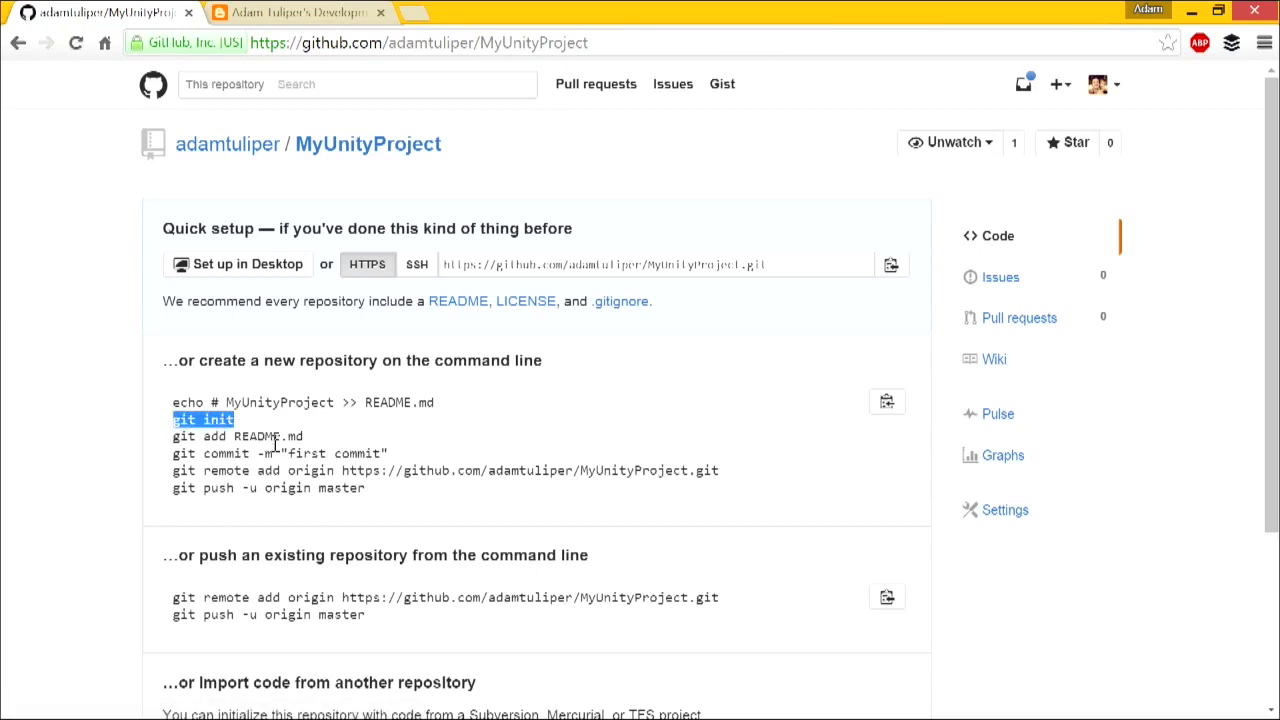
pyautogui.moveTo(172, 436); pyautogui.dragTo(303, 437)
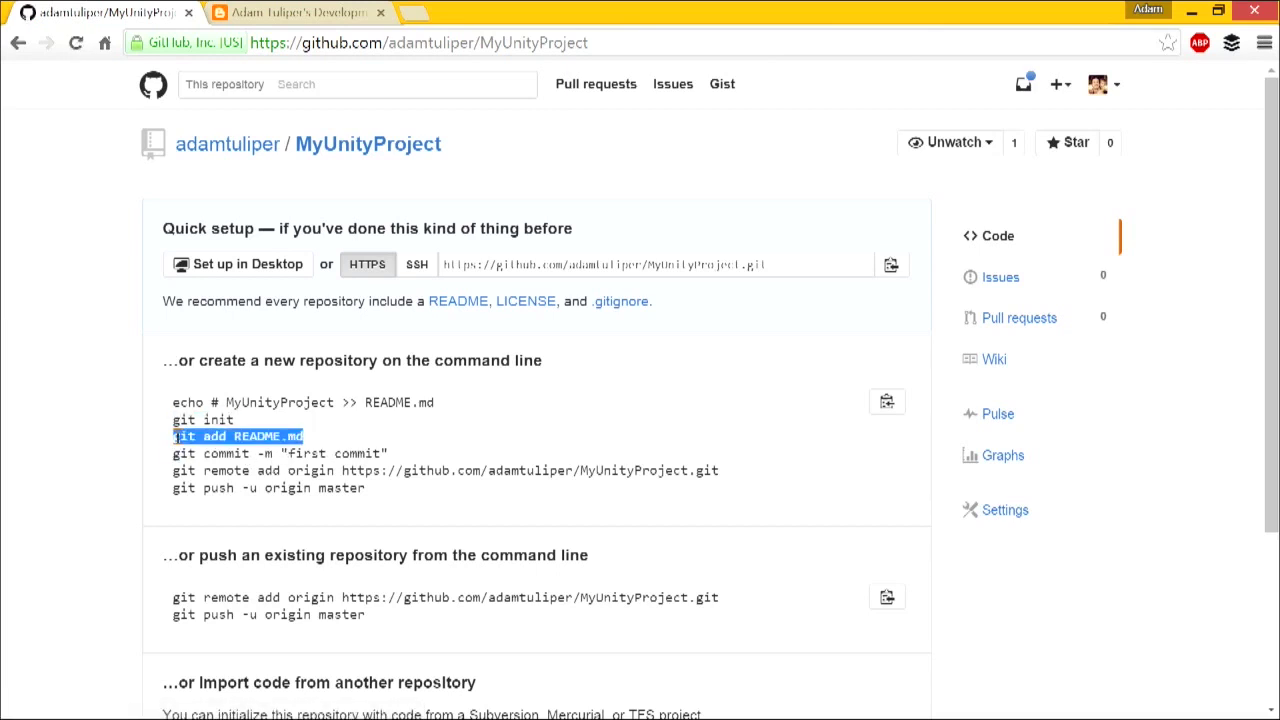
pyautogui.scroll(-1, 230, 450)
pyautogui.click(339, 393)
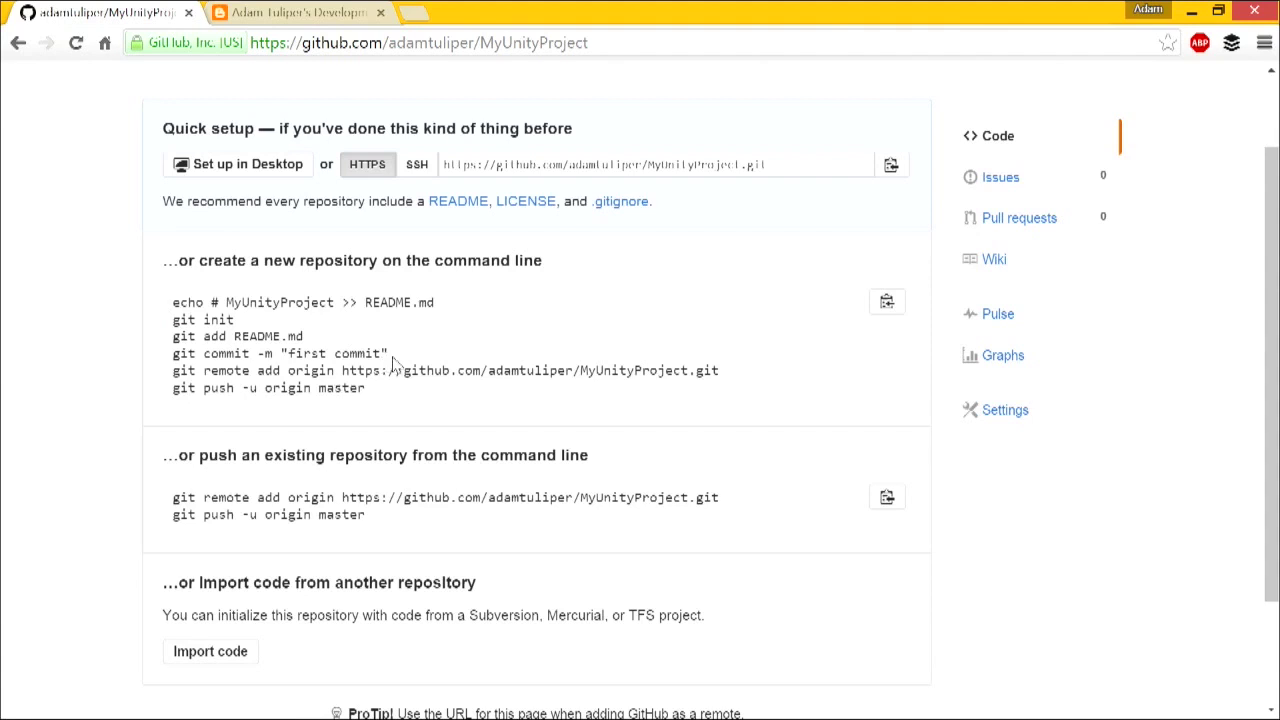
pyautogui.moveTo(310, 337); pyautogui.dragTo(165, 345)
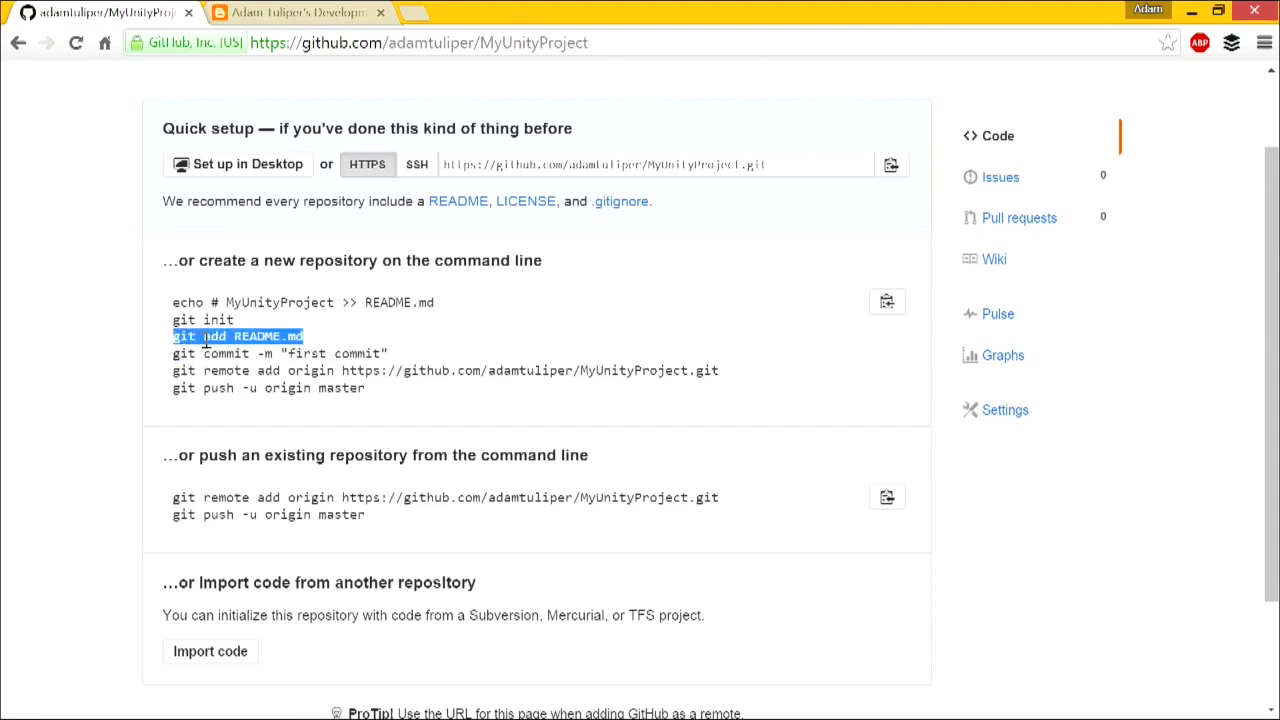
pyautogui.moveTo(420, 358); pyautogui.dragTo(172, 356)
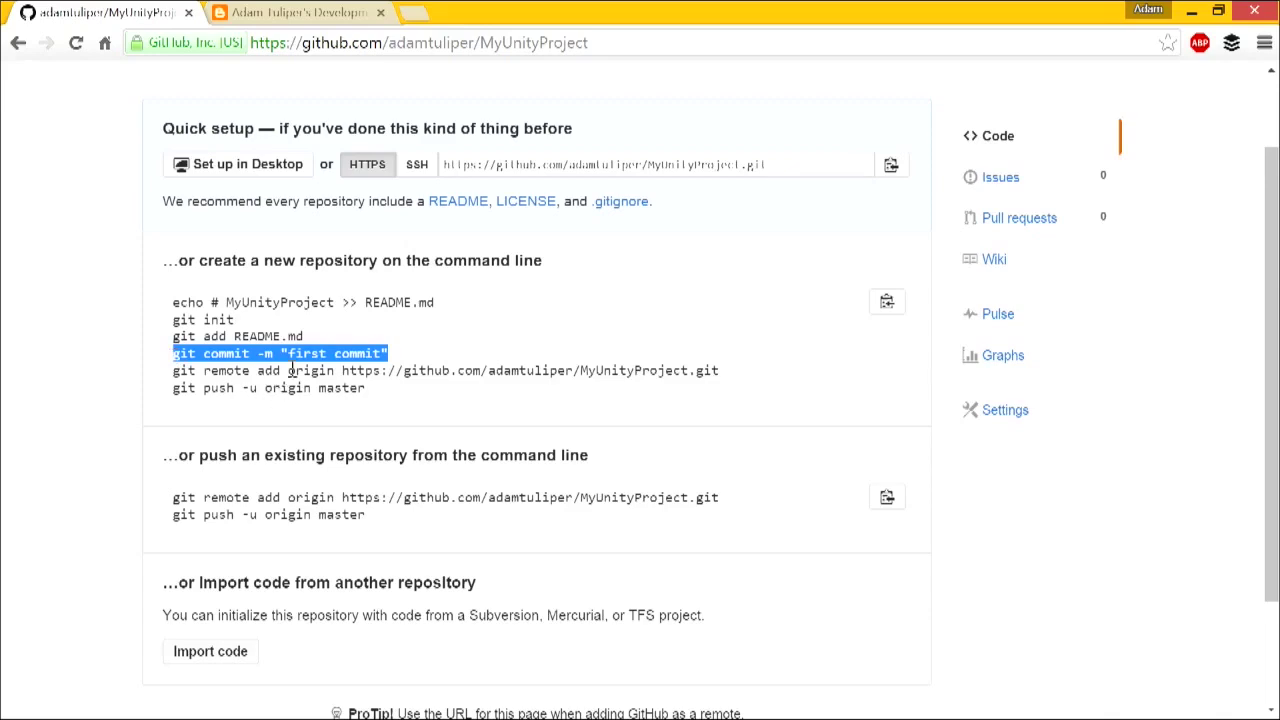
# Check the staging progress in PowerShell, and examine the commit, remote and push commands on the GitHub page at 125% zoom.
pyautogui.hotkey('alt', 'Tab')
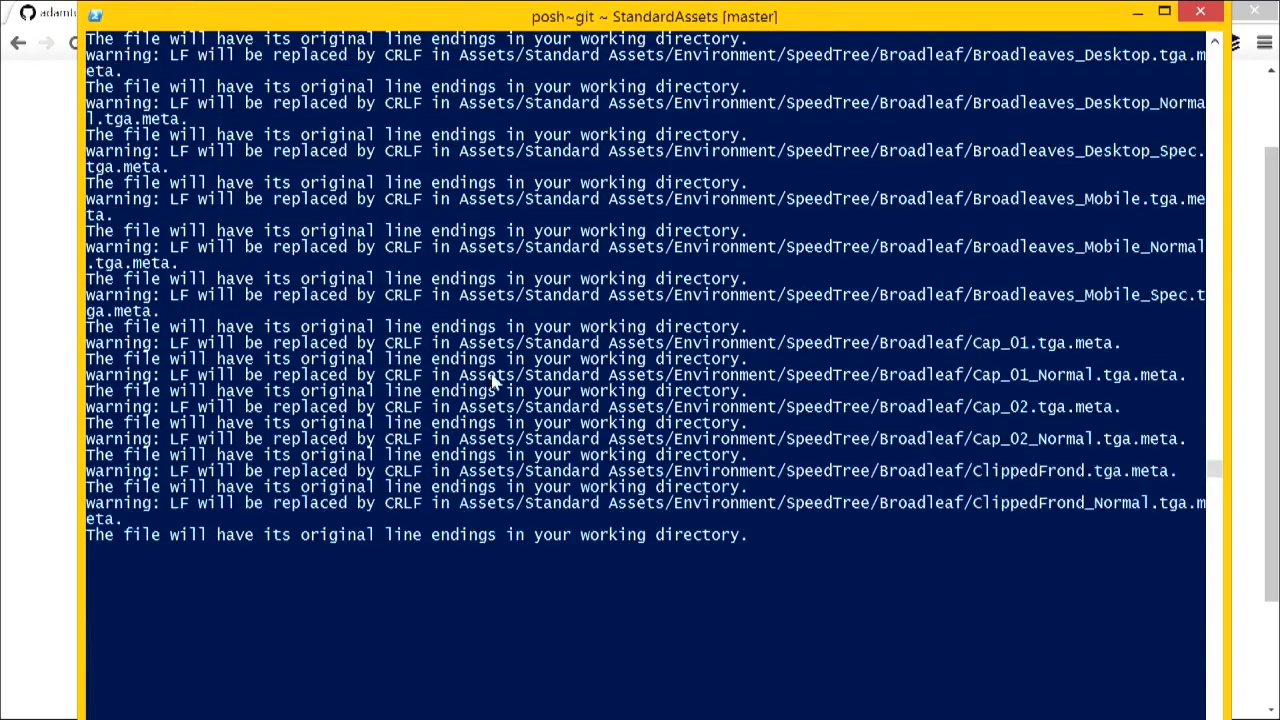
pyautogui.moveTo(425, 21); pyautogui.dragTo(455, 398)
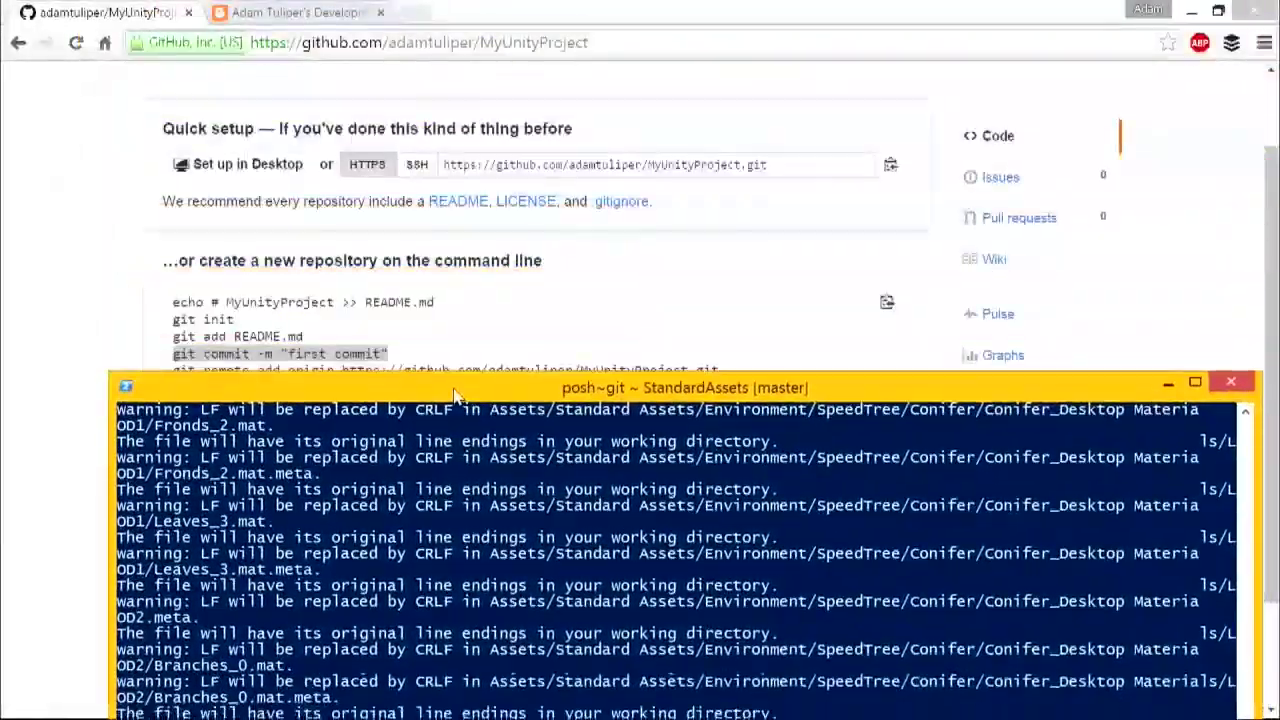
pyautogui.click(400, 332)
pyautogui.keyDown('ctrl'); pyautogui.scroll(2, 400, 333); pyautogui.keyUp('ctrl')
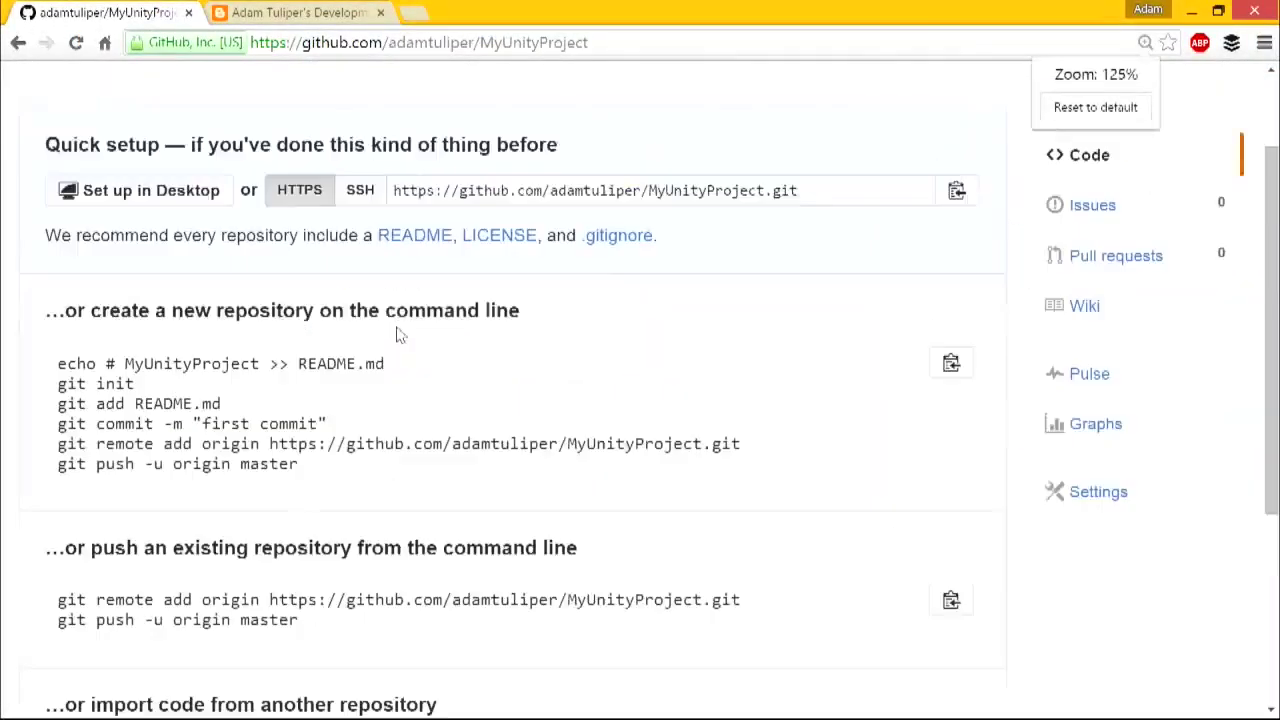
pyautogui.scroll(-1, 400, 333)
pyautogui.moveTo(330, 324); pyautogui.dragTo(33, 318)
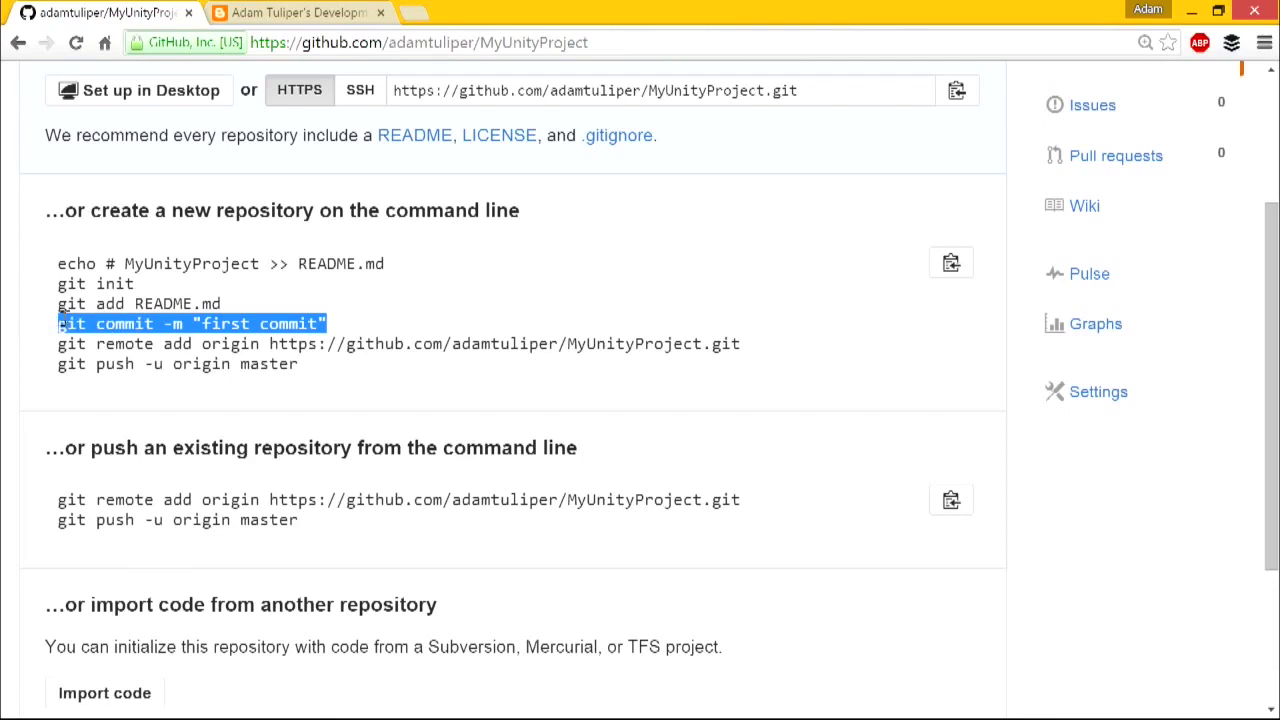
pyautogui.moveTo(52, 352); pyautogui.dragTo(762, 341)
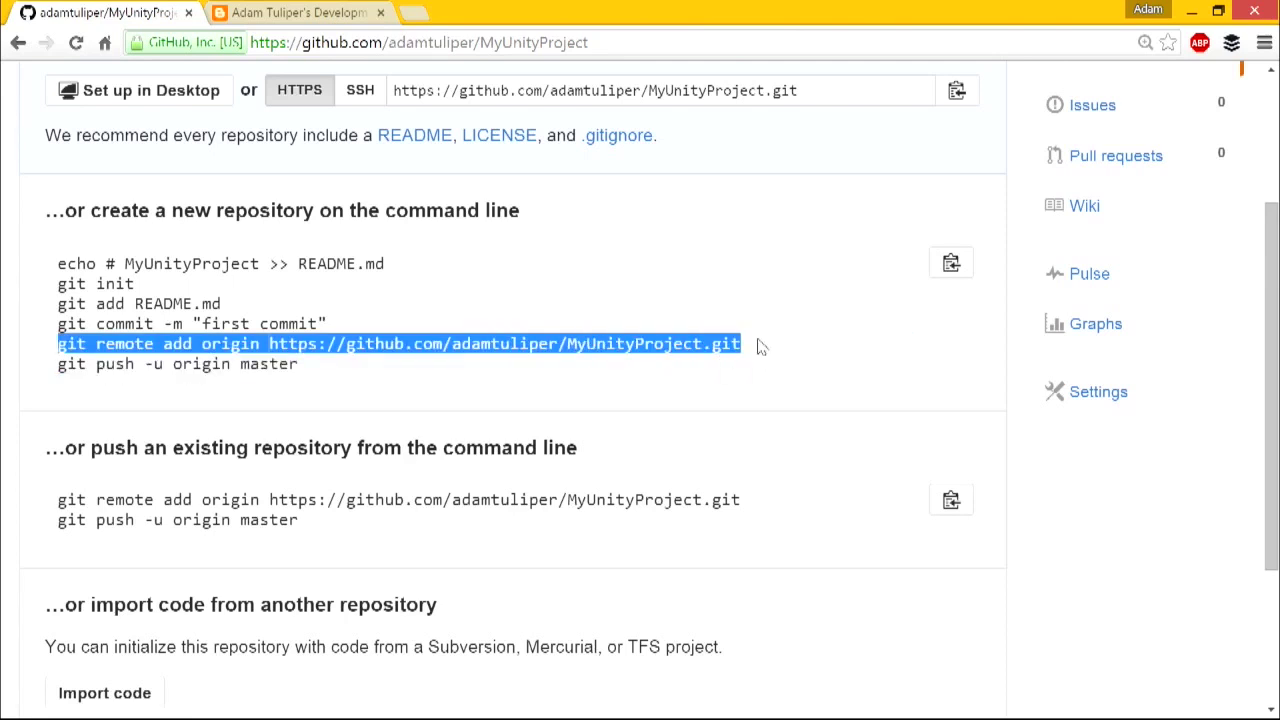
pyautogui.moveTo(312, 370); pyautogui.dragTo(46, 368)
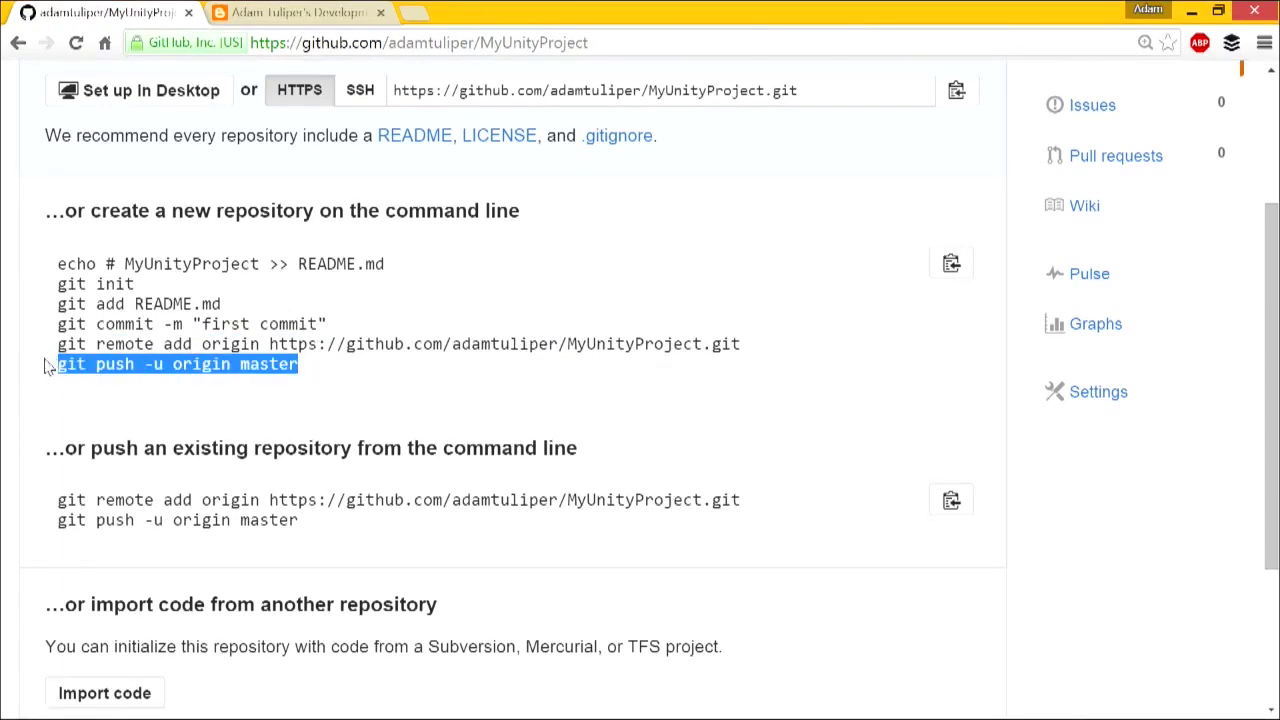
pyautogui.moveTo(62, 306); pyautogui.dragTo(320, 360)
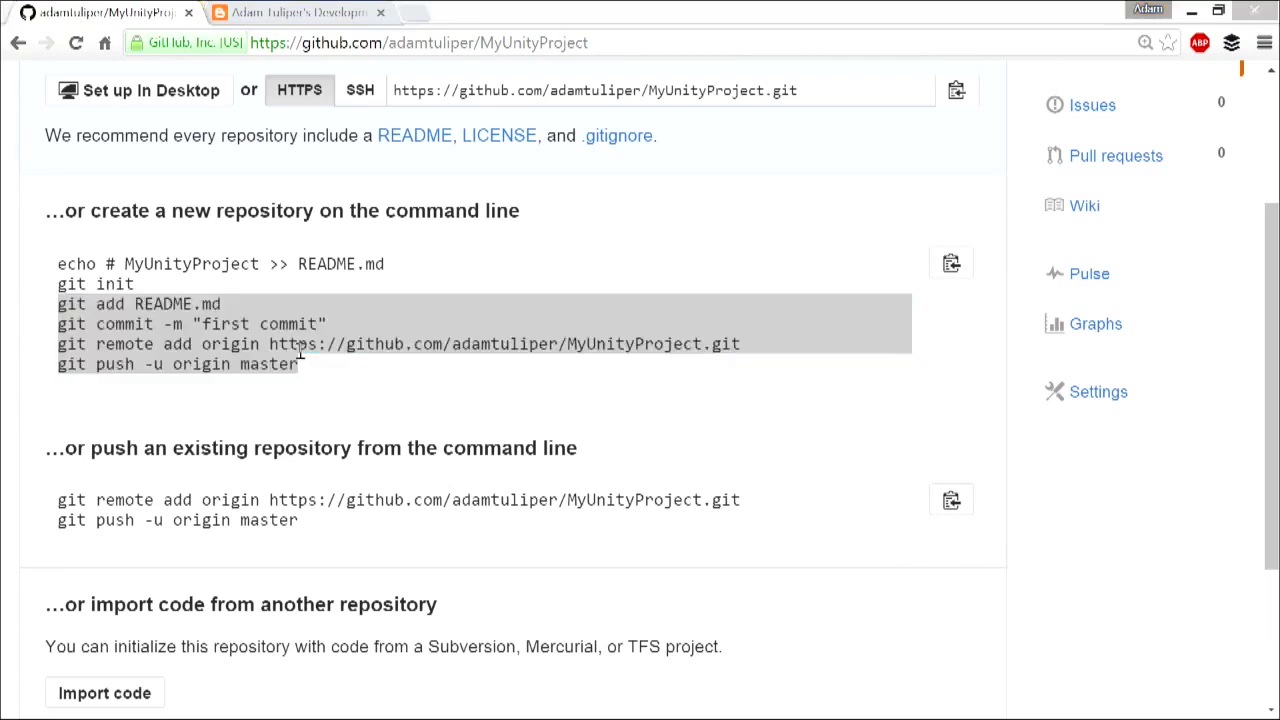
# Review the Our GIT workflow slide in PowerPoint and check PowerShell's git add progress.
pyautogui.hotkey('alt', 'Tab')
pyautogui.press('Tab')
pyautogui.click(250, 395)
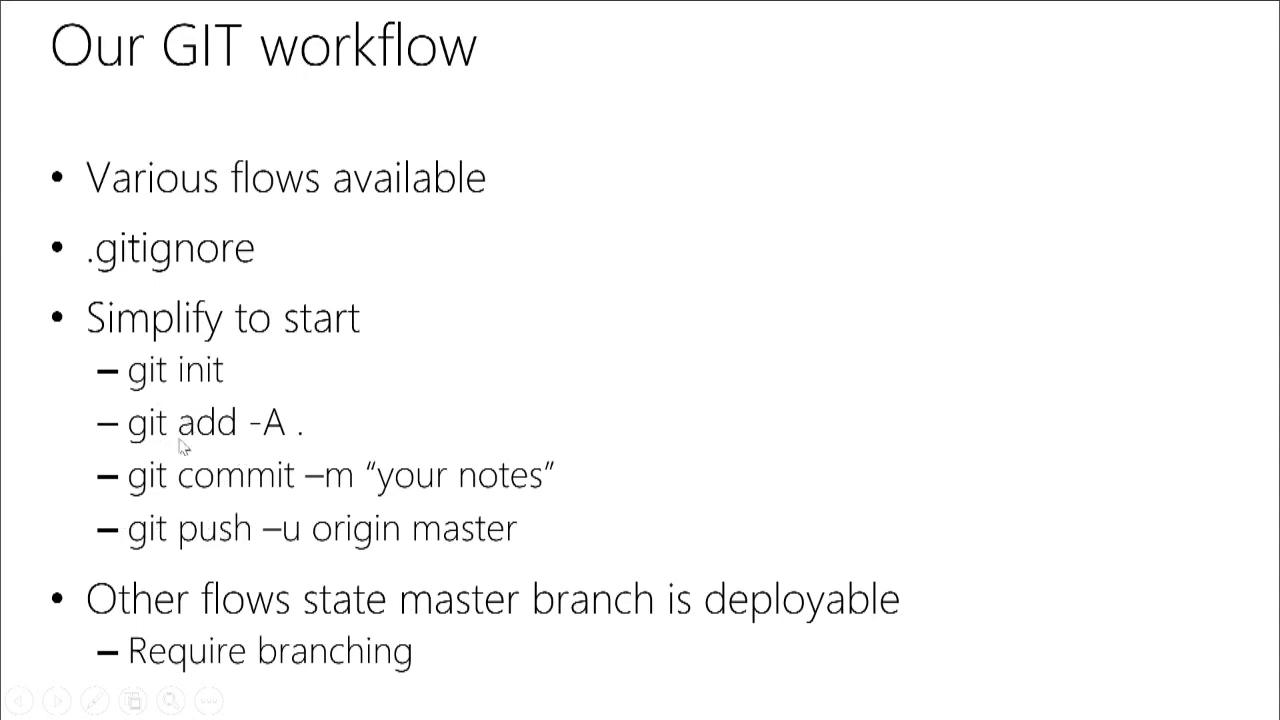
pyautogui.hotkey('alt', 'Tab')
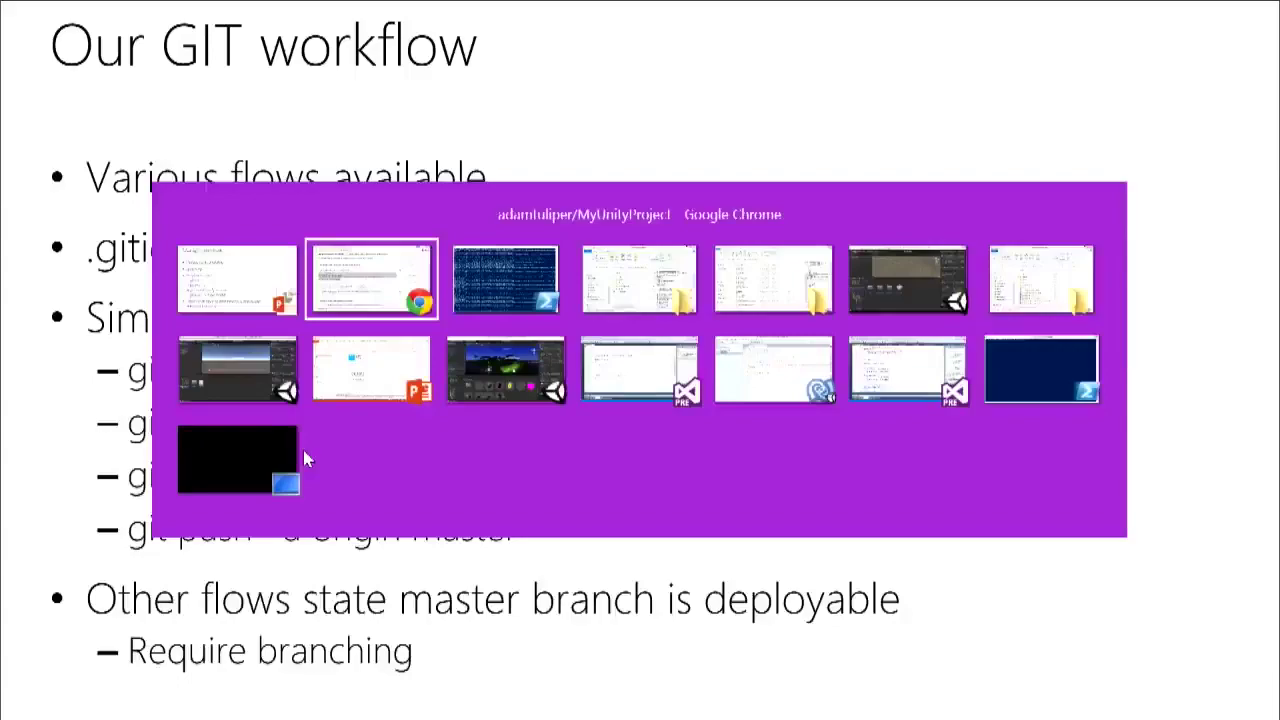
pyautogui.moveTo(577, 378); pyautogui.dragTo(565, 5)
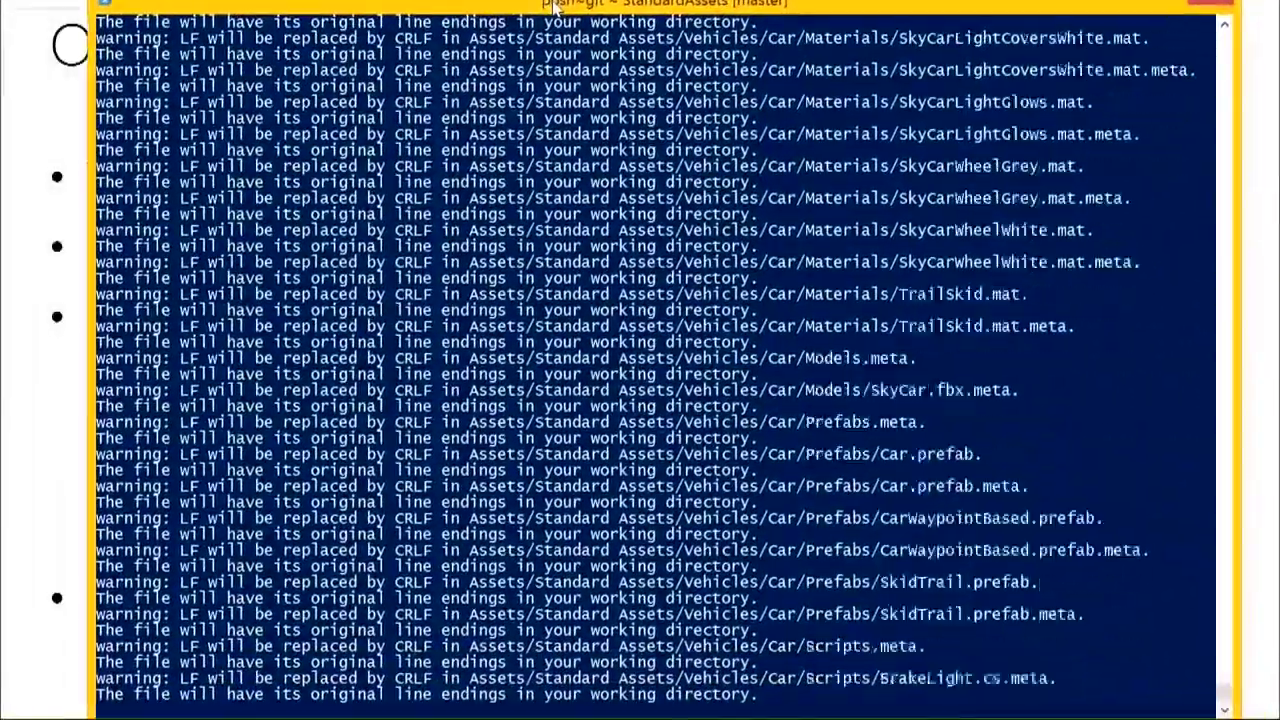
pyautogui.moveTo(557, 10); pyautogui.dragTo(640, 345)
# Switch to the StandardAssets folder's Explorer window and copy its .gitignore file.
pyautogui.hotkey('alt', 'Tab')
pyautogui.press('Tab')
pyautogui.hotkey('alt', 'Tab')
pyautogui.press('Tab')
pyautogui.press('Tab')
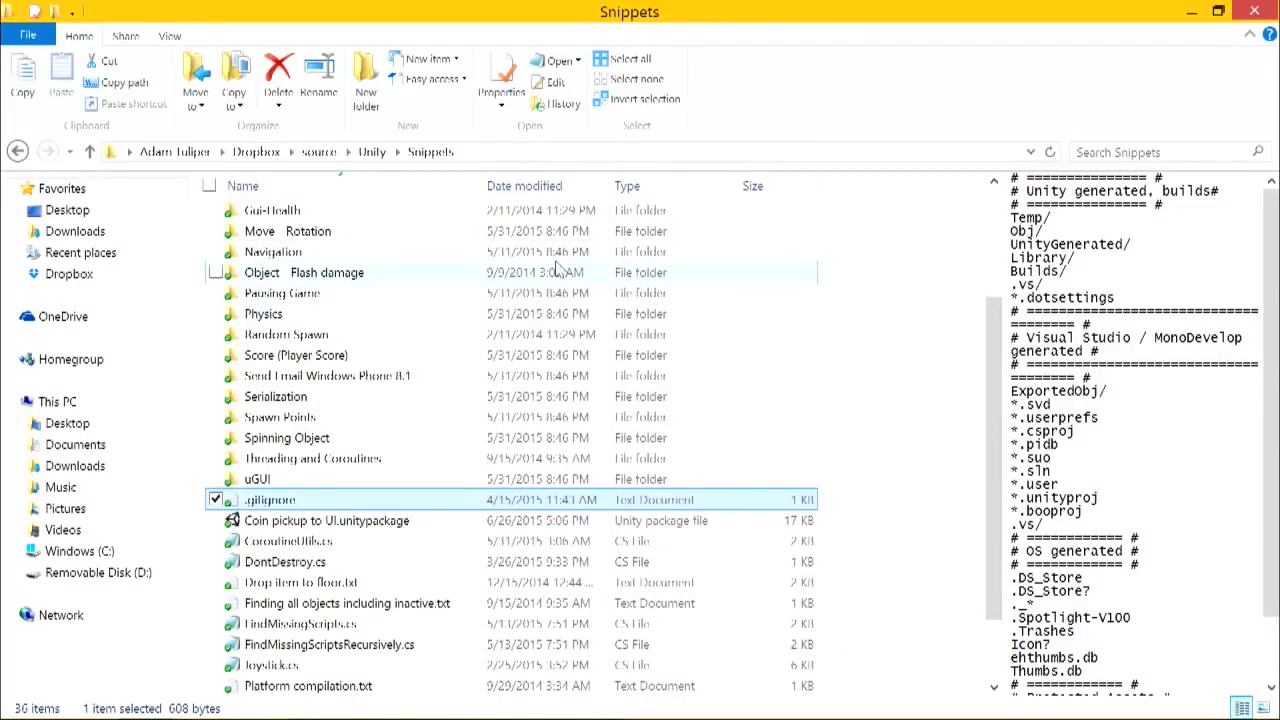
pyautogui.hotkey('alt', 'Tab')
pyautogui.press('Tab')
pyautogui.hotkey('alt', 'Tab')
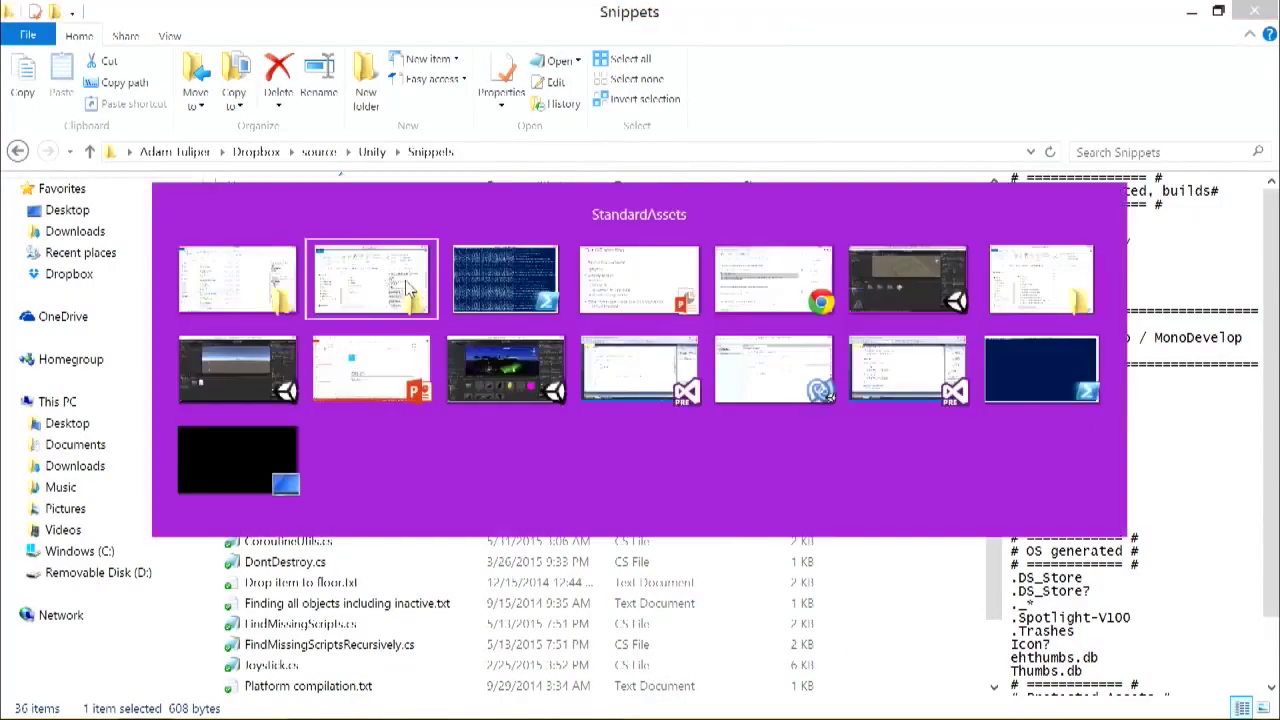
pyautogui.click(555, 421)
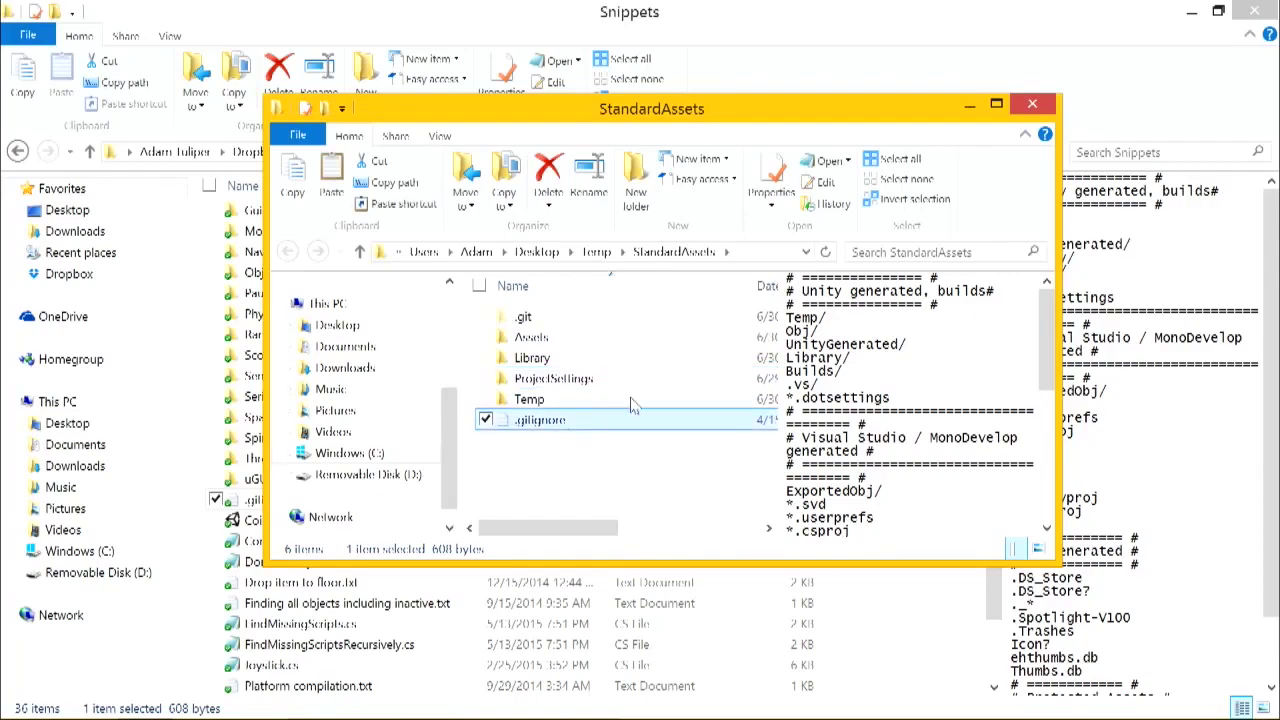
# Switch to the SimpleUnityProject Unity editor, show its Assets folder in Explorer and paste the .gitignore file into the project folder.
pyautogui.hotkey('alt', 'Tab')
pyautogui.press('Tab')
pyautogui.hotkey('alt', 'Tab')
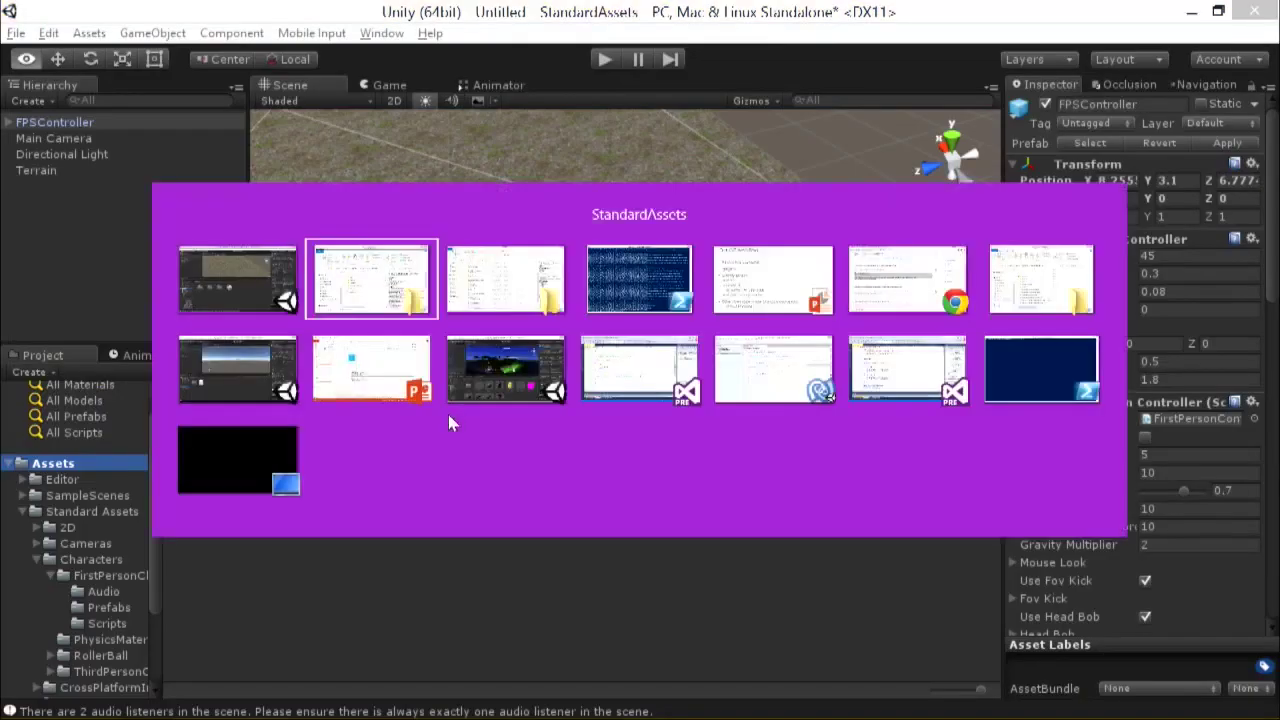
pyautogui.click(257, 376)
pyautogui.rightClick(55, 560)
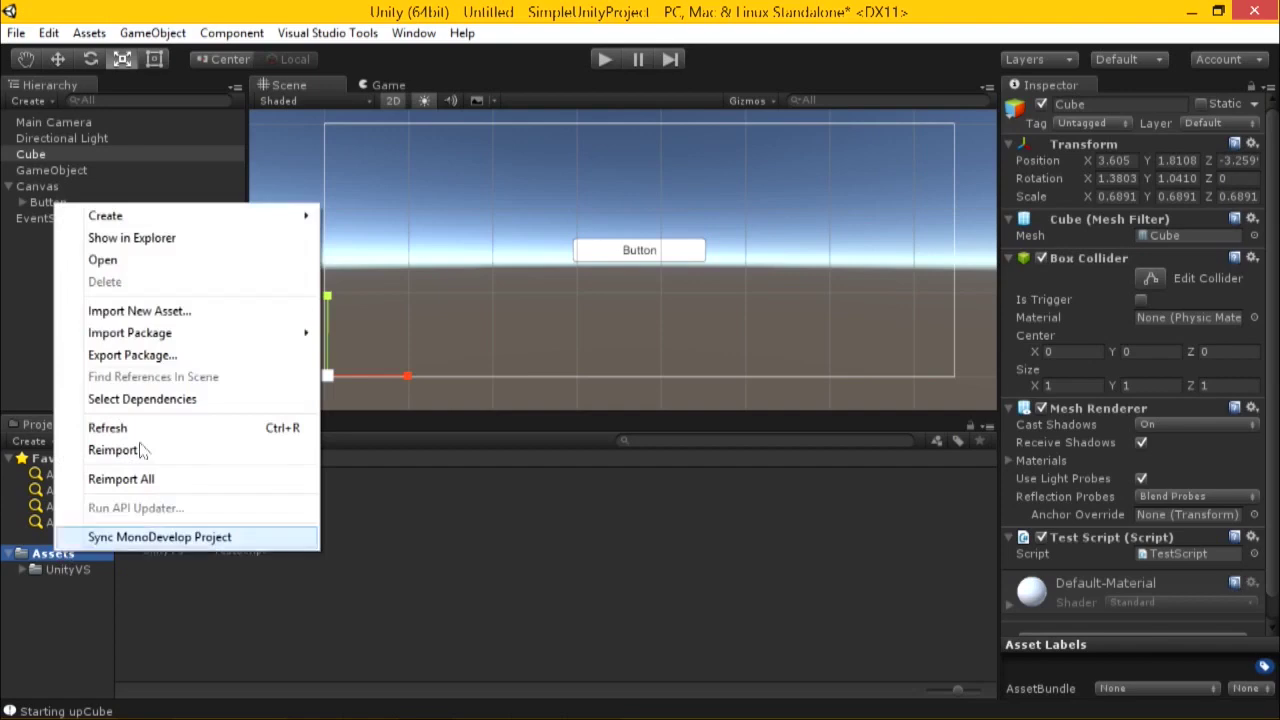
pyautogui.click(157, 237)
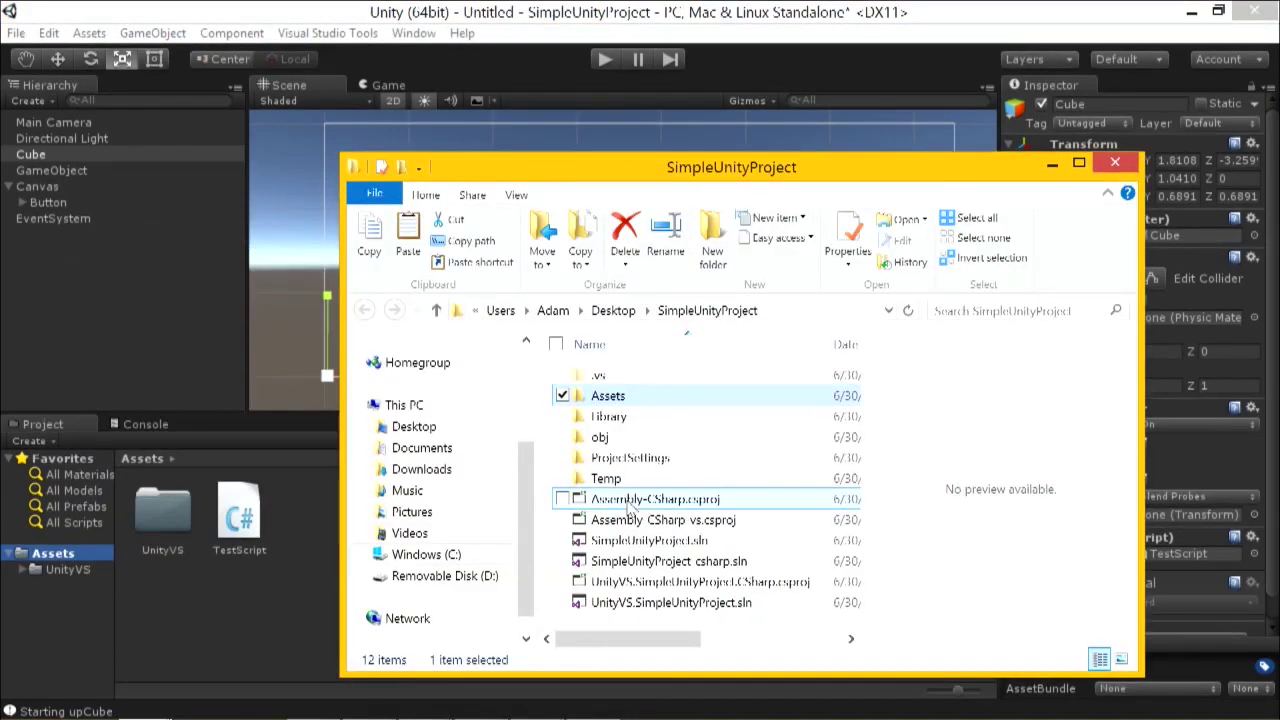
pyautogui.hotkey('ctrl', 'v')
# Copy the SimpleUnityProject folder's path, open a new PowerShell window and change its working directory to that folder with cd.
pyautogui.click(805, 308)
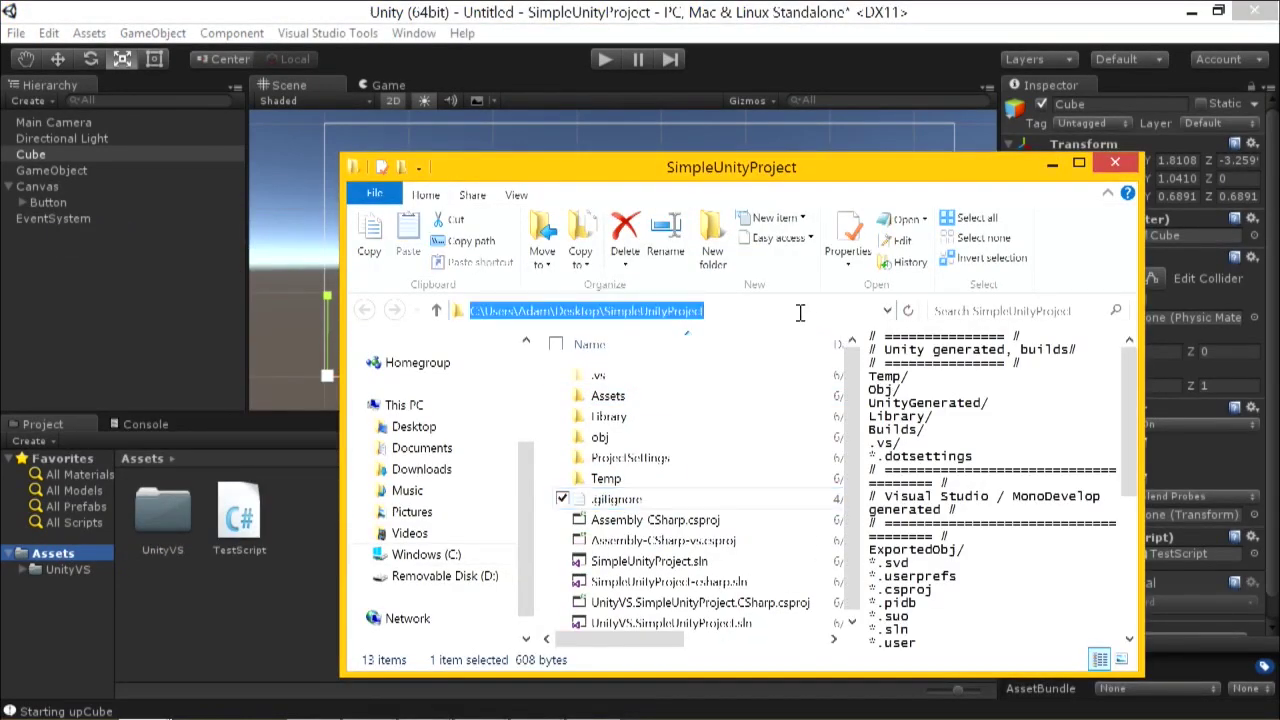
pyautogui.press('super')
pyautogui.click(143, 223)
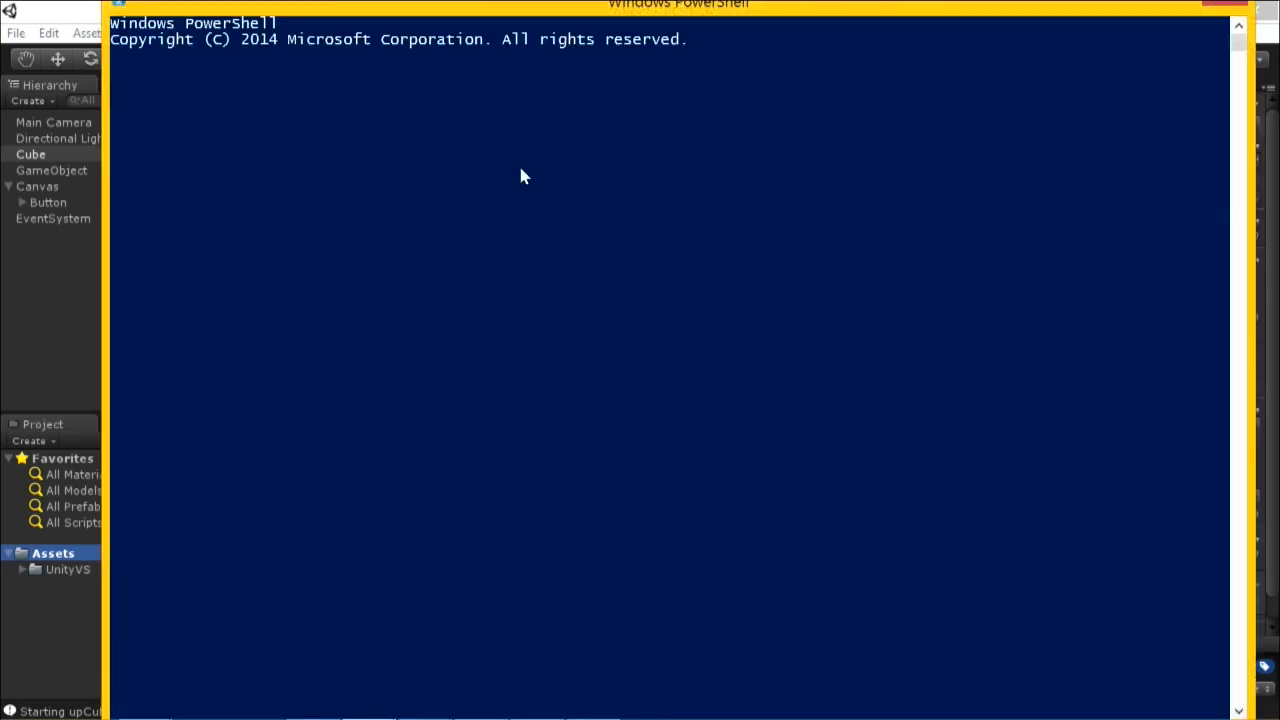
pyautogui.write('cd C:\\Users\\Adam\\Desktop\\SimpleUnityProject')
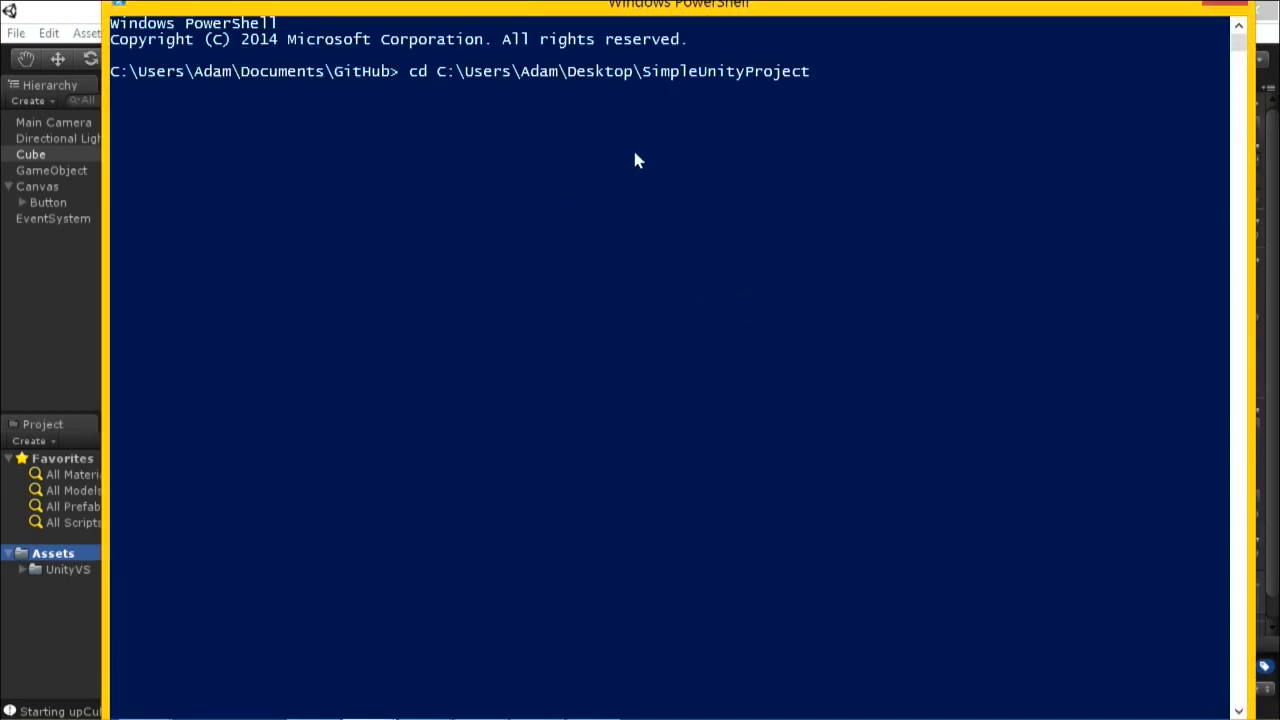
pyautogui.press('Return')
# Initialize a Git repository in SimpleUnityProject with git init and stage all its files with git add -A.
pyautogui.write('git init')
pyautogui.press('Return')
pyautogui.write('git add -A')
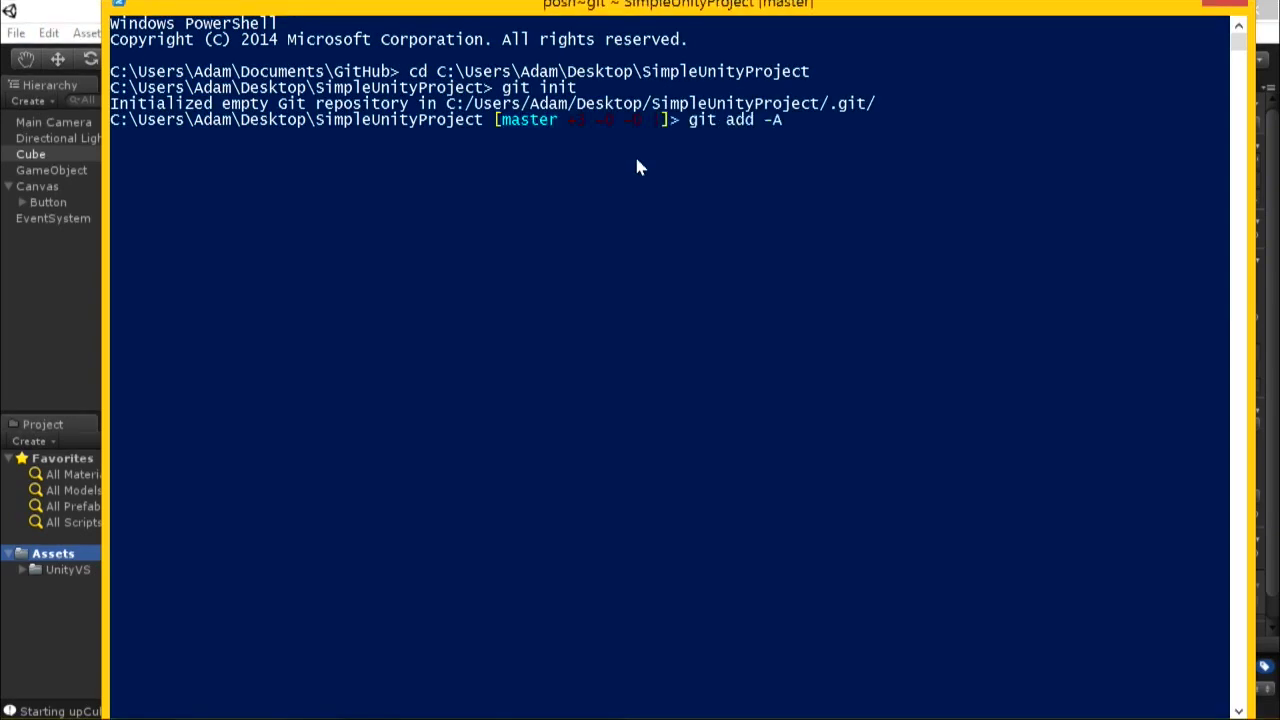
pyautogui.write(' .')
pyautogui.press('Return')
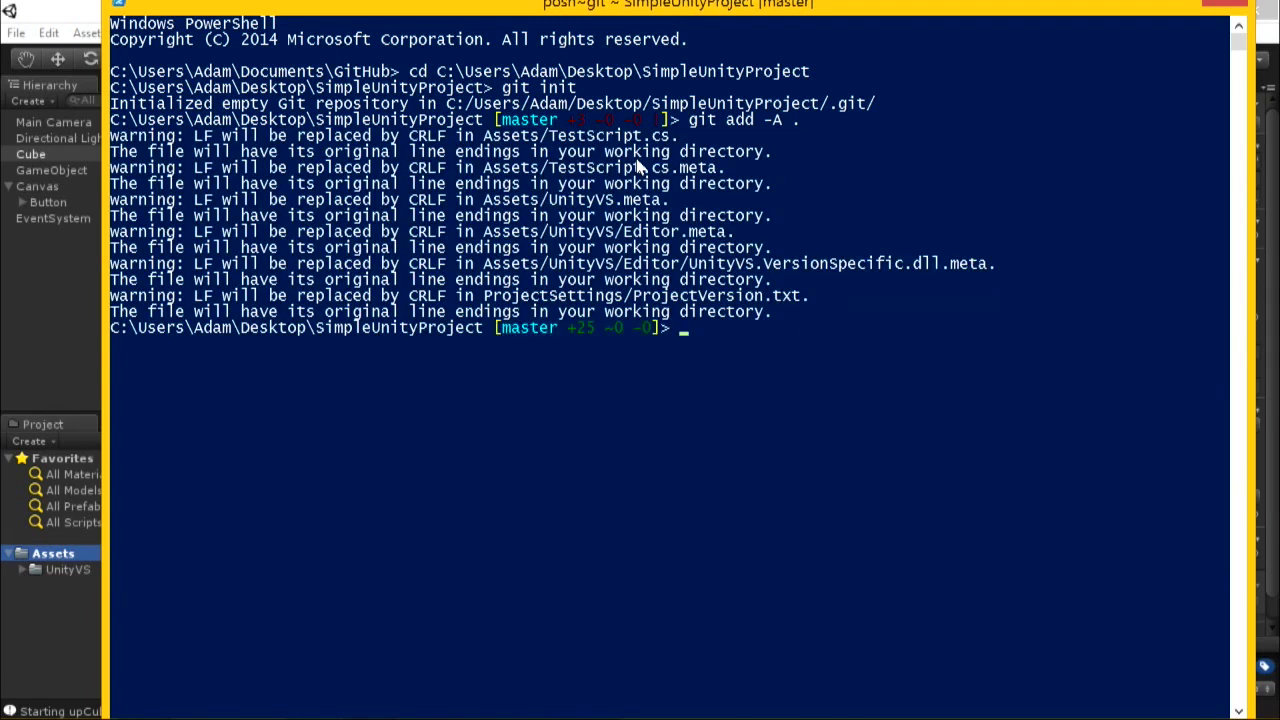
# Commit the staged SimpleUnityProject files with git commit -m "My Changes".
pyautogui.write('git commit -m')
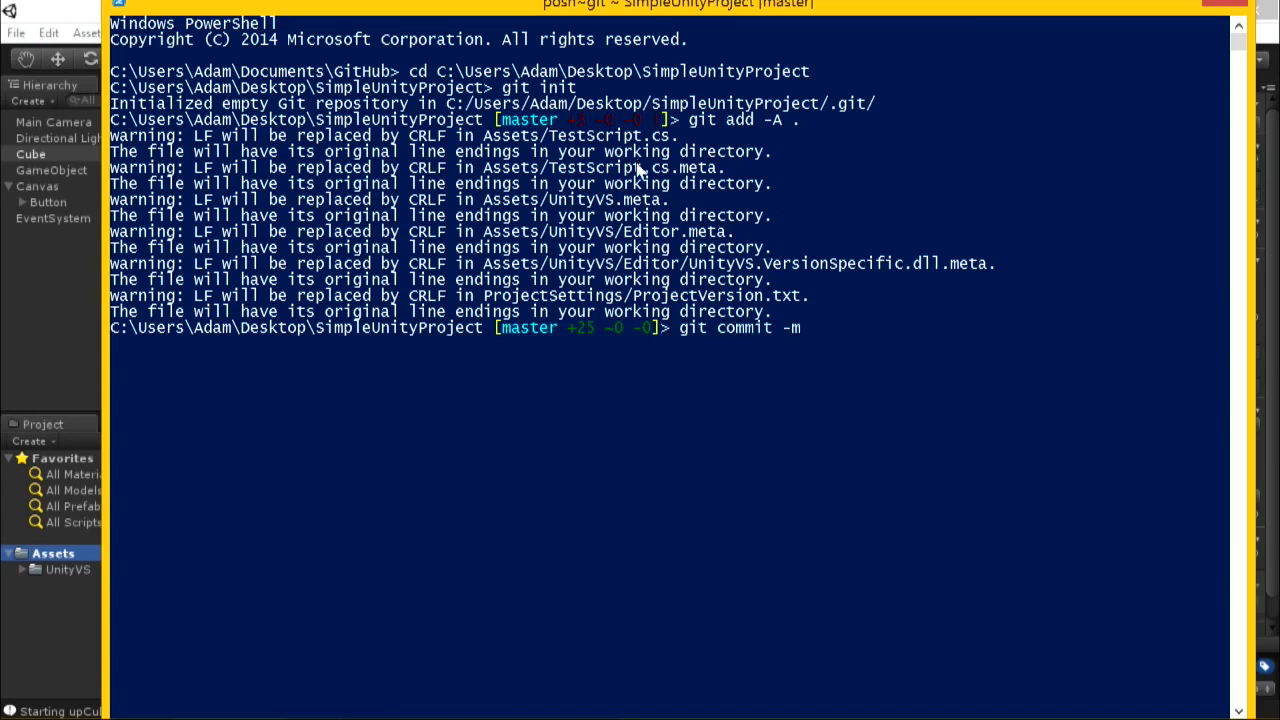
pyautogui.write(' "My Changes"')
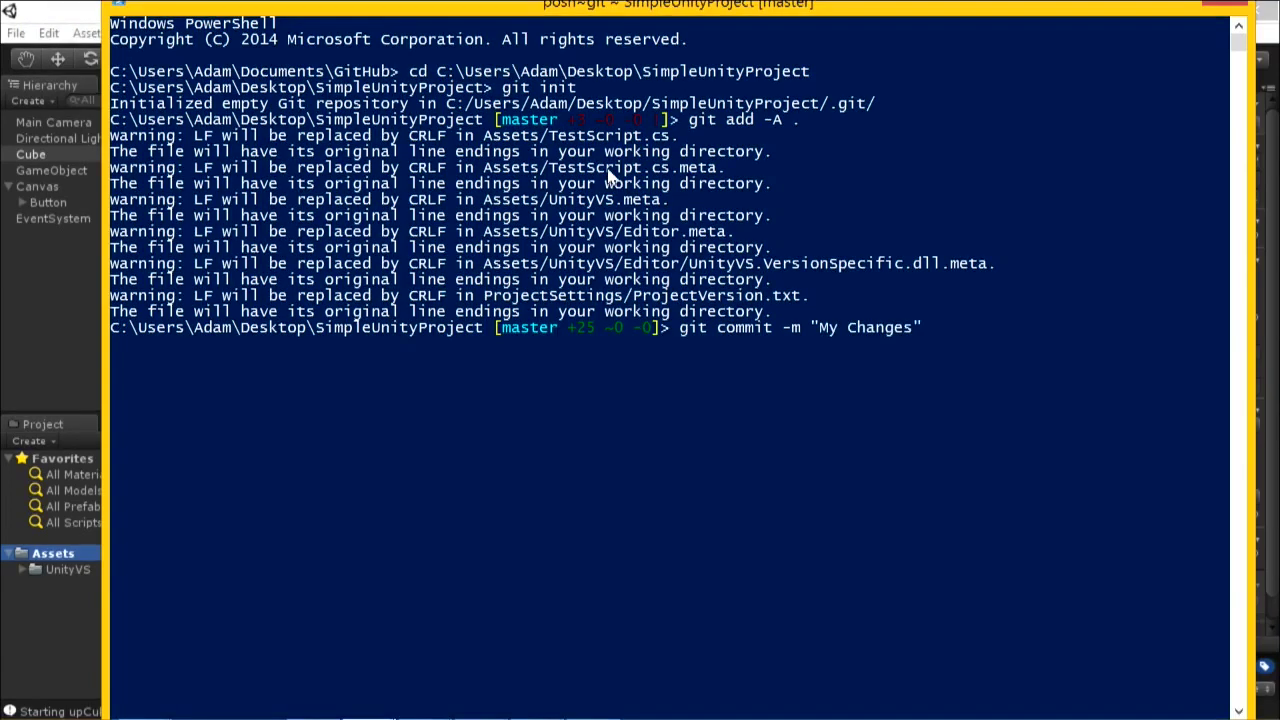
pyautogui.press('Return')
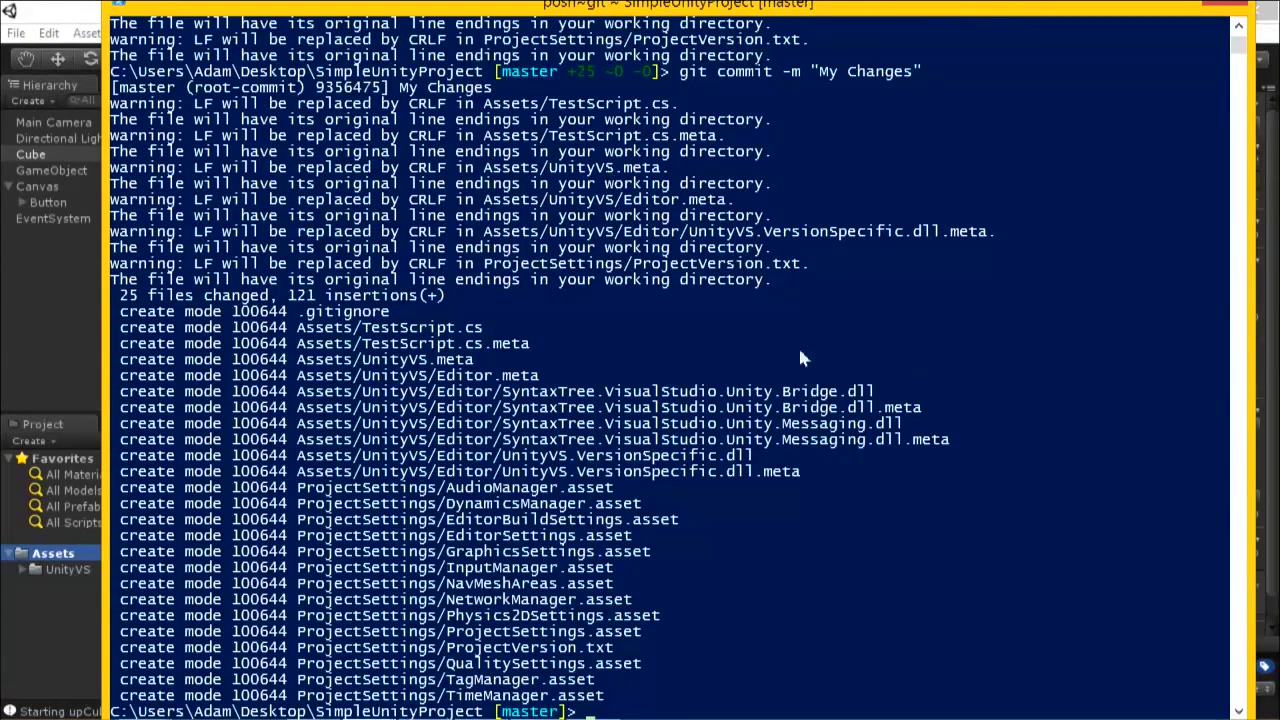
# Copy the remote-add command from the GitHub quick setup page and run it in PowerShell to add MyUnityProject.git as origin.
pyautogui.scroll(-5, 701, 360)
pyautogui.press('super+grave')
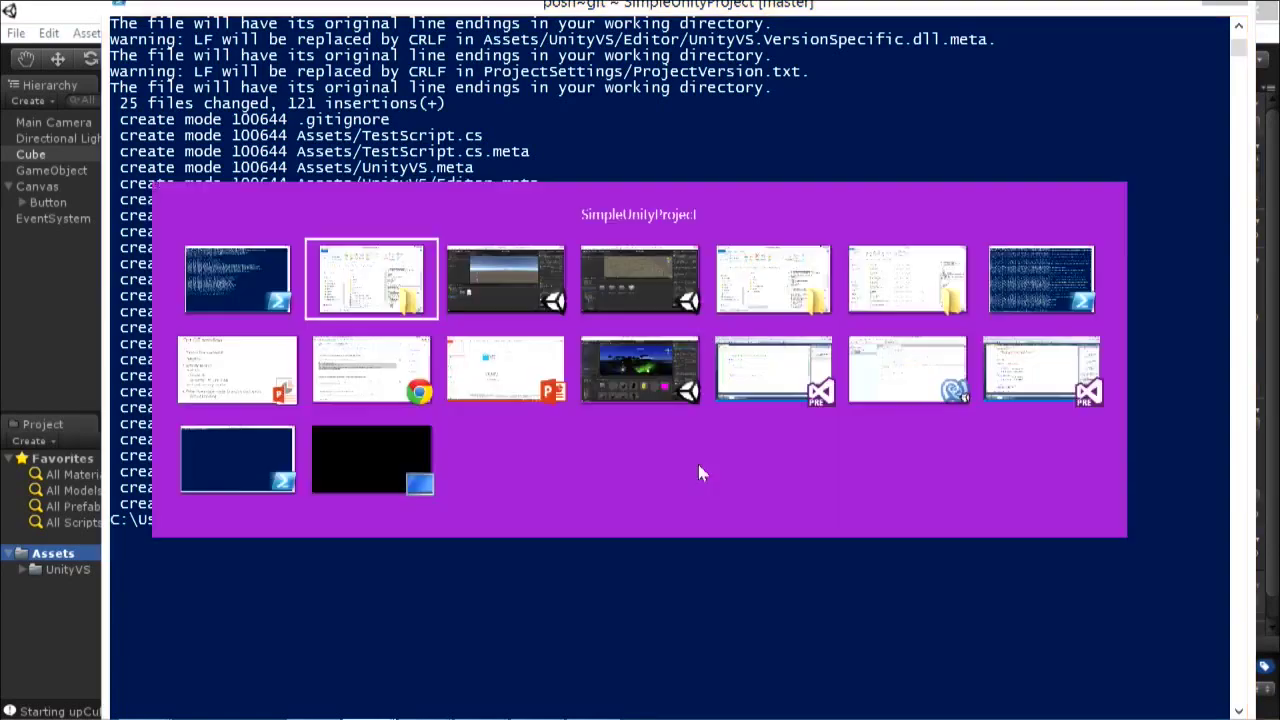
pyautogui.click(350, 385)
pyautogui.click(350, 385)
pyautogui.moveTo(741, 344); pyautogui.dragTo(55, 352)
pyautogui.press('super+c')
pyautogui.hotkey('alt', 'Tab')
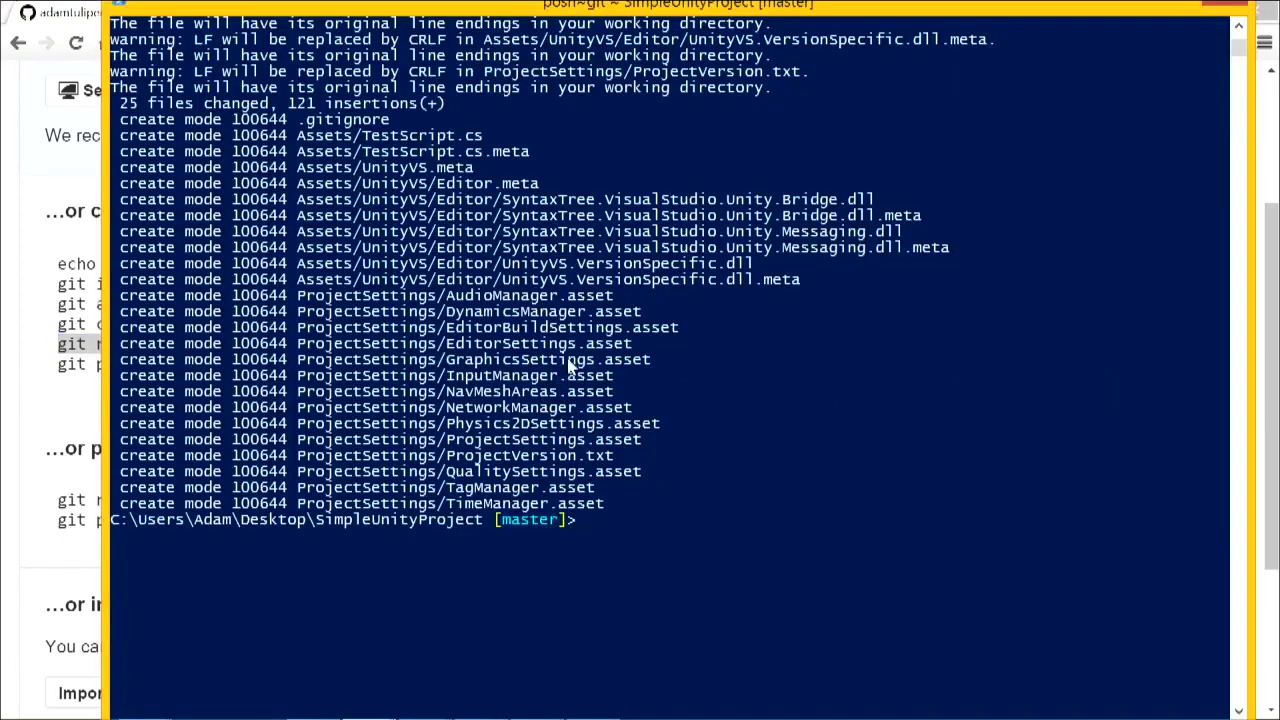
pyautogui.rightClick(600, 492)
pyautogui.press('Return')
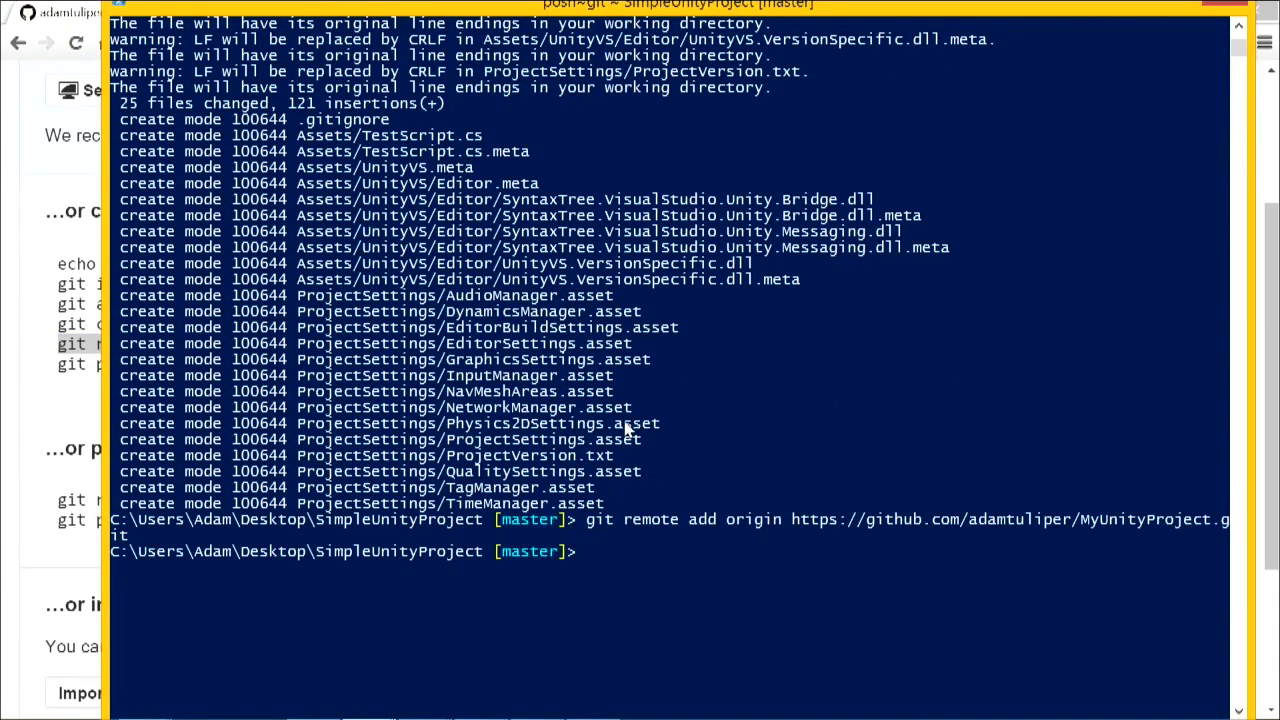
# Copy the push command from the GitHub page and run "git push -u origin master" in PowerShell.
pyautogui.hotkey('alt', 'Tab')
pyautogui.moveTo(329, 371); pyautogui.dragTo(52, 389)
pyautogui.hotkey('ctrl', 'c')
pyautogui.hotkey('alt', 'Tab')
pyautogui.rightClick(1066, 535)
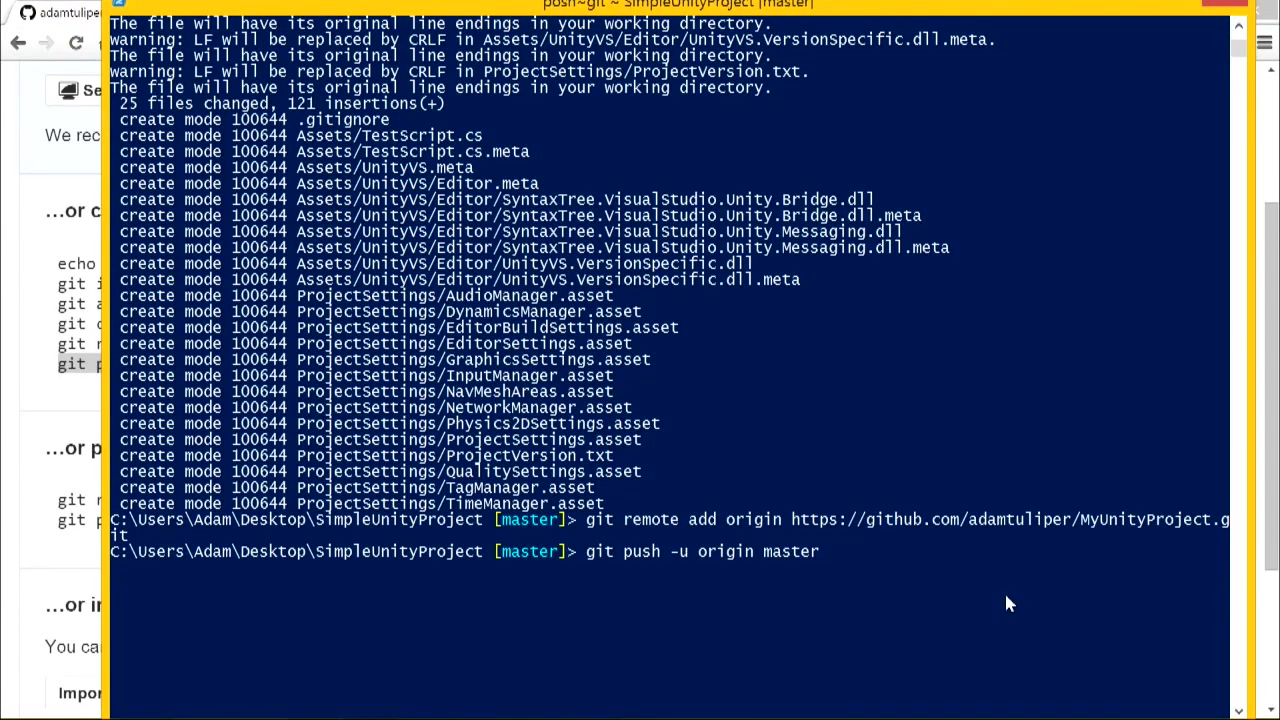
pyautogui.scroll(-2, 862, 570)
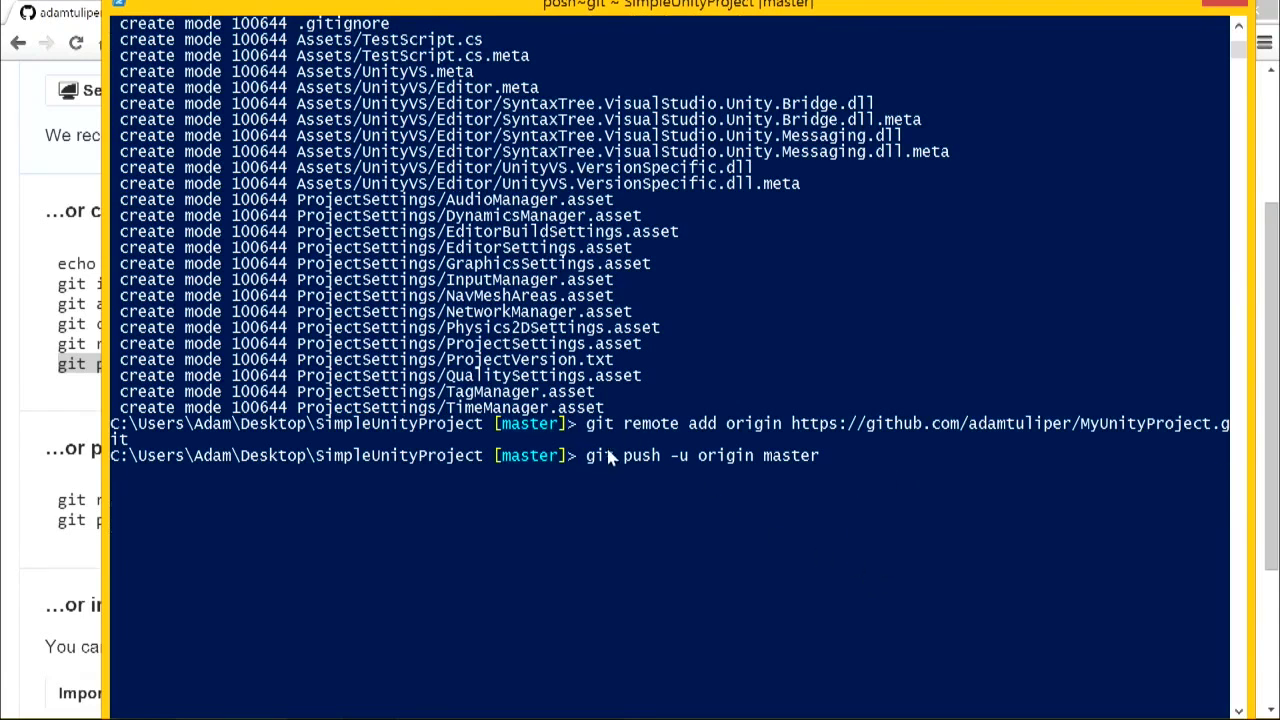
pyautogui.scroll(1, 761, 262)
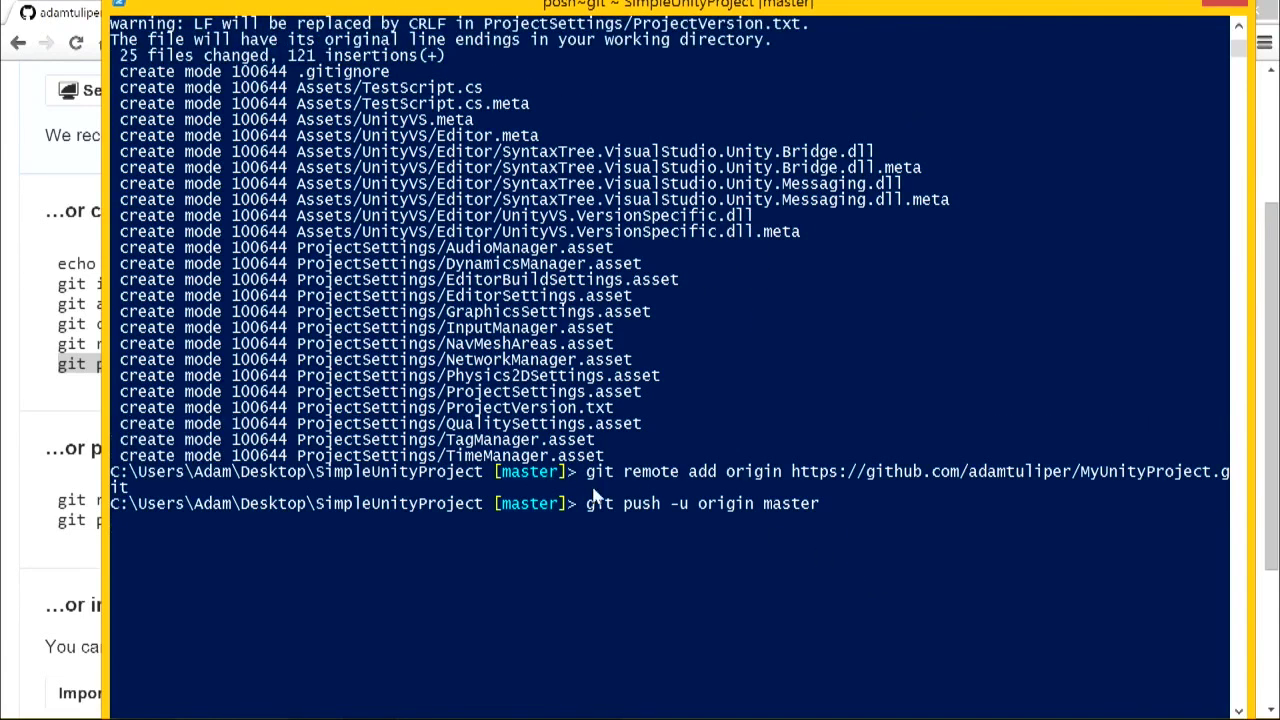
pyautogui.scroll(3, 628, 295)
pyautogui.scroll(-3, 632, 292)
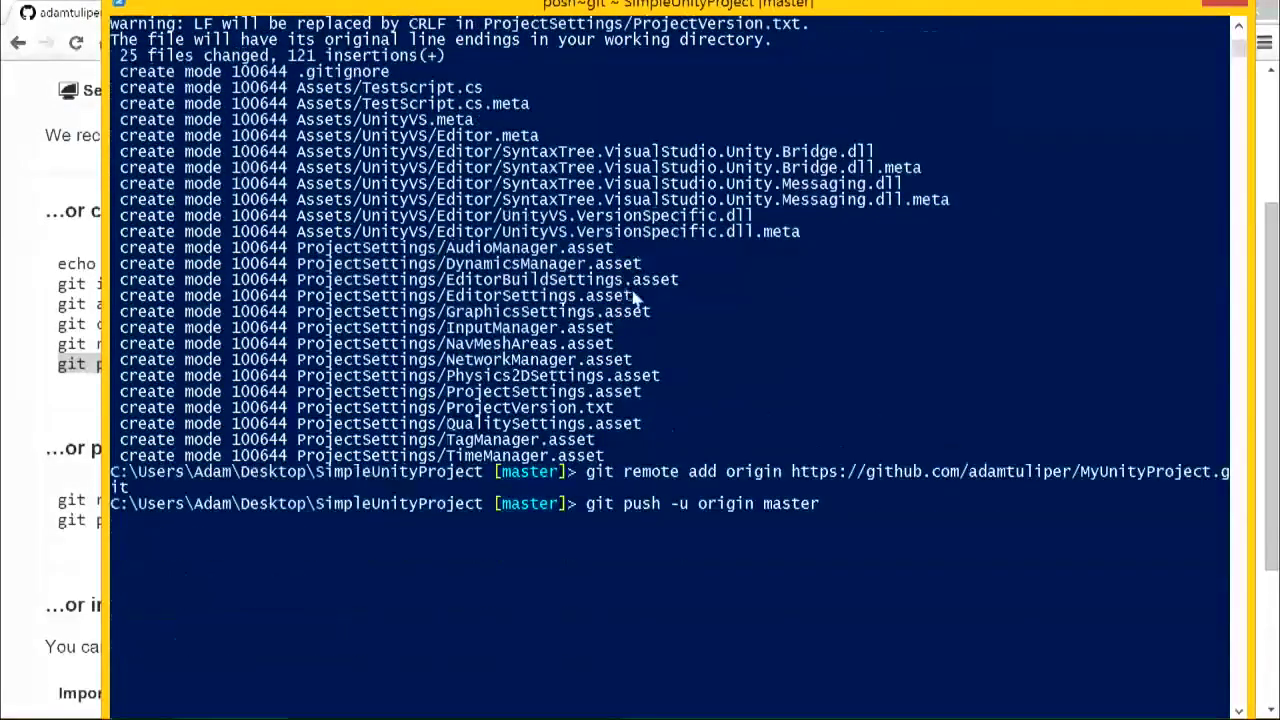
pyautogui.press('Return')
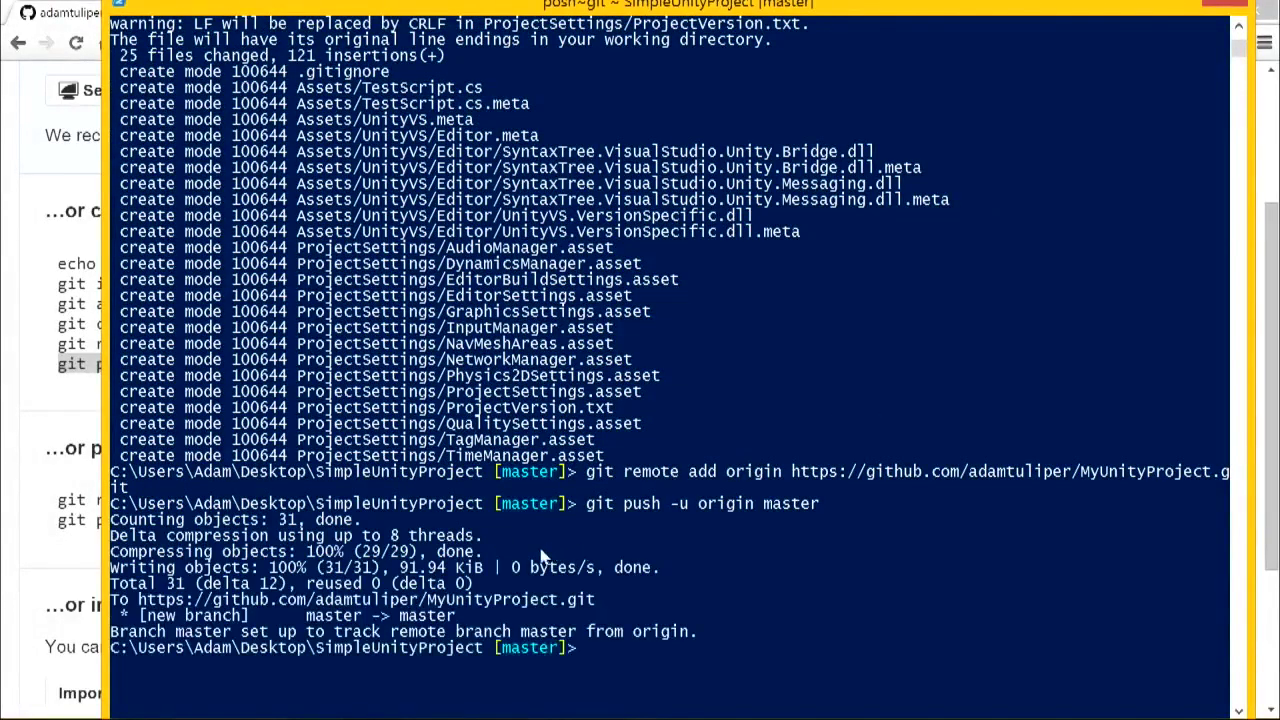
# Review the push output and reload the MyUnityProject page on GitHub to check the uploaded files.
pyautogui.scroll(-1, 540, 552)
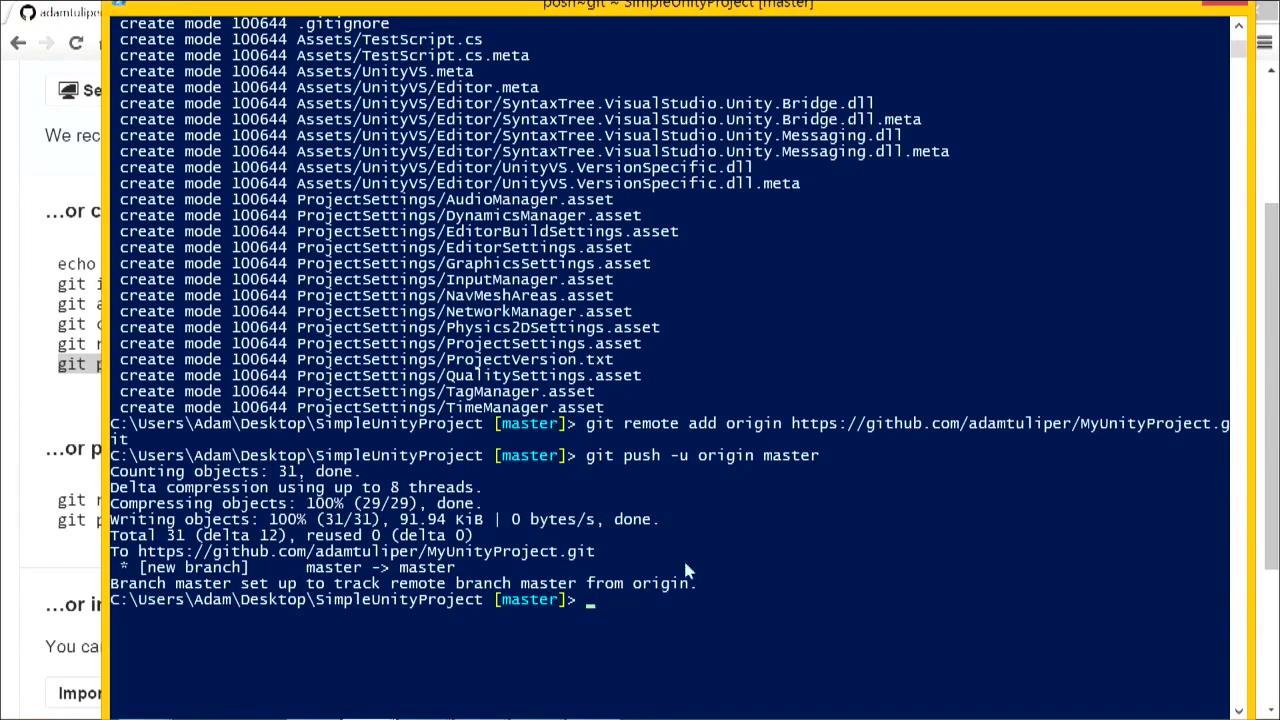
pyautogui.scroll(-1, 686, 556)
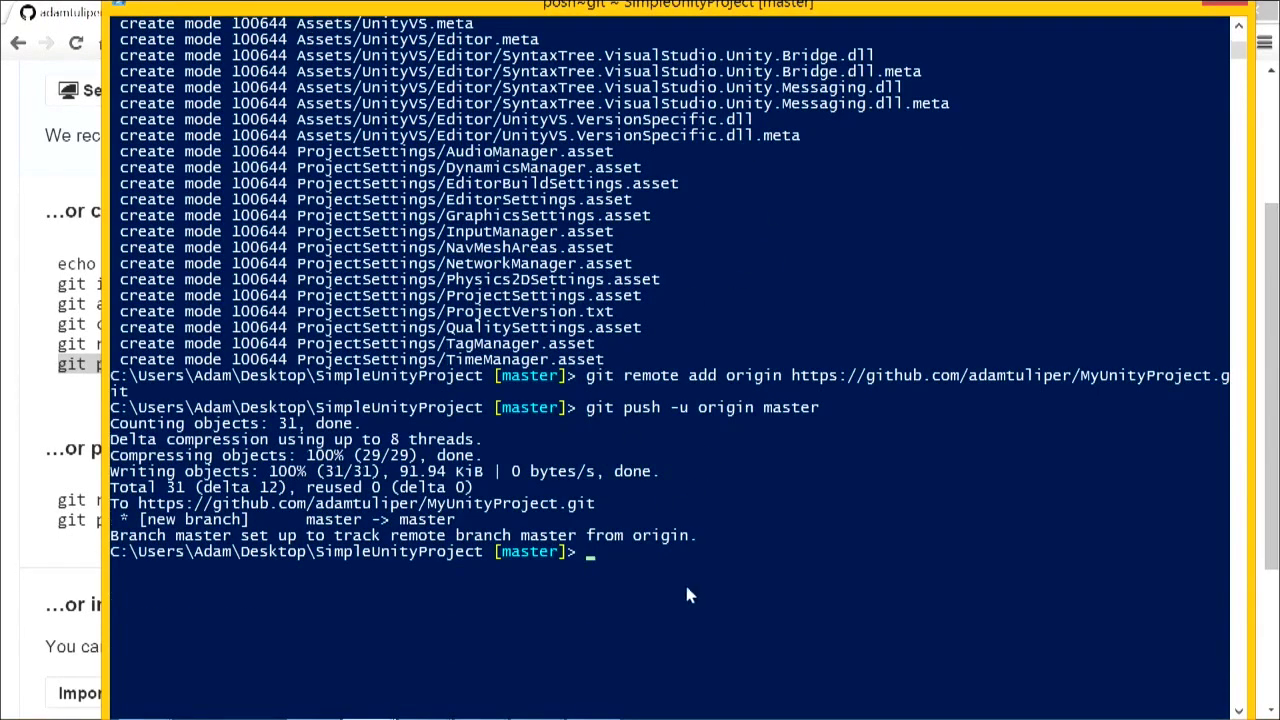
pyautogui.click(45, 370)
pyautogui.press('F5')
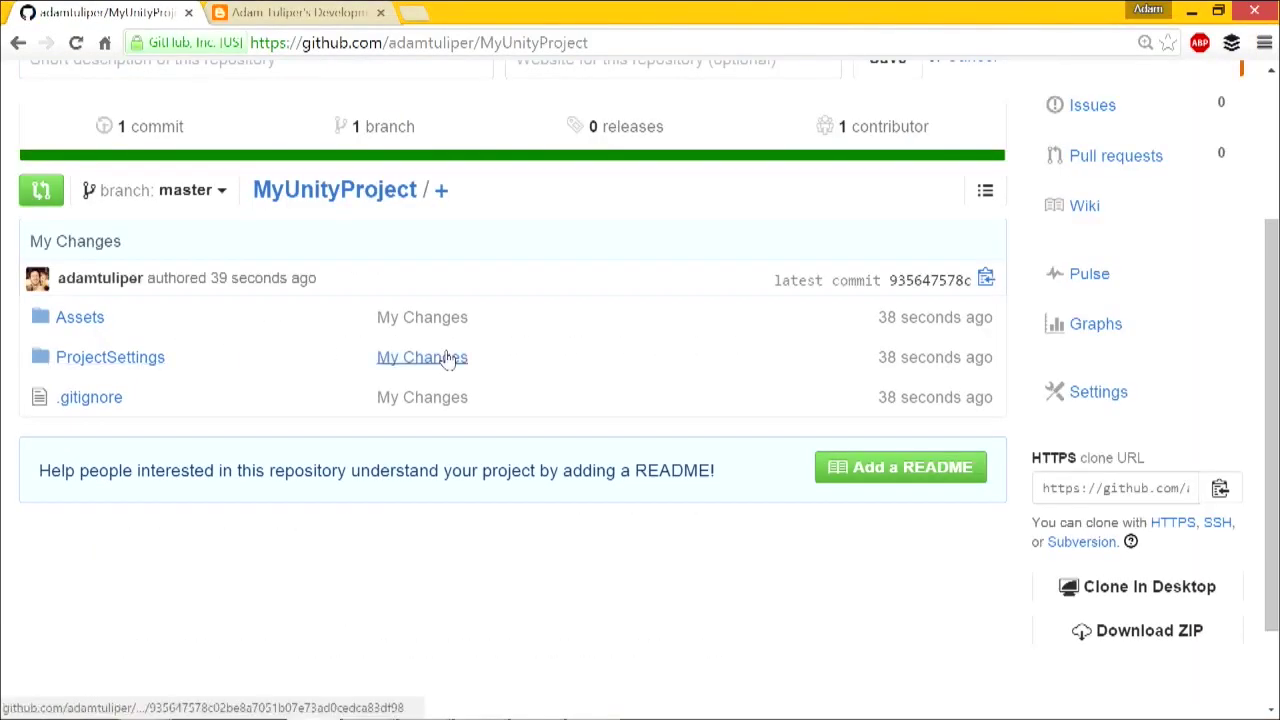
# Switch to the SimpleUnityProject window in Unity and set the Cube's X position to 1.42.
pyautogui.hotkey('alt', 'Tab')
pyautogui.hotkey('alt', 'Tab')
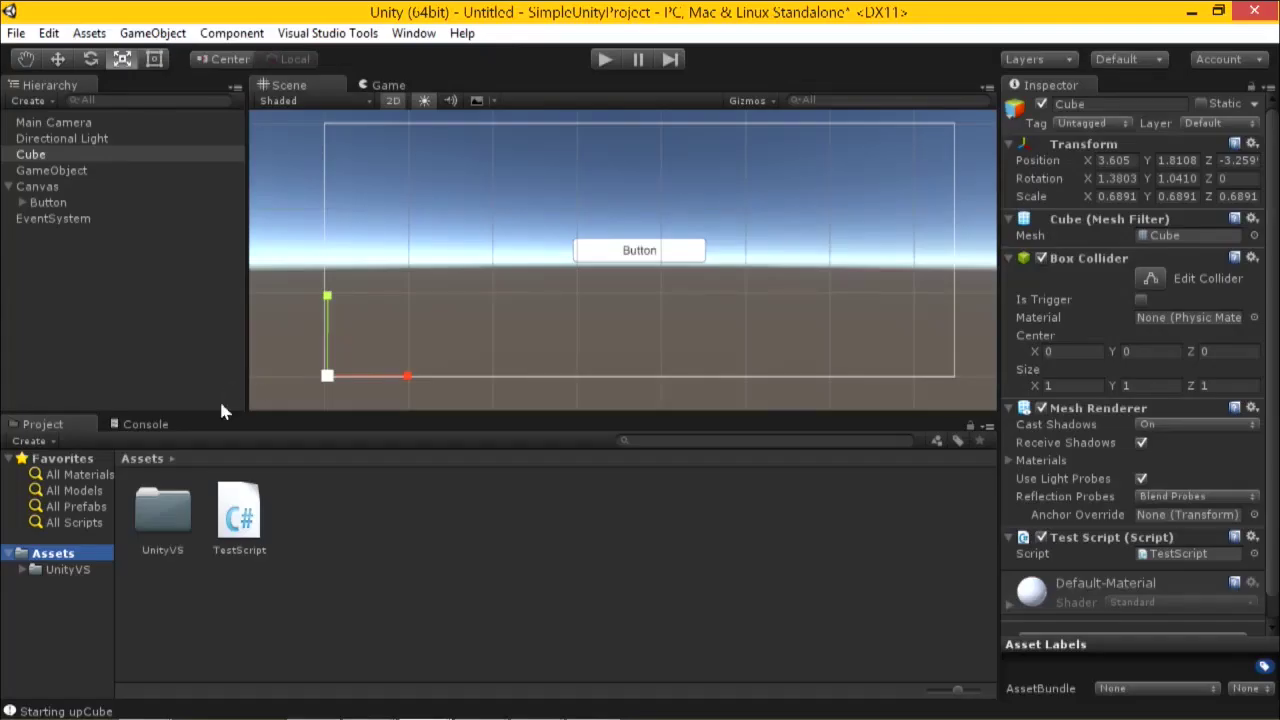
pyautogui.click(82, 157)
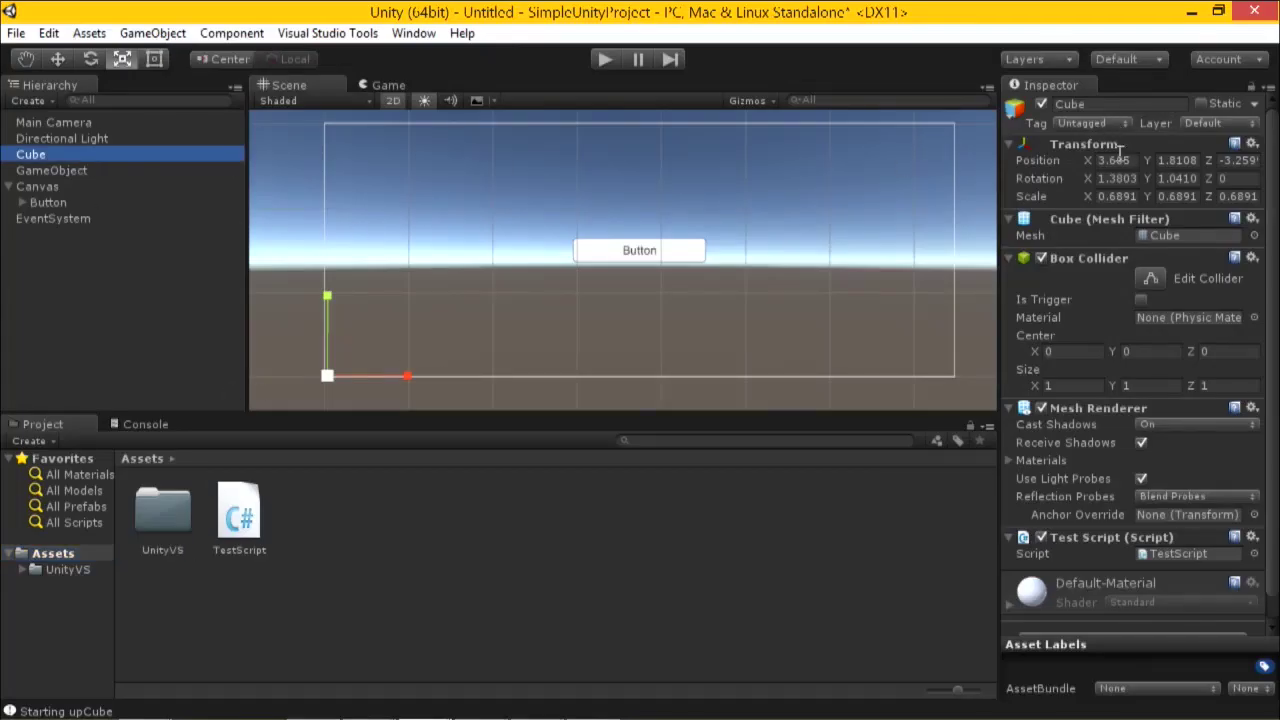
pyautogui.moveTo(1091, 158); pyautogui.dragTo(1002, 157)
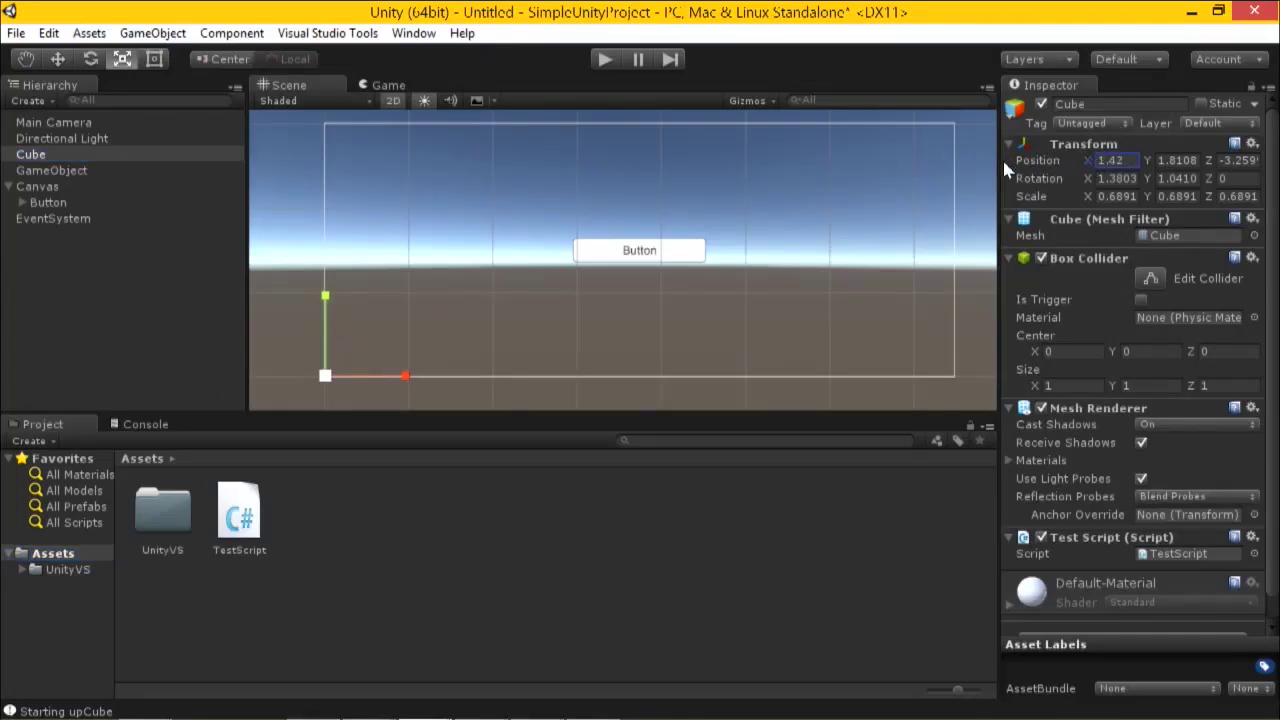
# Save the scene as Main in the project's Assets folder.
pyautogui.hotkey('ctrl', 's')
pyautogui.write('Main')
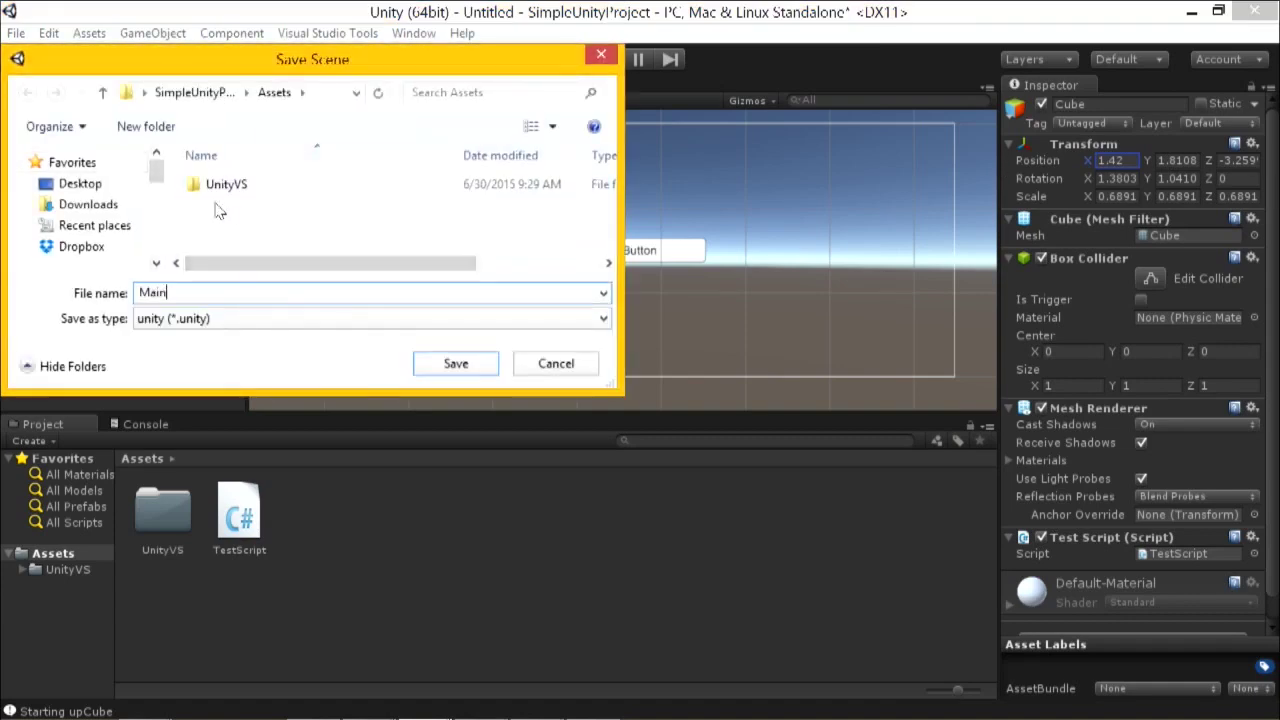
pyautogui.press('Return')
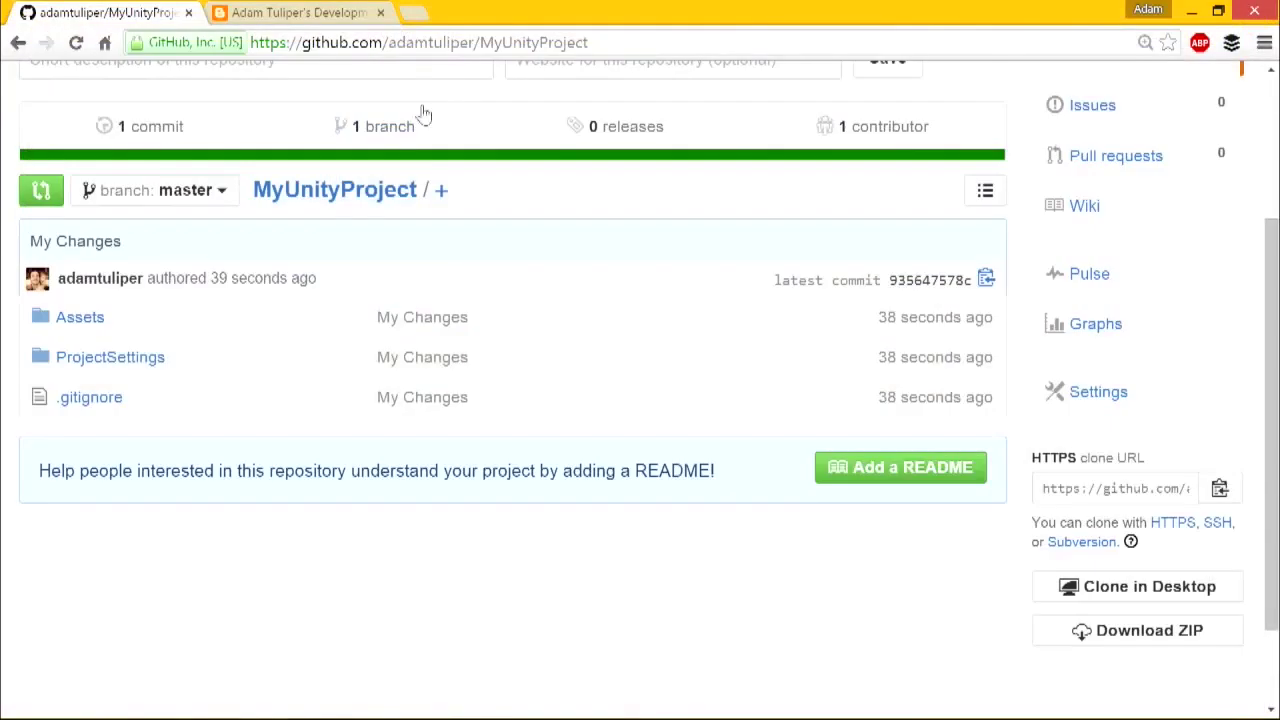
# Switch to PowerShell and run "git status" to examine the project's uncommitted changes.
pyautogui.hotkey('alt', 'Tab')
pyautogui.write('git status')
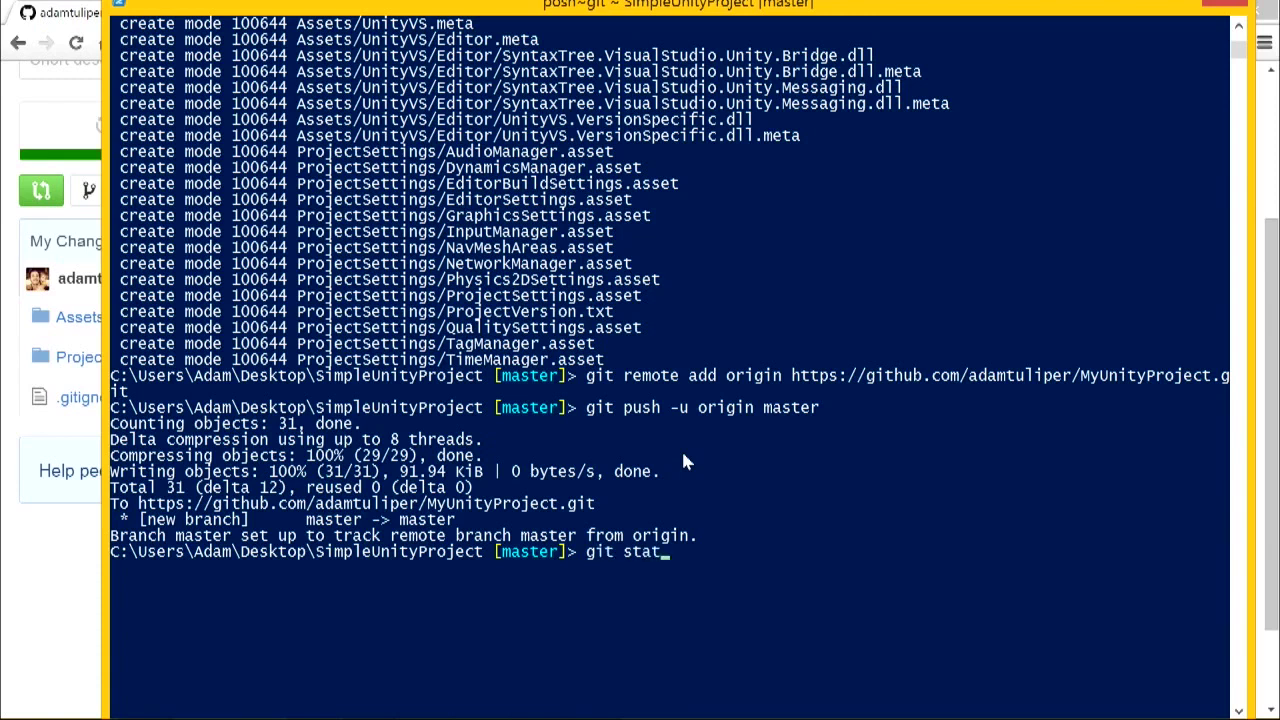
pyautogui.press('Return')
pyautogui.scroll(-2, 583, 500)
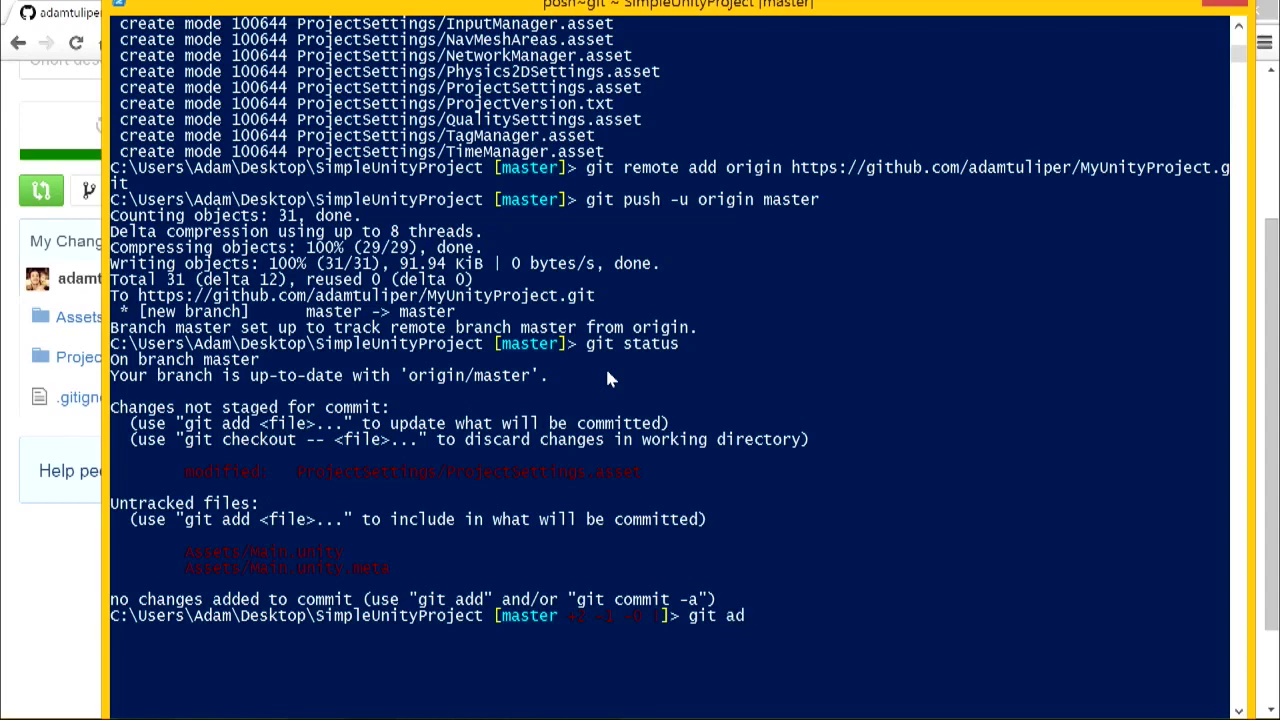
# Stage all changes with "git add -A ." and commit them with the message "added scene, moved stuff".
pyautogui.write('git add -A .')
pyautogui.press('Return')
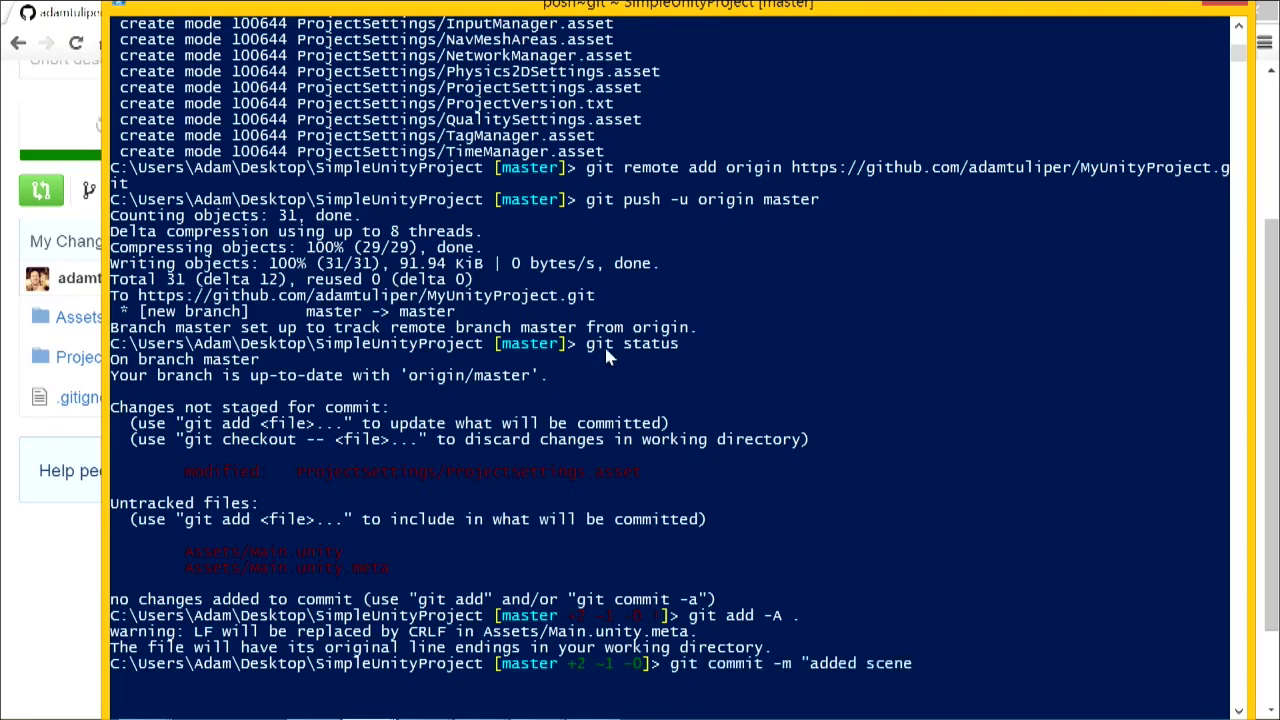
pyautogui.write('"')
pyautogui.press('Return')
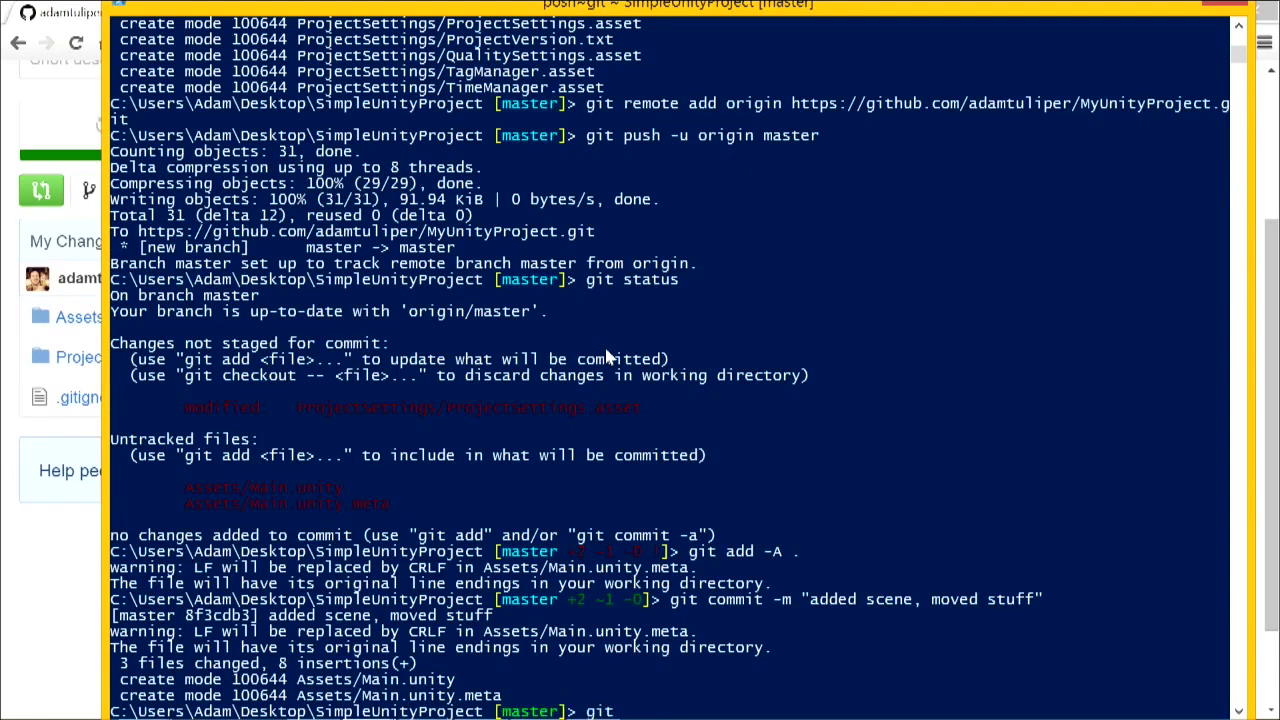
# Run "git push" to upload the commit and reload the MyUnityProject page on GitHub.
pyautogui.write('git push')
pyautogui.press('Return')
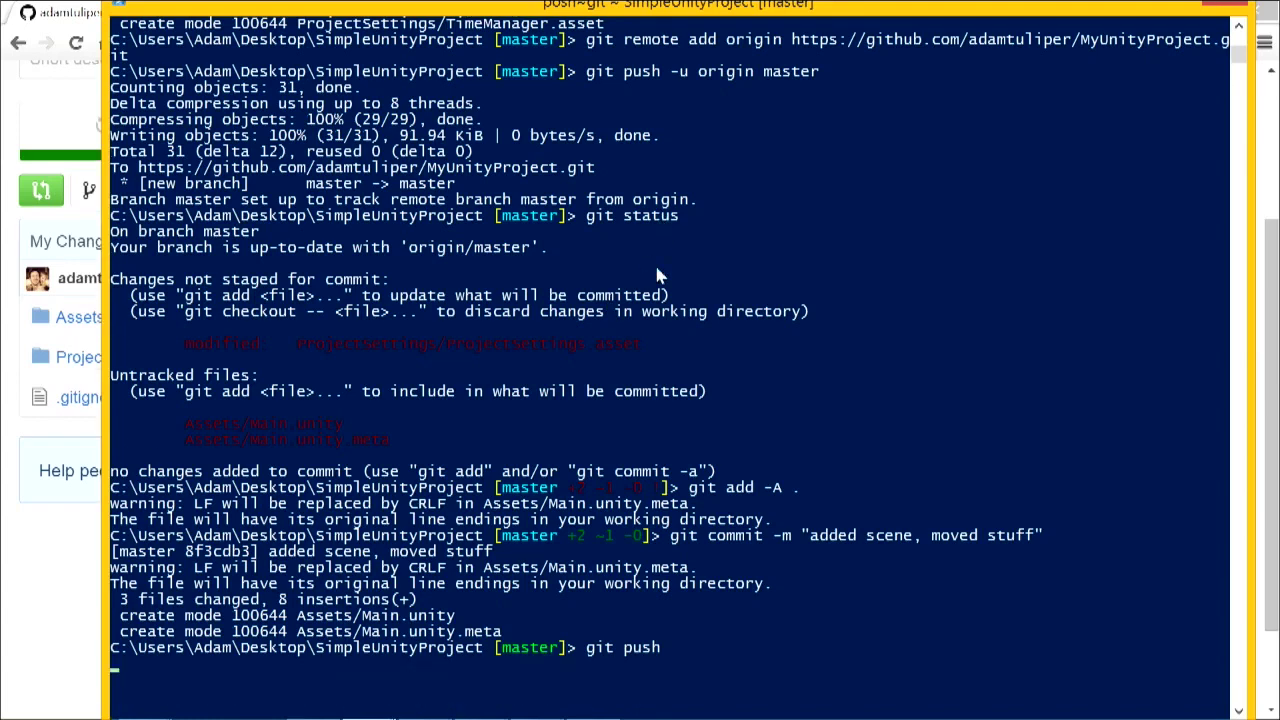
pyautogui.scroll(-3, 640, 275)
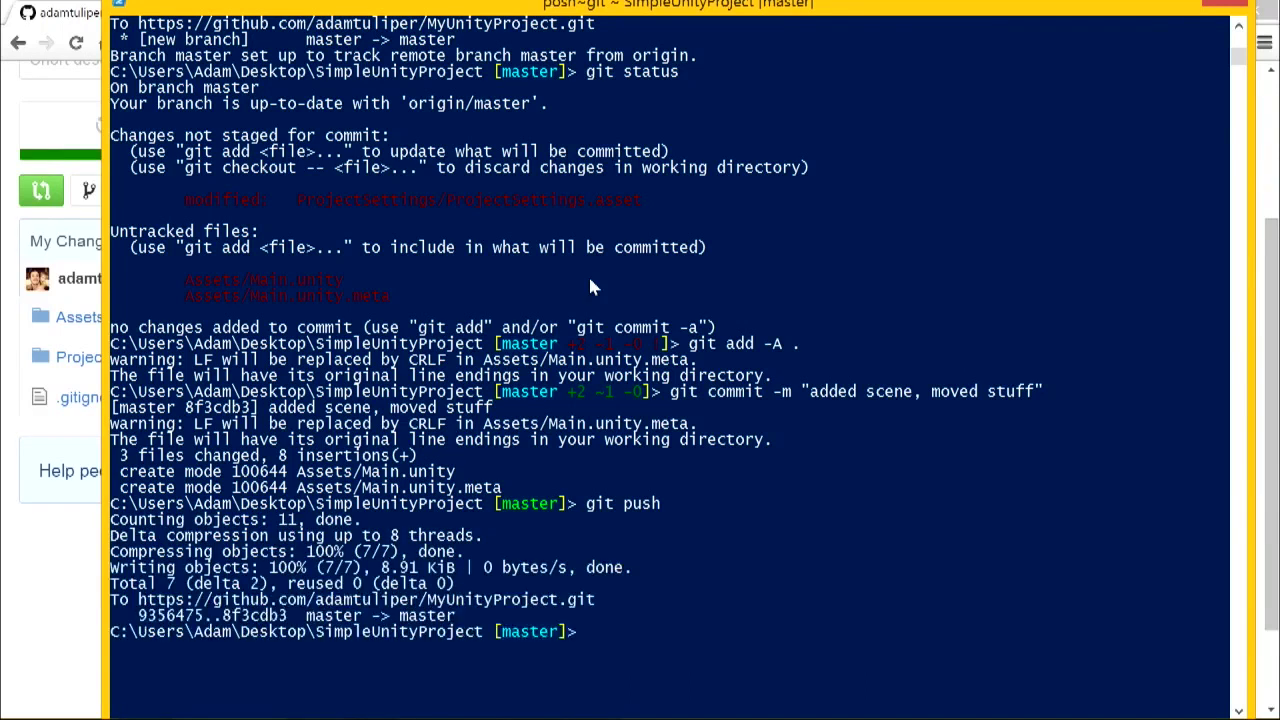
pyautogui.click(52, 614)
pyautogui.press('F5')
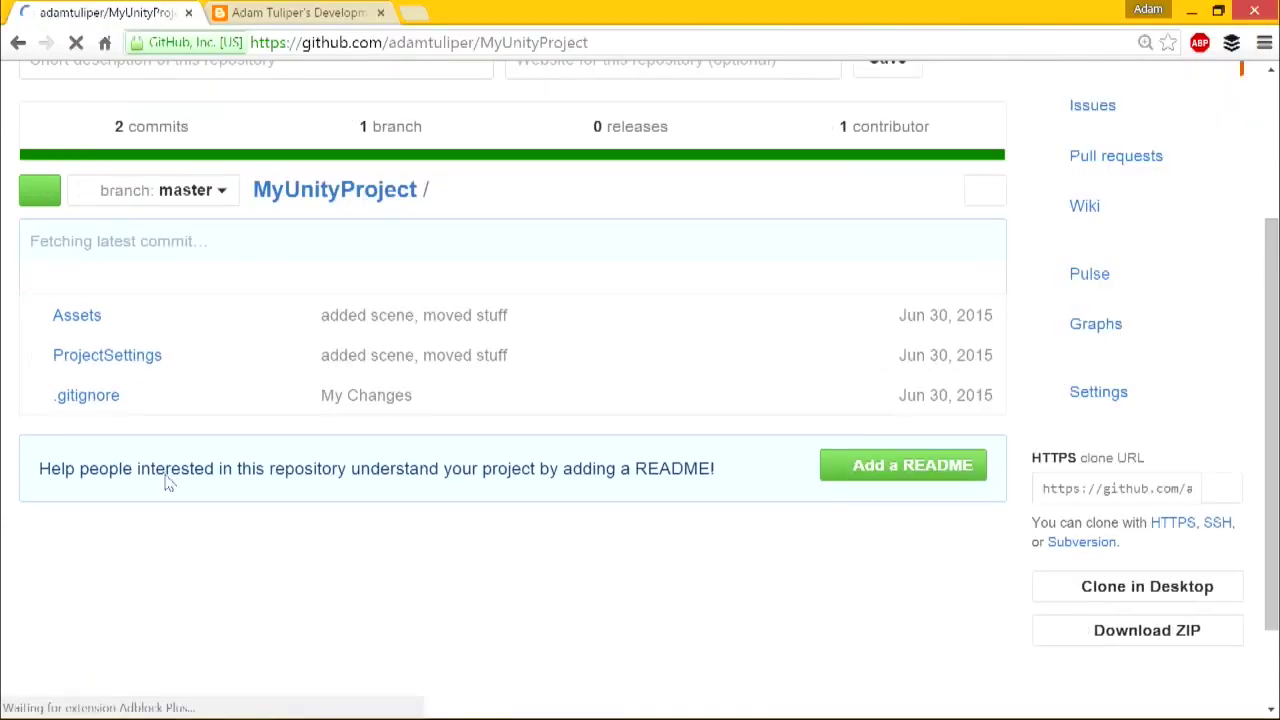
pyautogui.hotkey('alt', 'Tab')
pyautogui.hotkey('alt', 'Tab')
pyautogui.hotkey('alt', 'Tab')
pyautogui.hotkey('alt', 'Tab')
pyautogui.hotkey('alt', 'Tab')
pyautogui.hotkey('alt', 'Tab')
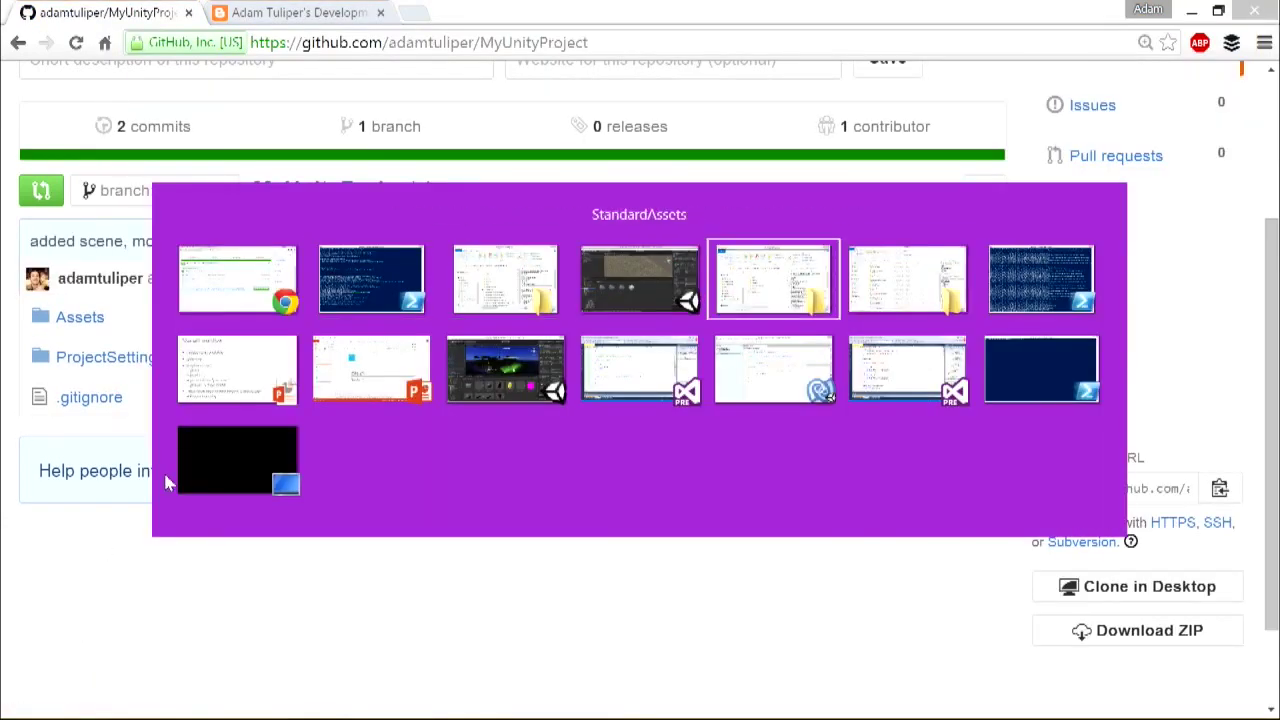
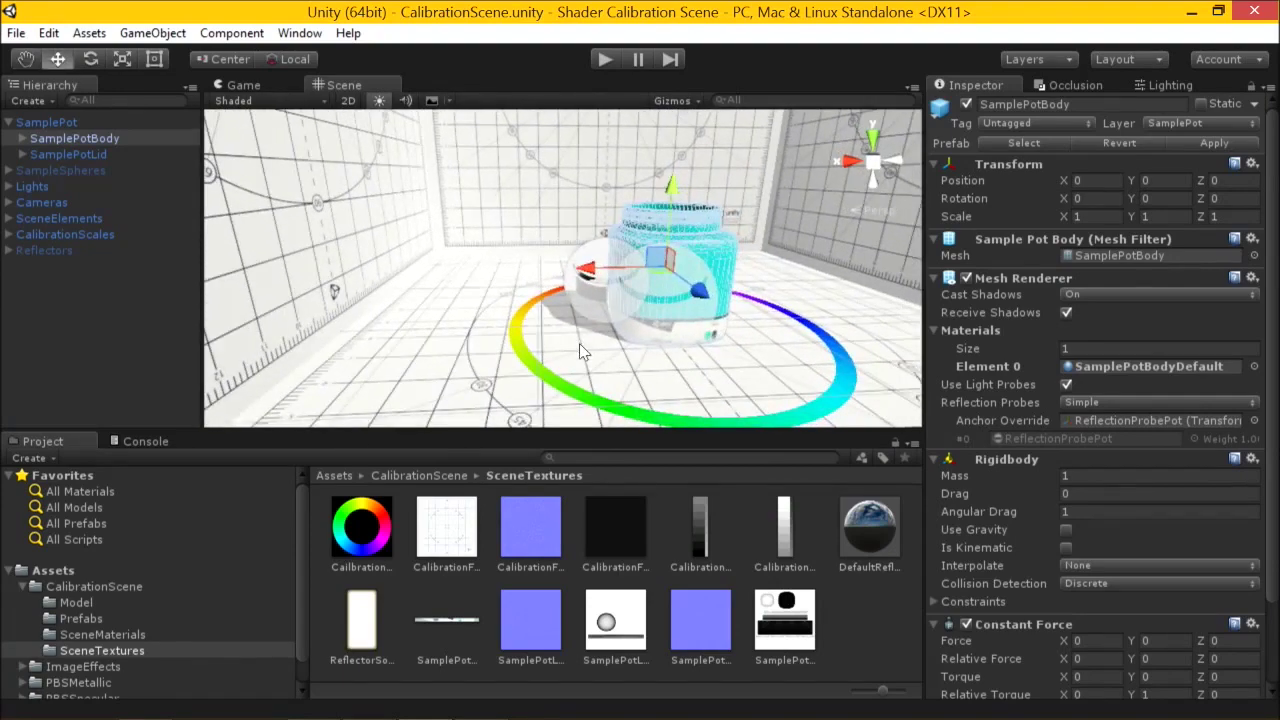
# Inspect SceneElements, SamplePot and SamplePotBody in the calibration scene, ending with SamplePotBody selected.
pyautogui.click(580, 344)
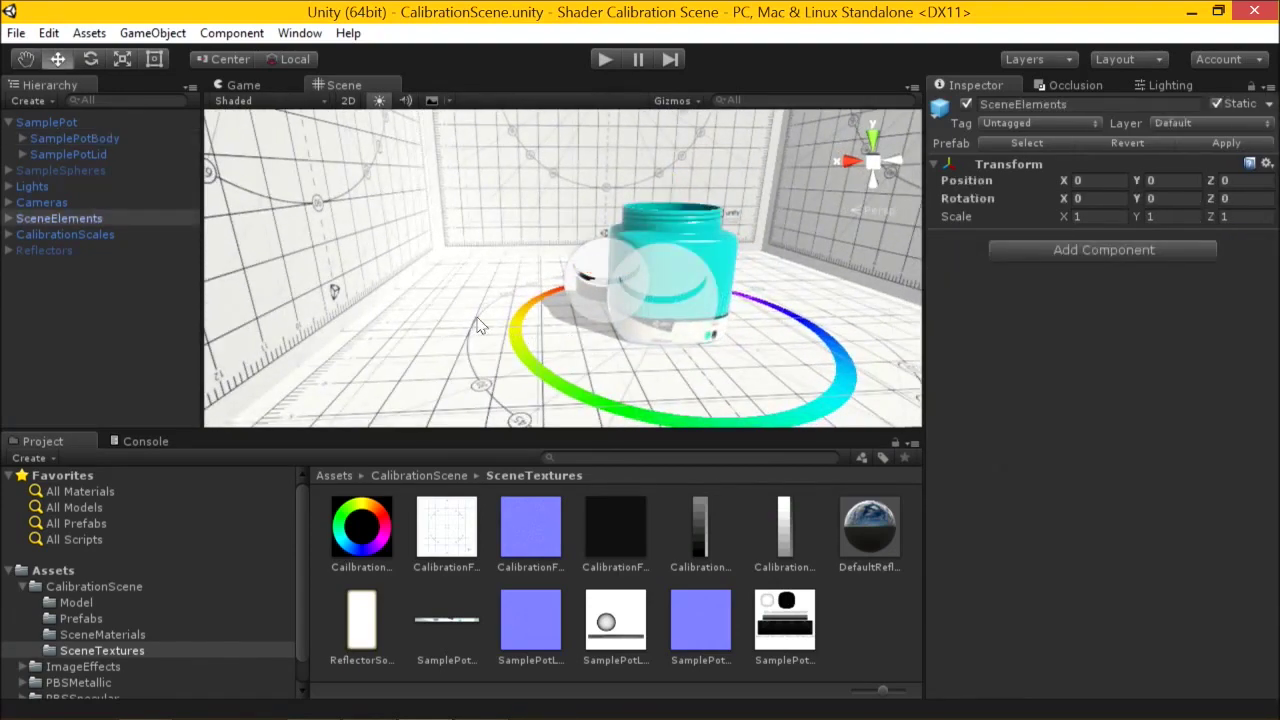
pyautogui.scroll(3, 487, 290)
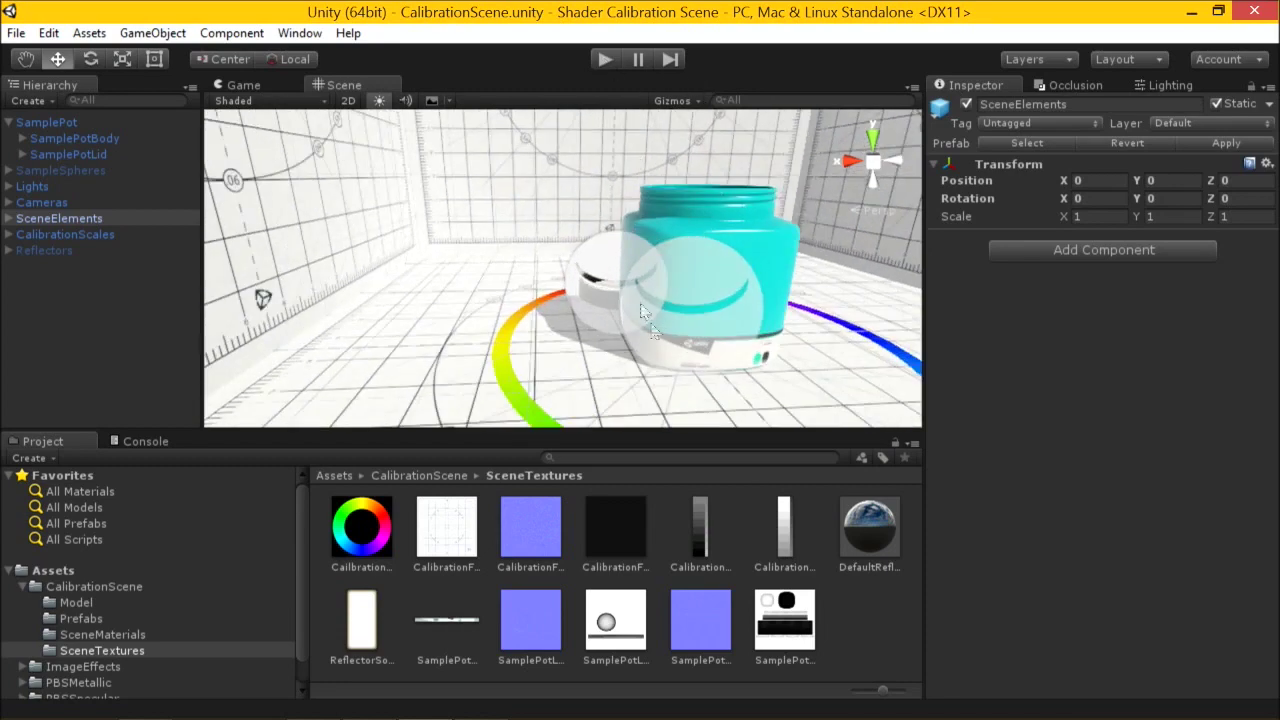
pyautogui.click(785, 255)
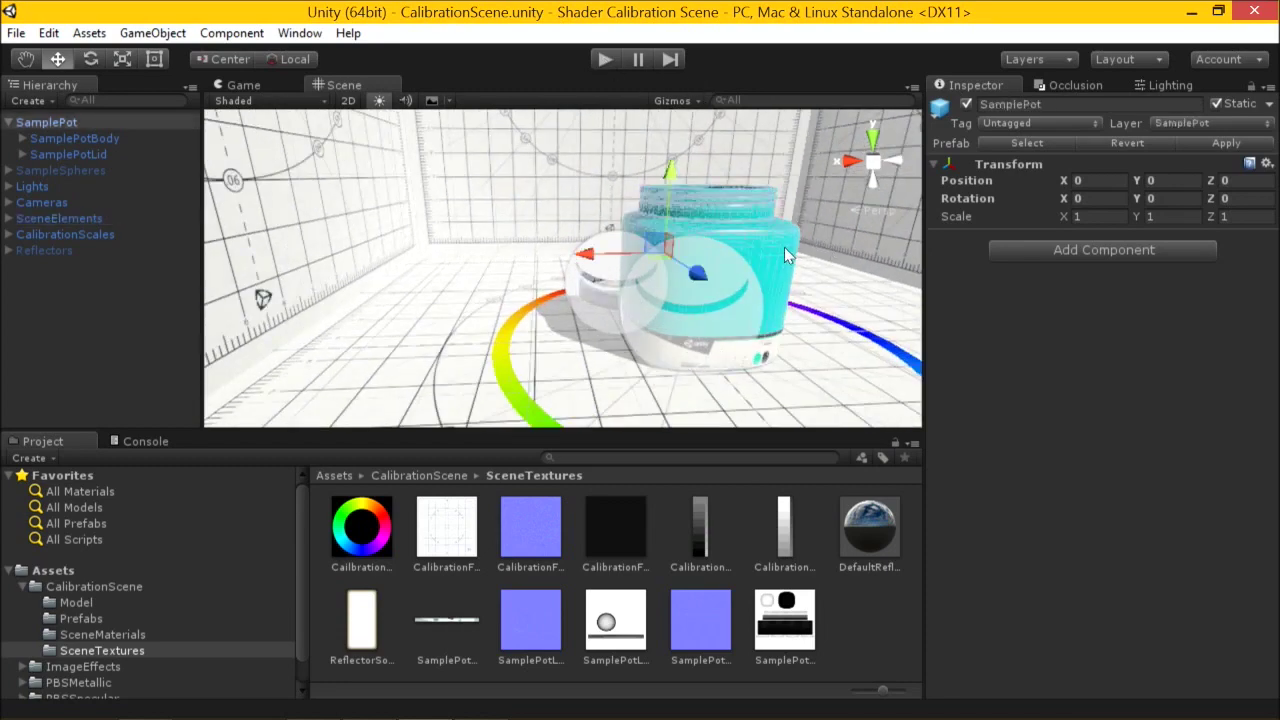
pyautogui.click(98, 137)
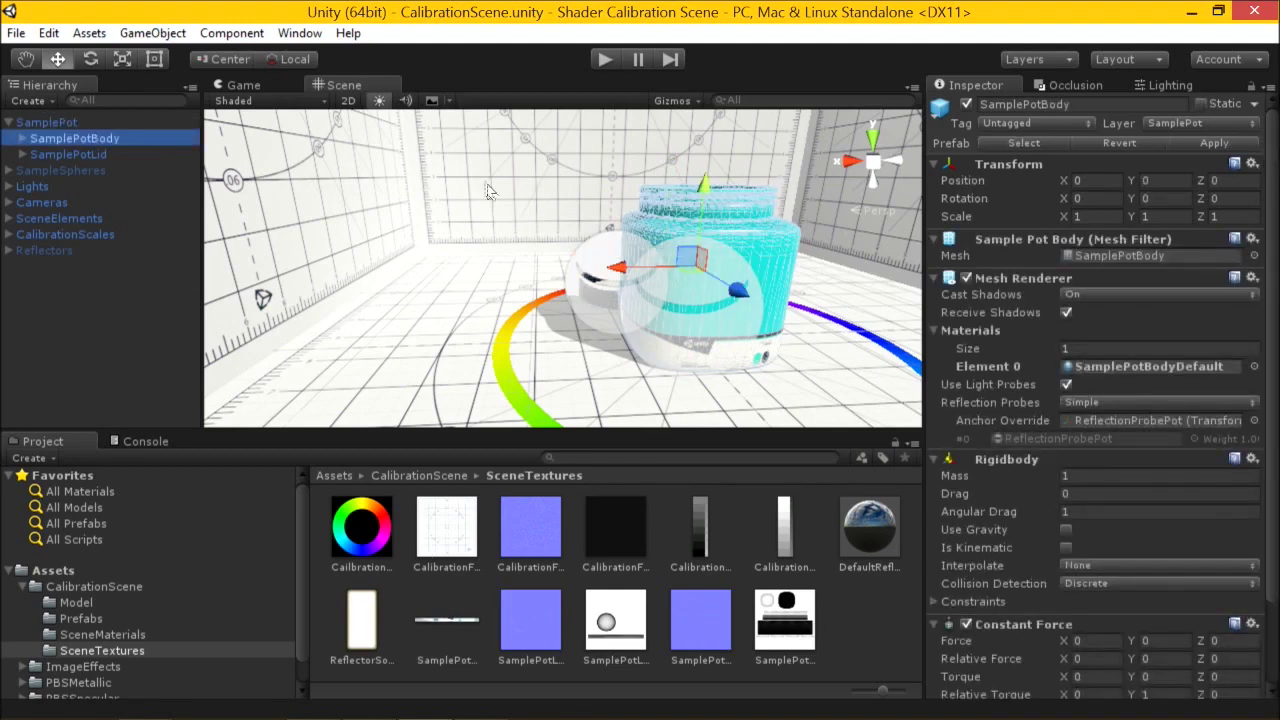
# Run the calibration scene in play mode to observe the pot body, and stop playback.
pyautogui.keyDown('alt'); pyautogui.moveTo(566, 250); pyautogui.dragTo(610, 288); pyautogui.keyUp('alt')
pyautogui.click(610, 61)
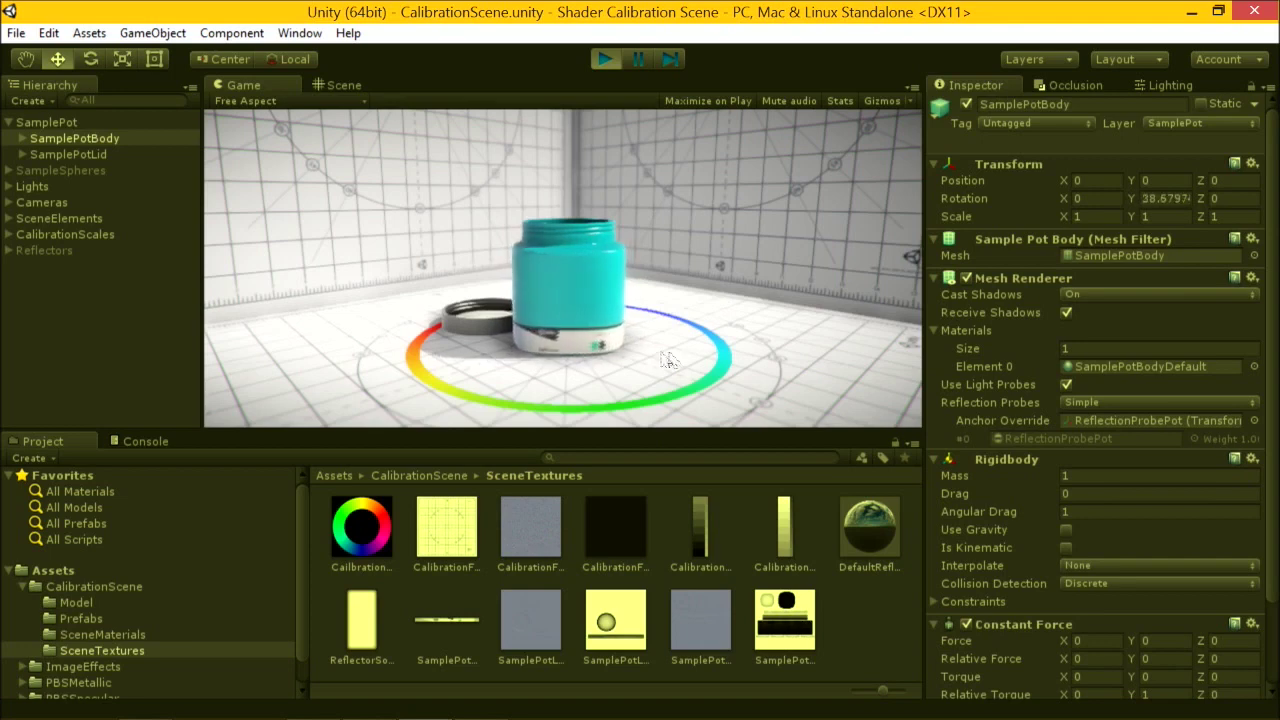
pyautogui.click(604, 59)
# Try to move the SamplePot parent object along its Z axis in the scene and undo the move.
pyautogui.click(90, 124)
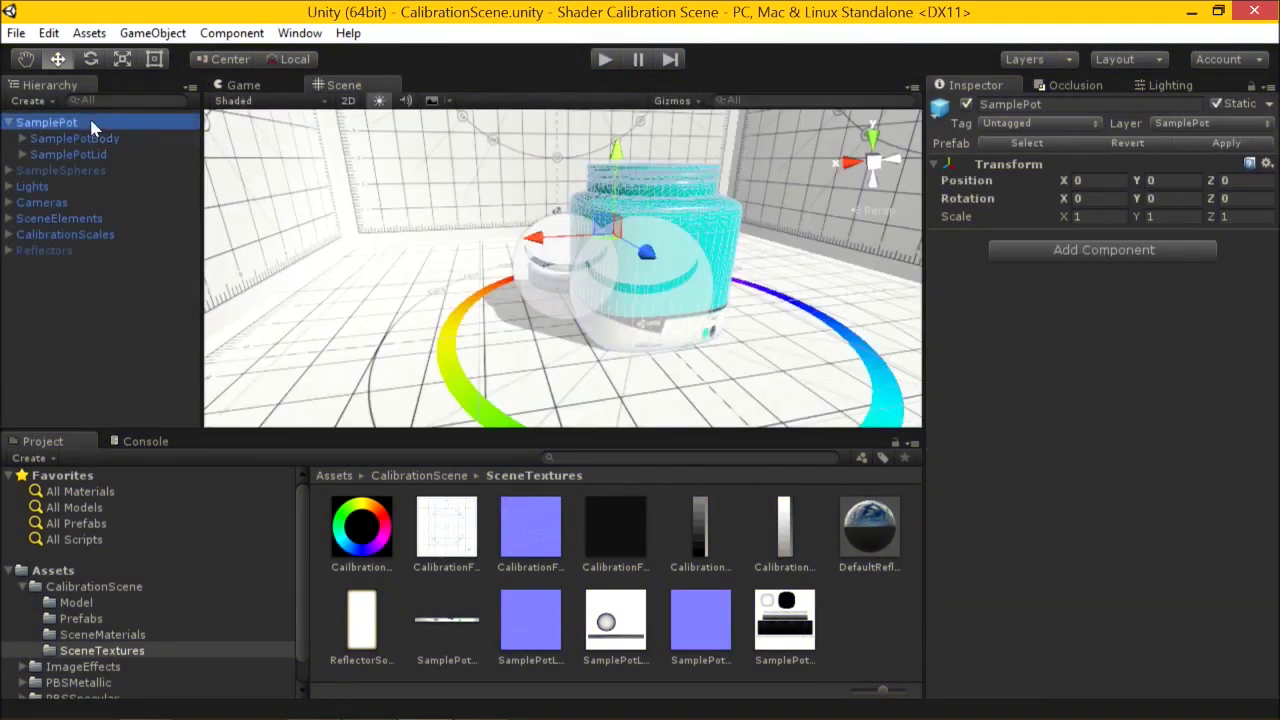
pyautogui.moveTo(650, 262)
pyautogui.mouseDown()
pyautogui.moveTo(820, 285)
pyautogui.moveTo(661, 269)
pyautogui.mouseUp()
pyautogui.hotkey('ctrl', 'z')
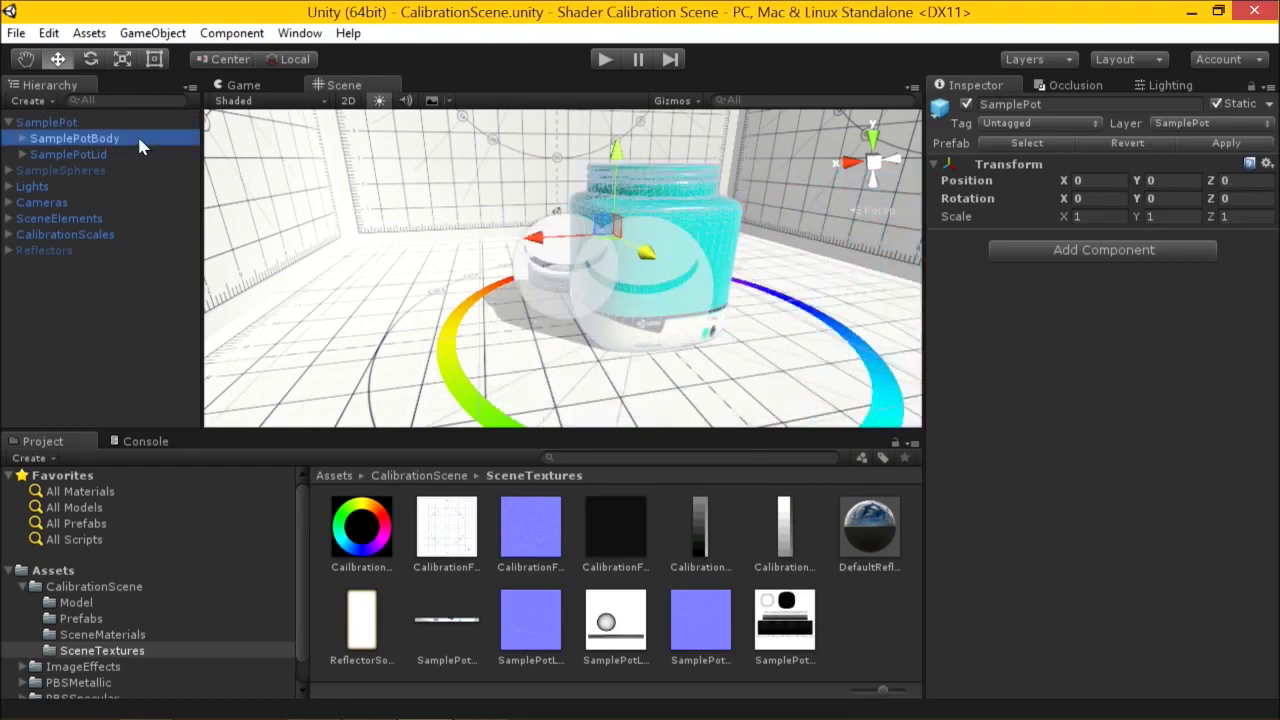
# Compare the components of SamplePotBody, SamplePotLid and their parent SamplePot, returning to SamplePotBody.
pyautogui.click(137, 134)
pyautogui.click(114, 154)
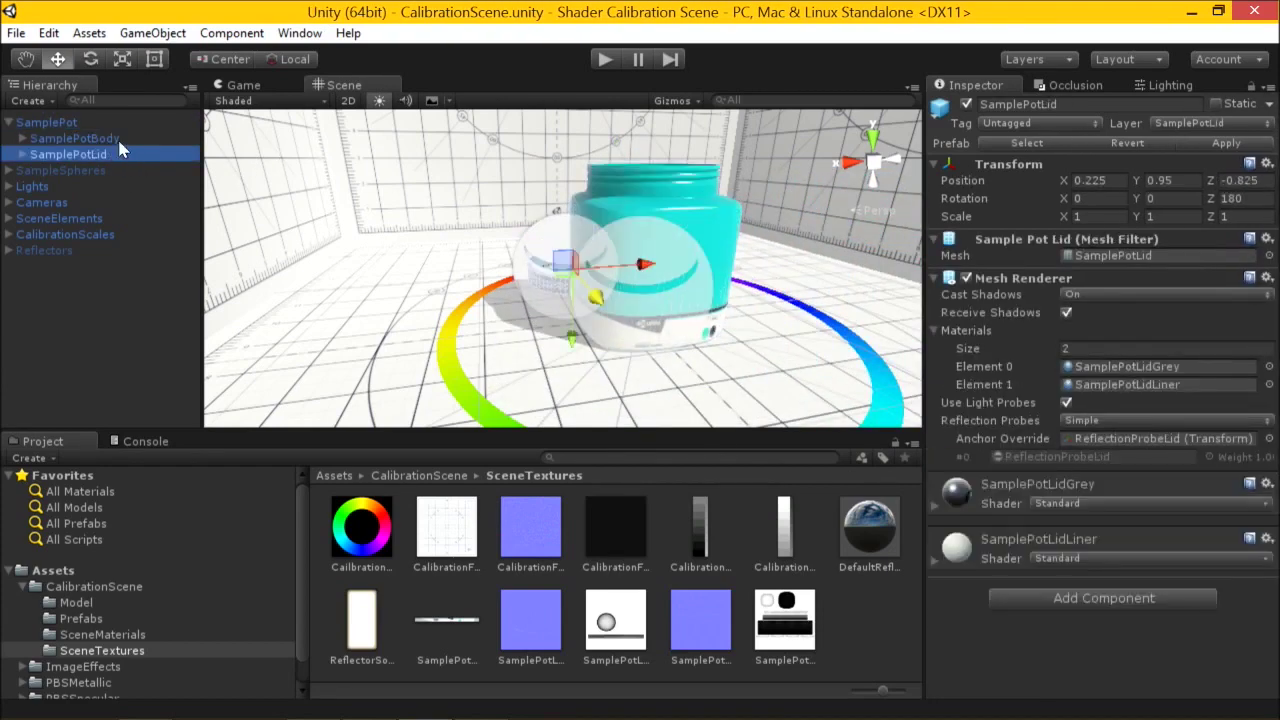
pyautogui.click(113, 123)
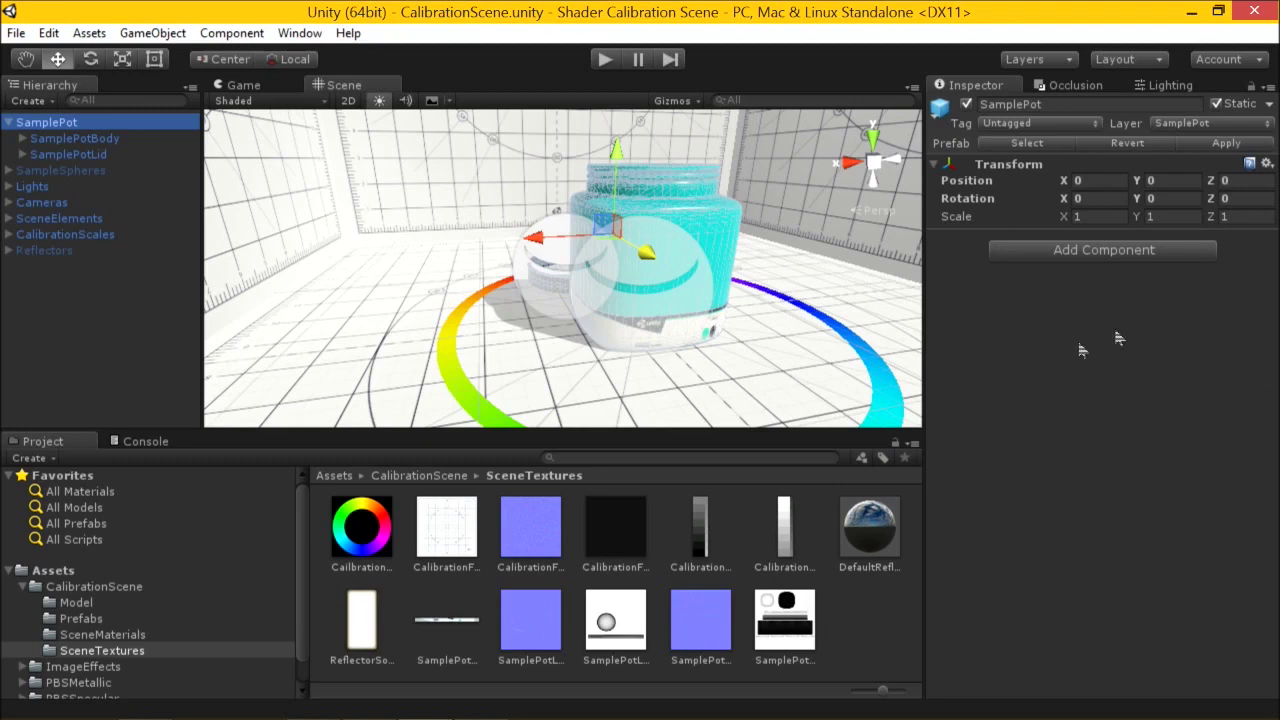
pyautogui.click(102, 138)
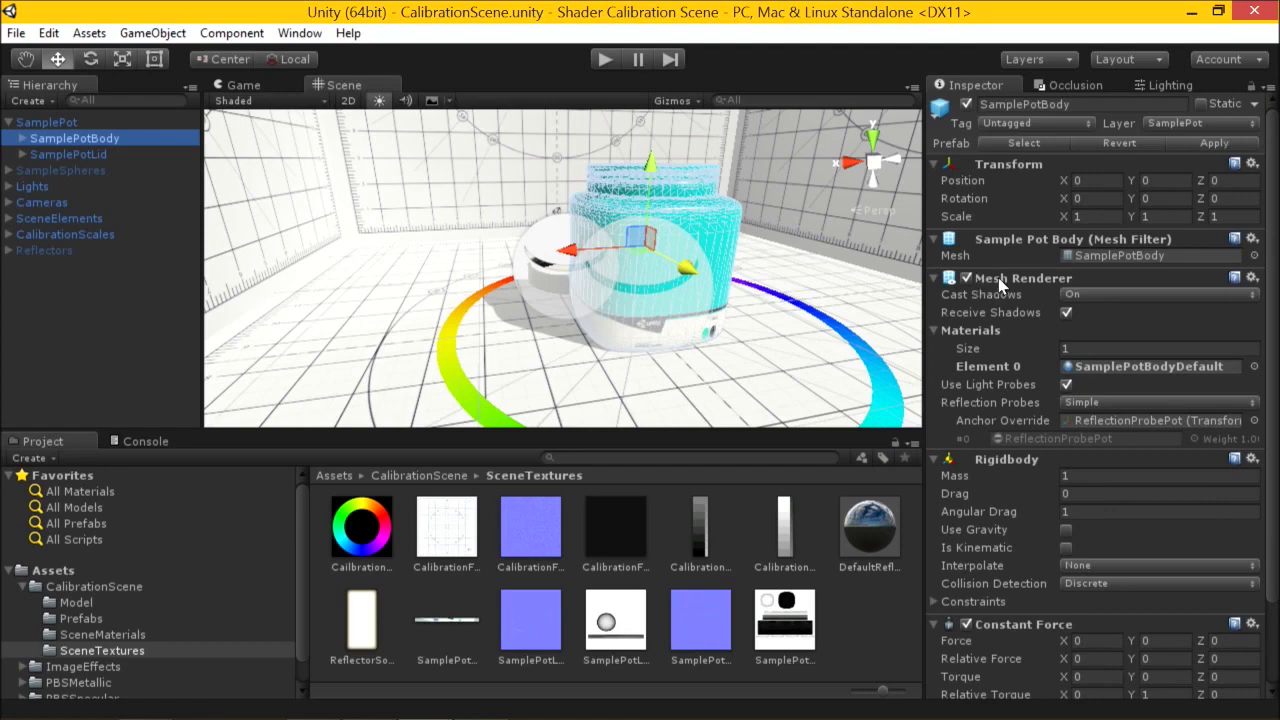
# Toggle SamplePotBody's Mesh Renderer off and on repeatedly to compare the pot body with and without rendering.
pyautogui.click(966, 278)
pyautogui.click(966, 278)
pyautogui.click(966, 278)
pyautogui.click(966, 278)
pyautogui.click(966, 278)
pyautogui.click(966, 278)
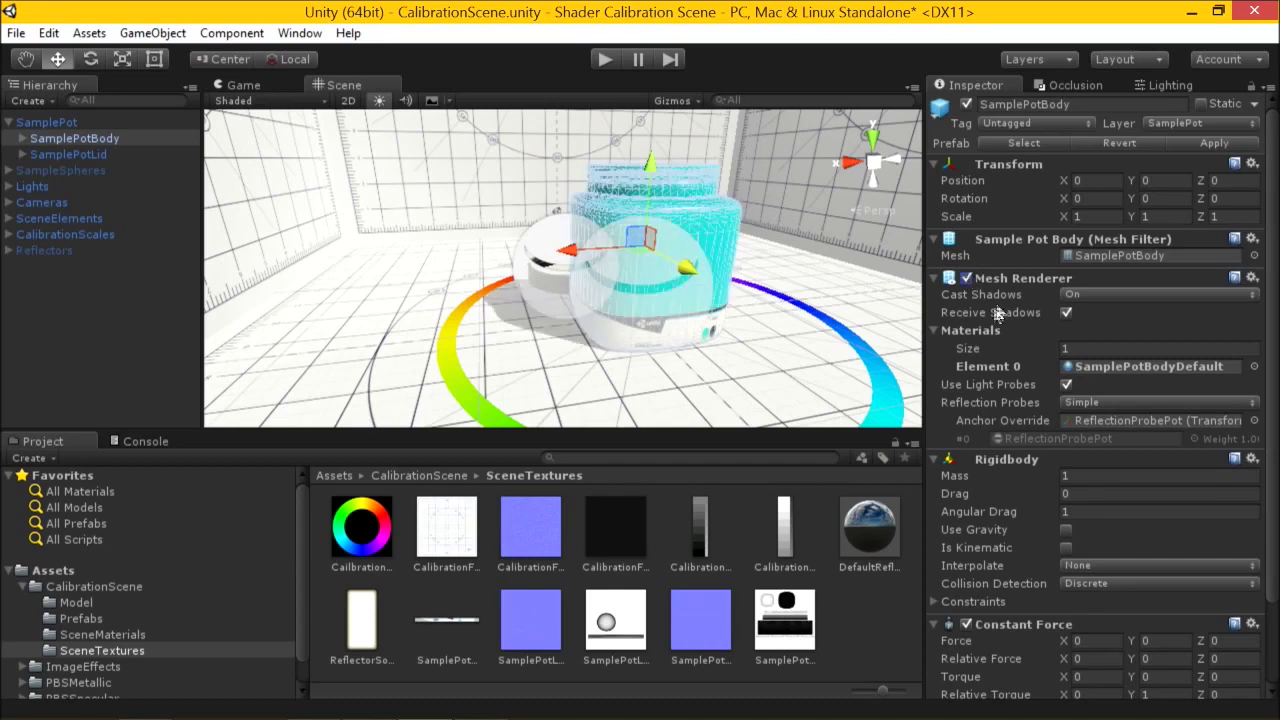
# Locate the pot body's SamplePotBodyDefault material in the project and open its shader properties.
pyautogui.click(1102, 368)
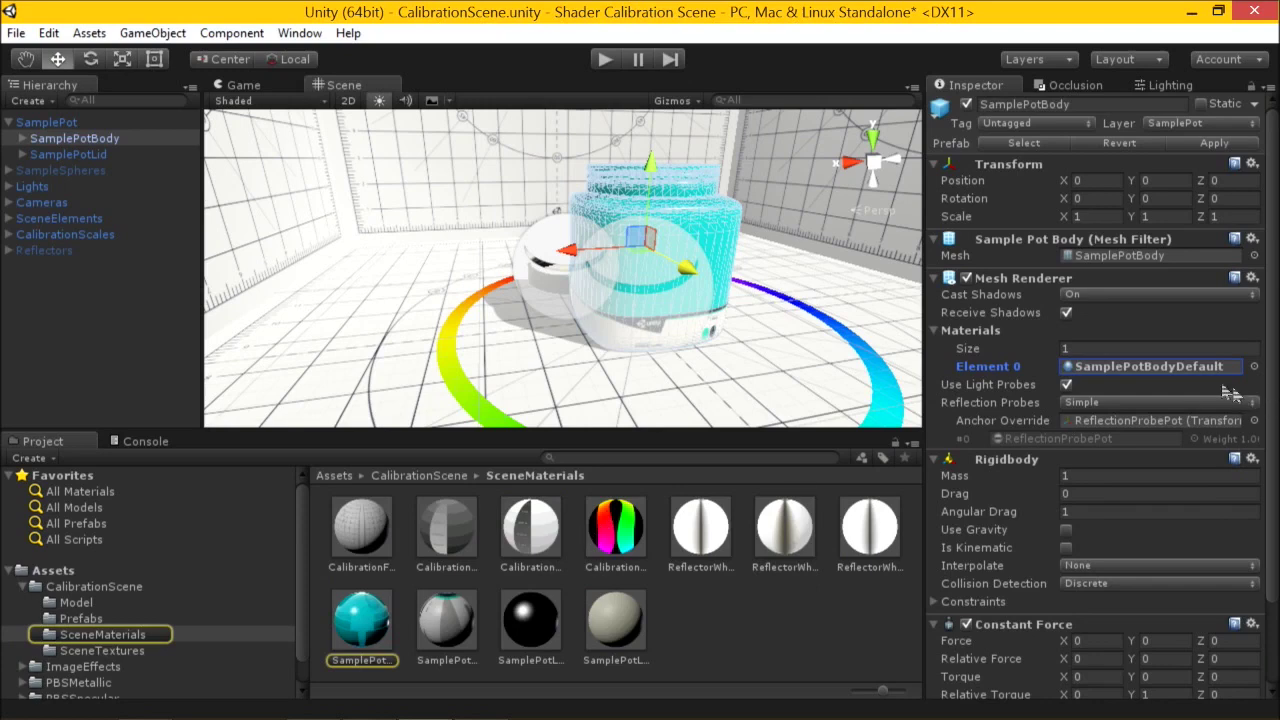
pyautogui.click(356, 624)
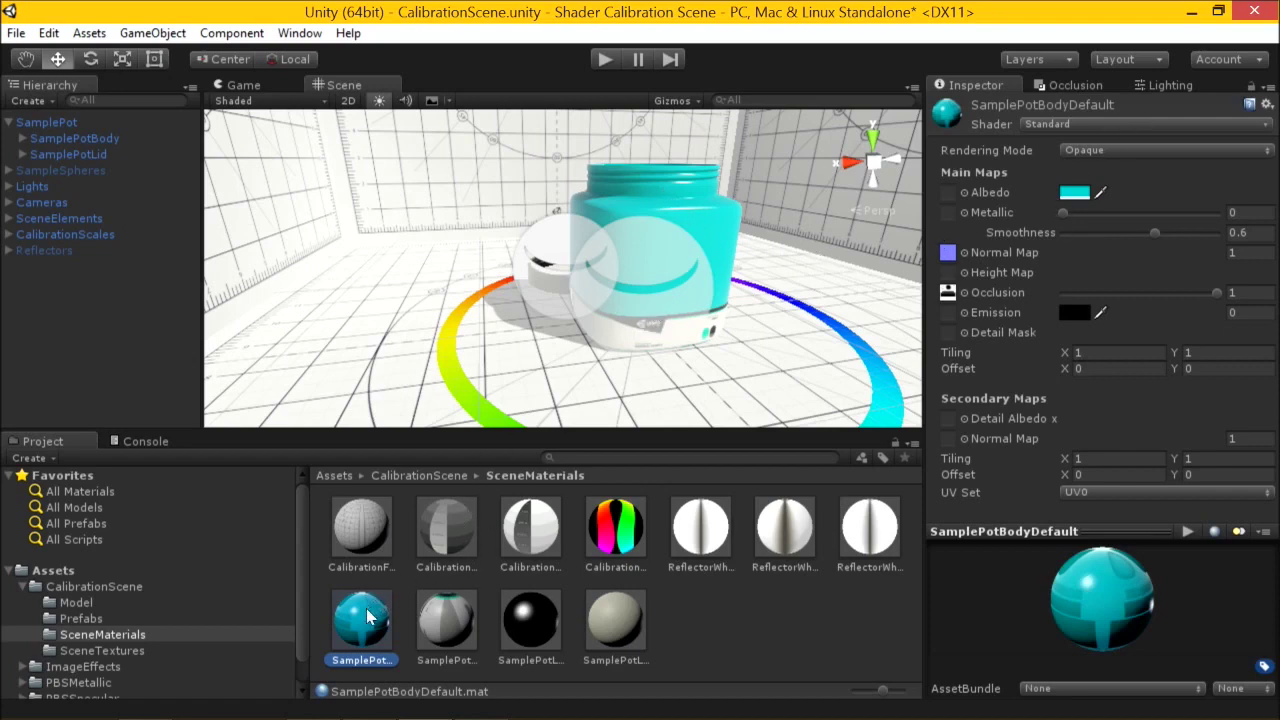
# Try the Mobile/Diffuse shader on the SamplePotBodyDefault material and undo the change.
pyautogui.click(1078, 126)
pyautogui.moveTo(1095, 238)
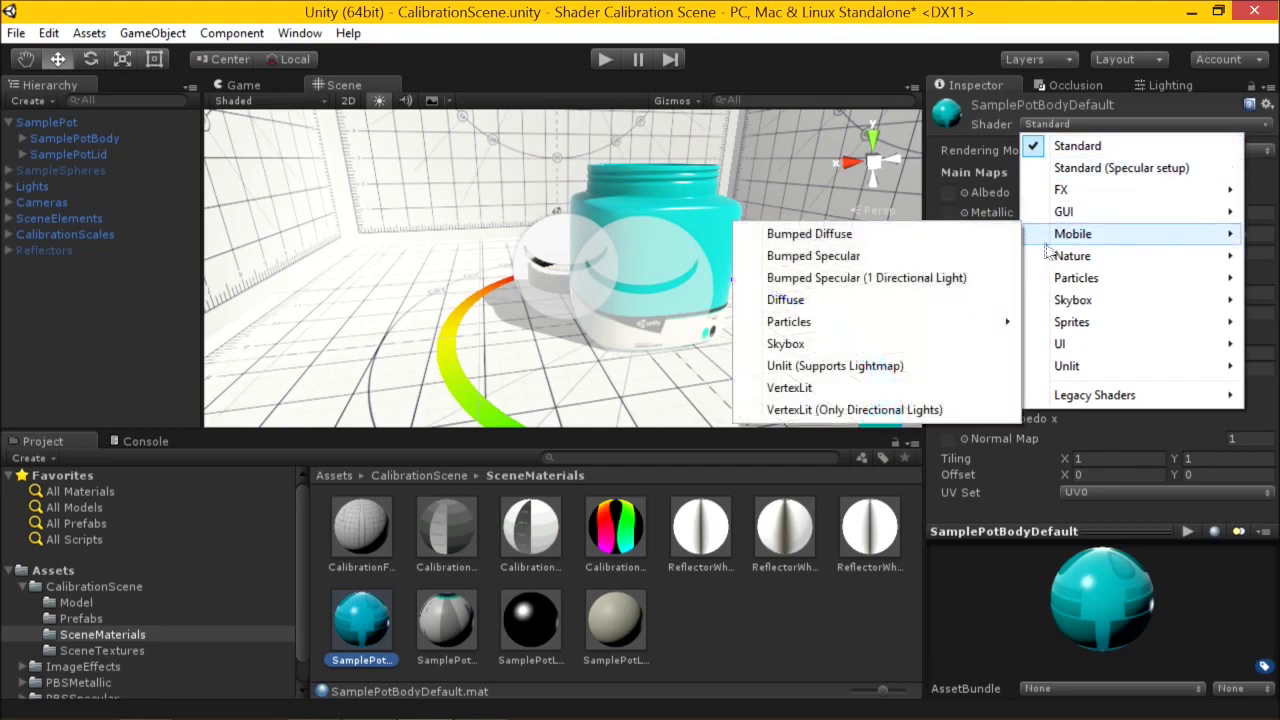
pyautogui.click(790, 294)
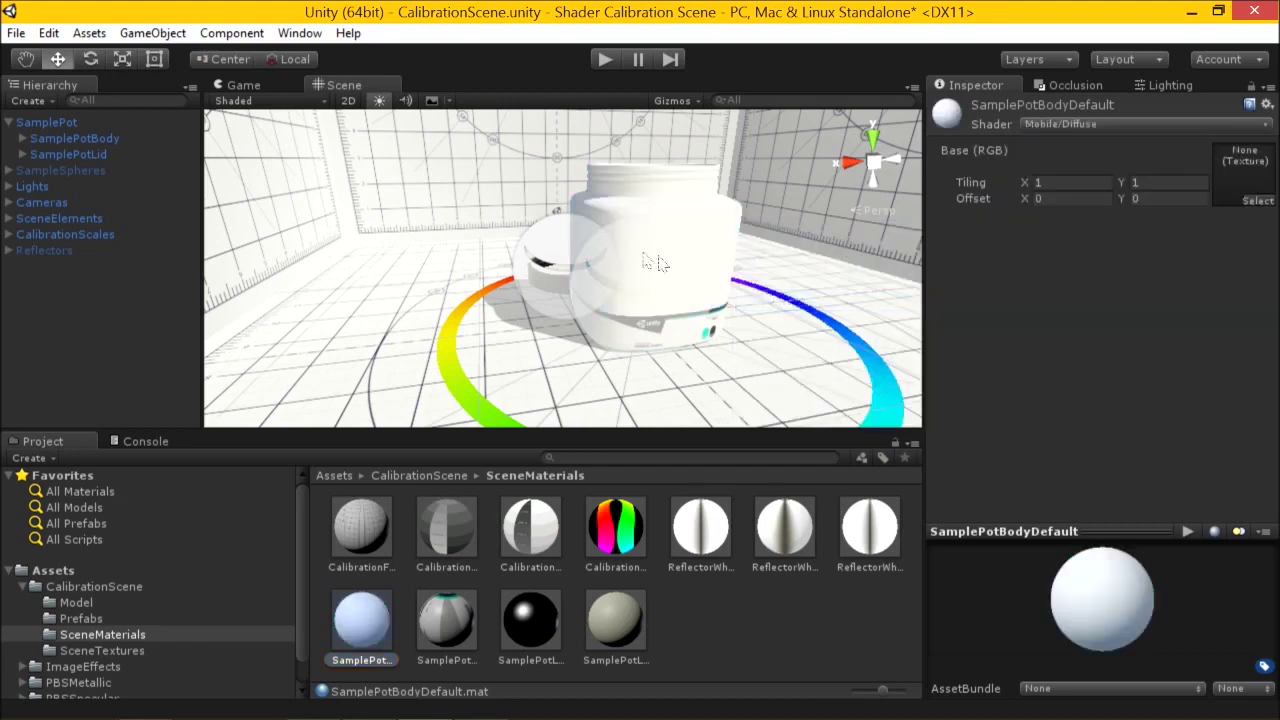
pyautogui.hotkey('ctrl', 'z')
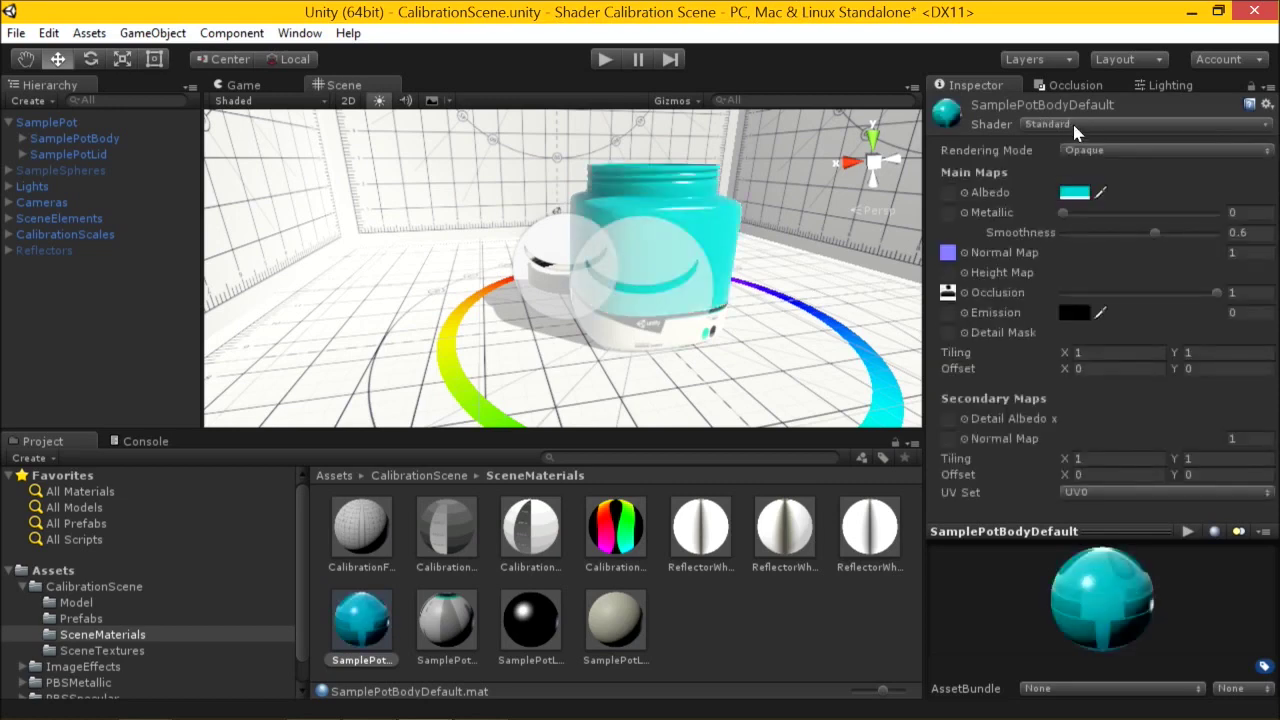
# Try the Standard (Specular setup) shader on the pot body material, return it to Standard, and check its Albedo map slot.
pyautogui.click(1088, 127)
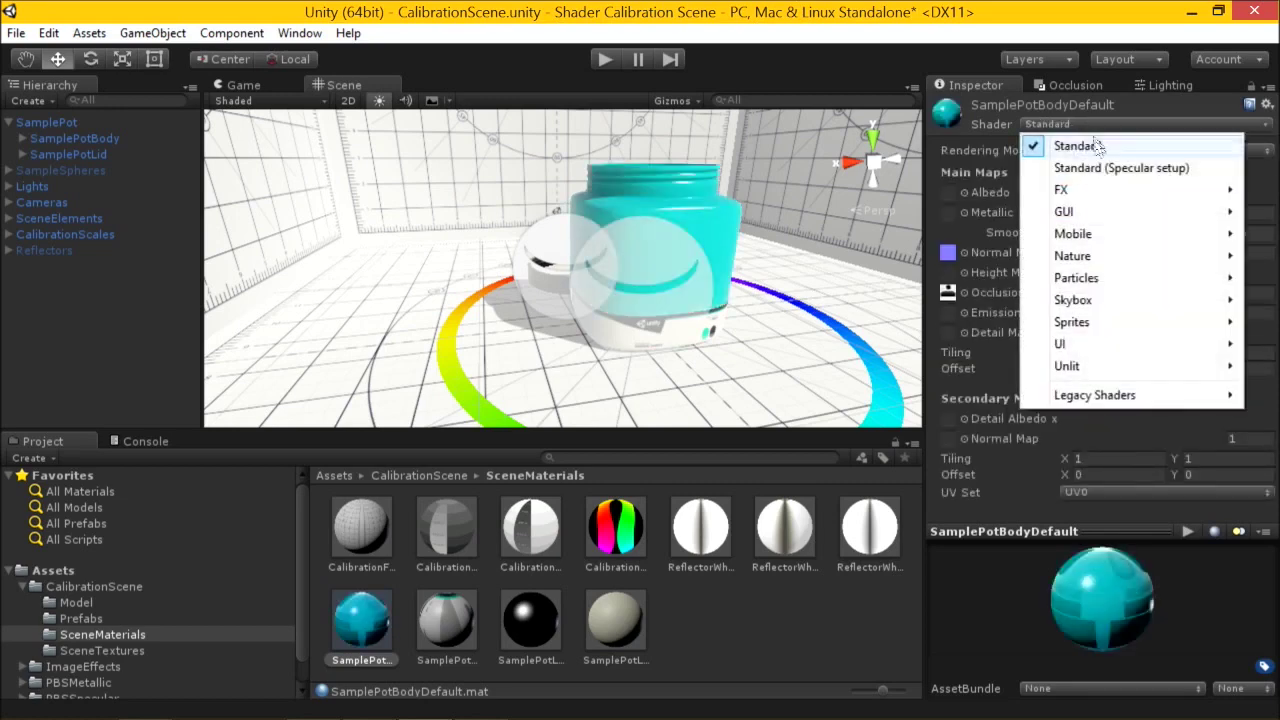
pyautogui.click(1097, 162)
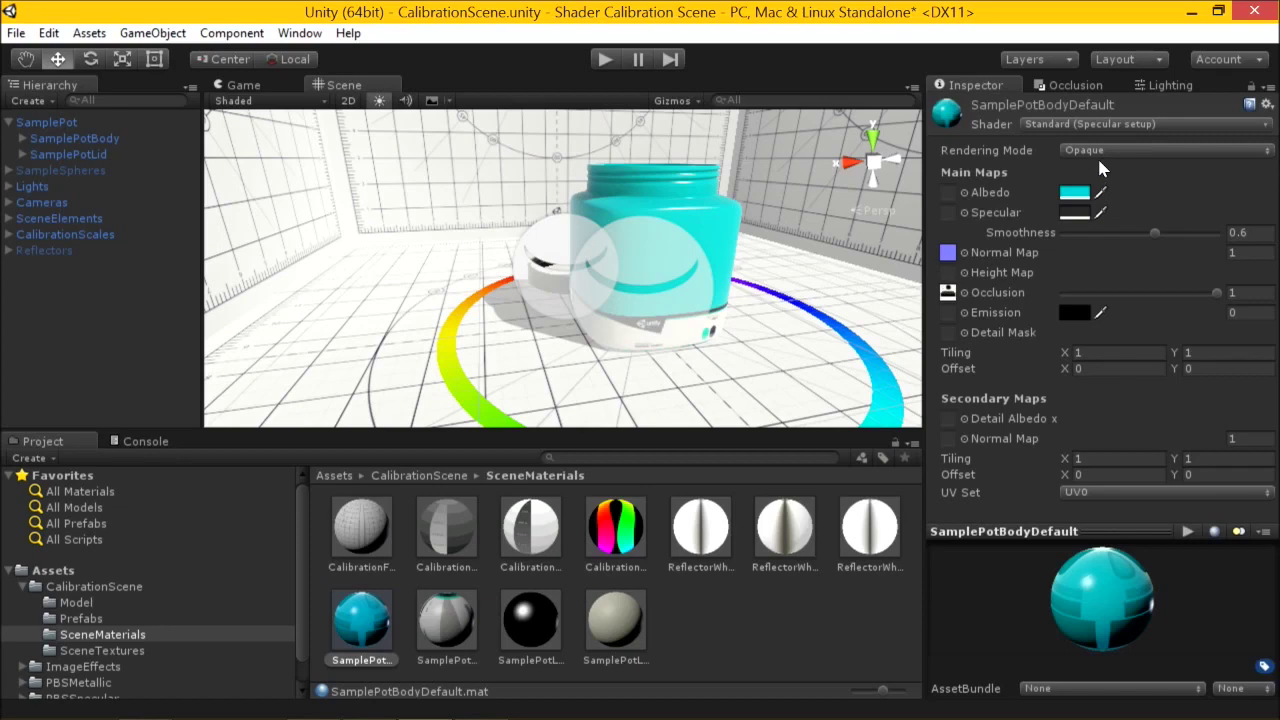
pyautogui.click(1097, 124)
pyautogui.click(1085, 146)
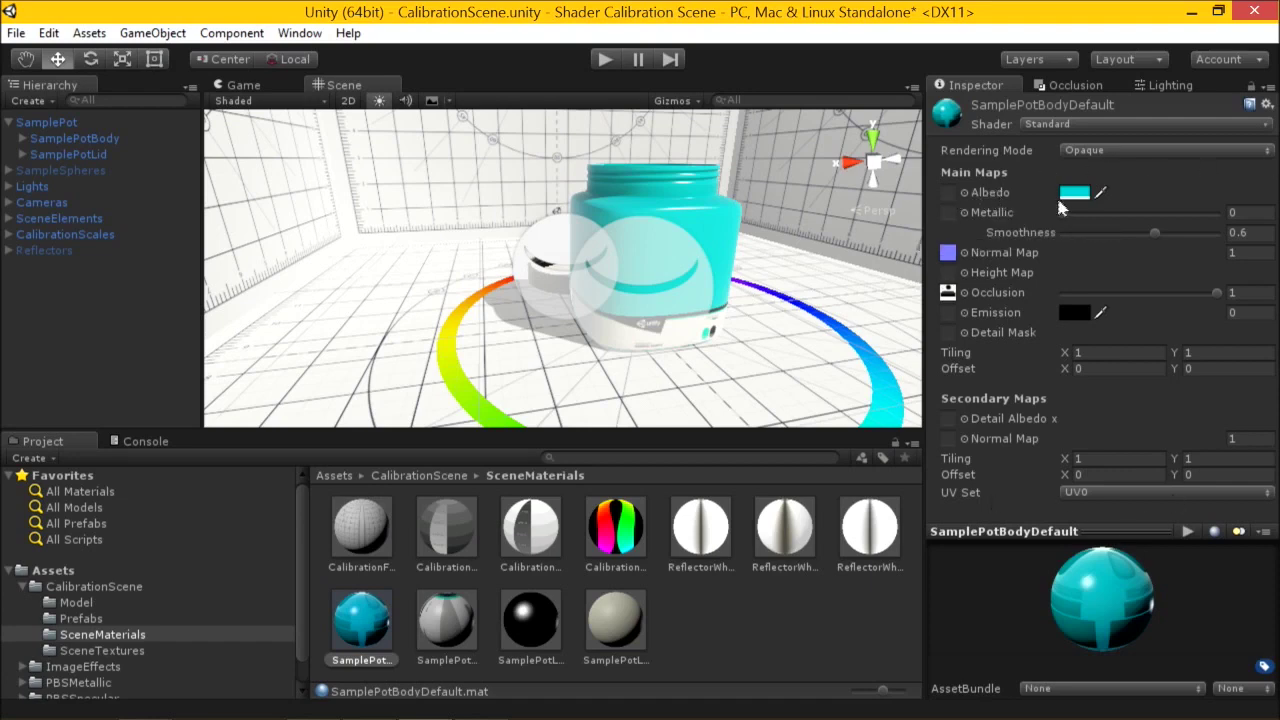
pyautogui.click(949, 192)
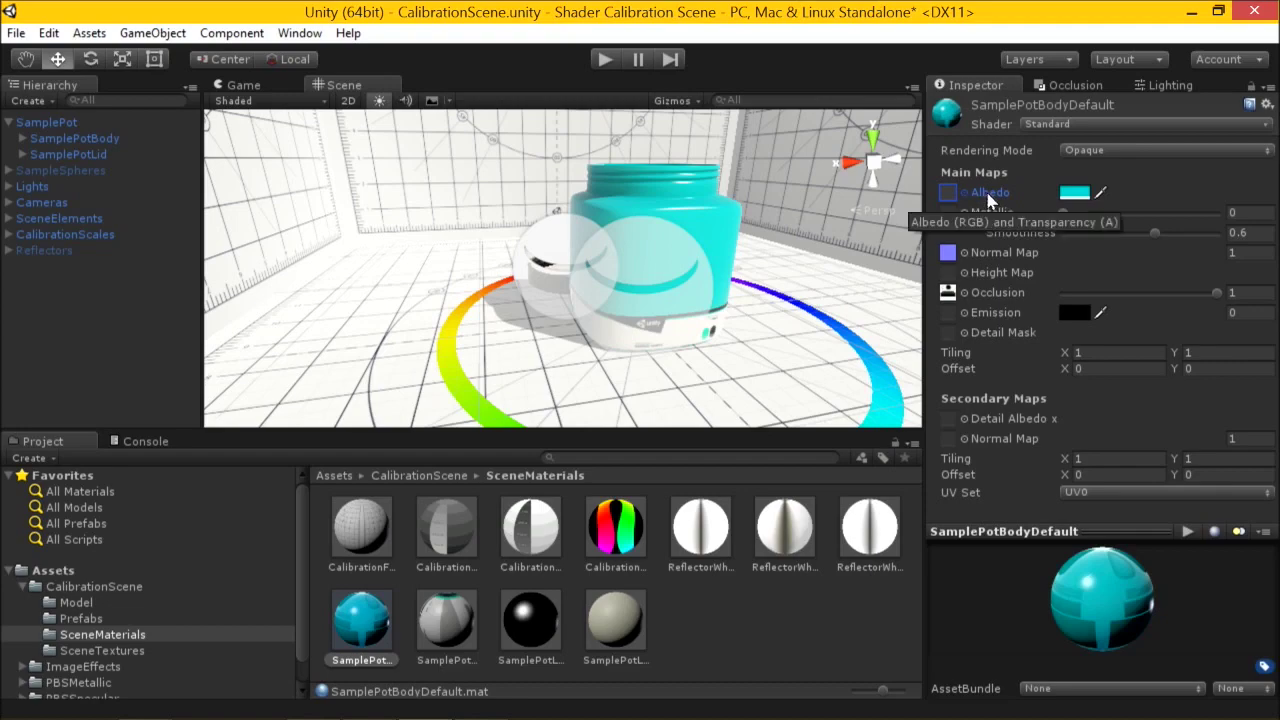
# Switch to the VampKid 3D project, select the walls_ceiling cave mesh in the scene, and open its cave material.
pyautogui.hotkey('alt', 'Tab')
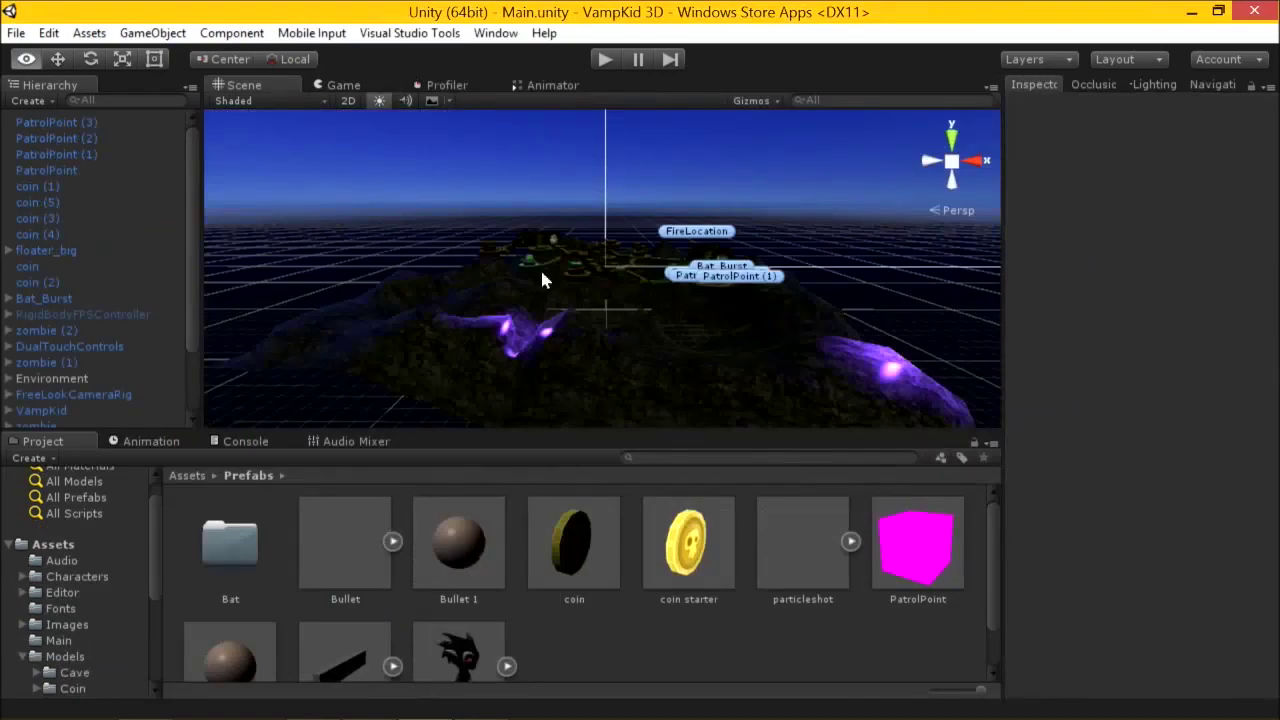
pyautogui.moveTo(542, 273); pyautogui.dragTo(708, 290, button='right')
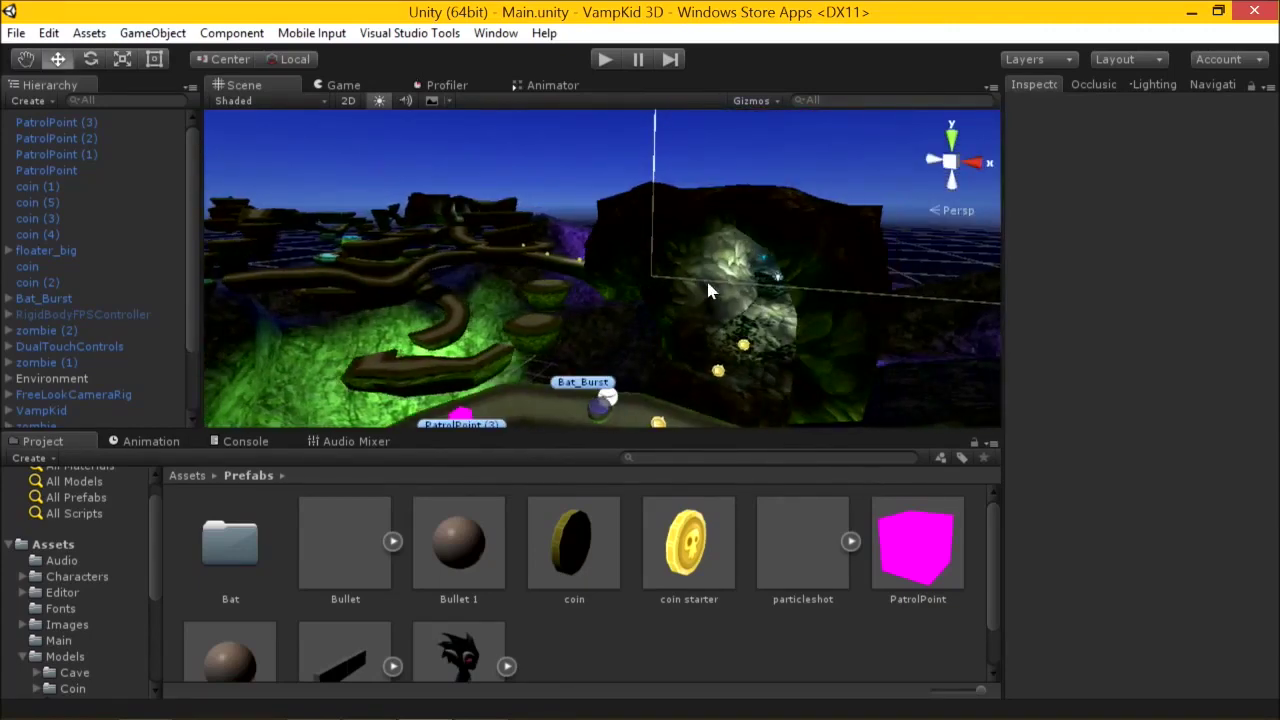
pyautogui.click(706, 290)
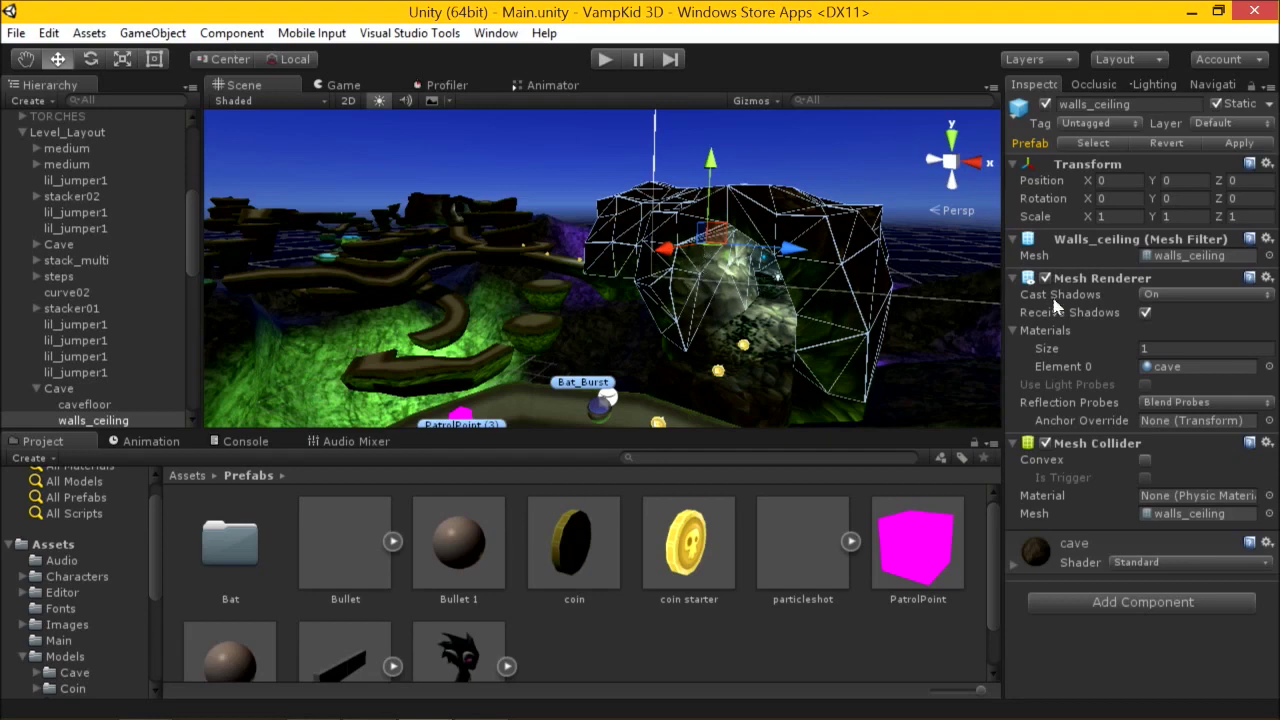
pyautogui.click(1170, 368)
pyautogui.click(230, 545)
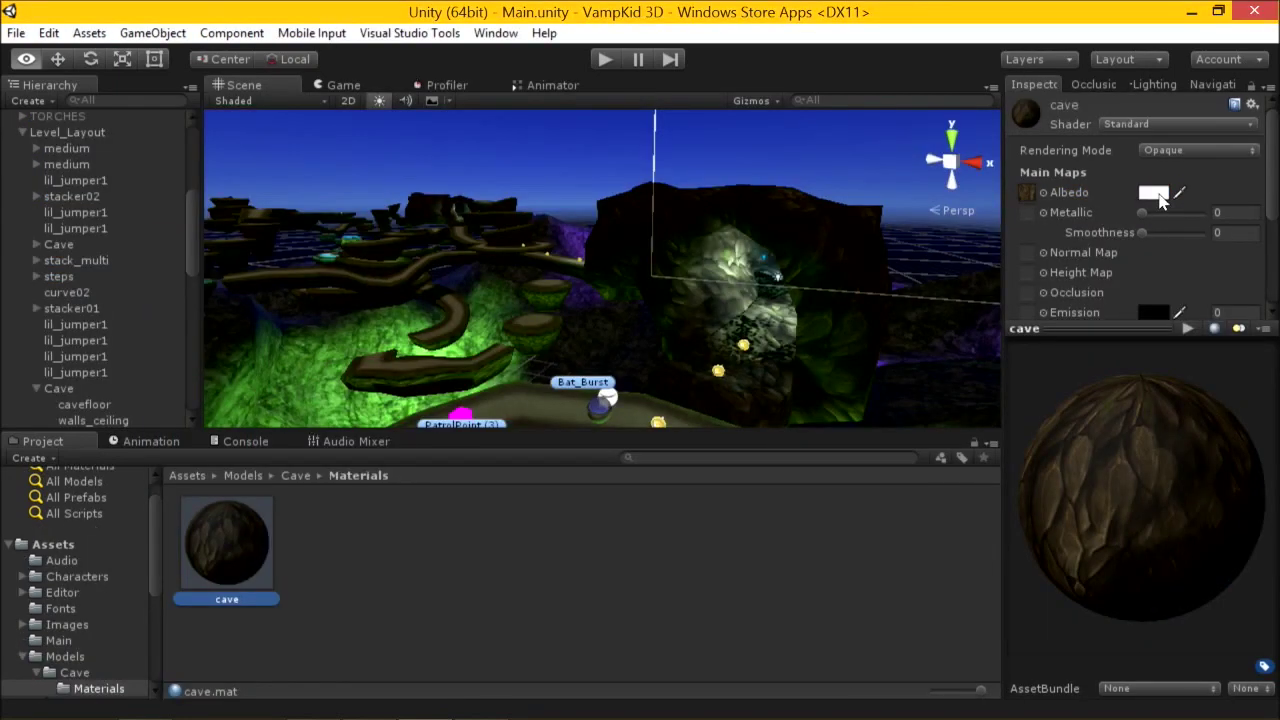
# Try tinting the cave material's Albedo with darker reddish colors, and return it to white (FFFFFF).
pyautogui.click(1153, 193)
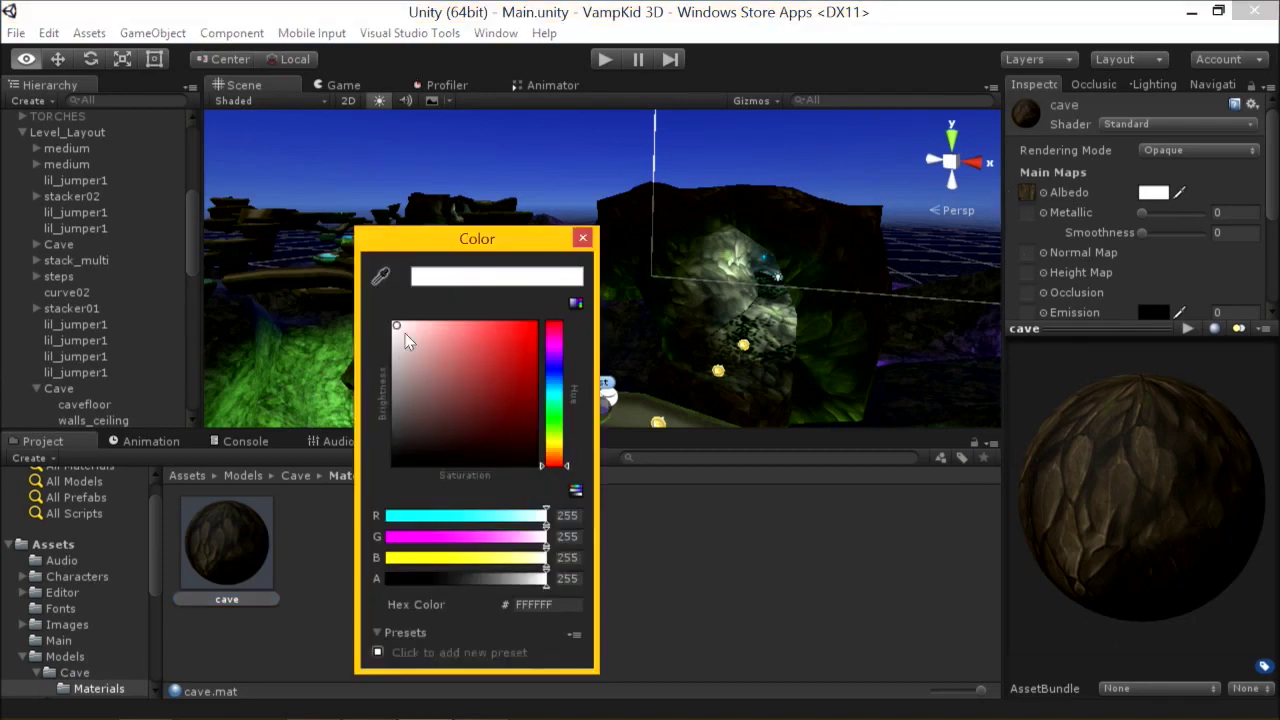
pyautogui.click(524, 389)
pyautogui.moveTo(530, 360)
pyautogui.mouseDown()
pyautogui.moveTo(523, 340)
pyautogui.moveTo(485, 372)
pyautogui.moveTo(507, 398)
pyautogui.moveTo(447, 385)
pyautogui.moveTo(414, 356)
pyautogui.mouseUp()
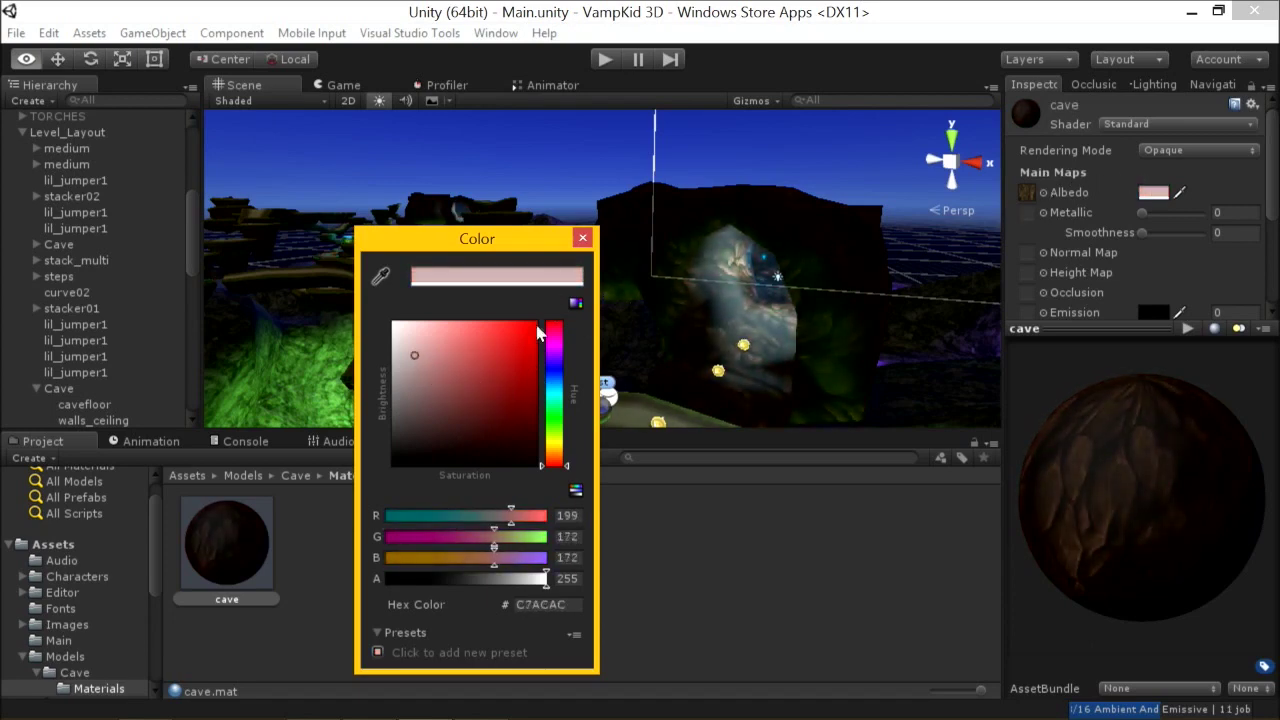
pyautogui.moveTo(423, 389); pyautogui.dragTo(371, 296)
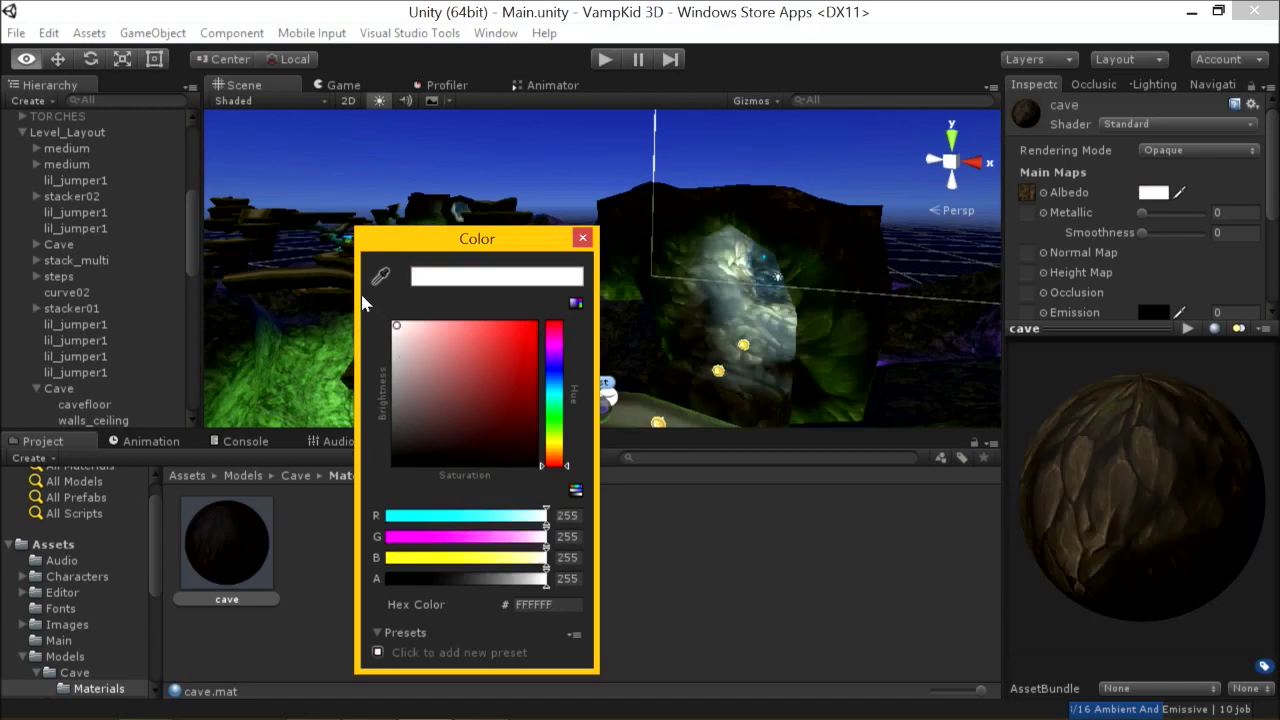
pyautogui.click(315, 428)
pyautogui.click(902, 276)
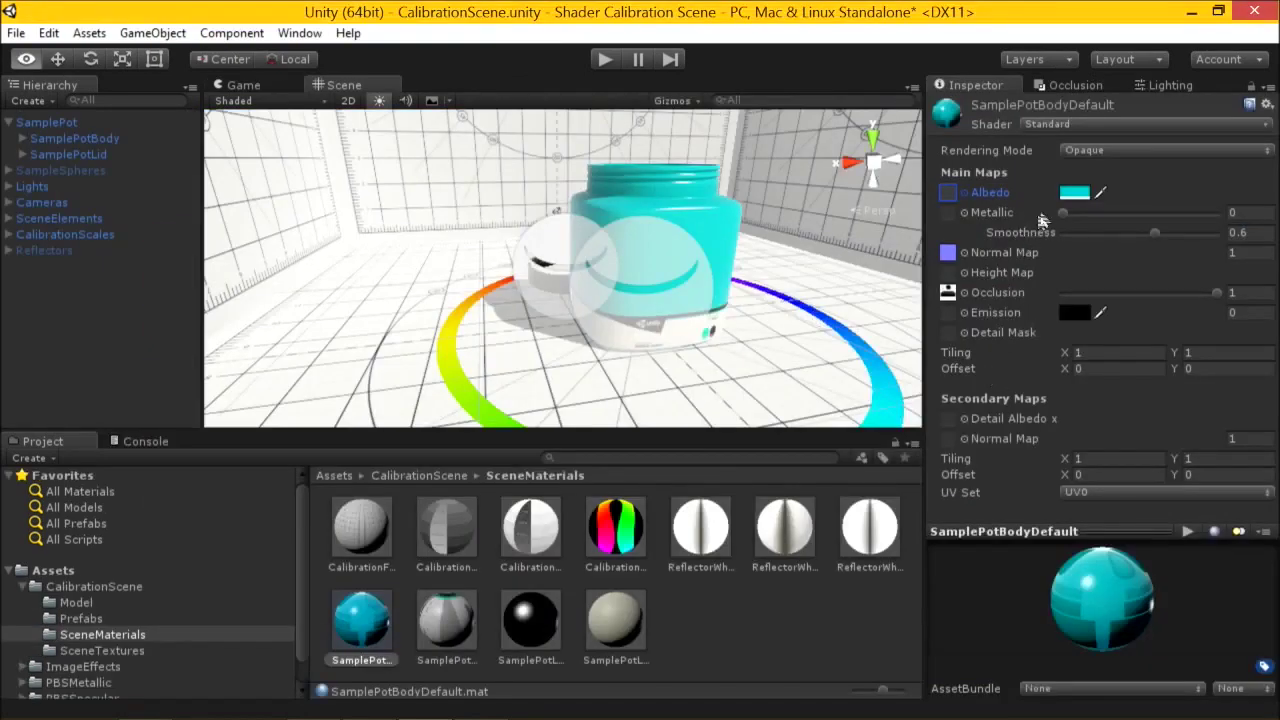
# Back in the calibration scene project, adjust the SamplePotBodyDefault material's Metallic to about 0.058 and Smoothness to 0.47.
pyautogui.click(1065, 214)
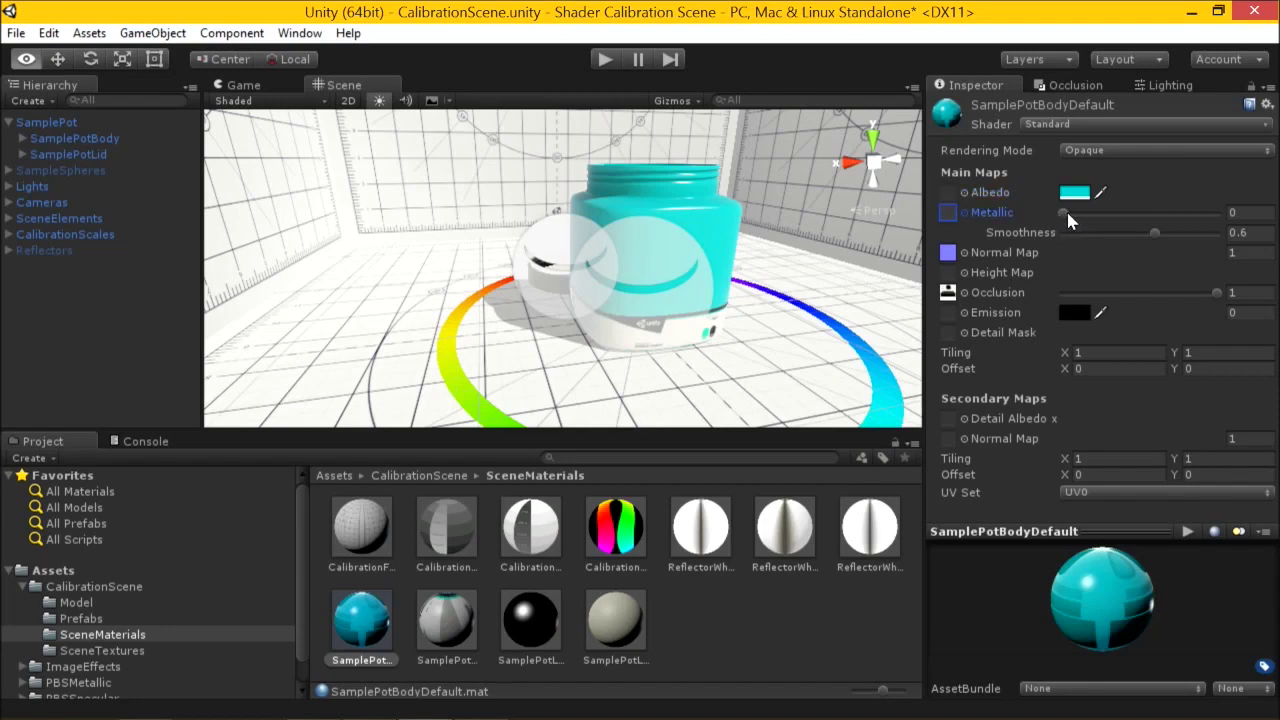
pyautogui.hotkey('alt', 'Tab')
pyautogui.hotkey('alt', 'Tab')
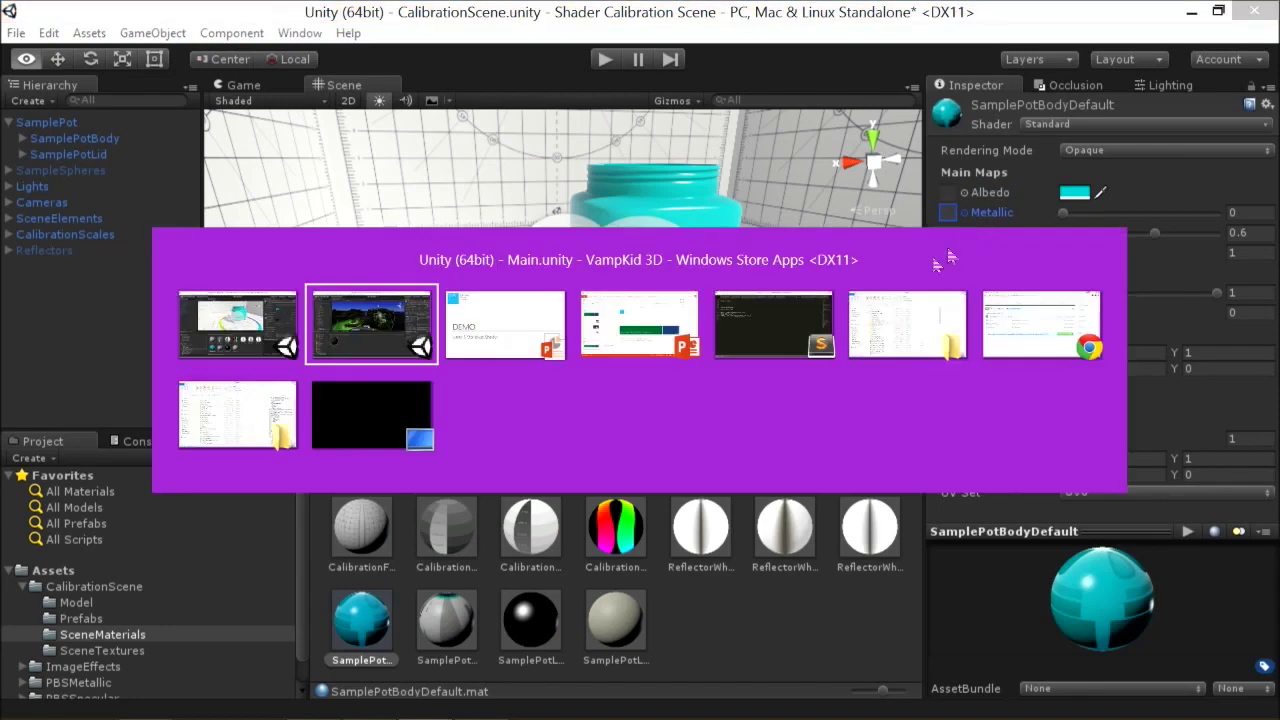
pyautogui.press('Right')
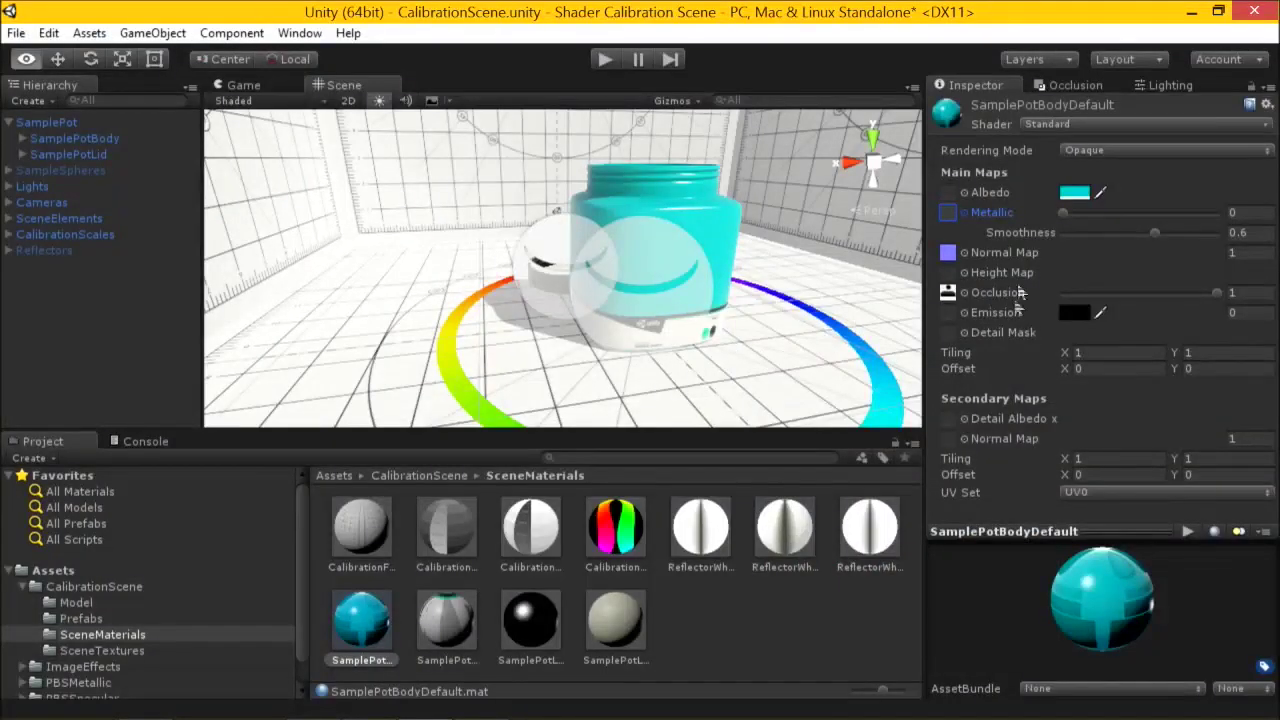
pyautogui.moveTo(1062, 212)
pyautogui.mouseDown()
pyautogui.moveTo(1195, 210)
pyautogui.moveTo(1072, 246)
pyautogui.moveTo(1268, 238)
pyautogui.mouseUp()
pyautogui.moveTo(1195, 255); pyautogui.dragTo(1068, 220)
# Locate and preview the pot body material's SamplePotNormals normal map, close the preview, and readjust the Metallic and Smoothness values.
pyautogui.click(942, 254)
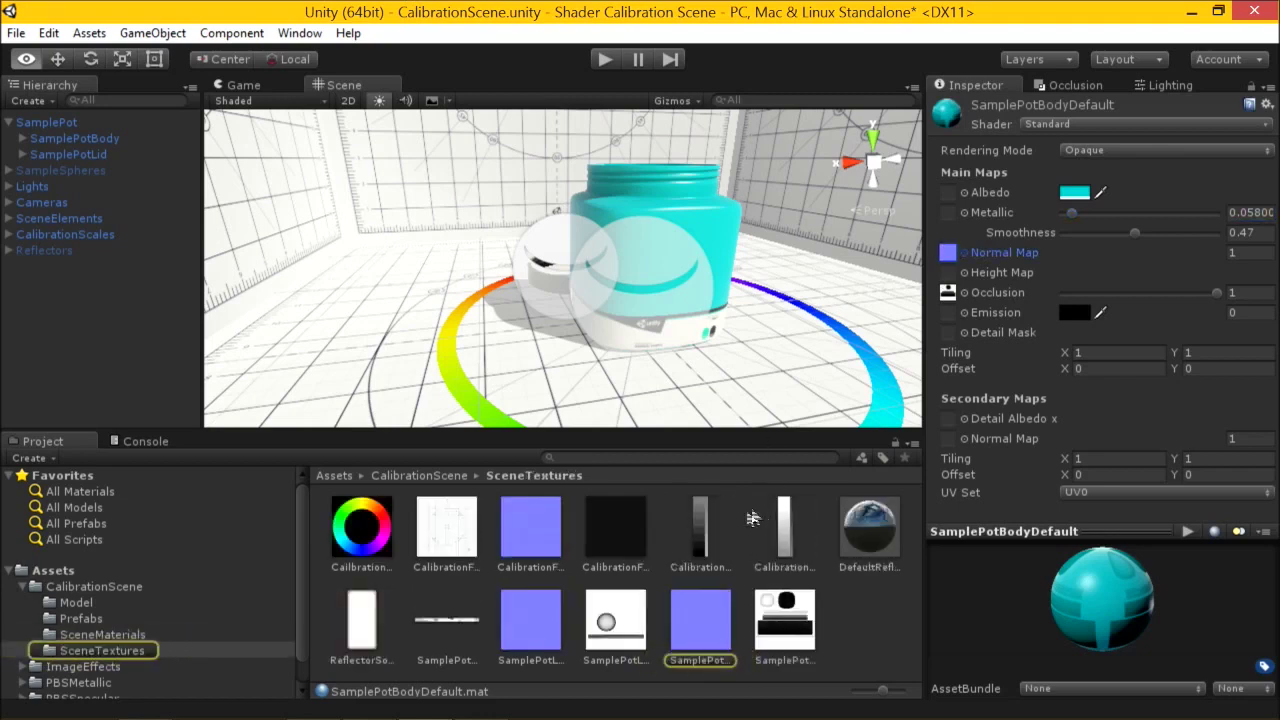
pyautogui.keyDown('ctrl'); pyautogui.click(945, 256); pyautogui.keyUp('ctrl')
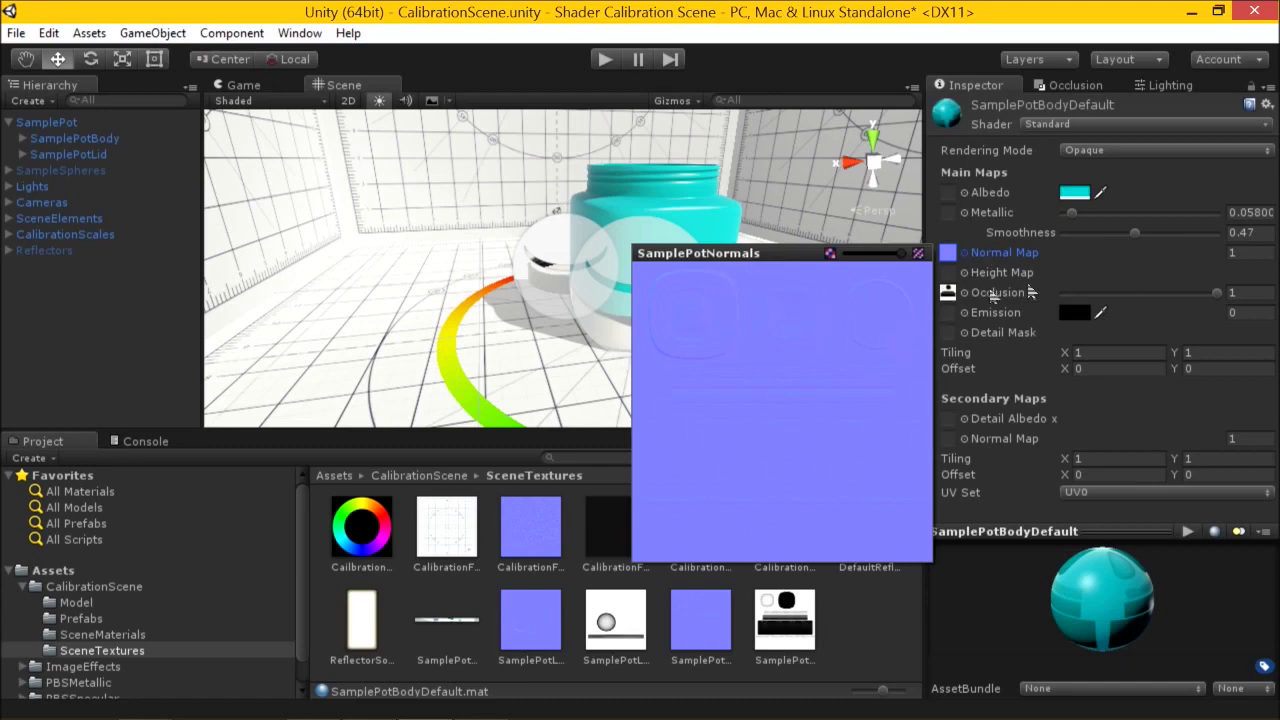
pyautogui.click(1050, 107)
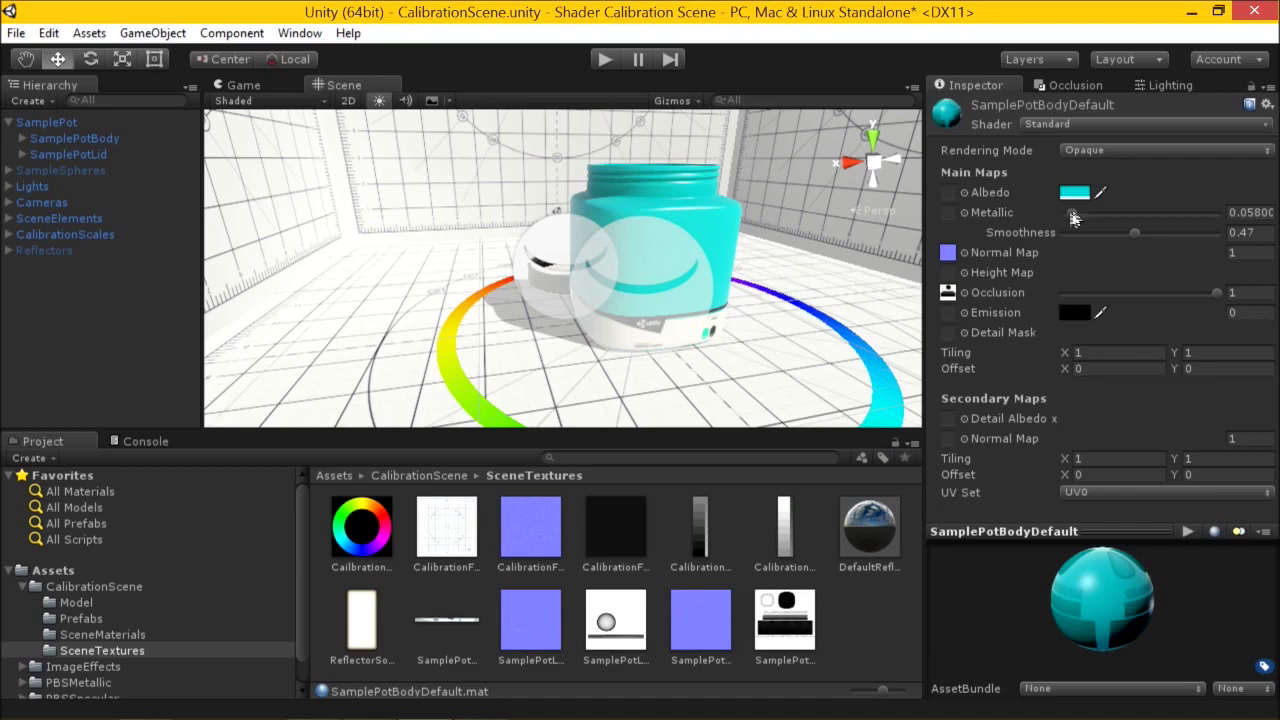
pyautogui.moveTo(1074, 213); pyautogui.dragTo(1136, 234)
# Switch to the VampKid 3D project, open the cave material, and shrink its preview to reveal more shader properties.
pyautogui.hotkey('alt', 'Tab')
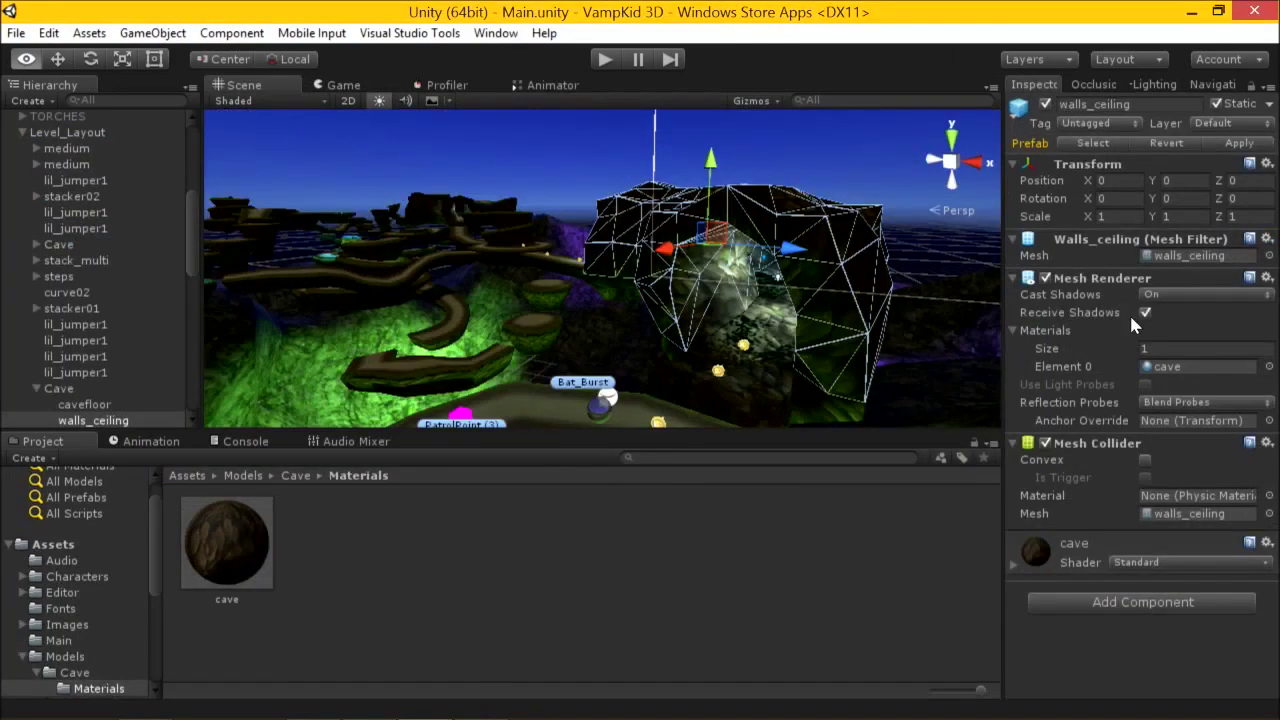
pyautogui.click(258, 530)
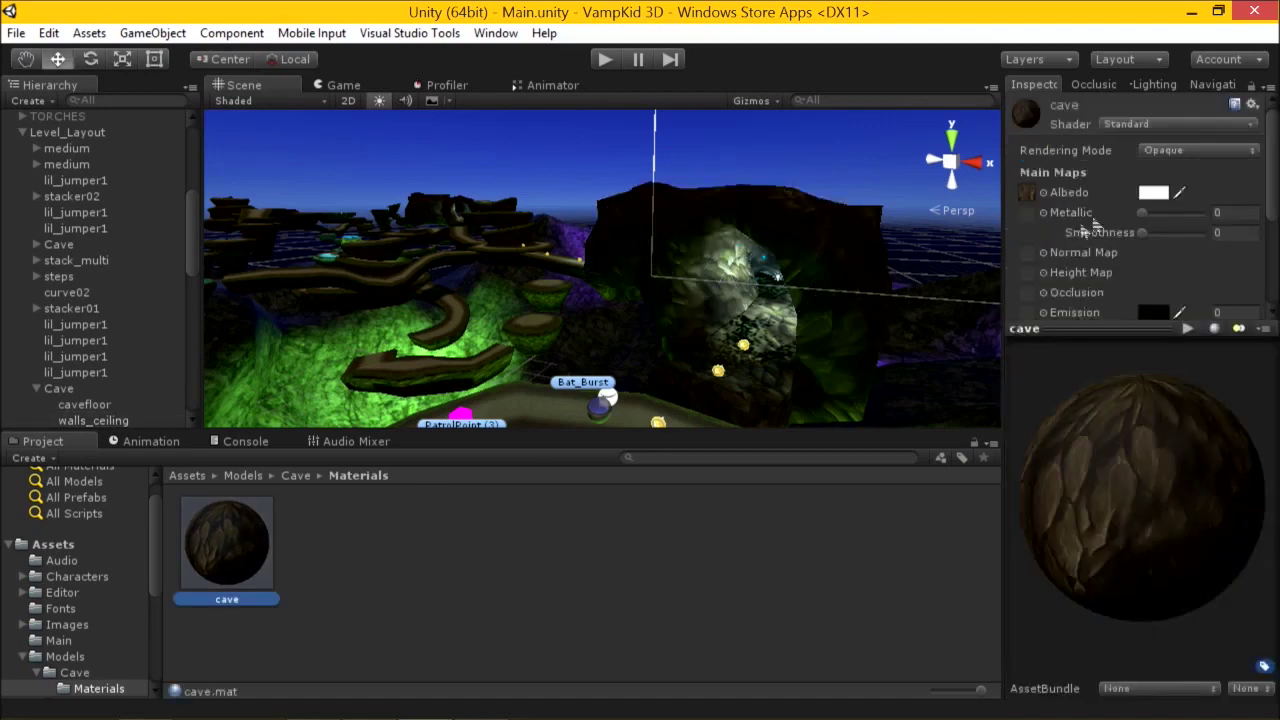
pyautogui.moveTo(1117, 332); pyautogui.dragTo(1117, 503)
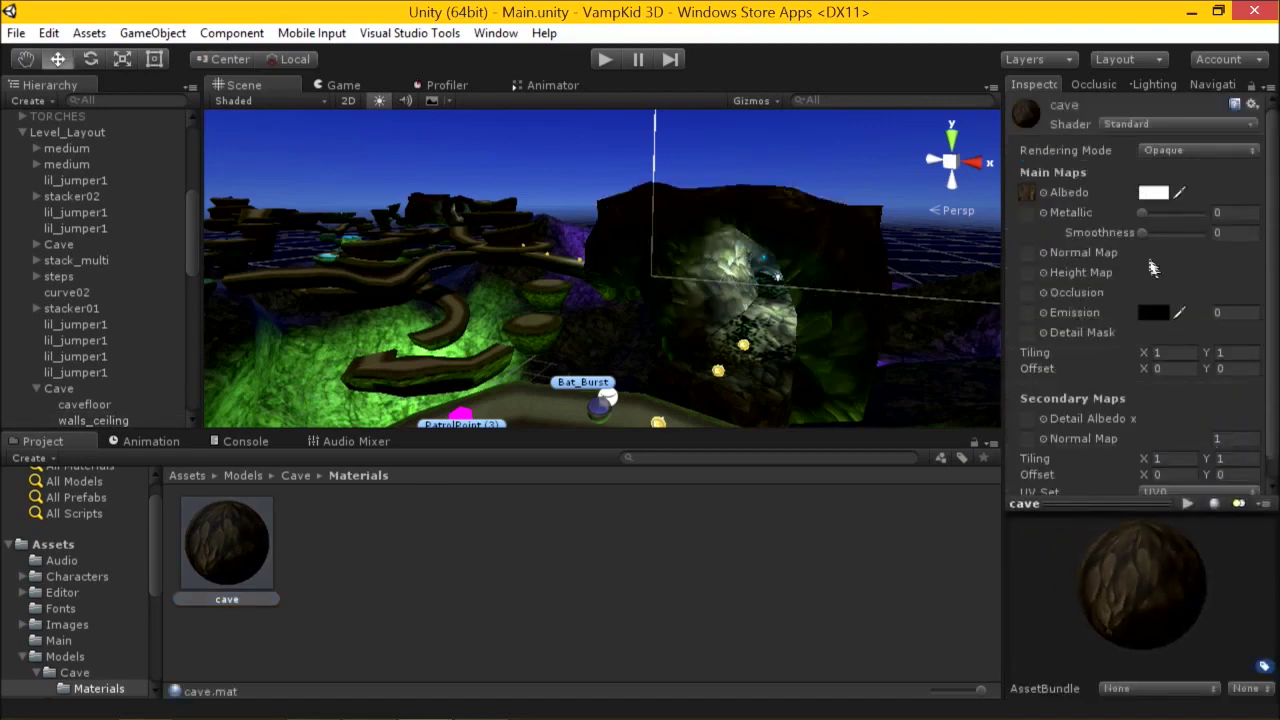
# Try a Metallic value of 0.6 and Smoothness of 0.48 on the cave material, and undo the changes.
pyautogui.click(1147, 222)
pyautogui.moveTo(1158, 213); pyautogui.dragTo(1170, 237)
pyautogui.click(1140, 233)
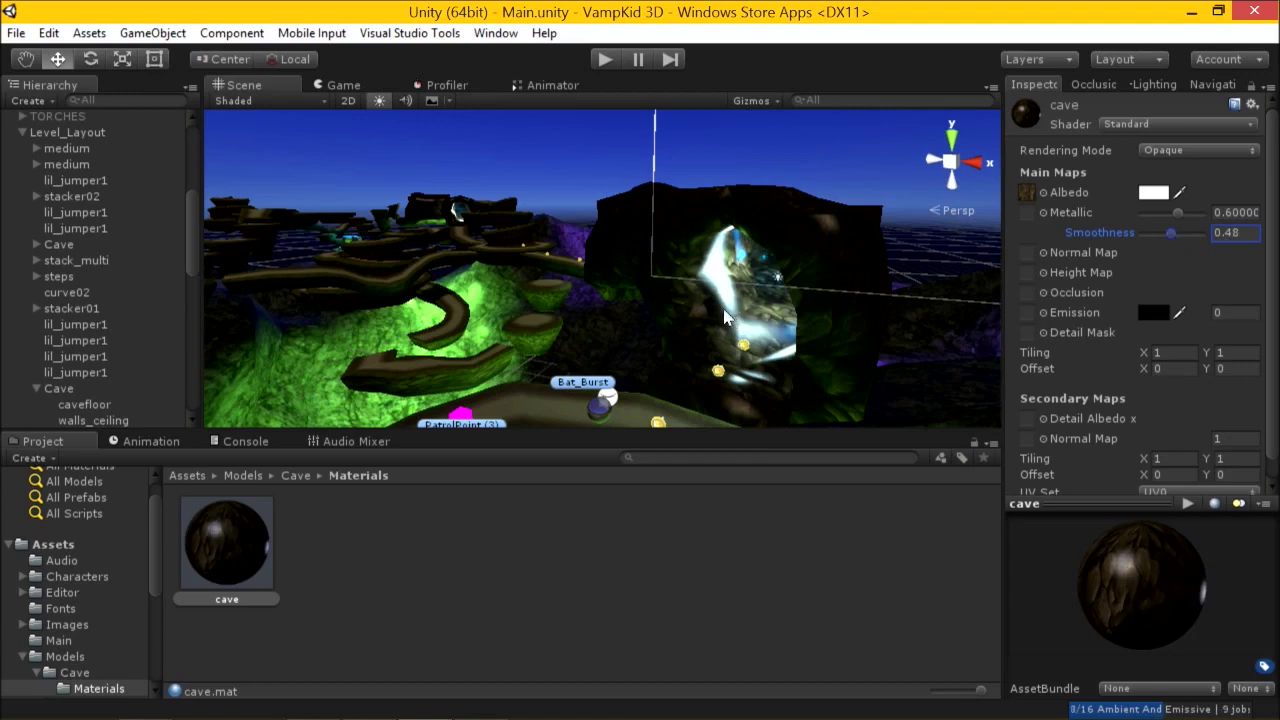
pyautogui.hotkey('ctrl', 'z')
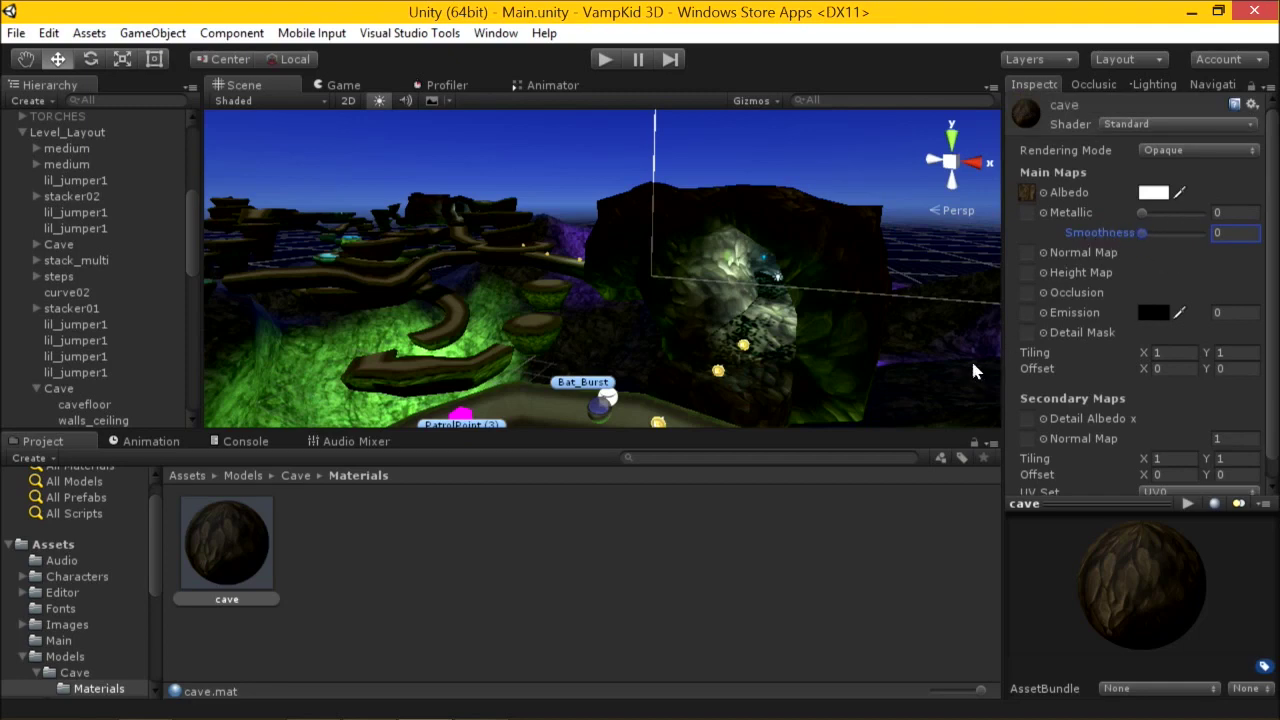
# Switch to the PowerPoint presentation at the Unity 5 Standard Shader demo slide.
pyautogui.hotkey('alt', 'Tab')
pyautogui.hotkey('alt', 'Tab')
pyautogui.hotkey('alt', 'shift', 'Tab')
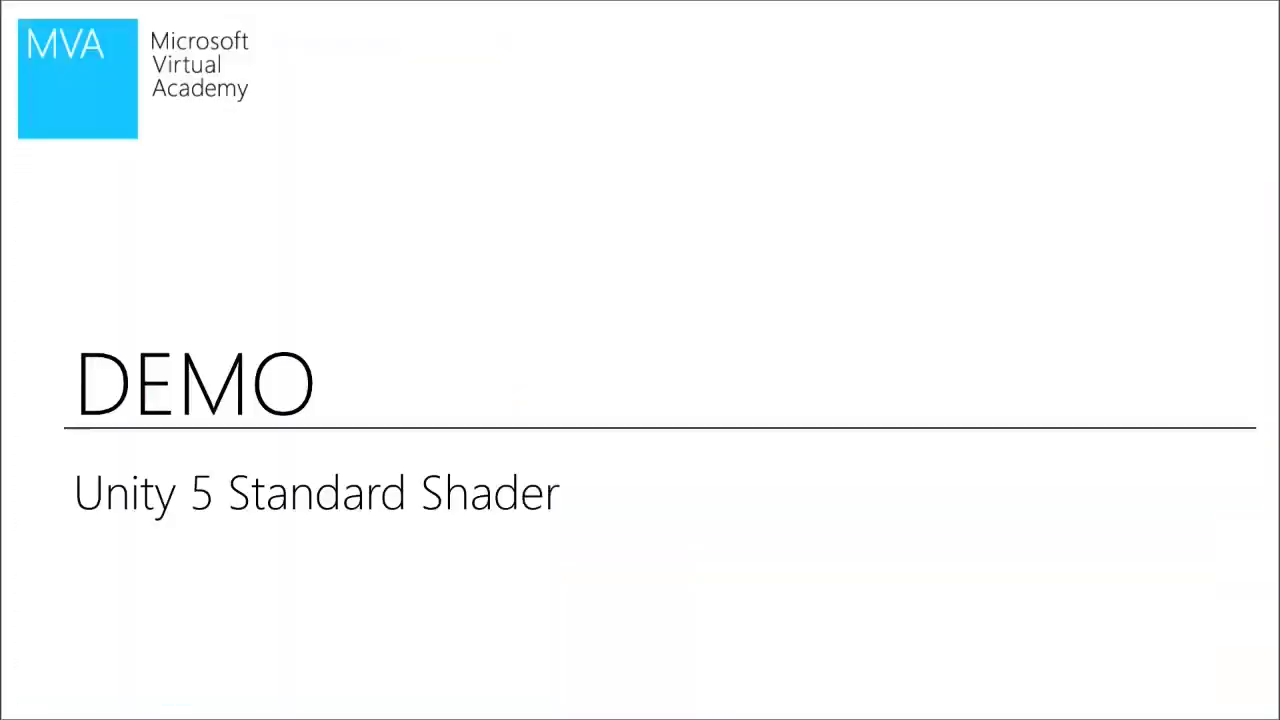
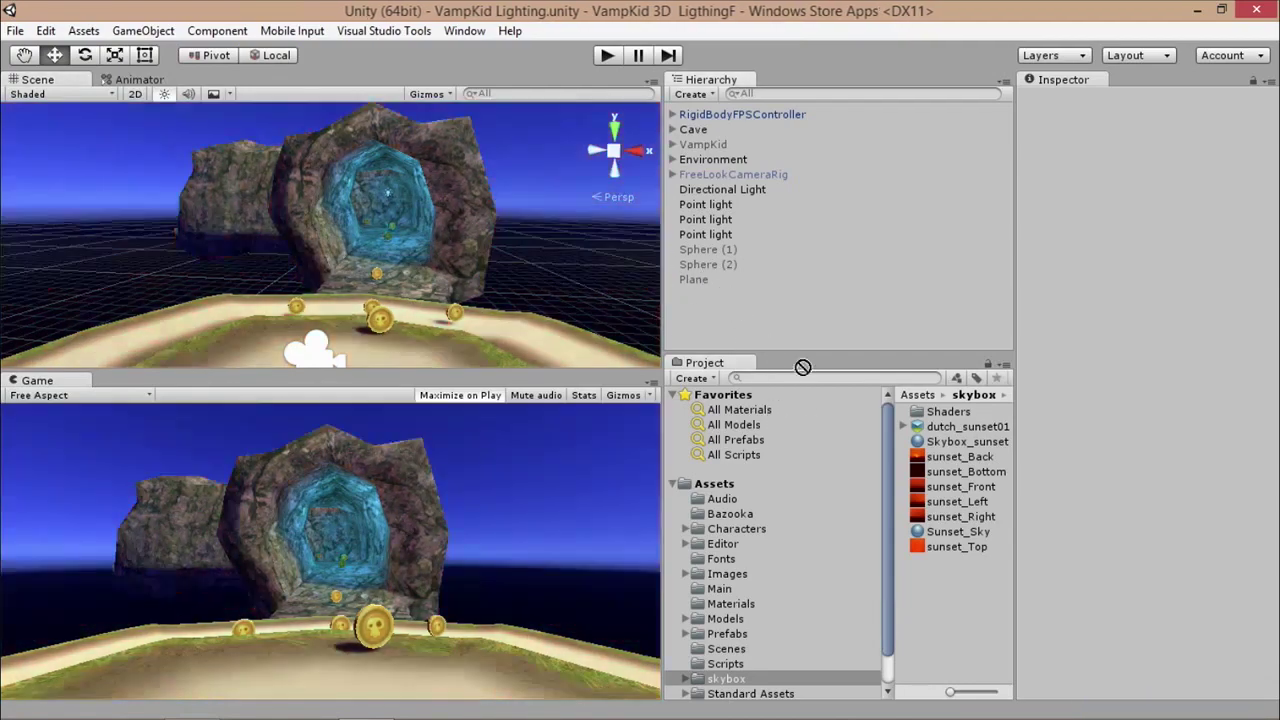
# Apply the Sunset_Sky skybox material to the VampKid Lighting scene and set the Directional Light's intensity to 0.
pyautogui.moveTo(955, 525); pyautogui.dragTo(573, 242)
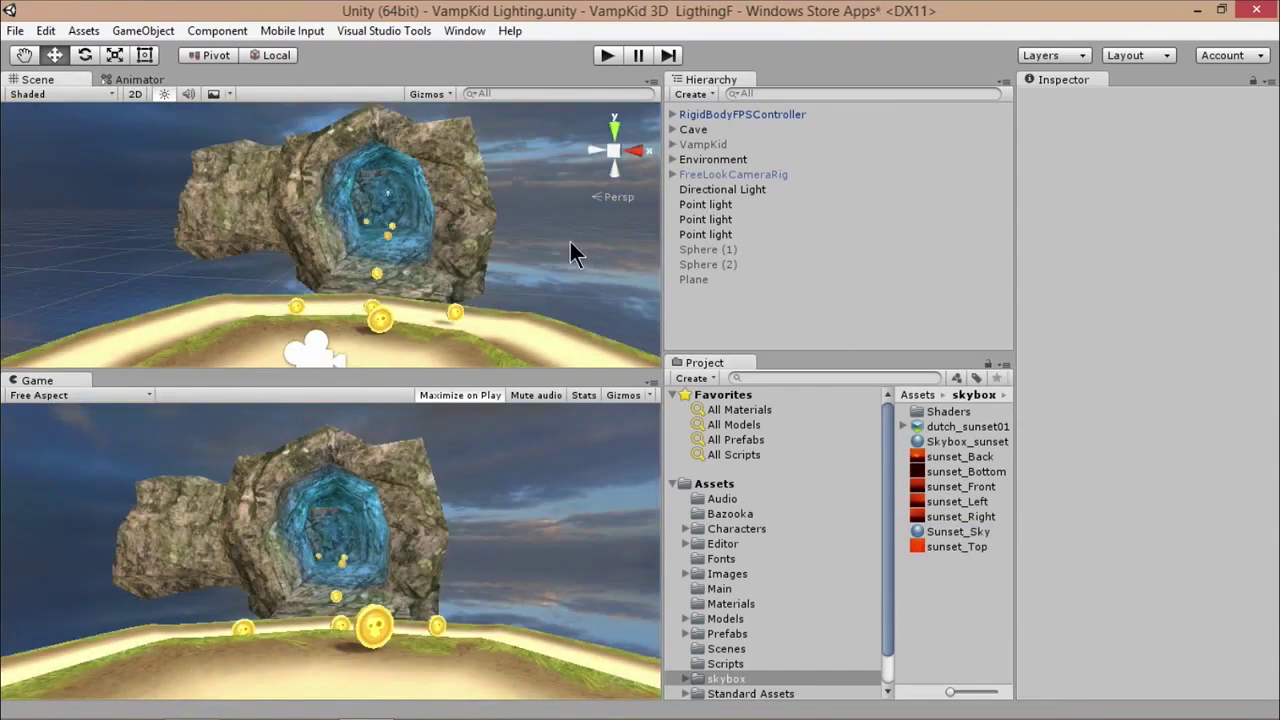
pyautogui.click(755, 192)
pyautogui.moveTo(1157, 279); pyautogui.dragTo(1140, 283)
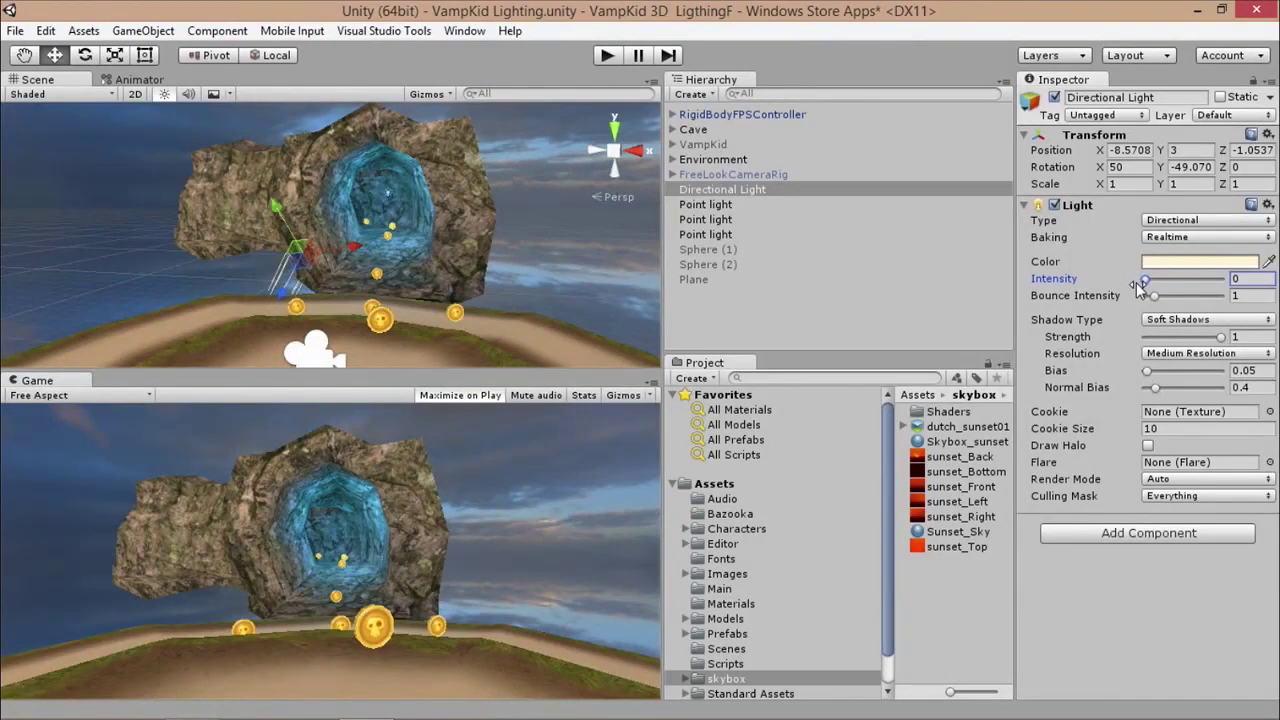
# Set the Sunset_Sky skybox material's rotation to 0.56.
pyautogui.click(962, 530)
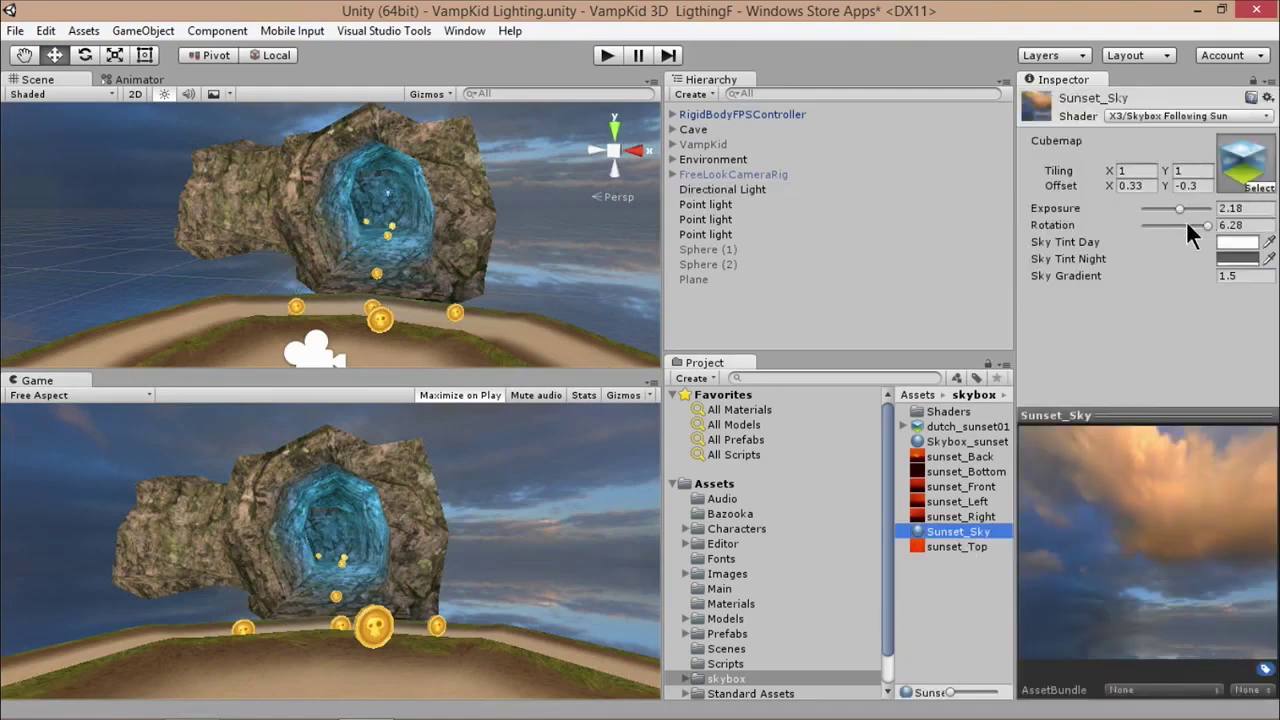
pyautogui.moveTo(1208, 221); pyautogui.dragTo(1151, 238)
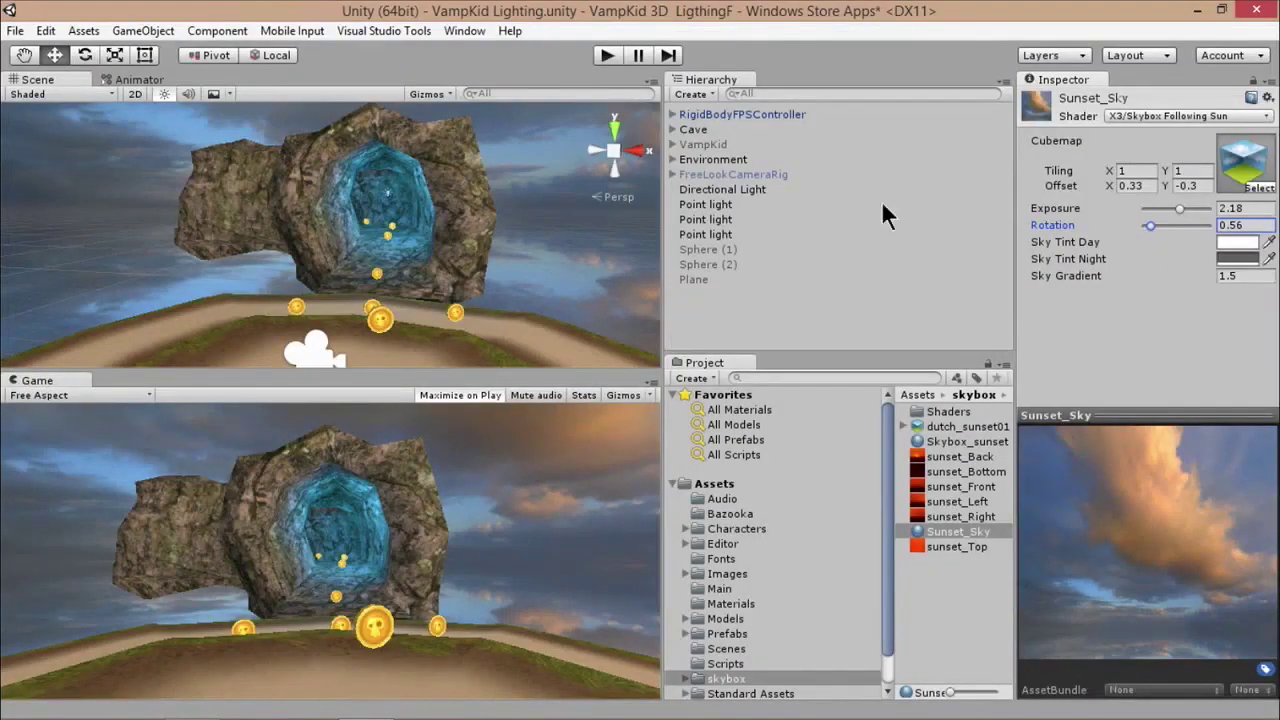
# Set the Directional Light's Y rotation to -49, raise its intensity slightly above 0, and adjust the Y rotation further.
pyautogui.click(690, 190)
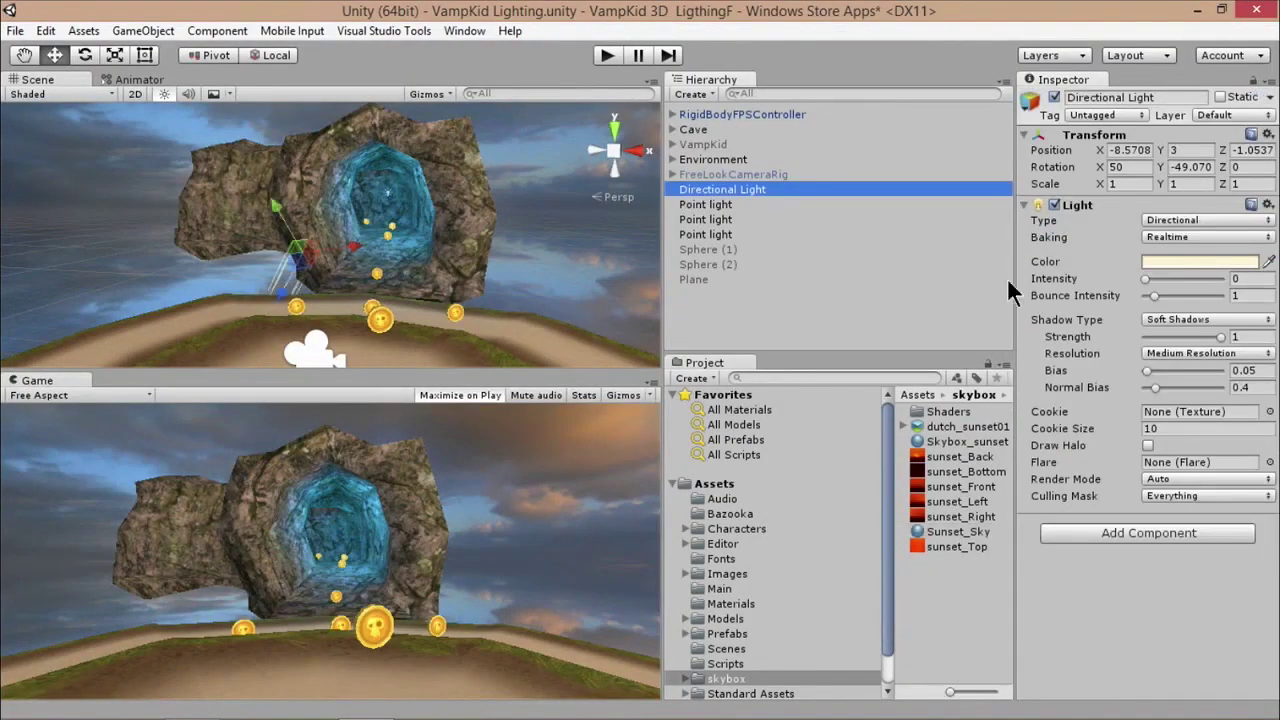
pyautogui.click(1170, 168)
pyautogui.write('-49')
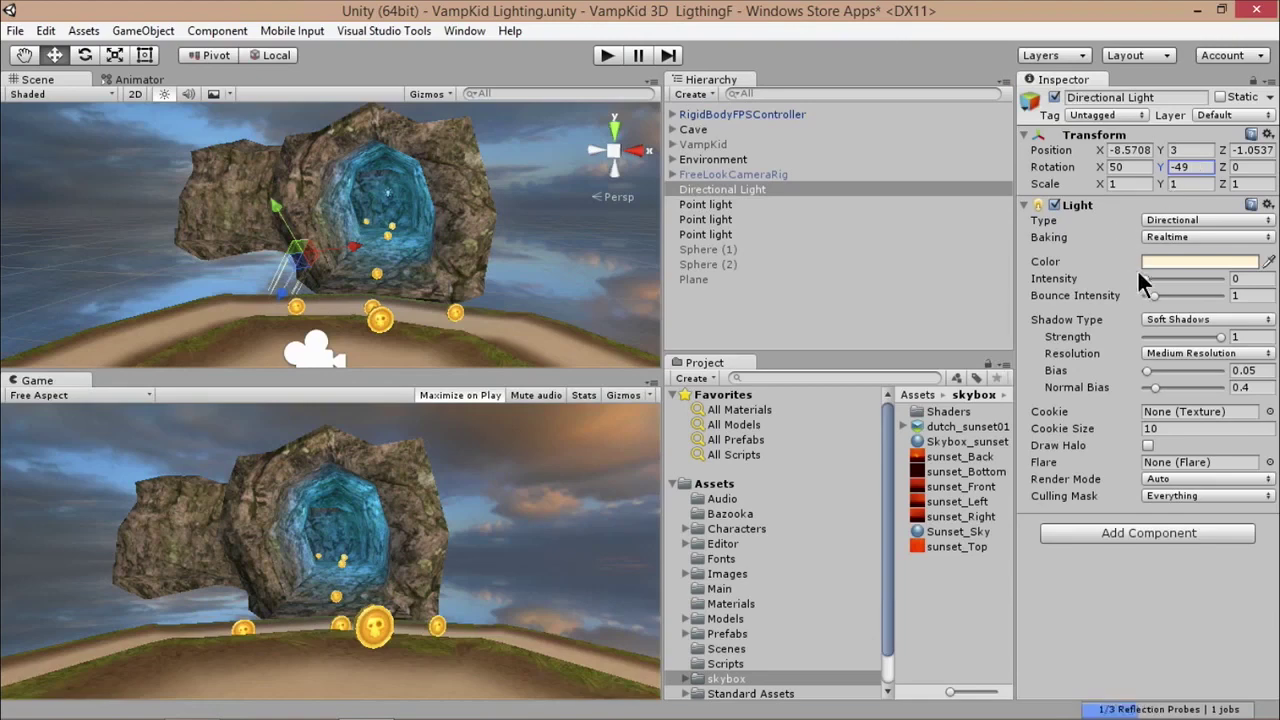
pyautogui.moveTo(1148, 277)
pyautogui.mouseDown()
pyautogui.moveTo(1166, 274)
pyautogui.moveTo(1154, 277)
pyautogui.mouseUp()
pyautogui.moveTo(1160, 168); pyautogui.dragTo(1063, 254)
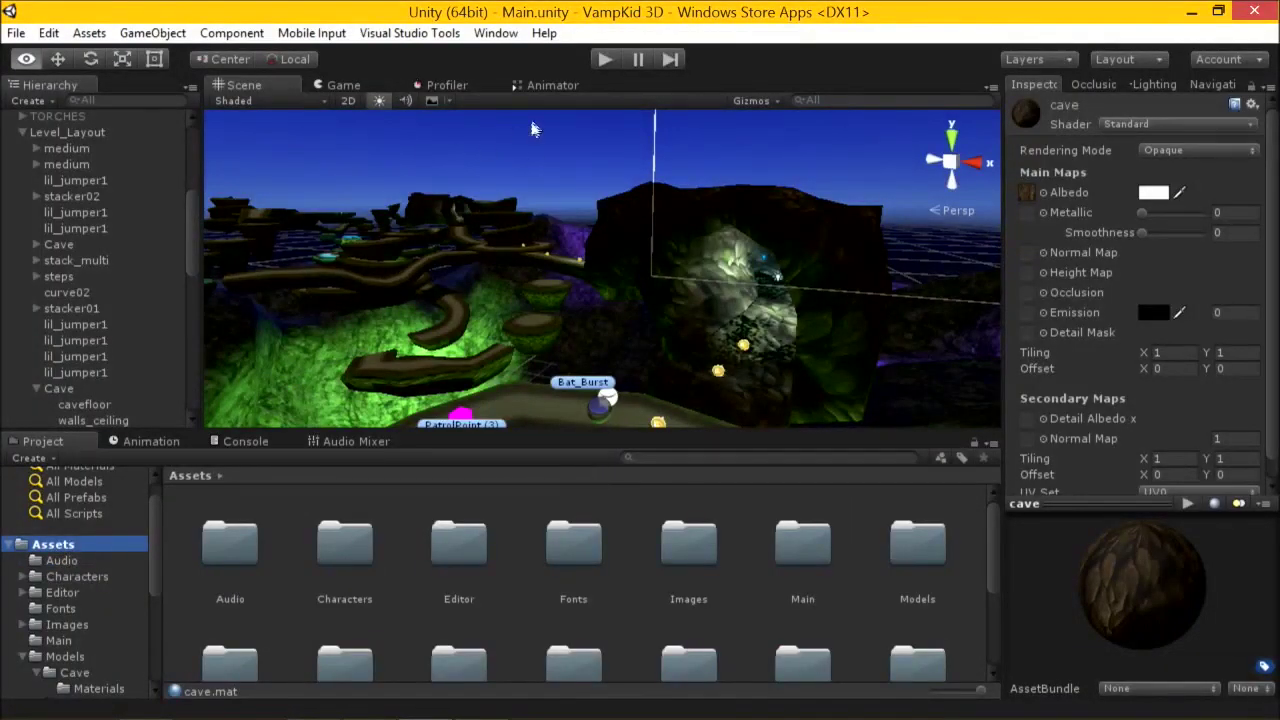
# Open the Main scene's lighting settings and locate and select the assigned skybox procedural material among the project assets.
pyautogui.click(495, 33)
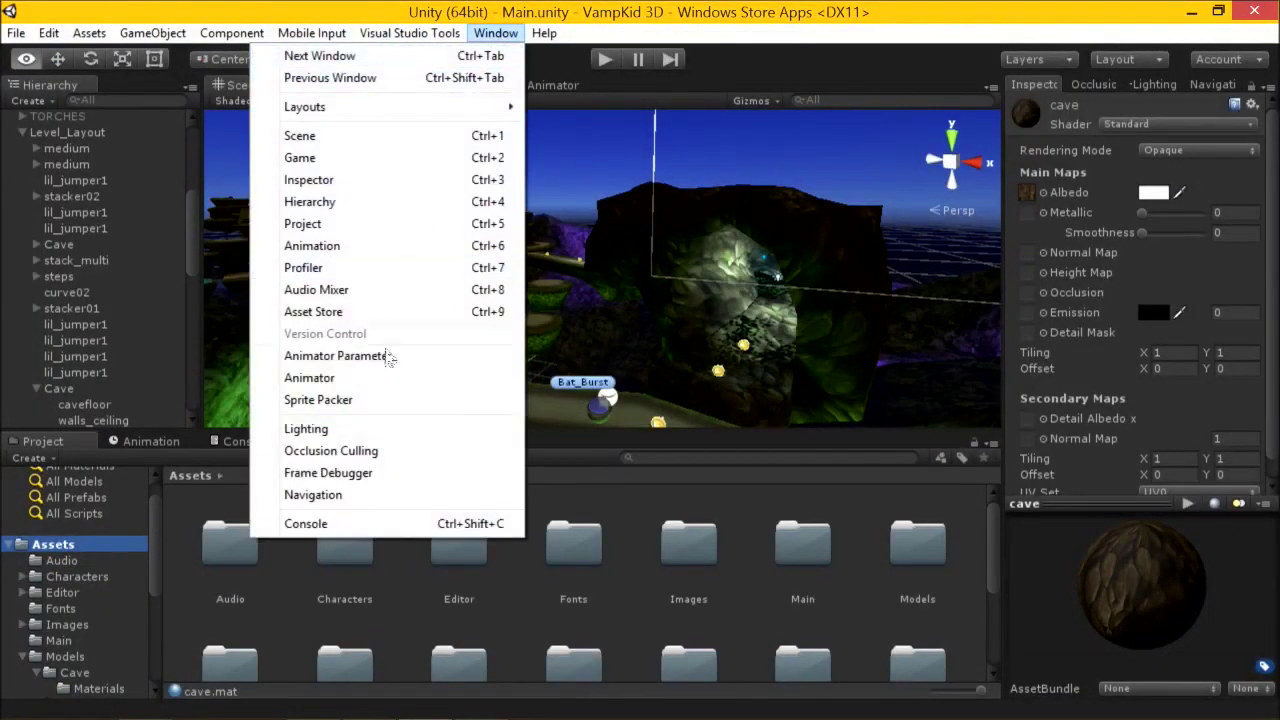
pyautogui.click(372, 430)
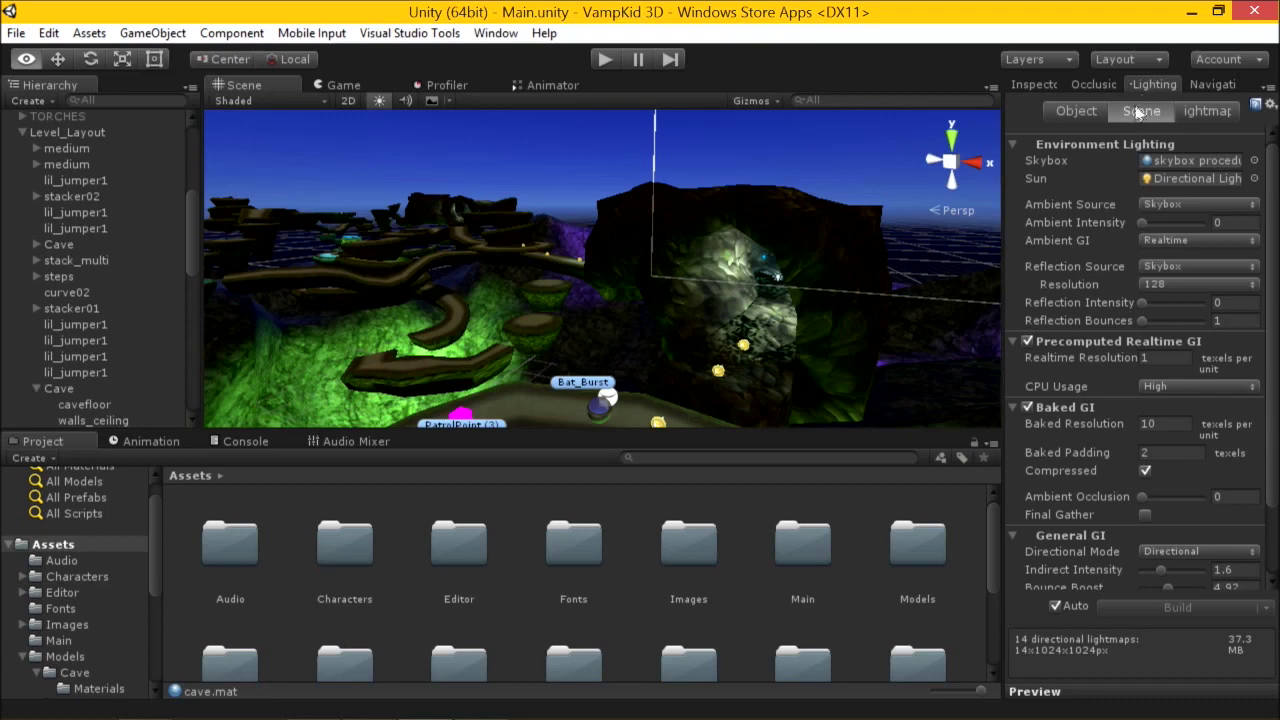
pyautogui.keyDown('alt'); pyautogui.moveTo(598, 190); pyautogui.dragTo(463, 200); pyautogui.keyUp('alt')
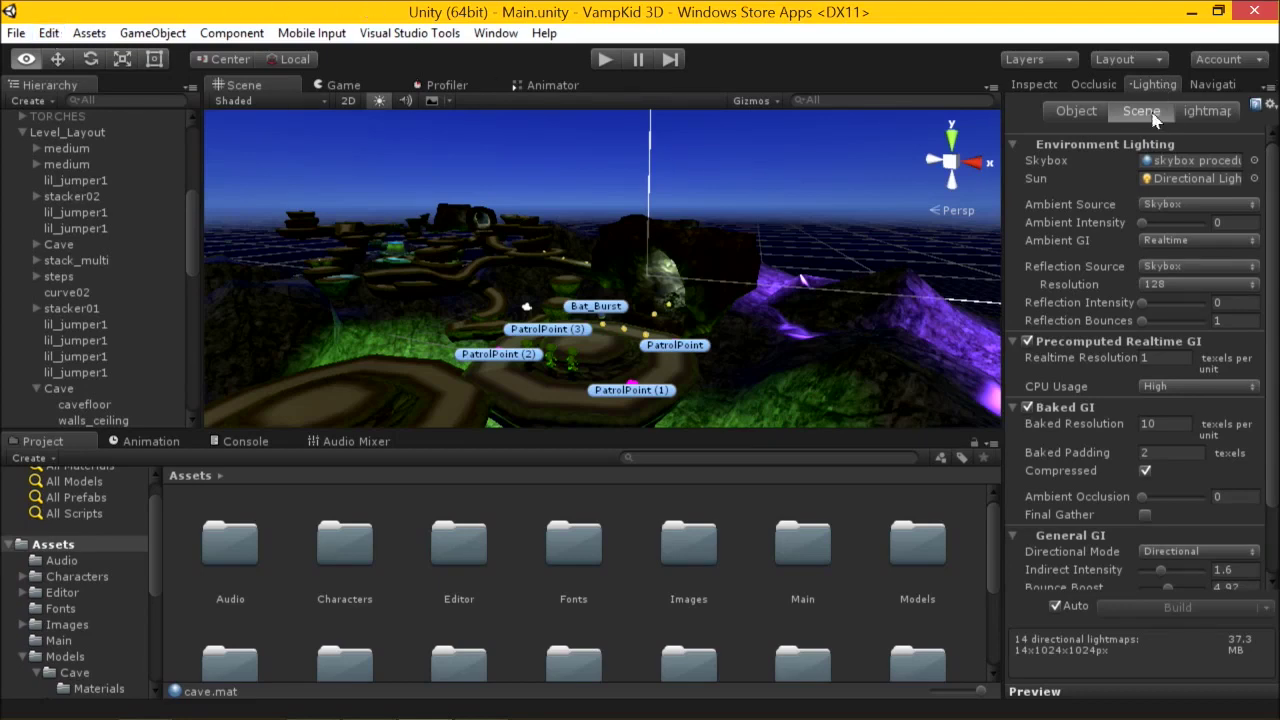
pyautogui.moveTo(999, 189); pyautogui.dragTo(940, 189)
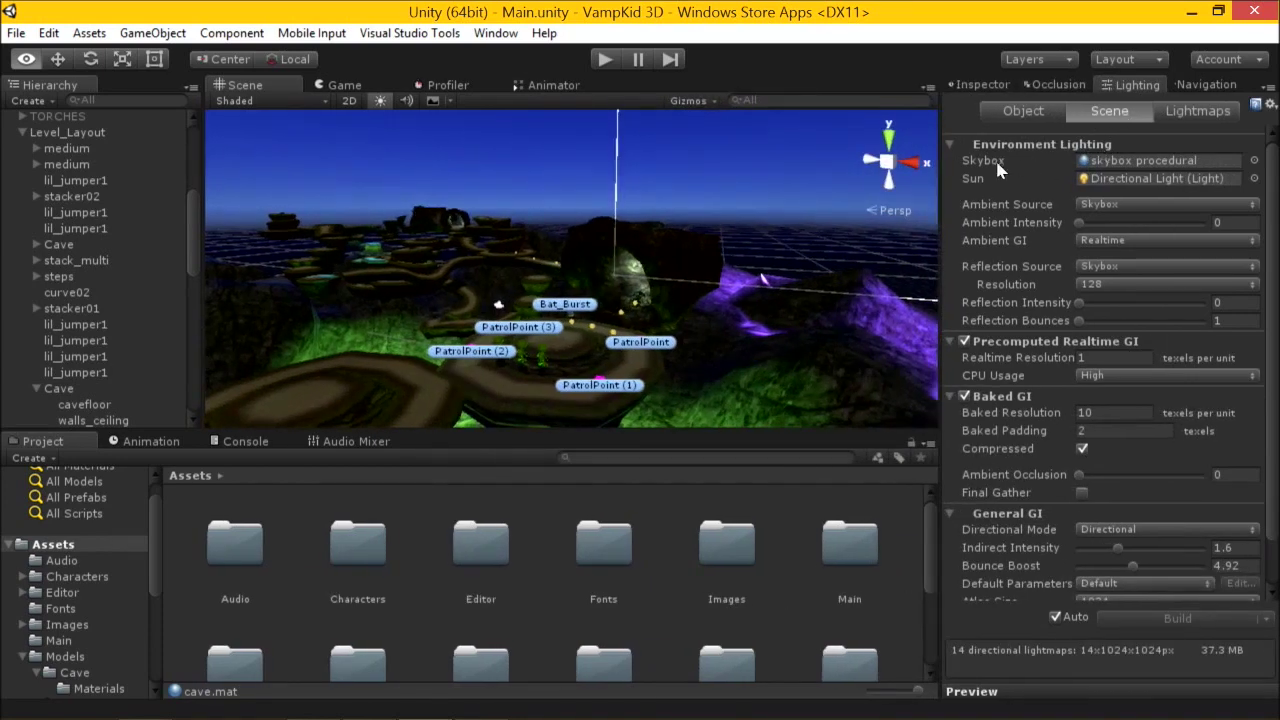
pyautogui.click(1117, 162)
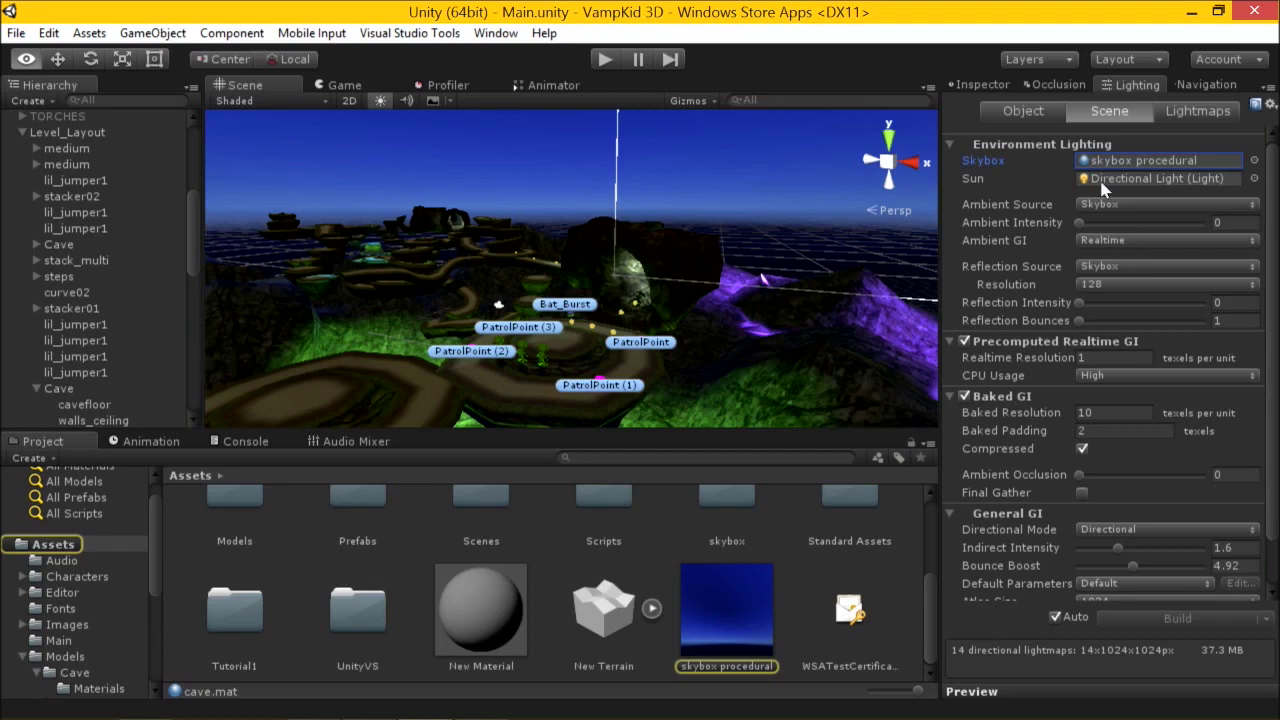
pyautogui.click(730, 614)
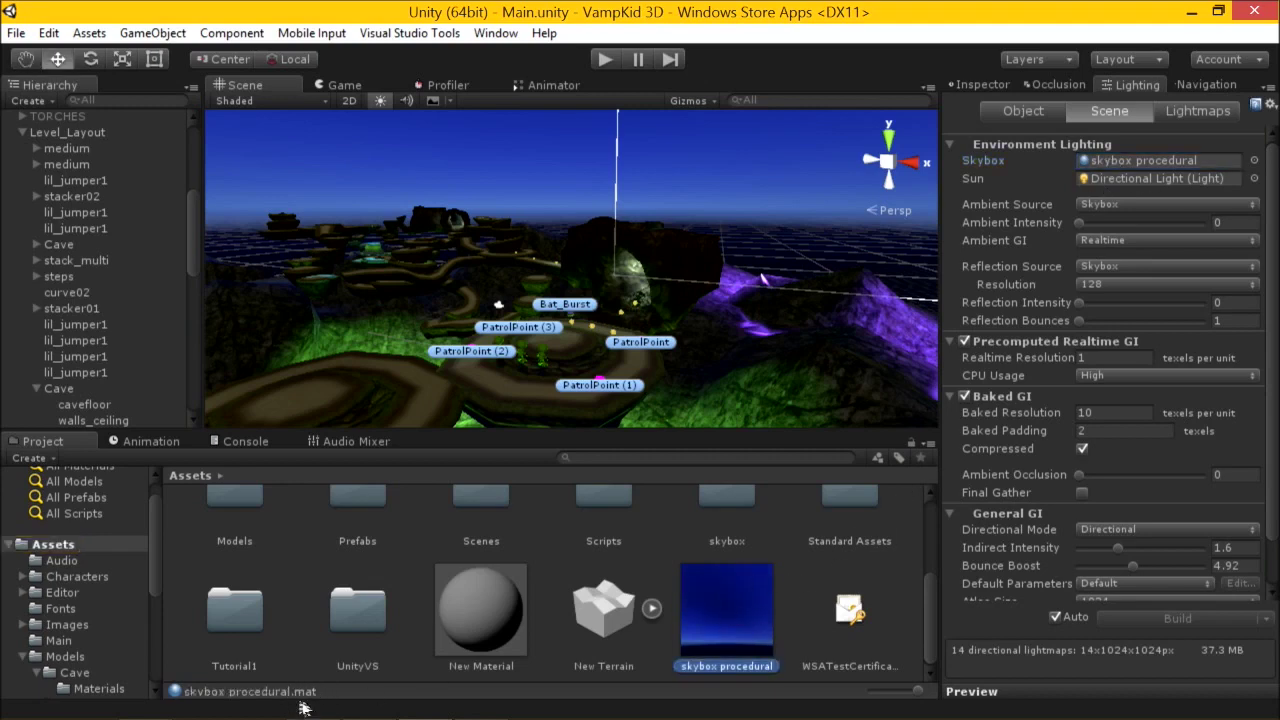
# Close the Occlusion and Navigation views and show the skybox procedural material's properties.
pyautogui.click(990, 88)
pyautogui.rightClick(1076, 89)
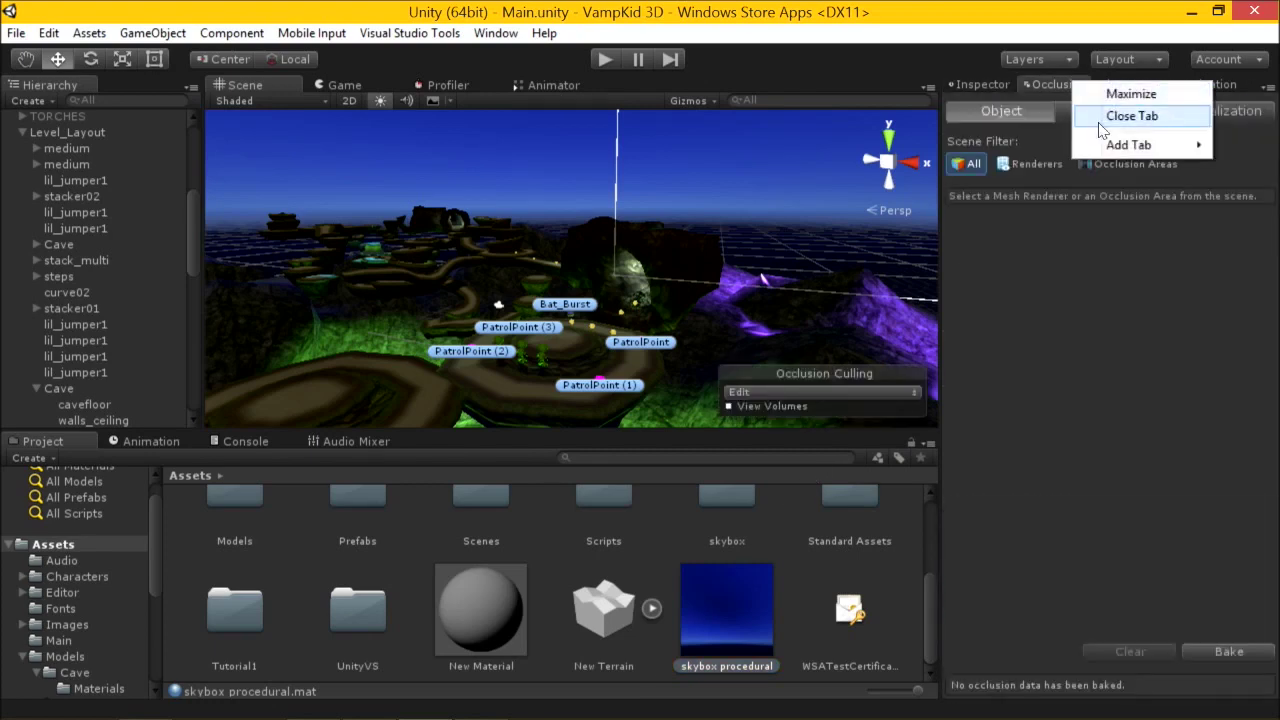
pyautogui.click(1135, 115)
pyautogui.click(1170, 87)
pyautogui.rightClick(1170, 87)
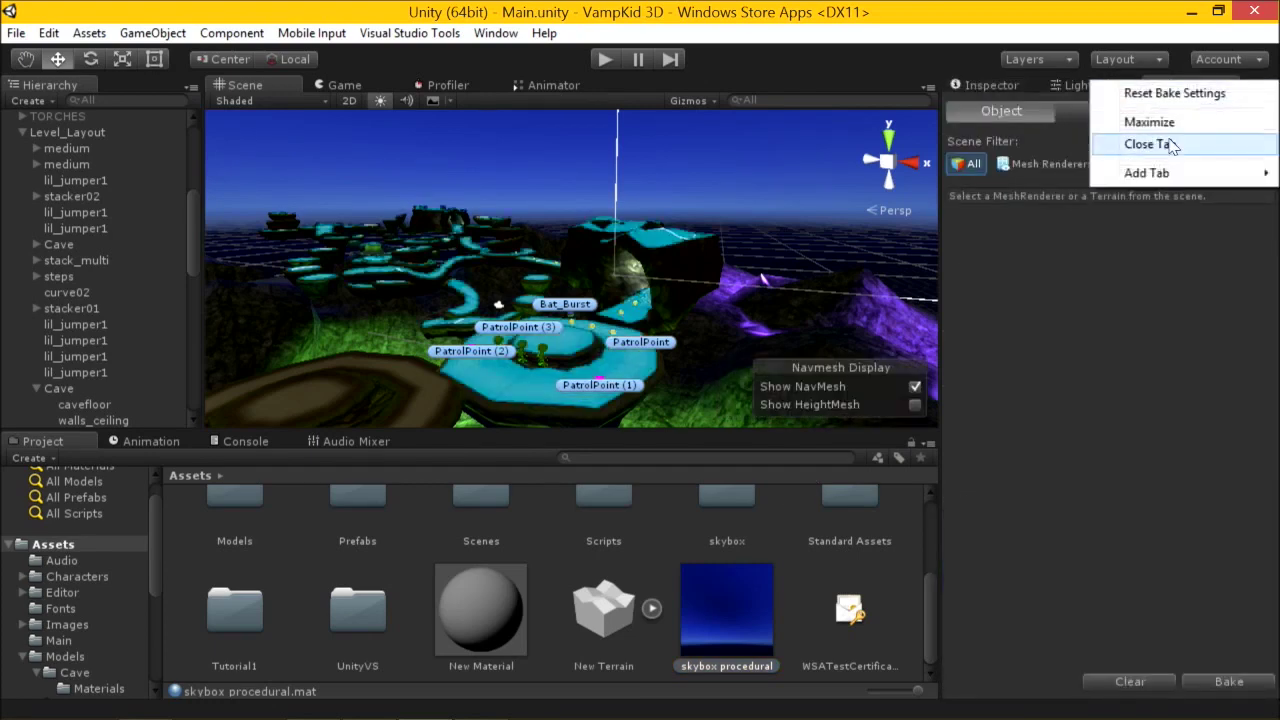
pyautogui.click(1125, 139)
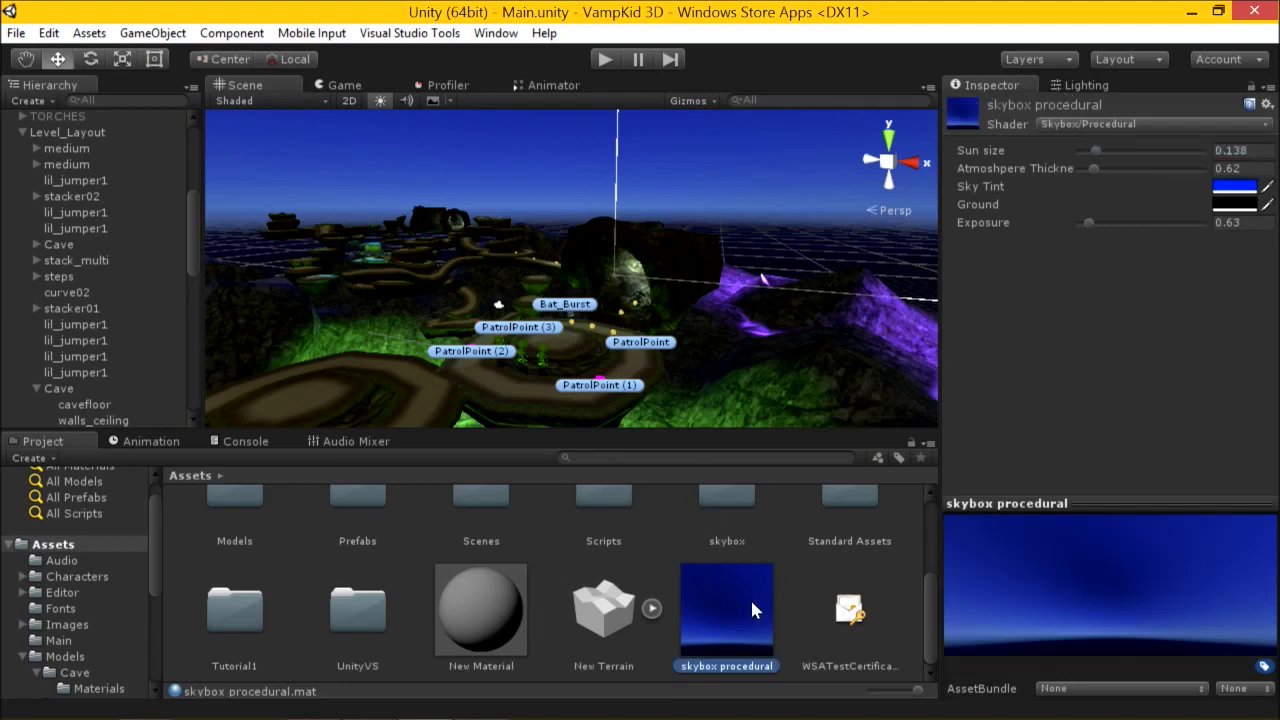
# Try the Skybox/6 Sided shader on the skybox procedural material and look through its texture slots.
pyautogui.click(1168, 125)
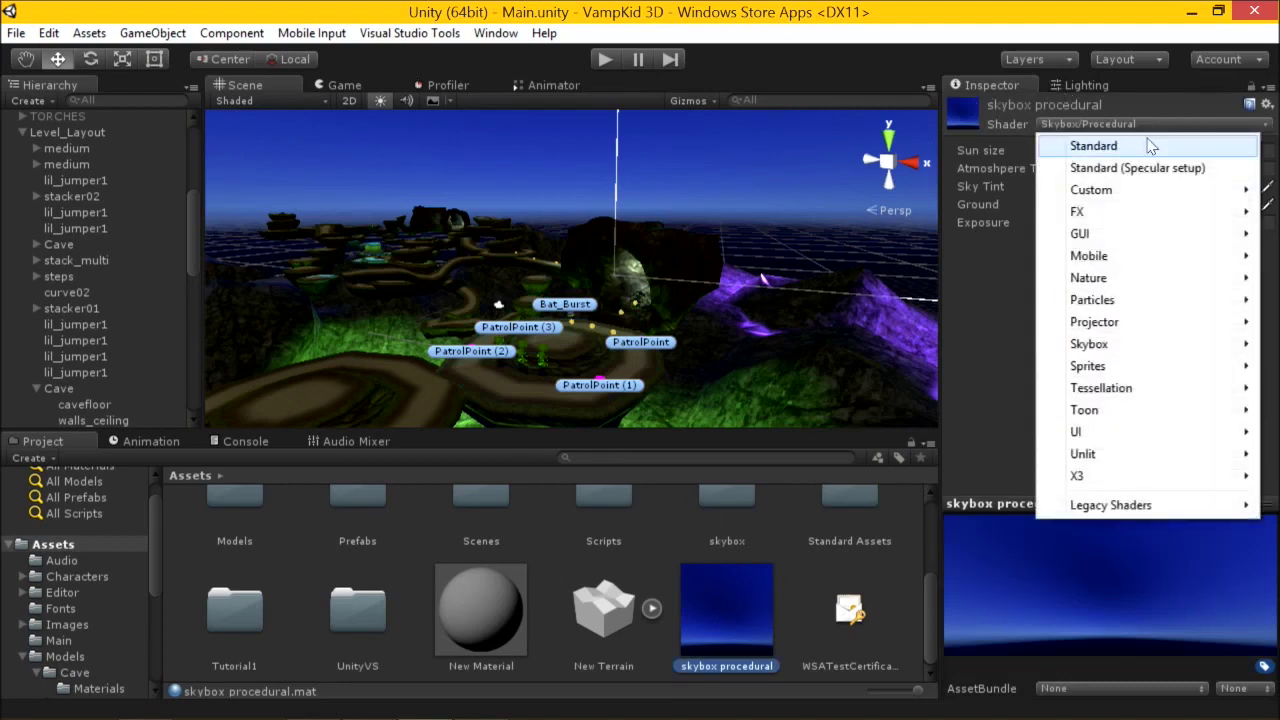
pyautogui.moveTo(1131, 354)
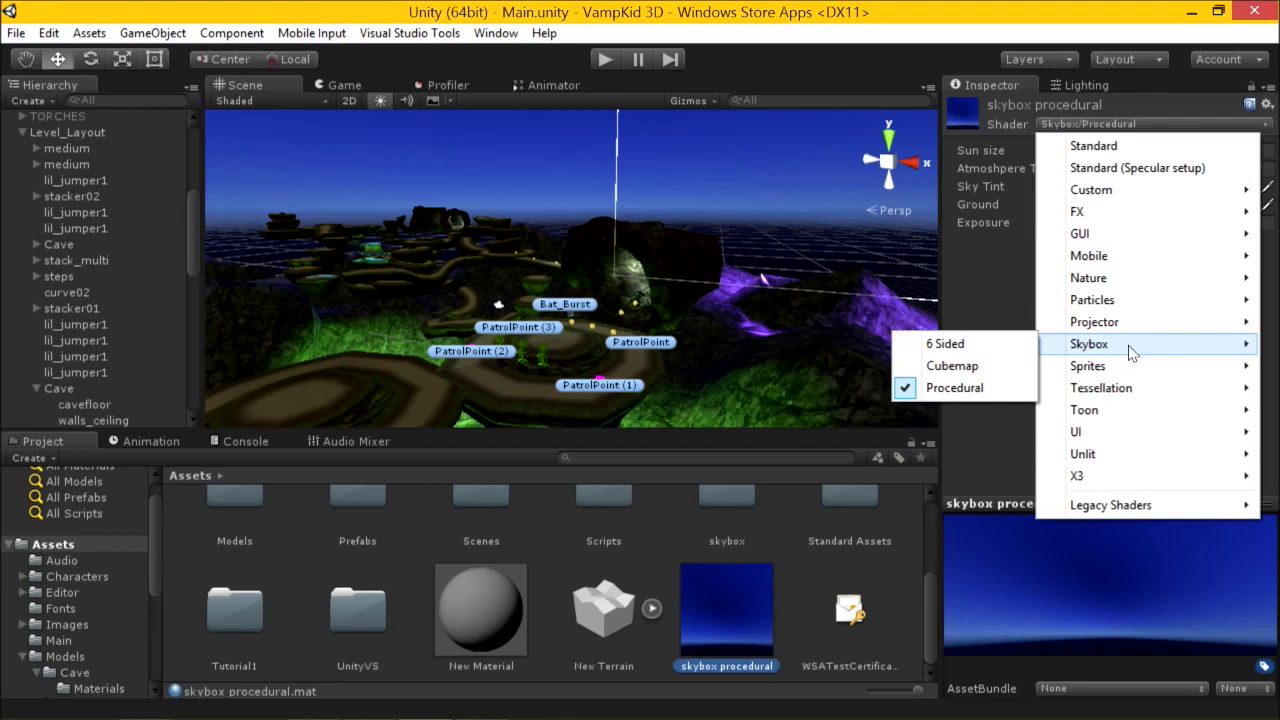
pyautogui.click(983, 346)
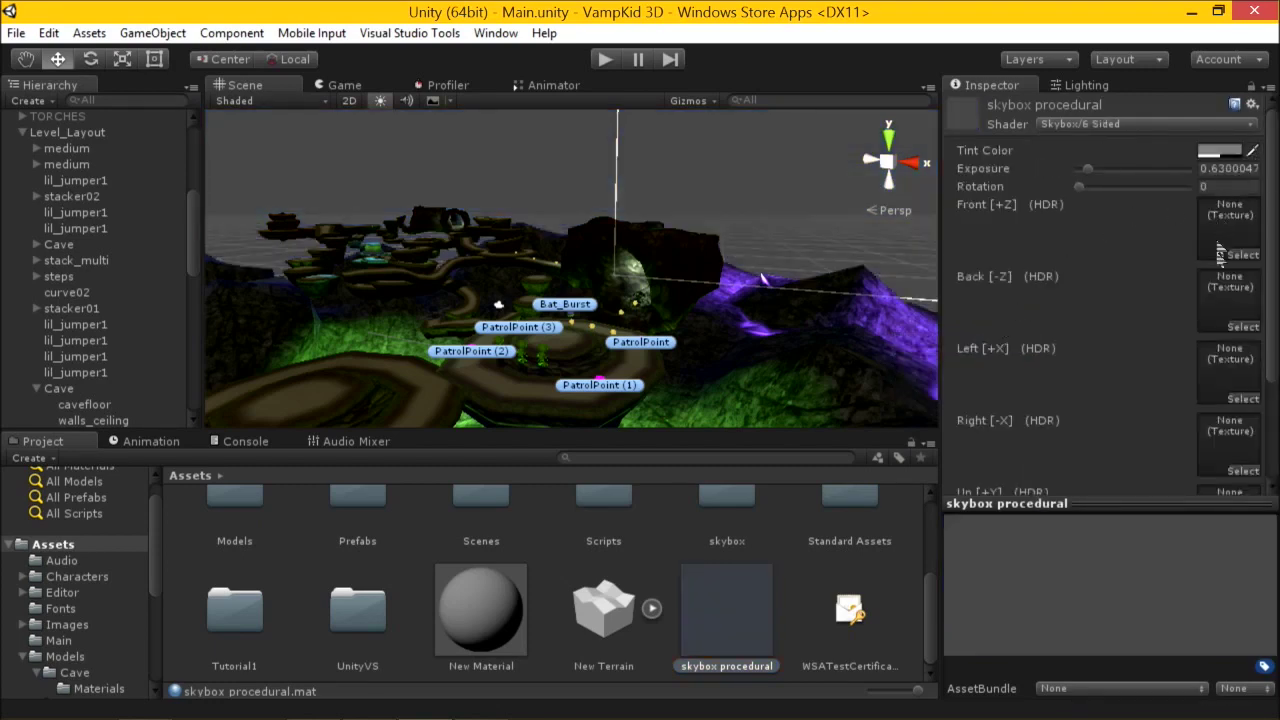
pyautogui.scroll(-3, 1220, 424)
pyautogui.scroll(3, 1220, 424)
# Try the Skybox/Cubemap shader on the skybox procedural material, and return it to Skybox/Procedural.
pyautogui.click(1122, 127)
pyautogui.moveTo(1110, 350)
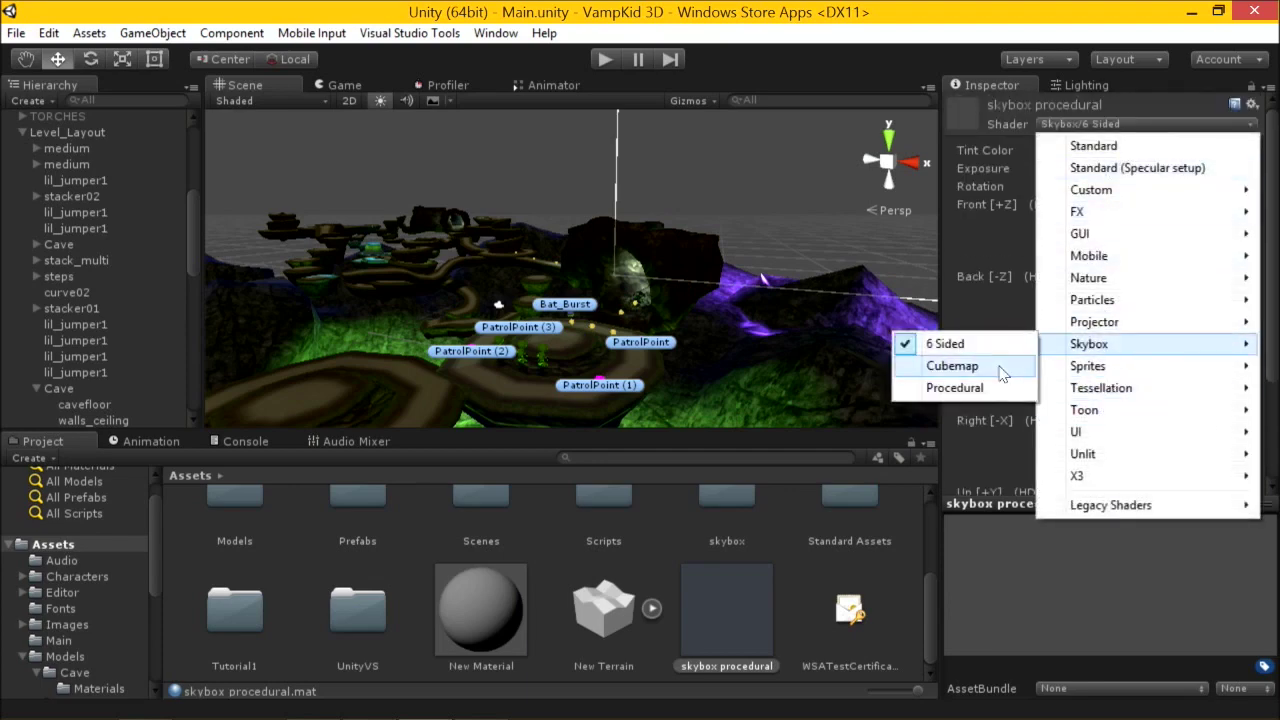
pyautogui.click(1002, 368)
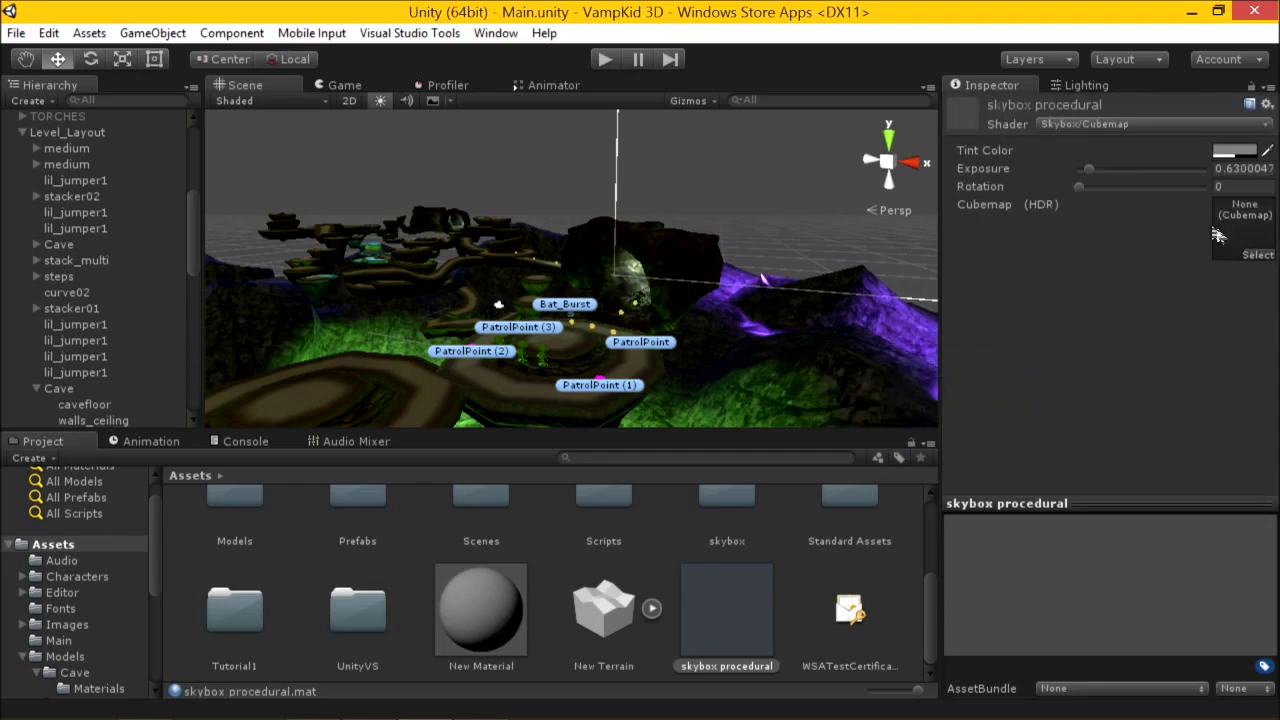
pyautogui.click(1130, 126)
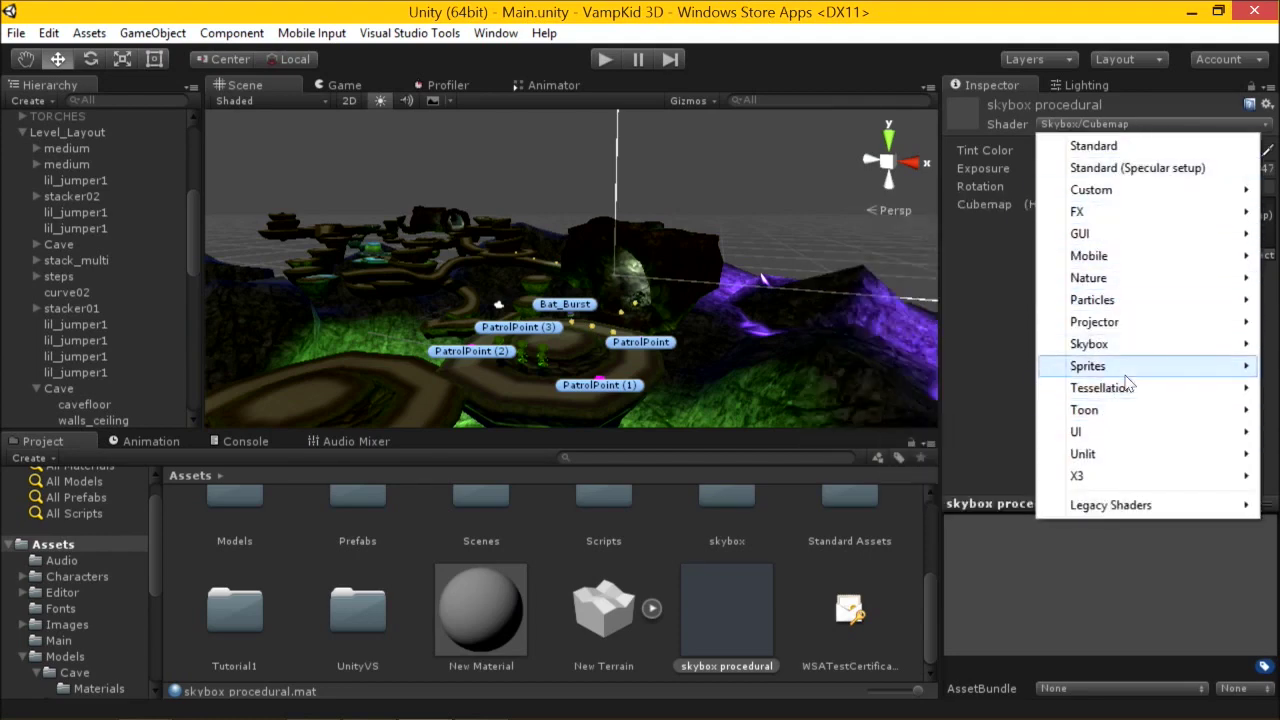
pyautogui.moveTo(1122, 369)
pyautogui.moveTo(1090, 344)
pyautogui.click(968, 388)
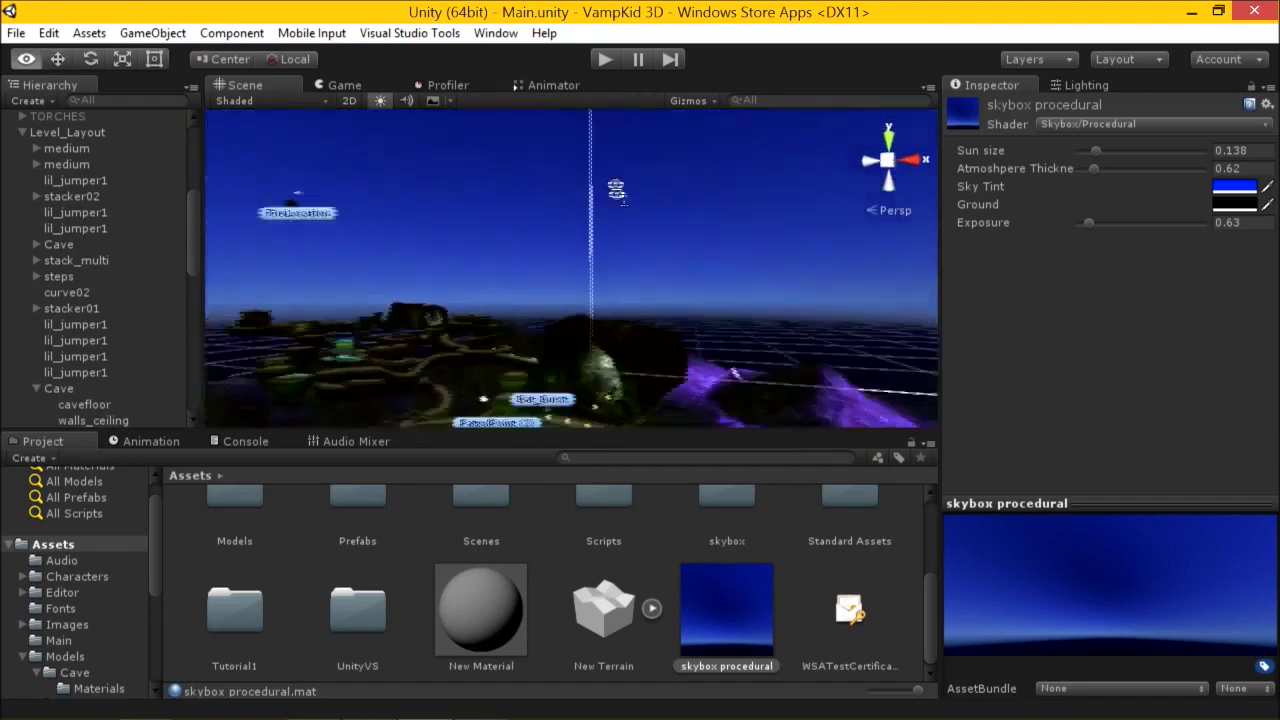
# Try a Sun size of 0.54 on the skybox procedural material and inspect the sun in the scene.
pyautogui.moveTo(1140, 150); pyautogui.dragTo(1158, 150)
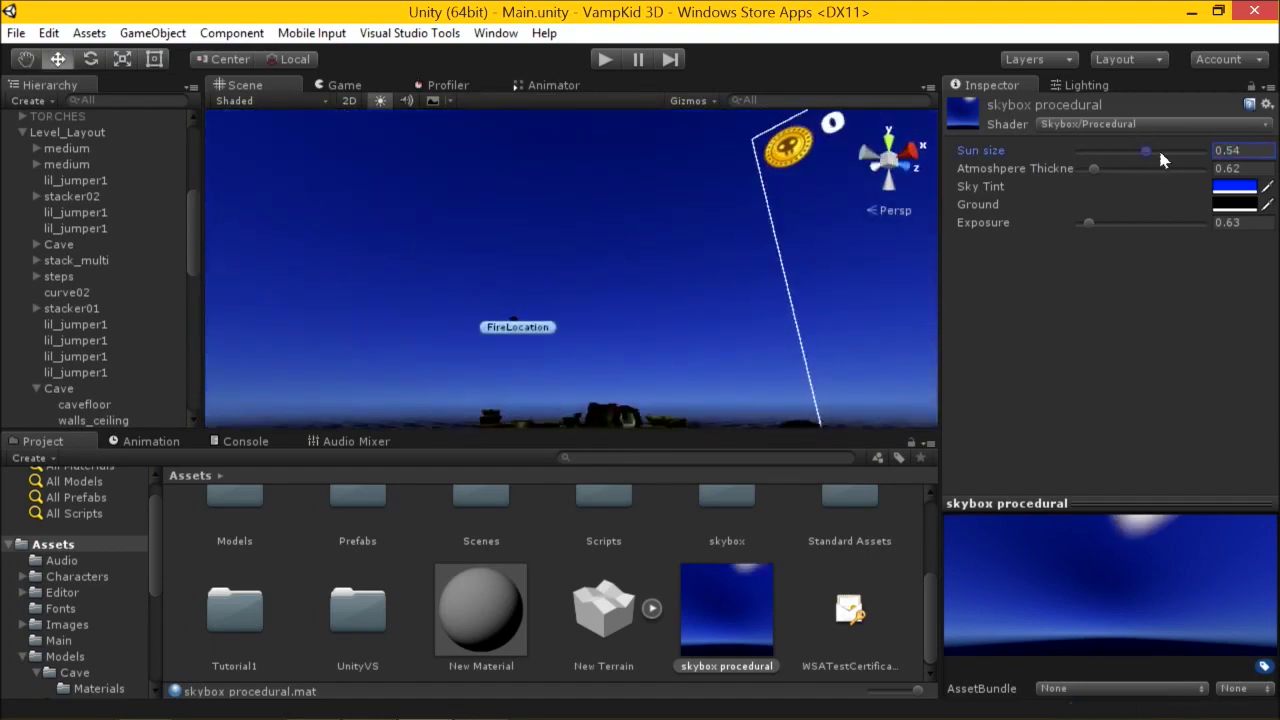
pyautogui.keyDown('alt'); pyautogui.moveTo(752, 358); pyautogui.dragTo(50, 283); pyautogui.keyUp('alt')
pyautogui.click(52, 290)
pyautogui.keyDown('alt'); pyautogui.moveTo(371, 289); pyautogui.dragTo(555, 237); pyautogui.keyUp('alt')
# Reselect the skybox procedural material and set its Sun size to 0.177 and atmosphere thickness to 1.06.
pyautogui.click(1080, 85)
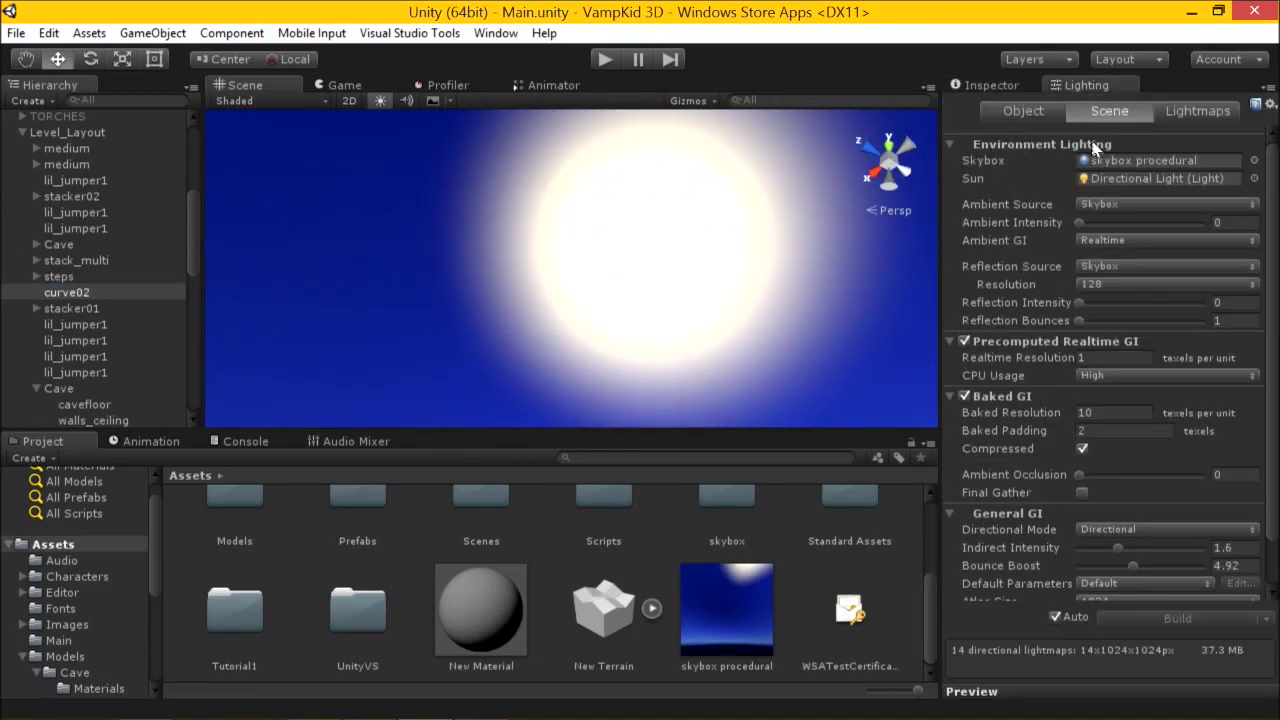
pyautogui.click(722, 608)
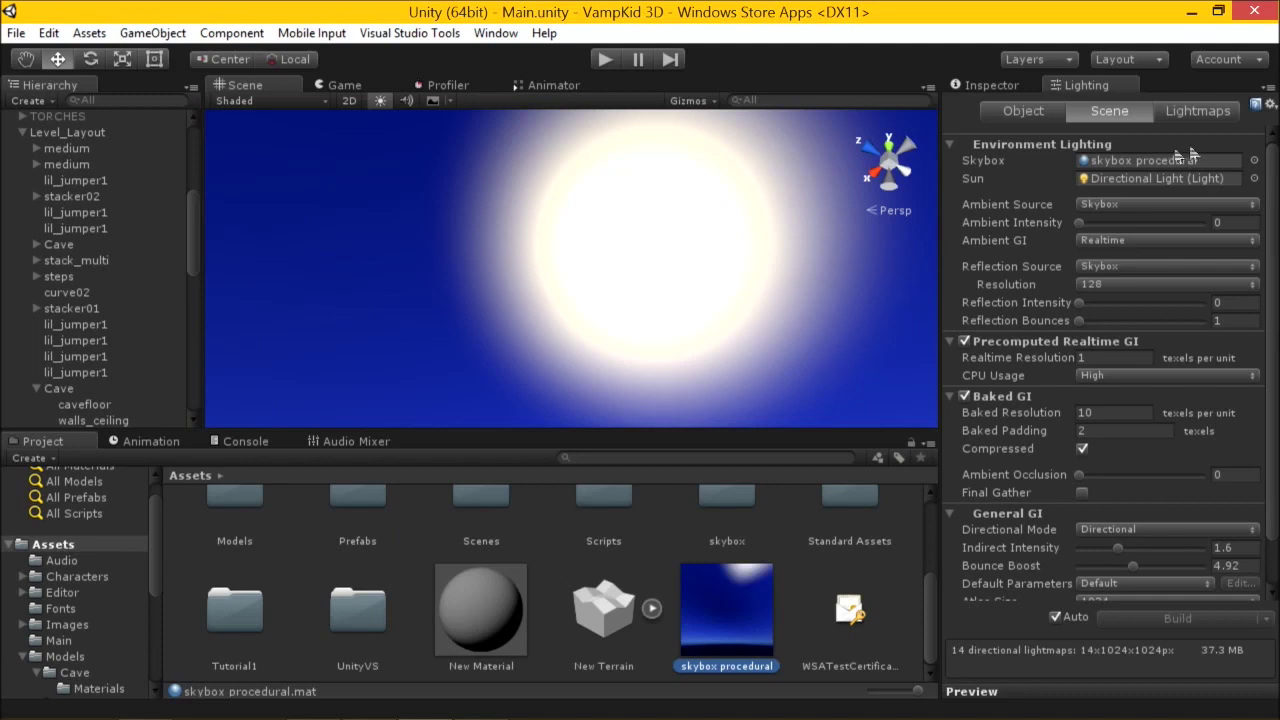
pyautogui.click(1122, 162)
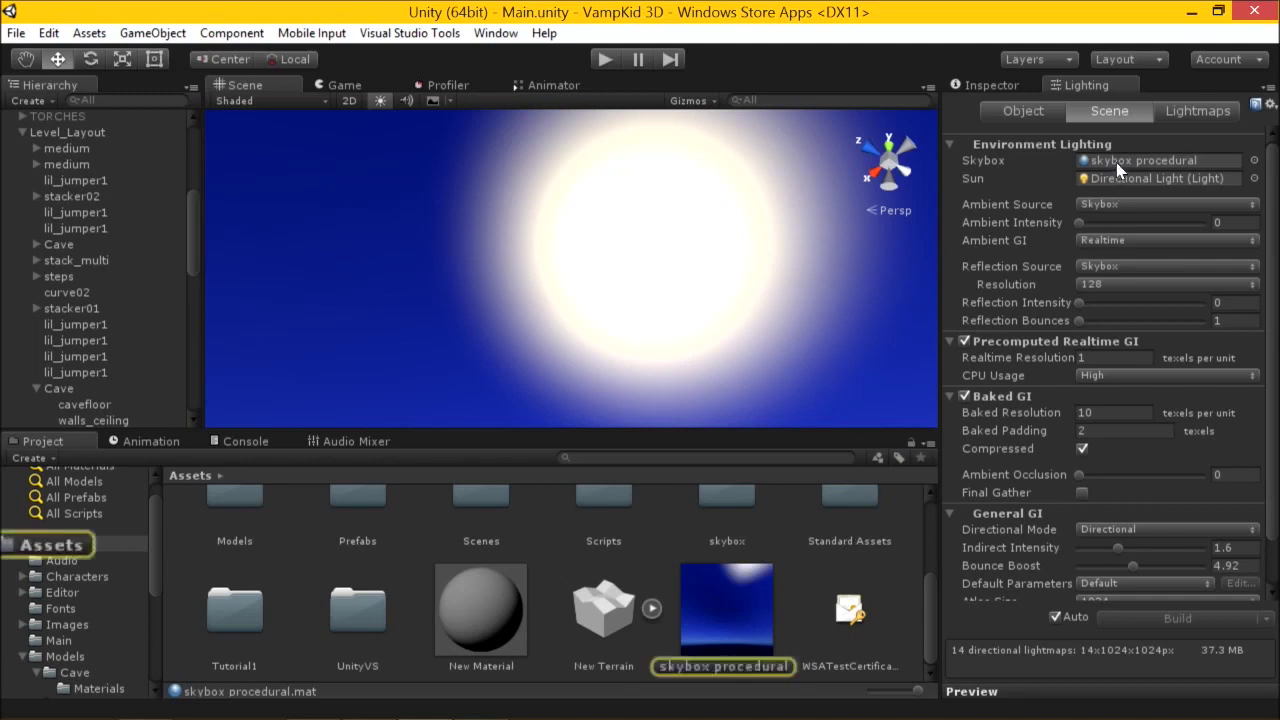
pyautogui.click(1004, 86)
pyautogui.moveTo(1155, 158); pyautogui.dragTo(1098, 170)
pyautogui.keyDown('alt'); pyautogui.moveTo(705, 240); pyautogui.dragTo(670, 334); pyautogui.keyUp('alt')
pyautogui.moveTo(1098, 168)
pyautogui.mouseDown()
pyautogui.moveTo(1120, 164)
pyautogui.moveTo(1135, 180)
pyautogui.moveTo(1105, 173)
pyautogui.mouseUp()
# Change the skybox material's Sky Tint to purple and set its Sun size to 0.363.
pyautogui.click(1222, 188)
pyautogui.moveTo(551, 372)
pyautogui.mouseDown()
pyautogui.moveTo(555, 343)
pyautogui.moveTo(543, 351)
pyautogui.mouseUp()
pyautogui.click(582, 237)
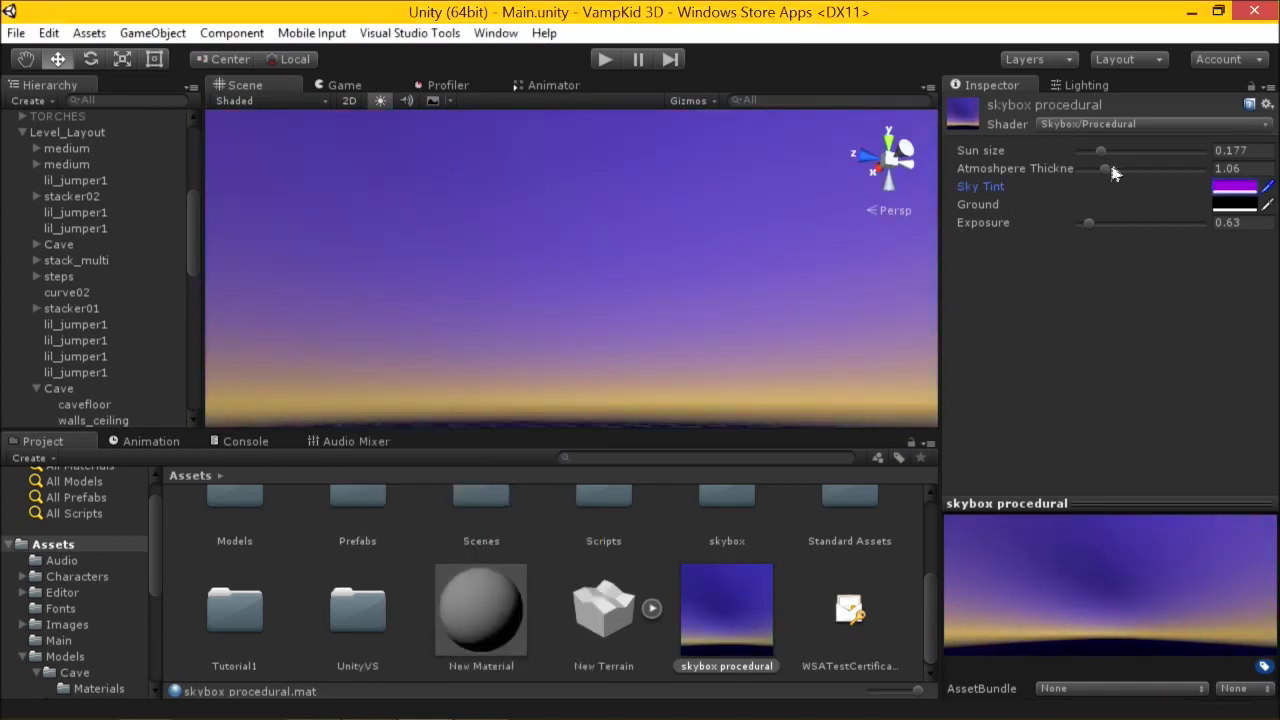
pyautogui.moveTo(1100, 152); pyautogui.dragTo(1123, 147)
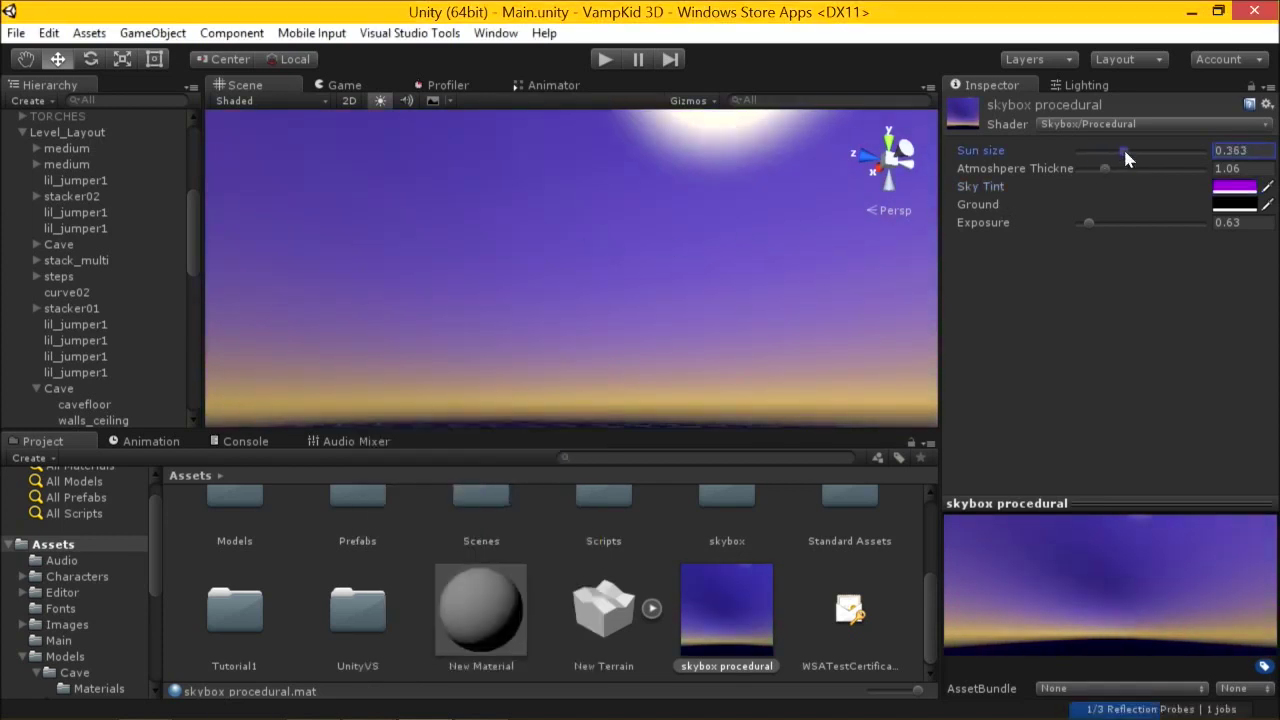
pyautogui.keyDown('alt'); pyautogui.moveTo(799, 249); pyautogui.dragTo(754, 296); pyautogui.keyUp('alt')
# Try an Exposure of 0.97 on the skybox material, and settle on 0.13 for a darker sky.
pyautogui.moveTo(1091, 223); pyautogui.dragTo(1140, 224)
pyautogui.moveTo(1136, 212); pyautogui.dragTo(1094, 223)
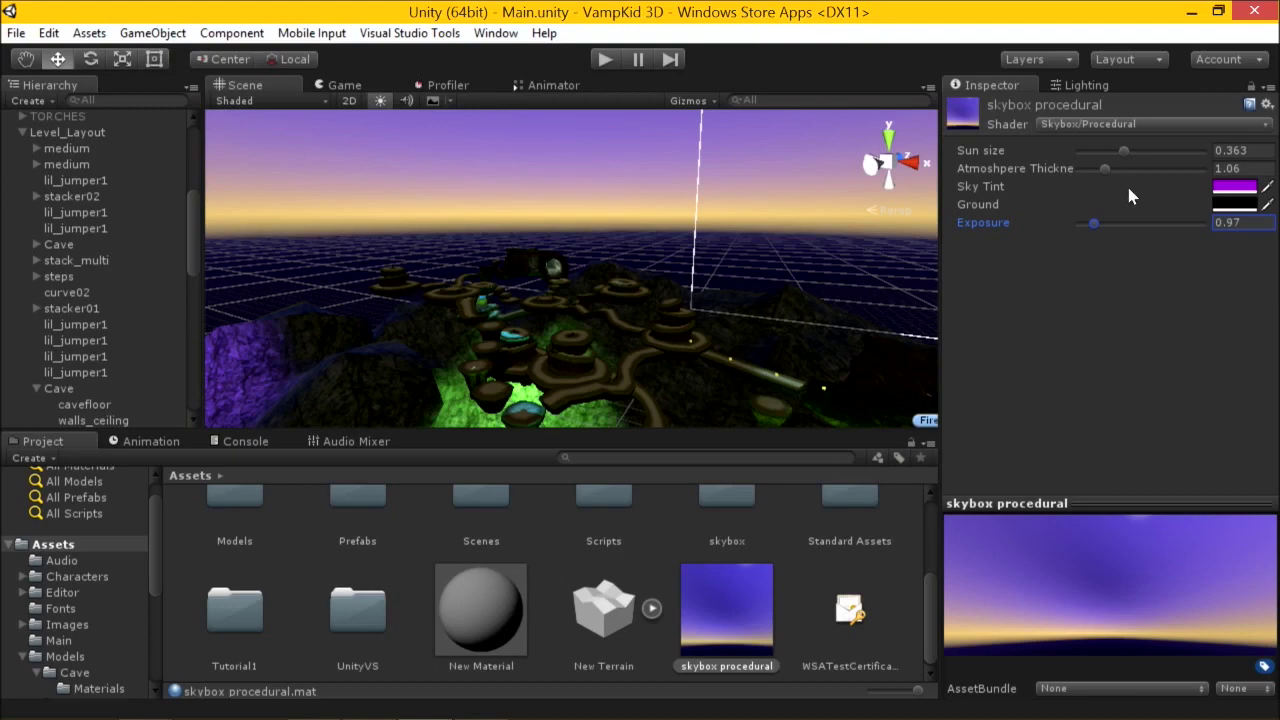
pyautogui.moveTo(827, 372); pyautogui.dragTo(965, 395, button='right')
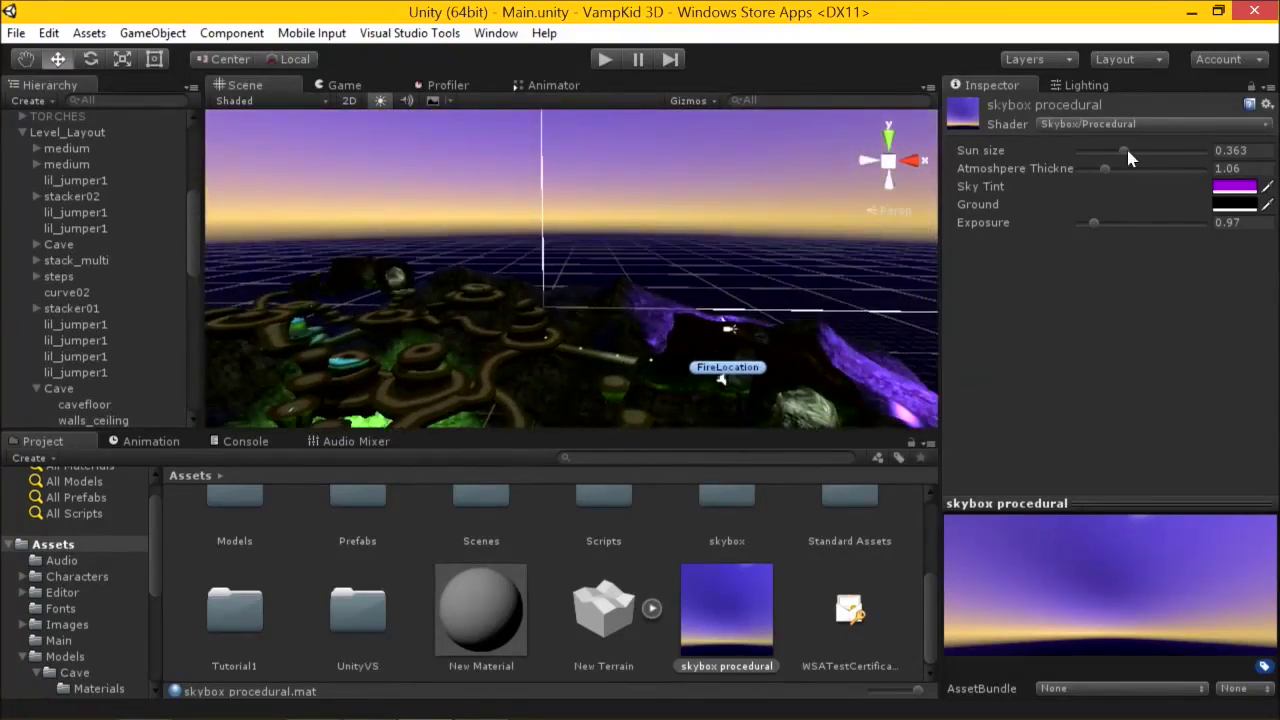
pyautogui.moveTo(1097, 222)
pyautogui.mouseDown()
pyautogui.moveTo(1122, 222)
pyautogui.moveTo(1080, 222)
pyautogui.mouseUp()
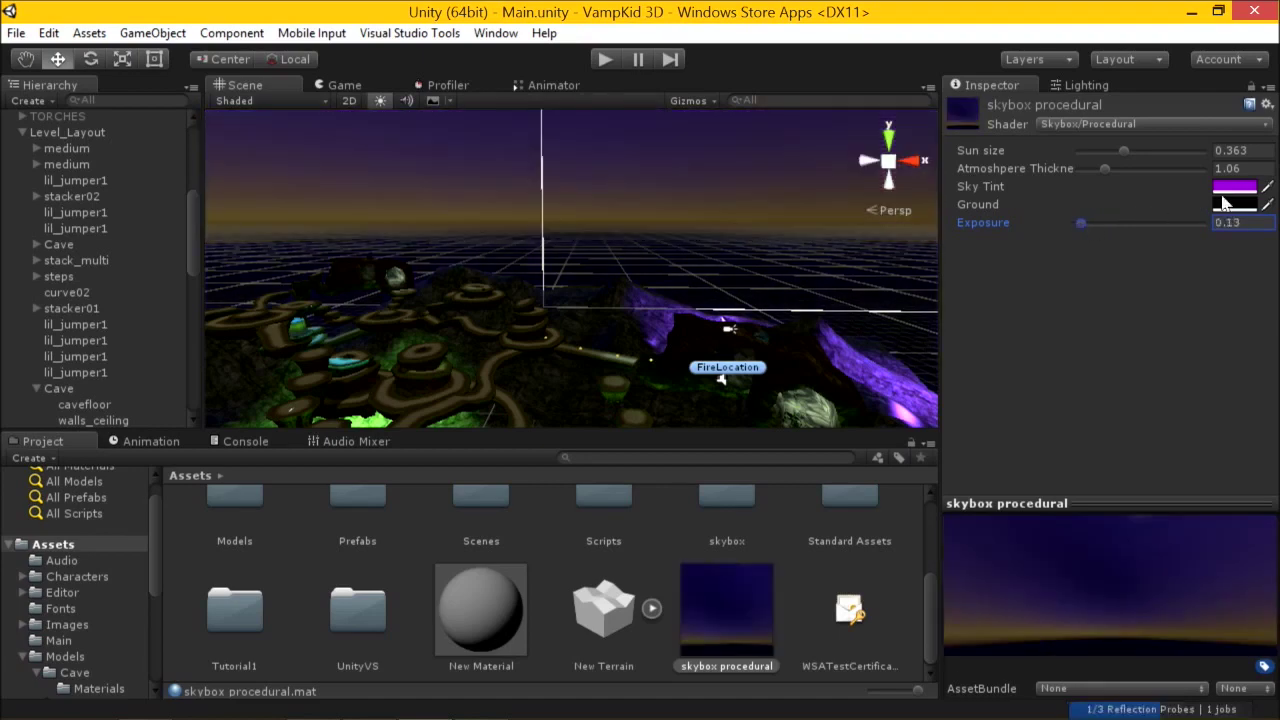
# Change the skybox material's Sky Tint to a light pinkish violet and set the atmosphere thickness to 1.22.
pyautogui.click(1236, 169)
pyautogui.click(1233, 190)
pyautogui.moveTo(484, 384); pyautogui.dragTo(422, 336)
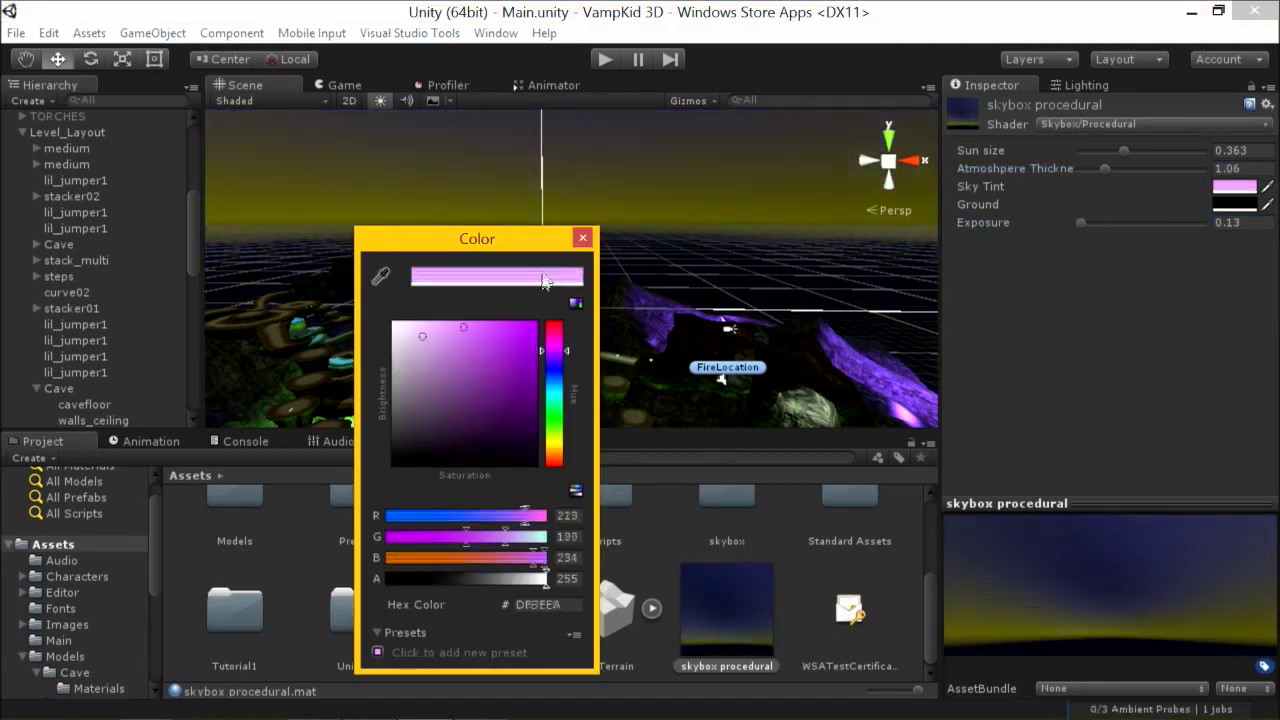
pyautogui.click(582, 238)
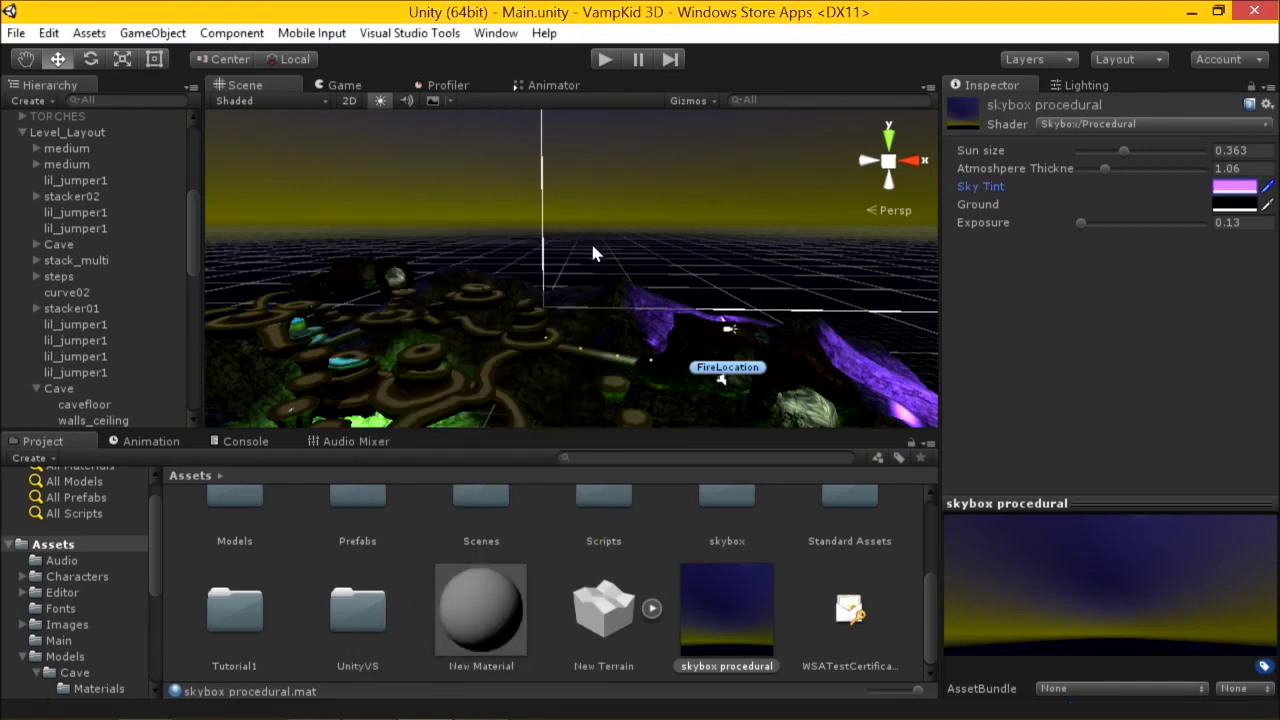
pyautogui.scroll(5, 150, 205)
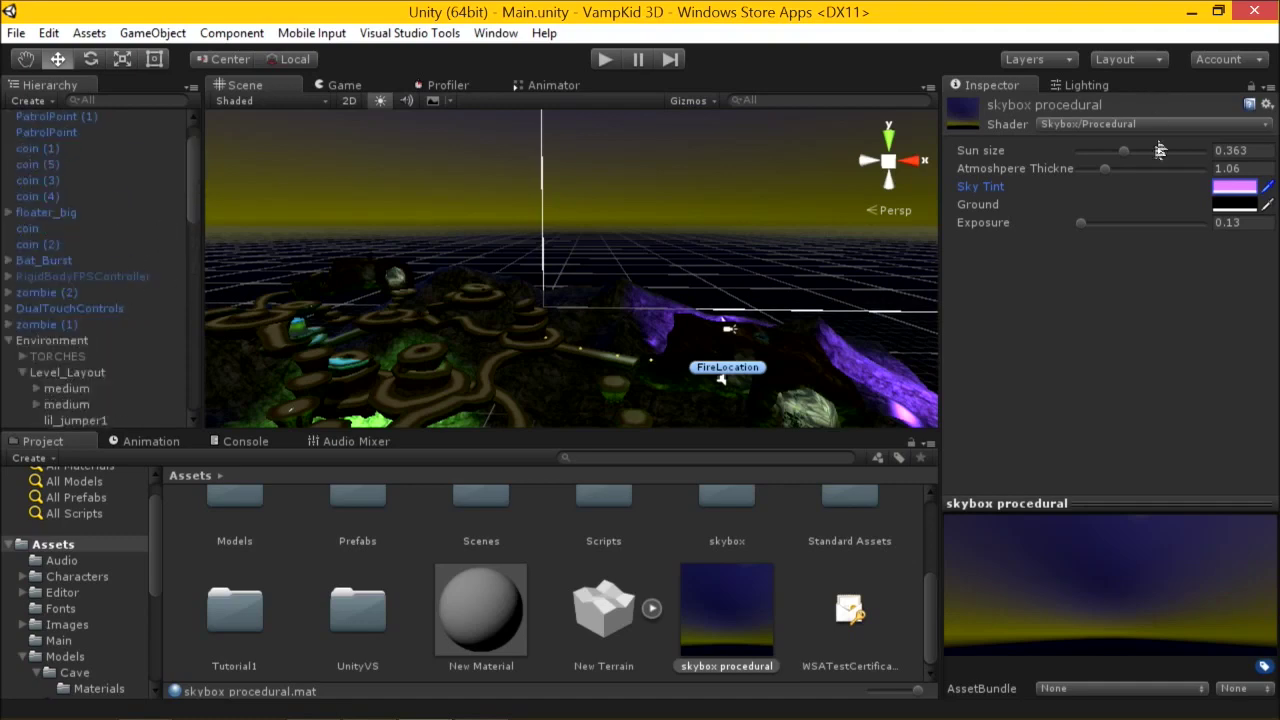
pyautogui.moveTo(1108, 175)
pyautogui.mouseDown()
pyautogui.moveTo(1123, 171)
pyautogui.moveTo(1094, 168)
pyautogui.moveTo(1109, 170)
pyautogui.mouseUp()
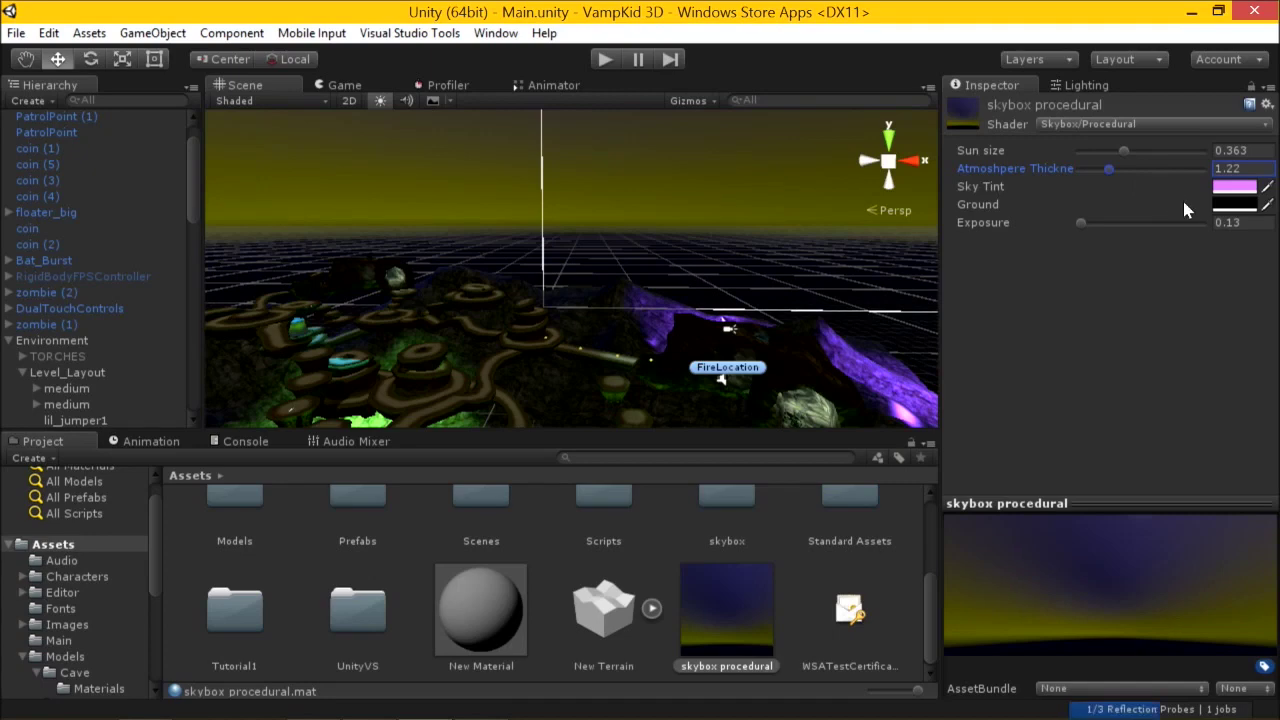
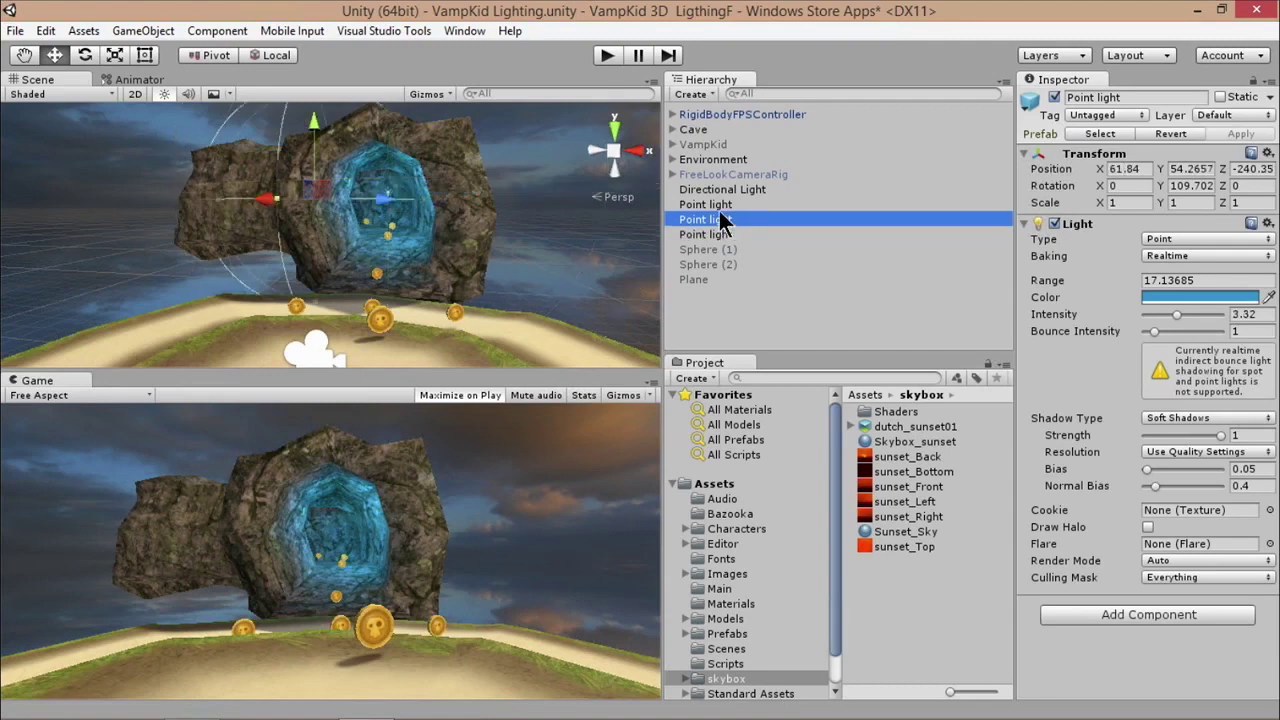
# Deactivate all three Point light objects in the VampKid Lighting scene.
pyautogui.keyDown('shift'); pyautogui.click(718, 234); pyautogui.keyUp('shift')
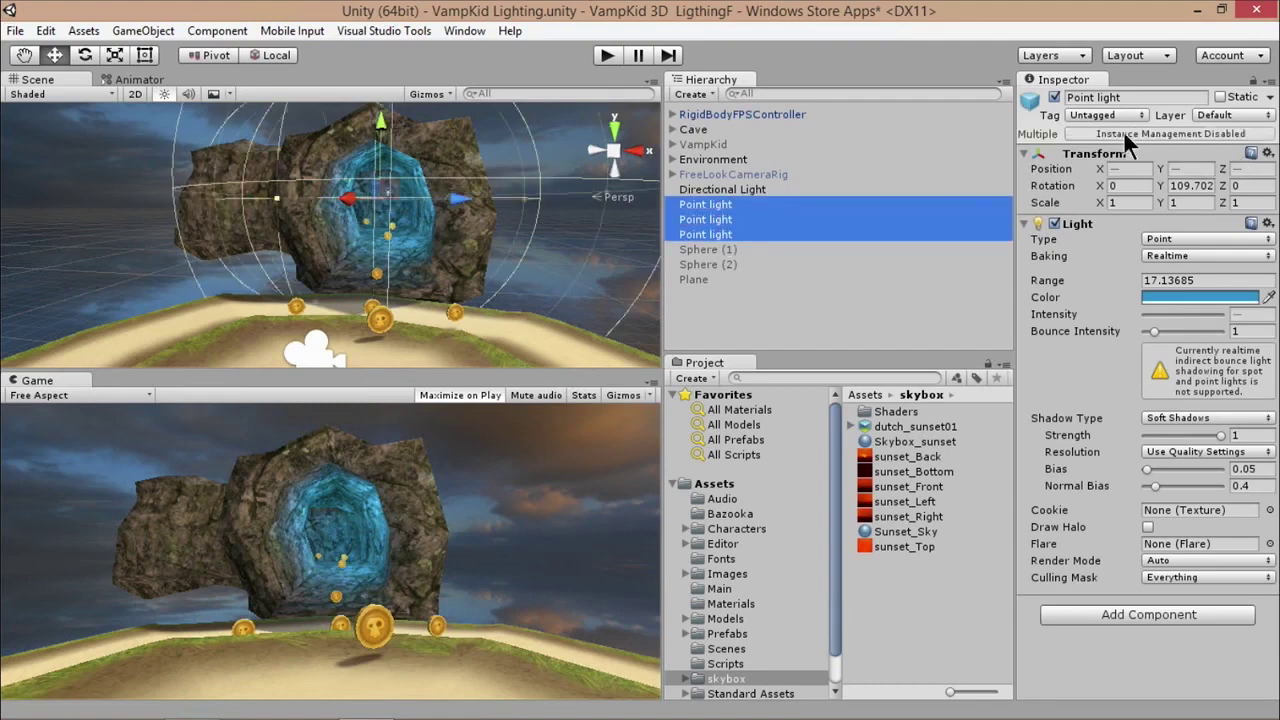
pyautogui.click(1055, 98)
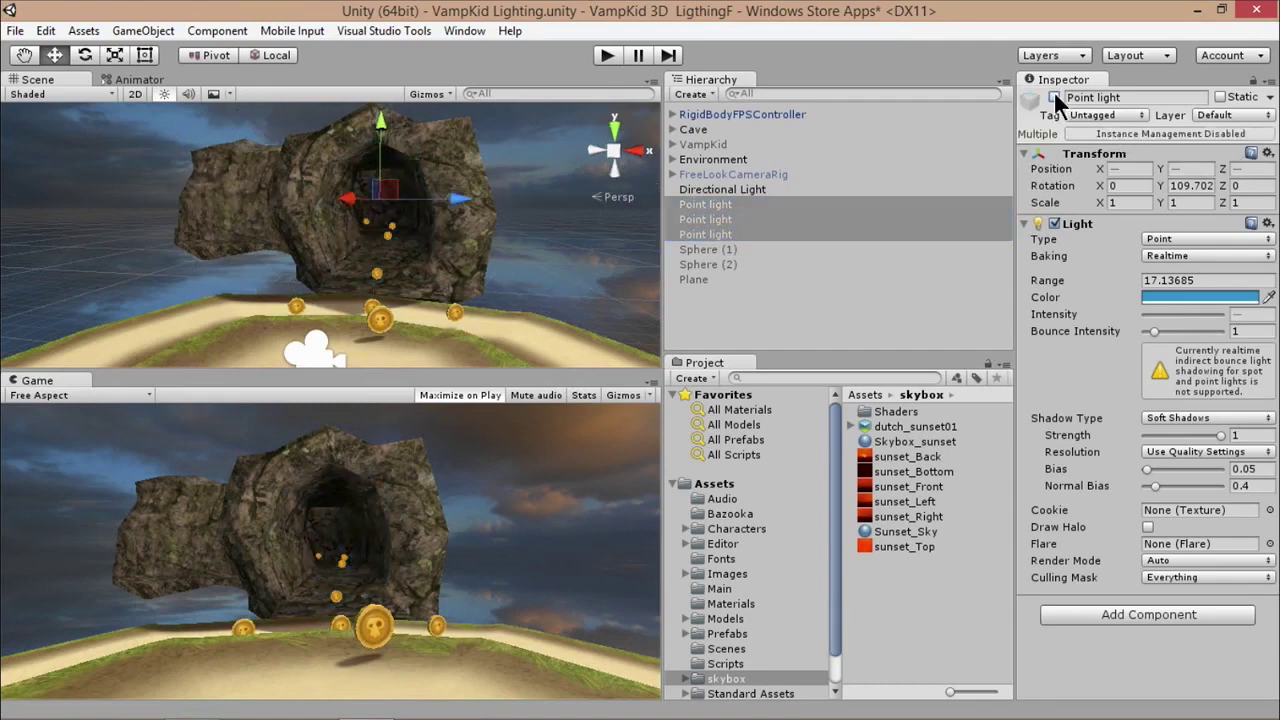
# Reactivate the three Point lights to compare the cave's lighting, and deactivate them again.
pyautogui.click(1055, 98)
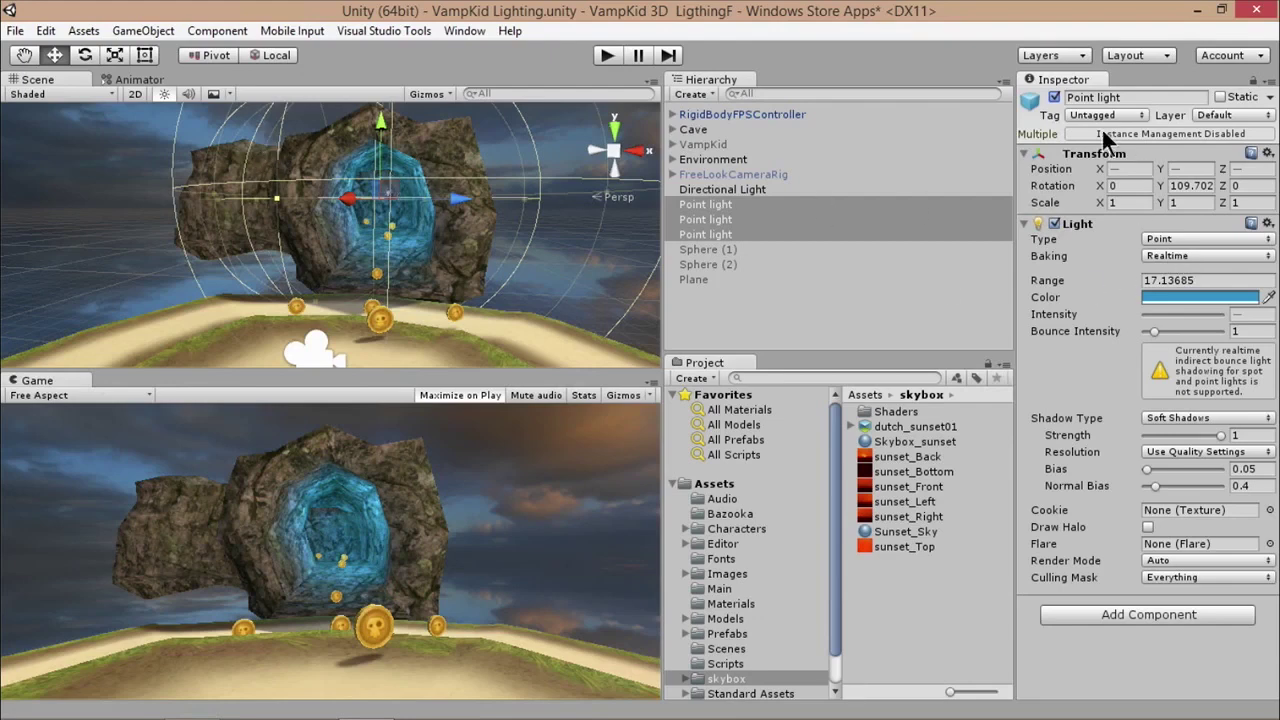
pyautogui.click(1054, 97)
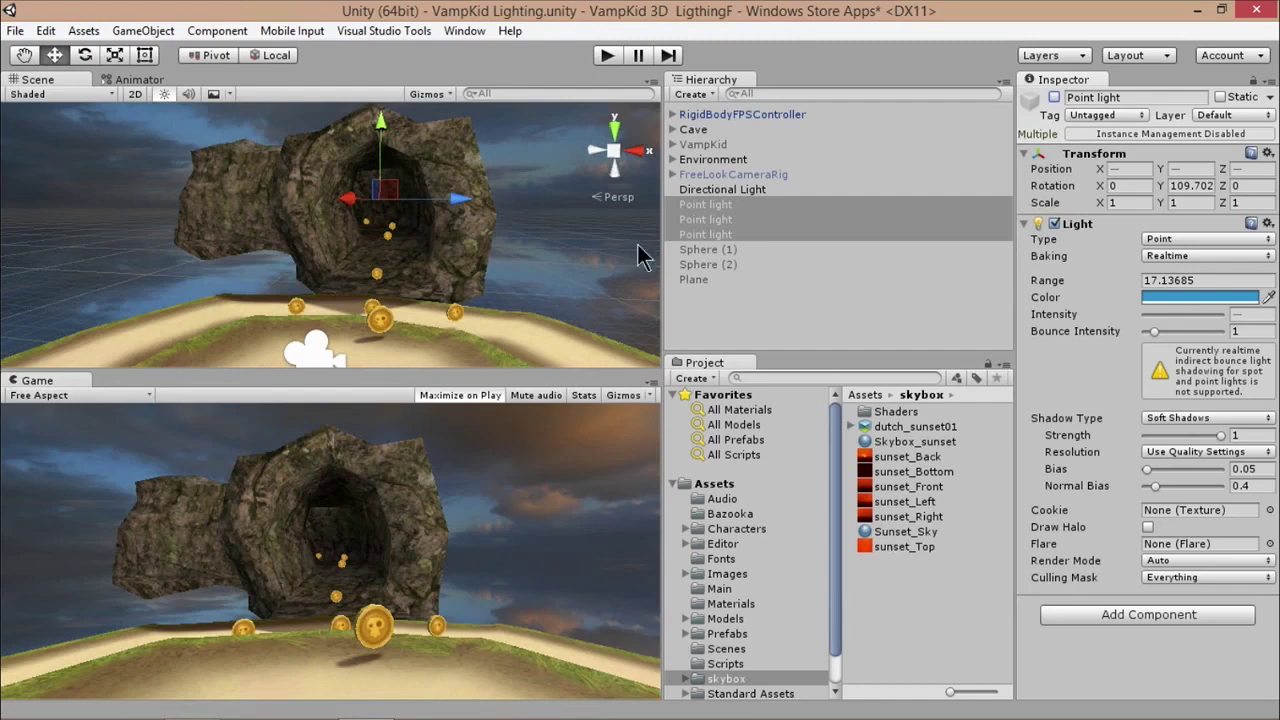
pyautogui.click(460, 172)
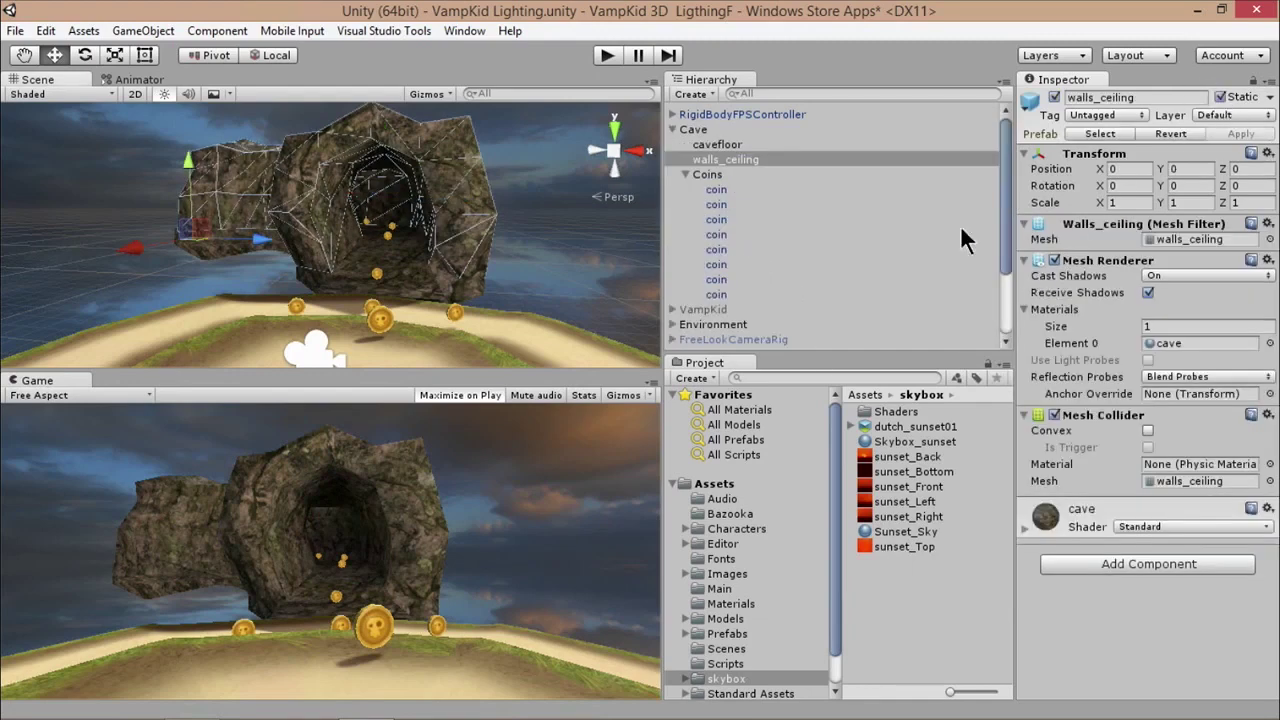
pyautogui.click(672, 127)
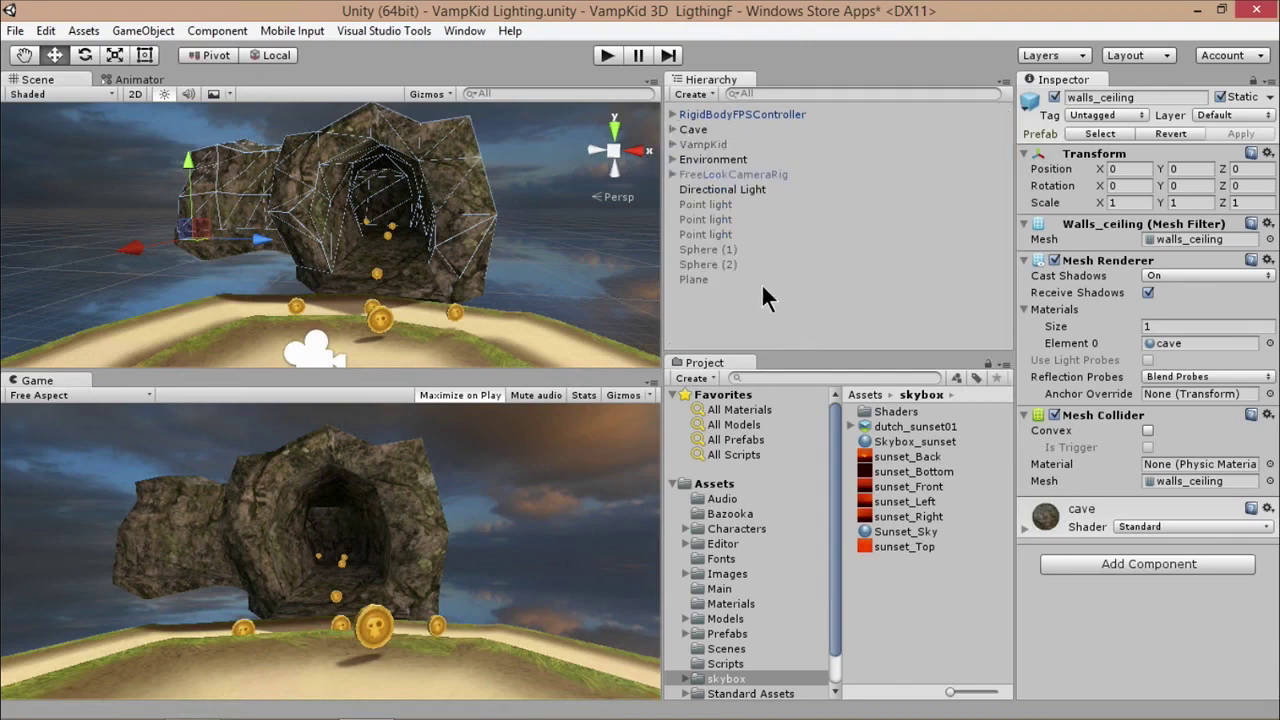
# Activate Sphere (1) and Sphere (2) together to light the cave with emissive objects.
pyautogui.click(718, 250)
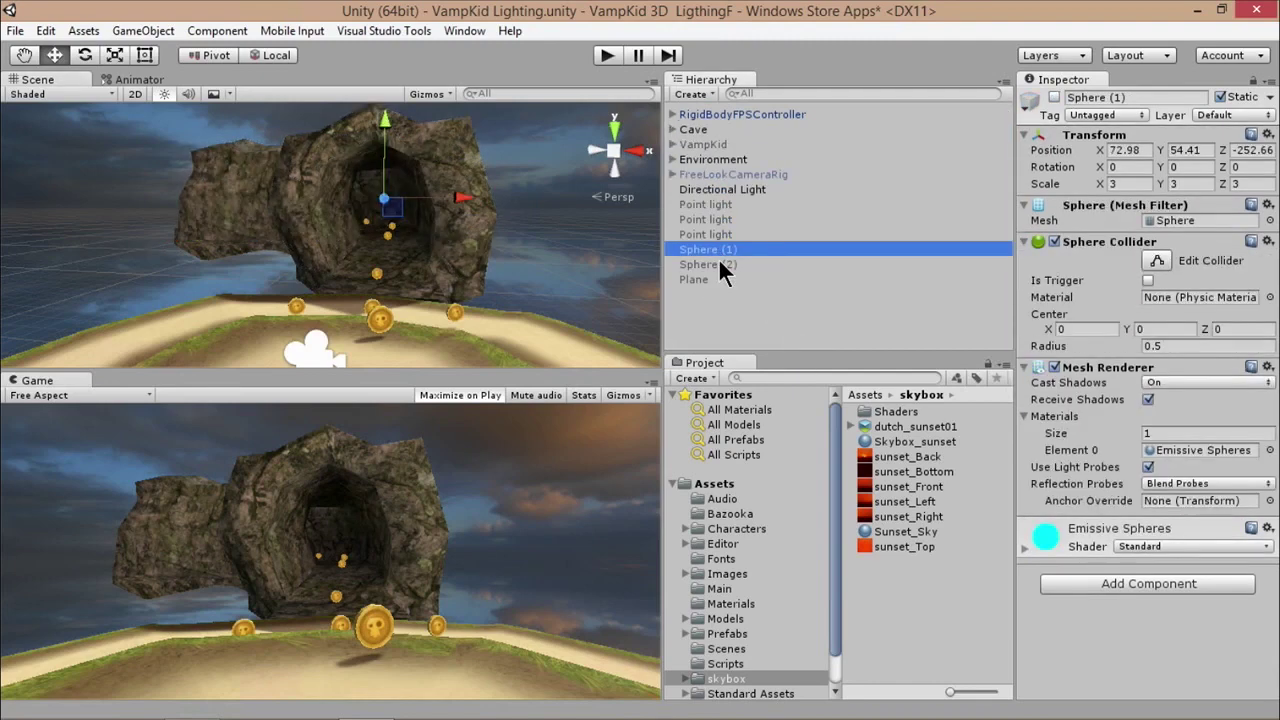
pyautogui.keyDown('shift'); pyautogui.click(718, 264); pyautogui.keyUp('shift')
pyautogui.click(1054, 96)
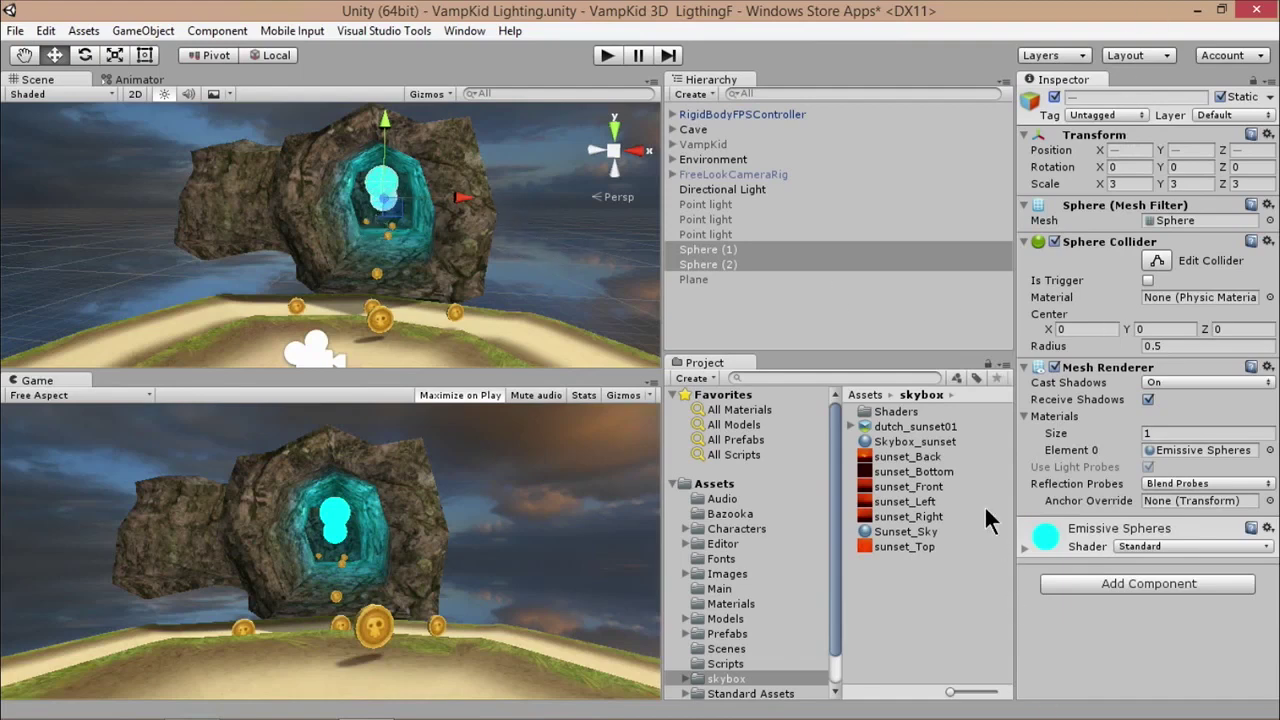
# Expand the Emissive Spheres material and set its Metallic value to 0.98.
pyautogui.click(1024, 548)
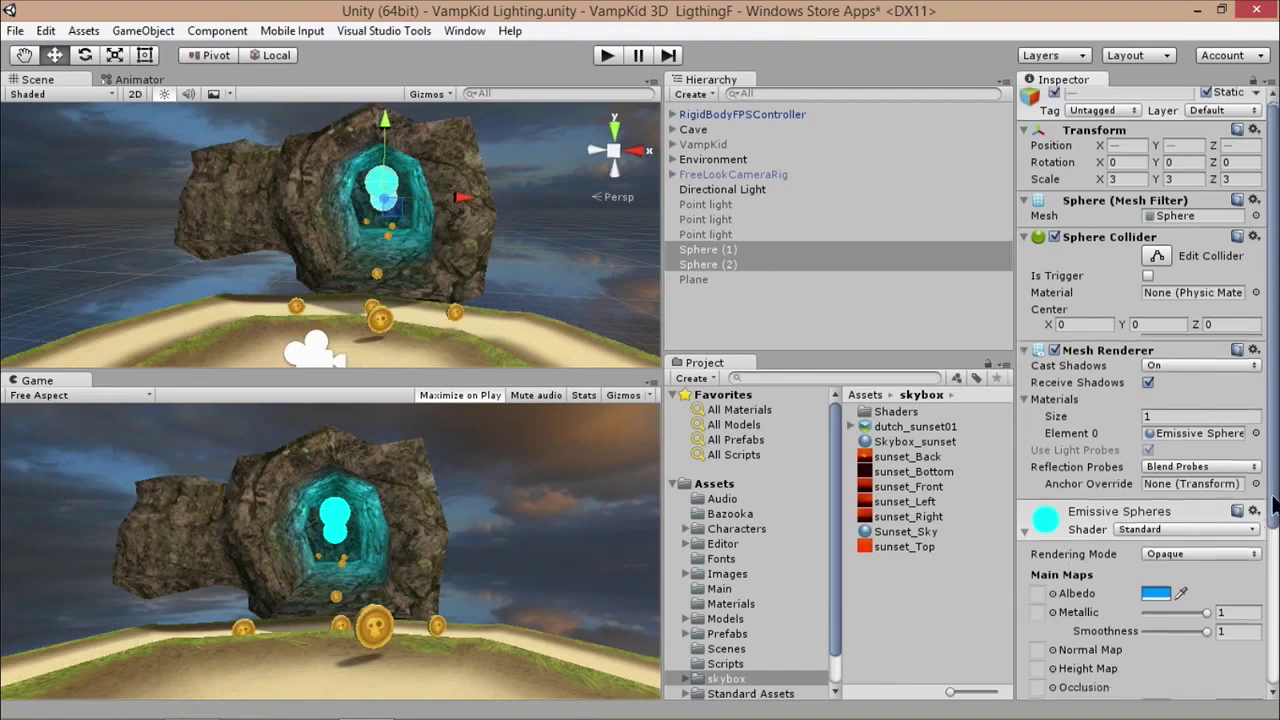
pyautogui.scroll(-5, 1104, 420)
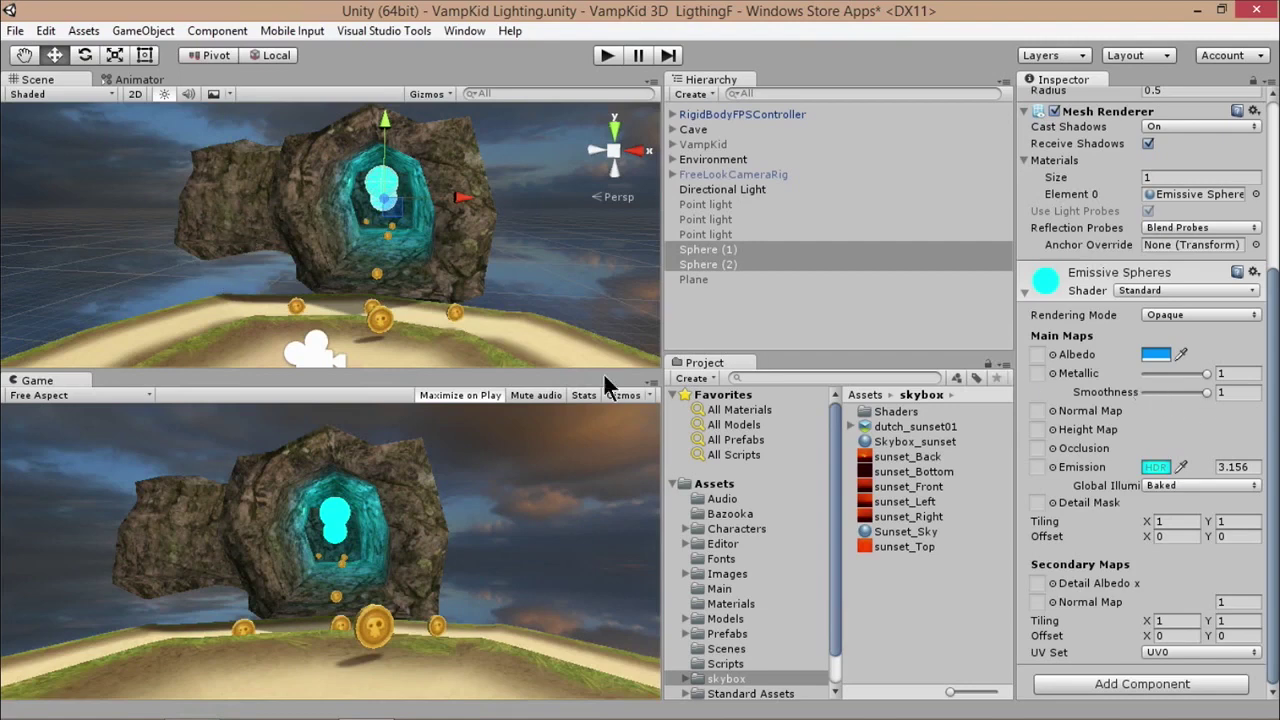
pyautogui.moveTo(1197, 370)
pyautogui.mouseDown()
pyautogui.moveTo(1136, 365)
pyautogui.moveTo(1199, 370)
pyautogui.mouseUp()
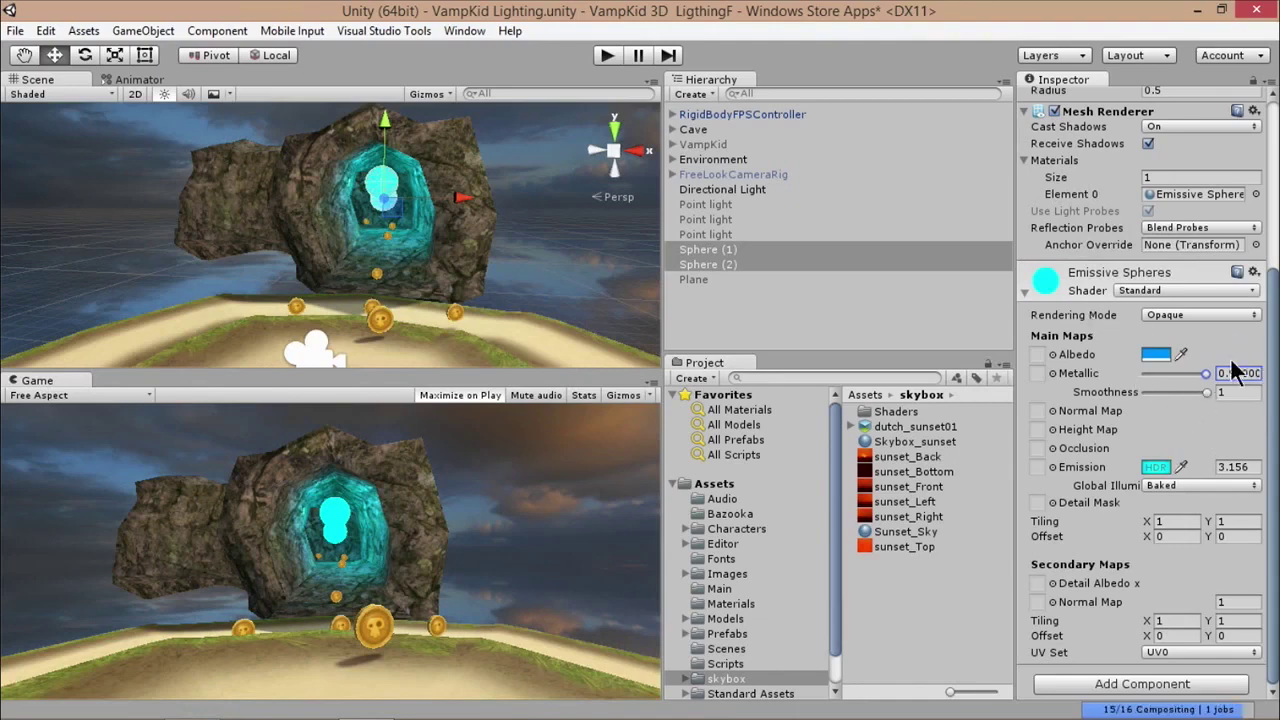
# Set the Emissive Spheres material's emission colour to 00D5FF and raise its emission brightness to 4.774.
pyautogui.click(1160, 477)
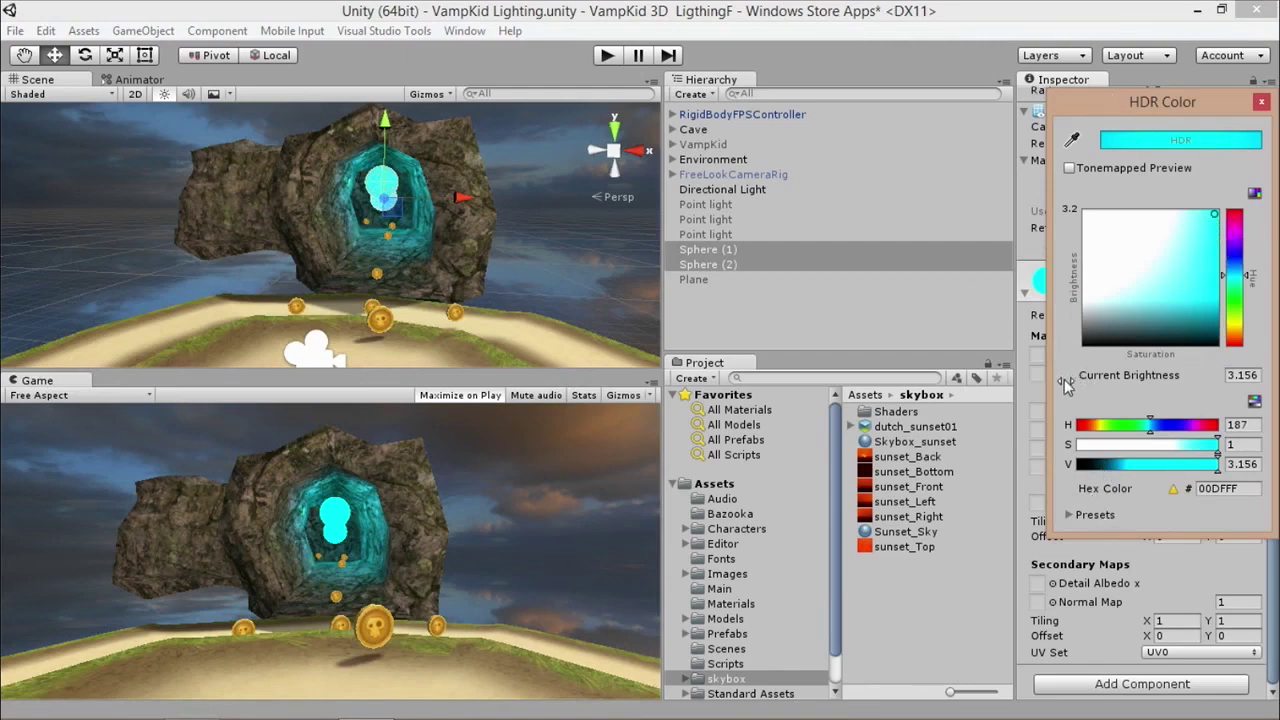
pyautogui.moveTo(1214, 228)
pyautogui.mouseDown()
pyautogui.moveTo(1206, 264)
pyautogui.moveTo(1149, 272)
pyautogui.moveTo(1186, 283)
pyautogui.moveTo(1150, 326)
pyautogui.moveTo(1108, 252)
pyautogui.moveTo(1114, 212)
pyautogui.moveTo(1152, 204)
pyautogui.moveTo(1118, 214)
pyautogui.moveTo(1187, 244)
pyautogui.moveTo(1218, 212)
pyautogui.mouseUp()
pyautogui.moveTo(1246, 282)
pyautogui.mouseDown()
pyautogui.moveTo(1237, 222)
pyautogui.moveTo(1233, 305)
pyautogui.moveTo(1234, 231)
pyautogui.moveTo(1238, 287)
pyautogui.mouseUp()
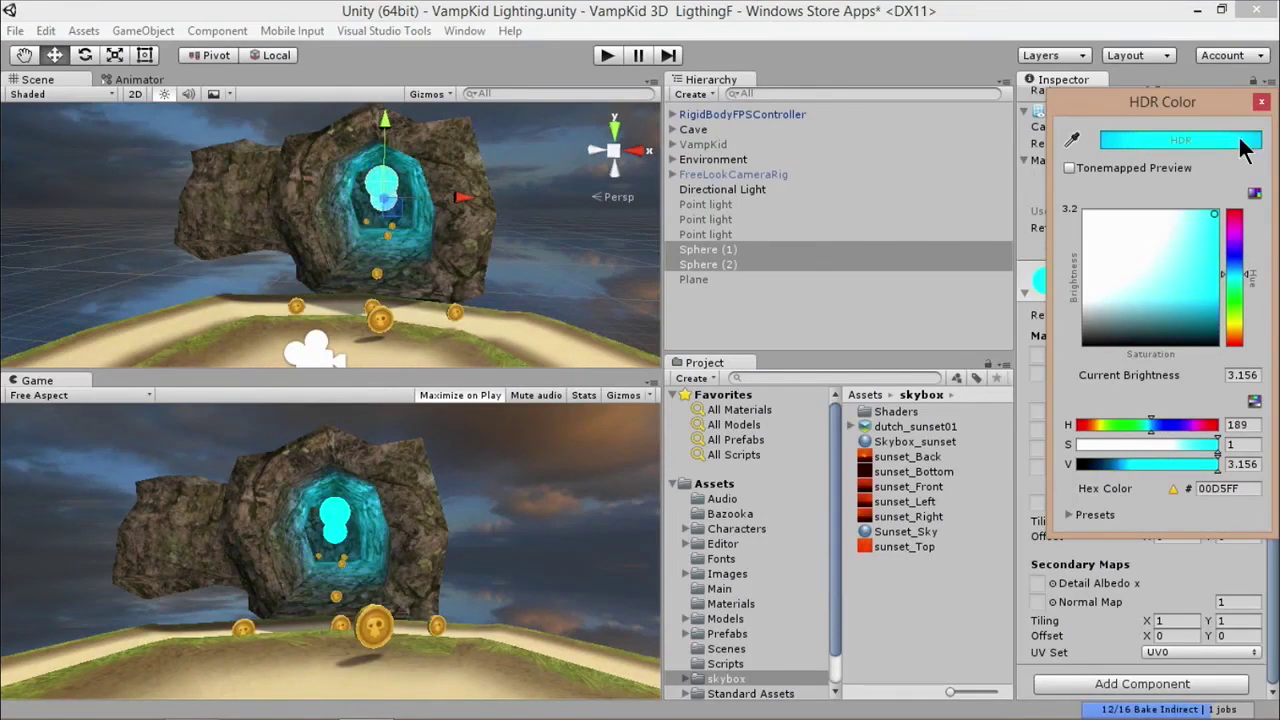
pyautogui.click(1261, 102)
pyautogui.moveTo(1210, 470)
pyautogui.mouseDown()
pyautogui.moveTo(1034, 450)
pyautogui.moveTo(1190, 470)
pyautogui.mouseUp()
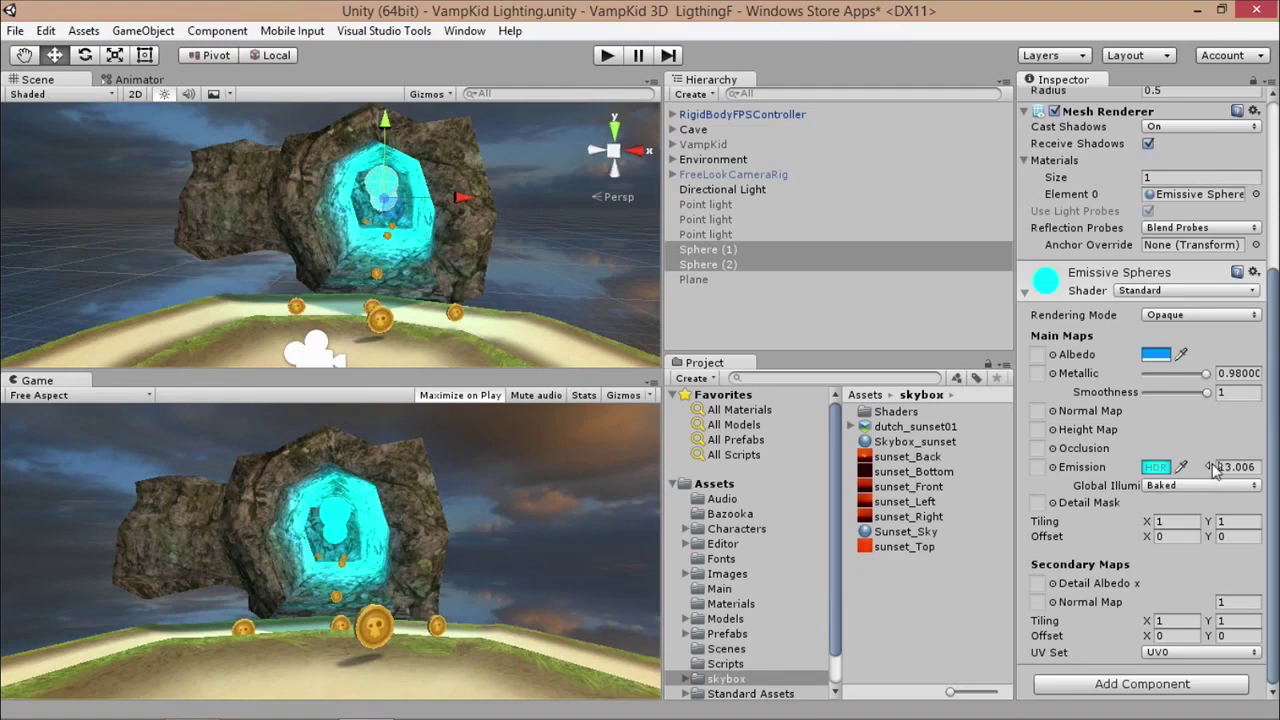
pyautogui.moveTo(1209, 461); pyautogui.dragTo(655, 517)
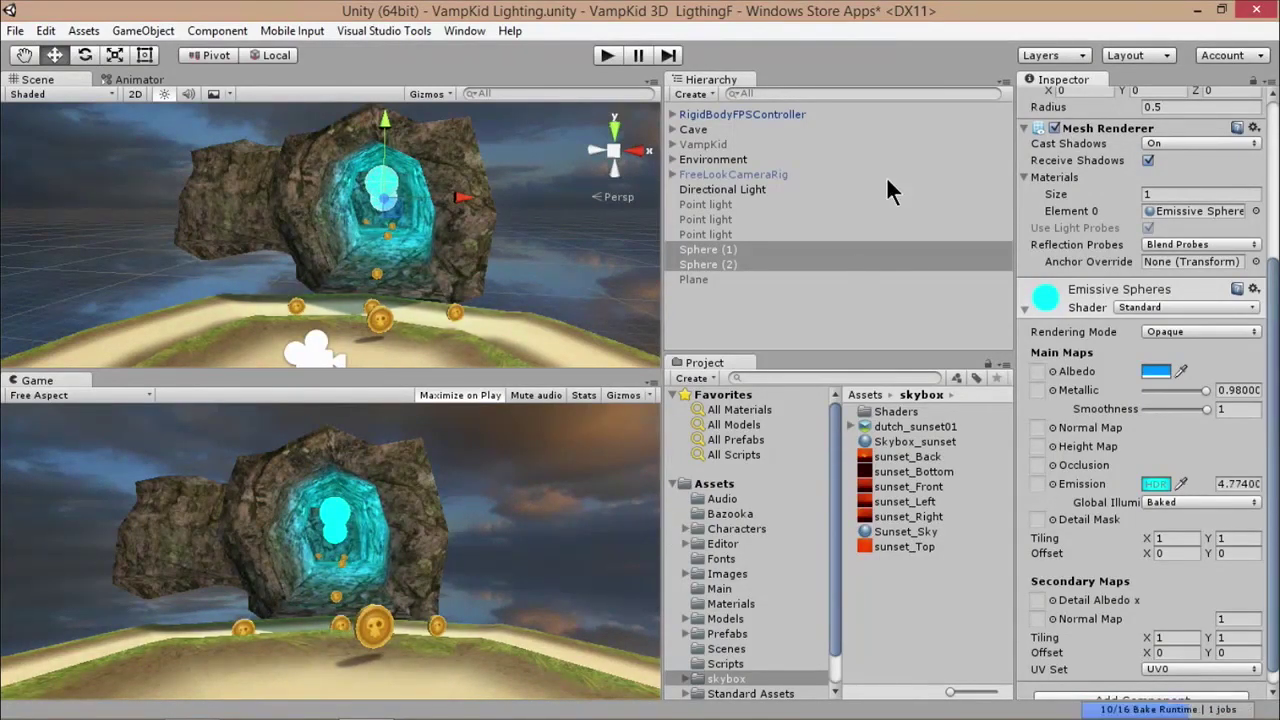
# Switch the Emissive Spheres material to Cutout rendering mode and lower its Albedo alpha to nearly zero to hide the spheres.
pyautogui.scroll(4, 1275, 207)
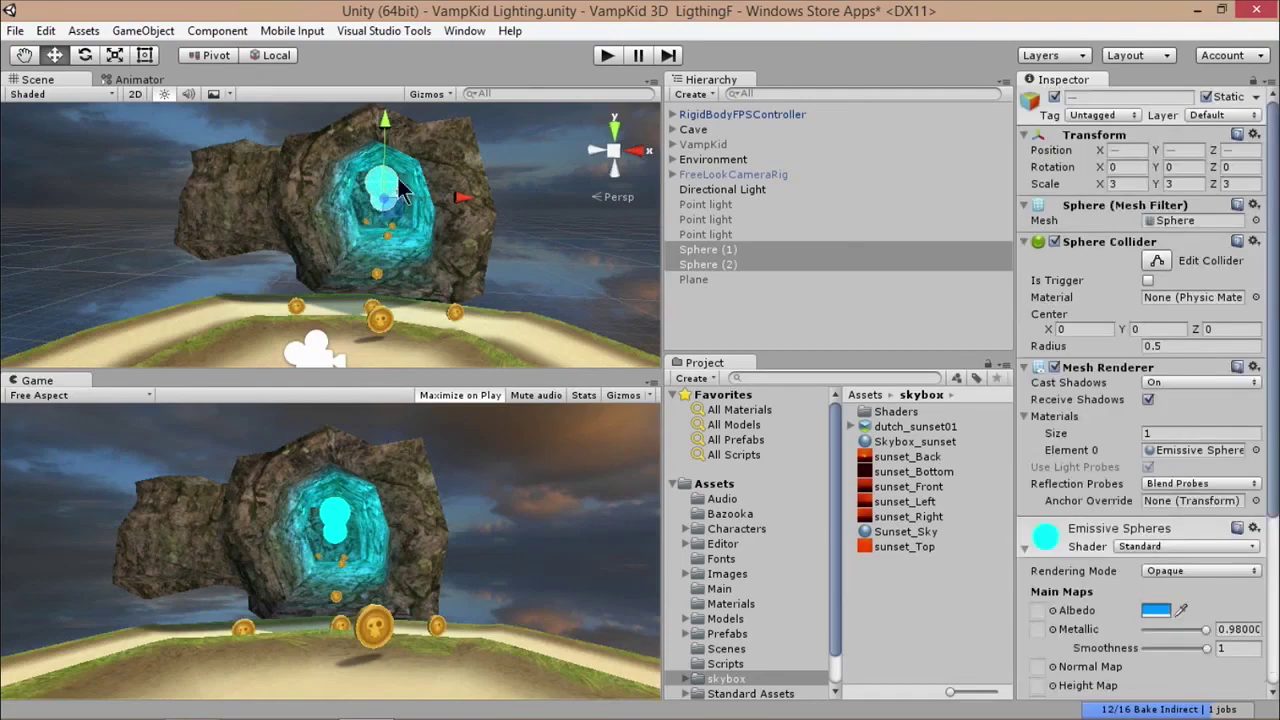
pyautogui.scroll(5, 400, 180)
pyautogui.keyDown('alt'); pyautogui.moveTo(414, 177); pyautogui.dragTo(373, 200); pyautogui.keyUp('alt')
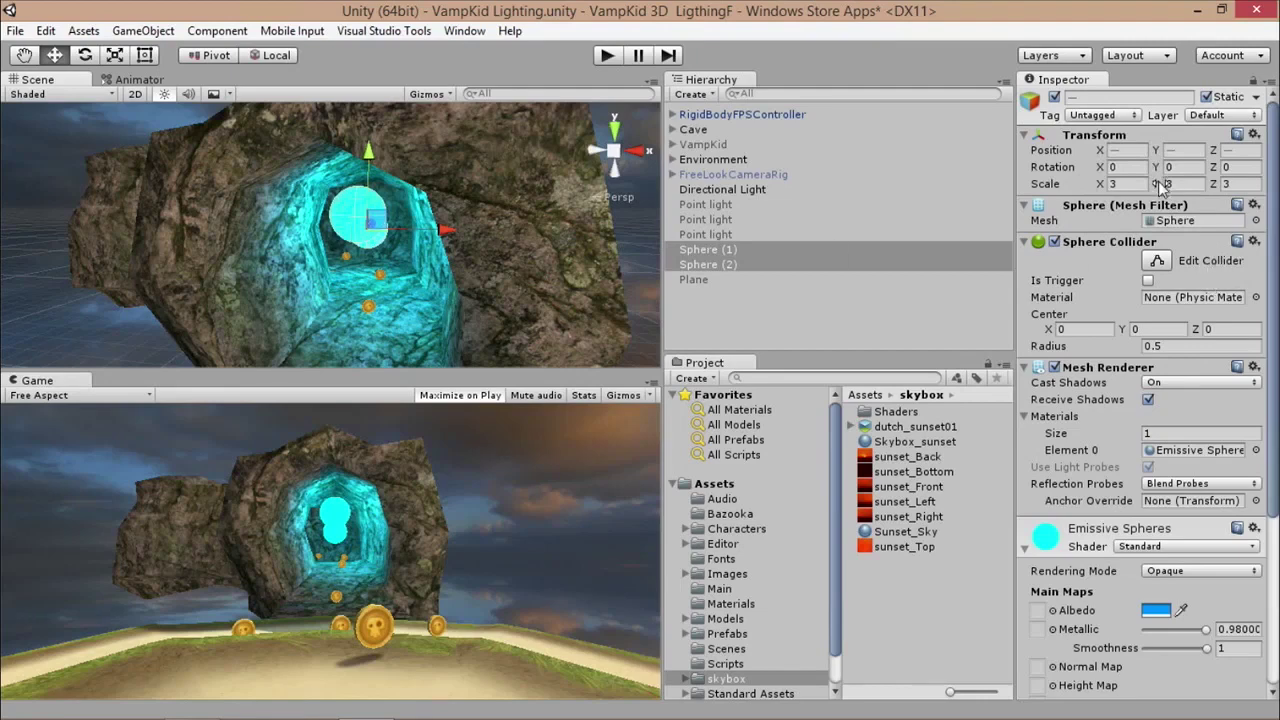
pyautogui.moveTo(1268, 440); pyautogui.dragTo(1243, 580)
pyautogui.click(1184, 367)
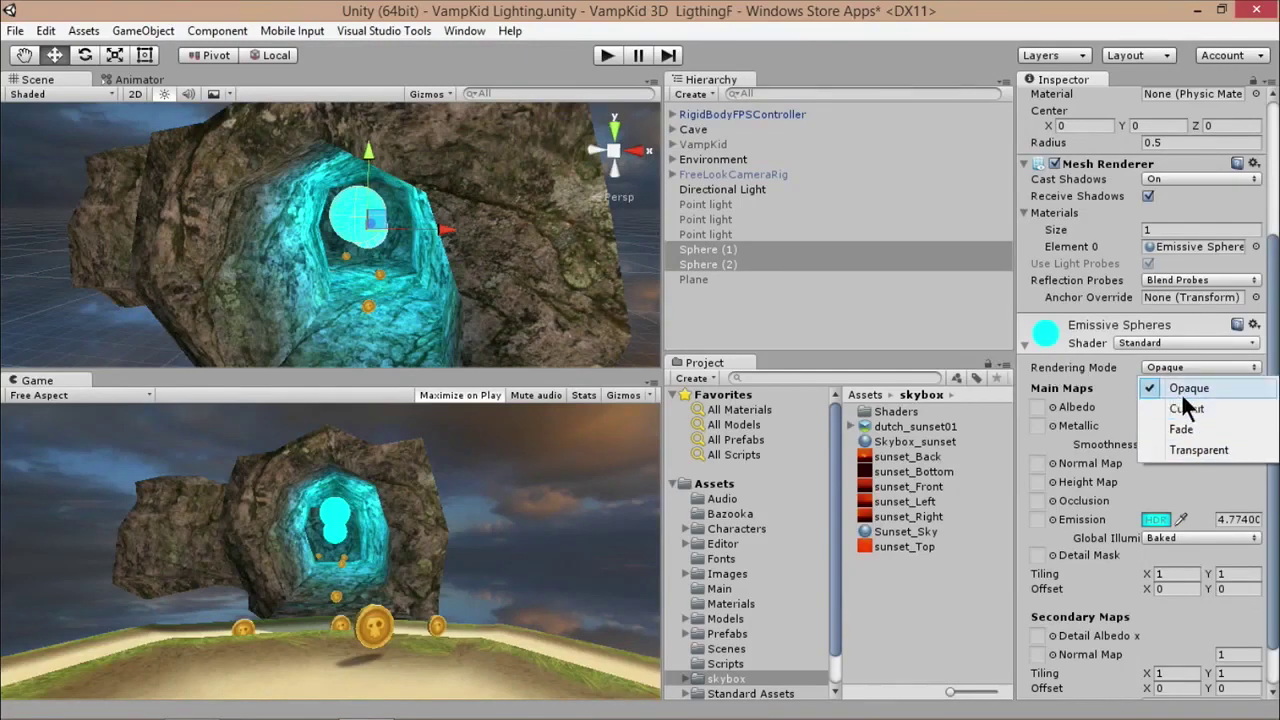
pyautogui.click(1186, 408)
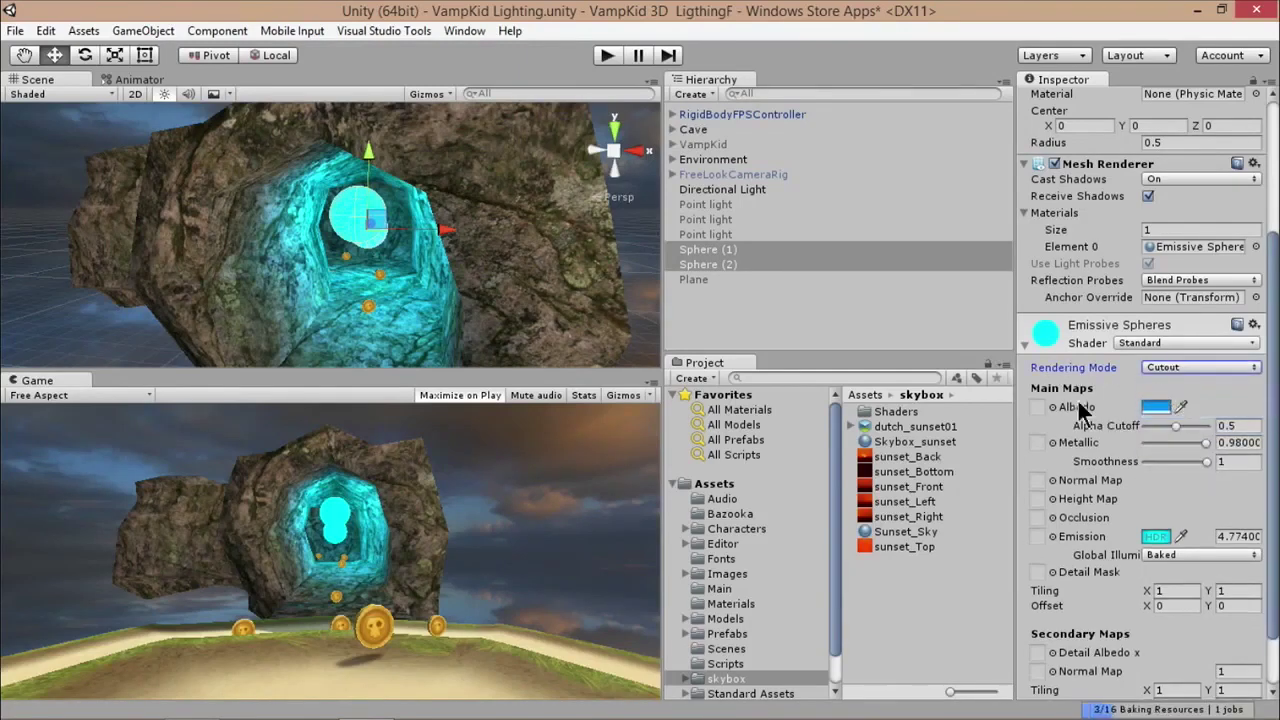
pyautogui.click(1152, 406)
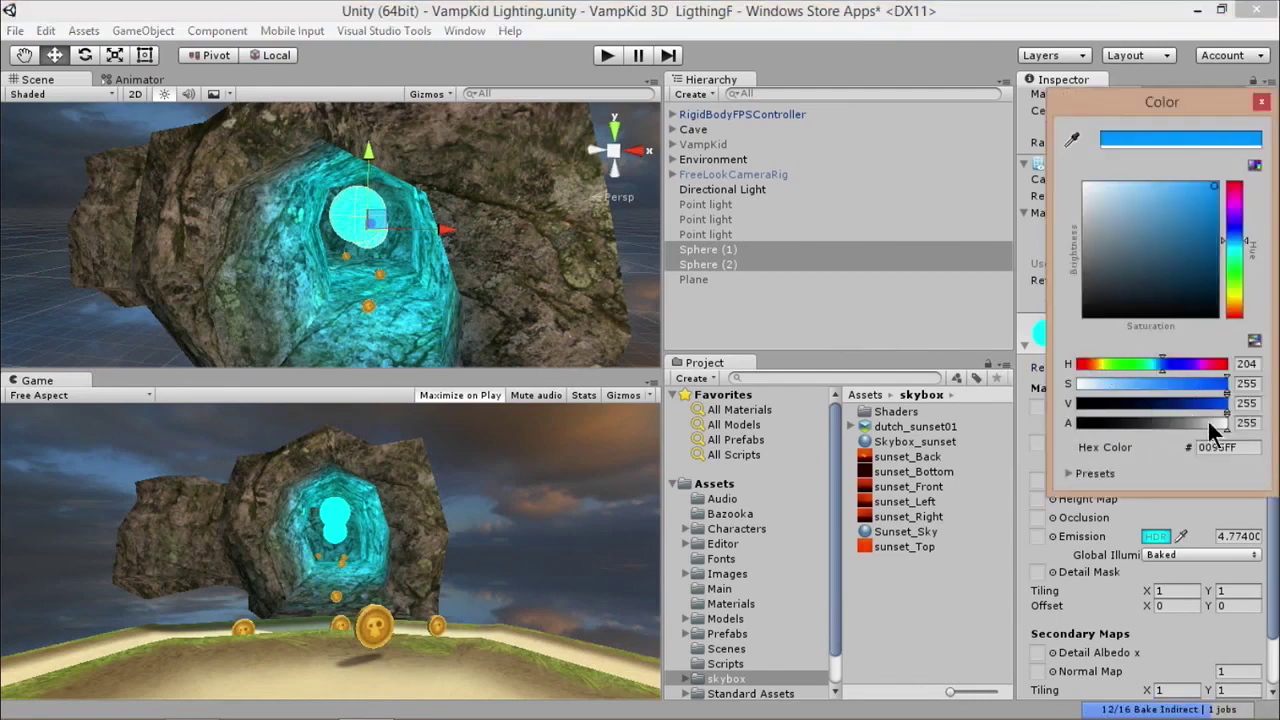
pyautogui.moveTo(1205, 425); pyautogui.dragTo(1087, 428)
pyautogui.click(645, 257)
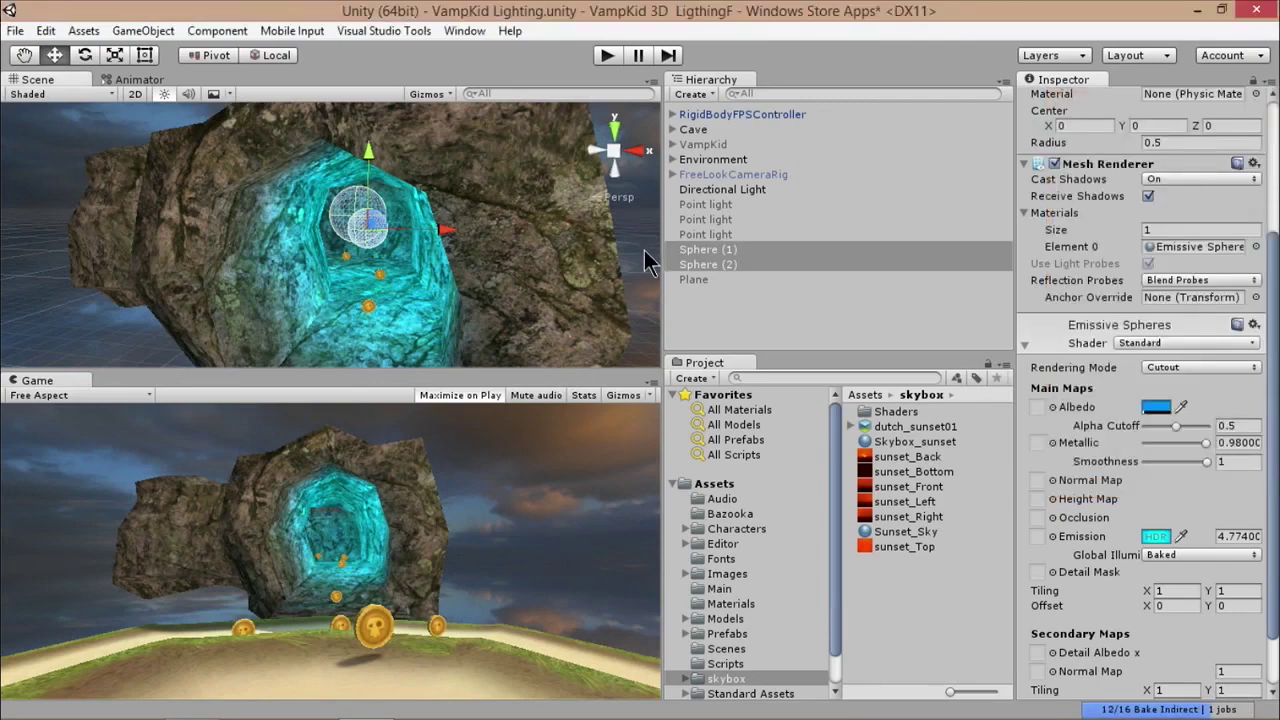
pyautogui.click(646, 258)
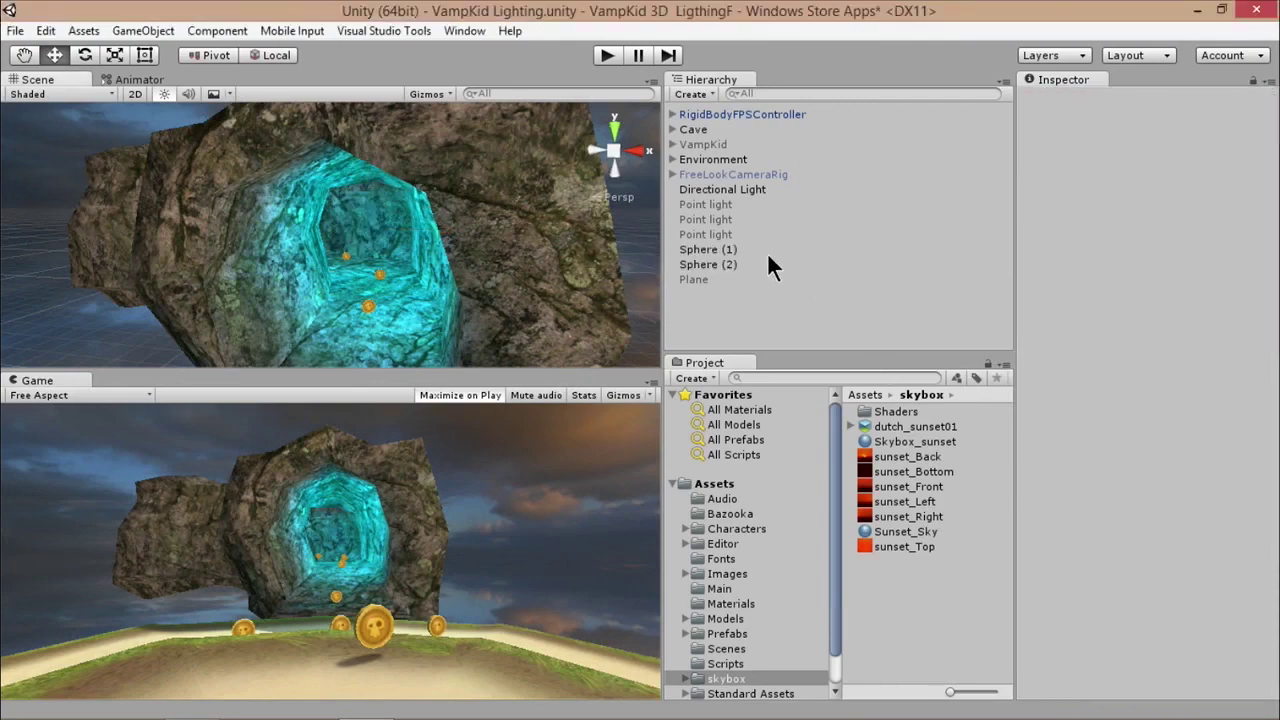
# Try an emission brightness of 15.426 on Sphere (1)'s Emissive Spheres material.
pyautogui.click(725, 249)
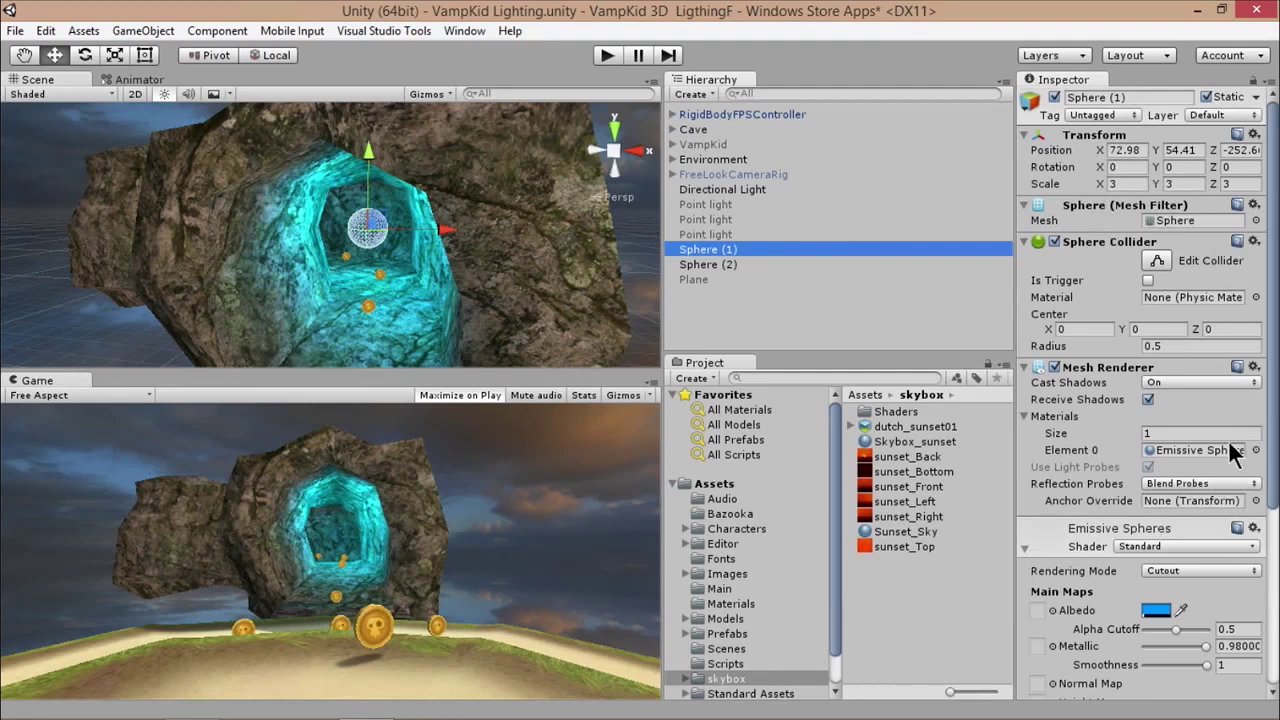
pyautogui.scroll(-5, 1232, 453)
pyautogui.moveTo(1213, 500); pyautogui.dragTo(519, 486)
pyautogui.moveTo(108, 475); pyautogui.dragTo(651, 274)
pyautogui.click(740, 320)
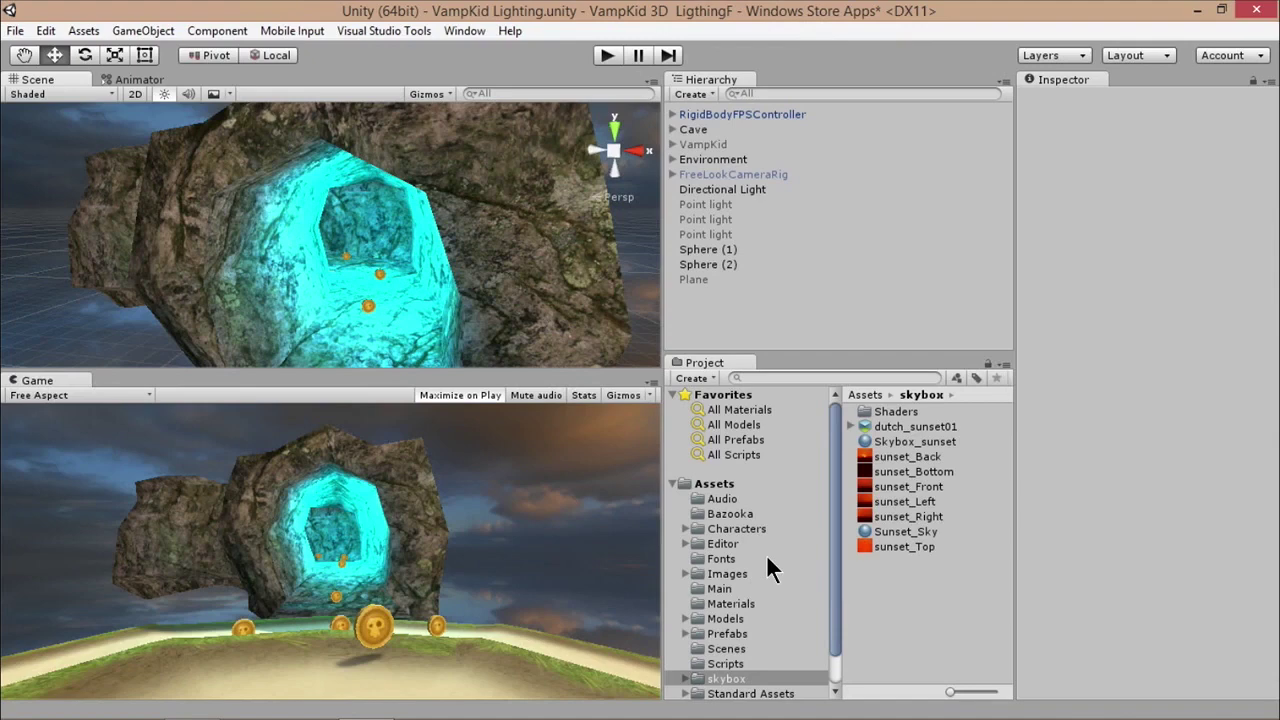
# On Sphere (2)'s material, keep Cutout mode, set the Albedo alpha to 0 and reduce the emission brightness to 7.333.
pyautogui.click(711, 266)
pyautogui.scroll(-3, 1265, 587)
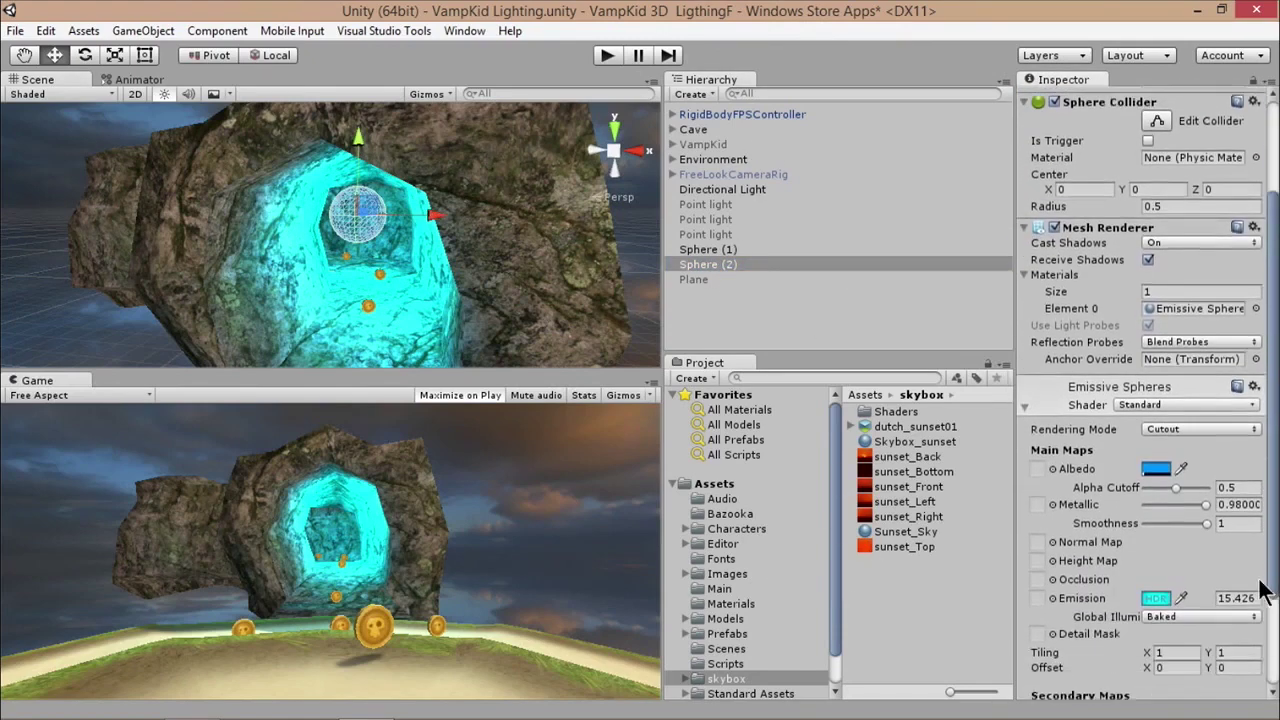
pyautogui.scroll(-2, 1265, 587)
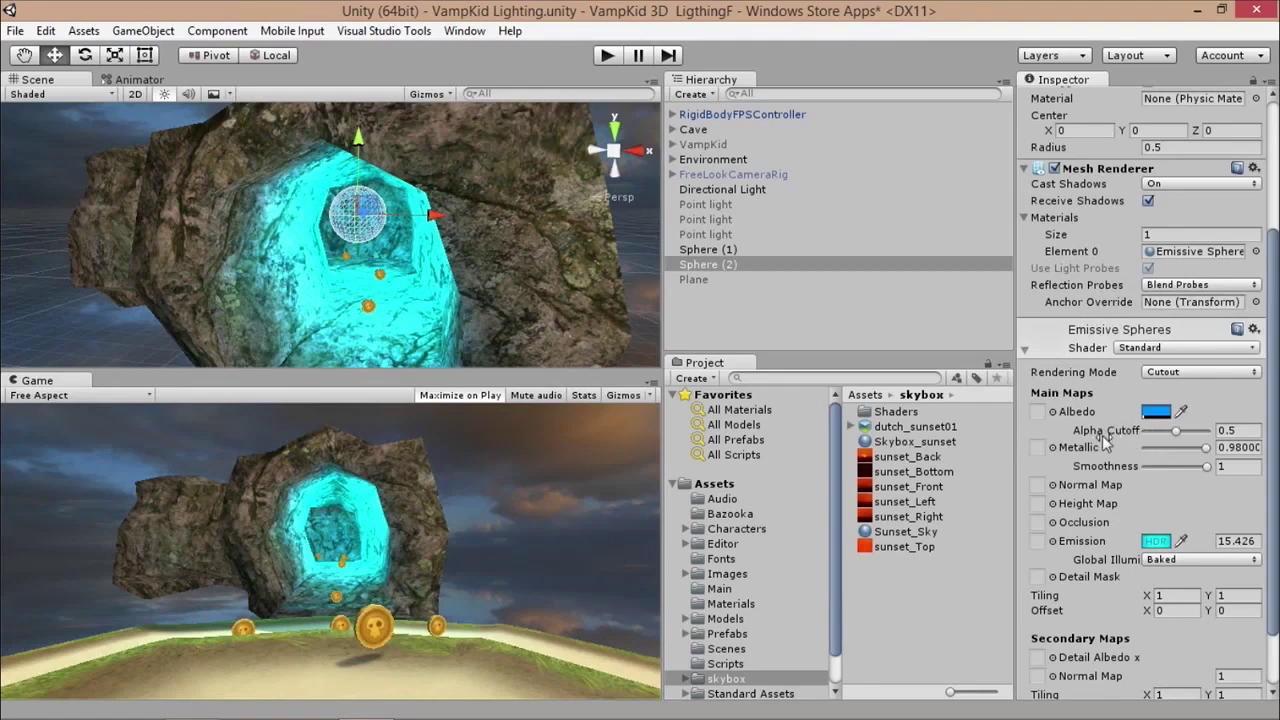
pyautogui.click(1168, 373)
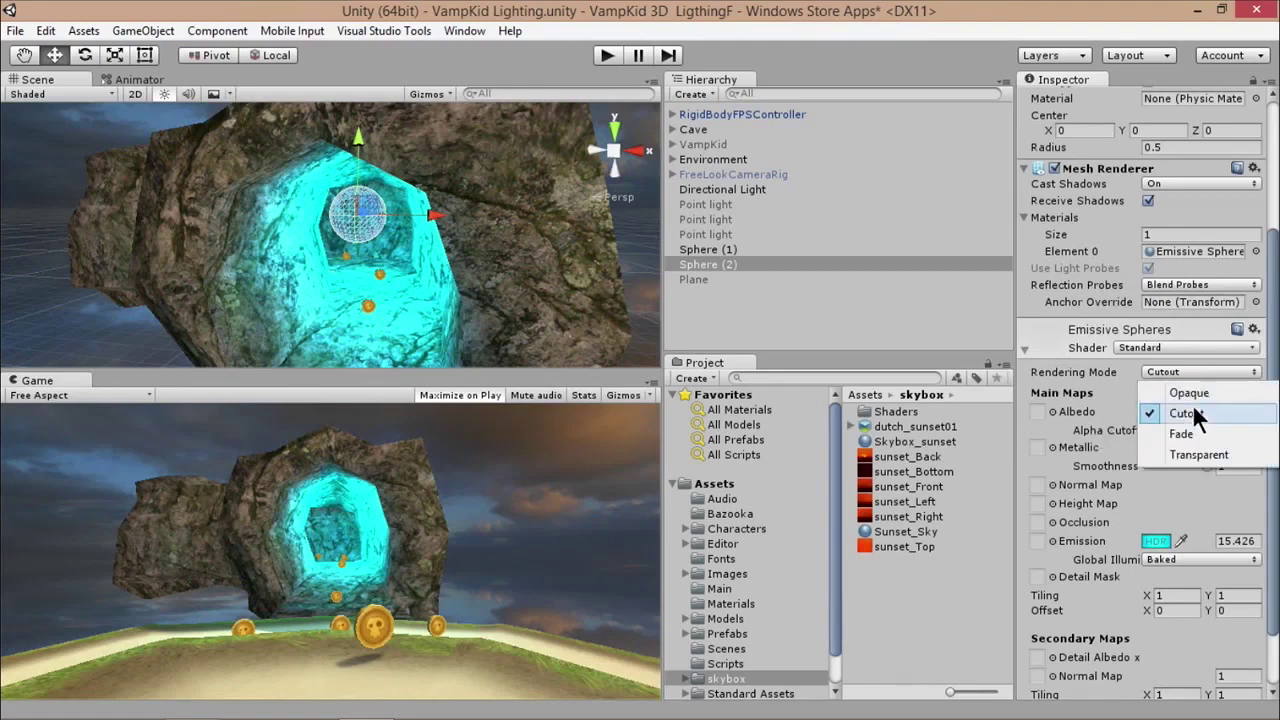
pyautogui.click(1177, 413)
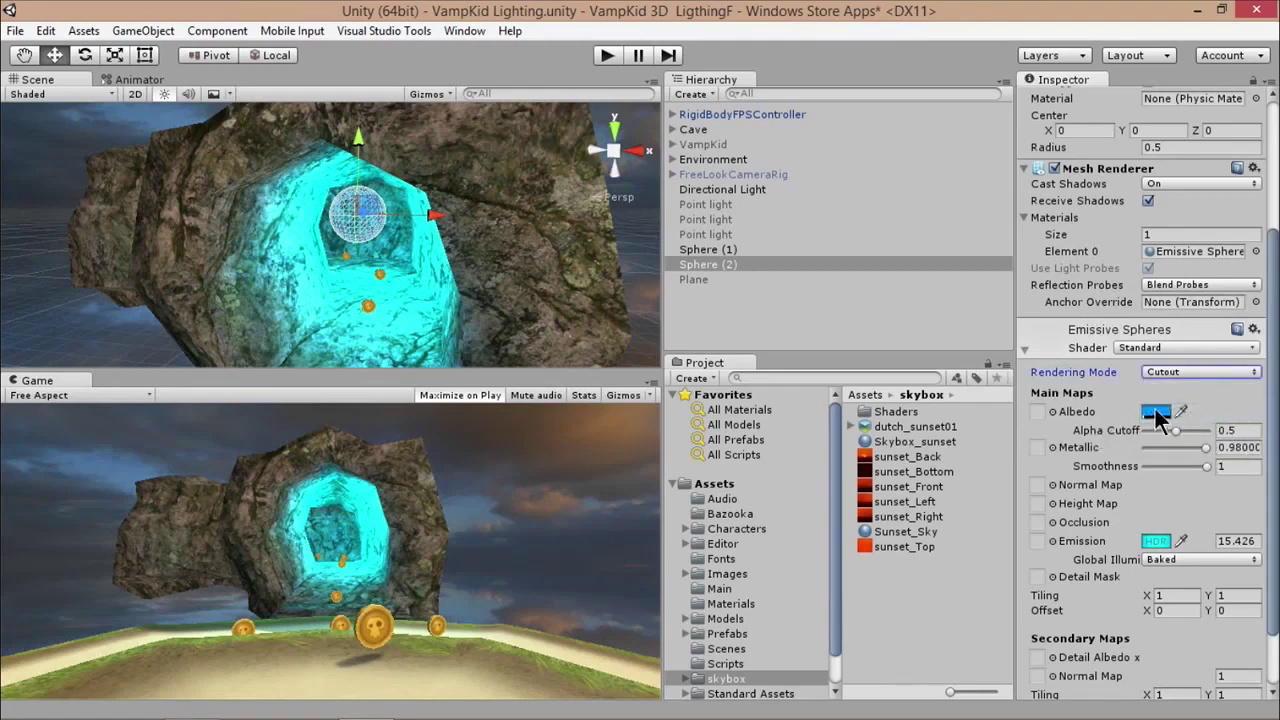
pyautogui.click(1155, 410)
pyautogui.moveTo(1090, 425); pyautogui.dragTo(1069, 423)
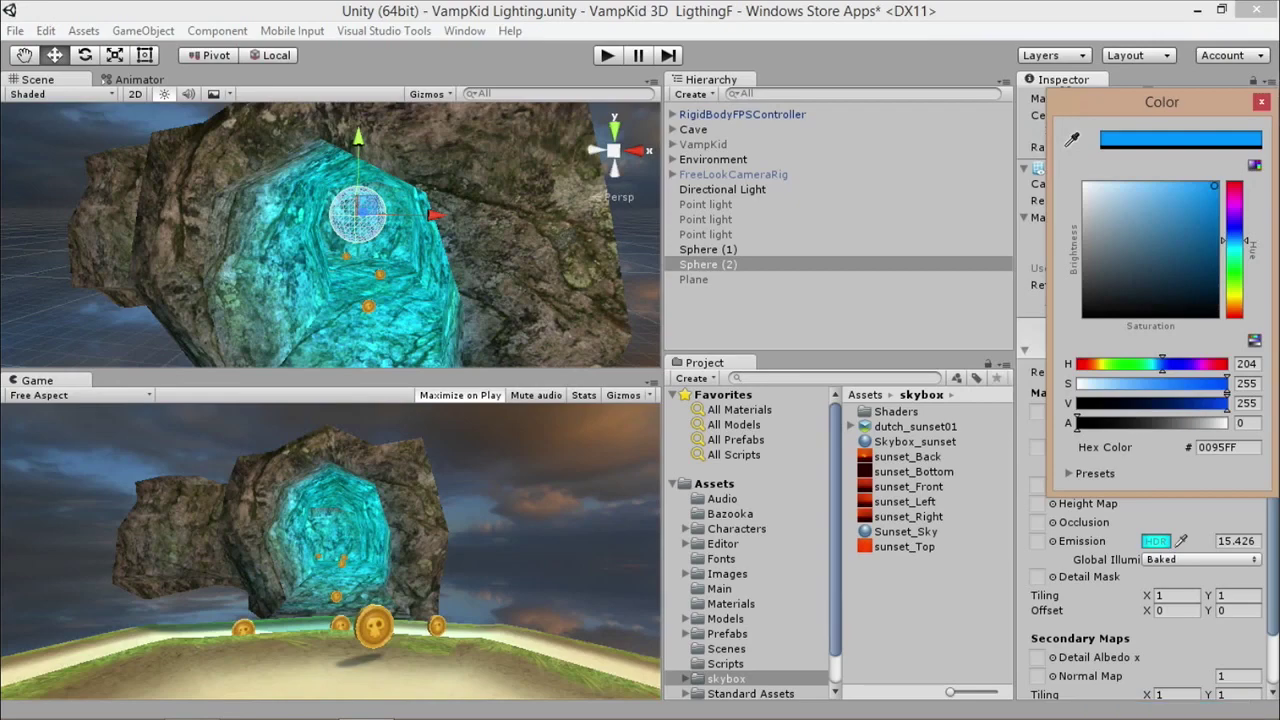
pyautogui.click(1262, 102)
pyautogui.moveTo(1211, 530); pyautogui.dragTo(634, 524)
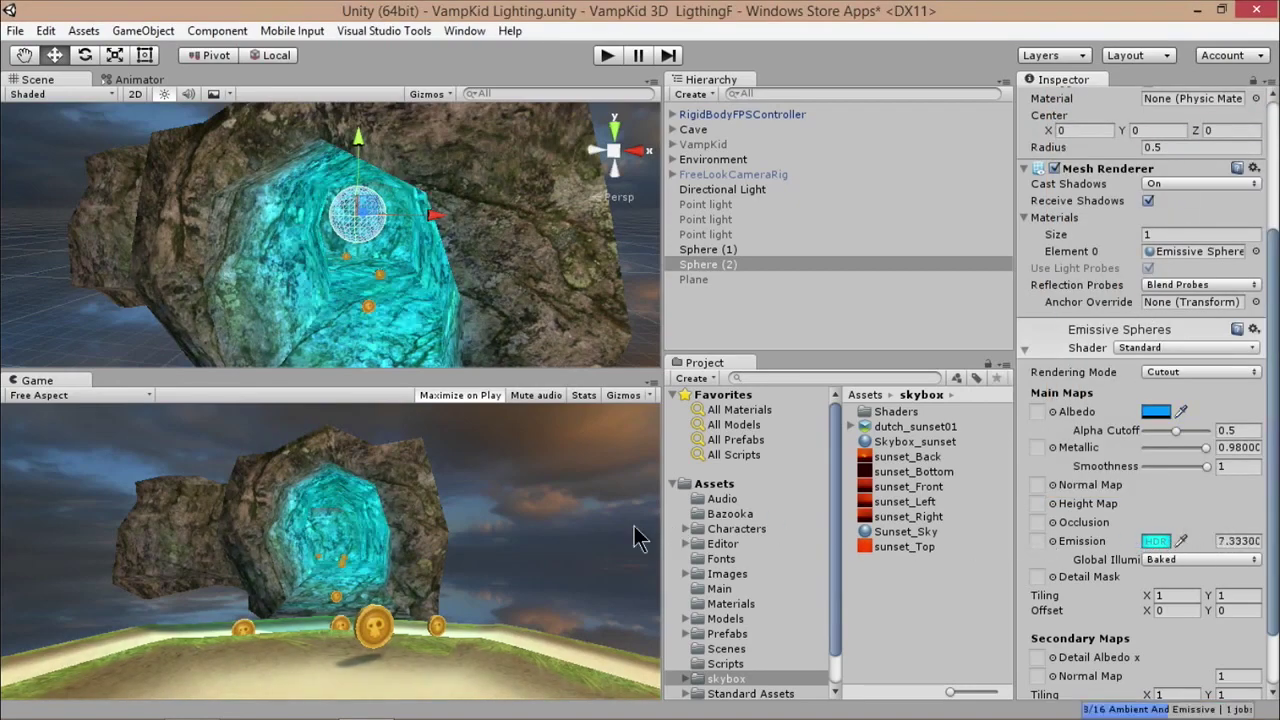
pyautogui.moveTo(290, 515); pyautogui.dragTo(317, 509)
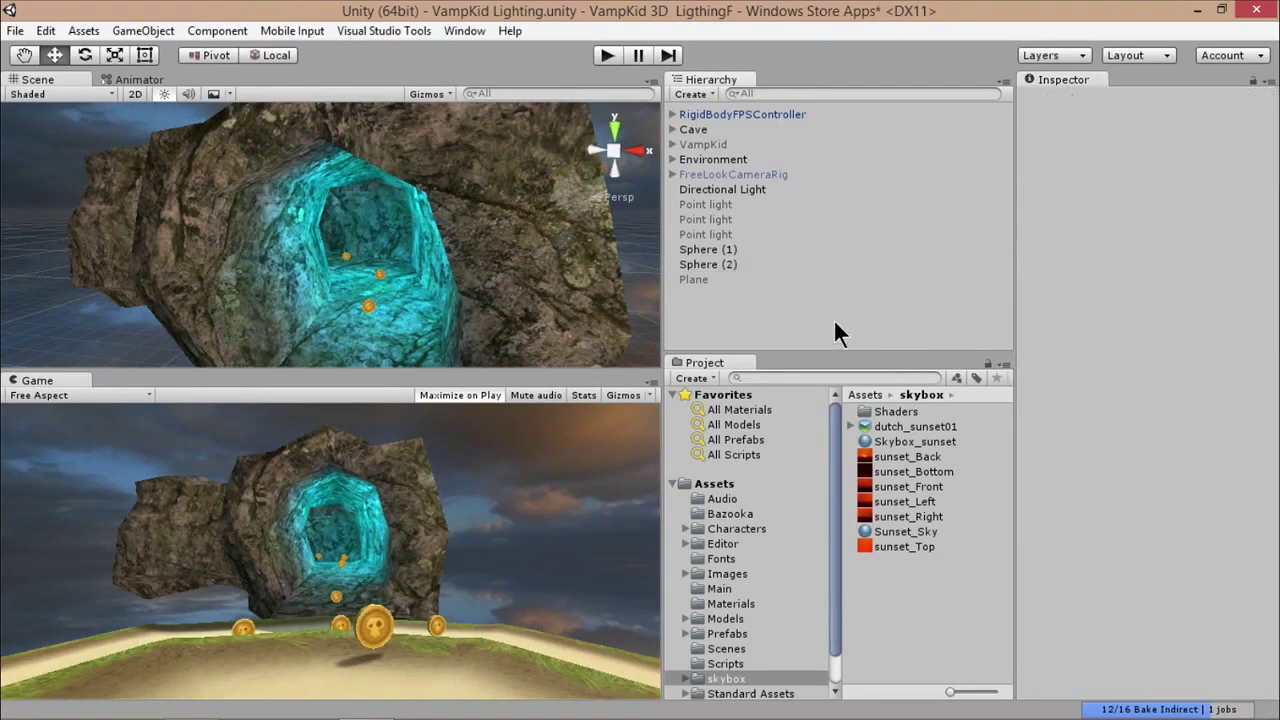
# Activate the Plane object above the cave.
pyautogui.click(694, 279)
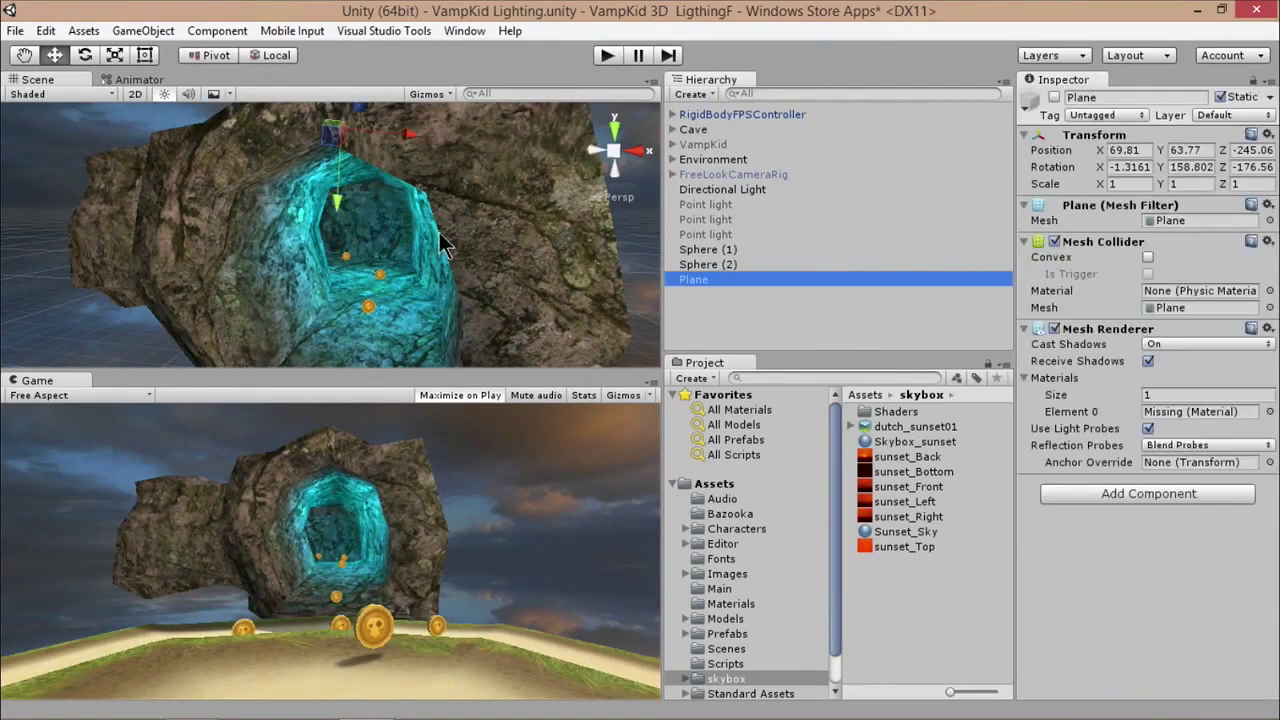
pyautogui.keyDown('alt'); pyautogui.moveTo(470, 248); pyautogui.dragTo(582, 275); pyautogui.keyUp('alt')
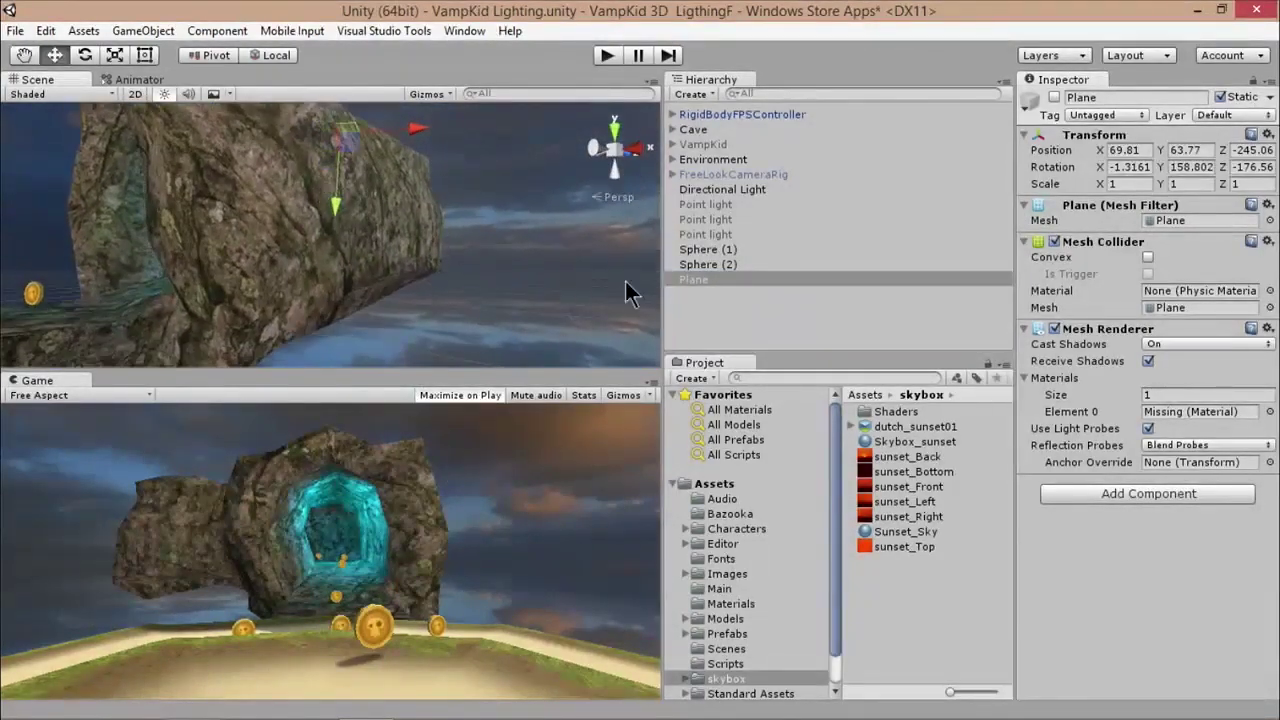
pyautogui.click(1054, 97)
pyautogui.keyDown('alt'); pyautogui.moveTo(480, 225); pyautogui.dragTo(340, 175); pyautogui.keyUp('alt')
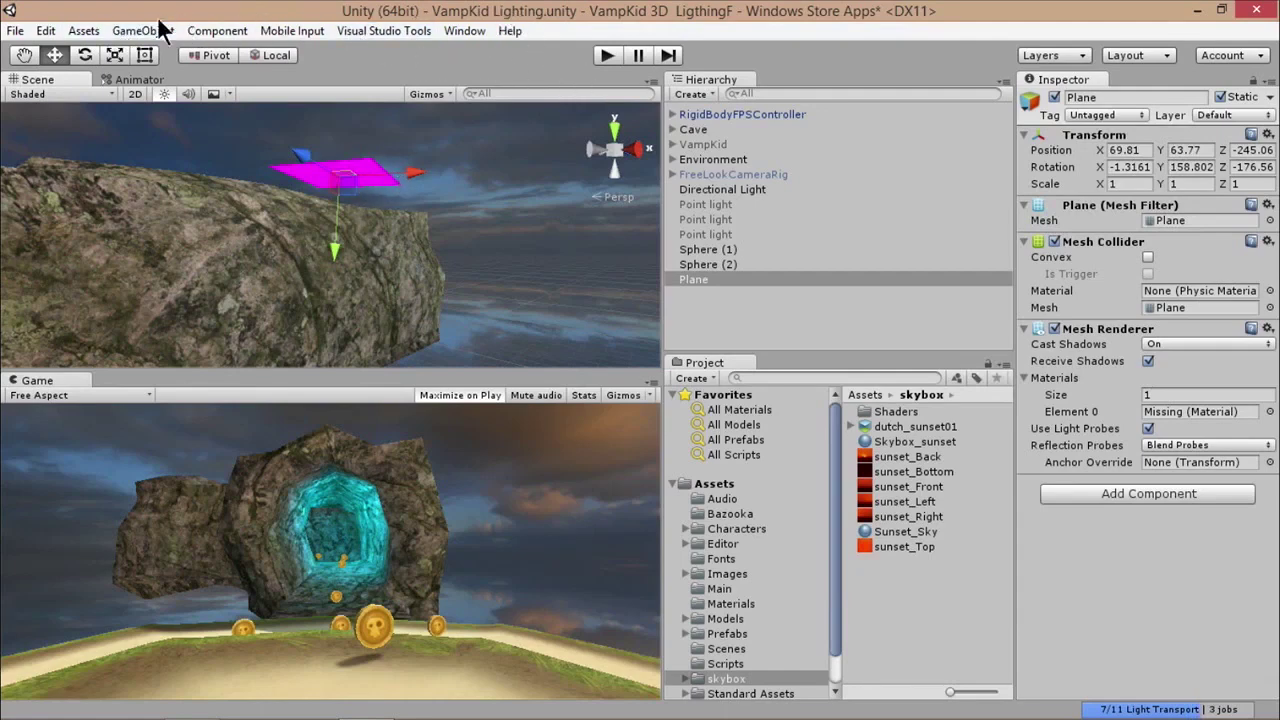
# Create a new material in the skybox folder and set its Albedo color to bright red.
pyautogui.click(84, 31)
pyautogui.moveTo(126, 53)
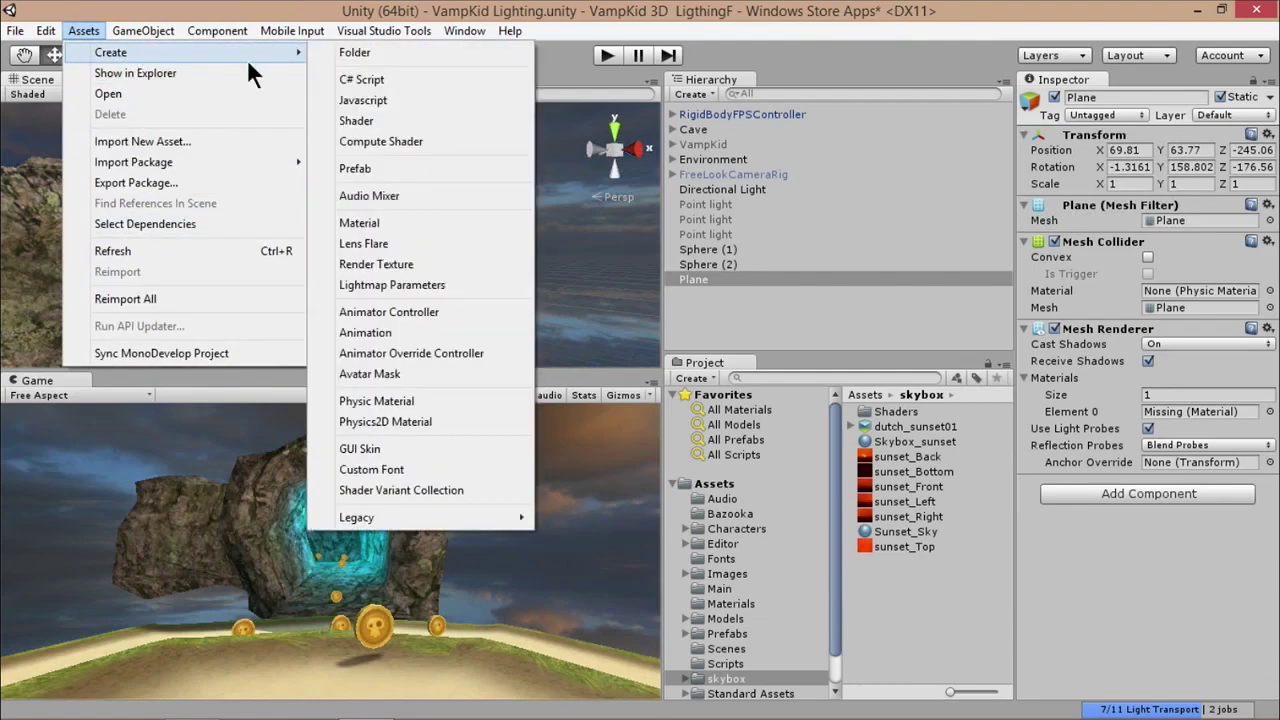
pyautogui.click(396, 218)
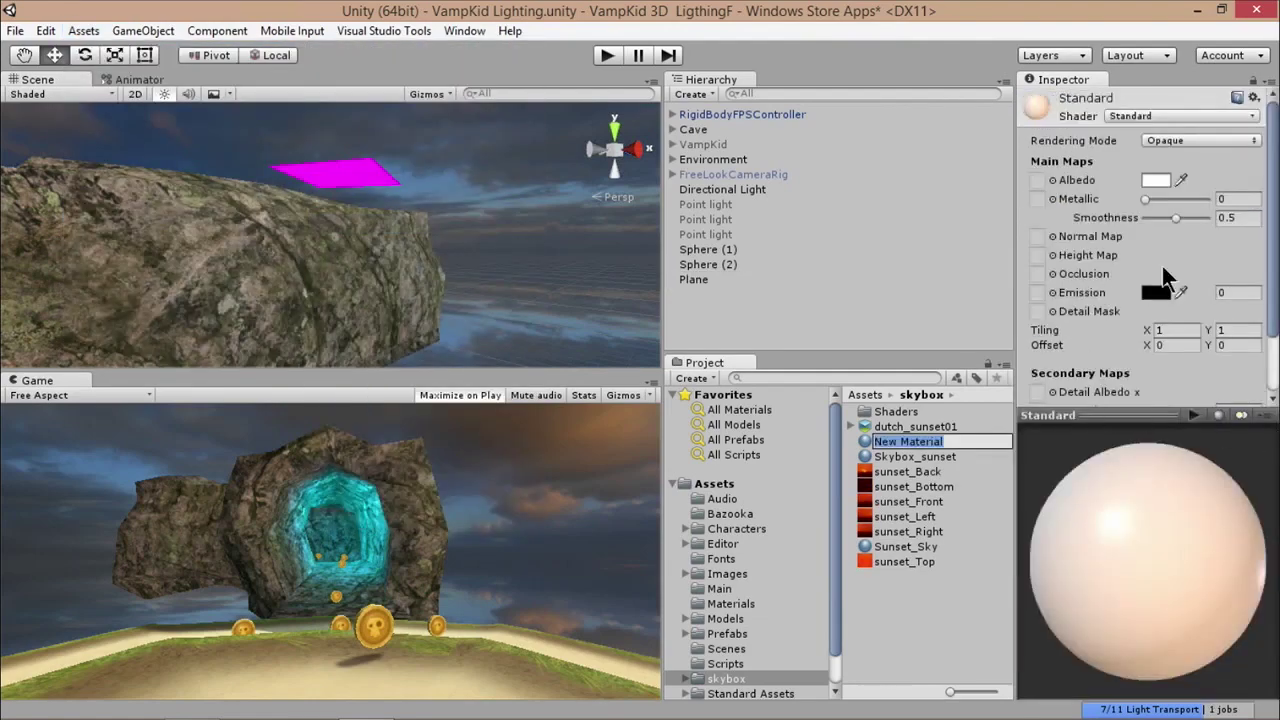
pyautogui.click(1155, 182)
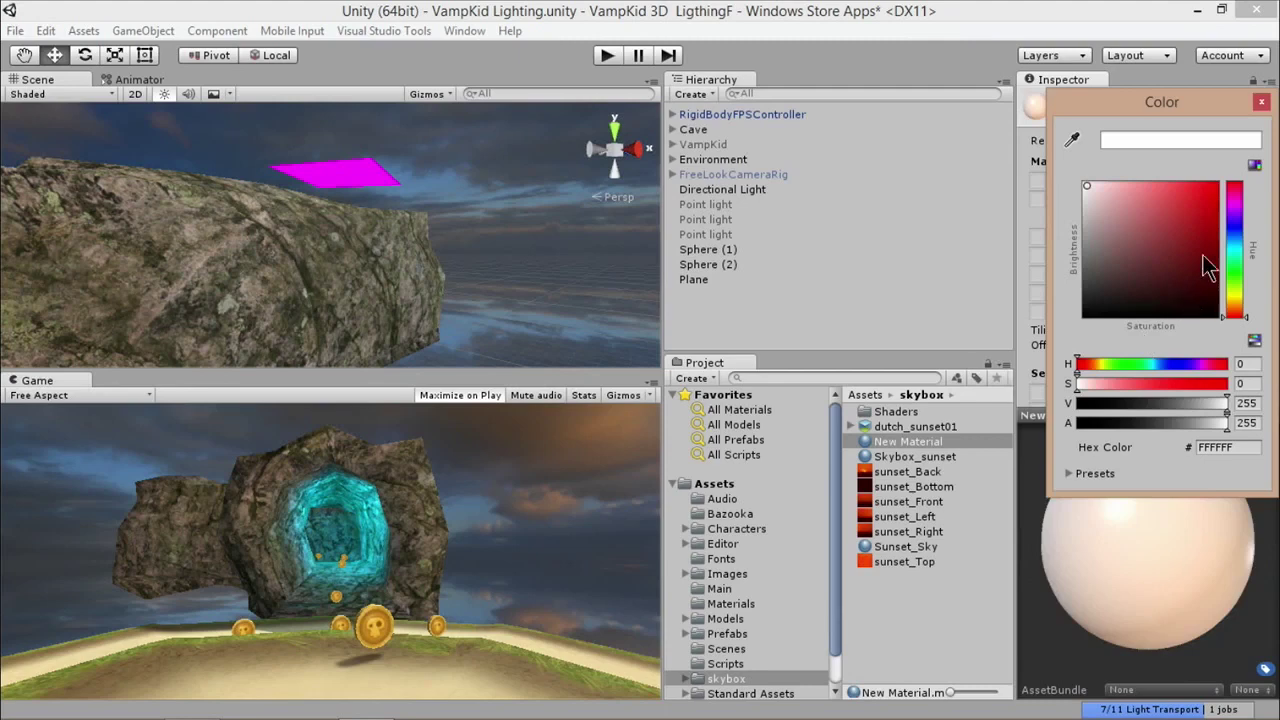
pyautogui.moveTo(1210, 267); pyautogui.dragTo(1235, 168)
pyautogui.click(1261, 103)
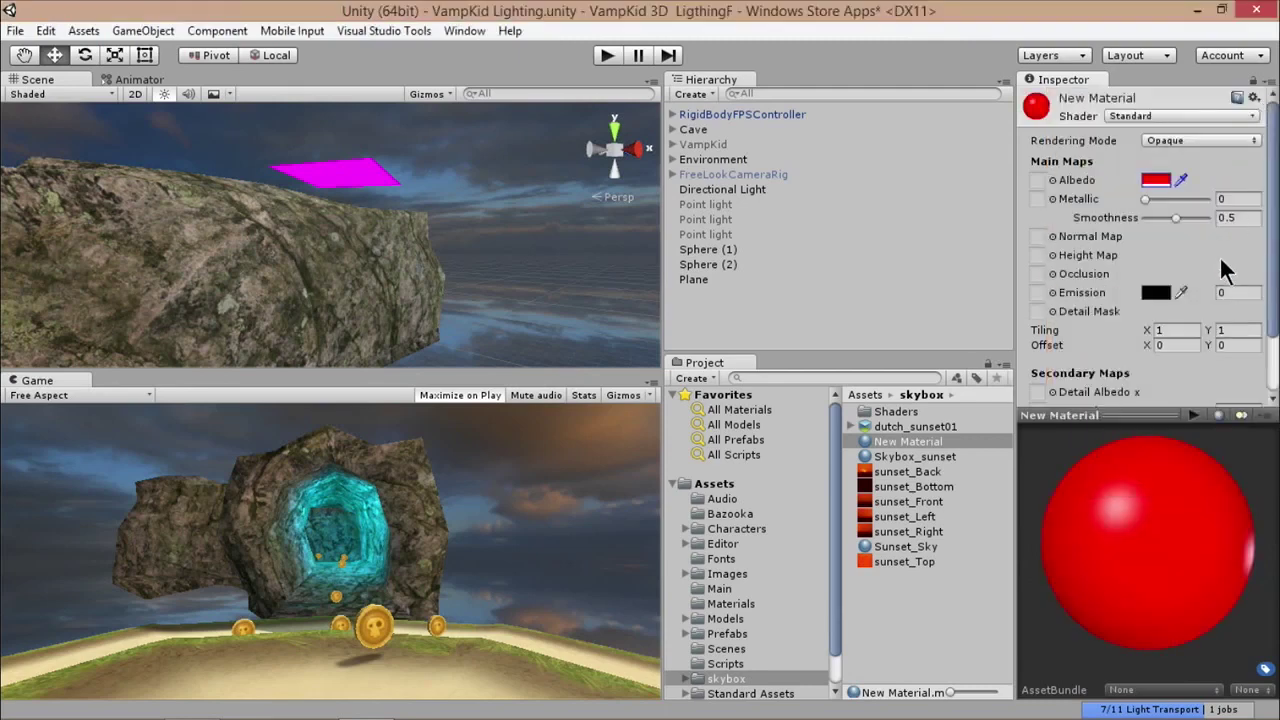
# Set the new material's Emission color to pure red, FF0000, with a brightness of 1.
pyautogui.click(1156, 292)
pyautogui.moveTo(1156, 302); pyautogui.dragTo(1235, 186)
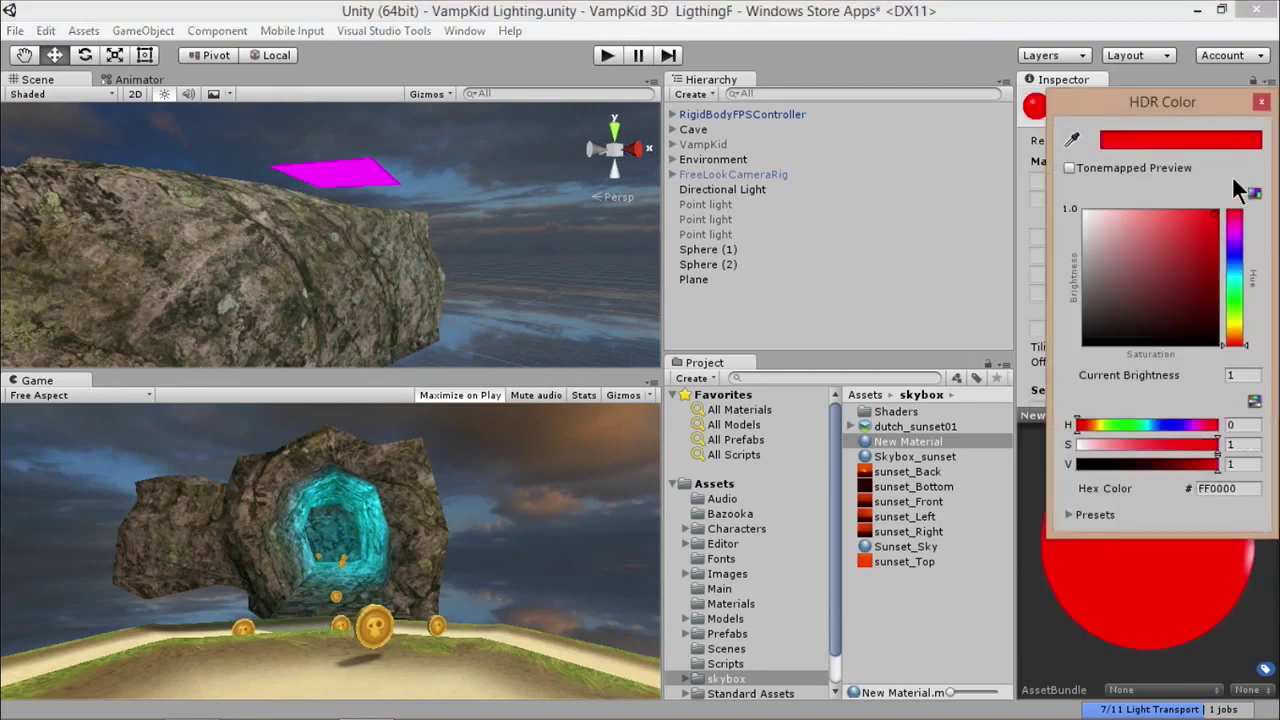
pyautogui.click(1261, 103)
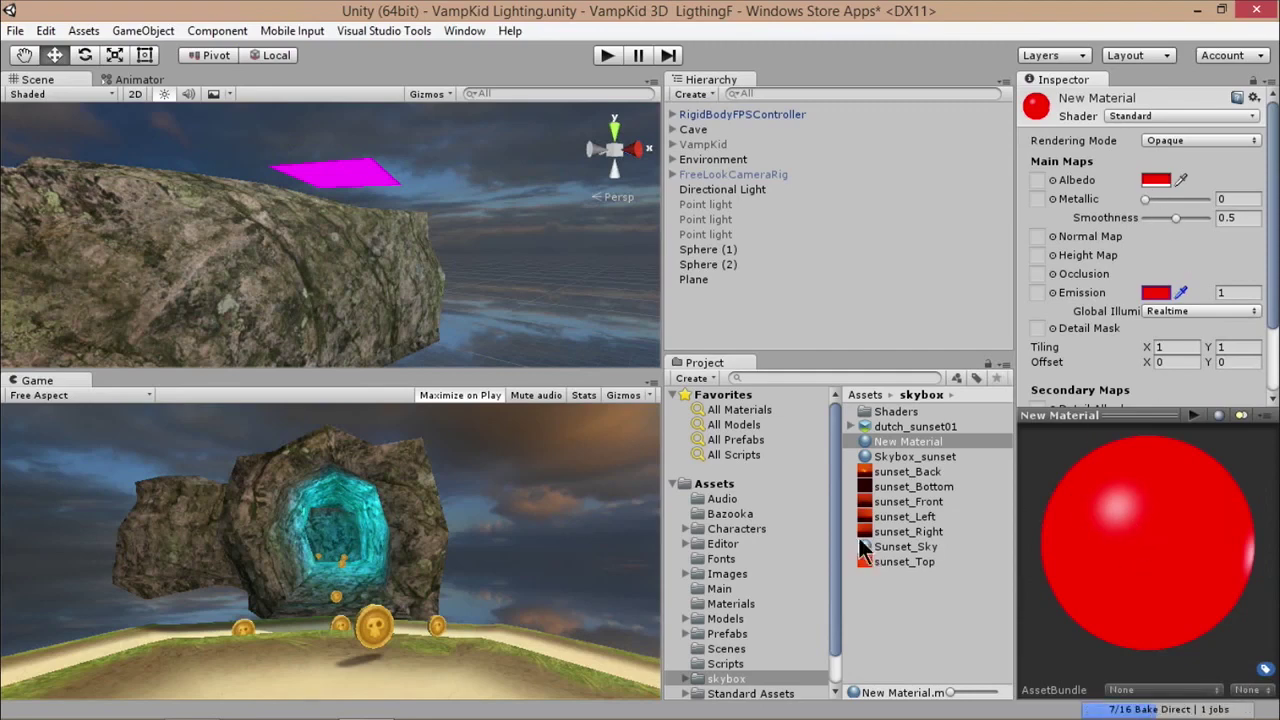
# Rename the new material "Red Emissive" and apply it to the plane above the cave.
pyautogui.click(905, 441)
pyautogui.rightClick(907, 441)
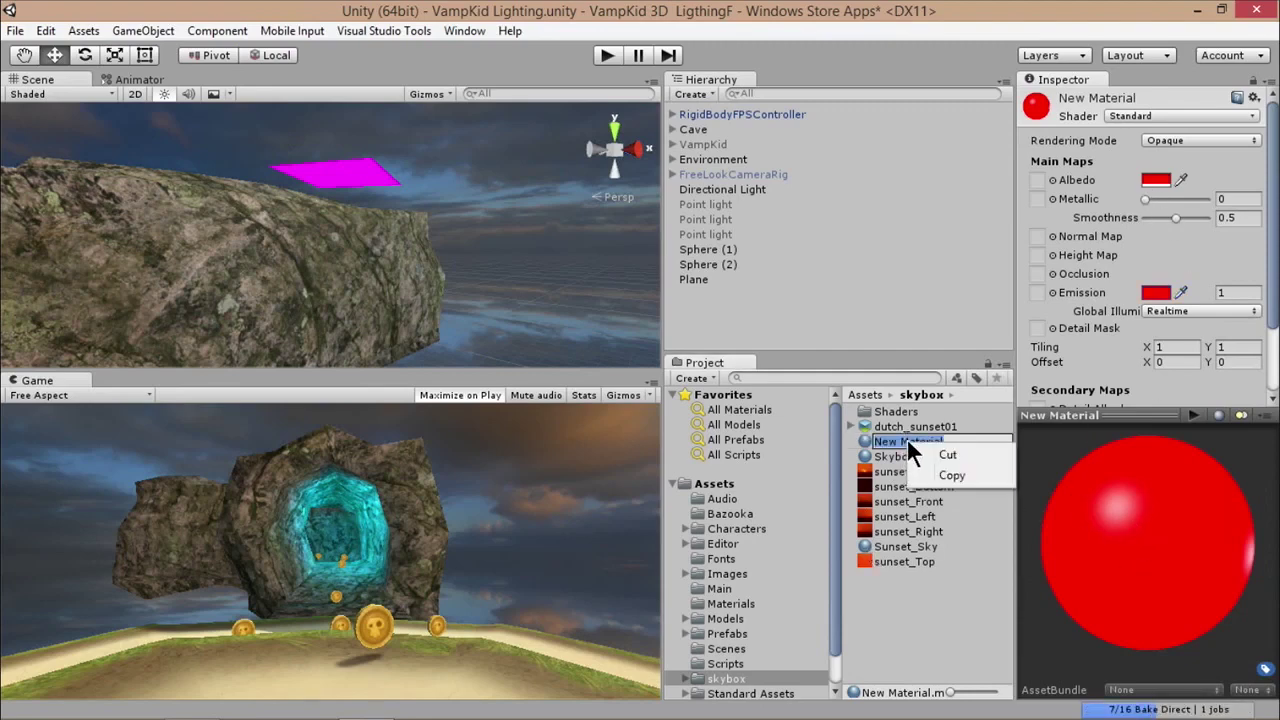
pyautogui.click(885, 442)
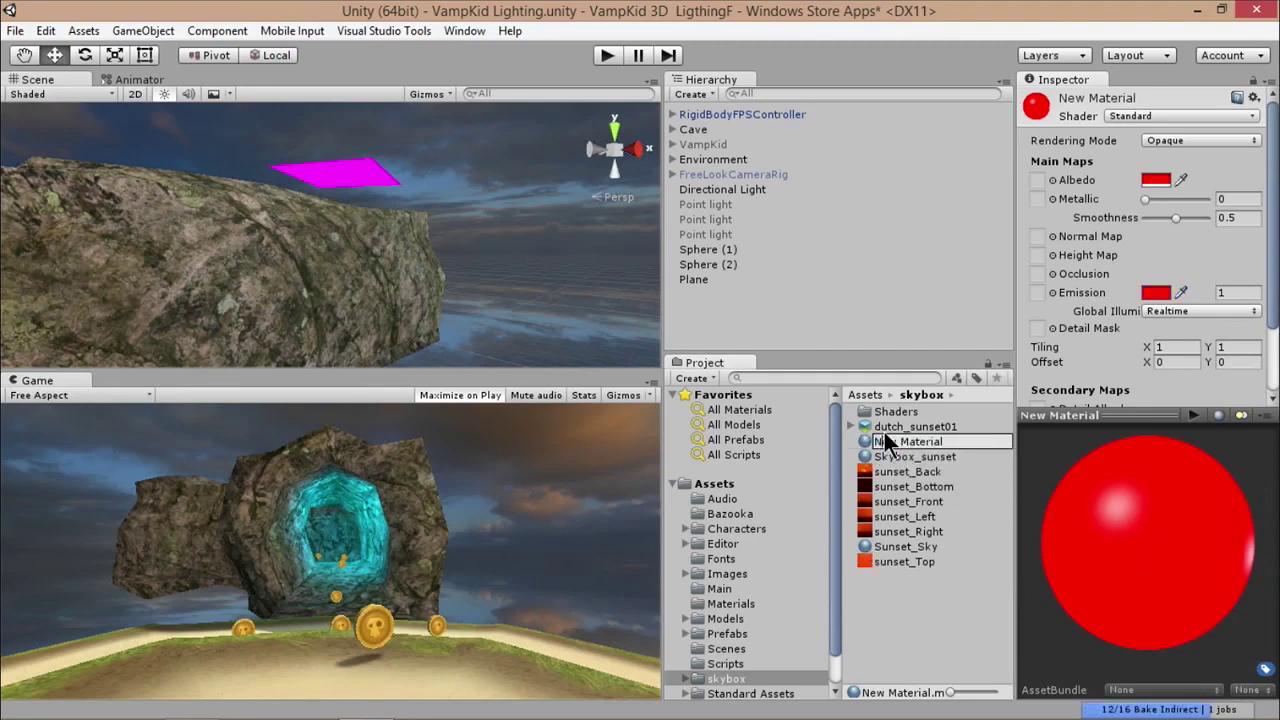
pyautogui.write('Re')
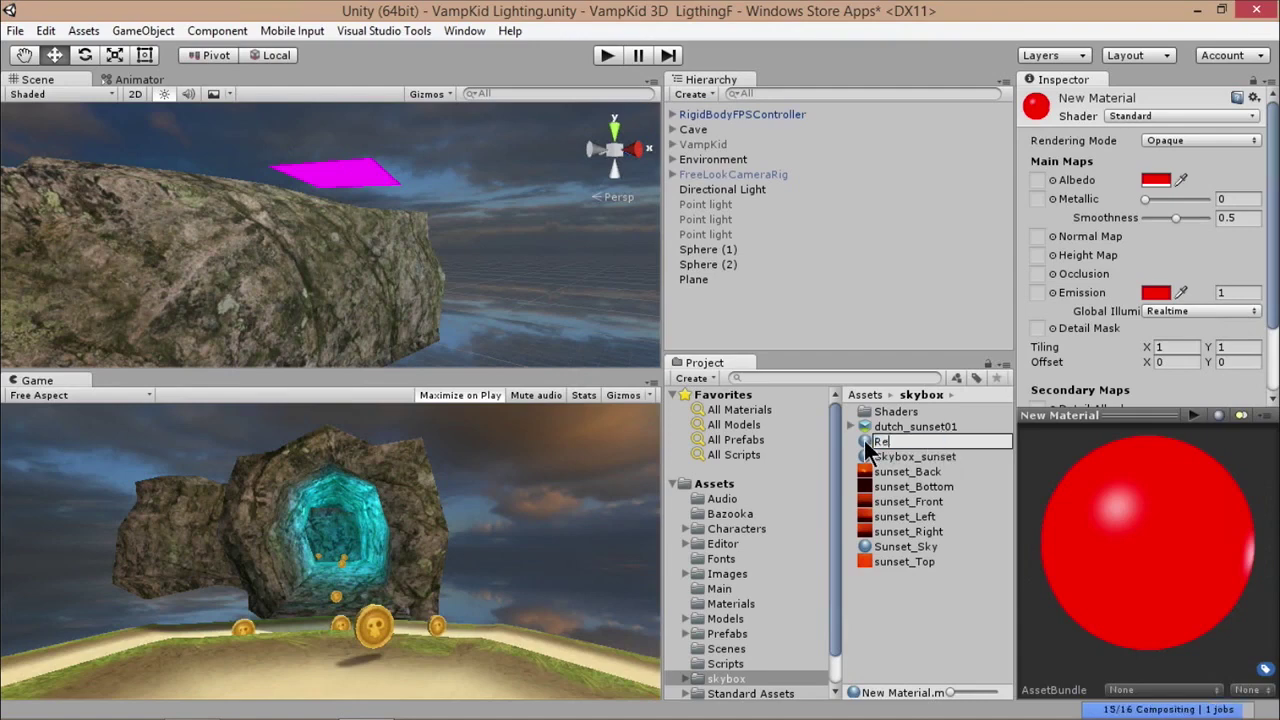
pyautogui.write('d Emissive')
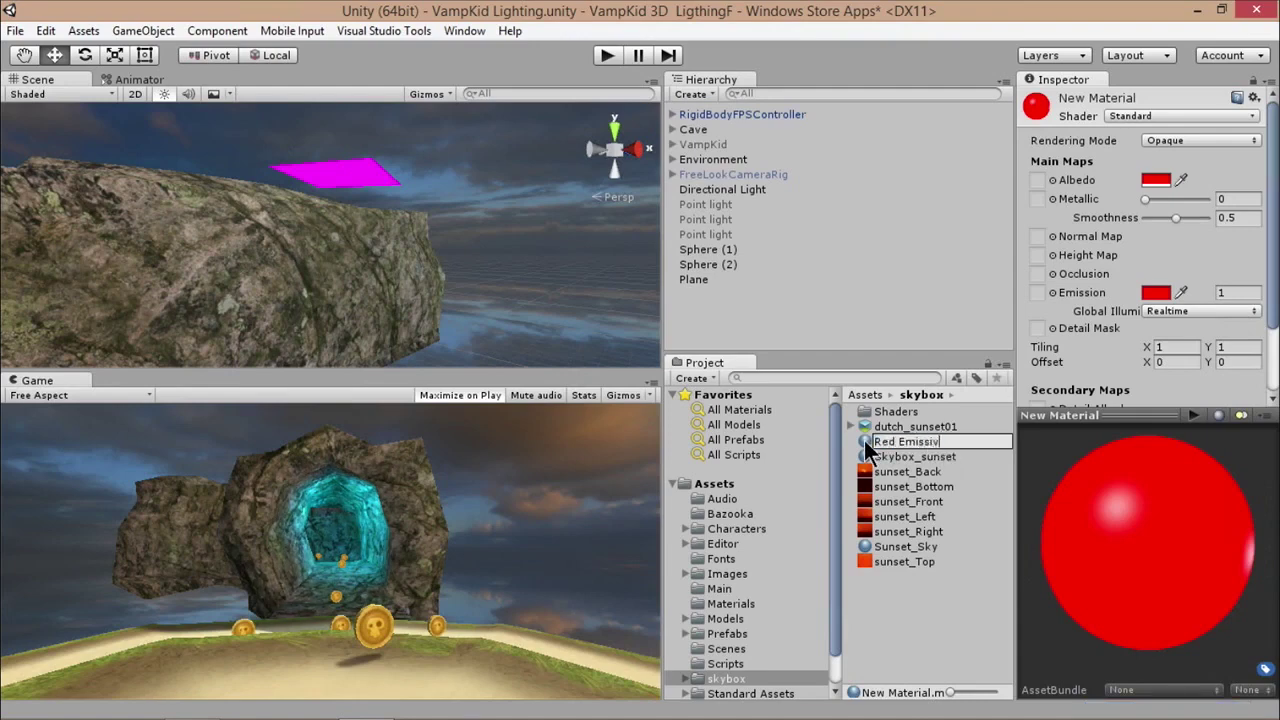
pyautogui.press('Return')
pyautogui.moveTo(897, 436); pyautogui.dragTo(363, 172)
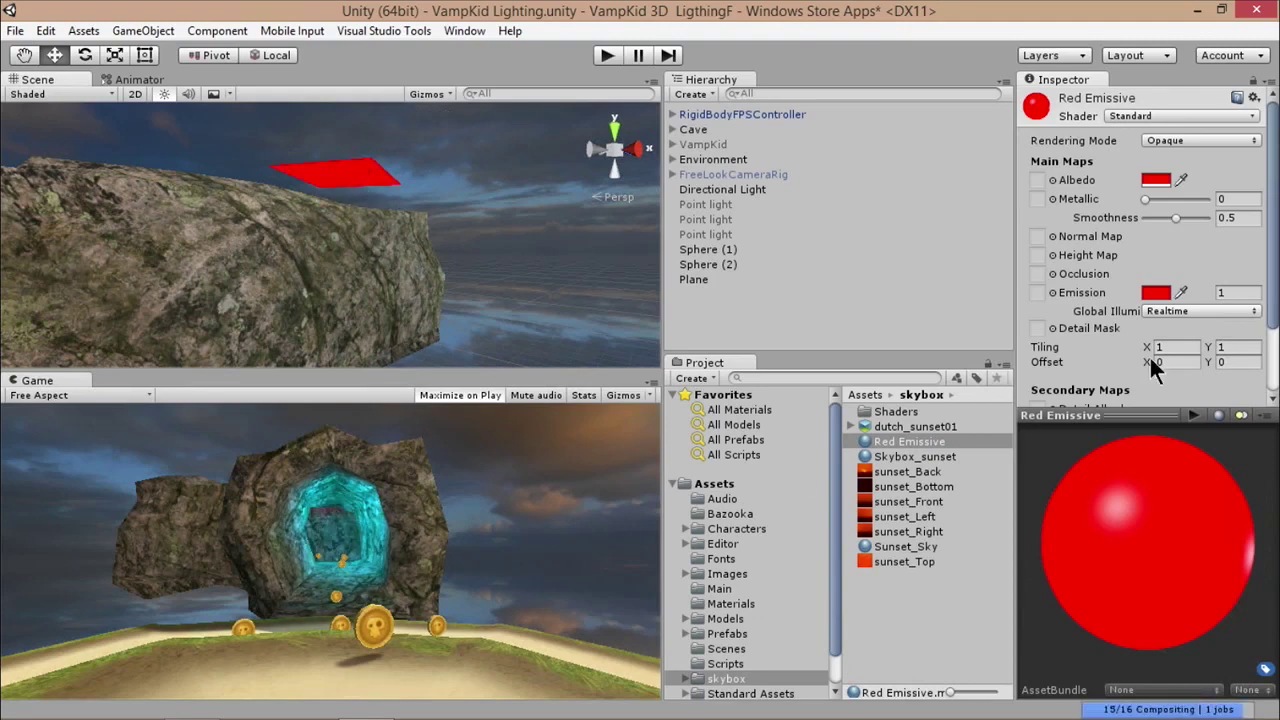
# Raise the Red Emissive material's emission brightness to 4.349 and check the red light on the cave from several sides.
pyautogui.moveTo(1212, 296); pyautogui.dragTo(1248, 288)
pyautogui.moveTo(31, 300); pyautogui.dragTo(70, 303)
pyautogui.moveTo(1240, 325); pyautogui.dragTo(923, 342)
pyautogui.moveTo(1153, 365); pyautogui.dragTo(980, 390)
pyautogui.press('alt')
pyautogui.keyDown('alt'); pyautogui.moveTo(322, 214); pyautogui.dragTo(575, 255); pyautogui.keyUp('alt')
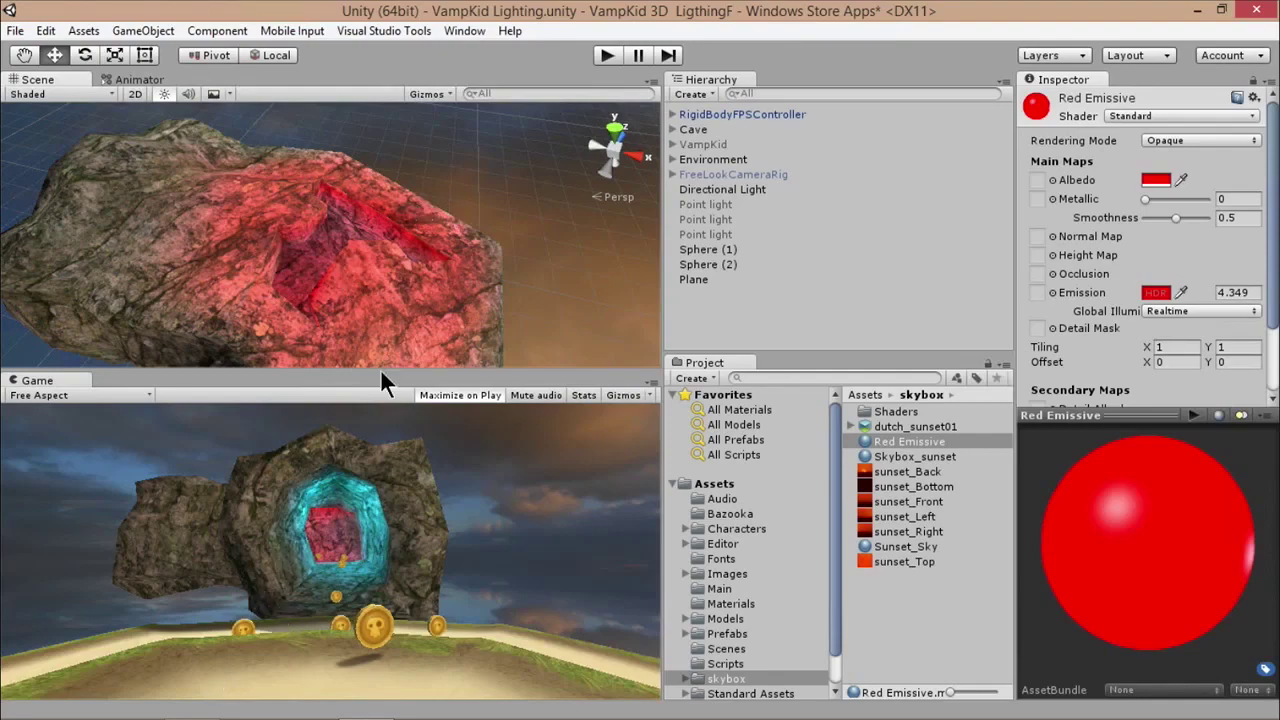
pyautogui.press('alt')
pyautogui.keyDown('alt'); pyautogui.moveTo(467, 273); pyautogui.dragTo(490, 22); pyautogui.keyUp('alt')
pyautogui.moveTo(389, 309)
pyautogui.keyDown('alt'); pyautogui.mouseDown()
pyautogui.moveTo(389, 234)
pyautogui.moveTo(380, 309)
pyautogui.moveTo(409, 283)
pyautogui.moveTo(397, 317)
pyautogui.moveTo(403, 302)
pyautogui.moveTo(394, 320)
pyautogui.moveTo(383, 313)
pyautogui.mouseUp(); pyautogui.keyUp('alt')
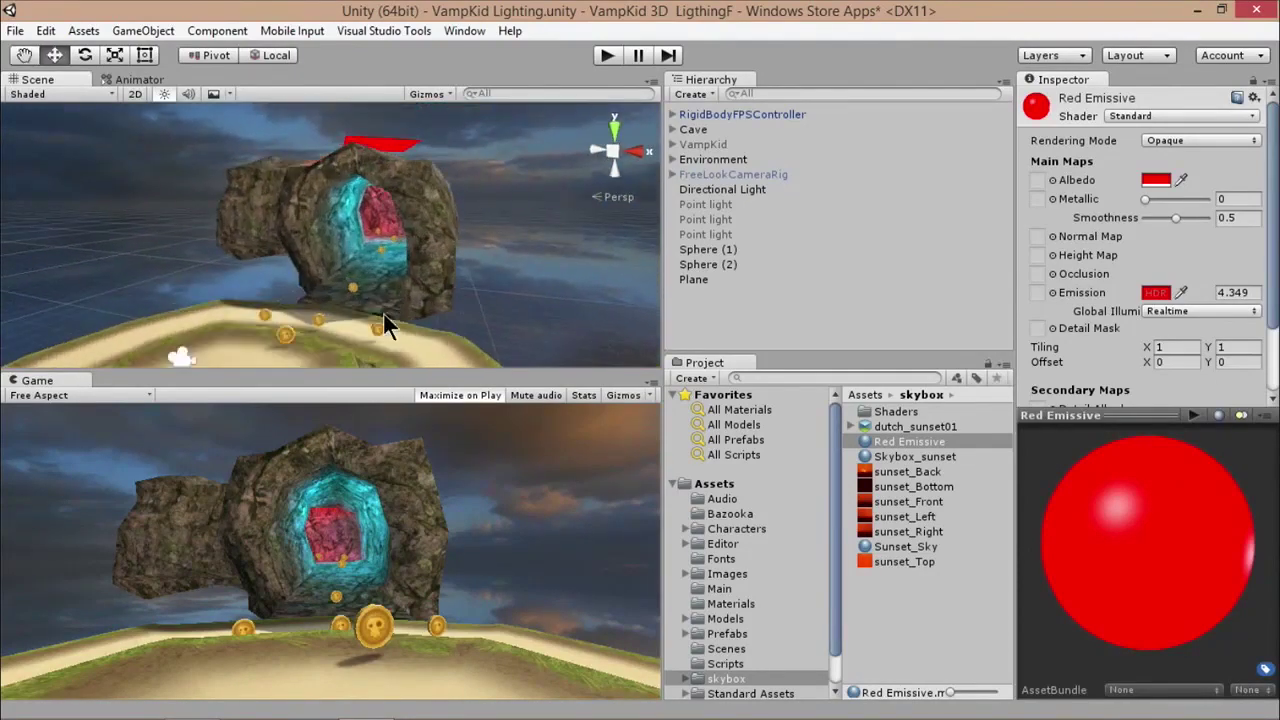
# Play the scene full size to view the cave's cyan and red lighting, and stop playback.
pyautogui.click(606, 56)
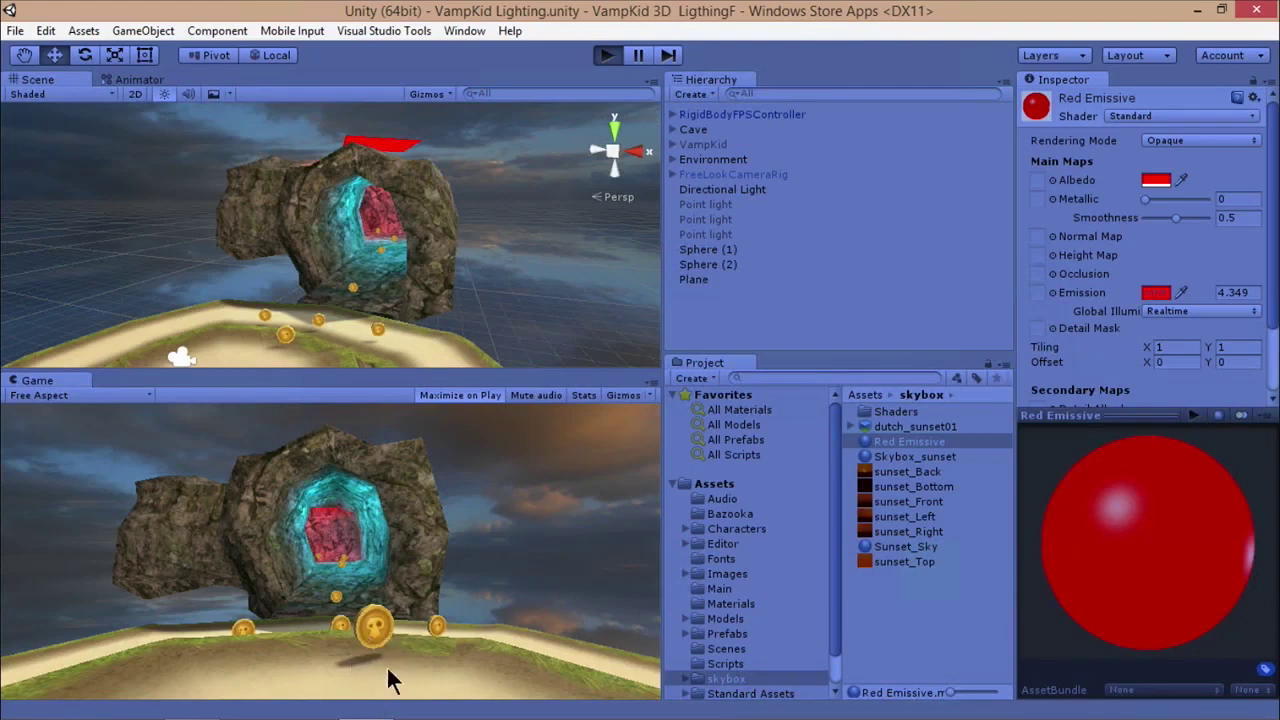
pyautogui.hotkey('shift', 'space')
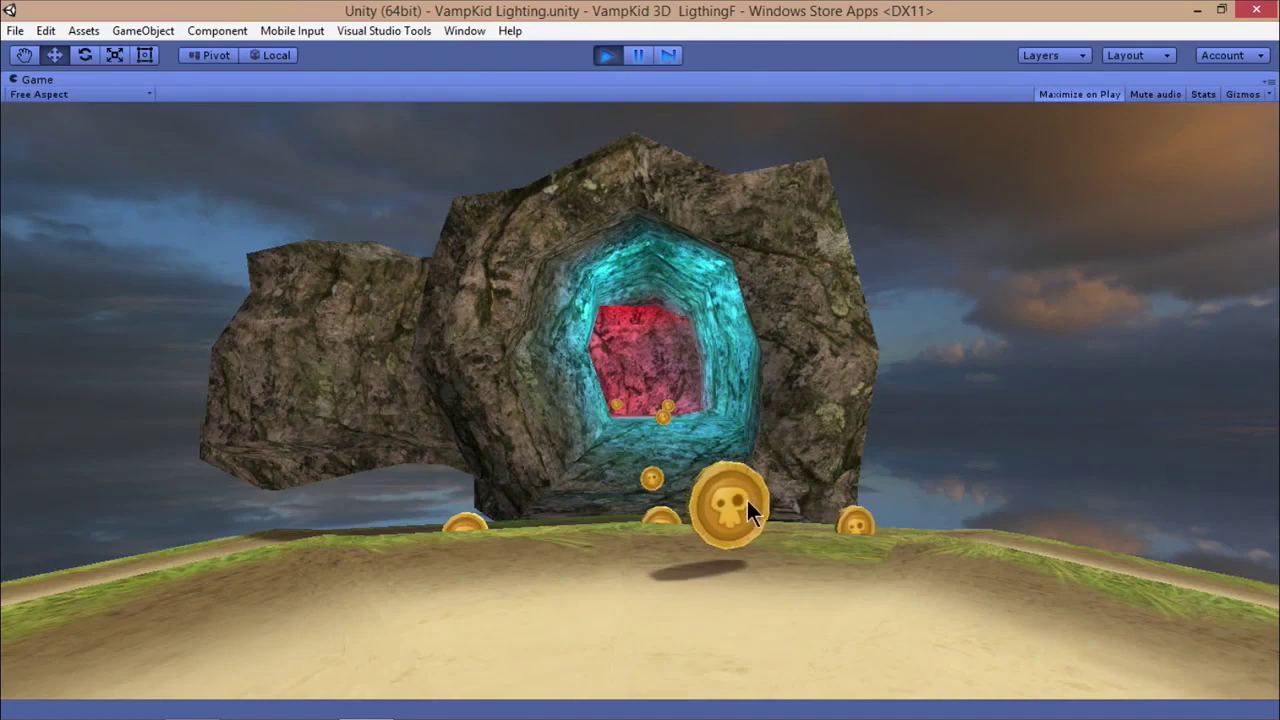
pyautogui.click(608, 56)
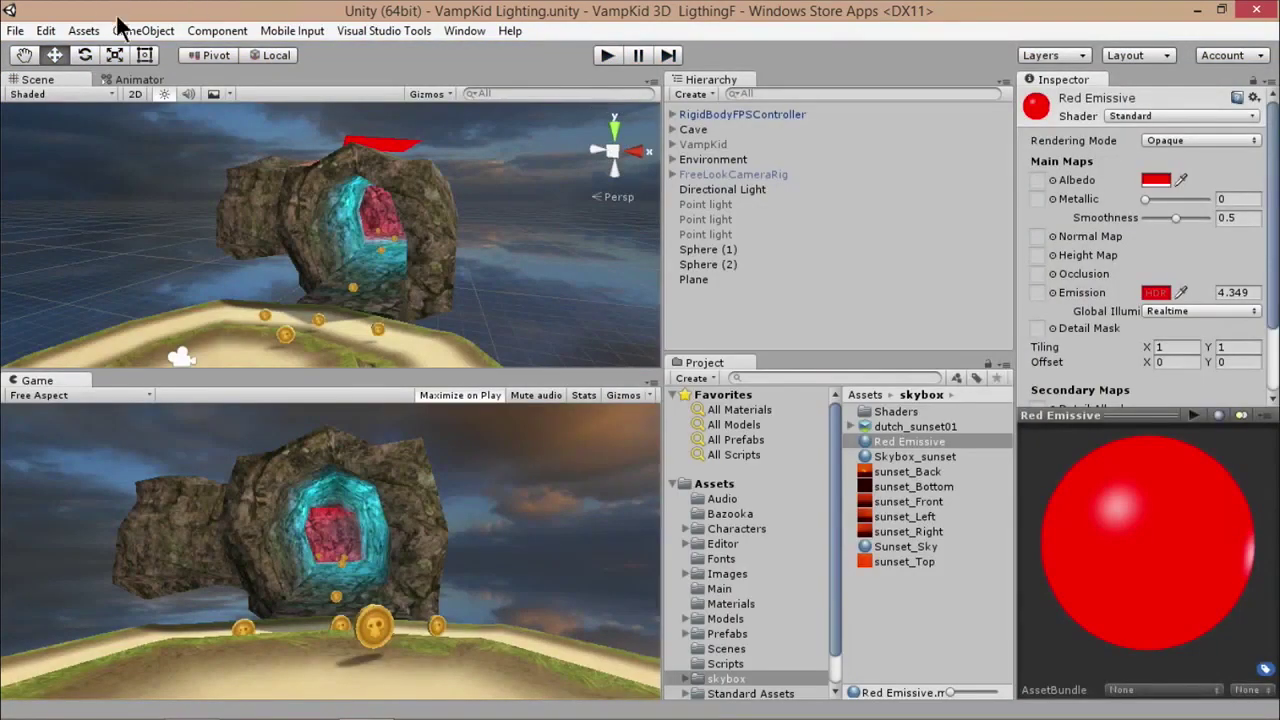
# Add a Reflection Probe to the scene and place it just above the ground in front of the cave.
pyautogui.click(127, 31)
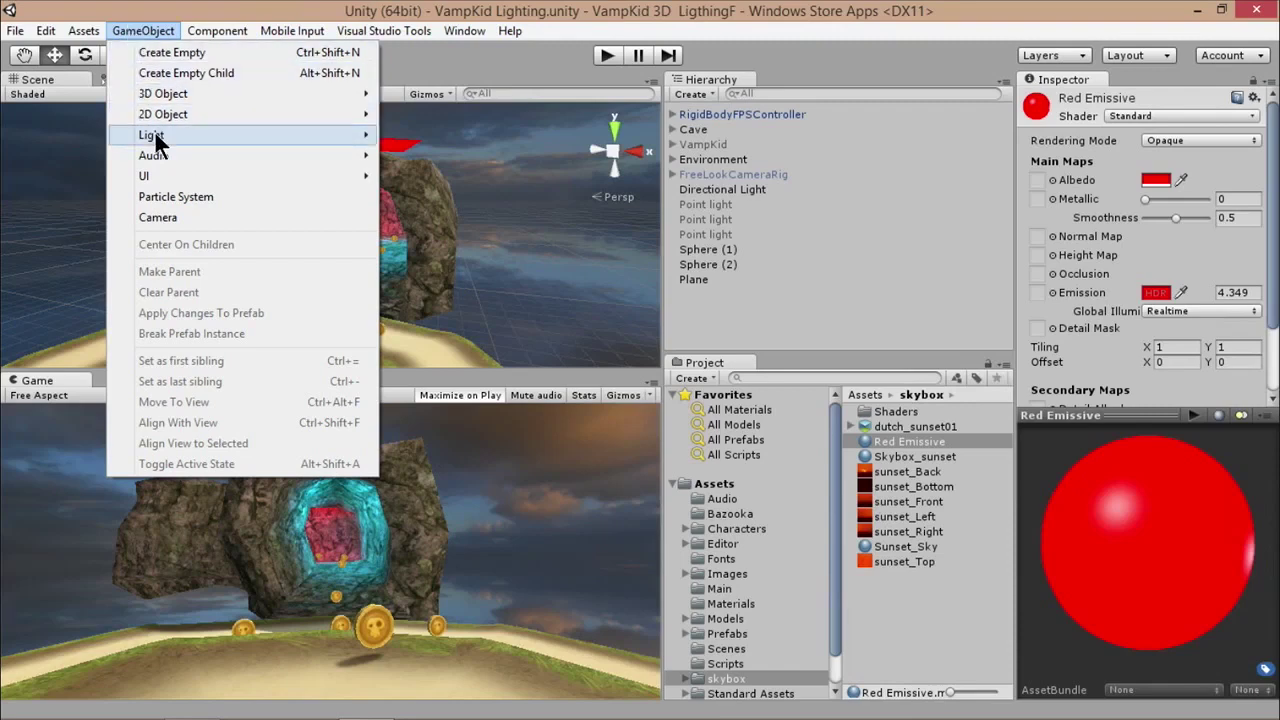
pyautogui.moveTo(156, 140)
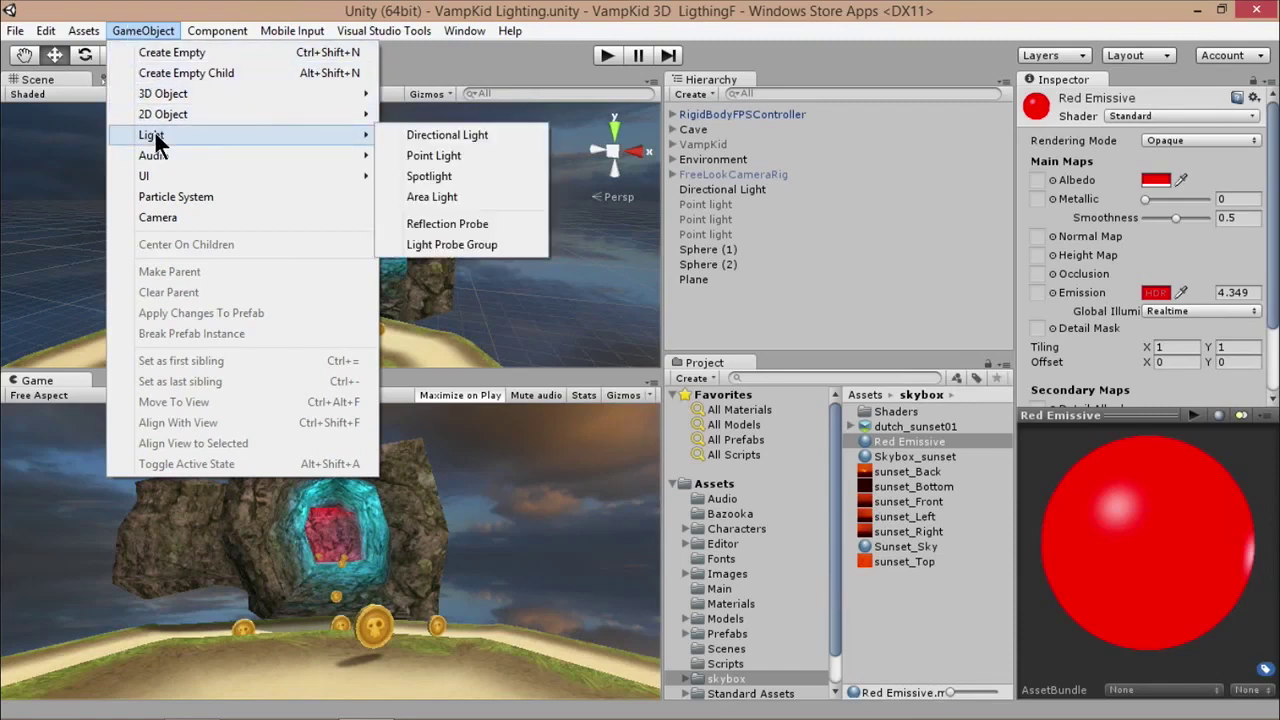
pyautogui.click(452, 223)
pyautogui.moveTo(418, 243); pyautogui.dragTo(458, 255)
pyautogui.keyDown('alt'); pyautogui.moveTo(509, 303); pyautogui.dragTo(226, 217); pyautogui.keyUp('alt')
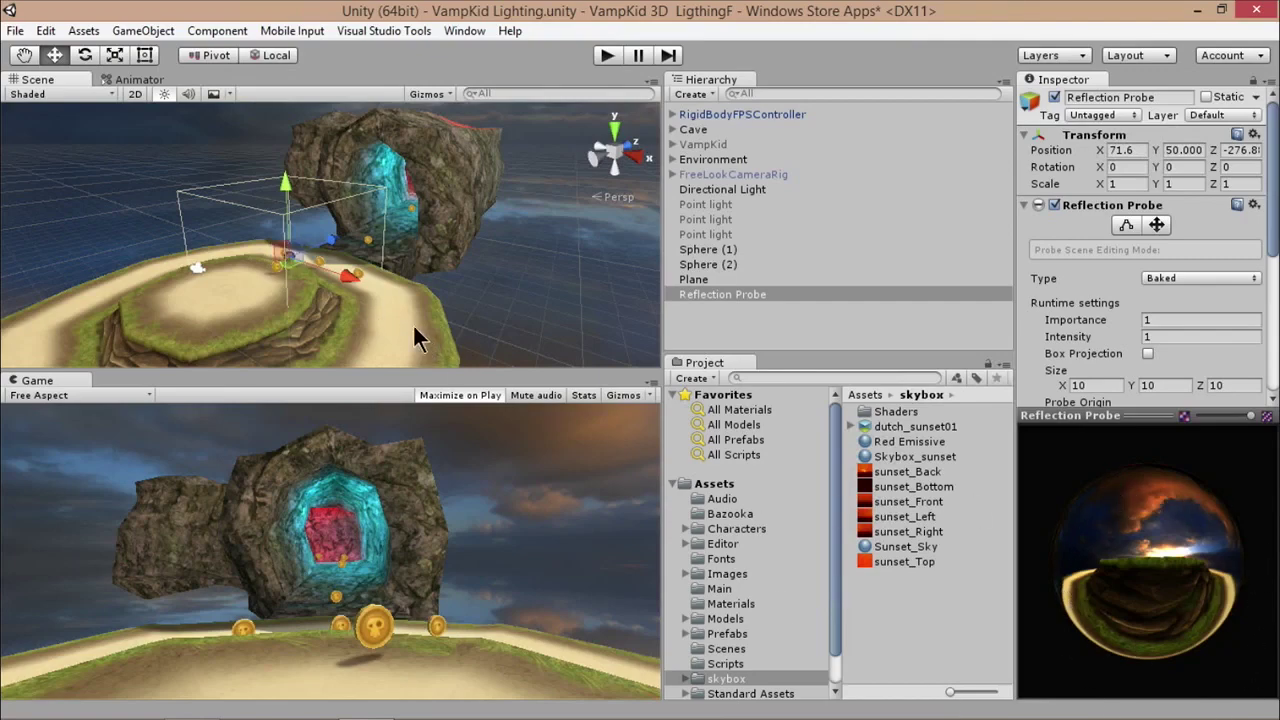
# Examine the Reflection Probe's mirrored preview sphere up close and compare it with the probe deselected.
pyautogui.moveTo(299, 247); pyautogui.dragTo(355, 219, button='right')
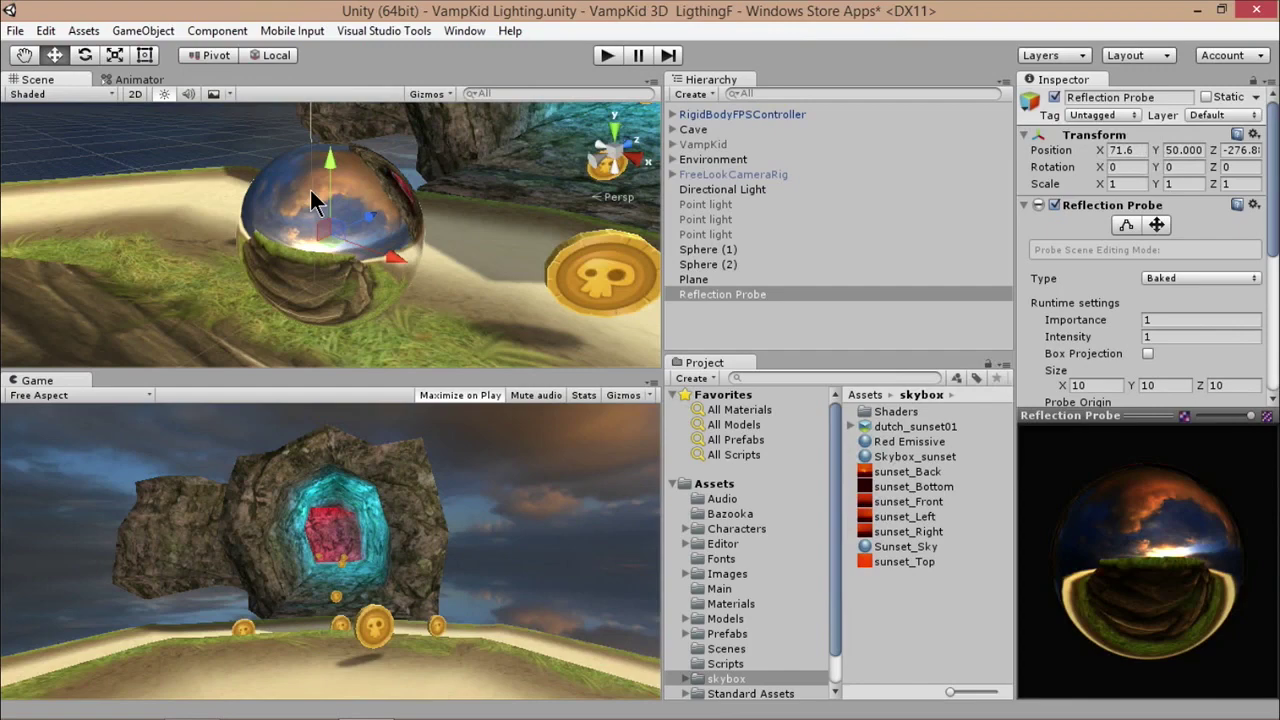
pyautogui.scroll(-8, 263, 161)
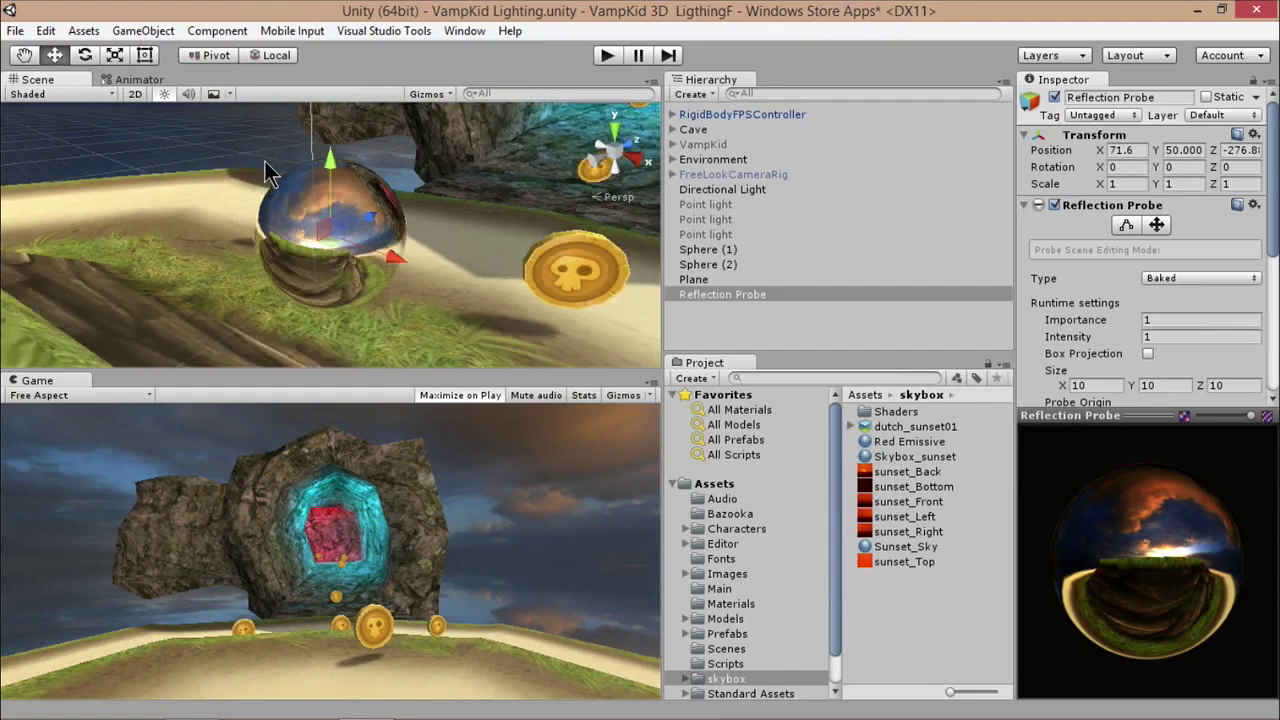
pyautogui.click(267, 155)
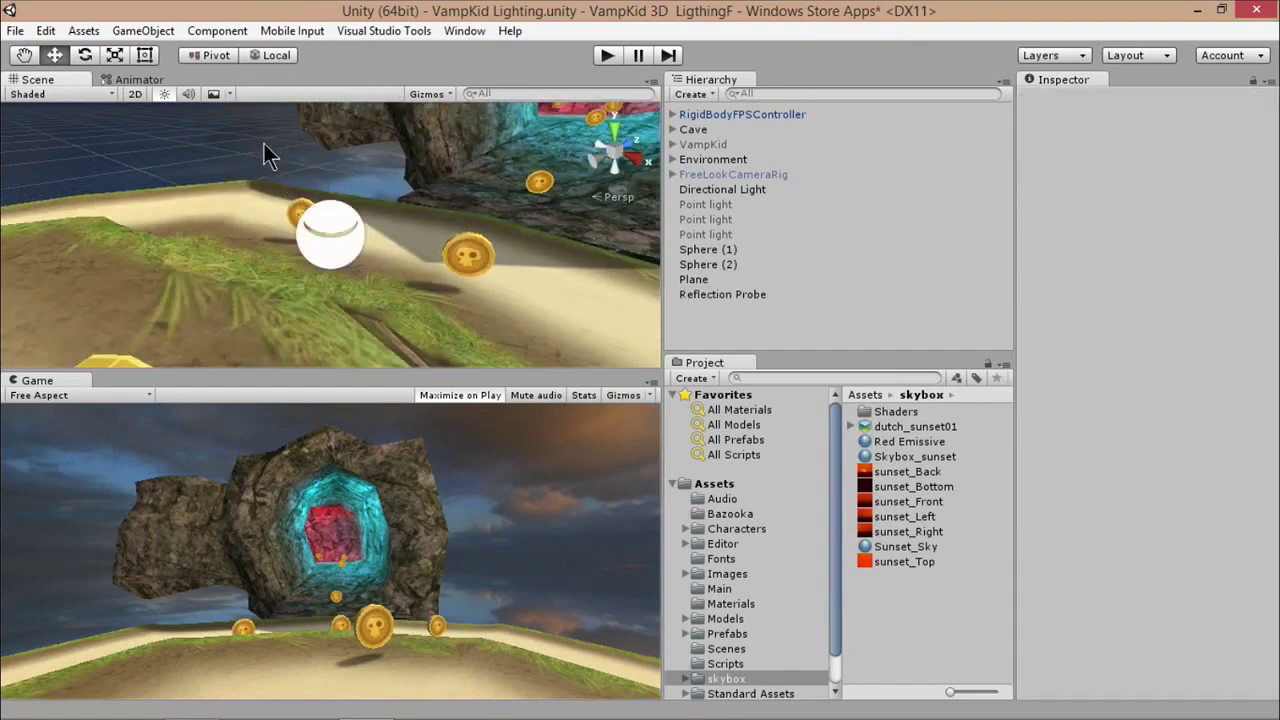
pyautogui.click(343, 245)
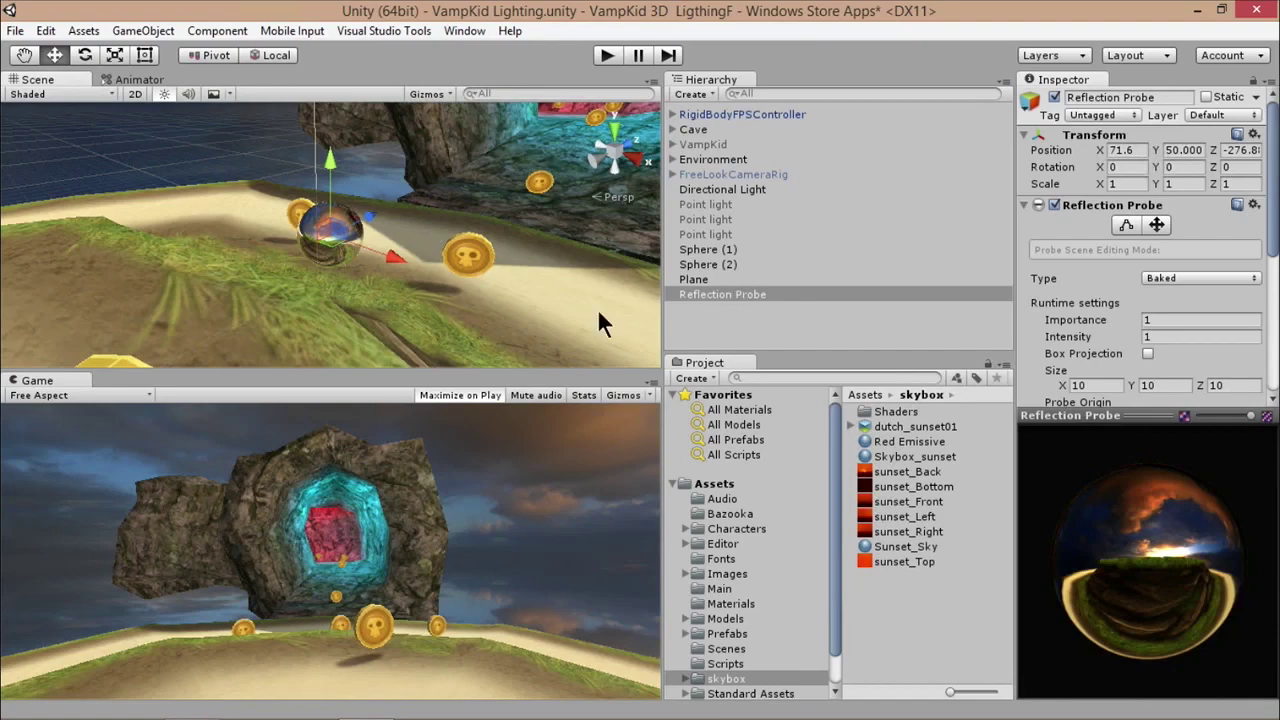
pyautogui.keyDown('alt'); pyautogui.moveTo(598, 256); pyautogui.dragTo(426, 214); pyautogui.keyUp('alt')
pyautogui.scroll(-5, 426, 214)
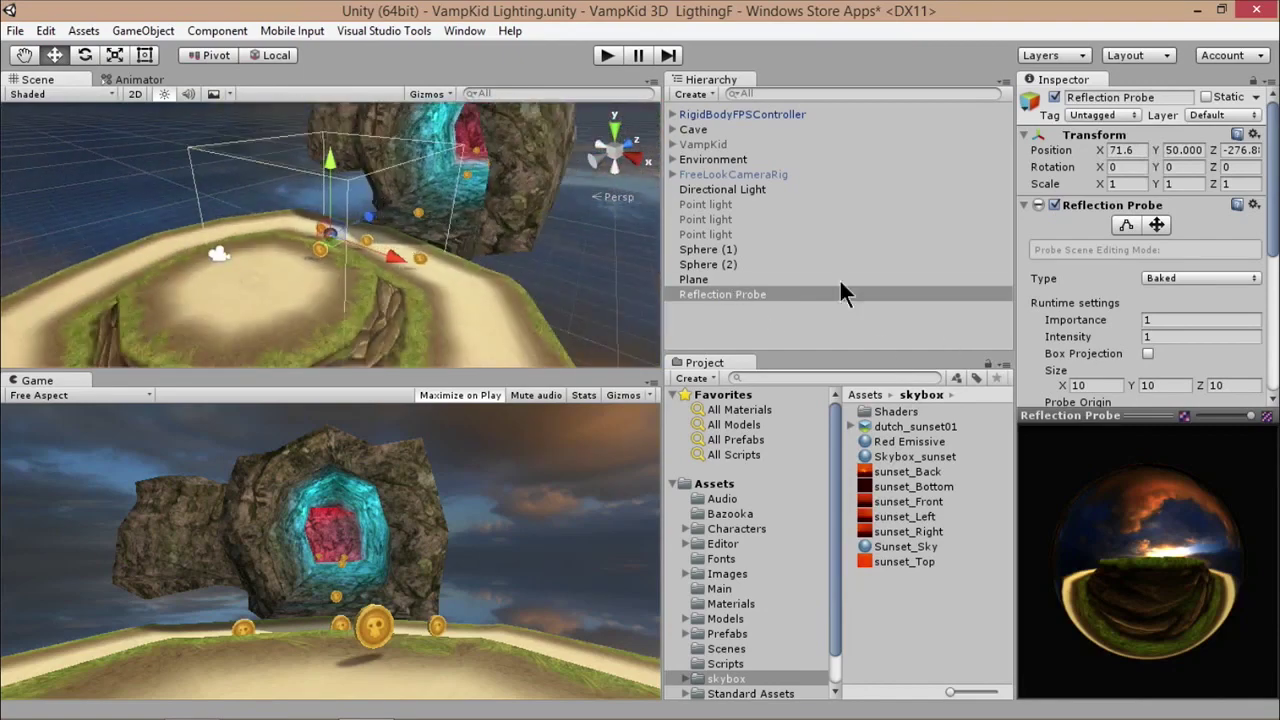
# Enlarge the Reflection Probe's bounds to about 17.33 in X and 15.46 in Y.
pyautogui.click(1128, 226)
pyautogui.moveTo(409, 264); pyautogui.dragTo(444, 284)
pyautogui.keyDown('alt'); pyautogui.moveTo(320, 283); pyautogui.dragTo(145, 262); pyautogui.keyUp('alt')
pyautogui.moveTo(380, 151); pyautogui.dragTo(338, 108)
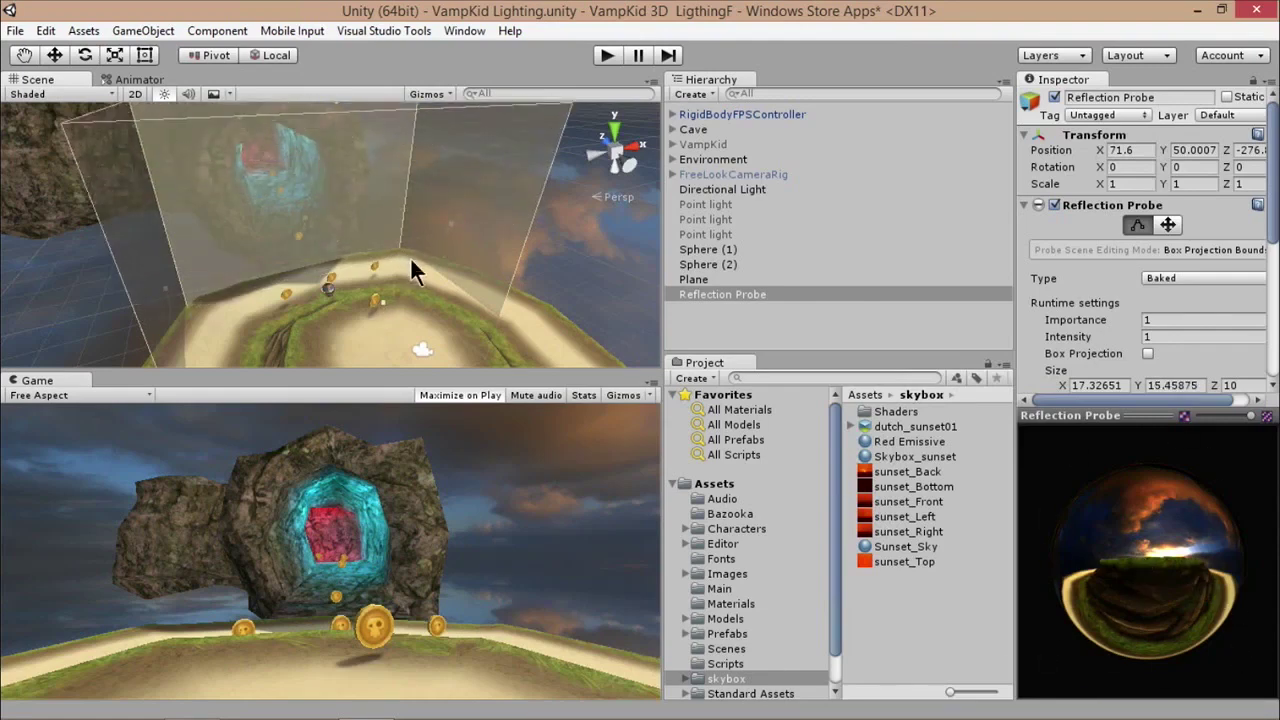
# Extend the Reflection Probe's bounds along Z to about 23.04, over the platform and into the cave.
pyautogui.scroll(-3, 468, 266)
pyautogui.keyDown('alt'); pyautogui.moveTo(463, 271); pyautogui.dragTo(380, 242); pyautogui.keyUp('alt')
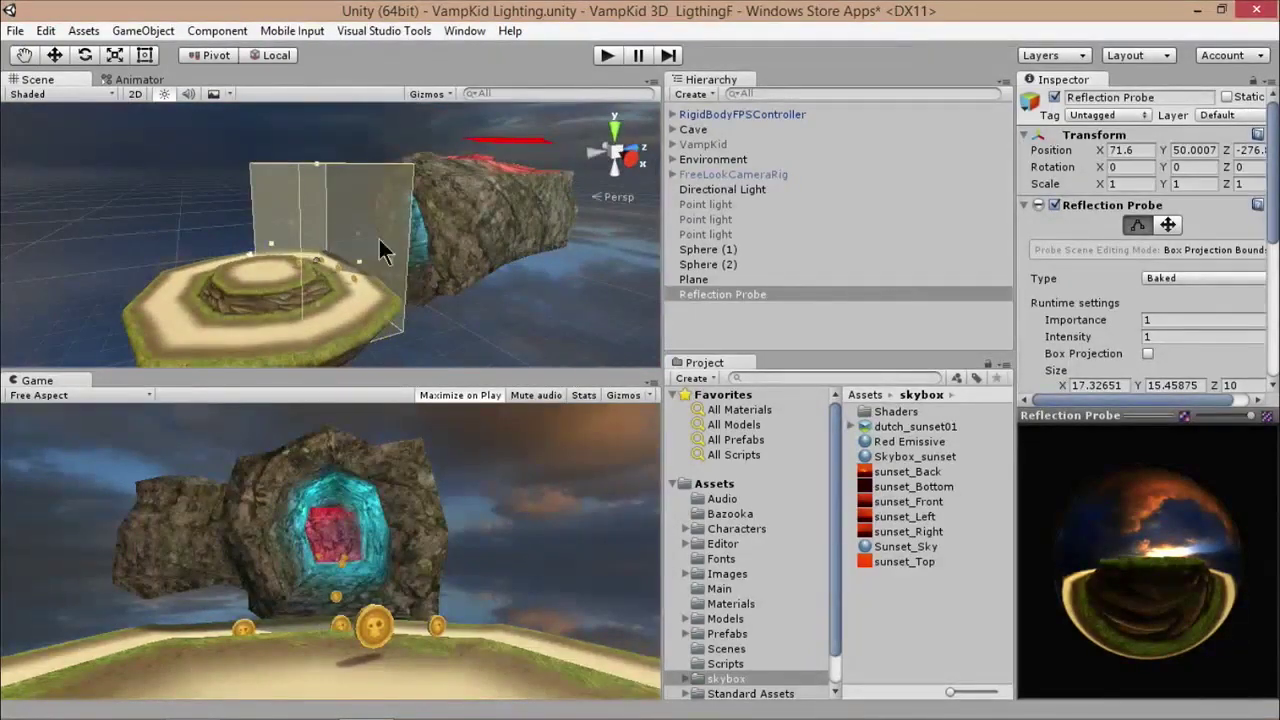
pyautogui.moveTo(269, 243); pyautogui.dragTo(500, 275)
pyautogui.click(401, 268)
pyautogui.keyDown('alt'); pyautogui.moveTo(401, 268); pyautogui.dragTo(335, 260); pyautogui.keyUp('alt')
pyautogui.click(325, 257)
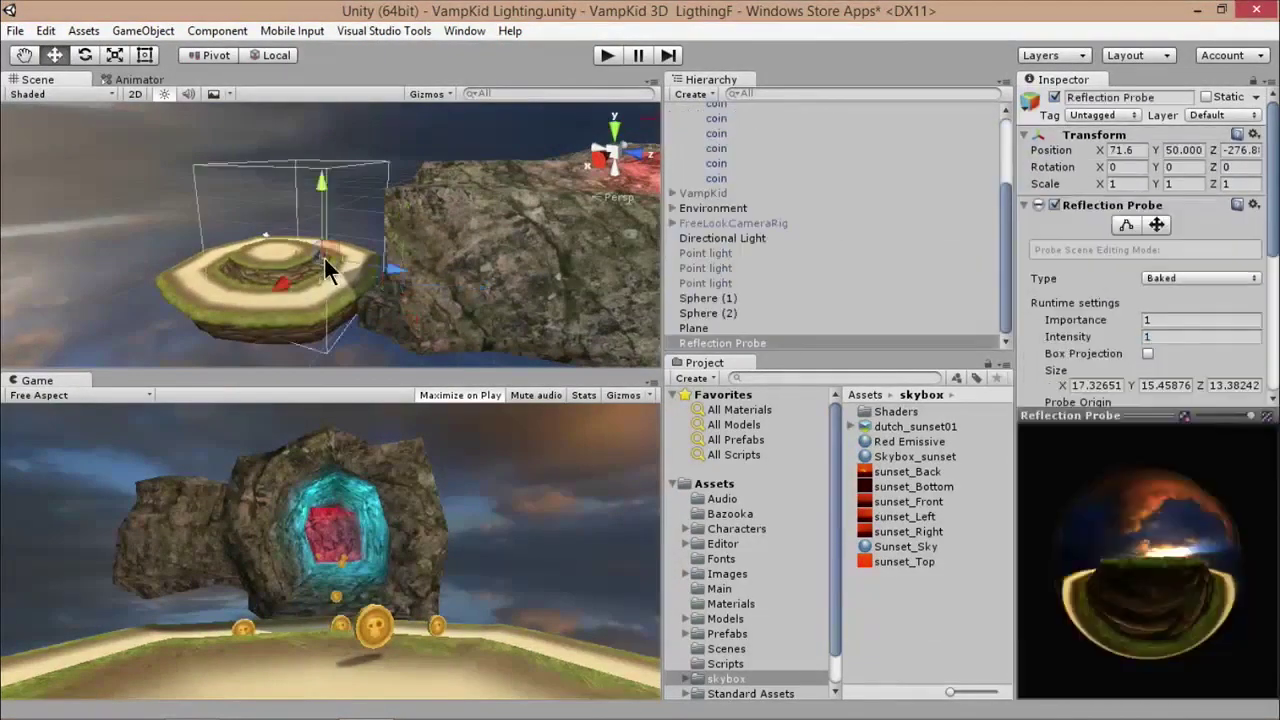
pyautogui.click(1125, 226)
pyautogui.moveTo(364, 240); pyautogui.dragTo(476, 268)
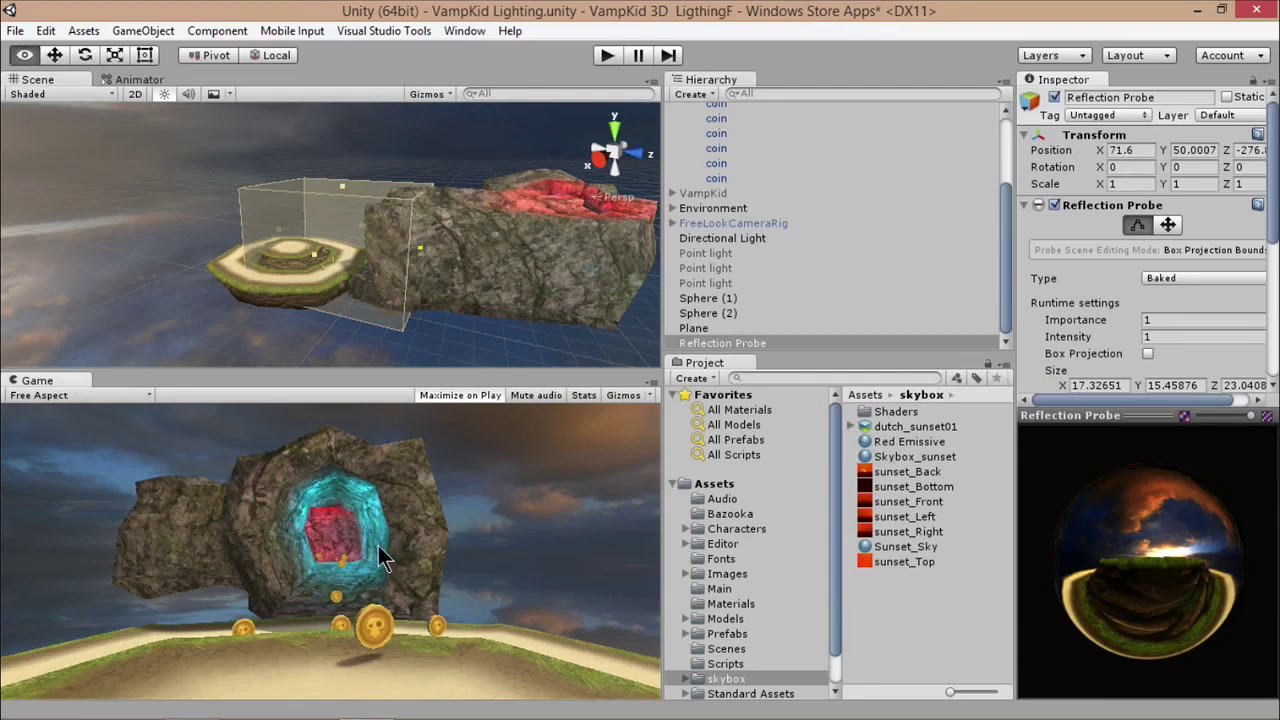
# Set the coin material's Metallic to 1 and Smoothness to 0.68, and check the coins in Play mode.
pyautogui.moveTo(300, 280)
pyautogui.keyDown('alt'); pyautogui.mouseDown()
pyautogui.moveTo(232, 290)
pyautogui.moveTo(300, 288)
pyautogui.mouseUp(); pyautogui.keyUp('alt')
pyautogui.scroll(6, 357, 280)
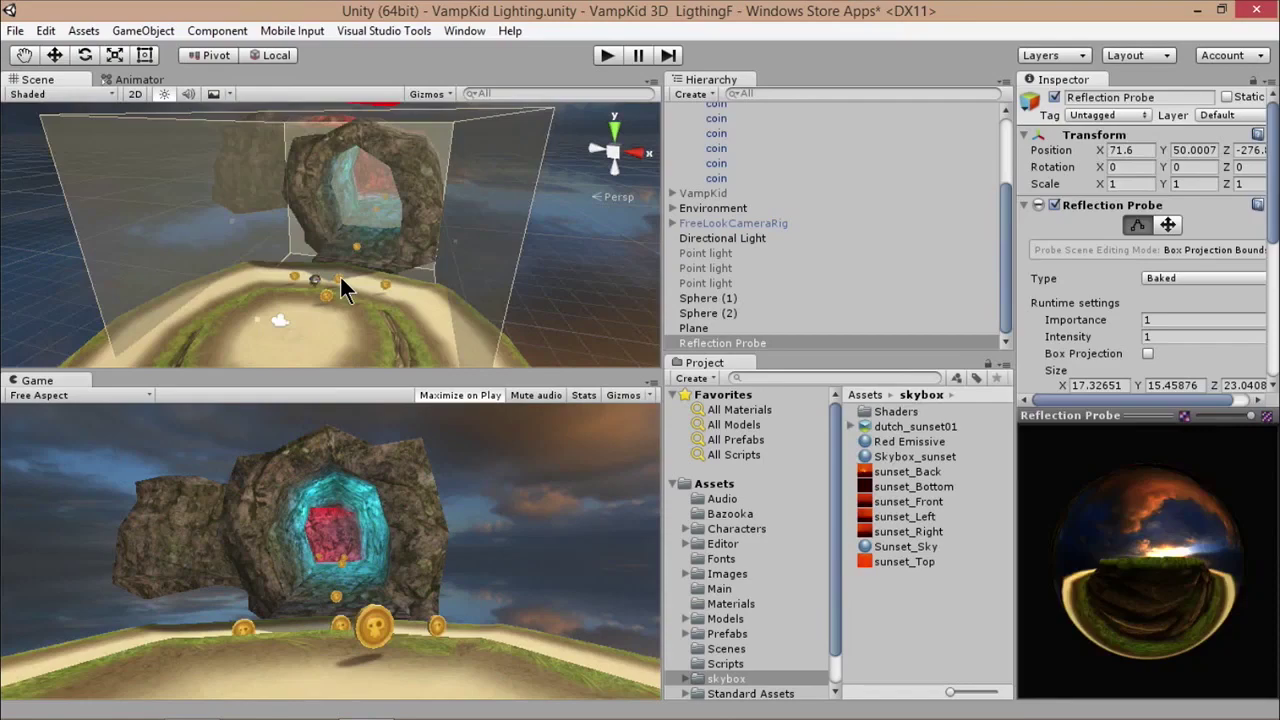
pyautogui.click(339, 276)
pyautogui.press('f')
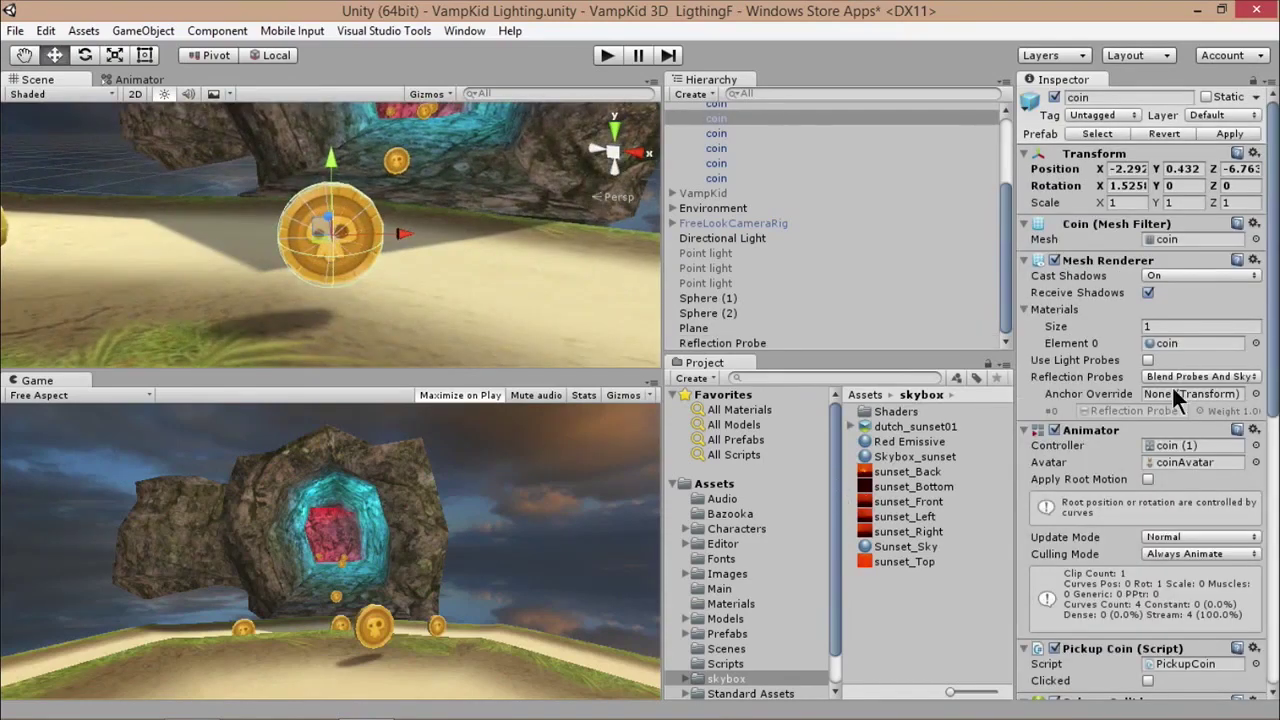
pyautogui.scroll(-10, 1108, 417)
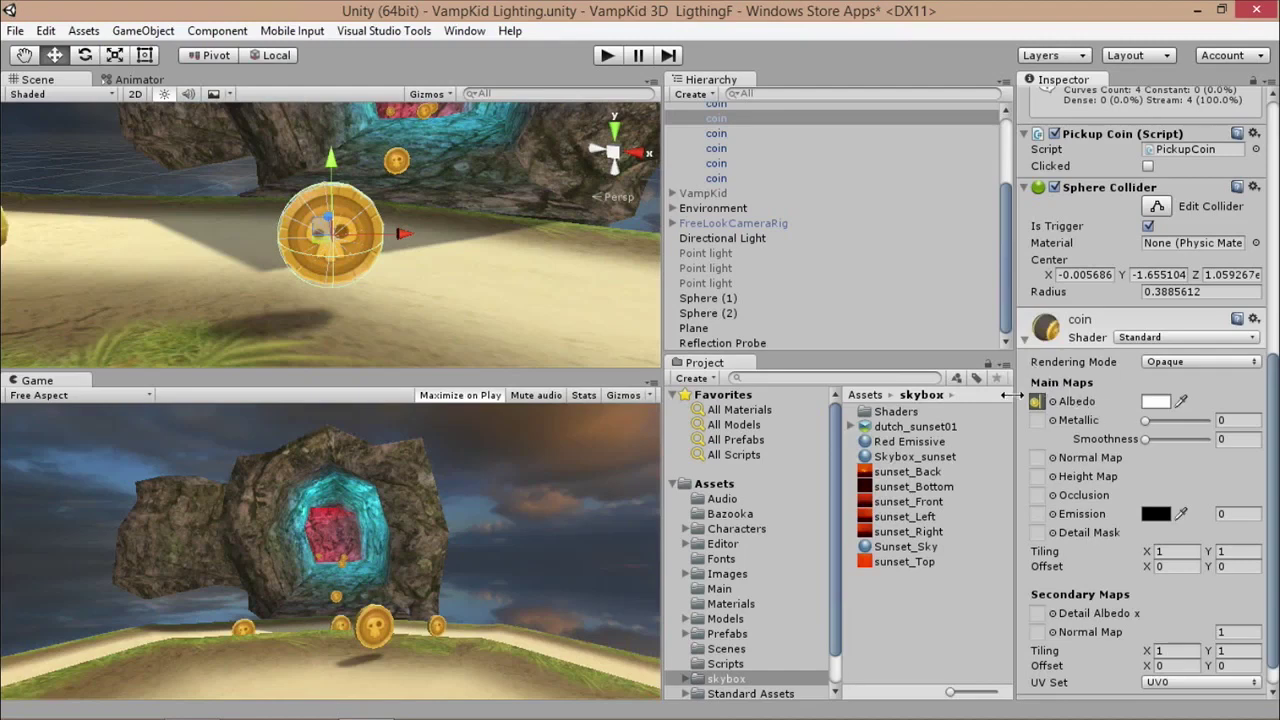
pyautogui.moveTo(1140, 421); pyautogui.dragTo(1245, 425)
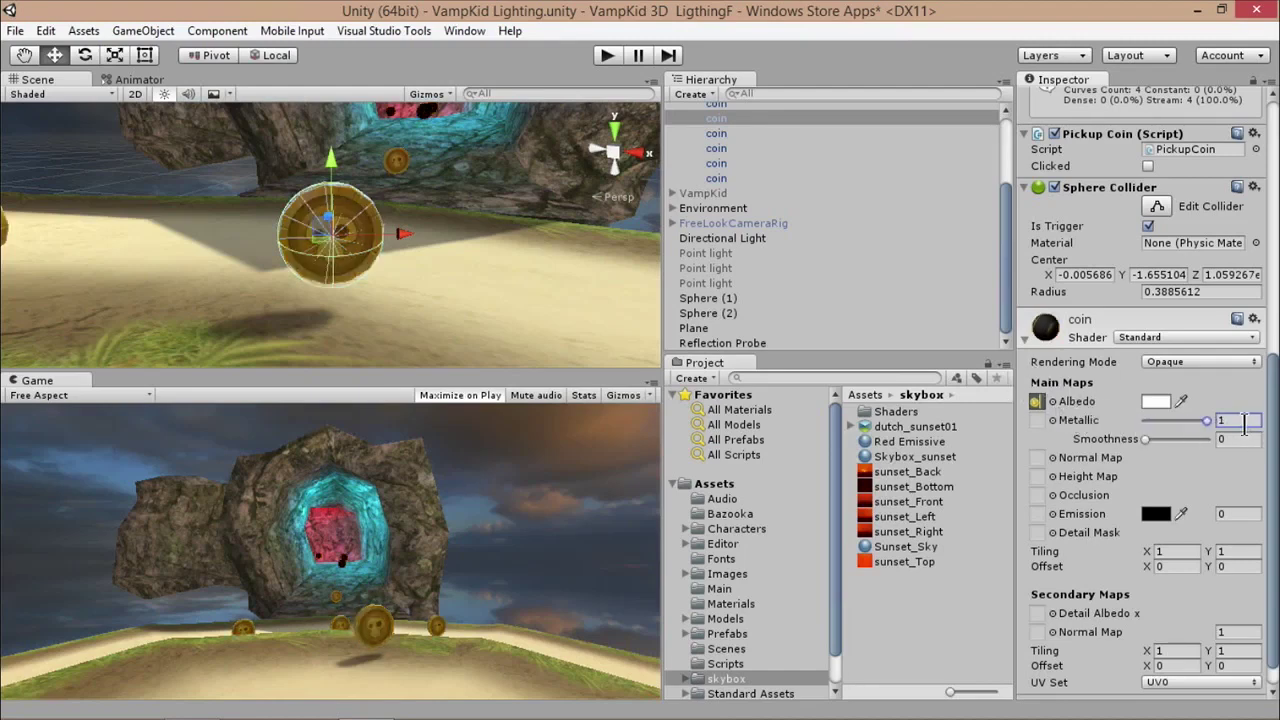
pyautogui.moveTo(1144, 437); pyautogui.dragTo(1190, 451)
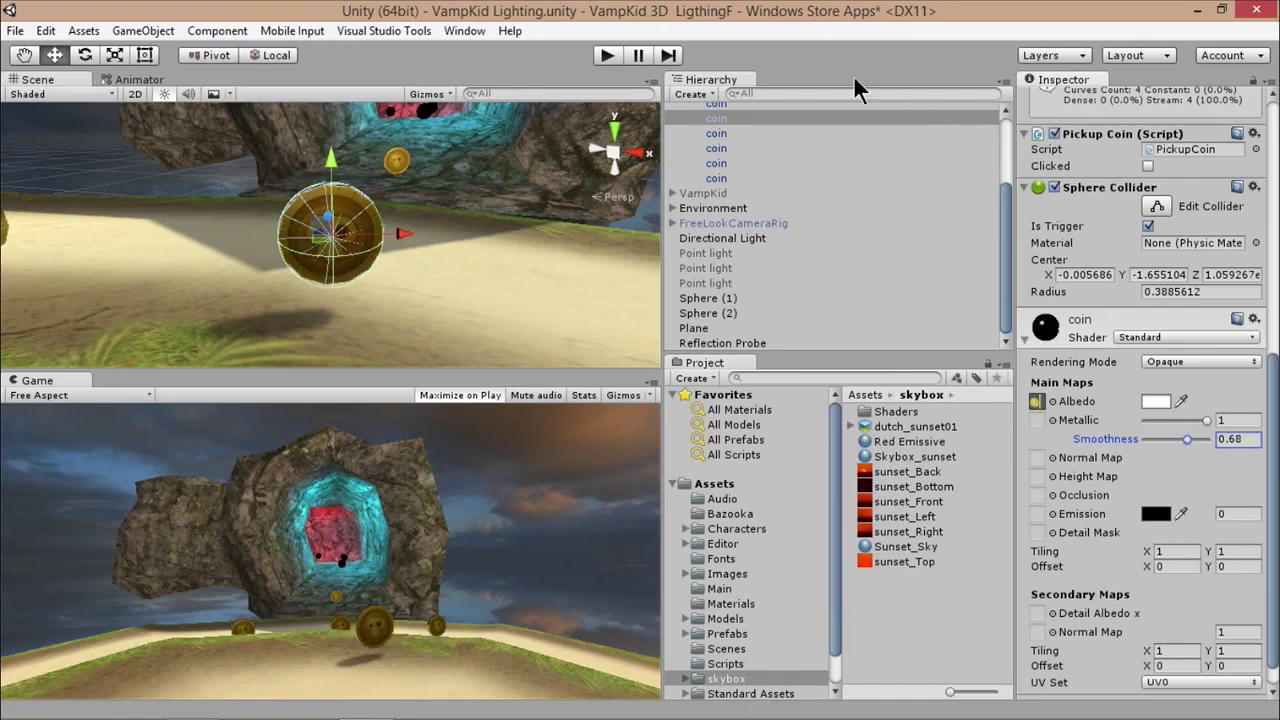
pyautogui.click(607, 56)
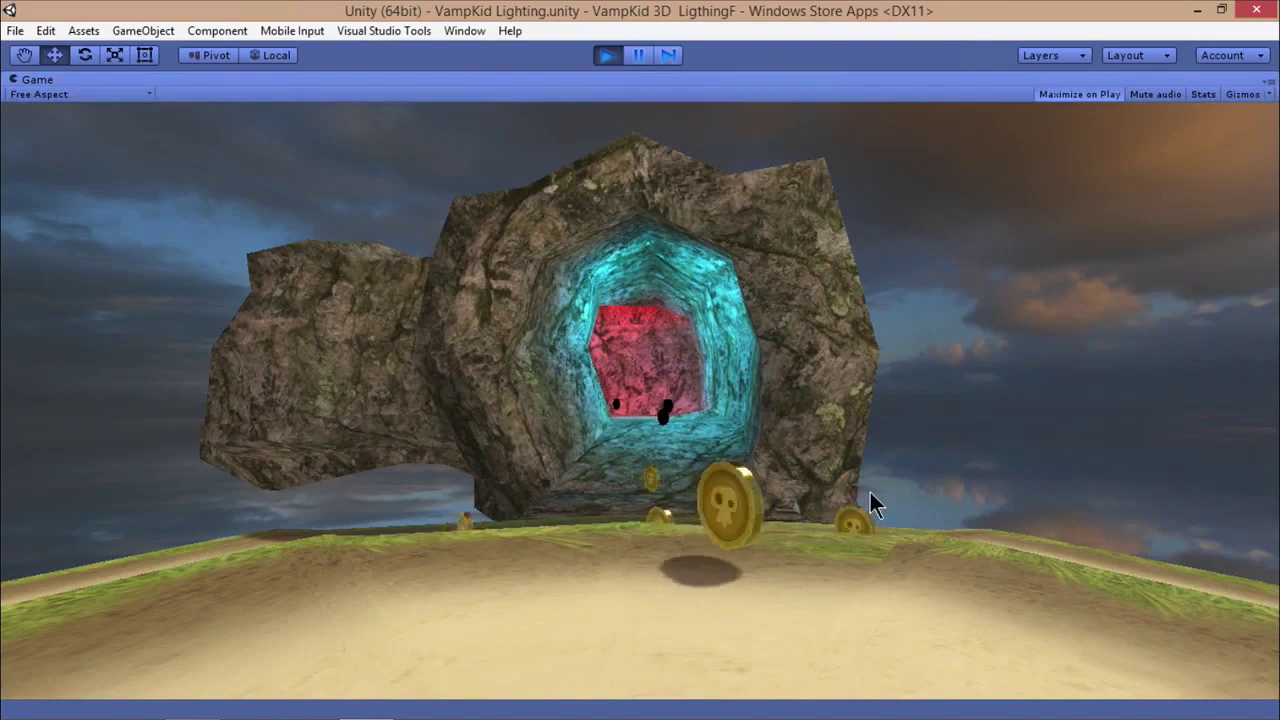
pyautogui.click(606, 55)
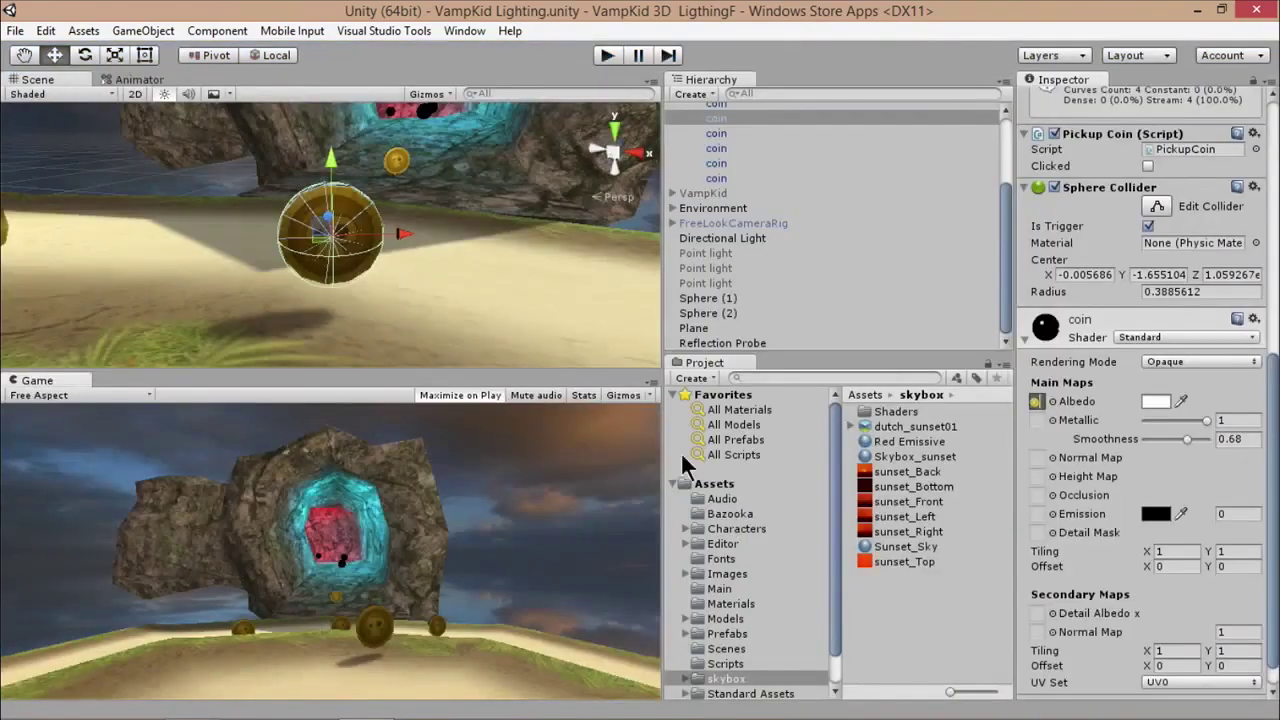
# View the Reflection Probe's bounds against the platform and cave from the side, and check the cave coins in Play mode.
pyautogui.moveTo(427, 260); pyautogui.dragTo(406, 333, button='middle')
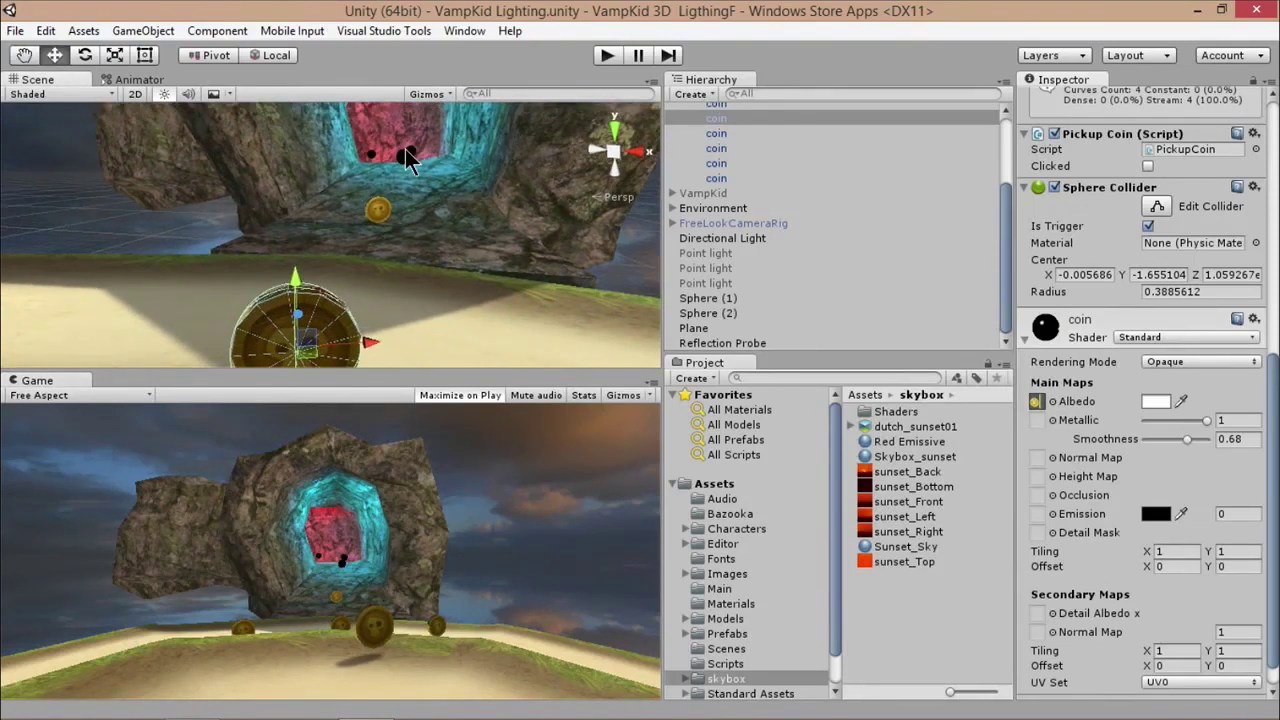
pyautogui.click(734, 341)
pyautogui.scroll(-5, 405, 195)
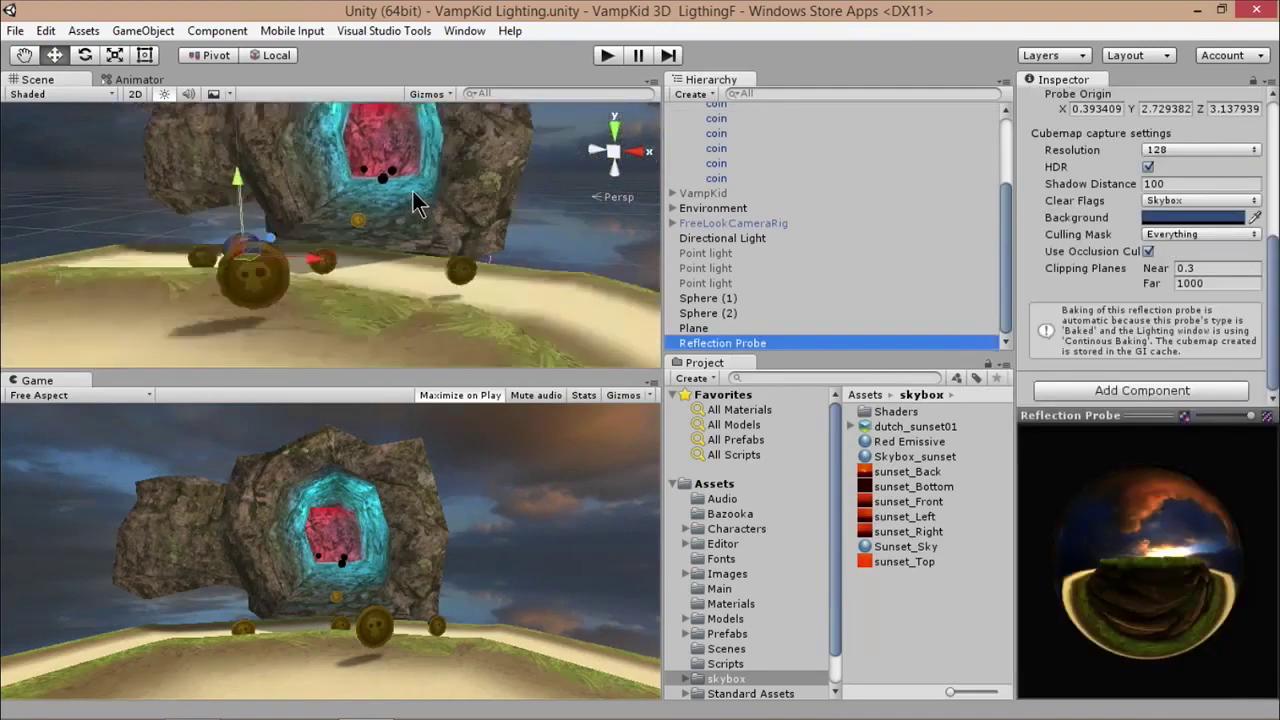
pyautogui.keyDown('alt'); pyautogui.moveTo(420, 194); pyautogui.dragTo(338, 95); pyautogui.keyUp('alt')
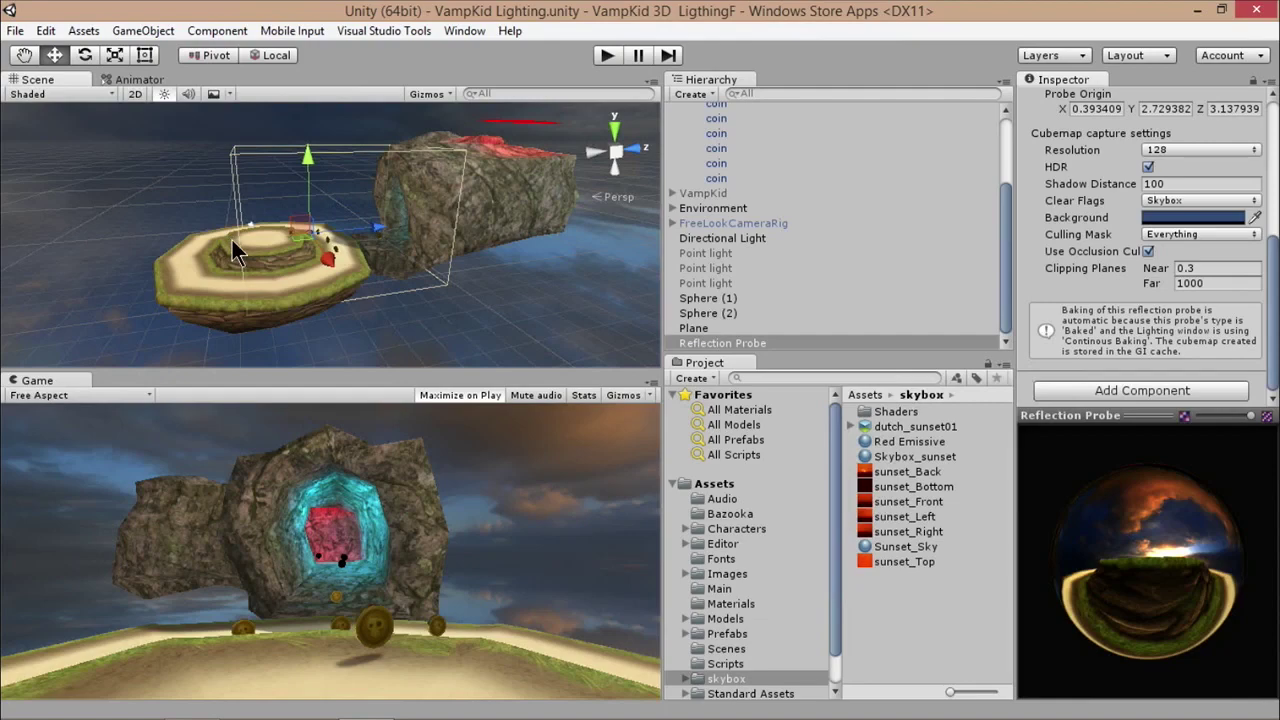
pyautogui.click(607, 55)
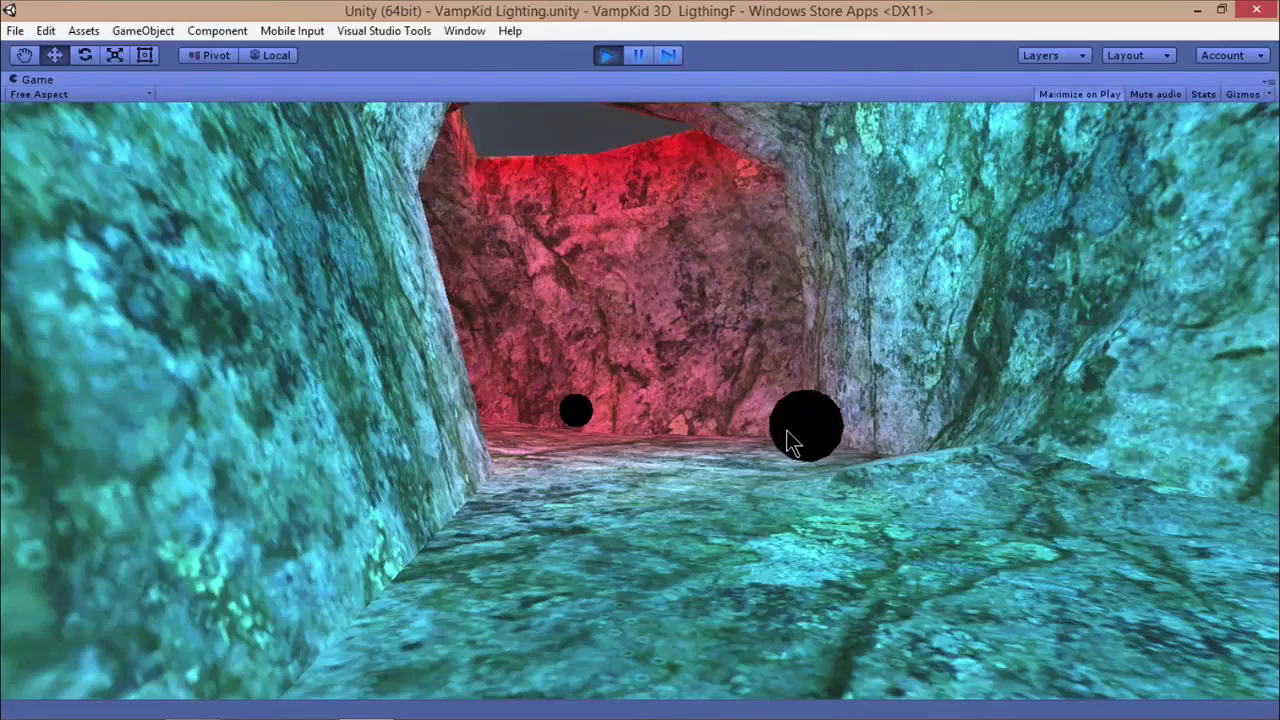
pyautogui.click(607, 55)
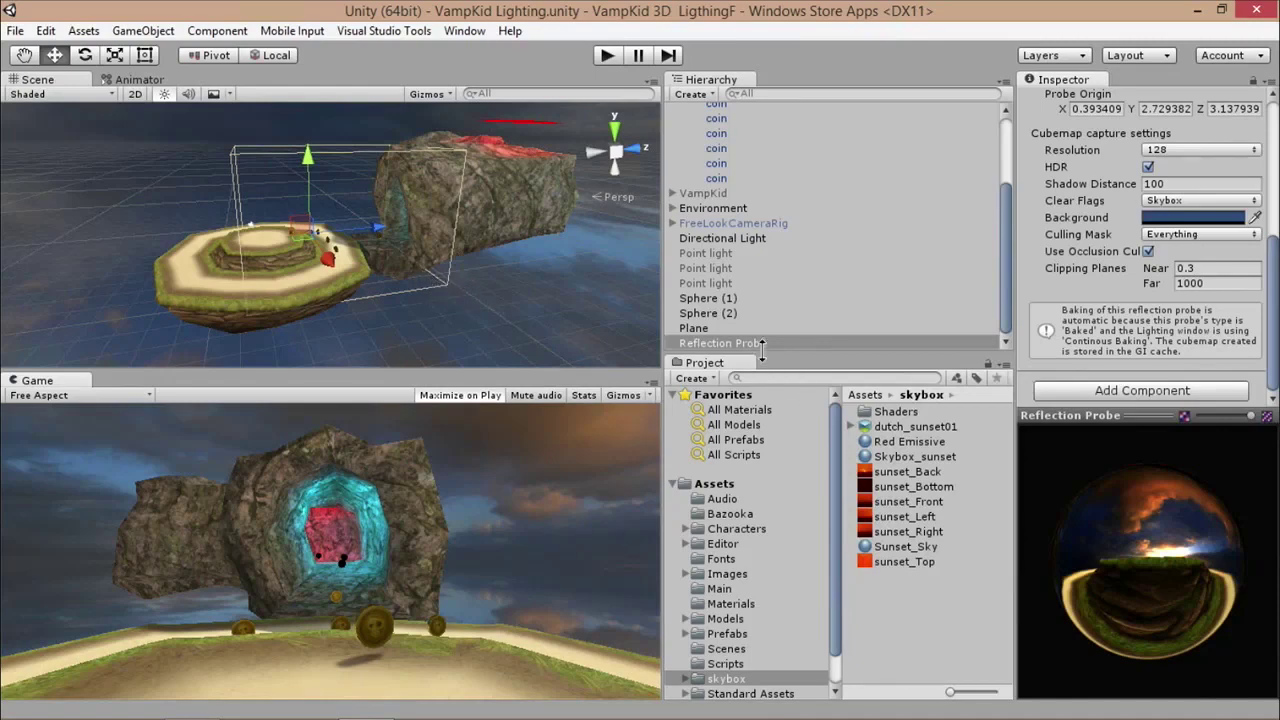
# Duplicate the Reflection Probe, move the copy along Z to about -257 inside the cave, and compare both probes' bounds.
pyautogui.hotkey('ctrl', 'd')
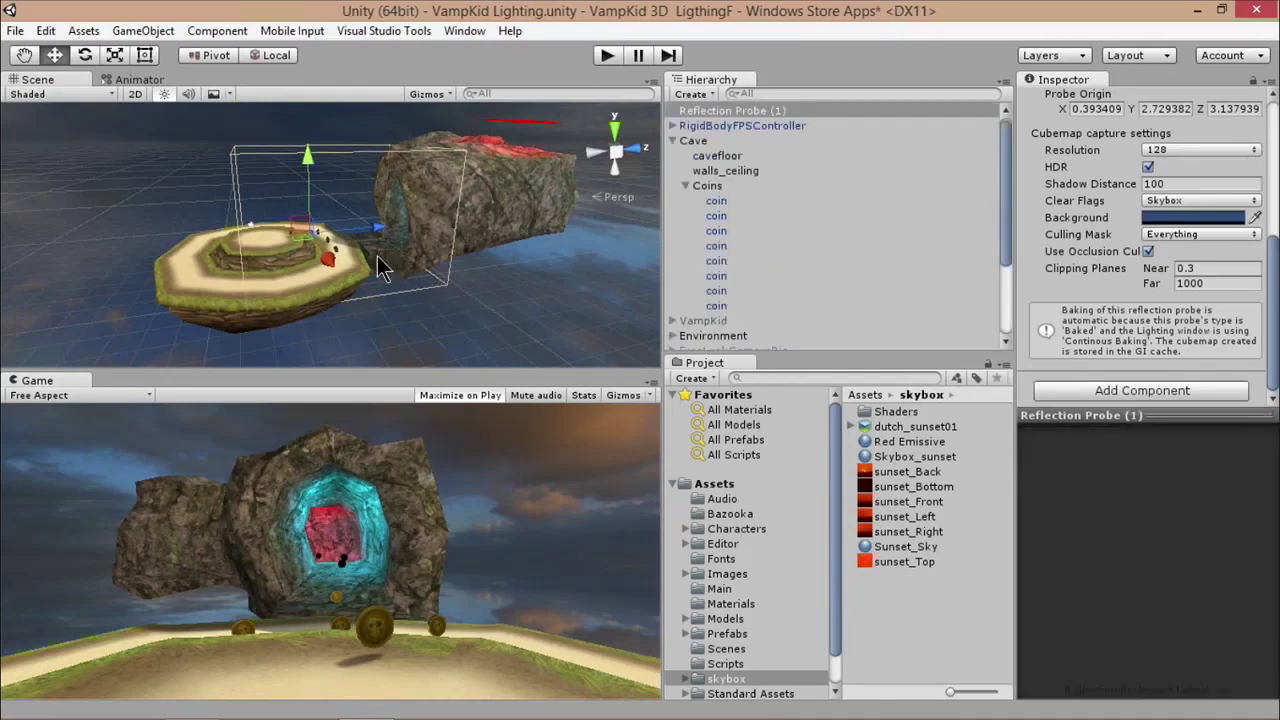
pyautogui.moveTo(380, 237); pyautogui.dragTo(525, 213)
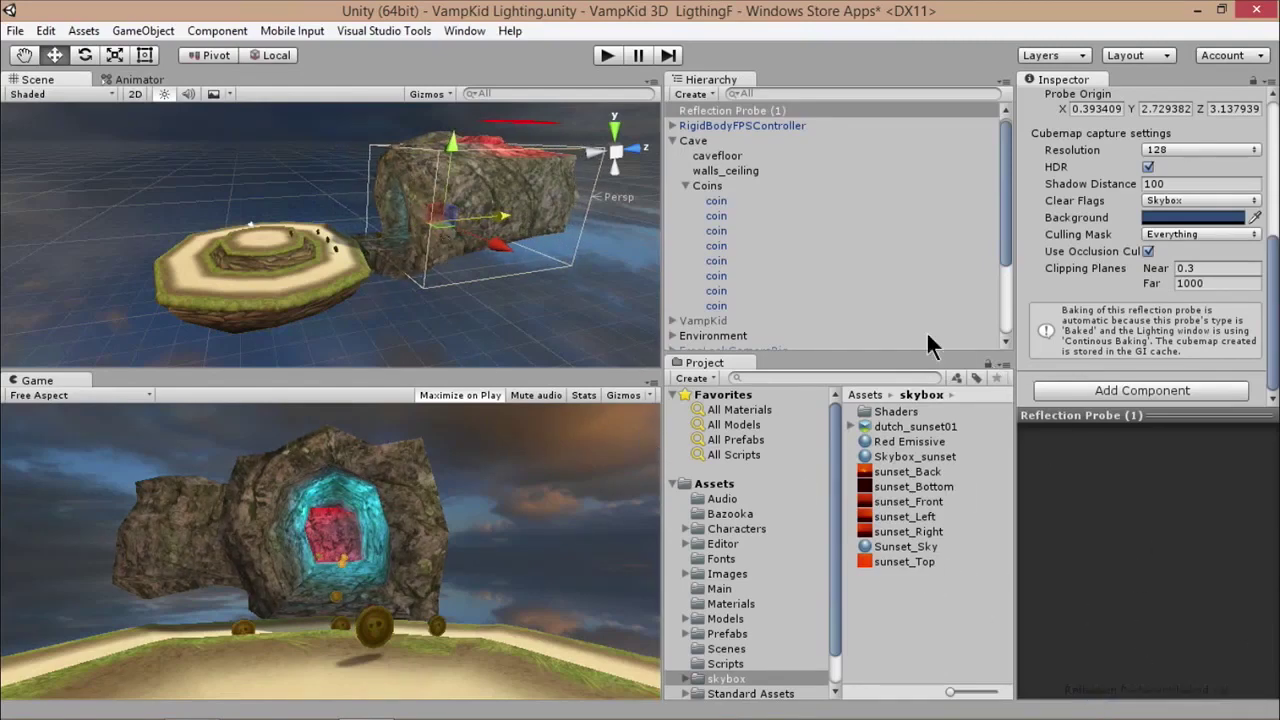
pyautogui.moveTo(1006, 214); pyautogui.dragTo(993, 295)
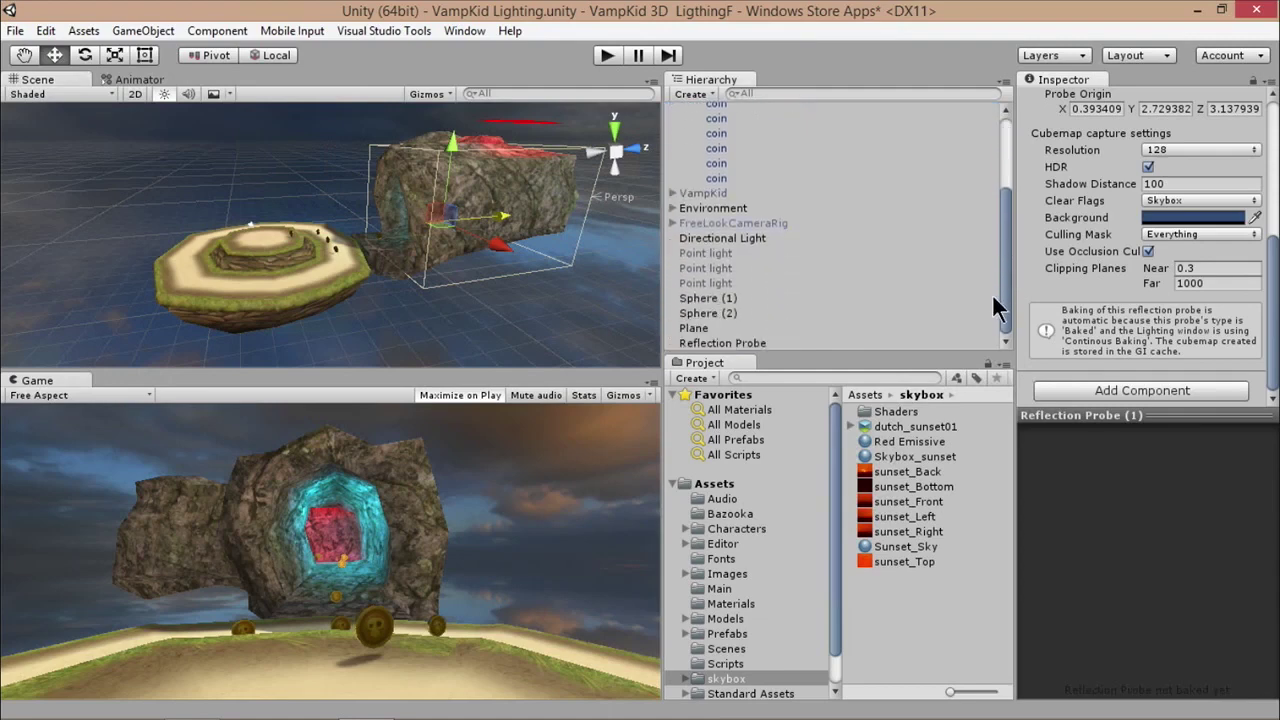
pyautogui.click(760, 343)
pyautogui.keyDown('alt'); pyautogui.moveTo(508, 278); pyautogui.dragTo(580, 232); pyautogui.keyUp('alt')
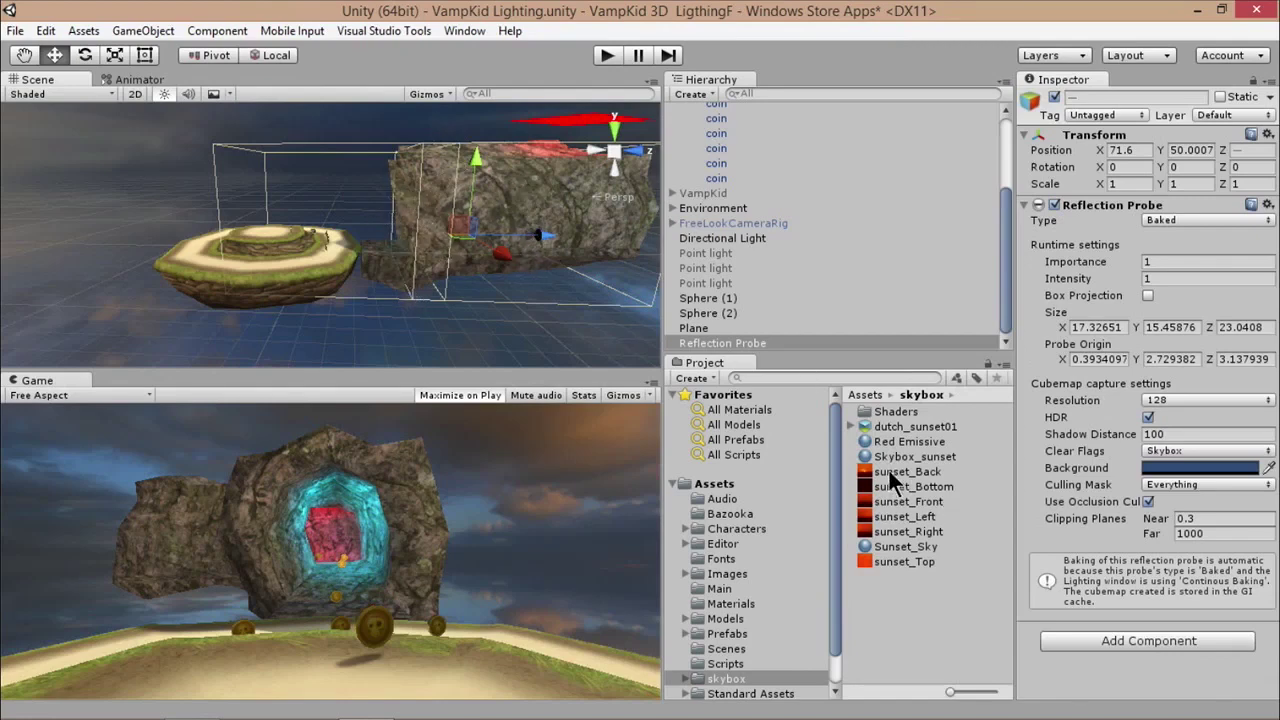
# Review the Reflection Probes blending options on a coin's Mesh Renderer and check the coins in Play mode.
pyautogui.click(729, 150)
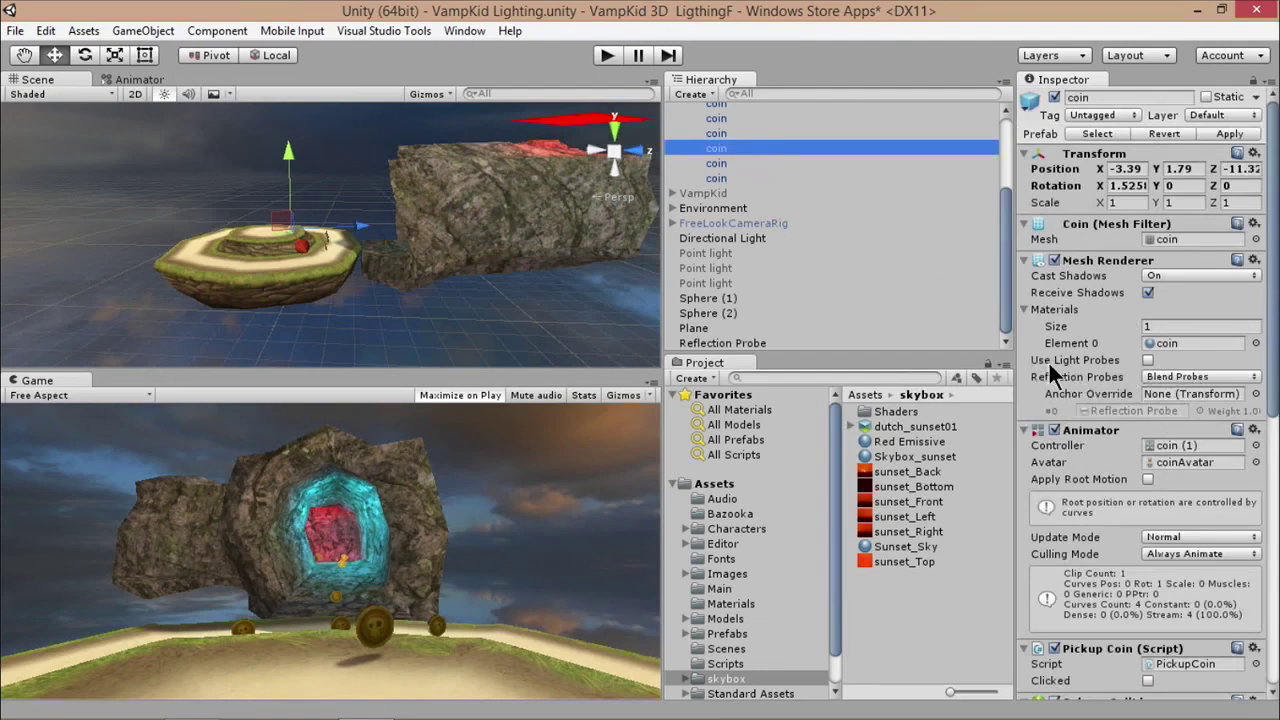
pyautogui.click(1175, 372)
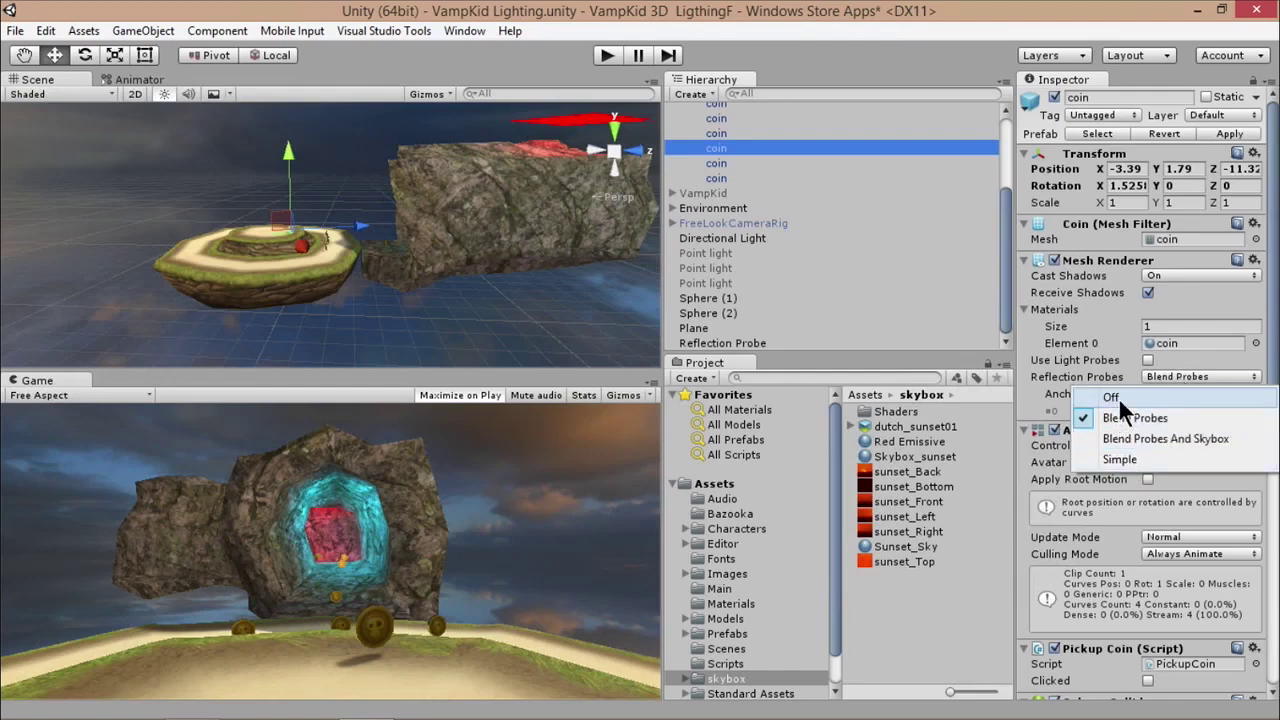
pyautogui.click(866, 20)
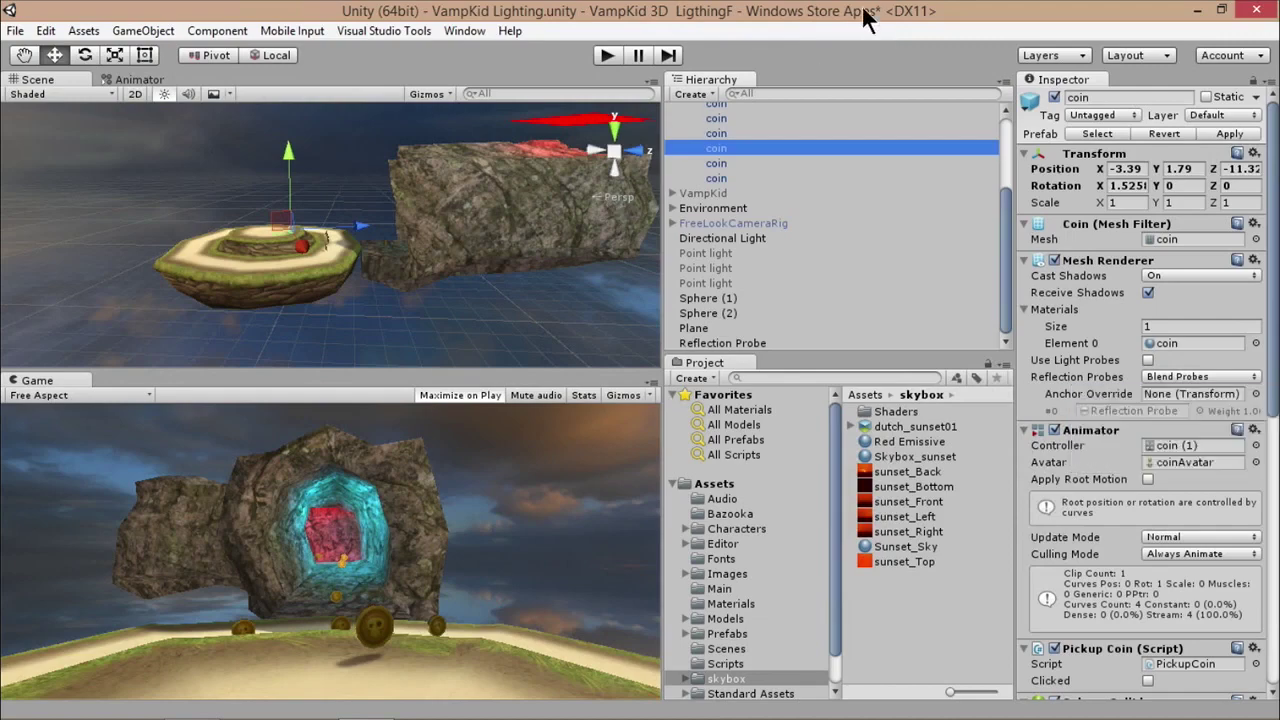
pyautogui.click(607, 58)
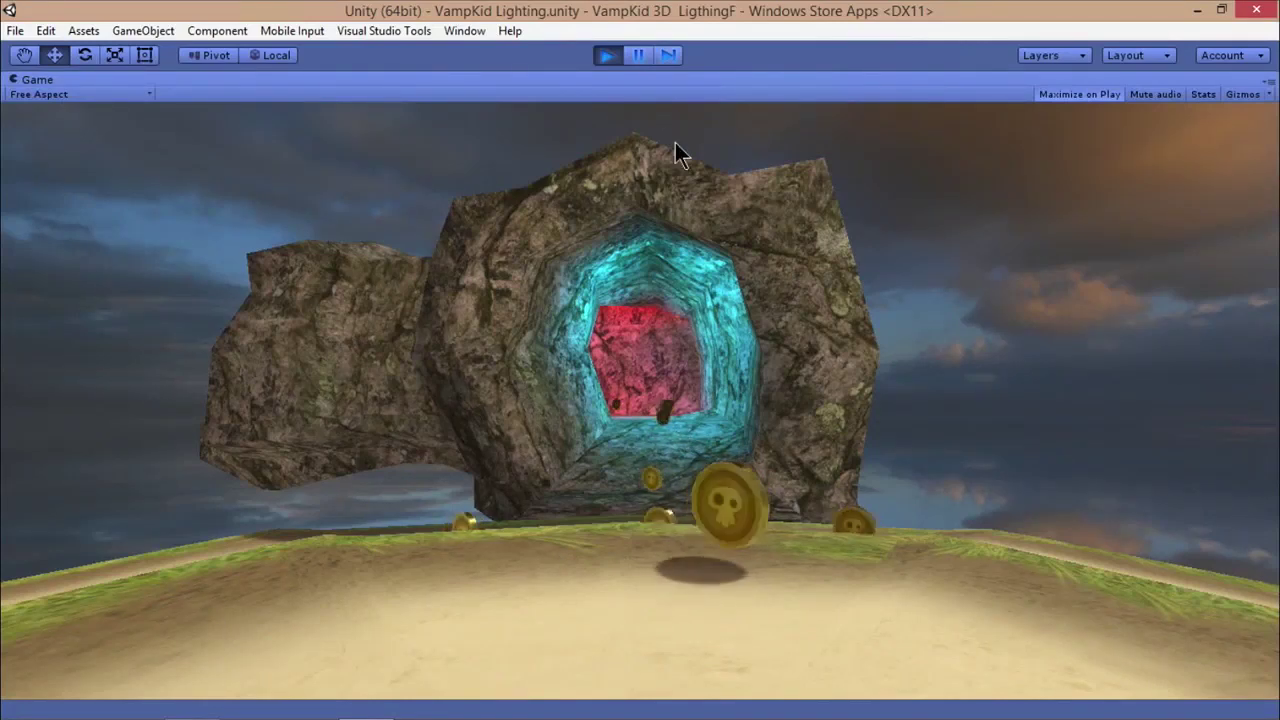
pyautogui.click(605, 56)
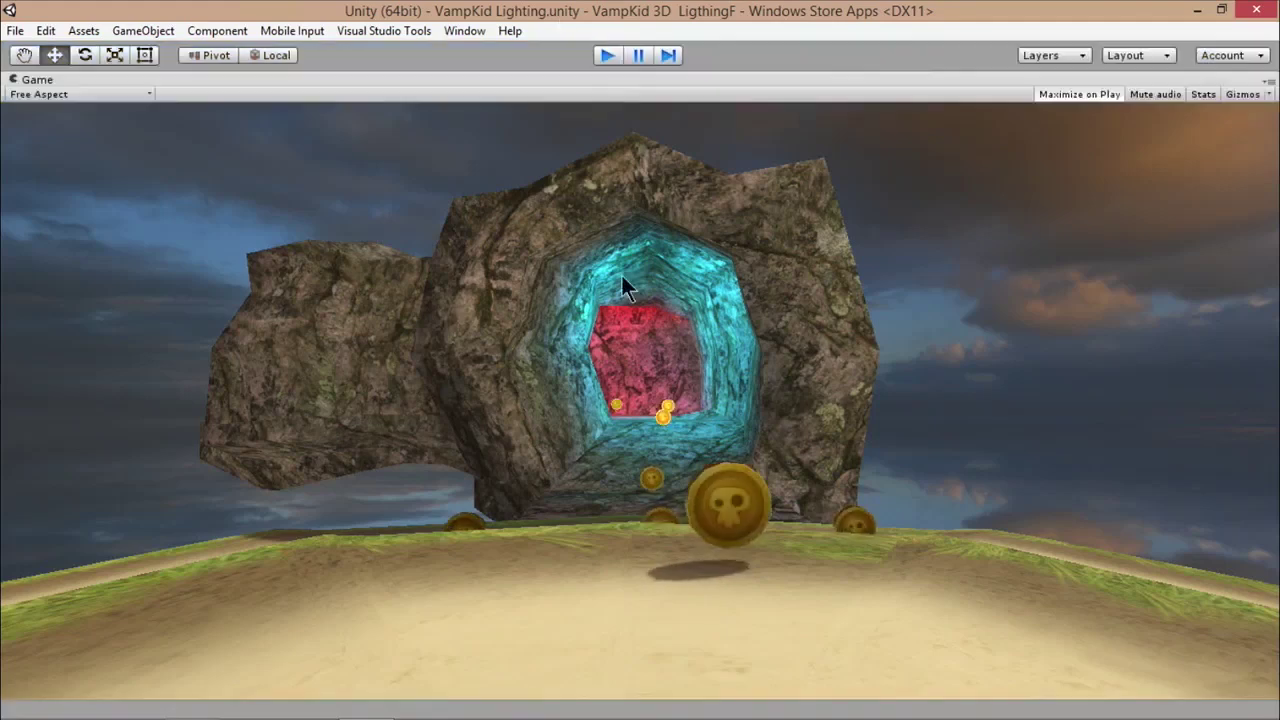
# Activate the Bazooka1 object under the RigidBodyFPSController's MainCamera.
pyautogui.moveTo(1008, 292); pyautogui.dragTo(731, 202)
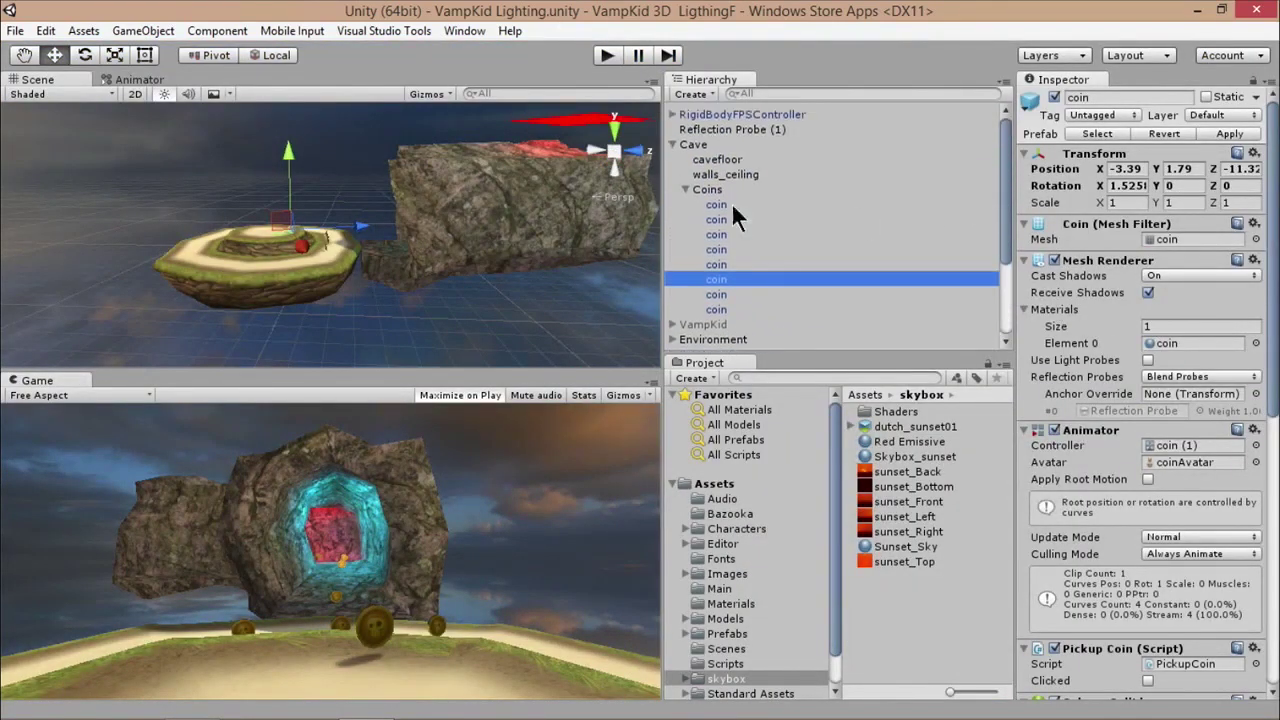
pyautogui.click(674, 144)
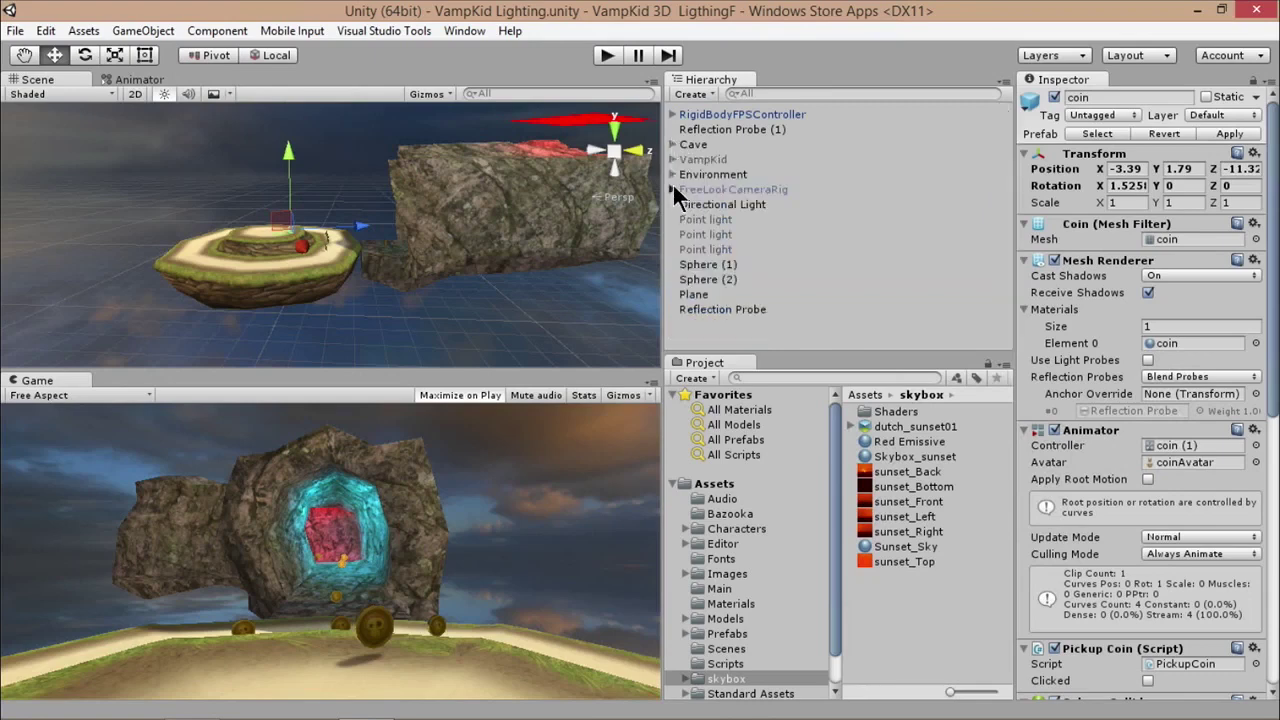
pyautogui.click(674, 115)
pyautogui.click(684, 129)
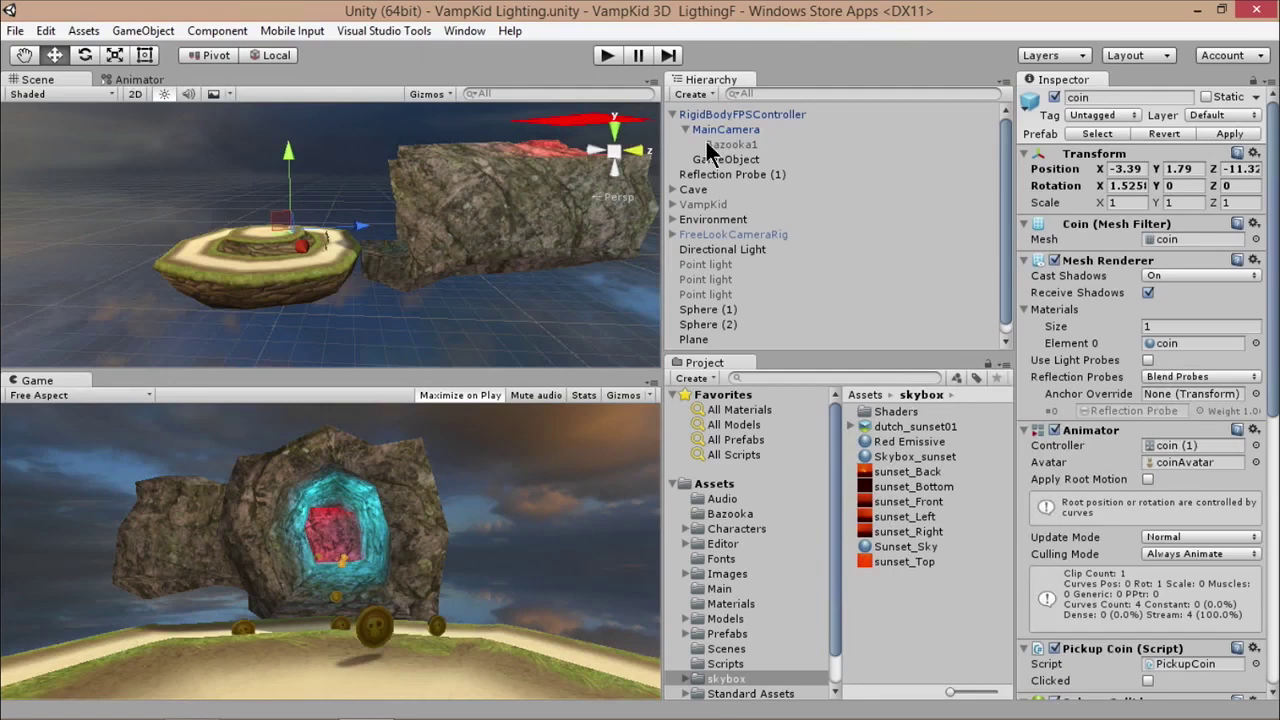
pyautogui.click(731, 144)
pyautogui.click(1055, 97)
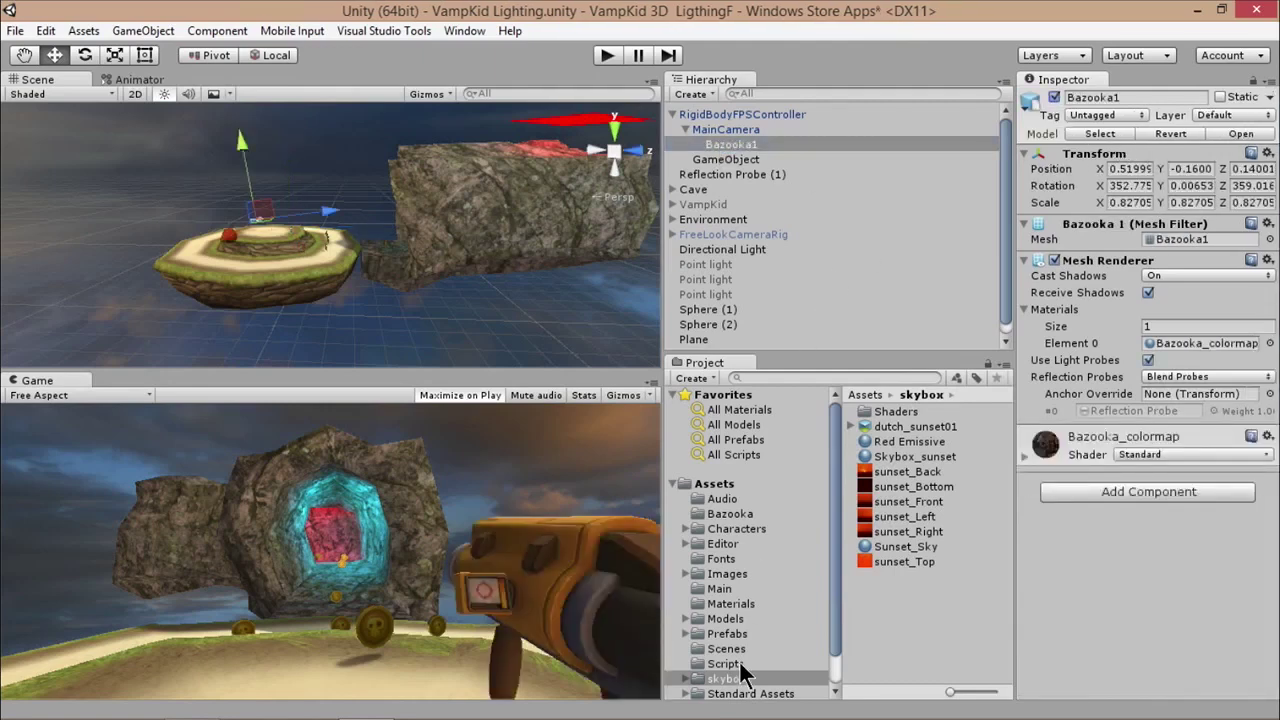
# Run the game and walk into the cave to view the bazooka and coins under the cave lighting.
pyautogui.moveTo(780, 715)
pyautogui.click(605, 56)
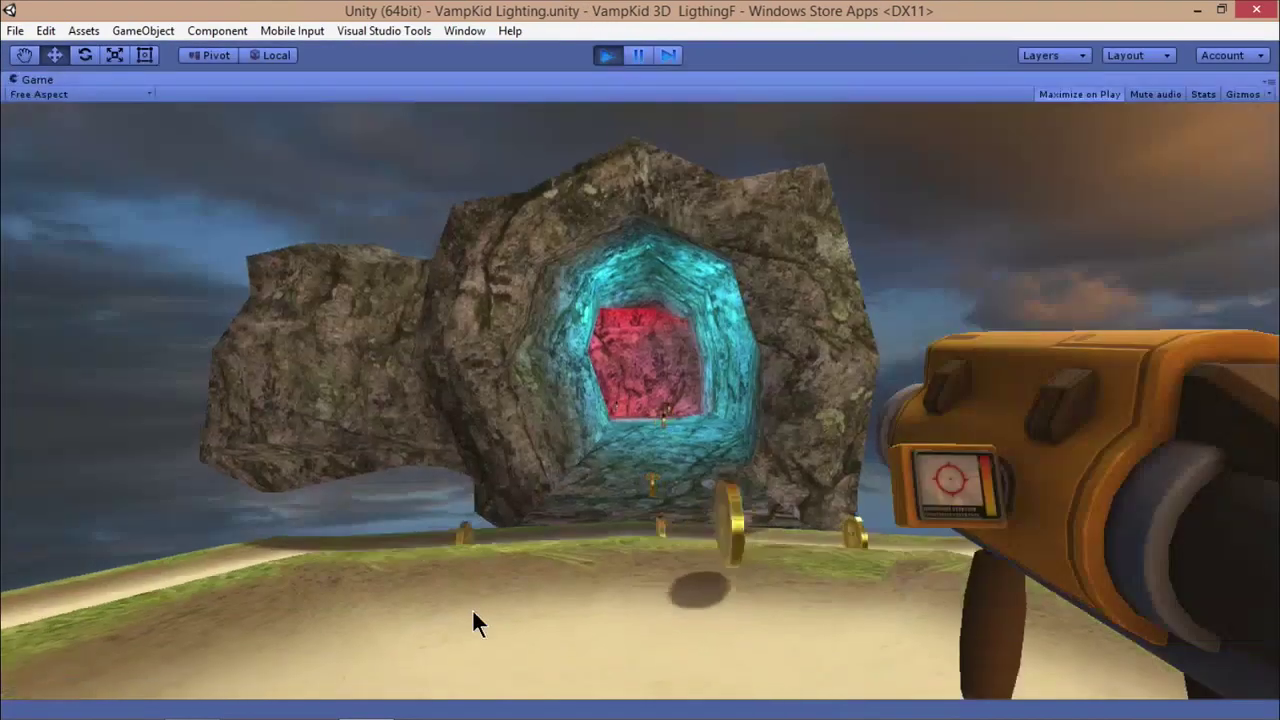
pyautogui.press('w')
pyautogui.press('w')
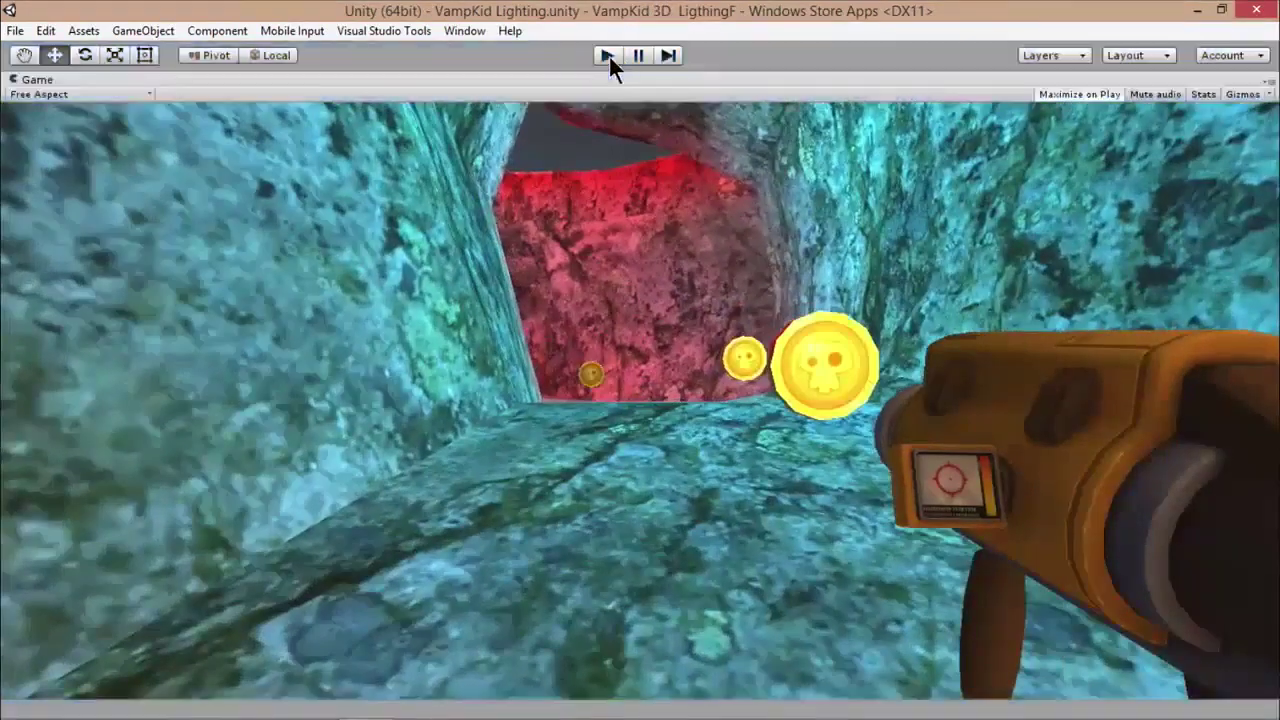
pyautogui.click(608, 56)
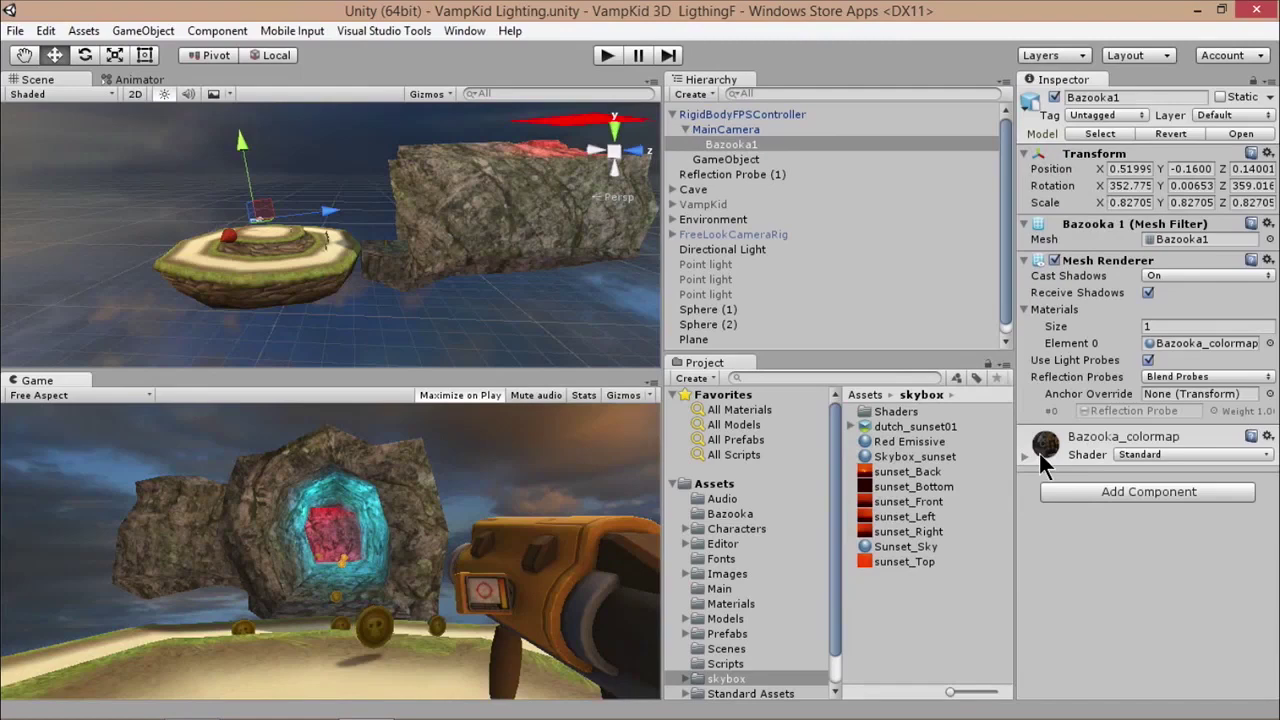
# Set the Bazooka_colormap material's Metallic to 1 and Smoothness to 0.88.
pyautogui.click(1023, 454)
pyautogui.scroll(-2, 1197, 490)
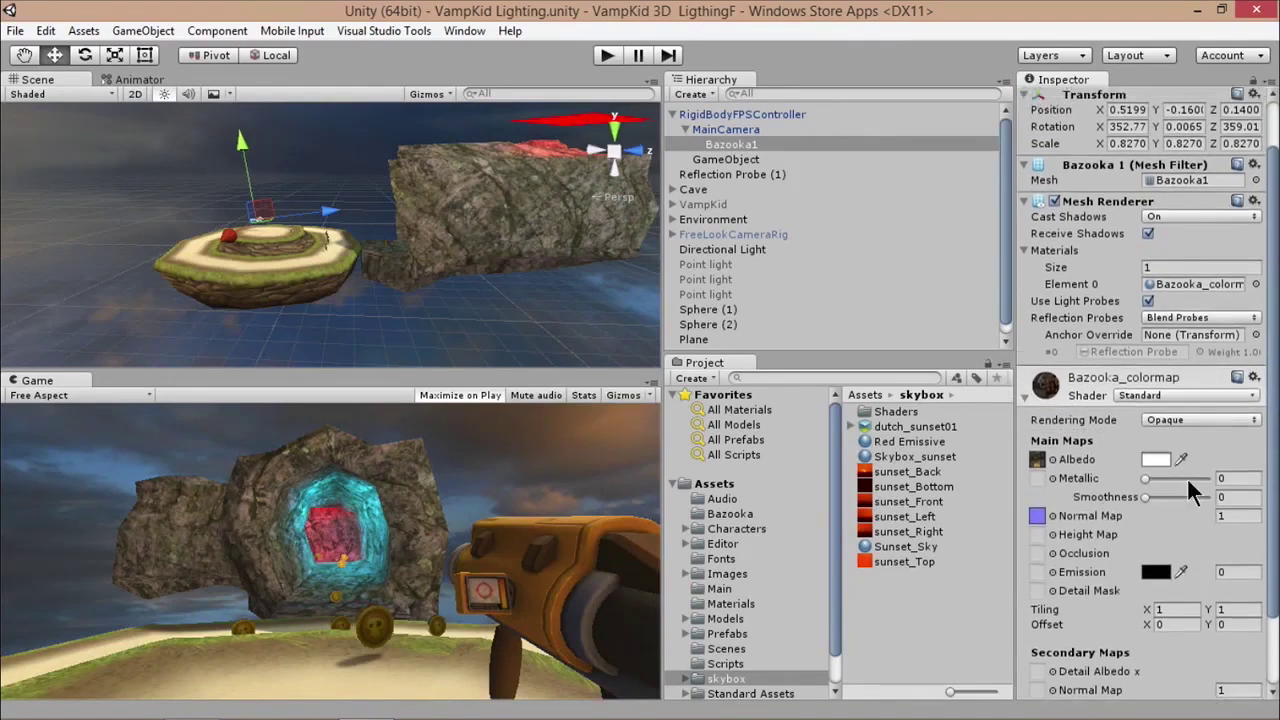
pyautogui.moveTo(1167, 478); pyautogui.dragTo(1200, 498)
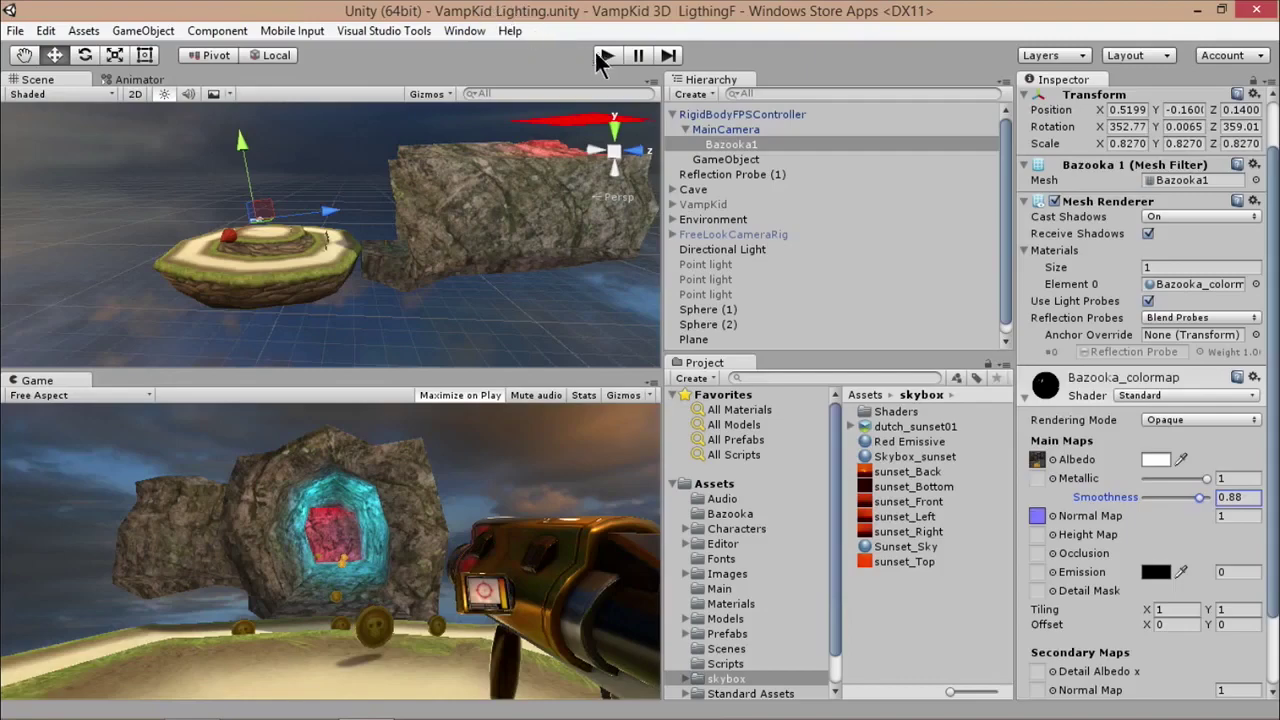
# Run the game and walk in and out of the cave to examine the reflections on the metallic bazooka.
pyautogui.click(603, 56)
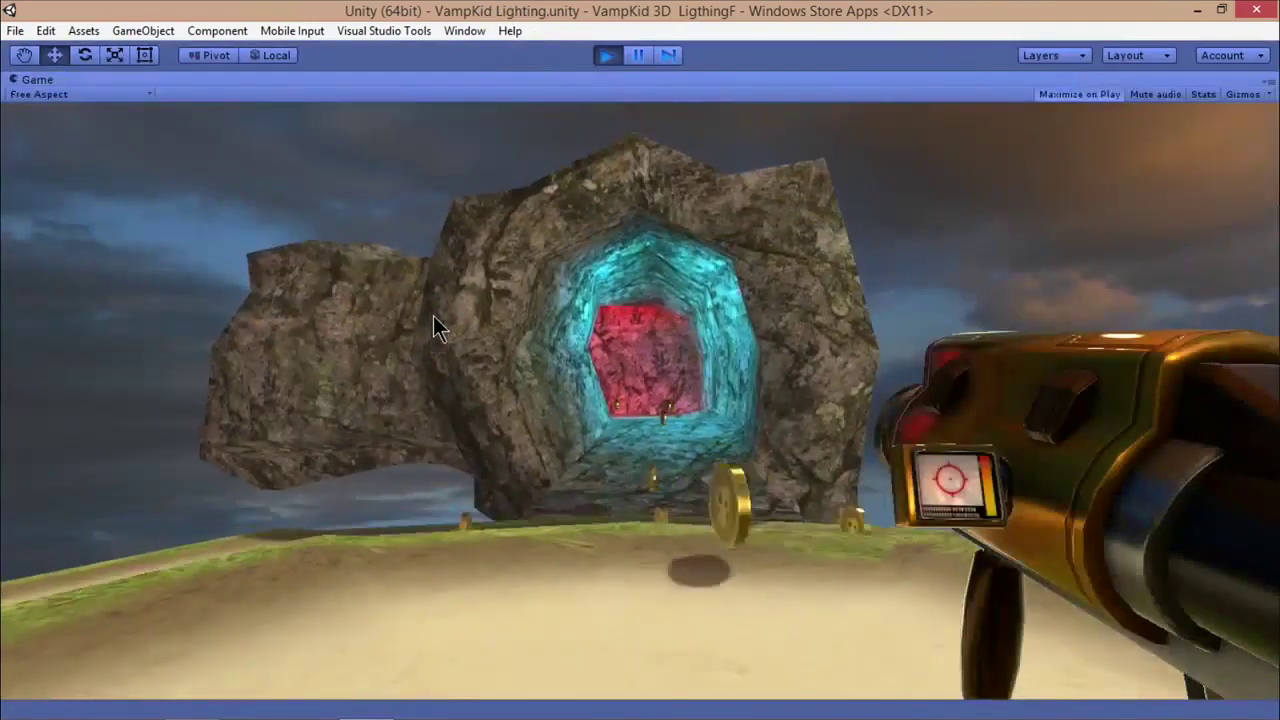
pyautogui.press('w')
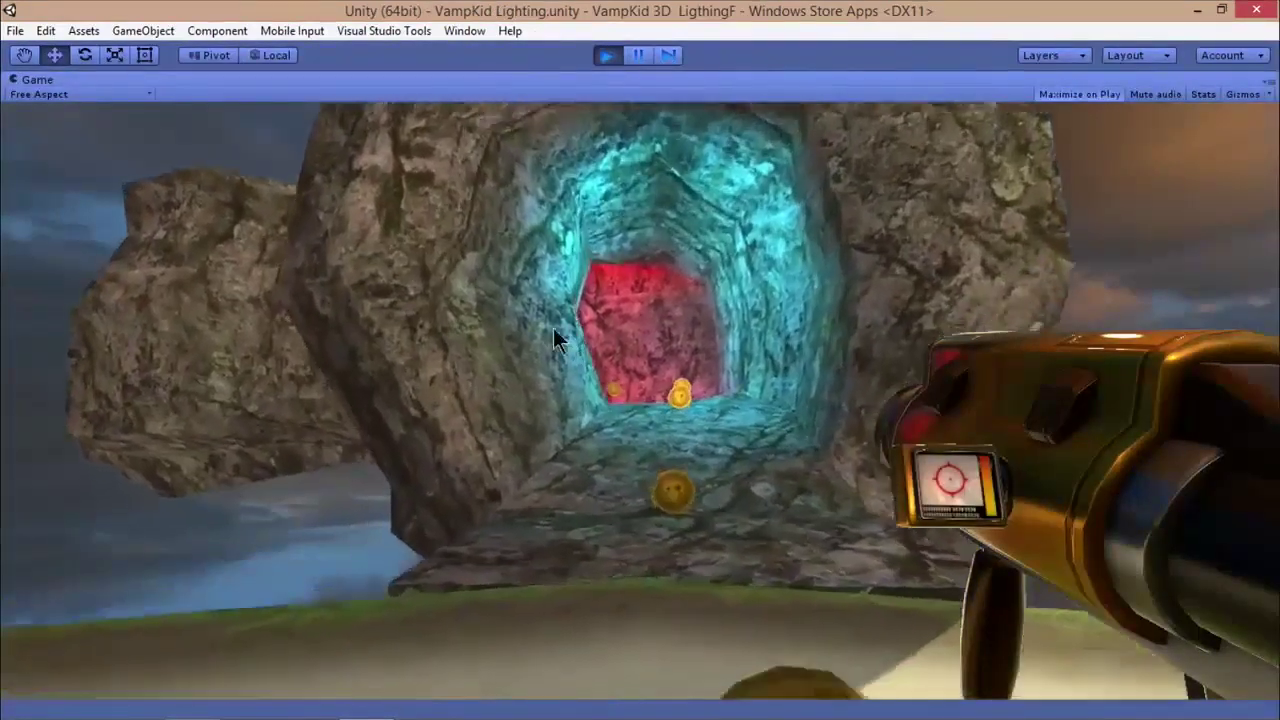
pyautogui.press('w')
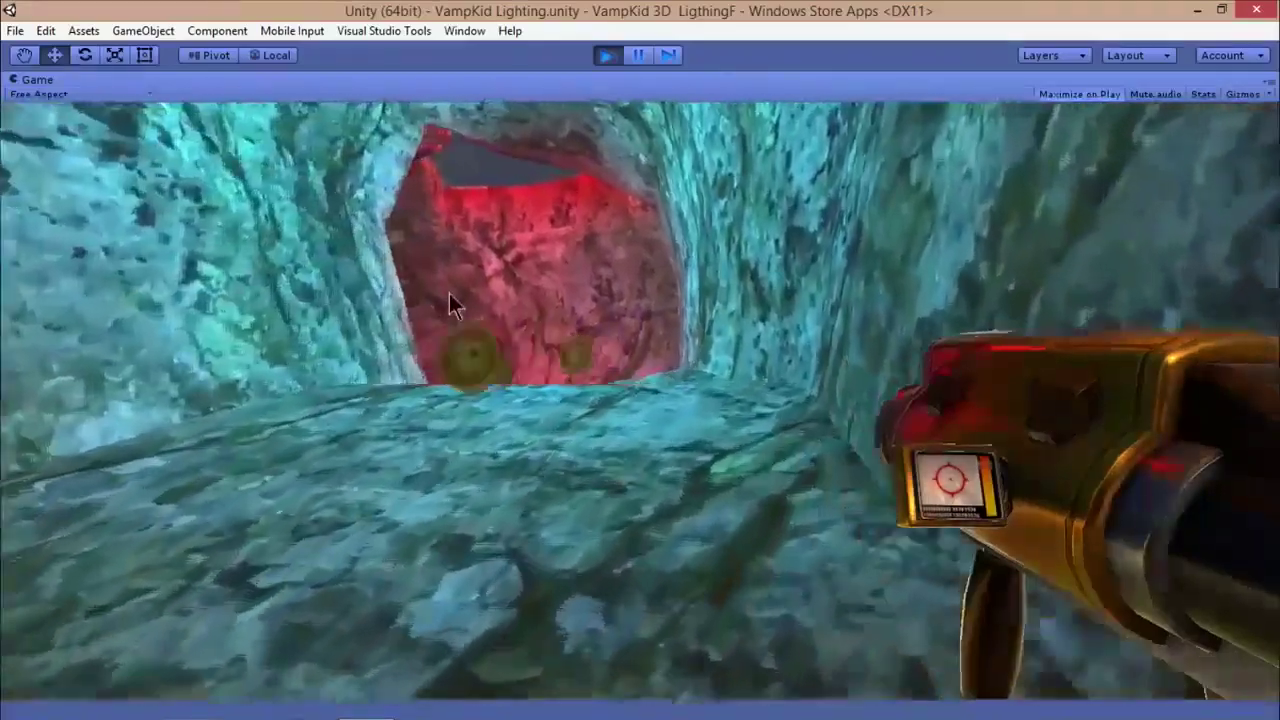
pyautogui.press('w')
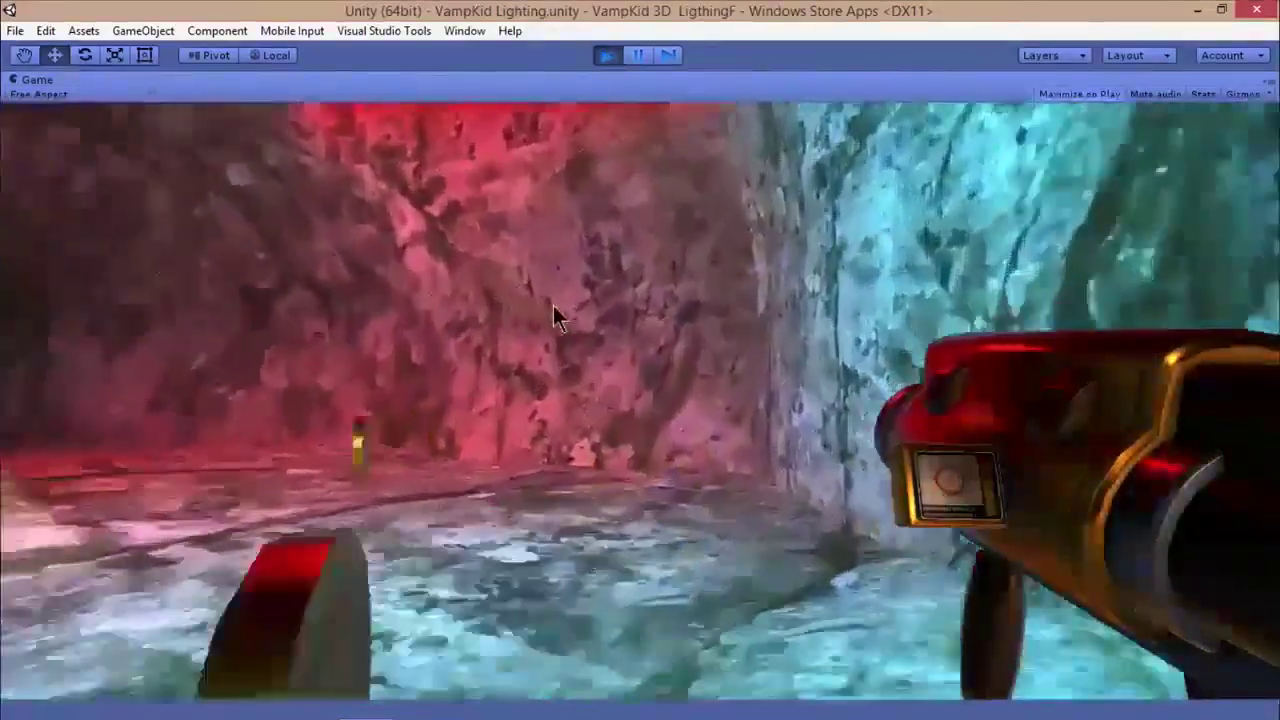
pyautogui.press('s')
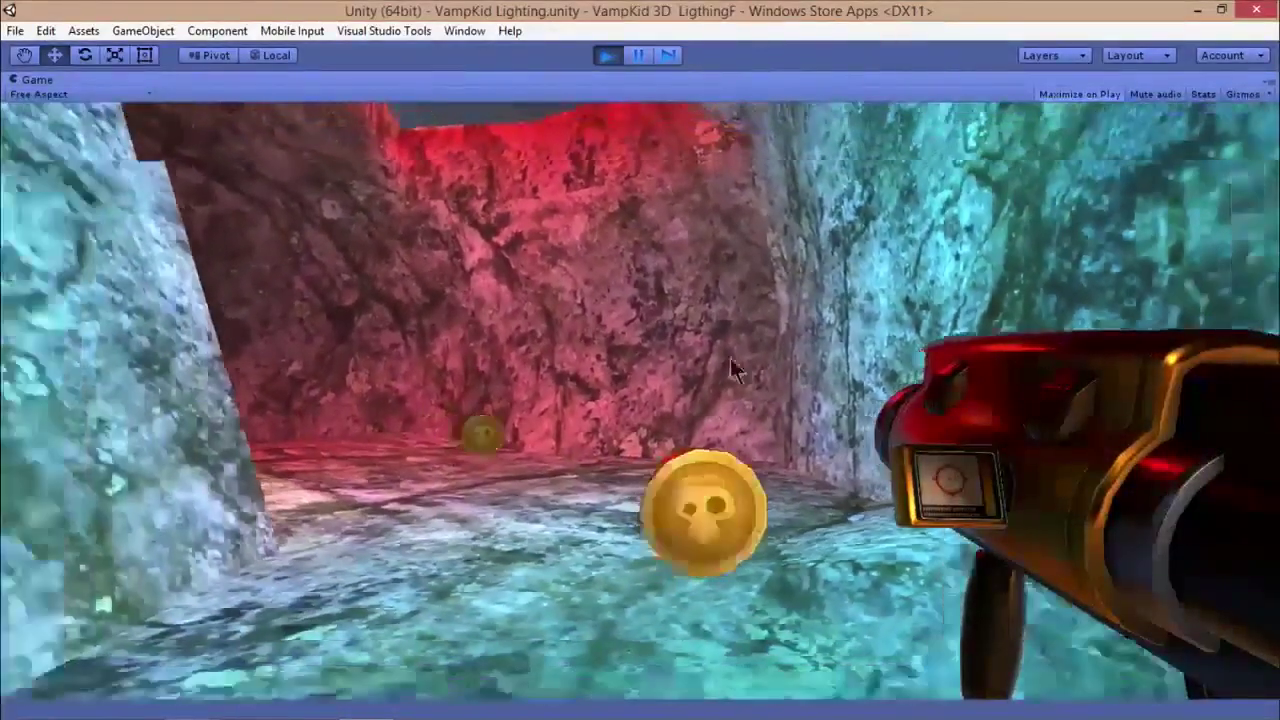
pyautogui.press('s')
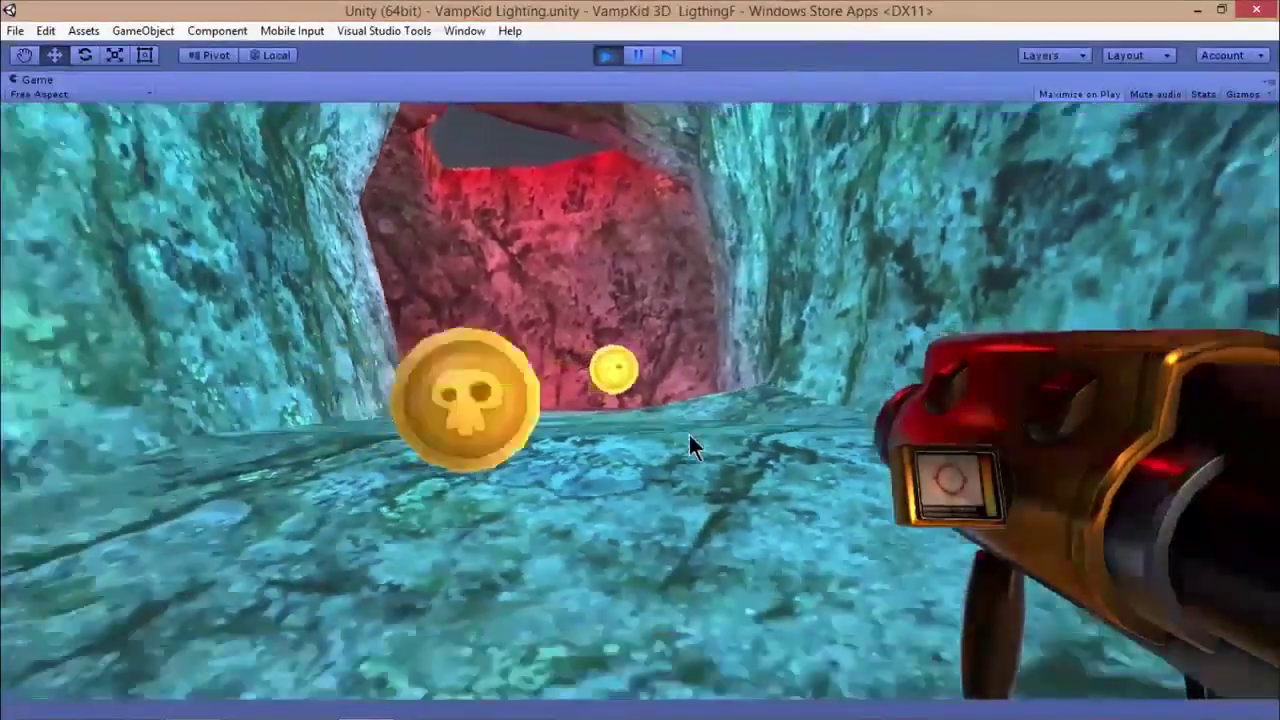
pyautogui.press('s')
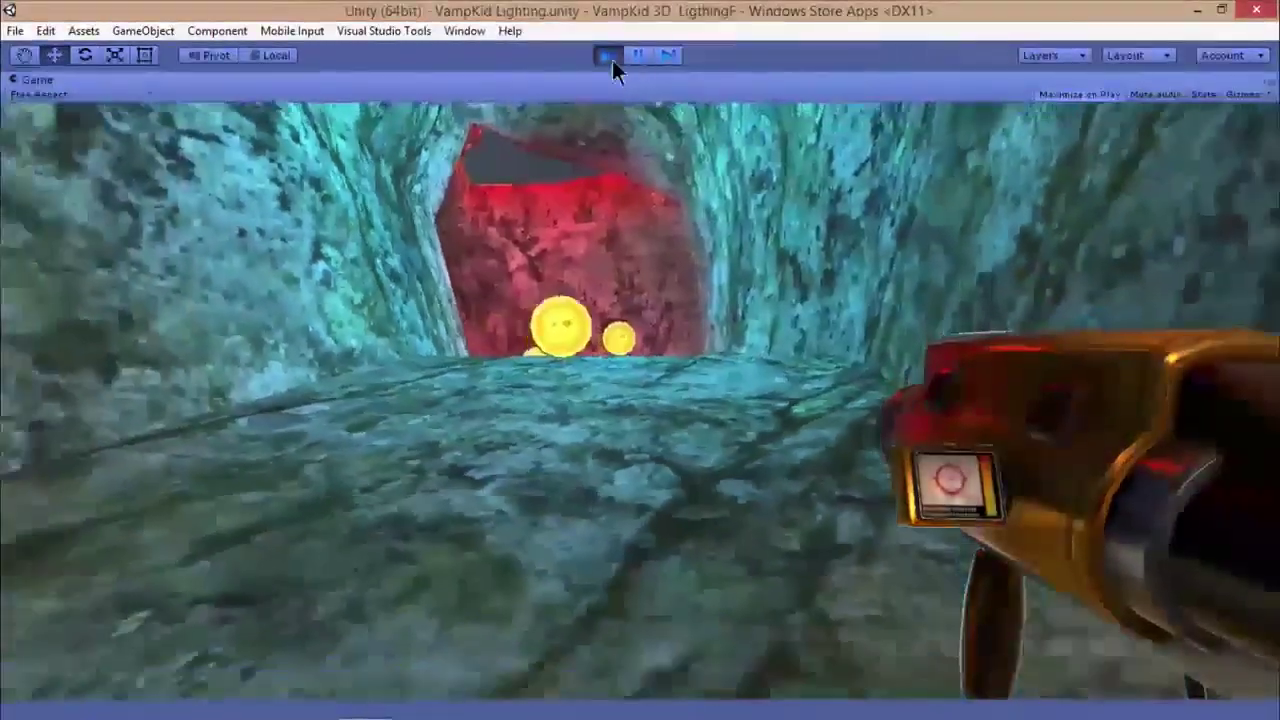
pyautogui.click(607, 55)
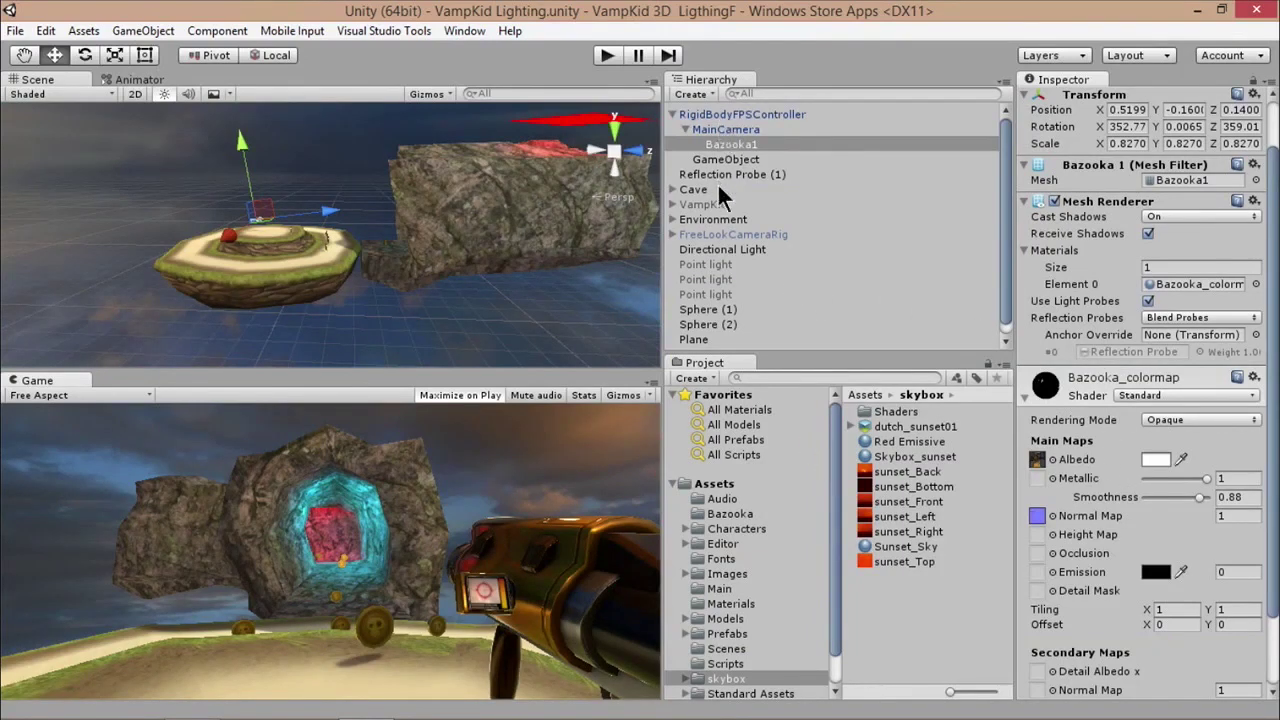
# Enable Box Projection on both Reflection Probes.
pyautogui.scroll(-1, 728, 287)
pyautogui.click(728, 341)
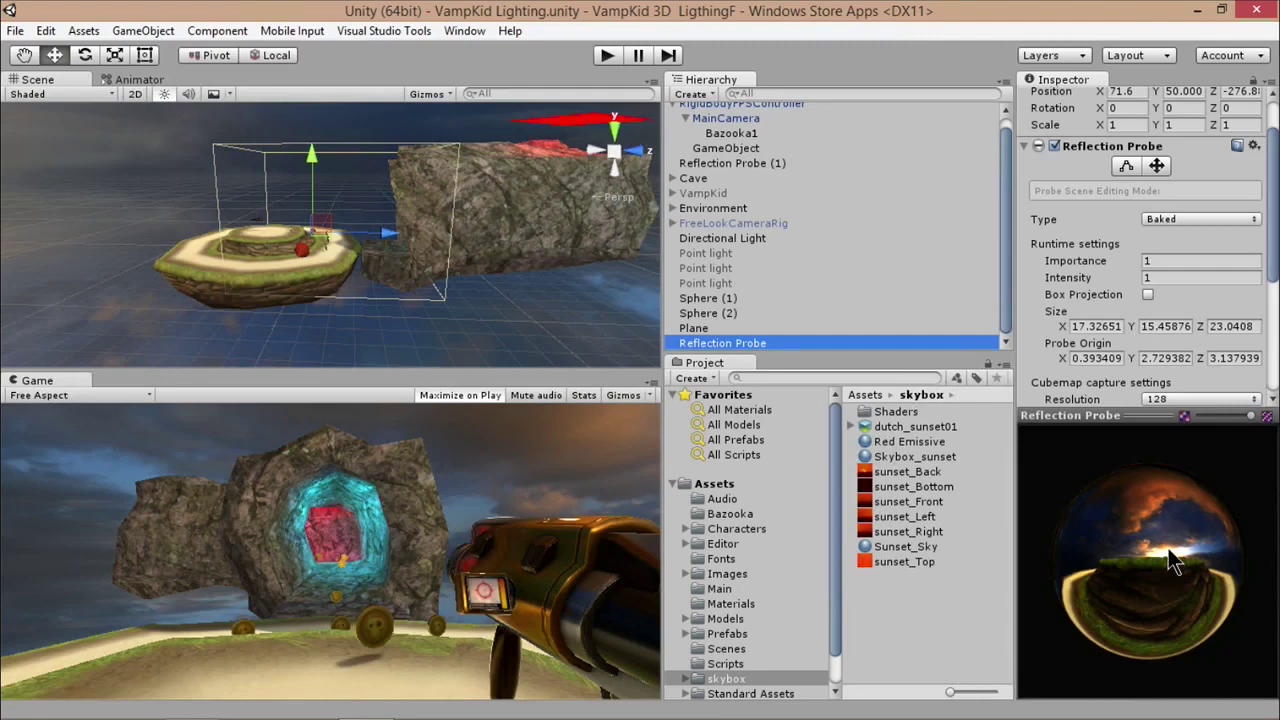
pyautogui.click(1148, 294)
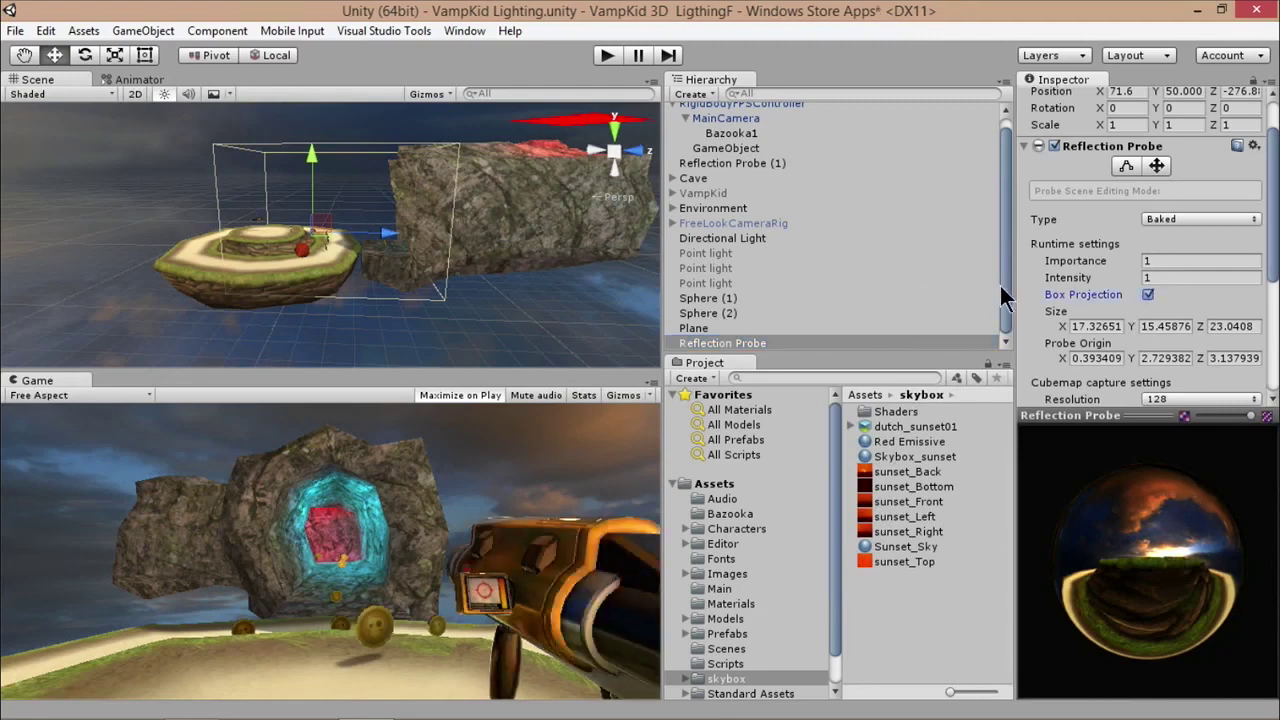
pyautogui.moveTo(1001, 286); pyautogui.dragTo(1008, 235)
pyautogui.click(731, 174)
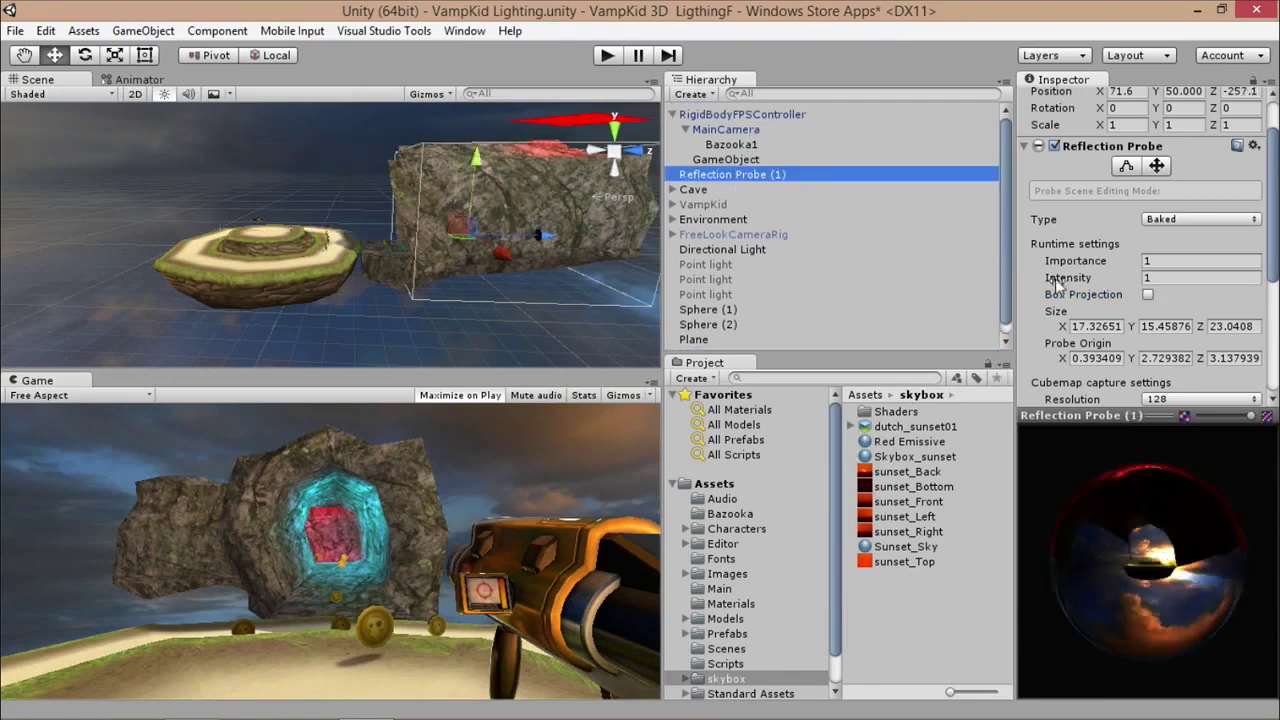
pyautogui.click(1148, 295)
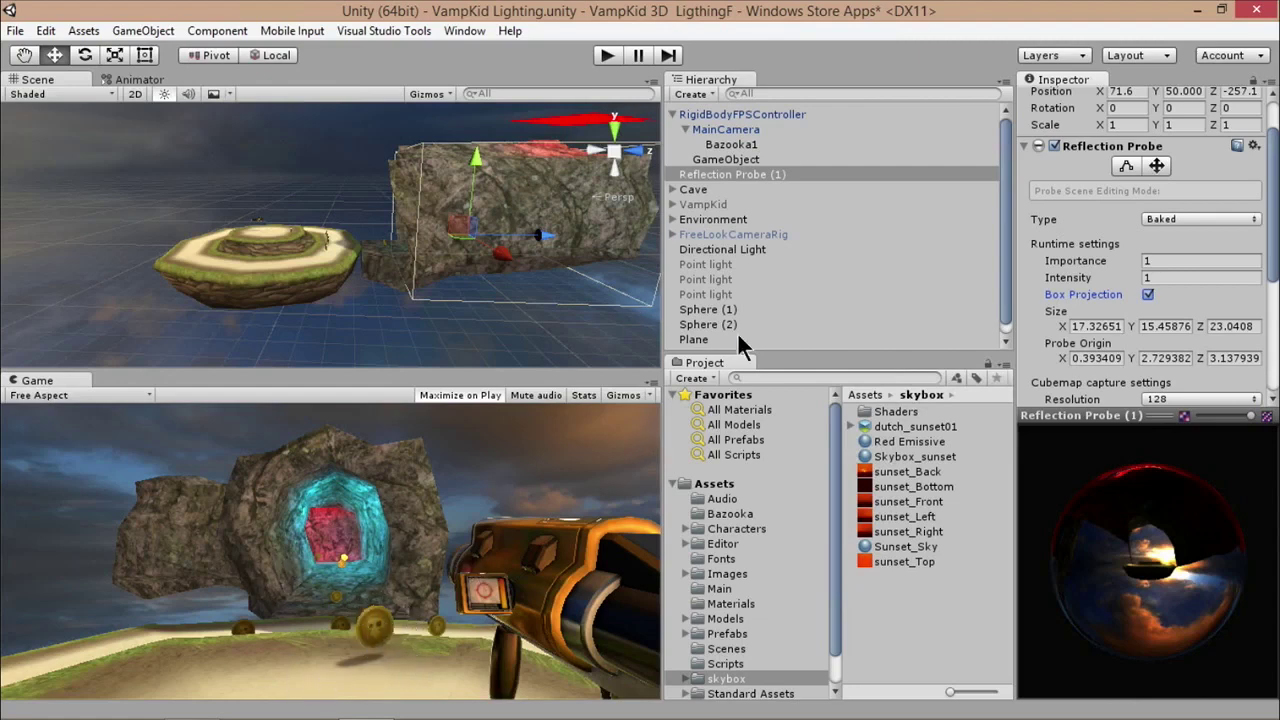
# Run the game, walk through the cave and back outside to check the box-projected reflections on the bazooka, and stop the game.
pyautogui.click(607, 57)
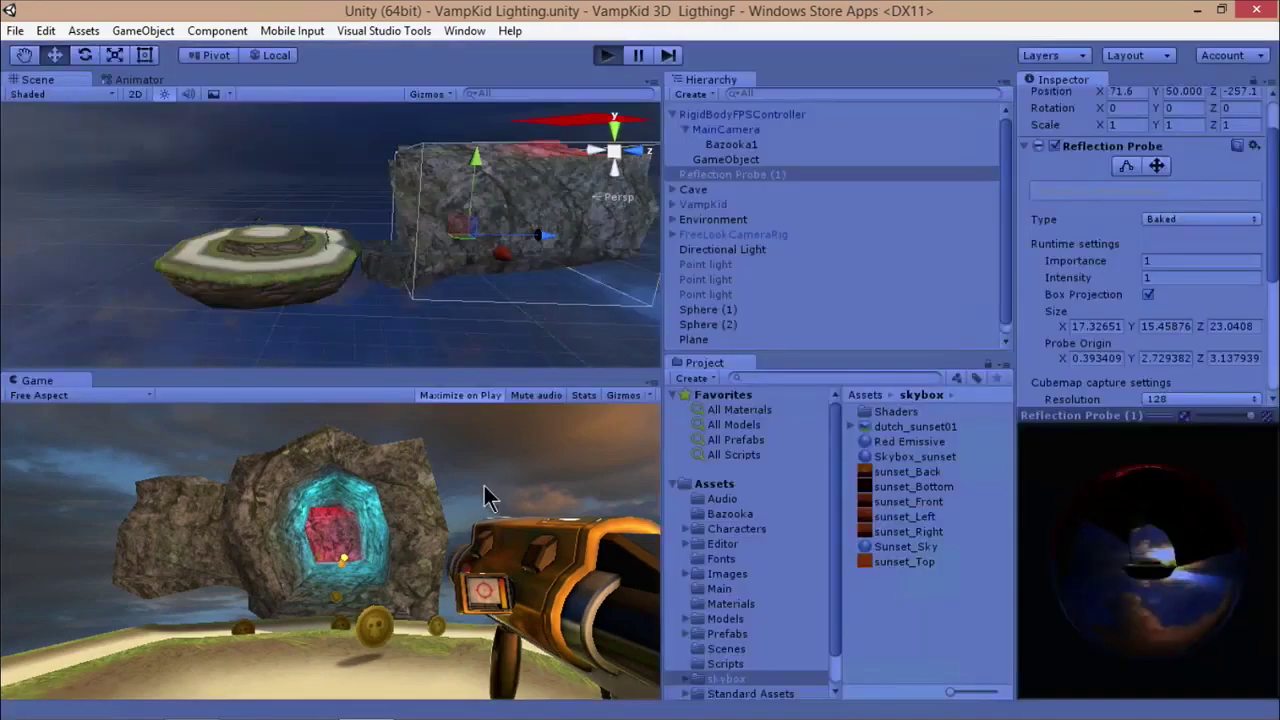
pyautogui.press('w')
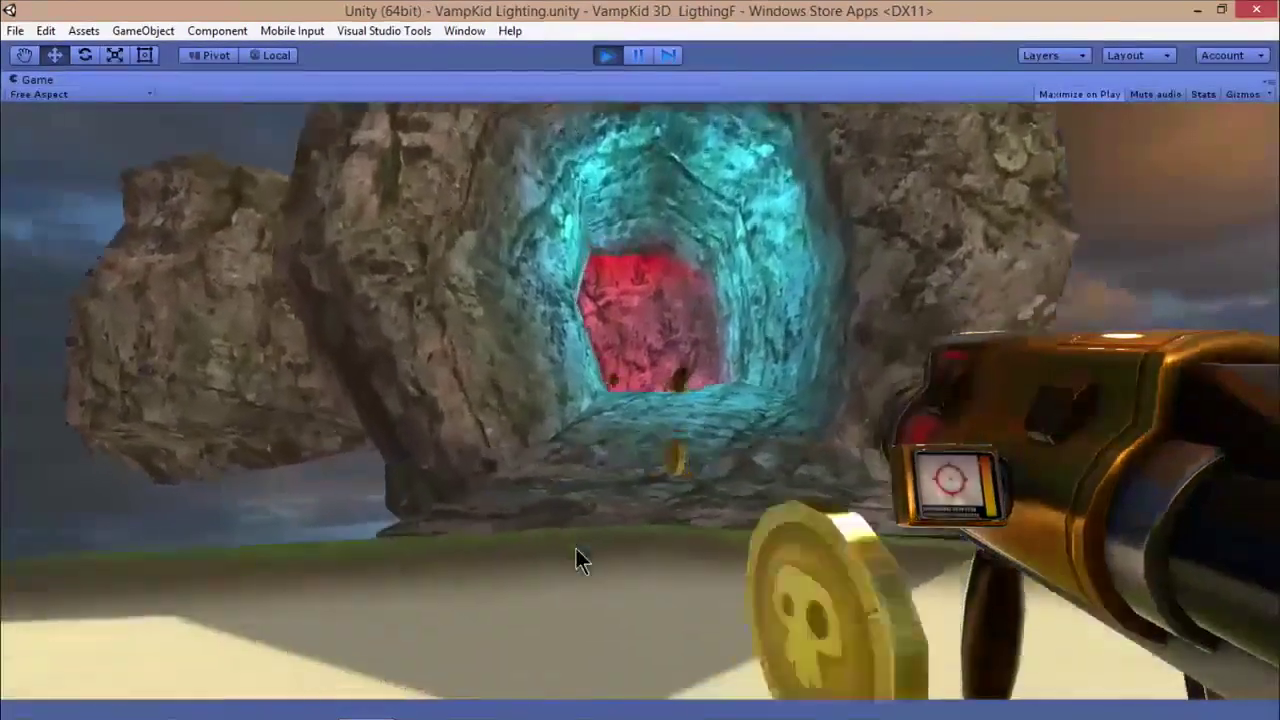
pyautogui.press('w')
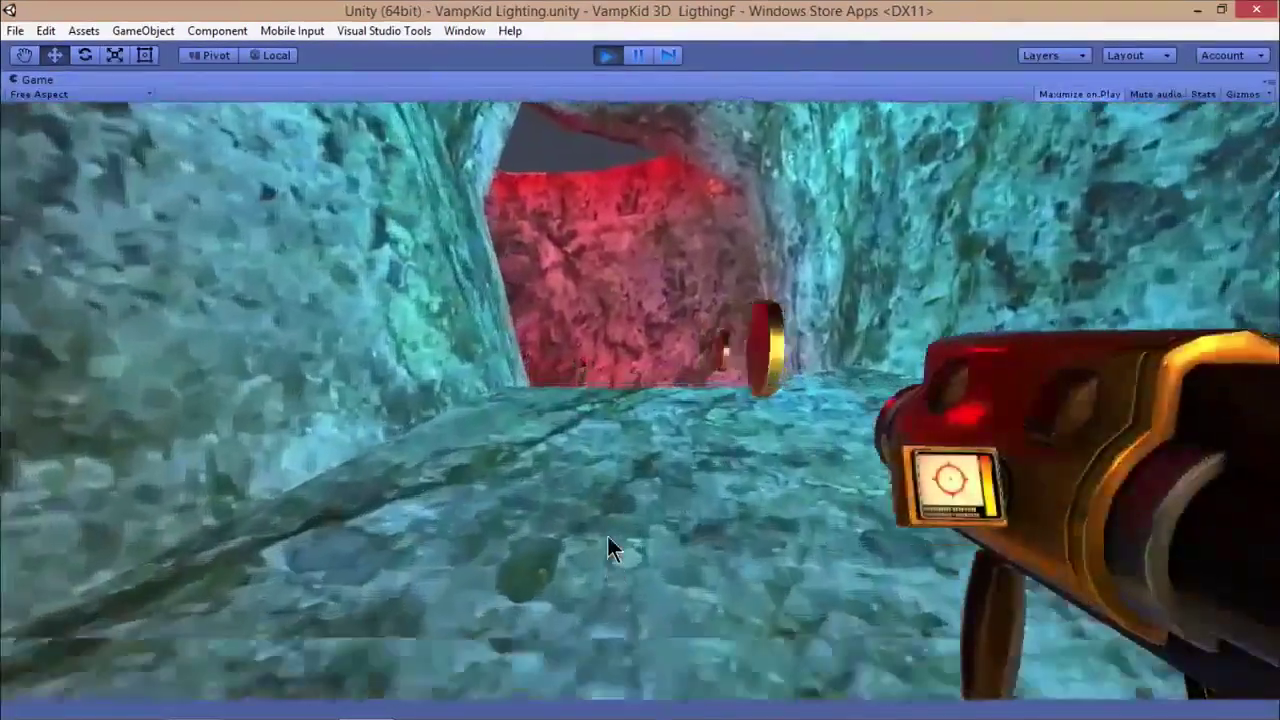
pyautogui.press('w')
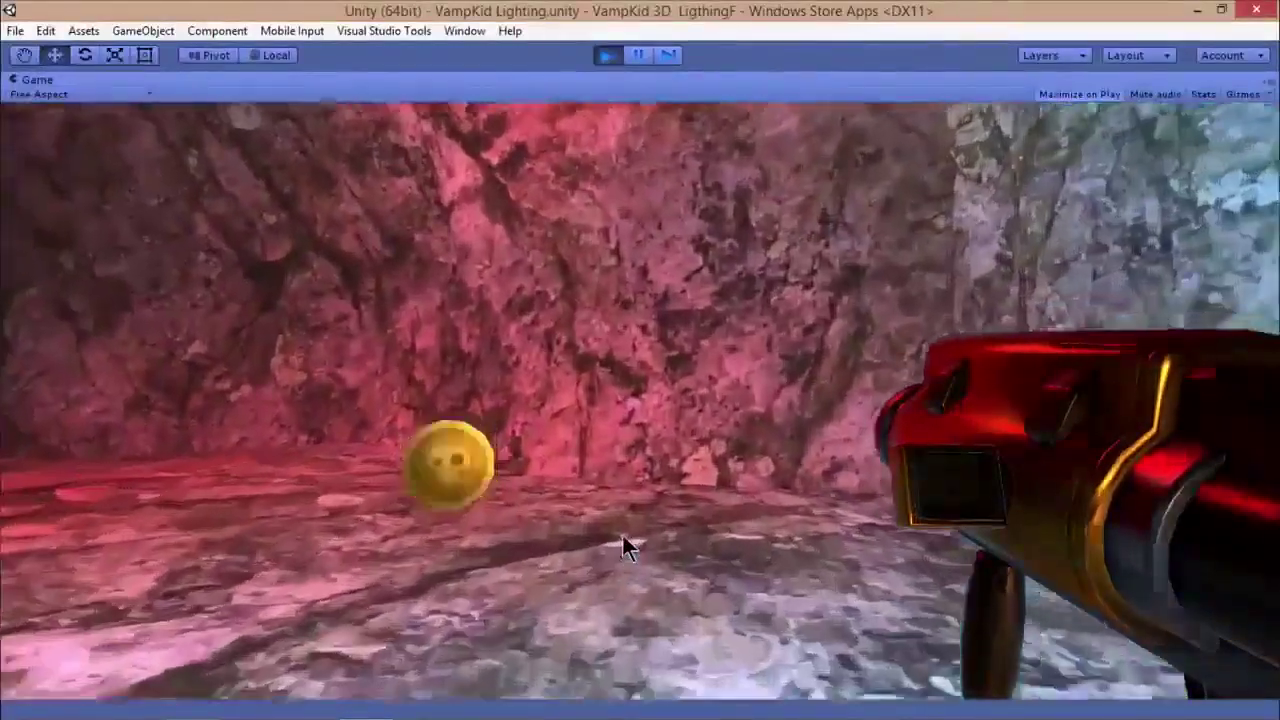
pyautogui.press('s')
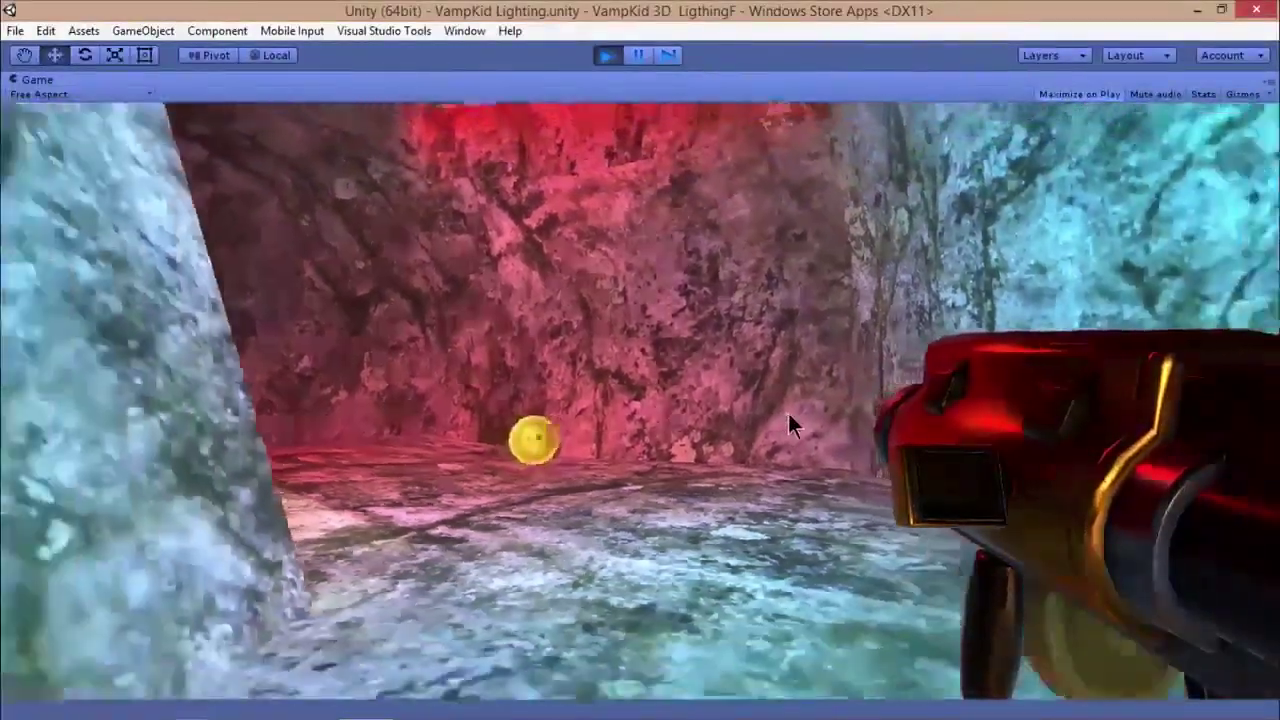
pyautogui.press('s')
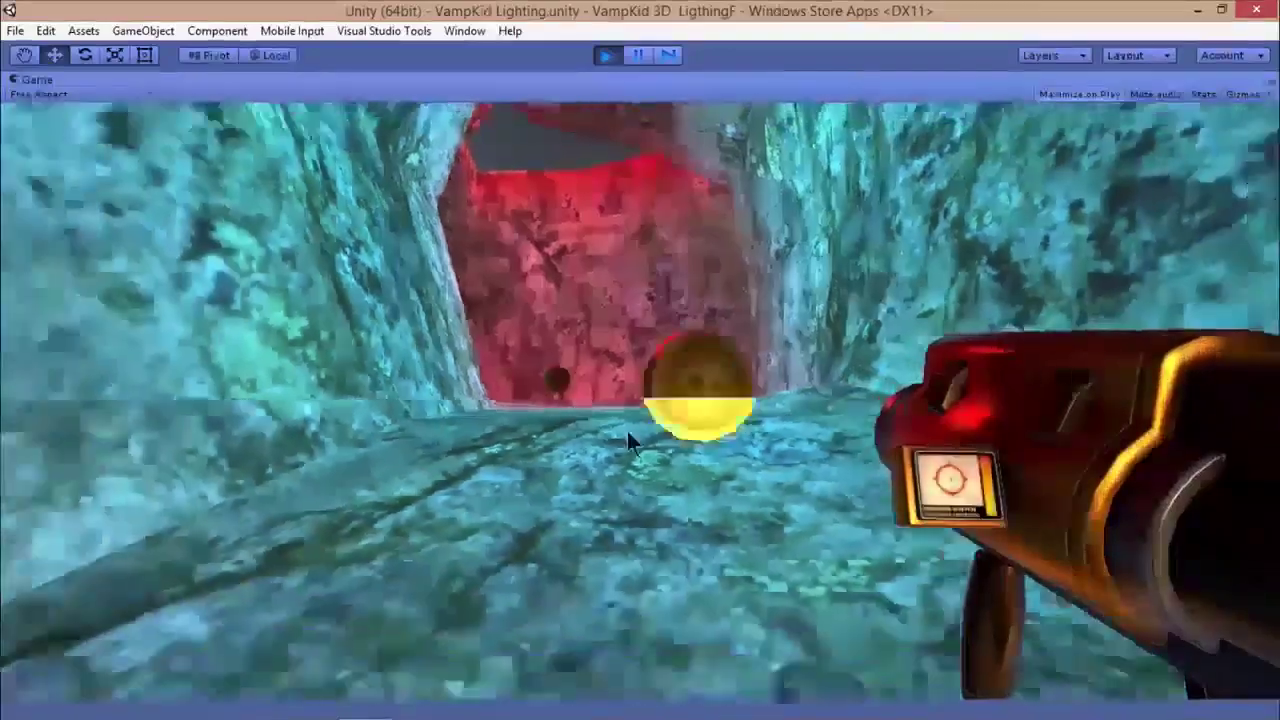
pyautogui.press('s')
pyautogui.press('s')
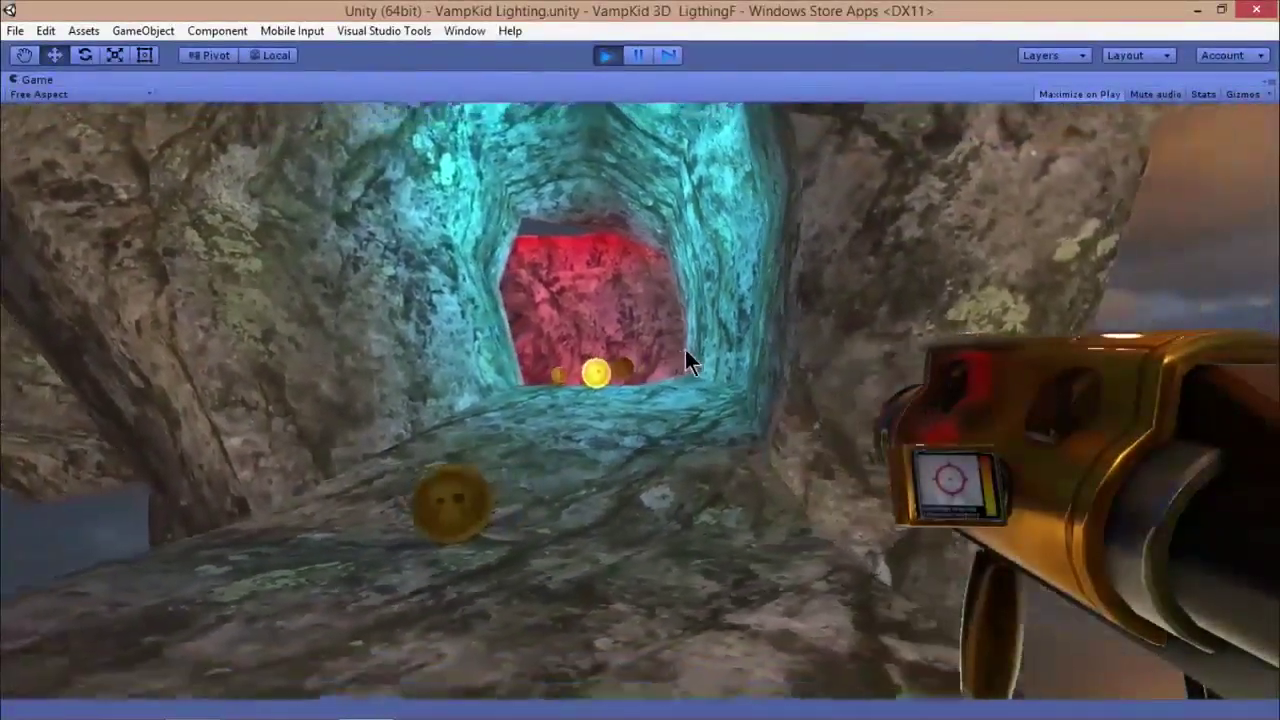
pyautogui.press('s')
pyautogui.press('a')
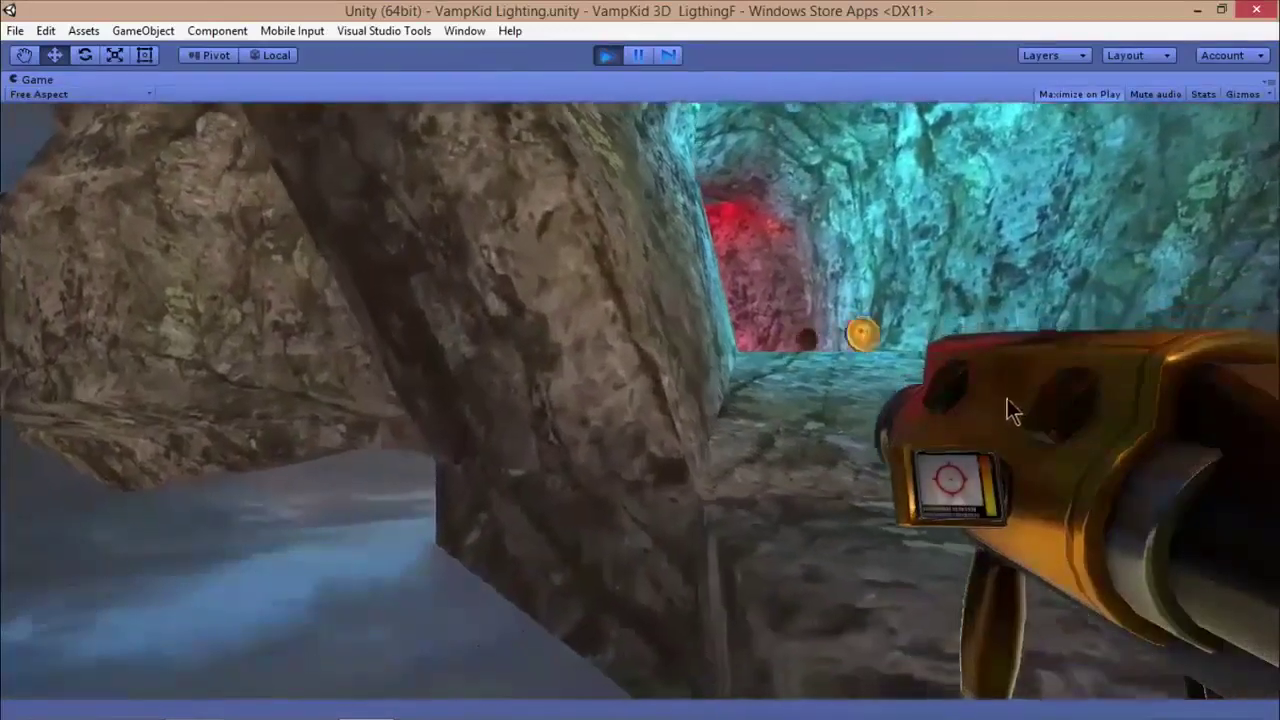
pyautogui.press('s')
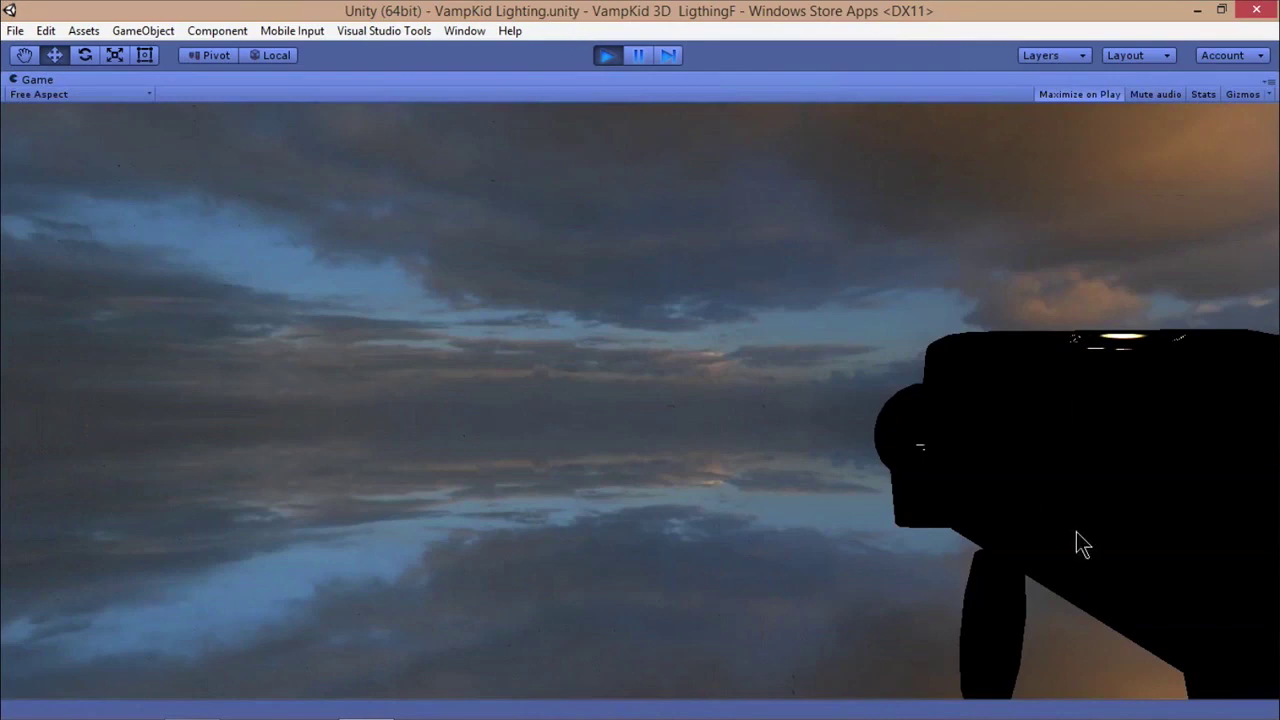
pyautogui.click(608, 54)
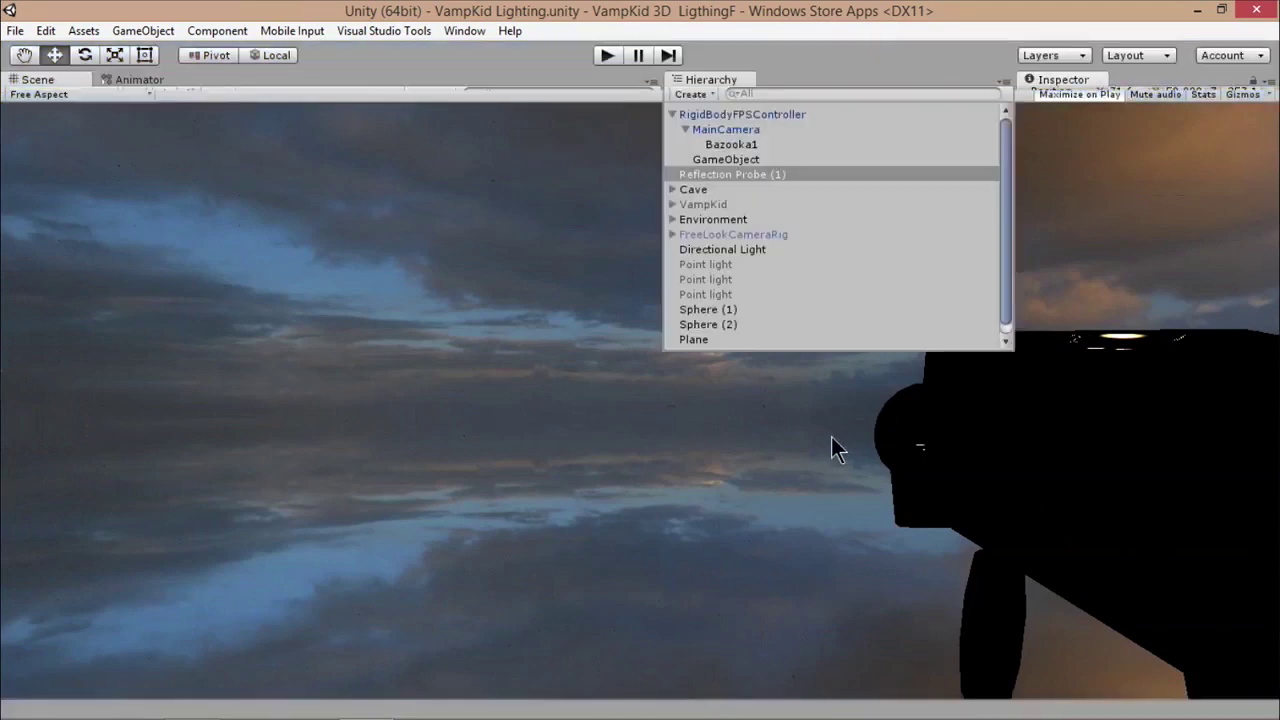
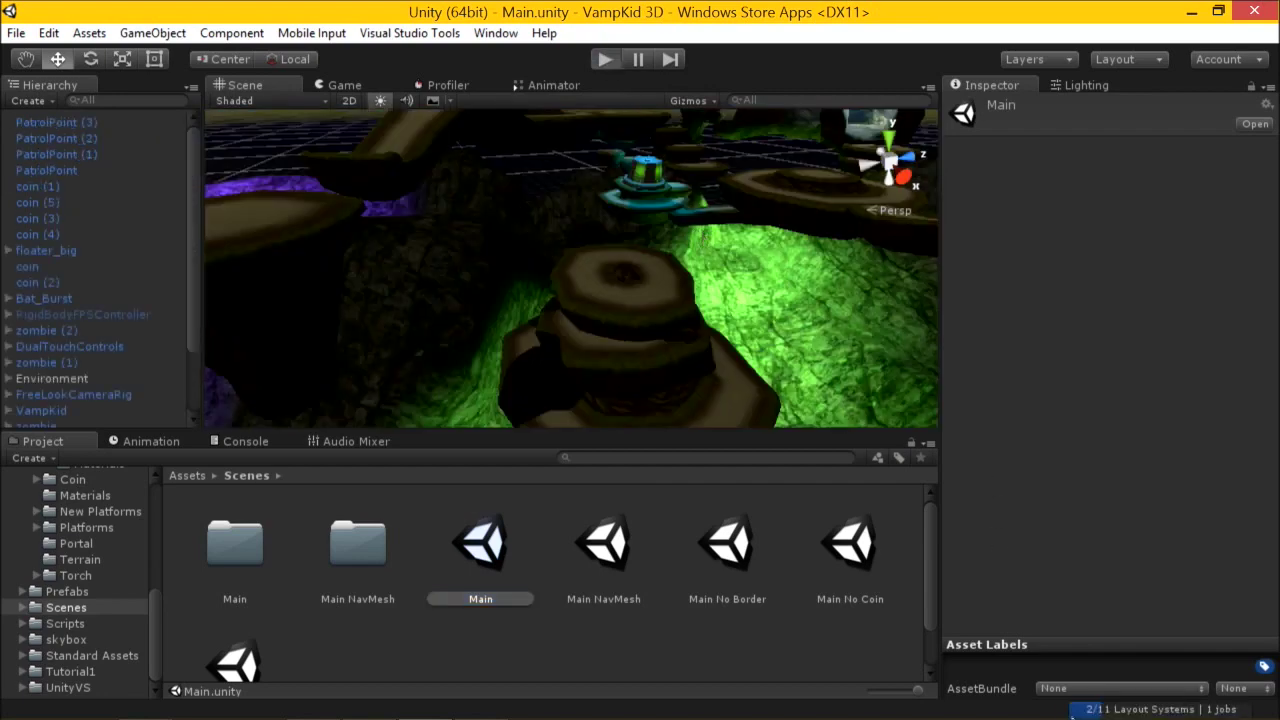
# Run the Main scene to view VampKid in the level, mute the system sound, and stop the game.
pyautogui.hotkey('ctrl', 'p')
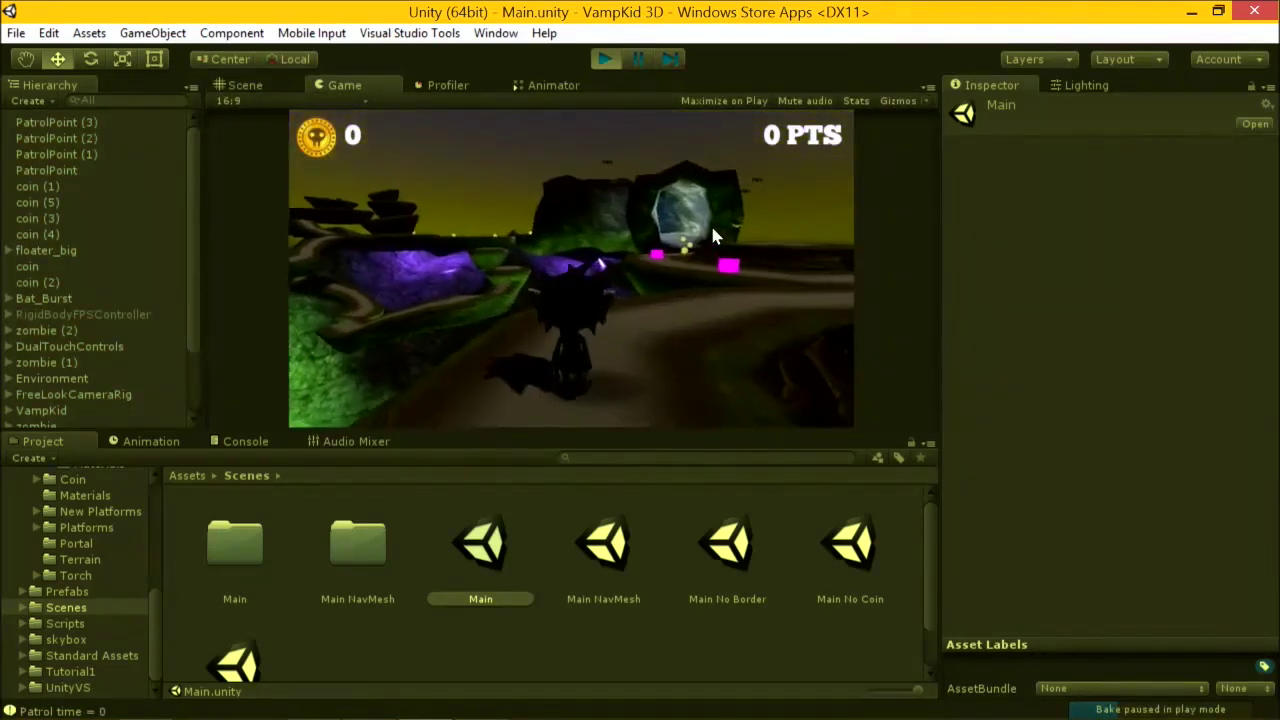
pyautogui.press('XF86AudioMute')
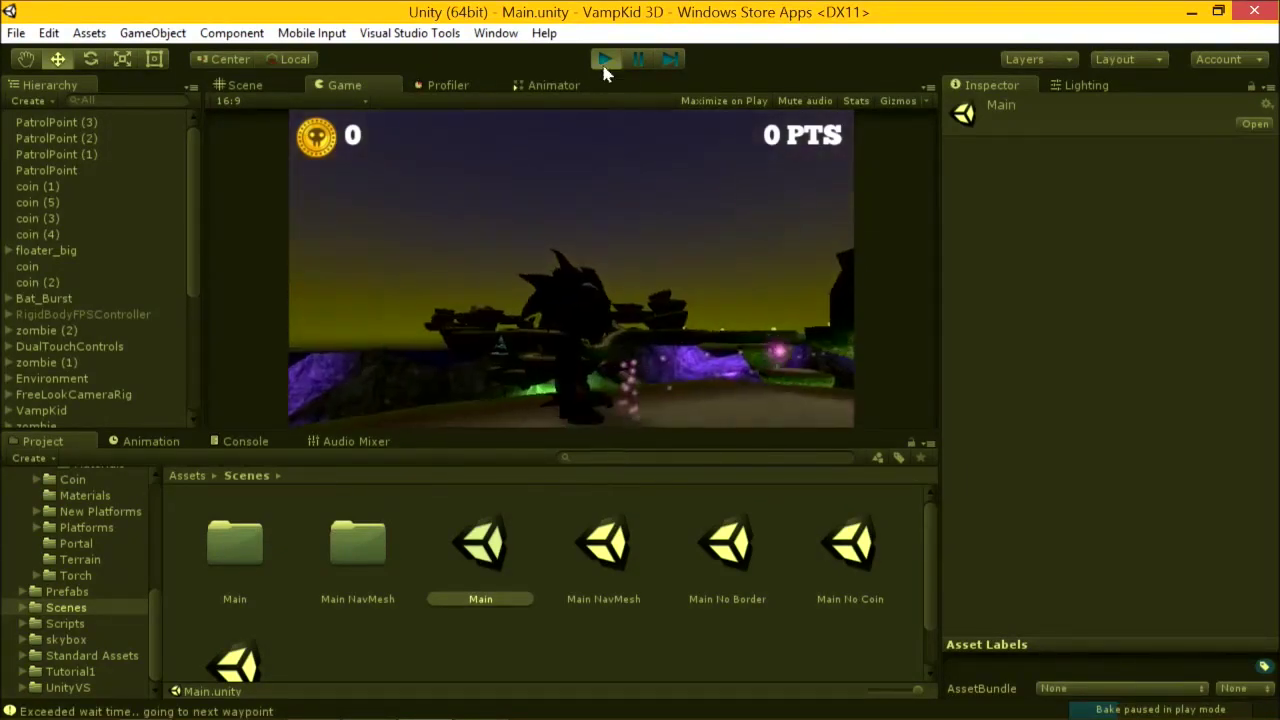
pyautogui.click(603, 62)
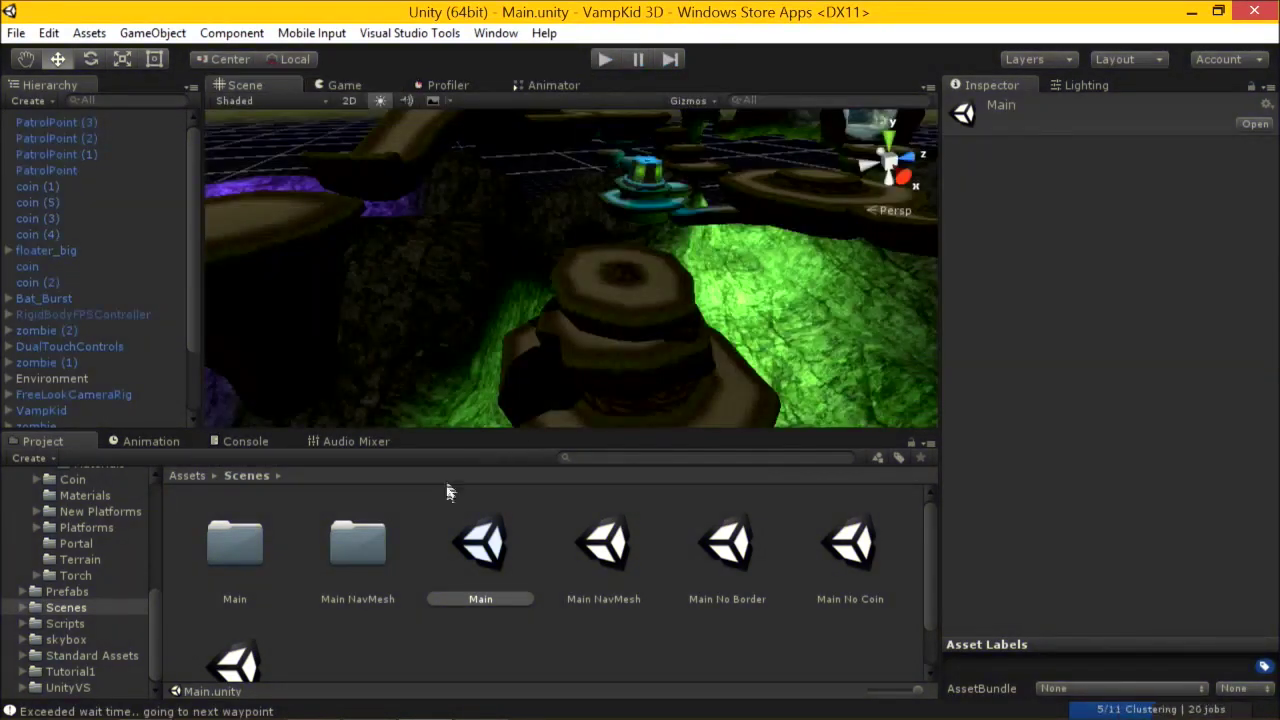
# Open VampKid's ThirdPersonAnimatorController and inspect the Shoot state's settings, with the Animation window shown.
pyautogui.scroll(-3, 90, 258)
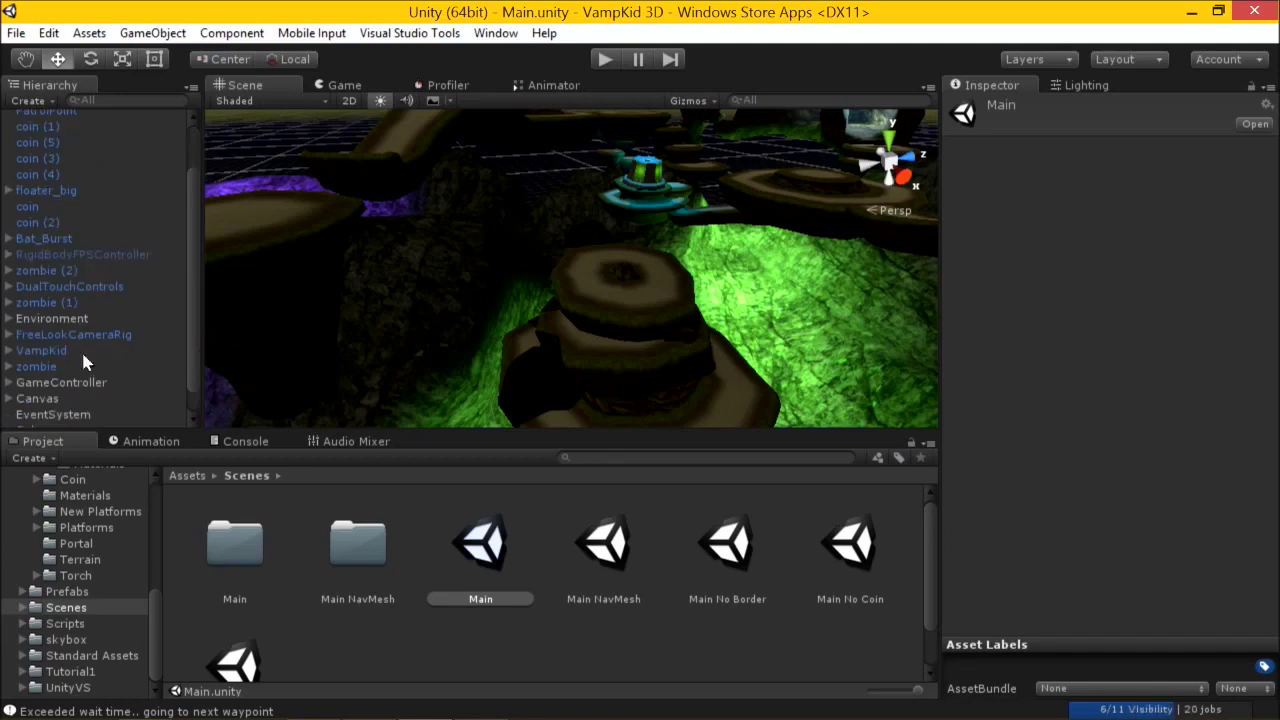
pyautogui.click(81, 351)
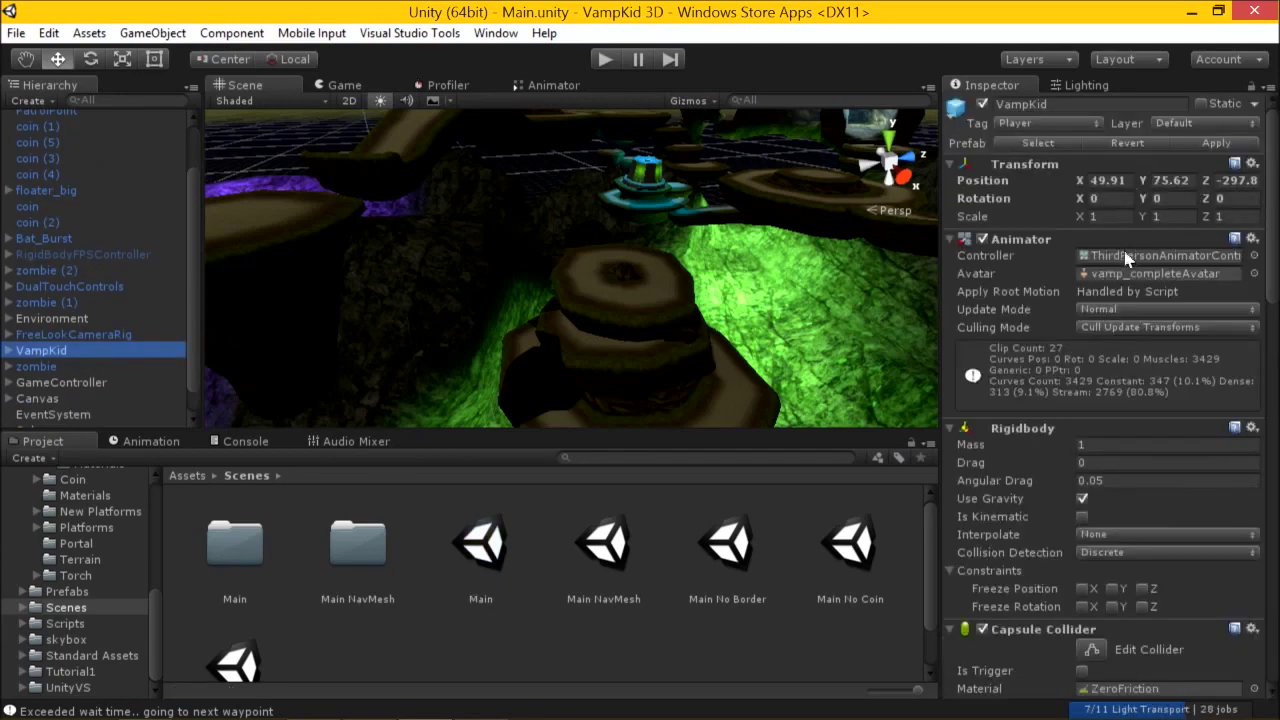
pyautogui.doubleClick(1128, 258)
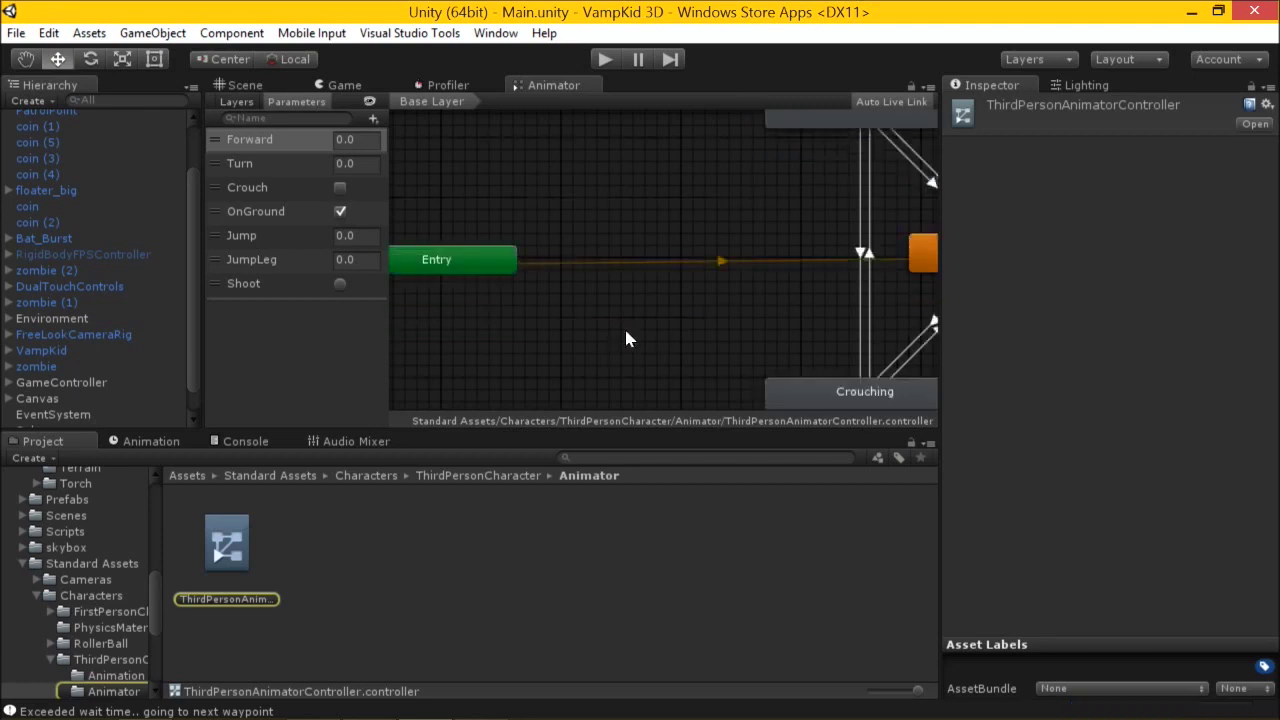
pyautogui.click(171, 443)
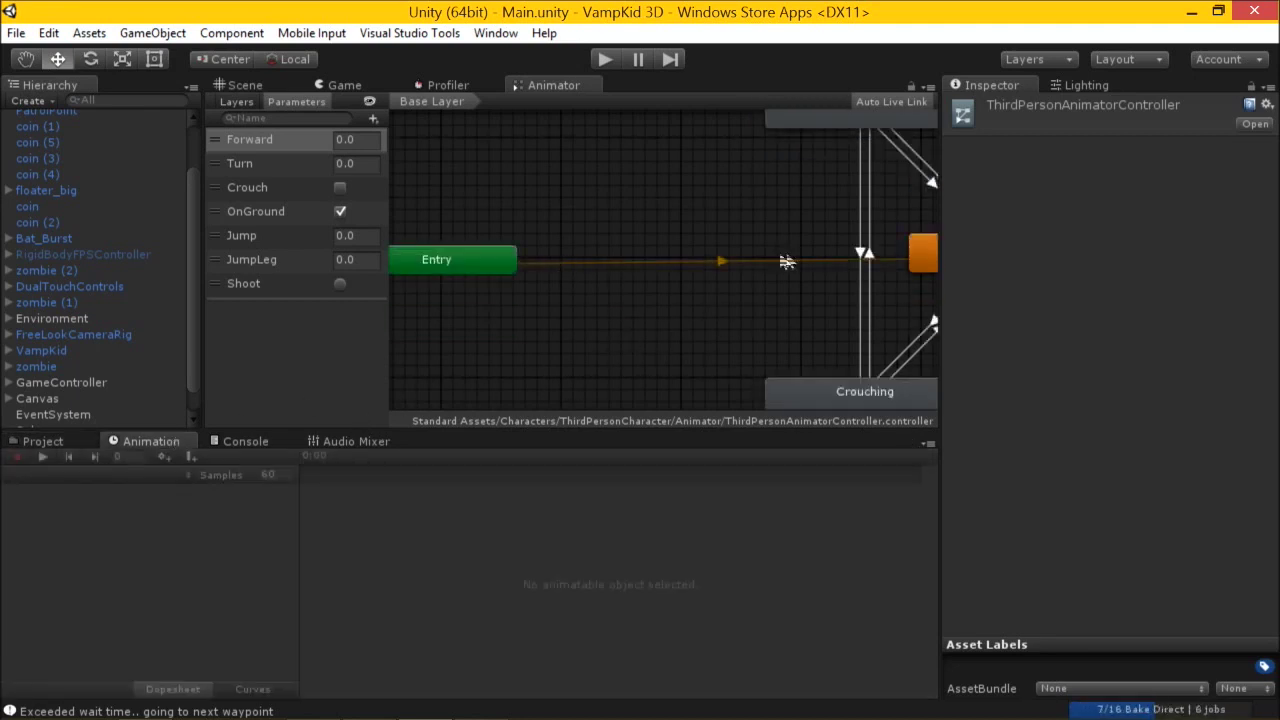
pyautogui.click(920, 258)
pyautogui.moveTo(855, 195); pyautogui.dragTo(855, 365, button='middle')
pyautogui.click(847, 220)
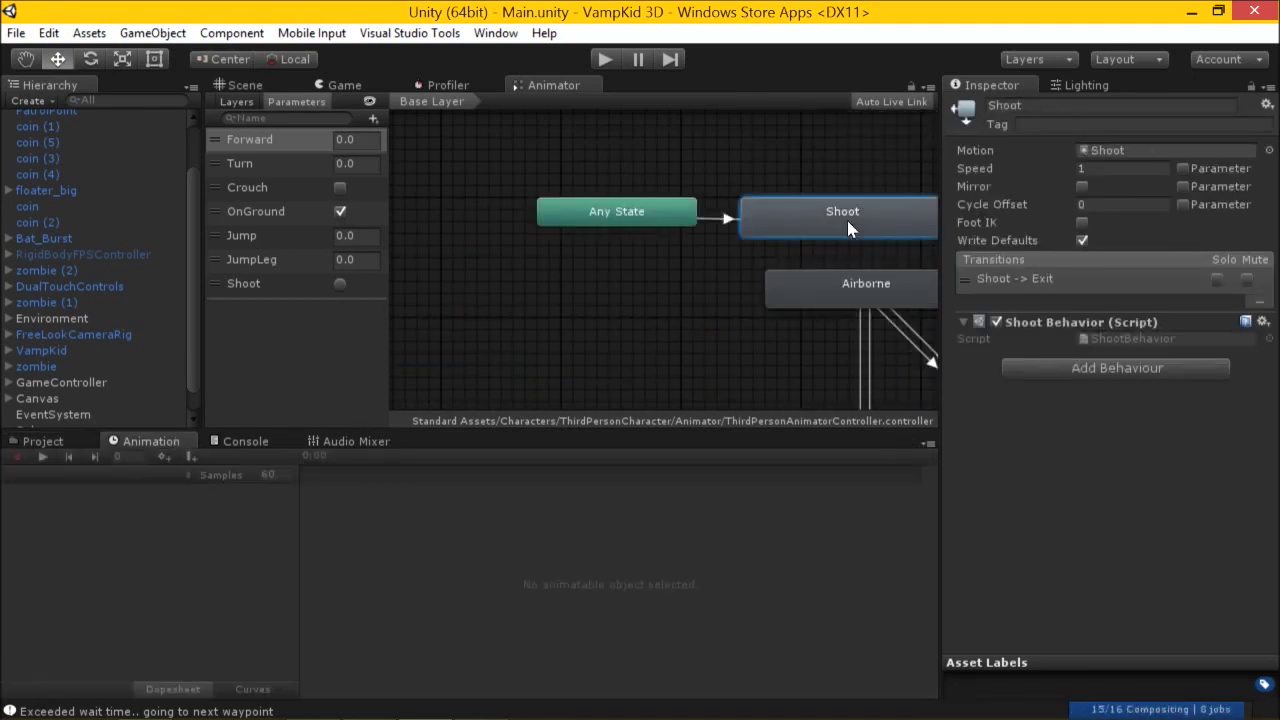
# Display VampKid's Shoot (Read-Only) clip in the Animation window.
pyautogui.click(66, 352)
pyautogui.click(115, 475)
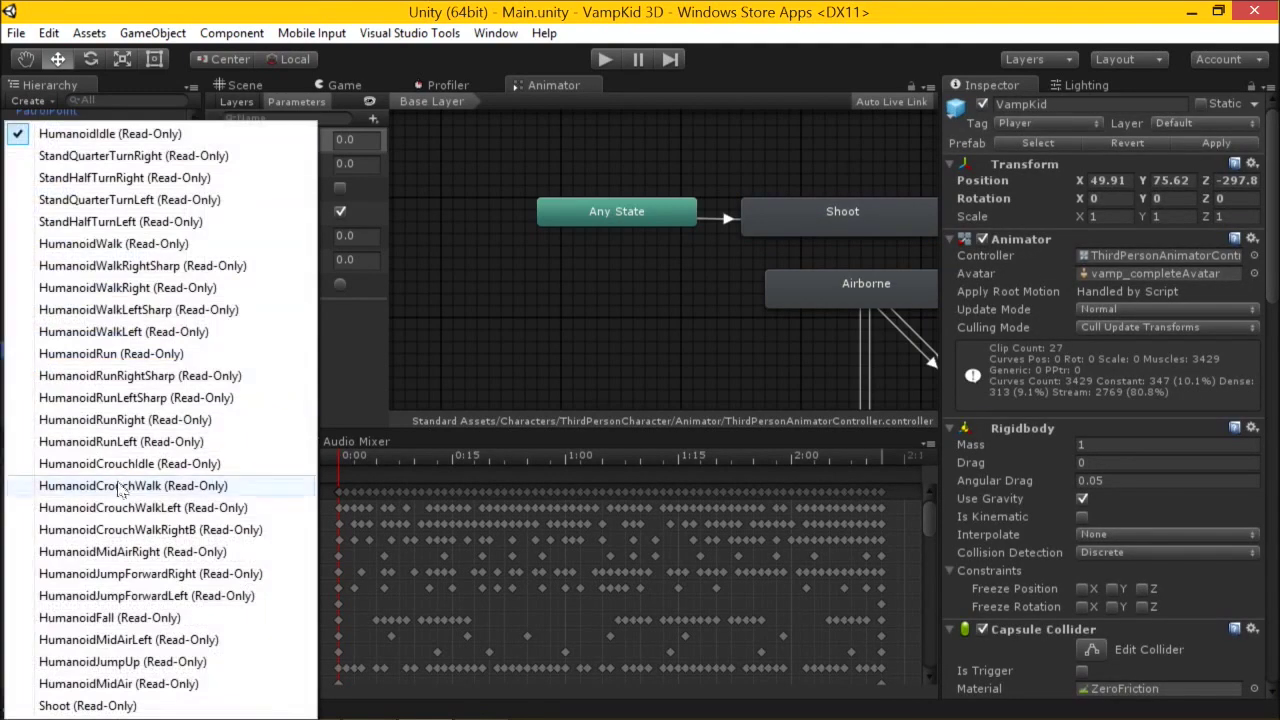
pyautogui.click(110, 705)
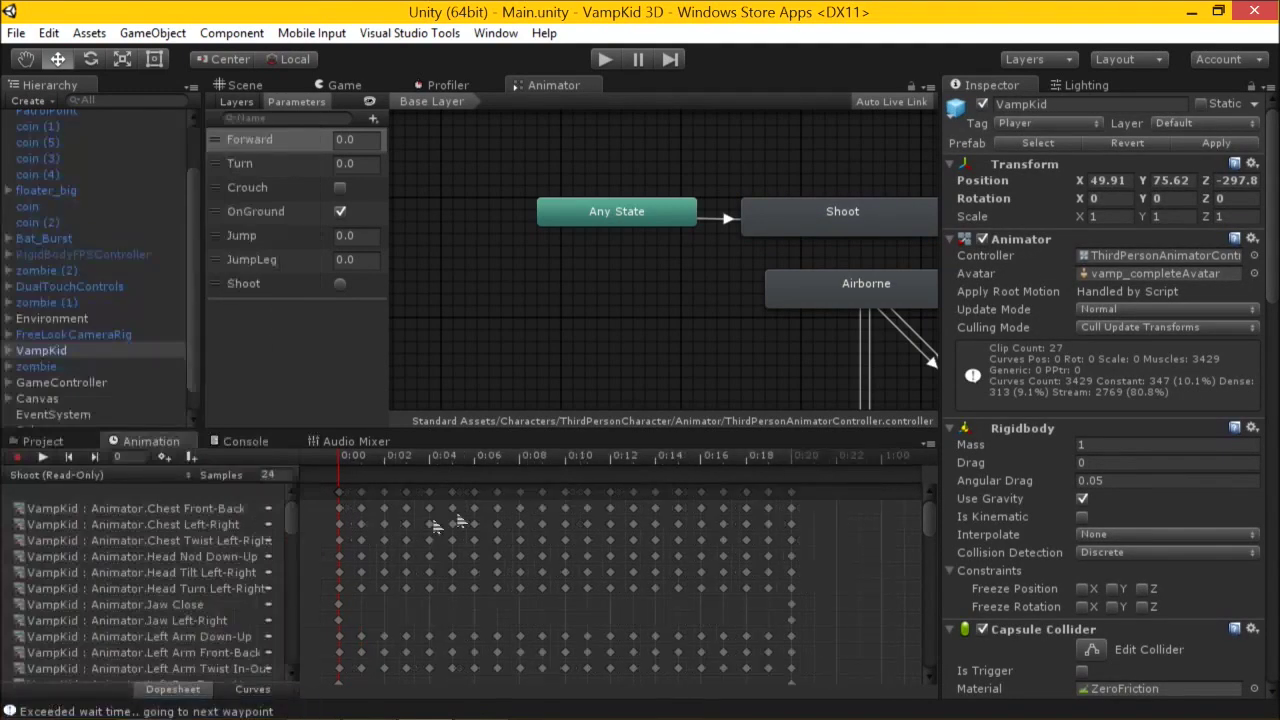
# Scrub through the Shoot clip's keyframes, stopping at frames 10, 4, 8 and 14.
pyautogui.click(565, 459)
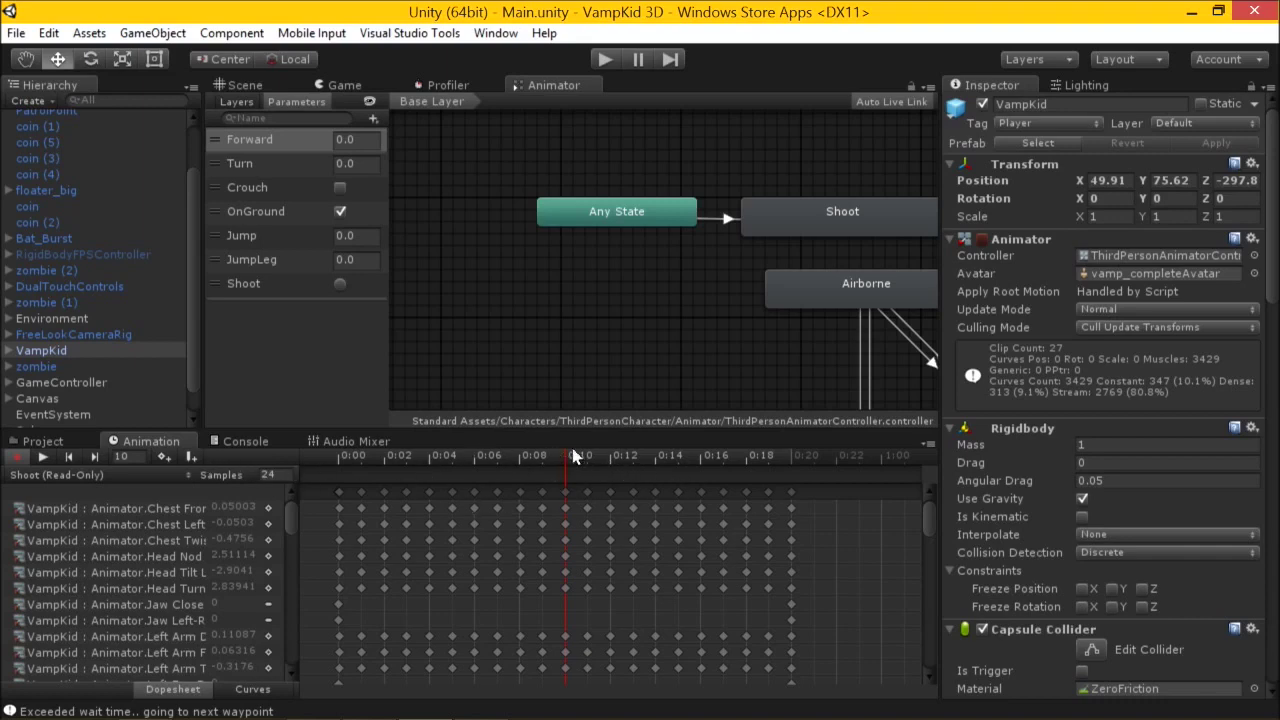
pyautogui.moveTo(668, 448); pyautogui.dragTo(431, 462)
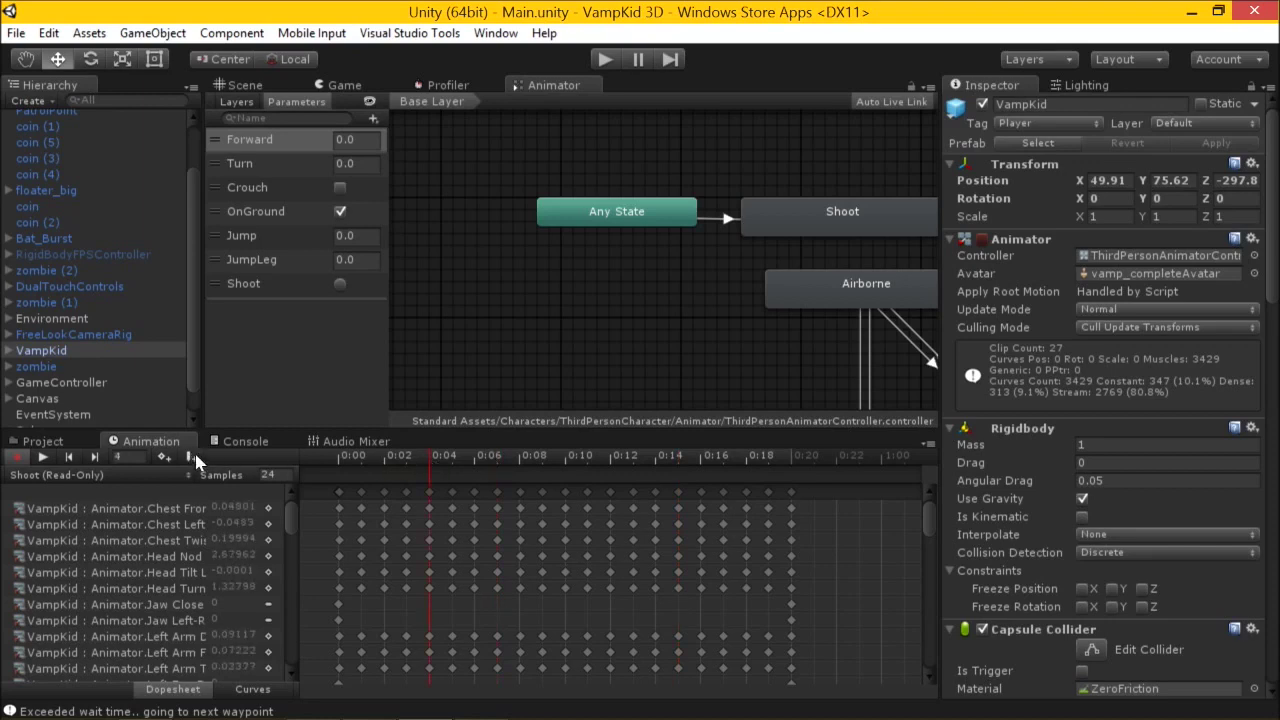
pyautogui.click(509, 452)
pyautogui.moveTo(688, 368); pyautogui.dragTo(500, 328, button='middle')
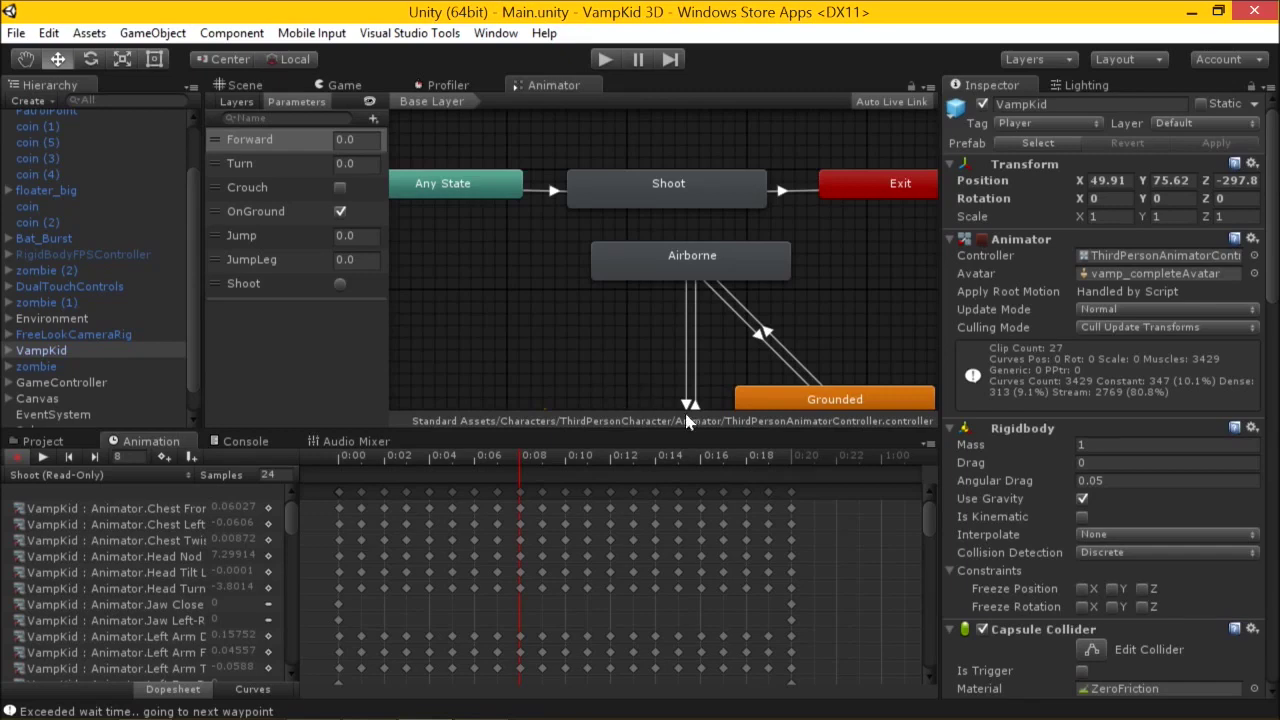
pyautogui.click(548, 458)
pyautogui.click(654, 461)
pyautogui.moveTo(651, 458); pyautogui.dragTo(653, 387, button='middle')
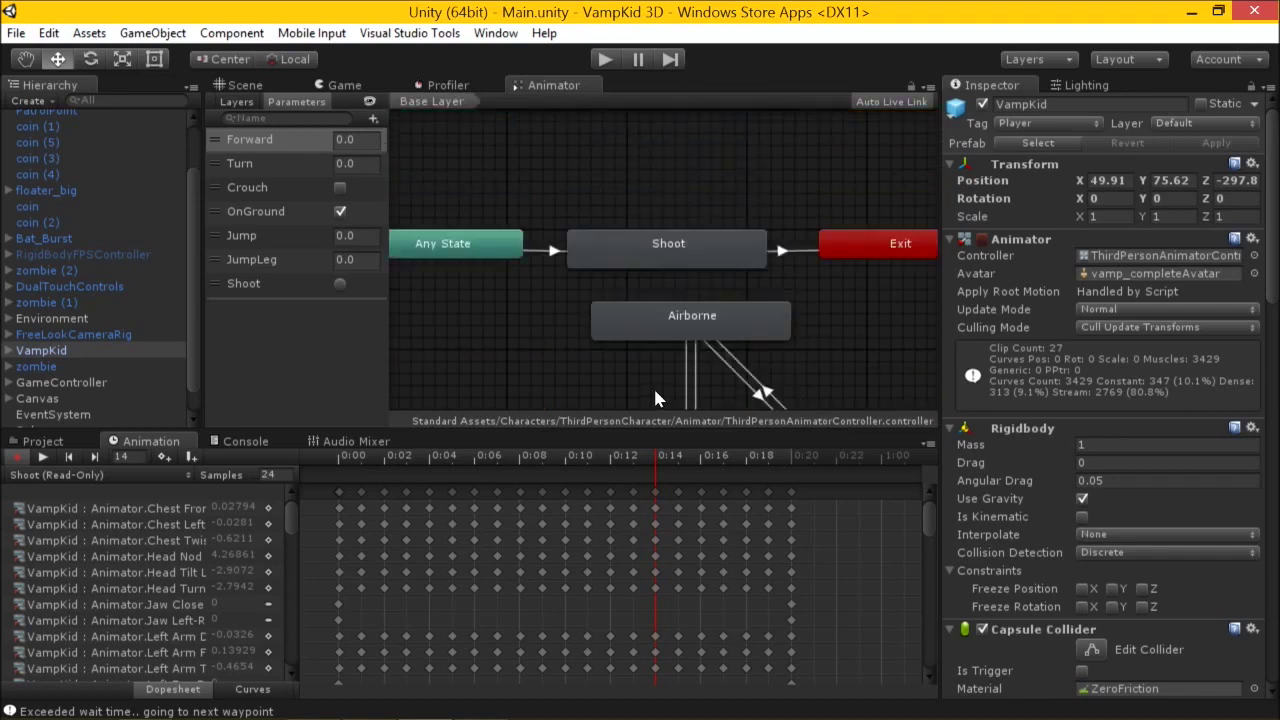
# Select the Shoot state and examine the full state machine in a maximized Animator view, restoring the layout when done.
pyautogui.click(670, 258)
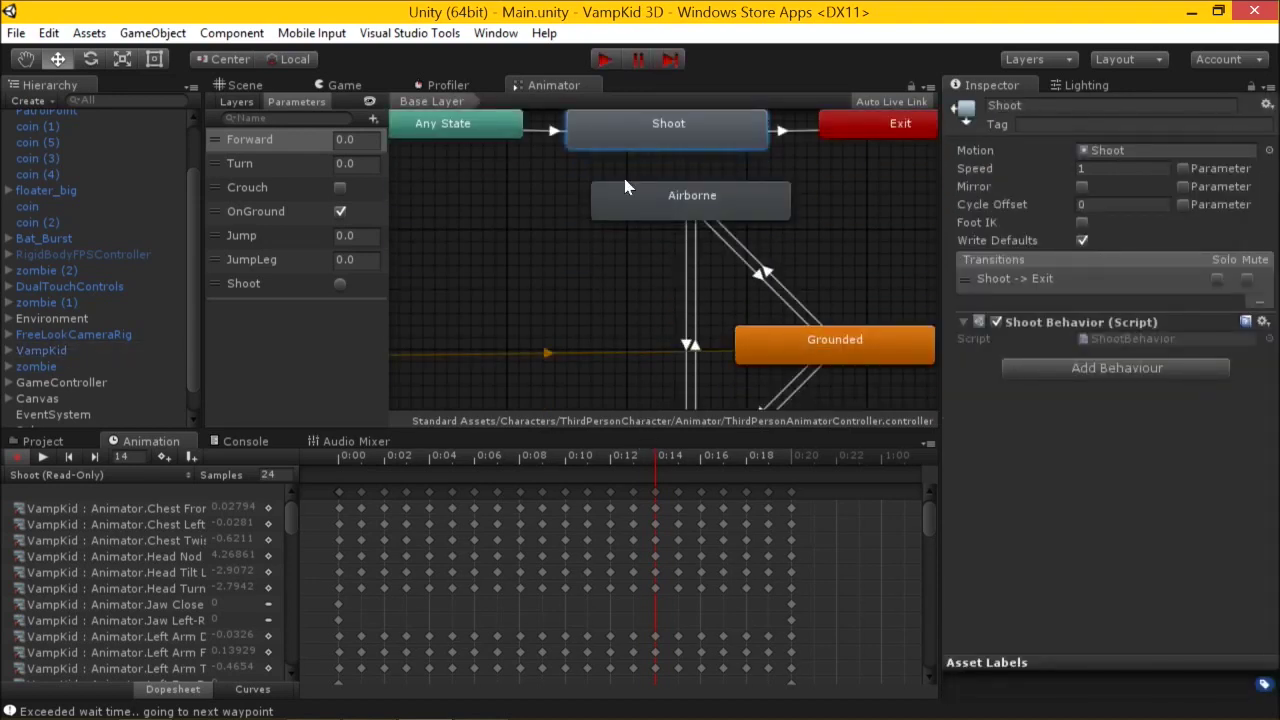
pyautogui.hotkey('ctrl', 'p')
pyautogui.hotkey('shift', 'space')
pyautogui.moveTo(493, 213); pyautogui.dragTo(712, 290, button='middle')
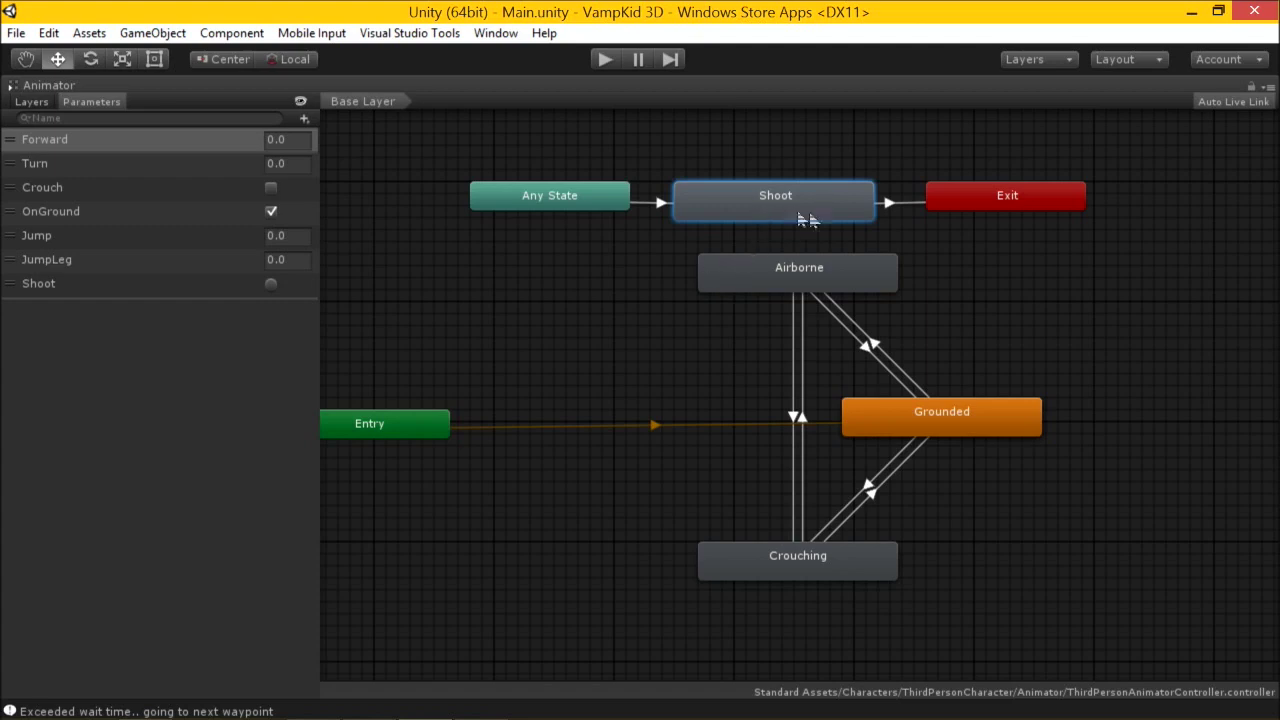
pyautogui.hotkey('shift', 'space')
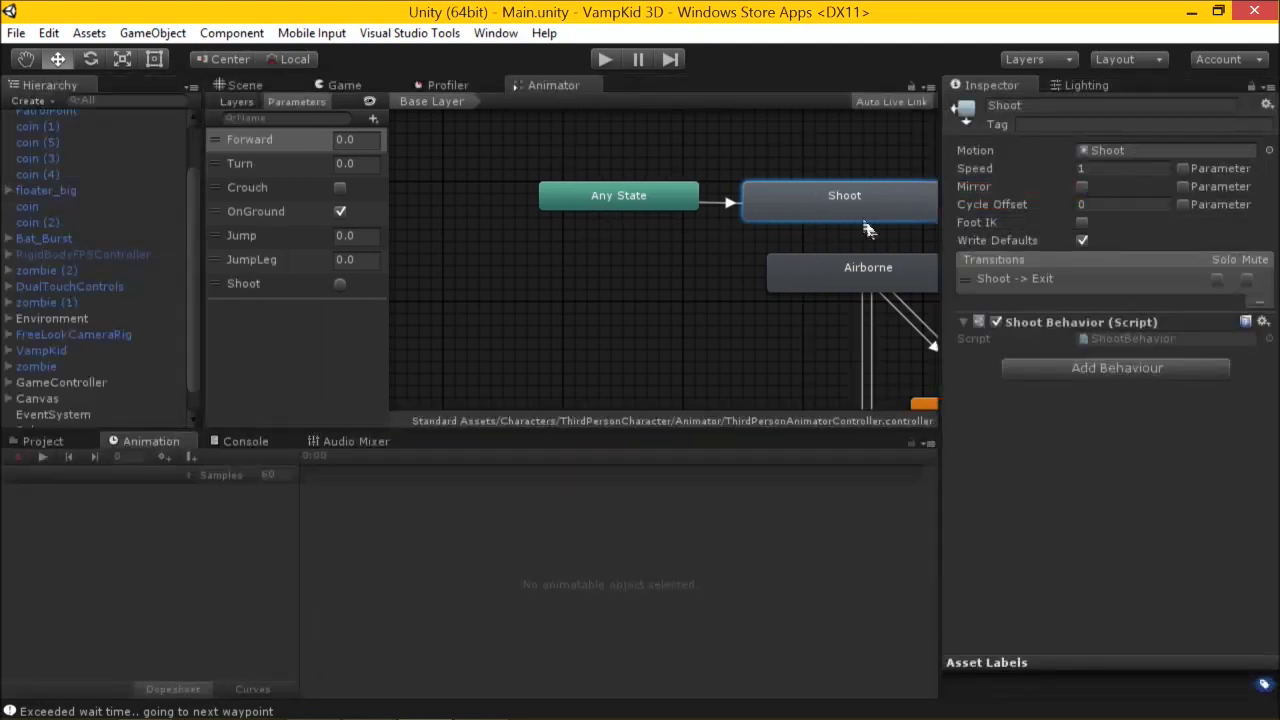
# View the behaviours that can be added to the Shoot state without adding any.
pyautogui.moveTo(734, 266); pyautogui.dragTo(565, 275, button='middle')
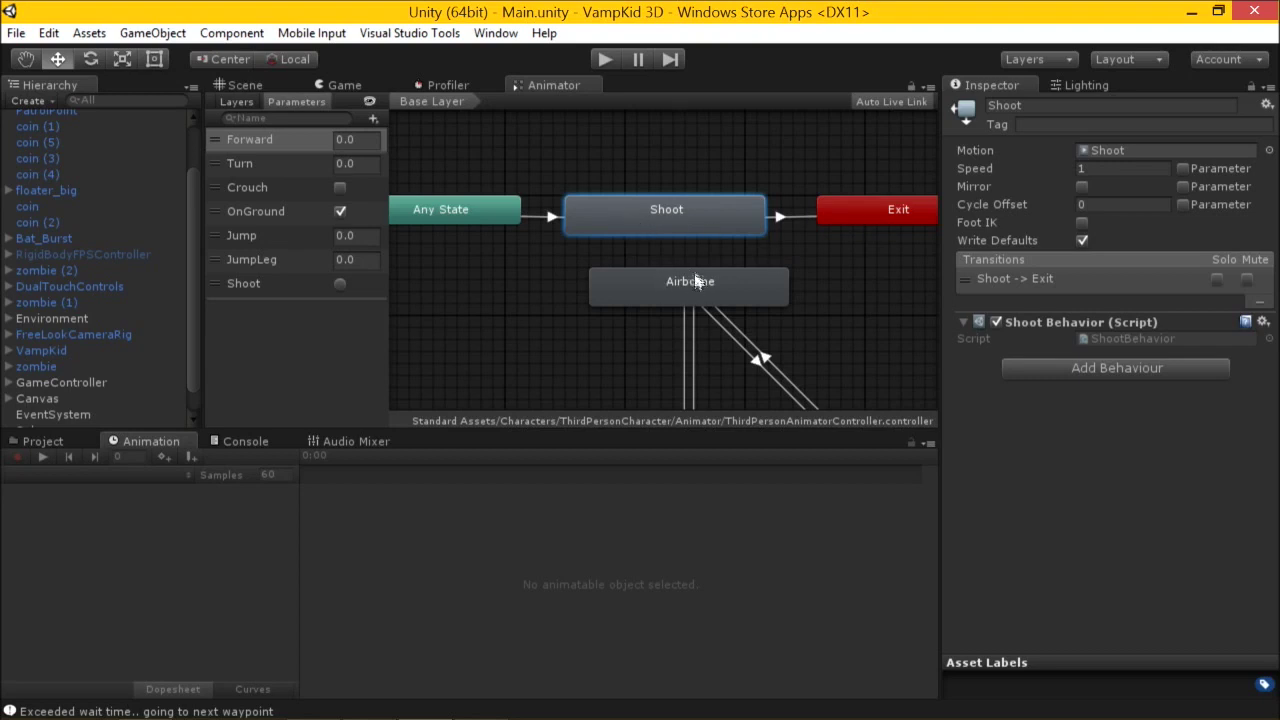
pyautogui.click(1067, 367)
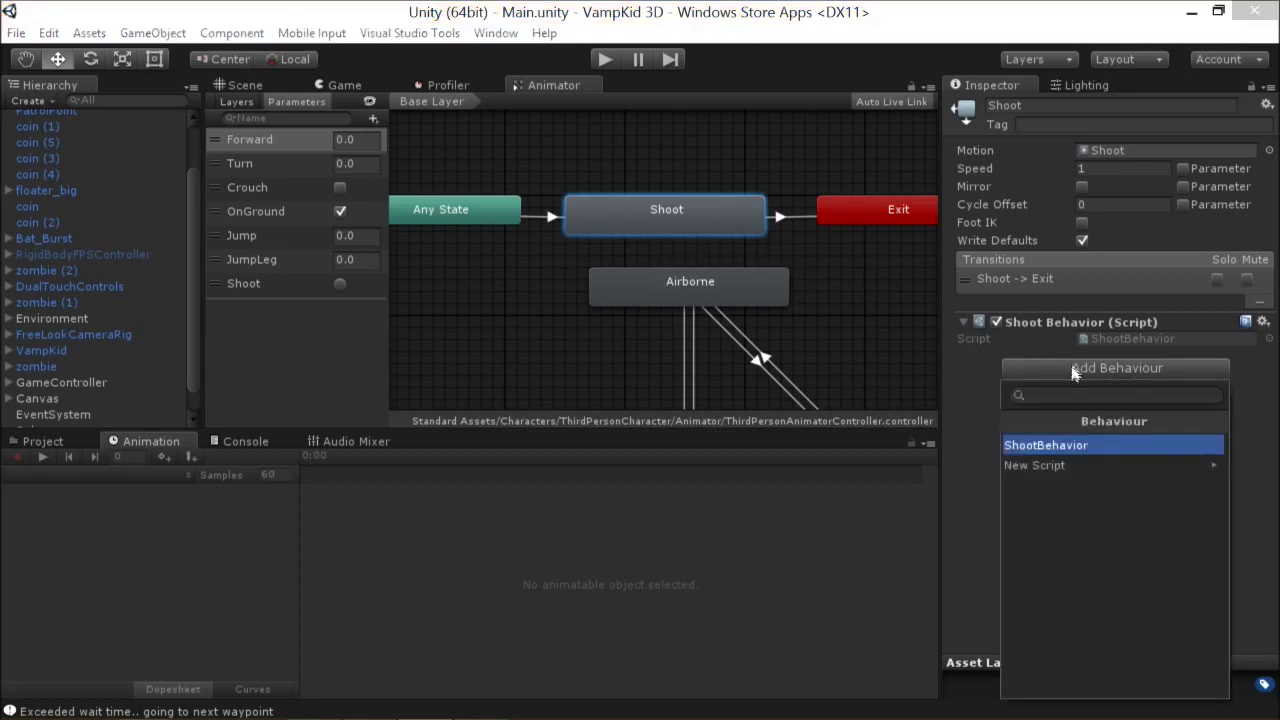
pyautogui.click(980, 368)
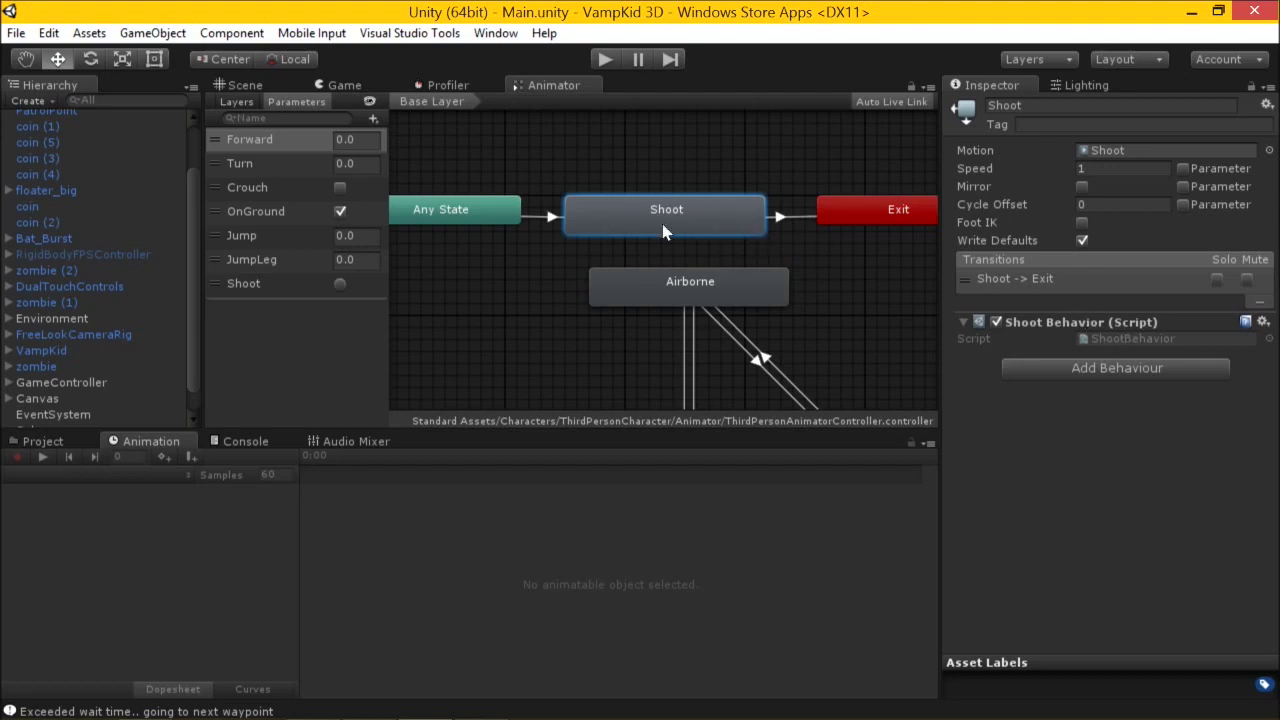
# Open the Shoot state's ShootBehavior script in Visual Studio and examine its OnStateUpdate method.
pyautogui.doubleClick(1101, 338)
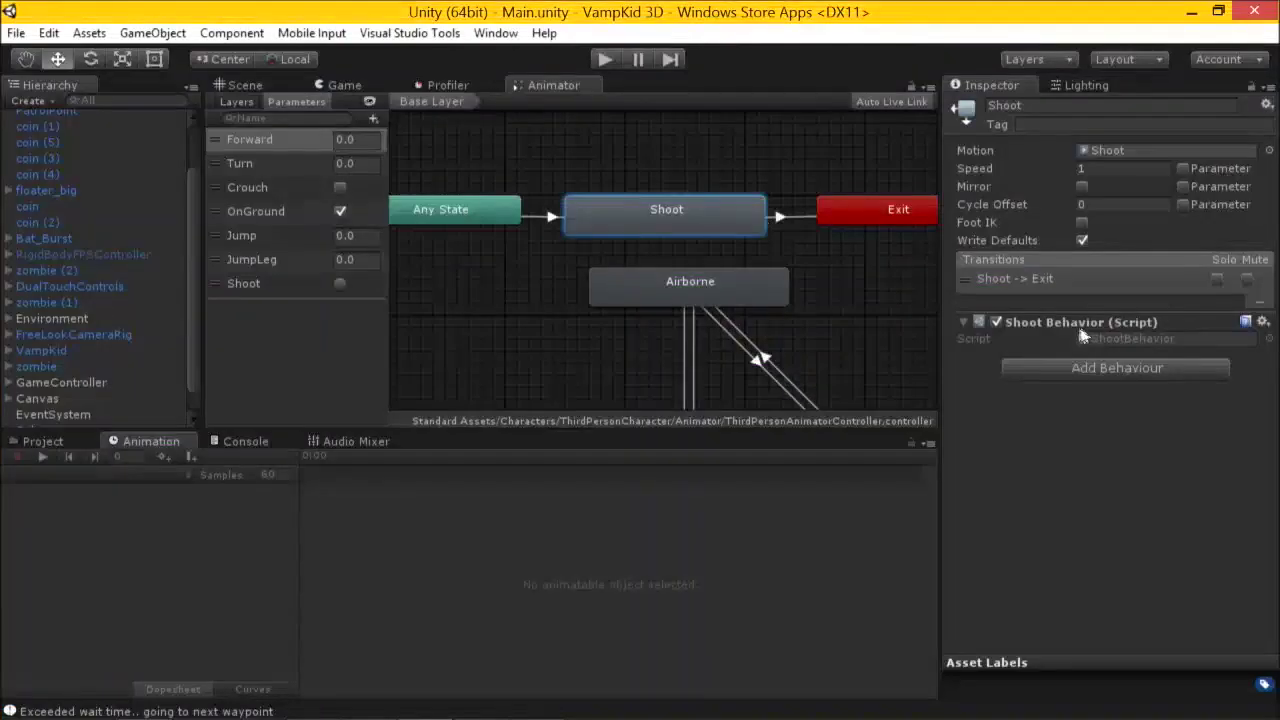
pyautogui.moveTo(1143, 341); pyautogui.dragTo(786, 292)
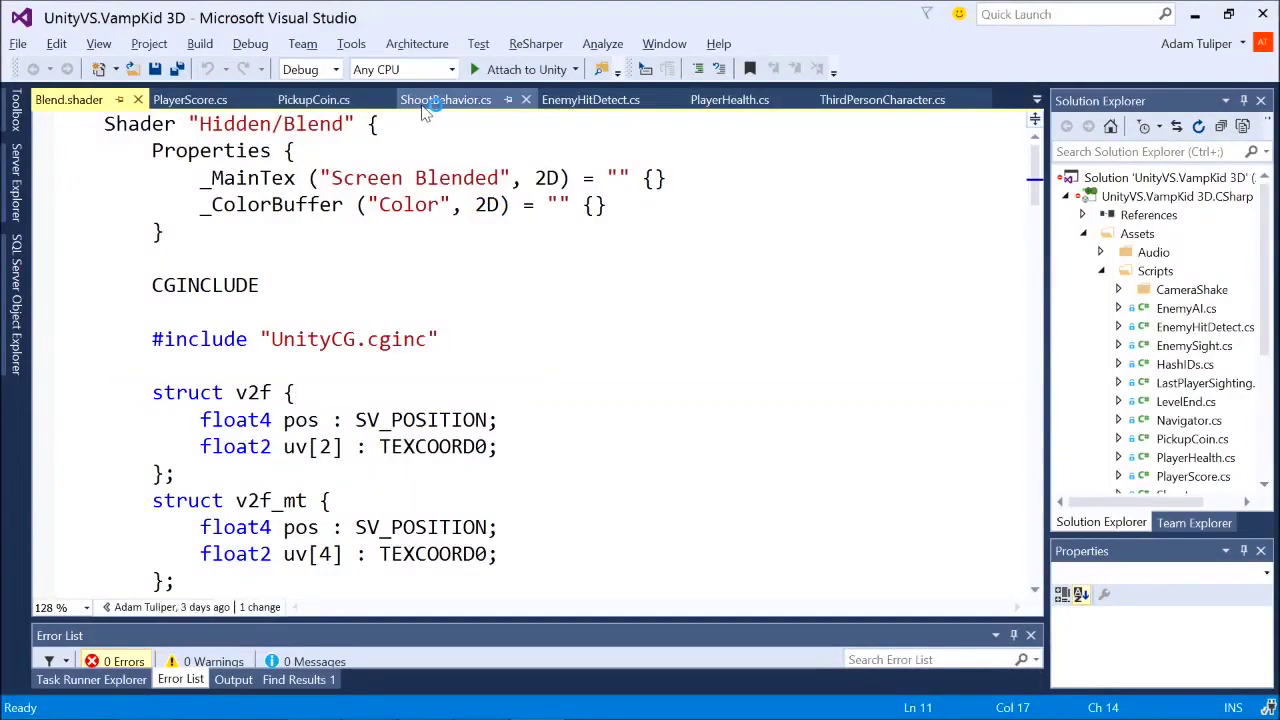
pyautogui.click(481, 103)
pyautogui.scroll(3, 515, 292)
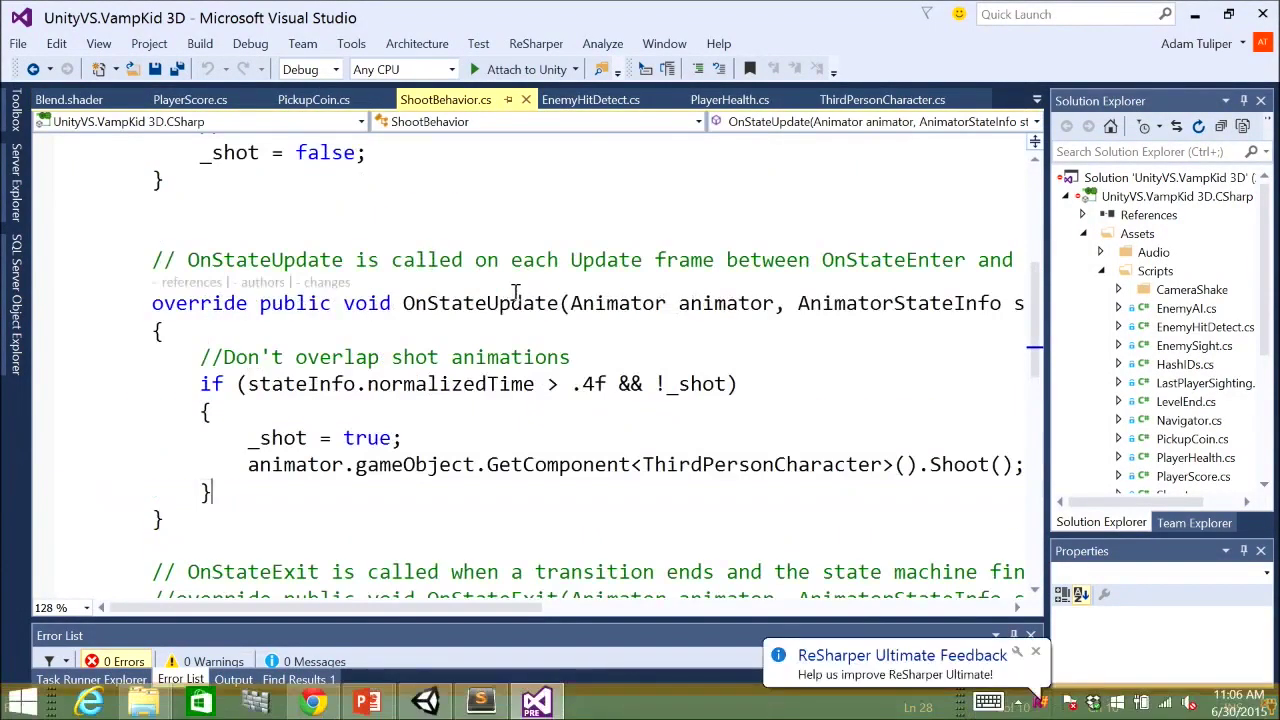
pyautogui.scroll(-1, 515, 292)
pyautogui.press('Up')
pyautogui.press('Up')
pyautogui.press('Up')
pyautogui.press('Up')
pyautogui.press('Up')
pyautogui.press('Up')
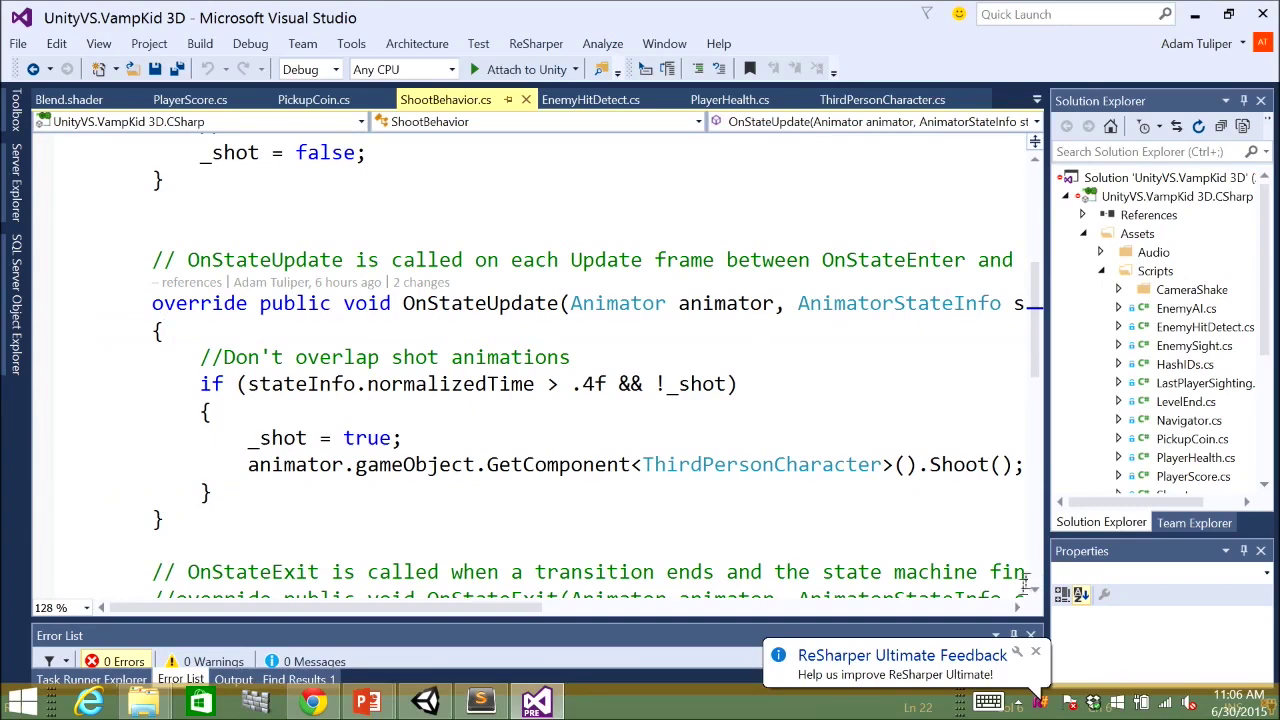
# Dismiss the ReSharper feedback notice and examine ShootBehavior's StateMachineBehaviour base class and its commented-out OnStateExit, OnStateMove and OnStateIK callbacks.
pyautogui.click(1036, 653)
pyautogui.press('Down')
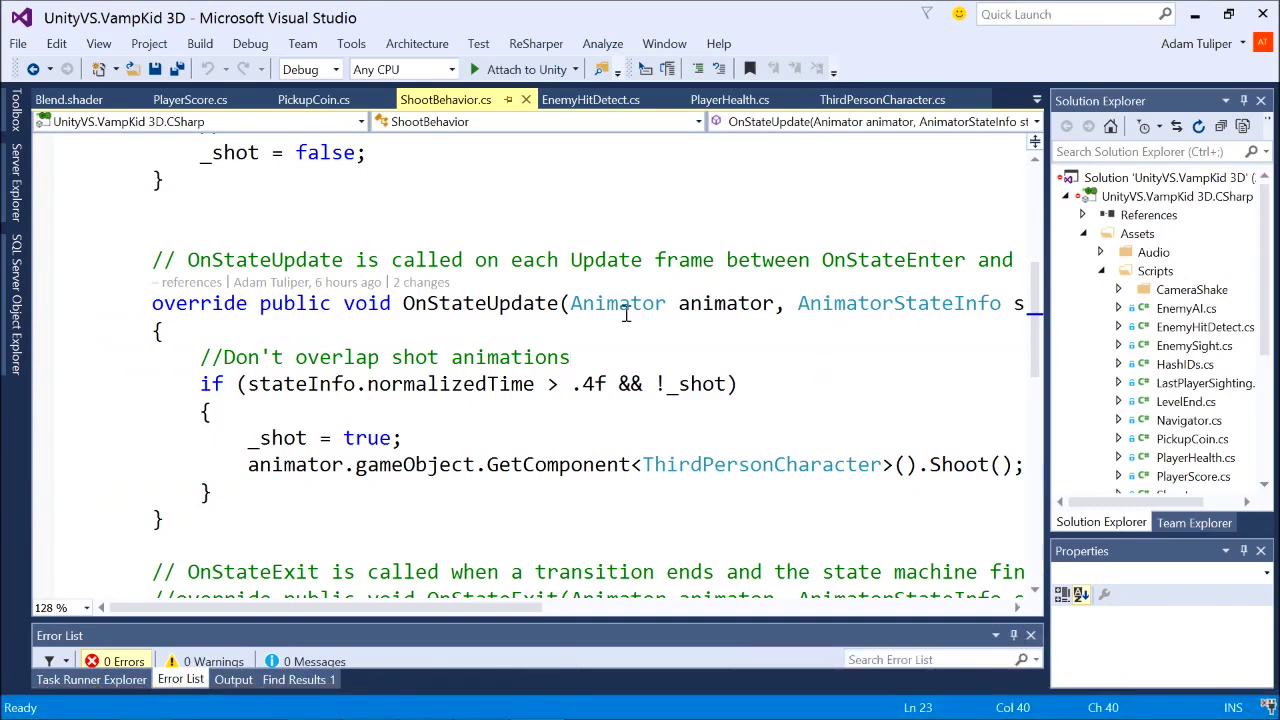
pyautogui.scroll(4, 503, 314)
pyautogui.scroll(-2, 503, 314)
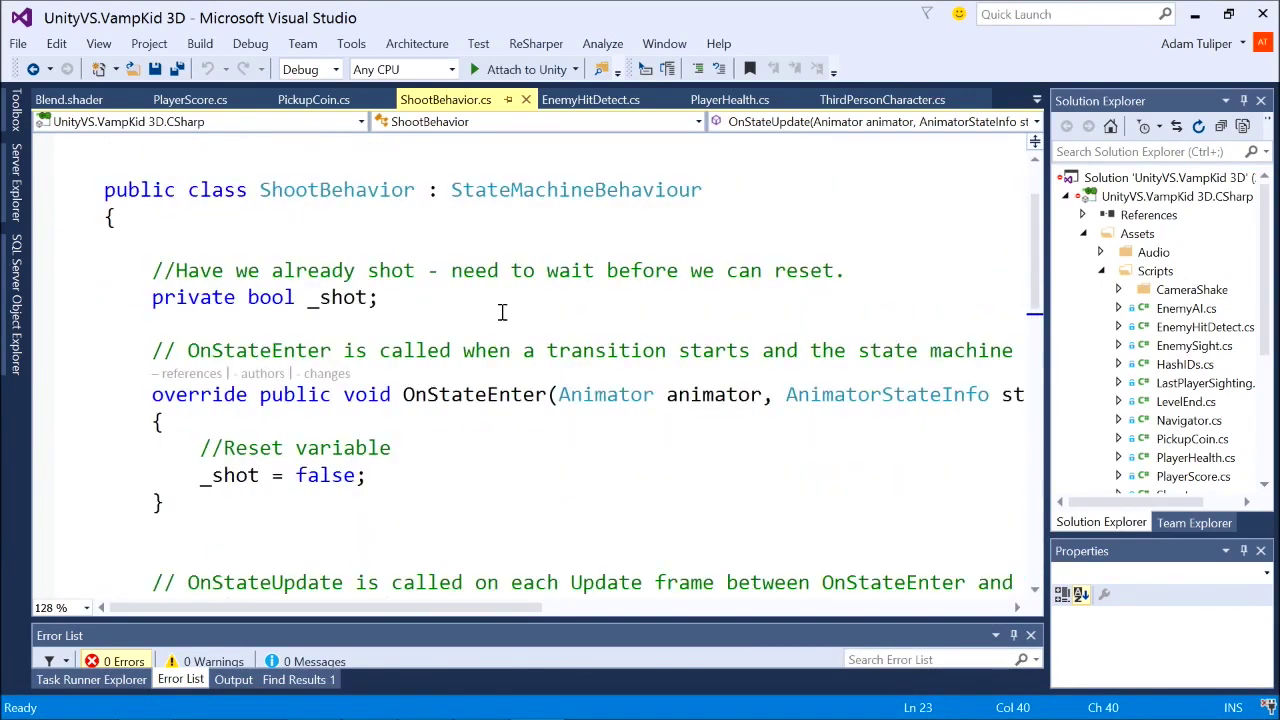
pyautogui.scroll(1, 503, 314)
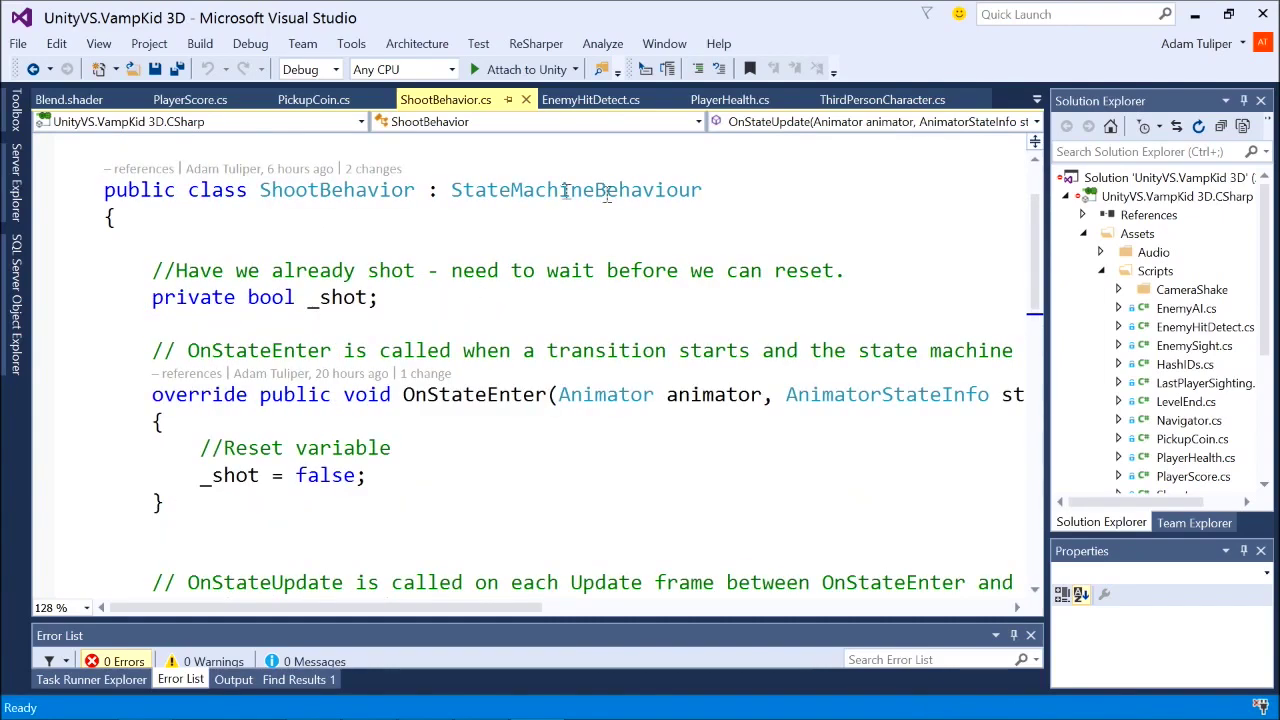
pyautogui.doubleClick(590, 194)
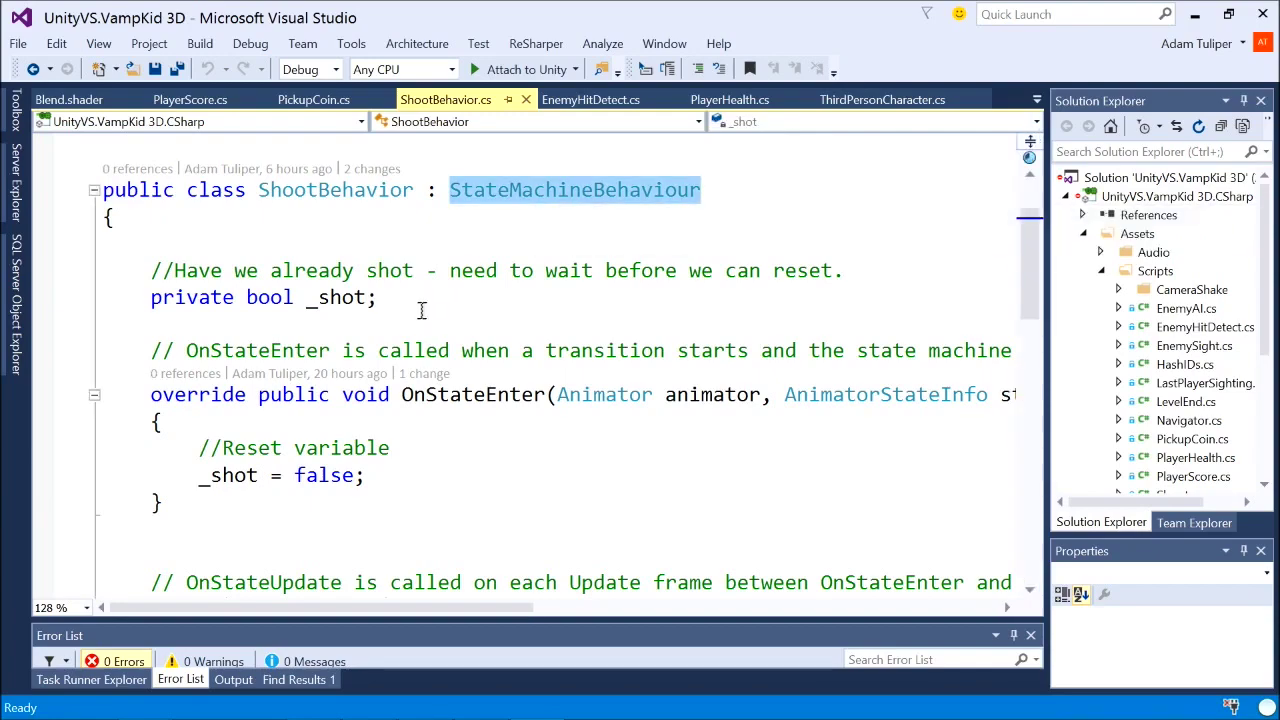
pyautogui.scroll(-7, 486, 422)
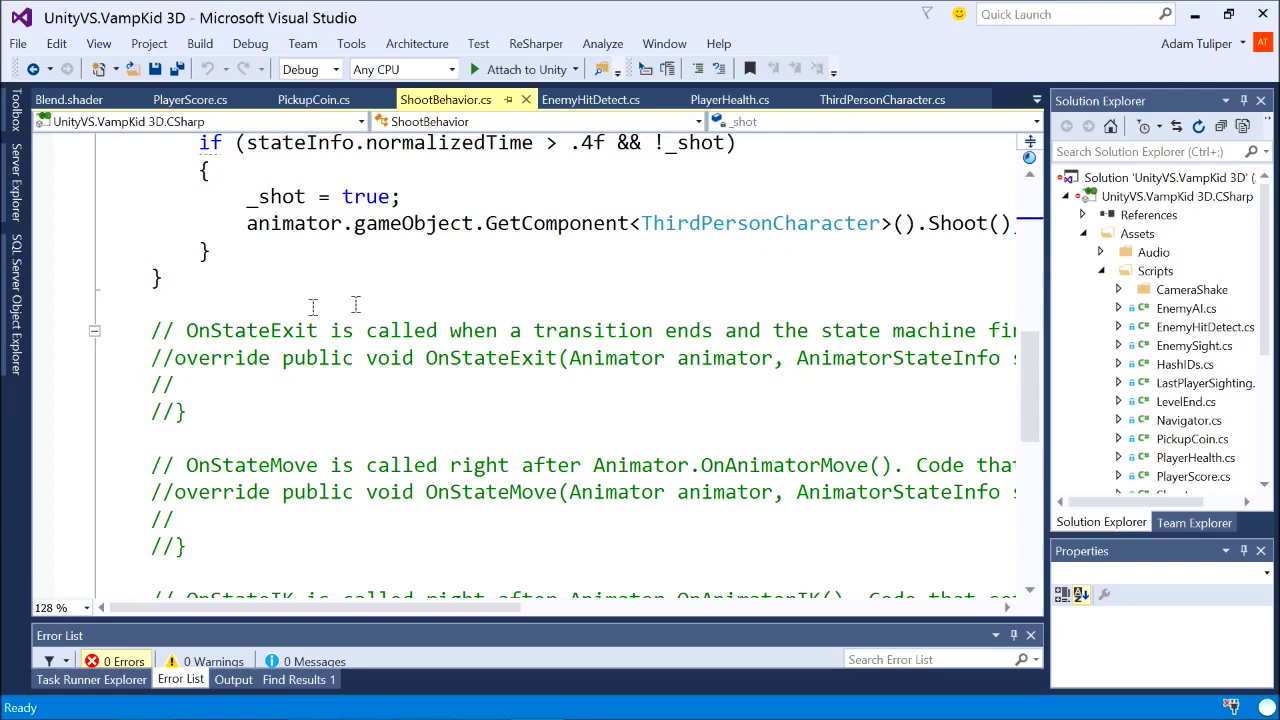
pyautogui.scroll(-1, 345, 449)
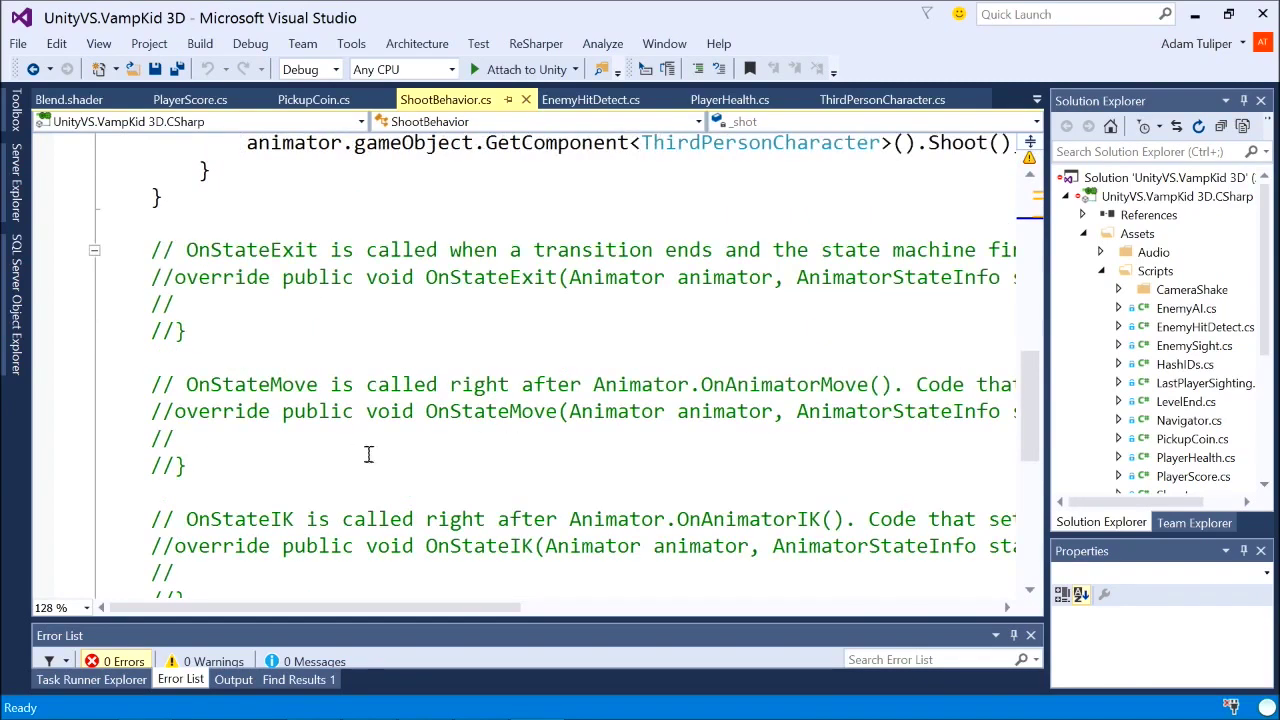
pyautogui.scroll(6, 362, 456)
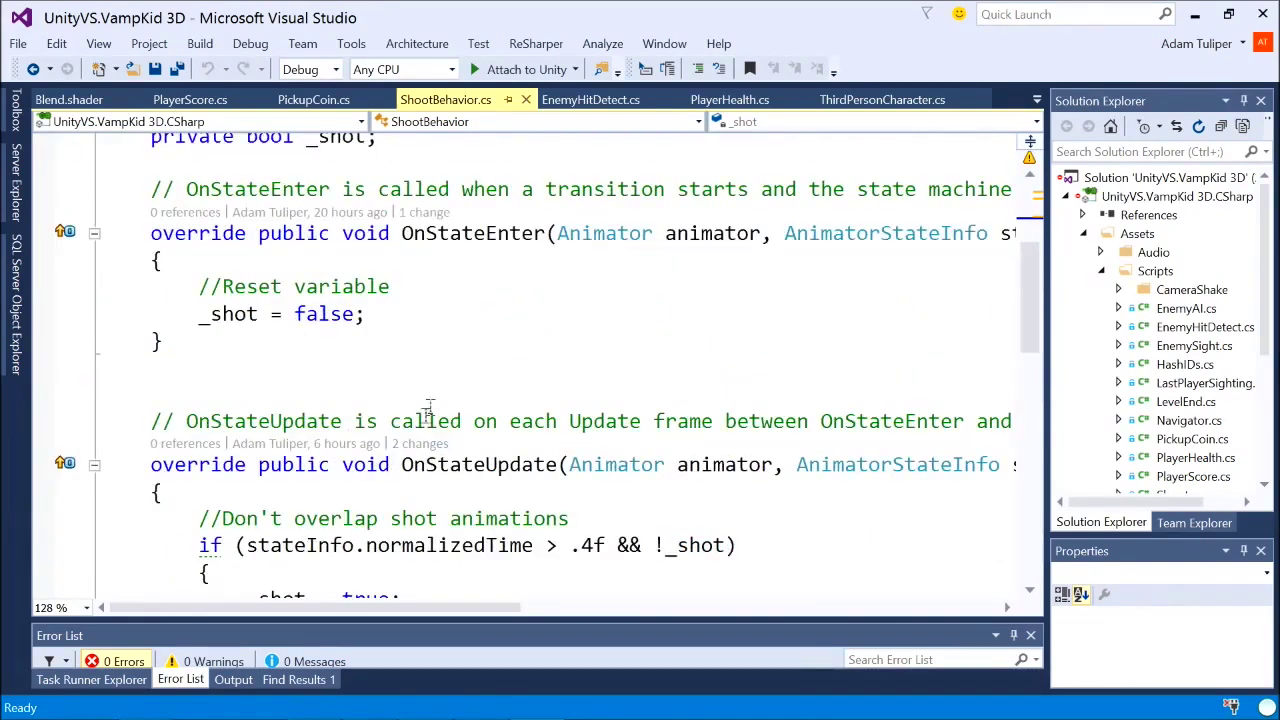
# Compare the OnStateEnter and OnStateUpdate overrides, including where OnStateEnter resets _shot to false.
pyautogui.doubleClick(463, 233)
pyautogui.doubleClick(522, 464)
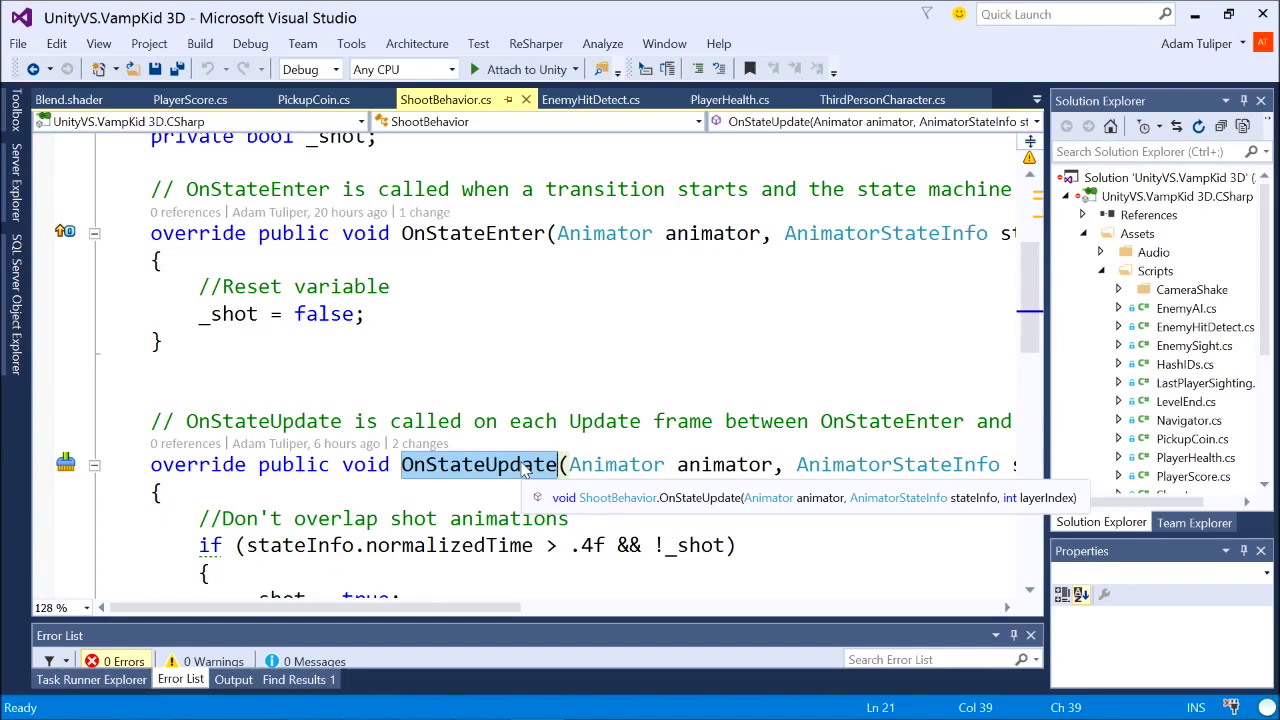
pyautogui.doubleClick(481, 233)
pyautogui.moveTo(195, 318); pyautogui.dragTo(389, 309)
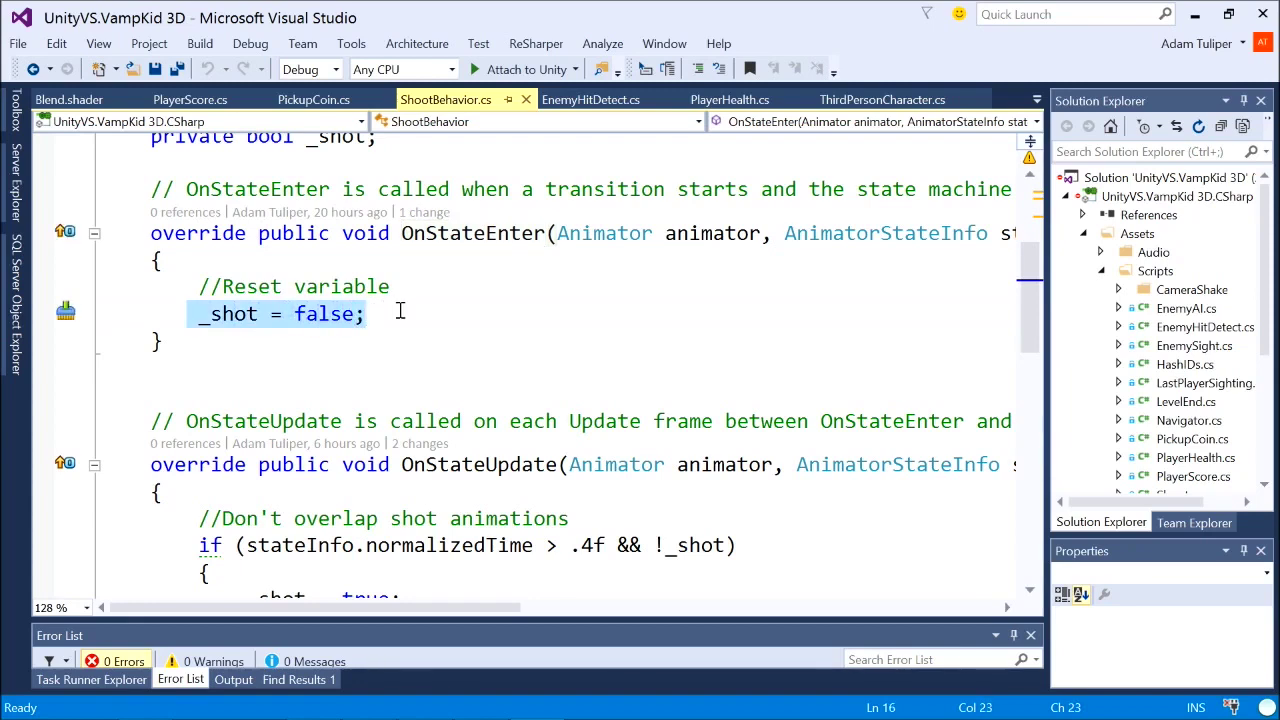
pyautogui.scroll(-2, 444, 289)
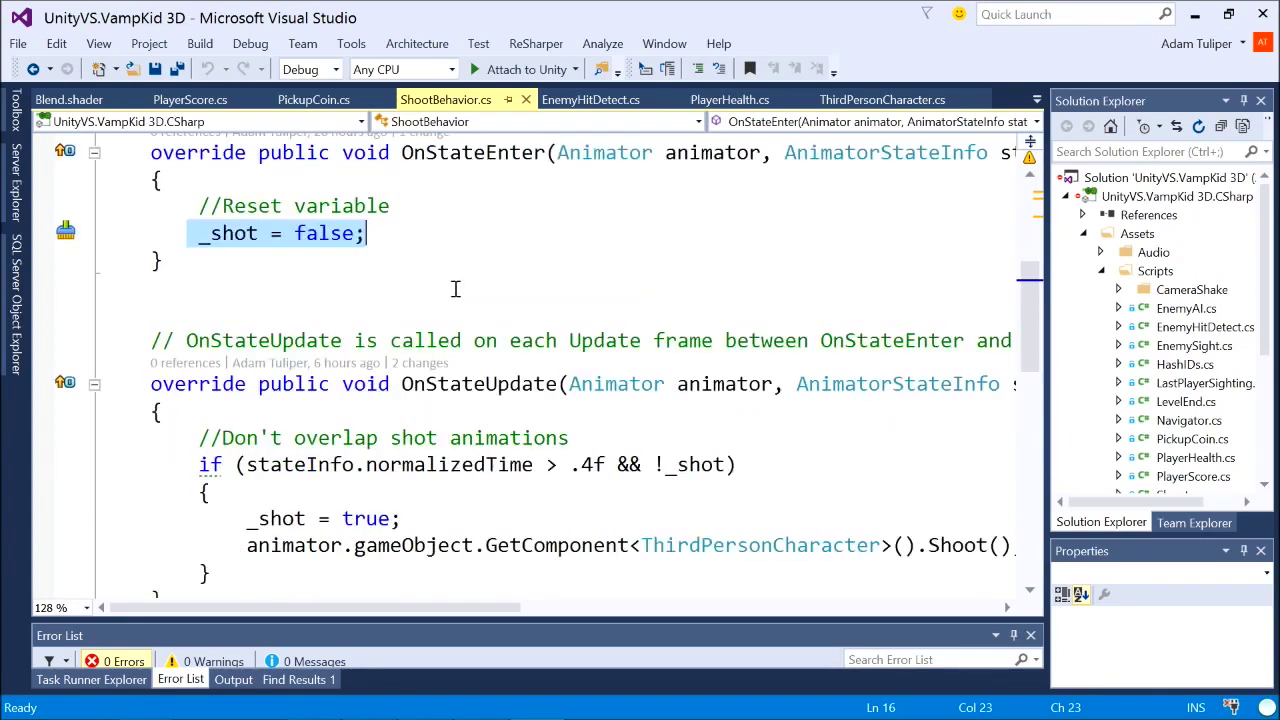
pyautogui.doubleClick(448, 306)
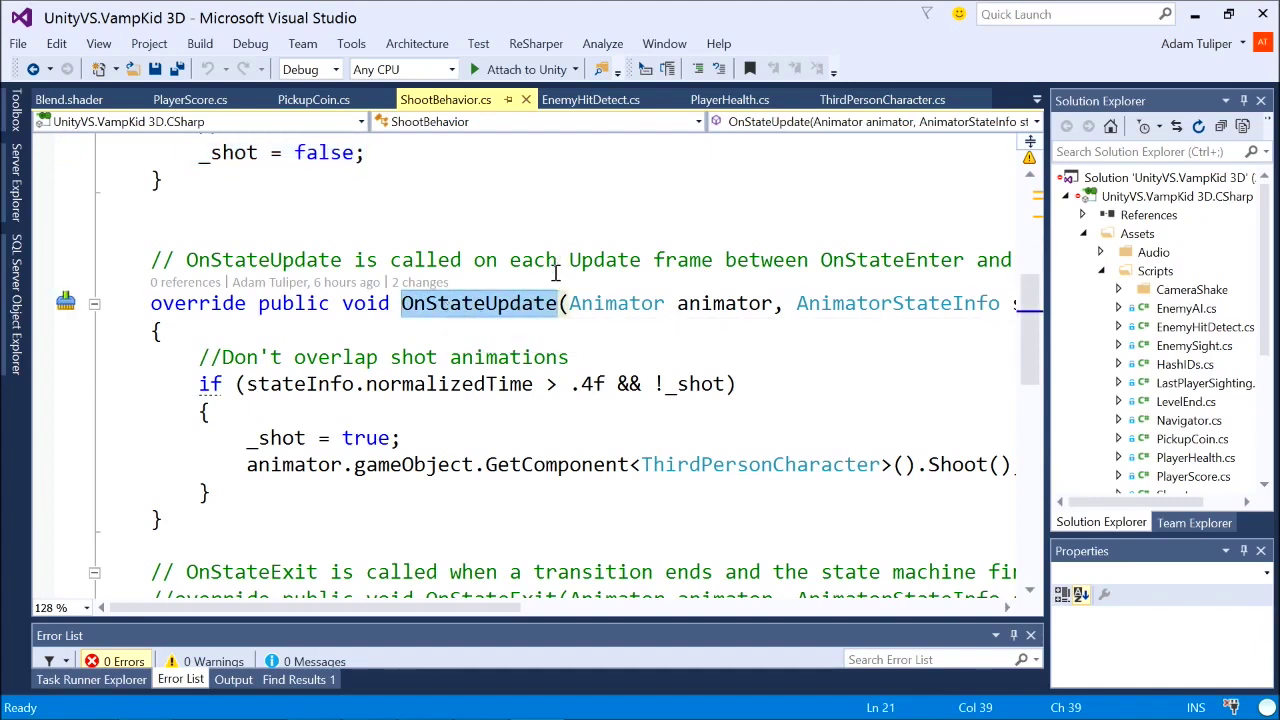
pyautogui.scroll(2, 520, 278)
pyautogui.doubleClick(475, 235)
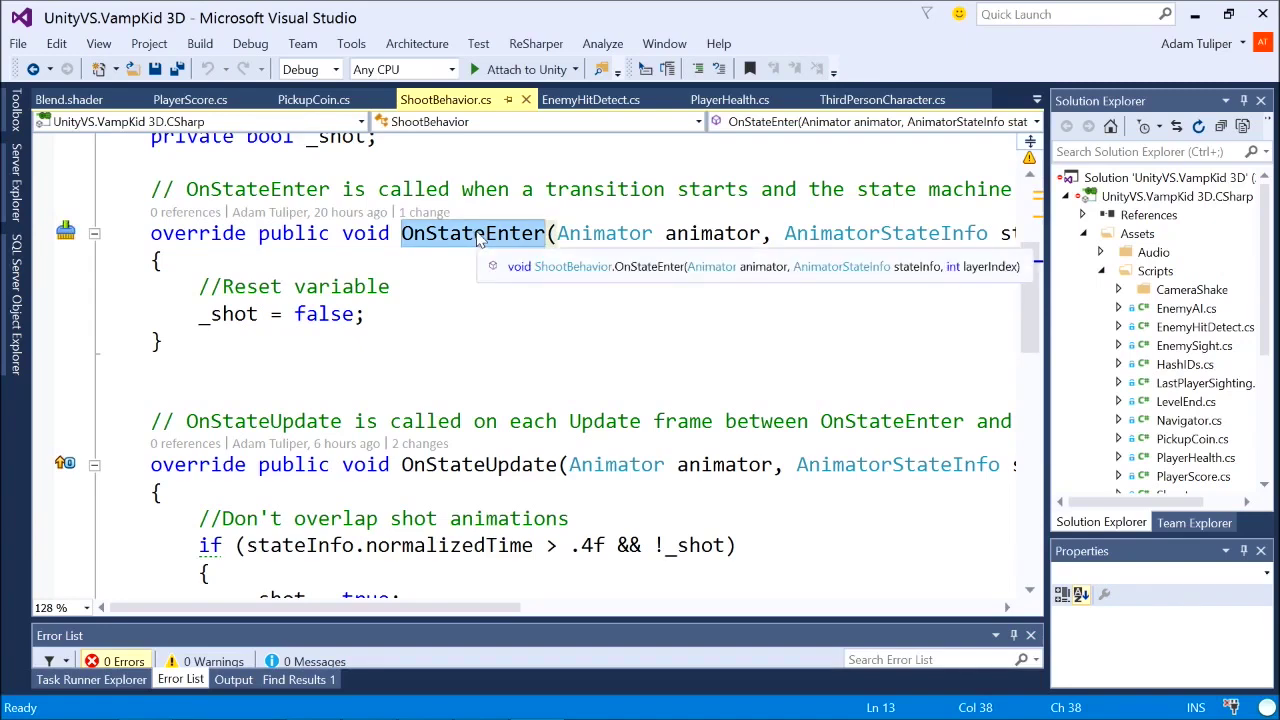
pyautogui.scroll(-1, 482, 232)
pyautogui.doubleClick(490, 382)
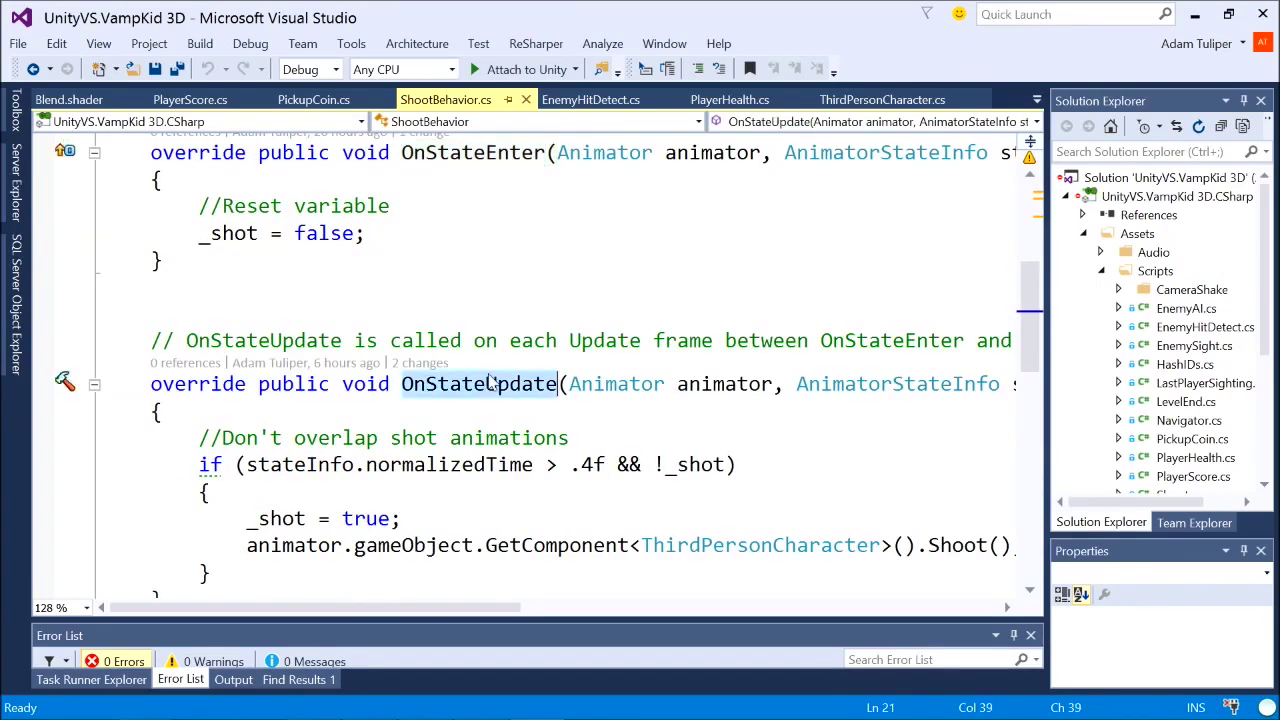
pyautogui.doubleClick(490, 382)
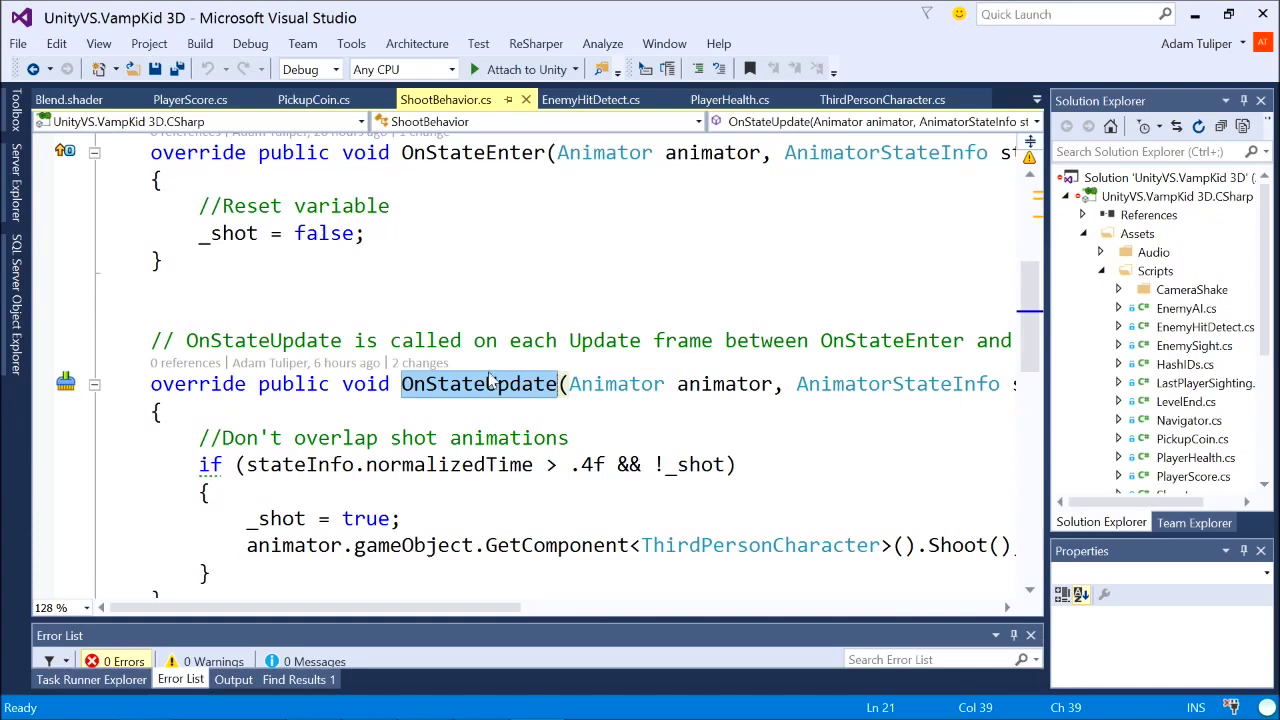
# Examine OnStateUpdate's normalizedTime and _shot conditions, plus the GetComponent call on the animator's game object.
pyautogui.scroll(-1, 490, 380)
pyautogui.moveTo(191, 385); pyautogui.dragTo(616, 373)
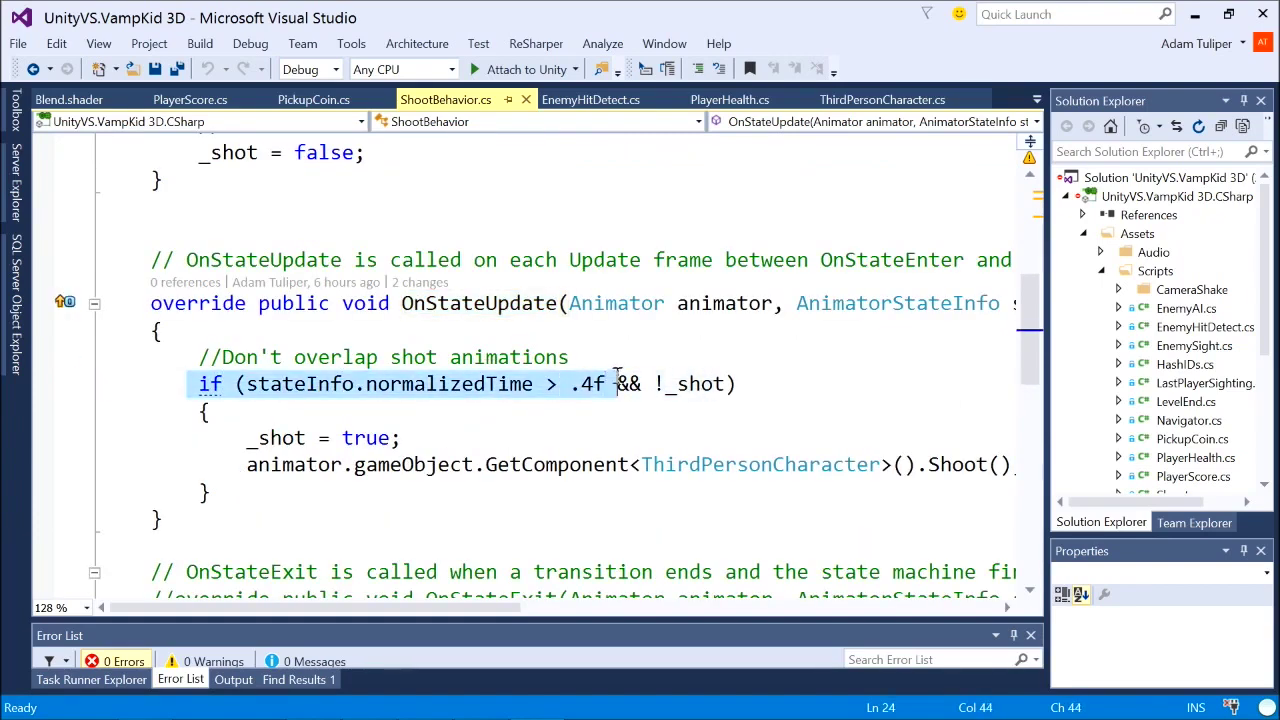
pyautogui.click(598, 384)
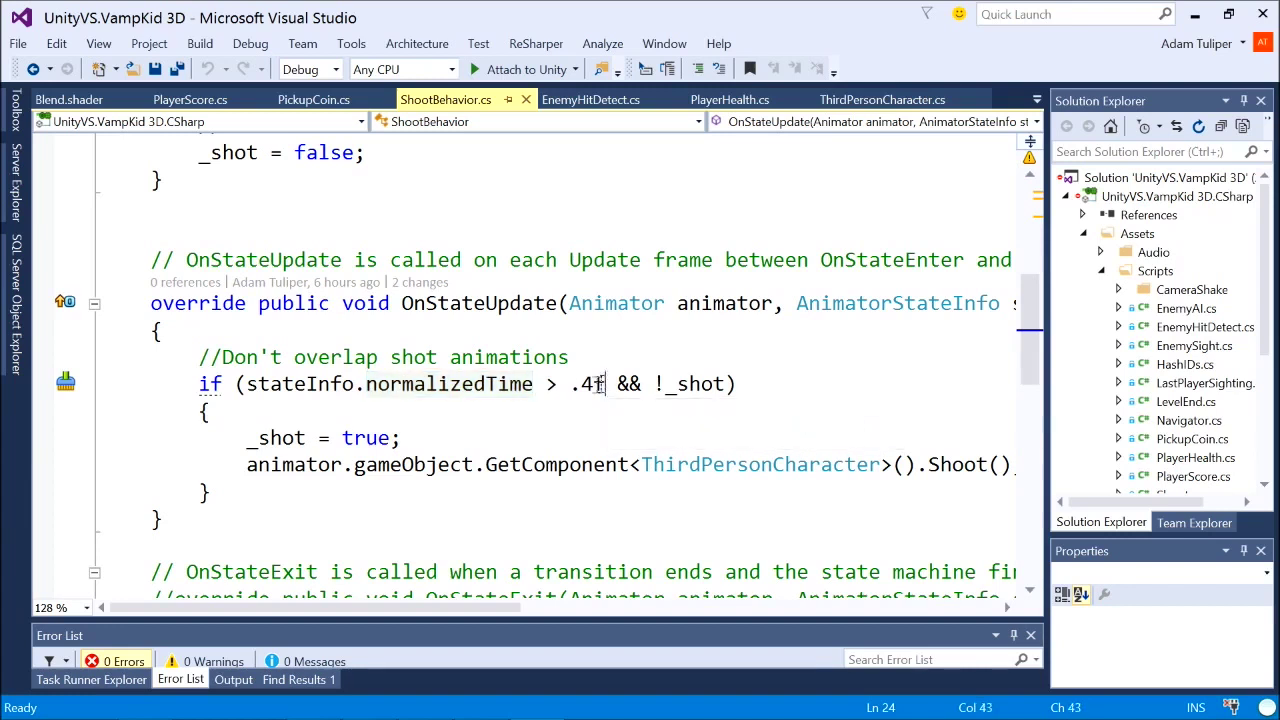
pyautogui.moveTo(607, 384); pyautogui.dragTo(545, 385)
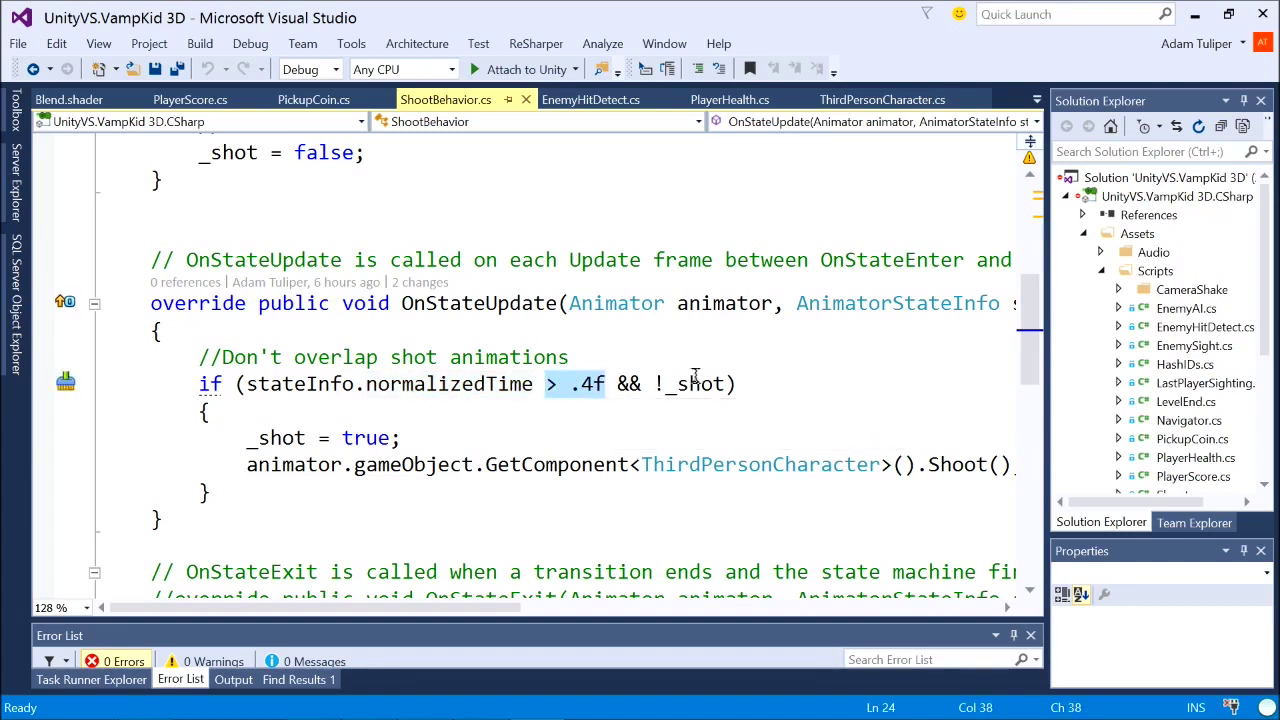
pyautogui.moveTo(738, 384); pyautogui.dragTo(643, 385)
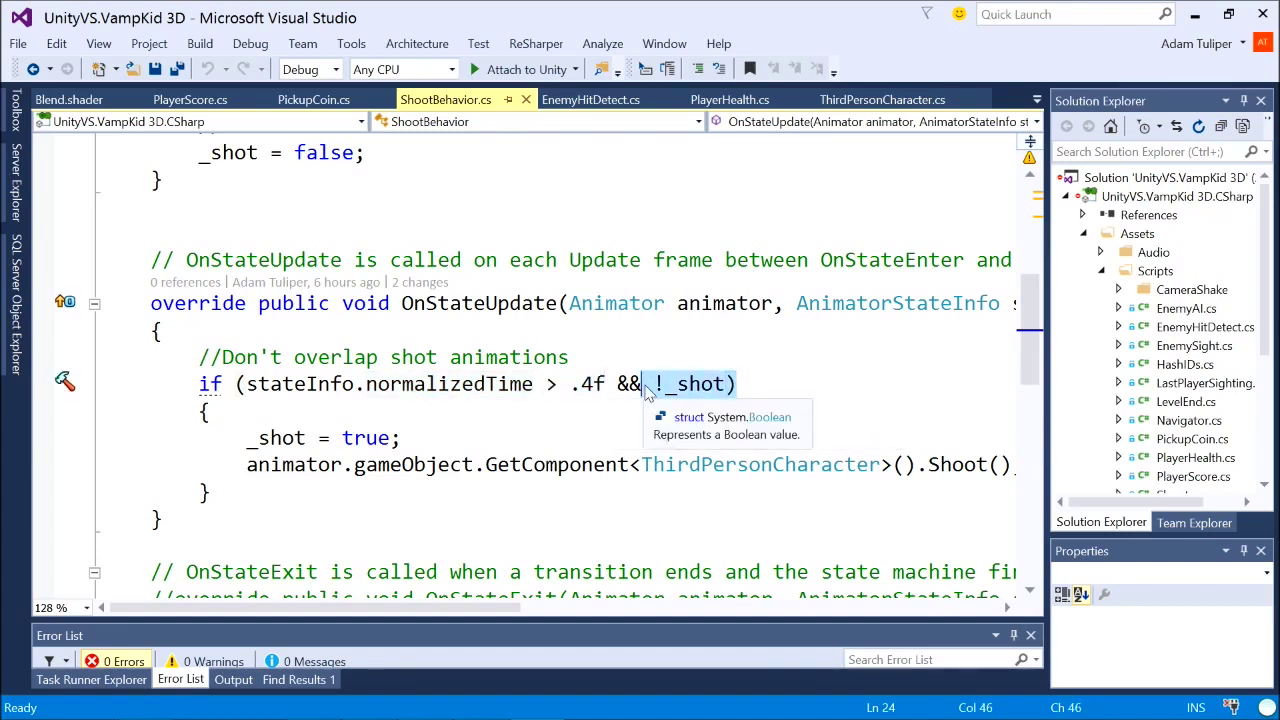
pyautogui.moveTo(242, 464); pyautogui.dragTo(645, 455)
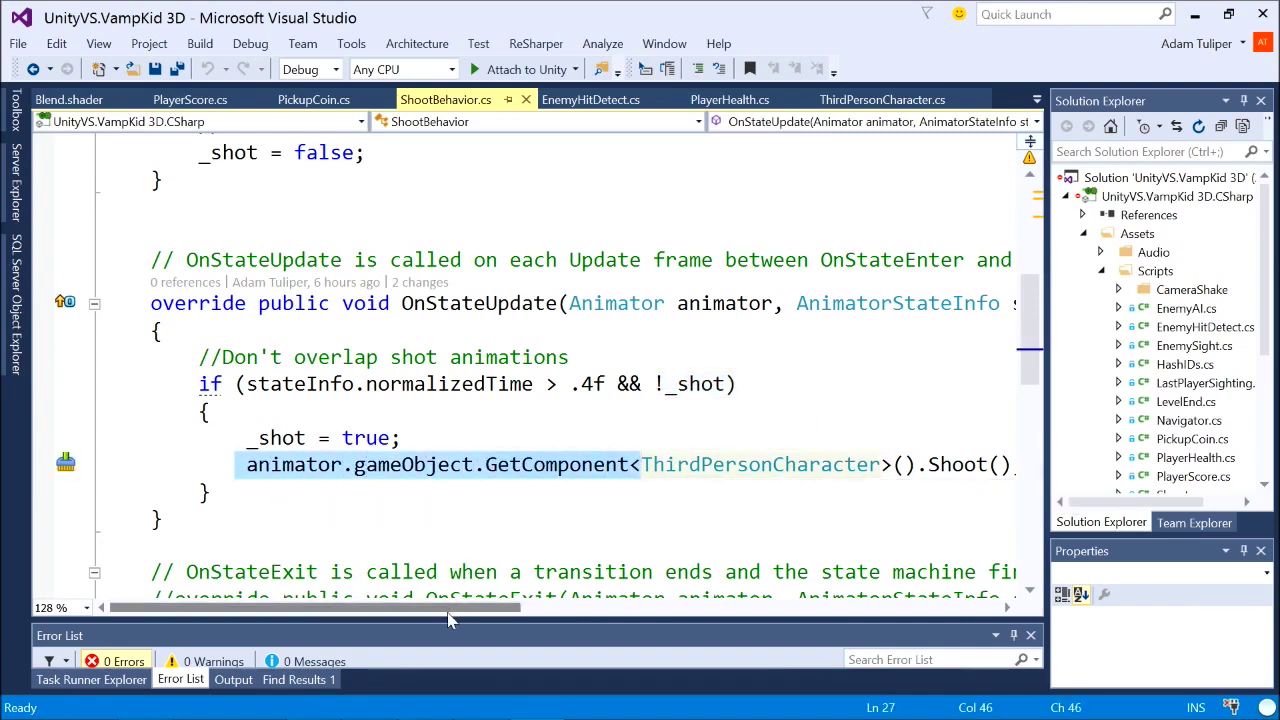
# Go to the definition of the Shoot method in ThirdPersonCharacter.cs and examine its Instantiate call.
pyautogui.click(951, 465)
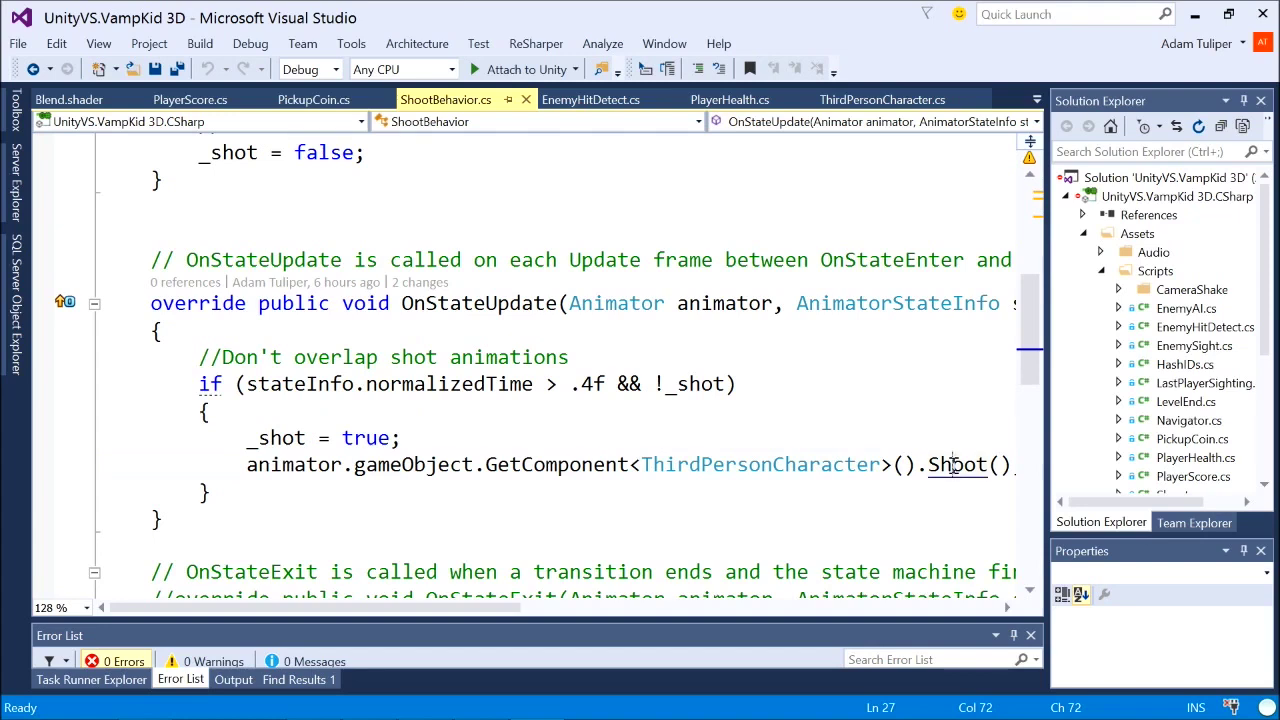
pyautogui.doubleClick(953, 466)
pyautogui.press('F12')
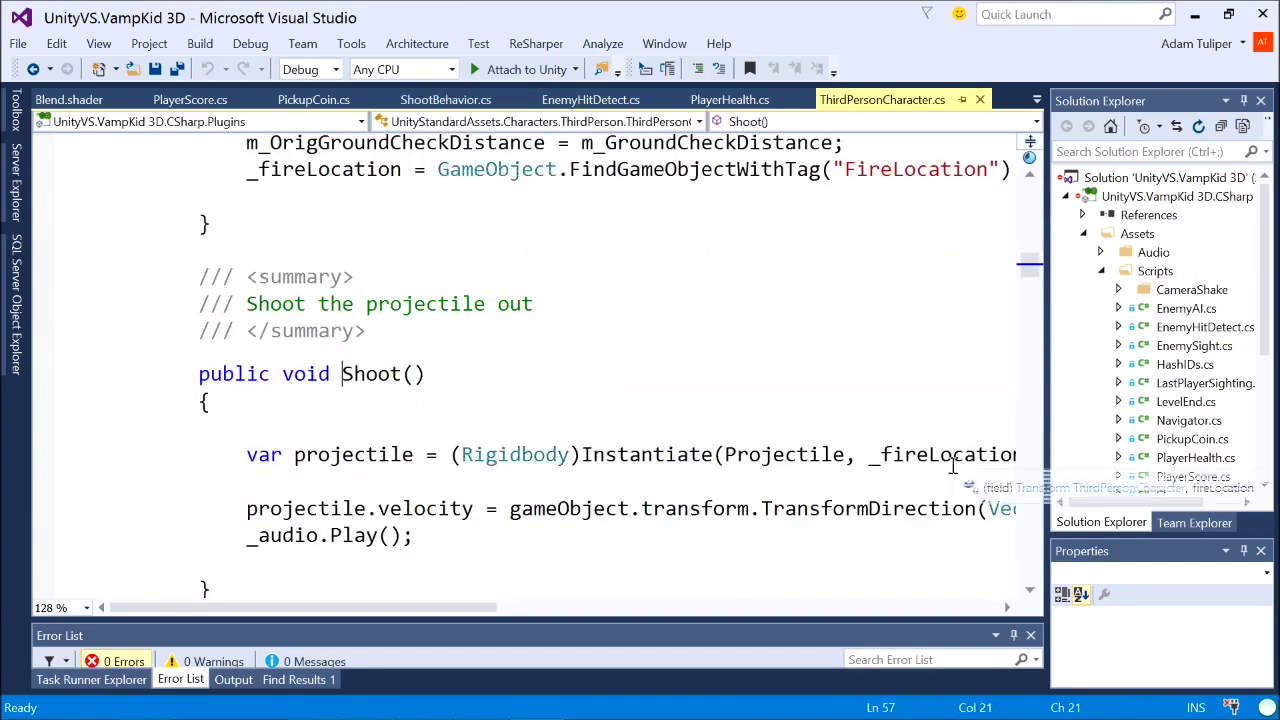
pyautogui.scroll(-1, 700, 470)
pyautogui.doubleClick(649, 375)
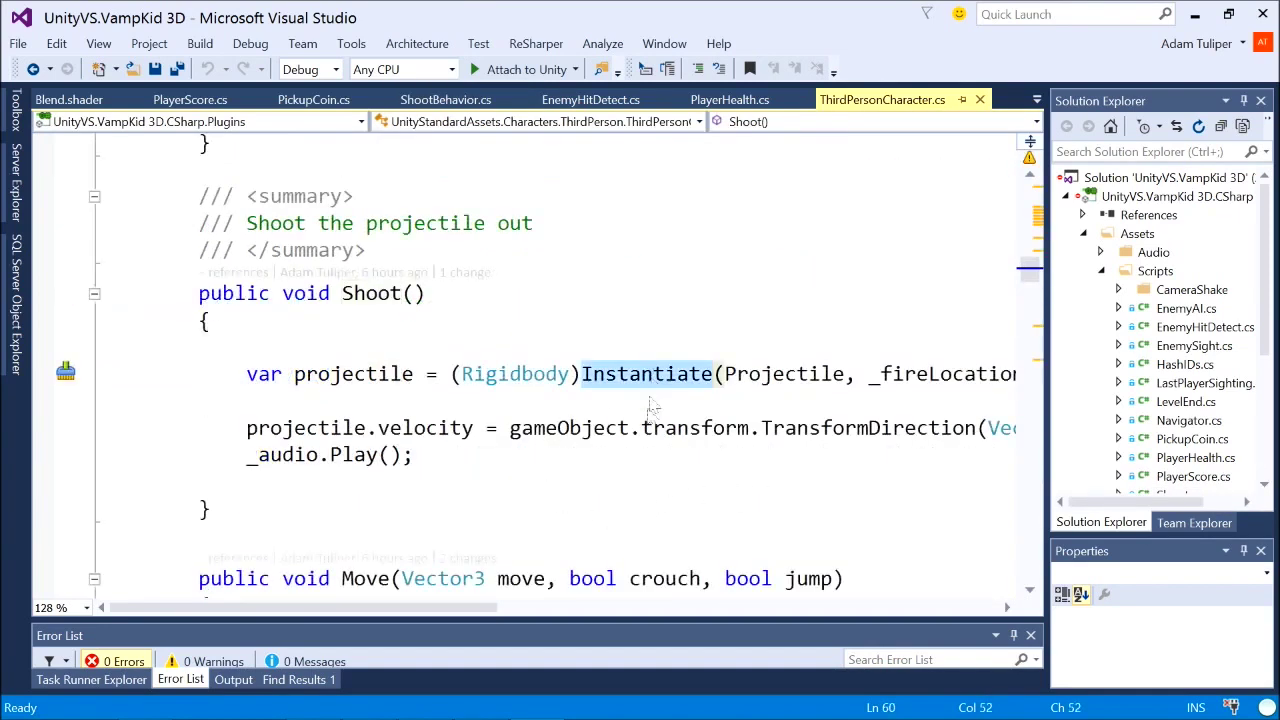
pyautogui.moveTo(321, 612); pyautogui.dragTo(356, 615)
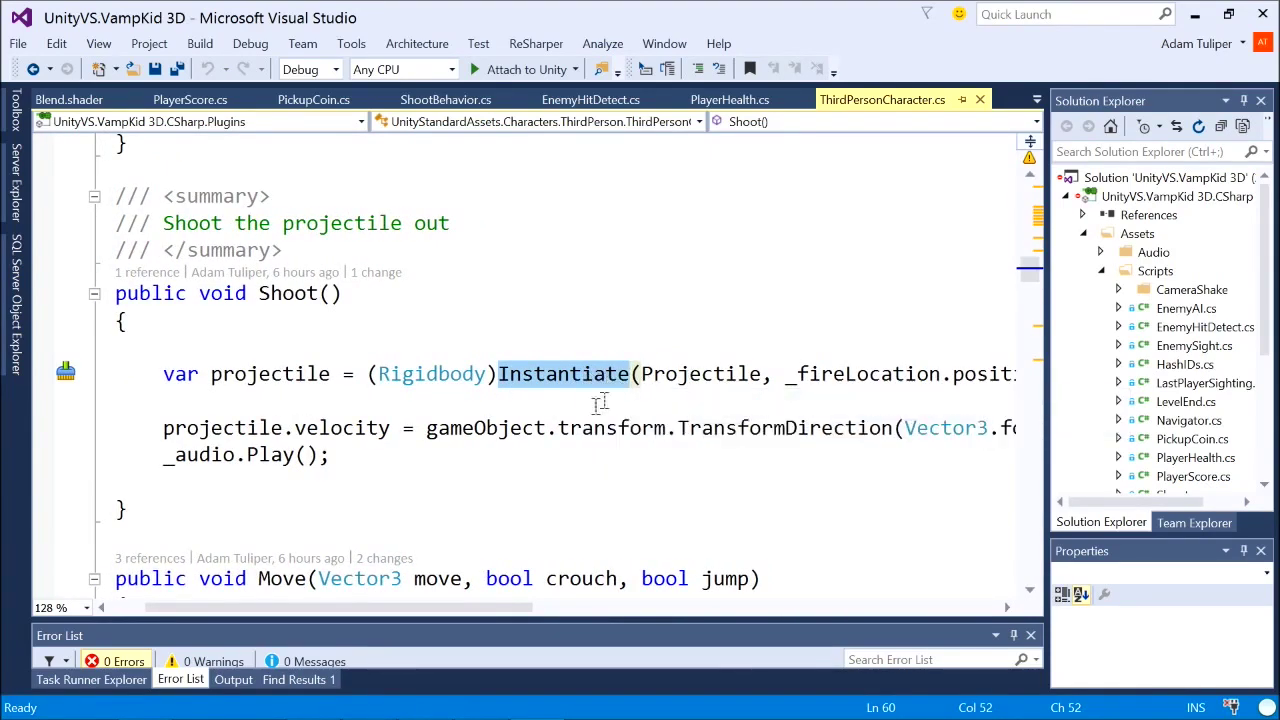
# Draft the line "var projectile = new Something" above the Instantiate call in Shoot and undo it.
pyautogui.click(562, 348)
pyautogui.write('var projectile =')
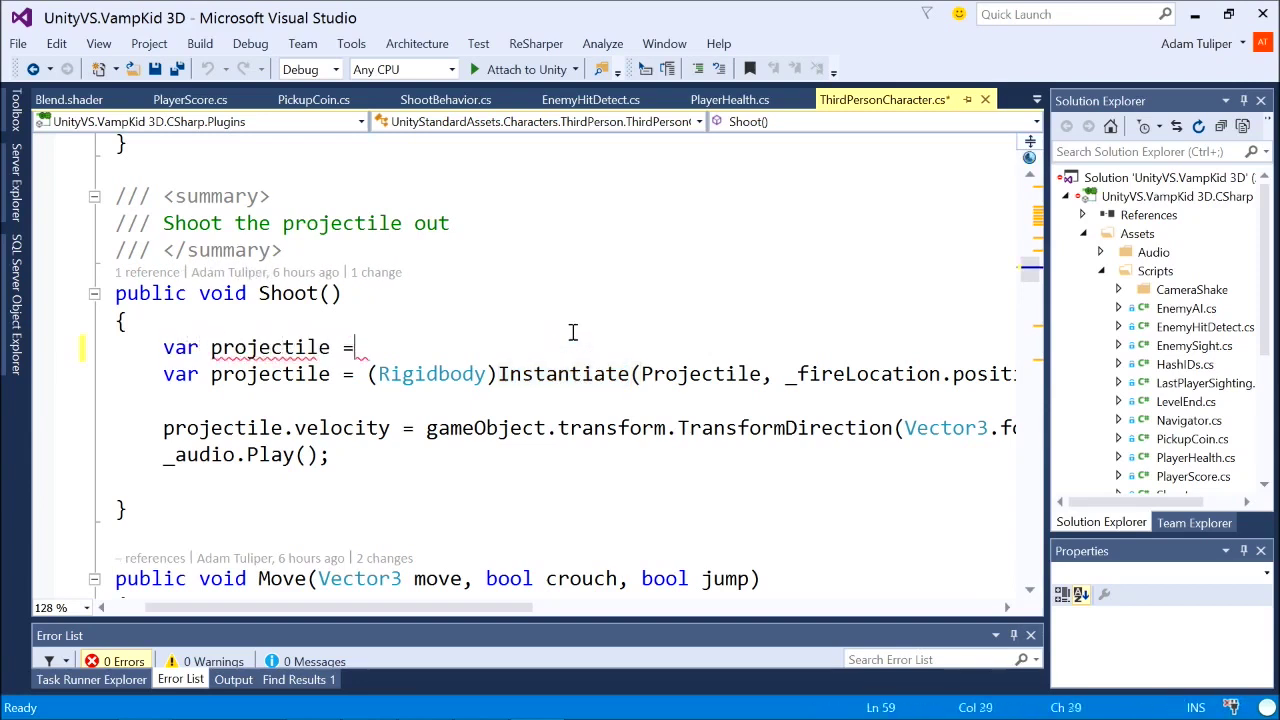
pyautogui.write(' new Something')
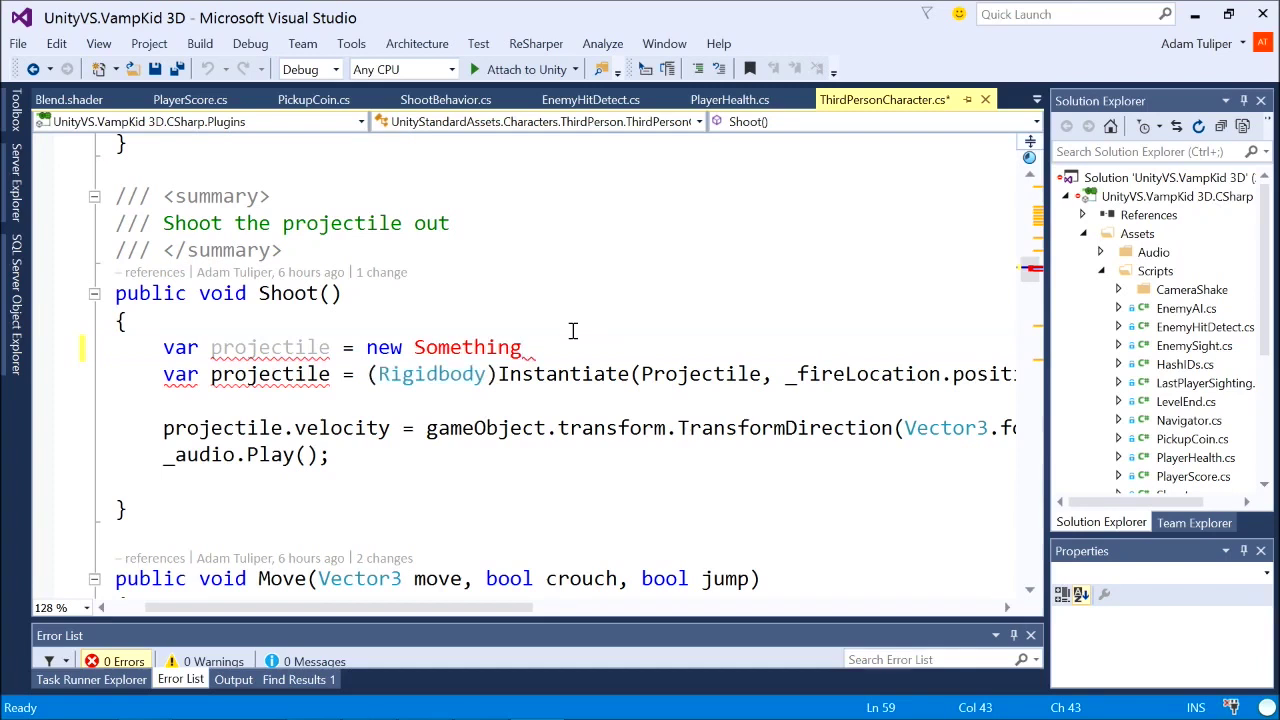
pyautogui.hotkey('ctrl', 'shift', 'Left')
pyautogui.hotkey('ctrl', 'shift', 'Left')
pyautogui.hotkey('ctrl', 'shift', 'Left')
pyautogui.hotkey('ctrl', 'shift', 'Left')
pyautogui.hotkey('ctrl', 'shift', 'Left')
pyautogui.press('Delete')
pyautogui.hotkey('ctrl', 'z')
pyautogui.hotkey('ctrl', 'z')
pyautogui.hotkey('ctrl', 'z')
pyautogui.hotkey('ctrl', 'z')
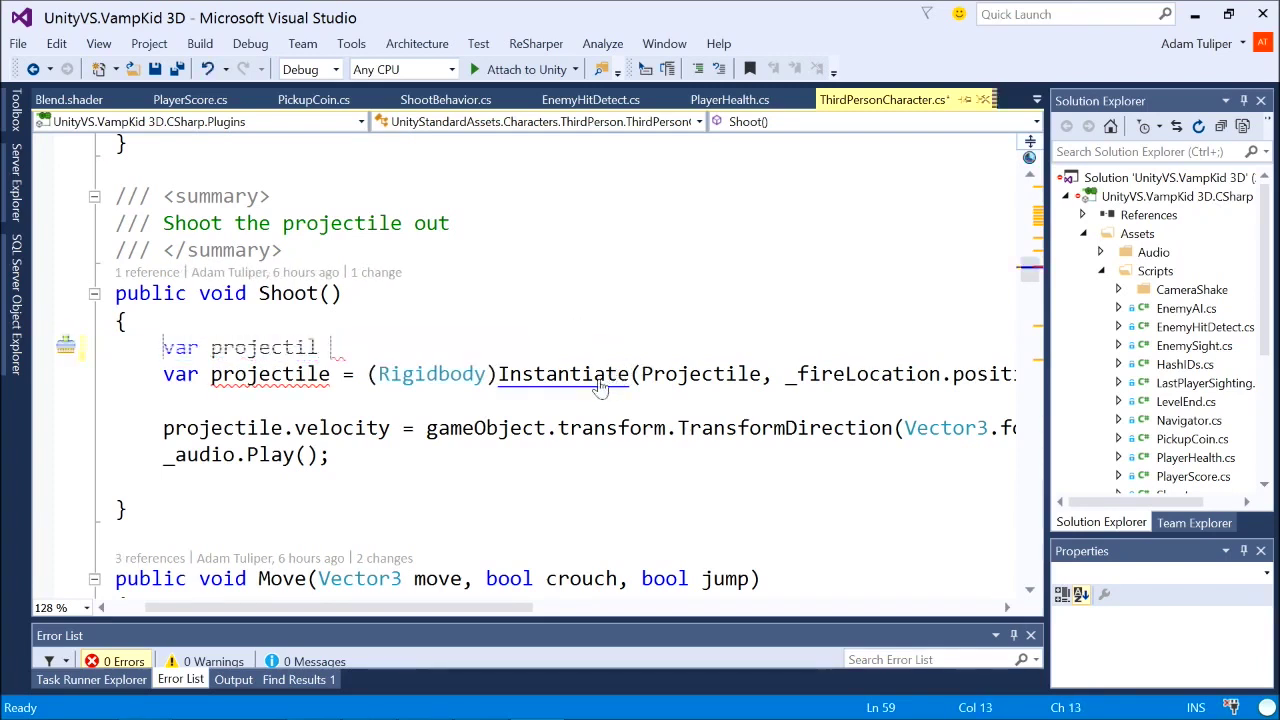
# Inspect the Instantiate call and its Projectile argument, and return to the Shoot call in ShootBehavior.cs.
pyautogui.click(597, 374)
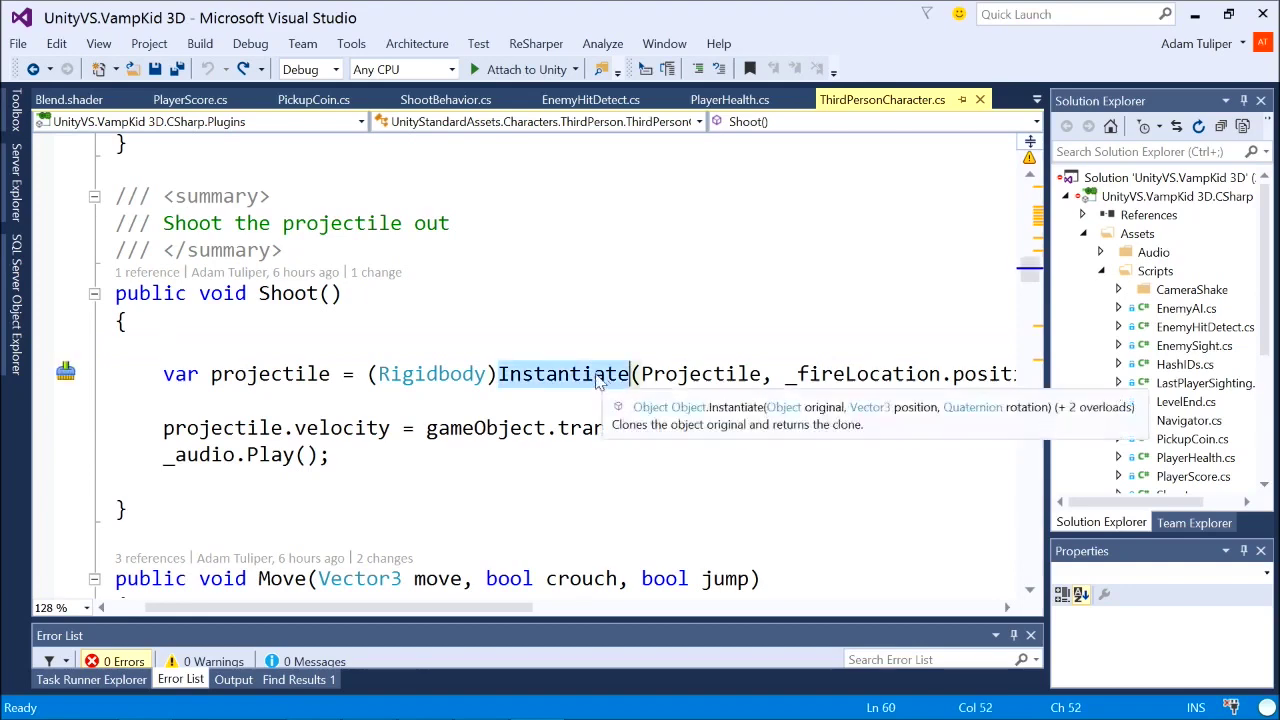
pyautogui.doubleClick(682, 376)
pyautogui.hotkey('ctrl', '-')
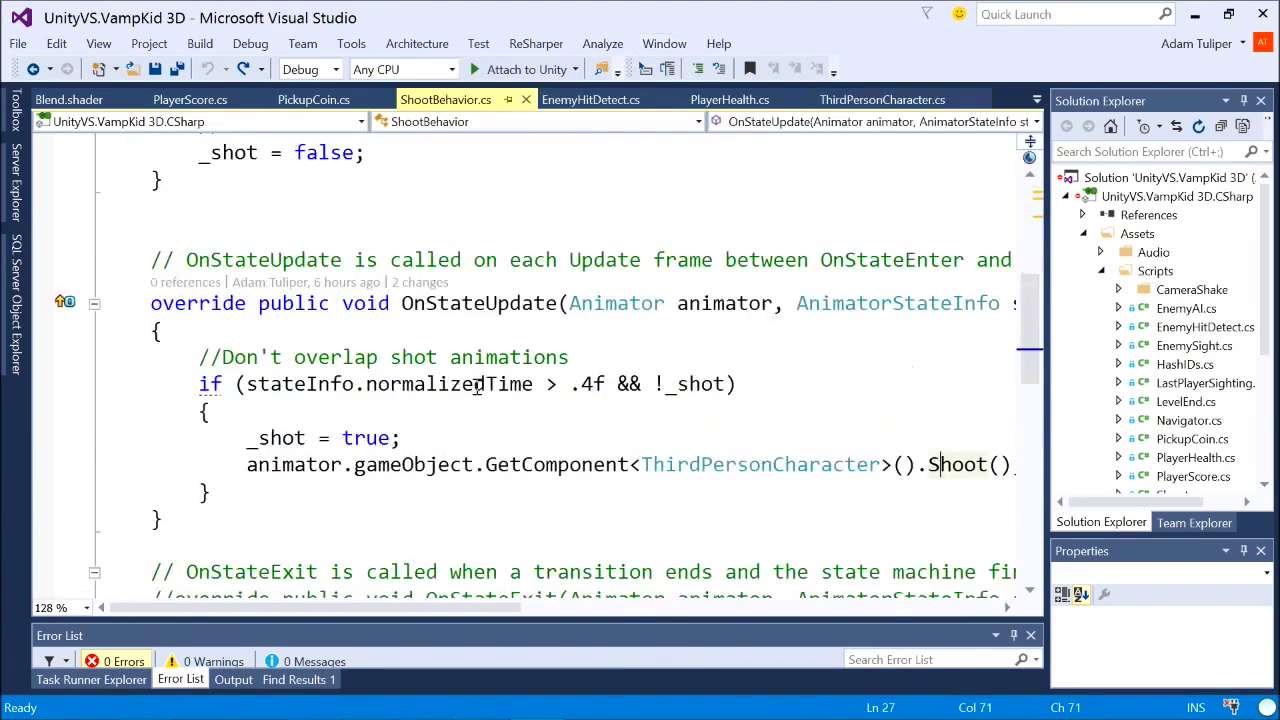
# Review the Shoot call line in ShootBehavior along with the OnStateEnter, OnStateUpdate and commented-out OnStateExit callbacks.
pyautogui.moveTo(1010, 466); pyautogui.dragTo(247, 468)
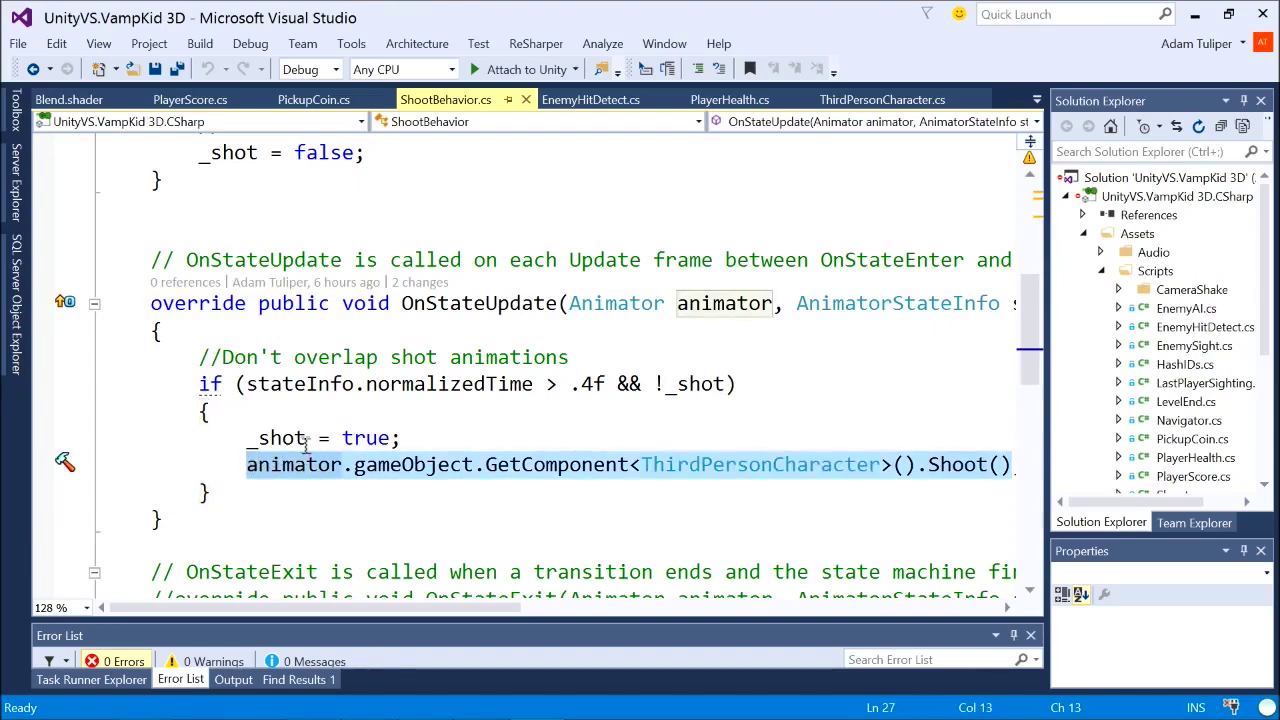
pyautogui.scroll(1, 485, 387)
pyautogui.doubleClick(512, 380)
pyautogui.scroll(-1, 515, 370)
pyautogui.scroll(2, 560, 300)
pyautogui.scroll(2, 598, 282)
pyautogui.scroll(-2, 598, 282)
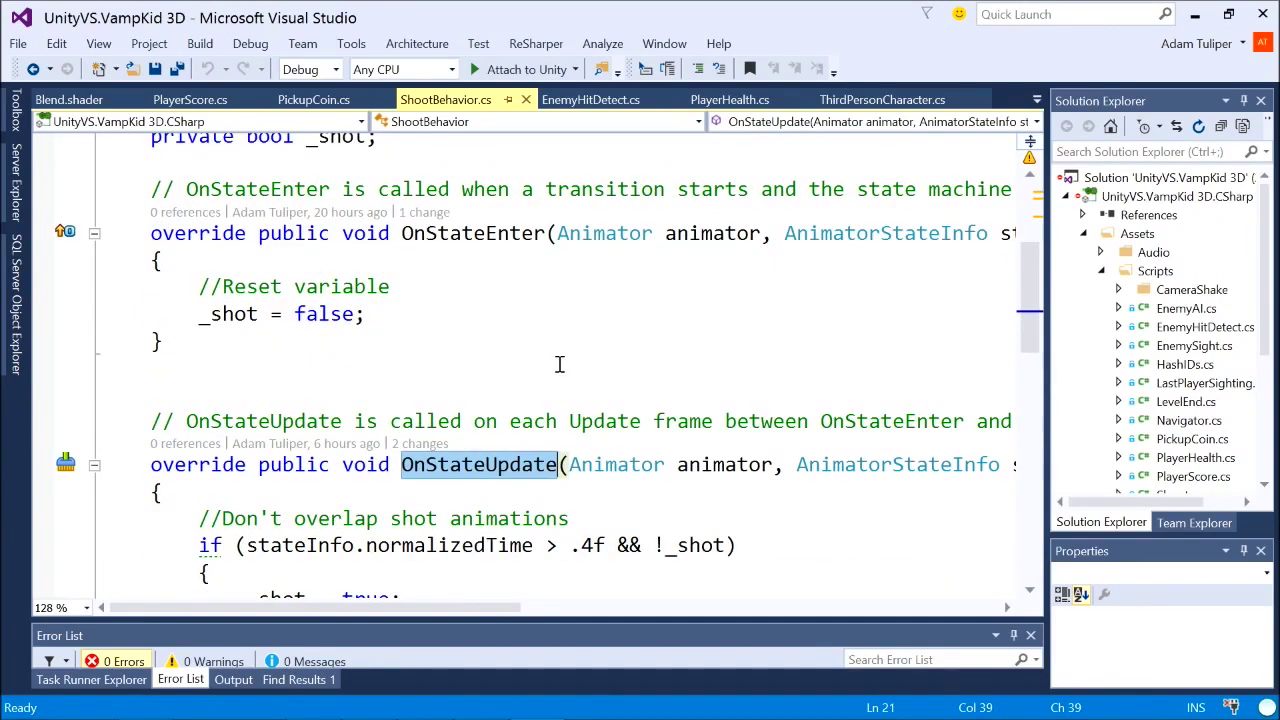
pyautogui.scroll(-1, 538, 455)
pyautogui.scroll(-2, 515, 484)
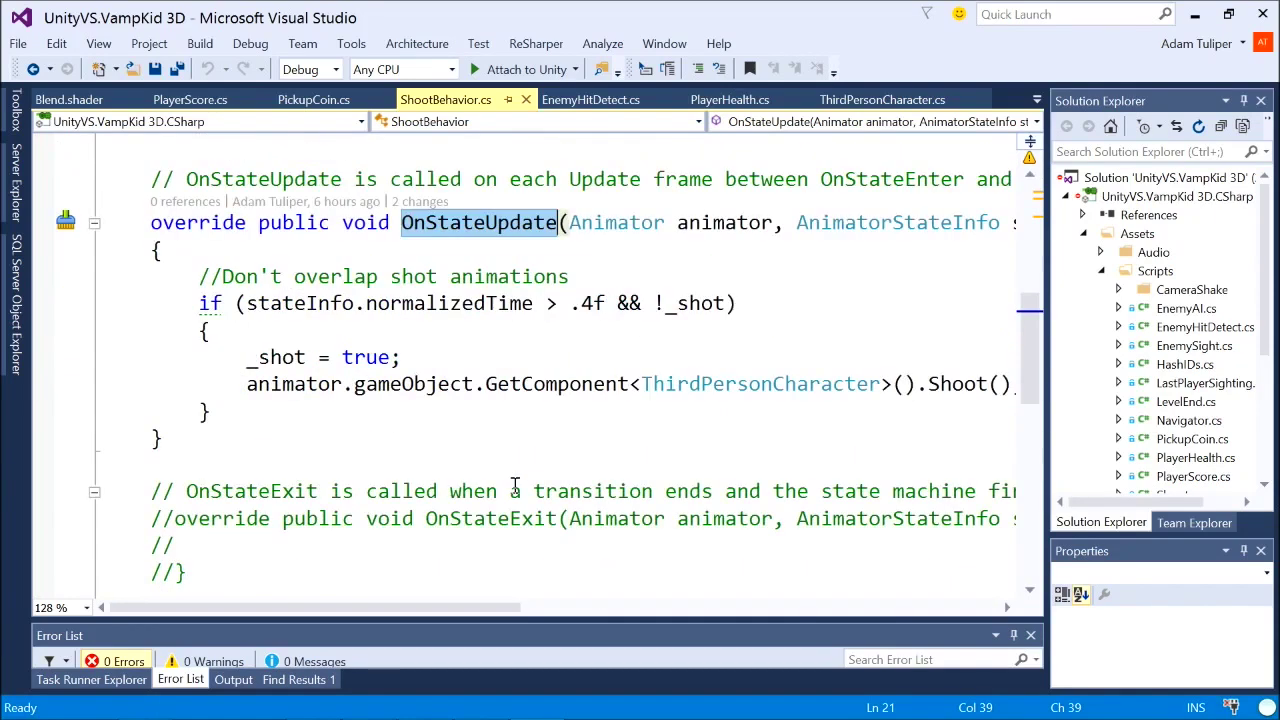
pyautogui.click(506, 514)
pyautogui.scroll(-1, 506, 514)
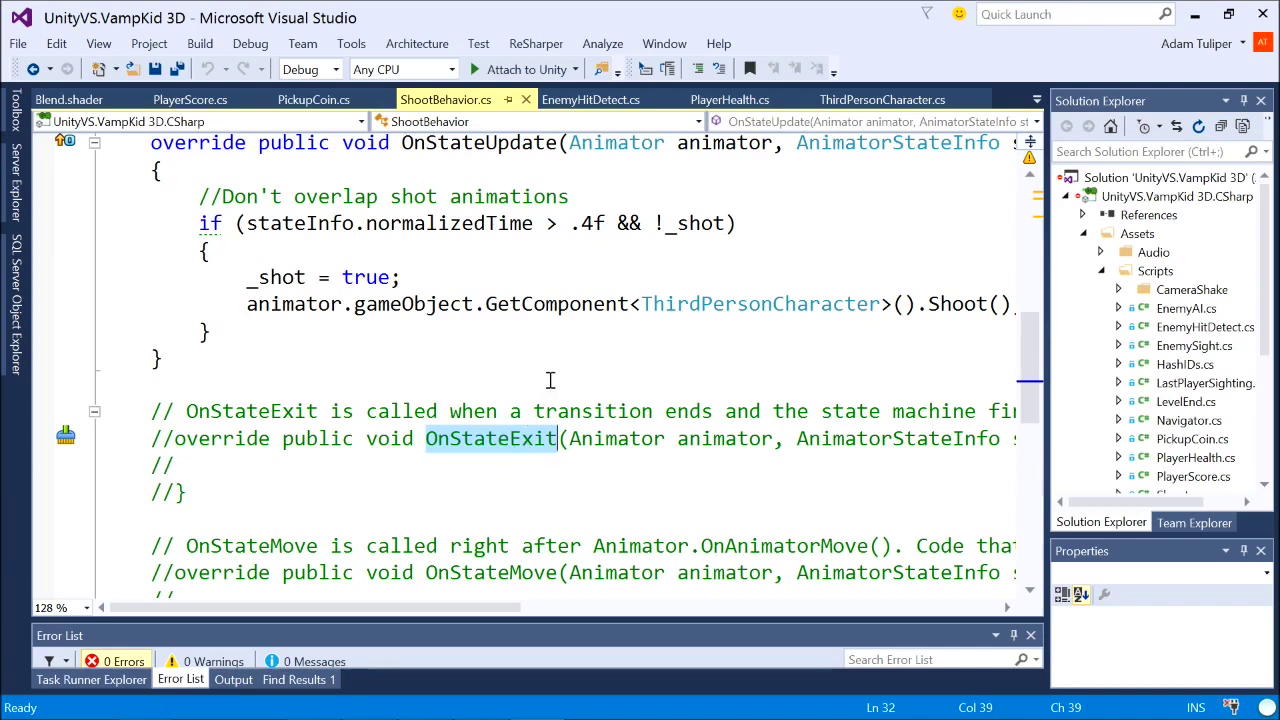
pyautogui.scroll(1, 549, 380)
pyautogui.click(436, 277)
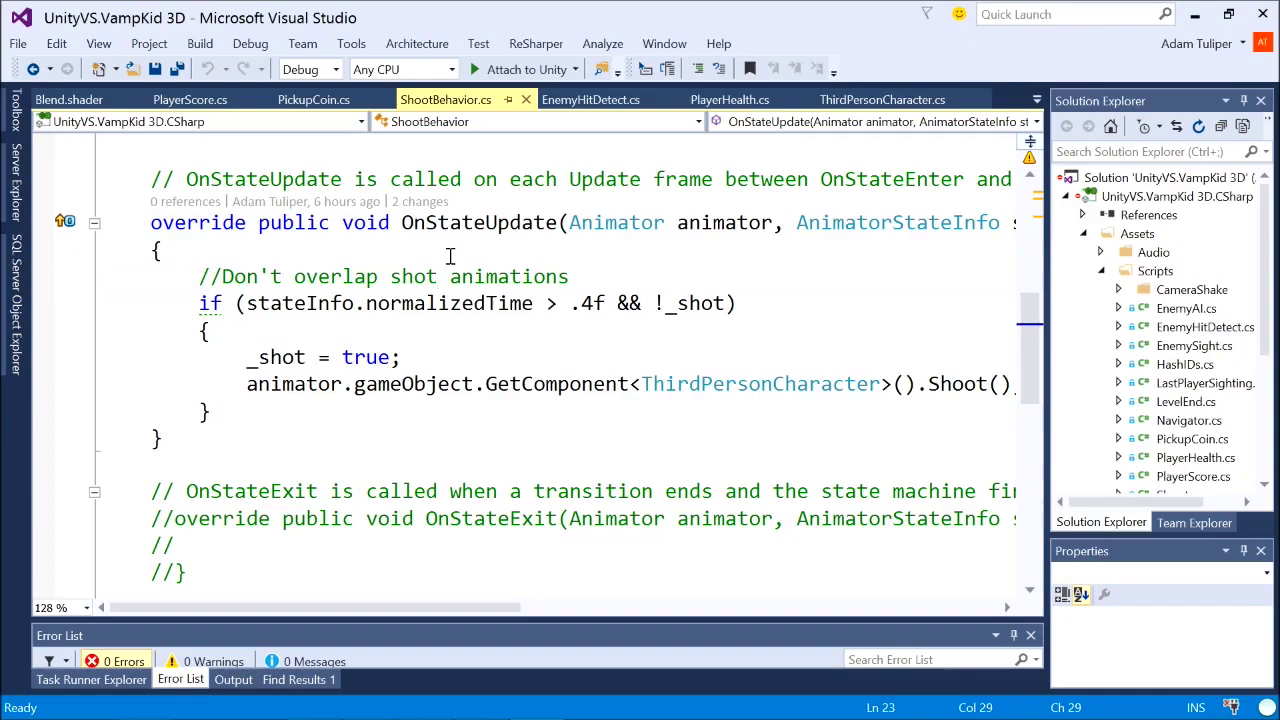
# Switch back to Unity and view the Shoot state in the Animator.
pyautogui.hotkey('alt', 'Tab')
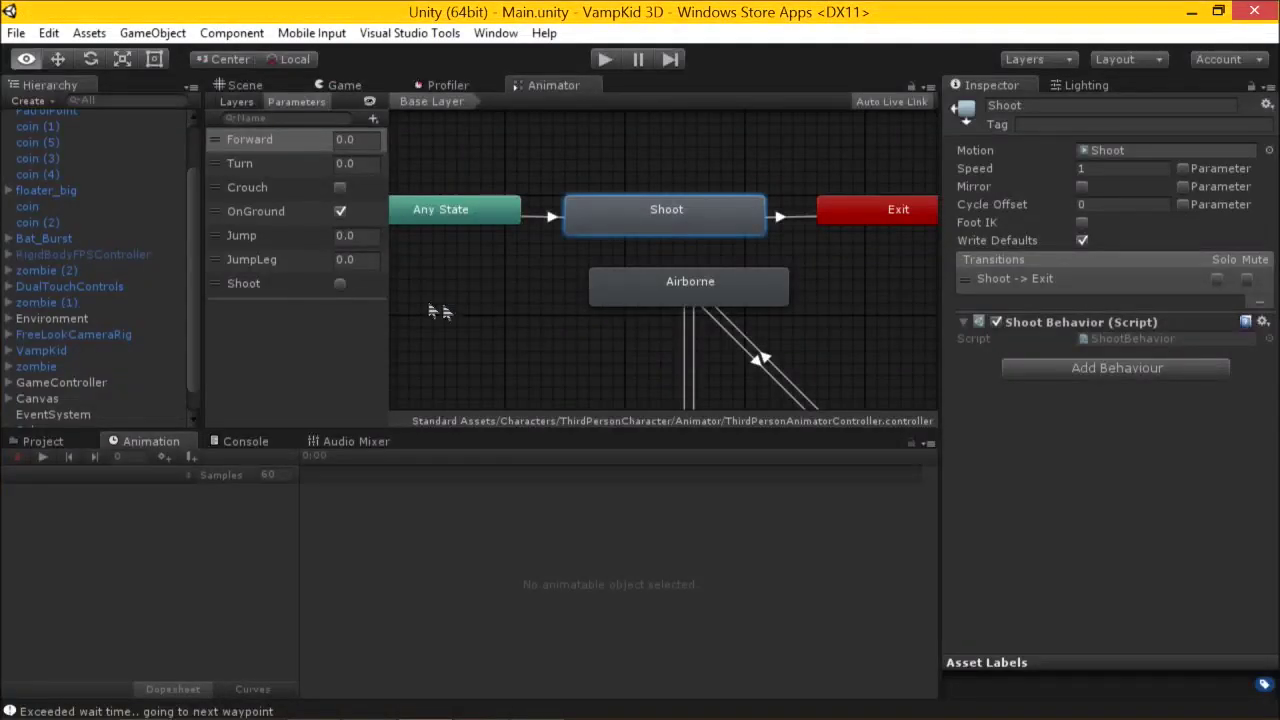
pyautogui.scroll(-3, 532, 286)
pyautogui.scroll(3, 532, 288)
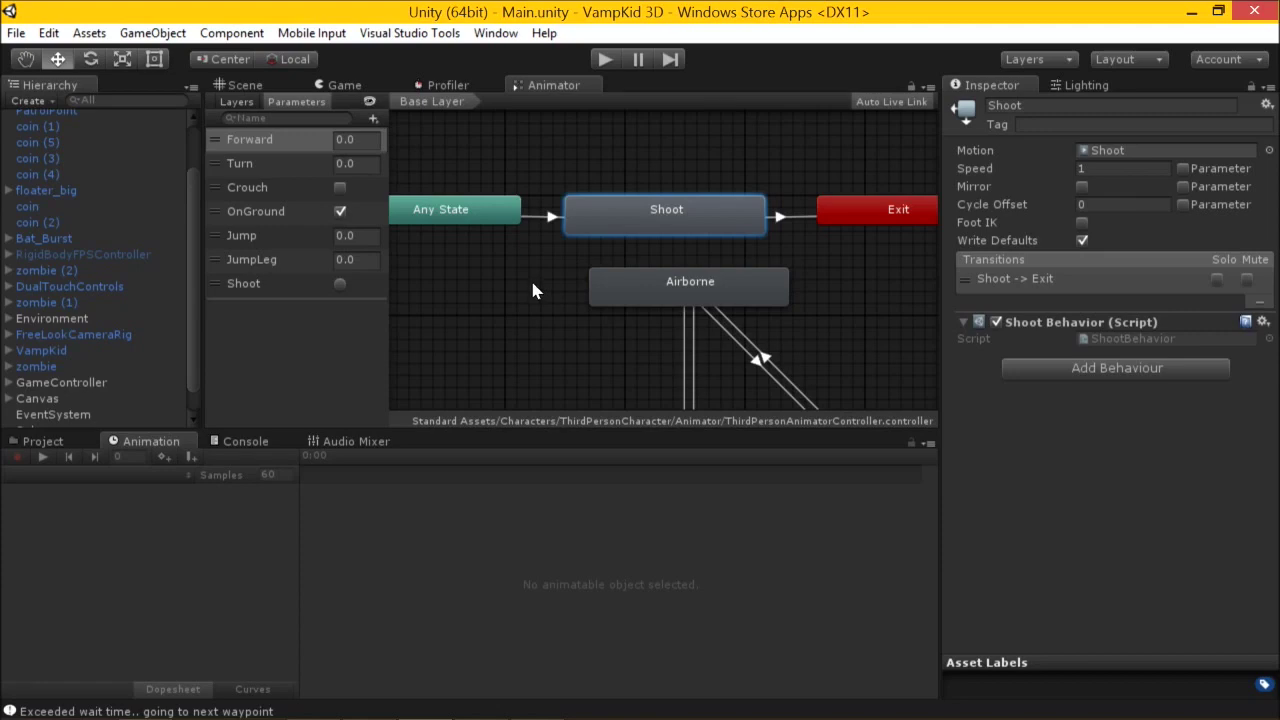
# View the whole Base Layer graph enlarged, and open the ZombieAnimation scene from the project's Scenes folder.
pyautogui.hotkey('shift', 'space')
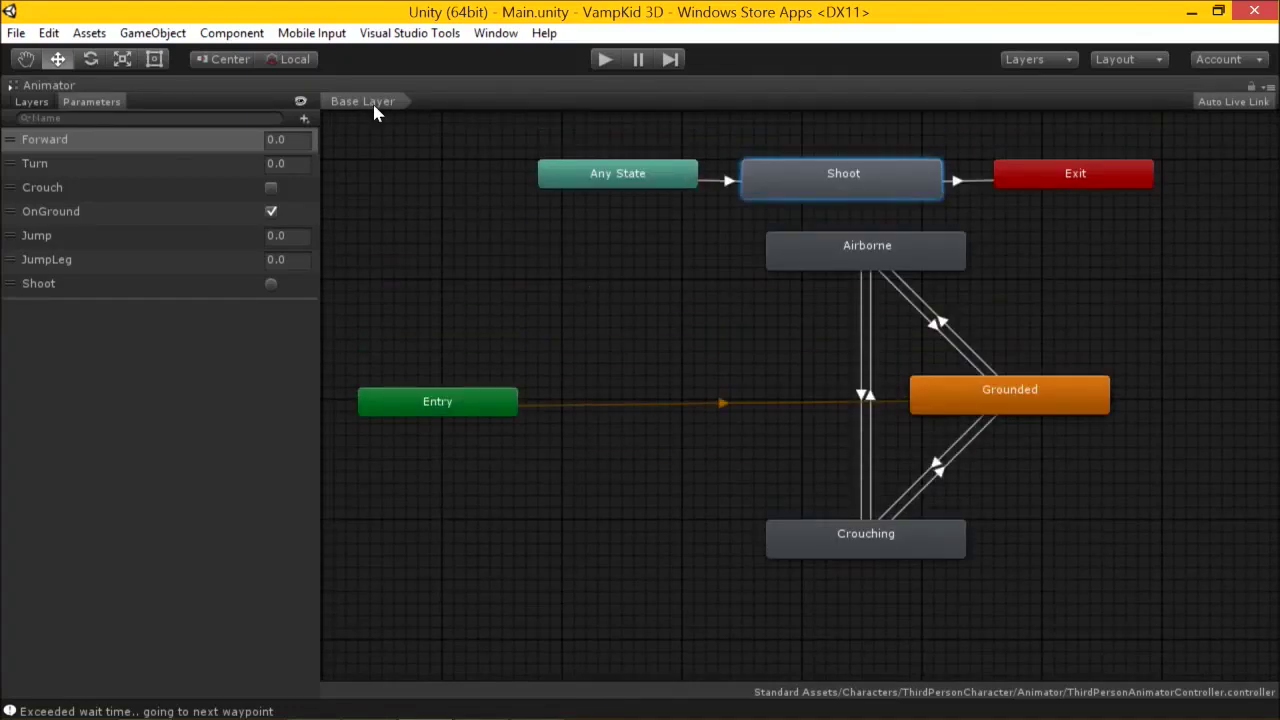
pyautogui.hotkey('shift', 'space')
pyautogui.click(52, 441)
pyautogui.scroll(-5, 141, 528)
pyautogui.click(69, 673)
pyautogui.scroll(4, 69, 666)
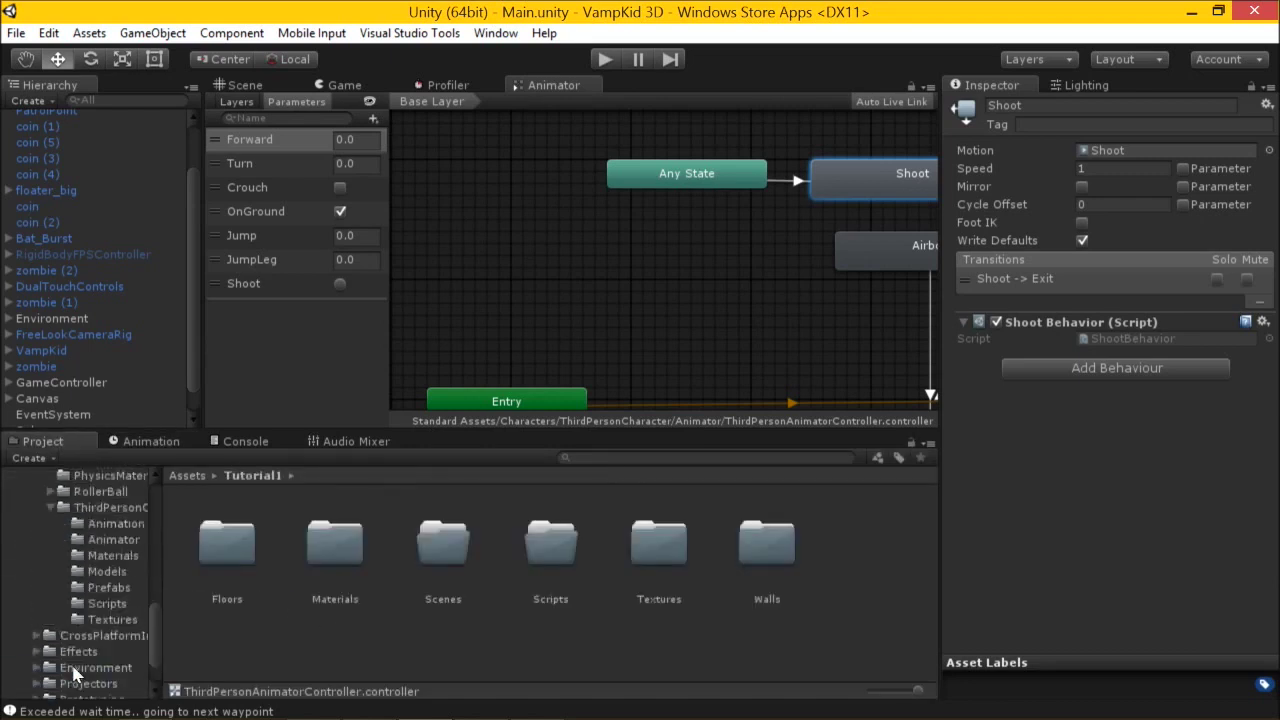
pyautogui.click(66, 484)
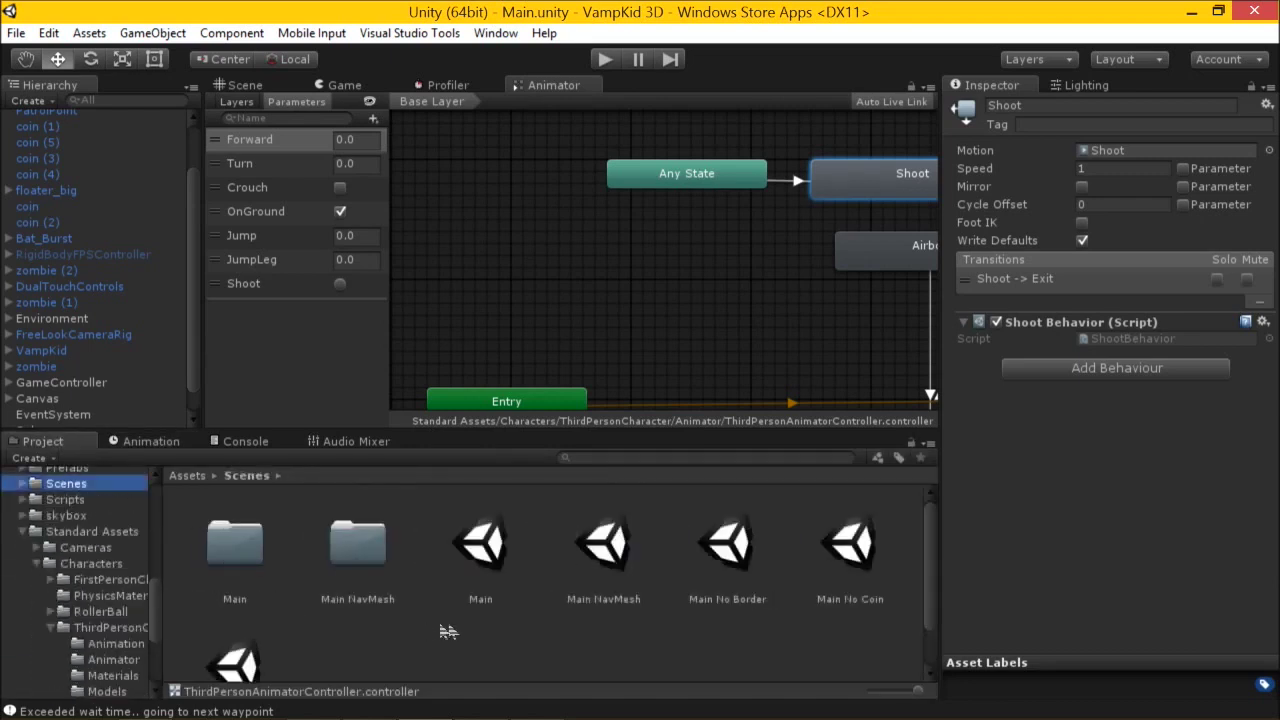
pyautogui.scroll(-1, 368, 647)
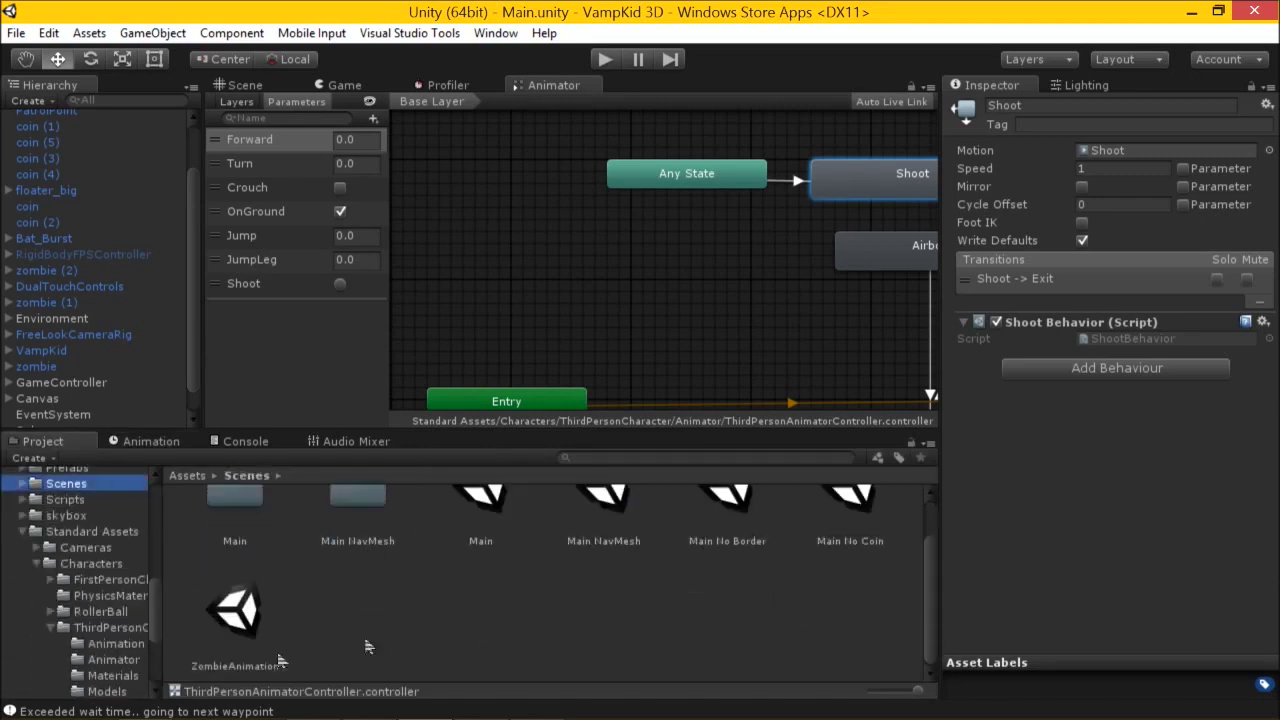
pyautogui.doubleClick(240, 612)
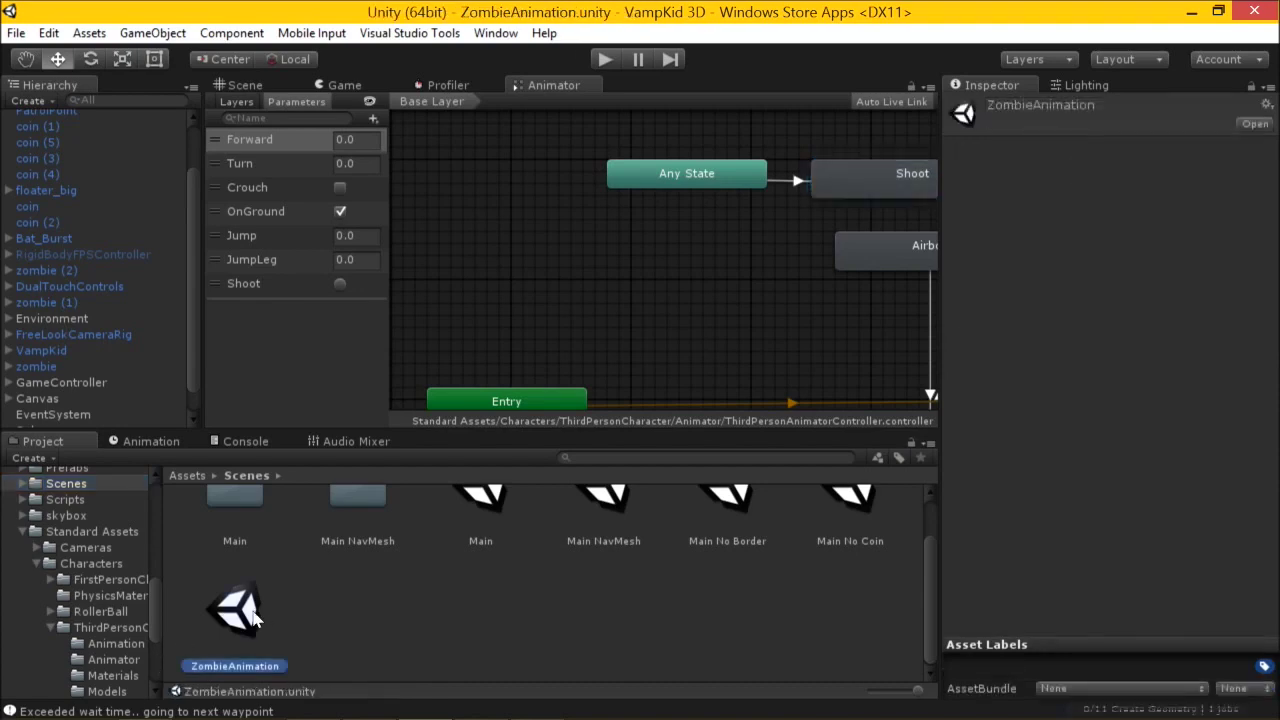
# View the zombie and coin in the Scene view, run the scene and look at it through the game camera.
pyautogui.click(243, 84)
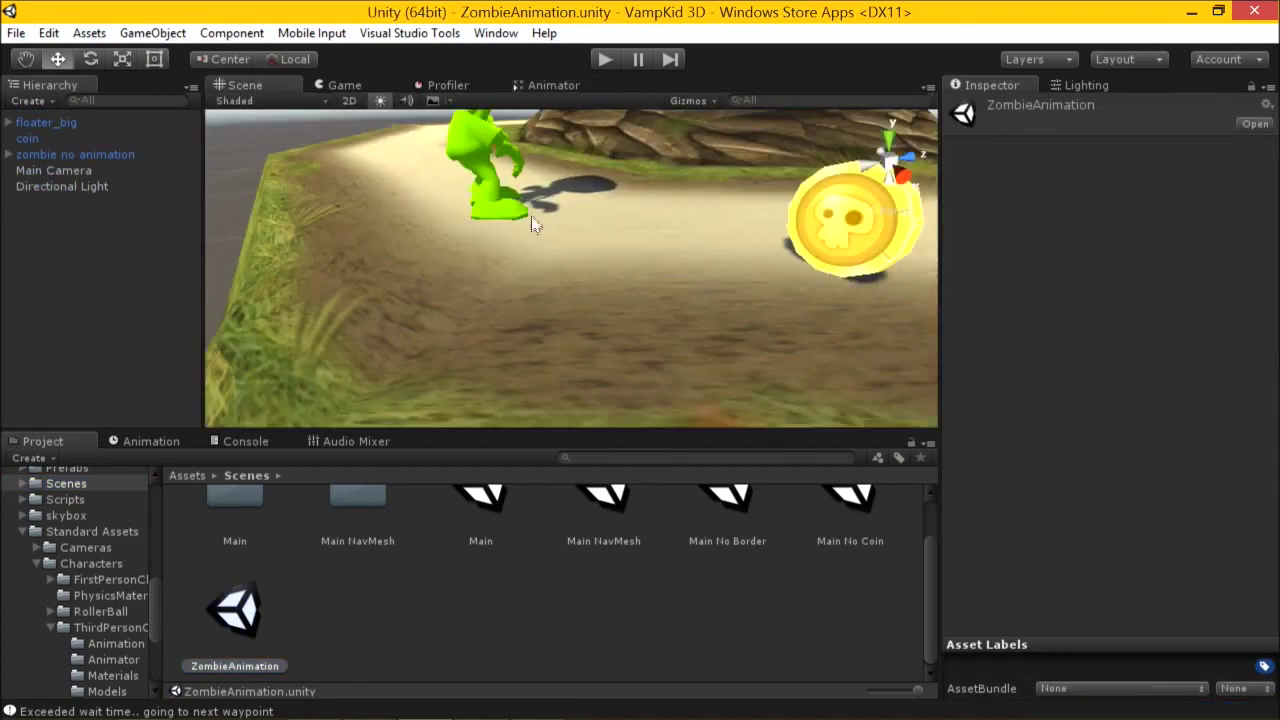
pyautogui.scroll(-5, 533, 224)
pyautogui.click(605, 59)
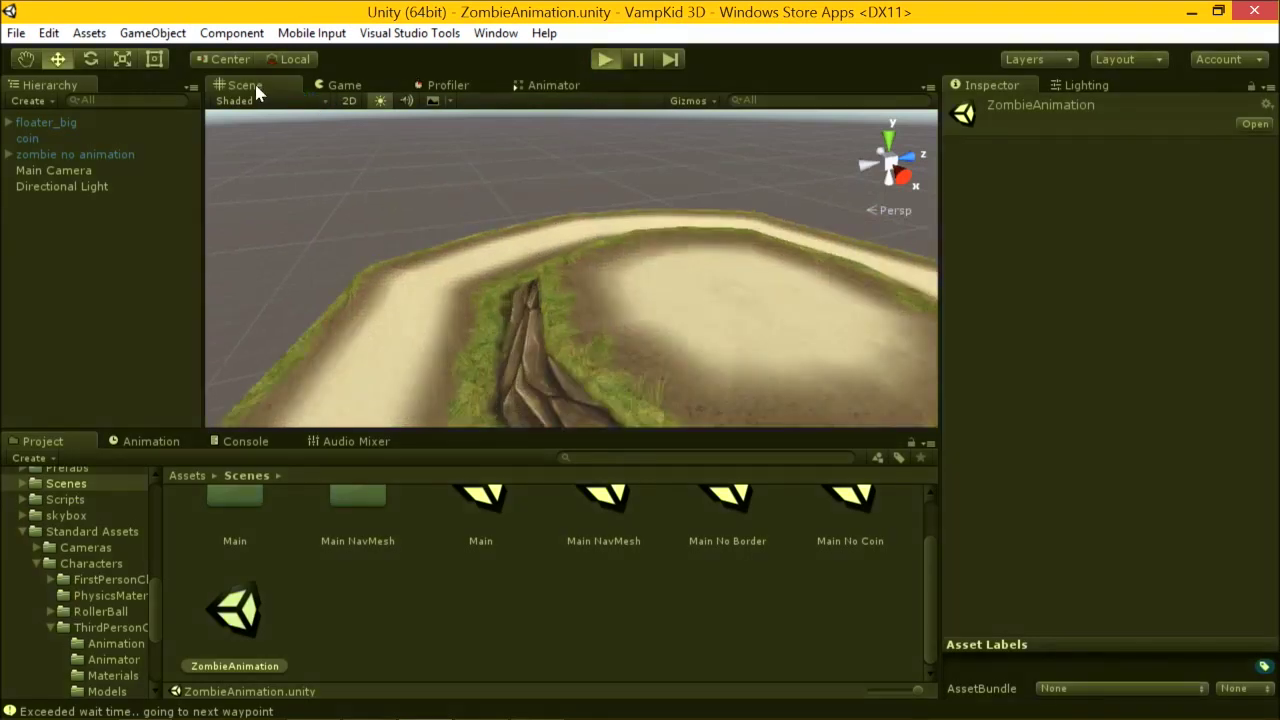
pyautogui.click(343, 86)
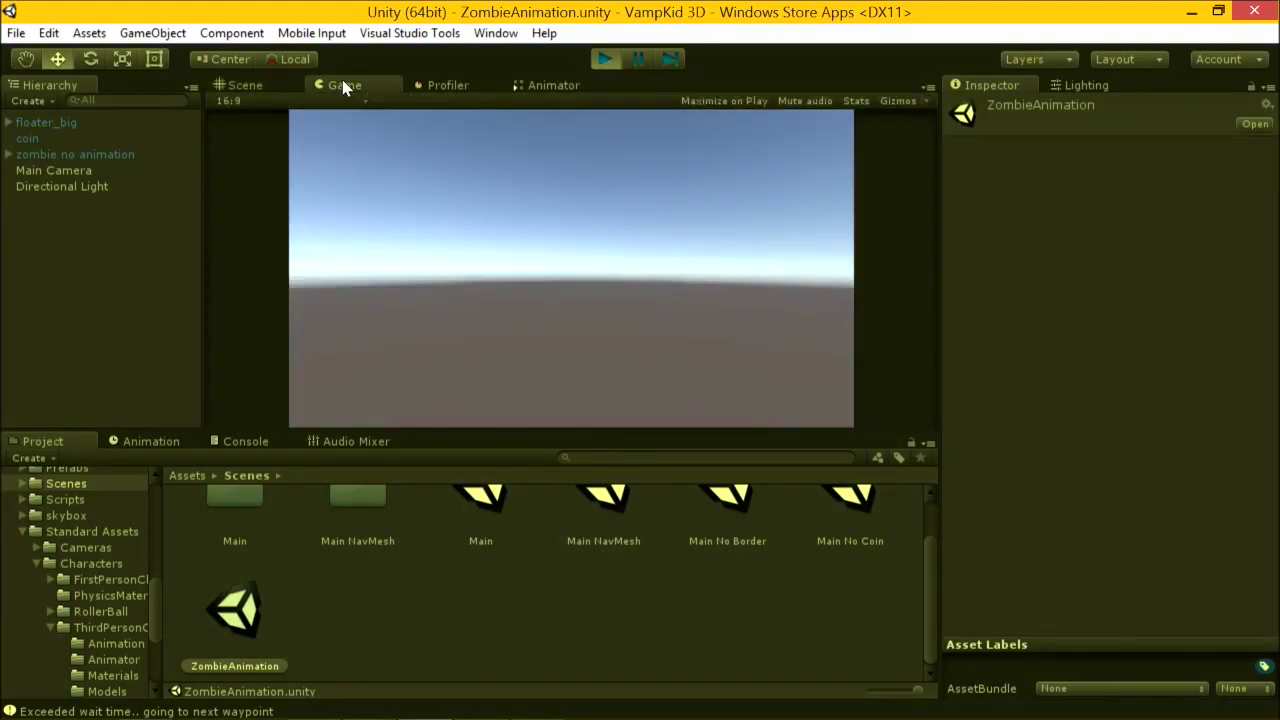
# Close the Profiler view to remove it from the editor layout.
pyautogui.rightClick(437, 92)
pyautogui.click(440, 86)
pyautogui.rightClick(447, 88)
pyautogui.click(500, 120)
# Examine the zombie and coin in the running scene, select the zombie's pSphere1 mesh and stop play mode.
pyautogui.moveTo(447, 268); pyautogui.dragTo(449, 247, button='right')
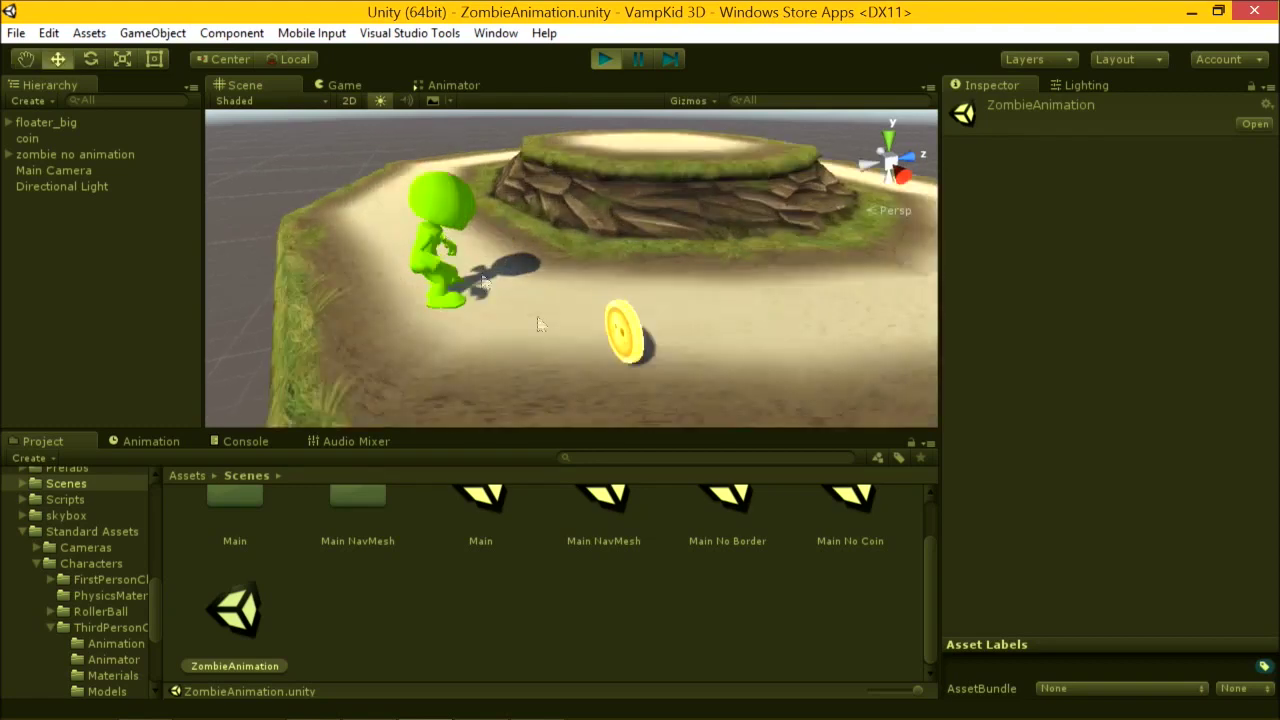
pyautogui.click(435, 216)
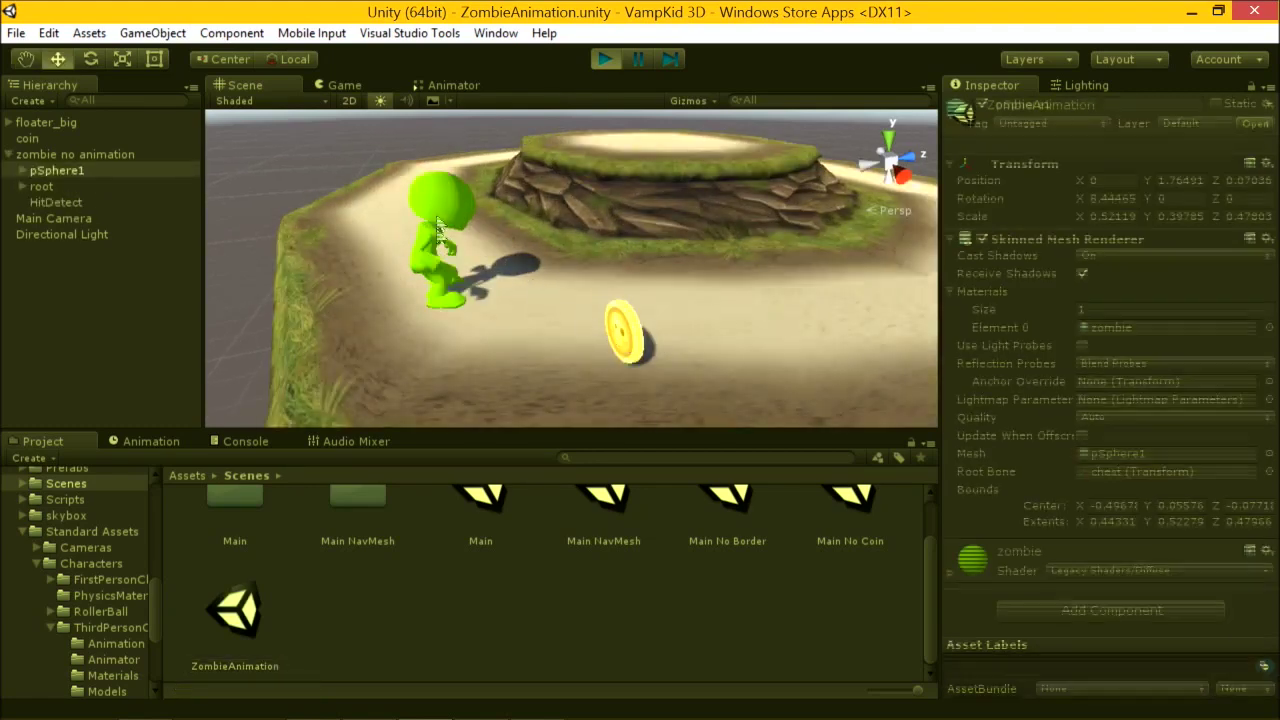
pyautogui.click(603, 60)
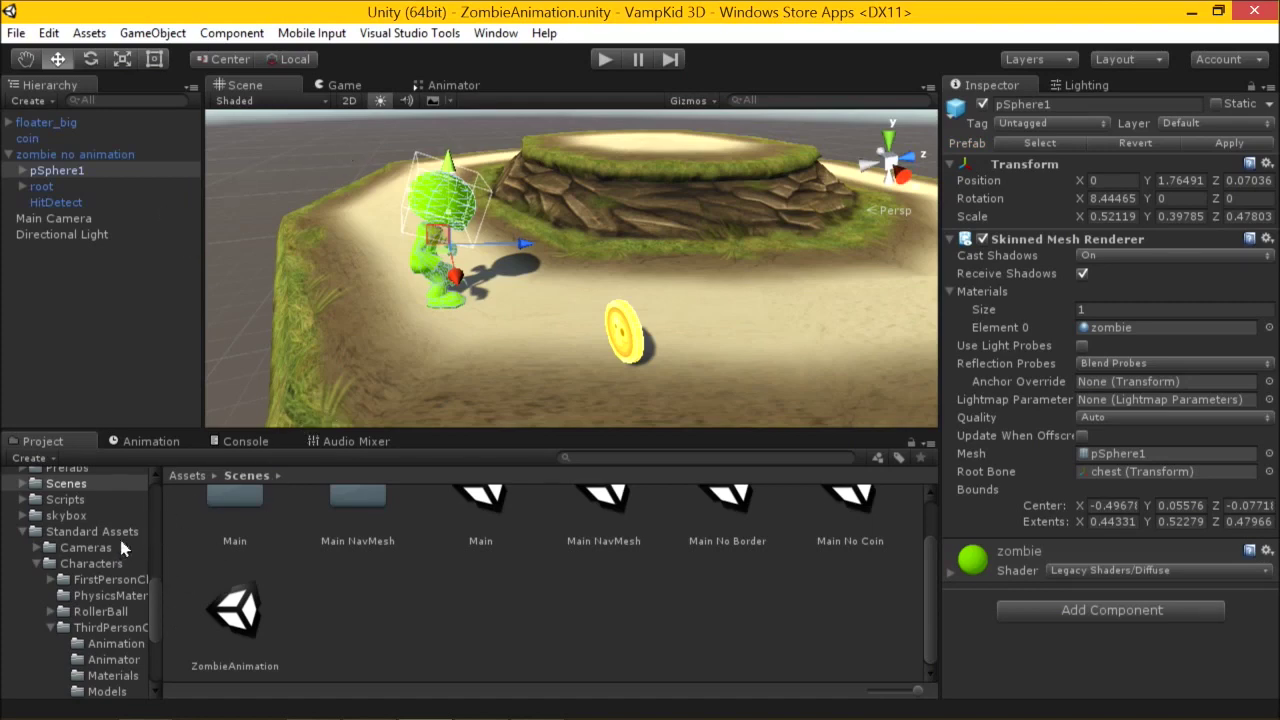
# Open the Characters/Zombie folder and inspect the animation clips in the zombie@anims import settings.
pyautogui.scroll(5, 150, 510)
pyautogui.scroll(3, 117, 575)
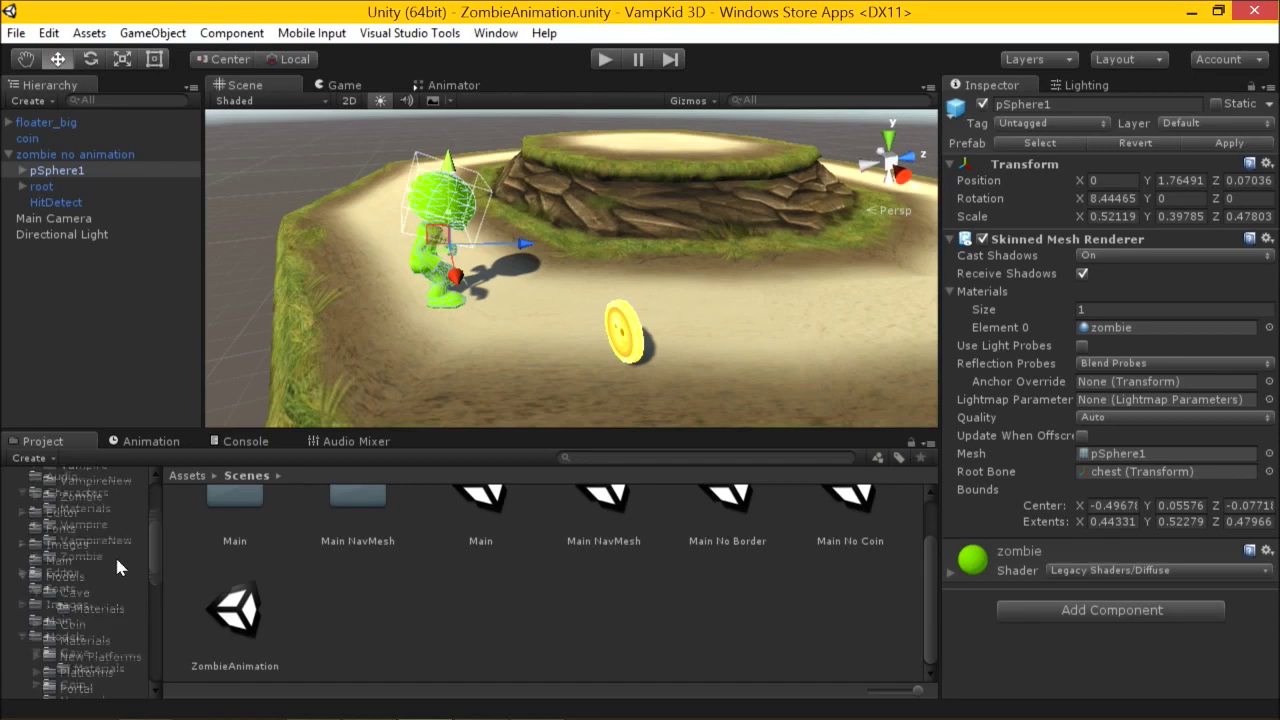
pyautogui.click(106, 552)
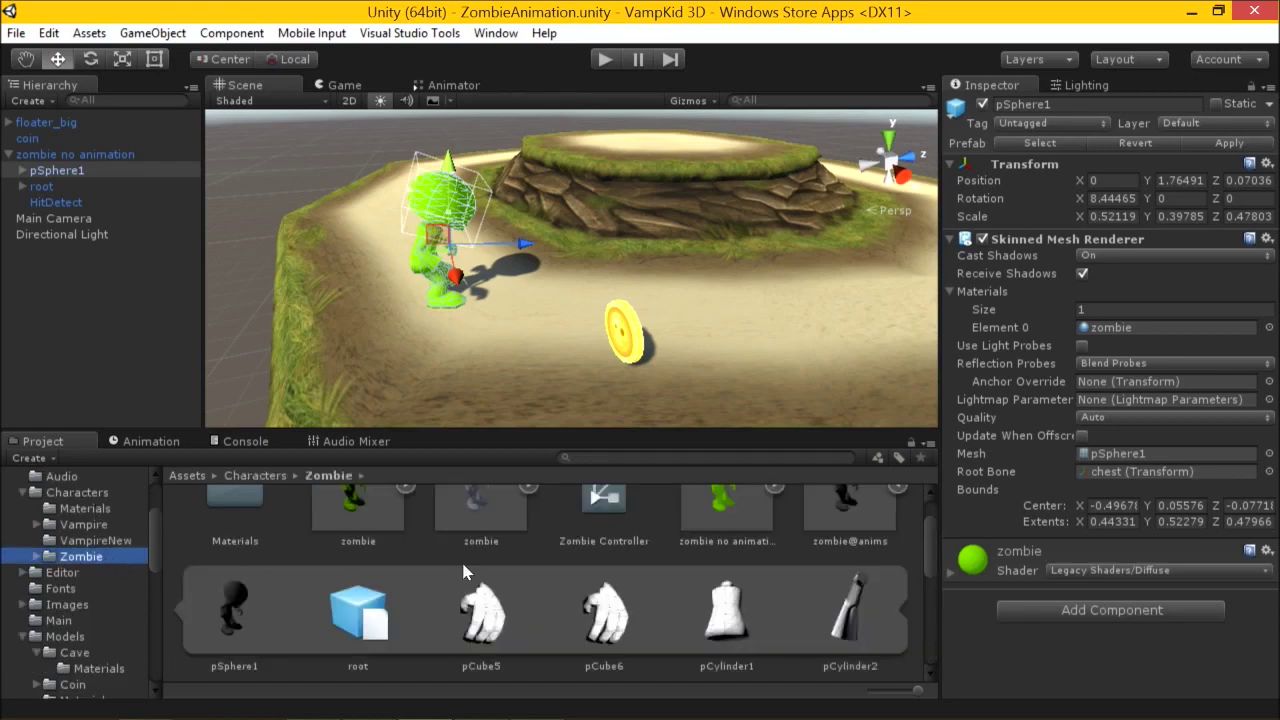
pyautogui.scroll(2, 461, 559)
pyautogui.scroll(-2, 581, 555)
pyautogui.scroll(2, 760, 530)
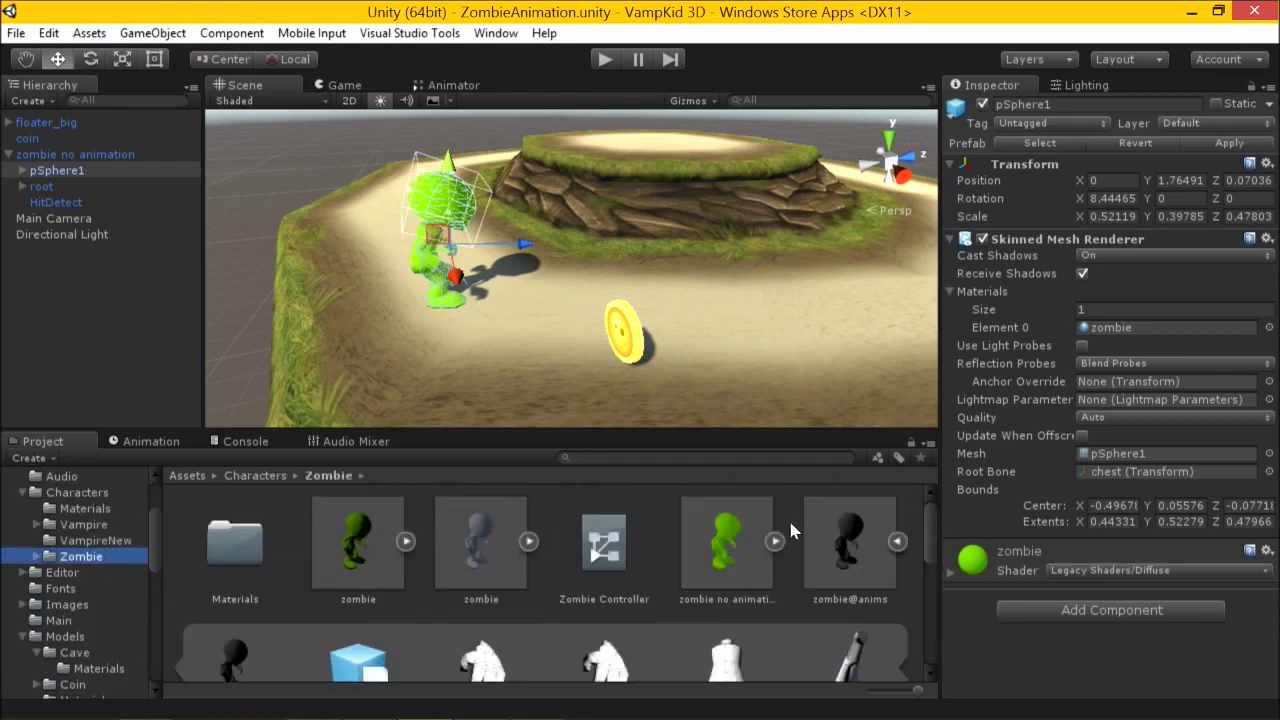
pyautogui.click(854, 535)
pyautogui.scroll(-5, 845, 535)
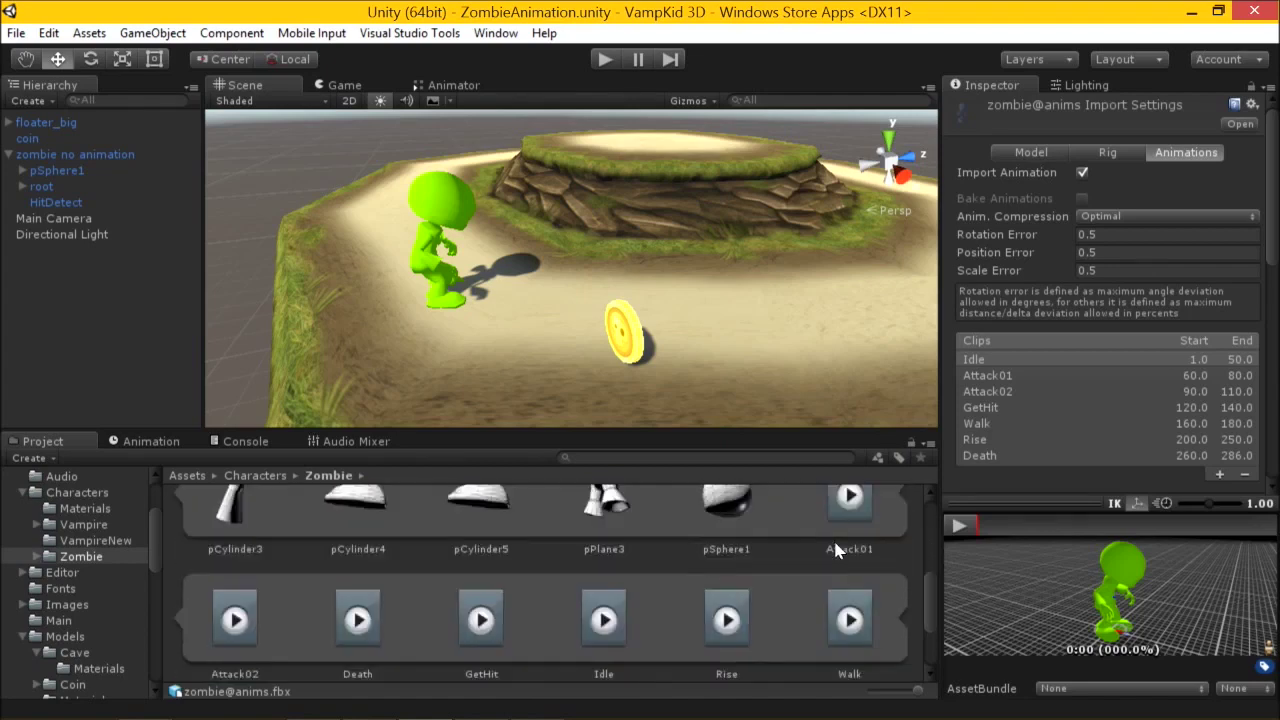
# Preview the zombie's Attack01, Death and Rise animation clips.
pyautogui.click(866, 501)
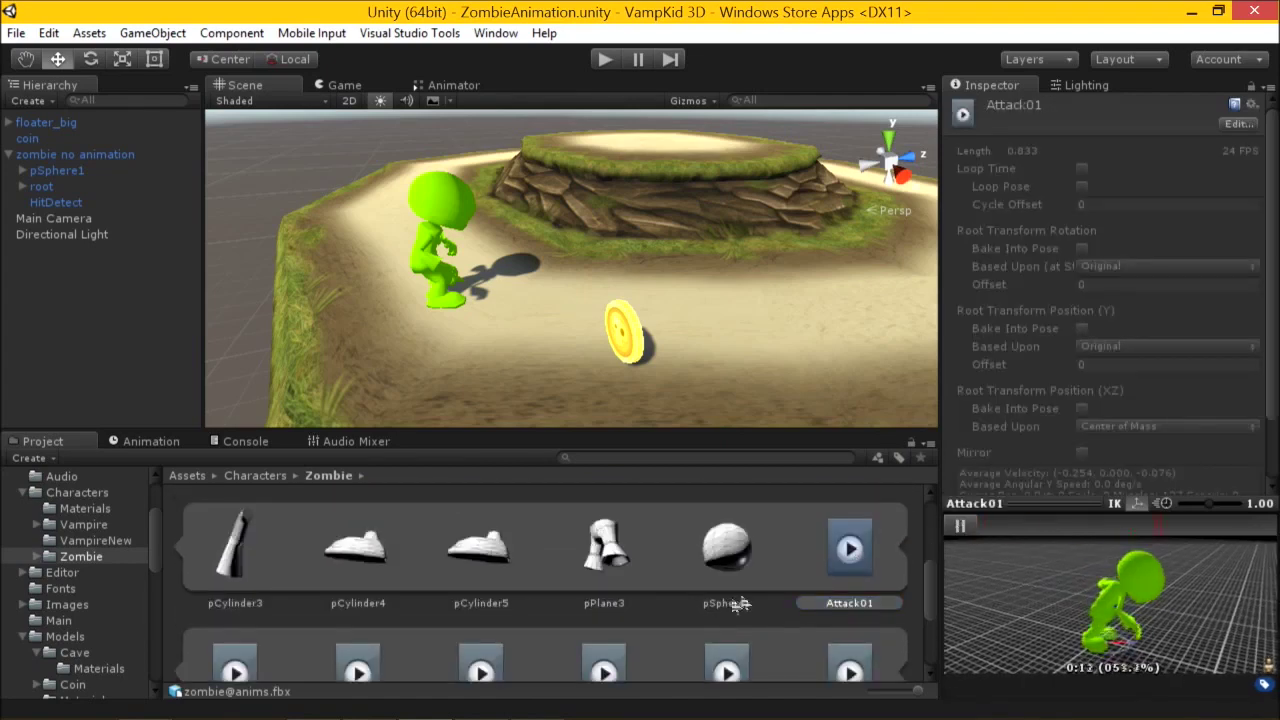
pyautogui.scroll(-3, 486, 600)
pyautogui.click(358, 553)
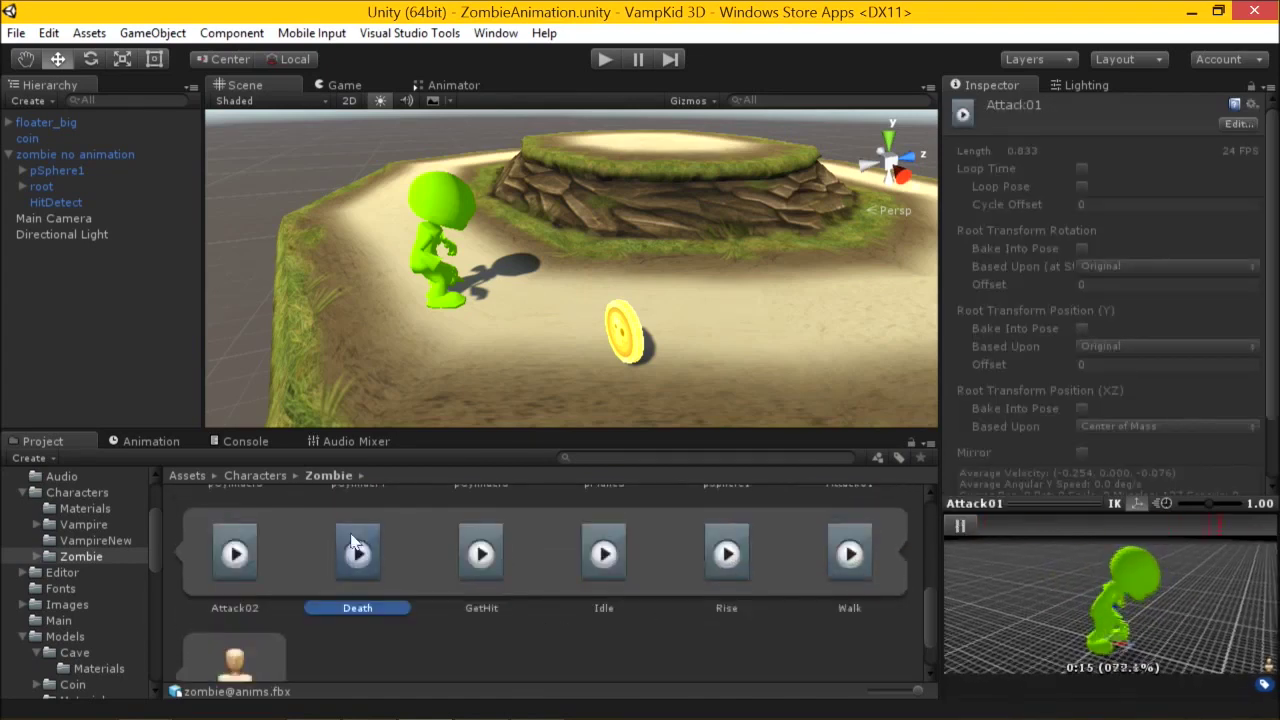
pyautogui.click(960, 527)
pyautogui.click(726, 553)
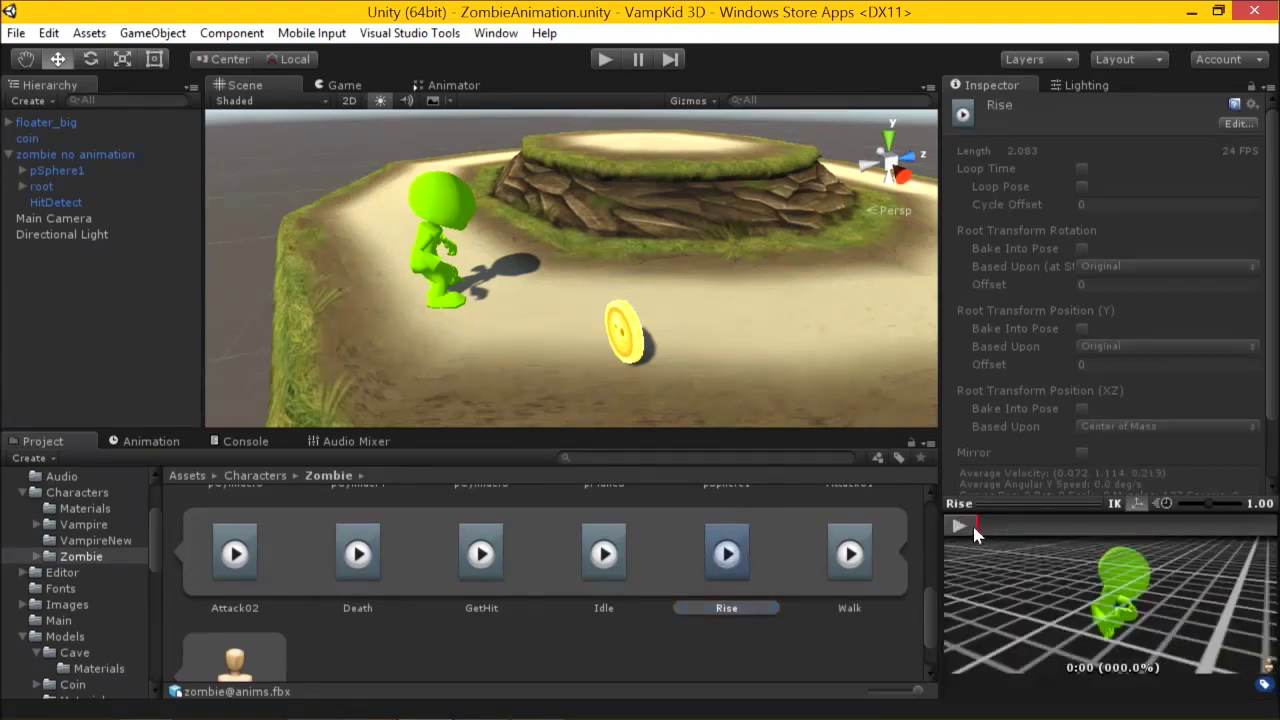
pyautogui.click(962, 527)
pyautogui.click(960, 527)
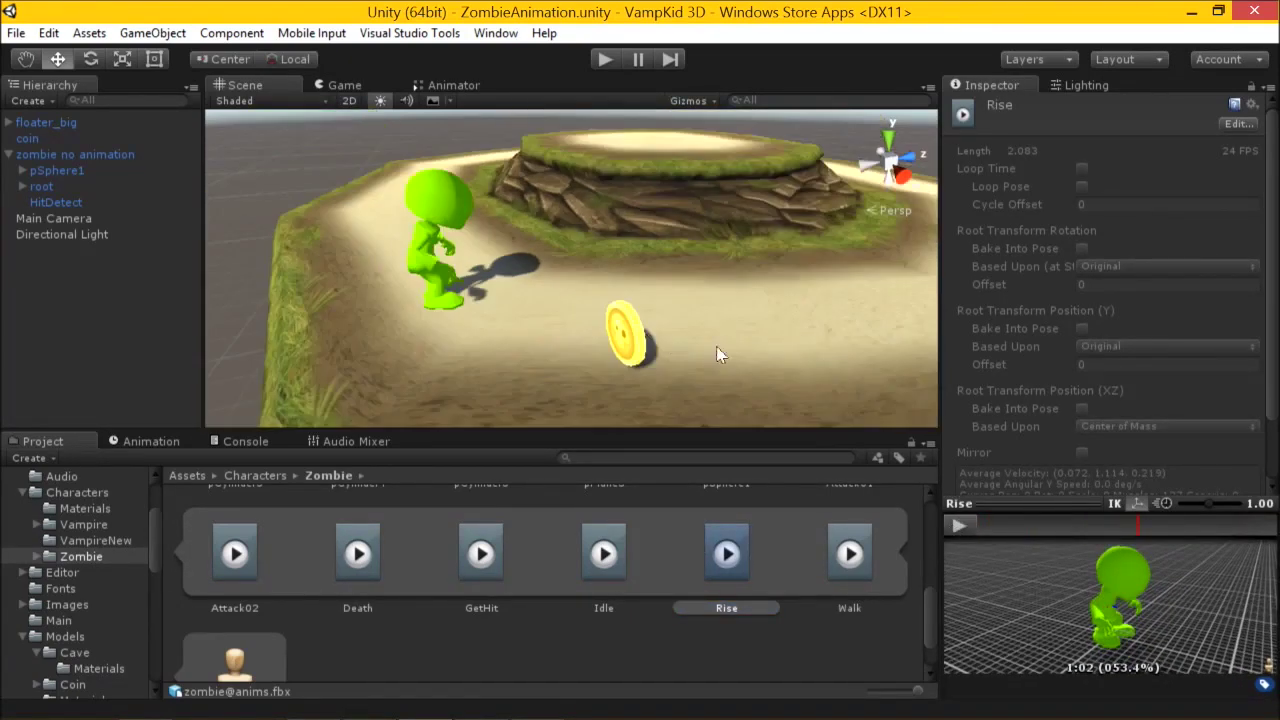
# Remove the Animator component from the "zombie no animation" object.
pyautogui.click(455, 252)
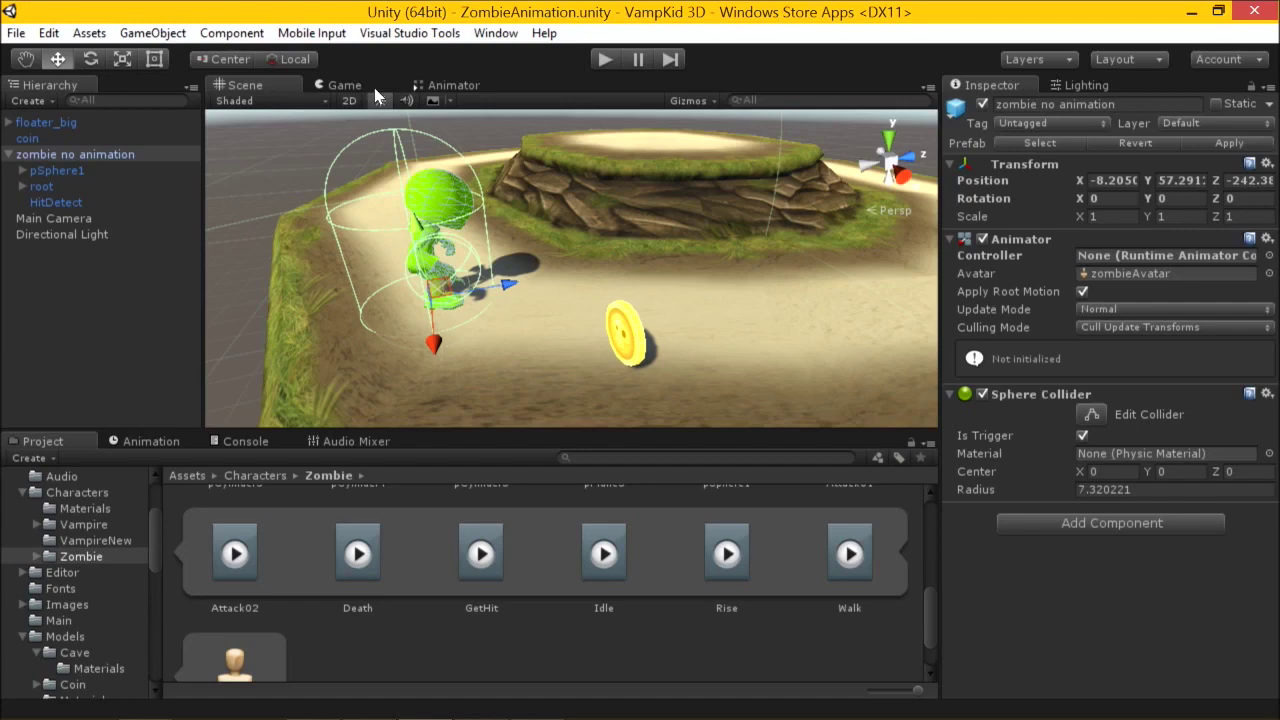
pyautogui.click(136, 154)
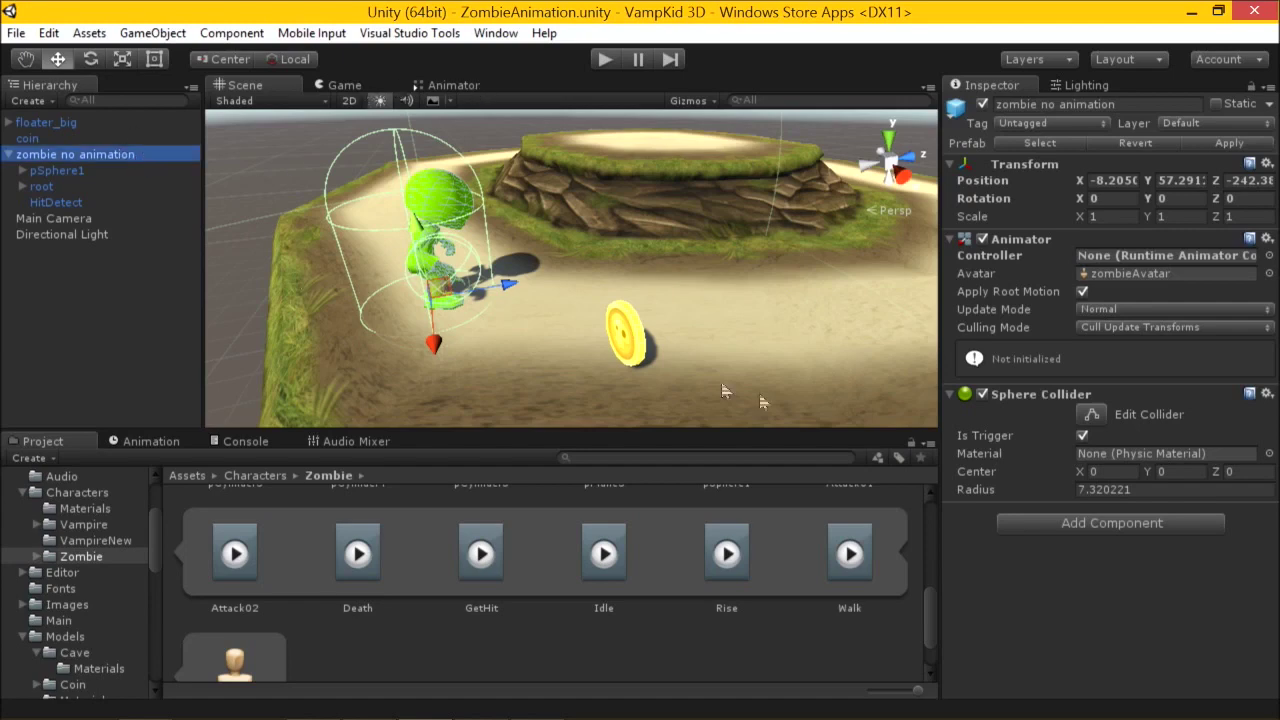
pyautogui.scroll(2, 406, 667)
pyautogui.scroll(-2, 460, 630)
pyautogui.click(1268, 240)
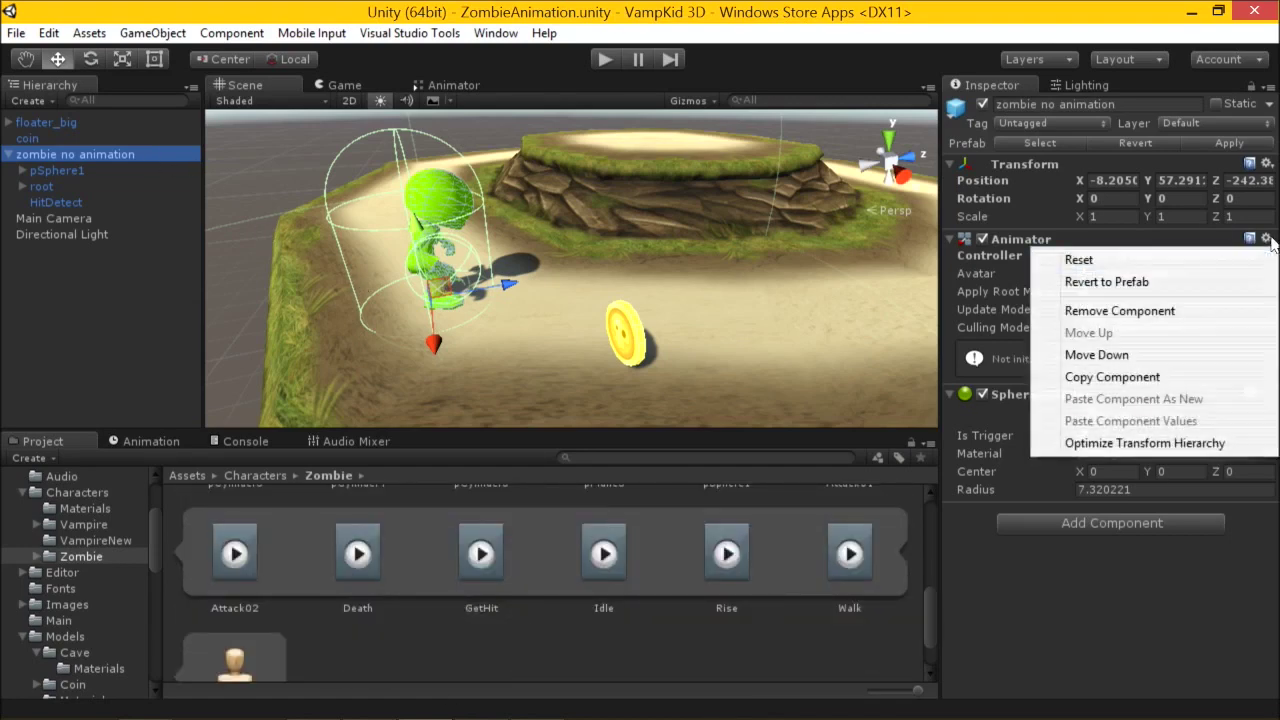
pyautogui.click(1210, 309)
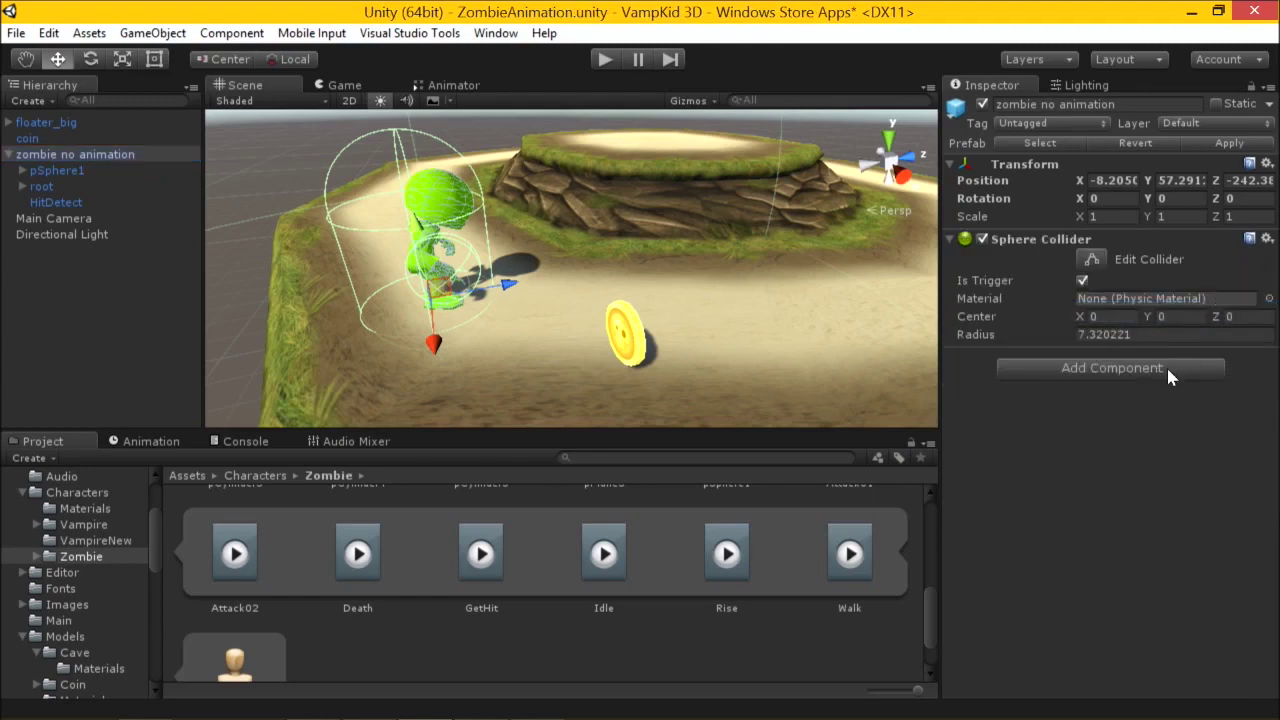
# Add a new Animator component to the "zombie no animation" object.
pyautogui.click(1168, 369)
pyautogui.write('anima')
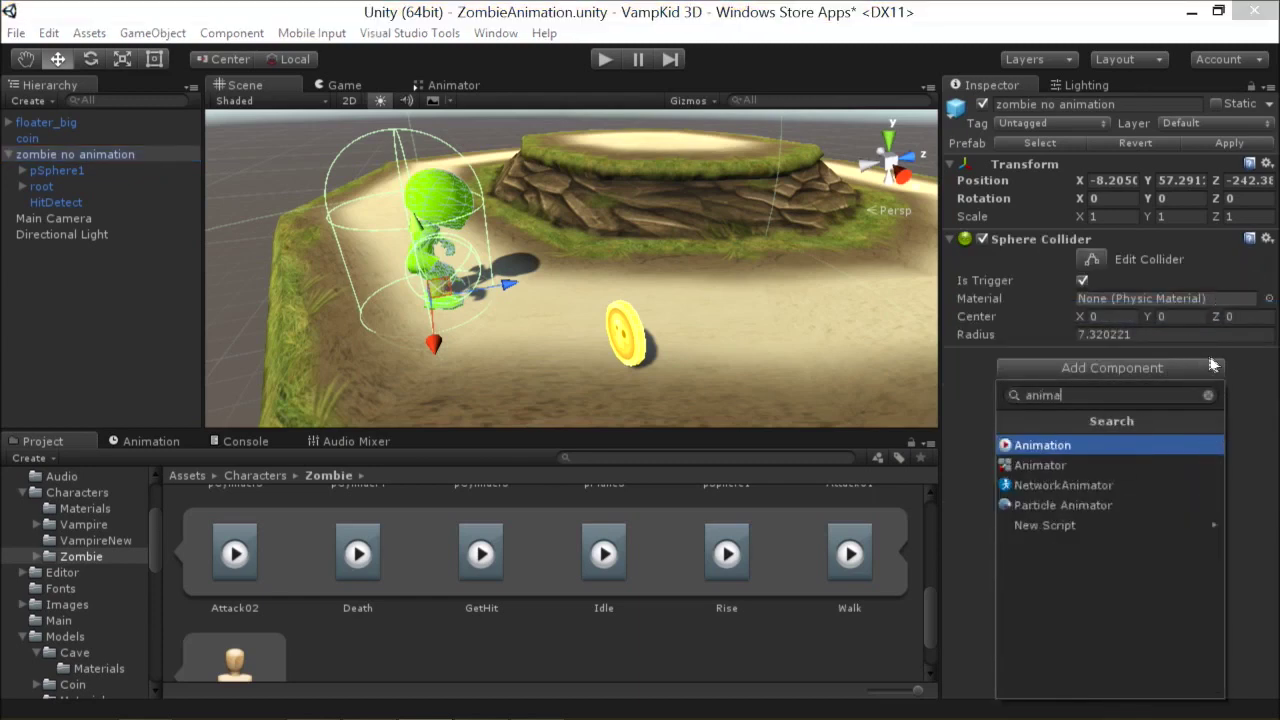
pyautogui.click(1089, 466)
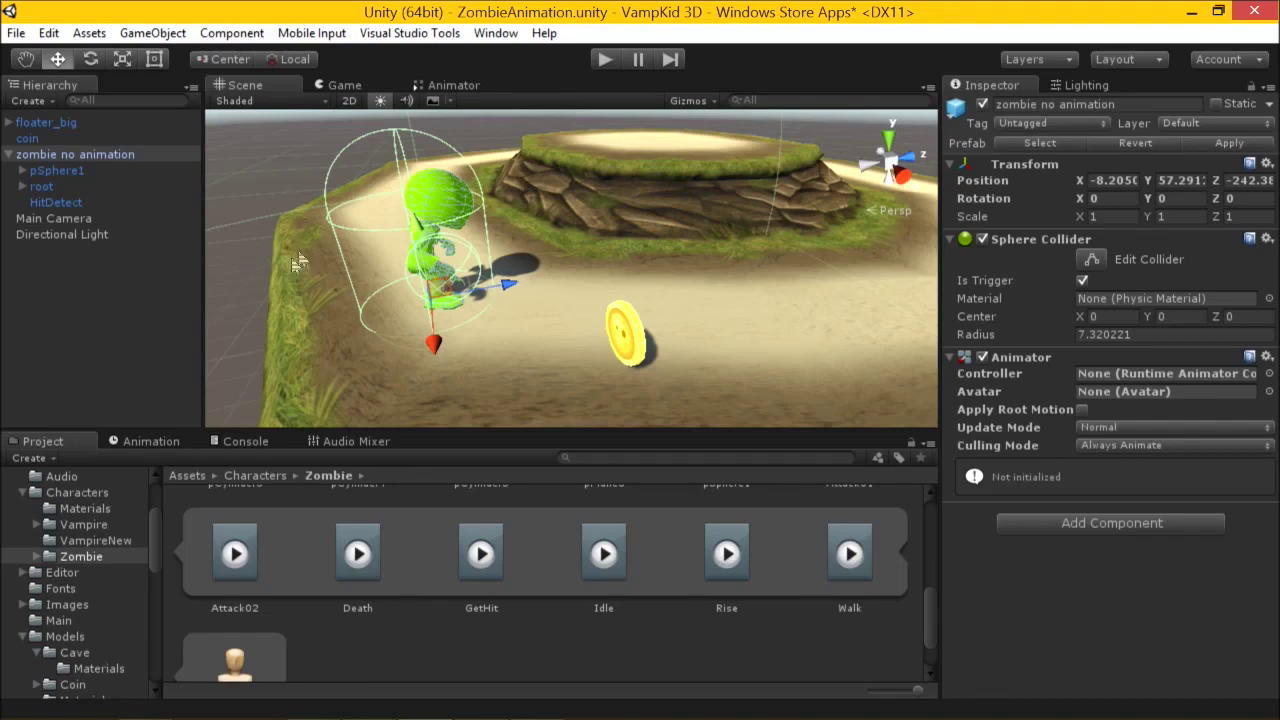
# Assign zombieAvatar as the avatar of the zombie's Animator component.
pyautogui.click(1269, 391)
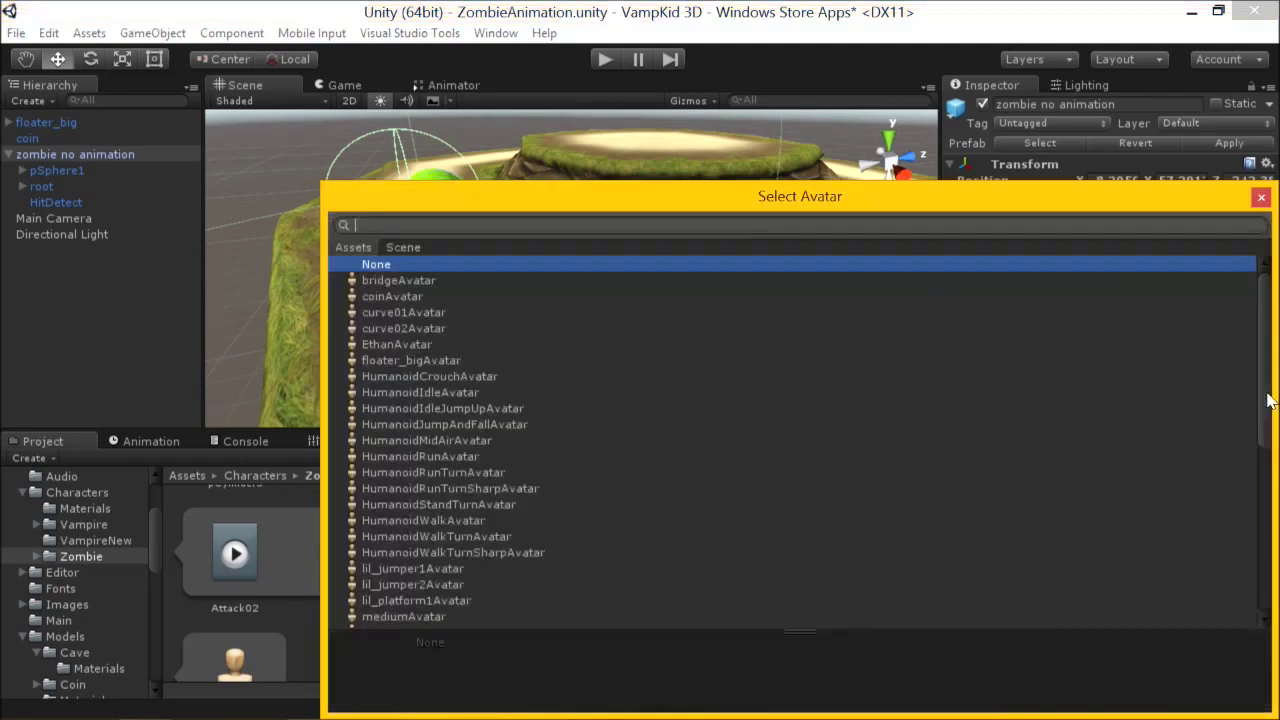
pyautogui.scroll(-10, 651, 409)
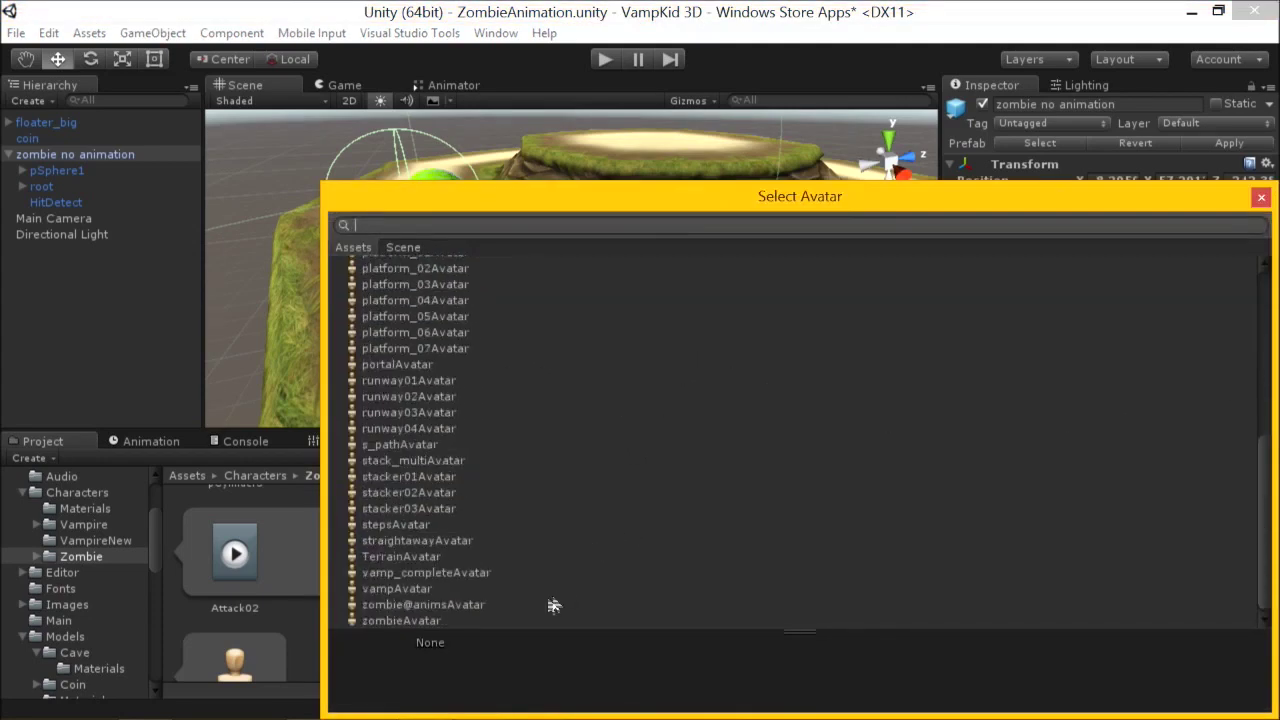
pyautogui.click(440, 621)
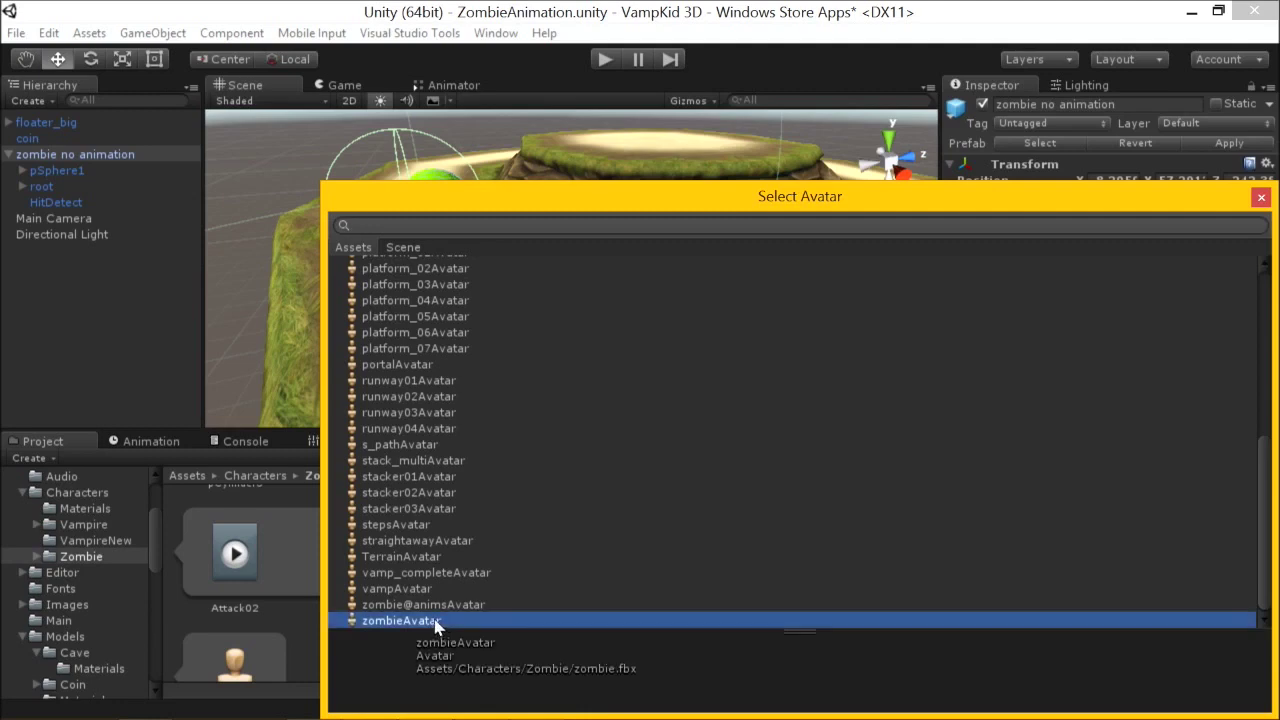
pyautogui.doubleClick(437, 621)
# Inspect the zombie prefab's components and the mesh and material import settings of the zombie.fbx model.
pyautogui.scroll(5, 460, 590)
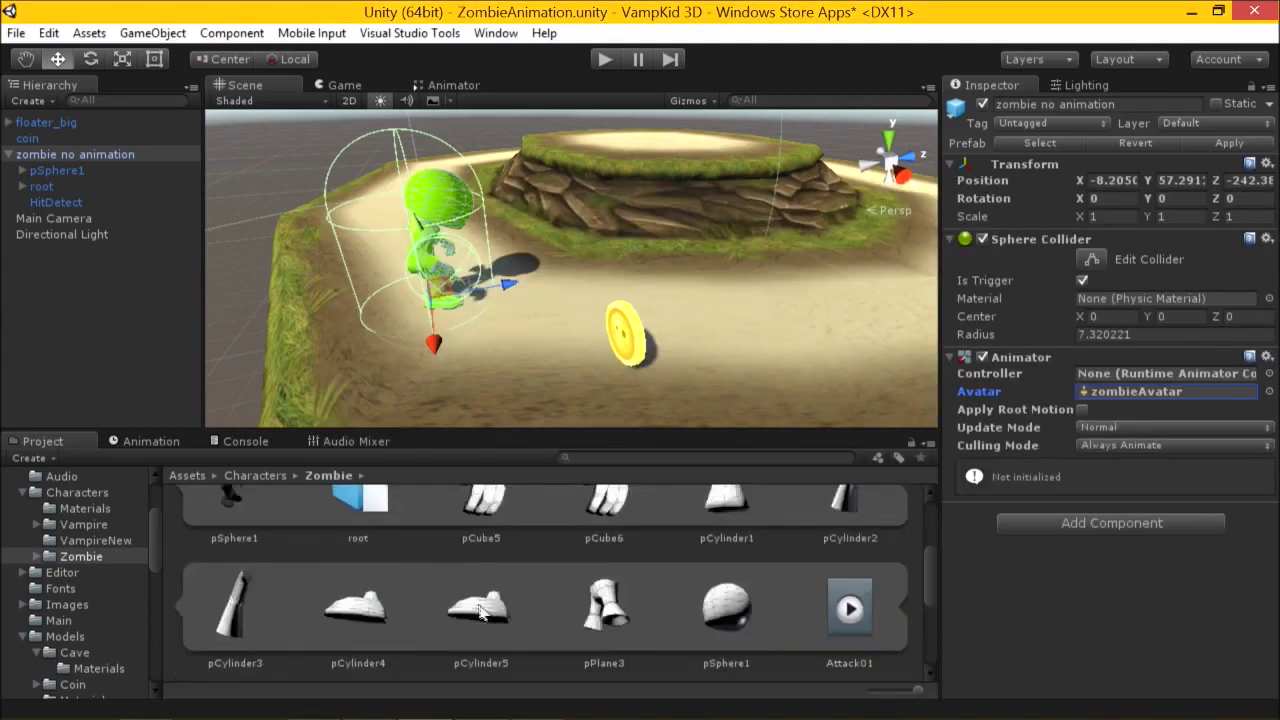
pyautogui.click(378, 543)
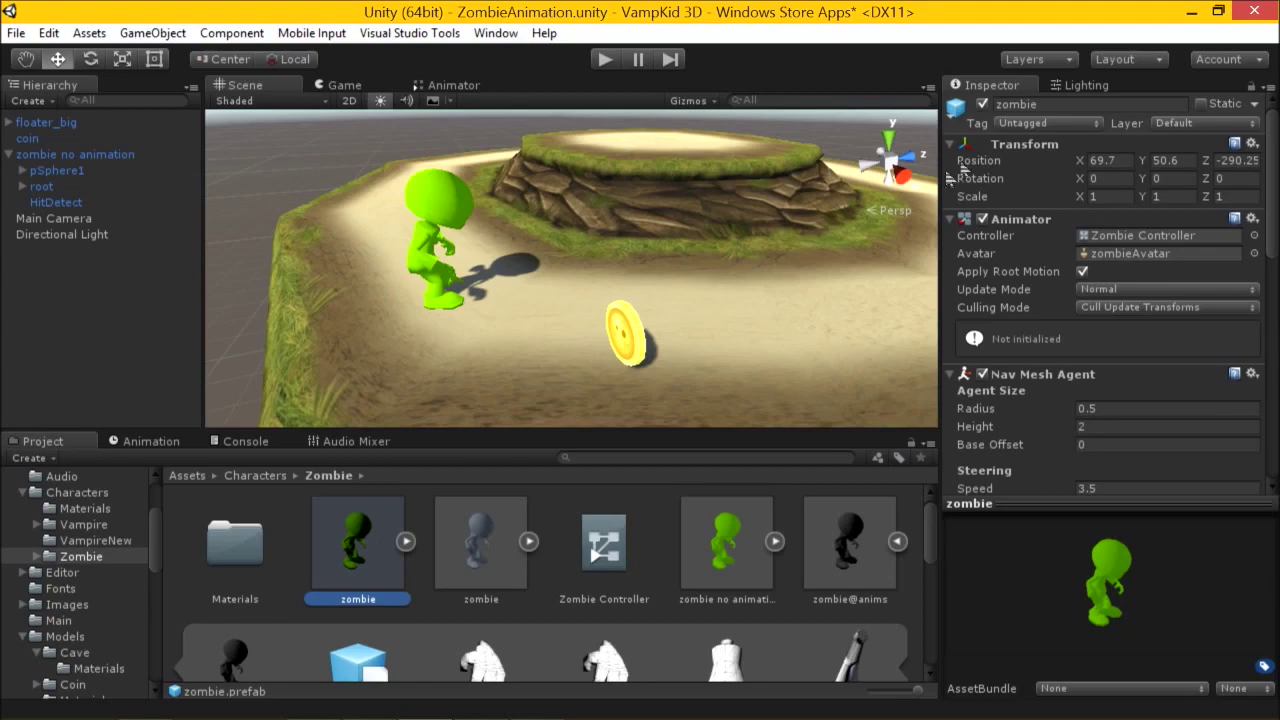
pyautogui.click(478, 570)
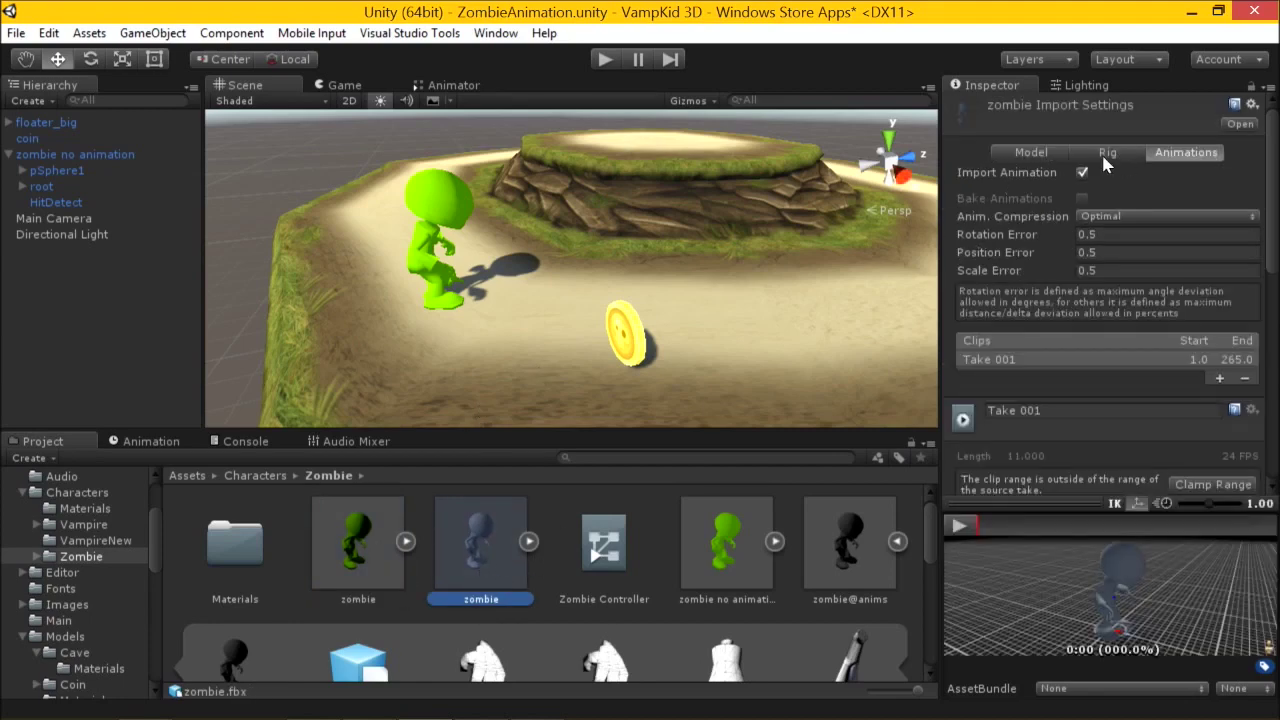
pyautogui.click(1030, 152)
pyautogui.scroll(-10, 1045, 250)
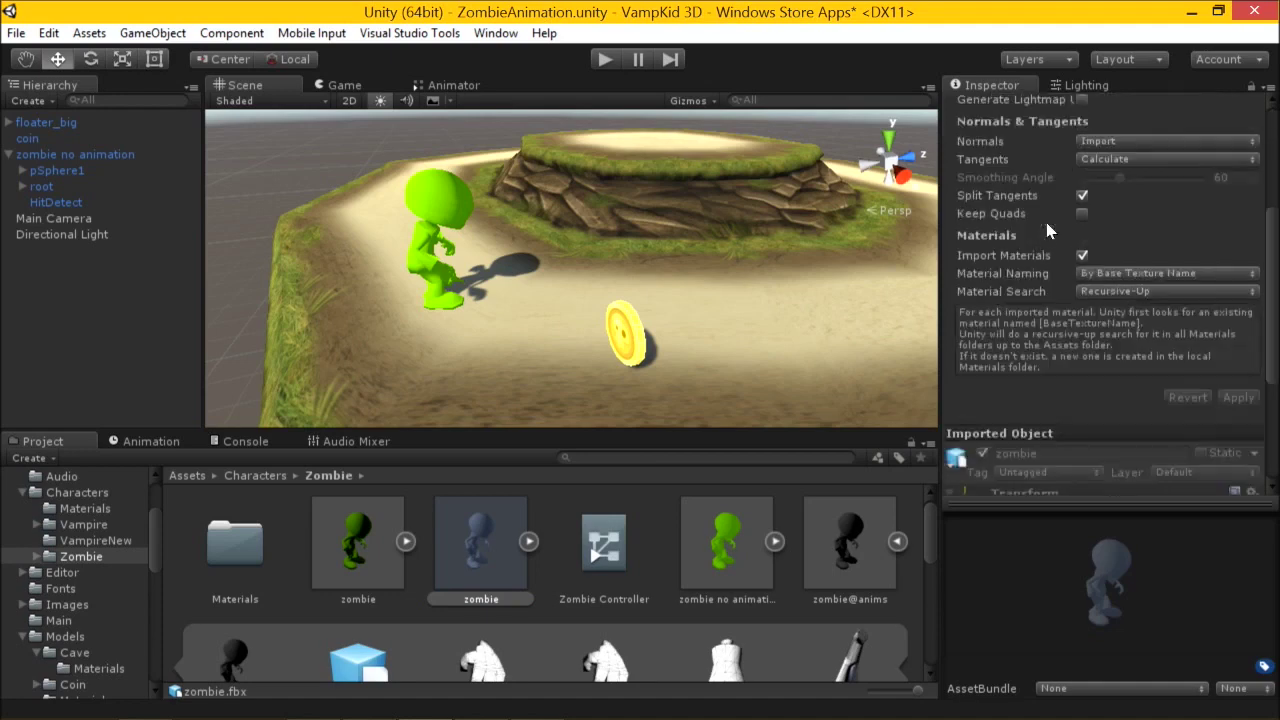
pyautogui.scroll(10, 1004, 134)
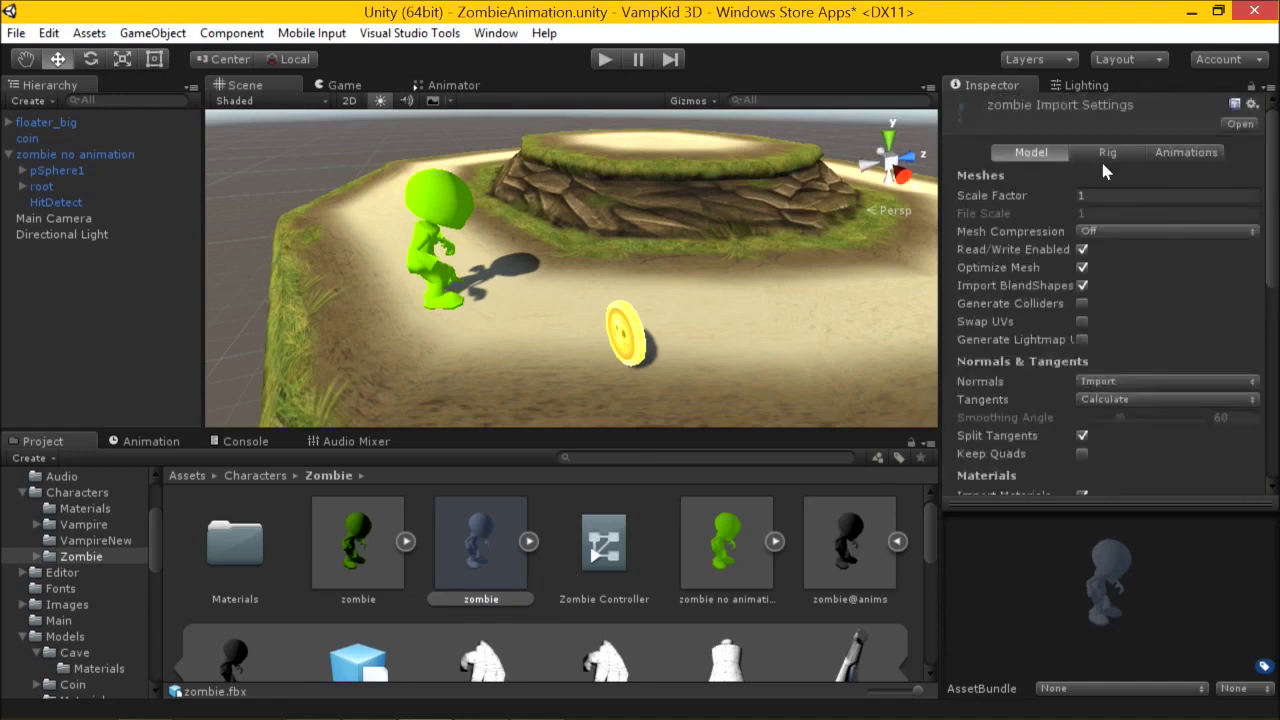
# Inspect the zombie model's Humanoid rig settings, start the avatar configuration and cancel at the scene save prompt.
pyautogui.click(1112, 158)
pyautogui.click(1238, 217)
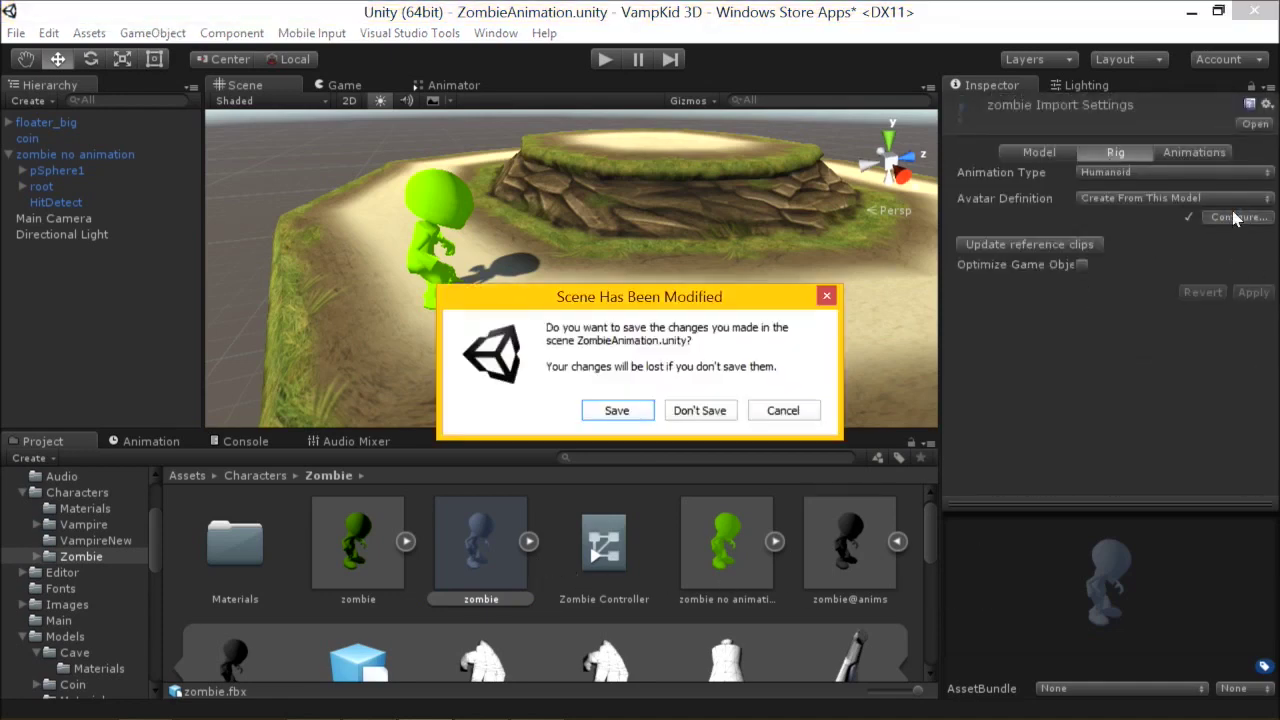
pyautogui.click(768, 413)
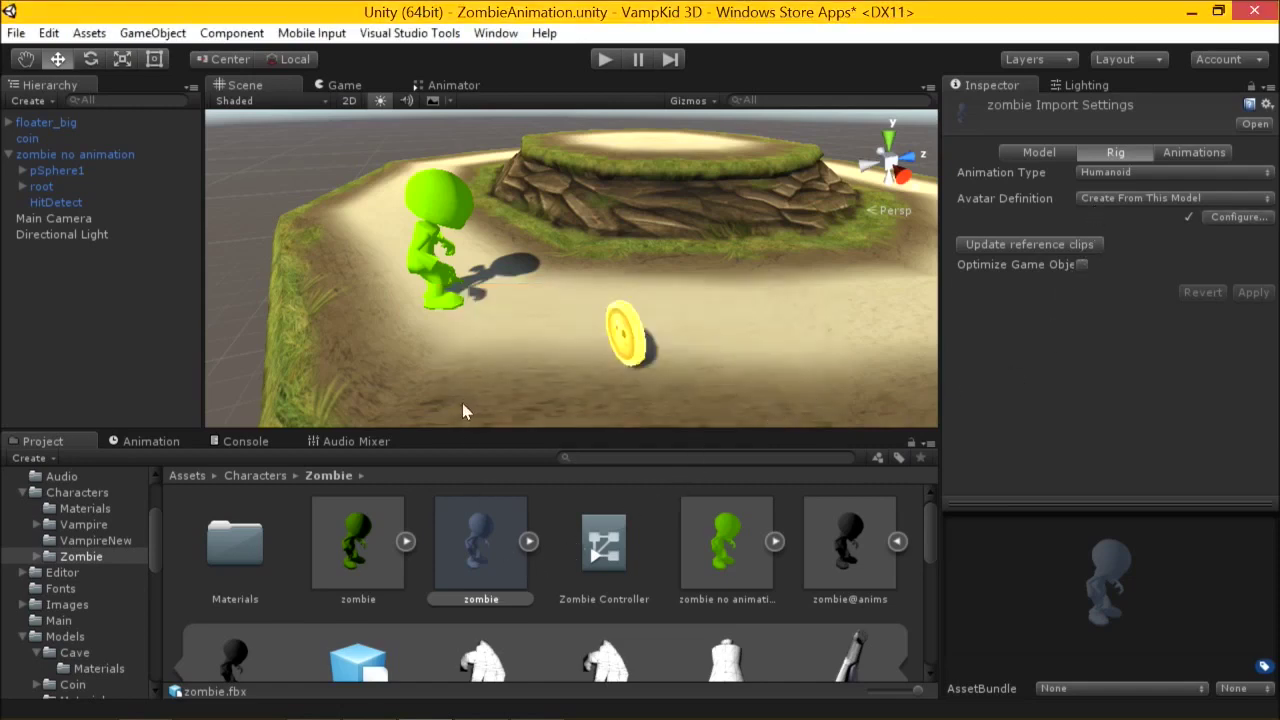
# Save the ZombieAnimation scene and open the zombie model's avatar configuration to its body bone mapping.
pyautogui.hotkey('ctrl', 's')
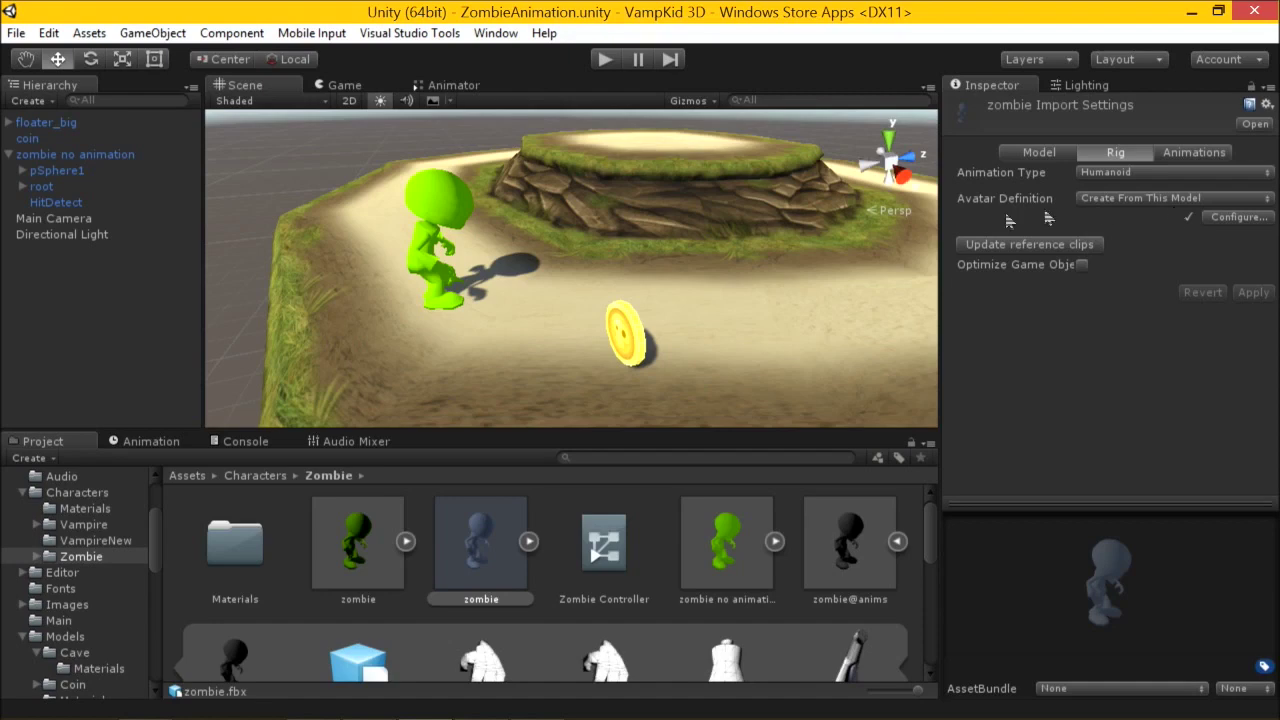
pyautogui.click(1254, 219)
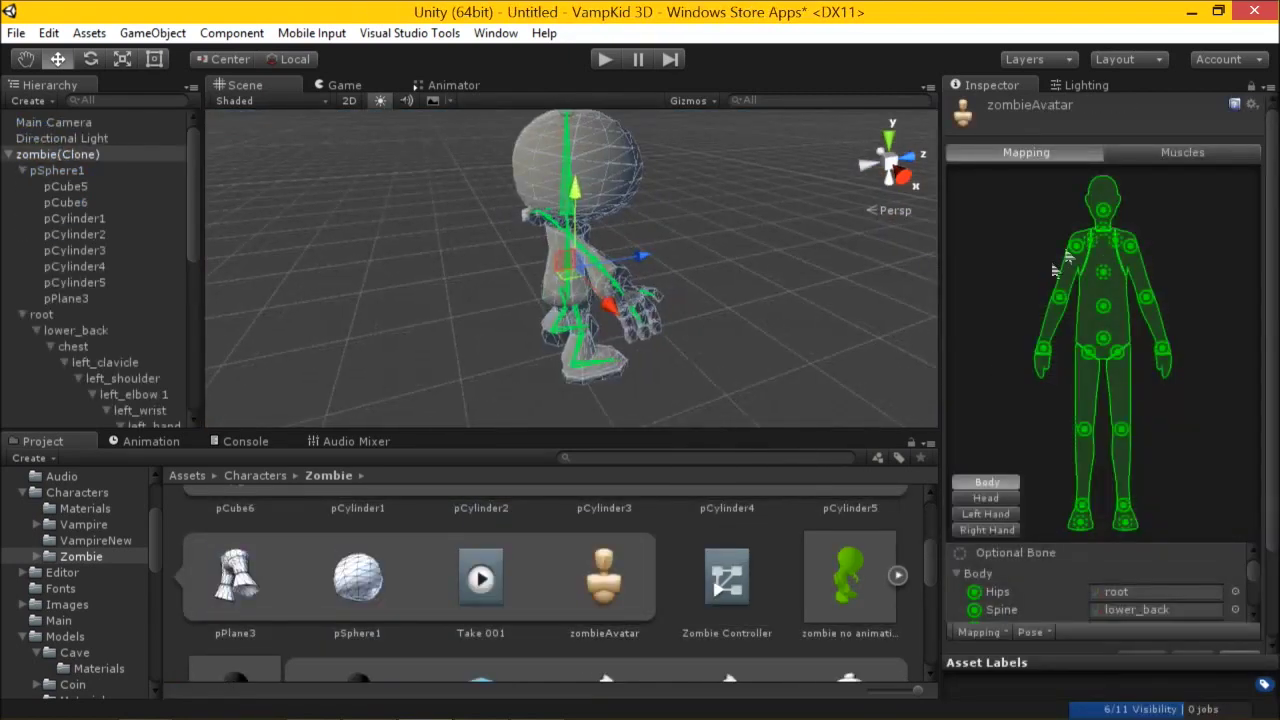
pyautogui.scroll(-3, 1160, 430)
pyautogui.scroll(2, 1160, 432)
pyautogui.scroll(2, 1157, 410)
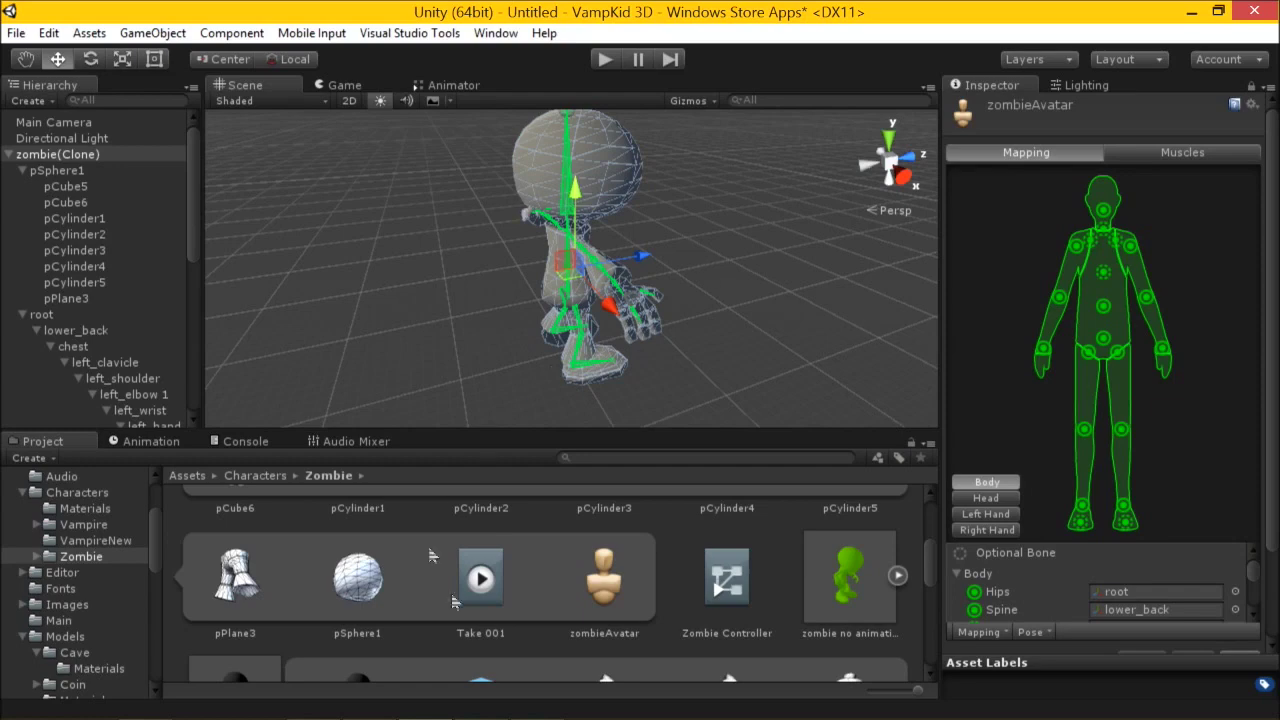
# Examine the zombie model assets and the cloned zombie's Animator graph while the avatar configuration is open.
pyautogui.click(481, 571)
pyautogui.scroll(4, 487, 565)
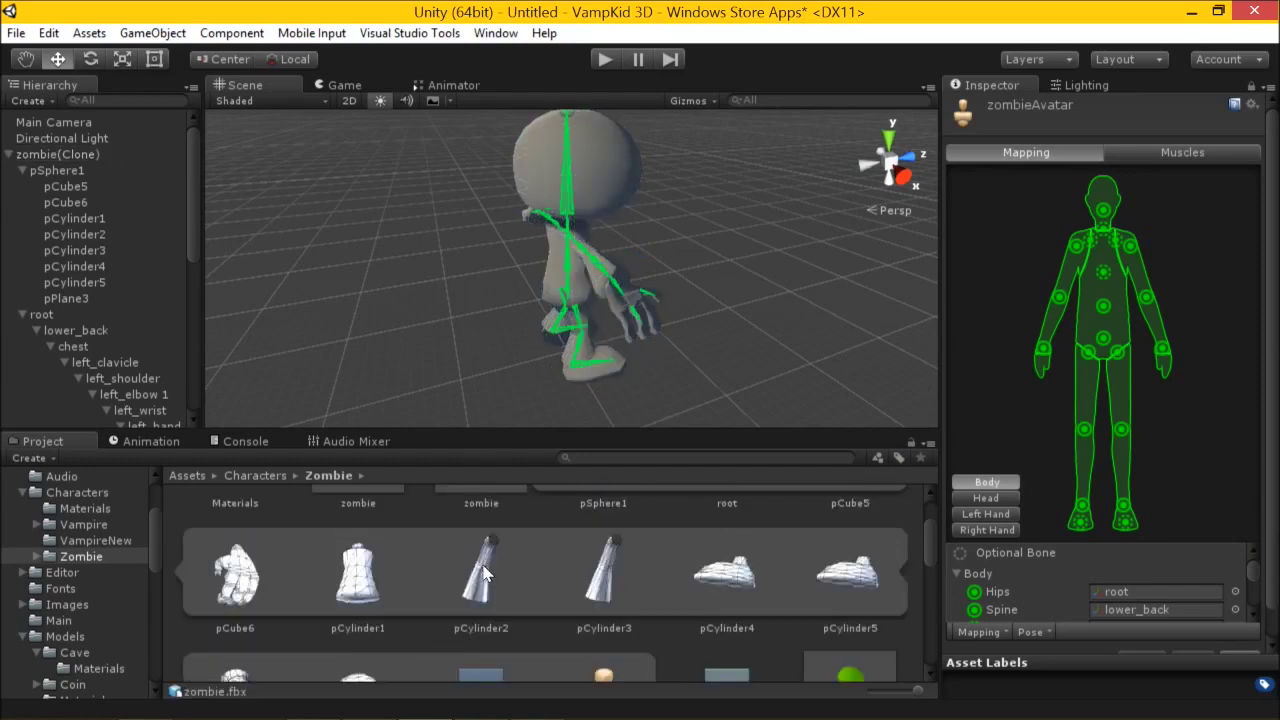
pyautogui.click(487, 562)
pyautogui.click(534, 547)
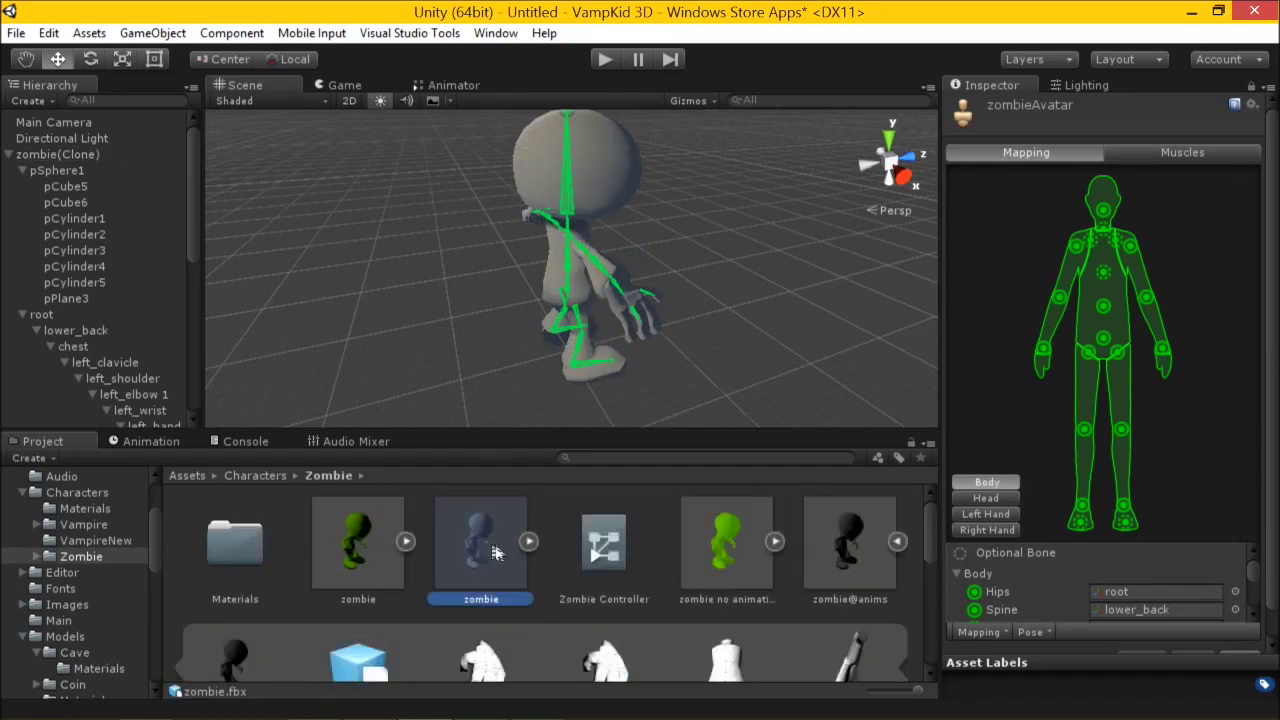
pyautogui.click(757, 555)
pyautogui.click(850, 560)
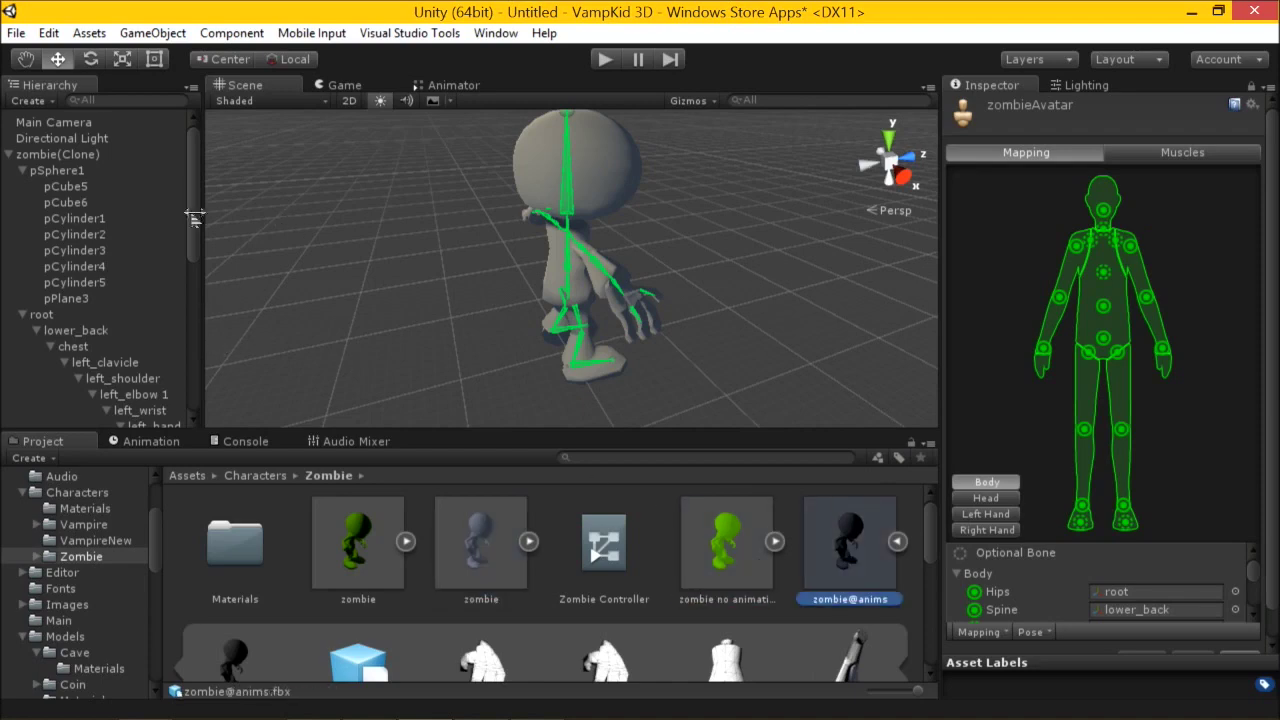
pyautogui.click(150, 157)
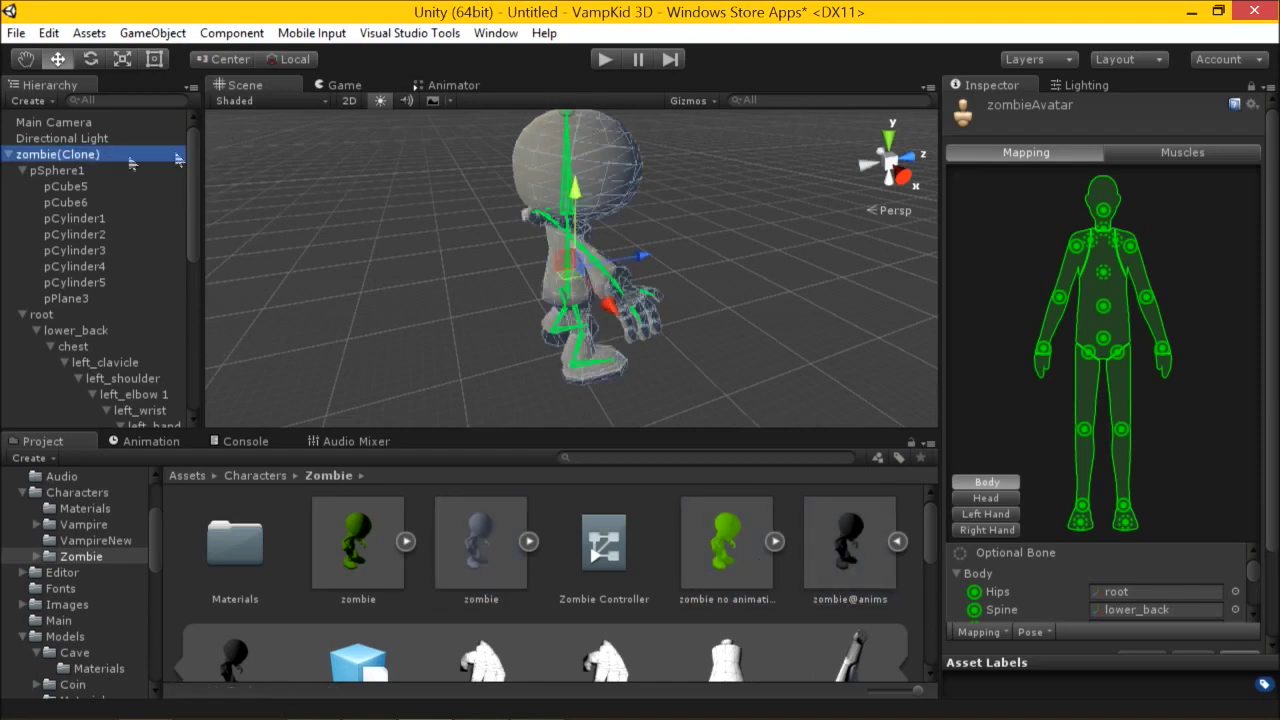
pyautogui.click(462, 85)
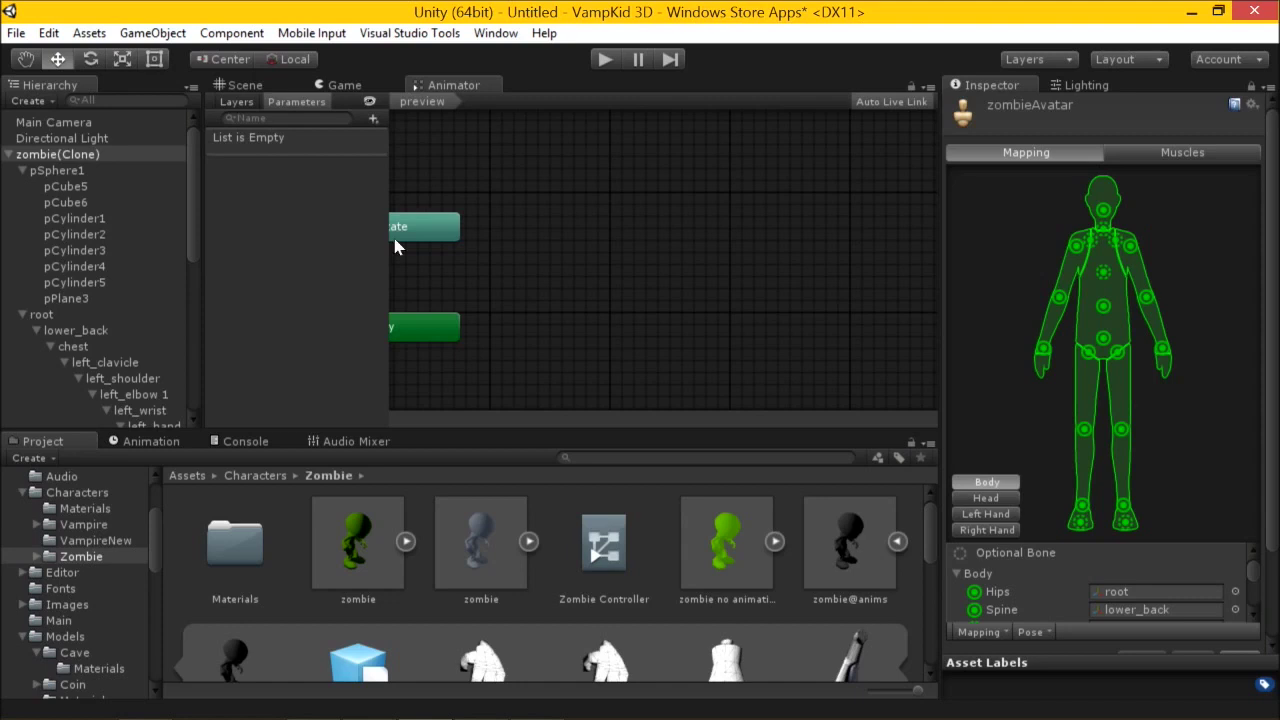
pyautogui.click(10, 155)
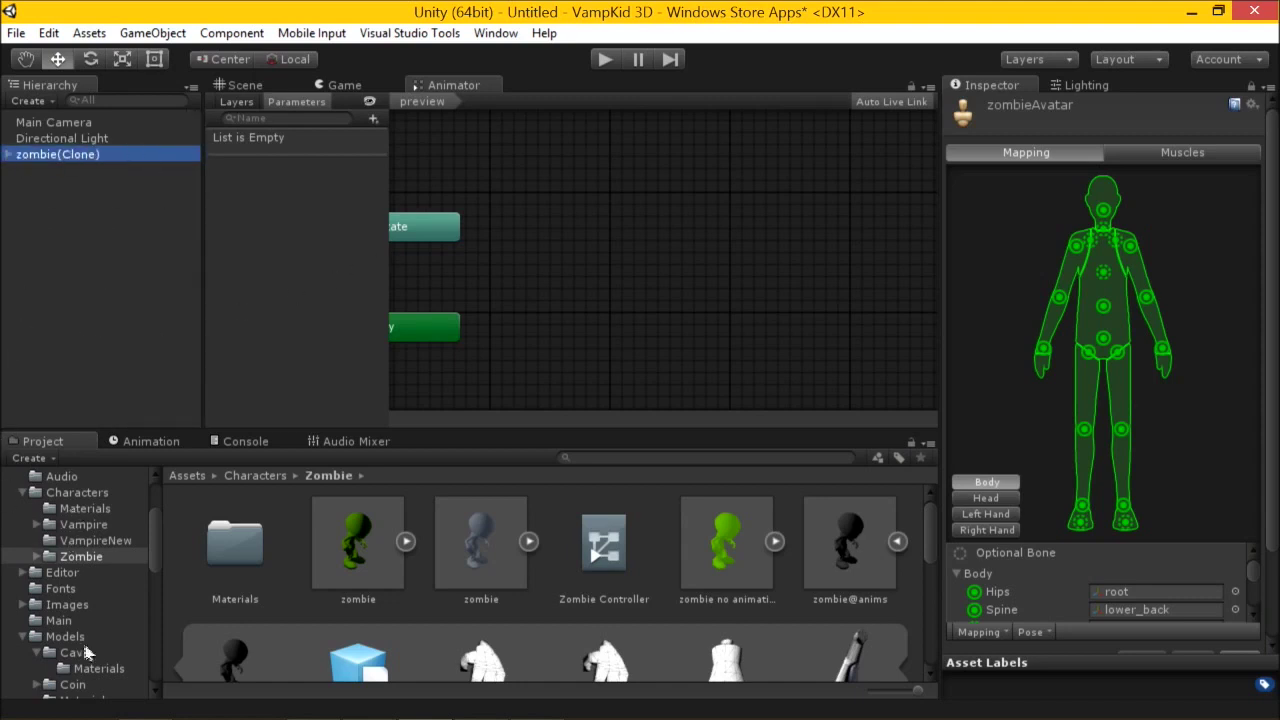
# Reopen the ZombieAnimation scene, discarding the untitled scene's changes, and focus the Scene view on the "zombie no animation" object.
pyautogui.scroll(-10, 88, 645)
pyautogui.scroll(5, 97, 540)
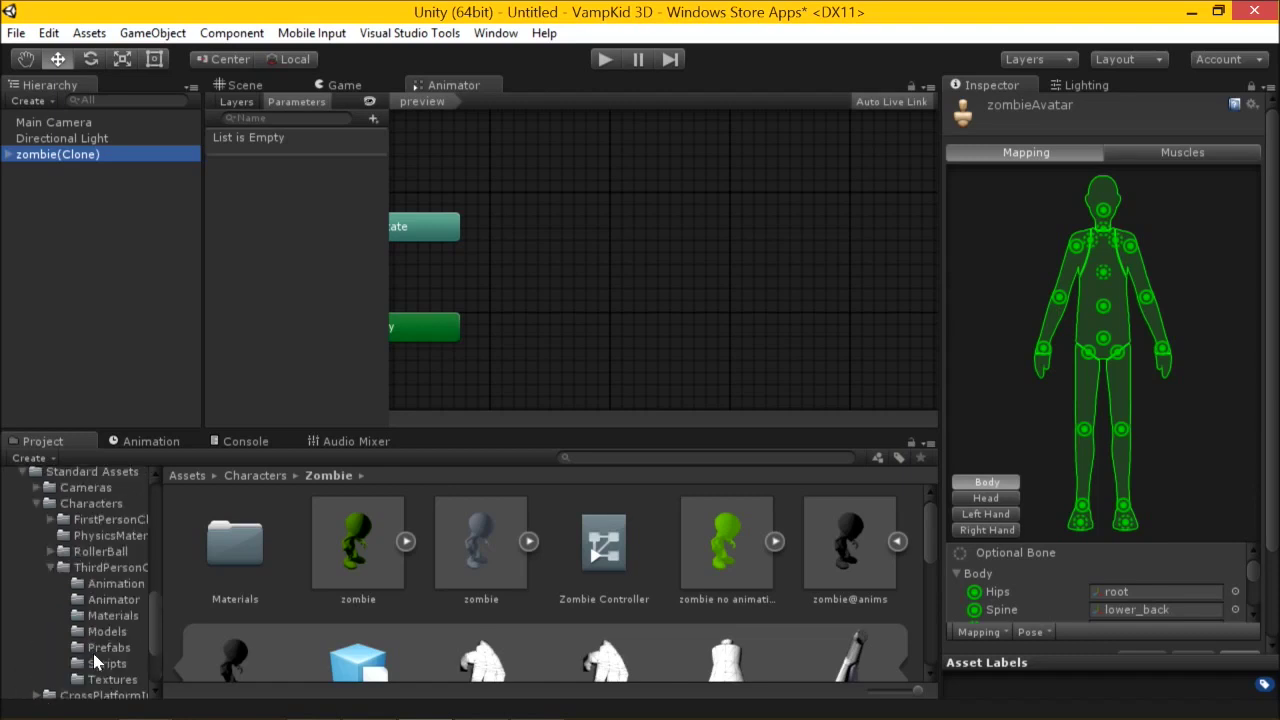
pyautogui.scroll(2, 93, 536)
pyautogui.click(89, 541)
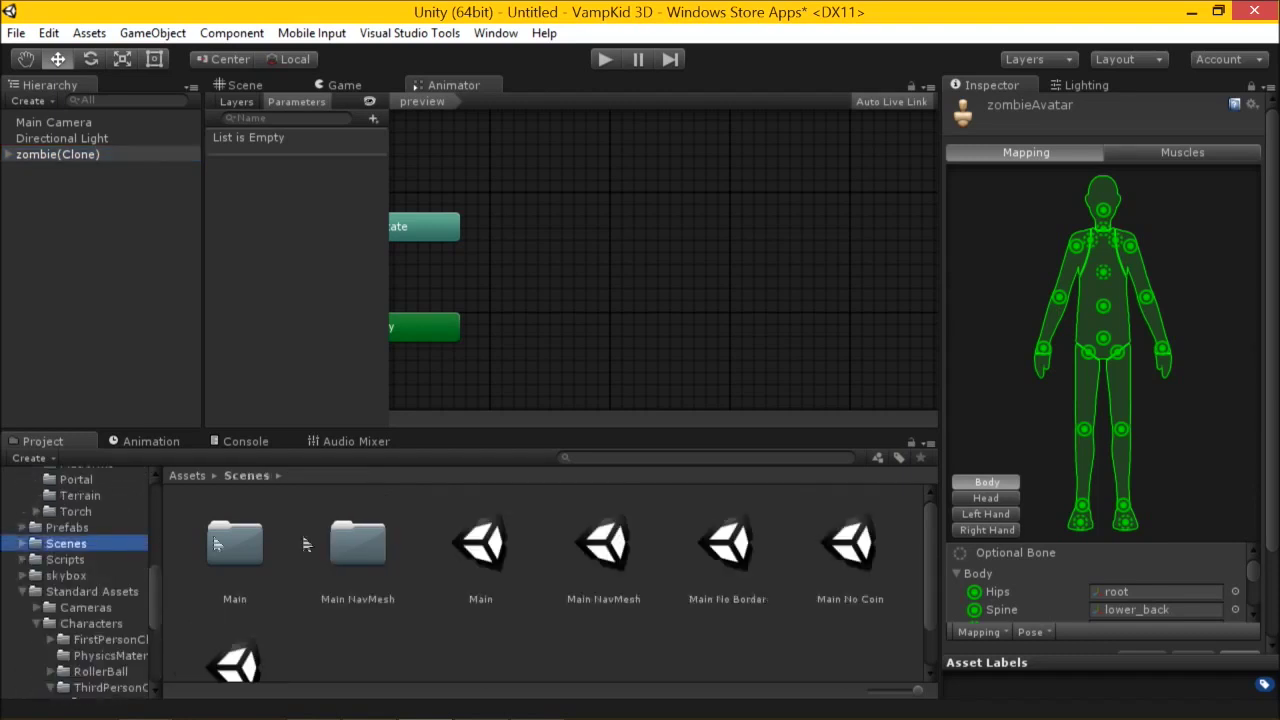
pyautogui.scroll(-2, 469, 559)
pyautogui.doubleClick(234, 610)
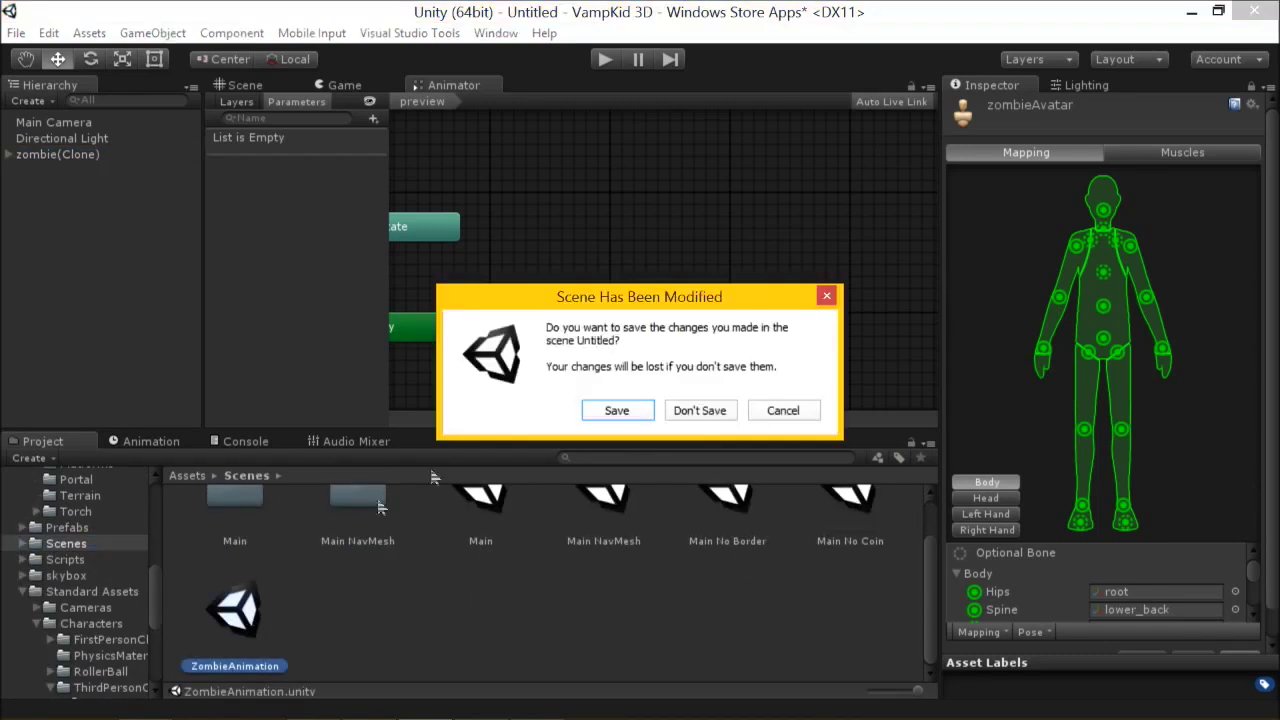
pyautogui.click(699, 410)
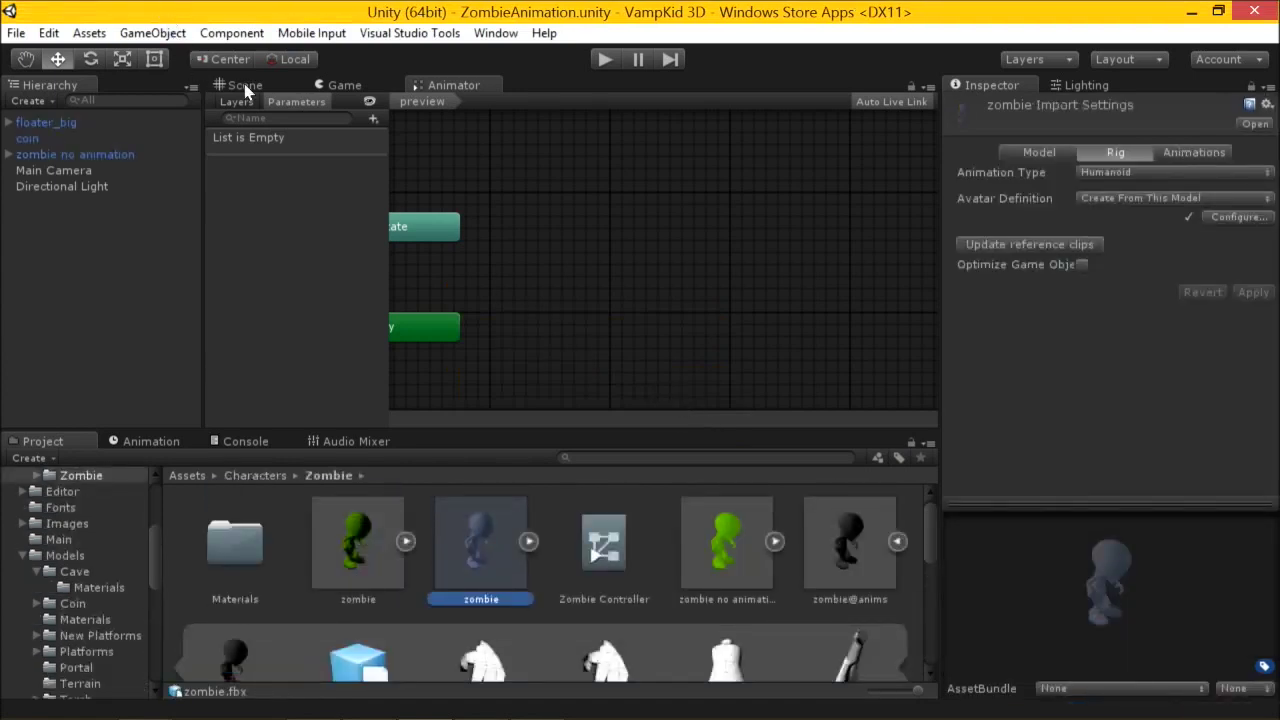
pyautogui.click(240, 86)
pyautogui.doubleClick(68, 155)
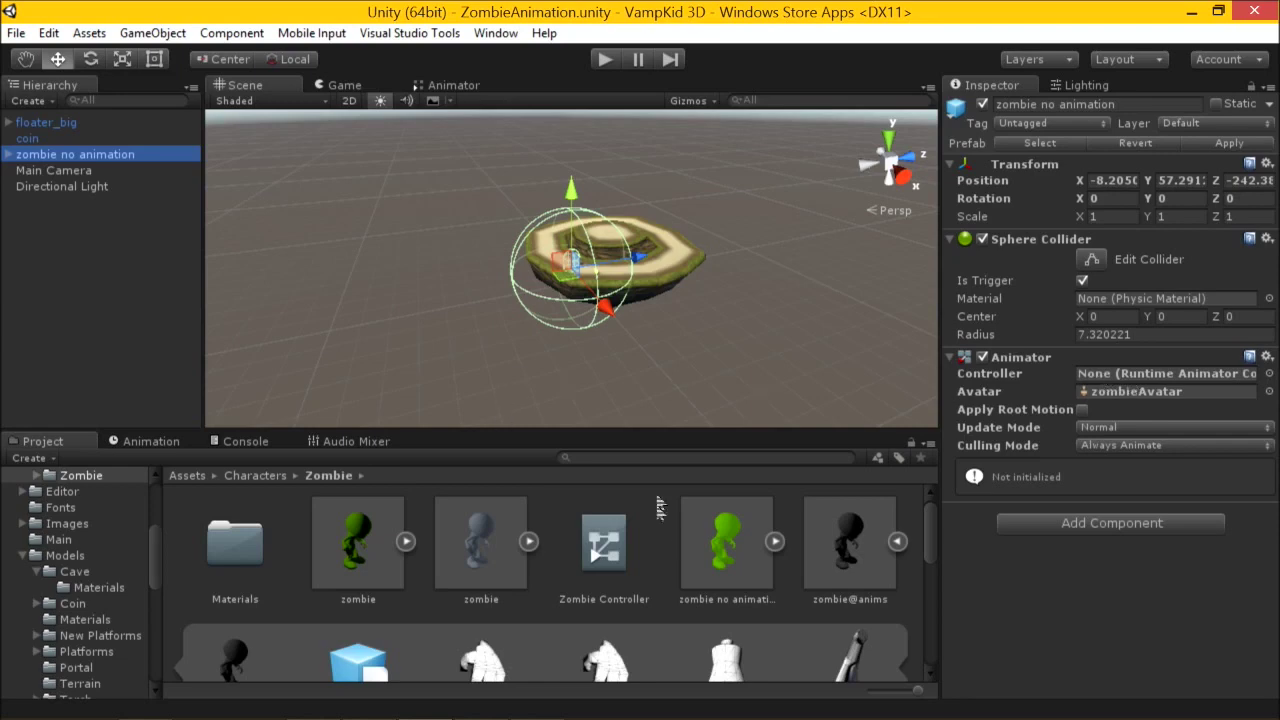
# Create an Animator Controller named ZombieMove in the Zombie character folder.
pyautogui.scroll(-5, 669, 543)
pyautogui.click(573, 588)
pyautogui.rightClick(573, 588)
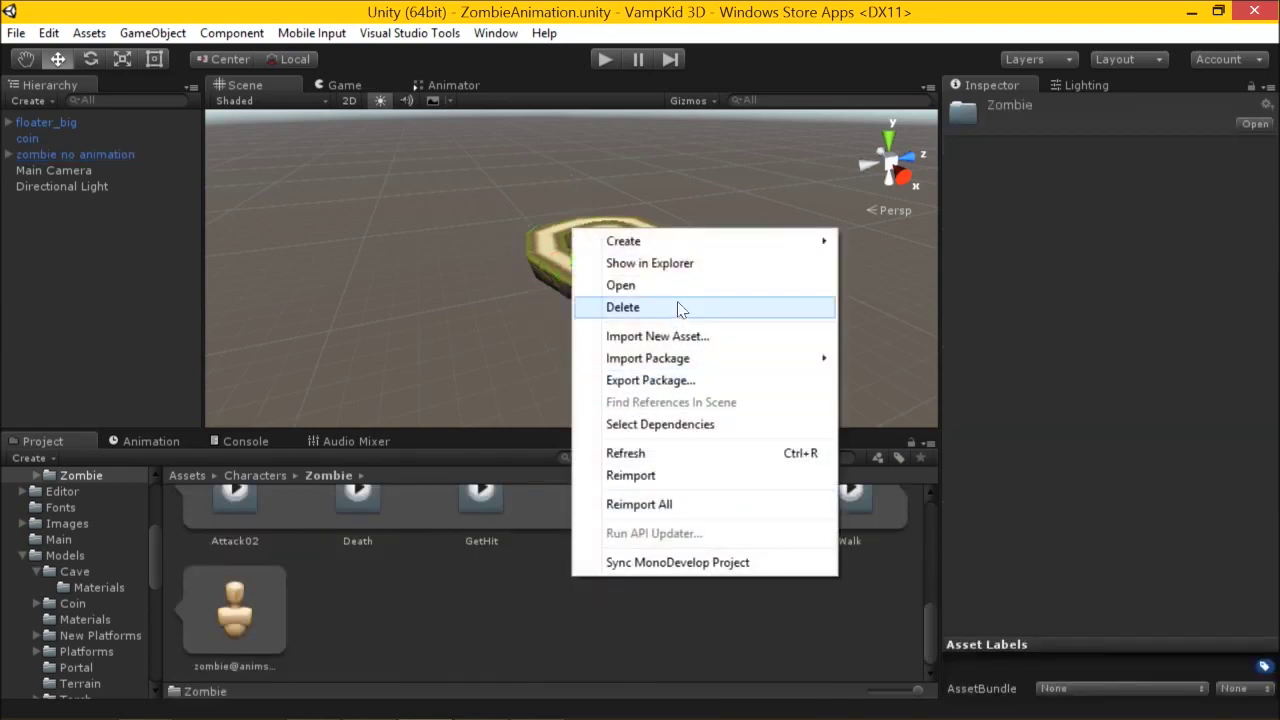
pyautogui.moveTo(669, 247)
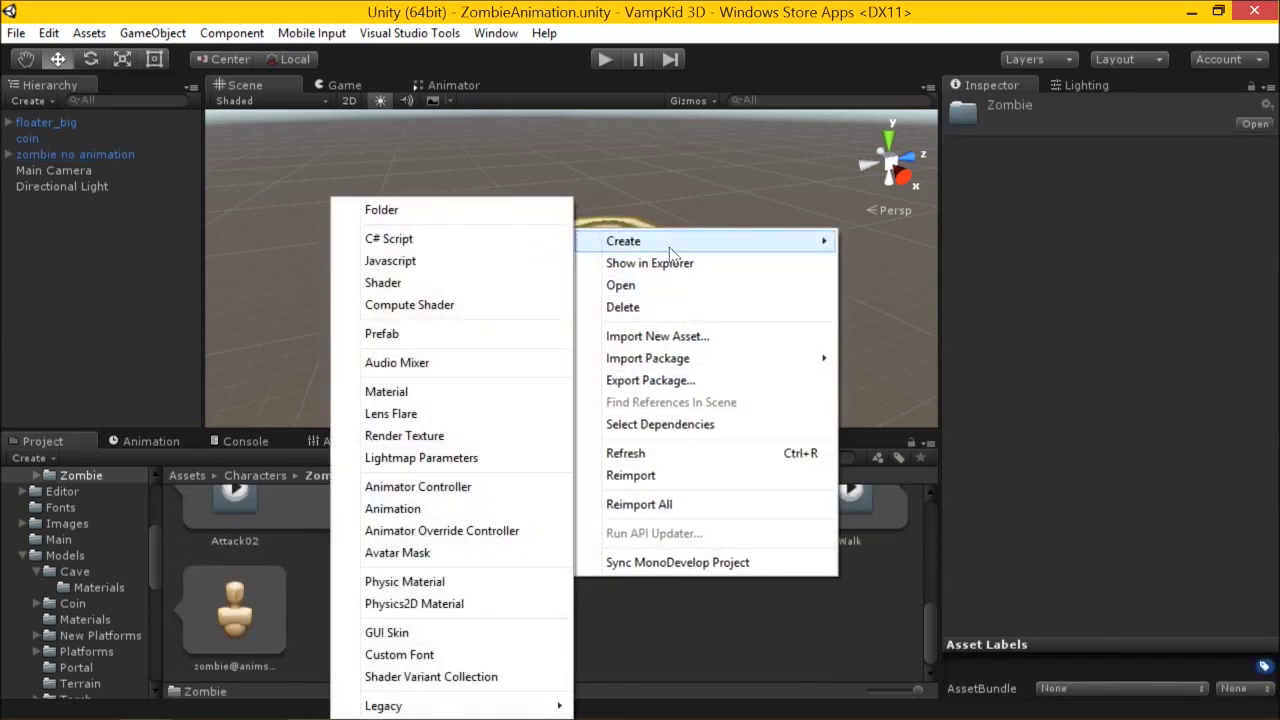
pyautogui.click(460, 488)
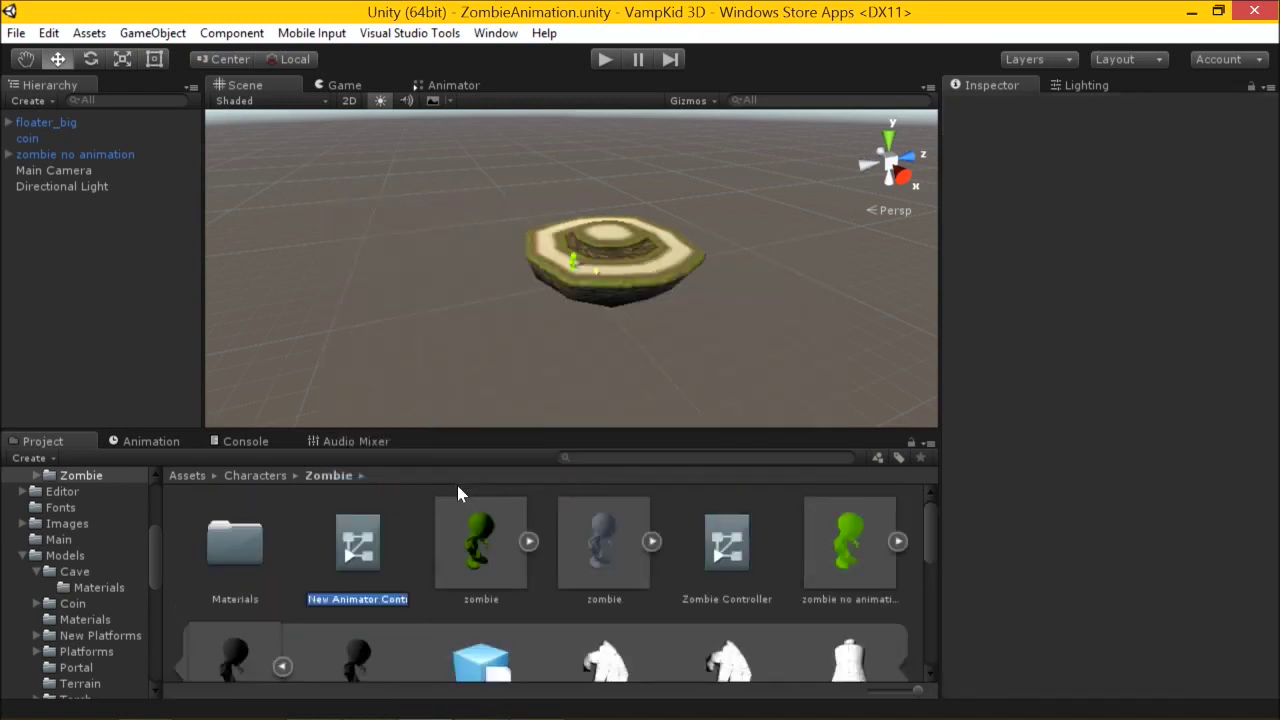
pyautogui.write('Zombi')
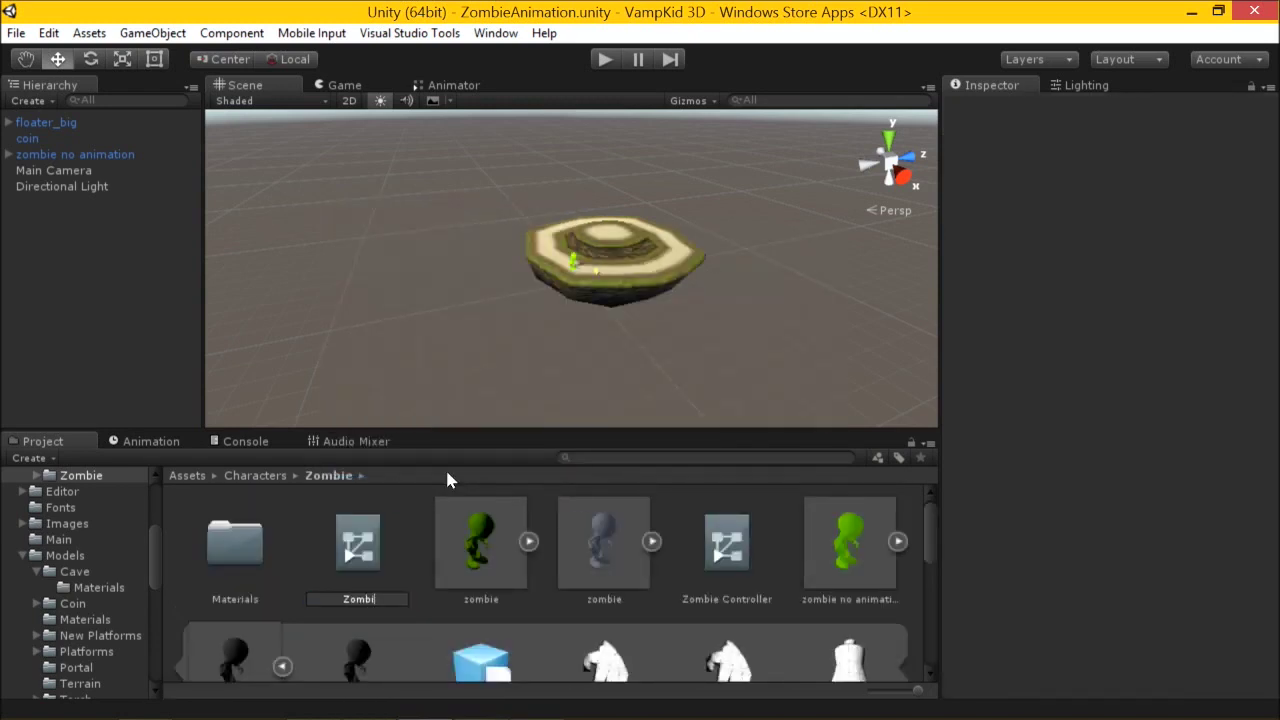
pyautogui.write('eMove')
pyautogui.press('Return')
# Assign ZombieMove as the controller of the "zombie no animation" Animator and enable Apply Root Motion.
pyautogui.click(75, 154)
pyautogui.moveTo(358, 612); pyautogui.dragTo(1097, 382)
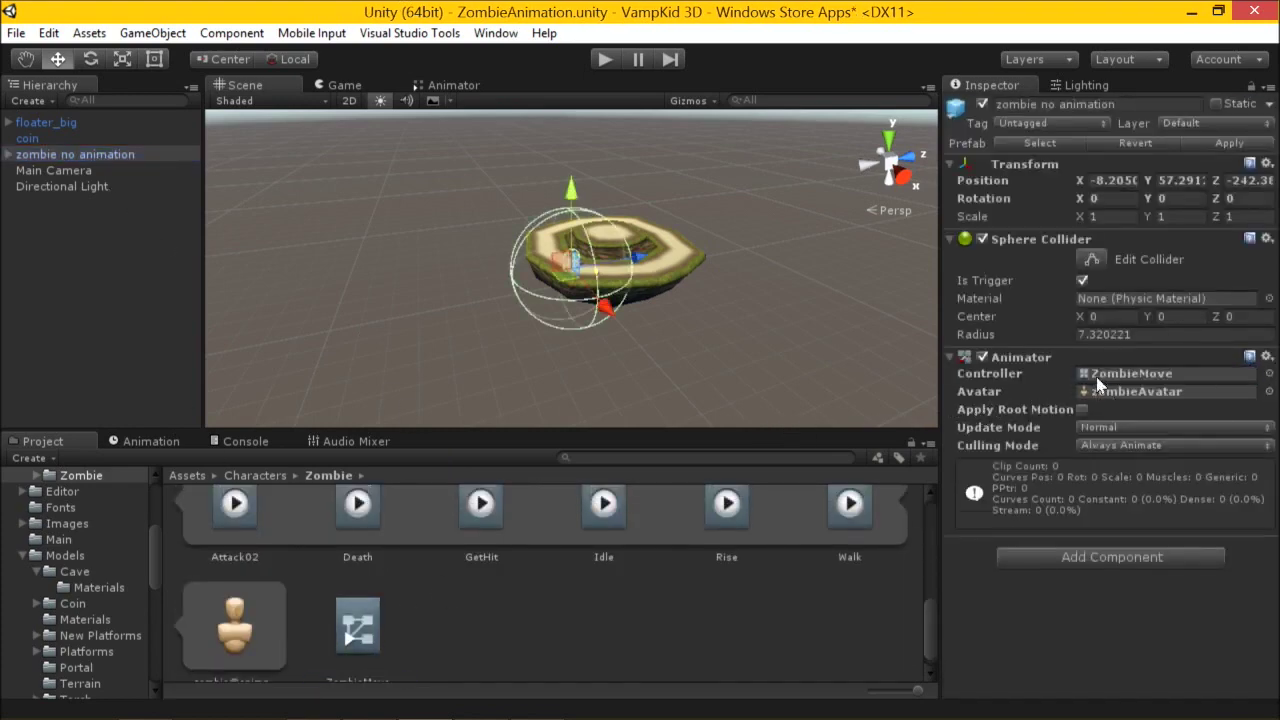
pyautogui.click(1083, 411)
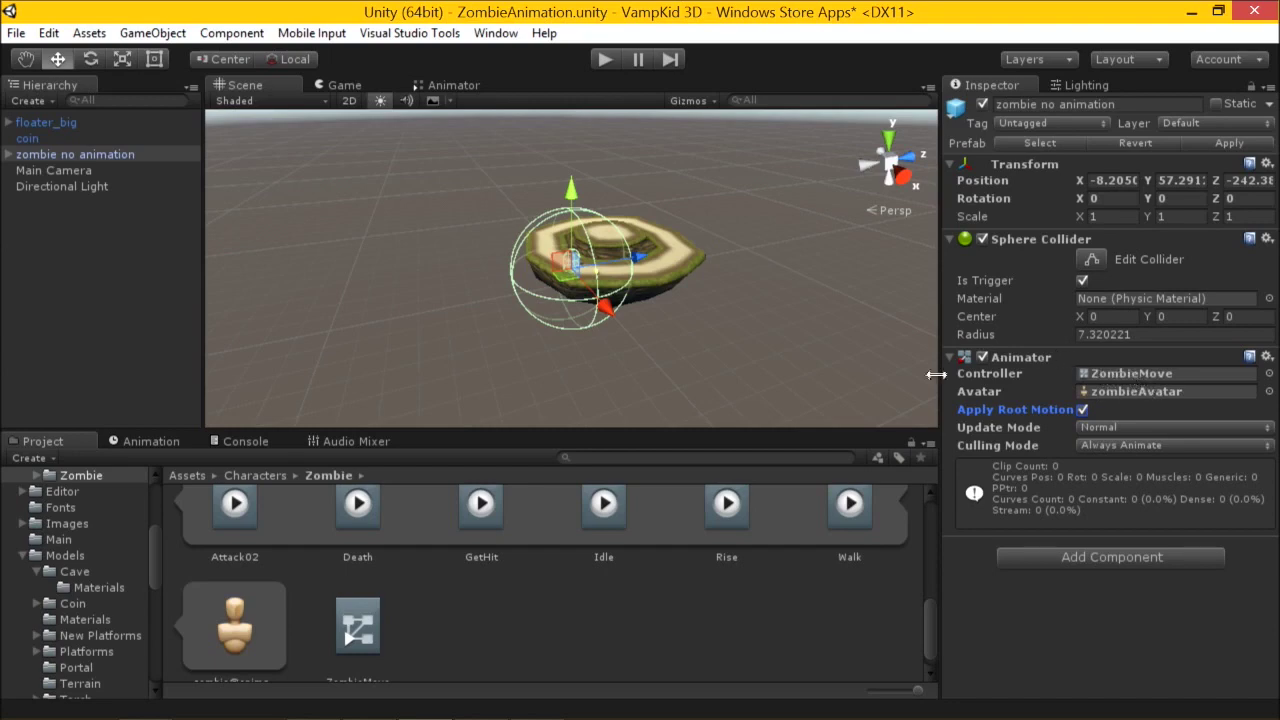
# Open the ZombieMove controller in a maximized view and move its Entry, Any State and Exit nodes closer together.
pyautogui.doubleClick(1107, 374)
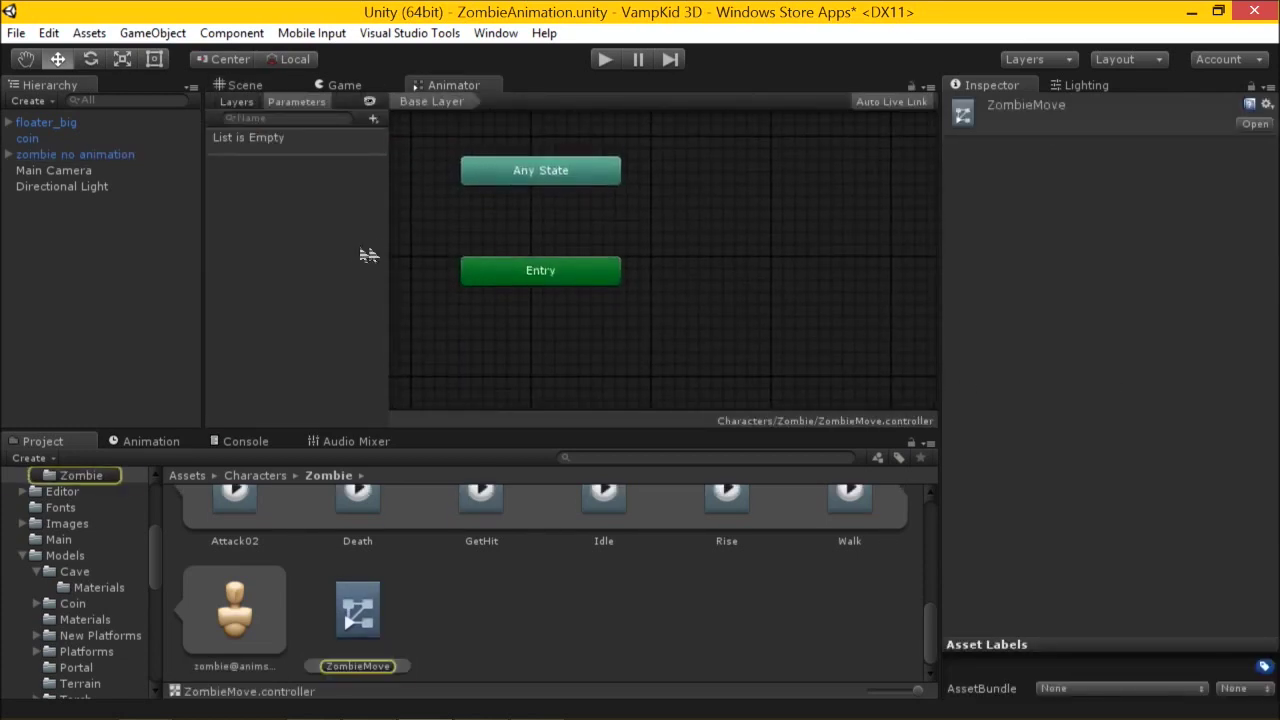
pyautogui.hotkey('shift', 'space')
pyautogui.moveTo(797, 289); pyautogui.dragTo(760, 283, button='middle')
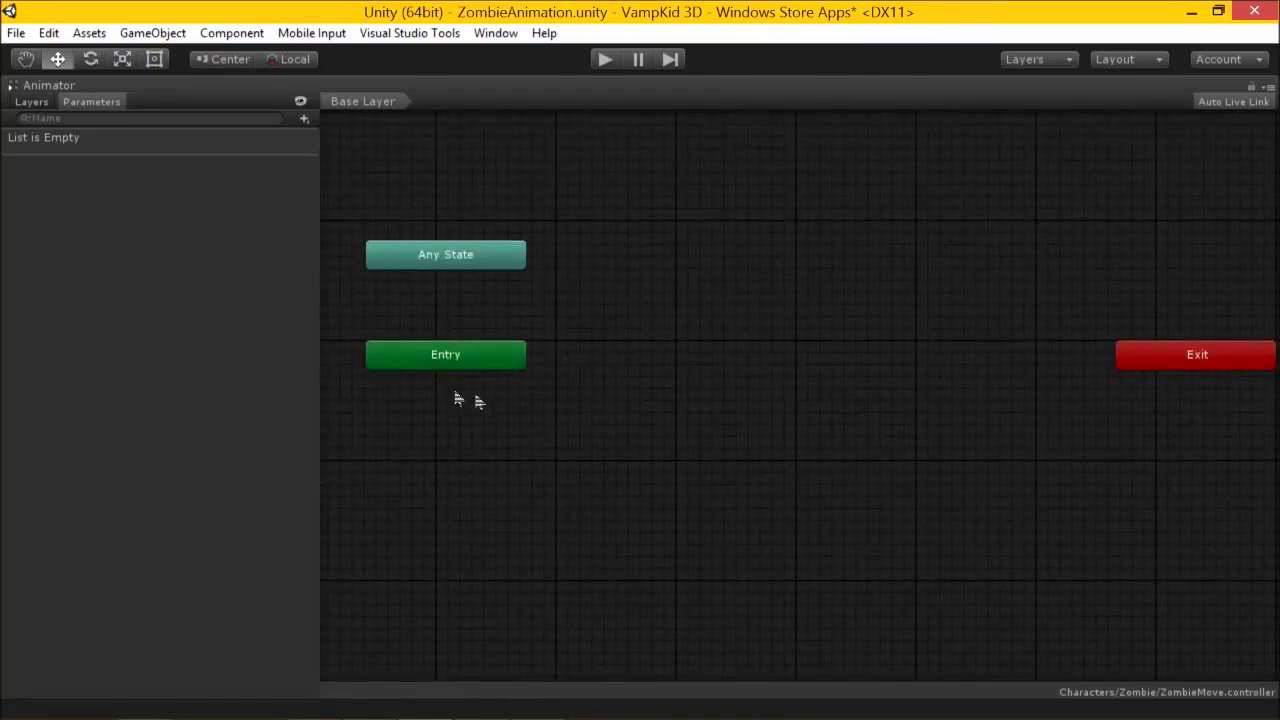
pyautogui.moveTo(434, 357); pyautogui.dragTo(505, 361)
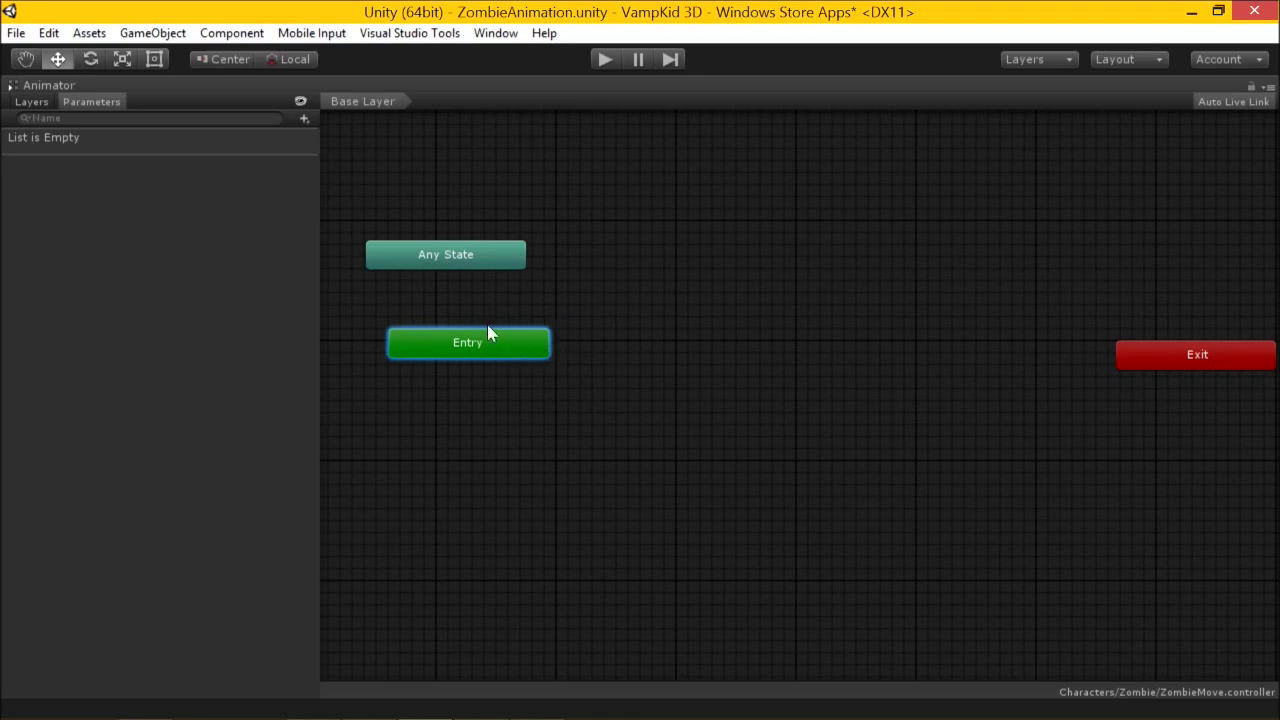
pyautogui.moveTo(474, 377); pyautogui.dragTo(474, 404)
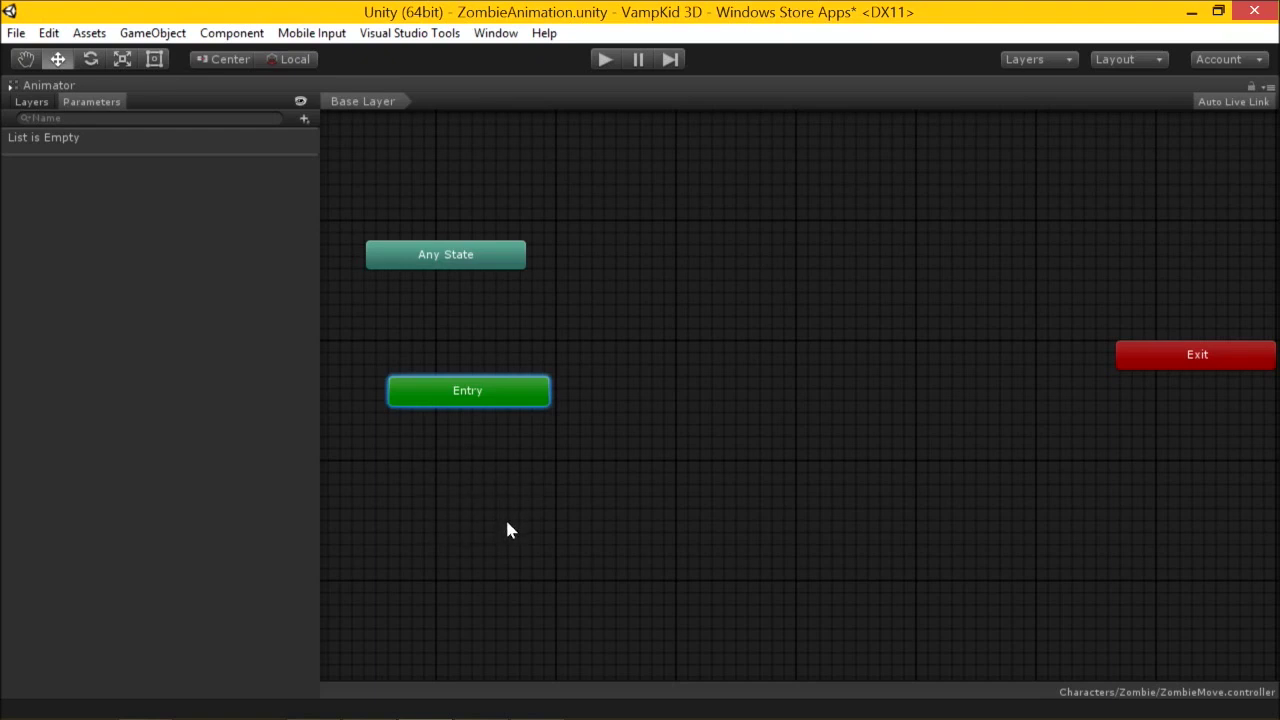
pyautogui.moveTo(477, 266); pyautogui.dragTo(678, 332)
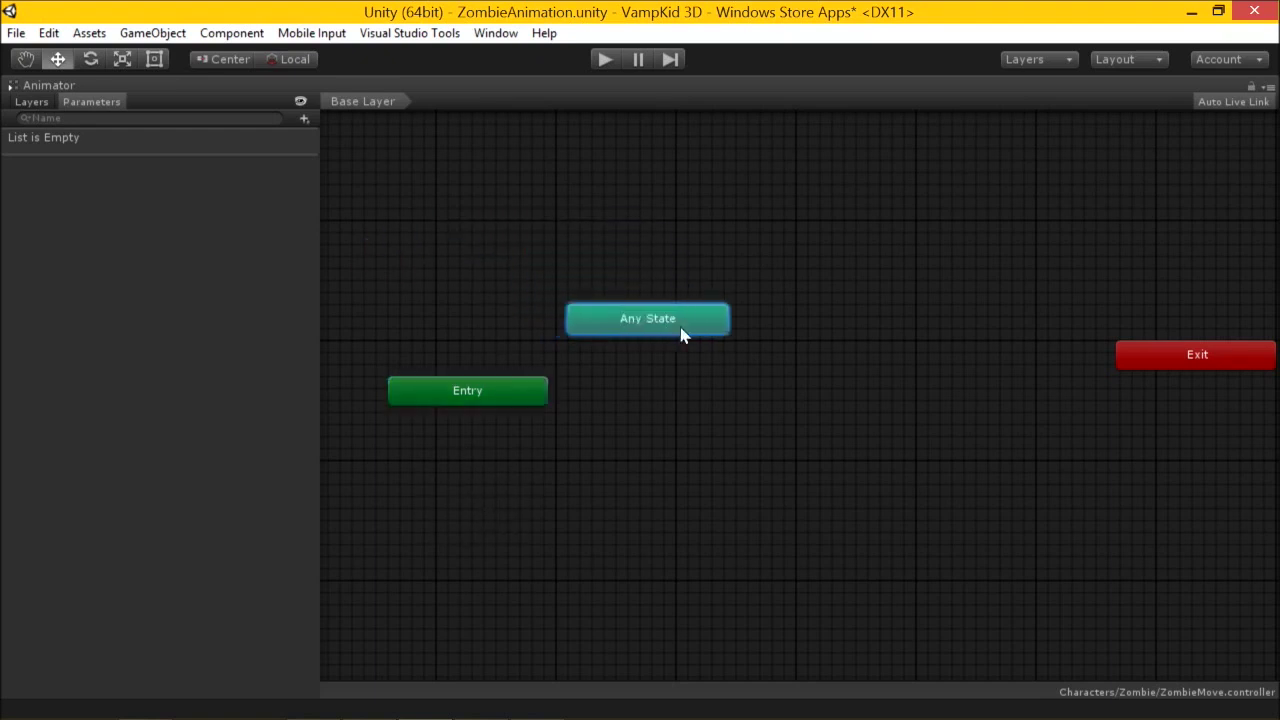
pyautogui.moveTo(1203, 369); pyautogui.dragTo(952, 332)
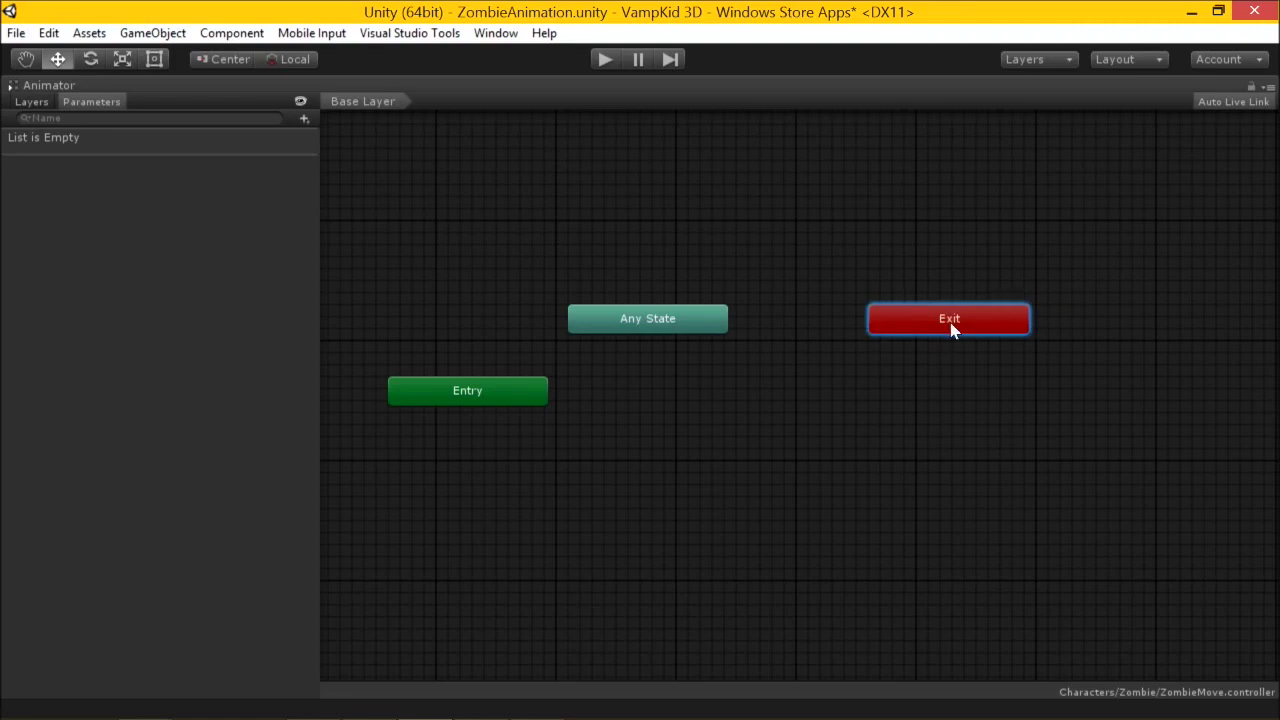
pyautogui.moveTo(651, 335); pyautogui.dragTo(612, 330)
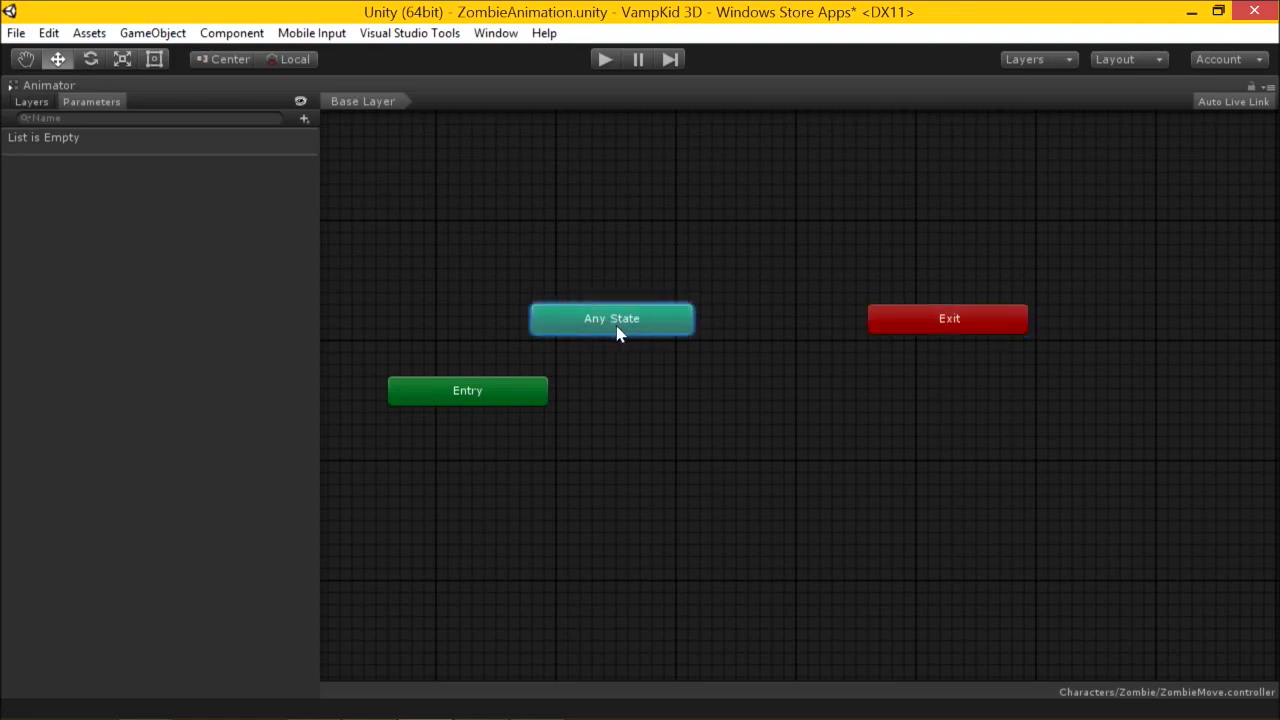
# Restore the full editor layout and add the zombie's Idle clip to the ZombieMove graph as the default state.
pyautogui.hotkey('shift', 'space')
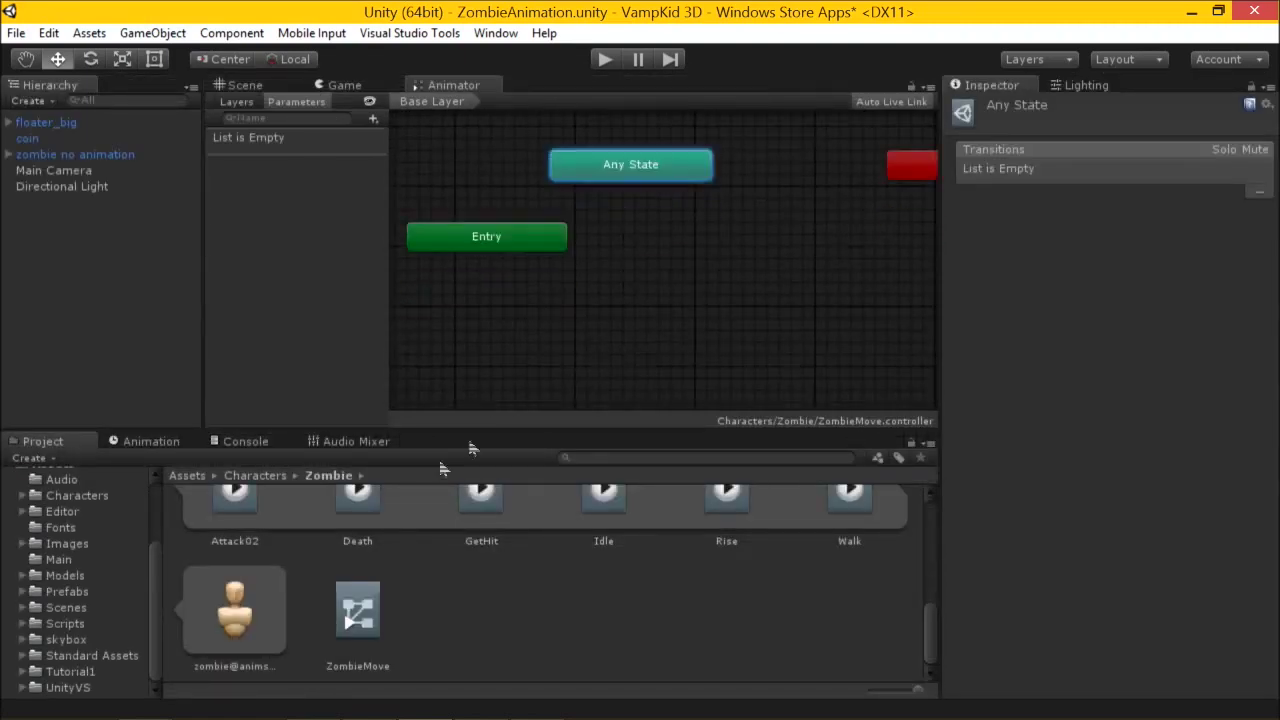
pyautogui.scroll(3, 443, 557)
pyautogui.moveTo(604, 607); pyautogui.dragTo(480, 335)
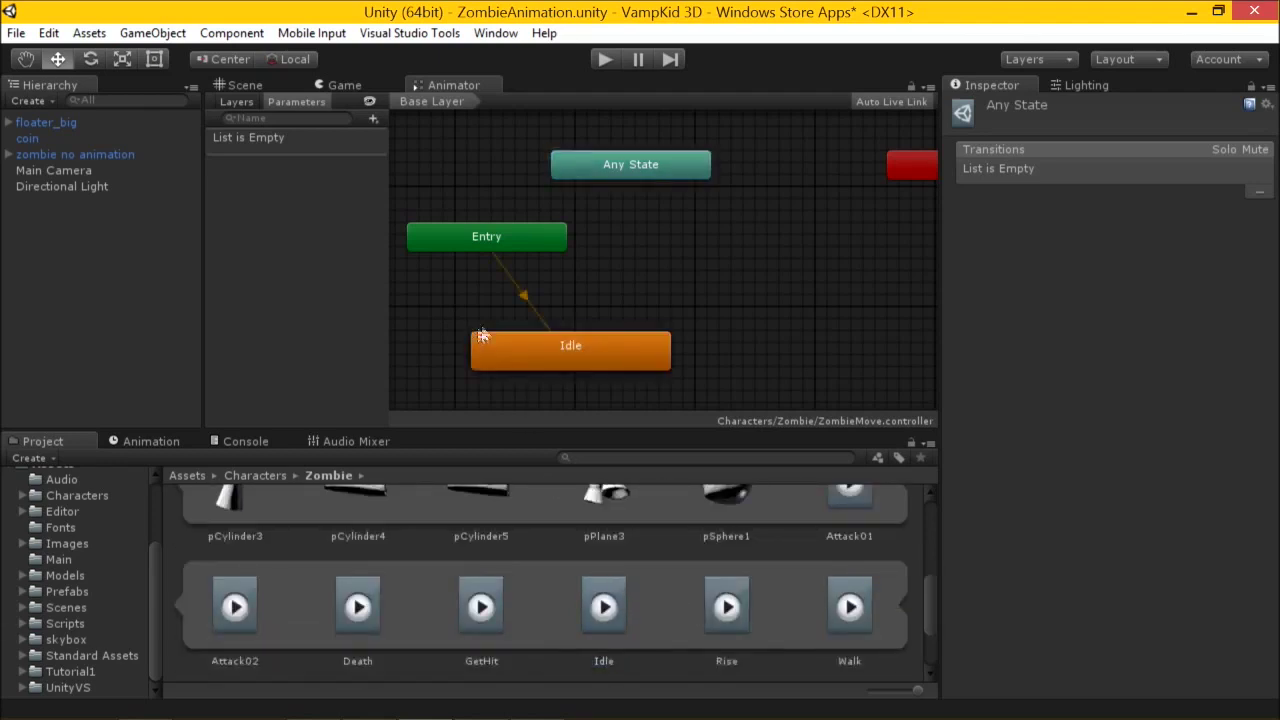
# Run the scene and watch the zombie's idle animation up close in the Scene view.
pyautogui.click(605, 59)
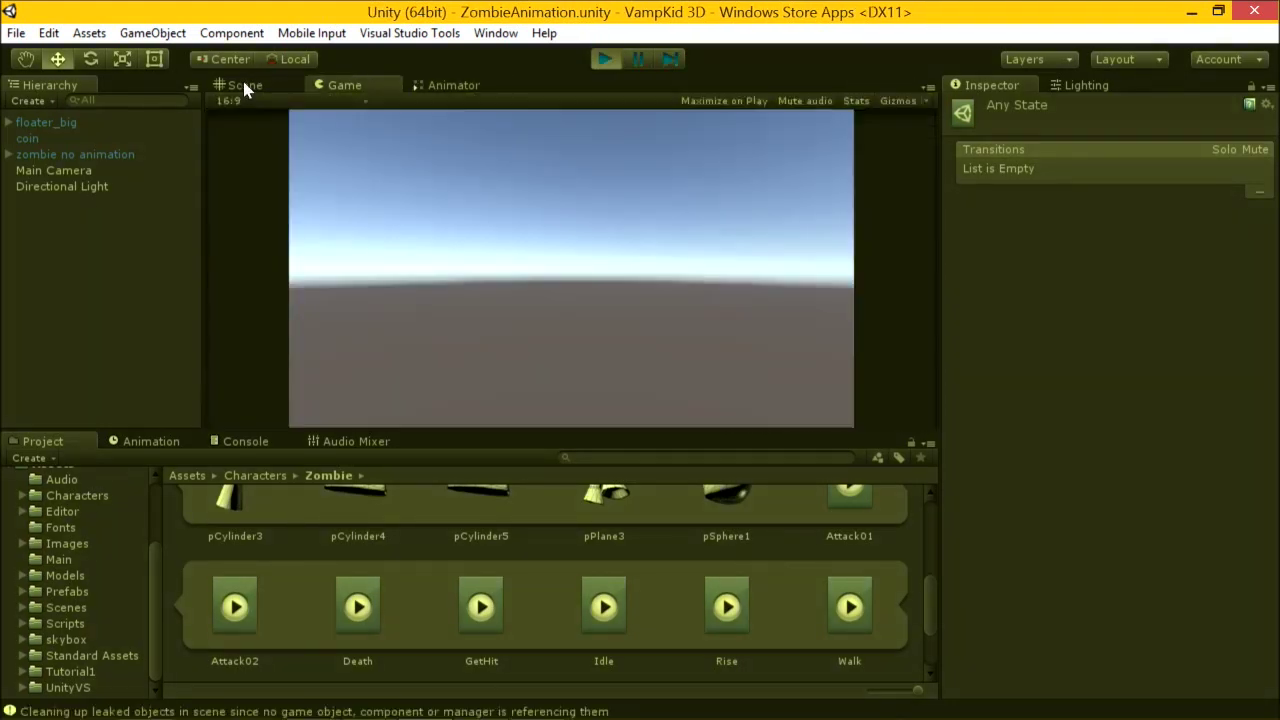
pyautogui.click(243, 85)
pyautogui.scroll(10, 540, 270)
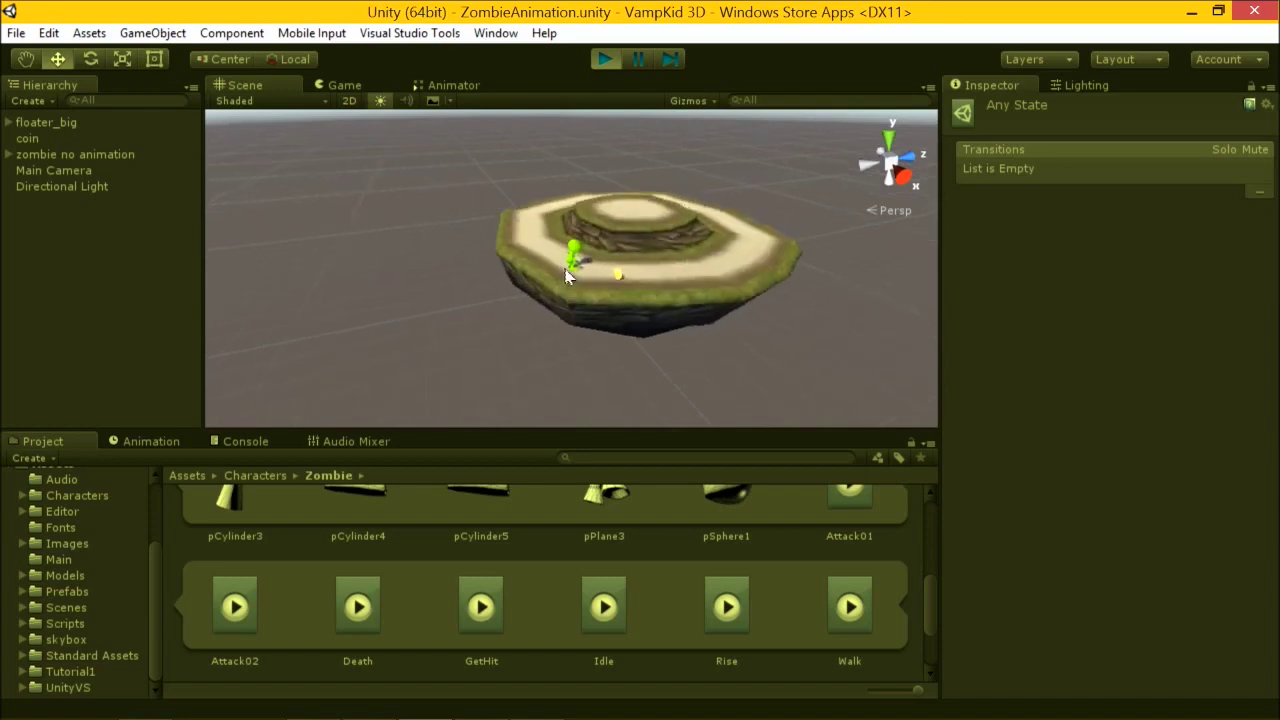
pyautogui.scroll(6, 646, 264)
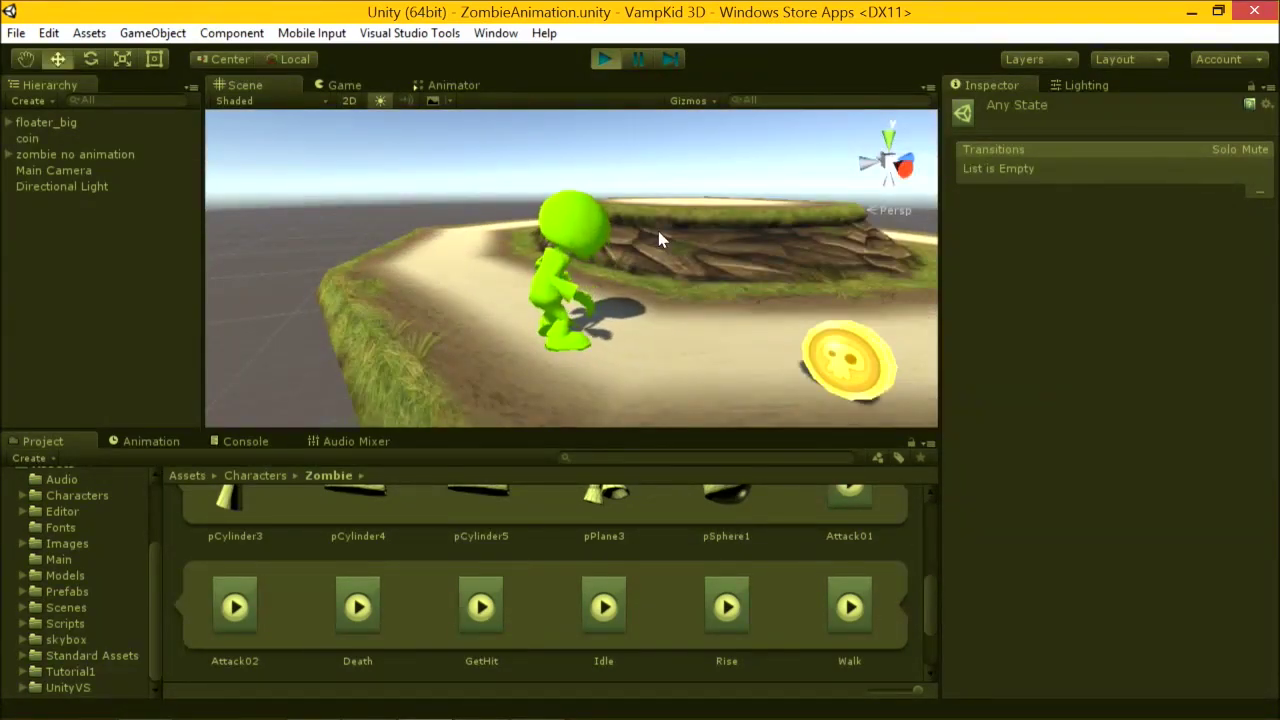
# Show the animator state machine of the zombie no animation object during play, and exit play mode.
pyautogui.click(60, 154)
pyautogui.click(455, 84)
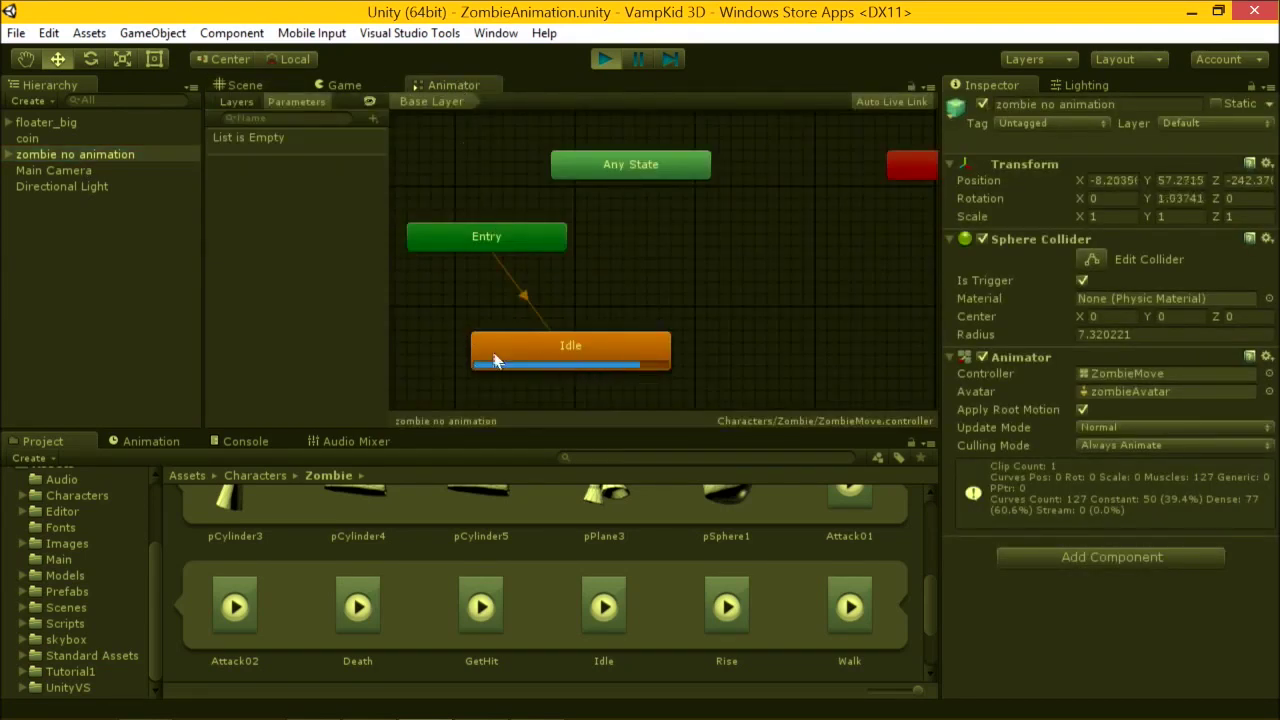
pyautogui.click(610, 62)
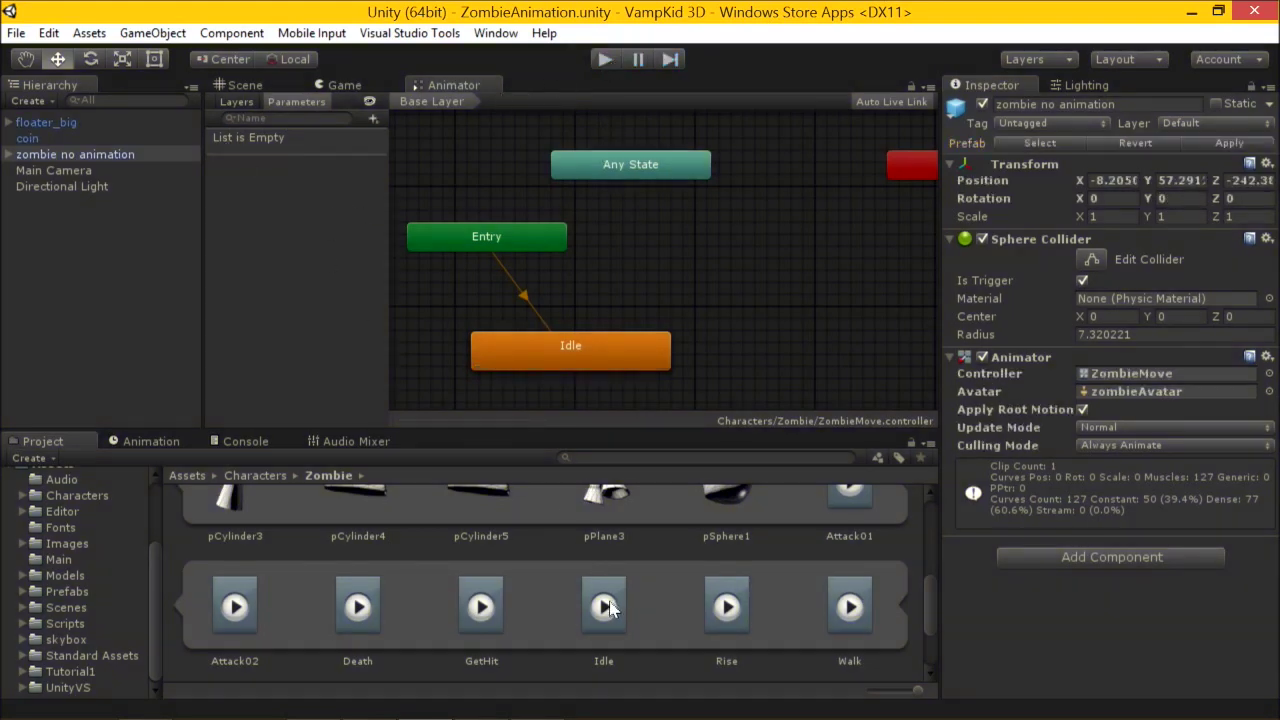
# Rearrange the Entry and Idle states in the zombie's animator graph so that Idle sits directly beneath Entry.
pyautogui.moveTo(597, 335); pyautogui.dragTo(545, 322)
pyautogui.moveTo(508, 243); pyautogui.dragTo(531, 255)
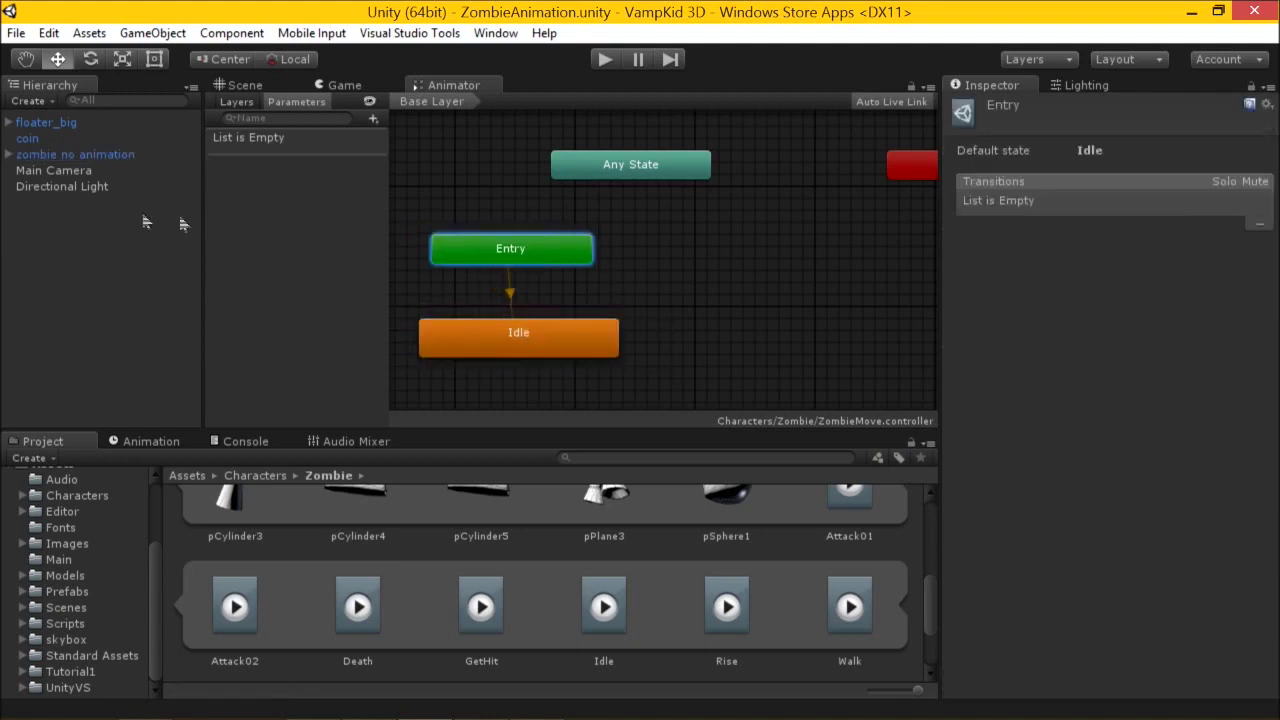
pyautogui.click(72, 154)
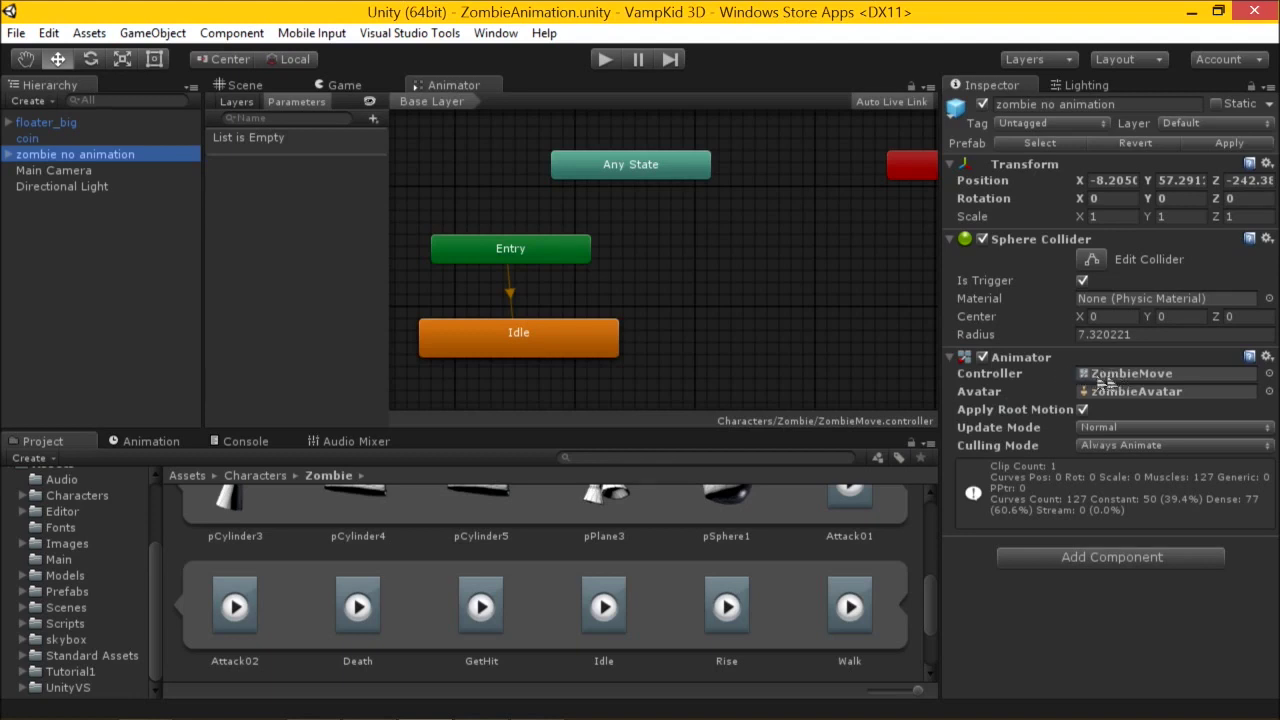
pyautogui.moveTo(578, 328); pyautogui.dragTo(600, 318)
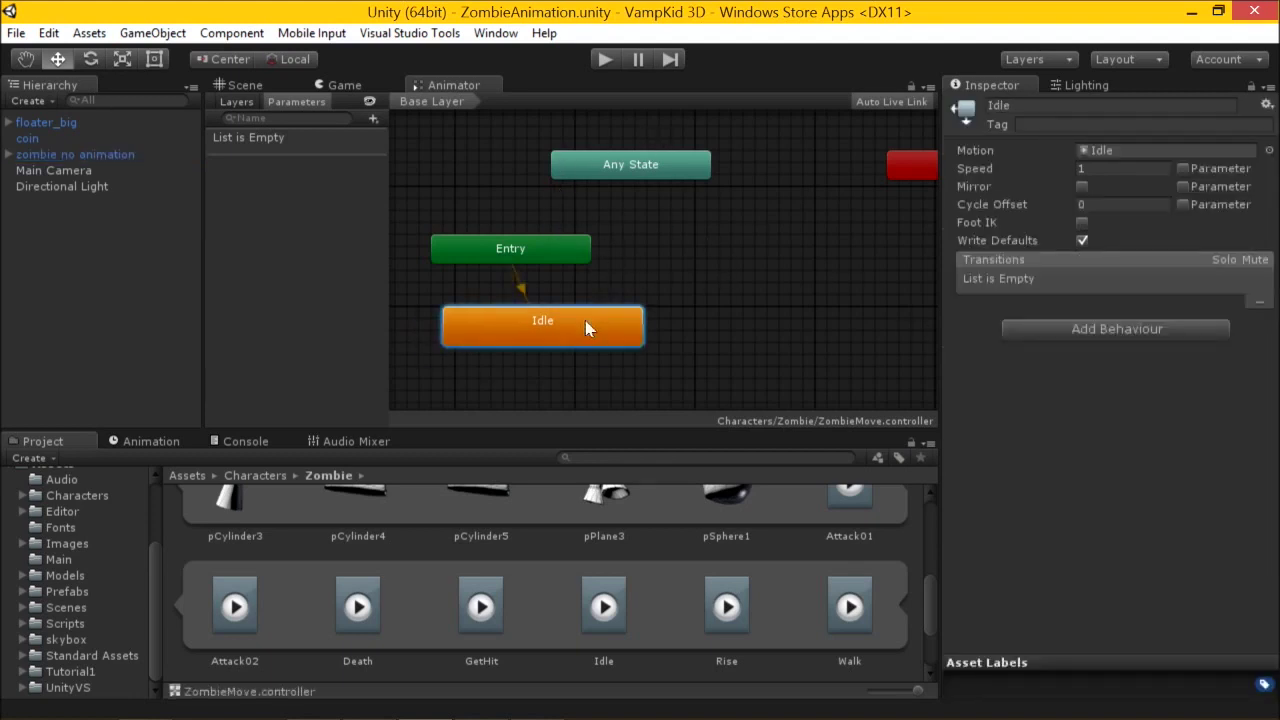
pyautogui.scroll(2, 726, 490)
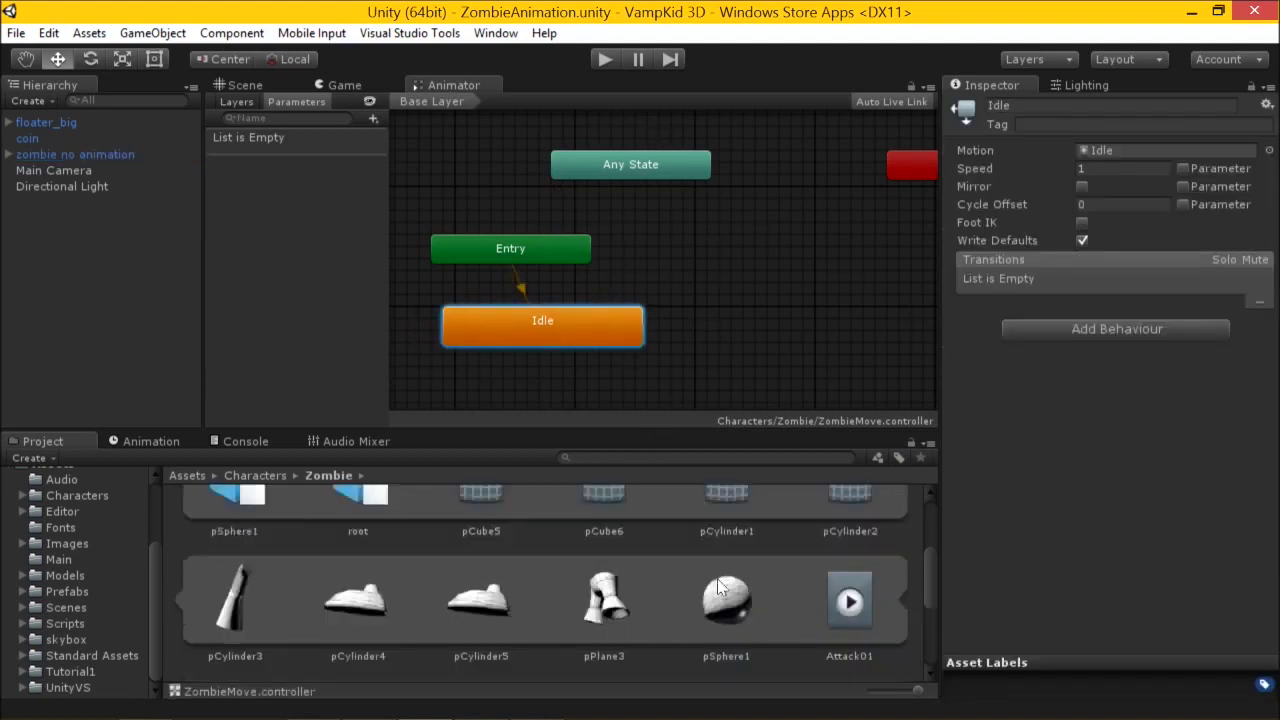
pyautogui.moveTo(493, 328)
pyautogui.mouseDown()
pyautogui.moveTo(481, 340)
pyautogui.moveTo(470, 328)
pyautogui.mouseUp()
pyautogui.moveTo(626, 251); pyautogui.dragTo(570, 270, button='middle')
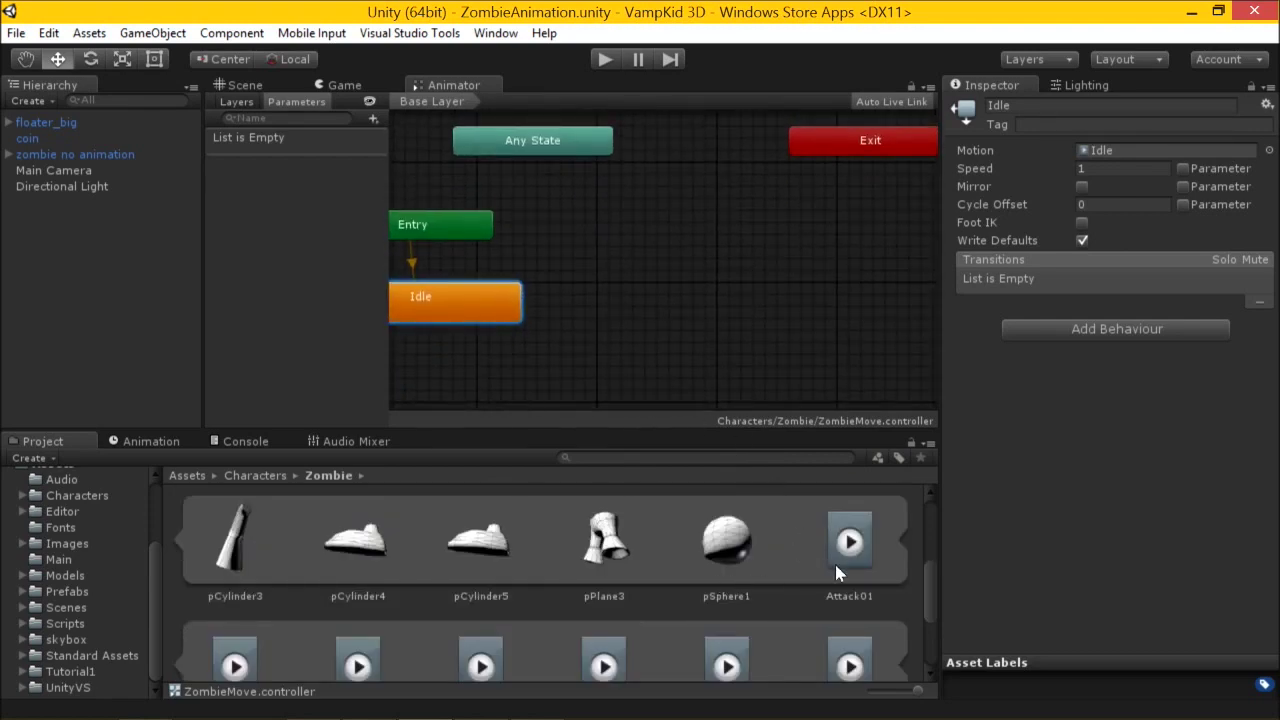
# Add the Walk and Attack01 animation clips from the Zombie folder as states in the animator graph.
pyautogui.scroll(-1, 801, 561)
pyautogui.scroll(1, 795, 566)
pyautogui.scroll(-1, 789, 571)
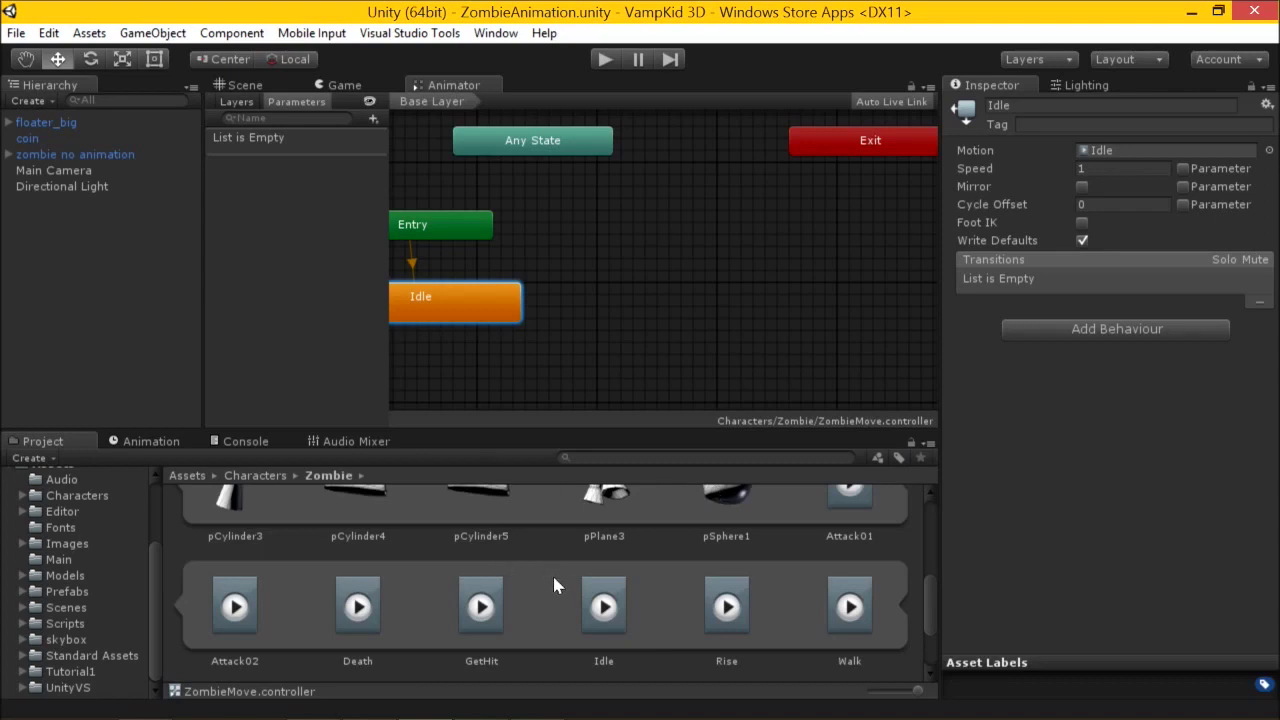
pyautogui.moveTo(848, 598); pyautogui.dragTo(680, 189)
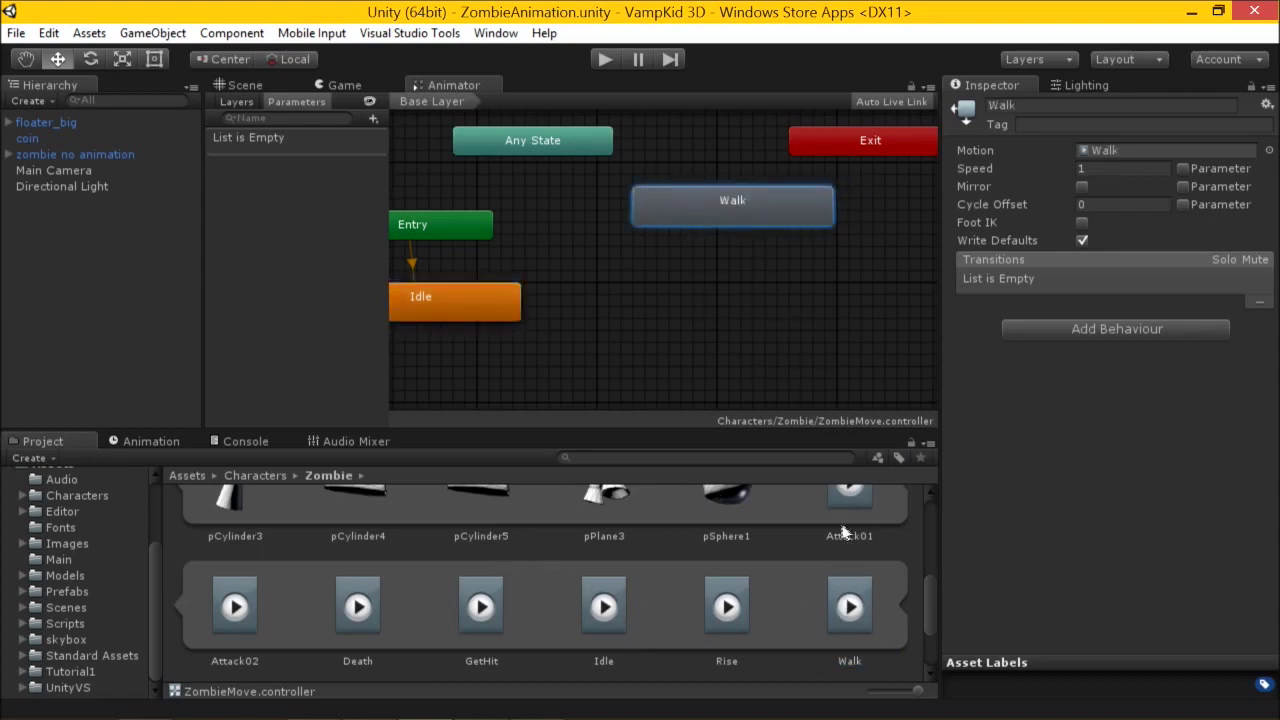
pyautogui.moveTo(852, 515); pyautogui.dragTo(679, 295)
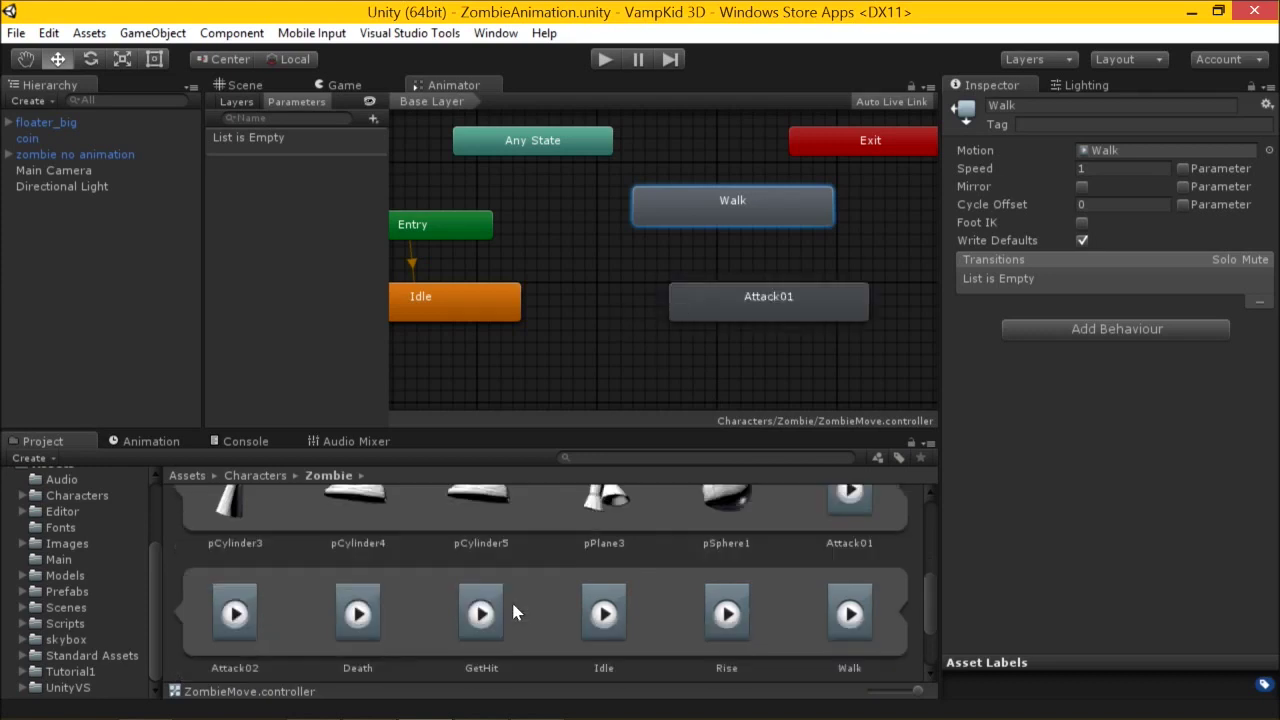
# Add the Death and Rise animation clips as states below Attack01 in the animator graph.
pyautogui.moveTo(357, 612); pyautogui.dragTo(700, 356)
pyautogui.moveTo(748, 306); pyautogui.dragTo(726, 272)
pyautogui.moveTo(782, 372); pyautogui.dragTo(727, 319)
pyautogui.moveTo(733, 598); pyautogui.dragTo(638, 314)
# Stack the Walk, Attack01, Death and Rise states in one evenly spaced column beside Idle.
pyautogui.moveTo(688, 240); pyautogui.dragTo(662, 244)
pyautogui.moveTo(701, 296); pyautogui.dragTo(677, 290)
pyautogui.moveTo(697, 184); pyautogui.dragTo(686, 189)
pyautogui.moveTo(674, 345); pyautogui.dragTo(686, 357)
pyautogui.moveTo(550, 266); pyautogui.dragTo(594, 263, button='middle')
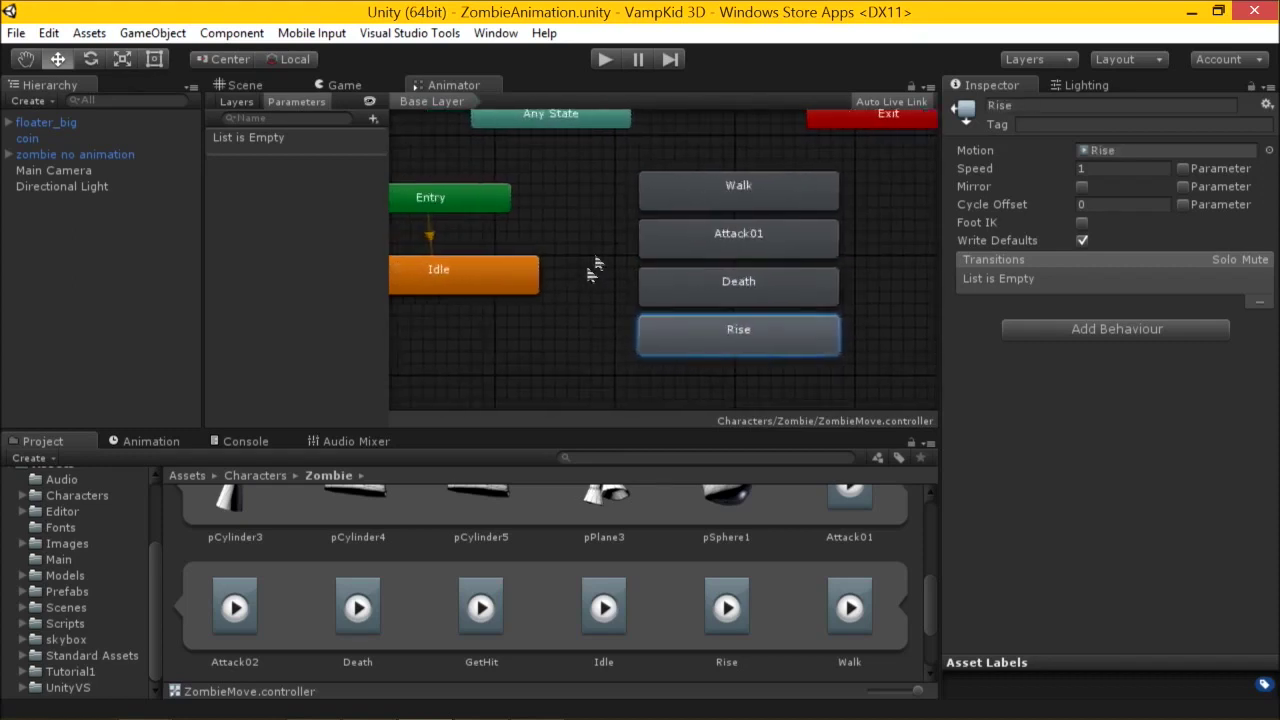
# Create a transition from the Idle state to the Walk state and shift Walk slightly upward.
pyautogui.rightClick(526, 287)
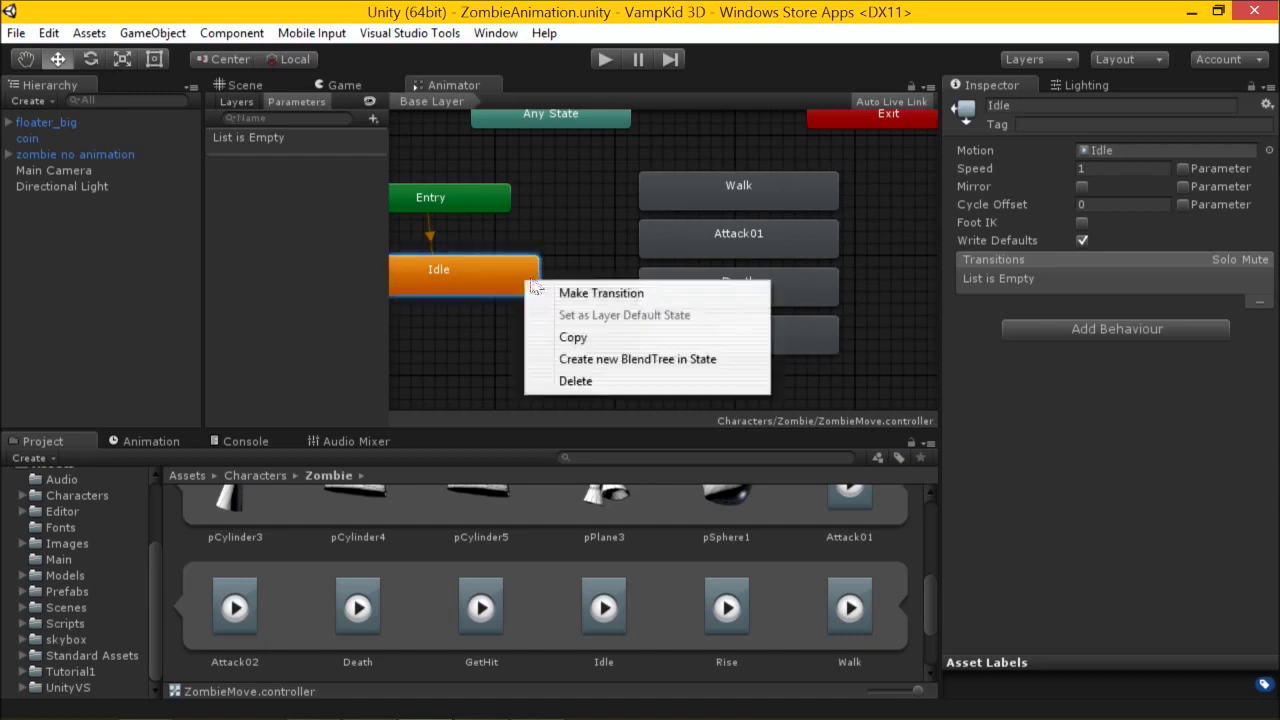
pyautogui.click(556, 290)
pyautogui.click(668, 189)
pyautogui.rightClick(522, 284)
pyautogui.click(679, 199)
pyautogui.moveTo(679, 199); pyautogui.dragTo(667, 175)
# Create a transition from the Walk state to the Attack01 state.
pyautogui.rightClick(707, 190)
pyautogui.click(707, 190)
pyautogui.click(722, 243)
pyautogui.click(727, 243)
# Undo the Walk to Attack01 transition and the recent moves of the Walk and Attack01 states.
pyautogui.hotkey('ctrl', 'z')
pyautogui.hotkey('ctrl', 'z')
pyautogui.hotkey('ctrl', 'z')
pyautogui.hotkey('ctrl', 'z')
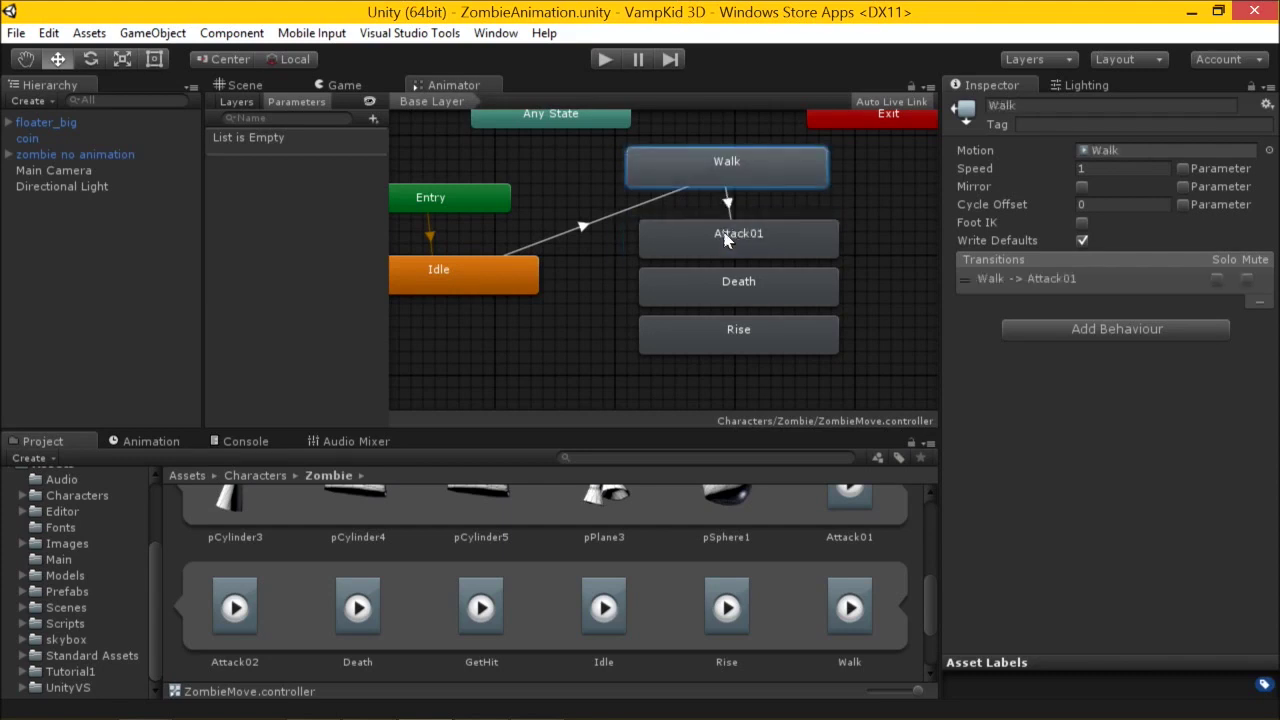
pyautogui.moveTo(720, 231); pyautogui.dragTo(715, 248)
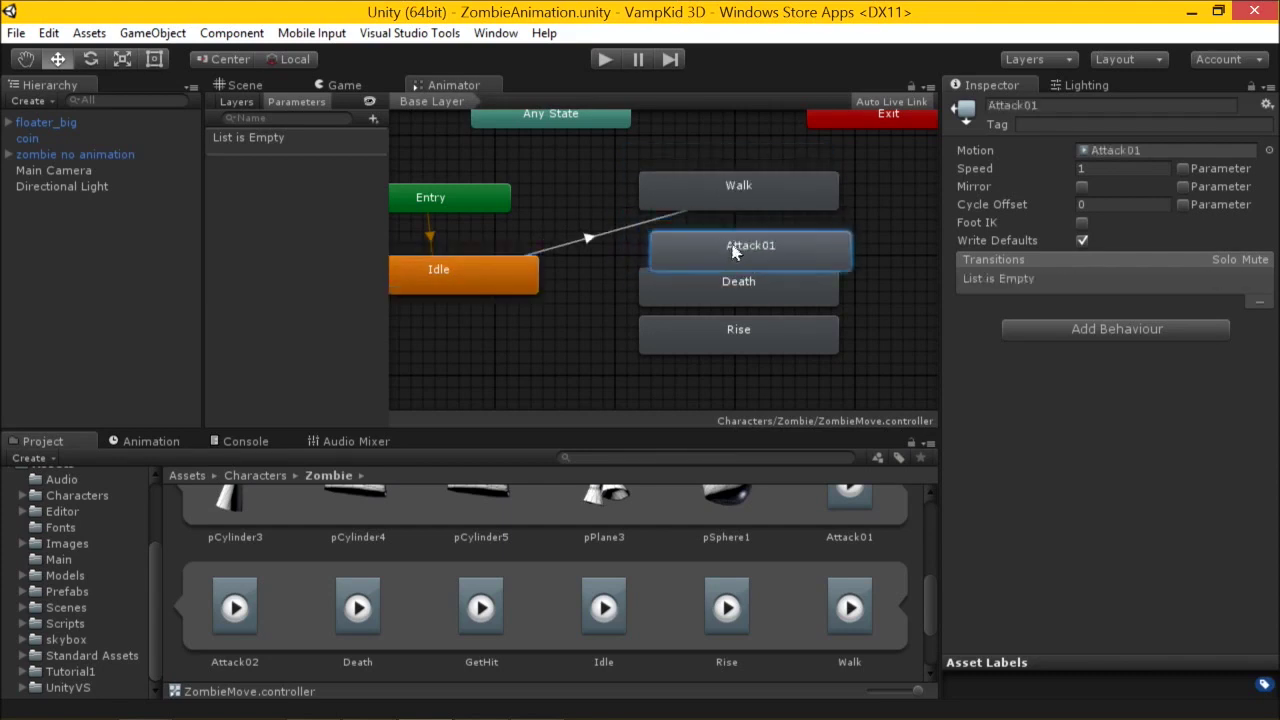
pyautogui.hotkey('ctrl', 'z')
pyautogui.hotkey('ctrl', 'z')
pyautogui.hotkey('ctrl', 'z')
pyautogui.hotkey('ctrl', 'z')
pyautogui.hotkey('ctrl', 'z')
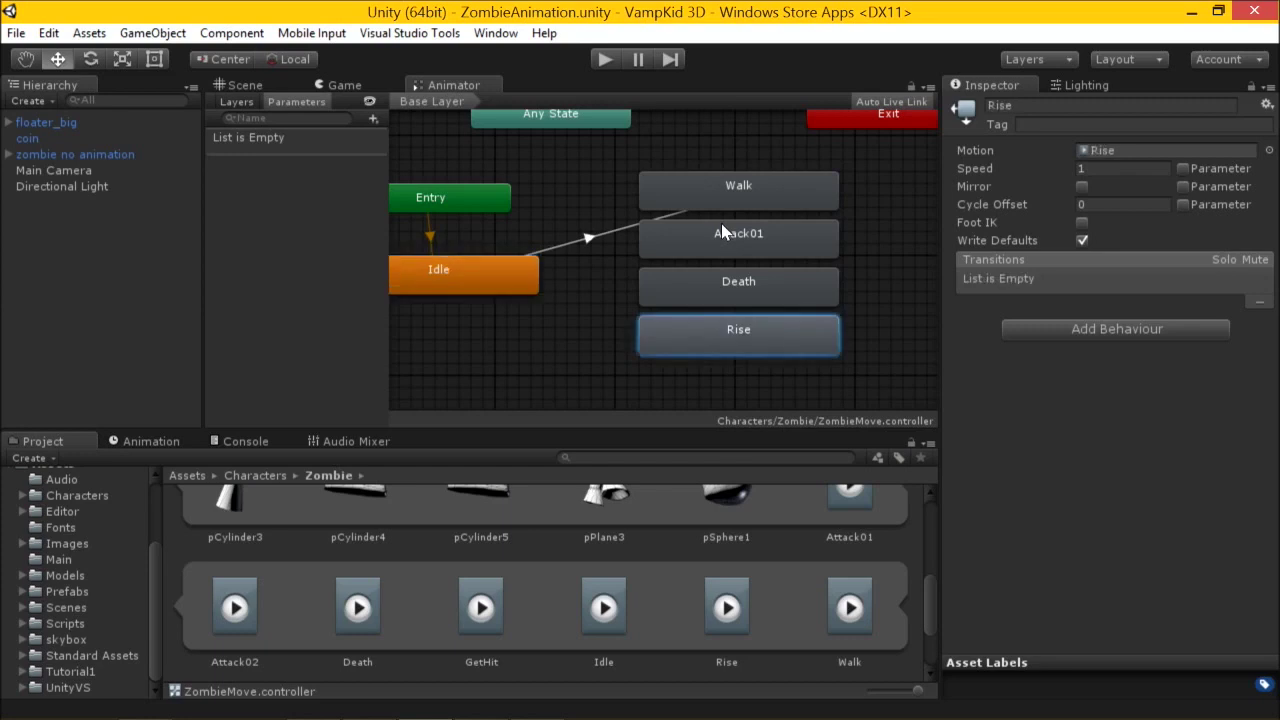
# Delete the transition from Idle to Walk.
pyautogui.click(632, 219)
pyautogui.press('Delete')
pyautogui.click(697, 410)
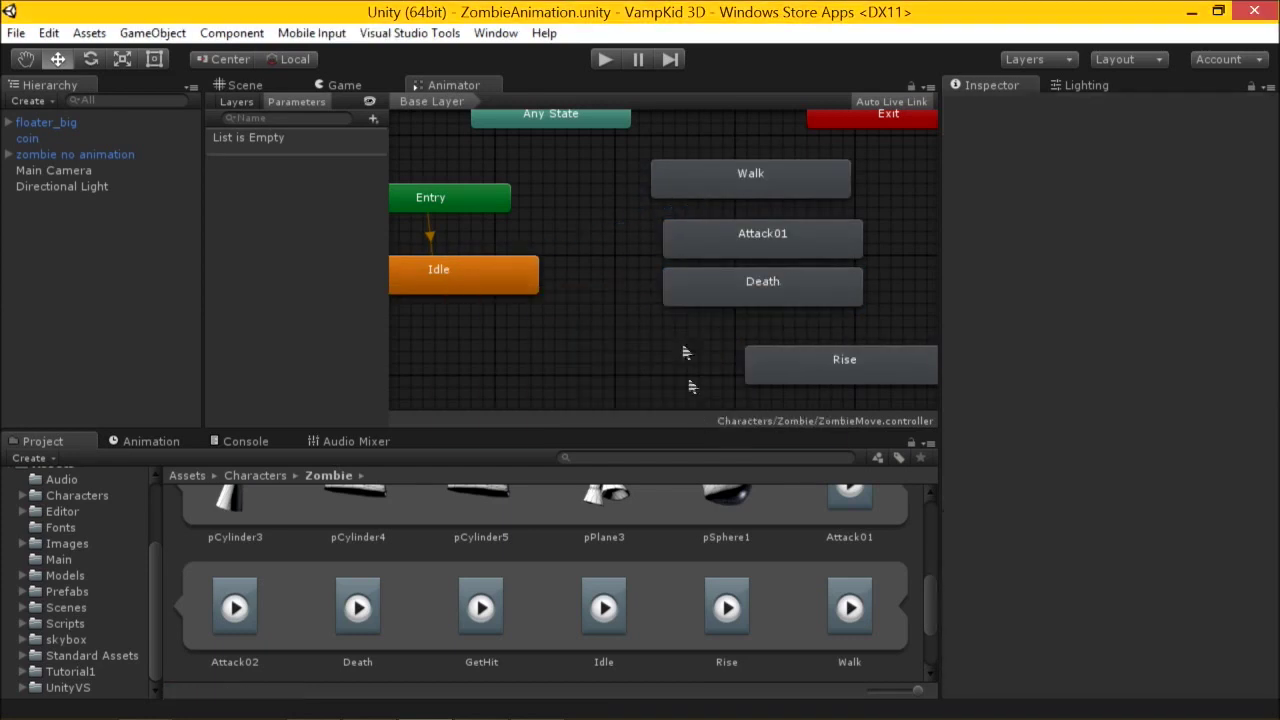
# Rearrange the graph so that Walk, Attack01 and Death sit between Any State and Exit.
pyautogui.moveTo(502, 185); pyautogui.dragTo(478, 197)
pyautogui.moveTo(777, 184); pyautogui.dragTo(809, 220)
pyautogui.moveTo(714, 249); pyautogui.dragTo(690, 188)
pyautogui.moveTo(722, 295); pyautogui.dragTo(684, 230)
pyautogui.moveTo(701, 341); pyautogui.dragTo(654, 255)
# Create a transition from Any State to Walk and move Walk up, clear of Attack01.
pyautogui.rightClick(524, 194)
pyautogui.click(559, 202)
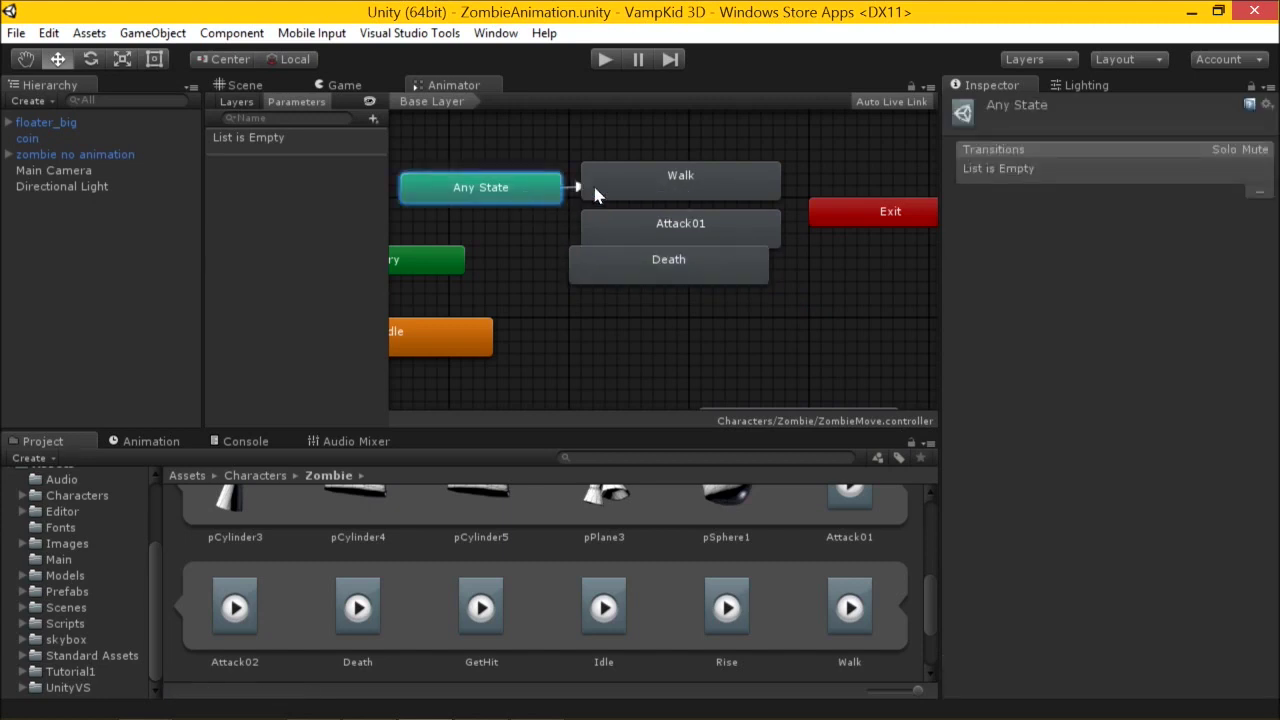
pyautogui.click(640, 191)
pyautogui.moveTo(640, 191); pyautogui.dragTo(659, 170)
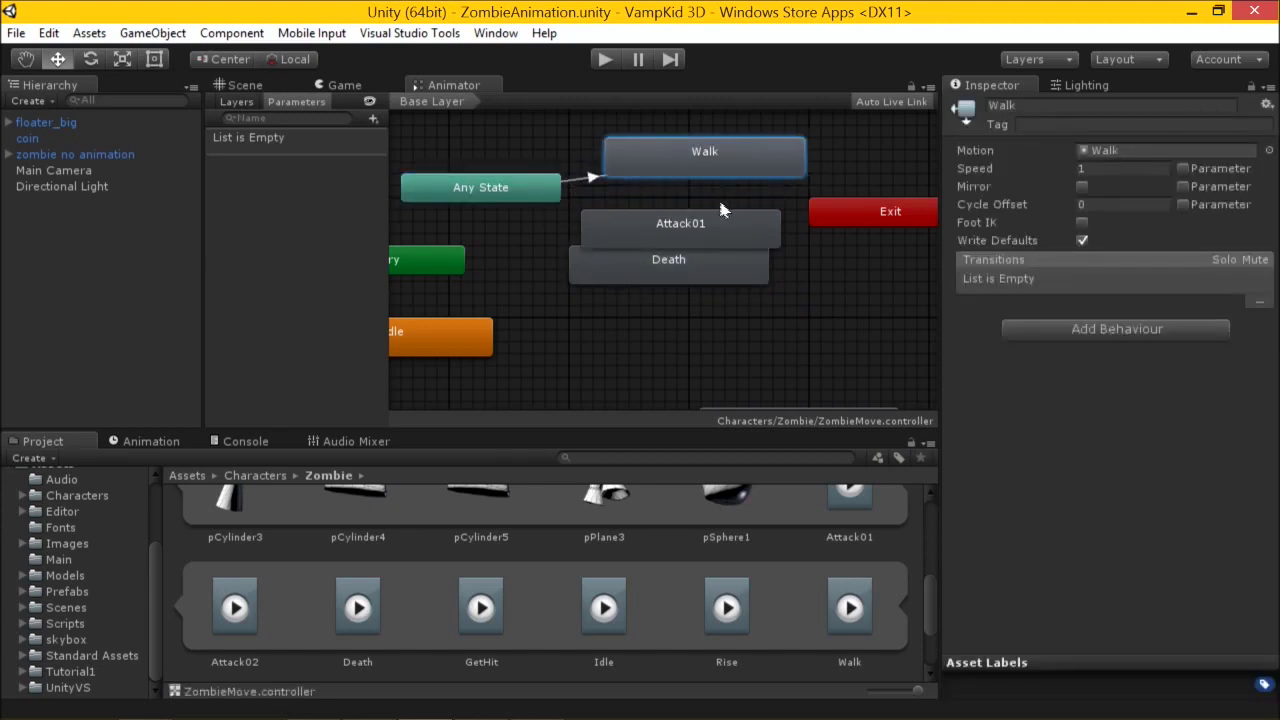
# Maximize the Animator view, create a transition from Walk to Exit, and move Exit farther from Walk.
pyautogui.hotkey('shift', 'space')
pyautogui.rightClick(674, 157)
pyautogui.click(700, 165)
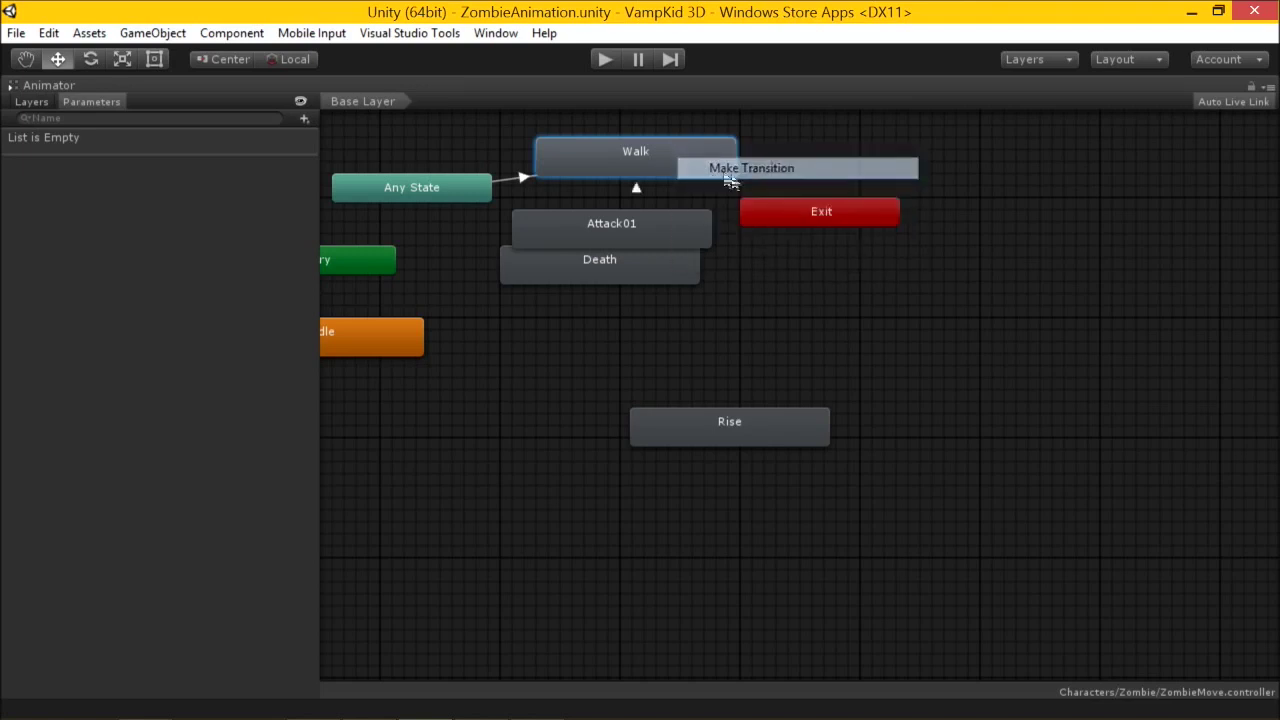
pyautogui.moveTo(779, 213); pyautogui.dragTo(861, 190)
# Space out the Death, Entry and Idle states, keeping Entry and Idle in a column below Any State.
pyautogui.moveTo(645, 278); pyautogui.dragTo(685, 316)
pyautogui.moveTo(420, 362); pyautogui.dragTo(480, 410)
pyautogui.moveTo(393, 266); pyautogui.dragTo(470, 290)
pyautogui.moveTo(428, 388); pyautogui.dragTo(456, 396)
pyautogui.moveTo(462, 286); pyautogui.dragTo(474, 310)
pyautogui.moveTo(433, 380); pyautogui.dragTo(456, 390)
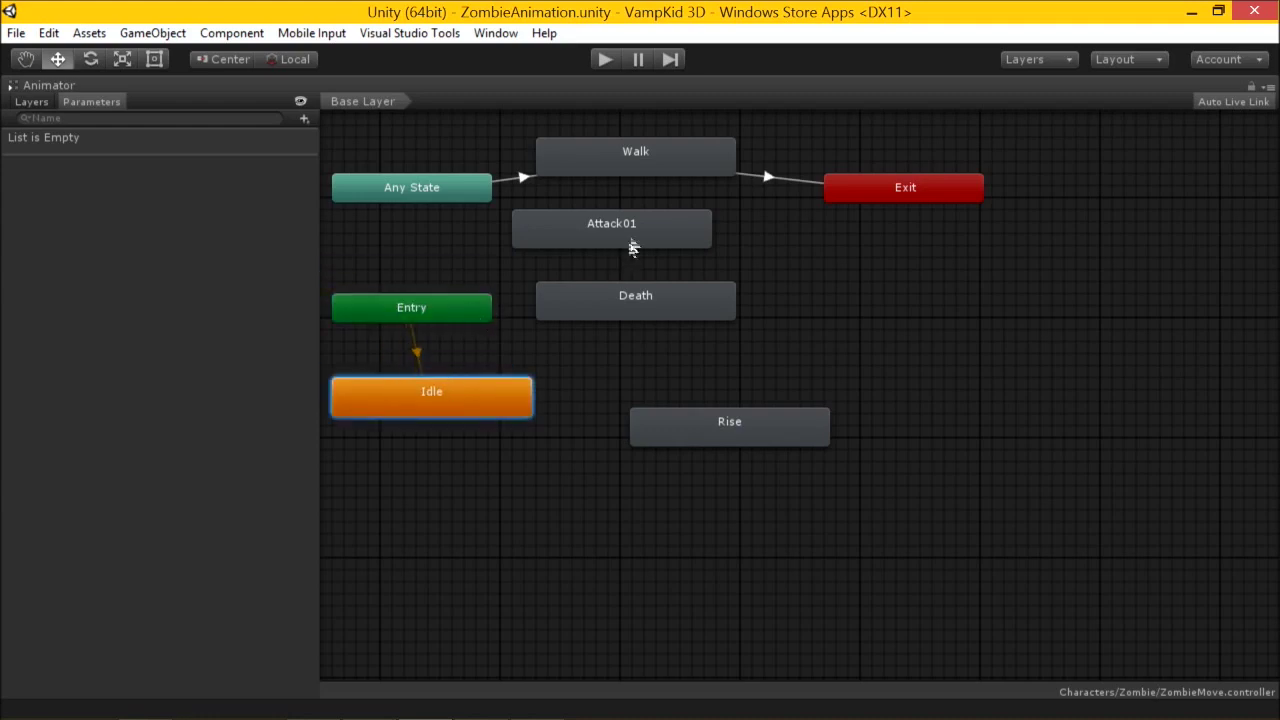
# Place Attack01 between Walk and Death, and connect it with transitions from Any State and to Exit.
pyautogui.moveTo(632, 248); pyautogui.dragTo(692, 272)
pyautogui.rightClick(472, 191)
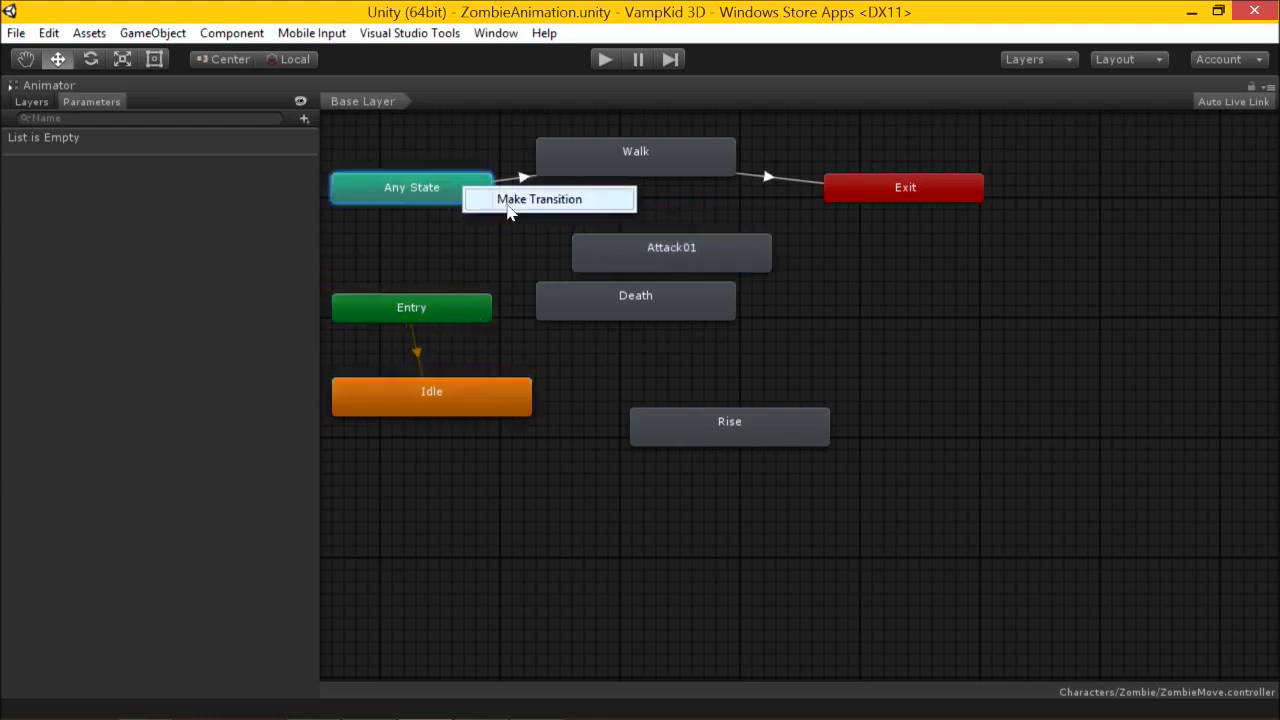
pyautogui.click(508, 207)
pyautogui.click(643, 260)
pyautogui.moveTo(643, 260); pyautogui.dragTo(629, 243)
pyautogui.rightClick(646, 255)
pyautogui.click(660, 259)
pyautogui.click(878, 198)
# Create a transition from Any State to Death and another from Death to Exit.
pyautogui.click(660, 310)
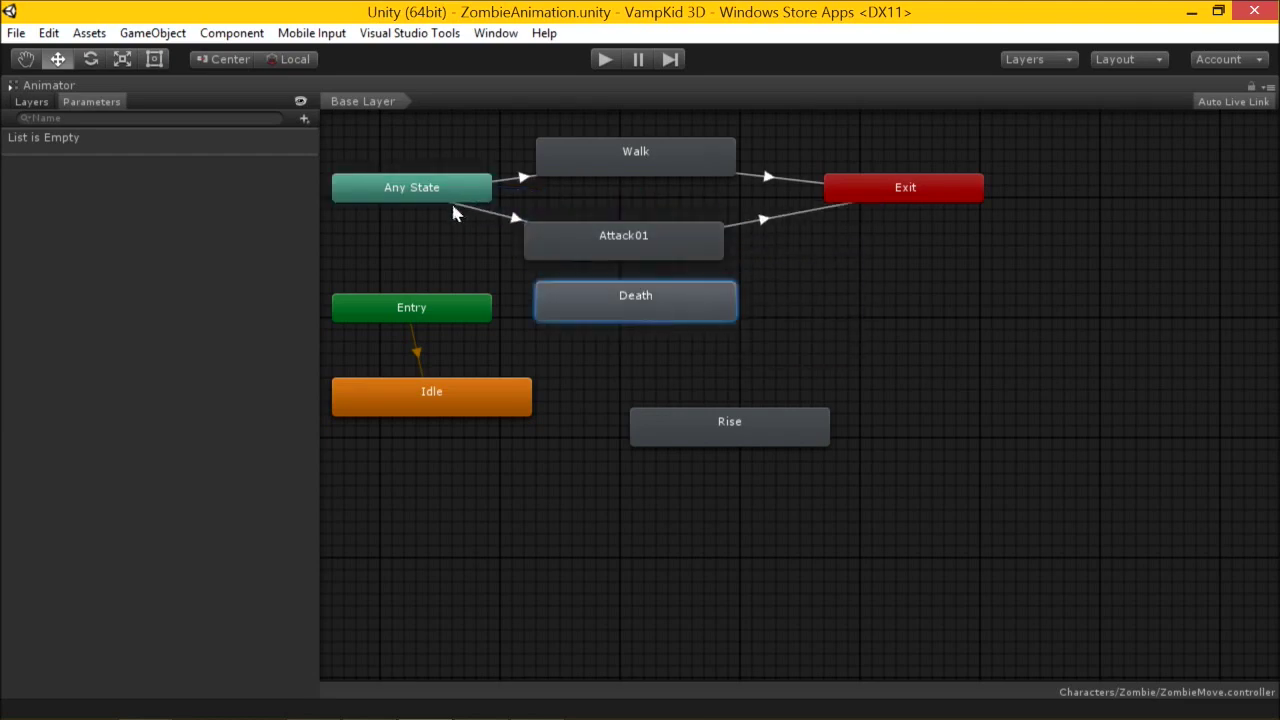
pyautogui.rightClick(450, 192)
pyautogui.click(500, 193)
pyautogui.moveTo(622, 300); pyautogui.dragTo(615, 311)
pyautogui.rightClick(615, 311)
pyautogui.click(660, 324)
pyautogui.click(849, 206)
# Move the Rise state below Death and create a transition to it from Any State.
pyautogui.moveTo(714, 429); pyautogui.dragTo(632, 363)
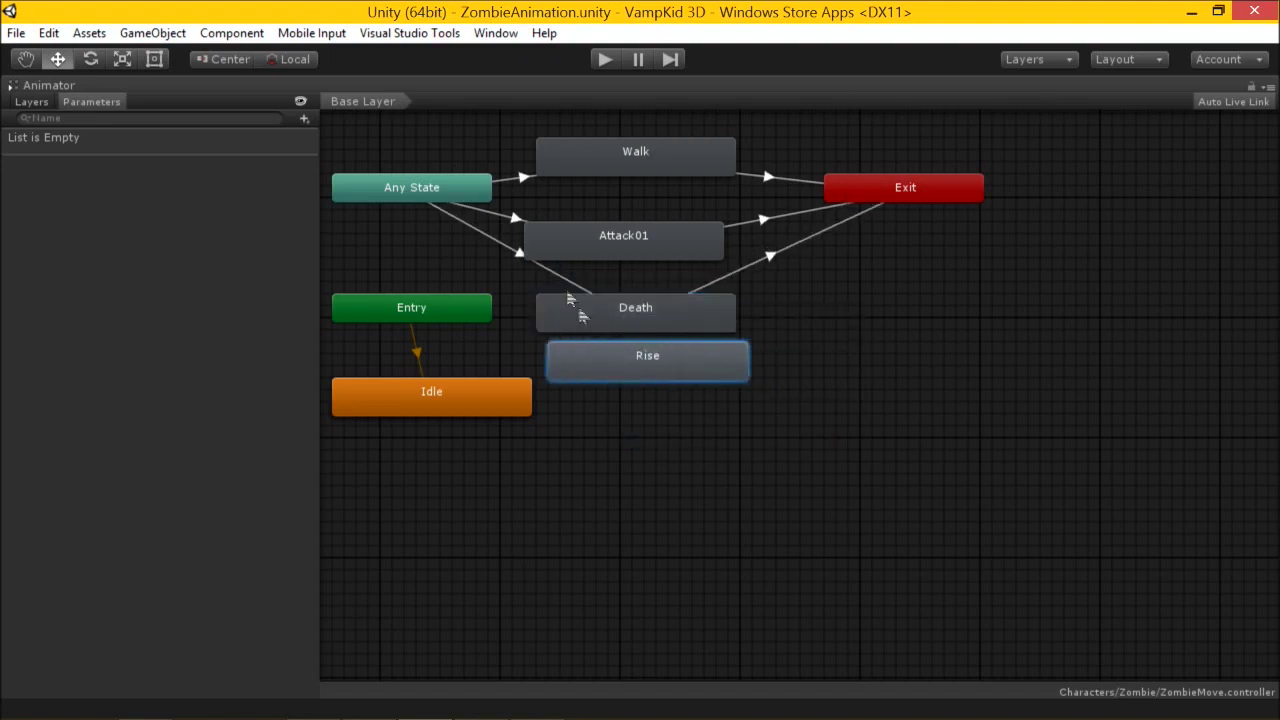
pyautogui.rightClick(466, 196)
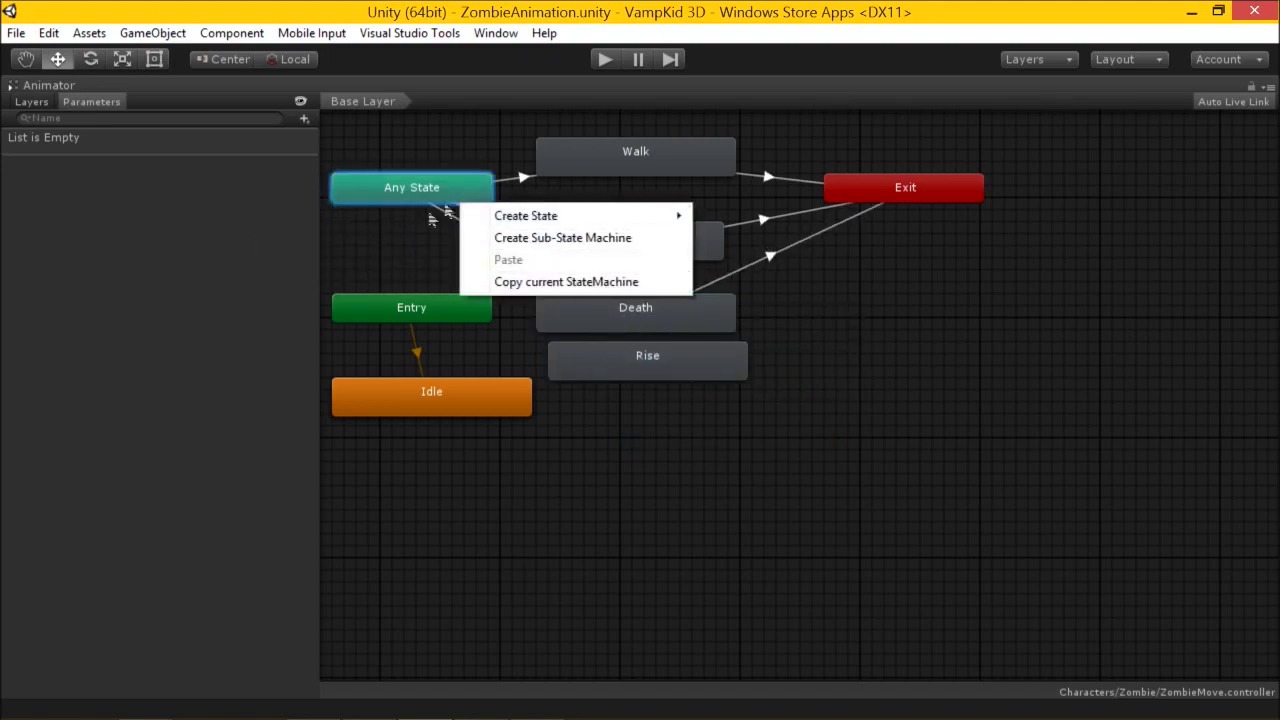
pyautogui.press('Escape')
pyautogui.rightClick(472, 192)
pyautogui.click(500, 203)
pyautogui.click(602, 364)
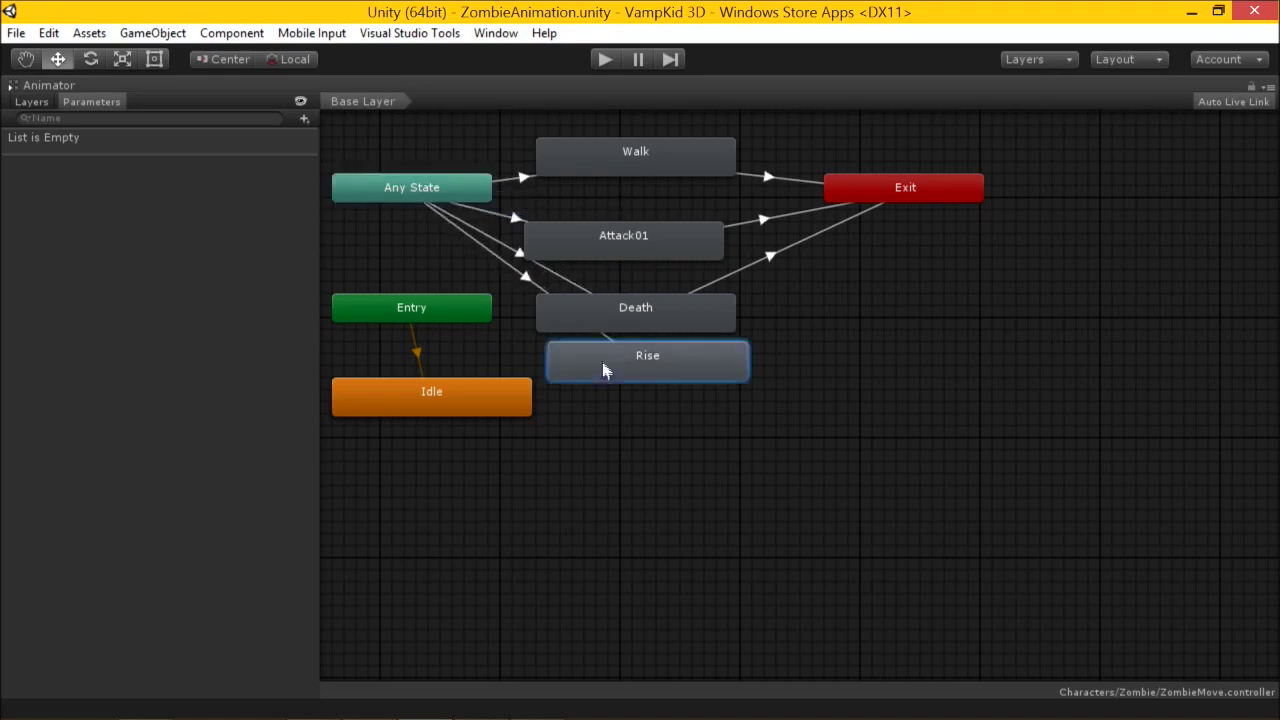
pyautogui.moveTo(604, 368); pyautogui.dragTo(606, 400)
# Create a transition from Rise to Exit.
pyautogui.rightClick(606, 402)
pyautogui.click(645, 409)
pyautogui.click(946, 171)
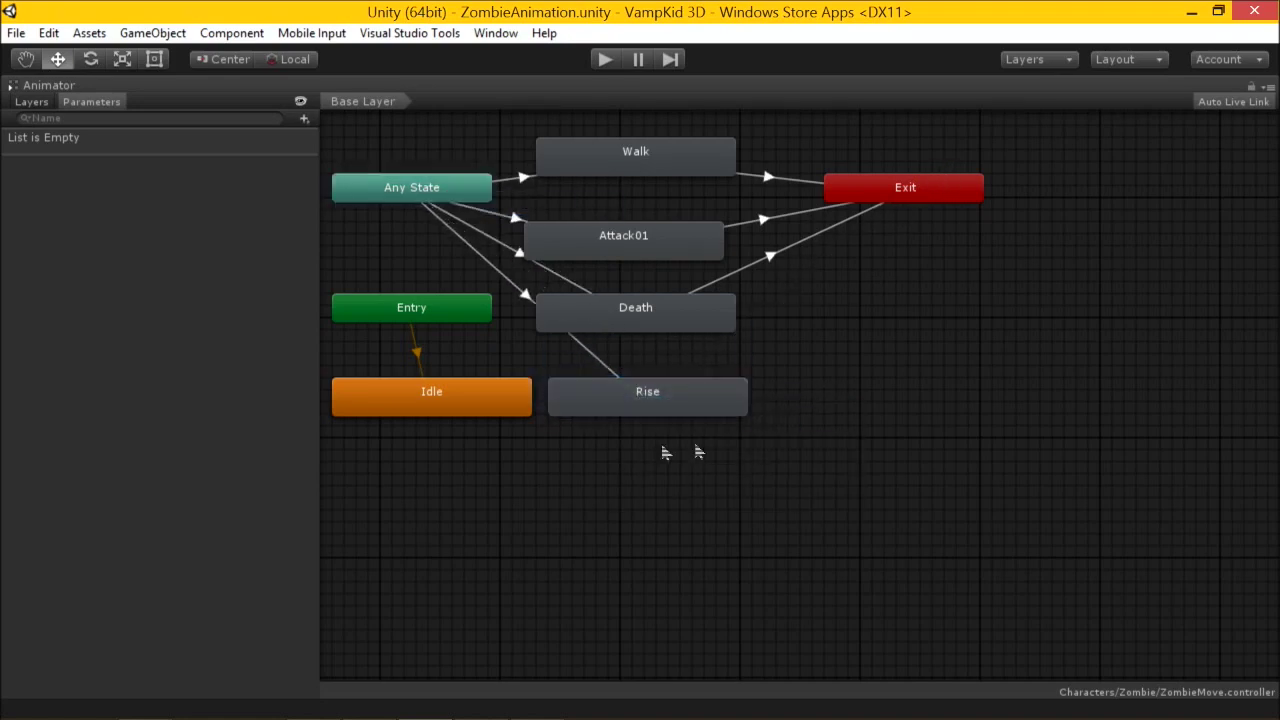
pyautogui.click(680, 406)
pyautogui.rightClick(680, 408)
pyautogui.click(720, 414)
pyautogui.click(912, 200)
# Tidy the graph by moving Exit outward and lining up Walk, Attack01, Death and Rise in a column.
pyautogui.moveTo(912, 200); pyautogui.dragTo(996, 212)
pyautogui.moveTo(595, 247); pyautogui.dragTo(631, 235)
pyautogui.moveTo(631, 320); pyautogui.dragTo(655, 308)
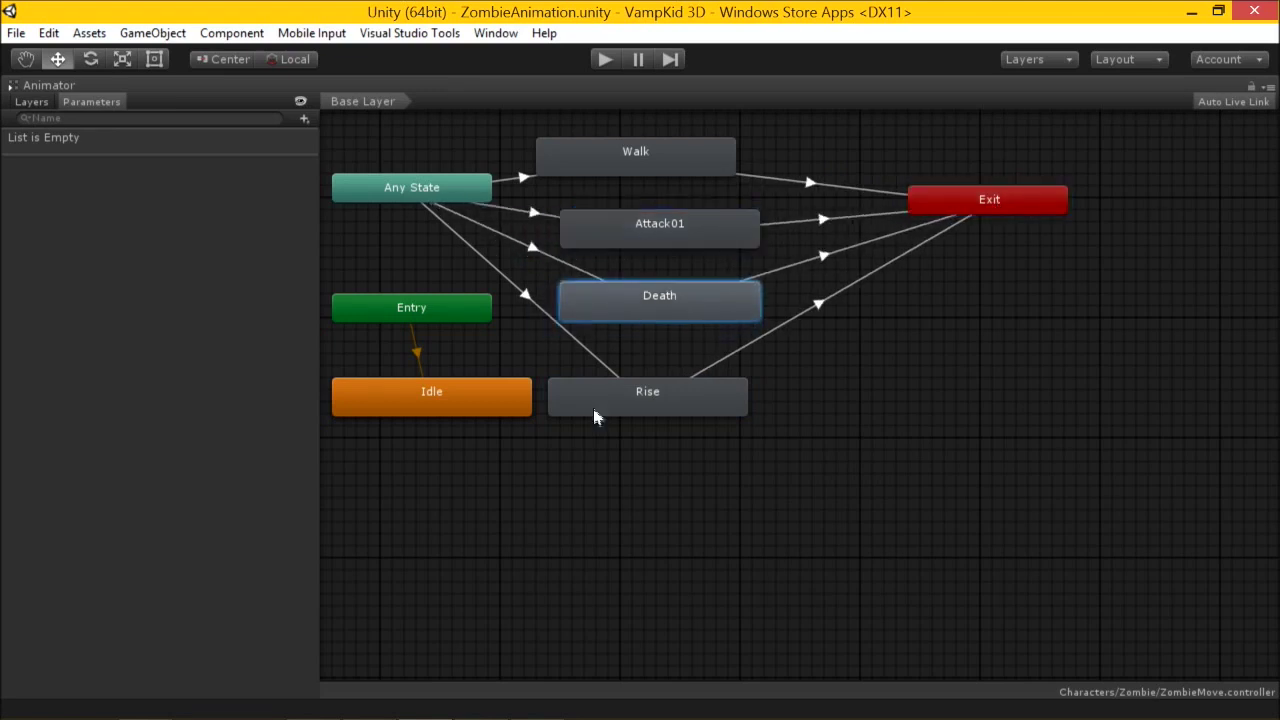
pyautogui.click(595, 398)
pyautogui.moveTo(645, 415); pyautogui.dragTo(681, 427)
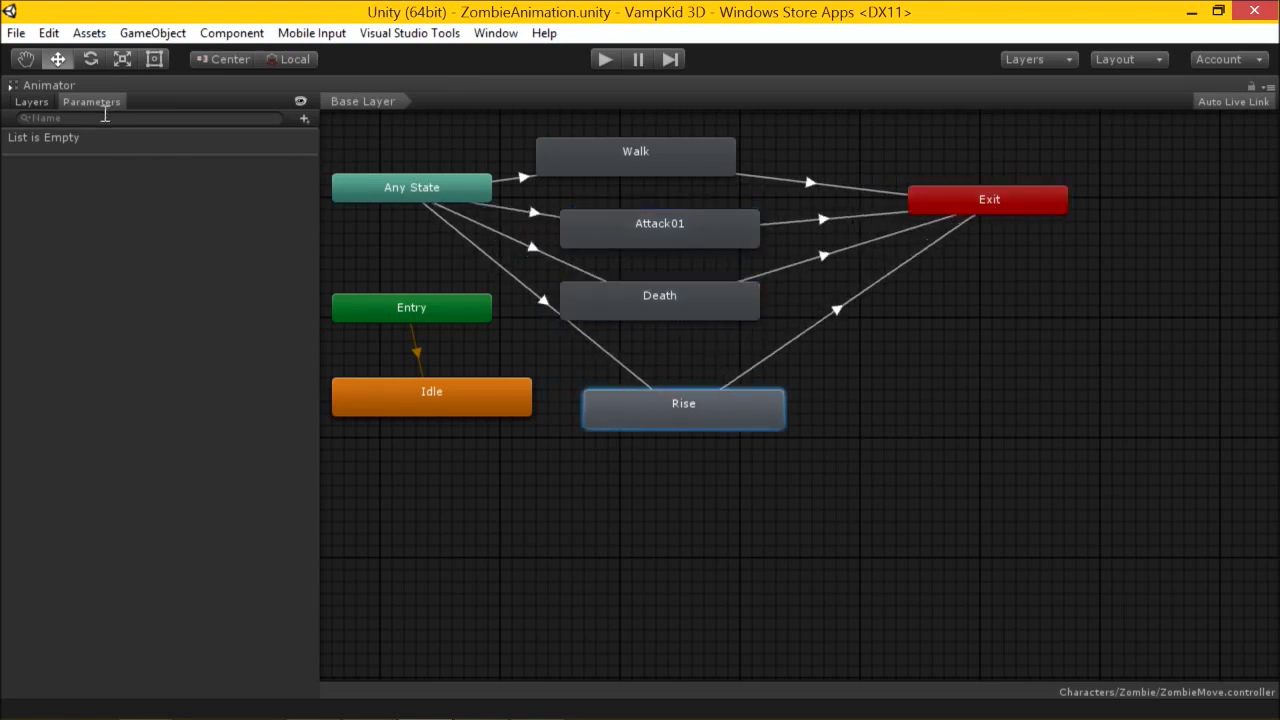
pyautogui.moveTo(695, 172); pyautogui.dragTo(723, 168)
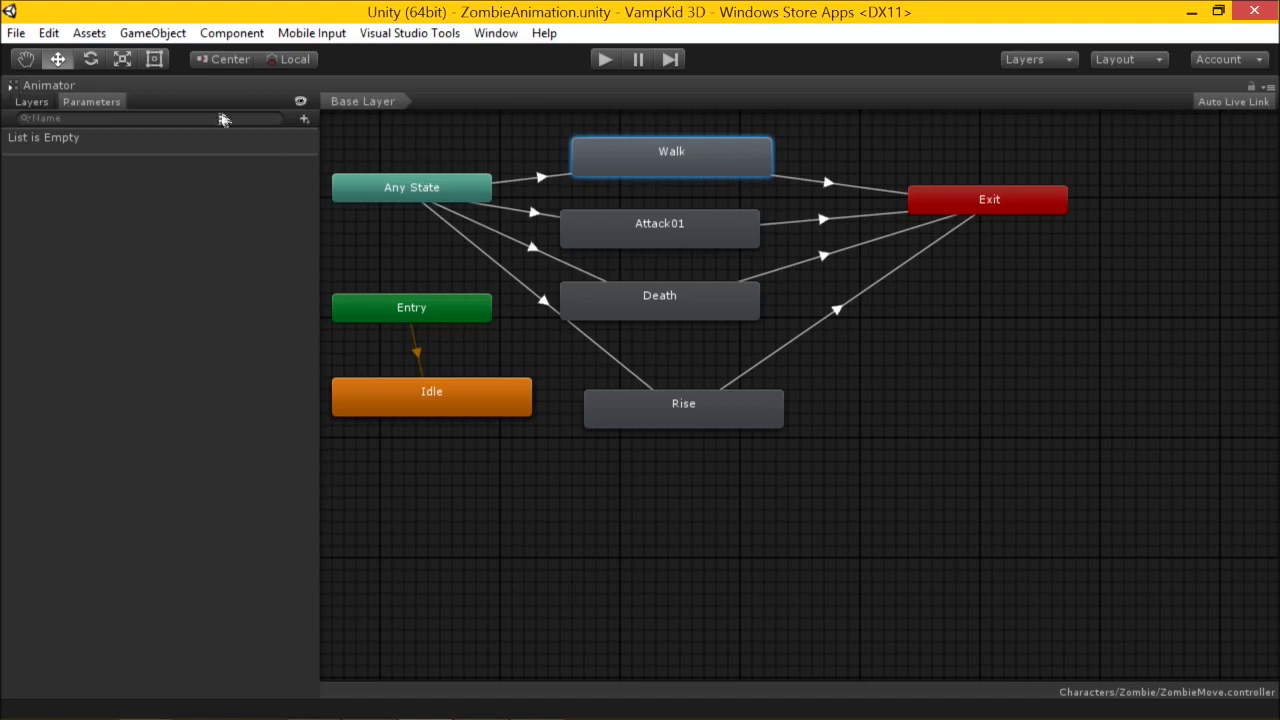
# Add a Bool parameter named Walk to the animator.
pyautogui.click(304, 119)
pyautogui.click(340, 188)
pyautogui.write('Walk')
pyautogui.press('Return')
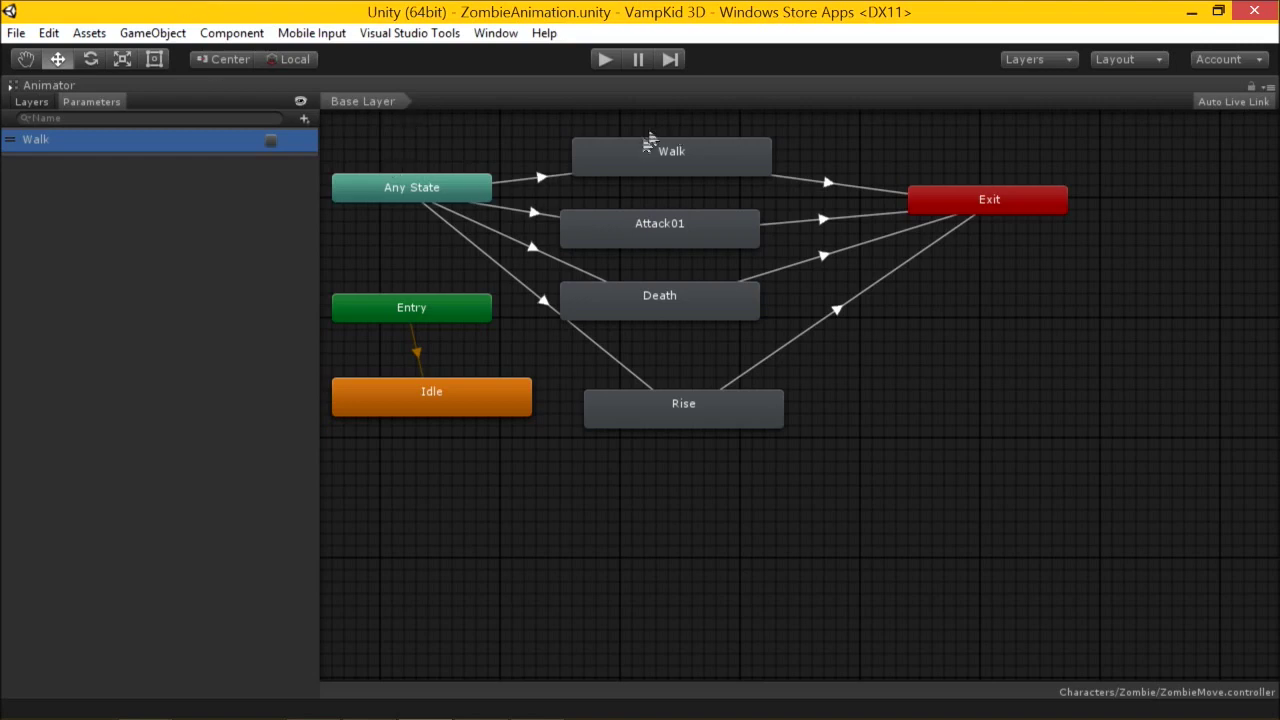
# Line up the Attack01 state under Walk and add a Trigger parameter named Attack1.
pyautogui.click(305, 119)
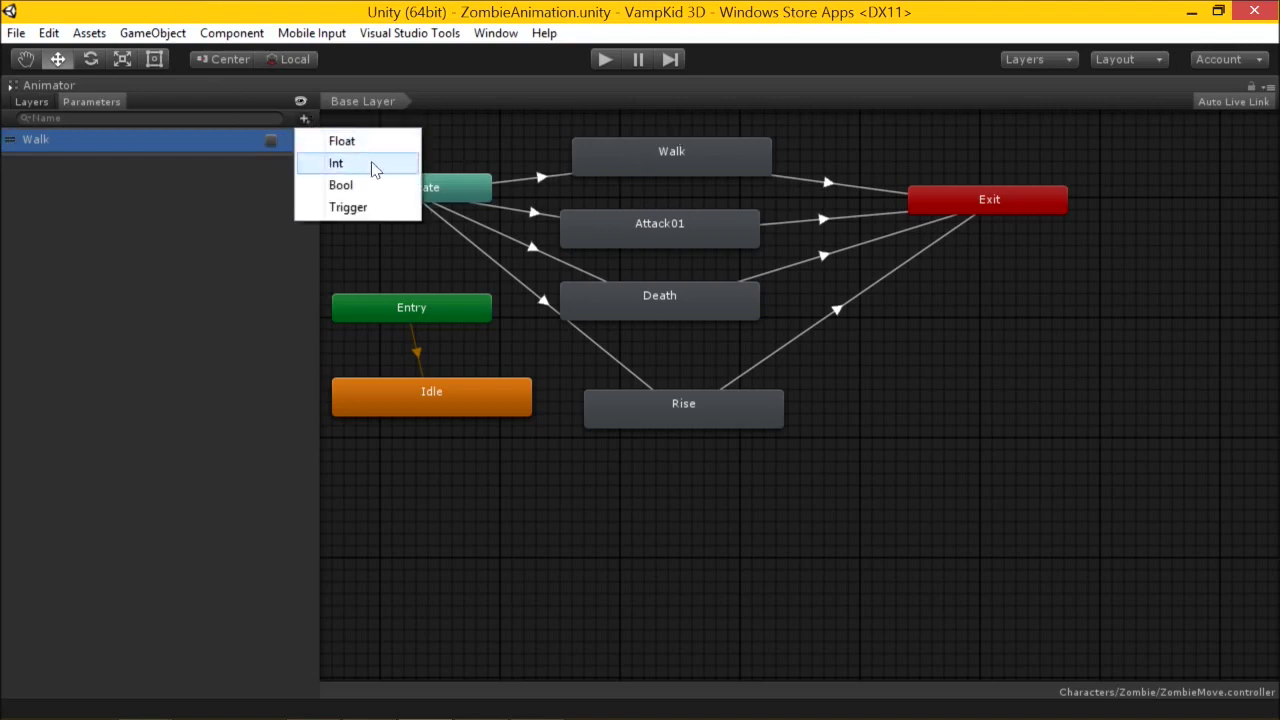
pyautogui.click(517, 147)
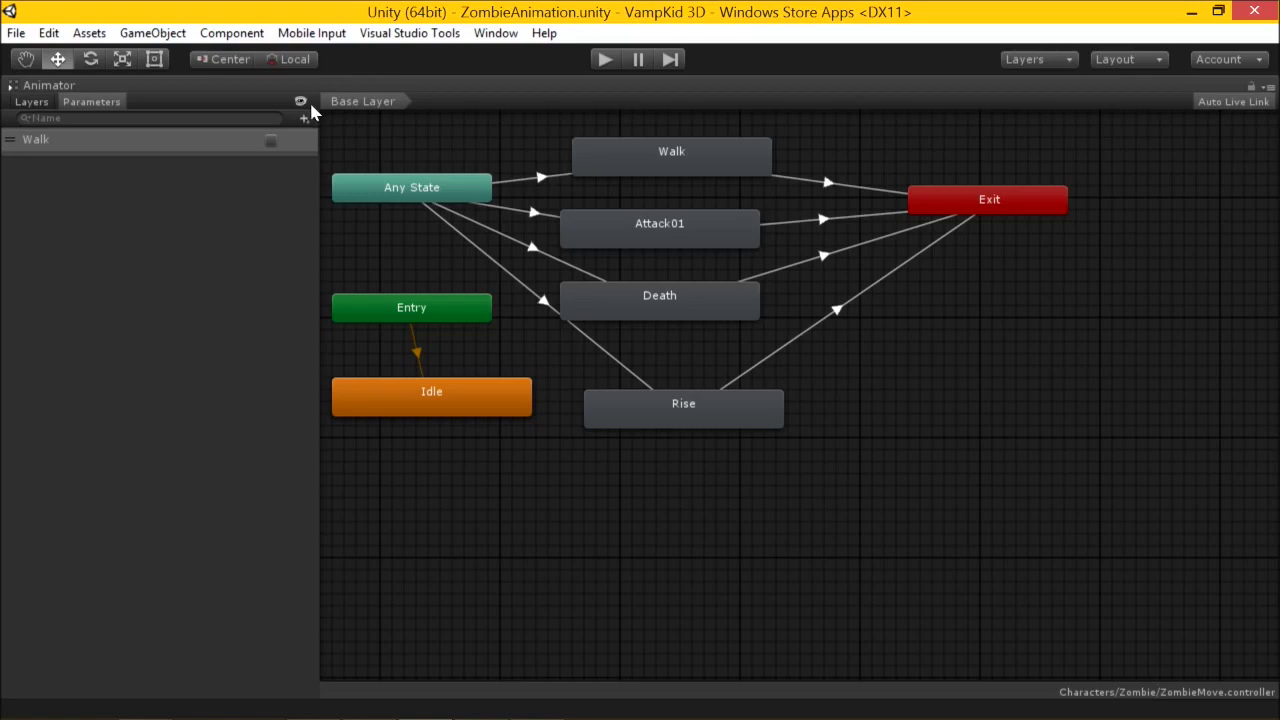
pyautogui.moveTo(655, 212); pyautogui.dragTo(665, 214)
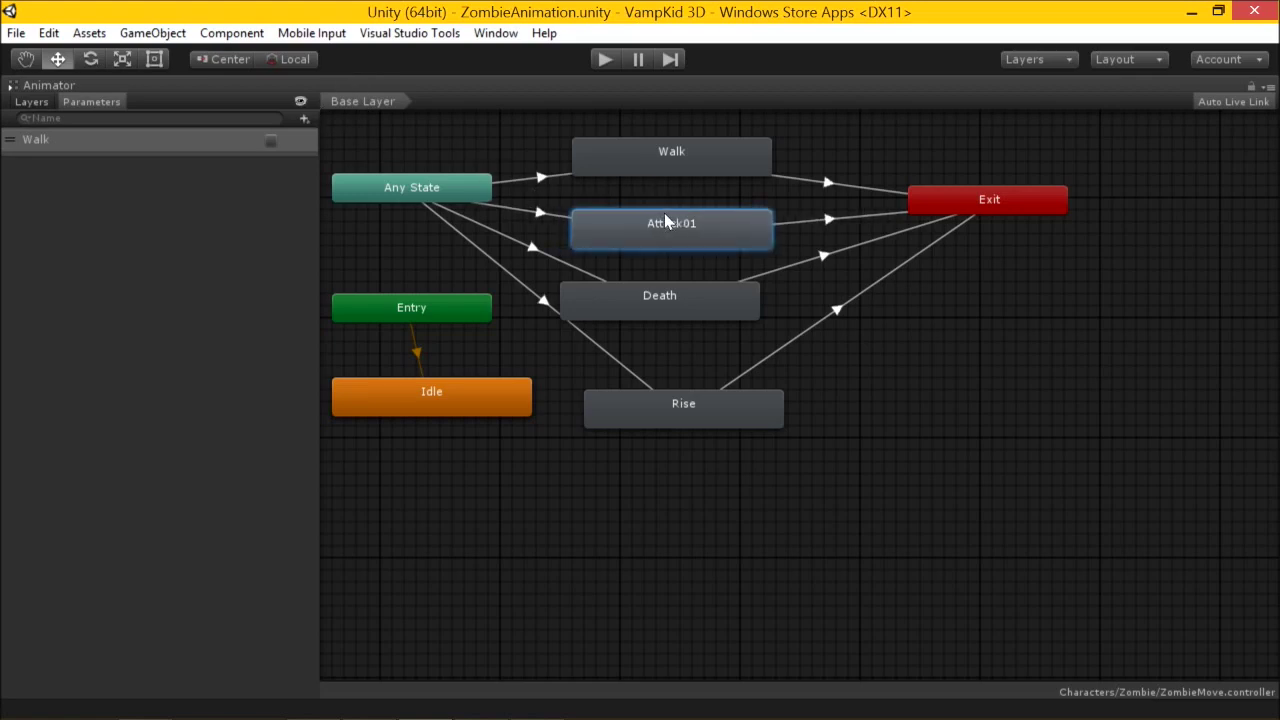
pyautogui.click(304, 119)
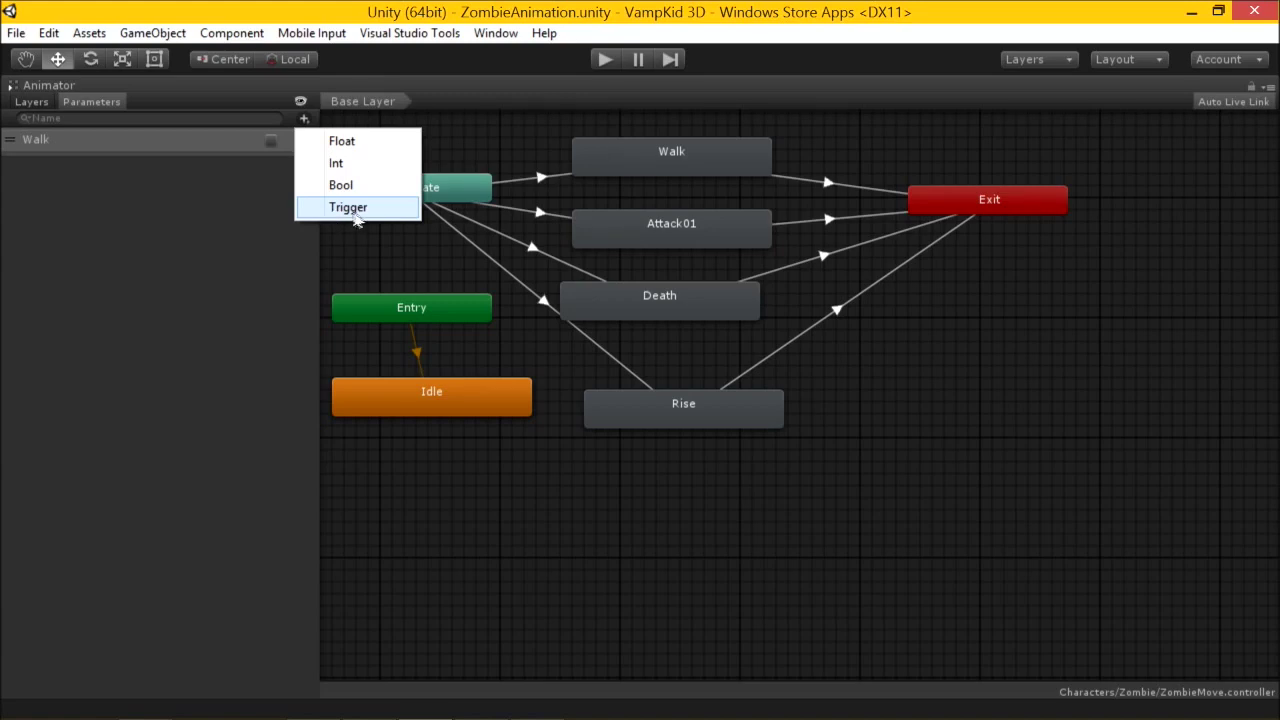
pyautogui.click(358, 210)
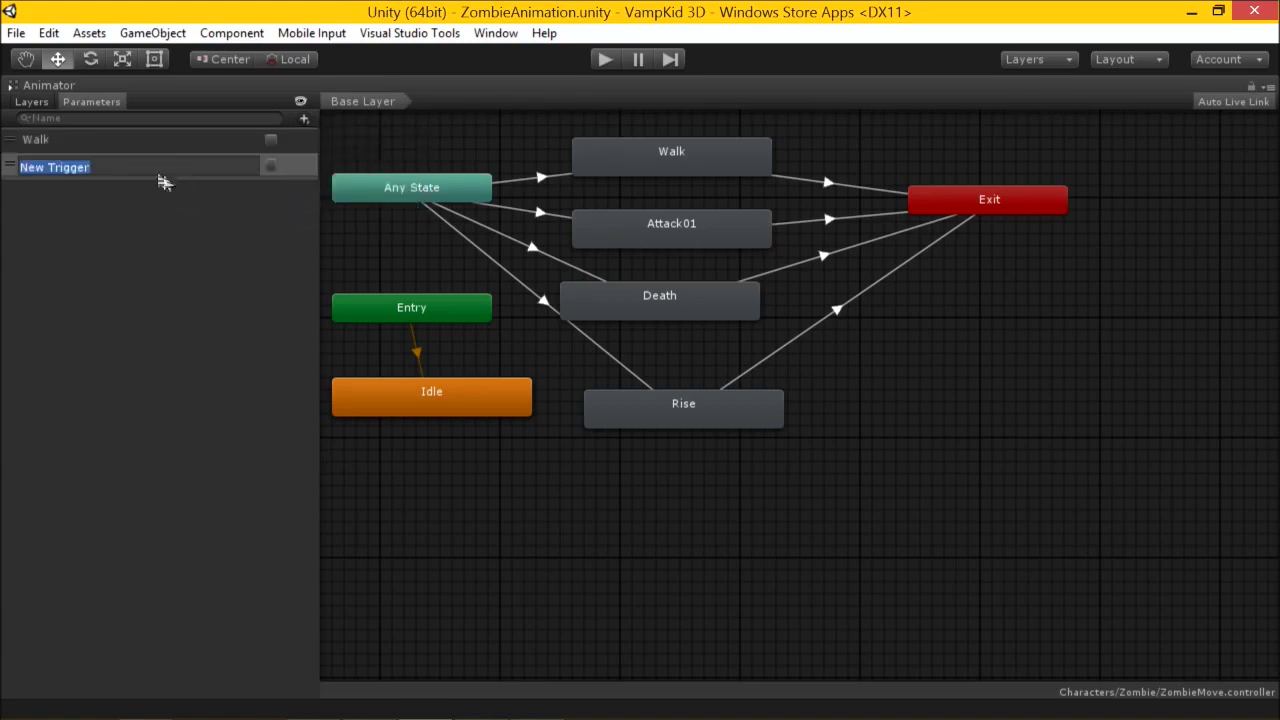
pyautogui.write('Attack1')
pyautogui.press('Return')
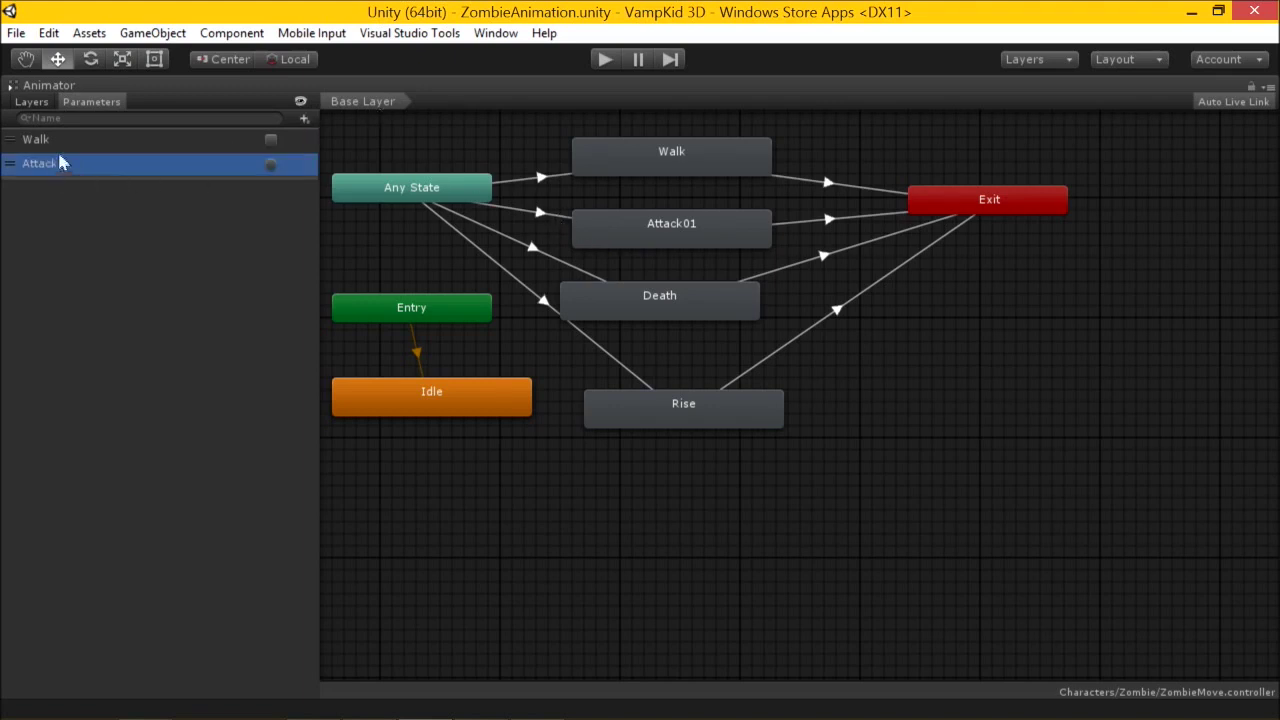
# Add a Trigger parameter named Death to the animator.
pyautogui.click(302, 120)
pyautogui.click(350, 210)
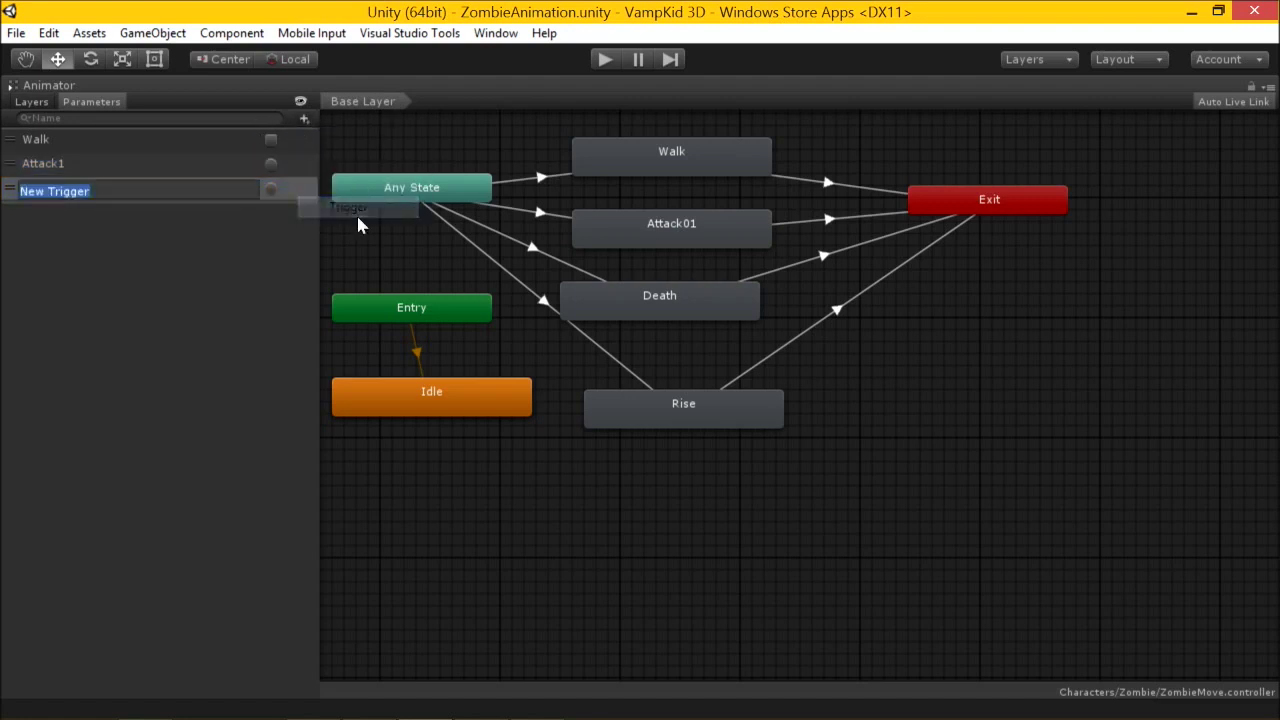
pyautogui.write('Deathj')
pyautogui.press('Return')
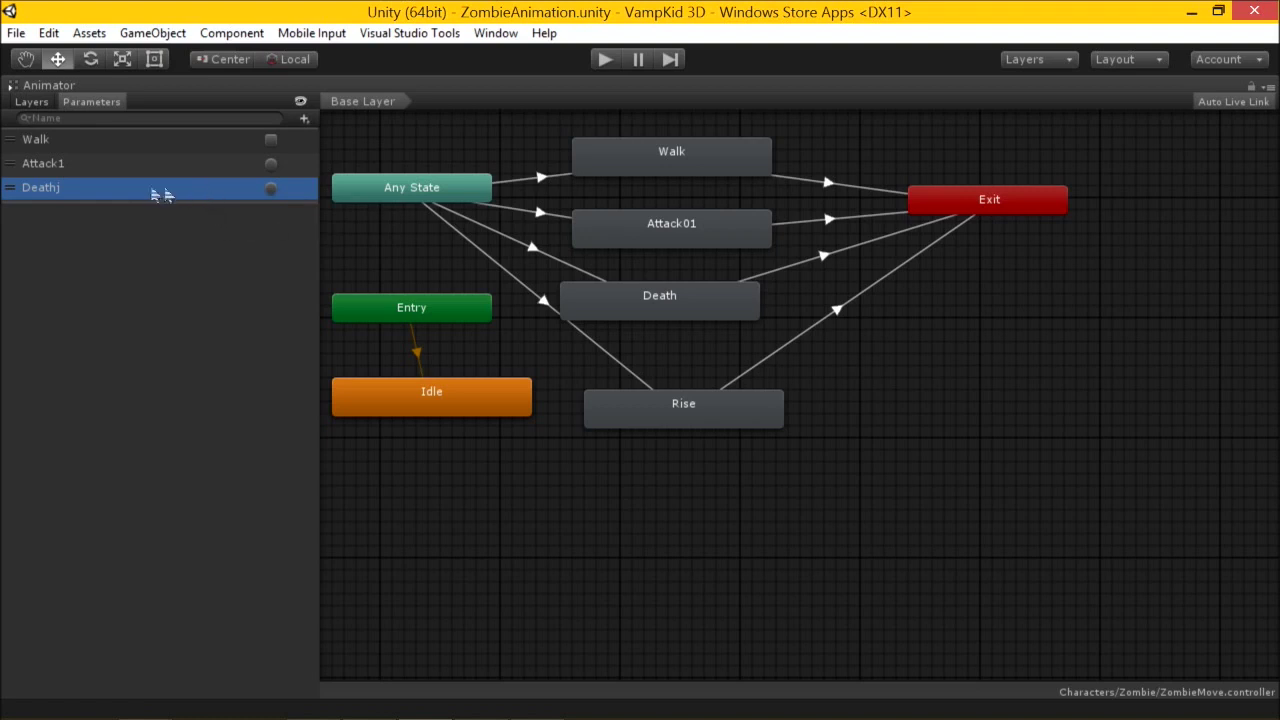
pyautogui.doubleClick(77, 189)
pyautogui.click(66, 188)
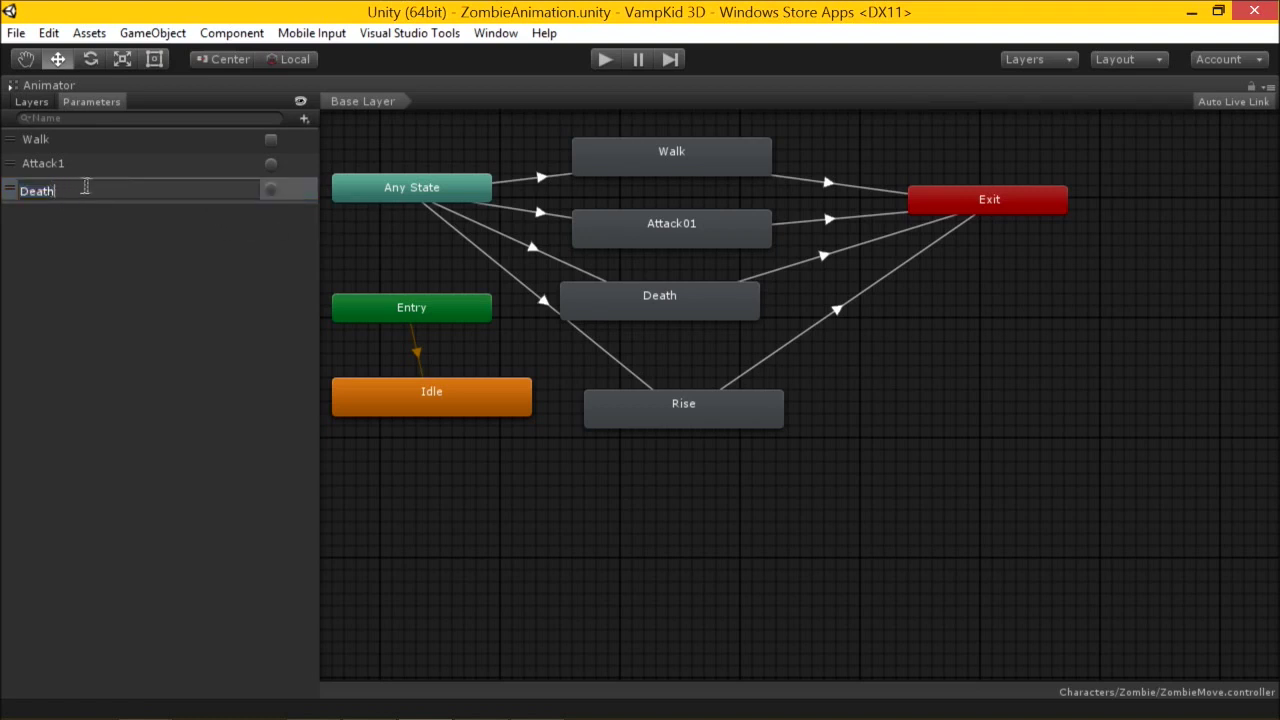
pyautogui.press('Return')
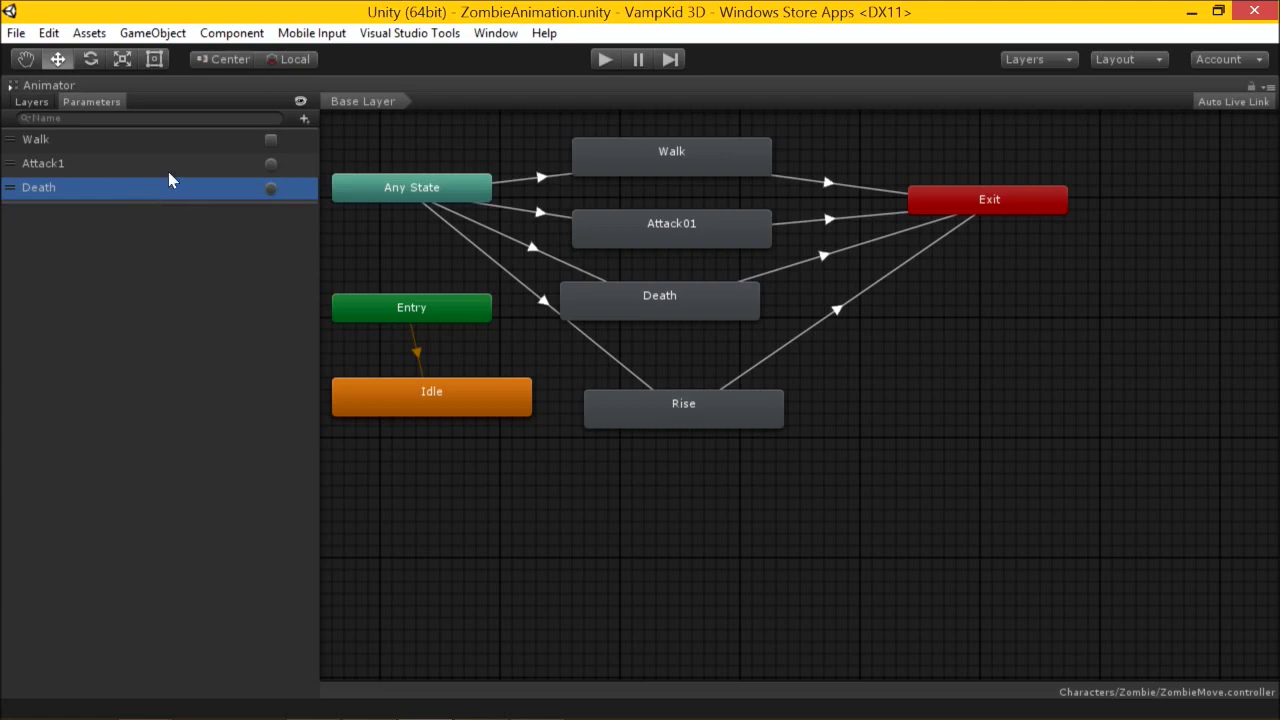
# Shift the Rise state closer beneath Death and add a Trigger parameter named Rise.
pyautogui.moveTo(680, 410); pyautogui.dragTo(642, 398)
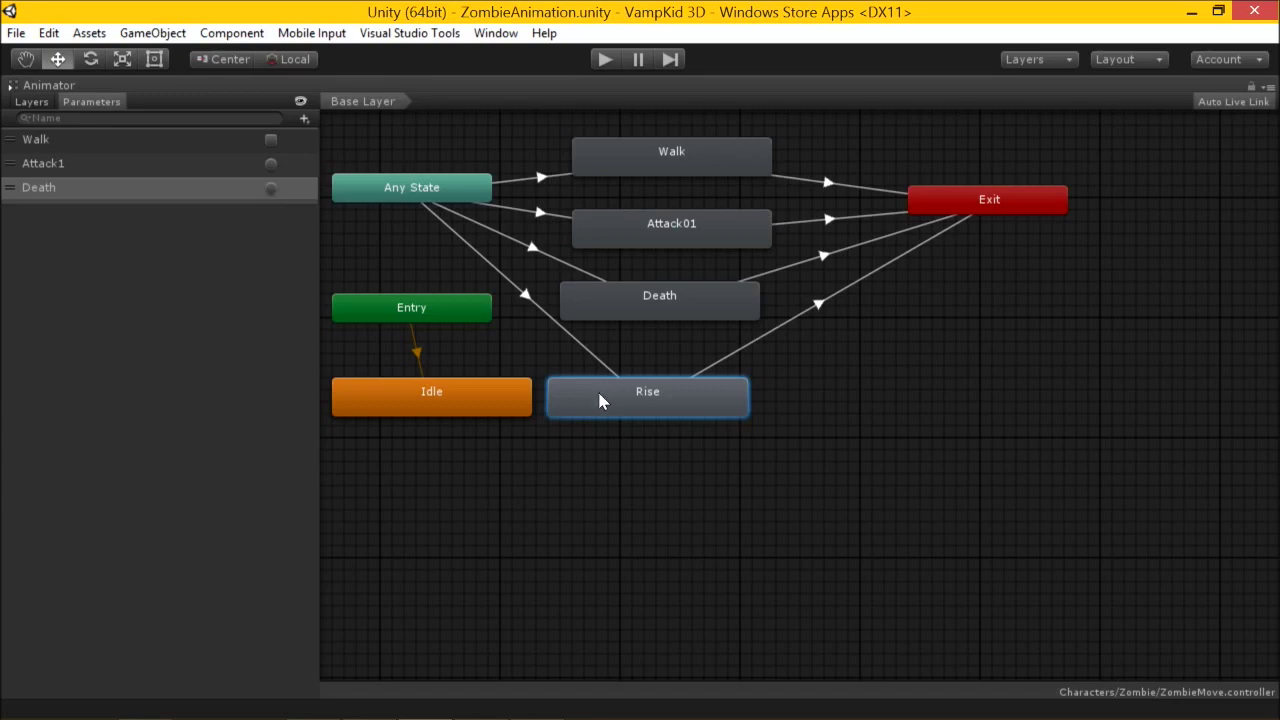
pyautogui.click(304, 118)
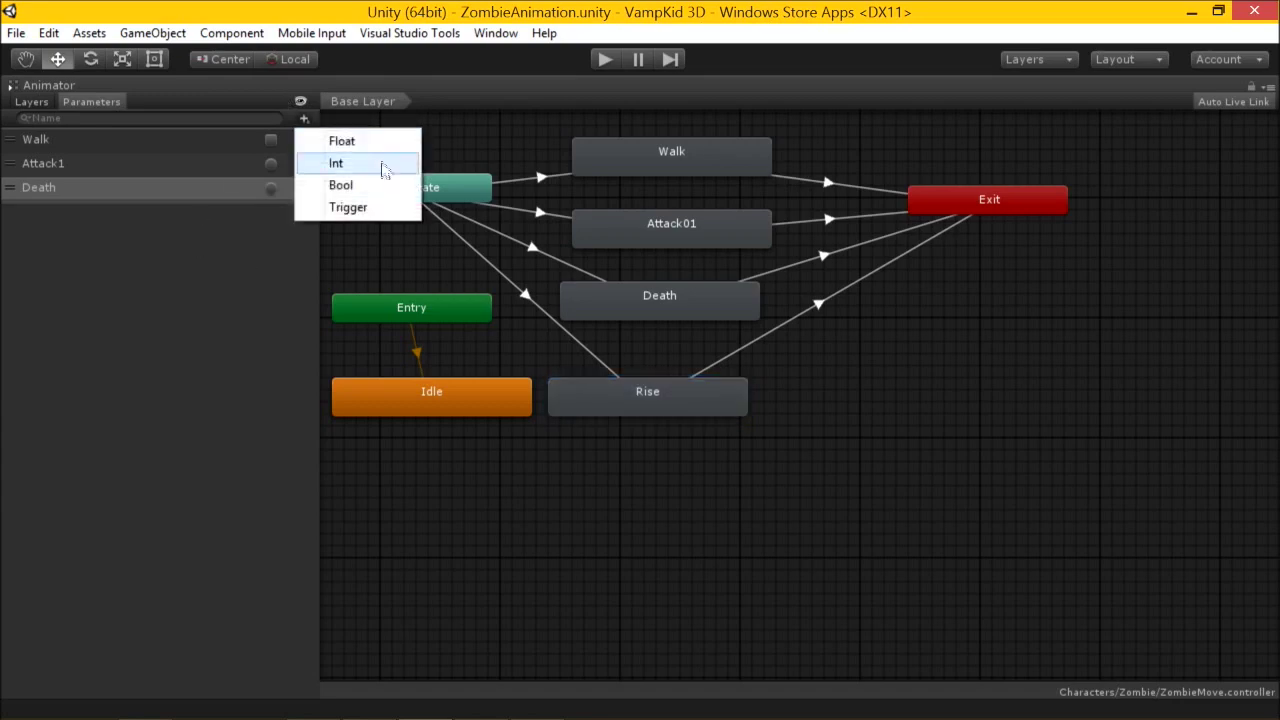
pyautogui.click(350, 207)
pyautogui.write('Rise')
pyautogui.press('Return')
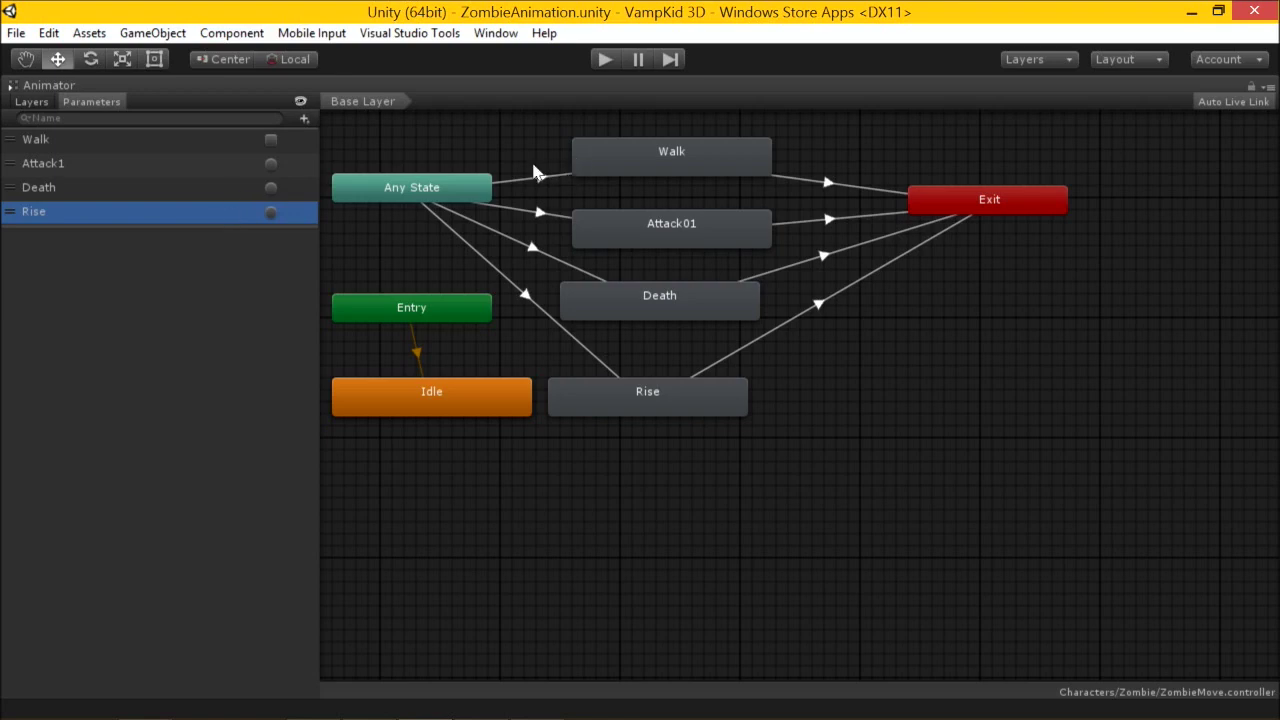
# Restore the full editor layout and add the condition Walk is true to the Any State to Walk transition.
pyautogui.hotkey('shift', 'space')
pyautogui.click(612, 177)
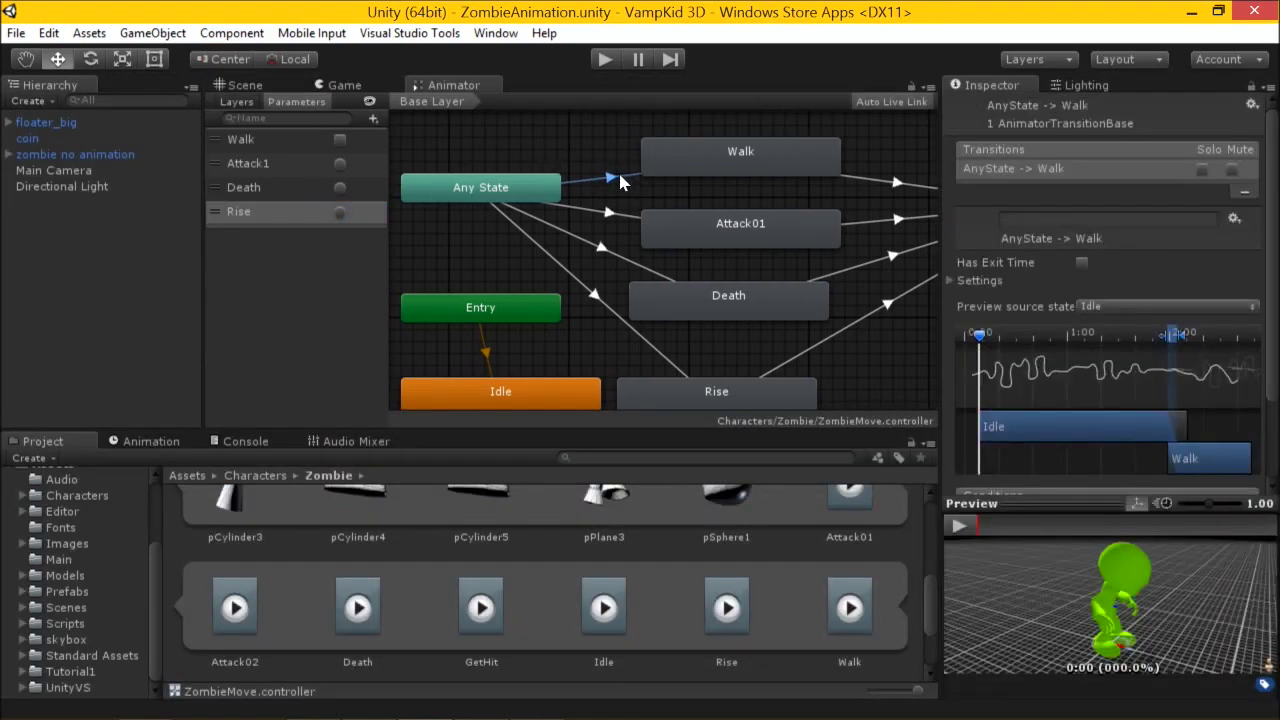
pyautogui.moveTo(1110, 497); pyautogui.dragTo(1095, 590)
pyautogui.scroll(-1, 1230, 513)
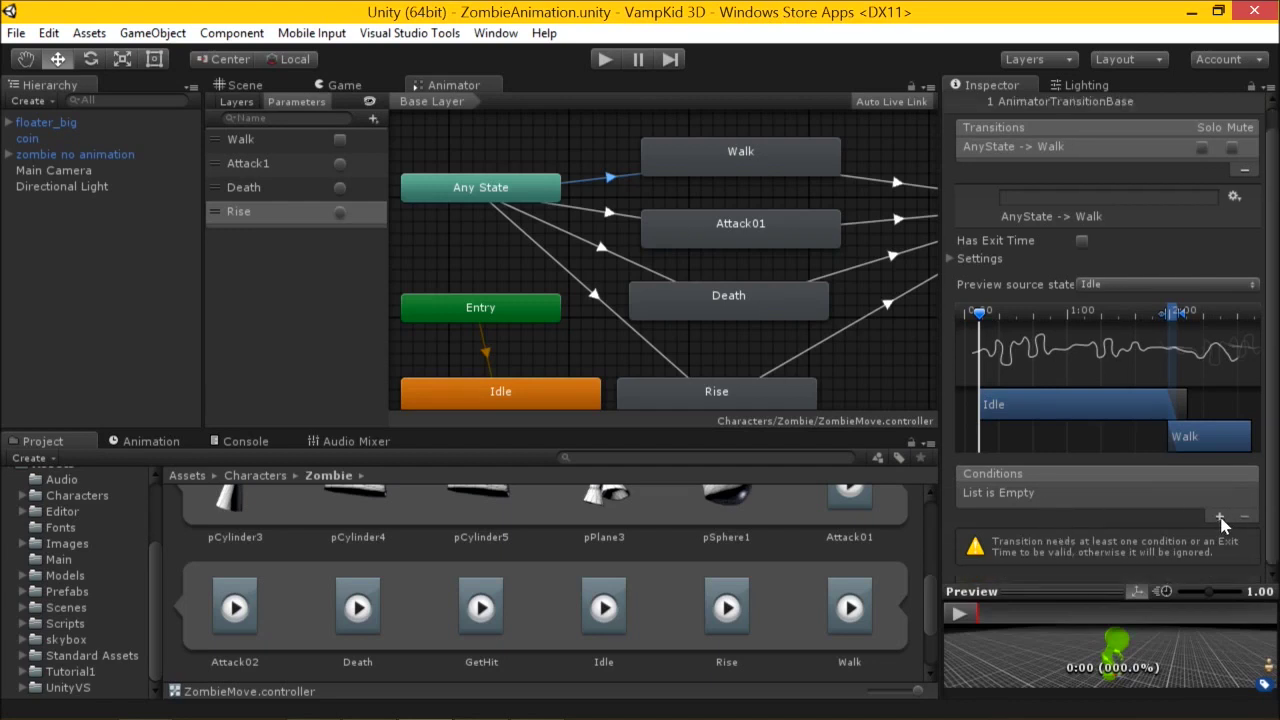
pyautogui.click(1220, 518)
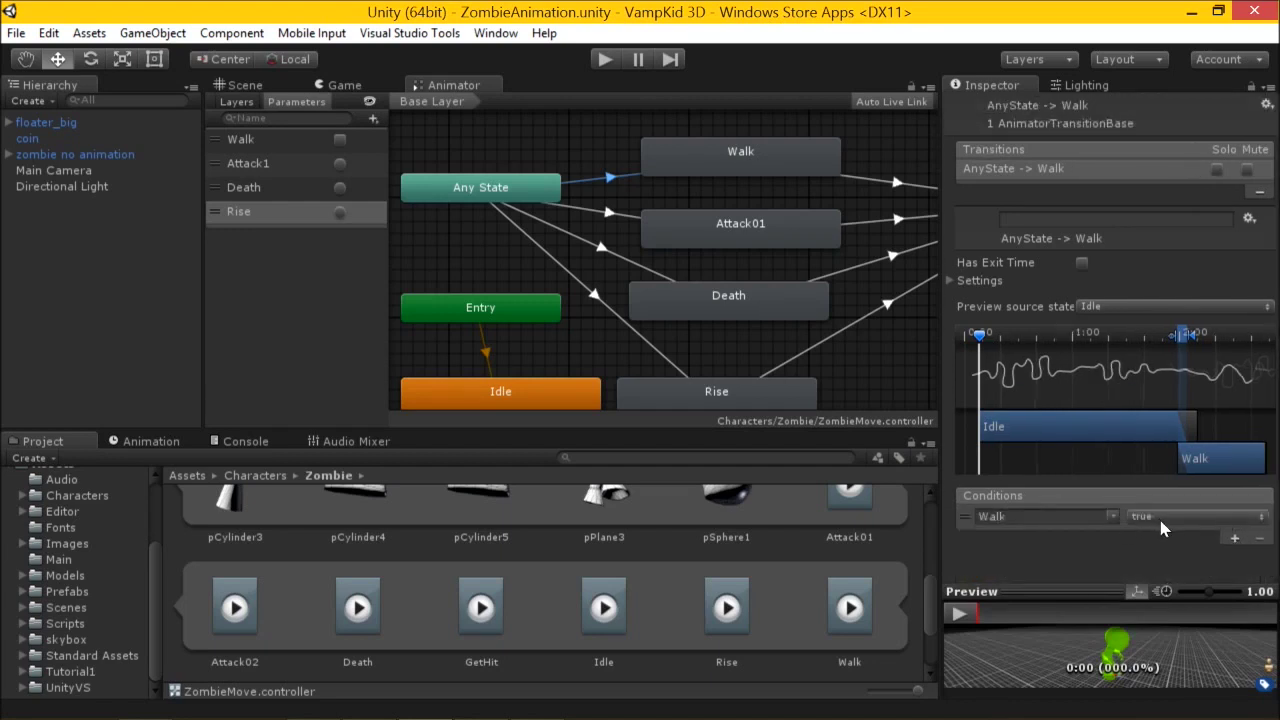
# Add an Attack1 trigger condition to the Any State to Attack01 transition.
pyautogui.click(598, 214)
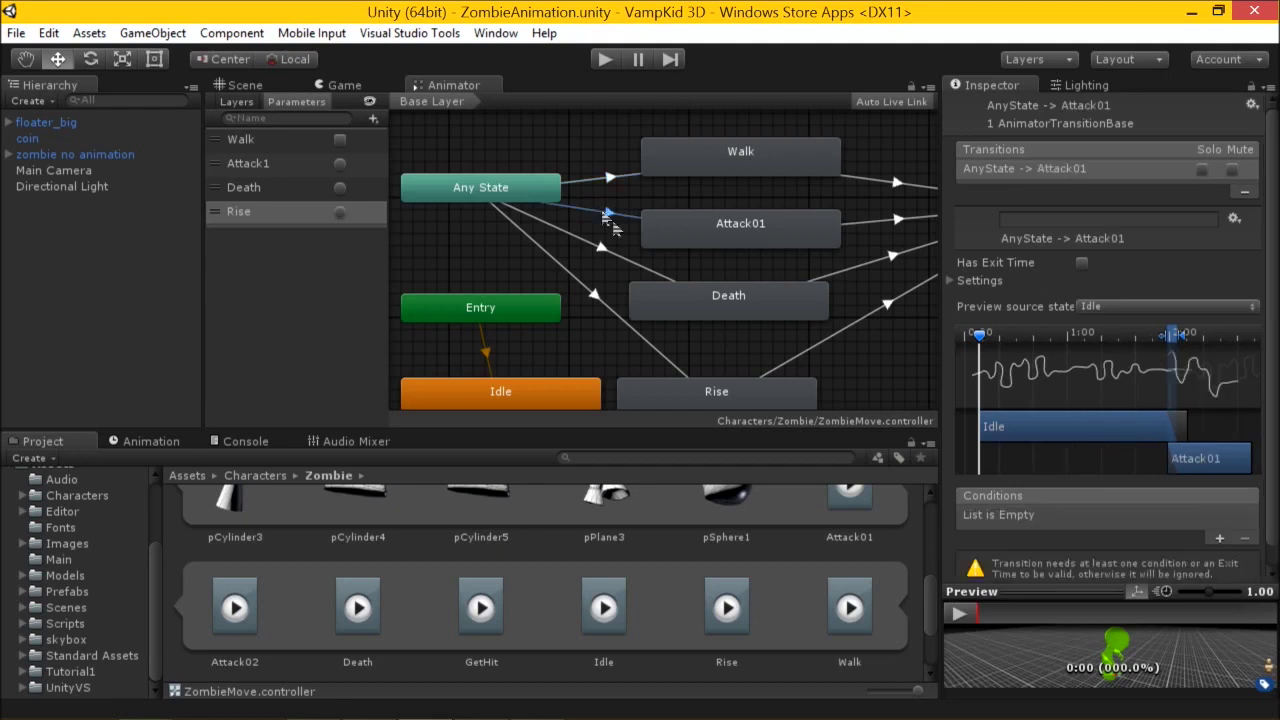
pyautogui.click(1217, 538)
pyautogui.click(1118, 517)
pyautogui.click(1130, 558)
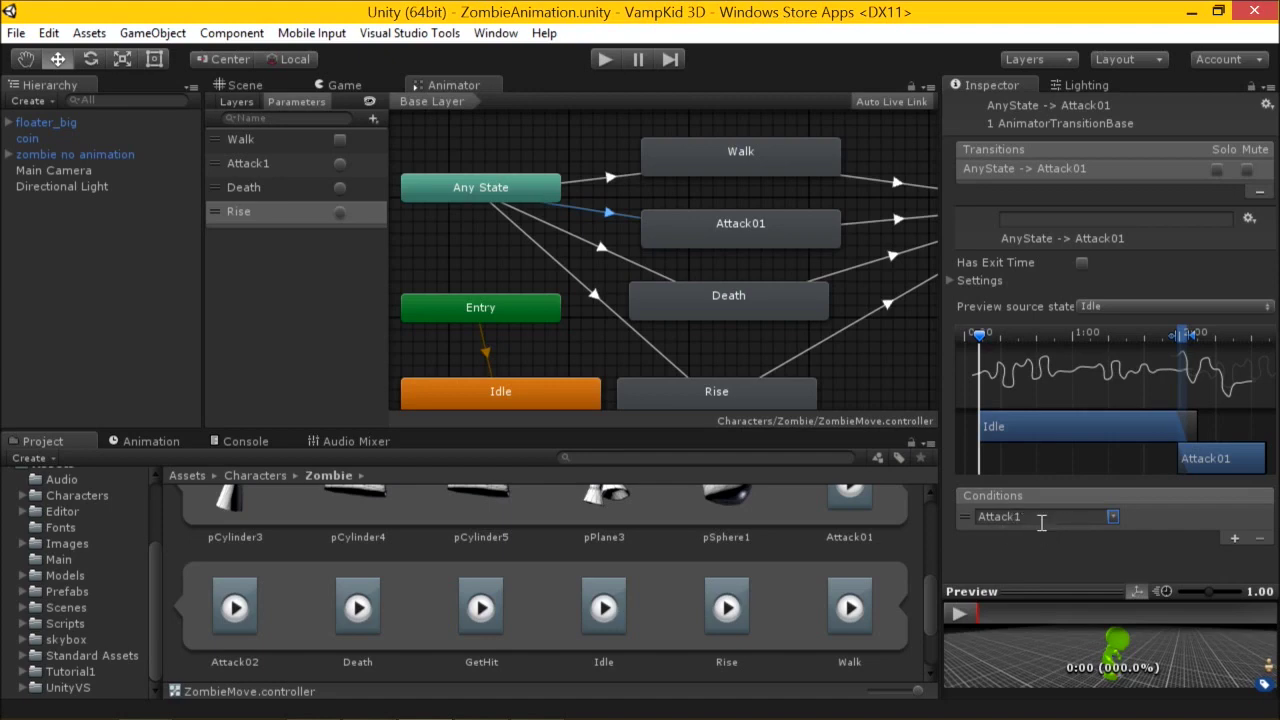
# Add a Death trigger condition to the Any State to Death transition.
pyautogui.click(700, 298)
pyautogui.click(640, 267)
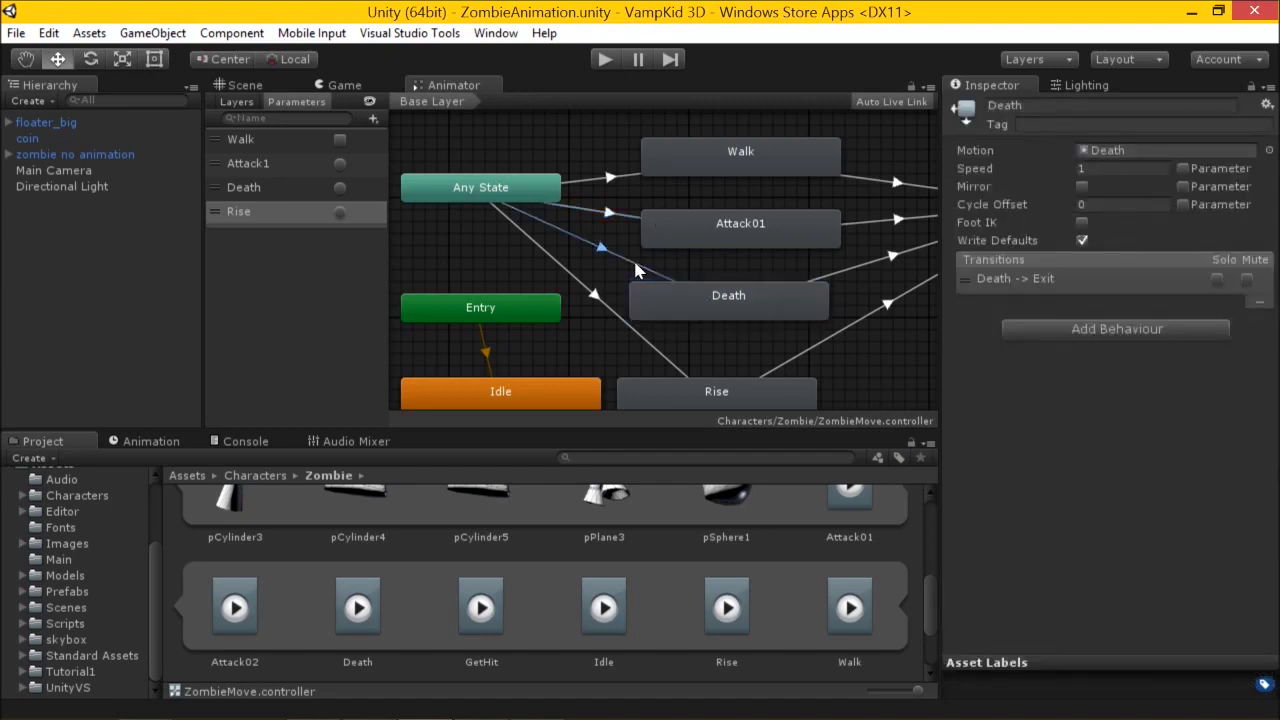
pyautogui.click(1217, 540)
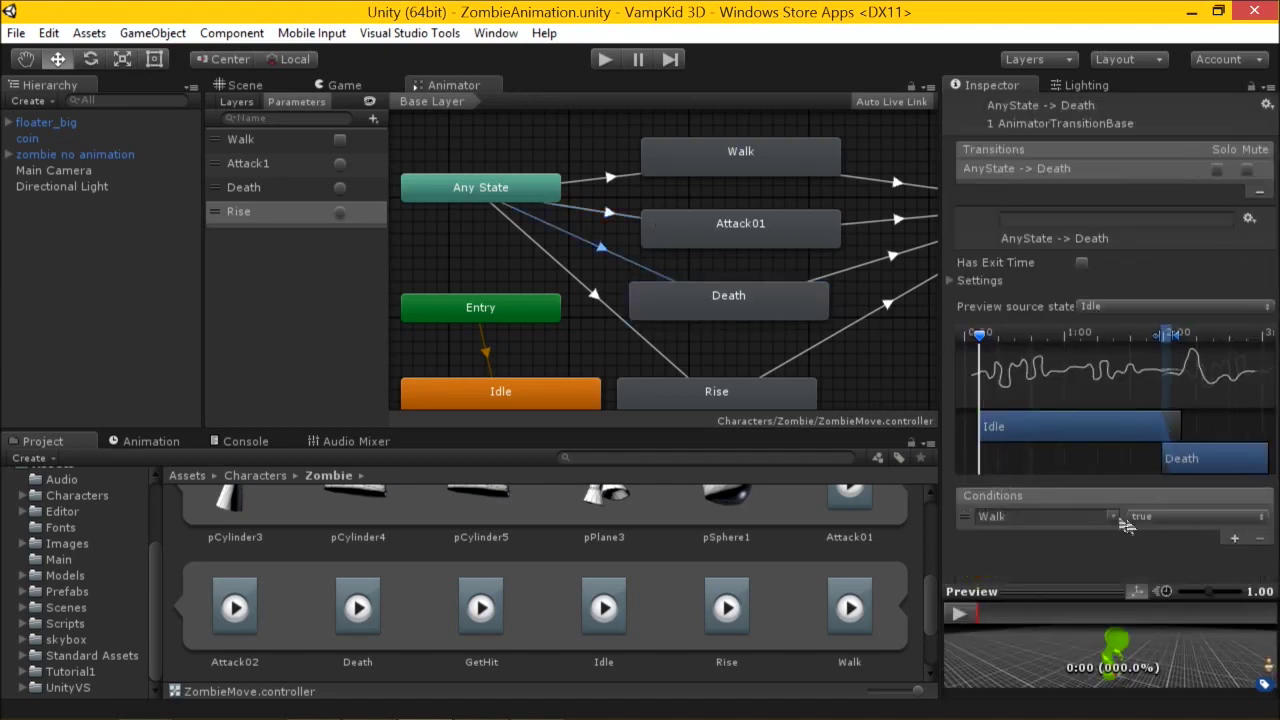
pyautogui.click(1110, 517)
pyautogui.click(1157, 581)
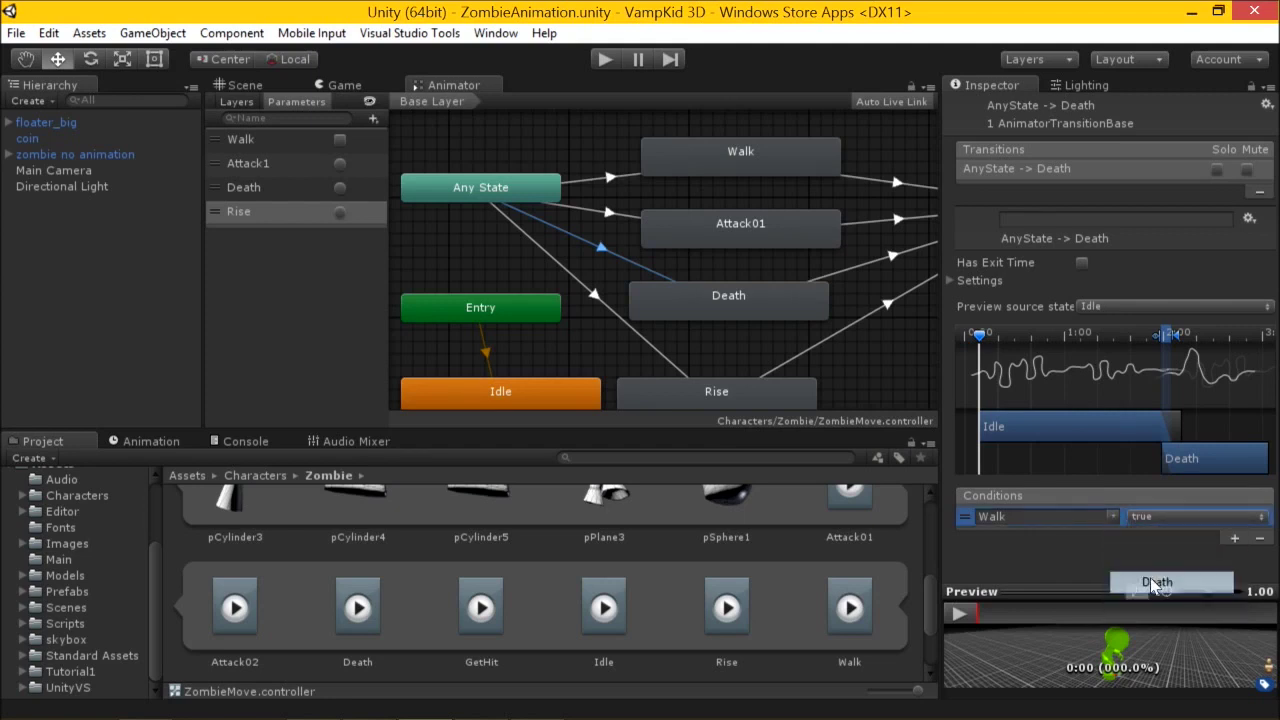
# Move the Rise state up under Death and add a Rise trigger condition to the Any State to Rise transition.
pyautogui.click(660, 302)
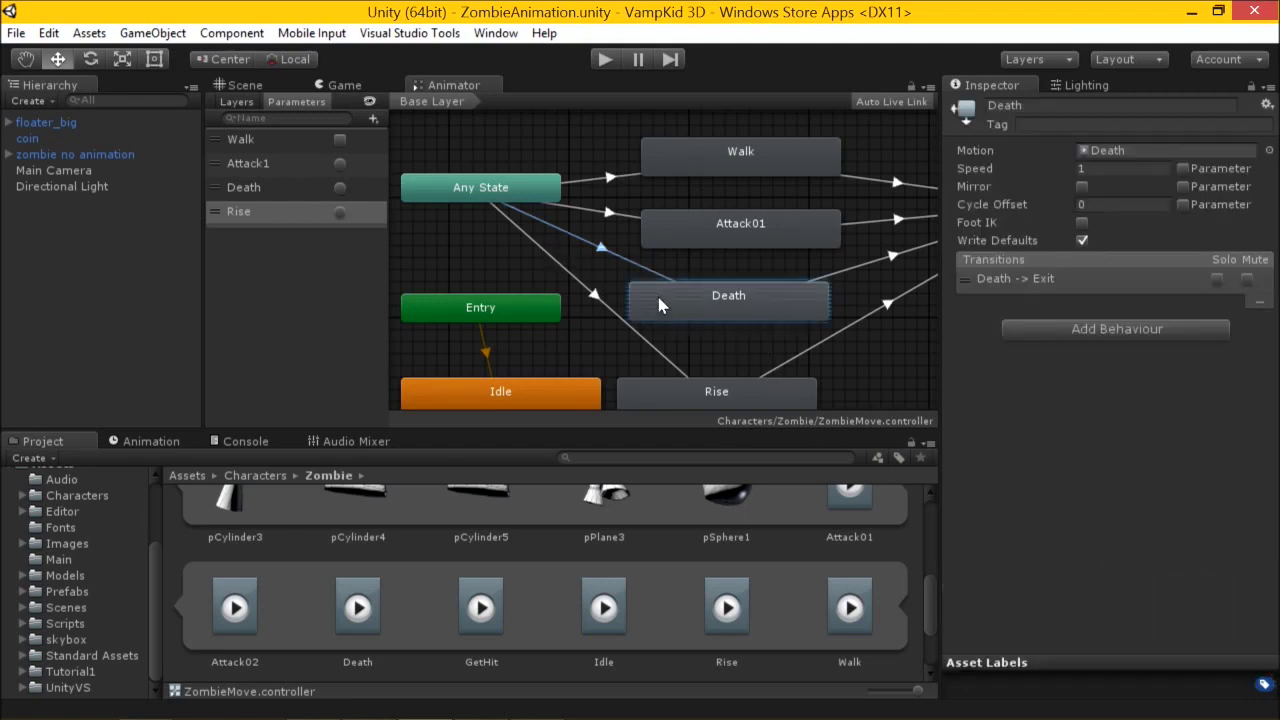
pyautogui.click(694, 389)
pyautogui.moveTo(694, 389); pyautogui.dragTo(690, 370)
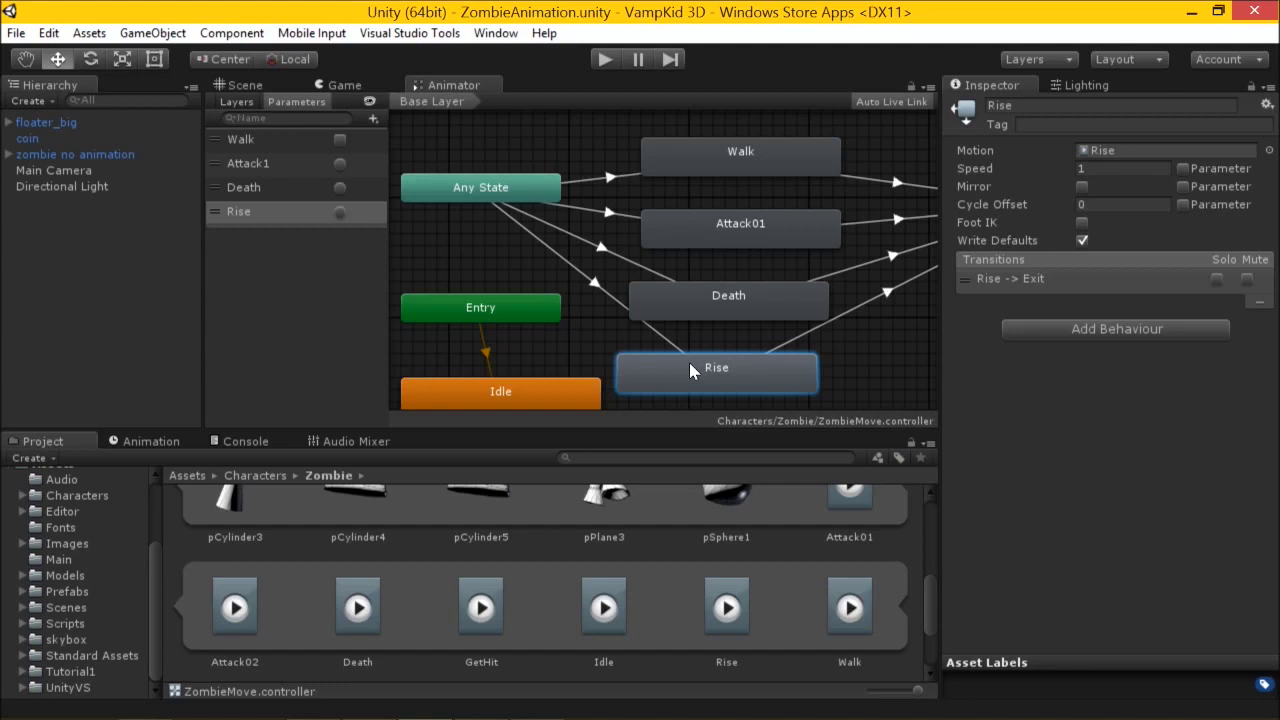
pyautogui.click(659, 326)
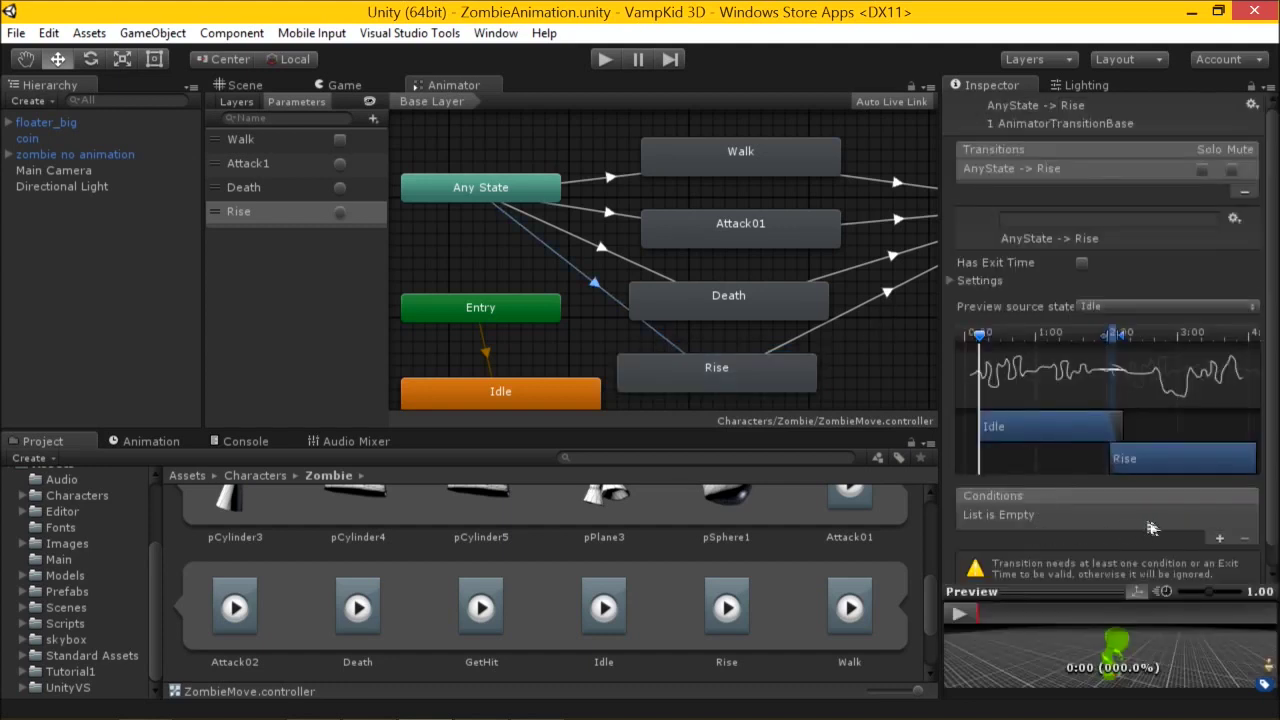
pyautogui.click(1220, 540)
pyautogui.click(1118, 520)
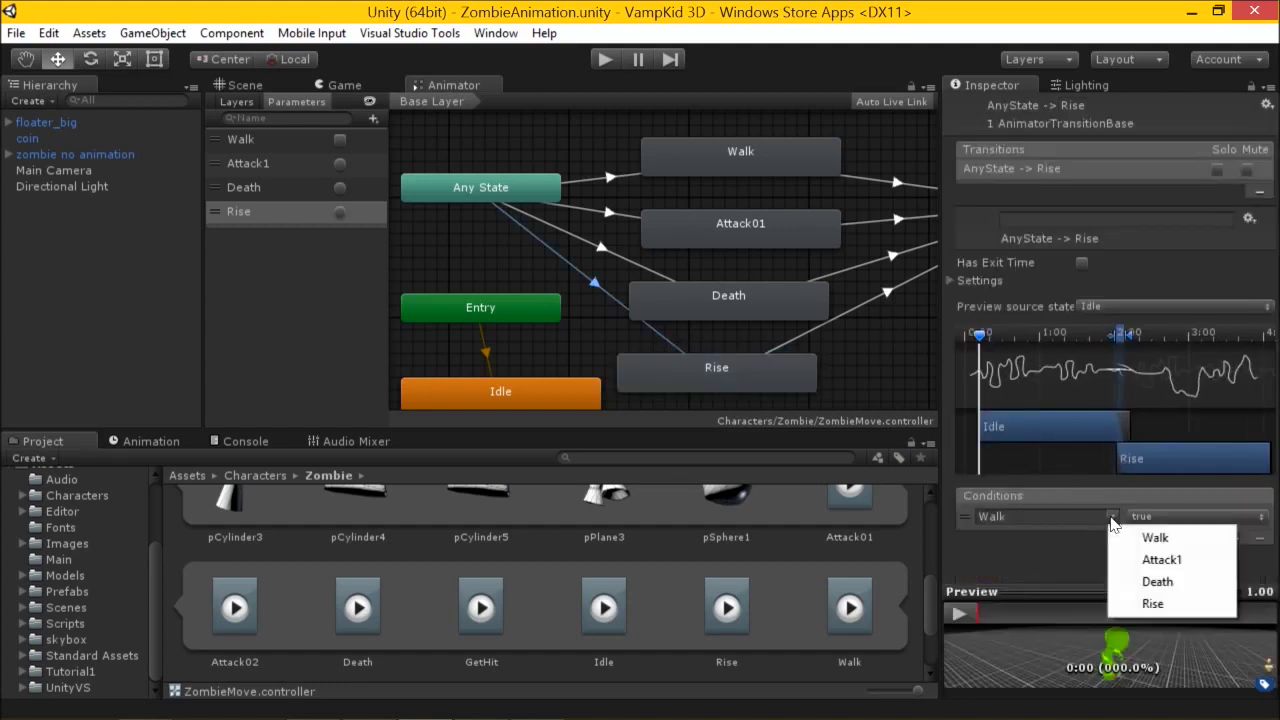
pyautogui.click(1135, 601)
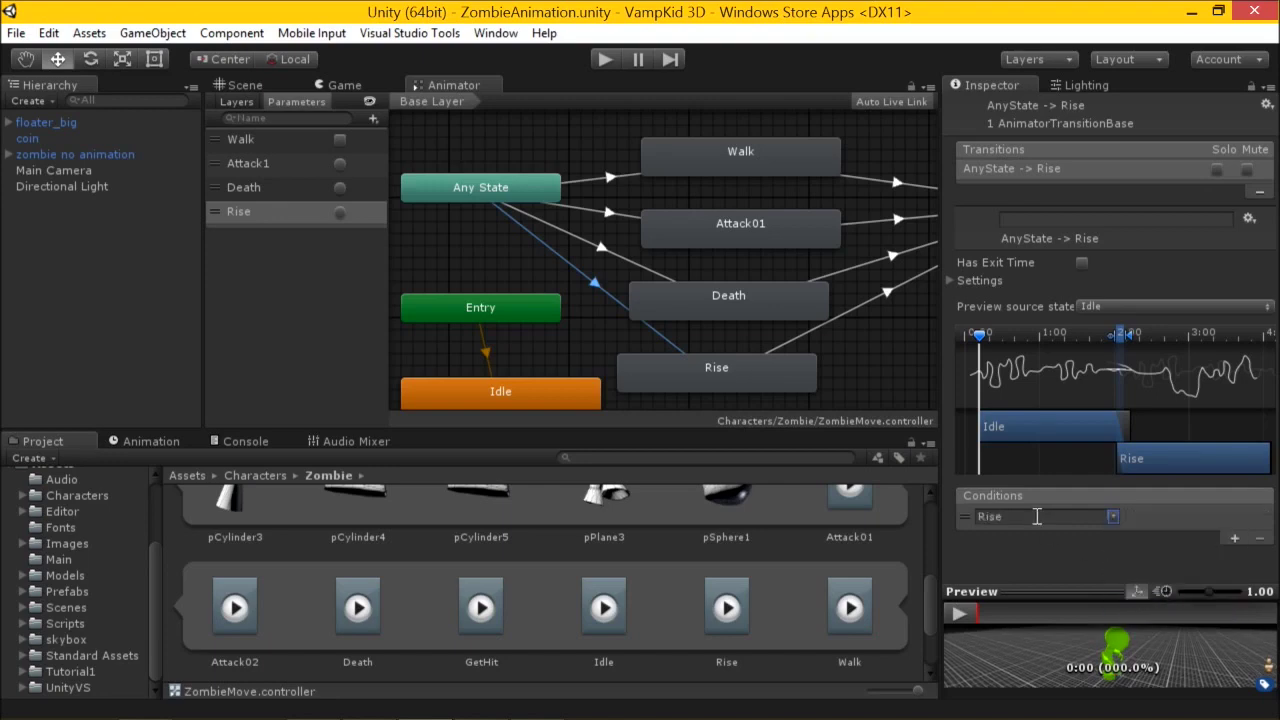
# Undock the animator graph so the scene stays visible, test the Walk parameter in play mode, and stop playing.
pyautogui.moveTo(518, 239); pyautogui.dragTo(558, 207, button='middle')
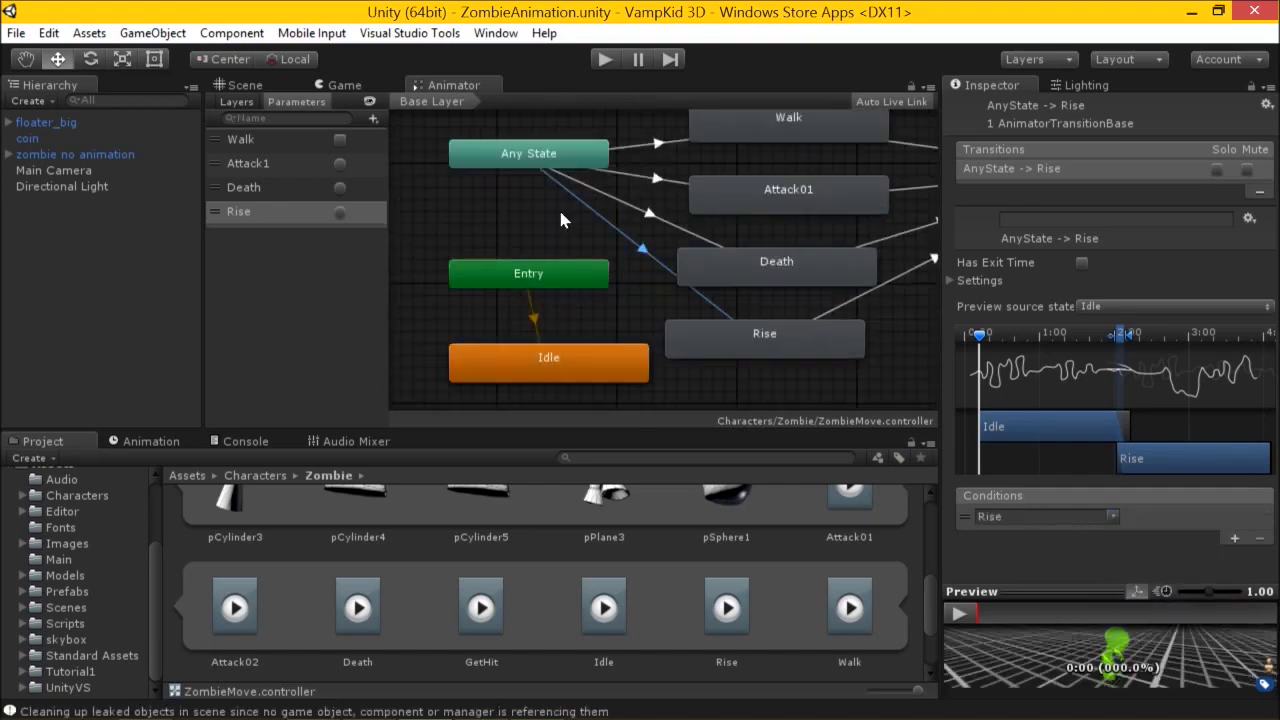
pyautogui.moveTo(462, 88); pyautogui.dragTo(662, 476)
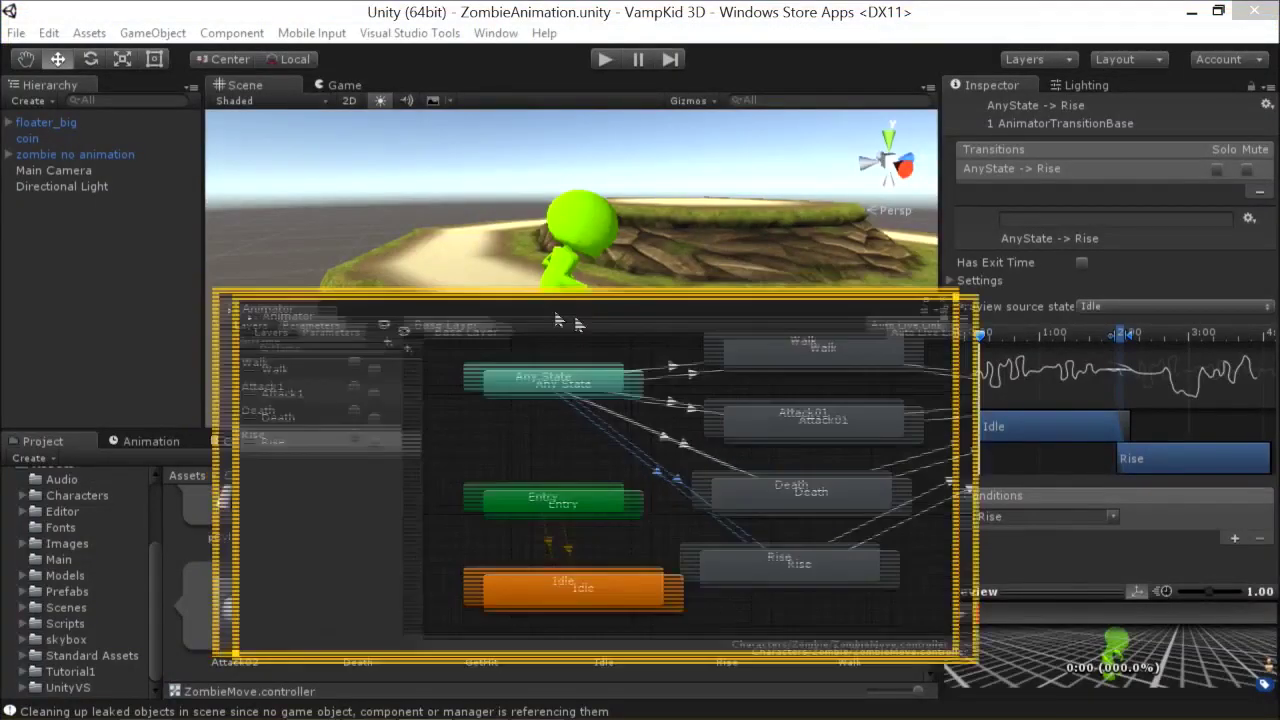
pyautogui.click(607, 59)
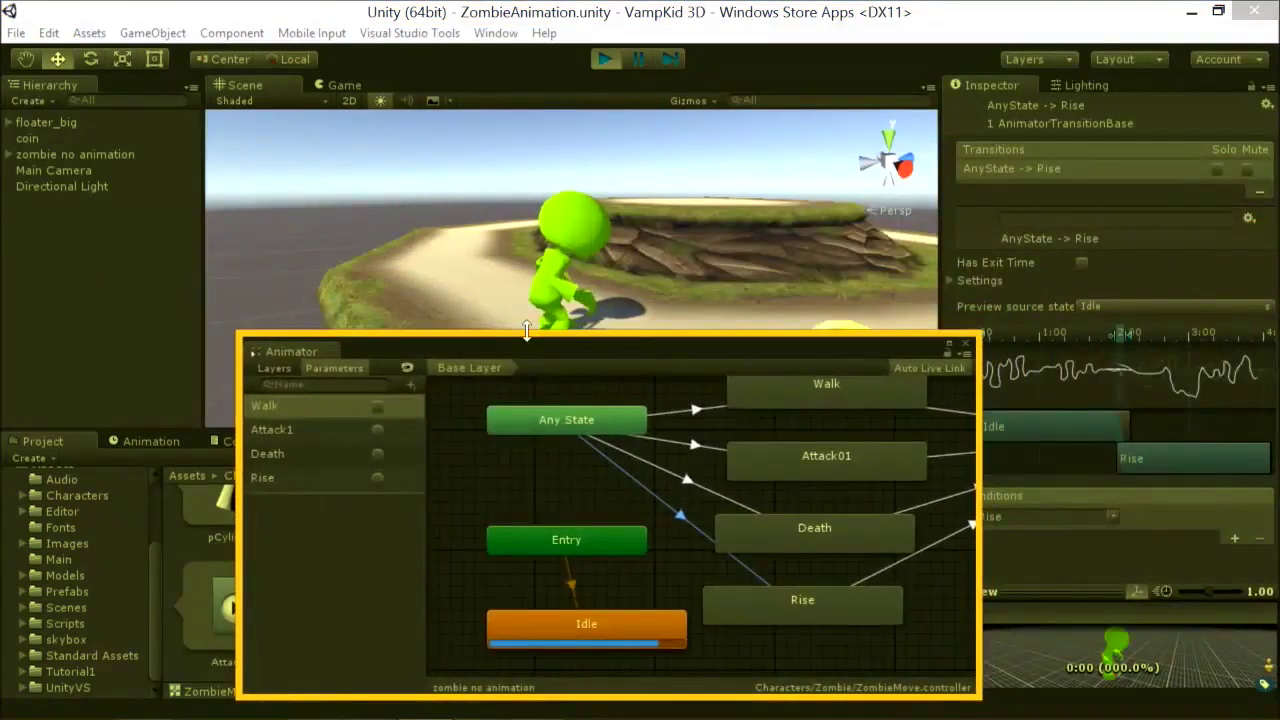
pyautogui.click(378, 407)
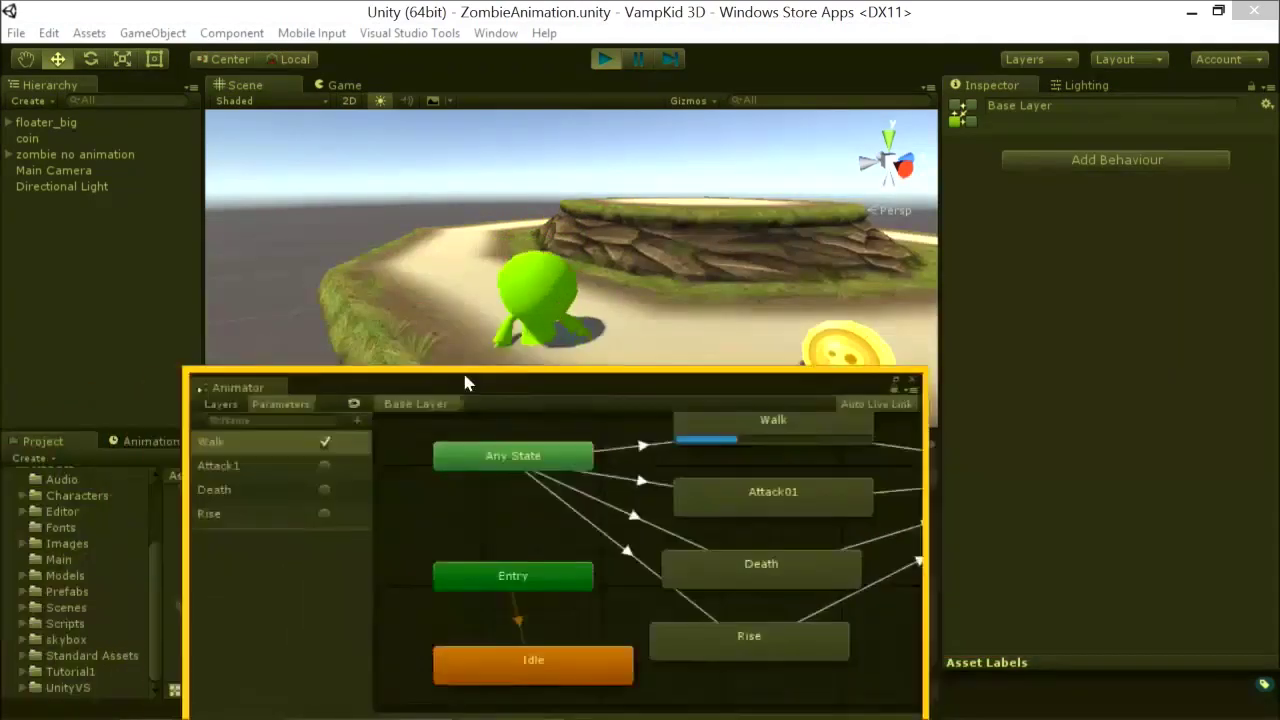
pyautogui.click(605, 59)
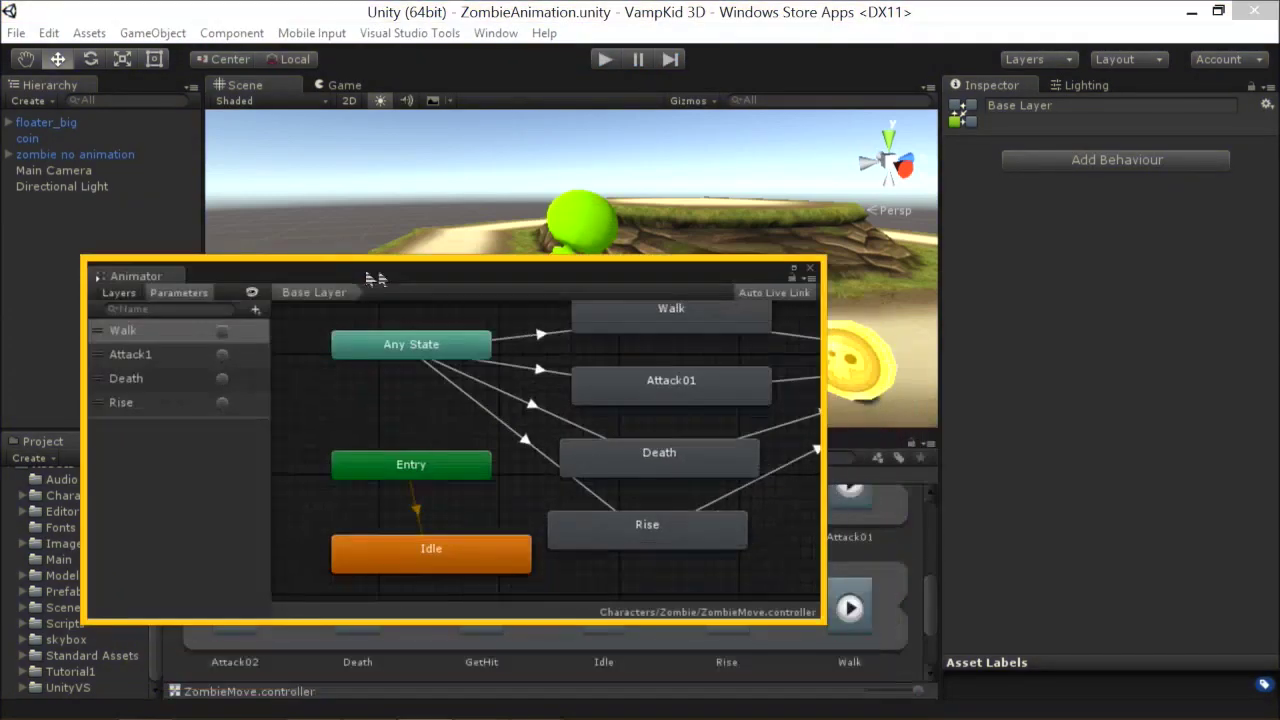
# Turn off Can Transition To Self in the settings of the Any State to Walk transition.
pyautogui.click(541, 334)
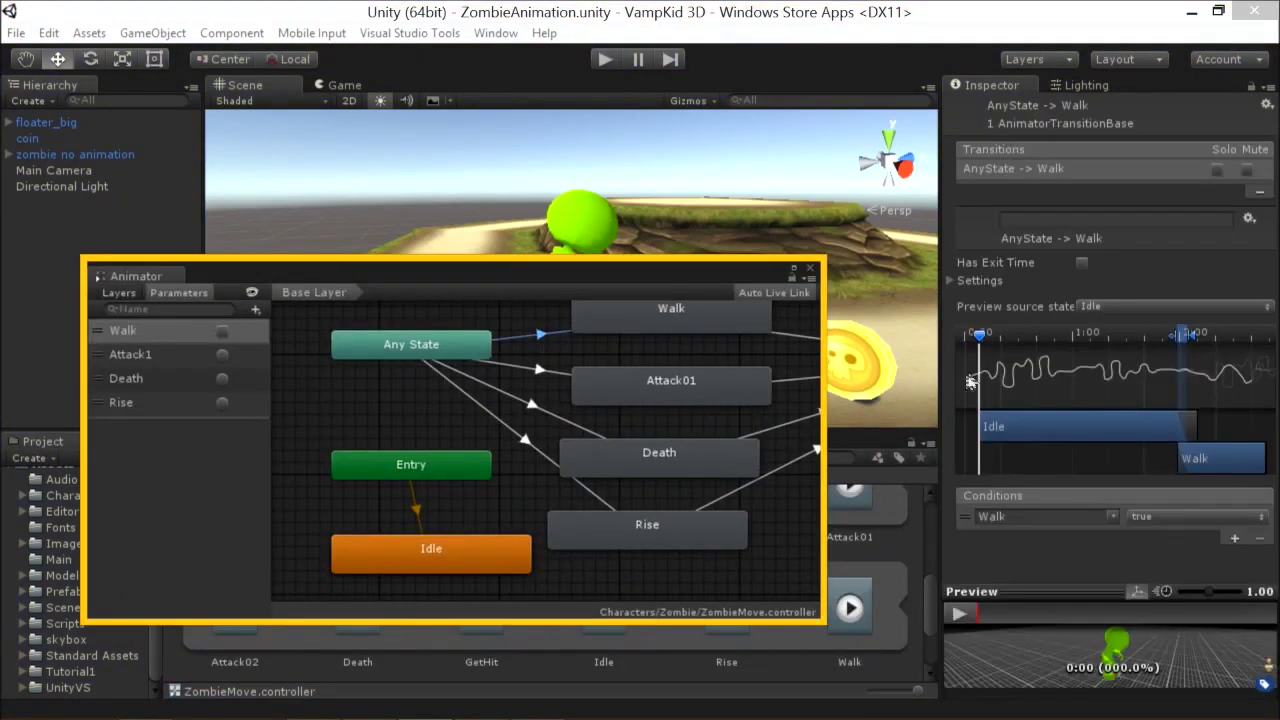
pyautogui.click(952, 281)
pyautogui.click(1082, 406)
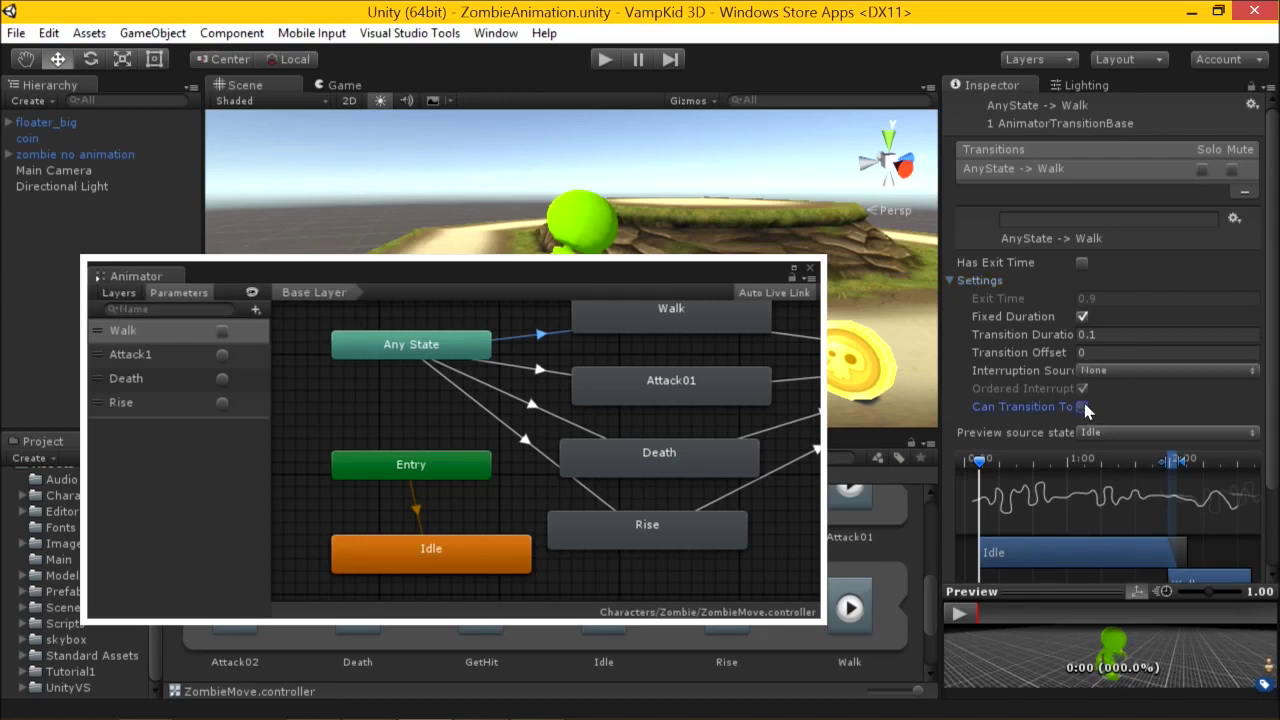
pyautogui.scroll(-2, 1085, 408)
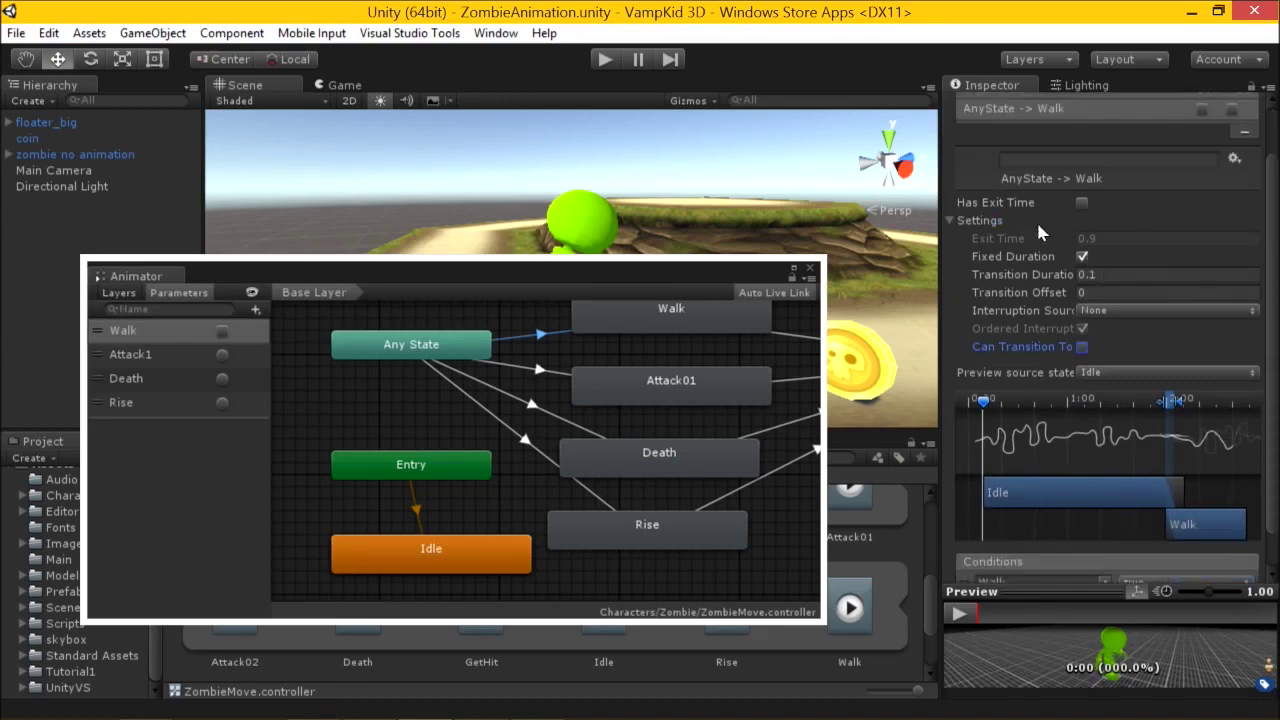
# Test the Walk parameter in play mode, with the scene view showing and the animator graph moved clear of the zombie.
pyautogui.click(604, 59)
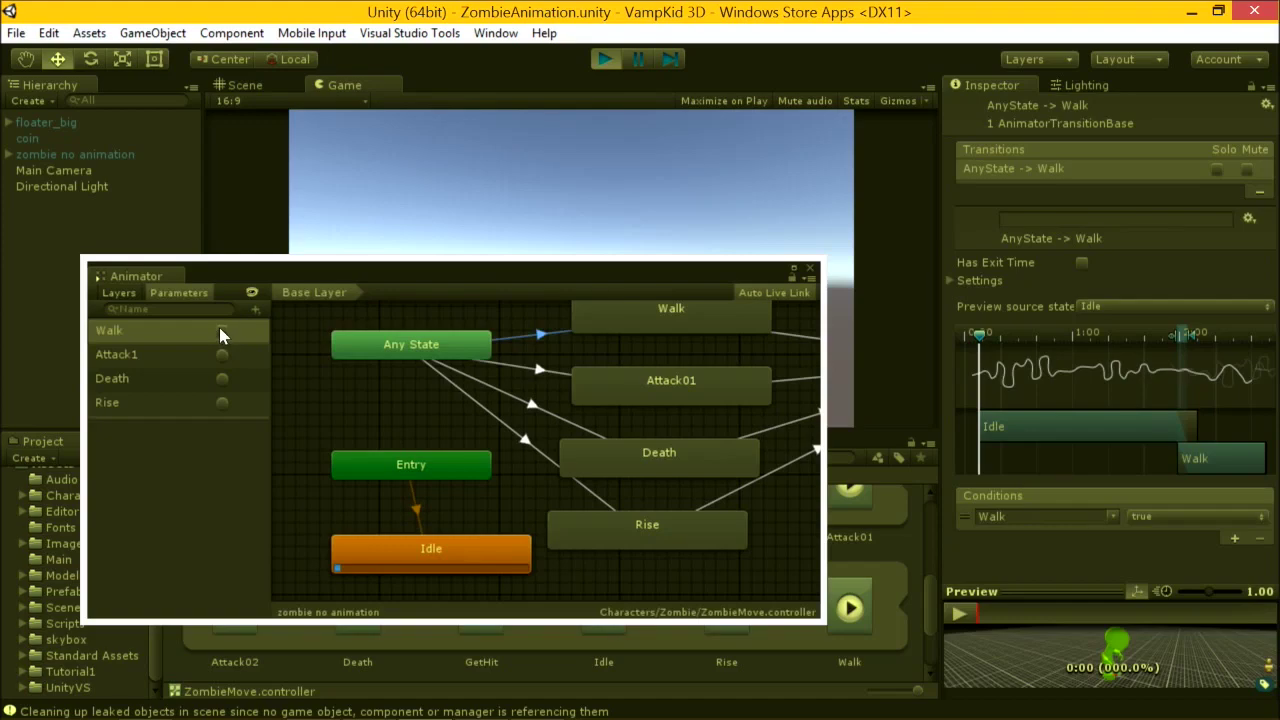
pyautogui.click(222, 330)
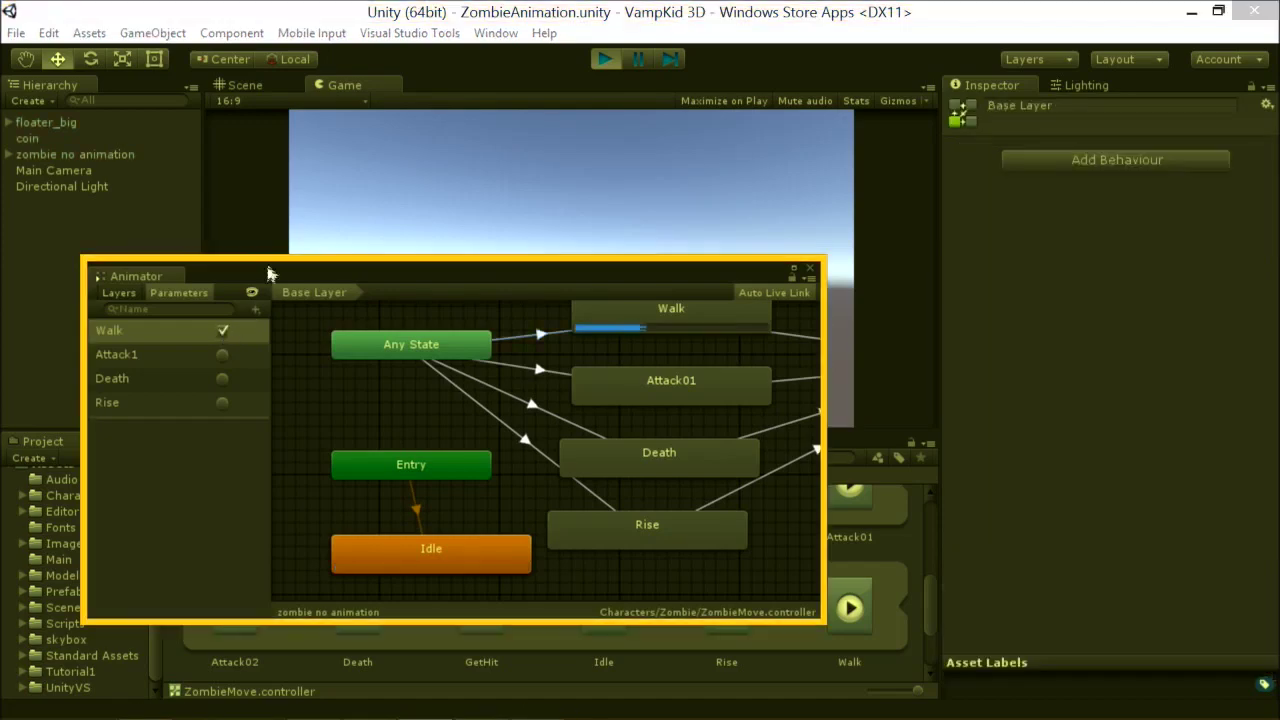
pyautogui.click(240, 86)
pyautogui.moveTo(508, 277); pyautogui.dragTo(589, 372)
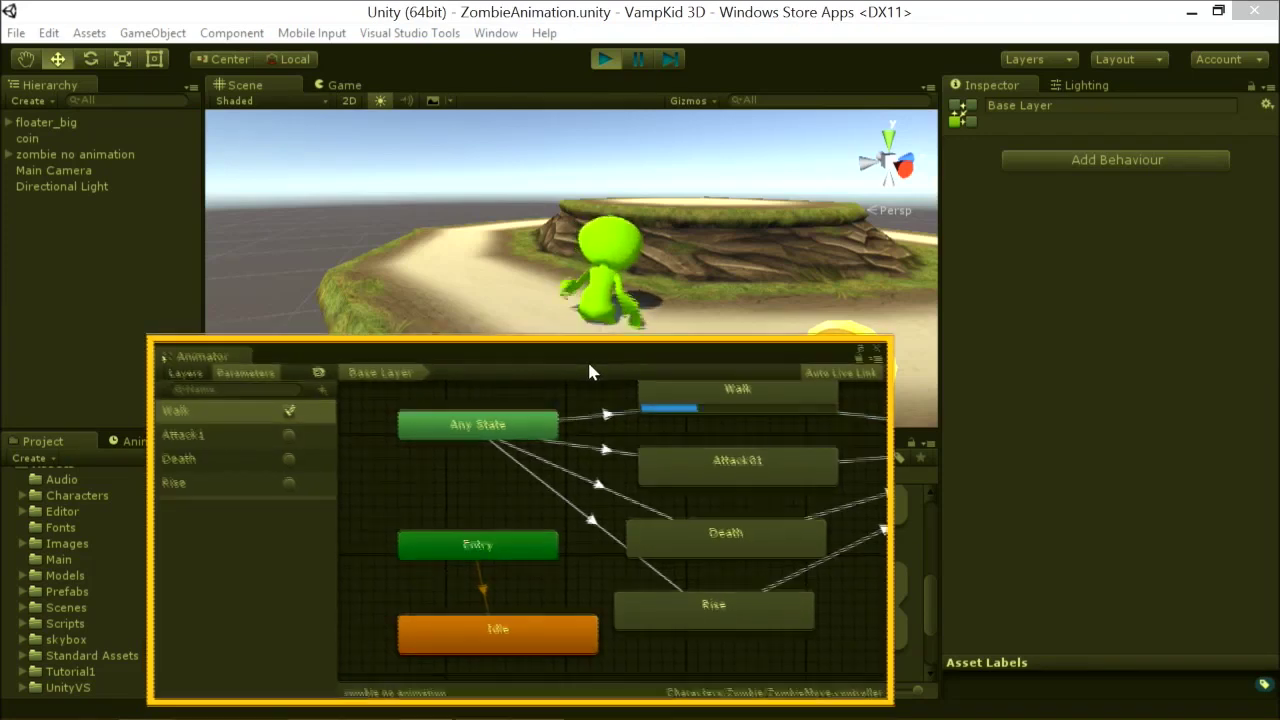
# Stop playing and turn off Apply Root Motion on the Animator of the zombie no animation object.
pyautogui.click(605, 59)
pyautogui.click(95, 154)
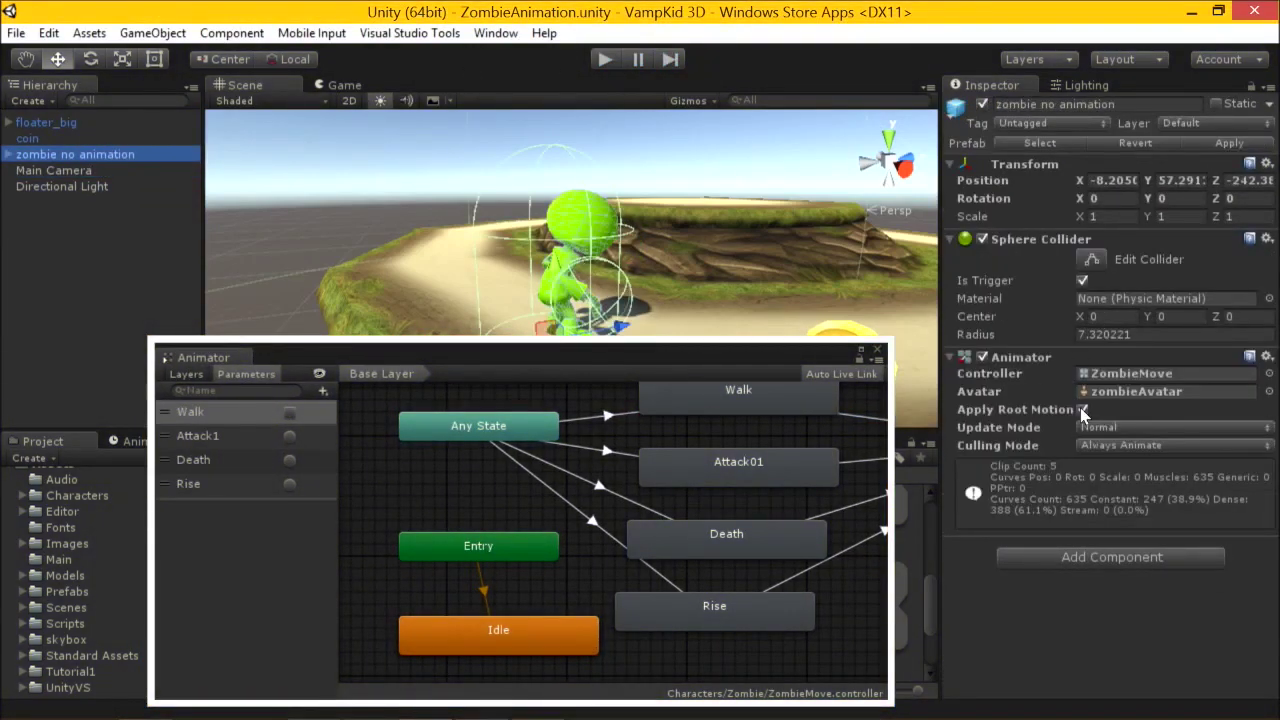
pyautogui.click(1081, 410)
# Retest the Walk parameter in play mode with the scene visible, stop playing, and dock the animator graph between Scene and Game.
pyautogui.click(605, 59)
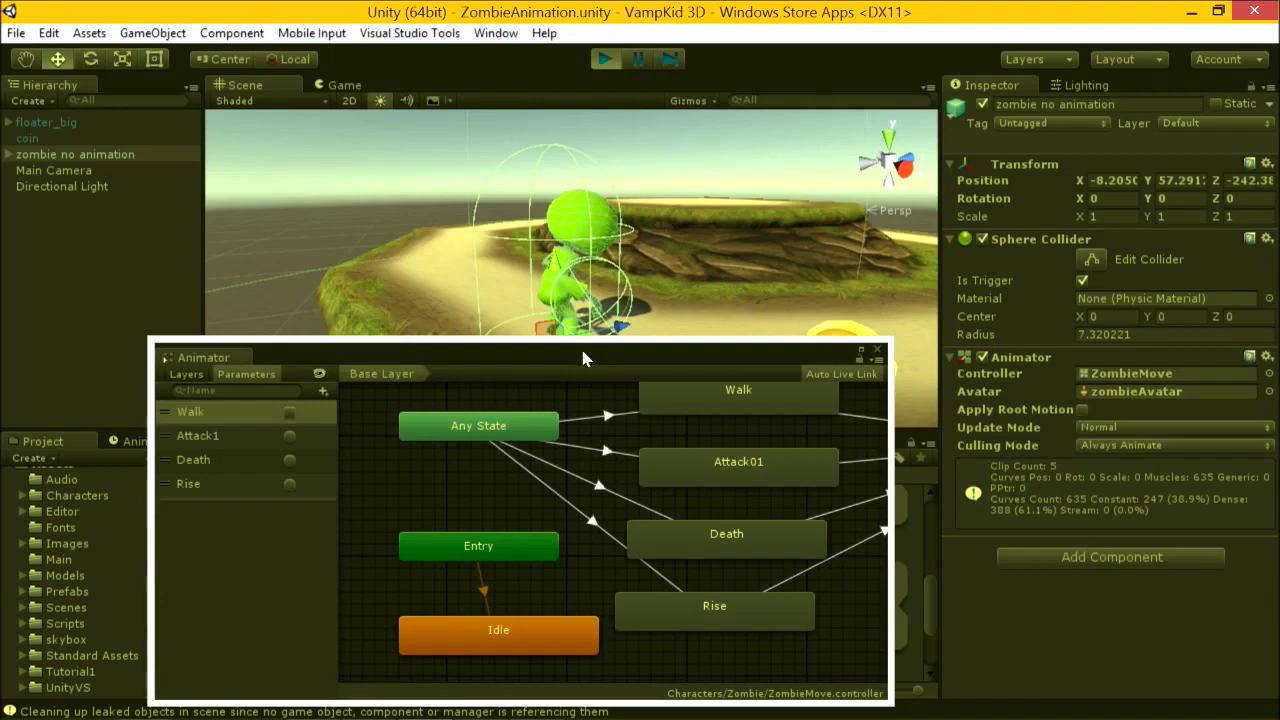
pyautogui.click(243, 85)
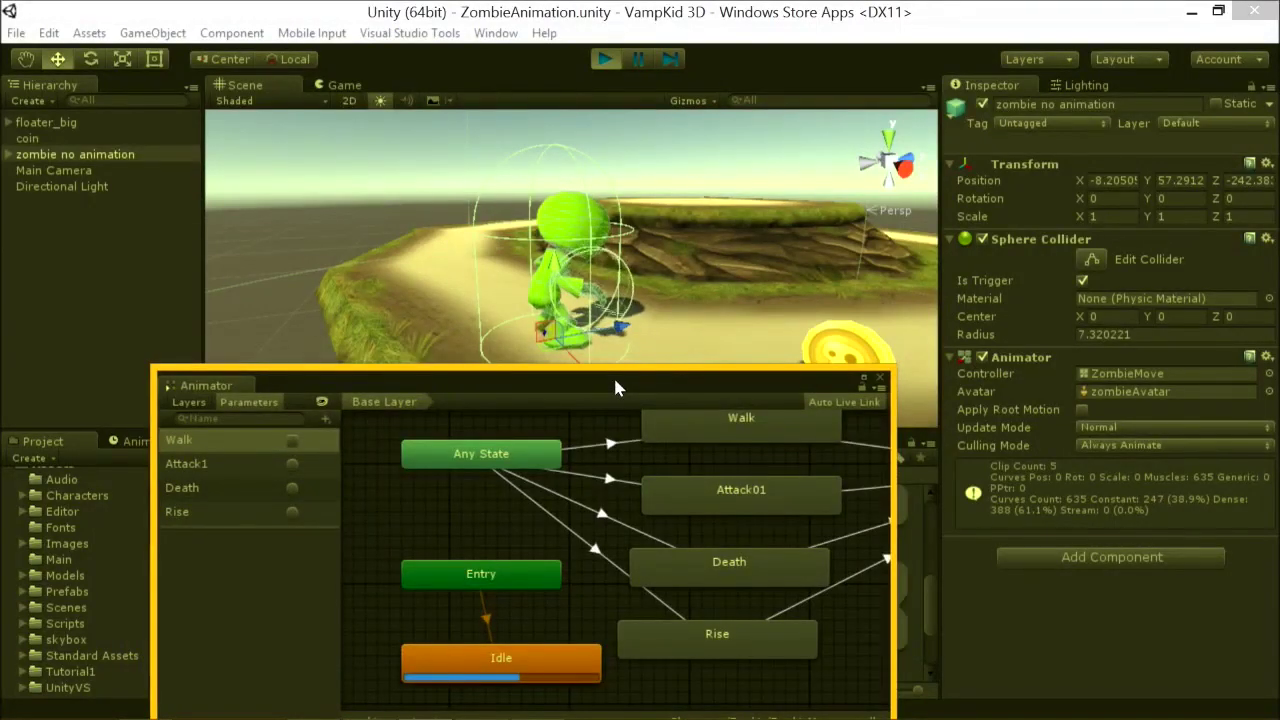
pyautogui.moveTo(615, 381); pyautogui.dragTo(618, 373)
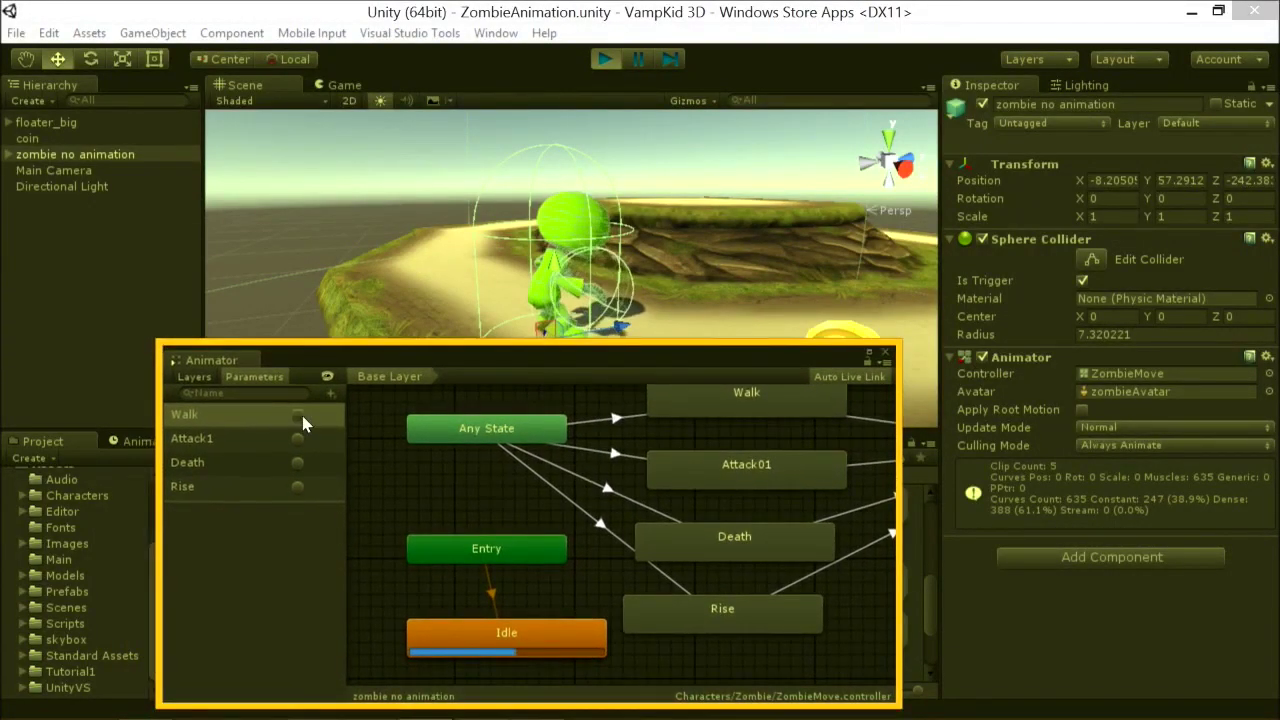
pyautogui.click(299, 414)
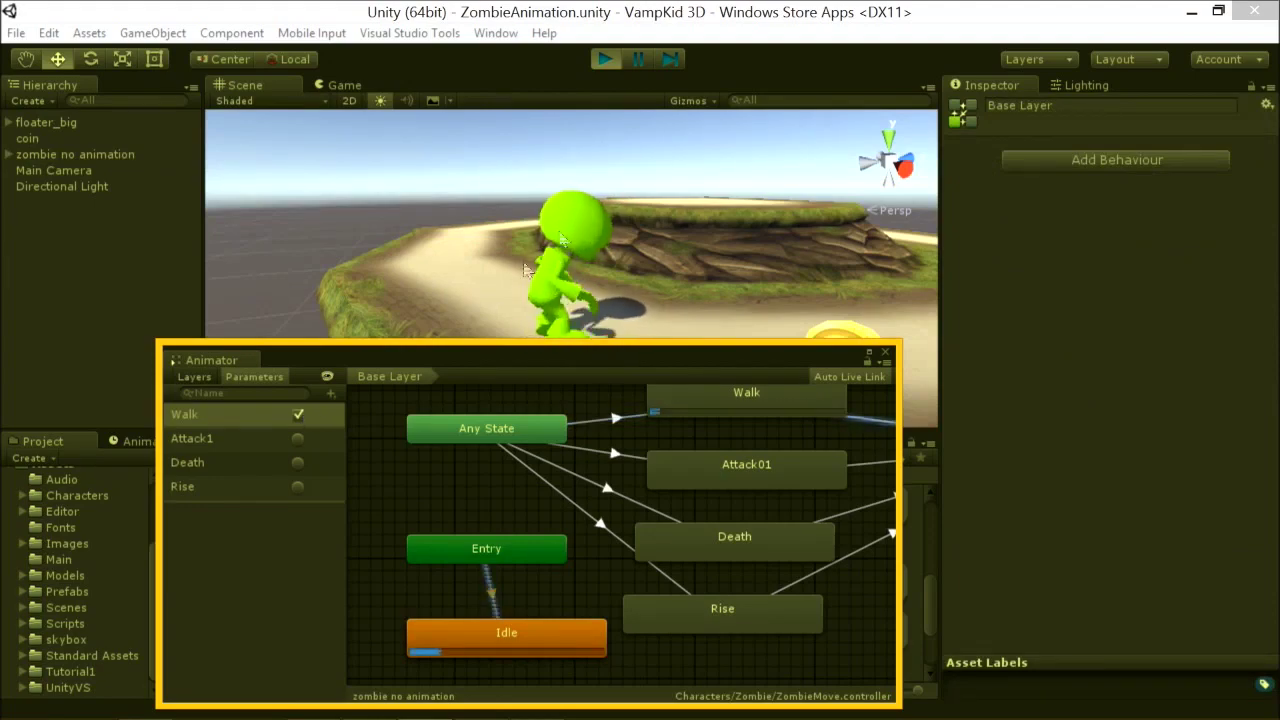
pyautogui.click(605, 59)
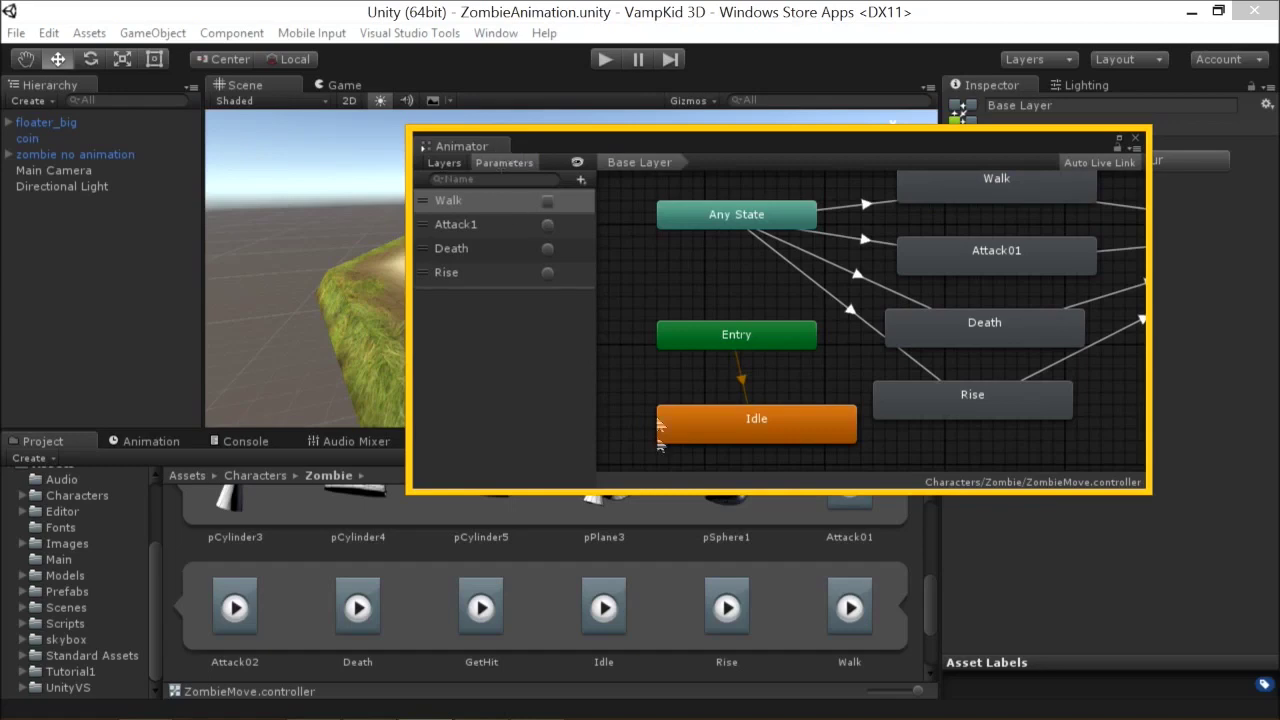
pyautogui.moveTo(449, 162); pyautogui.dragTo(418, 106)
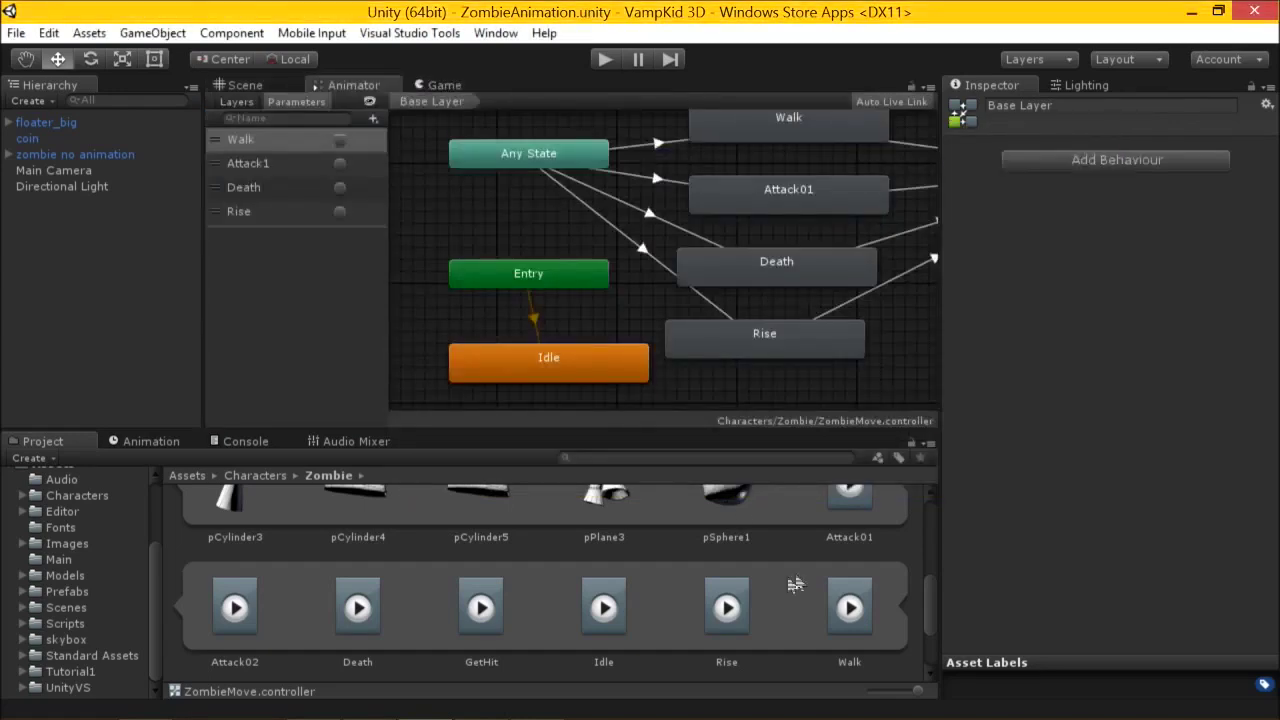
# Open the Attack01 clip in the zombie@anims animation import settings and review its loop and root transform options.
pyautogui.scroll(1, 850, 540)
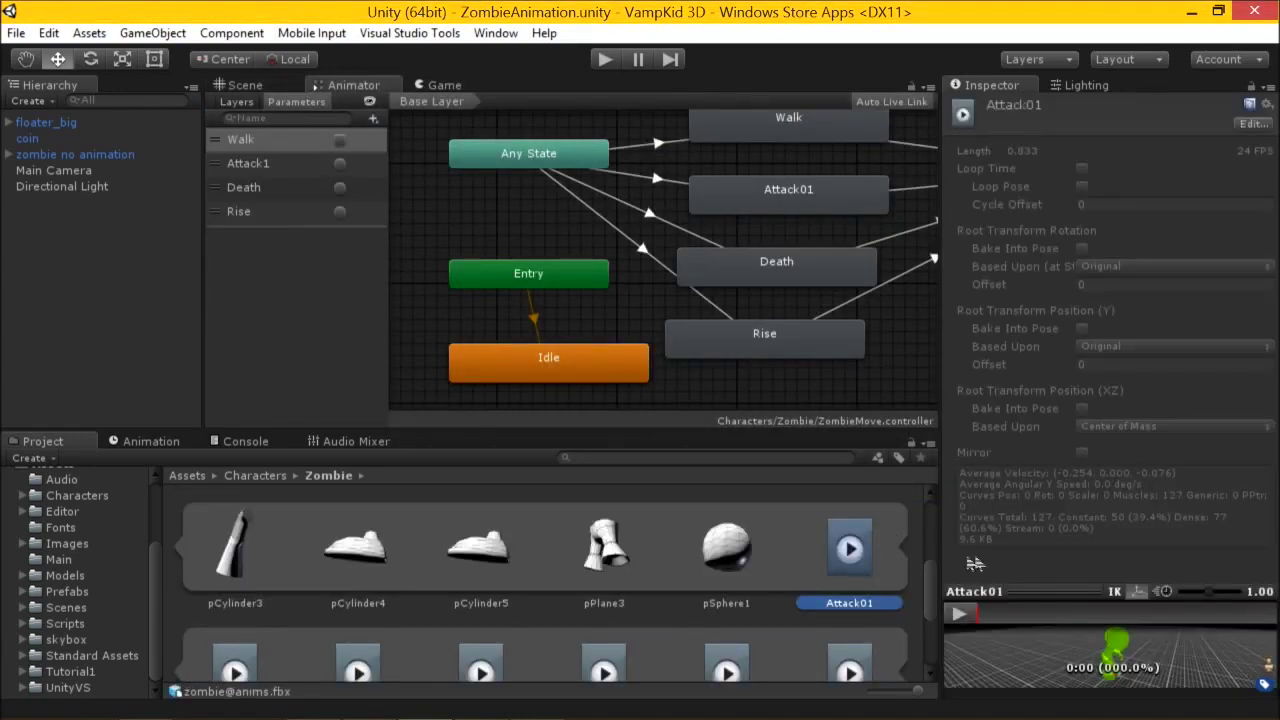
pyautogui.scroll(1, 750, 558)
pyautogui.scroll(2, 774, 570)
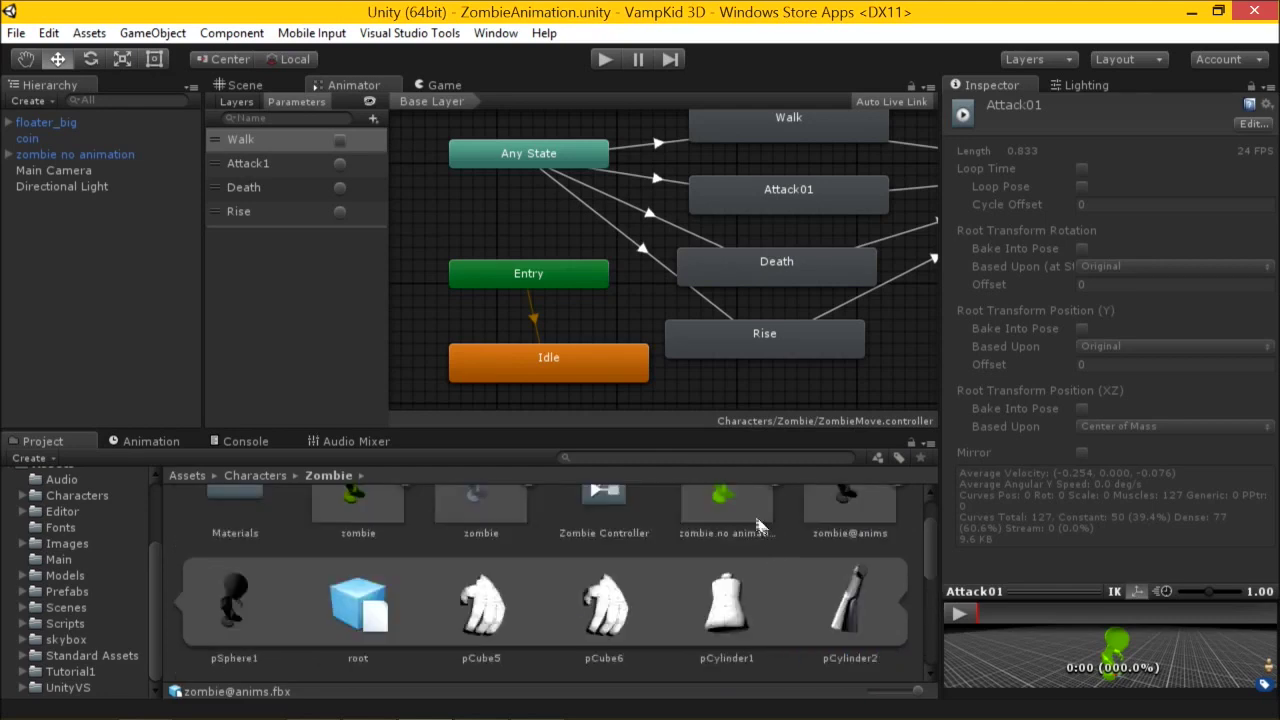
pyautogui.click(848, 560)
pyautogui.click(1194, 155)
pyautogui.click(1030, 376)
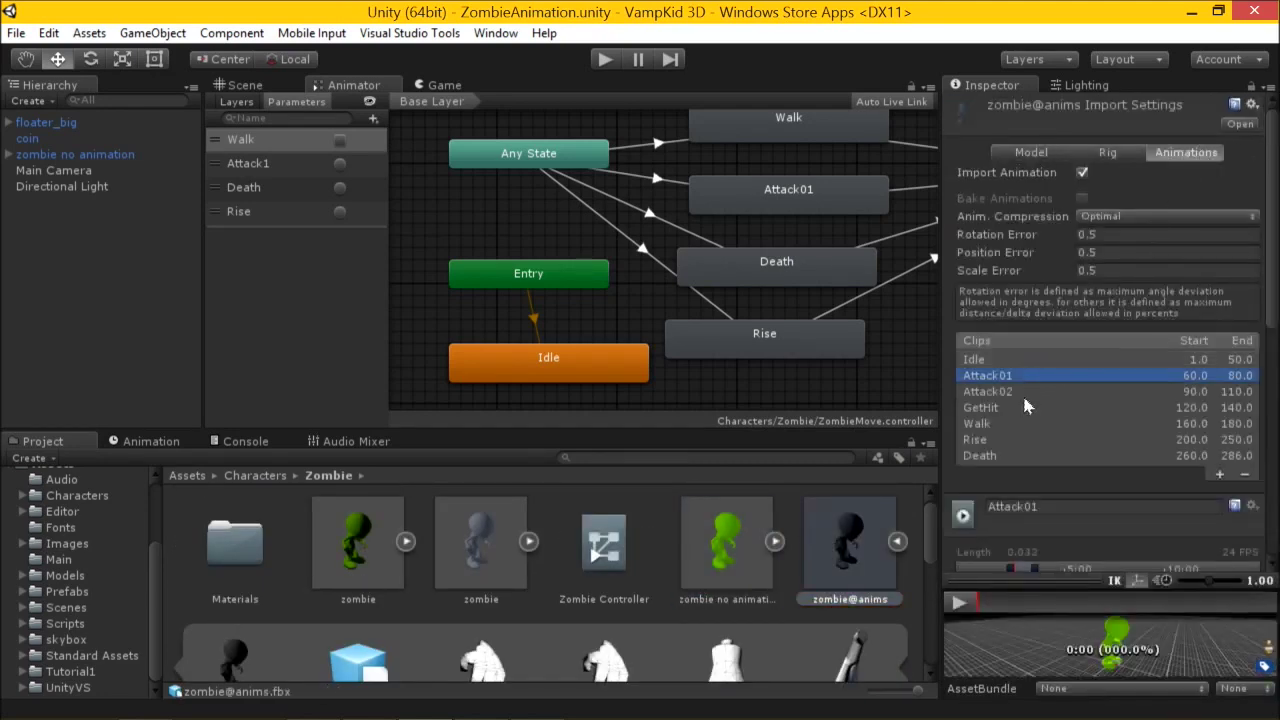
pyautogui.scroll(-5, 1075, 435)
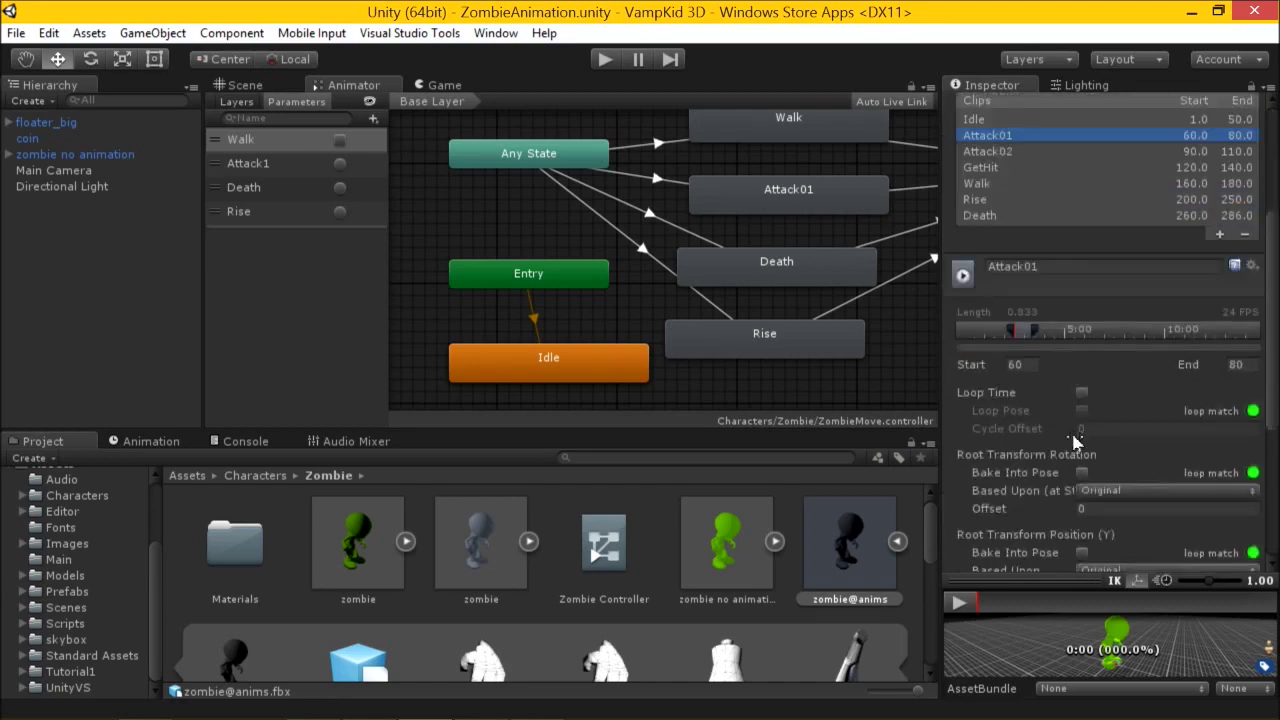
pyautogui.scroll(-2, 1130, 390)
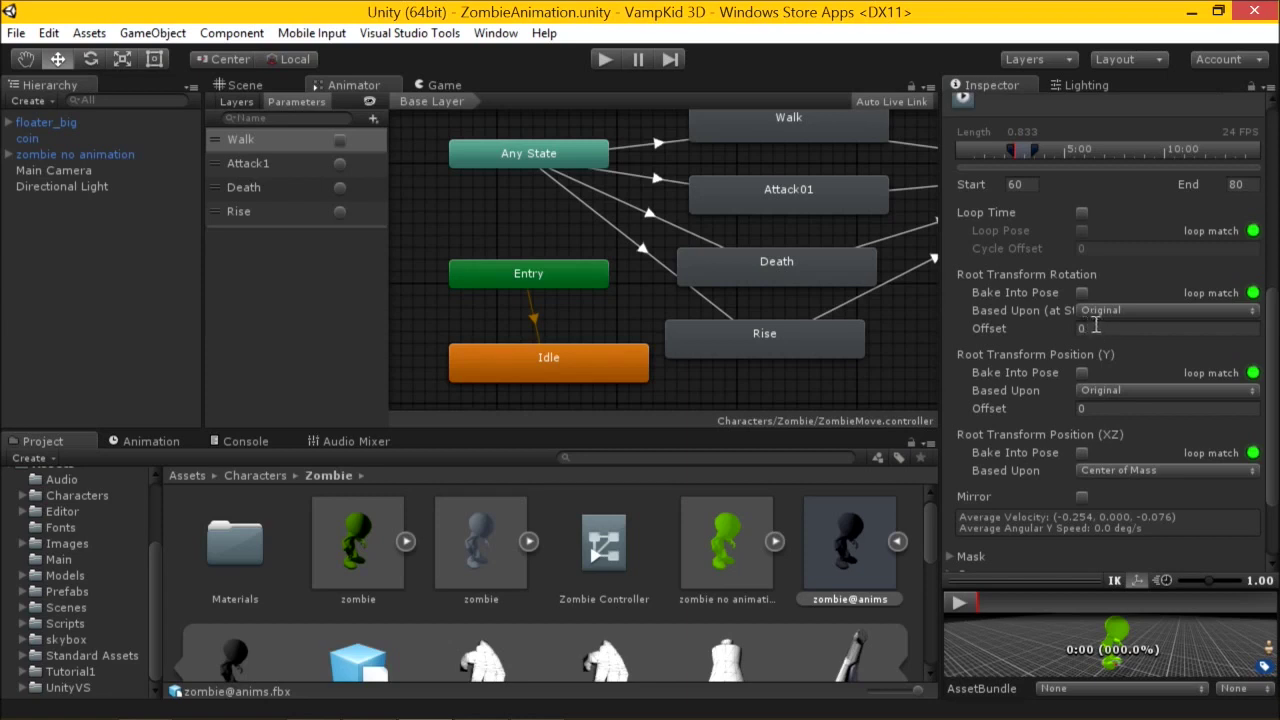
# Try basing Attack01's Root Transform Position (Y) on Center of Mass, restore Original, and review the clip's other settings.
pyautogui.click(1145, 390)
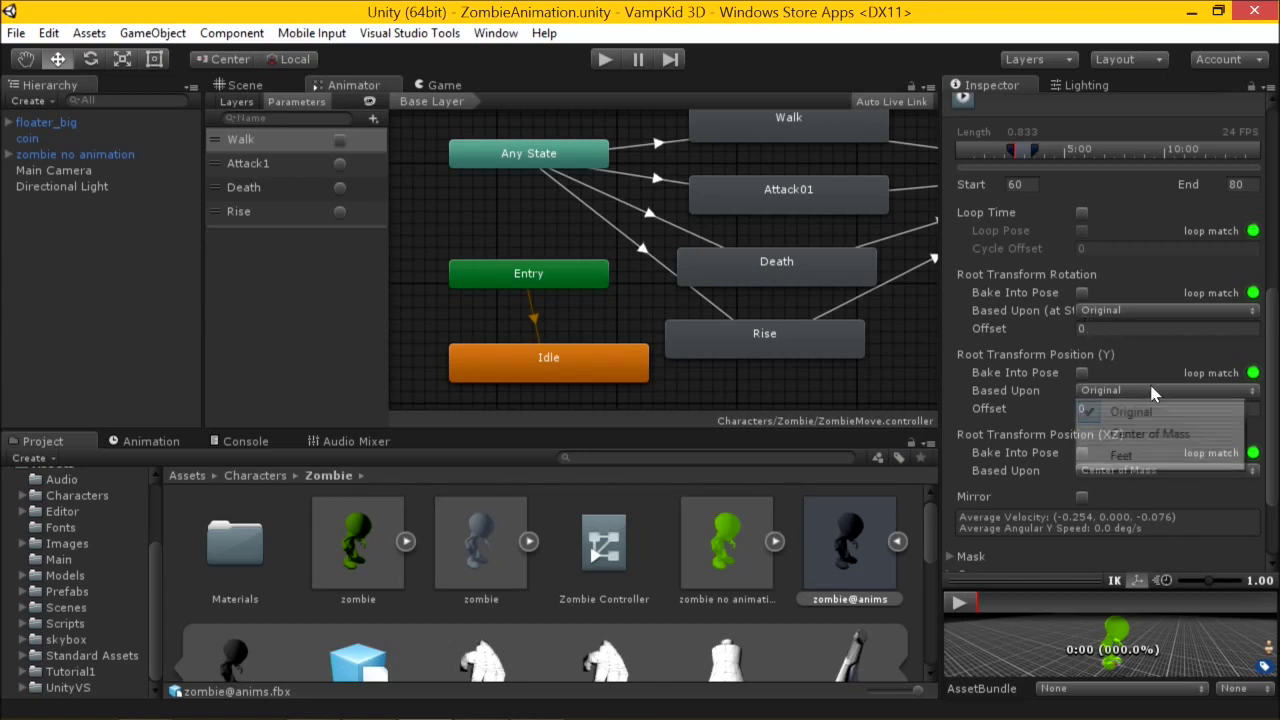
pyautogui.click(1140, 435)
pyautogui.scroll(-2, 1137, 433)
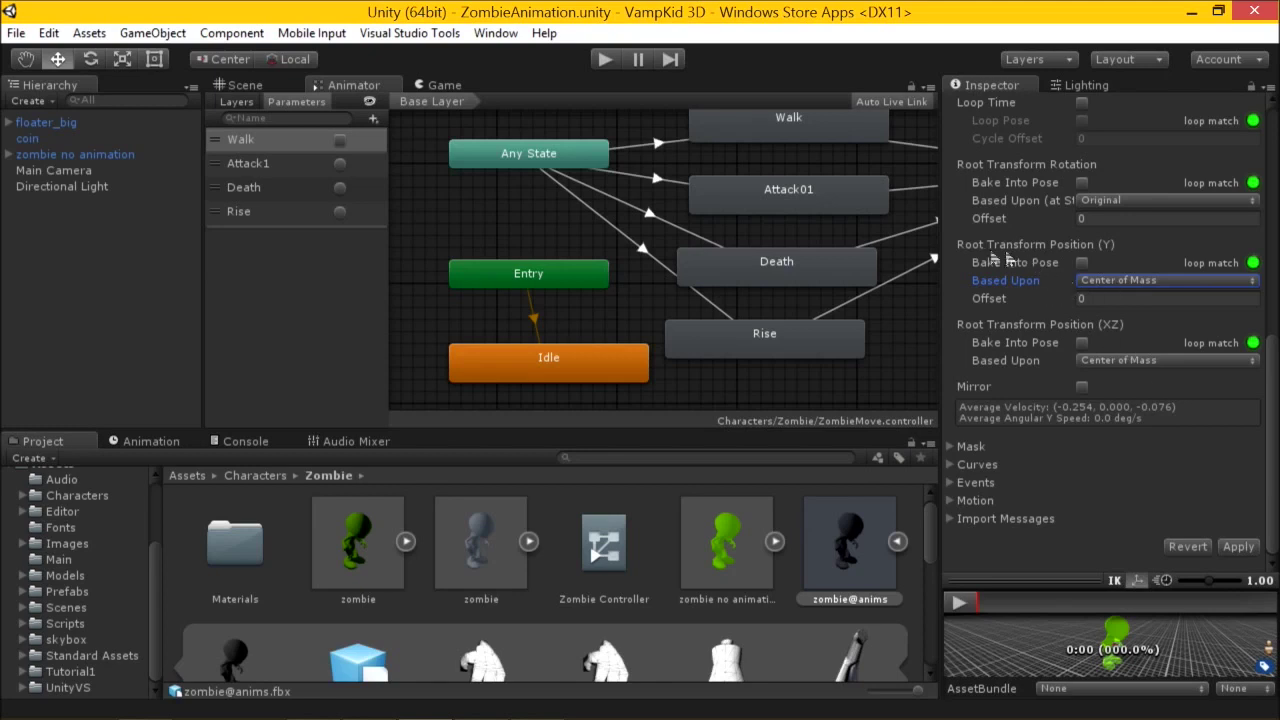
pyautogui.click(1115, 284)
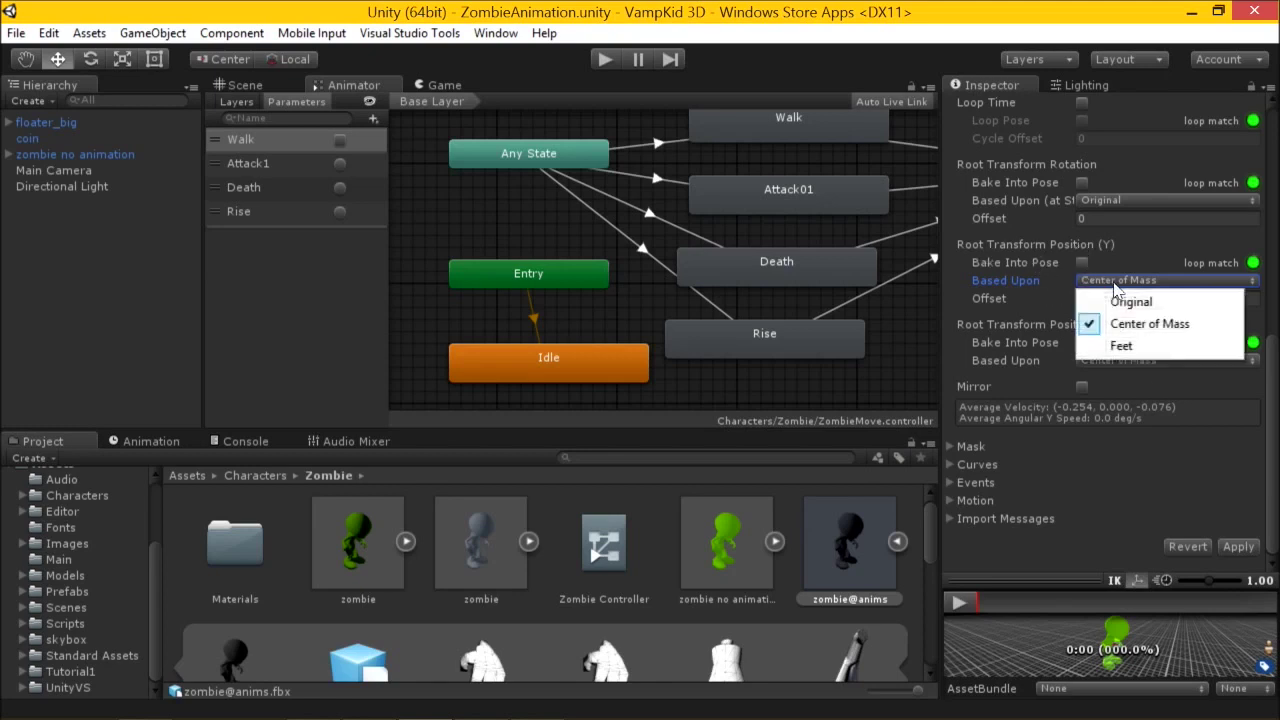
pyautogui.click(1119, 303)
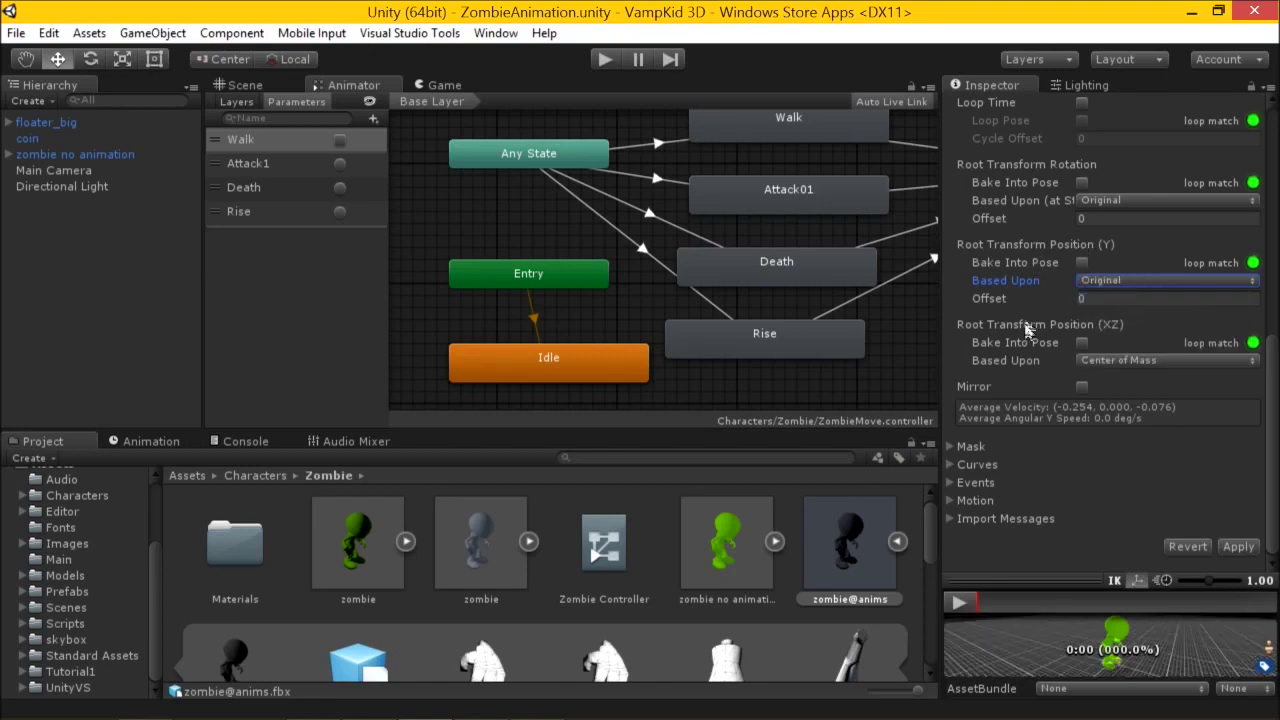
pyautogui.moveTo(1137, 288)
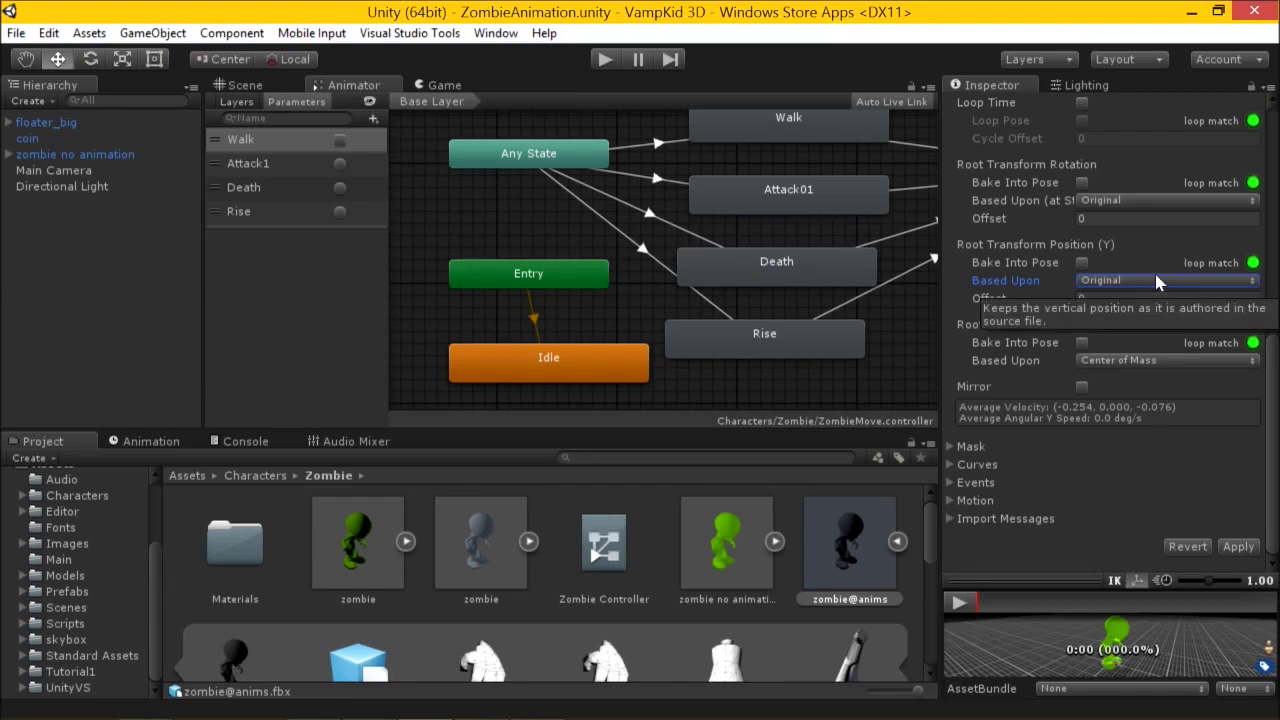
pyautogui.scroll(2, 1150, 250)
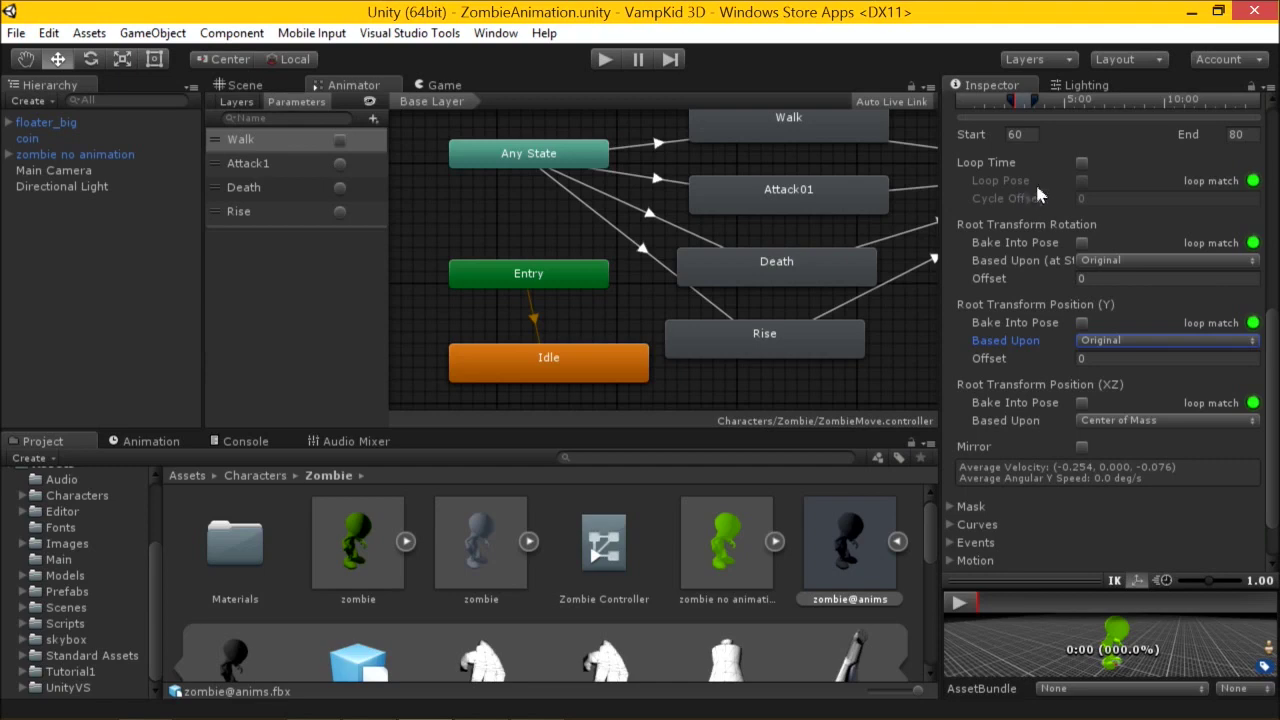
pyautogui.scroll(5, 1124, 256)
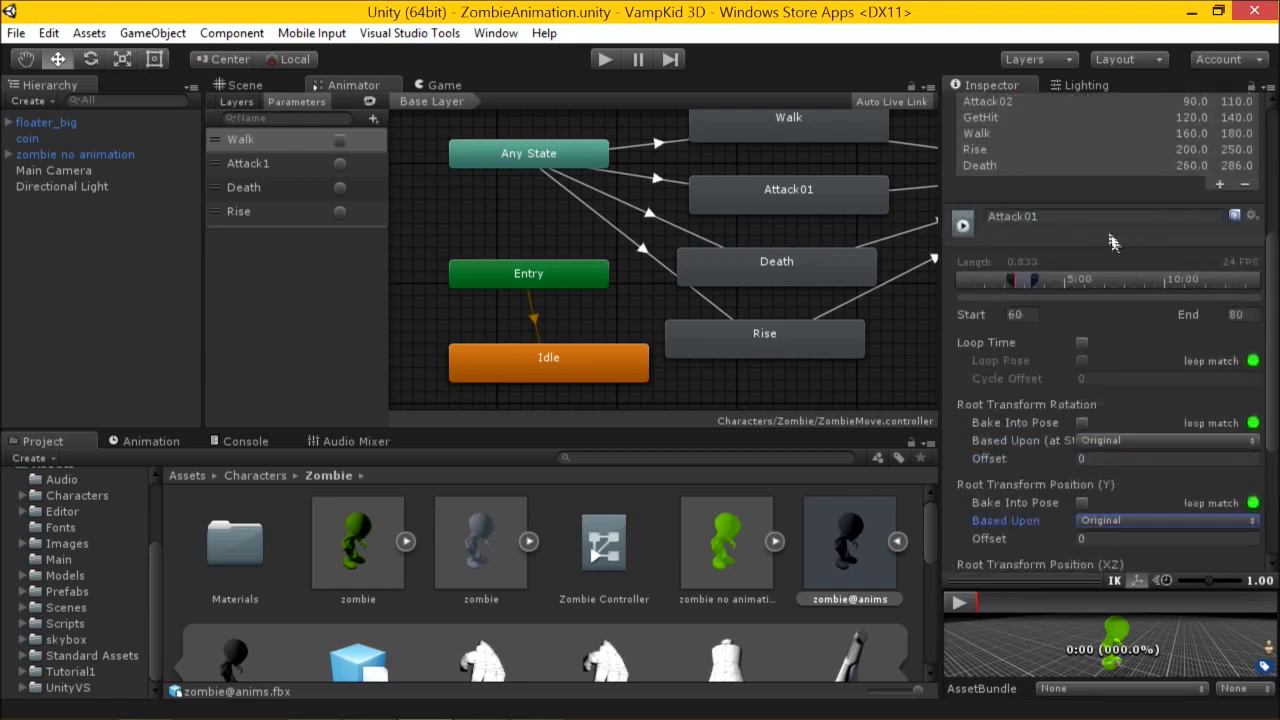
pyautogui.scroll(3, 1124, 144)
pyautogui.scroll(-6, 1085, 255)
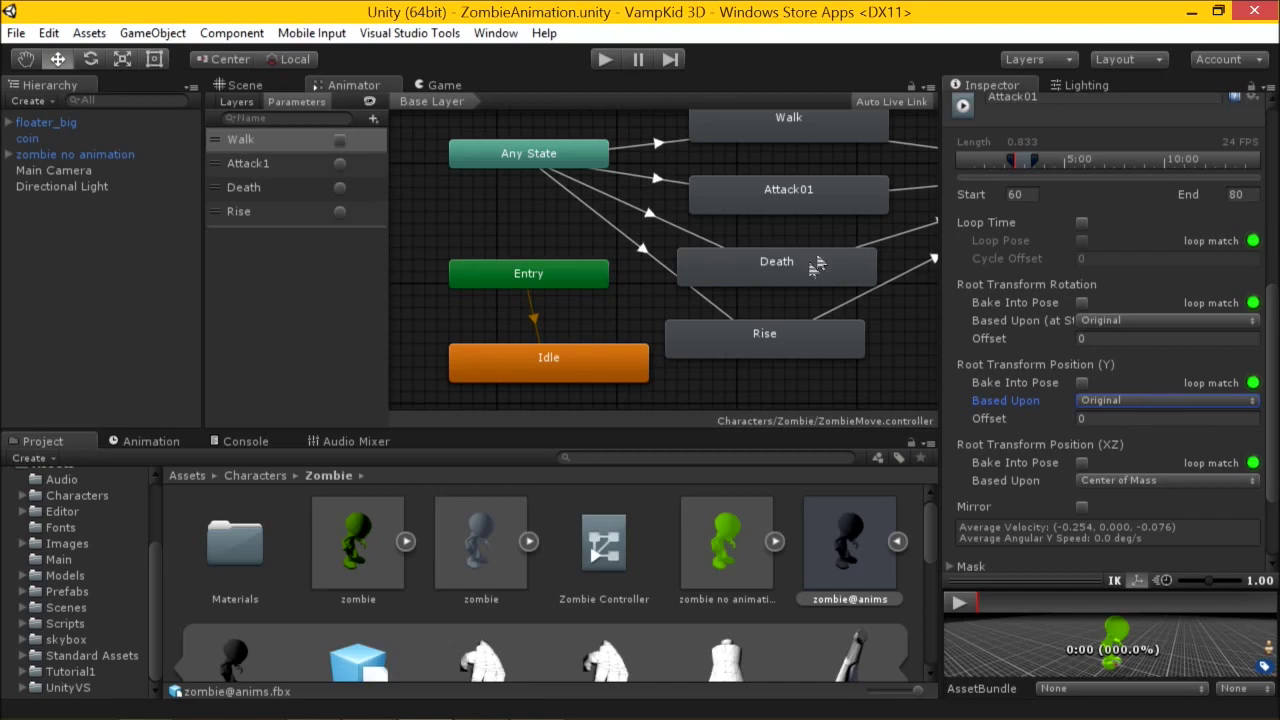
# Enter play mode with the unapplied zombie@anims import settings reverted, and undock the animator graph below the scene view.
pyautogui.click(605, 59)
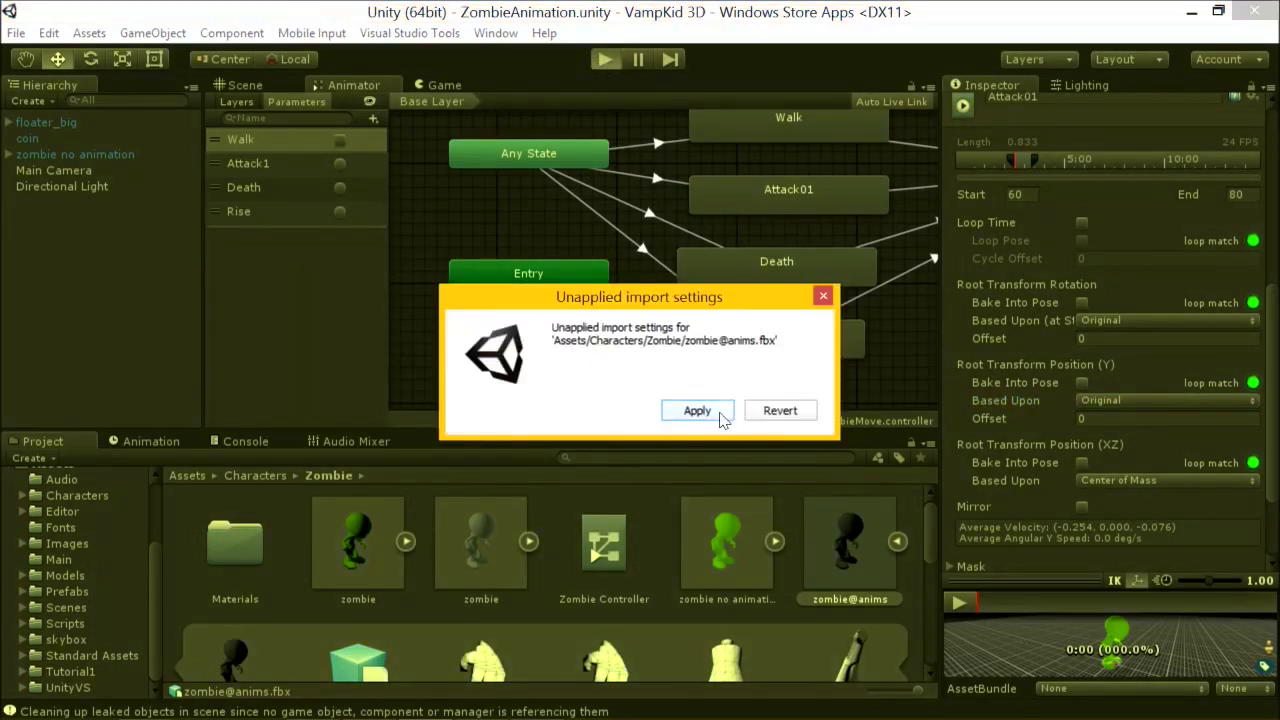
pyautogui.click(779, 416)
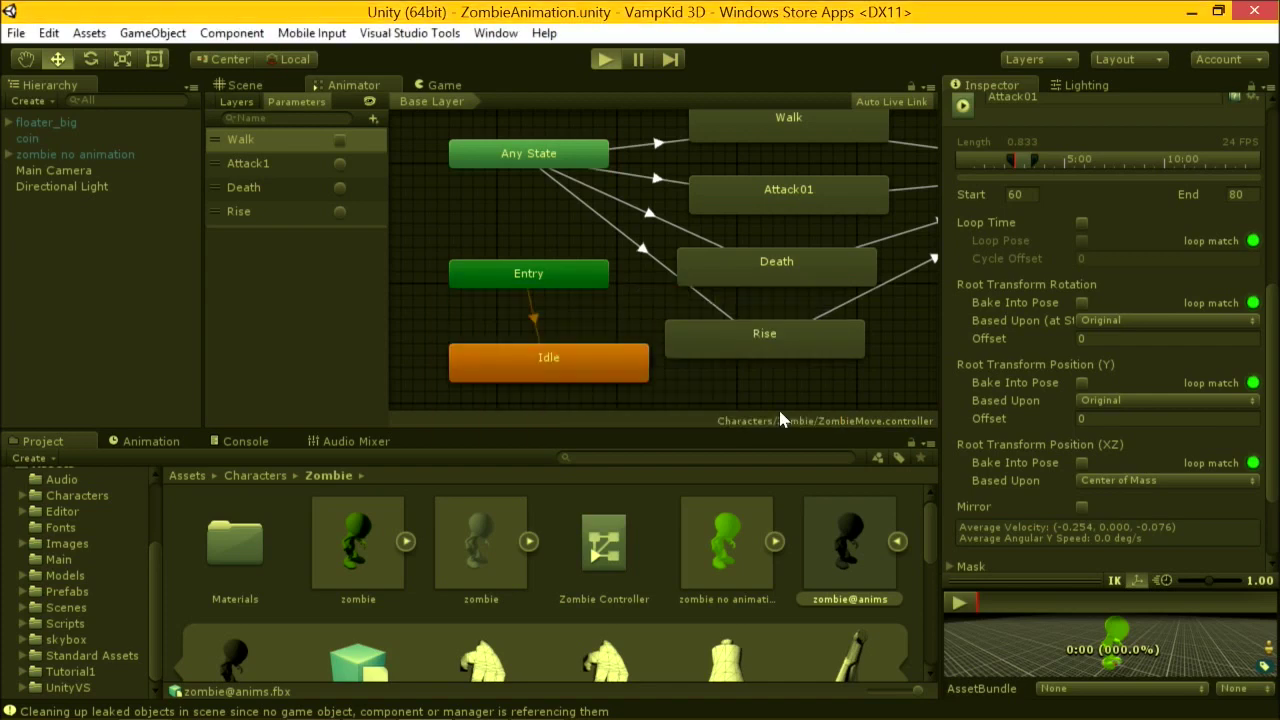
pyautogui.click(605, 59)
pyautogui.click(272, 89)
pyautogui.moveTo(353, 85); pyautogui.dragTo(582, 376)
# Fire the Death trigger several times to watch the zombie's death animation, and stop playing.
pyautogui.click(433, 483)
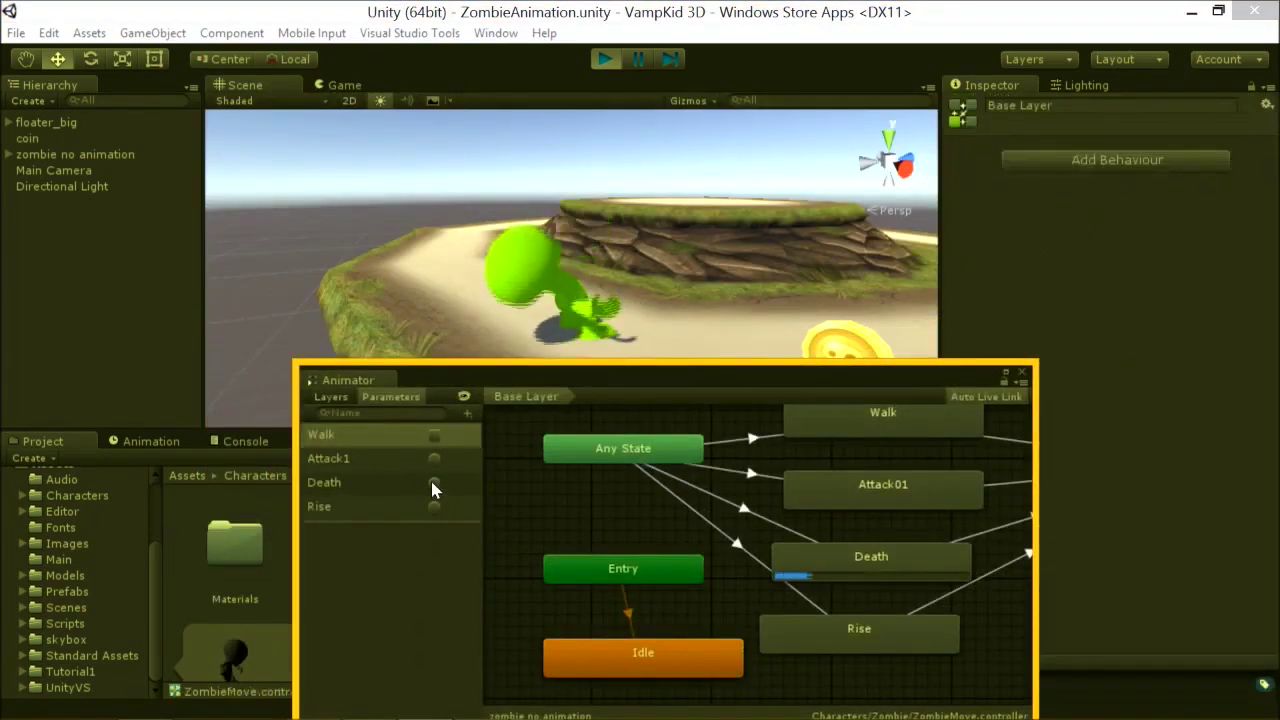
pyautogui.click(433, 483)
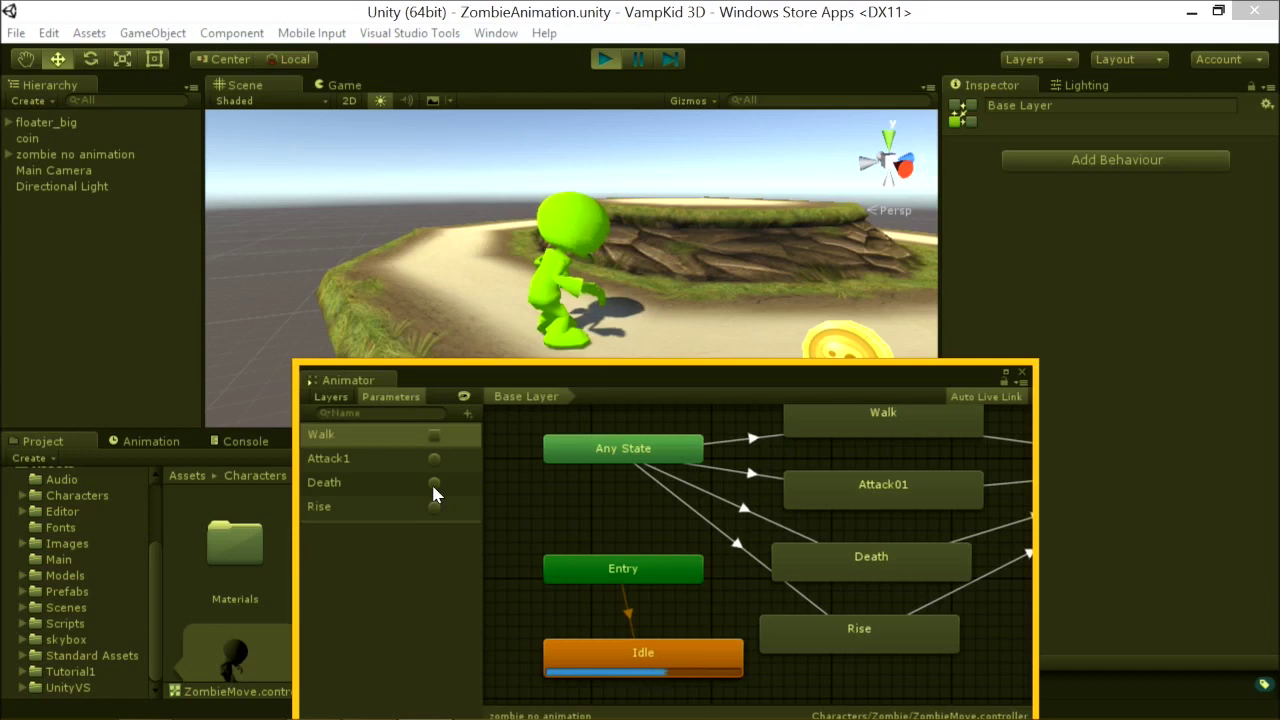
pyautogui.click(433, 483)
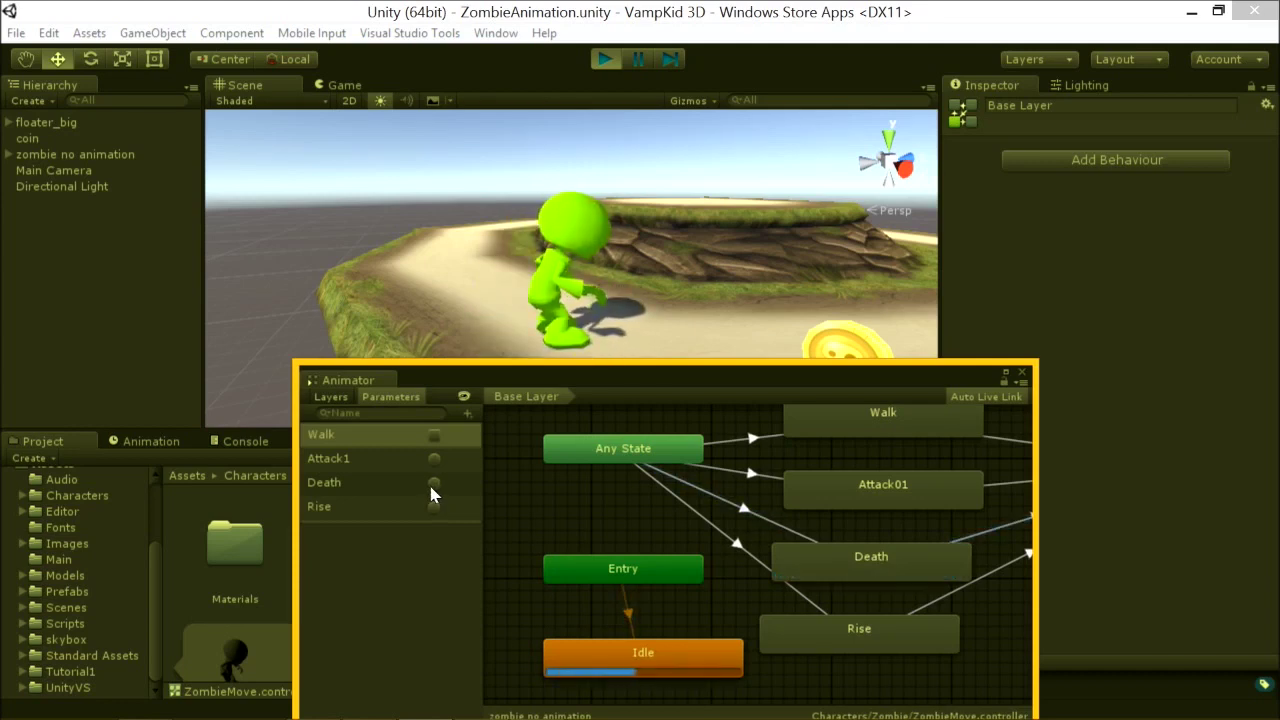
pyautogui.click(433, 483)
pyautogui.hotkey('ctrl', 'p')
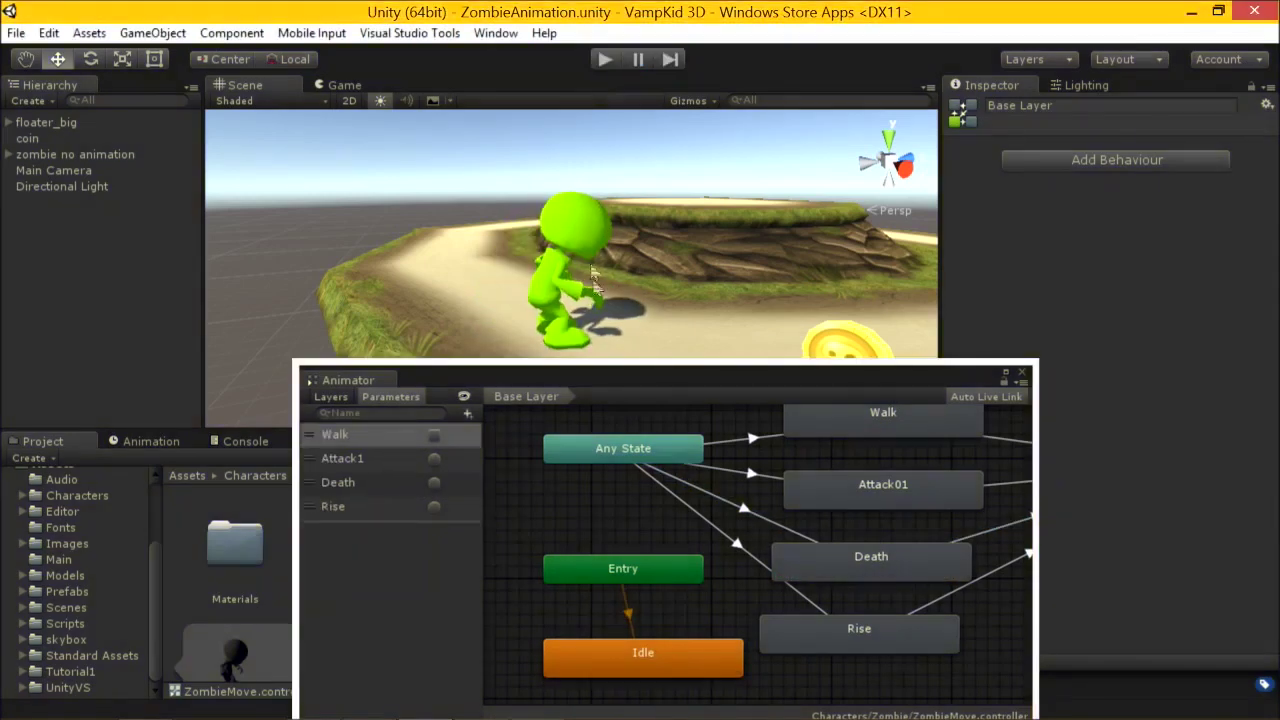
# Switch to Visual Studio, add animator.SetTrigger("Death"); below _shot = true; in OnStateUpdate of ShootBehavior.cs, and select the new line.
pyautogui.hotkey('alt', 'Tab')
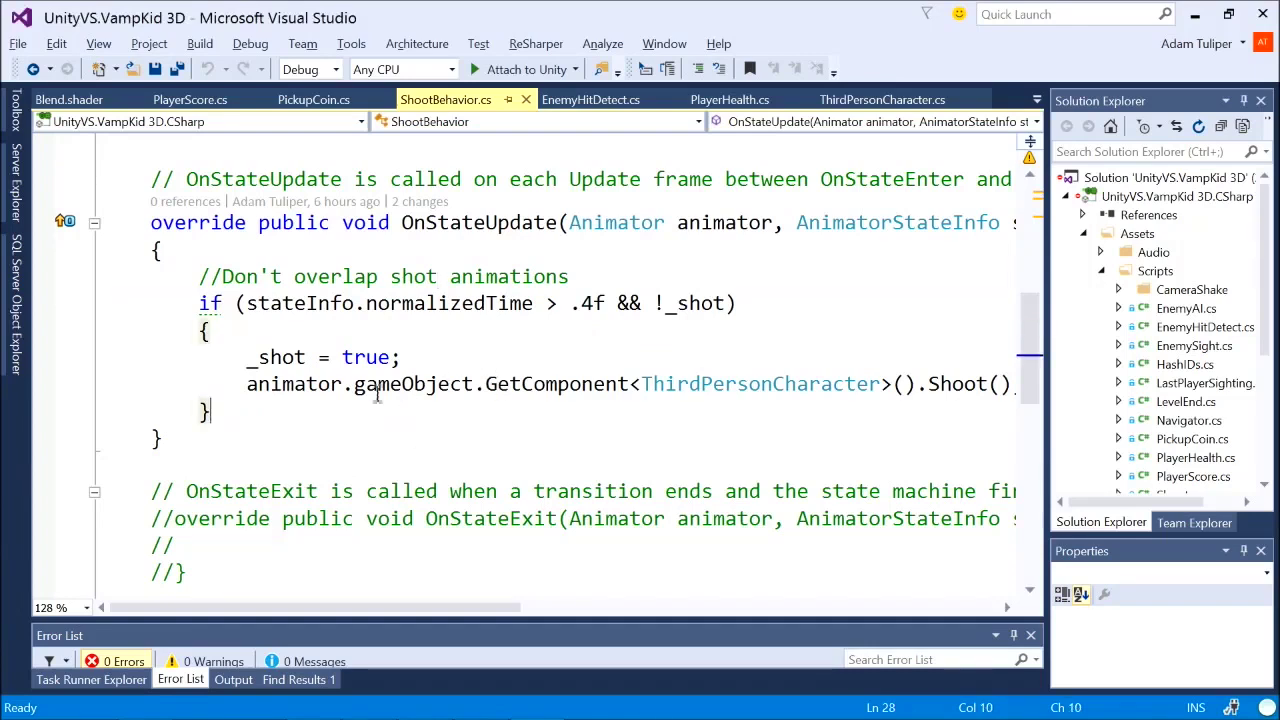
pyautogui.click(430, 357)
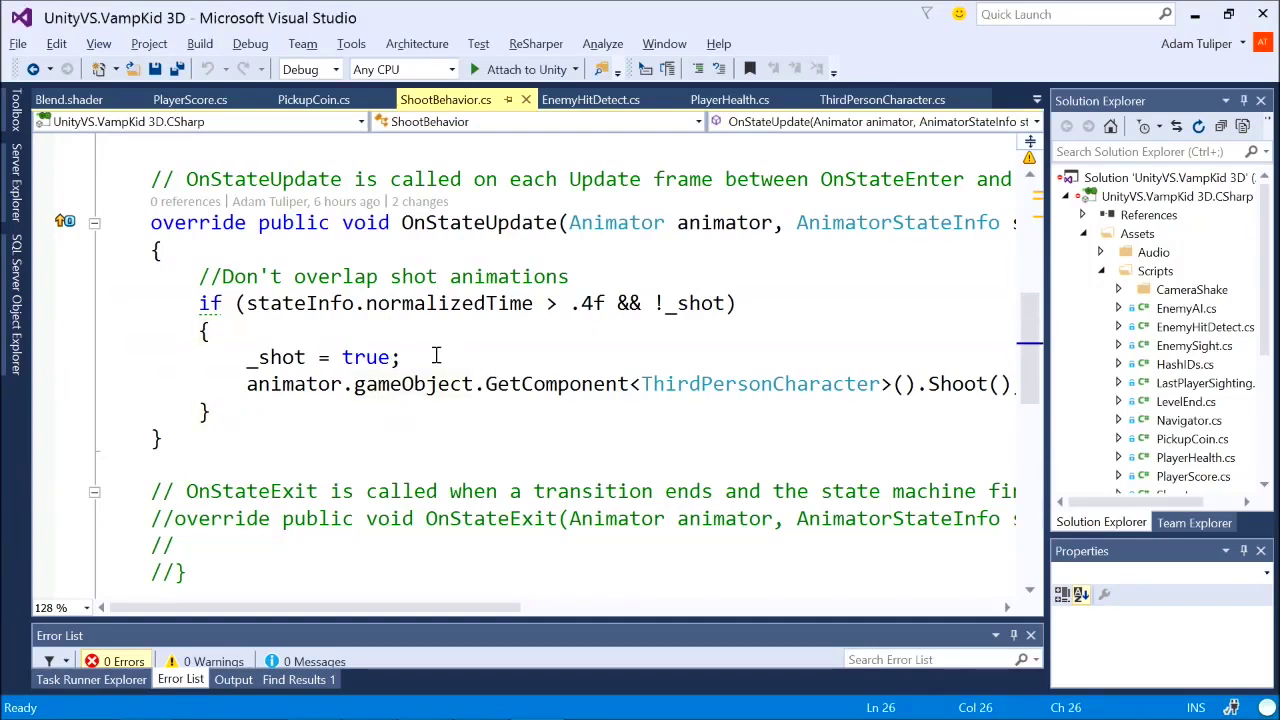
pyautogui.press('Return')
pyautogui.write('animator.S')
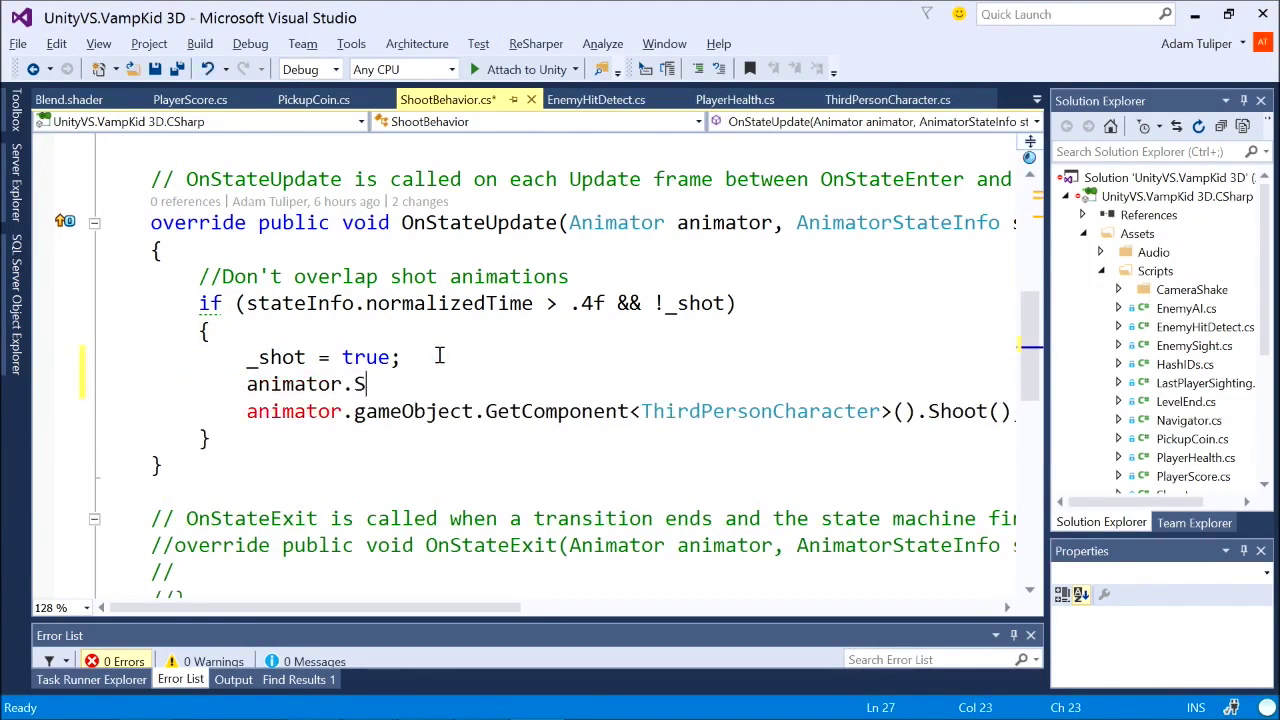
pyautogui.write('etT')
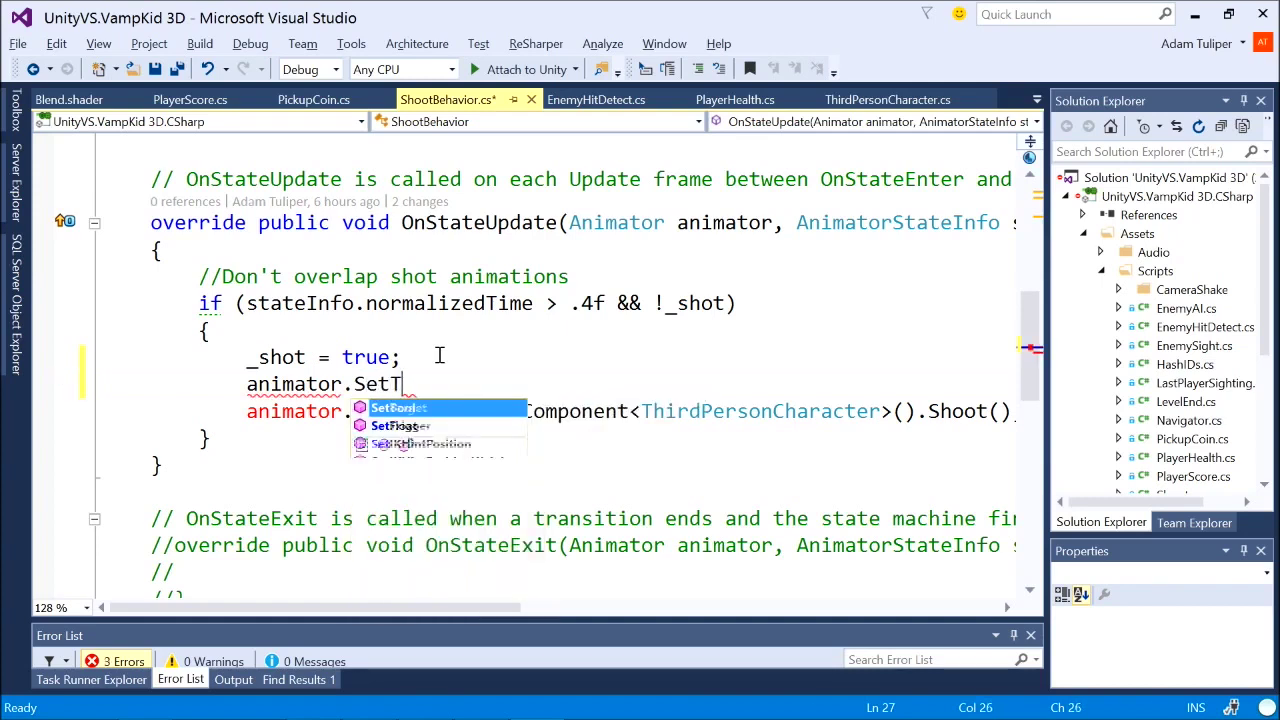
pyautogui.write('rigger("Death");')
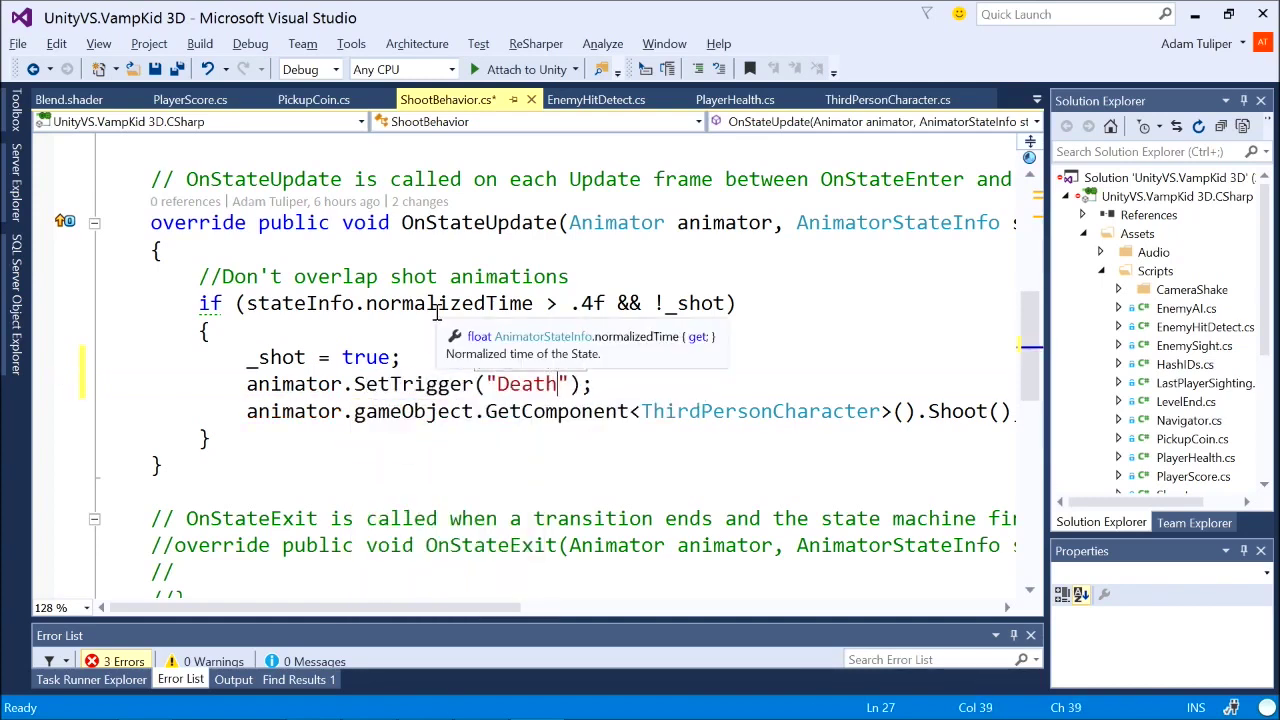
pyautogui.press('Home')
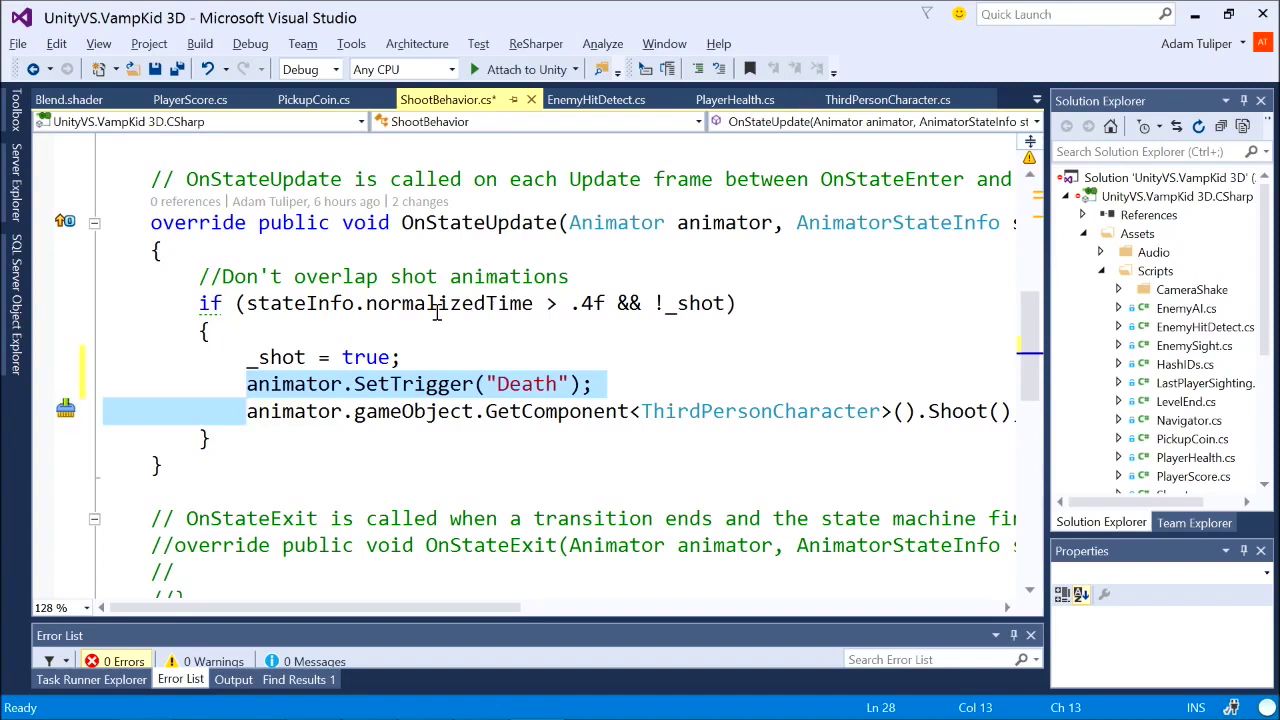
# Add animator.SetBool("Walk", true); above the animator.SetTrigger("Death"); line in OnStateUpdate.
pyautogui.press('Return')
pyautogui.press('Up')
pyautogui.write('animator.SetBo')
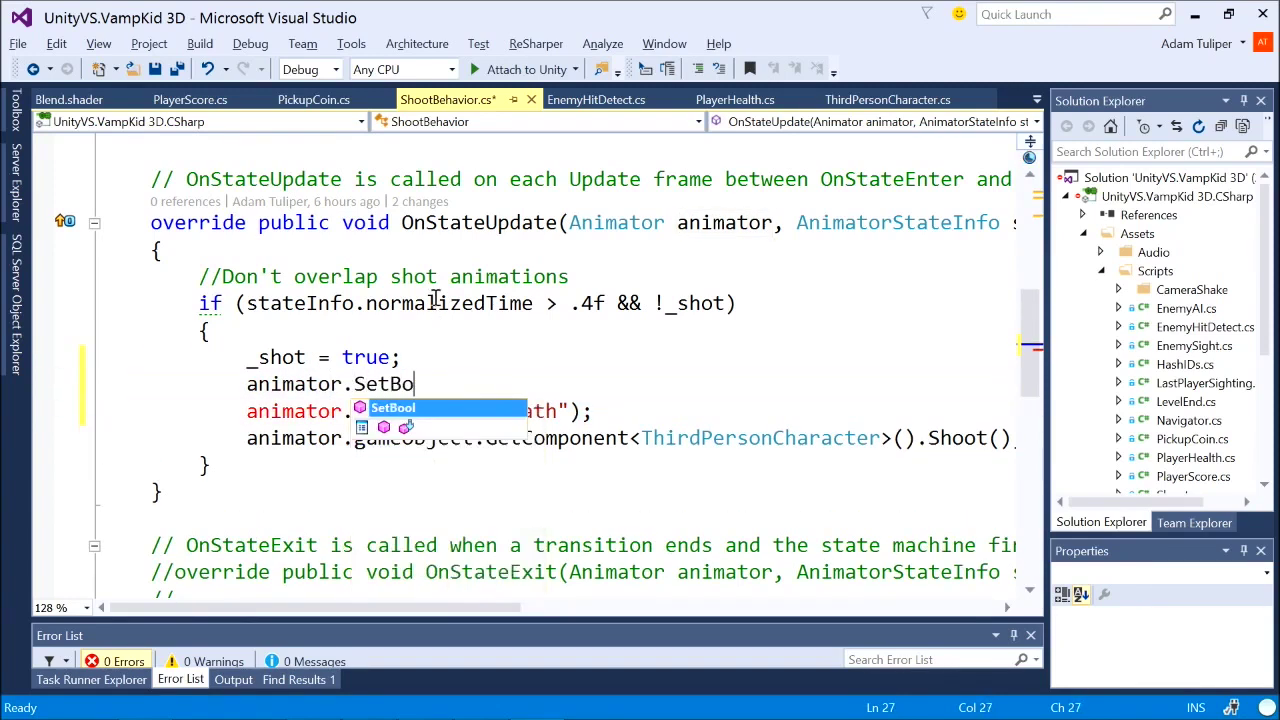
pyautogui.write('ol("Walk", true);')
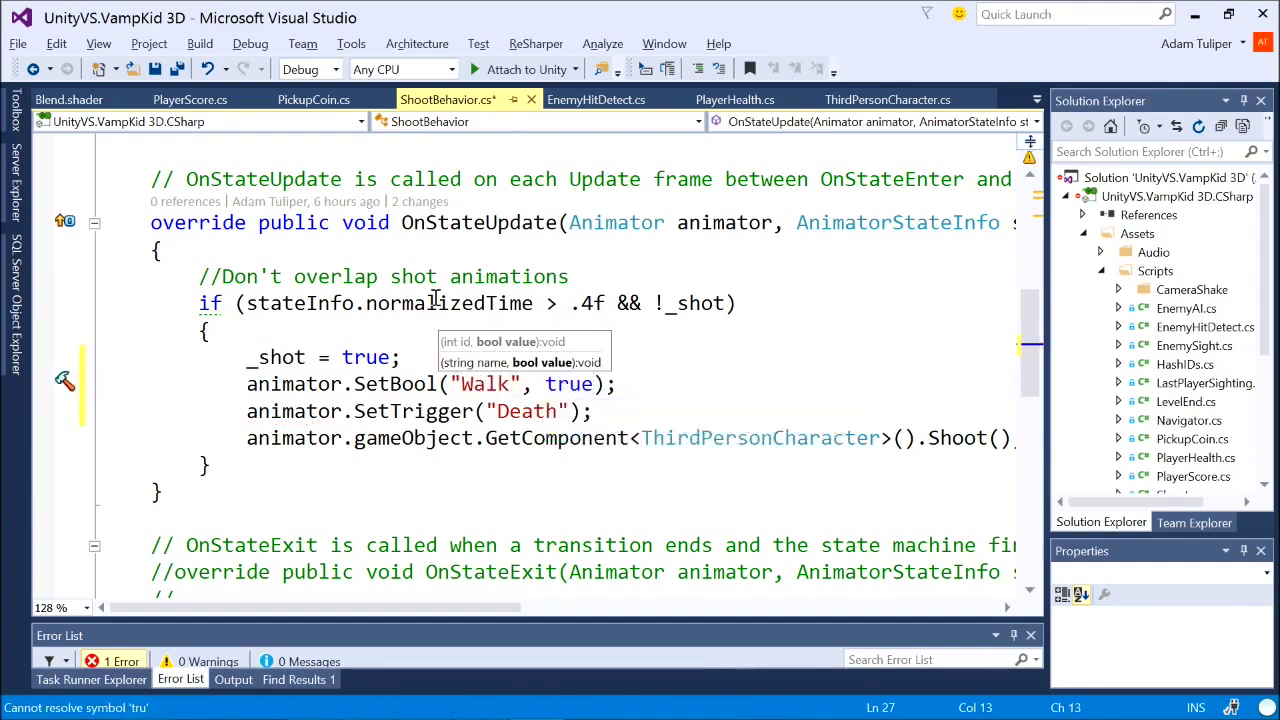
# Delete the SetBool("Walk", true) and SetTrigger("Death") lines from OnStateUpdate and save ShootBehavior.cs.
pyautogui.press('Home')
pyautogui.press('Home')
pyautogui.hotkey('shift', 'Down')
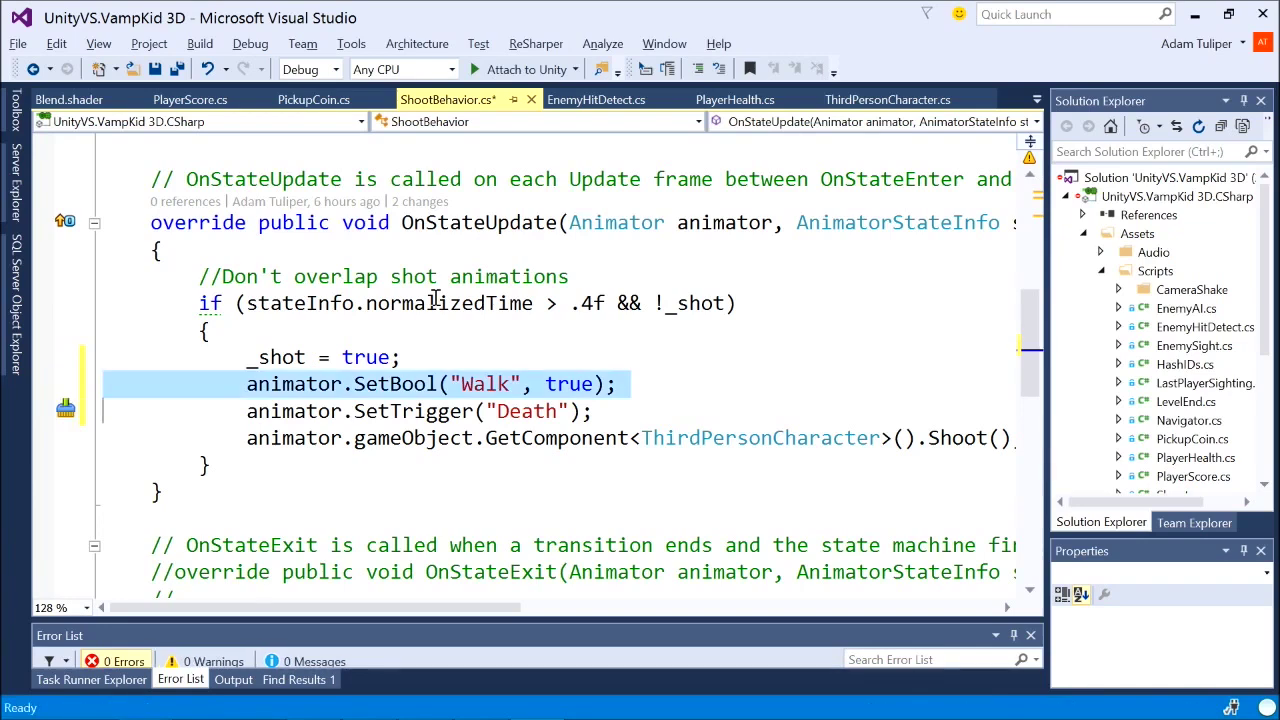
pyautogui.hotkey('shift', 'Down')
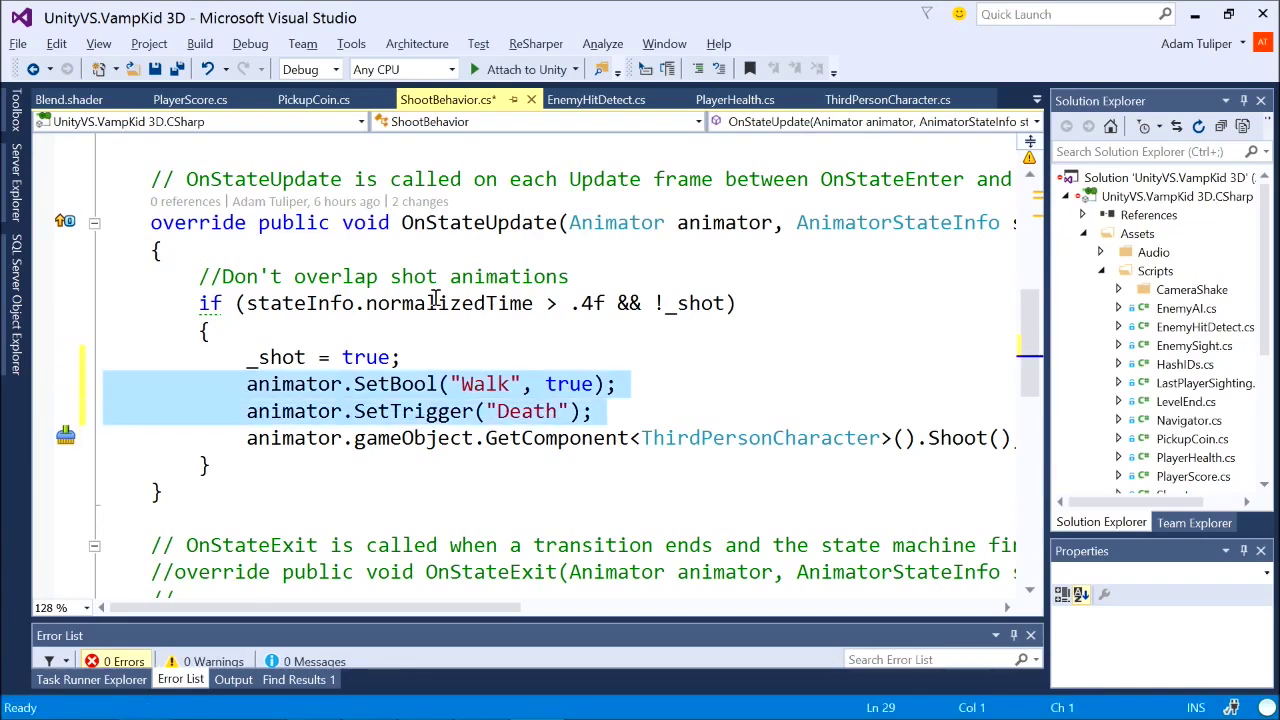
pyautogui.press('Delete')
pyautogui.hotkey('ctrl', 's')
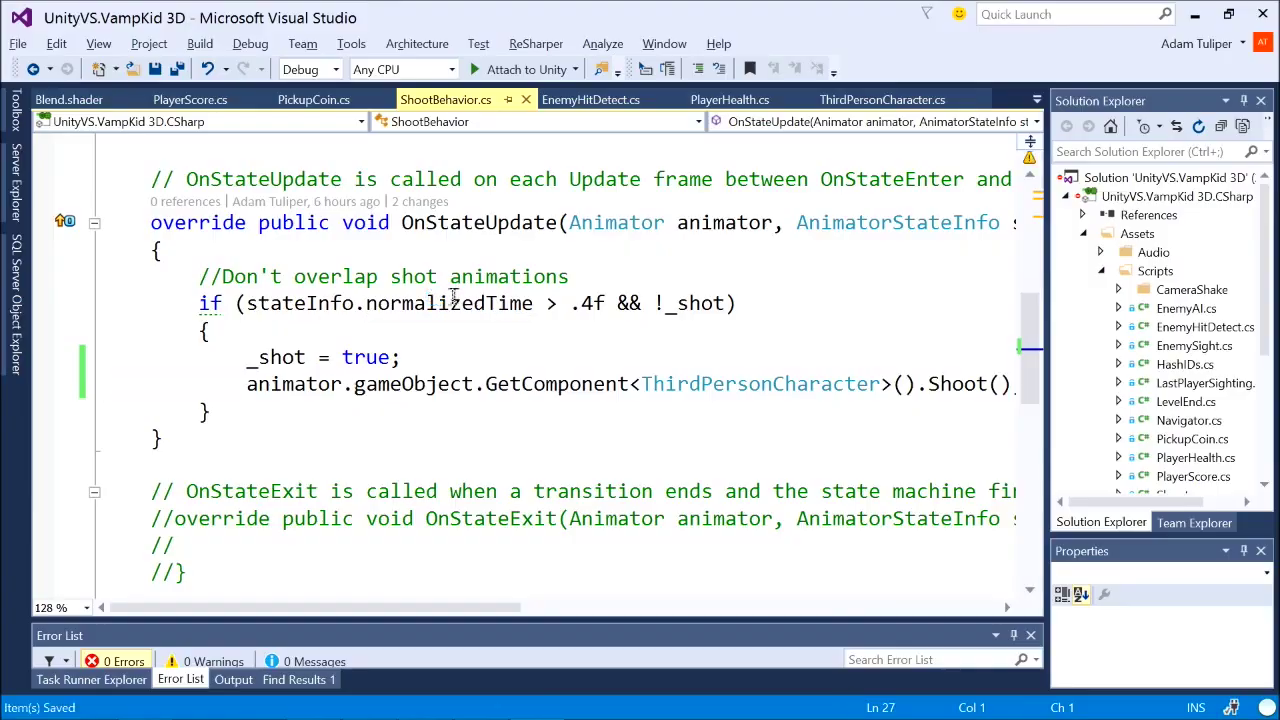
# Switch to the PowerPoint slide show and advance through the Zombie Animations slide's Any State and Exit state diagrams.
pyautogui.hotkey('alt', 'Tab')
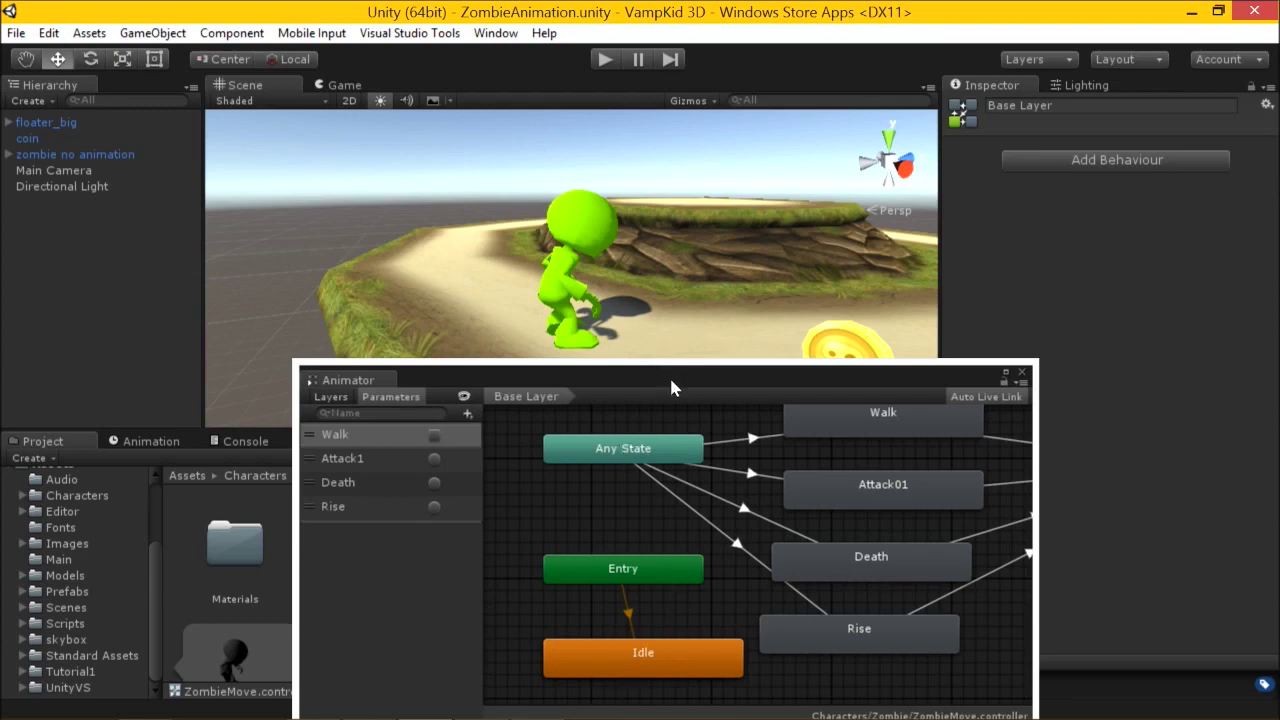
pyautogui.moveTo(672, 387); pyautogui.dragTo(648, 343)
pyautogui.hotkey('alt', 'Tab')
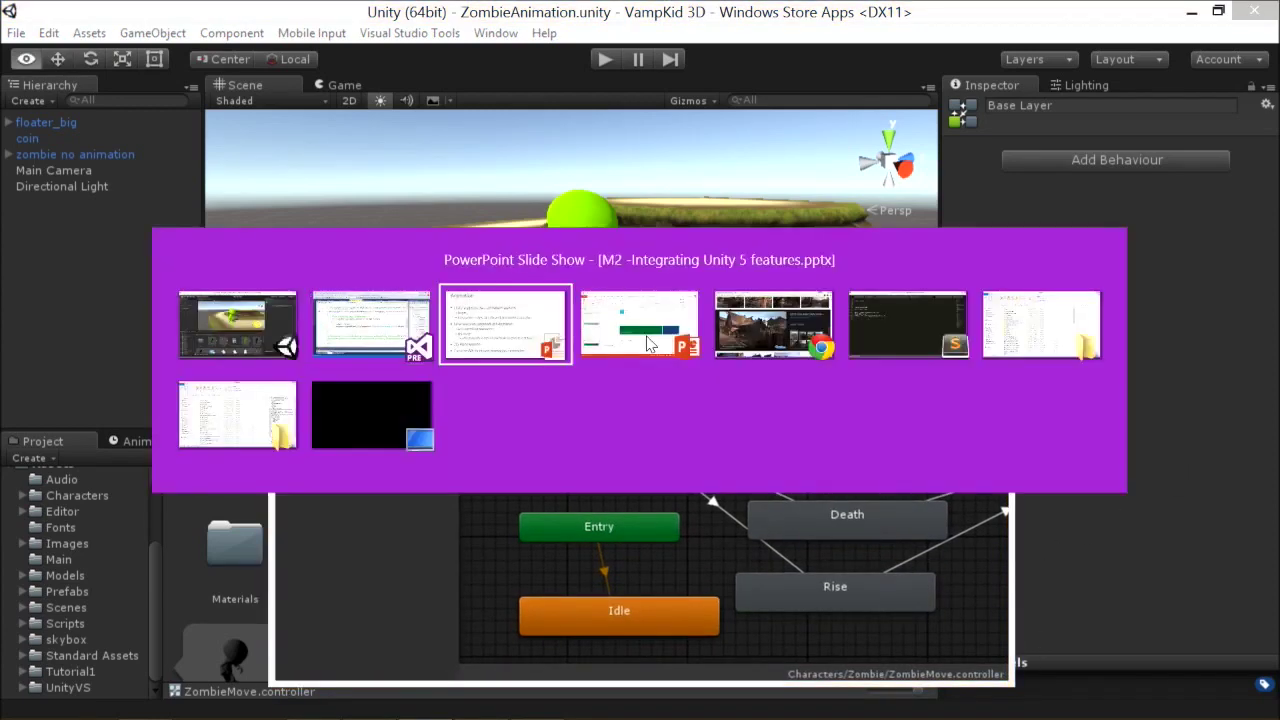
pyautogui.press('Right')
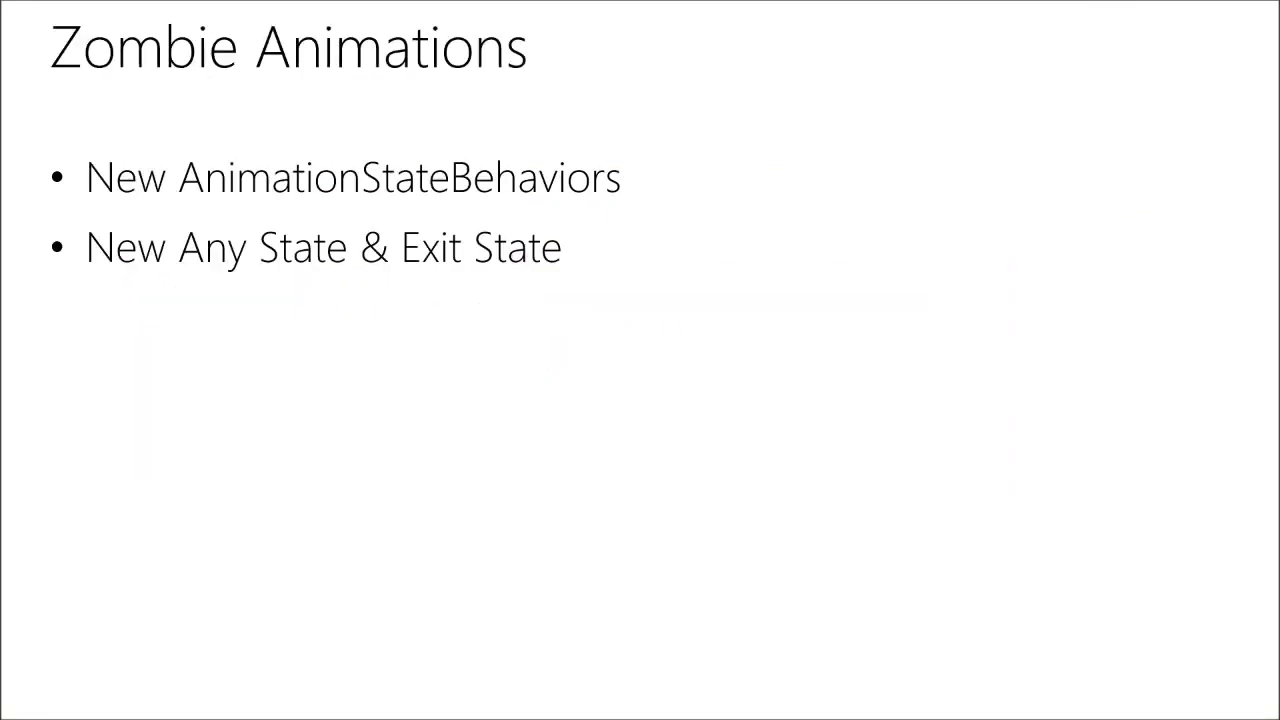
pyautogui.press('Right')
pyautogui.press('Right')
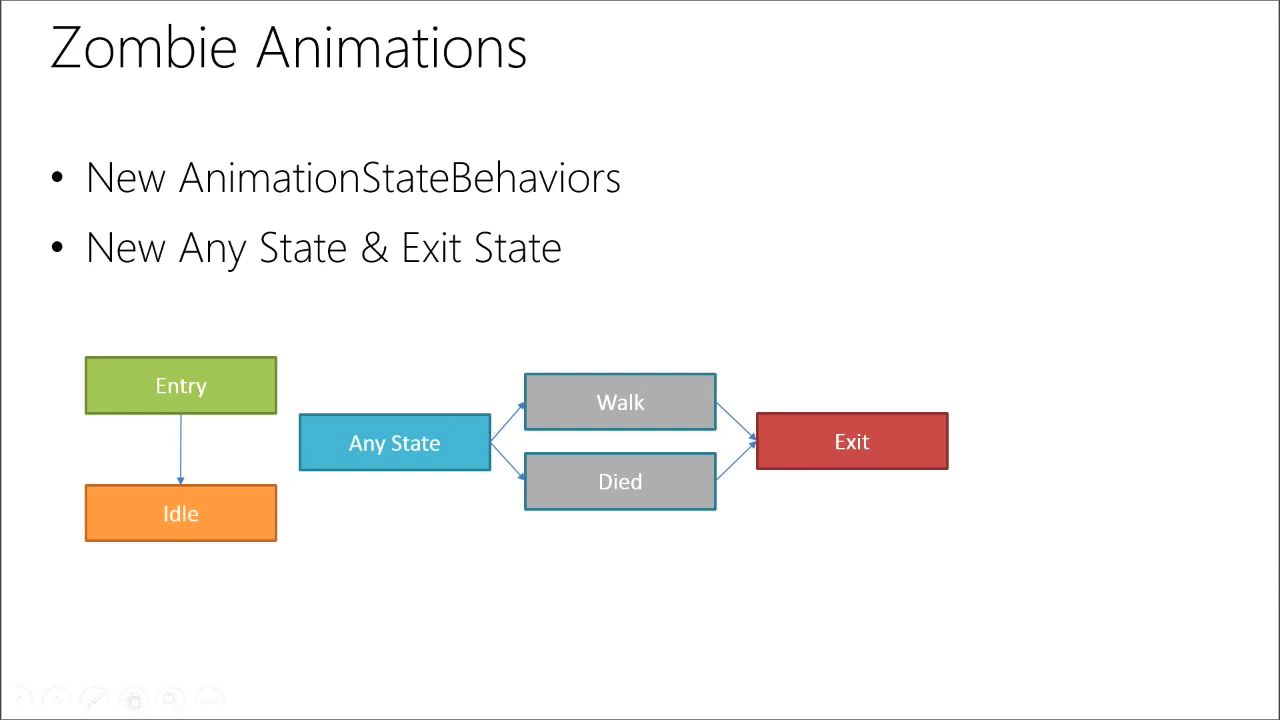
pyautogui.press('Right')
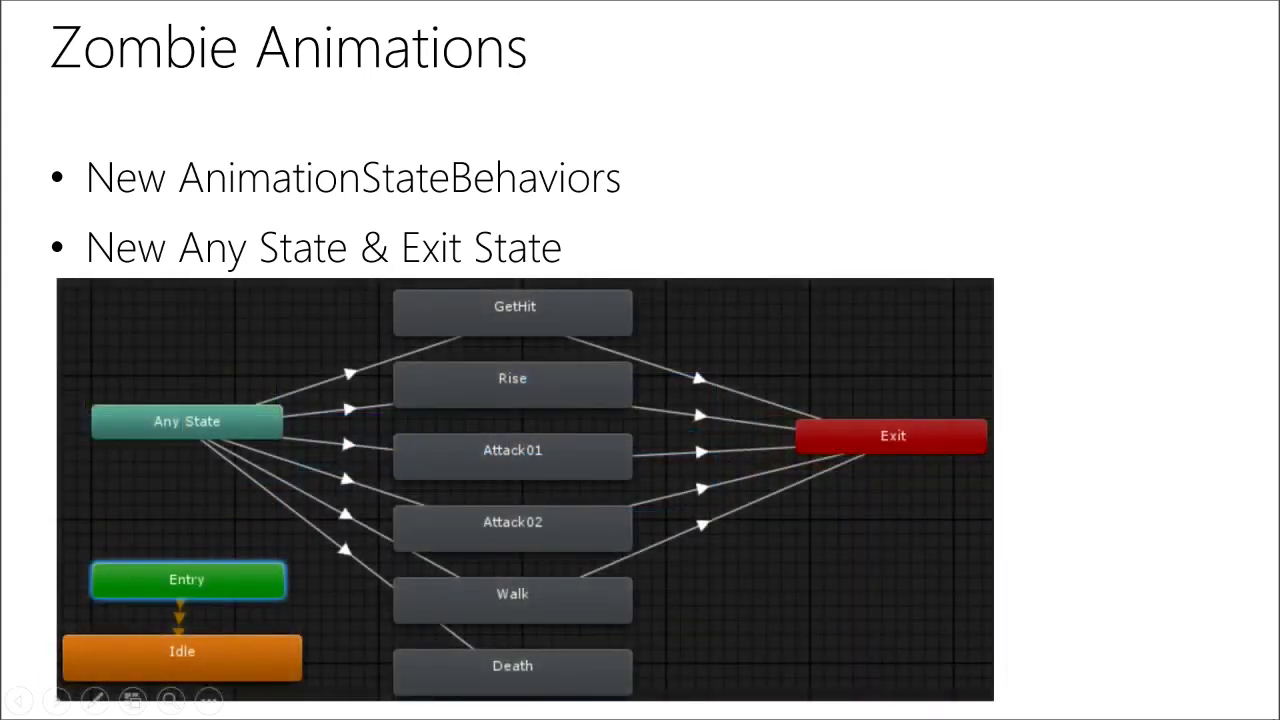
pyautogui.press('Right')
pyautogui.press('Right')
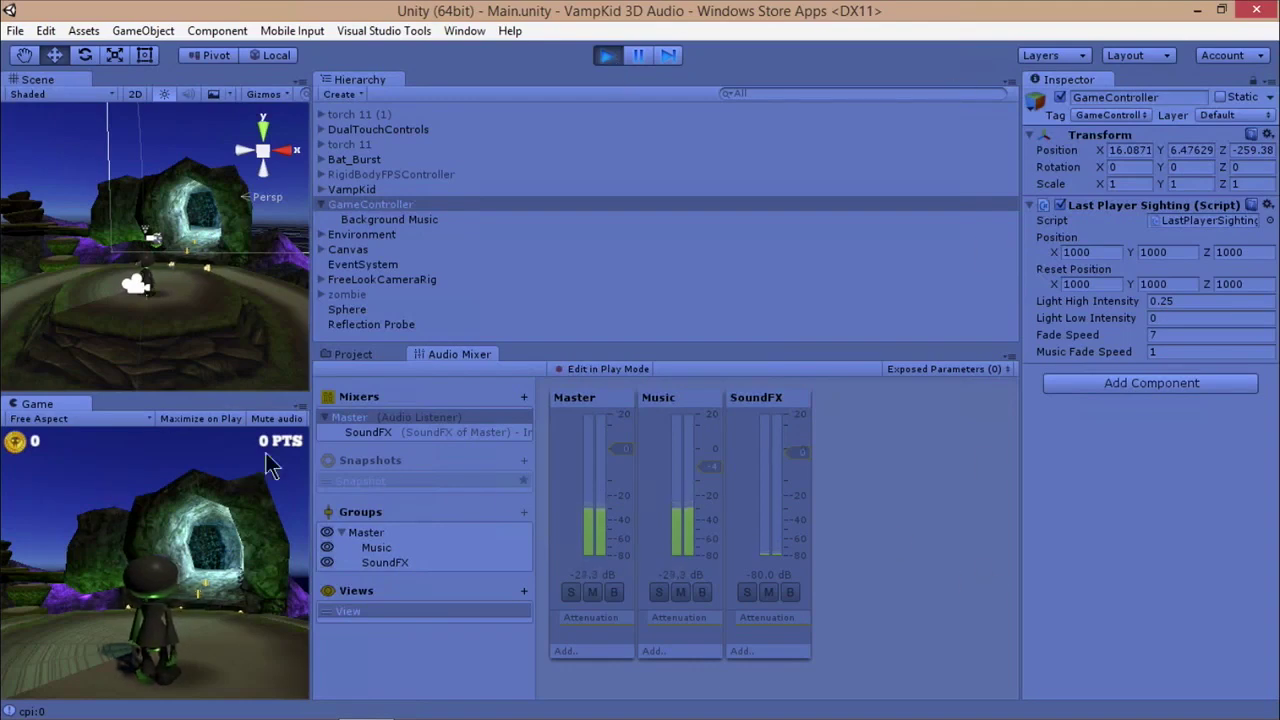
# Switch to the VampKid 3D Audio project, inspect the SoundFX and Master mixers during play, and stop playing.
pyautogui.click(382, 432)
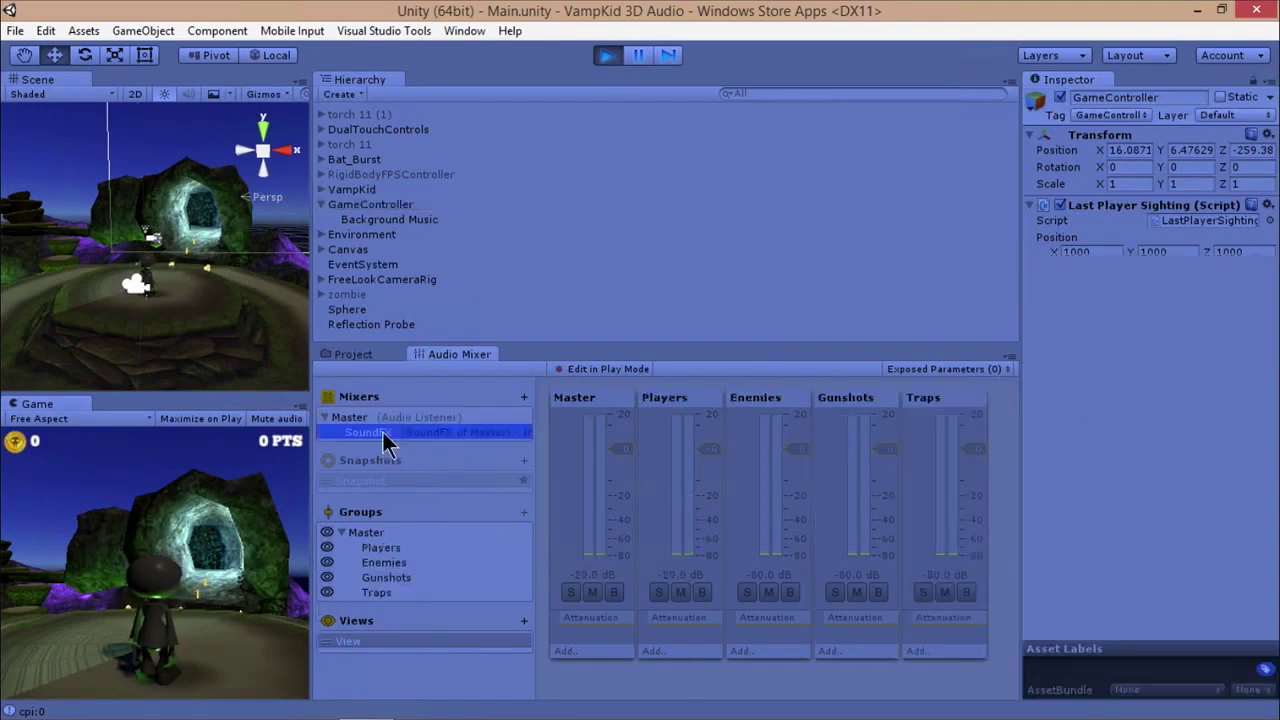
pyautogui.click(419, 415)
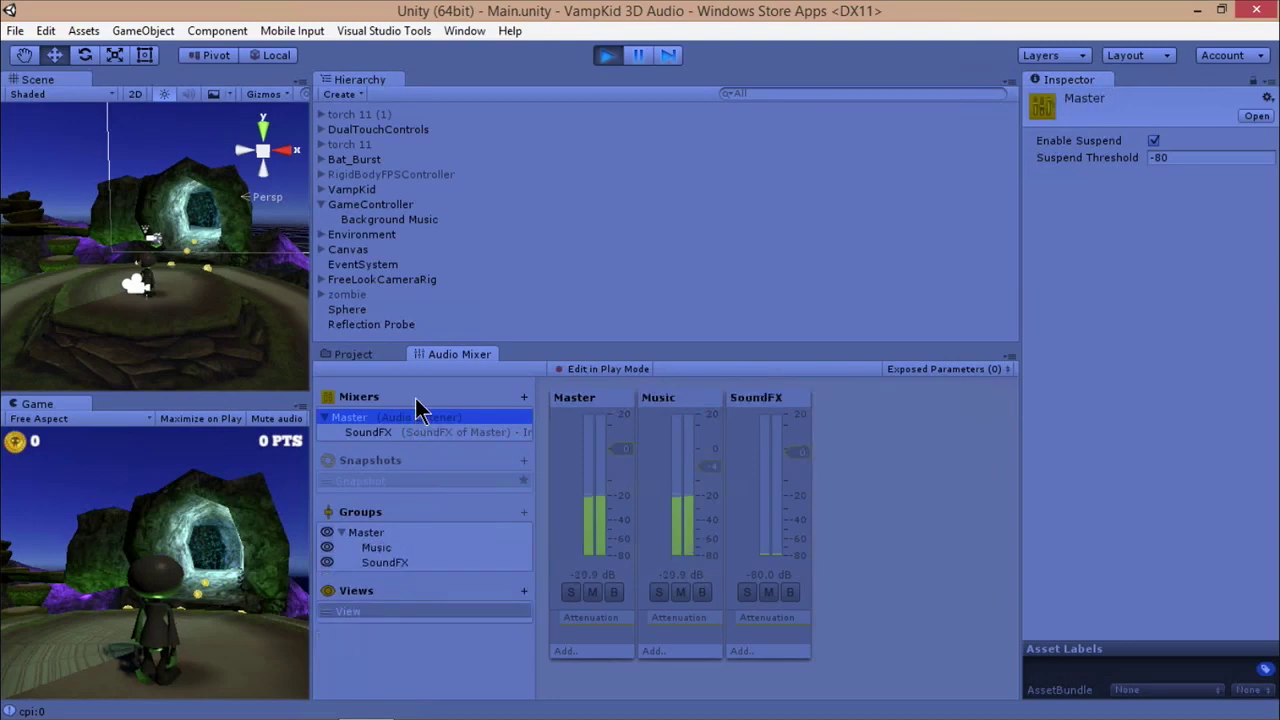
pyautogui.click(605, 54)
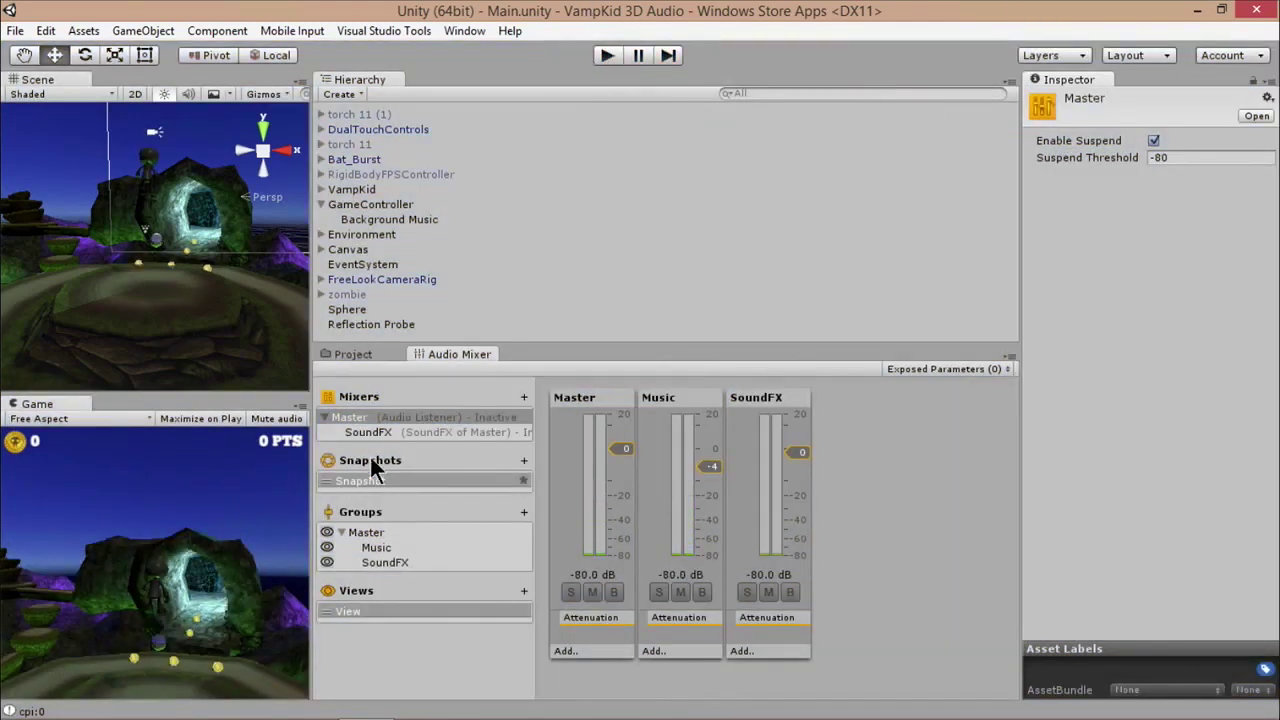
# Delete the Master and SoundFX audio mixers from the project.
pyautogui.rightClick(383, 415)
pyautogui.click(463, 430)
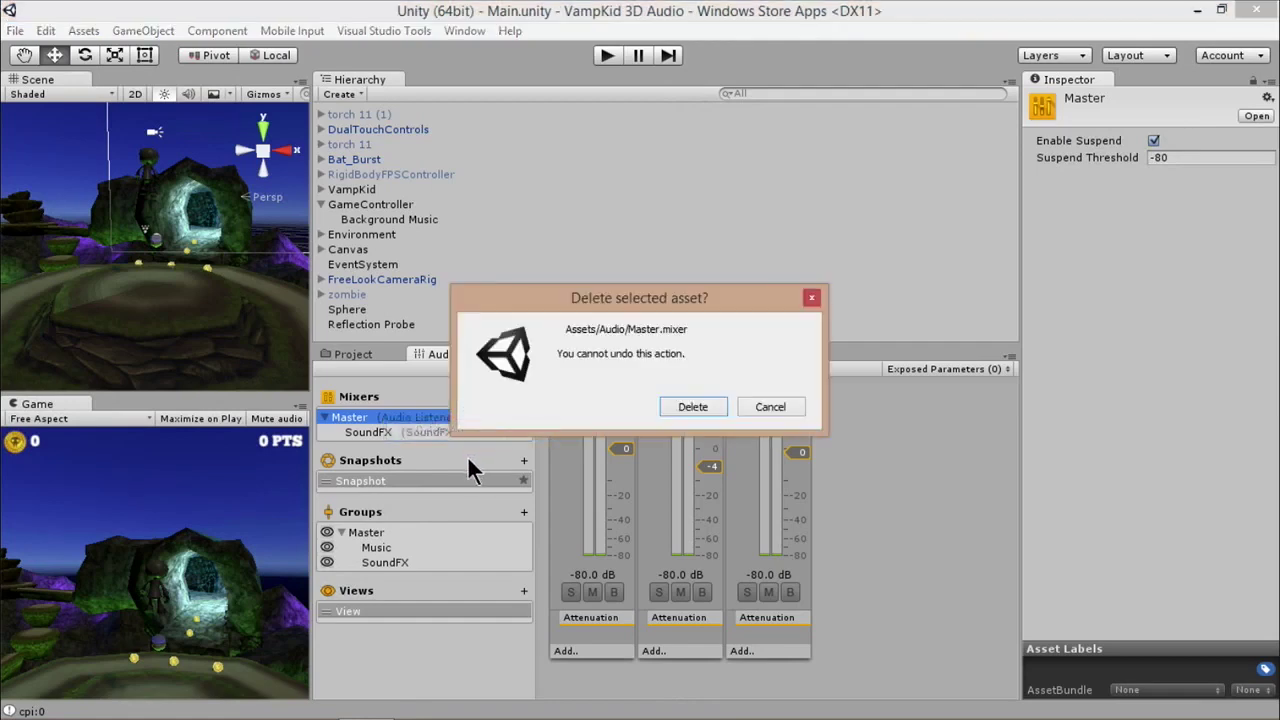
pyautogui.click(695, 407)
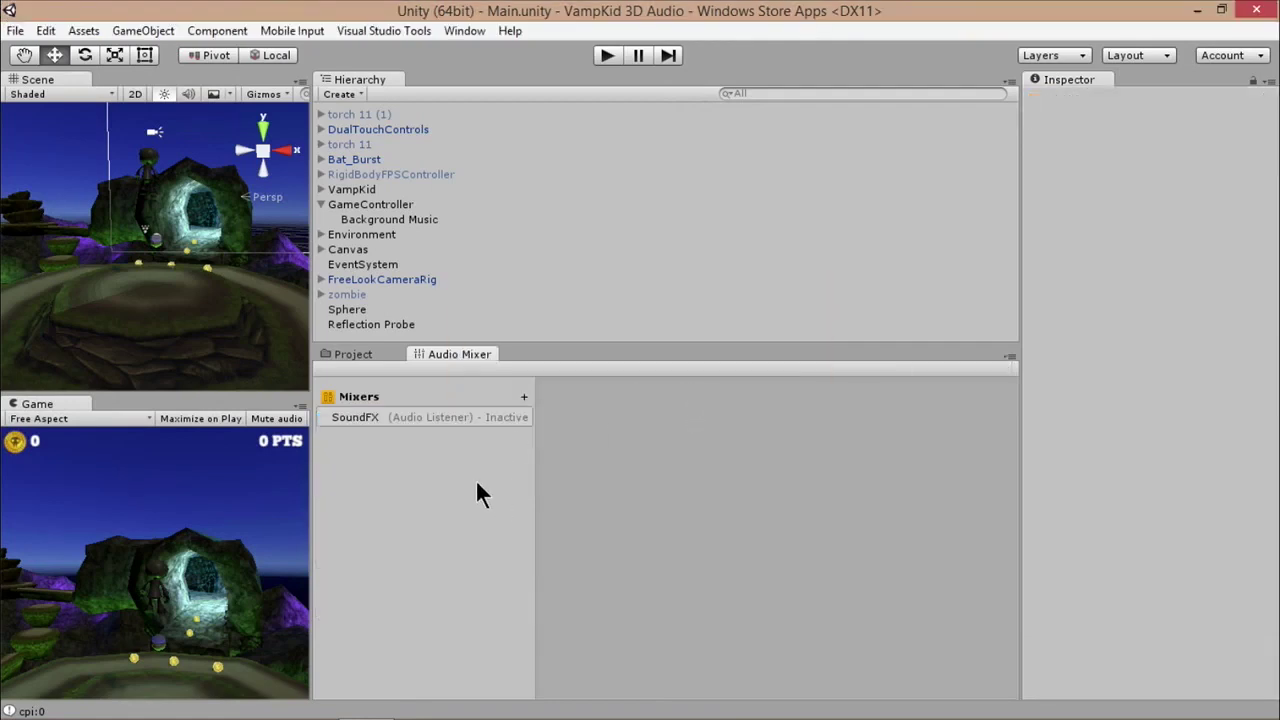
pyautogui.click(379, 417)
pyautogui.rightClick(376, 410)
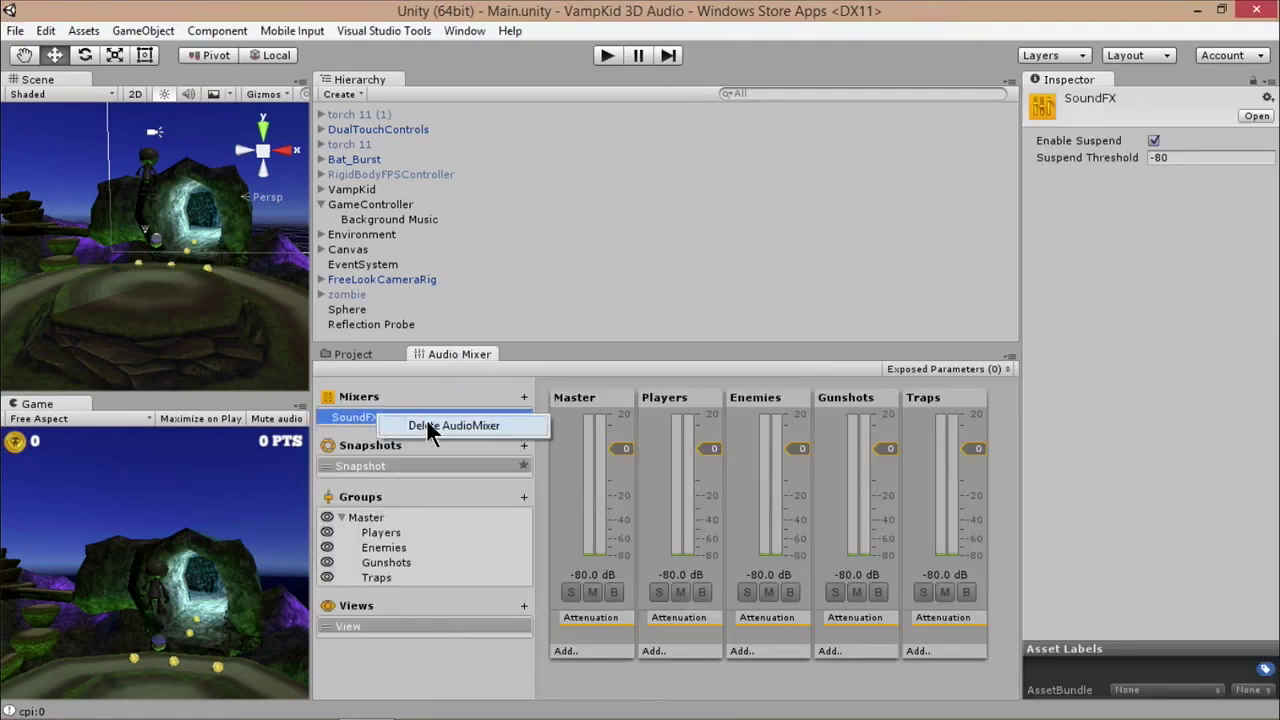
pyautogui.click(426, 420)
pyautogui.click(693, 407)
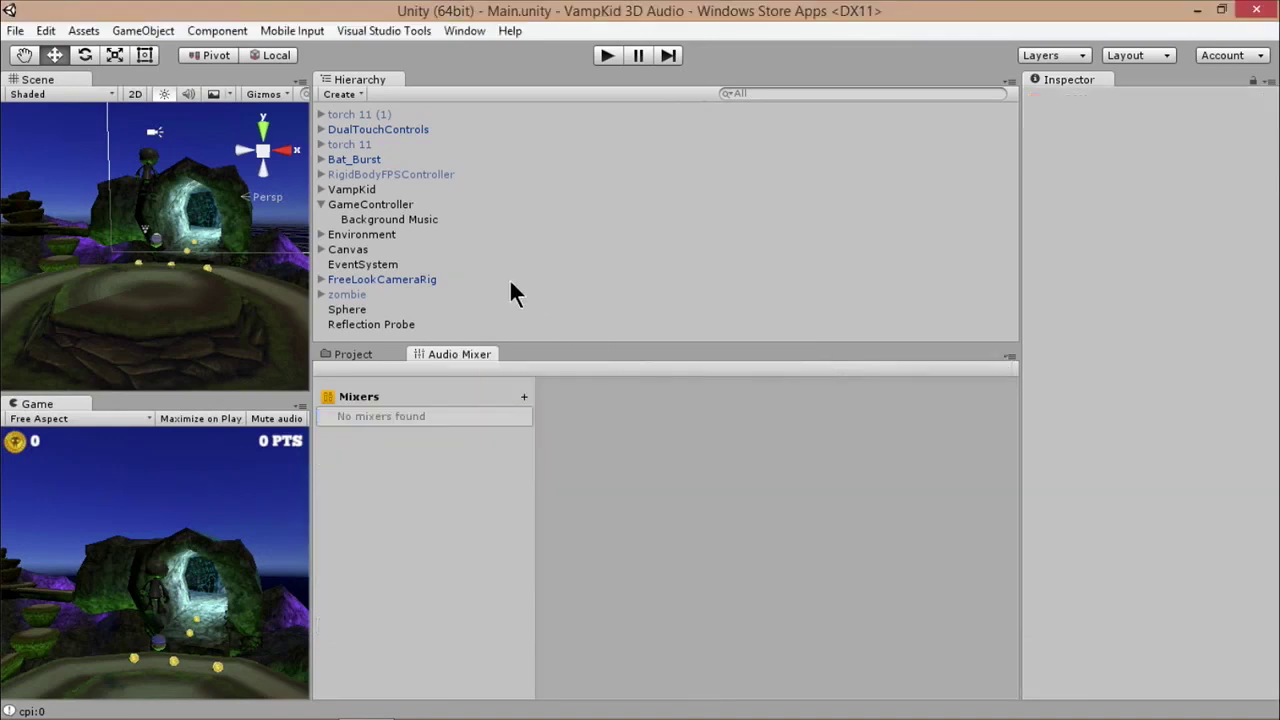
# Set the output of Background Music's Audio Source to None and enable Loop.
pyautogui.click(418, 222)
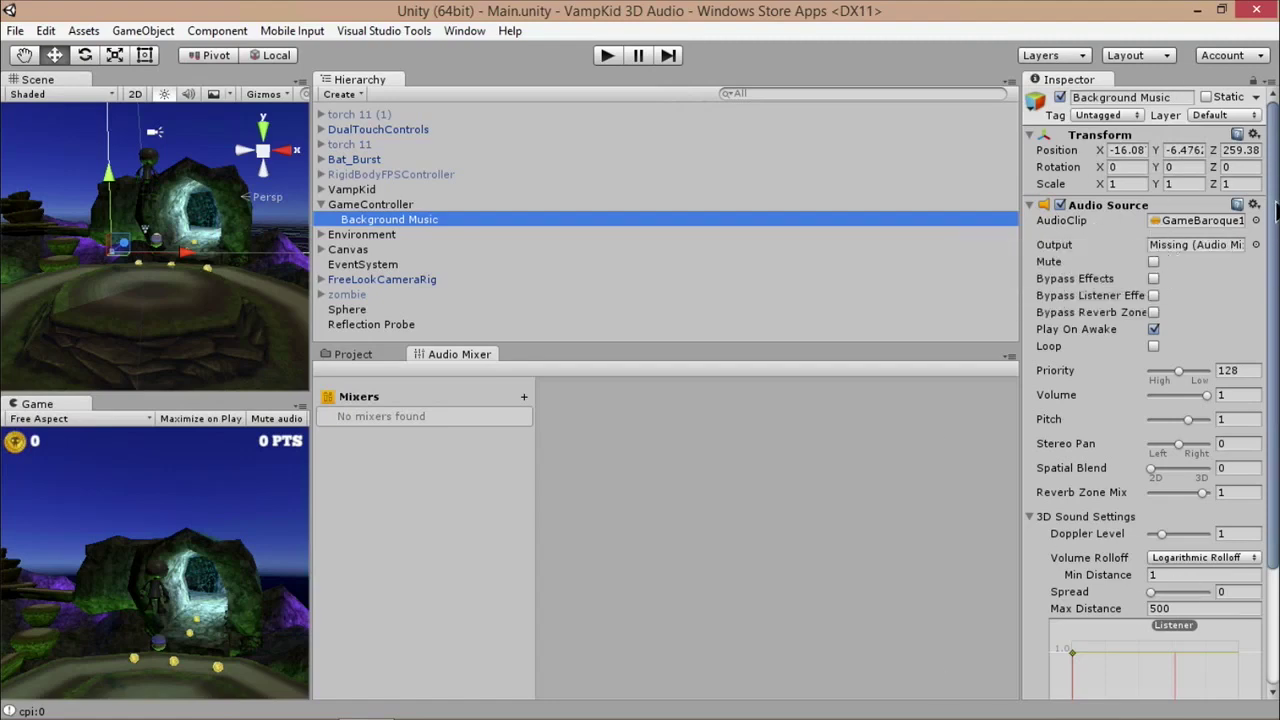
pyautogui.scroll(-1, 1066, 207)
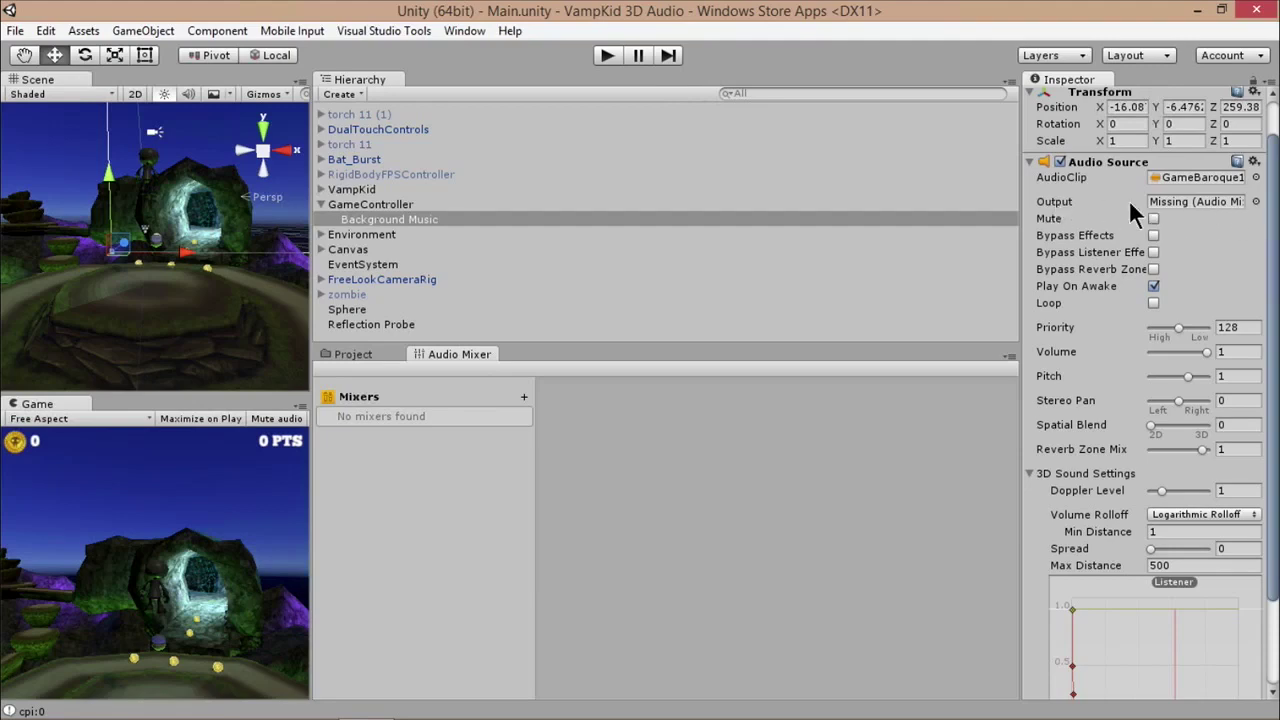
pyautogui.click(1255, 201)
pyautogui.click(233, 188)
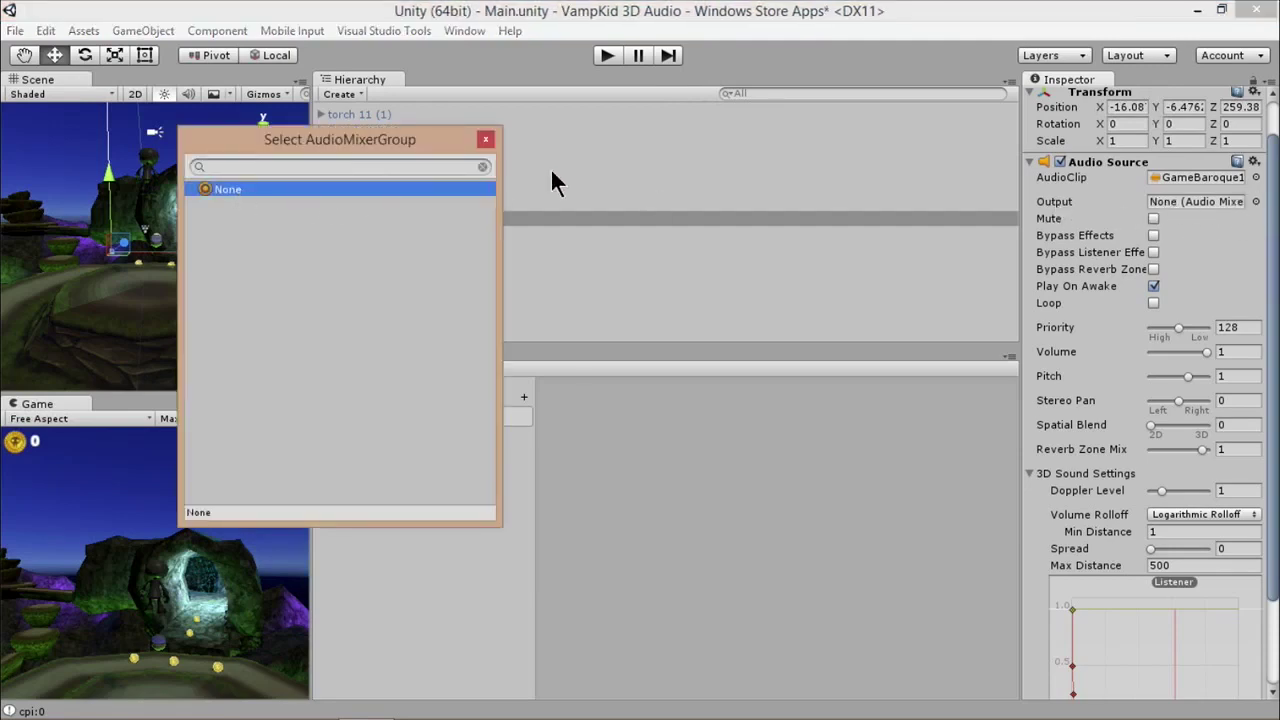
pyautogui.click(485, 139)
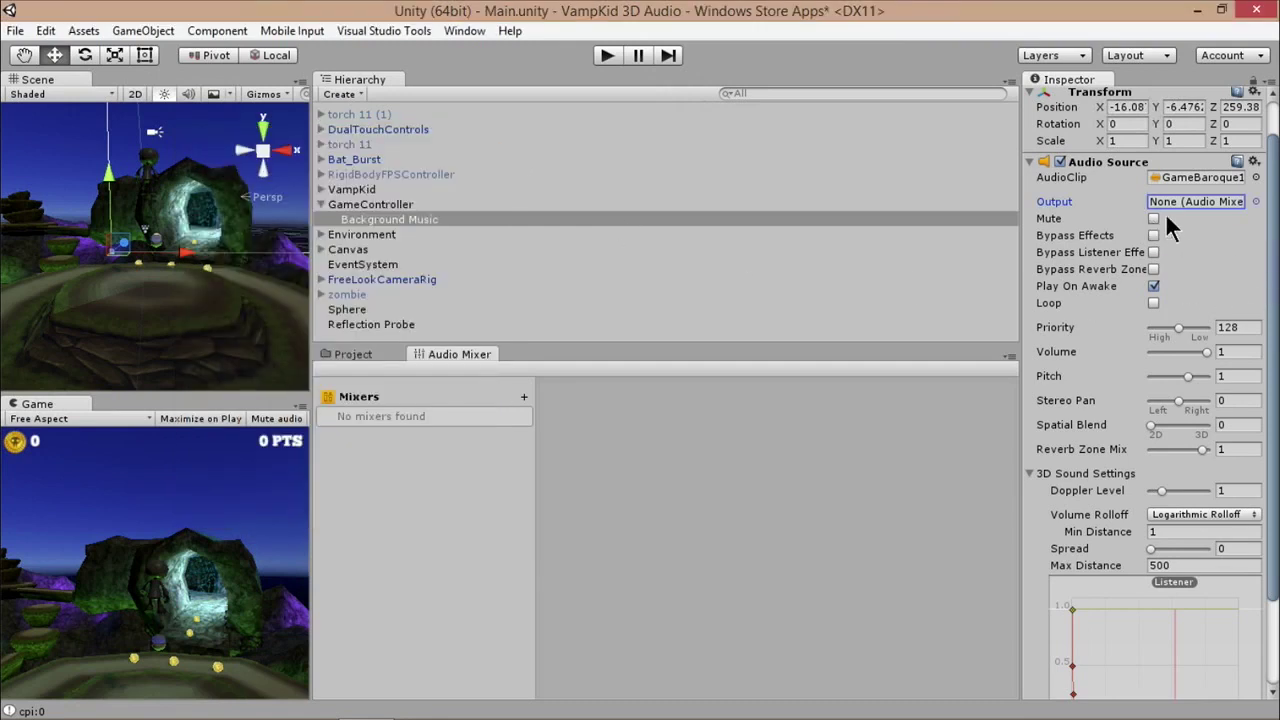
pyautogui.click(1153, 303)
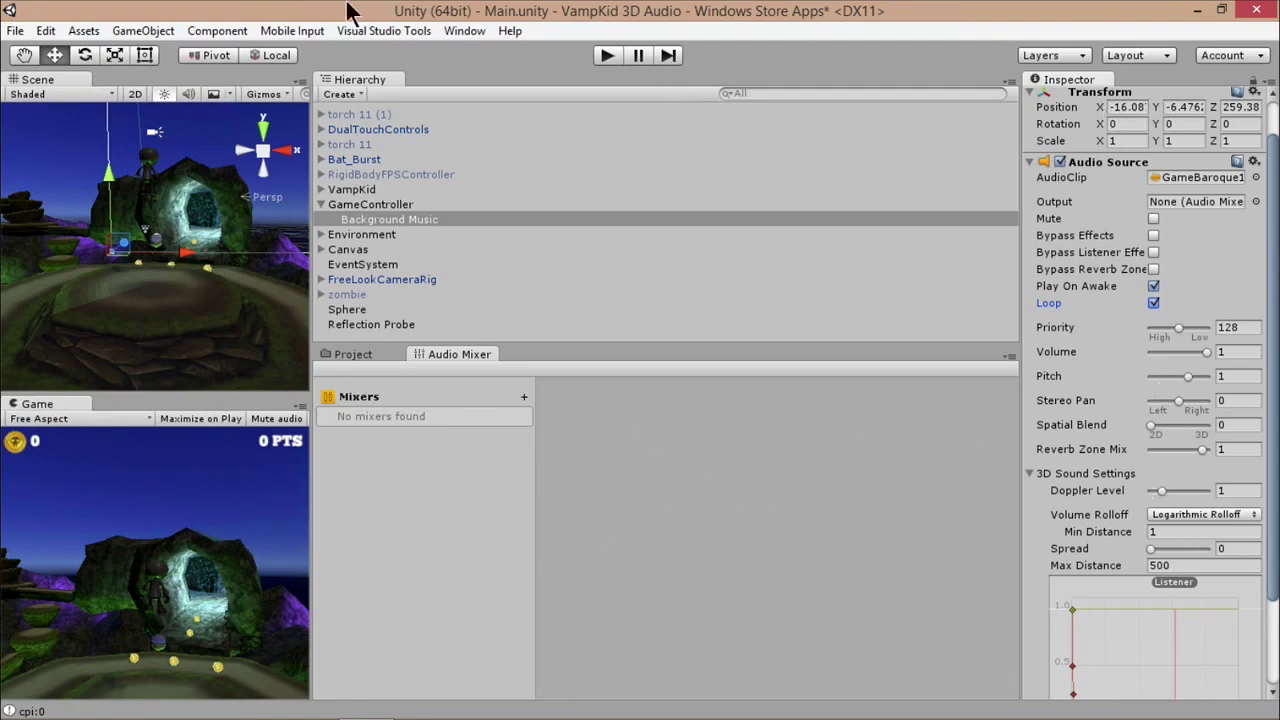
# Create a new audio mixer named Mixedr.
pyautogui.click(524, 396)
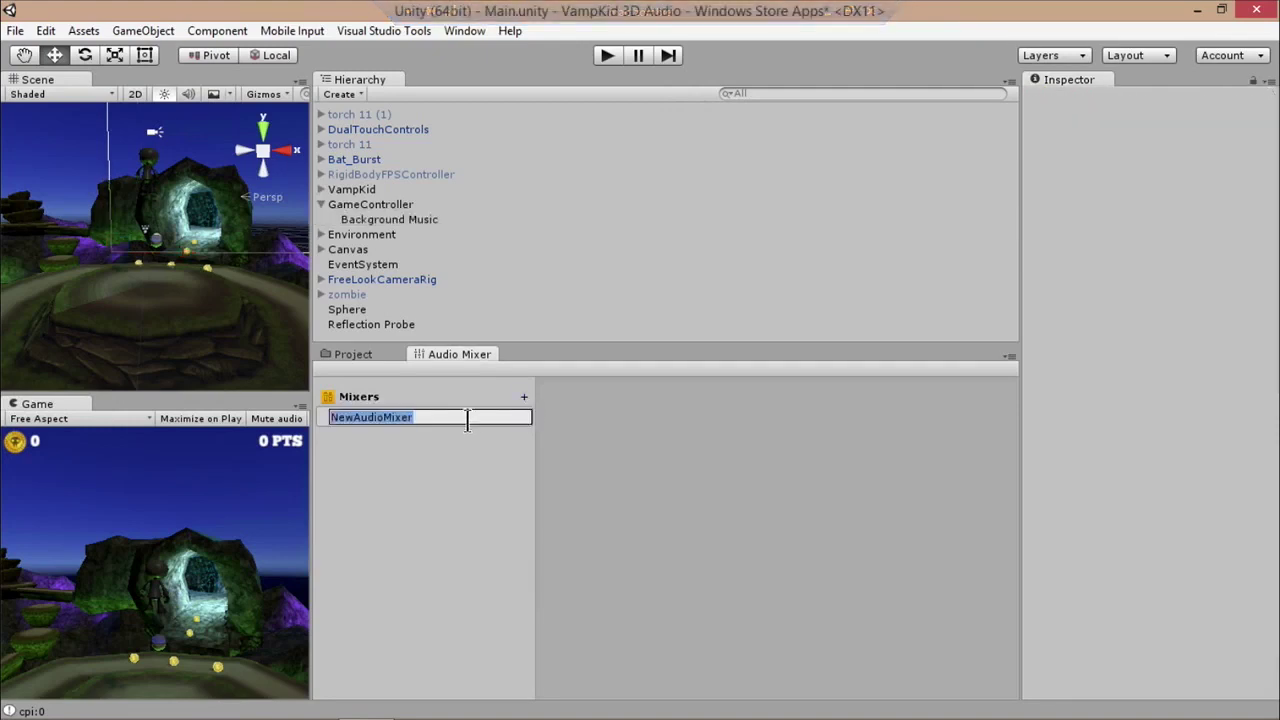
pyautogui.write('Mixedr')
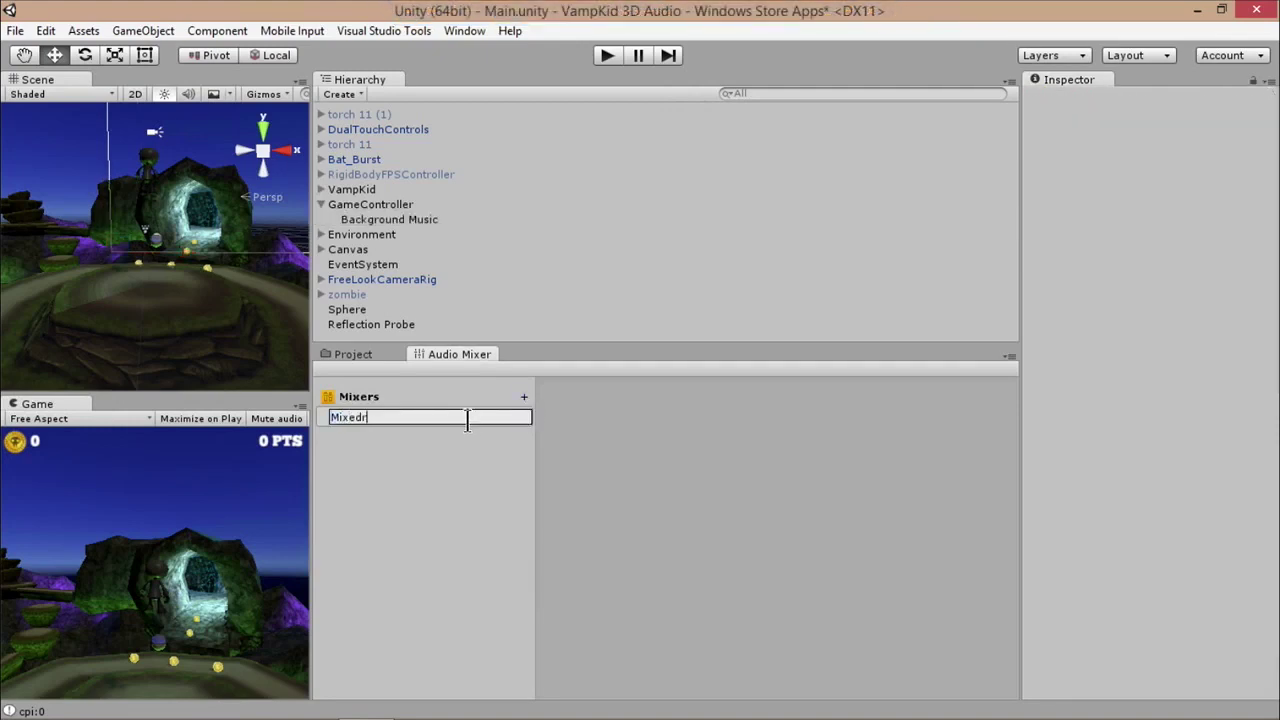
pyautogui.press('Return')
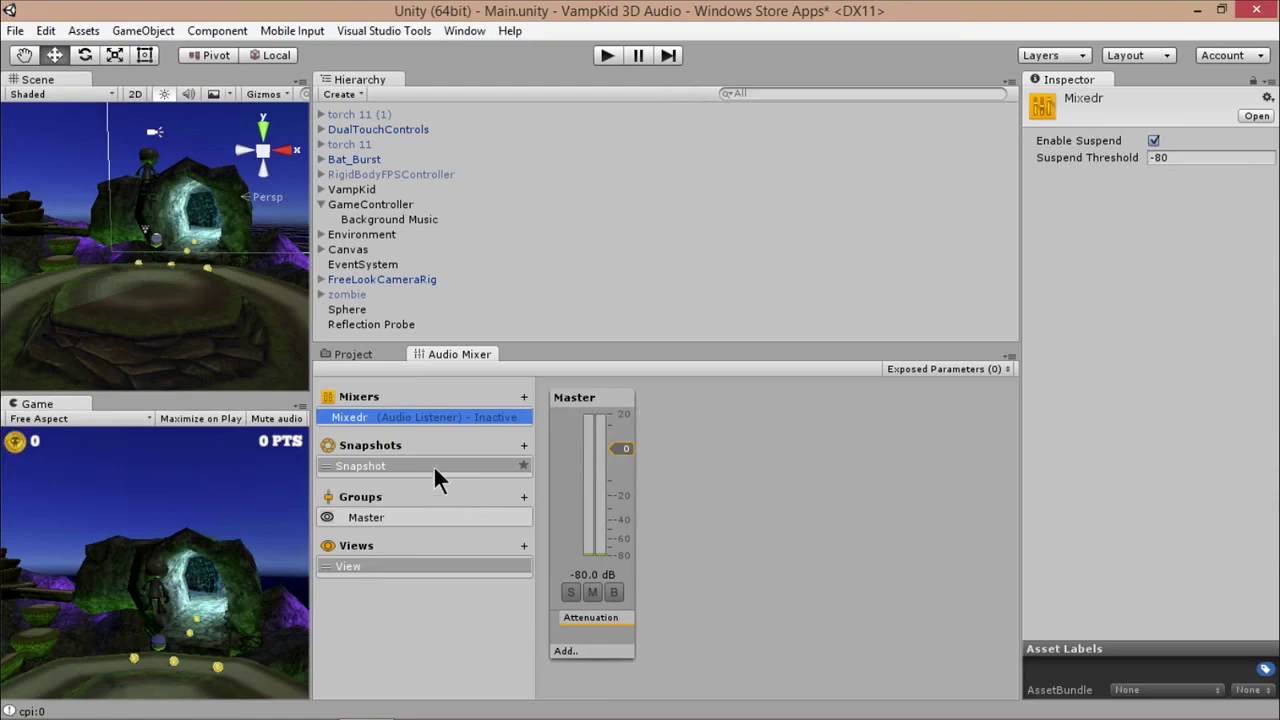
# Add a Background group under Master in the Mixedr mixer, and a Sound FX group nested under Background.
pyautogui.click(525, 497)
pyautogui.write('Back')
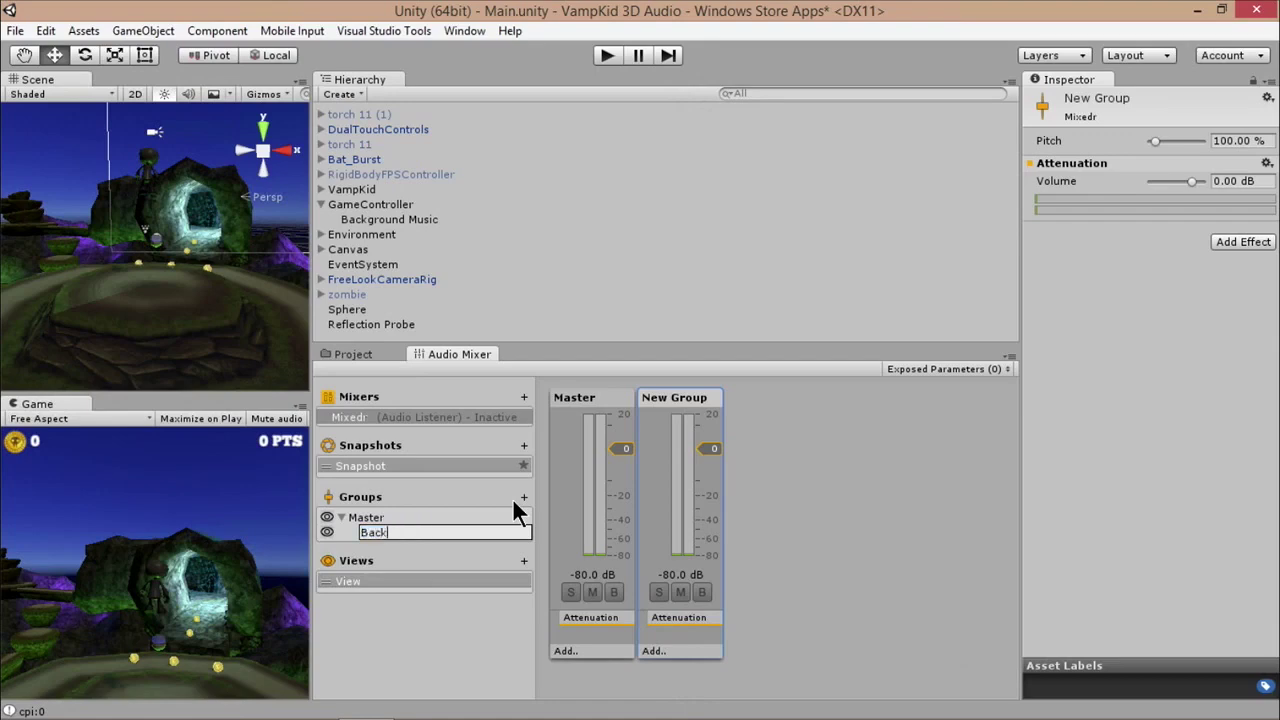
pyautogui.write('ground')
pyautogui.press('Return')
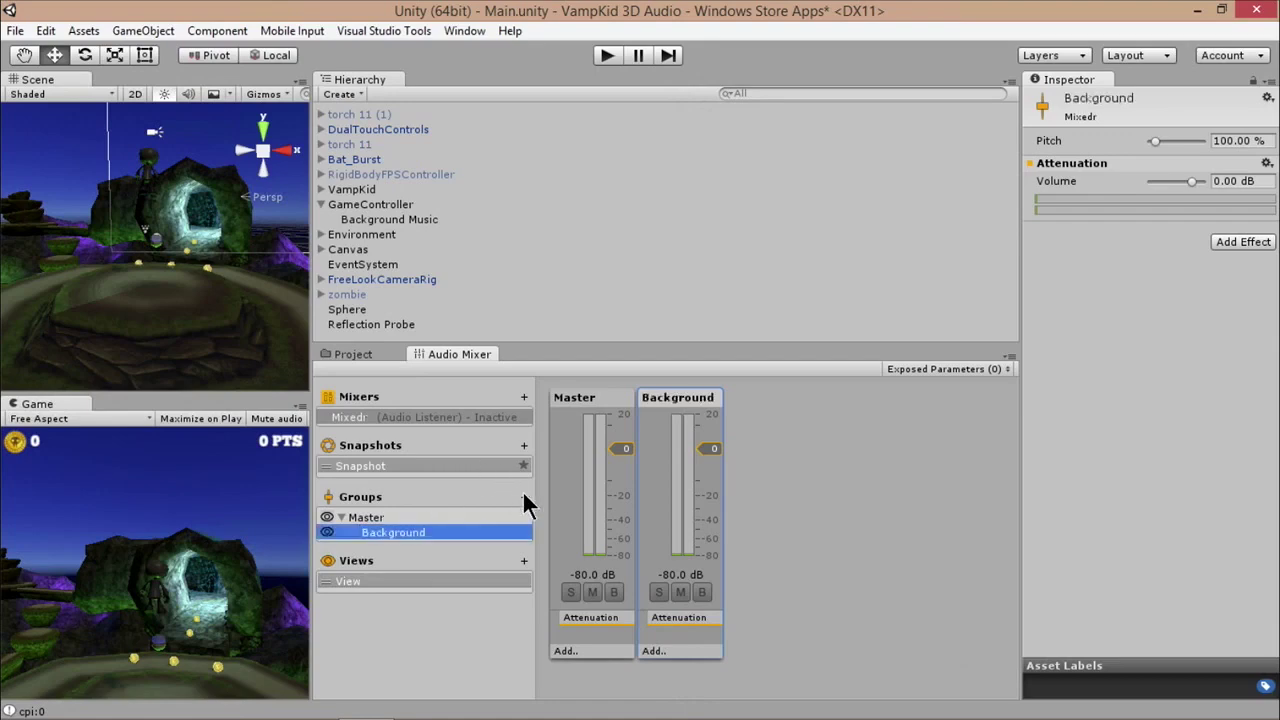
pyautogui.click(523, 497)
pyautogui.write('Sound FX')
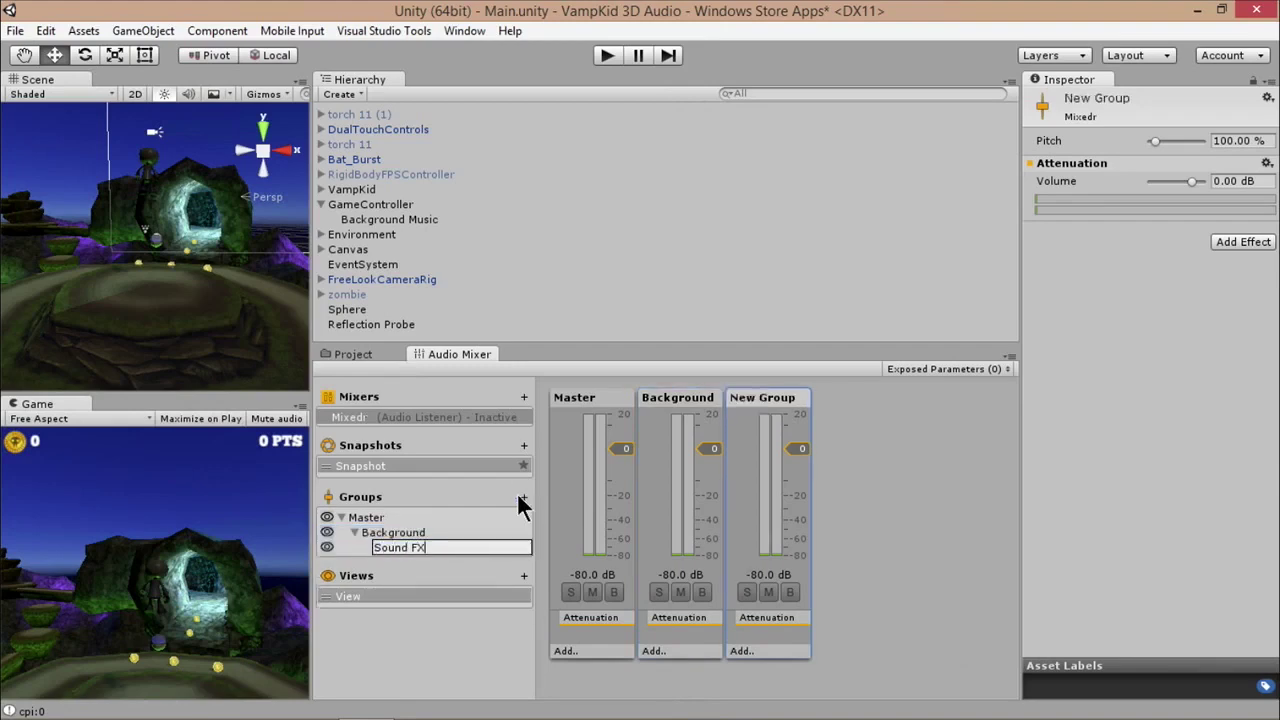
pyautogui.press('Return')
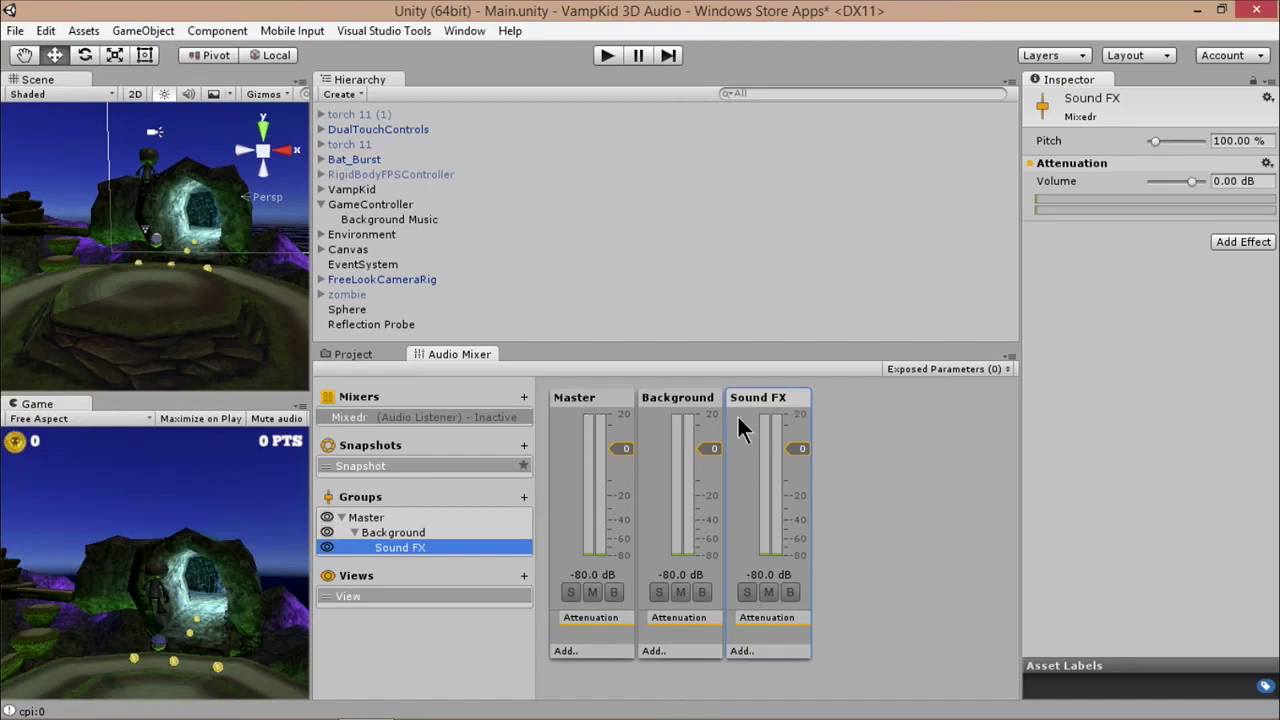
# Try lowering the Background group's volume to about -50 dB, and bring it back to about 0 dB.
pyautogui.click(362, 513)
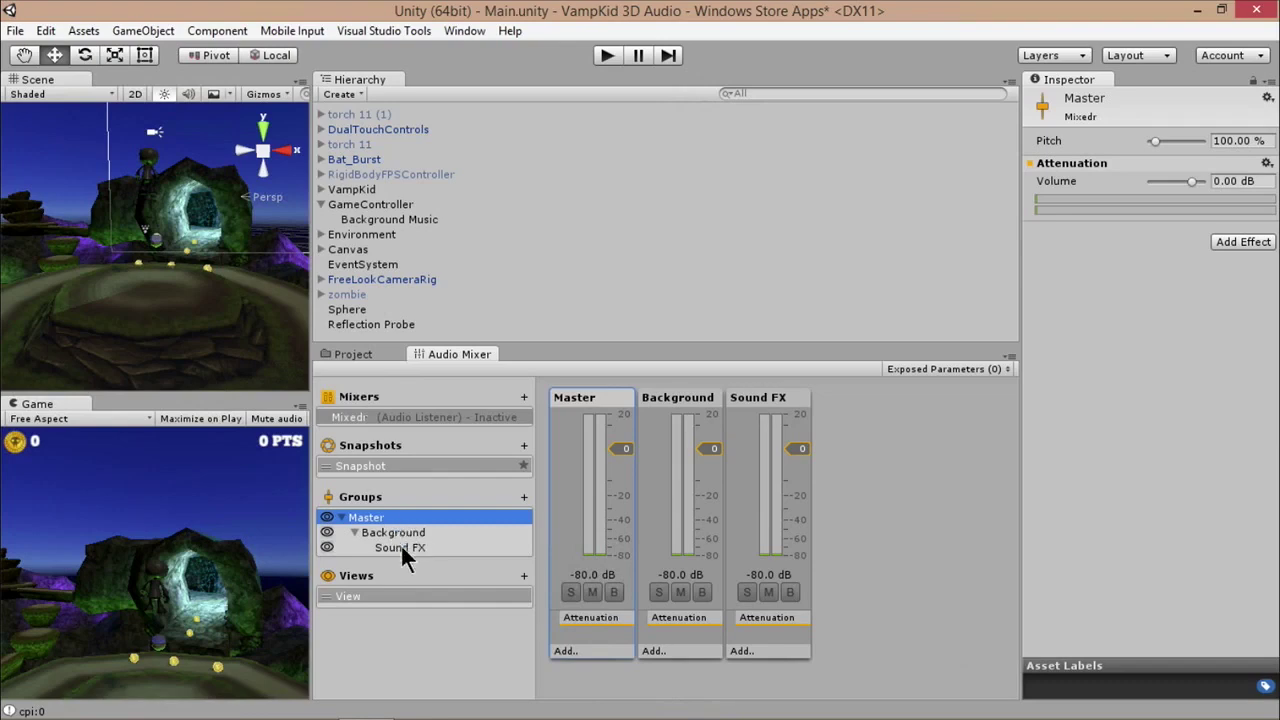
pyautogui.moveTo(712, 448); pyautogui.dragTo(708, 530)
pyautogui.moveTo(797, 448)
pyautogui.mouseDown()
pyautogui.moveTo(797, 533)
pyautogui.moveTo(806, 443)
pyautogui.mouseUp()
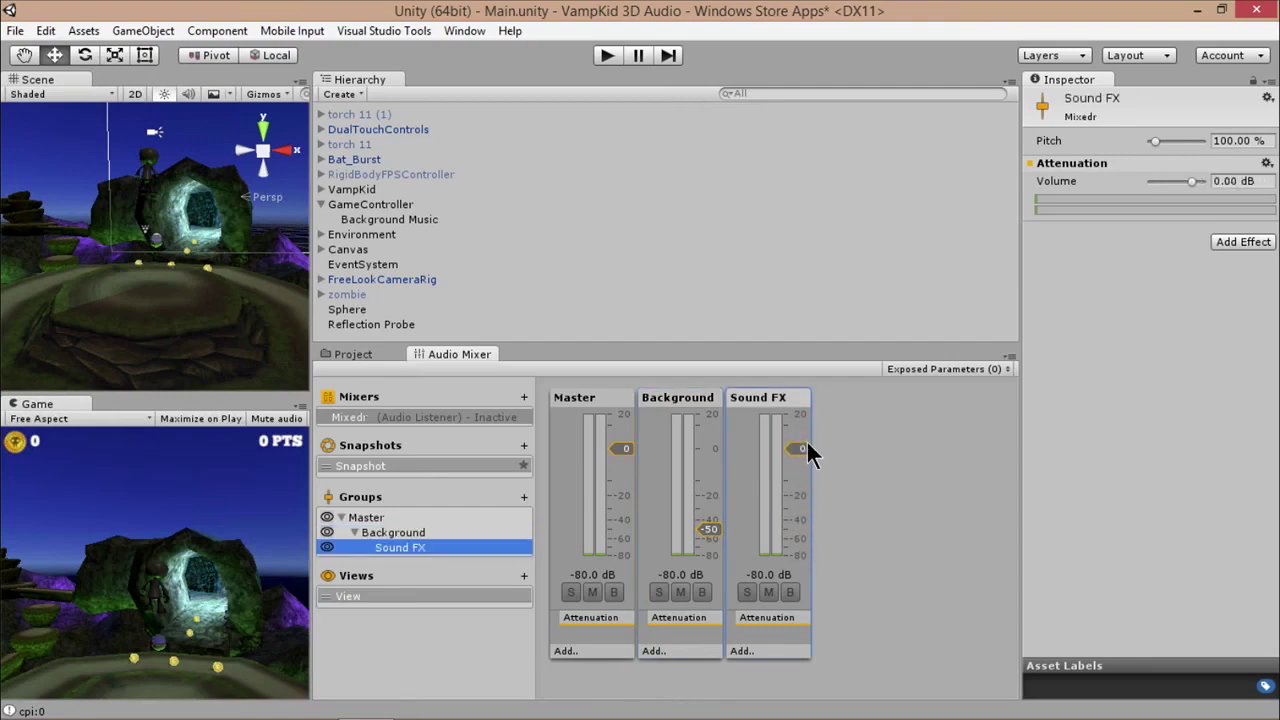
pyautogui.moveTo(708, 529); pyautogui.dragTo(720, 449)
# Move the Sound FX group out of Background so that it sits directly under Master.
pyautogui.click(398, 549)
pyautogui.moveTo(397, 552); pyautogui.dragTo(374, 521)
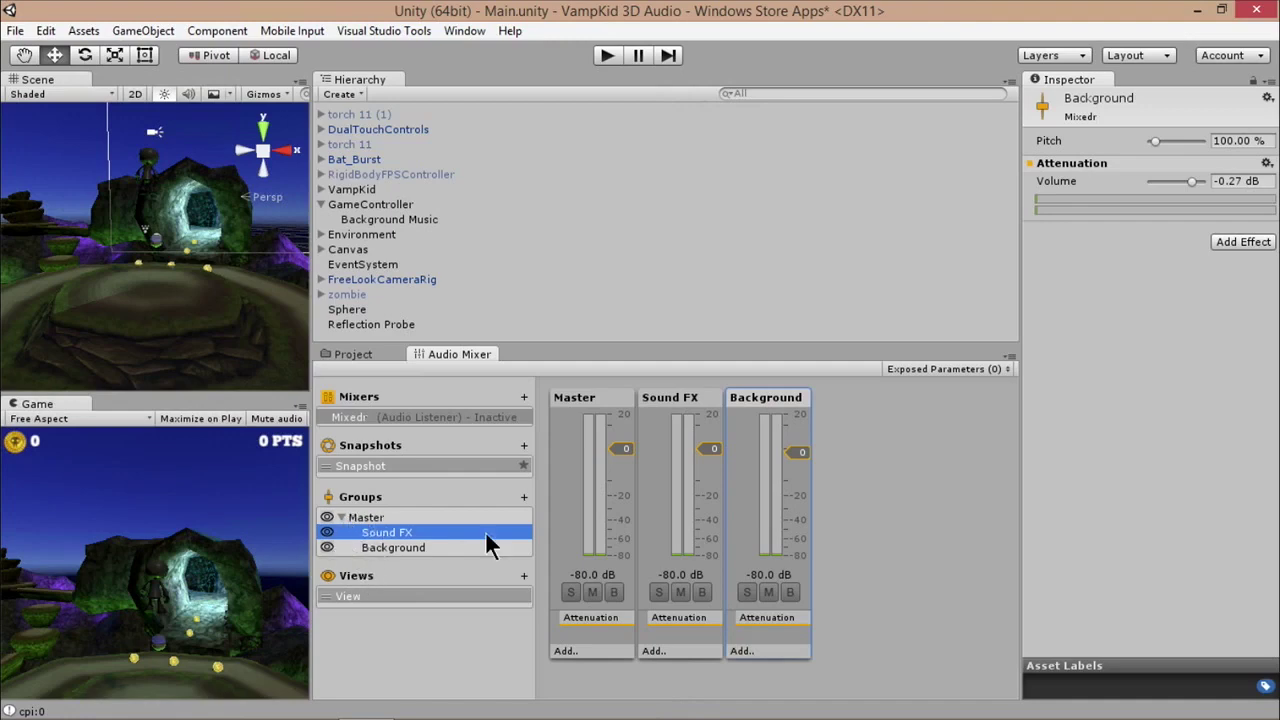
# Adjust the group faders to 0 dB for Master, -0.27 dB for Sound FX and about -1 dB for Background, and enter play mode.
pyautogui.moveTo(621, 451)
pyautogui.mouseDown()
pyautogui.moveTo(620, 506)
pyautogui.moveTo(622, 433)
pyautogui.mouseUp()
pyautogui.moveTo(712, 449)
pyautogui.mouseDown()
pyautogui.moveTo(709, 508)
pyautogui.moveTo(711, 458)
pyautogui.mouseUp()
pyautogui.moveTo(801, 454)
pyautogui.mouseDown()
pyautogui.moveTo(794, 505)
pyautogui.moveTo(798, 429)
pyautogui.moveTo(798, 456)
pyautogui.mouseUp()
pyautogui.moveTo(618, 433); pyautogui.dragTo(618, 447)
pyautogui.moveTo(709, 457); pyautogui.dragTo(710, 454)
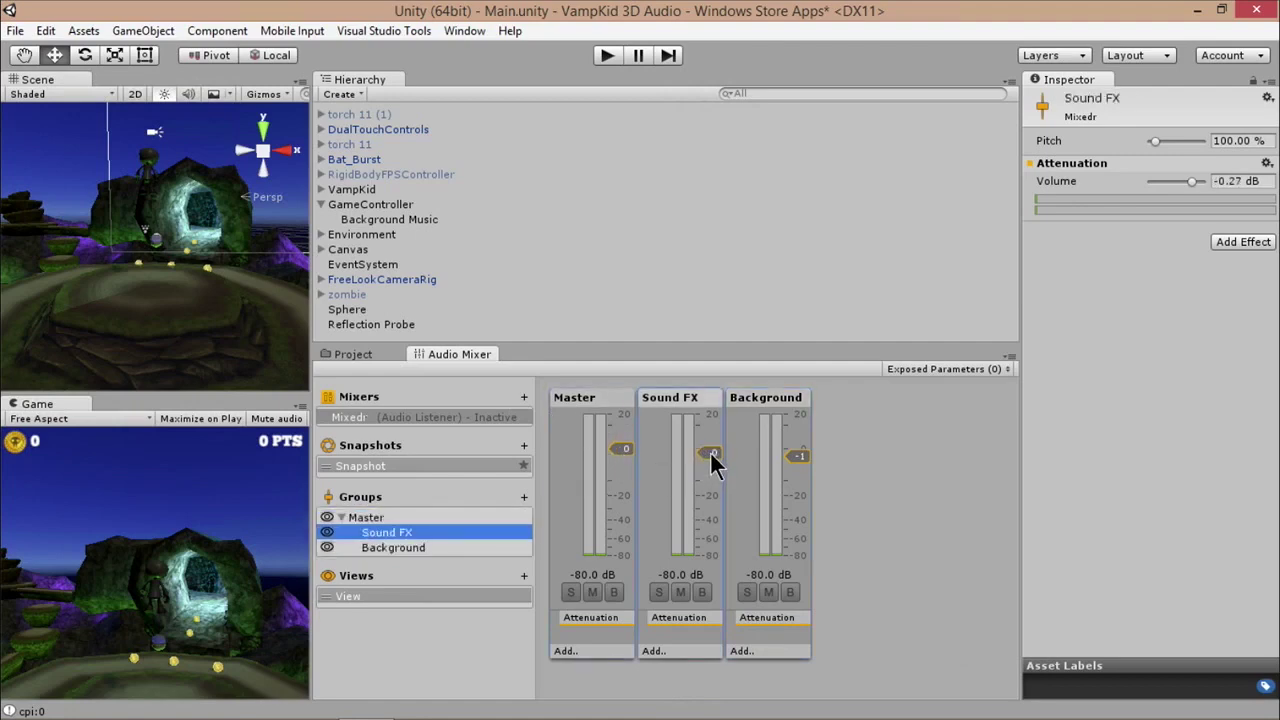
pyautogui.click(609, 55)
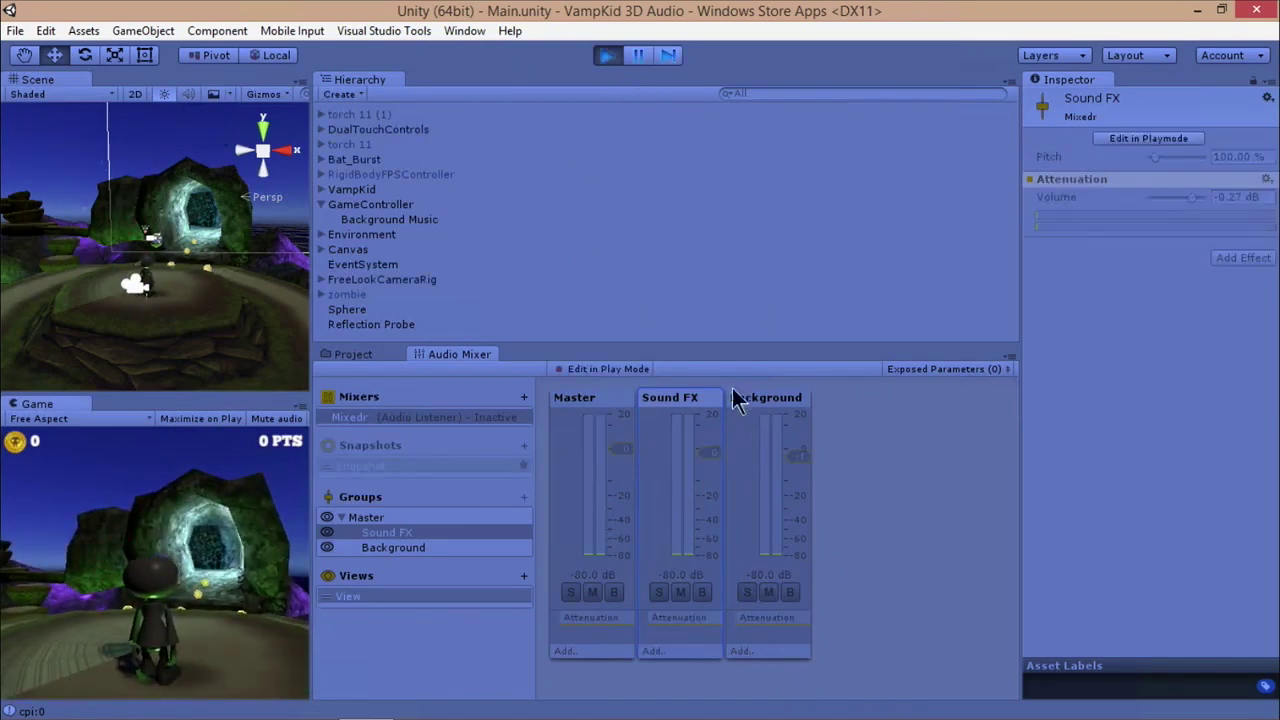
# Route the Background Music audio source's output to the Background mixer group and test it briefly in play mode.
pyautogui.click(606, 56)
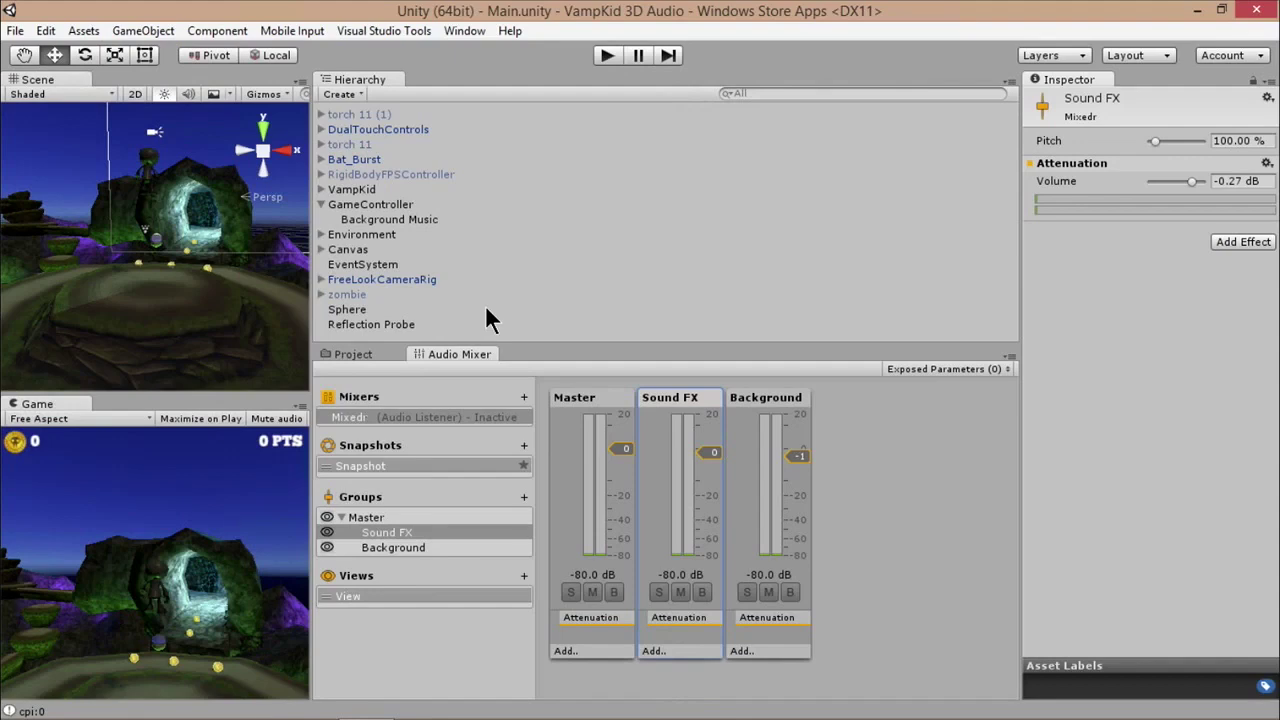
pyautogui.click(390, 218)
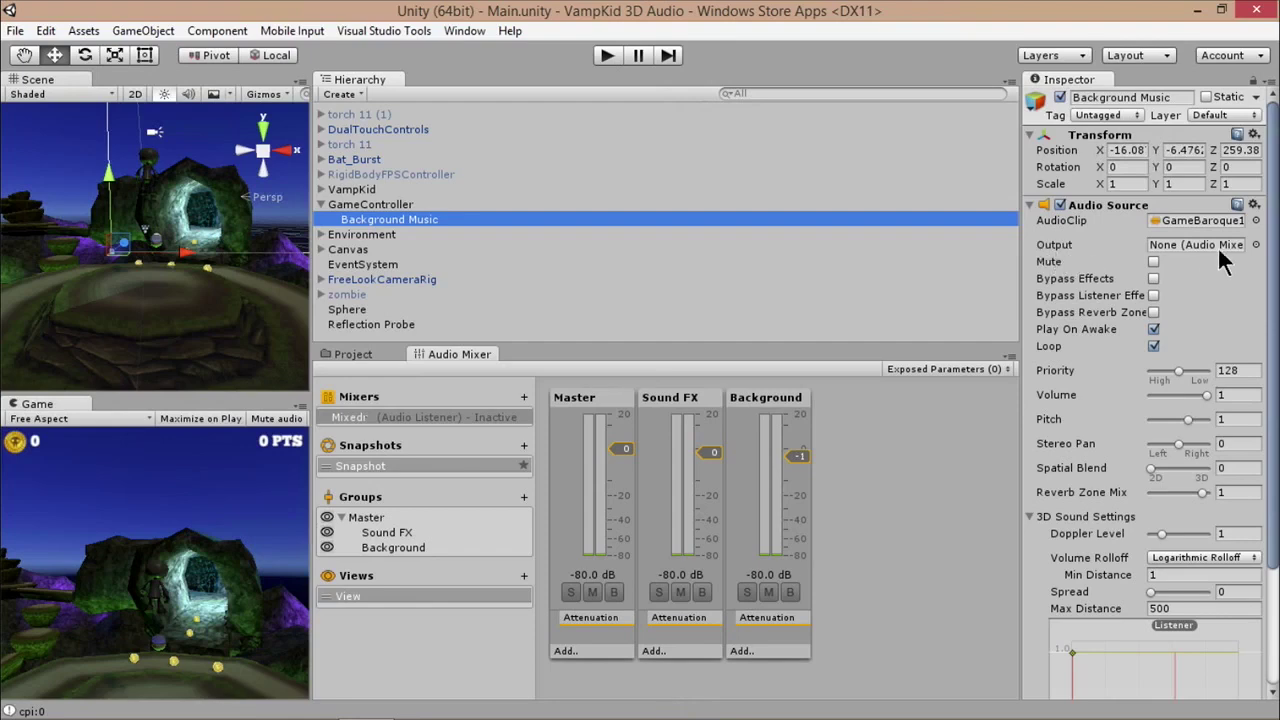
pyautogui.click(1256, 245)
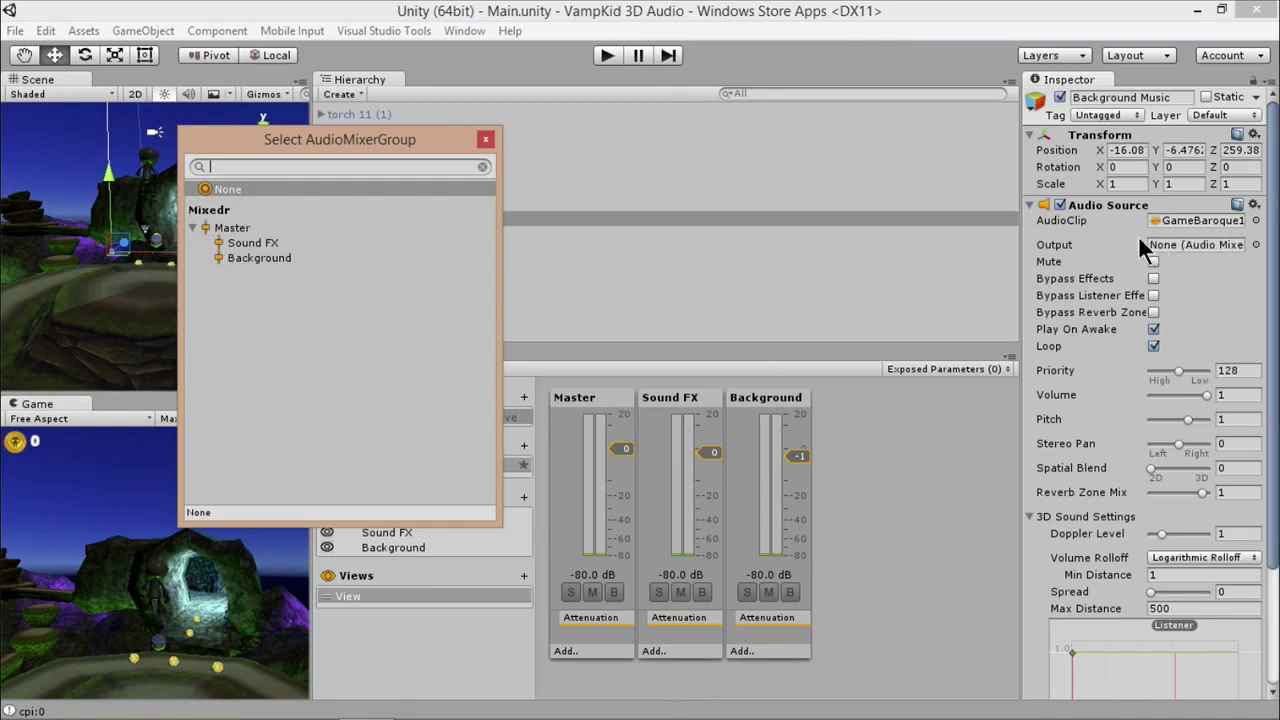
pyautogui.click(245, 260)
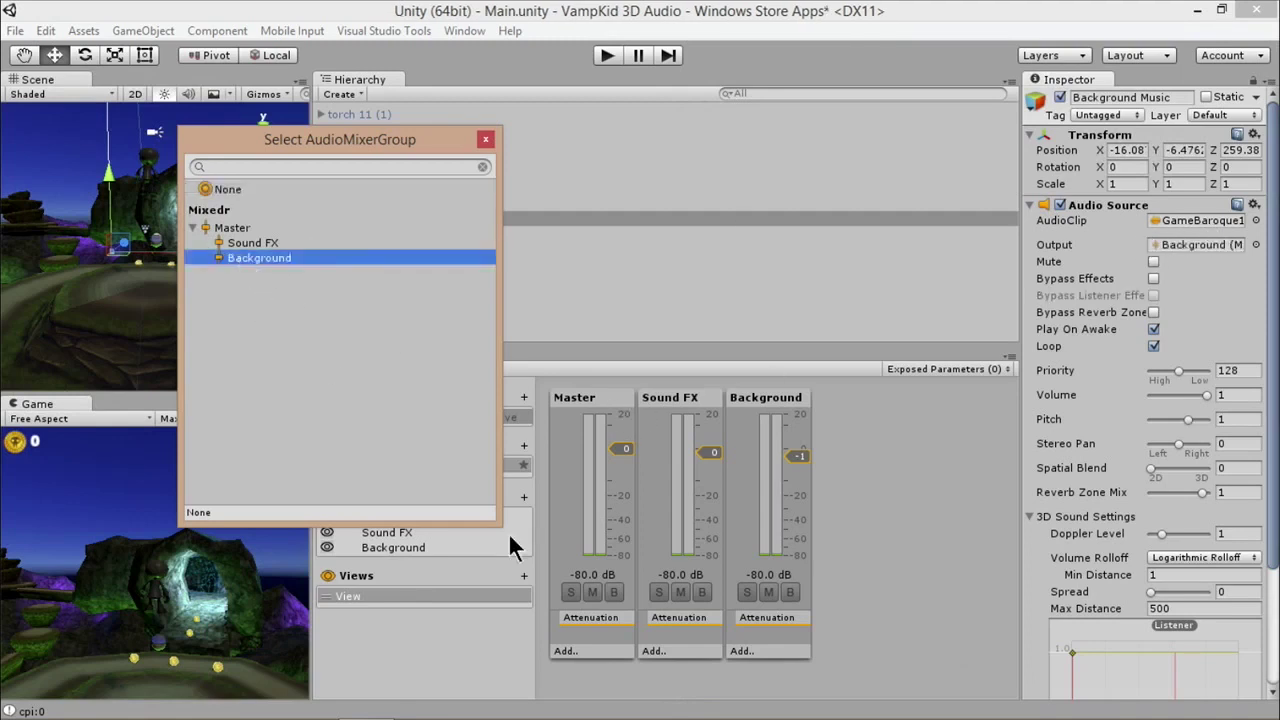
pyautogui.doubleClick(279, 255)
pyautogui.click(607, 55)
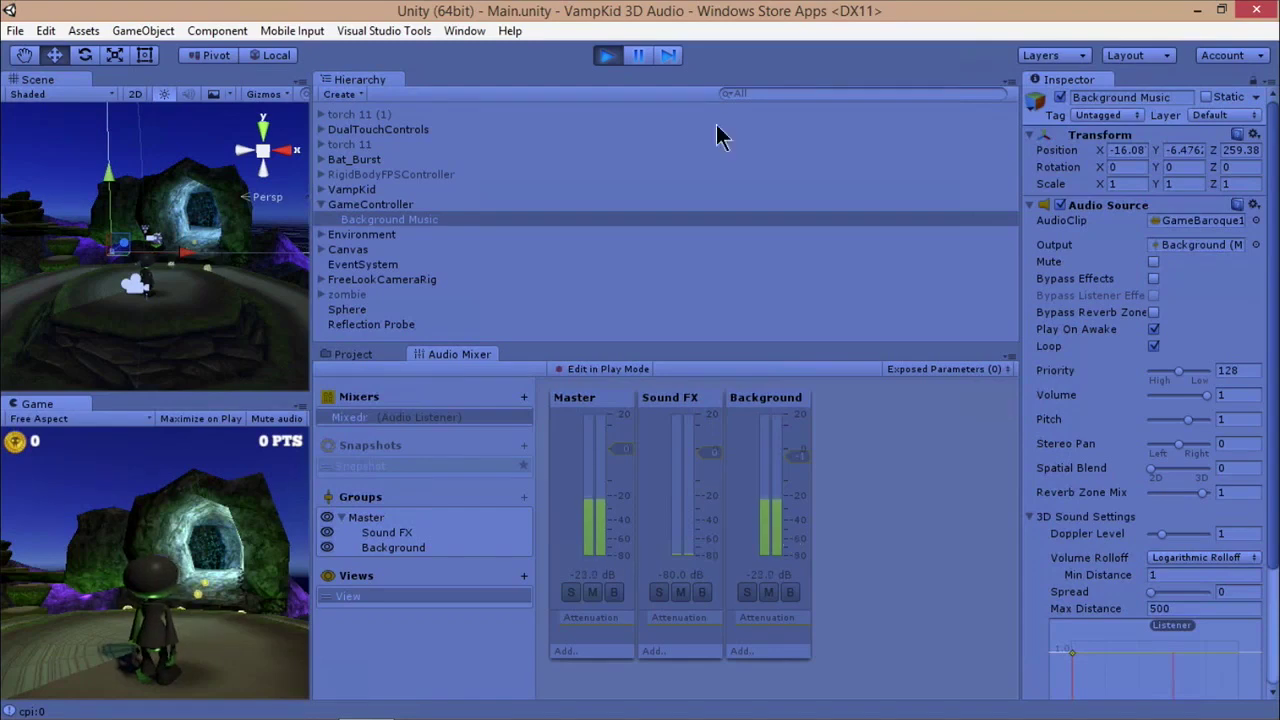
pyautogui.click(607, 56)
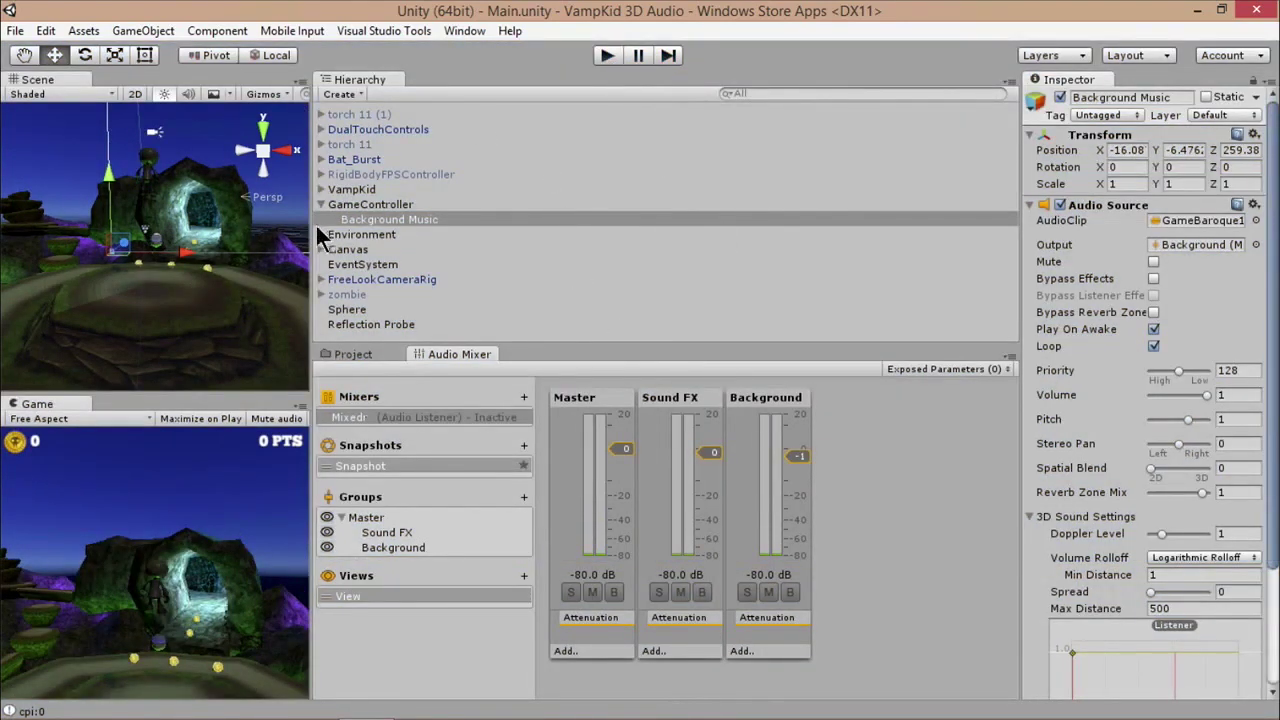
# Set the output of the selected coin's audio source to the Sound FX mixer group.
pyautogui.click(206, 266)
pyautogui.moveTo(1274, 320); pyautogui.dragTo(1265, 579)
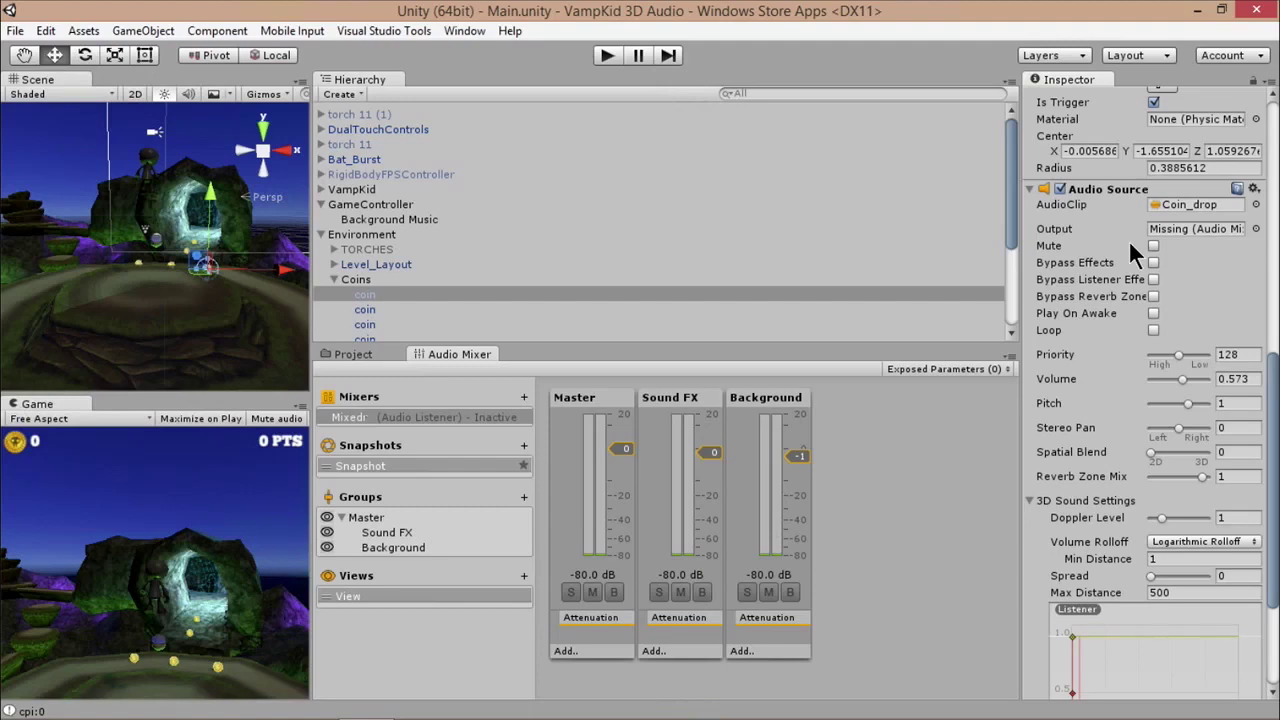
pyautogui.click(1256, 229)
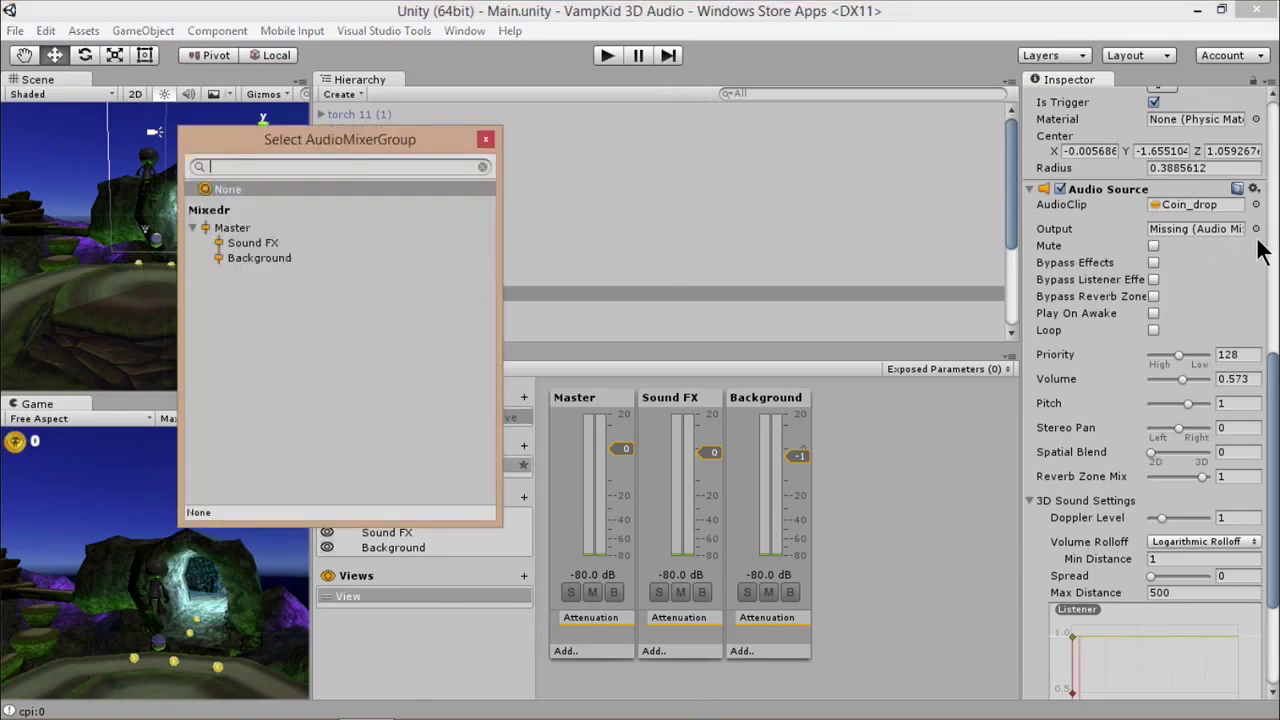
pyautogui.click(265, 245)
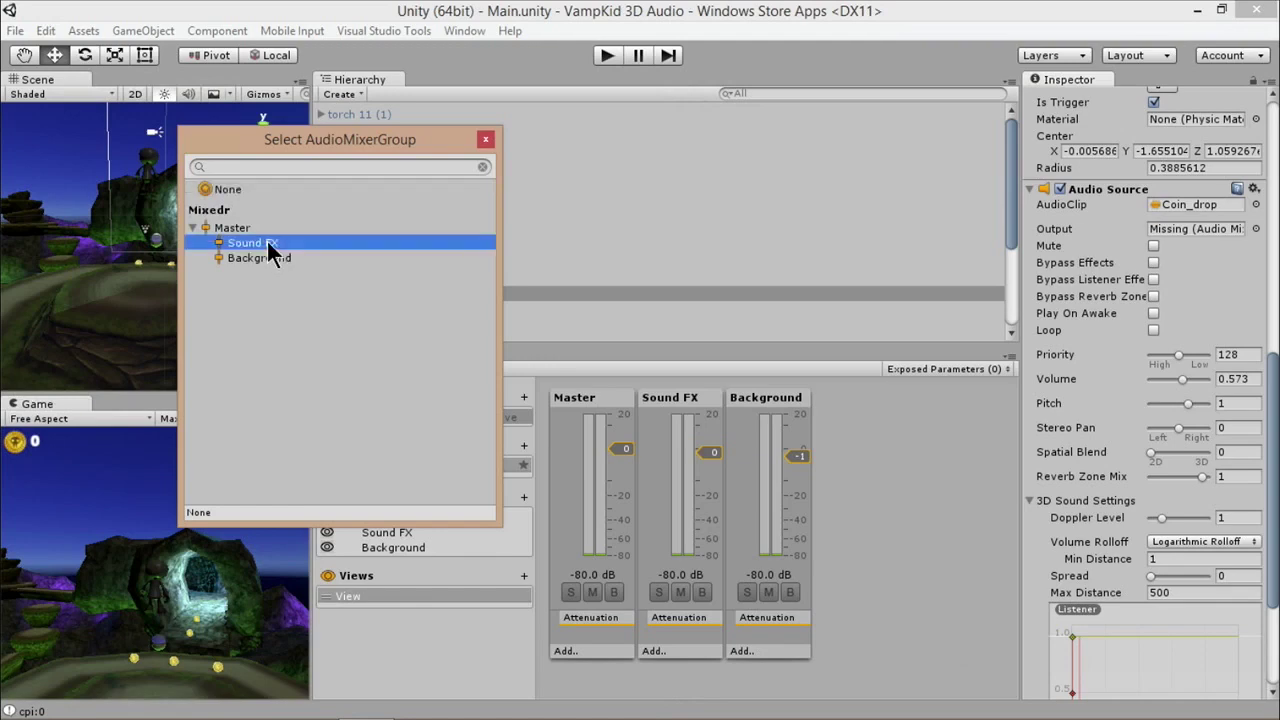
pyautogui.click(258, 243)
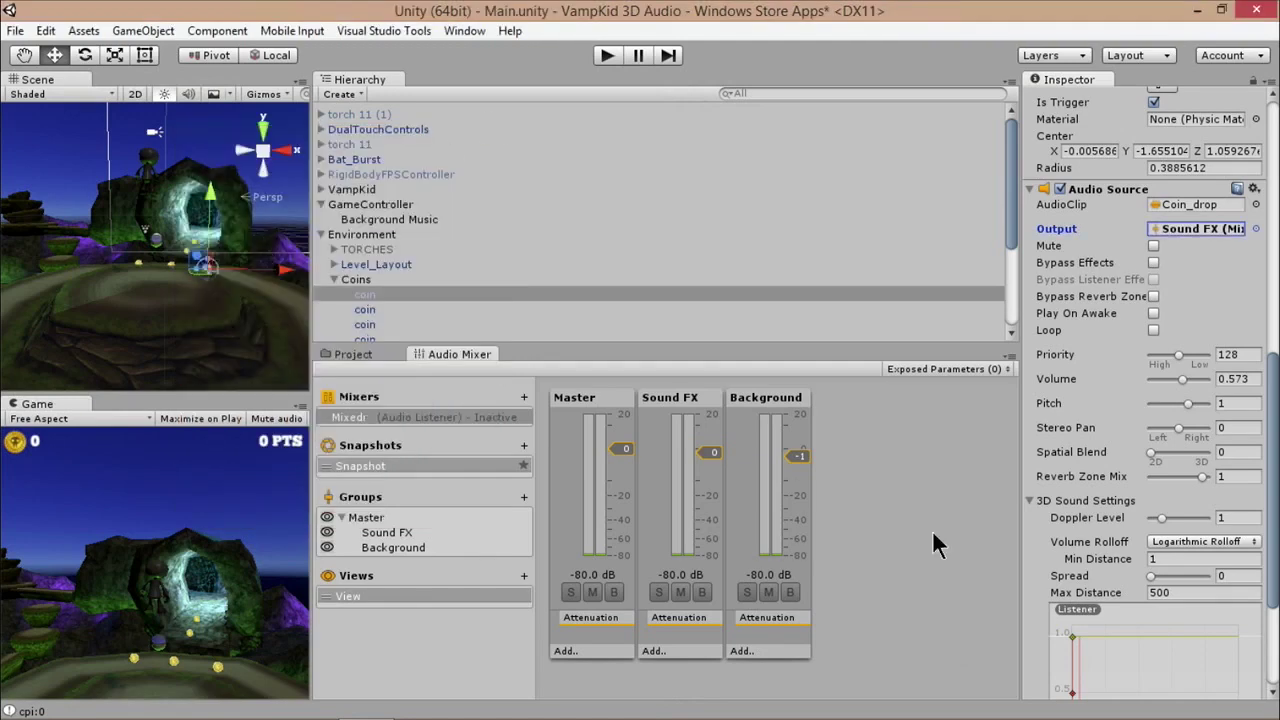
# Play the game to check the mixer levels, unmute the system volume, and return to edit mode.
pyautogui.click(606, 55)
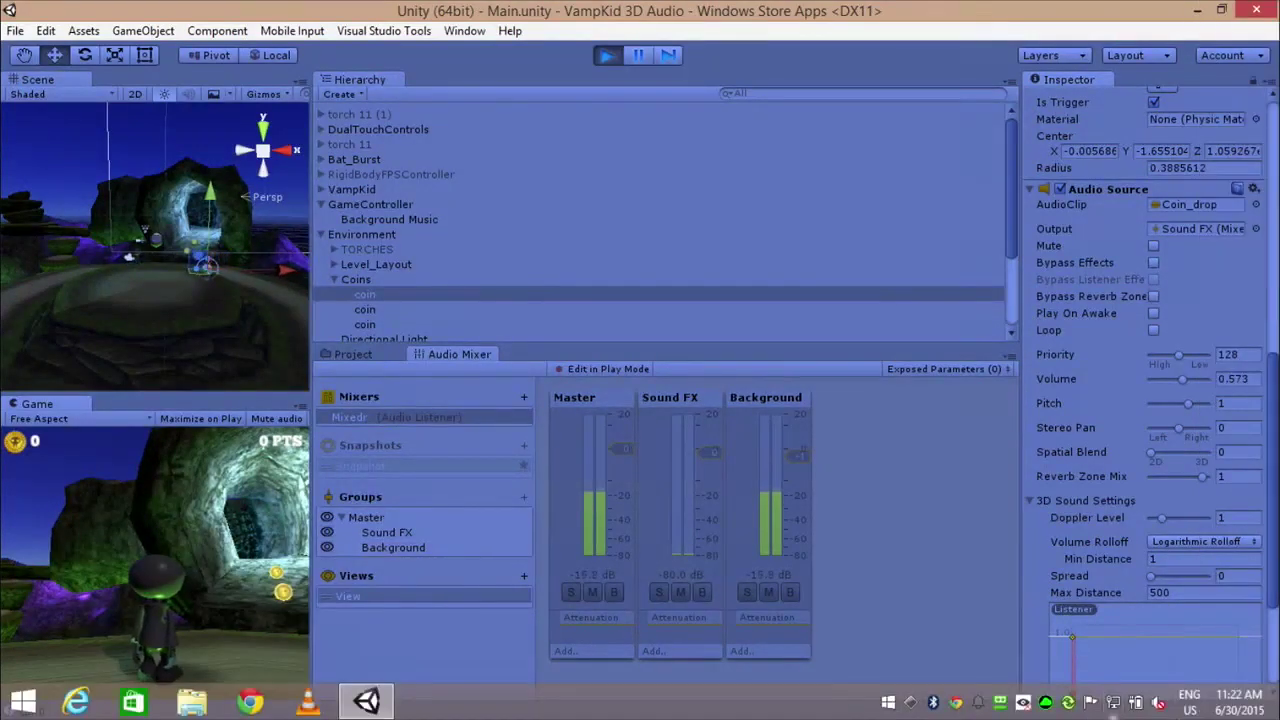
pyautogui.click(1159, 703)
pyautogui.click(1160, 598)
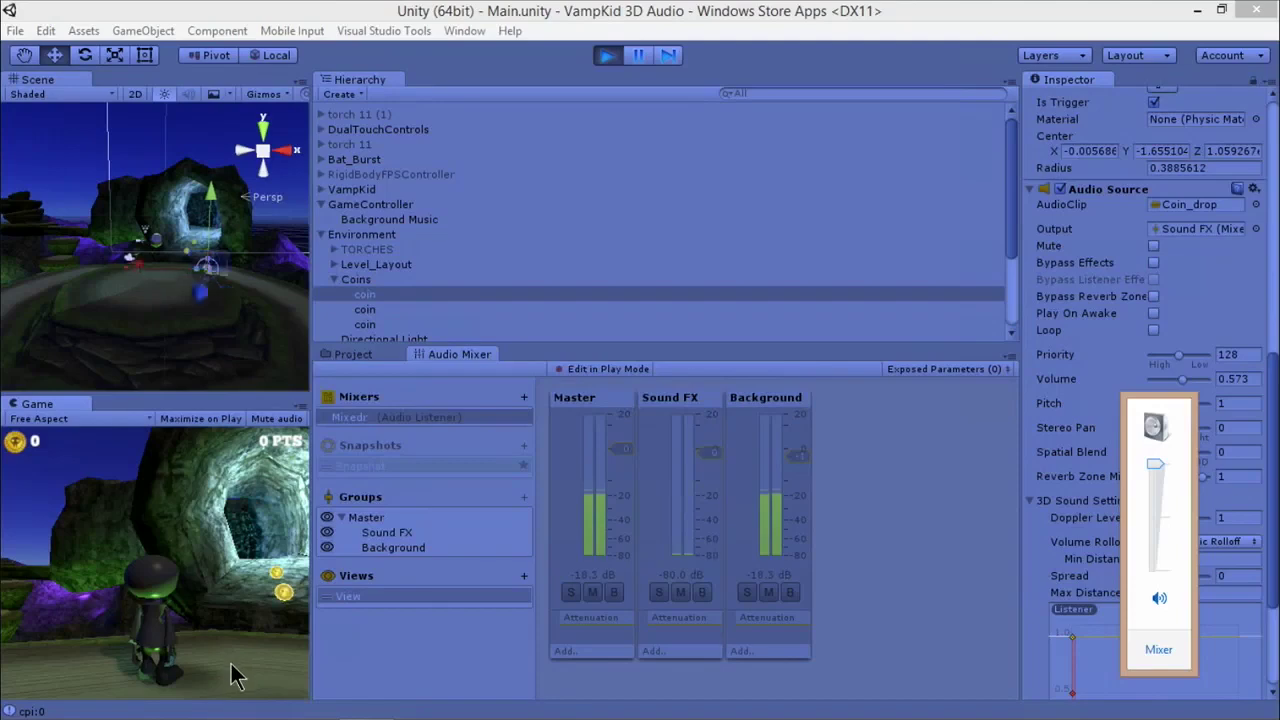
pyautogui.click(604, 55)
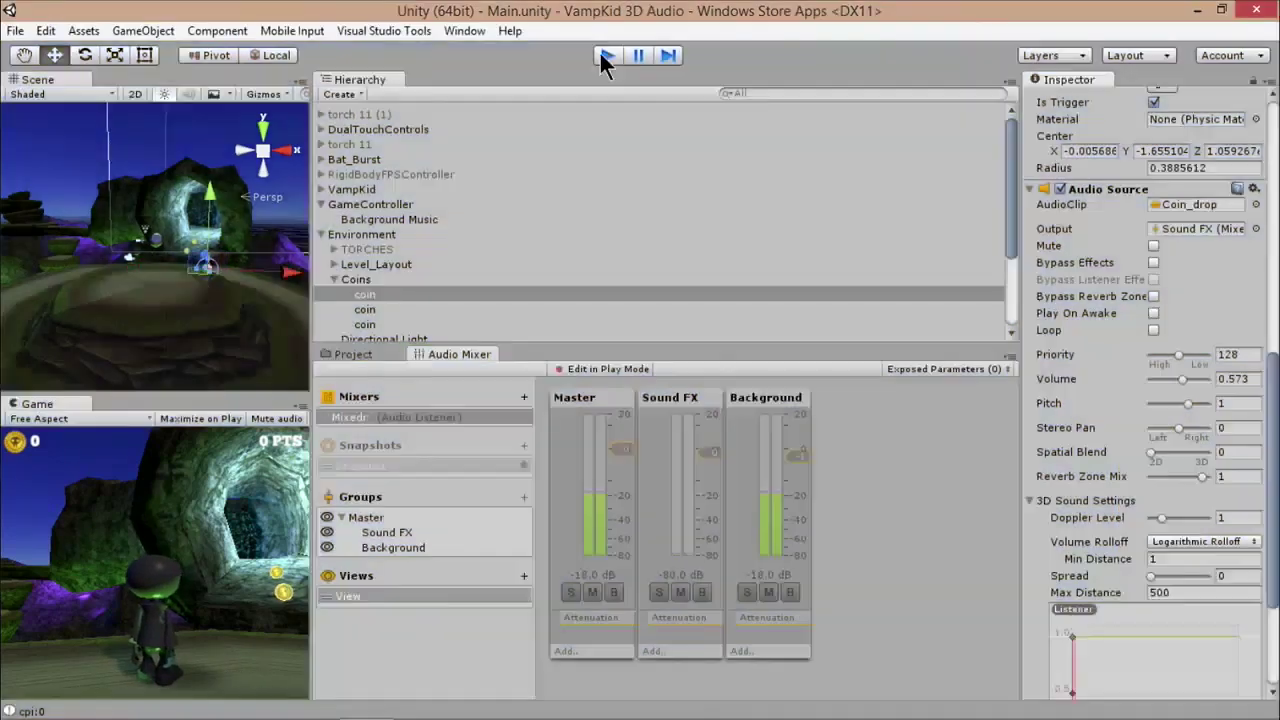
pyautogui.click(606, 56)
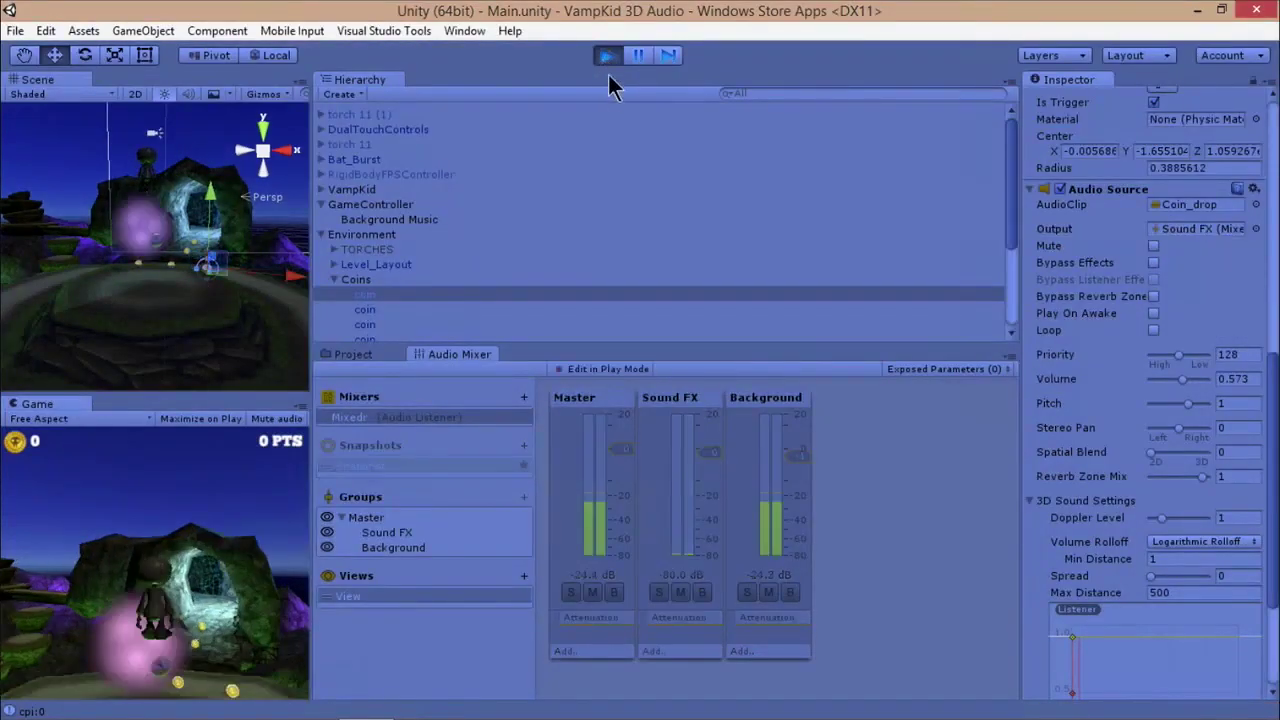
pyautogui.click(605, 53)
pyautogui.click(605, 55)
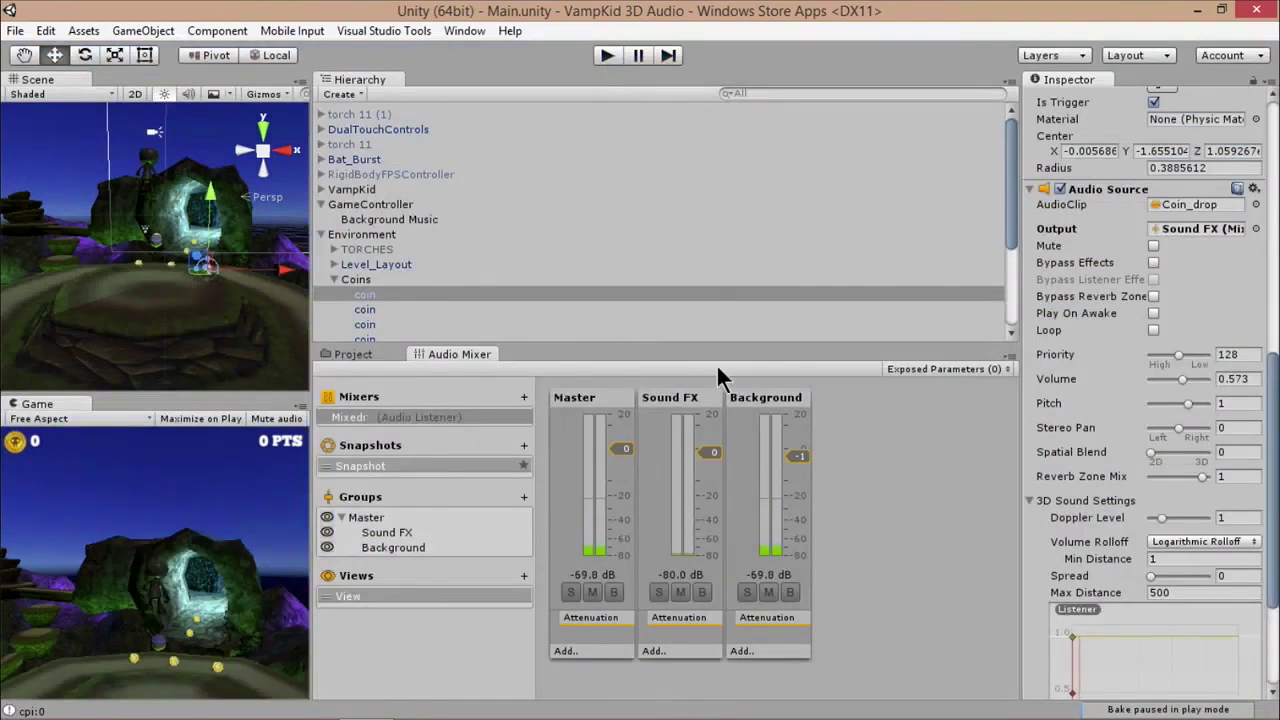
pyautogui.hotkey('ctrl', 'p')
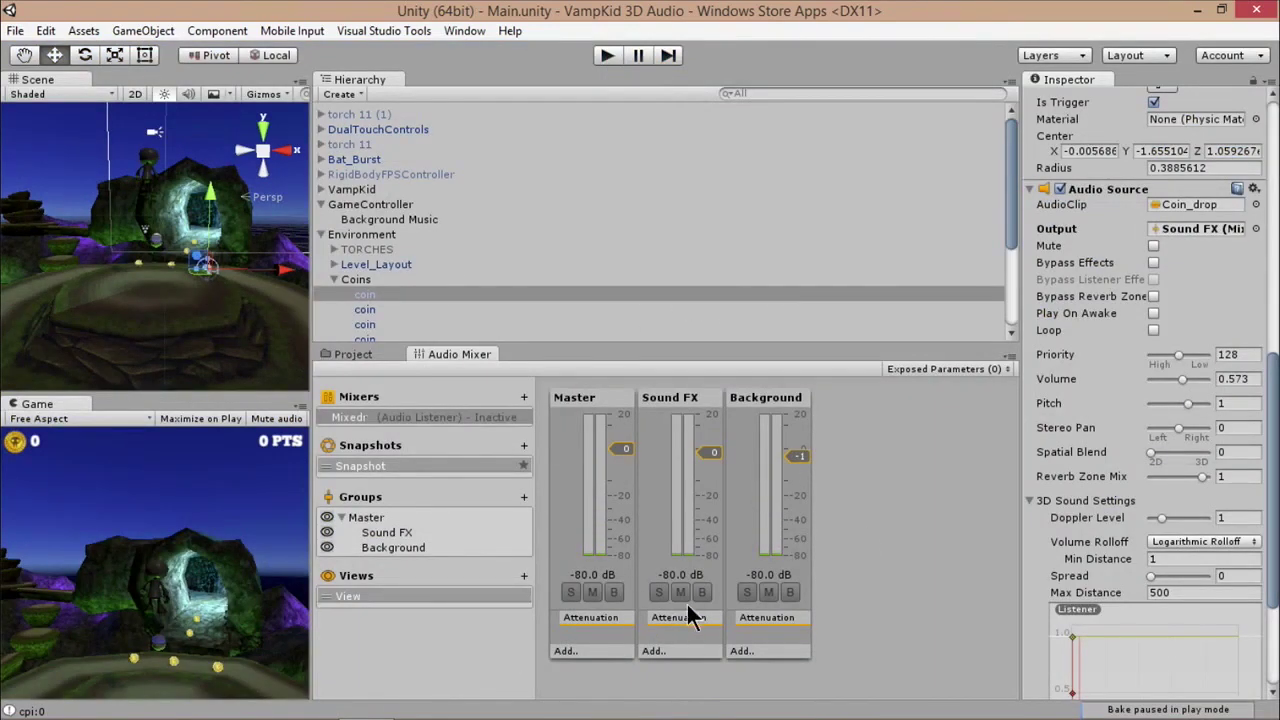
# Add a Pitch Shifter effect to the Background group and, with mixer editing enabled in play mode, set the group's volume to 0 dB.
pyautogui.click(741, 651)
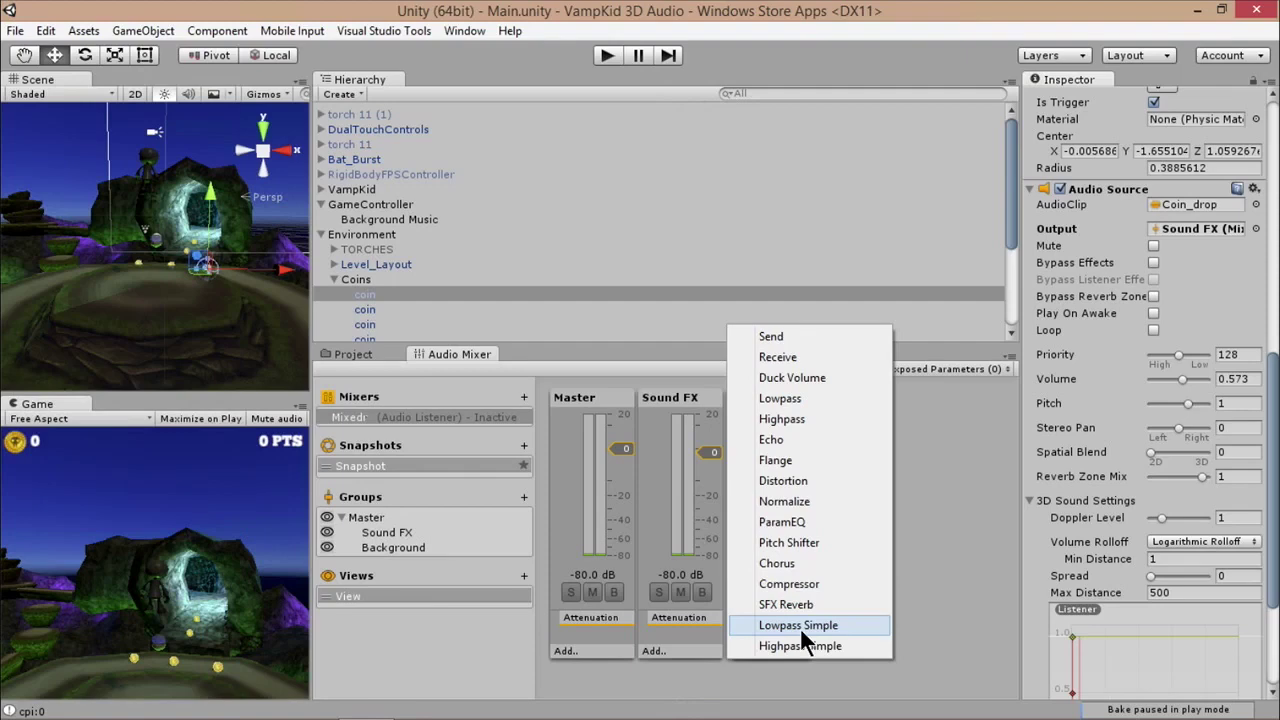
pyautogui.click(807, 542)
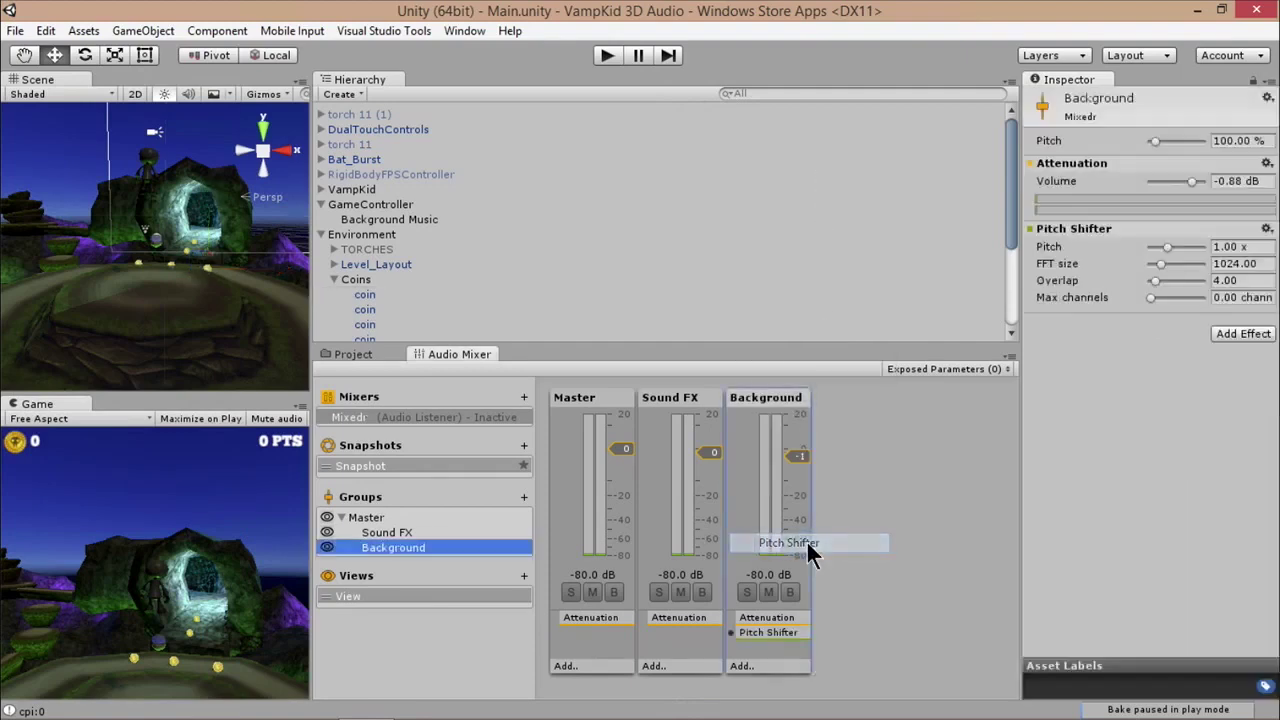
pyautogui.click(606, 55)
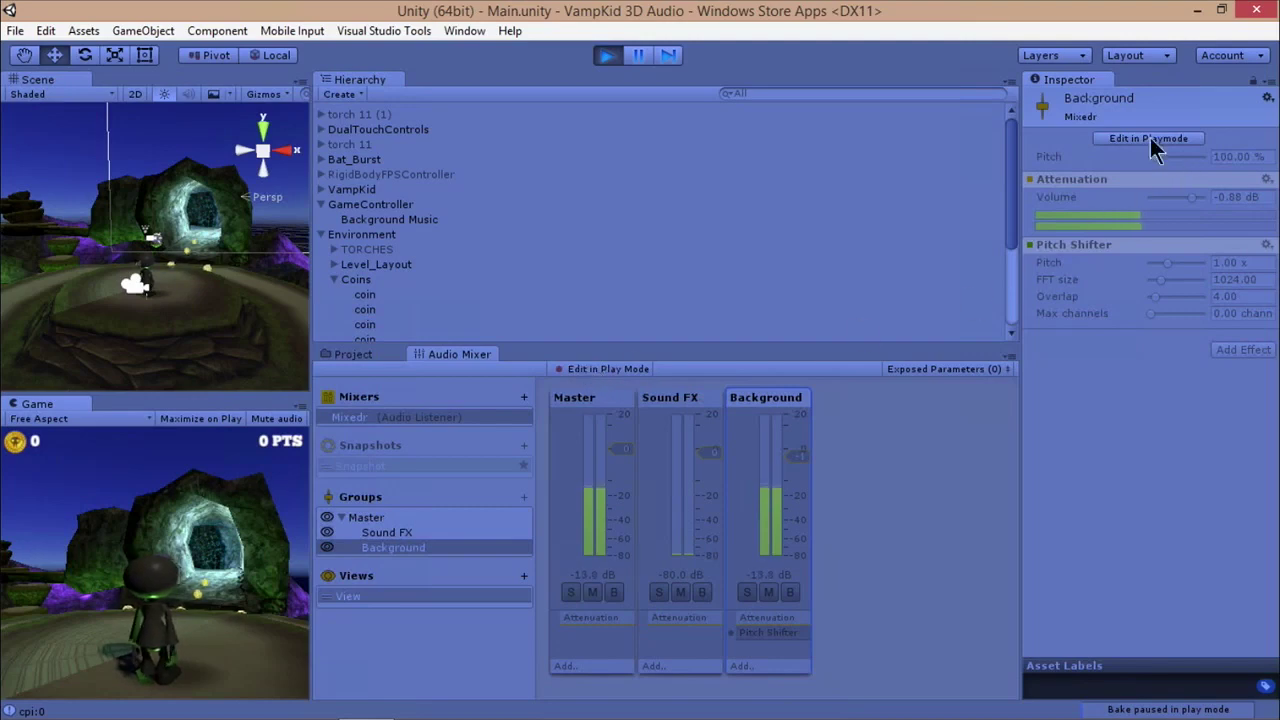
pyautogui.click(608, 369)
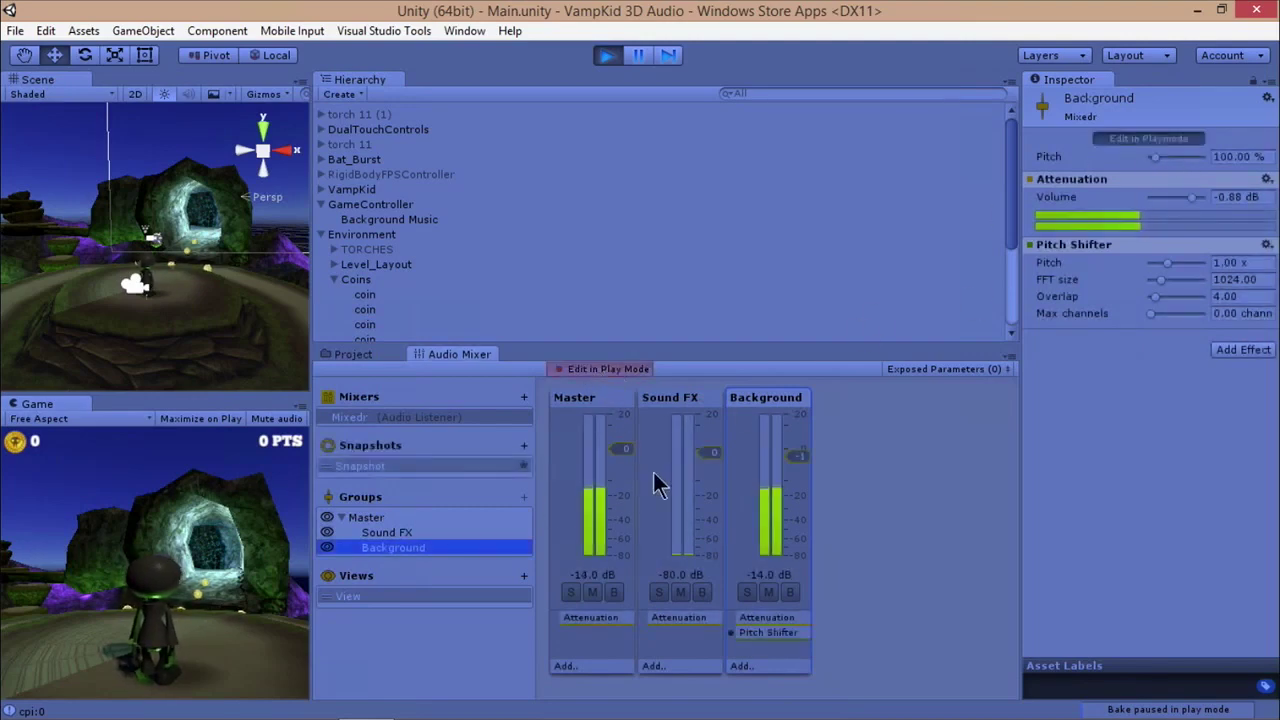
pyautogui.moveTo(794, 456)
pyautogui.mouseDown()
pyautogui.moveTo(795, 540)
pyautogui.moveTo(806, 451)
pyautogui.mouseUp()
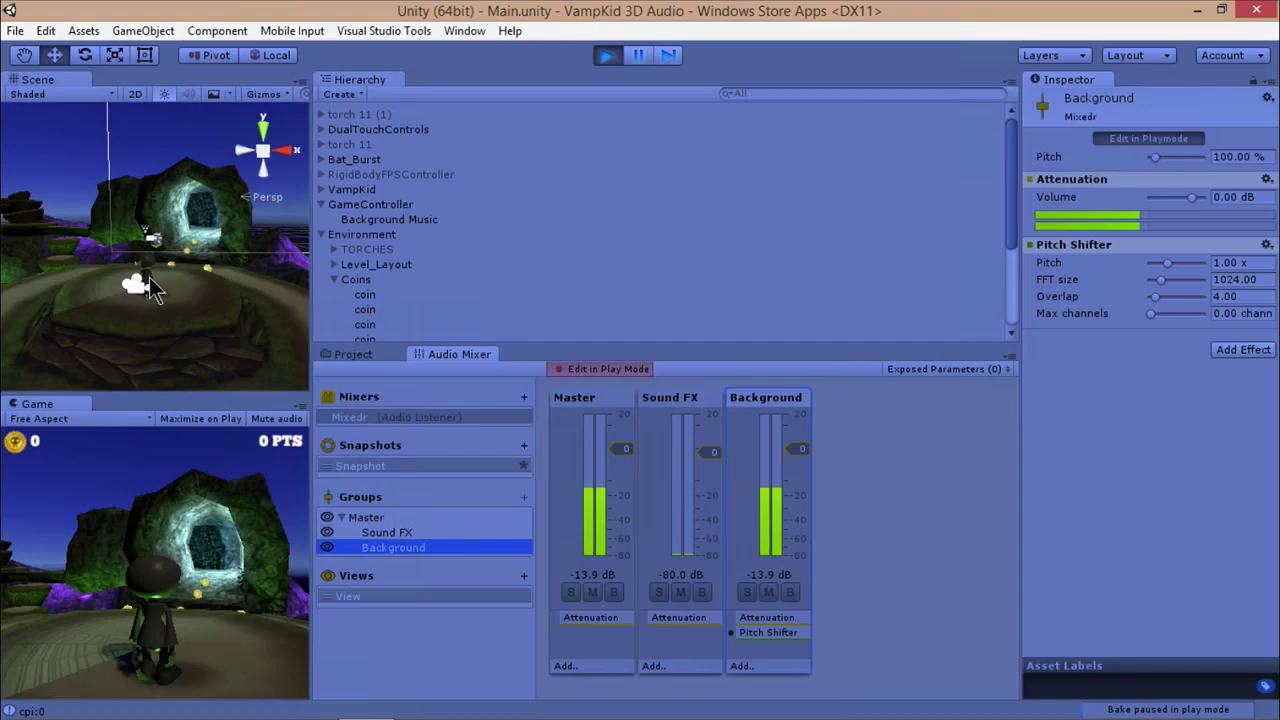
# Try changing the Background group's pitch during play, restore it to 100%, and exit play mode.
pyautogui.moveTo(1157, 158)
pyautogui.mouseDown()
pyautogui.moveTo(1189, 174)
pyautogui.moveTo(1158, 162)
pyautogui.mouseUp()
pyautogui.click(1240, 155)
pyautogui.write('100')
pyautogui.press('Return')
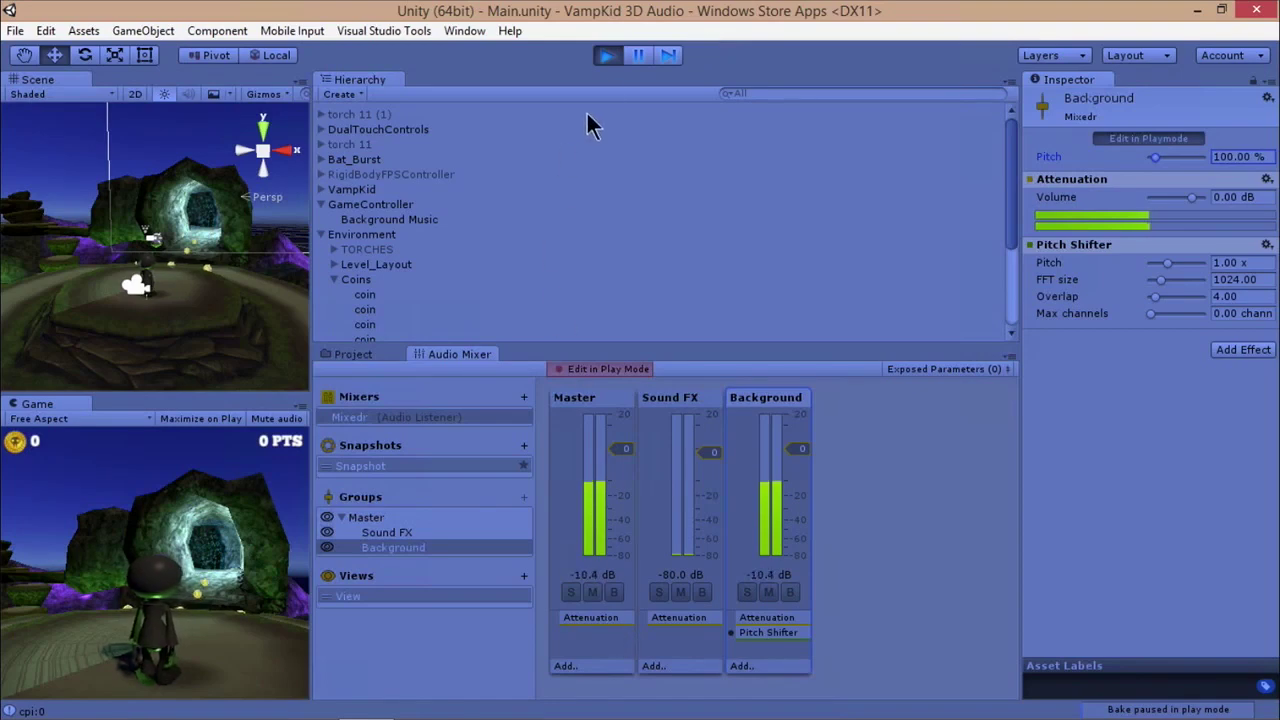
pyautogui.click(606, 55)
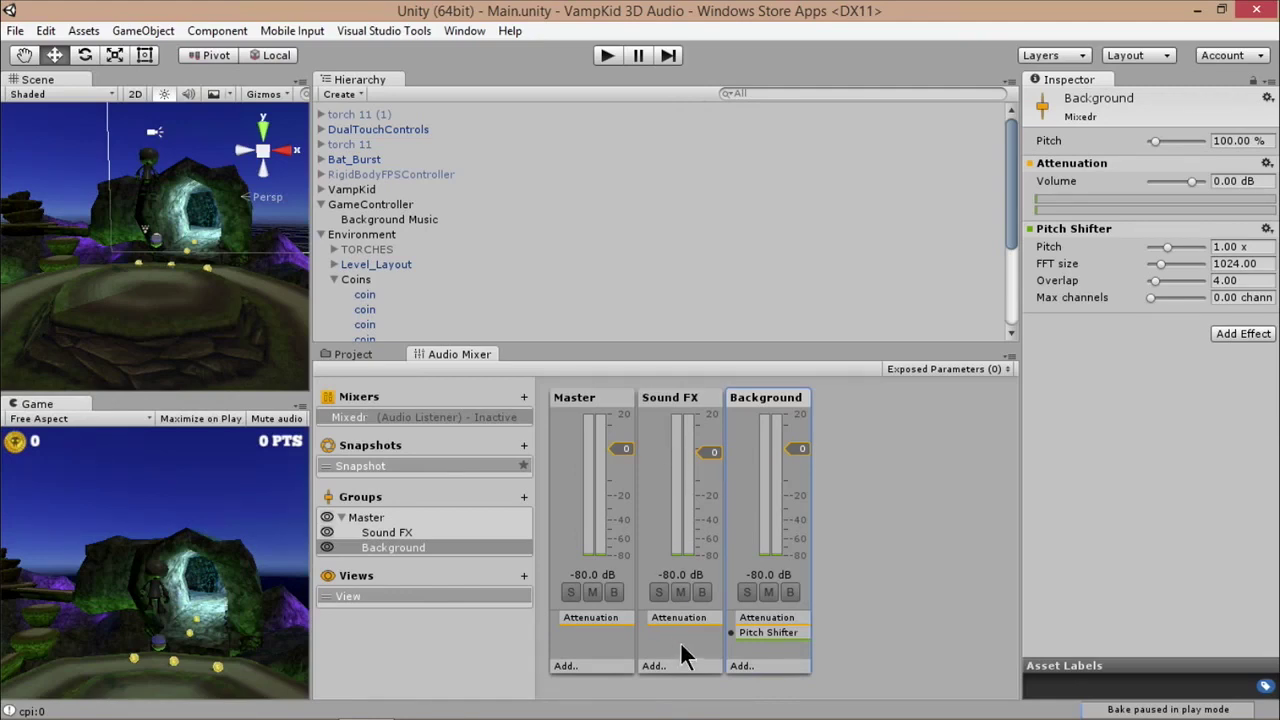
# Replace the Background group's Pitch Shifter with a Duck Volume effect using a -80 dB threshold and a 1000% ratio.
pyautogui.rightClick(756, 632)
pyautogui.click(766, 640)
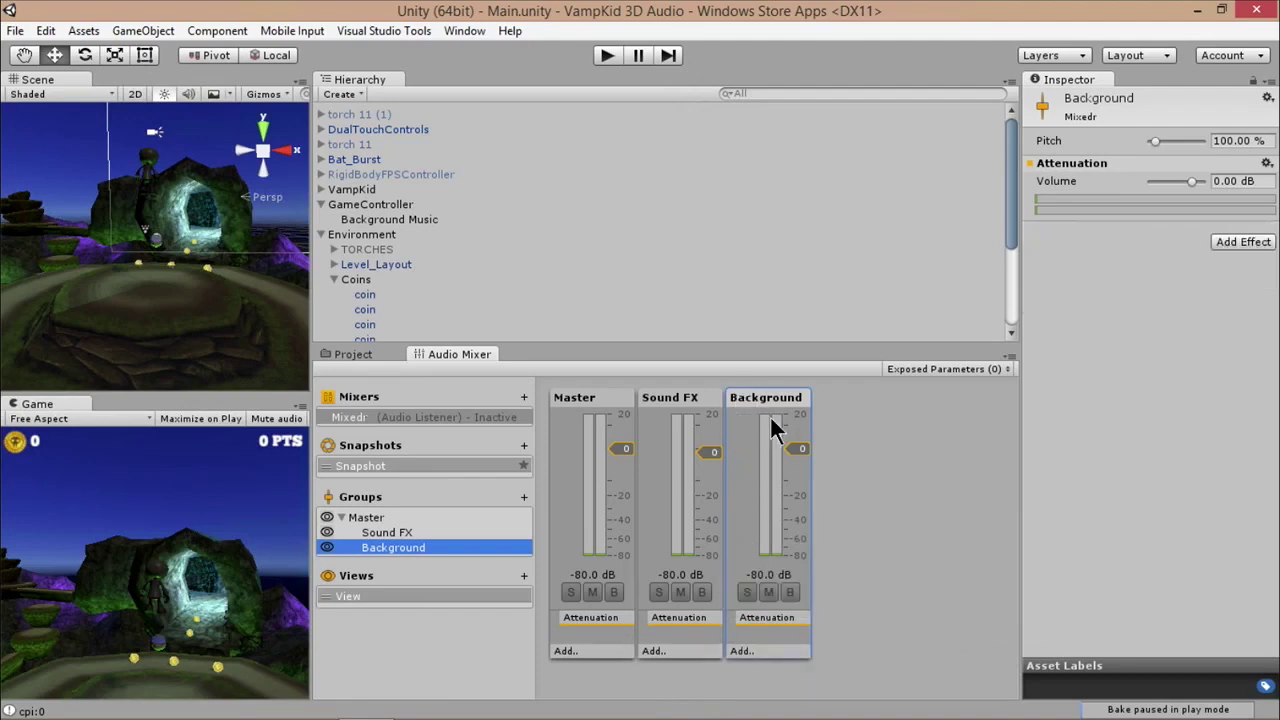
pyautogui.click(744, 653)
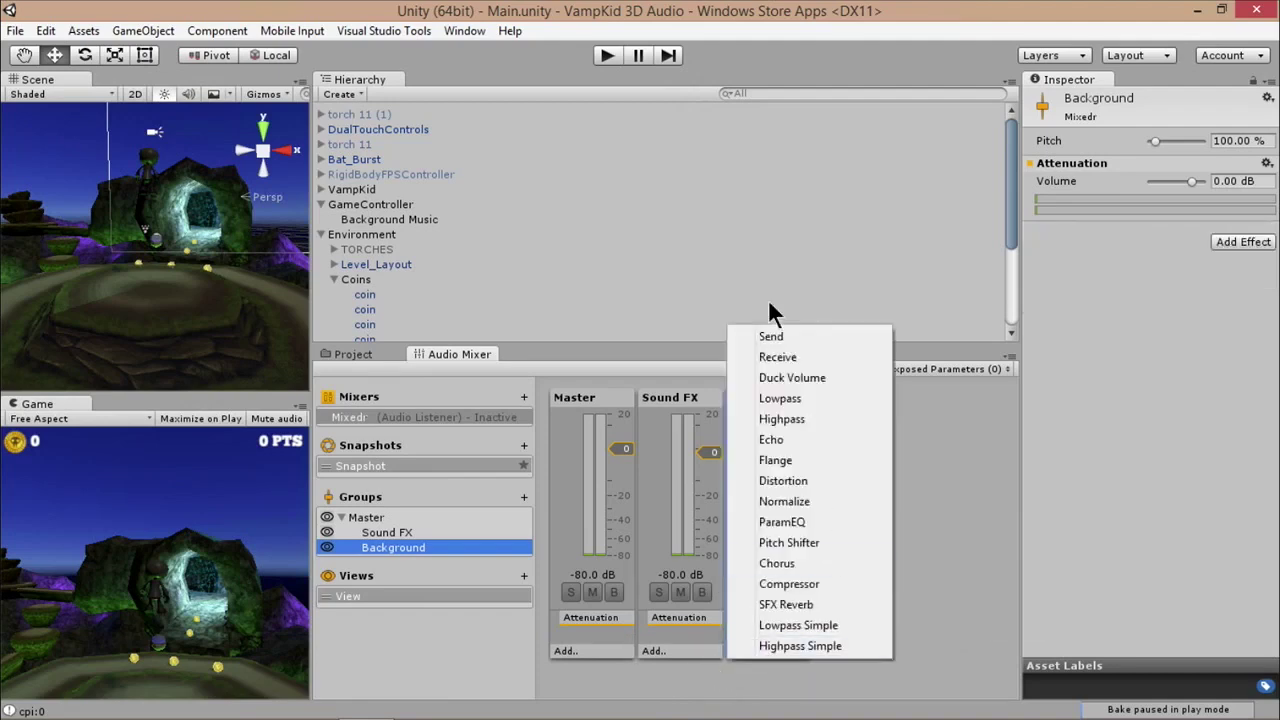
pyautogui.click(785, 376)
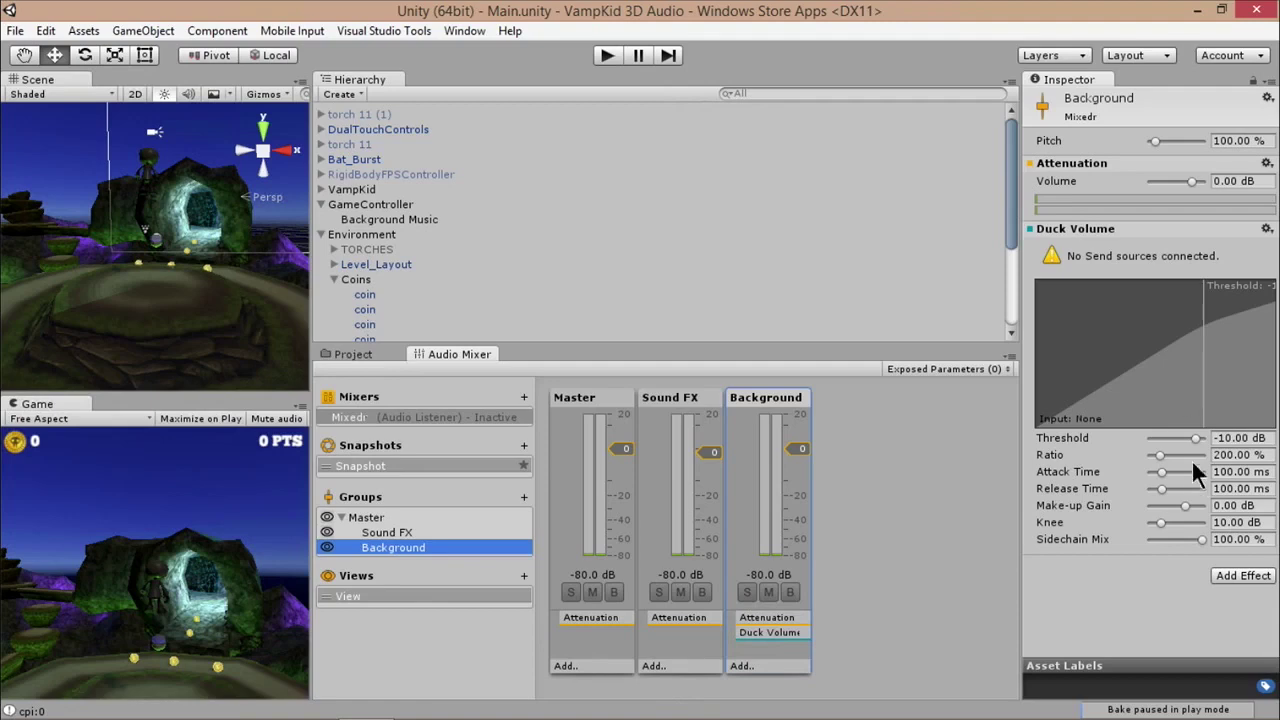
pyautogui.moveTo(1199, 434); pyautogui.dragTo(1215, 455)
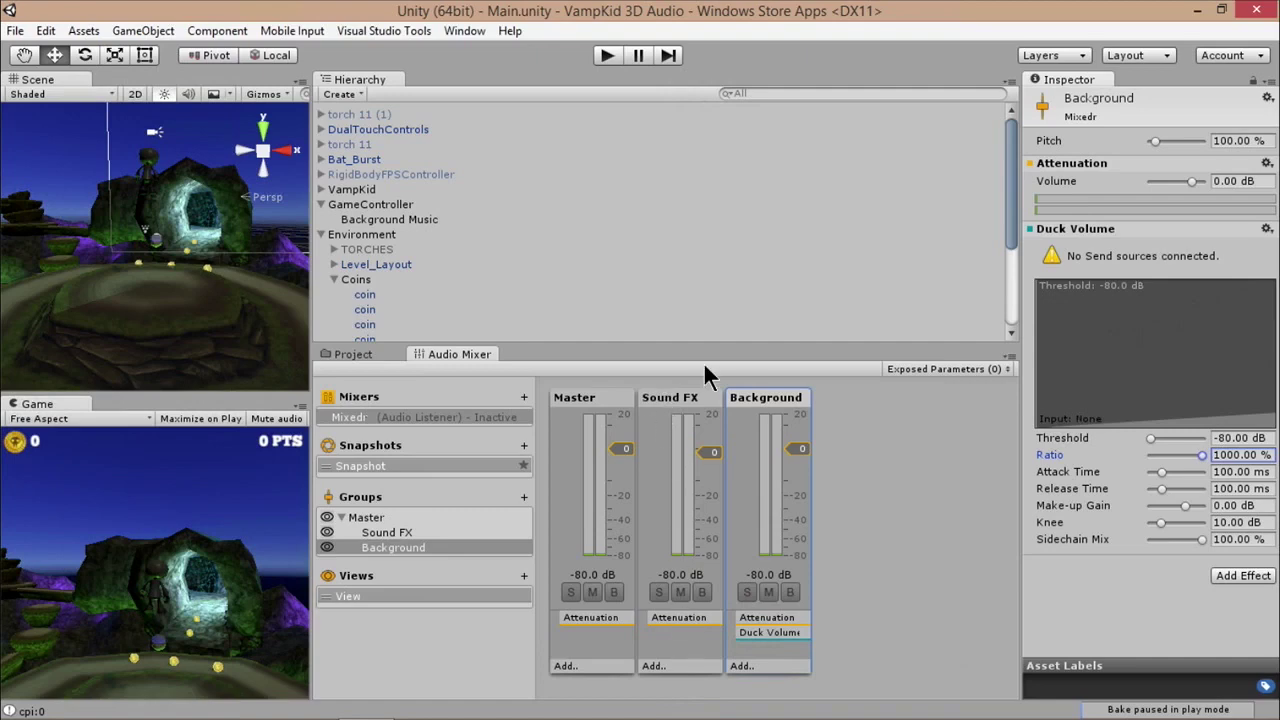
# Add a Send effect to the Sound FX group that feeds Background\Duck Volume.
pyautogui.click(655, 666)
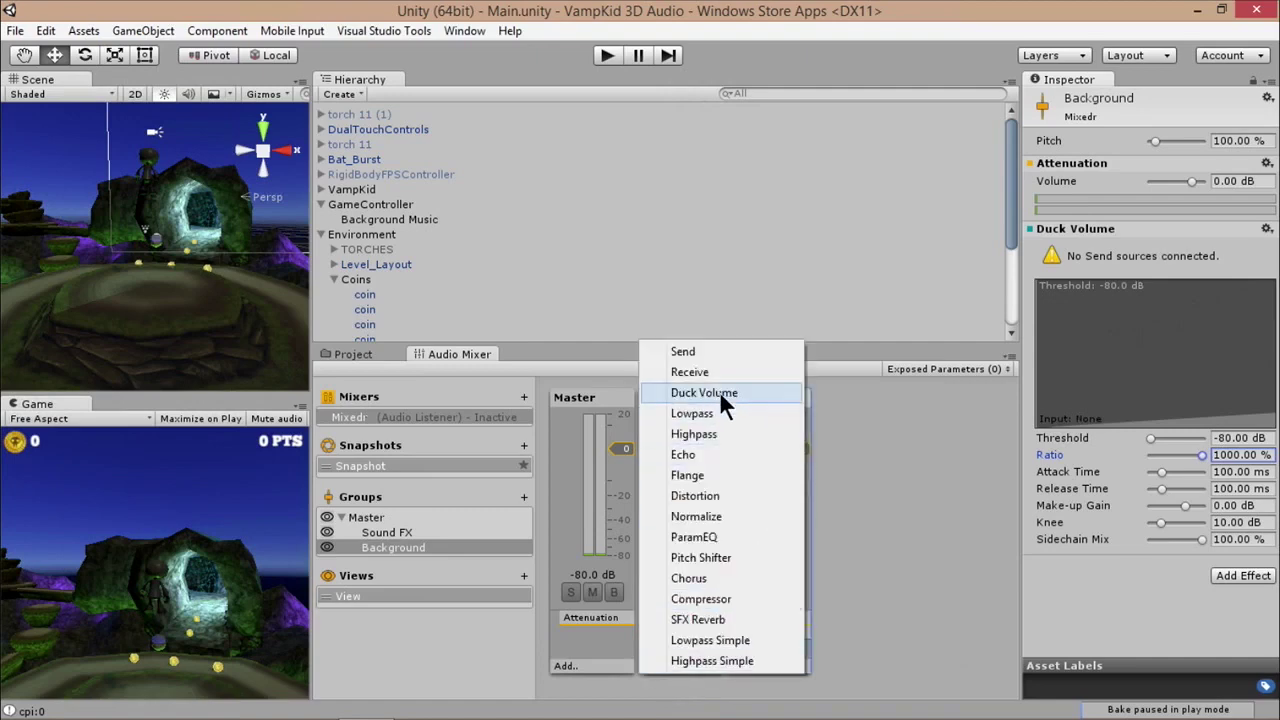
pyautogui.click(696, 351)
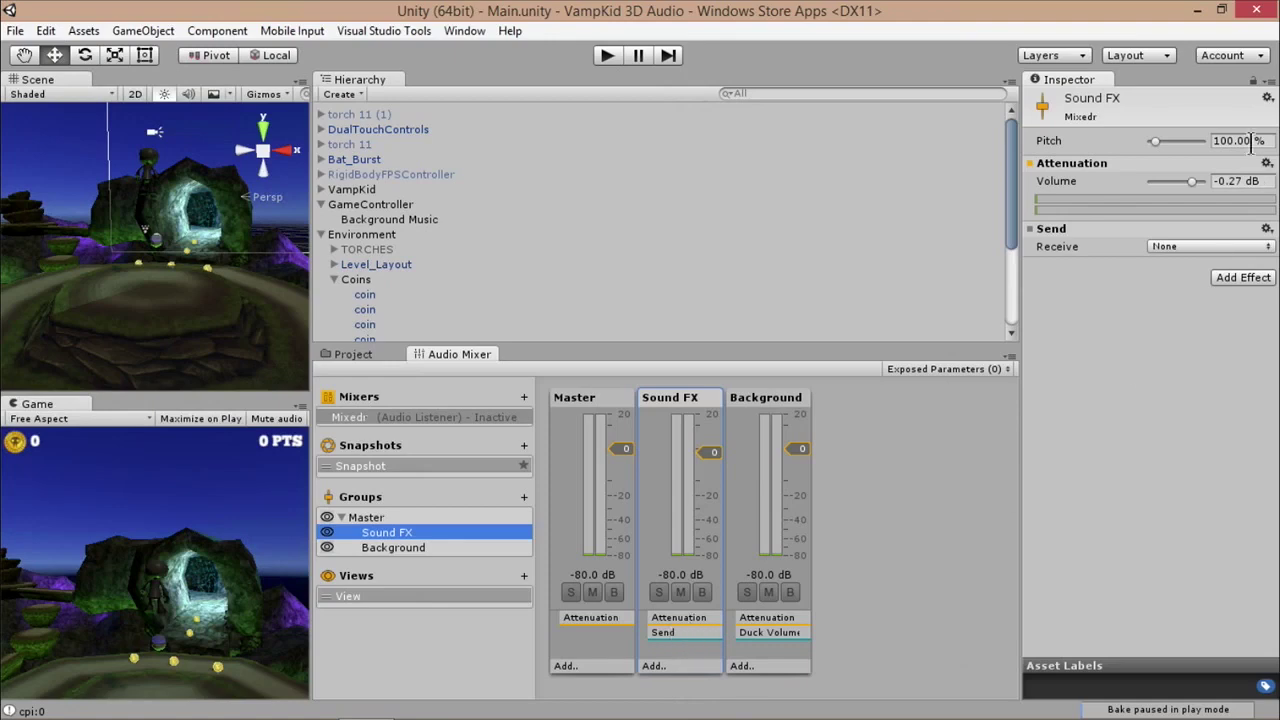
pyautogui.click(1192, 247)
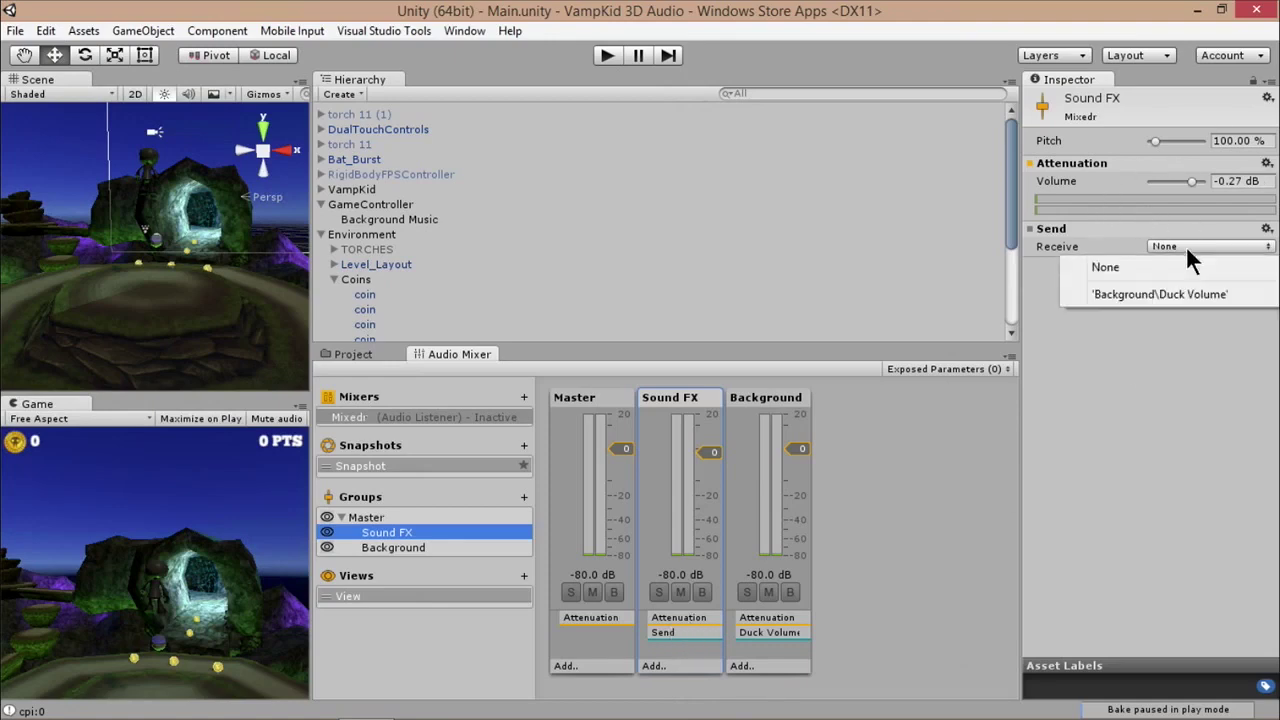
pyautogui.click(1144, 296)
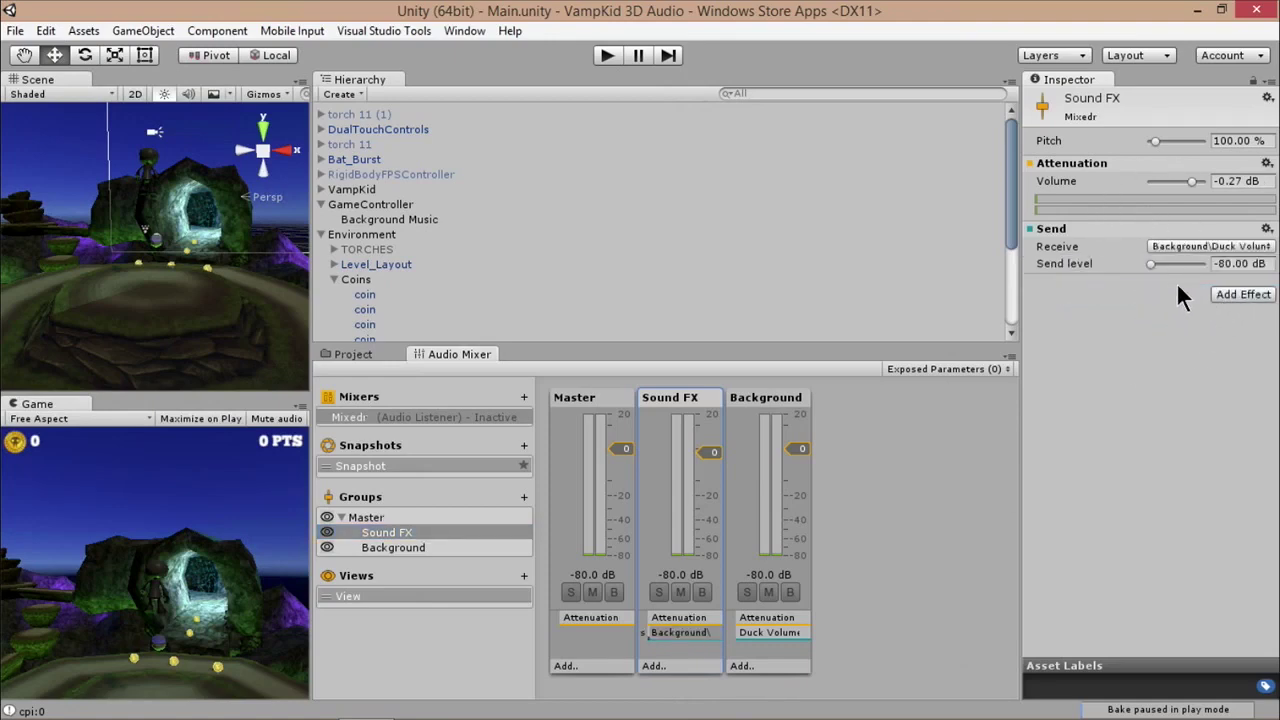
# Raise the Sound FX send level to 0 dB and show the bus connections in the mixer.
pyautogui.moveTo(1150, 264); pyautogui.dragTo(1184, 265)
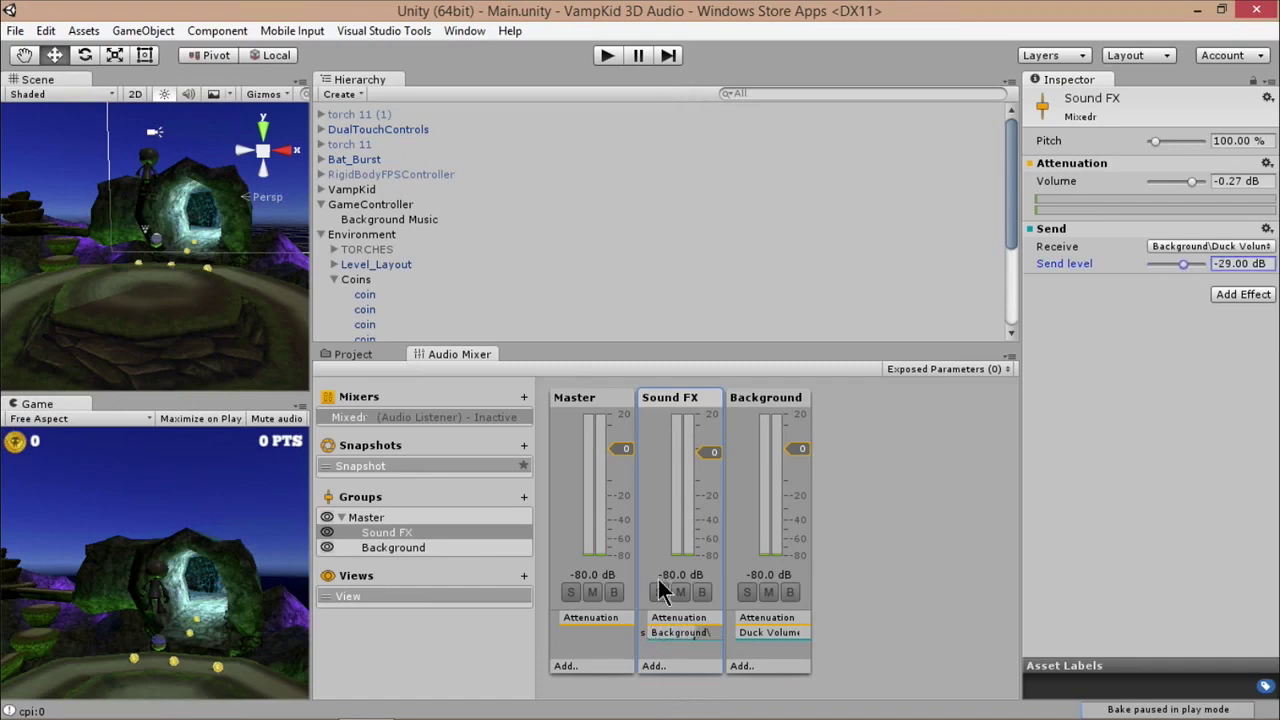
pyautogui.moveTo(698, 633); pyautogui.dragTo(825, 634)
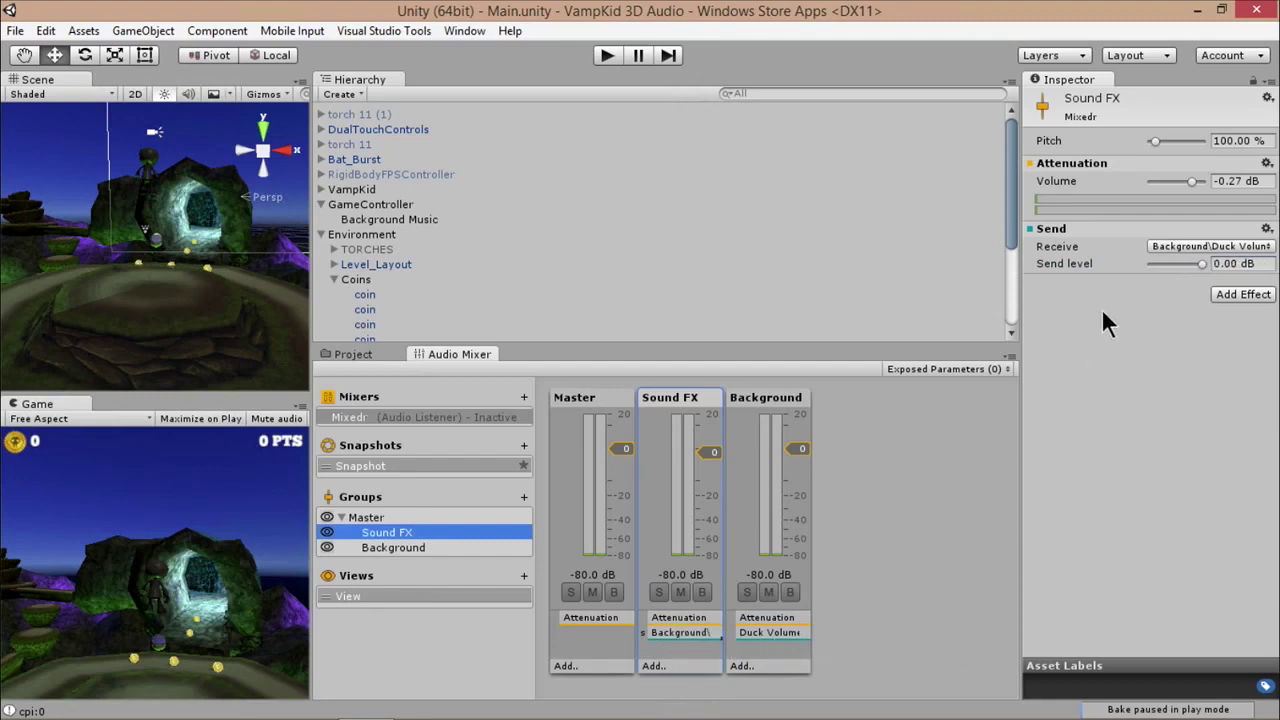
pyautogui.click(1010, 358)
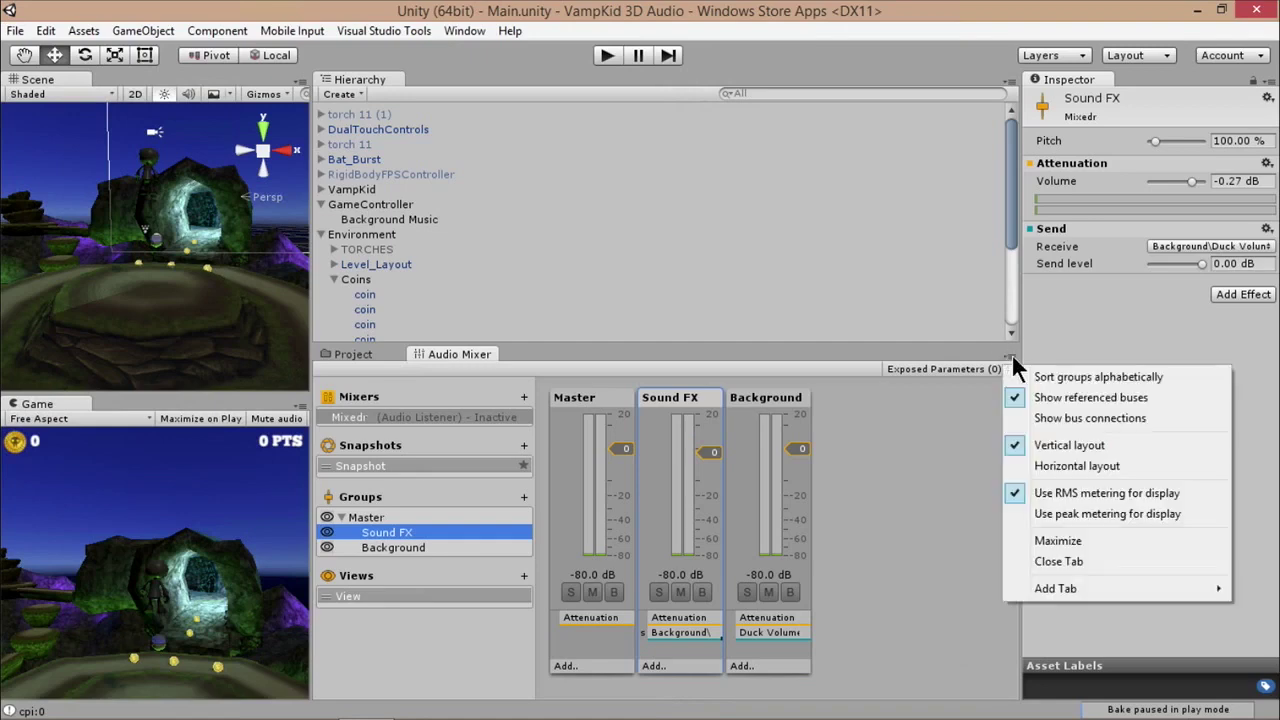
pyautogui.click(1066, 418)
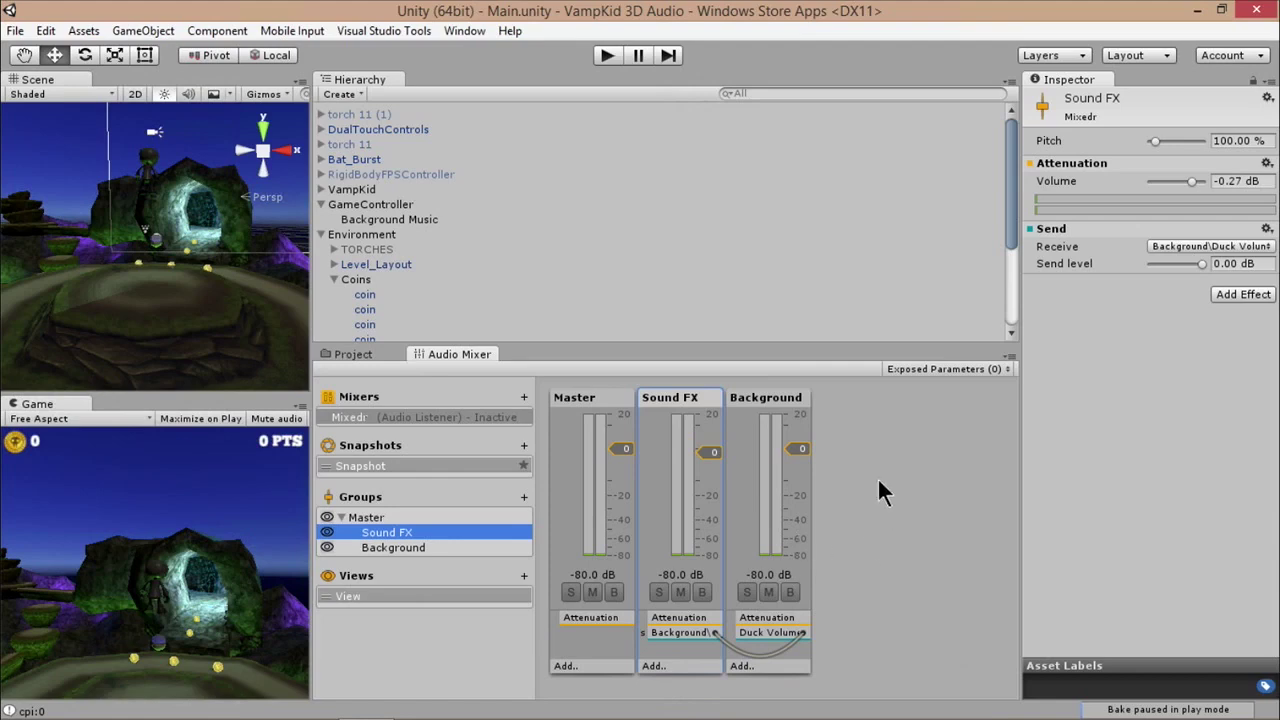
# Run the game to hear the Background music duck under the Sound FX, and exit play mode.
pyautogui.click(607, 56)
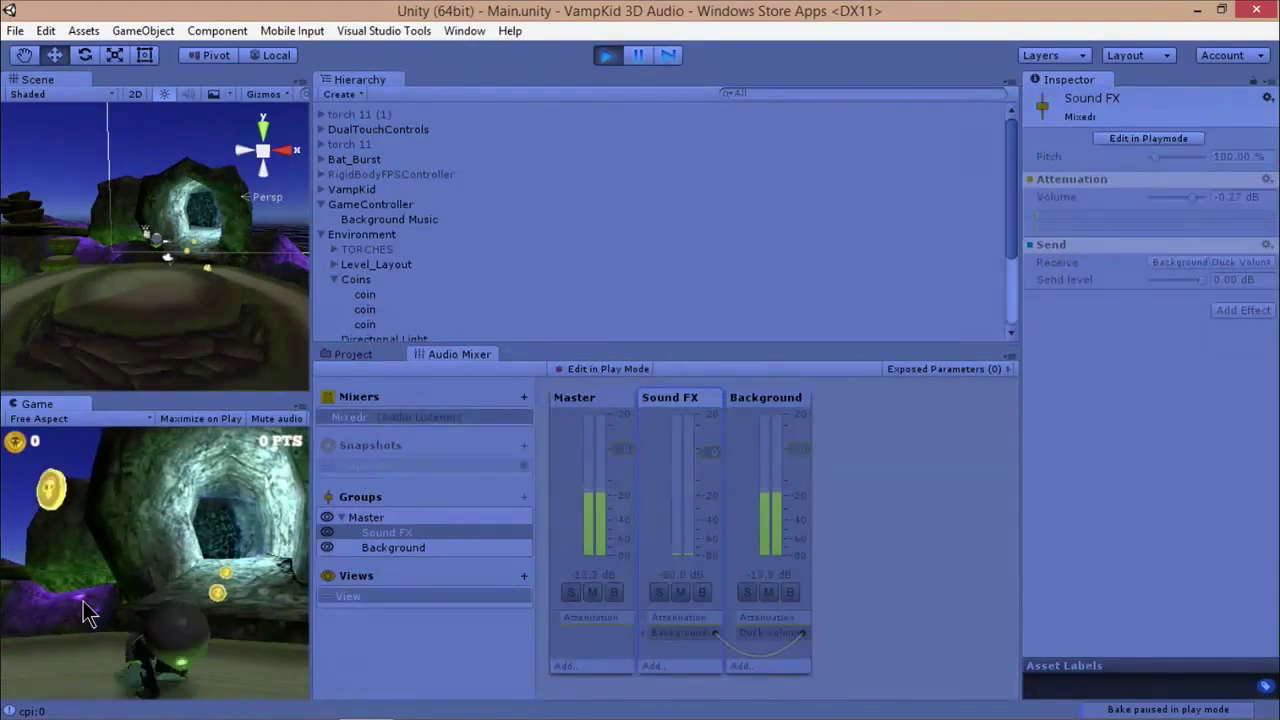
pyautogui.click(610, 56)
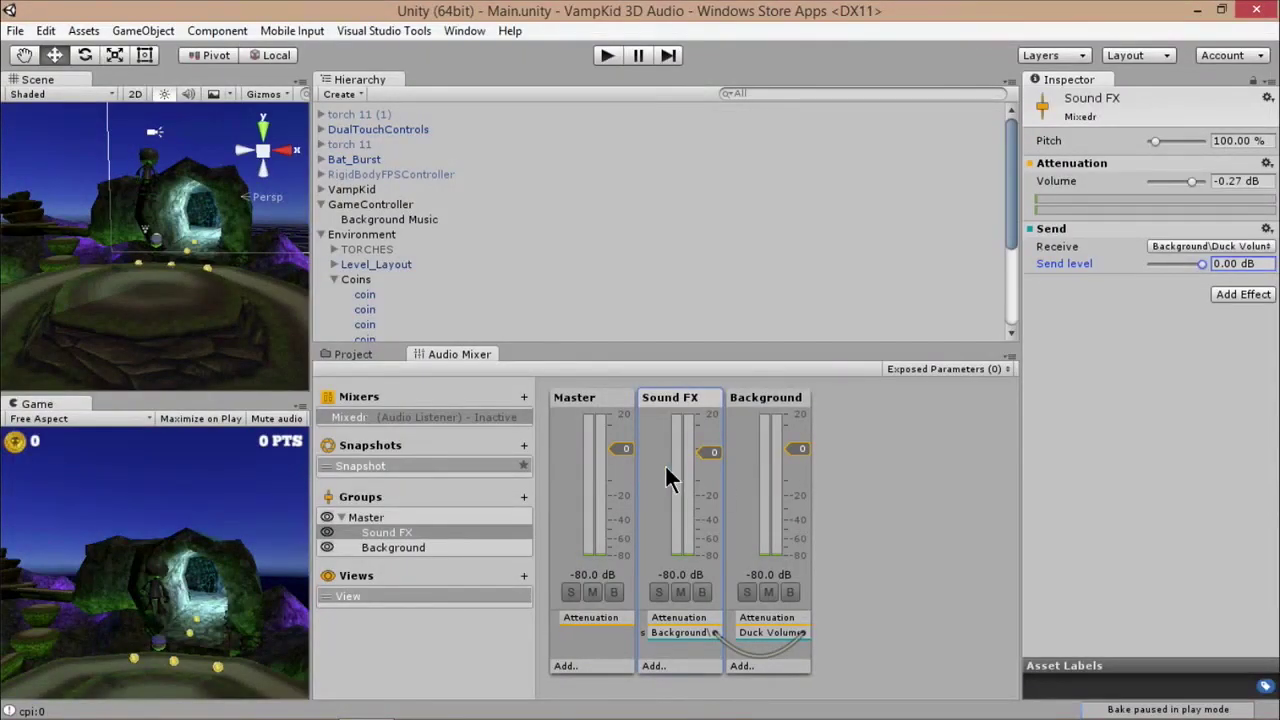
# Add a mixer snapshot named BG Low.
pyautogui.click(524, 446)
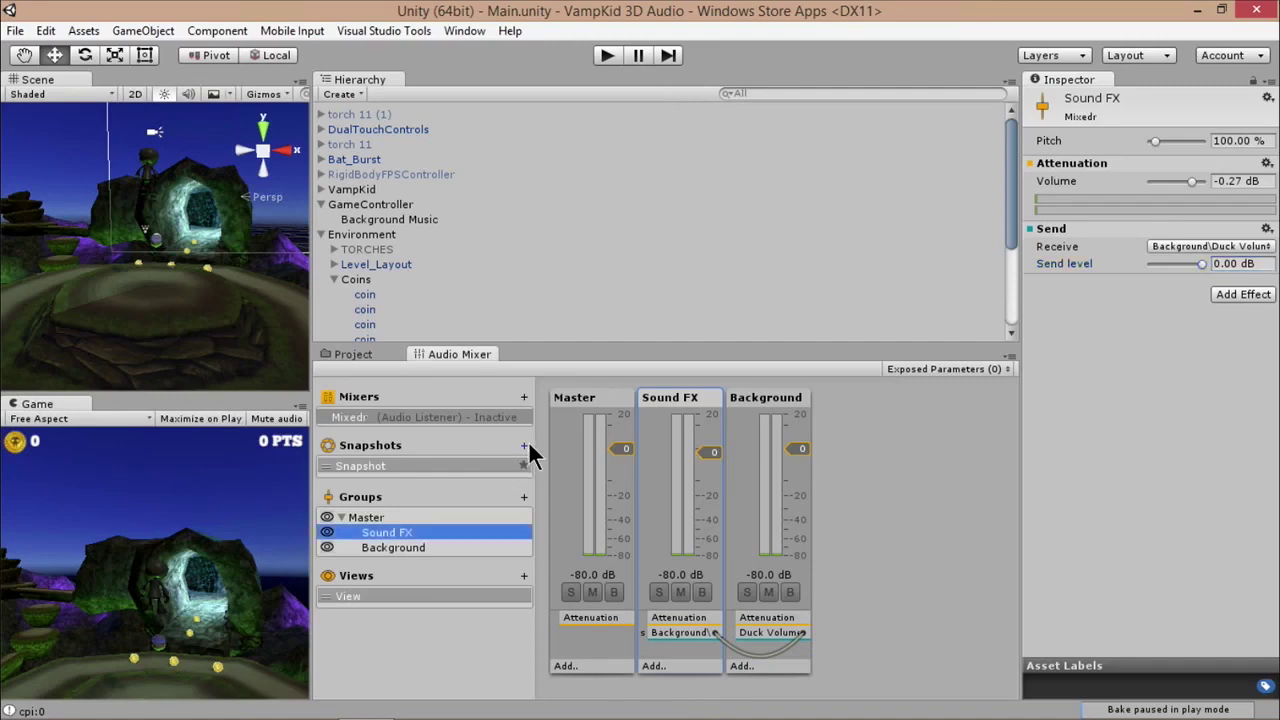
pyautogui.click(425, 481)
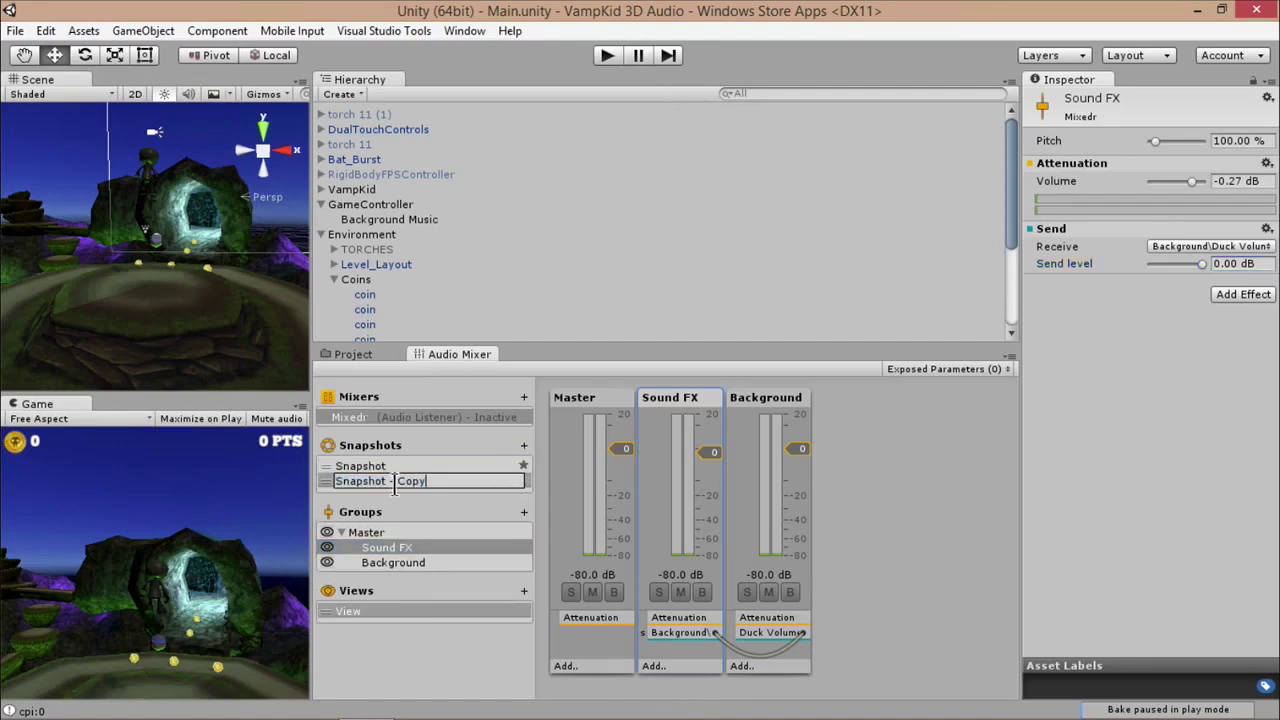
pyautogui.moveTo(397, 481); pyautogui.dragTo(300, 472)
pyautogui.write('BG ')
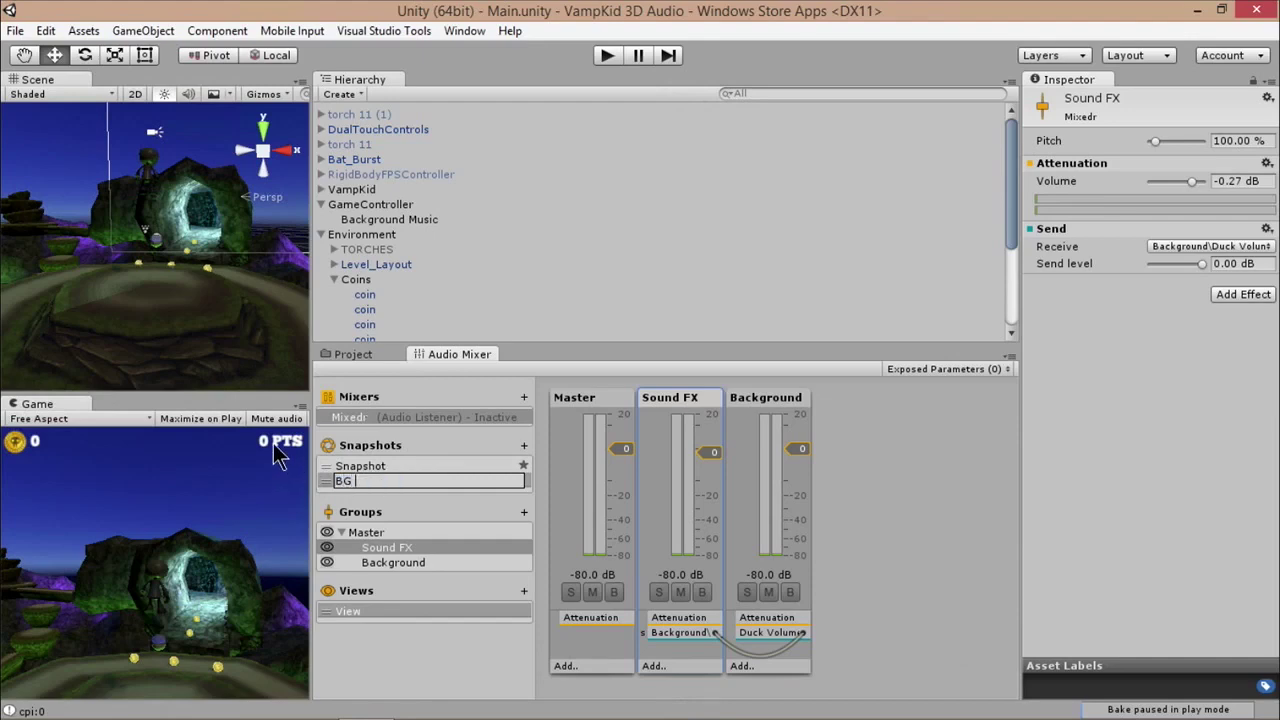
pyautogui.write('Low')
pyautogui.press('Return')
# Duplicate the BG Low snapshot and name the copy BG Cranked.
pyautogui.hotkey('ctrl', 'd')
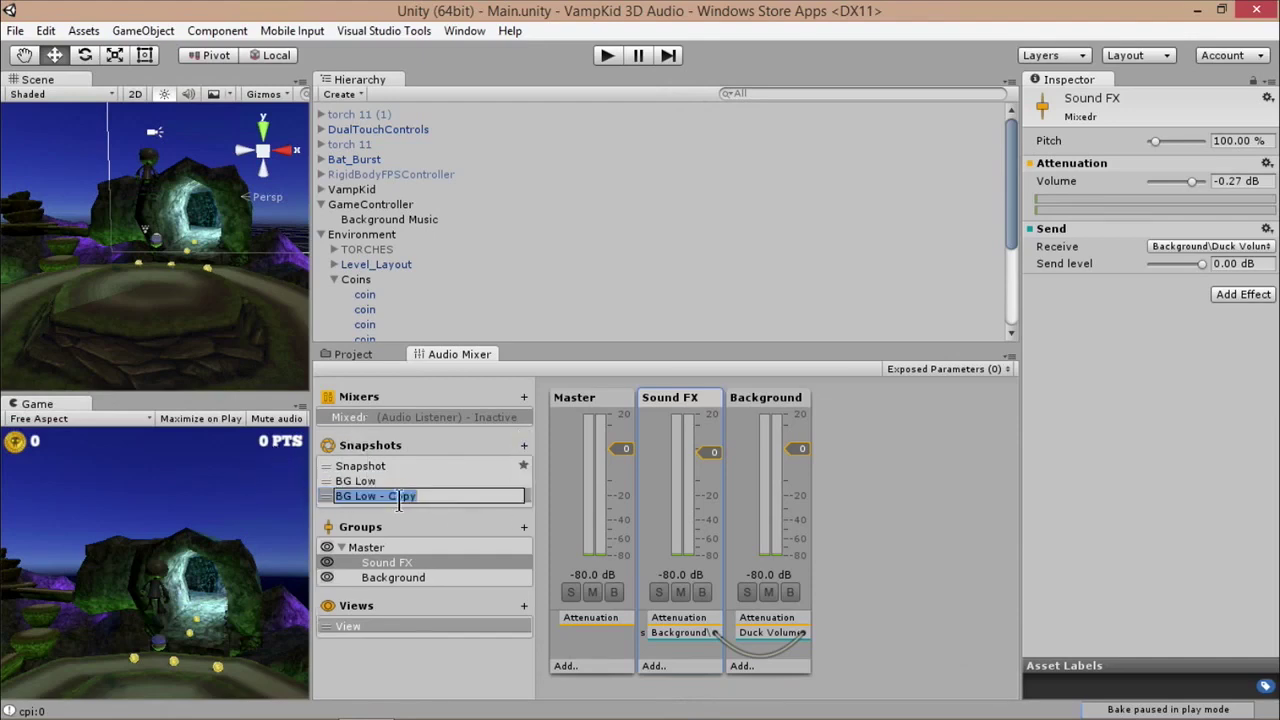
pyautogui.write('BG Cranked')
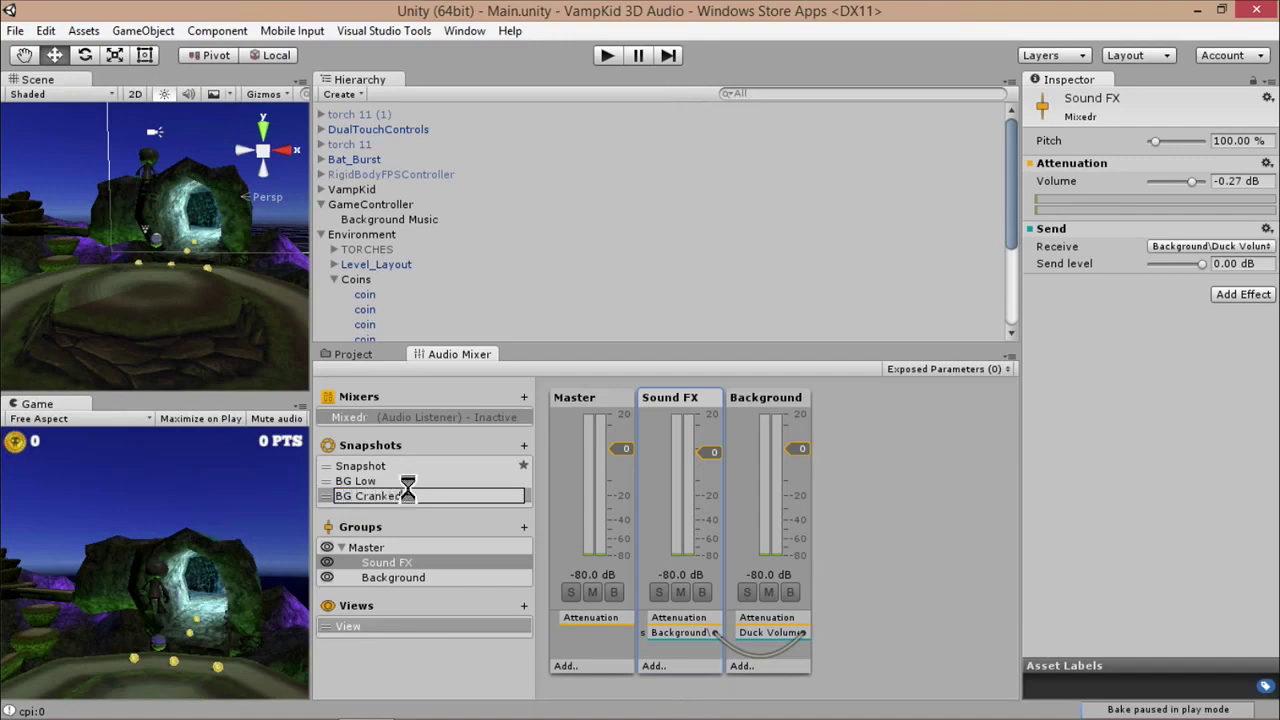
pyautogui.press('Return')
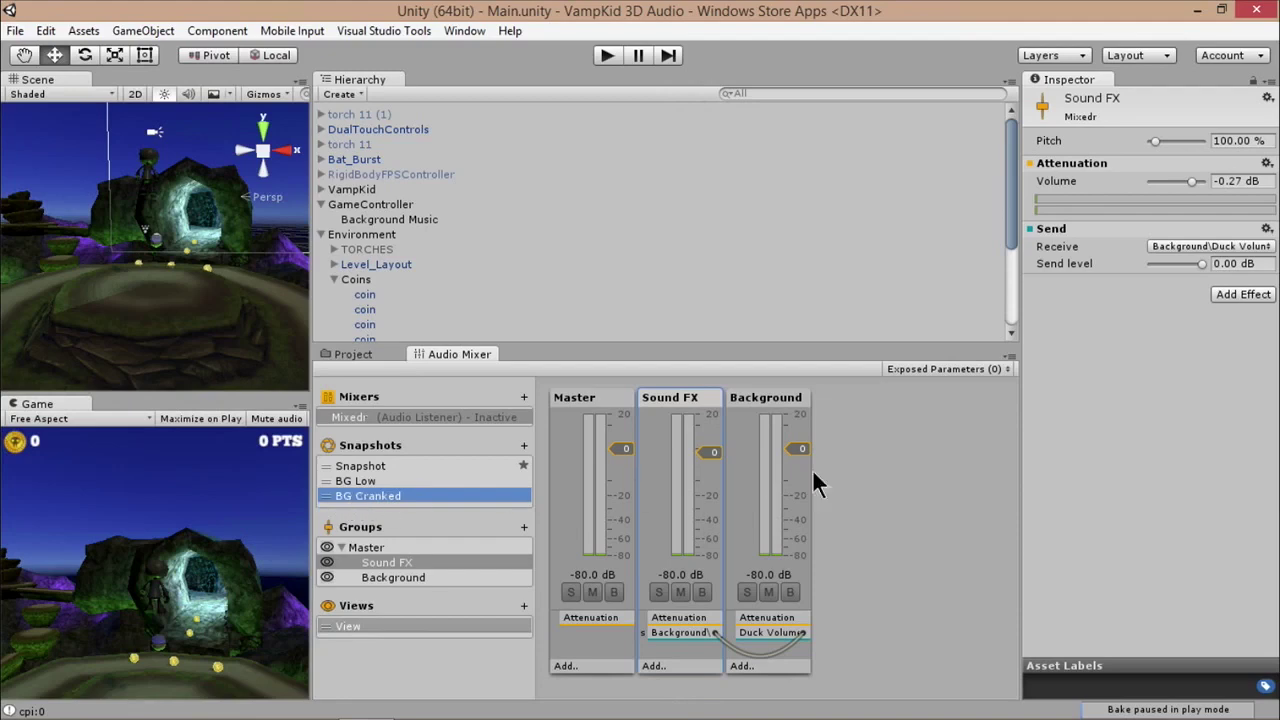
# In BG Cranked set Background to about 16 dB and Sound FX to -17.94 dB; in BG Low set them to about -40 dB and 1.43 dB.
pyautogui.moveTo(798, 446); pyautogui.dragTo(798, 416)
pyautogui.moveTo(703, 448); pyautogui.dragTo(711, 498)
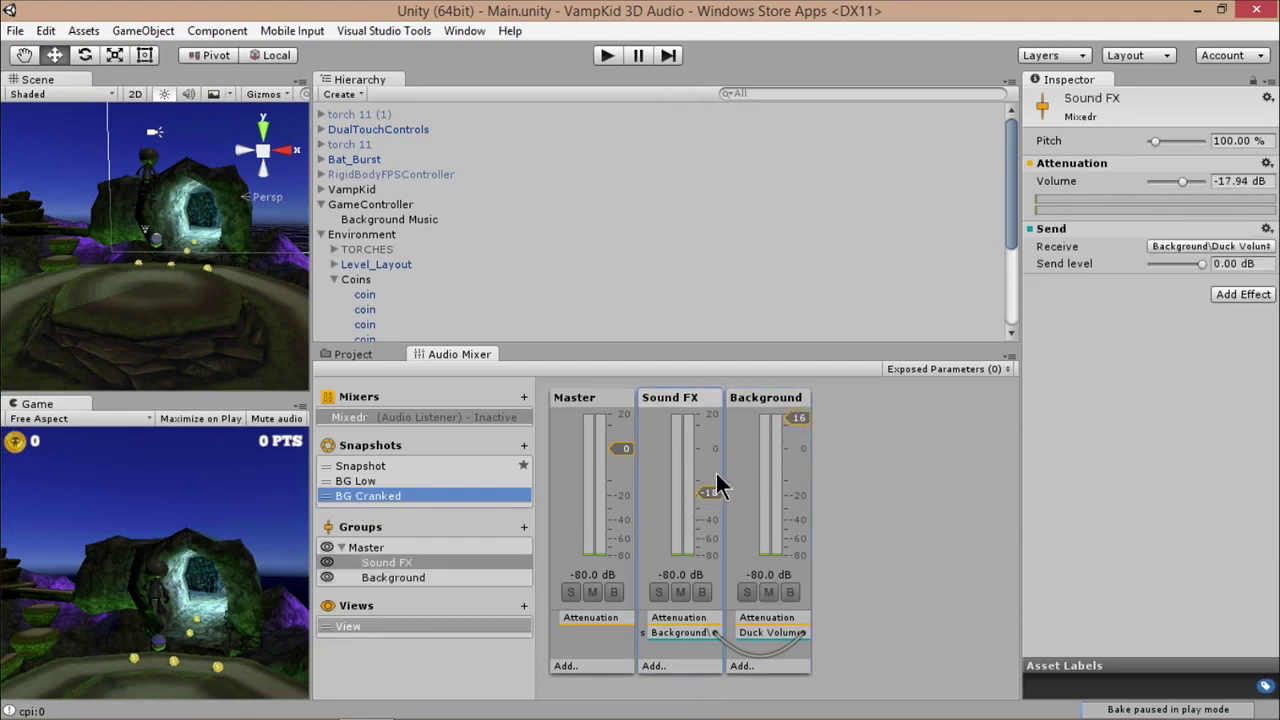
pyautogui.click(366, 481)
pyautogui.click(791, 493)
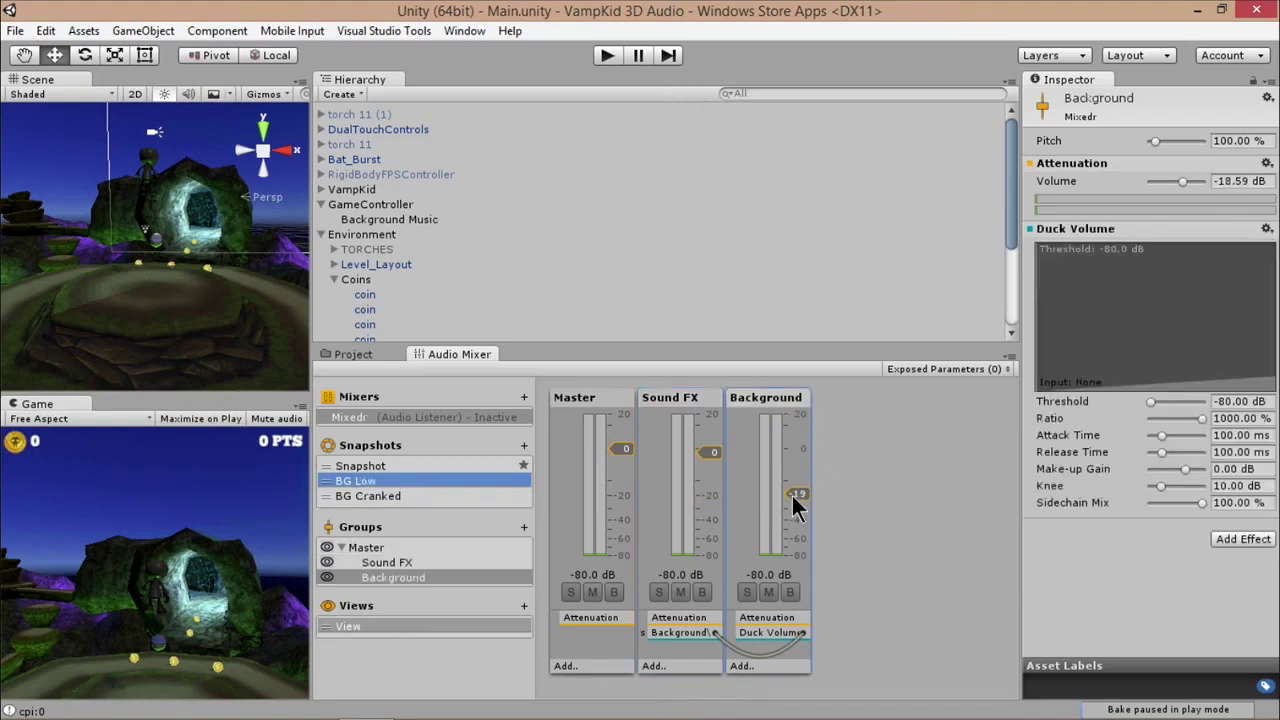
pyautogui.moveTo(711, 452); pyautogui.dragTo(709, 437)
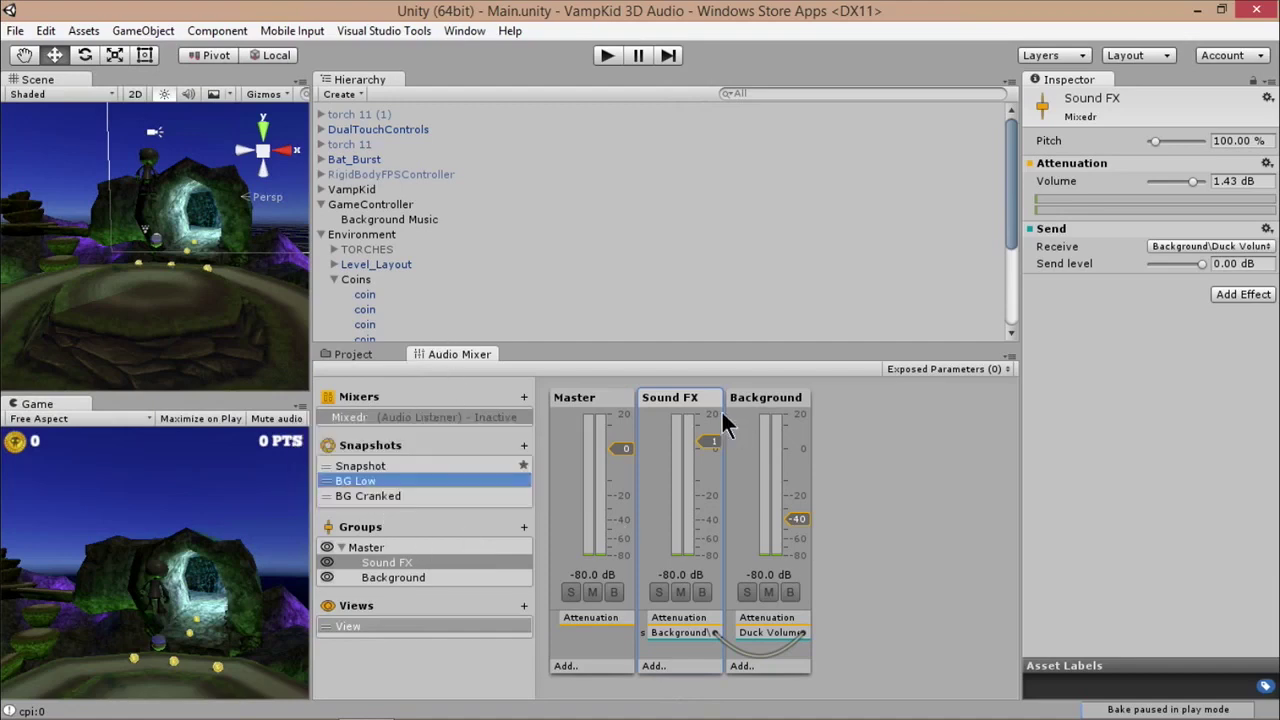
# Compare the levels of BG Cranked and BG Low, and lower the Master volume in BG Low to -27.94 dB.
pyautogui.click(384, 493)
pyautogui.click(369, 480)
pyautogui.click(373, 496)
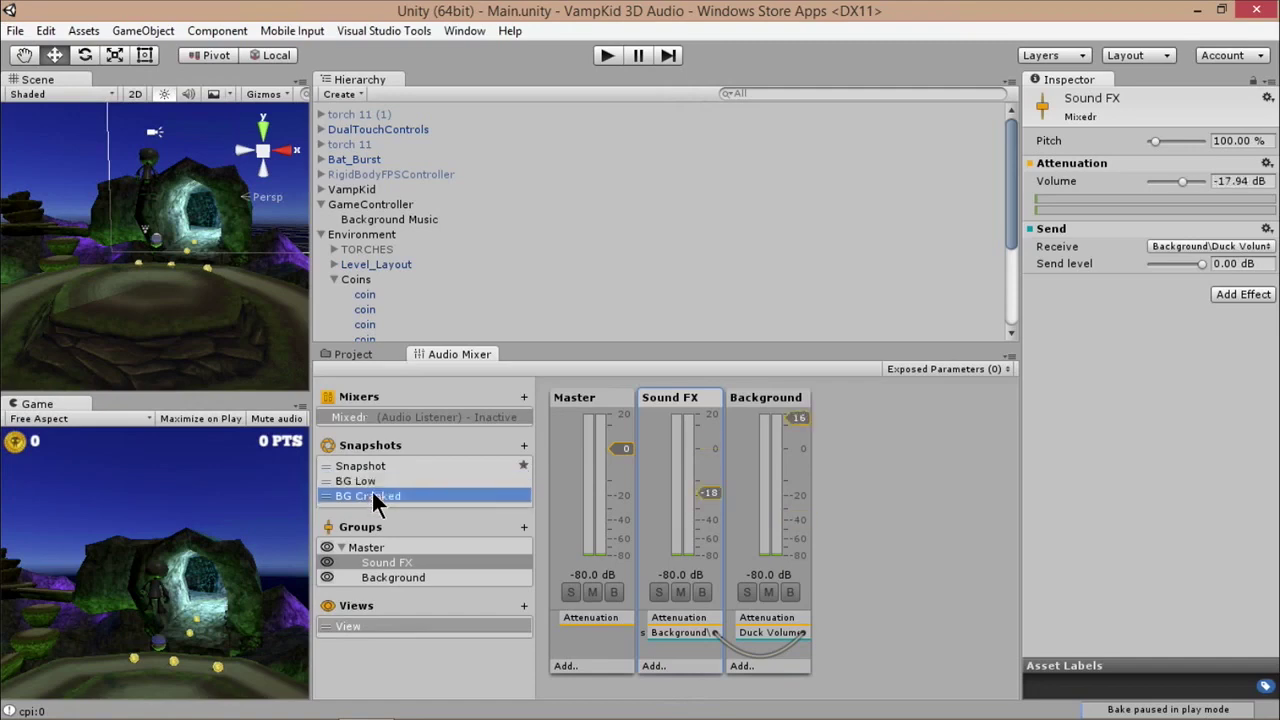
pyautogui.click(360, 481)
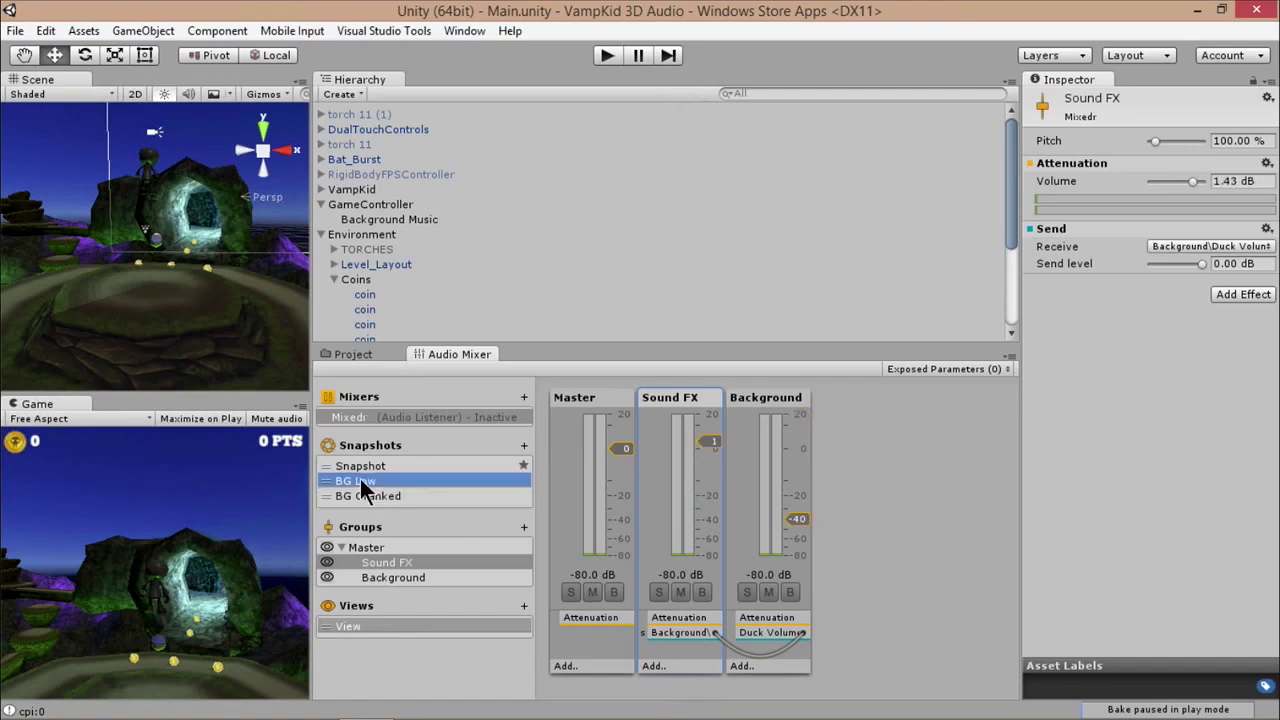
pyautogui.moveTo(608, 461); pyautogui.dragTo(620, 506)
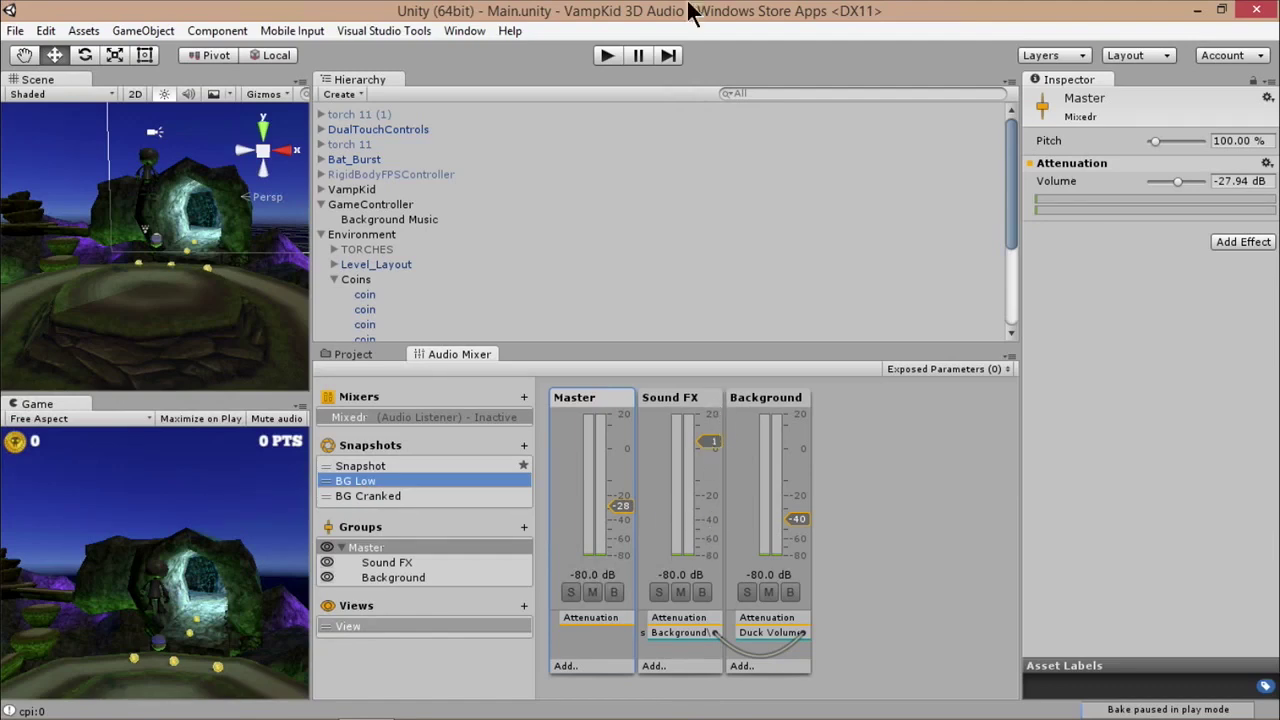
# Run the game with mixer editing enabled and audition the BG Cranked, BG Low and default snapshots.
pyautogui.click(607, 55)
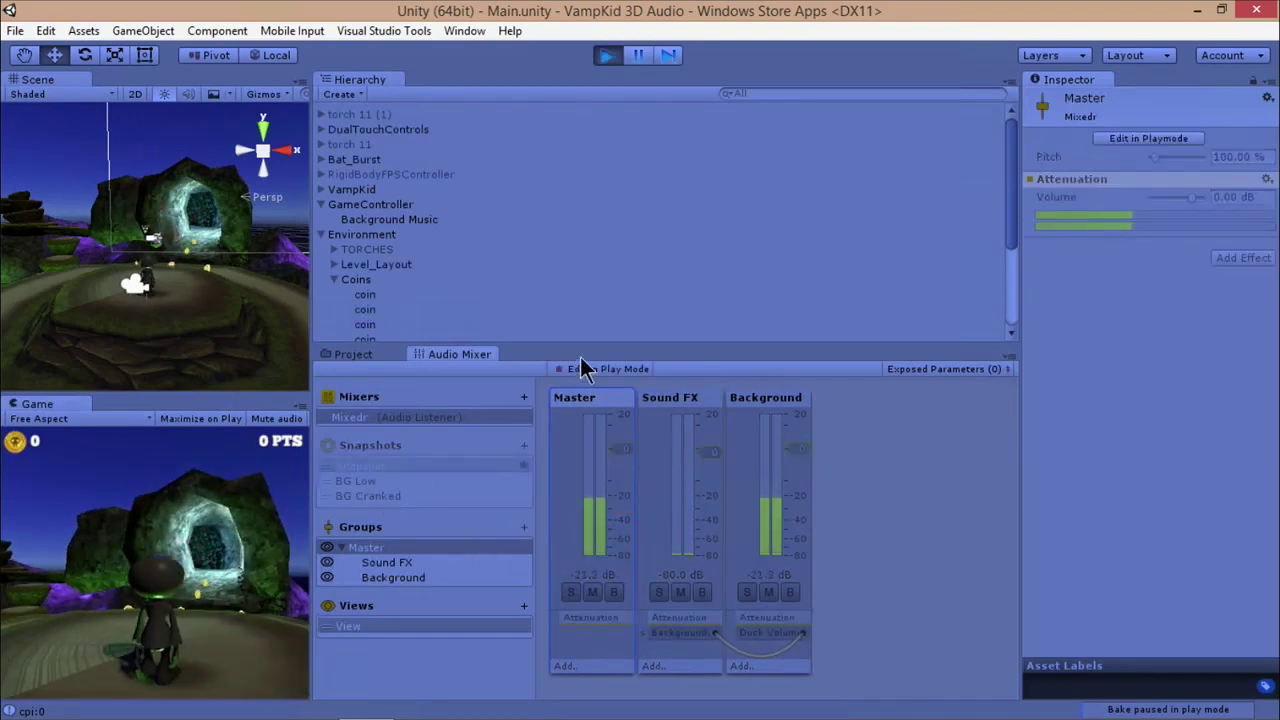
pyautogui.click(588, 369)
pyautogui.click(391, 496)
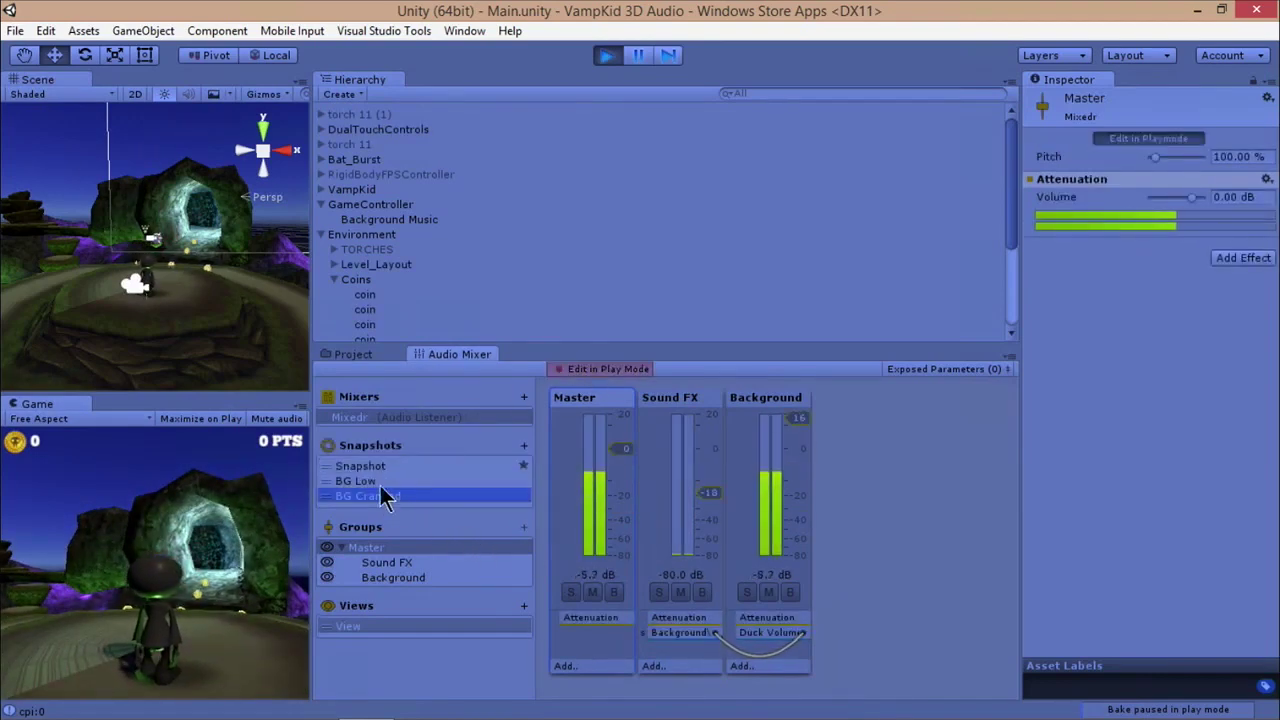
pyautogui.click(372, 482)
pyautogui.click(366, 491)
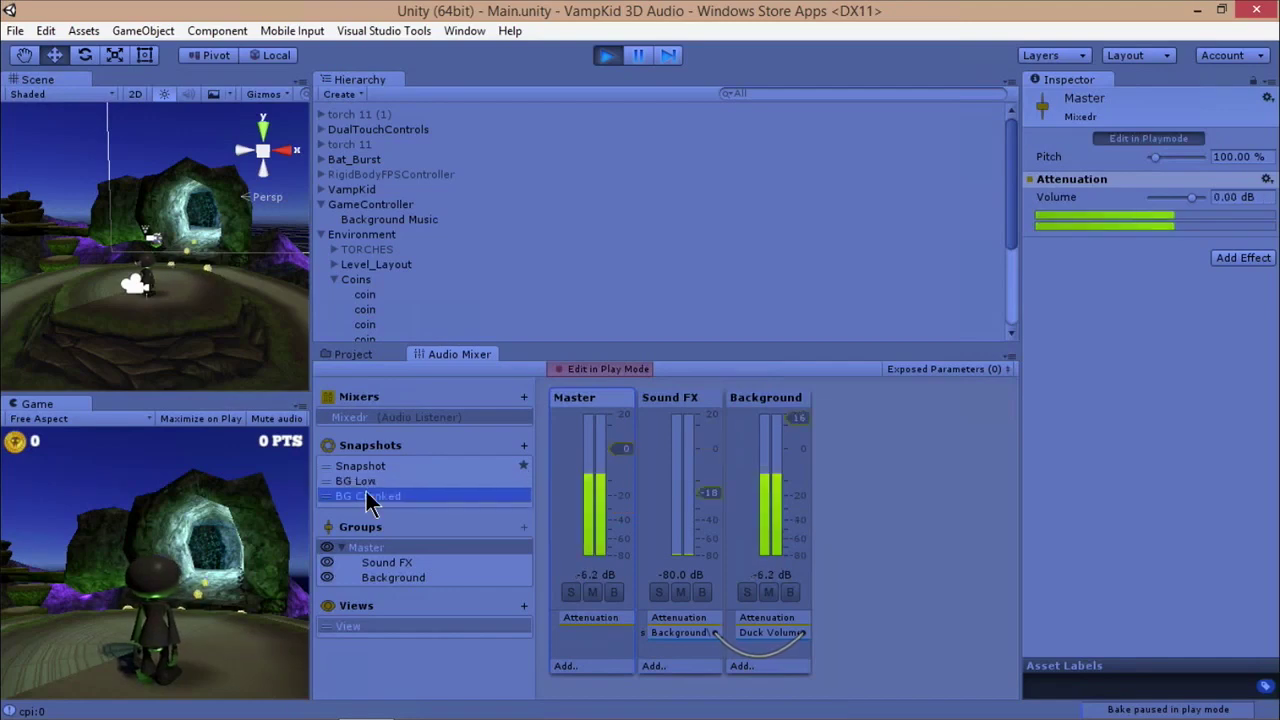
pyautogui.click(362, 484)
pyautogui.click(363, 467)
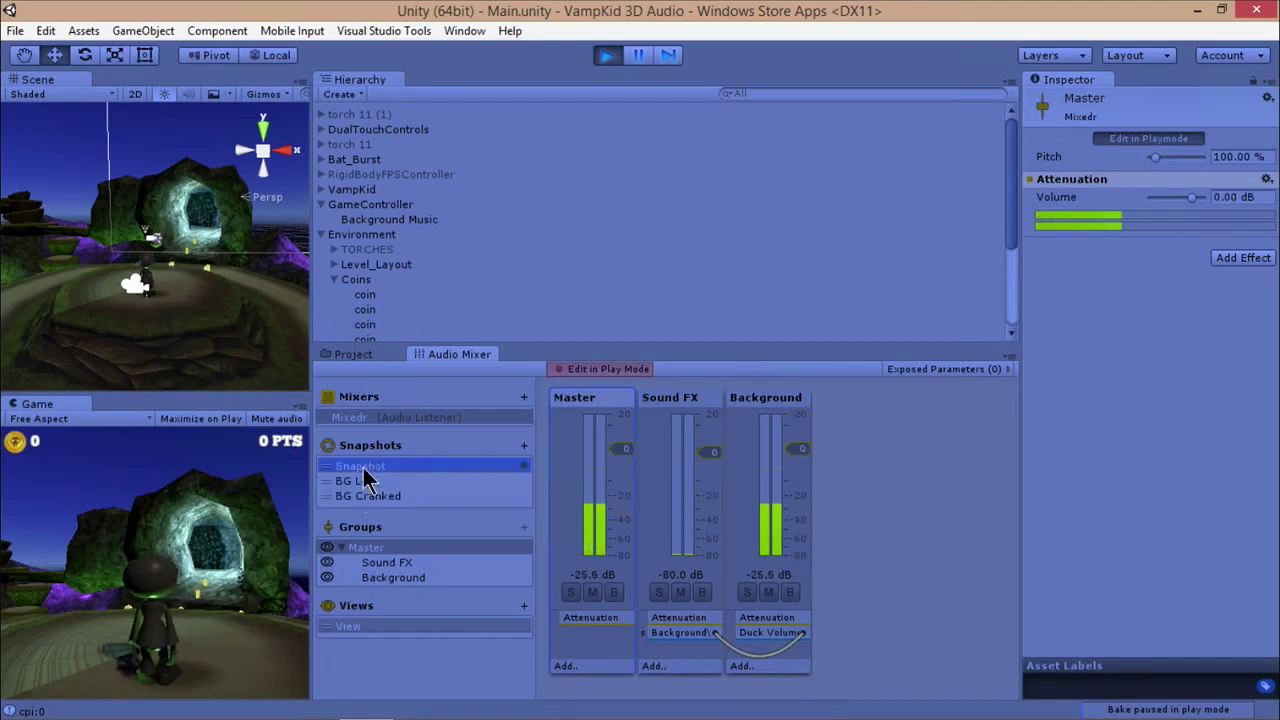
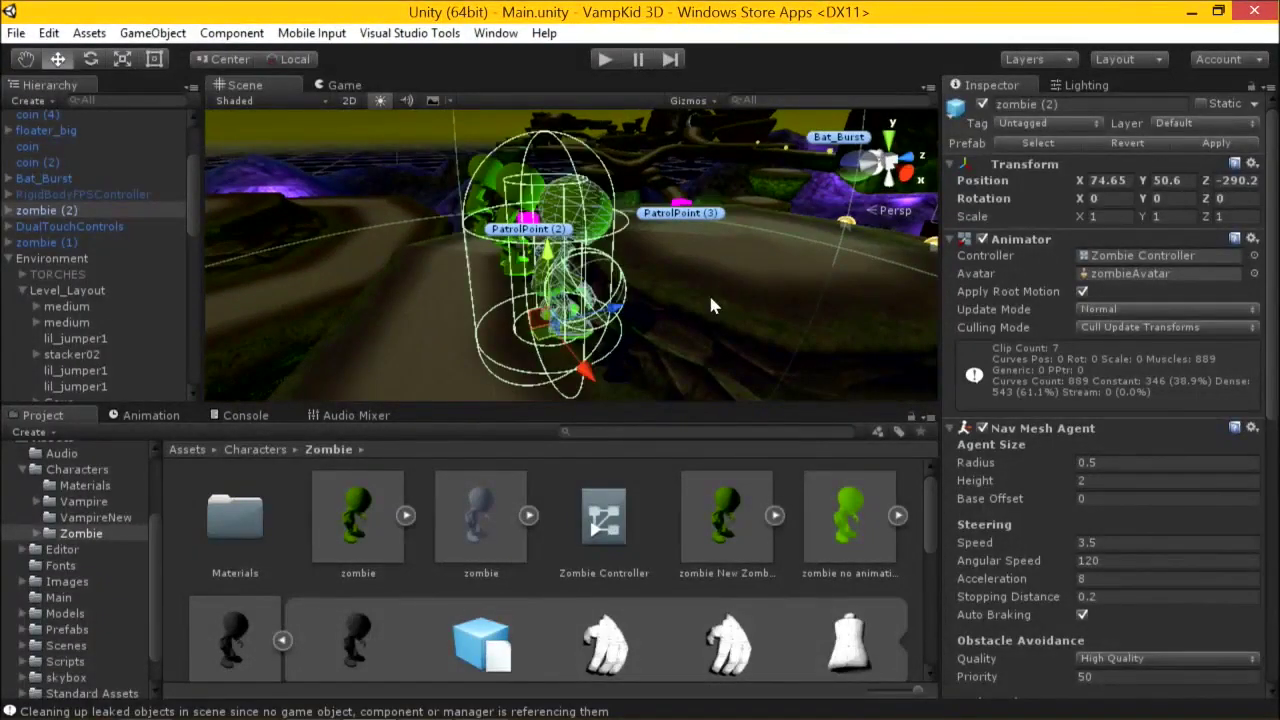
# Add a new tag named SuperZombie to the project's tag list.
pyautogui.moveTo(708, 272); pyautogui.dragTo(622, 257, button='middle')
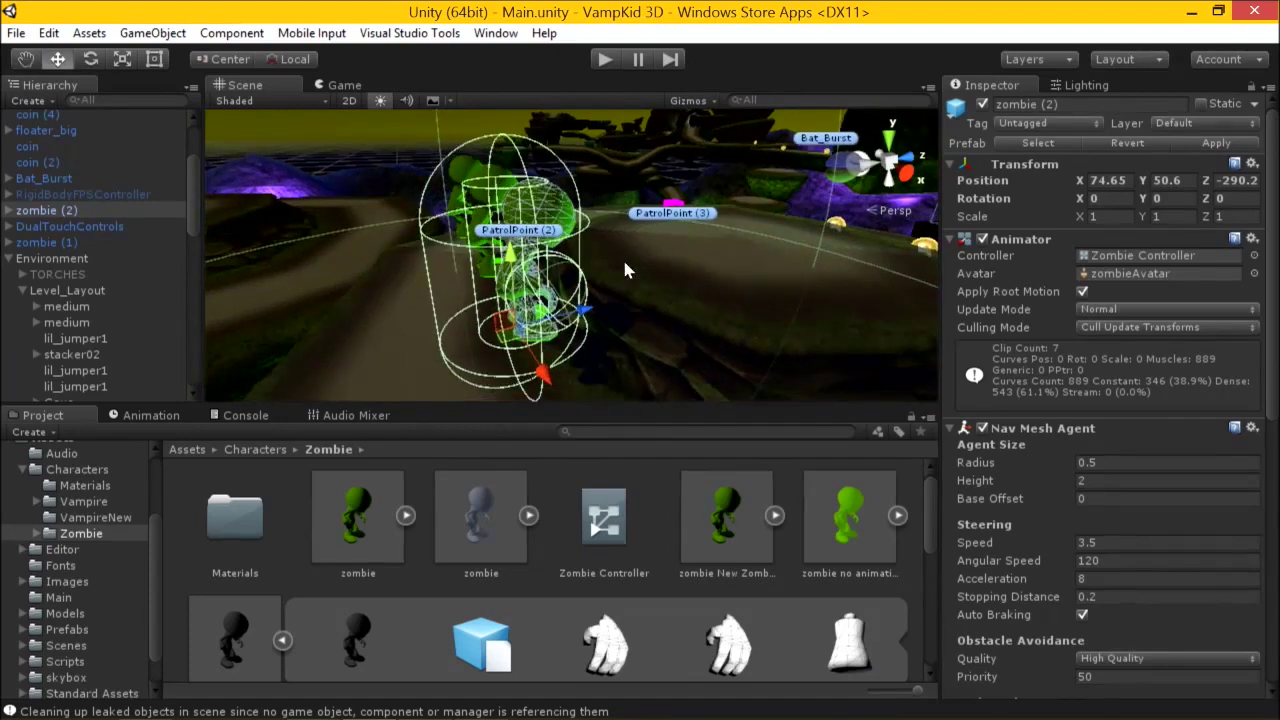
pyautogui.keyDown('alt'); pyautogui.moveTo(623, 257); pyautogui.dragTo(705, 264); pyautogui.keyUp('alt')
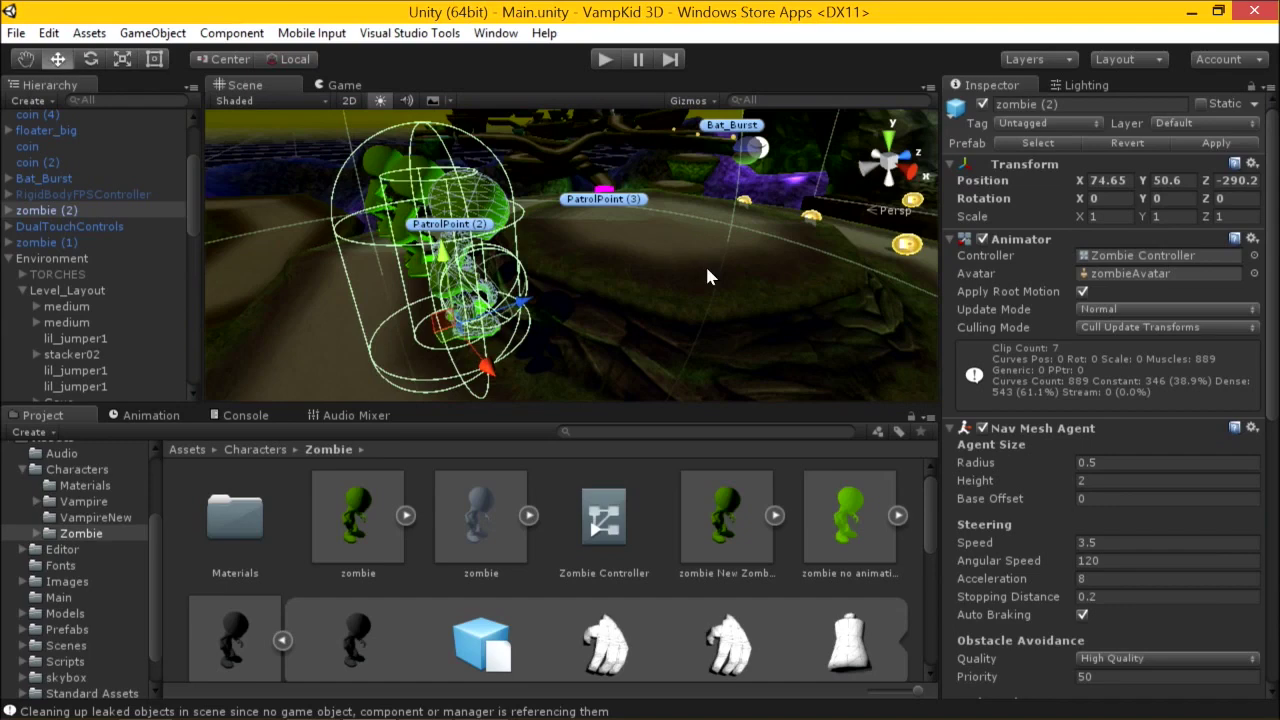
pyautogui.click(1062, 124)
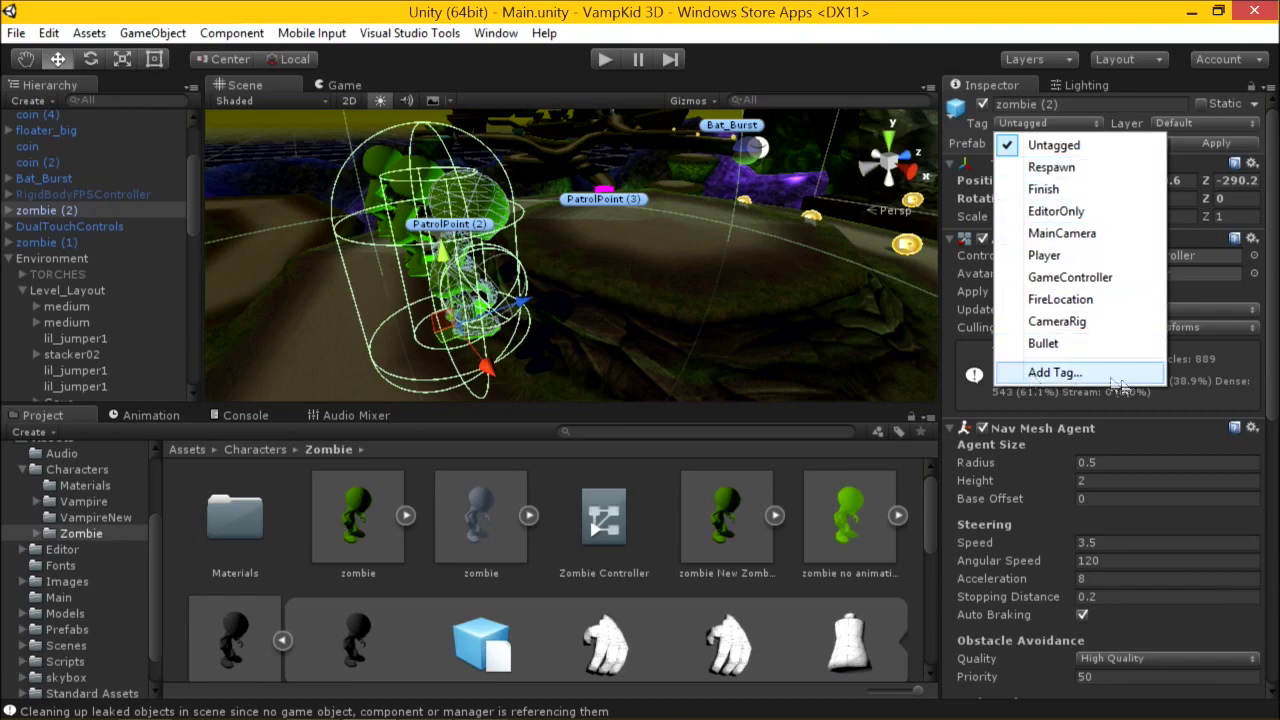
pyautogui.click(1077, 376)
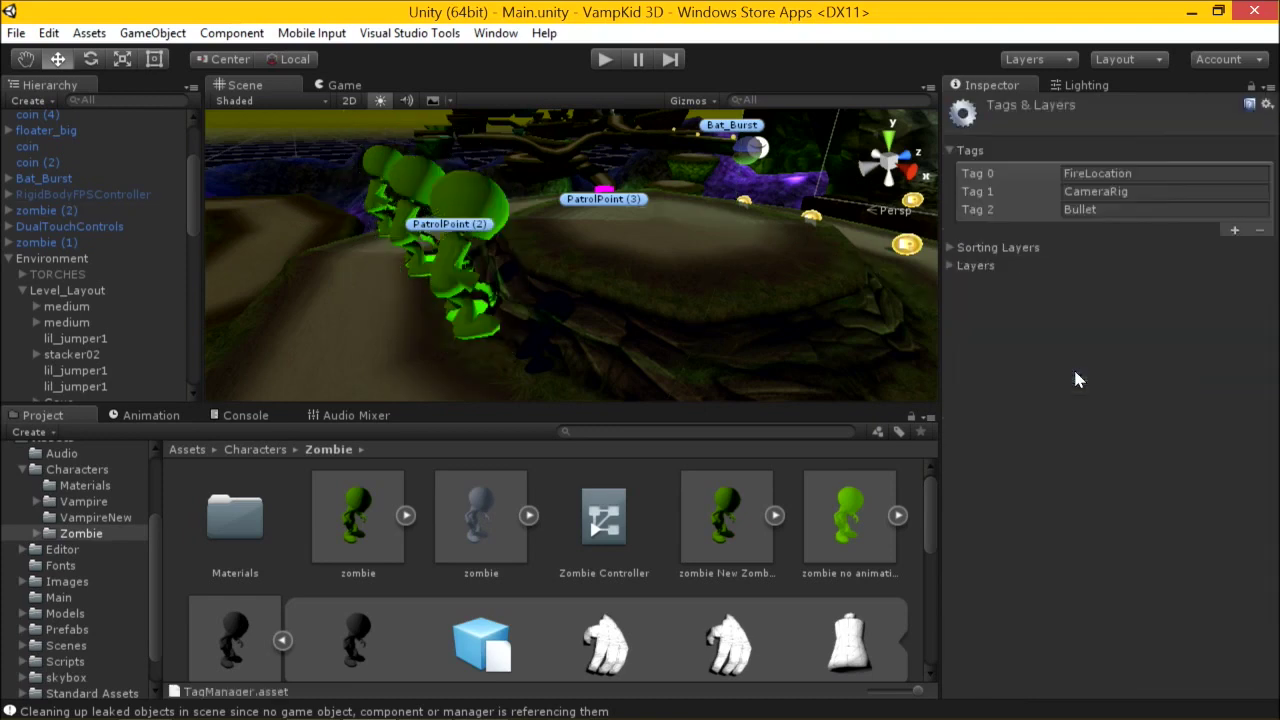
pyautogui.click(1234, 230)
pyautogui.click(1186, 228)
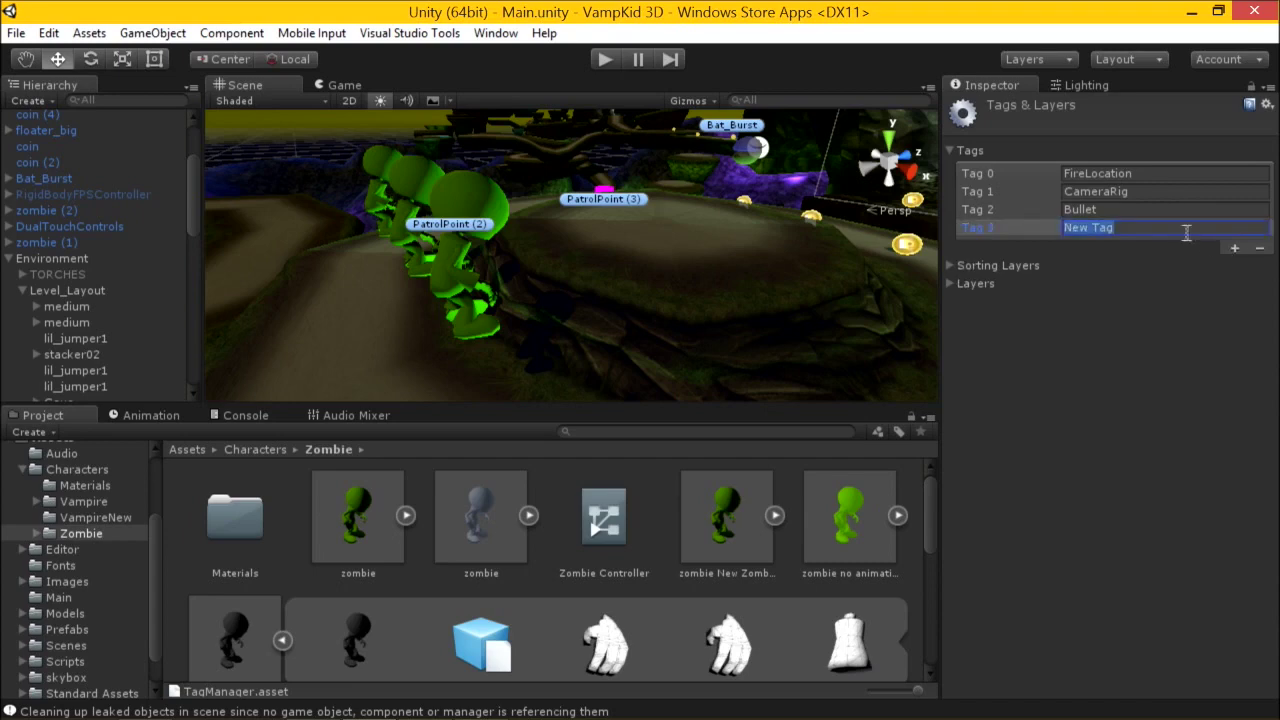
pyautogui.write('SuperZombie')
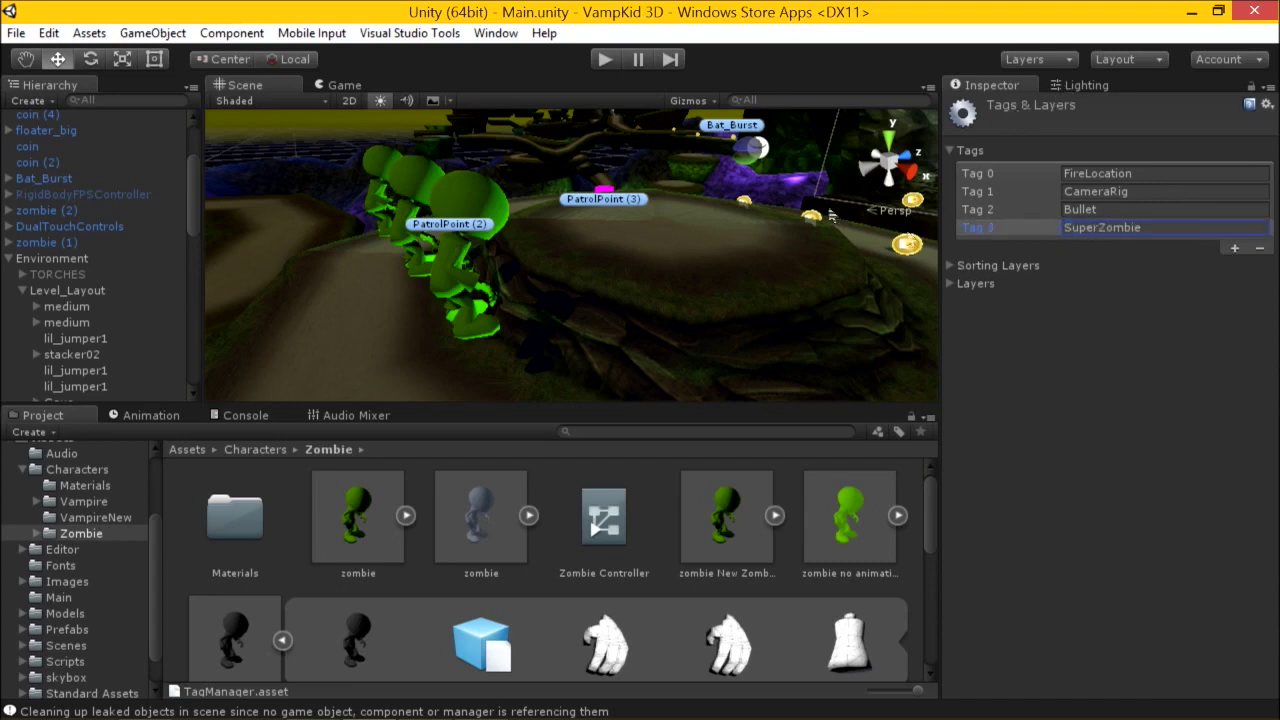
# Reselect the zombie (2) object and view the tags available for it, leaving its tag unassigned.
pyautogui.click(437, 202)
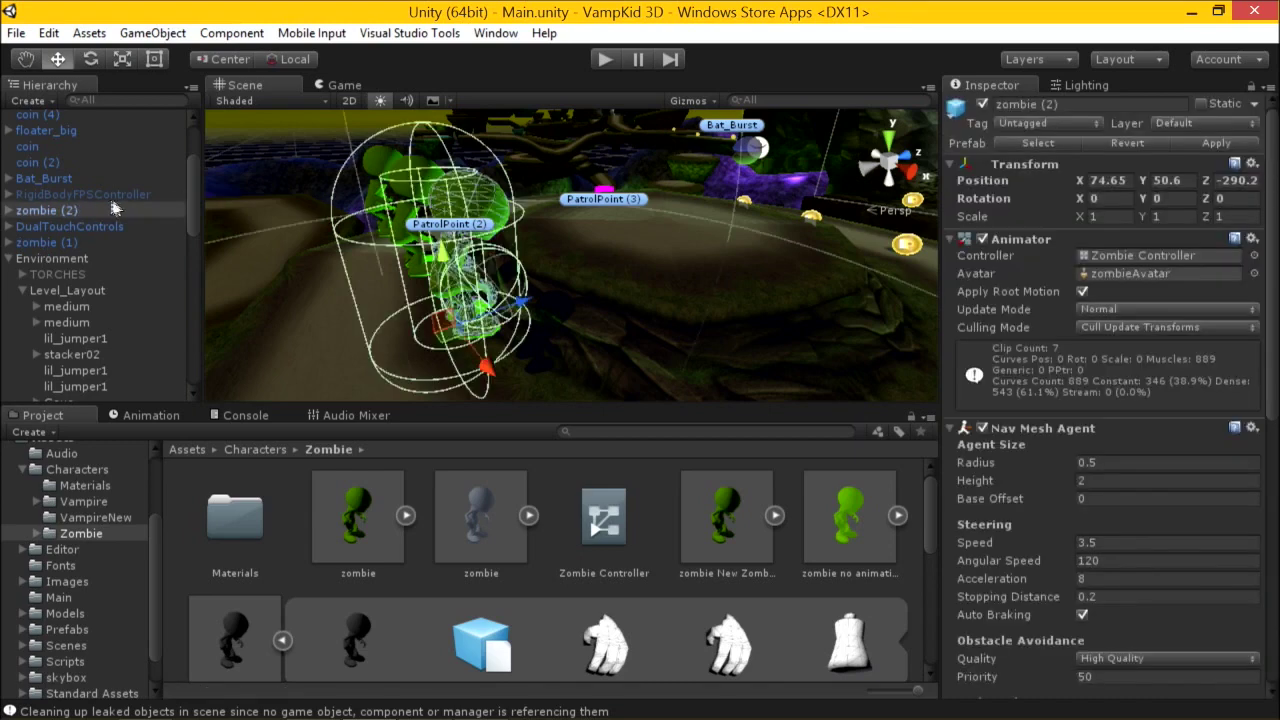
pyautogui.click(1088, 124)
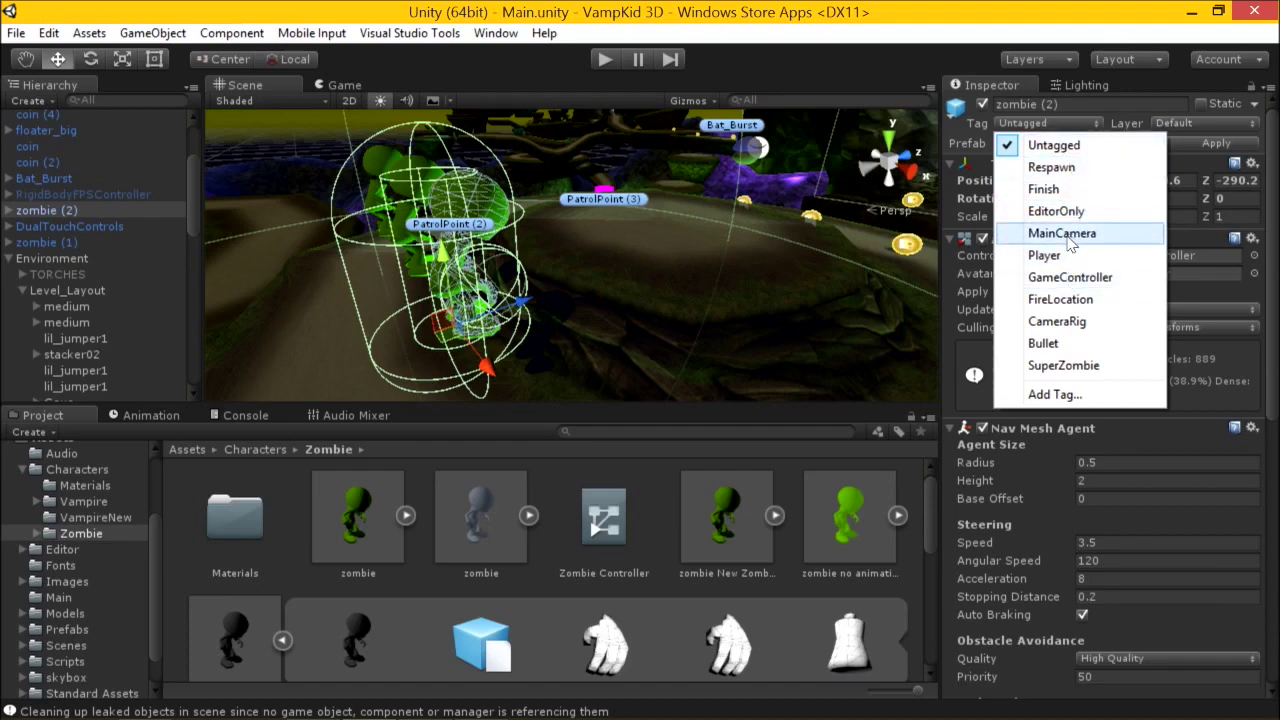
pyautogui.click(874, 53)
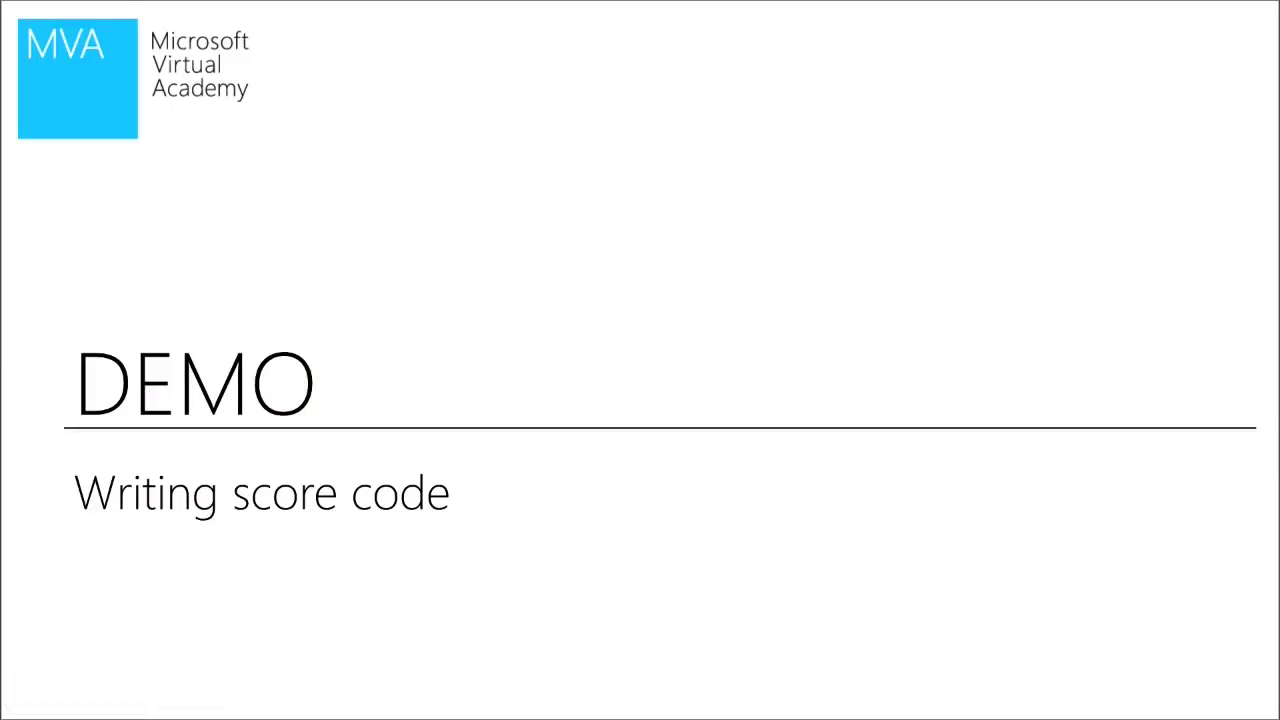
# Switch to Sublime Text, check the Demo score code notes for the scene to use, and return to Unity.
pyautogui.hotkey('alt', 'Tab')
pyautogui.hotkey('alt', 'Tab')
pyautogui.hotkey('alt', 'Tab')
pyautogui.hotkey('alt', 'Tab')
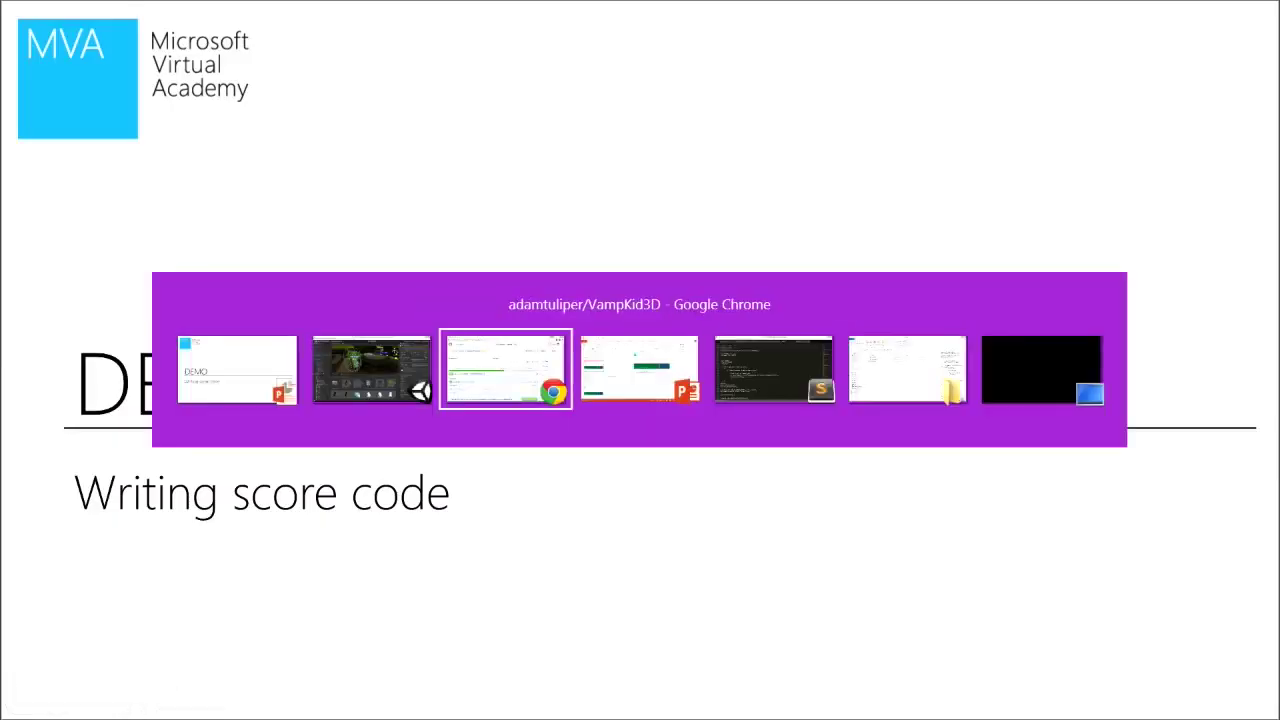
pyautogui.click(375, 340)
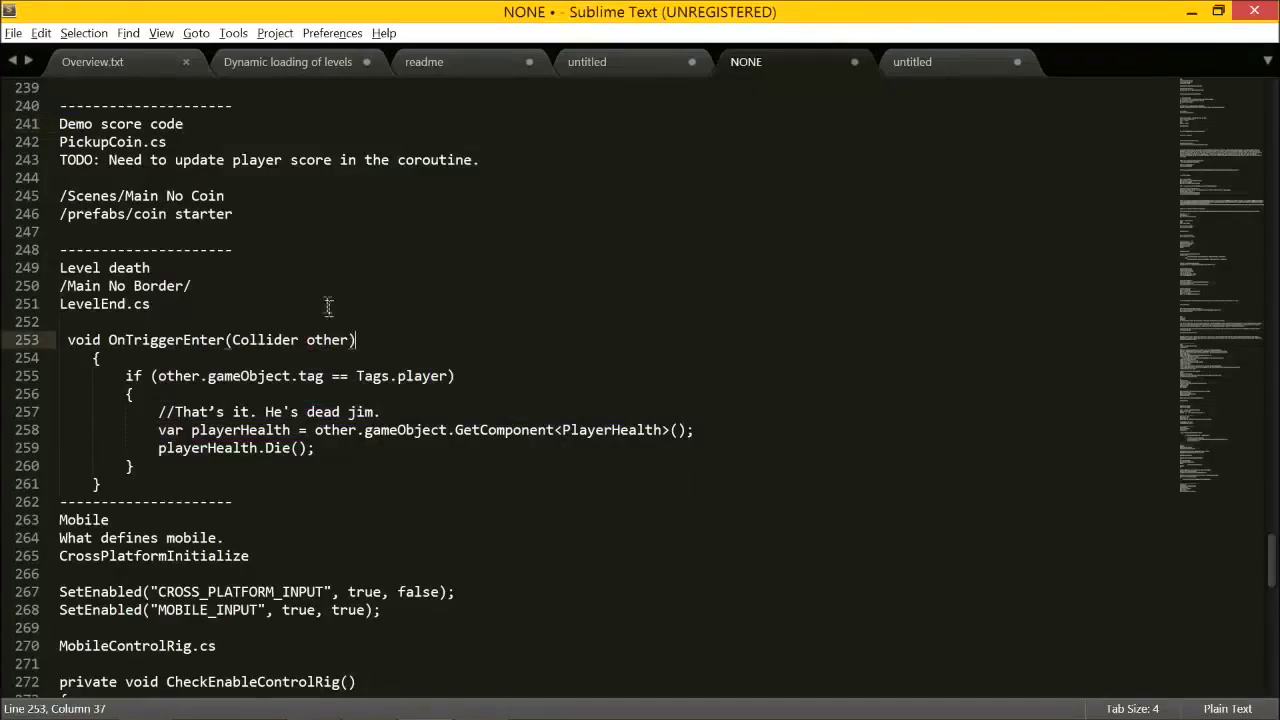
pyautogui.click(270, 155)
pyautogui.click(207, 138)
pyautogui.moveTo(243, 193); pyautogui.dragTo(125, 200)
pyautogui.hotkey('alt', 'Tab')
pyautogui.hotkey('alt', 'Tab')
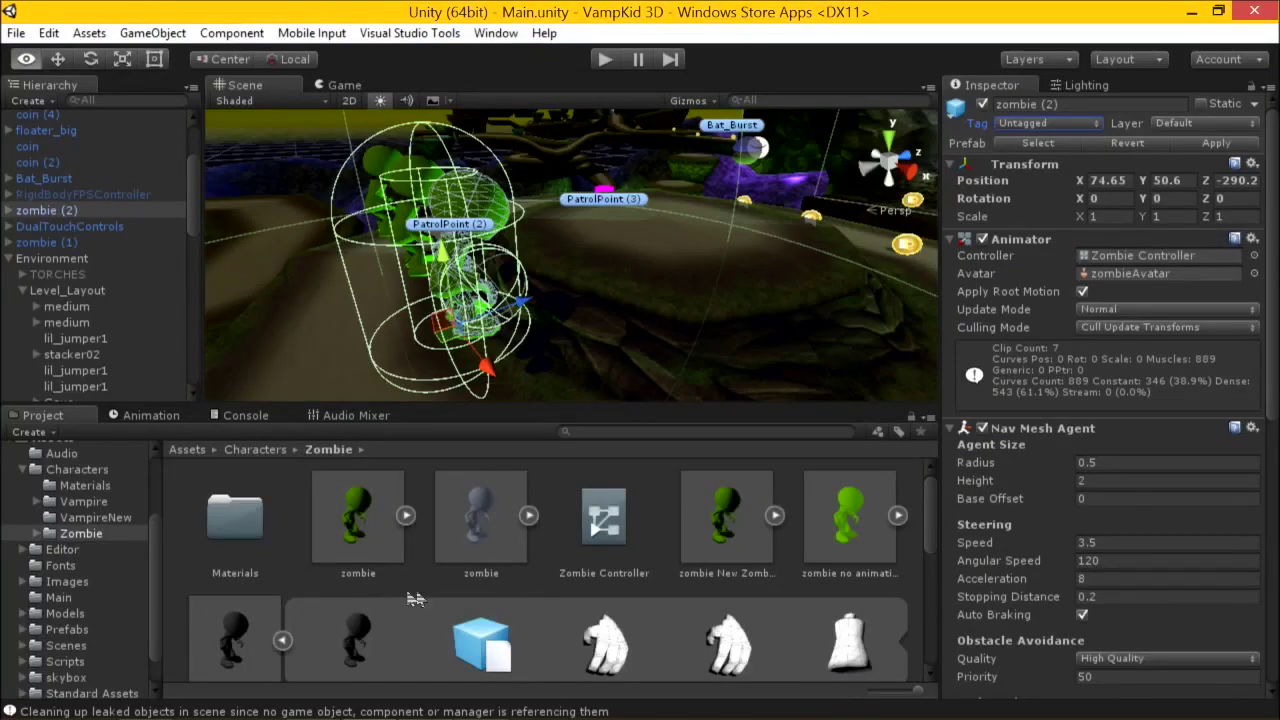
# Open the Main No Coin scene from Assets/Scenes and test it in play mode, exiting again.
pyautogui.click(65, 647)
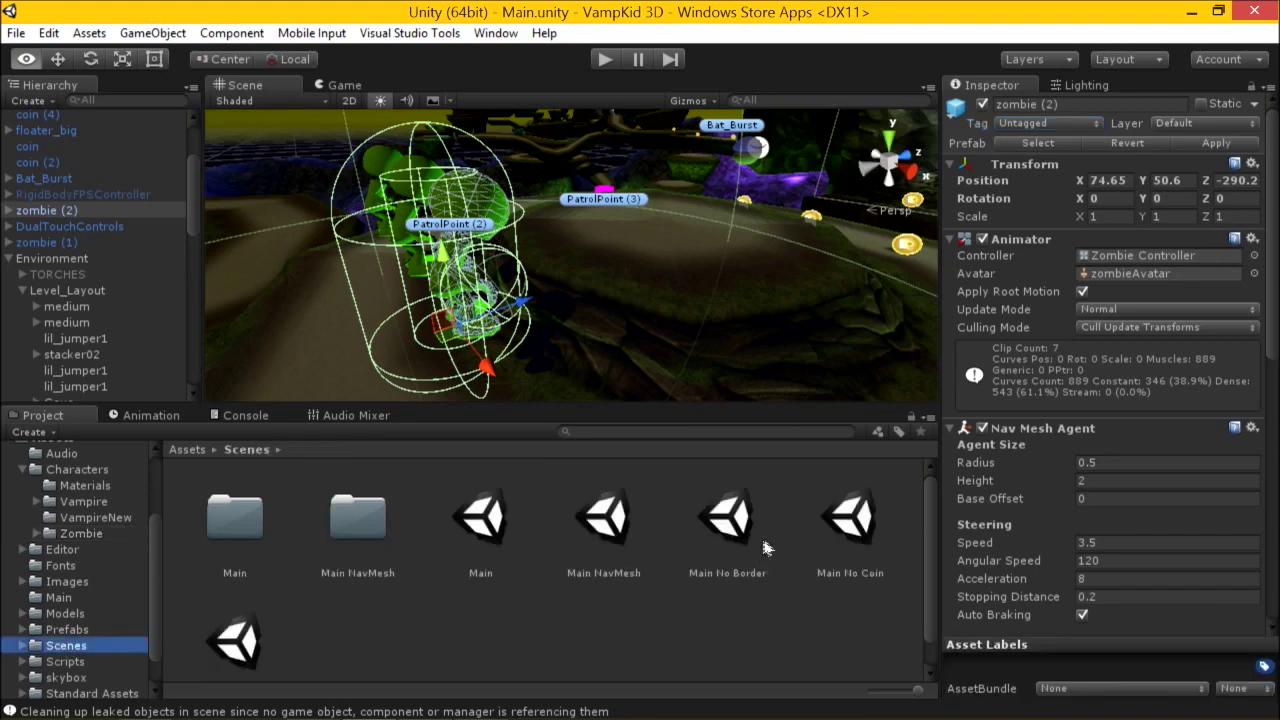
pyautogui.doubleClick(850, 535)
pyautogui.moveTo(719, 311); pyautogui.dragTo(635, 320, button='right')
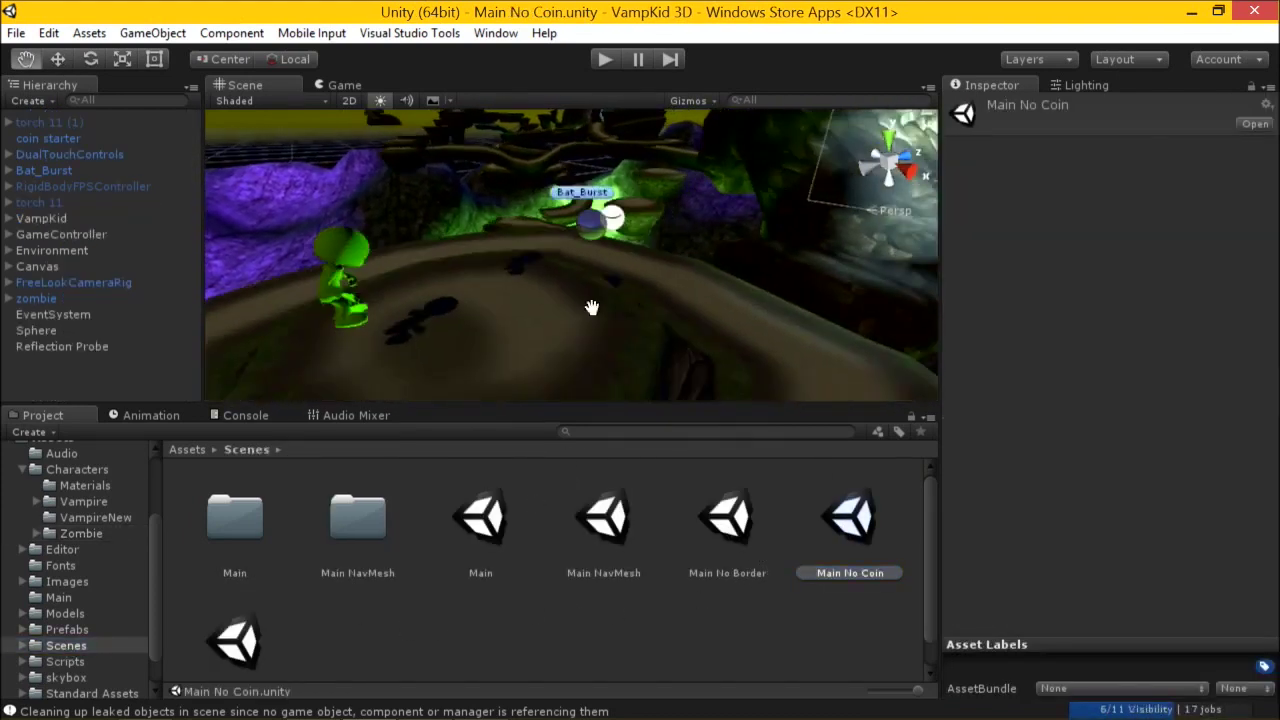
pyautogui.scroll(-3, 602, 316)
pyautogui.click(605, 59)
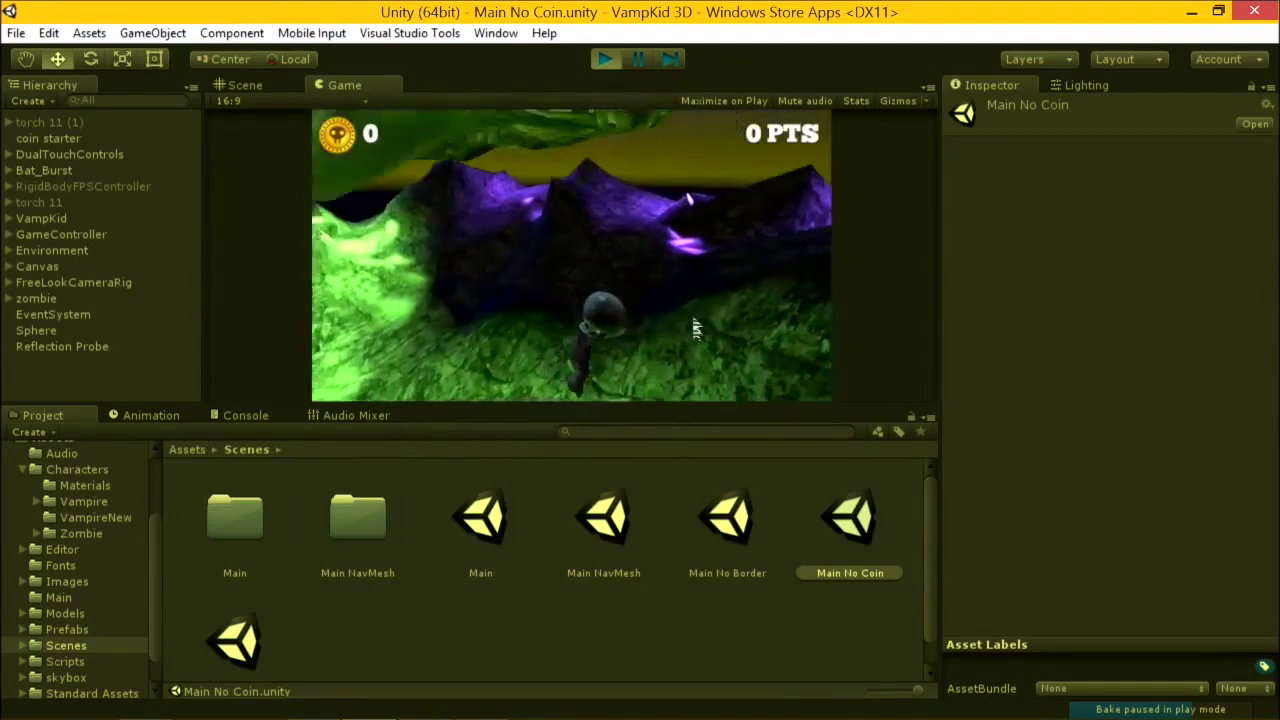
pyautogui.click(604, 59)
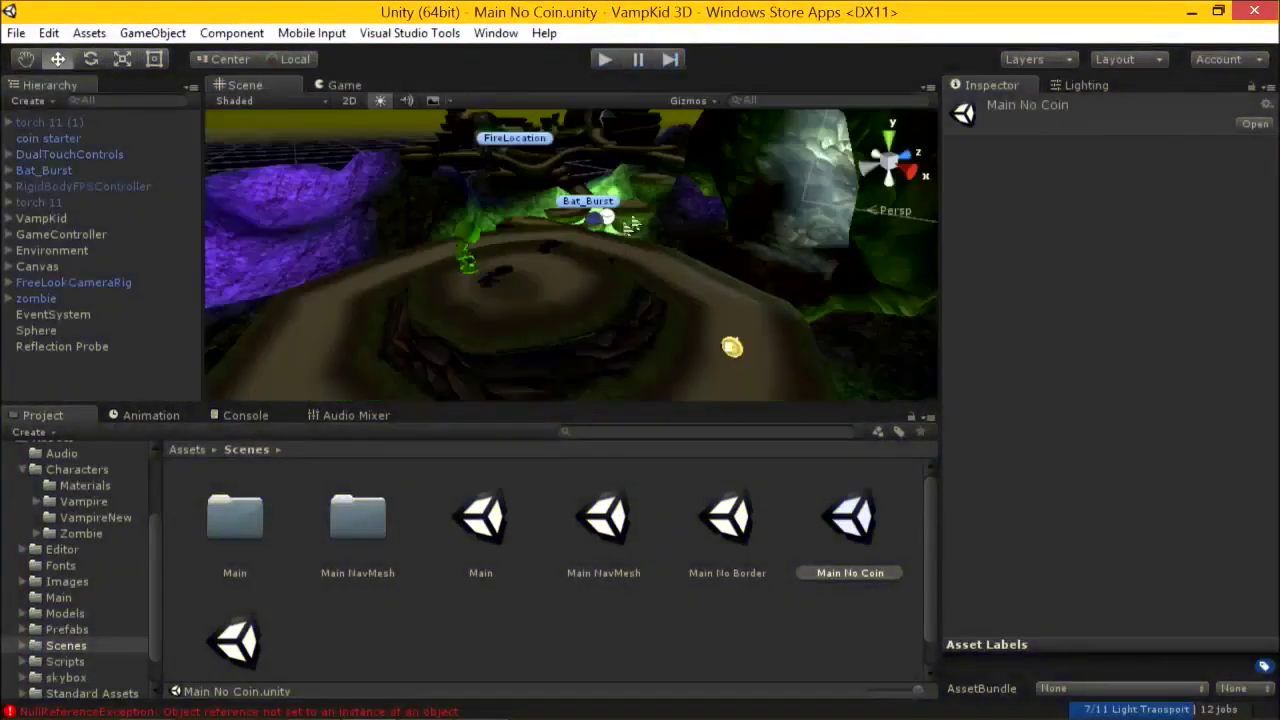
# Select the coin starter object beside the stone platform and examine its attached components and their settings.
pyautogui.click(735, 347)
pyautogui.click(735, 347)
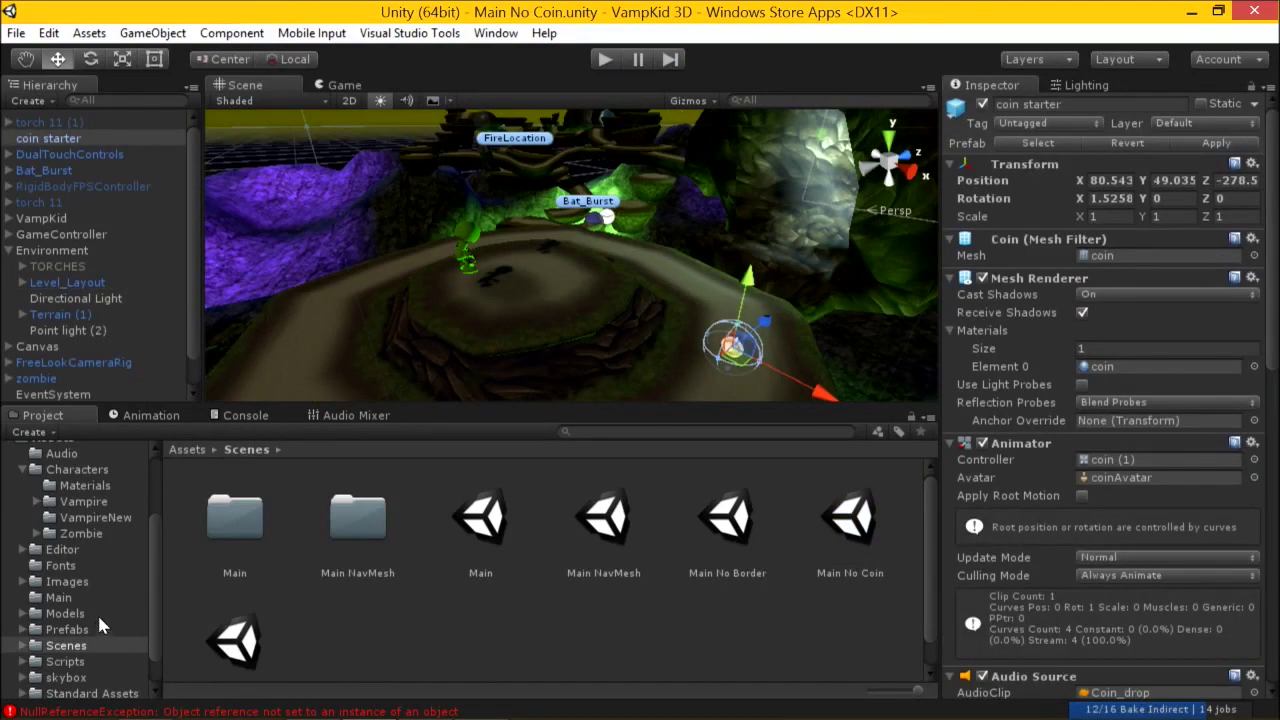
pyautogui.moveTo(895, 298); pyautogui.dragTo(760, 245, button='right')
pyautogui.scroll(-5, 1044, 400)
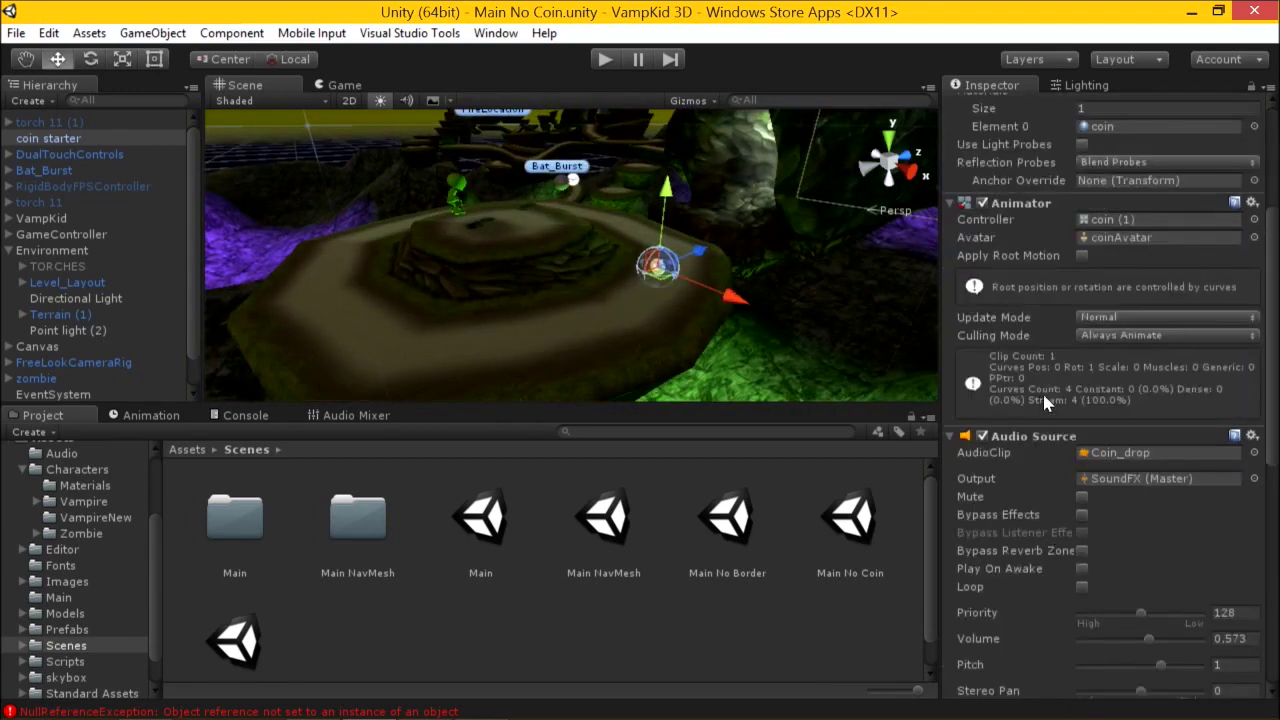
pyautogui.scroll(4, 1056, 390)
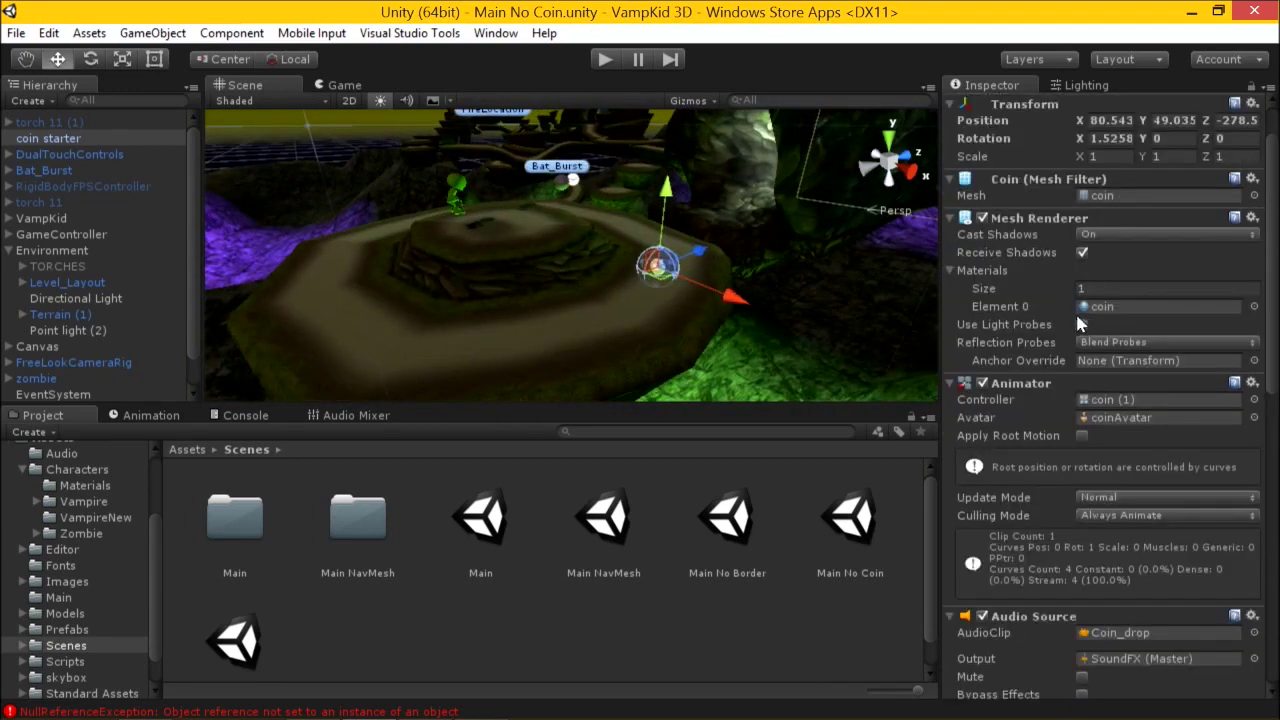
pyautogui.scroll(2, 1077, 315)
pyautogui.scroll(-9, 1077, 315)
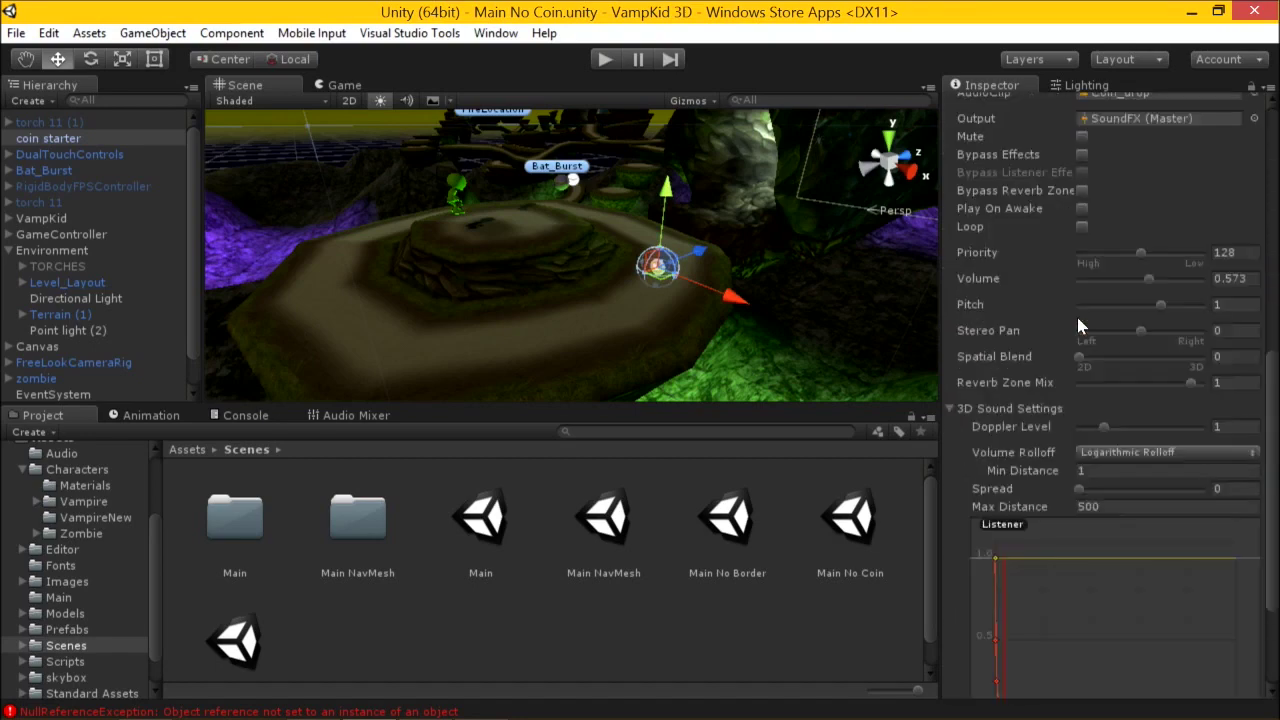
pyautogui.scroll(-4, 1077, 317)
pyautogui.scroll(9, 1076, 316)
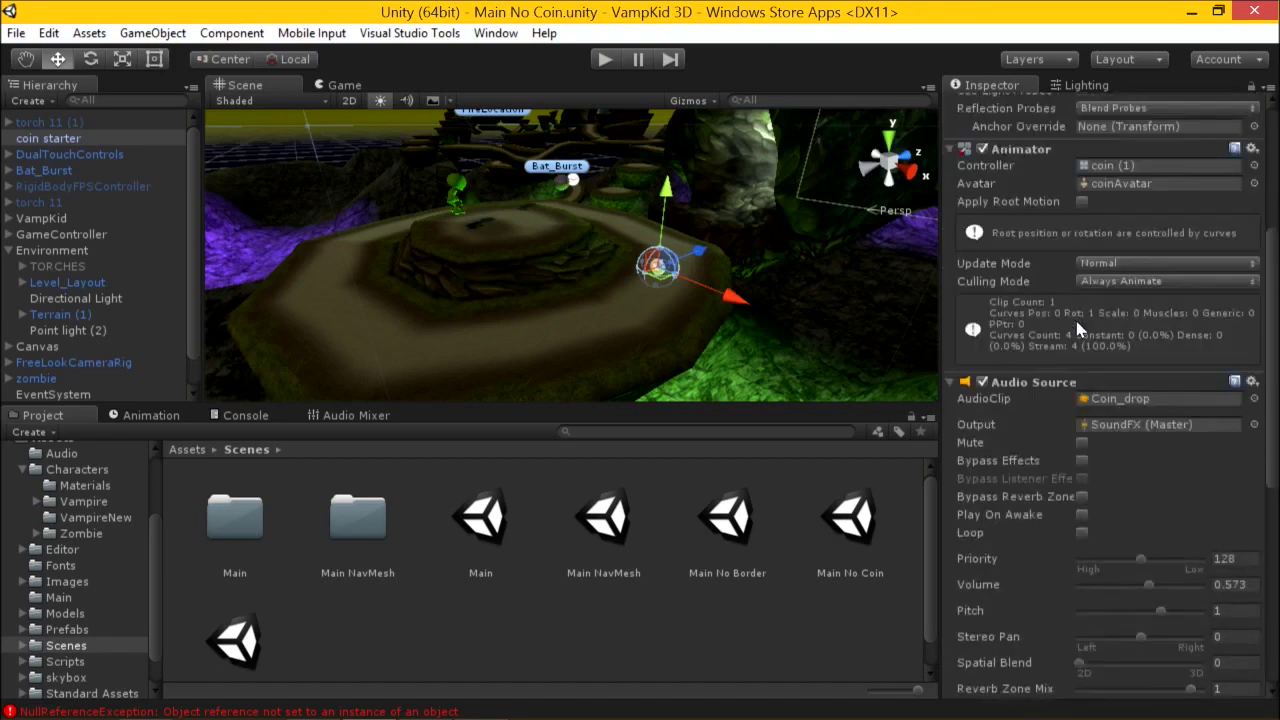
pyautogui.scroll(3, 1077, 325)
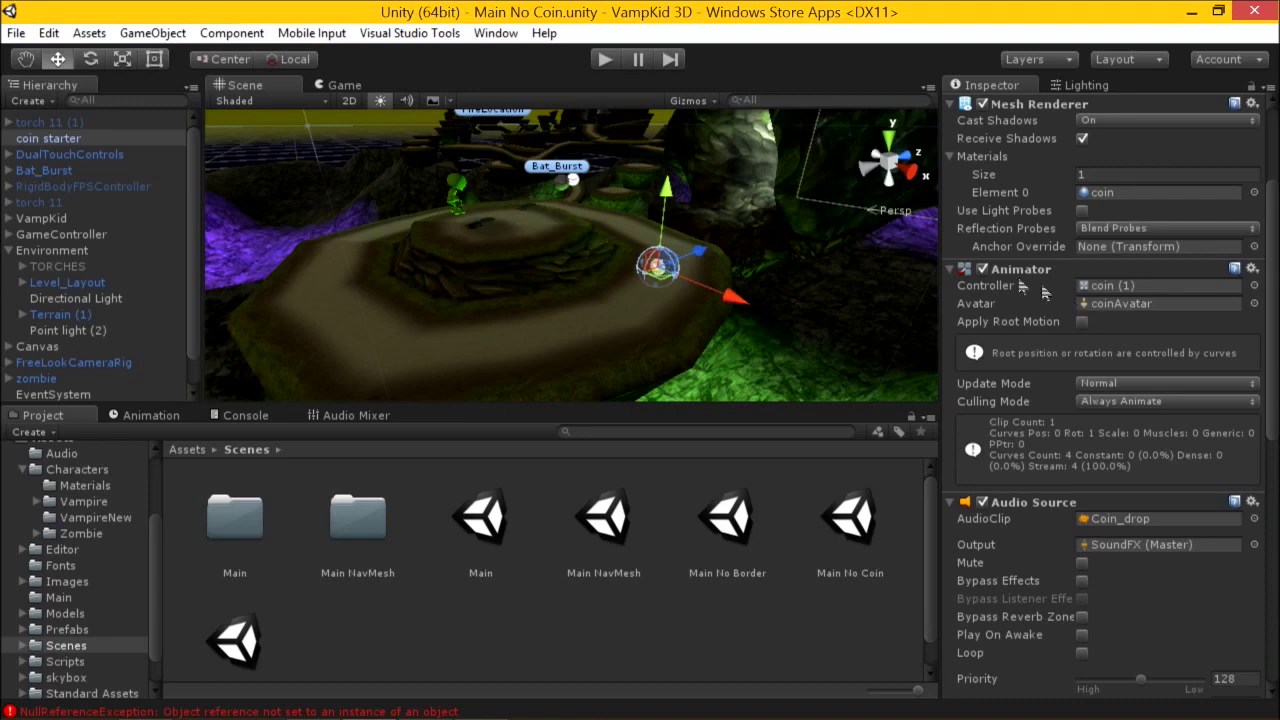
# Collapse the coin starter's Animator, Audio Source, Mesh Renderer and Mesh Filter components.
pyautogui.click(949, 269)
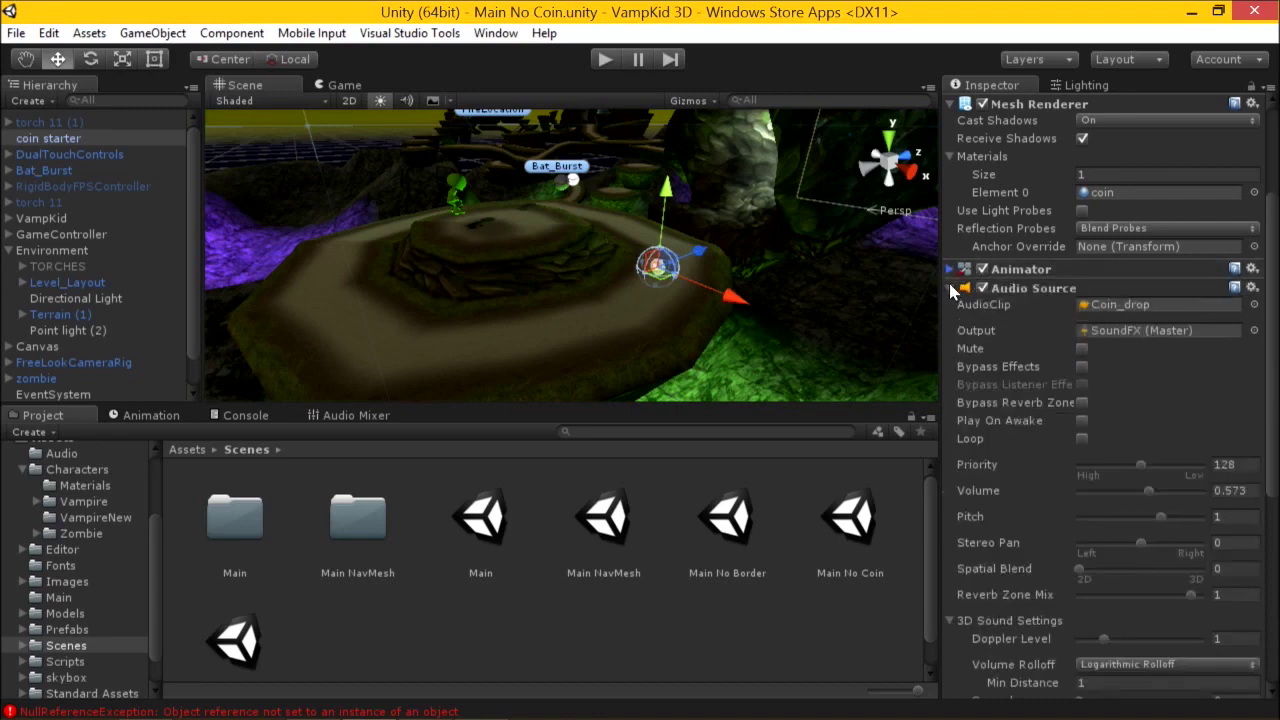
pyautogui.click(951, 288)
pyautogui.click(949, 273)
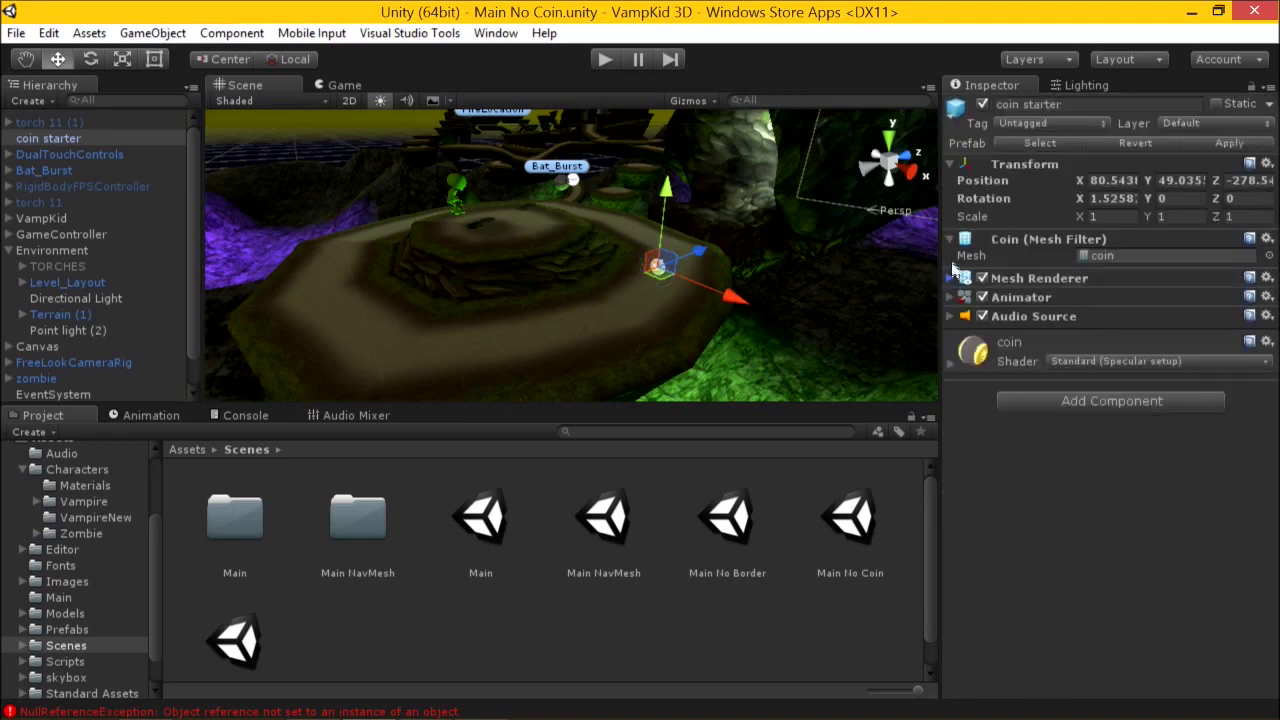
pyautogui.click(949, 238)
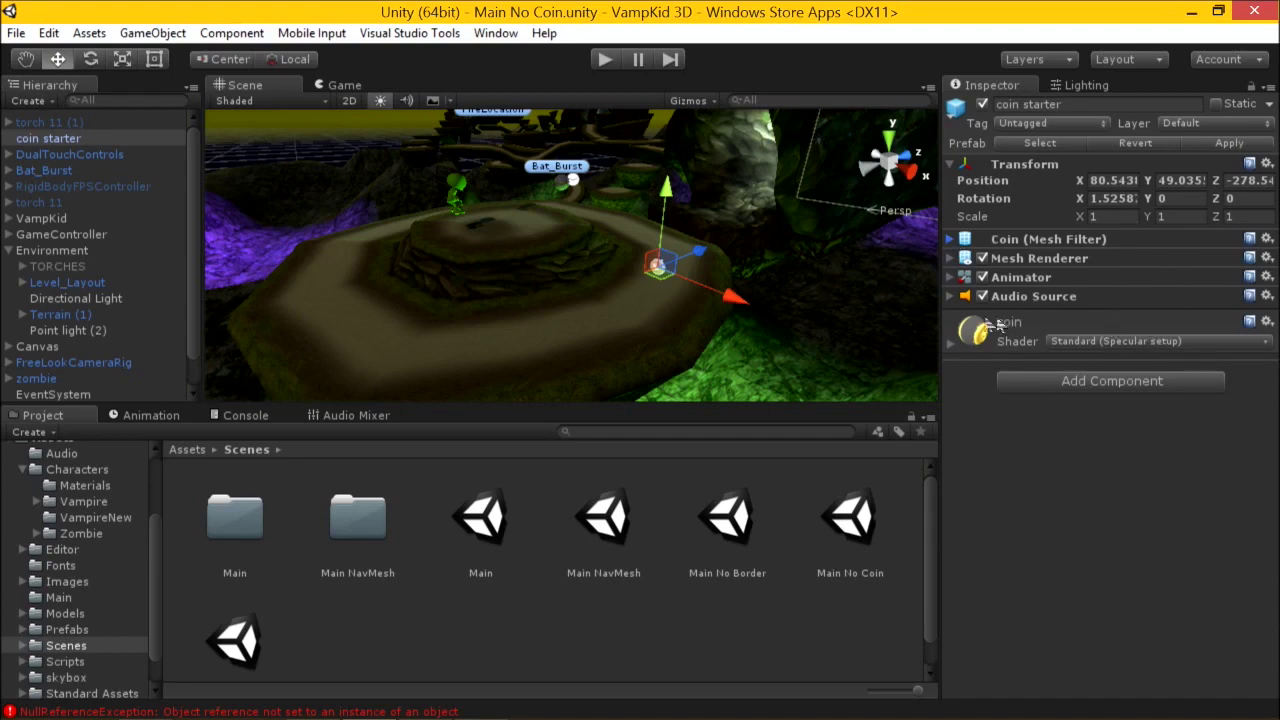
pyautogui.moveTo(1022, 300); pyautogui.dragTo(812, 291)
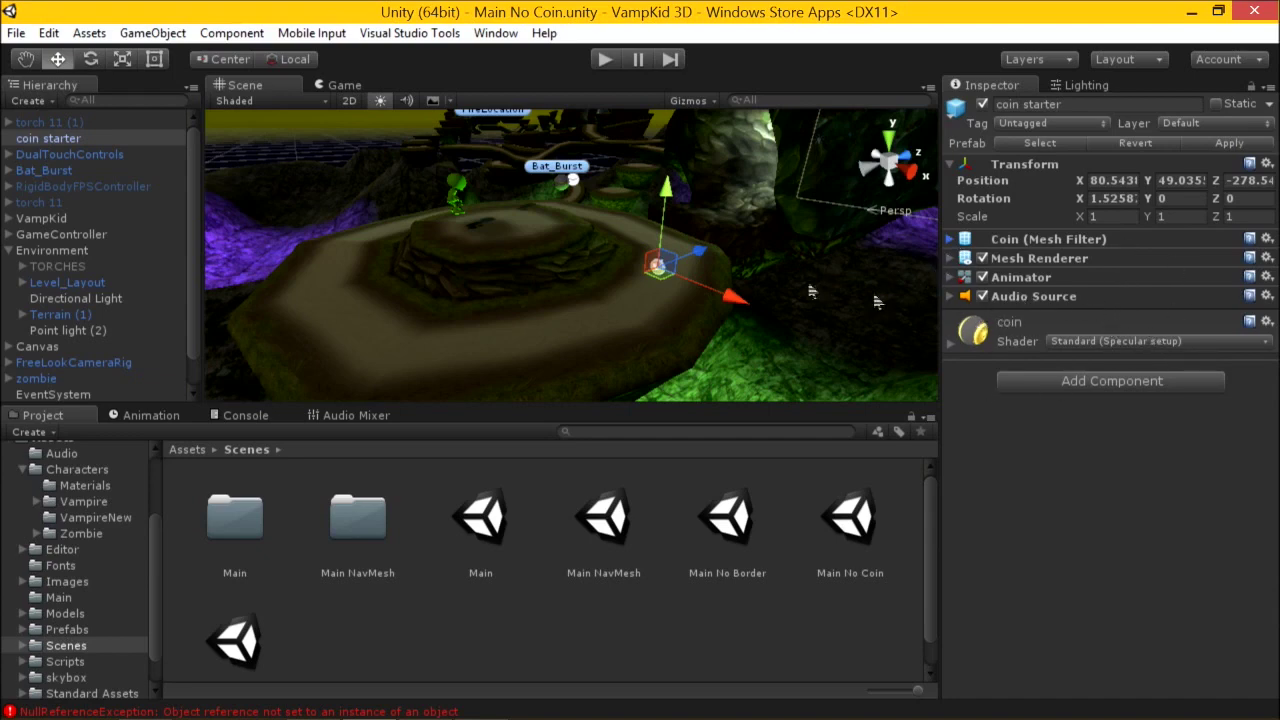
# Create a 3D cube and move it above the coin, to about X 81.78 and Y 51.66.
pyautogui.click(188, 35)
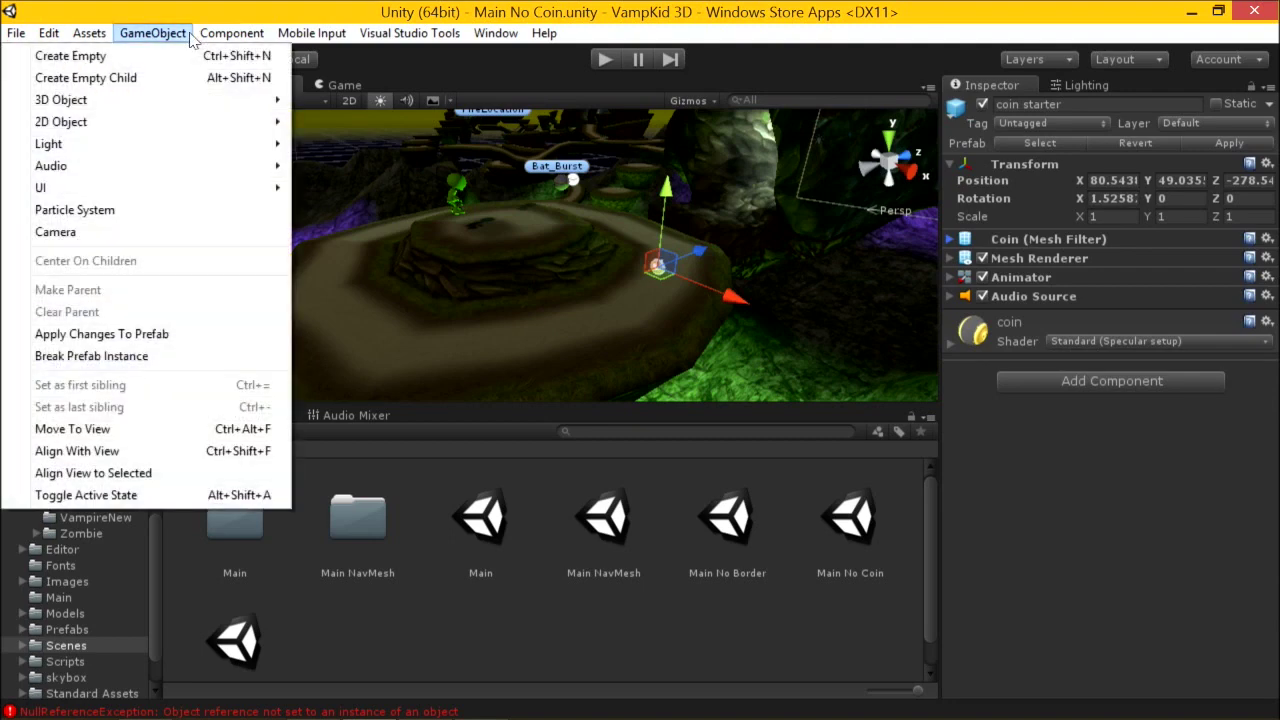
pyautogui.moveTo(200, 99)
pyautogui.click(305, 101)
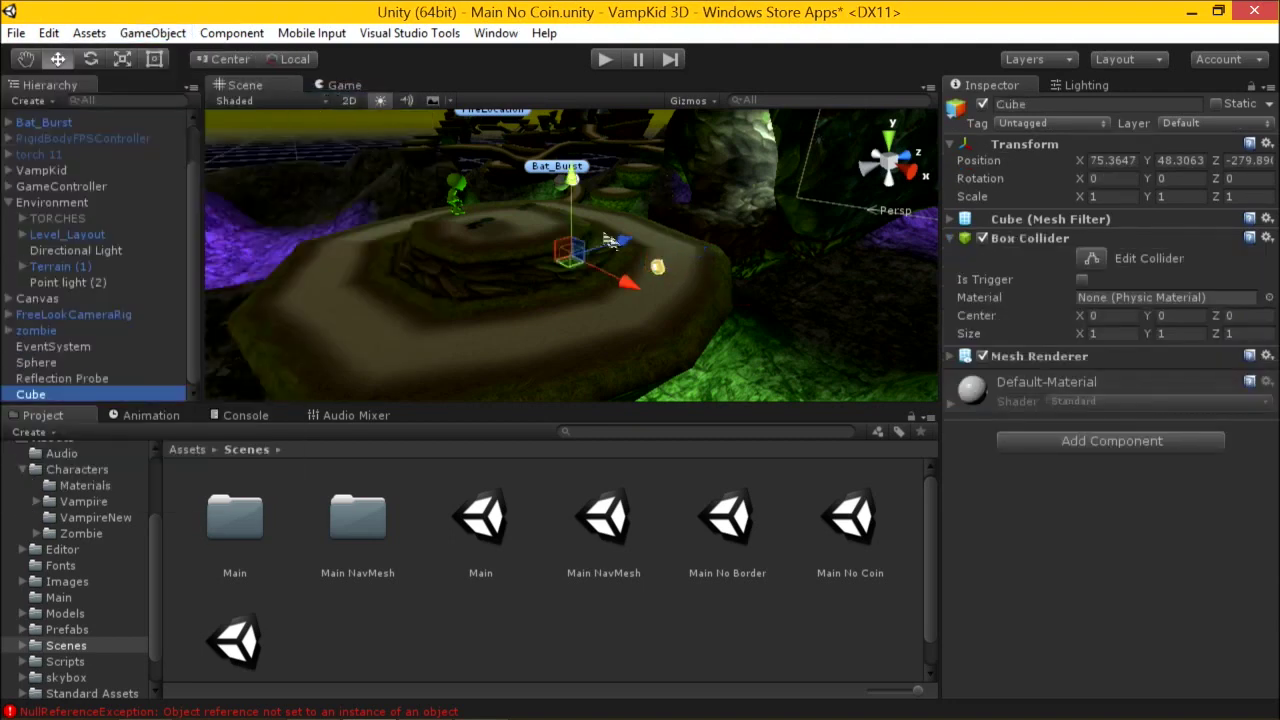
pyautogui.moveTo(625, 290); pyautogui.dragTo(688, 296)
pyautogui.moveTo(665, 235); pyautogui.dragTo(670, 172)
# Scale the cube uniformly to about 3.1 on all three axes and frame it in the scene.
pyautogui.click(123, 58)
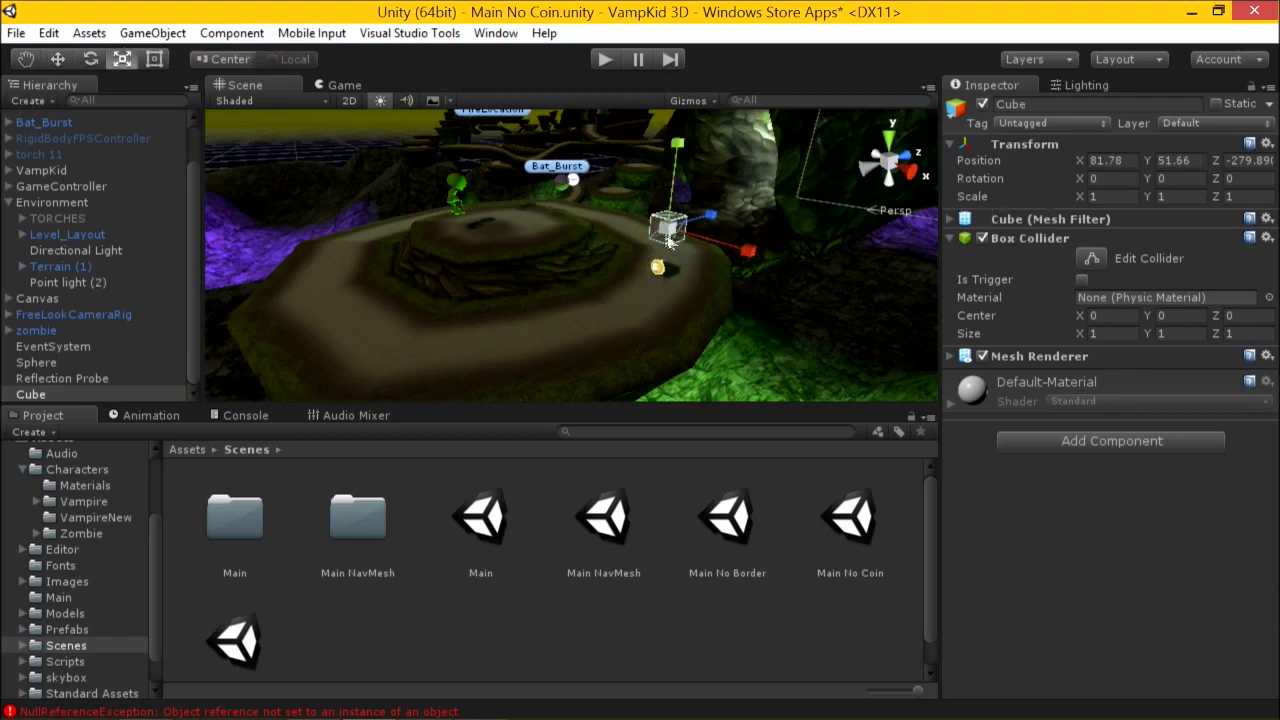
pyautogui.moveTo(667, 228); pyautogui.dragTo(880, 272)
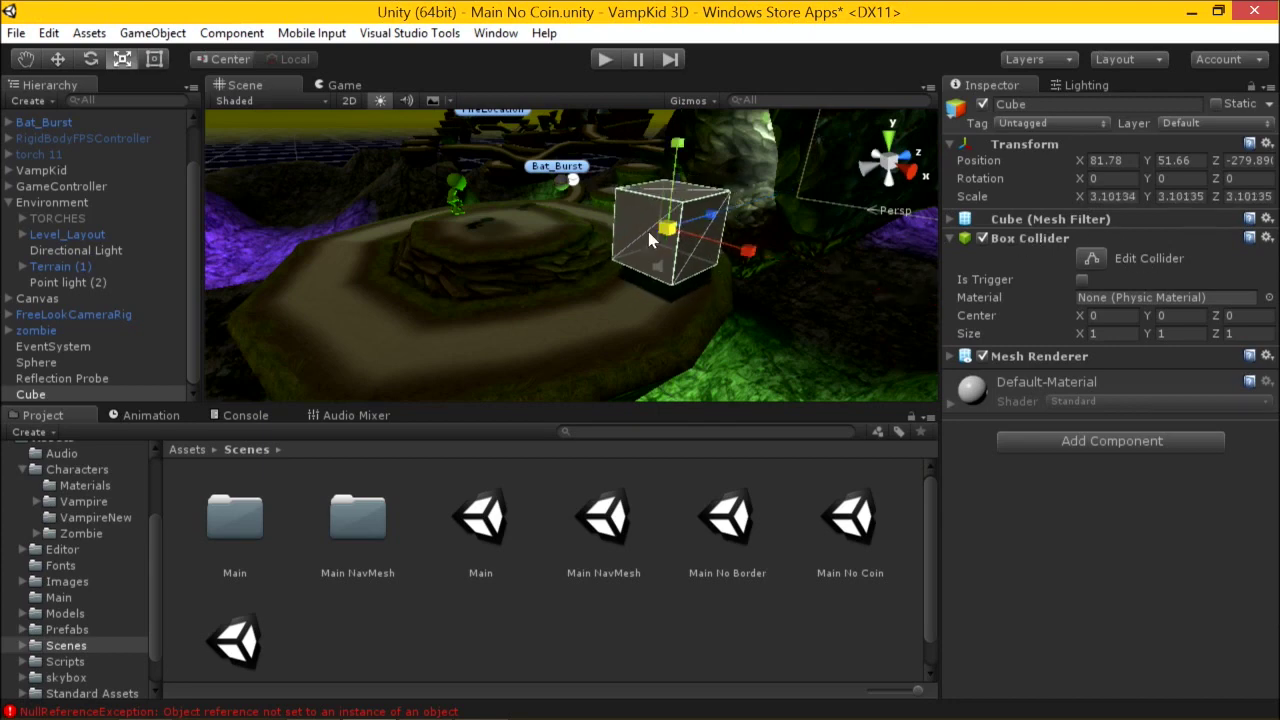
pyautogui.press('f')
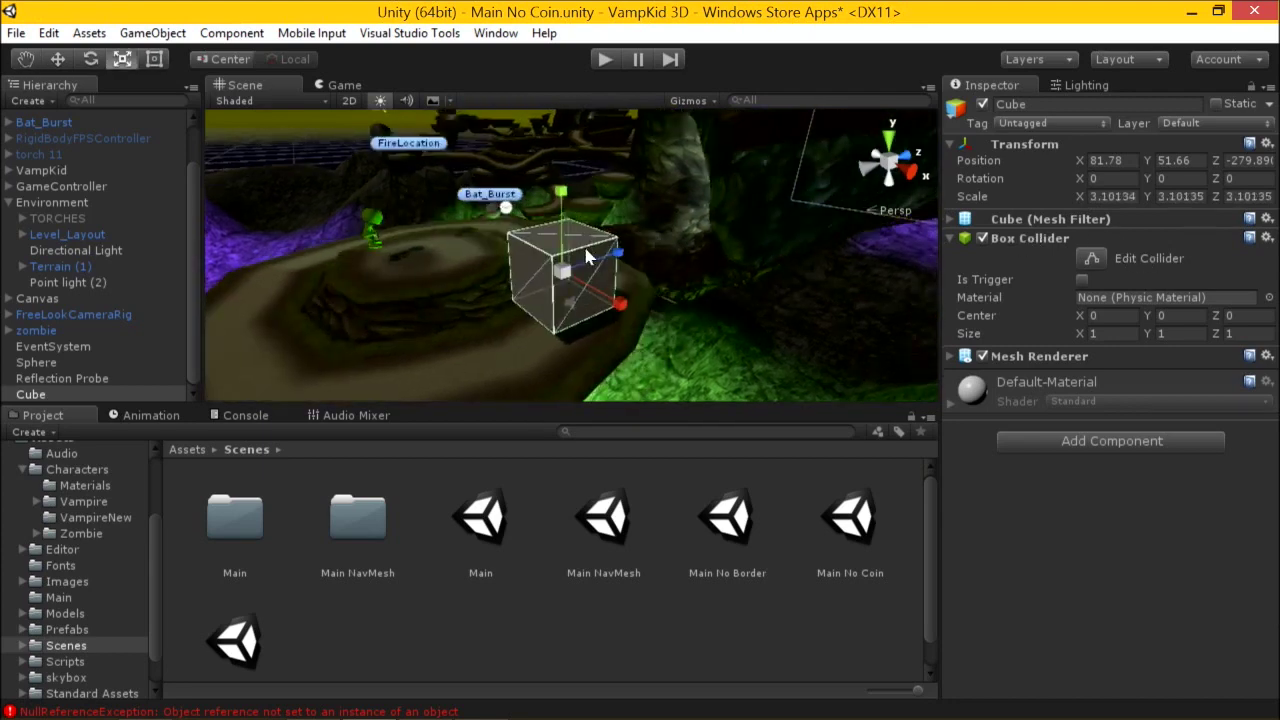
# Test the scene in play mode by walking the character into the cube, and exit play mode.
pyautogui.click(605, 59)
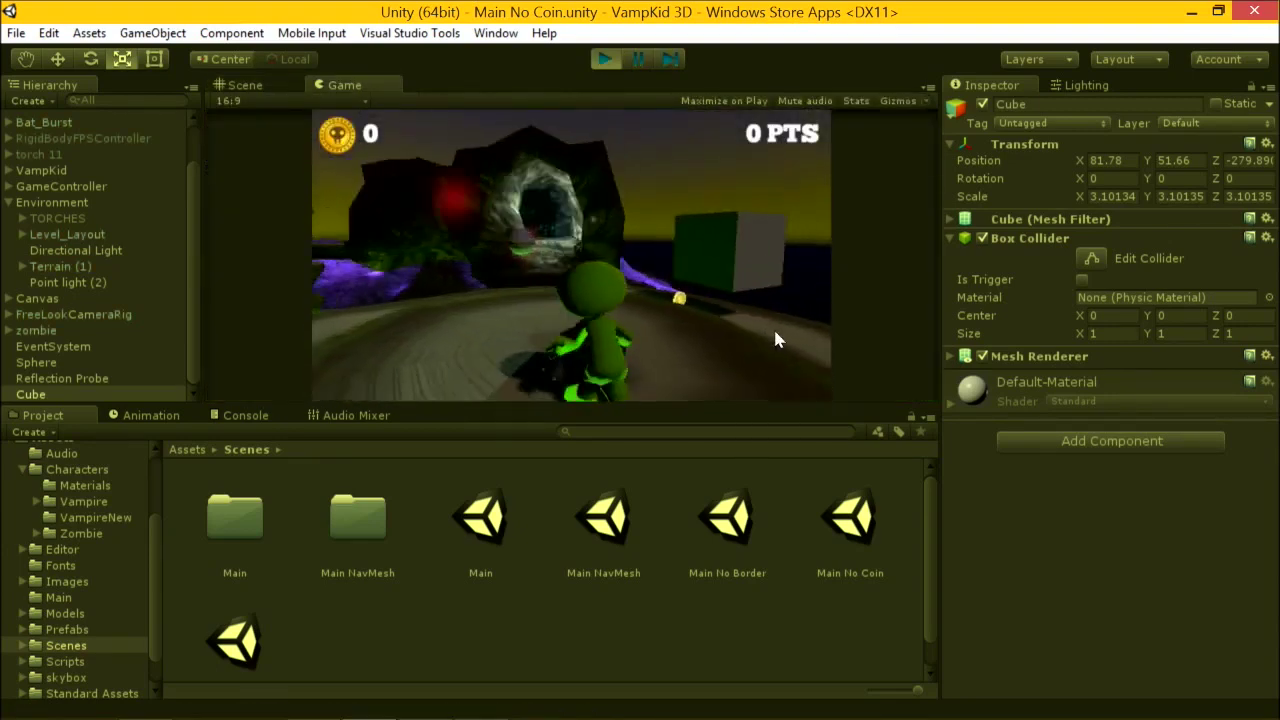
pyautogui.press('w')
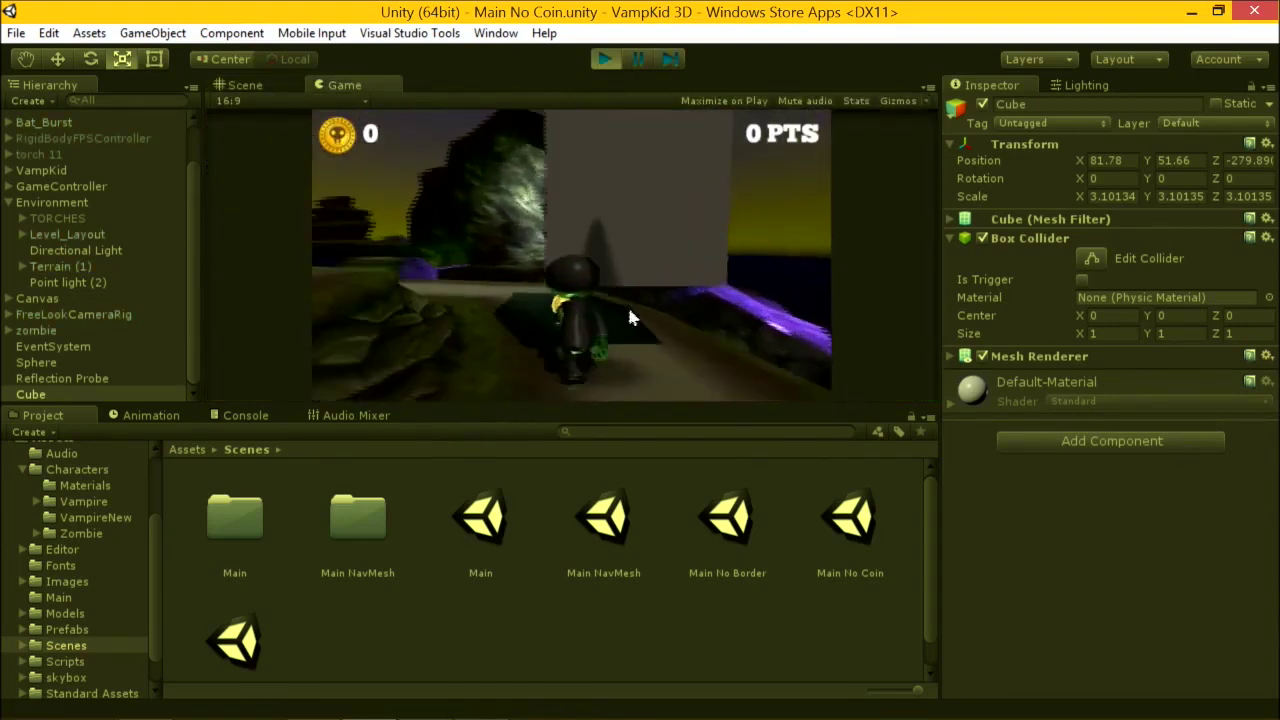
pyautogui.press('w')
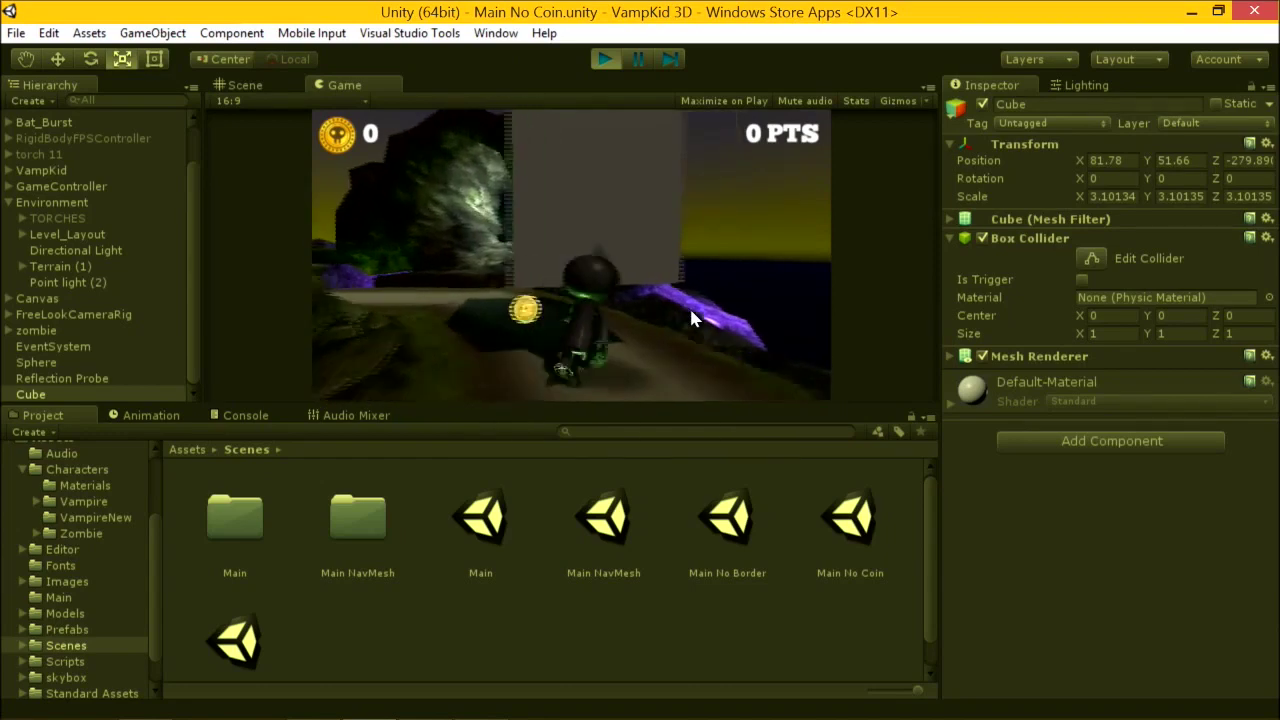
pyautogui.click(605, 59)
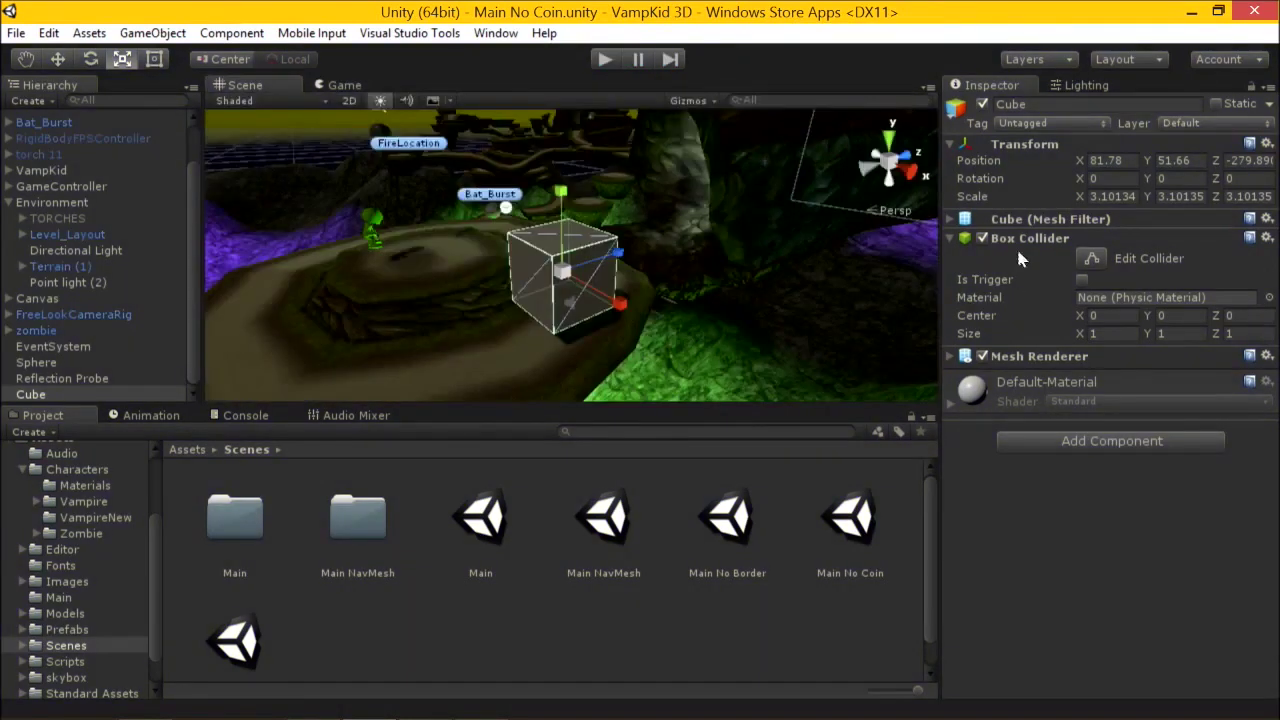
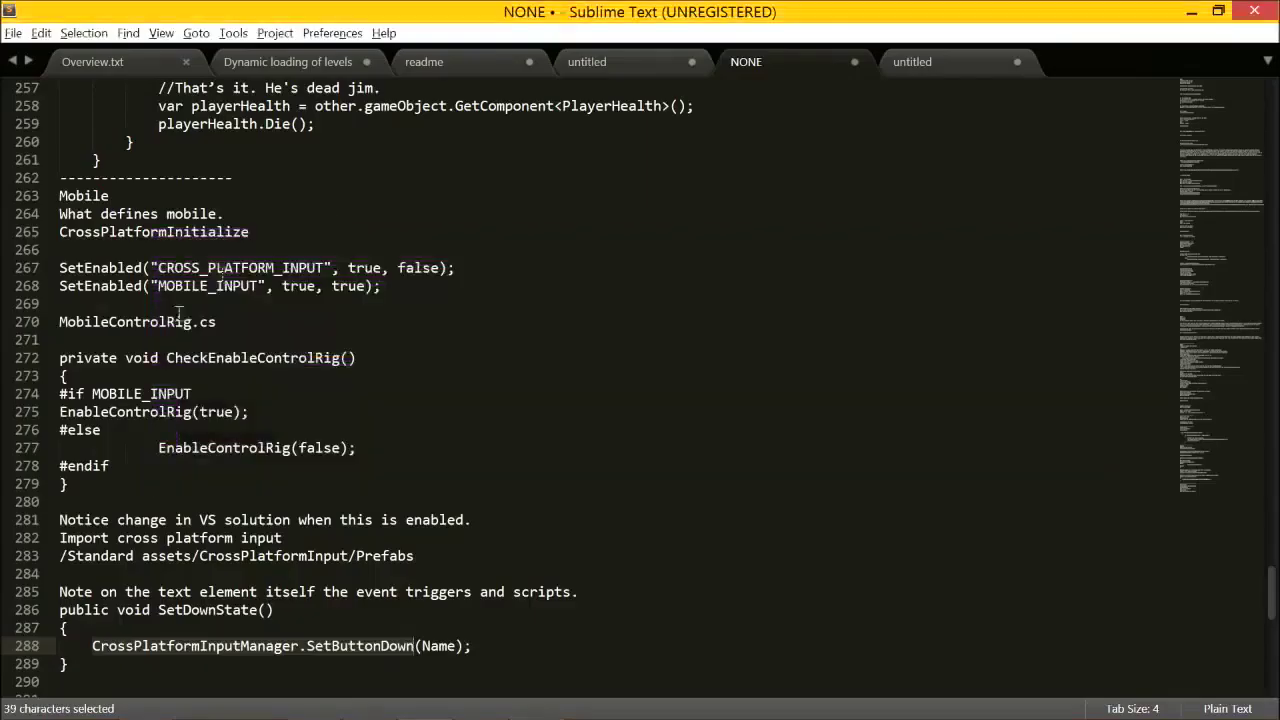
# Check the Navigation notes at the end of the file for the scene to use, and switch to Unity.
pyautogui.scroll(-5, 249, 432)
pyautogui.click(290, 413)
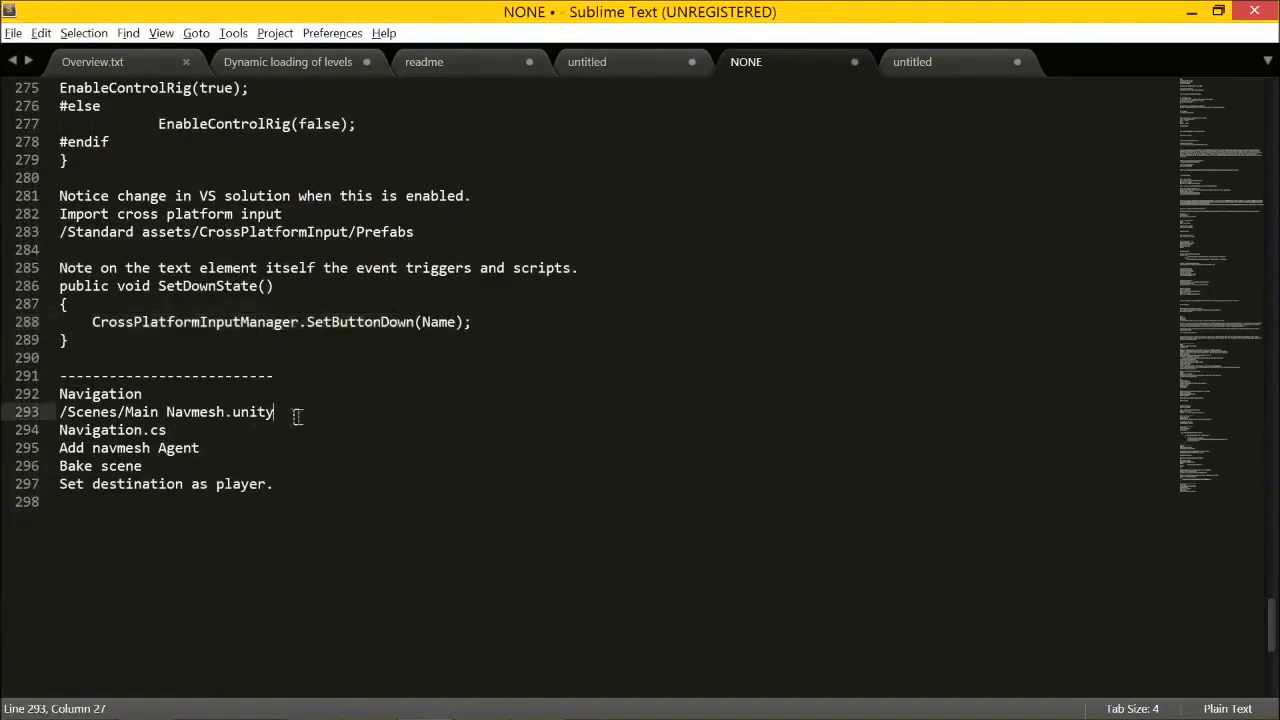
pyautogui.hotkey('alt', 'Tab')
pyautogui.hotkey('alt', 'Tab')
pyautogui.hotkey('alt', 'Tab')
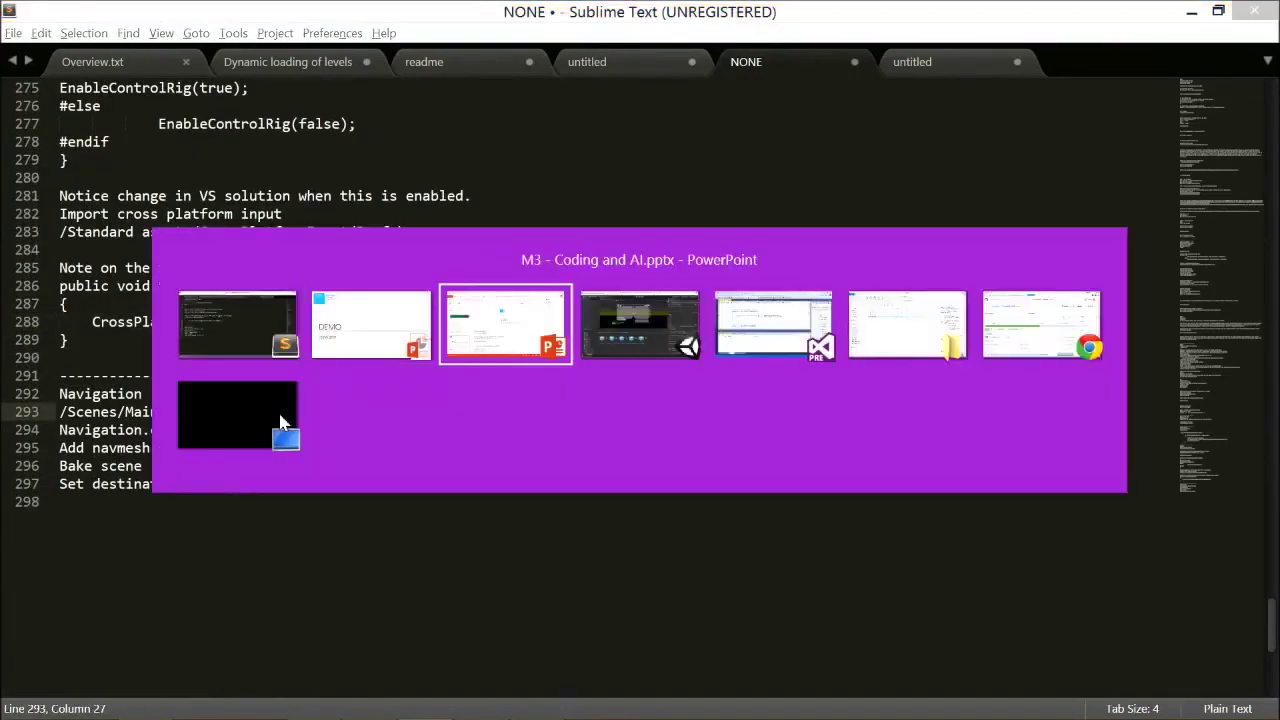
# Open the Main NavMesh scene from Assets/Scenes.
pyautogui.click(128, 578)
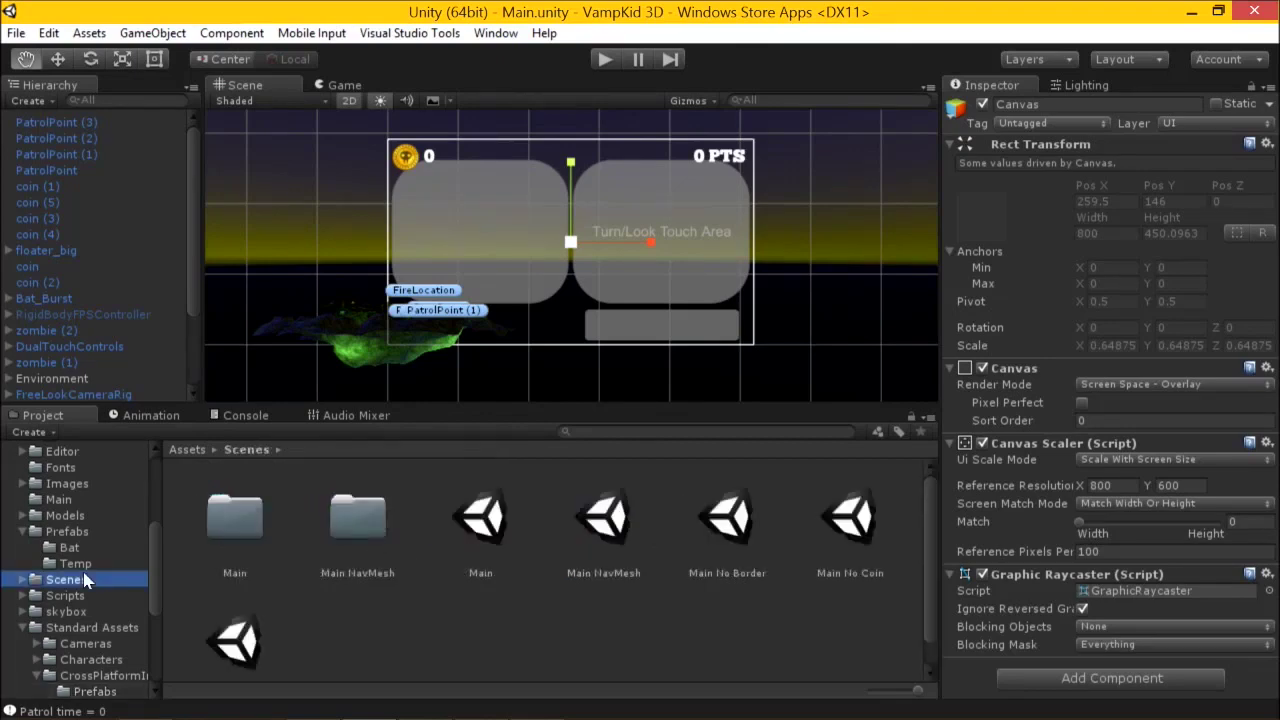
pyautogui.scroll(3, 85, 568)
pyautogui.scroll(-1, 313, 605)
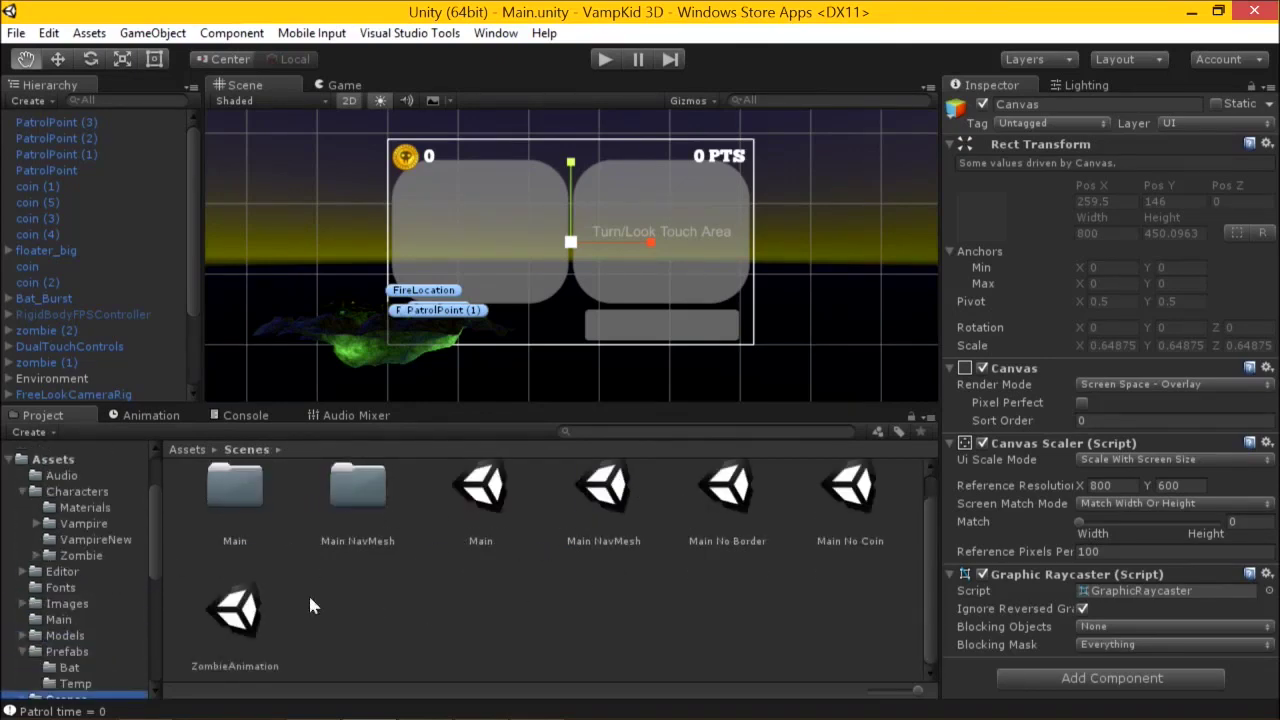
pyautogui.doubleClick(605, 492)
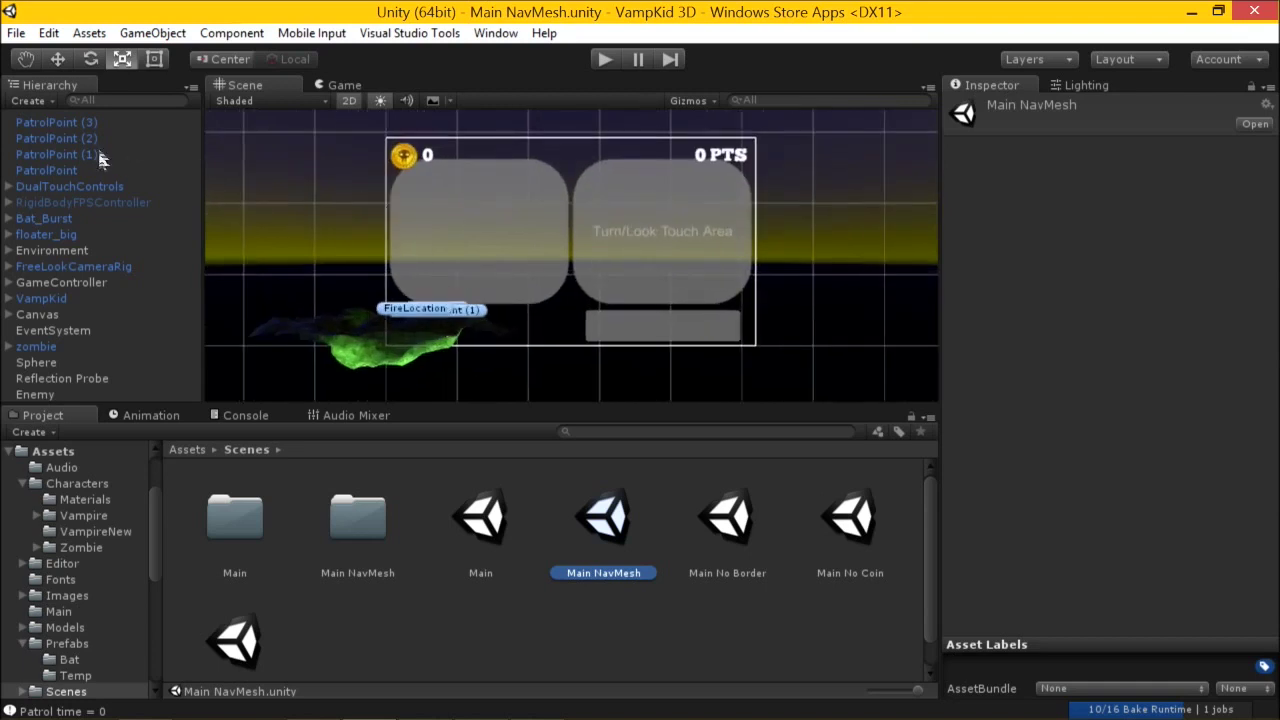
# Disable mobile input for the project and switch the Scene view from 2D to 3D.
pyautogui.click(311, 33)
pyautogui.click(290, 77)
pyautogui.scroll(-3, 243, 180)
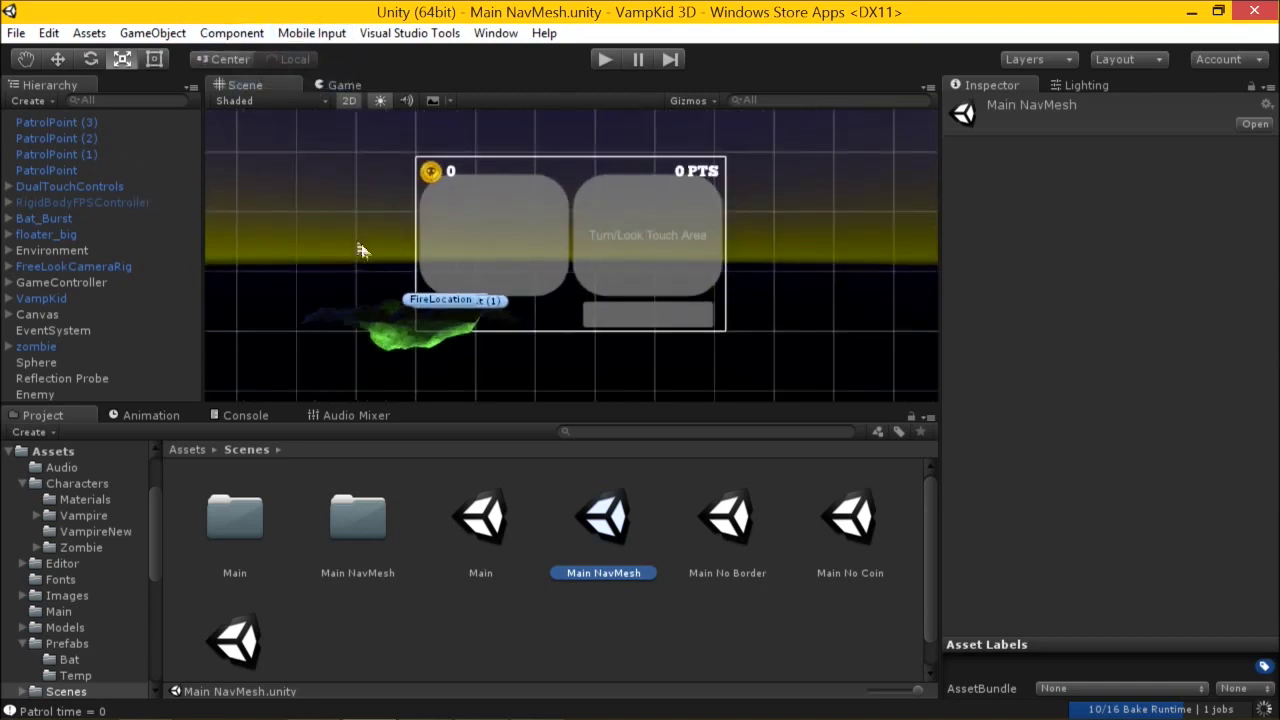
pyautogui.scroll(-2, 337, 251)
pyautogui.click(355, 113)
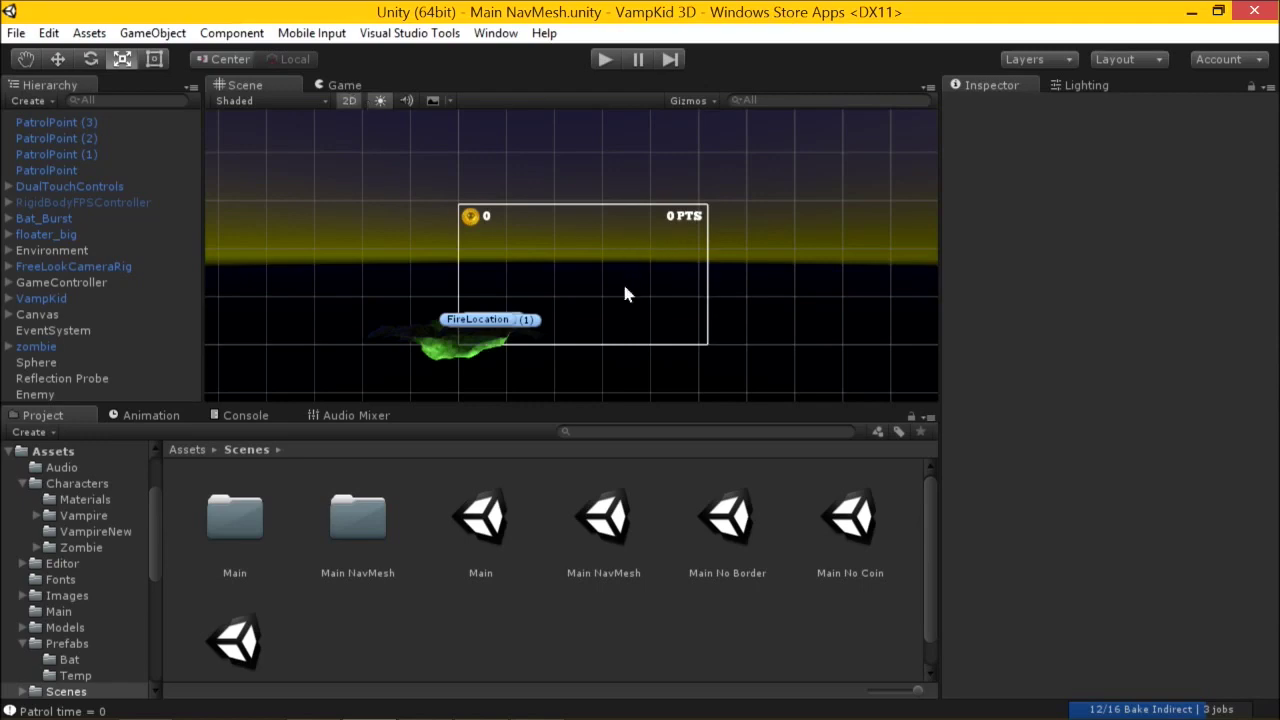
pyautogui.click(348, 100)
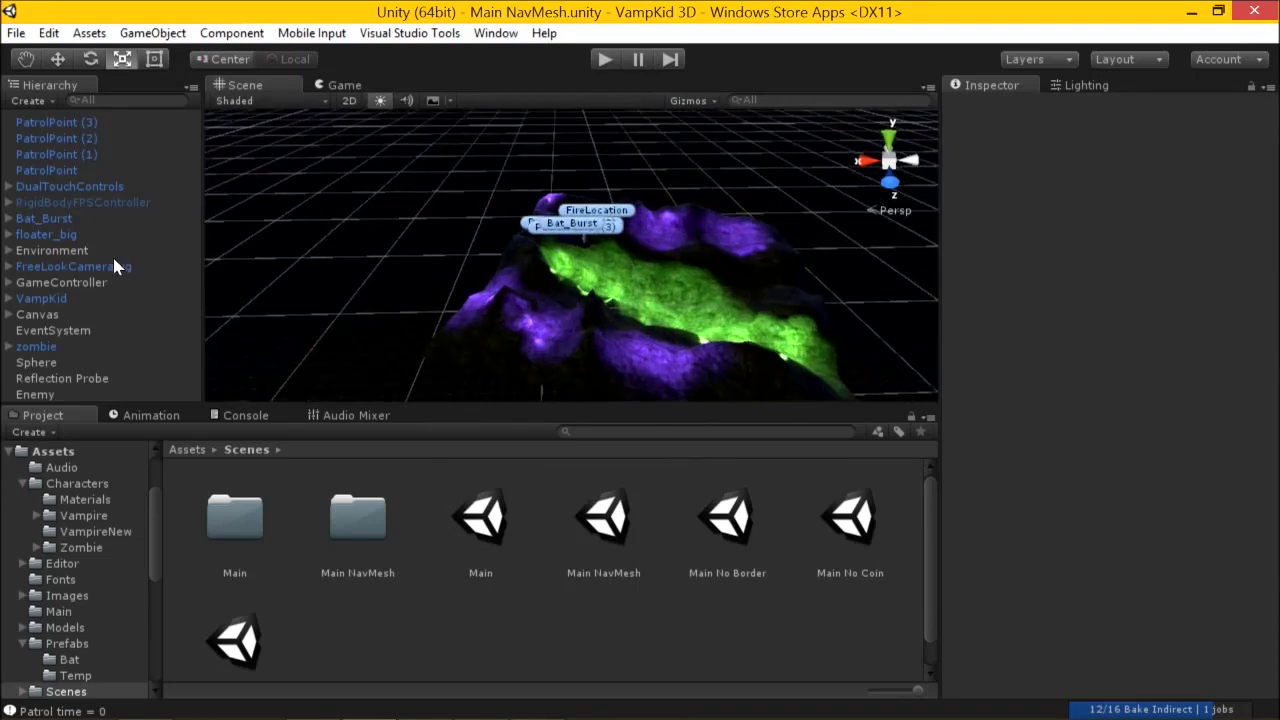
# Frame PatrolPoint (1) in the scene, and select the Enemy sphere to review its Nav Mesh Agent and Navigator script components.
pyautogui.click(76, 154)
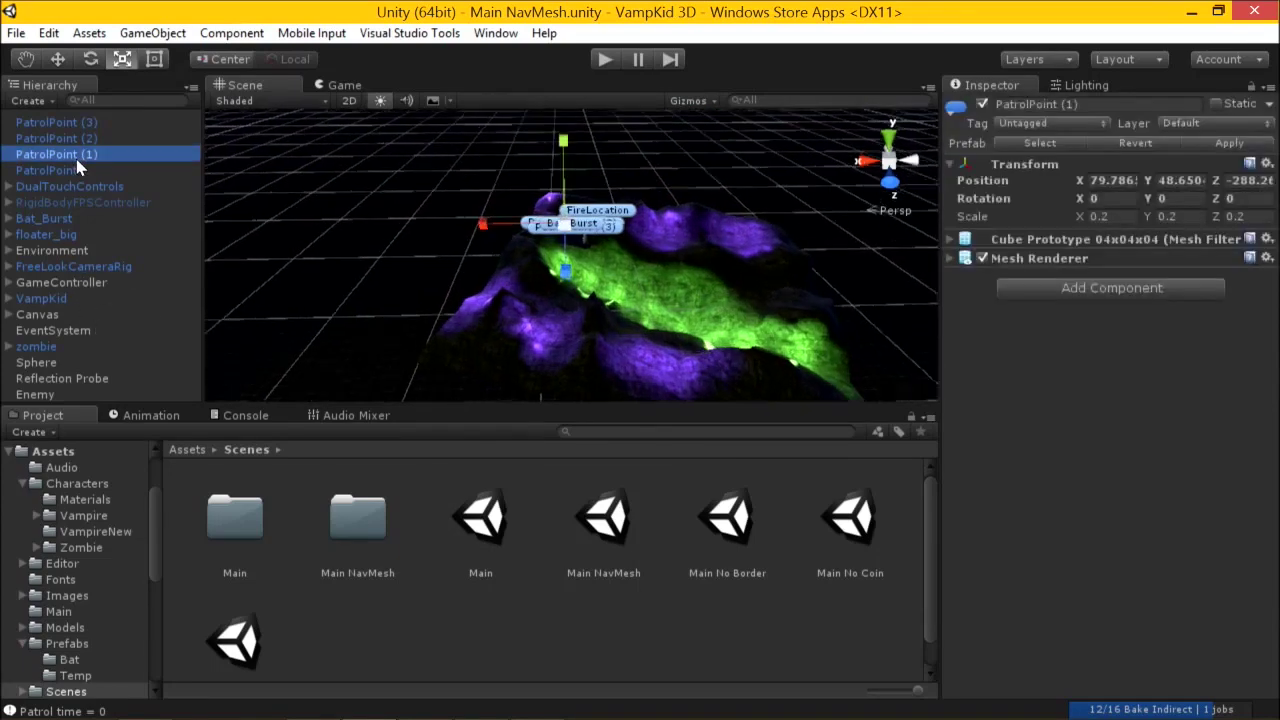
pyautogui.press('f')
pyautogui.scroll(-5, 536, 312)
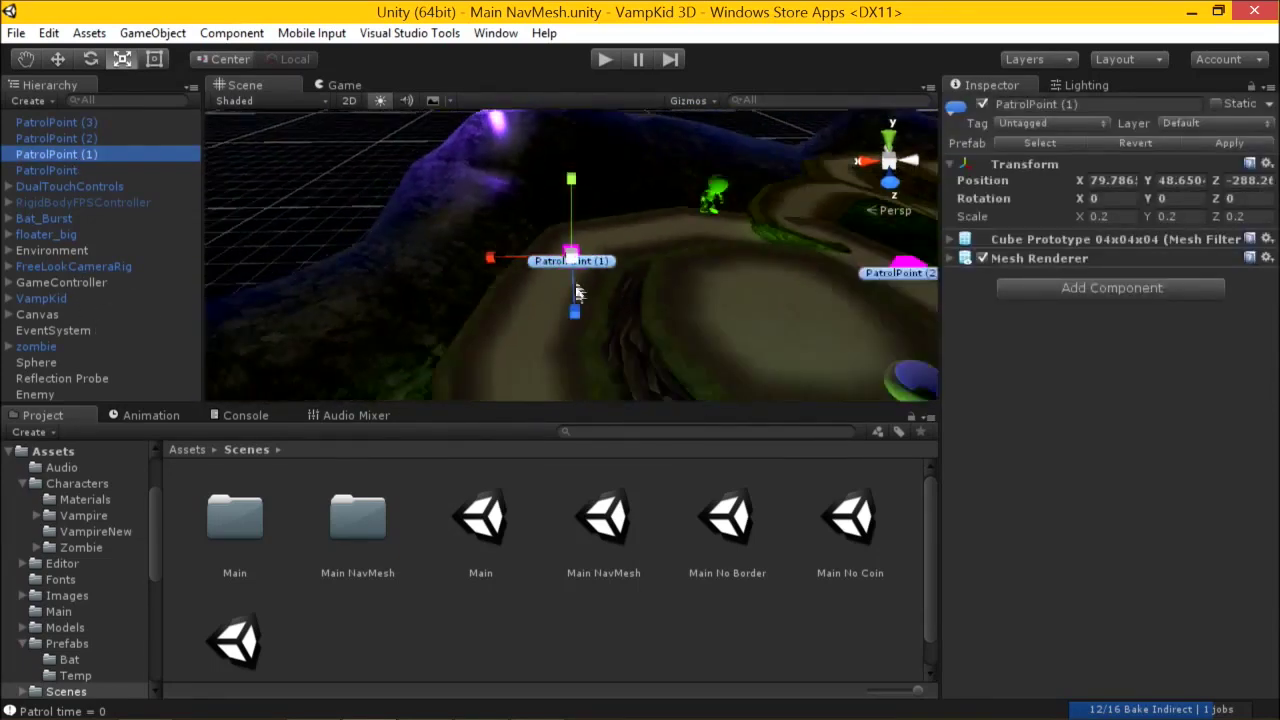
pyautogui.moveTo(600, 300); pyautogui.dragTo(637, 178, button='right')
pyautogui.click(655, 175)
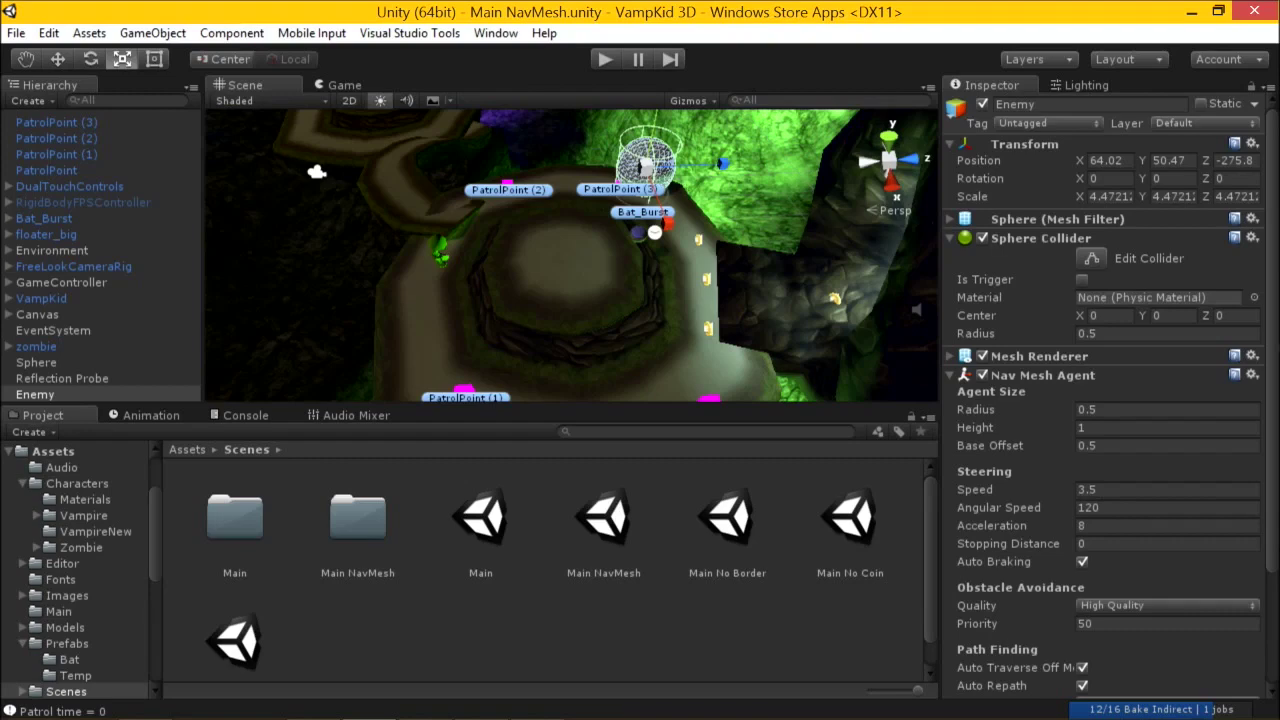
pyautogui.scroll(-3, 1180, 342)
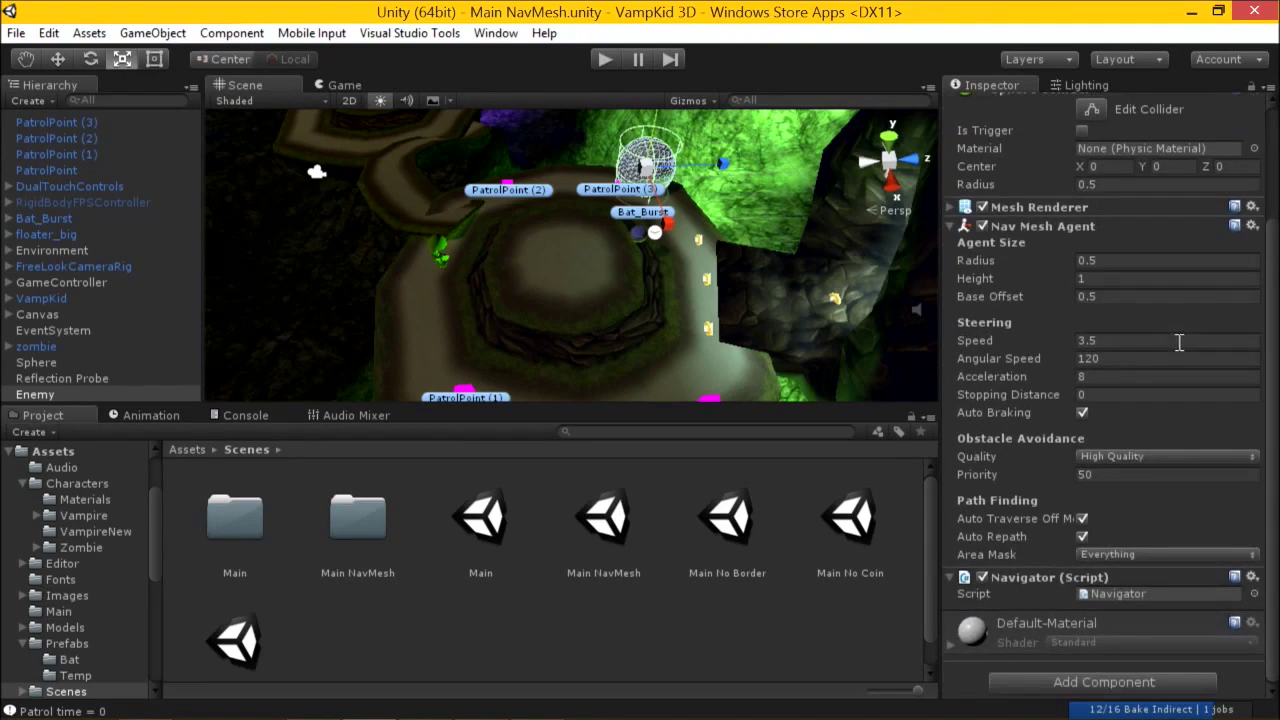
pyautogui.scroll(3, 1162, 344)
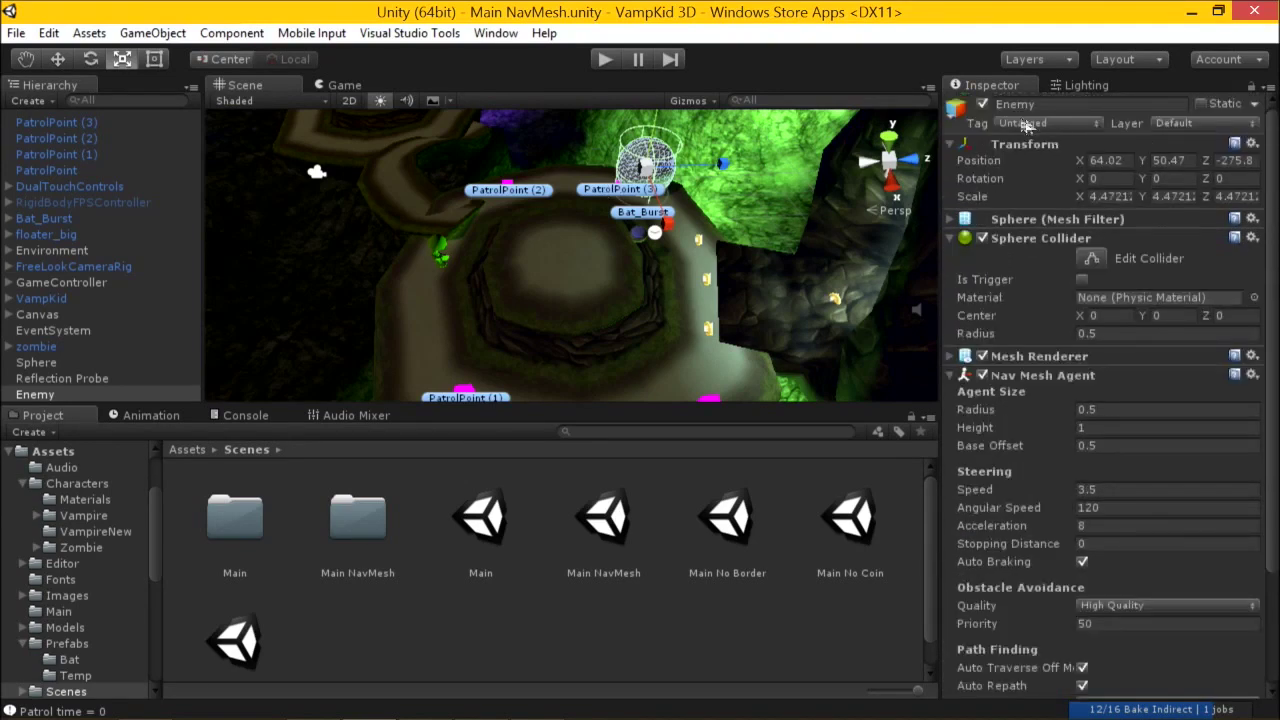
# Deactivate the Enemy object and save the Main NavMesh scene.
pyautogui.click(983, 105)
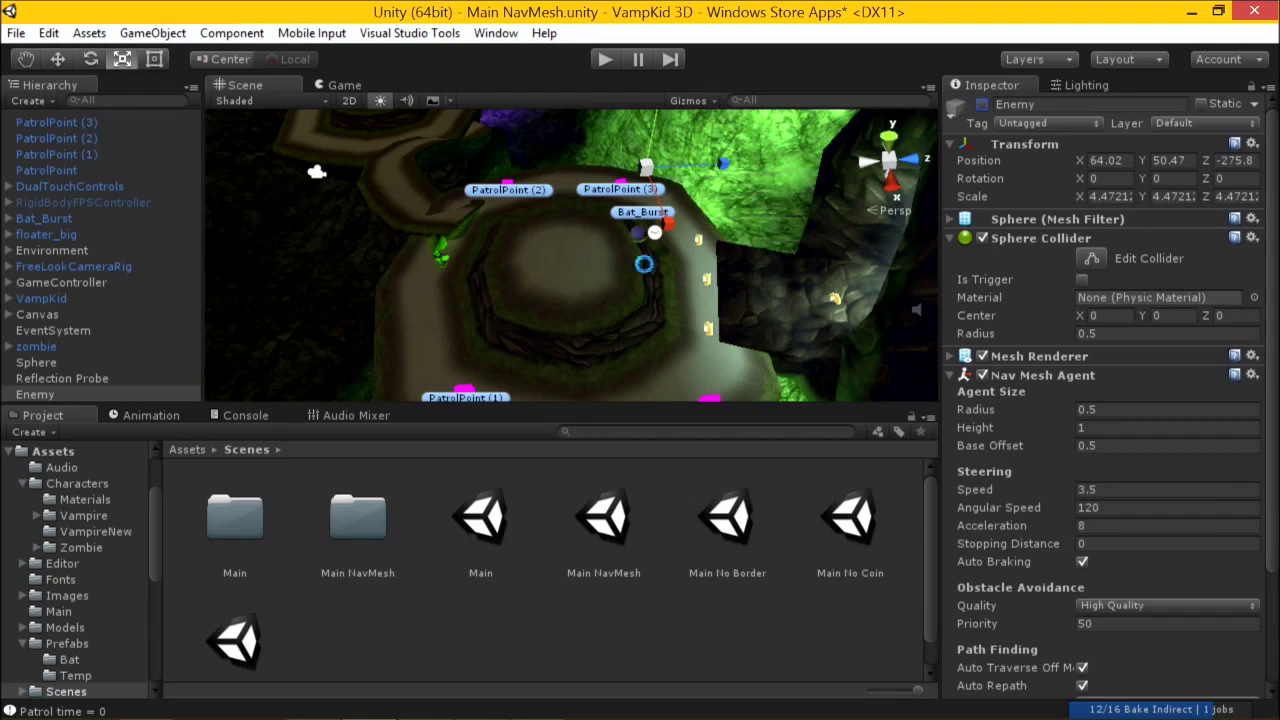
pyautogui.hotkey('ctrl', 's')
pyautogui.keyDown('alt'); pyautogui.moveTo(610, 275); pyautogui.dragTo(566, 331); pyautogui.keyUp('alt')
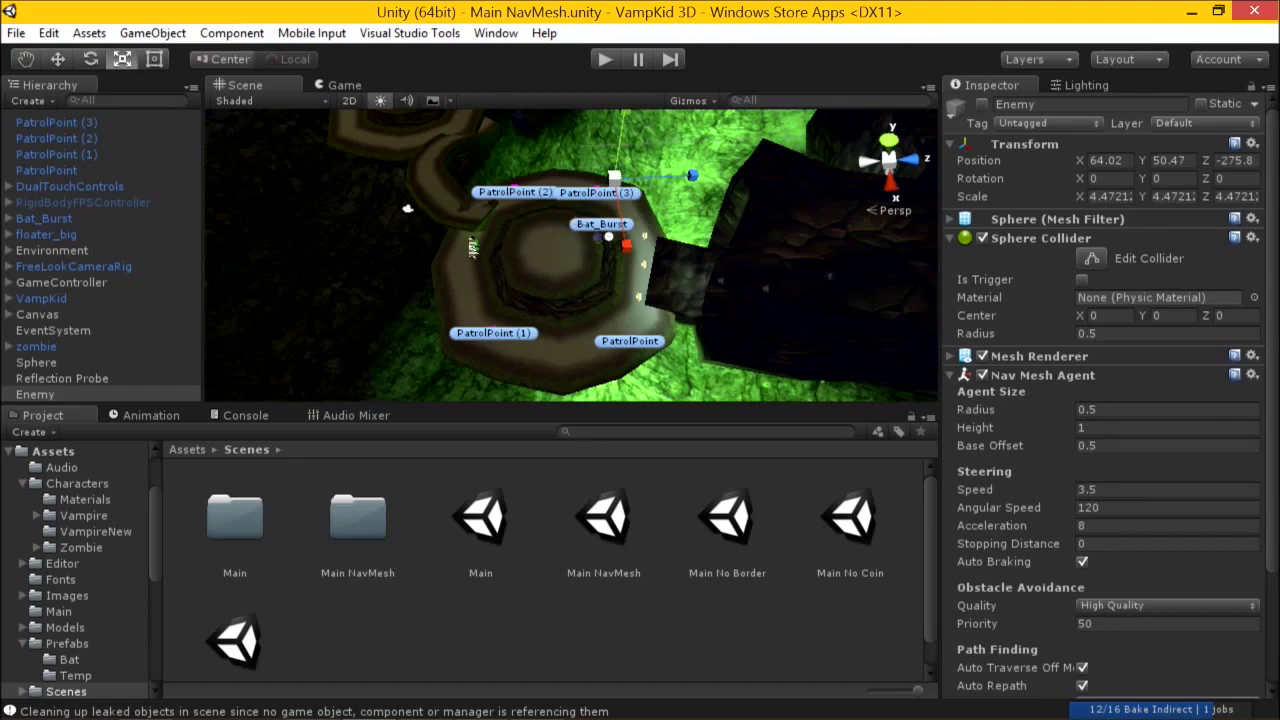
# Play-test the scene briefly and stop the run.
pyautogui.click(605, 59)
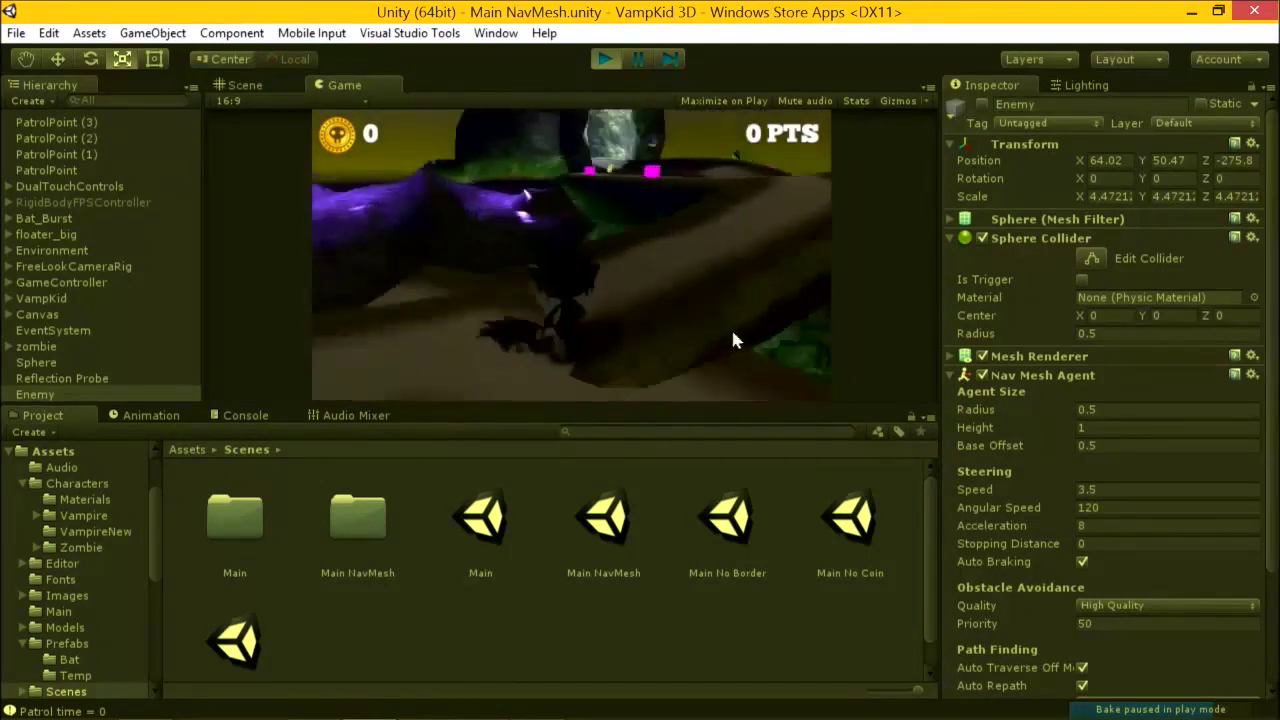
pyautogui.click(604, 59)
# Move the floater_big platform next to FireLocation along the X axis to about 66.8.
pyautogui.keyDown('alt'); pyautogui.moveTo(552, 247); pyautogui.dragTo(457, 288); pyautogui.keyUp('alt')
pyautogui.click(411, 171)
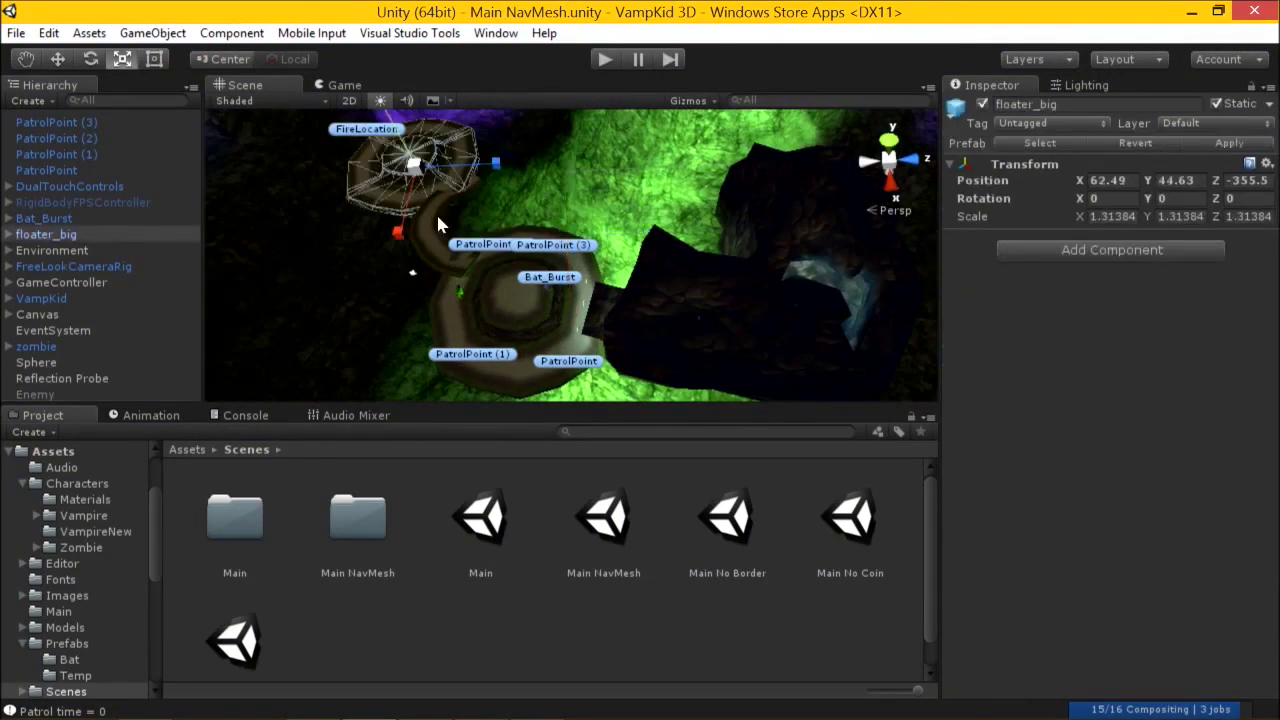
pyautogui.click(60, 59)
pyautogui.moveTo(400, 240); pyautogui.dragTo(440, 246)
# Shift the floater_big platform under Level_Layout slightly along the Z axis to about -136.7.
pyautogui.click(440, 246)
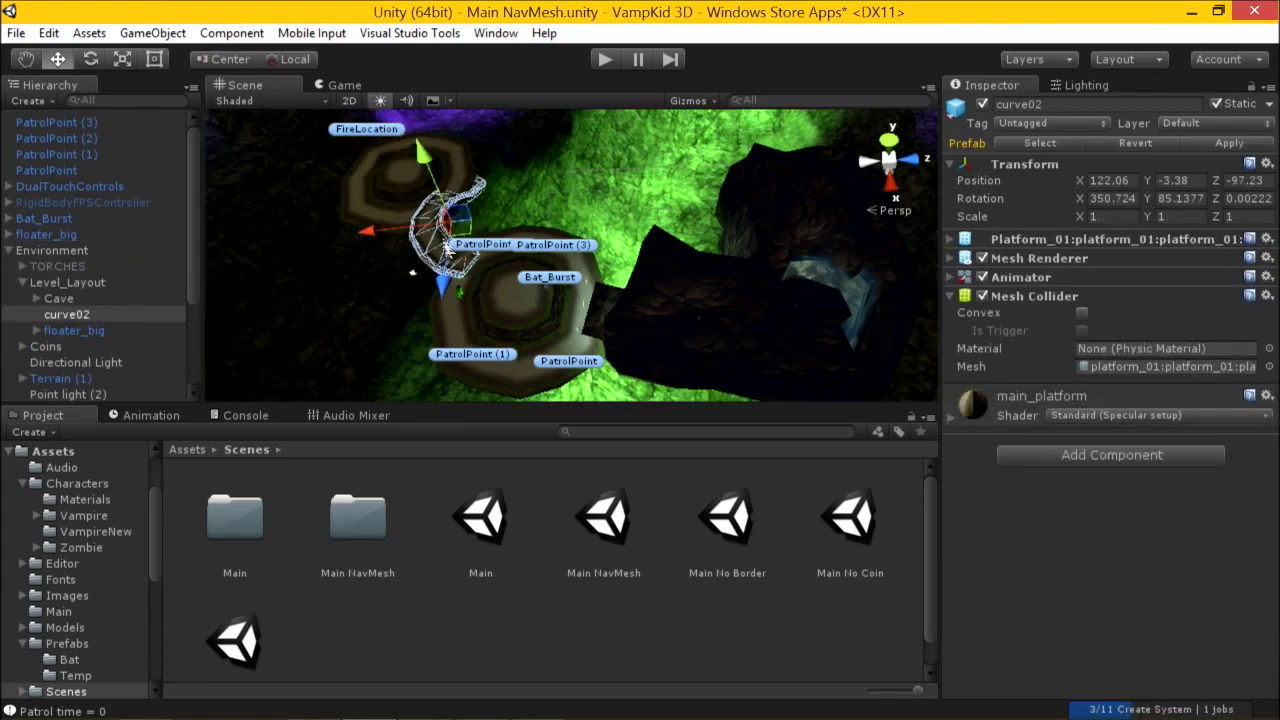
pyautogui.click(508, 305)
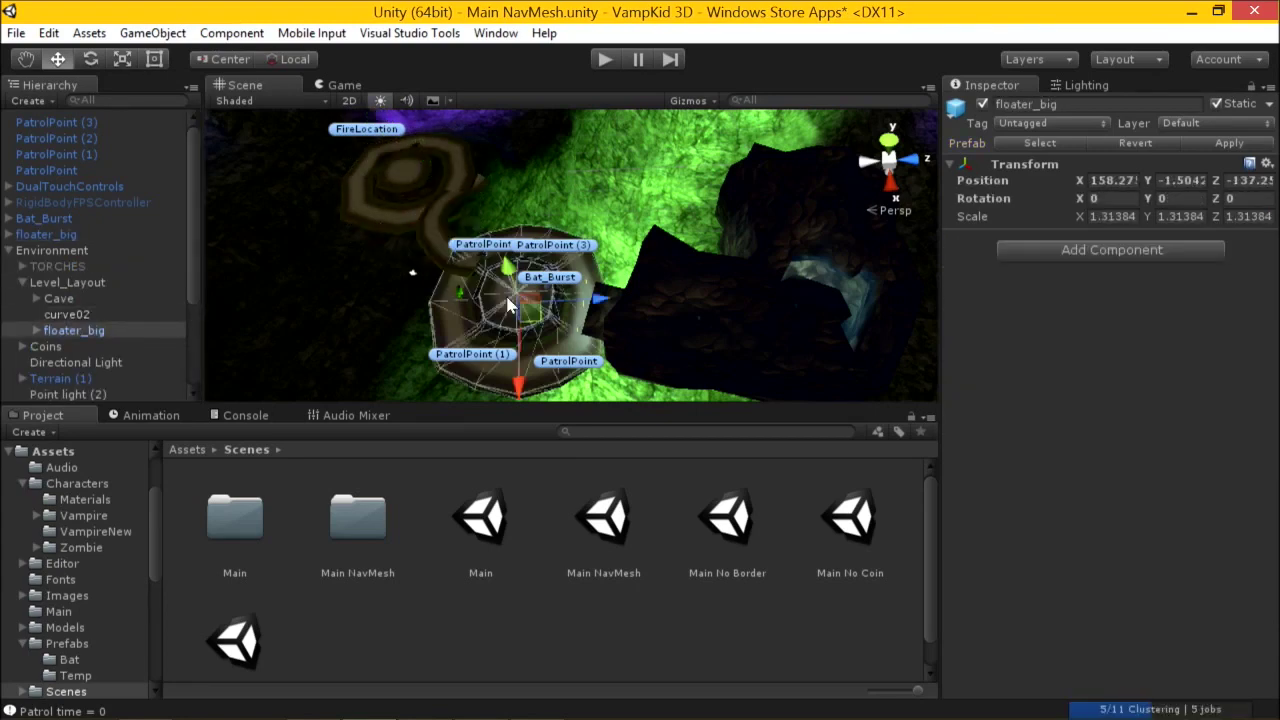
pyautogui.moveTo(593, 304); pyautogui.dragTo(603, 300)
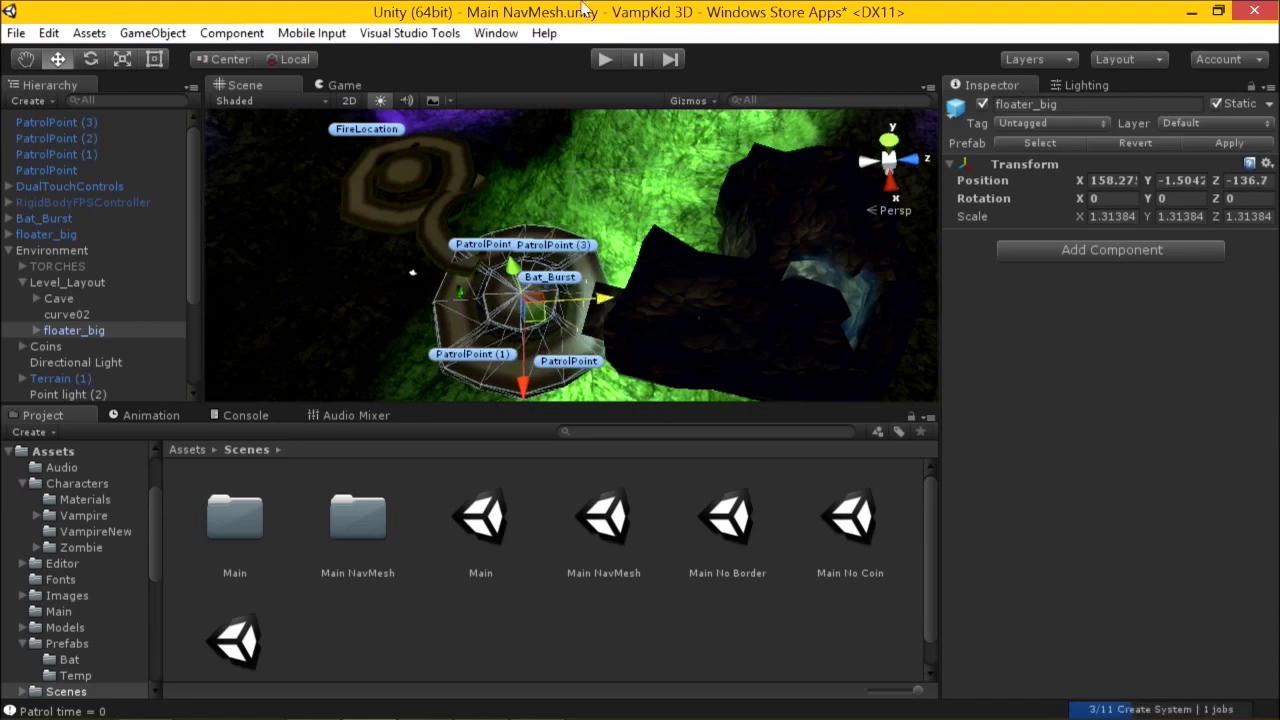
# Bring up the Navigation settings and clear the scene's baked NavMesh.
pyautogui.click(505, 33)
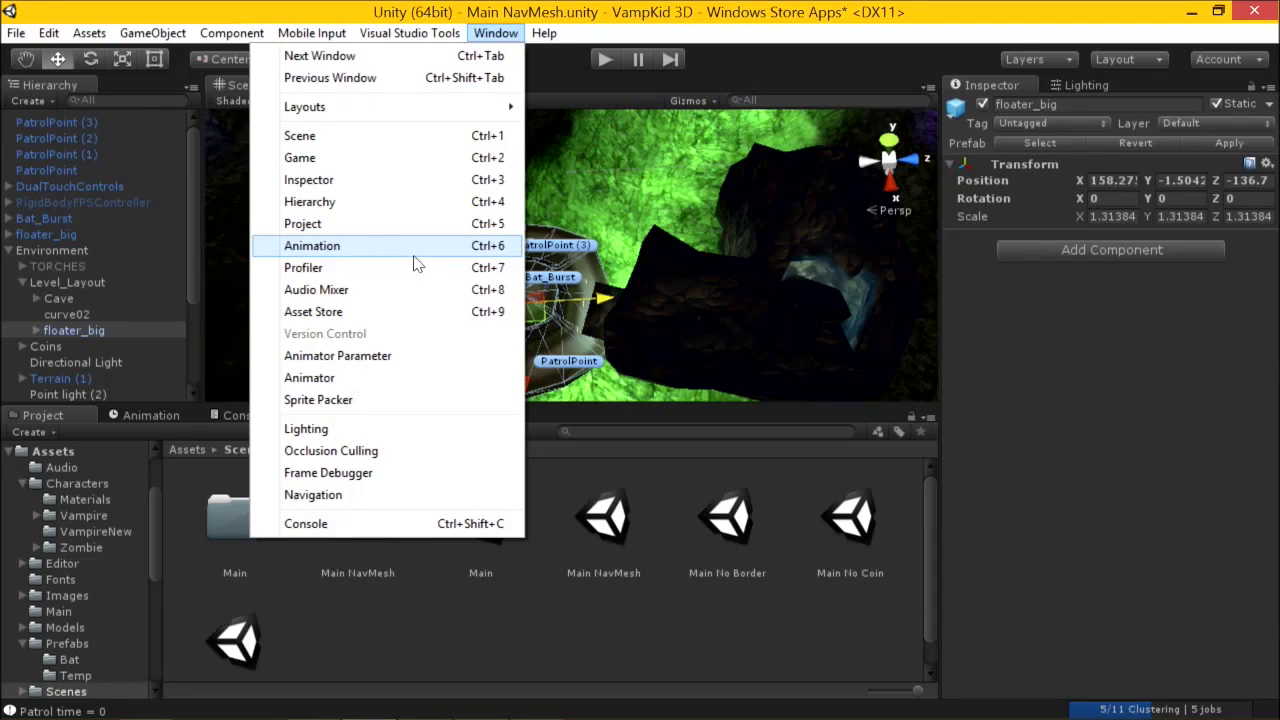
pyautogui.click(383, 495)
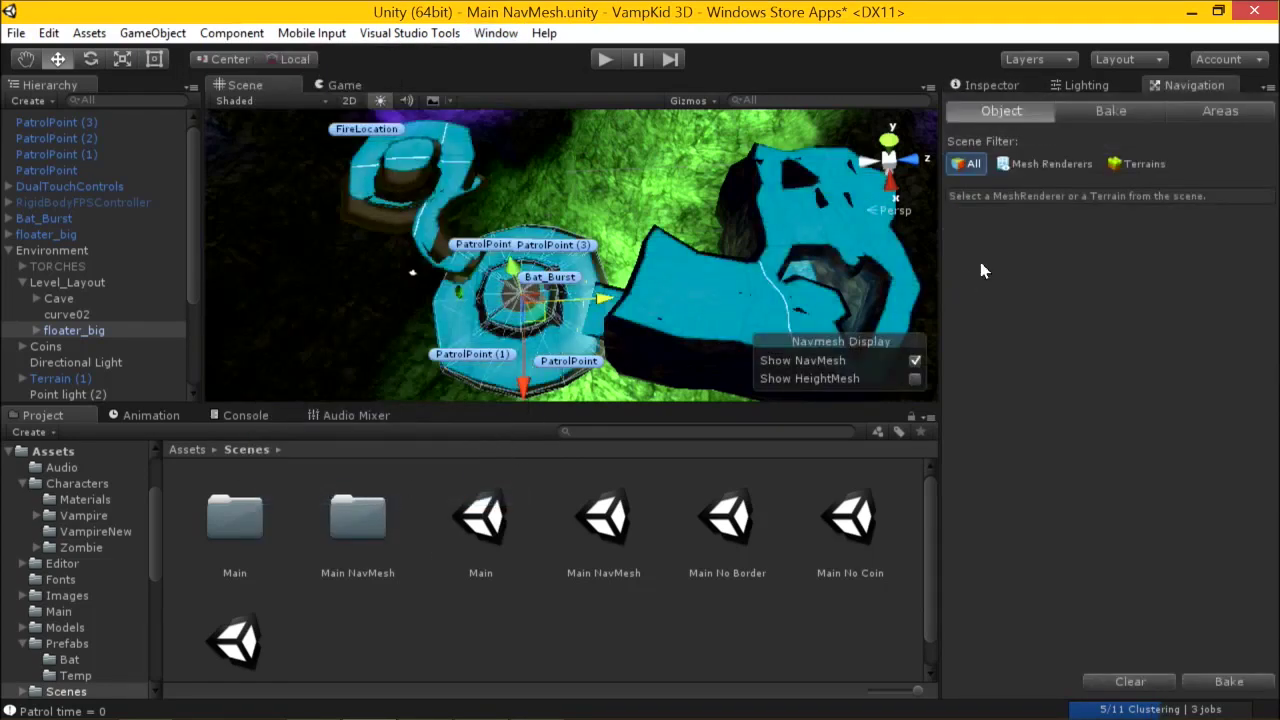
pyautogui.click(1140, 685)
# Select the floater_big platform near FireLocation and review which static flags it has enabled.
pyautogui.scroll(-2, 458, 175)
pyautogui.keyDown('alt'); pyautogui.moveTo(458, 175); pyautogui.dragTo(450, 250); pyautogui.keyUp('alt')
pyautogui.click(410, 240)
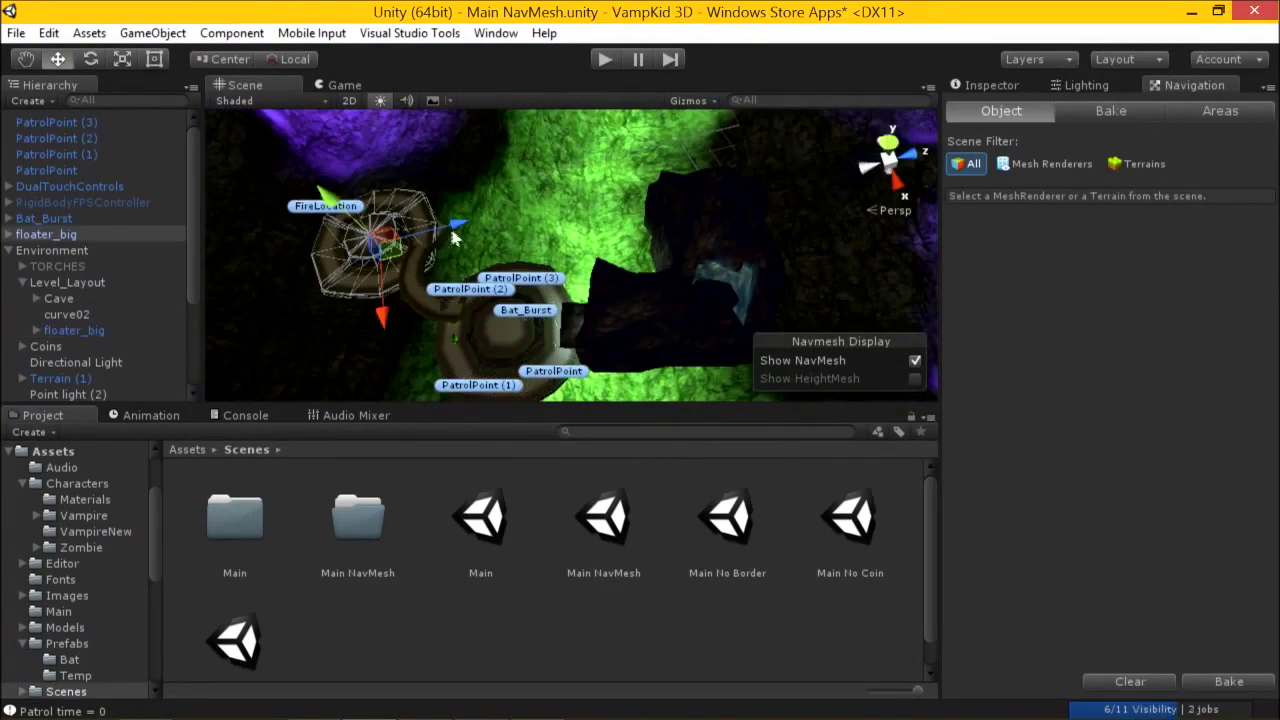
pyautogui.click(986, 85)
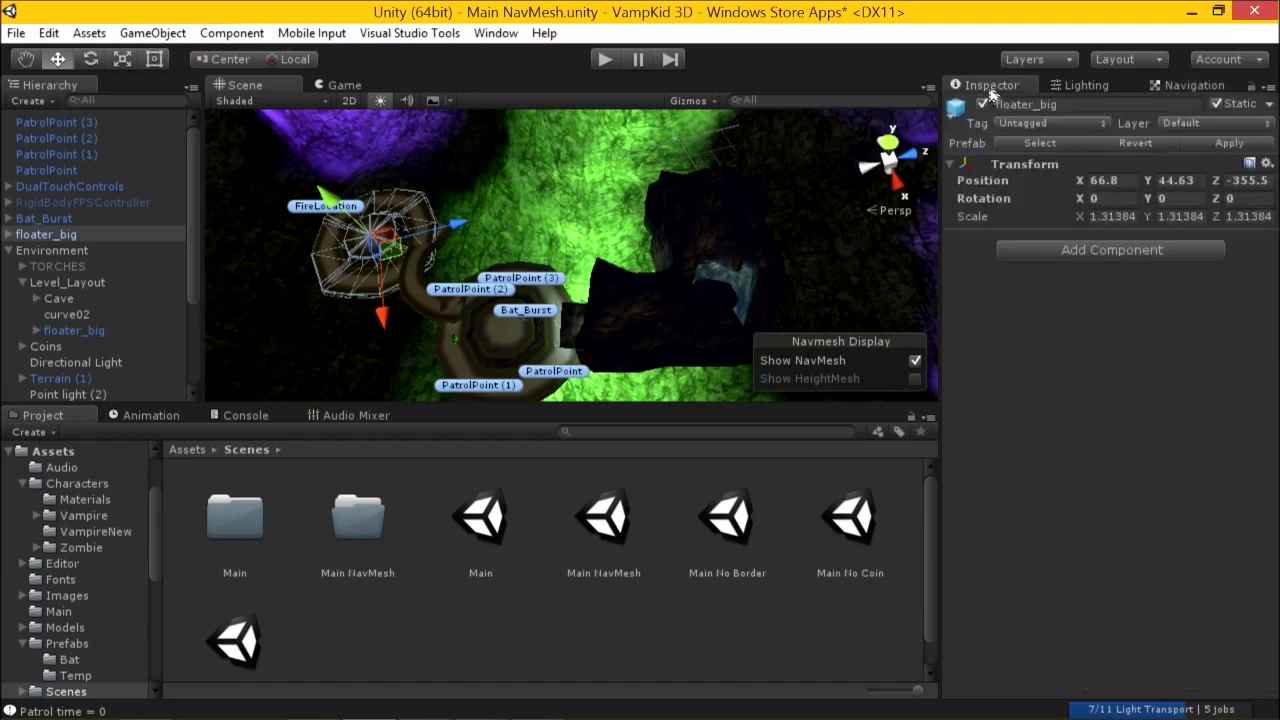
pyautogui.click(1270, 104)
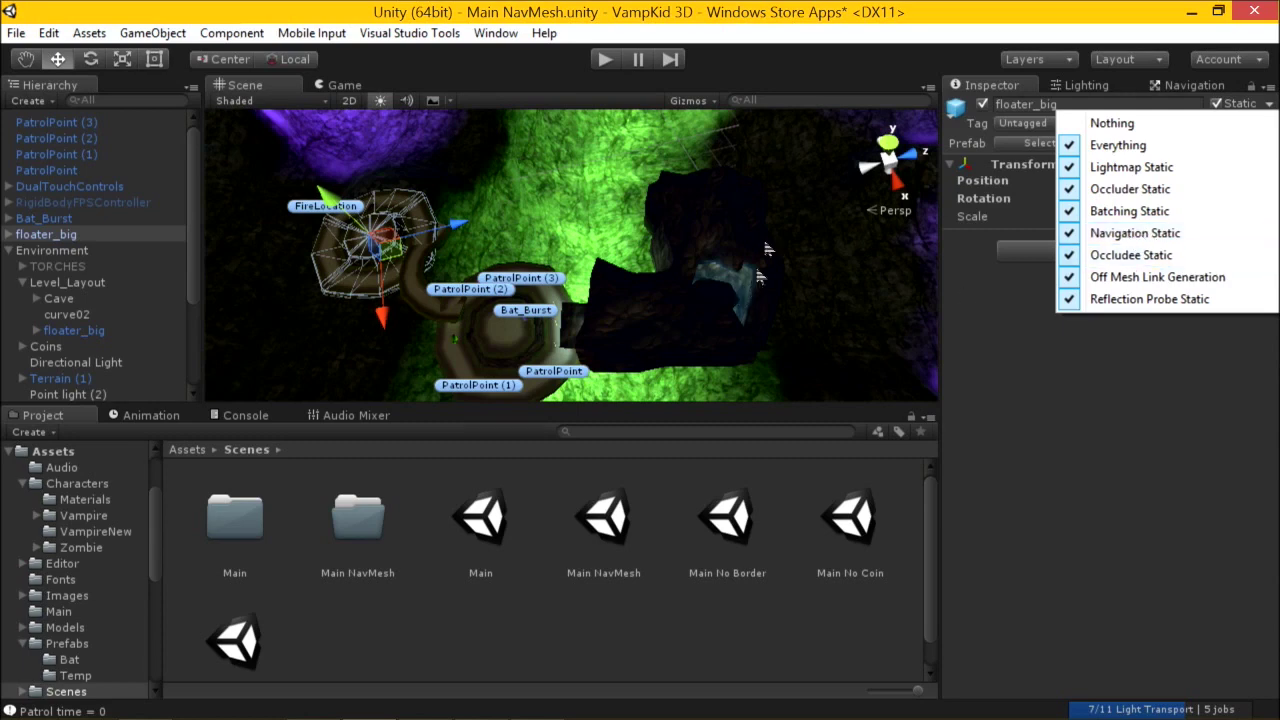
pyautogui.click(711, 40)
# Select the cavefloor mesh under Cave and review which static flags it has enabled.
pyautogui.moveTo(630, 272); pyautogui.dragTo(790, 185, button='middle')
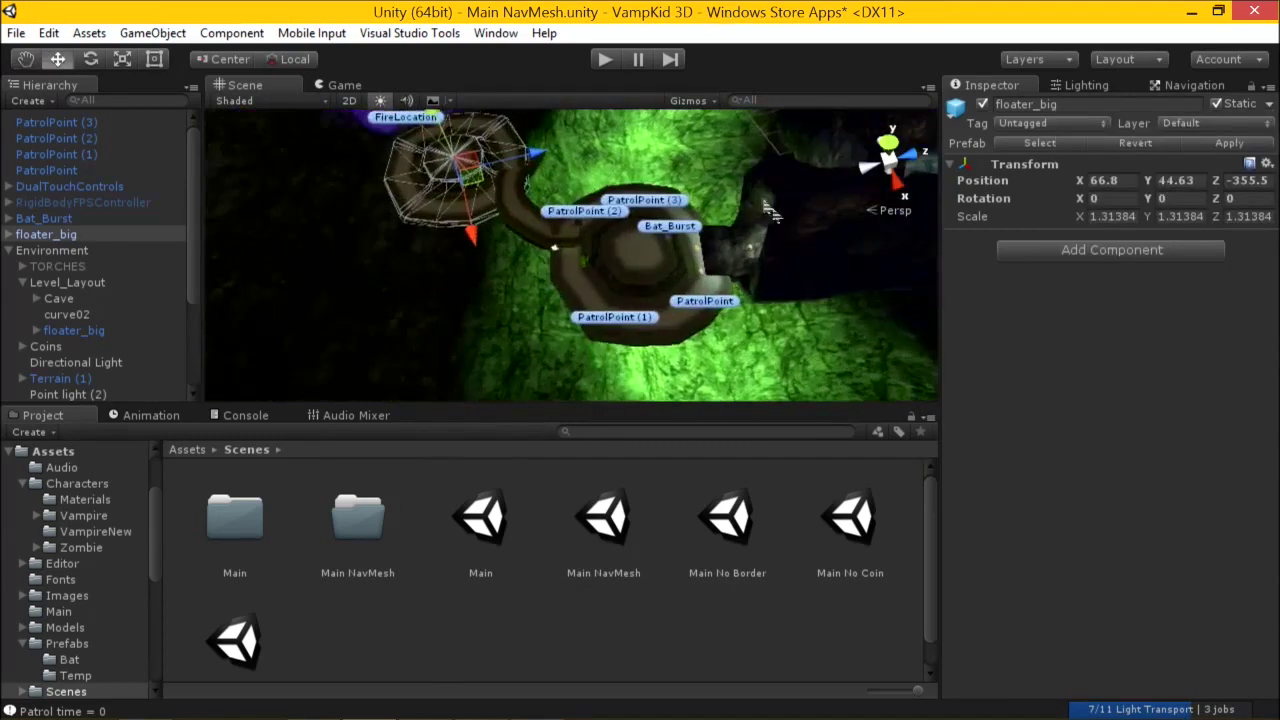
pyautogui.click(816, 212)
pyautogui.click(758, 236)
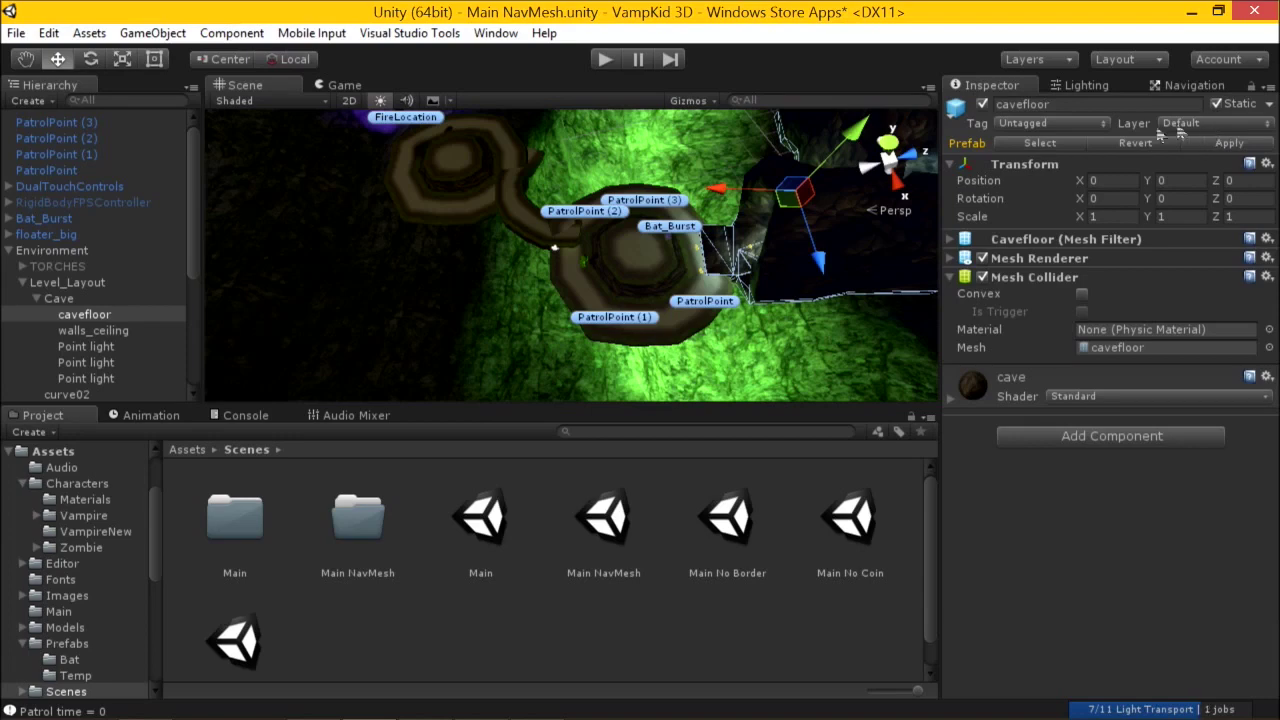
pyautogui.keyDown('alt'); pyautogui.moveTo(728, 285); pyautogui.dragTo(690, 275); pyautogui.keyUp('alt')
pyautogui.click(1269, 104)
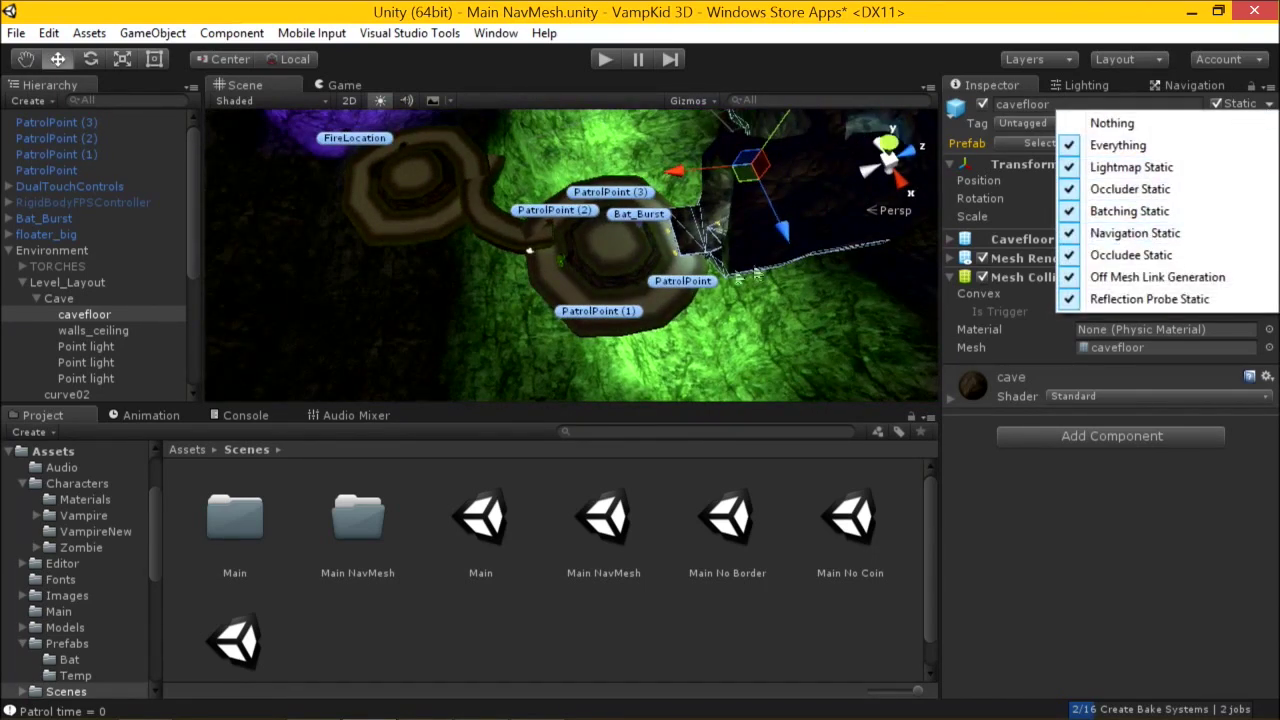
pyautogui.click(626, 313)
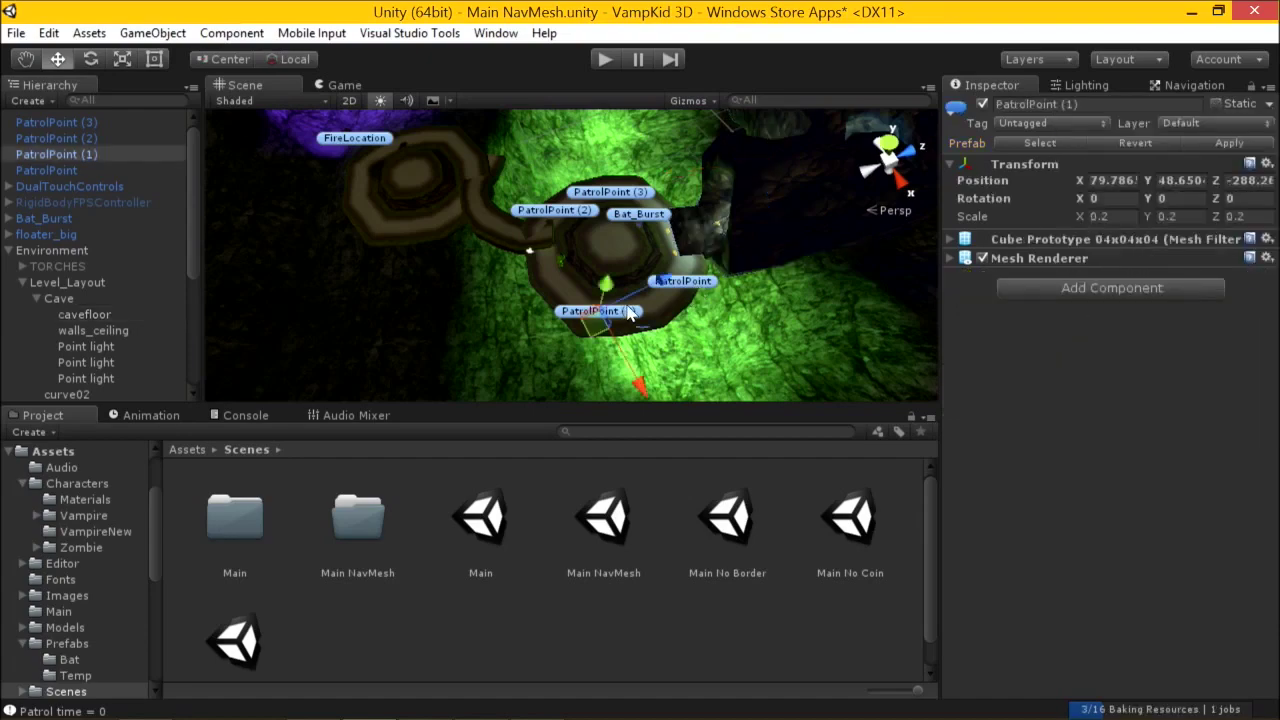
# Bake the NavMesh for the scene and inspect its coverage of the platforms and connecting curve.
pyautogui.keyDown('alt'); pyautogui.moveTo(683, 296); pyautogui.dragTo(770, 160); pyautogui.keyUp('alt')
pyautogui.click(1190, 88)
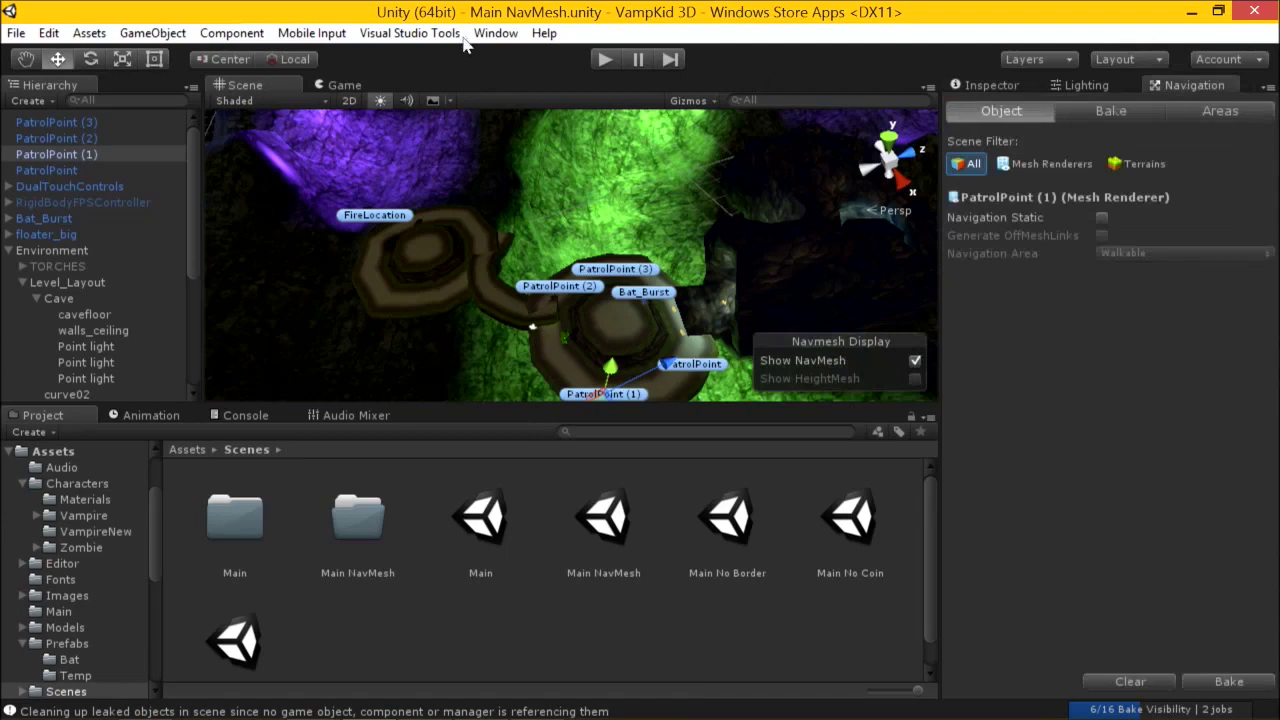
pyautogui.click(496, 33)
pyautogui.click(404, 496)
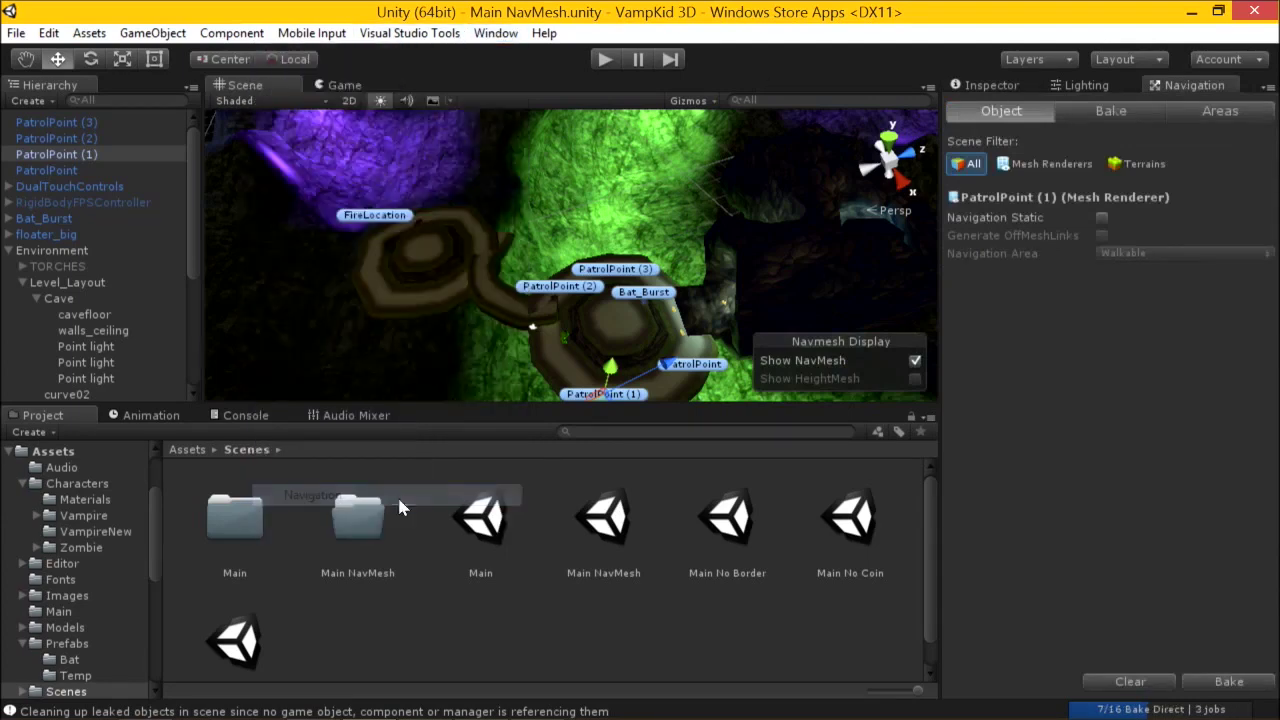
pyautogui.click(1228, 682)
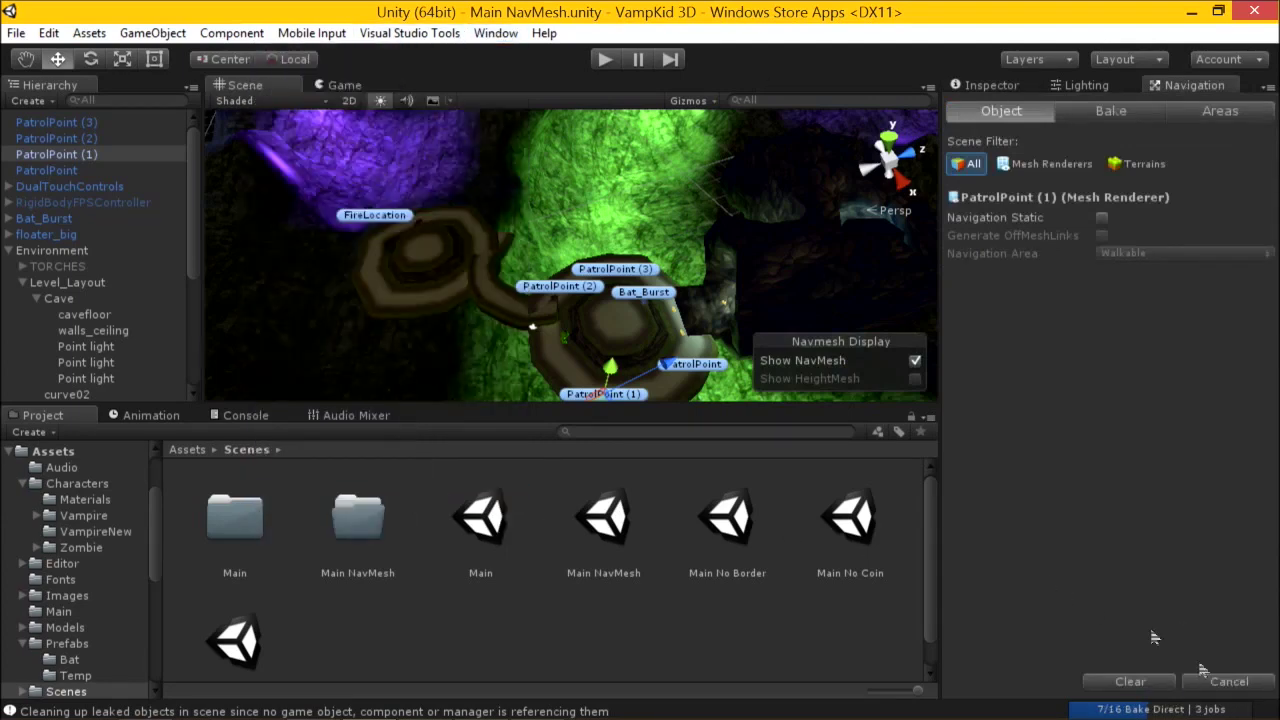
pyautogui.keyDown('alt'); pyautogui.moveTo(550, 288); pyautogui.dragTo(610, 290); pyautogui.keyUp('alt')
pyautogui.scroll(3, 632, 290)
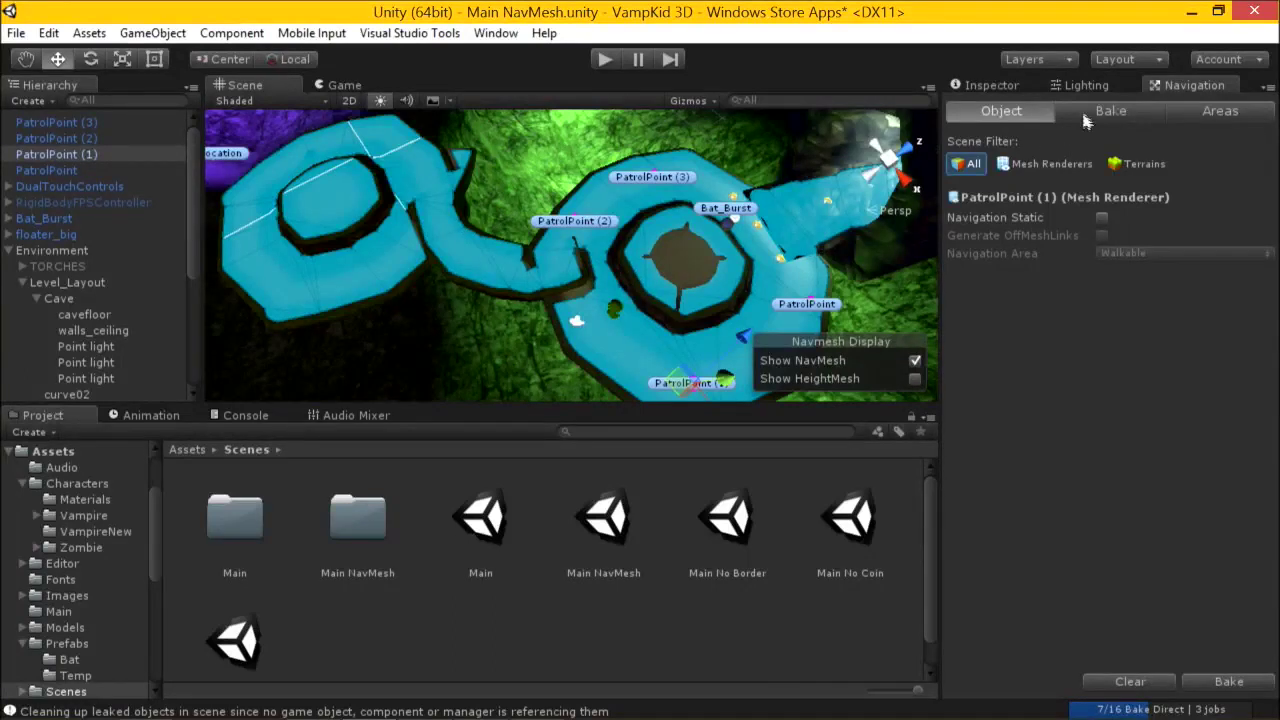
# Review the NavMesh bake settings for agent size and off-mesh links, and compare them with the mesh around the central platform.
pyautogui.click(776, 291)
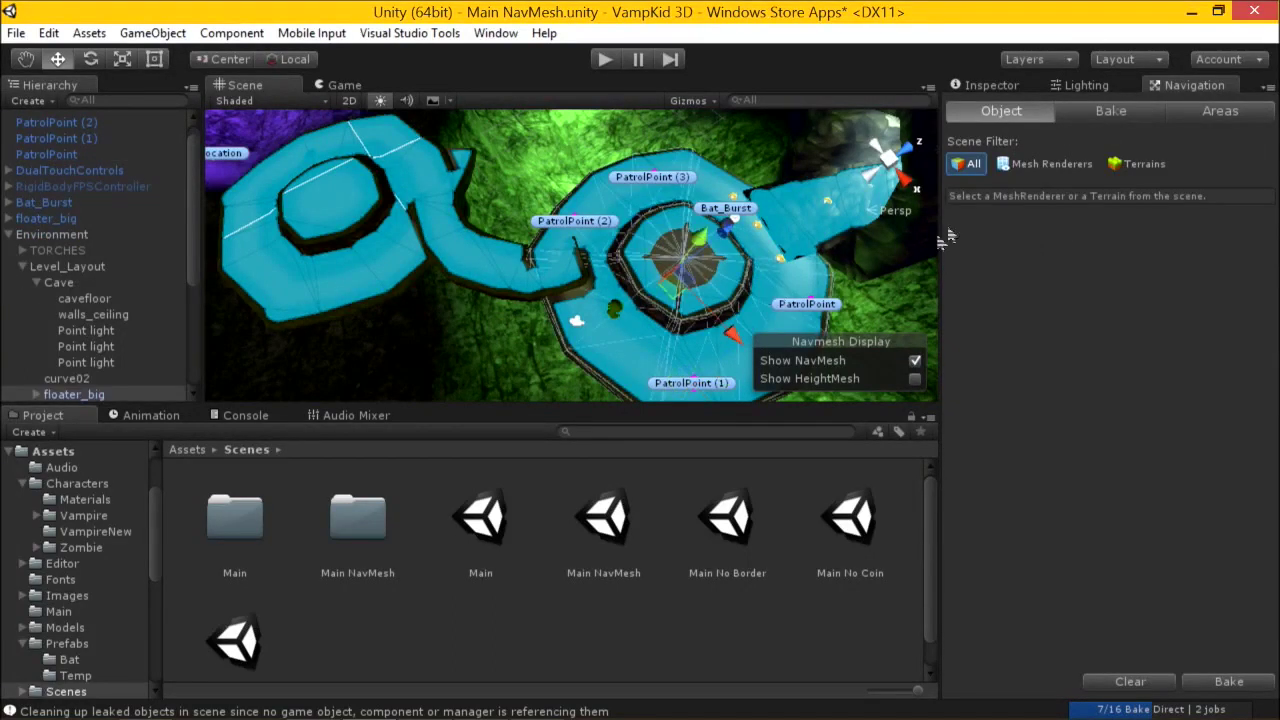
pyautogui.click(1115, 113)
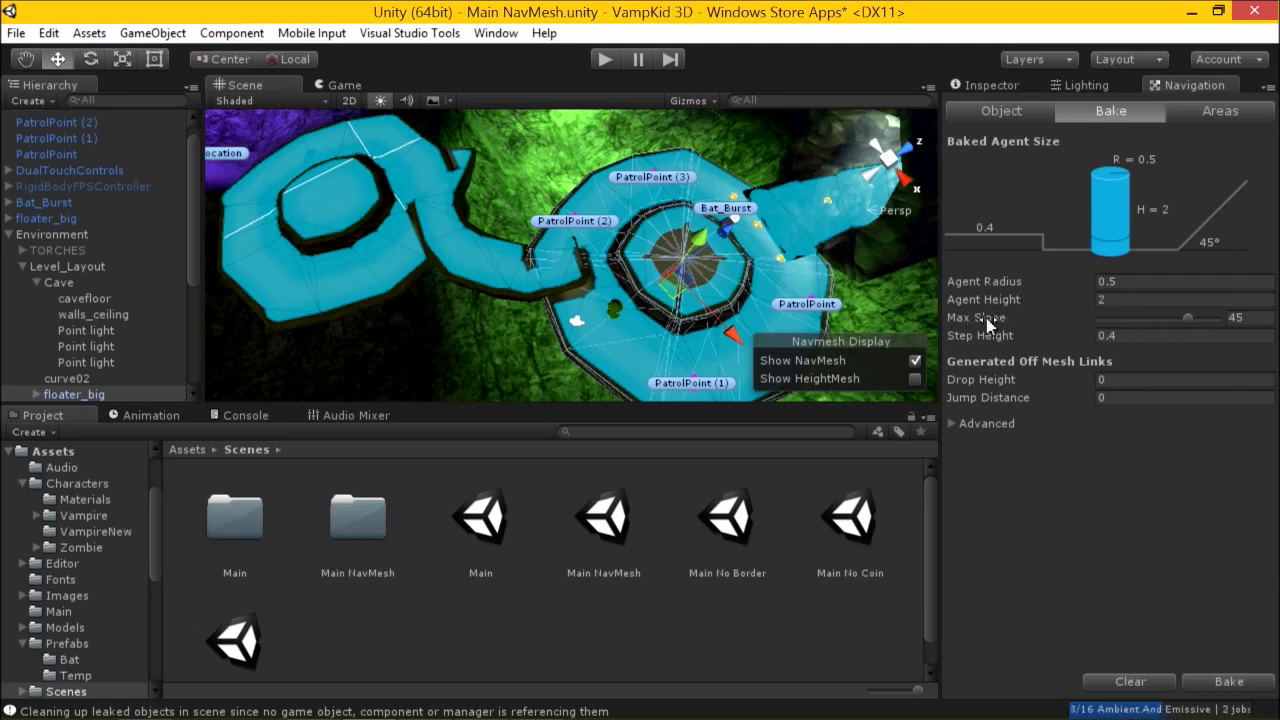
pyautogui.scroll(2, 704, 312)
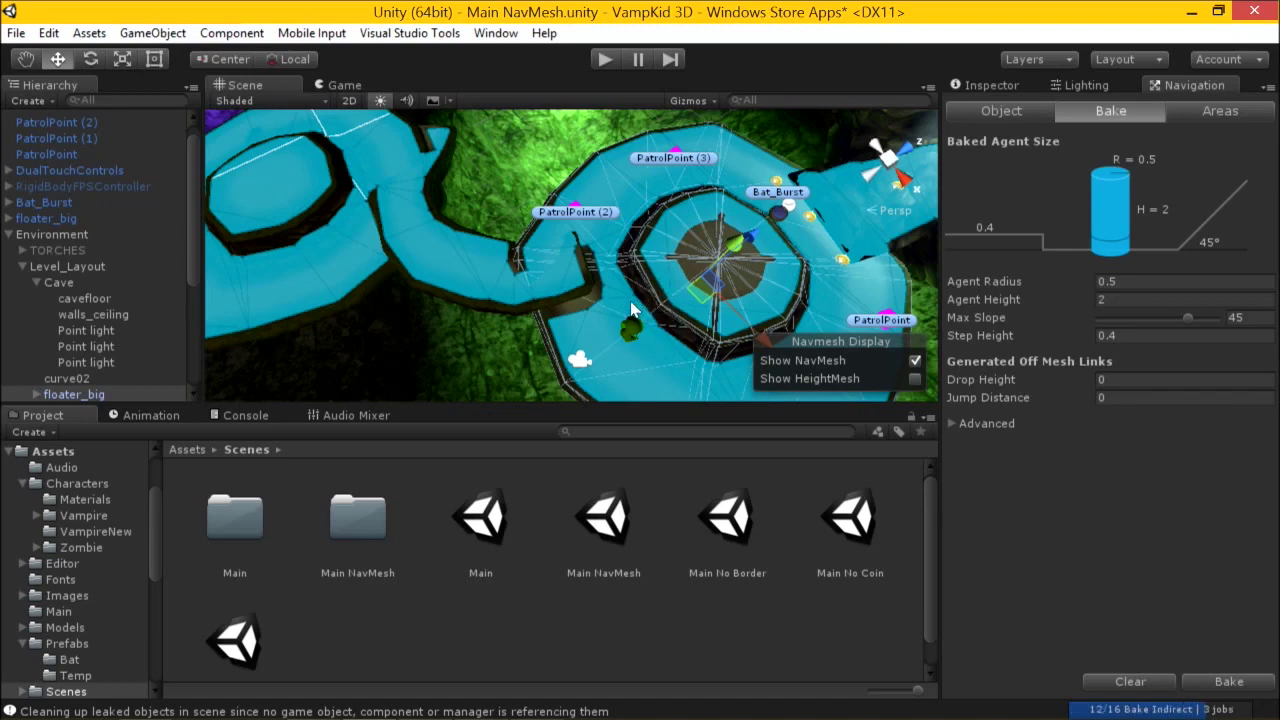
pyautogui.keyDown('alt'); pyautogui.moveTo(735, 307); pyautogui.dragTo(648, 287); pyautogui.keyUp('alt')
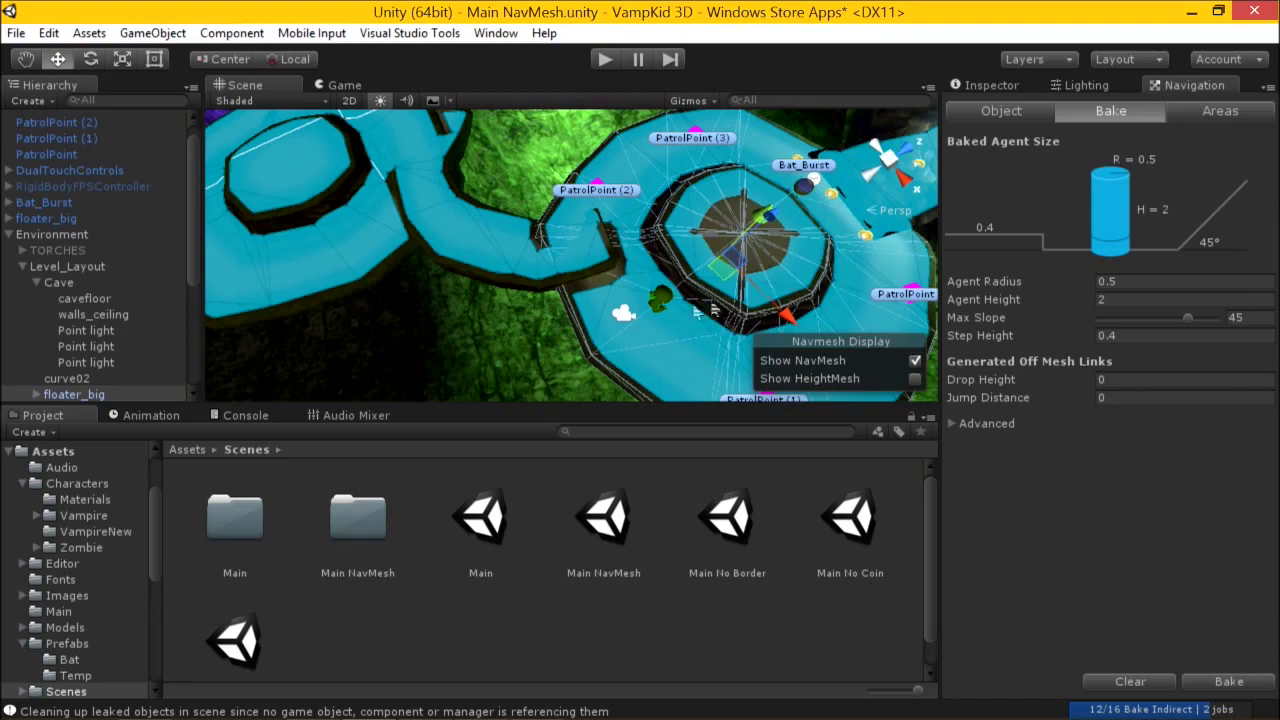
pyautogui.scroll(-2, 684, 299)
pyautogui.keyDown('alt'); pyautogui.moveTo(765, 275); pyautogui.dragTo(228, 200); pyautogui.keyUp('alt')
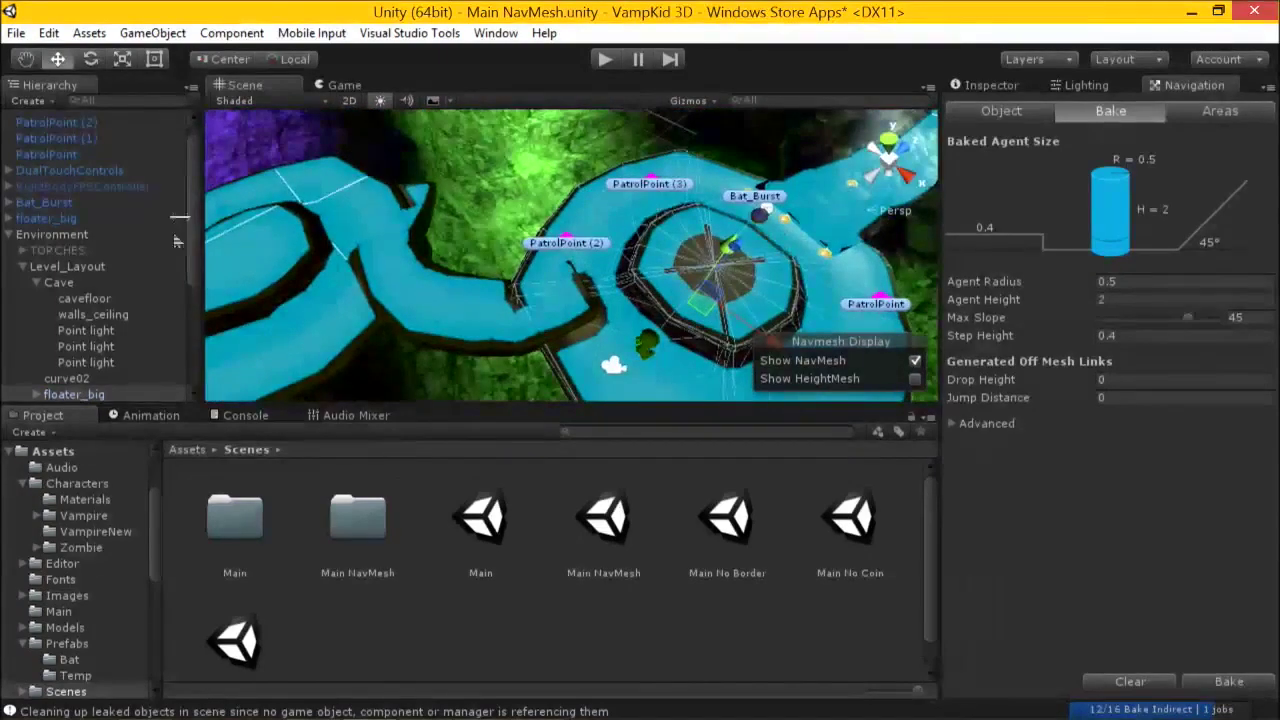
pyautogui.moveTo(700, 273); pyautogui.dragTo(652, 270, button='middle')
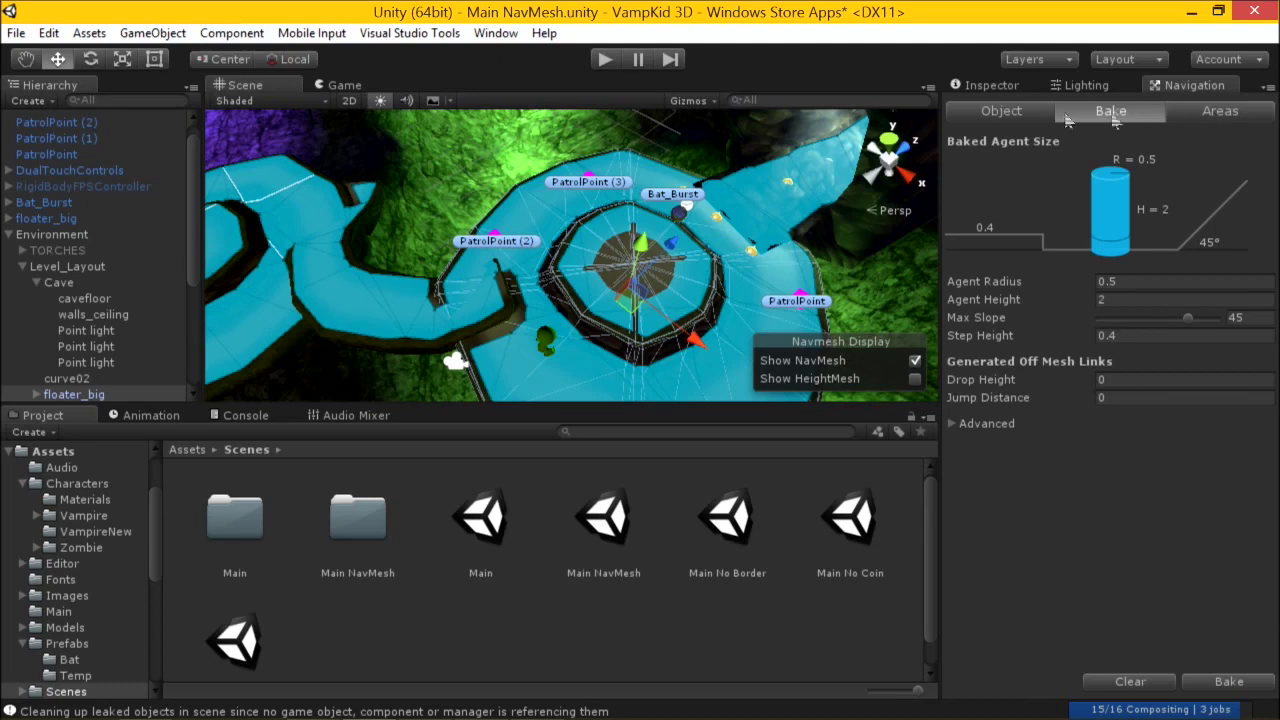
# Select the outer ring of the central platform and review its navigation object options and Inspector components.
pyautogui.click(1006, 113)
pyautogui.keyDown('alt'); pyautogui.moveTo(706, 200); pyautogui.dragTo(1020, 297); pyautogui.keyUp('alt')
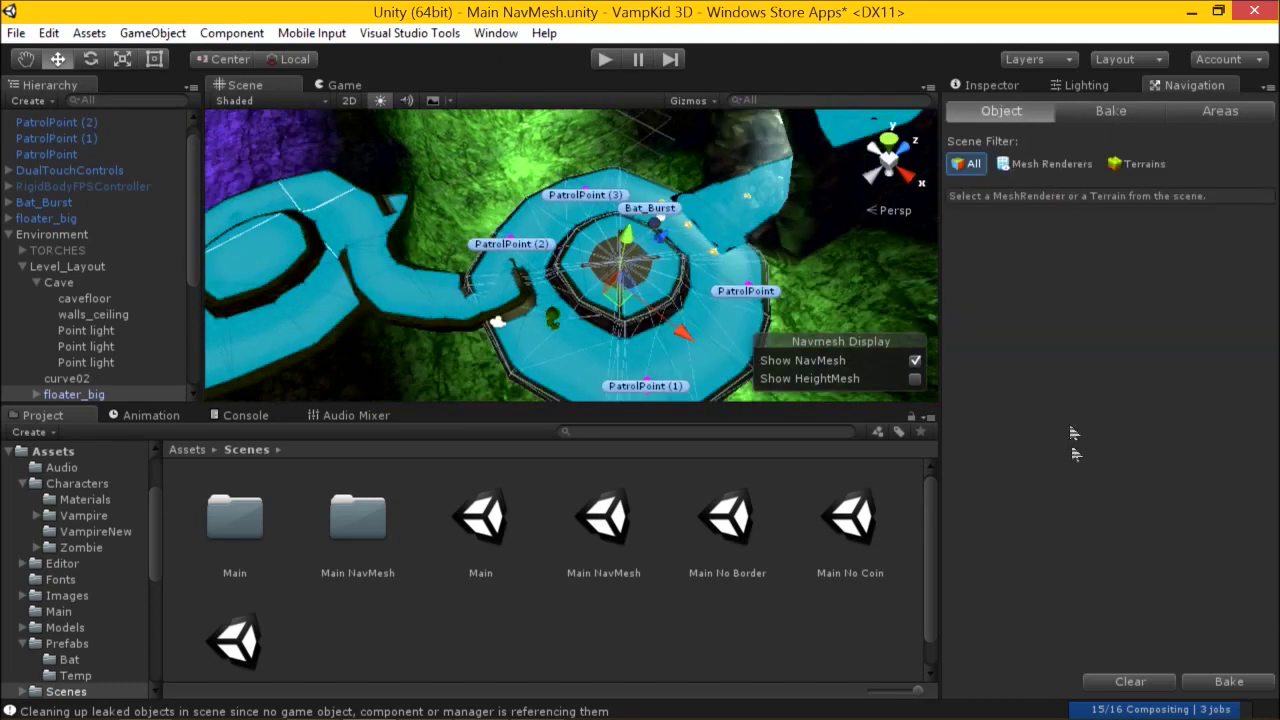
pyautogui.moveTo(966, 716)
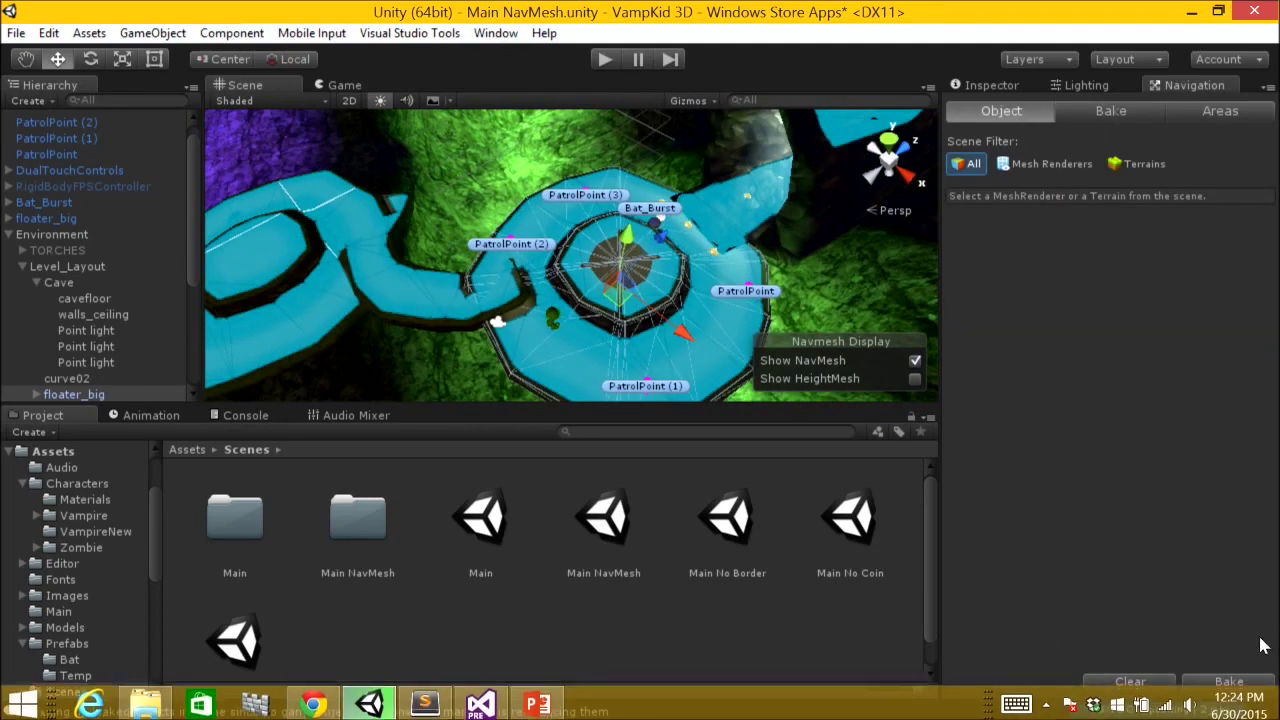
pyautogui.click(724, 343)
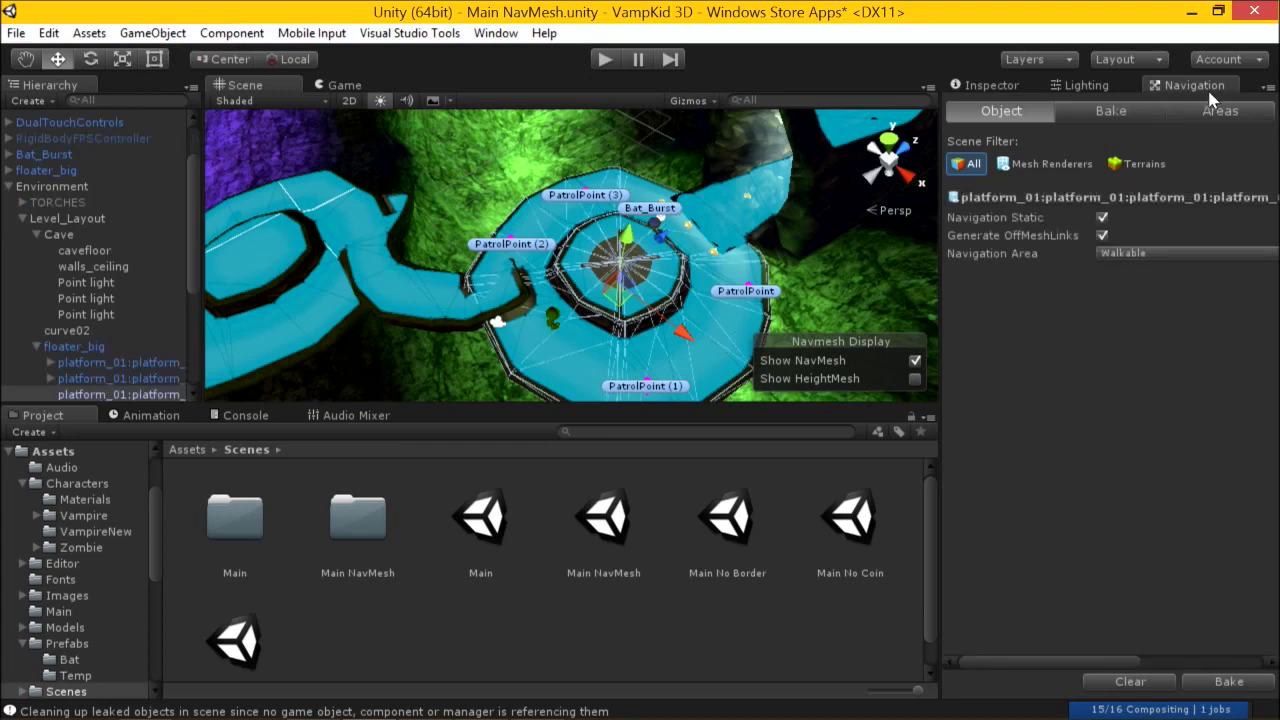
pyautogui.click(1008, 90)
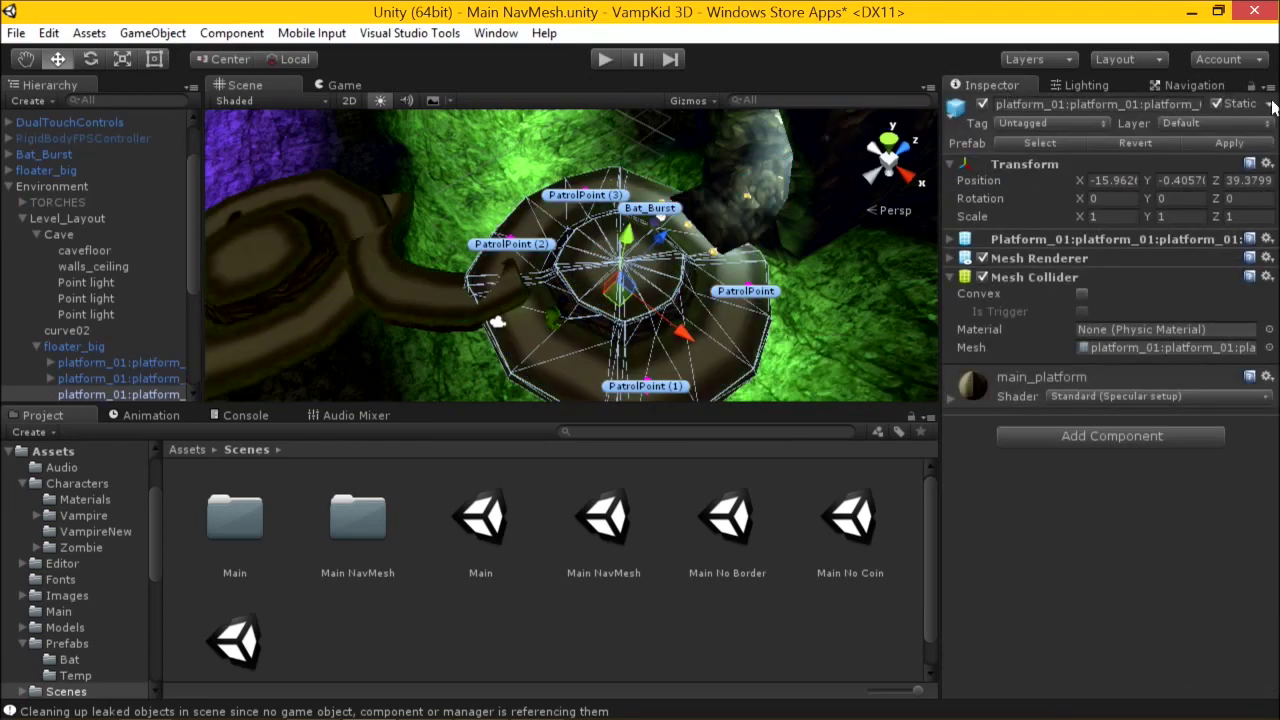
pyautogui.click(1222, 88)
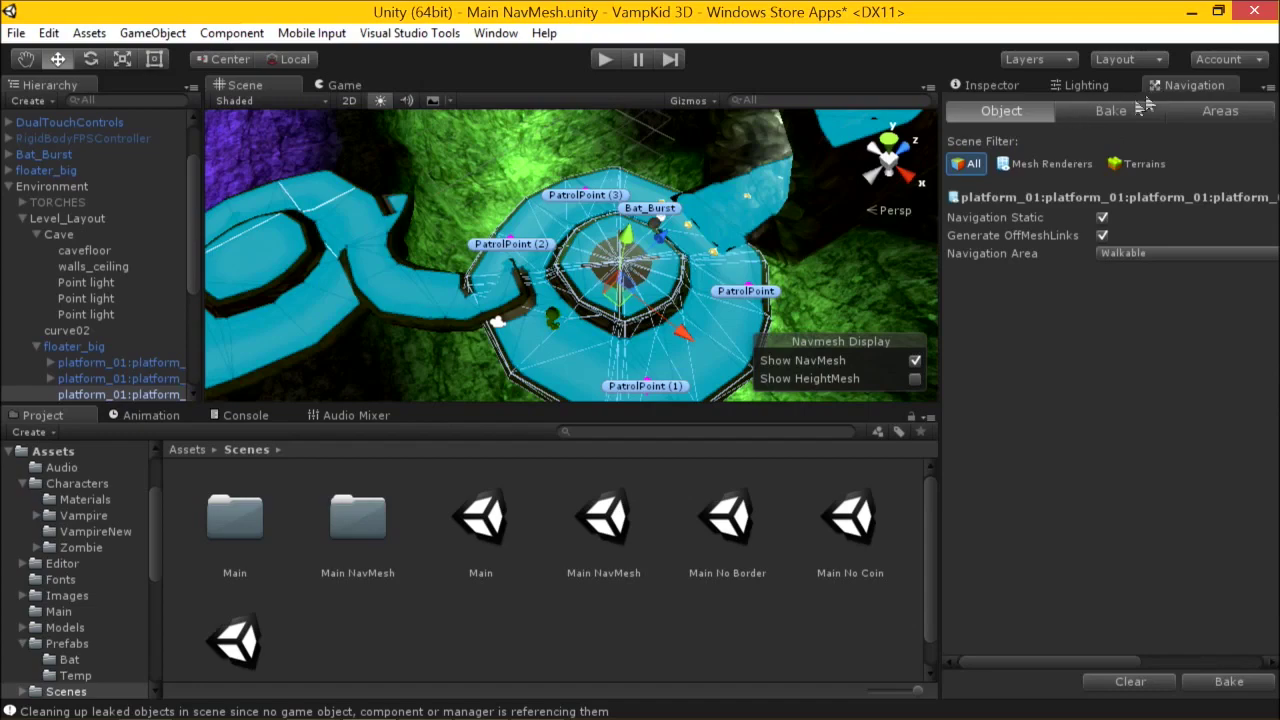
pyautogui.keyDown('alt'); pyautogui.moveTo(682, 170); pyautogui.dragTo(809, 272); pyautogui.keyUp('alt')
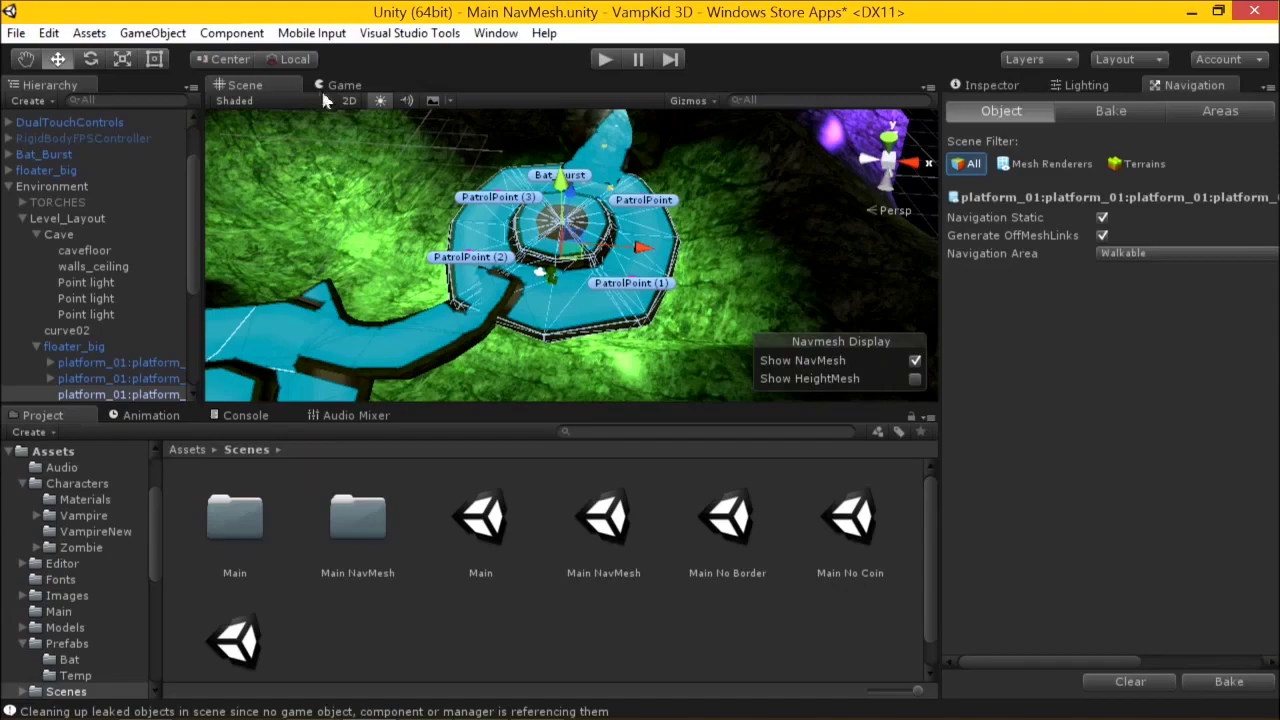
# Add a Sphere 3D object on the path at the cave entrance and activate the Scale tool.
pyautogui.click(152, 33)
pyautogui.click(612, 205)
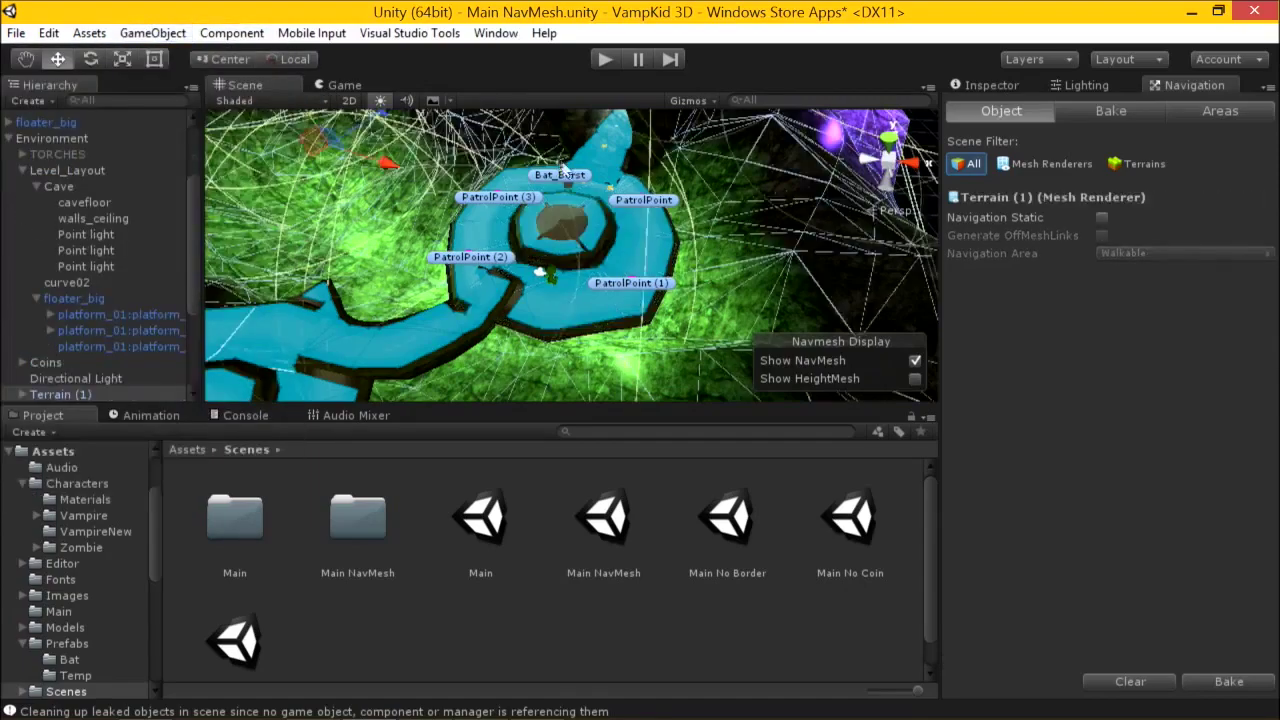
pyautogui.keyDown('alt'); pyautogui.moveTo(612, 205); pyautogui.dragTo(575, 325); pyautogui.keyUp('alt')
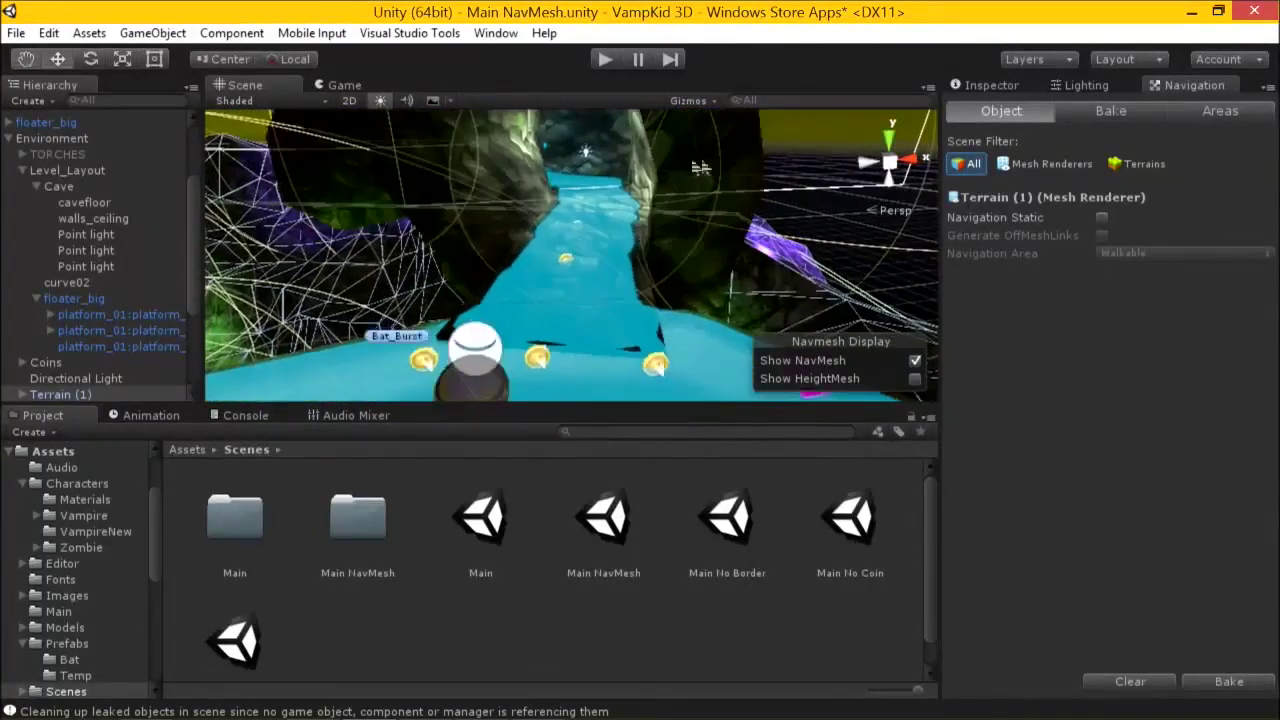
pyautogui.click(89, 33)
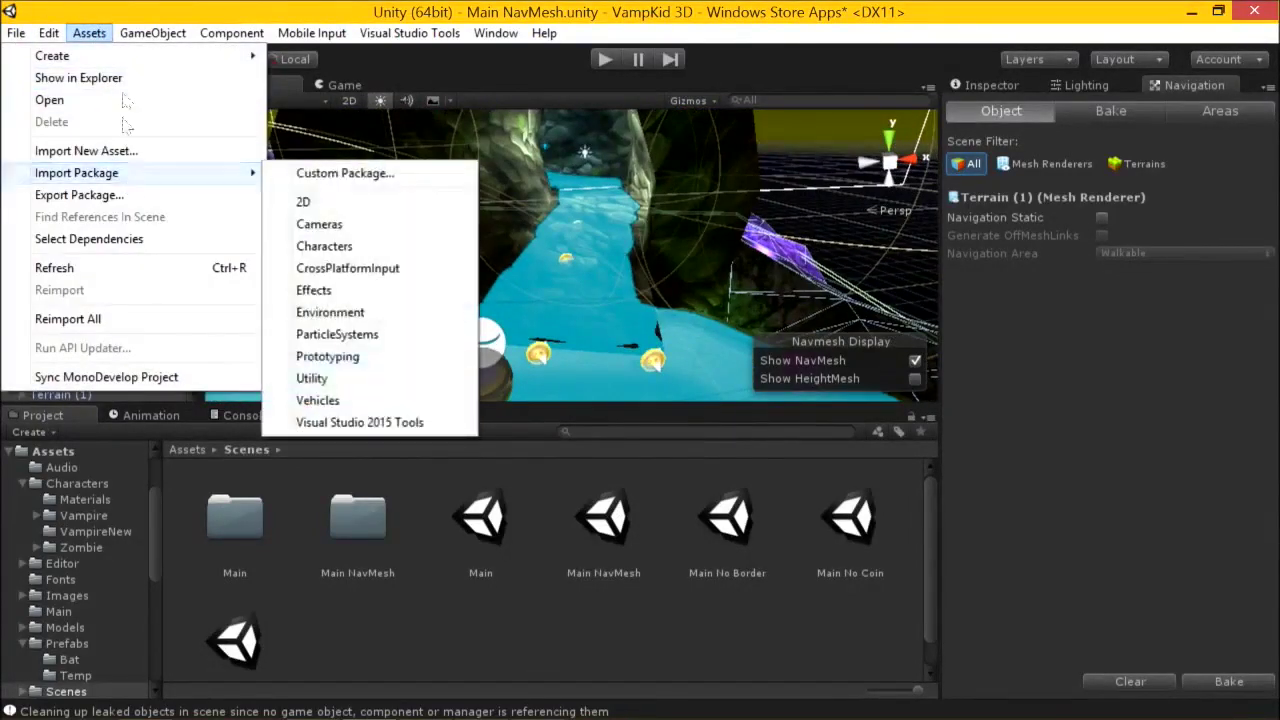
pyautogui.moveTo(165, 110)
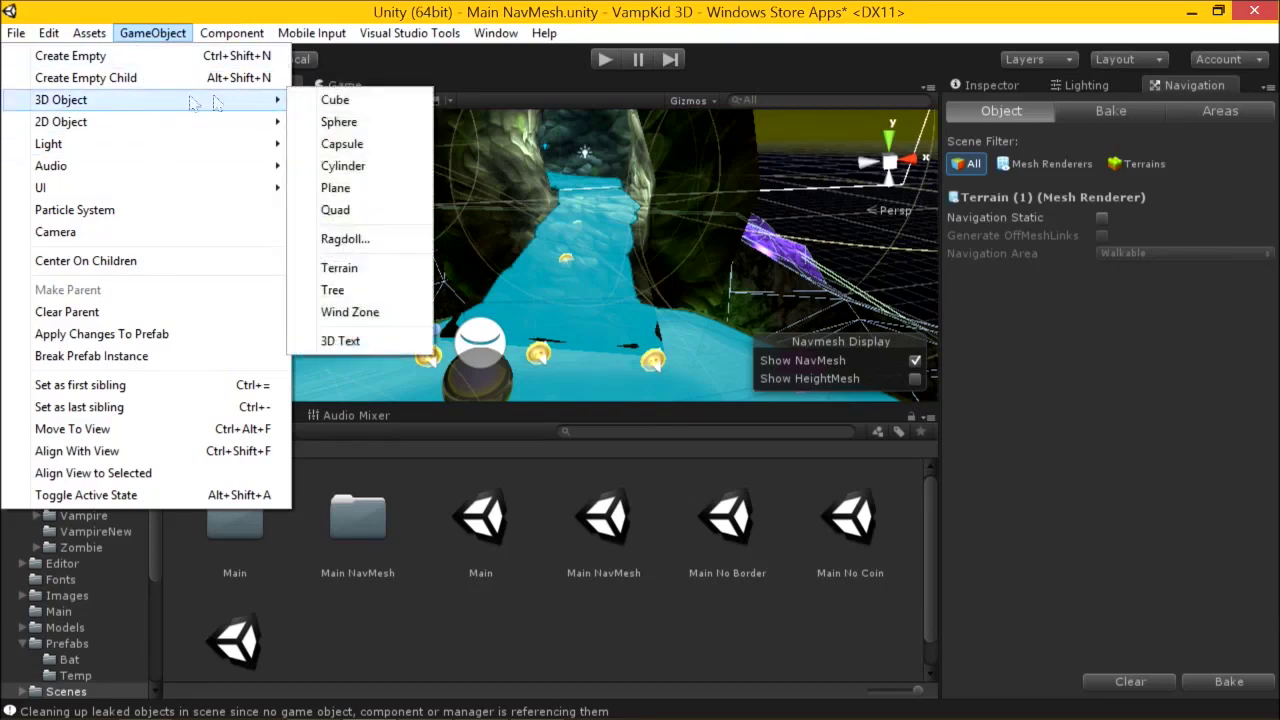
pyautogui.click(315, 123)
pyautogui.click(122, 59)
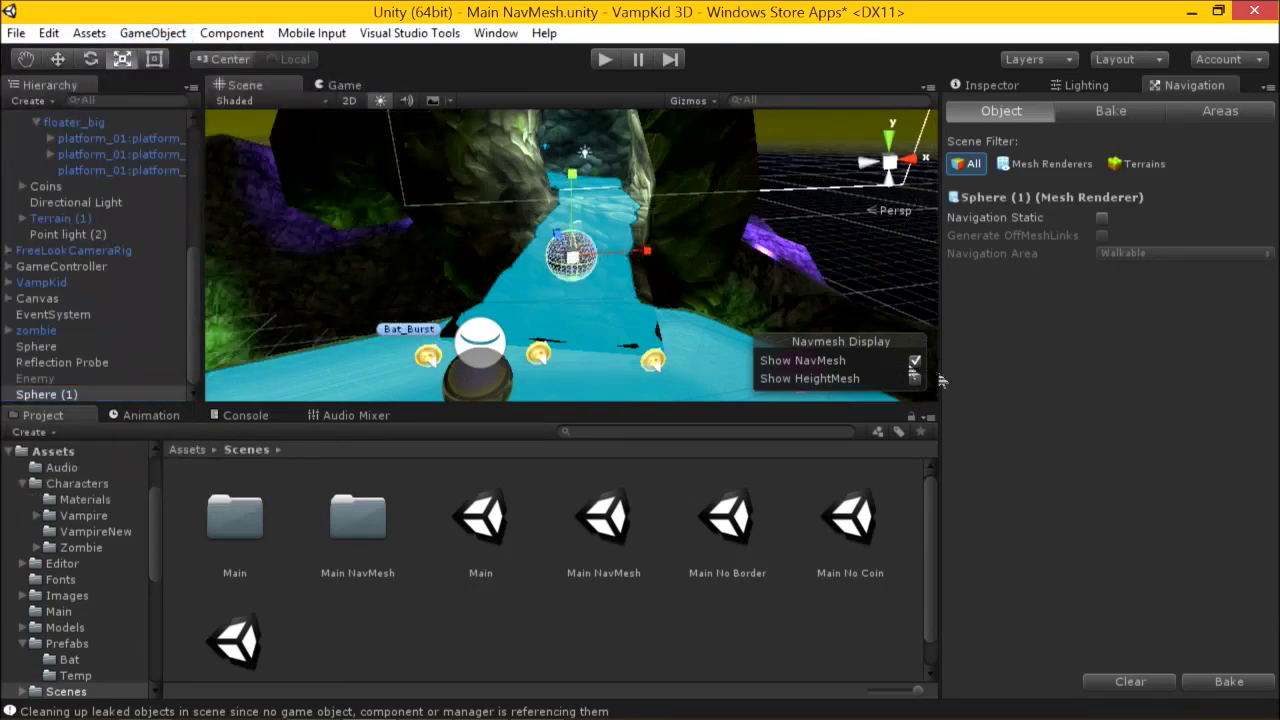
# Scale the new sphere up uniformly to about 2.89, reposition it over the path at the cave entrance, and save the scene.
pyautogui.moveTo(575, 272); pyautogui.dragTo(580, 395)
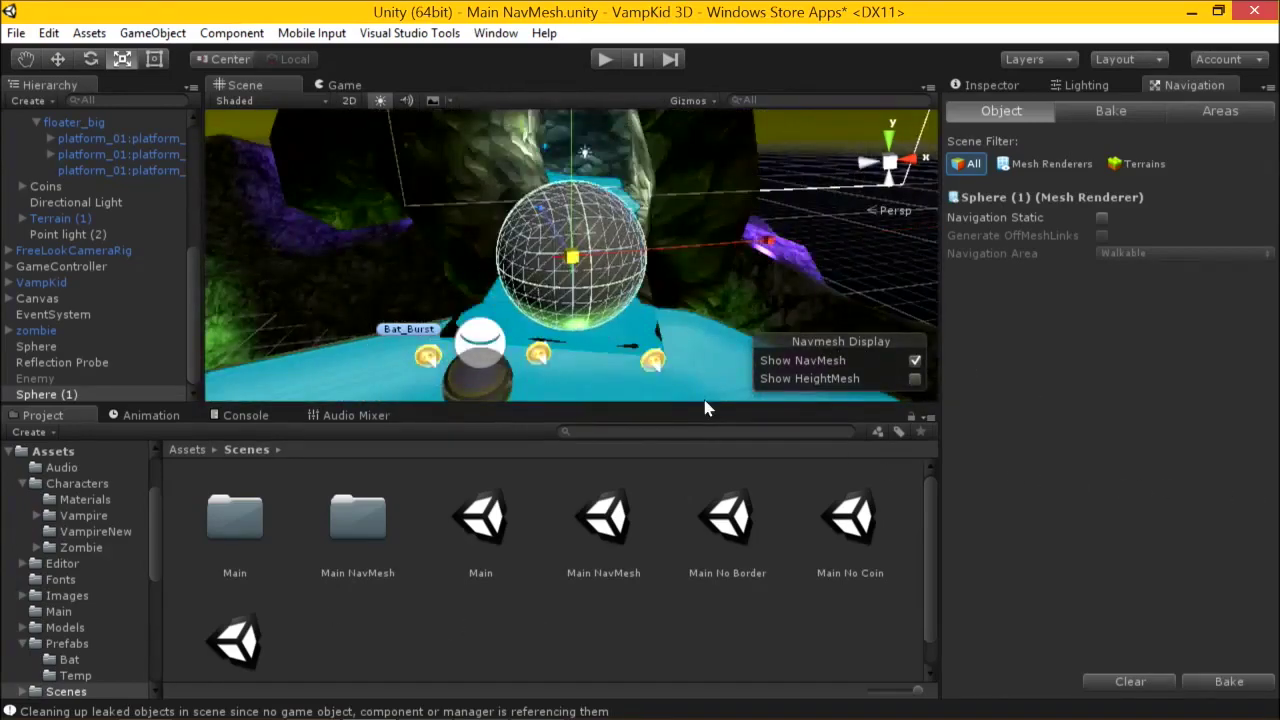
pyautogui.scroll(-3, 672, 382)
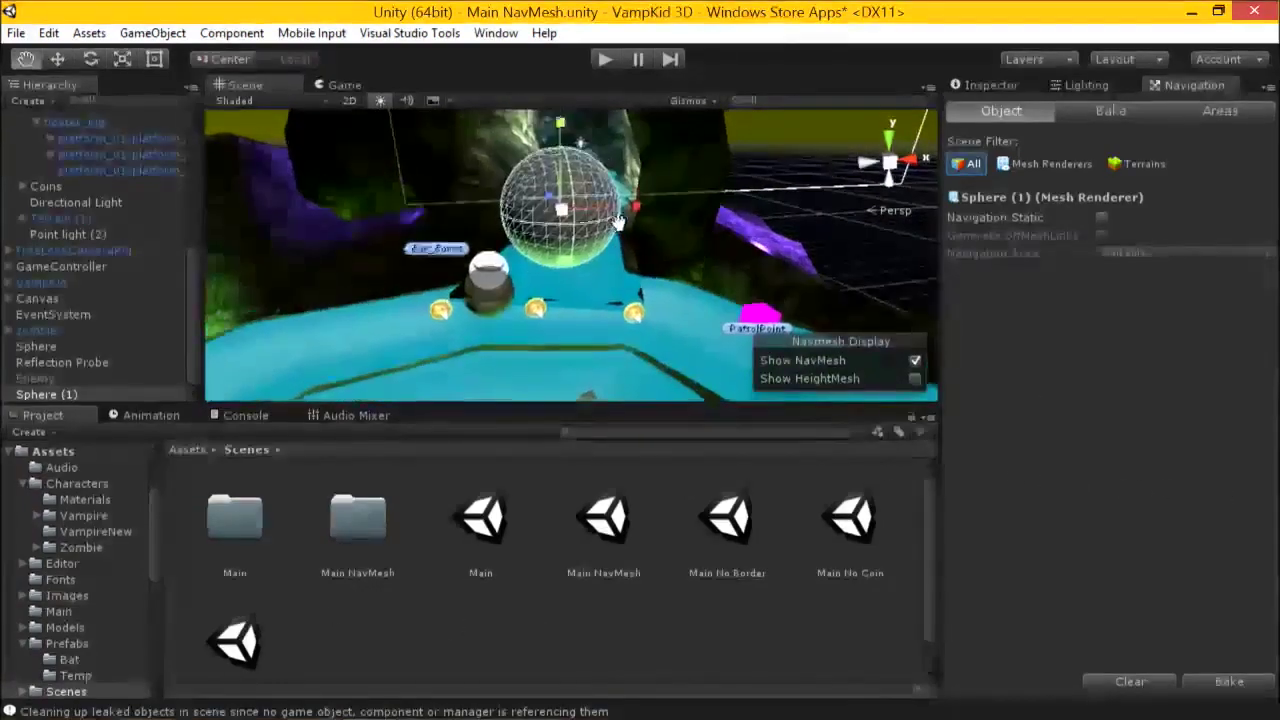
pyautogui.click(25, 59)
pyautogui.keyDown('alt'); pyautogui.moveTo(440, 285); pyautogui.dragTo(450, 258); pyautogui.keyUp('alt')
pyautogui.press('w')
pyautogui.moveTo(545, 218); pyautogui.dragTo(625, 180)
pyautogui.moveTo(624, 130); pyautogui.dragTo(669, 131)
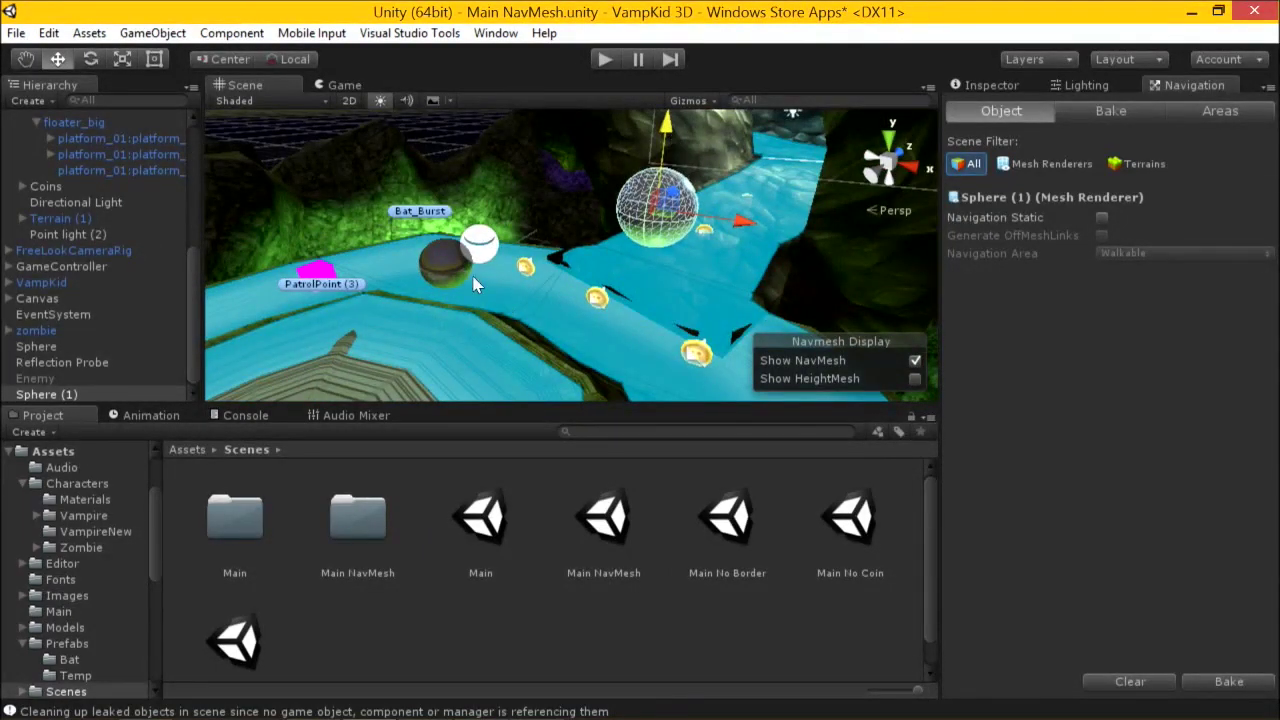
pyautogui.hotkey('ctrl', 's')
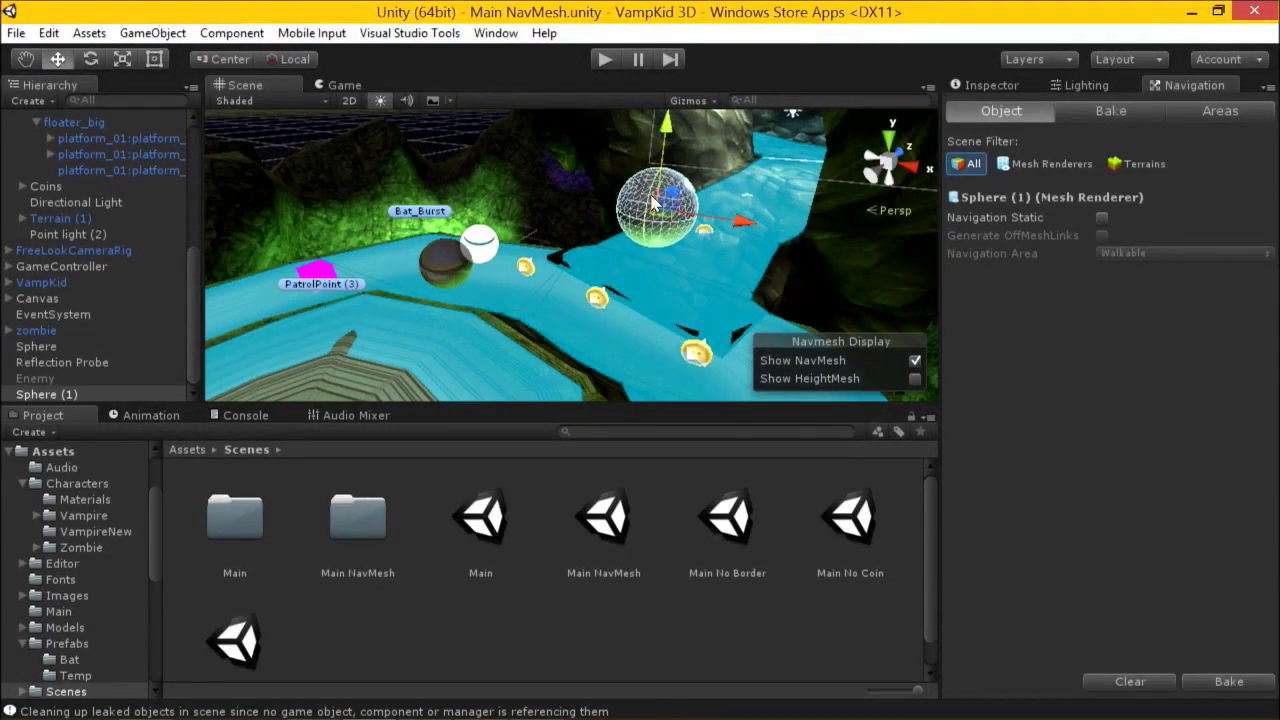
# Add a Nav Mesh Agent component to Sphere (1).
pyautogui.click(137, 398)
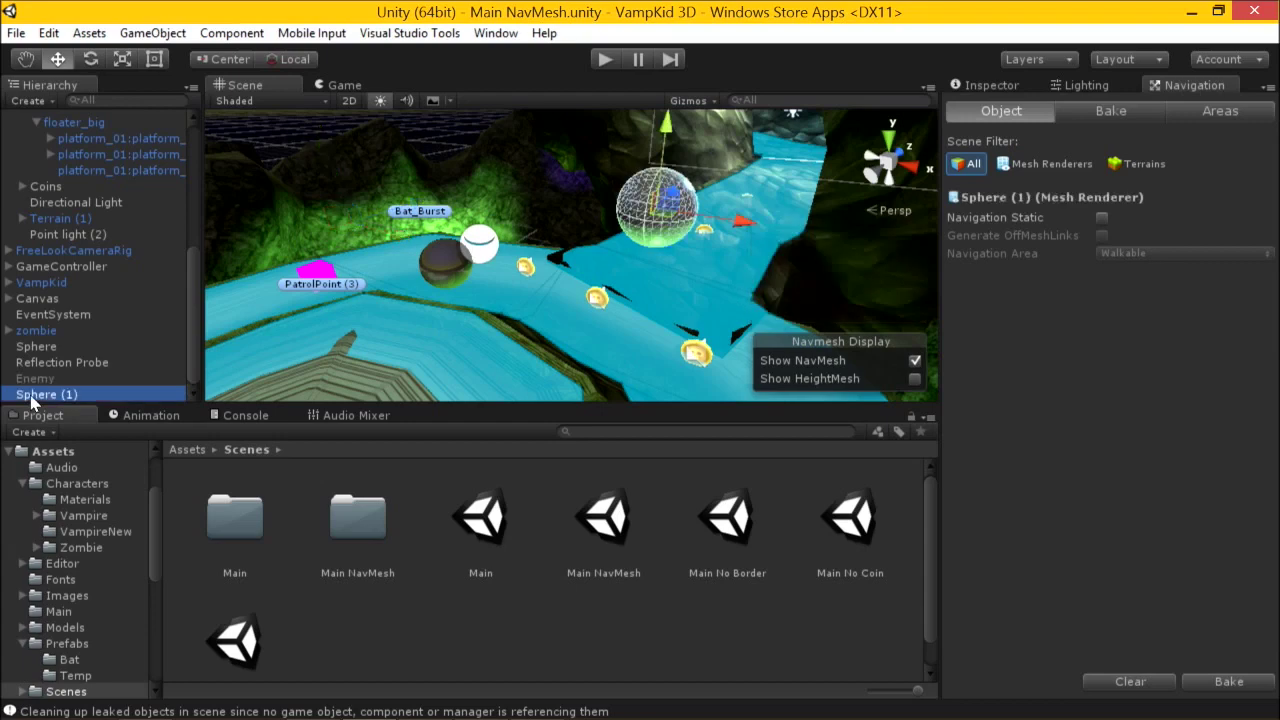
pyautogui.click(1006, 89)
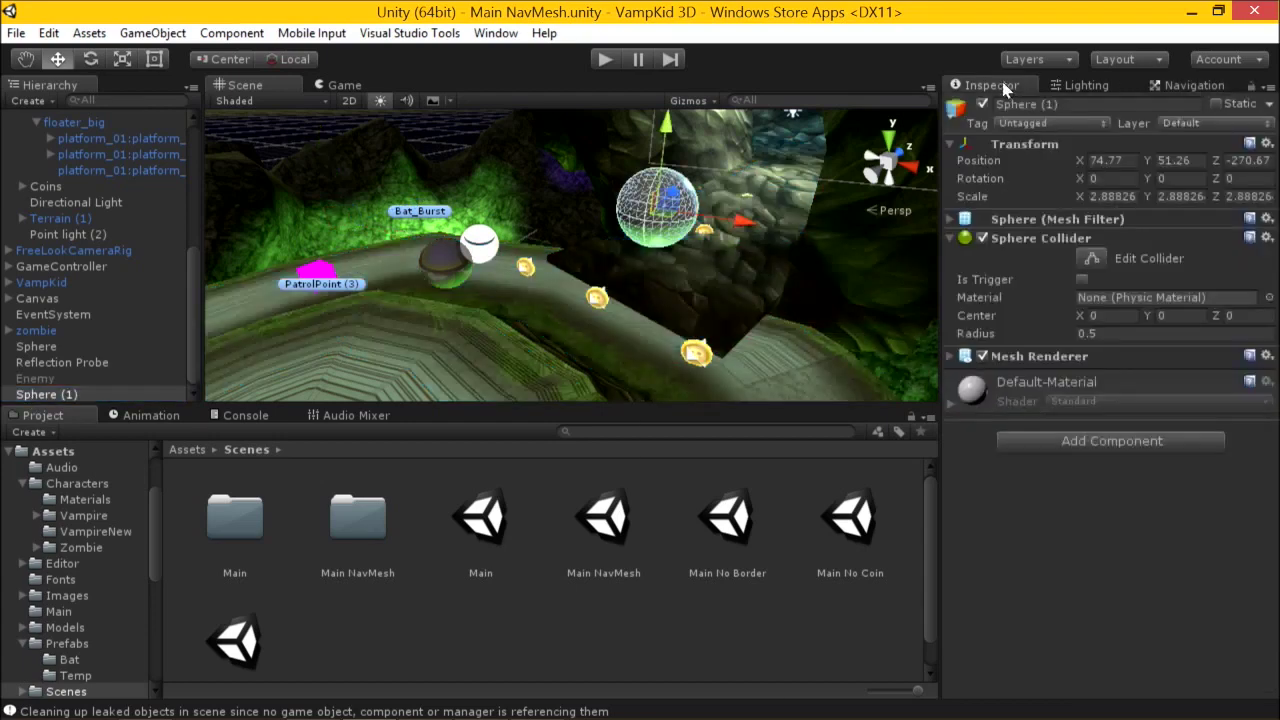
pyautogui.click(1108, 443)
pyautogui.write('nav')
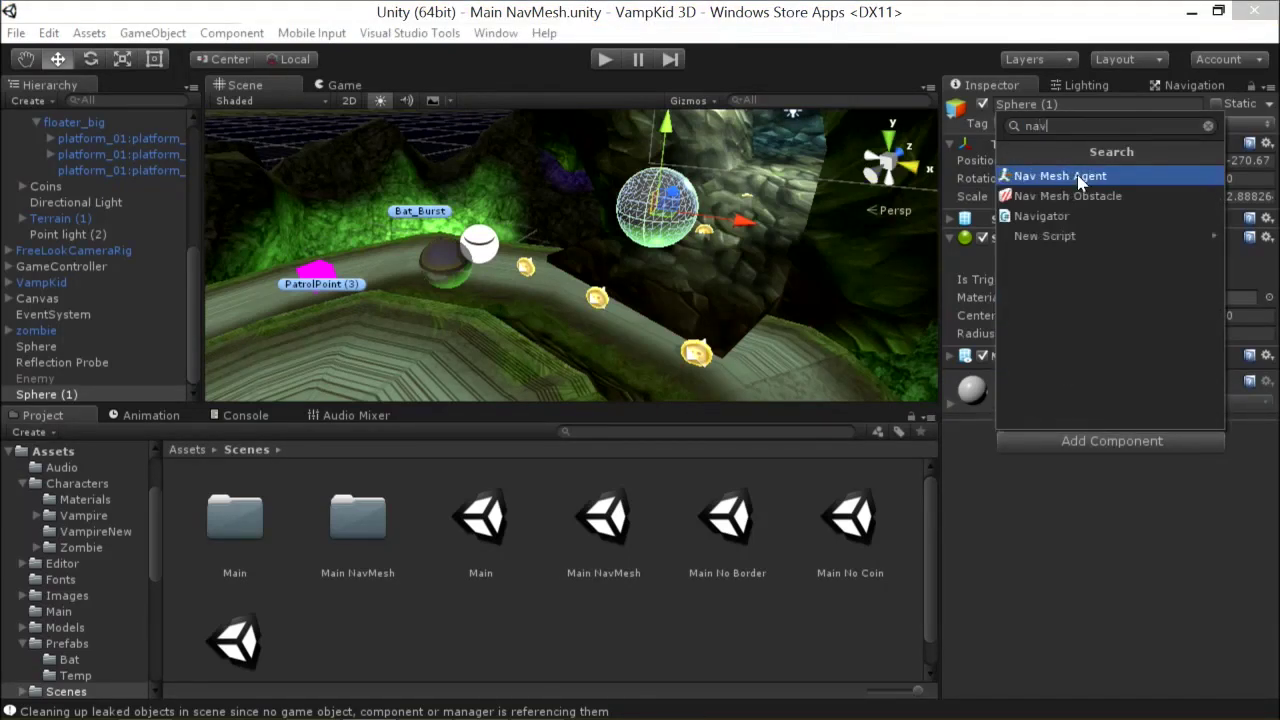
pyautogui.click(1080, 178)
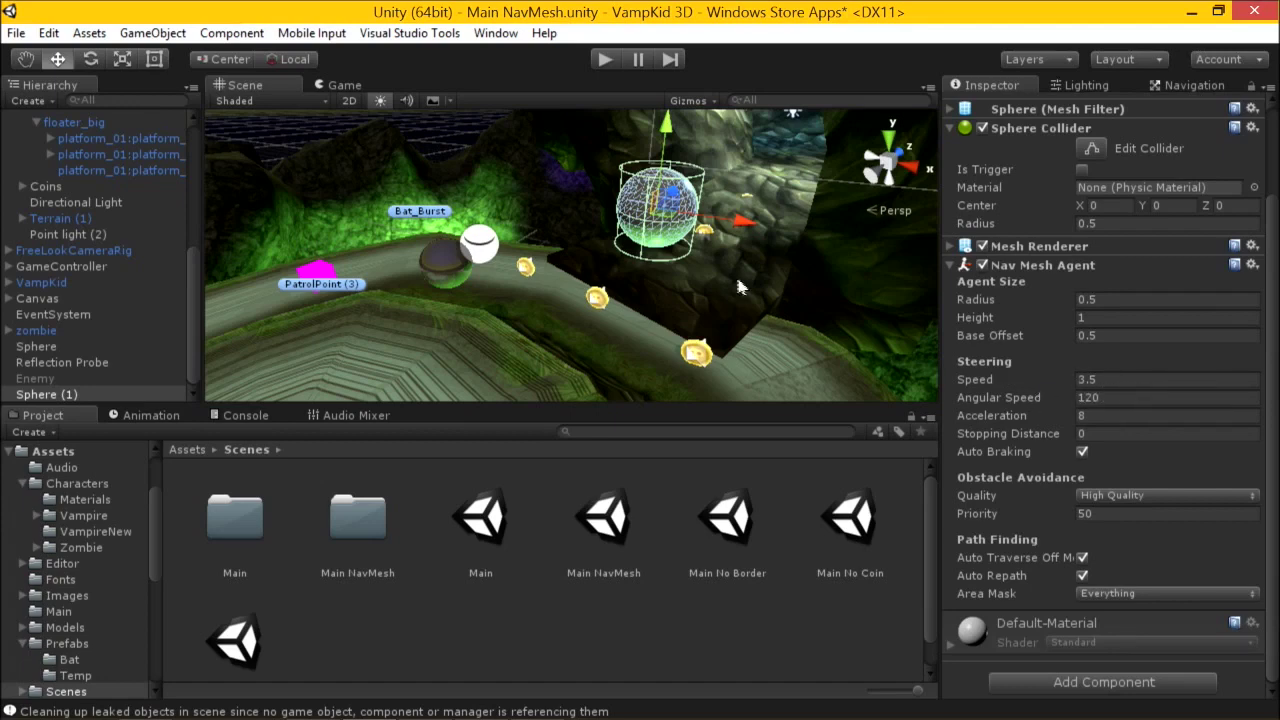
# Save the scene, then run the game briefly and stop it.
pyautogui.scroll(-2, 738, 287)
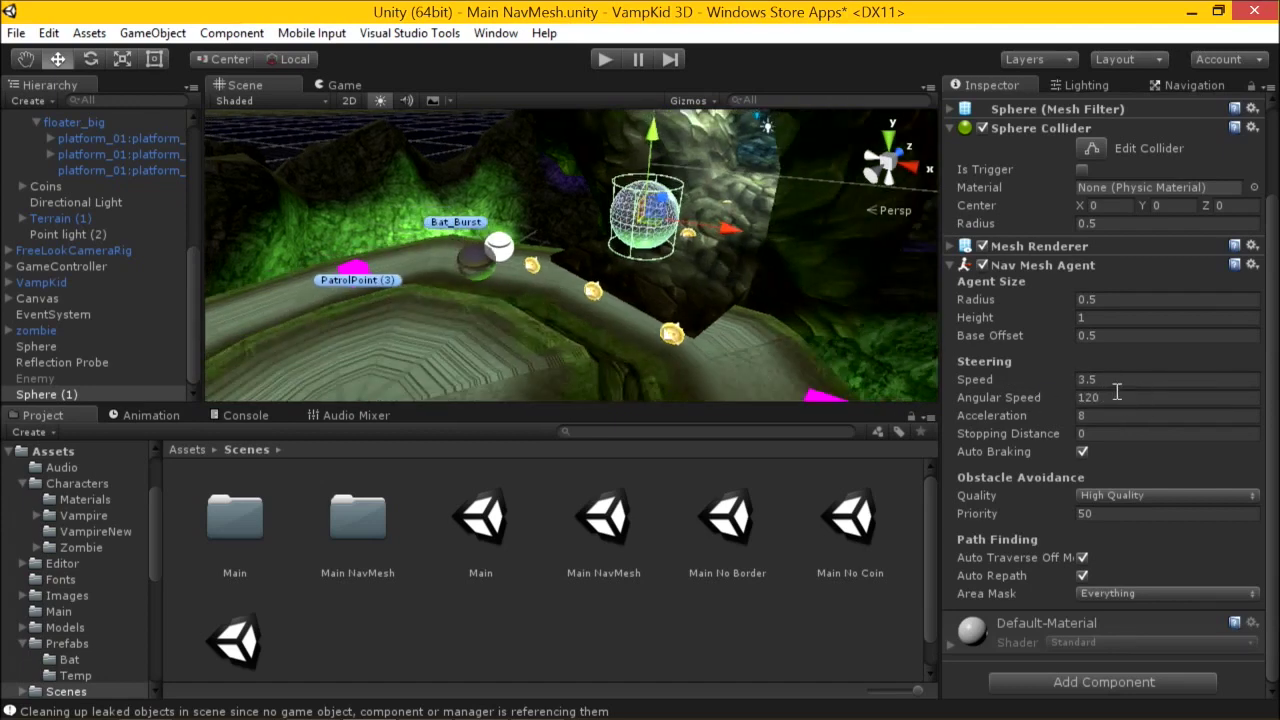
pyautogui.hotkey('ctrl', 's')
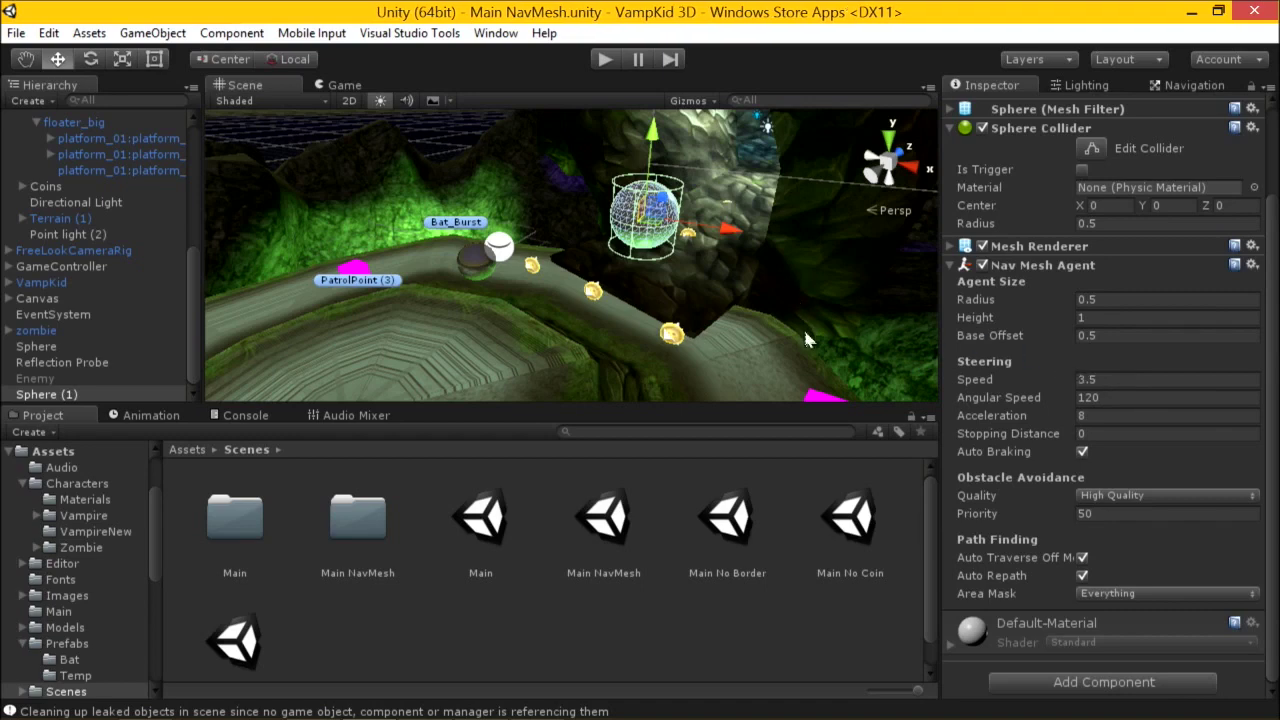
pyautogui.click(612, 62)
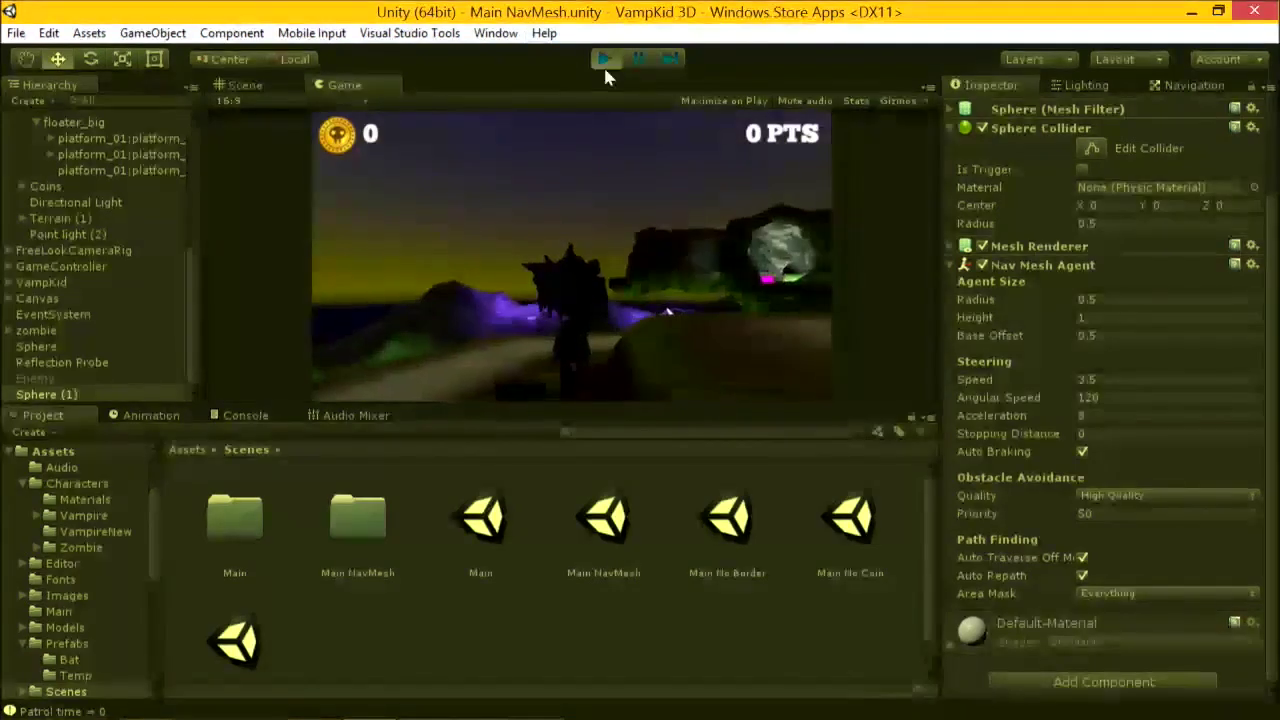
pyautogui.click(604, 60)
# Open the Navigator script from the project's Scripts folder in Visual Studio, then switch back to Unity.
pyautogui.scroll(-3, 80, 575)
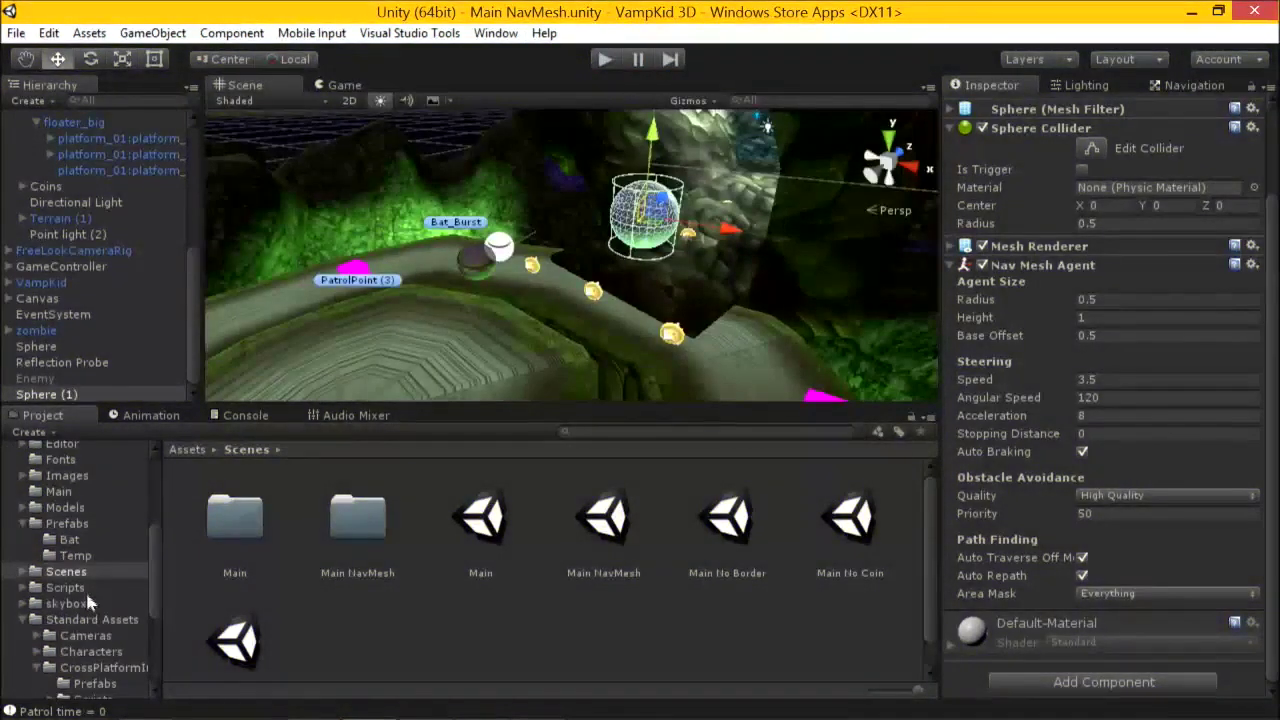
pyautogui.click(85, 588)
pyautogui.scroll(-1, 497, 505)
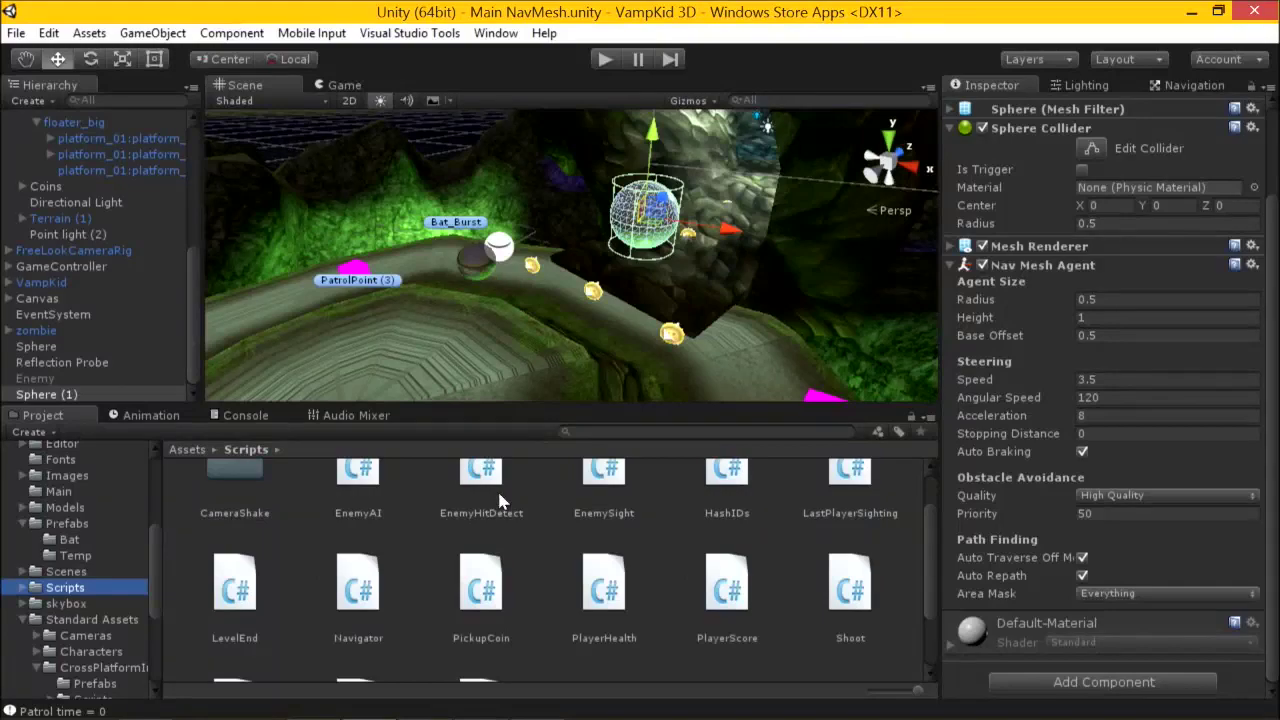
pyautogui.scroll(-1, 500, 498)
pyautogui.doubleClick(368, 528)
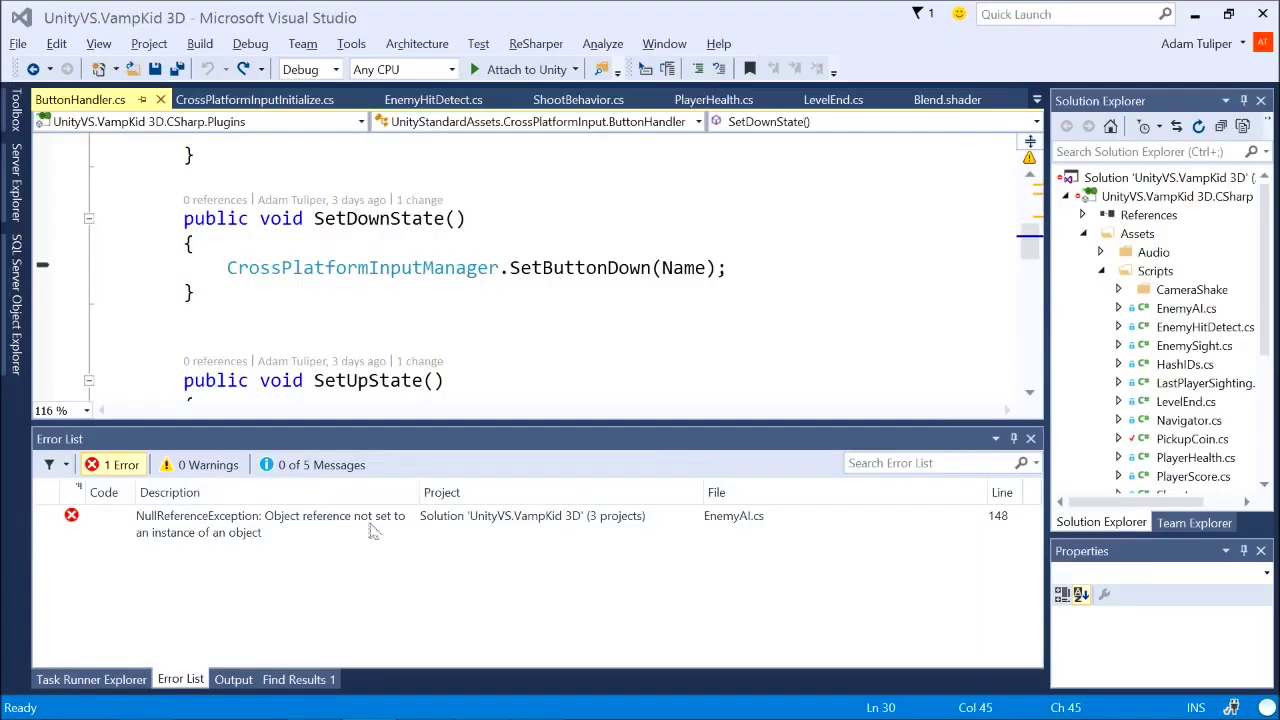
pyautogui.click(566, 436)
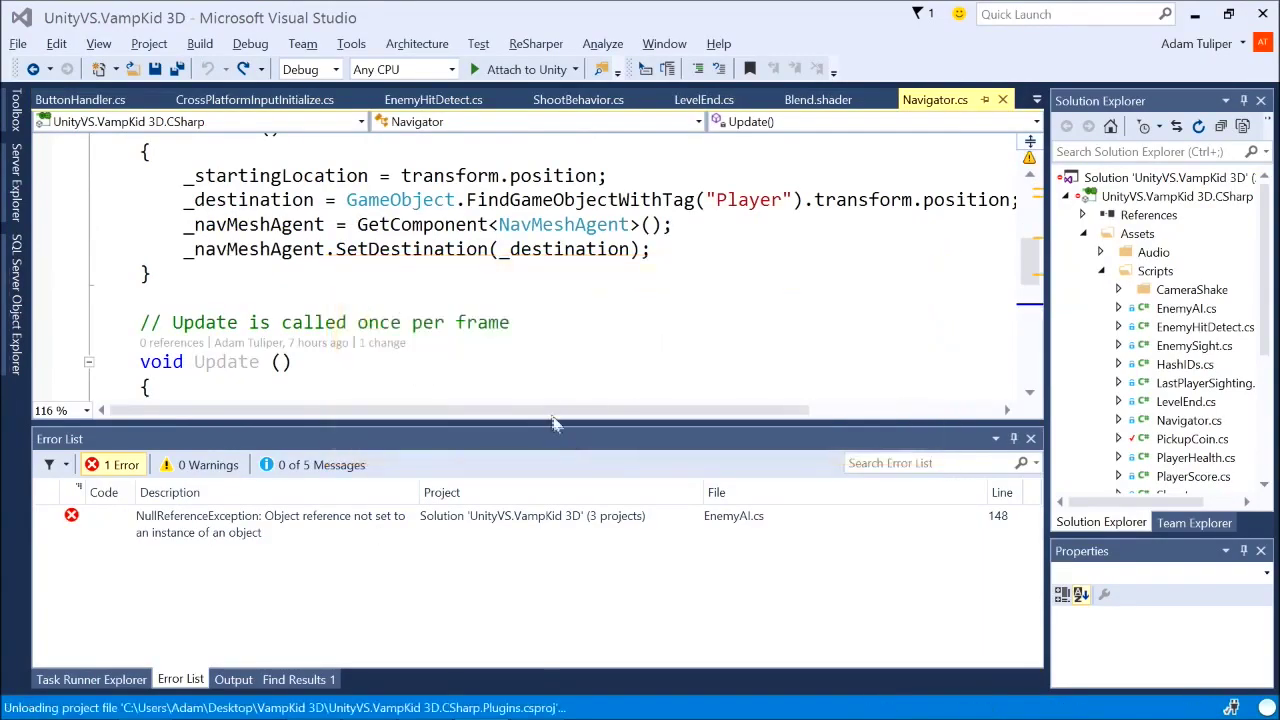
pyautogui.hotkey('alt', 'Tab')
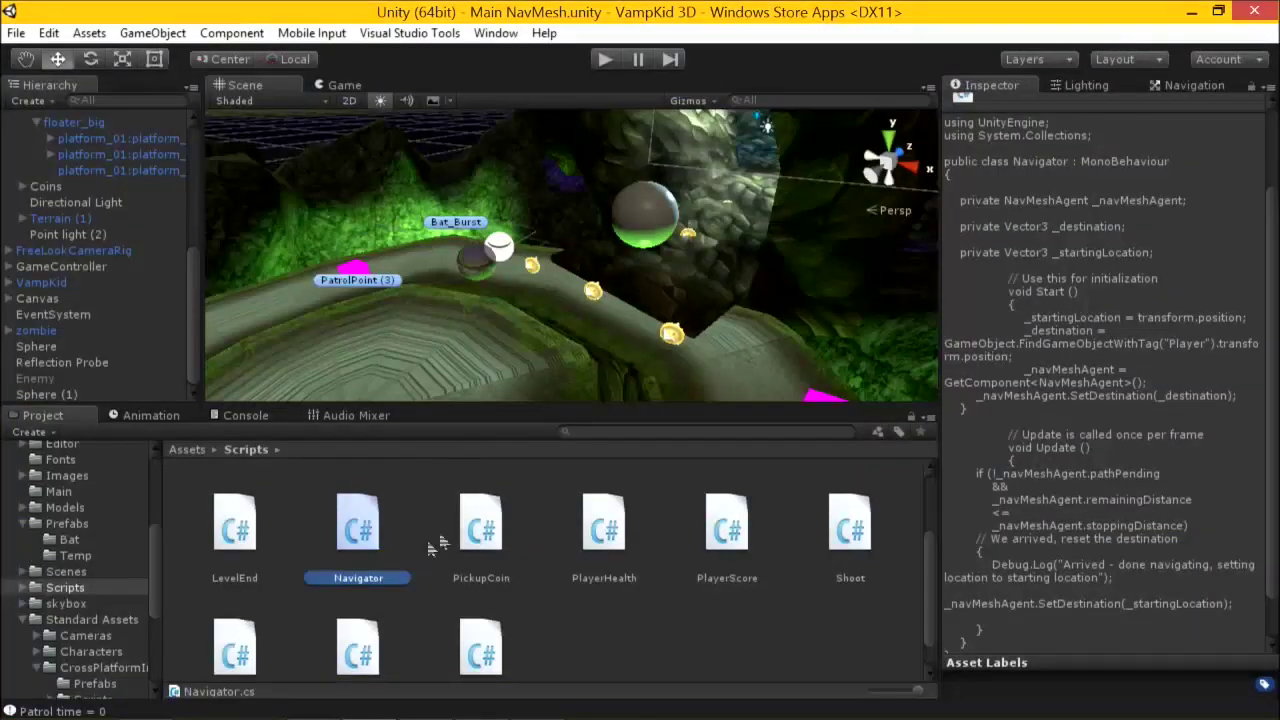
# Attach the Navigator script to the enlarged sphere and show its components.
pyautogui.moveTo(380, 516); pyautogui.dragTo(624, 237)
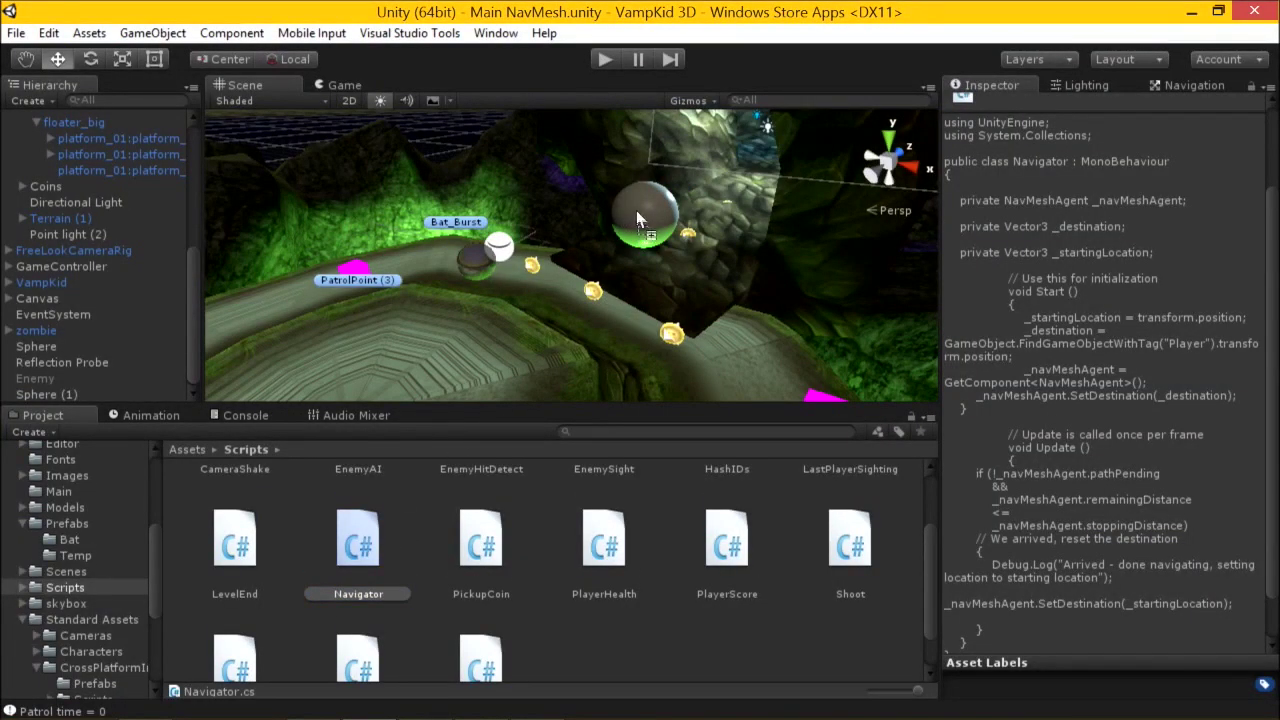
pyautogui.moveTo(637, 212)
pyautogui.mouseDown()
pyautogui.moveTo(180, 212)
pyautogui.moveTo(1143, 468)
pyautogui.moveTo(648, 202)
pyautogui.mouseUp()
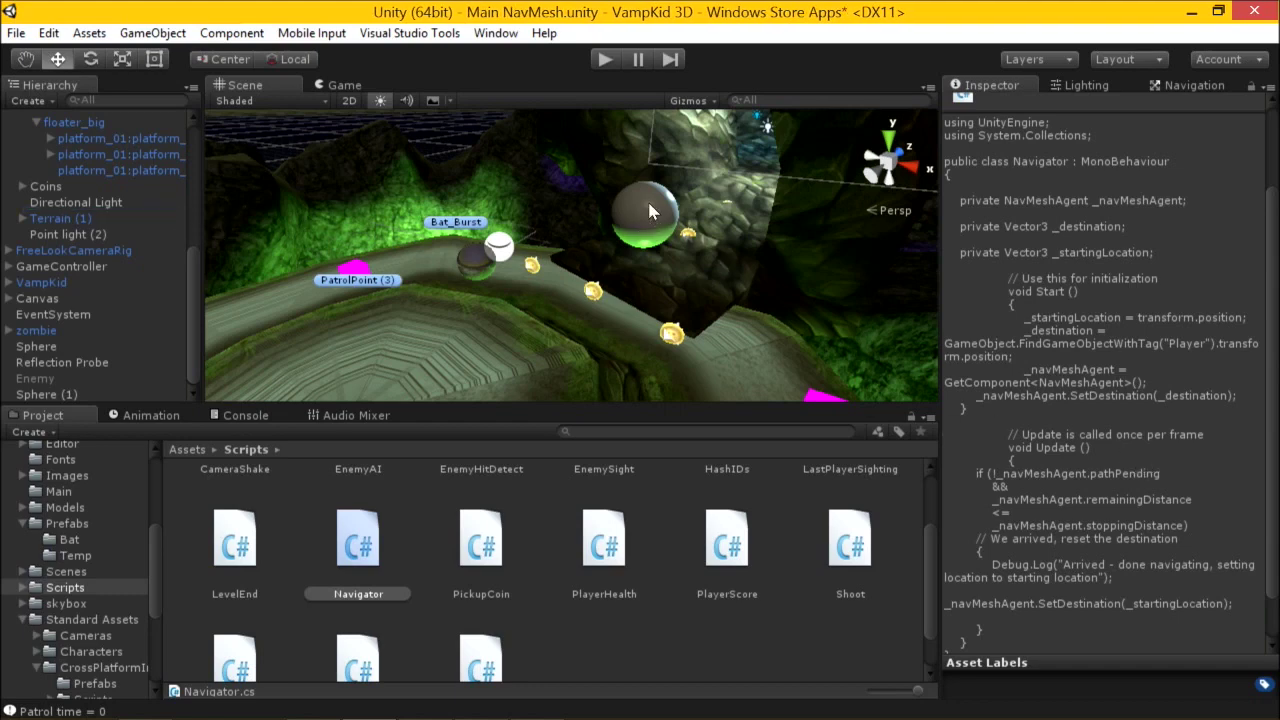
pyautogui.scroll(-2, 1238, 361)
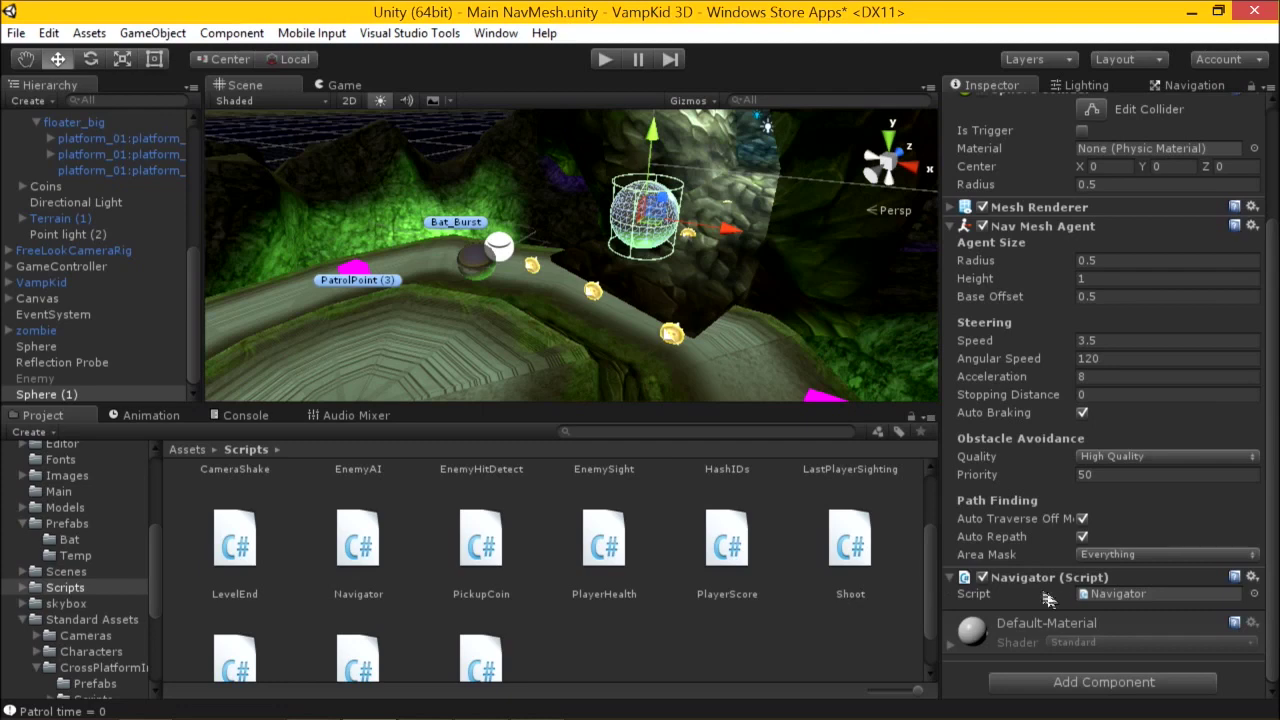
# Open the sphere's Navigator script in Visual Studio, enlarge the code area, and review its fields and the _startingLocation assignment in Start.
pyautogui.doubleClick(1095, 597)
pyautogui.scroll(5, 553, 346)
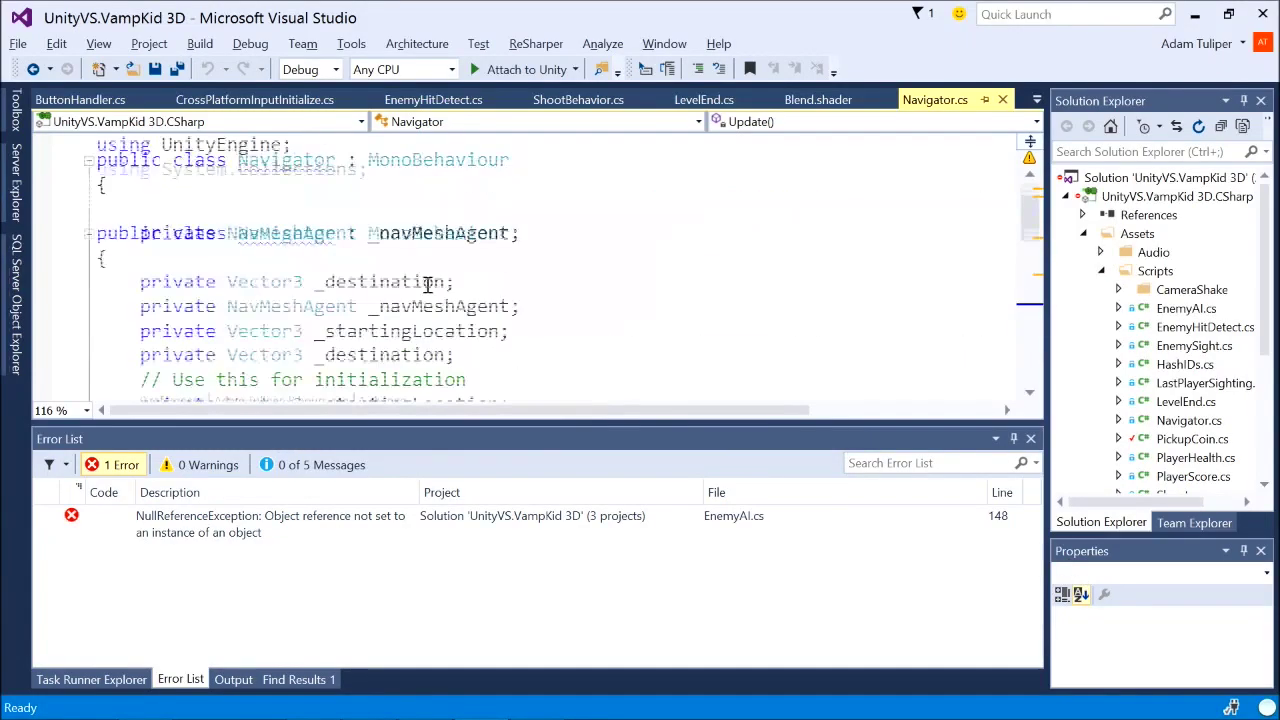
pyautogui.moveTo(494, 420); pyautogui.dragTo(538, 612)
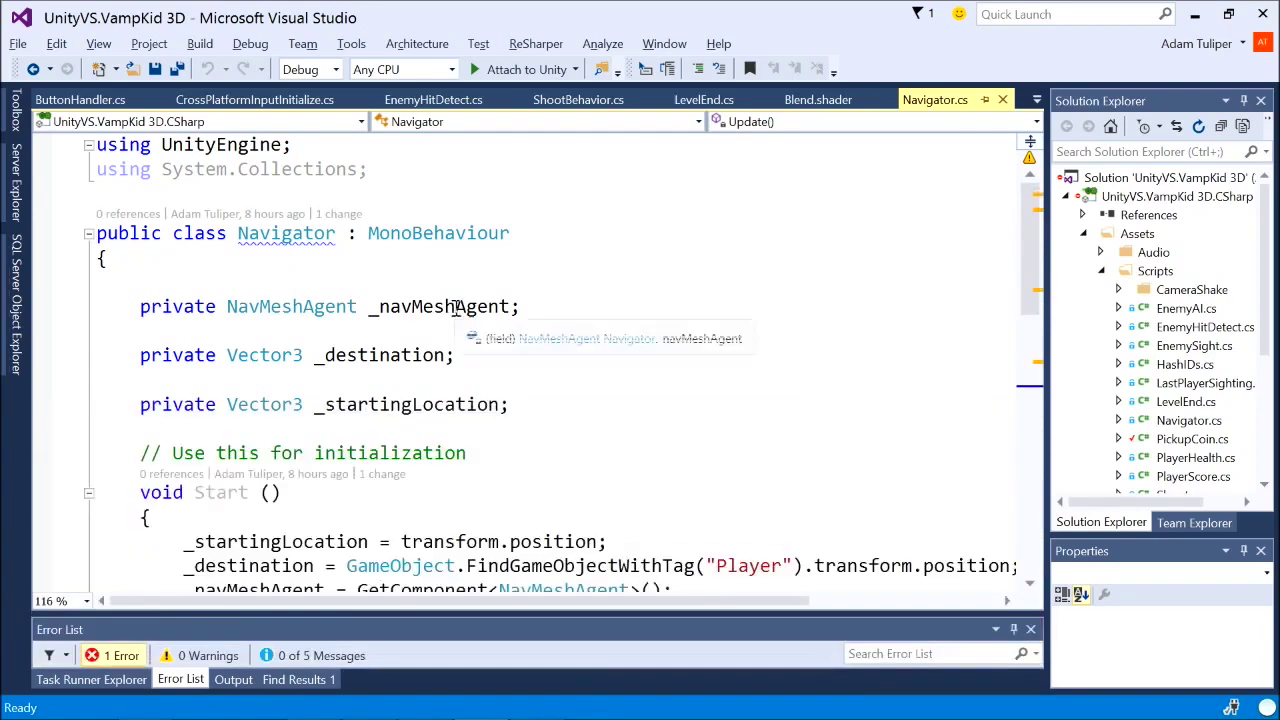
pyautogui.scroll(-2, 460, 312)
pyautogui.scroll(1, 420, 281)
pyautogui.scroll(-1, 664, 330)
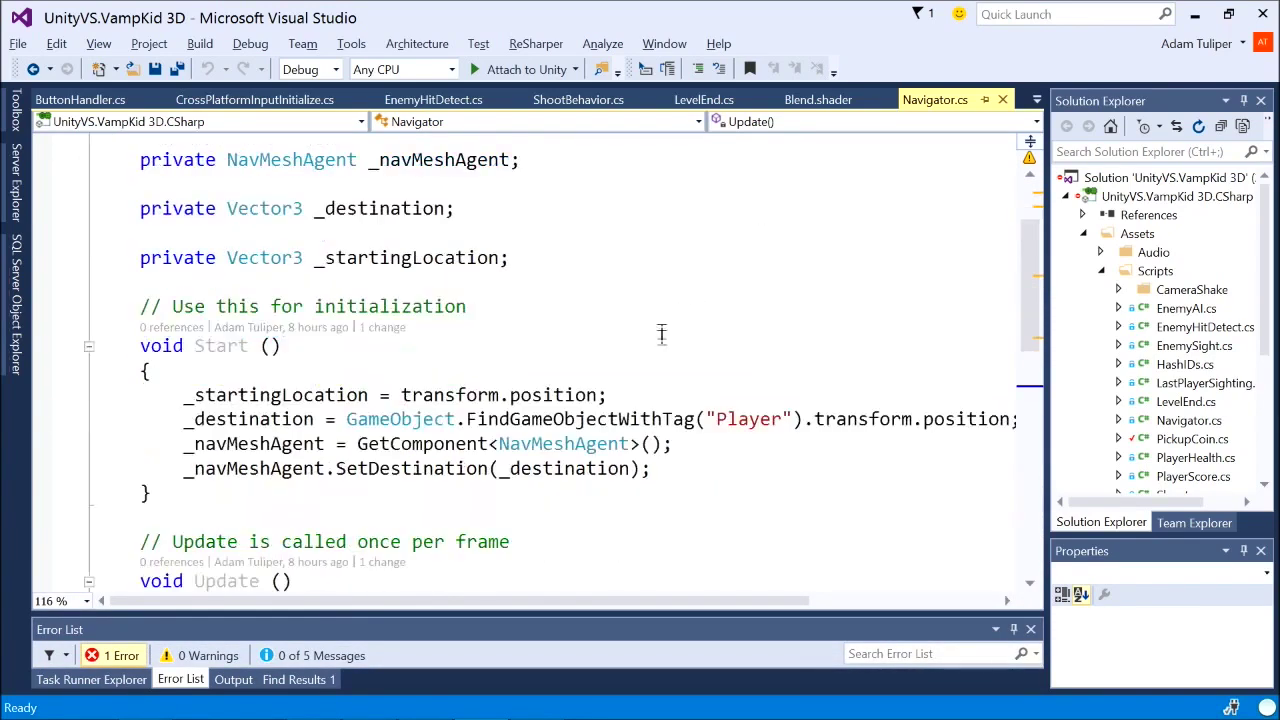
pyautogui.click(246, 346)
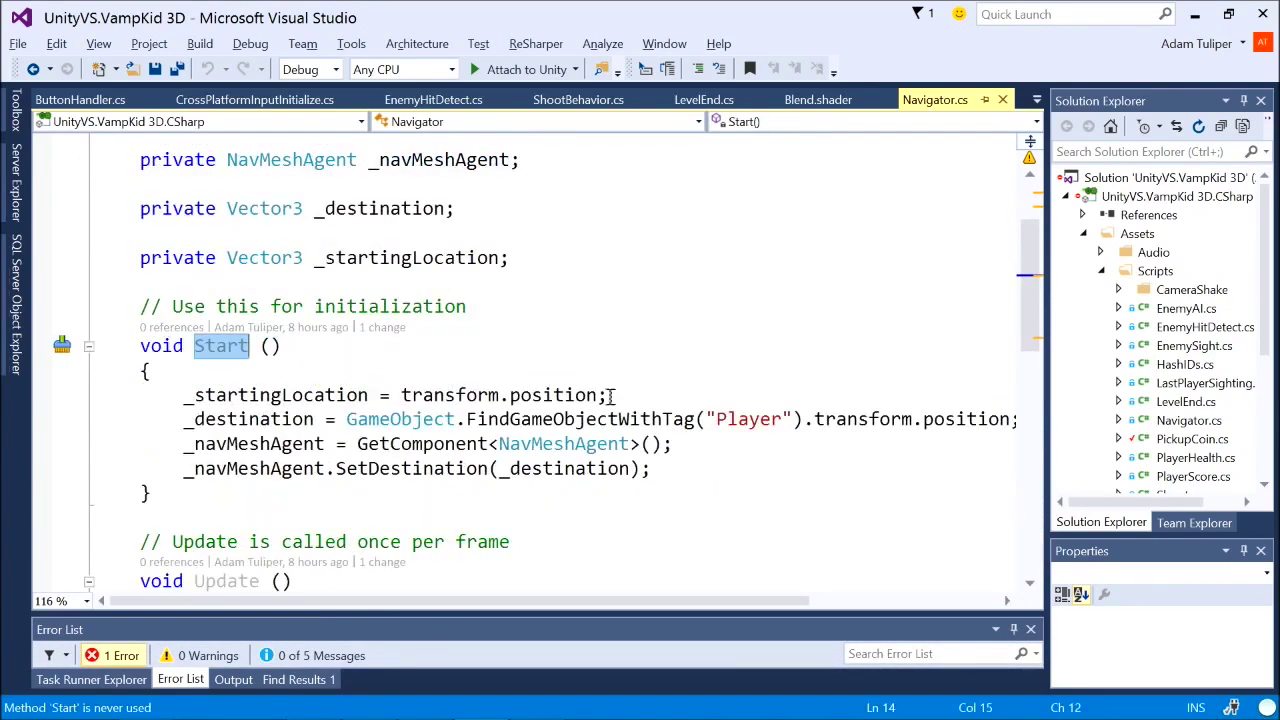
pyautogui.moveTo(617, 398); pyautogui.dragTo(183, 396)
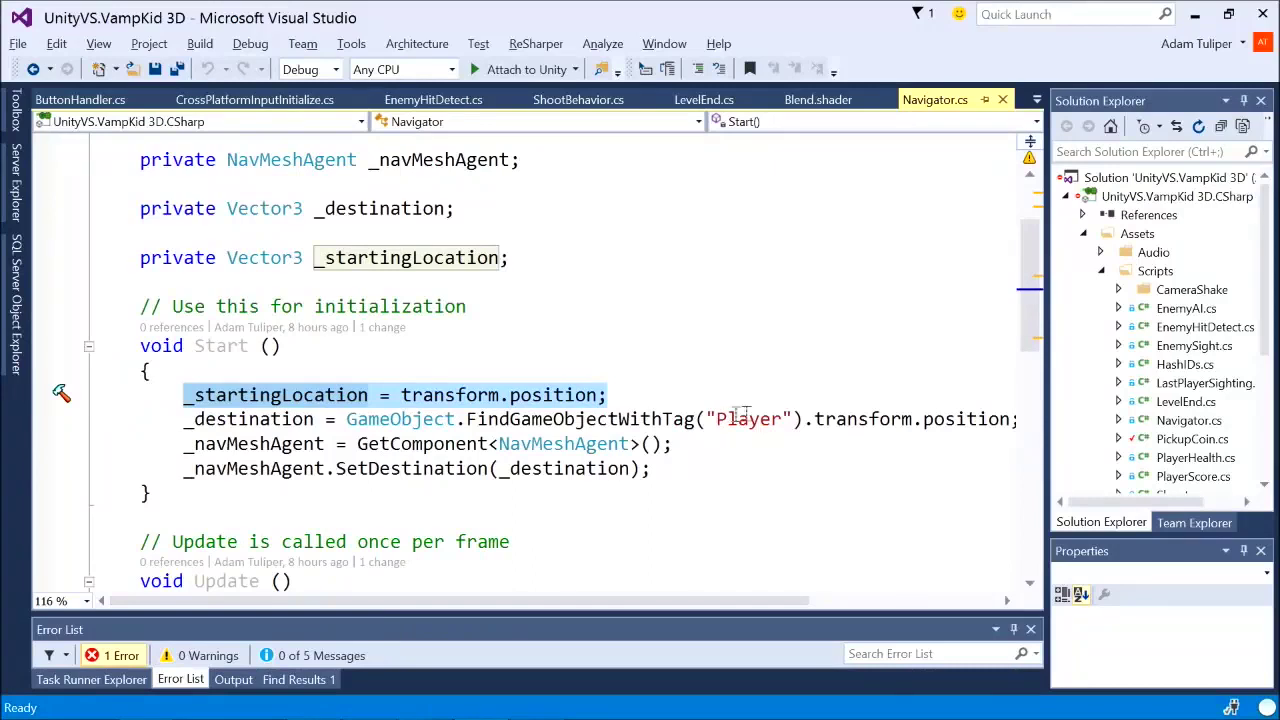
# Replace the "Player" string in the FindGameObjectWithTag call with Tags.player and save Navigator.cs.
pyautogui.click(795, 418)
pyautogui.press('BackSpace')
pyautogui.press('BackSpace')
pyautogui.press('BackSpace')
pyautogui.press('BackSpace')
pyautogui.press('BackSpace')
pyautogui.press('BackSpace')
pyautogui.press('BackSpace')
pyautogui.press('BackSpace')
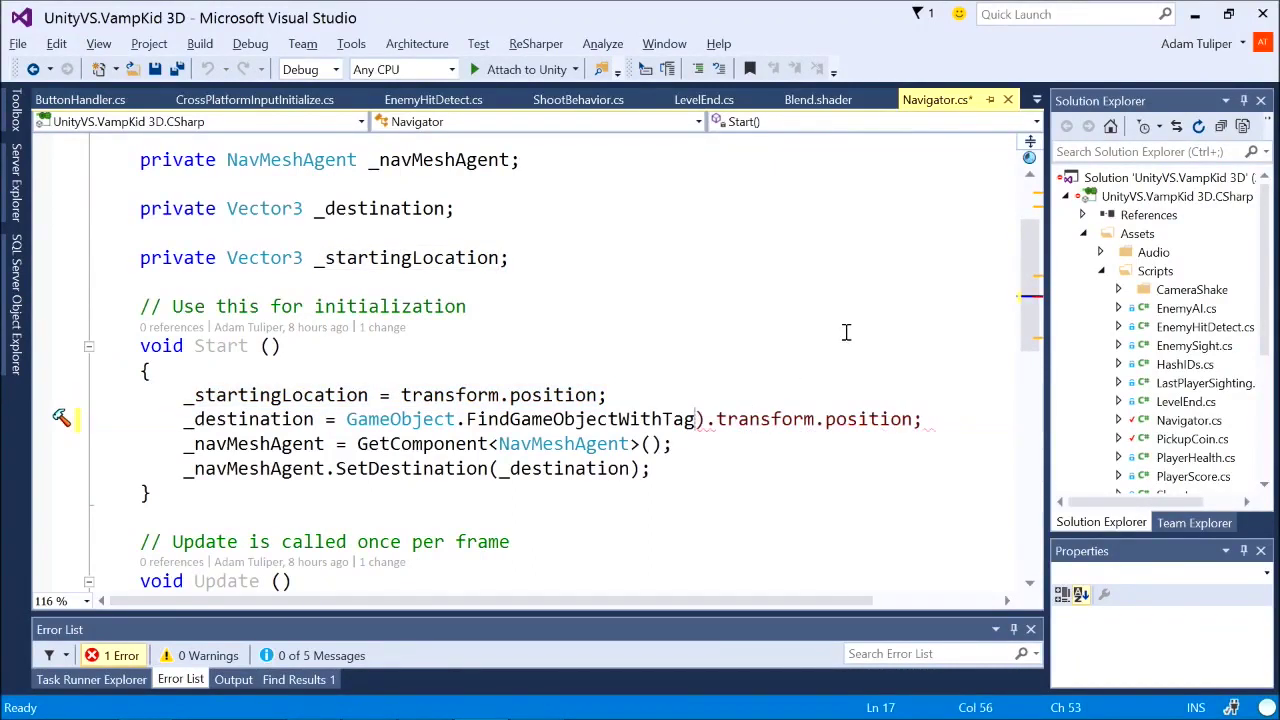
pyautogui.write('Tags.')
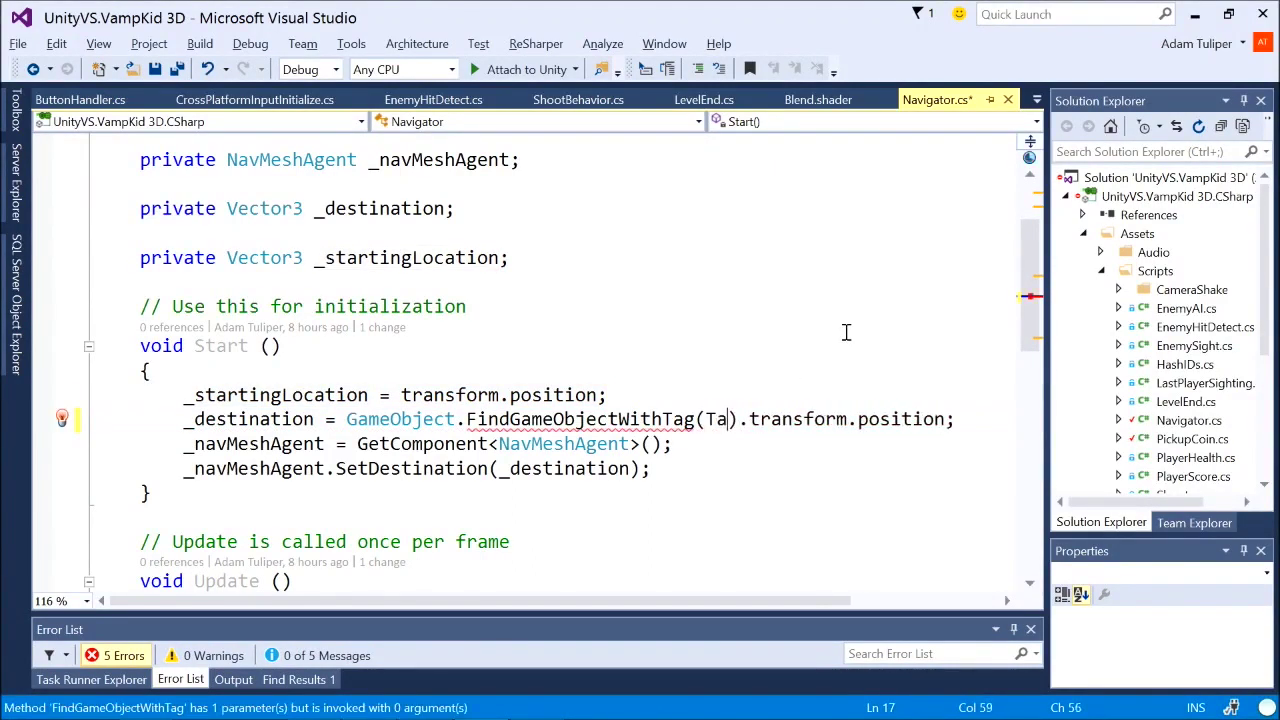
pyautogui.write('player')
pyautogui.hotkey('ctrl', 's')
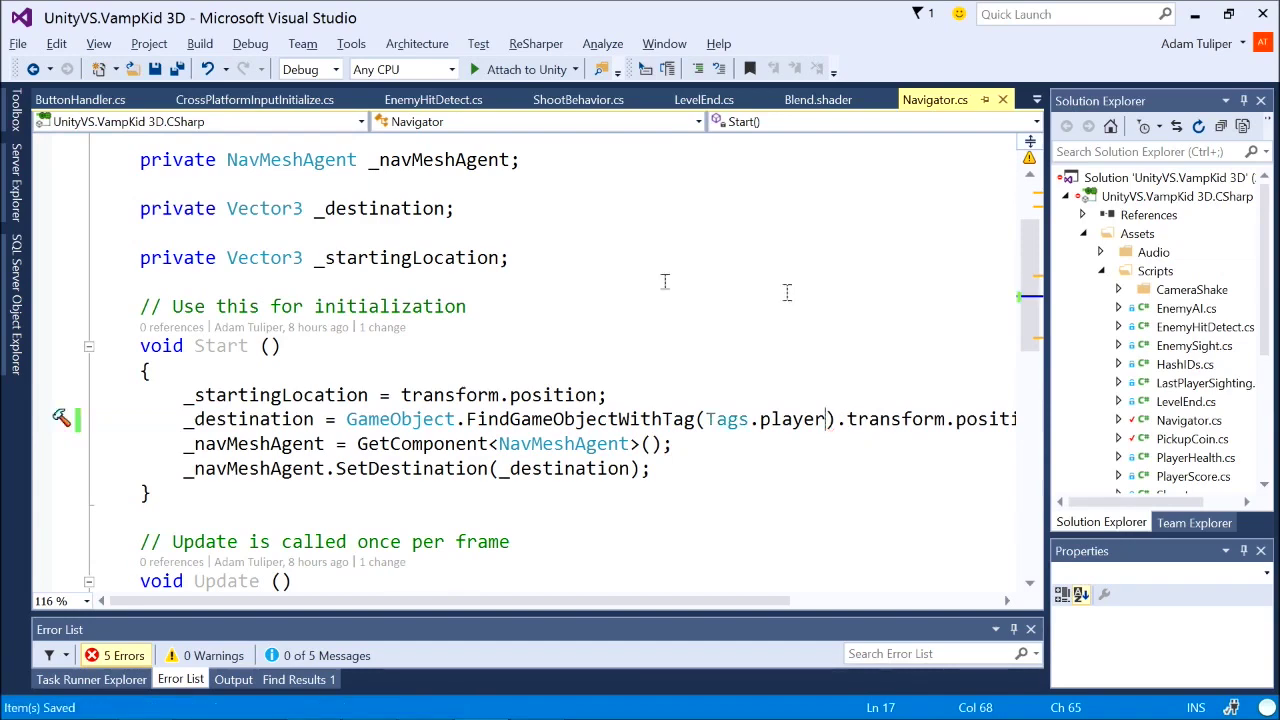
# Examine the player position lookup and the GetComponent<NavMeshAgent> line, comparing it with the sphere's Nav Mesh Agent component in Unity.
pyautogui.moveTo(836, 419); pyautogui.dragTo(346, 425)
pyautogui.moveTo(457, 607); pyautogui.dragTo(545, 607)
pyautogui.moveTo(935, 420); pyautogui.dragTo(720, 420)
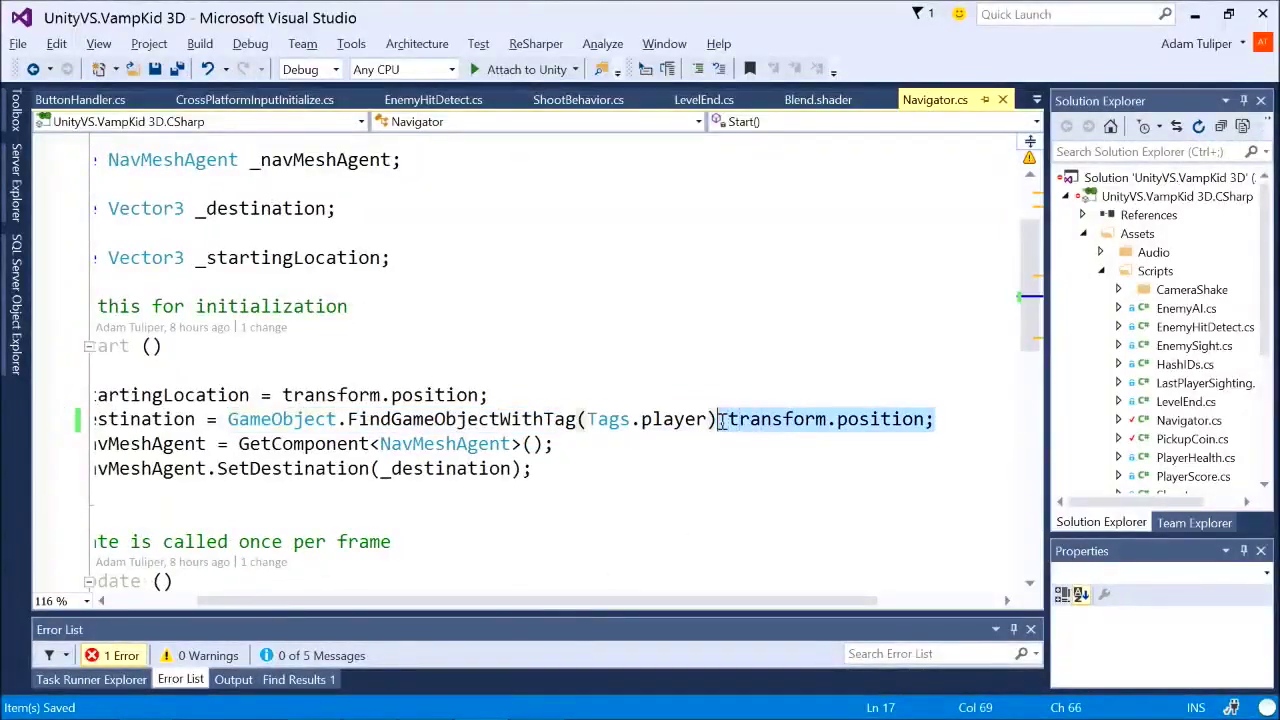
pyautogui.moveTo(672, 600); pyautogui.dragTo(573, 608)
pyautogui.moveTo(672, 444); pyautogui.dragTo(190, 443)
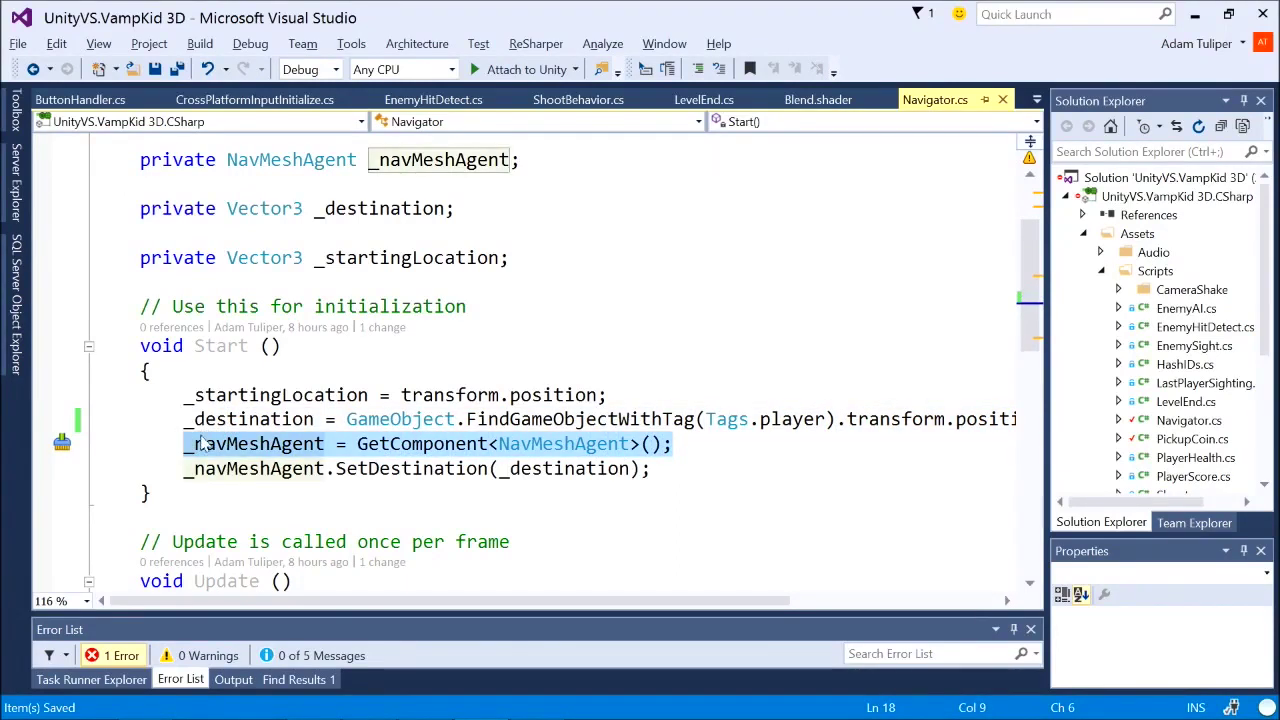
pyautogui.doubleClick(542, 447)
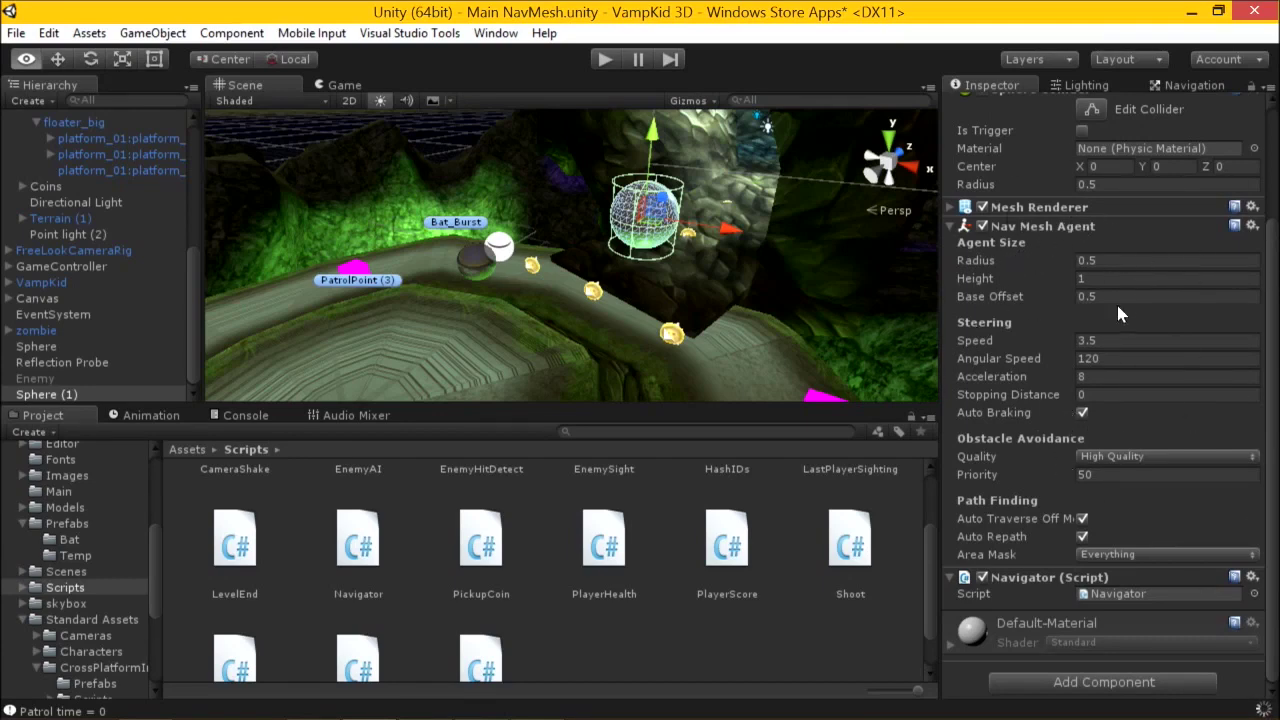
pyautogui.hotkey('alt', 'Tab')
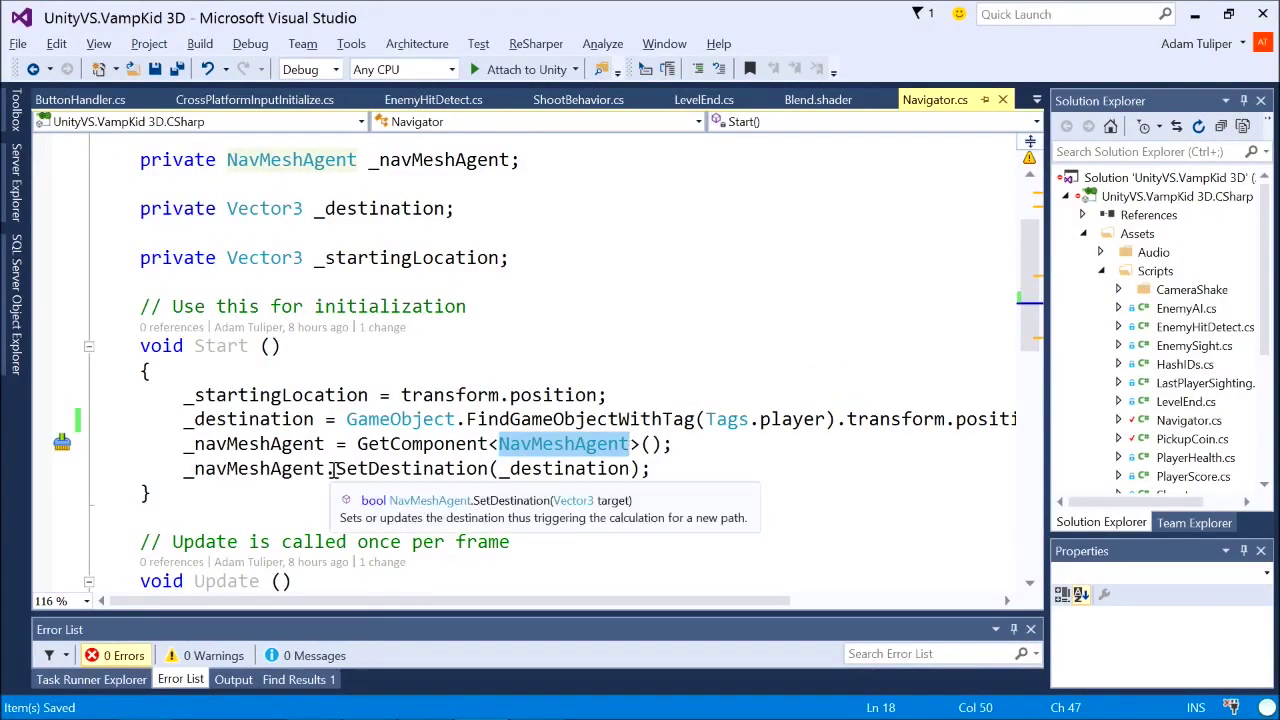
# Examine the SetDestination call in Start and trace where its _destination value is assigned.
pyautogui.scroll(-1, 336, 470)
pyautogui.moveTo(183, 322); pyautogui.dragTo(664, 323)
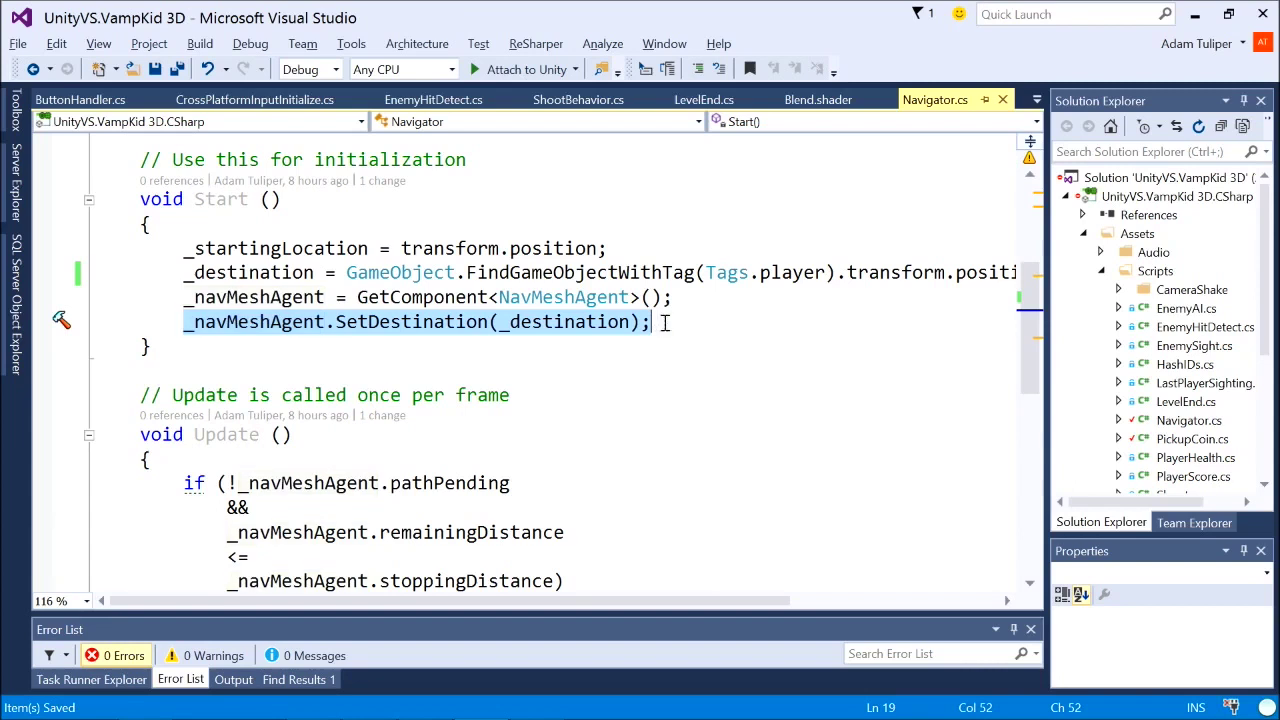
pyautogui.doubleClick(283, 280)
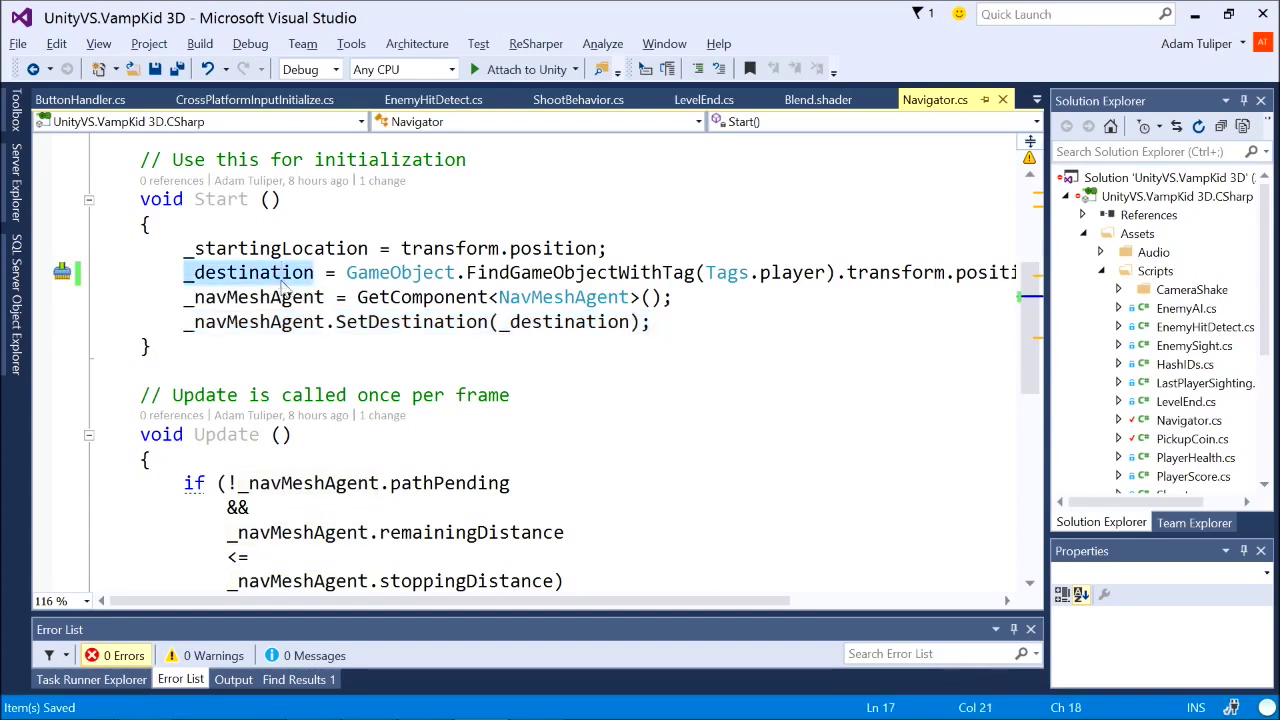
pyautogui.moveTo(285, 287); pyautogui.dragTo(352, 288)
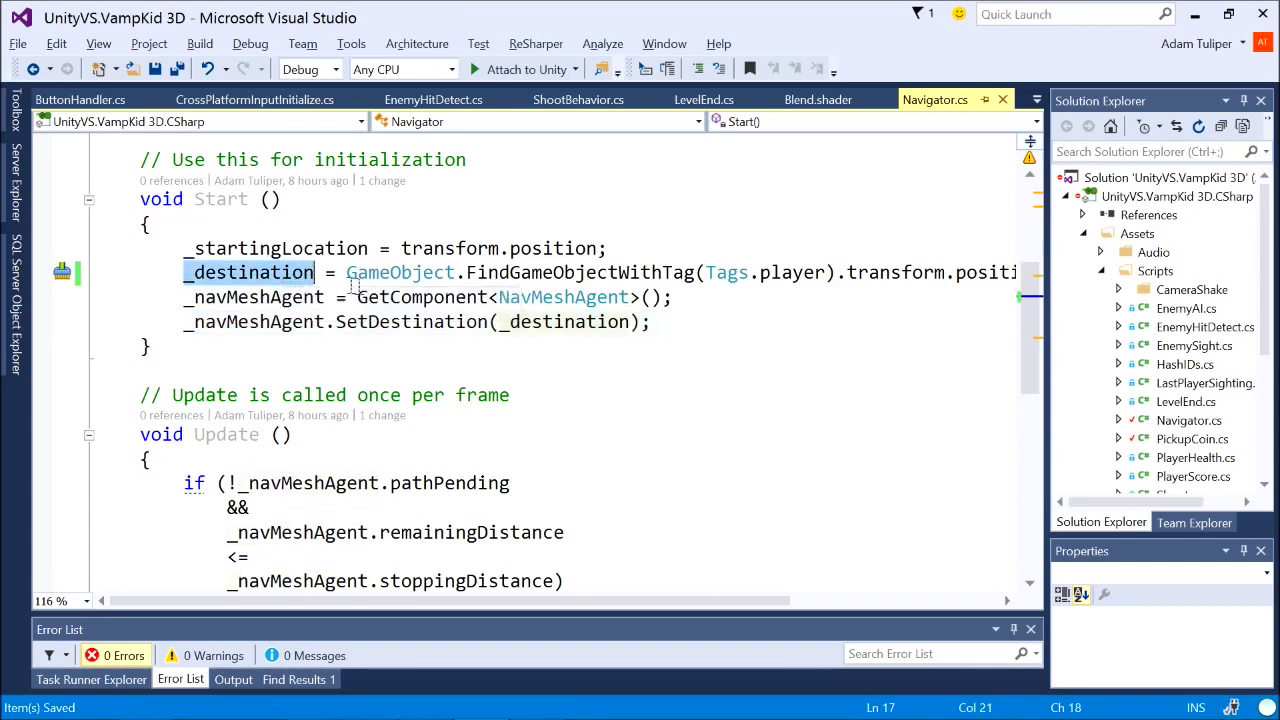
pyautogui.doubleClick(583, 327)
pyautogui.click(687, 325)
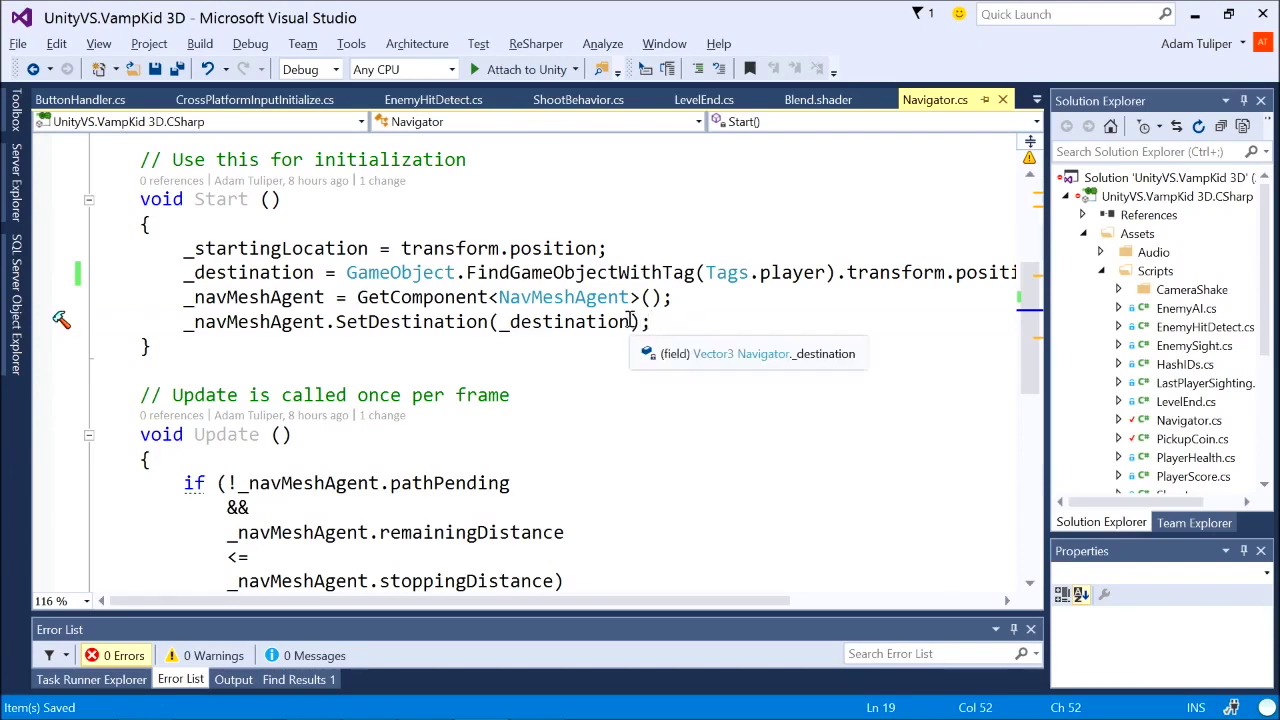
# Examine the SetDestination(_destination) line in Start and the !_navMeshAgent.pathPending check that opens the if condition in Update.
pyautogui.doubleClick(300, 278)
pyautogui.moveTo(660, 322); pyautogui.dragTo(168, 322)
pyautogui.scroll(-2, 226, 326)
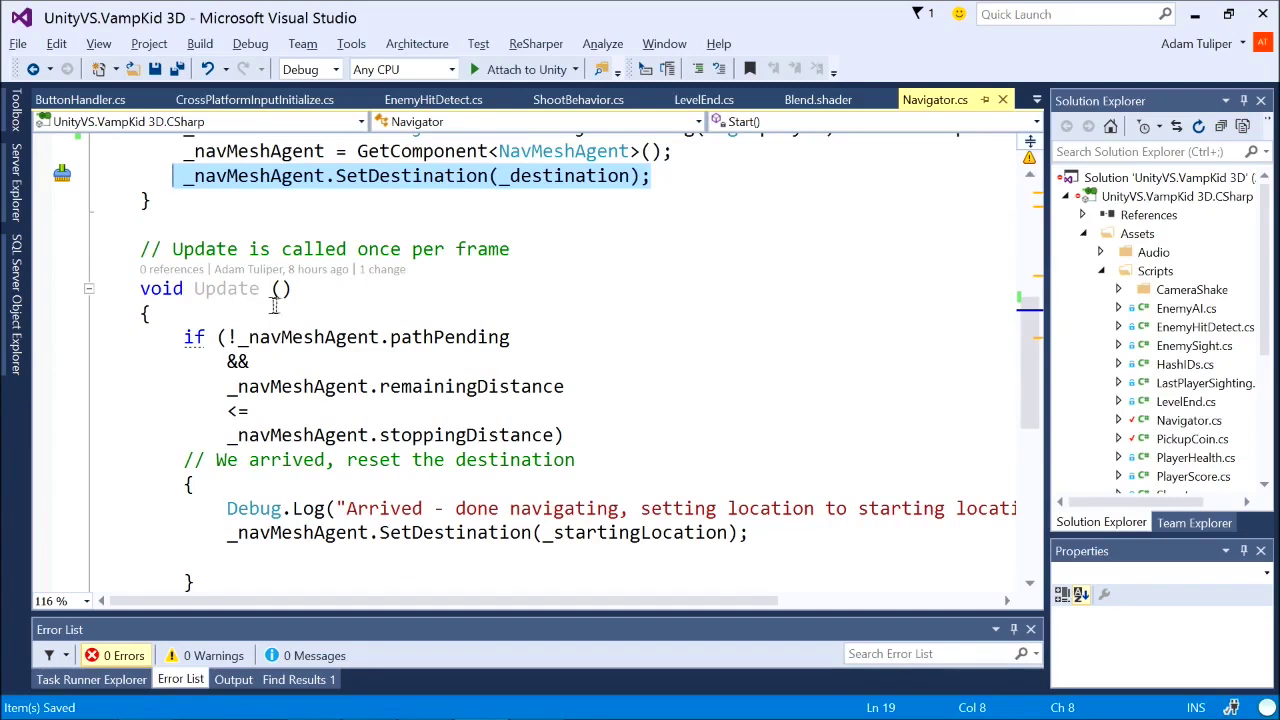
pyautogui.scroll(-1, 285, 306)
pyautogui.doubleClick(448, 264)
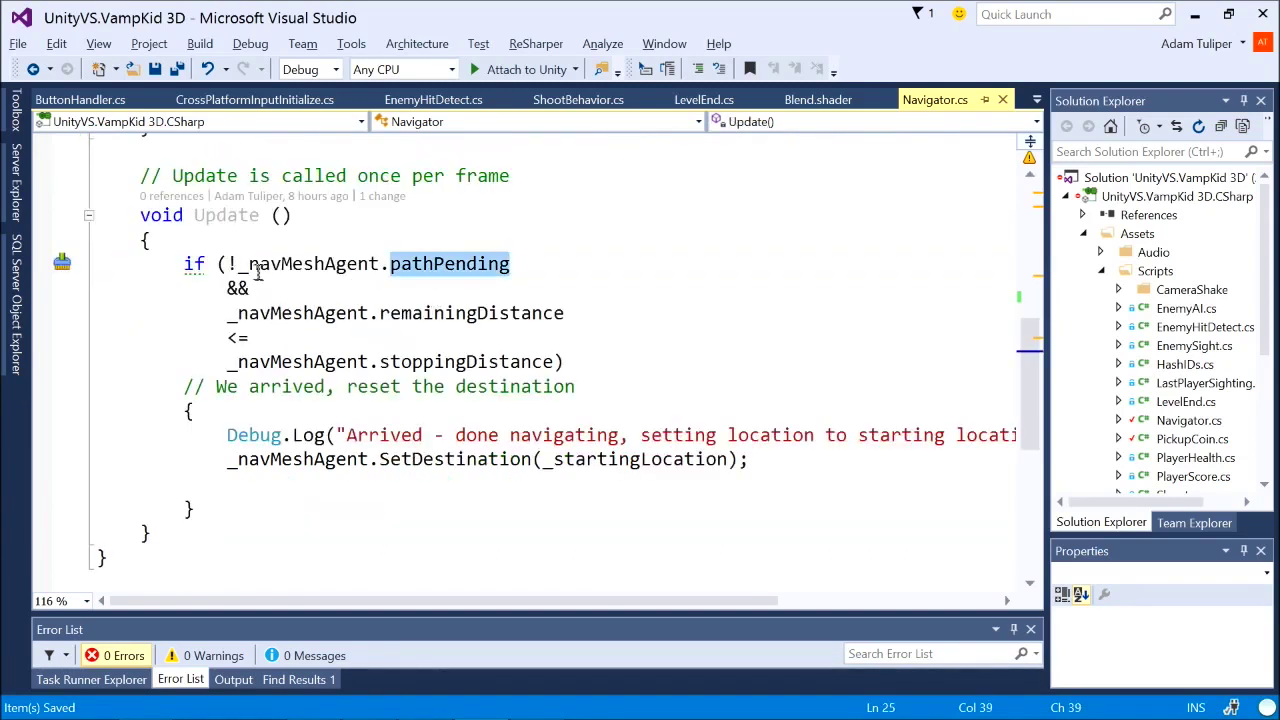
pyautogui.click(337, 264)
pyautogui.keyDown('shift'); pyautogui.click(511, 263); pyautogui.keyUp('shift')
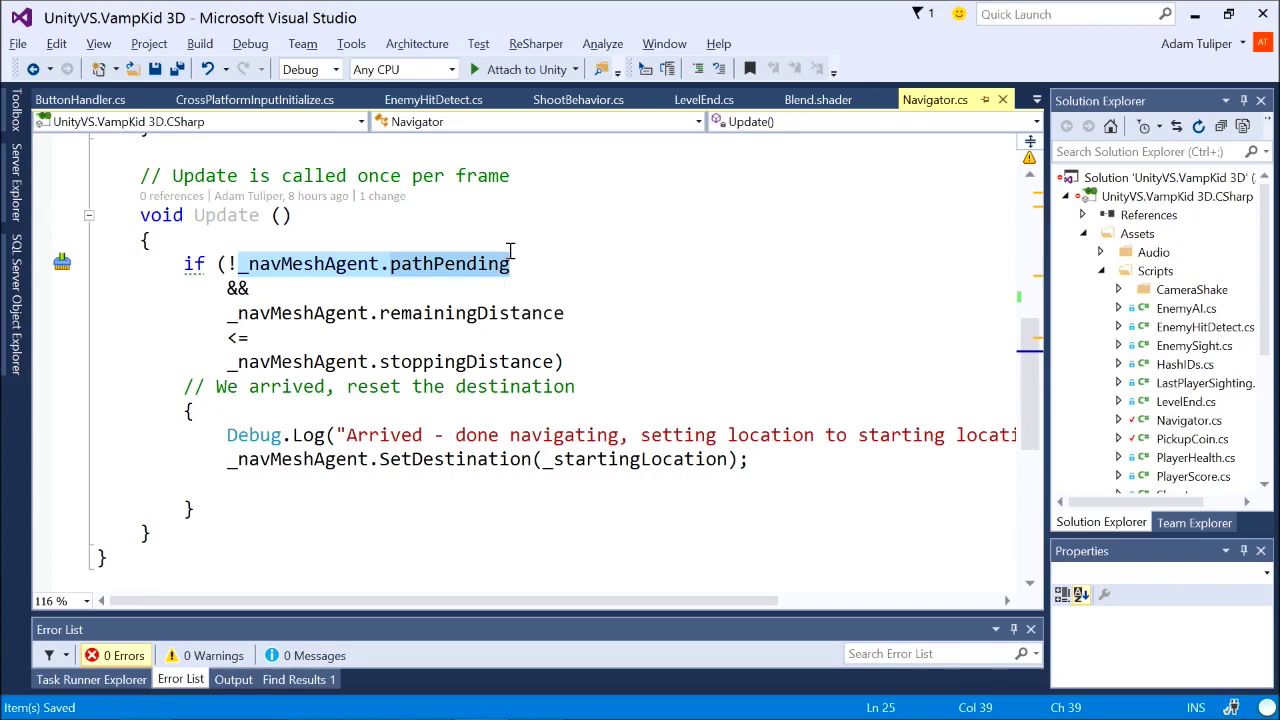
pyautogui.click(276, 292)
pyautogui.click(278, 264)
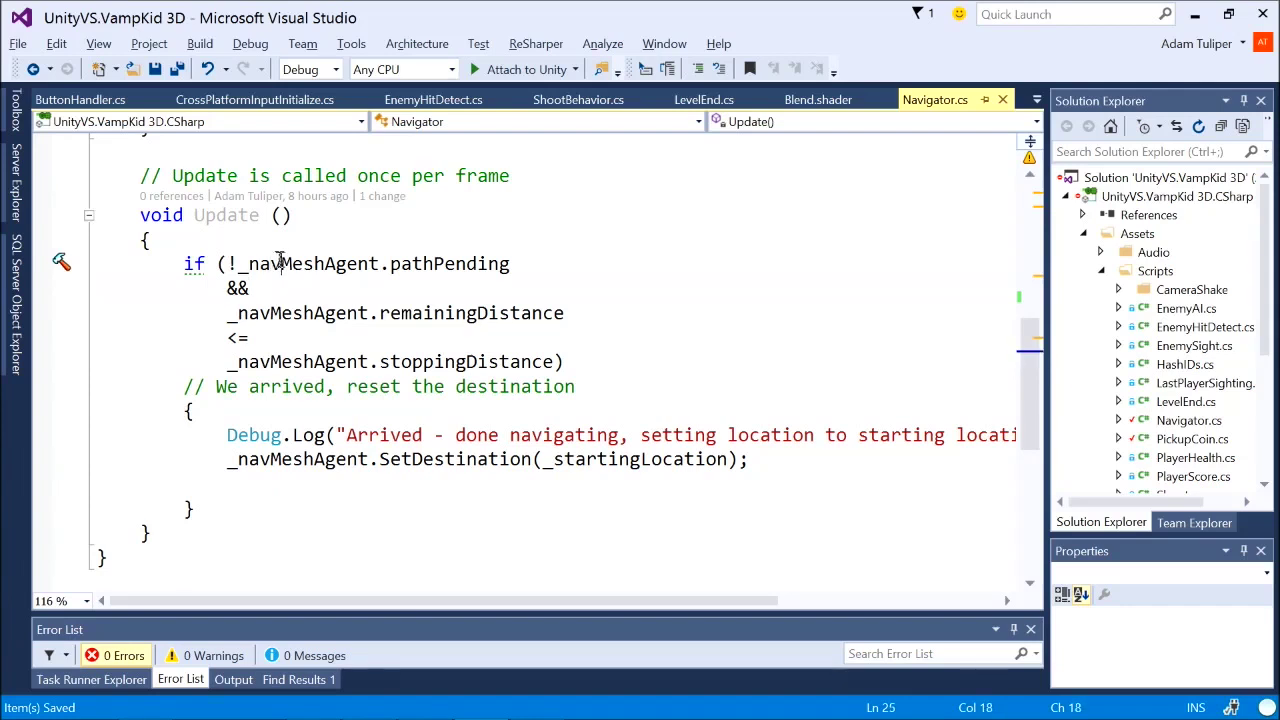
pyautogui.click(412, 266)
pyautogui.doubleClick(414, 266)
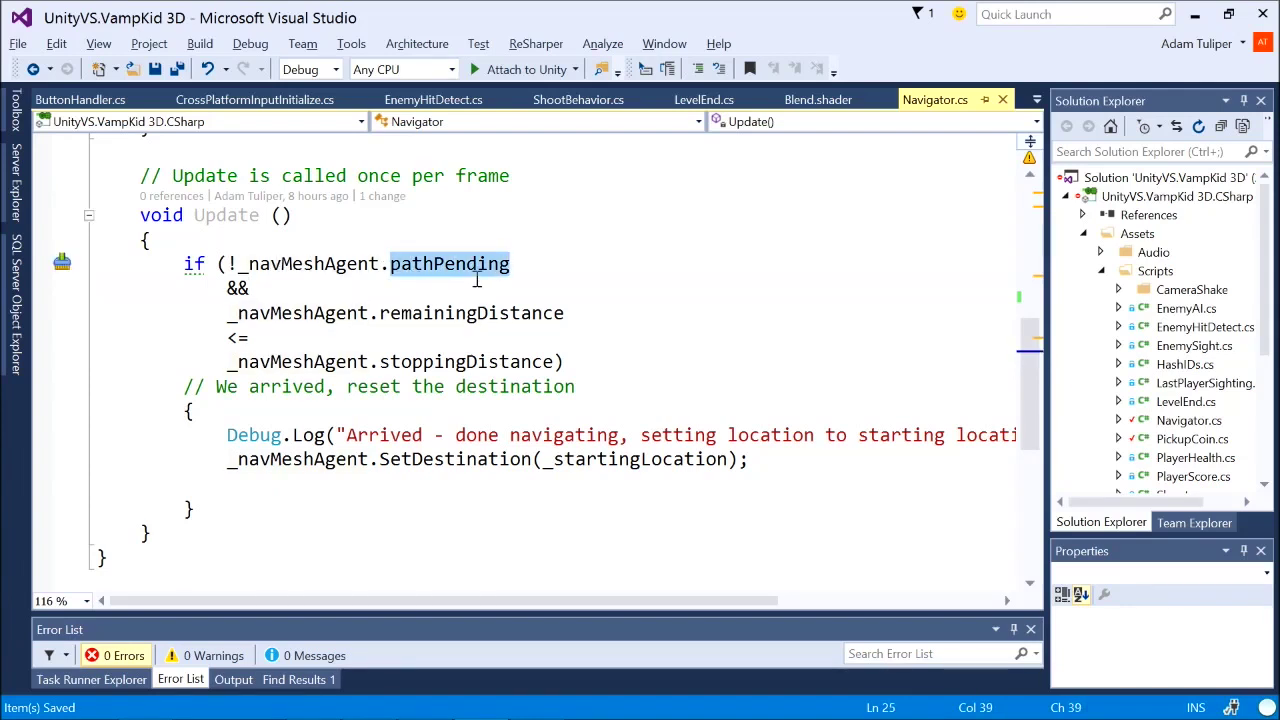
# Examine how Update compares the agent's remainingDistance with its stoppingDistance, reading the tooltip description of remainingDistance.
pyautogui.doubleClick(468, 313)
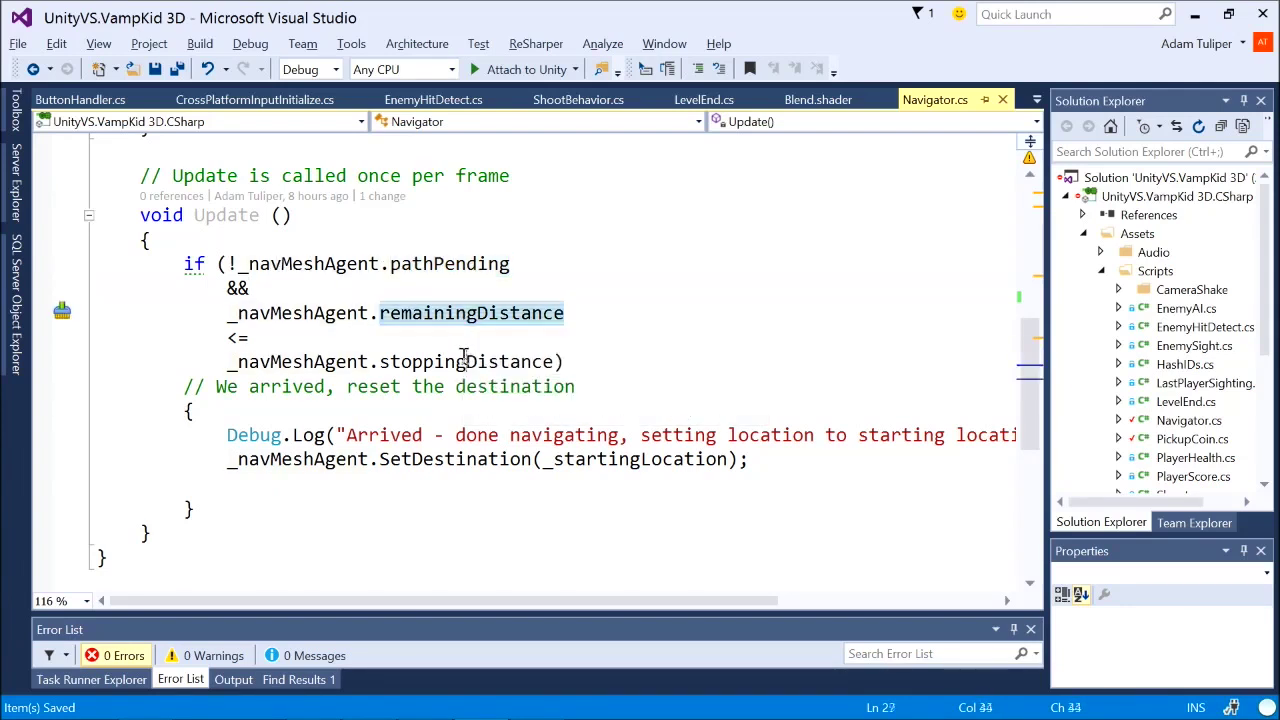
pyautogui.doubleClick(467, 362)
pyautogui.doubleClick(445, 268)
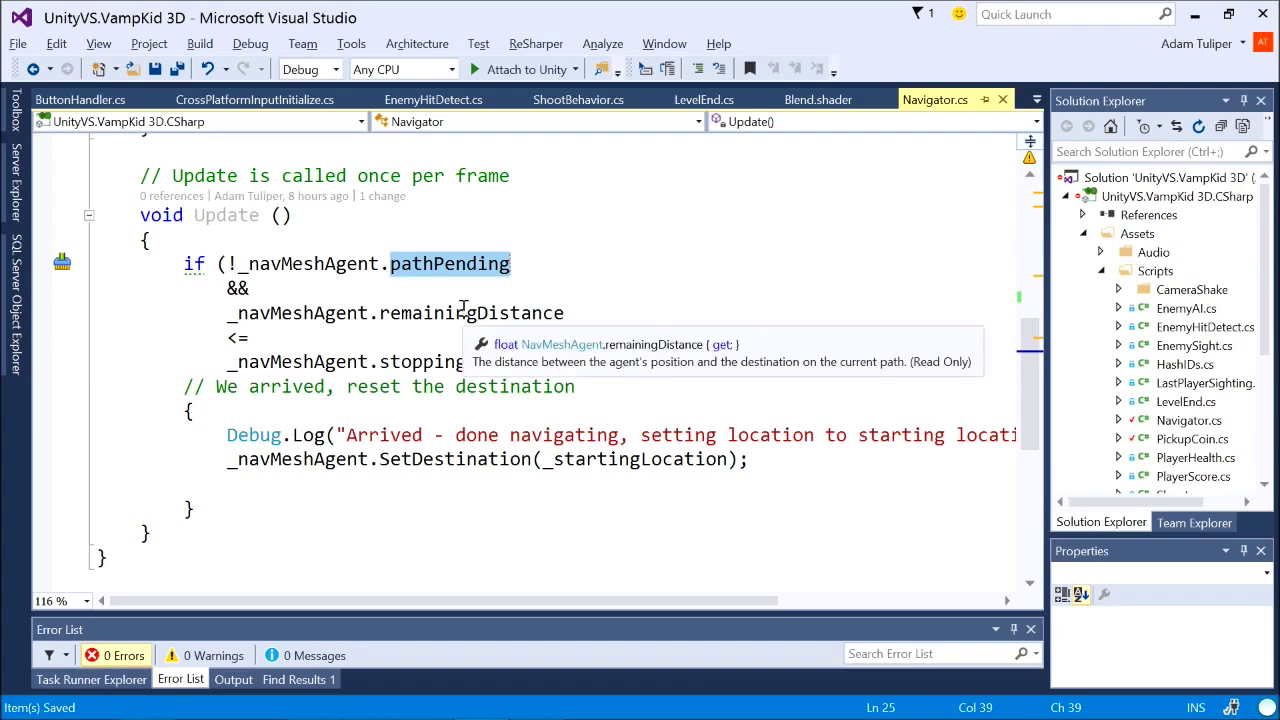
pyautogui.doubleClick(458, 314)
pyautogui.doubleClick(458, 314)
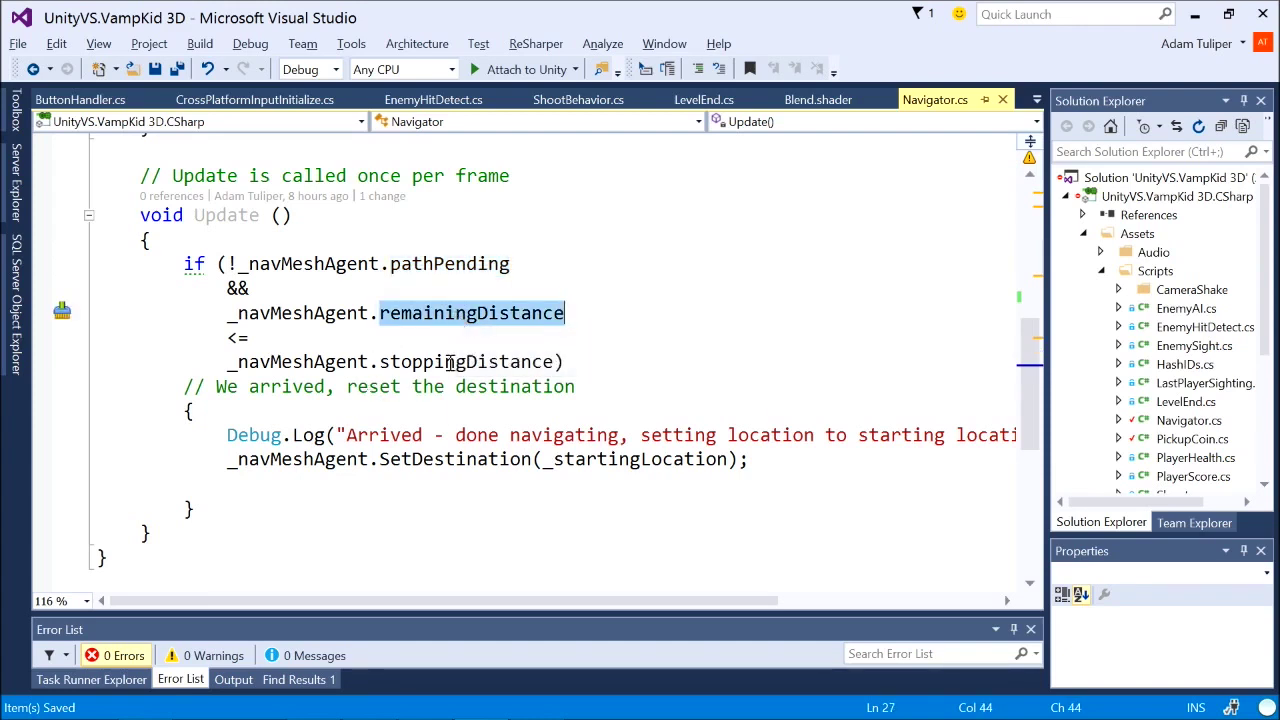
pyautogui.click(452, 361)
pyautogui.doubleClick(466, 316)
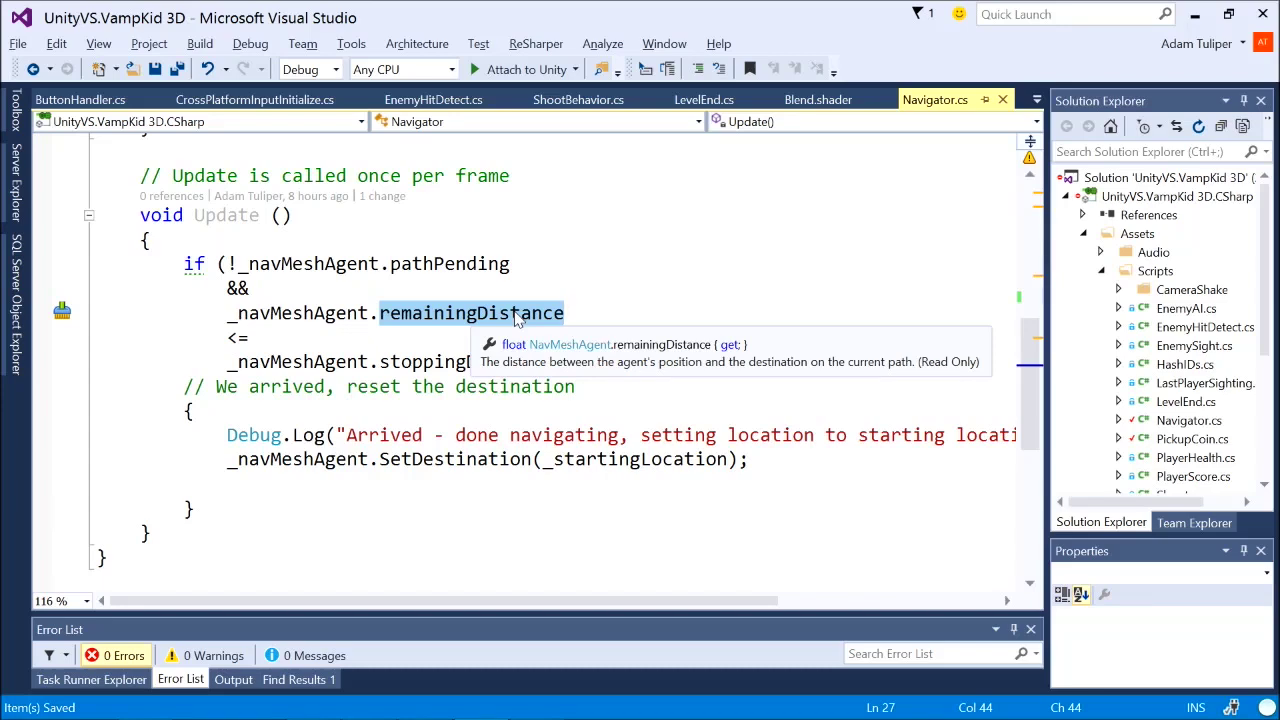
# Switch to Unity and set the Stopping Distance of the sphere's Nav Mesh Agent to 0.3.
pyautogui.doubleClick(444, 358)
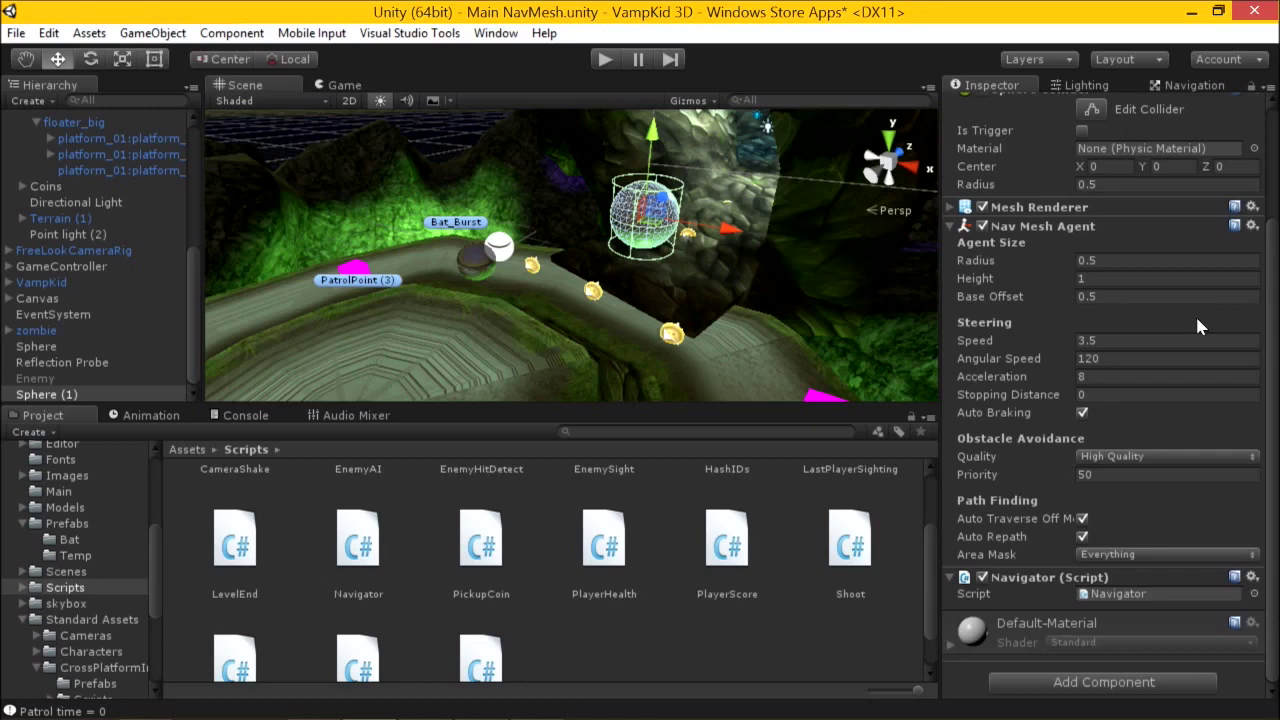
pyautogui.click(1142, 394)
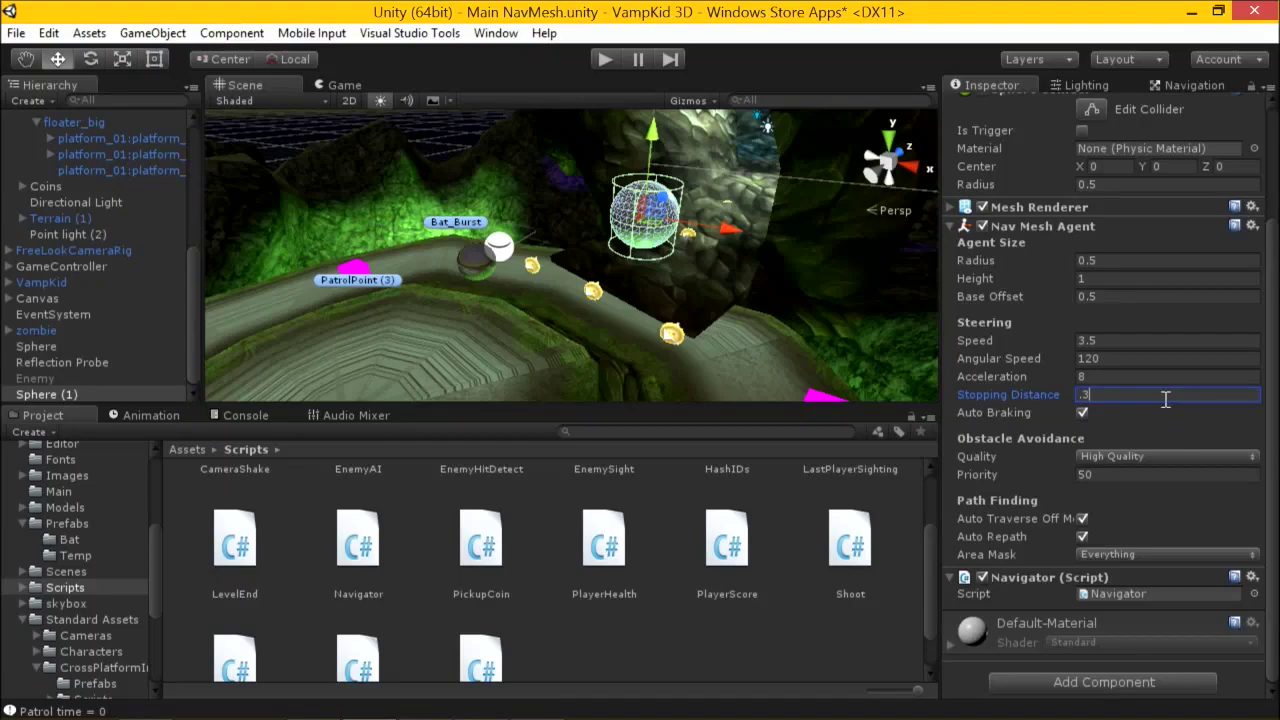
# Return to Visual Studio and examine the Debug.Log and SetDestination(_startingLocation) lines in Update's arrival block.
pyautogui.hotkey('alt', 'Tab')
pyautogui.click(370, 410)
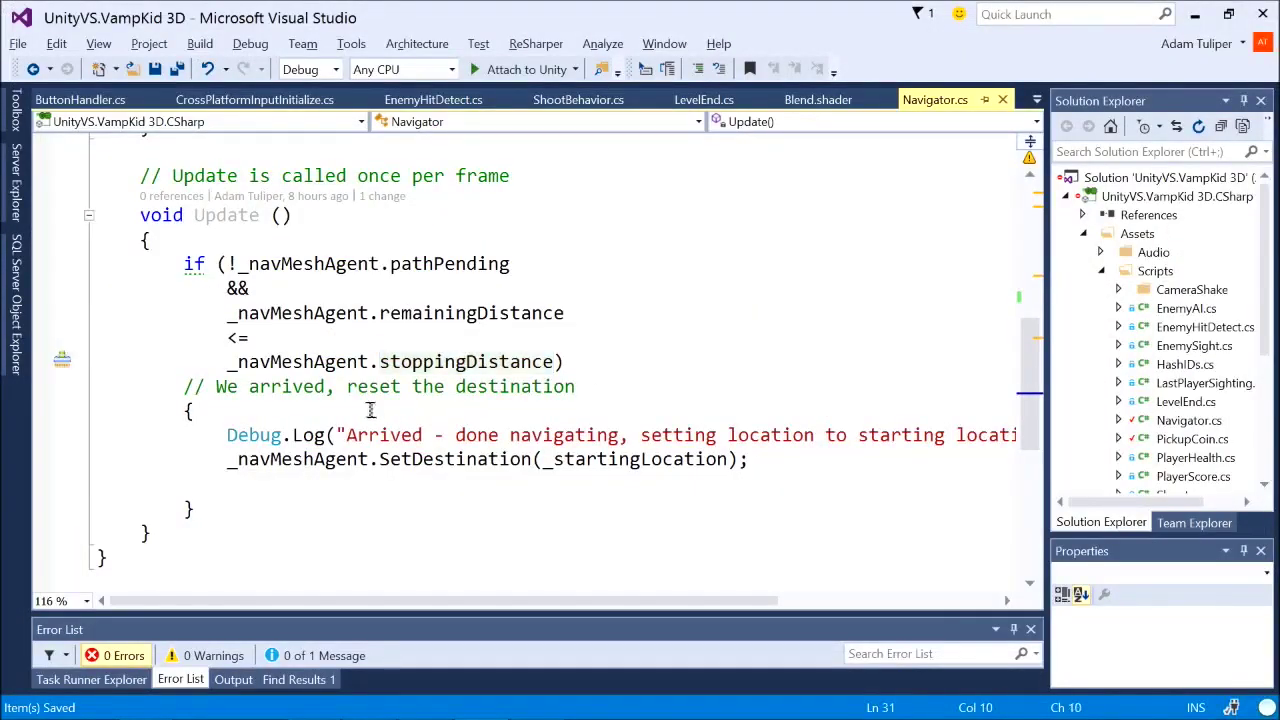
pyautogui.moveTo(206, 434); pyautogui.dragTo(483, 434)
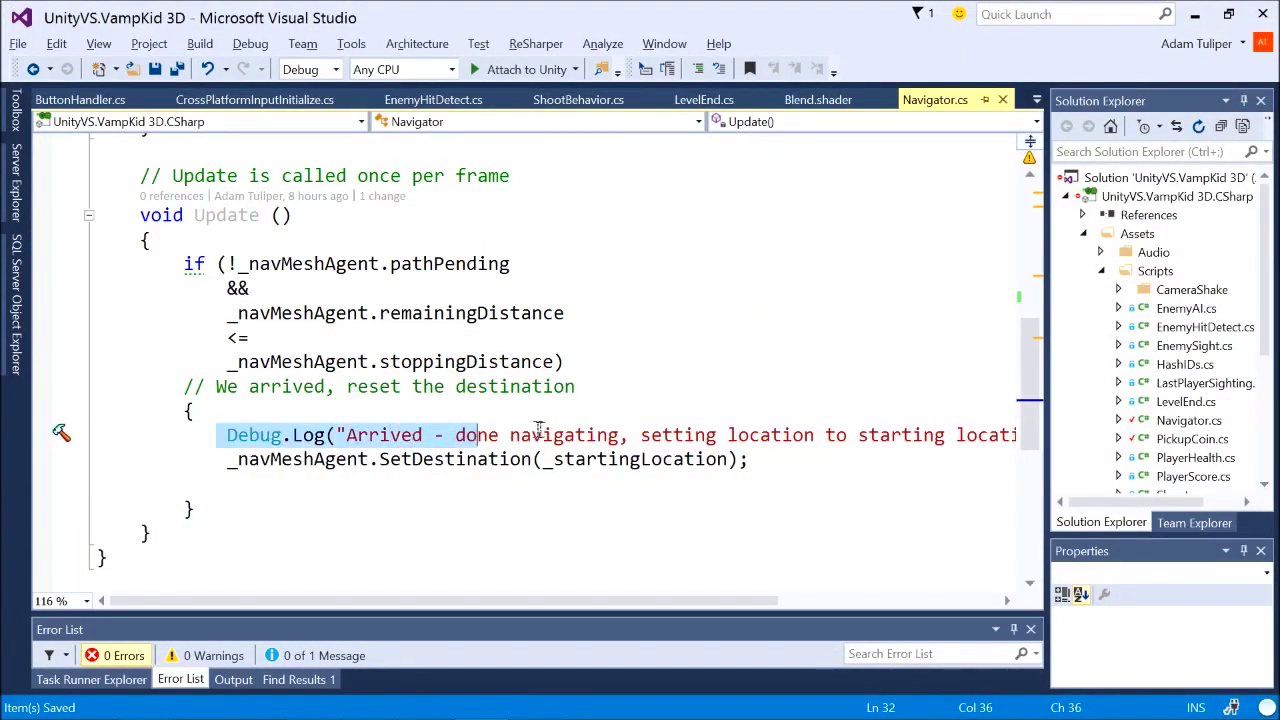
pyautogui.moveTo(648, 430); pyautogui.dragTo(348, 459)
pyautogui.click(227, 434)
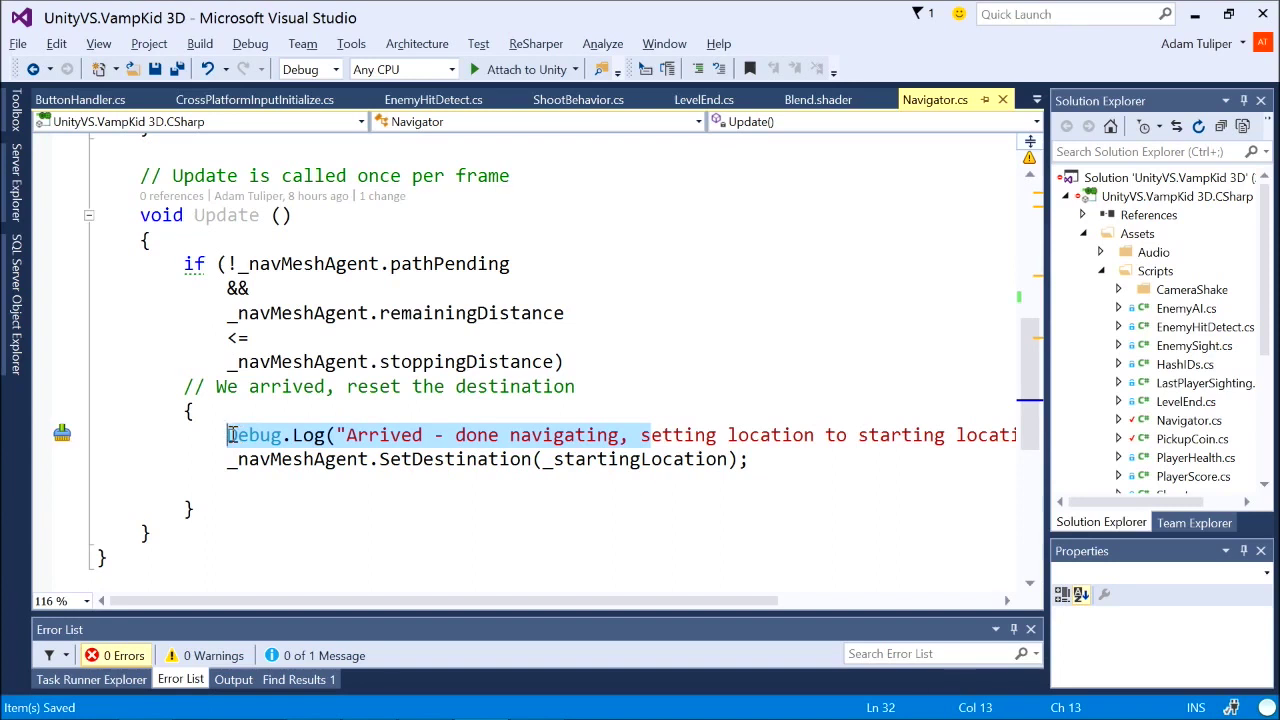
pyautogui.click(771, 462)
pyautogui.moveTo(771, 462); pyautogui.dragTo(228, 462)
# Play the scene in Unity, inspect the sphere's "Arrived - done navigating" entry in the Console, and stop playback.
pyautogui.hotkey('alt', 'Tab')
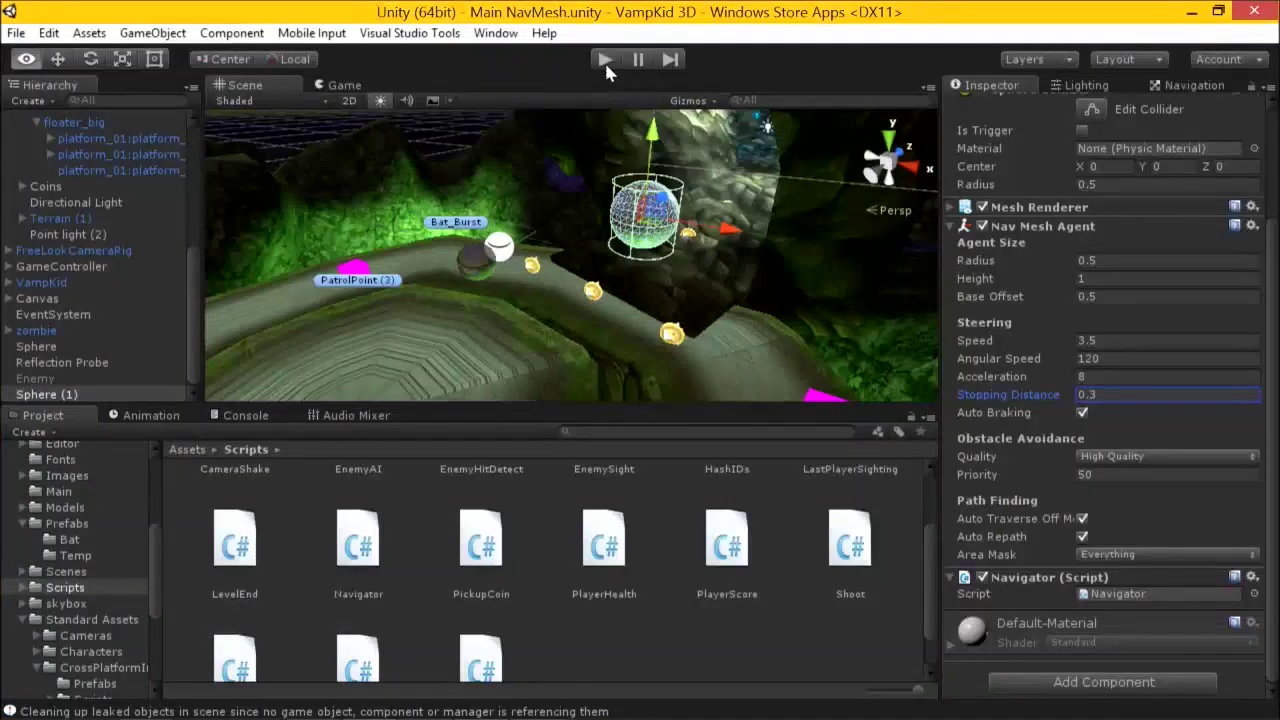
pyautogui.click(605, 60)
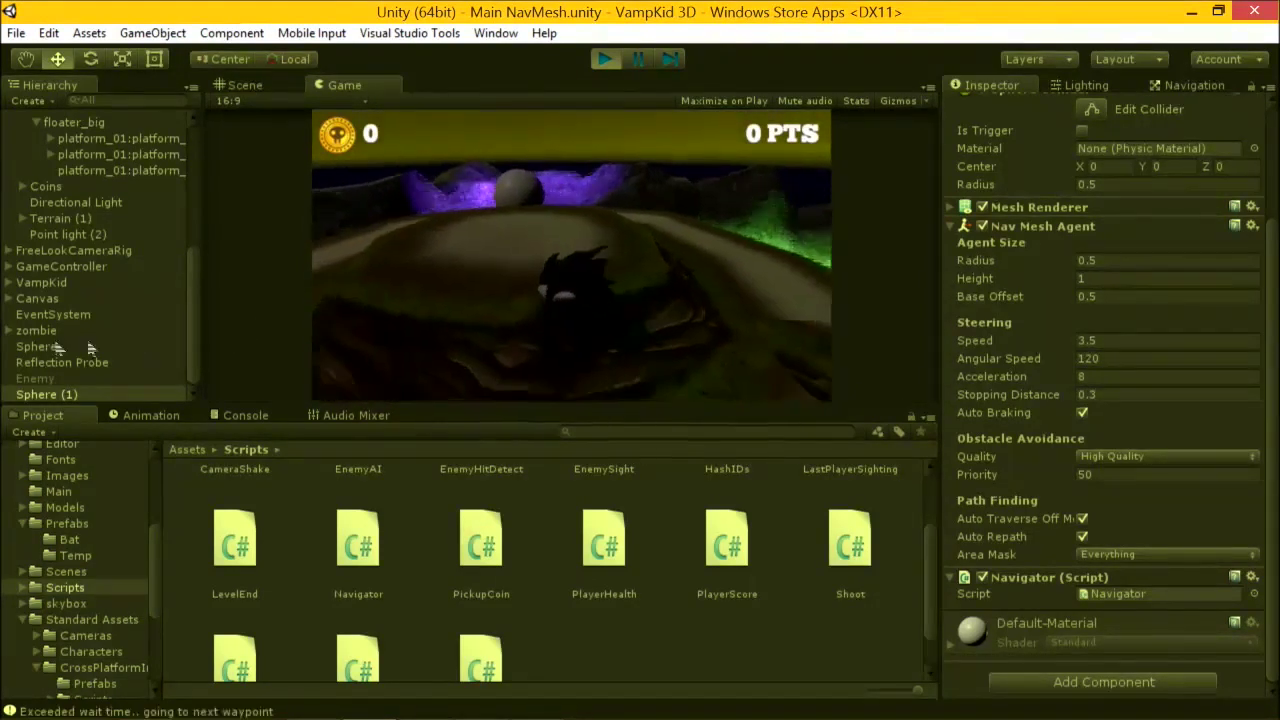
pyautogui.click(238, 415)
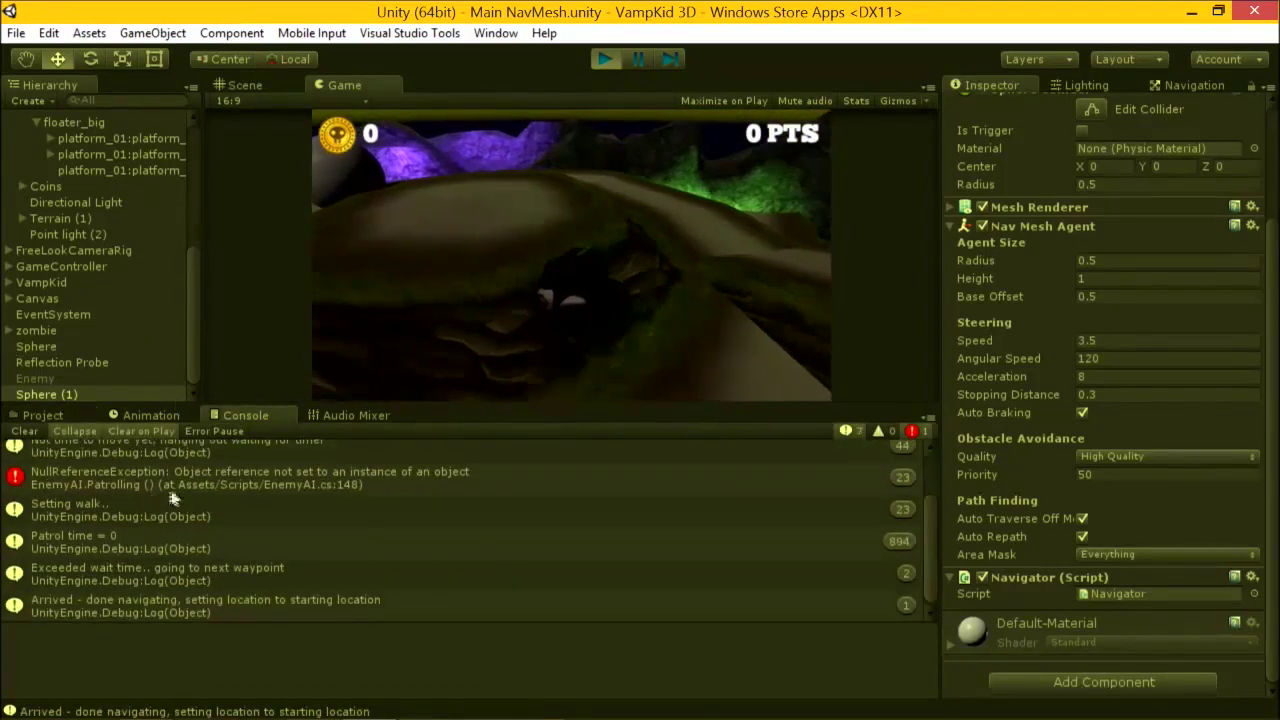
pyautogui.click(163, 600)
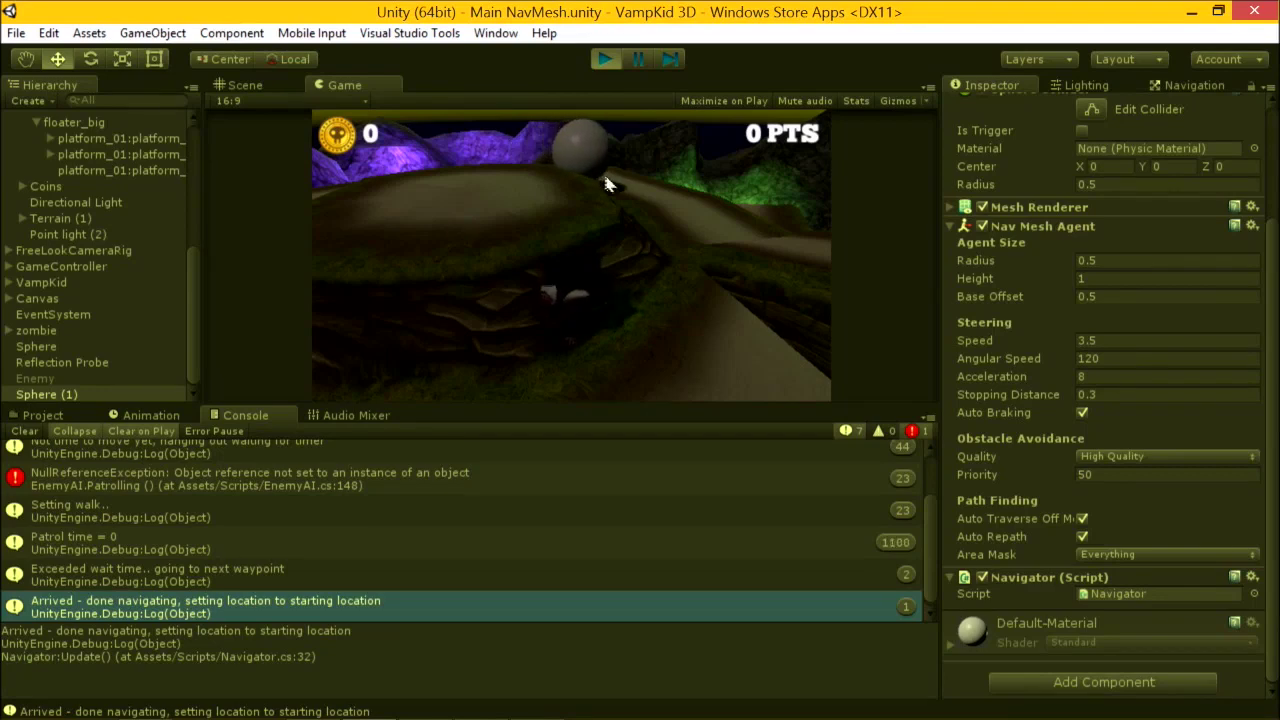
pyautogui.click(603, 60)
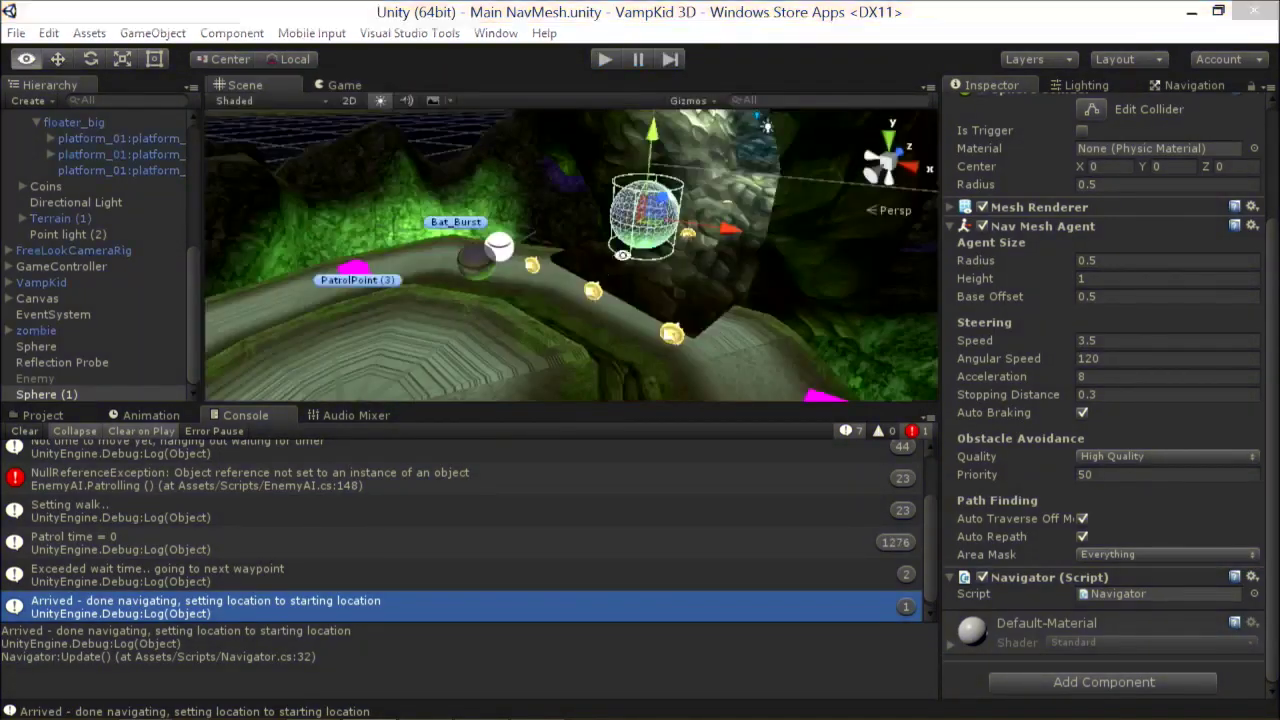
# Go back to Navigator.cs in Visual Studio and review the _startingLocation reset in Update and the full player position lookup in Start.
pyautogui.hotkey('alt', 'Tab')
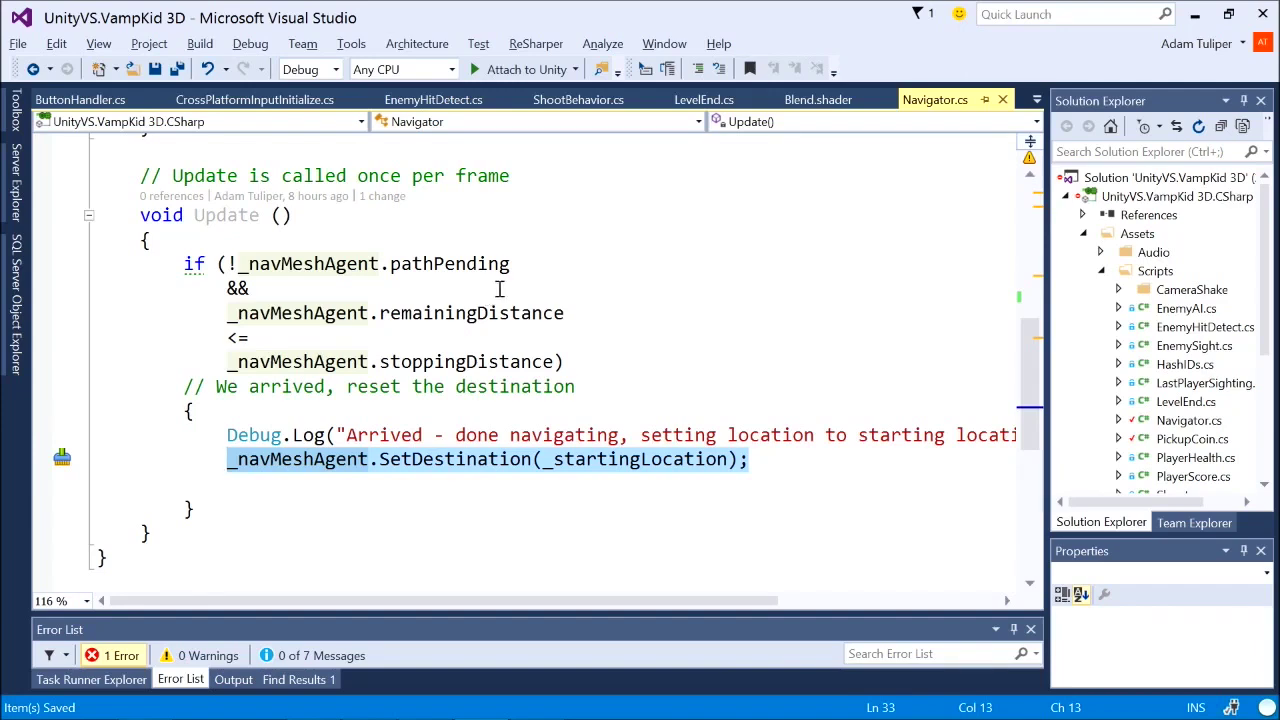
pyautogui.scroll(-1, 513, 300)
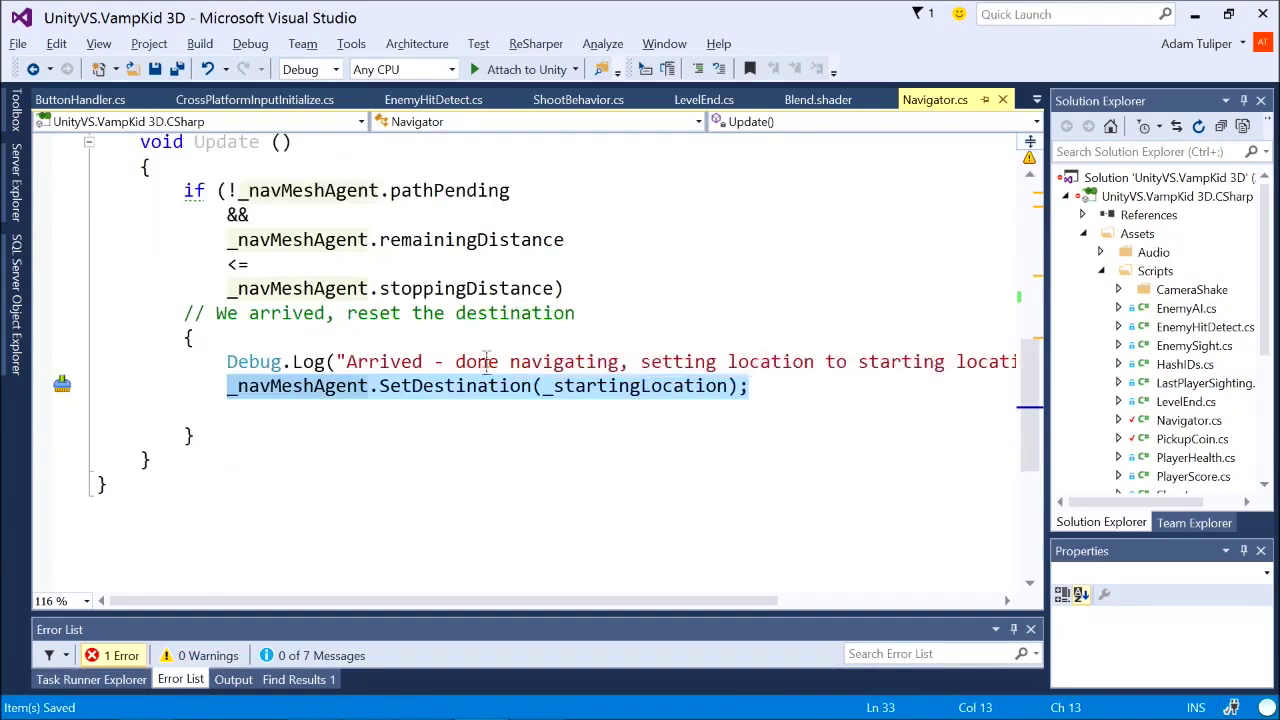
pyautogui.doubleClick(652, 388)
pyautogui.scroll(4, 642, 304)
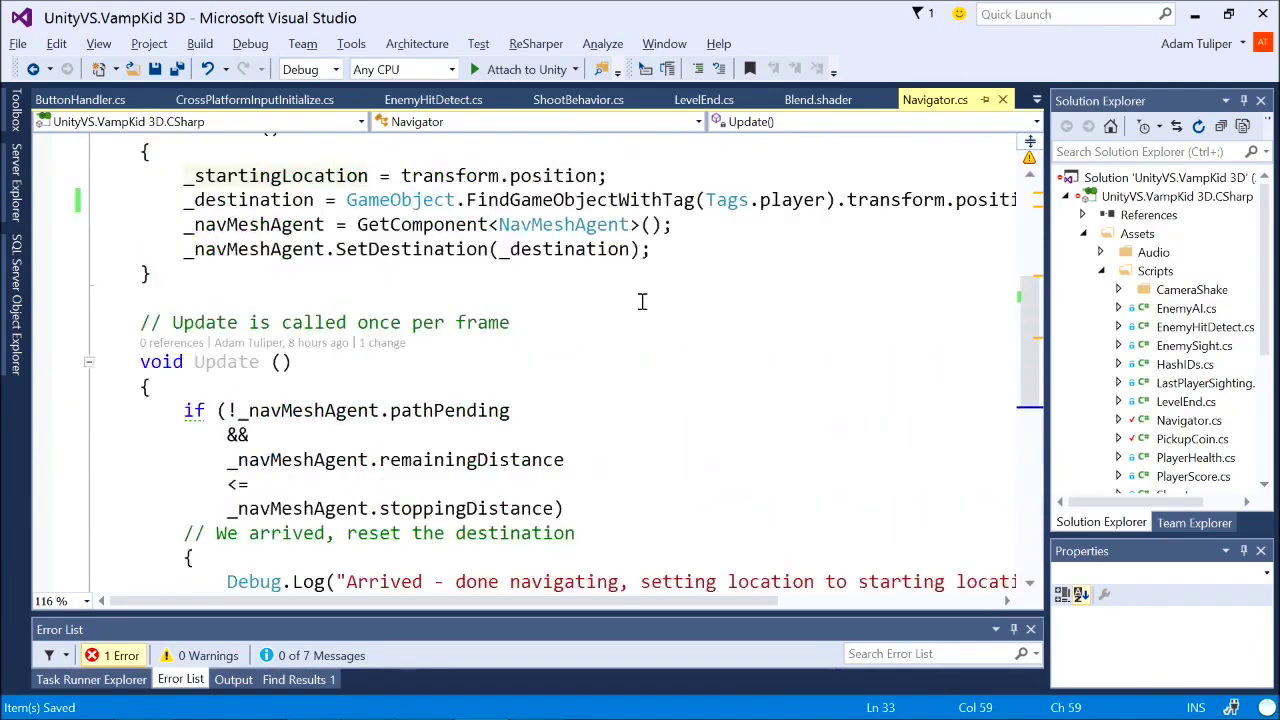
pyautogui.click(524, 272)
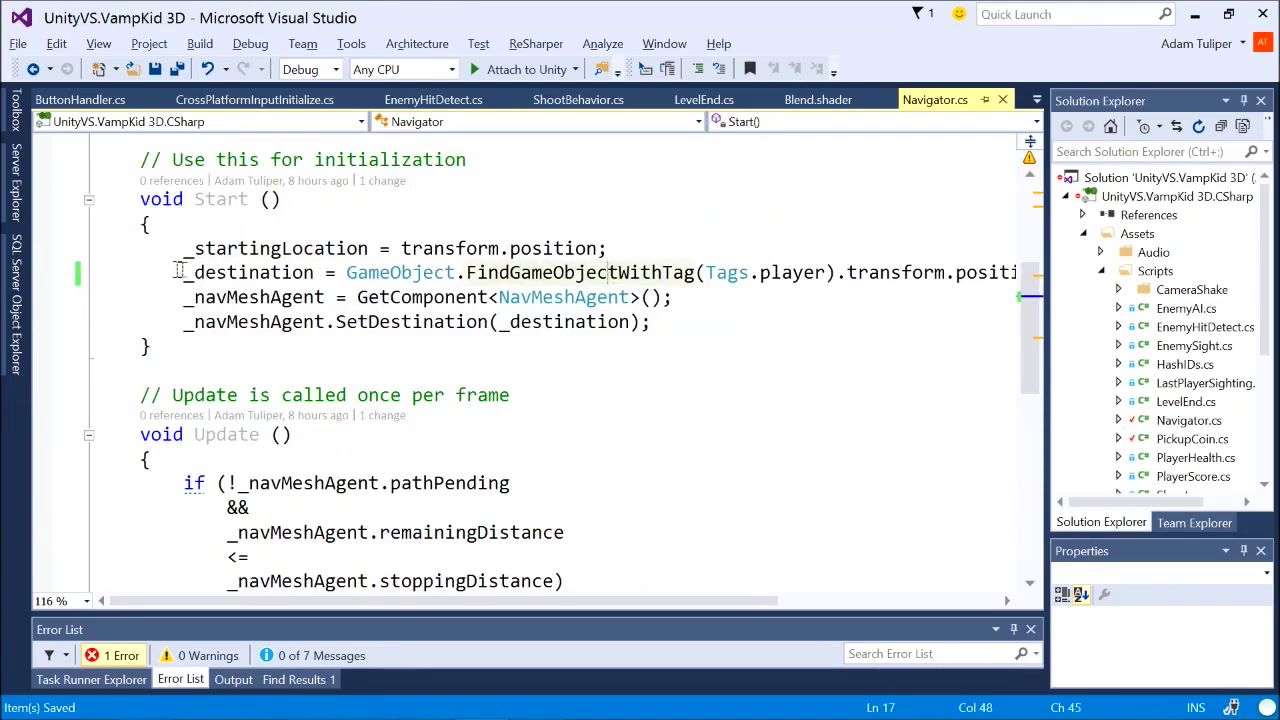
pyautogui.click(960, 272)
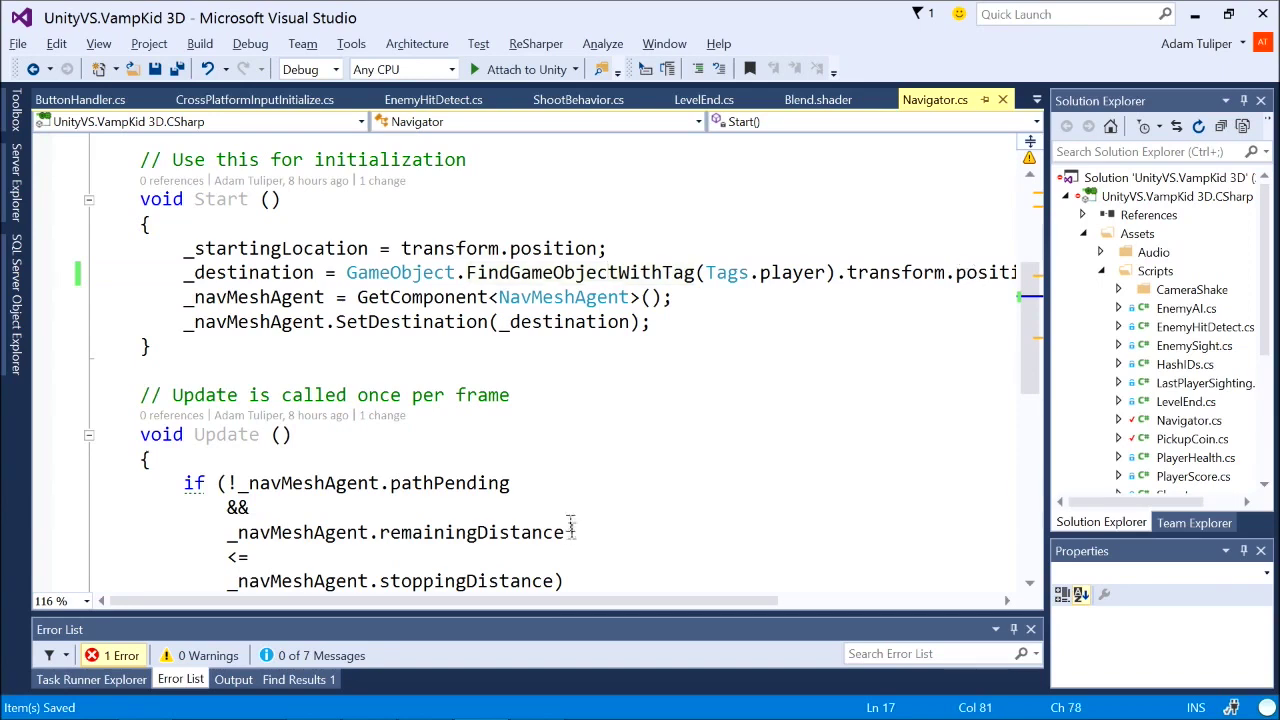
pyautogui.moveTo(552, 602); pyautogui.dragTo(622, 603)
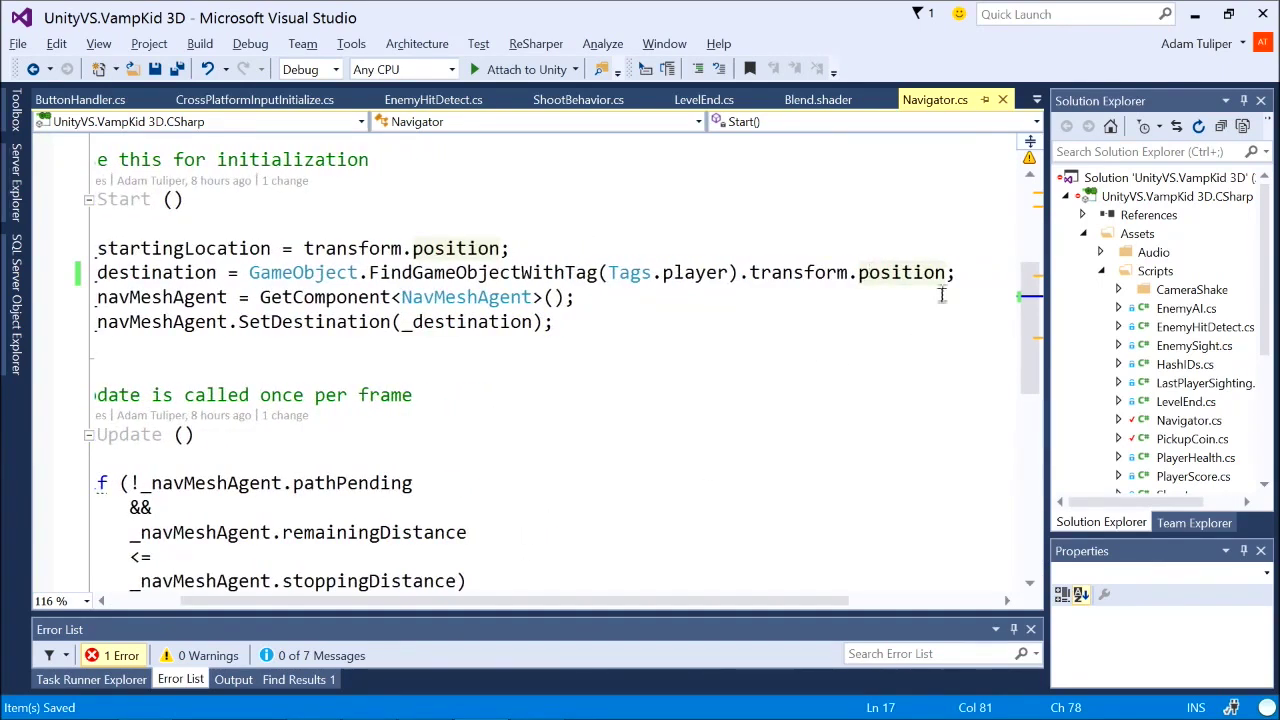
pyautogui.moveTo(968, 272); pyautogui.dragTo(249, 275)
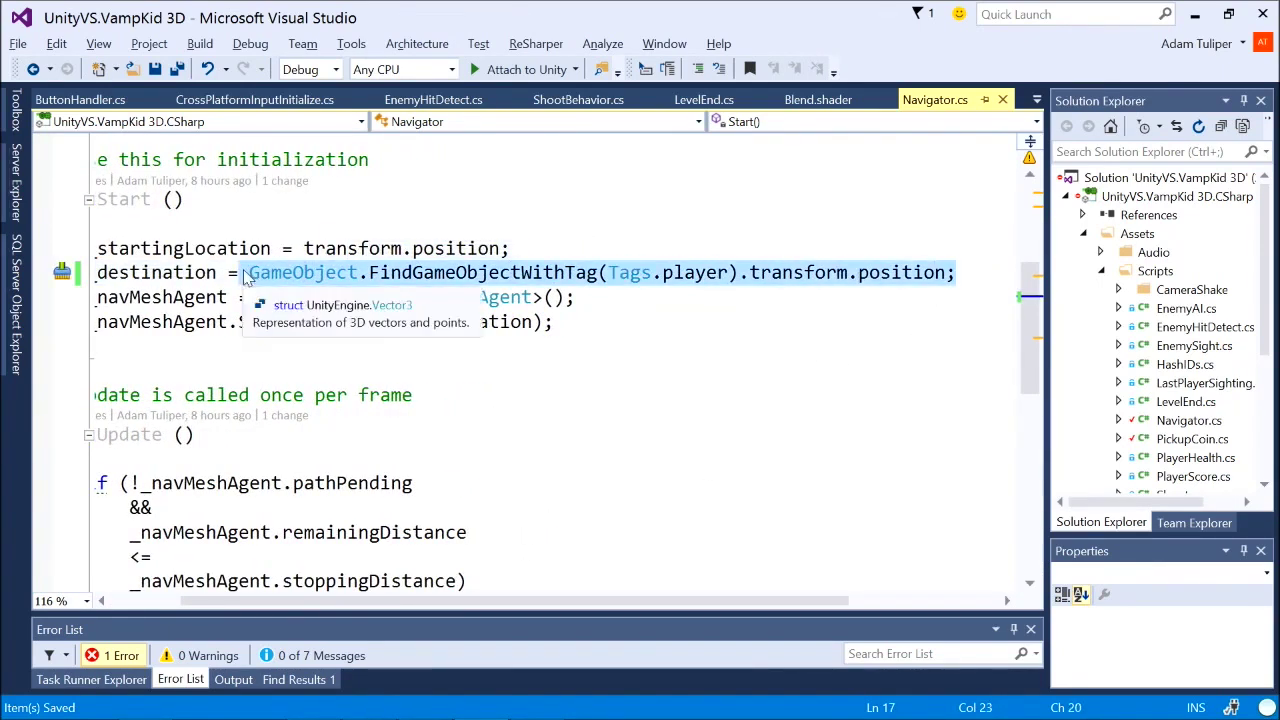
# Declare a field "private Transform _playerPosition;" below the _startingLocation field of the Navigator class.
pyautogui.click(262, 258)
pyautogui.press('Home')
pyautogui.scroll(1, 263, 258)
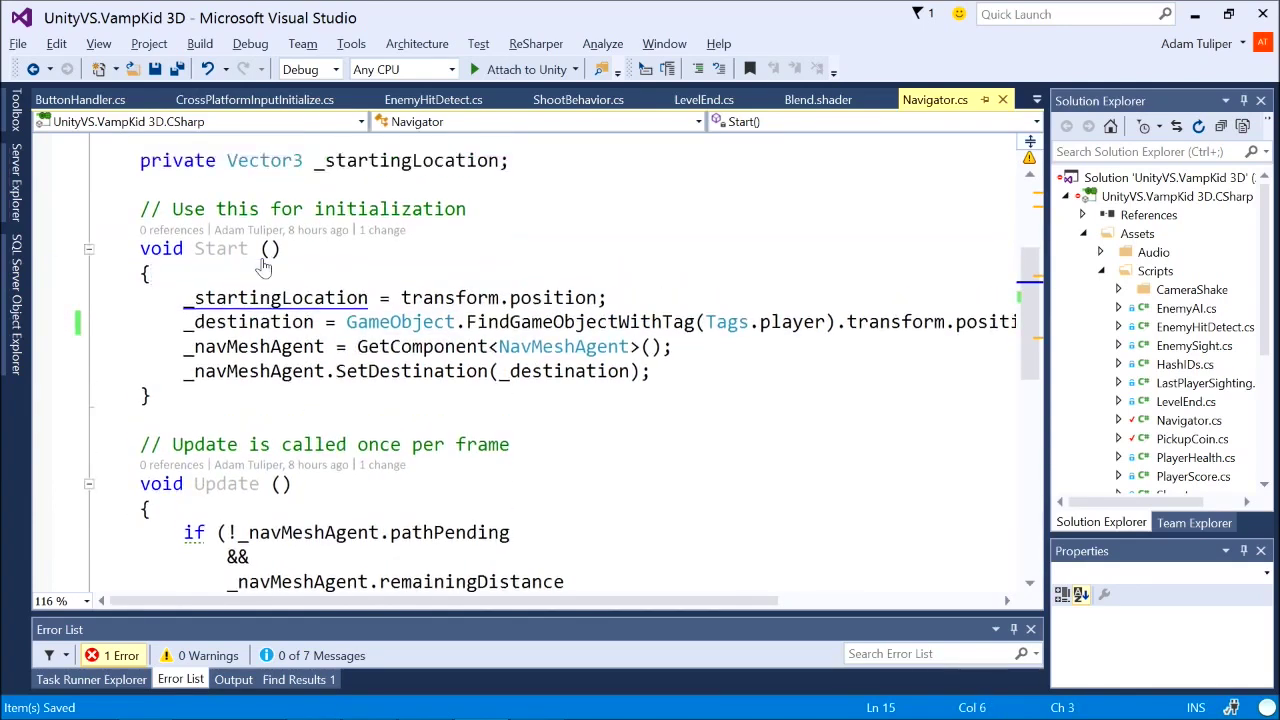
pyautogui.press('Up')
pyautogui.press('Up')
pyautogui.press('Up')
pyautogui.press('Up')
pyautogui.write('priv')
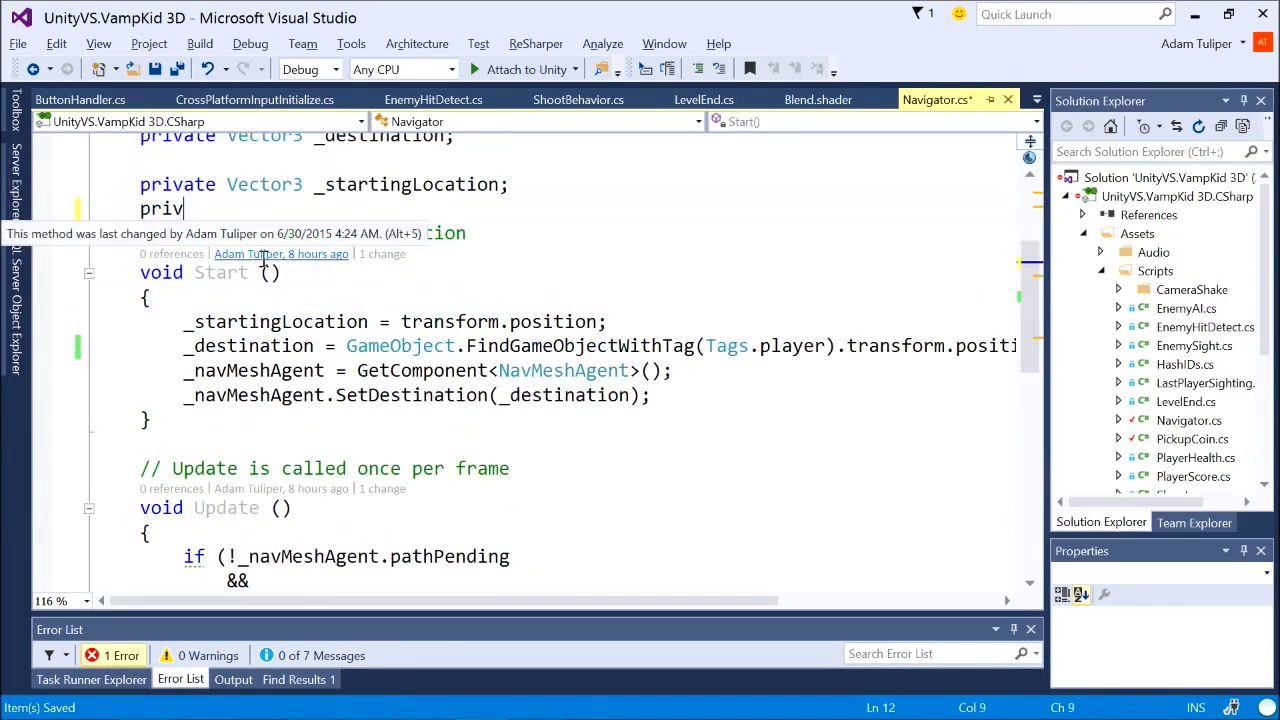
pyautogui.write('ate Transform _playerPosition;')
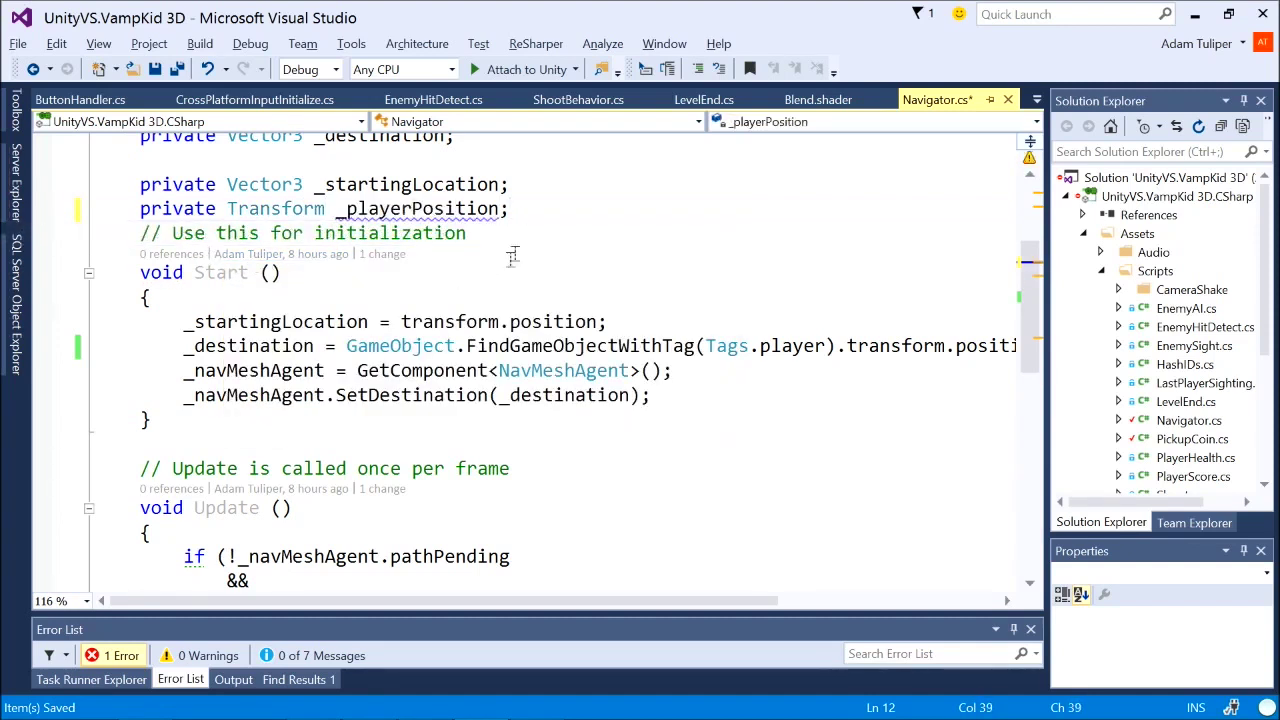
# Insert a blank line above the _destination assignment in Start and a new line containing the copied _playerPosition name below it.
pyautogui.doubleClick(484, 208)
pyautogui.hotkey('ctrl', 'c')
pyautogui.click(658, 320)
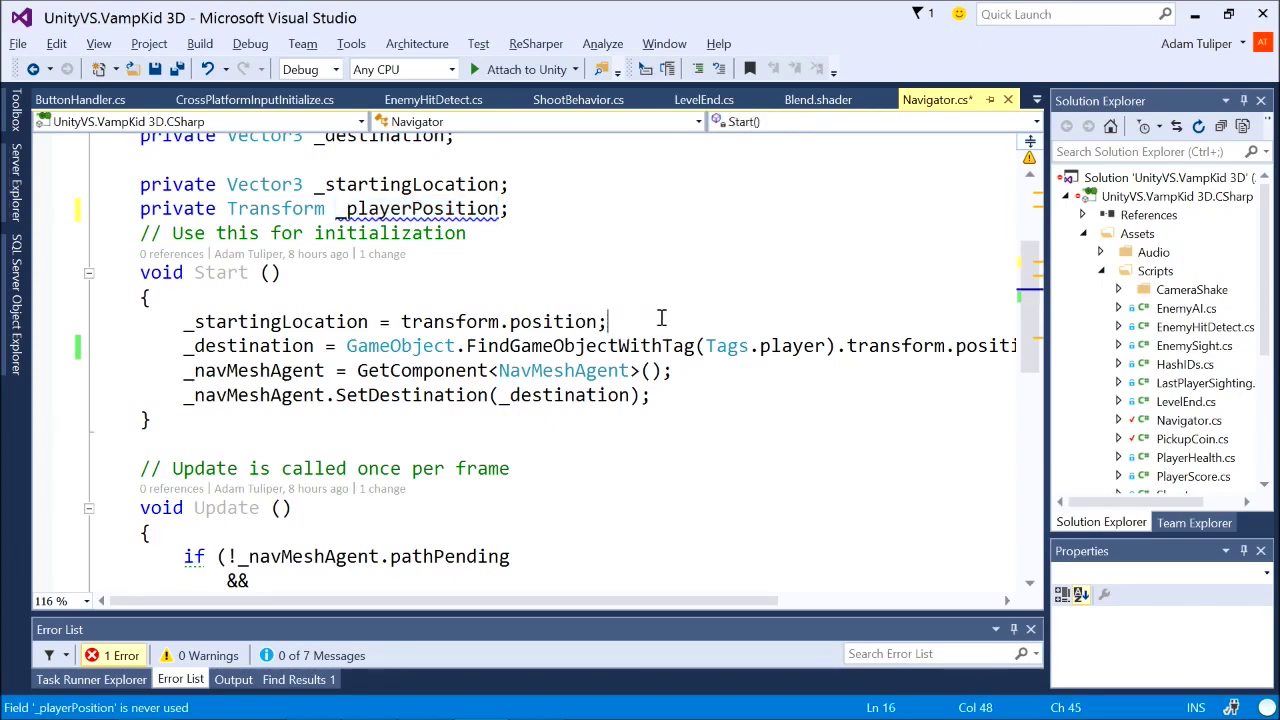
pyautogui.press('Return')
pyautogui.press('Down')
pyautogui.press('End')
pyautogui.press('Return')
pyautogui.hotkey('ctrl', 'v')
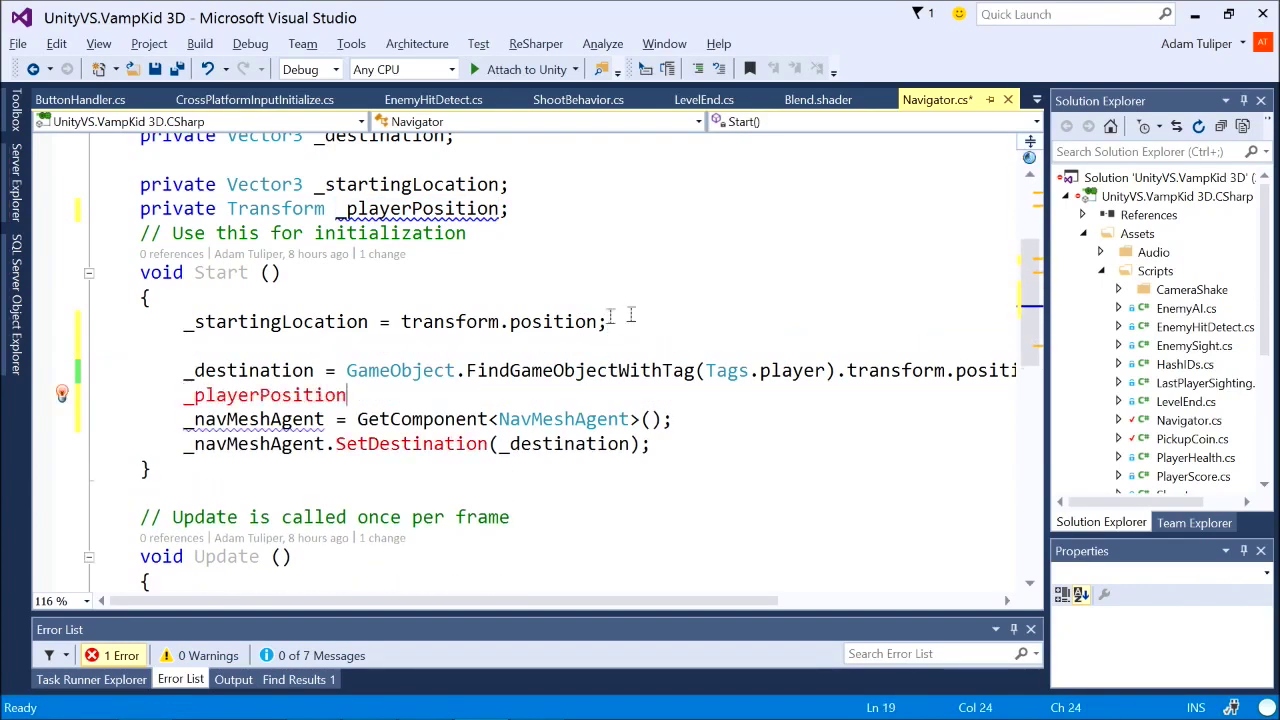
# Assign GameObject.FindGameObjectWithTag(Tags.player).transform to _playerPosition in Start and save Navigator.cs.
pyautogui.click(346, 370)
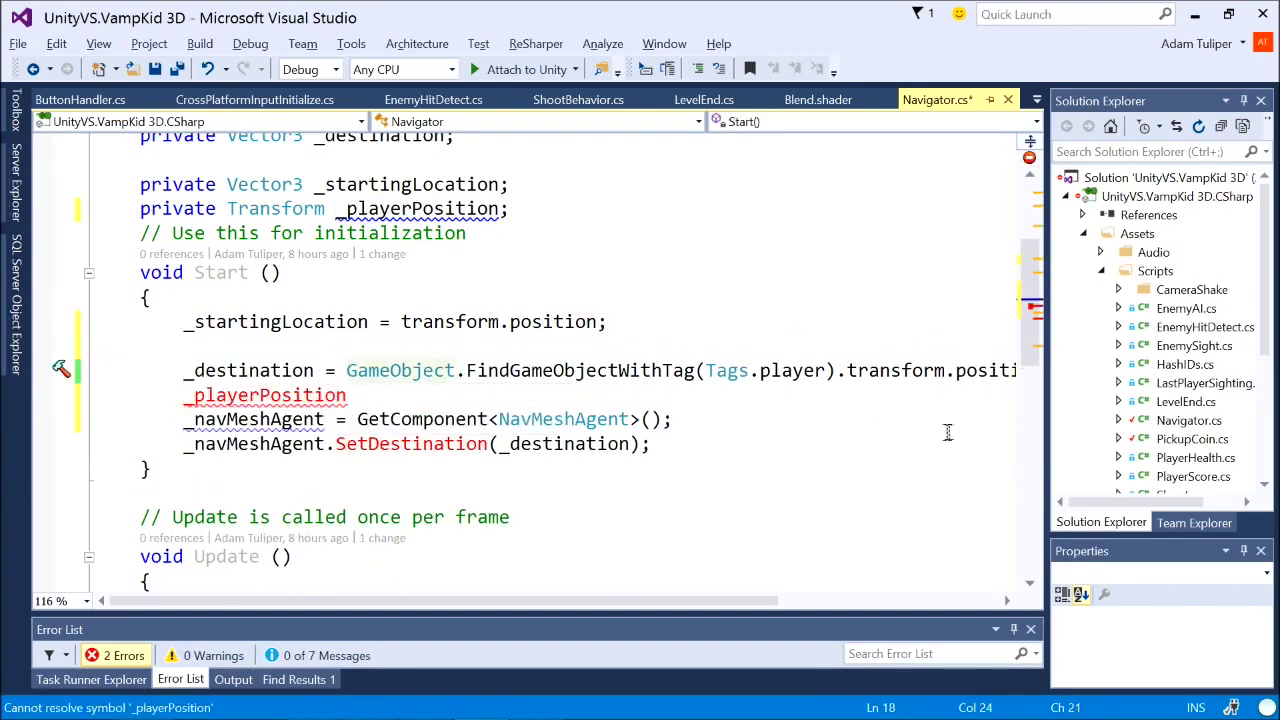
pyautogui.keyDown('shift'); pyautogui.click(970, 370); pyautogui.keyUp('shift')
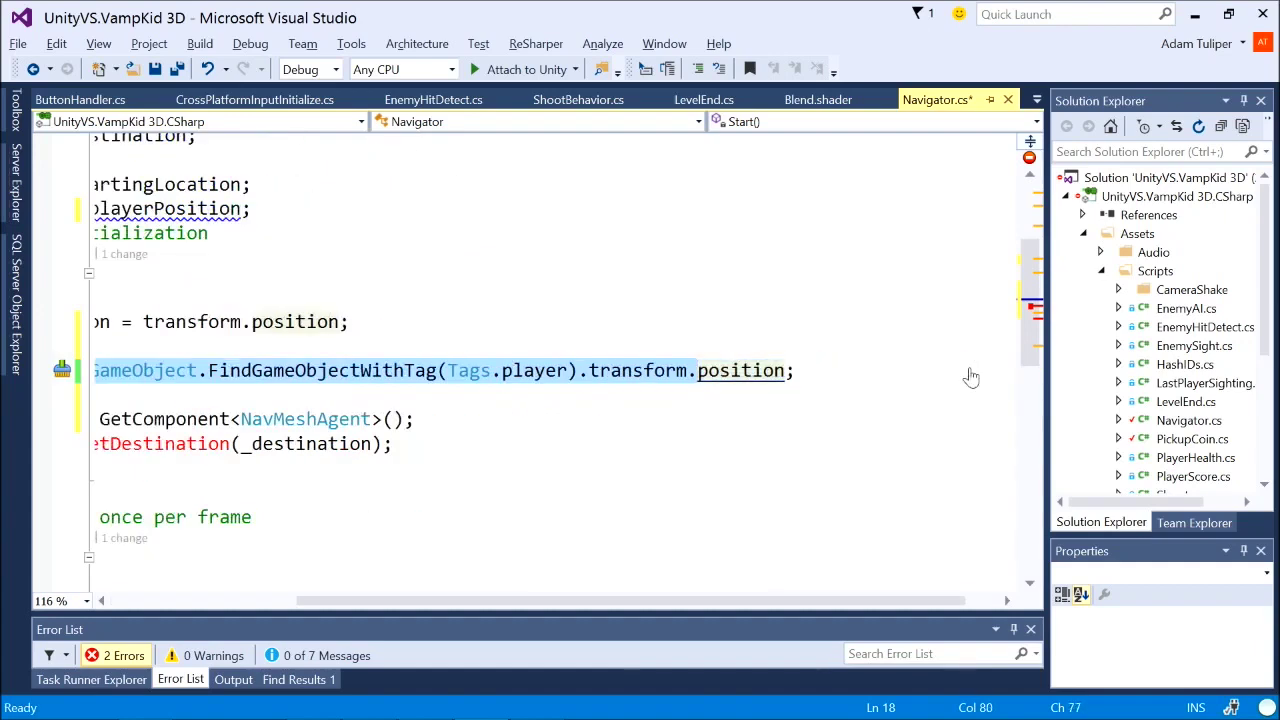
pyautogui.press('Down')
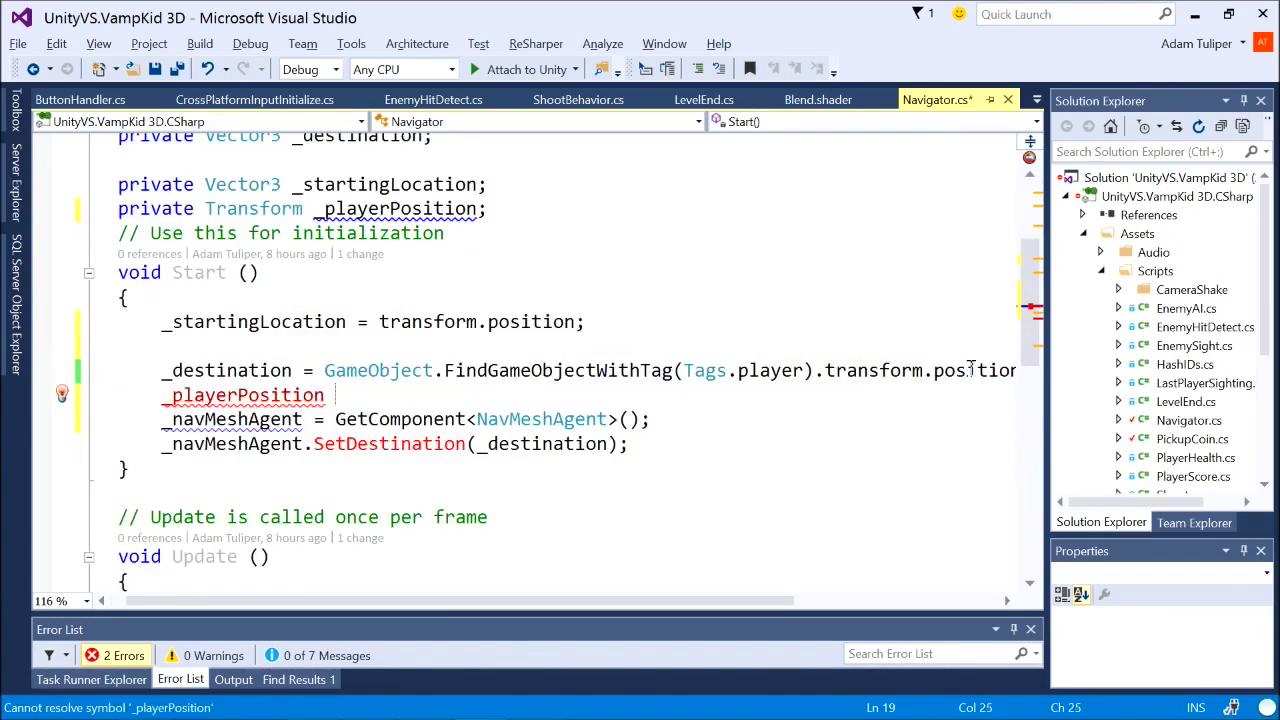
pyautogui.write('= GameObject.FindGameObjectWithTag(Tags.player).transform')
pyautogui.write(';')
pyautogui.hotkey('ctrl', 's')
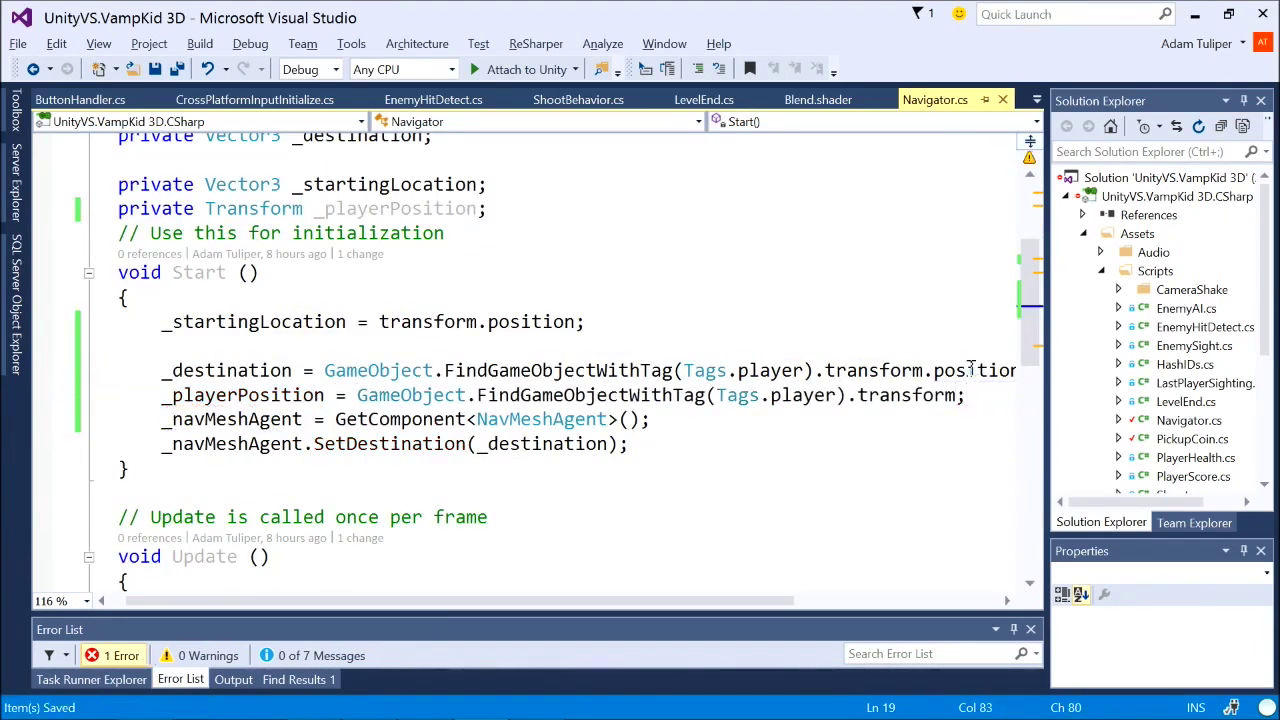
# Replace _startingLocation with _playerPosition.position in the SetDestination call inside Update of Navigator.cs and save the file.
pyautogui.doubleClick(310, 397)
pyautogui.hotkey('ctrl', 'c')
pyautogui.scroll(-6, 330, 390)
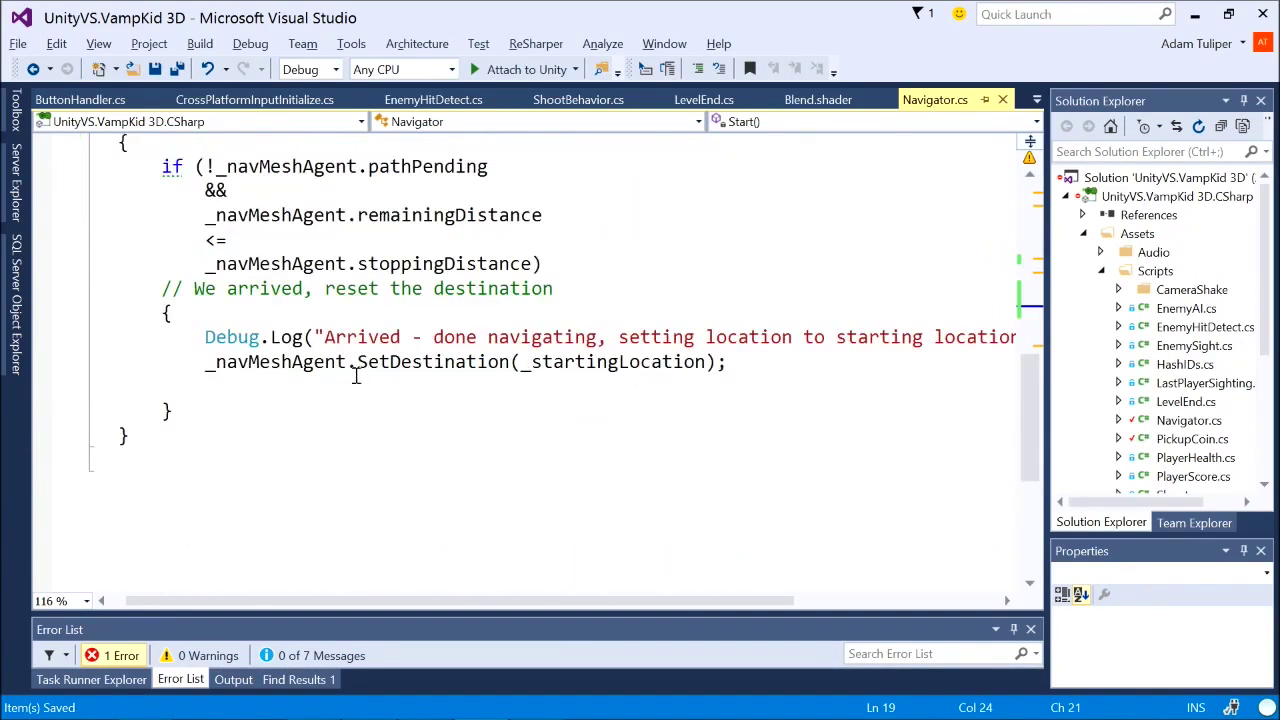
pyautogui.click(209, 366)
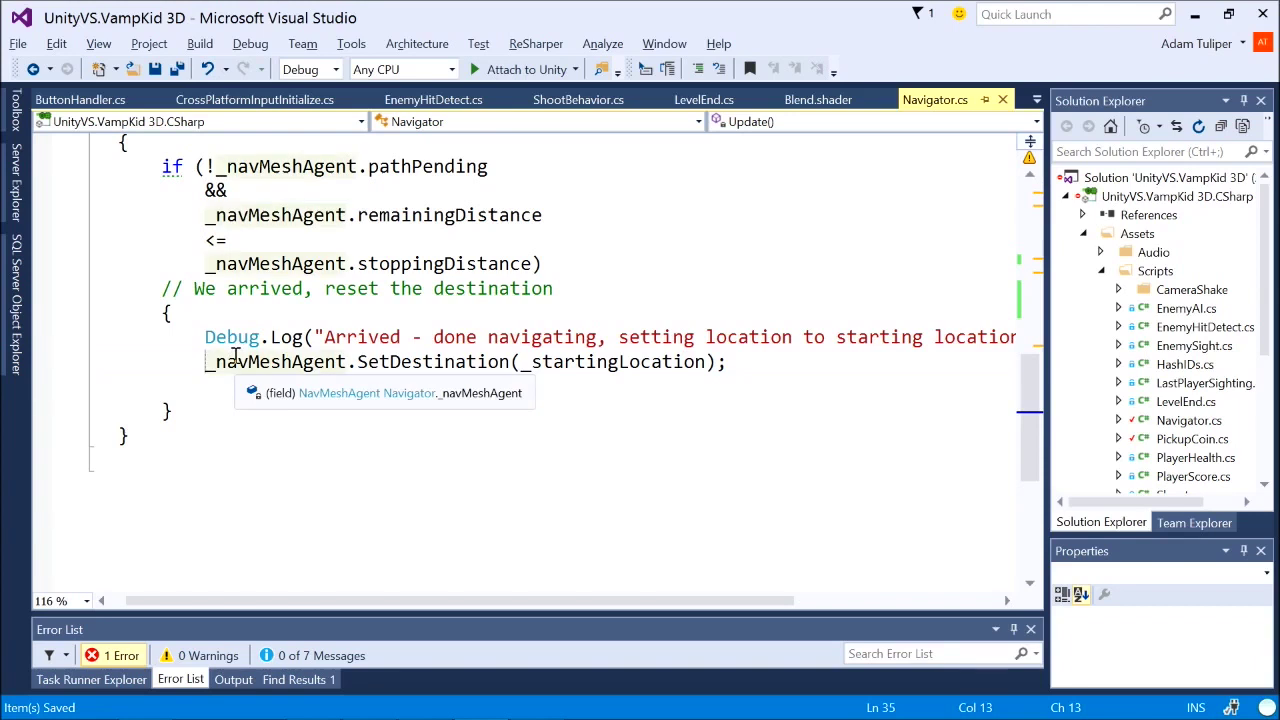
pyautogui.doubleClick(607, 361)
pyautogui.hotkey('ctrl', 'v')
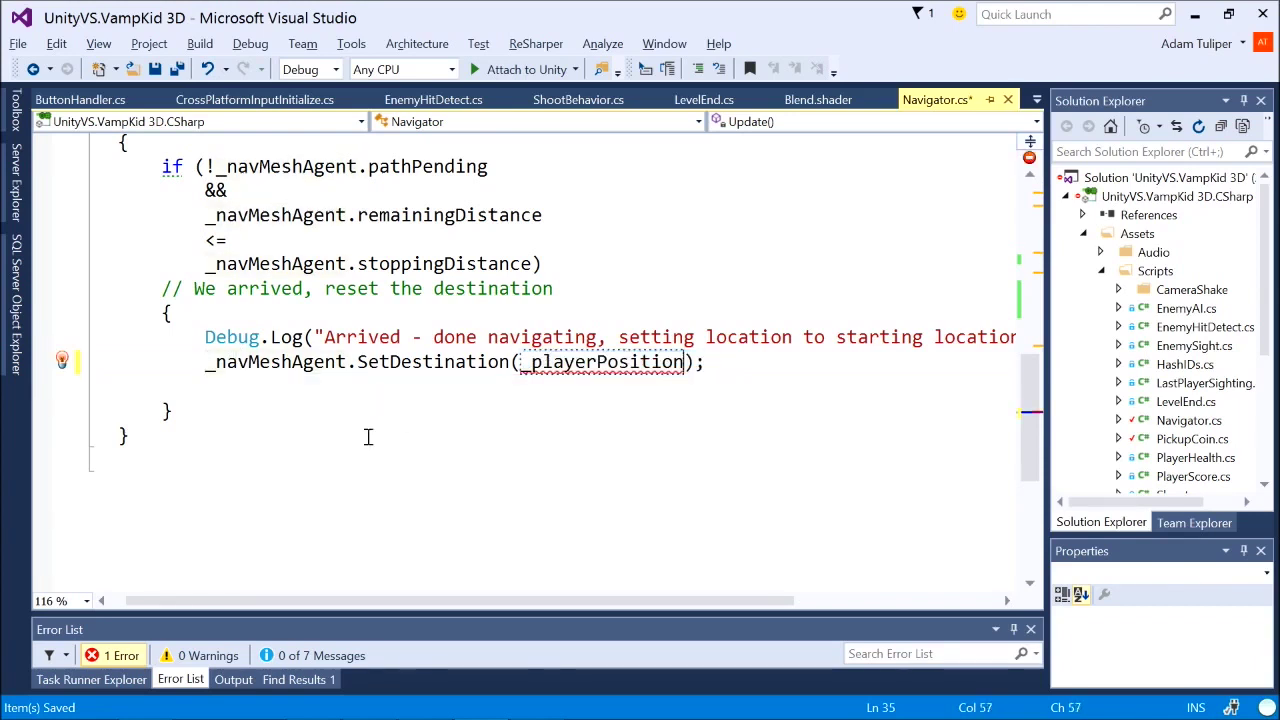
pyautogui.write('.position')
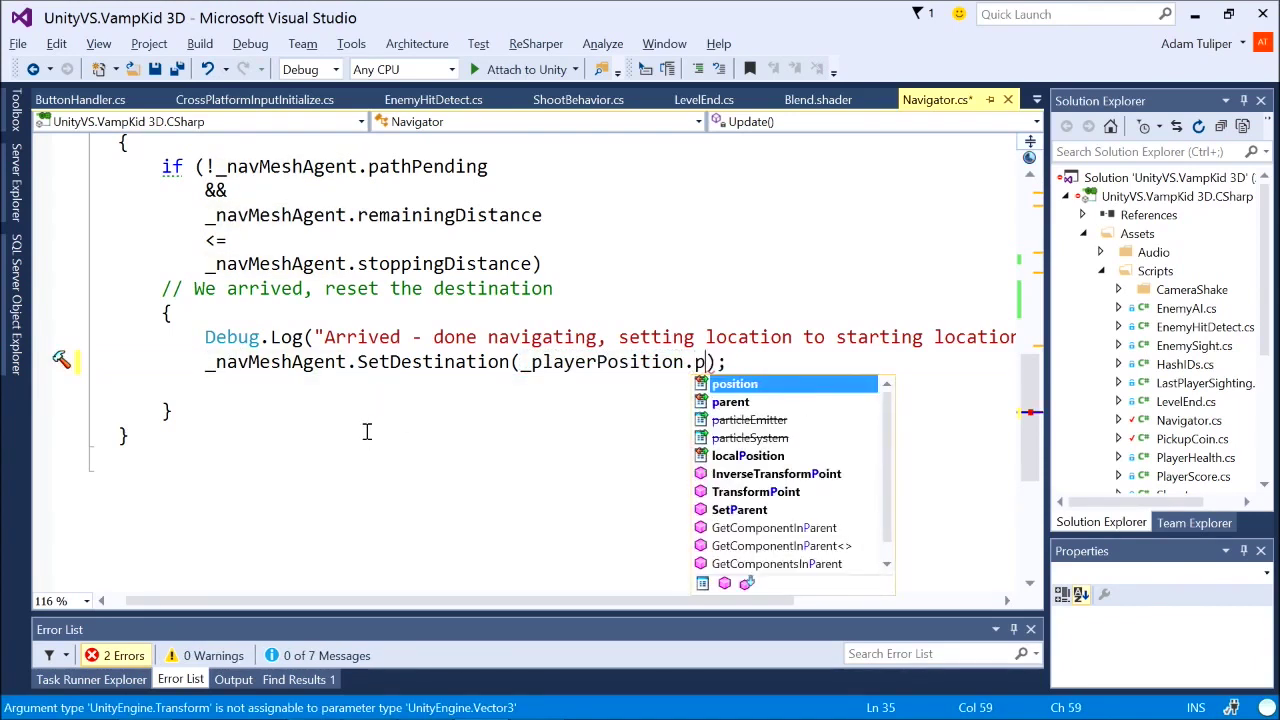
pyautogui.hotkey('ctrl', 's')
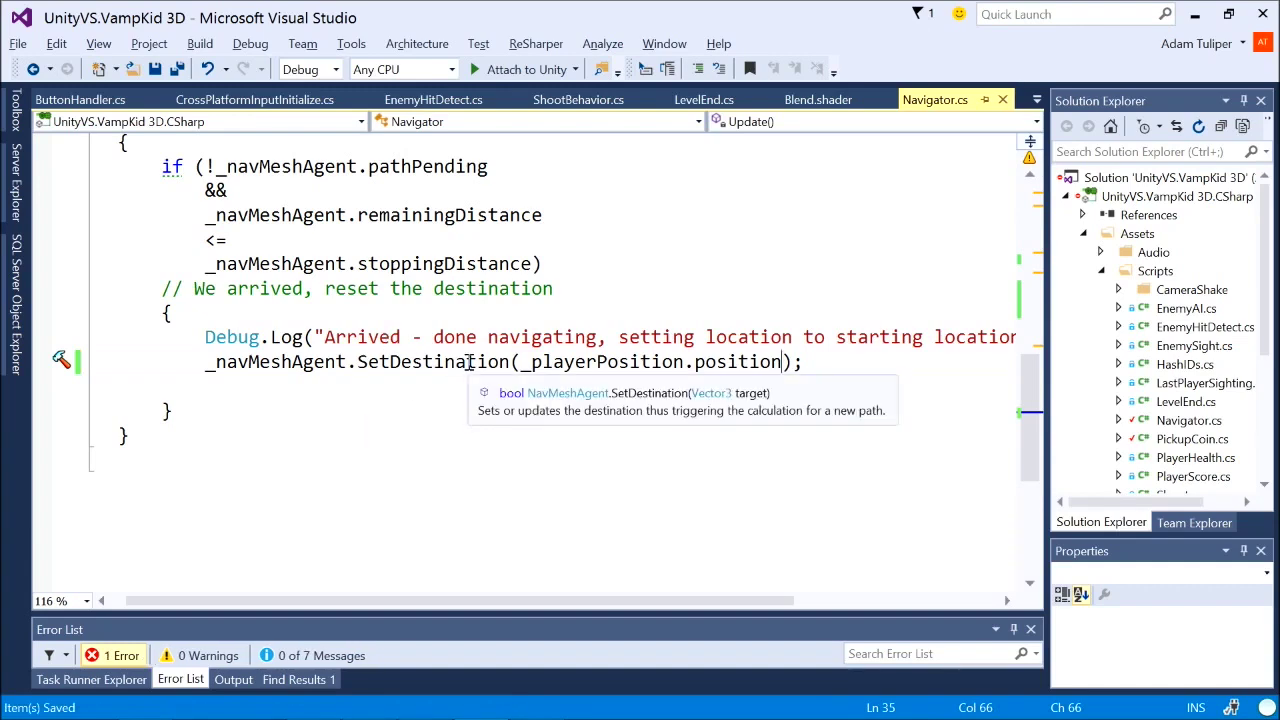
pyautogui.click(461, 383)
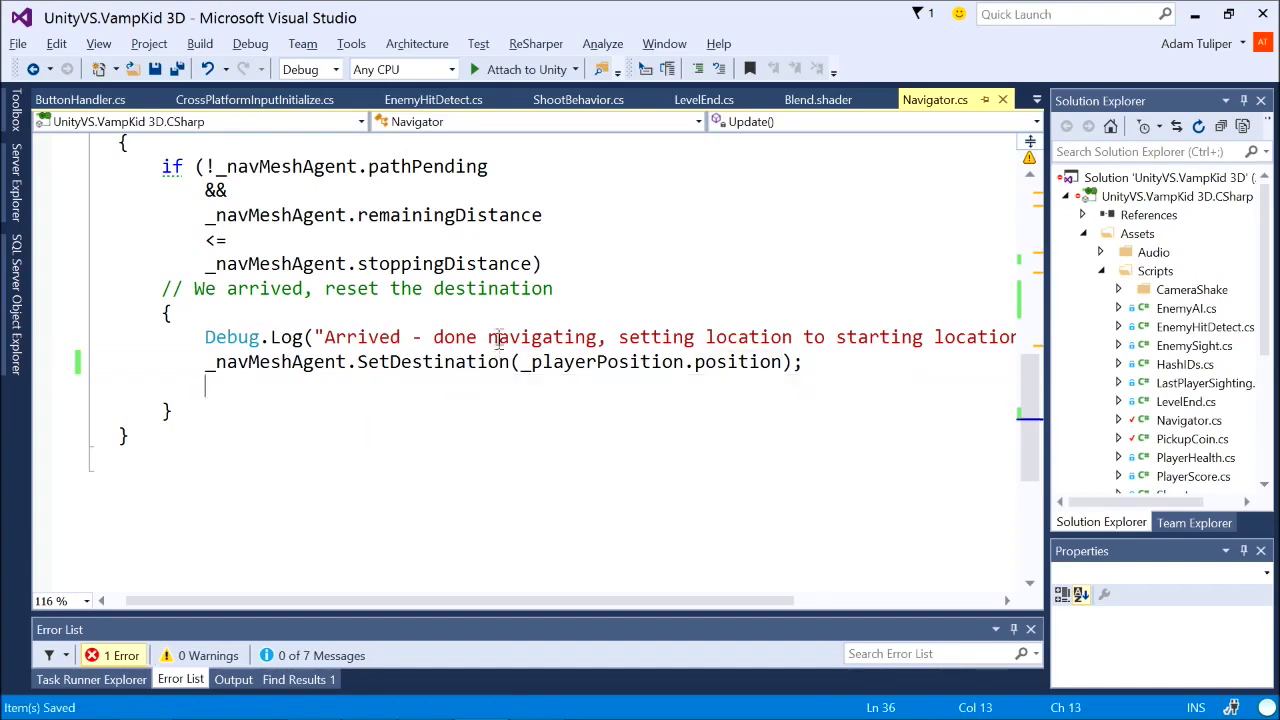
# Switch to Unity, play-test the Main NavMesh scene, stop it and bring up the presentation slides.
pyautogui.hotkey('alt', 'Tab')
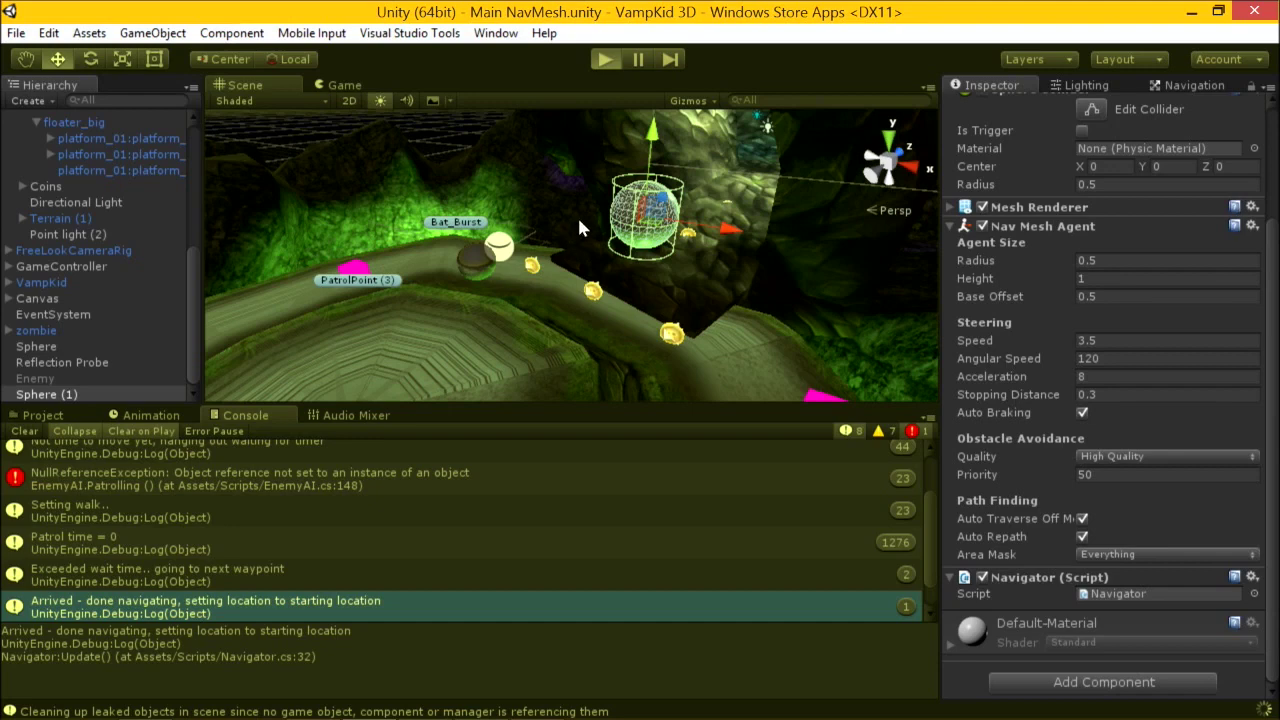
pyautogui.hotkey('ctrl', 'p')
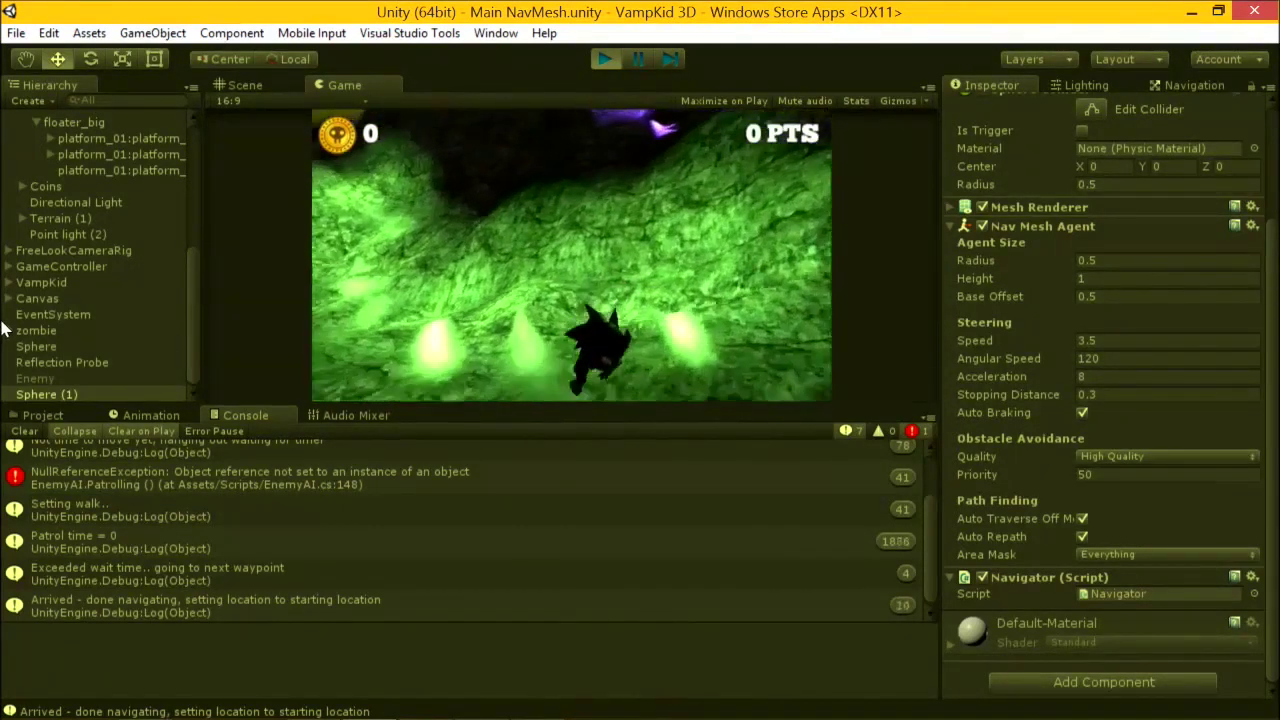
pyautogui.click(601, 58)
pyautogui.hotkey('alt', 'Tab')
pyautogui.hotkey('alt', 'Tab')
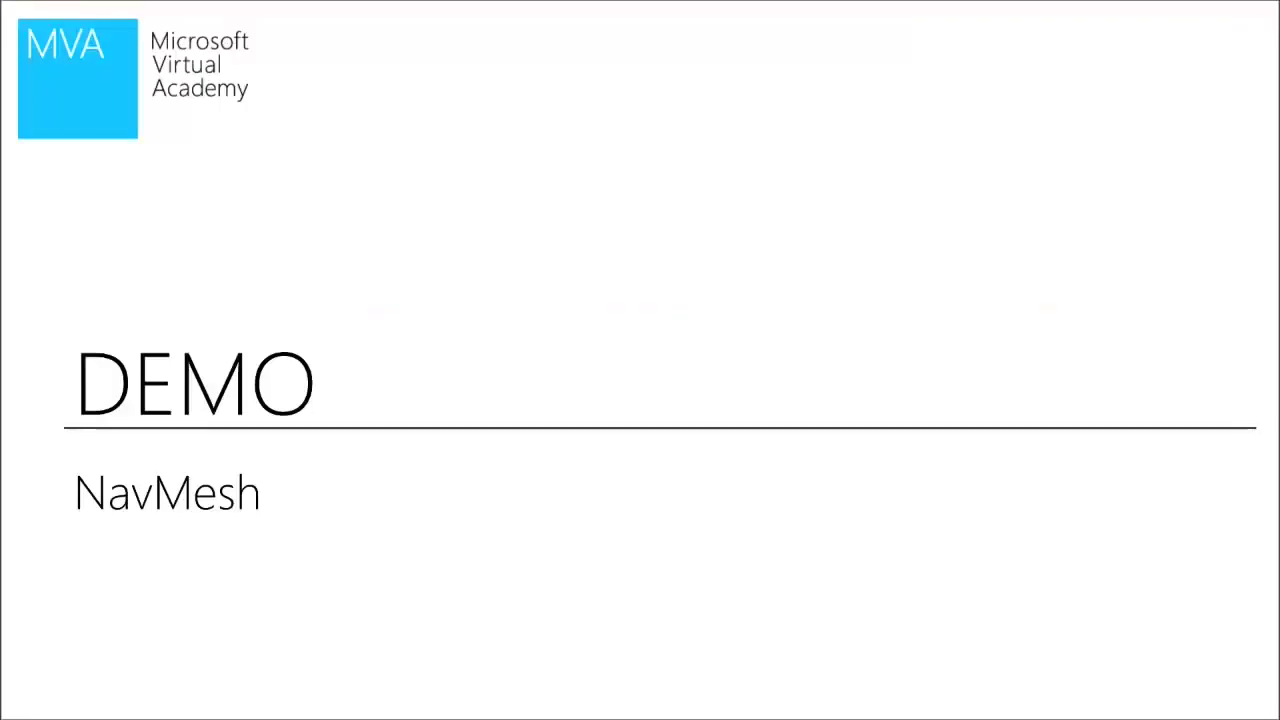
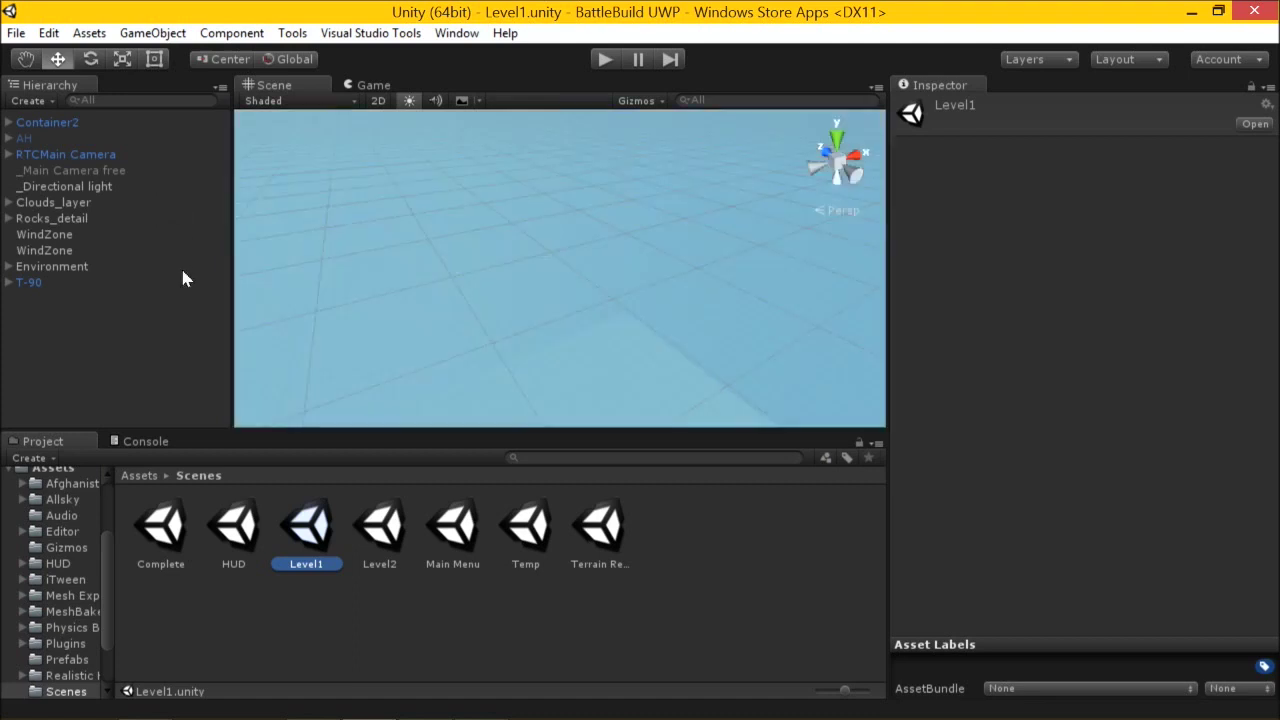
# Select the T-90 tank in the Level1 scene and frame it to view it from another angle.
pyautogui.click(40, 284)
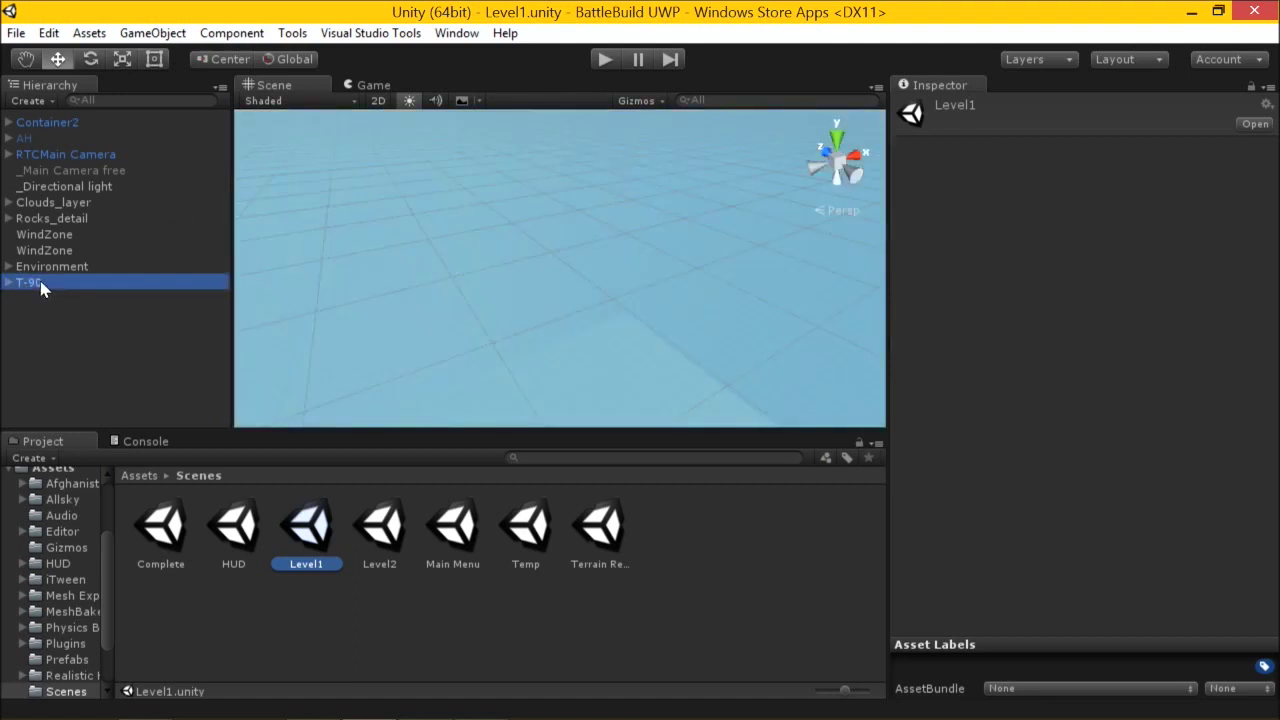
pyautogui.press('f')
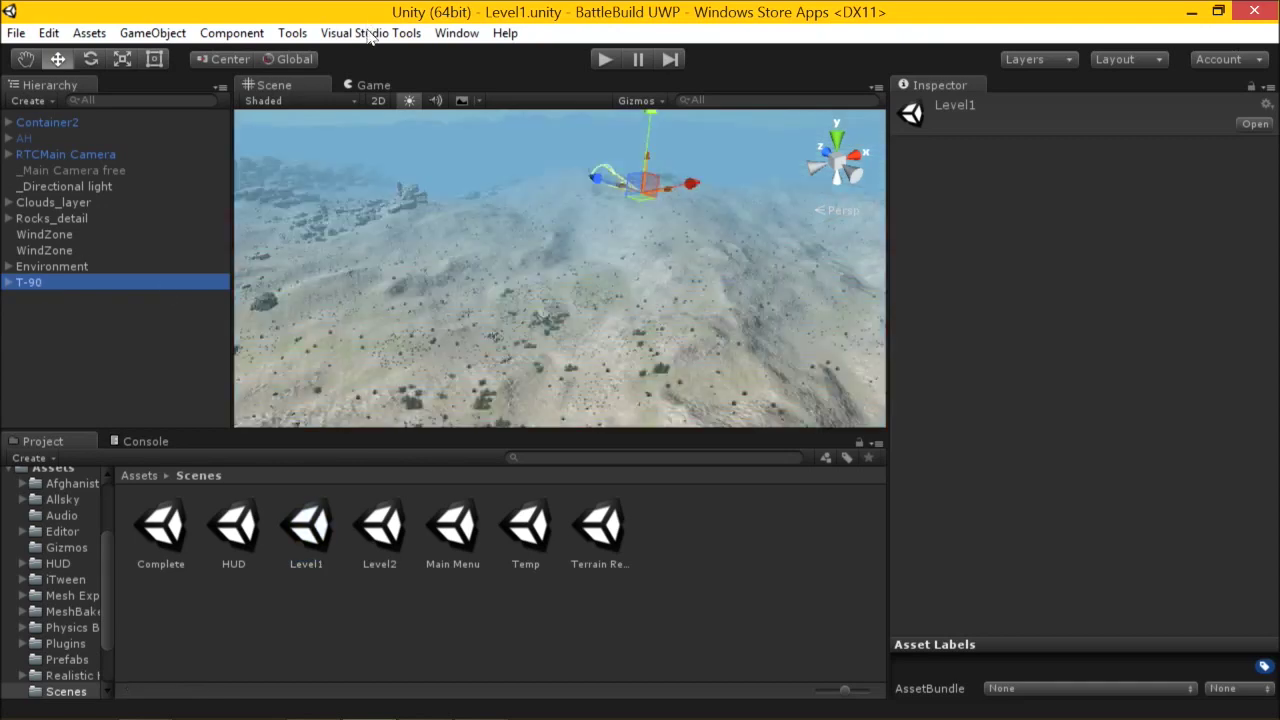
pyautogui.press('f')
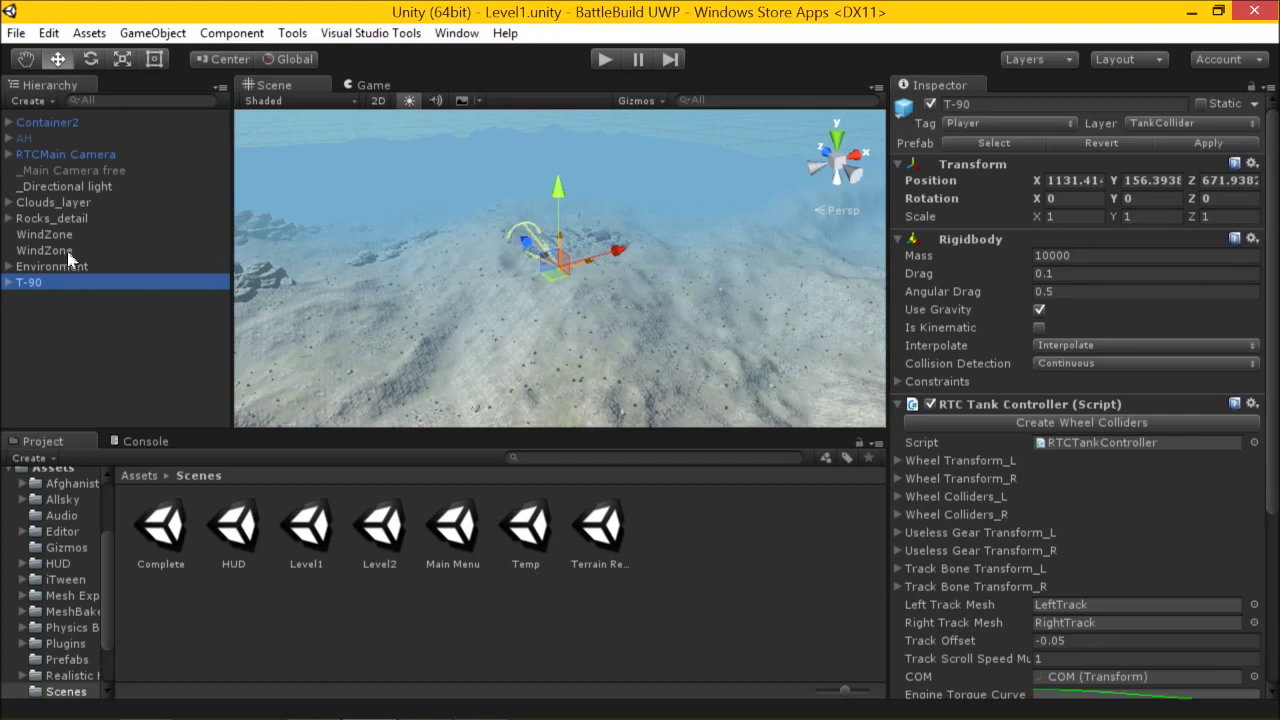
pyautogui.keyDown('alt'); pyautogui.moveTo(330, 285); pyautogui.dragTo(553, 290); pyautogui.keyUp('alt')
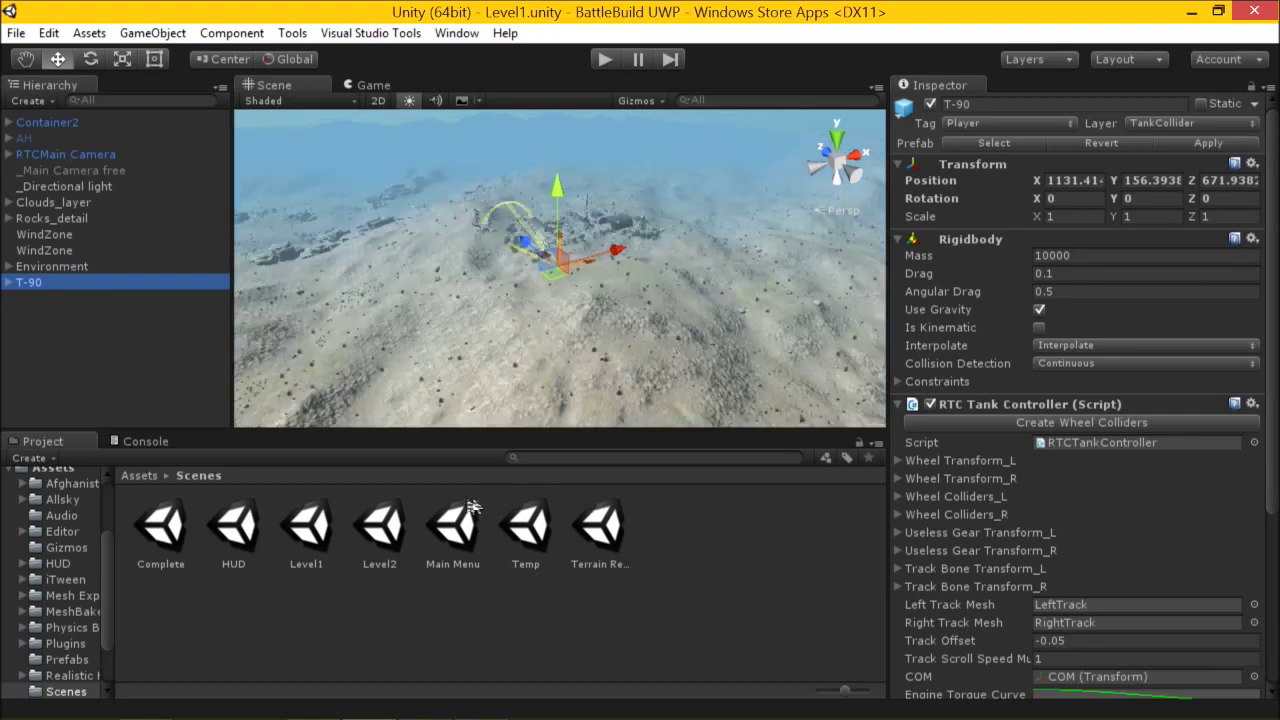
# Open the Complete scene, switch to the slides and advance to the Orthographic slide.
pyautogui.click(172, 530)
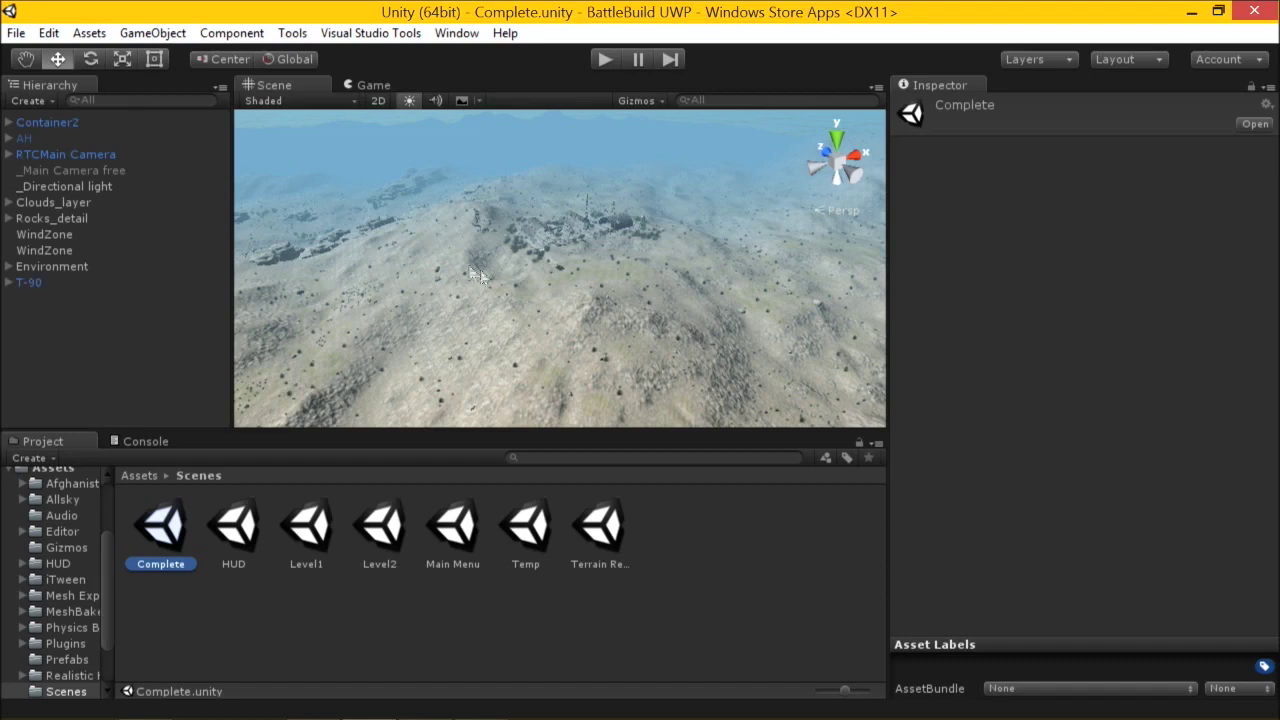
pyautogui.hotkey('alt', 'Tab')
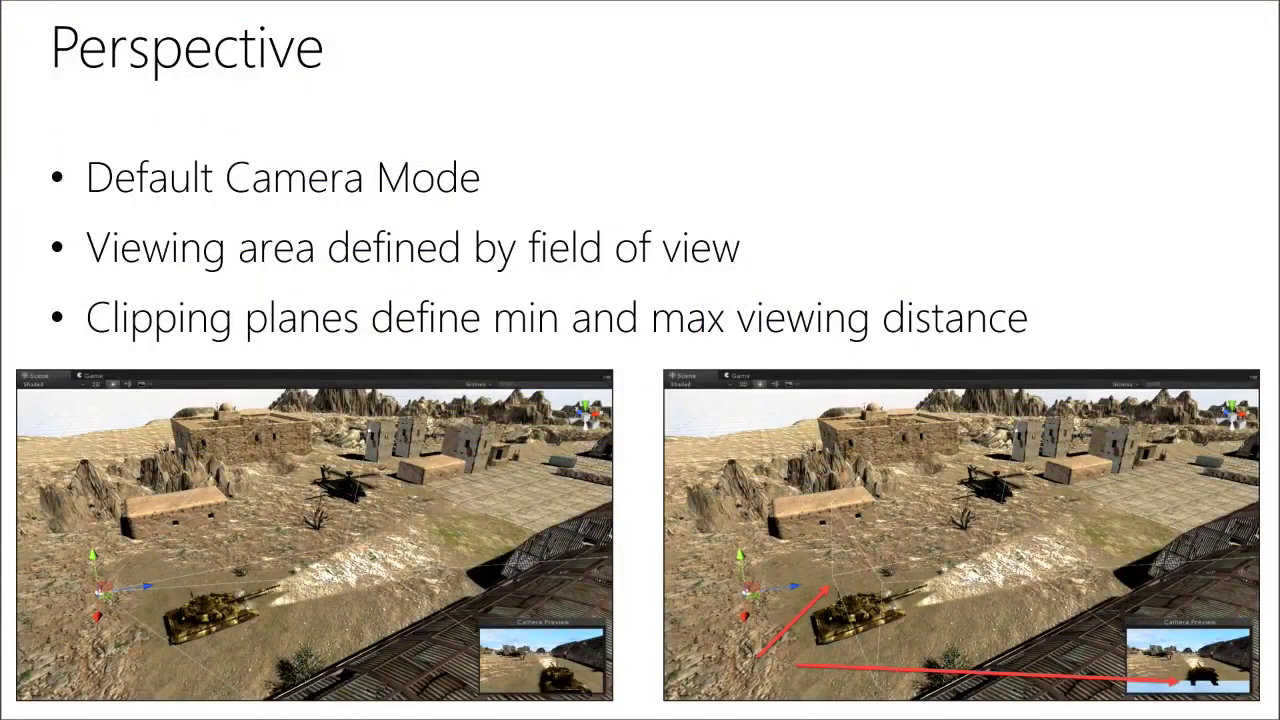
pyautogui.press('Right')
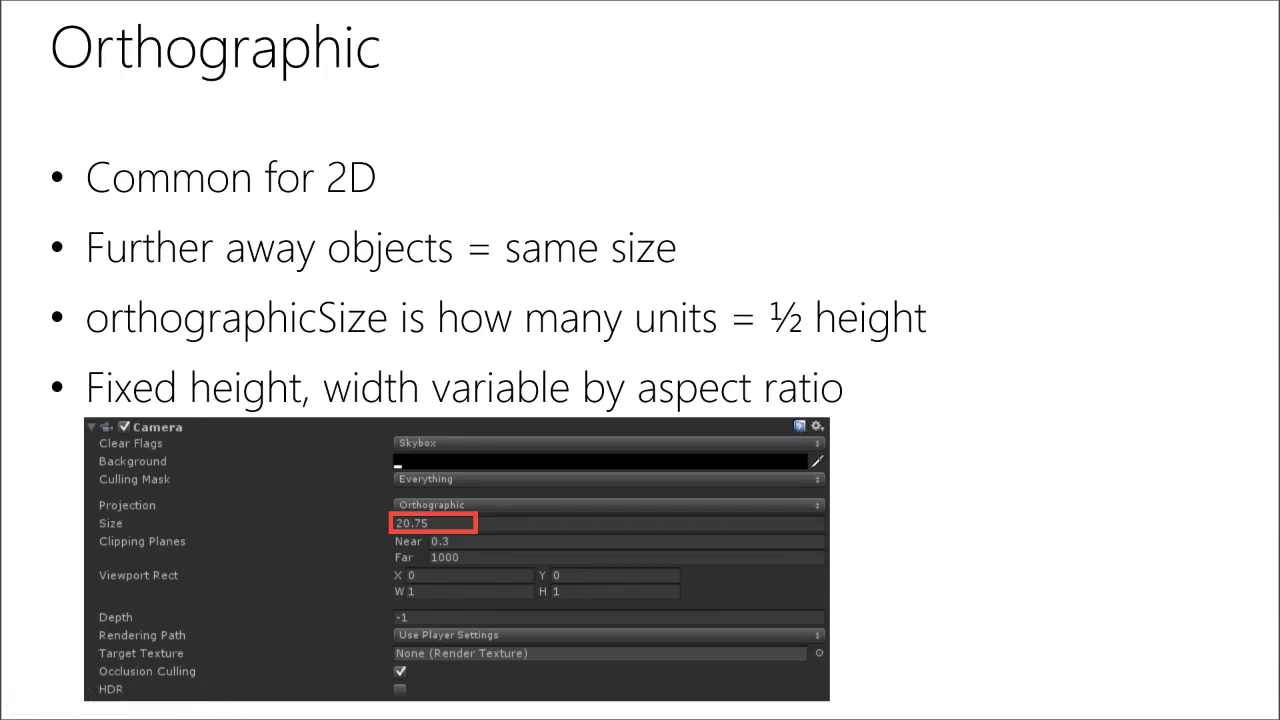
# Launch Unity and create a new 2D project named My2DProject.
pyautogui.press('super')
pyautogui.click(163, 457)
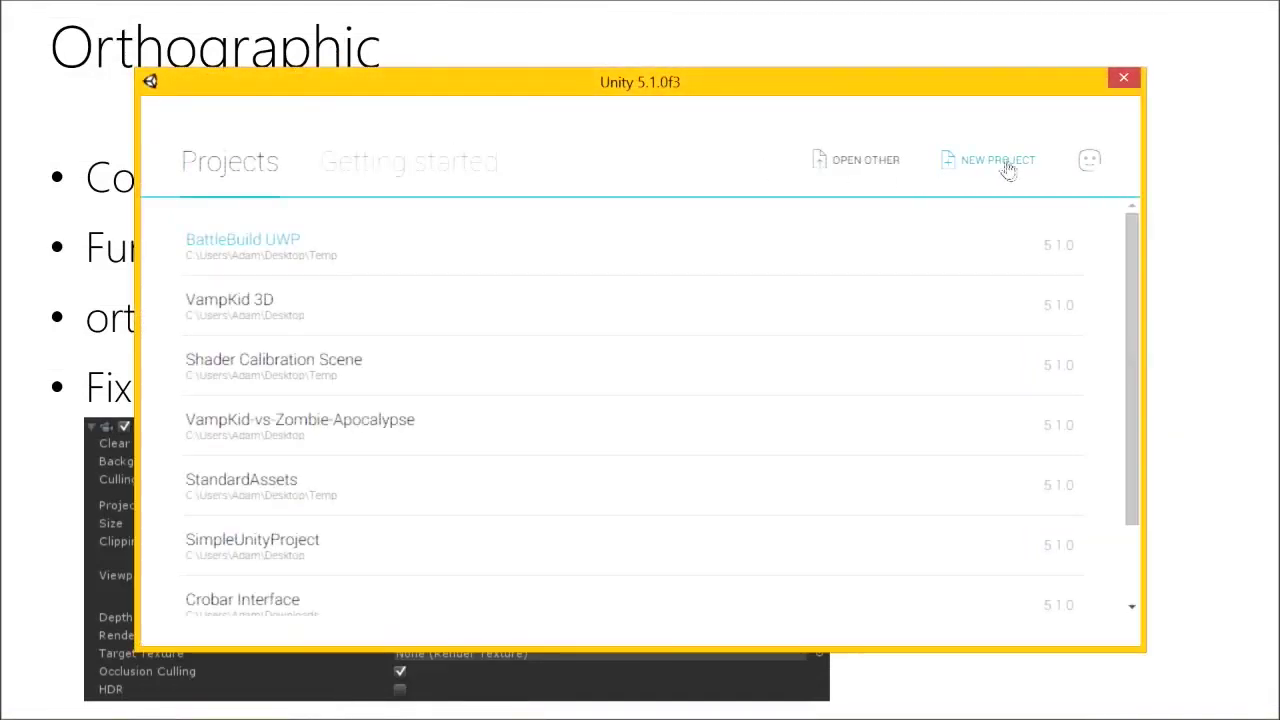
pyautogui.click(1000, 166)
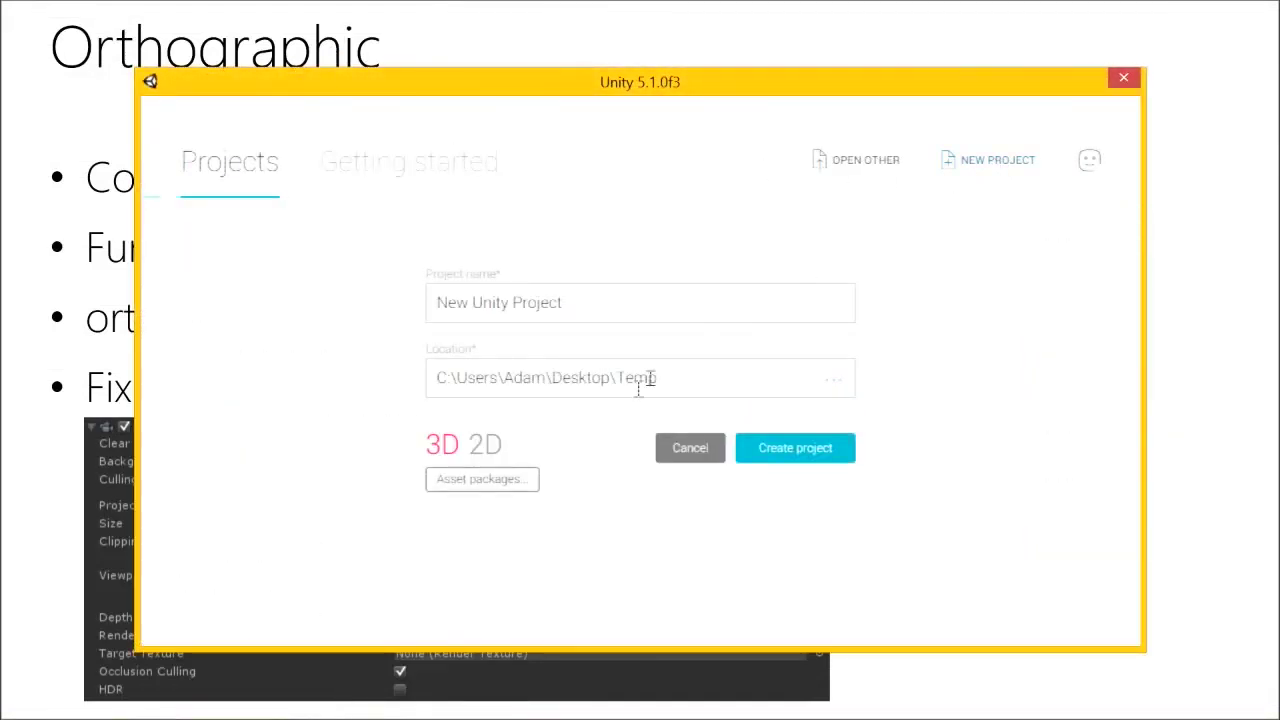
pyautogui.click(488, 458)
pyautogui.moveTo(566, 304); pyautogui.dragTo(300, 254)
pyautogui.write('My2DProject')
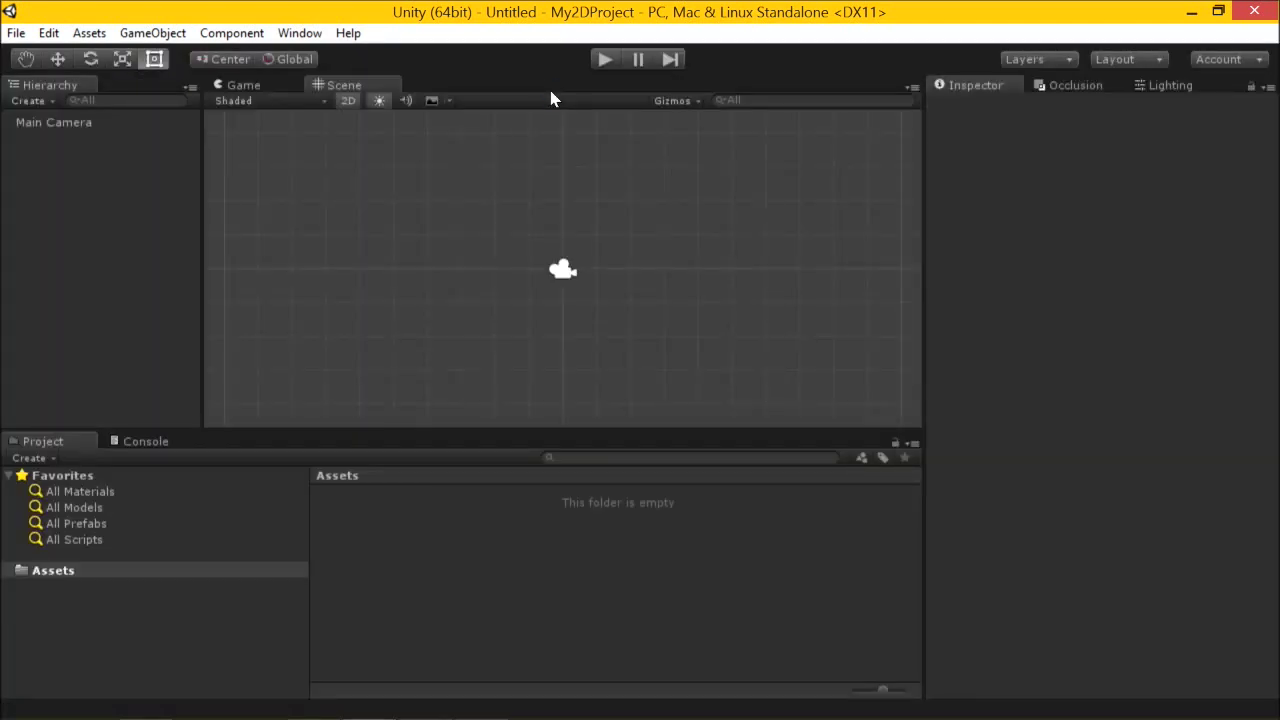
# Switch back to the BattleBuild UWP project and view the AH helicopter in the Complete scene.
pyautogui.hotkey('alt', 'Tab')
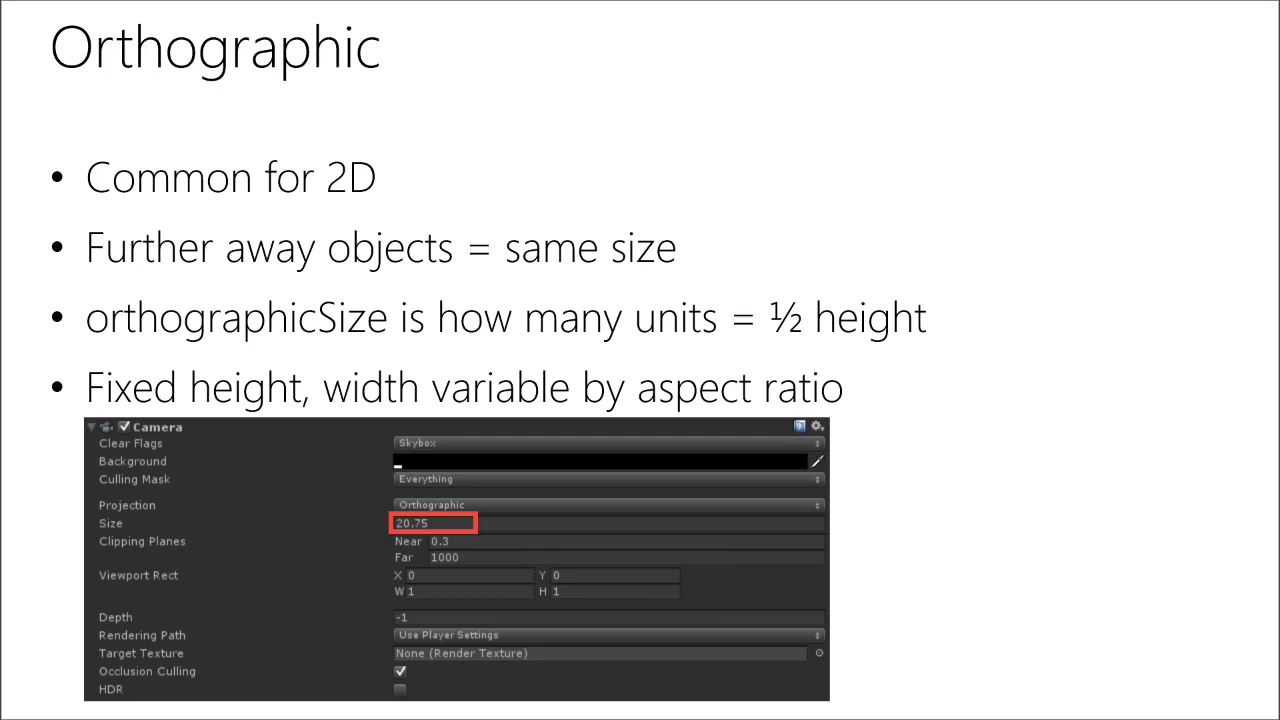
pyautogui.hotkey('alt', 'Tab')
pyautogui.hotkey('alt', 'Tab')
pyautogui.hotkey('alt', 'Tab')
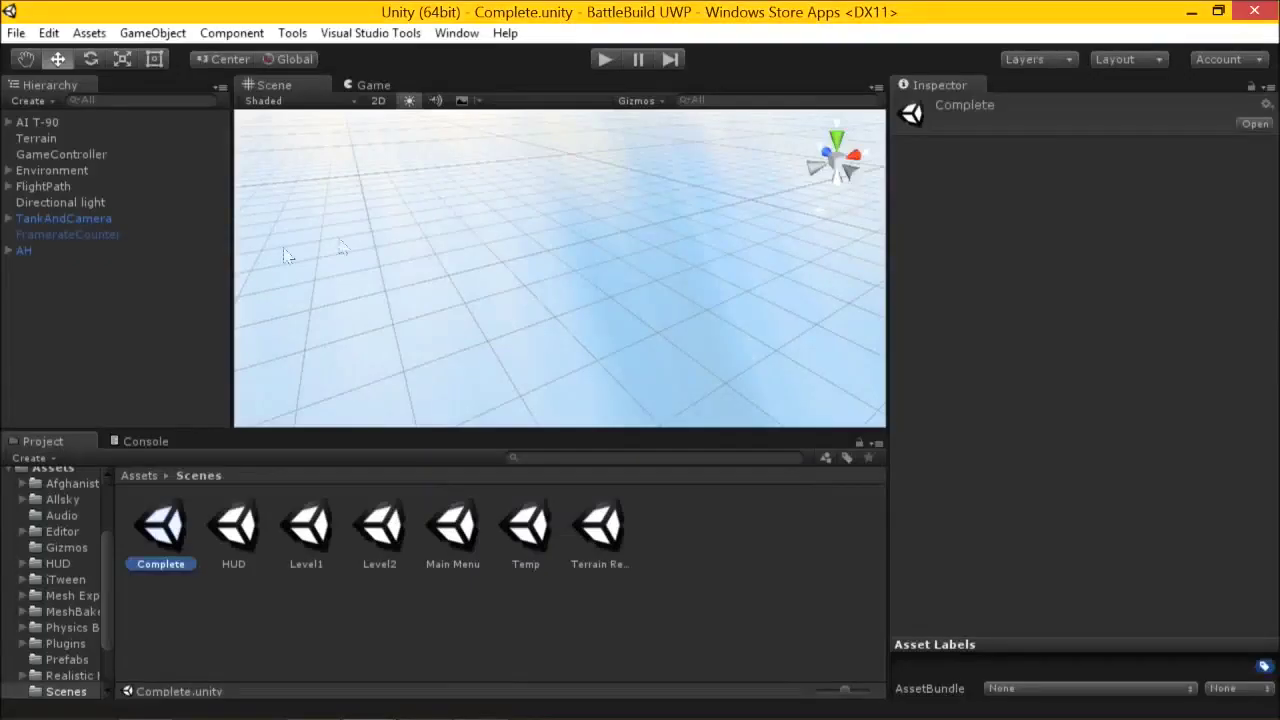
pyautogui.click(24, 250)
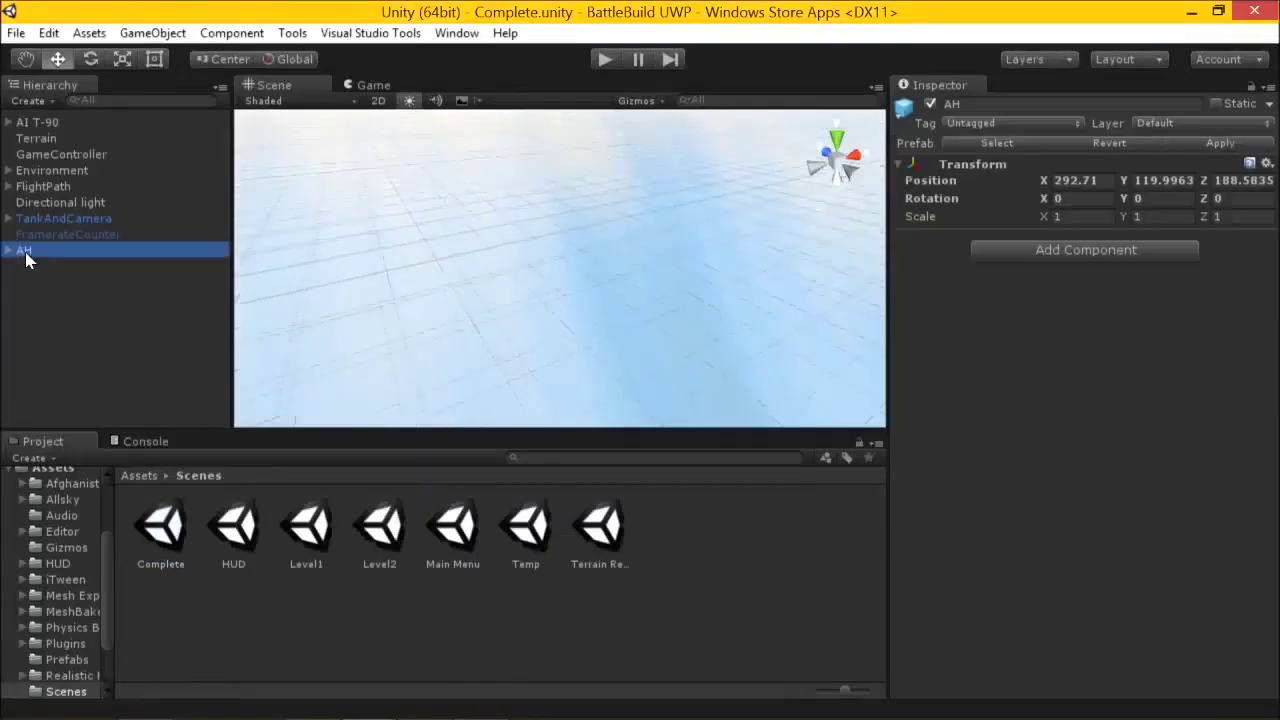
pyautogui.moveTo(611, 259); pyautogui.dragTo(400, 230, button='right')
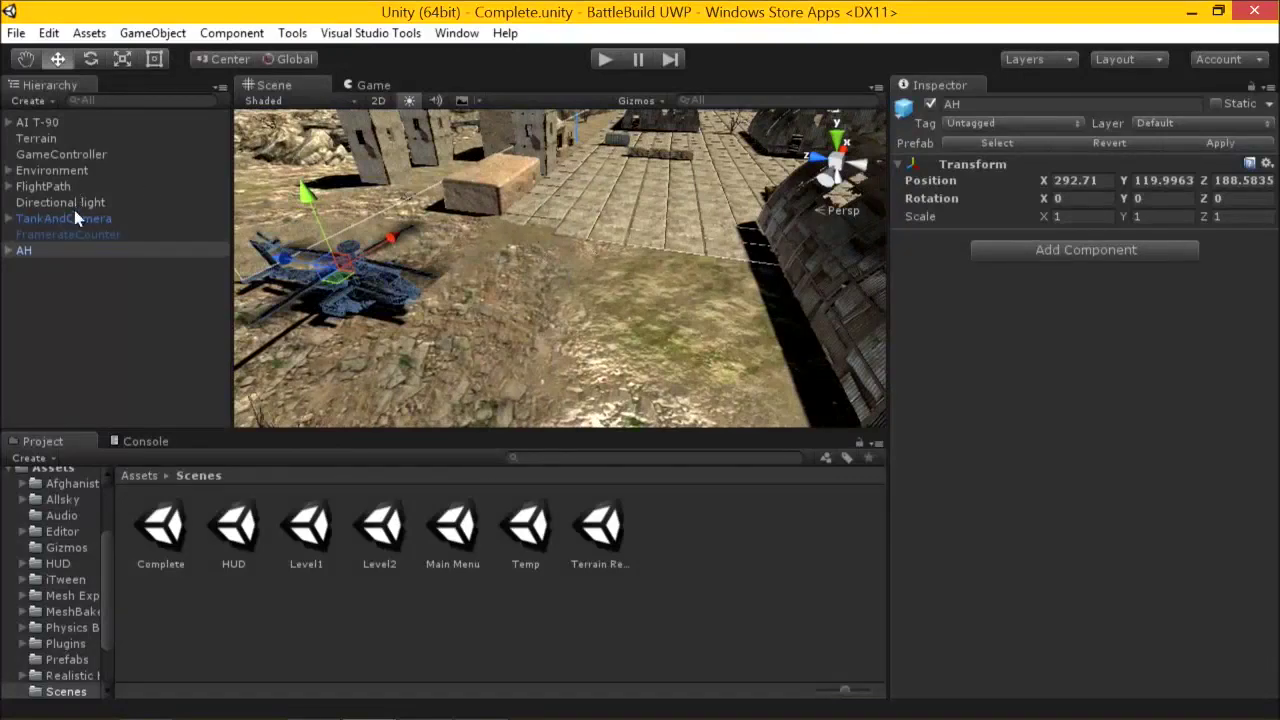
# Search the hierarchy for "cam", select the Main Camera under Tank Camera Controller and clear the search.
pyautogui.click(55, 218)
pyautogui.click(9, 219)
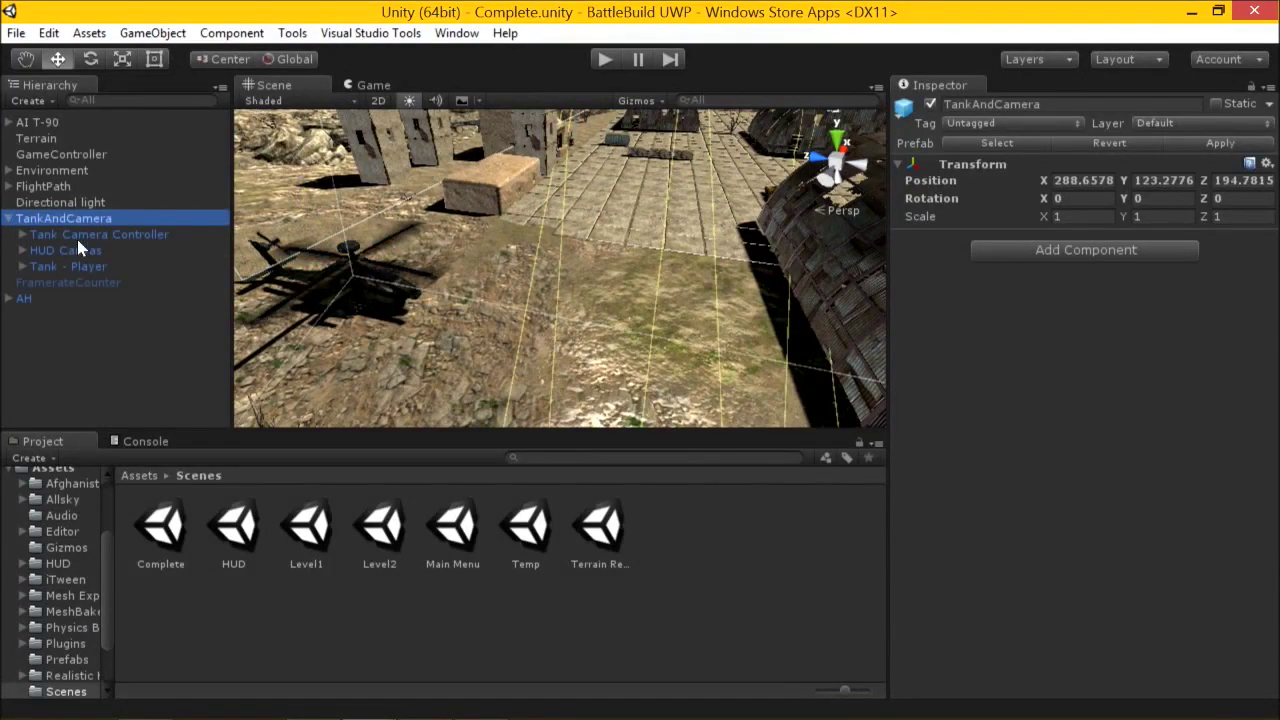
pyautogui.click(70, 236)
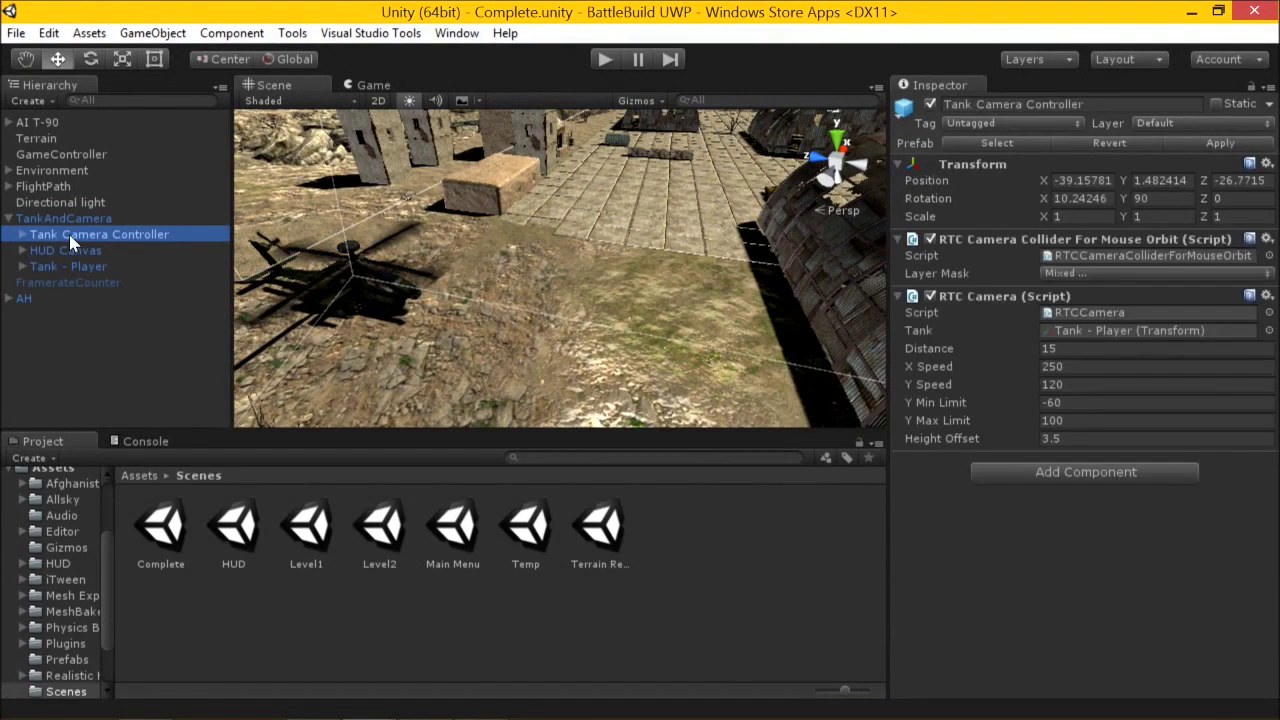
pyautogui.click(115, 100)
pyautogui.write('cam')
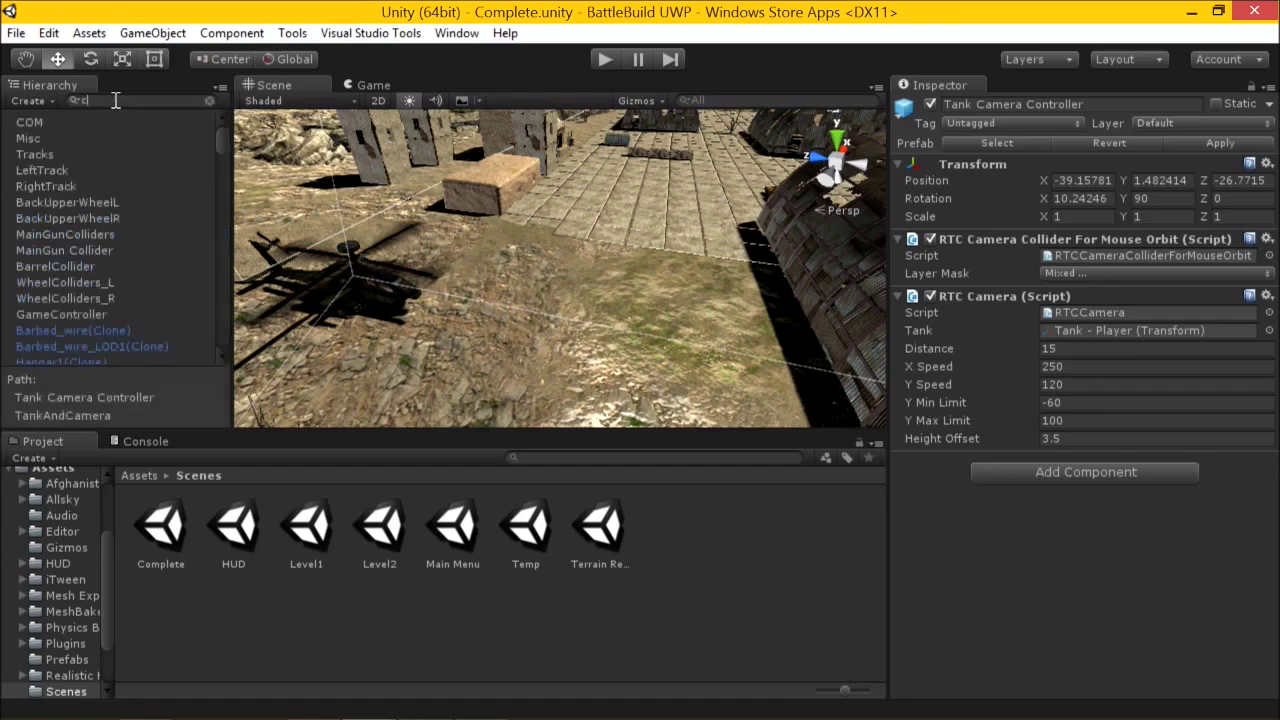
pyautogui.click(118, 122)
pyautogui.click(81, 154)
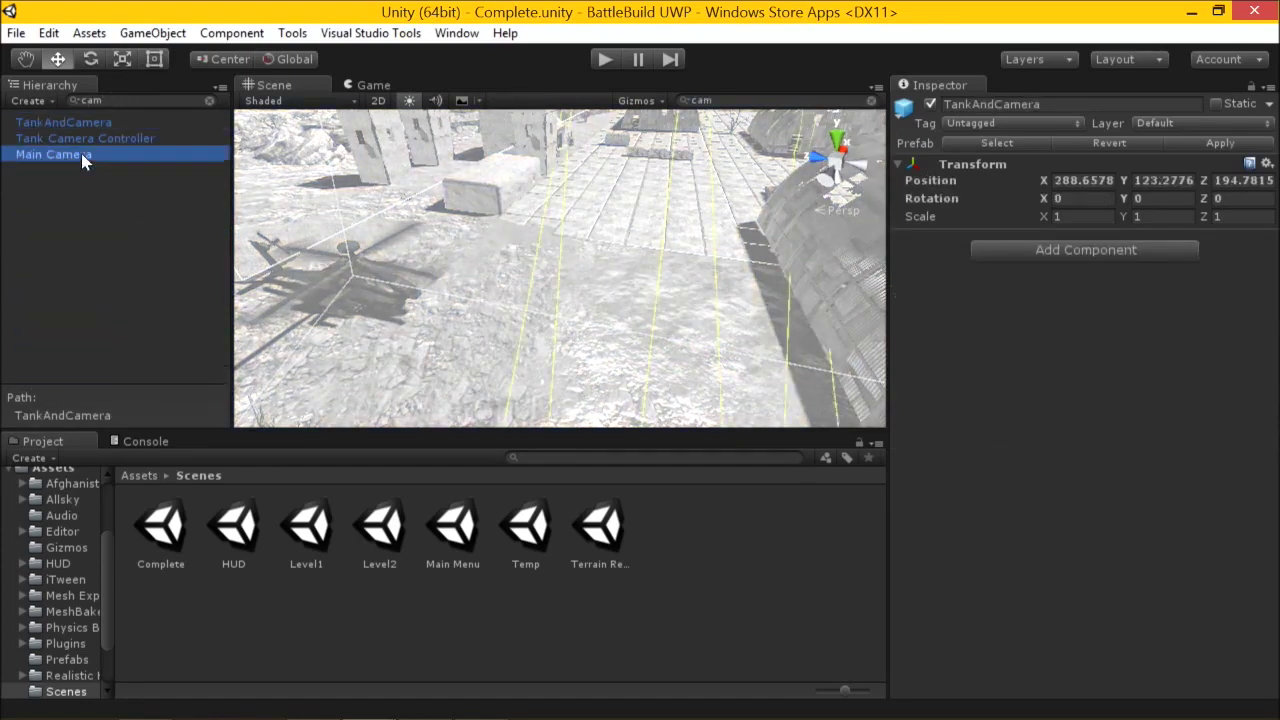
pyautogui.click(209, 101)
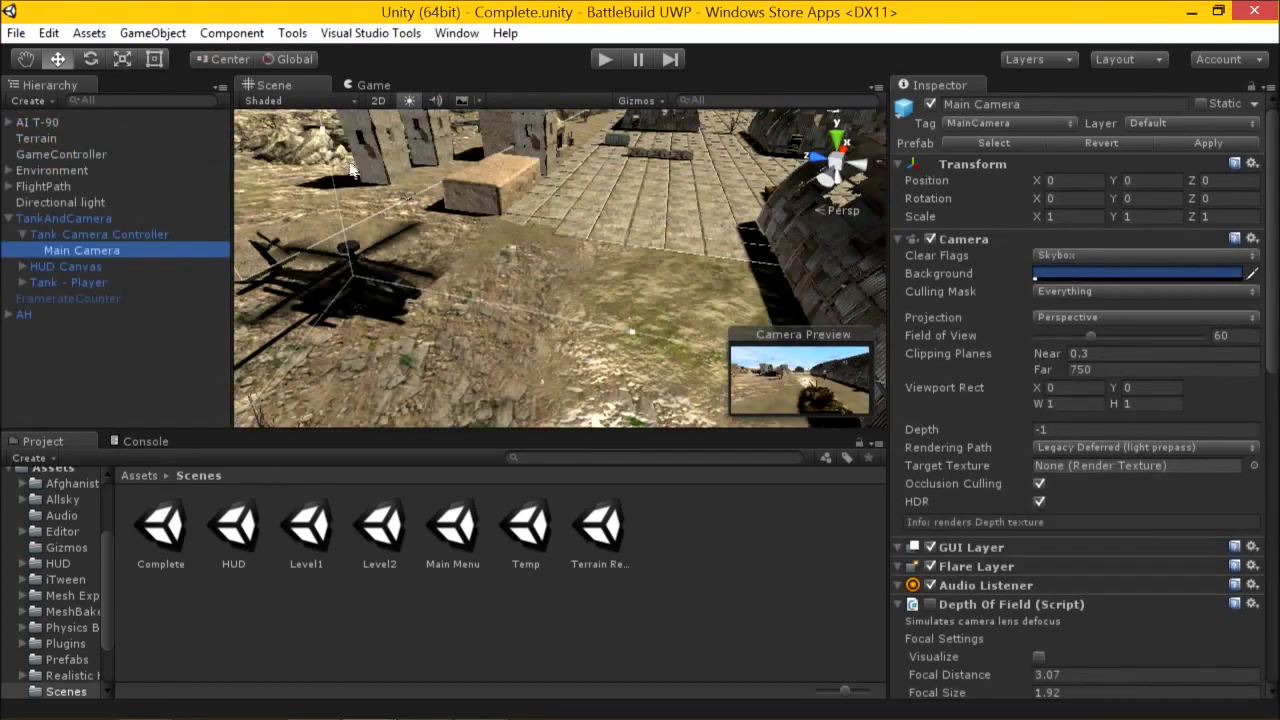
# Frame the Main Camera beside the tank, review its projection options and choose Perspective.
pyautogui.doubleClick(166, 250)
pyautogui.moveTo(505, 287); pyautogui.dragTo(348, 236, button='middle')
pyautogui.moveTo(640, 248); pyautogui.dragTo(555, 250, button='middle')
pyautogui.click(1090, 317)
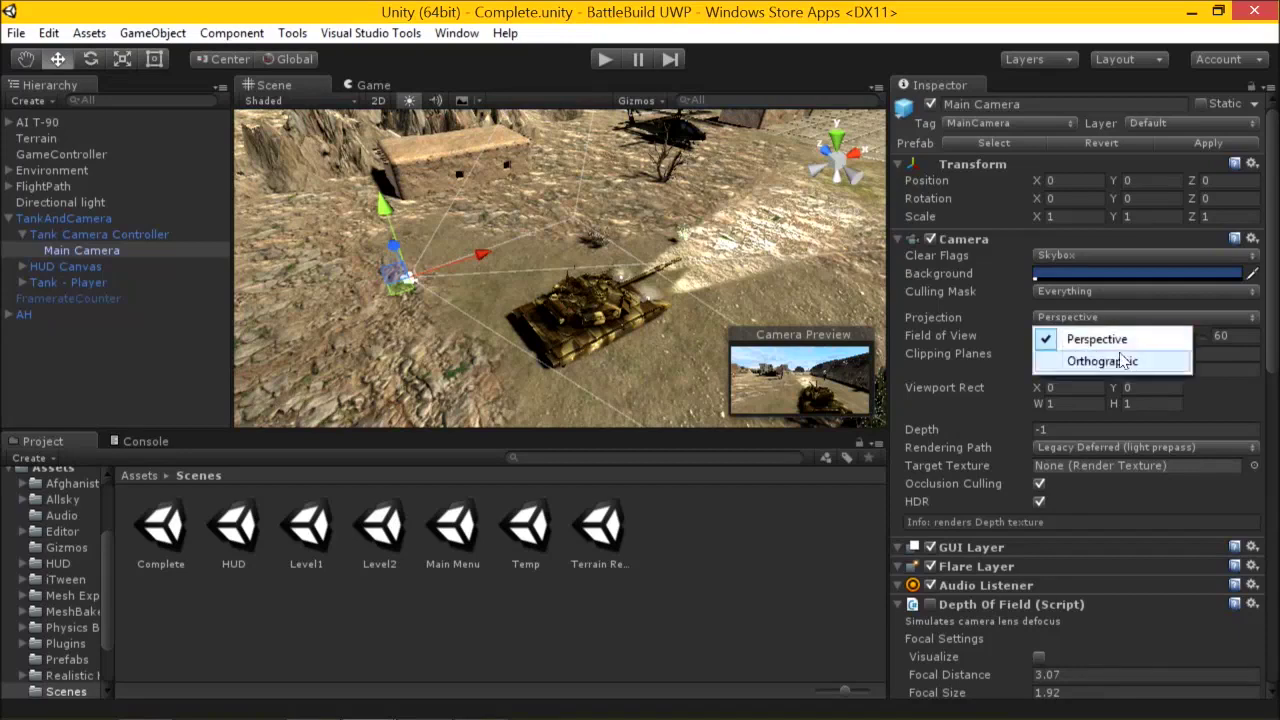
pyautogui.click(1095, 339)
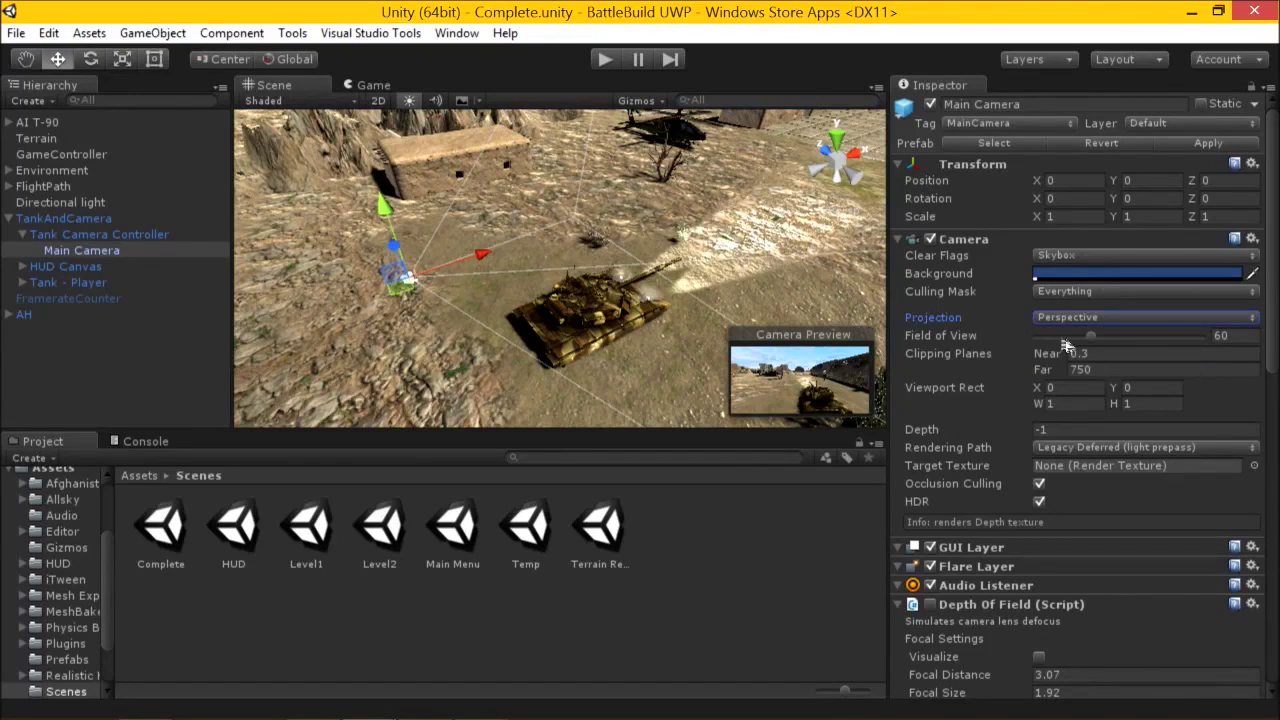
# Try a wider field of view of about 79 on the Main Camera and bring it back to 60.
pyautogui.moveTo(1088, 335)
pyautogui.mouseDown()
pyautogui.moveTo(1064, 340)
pyautogui.moveTo(1106, 338)
pyautogui.mouseUp()
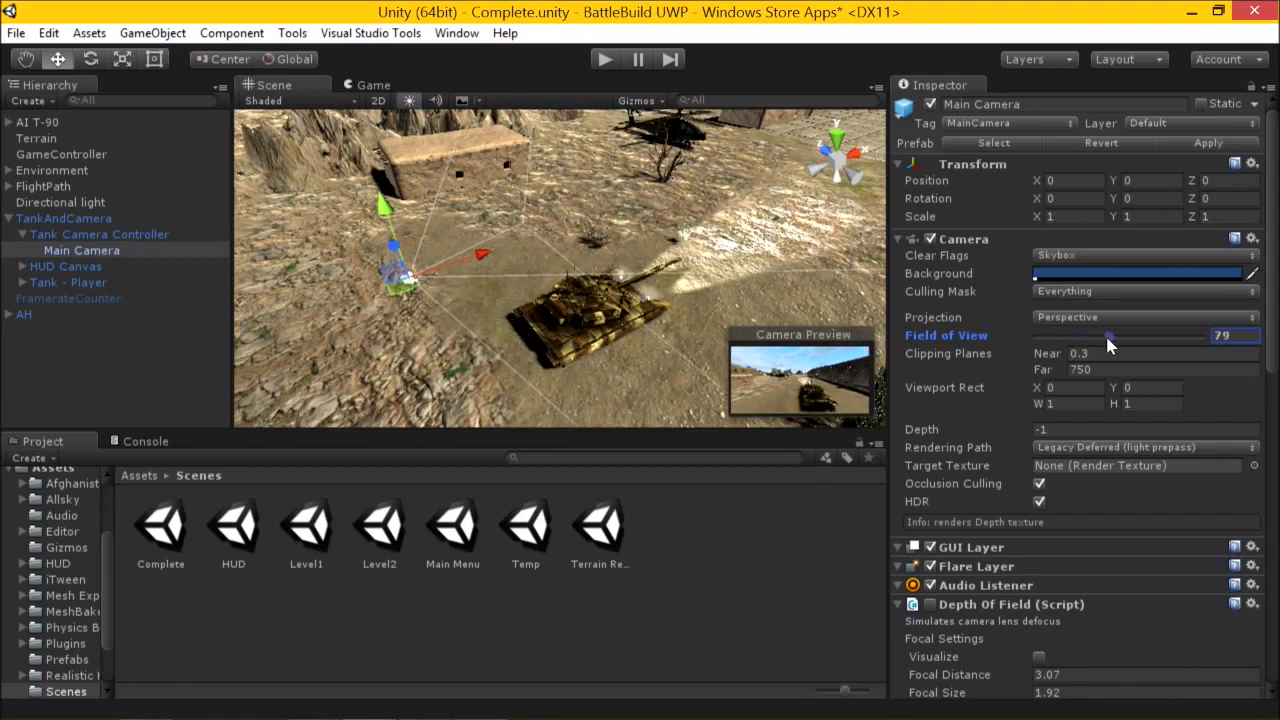
pyautogui.moveTo(1107, 340)
pyautogui.mouseDown()
pyautogui.moveTo(1052, 348)
pyautogui.moveTo(1090, 352)
pyautogui.mouseUp()
pyautogui.hotkey('ctrl', 's')
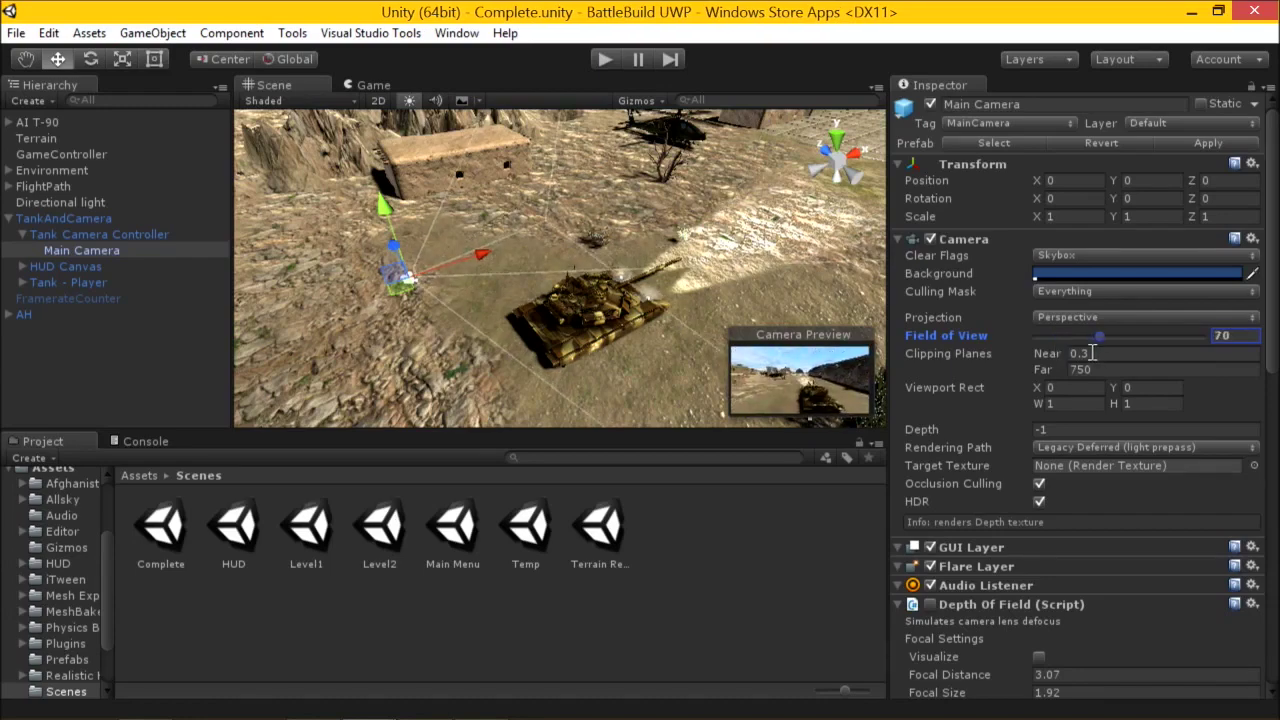
# Examine the Main Camera's near clipping plane setting and view cone, and return to the Orthographic slide.
pyautogui.moveTo(482, 337); pyautogui.dragTo(330, 245, button='middle')
pyautogui.moveTo(1046, 354); pyautogui.dragTo(557, 246)
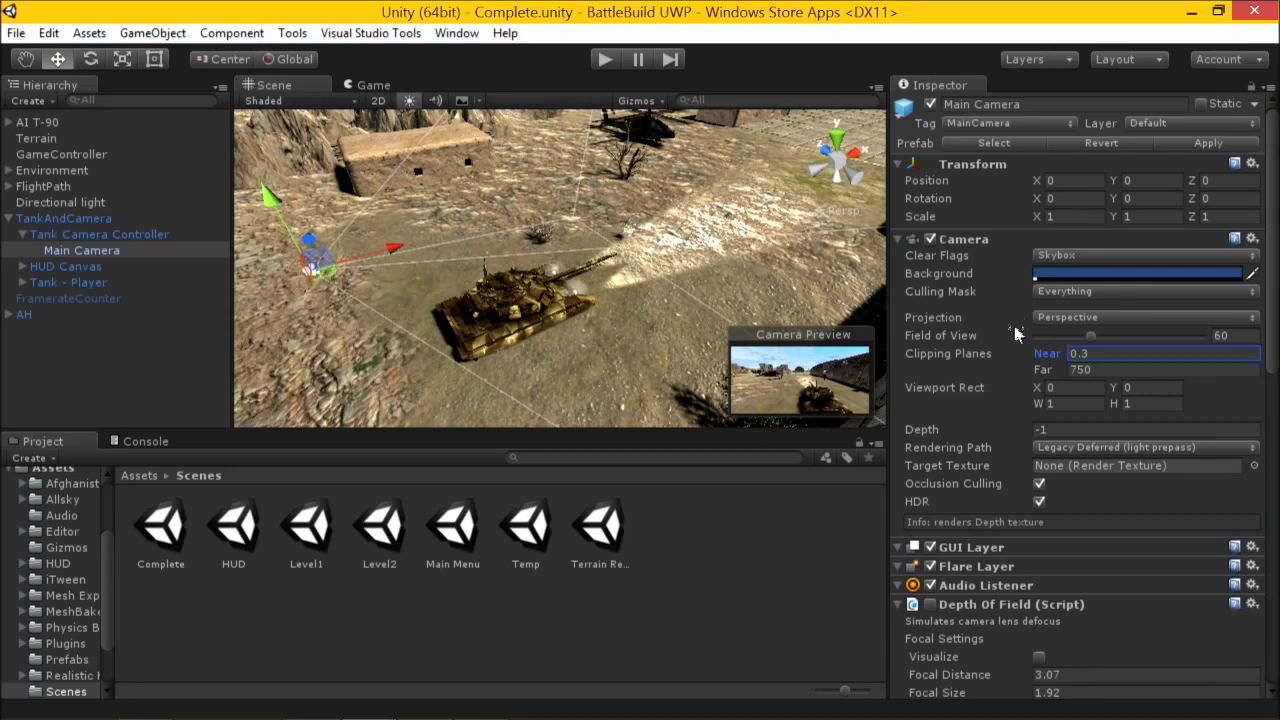
pyautogui.hotkey('alt', 'Tab')
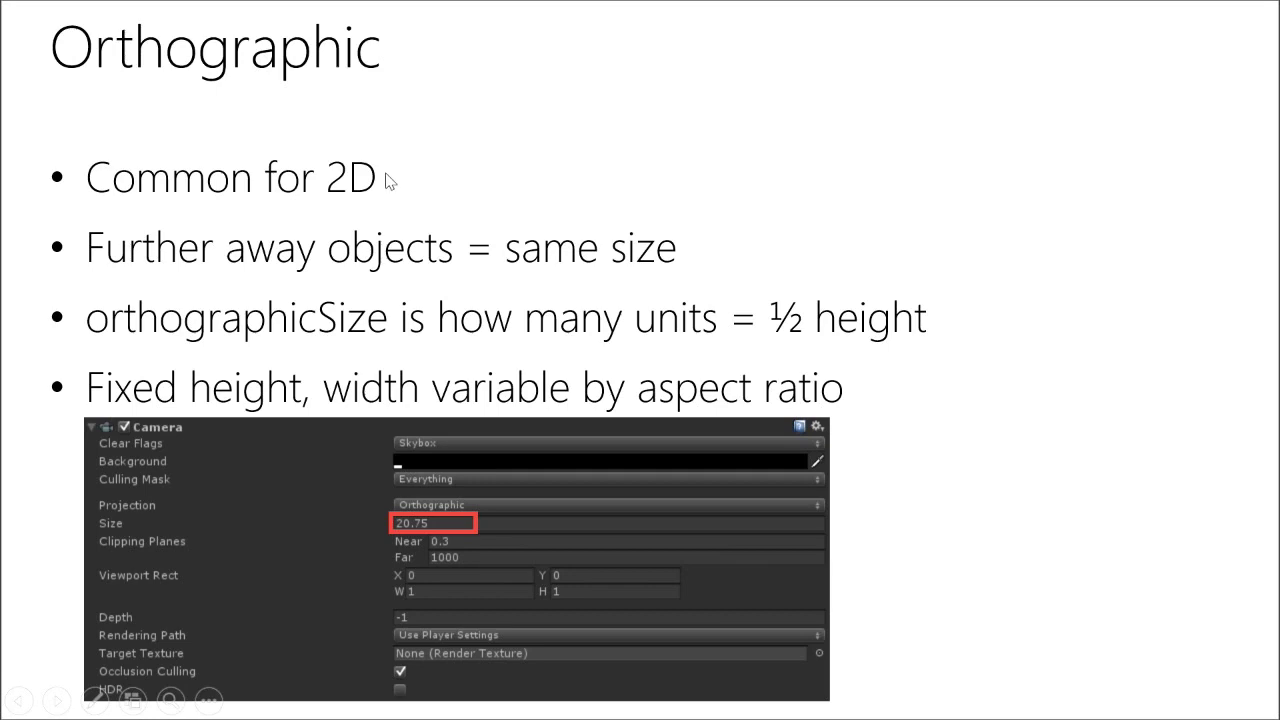
# Switch to the BattleBuild UWP project, create a new scene and select its Main Camera.
pyautogui.hotkey('alt', 'Tab')
pyautogui.click(16, 33)
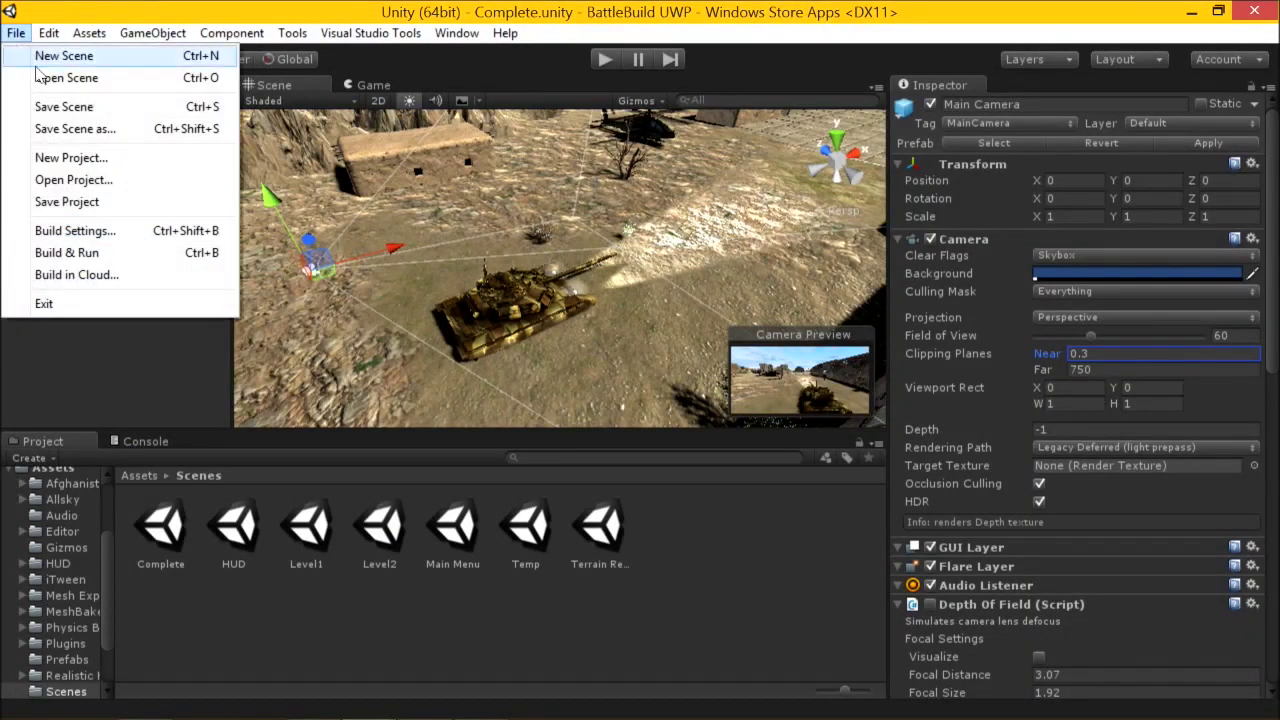
pyautogui.click(40, 58)
pyautogui.click(82, 121)
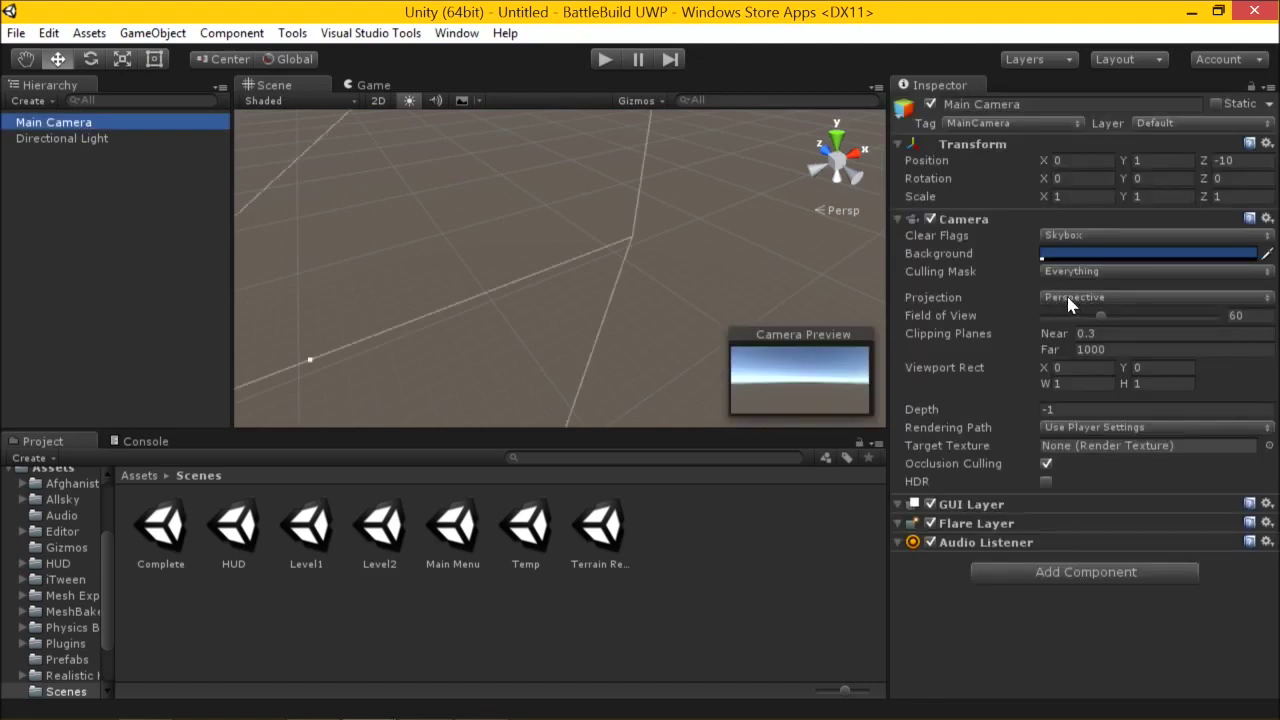
# Switch to My2DProject and select and frame its Main Camera to examine the default 2D camera settings.
pyautogui.hotkey('alt', 'Tab')
pyautogui.hotkey('alt', 'Tab')
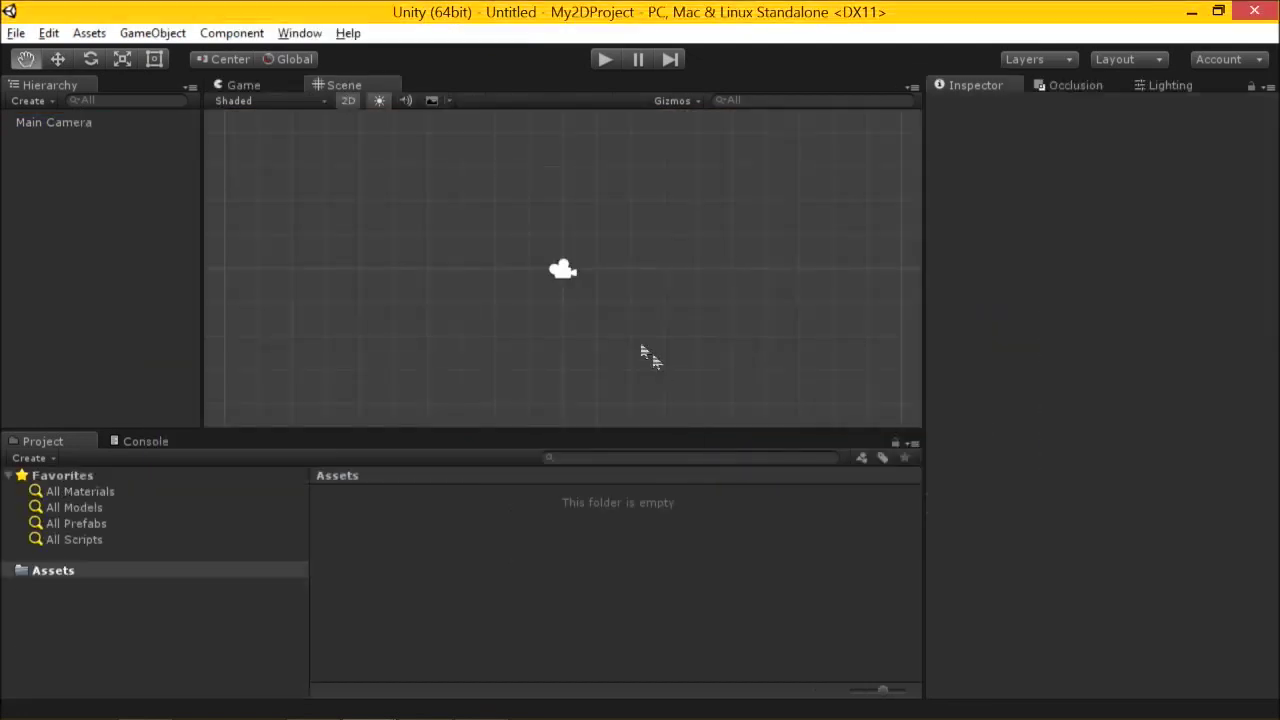
pyautogui.click(99, 124)
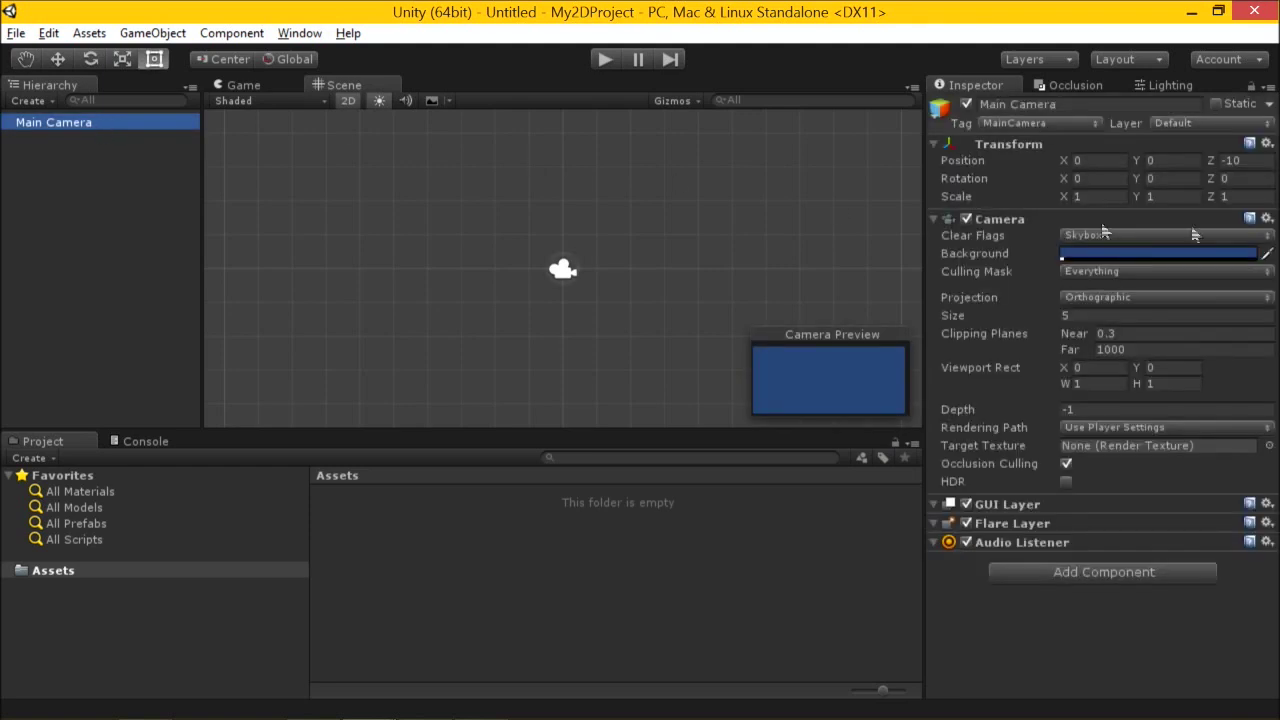
pyautogui.doubleClick(121, 122)
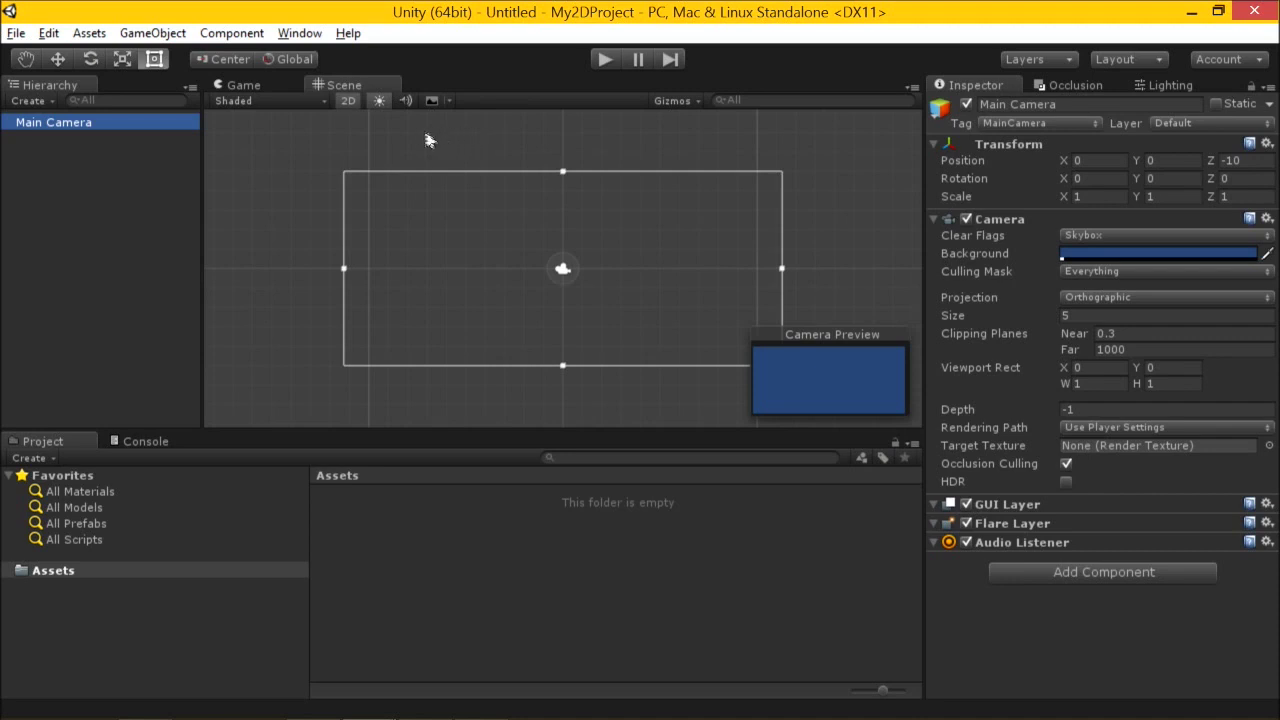
# Take the Scene view out of 2D mode and set the Main Camera's projection to Perspective.
pyautogui.click(348, 100)
pyautogui.keyDown('alt'); pyautogui.moveTo(420, 220); pyautogui.dragTo(690, 247); pyautogui.keyUp('alt')
pyautogui.moveTo(910, 240); pyautogui.dragTo(718, 252, button='middle')
pyautogui.click(1160, 297)
pyautogui.click(1096, 316)
pyautogui.moveTo(500, 262); pyautogui.dragTo(340, 247, button='middle')
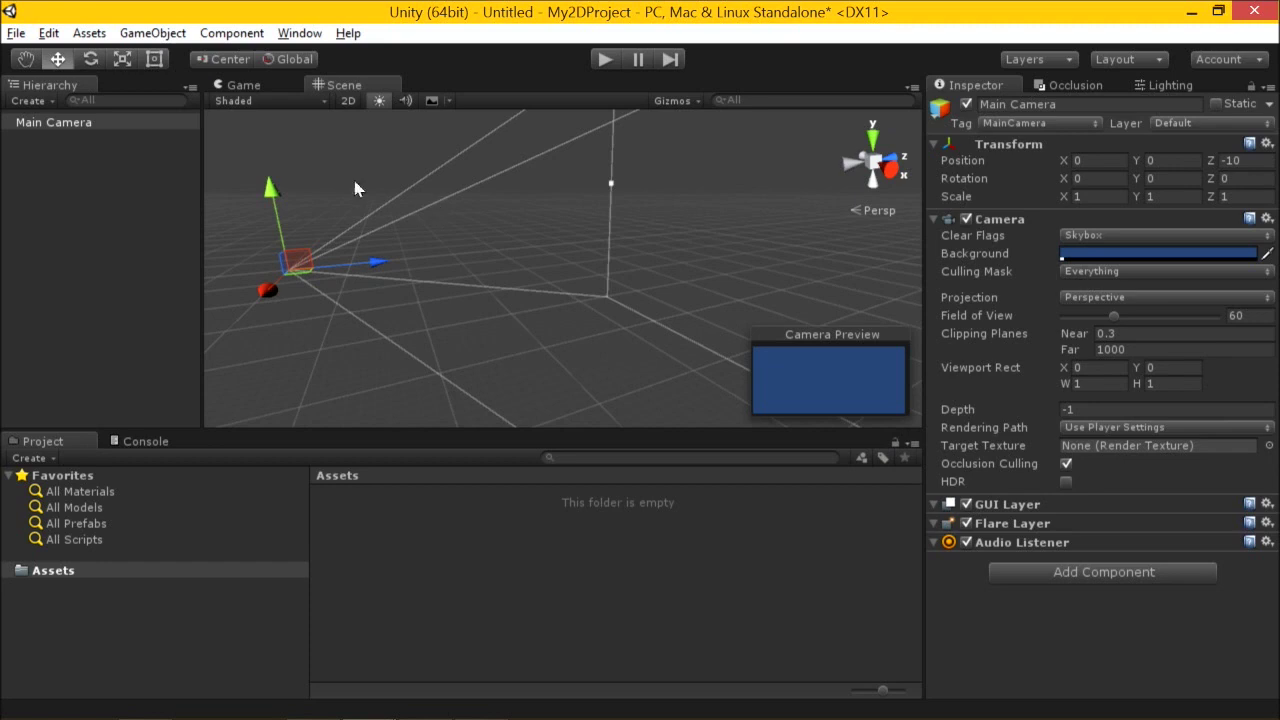
# Compare the Main Camera's view volume in Orthographic projection and set the projection back to Perspective.
pyautogui.click(1116, 296)
pyautogui.click(1112, 337)
pyautogui.moveTo(573, 264); pyautogui.dragTo(450, 287, button='middle')
pyautogui.keyDown('alt'); pyautogui.moveTo(527, 297); pyautogui.dragTo(452, 235); pyautogui.keyUp('alt')
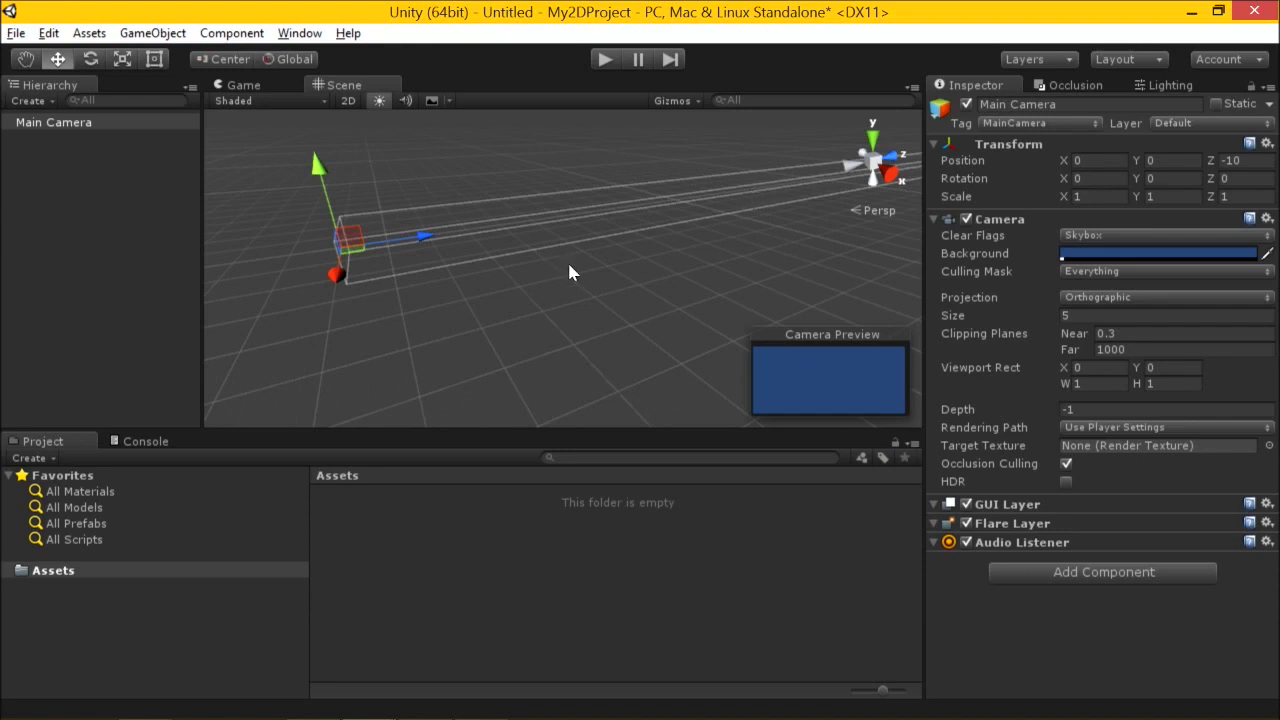
pyautogui.moveTo(560, 287); pyautogui.dragTo(616, 272, button='middle')
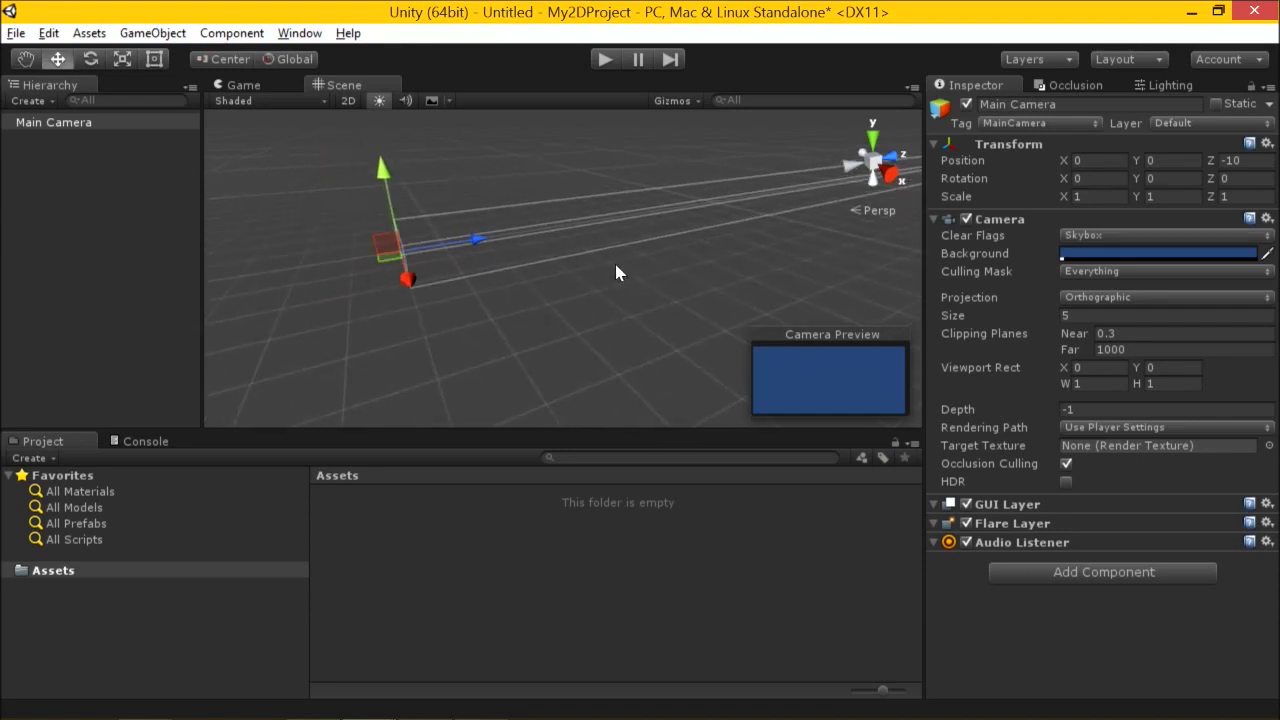
pyautogui.click(1236, 298)
pyautogui.click(1158, 319)
# Open the Complete scene in the BattleBuild UWP project, select the Main Camera by searching for "main c" and clear the search.
pyautogui.hotkey('alt', 'Tab')
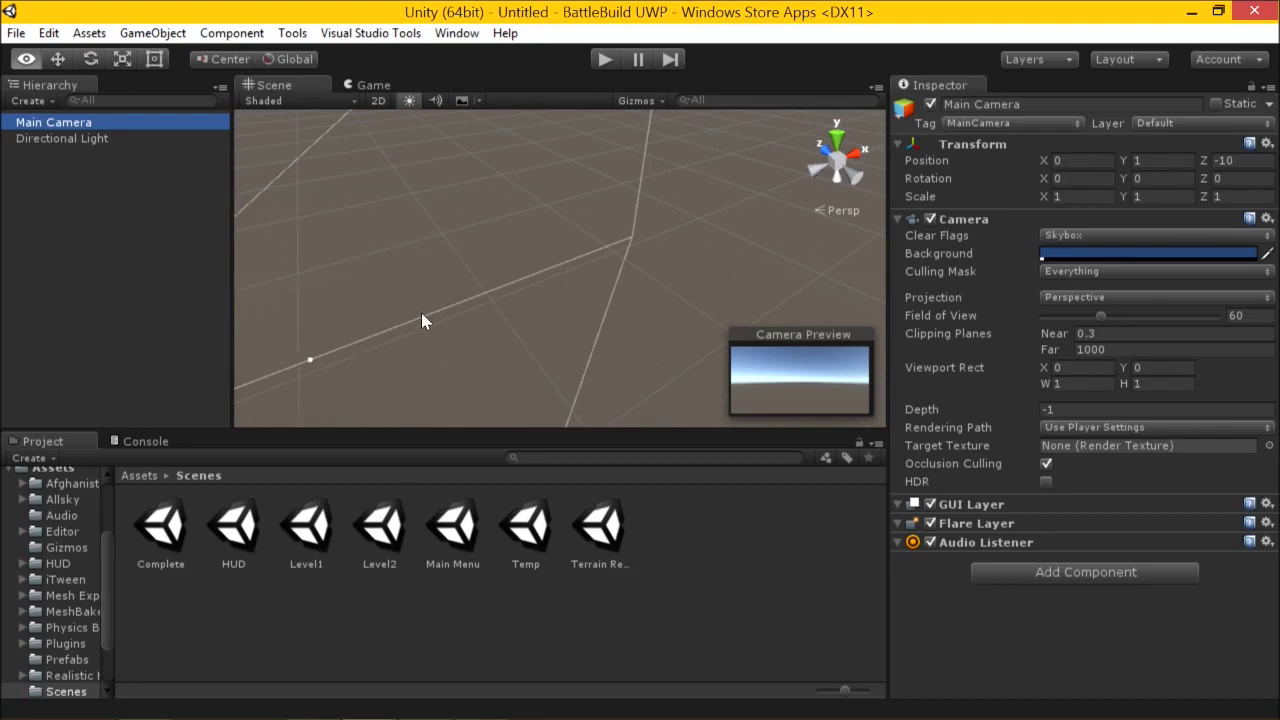
pyautogui.doubleClick(162, 527)
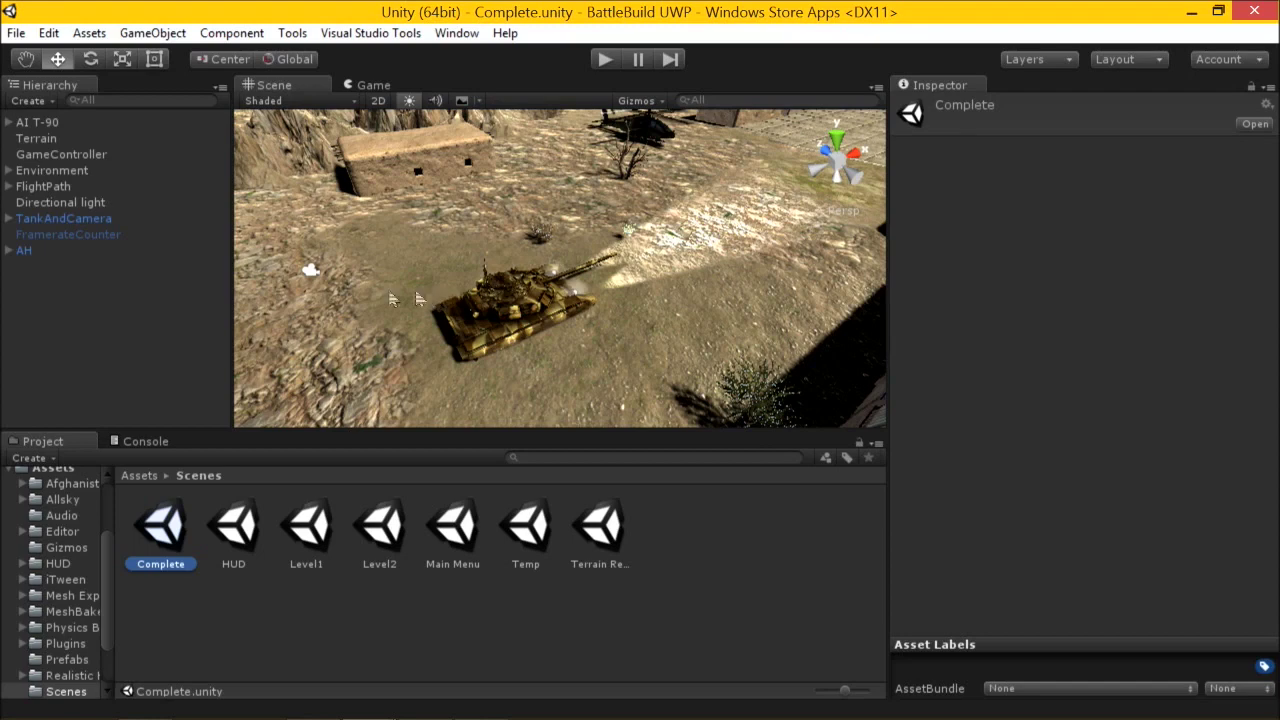
pyautogui.write('main c')
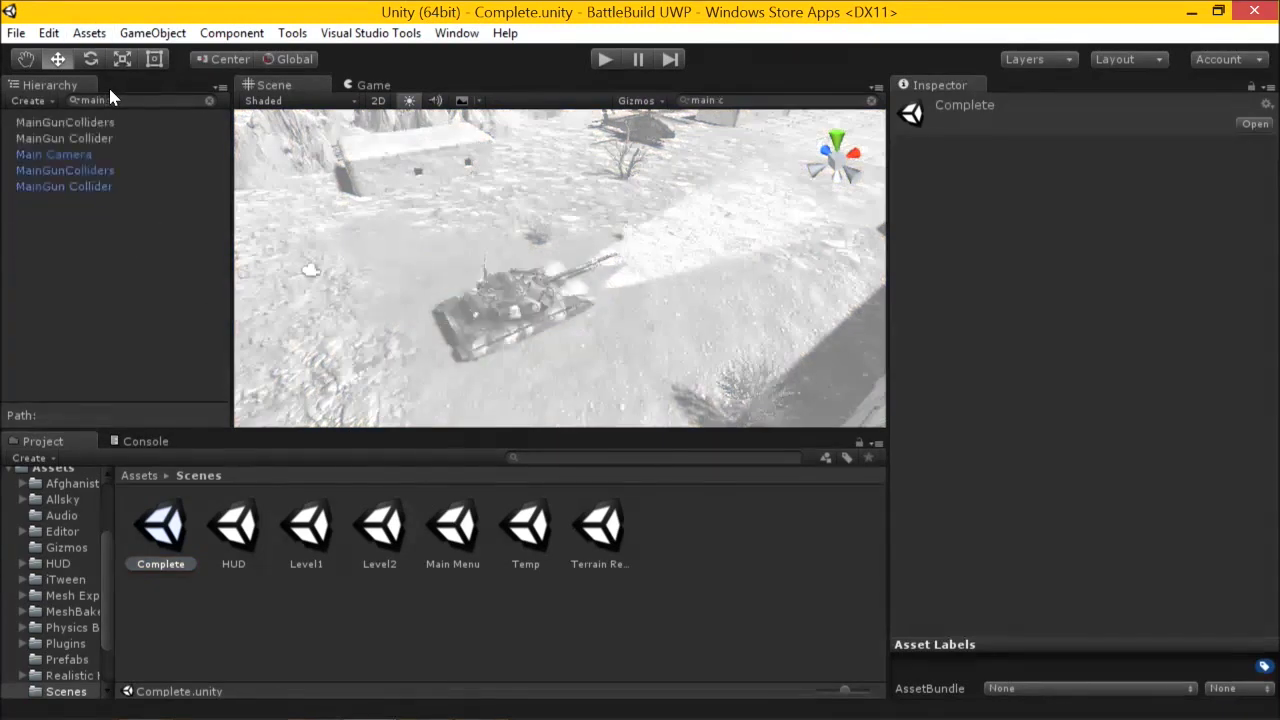
pyautogui.click(60, 154)
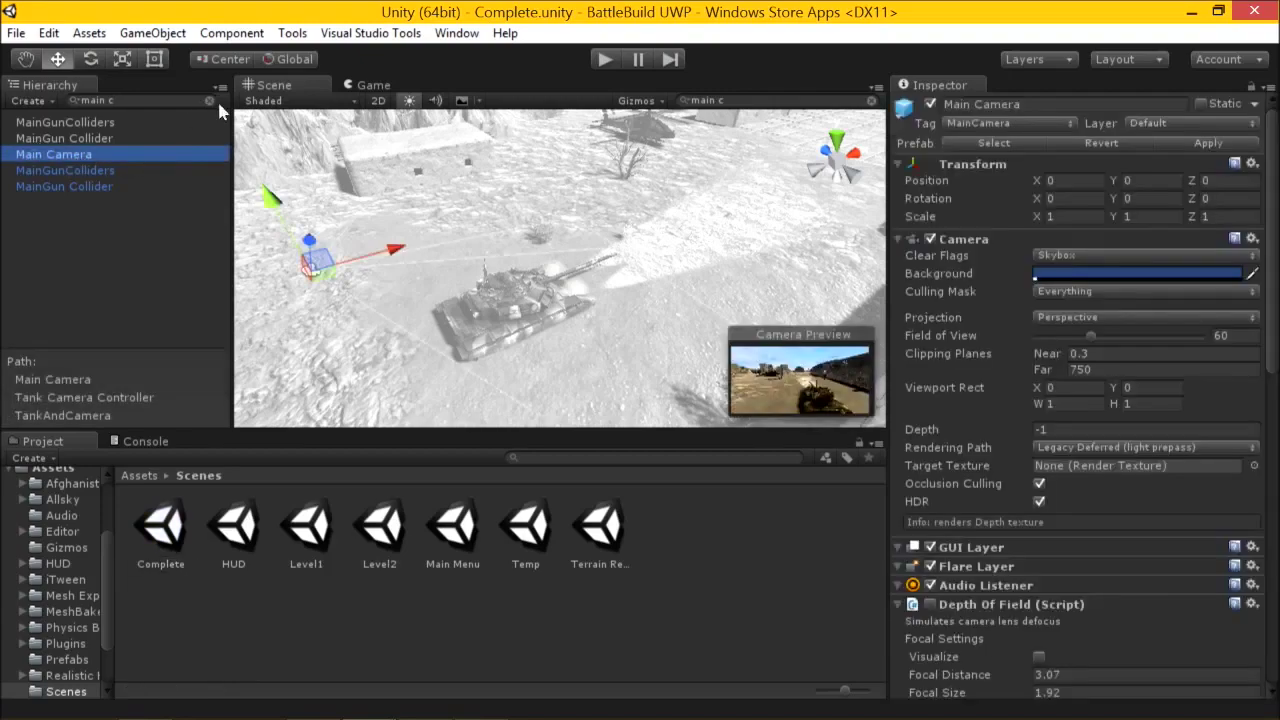
pyautogui.click(209, 101)
# Move the Main Camera along its X axis to position X 2.51, behind the tank.
pyautogui.moveTo(640, 320); pyautogui.dragTo(394, 310, button='right')
pyautogui.press('w')
pyautogui.moveTo(340, 322); pyautogui.dragTo(650, 255)
pyautogui.hotkey('alt', 'Tab')
pyautogui.press('Tab')
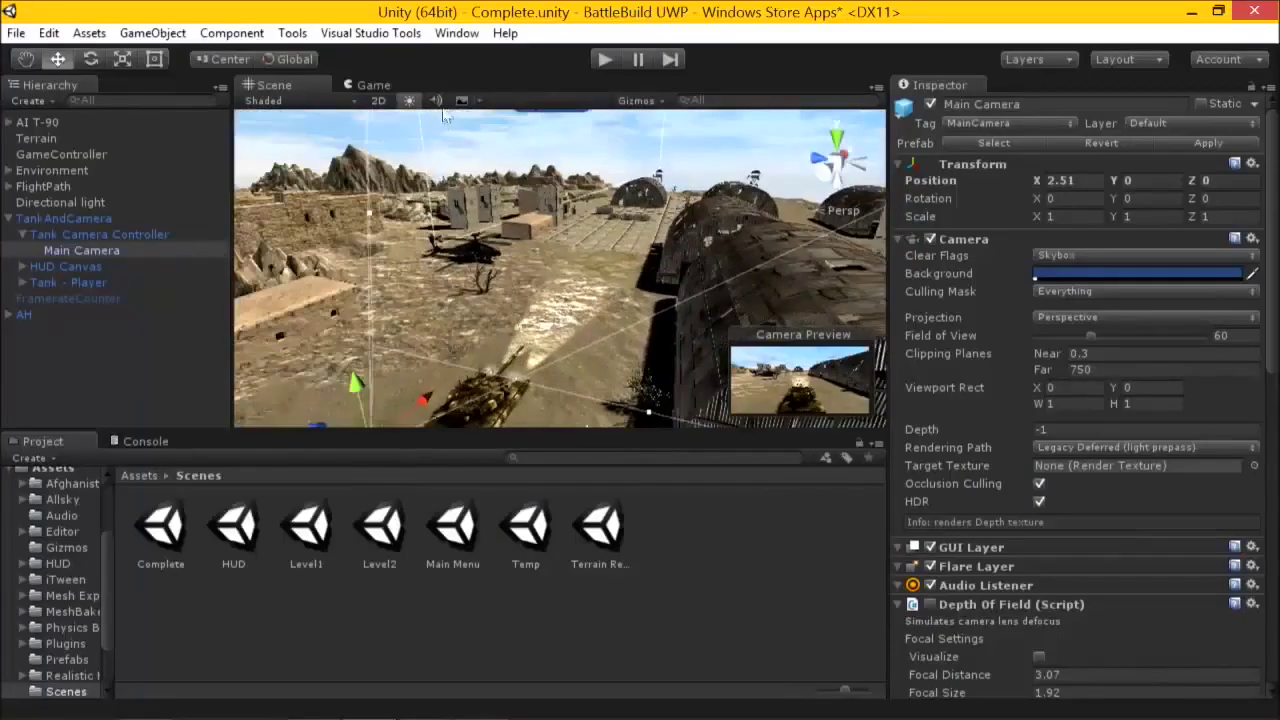
# Preview the Game view at the 5:4, 4:3, 16:10 and 16:9 aspect ratios.
pyautogui.click(370, 85)
pyautogui.click(338, 100)
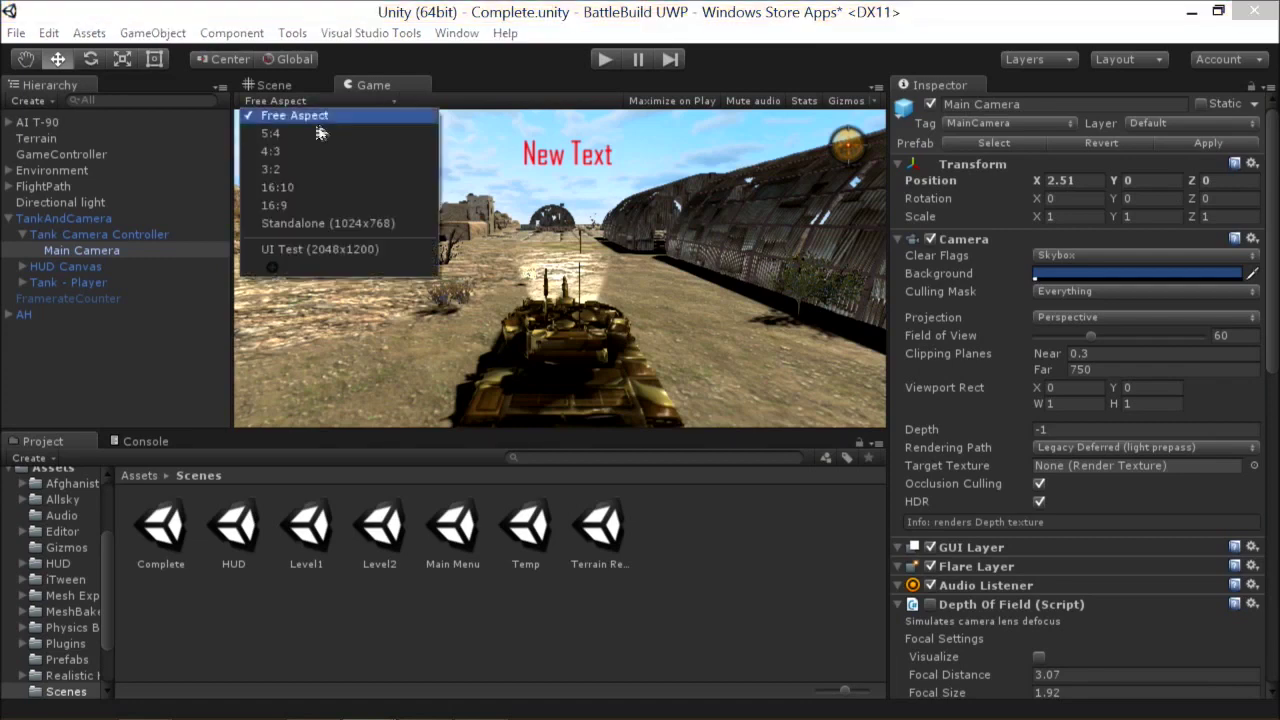
pyautogui.click(306, 128)
pyautogui.click(350, 100)
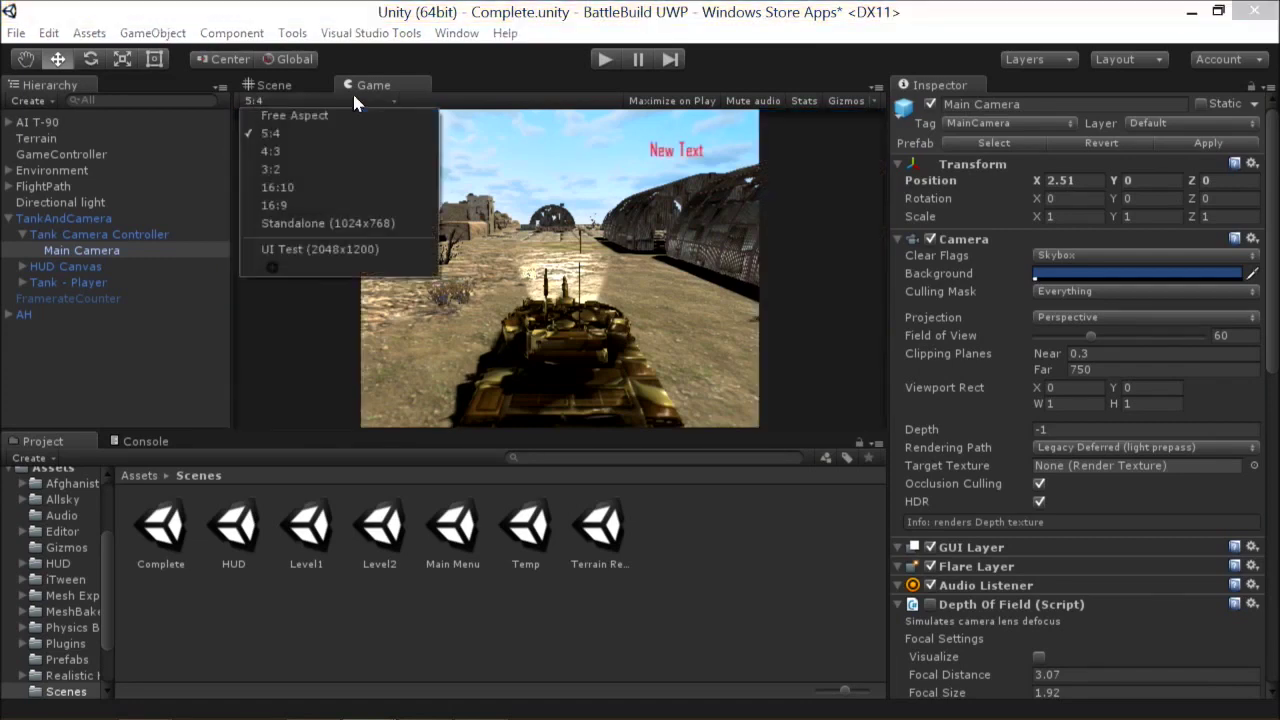
pyautogui.click(336, 149)
pyautogui.click(332, 100)
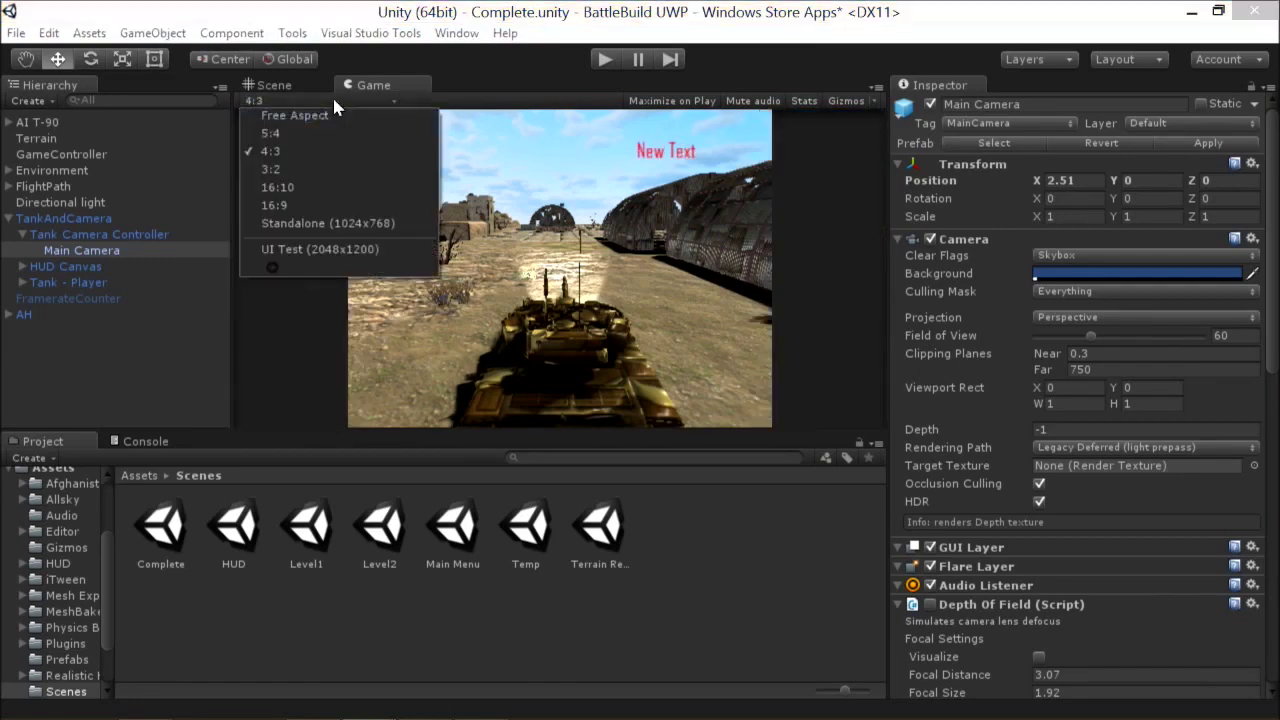
pyautogui.click(312, 154)
pyautogui.click(324, 101)
pyautogui.click(290, 187)
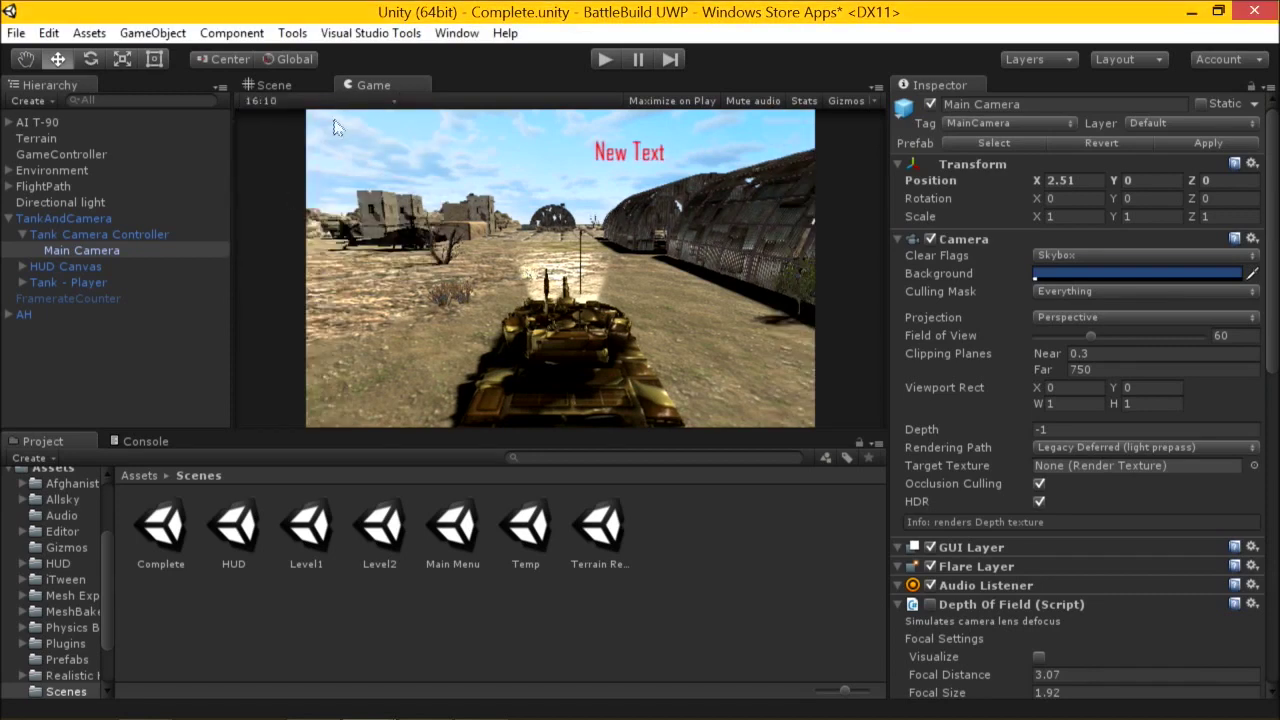
pyautogui.click(336, 100)
pyautogui.click(291, 205)
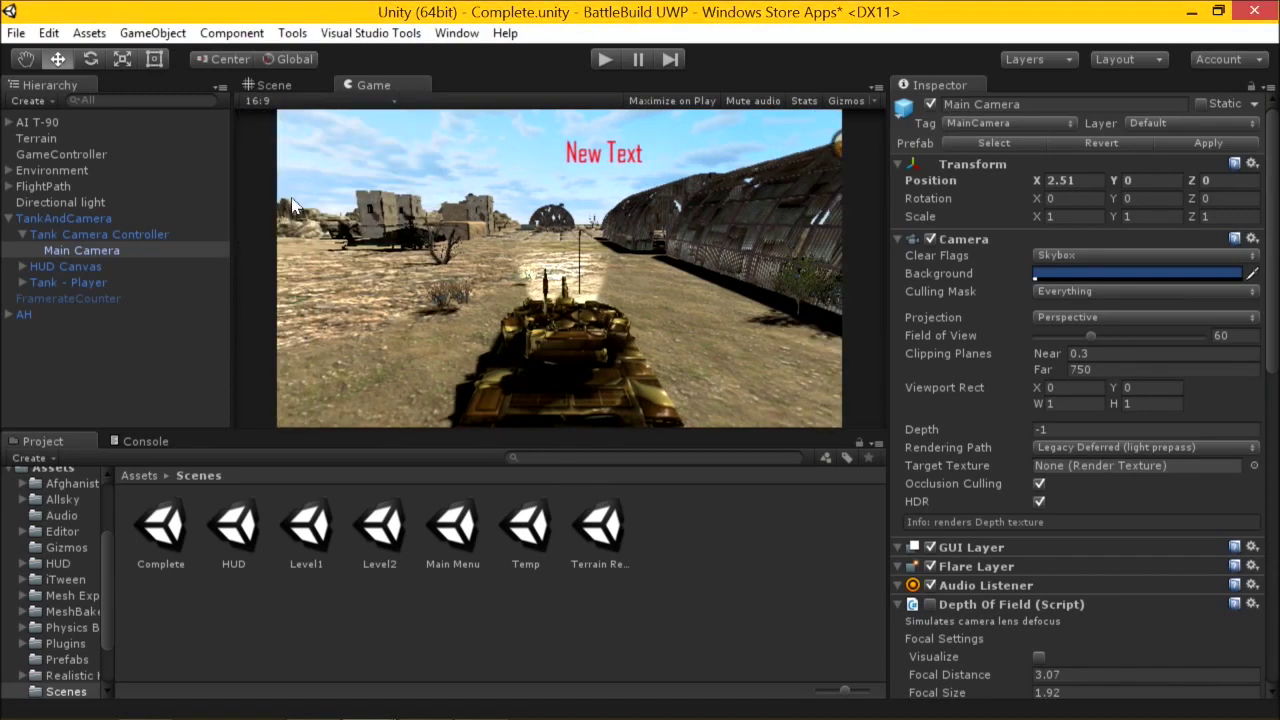
# Preview the Game view at Standalone (1024x768), widen the view area and set the aspect ratio to 5:4.
pyautogui.moveTo(440, 427); pyautogui.dragTo(461, 617)
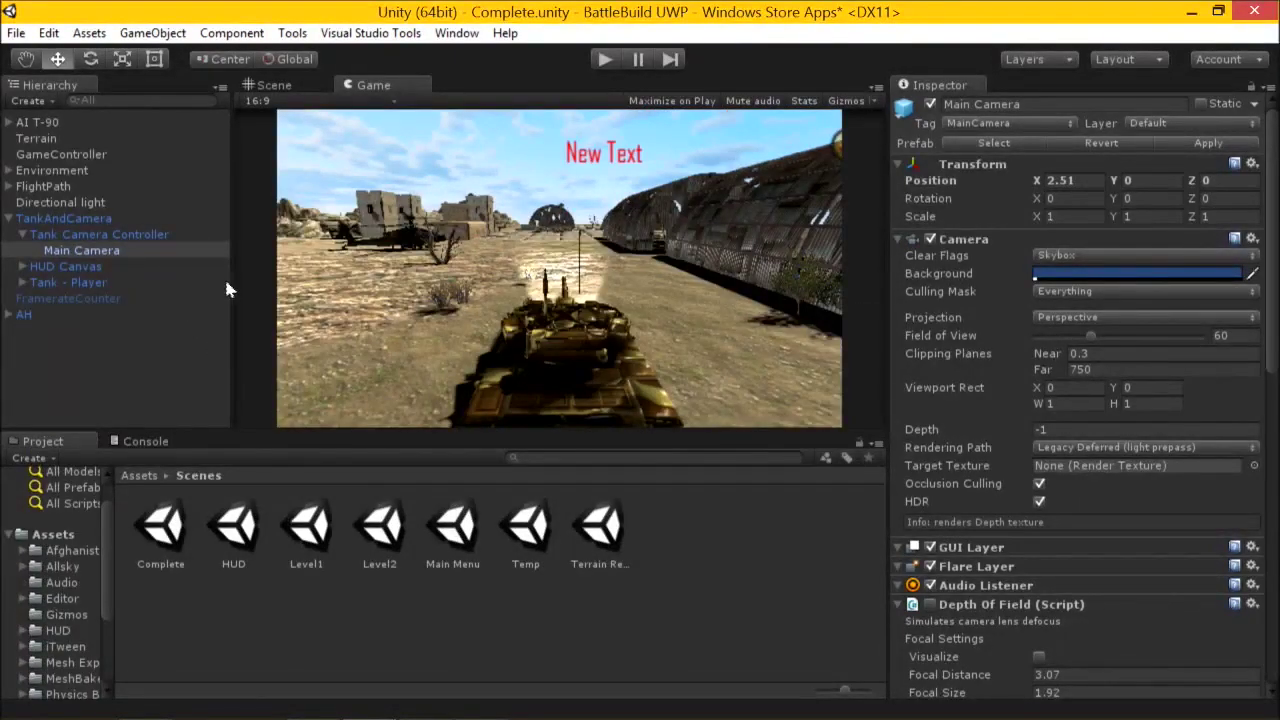
pyautogui.click(276, 101)
pyautogui.click(306, 223)
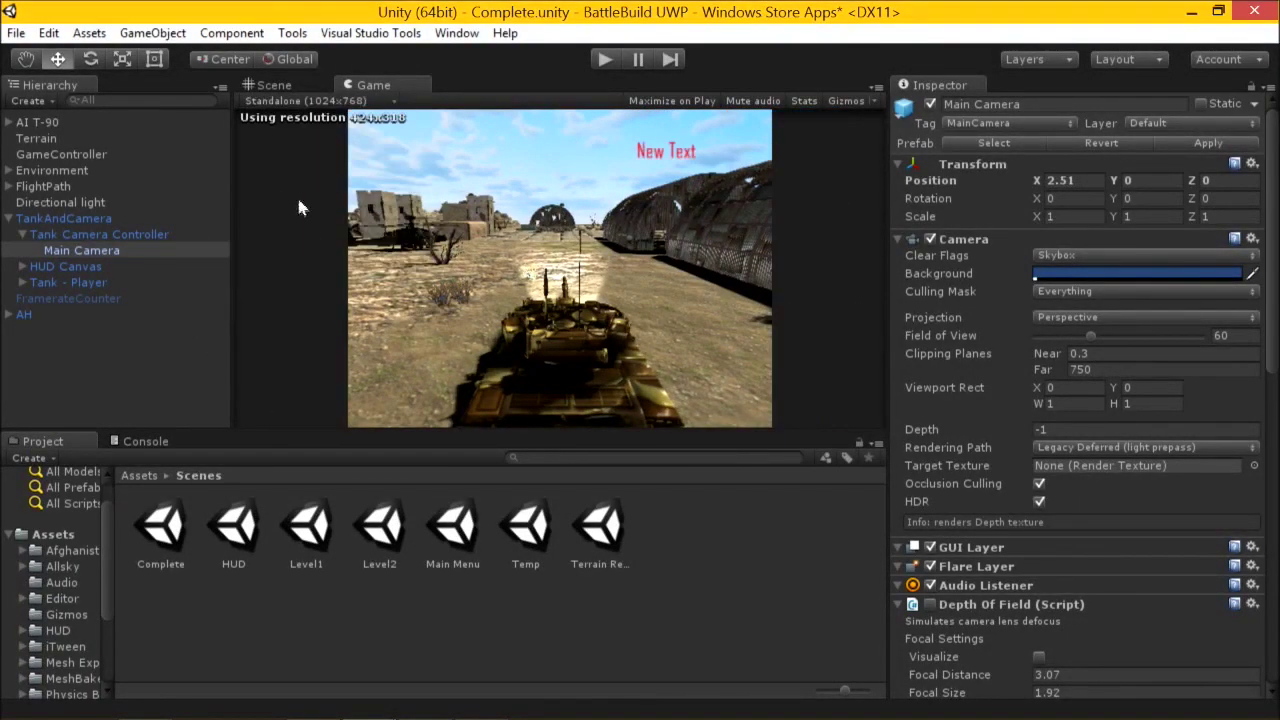
pyautogui.moveTo(234, 182); pyautogui.dragTo(203, 182)
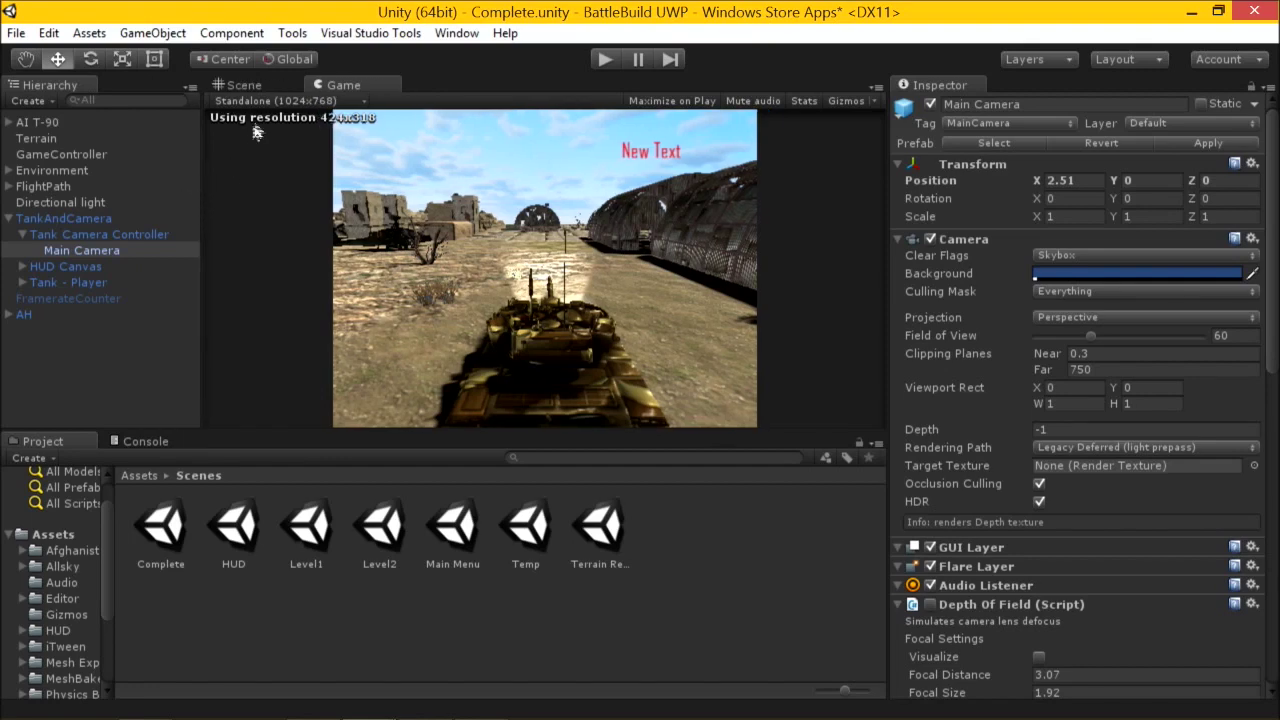
pyautogui.click(312, 104)
pyautogui.click(287, 135)
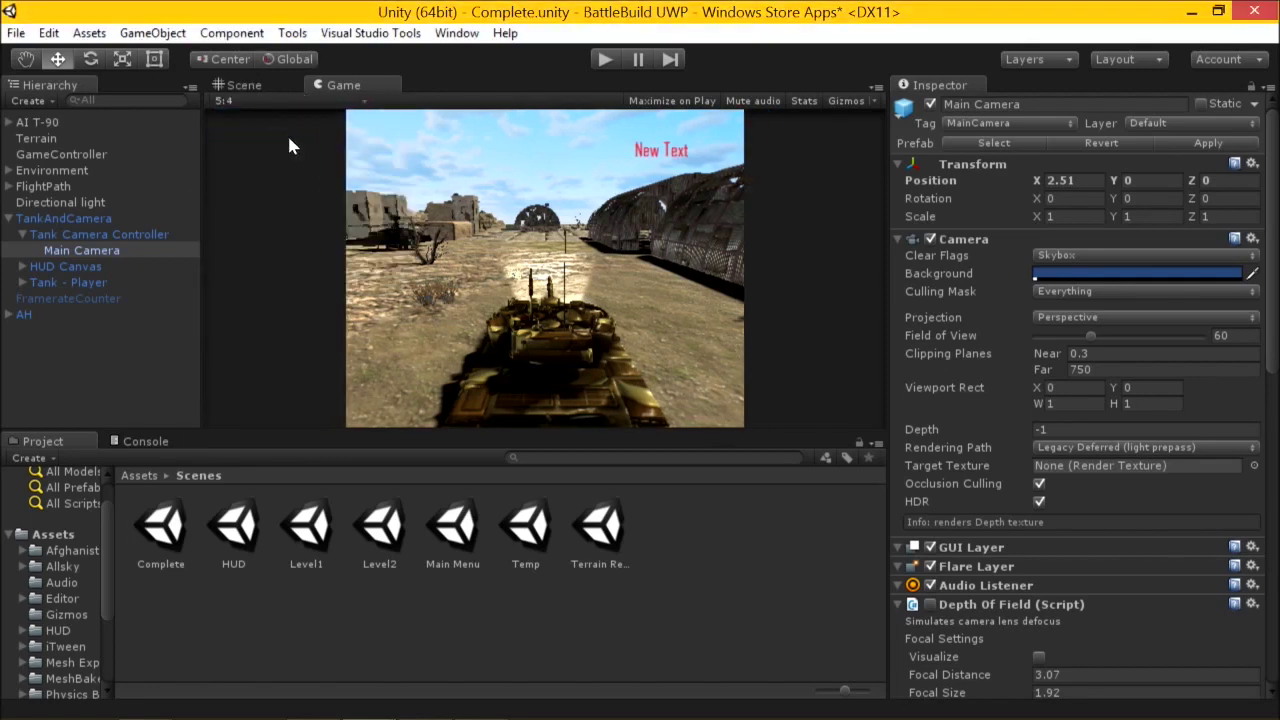
pyautogui.click(268, 100)
pyautogui.click(273, 133)
pyautogui.click(274, 100)
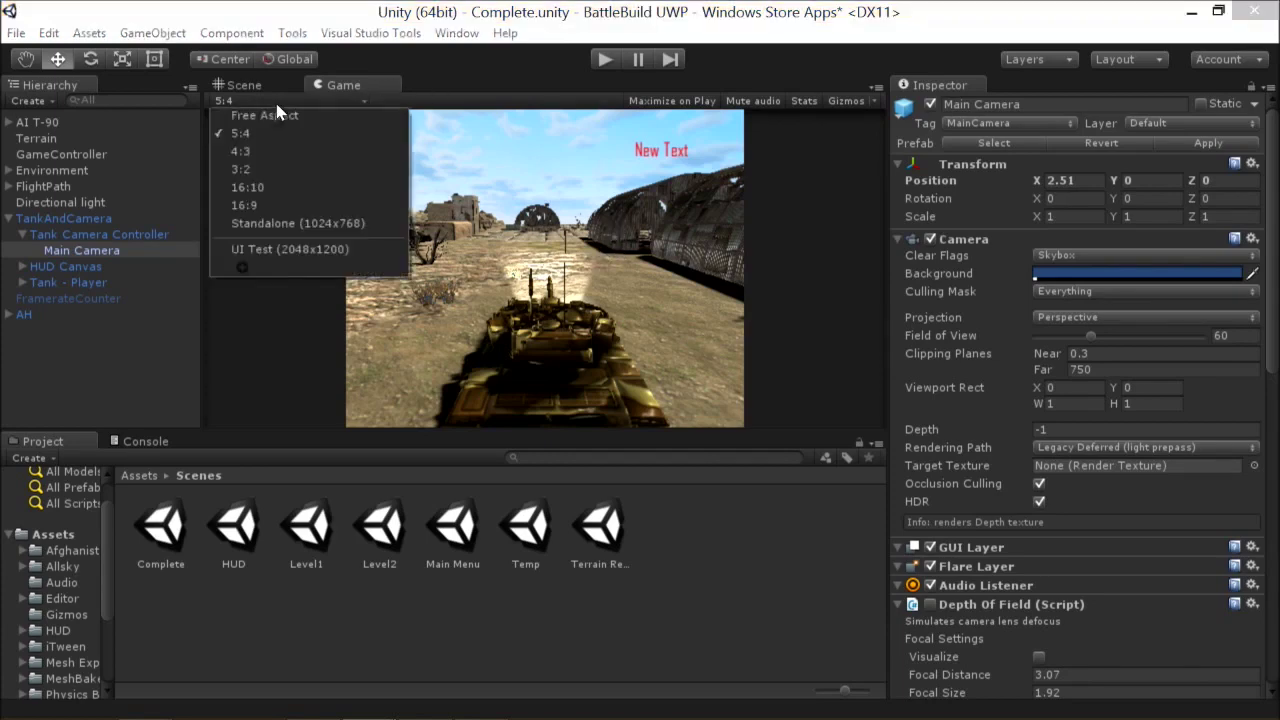
pyautogui.click(290, 395)
# From My2DProject, open the VampKid-vs-Zombie-Apocalypse project and discard the changes to the untitled scene.
pyautogui.hotkey('alt', 'Tab')
pyautogui.hotkey('alt', 'Tab')
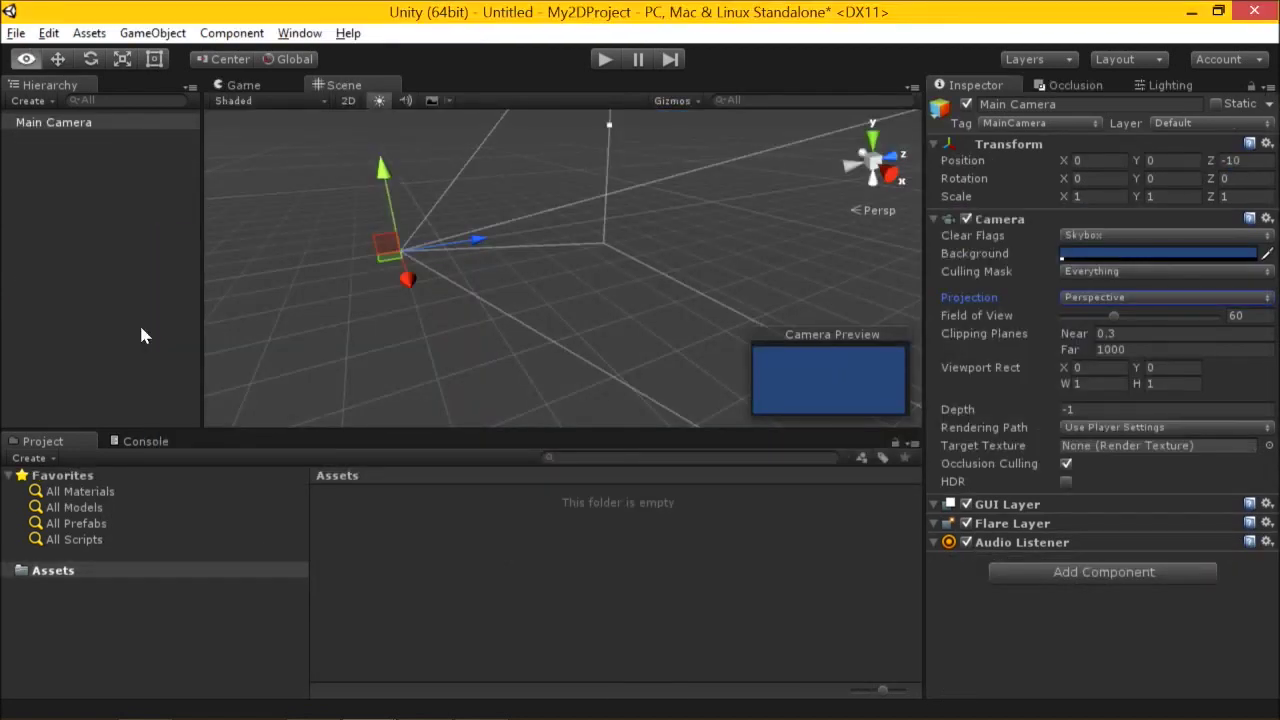
pyautogui.click(16, 33)
pyautogui.click(47, 188)
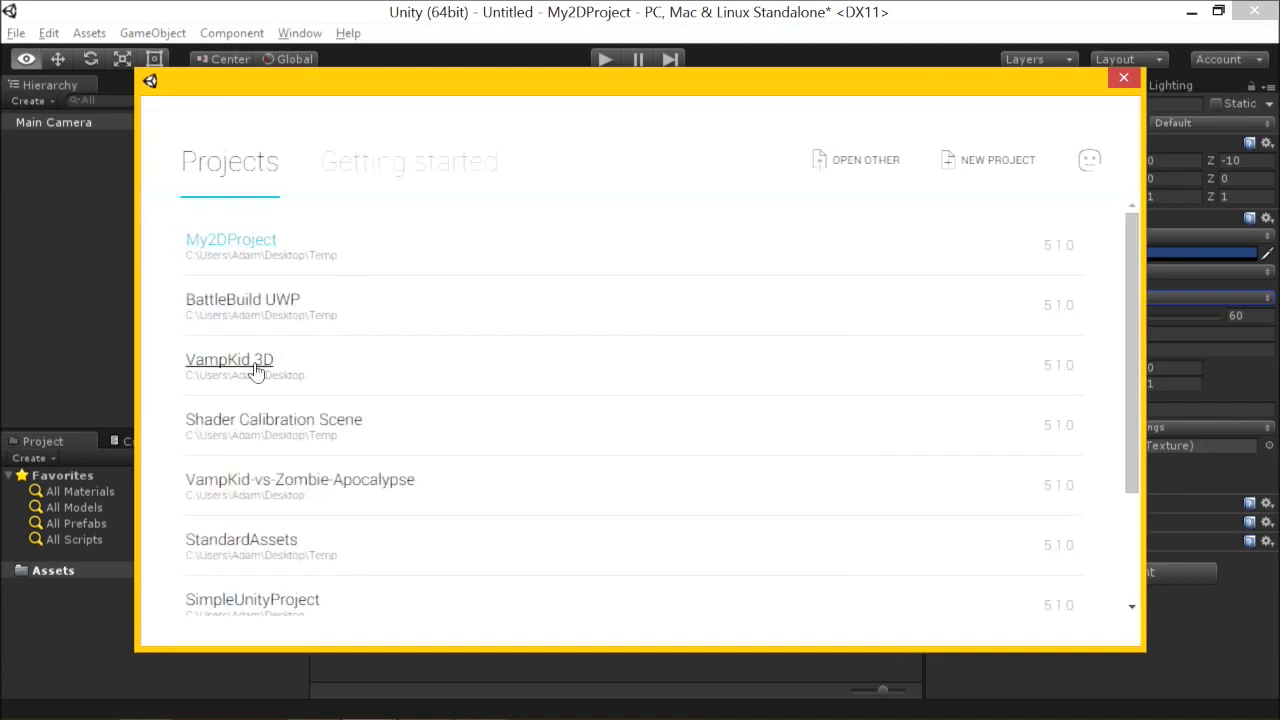
pyautogui.scroll(-2, 255, 371)
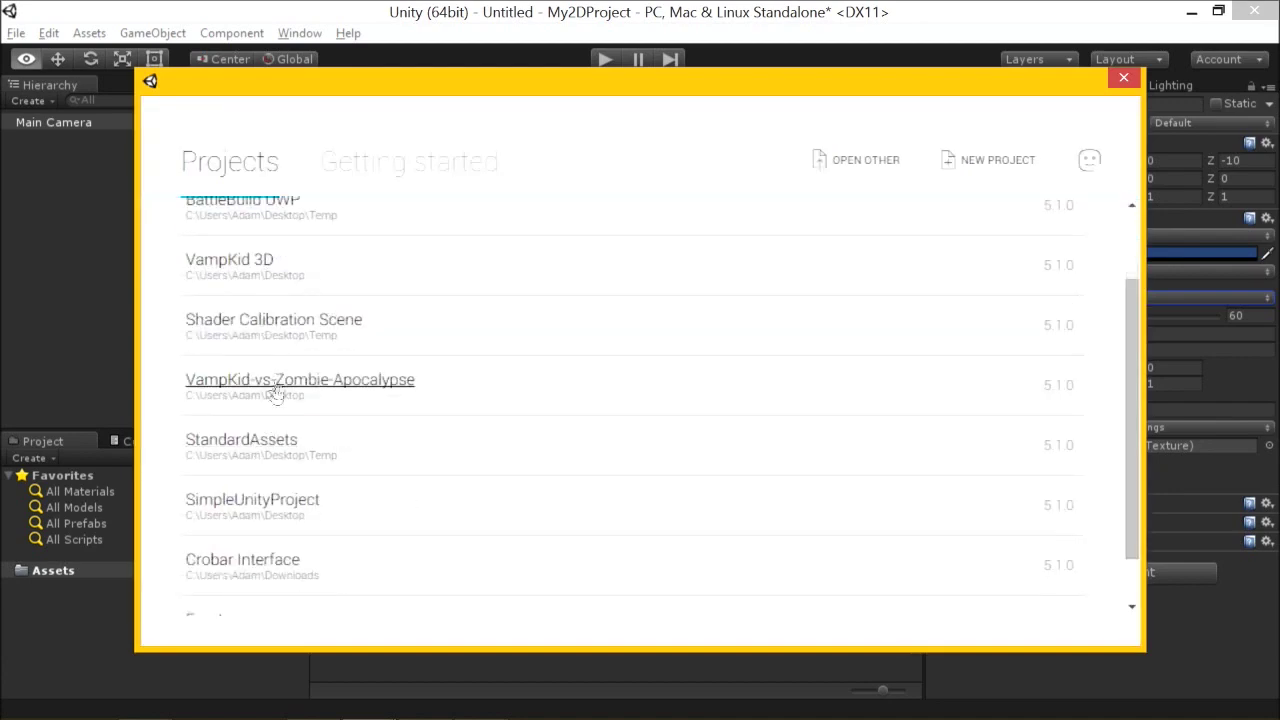
pyautogui.click(280, 384)
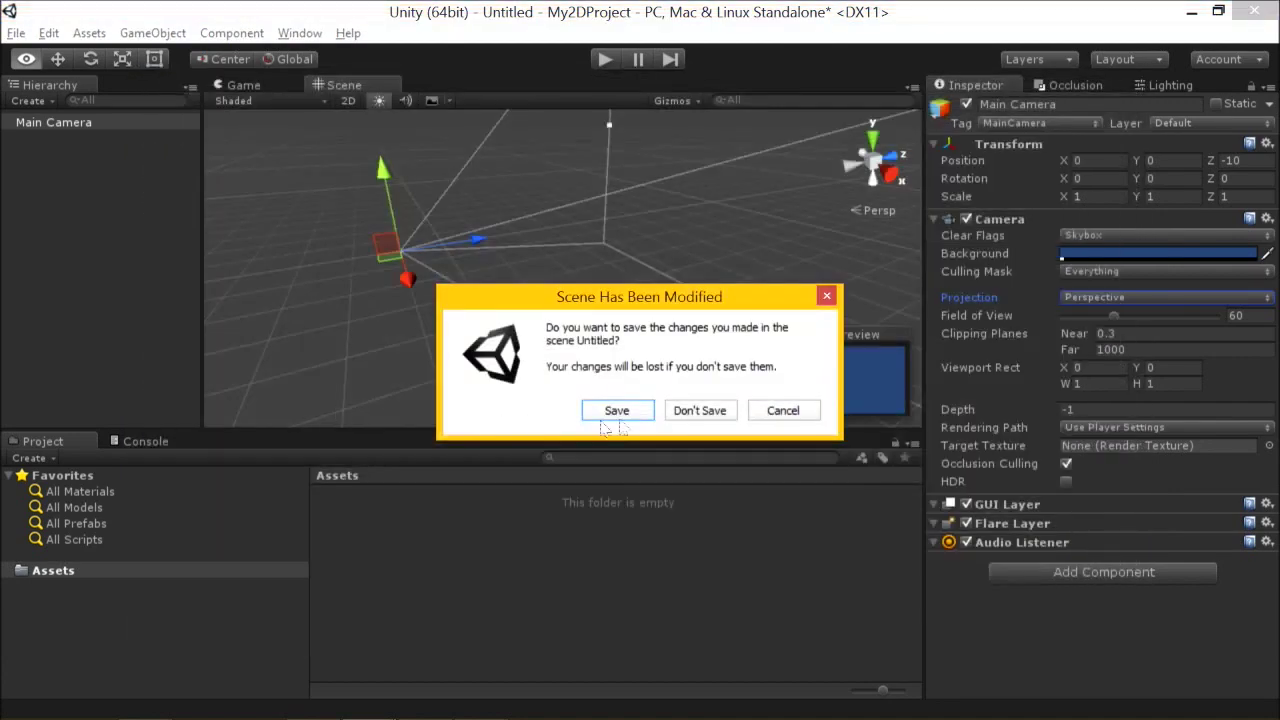
pyautogui.click(697, 410)
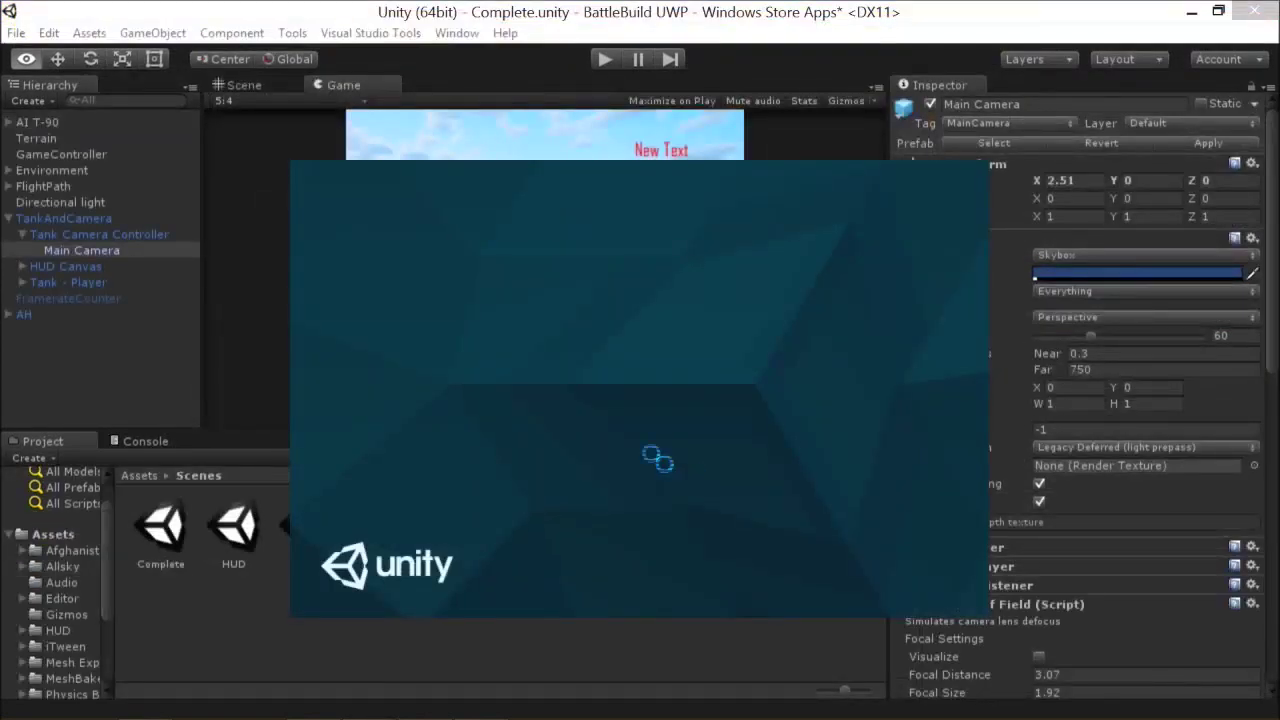
# Switch to the PowerPoint slide show and advance to the Camera Mode Demos slide.
pyautogui.hotkey('alt', 'Tab')
pyautogui.hotkey('alt', 'Tab')
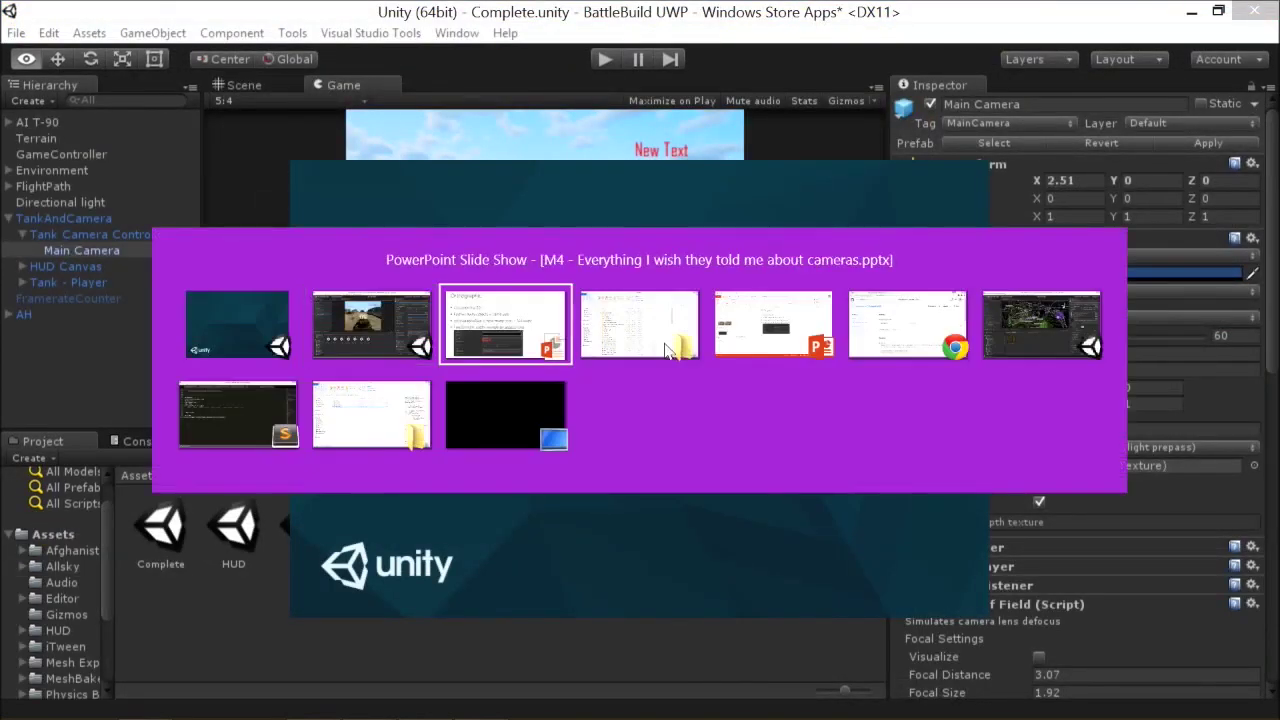
pyautogui.press('Right')
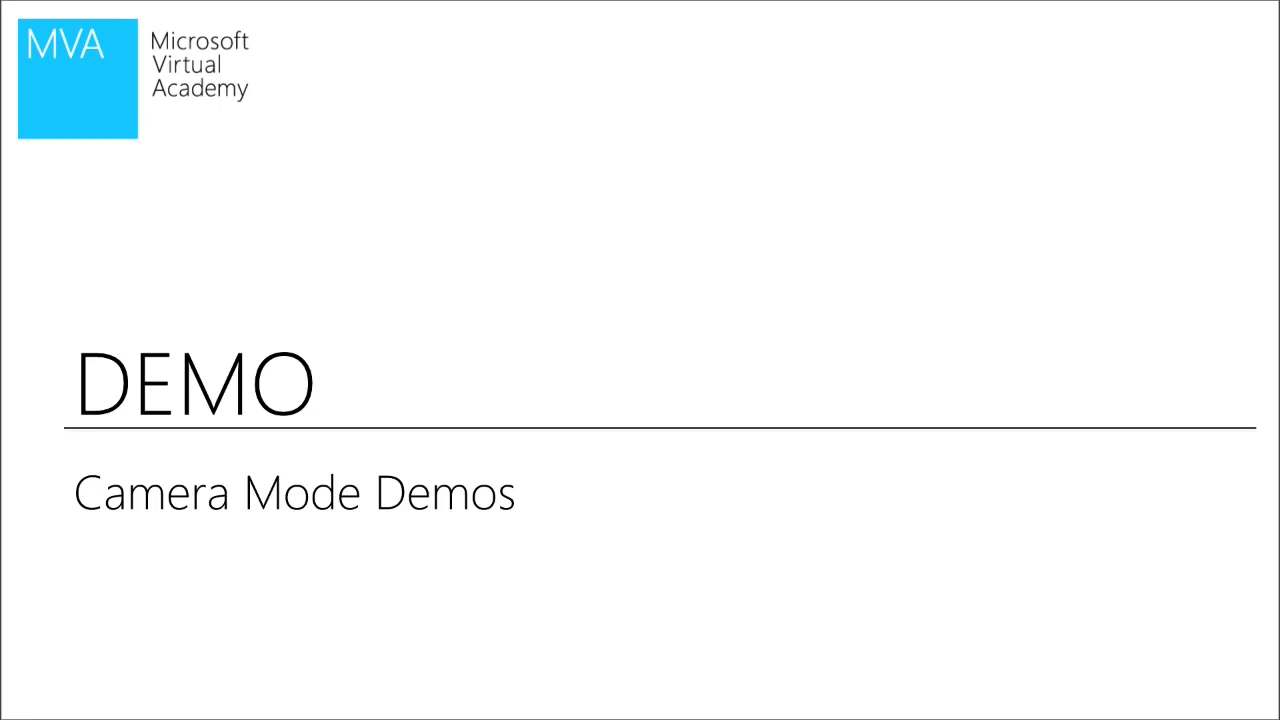
# Switch to the VampKid-vs-Zombie-Apocalypse project, open the Level1 scene and select its Main Camera.
pyautogui.hotkey('alt', 'Tab')
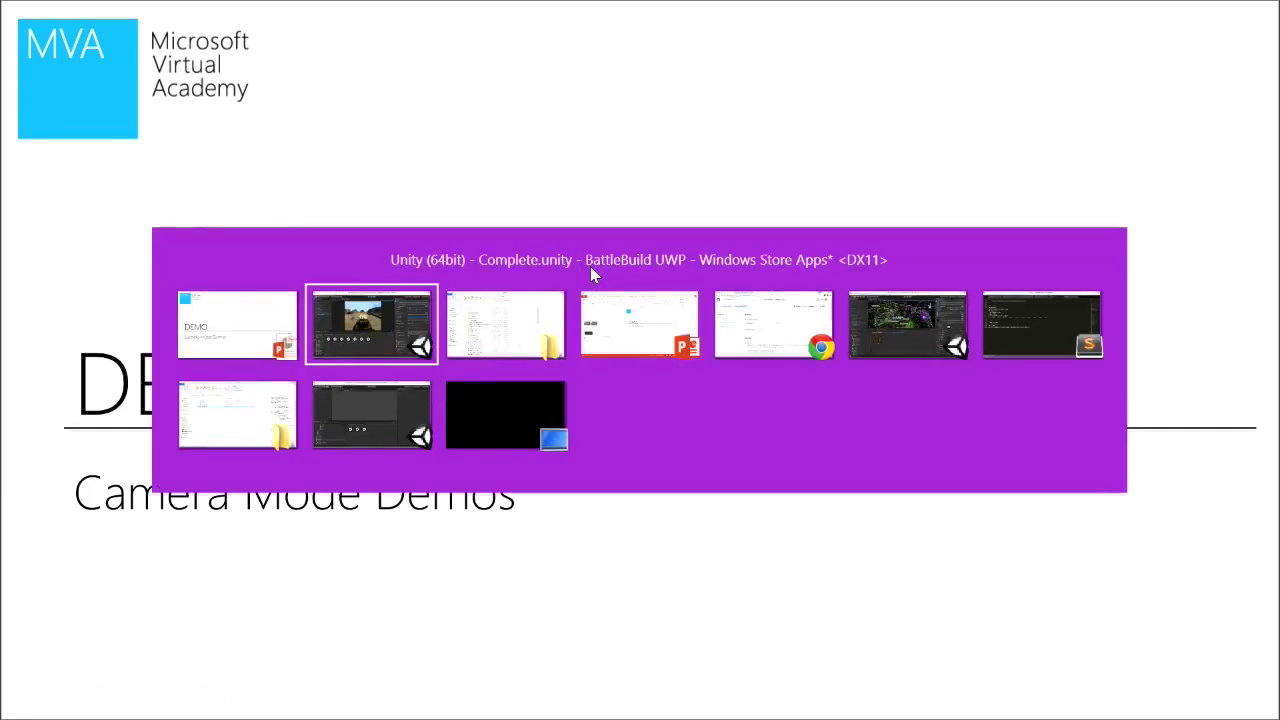
pyautogui.click(388, 414)
pyautogui.doubleClick(400, 530)
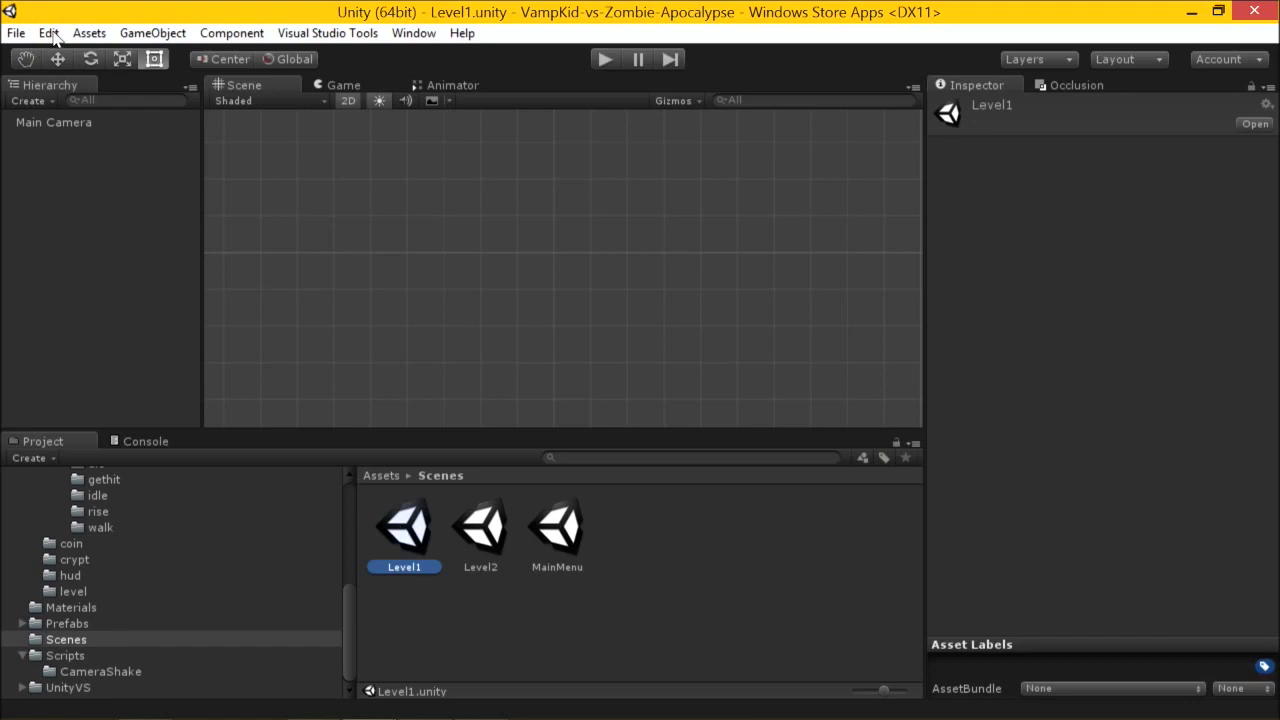
pyautogui.scroll(-1, 516, 202)
pyautogui.moveTo(516, 202); pyautogui.dragTo(528, 276, button='middle')
pyautogui.press('t')
pyautogui.scroll(1, 492, 256)
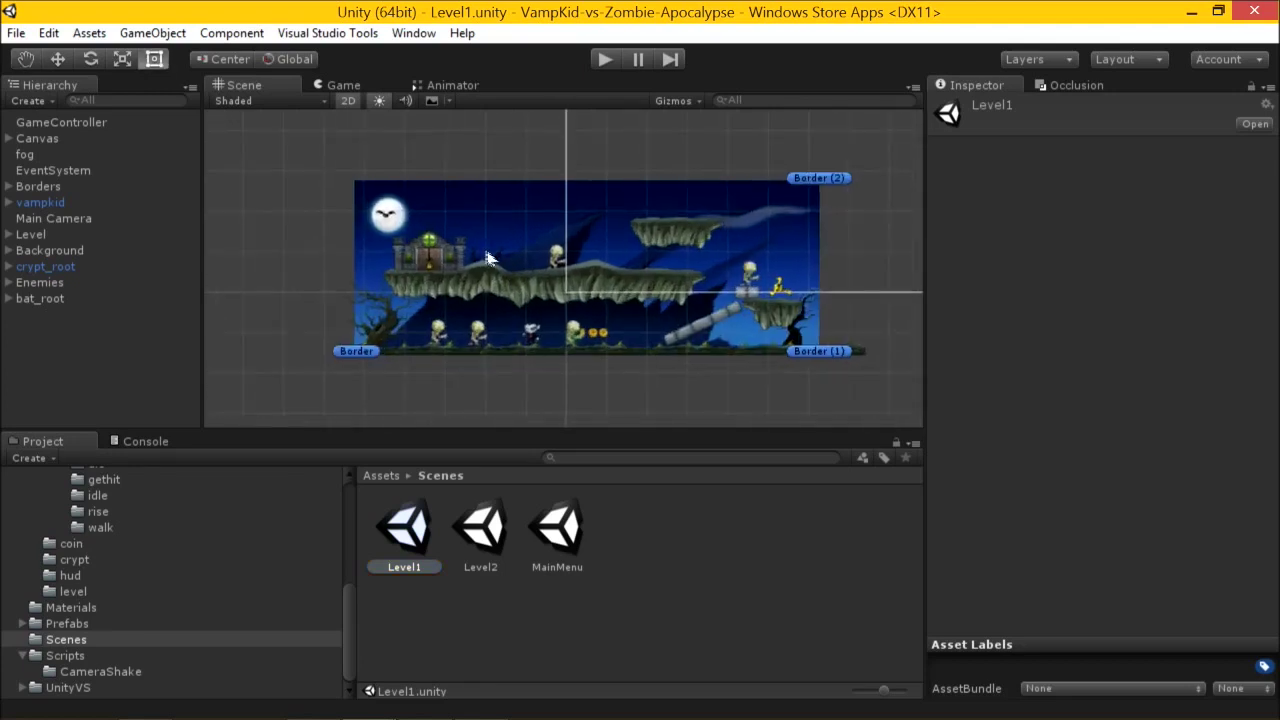
pyautogui.click(77, 221)
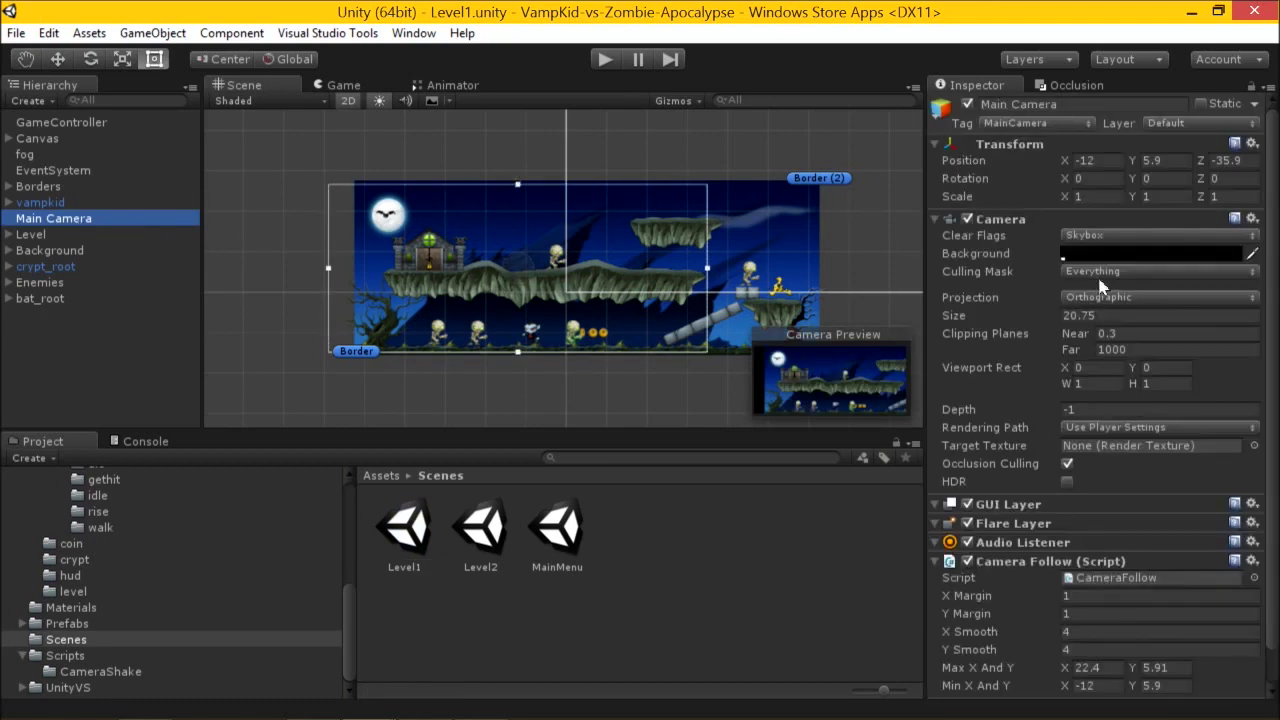
# Open the project's Editor settings and view the Default Behavior Mode options without changing the mode.
pyautogui.click(48, 33)
pyautogui.moveTo(181, 529)
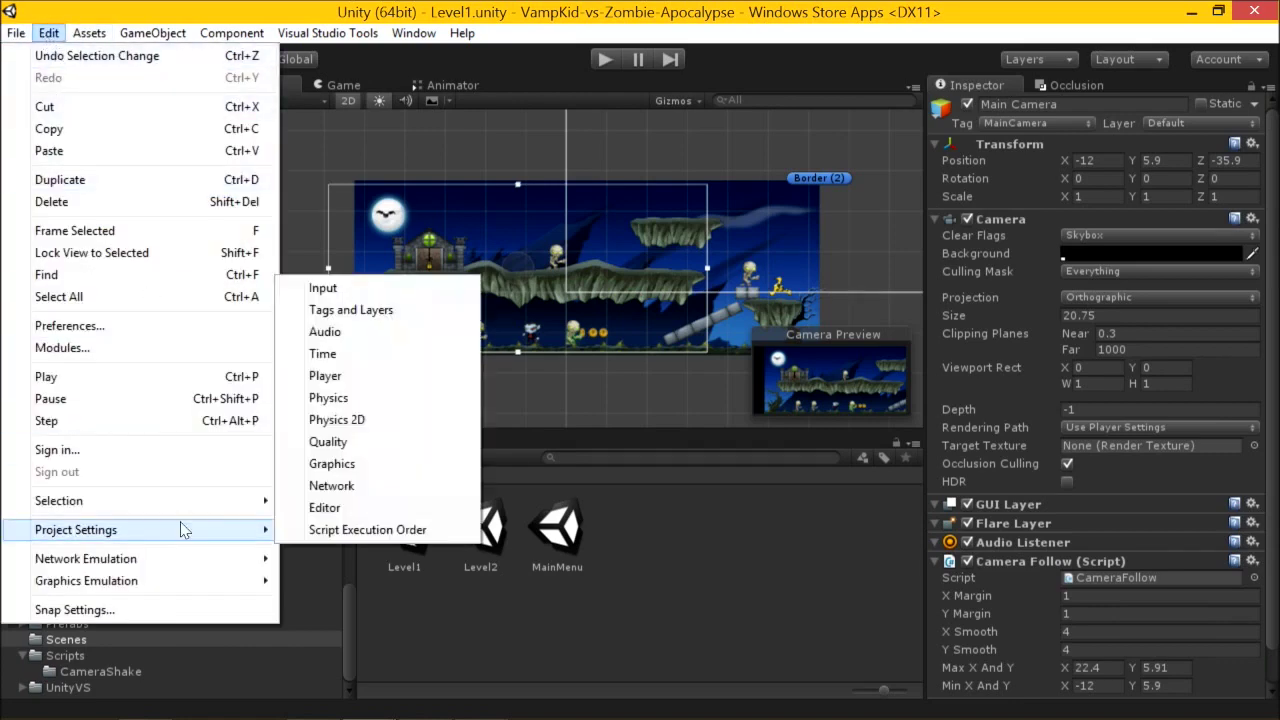
pyautogui.click(323, 508)
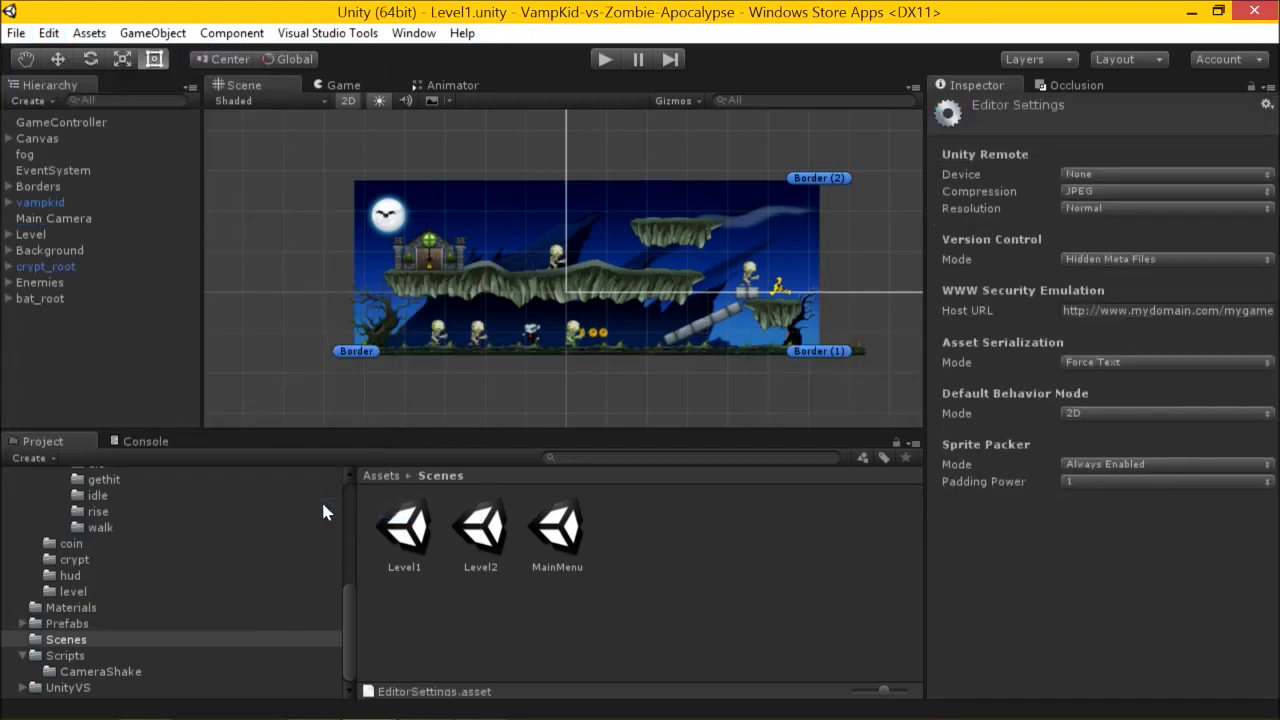
pyautogui.click(1079, 412)
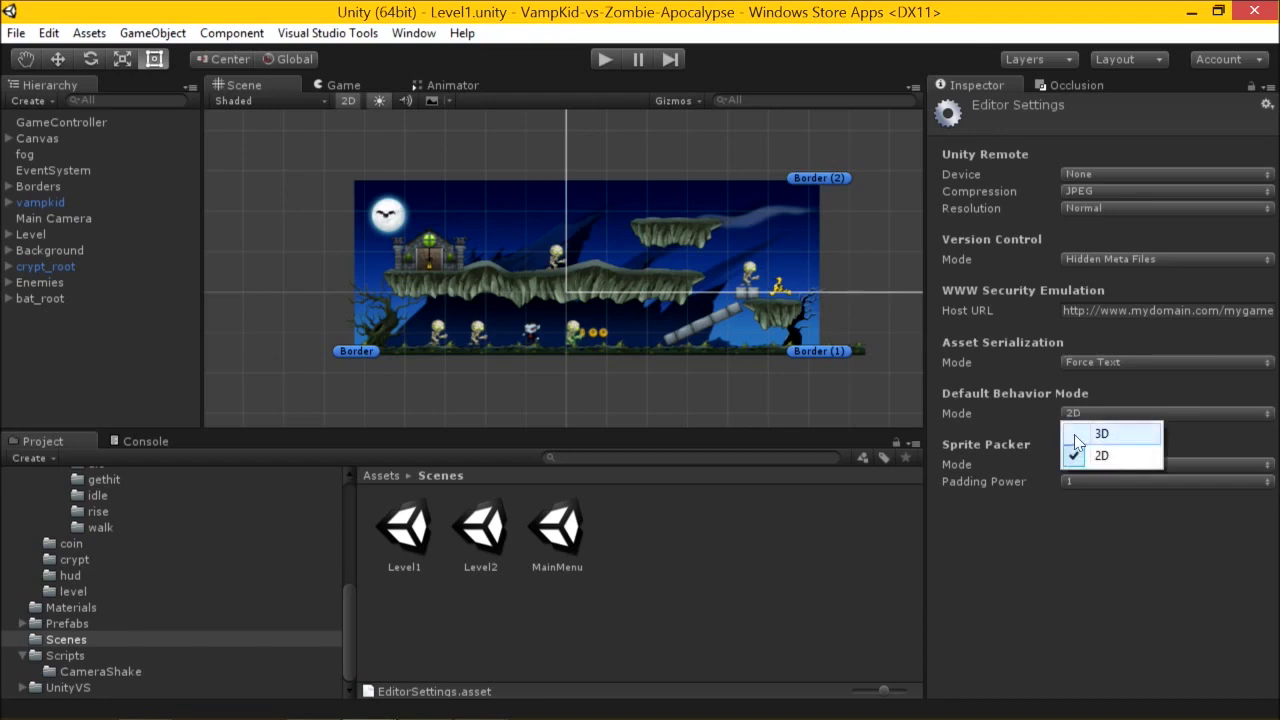
pyautogui.click(1029, 398)
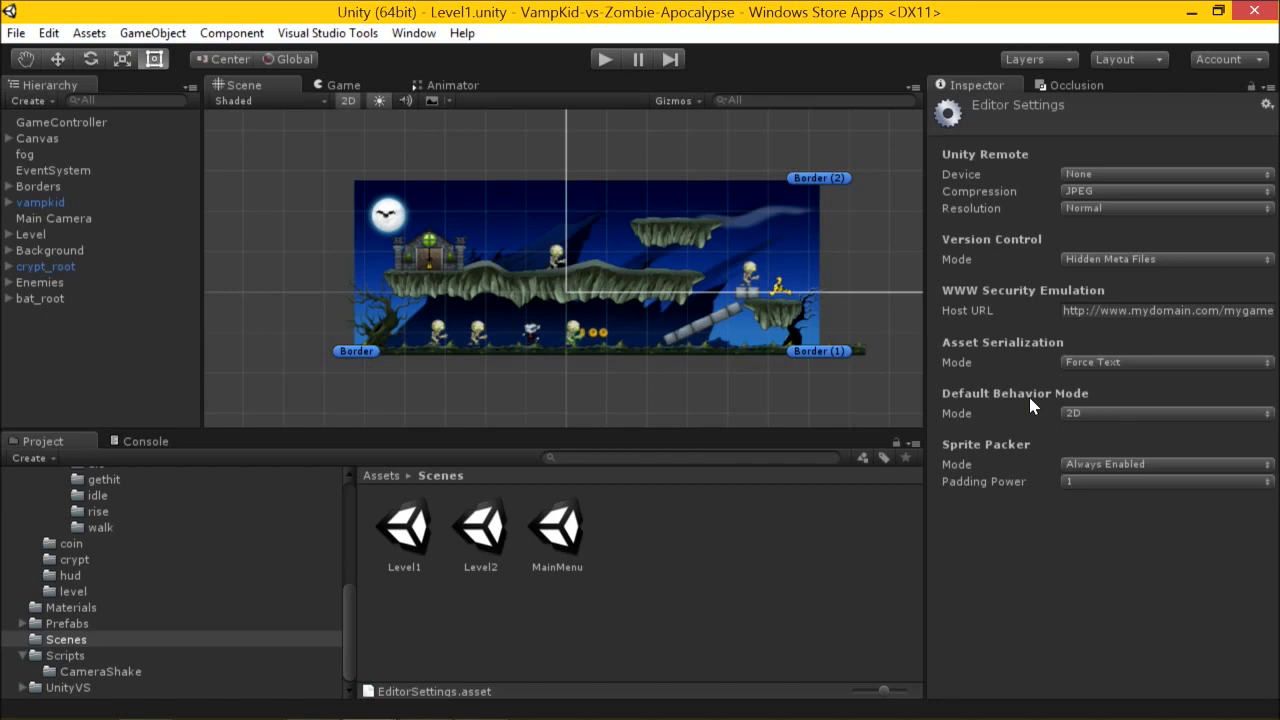
# Toggle the Scene view repeatedly between 2D and 3D, finishing in 2D with the Rect tool active.
pyautogui.click(349, 102)
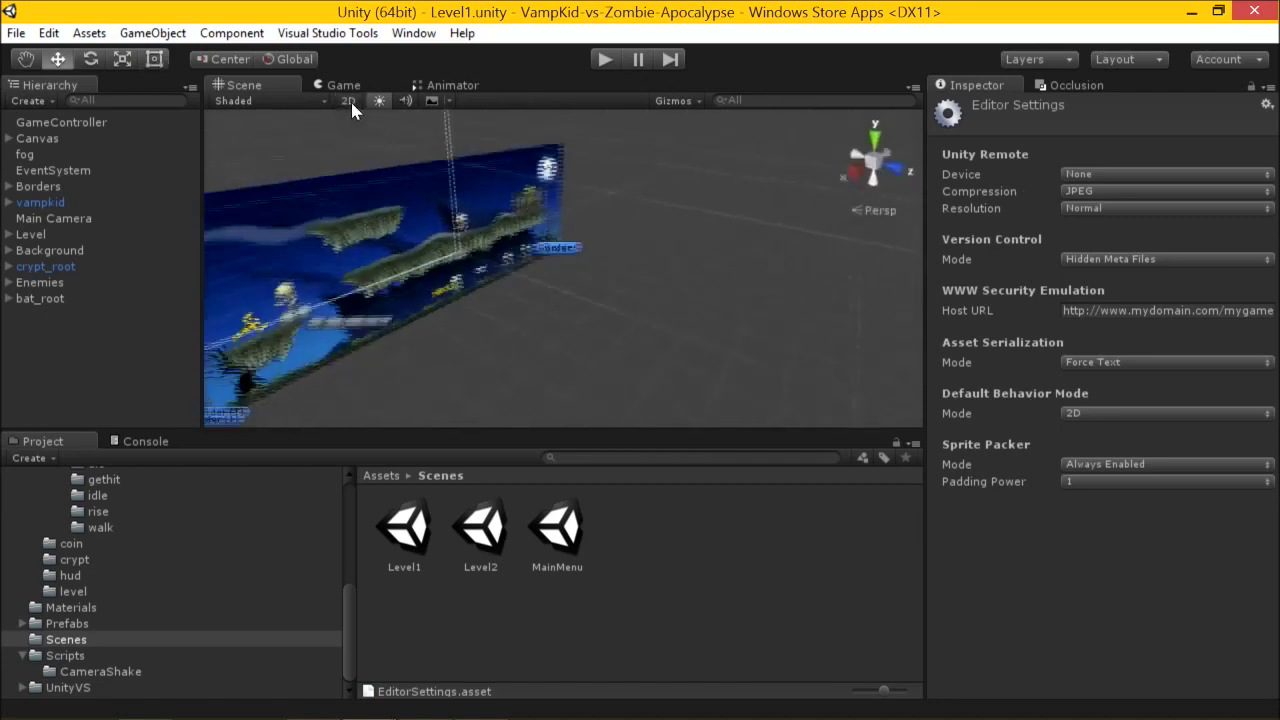
pyautogui.click(349, 102)
pyautogui.click(349, 102)
pyautogui.click(349, 102)
pyautogui.click(349, 102)
pyautogui.press('t')
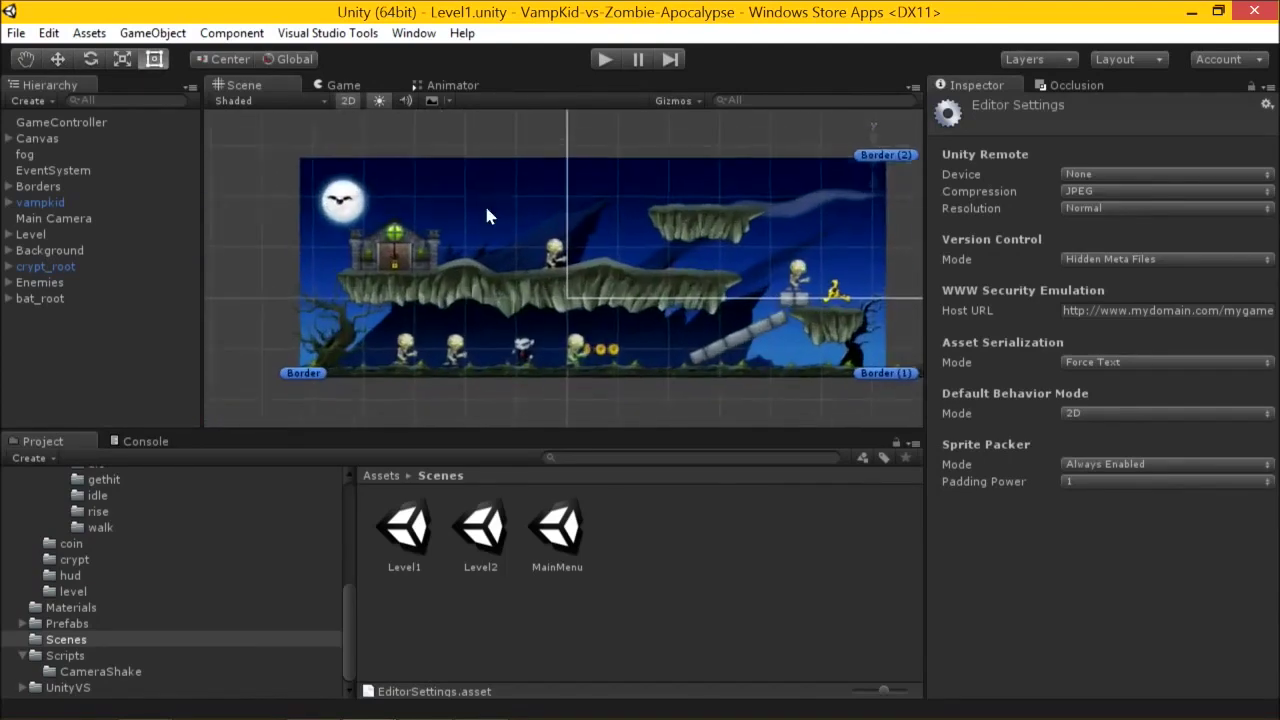
# Select the large_platform02 object in the scene, locate its source sprite in the level images folder and view its import settings.
pyautogui.click(465, 300)
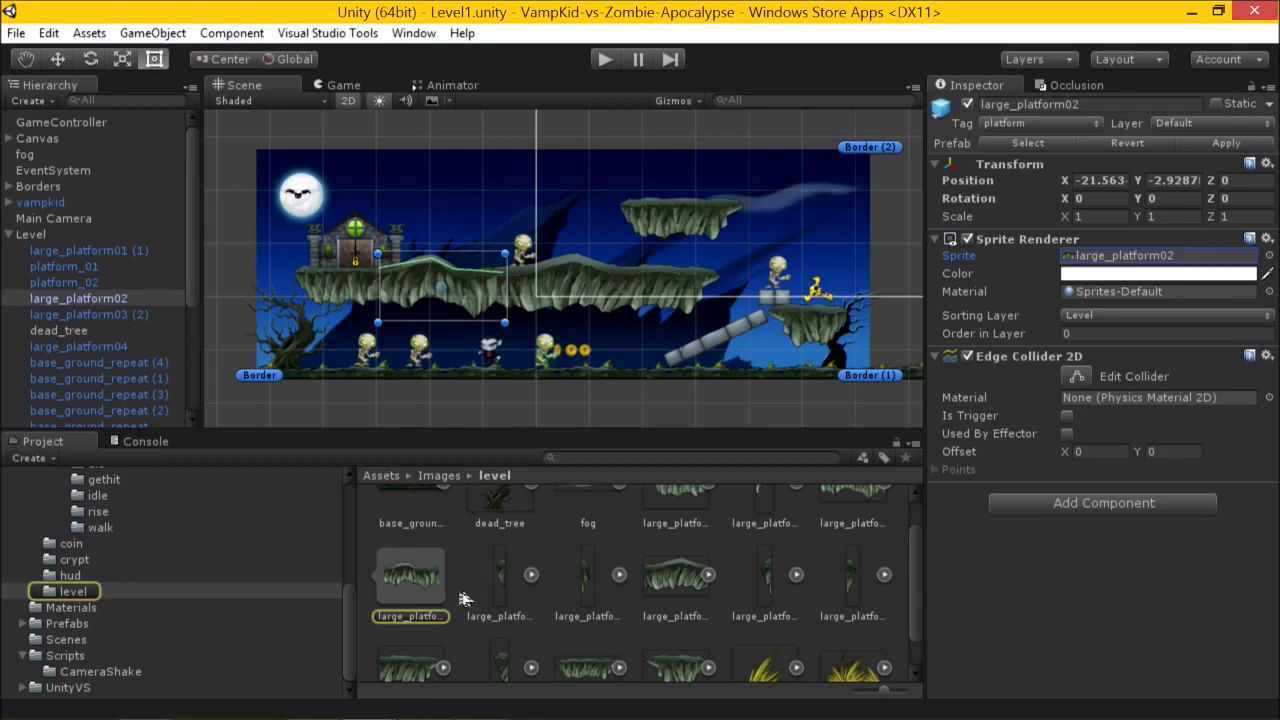
pyautogui.click(440, 585)
pyautogui.scroll(1, 737, 551)
pyautogui.click(834, 534)
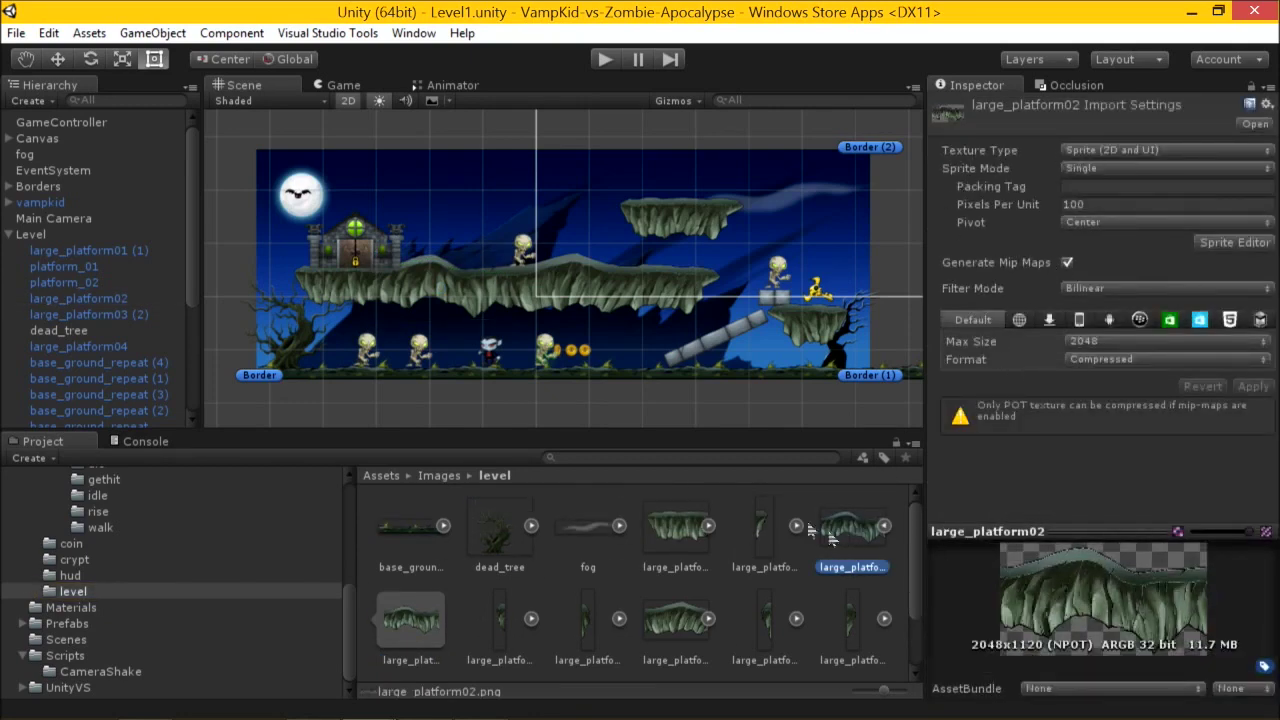
pyautogui.scroll(-2, 540, 240)
pyautogui.moveTo(540, 240); pyautogui.dragTo(537, 212, button='middle')
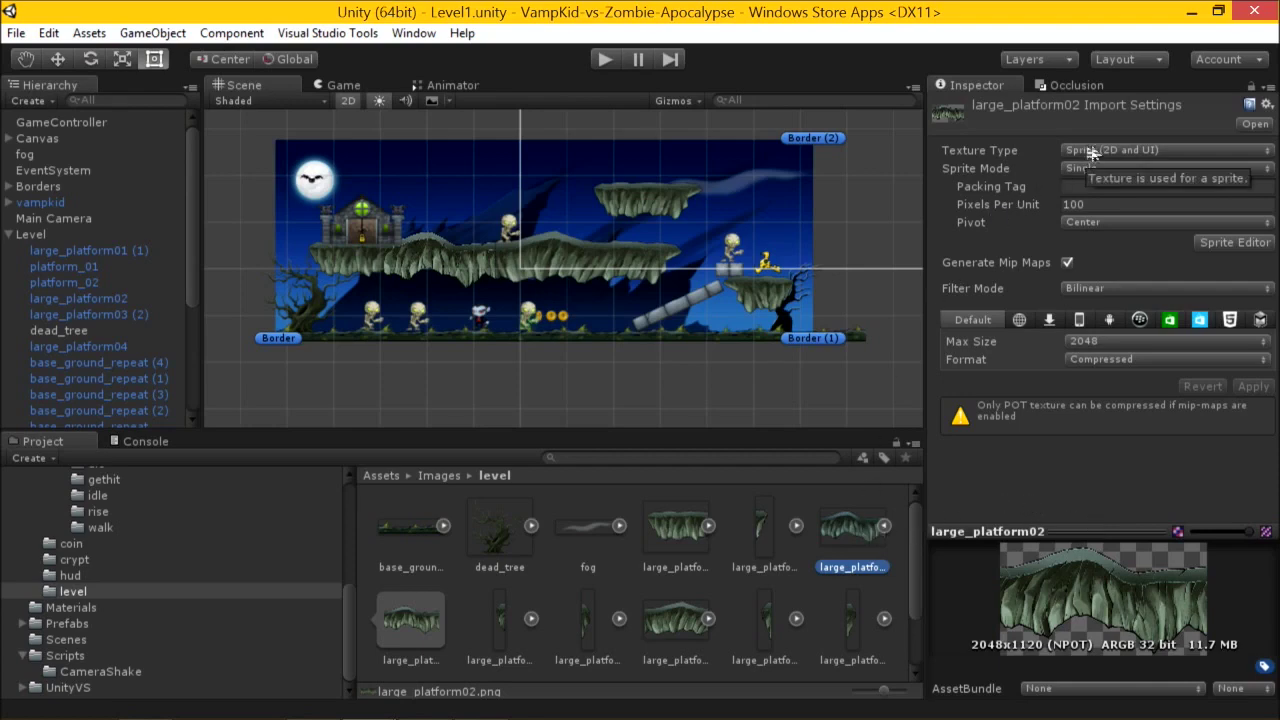
# Reveal large_platform02.png in File Explorer and bring its folder, in a reduced window, over the VampKid 3D project.
pyautogui.rightClick(855, 538)
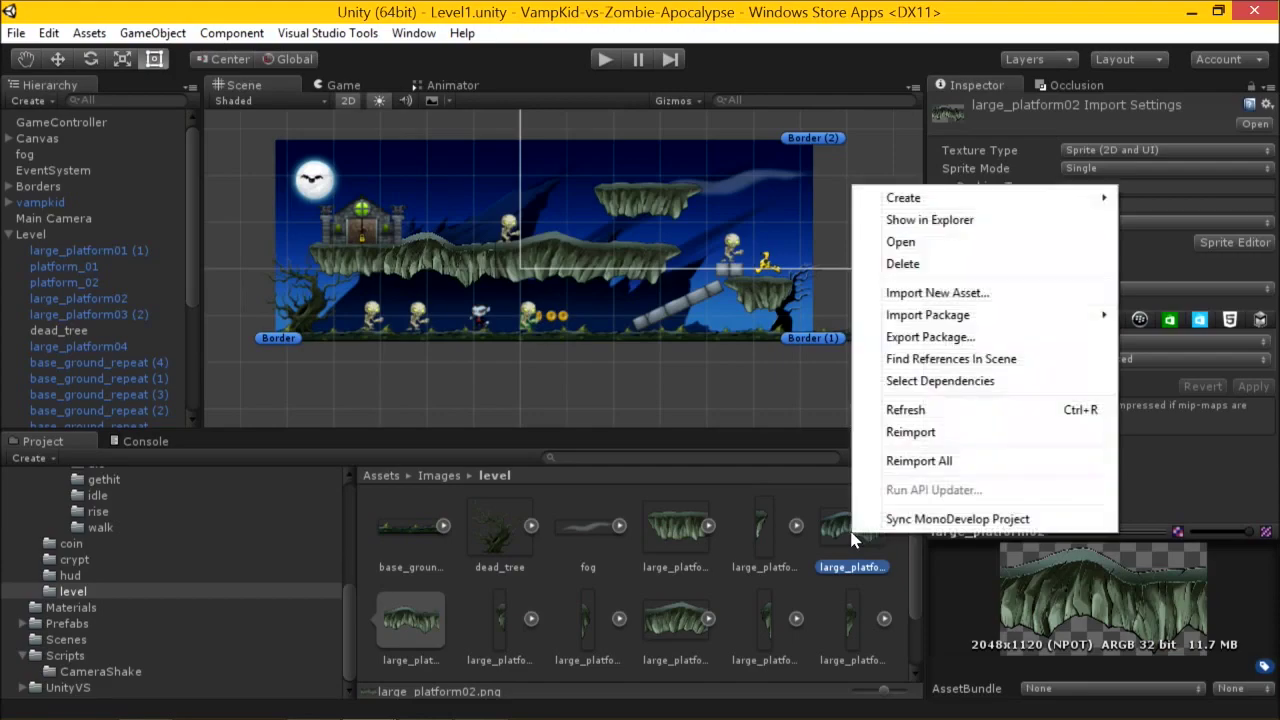
pyautogui.click(940, 222)
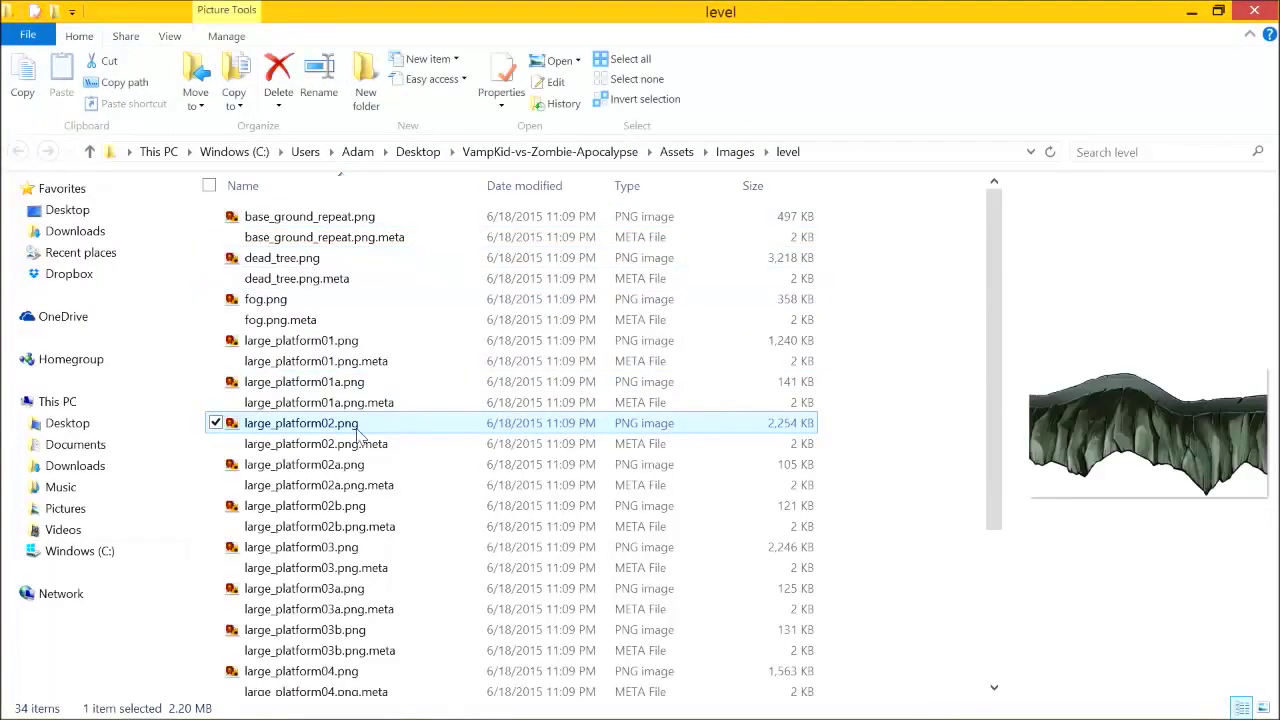
pyautogui.hotkey('alt', 'Tab')
pyautogui.press('Tab')
pyautogui.press('Tab')
pyautogui.press('Tab')
pyautogui.press('Tab')
pyautogui.press('Escape')
pyautogui.hotkey('alt', 'Tab')
pyautogui.hotkey('alt', 'Tab')
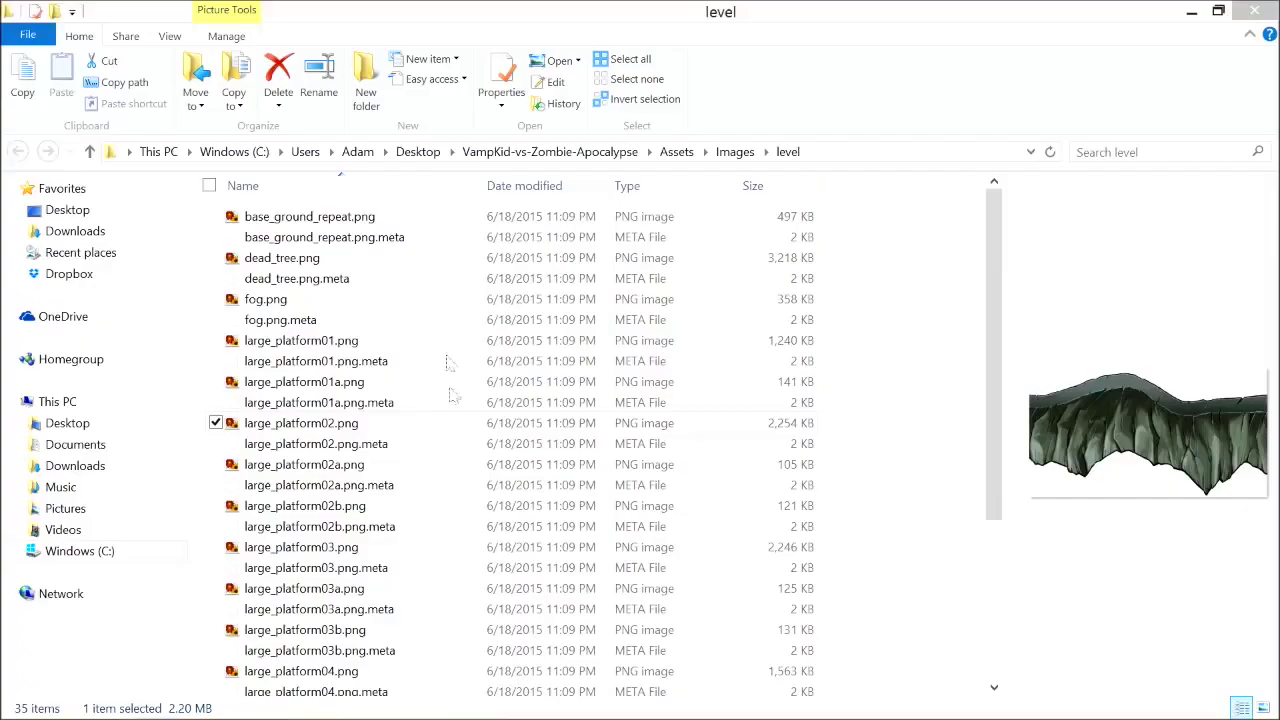
pyautogui.press('super+Down')
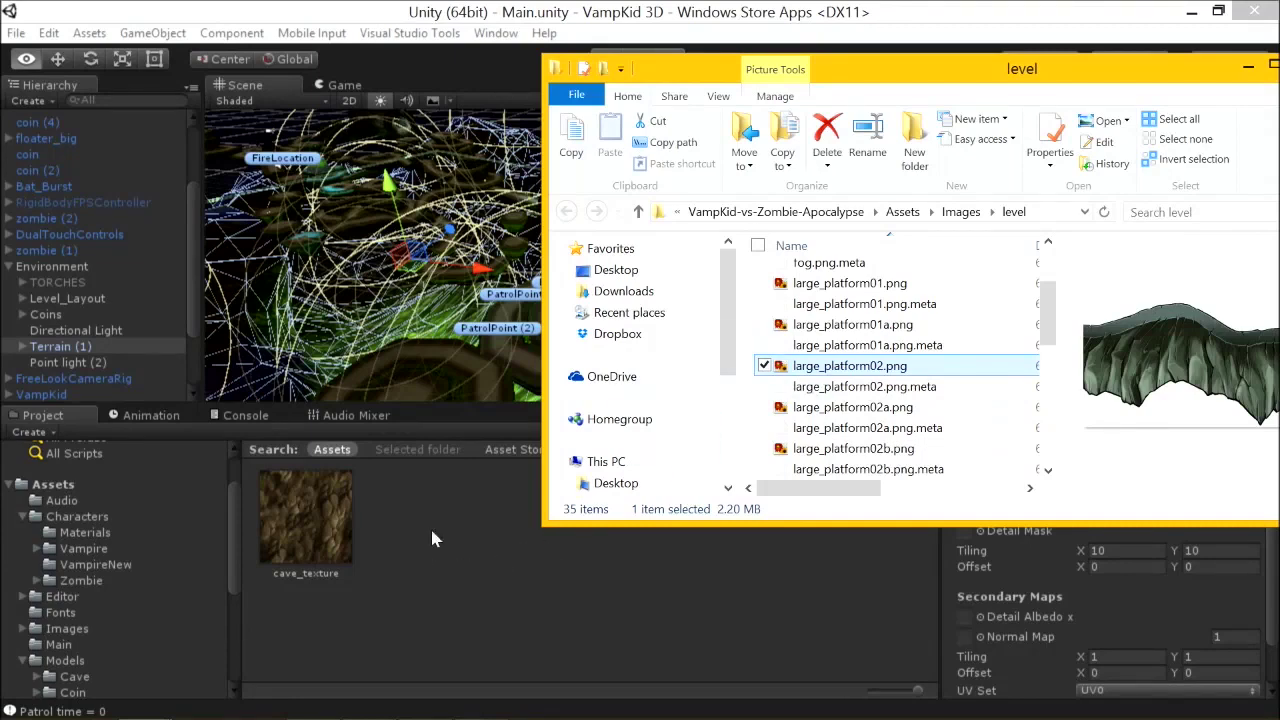
# Import large_platform02.png into the VampKid 3D project's assets, search the project for "large" and select the imported texture.
pyautogui.click(30, 484)
pyautogui.moveTo(850, 366); pyautogui.dragTo(392, 479)
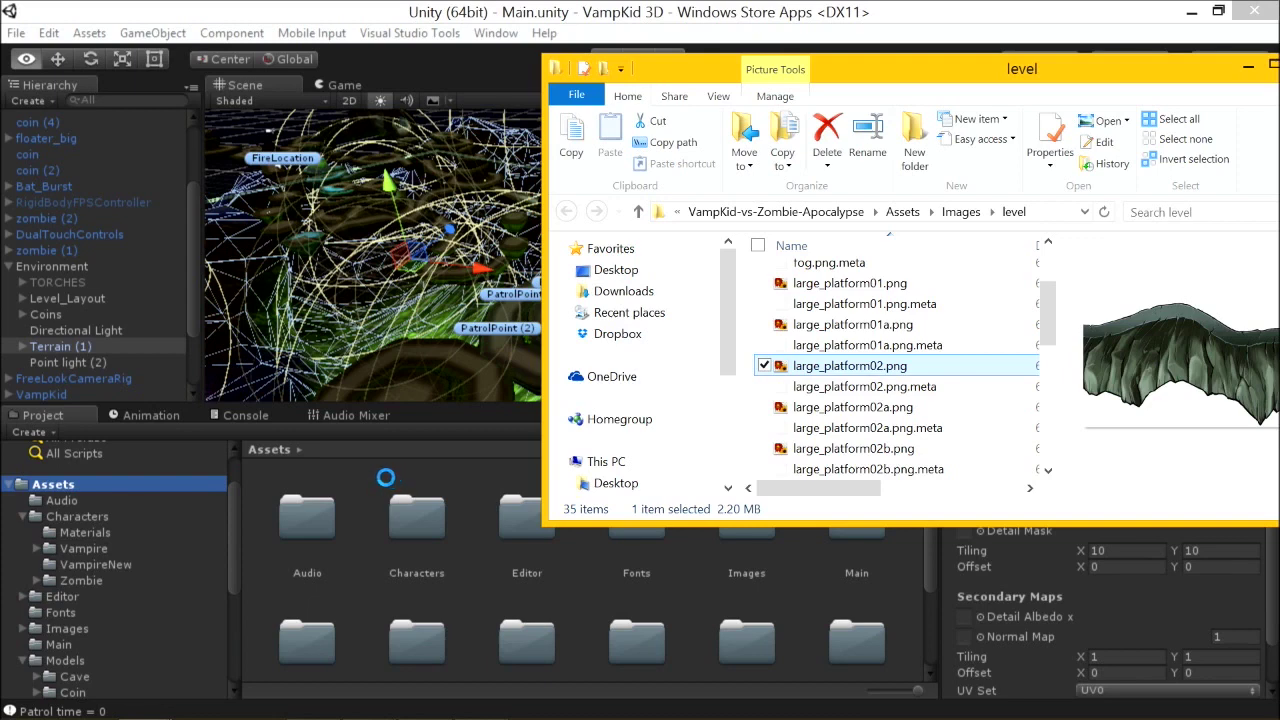
pyautogui.click(388, 486)
pyautogui.scroll(-2, 388, 486)
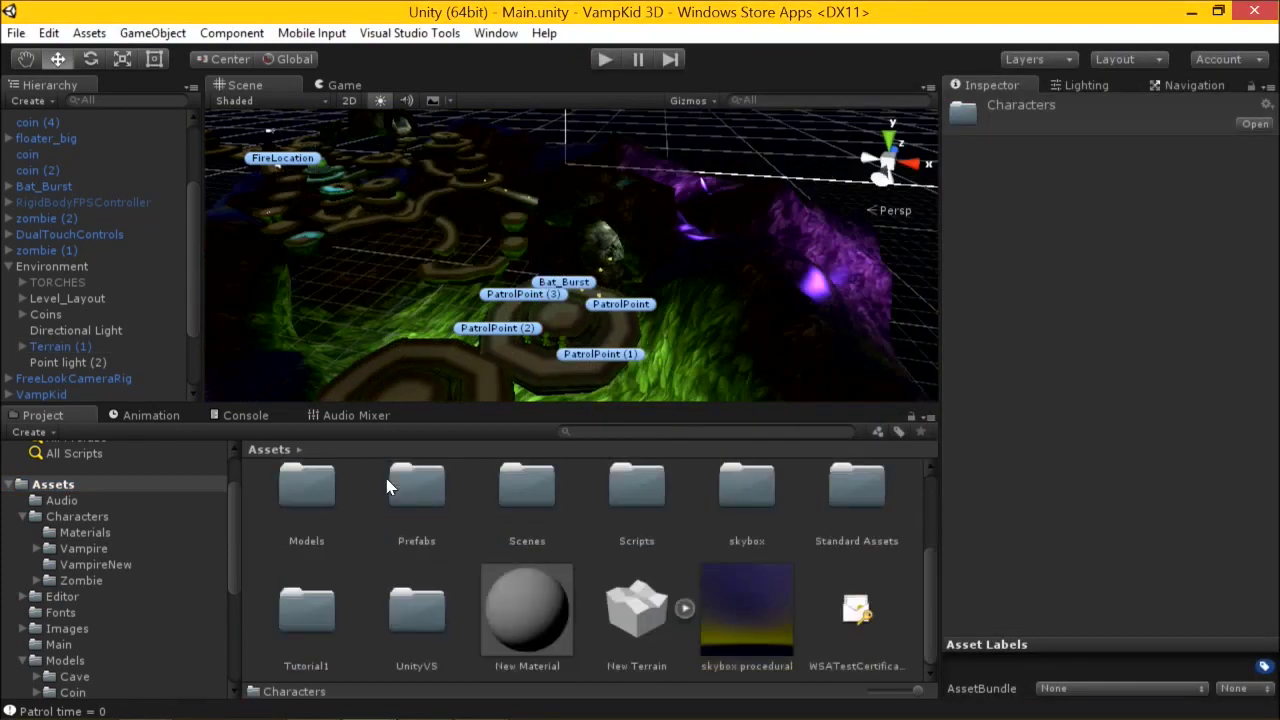
pyautogui.scroll(2, 451, 498)
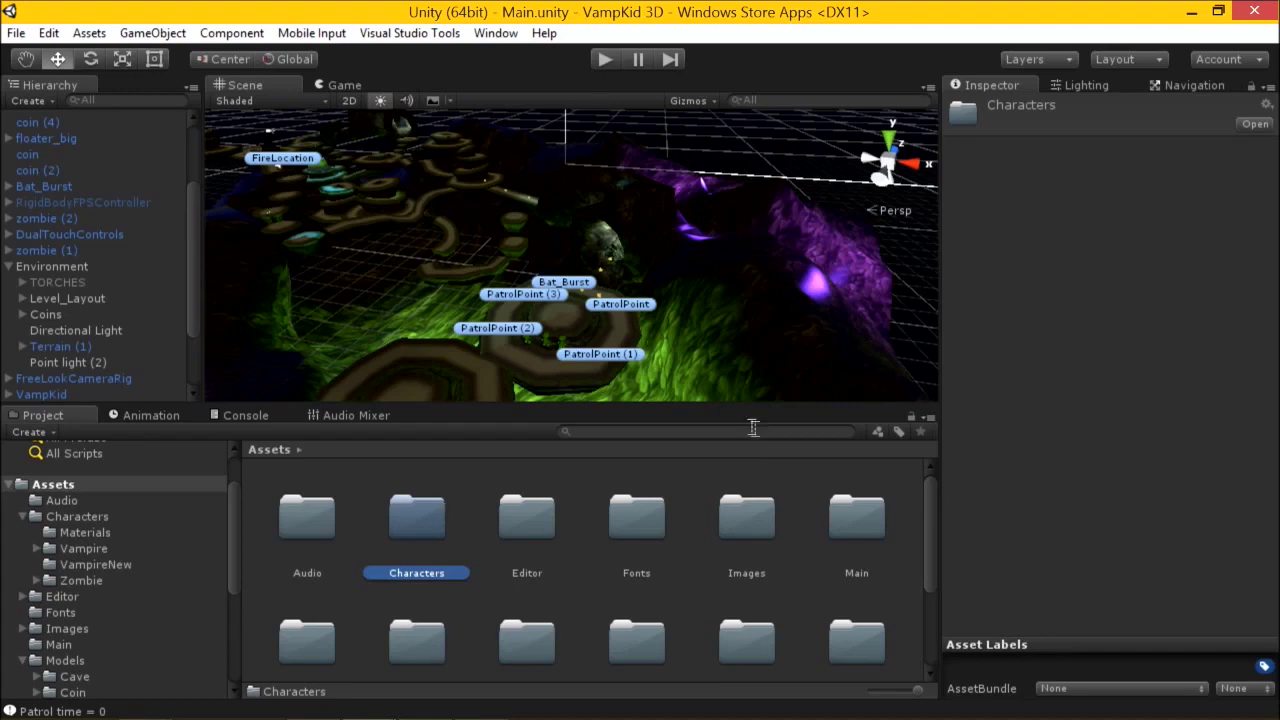
pyautogui.write('large')
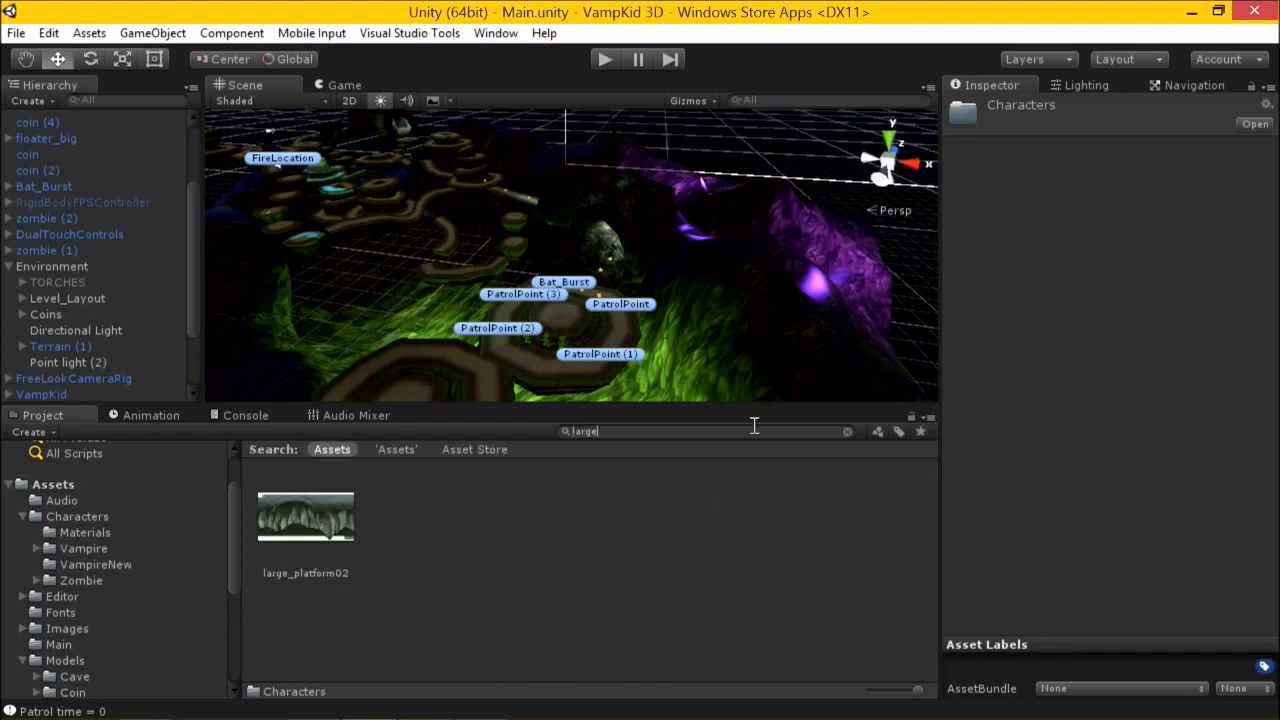
pyautogui.click(295, 550)
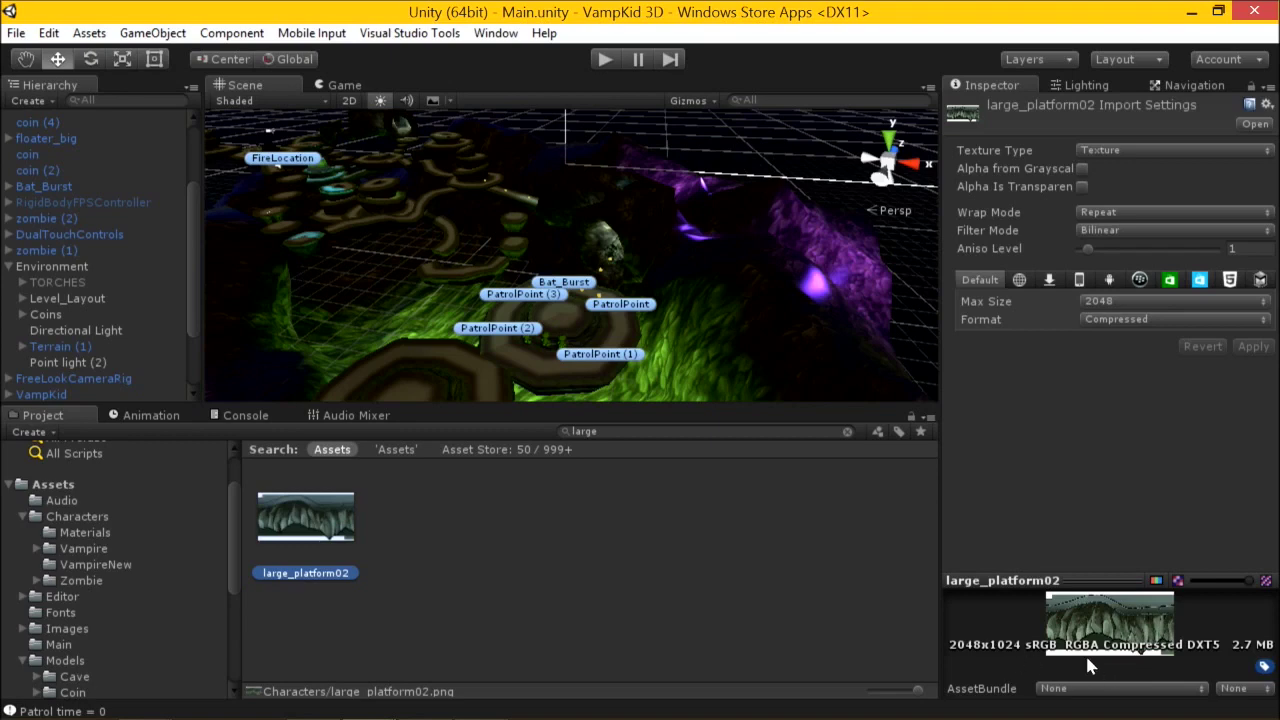
# In the VampKid-vs-Zombie-Apocalypse project, place the large_platform02 sprite in the scene, delete it and reselect its texture asset.
pyautogui.moveTo(1055, 662); pyautogui.dragTo(384, 362)
pyautogui.hotkey('alt', 'Tab')
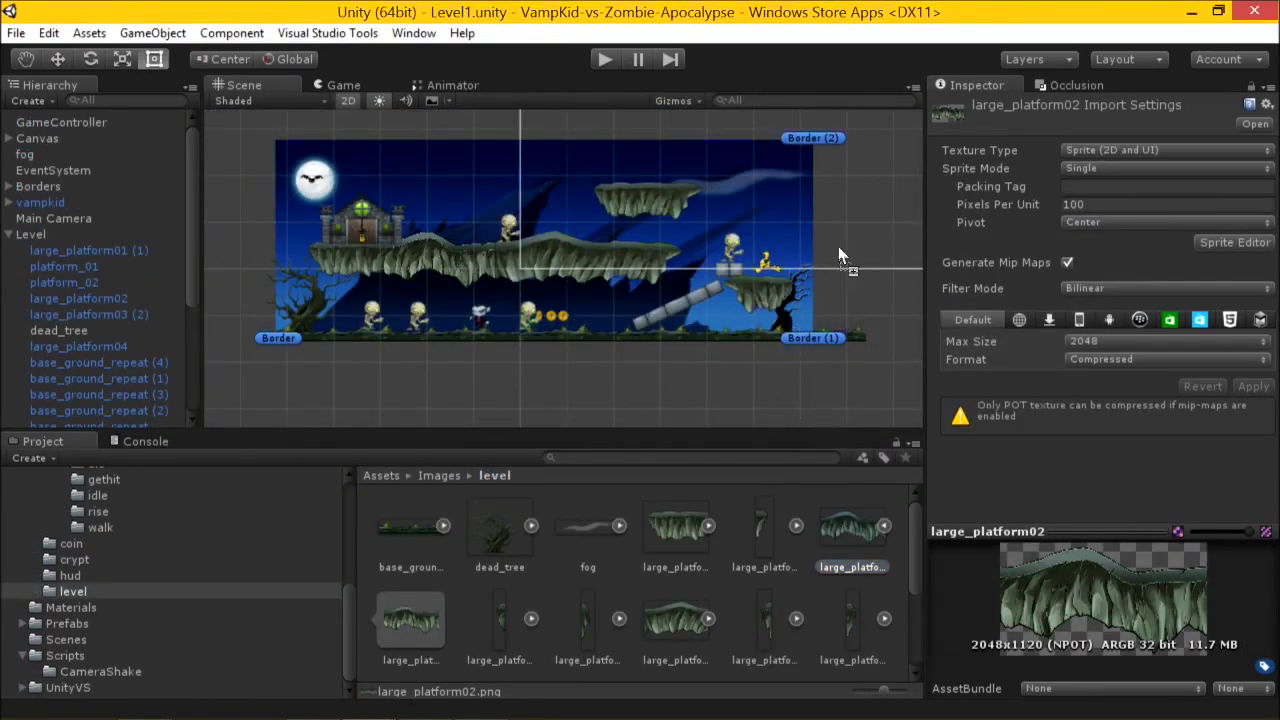
pyautogui.moveTo(620, 358)
pyautogui.mouseDown()
pyautogui.moveTo(676, 364)
pyautogui.moveTo(430, 368)
pyautogui.moveTo(638, 366)
pyautogui.mouseUp()
pyautogui.press('Delete')
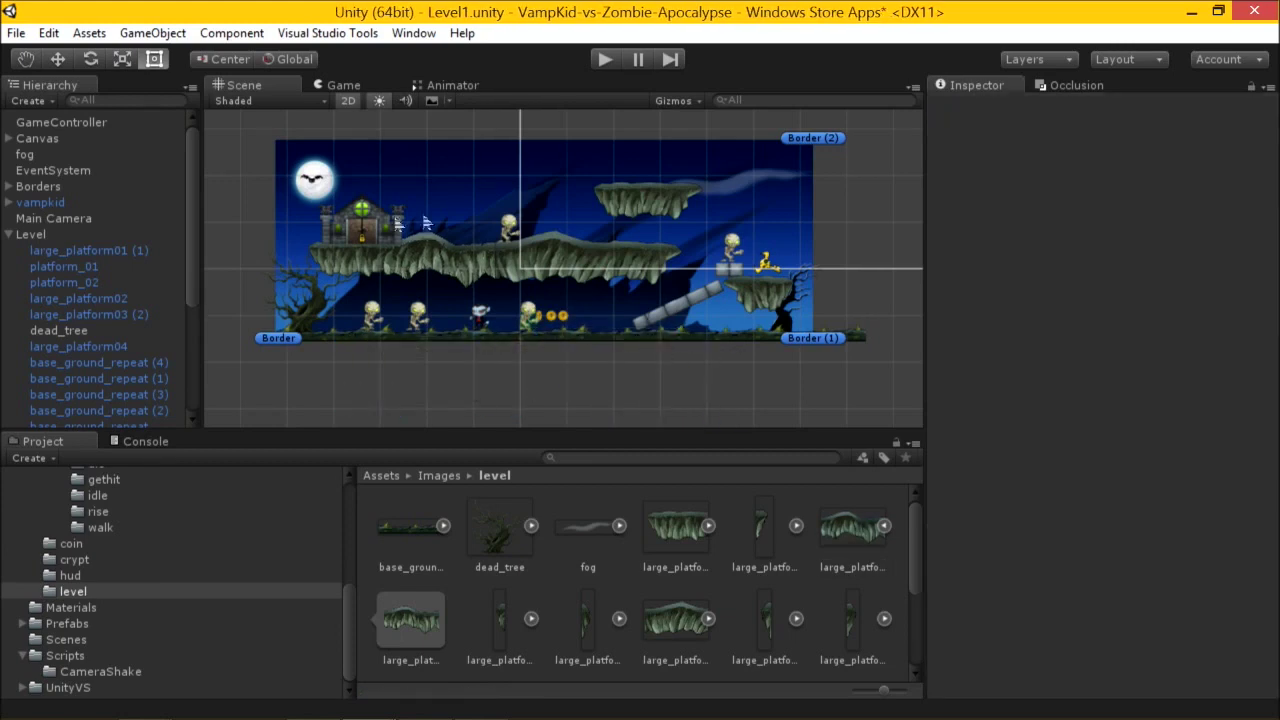
pyautogui.click(846, 512)
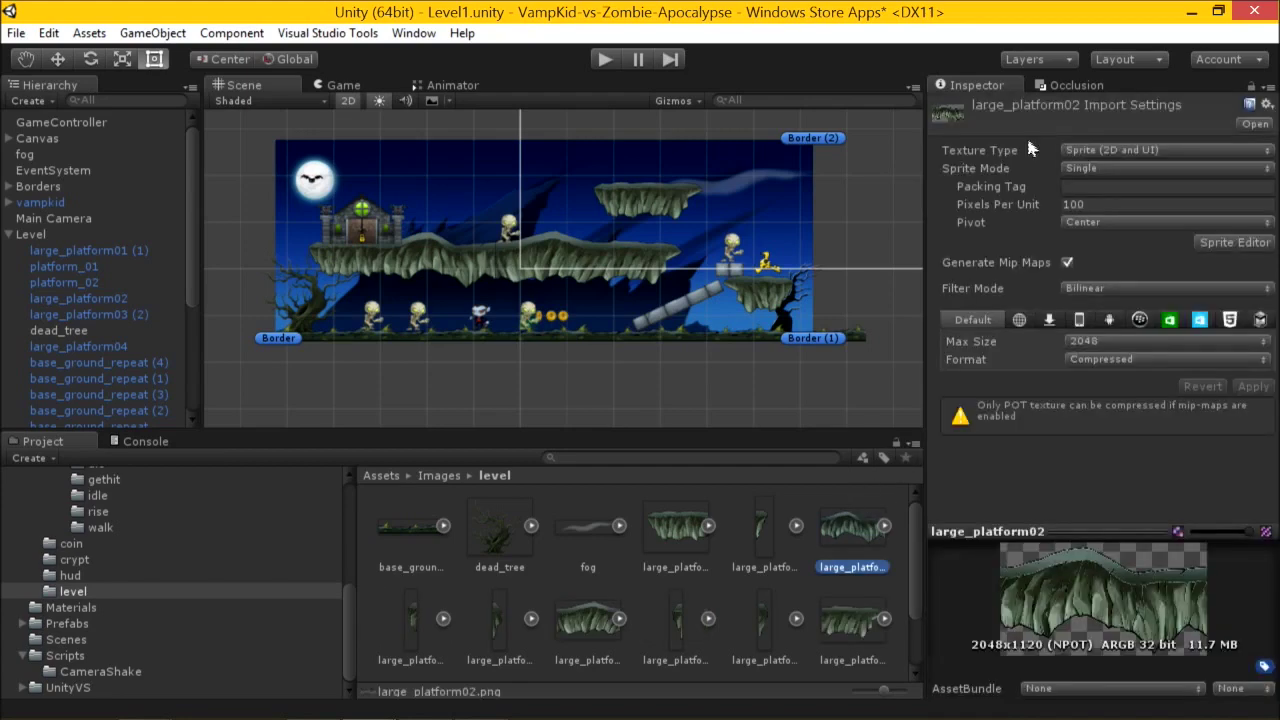
# Switch to the VampKid 3D project and try to delete the large_platform02 texture.
pyautogui.hotkey('alt', 'Tab')
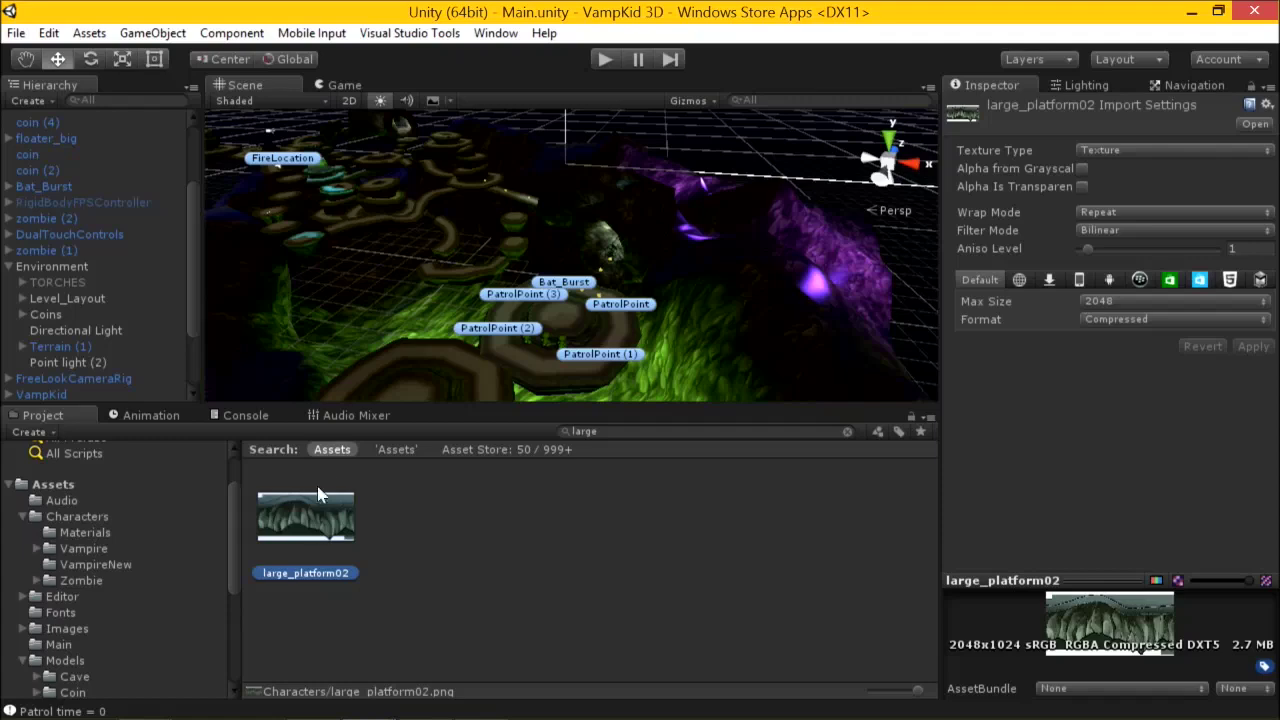
pyautogui.press('Delete')
pyautogui.click(690, 410)
# Switch back to the VampKid-vs-Zombie-Apocalypse project, select the Main Camera and frame it in the Scene view.
pyautogui.hotkey('alt', 'Tab')
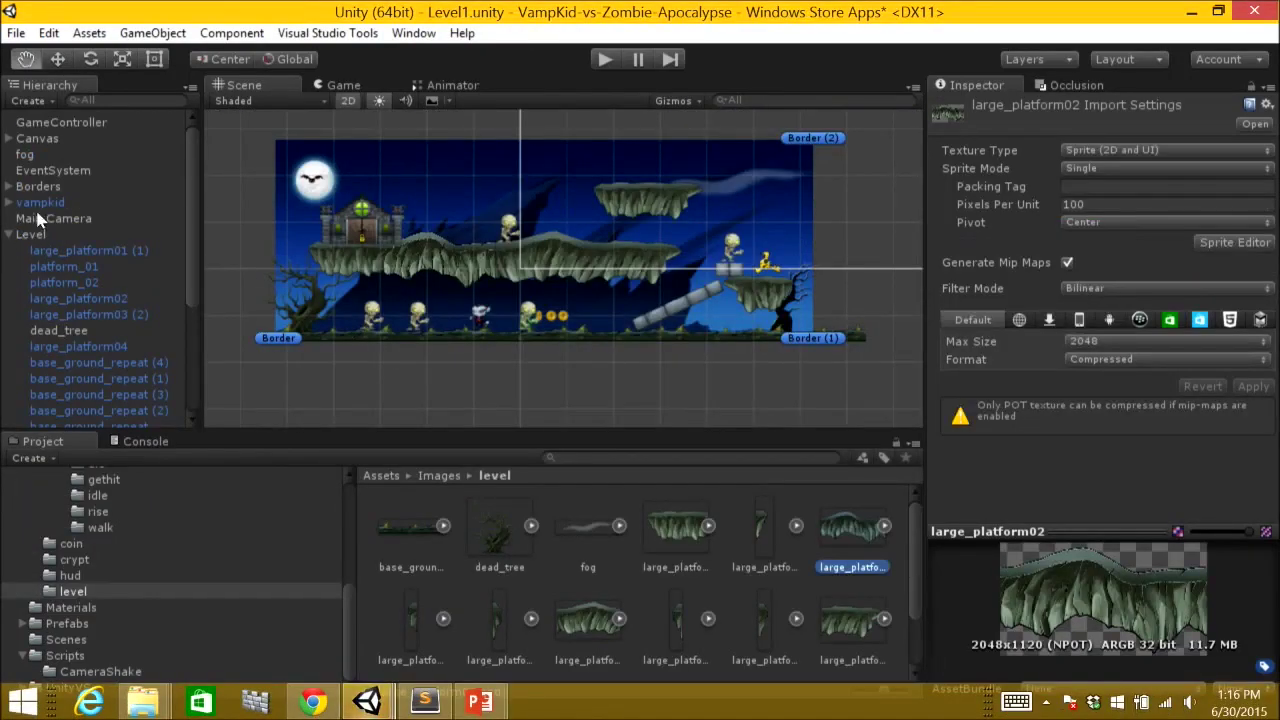
pyautogui.click(40, 218)
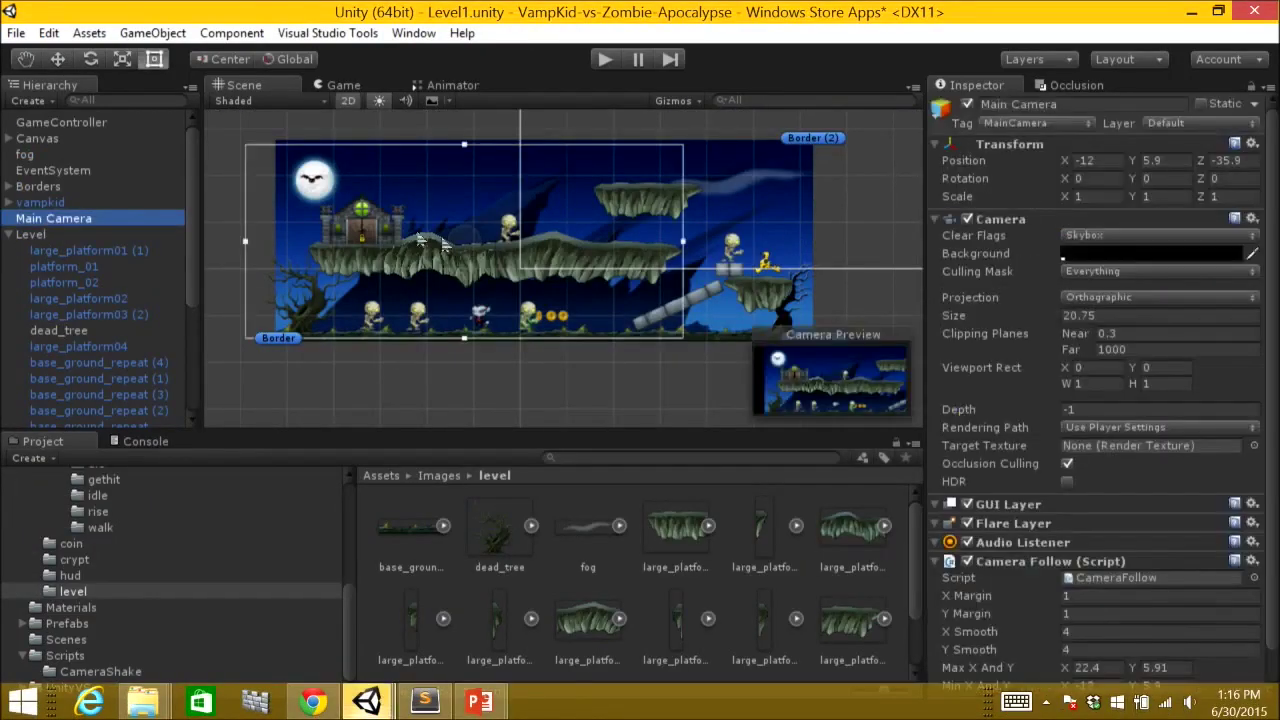
pyautogui.press('f')
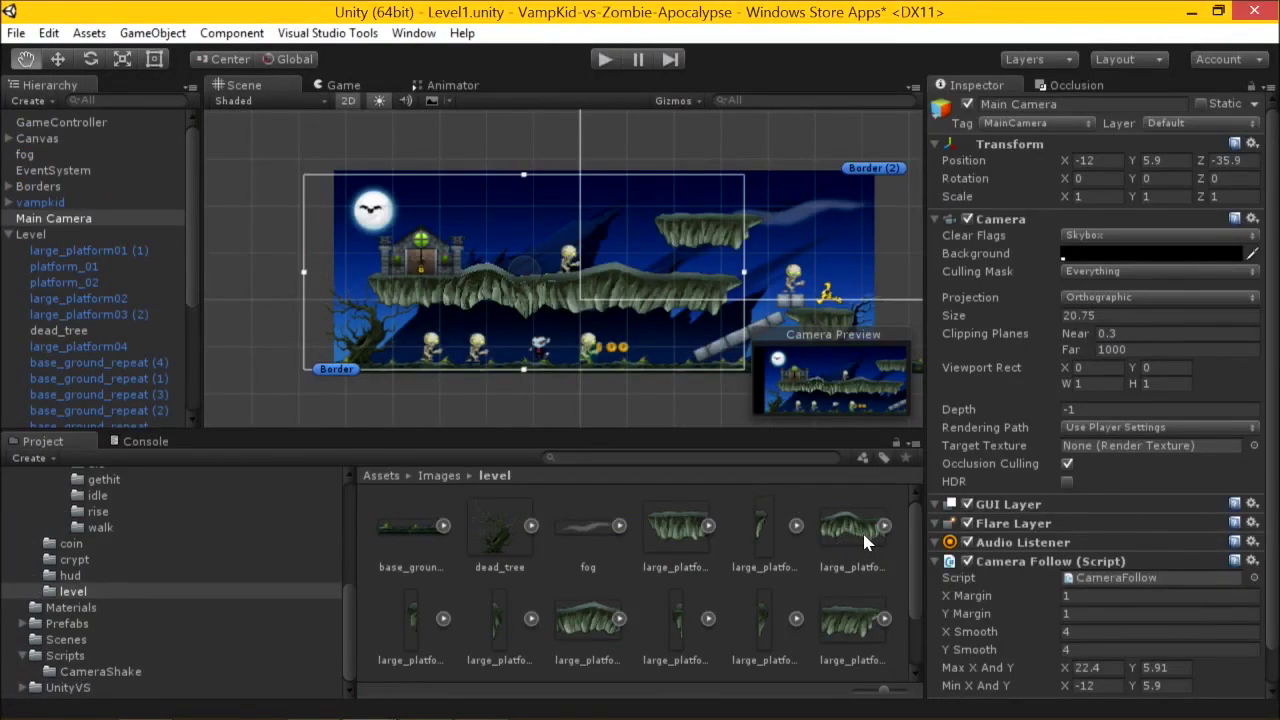
# Switch to the VampKid 3D project and try applying the large_platform02 texture to surfaces in the 3D scene.
pyautogui.hotkey('alt', 'Tab')
pyautogui.hotkey('alt', 'Tab')
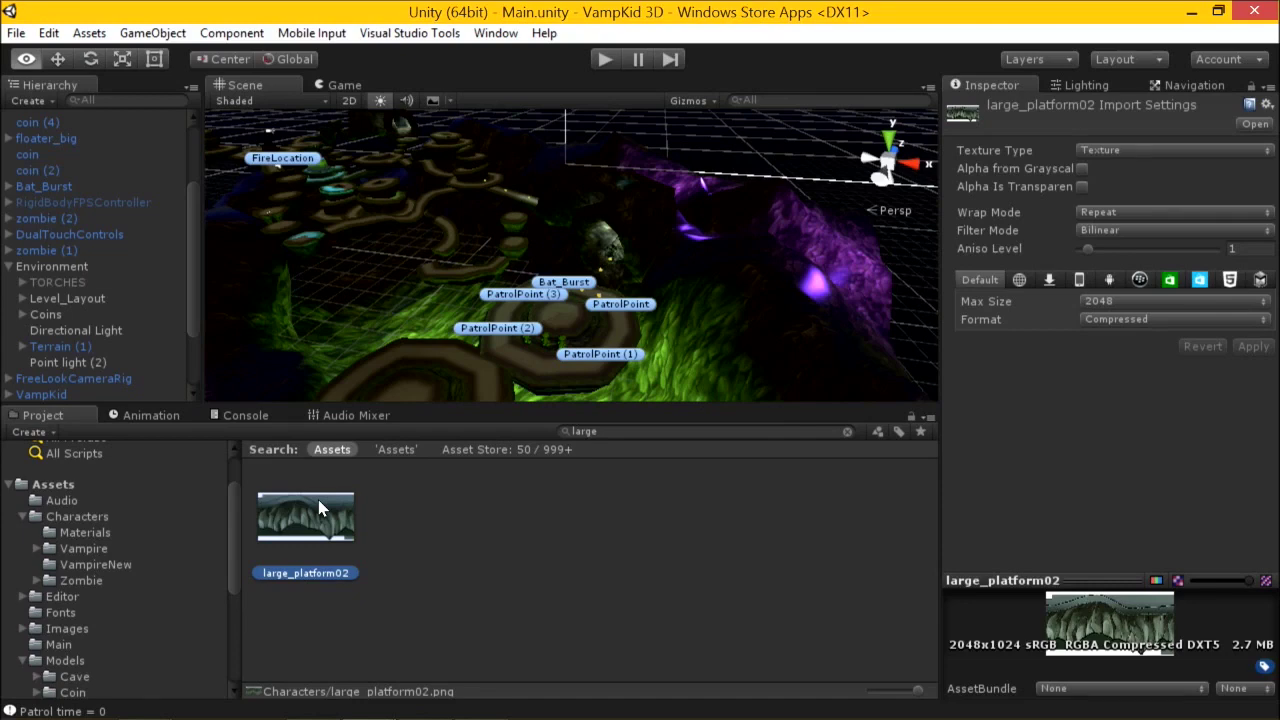
pyautogui.moveTo(334, 529); pyautogui.dragTo(737, 360)
pyautogui.moveTo(320, 527); pyautogui.dragTo(713, 311)
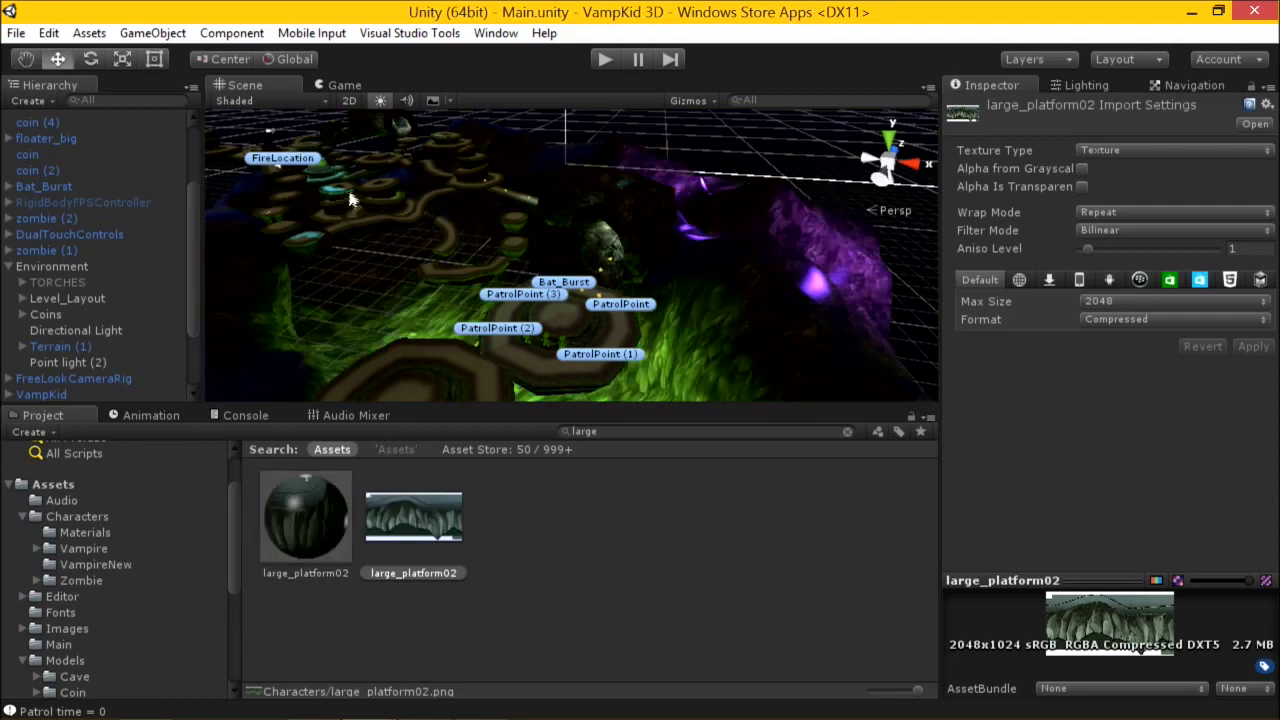
# Open the VampKid 3D project's Editor settings and view the Default Behavior Mode options without changing the mode.
pyautogui.hotkey('alt', 'Tab')
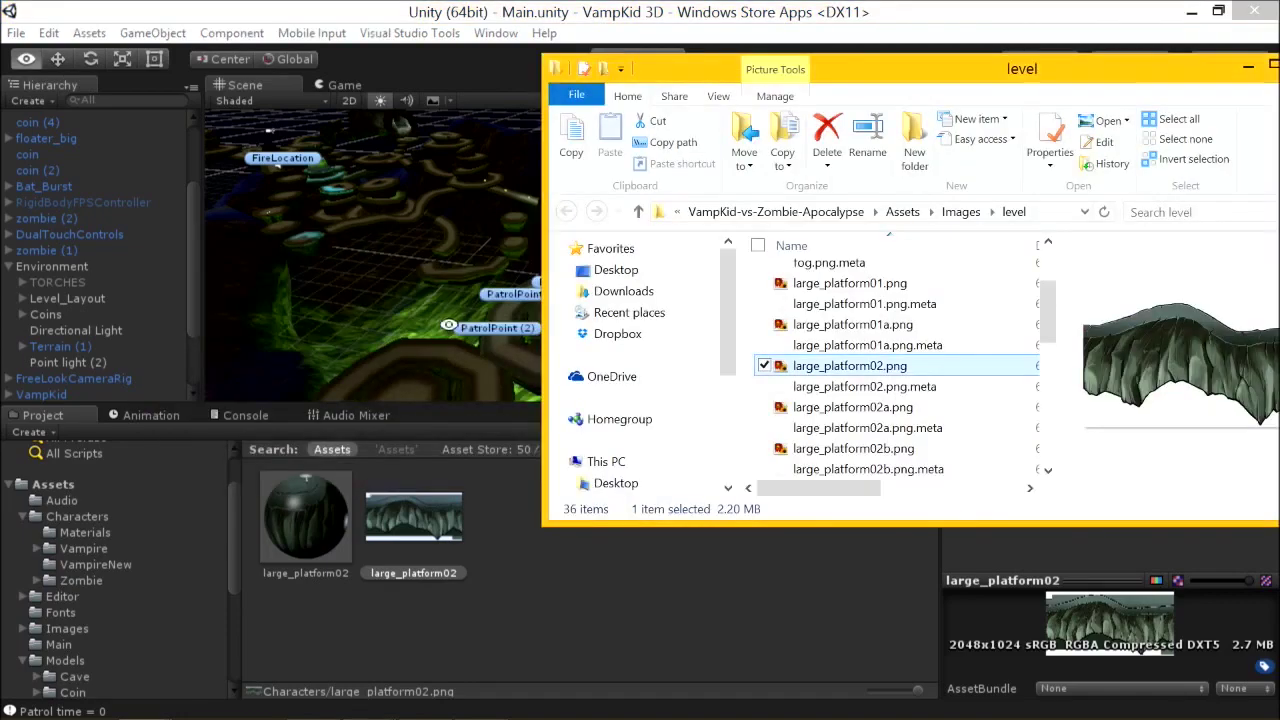
pyautogui.hotkey('alt', 'Tab')
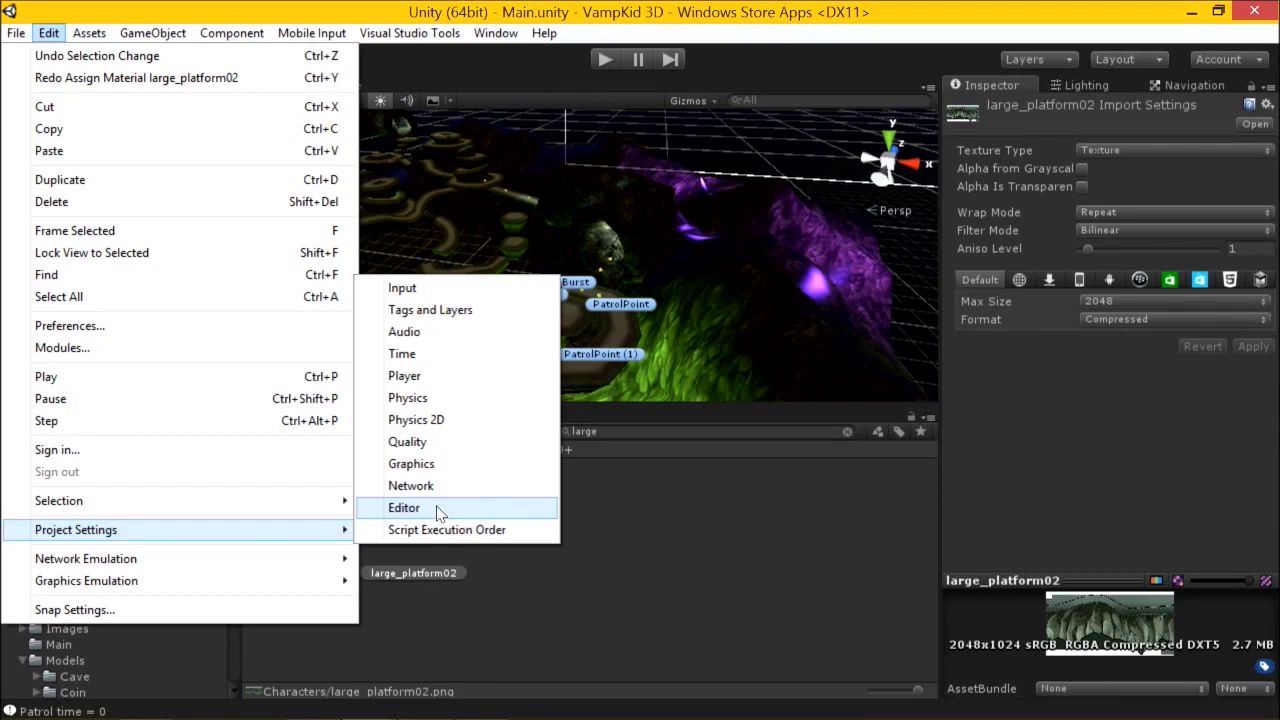
pyautogui.click(440, 513)
pyautogui.click(1130, 413)
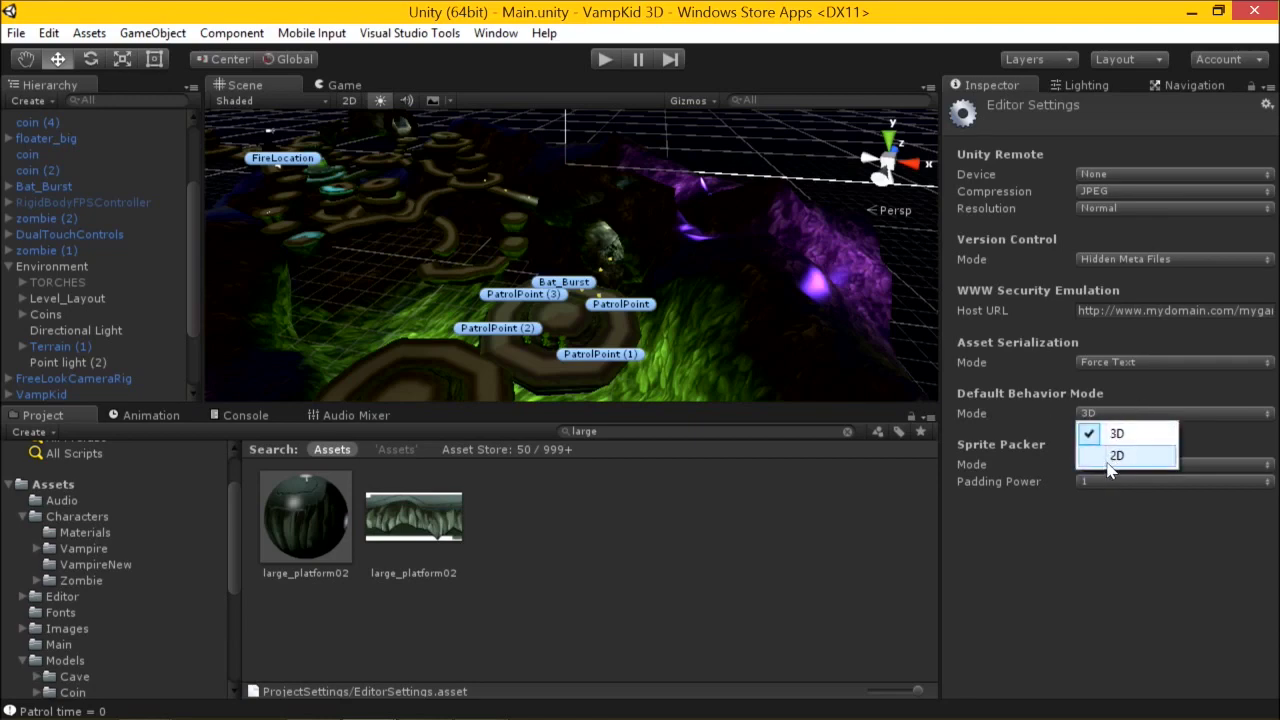
pyautogui.click(806, 527)
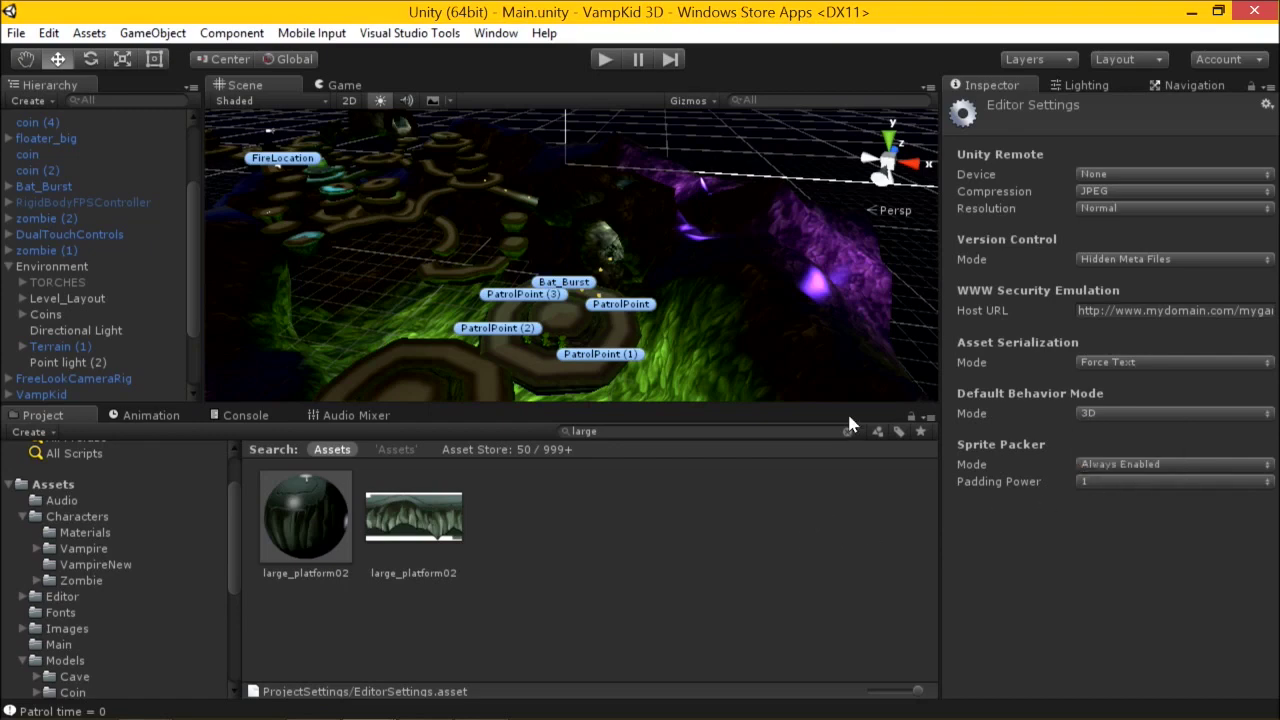
# Delete the large_platform02 texture from the VampKid 3D project's assets.
pyautogui.click(436, 500)
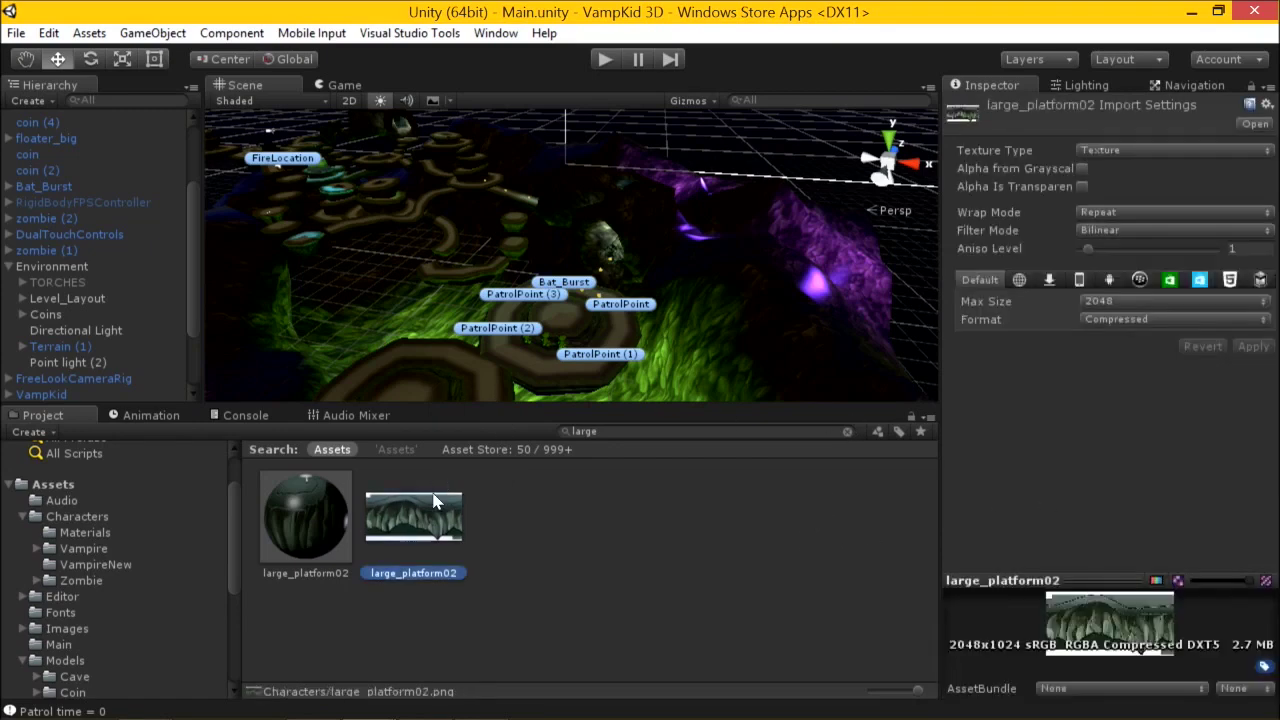
pyautogui.press('Delete')
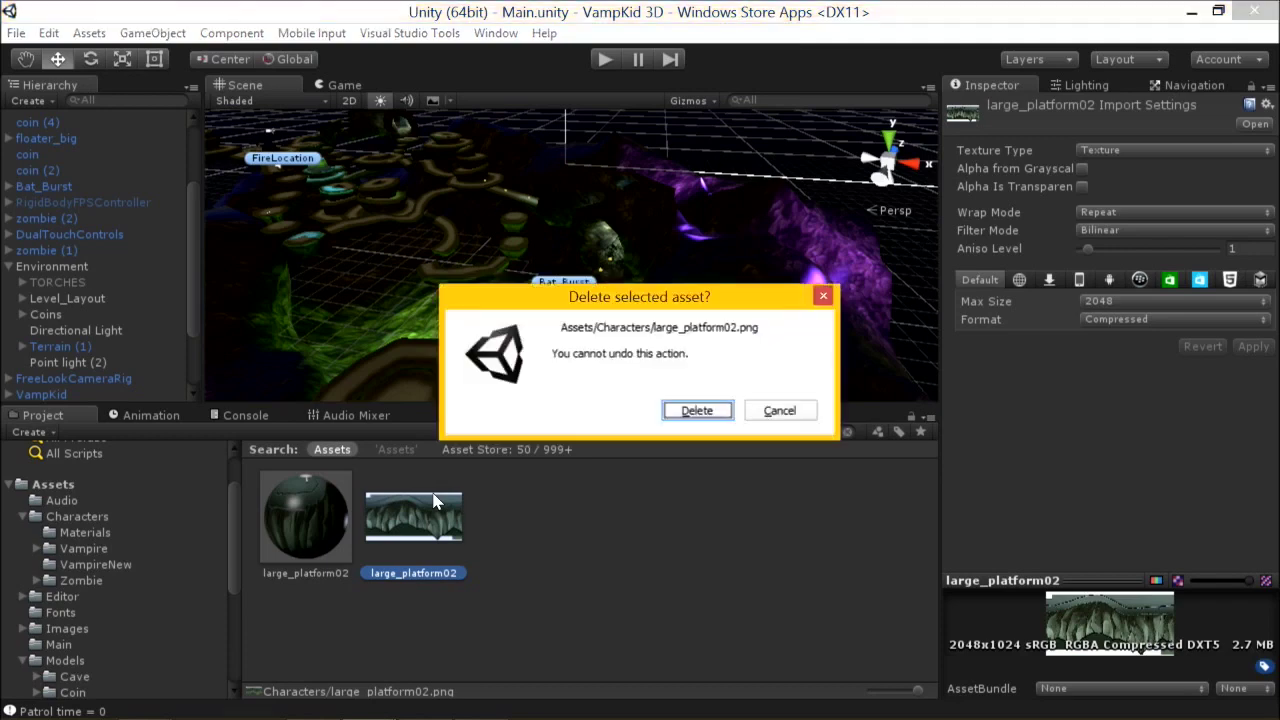
pyautogui.click(714, 420)
# Return to the VampKid-vs-Zombie-Apocalypse project and select the Main Camera in Level1.
pyautogui.hotkey('alt', 'Tab')
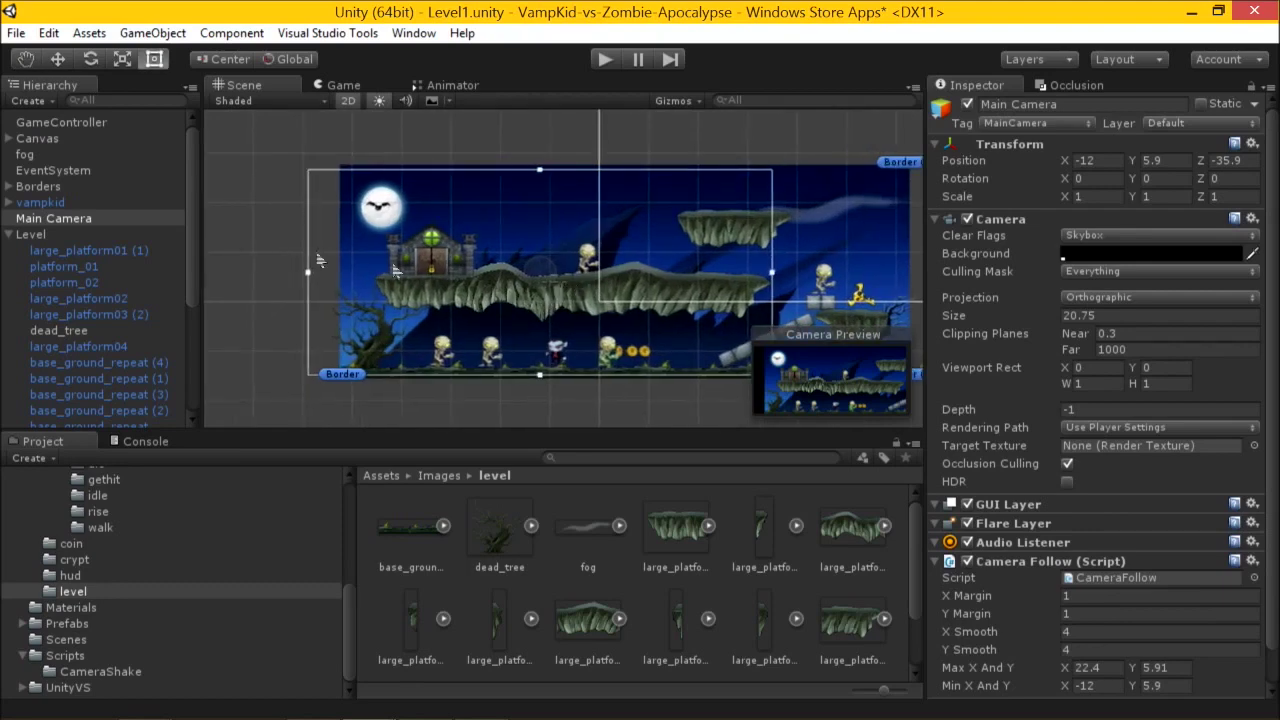
pyautogui.click(114, 222)
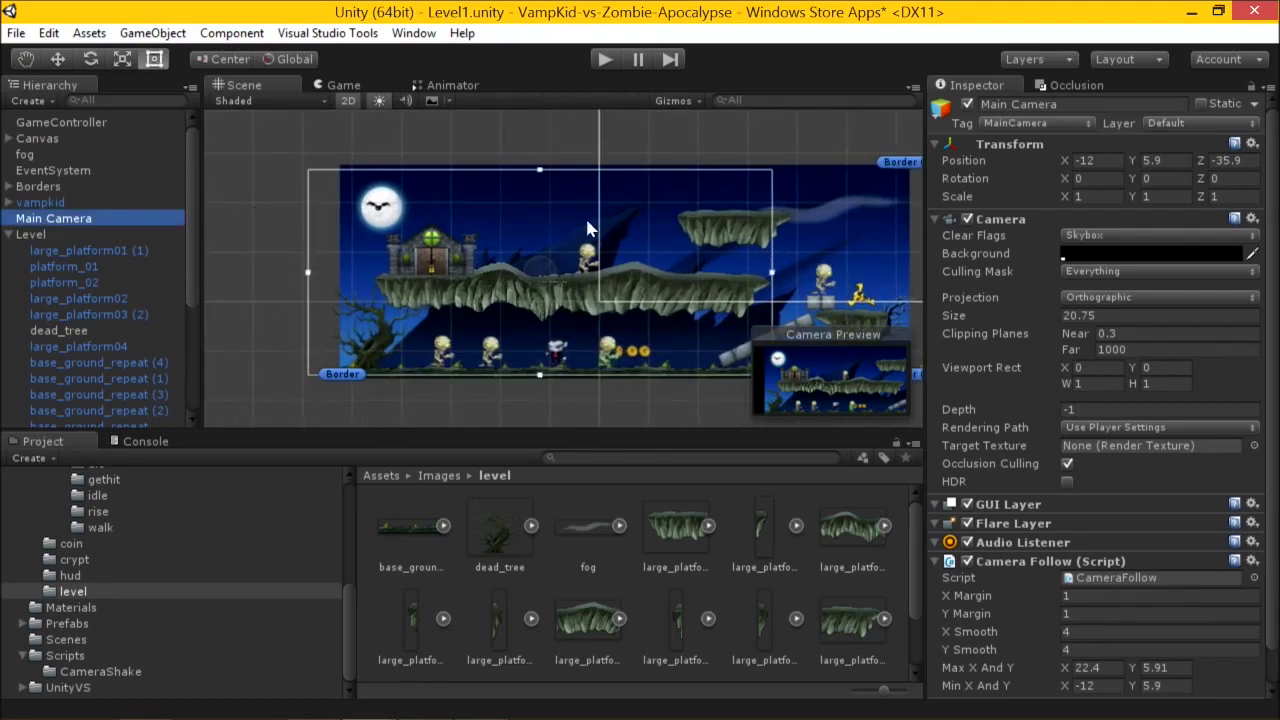
# View the Main Camera's orthographic volume in Level1 from a 3D angle and return the Scene view to 2D.
pyautogui.scroll(-1, 588, 228)
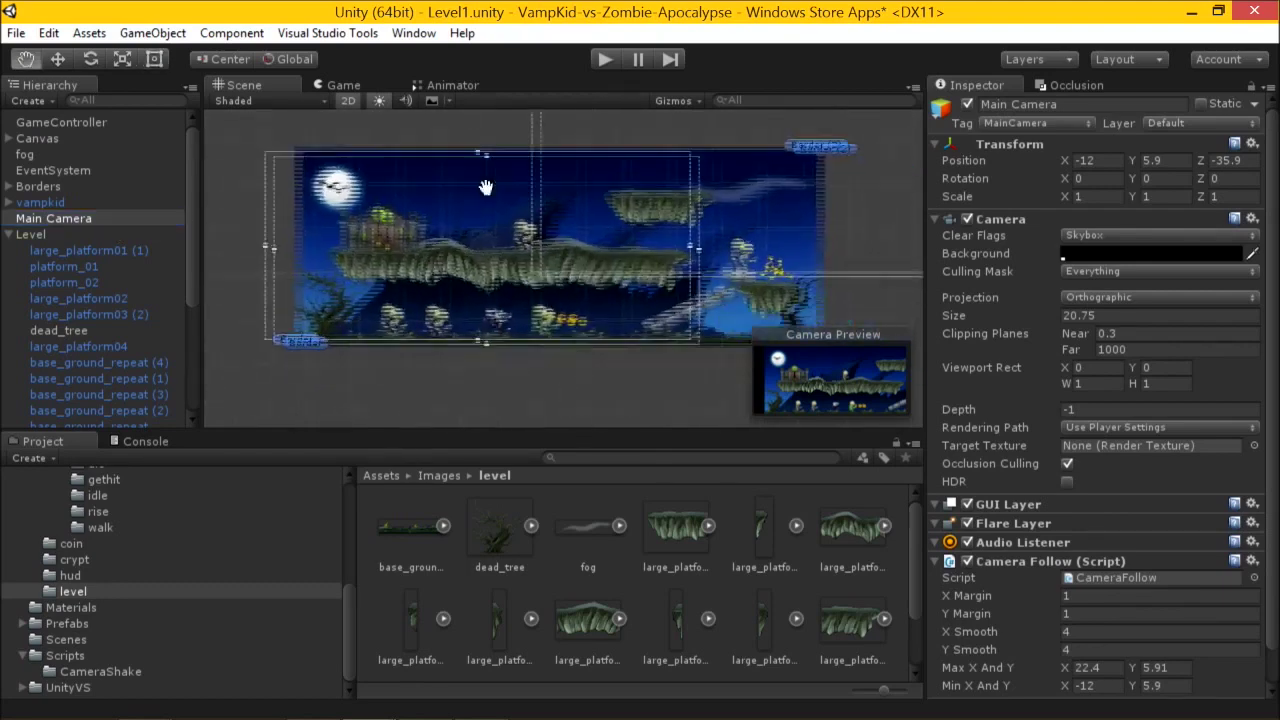
pyautogui.click(349, 108)
pyautogui.keyDown('alt'); pyautogui.moveTo(569, 213); pyautogui.dragTo(640, 235); pyautogui.keyUp('alt')
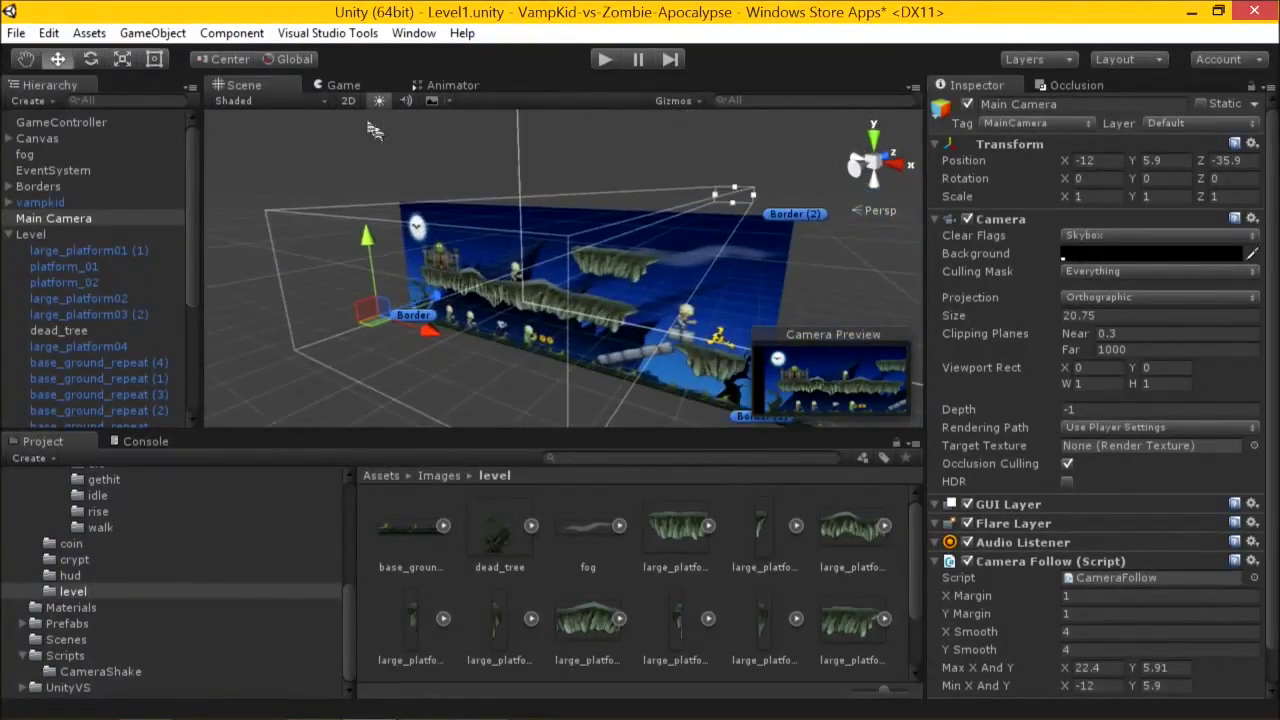
pyautogui.click(351, 101)
# Reduce the Main Camera's orthographic size to 18.97 and show the result in the Game view.
pyautogui.moveTo(988, 322); pyautogui.dragTo(972, 318)
pyautogui.moveTo(916, 324); pyautogui.dragTo(910, 297)
pyautogui.click(366, 88)
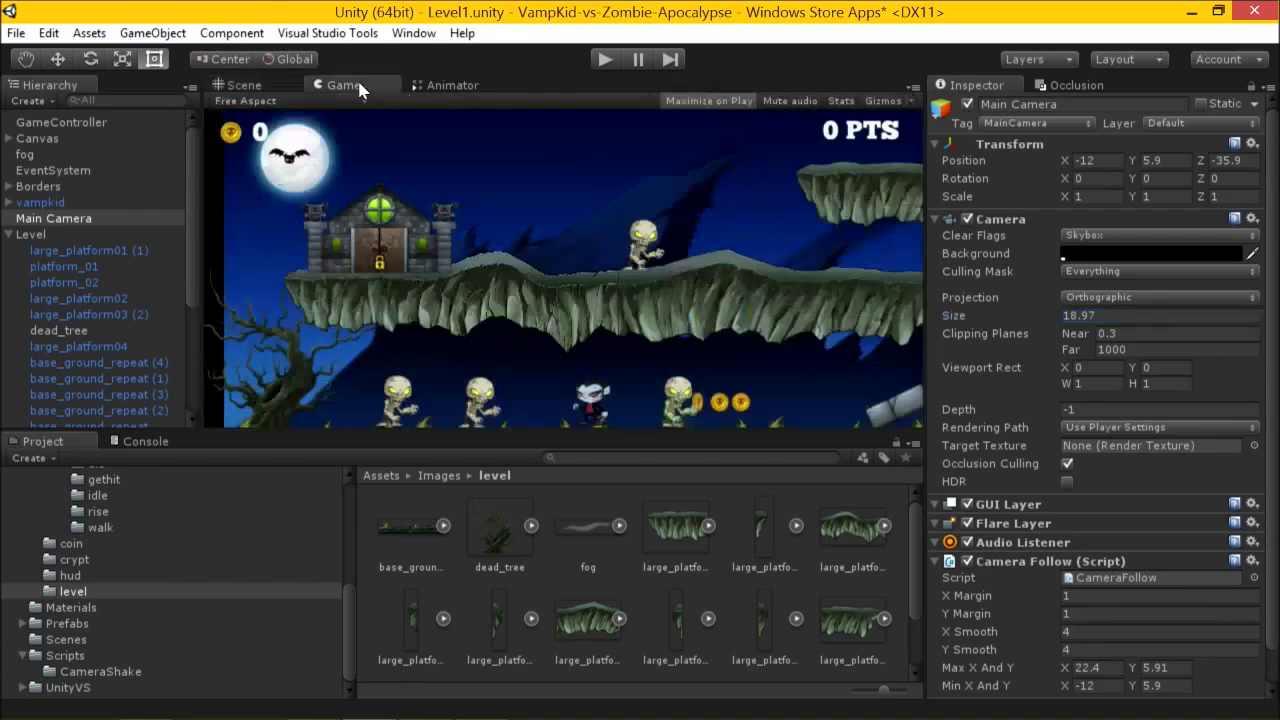
# Compare how the level is framed in the Game view at several fixed aspect ratios, including 4:3.
pyautogui.click(272, 102)
pyautogui.click(286, 139)
pyautogui.click(290, 102)
pyautogui.click(270, 151)
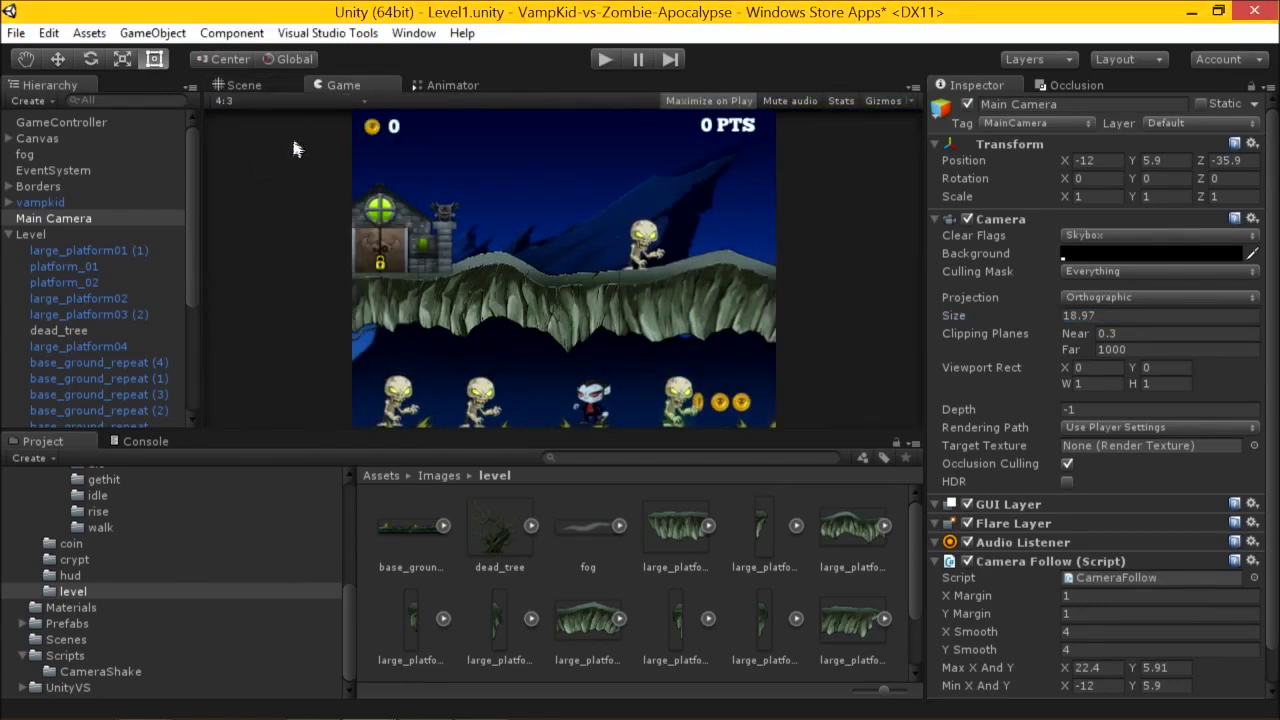
pyautogui.click(300, 101)
pyautogui.click(275, 178)
pyautogui.click(300, 101)
pyautogui.click(285, 169)
# Return to the Scene view and set the Main Camera's orthographic size to 22.
pyautogui.click(276, 86)
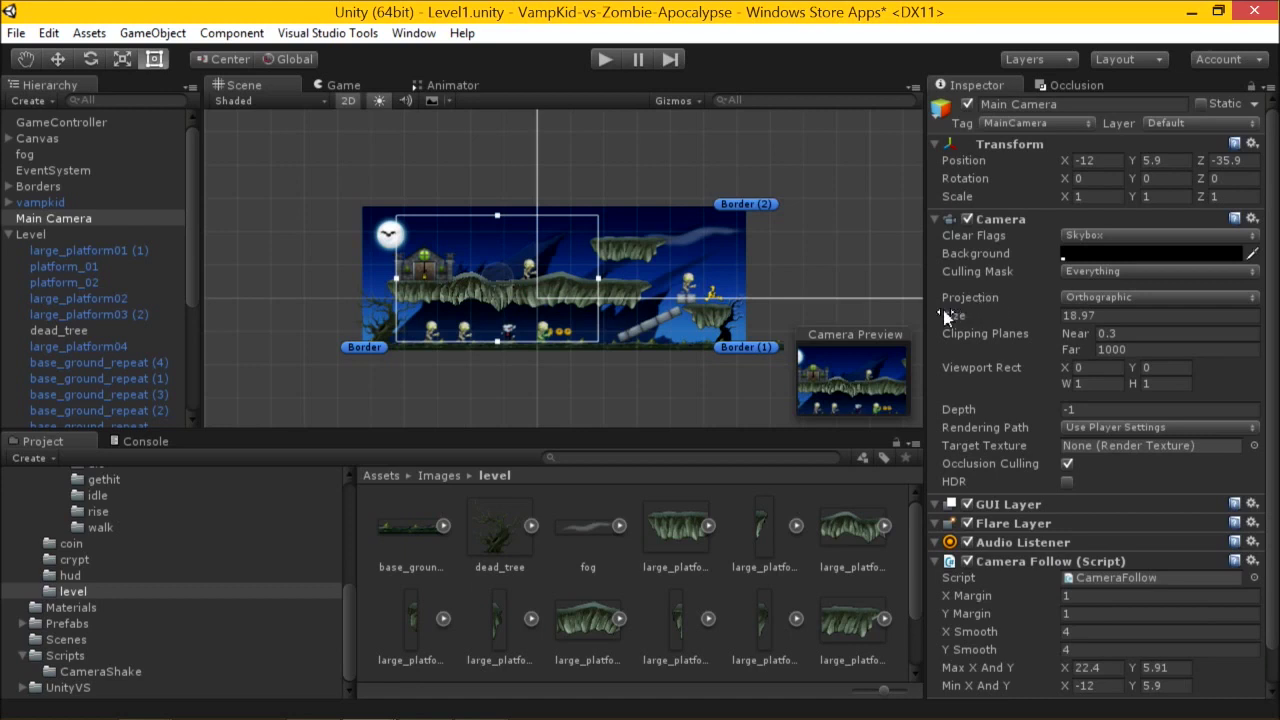
pyautogui.moveTo(950, 318); pyautogui.dragTo(974, 304)
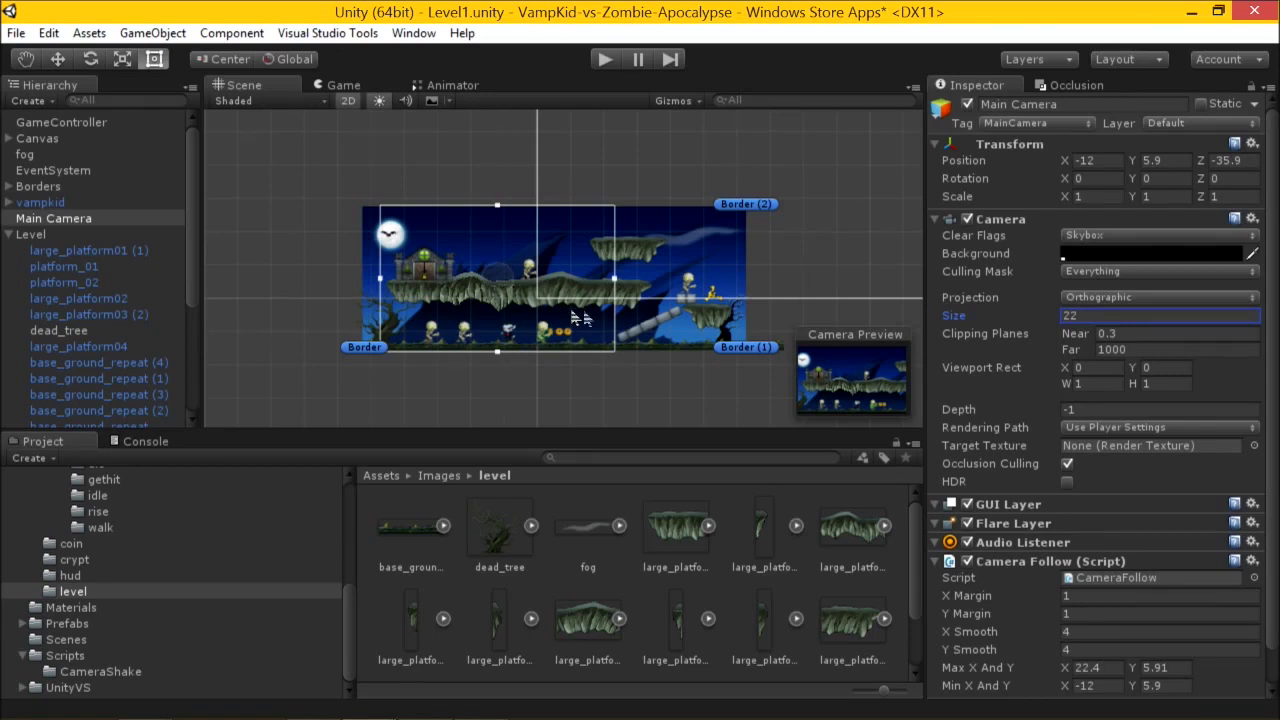
# Inspect the Pixels Per Unit setting in the large_platform01 sprite's import settings without changing it.
pyautogui.click(676, 530)
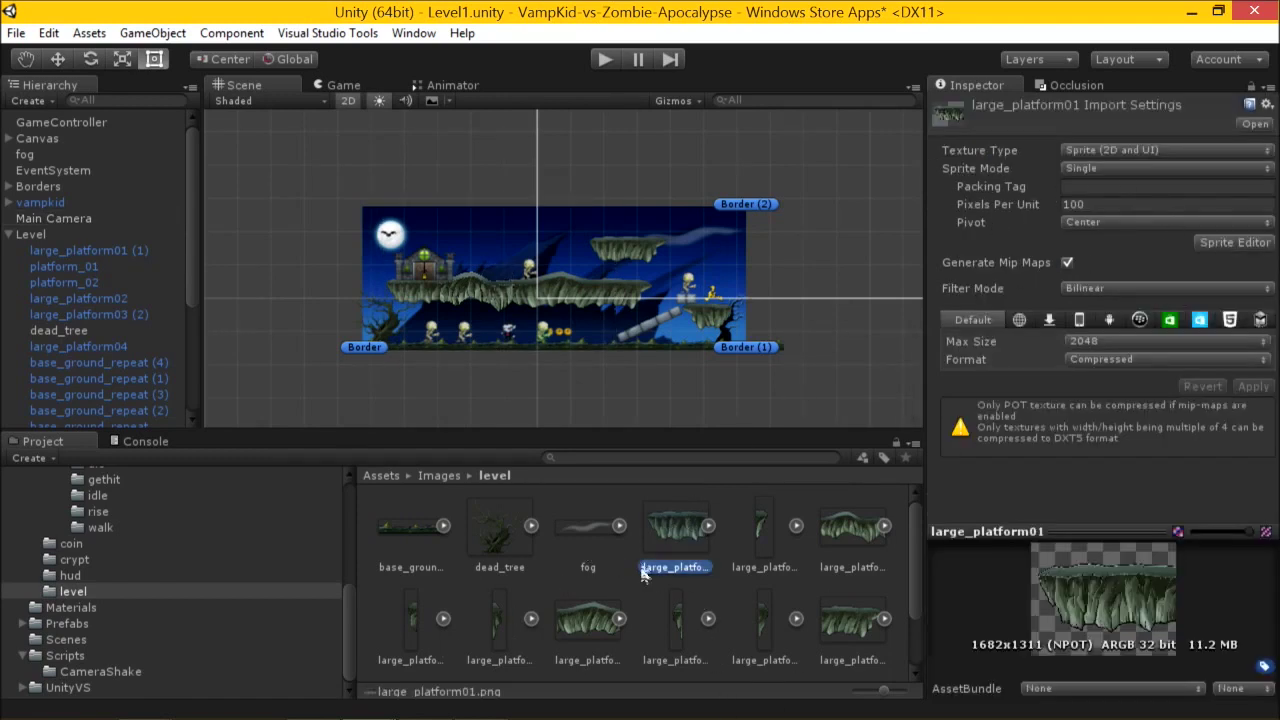
pyautogui.click(1090, 205)
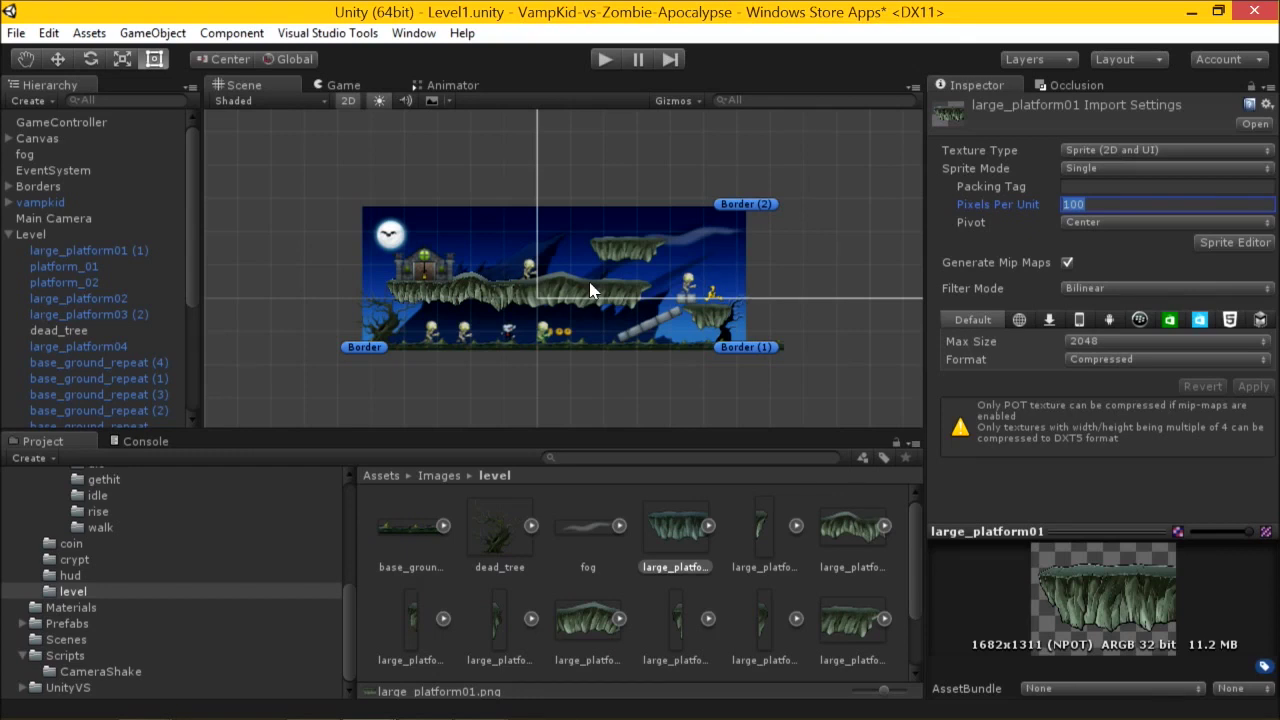
pyautogui.click(456, 160)
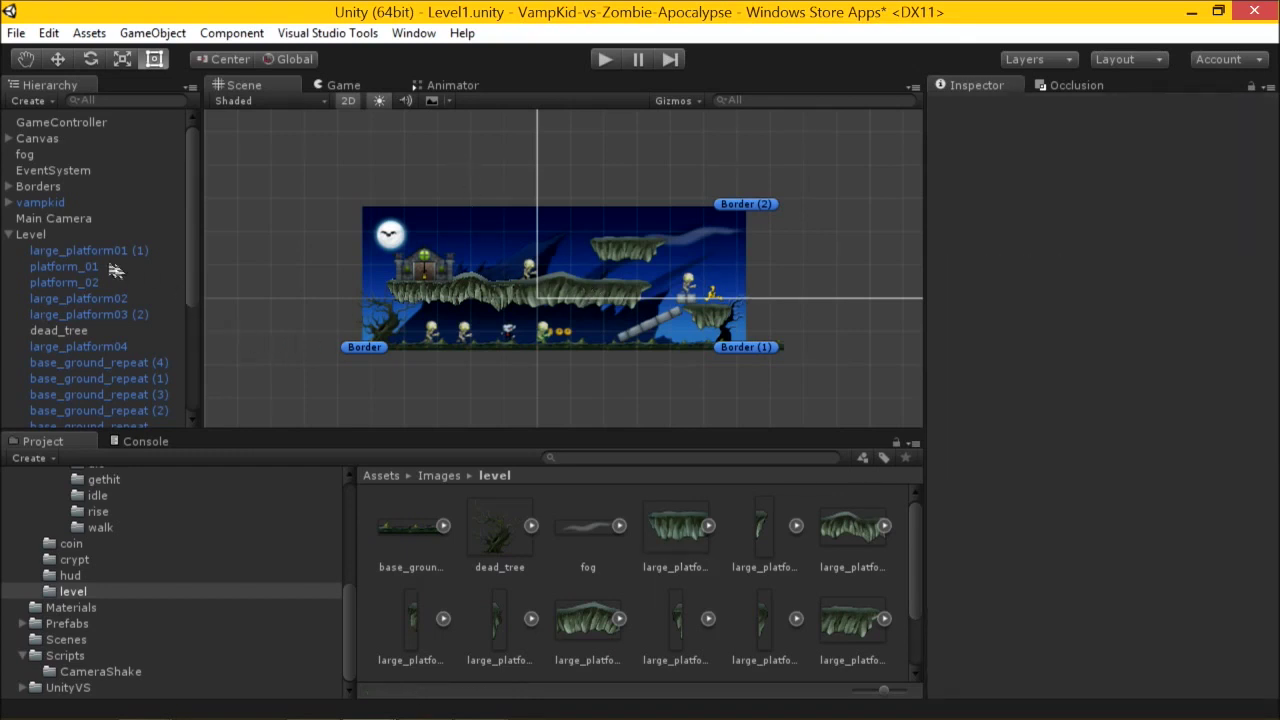
# Reselect the Main Camera and set its orthographic size to 22.2.
pyautogui.click(82, 218)
pyautogui.scroll(3, 556, 221)
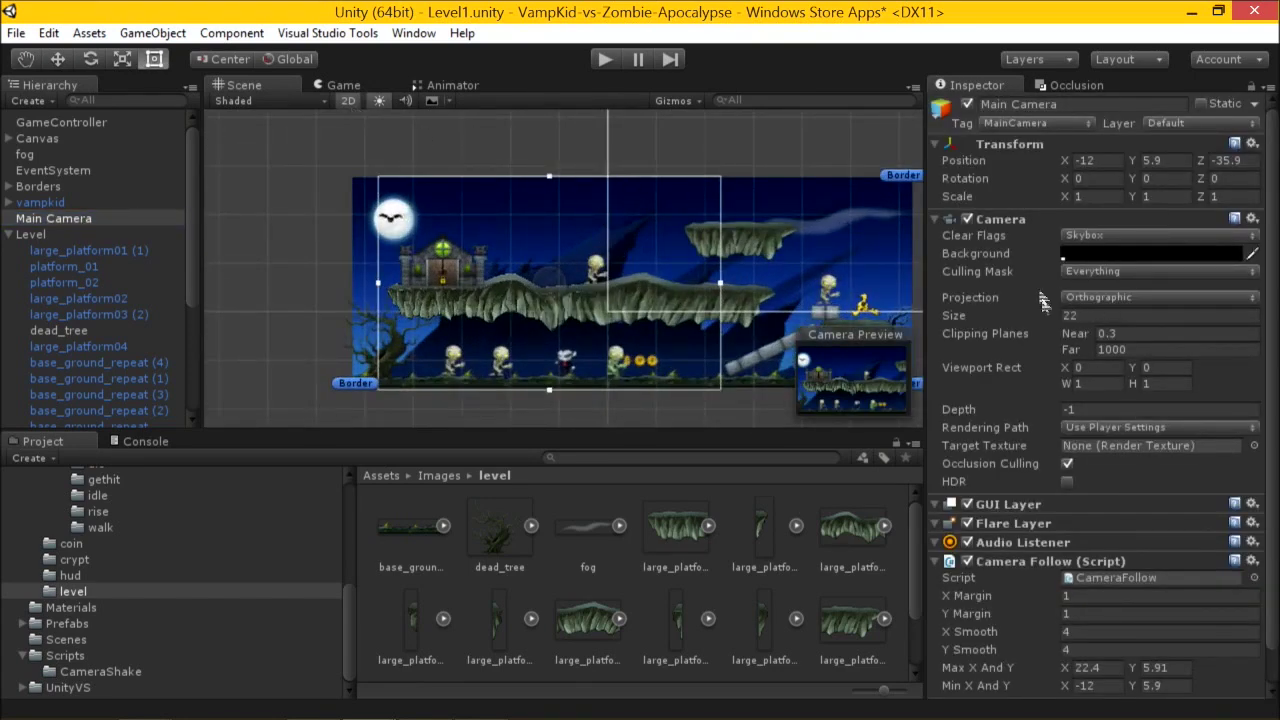
pyautogui.moveTo(946, 317)
pyautogui.mouseDown()
pyautogui.moveTo(964, 314)
pyautogui.moveTo(951, 326)
pyautogui.mouseUp()
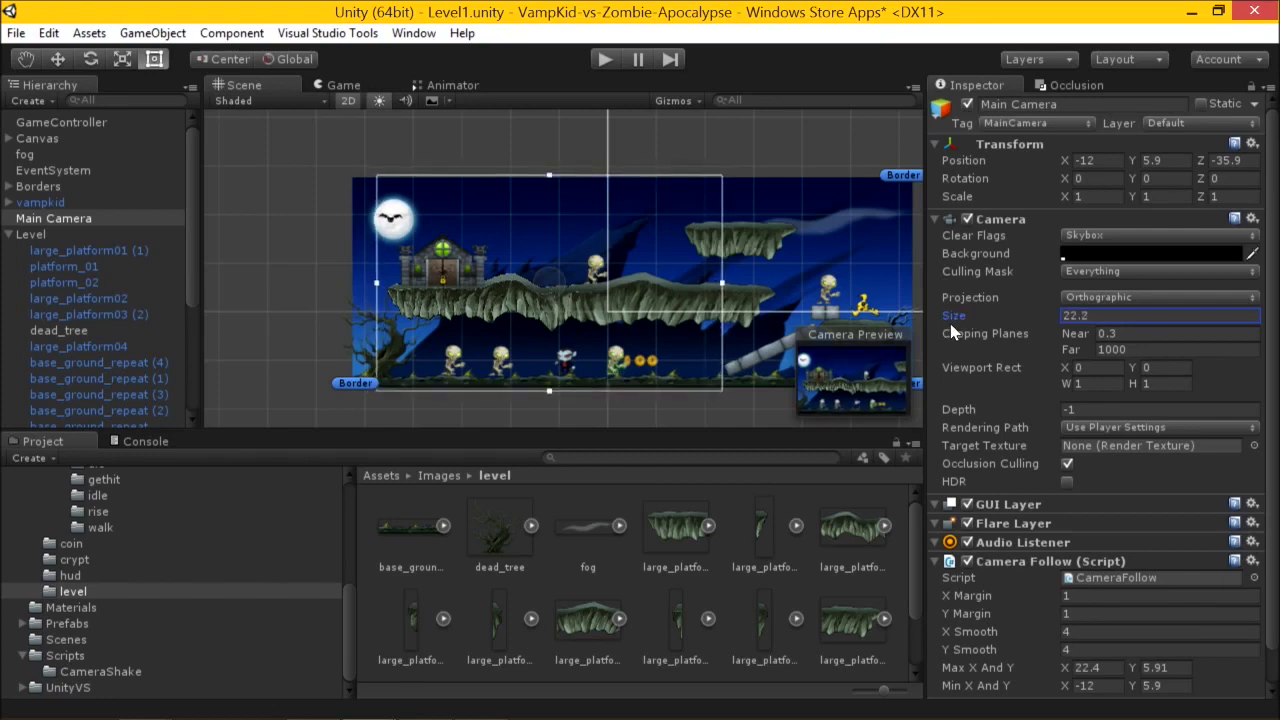
# Compare the Game view's framing at different aspect ratios, including 16:9 and 5:4, and leave it set to 4:3.
pyautogui.click(345, 85)
pyautogui.click(240, 101)
pyautogui.click(245, 164)
pyautogui.click(240, 101)
pyautogui.click(240, 151)
pyautogui.click(240, 101)
pyautogui.click(244, 205)
pyautogui.click(240, 101)
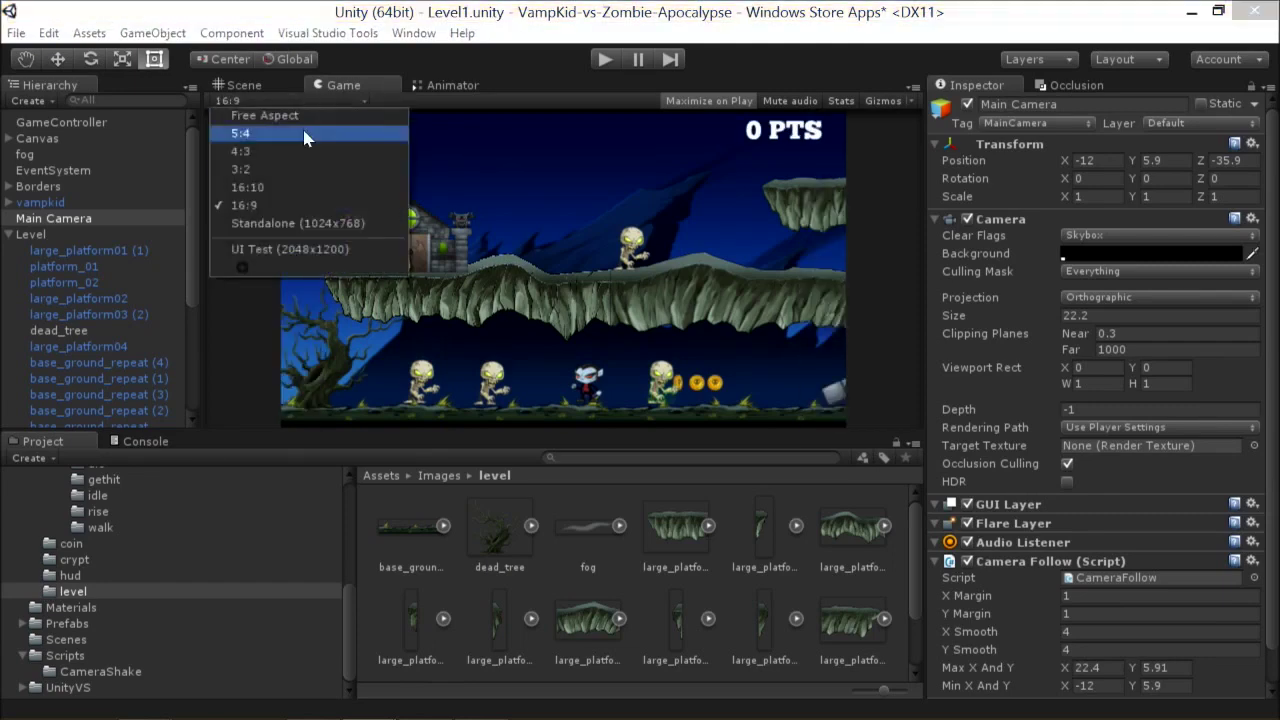
pyautogui.click(305, 138)
pyautogui.click(319, 99)
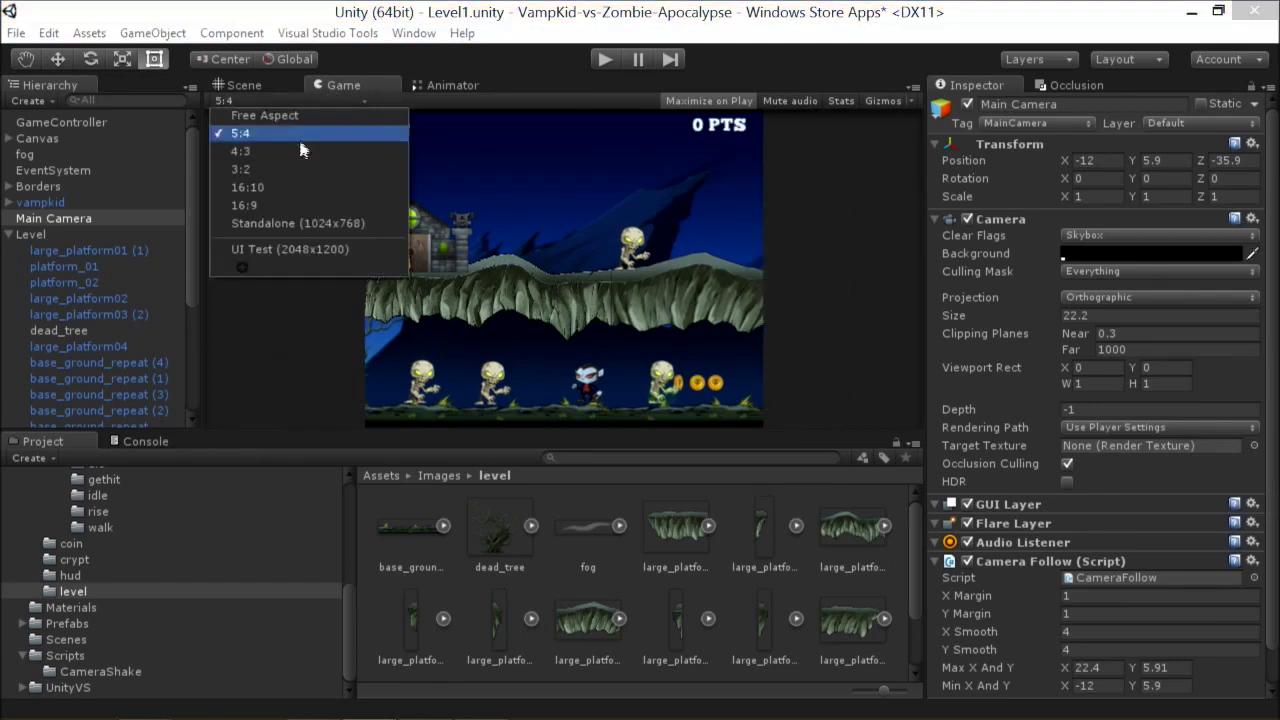
pyautogui.click(312, 152)
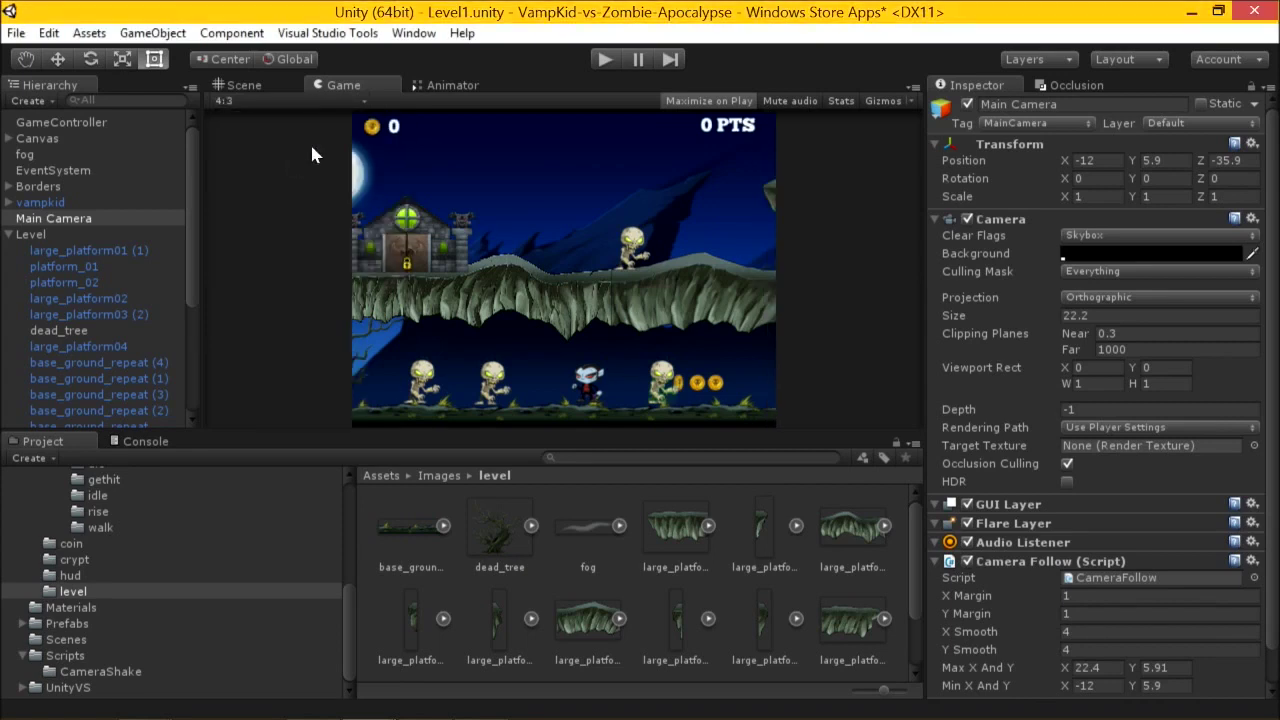
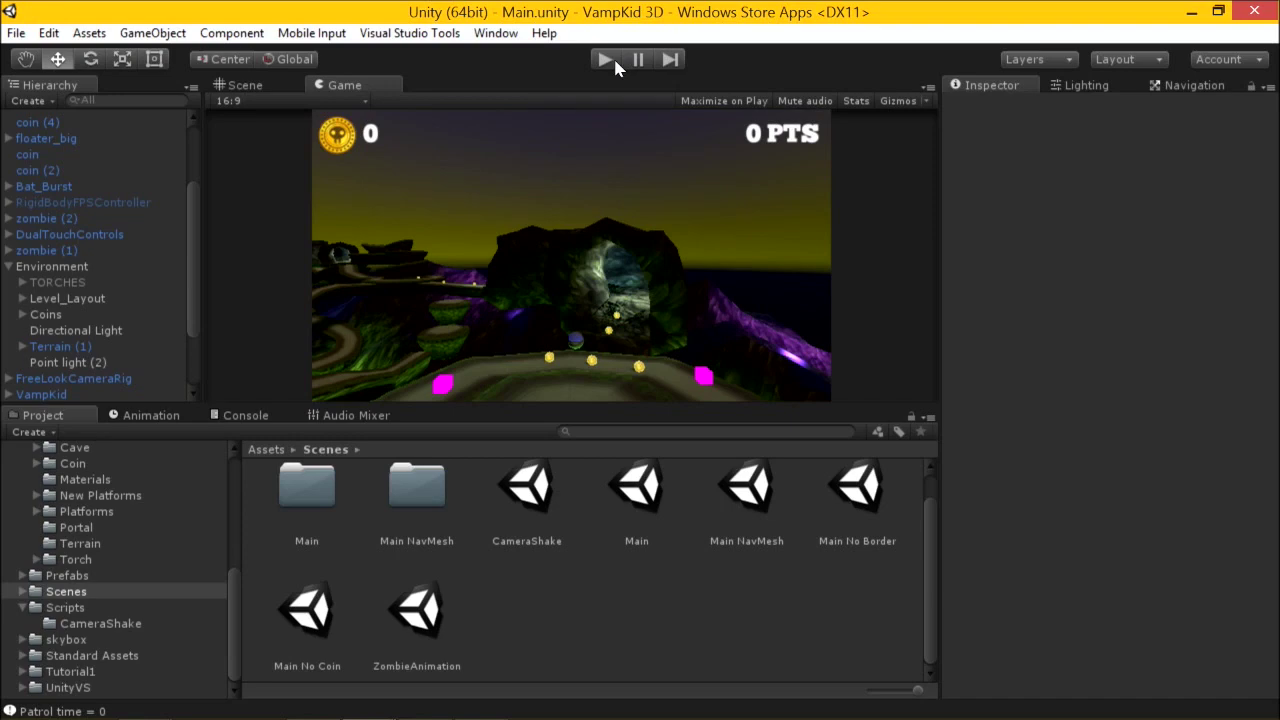
# Examine the VampKid 3D level from above in the Scene view and compare it with the Game view.
pyautogui.click(263, 87)
pyautogui.keyDown('alt'); pyautogui.moveTo(424, 190); pyautogui.dragTo(641, 347); pyautogui.keyUp('alt')
pyautogui.scroll(-3, 634, 344)
pyautogui.scroll(3, 634, 344)
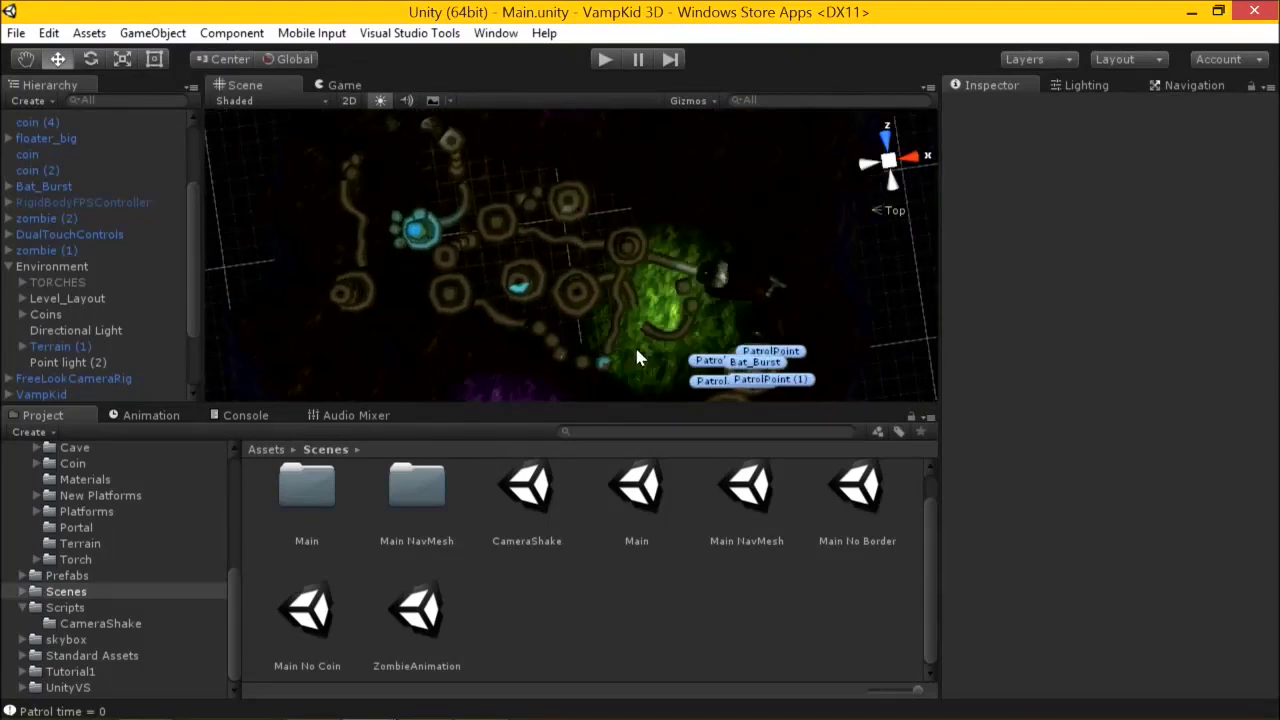
pyautogui.press('w')
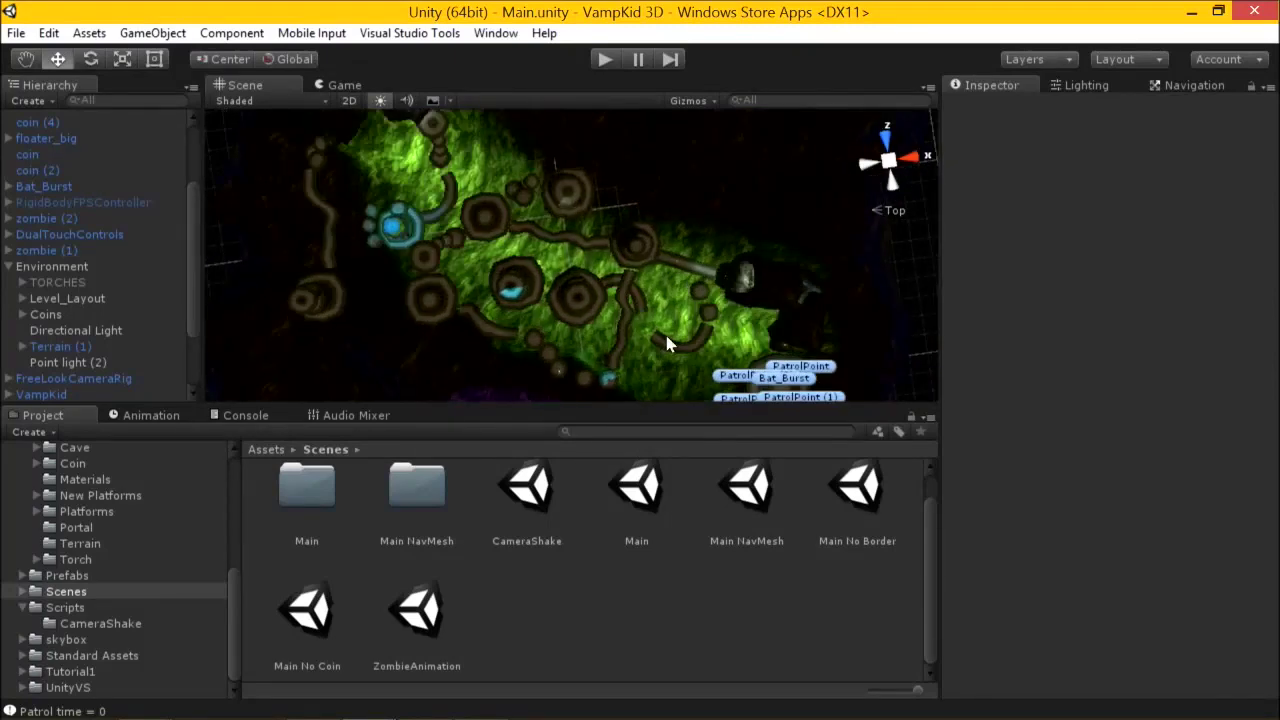
pyautogui.click(341, 86)
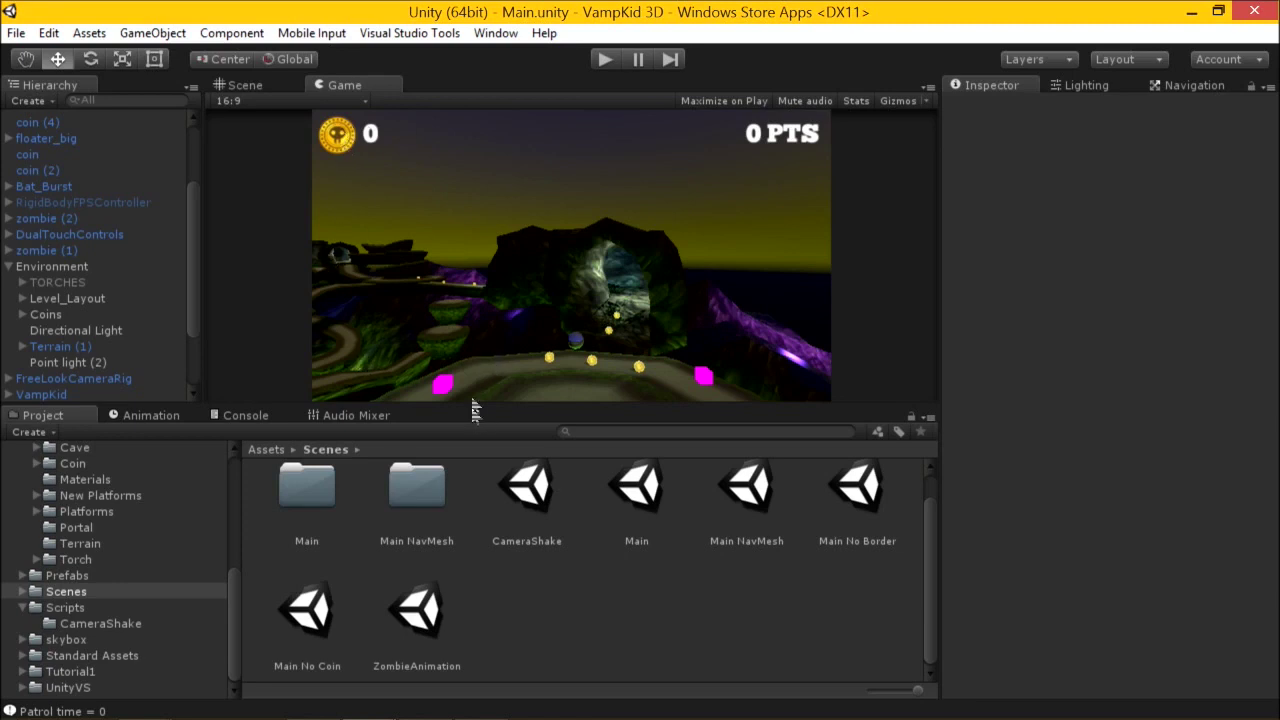
pyautogui.click(243, 85)
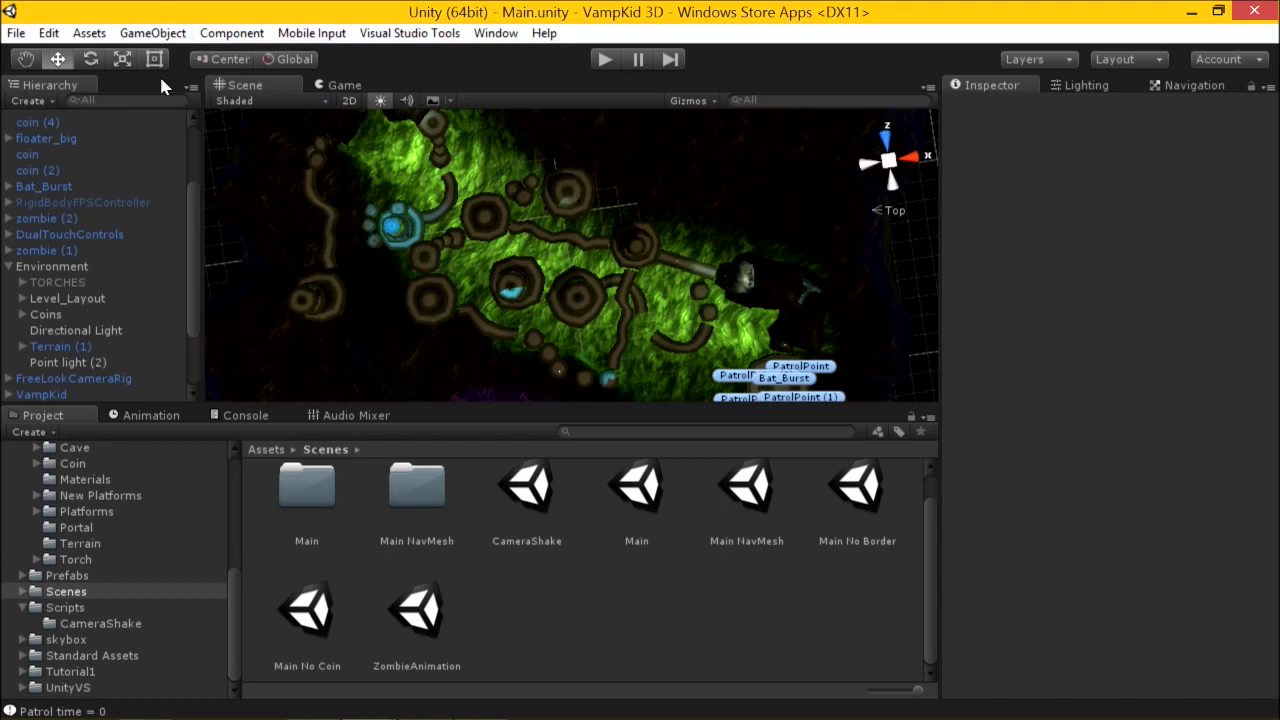
# Add a new Camera to the VampKid 3D Main scene and set its X rotation to 90.
pyautogui.click(138, 38)
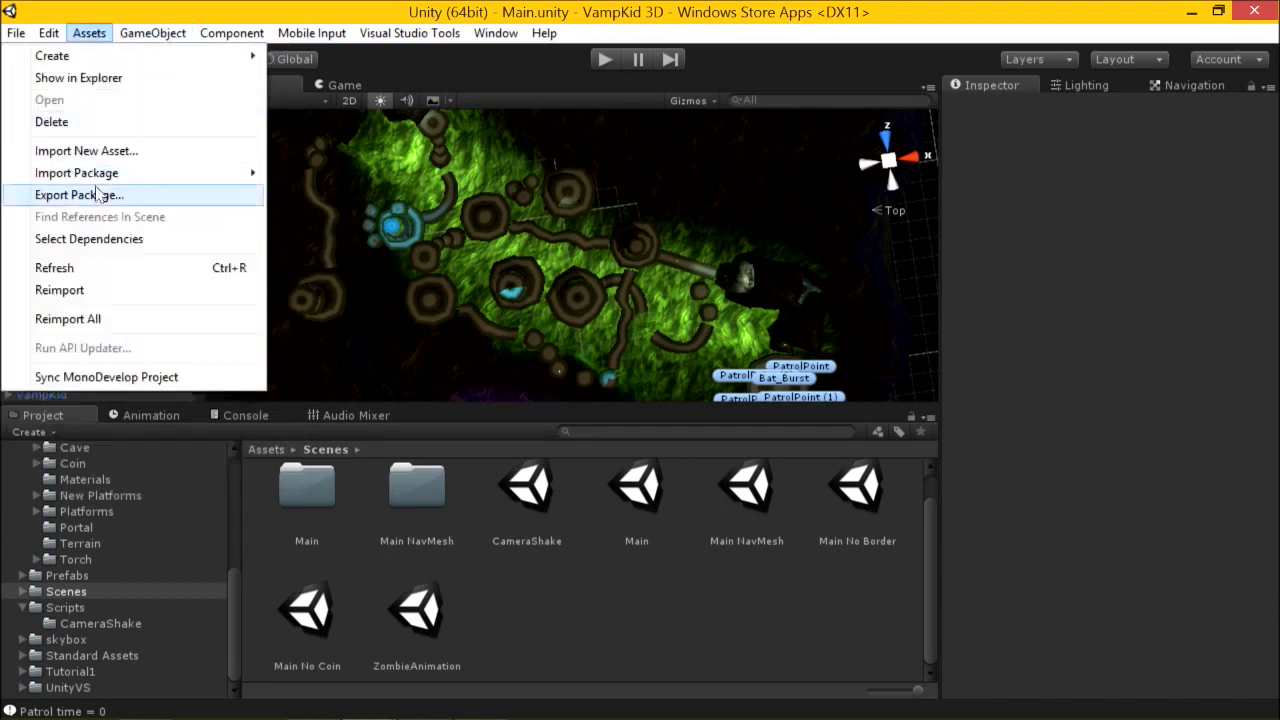
pyautogui.click(143, 232)
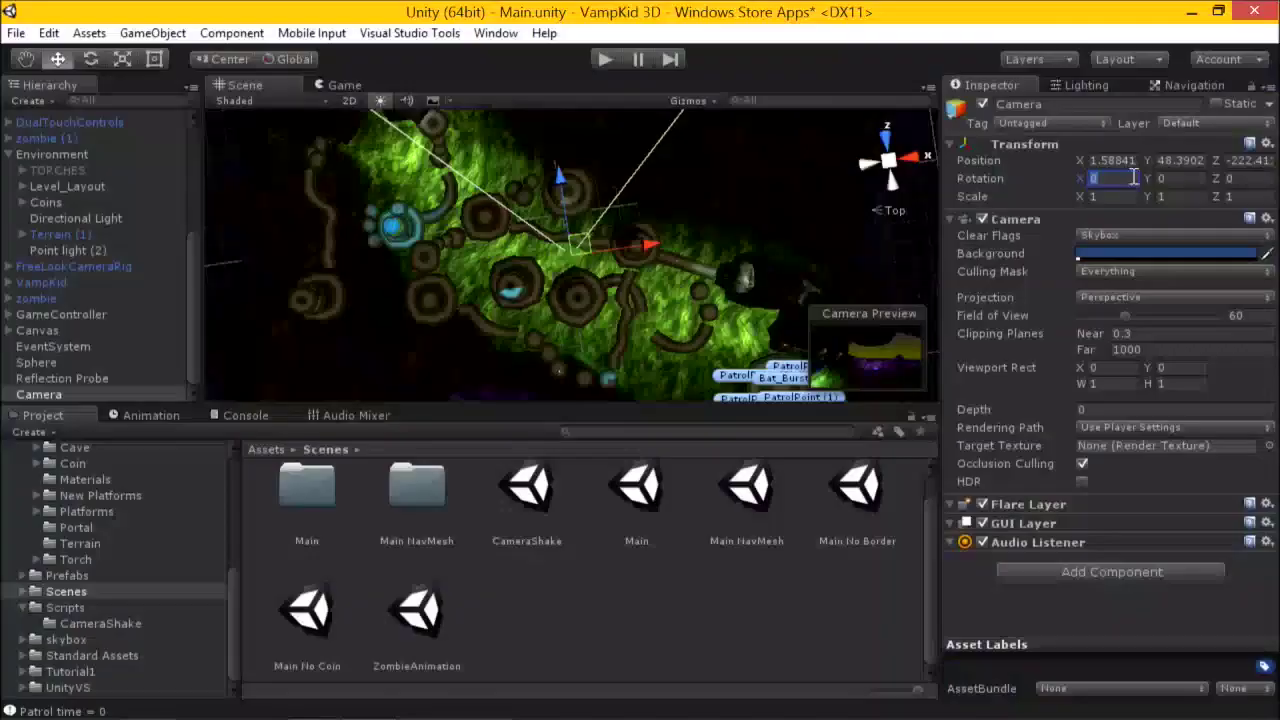
pyautogui.write('90')
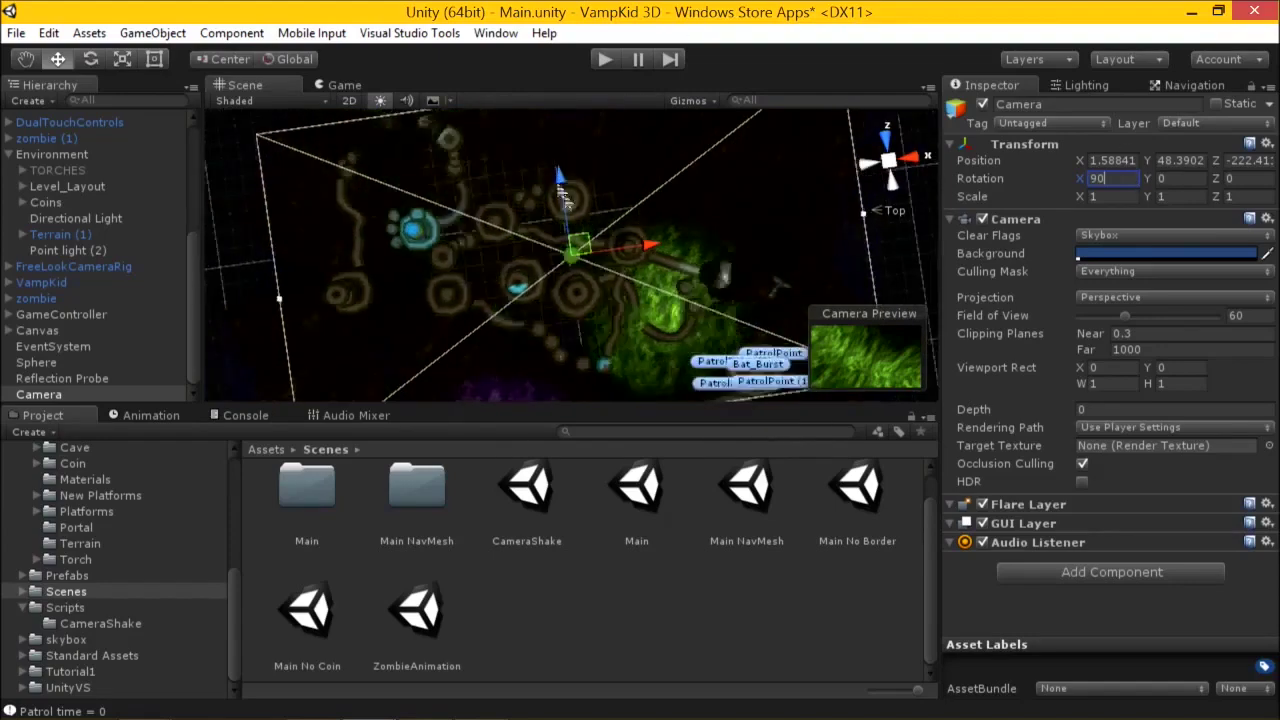
# Align the Scene view to the Right side and raise the new camera to about Y 170.8.
pyautogui.keyDown('alt'); pyautogui.moveTo(557, 176); pyautogui.dragTo(930, 157); pyautogui.keyUp('alt')
pyautogui.rightClick(892, 156)
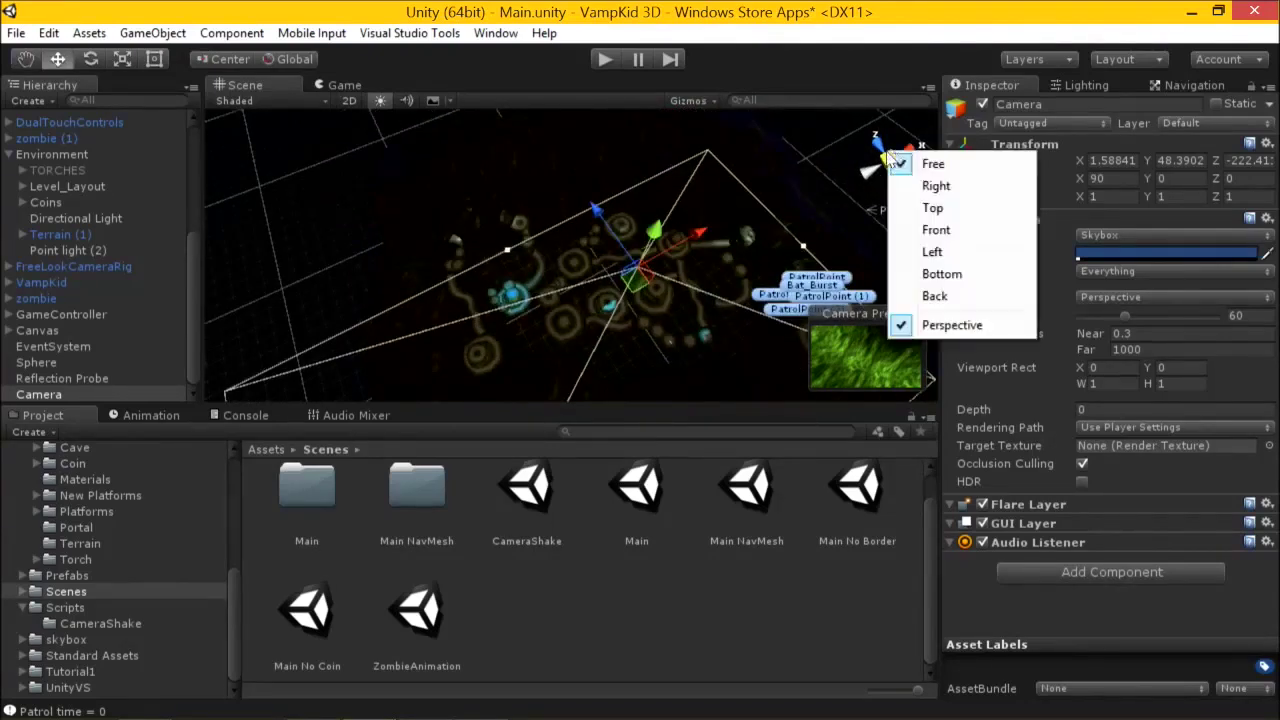
pyautogui.click(921, 192)
pyautogui.moveTo(519, 170); pyautogui.dragTo(537, 710)
# Switch the Scene view to Top and reposition the camera to about X 8.2 and Y 176.4.
pyautogui.rightClick(888, 162)
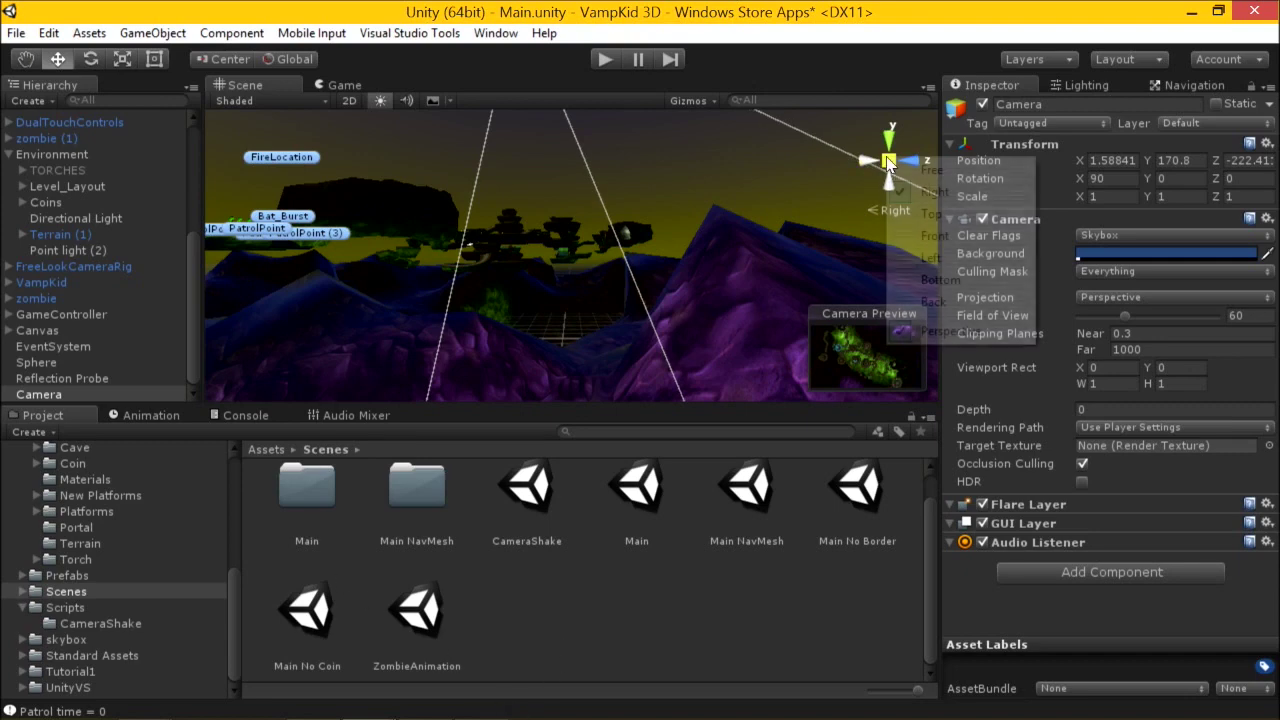
pyautogui.click(930, 213)
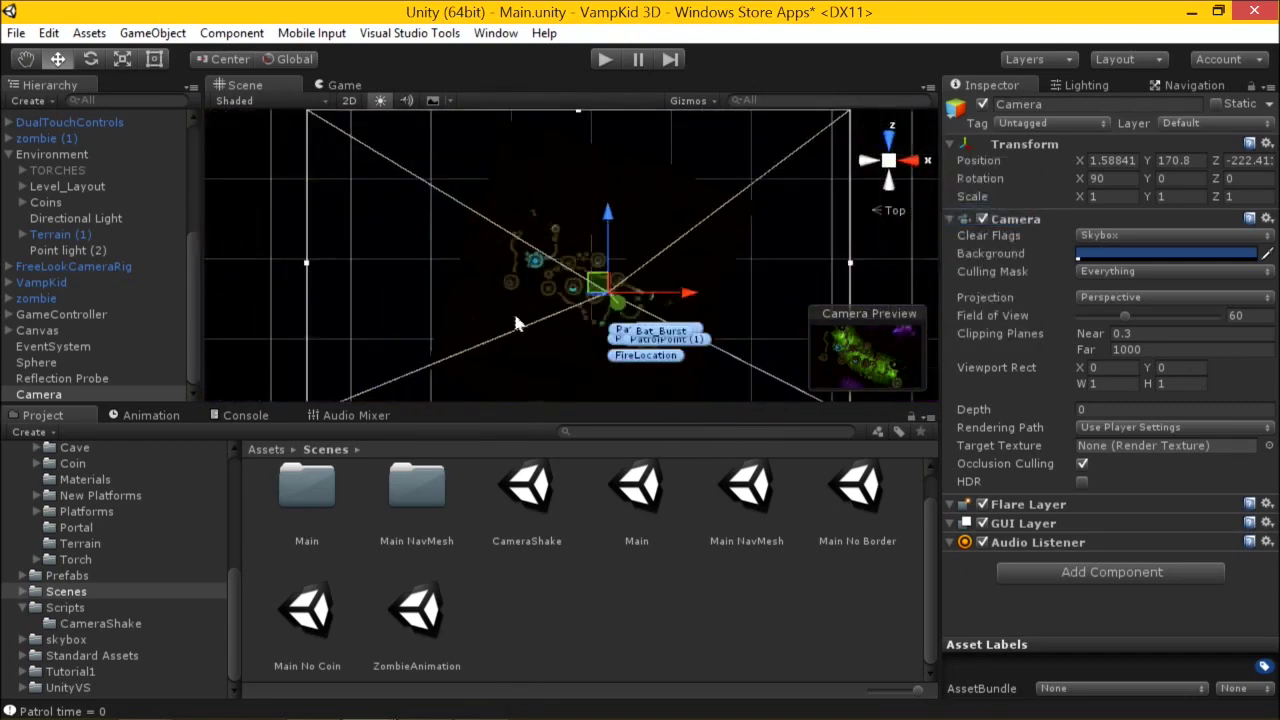
pyautogui.moveTo(545, 305); pyautogui.dragTo(595, 345, button='middle')
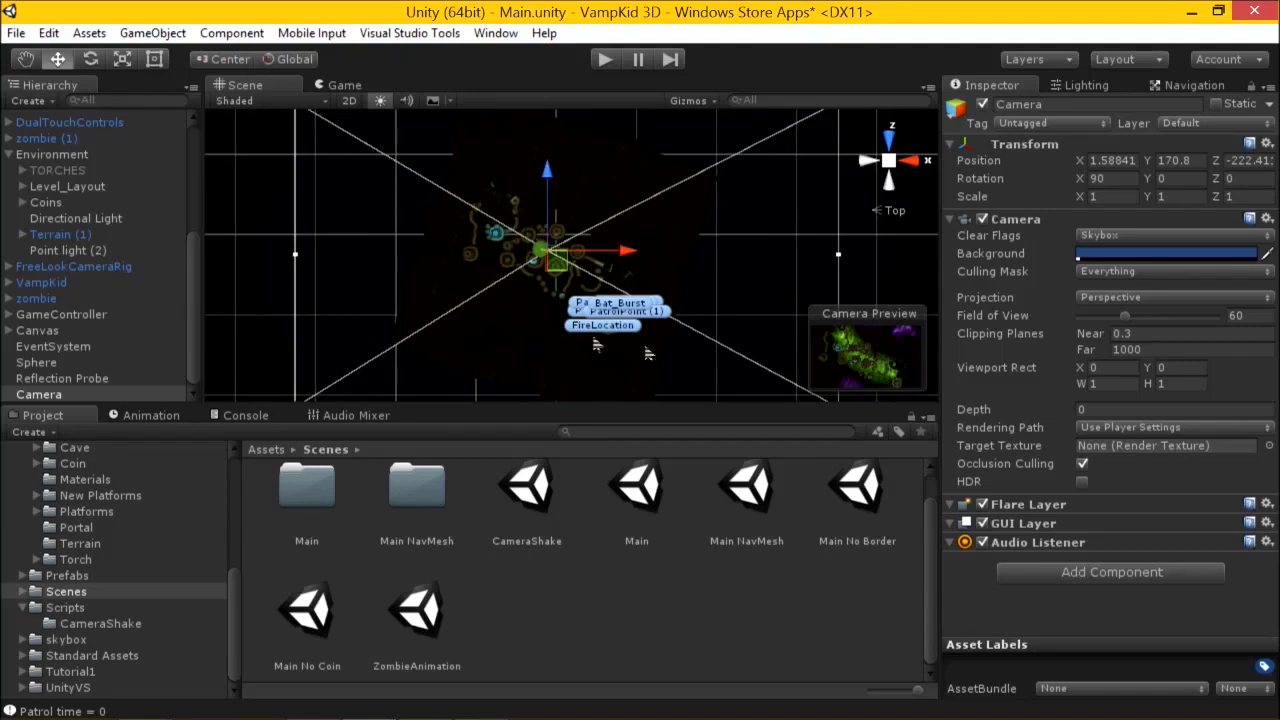
pyautogui.moveTo(625, 250); pyautogui.dragTo(630, 262)
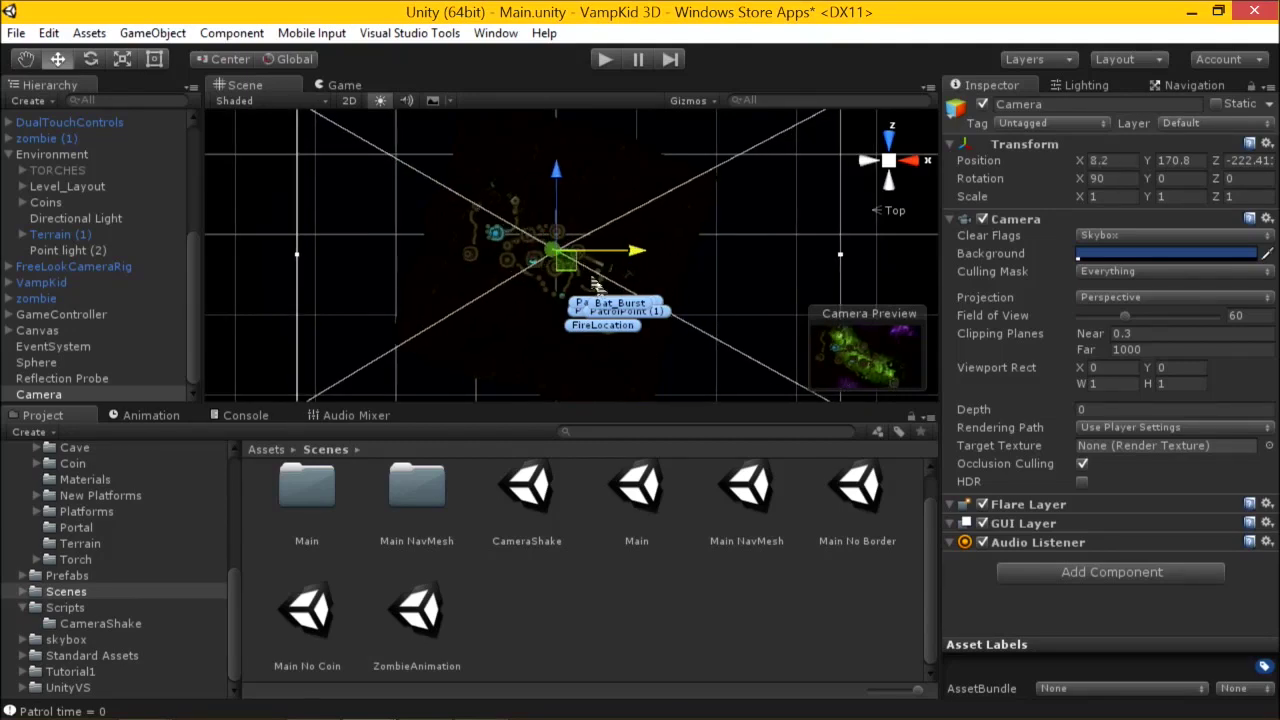
pyautogui.keyDown('alt'); pyautogui.moveTo(730, 337); pyautogui.dragTo(546, 211); pyautogui.keyUp('alt')
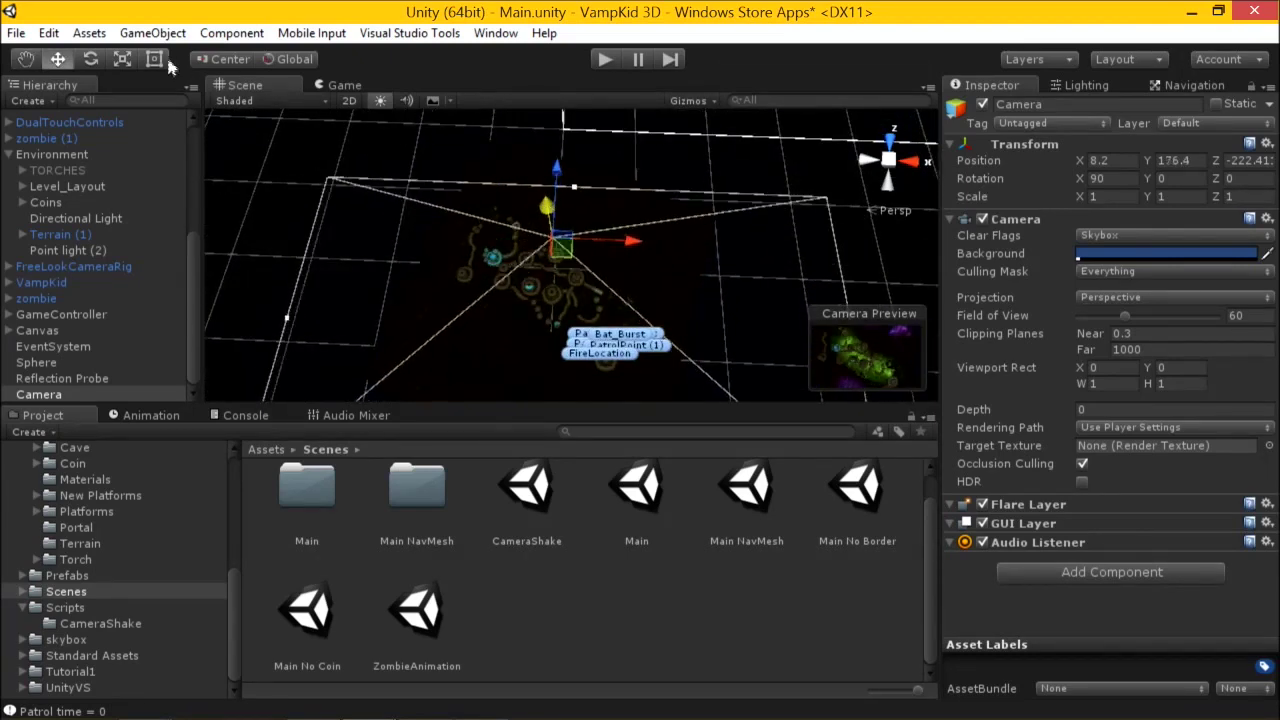
# Rotate the camera about its Y axis to about 22.17 degrees to align its framing with the level.
pyautogui.click(90, 59)
pyautogui.moveTo(632, 281); pyautogui.dragTo(576, 318)
# Move the camera to about X 3.8, Y 164.4, Z -227.1 and save the scene.
pyautogui.click(58, 59)
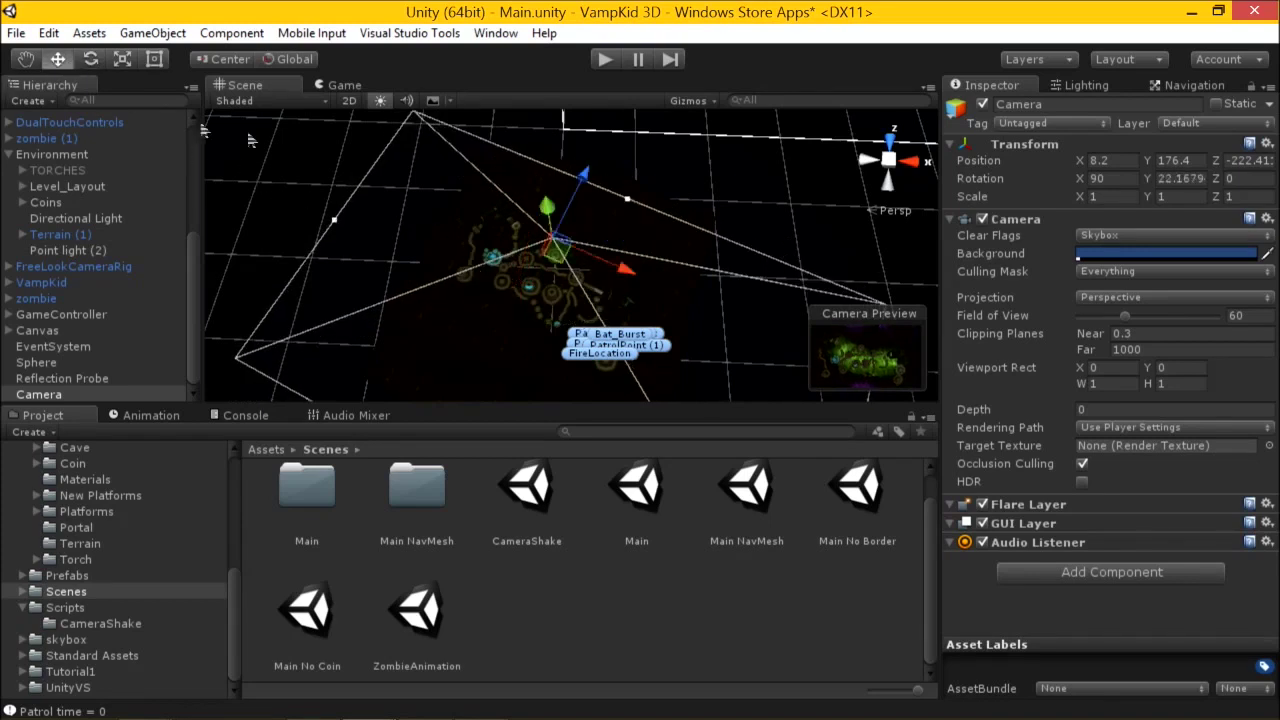
pyautogui.moveTo(556, 222); pyautogui.dragTo(586, 201)
pyautogui.moveTo(621, 292); pyautogui.dragTo(617, 290)
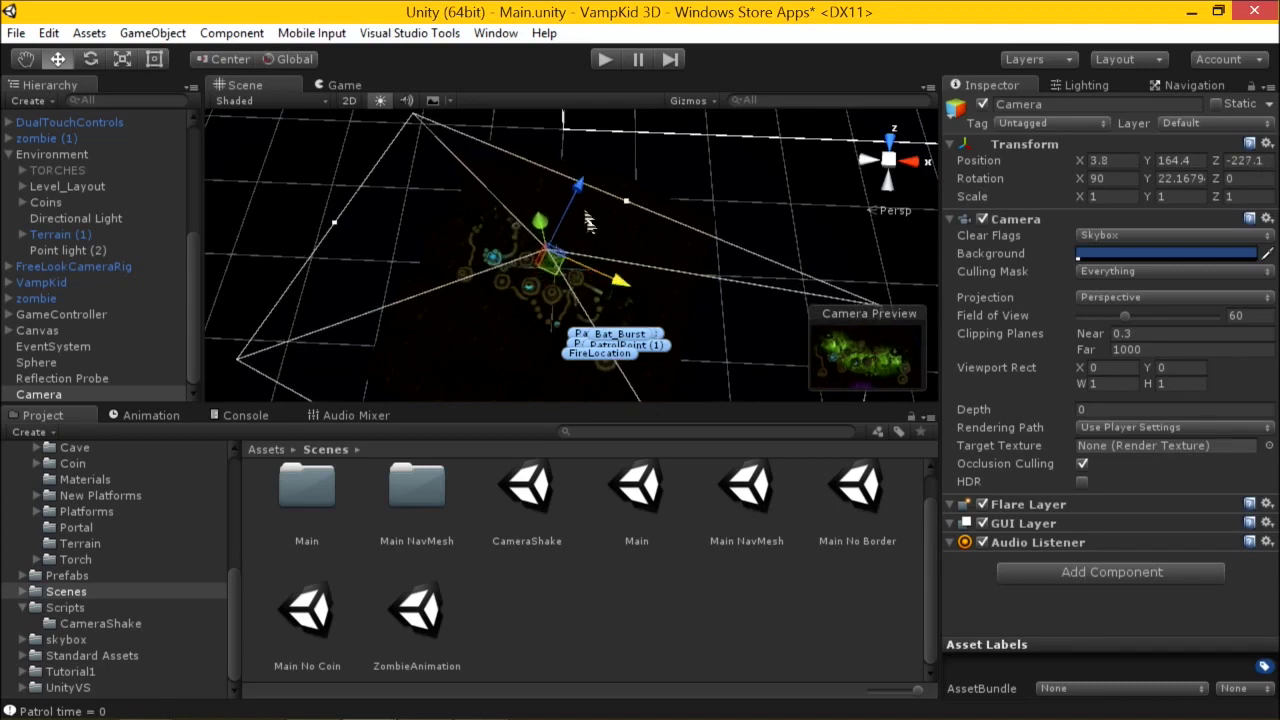
pyautogui.hotkey('ctrl', 's')
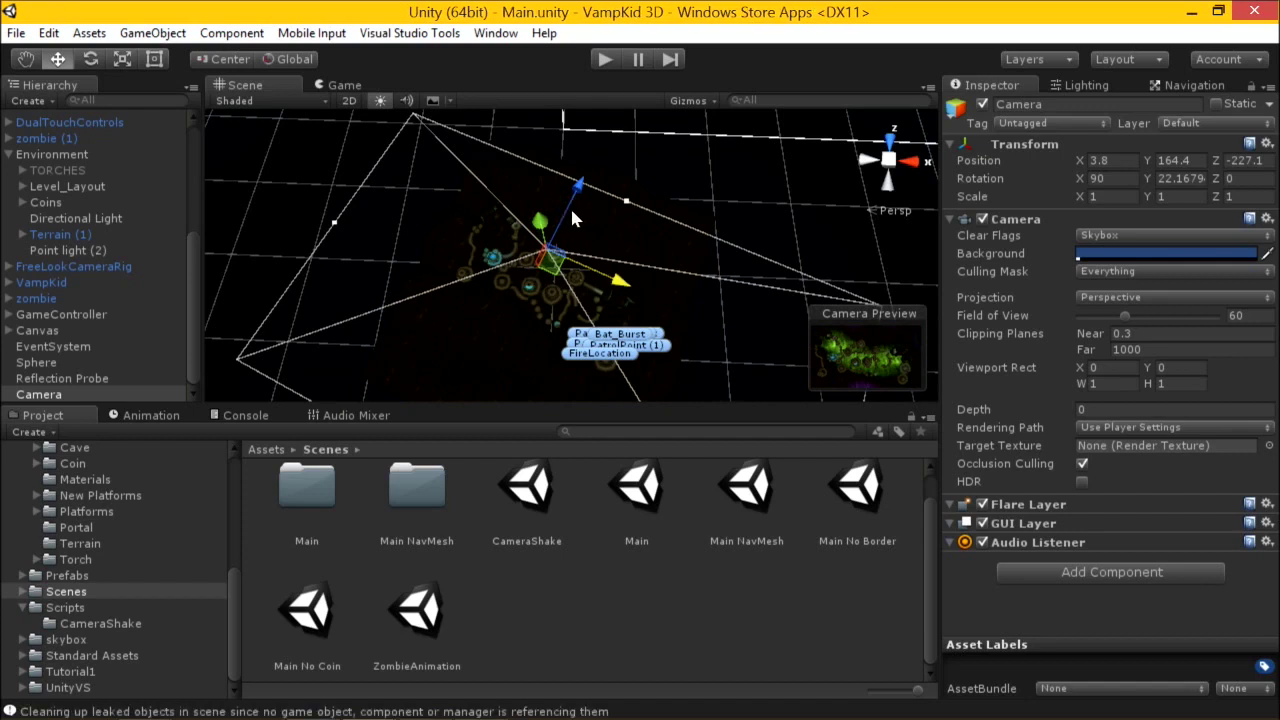
# Compare the Game view with the new overhead Camera object disabled and re-enabled.
pyautogui.keyDown('alt'); pyautogui.moveTo(618, 247); pyautogui.dragTo(447, 218); pyautogui.keyUp('alt')
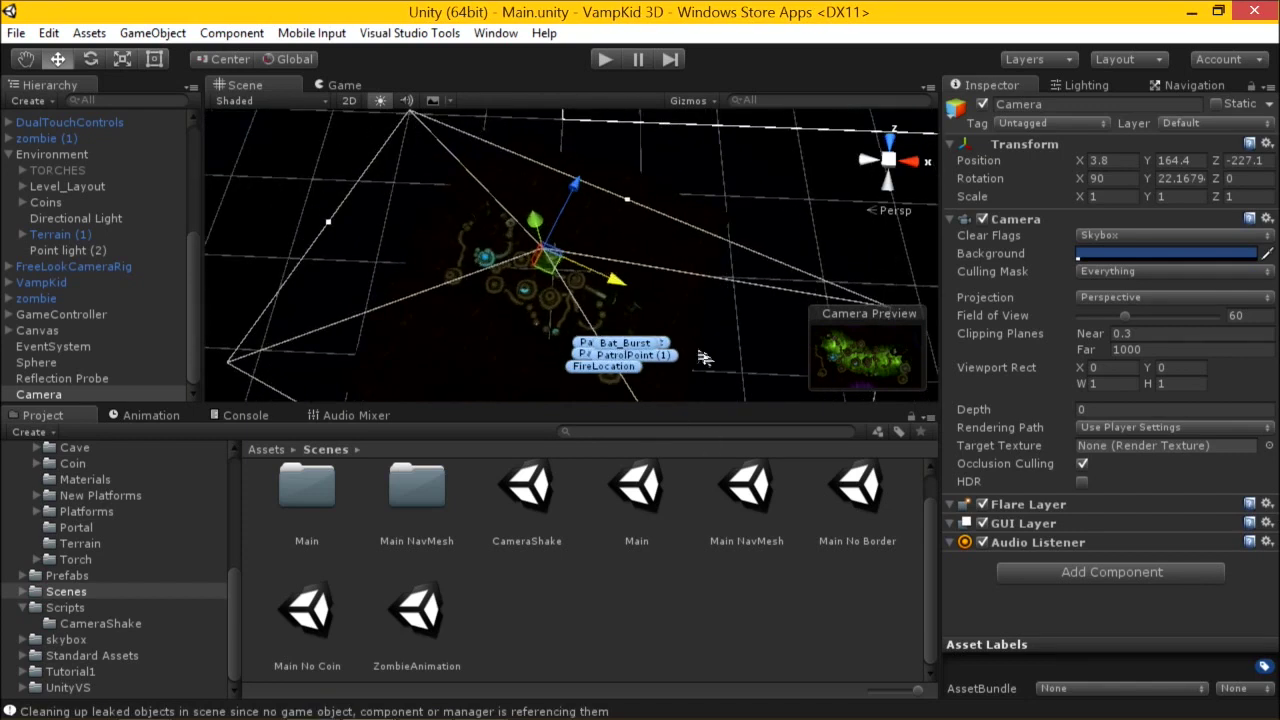
pyautogui.click(343, 85)
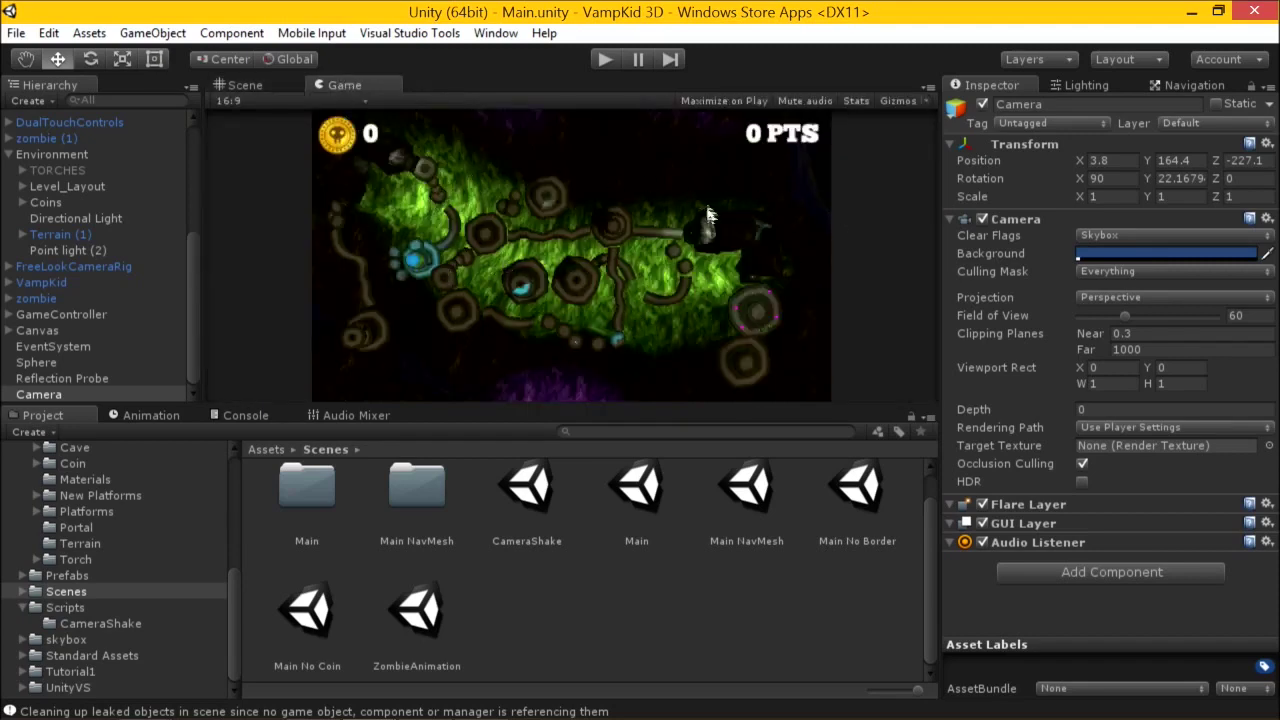
pyautogui.click(982, 104)
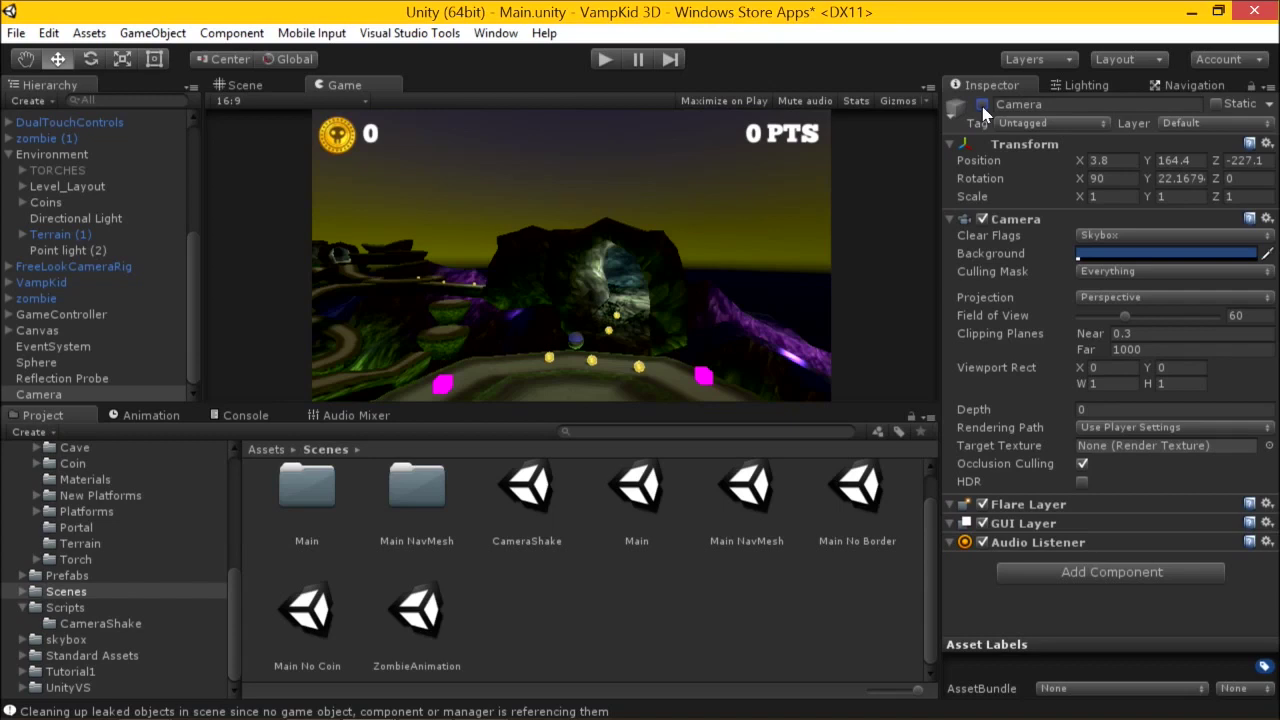
pyautogui.click(982, 104)
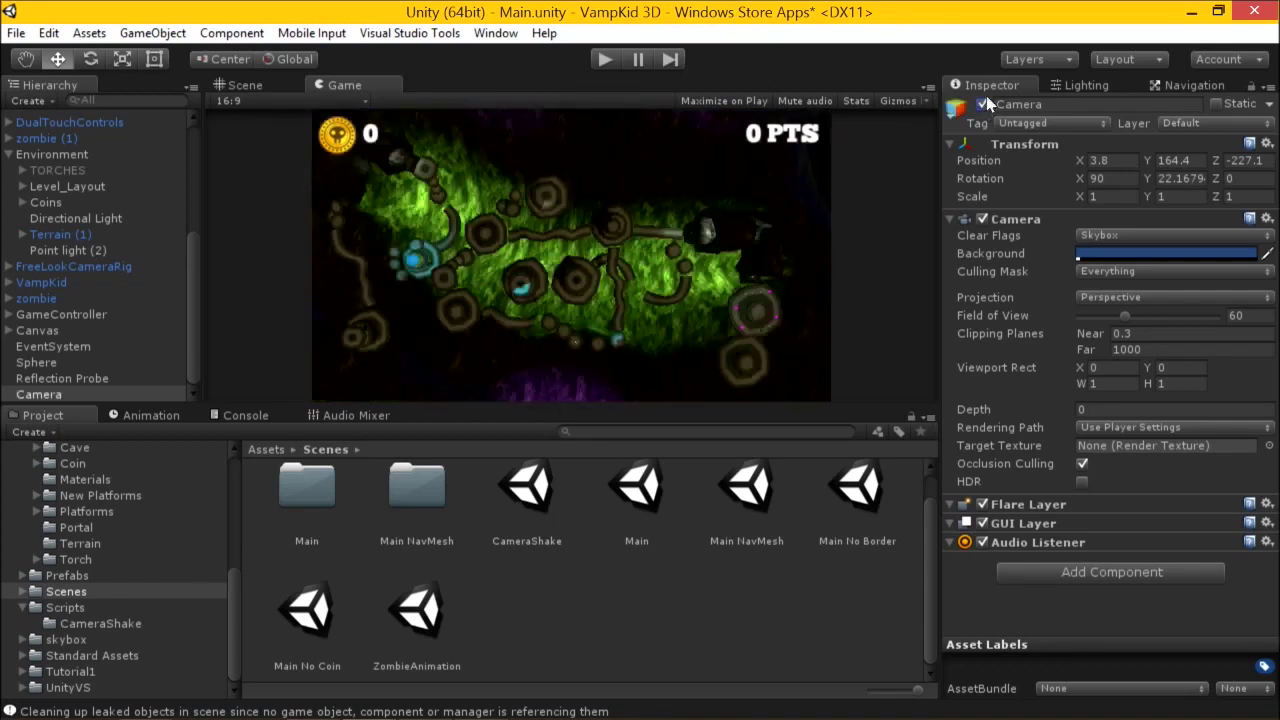
# Set the overhead camera's depth to 1 and shrink its viewport rectangle to X 0.26, W 0.39 and H 0.27.
pyautogui.click(1094, 409)
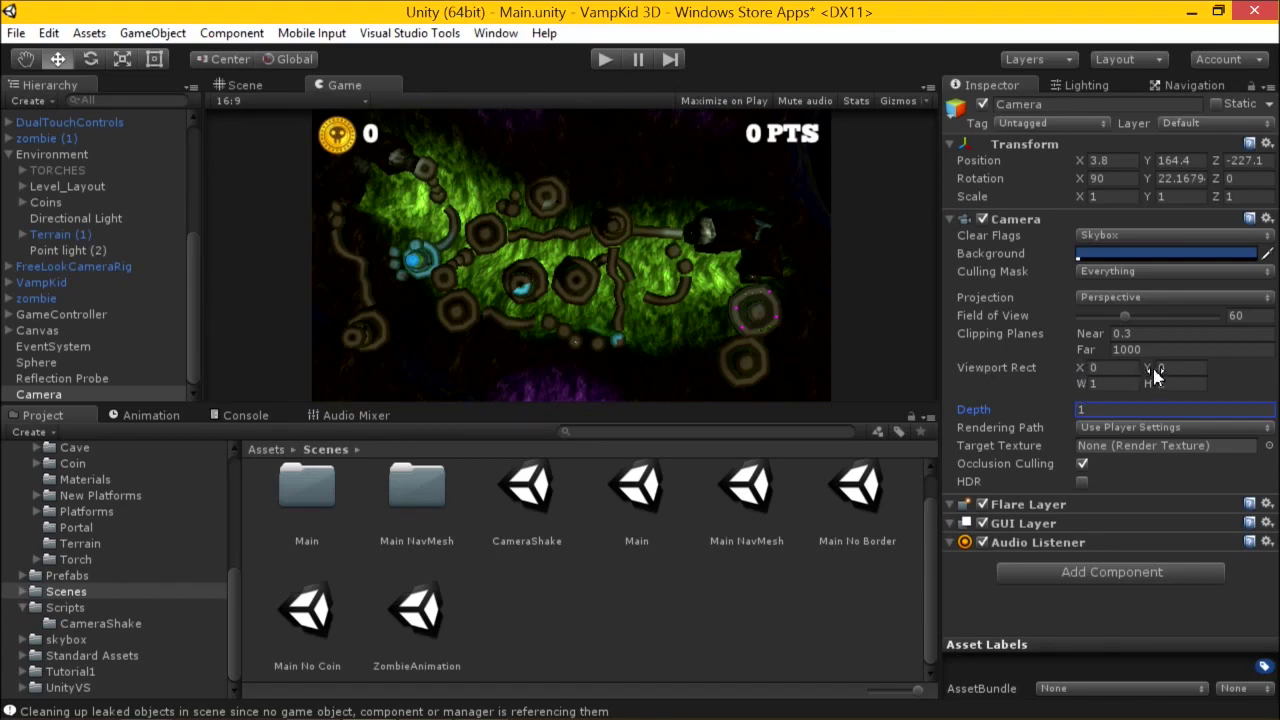
pyautogui.moveTo(1086, 372)
pyautogui.mouseDown()
pyautogui.moveTo(1052, 373)
pyautogui.moveTo(1101, 366)
pyautogui.moveTo(1066, 368)
pyautogui.moveTo(1092, 364)
pyautogui.moveTo(1078, 368)
pyautogui.mouseUp()
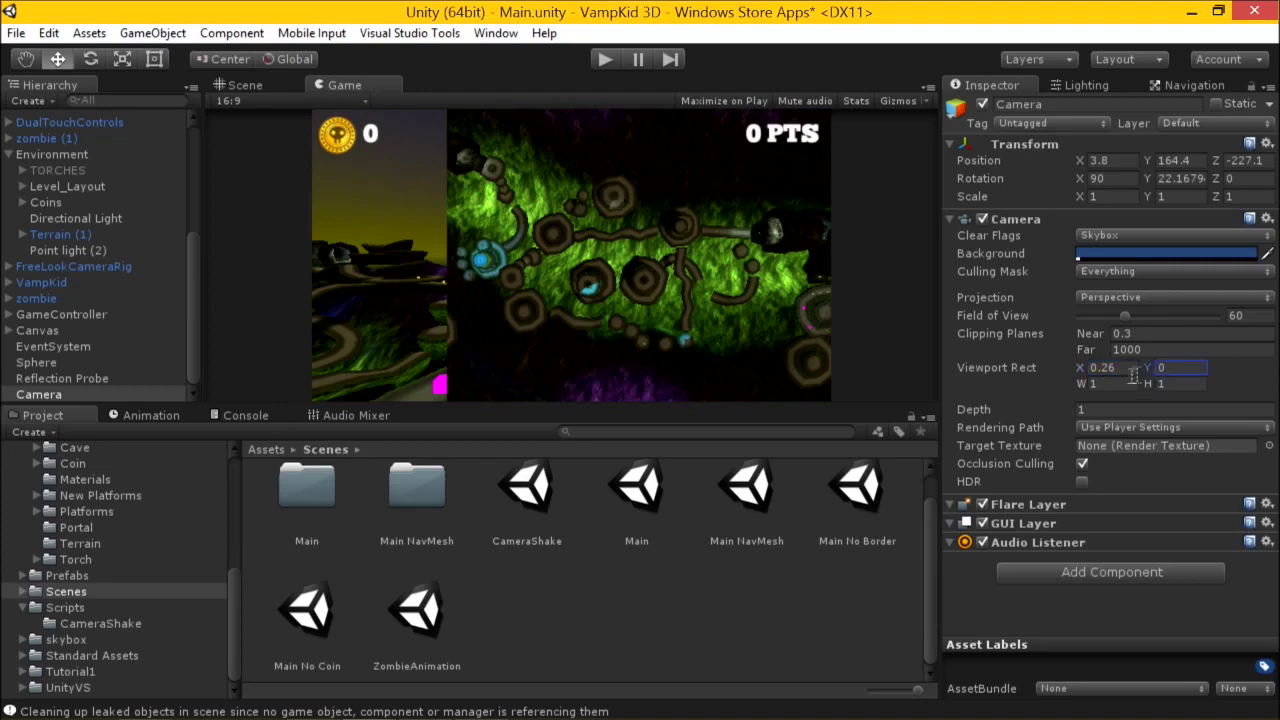
pyautogui.click(1088, 385)
pyautogui.moveTo(1070, 383); pyautogui.dragTo(1155, 381)
pyautogui.click(1144, 386)
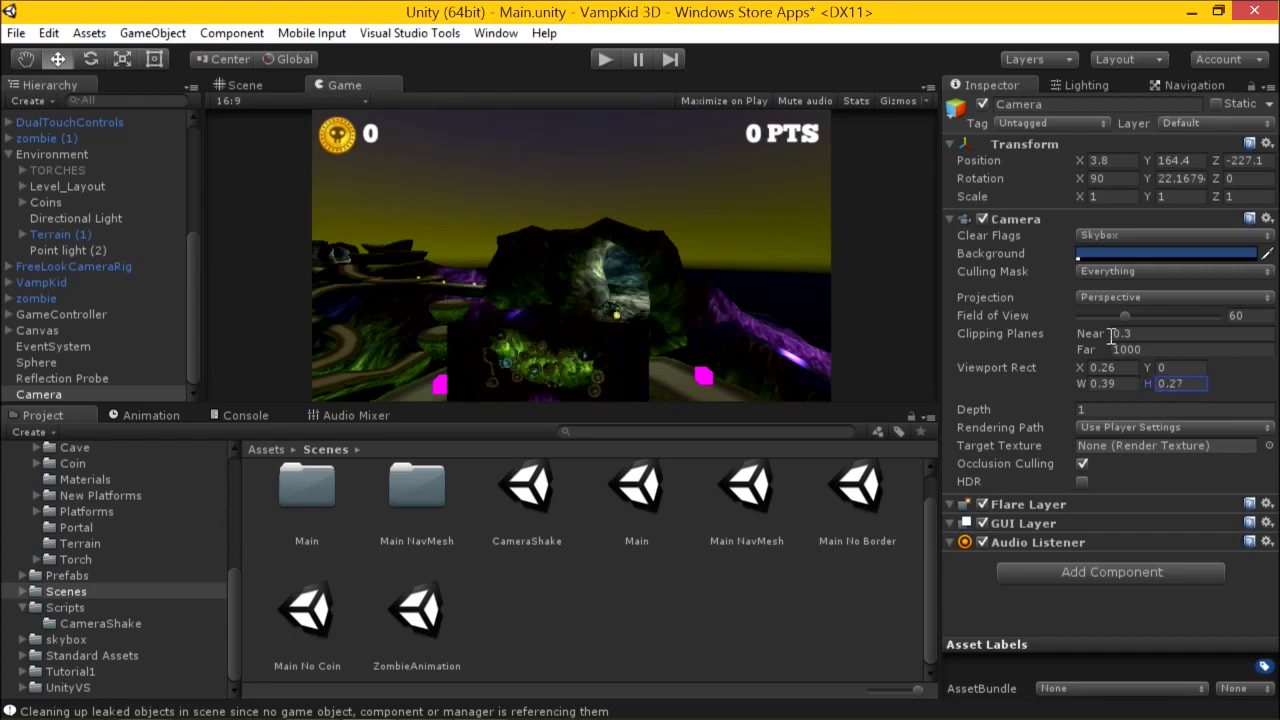
# Set the overhead camera's viewport rectangle X to 0 so the inset sits in the lower corner of the game image.
pyautogui.click(793, 343)
pyautogui.moveTo(1071, 370)
pyautogui.mouseDown()
pyautogui.moveTo(1057, 368)
pyautogui.moveTo(1088, 370)
pyautogui.mouseUp()
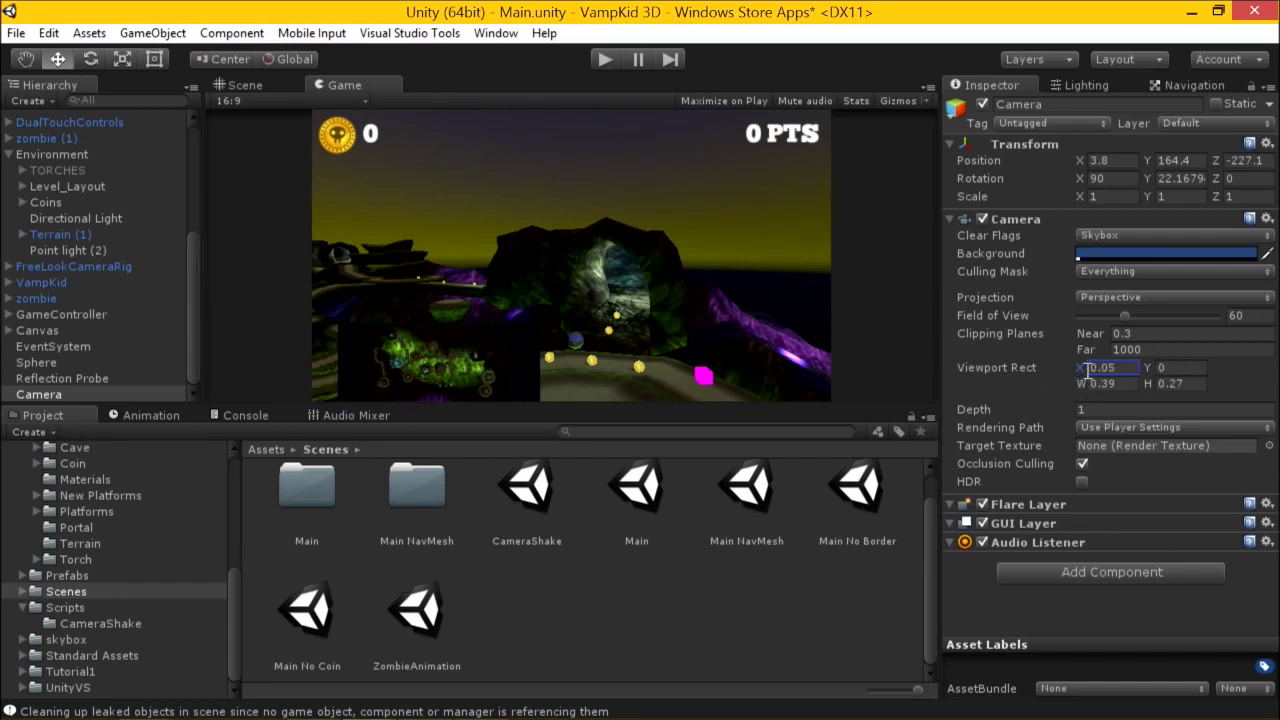
pyautogui.write('0')
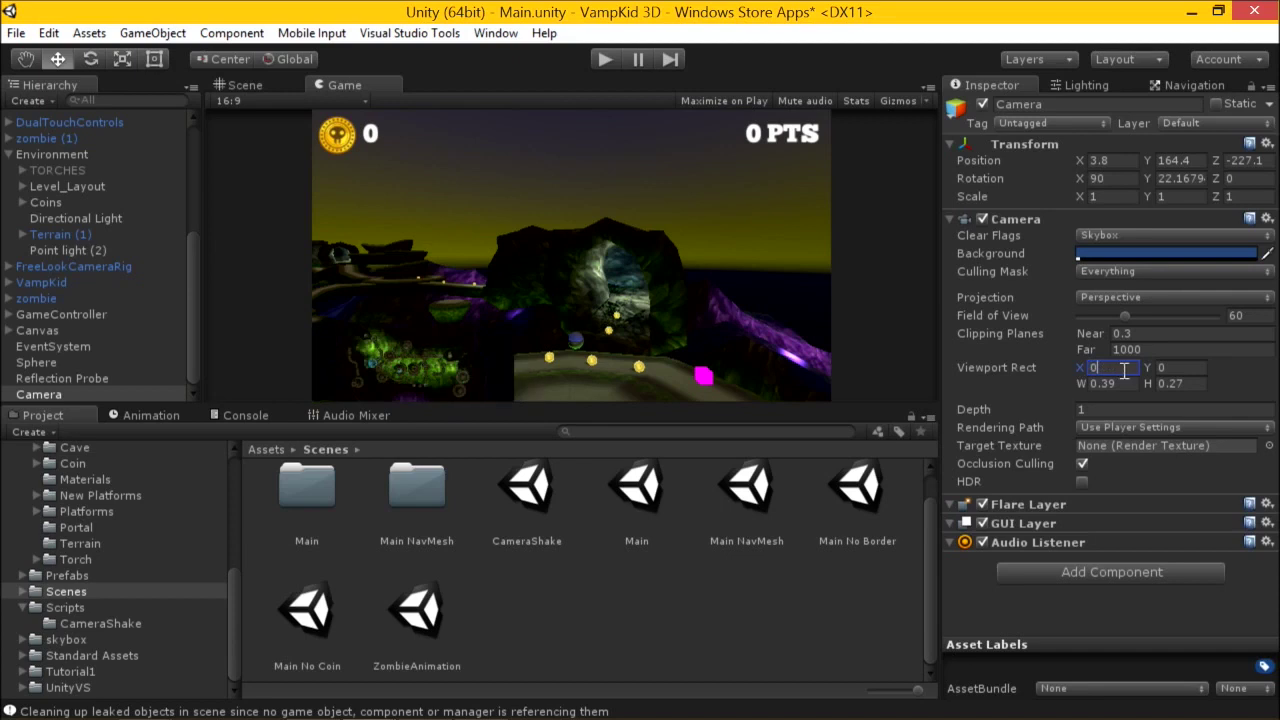
# Save the scene and briefly run the game to check the inset overhead map.
pyautogui.click(537, 291)
pyautogui.hotkey('ctrl', 's')
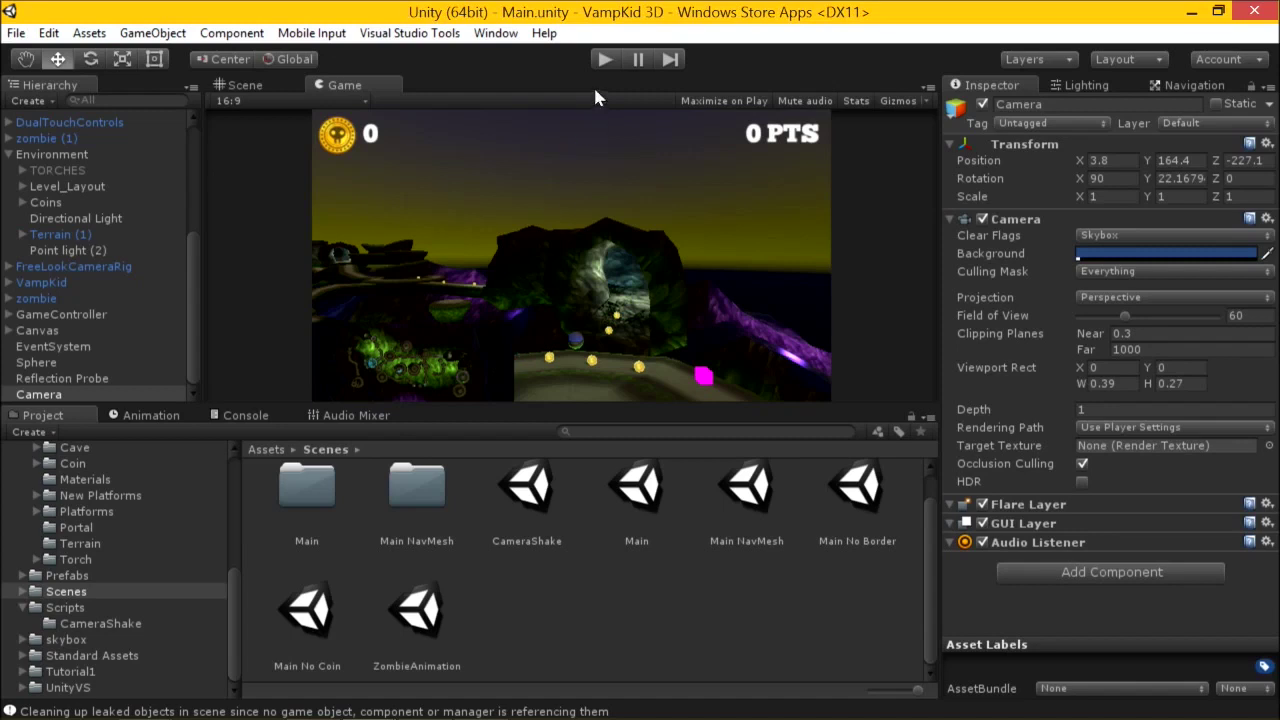
pyautogui.click(605, 60)
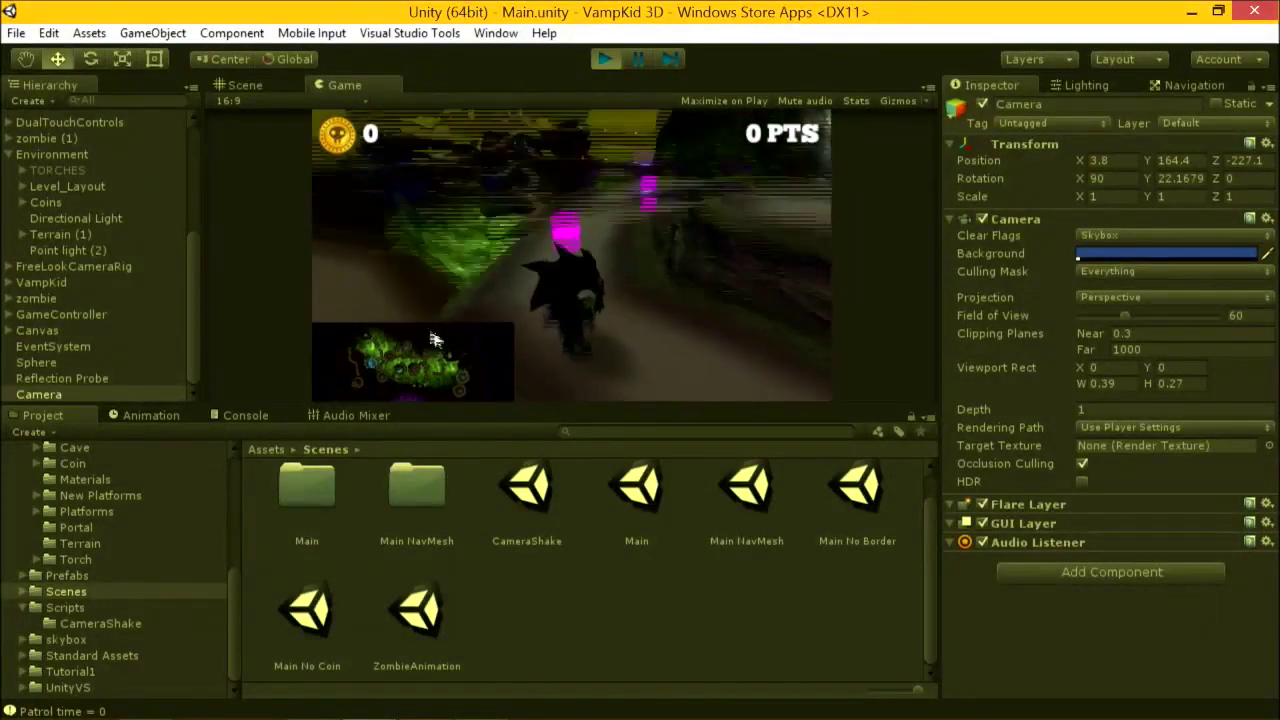
pyautogui.click(606, 61)
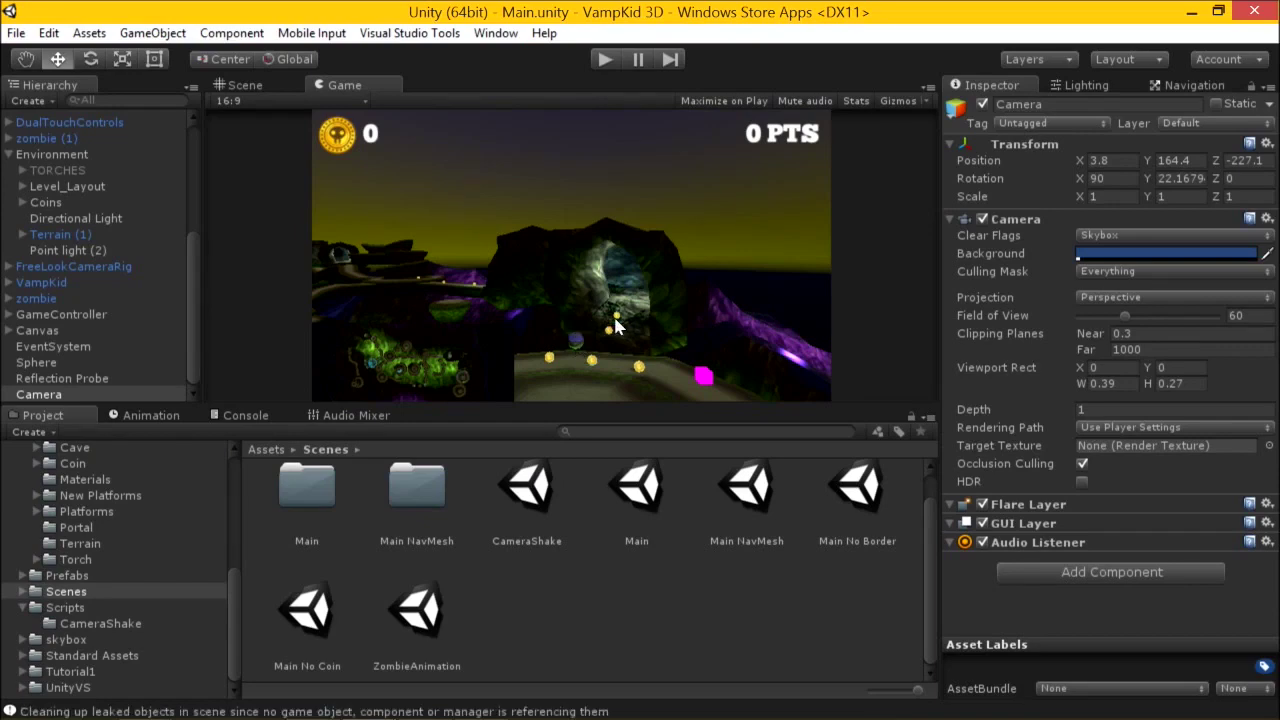
# From the Terrain (1) object, add a layer named Terrain as User Layer 8 and open the object's layer choices.
pyautogui.click(268, 90)
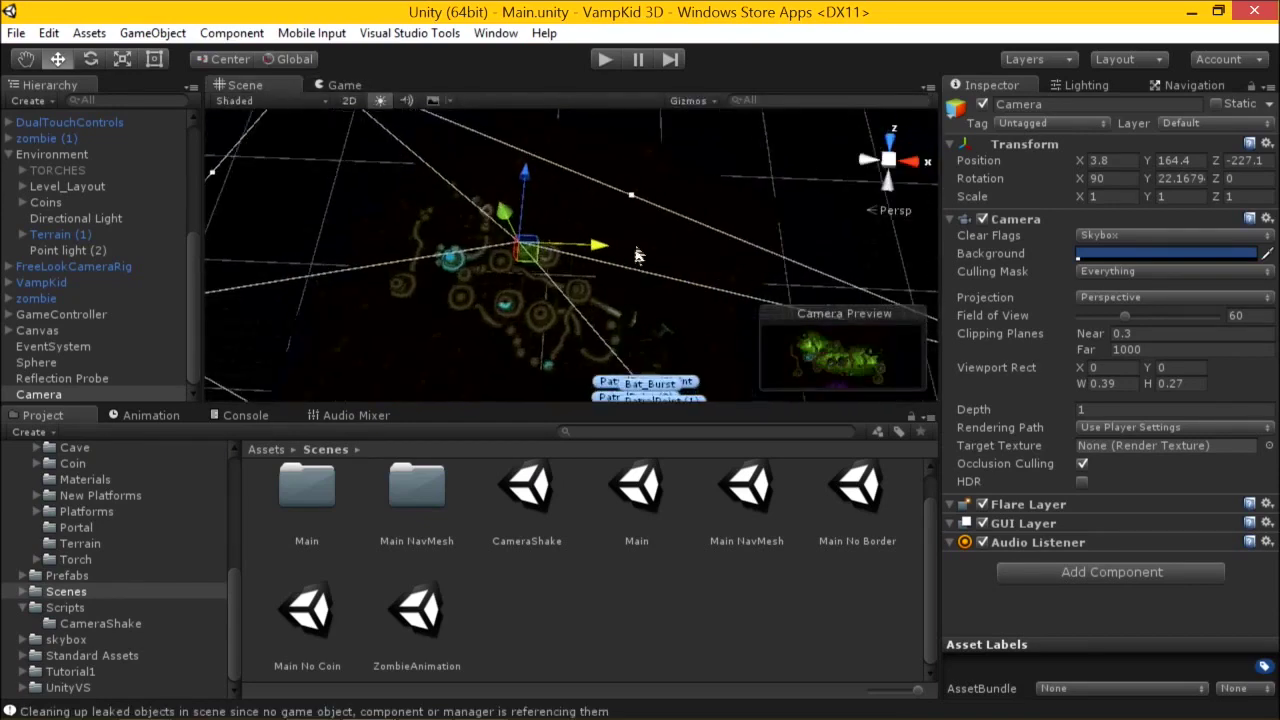
pyautogui.click(634, 250)
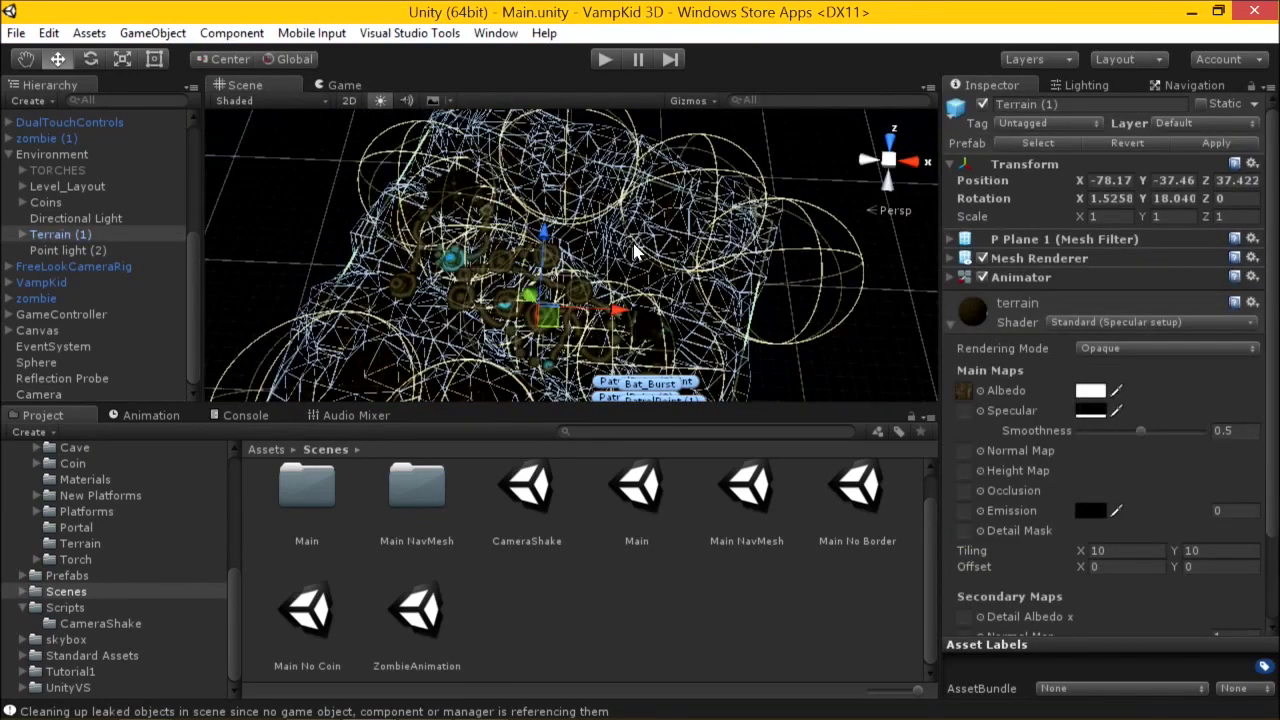
pyautogui.click(78, 234)
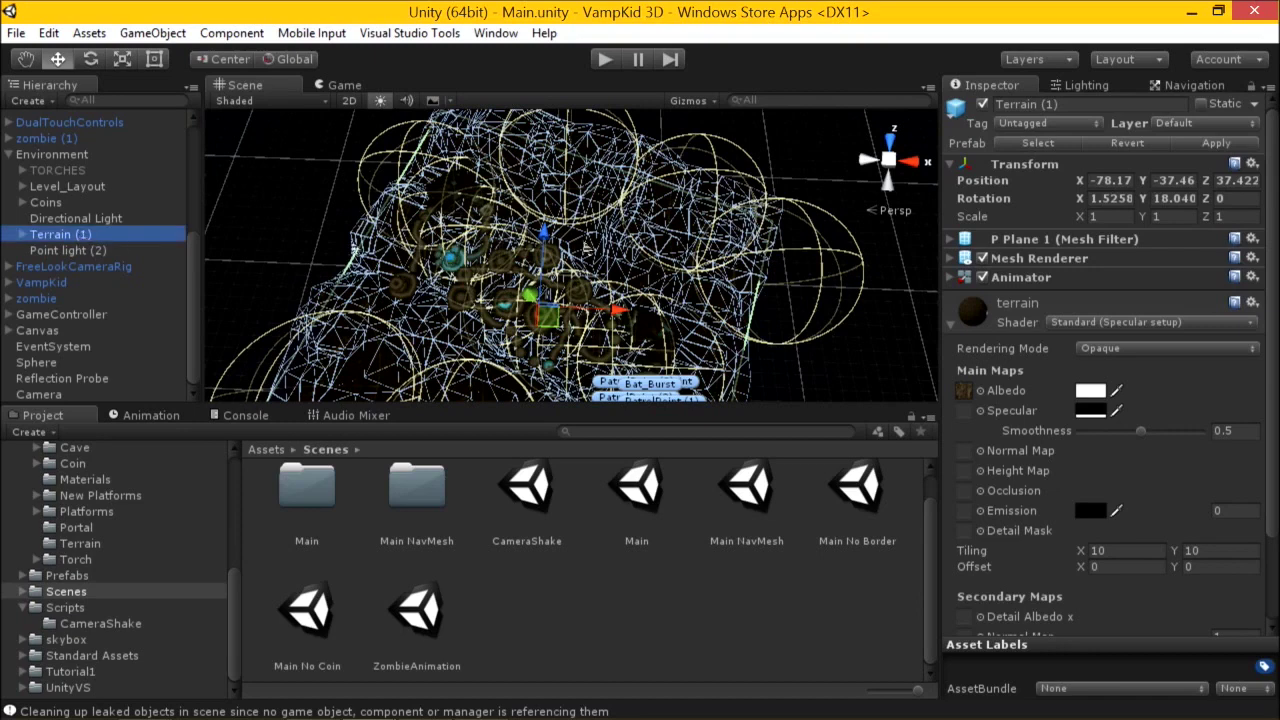
pyautogui.click(356, 90)
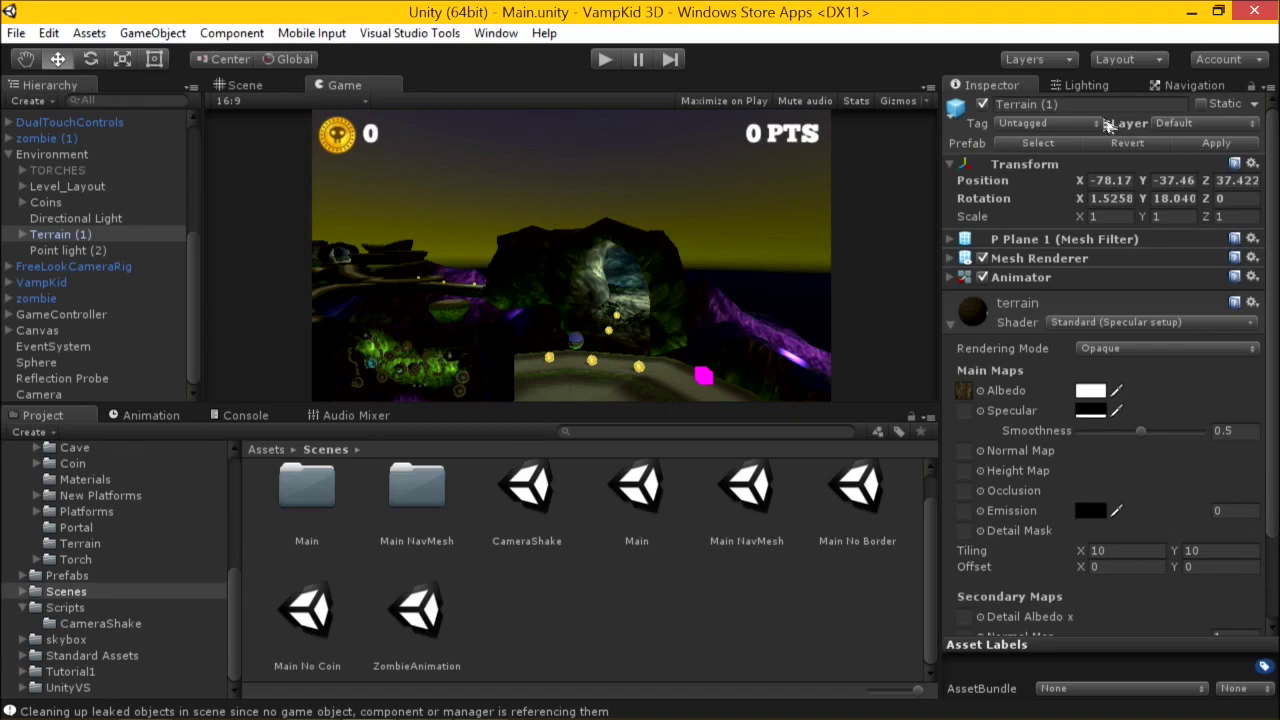
pyautogui.click(1252, 123)
pyautogui.click(1165, 262)
pyautogui.click(1090, 354)
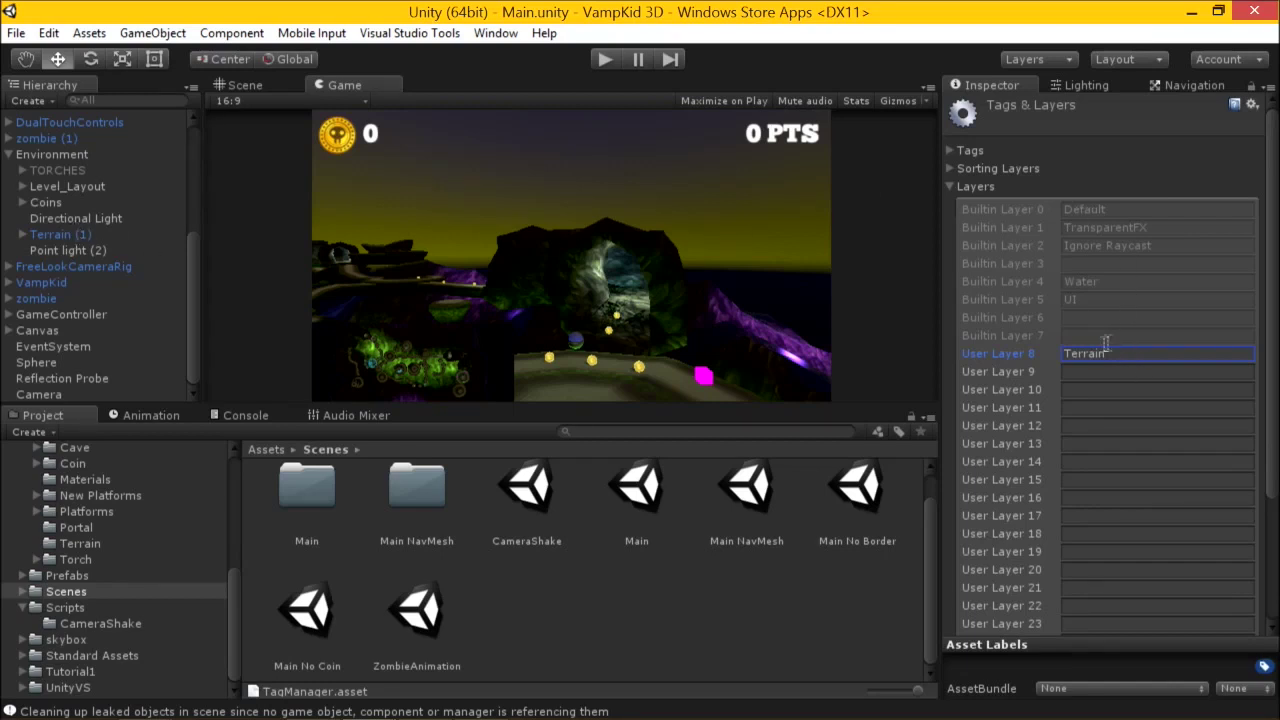
pyautogui.click(95, 237)
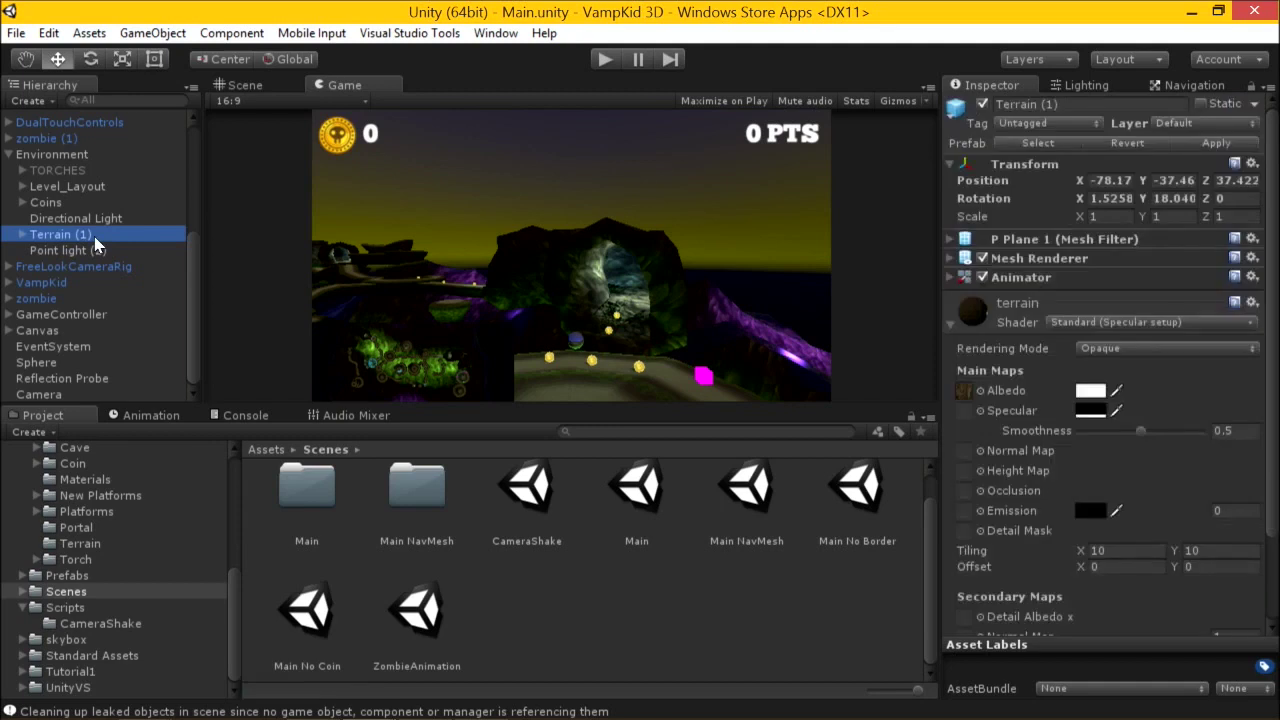
pyautogui.click(1224, 124)
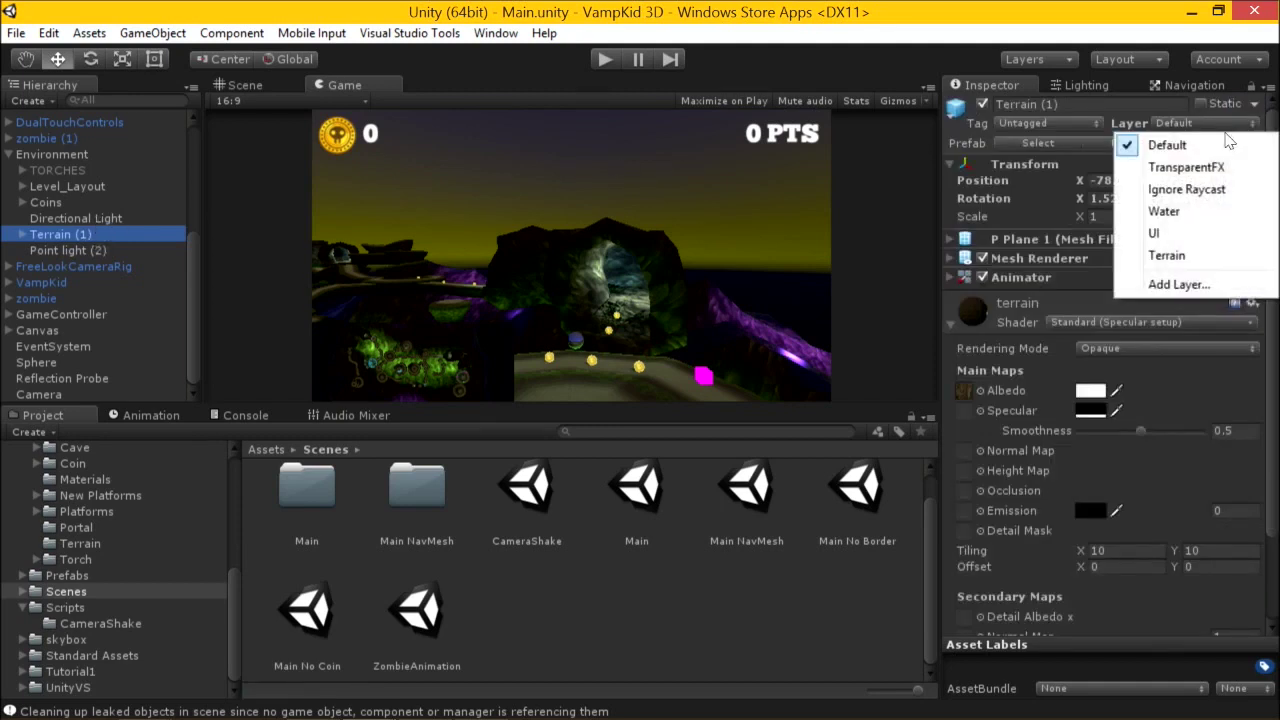
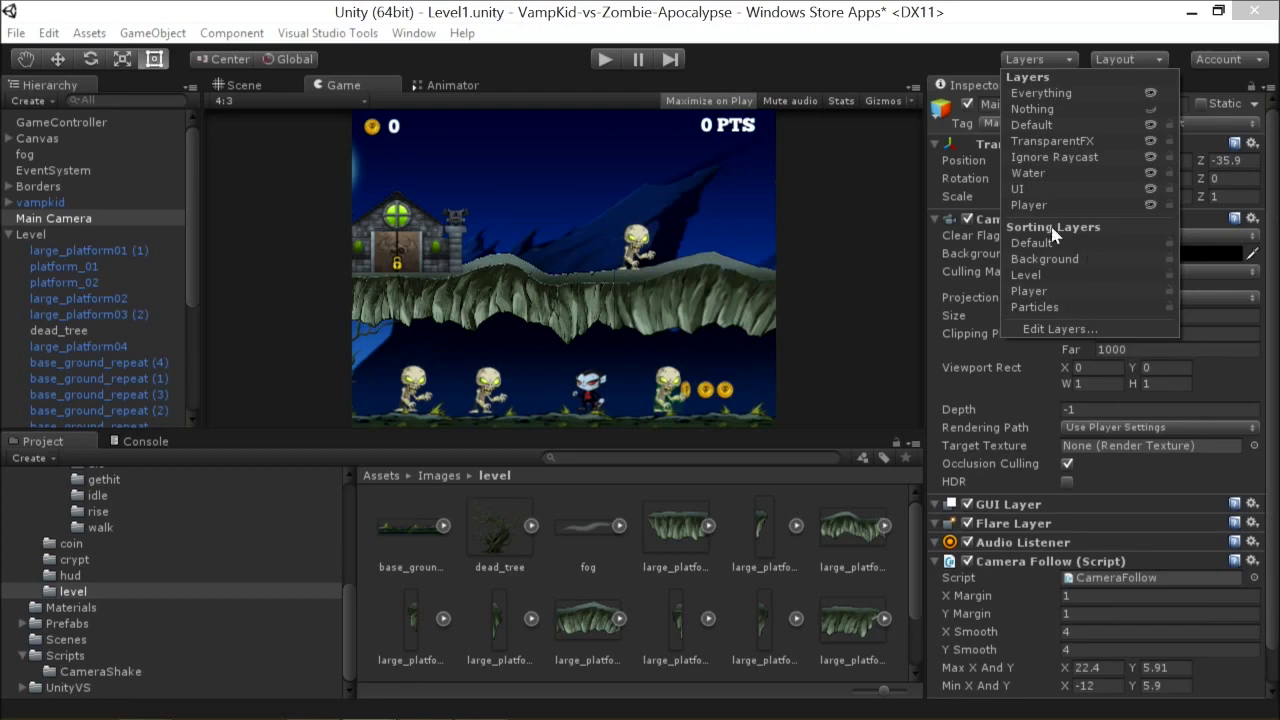
# In the VampKid-vs-Zombie-Apocalypse project, expand the sorting layers and add one named MyNewLayer after Particles.
pyautogui.click(1058, 331)
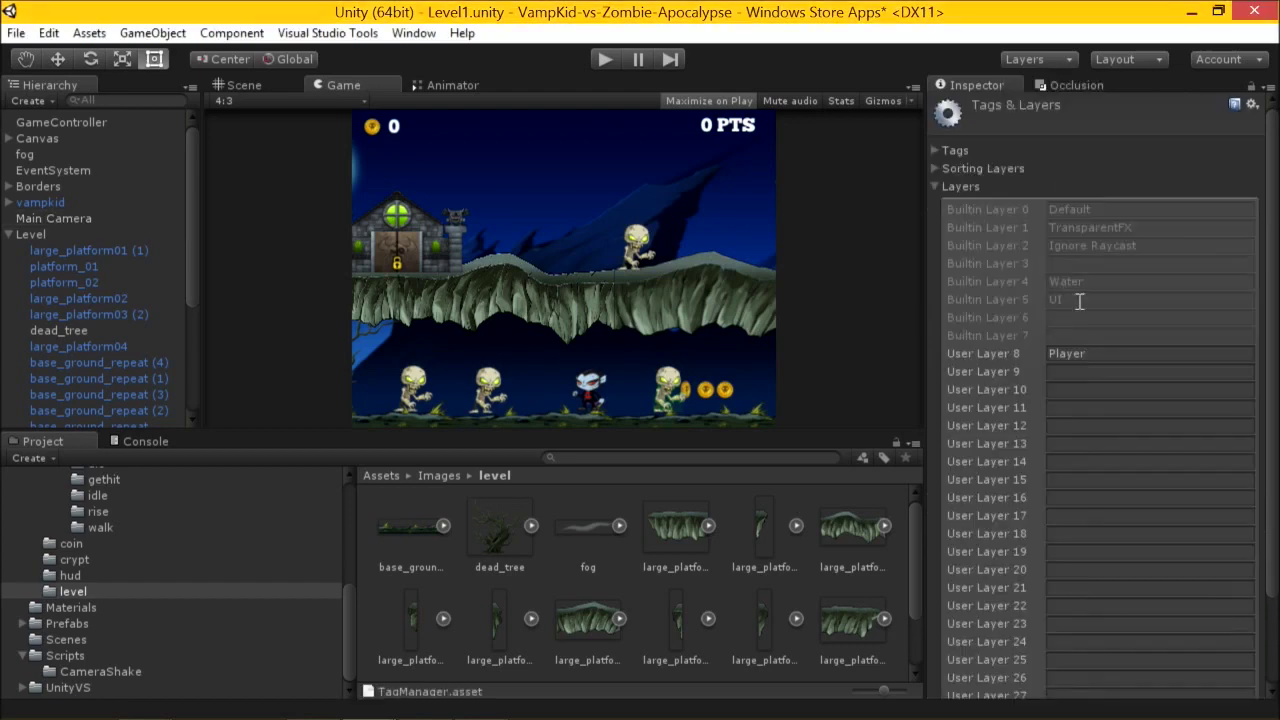
pyautogui.click(935, 187)
pyautogui.click(950, 168)
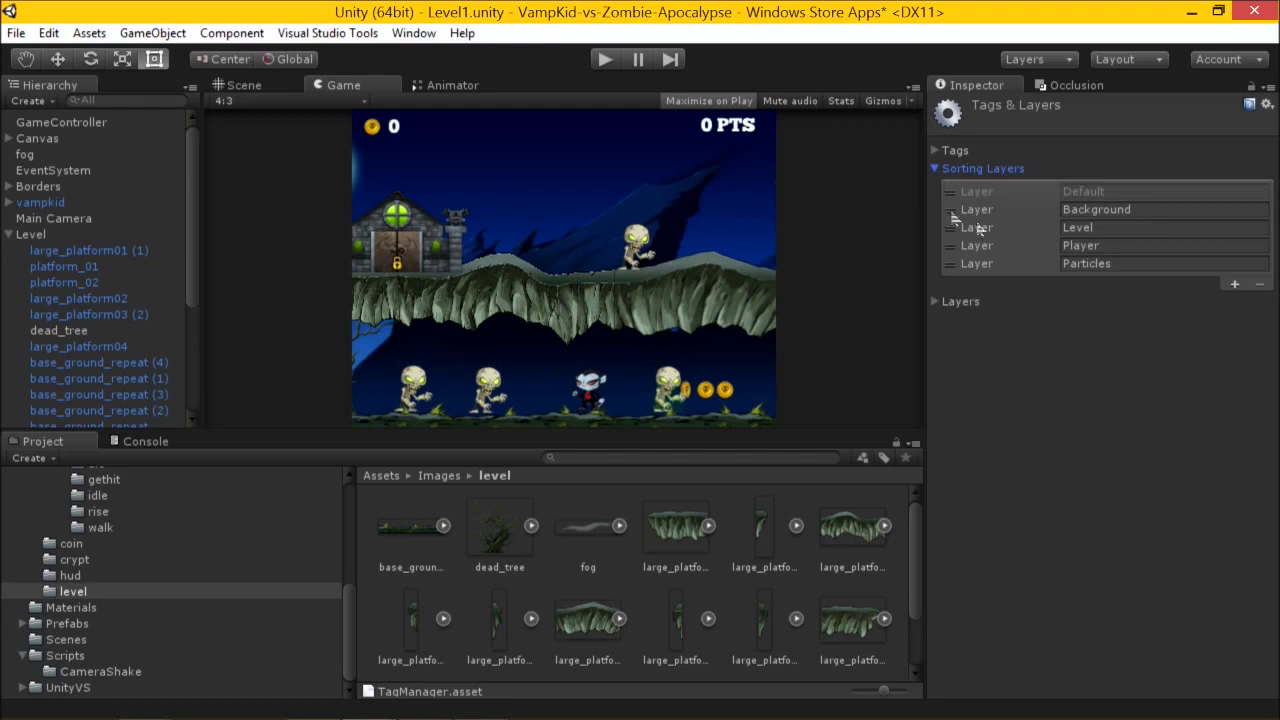
pyautogui.click(1108, 230)
pyautogui.click(1111, 247)
pyautogui.click(1115, 263)
pyautogui.click(1234, 284)
pyautogui.click(1181, 282)
pyautogui.write('MyNewLayer')
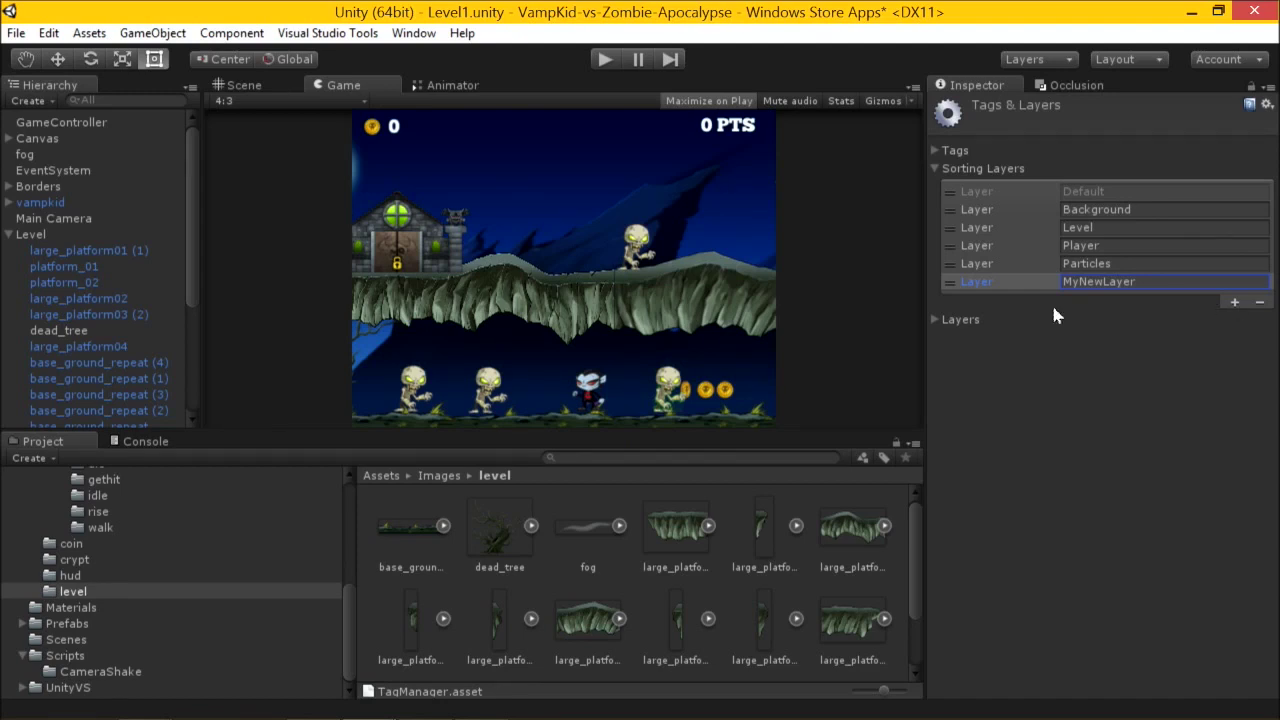
# Place a dead_tree sprite above the upper platform at about X -18.5, Y 23.4 and assign it to the MyNewLayer sorting layer.
pyautogui.click(233, 87)
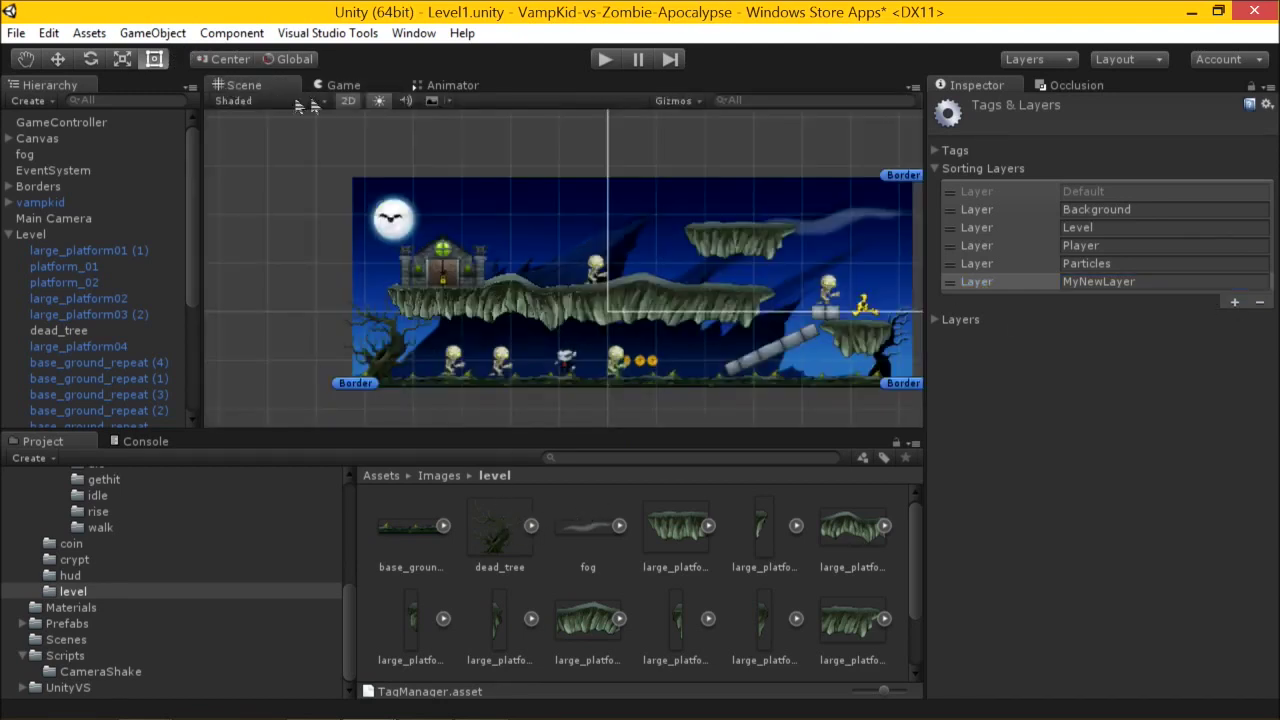
pyautogui.moveTo(497, 520); pyautogui.dragTo(533, 195)
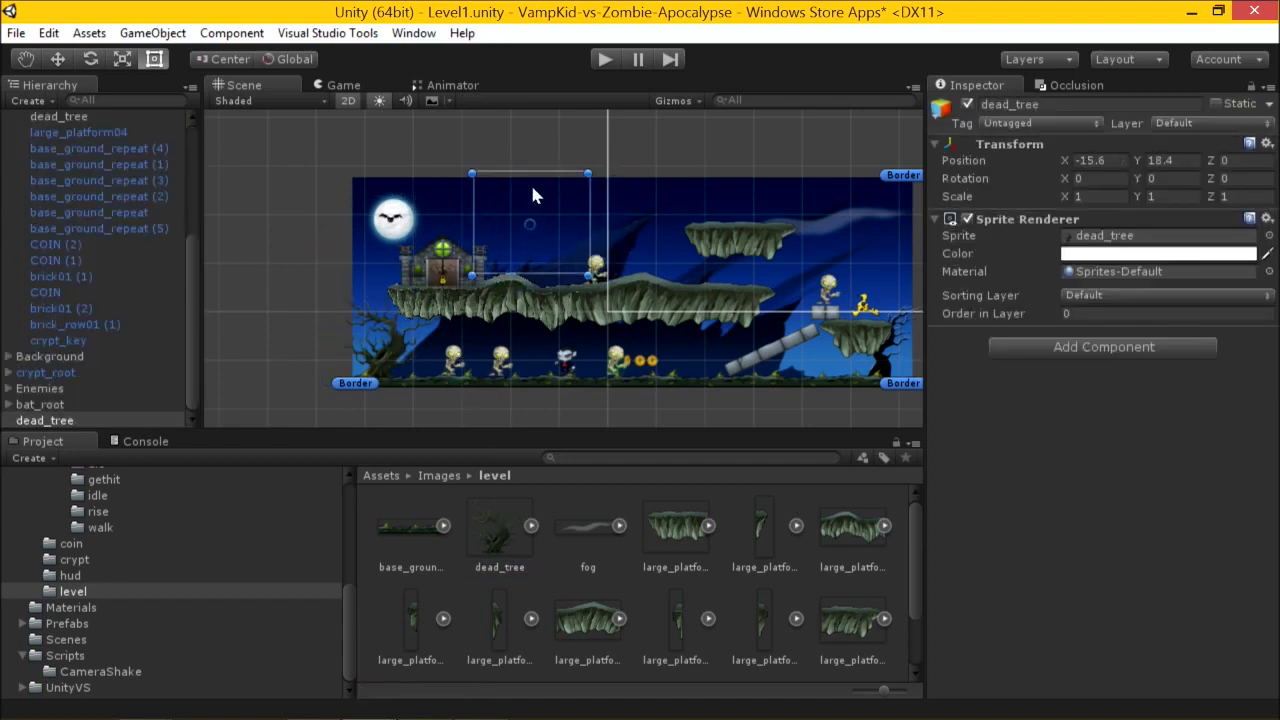
pyautogui.click(1128, 292)
pyautogui.click(1110, 430)
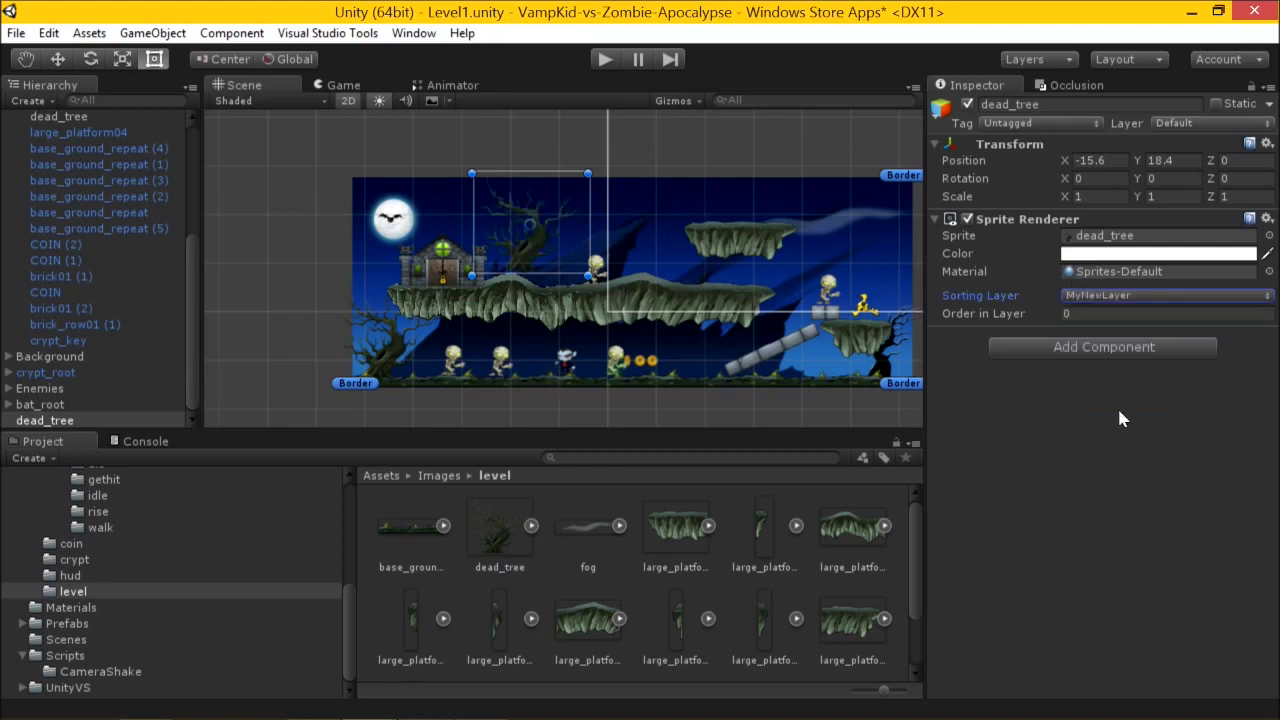
pyautogui.moveTo(535, 262); pyautogui.dragTo(516, 237)
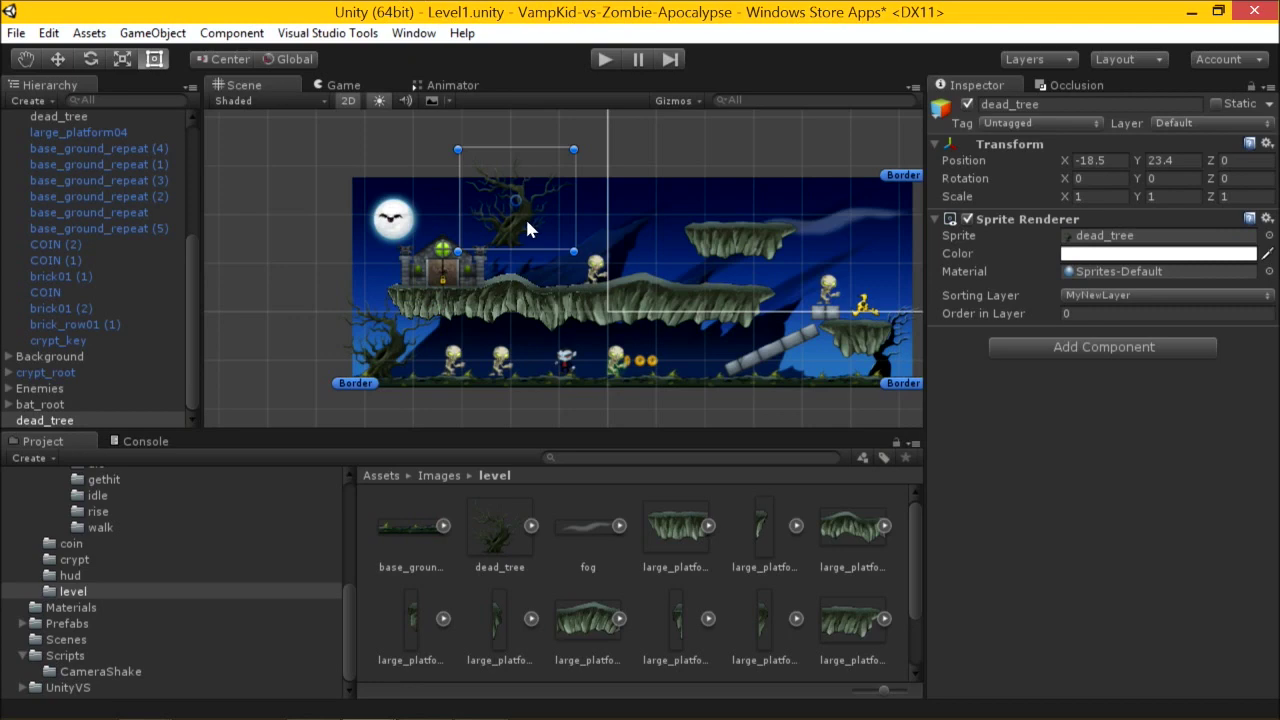
# Duplicate the new tree to about X -15.4, Y 28 and move the original to about X -19.8, Y 23.8 so they overlap.
pyautogui.hotkey('ctrl', 'd')
pyautogui.moveTo(524, 214)
pyautogui.mouseDown()
pyautogui.moveTo(585, 212)
pyautogui.moveTo(547, 189)
pyautogui.moveTo(511, 212)
pyautogui.mouseUp()
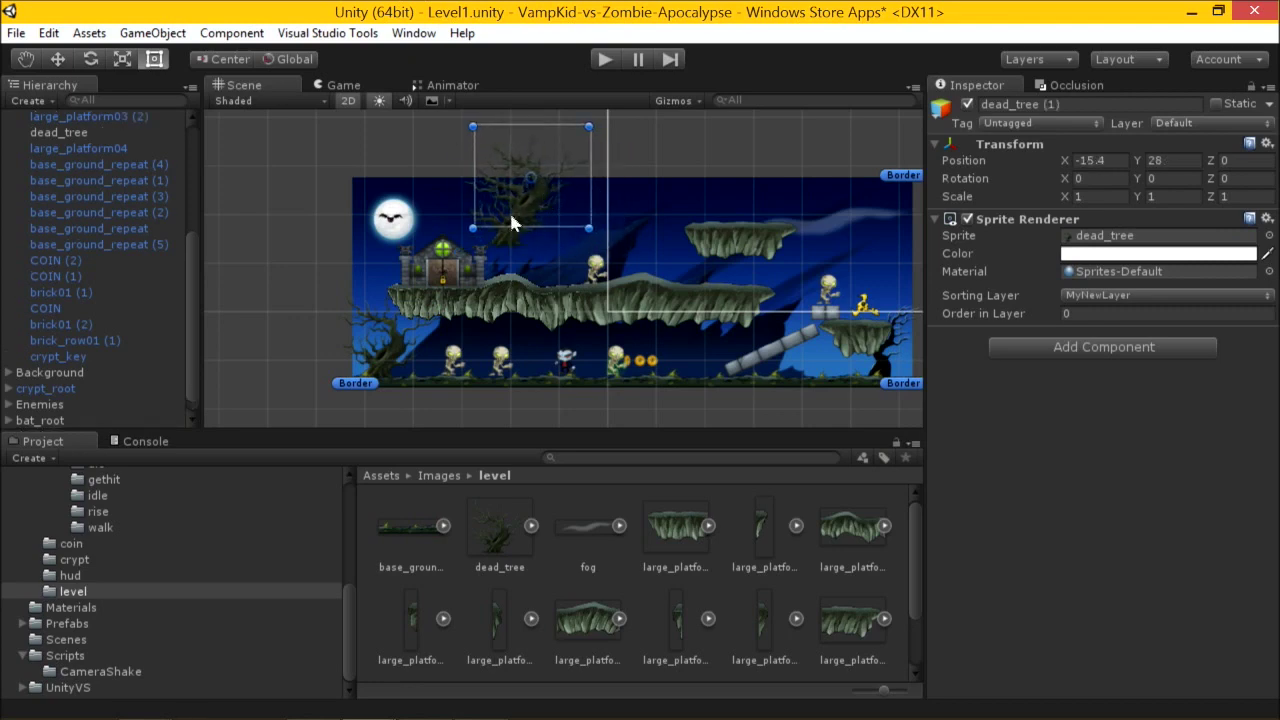
pyautogui.scroll(4, 512, 218)
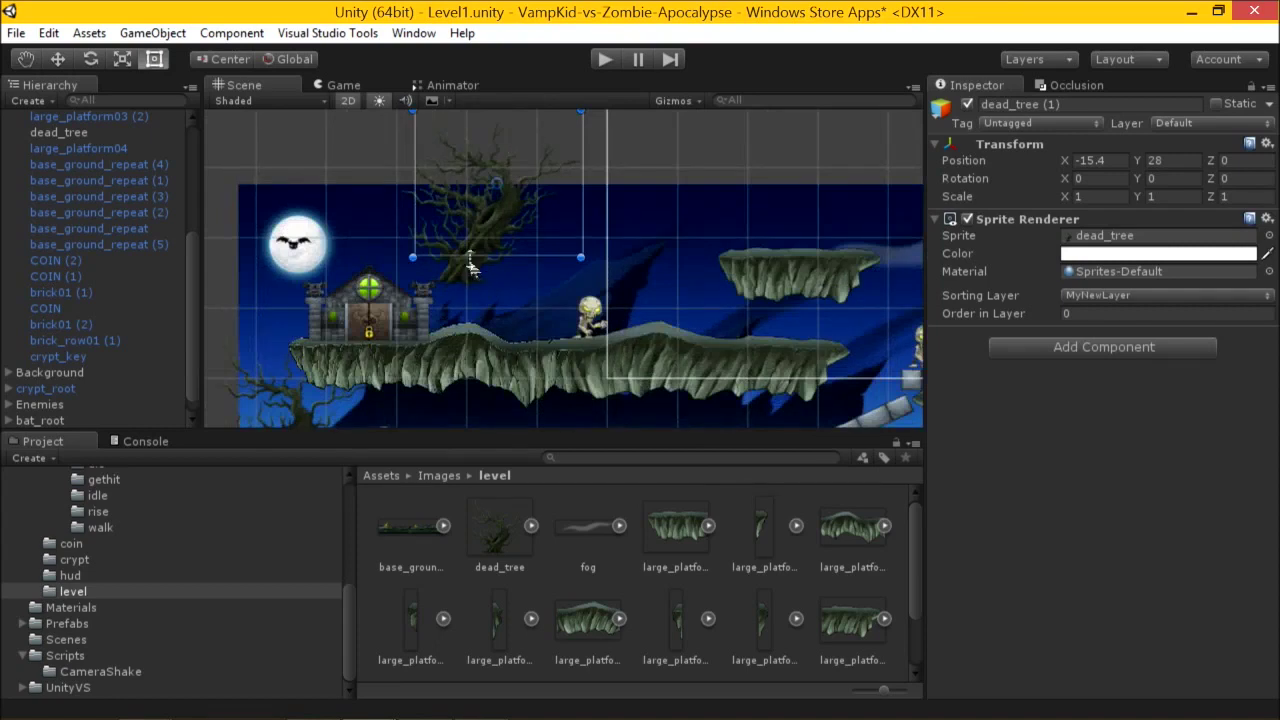
pyautogui.click(466, 268)
pyautogui.moveTo(471, 253)
pyautogui.mouseDown()
pyautogui.moveTo(489, 257)
pyautogui.moveTo(466, 257)
pyautogui.mouseUp()
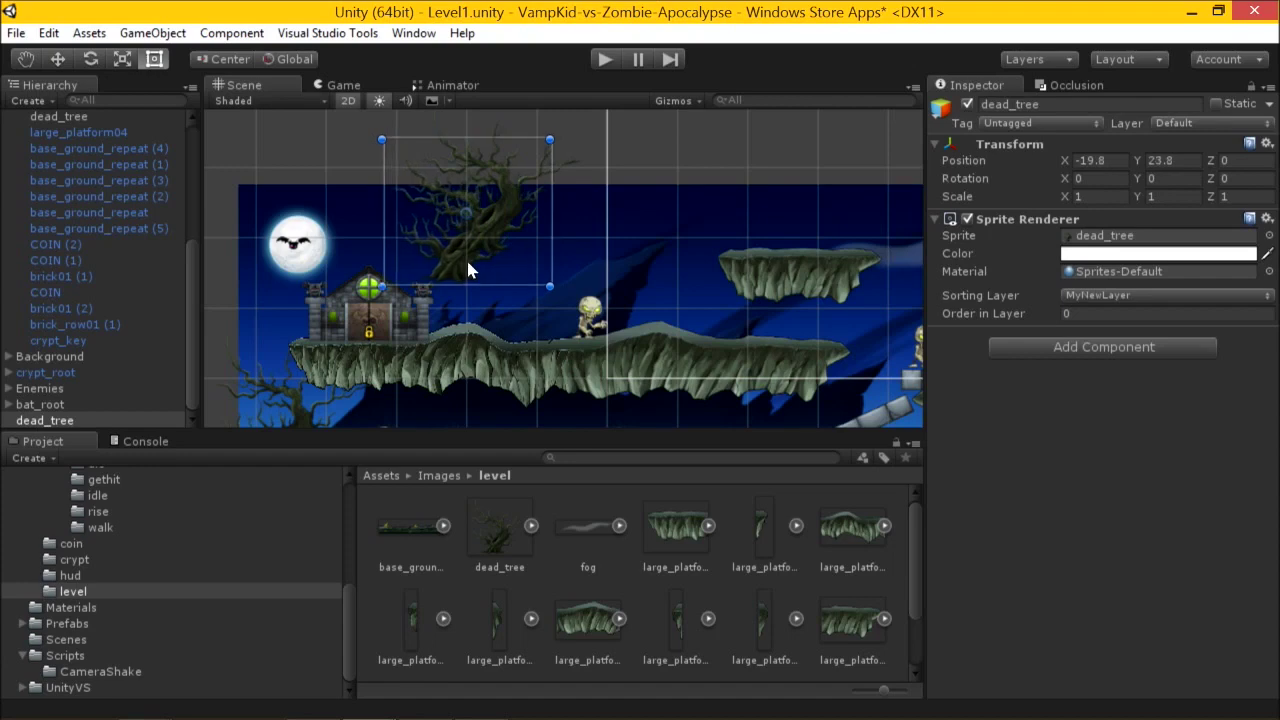
# Set the original new tree's Order in Layer to 1 and shift it to about X -17.8, Y 23.4.
pyautogui.click(1164, 312)
pyautogui.write('1')
pyautogui.moveTo(498, 275)
pyautogui.mouseDown()
pyautogui.moveTo(535, 263)
pyautogui.moveTo(558, 224)
pyautogui.moveTo(483, 226)
pyautogui.moveTo(477, 259)
pyautogui.moveTo(518, 298)
pyautogui.moveTo(518, 276)
pyautogui.mouseUp()
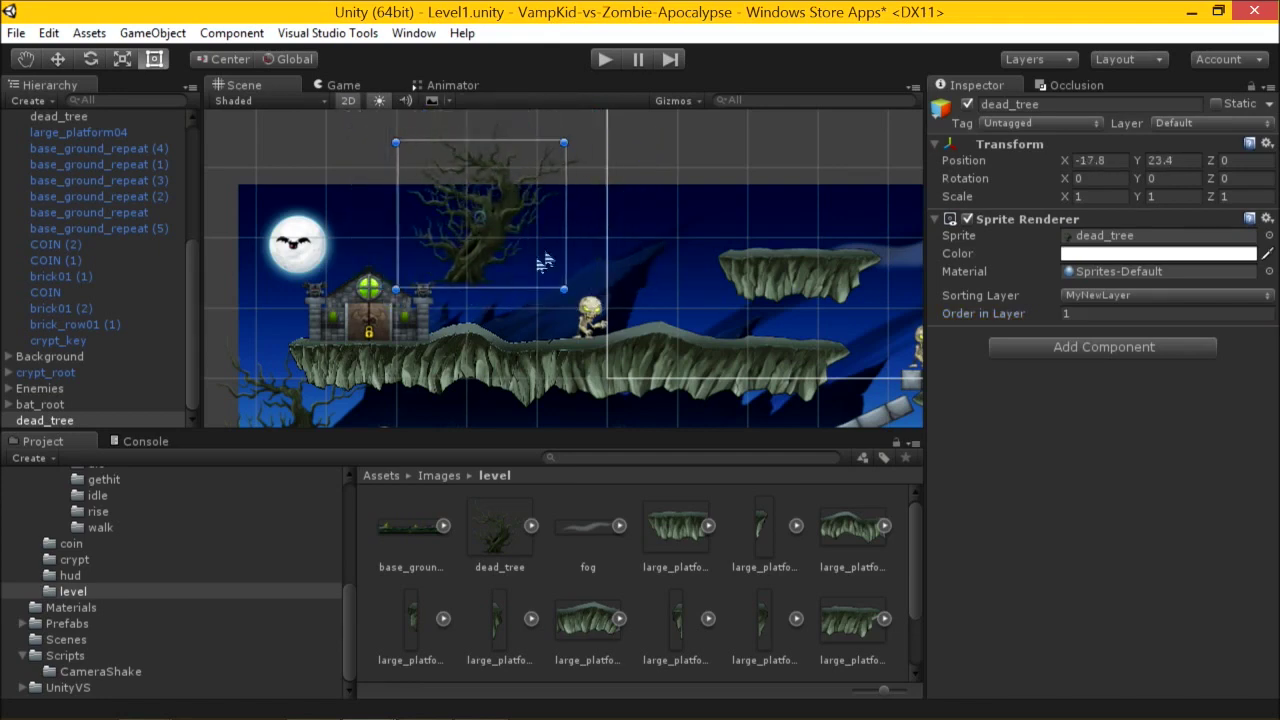
# Set the Order in Layer to 1 for the existing dead tree on the ground below the castle platform.
pyautogui.moveTo(698, 260); pyautogui.dragTo(330, 280, button='middle')
pyautogui.click(364, 258)
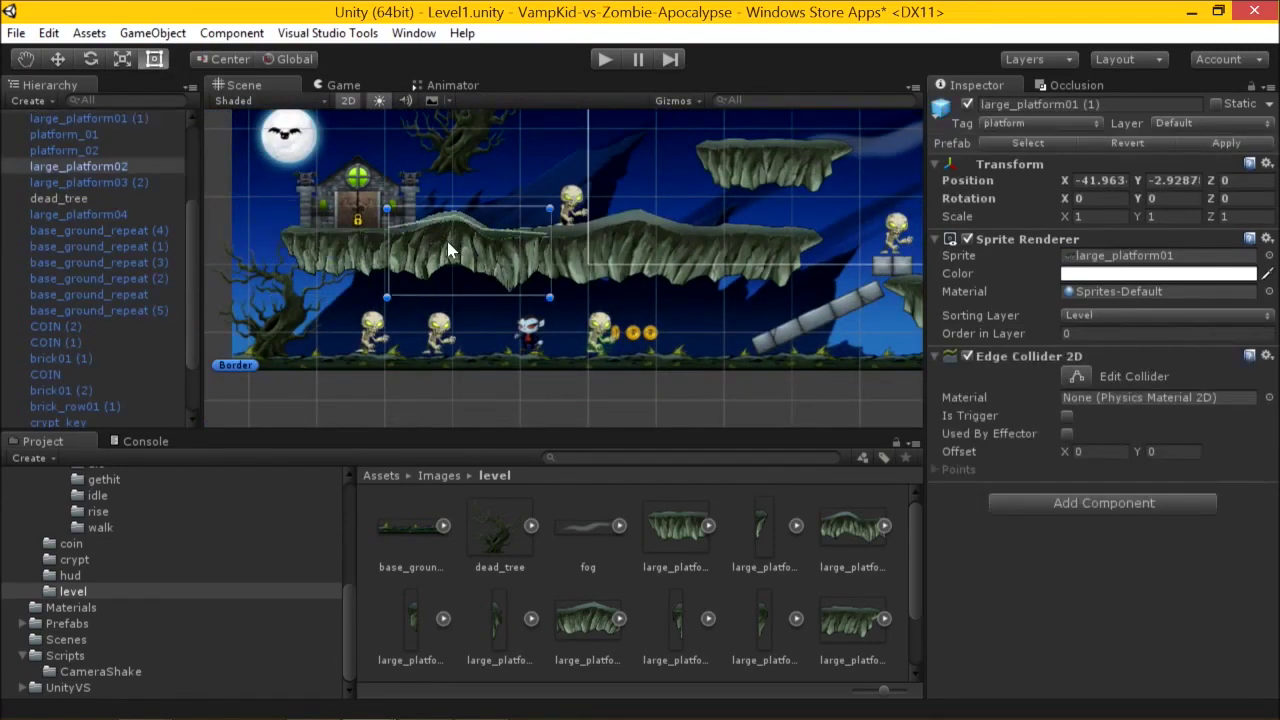
pyautogui.click(294, 314)
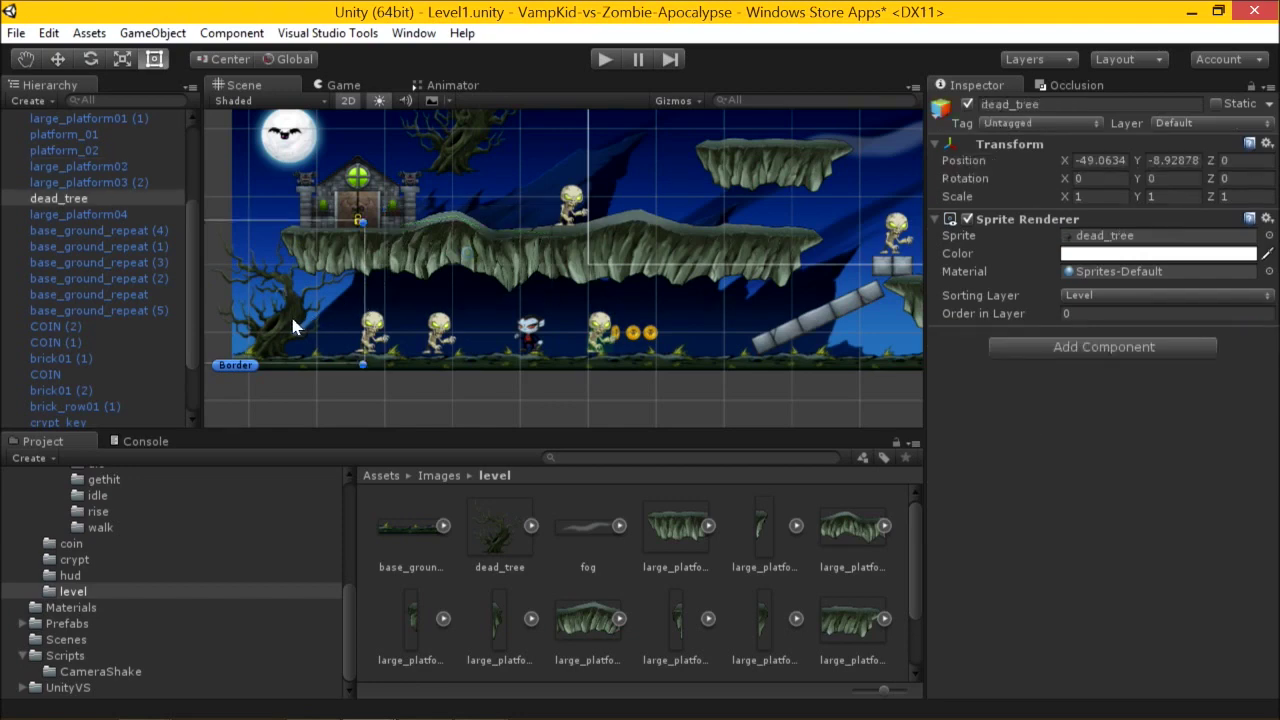
pyautogui.click(1087, 311)
pyautogui.write('1')
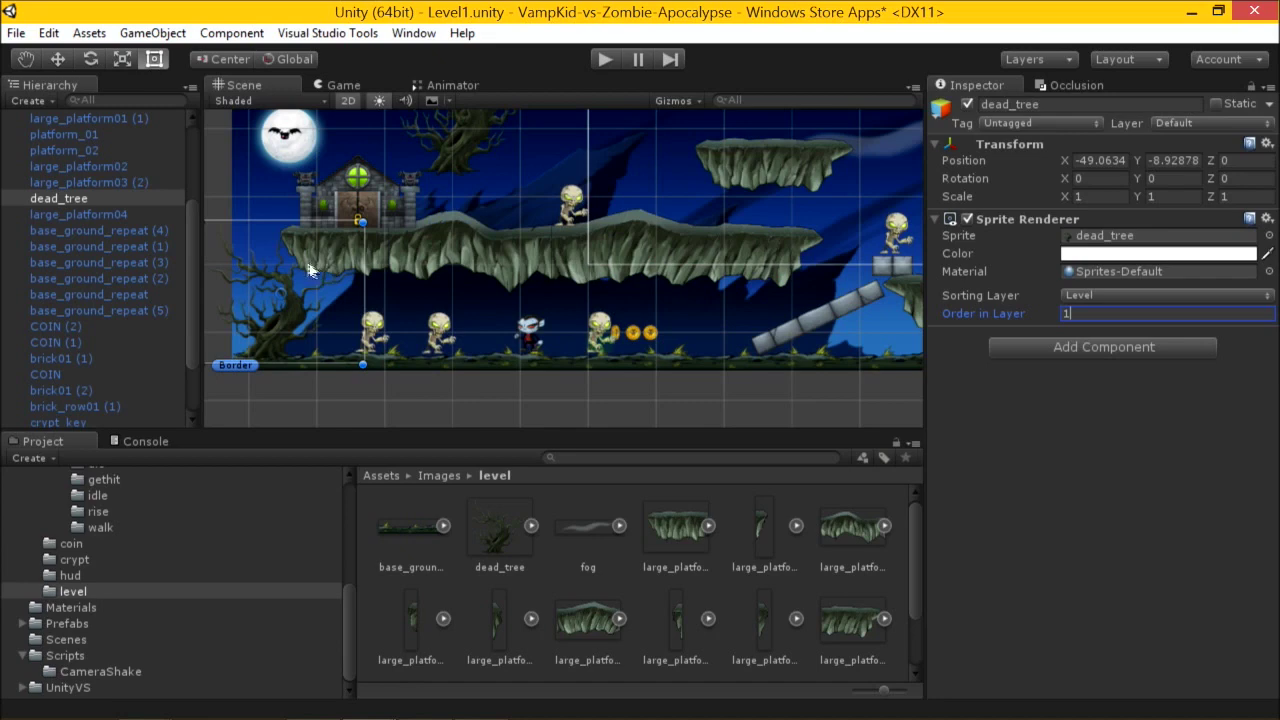
# Examine how the ground-level dead tree overlaps the platforms and inspect large_platform02's sorting settings.
pyautogui.scroll(3, 576, 261)
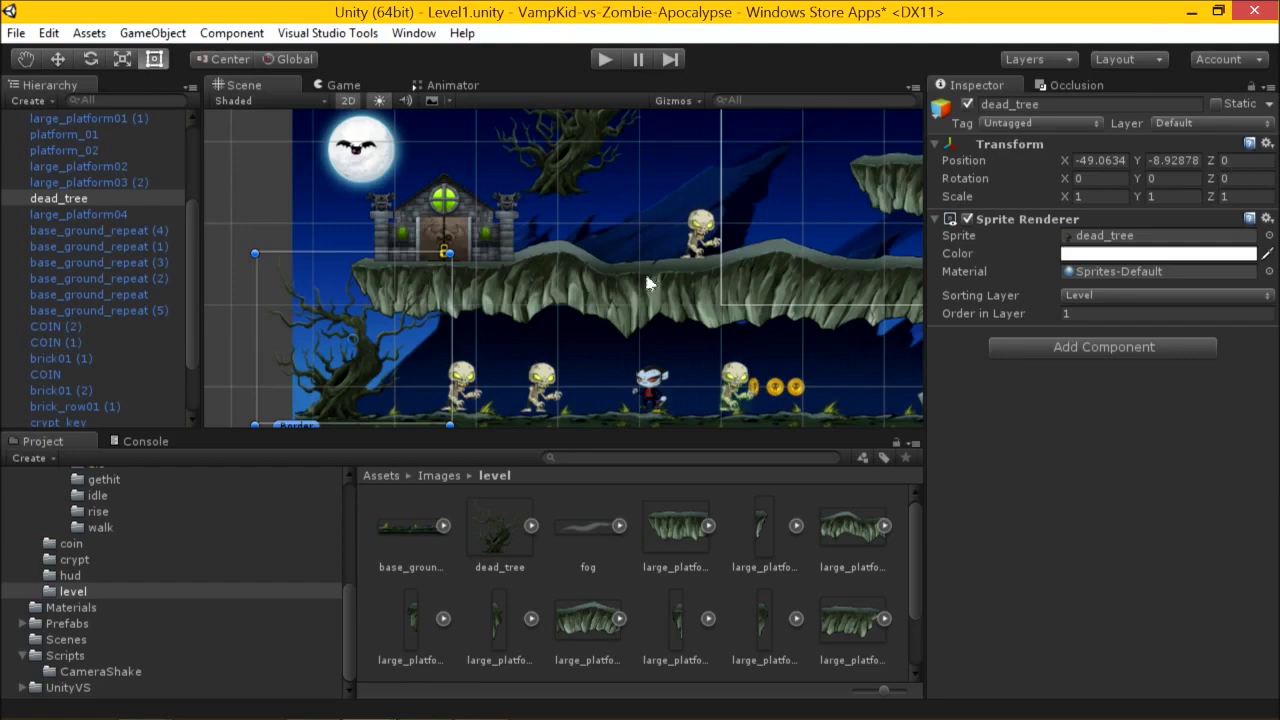
pyautogui.scroll(-3, 651, 286)
pyautogui.scroll(3, 652, 285)
pyautogui.moveTo(652, 285); pyautogui.dragTo(673, 242, button='middle')
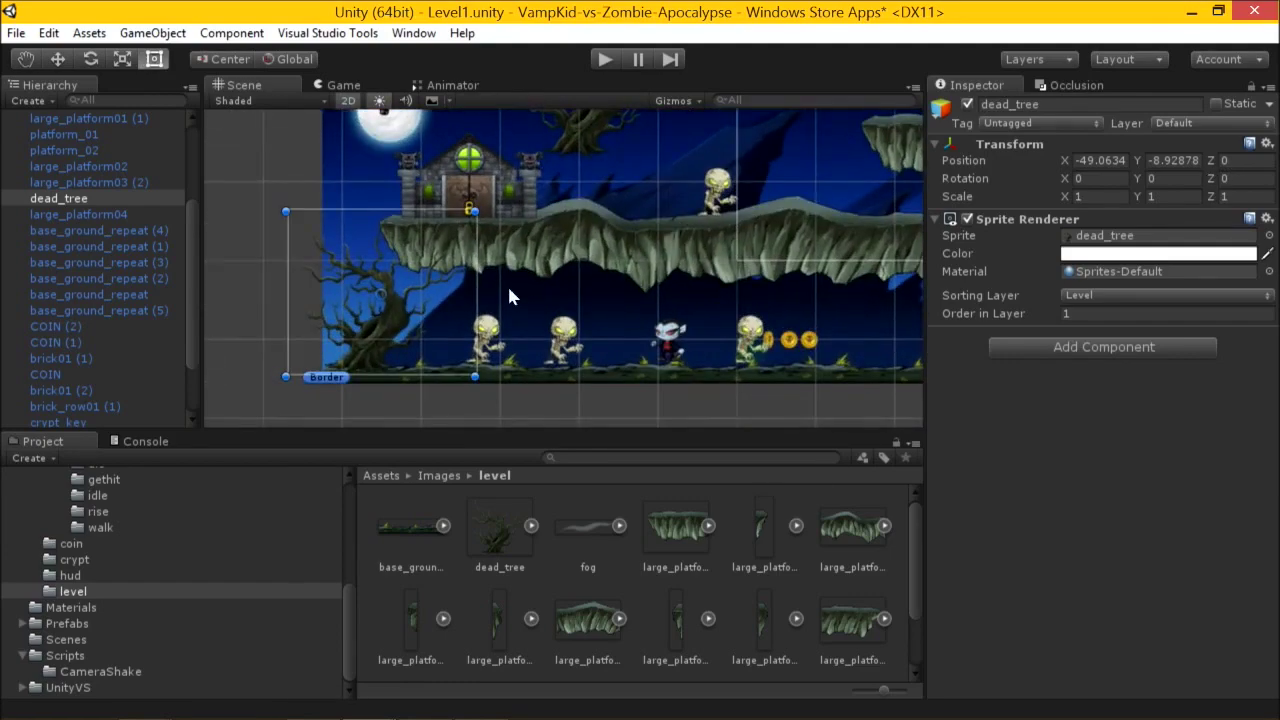
pyautogui.scroll(-2, 489, 263)
pyautogui.moveTo(576, 232); pyautogui.dragTo(500, 284, button='middle')
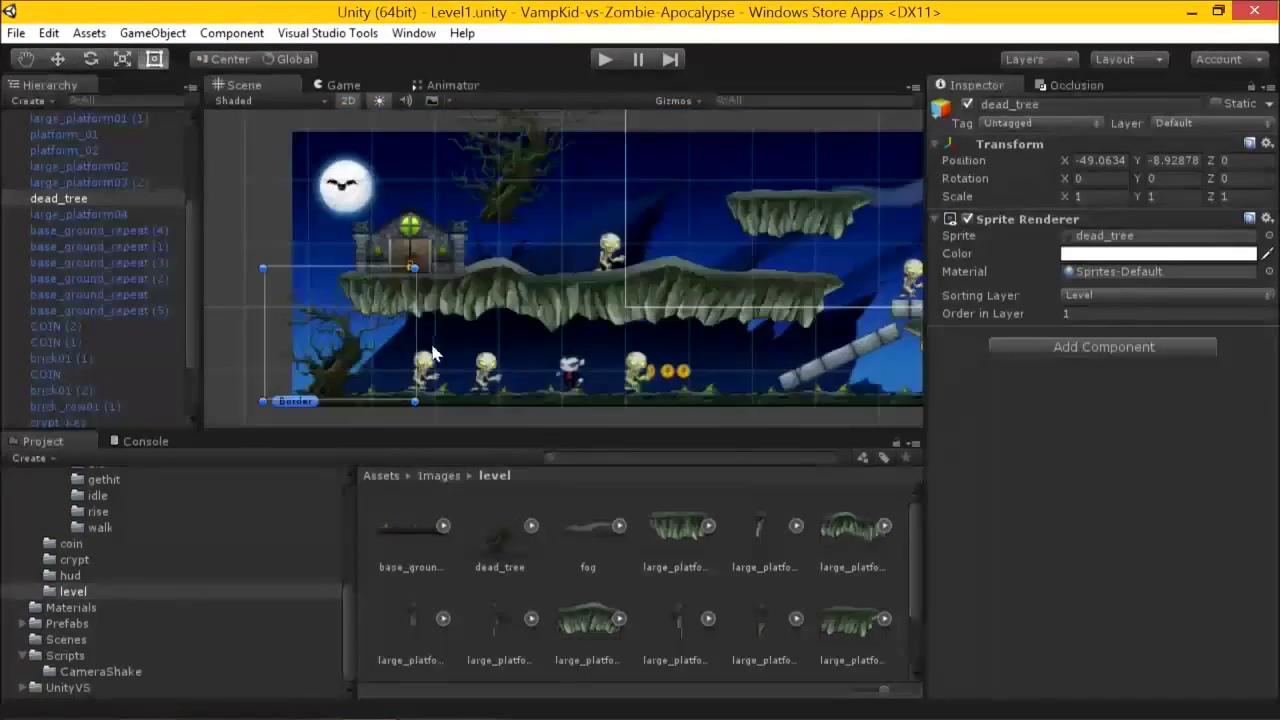
pyautogui.click(505, 282)
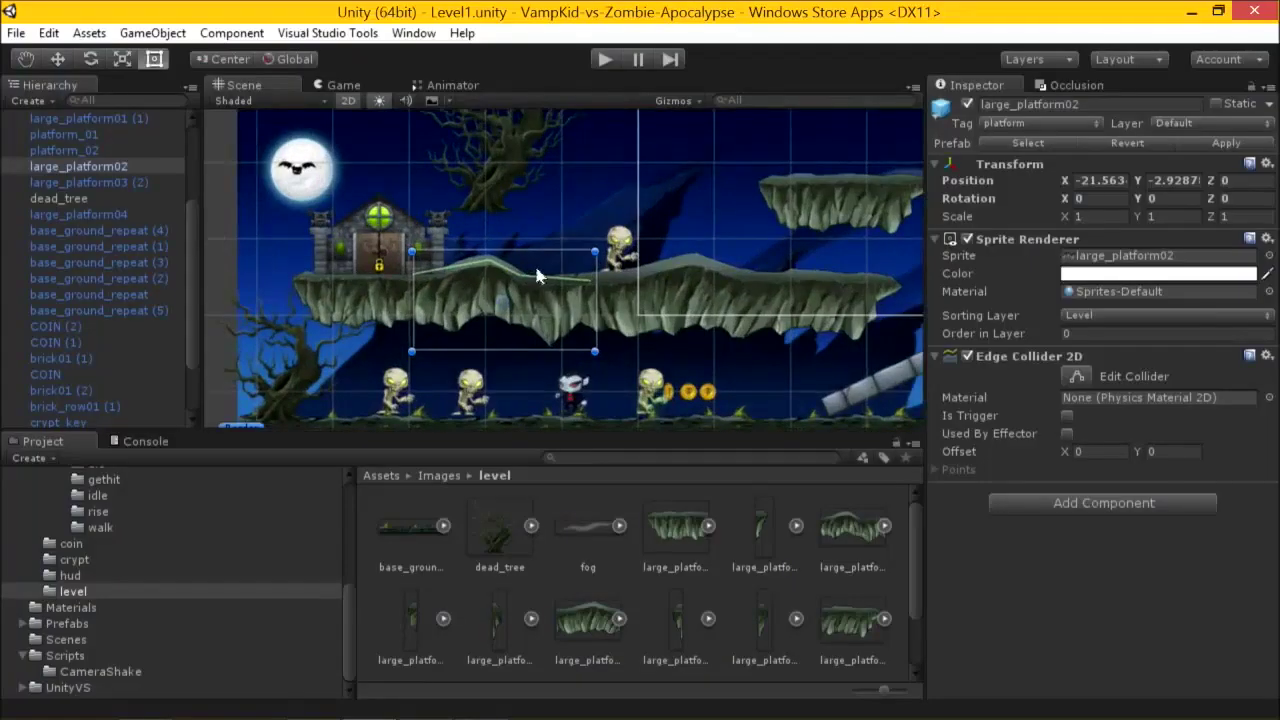
pyautogui.moveTo(534, 262); pyautogui.dragTo(600, 268, button='middle')
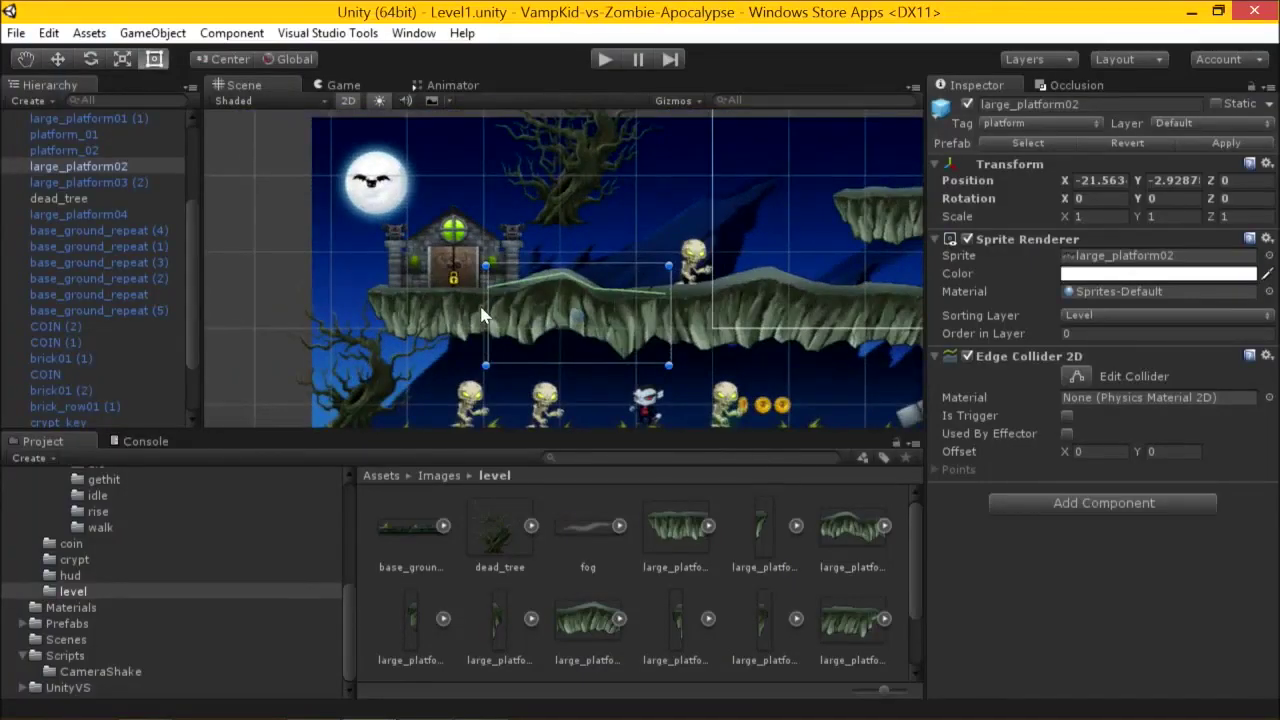
# Lower the original new tree to about X -12.4, Y 16.7 and assign it to the Level sorting layer with Order in Layer 0.
pyautogui.moveTo(497, 293); pyautogui.dragTo(569, 321, button='middle')
pyautogui.moveTo(620, 238); pyautogui.dragTo(684, 264)
pyautogui.click(621, 329)
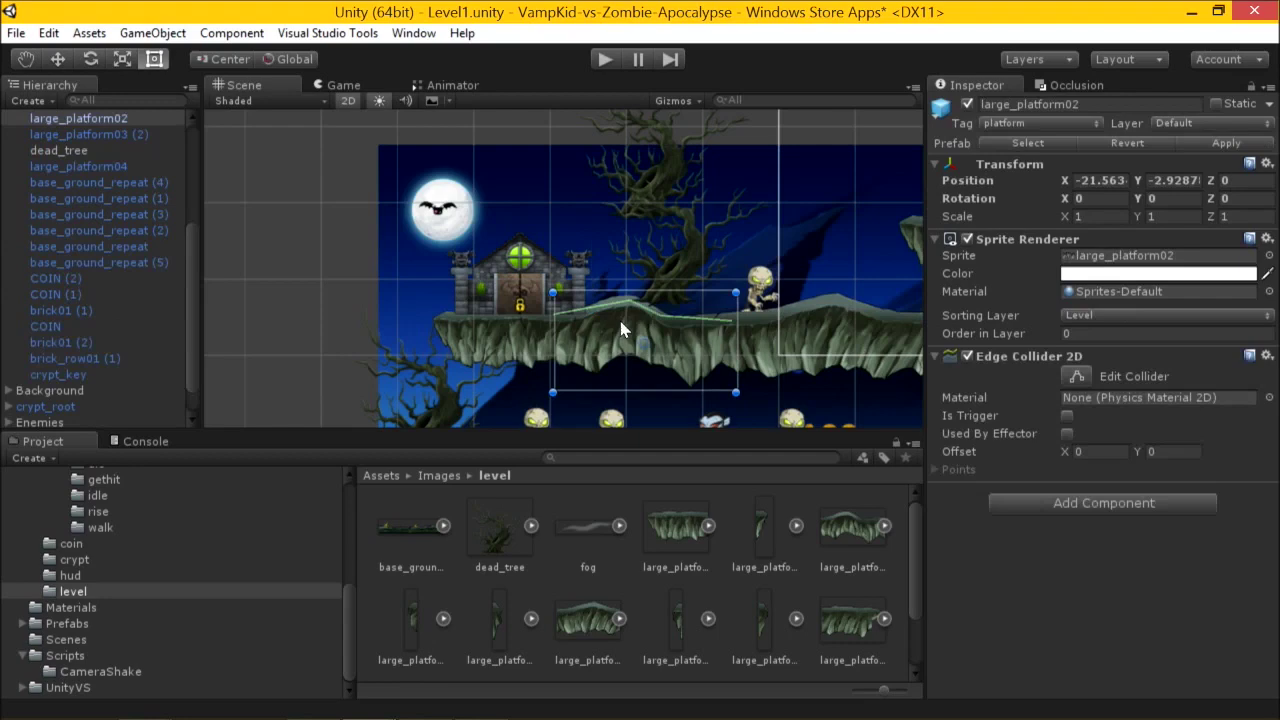
pyautogui.click(678, 222)
pyautogui.click(1068, 296)
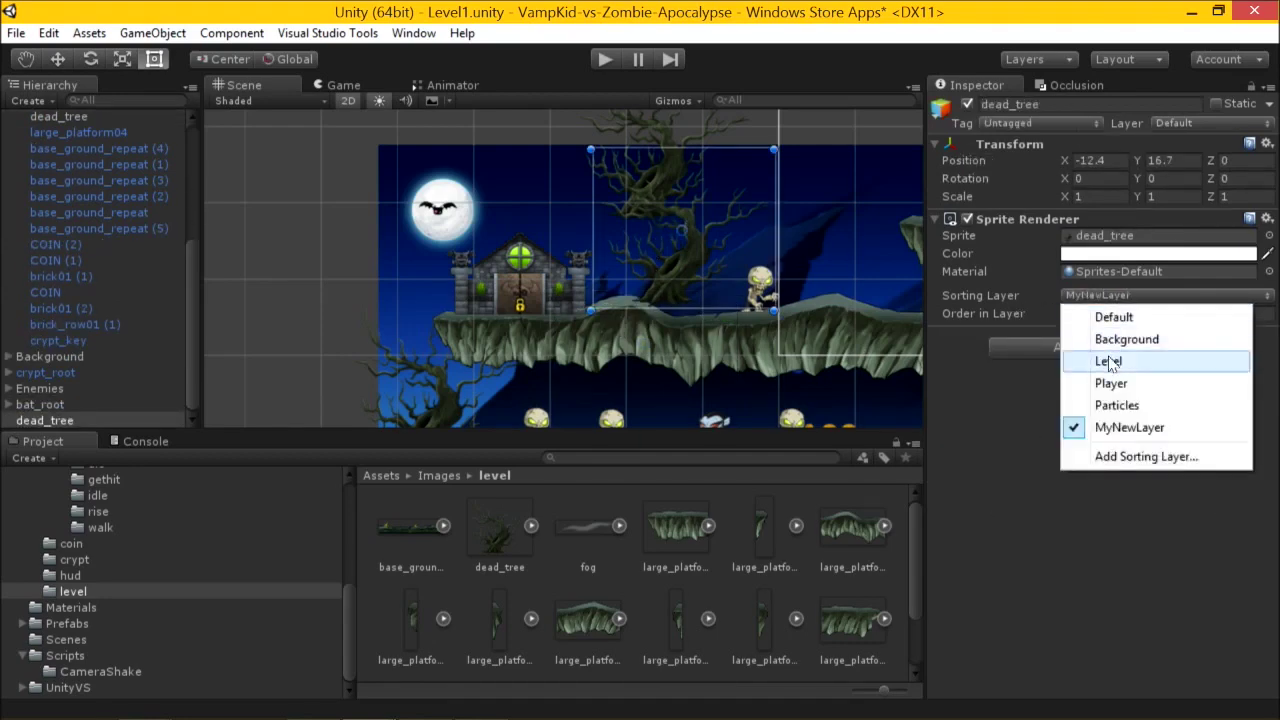
pyautogui.click(1109, 363)
pyautogui.click(1082, 314)
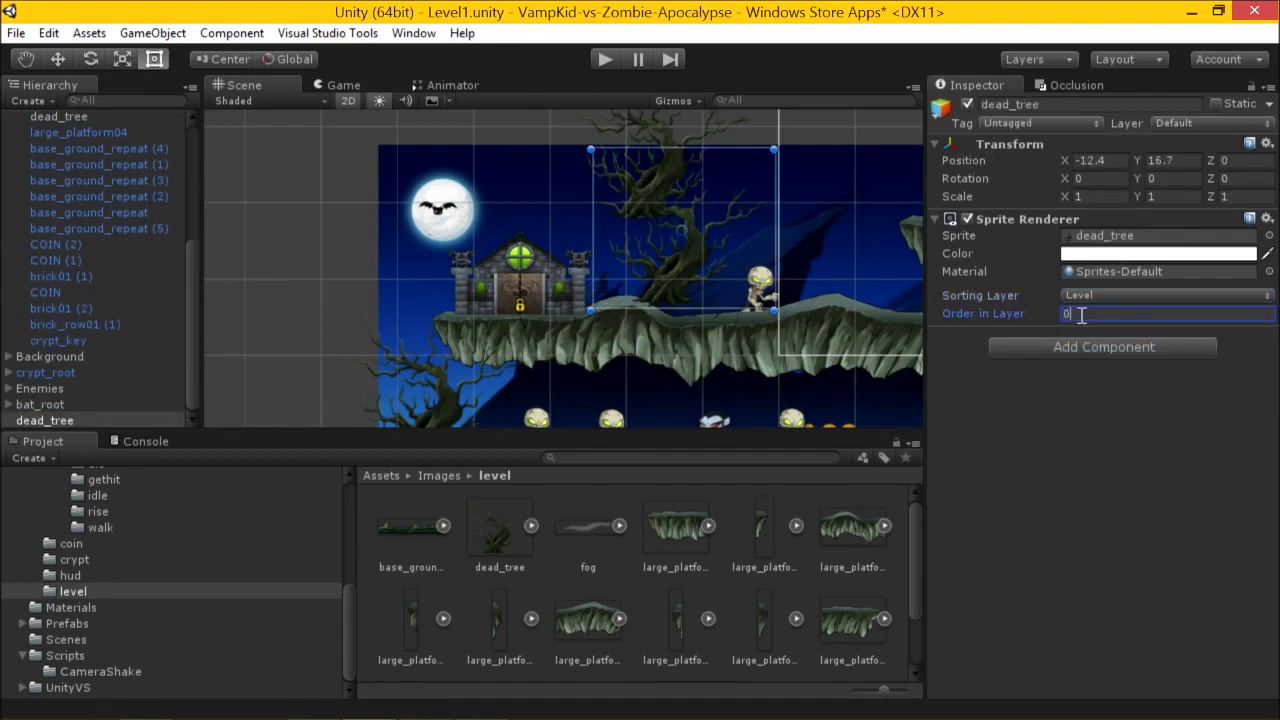
# Move the original new tree along the platform to about X 25.2, Y 9.5, beneath the raised platform.
pyautogui.moveTo(650, 245); pyautogui.dragTo(866, 315)
pyautogui.moveTo(866, 315); pyautogui.dragTo(651, 305, button='middle')
pyautogui.press('t')
pyautogui.moveTo(675, 306); pyautogui.dragTo(756, 309)
# Dock the Game view below the Scene view and move the tree to about X 7.4, Y 11.3 beside the zombie.
pyautogui.click(415, 88)
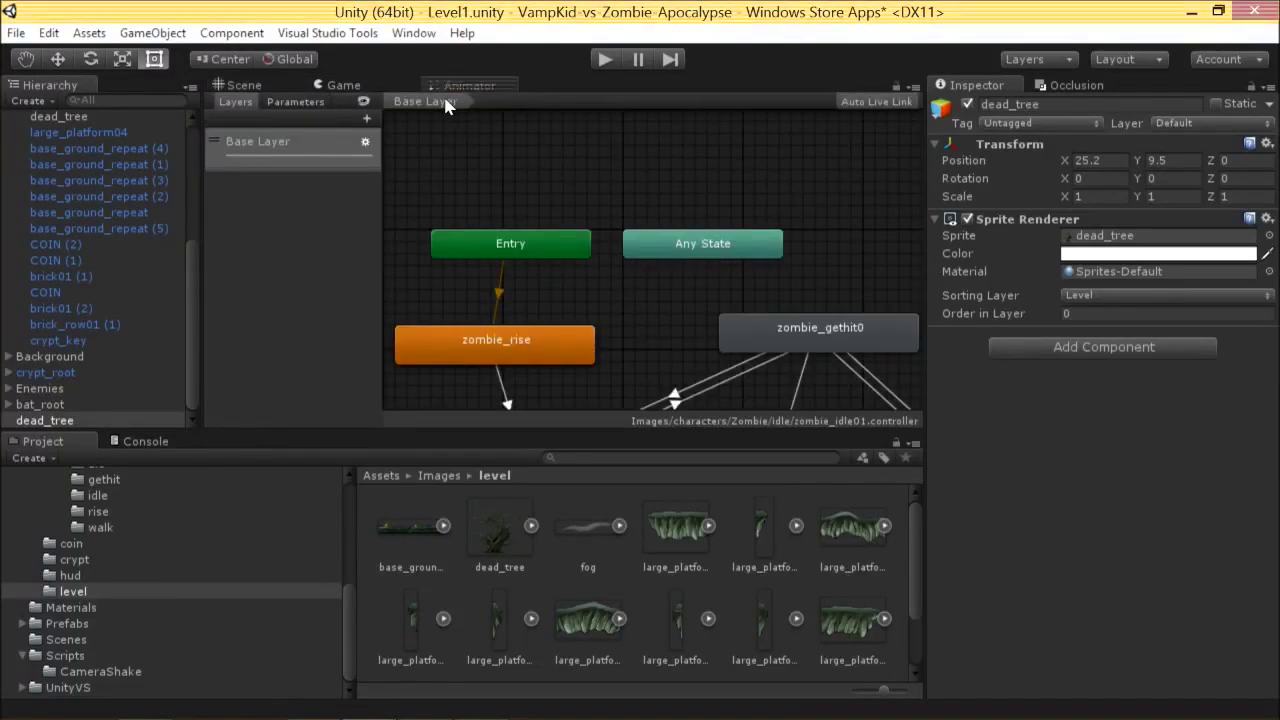
pyautogui.hotkey('ctrl', 'p')
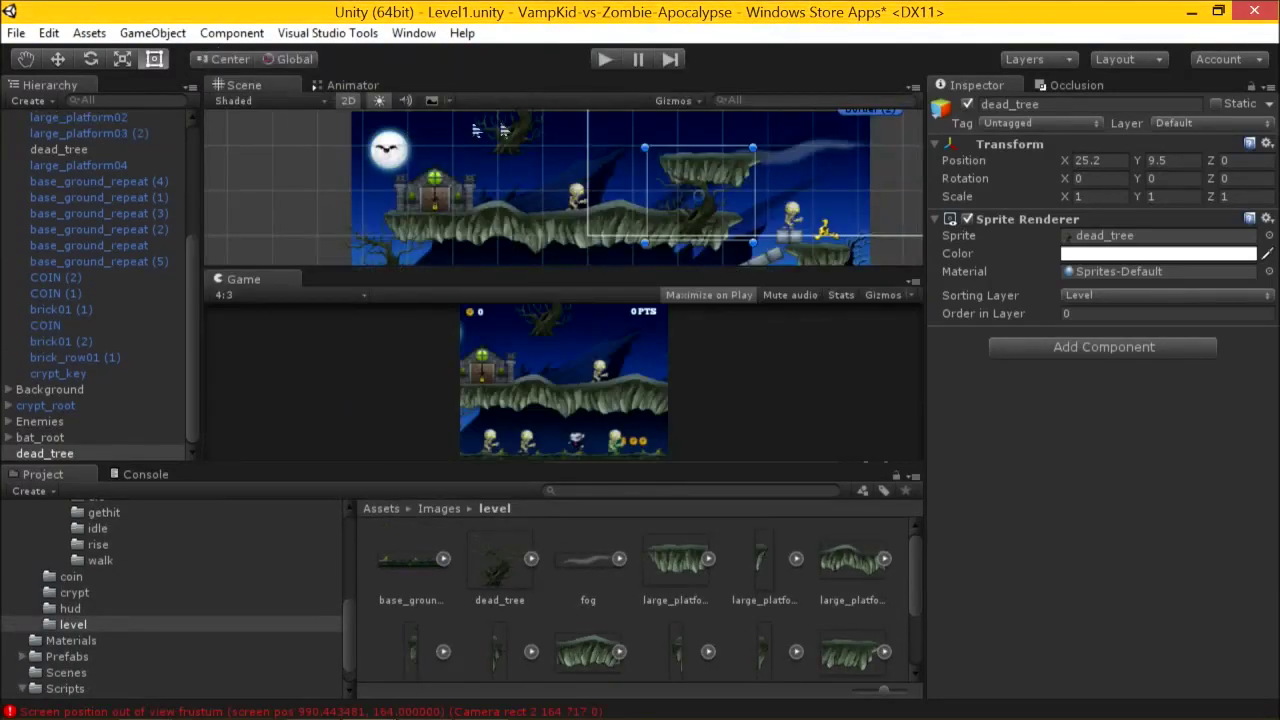
pyautogui.scroll(1, 464, 195)
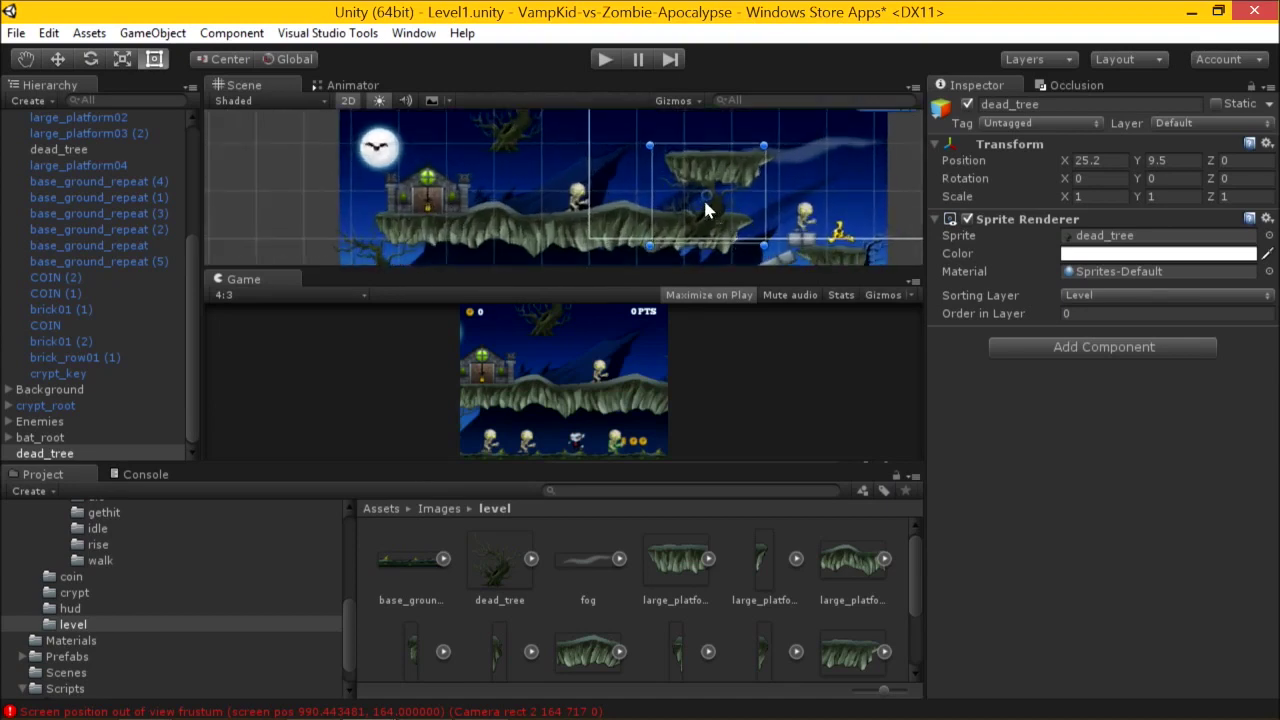
pyautogui.moveTo(710, 215); pyautogui.dragTo(657, 225)
pyautogui.scroll(1, 552, 221)
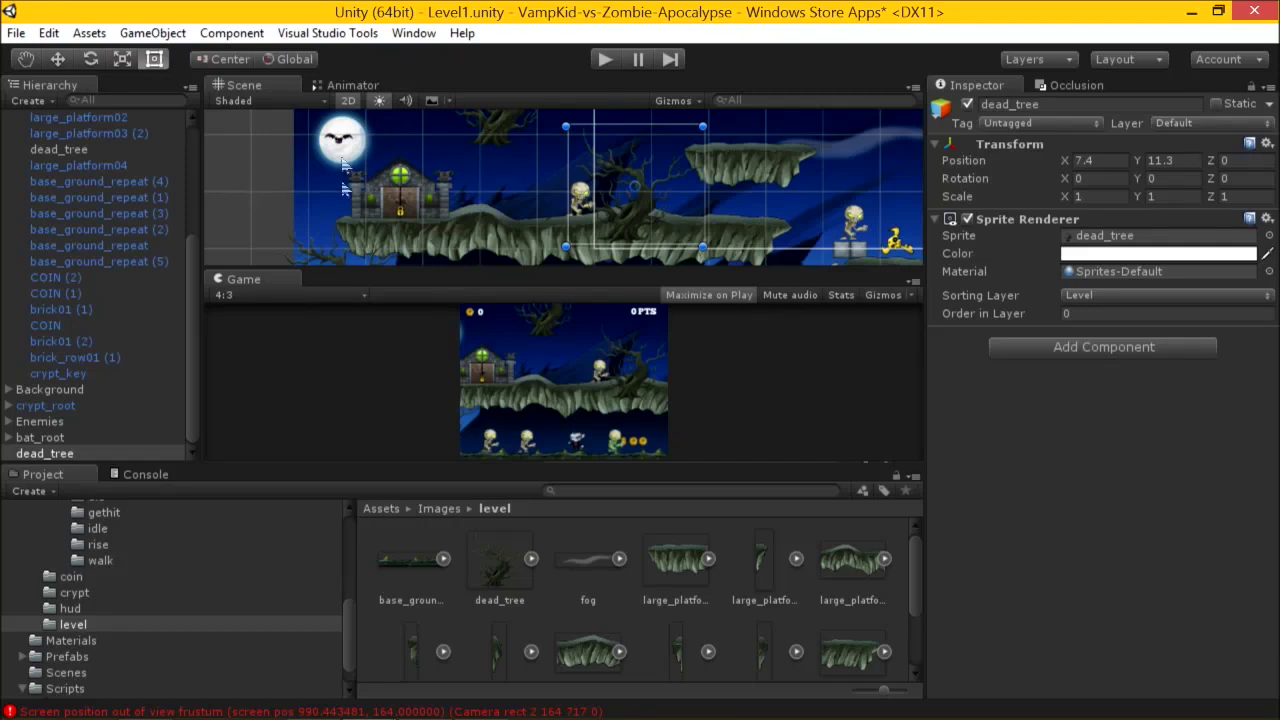
# Dock the Game view back beside the Scene view and move the tree near the castle at about X -16.1, Y 10.7.
pyautogui.moveTo(270, 287); pyautogui.dragTo(320, 84)
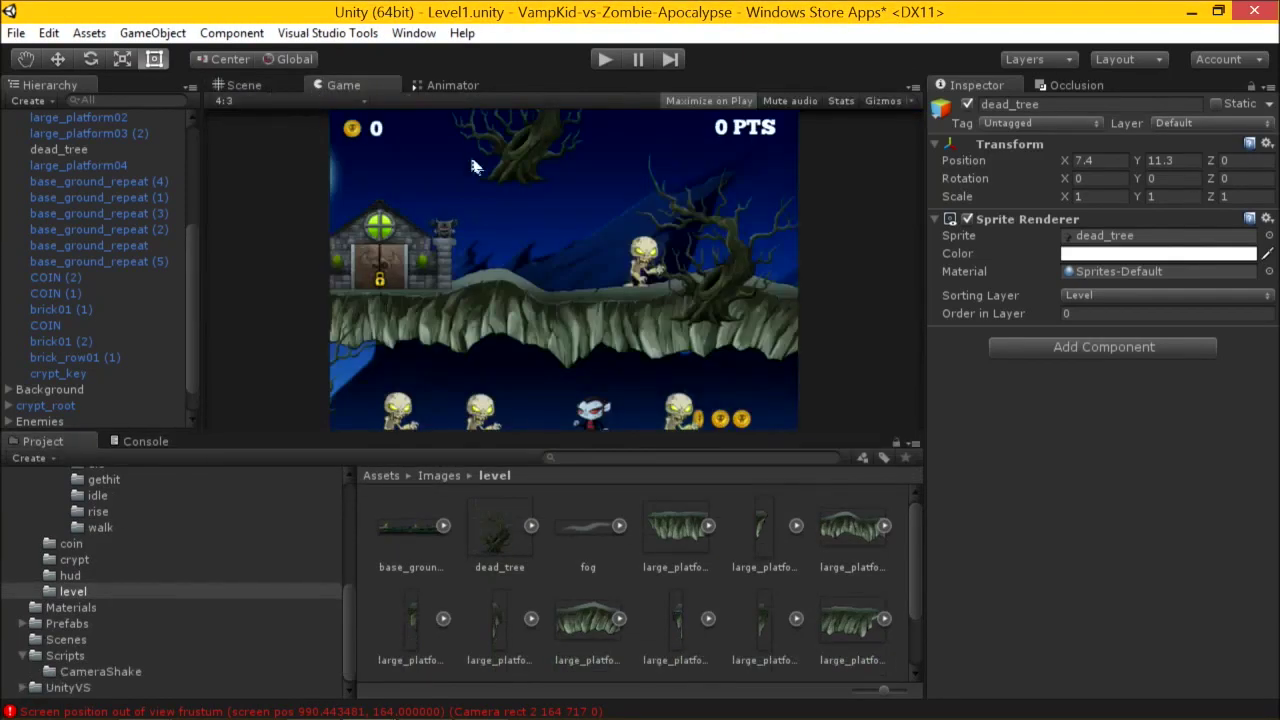
pyautogui.click(284, 86)
pyautogui.moveTo(700, 336); pyautogui.dragTo(461, 342)
# Switch the Scene view to Wireframe shading and examine the sprite mesh outlines of the dead trees up close.
pyautogui.click(262, 101)
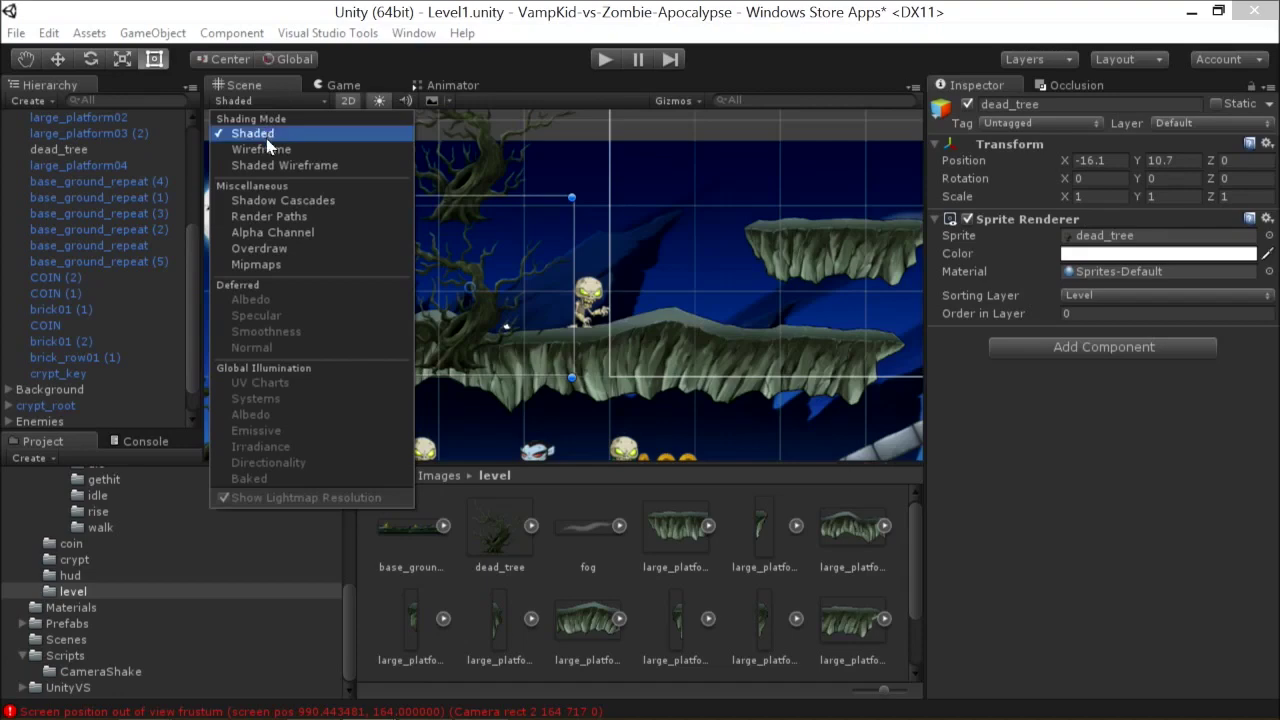
pyautogui.click(261, 149)
pyautogui.click(620, 214)
pyautogui.moveTo(623, 217)
pyautogui.mouseDown(button='middle')
pyautogui.moveTo(700, 235)
pyautogui.moveTo(668, 240)
pyautogui.mouseUp(button='middle')
pyautogui.scroll(-3, 670, 262)
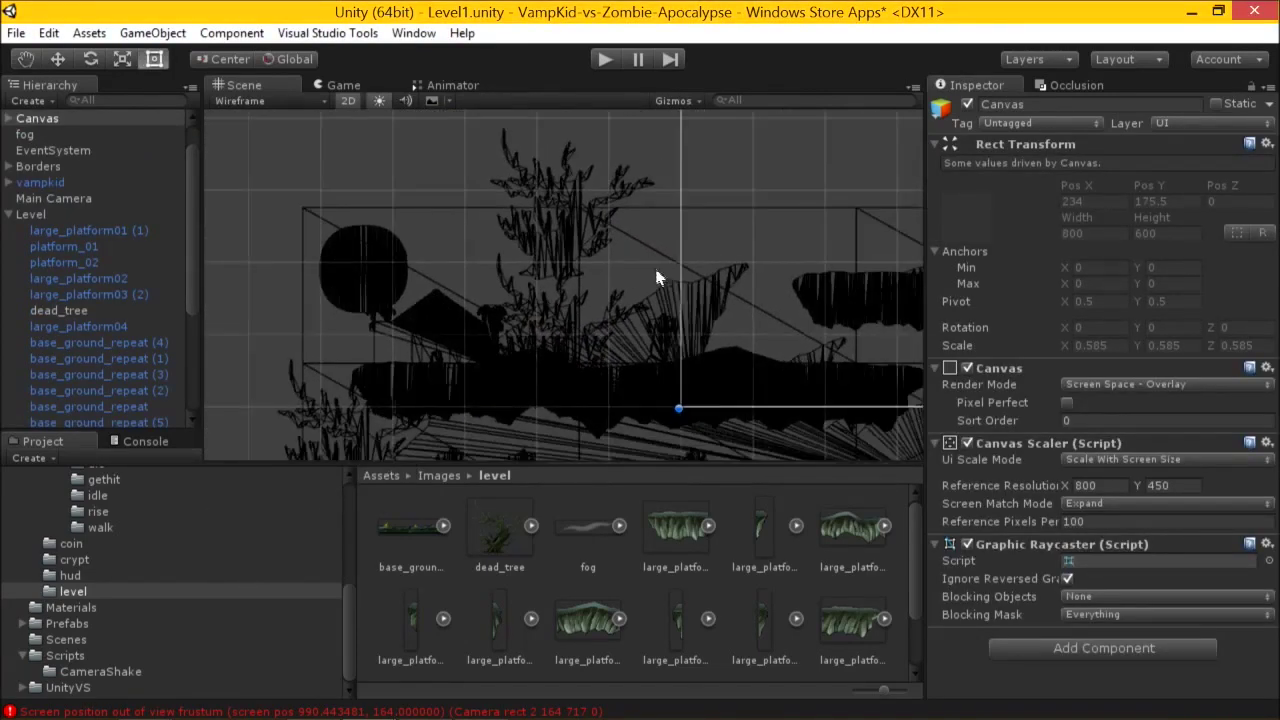
pyautogui.scroll(3, 640, 250)
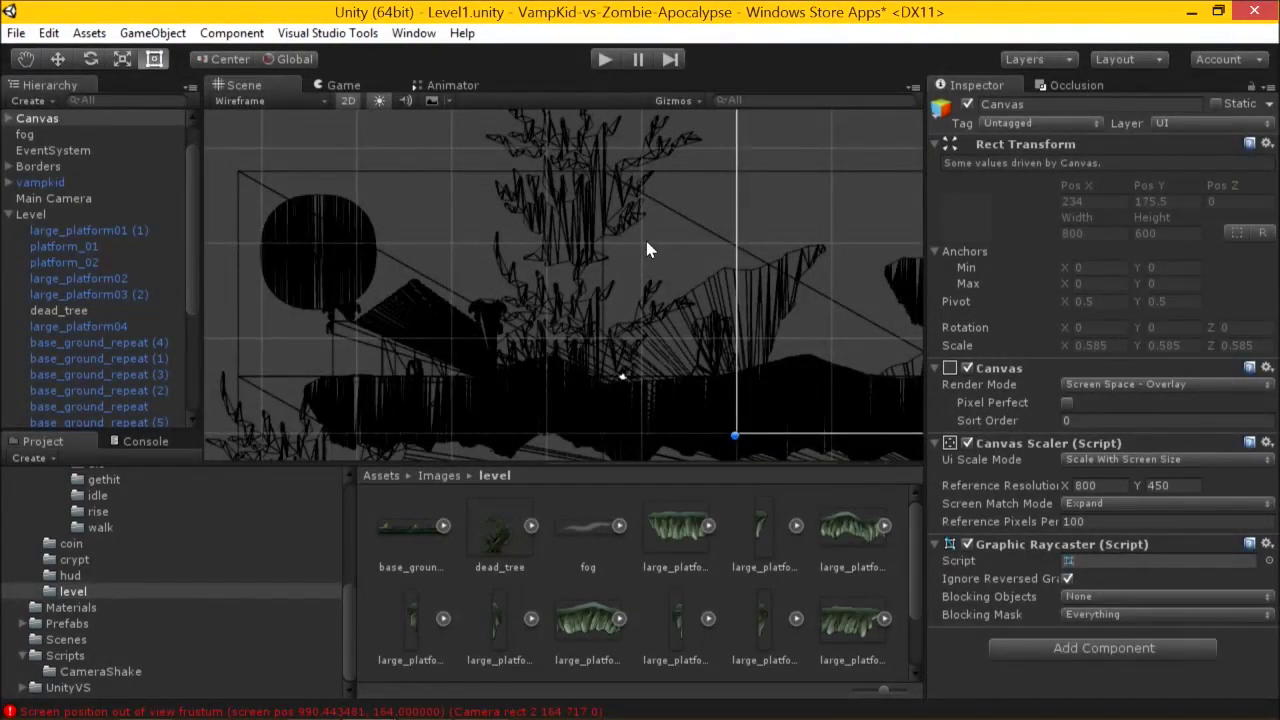
pyautogui.scroll(3, 680, 237)
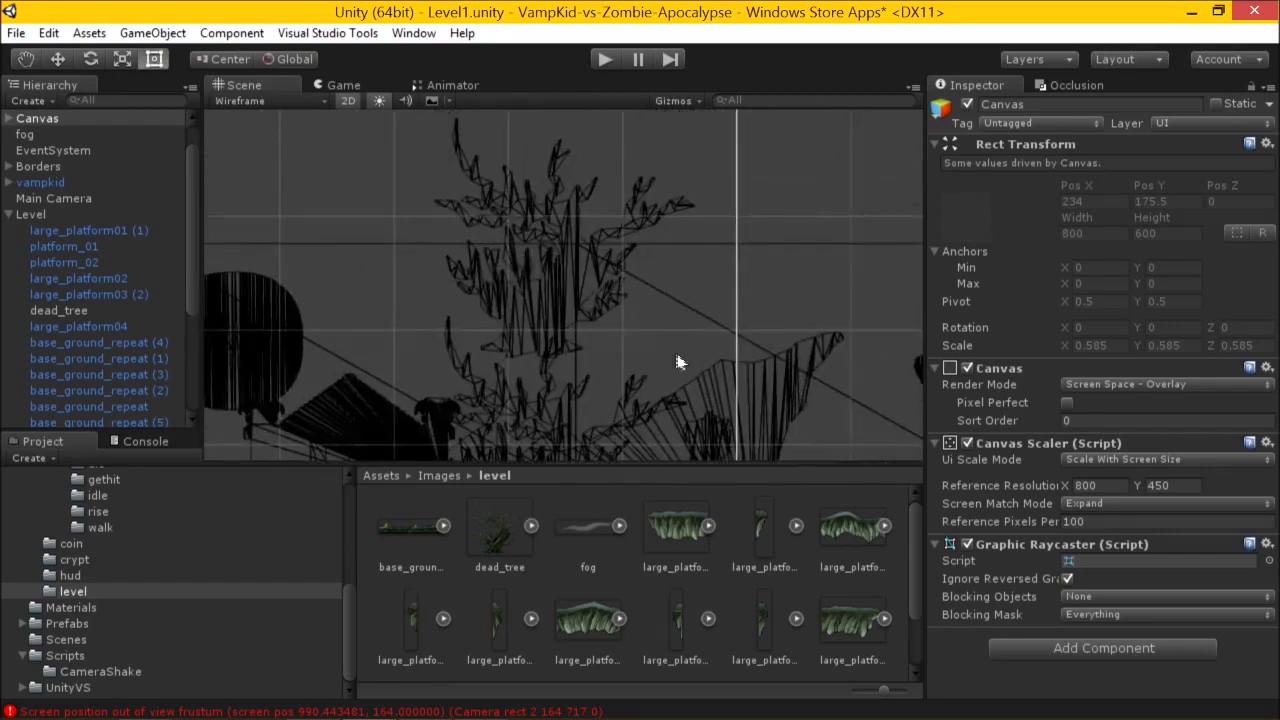
pyautogui.scroll(4, 571, 277)
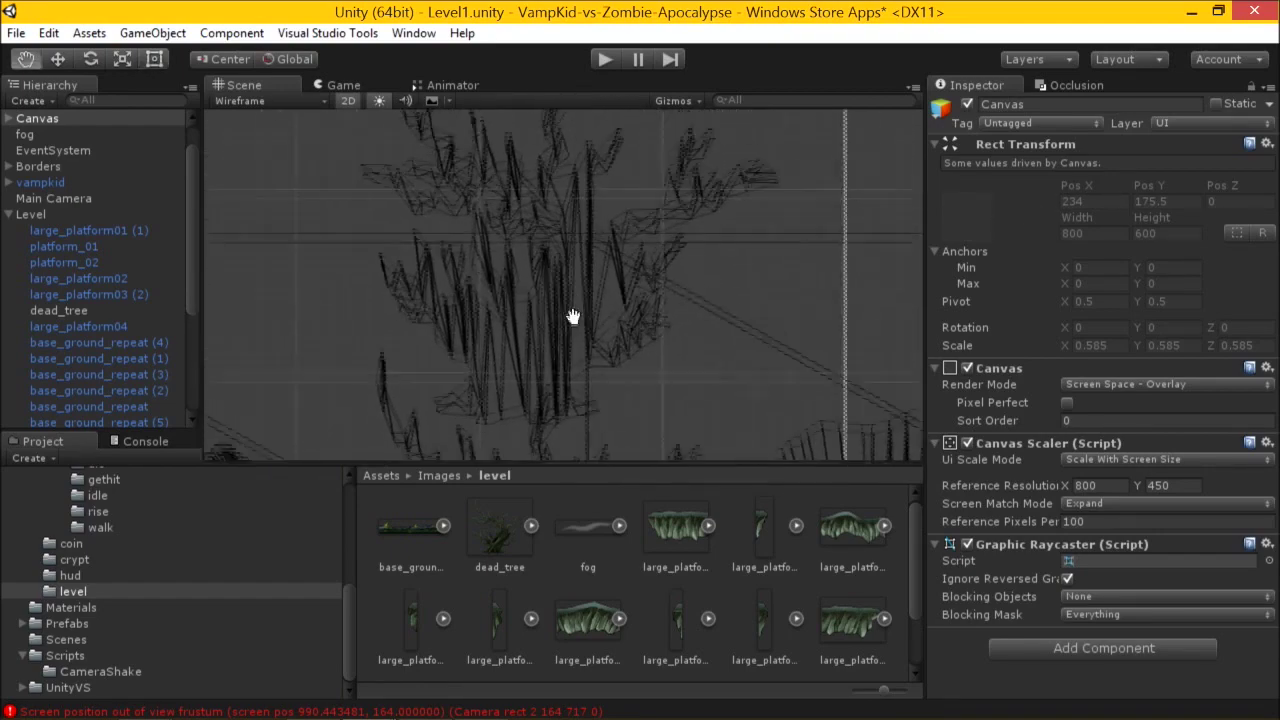
pyautogui.scroll(4, 629, 260)
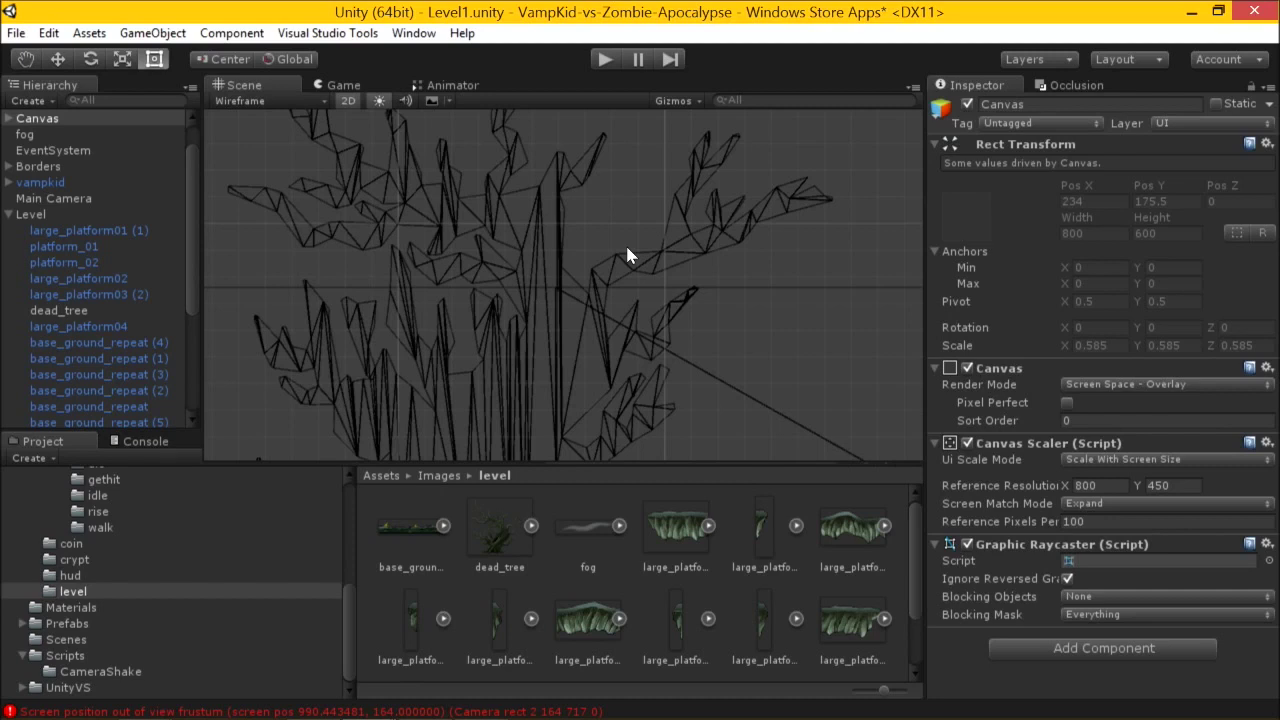
pyautogui.scroll(-4, 566, 275)
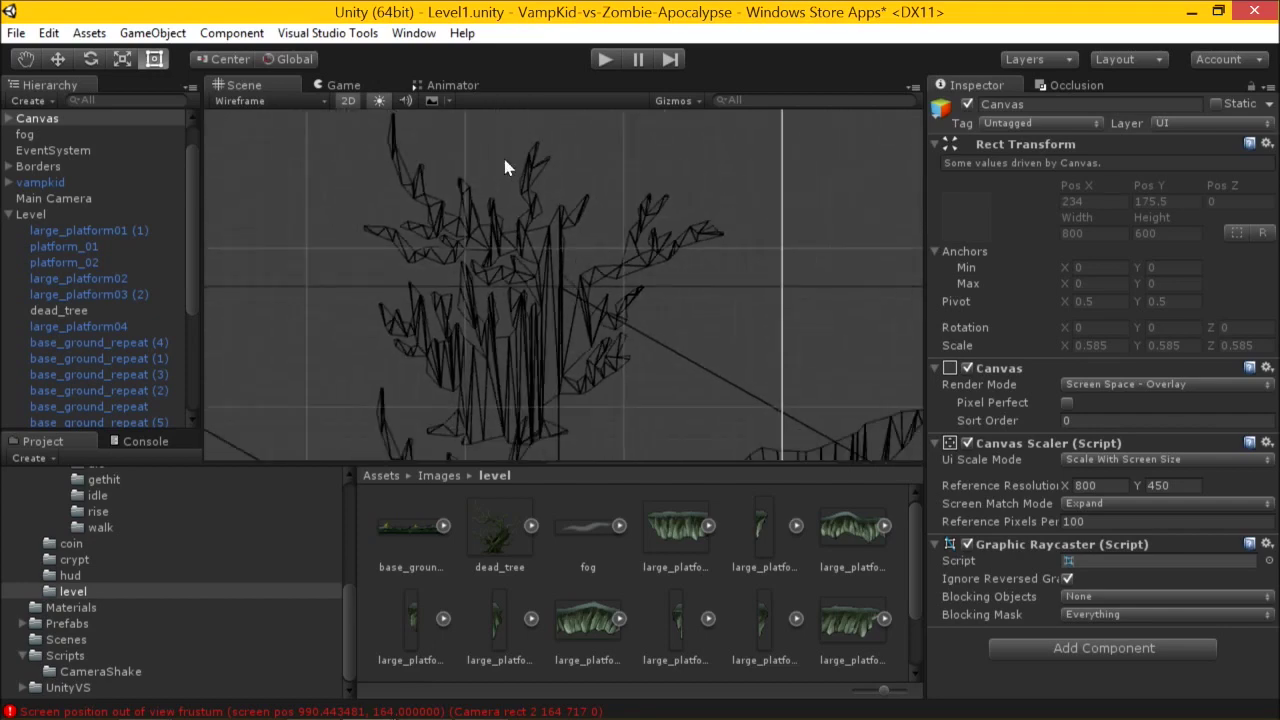
pyautogui.scroll(3, 525, 202)
pyautogui.click(620, 255)
pyautogui.scroll(4, 637, 251)
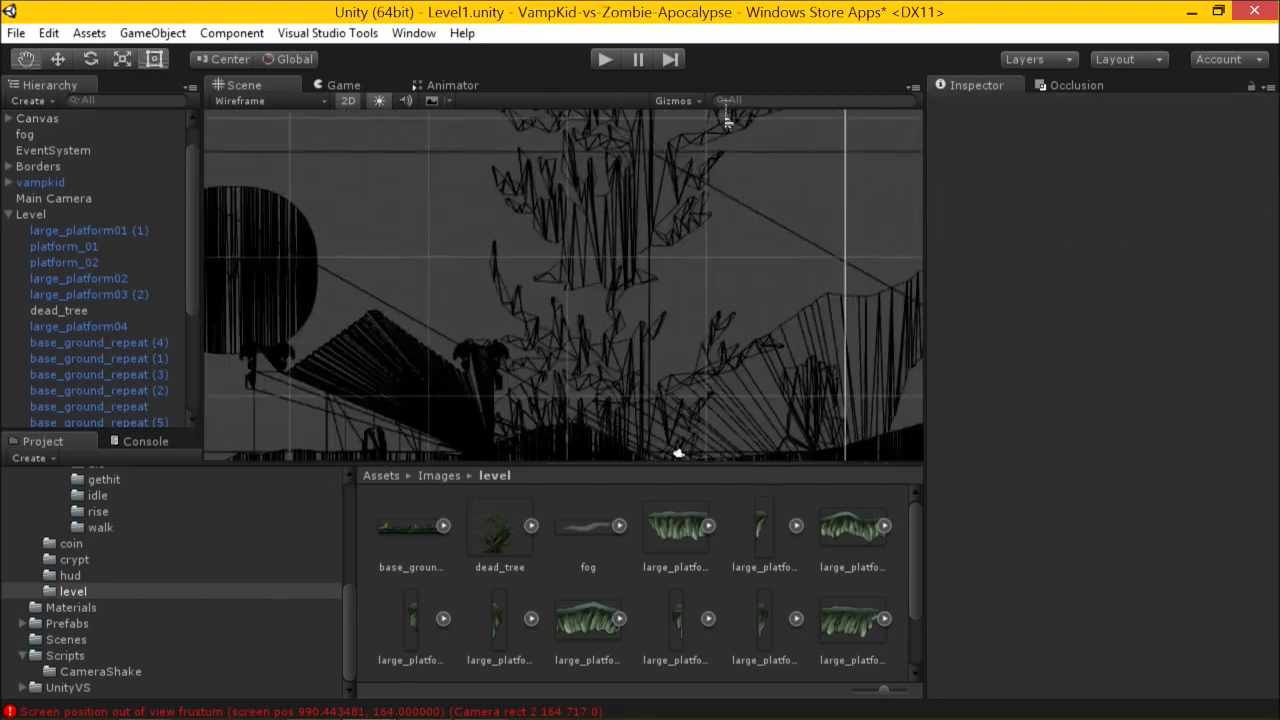
# Restore Shaded display in the Scene view and move the duplicate dead tree to about X -8.23, Y 26.4.
pyautogui.moveTo(620, 220); pyautogui.dragTo(622, 220)
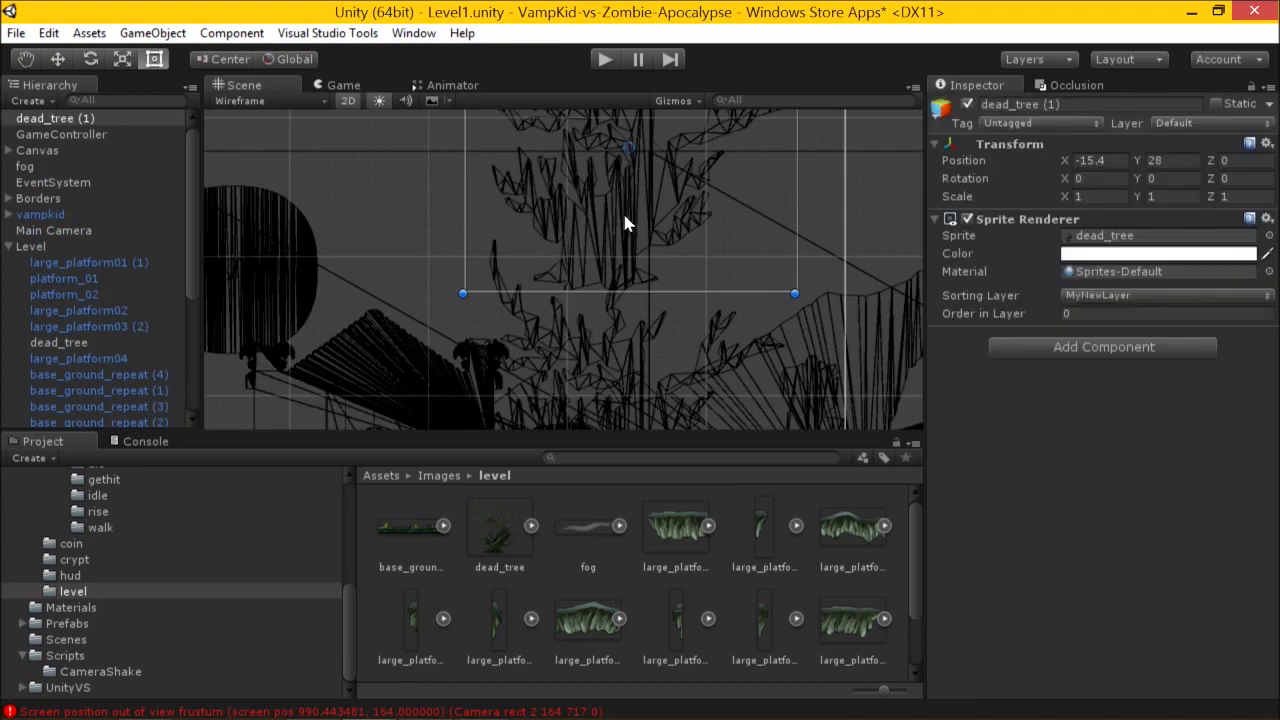
pyautogui.press('f')
pyautogui.click(307, 101)
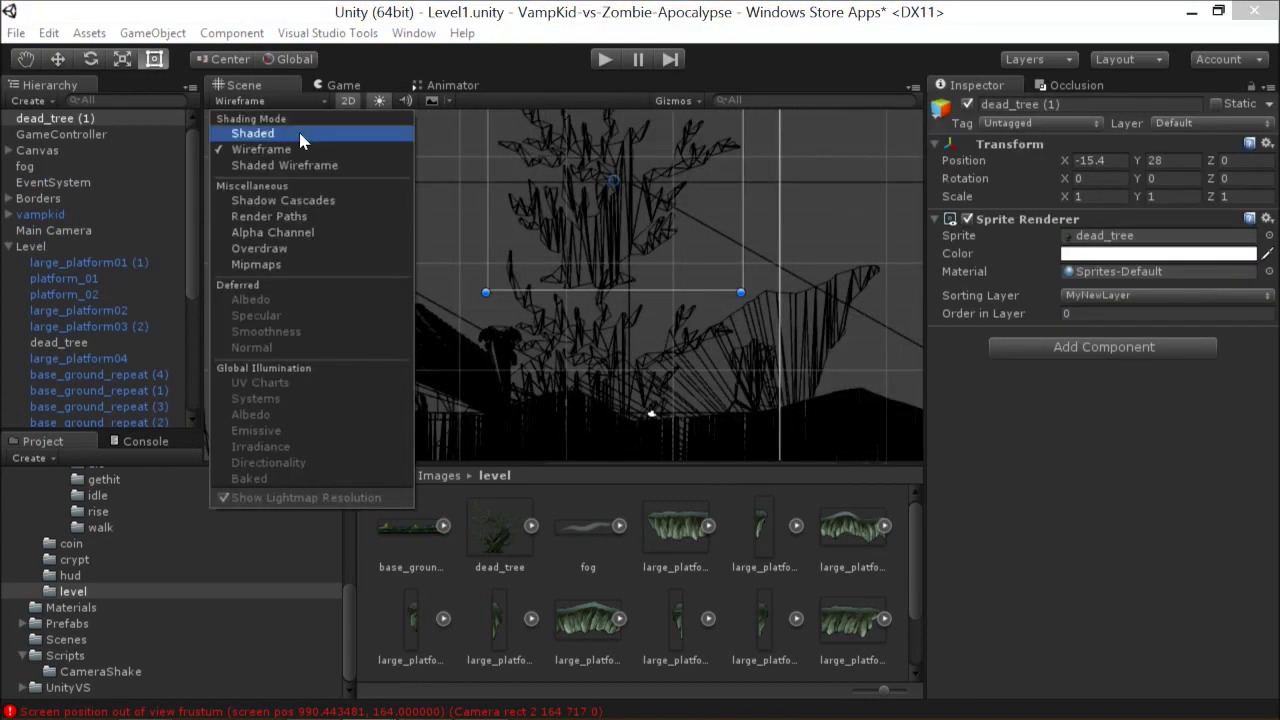
pyautogui.click(300, 132)
pyautogui.click(613, 152)
pyautogui.moveTo(640, 182); pyautogui.dragTo(706, 182)
# Assign the duplicate dead tree to the Level sorting layer and move it above the castle to about X -27.27, Y 26.78.
pyautogui.click(1083, 297)
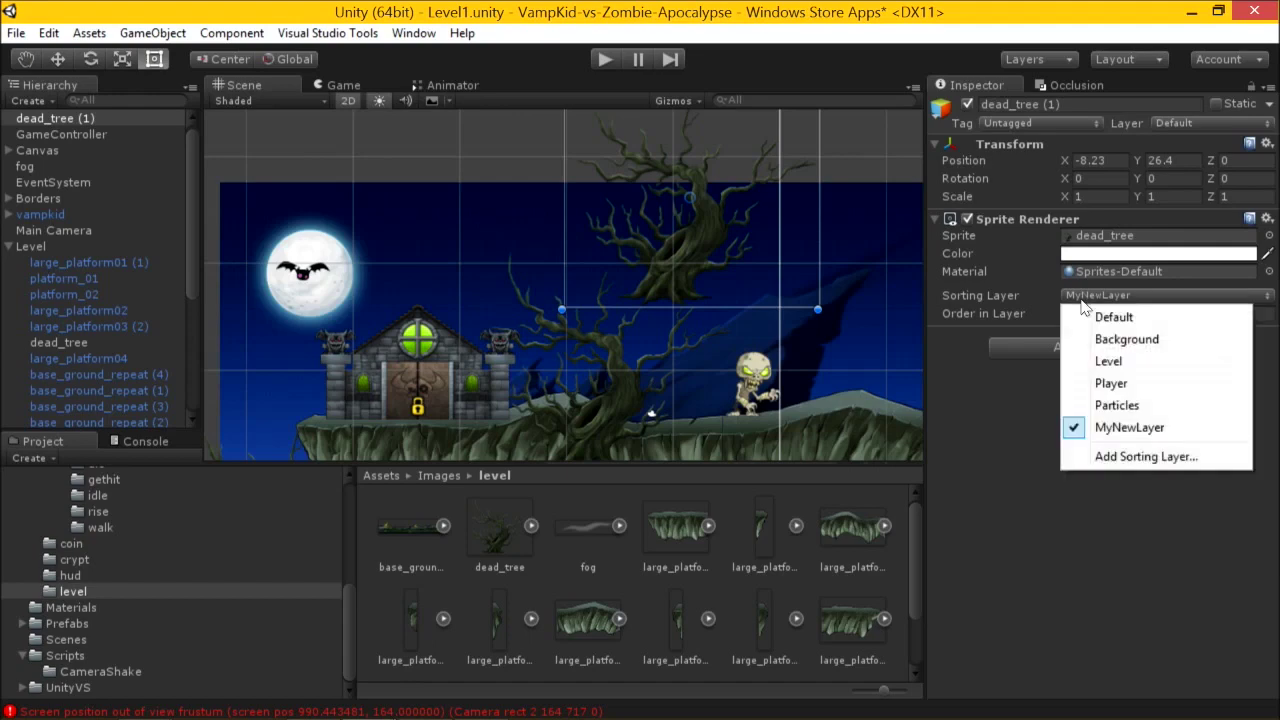
pyautogui.click(1093, 362)
pyautogui.click(1070, 314)
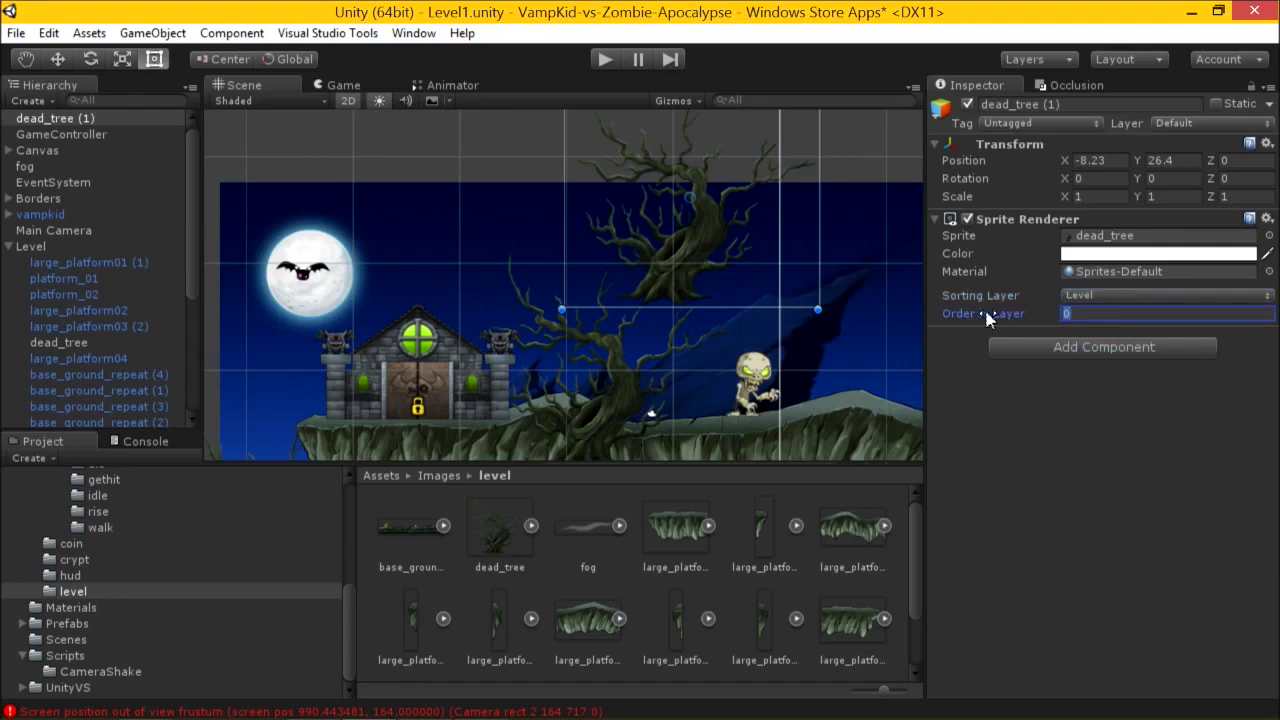
pyautogui.moveTo(722, 255); pyautogui.dragTo(470, 242)
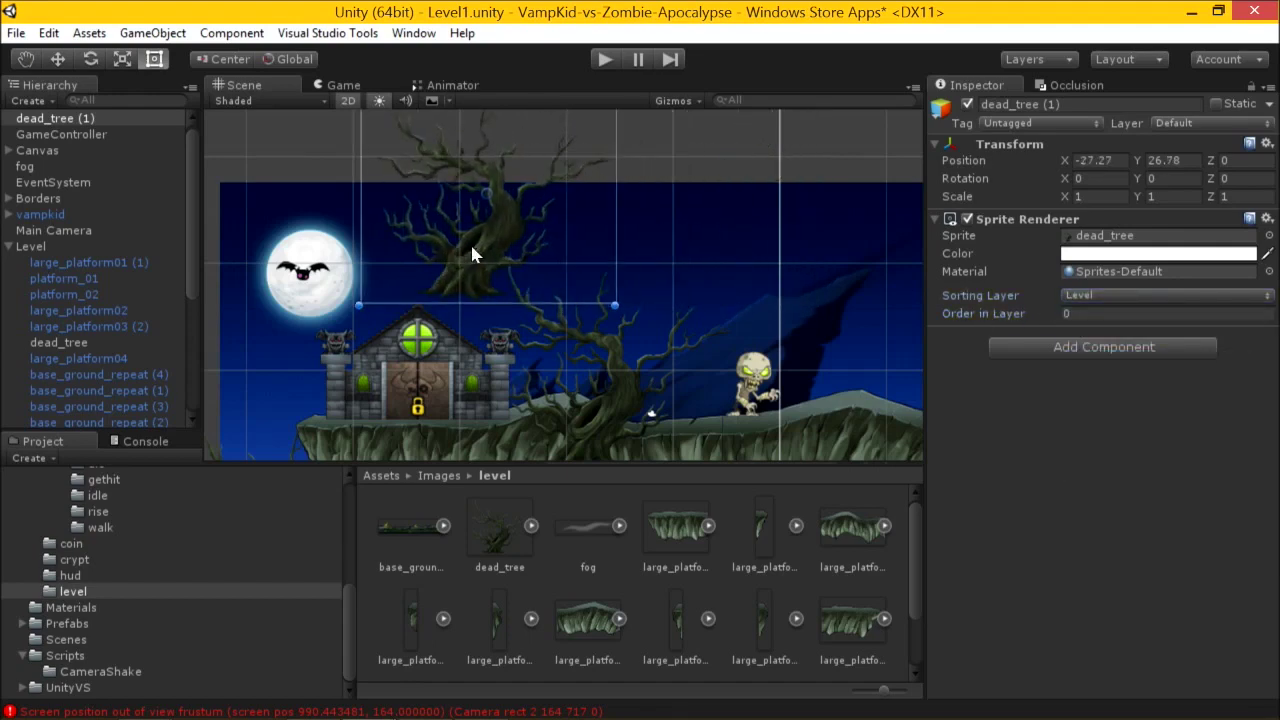
# Switch to the presentation's Sorting Layers demo slide.
pyautogui.hotkey('alt', 'Tab')
pyautogui.hotkey('alt', 'Tab')
pyautogui.hotkey('alt', 'shift', 'Tab')
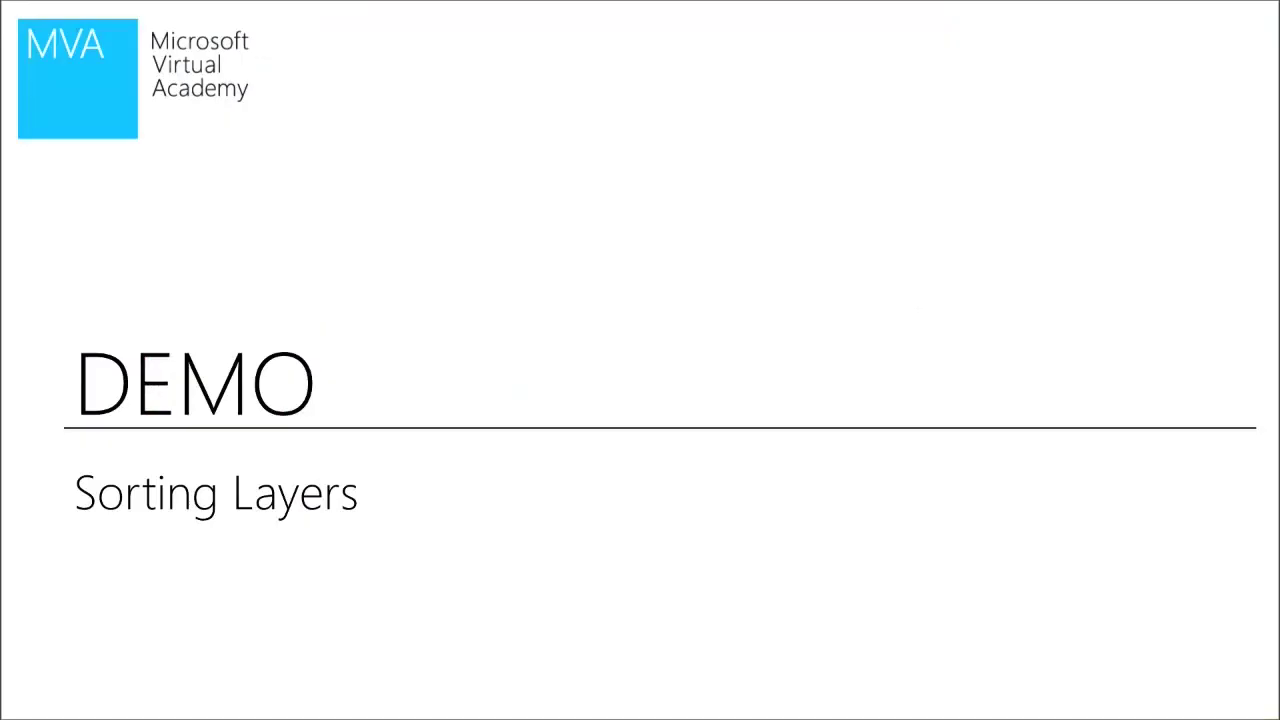
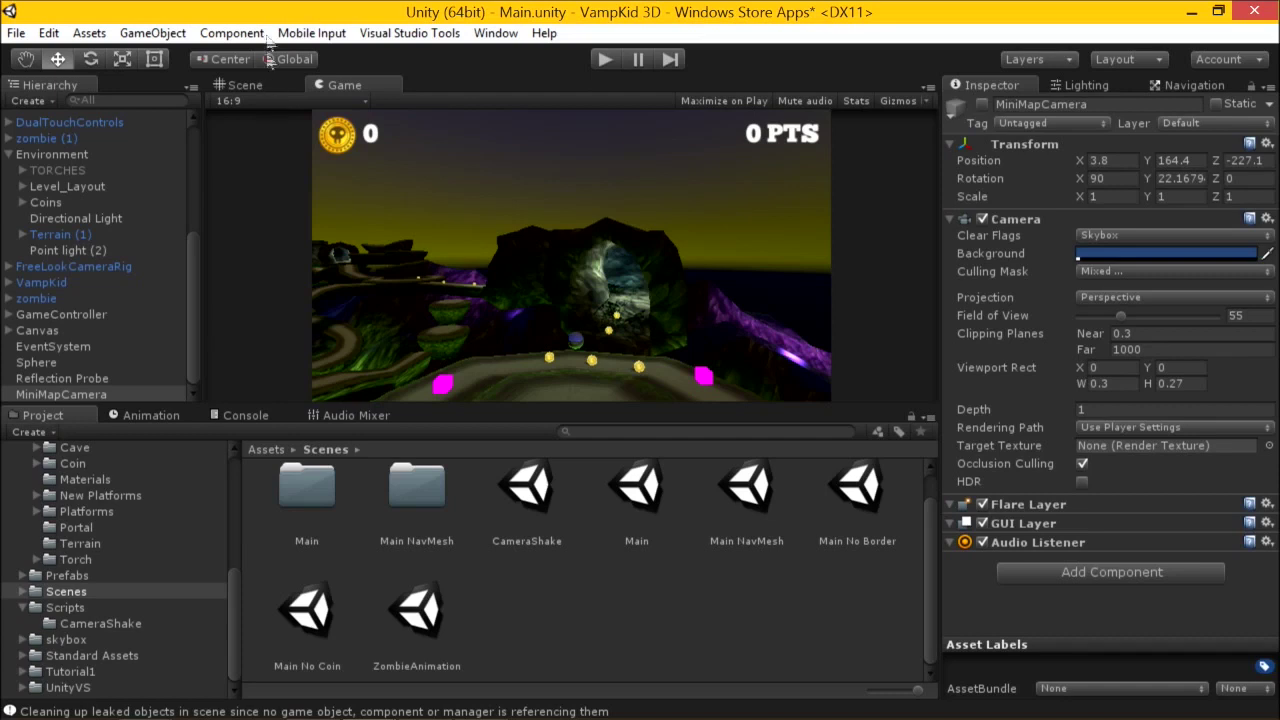
# Find the scene's cameras by filtering the hierarchy for "camera", select Main Camera under FreeLookCameraRig and clear the filter.
pyautogui.scroll(5, 80, 325)
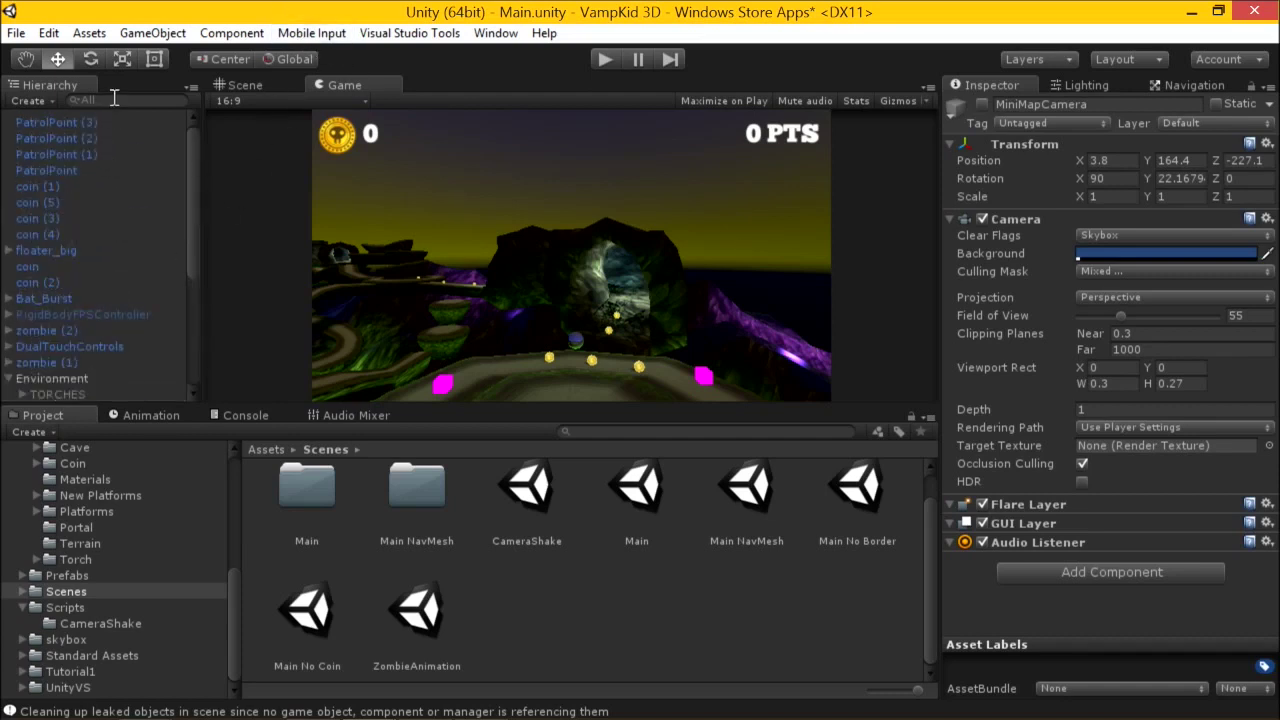
pyautogui.write('camera')
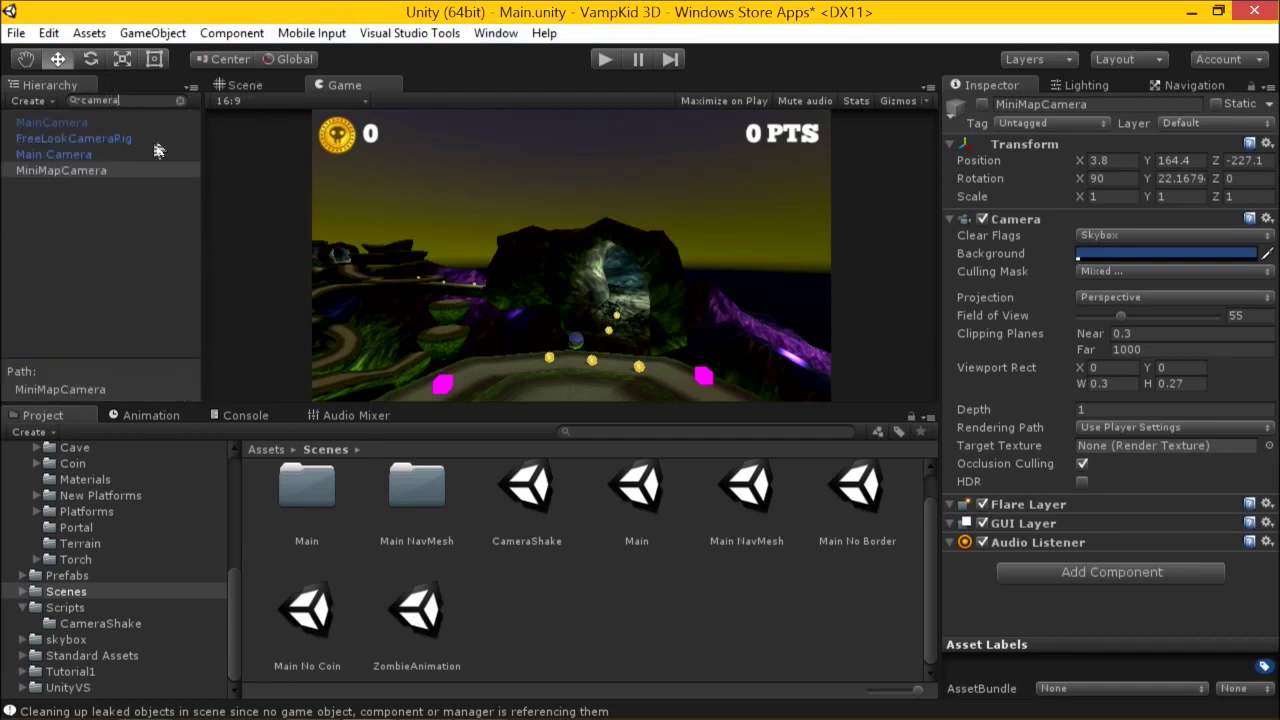
pyautogui.click(166, 140)
pyautogui.press('Down')
pyautogui.click(180, 103)
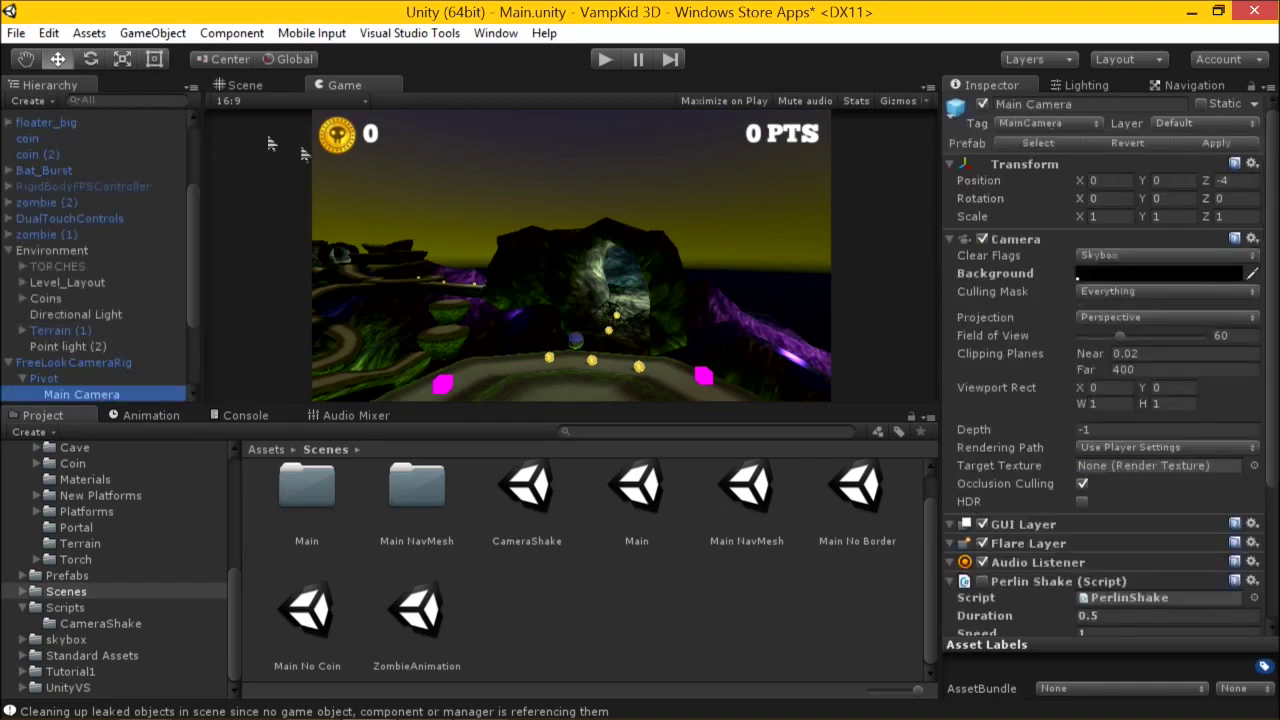
# Check the available image effects and the importable Effects package, and add the Bloom effect to Main Camera.
pyautogui.click(245, 36)
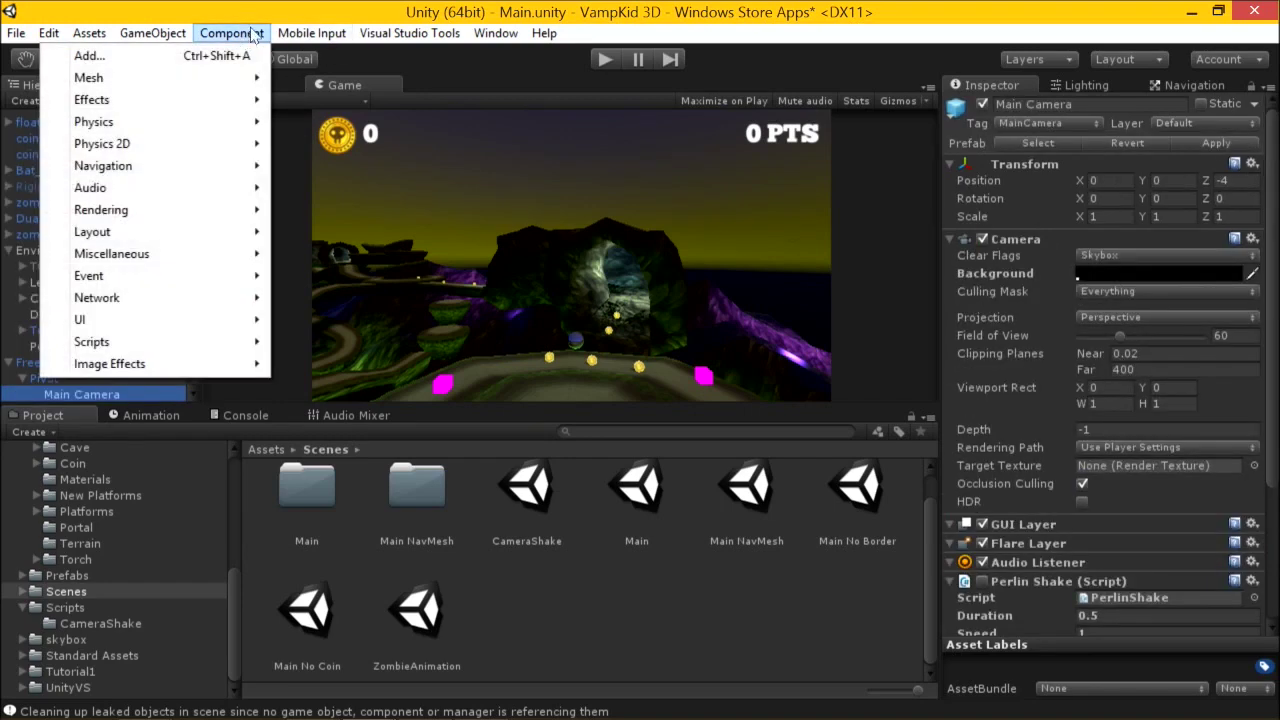
pyautogui.moveTo(198, 367)
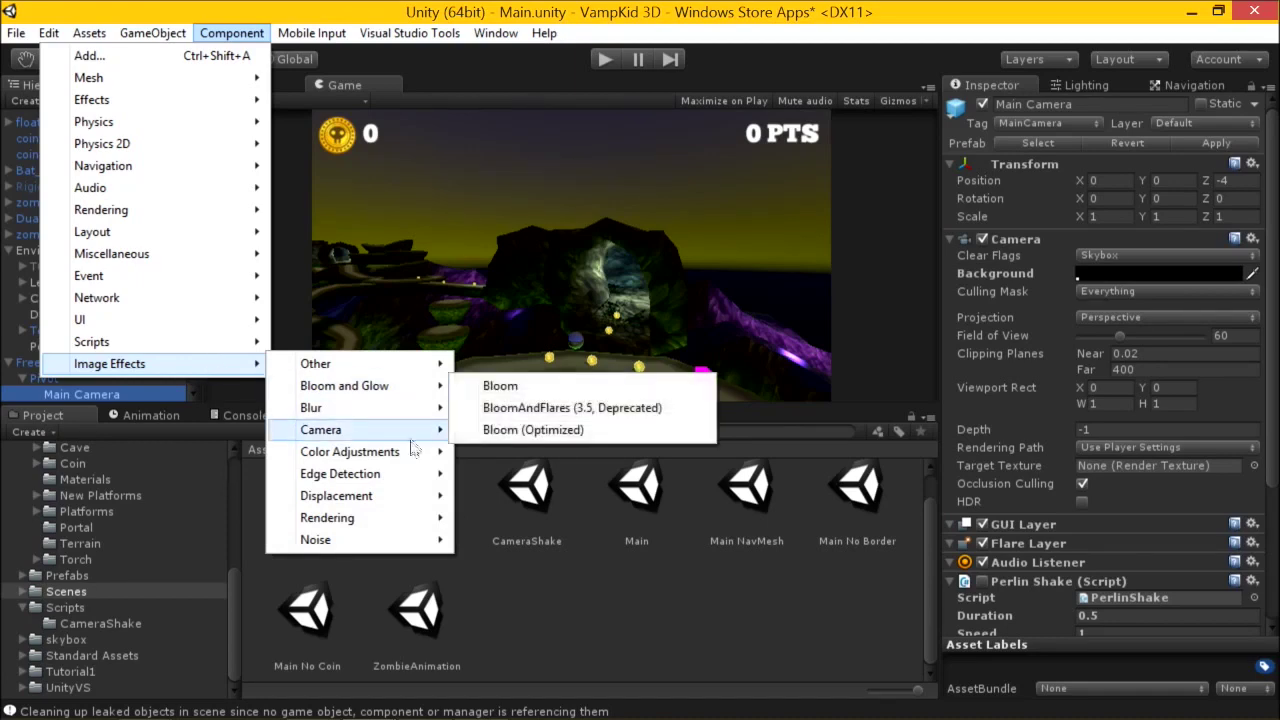
pyautogui.moveTo(355, 528)
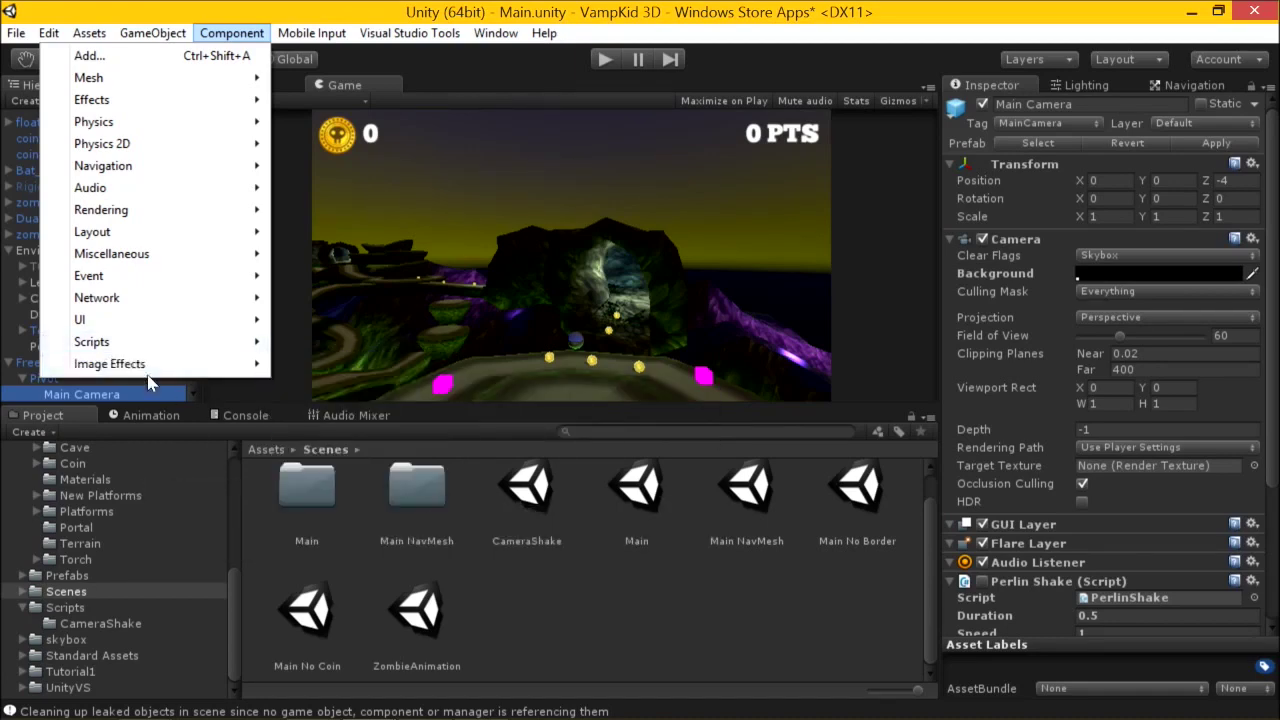
pyautogui.moveTo(89, 33)
pyautogui.moveTo(122, 186)
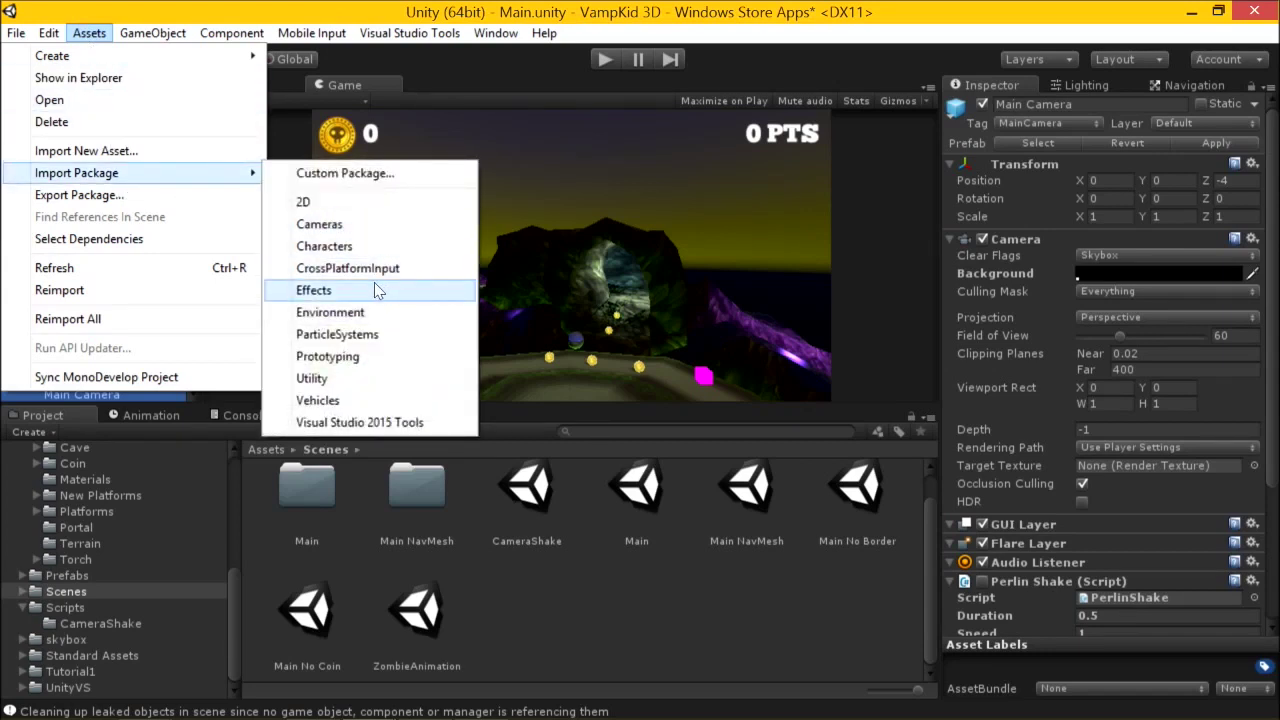
pyautogui.moveTo(208, 36)
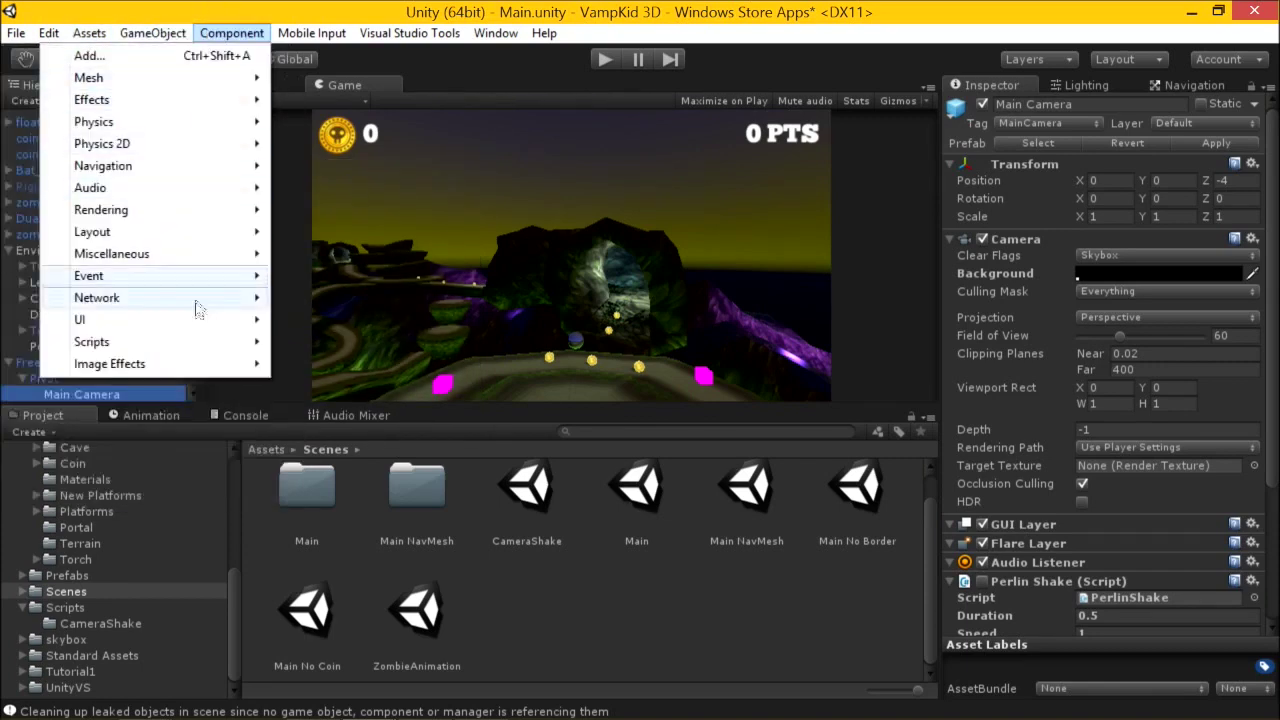
pyautogui.moveTo(318, 390)
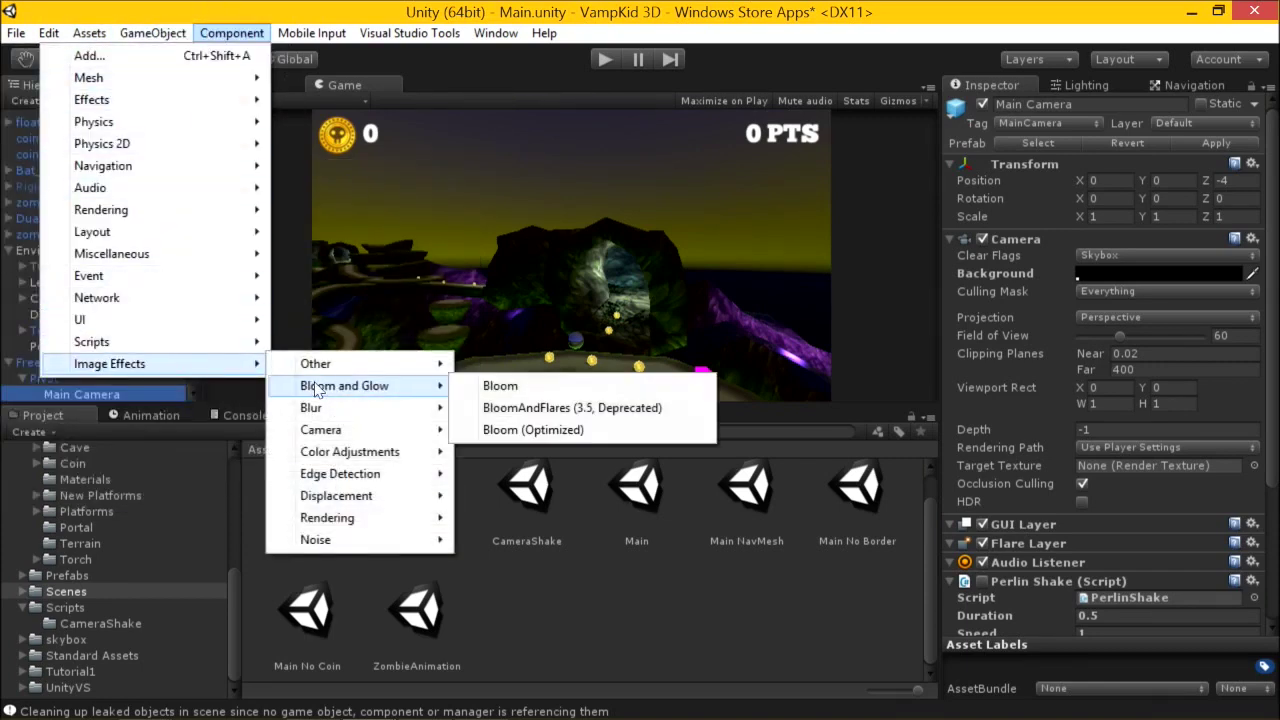
pyautogui.click(461, 387)
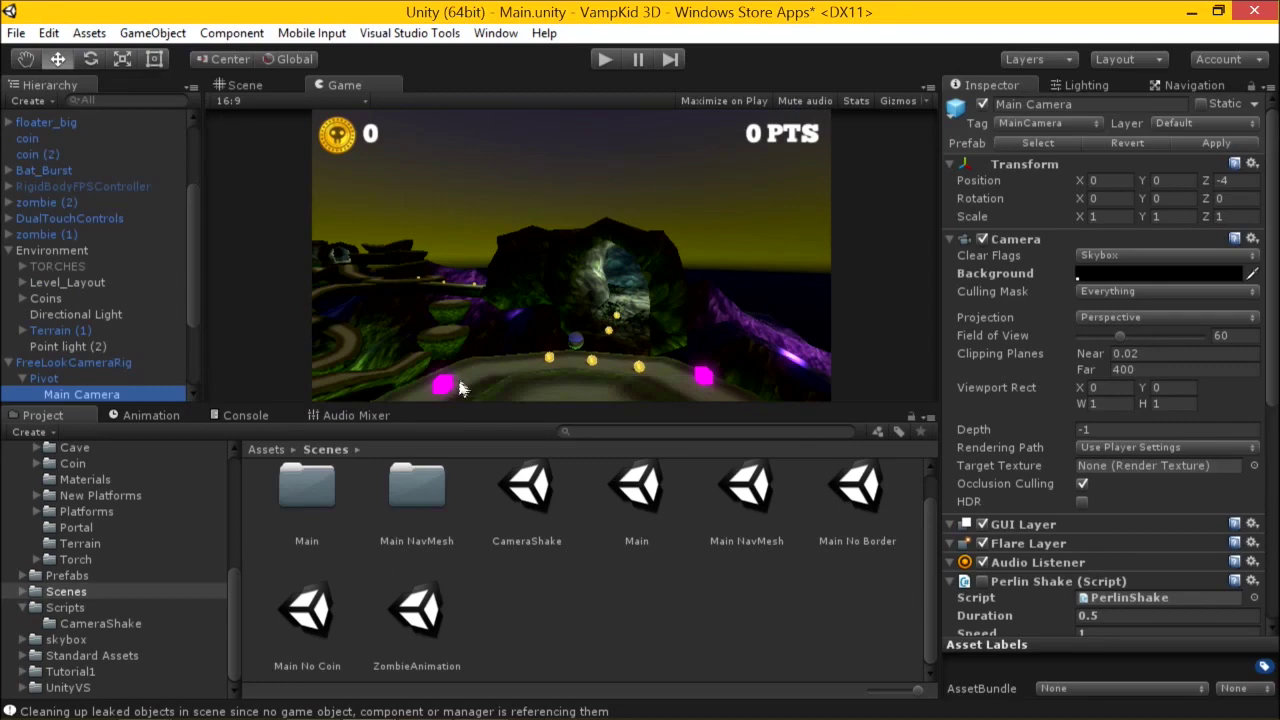
# Lower the Bloom effect's Threshold to 0.01 on Main Camera.
pyautogui.scroll(-10, 1107, 477)
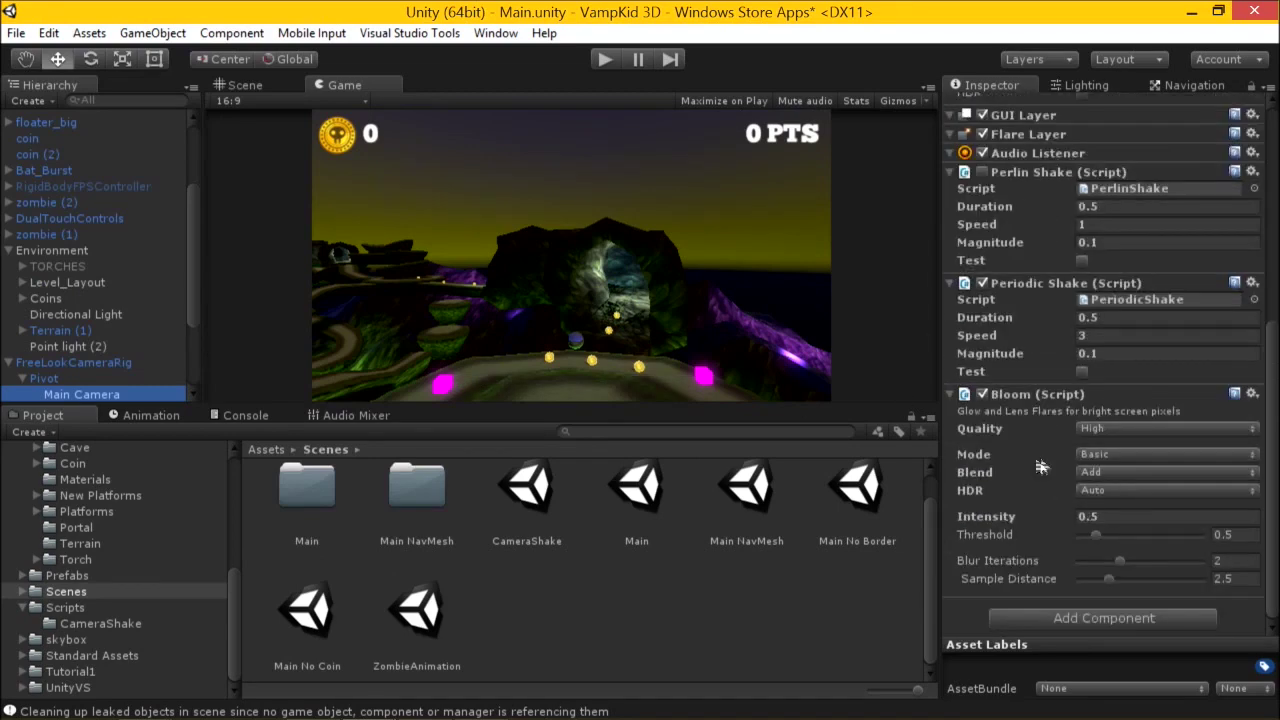
pyautogui.moveTo(1098, 542); pyautogui.dragTo(1083, 517)
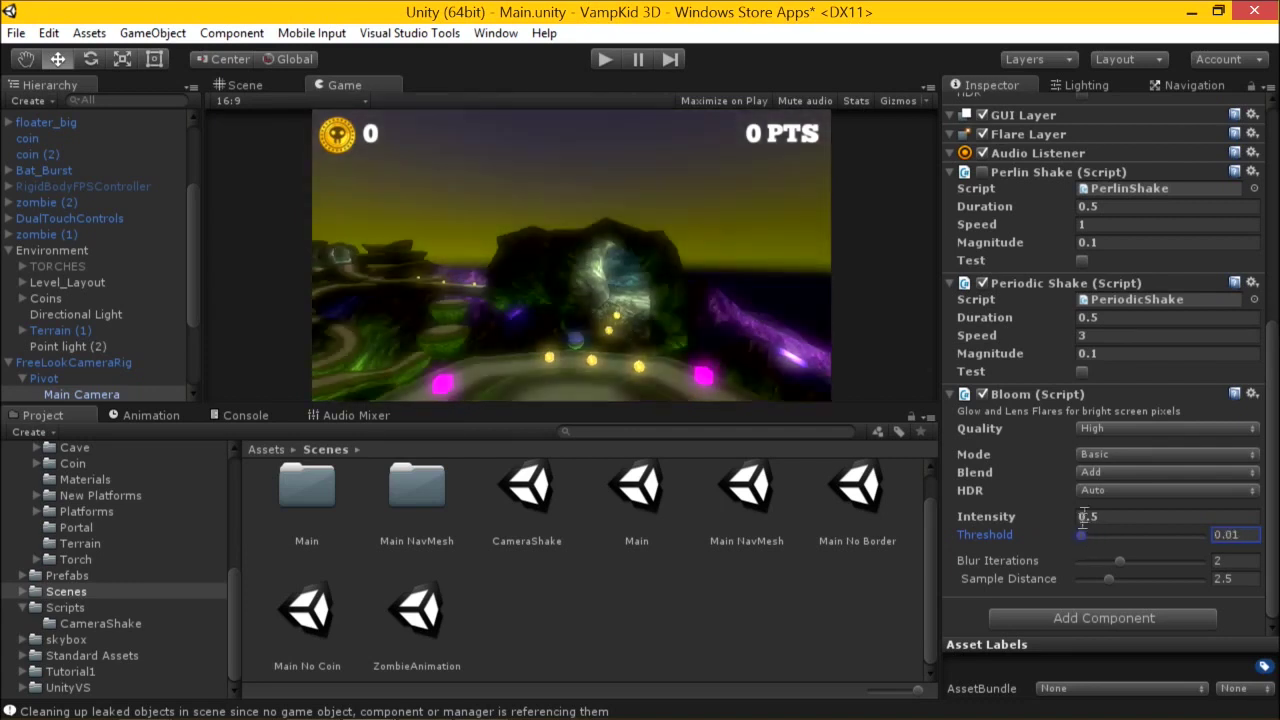
# Set the Bloom effect's Mode to Complex and keep its Quality at High on Main Camera.
pyautogui.click(1096, 459)
pyautogui.click(1110, 500)
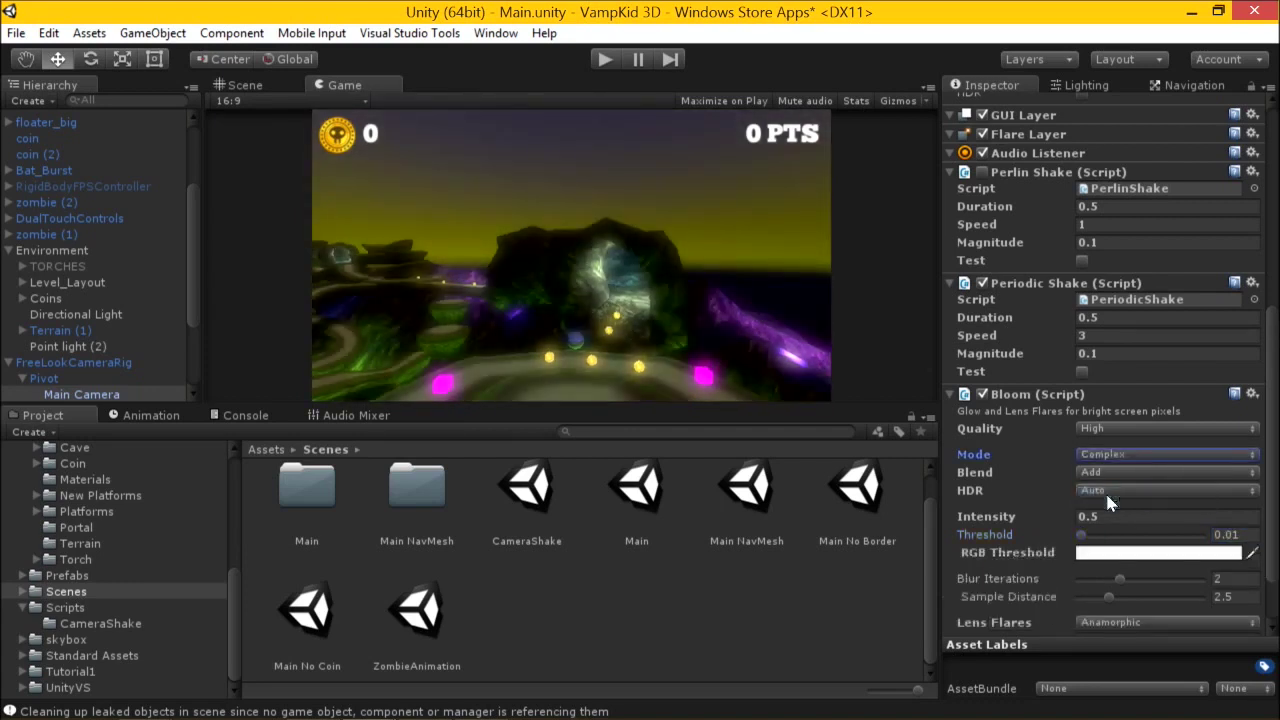
pyautogui.click(1098, 432)
pyautogui.click(1018, 428)
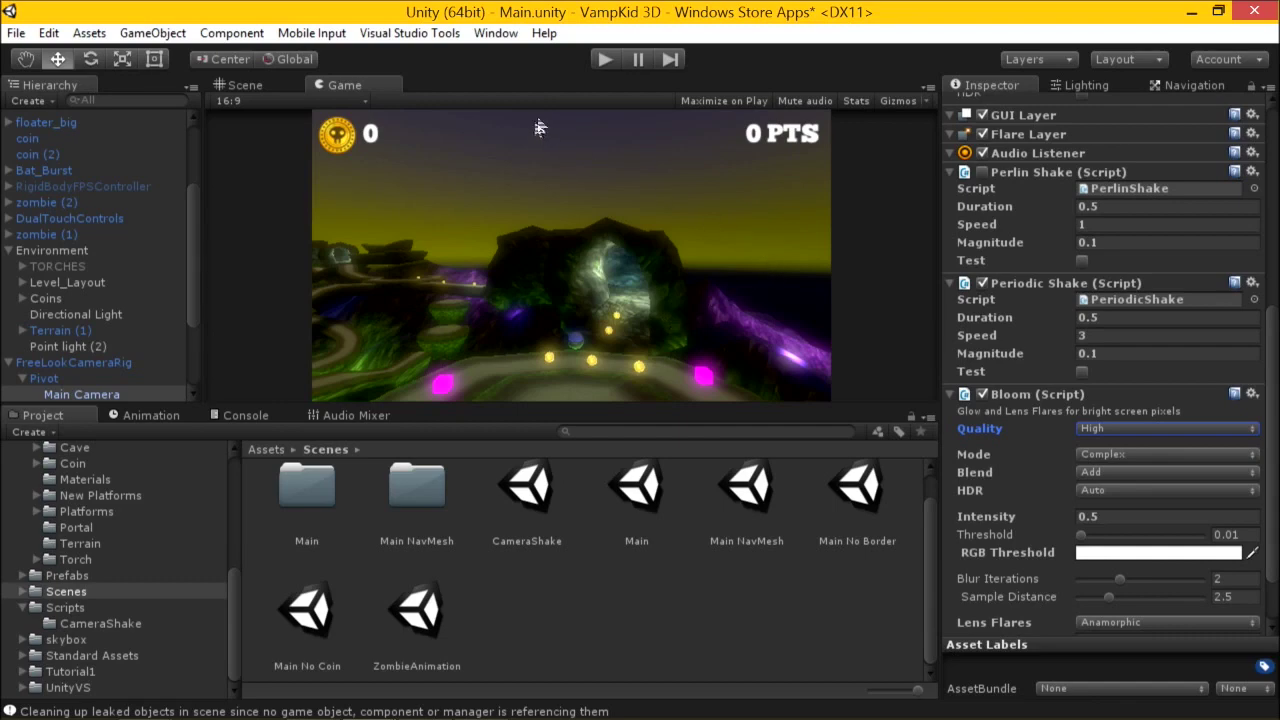
# Run the game, compare the picture with Bloom toggled off and on, and stop playback.
pyautogui.click(607, 62)
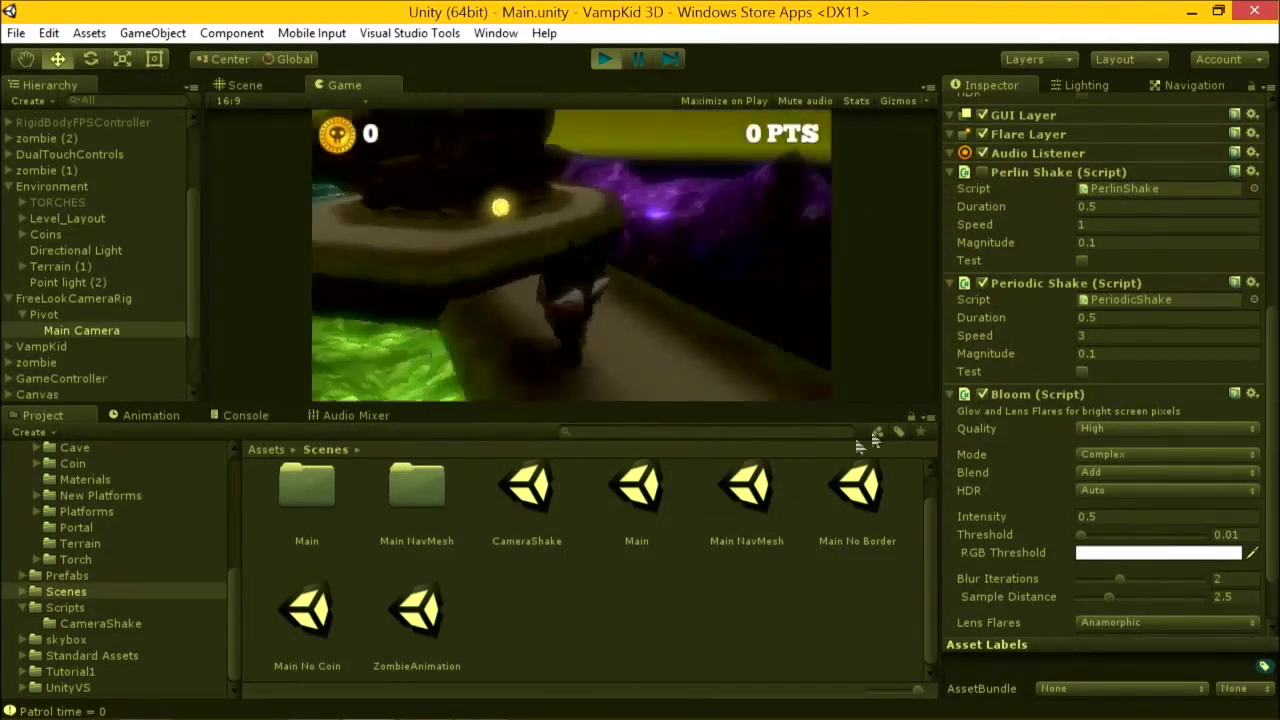
pyautogui.click(988, 396)
pyautogui.click(985, 396)
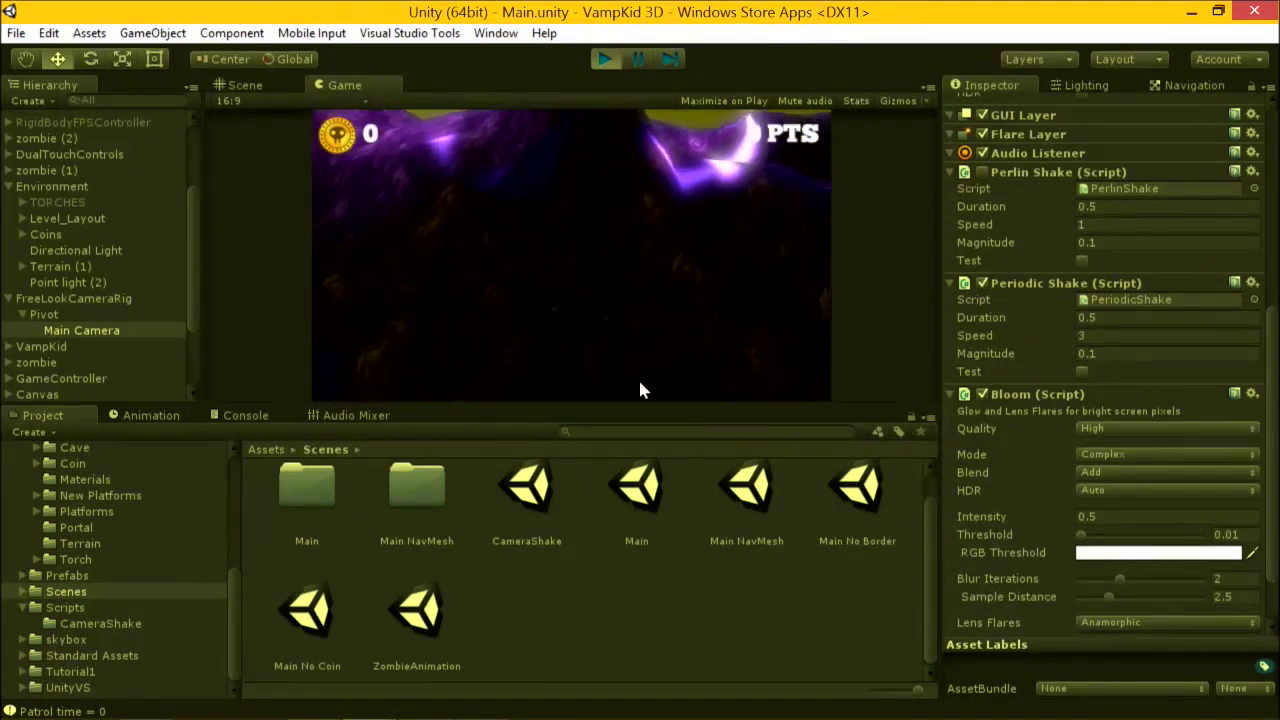
pyautogui.click(606, 59)
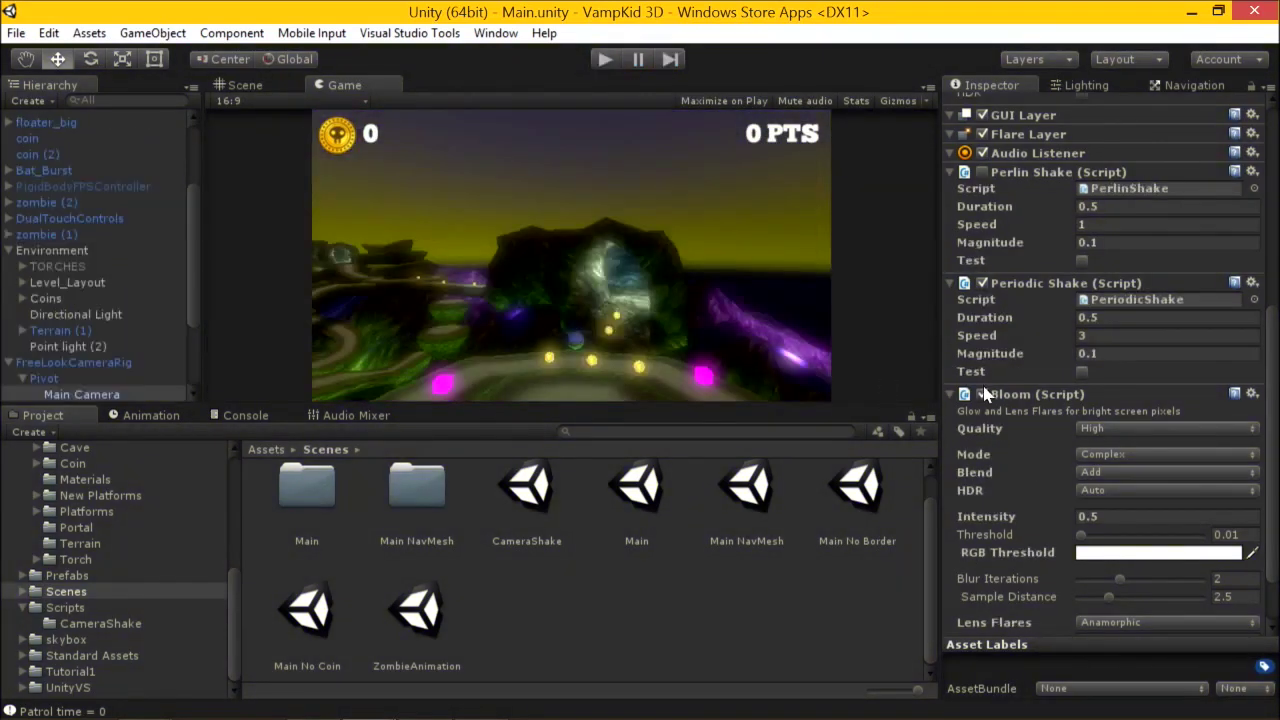
# Disable Bloom on Main Camera and add the Depth of Field (Lens Blur, Scatter, DX11) image effect.
pyautogui.click(982, 394)
pyautogui.click(160, 33)
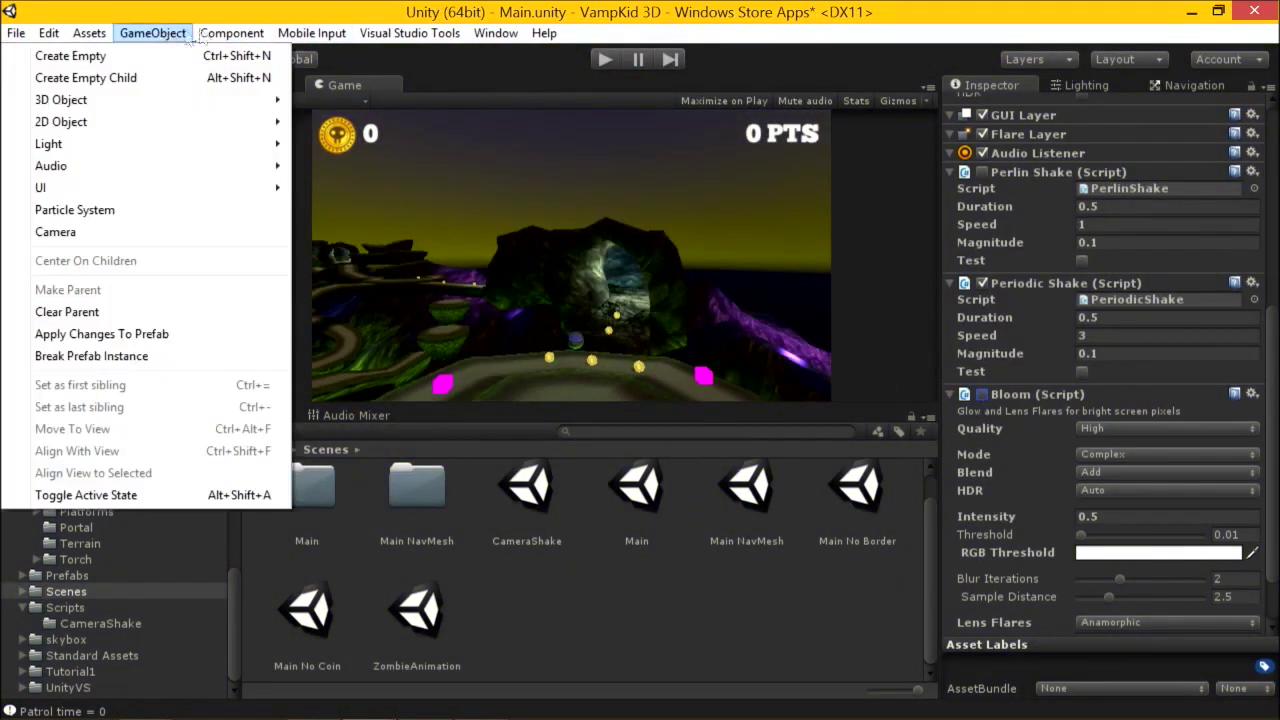
pyautogui.moveTo(200, 366)
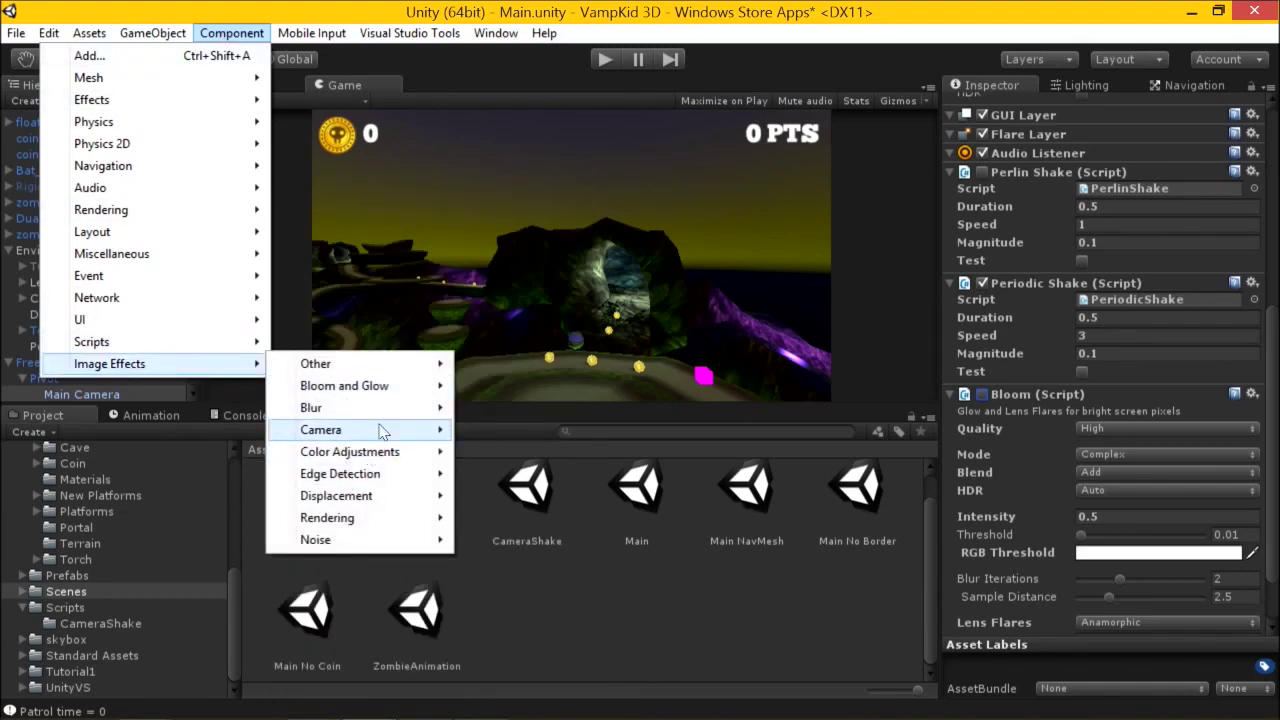
pyautogui.moveTo(380, 430)
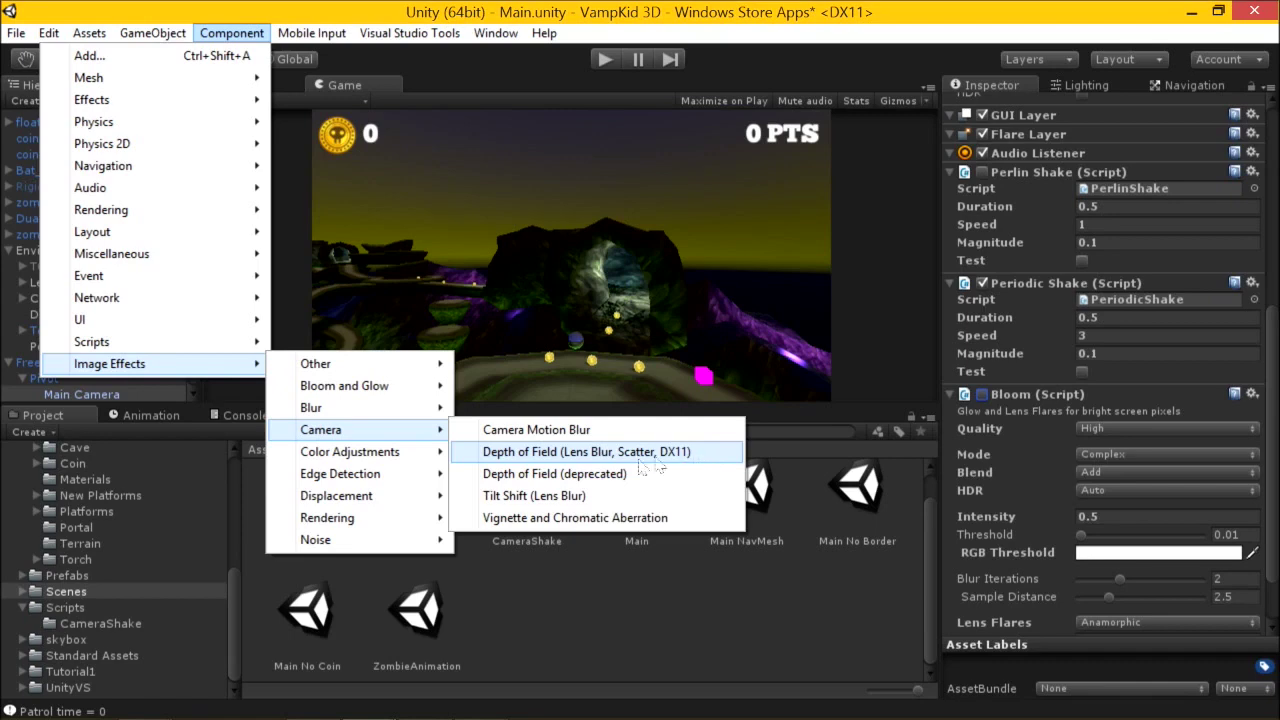
pyautogui.click(598, 459)
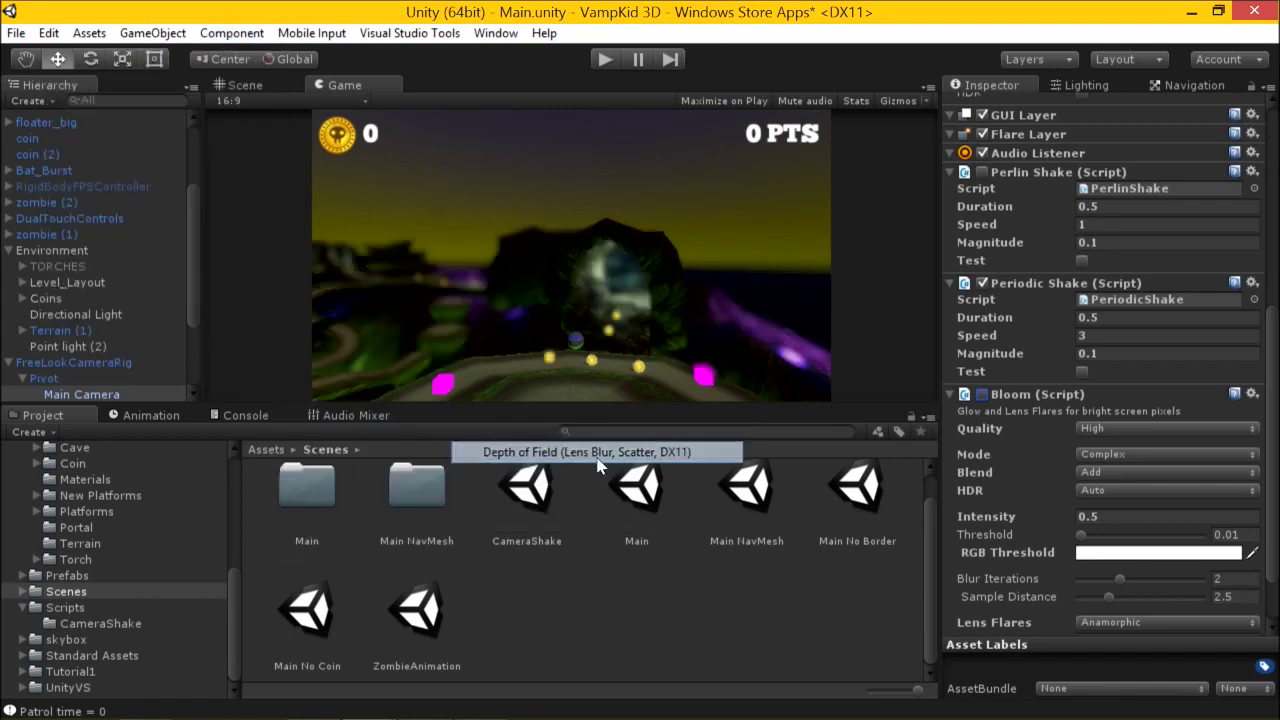
# Raise the disabled Bloom effect's Threshold to 1.89 on Main Camera.
pyautogui.moveTo(1080, 562); pyautogui.dragTo(1143, 569)
pyautogui.moveTo(1015, 540); pyautogui.dragTo(890, 558)
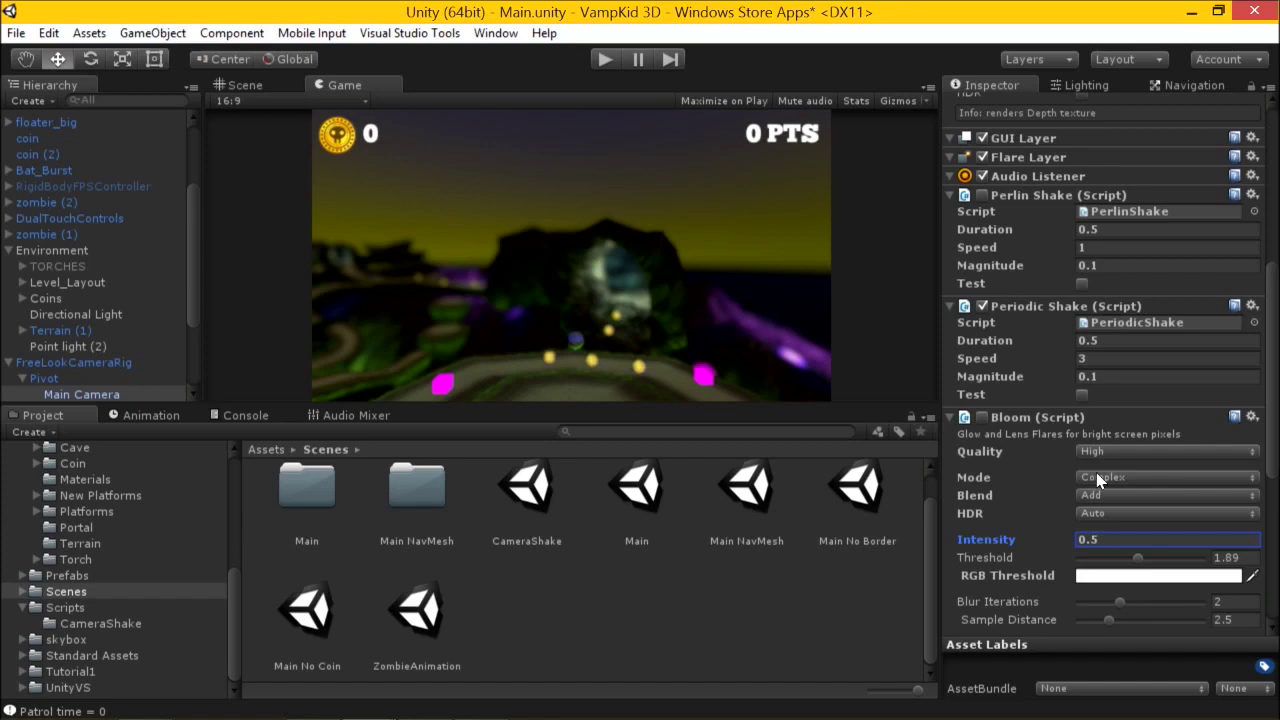
# Set Depth of Field's Focal Distance to 19.72 and Focal Size to 0.1, and save the scene.
pyautogui.scroll(-5, 1096, 472)
pyautogui.moveTo(1021, 413); pyautogui.dragTo(1248, 432)
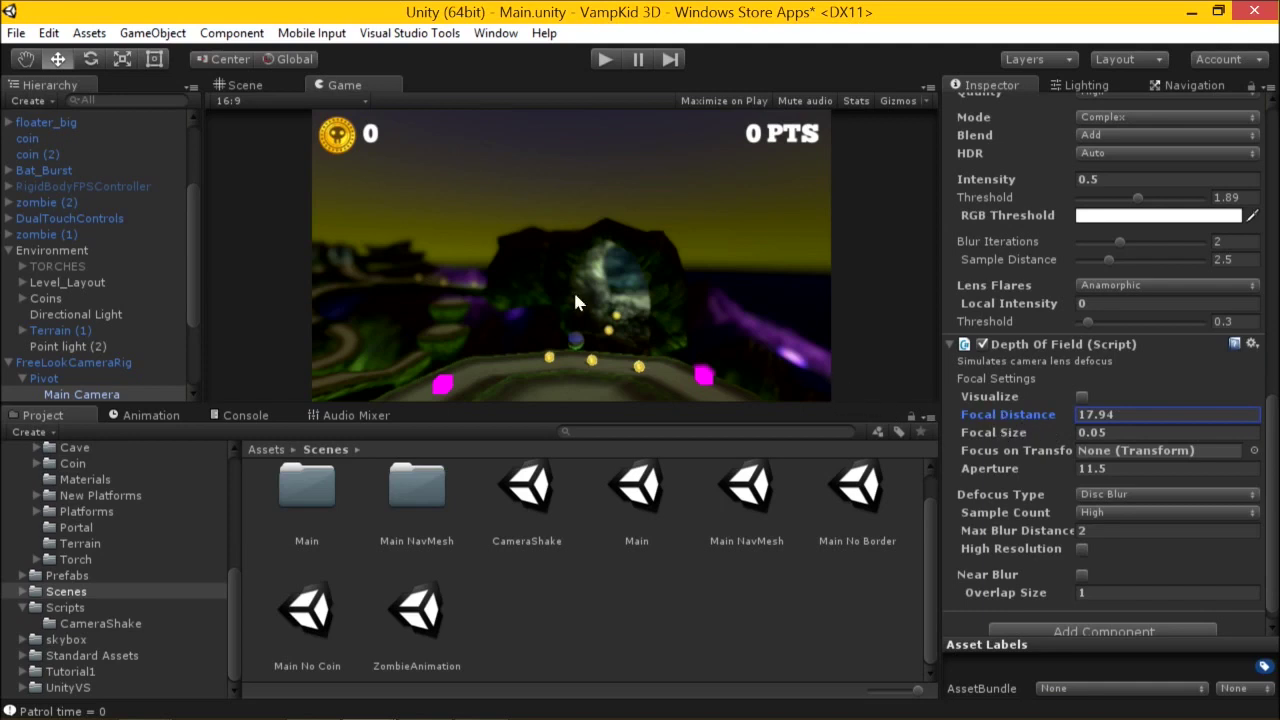
pyautogui.moveTo(1048, 424); pyautogui.dragTo(1090, 428)
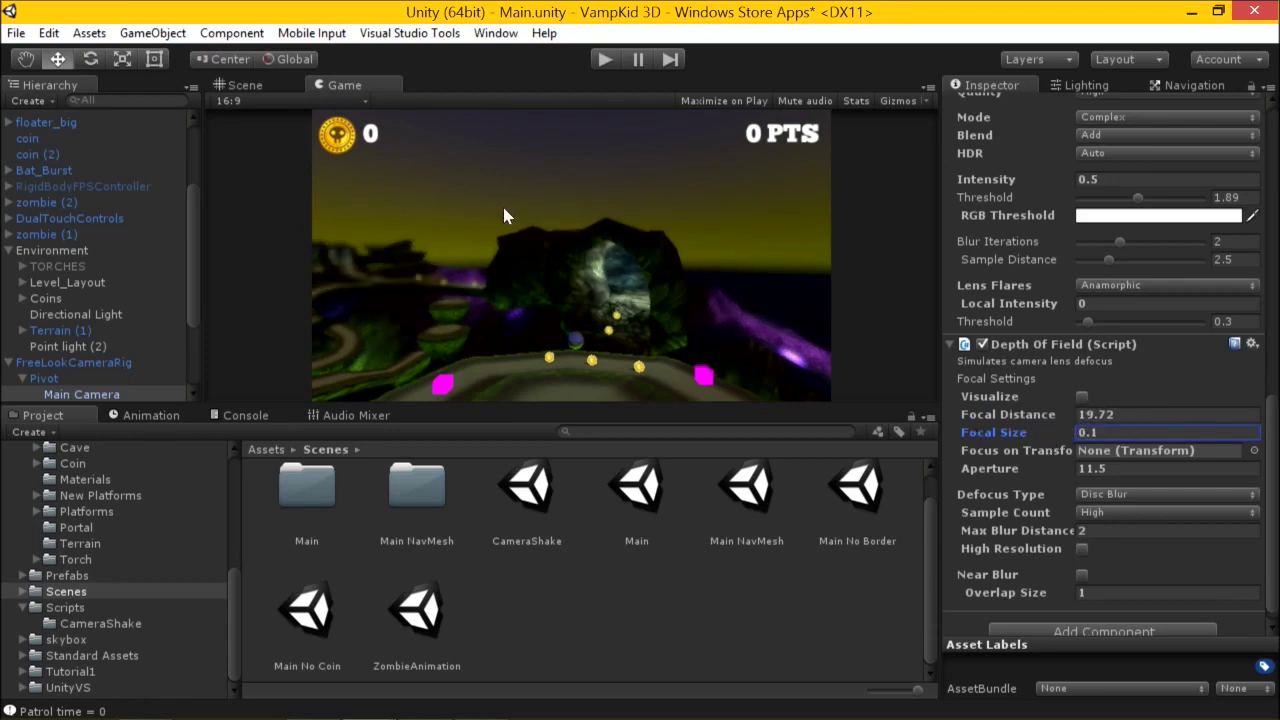
pyautogui.hotkey('ctrl', 's')
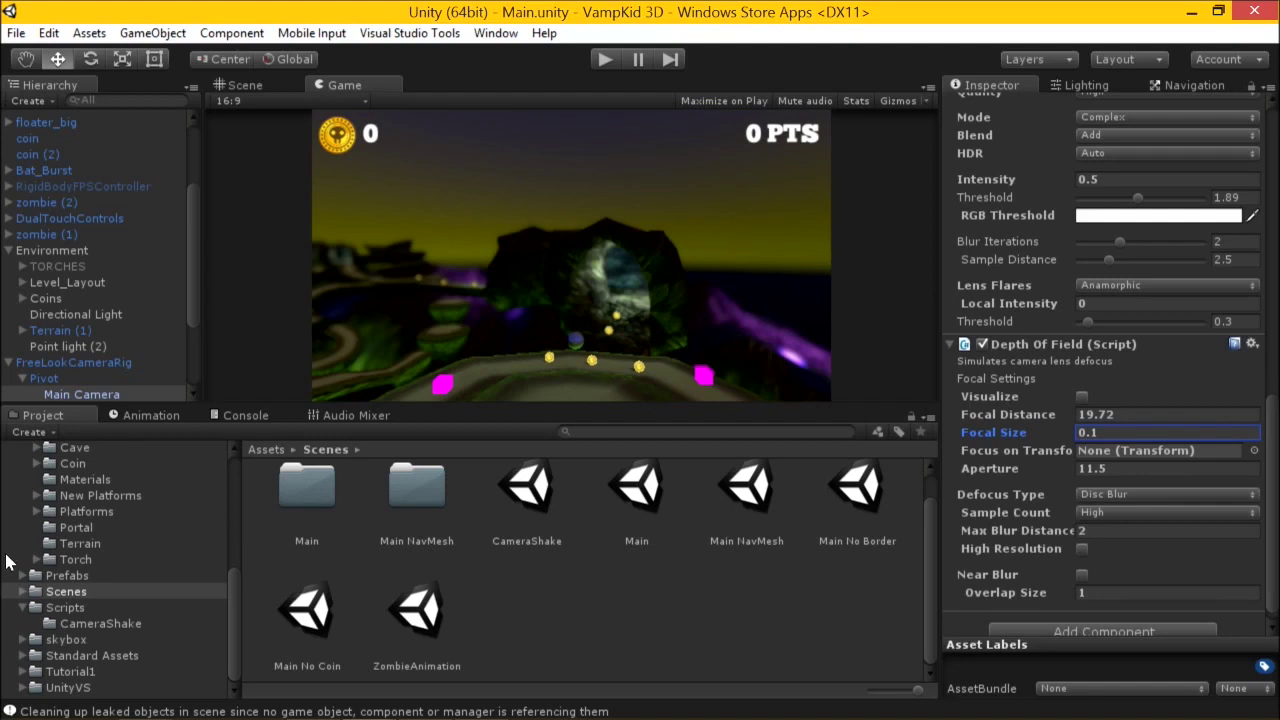
# Open the CameraShake scene from the project's Scenes folder.
pyautogui.click(60, 592)
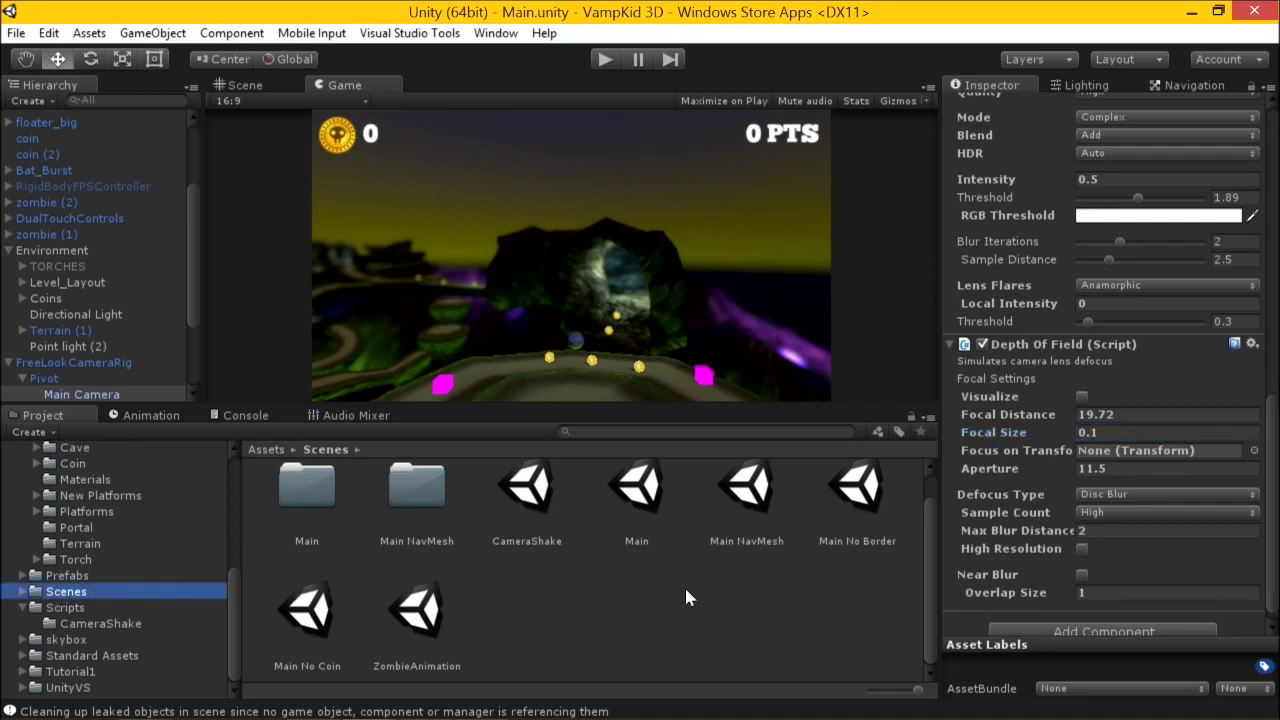
pyautogui.click(530, 495)
pyautogui.scroll(-1, 512, 537)
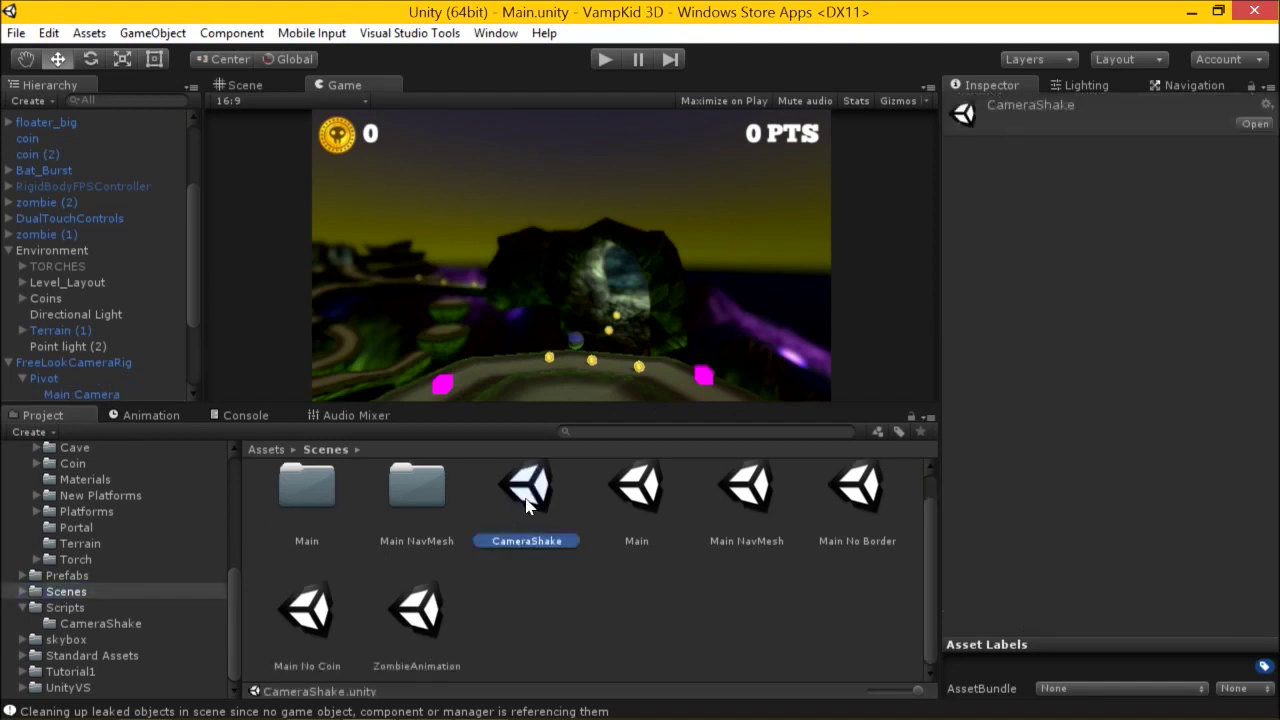
pyautogui.doubleClick(527, 500)
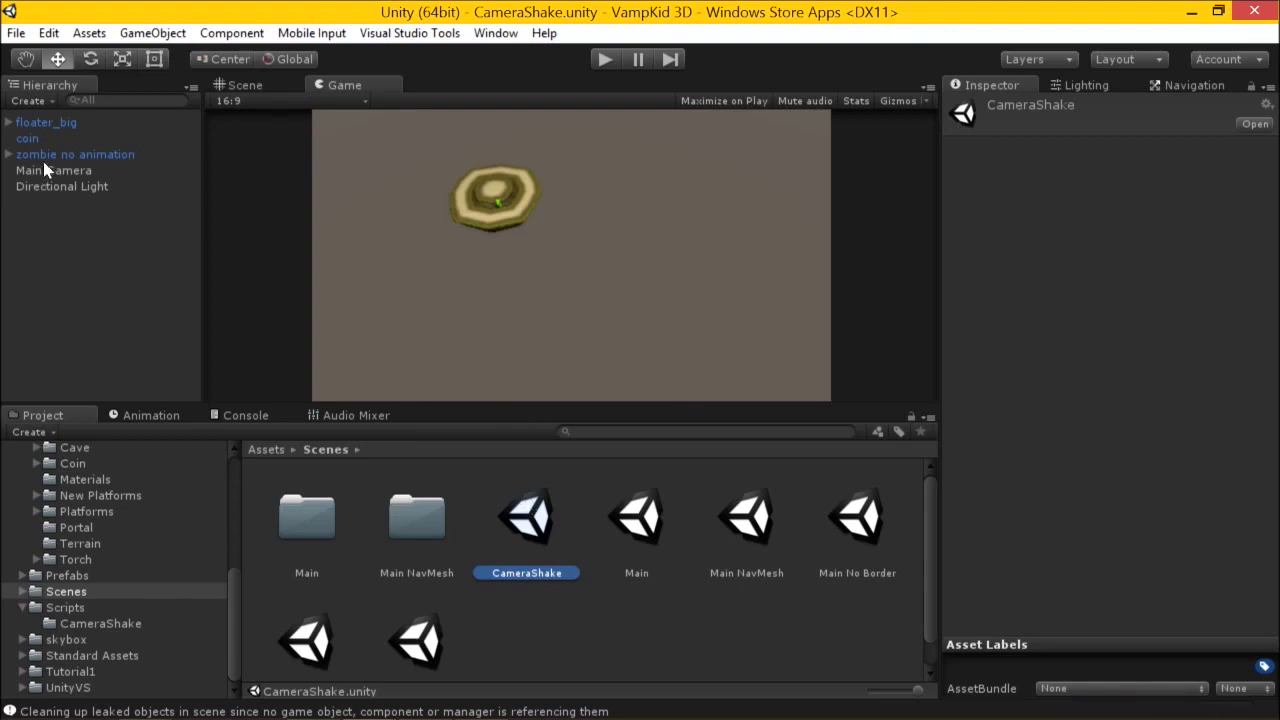
# Select the CameraShake scene's Main Camera, disable its Perlin Shake script and review its Bloom and Depth of Field settings.
pyautogui.click(44, 156)
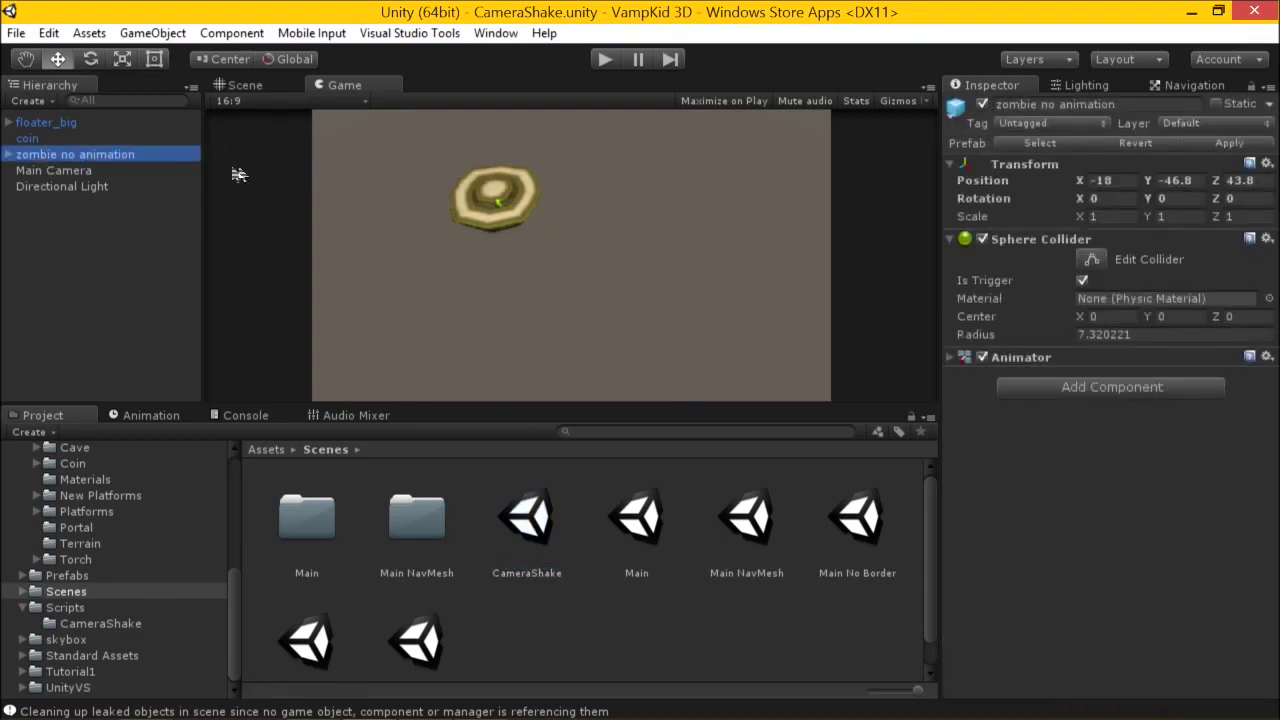
pyautogui.click(30, 171)
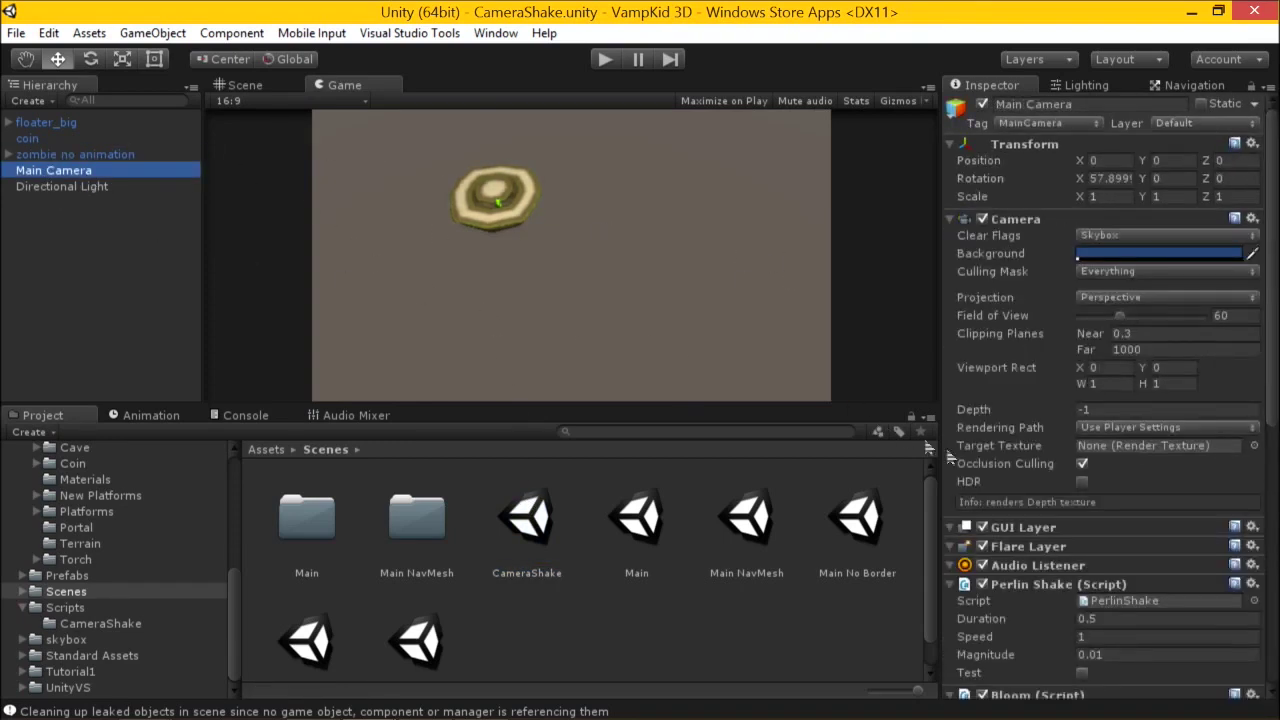
pyautogui.scroll(-4, 1060, 525)
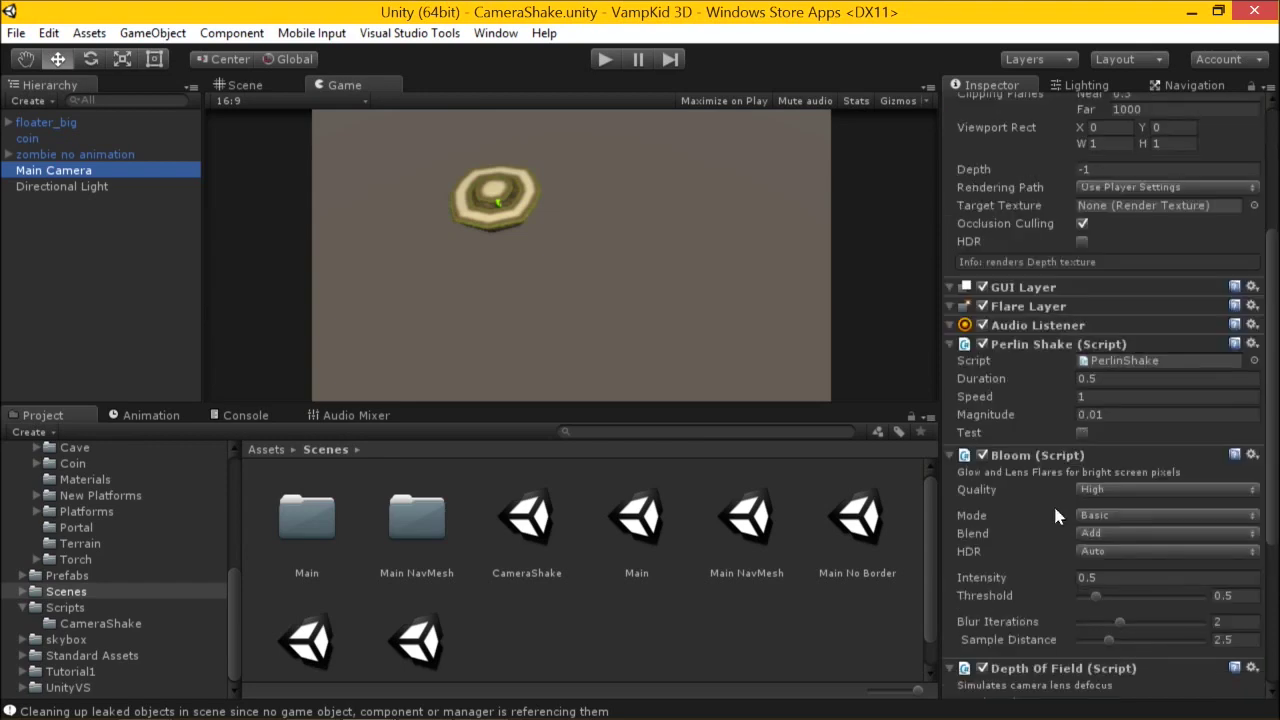
pyautogui.click(982, 344)
pyautogui.scroll(-2, 1030, 438)
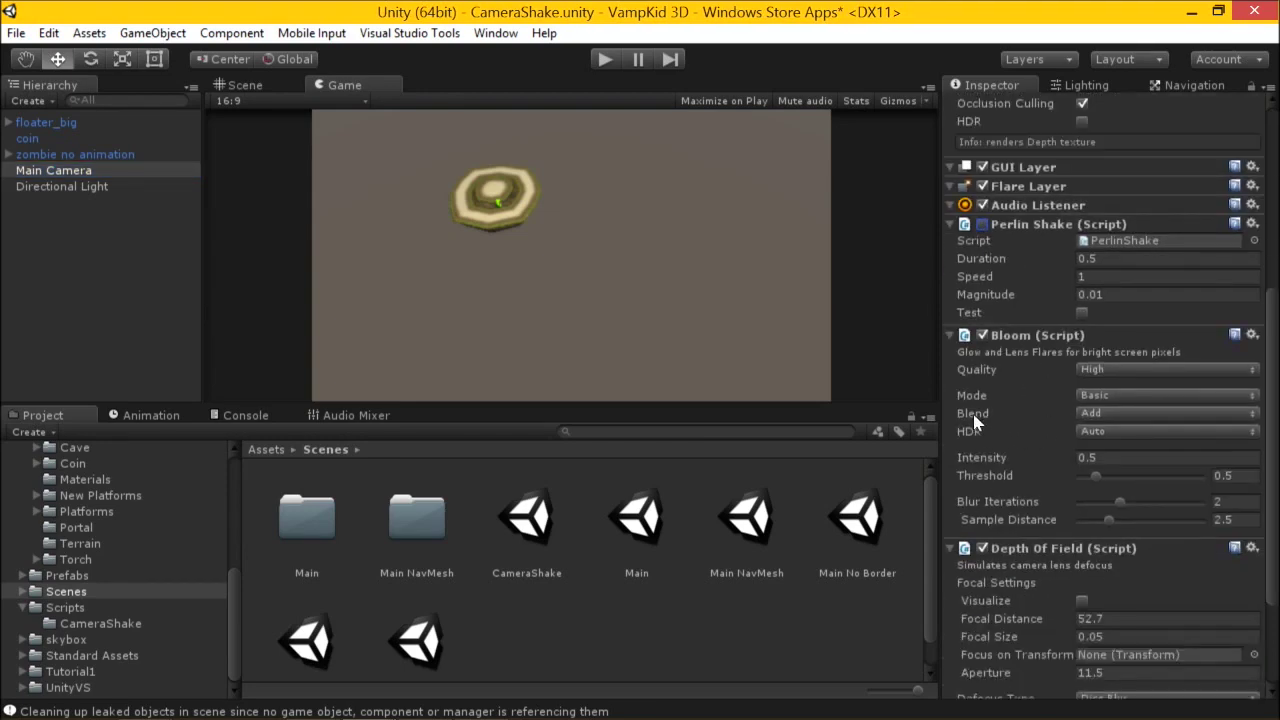
pyautogui.scroll(-3, 975, 423)
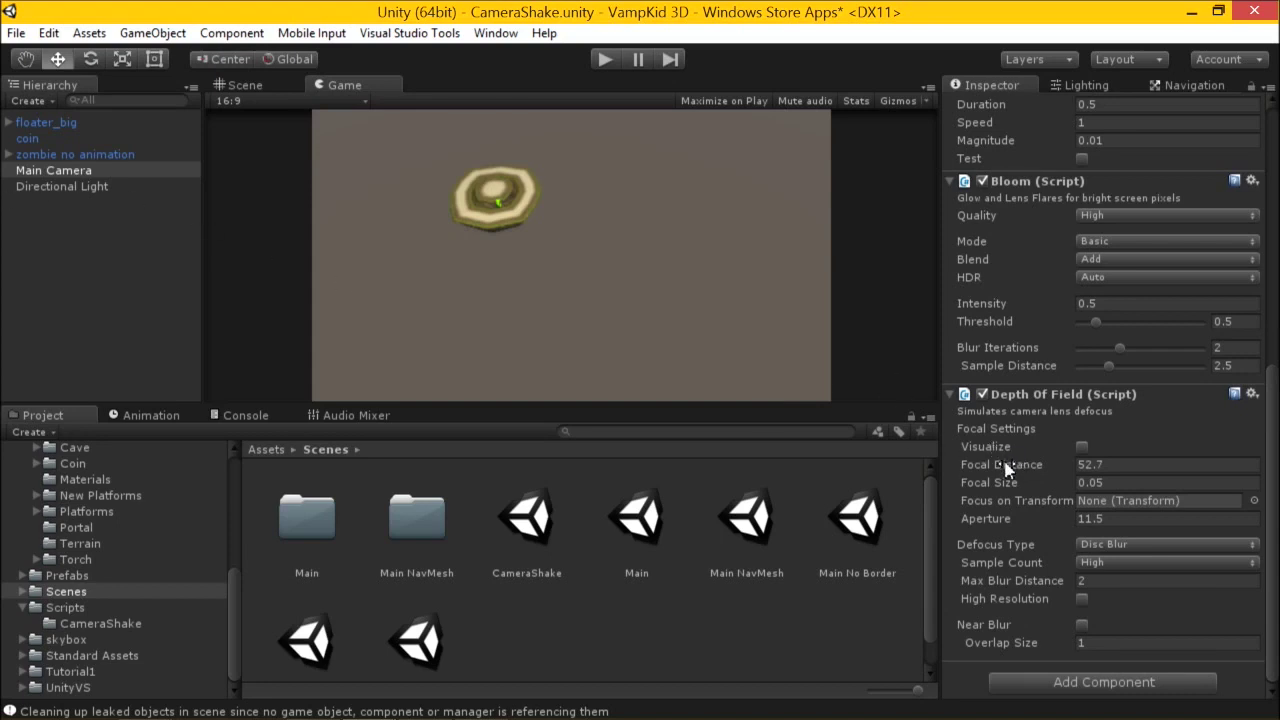
# Try other Depth of Field Focal Distances such as 80.2 on Main Camera and return the value to 52.7.
pyautogui.hotkey('ctrl', 's')
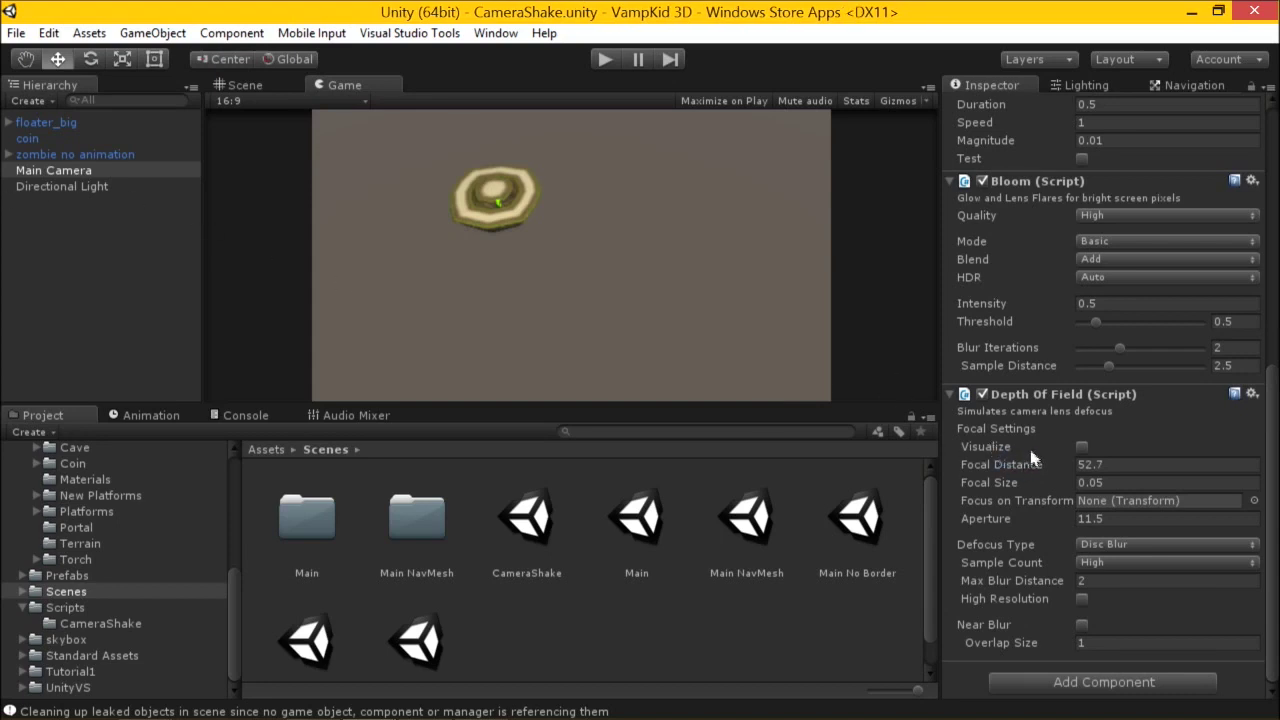
pyautogui.moveTo(1008, 470); pyautogui.dragTo(527, 545)
pyautogui.moveTo(675, 408); pyautogui.dragTo(937, 500)
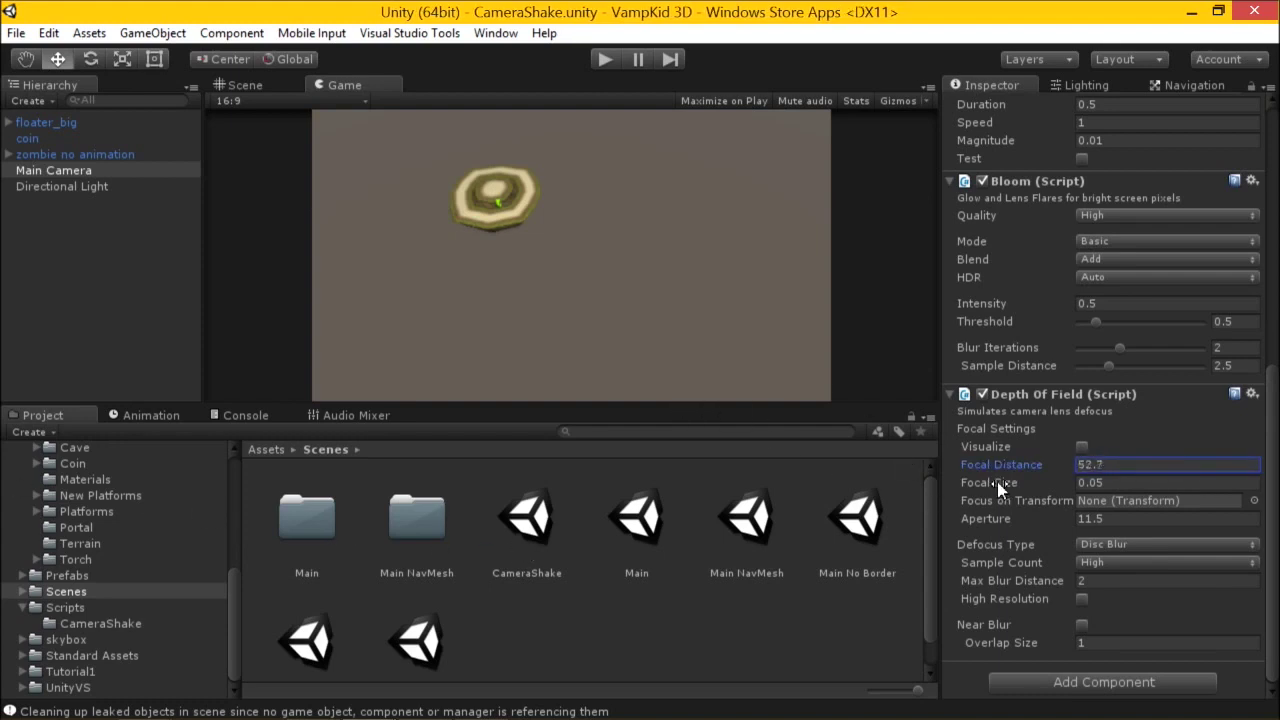
pyautogui.moveTo(1008, 470); pyautogui.dragTo(1233, 500)
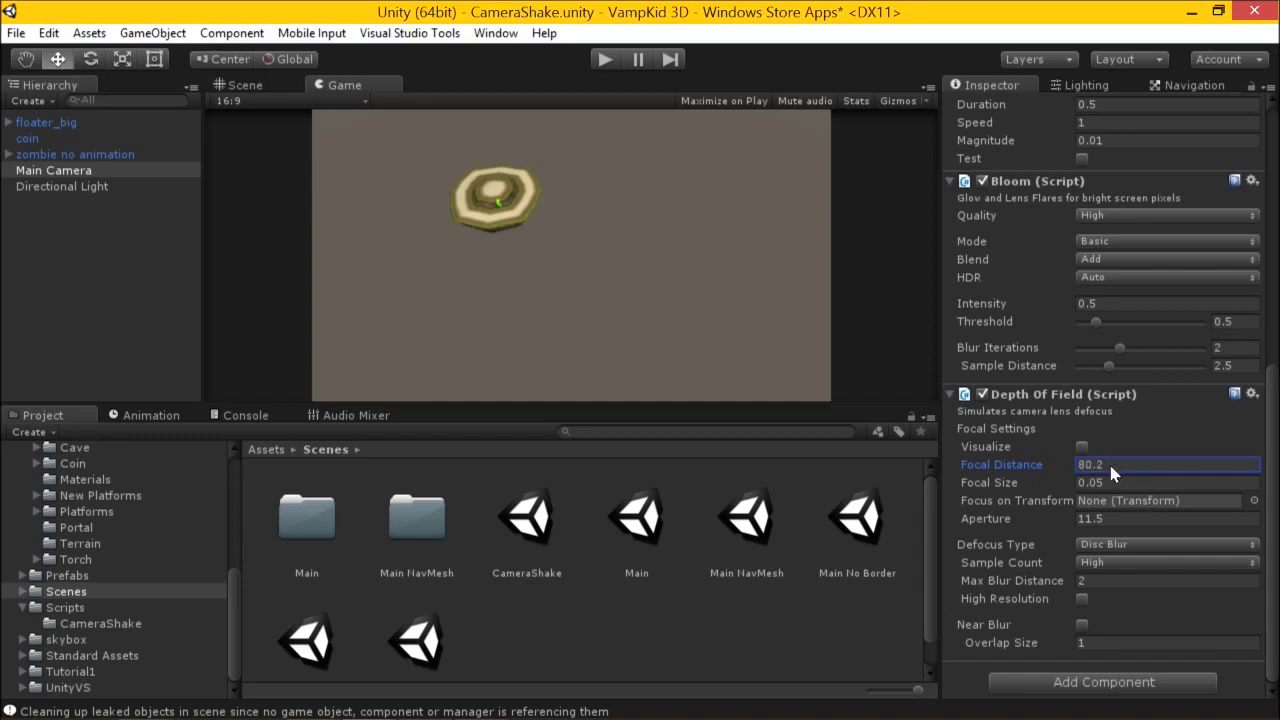
pyautogui.moveTo(1110, 470); pyautogui.dragTo(968, 468)
pyautogui.moveTo(1165, 474); pyautogui.dragTo(934, 456)
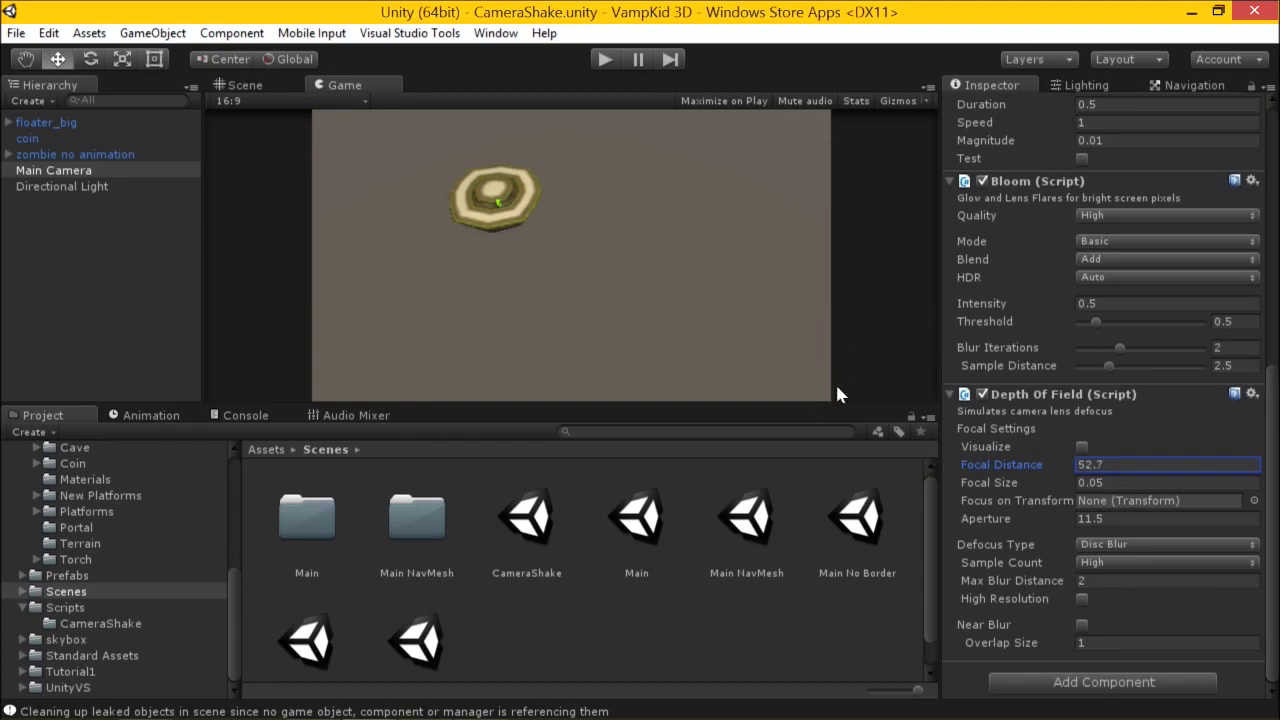
# Add an Animator component to Main Camera and expand its settings to inspect the Controller slot.
pyautogui.scroll(10, 1103, 428)
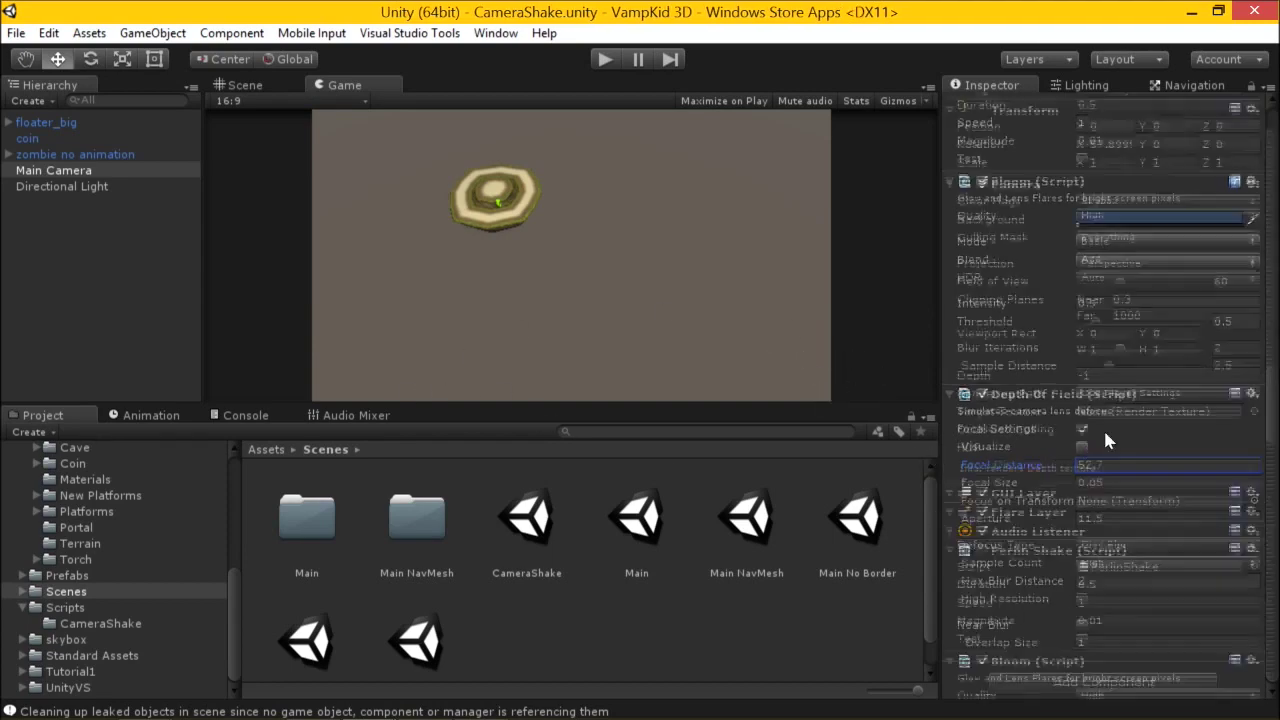
pyautogui.scroll(-10, 1109, 600)
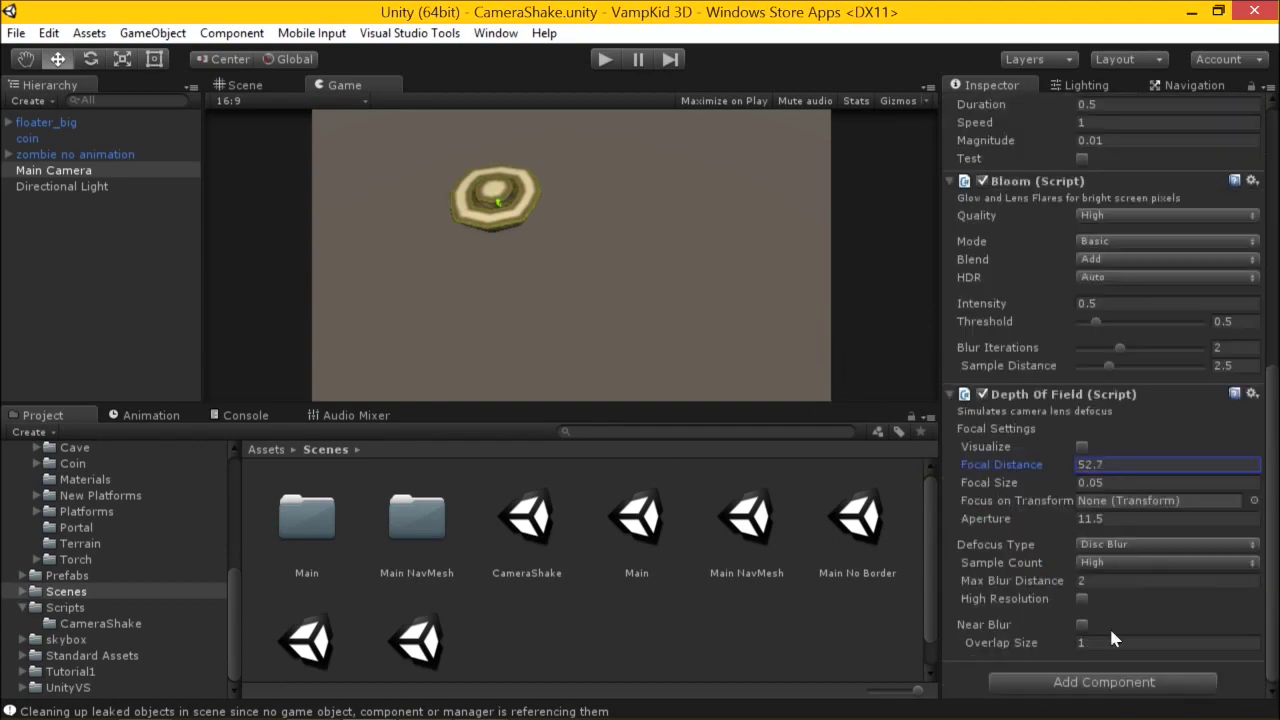
pyautogui.click(1095, 682)
pyautogui.write('animm')
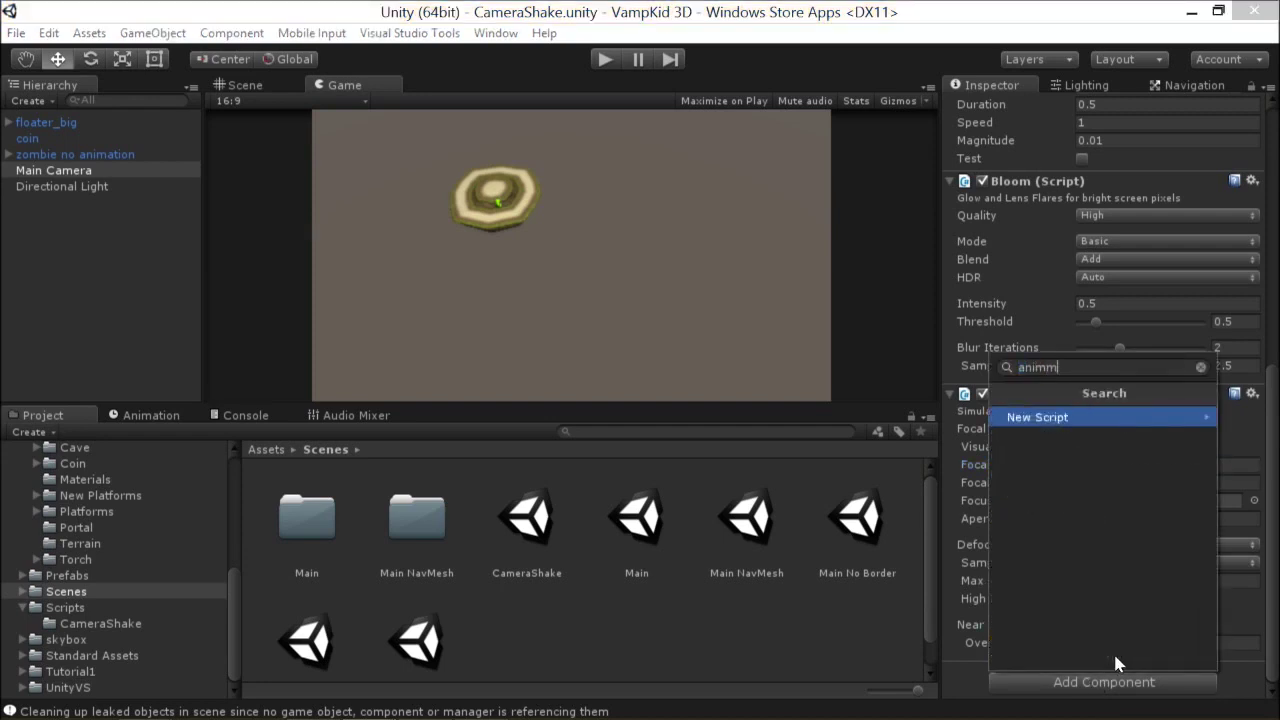
pyautogui.press('BackSpace')
pyautogui.press('BackSpace')
pyautogui.press('BackSpace')
pyautogui.write('im')
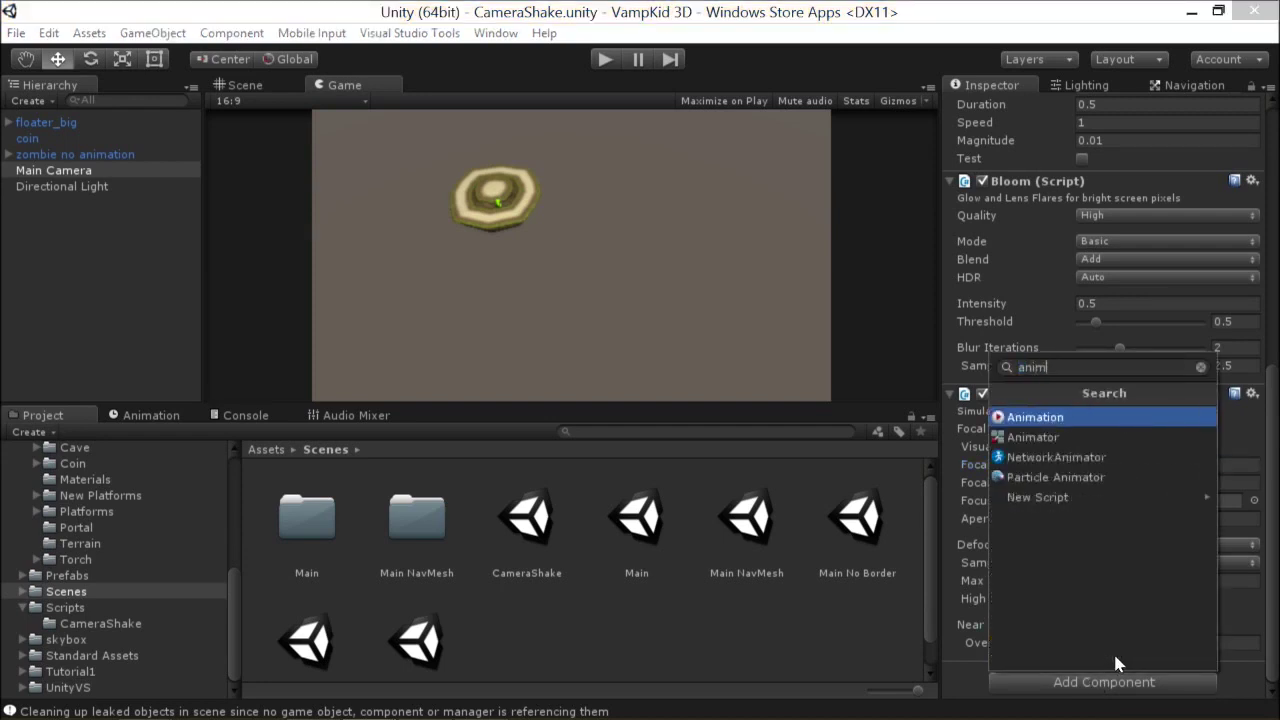
pyautogui.click(1050, 439)
pyautogui.scroll(-1, 1145, 556)
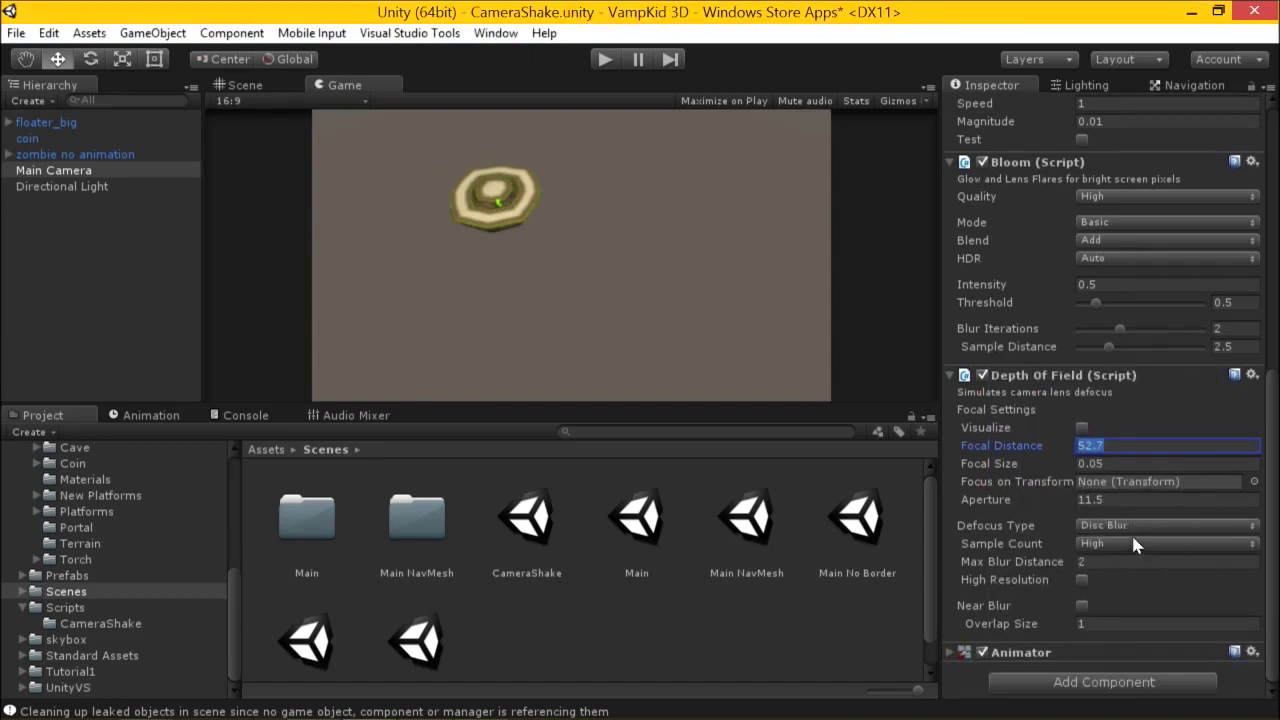
pyautogui.click(952, 652)
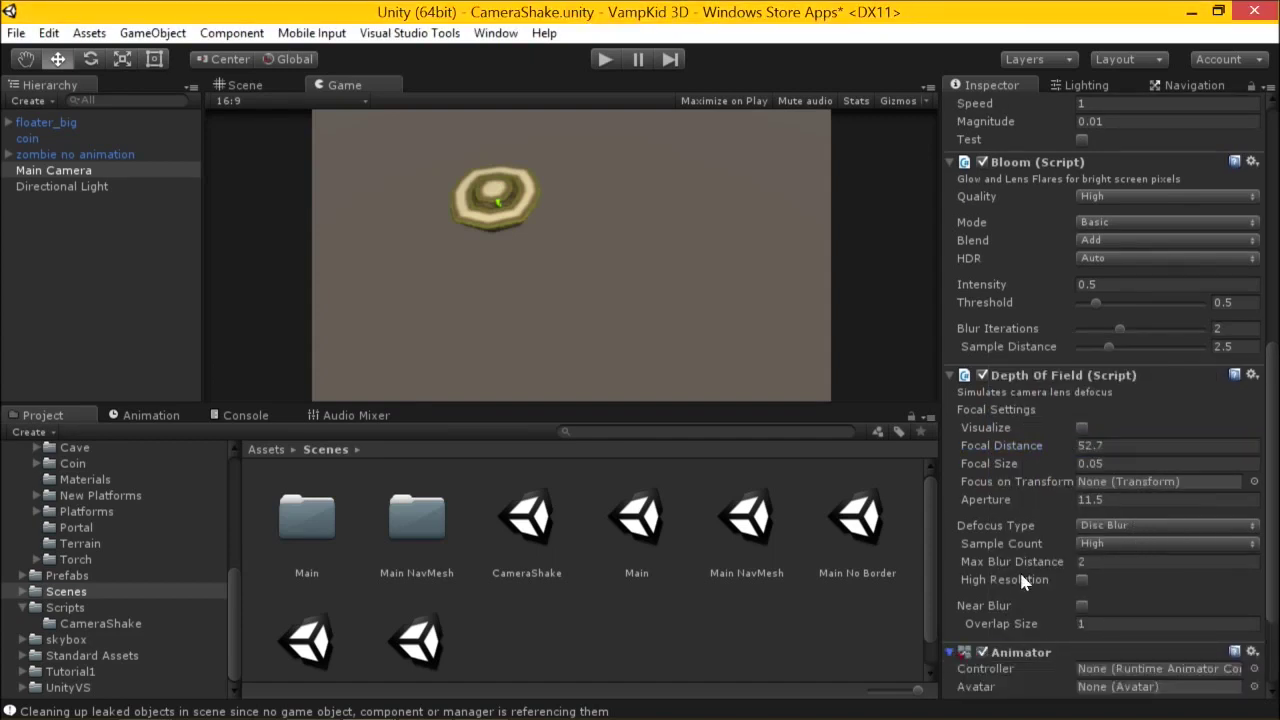
pyautogui.scroll(-3, 1048, 554)
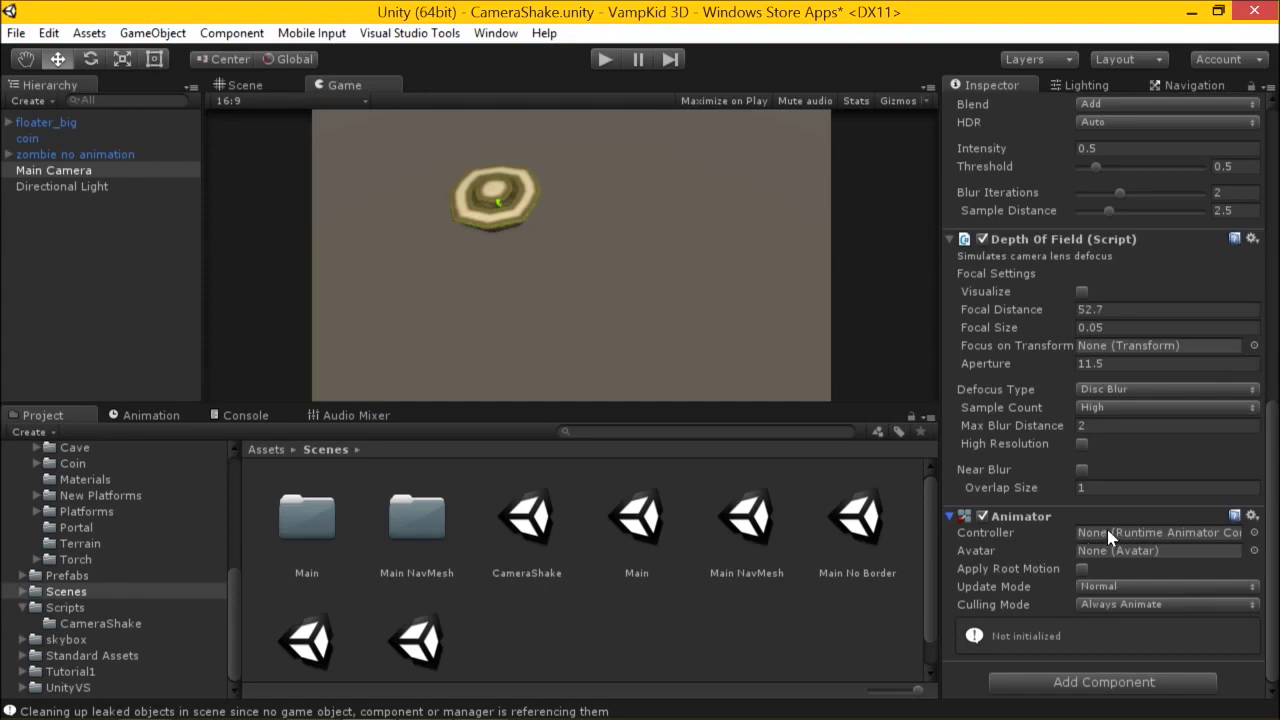
# Open the Animation window for Main Camera.
pyautogui.click(147, 418)
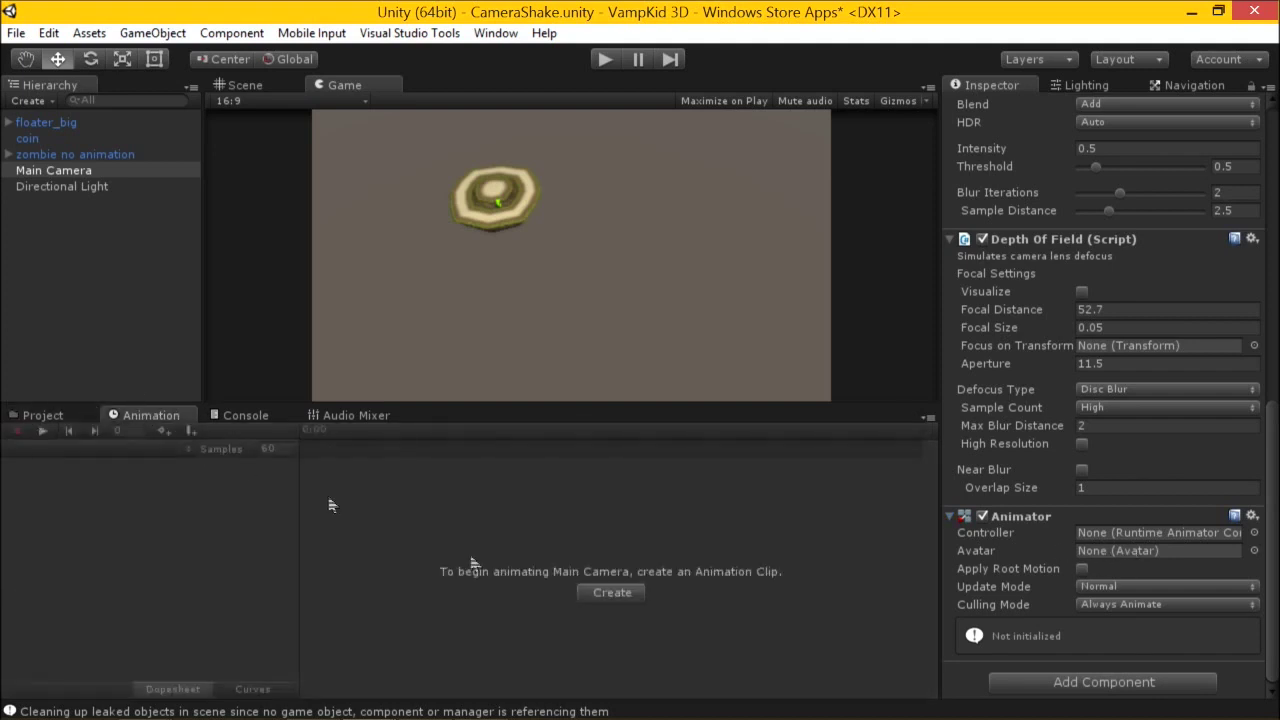
pyautogui.click(496, 33)
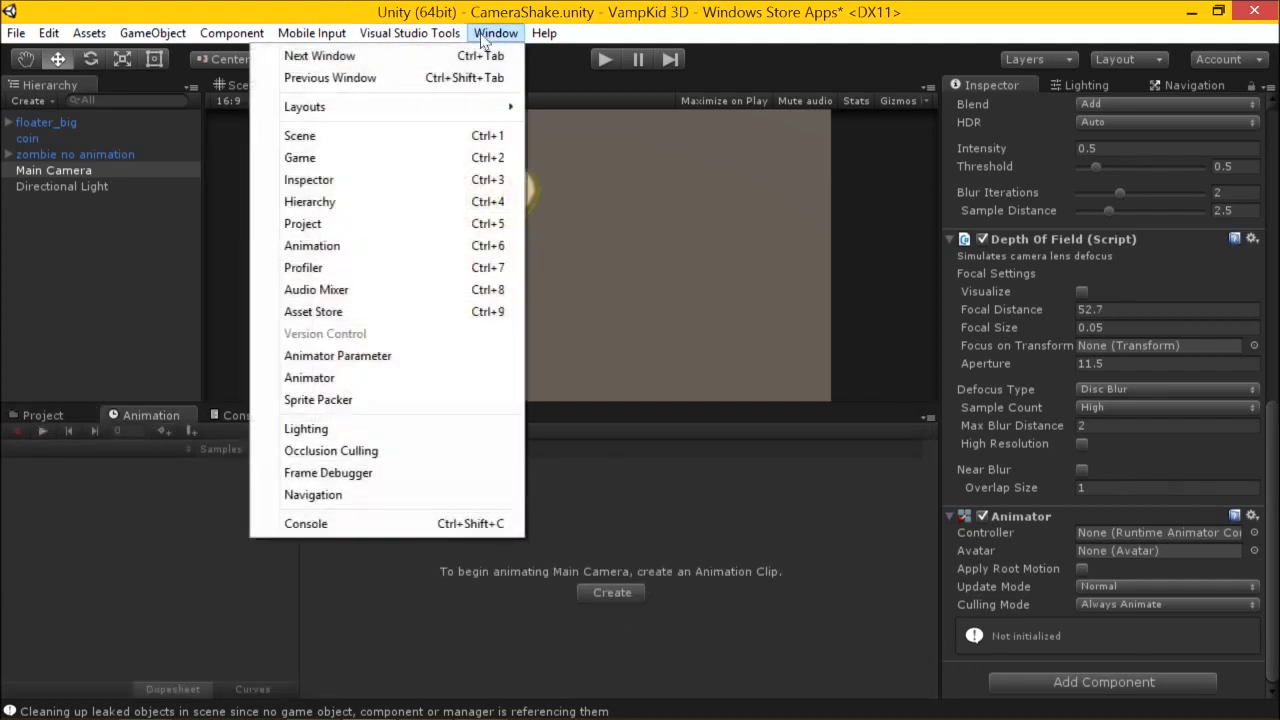
pyautogui.click(394, 246)
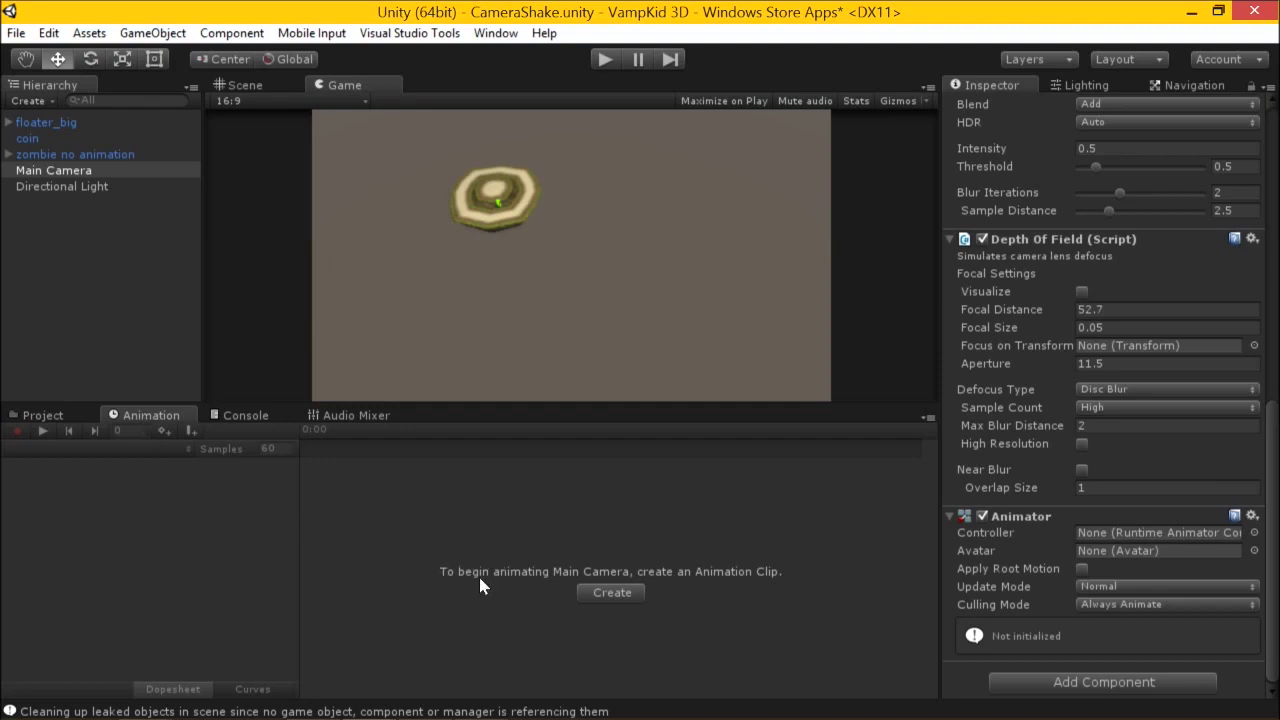
# Create an animation clip named CameraBlur for Main Camera and check the new assets in the Scenes folder and the Animator's Controller.
pyautogui.click(623, 590)
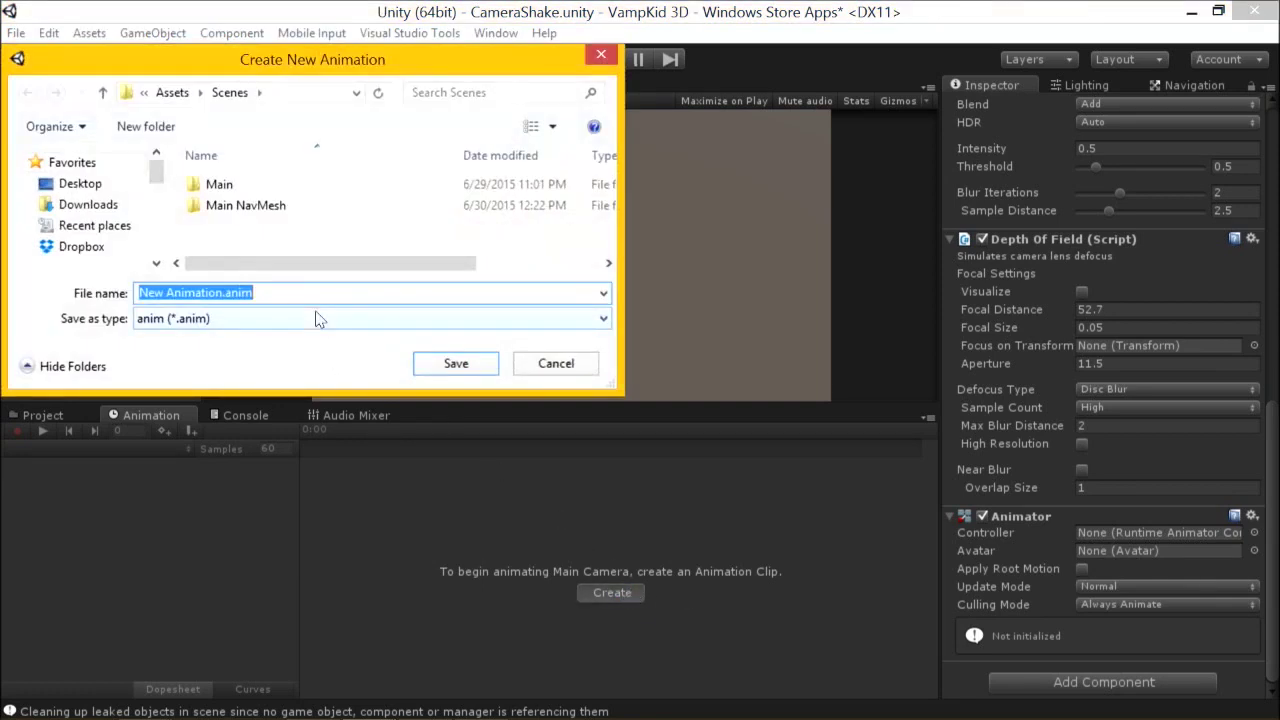
pyautogui.write('Camer')
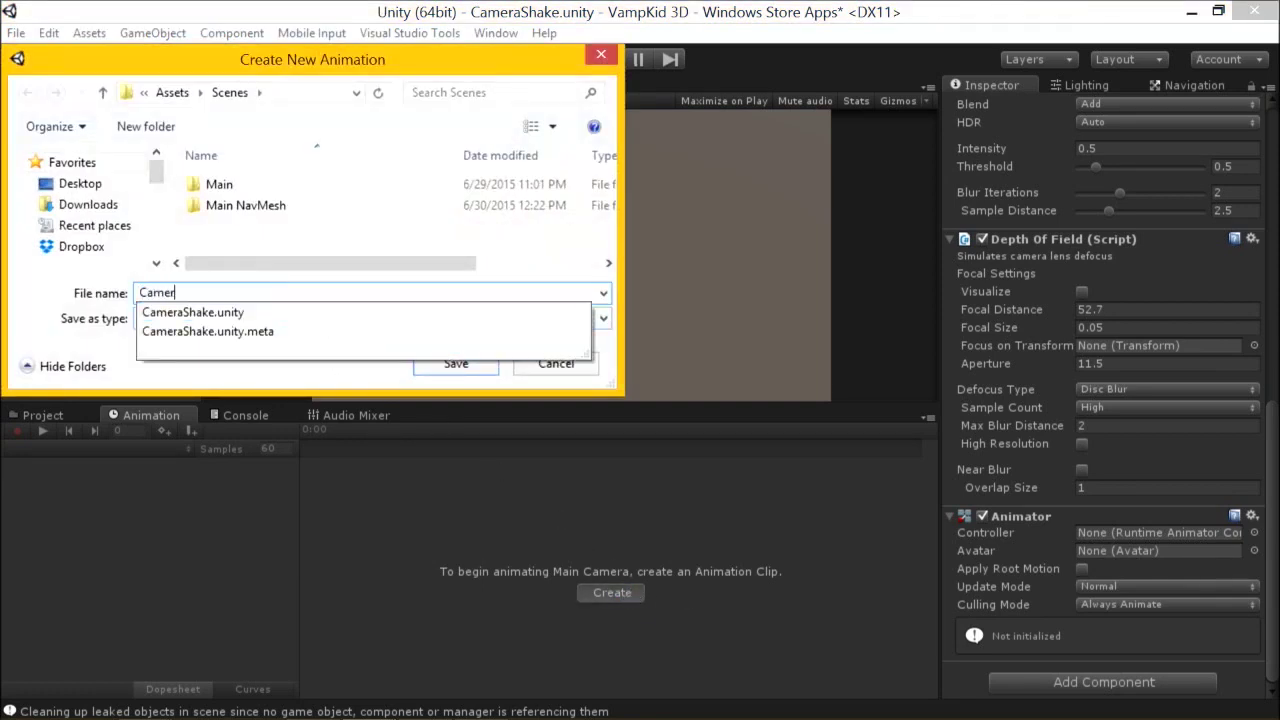
pyautogui.write('aBlur')
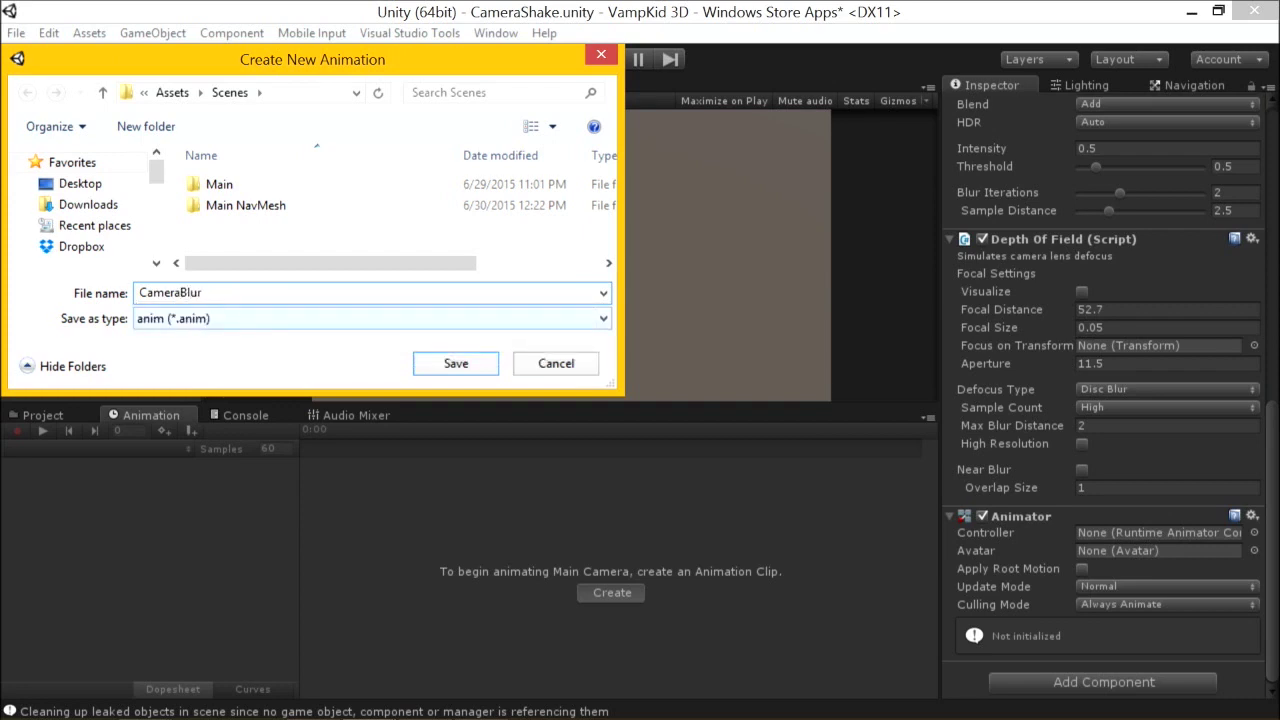
pyautogui.press('Return')
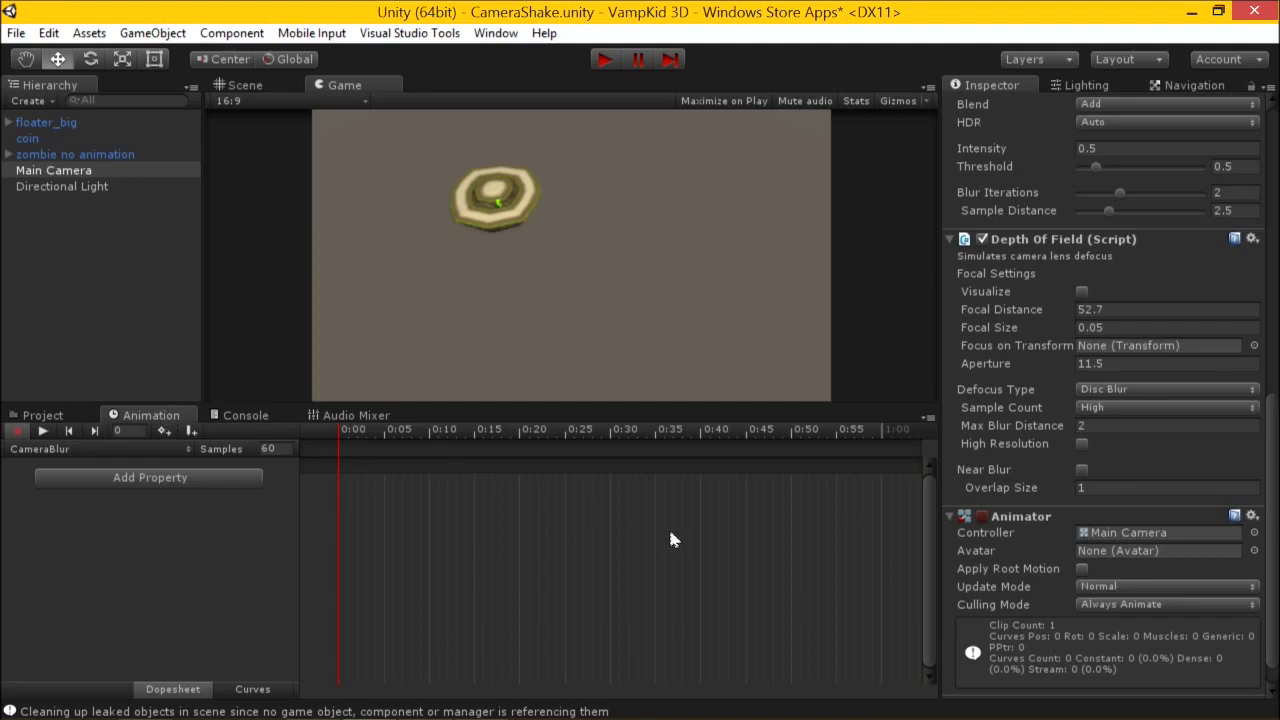
pyautogui.click(55, 418)
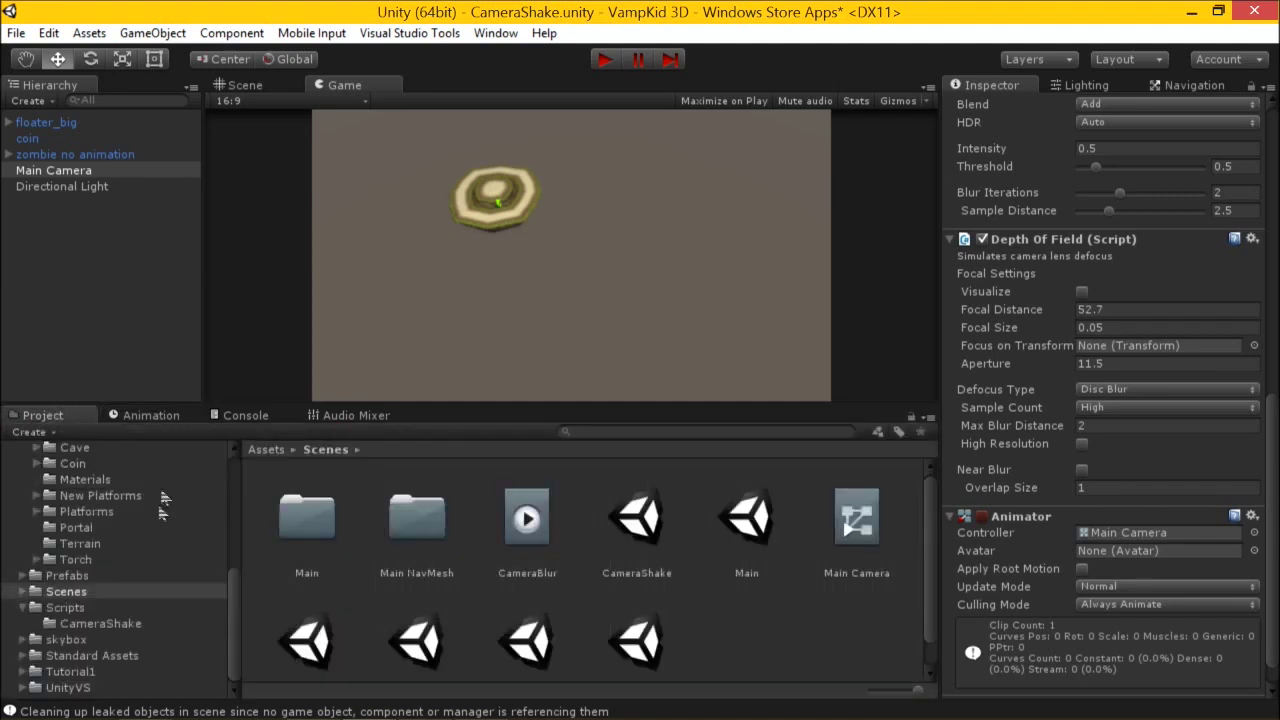
pyautogui.click(170, 424)
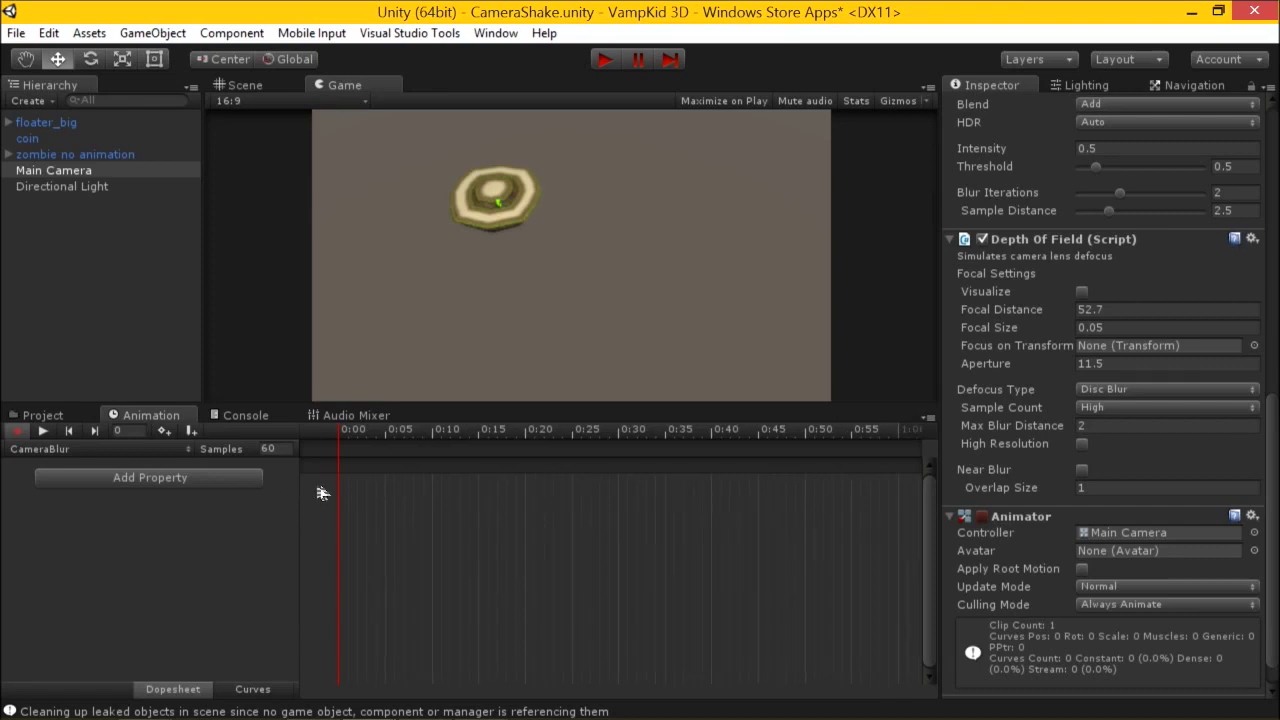
pyautogui.scroll(-1, 1118, 479)
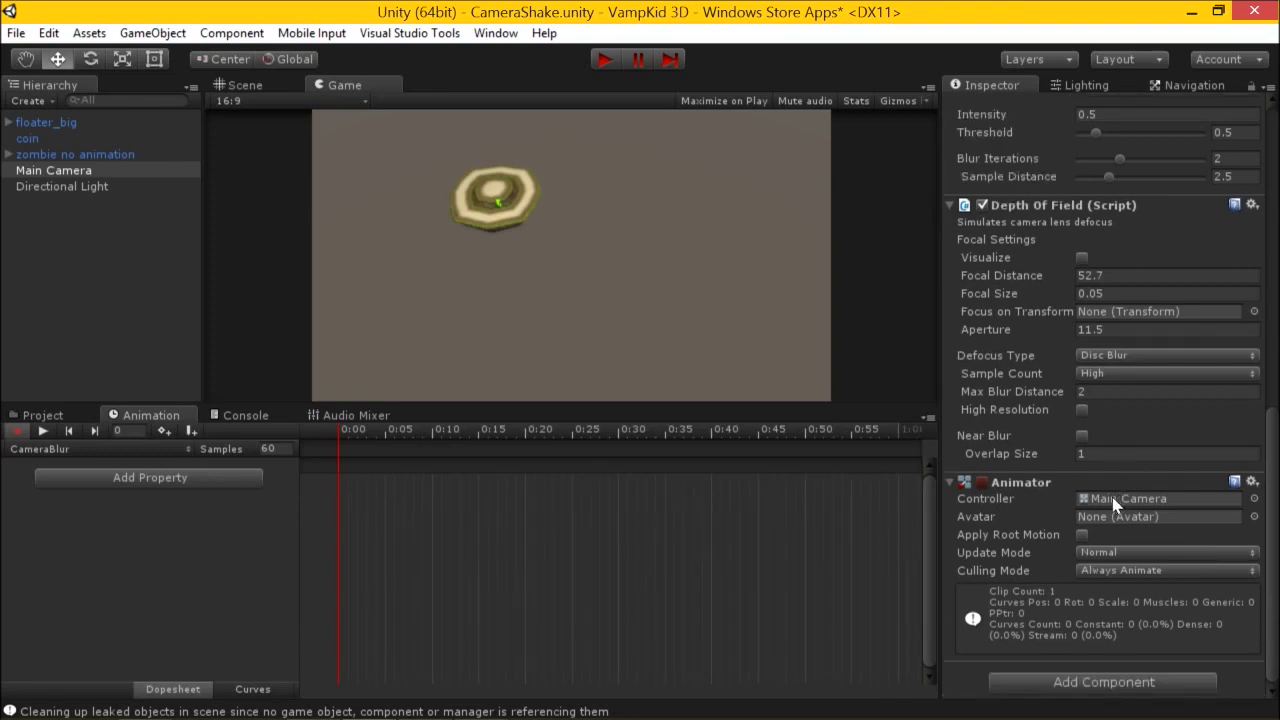
# Record a keyframe at frame 0 with Main Camera's Depth of Field Focal Distance set to 53.8.
pyautogui.scroll(2, 1113, 498)
pyautogui.click(1027, 334)
pyautogui.moveTo(1035, 341)
pyautogui.mouseDown()
pyautogui.moveTo(1062, 342)
pyautogui.moveTo(1033, 336)
pyautogui.mouseUp()
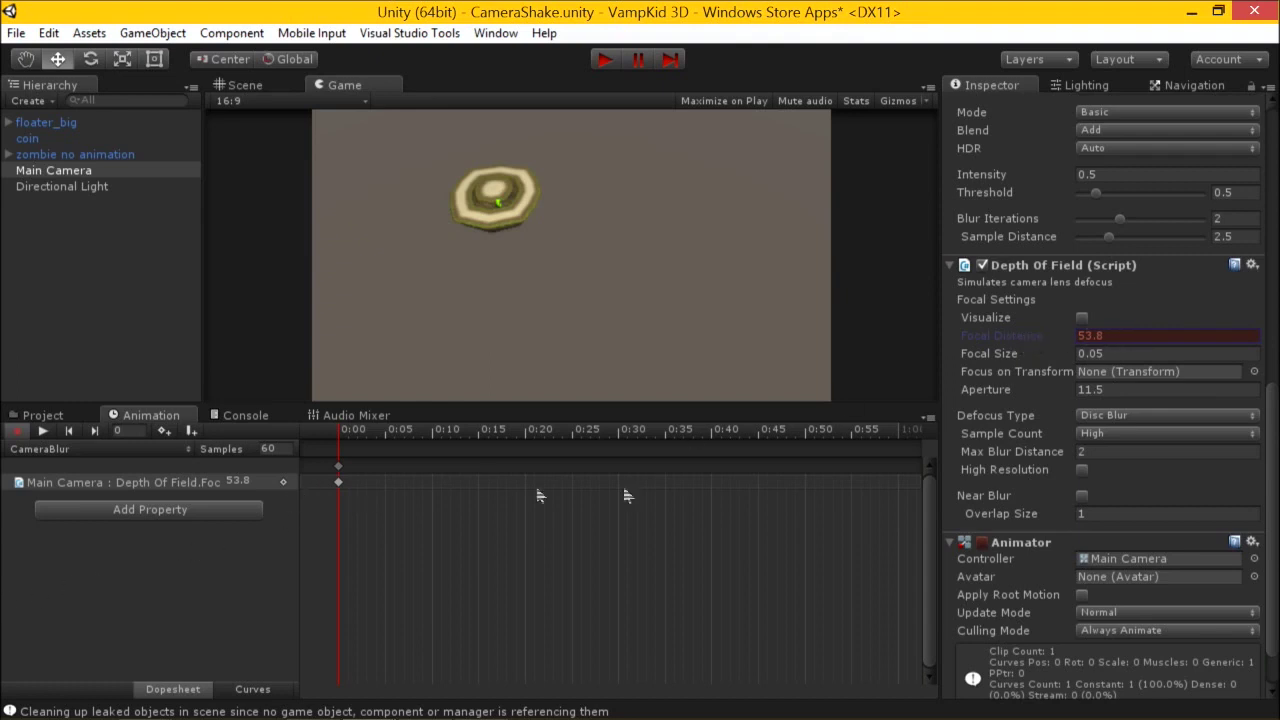
# Key the Focal Distance at 22.9 on frame 51 of CameraBlur and preview the animation.
pyautogui.click(391, 441)
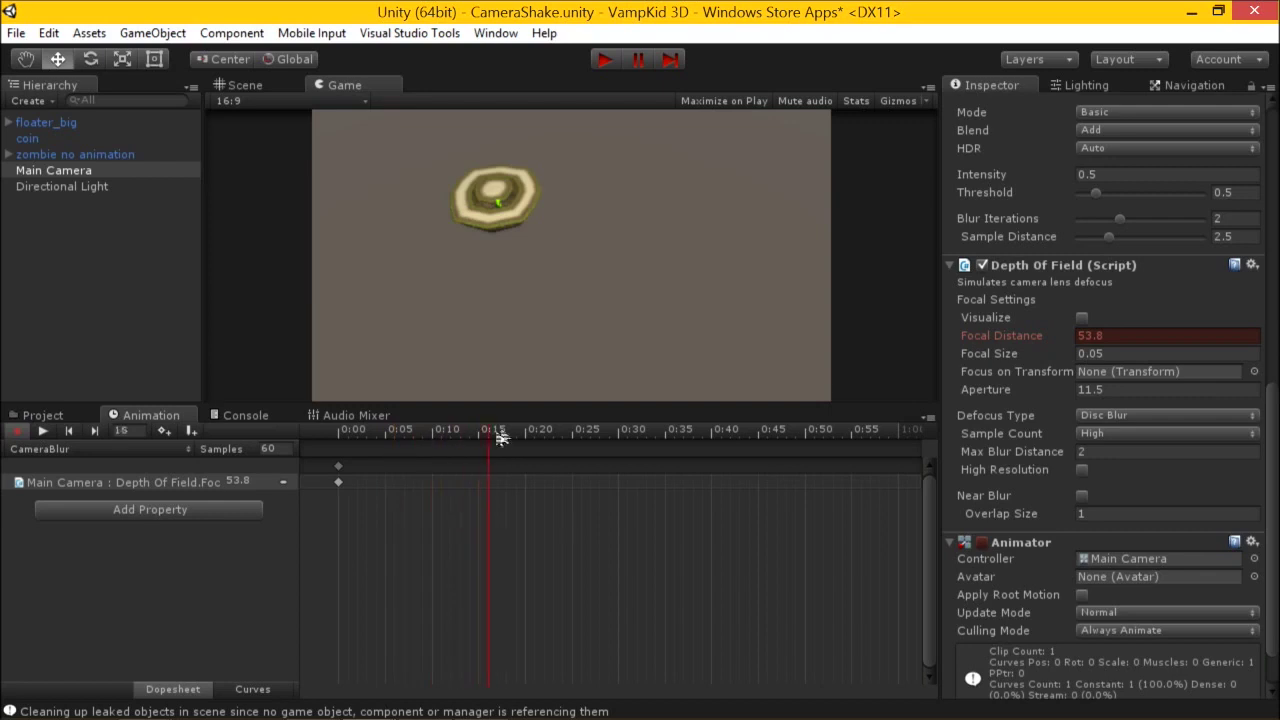
pyautogui.moveTo(392, 442); pyautogui.dragTo(328, 447)
pyautogui.moveTo(497, 432); pyautogui.dragTo(724, 432)
pyautogui.moveTo(1023, 334); pyautogui.dragTo(852, 362)
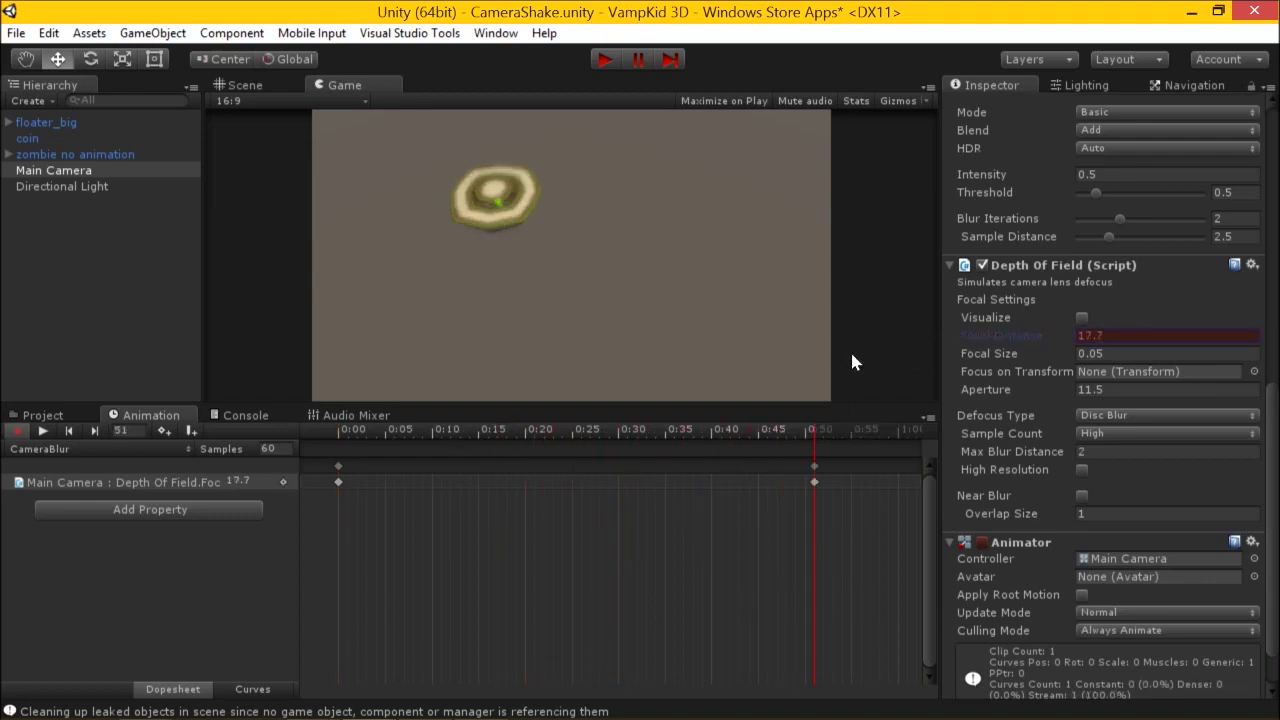
pyautogui.click(42, 431)
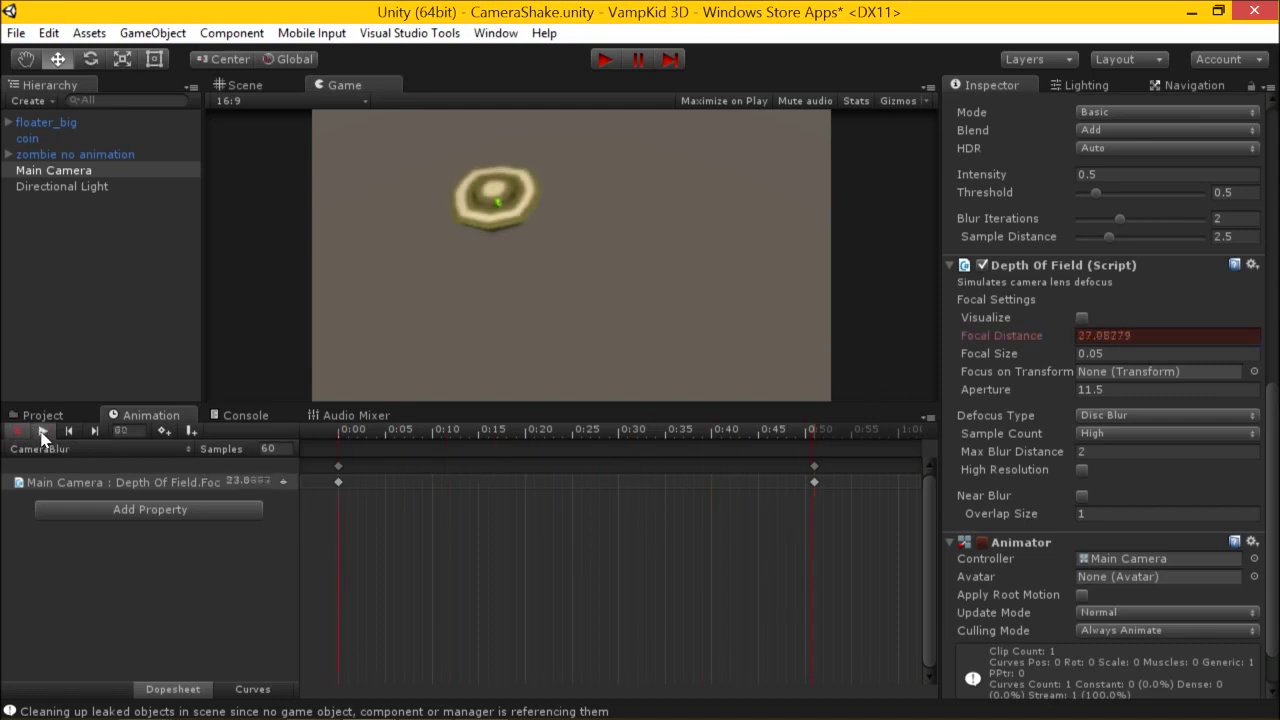
pyautogui.click(42, 431)
# Add a third Focal Distance keyframe of 80.4 at frame 111 of CameraBlur.
pyautogui.scroll(-10, 665, 530)
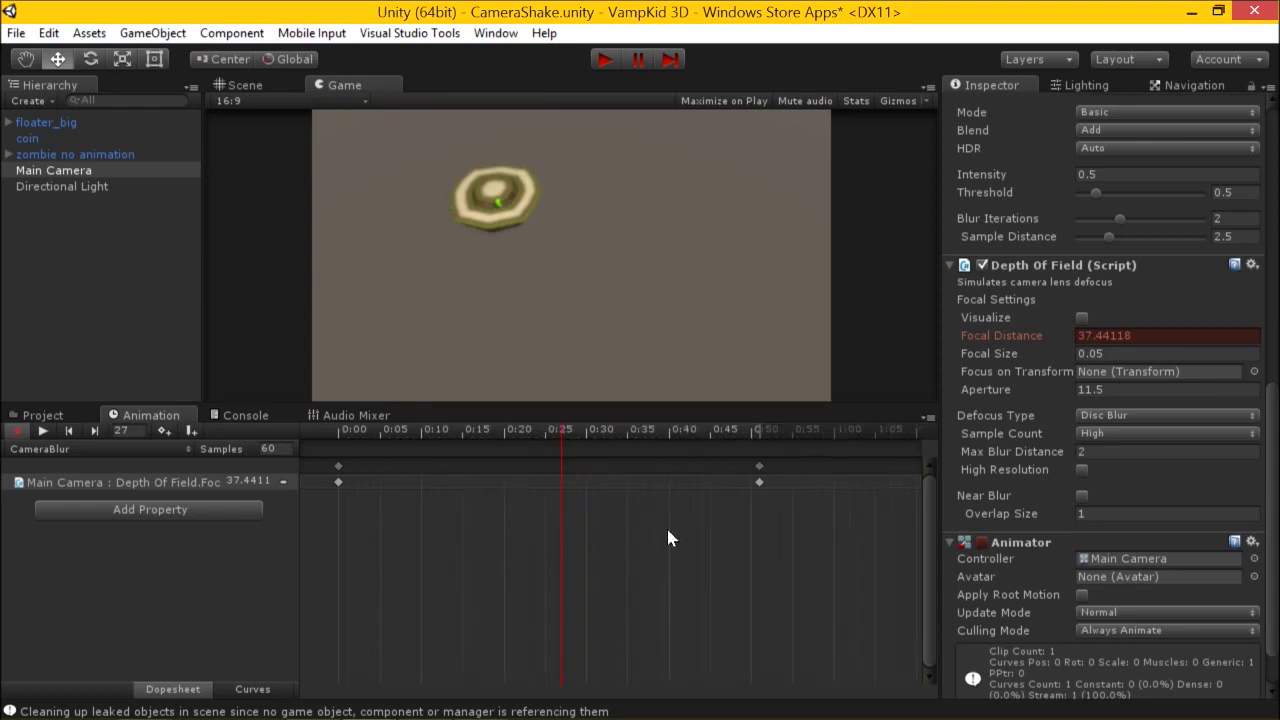
pyautogui.moveTo(670, 432); pyautogui.dragTo(760, 432)
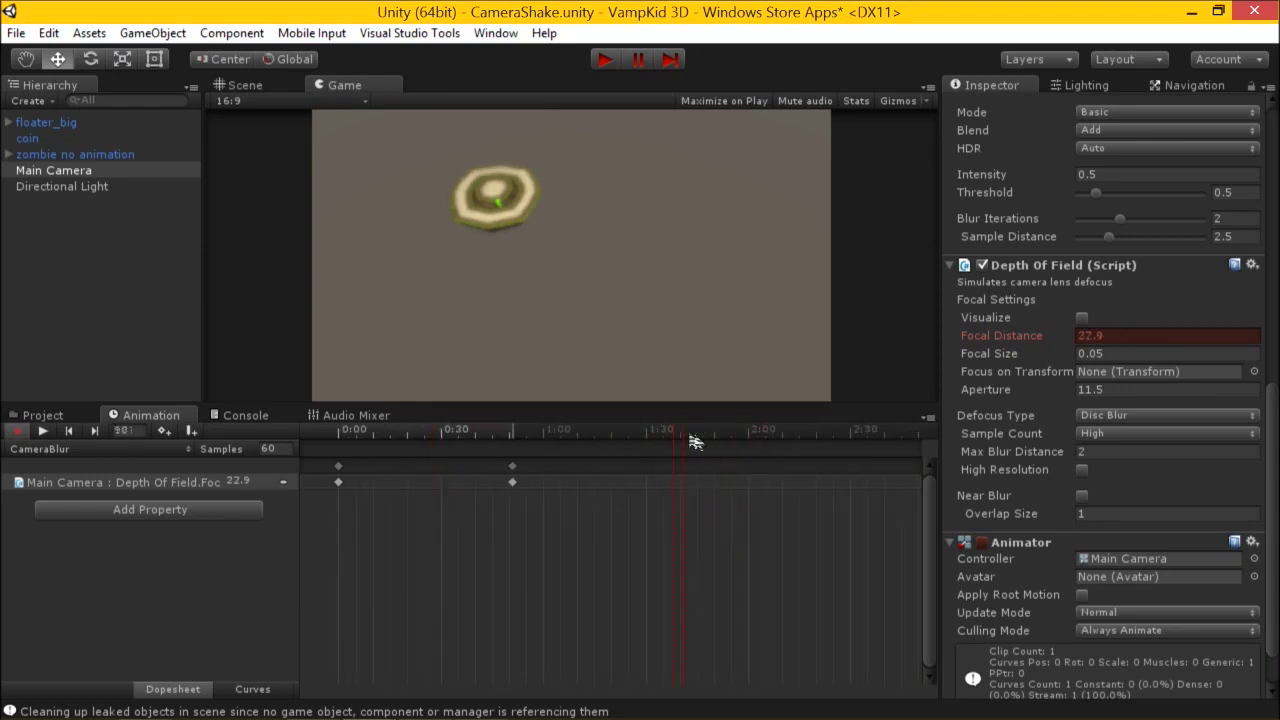
pyautogui.moveTo(1035, 338); pyautogui.dragTo(55, 348)
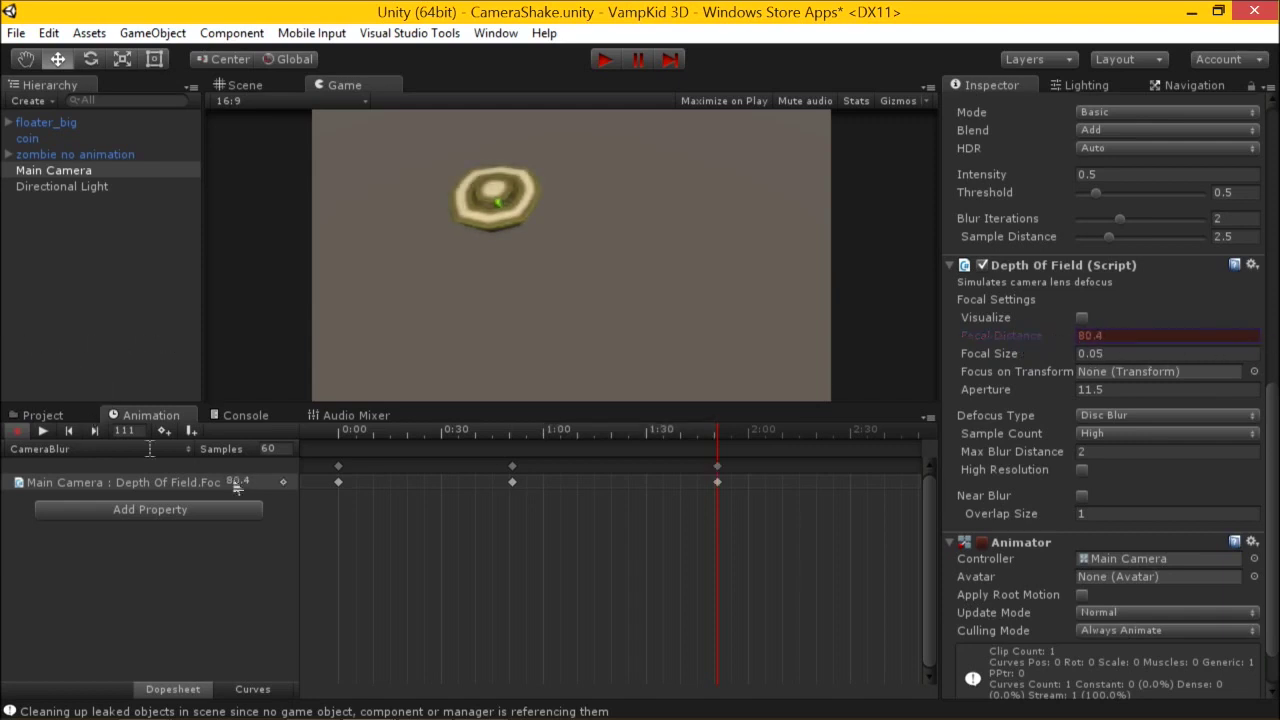
# Play the CameraBlur animation to preview the changing focus, and stop playback and recording.
pyautogui.scroll(-2, 703, 445)
pyautogui.click(44, 431)
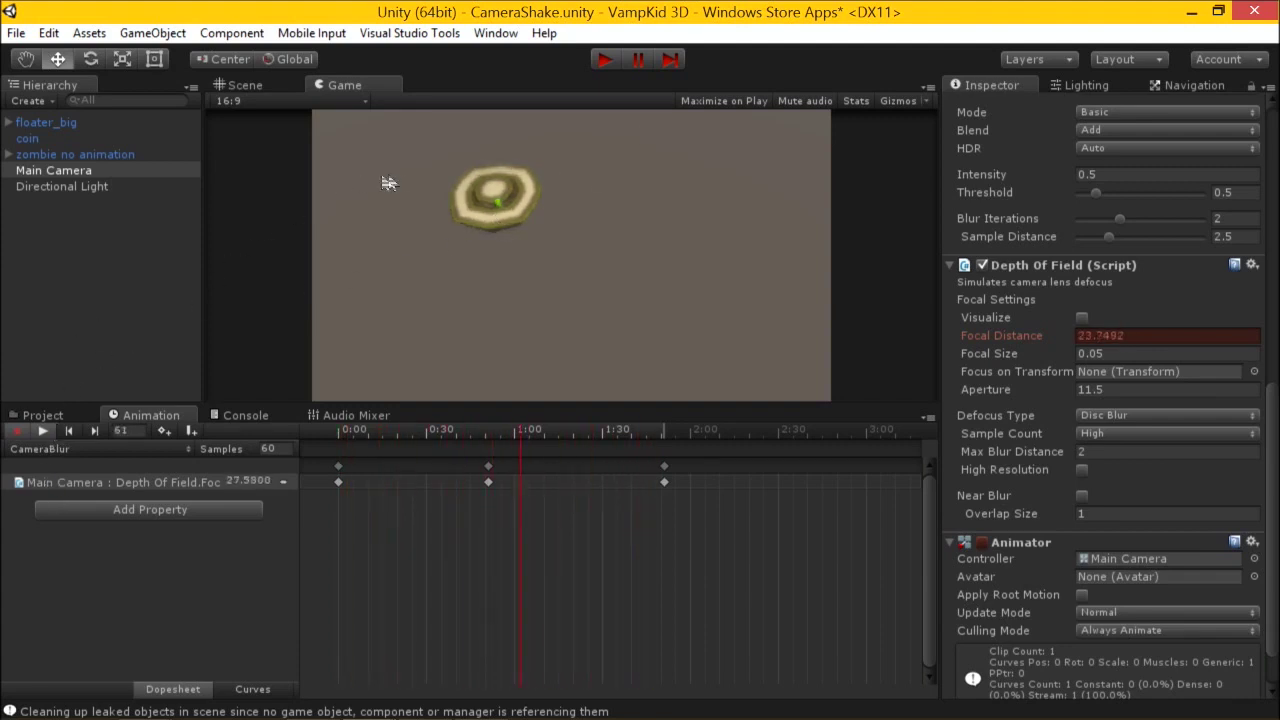
pyautogui.click(49, 437)
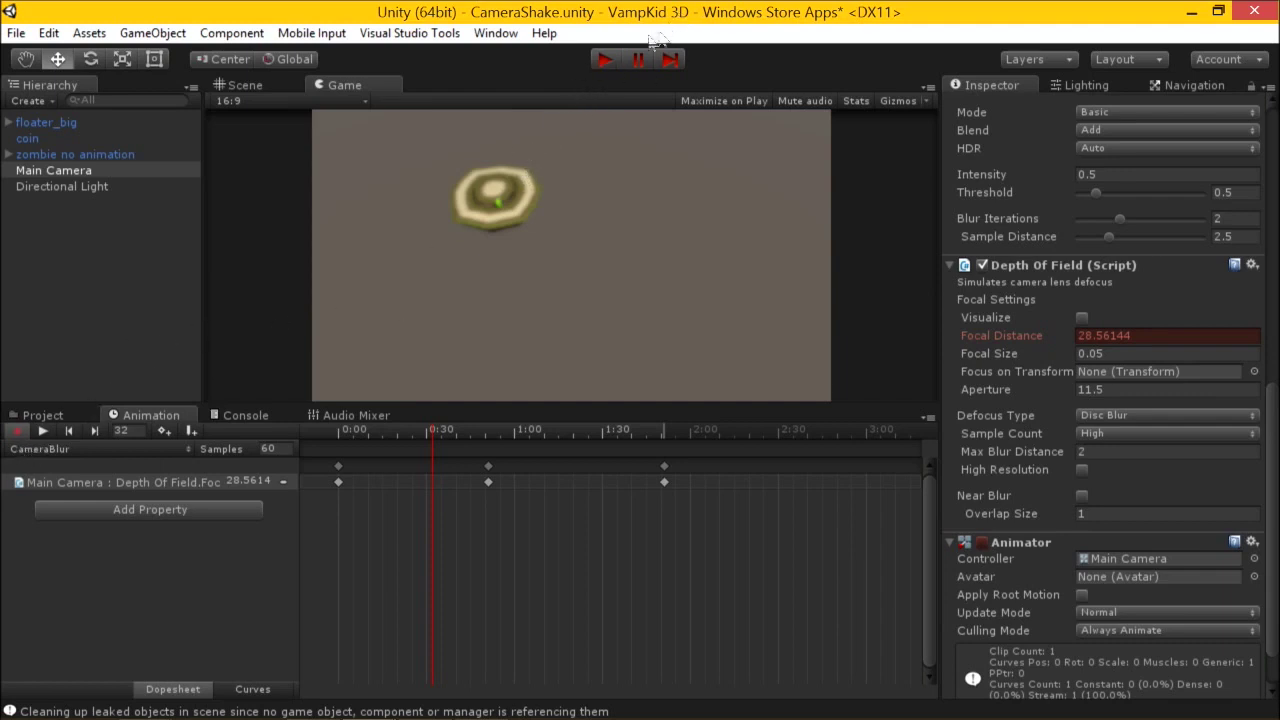
pyautogui.click(18, 432)
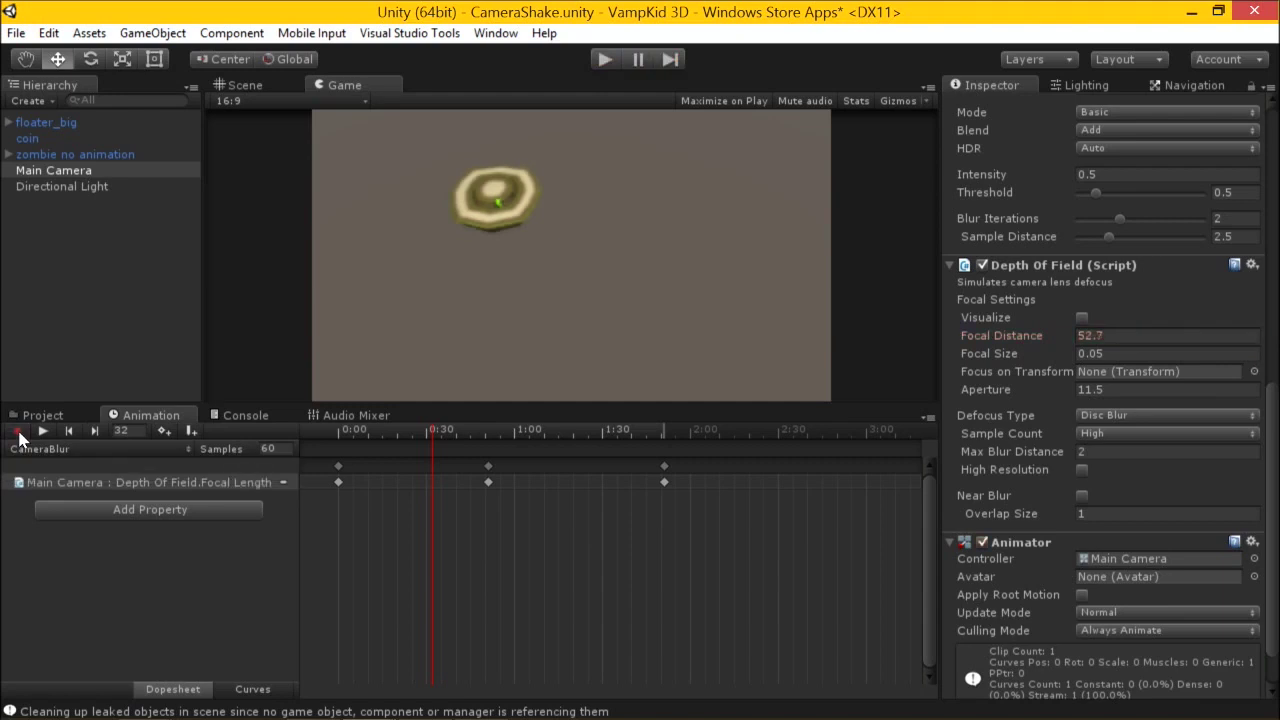
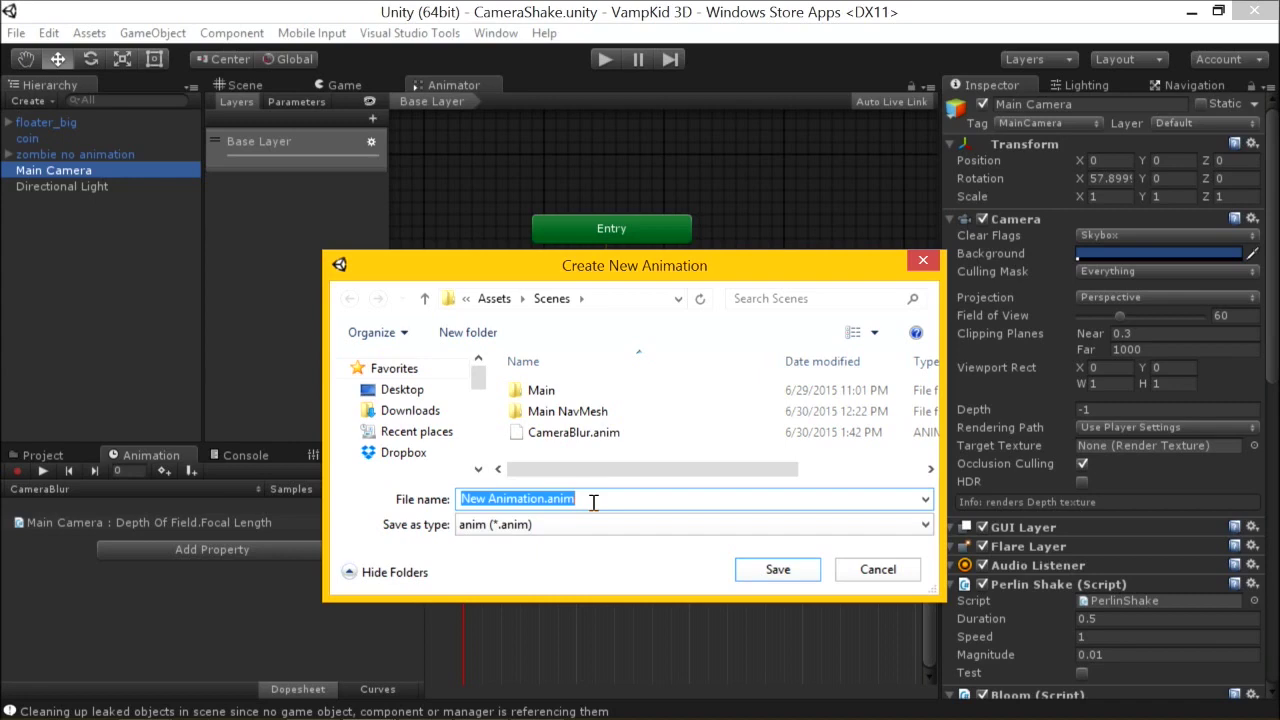
# Save a new animation clip named CameraFlyBy in the Scenes folder and reposition its state in the Animator graph.
pyautogui.write('ameraFlyB')
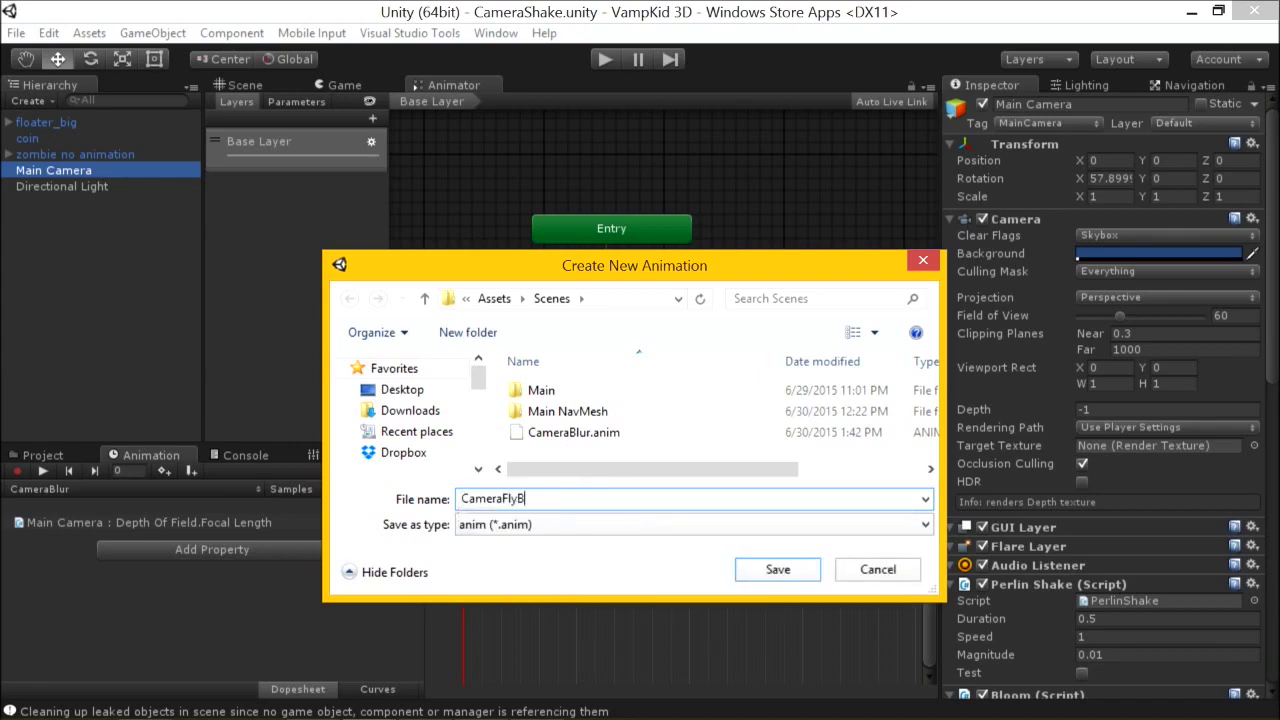
pyautogui.press('Return')
pyautogui.moveTo(595, 372); pyautogui.dragTo(575, 167)
# Frame Main Camera in the Scene view, start recording CameraFlyBy and key its position at X 0 on frame 0.
pyautogui.click(245, 85)
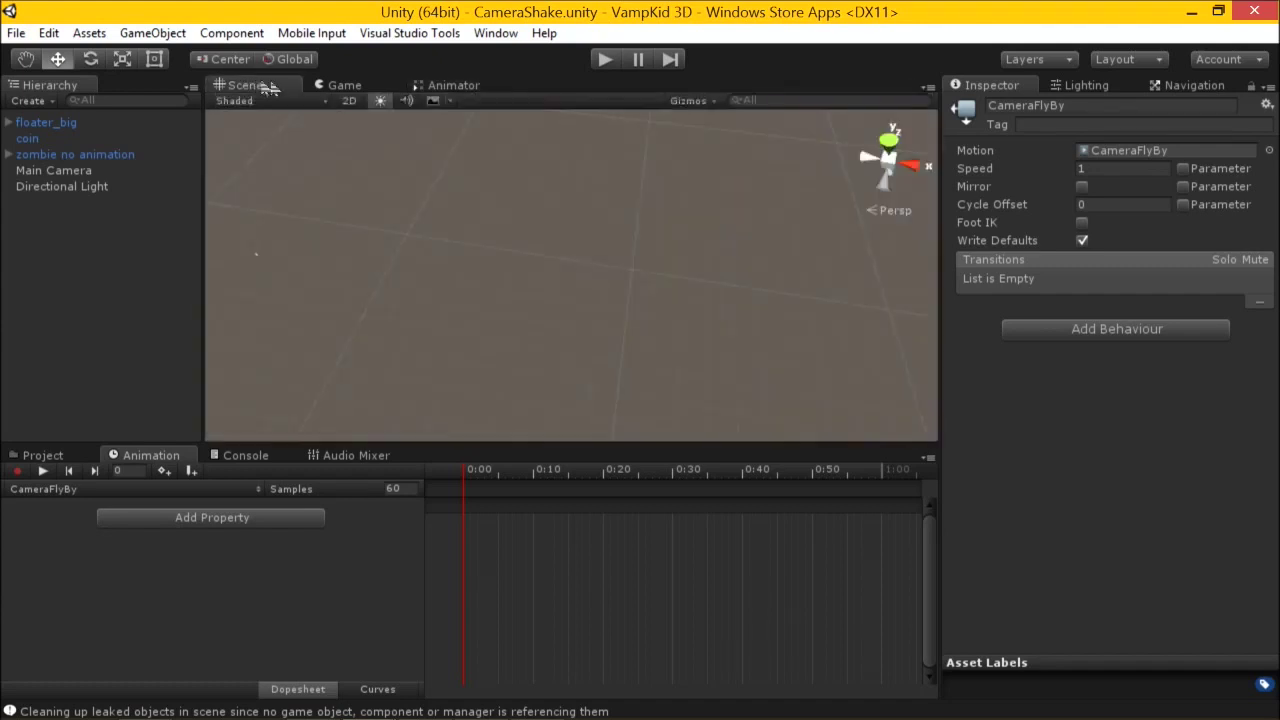
pyautogui.doubleClick(55, 170)
pyautogui.moveTo(420, 245); pyautogui.dragTo(491, 293, button='middle')
pyautogui.keyDown('alt'); pyautogui.moveTo(537, 265); pyautogui.dragTo(749, 231); pyautogui.keyUp('alt')
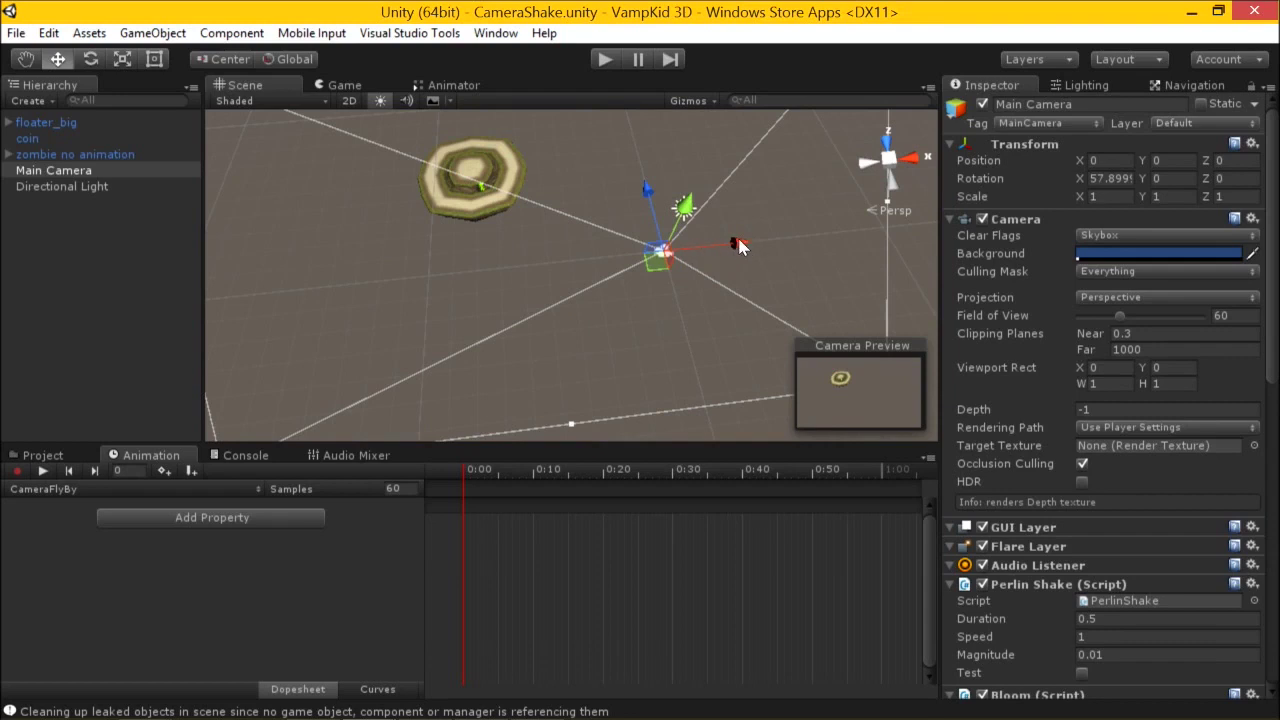
pyautogui.moveTo(740, 246); pyautogui.dragTo(731, 247)
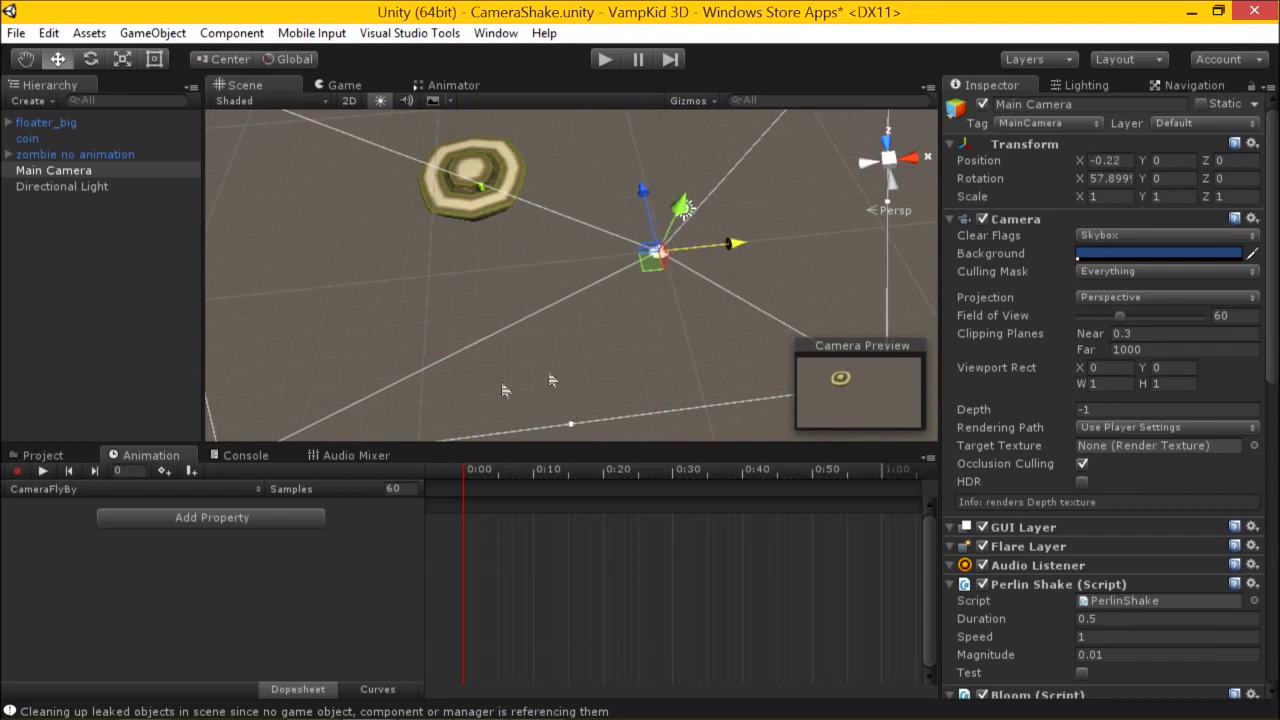
pyautogui.click(17, 471)
pyautogui.moveTo(751, 252); pyautogui.dragTo(746, 252)
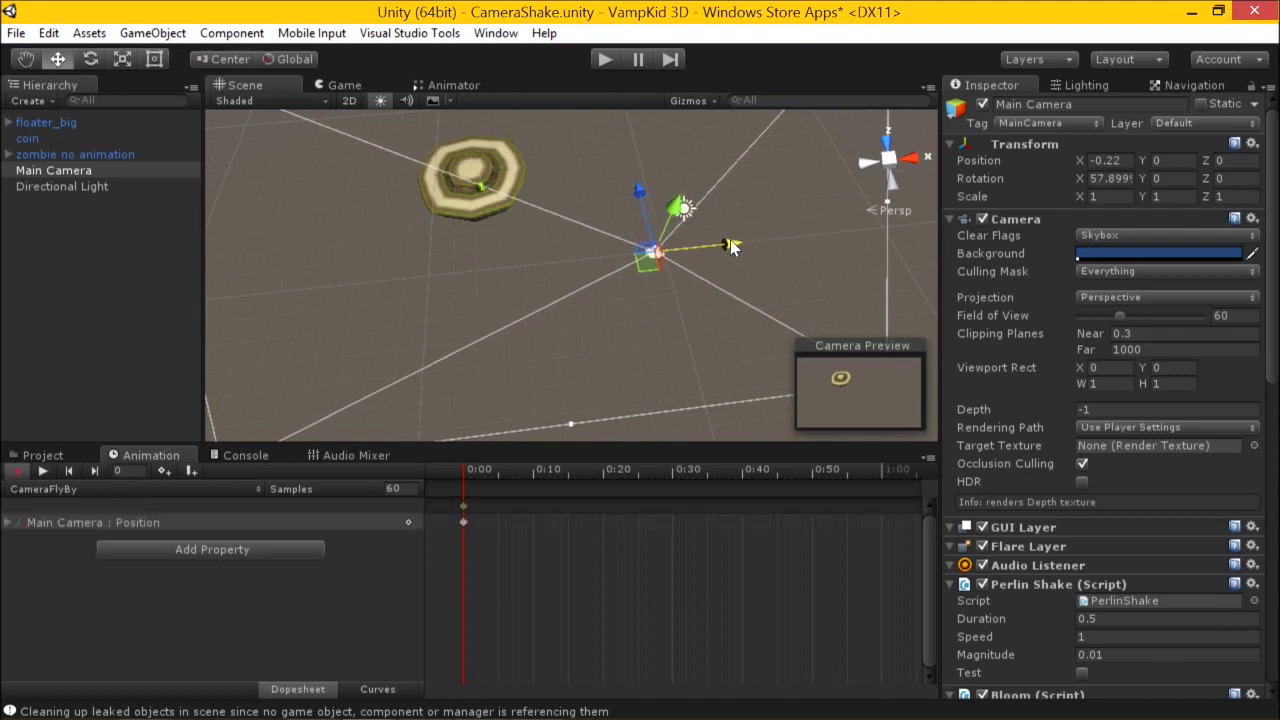
pyautogui.click(1095, 160)
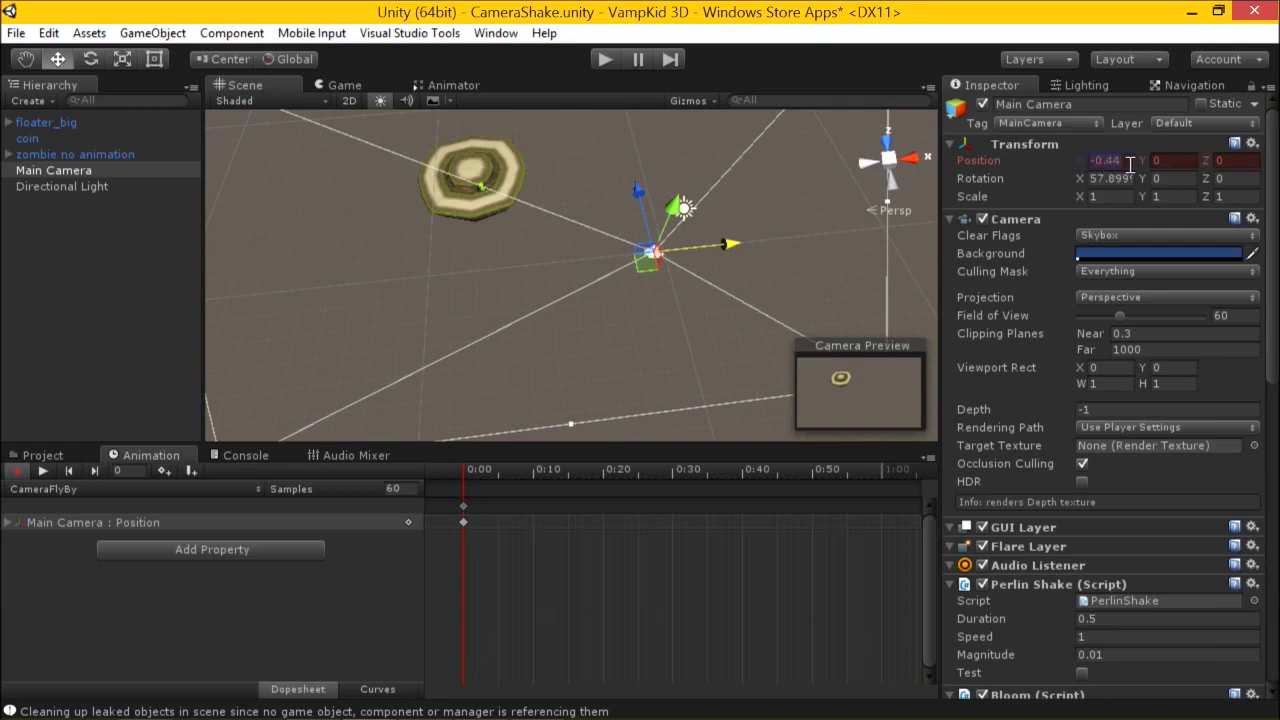
pyautogui.write('0')
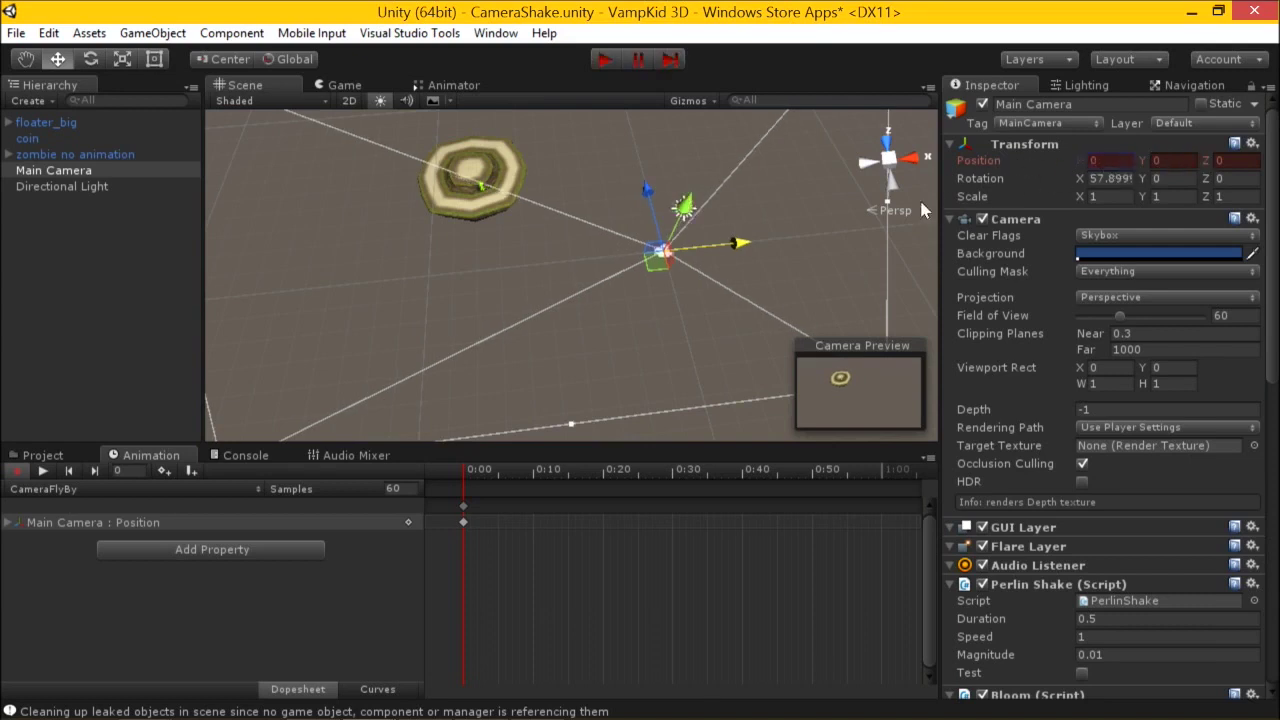
# Just past the two-second mark of CameraFlyBy, key Main Camera's position beside the floating platform at about X -9.27, Y -31.8, Z 30.1.
pyautogui.scroll(-3, 670, 539)
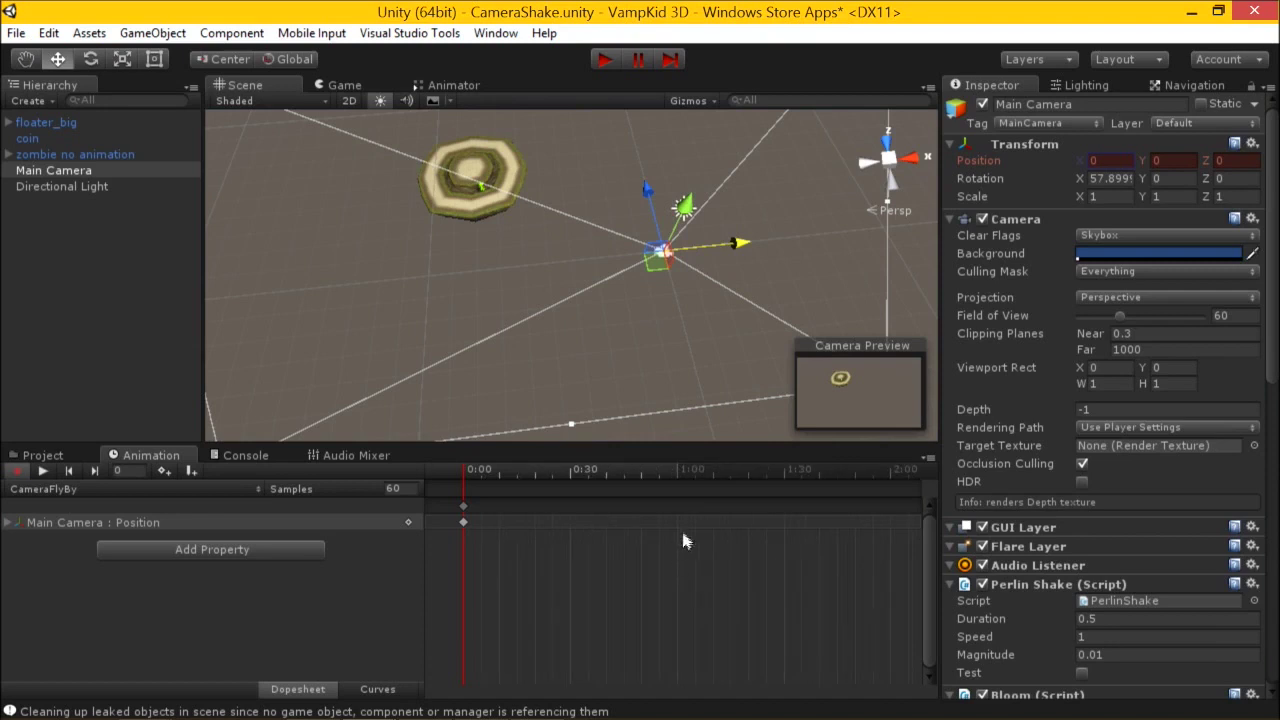
pyautogui.scroll(-2, 780, 535)
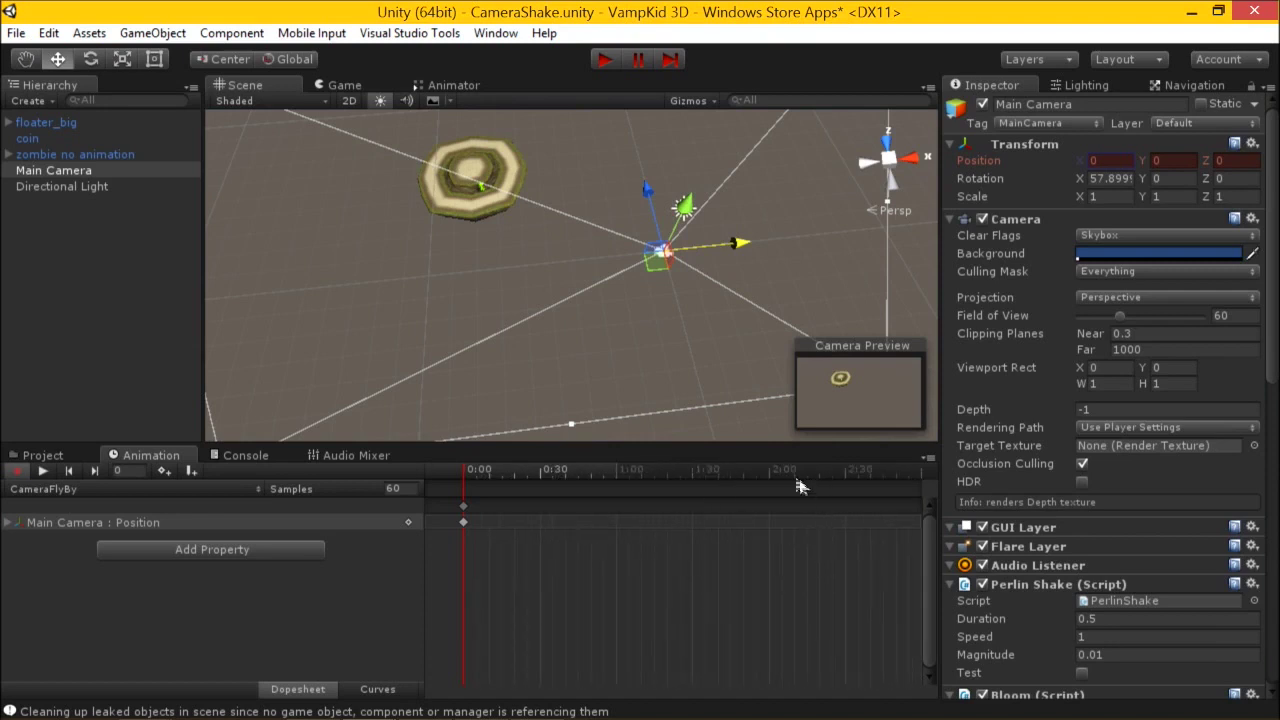
pyautogui.moveTo(716, 234); pyautogui.dragTo(580, 130)
pyautogui.moveTo(676, 206); pyautogui.dragTo(515, 264)
# Key Main Camera's rotation on frame 257 of CameraFlyBy with X 39.32 and Y 0.
pyautogui.scroll(-2, 688, 503)
pyautogui.scroll(-2, 706, 526)
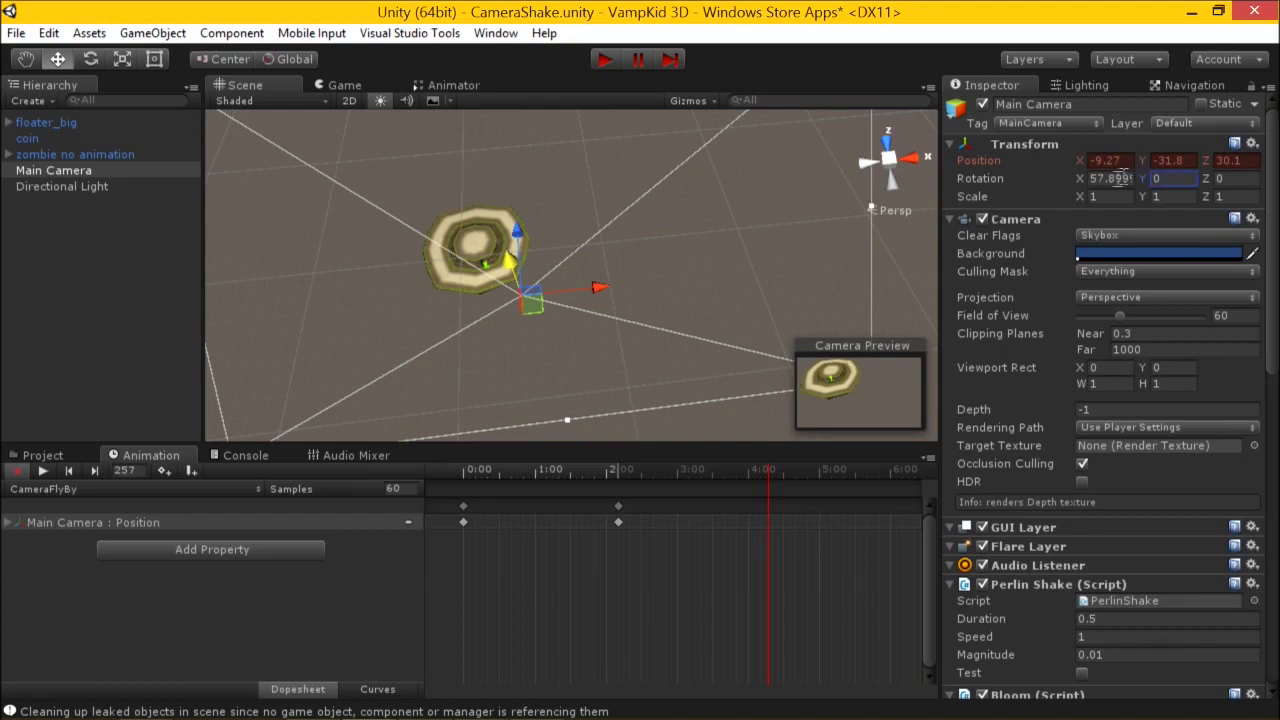
pyautogui.moveTo(1077, 180); pyautogui.dragTo(1083, 180)
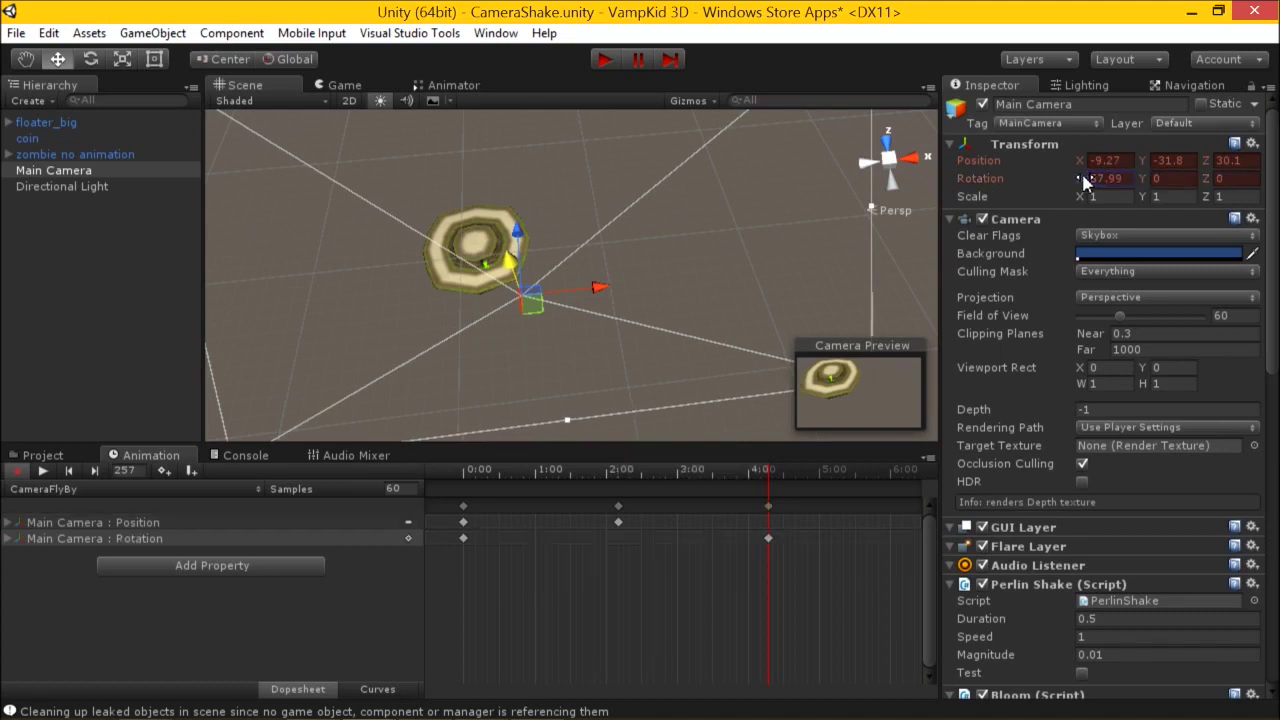
pyautogui.scroll(-6, 620, 507)
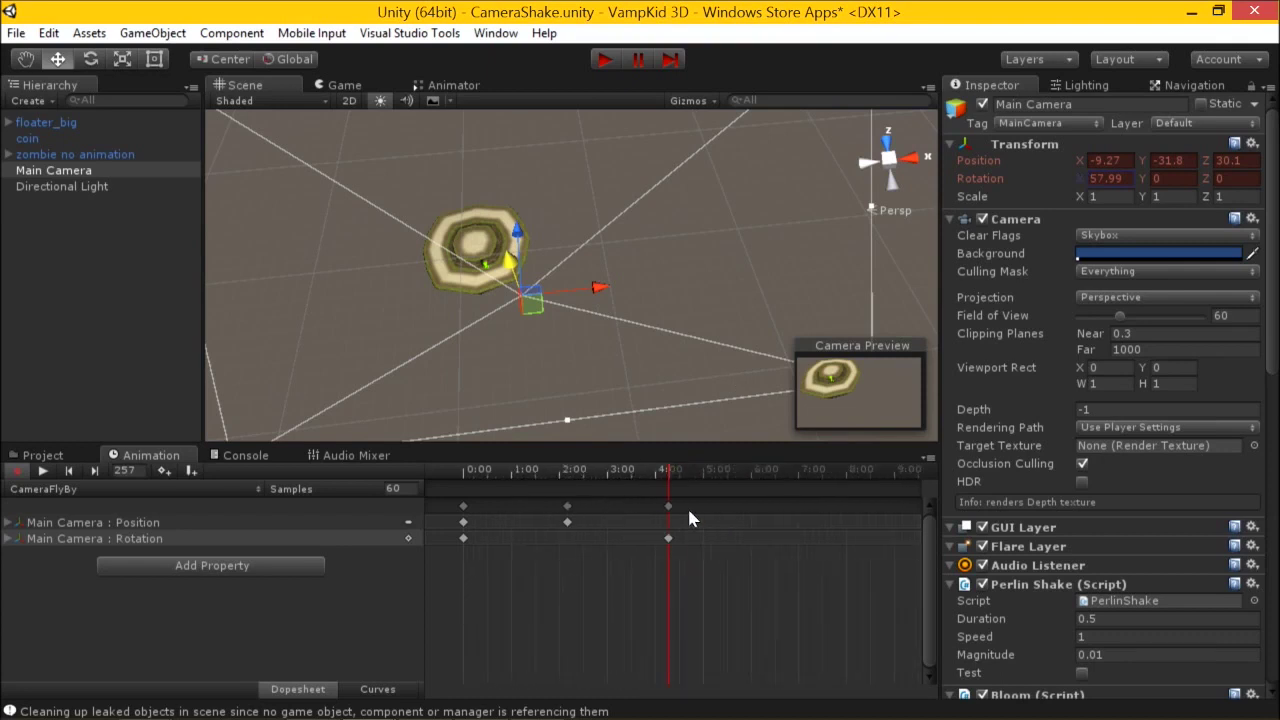
pyautogui.moveTo(1142, 180); pyautogui.dragTo(1097, 194)
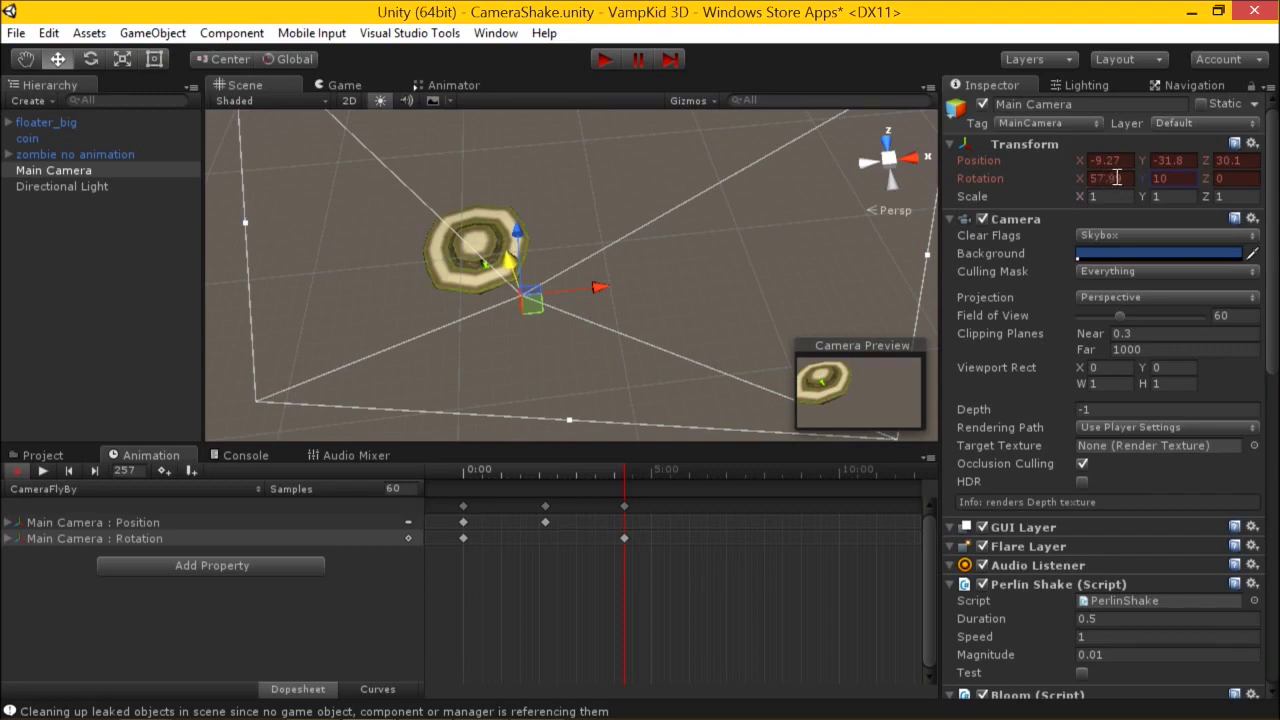
pyautogui.write('0')
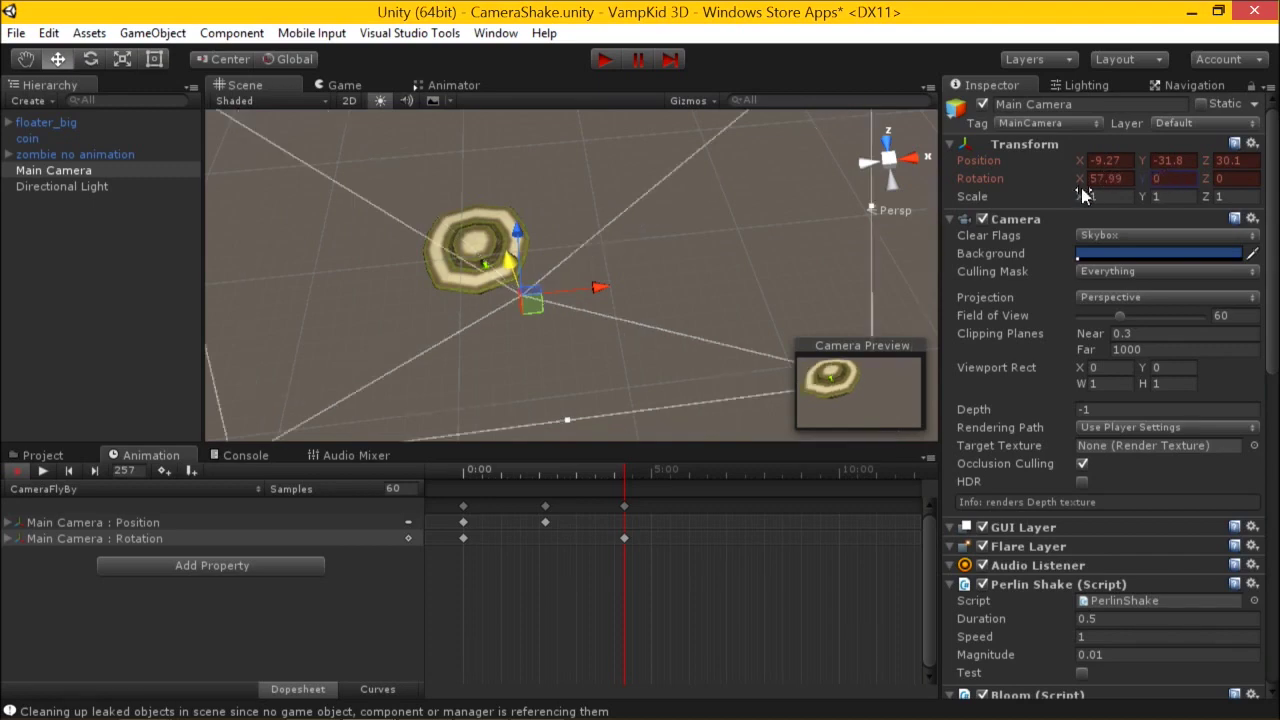
pyautogui.moveTo(1078, 190); pyautogui.dragTo(457, 214)
# Key Main Camera's position on frame 257 by moving it to about X -10.9 and Y -35.8.
pyautogui.moveTo(520, 266); pyautogui.dragTo(515, 275)
pyautogui.scroll(-2, 730, 530)
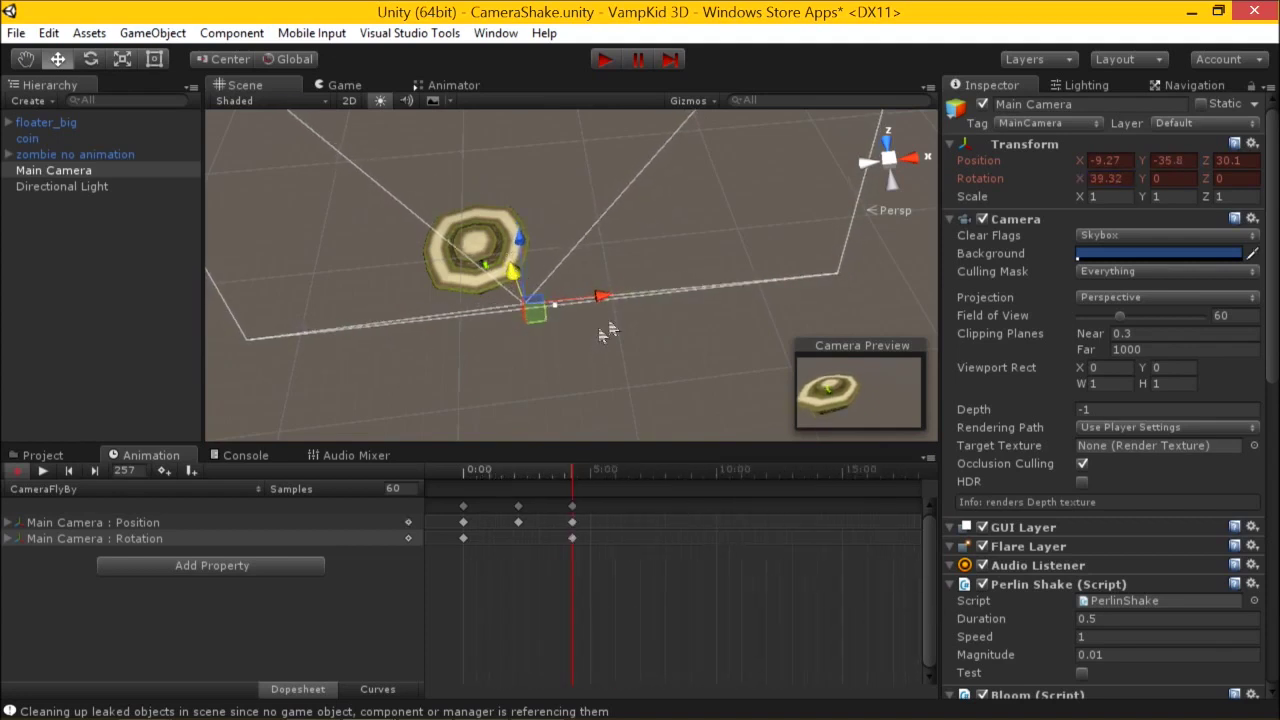
pyautogui.moveTo(597, 300); pyautogui.dragTo(622, 258, button='middle')
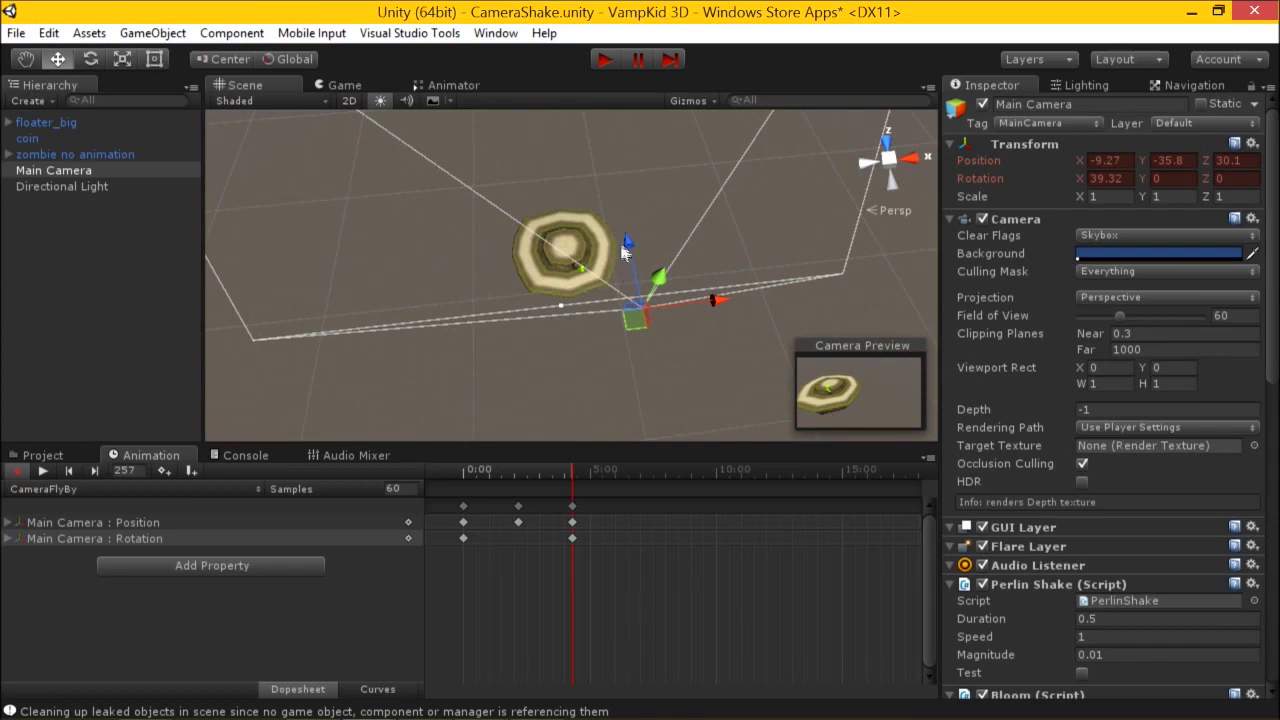
pyautogui.moveTo(713, 307); pyautogui.dragTo(704, 310)
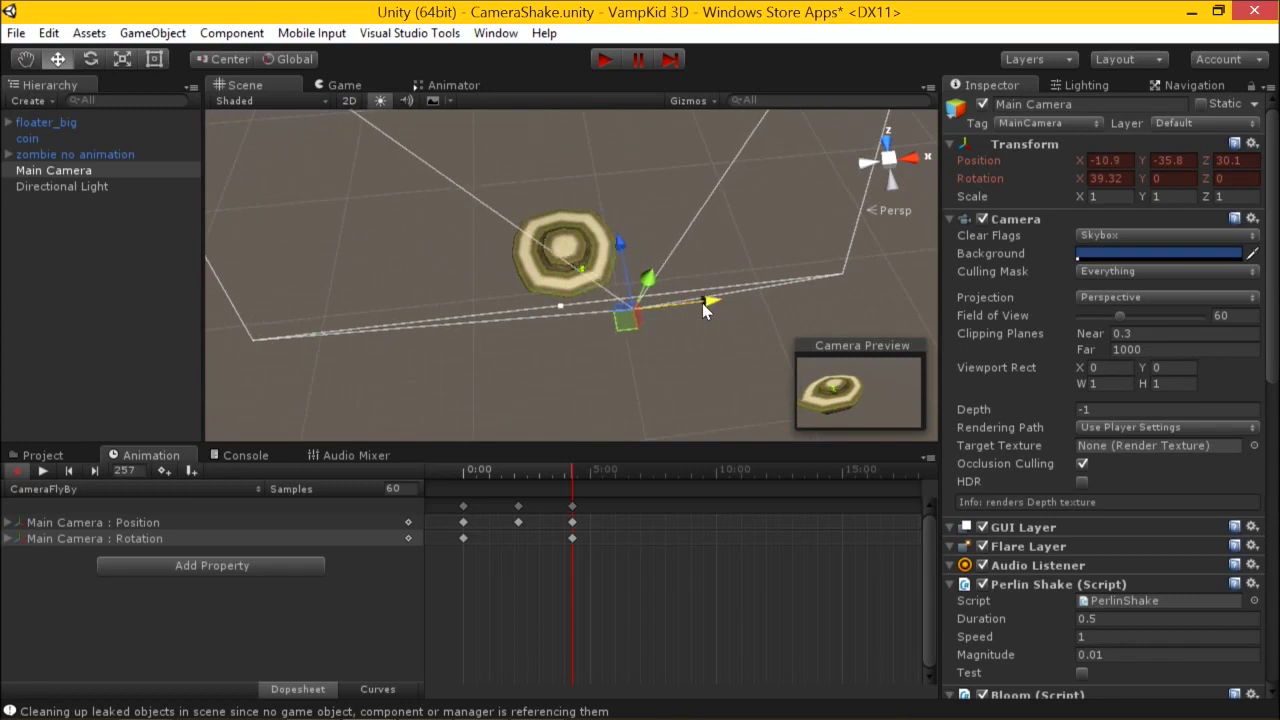
# On frame 658 of CameraFlyBy, key Main Camera's position at about X -58.2 and its rotation at about Y 36.2.
pyautogui.click(741, 472)
pyautogui.moveTo(713, 307); pyautogui.dragTo(391, 268)
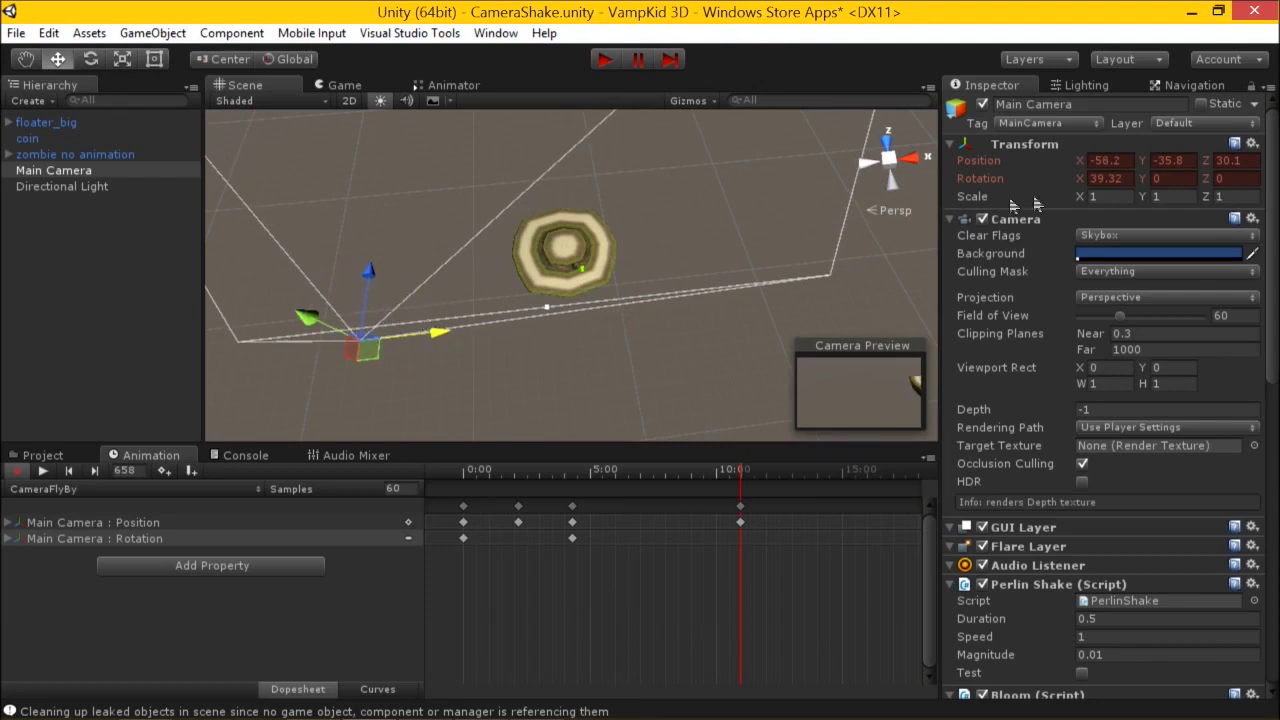
pyautogui.moveTo(1147, 175); pyautogui.dragTo(55, 189)
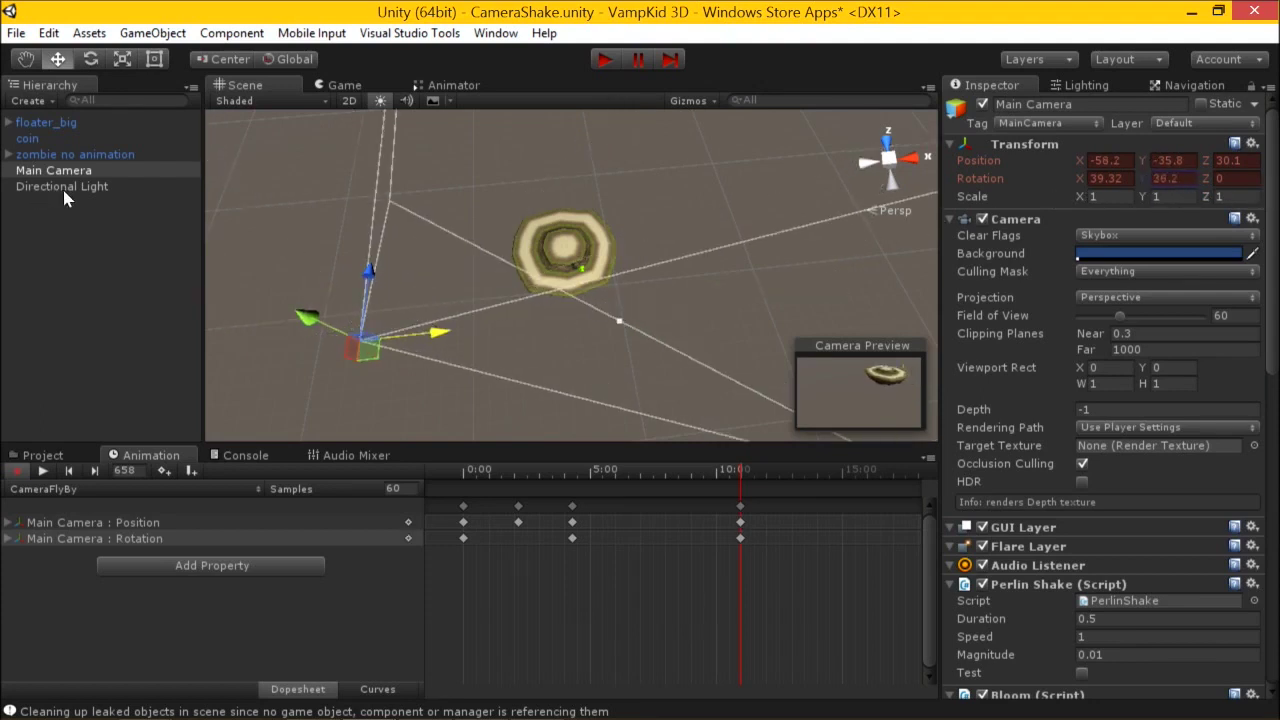
# Preview the CameraFlyBy clip, bring up the Animator state graph and stop recording.
pyautogui.click(42, 471)
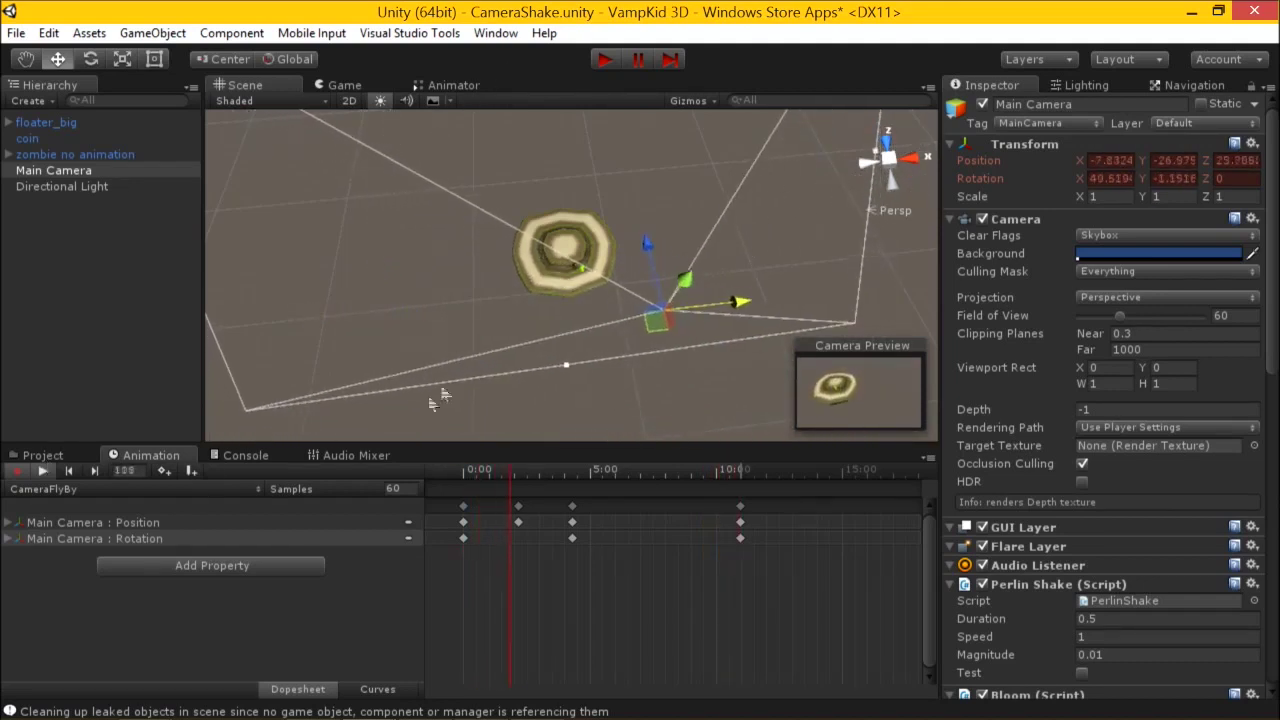
pyautogui.click(450, 85)
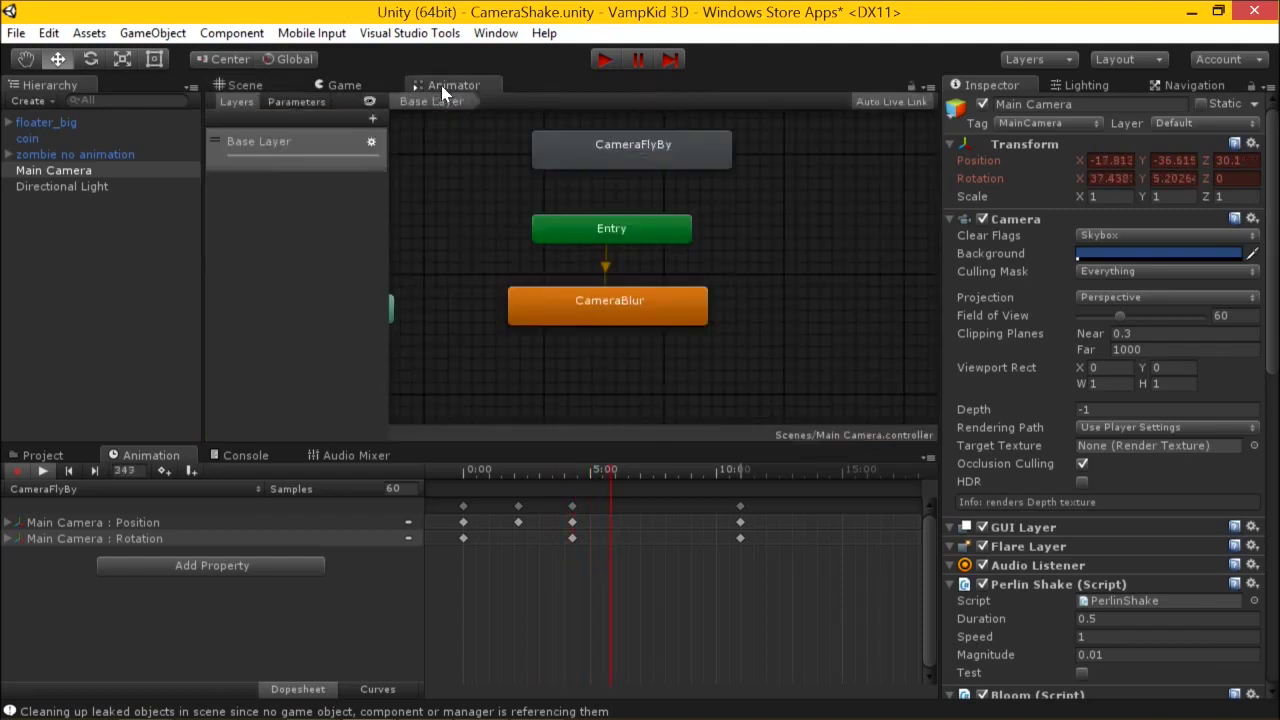
pyautogui.click(17, 470)
# Maximize the Animator and arrange its states so that CameraFlyBy sits below Any State.
pyautogui.moveTo(729, 140); pyautogui.dragTo(885, 206)
pyautogui.moveTo(591, 235); pyautogui.dragTo(715, 272, button='middle')
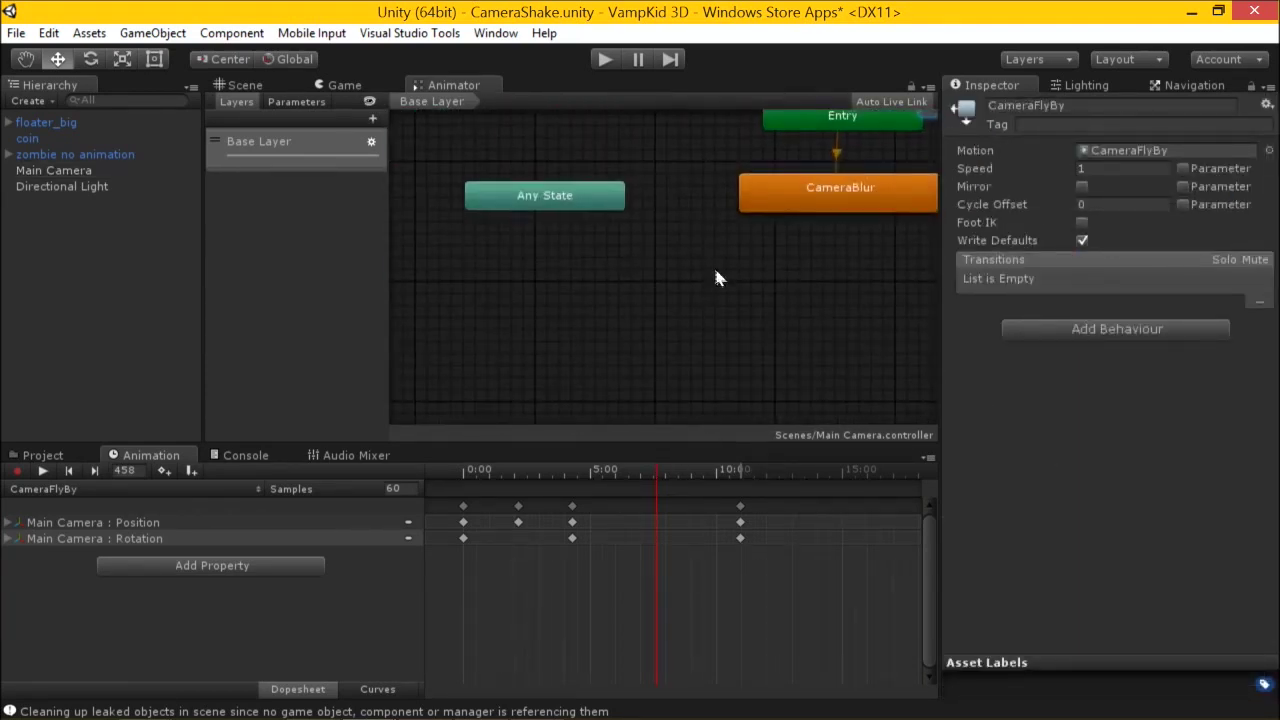
pyautogui.hotkey('shift', 'space')
pyautogui.moveTo(970, 196); pyautogui.dragTo(947, 220, button='middle')
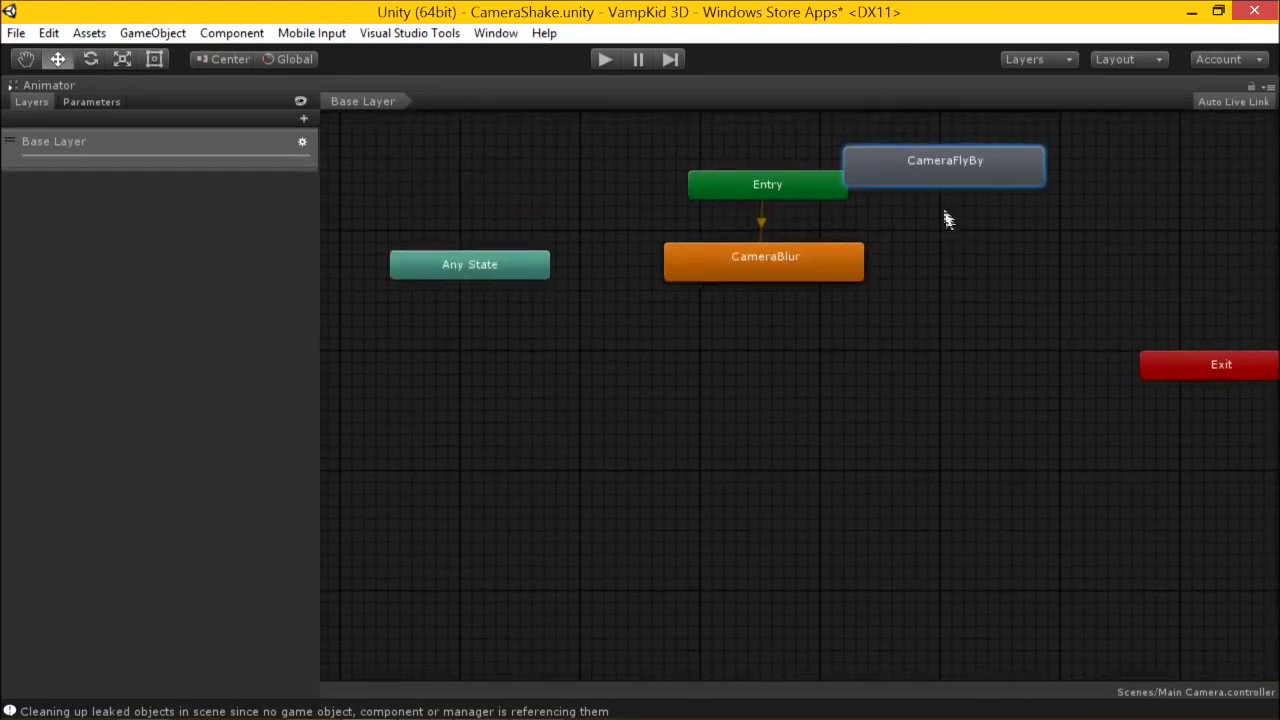
pyautogui.moveTo(945, 190); pyautogui.dragTo(521, 373)
pyautogui.moveTo(496, 280); pyautogui.dragTo(515, 268)
# Create a transition from Any State to CameraFlyBy and shift CameraFlyBy away from directly beneath Any State.
pyautogui.rightClick(529, 277)
pyautogui.click(545, 285)
pyautogui.click(540, 363)
pyautogui.moveTo(540, 363); pyautogui.dragTo(637, 376)
# Create a transition from CameraFlyBy to Exit and place the two states side by side.
pyautogui.rightClick(637, 376)
pyautogui.click(657, 380)
pyautogui.click(1237, 371)
pyautogui.moveTo(1237, 371); pyautogui.dragTo(862, 372)
pyautogui.moveTo(686, 366); pyautogui.dragTo(645, 379)
# Add a trigger parameter named FlyBy to the animator controller.
pyautogui.click(111, 104)
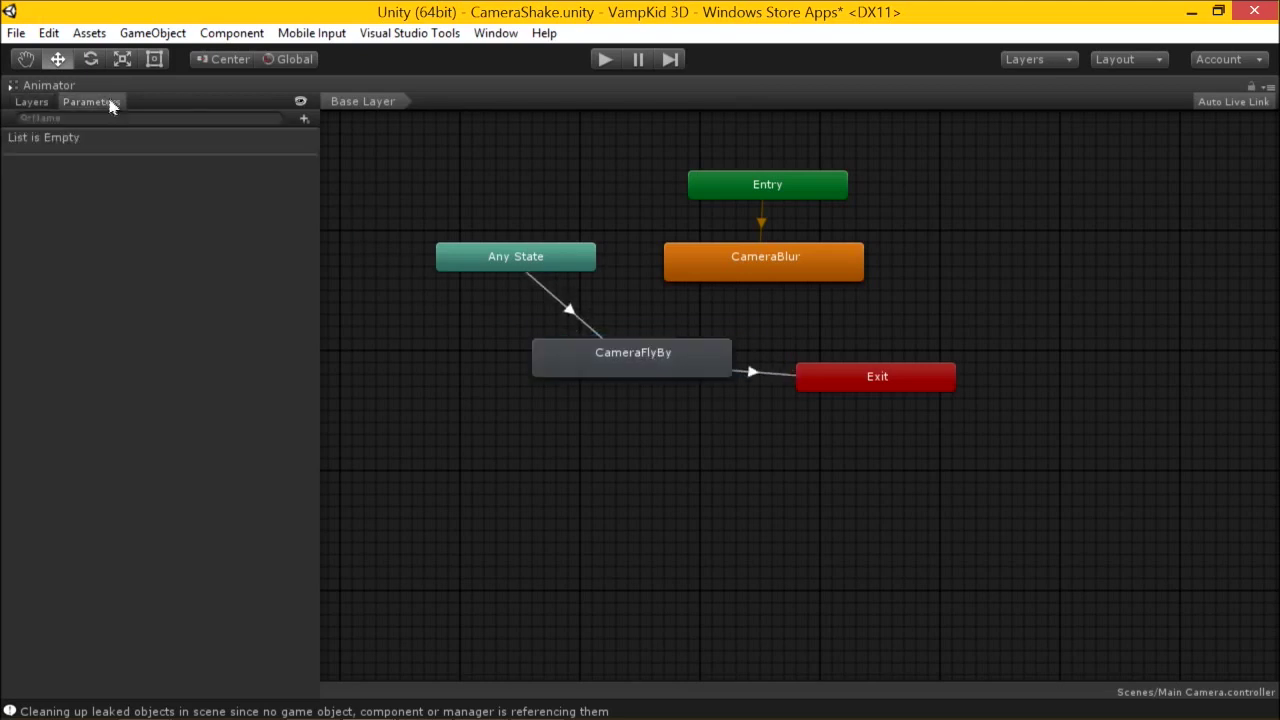
pyautogui.click(301, 119)
pyautogui.click(340, 208)
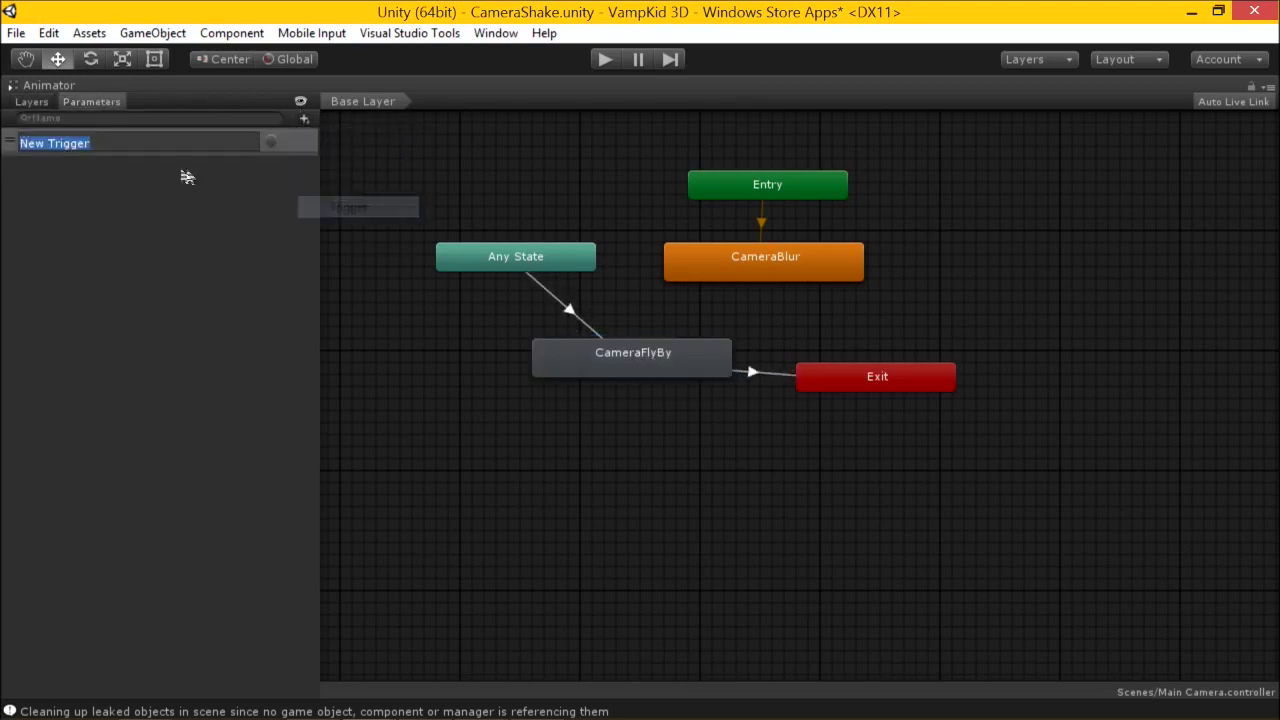
pyautogui.write('FlyBy')
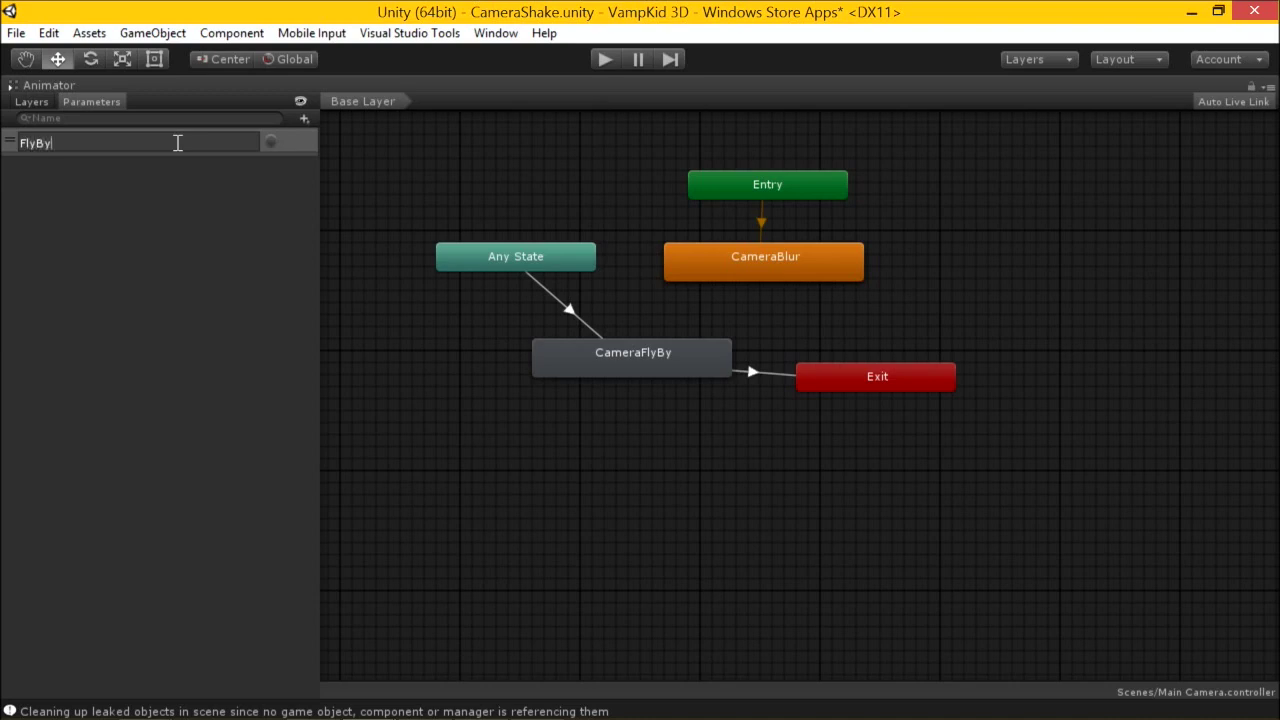
pyautogui.press('Return')
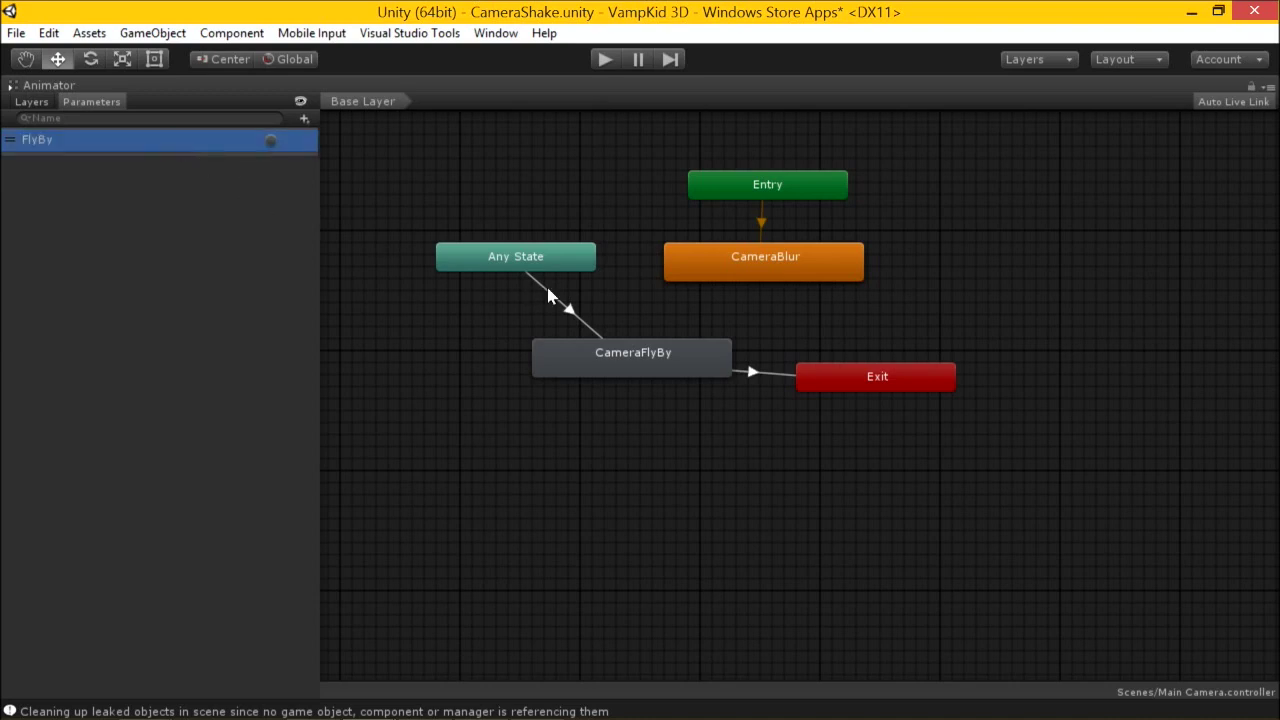
# Restore the full editor layout, add FlyBy as the condition of the Any State to CameraFlyBy transition, and save the scene.
pyautogui.hotkey('shift', 'space')
pyautogui.click(640, 312)
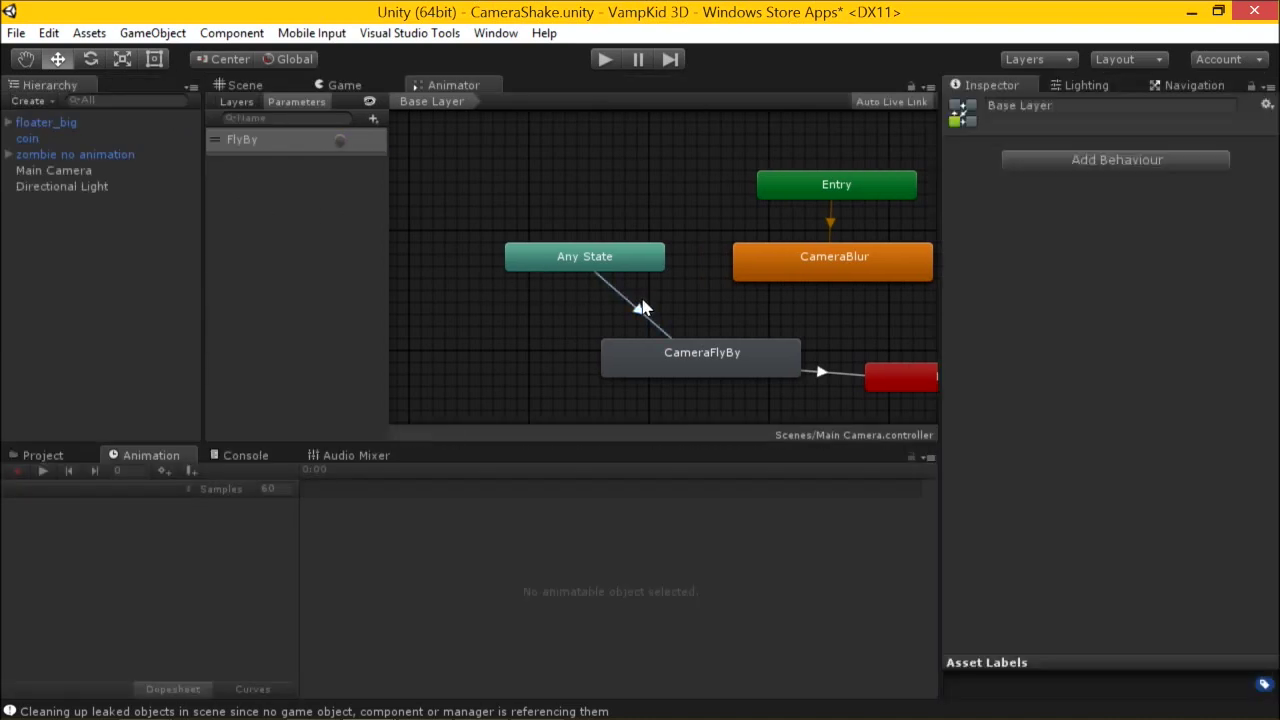
pyautogui.click(640, 312)
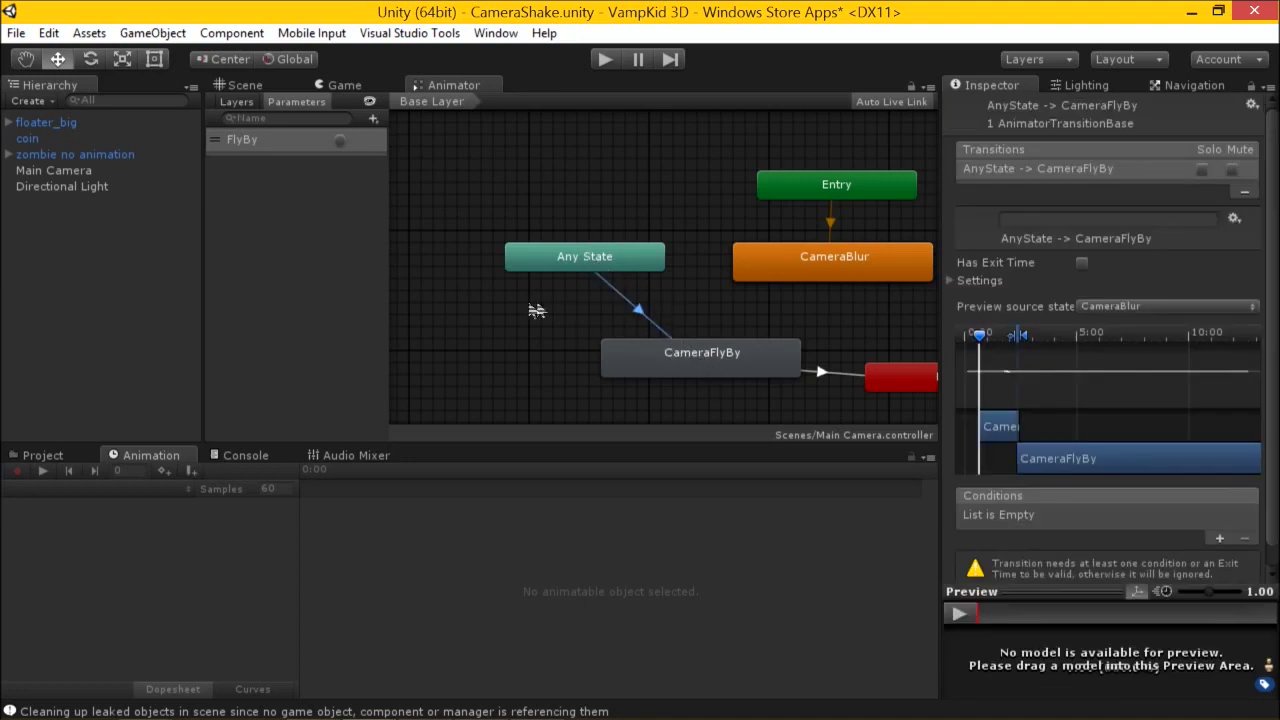
pyautogui.click(1219, 538)
pyautogui.click(1073, 516)
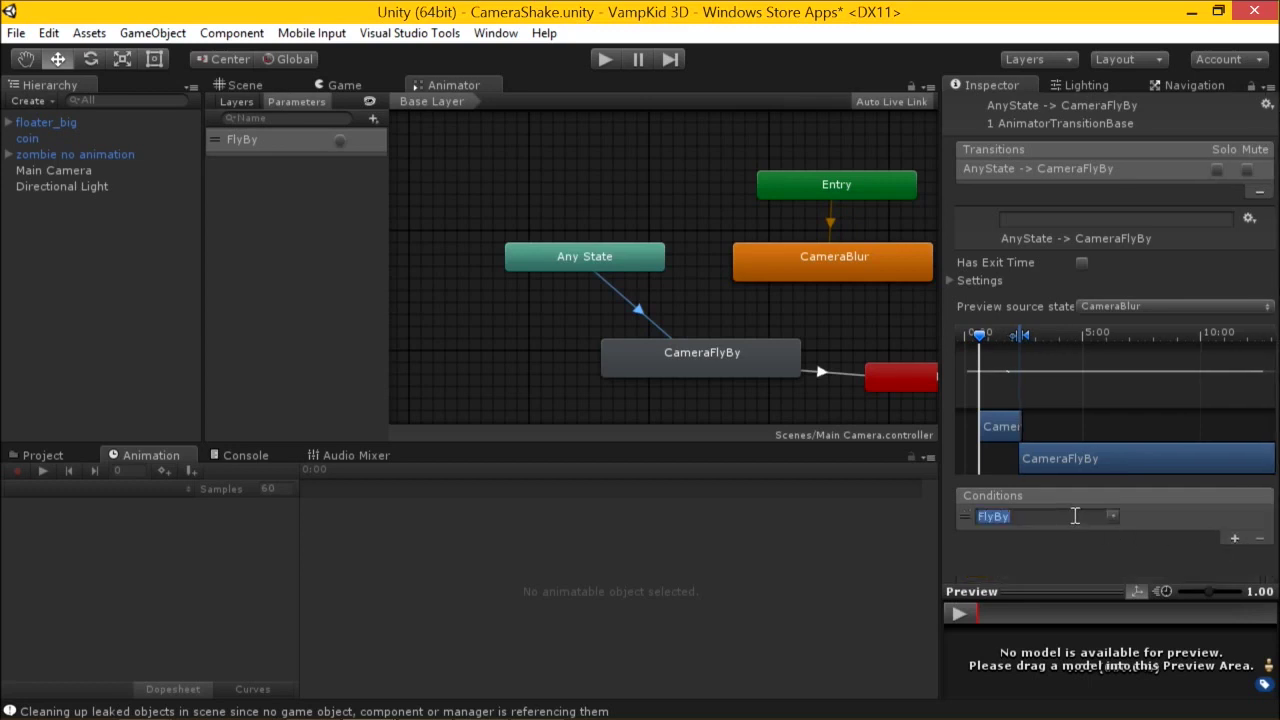
pyautogui.hotkey('ctrl', 's')
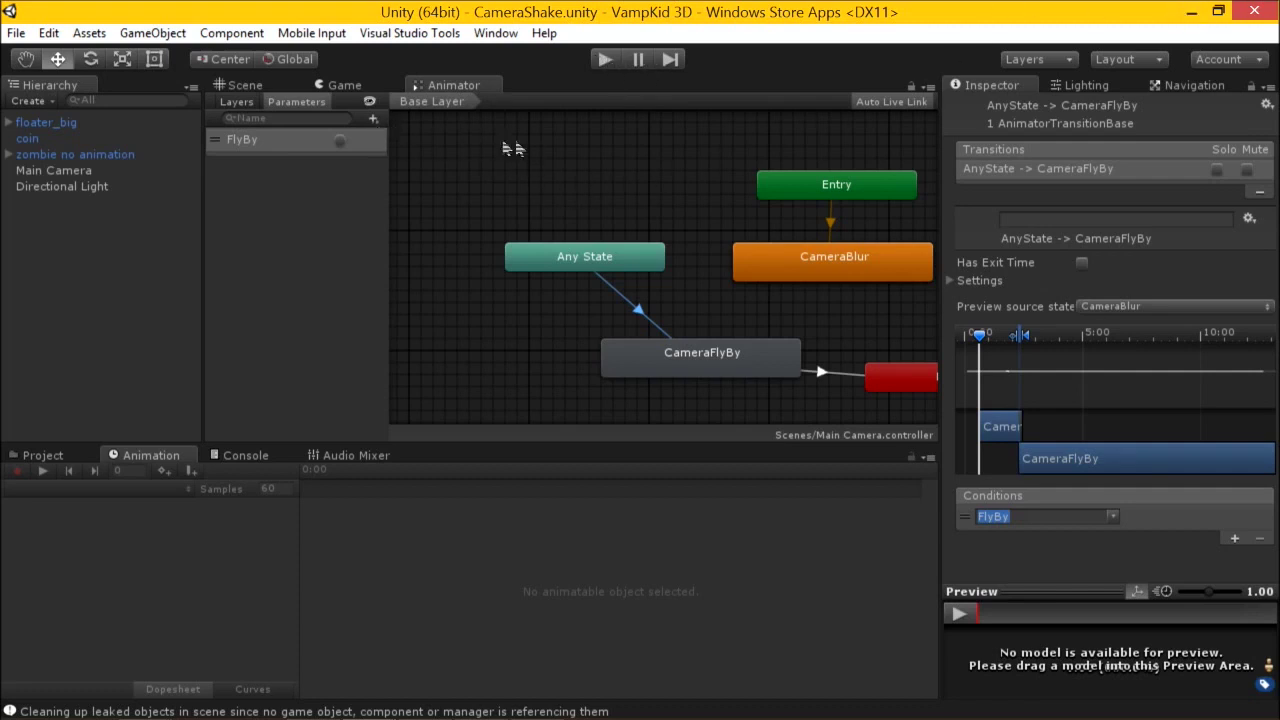
# Run the scene and float the Animator window below the Game view so both are visible during play.
pyautogui.click(605, 59)
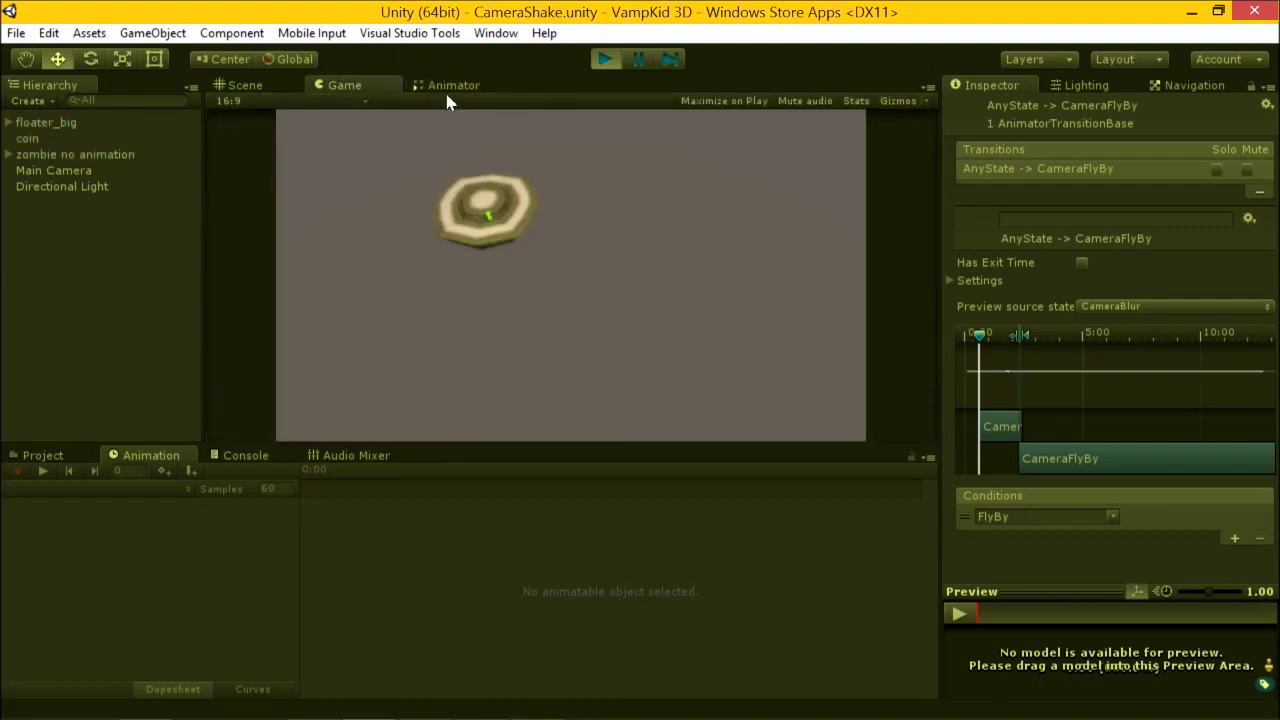
pyautogui.moveTo(640, 380); pyautogui.dragTo(607, 519)
pyautogui.moveTo(586, 343); pyautogui.dragTo(503, 348)
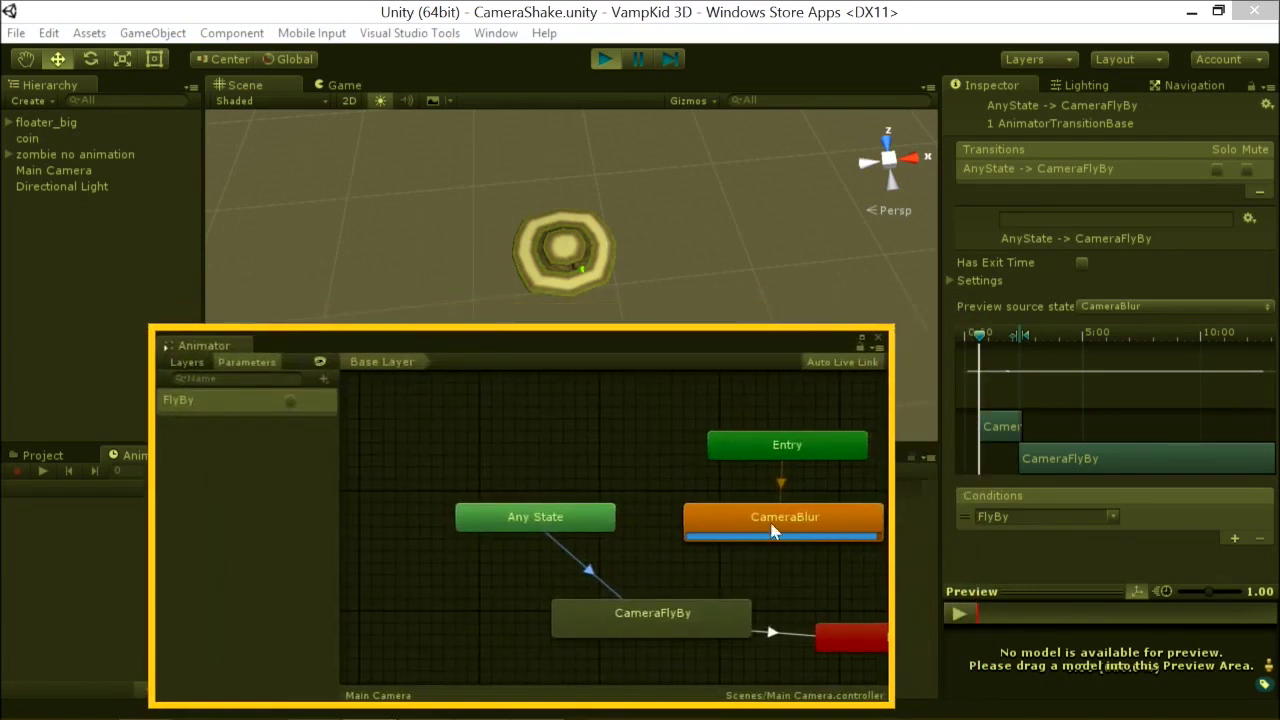
pyautogui.click(345, 87)
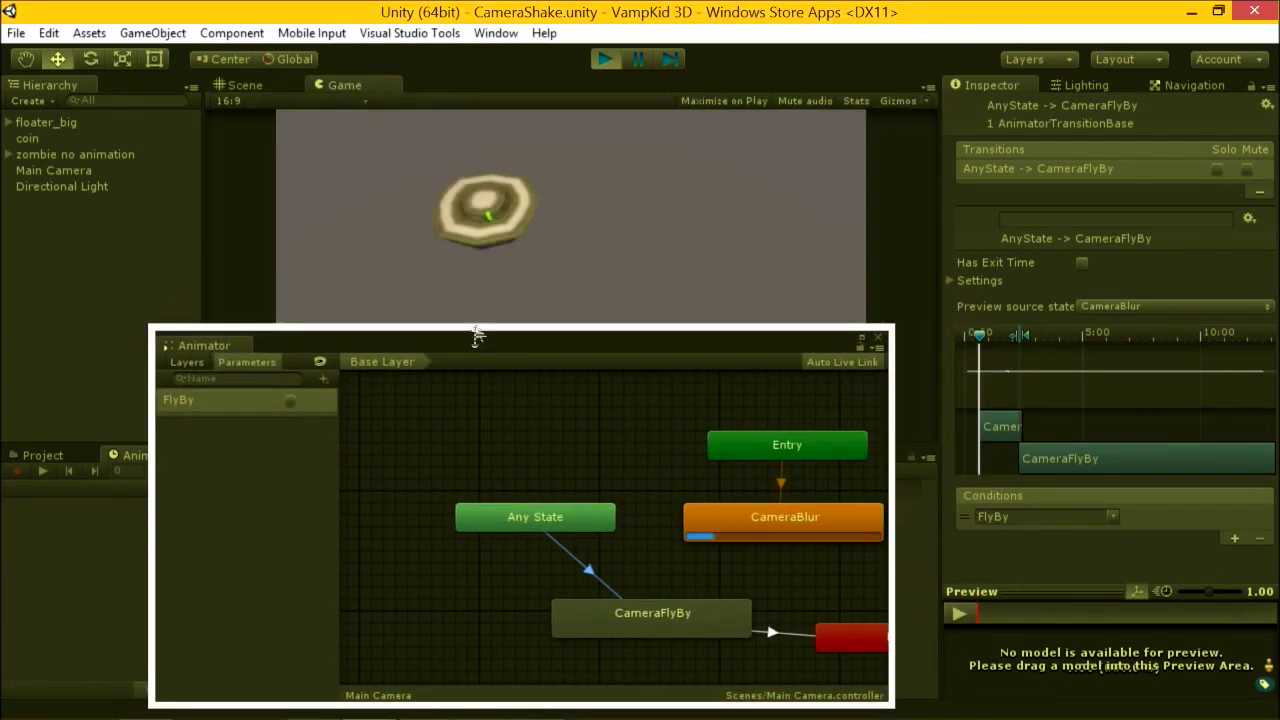
pyautogui.moveTo(480, 347); pyautogui.dragTo(532, 333)
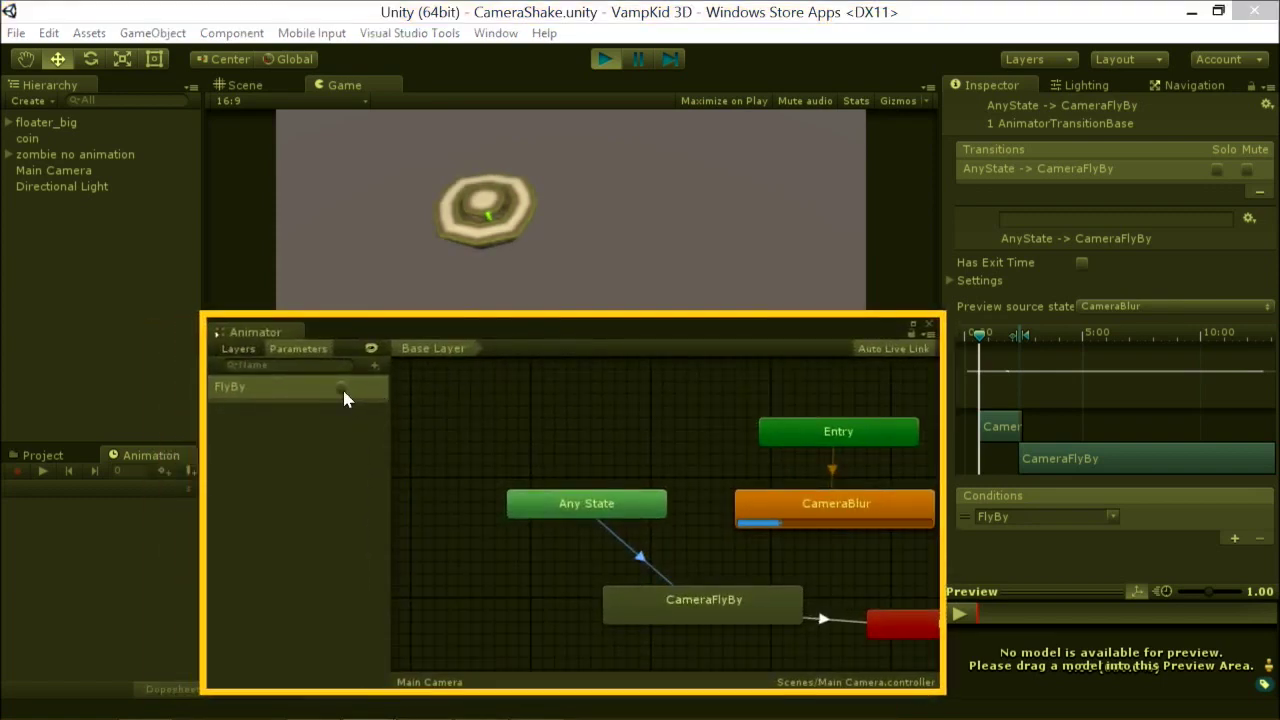
# Fire the FlyBy trigger to test the camera fly-by, stop play mode and switch to the presentation slides.
pyautogui.click(342, 388)
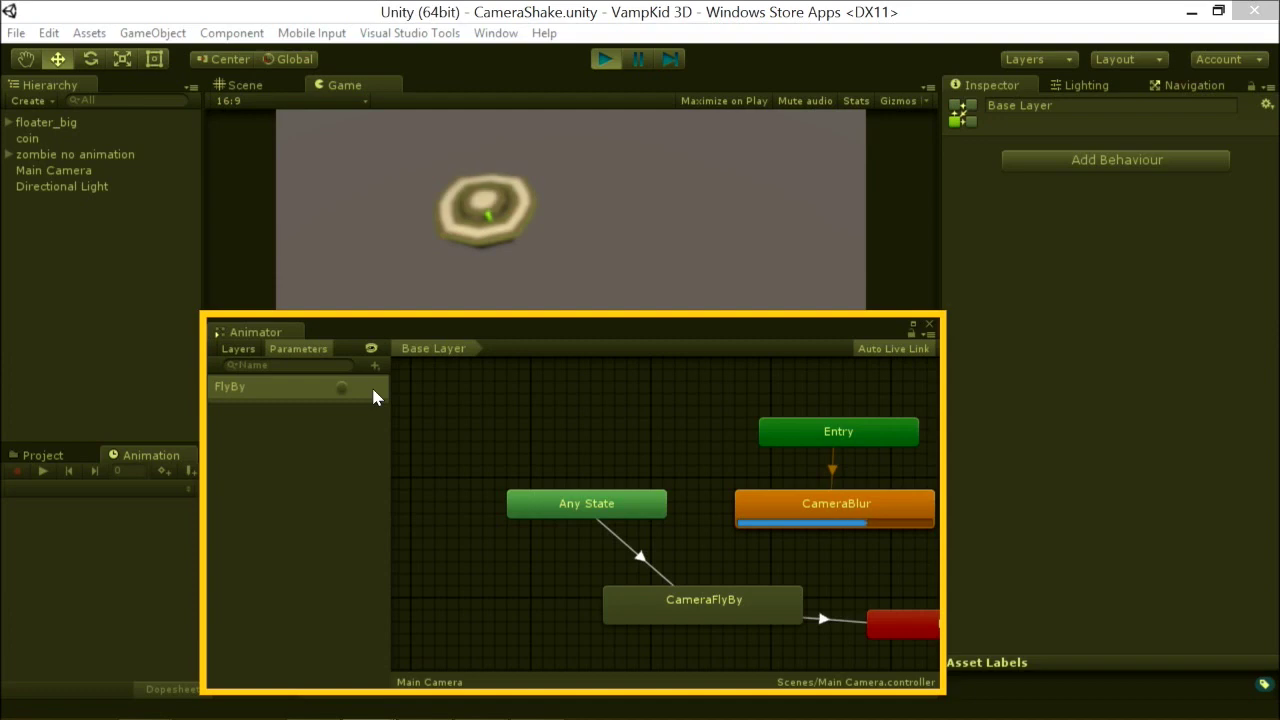
pyautogui.click(601, 66)
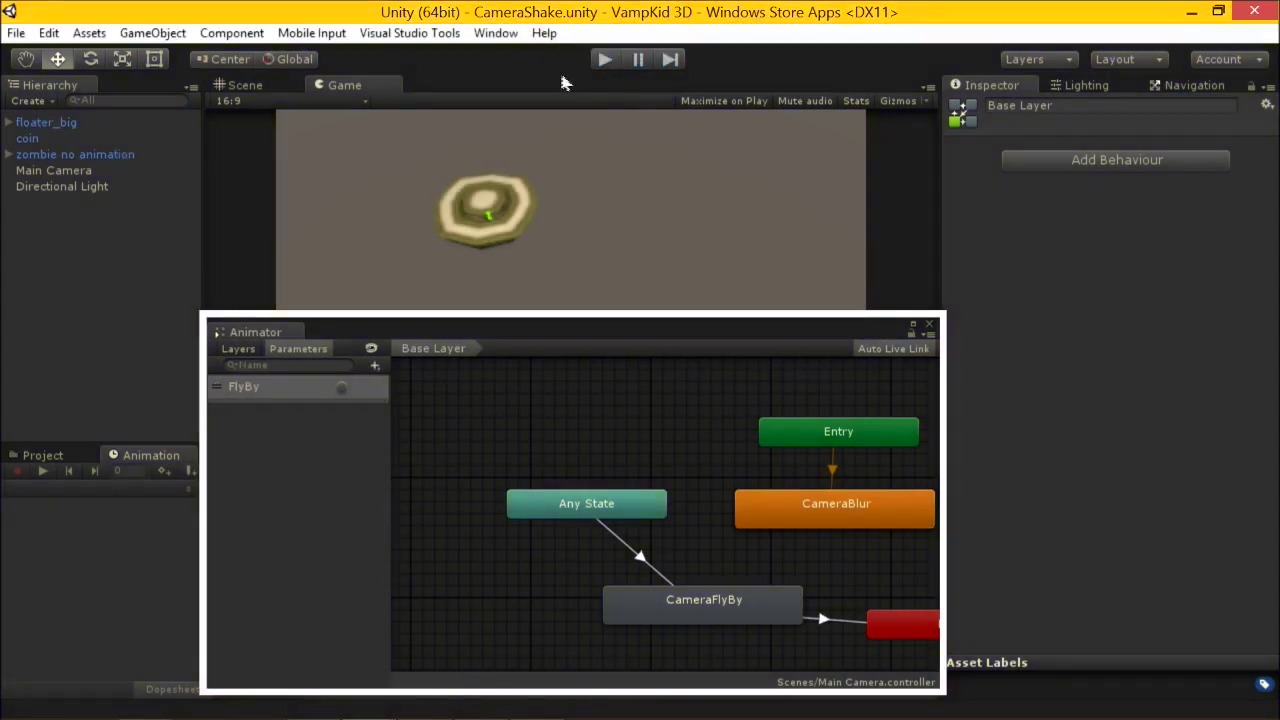
pyautogui.hotkey('alt', 'Tab')
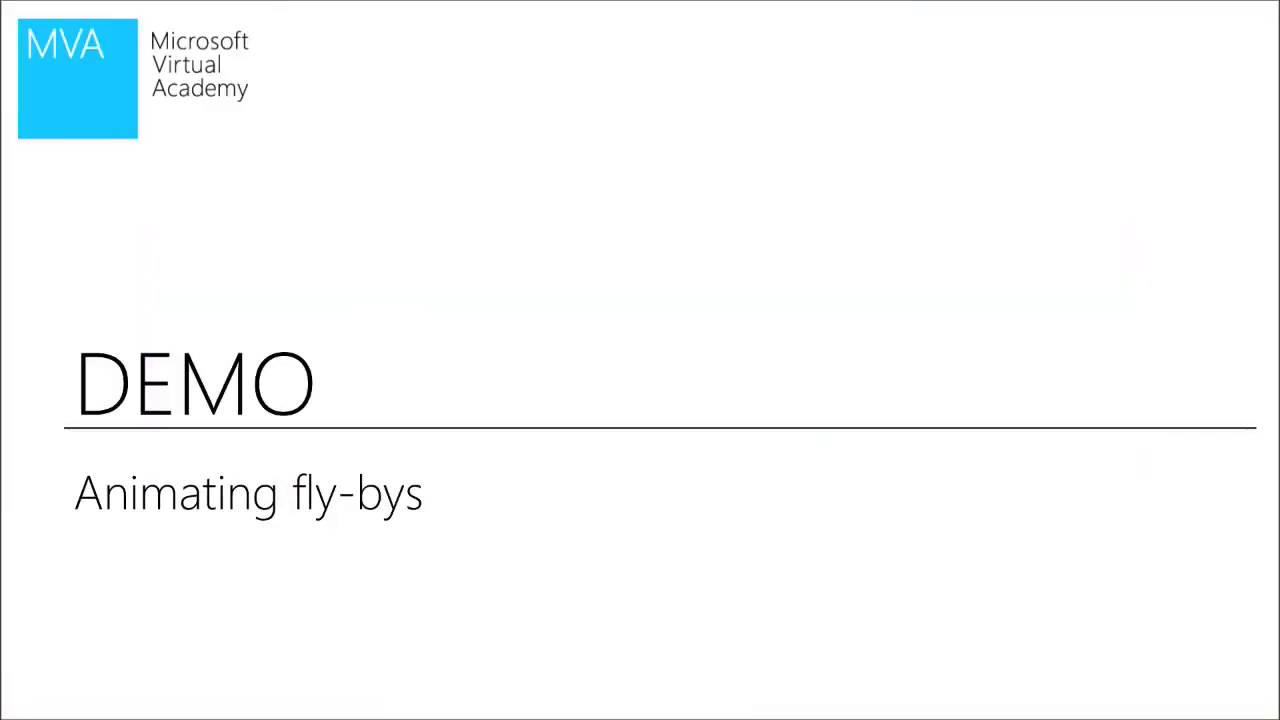
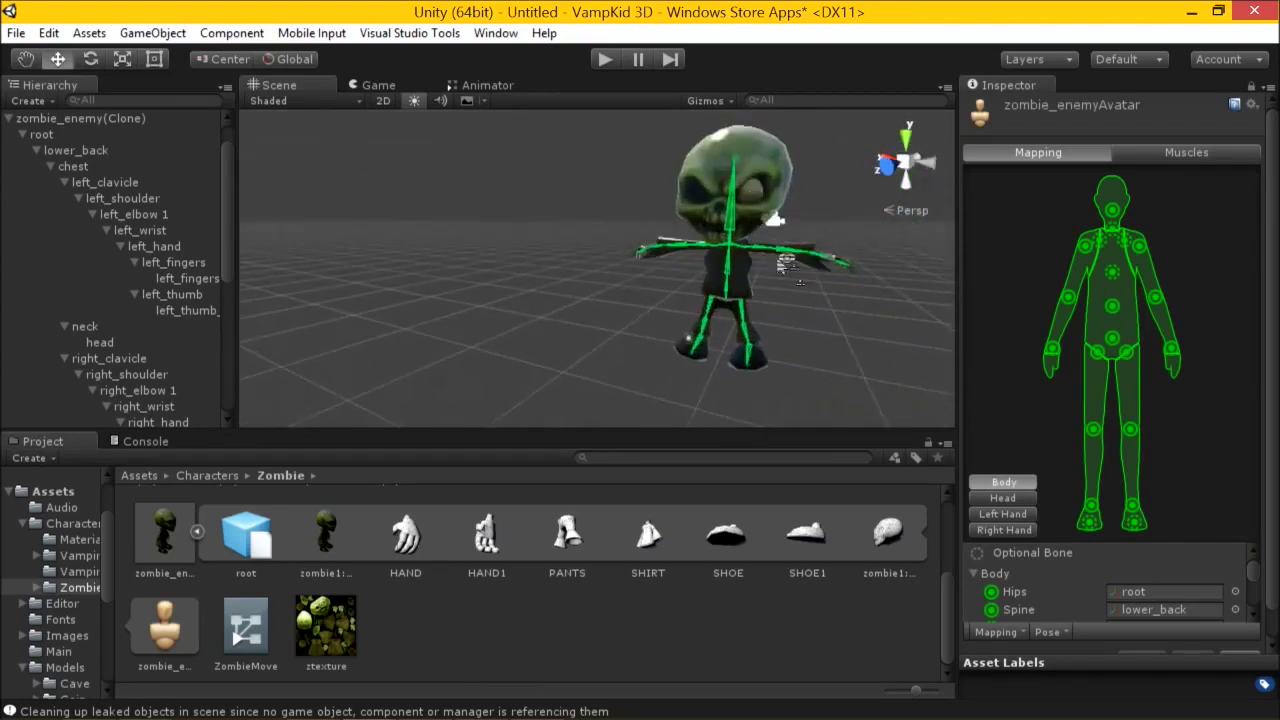
# Open the Main scene from the Scenes folder, discarding the changes to the untitled scene.
pyautogui.moveTo(726, 288); pyautogui.dragTo(723, 329, button='middle')
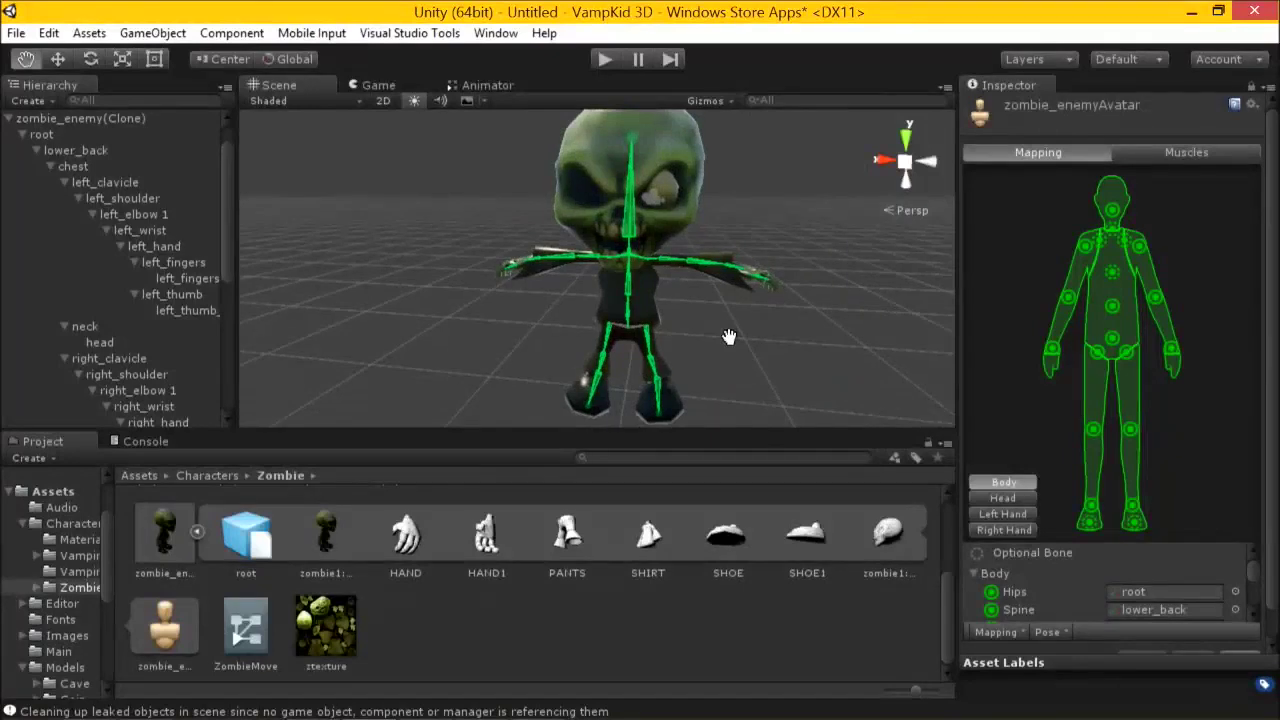
pyautogui.scroll(-5, 55, 622)
pyautogui.click(66, 591)
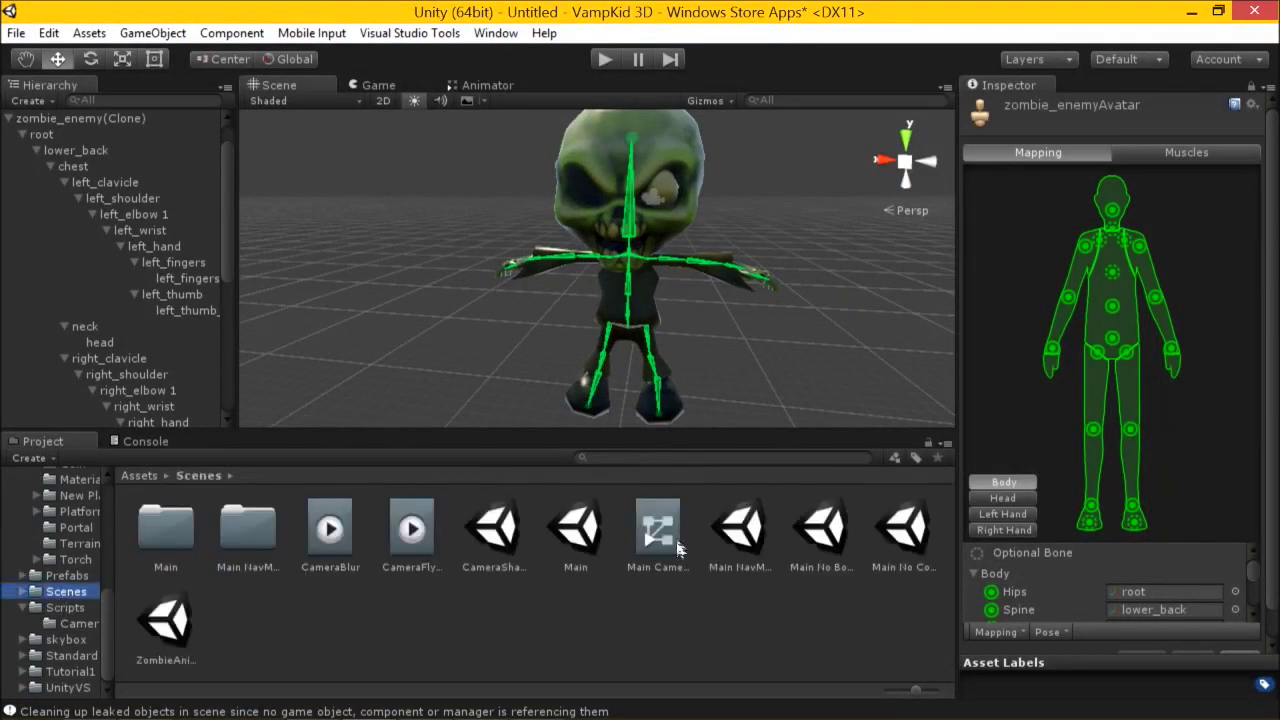
pyautogui.doubleClick(585, 535)
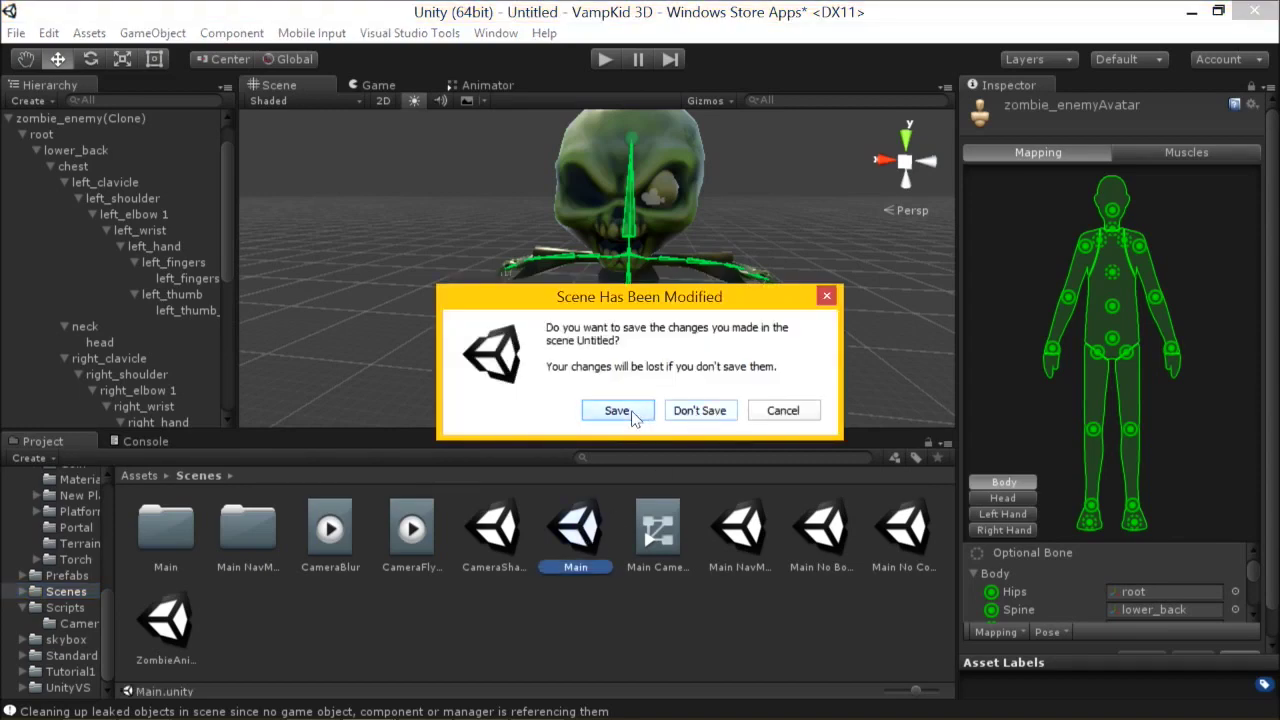
pyautogui.click(715, 413)
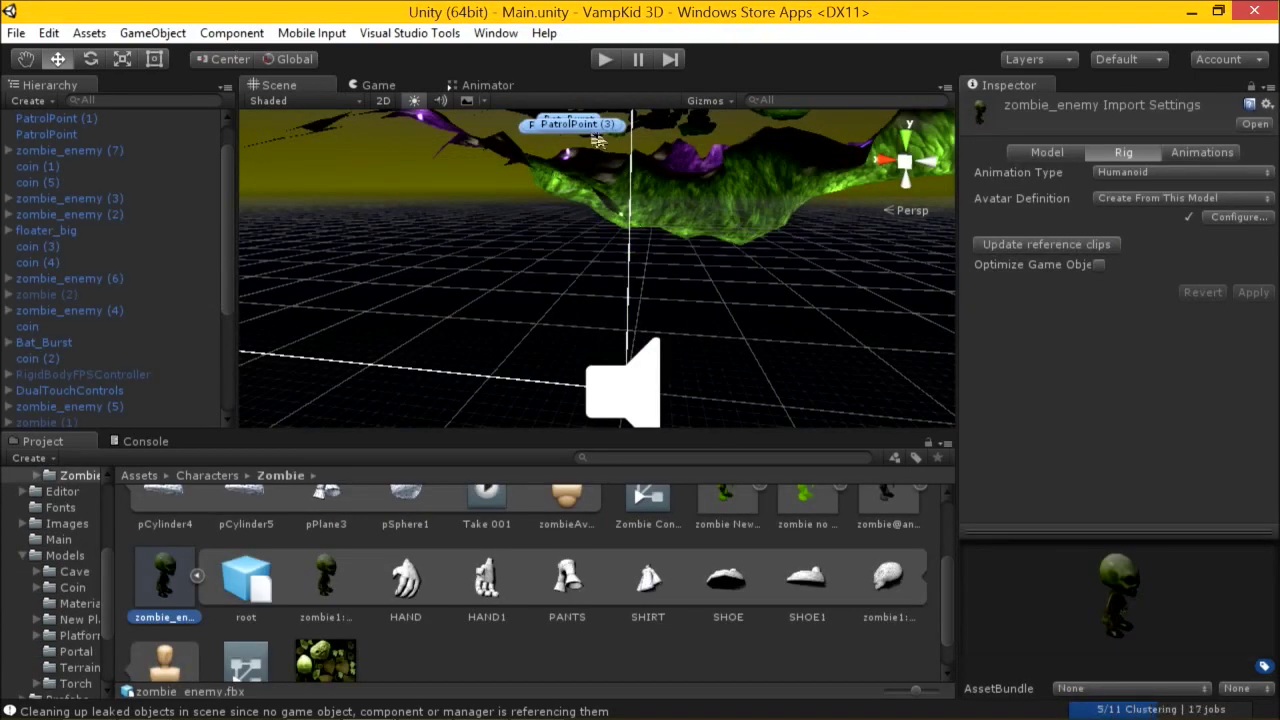
# Play-test the Main scene in the Game view with the system sound muted, and widen the Inspector before stopping.
pyautogui.click(398, 88)
pyautogui.click(295, 84)
pyautogui.moveTo(417, 145); pyautogui.dragTo(583, 199, button='right')
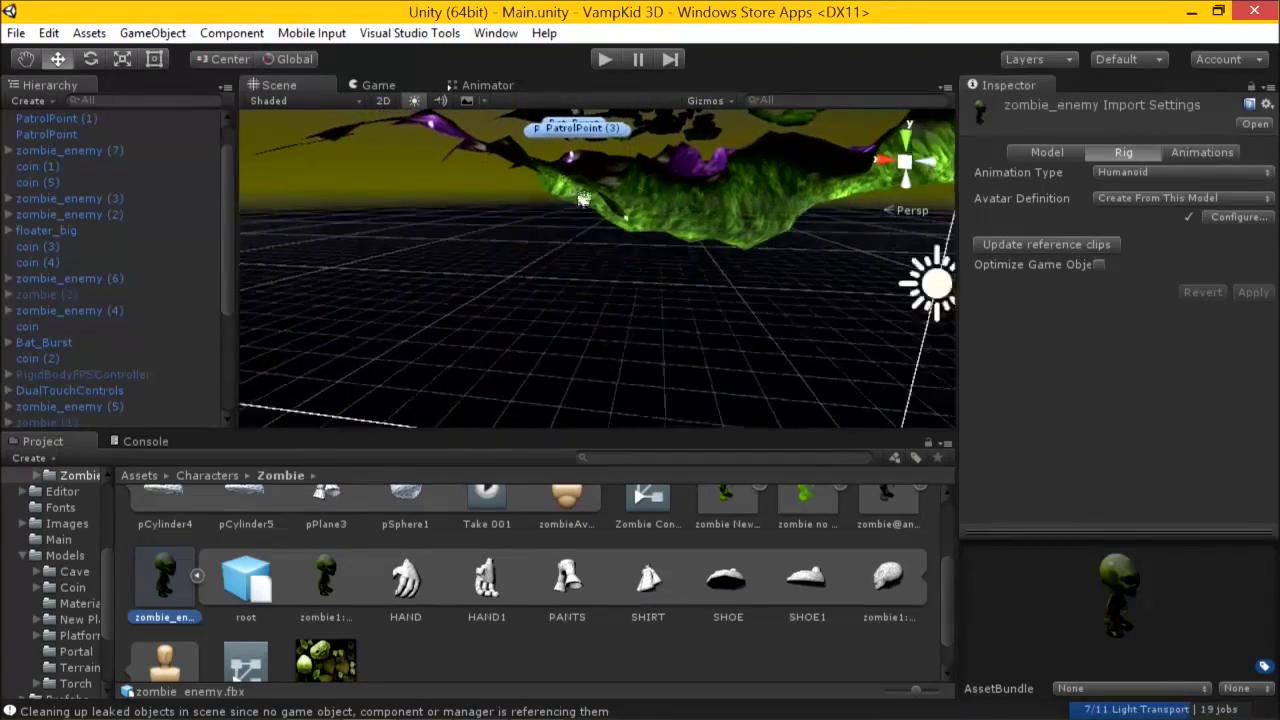
pyautogui.click(378, 86)
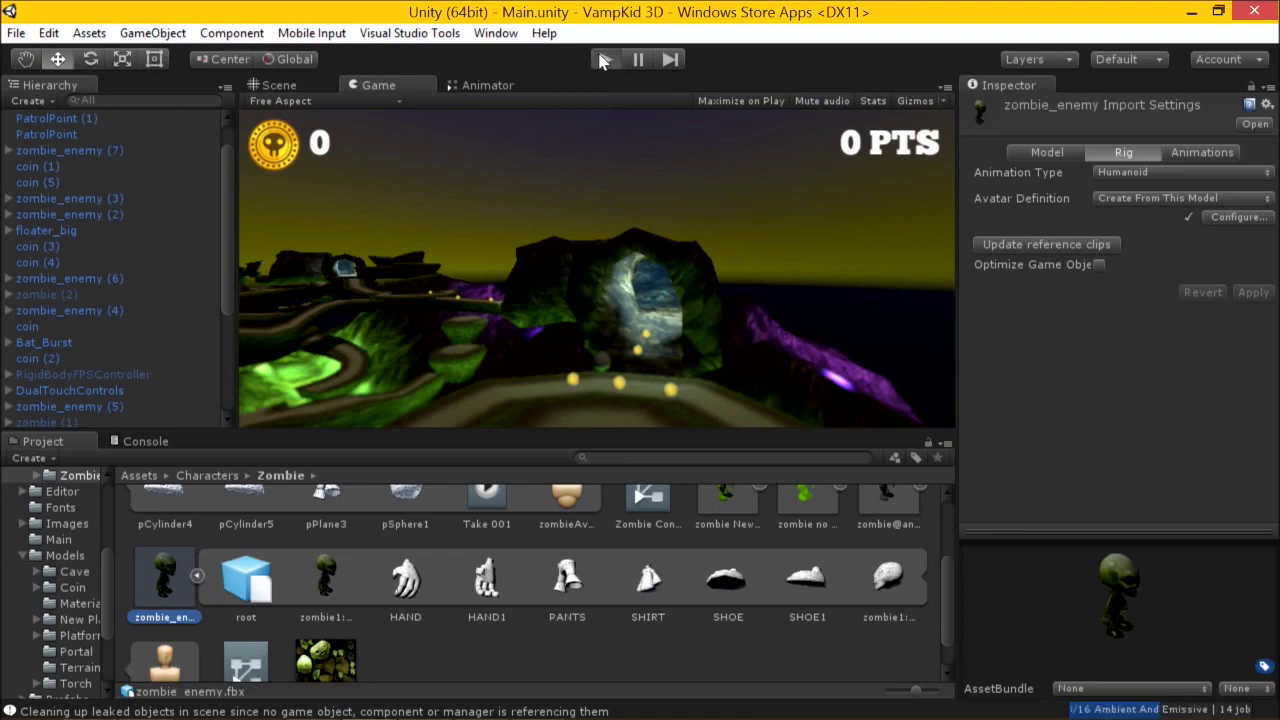
pyautogui.press('XF86AudioMute')
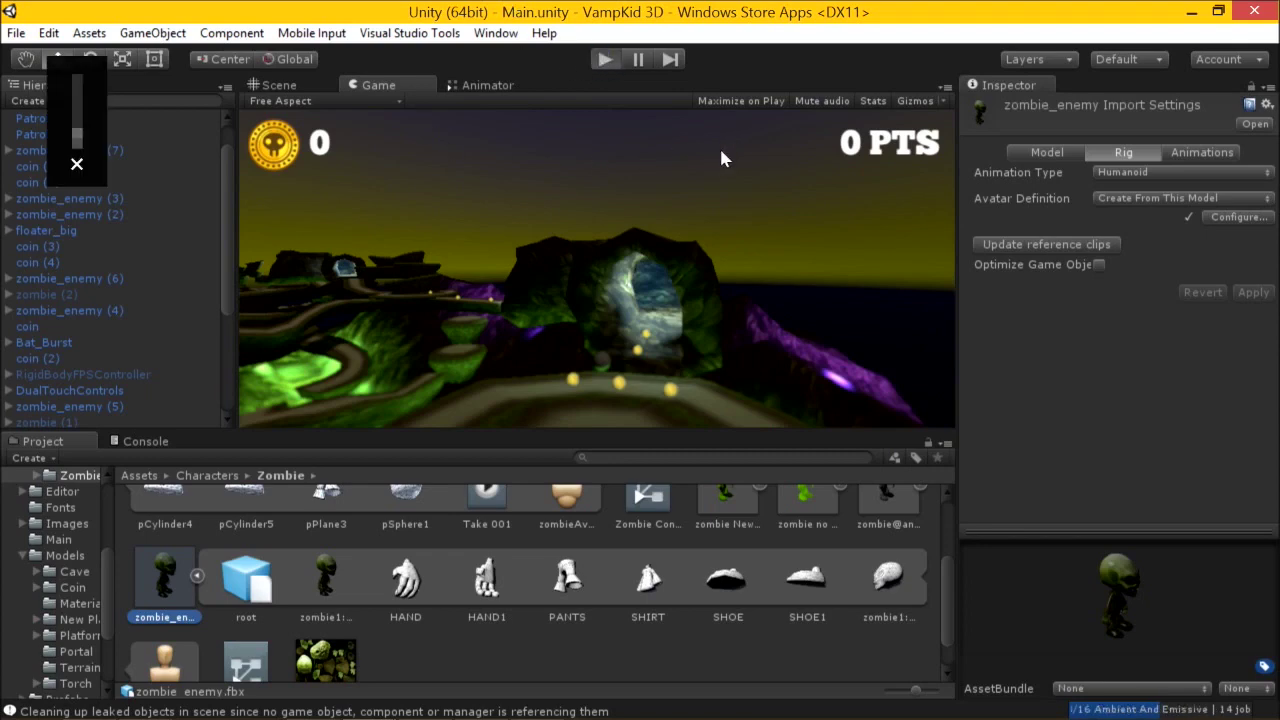
pyautogui.hotkey('ctrl', 'p')
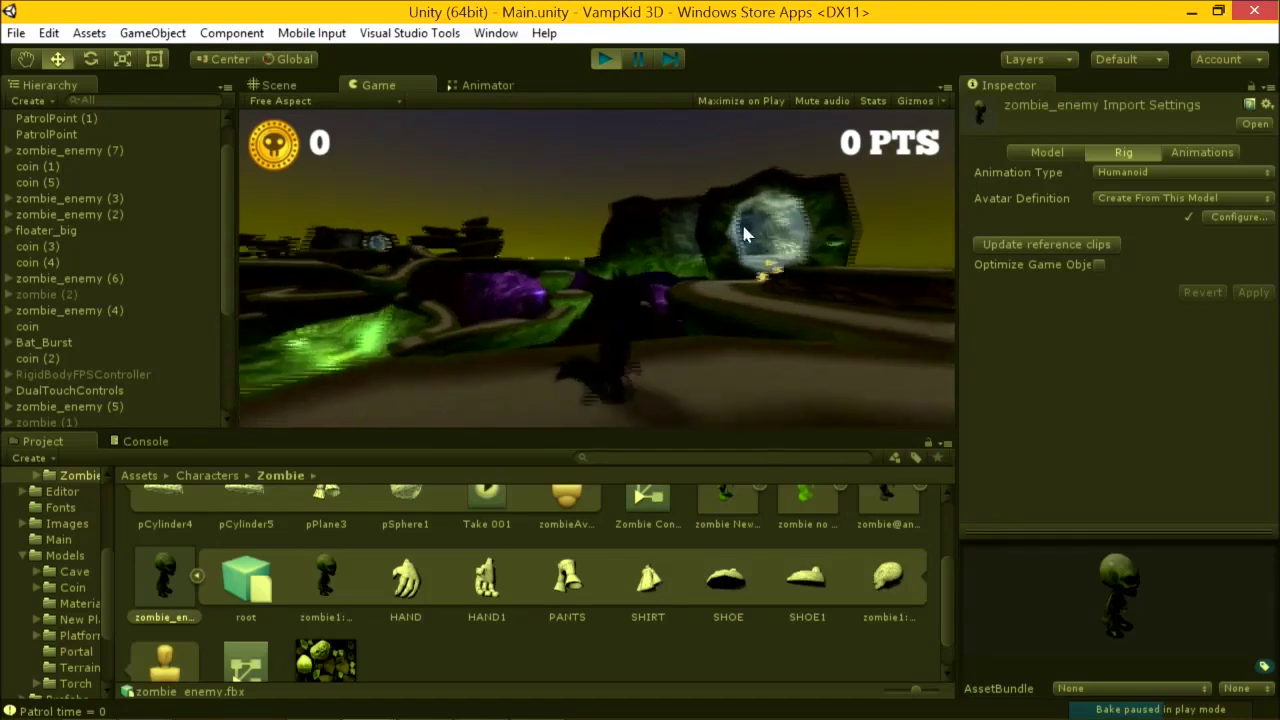
pyautogui.moveTo(951, 169); pyautogui.dragTo(812, 171)
pyautogui.click(604, 58)
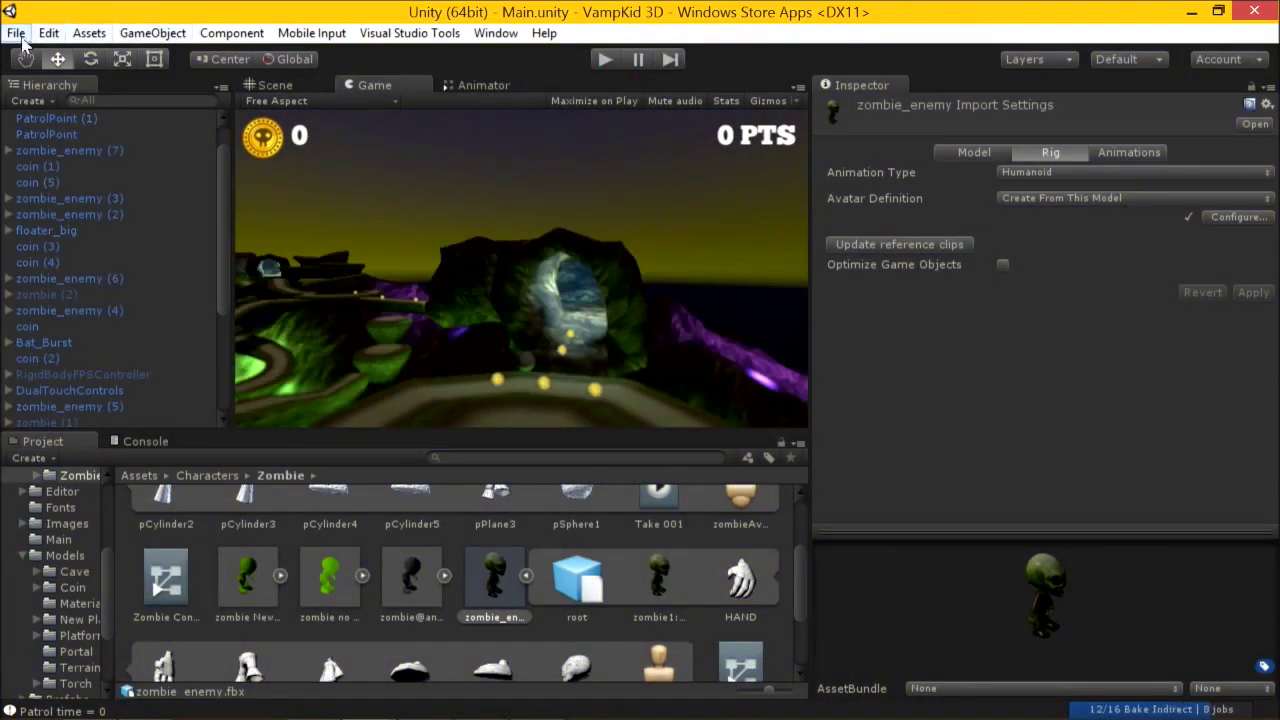
# Create a new scene and add a UI button to it.
pyautogui.click(17, 33)
pyautogui.click(45, 58)
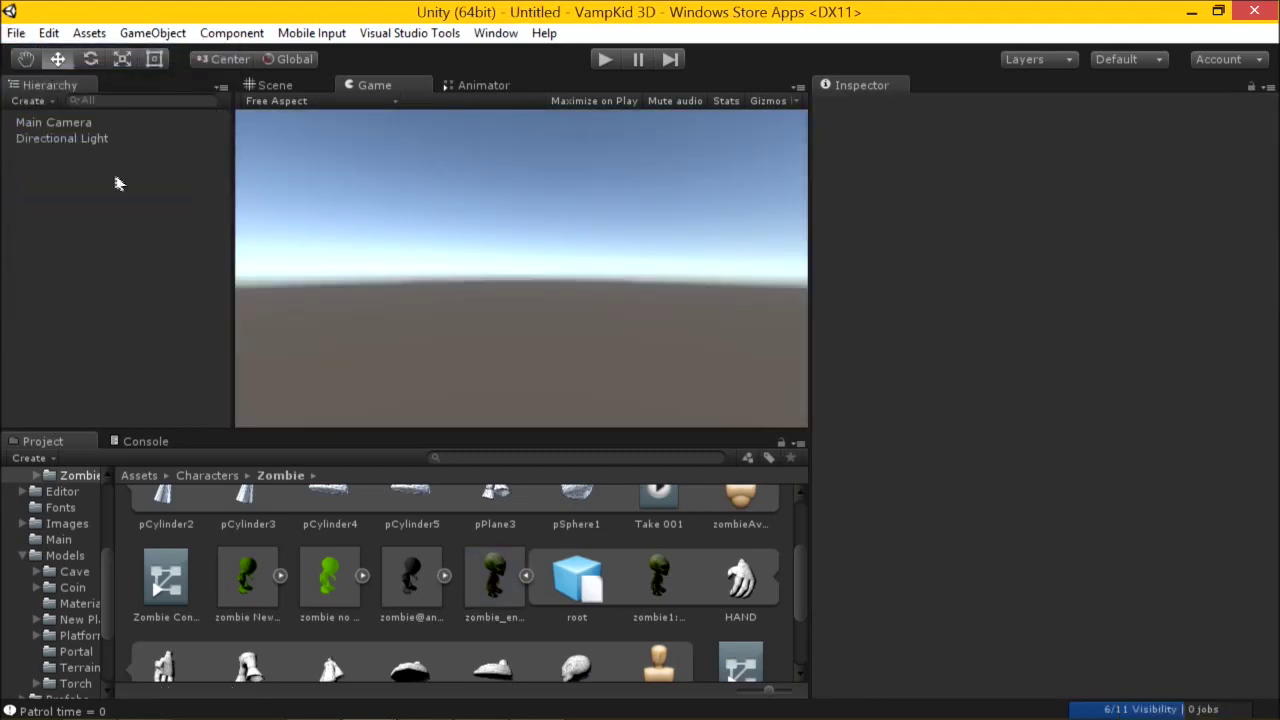
pyautogui.click(158, 34)
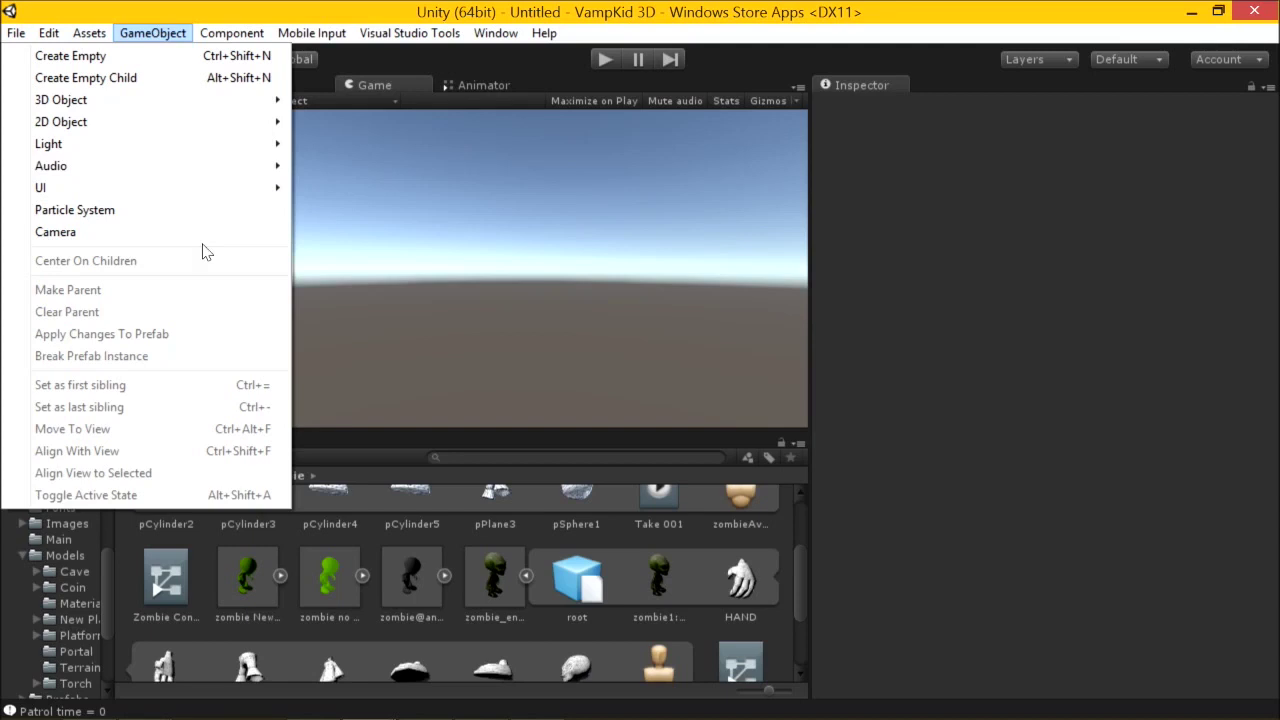
pyautogui.moveTo(158, 192)
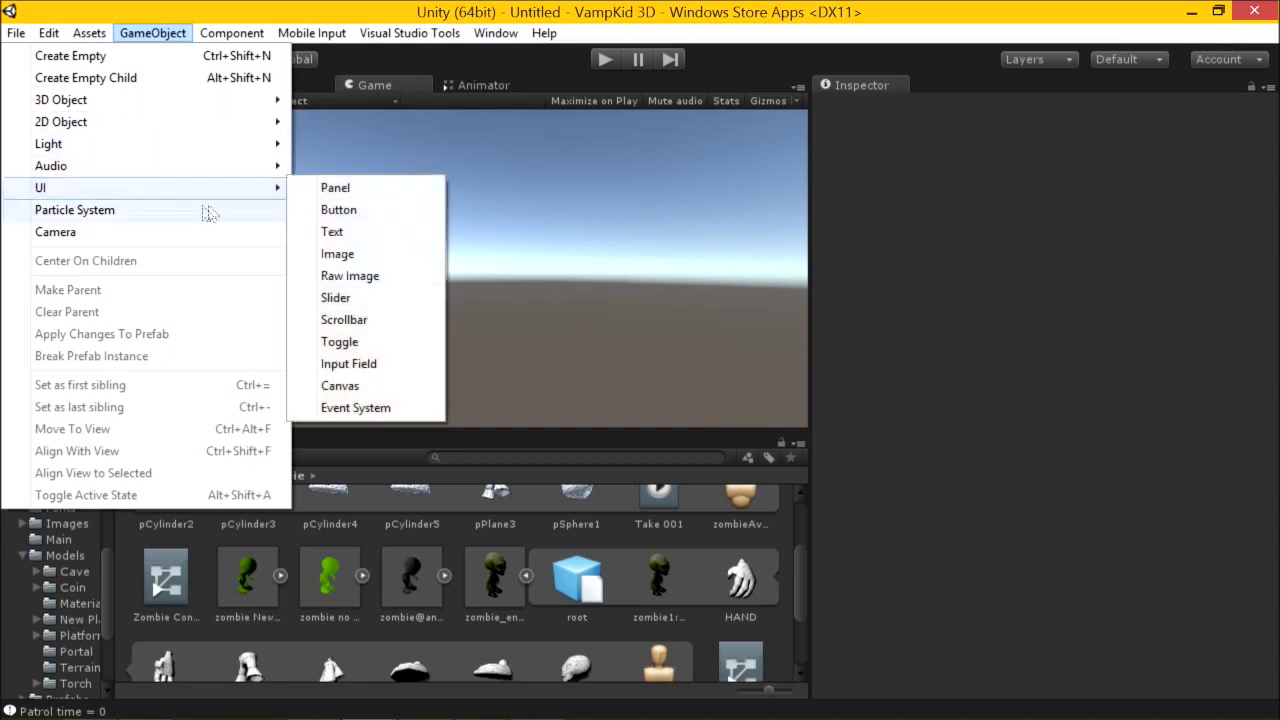
pyautogui.click(399, 212)
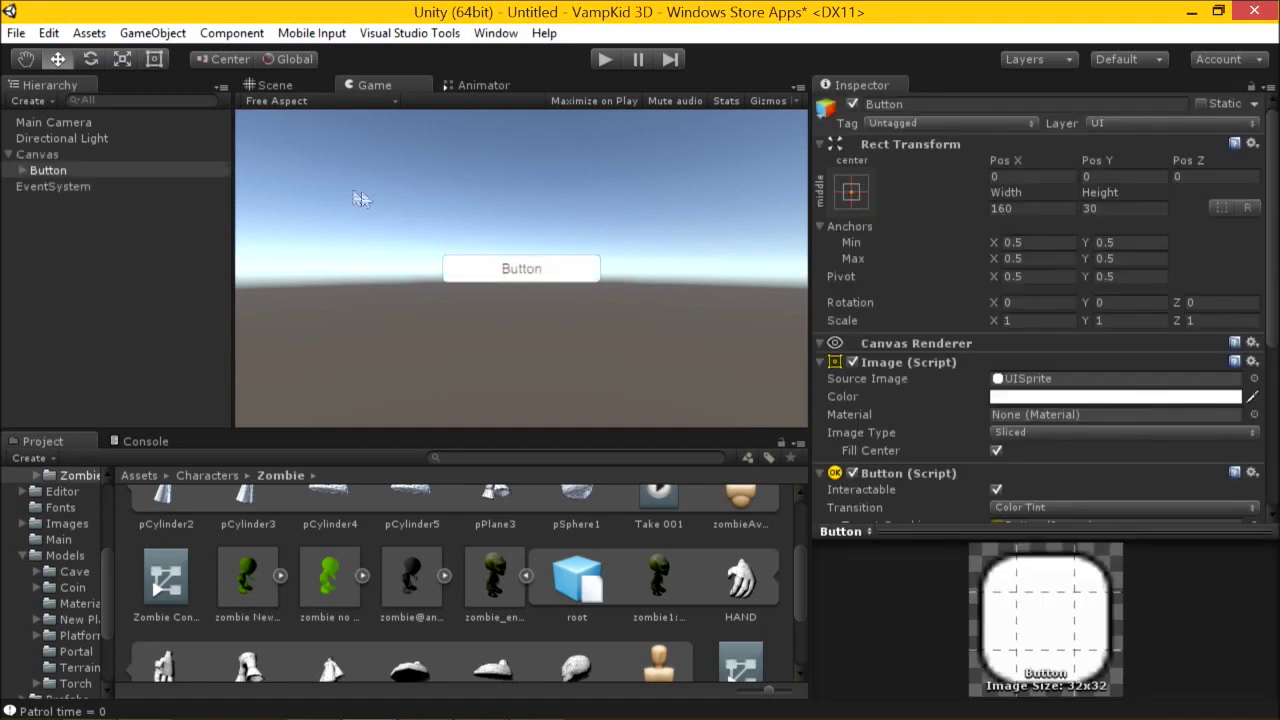
# Inspect the Canvas, Button and EventSystem objects created with the UI button, including the EventSystem's input module components.
pyautogui.click(100, 155)
pyautogui.keyDown('ctrl'); pyautogui.click(104, 186); pyautogui.keyUp('ctrl')
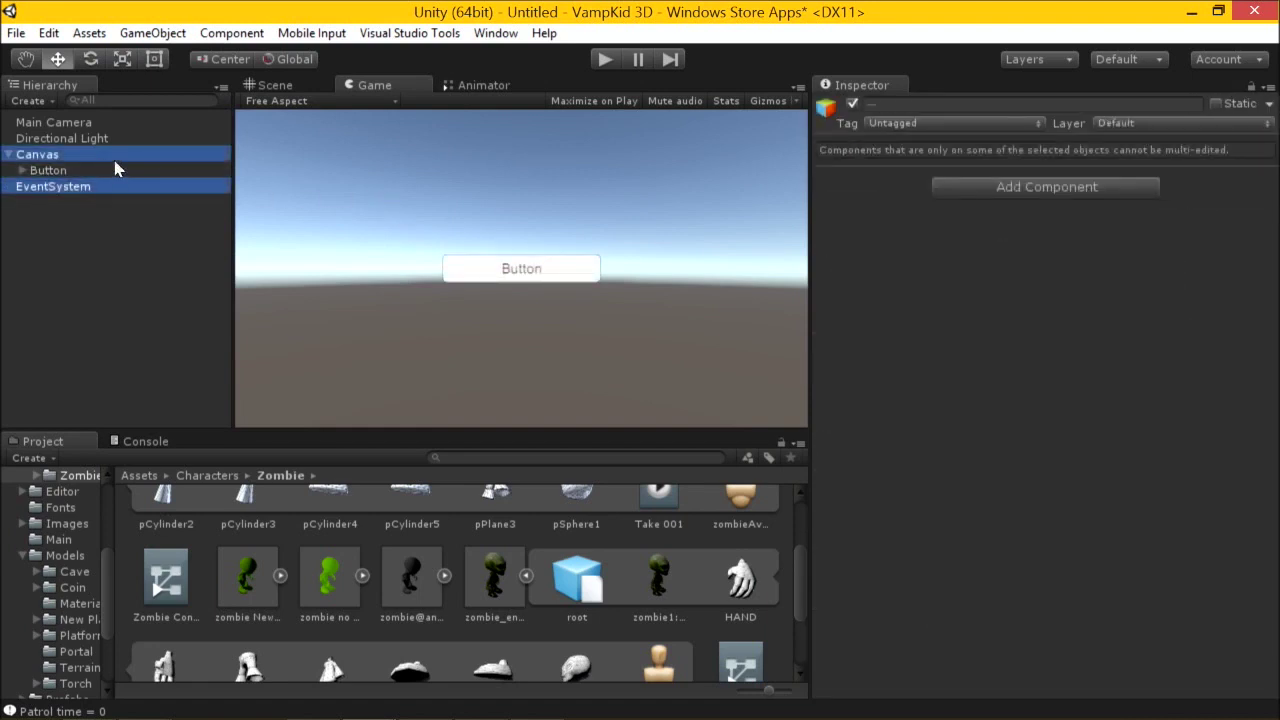
pyautogui.click(90, 171)
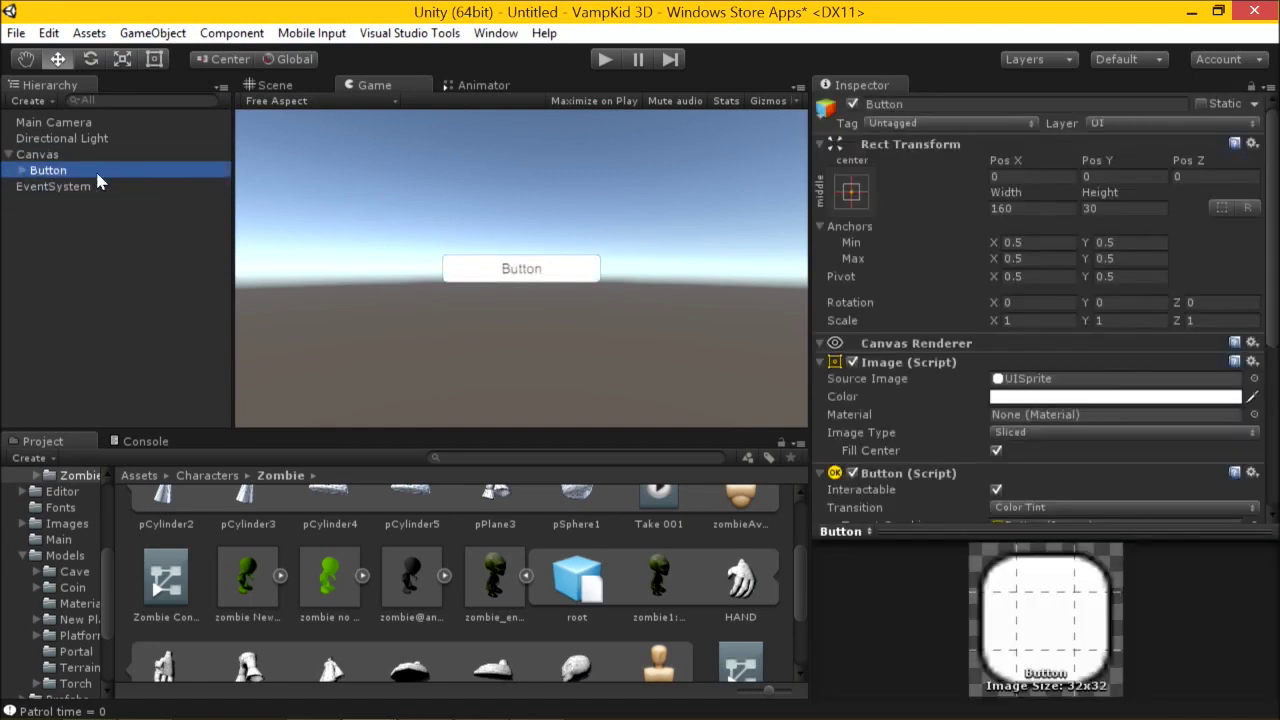
pyautogui.click(105, 189)
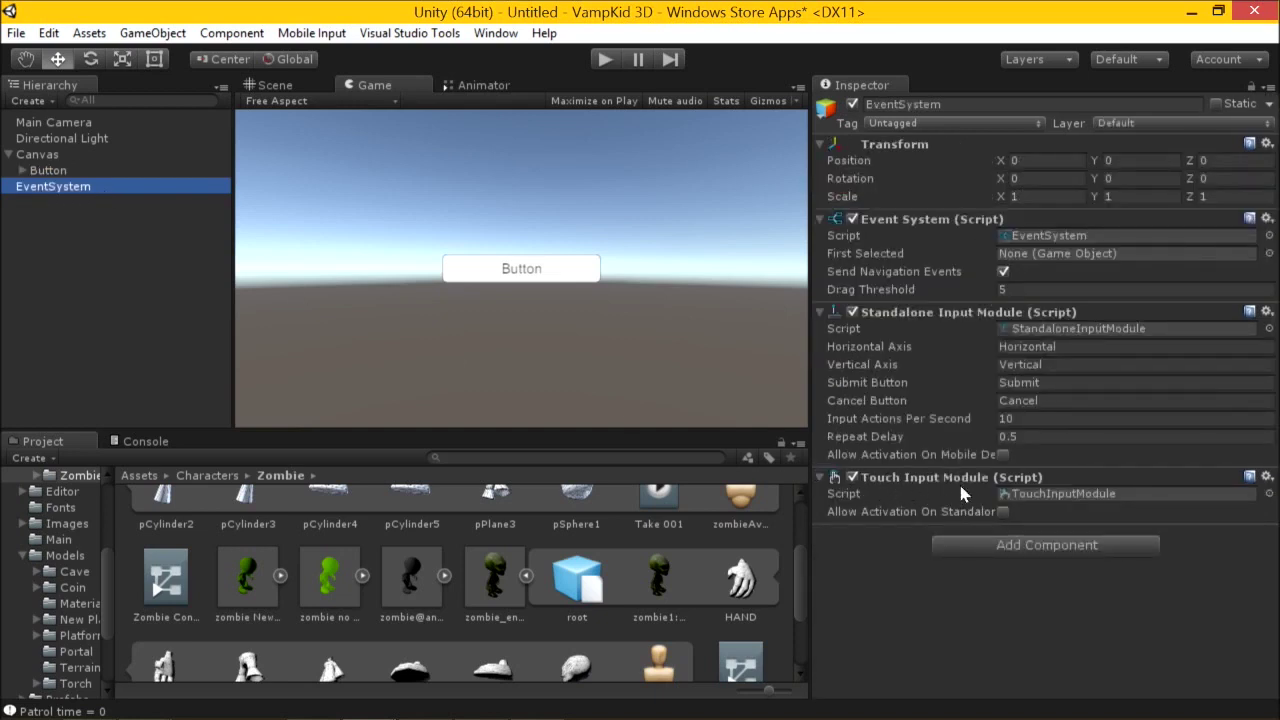
pyautogui.click(110, 156)
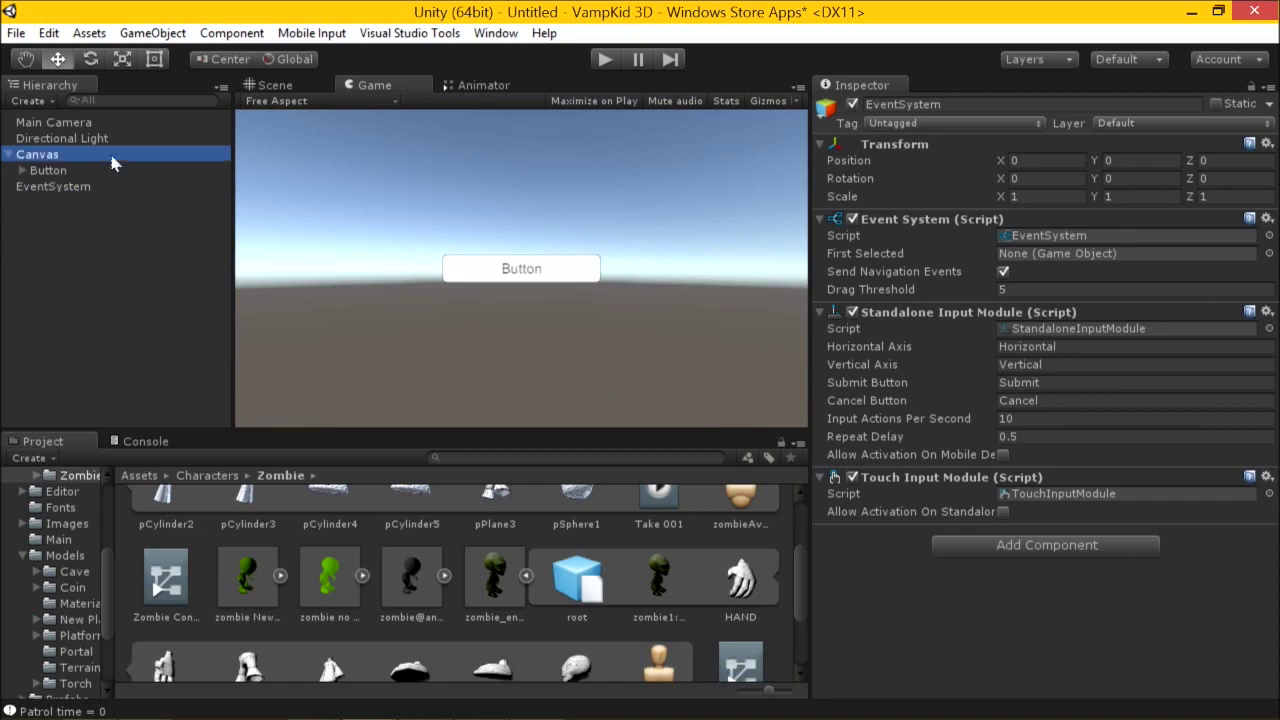
pyautogui.click(78, 172)
pyautogui.click(80, 187)
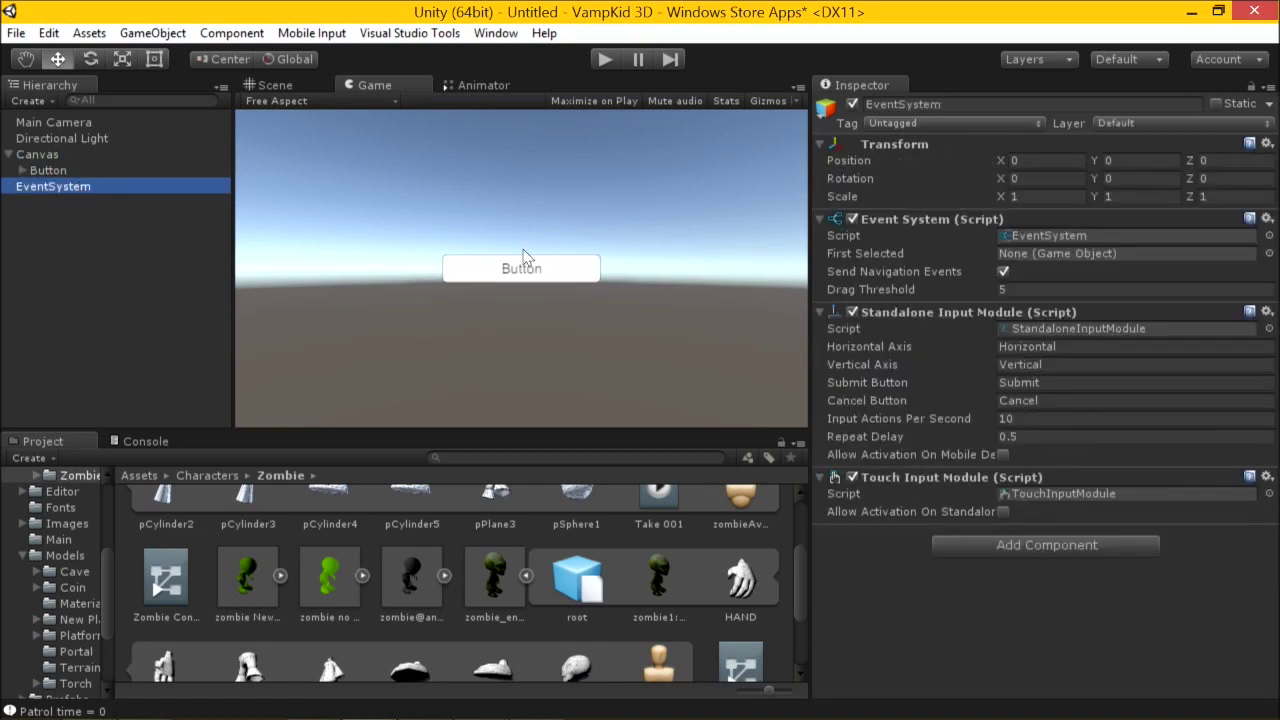
pyautogui.click(55, 156)
pyautogui.click(60, 171)
pyautogui.click(86, 188)
pyautogui.click(89, 171)
pyautogui.click(97, 185)
pyautogui.click(26, 172)
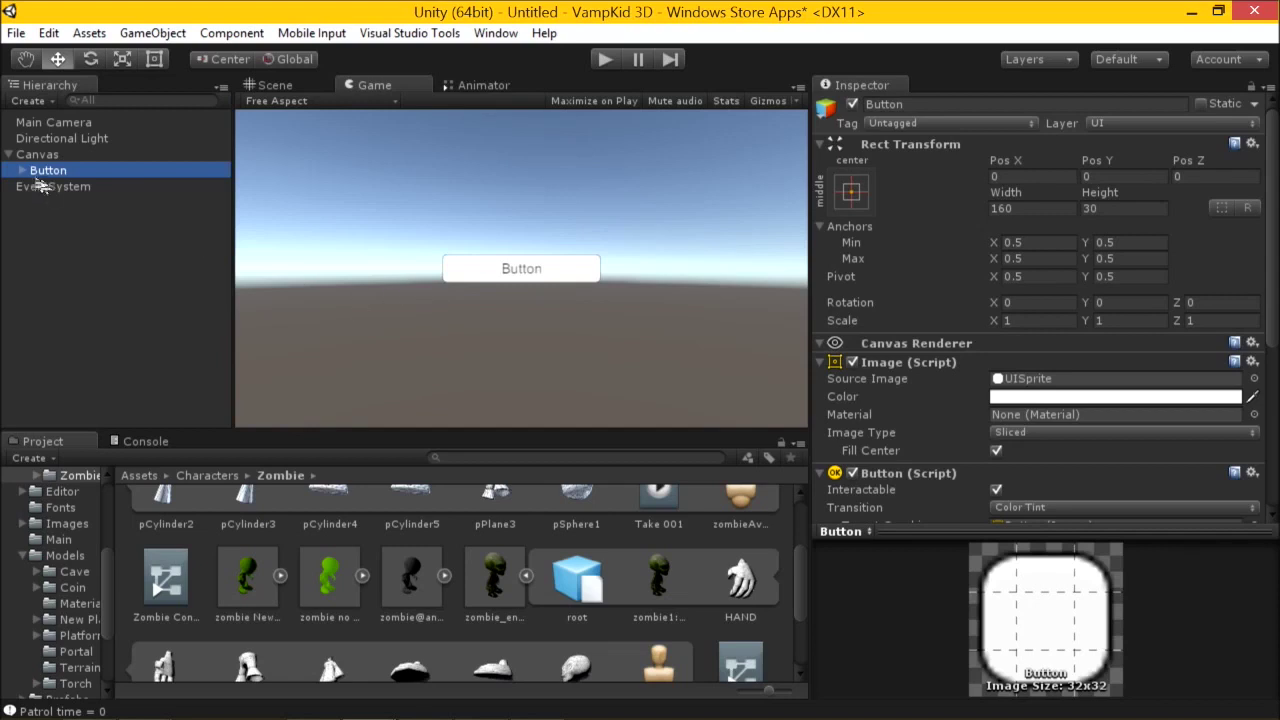
# Expand the Button to reveal its Text child, and toggle the Button's Image component off and on.
pyautogui.click(23, 172)
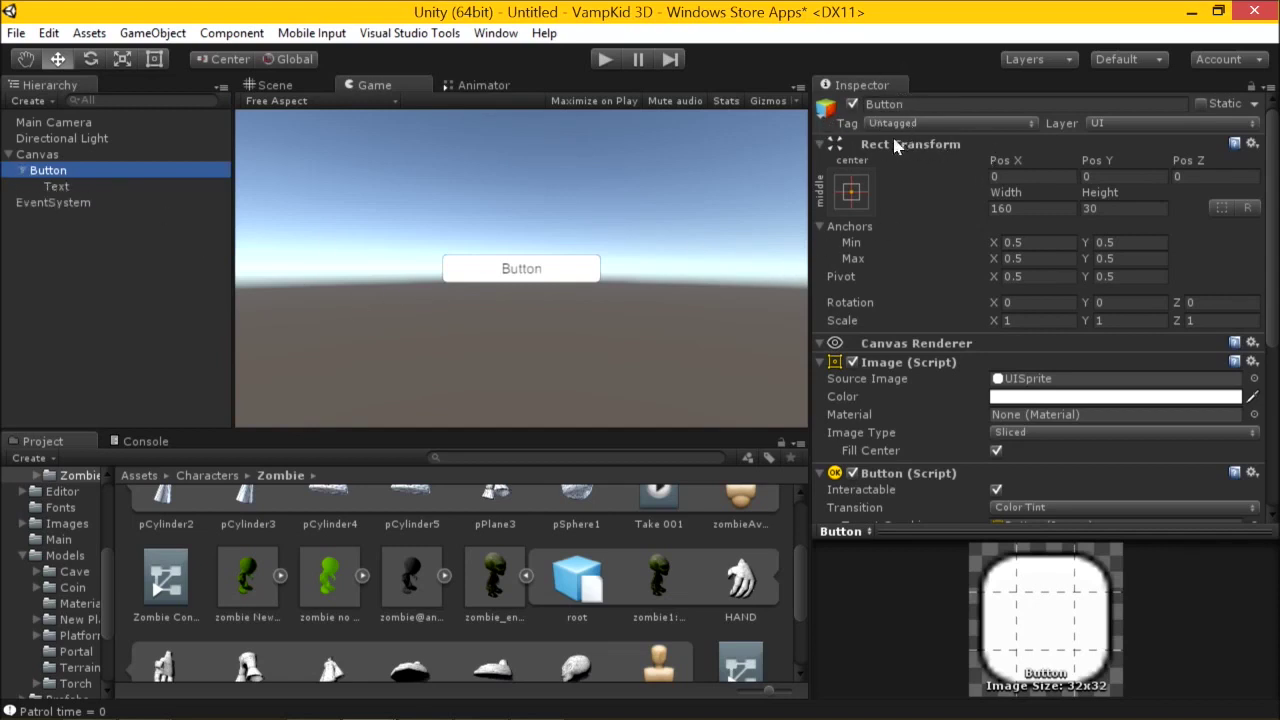
pyautogui.scroll(-4, 932, 256)
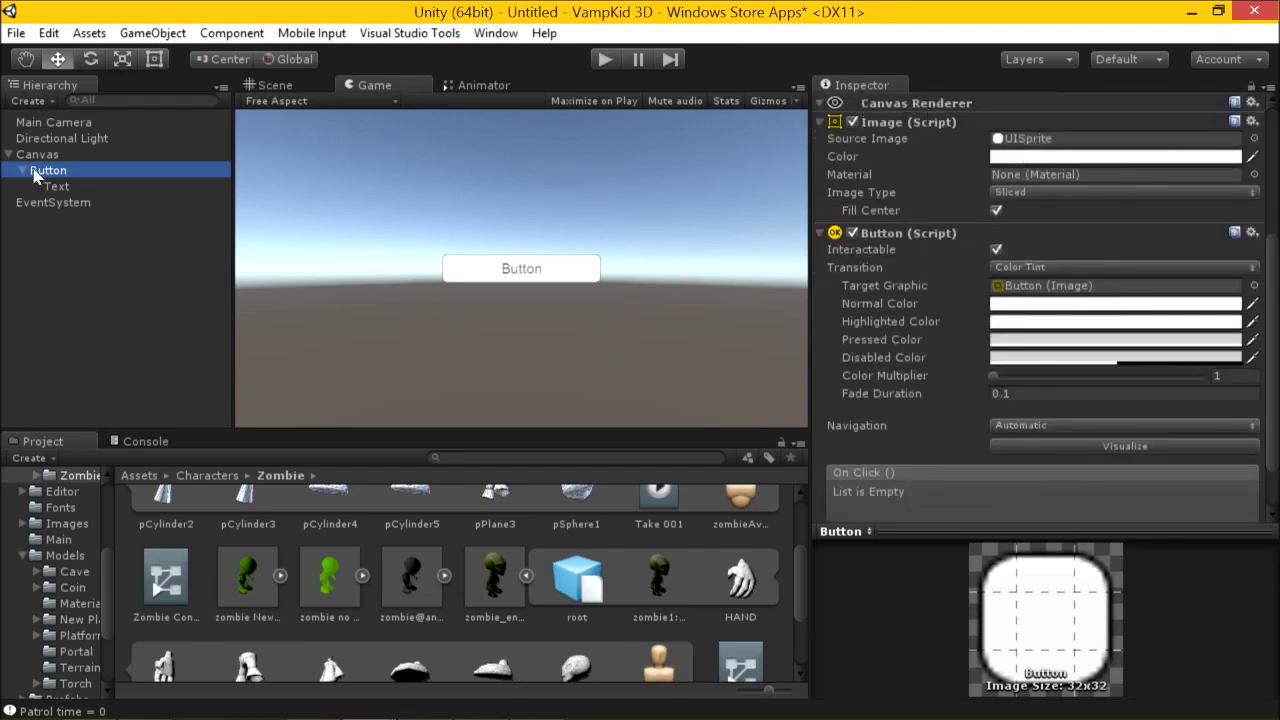
pyautogui.click(854, 122)
pyautogui.click(853, 122)
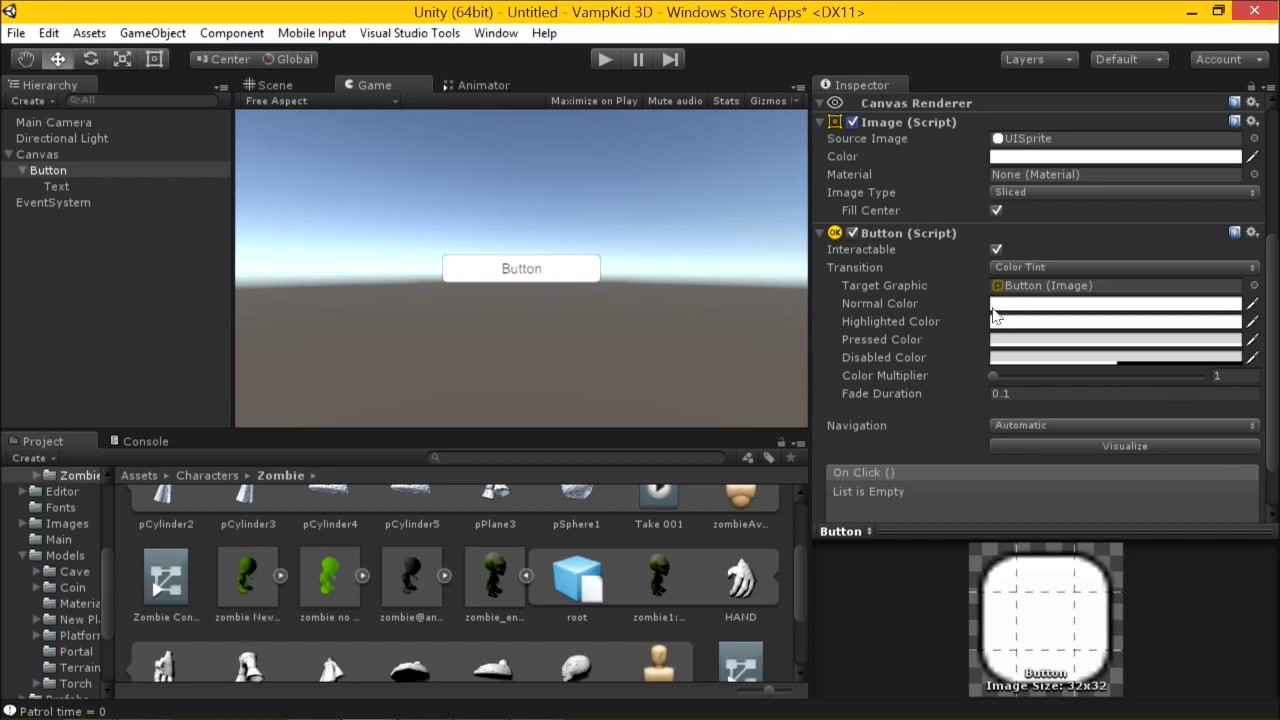
# Set the Button's Highlighted Color to bright red and its Pressed Color to bright light blue.
pyautogui.click(1038, 325)
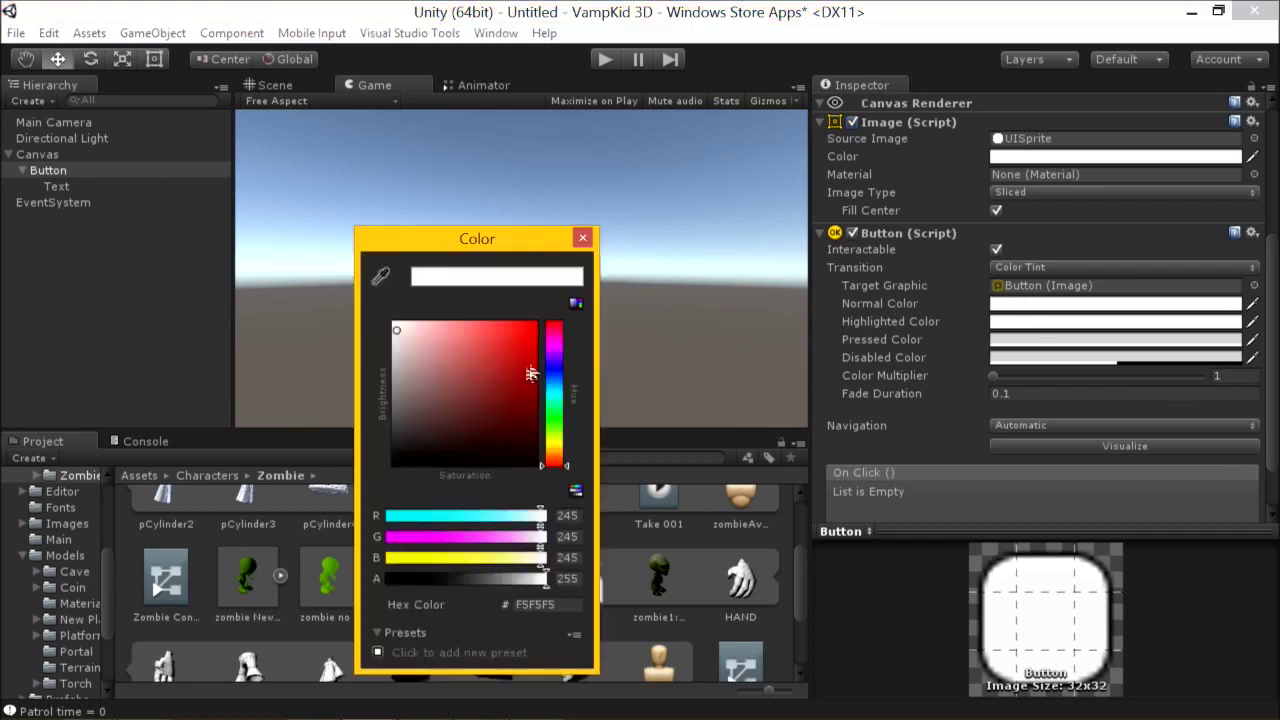
pyautogui.click(526, 337)
pyautogui.click(582, 238)
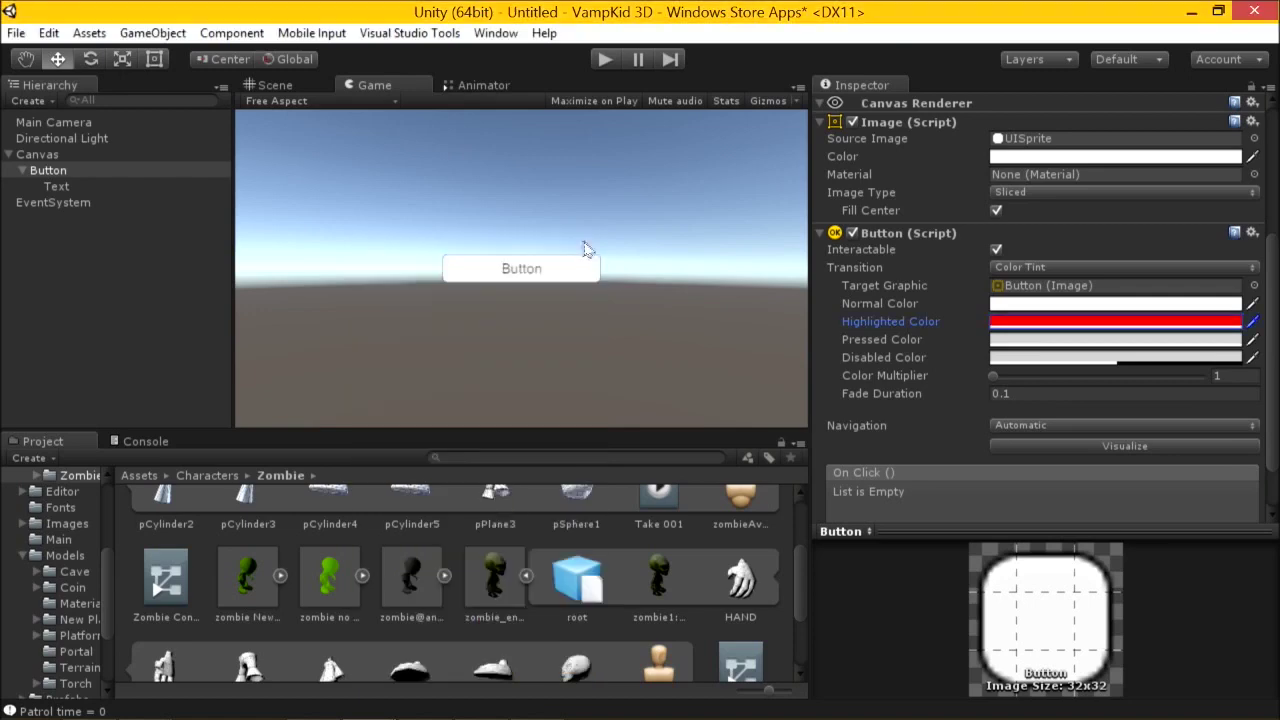
pyautogui.click(1045, 344)
pyautogui.click(554, 387)
pyautogui.click(533, 326)
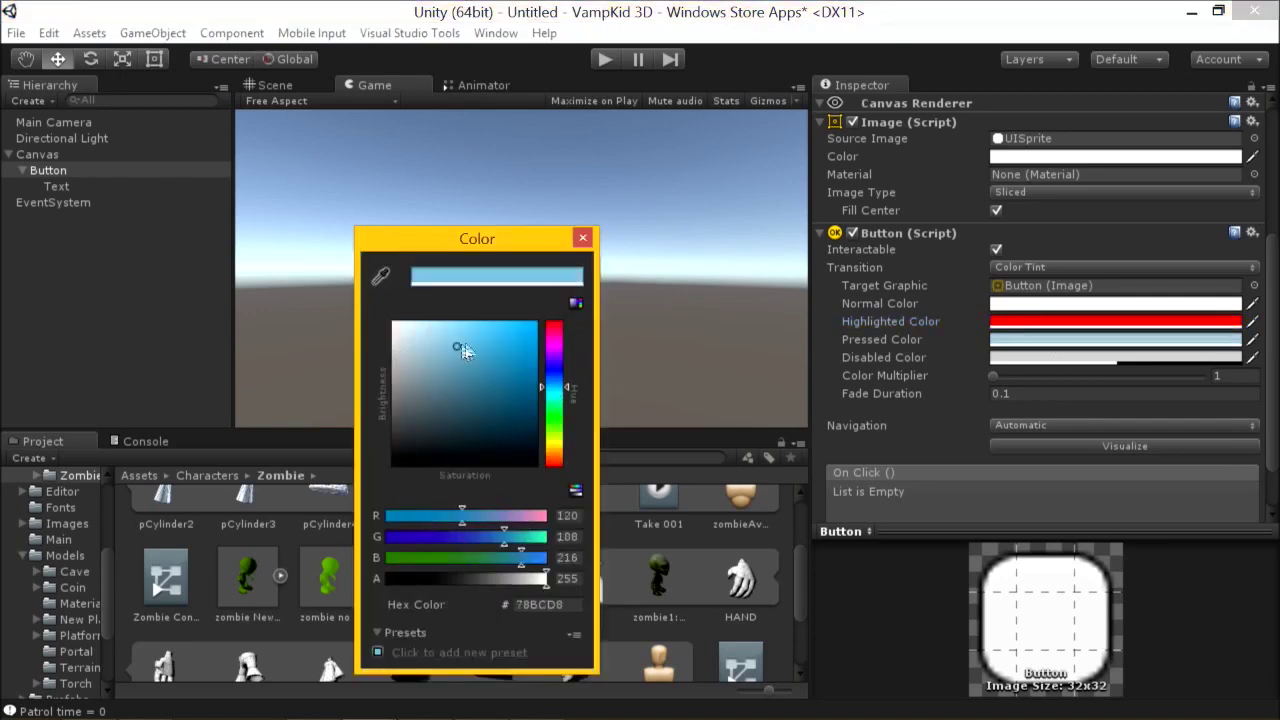
pyautogui.click(582, 238)
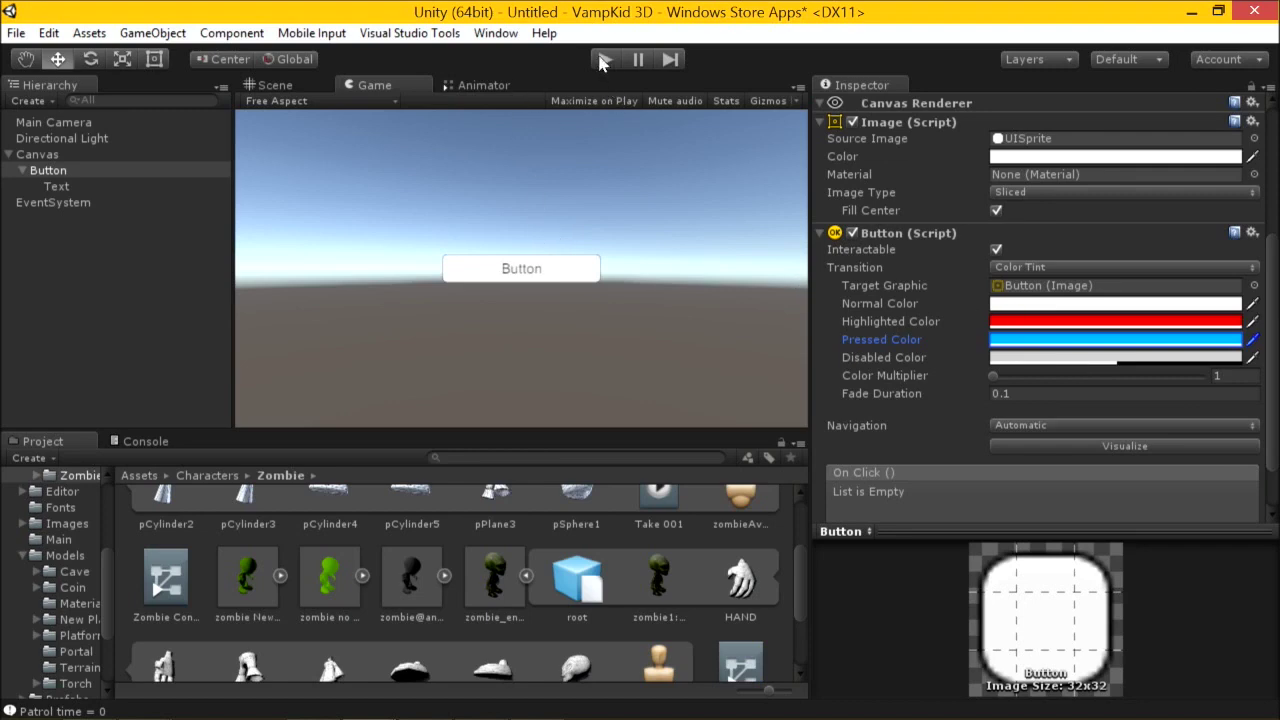
# Save the scene as UI Test in the Scenes folder.
pyautogui.hotkey('ctrl', 's')
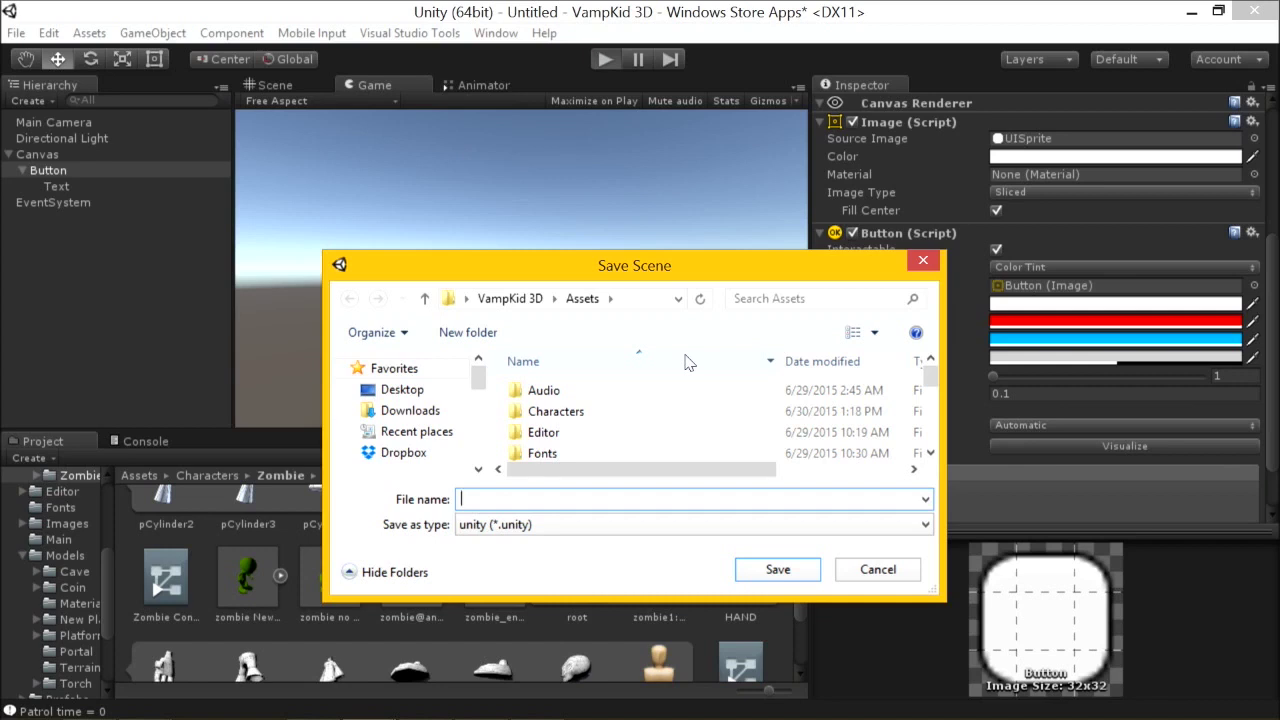
pyautogui.write('UI Test')
pyautogui.scroll(-1, 932, 422)
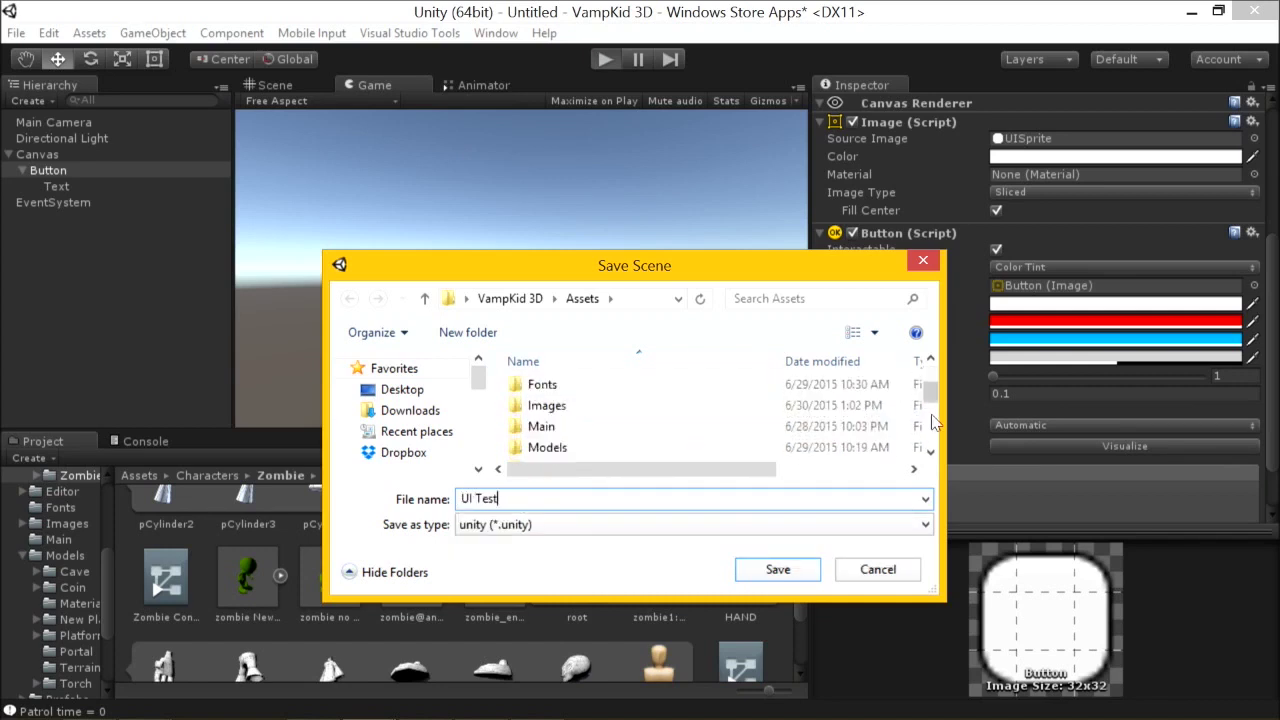
pyautogui.scroll(-2, 932, 422)
pyautogui.click(543, 409)
pyautogui.click(780, 572)
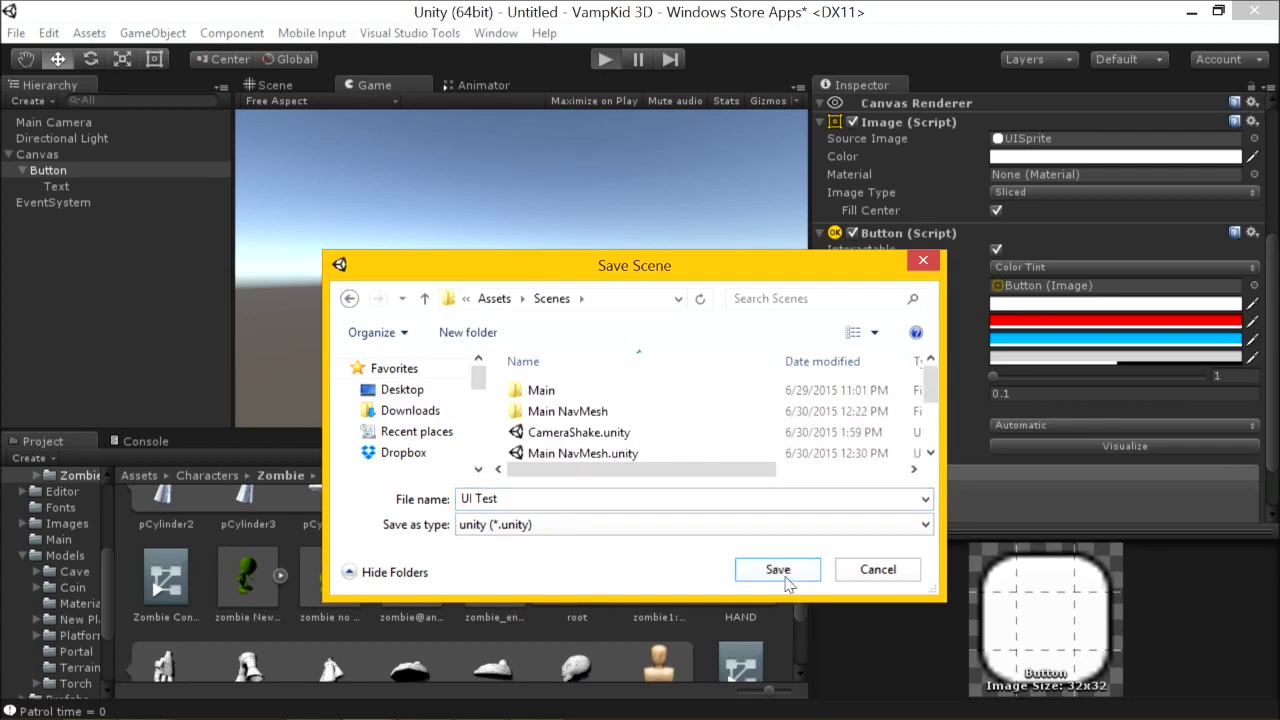
pyautogui.click(780, 571)
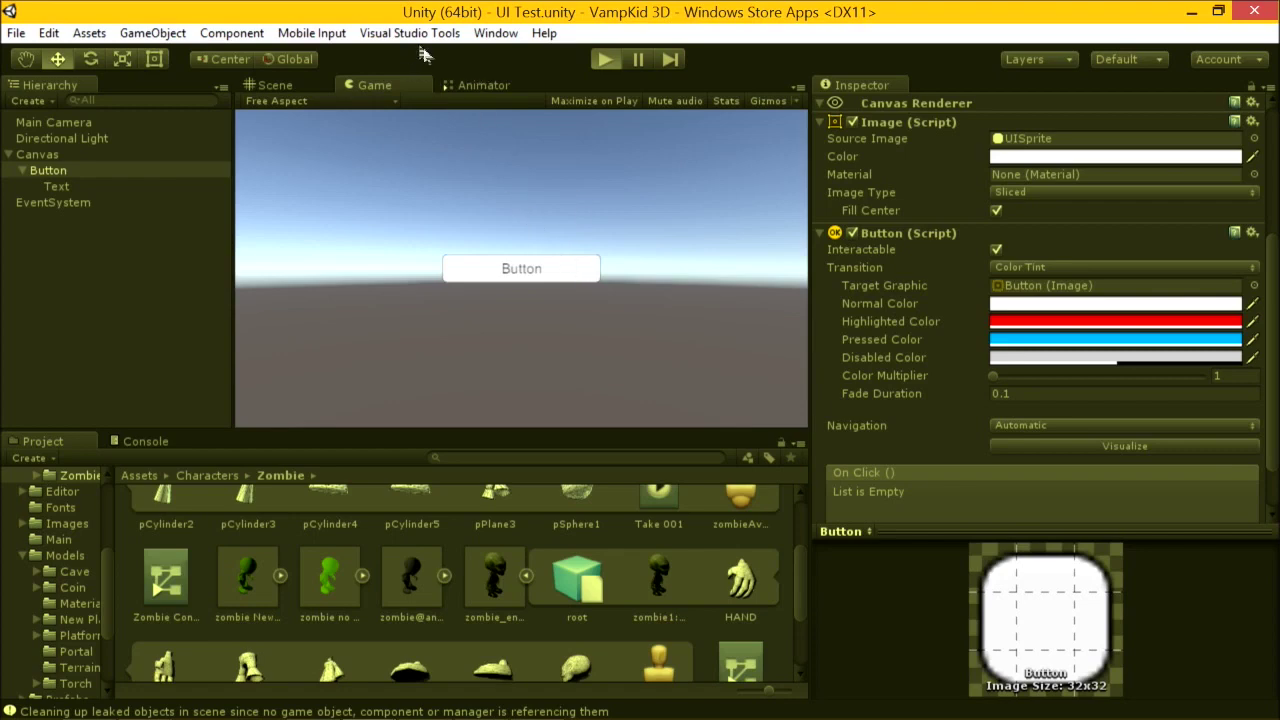
# Play-test the scene to try the button's highlighted and pressed colours, and stop play mode.
pyautogui.hotkey('ctrl', 'p')
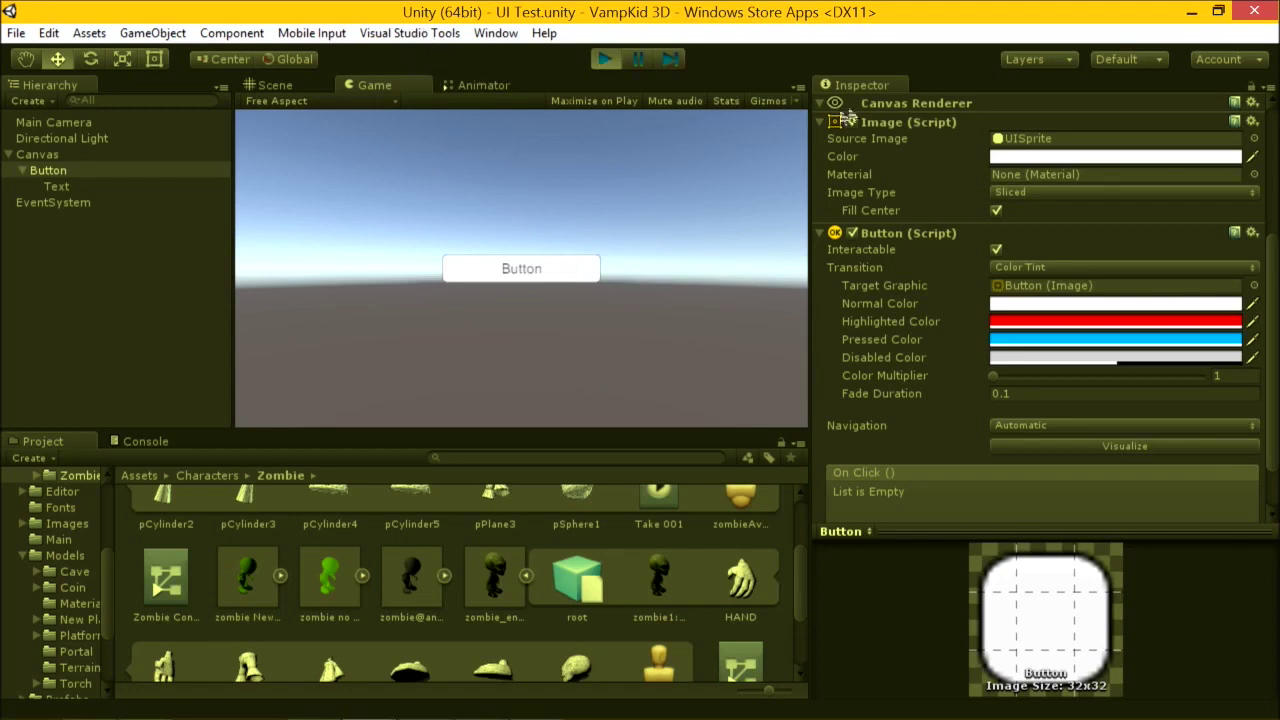
pyautogui.click(549, 258)
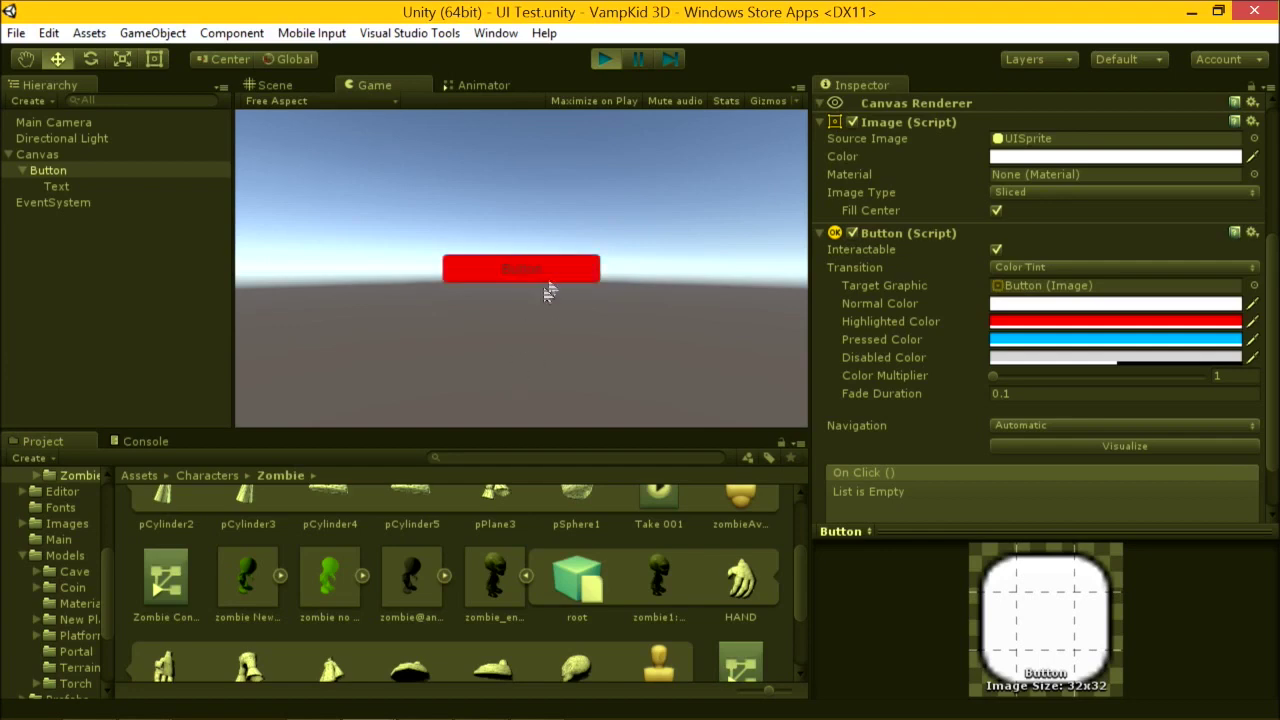
pyautogui.click(497, 356)
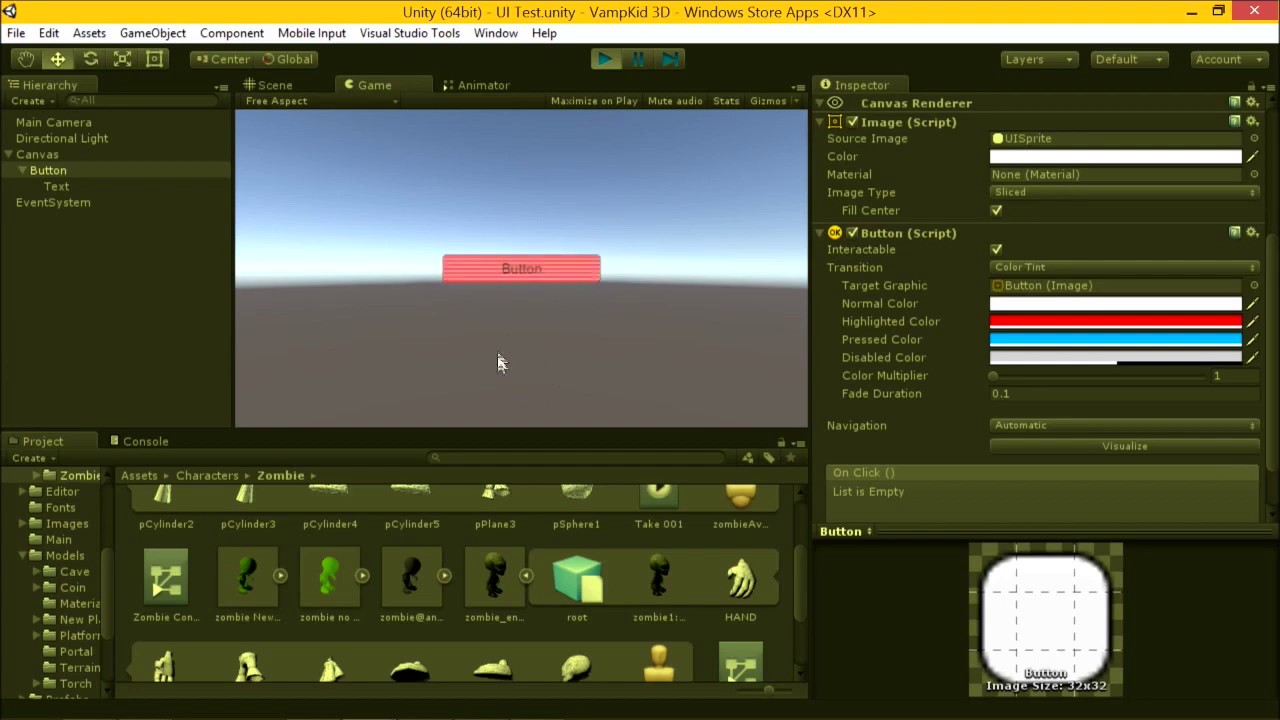
pyautogui.click(608, 59)
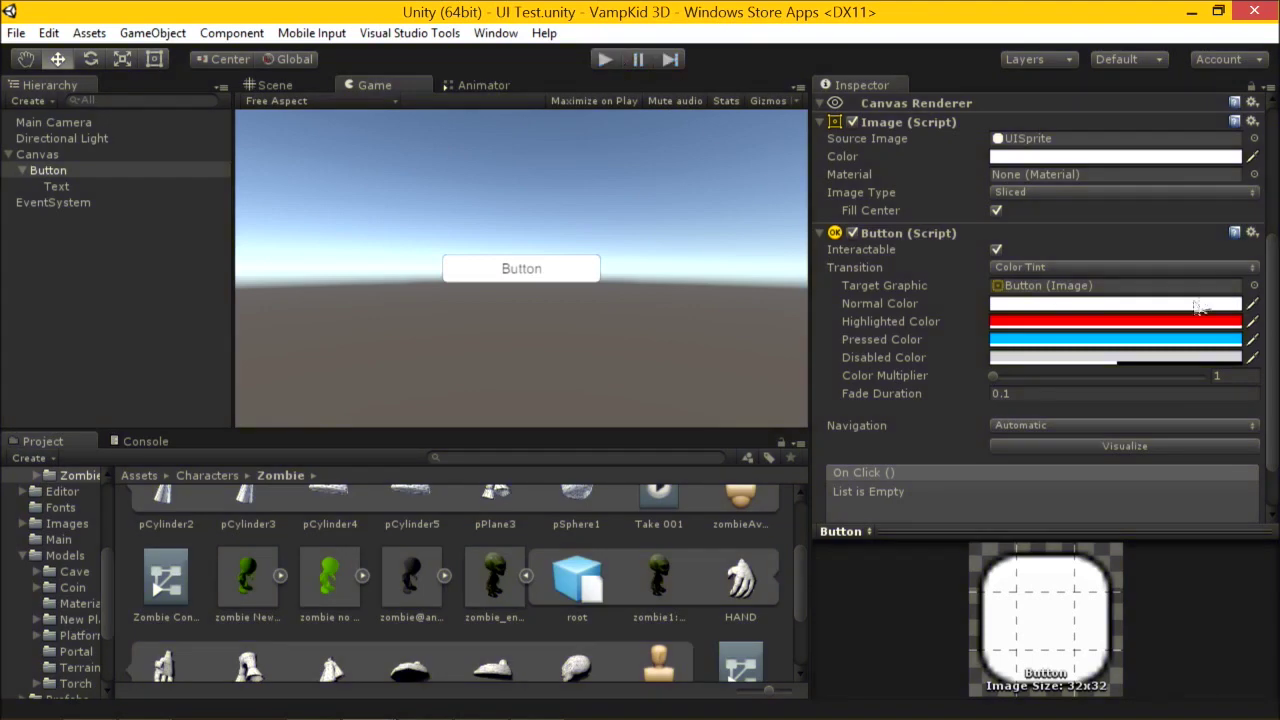
# Change the Button's transition to Animation and auto-generate Button.controller in a new Animations folder under Assets.
pyautogui.click(1170, 267)
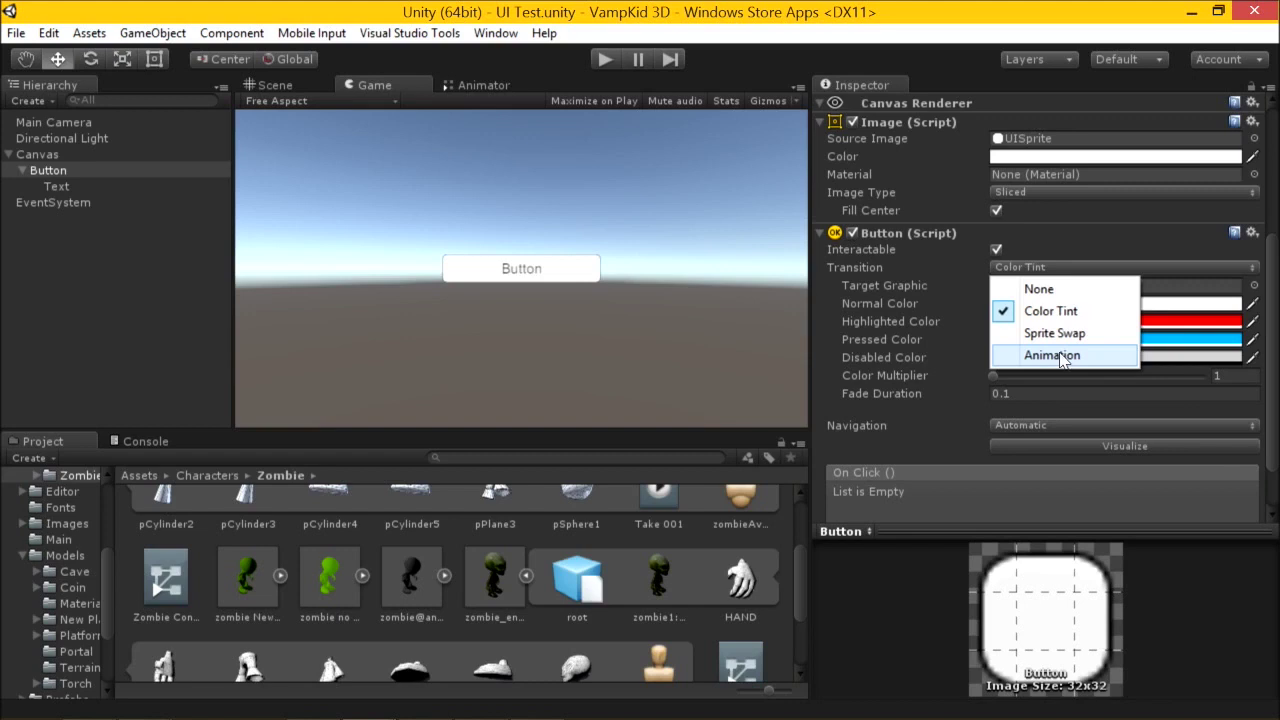
pyautogui.click(1055, 356)
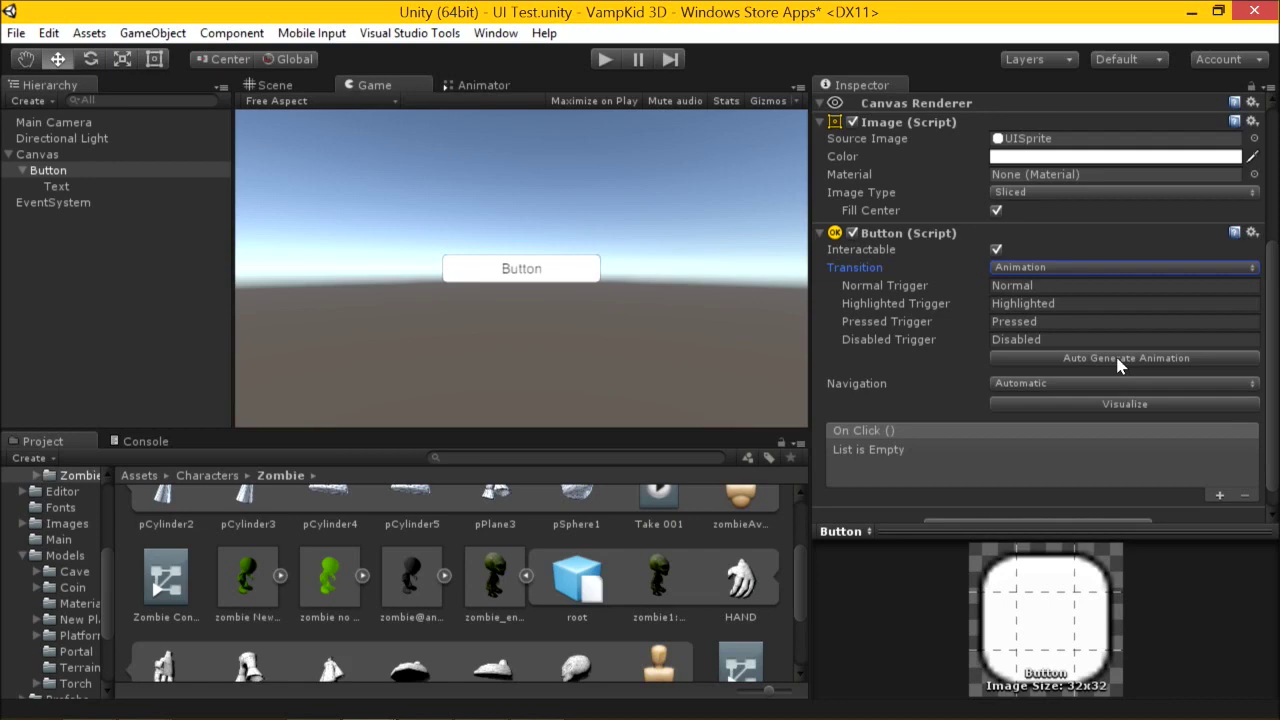
pyautogui.click(1118, 360)
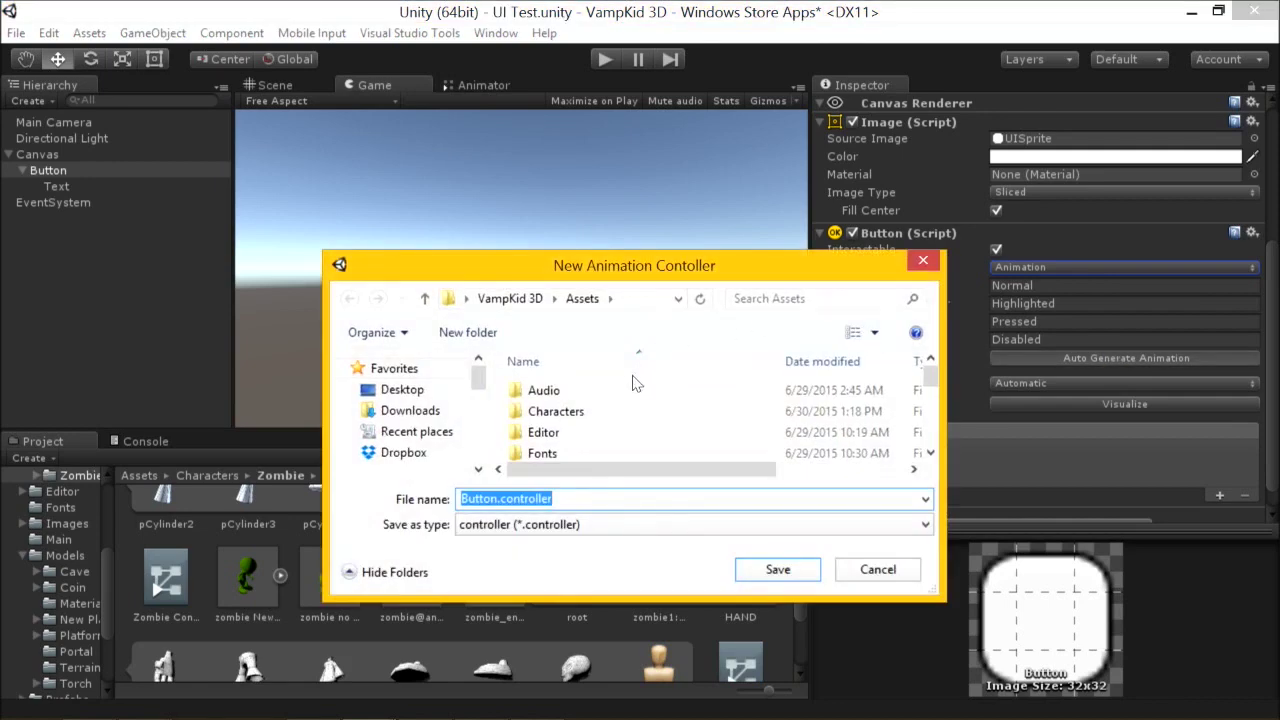
pyautogui.click(467, 332)
pyautogui.write('Anymations')
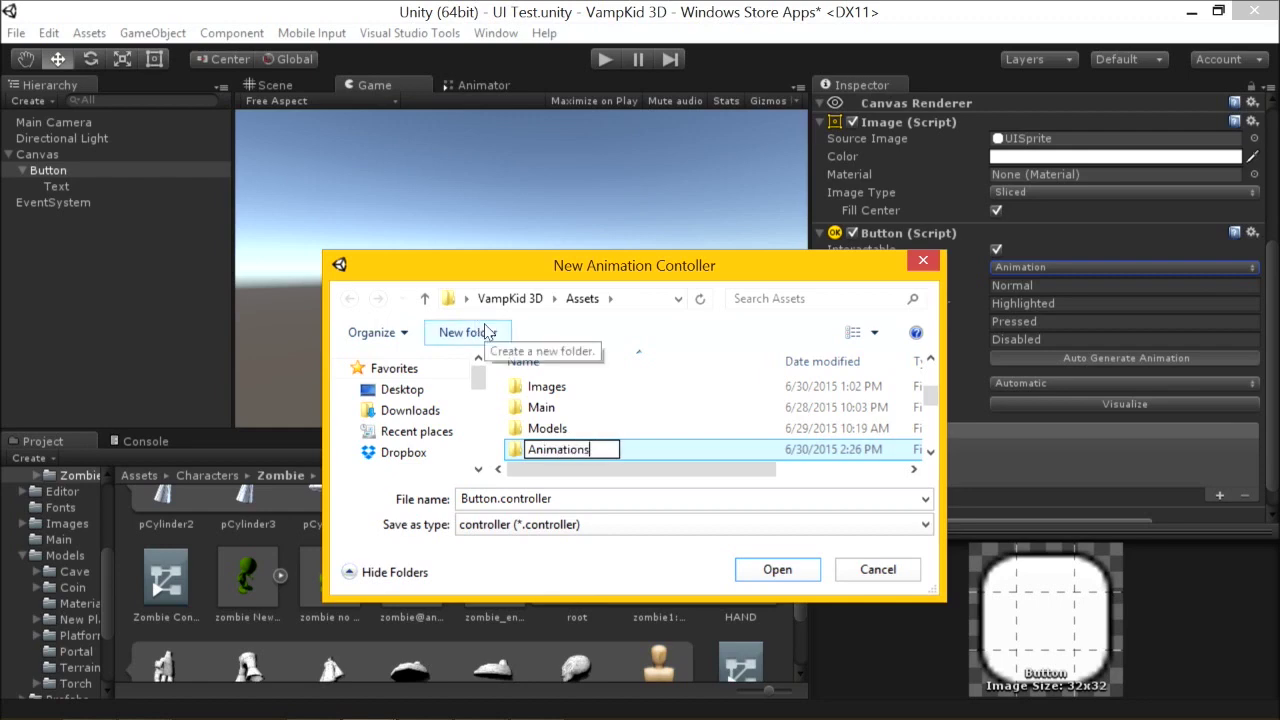
pyautogui.press('Return')
pyautogui.press('Return')
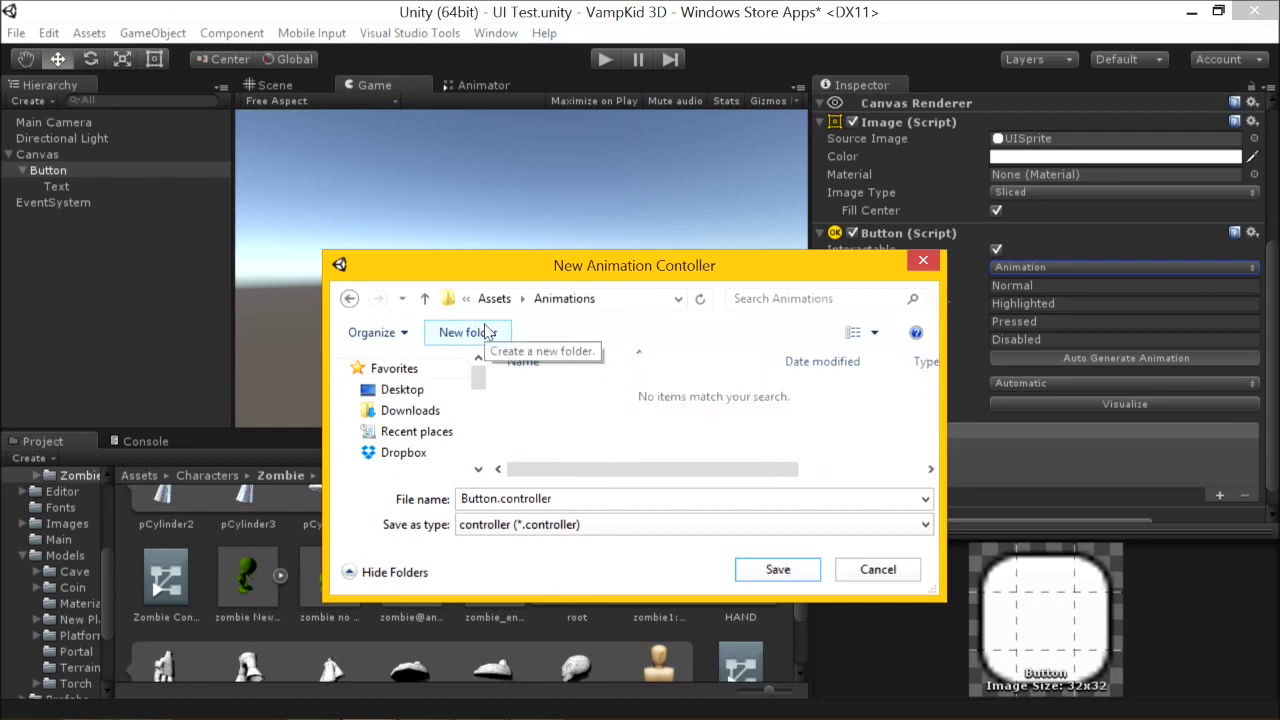
pyautogui.click(771, 566)
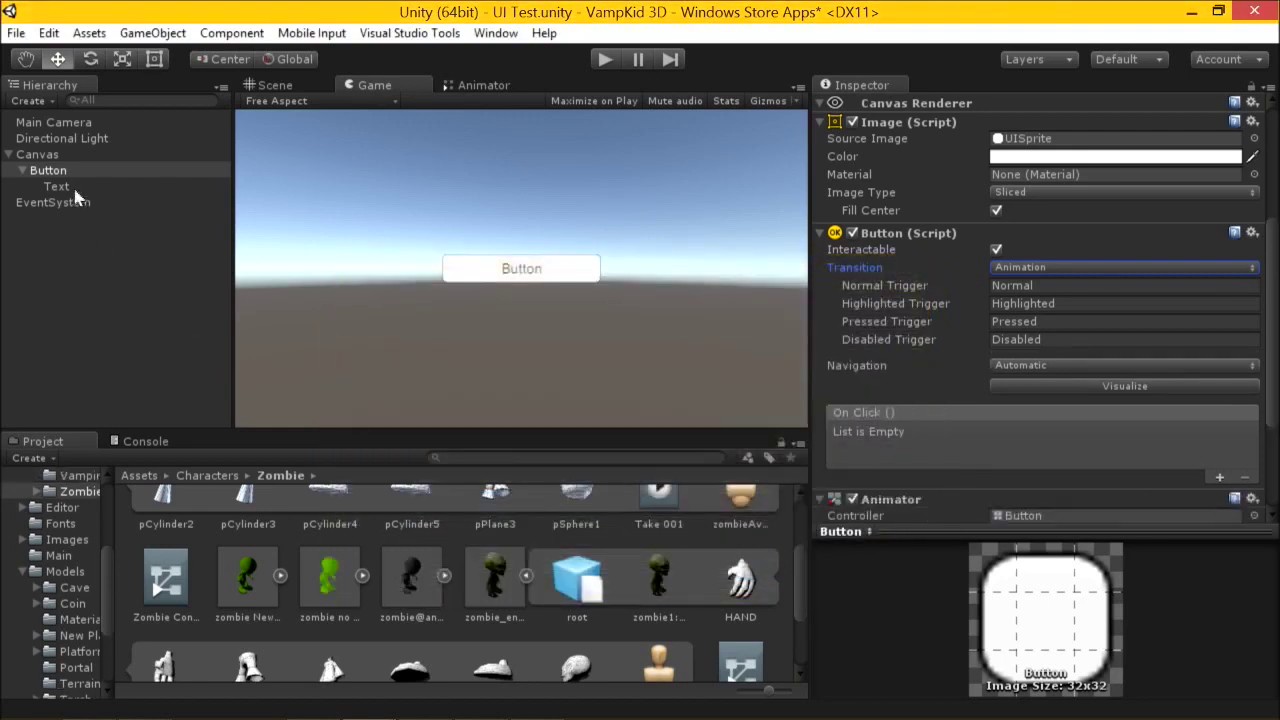
# Open the Animation window, dock it beside the Console and show the Button's animation.
pyautogui.click(496, 33)
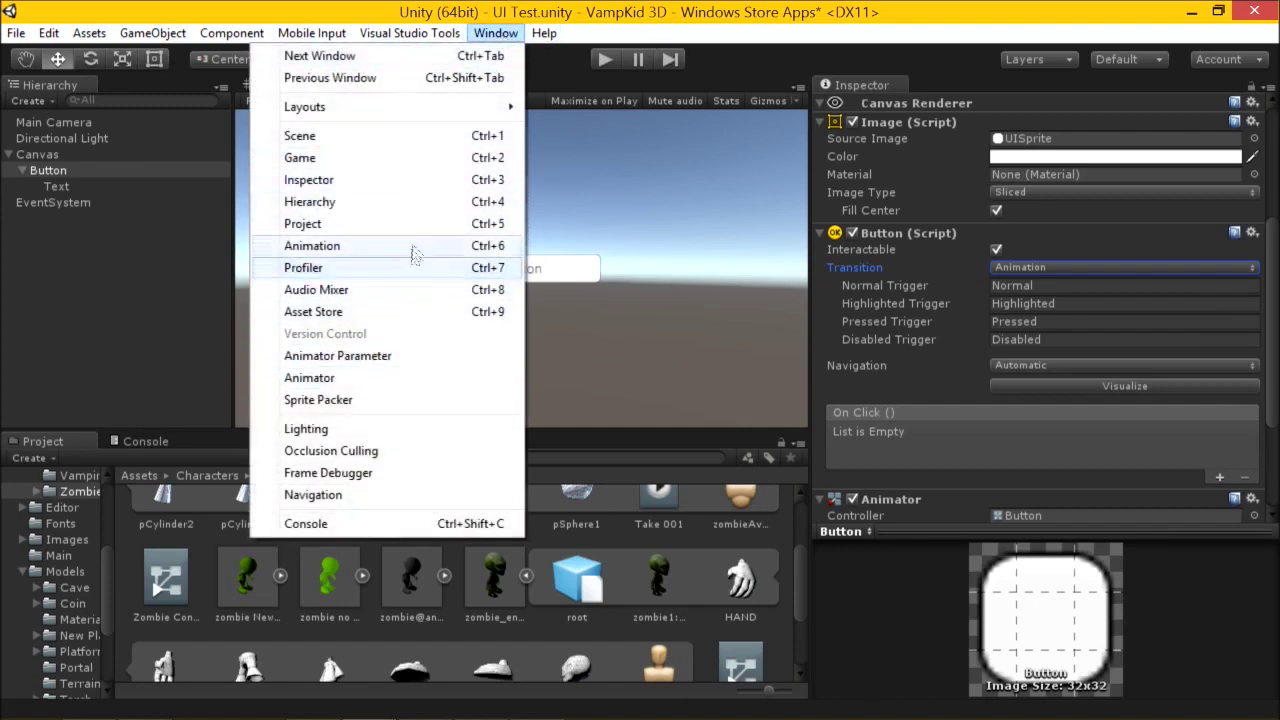
pyautogui.click(494, 246)
pyautogui.moveTo(562, 465); pyautogui.dragTo(324, 452)
pyautogui.click(86, 172)
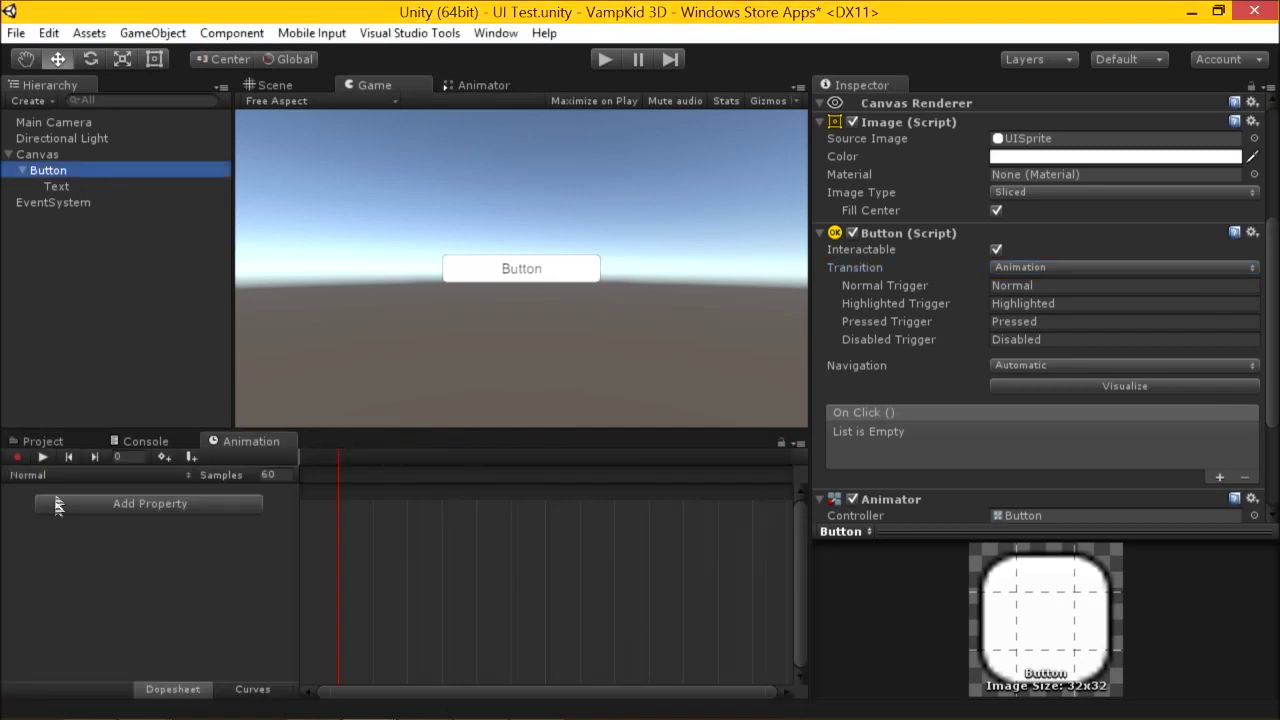
# Switch the Button's animation to the Highlighted clip.
pyautogui.click(90, 478)
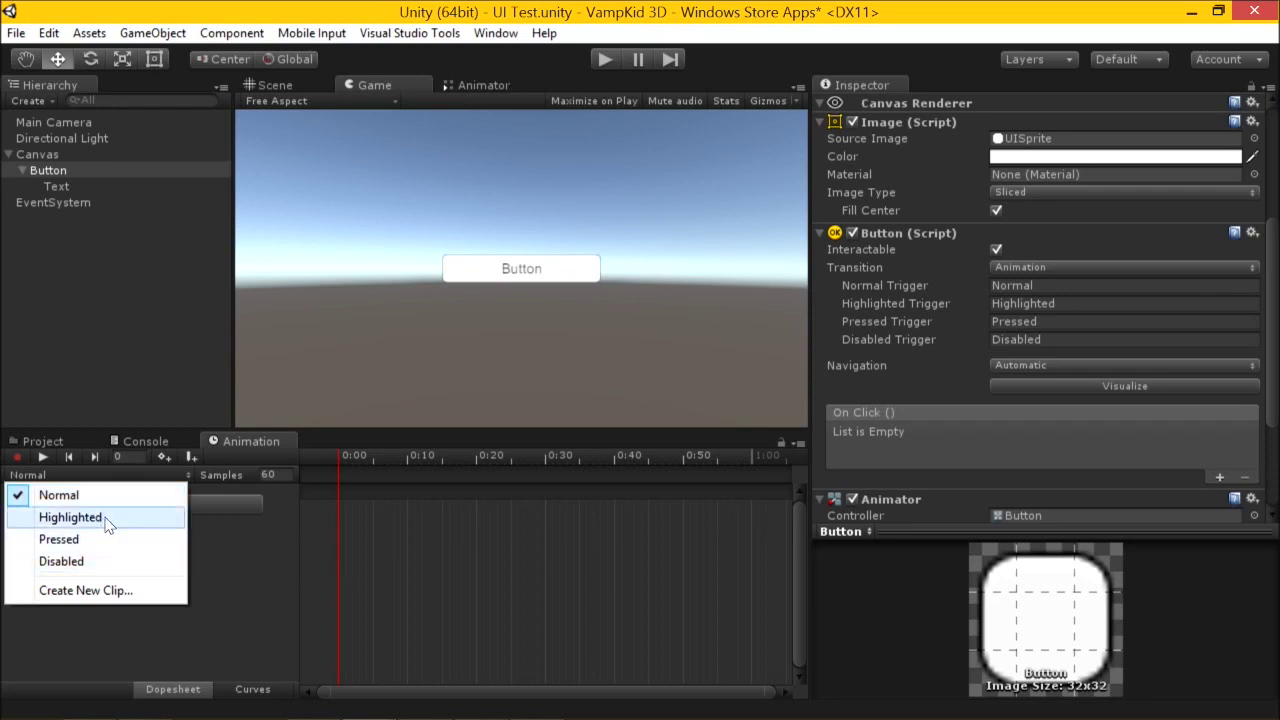
pyautogui.click(106, 521)
pyautogui.scroll(-3, 914, 198)
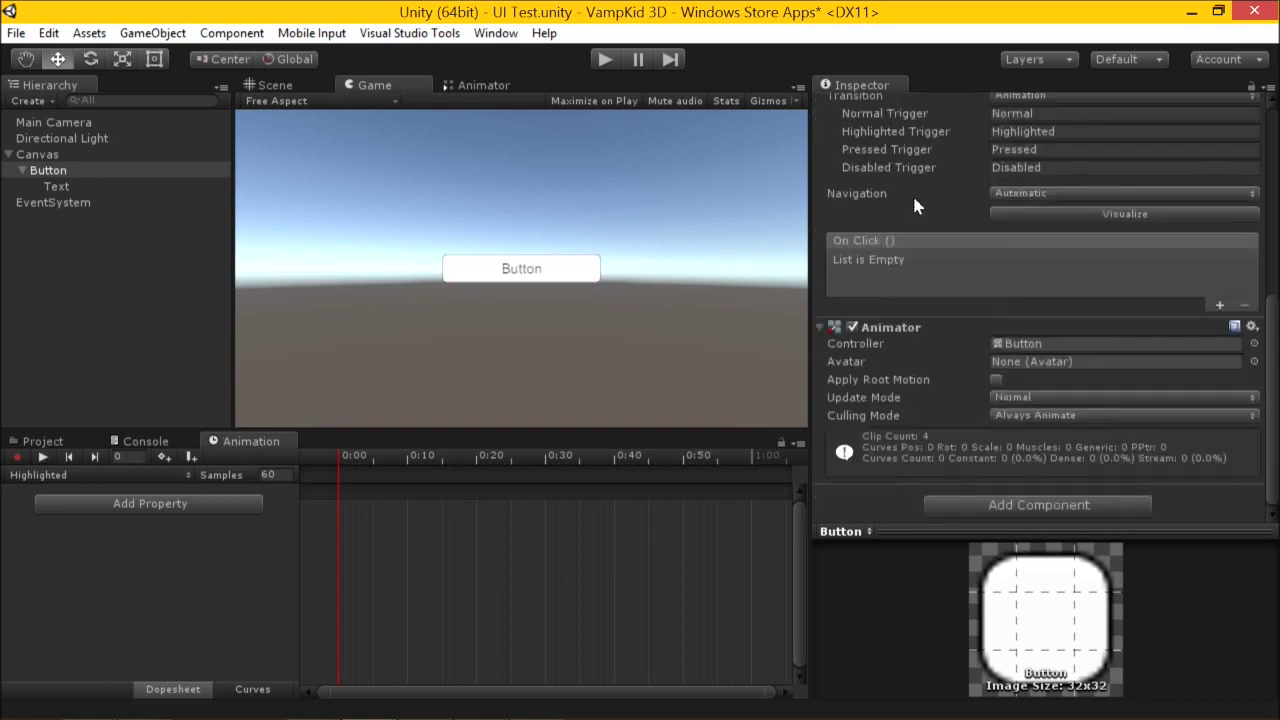
# Show the scene in 2D with the whole Canvas framed, and narrow the Inspector to widen the Hierarchy.
pyautogui.scroll(10, 912, 190)
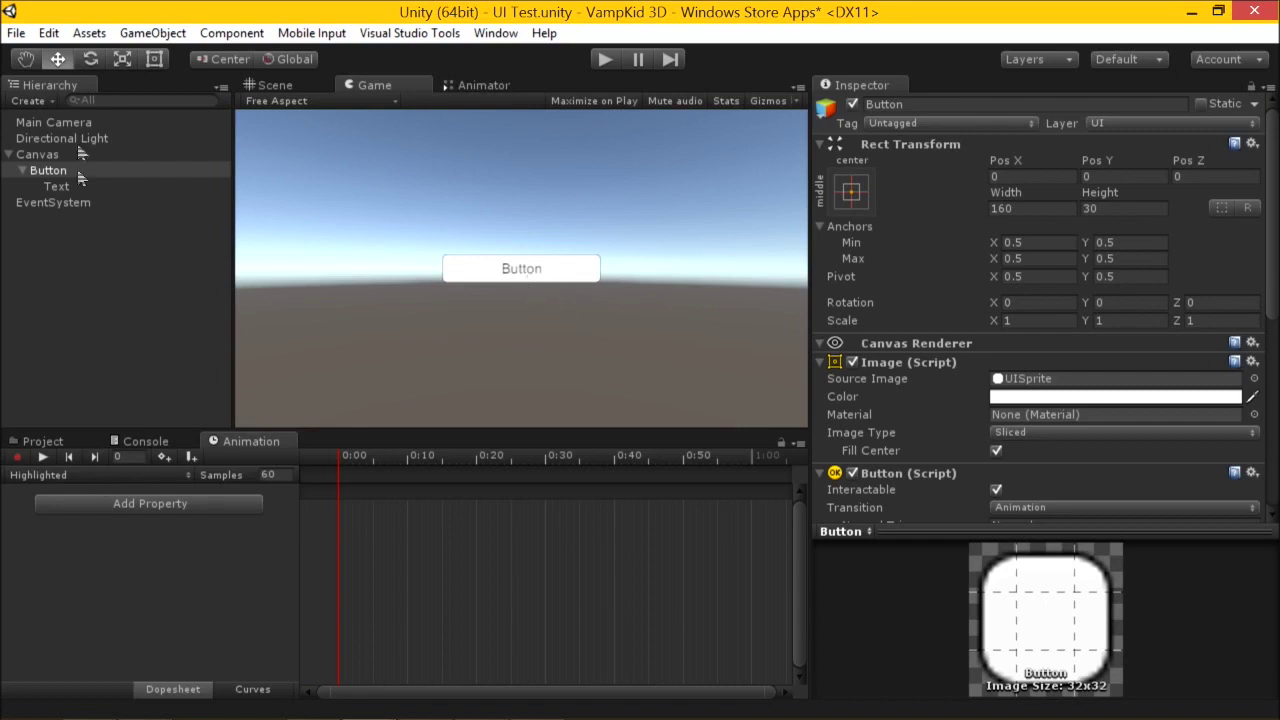
pyautogui.click(156, 60)
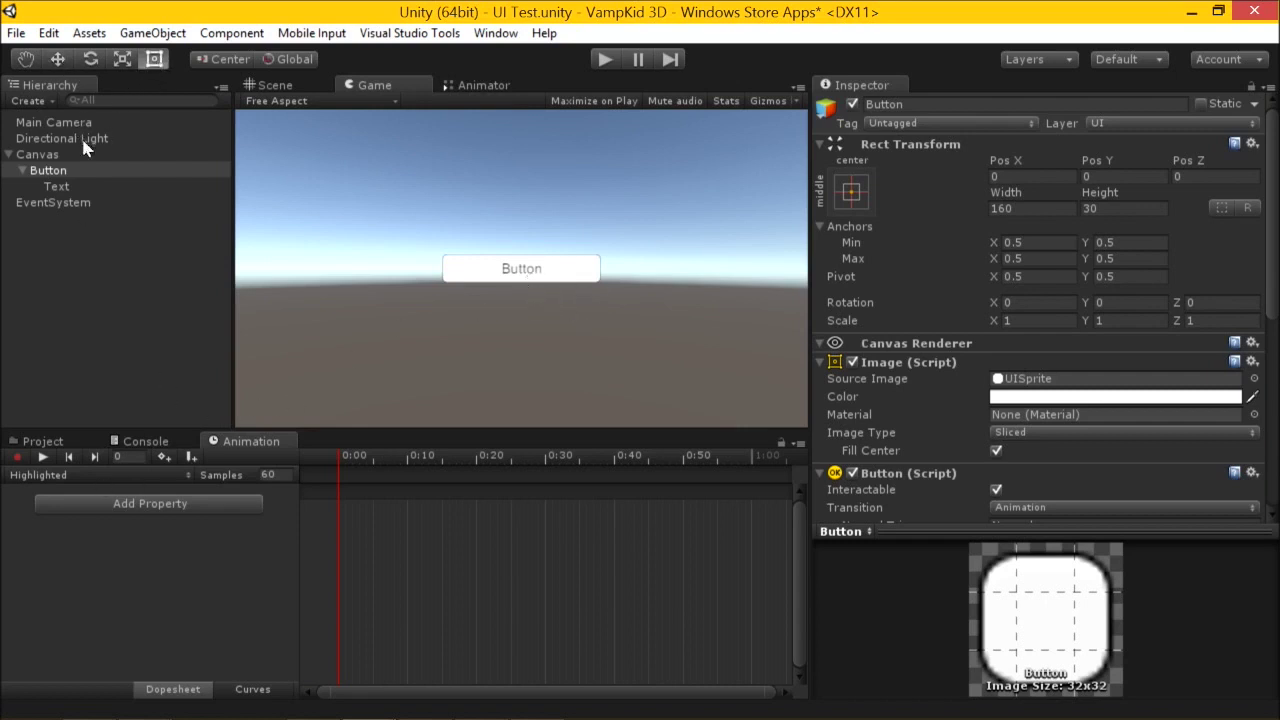
pyautogui.click(300, 88)
pyautogui.scroll(5, 728, 352)
pyautogui.scroll(-3, 720, 380)
pyautogui.click(372, 85)
pyautogui.click(290, 84)
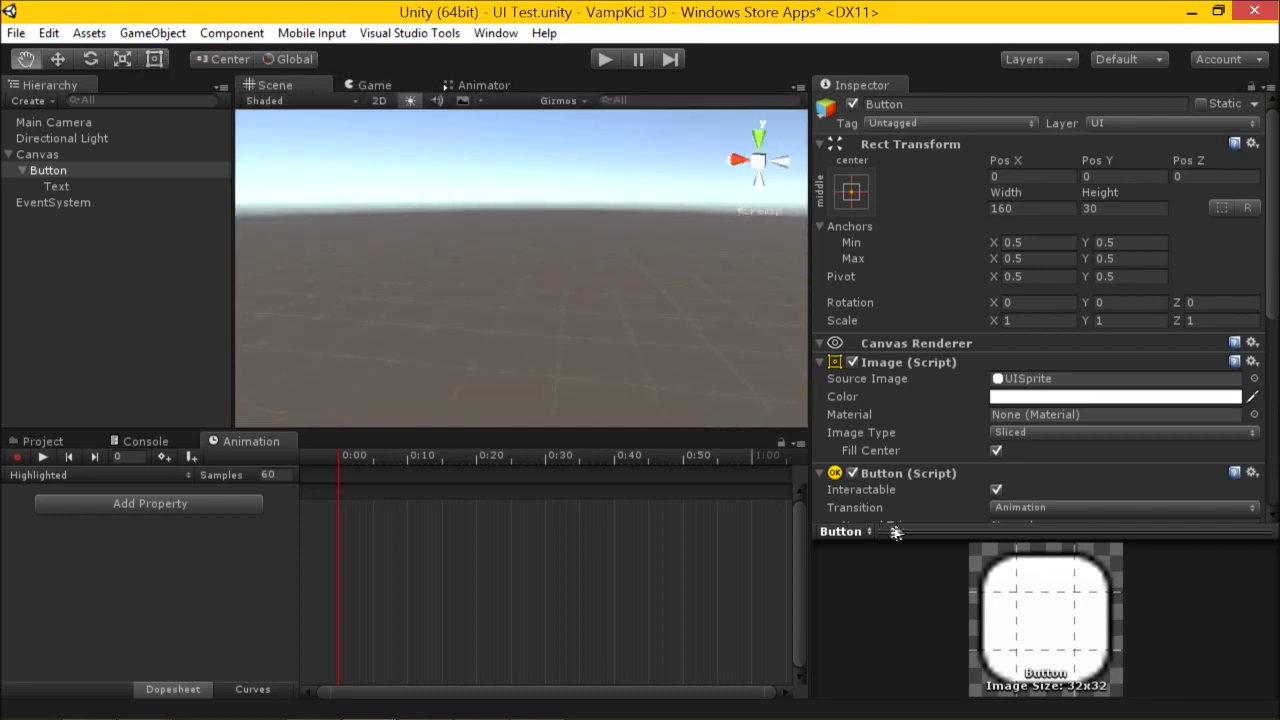
pyautogui.moveTo(680, 170); pyautogui.dragTo(493, 118, button='middle')
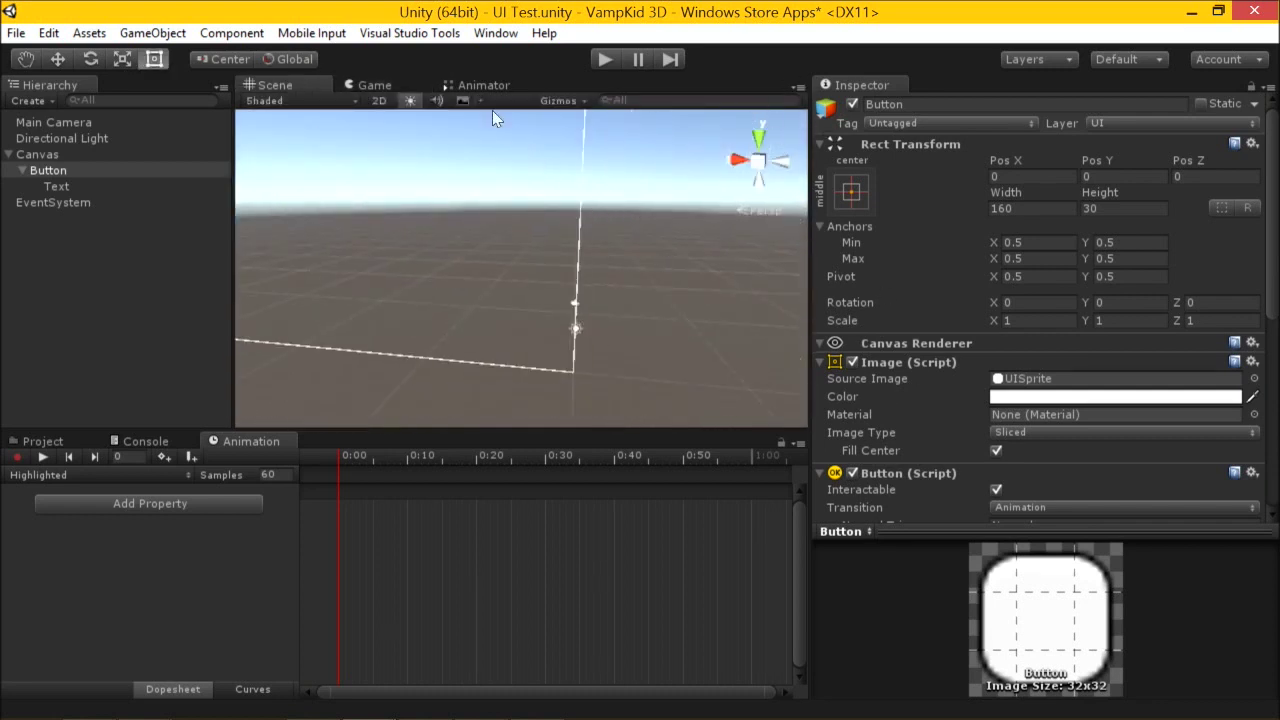
pyautogui.click(379, 102)
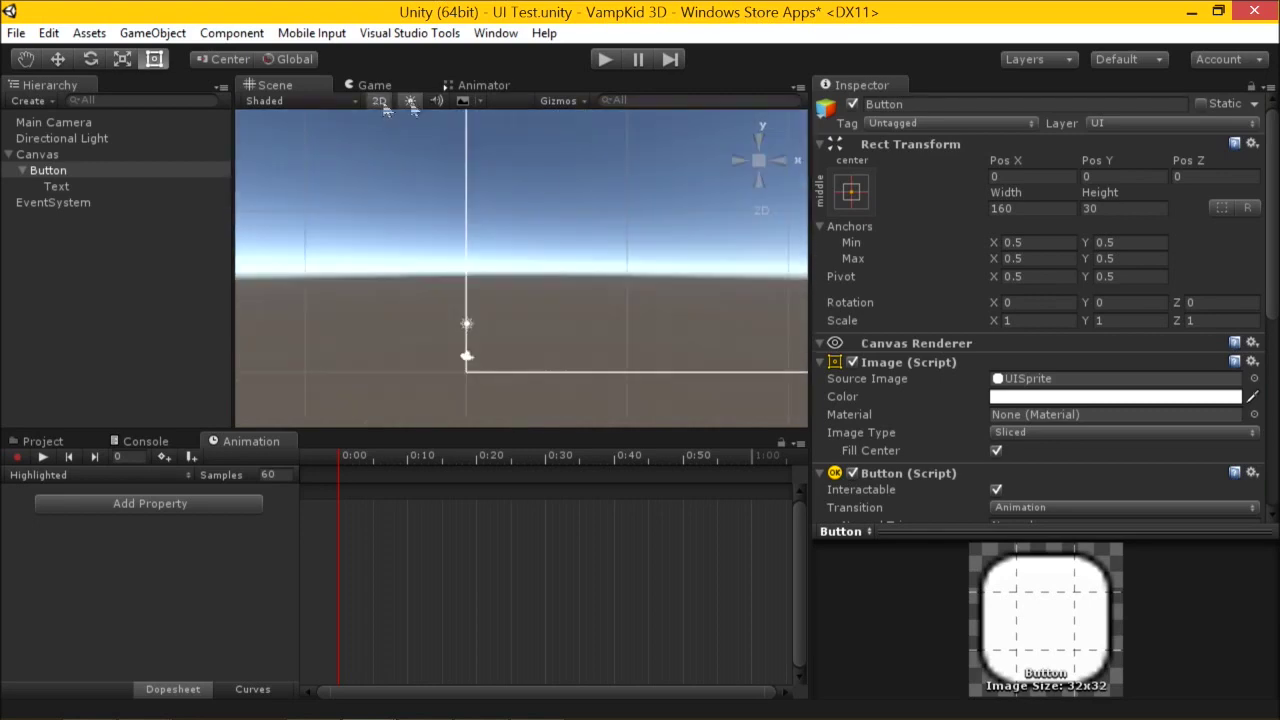
pyautogui.doubleClick(40, 155)
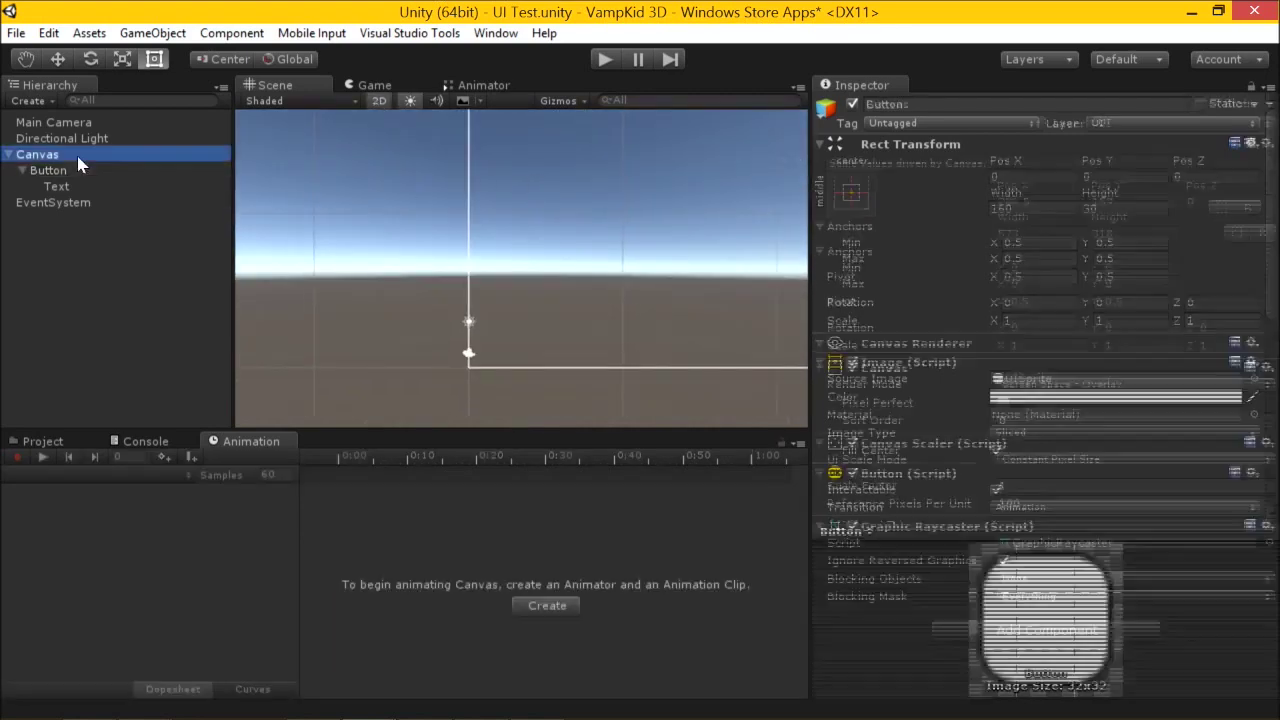
pyautogui.scroll(3, 604, 285)
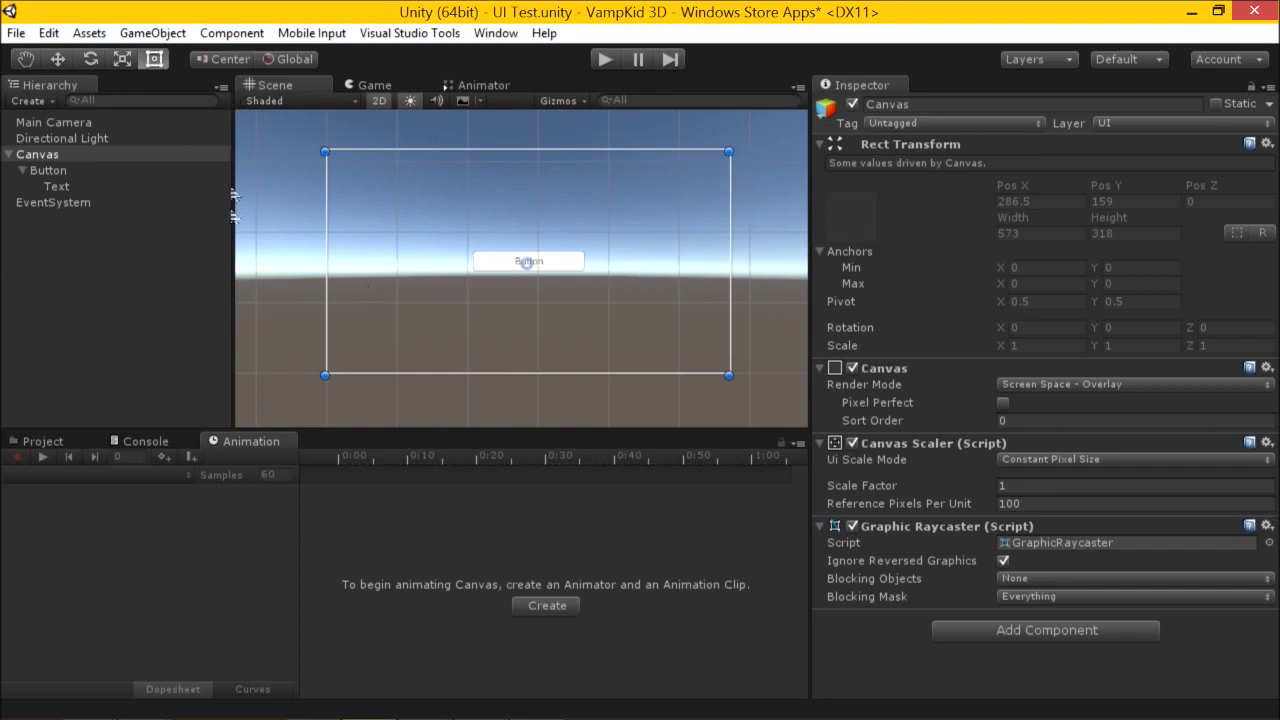
pyautogui.moveTo(811, 333); pyautogui.dragTo(940, 300)
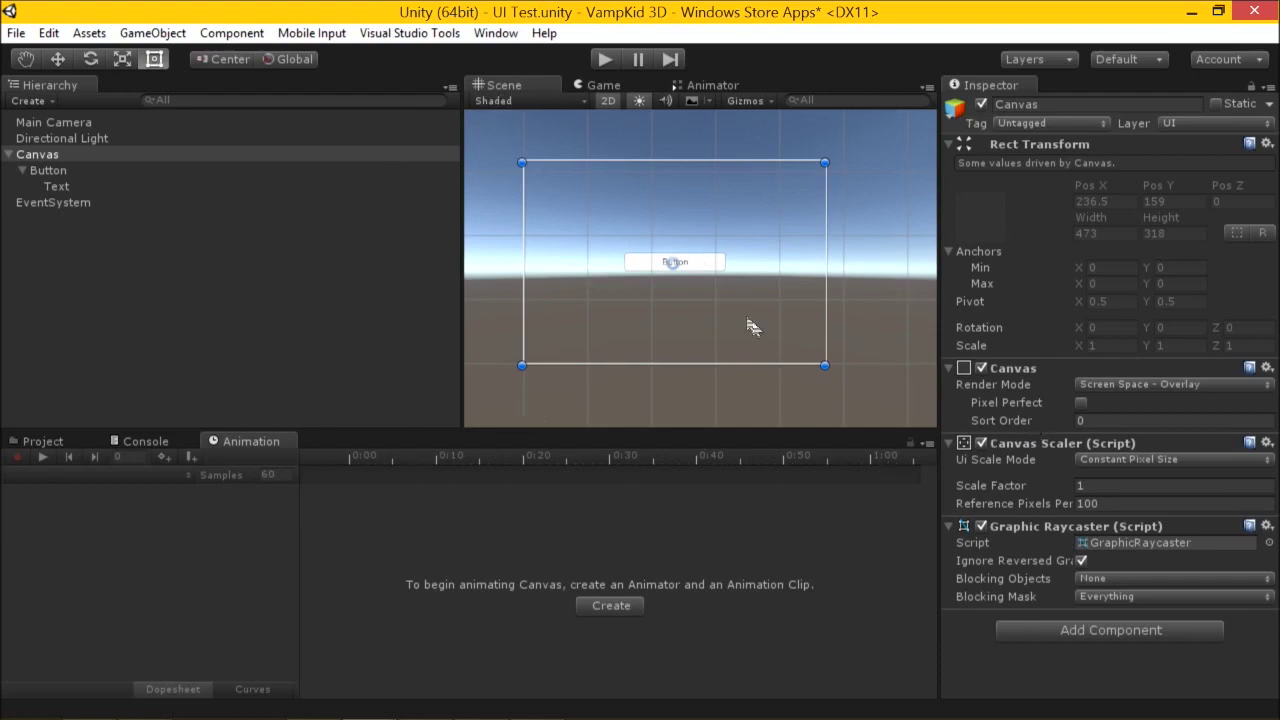
pyautogui.scroll(-2, 756, 278)
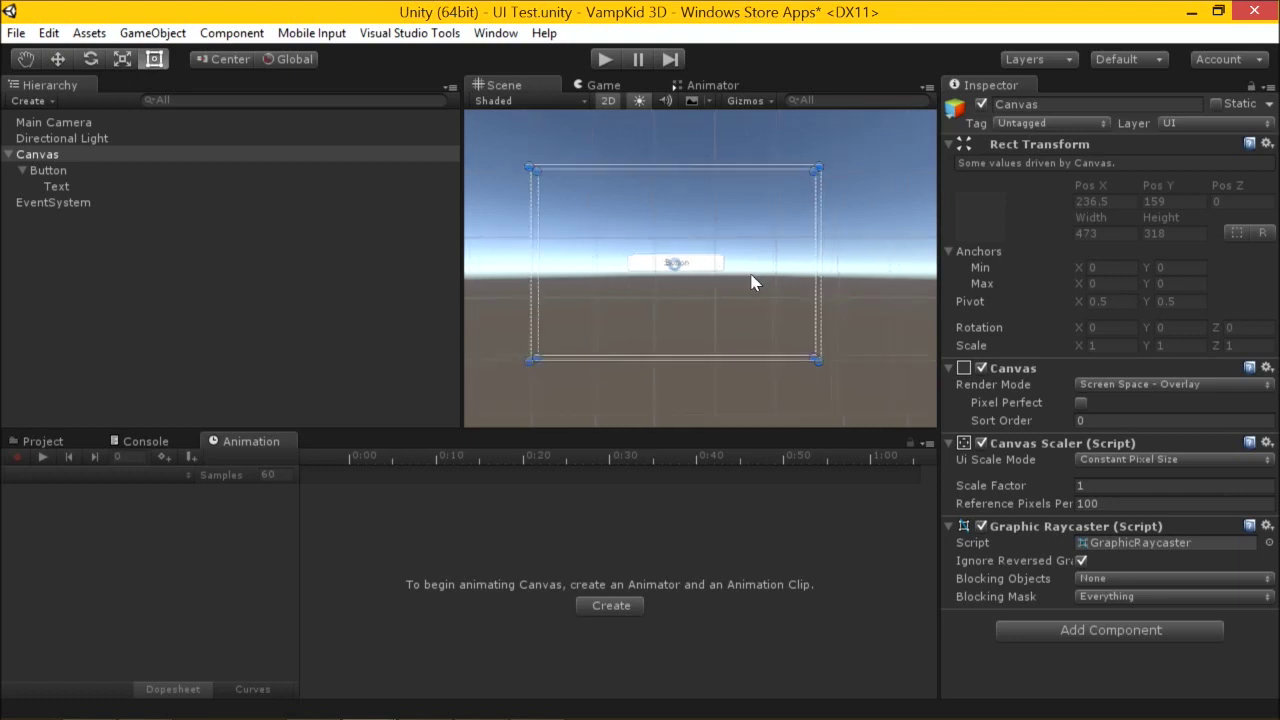
# Add a 3D Cube to the scene and frame it in the Scene view.
pyautogui.click(152, 33)
pyautogui.moveTo(60, 94)
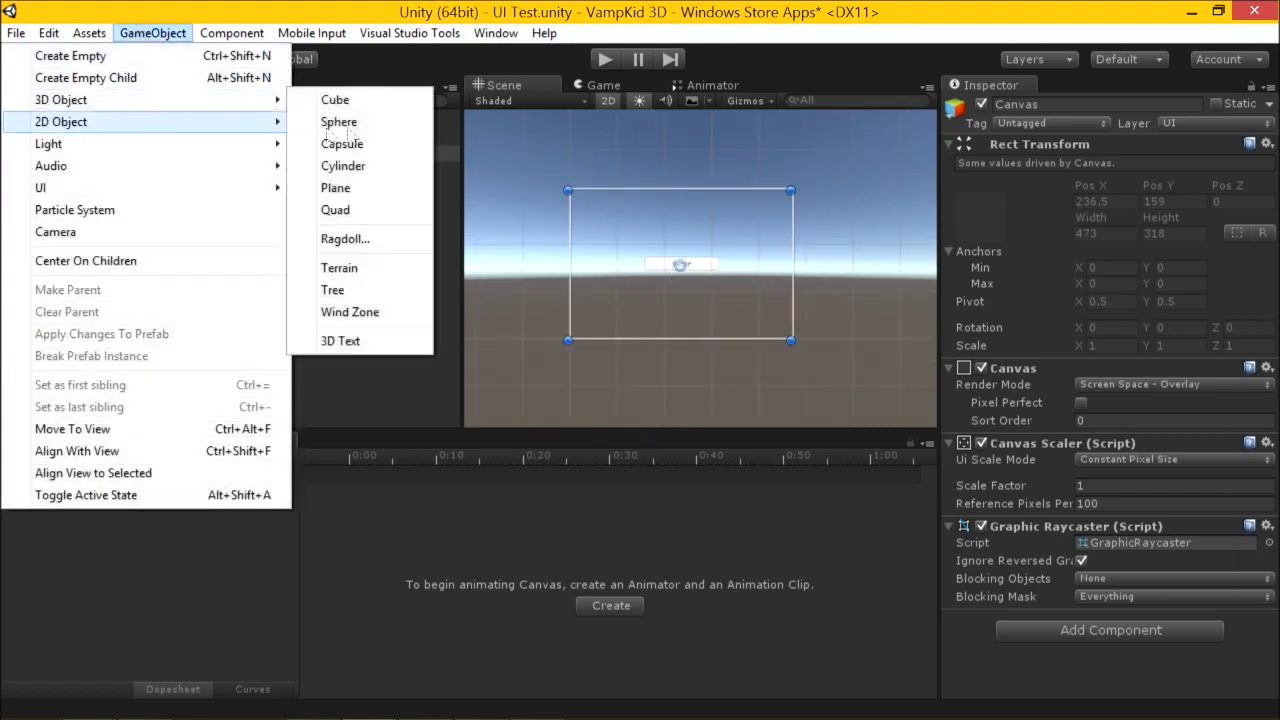
pyautogui.click(345, 98)
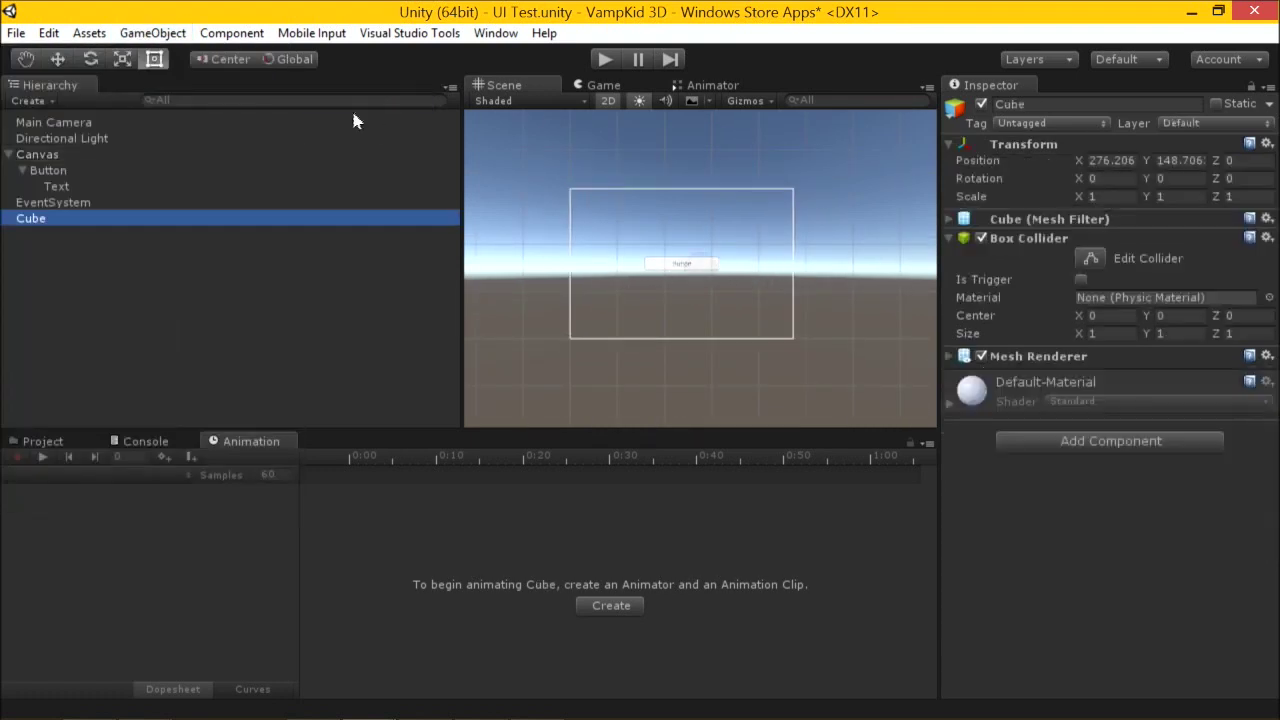
pyautogui.doubleClick(38, 220)
pyautogui.scroll(-2, 757, 286)
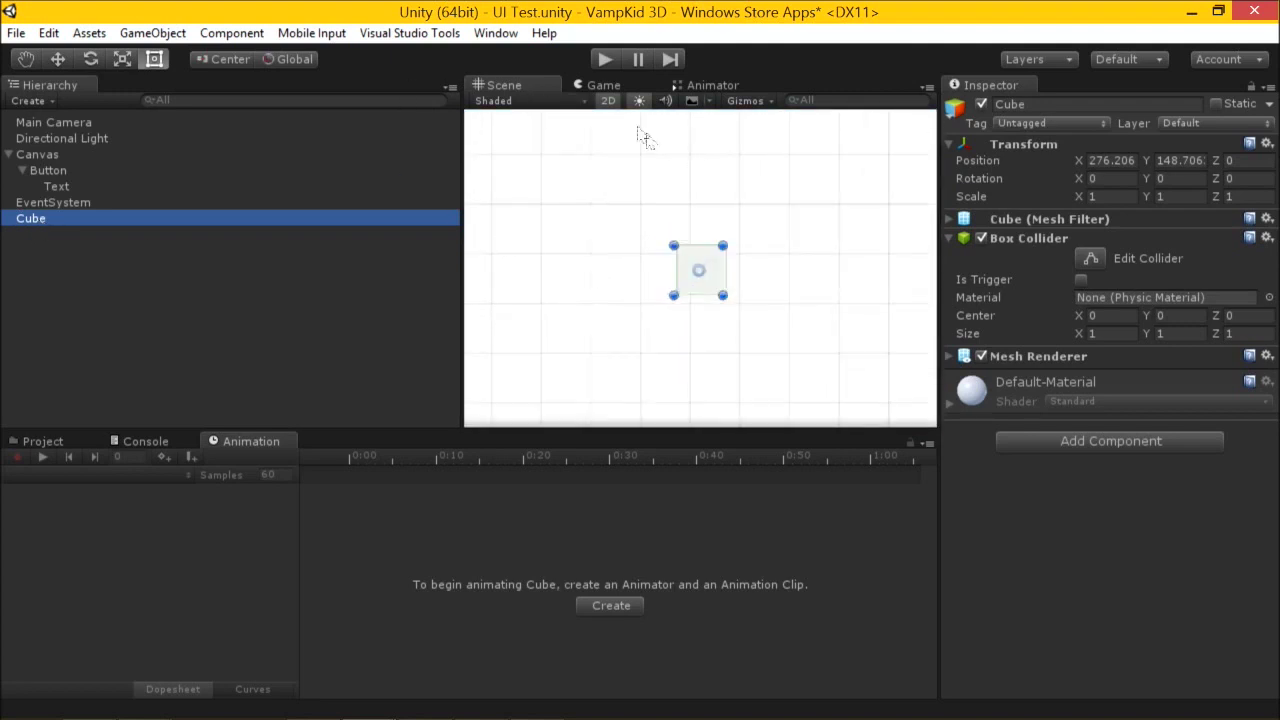
# Examine the Cube's size against the UI button in the 3D perspective view.
pyautogui.click(608, 101)
pyautogui.moveTo(689, 277); pyautogui.dragTo(620, 383, button='middle')
pyautogui.keyDown('alt'); pyautogui.moveTo(620, 383); pyautogui.dragTo(636, 294); pyautogui.keyUp('alt')
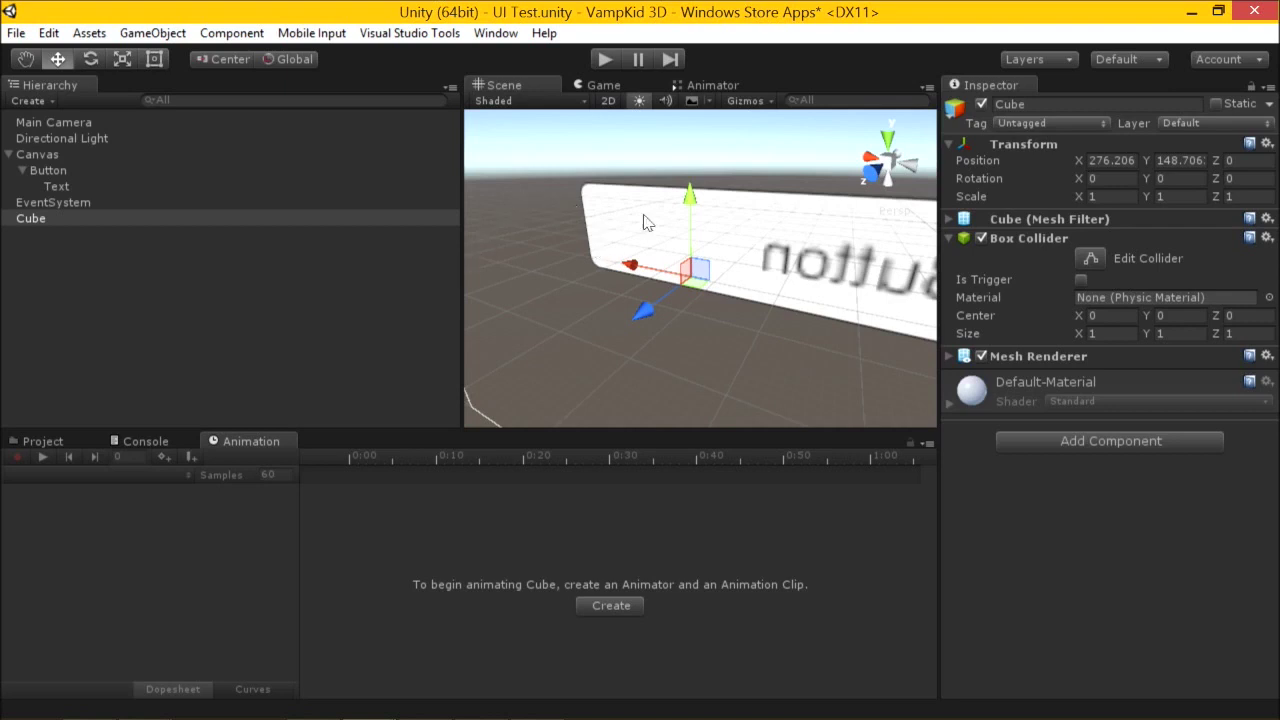
pyautogui.scroll(-8, 680, 230)
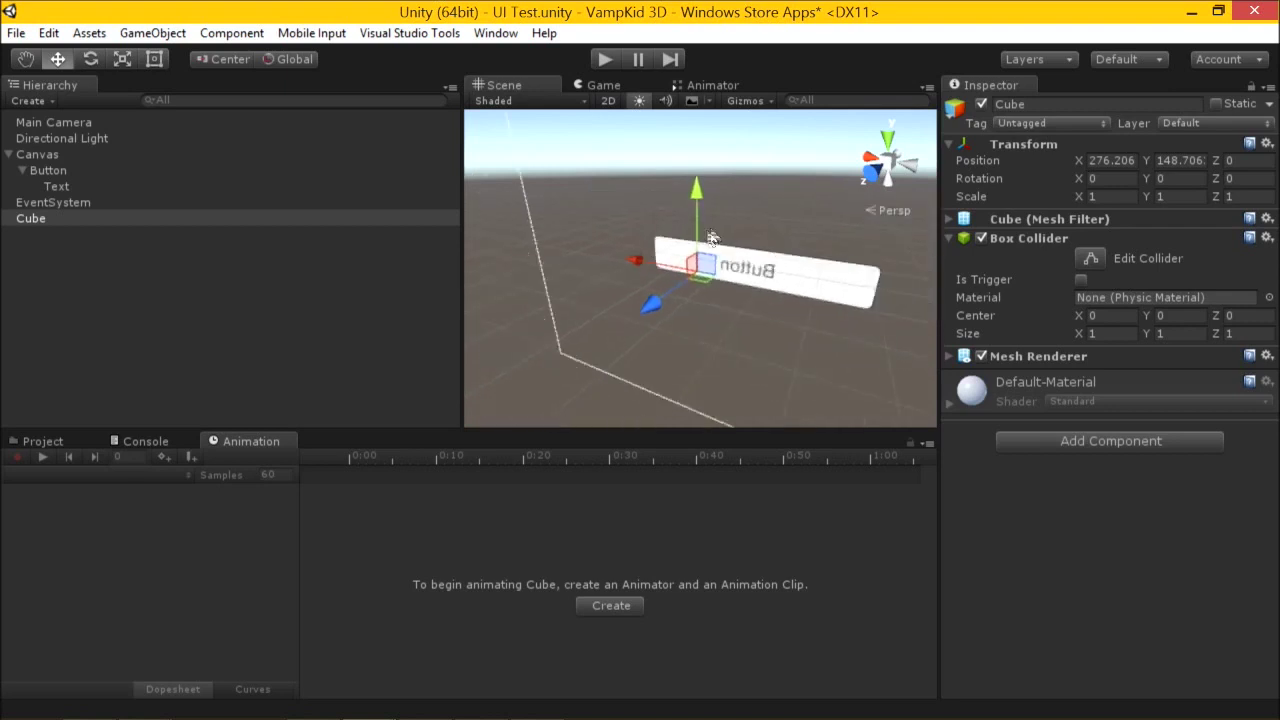
# Compare how the Canvas and its button appear in the Scene and Game views.
pyautogui.click(133, 160)
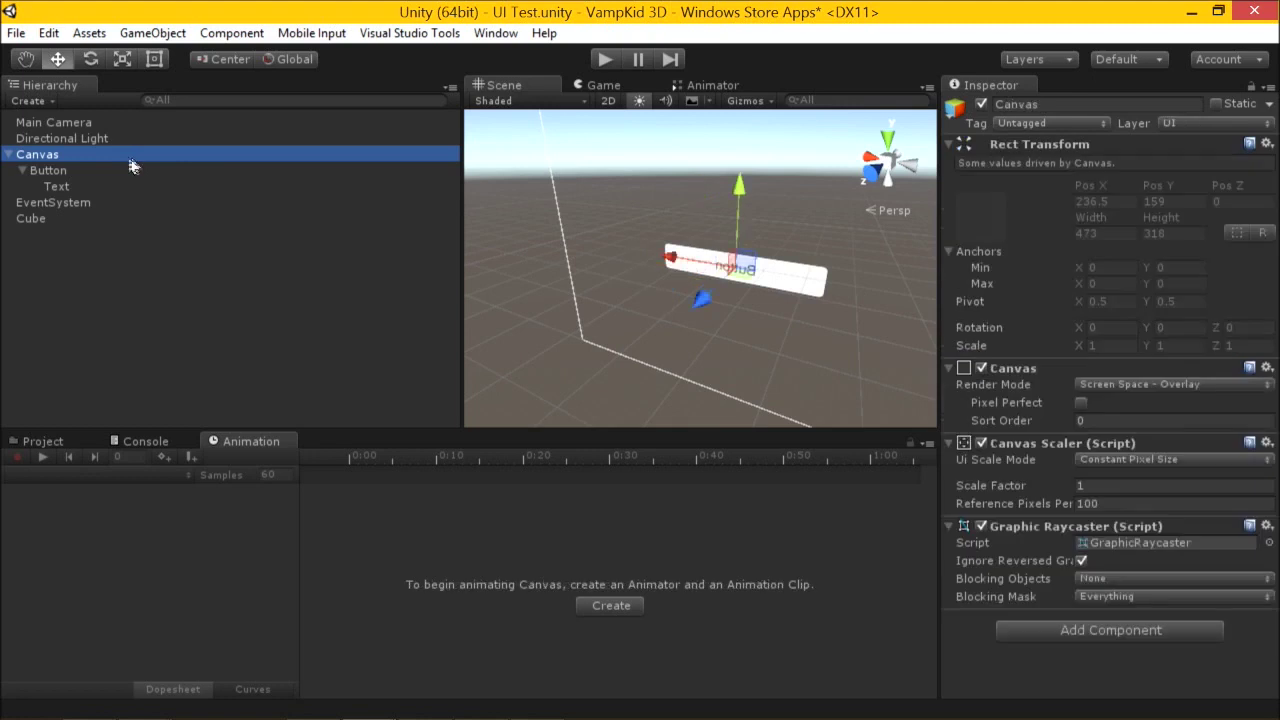
pyautogui.click(602, 86)
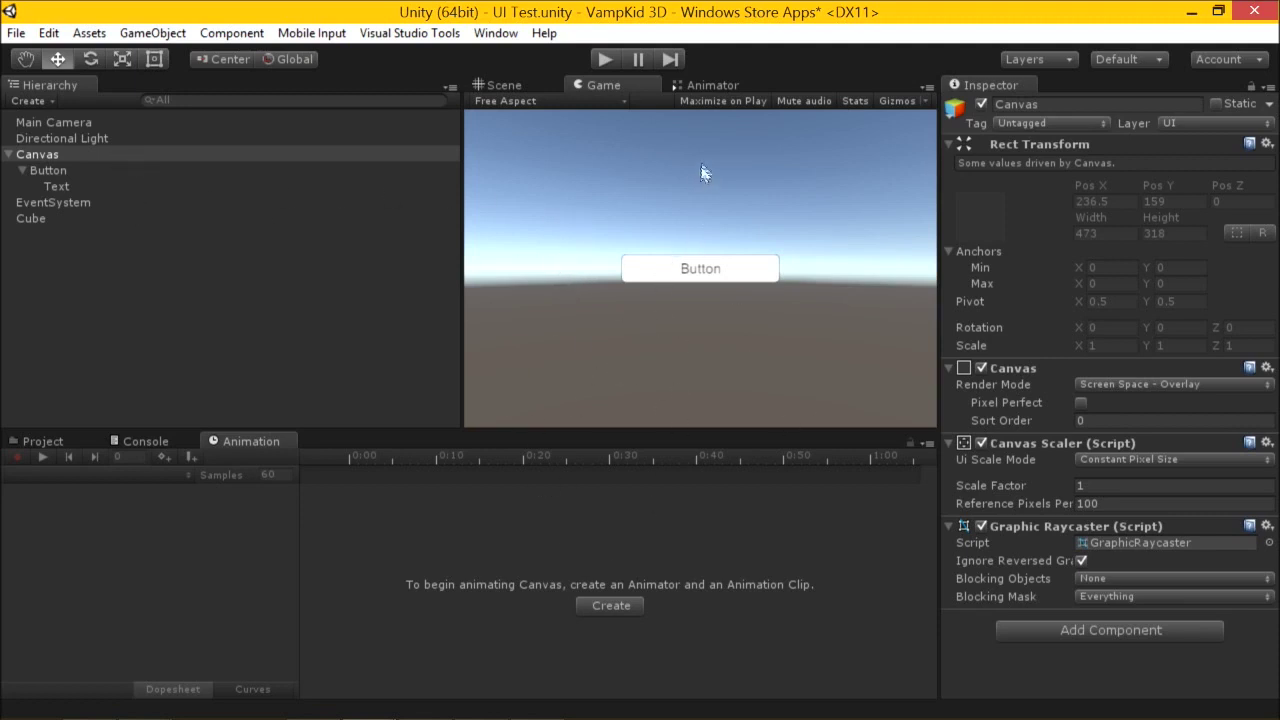
pyautogui.click(503, 85)
pyautogui.keyDown('alt'); pyautogui.moveTo(580, 170); pyautogui.dragTo(606, 153); pyautogui.keyUp('alt')
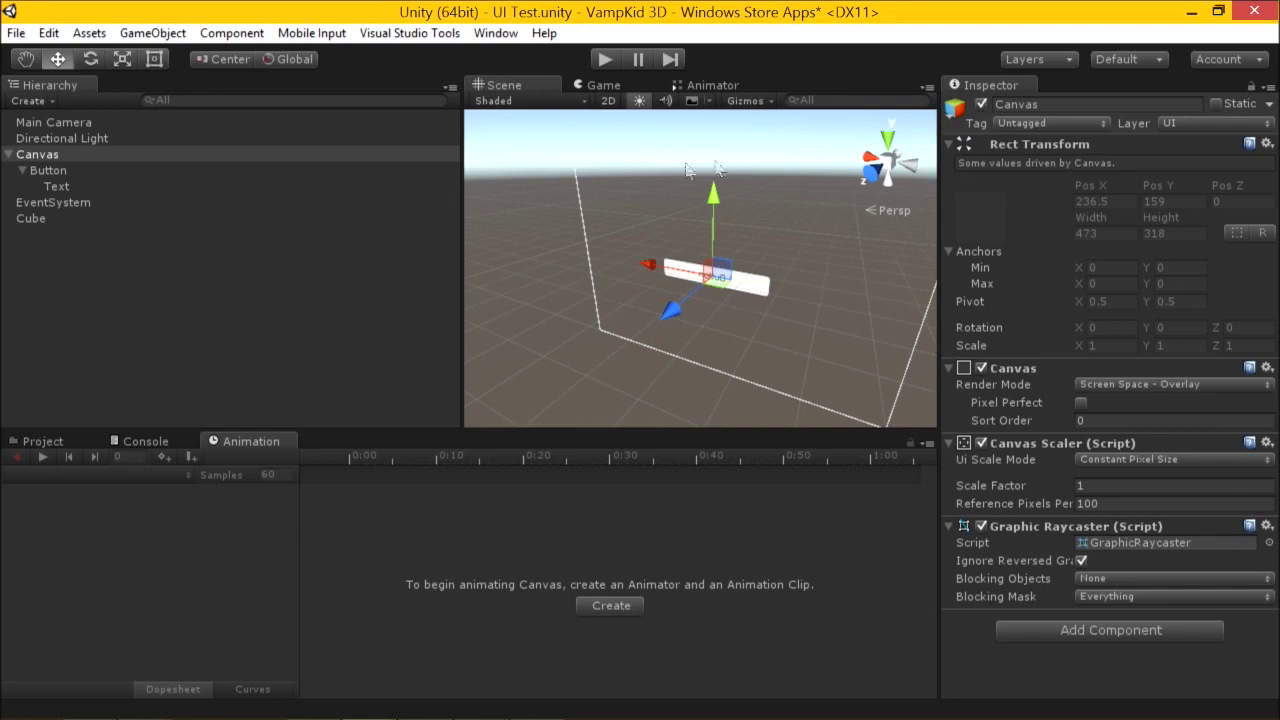
pyautogui.click(603, 86)
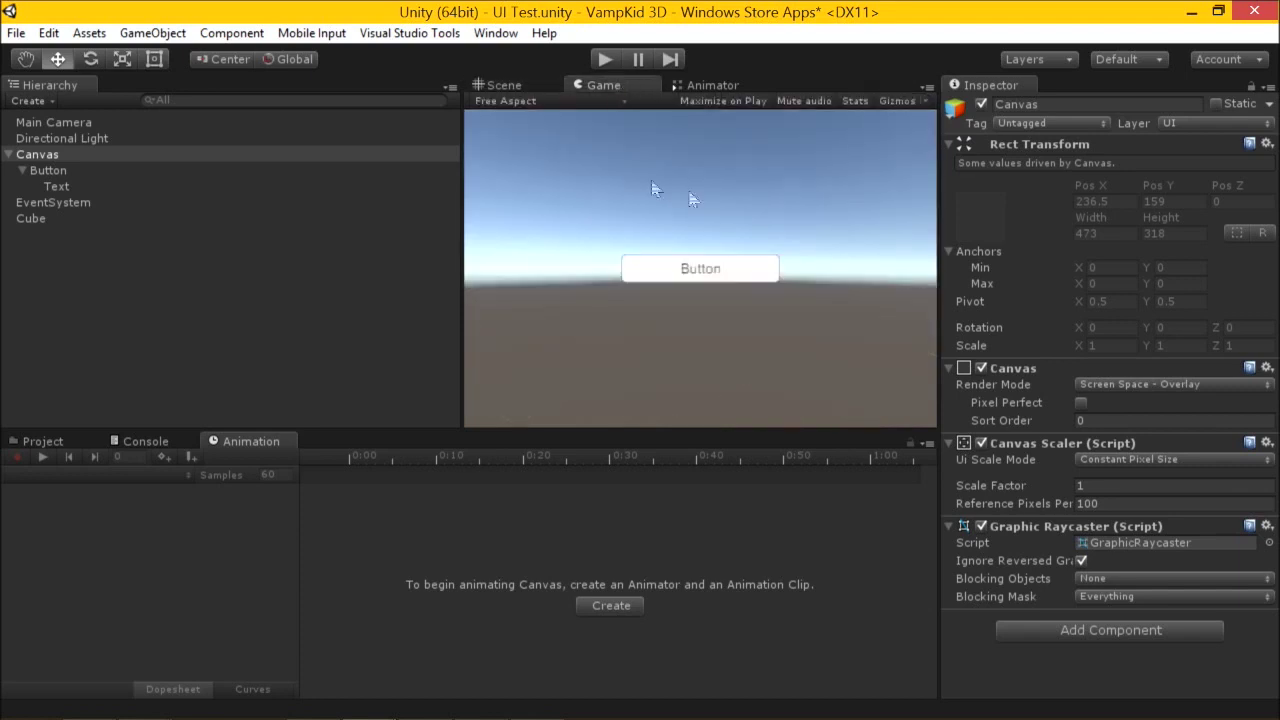
pyautogui.click(520, 84)
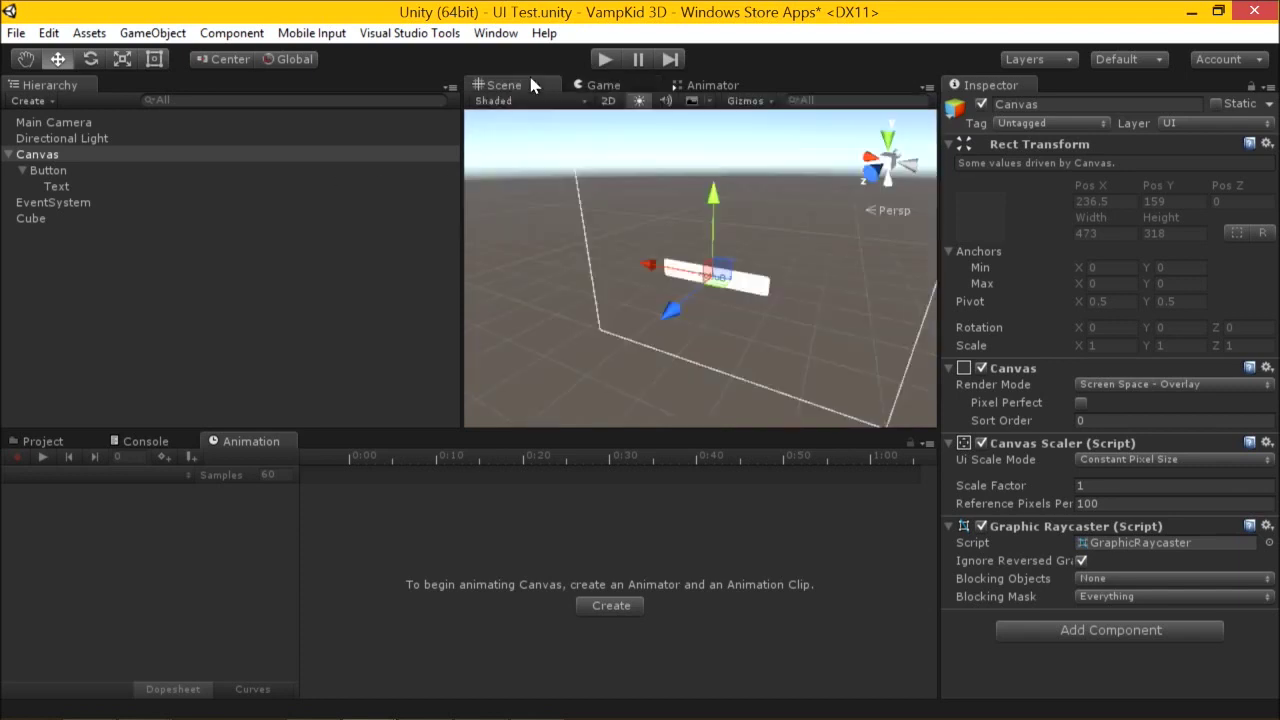
pyautogui.click(612, 87)
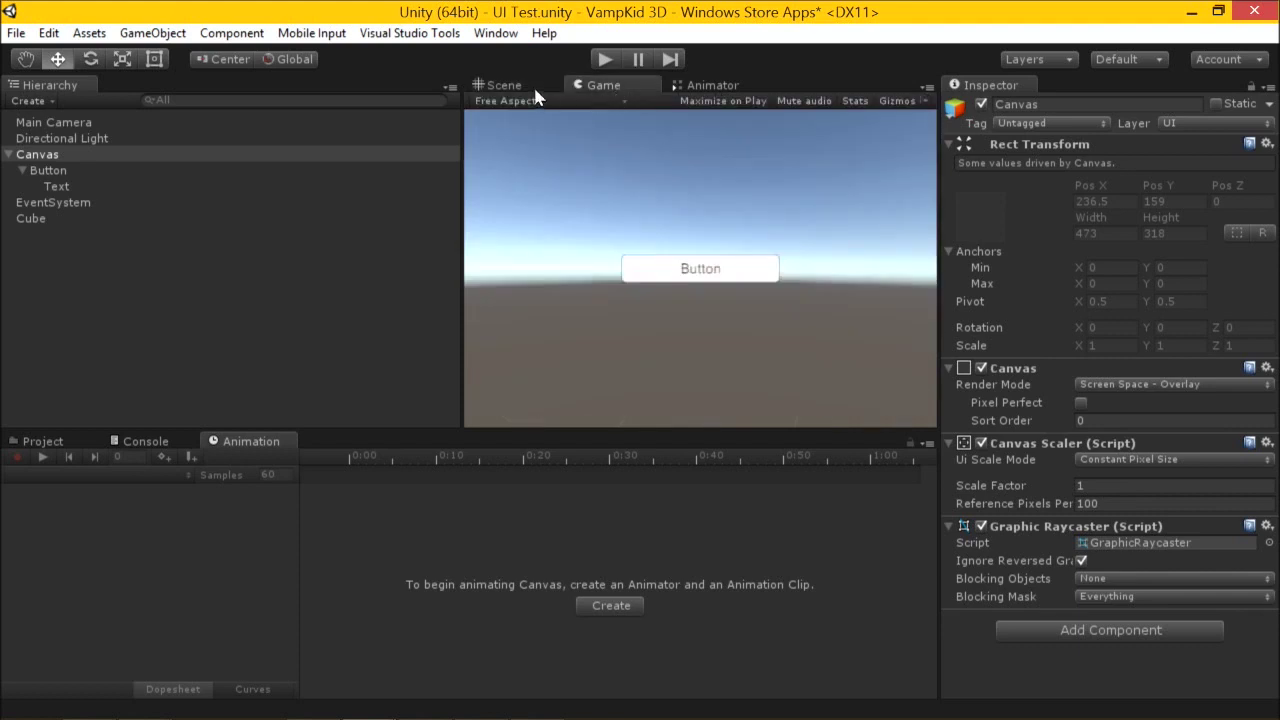
# Duplicate the button in the 2D Scene view and place the copy above the original at about Pos Y 93.
pyautogui.click(530, 86)
pyautogui.click(608, 101)
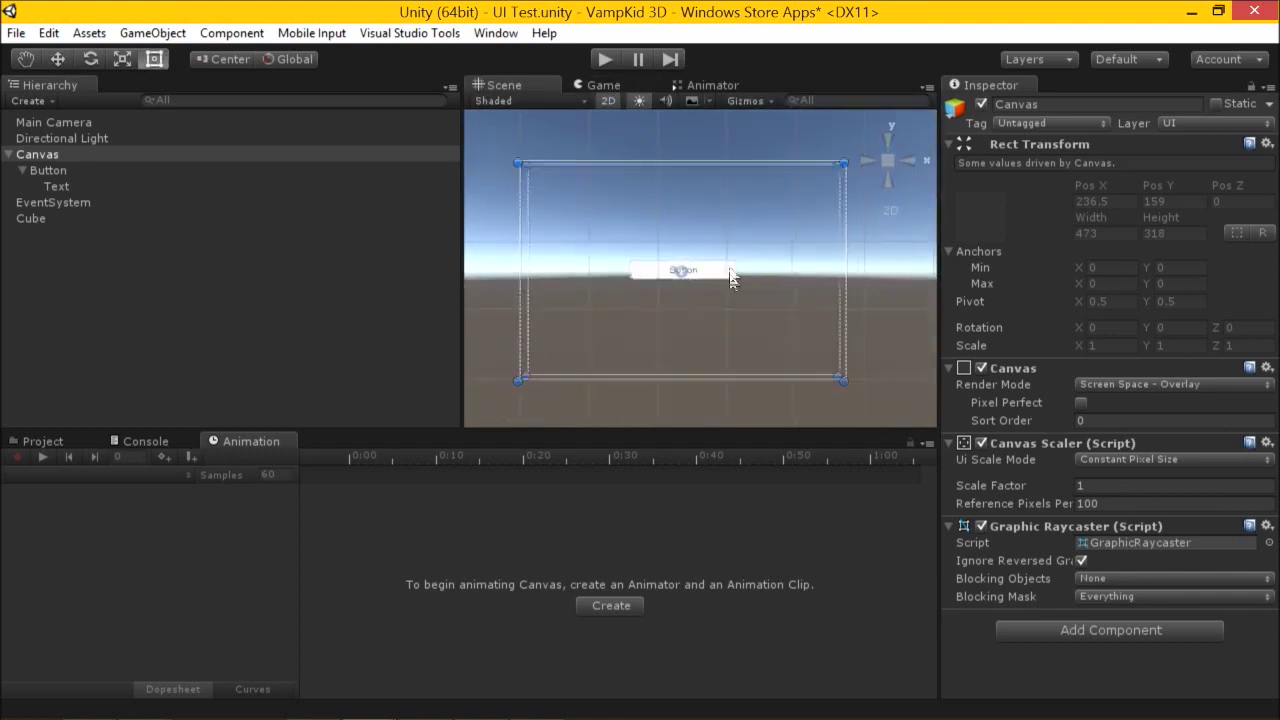
pyautogui.click(722, 241)
pyautogui.hotkey('ctrl', 'd')
pyautogui.moveTo(677, 234); pyautogui.dragTo(710, 164)
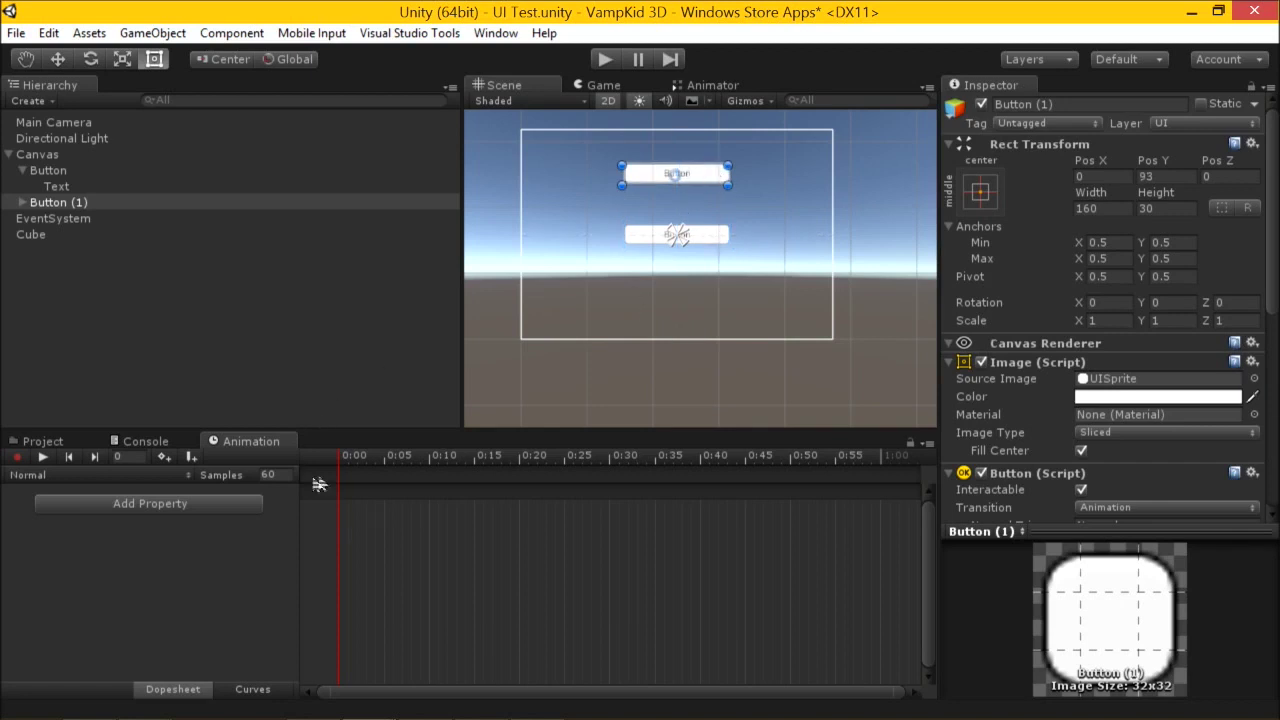
# Record a Scale keyframe with X set to 1 at 0:00 in the original Button's Normal animation.
pyautogui.click(83, 184)
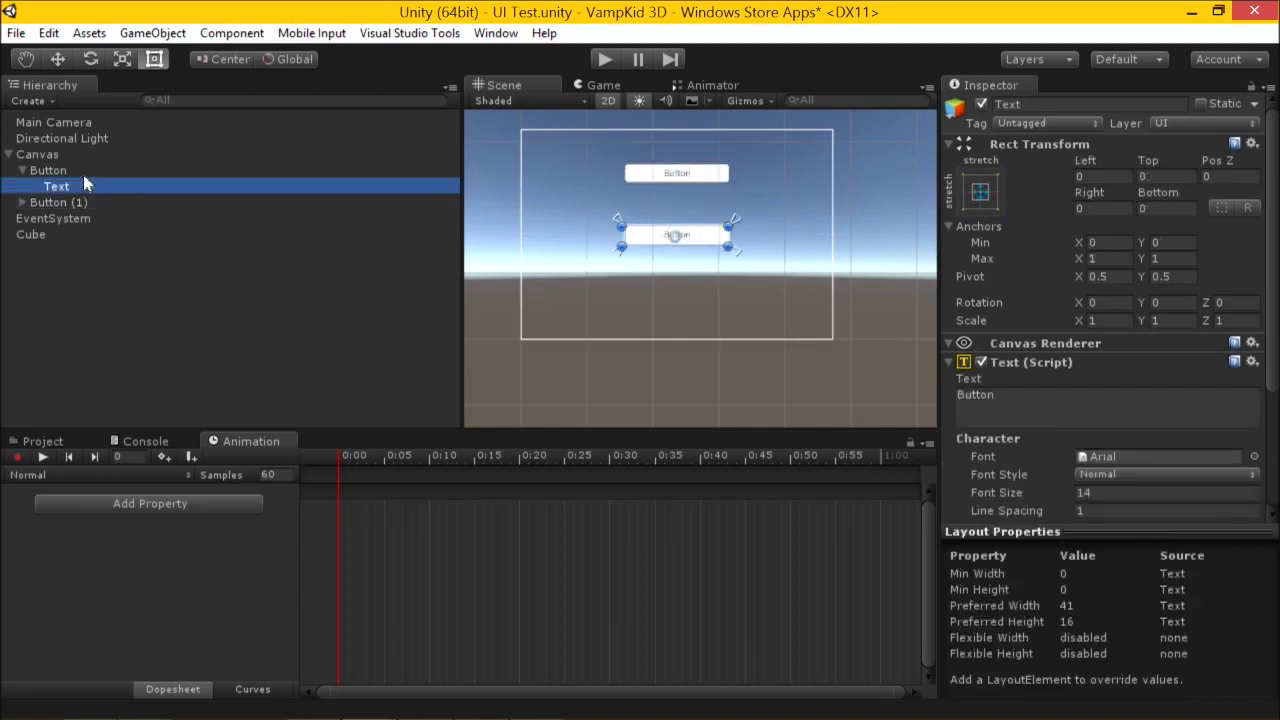
pyautogui.click(84, 172)
pyautogui.click(338, 490)
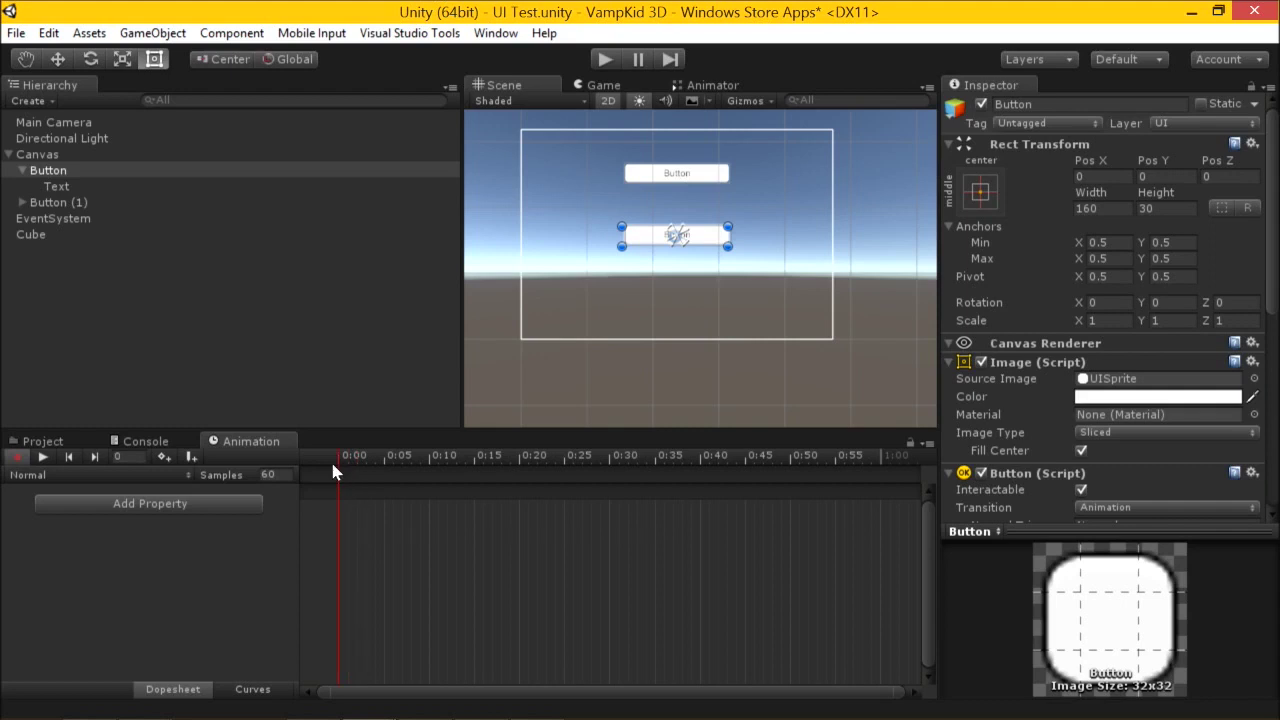
pyautogui.click(1110, 320)
pyautogui.press('Return')
pyautogui.moveTo(1088, 327); pyautogui.dragTo(1107, 320)
pyautogui.click(1114, 320)
pyautogui.write('1')
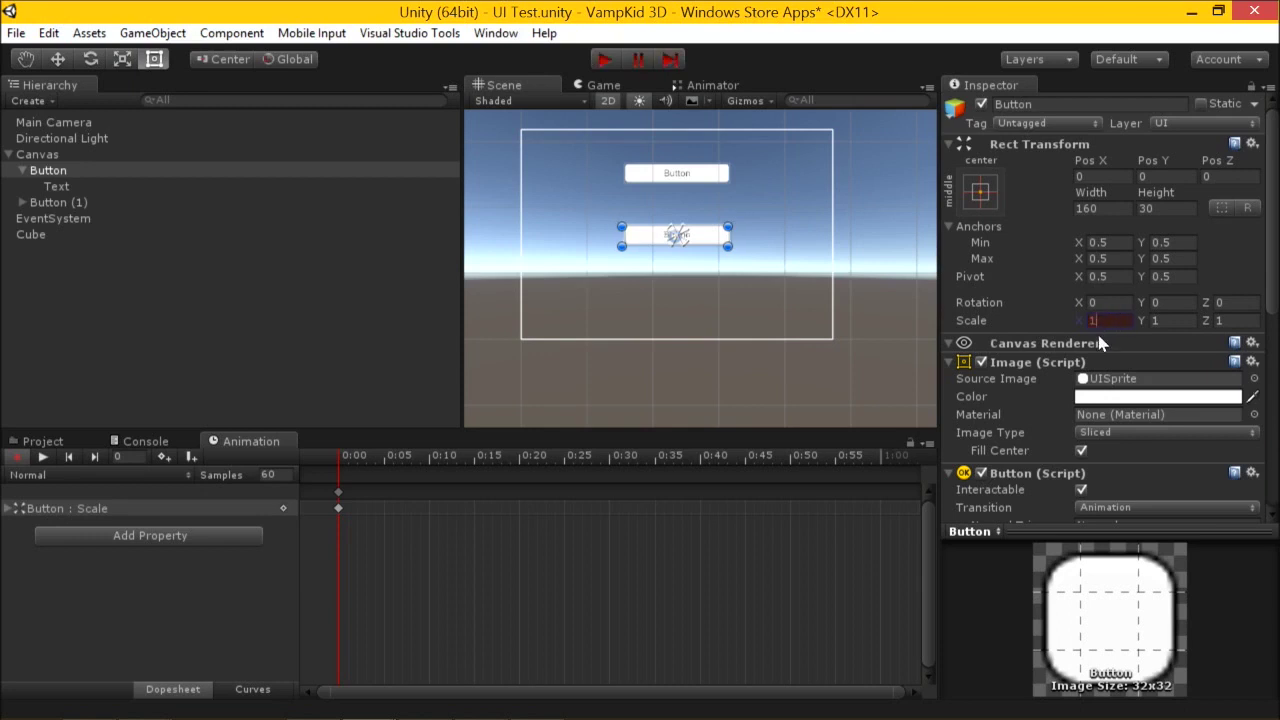
# Record a keyframe at frame 61 of the Normal animation with the Button's X, Y and Z scale set to 1.2.
pyautogui.scroll(-4, 648, 513)
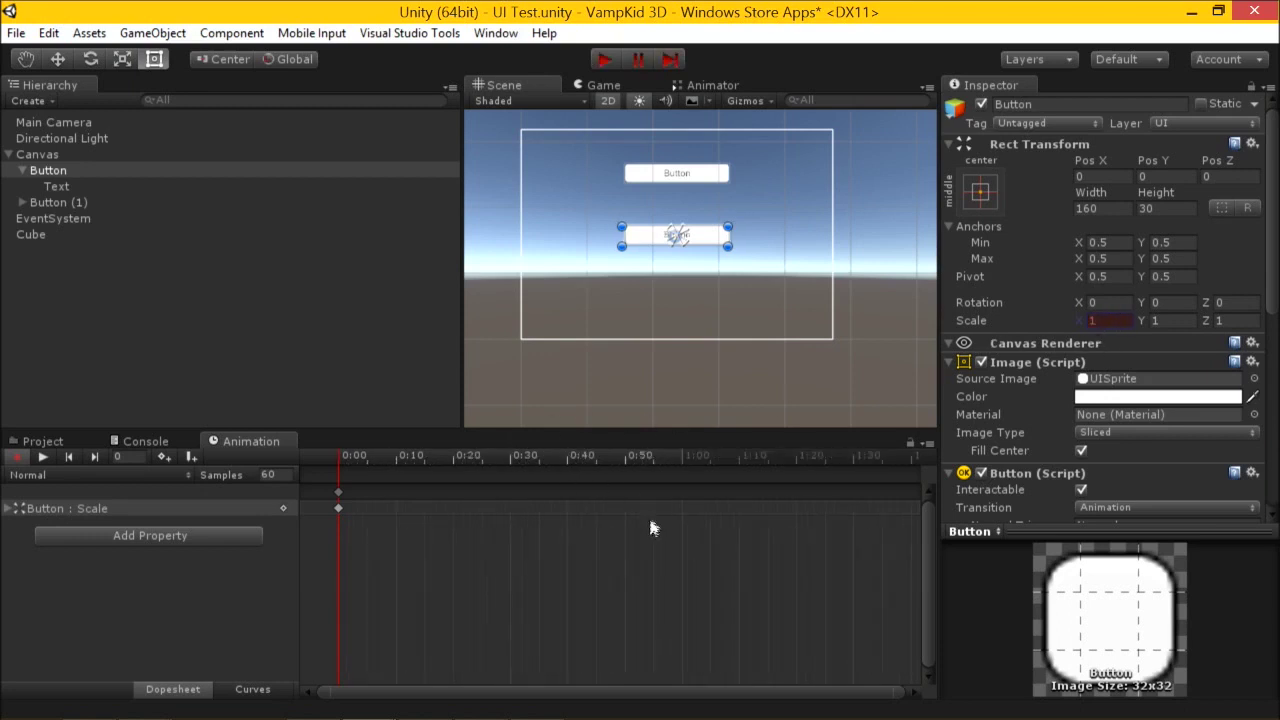
pyautogui.scroll(-1, 670, 505)
pyautogui.click(583, 456)
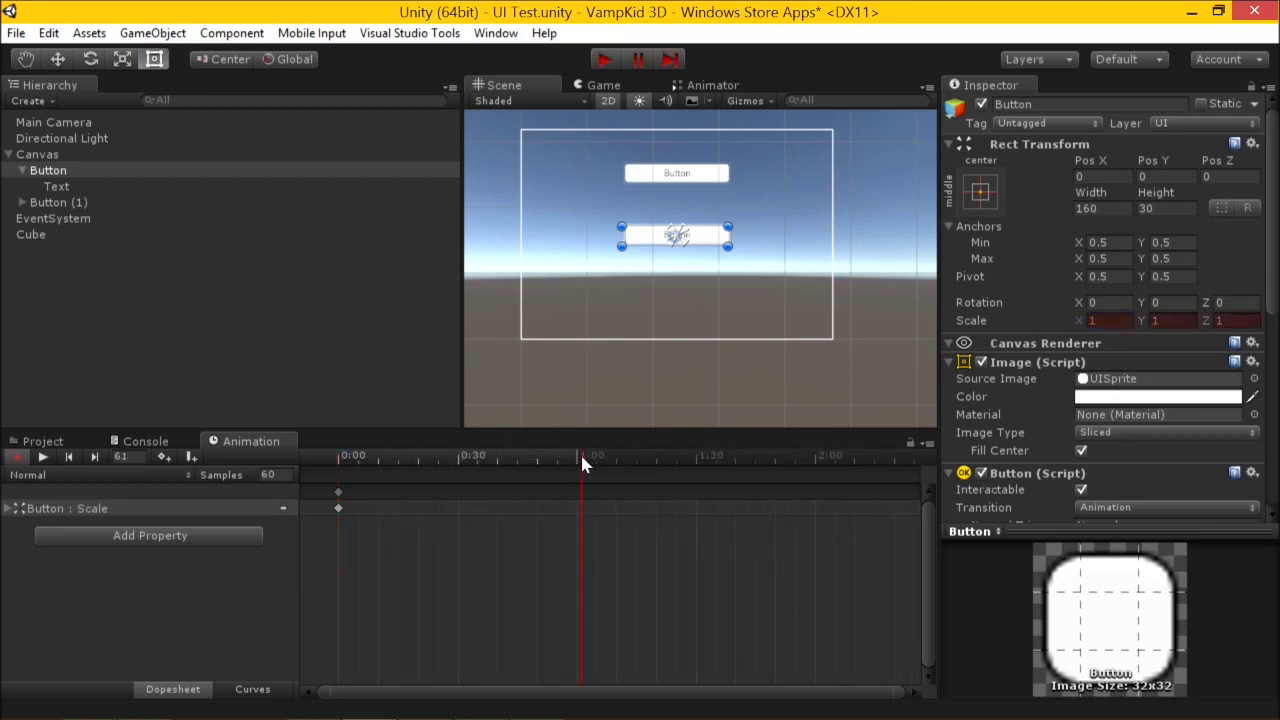
pyautogui.click(1113, 320)
pyautogui.write('.2')
pyautogui.press('Tab')
pyautogui.write('1.2')
pyautogui.press('Tab')
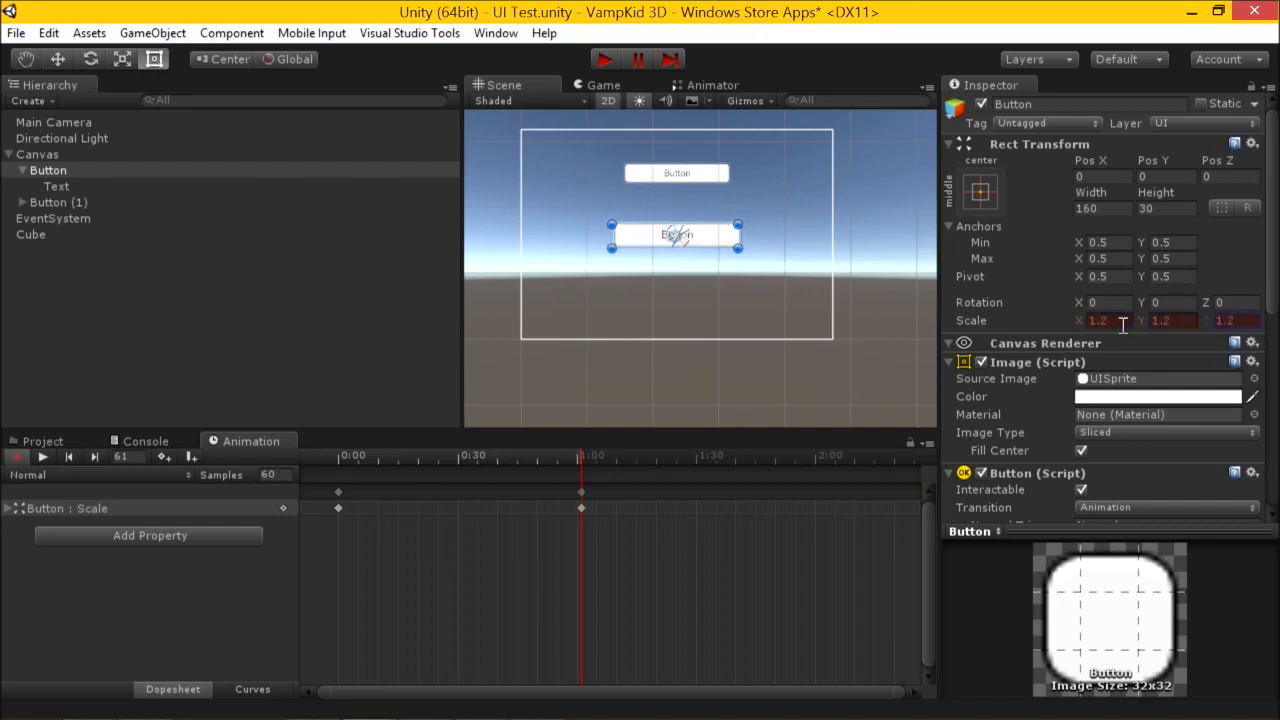
# Copy the Button's starting Scale keyframe to frame 120 of the Normal animation.
pyautogui.moveTo(343, 463); pyautogui.dragTo(526, 470)
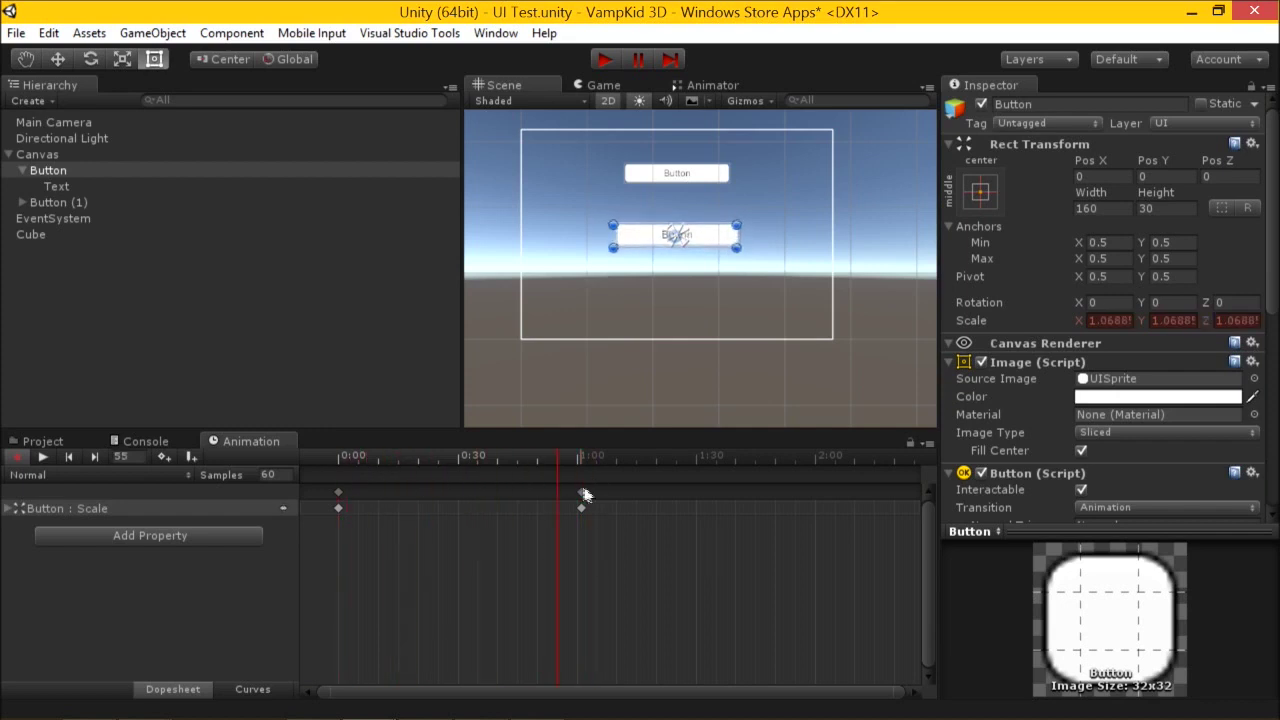
pyautogui.click(474, 462)
pyautogui.moveTo(358, 562); pyautogui.dragTo(323, 494)
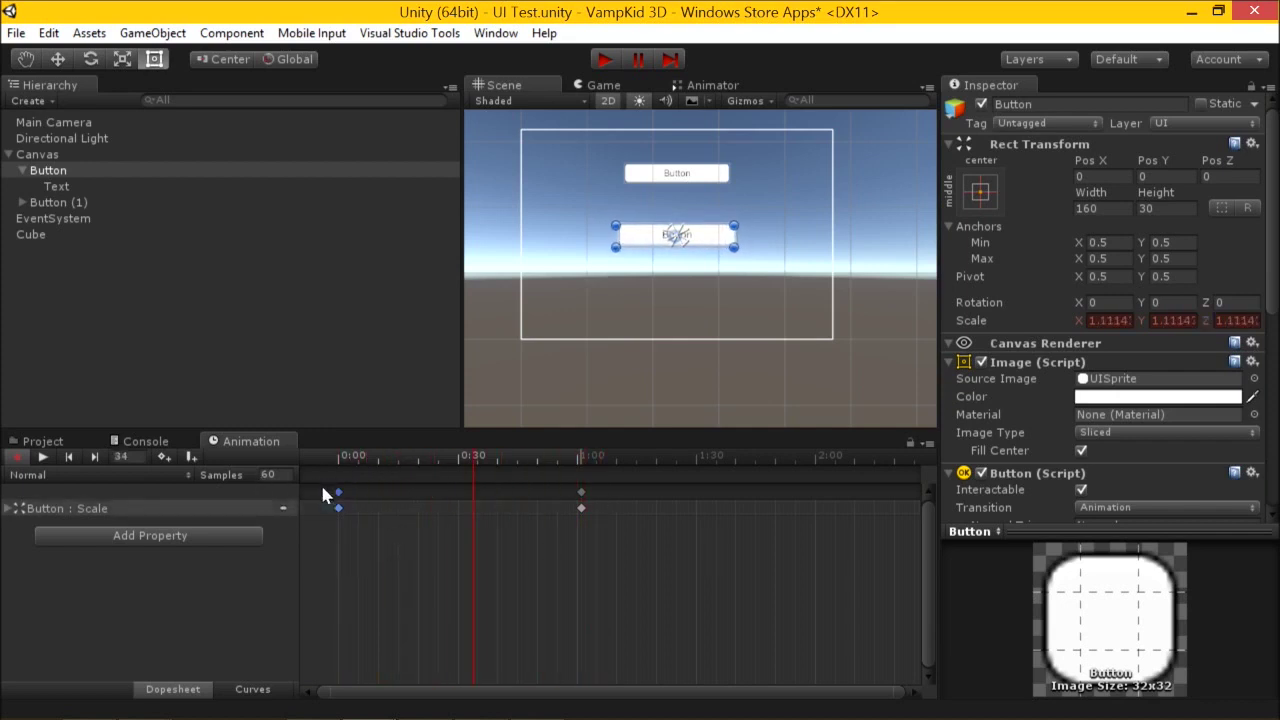
pyautogui.click(816, 456)
pyautogui.hotkey('ctrl', 'v')
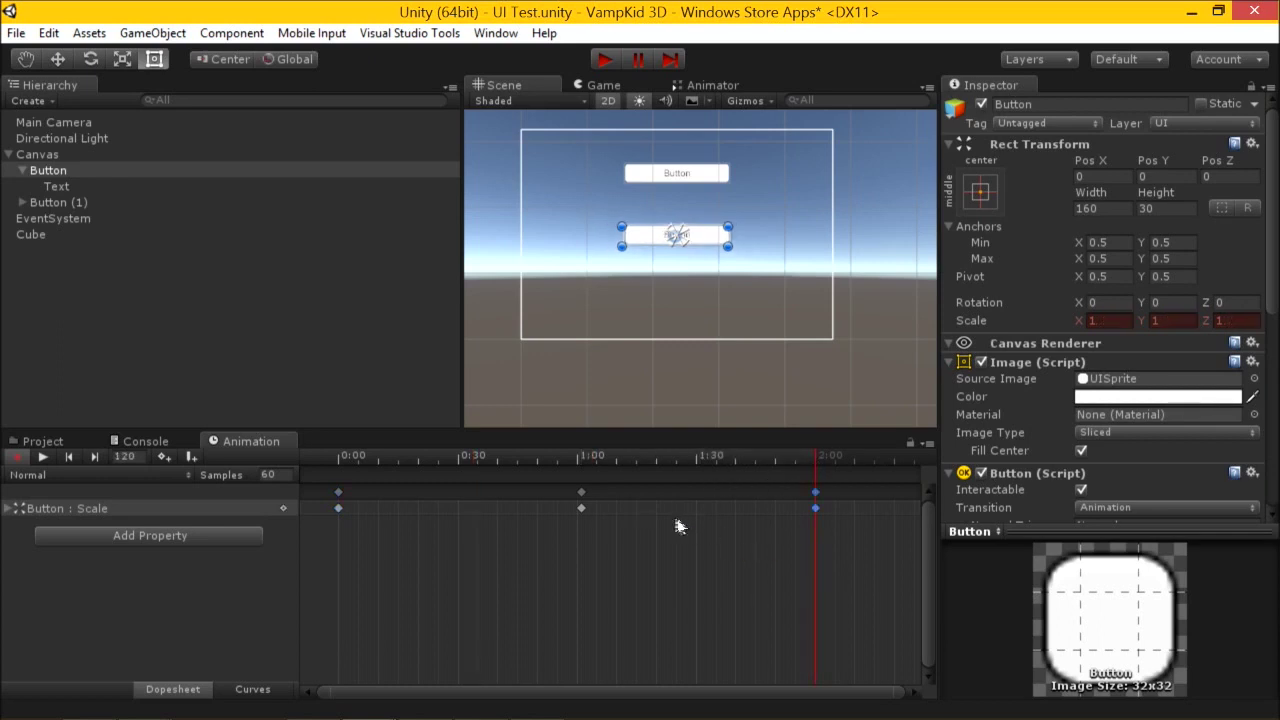
# Preview the Normal animation, run the game to check both buttons, stop it and select the original button's Text.
pyautogui.click(43, 459)
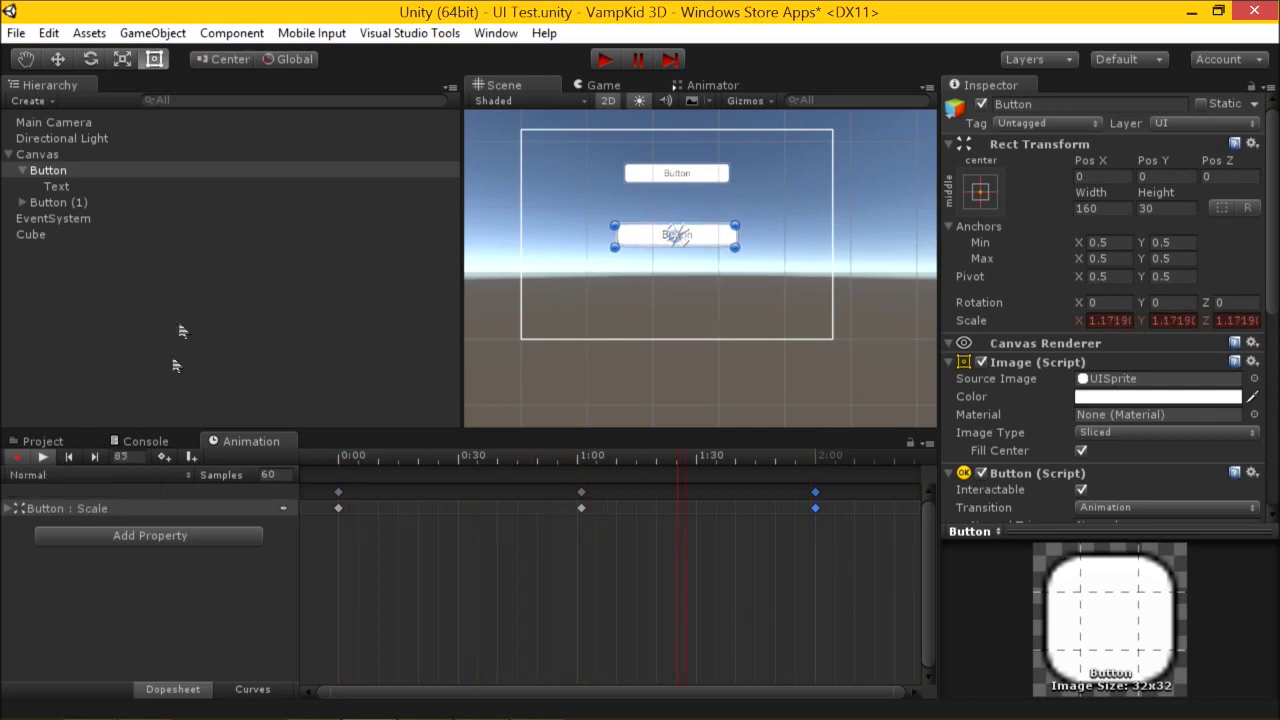
pyautogui.click(604, 62)
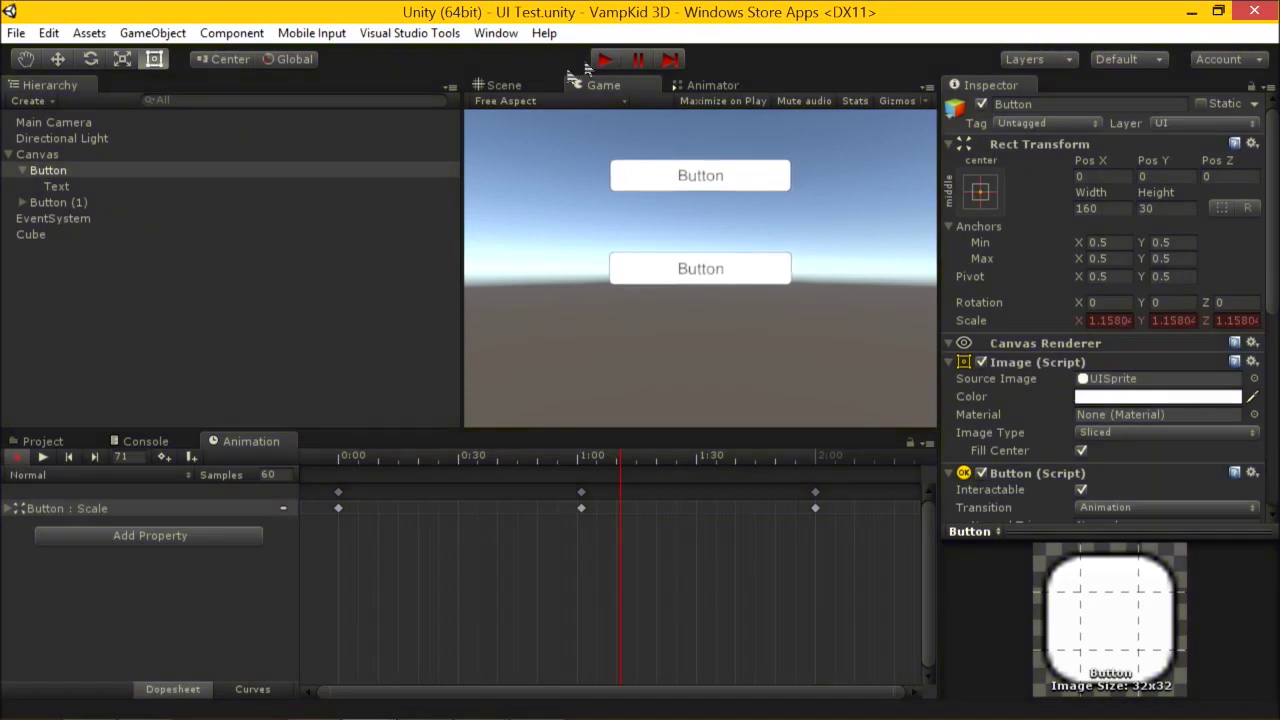
pyautogui.hotkey('ctrl', 'p')
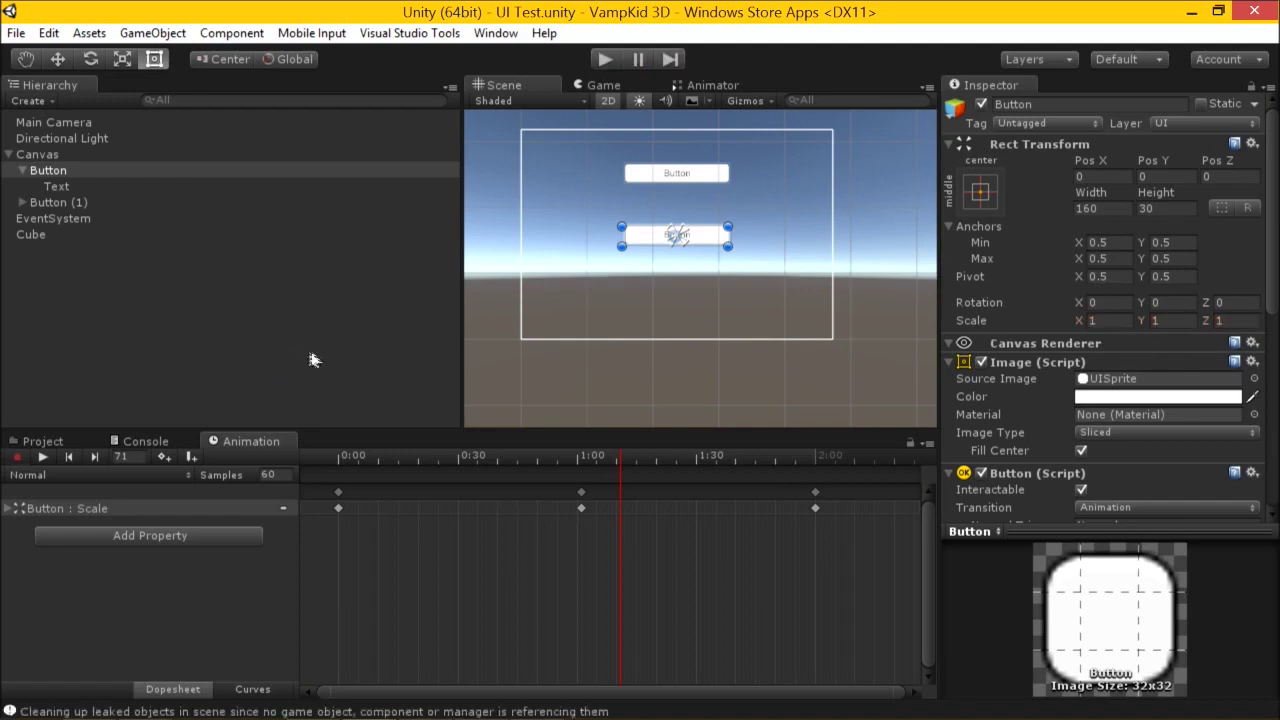
pyautogui.click(645, 237)
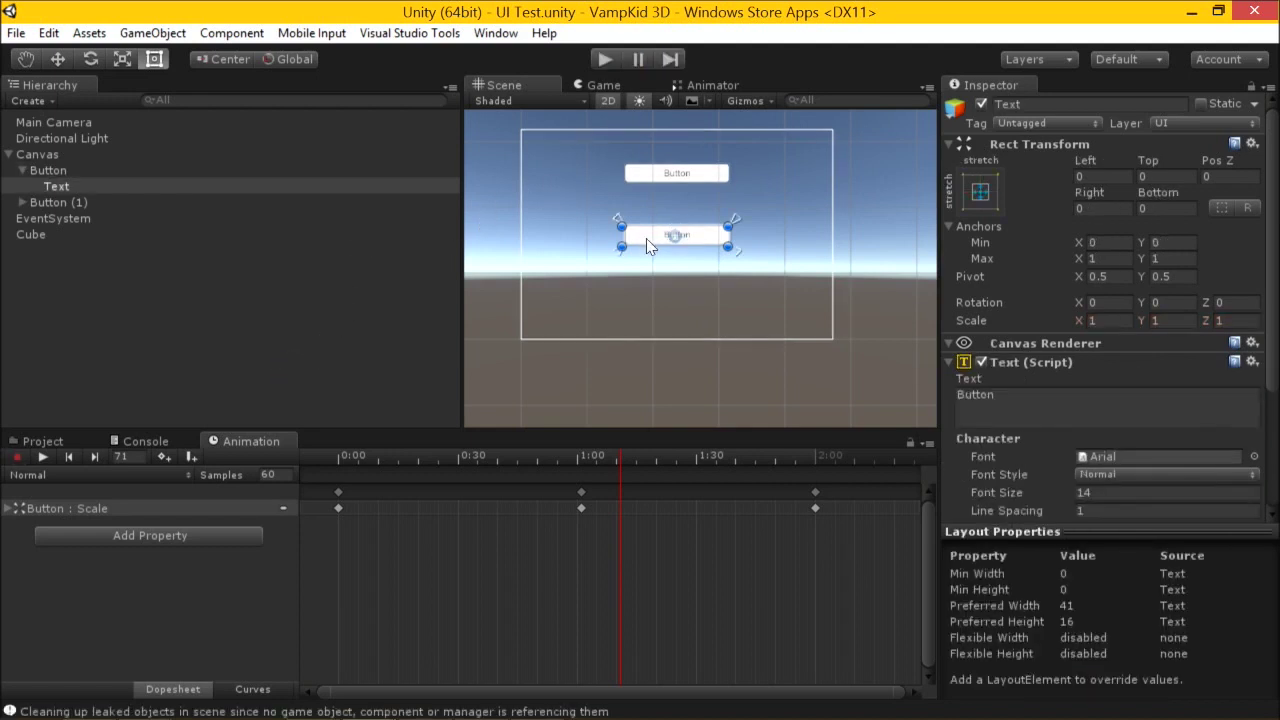
# Delete both buttons from the Canvas, including the original Button's Text.
pyautogui.press('Delete')
pyautogui.click(662, 173)
pyautogui.press('Delete')
pyautogui.click(638, 237)
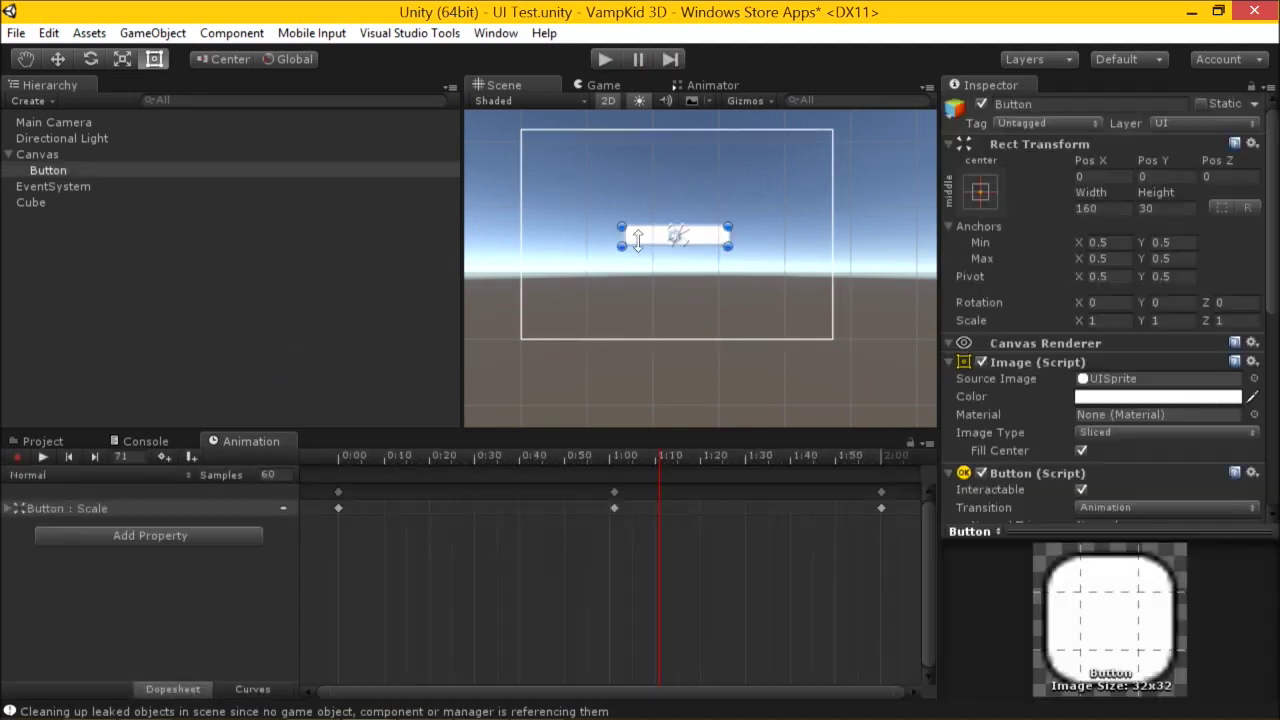
pyautogui.press('Delete')
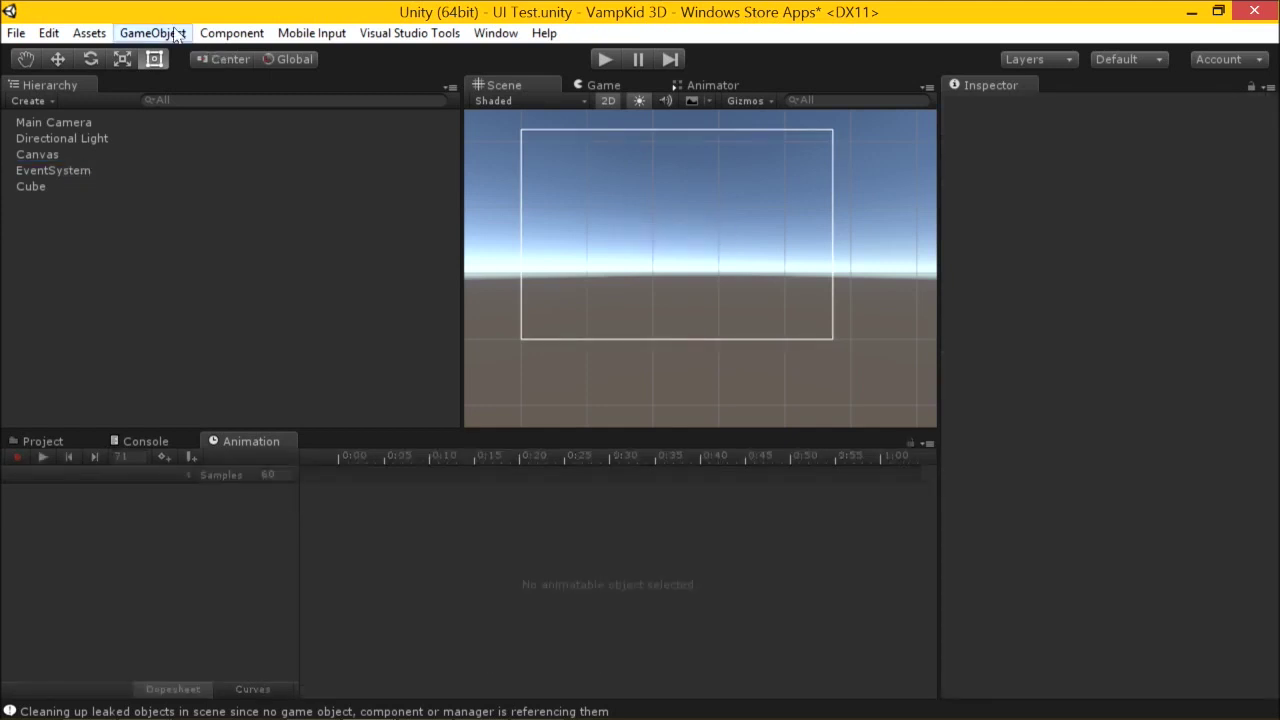
# Add a UI Image to the Canvas and move it to about X -159, Y 50, in the canvas's upper-left area.
pyautogui.click(152, 33)
pyautogui.moveTo(194, 191)
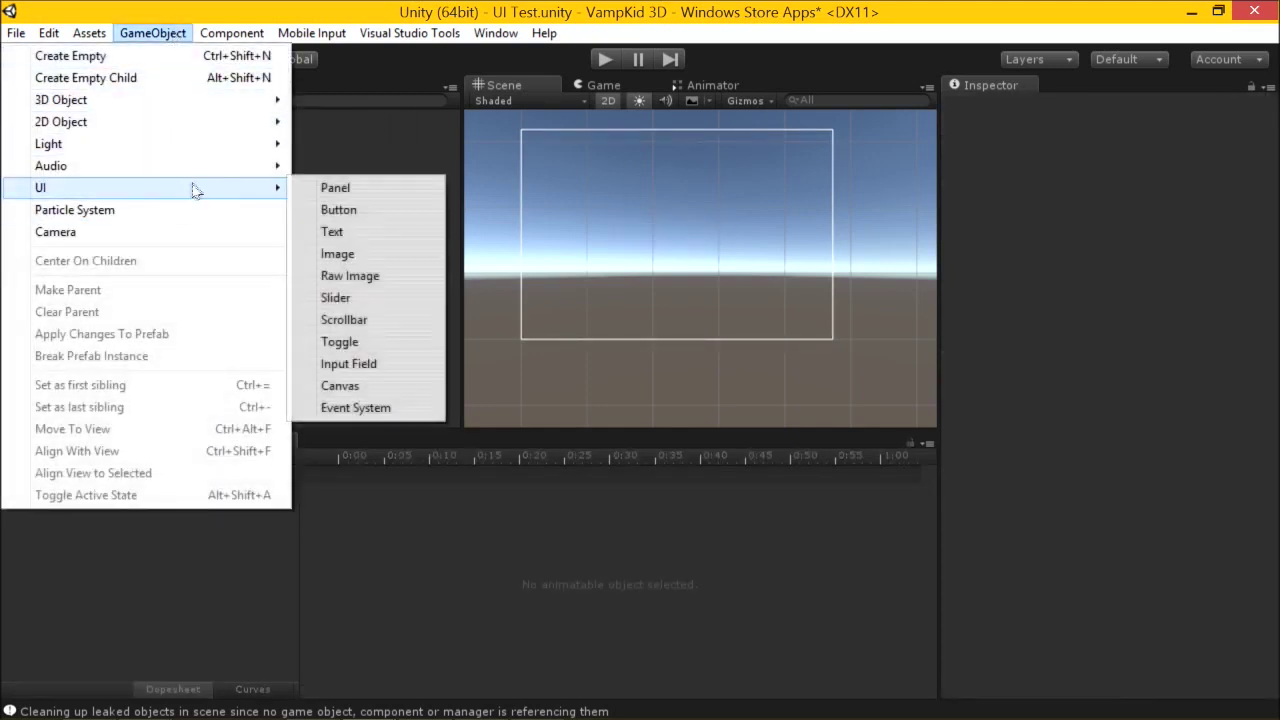
pyautogui.click(437, 254)
pyautogui.moveTo(690, 263); pyautogui.dragTo(551, 195)
pyautogui.scroll(3, 640, 280)
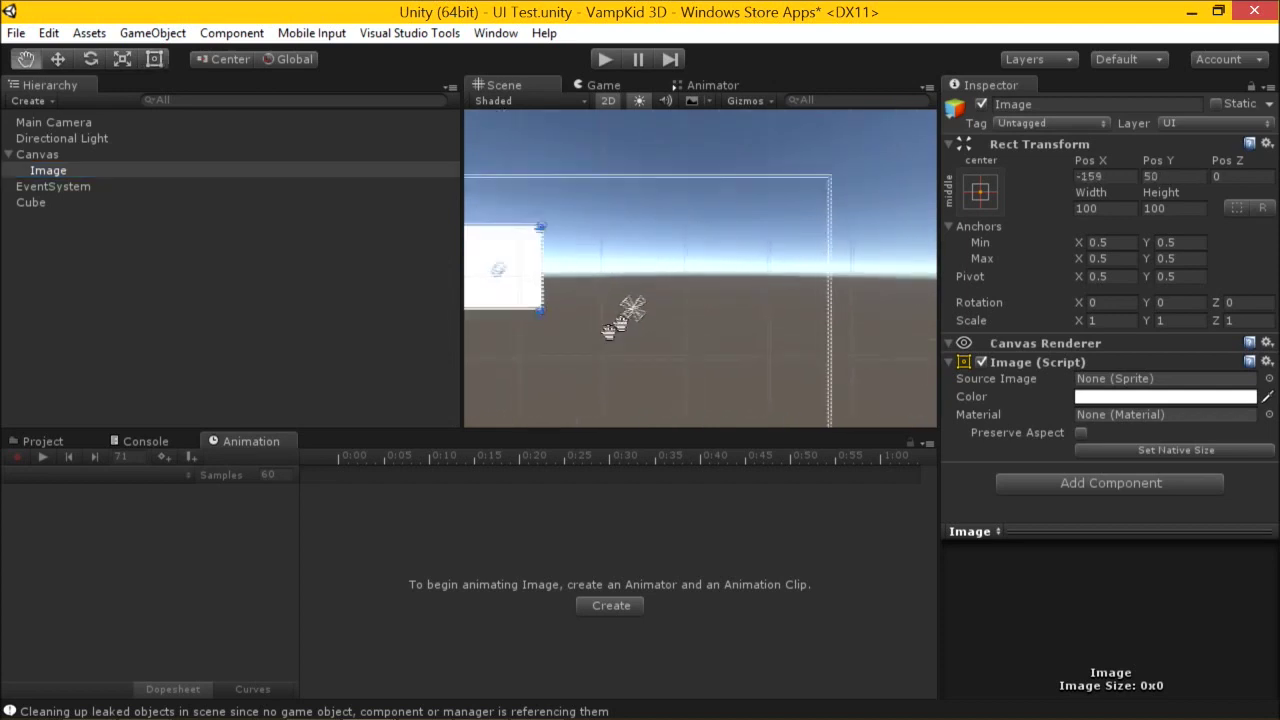
pyautogui.scroll(-2, 677, 295)
pyautogui.moveTo(582, 285); pyautogui.dragTo(549, 282, button='middle')
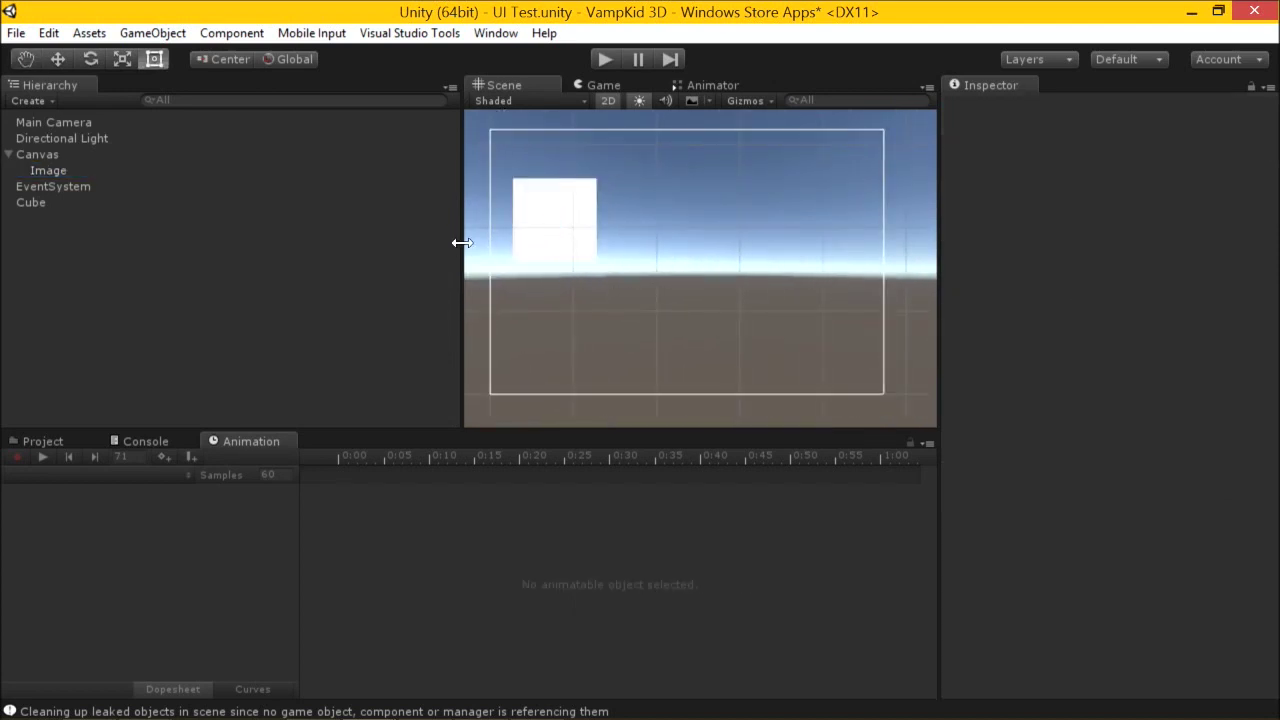
pyautogui.moveTo(457, 243); pyautogui.dragTo(280, 257)
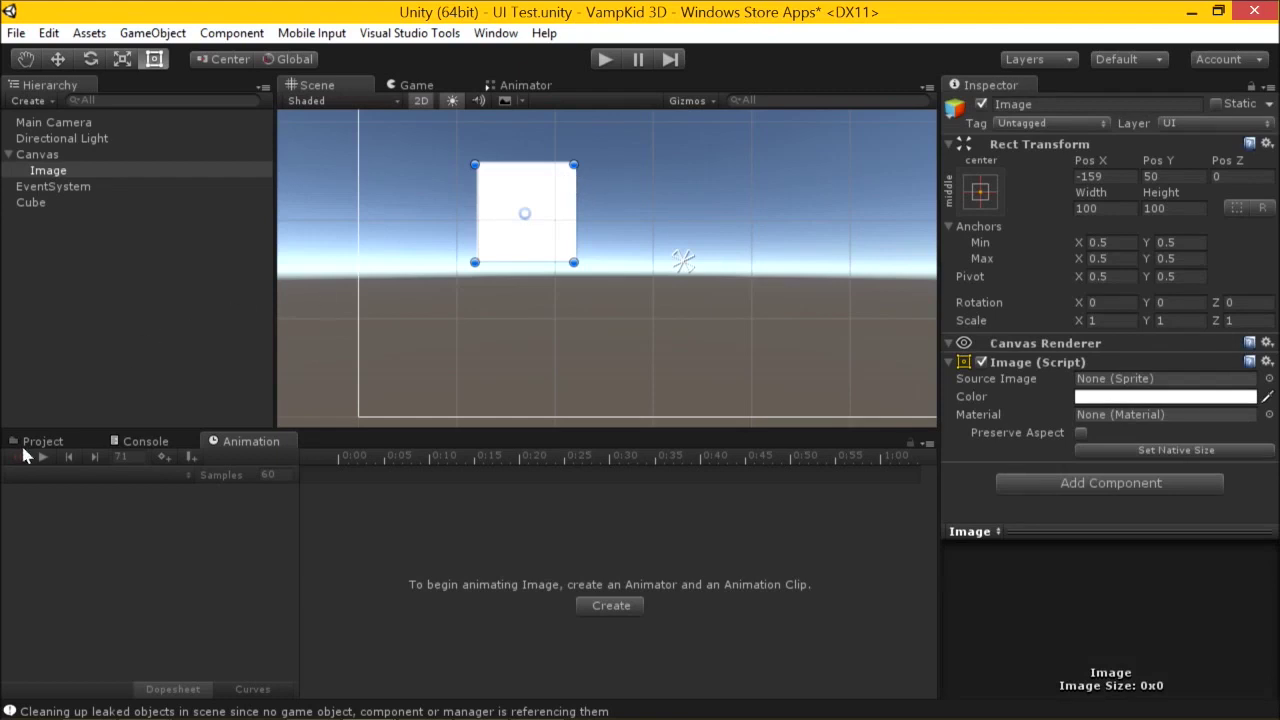
# Switch to File Explorer and import ruler-vh.gif from the MVA Unity 5 folder into the project's Assets > Images folder.
pyautogui.click(40, 443)
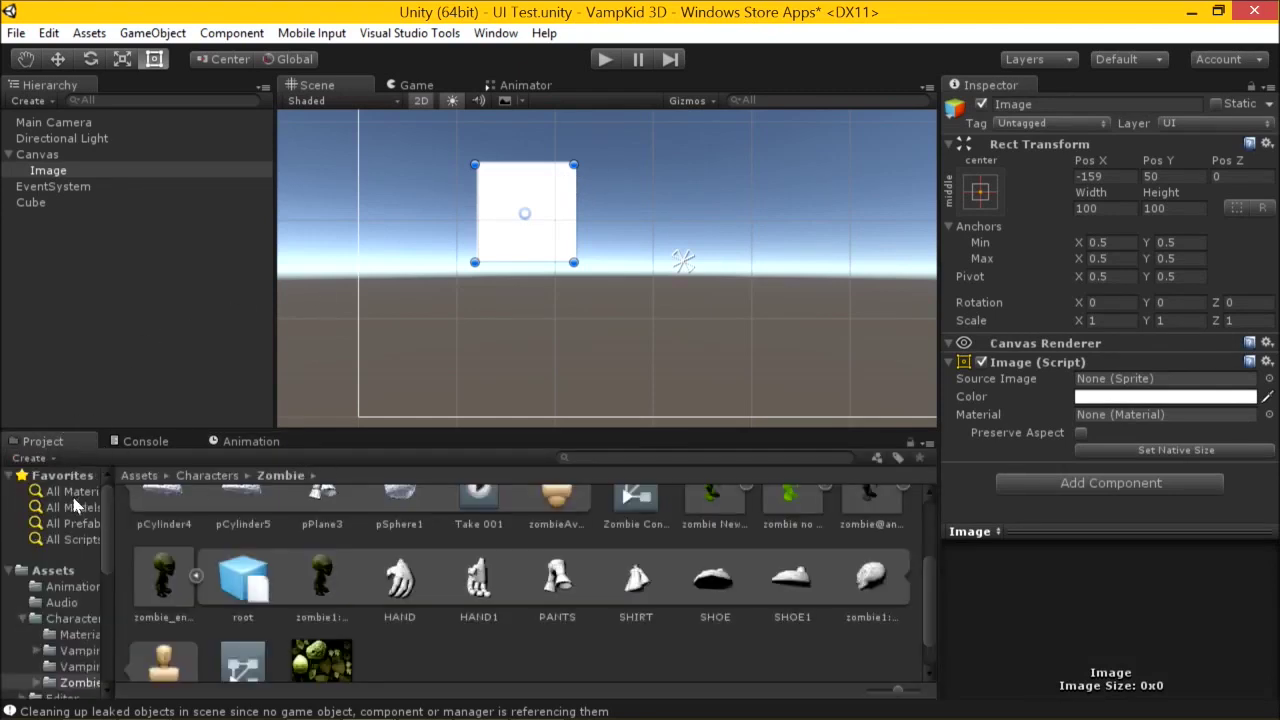
pyautogui.click(73, 571)
pyautogui.scroll(-3, 73, 569)
pyautogui.click(86, 611)
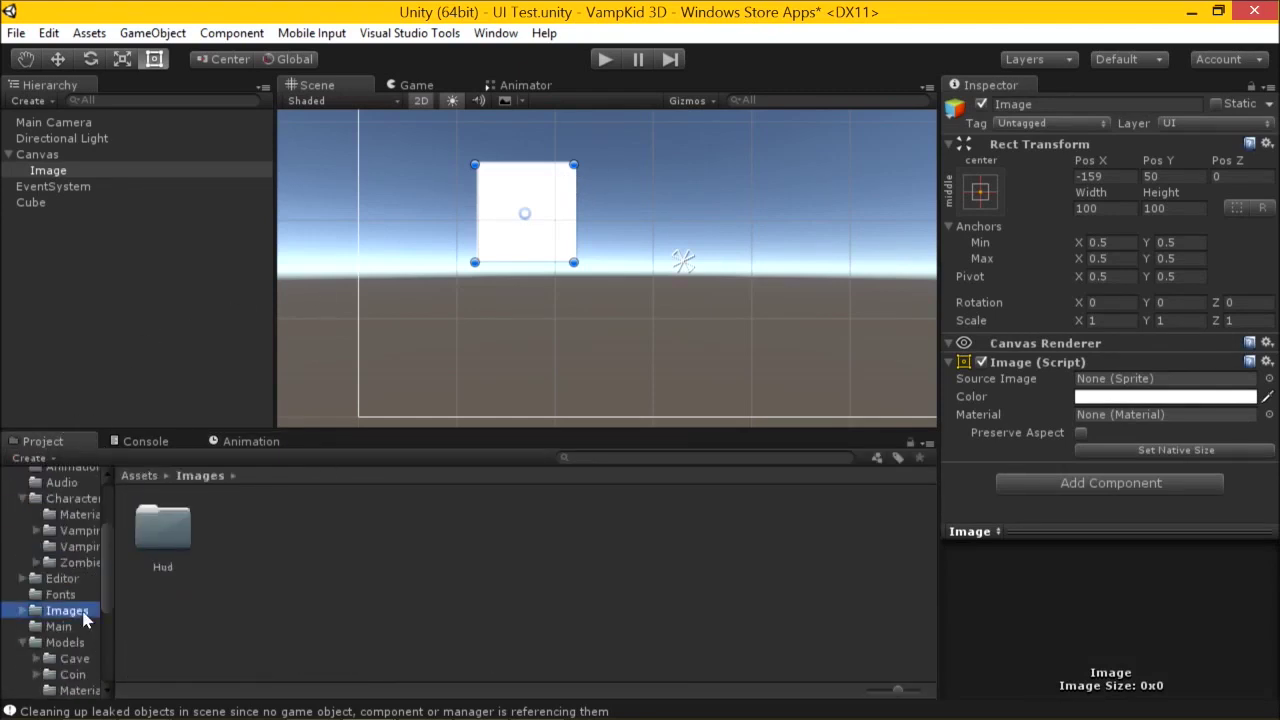
pyautogui.hotkey('alt', 'Tab')
pyautogui.hotkey('alt', 'Tab')
pyautogui.hotkey('alt', 'Tab')
pyautogui.hotkey('alt', 'Tab')
pyautogui.hotkey('alt', 'Tab')
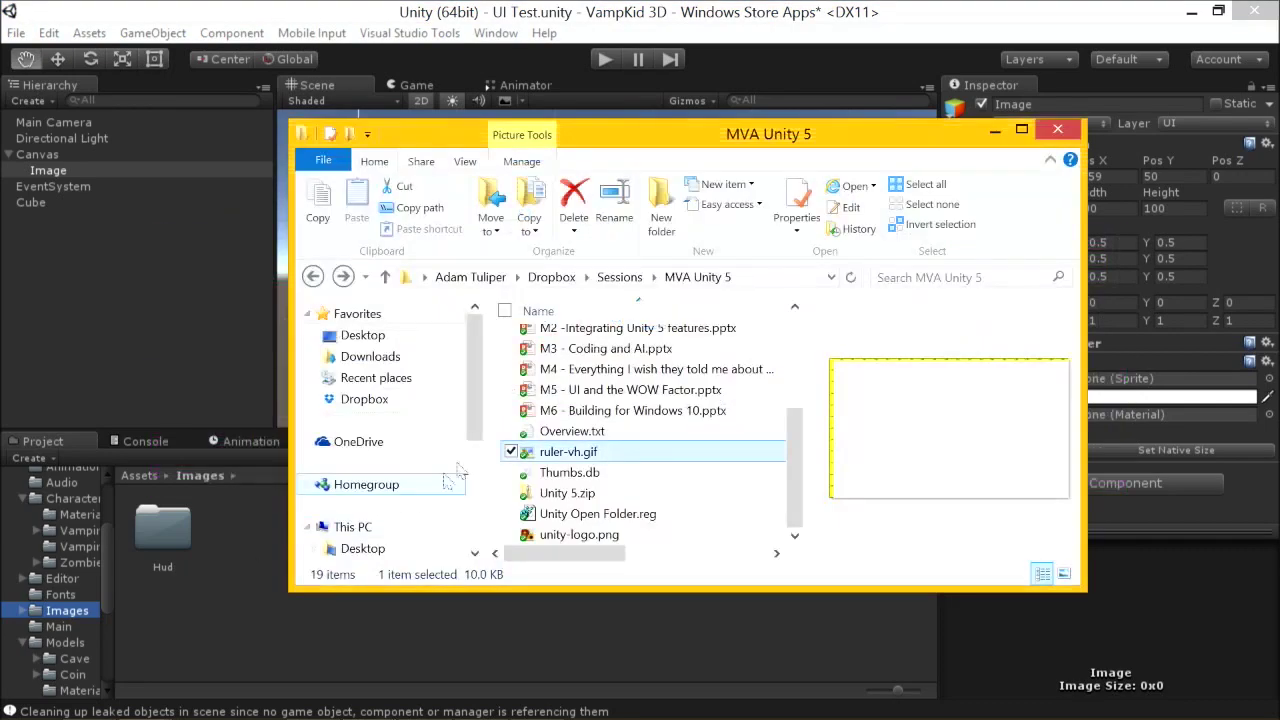
pyautogui.moveTo(556, 458); pyautogui.dragTo(221, 580)
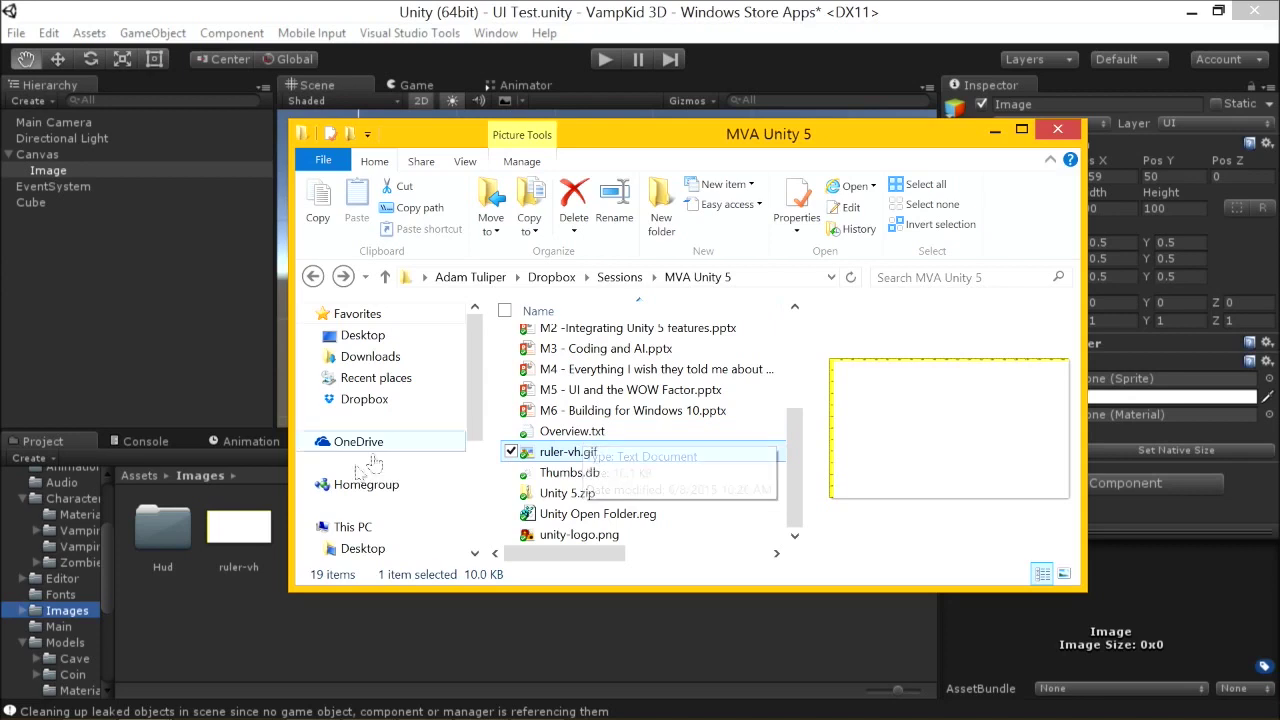
pyautogui.click(249, 596)
# Set the ruler-vh texture type to Sprite (2D and UI) and apply the import settings.
pyautogui.click(240, 530)
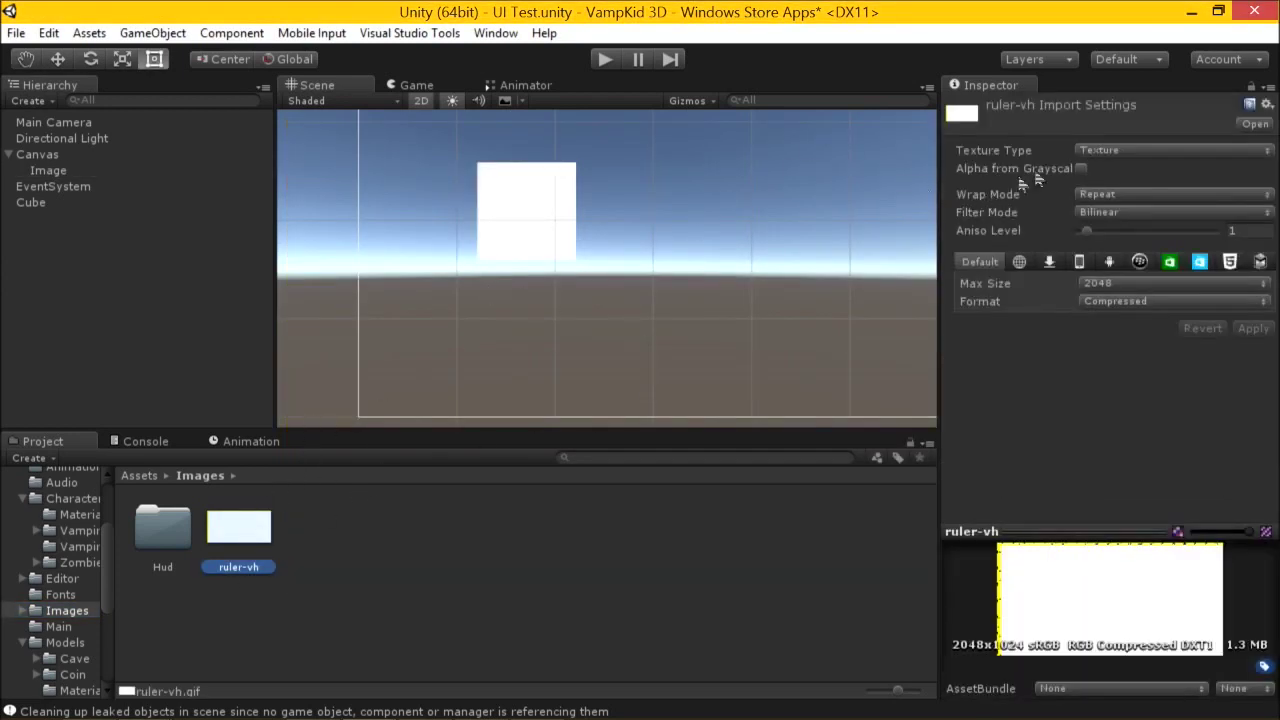
pyautogui.click(1106, 160)
pyautogui.click(1104, 148)
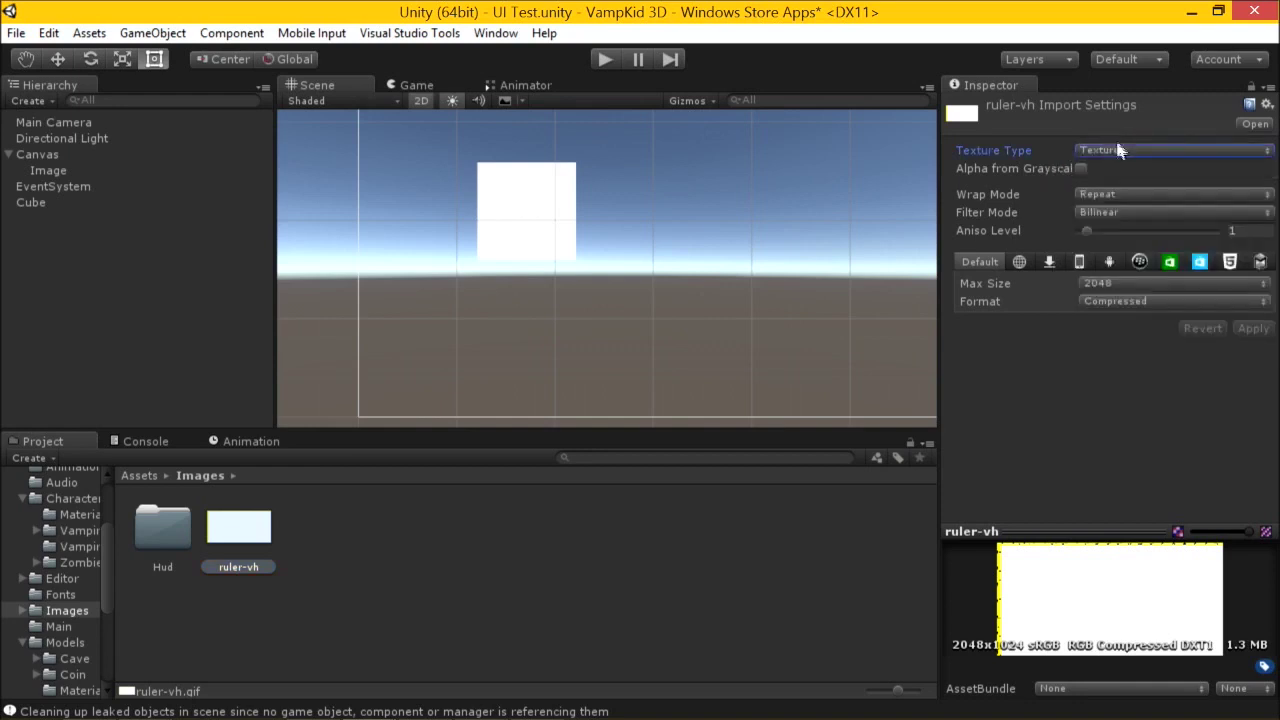
pyautogui.click(1166, 151)
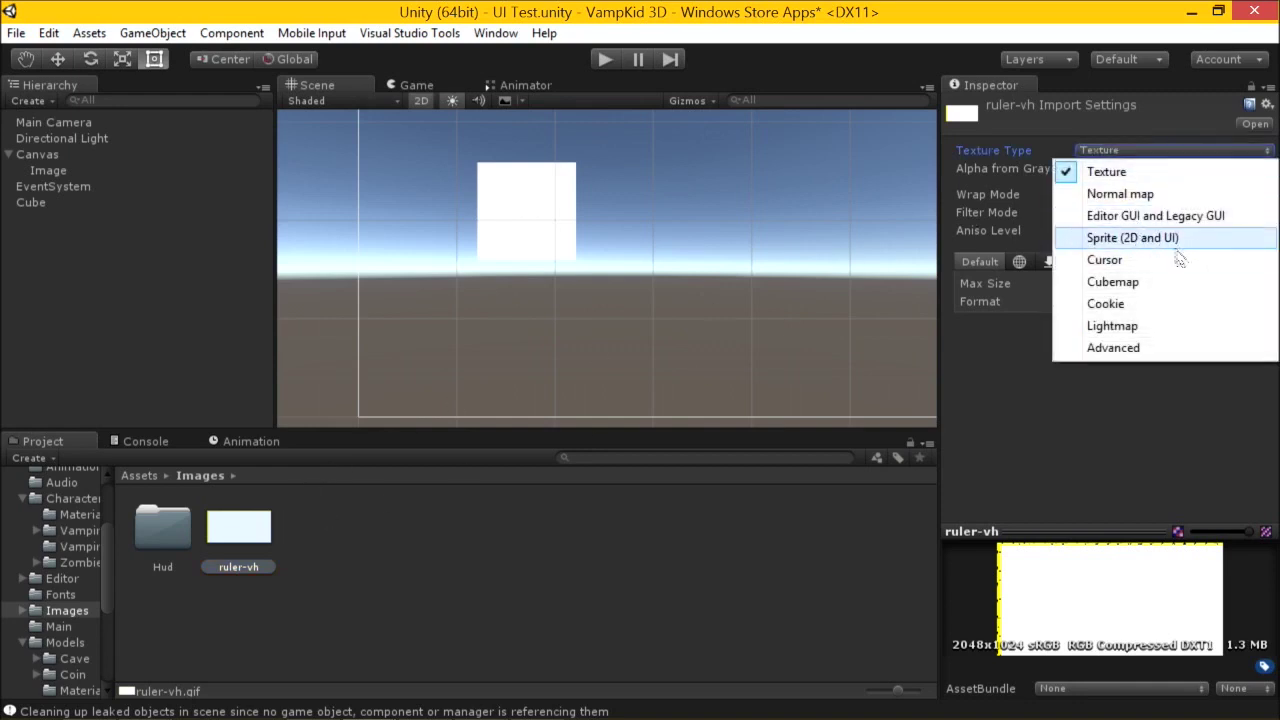
pyautogui.click(268, 530)
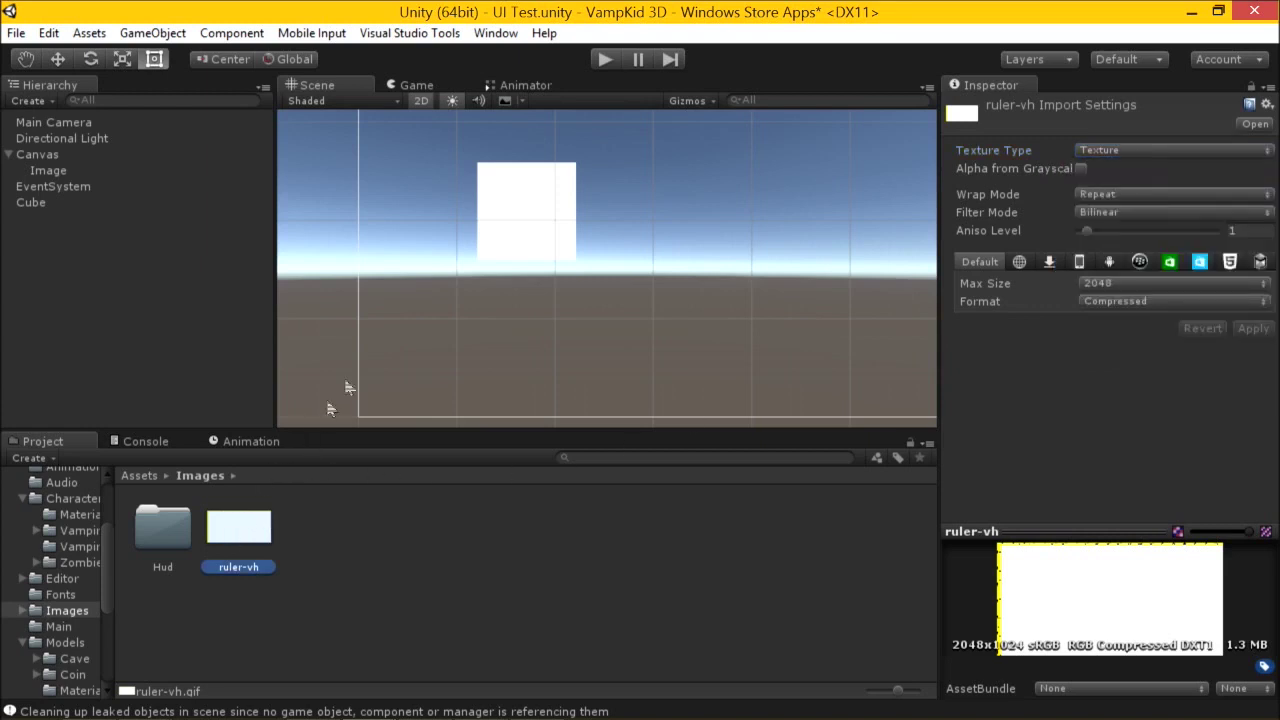
pyautogui.click(1150, 150)
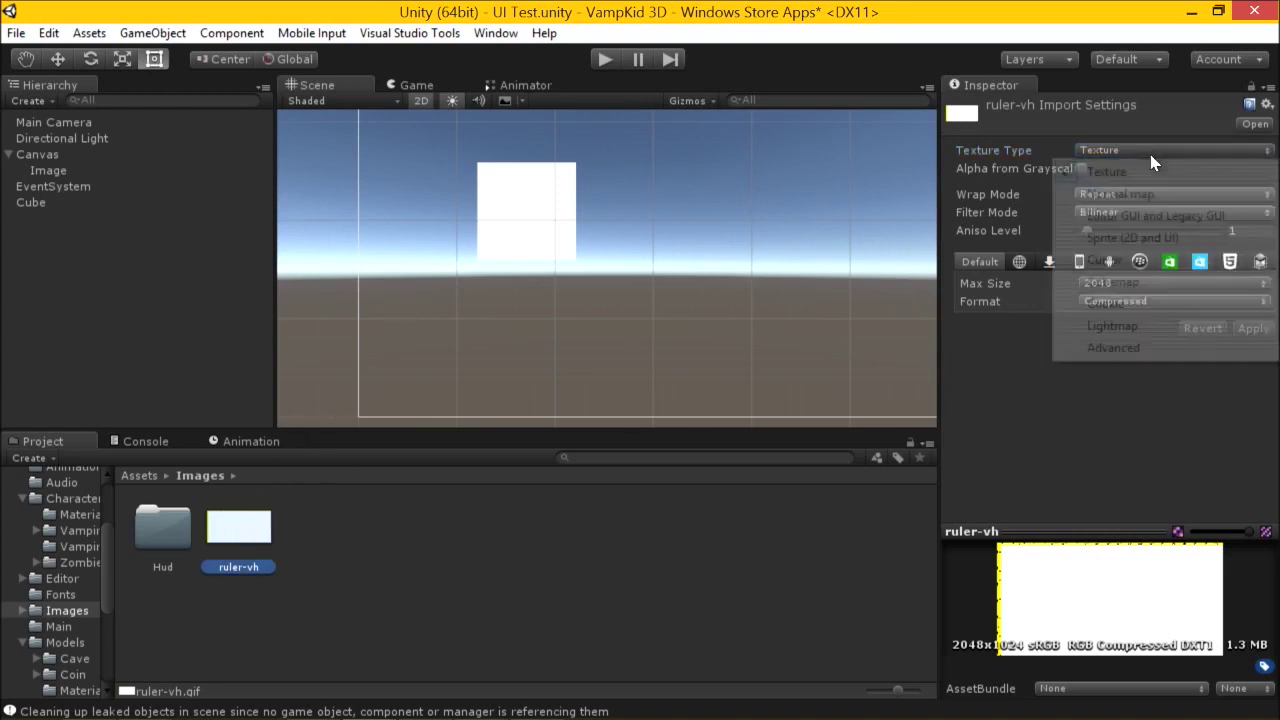
pyautogui.click(1127, 243)
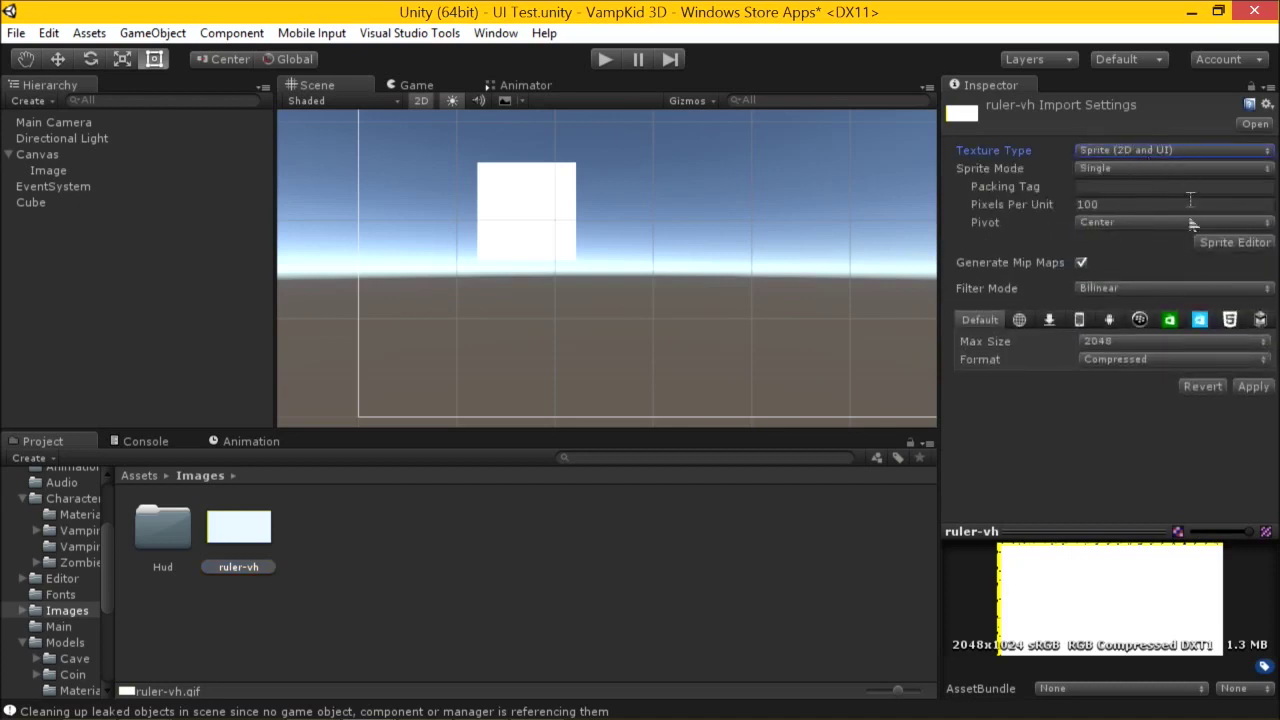
pyautogui.click(1254, 392)
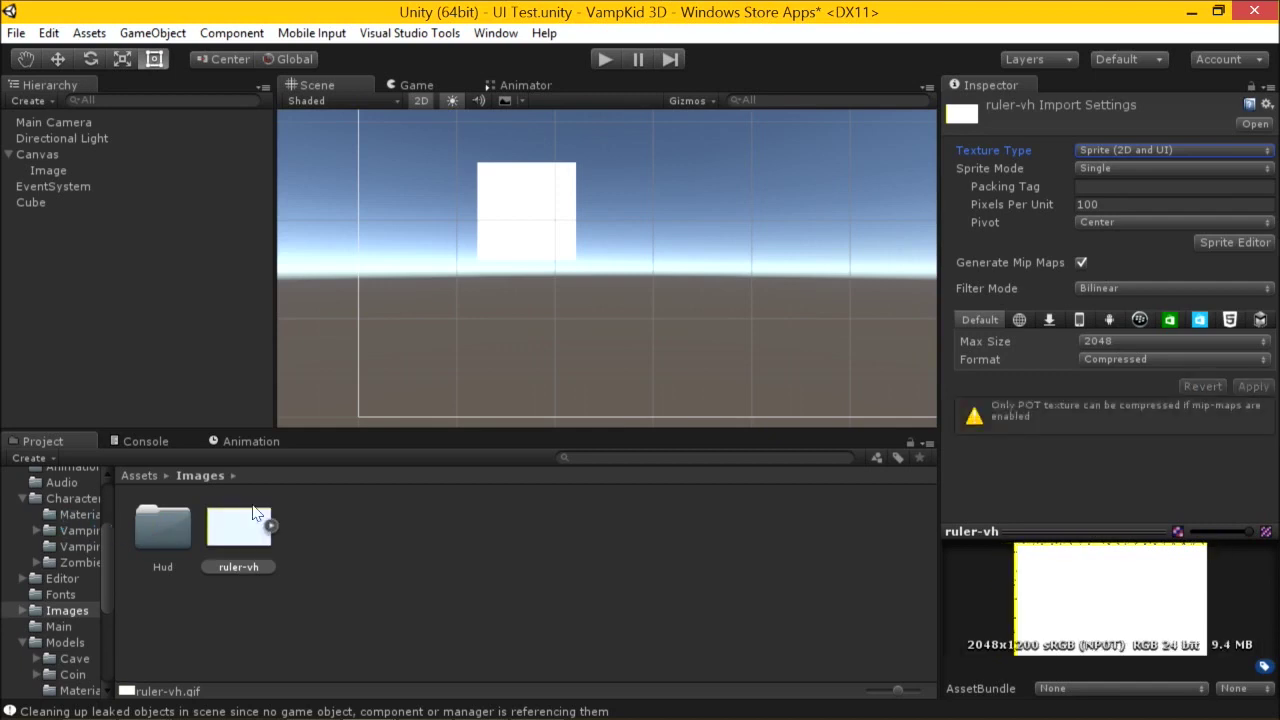
# Open ruler-vh in its external viewer to examine the ruler markings, and return to Unity.
pyautogui.click(526, 221)
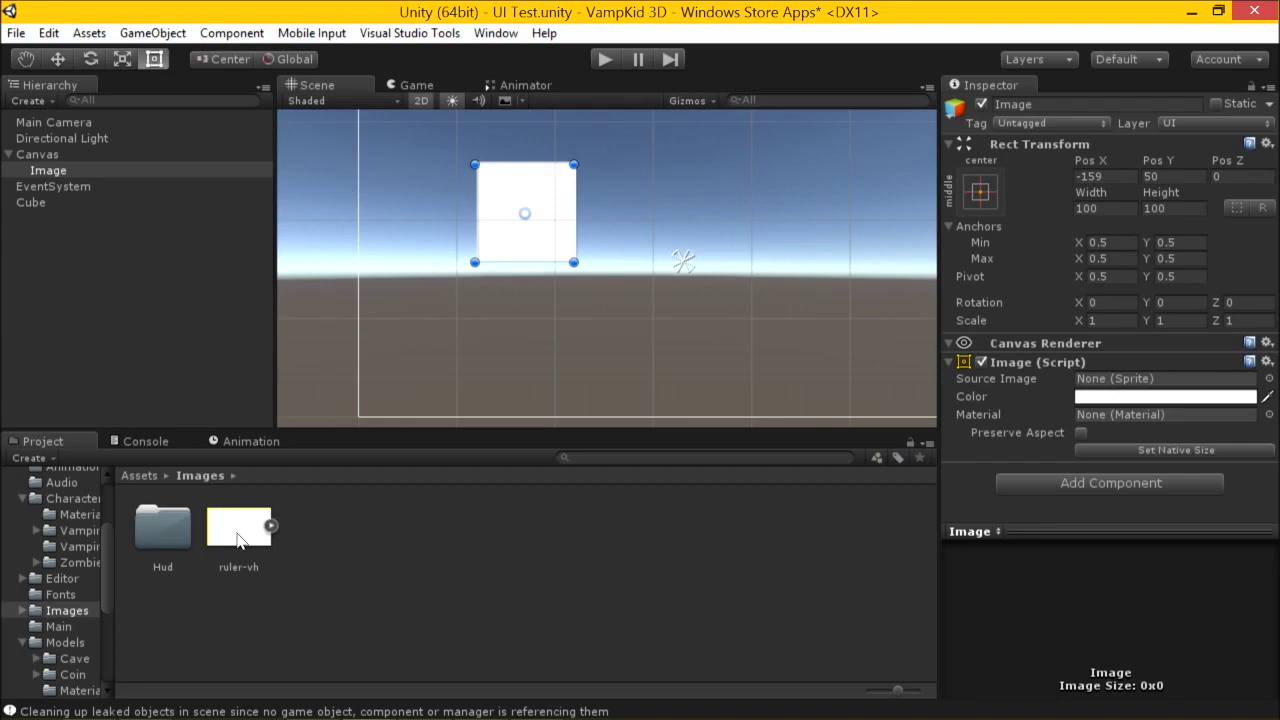
pyautogui.click(238, 530)
pyautogui.doubleClick(238, 535)
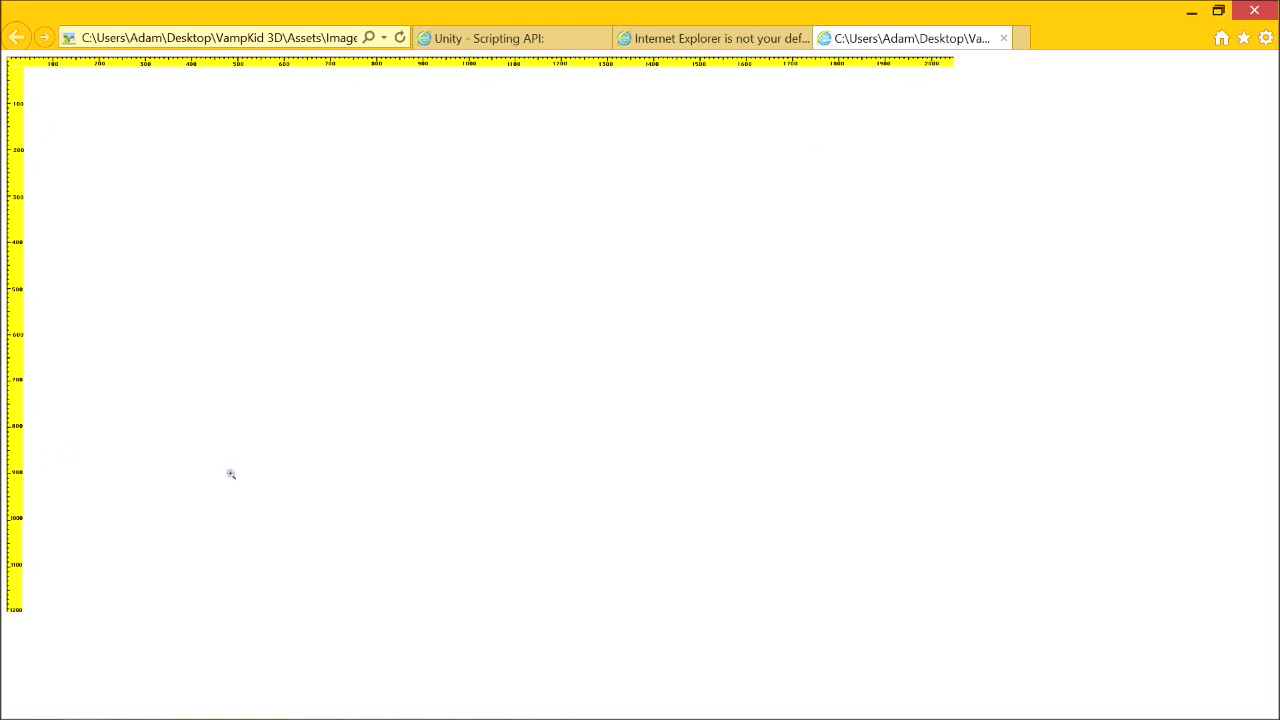
pyautogui.hotkey('alt', 'Tab')
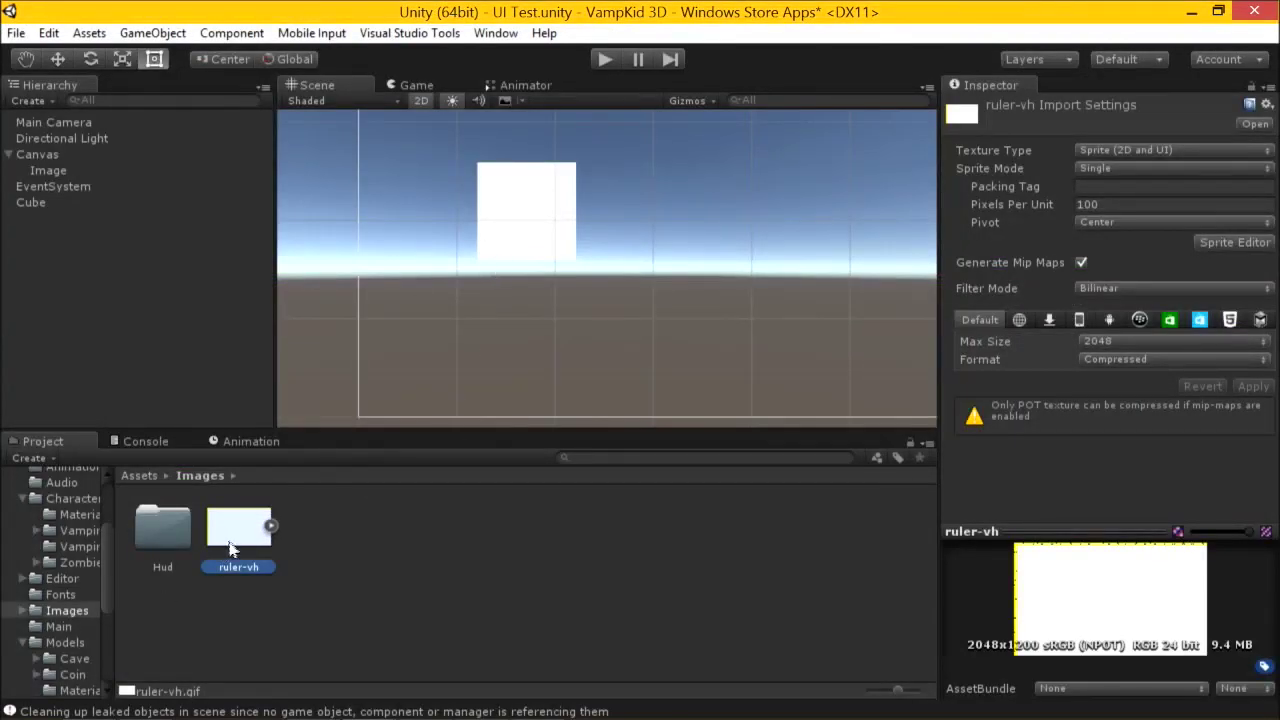
# Assign the ruler-vh sprite as the source image of the Canvas's Image.
pyautogui.click(532, 240)
pyautogui.moveTo(240, 530); pyautogui.dragTo(1102, 390)
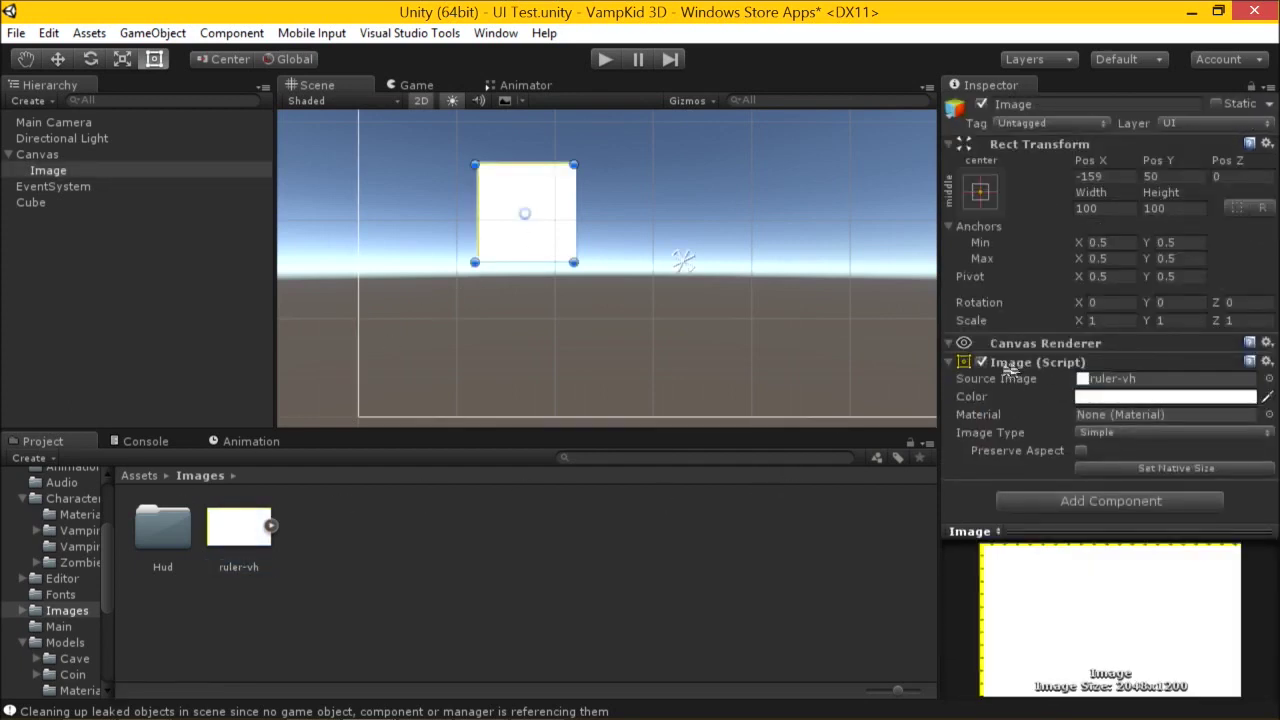
pyautogui.click(1100, 396)
pyautogui.moveTo(420, 376); pyautogui.dragTo(393, 323)
pyautogui.click(582, 237)
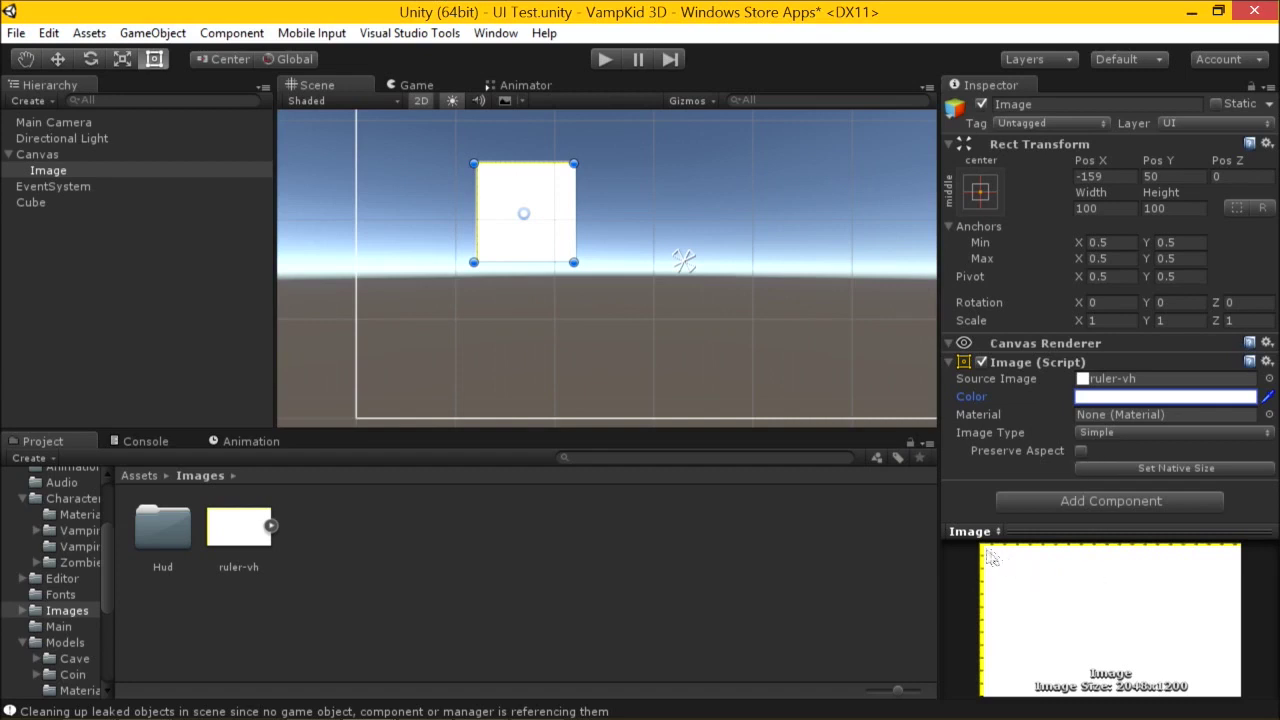
# Enable Preserve Aspect on the Image and resize it, ending at its native size of 2048 × 1200.
pyautogui.click(1081, 451)
pyautogui.scroll(2, 566, 264)
pyautogui.moveTo(565, 262); pyautogui.dragTo(813, 338)
pyautogui.scroll(-1, 790, 335)
pyautogui.moveTo(760, 335); pyautogui.dragTo(703, 311, button='middle')
pyautogui.click(1158, 481)
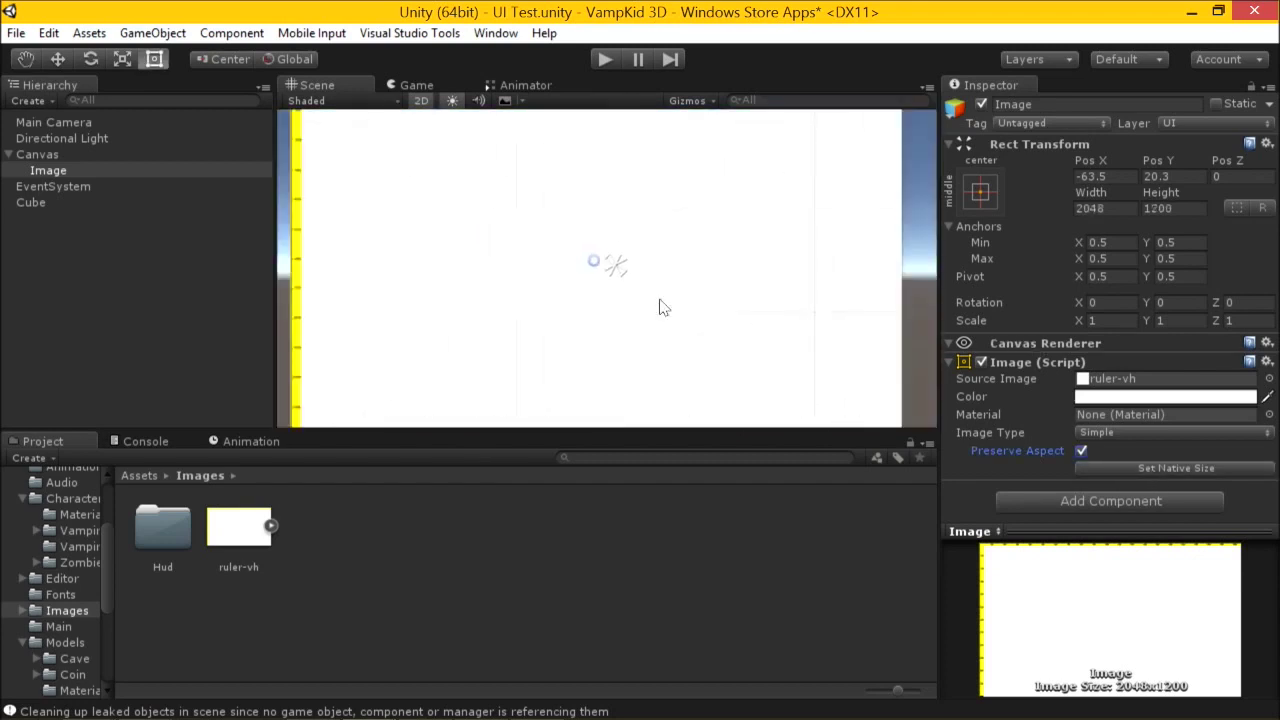
pyautogui.press('f')
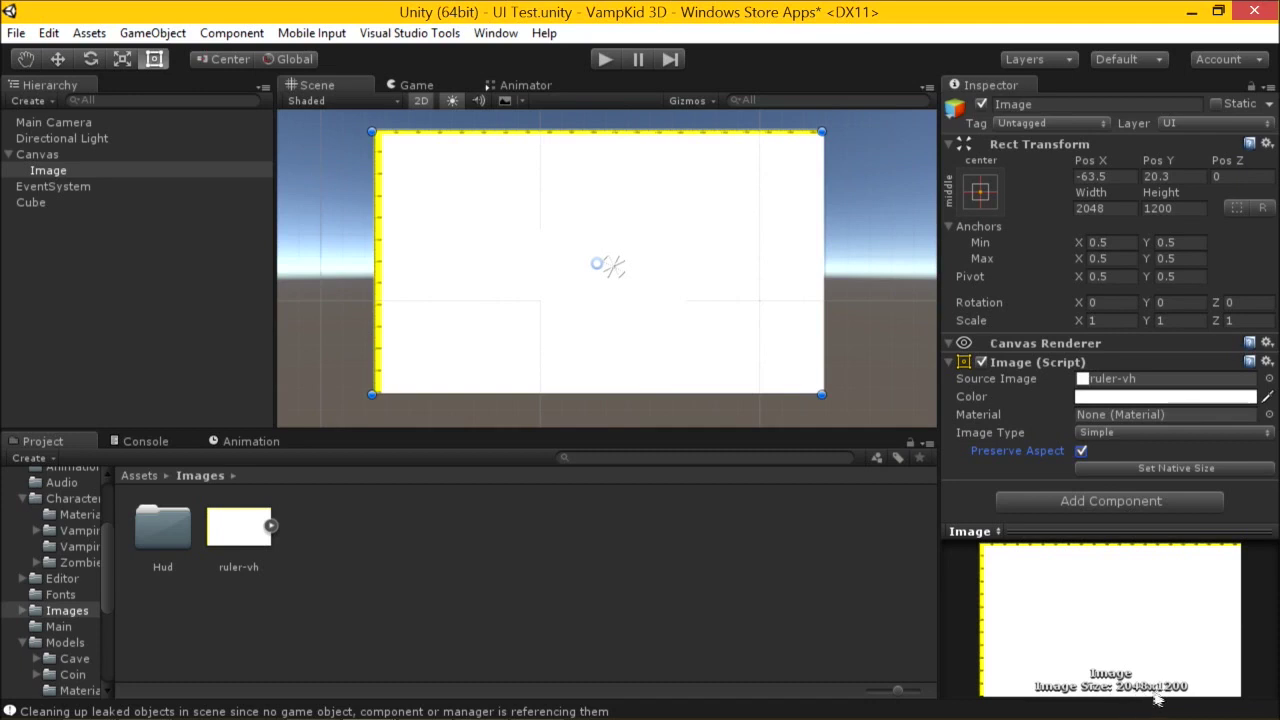
# Set the Canvas Scaler's UI Scale Mode to Scale With Screen Size and widen the Inspector.
pyautogui.click(38, 155)
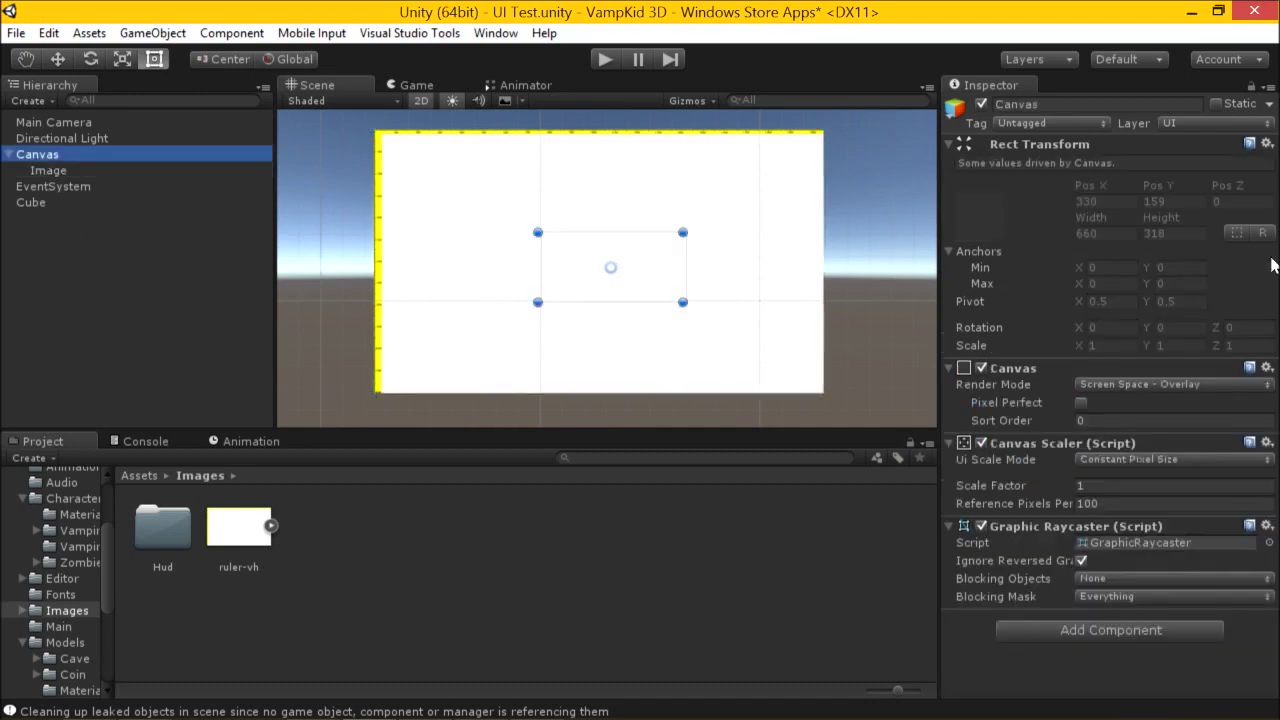
pyautogui.click(1121, 386)
pyautogui.click(1122, 384)
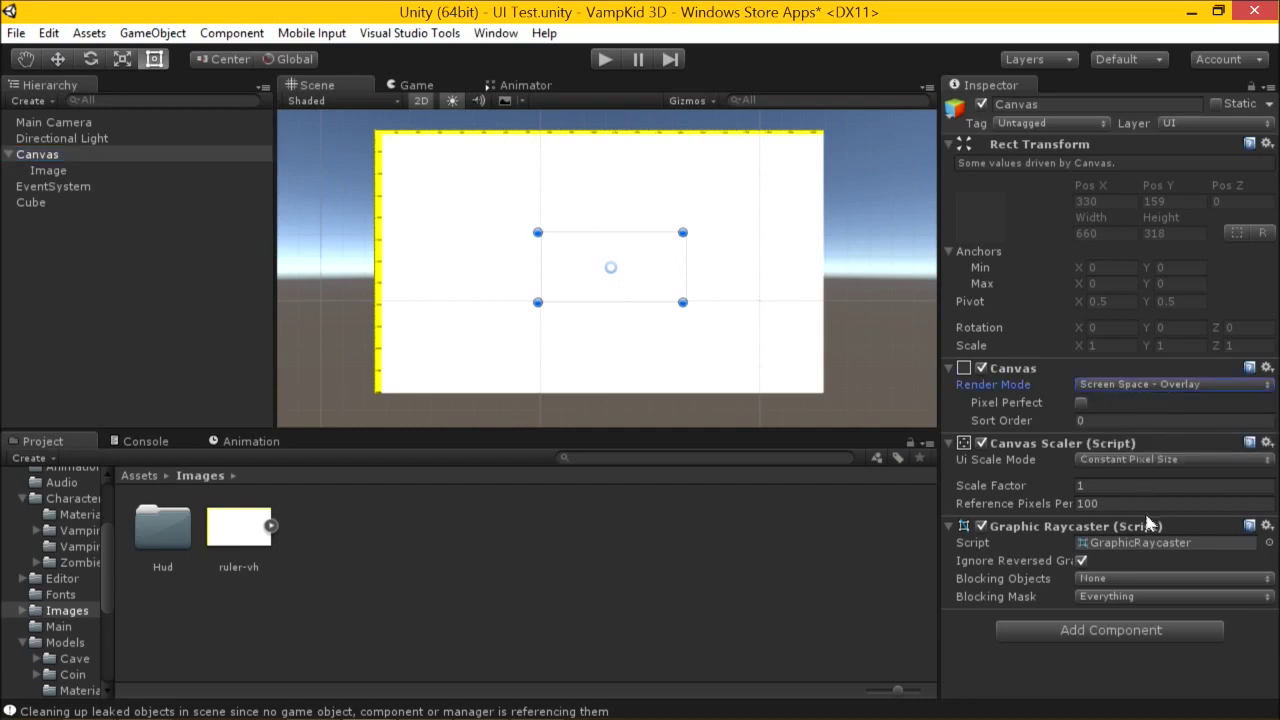
pyautogui.click(1147, 463)
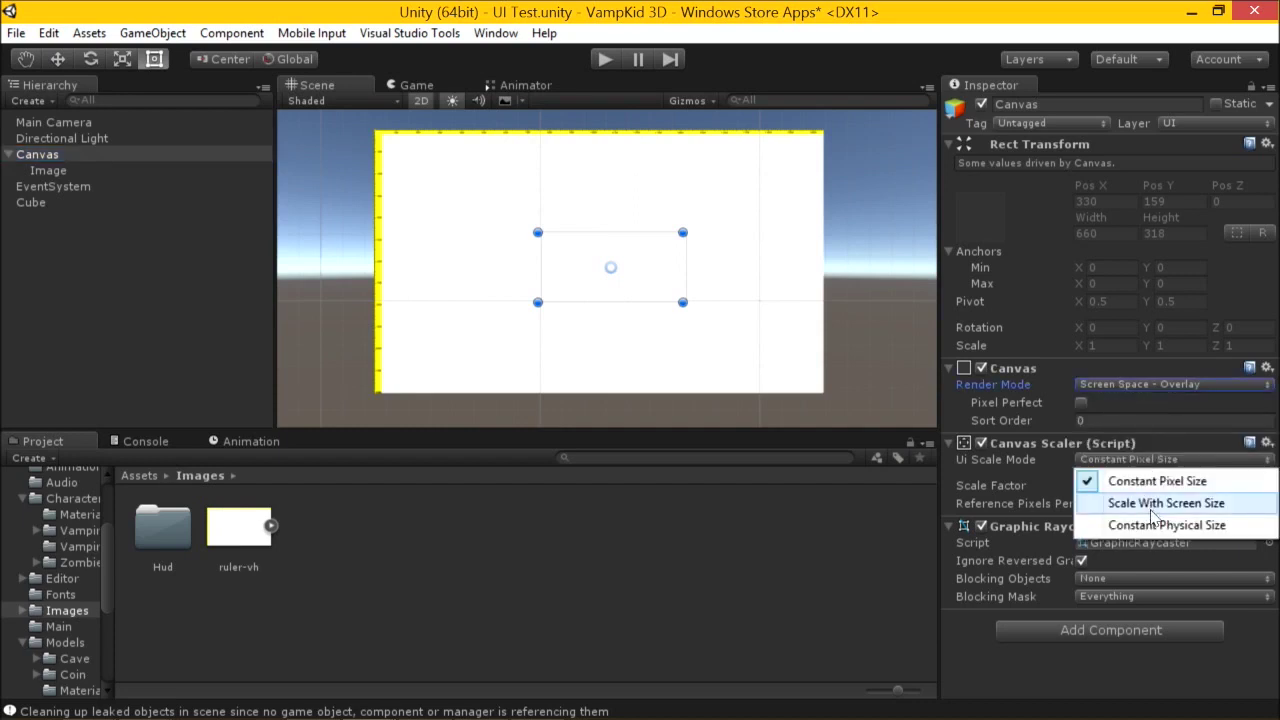
pyautogui.click(1160, 505)
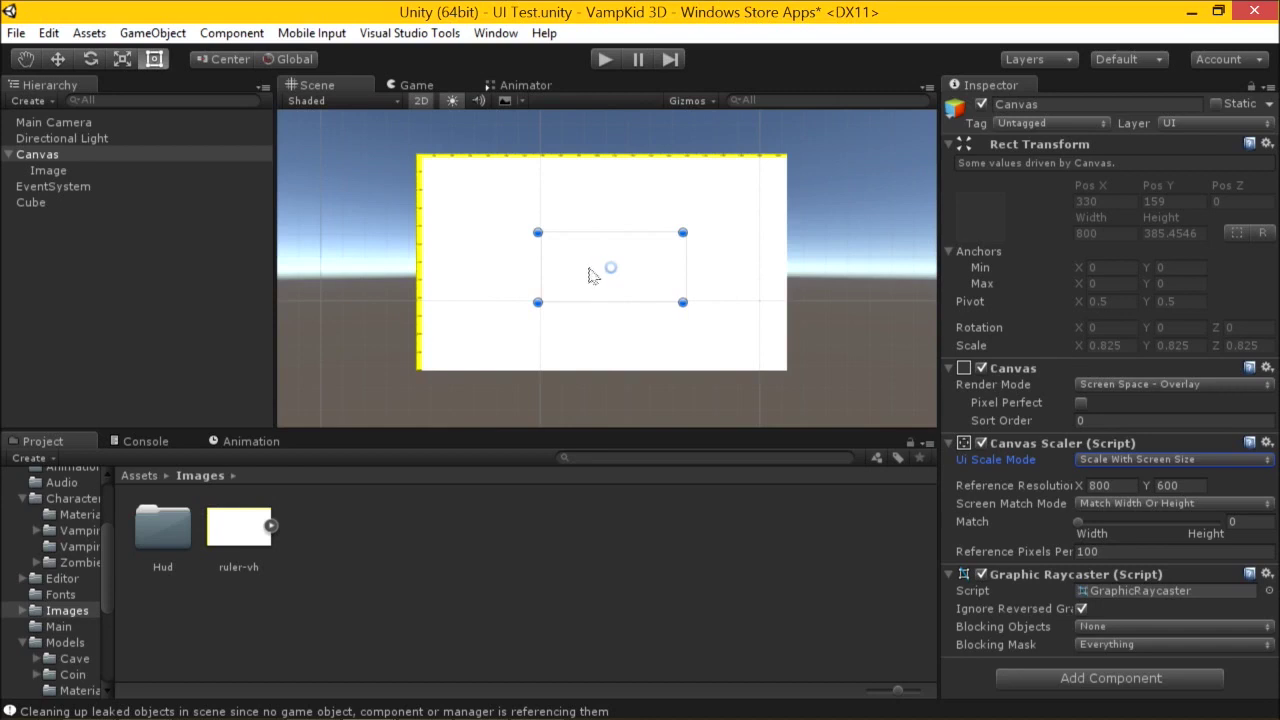
pyautogui.scroll(1, 558, 254)
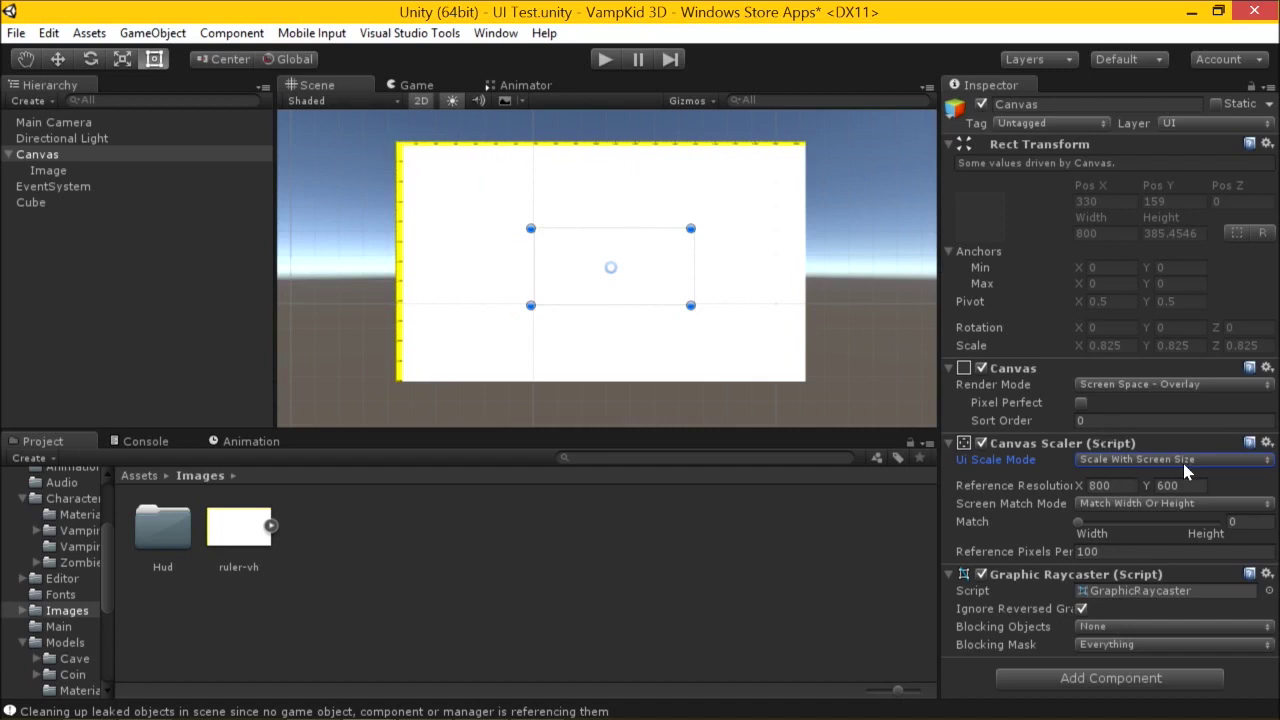
pyautogui.moveTo(934, 305); pyautogui.dragTo(889, 328)
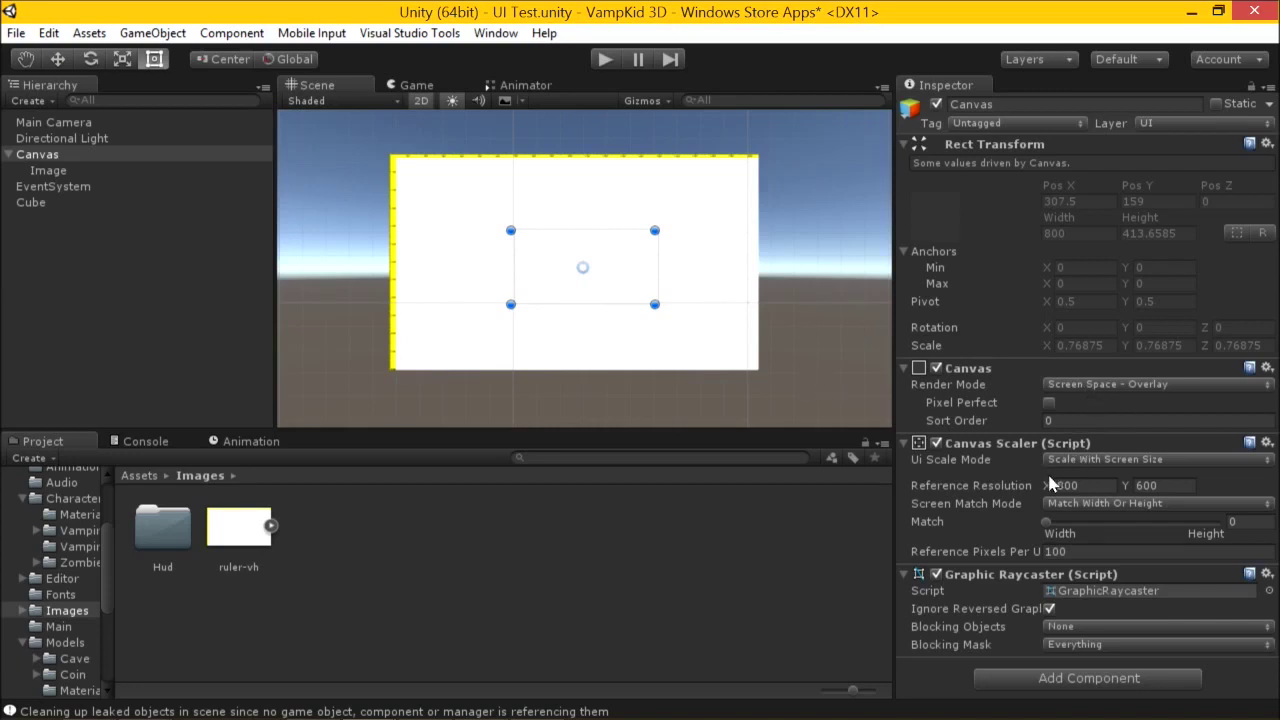
# Check the Image's native size and set the Canvas Scaler's reference resolution to X 2048, Y 1200.
pyautogui.click(532, 210)
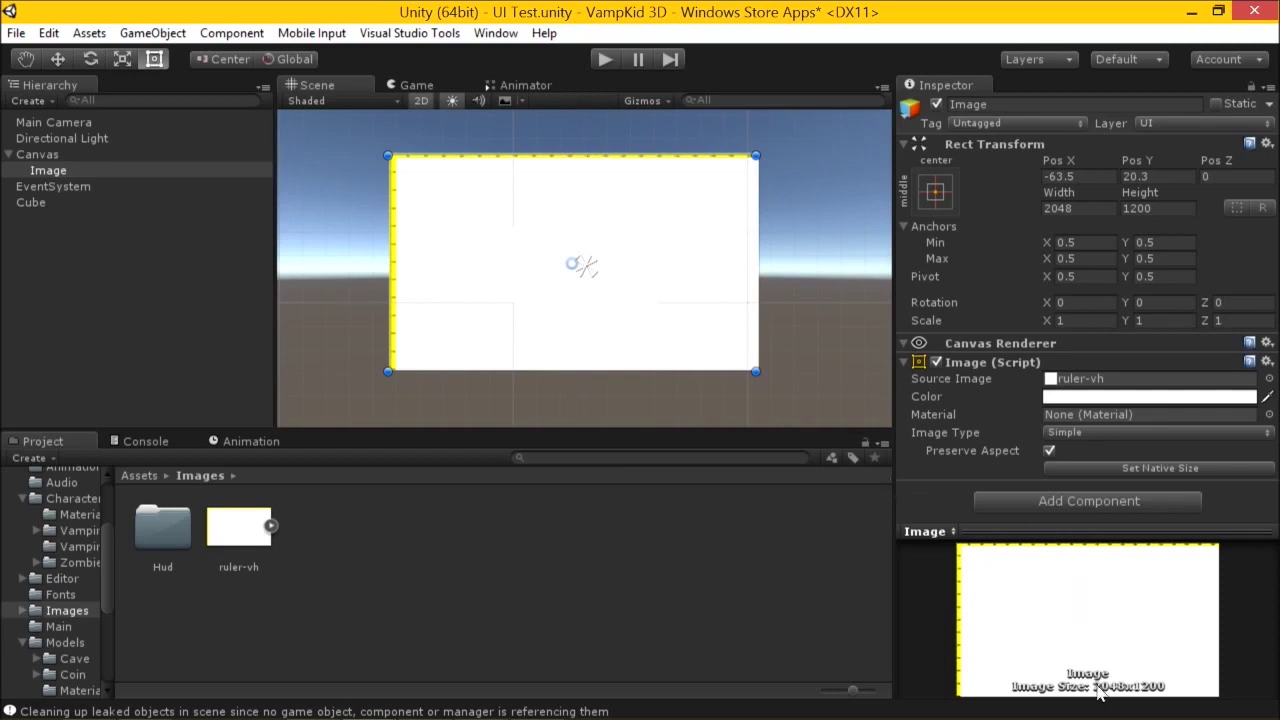
pyautogui.click(96, 160)
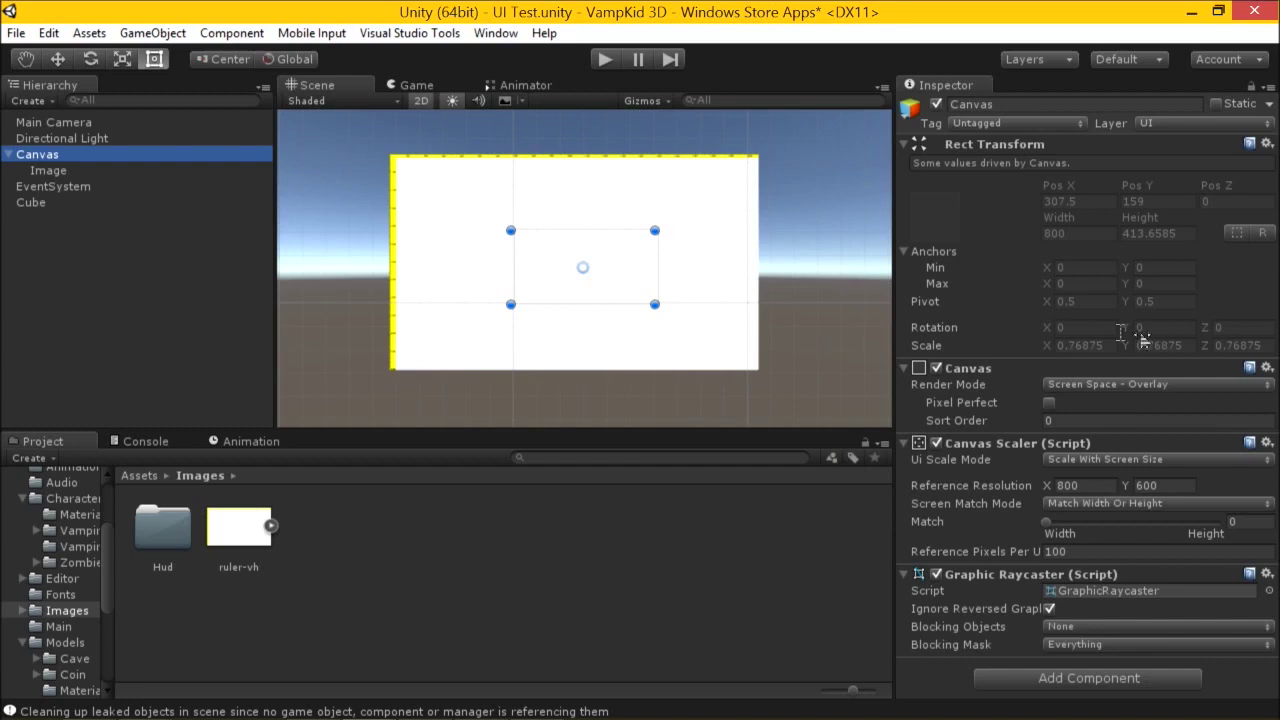
pyautogui.click(1104, 482)
pyautogui.write('2048')
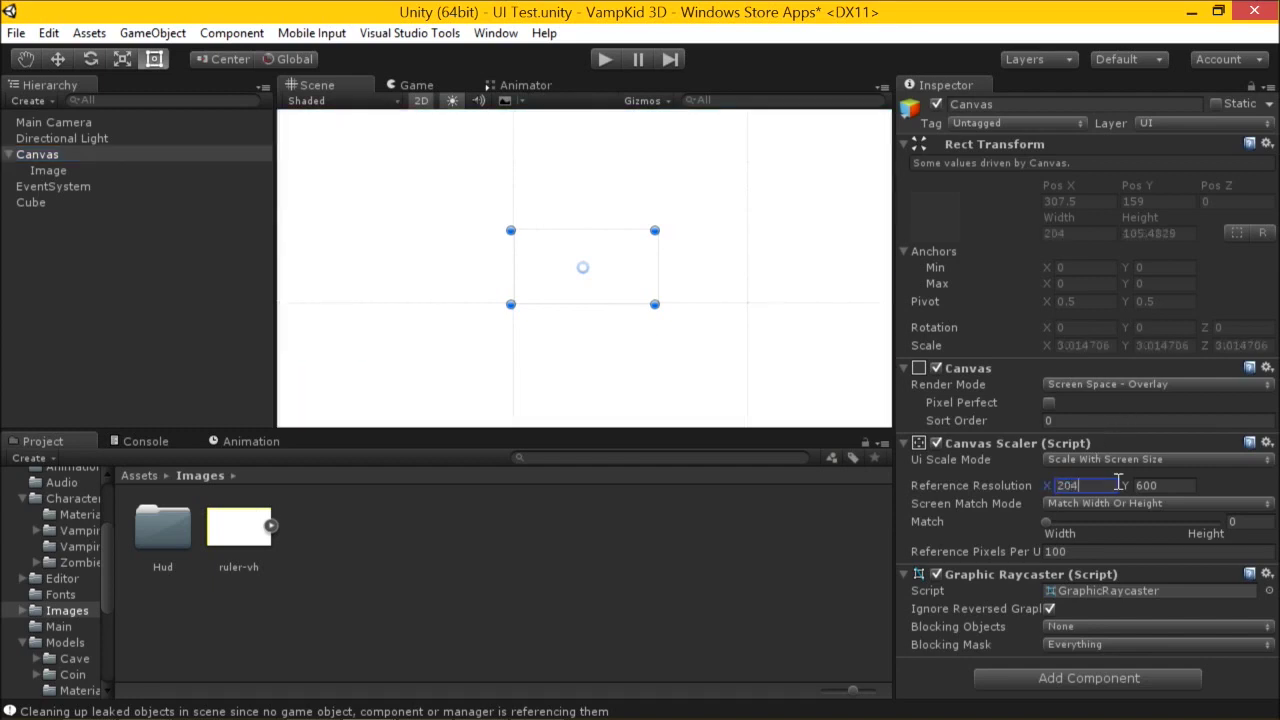
pyautogui.press('Tab')
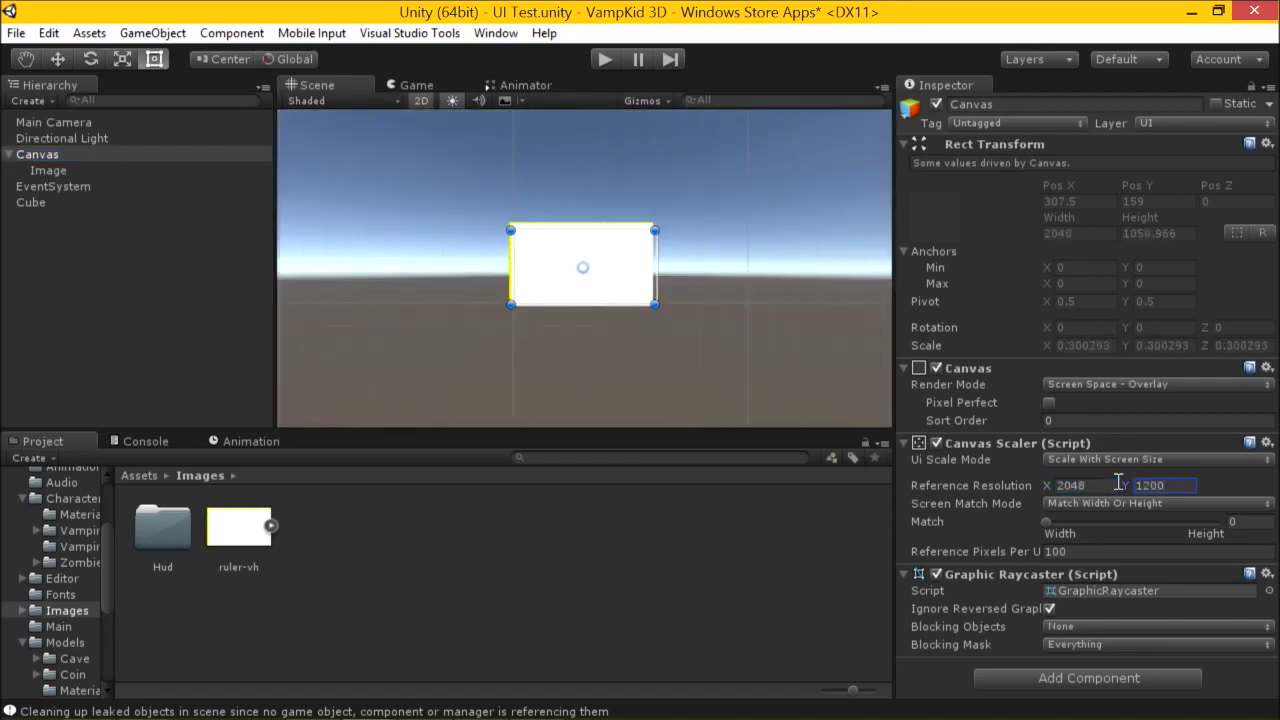
pyautogui.scroll(4, 697, 306)
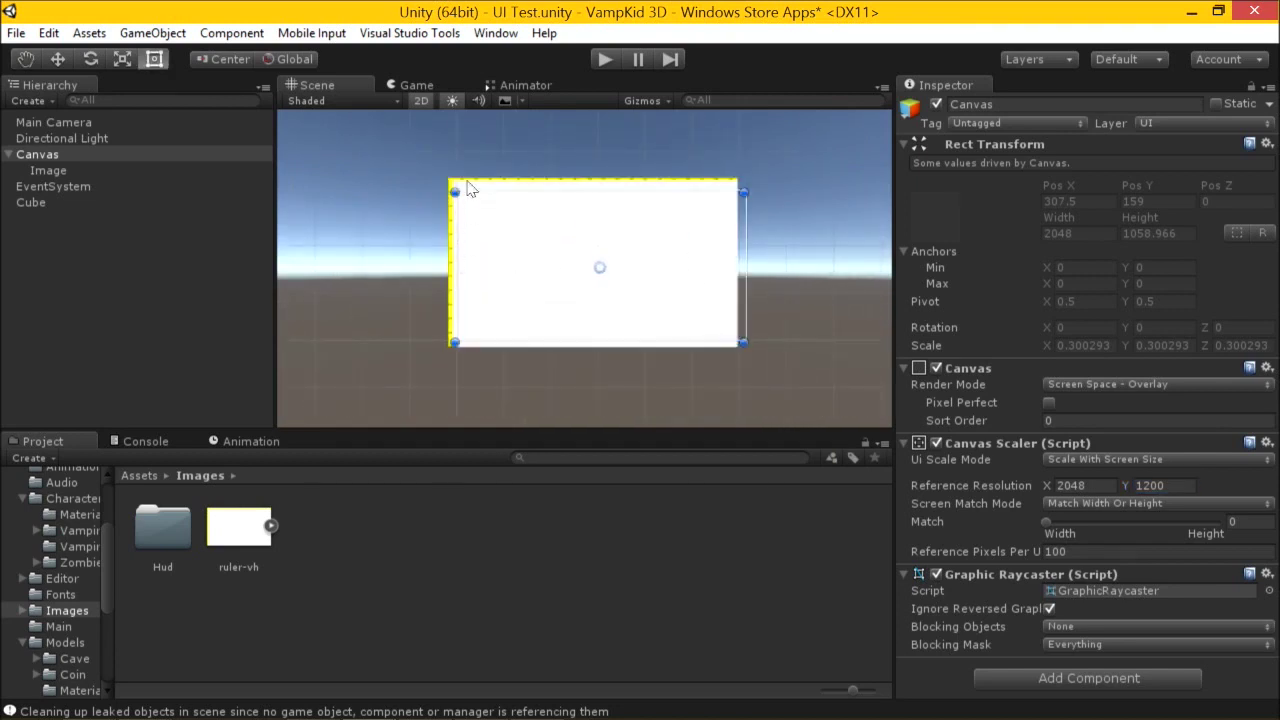
# Apply the top-left anchor preset to the Canvas's Image, setting its pivot and position as well.
pyautogui.click(126, 172)
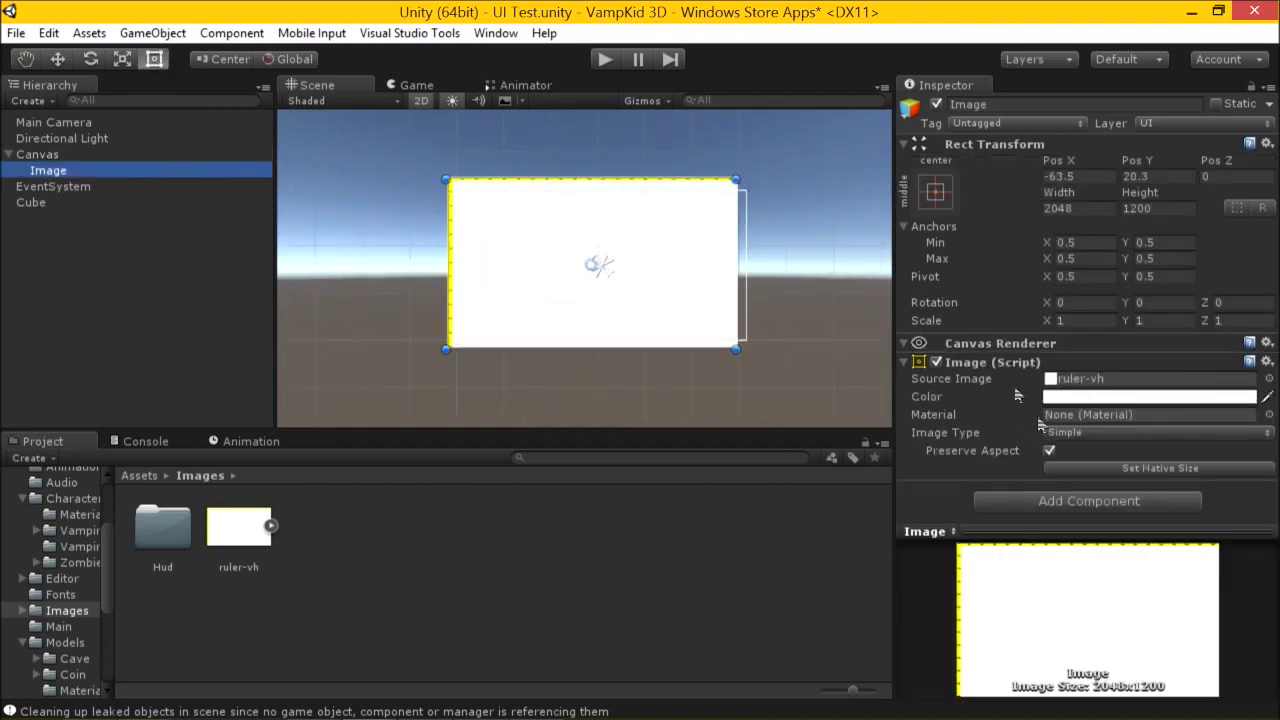
pyautogui.click(938, 194)
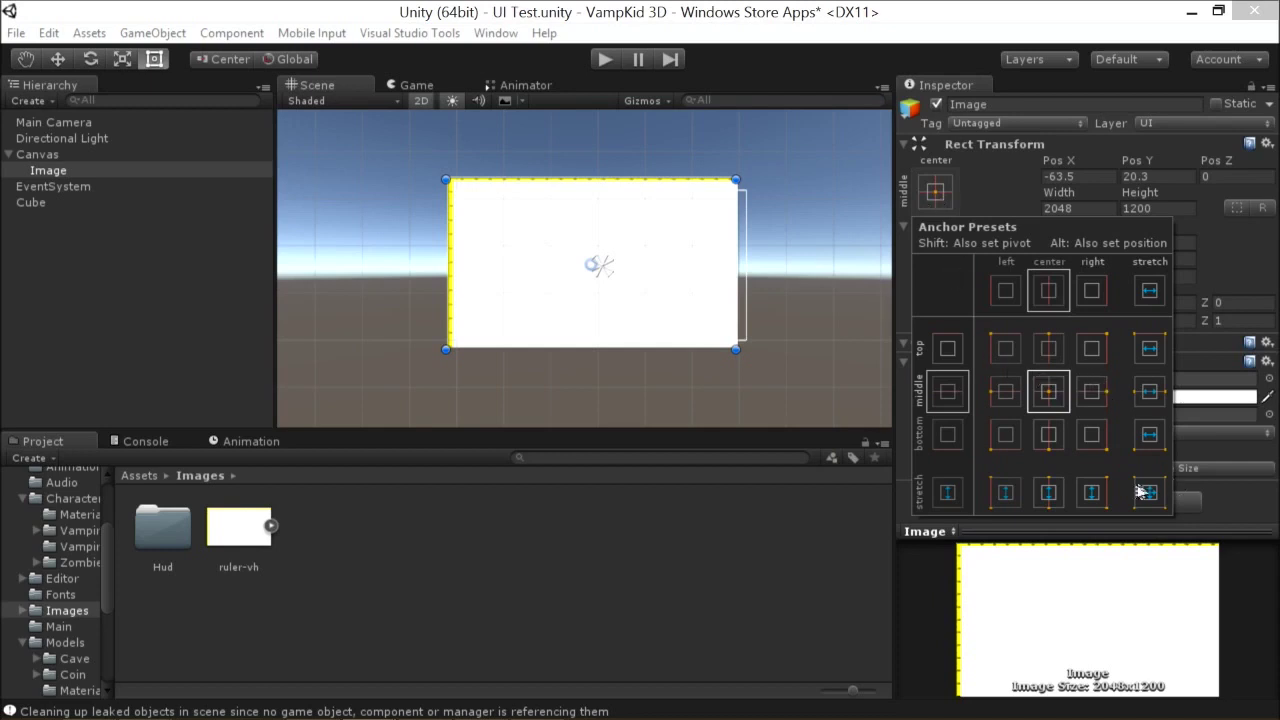
pyautogui.keyDown('alt'); pyautogui.keyDown('shift'); pyautogui.click(997, 346); pyautogui.keyUp('shift'); pyautogui.keyUp('alt')
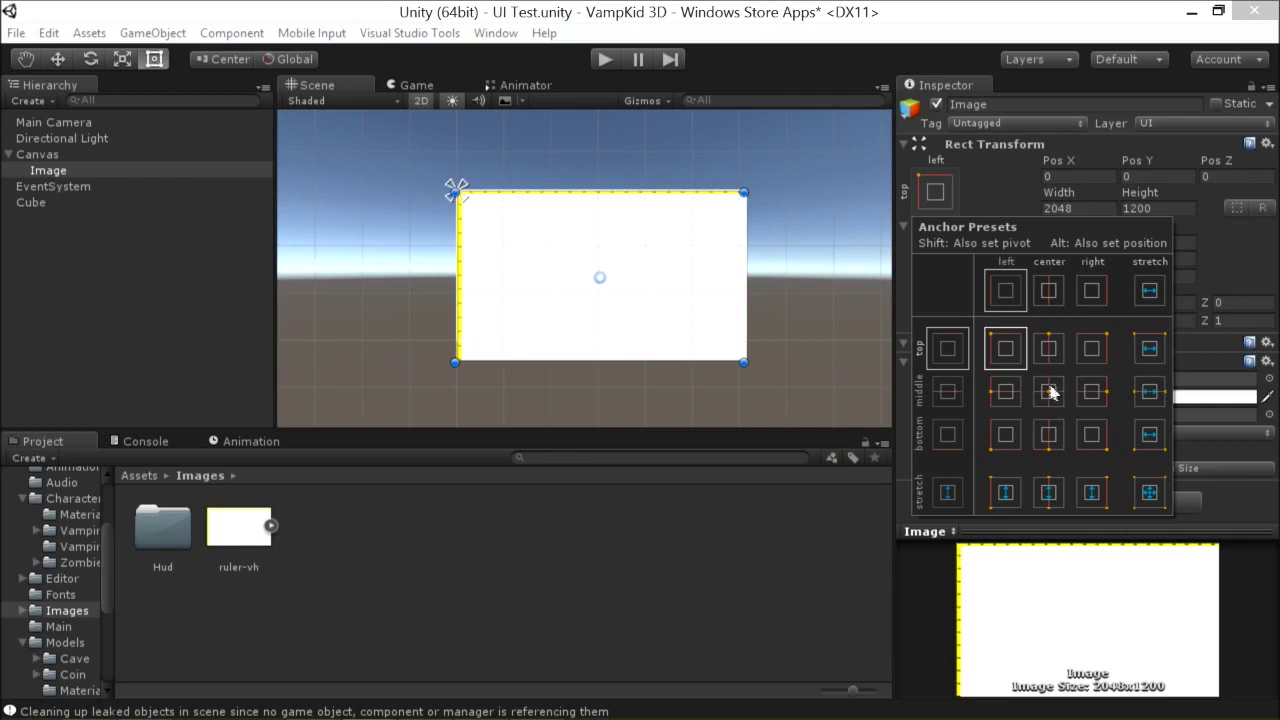
pyautogui.click(689, 266)
# Move the Image up and right of its top-left anchor to about X 1529, Y 804, and widen the Inspector.
pyautogui.moveTo(738, 247); pyautogui.dragTo(905, 147)
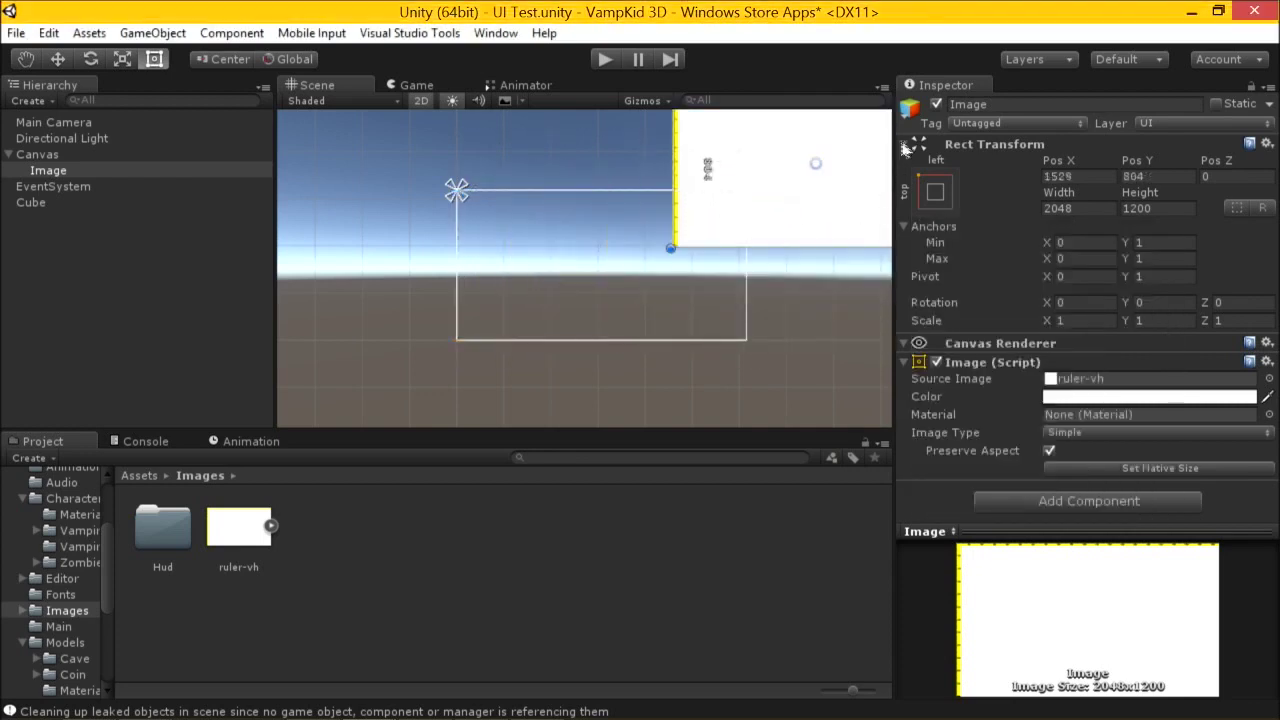
pyautogui.moveTo(814, 300); pyautogui.dragTo(394, 277, button='middle')
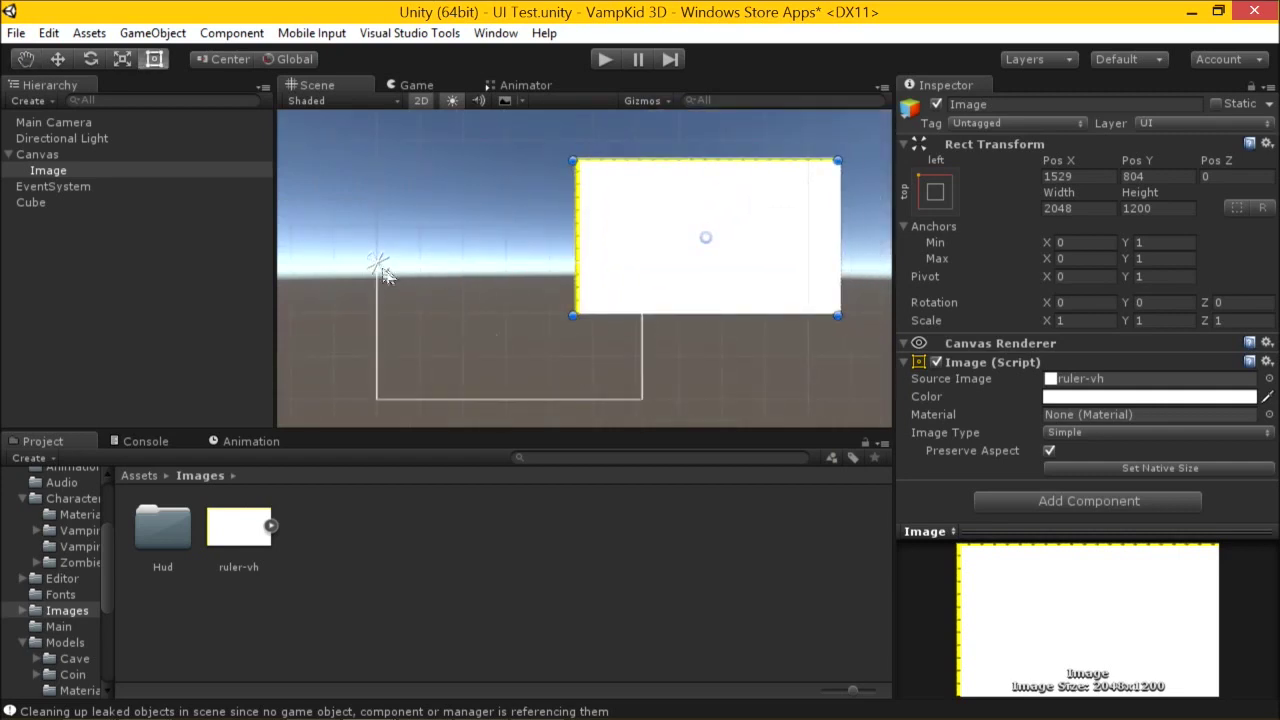
pyautogui.click(938, 192)
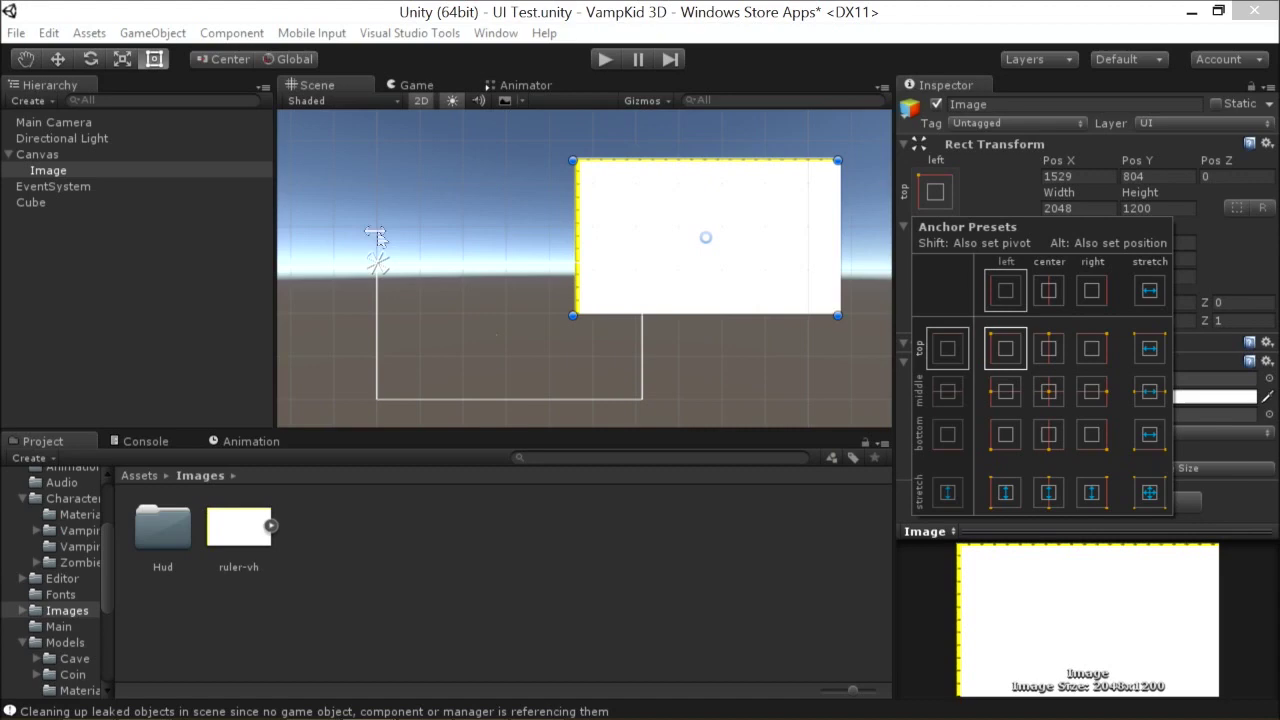
pyautogui.click(435, 245)
pyautogui.moveTo(518, 200); pyautogui.dragTo(565, 185, button='middle')
pyautogui.moveTo(884, 195); pyautogui.dragTo(662, 195)
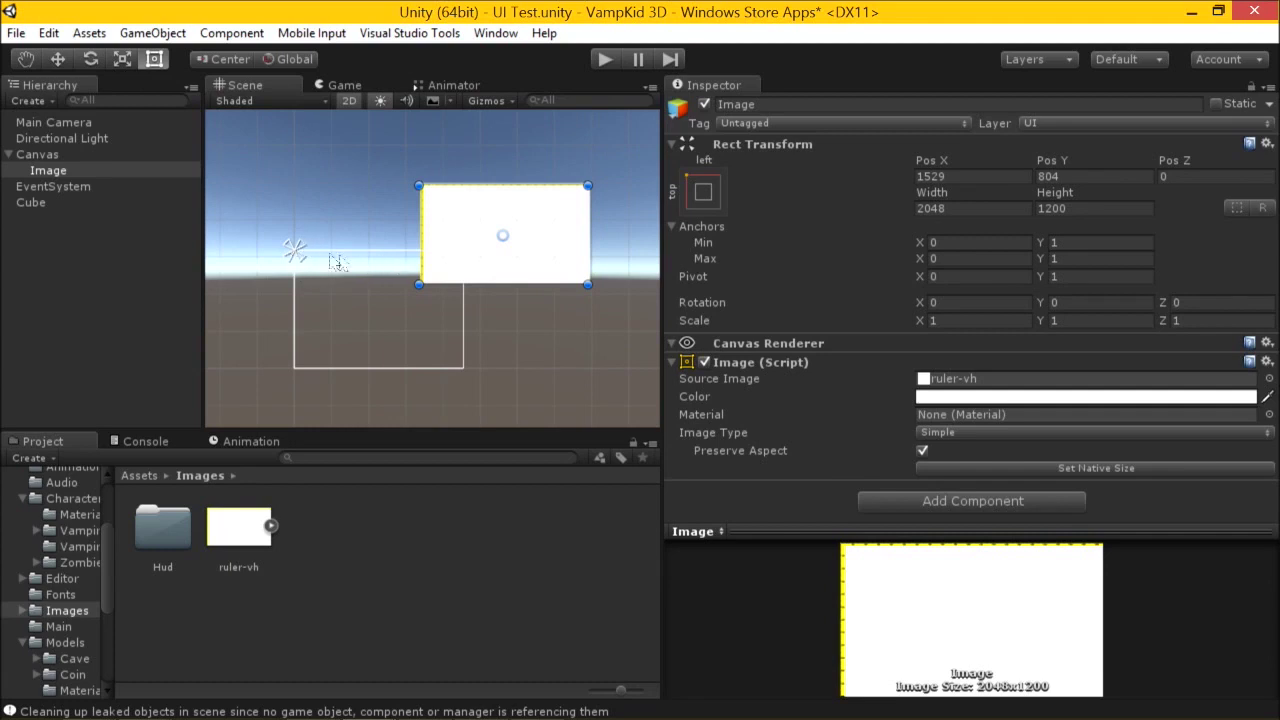
# Move the Image down and left of its anchor to about X -1024, Y -572, and readjust the Scene view's width.
pyautogui.moveTo(370, 300); pyautogui.dragTo(462, 266, button='middle')
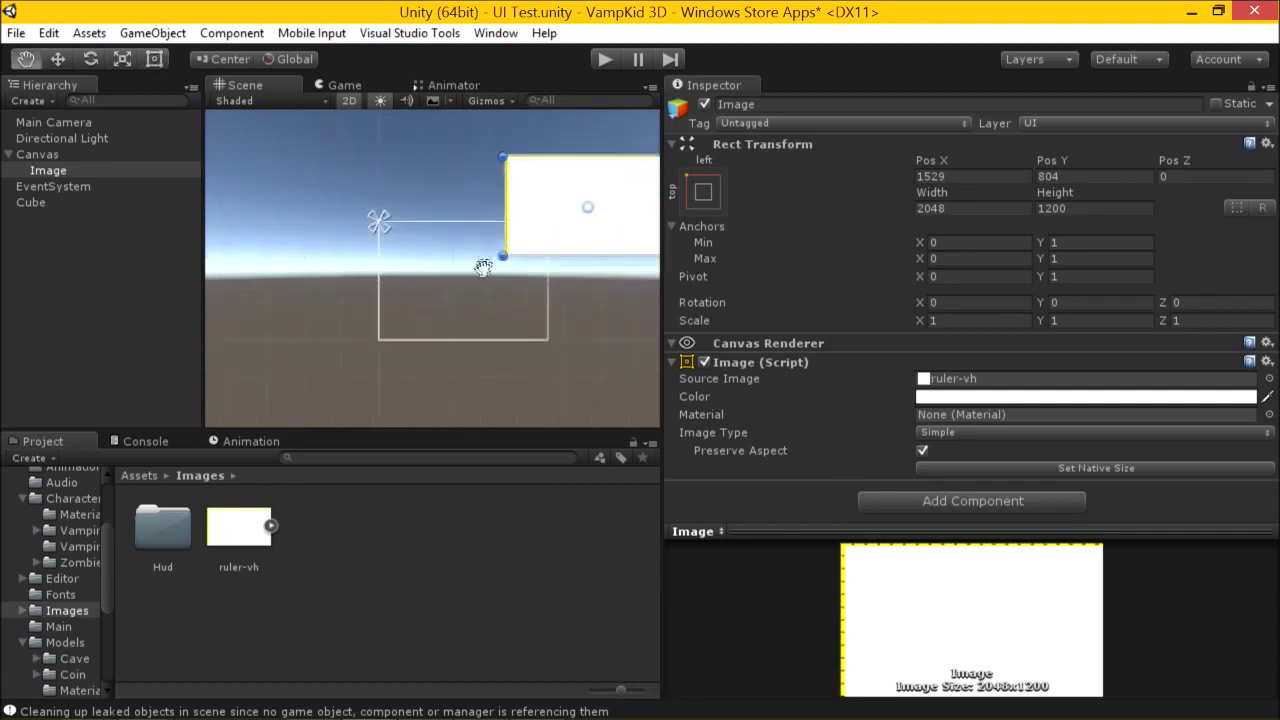
pyautogui.moveTo(660, 396); pyautogui.dragTo(606, 350)
pyautogui.moveTo(516, 217); pyautogui.dragTo(401, 279)
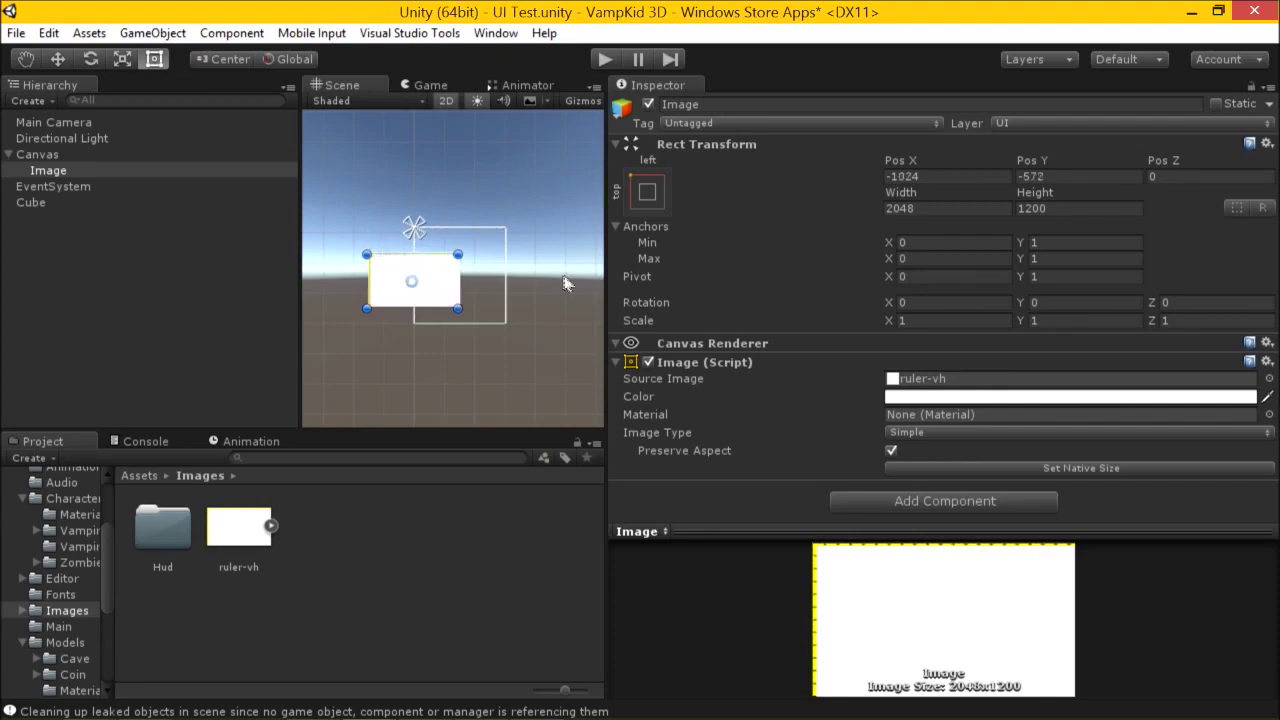
pyautogui.moveTo(598, 285); pyautogui.dragTo(867, 289)
pyautogui.scroll(-1, 673, 215)
pyautogui.moveTo(673, 215); pyautogui.dragTo(695, 189, button='middle')
# Try several top and bottom anchor presets on the Image with pivot and position, finishing on the top-left preset.
pyautogui.click(908, 191)
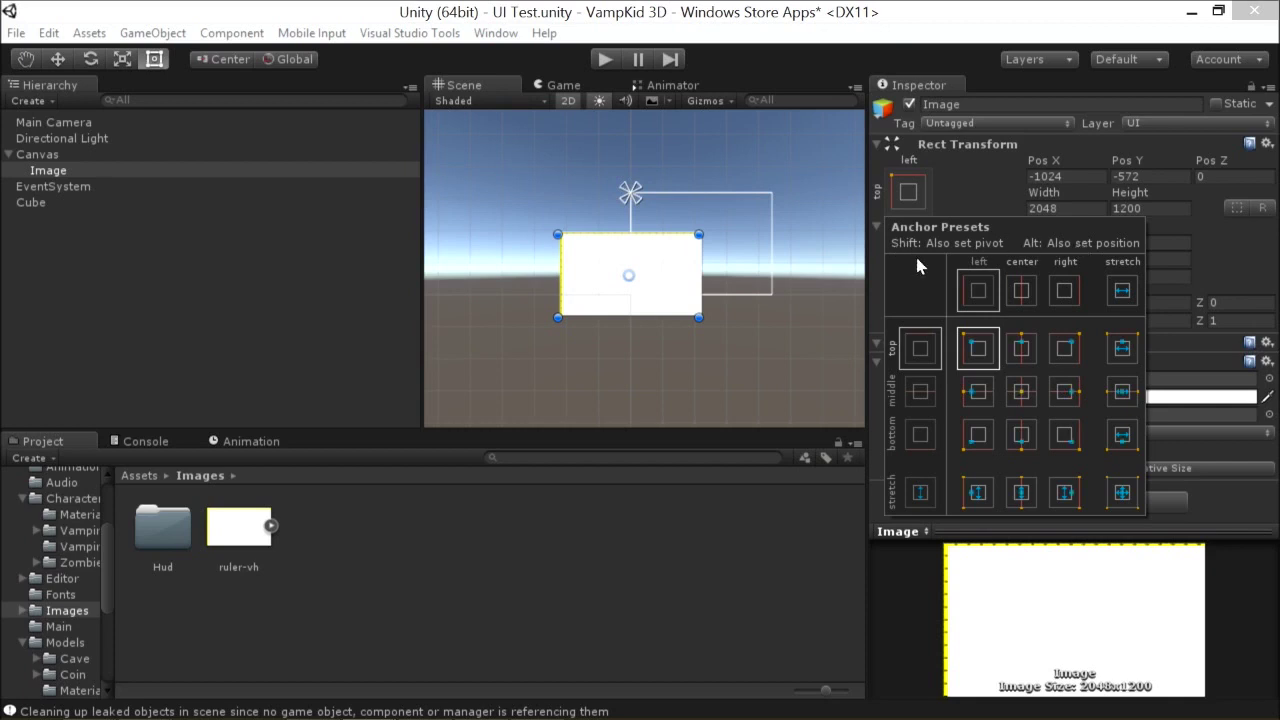
pyautogui.hotkey('shift', 'alt')
pyautogui.keyDown('alt'); pyautogui.keyDown('shift'); pyautogui.click(1034, 345); pyautogui.keyUp('shift'); pyautogui.keyUp('alt')
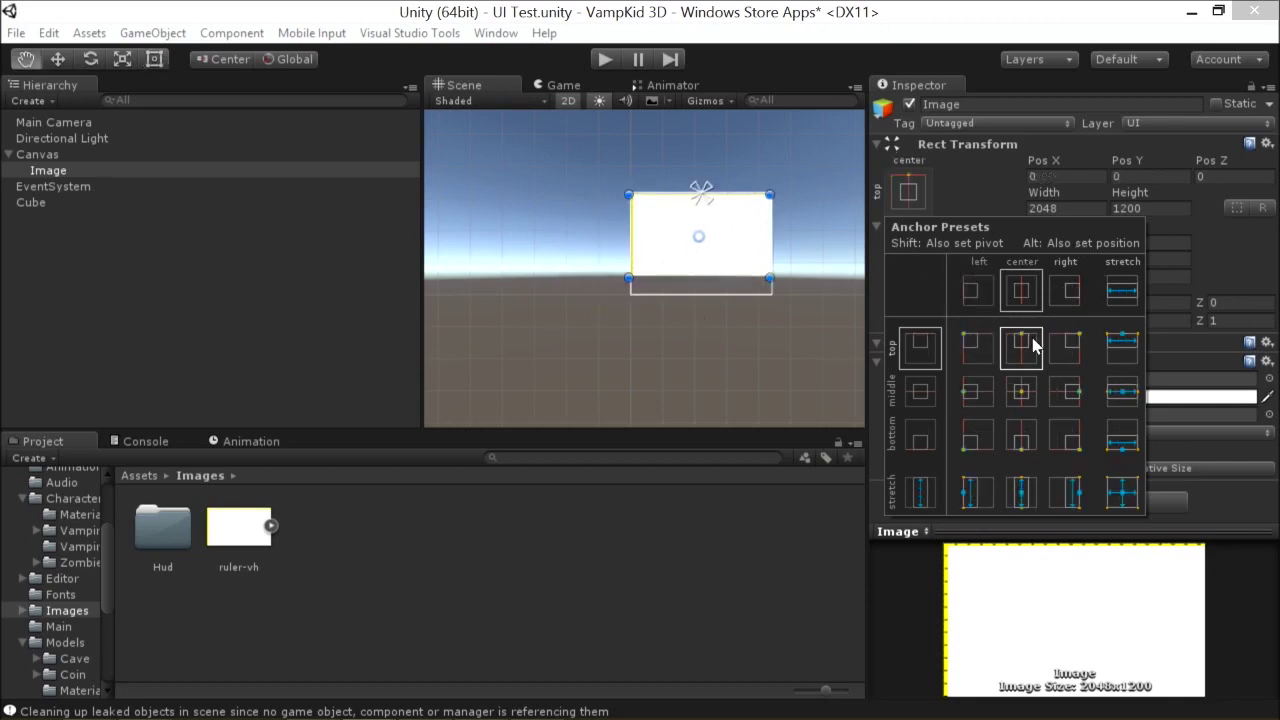
pyautogui.keyDown('alt'); pyautogui.keyDown('shift'); pyautogui.click(1072, 345); pyautogui.keyUp('shift'); pyautogui.keyUp('alt')
pyautogui.keyDown('alt'); pyautogui.keyDown('shift'); pyautogui.click(1021, 440); pyautogui.keyUp('shift'); pyautogui.keyUp('alt')
pyautogui.keyDown('alt'); pyautogui.keyDown('shift'); pyautogui.click(975, 440); pyautogui.keyUp('shift'); pyautogui.keyUp('alt')
pyautogui.keyDown('alt'); pyautogui.keyDown('shift'); pyautogui.click(983, 350); pyautogui.keyUp('shift'); pyautogui.keyUp('alt')
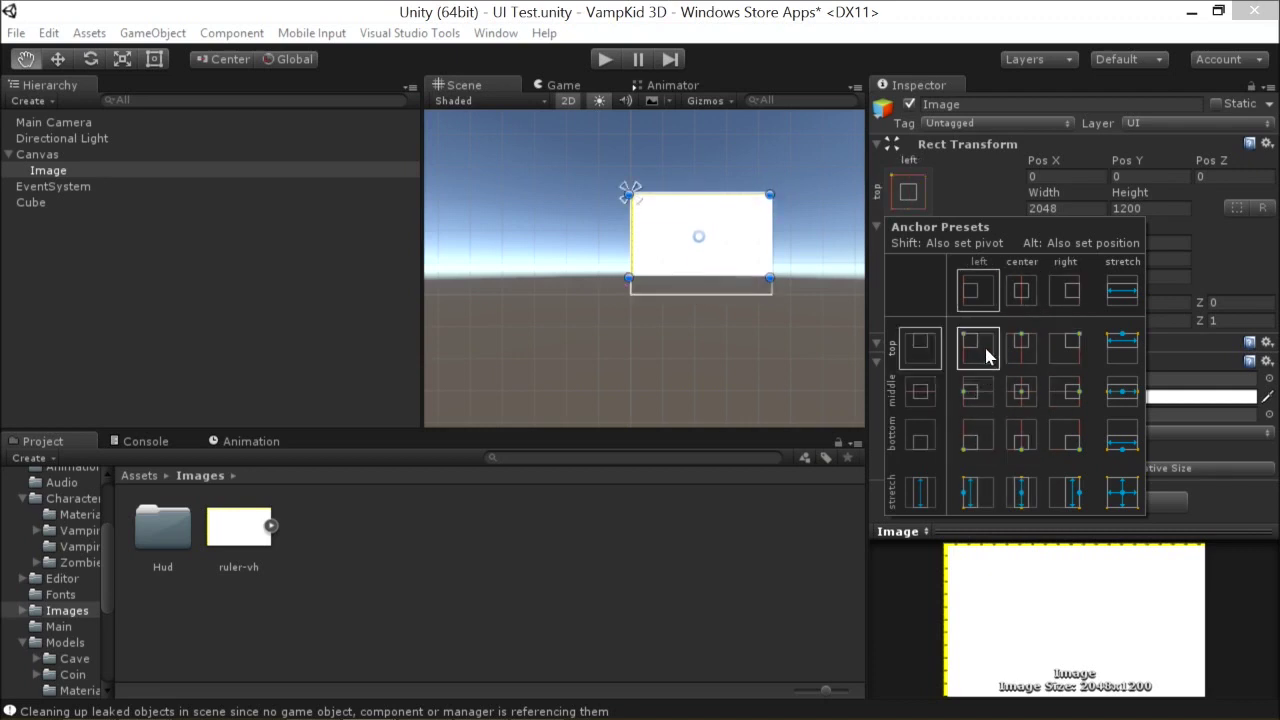
pyautogui.click(556, 149)
# Select the Canvas, widen the Scene view to frame it, and save the scene.
pyautogui.click(133, 152)
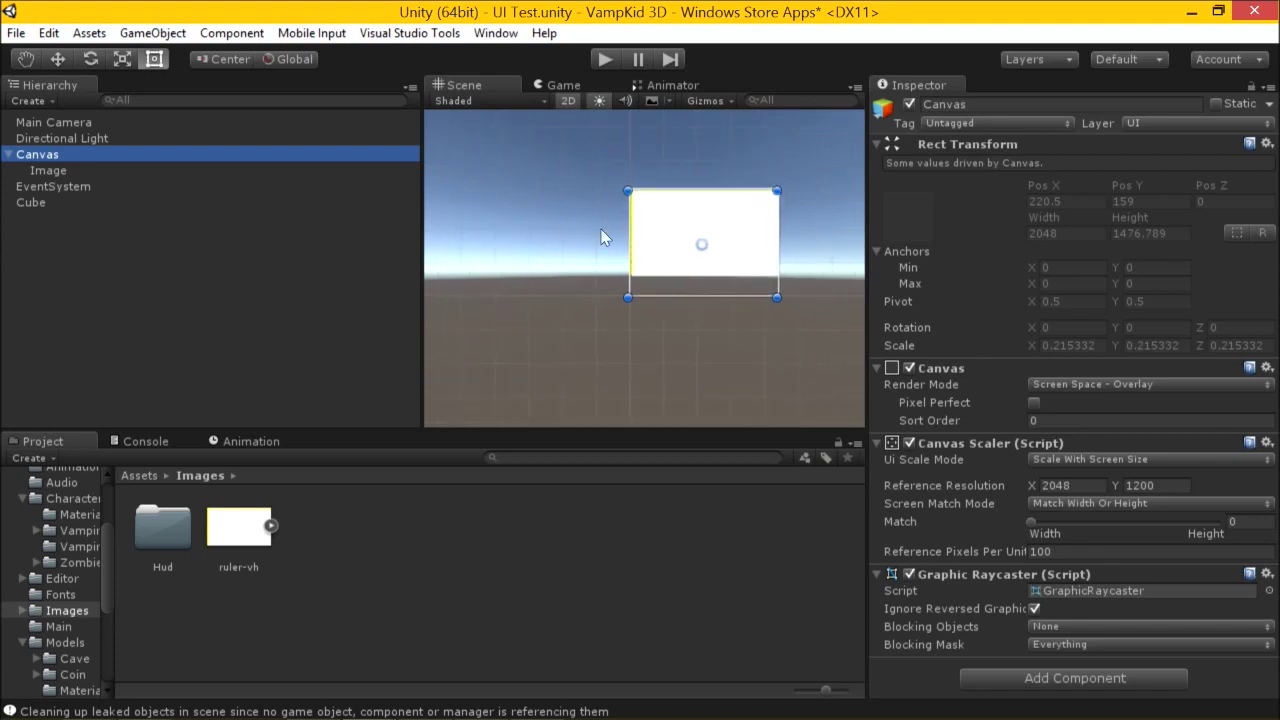
pyautogui.scroll(3, 601, 237)
pyautogui.moveTo(424, 219); pyautogui.dragTo(168, 233)
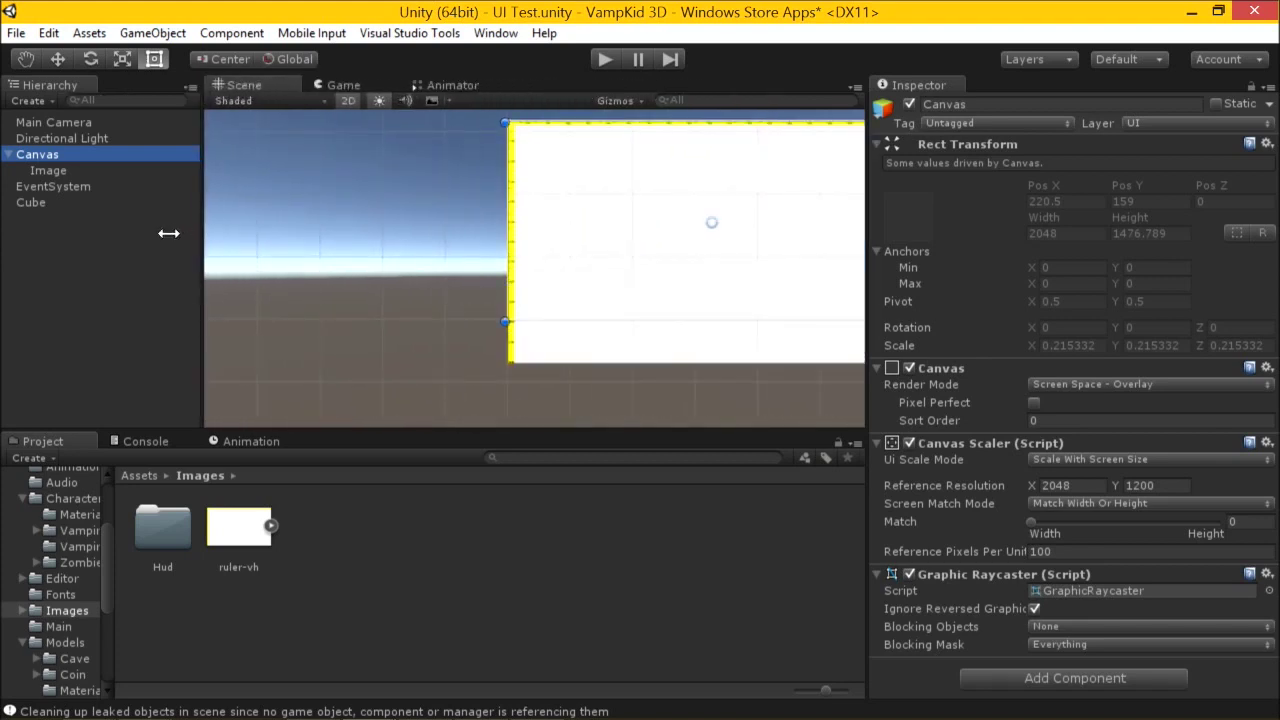
pyautogui.press('f')
pyautogui.click(383, 240)
pyautogui.hotkey('ctrl', 's')
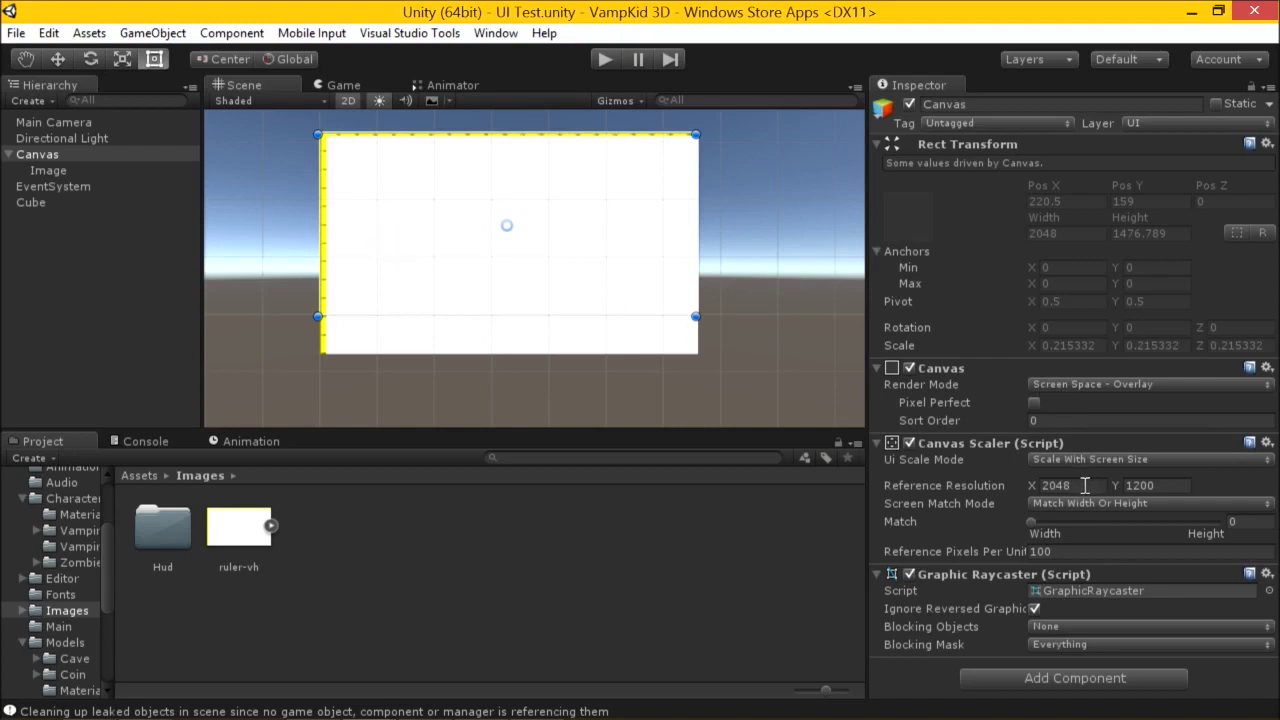
# Compare the Image's and Canvas's properties, and preview the ruler in the Game view at 16:9.
pyautogui.click(45, 170)
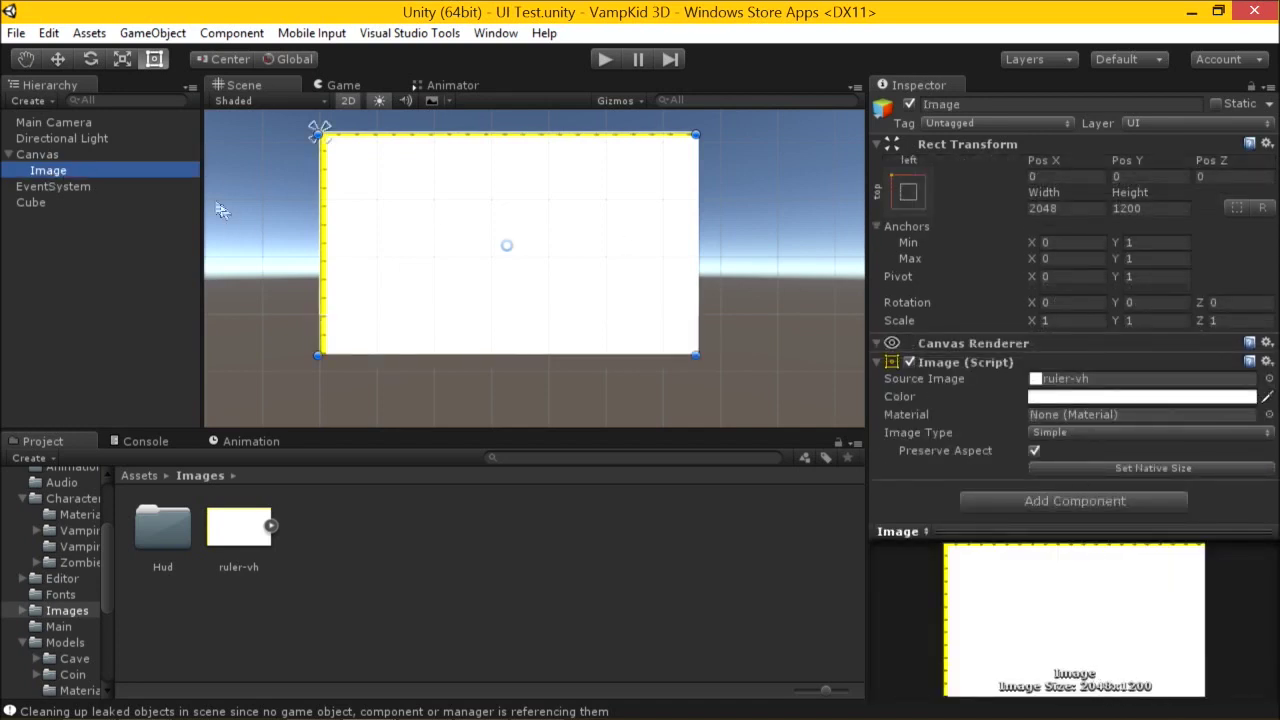
pyautogui.click(85, 157)
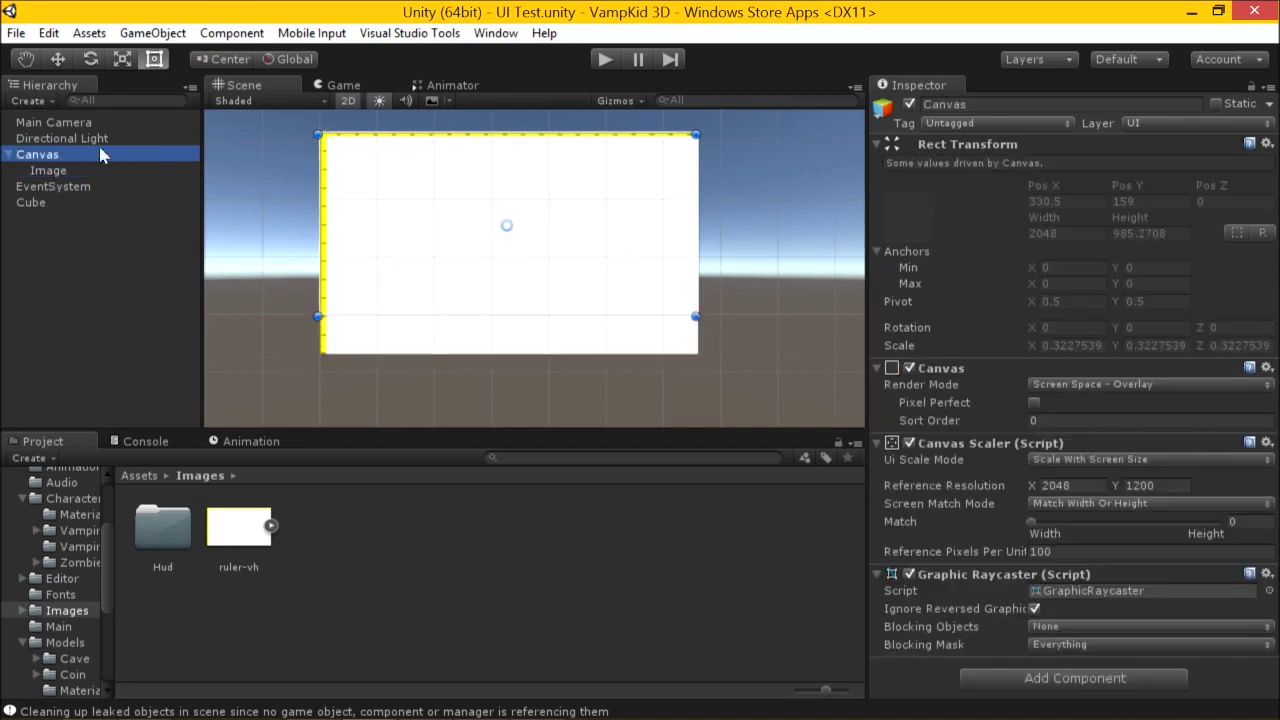
pyautogui.click(343, 86)
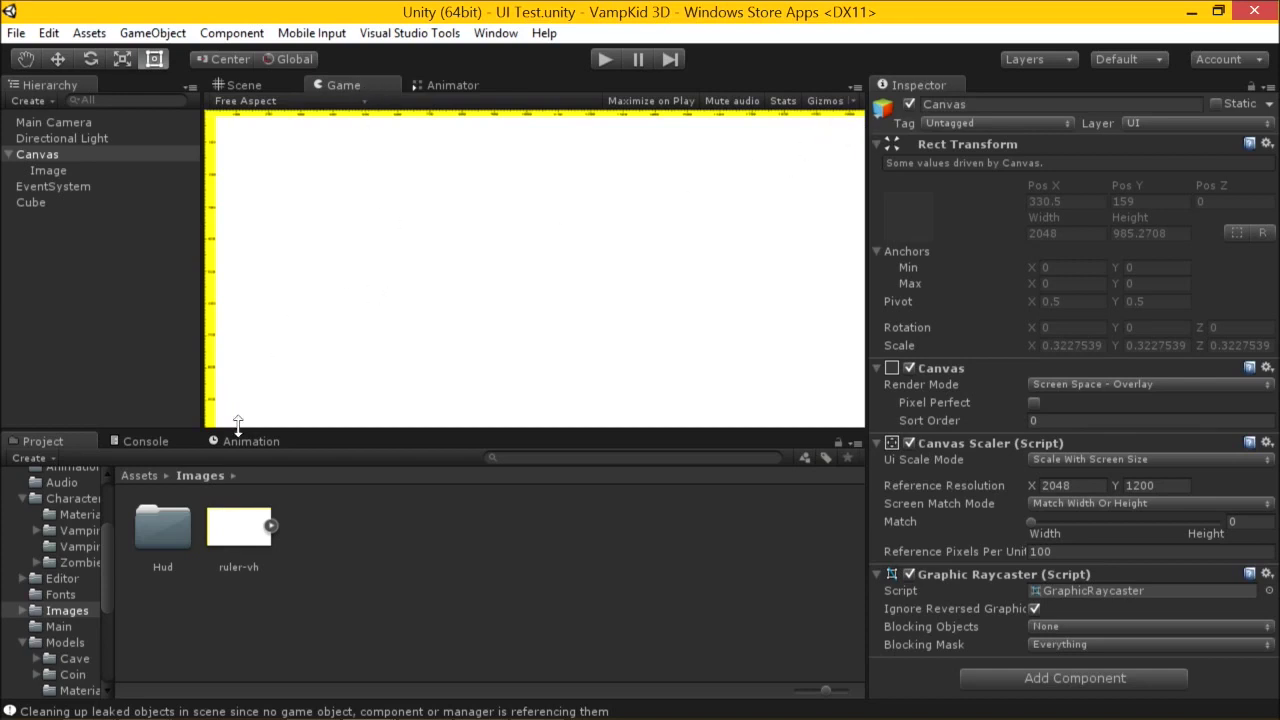
pyautogui.click(294, 100)
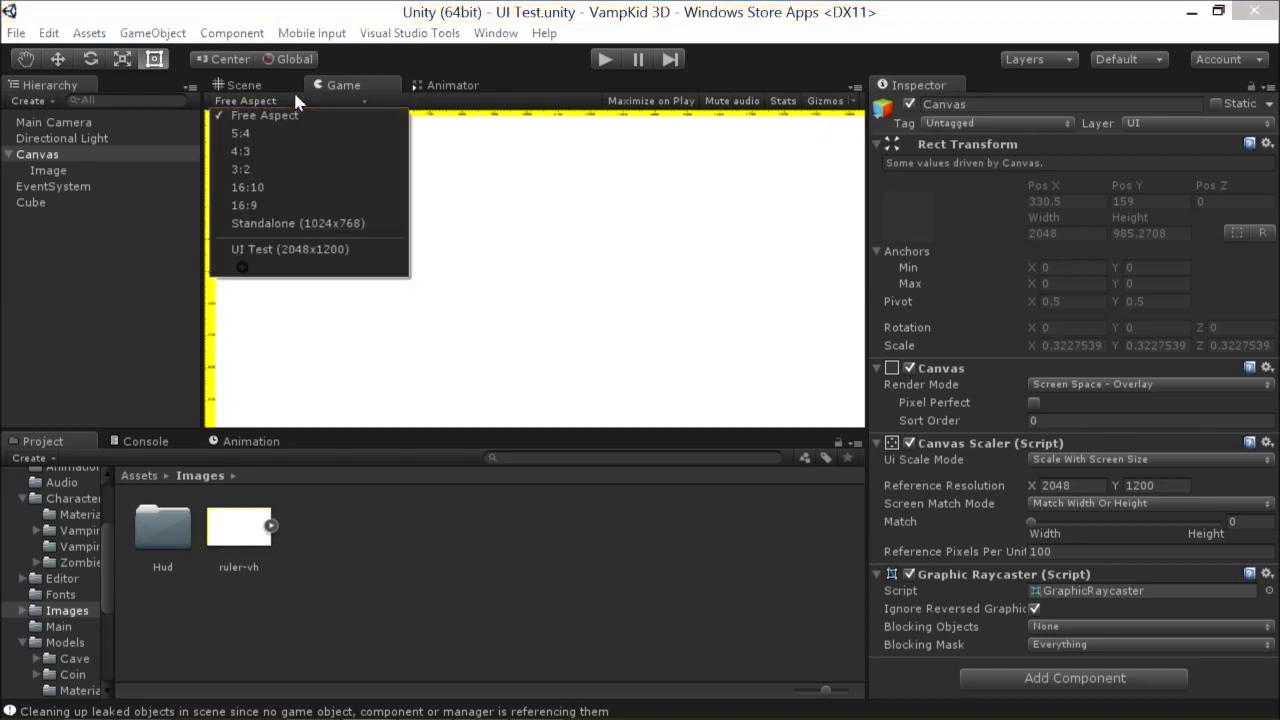
pyautogui.click(285, 205)
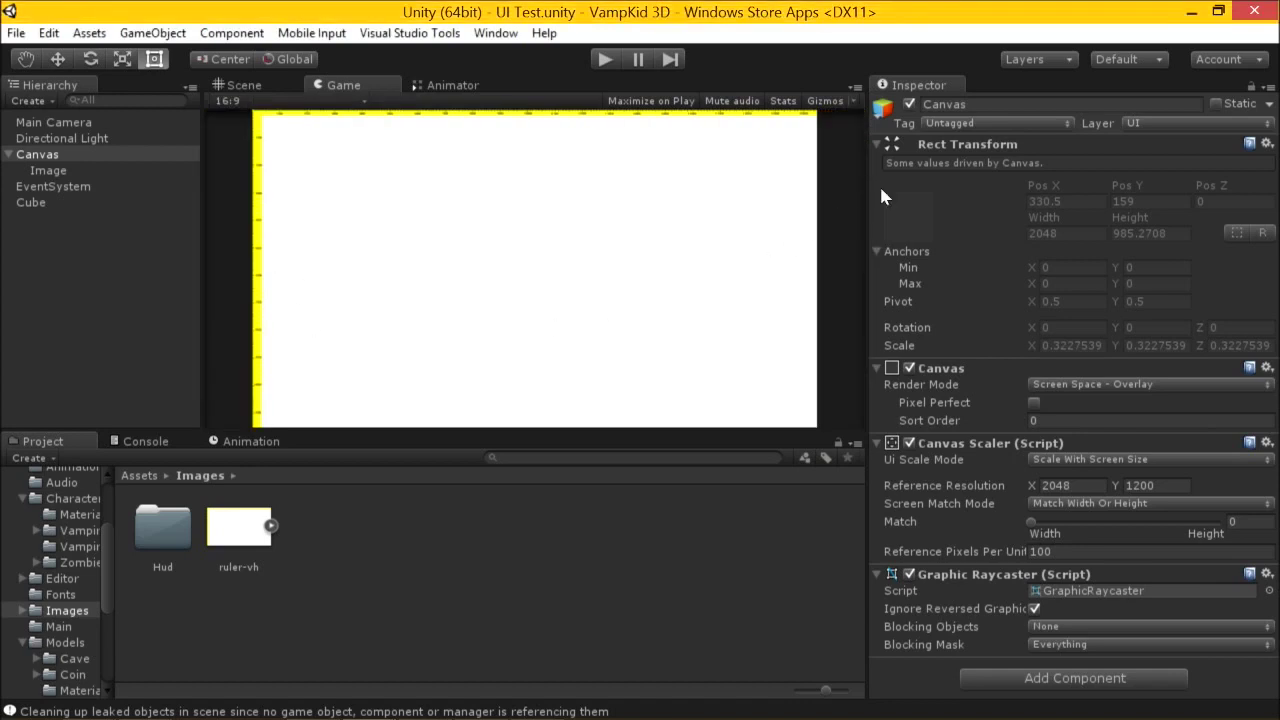
# Inspect the Image's source sprite ruler-vh and its import settings in the Images folder.
pyautogui.click(11, 171)
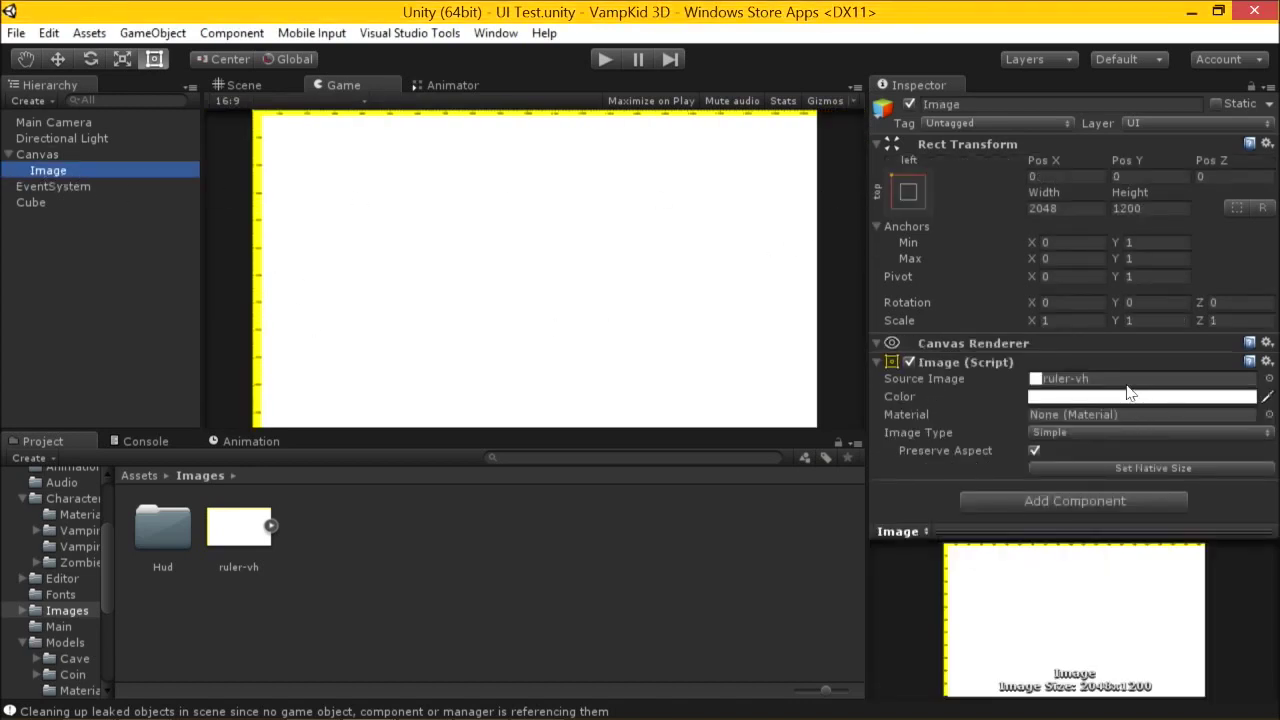
pyautogui.click(1130, 379)
pyautogui.click(240, 528)
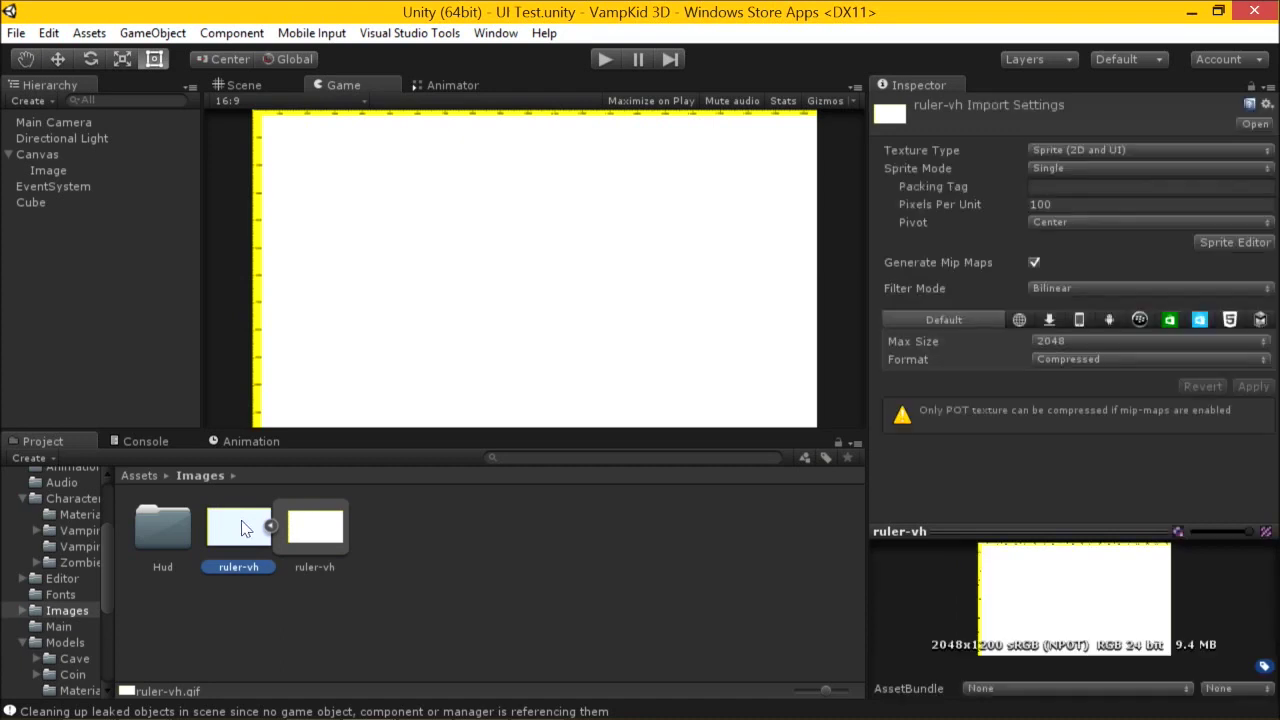
pyautogui.click(270, 527)
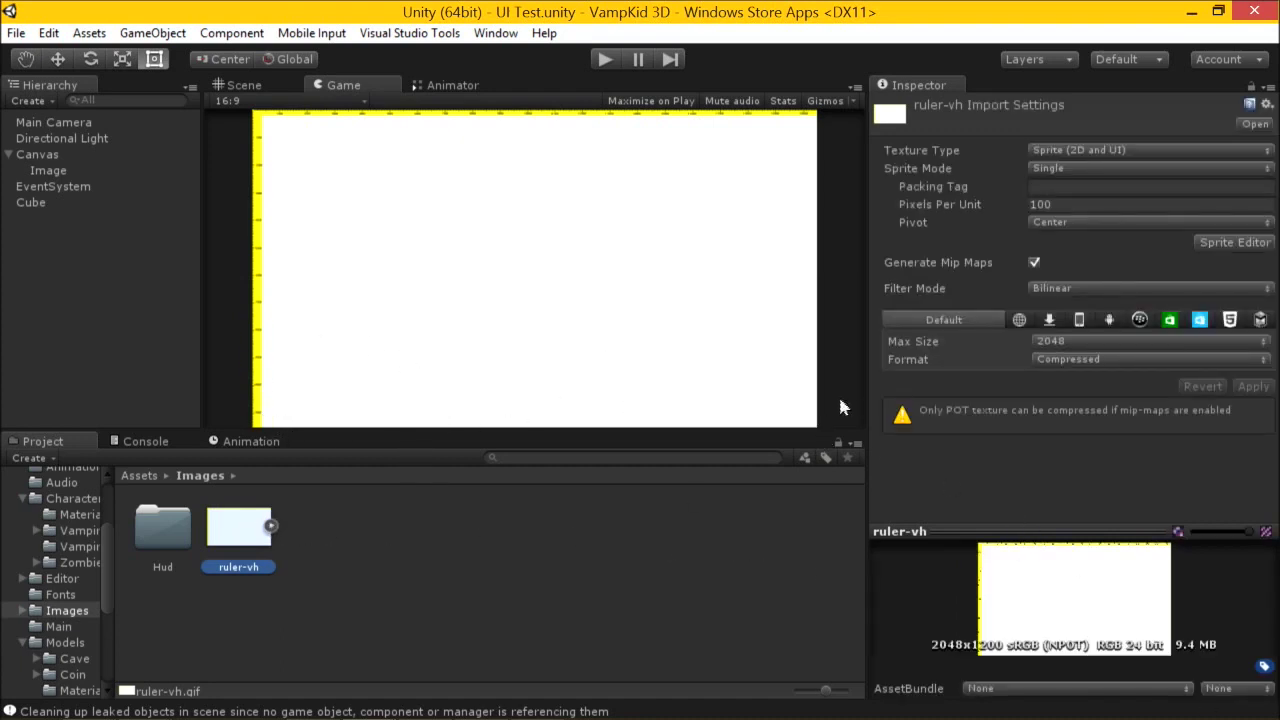
# Select the Canvas, set the Game view to Free Aspect, and resize the view to test how the ruler scales.
pyautogui.click(62, 153)
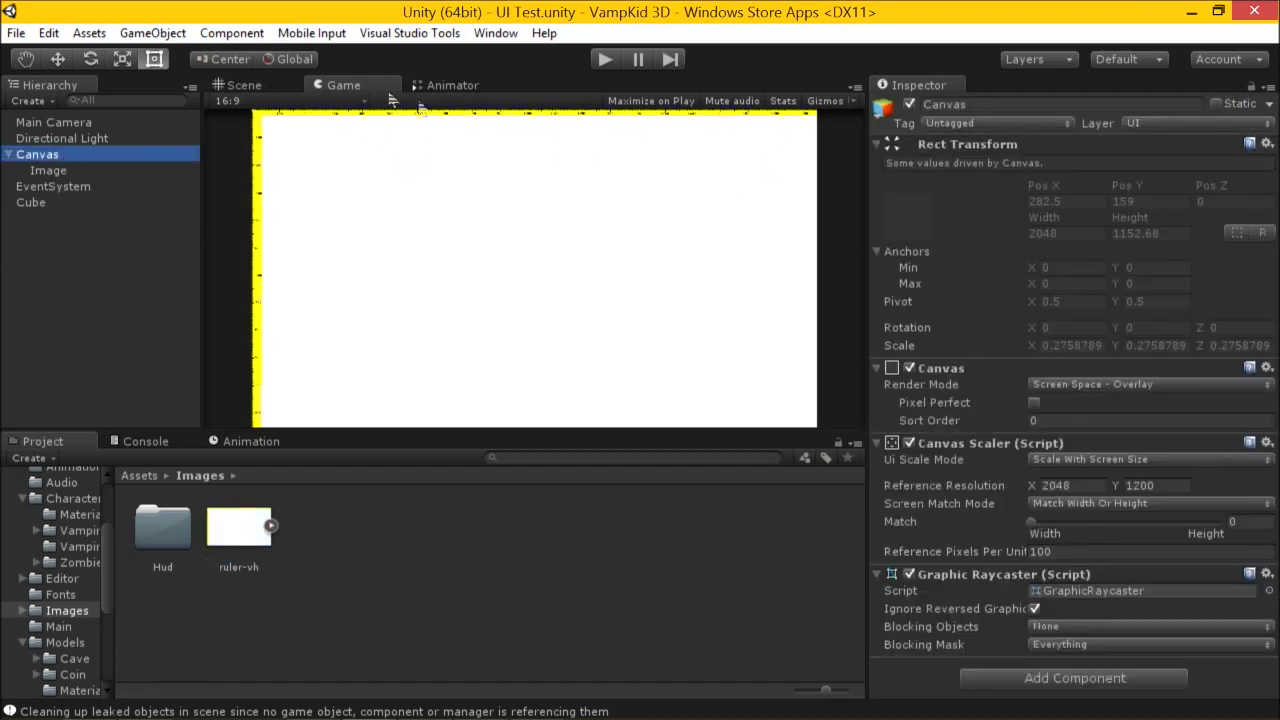
pyautogui.click(297, 104)
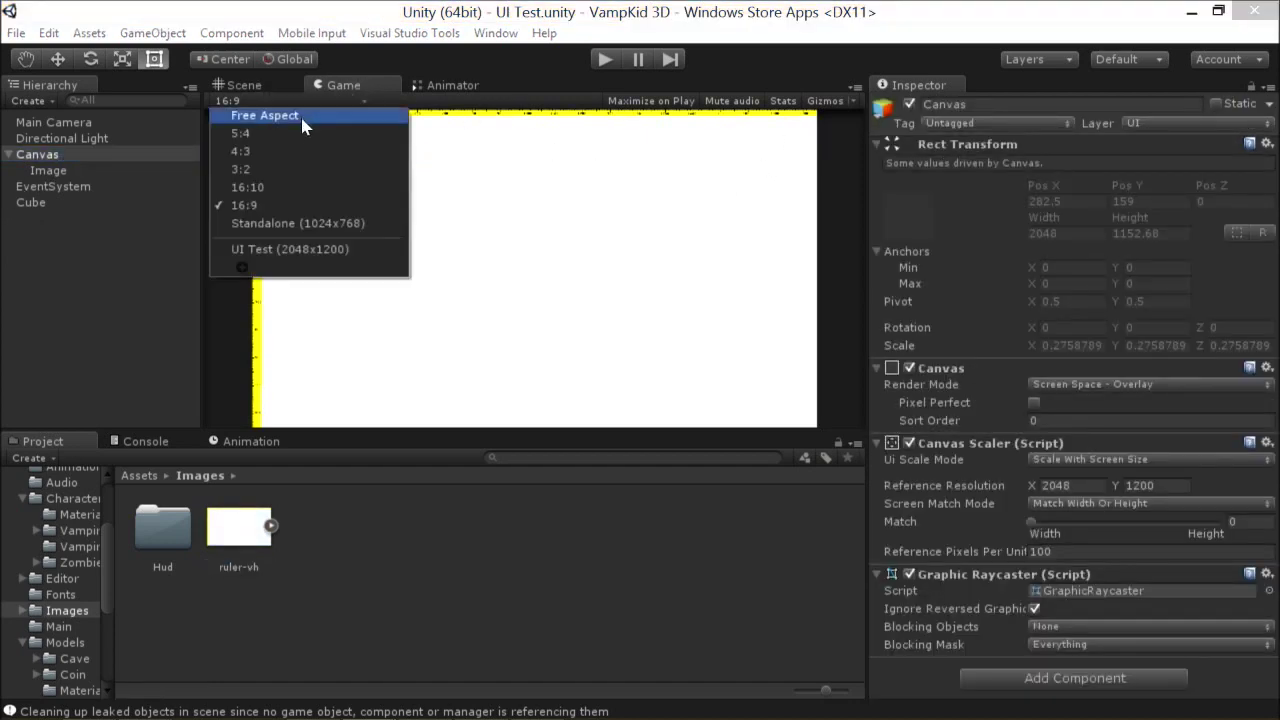
pyautogui.click(302, 118)
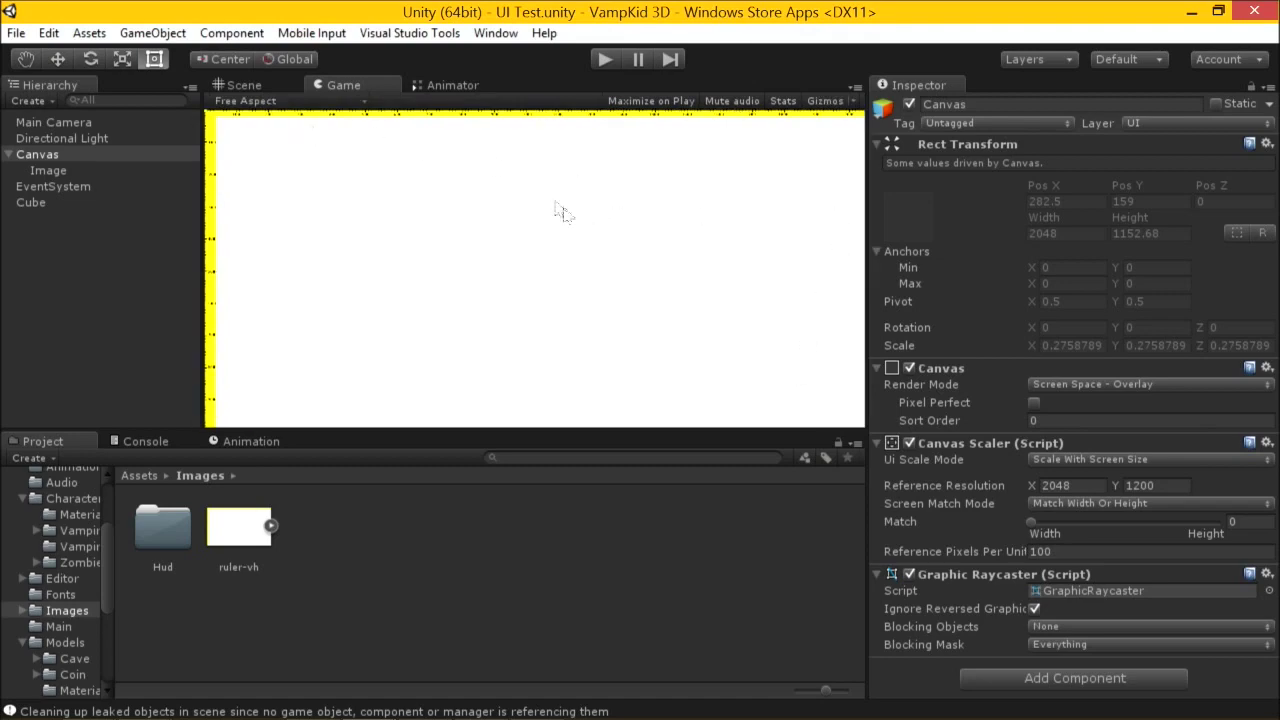
pyautogui.moveTo(868, 210); pyautogui.dragTo(855, 241)
pyautogui.moveTo(706, 257); pyautogui.dragTo(683, 258)
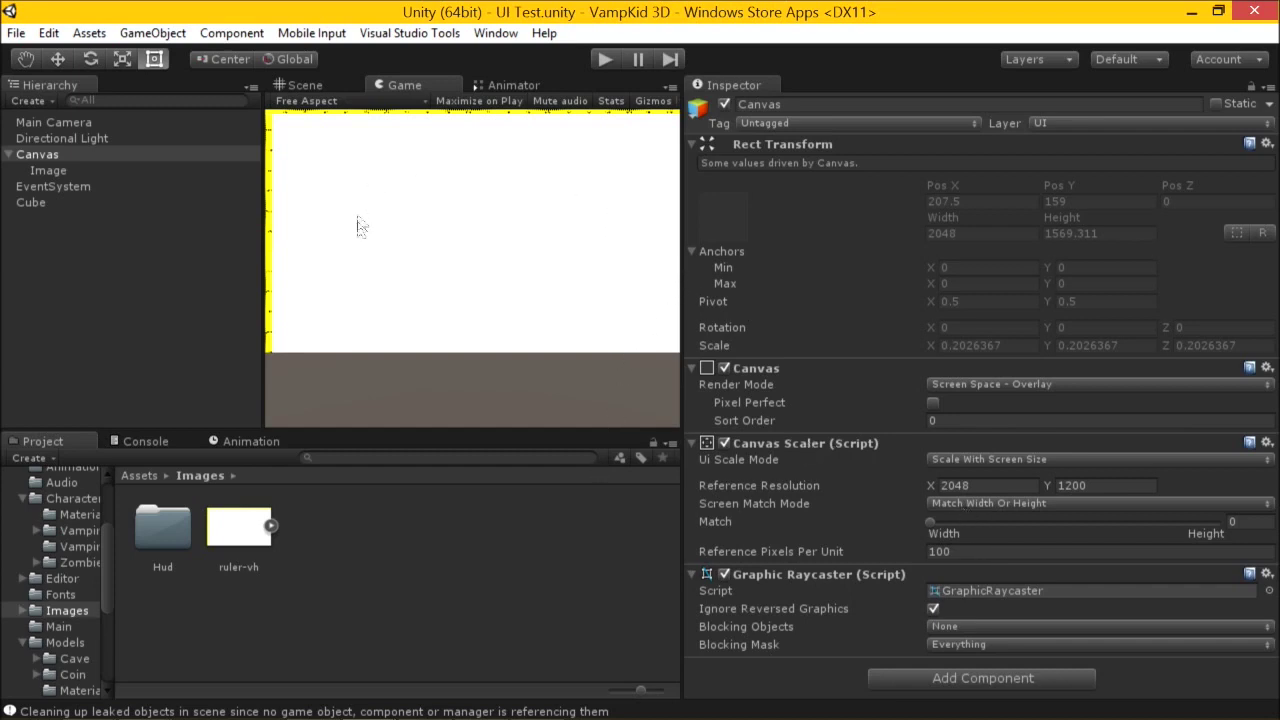
pyautogui.moveTo(682, 287); pyautogui.dragTo(722, 305)
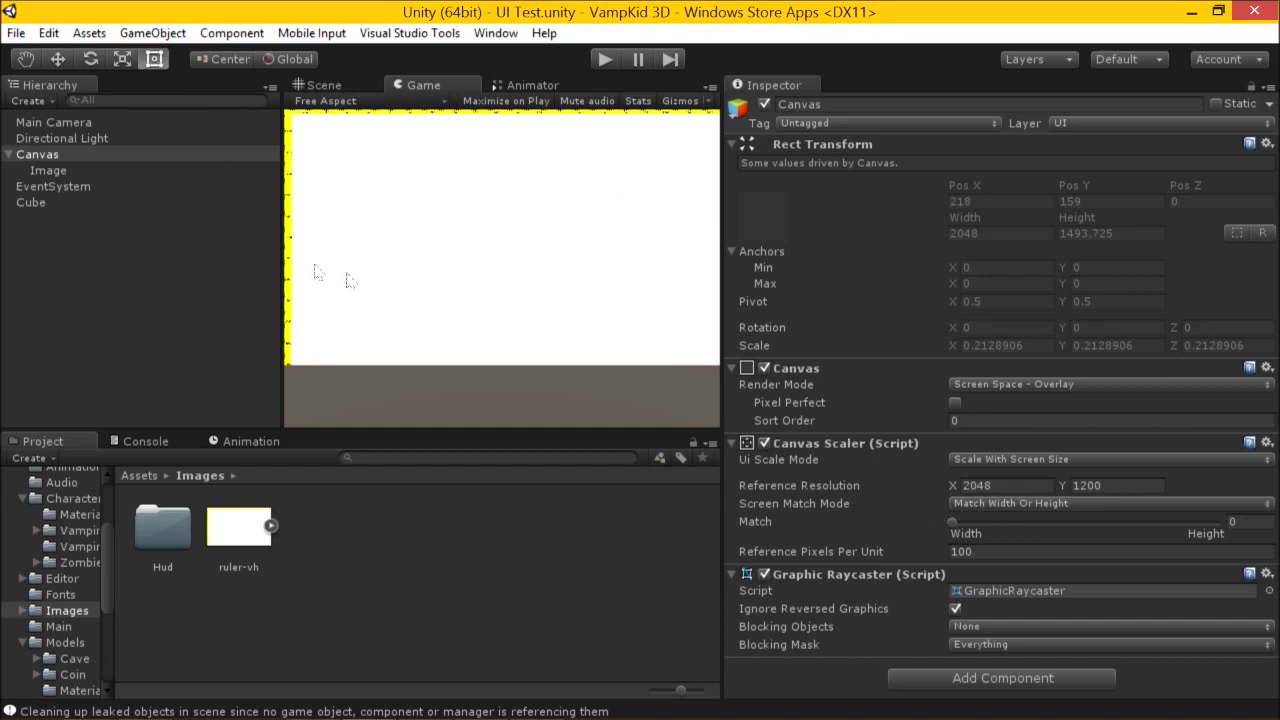
# Keep the Canvas Scaler's Match at 0 (Width) and preview the ruler at 16:9 in a wider Game view.
pyautogui.moveTo(957, 522); pyautogui.dragTo(933, 537)
pyautogui.click(385, 101)
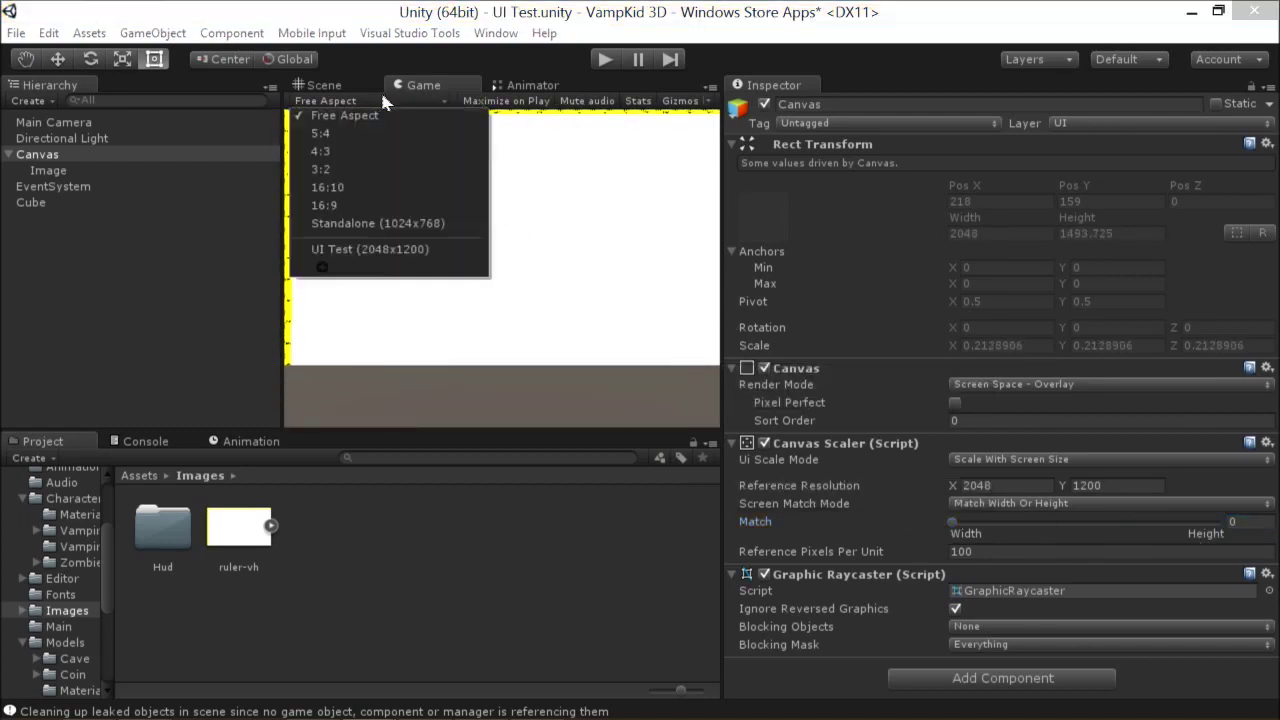
pyautogui.click(370, 206)
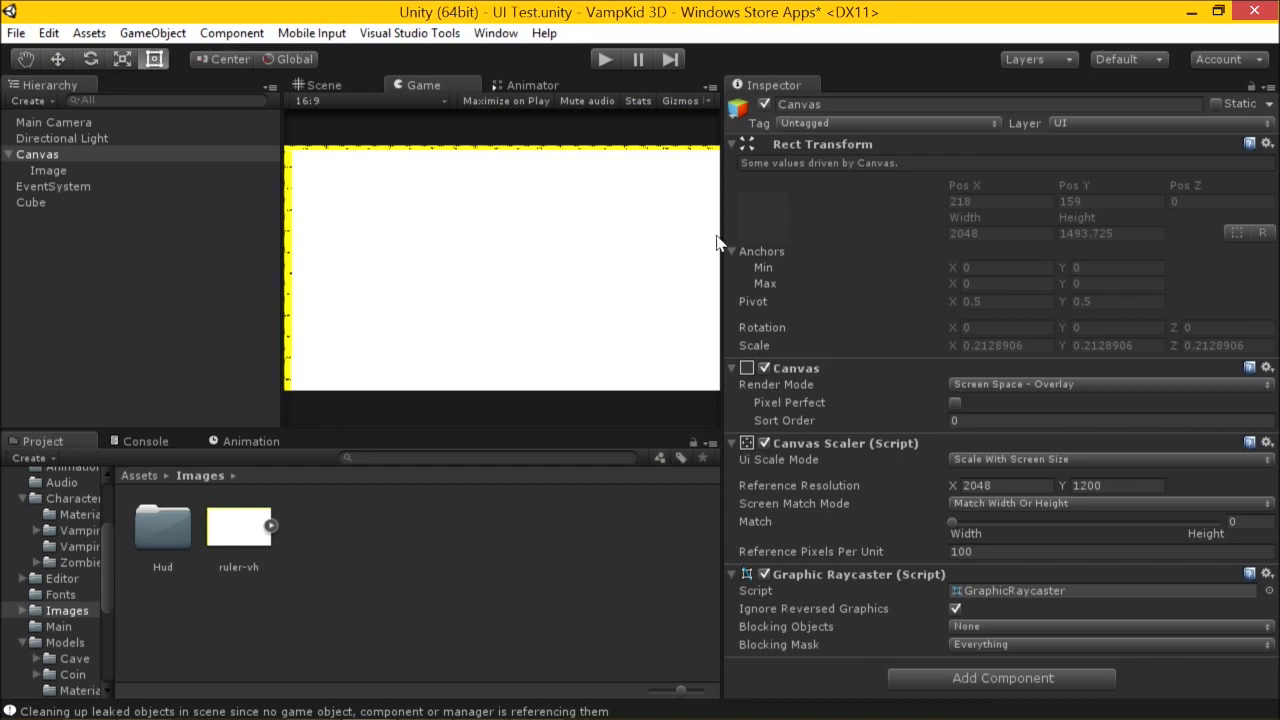
pyautogui.moveTo(725, 235); pyautogui.dragTo(898, 245)
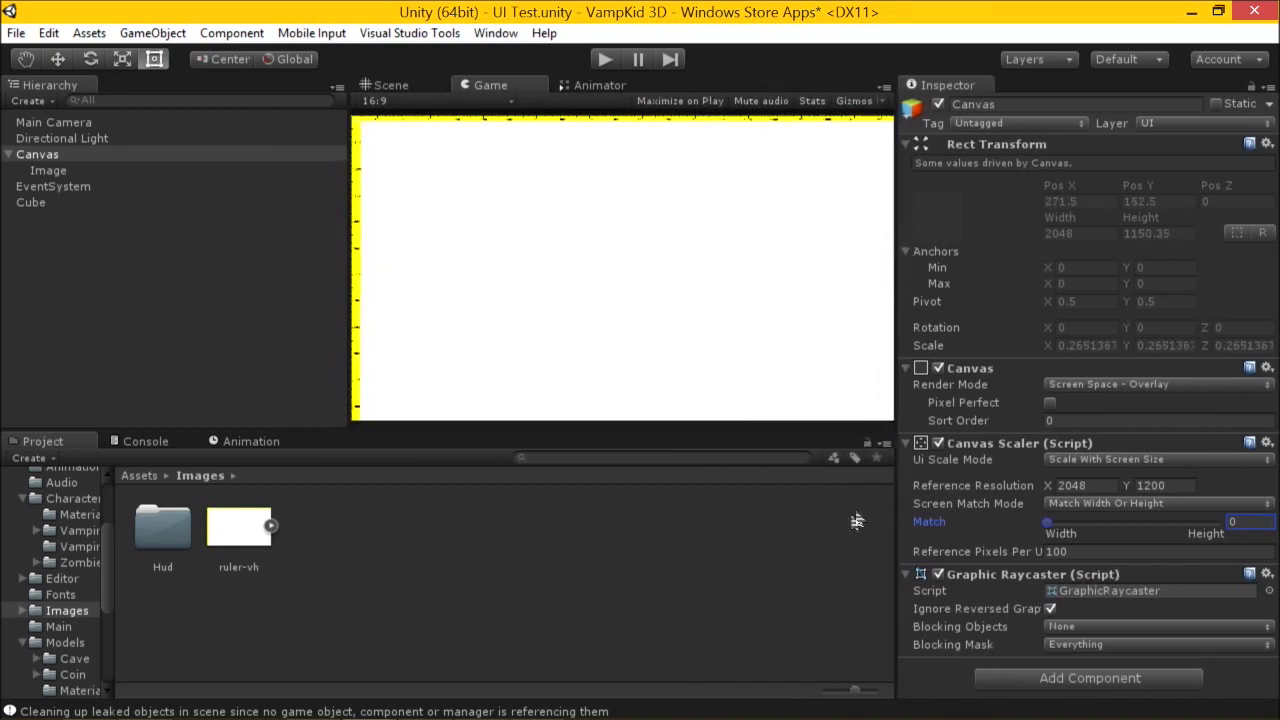
# Preview the ruler in the Game view at 5:4 with the Canvas Scaler's Match kept at 0.
pyautogui.click(443, 101)
pyautogui.click(441, 134)
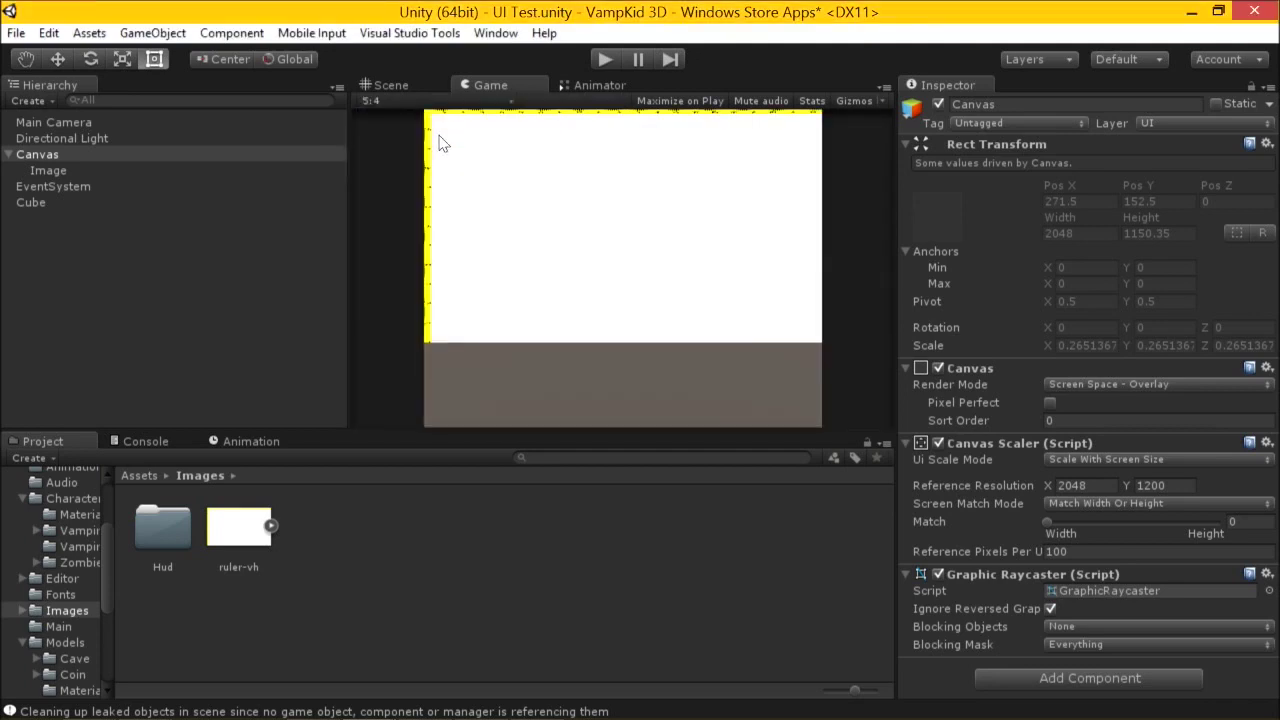
pyautogui.click(1050, 533)
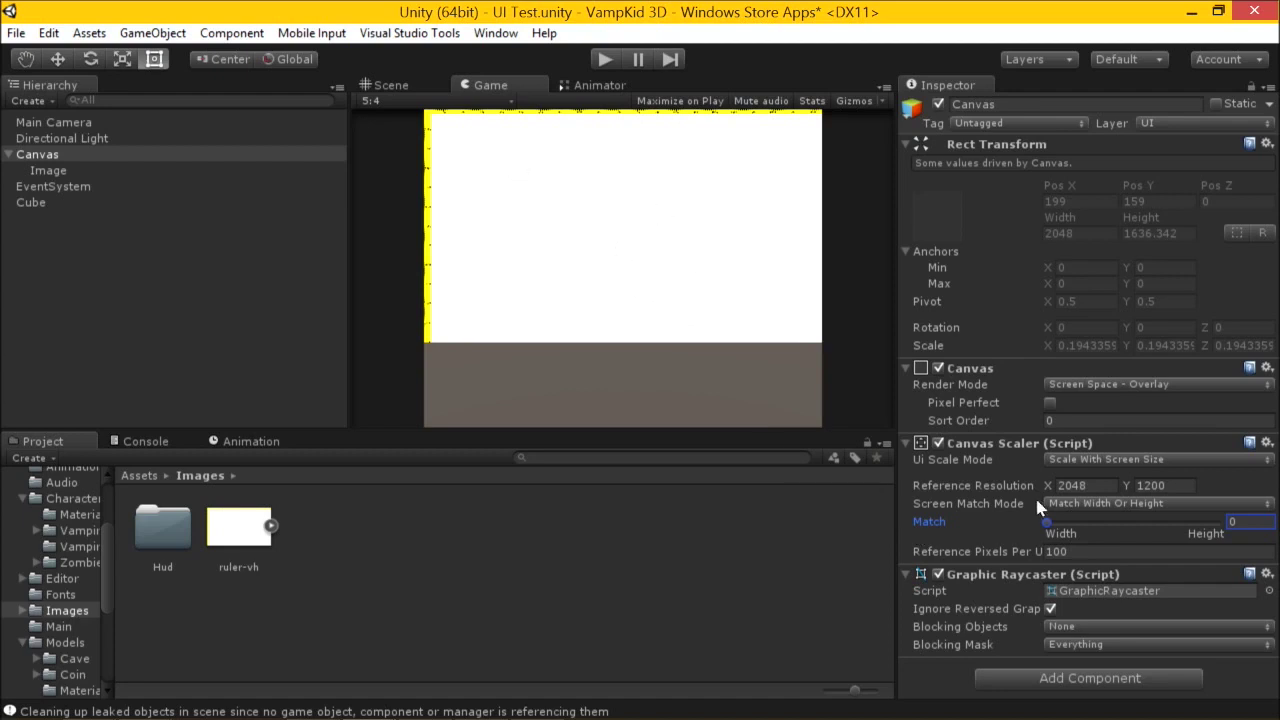
pyautogui.moveTo(1057, 528); pyautogui.dragTo(951, 549)
# Return to the Scene view to compare the Canvas outline with the Image, and clear the selection.
pyautogui.click(388, 86)
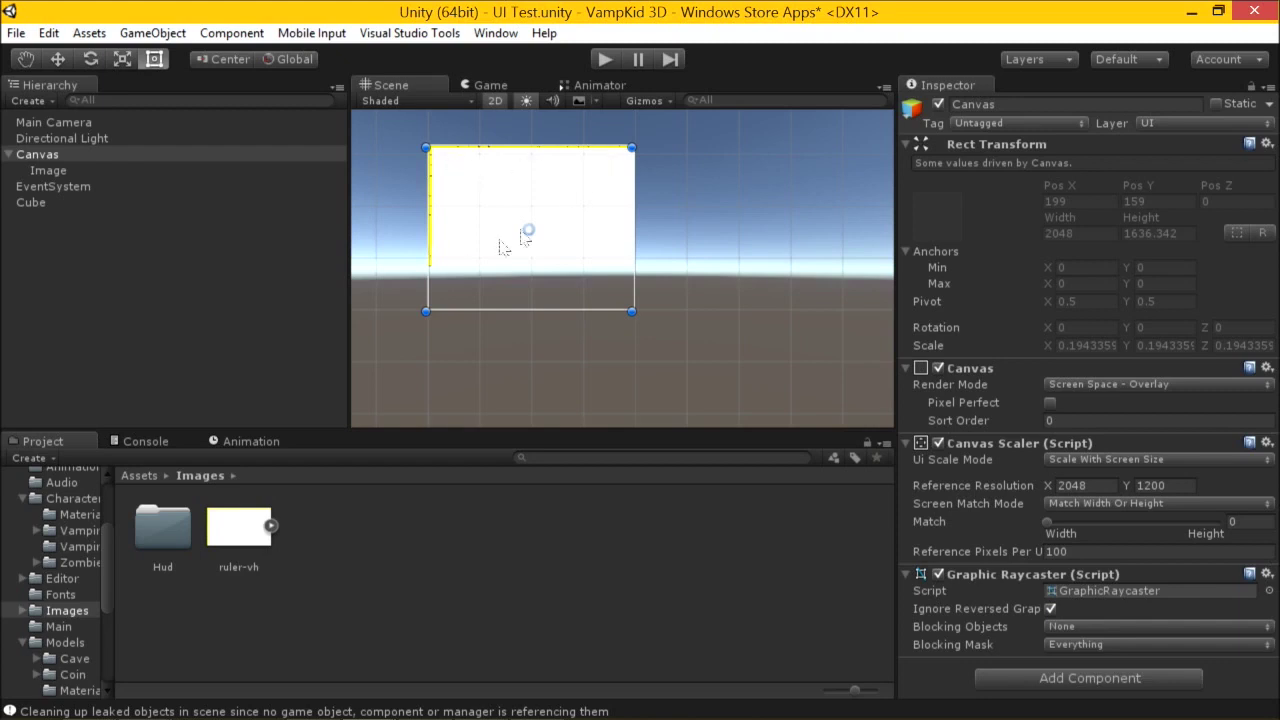
pyautogui.click(444, 101)
pyautogui.click(400, 152)
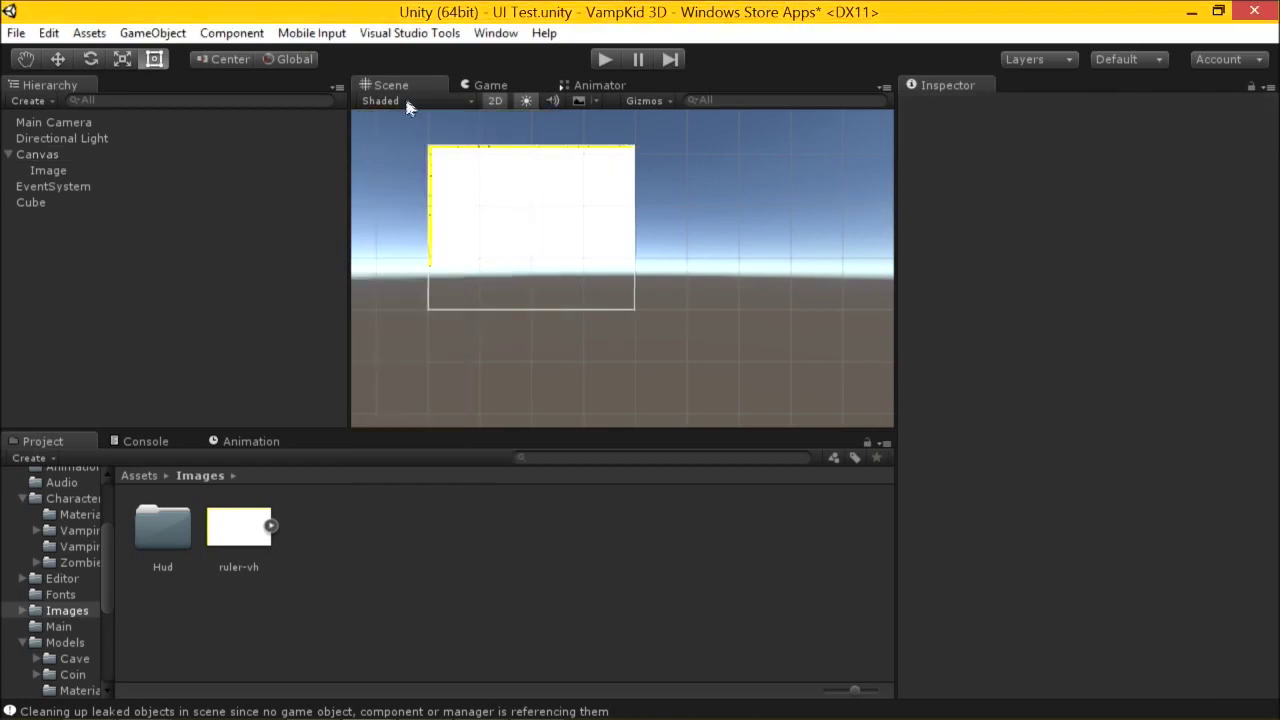
# Save the scene and browse the project's asset folders to the Scenes folder.
pyautogui.click(406, 104)
pyautogui.click(743, 194)
pyautogui.hotkey('ctrl', 's')
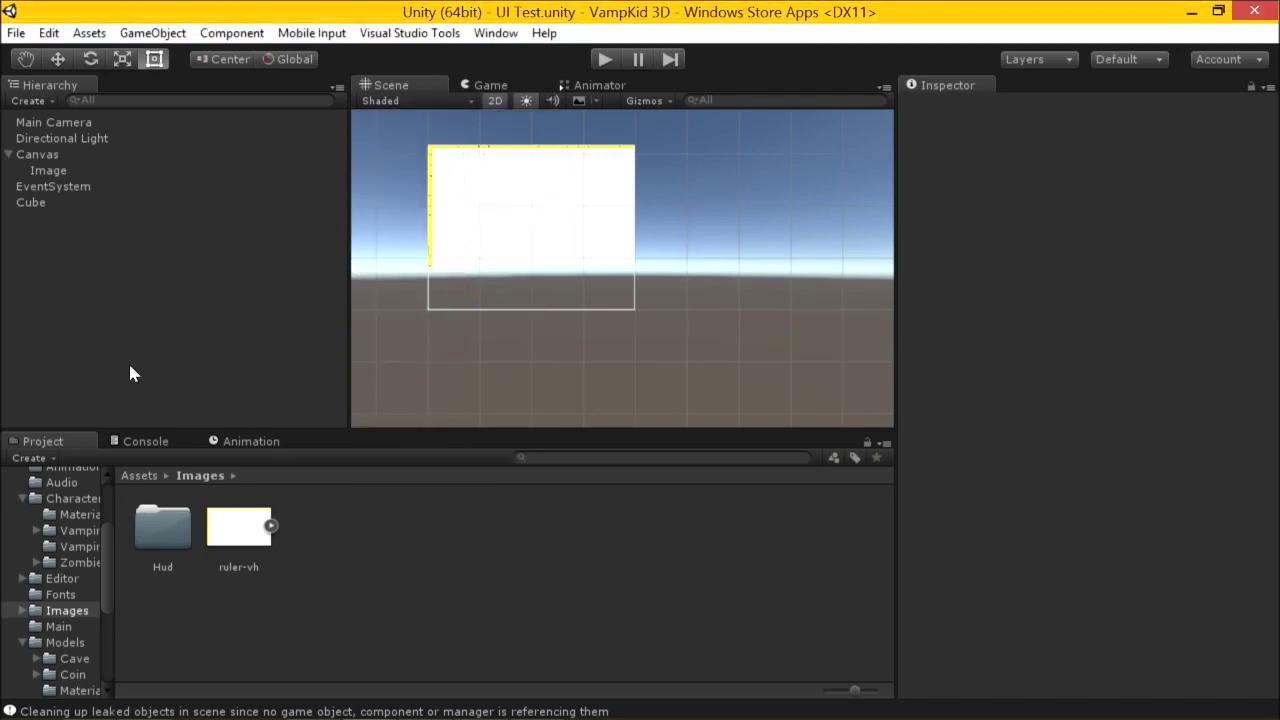
pyautogui.click(62, 595)
pyautogui.scroll(-5, 77, 605)
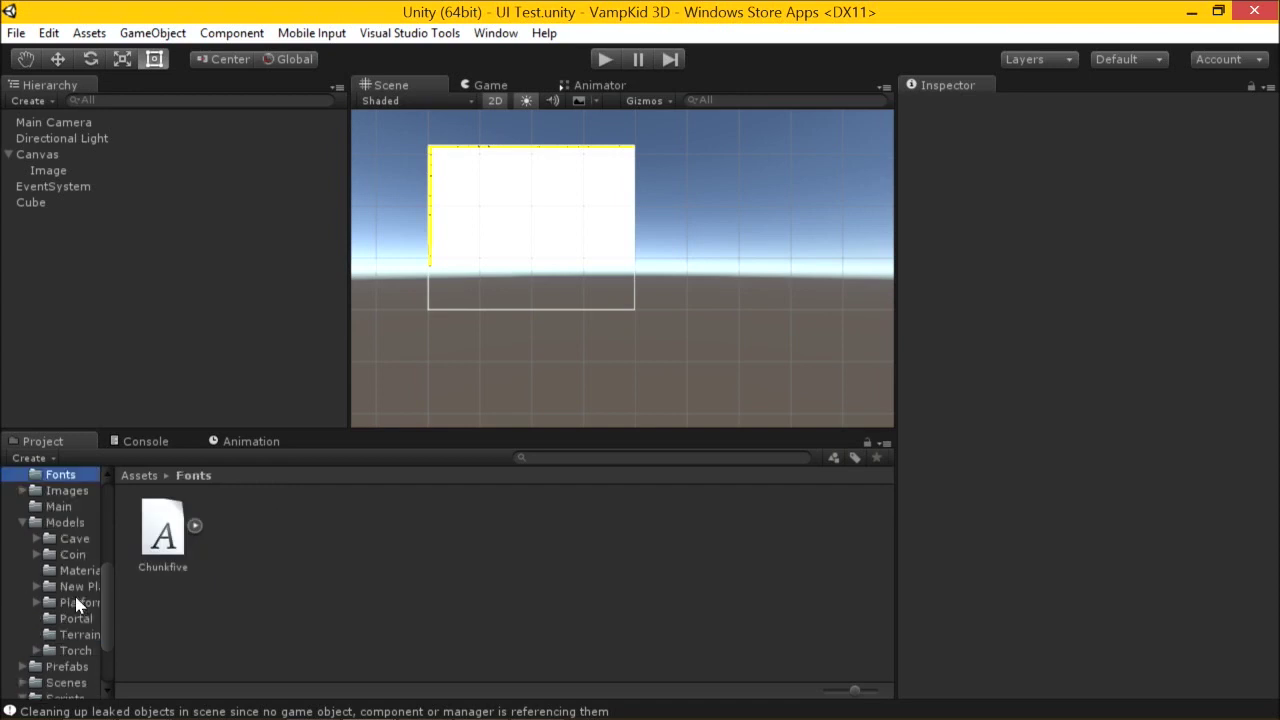
pyautogui.click(66, 623)
pyautogui.scroll(2, 485, 278)
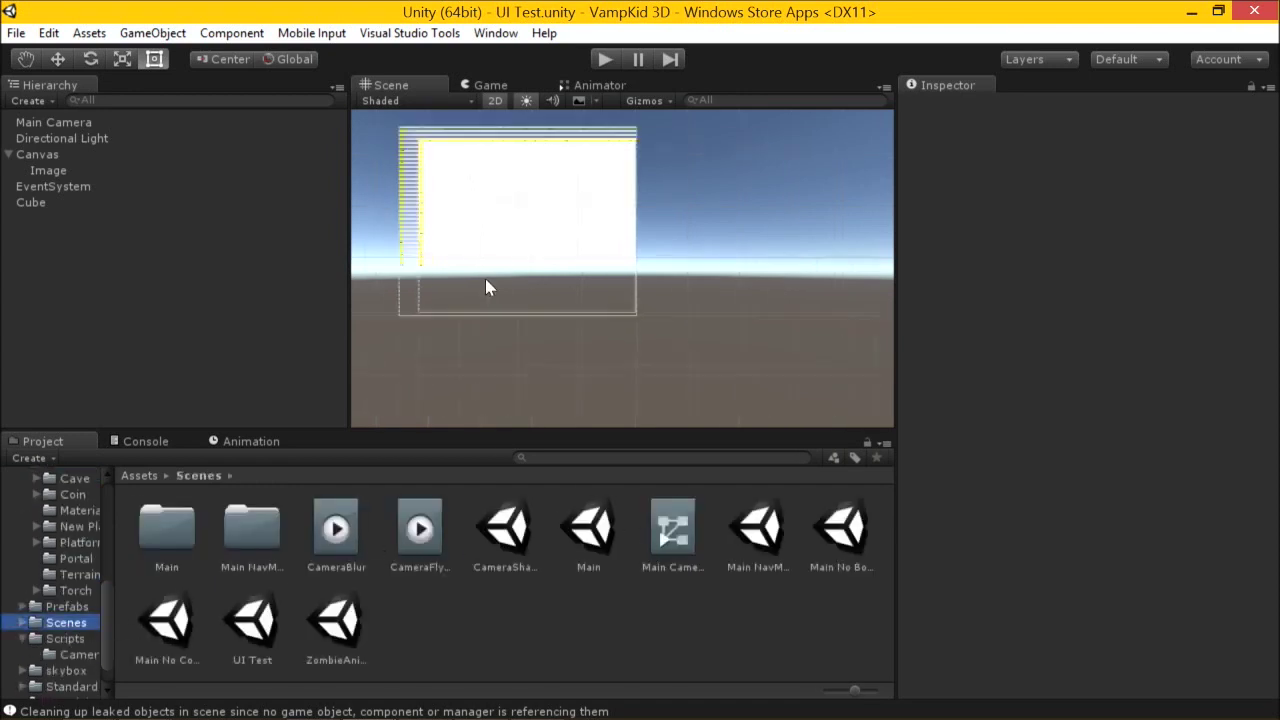
# Delete the ruler Image from under the Canvas.
pyautogui.click(84, 188)
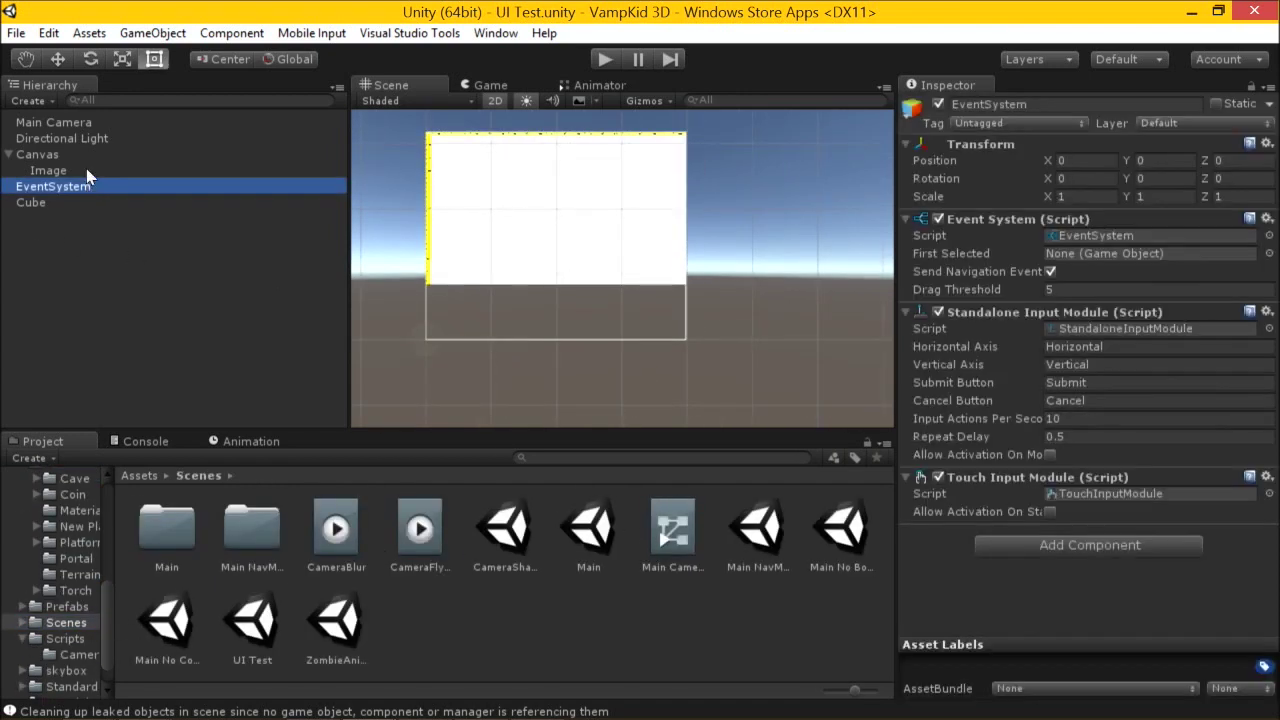
pyautogui.click(86, 171)
pyautogui.press('Delete')
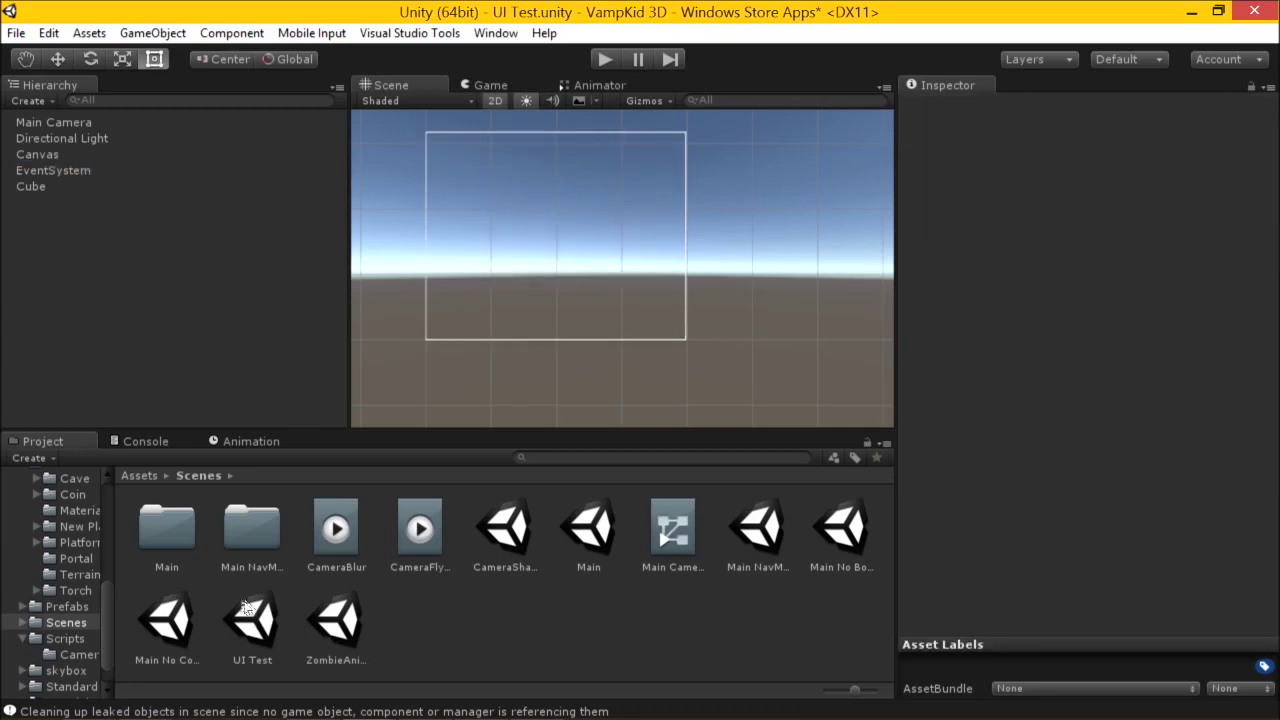
# Open the Hud folder inside Images and select the coin01 sprite.
pyautogui.scroll(4, 88, 544)
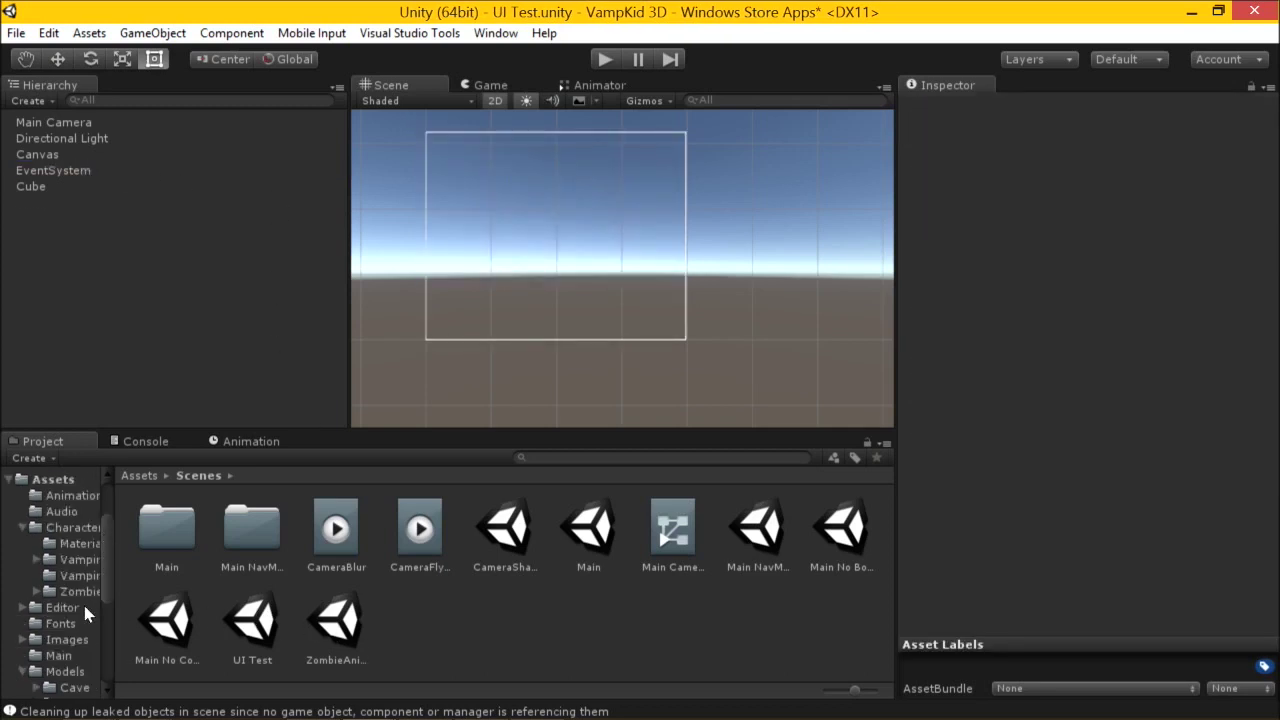
pyautogui.click(78, 638)
pyautogui.doubleClick(163, 528)
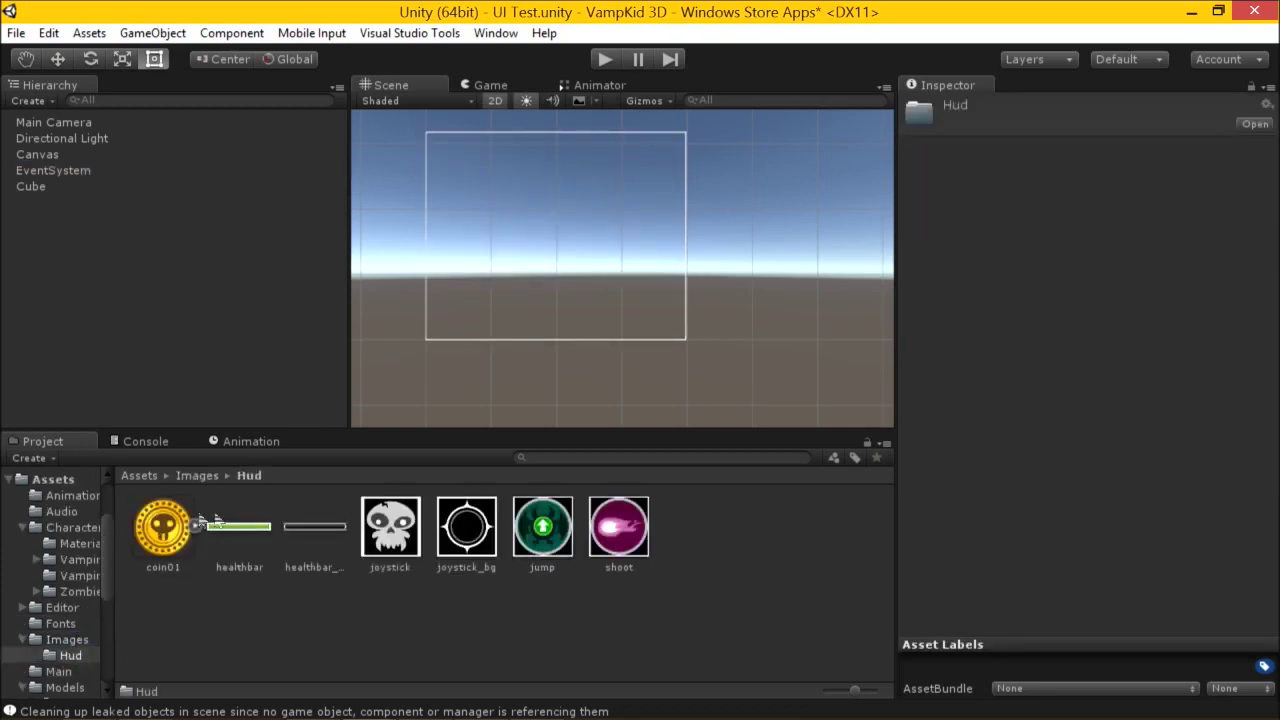
pyautogui.click(162, 527)
pyautogui.moveTo(424, 247)
pyautogui.mouseDown(button='middle')
pyautogui.moveTo(545, 277)
pyautogui.moveTo(429, 271)
pyautogui.moveTo(443, 237)
pyautogui.mouseUp(button='middle')
pyautogui.scroll(2, 545, 277)
pyautogui.press('t')
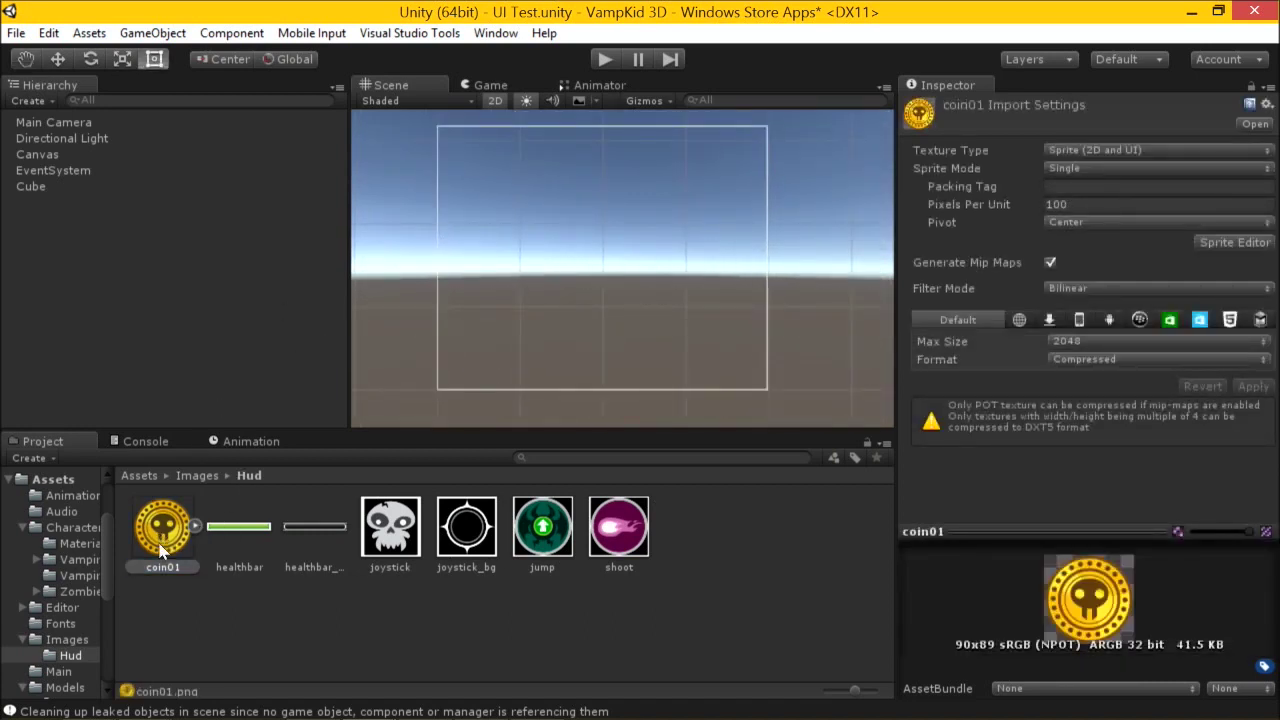
pyautogui.click(163, 28)
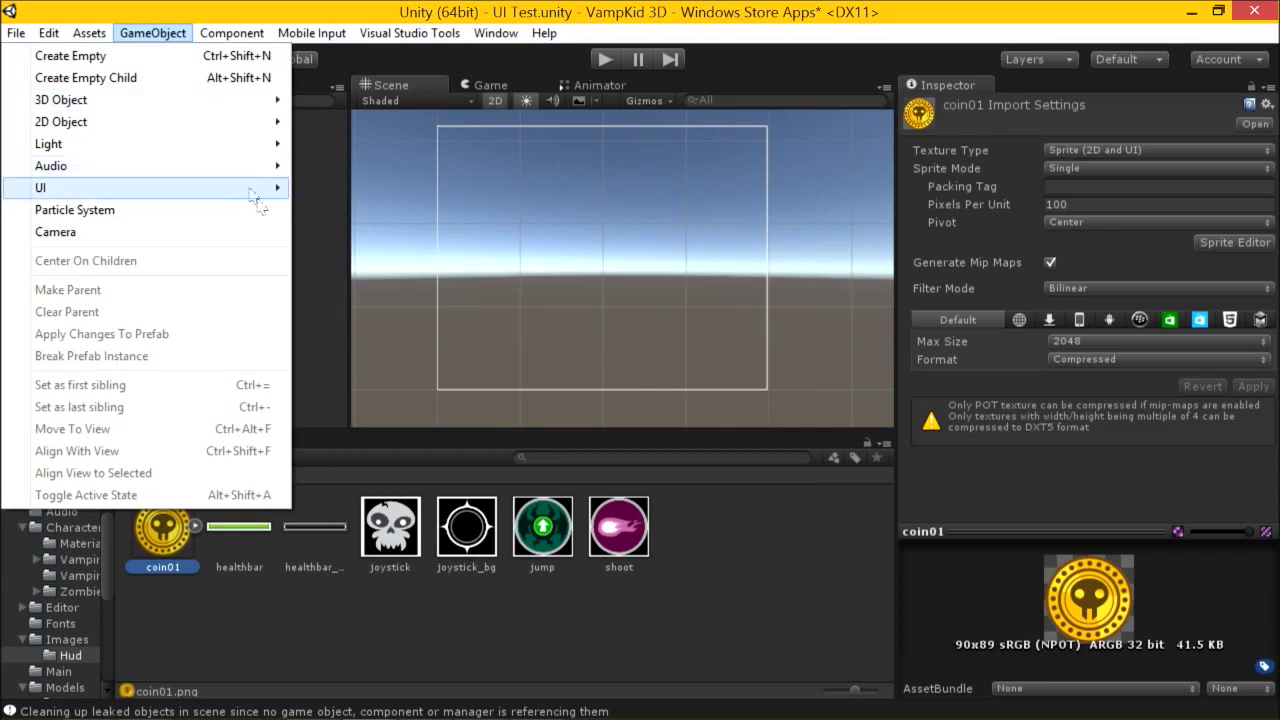
pyautogui.click(154, 565)
pyautogui.moveTo(424, 271); pyautogui.dragTo(211, 262)
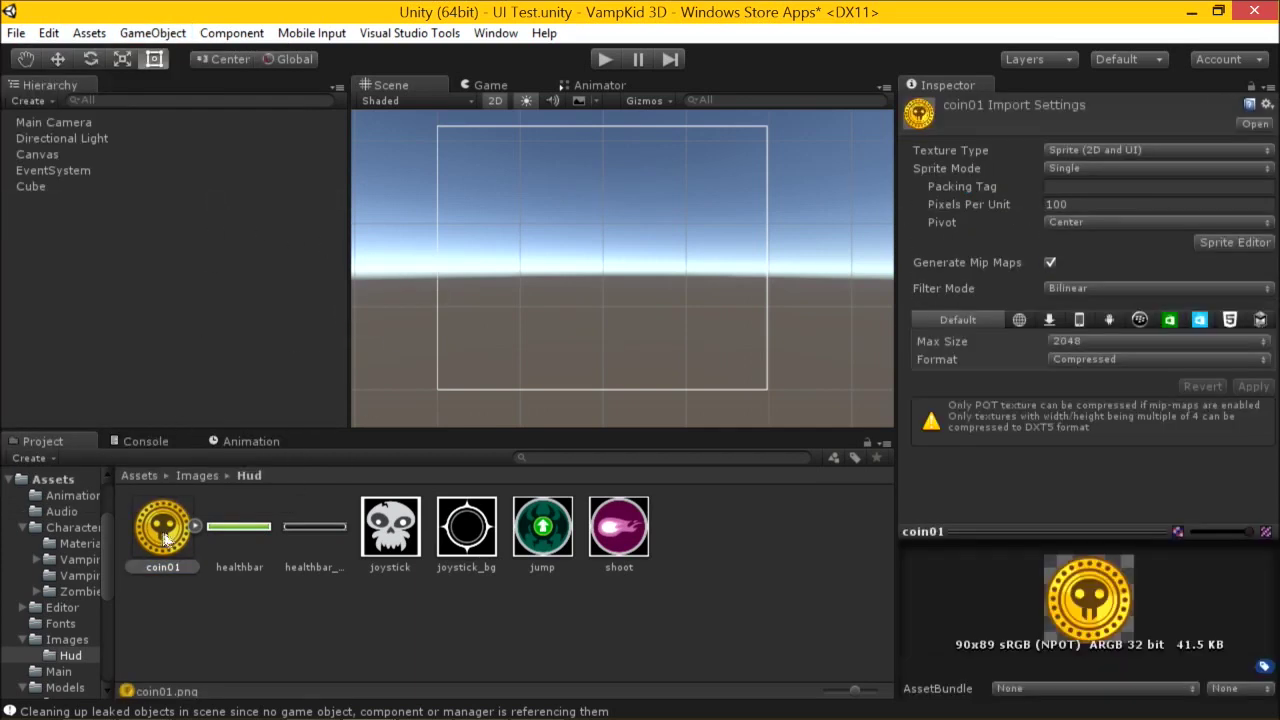
# Add a new UI Image to the Canvas.
pyautogui.click(153, 33)
pyautogui.moveTo(148, 190)
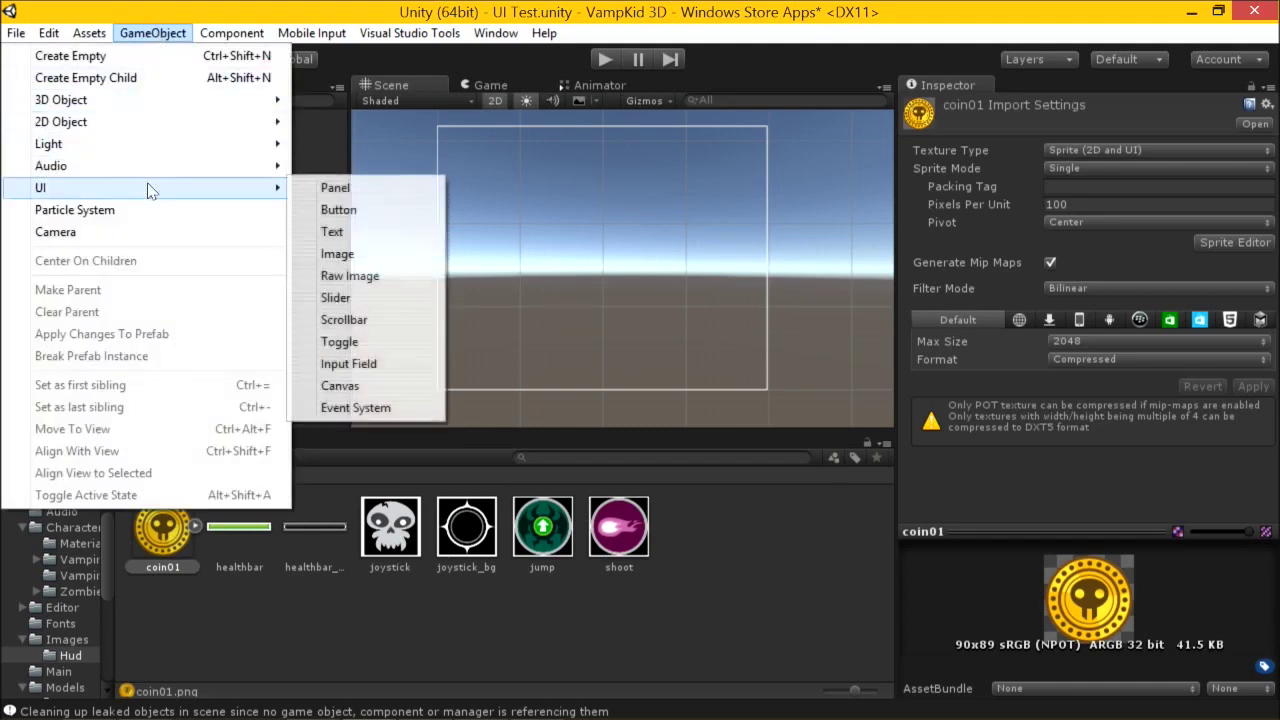
pyautogui.click(337, 253)
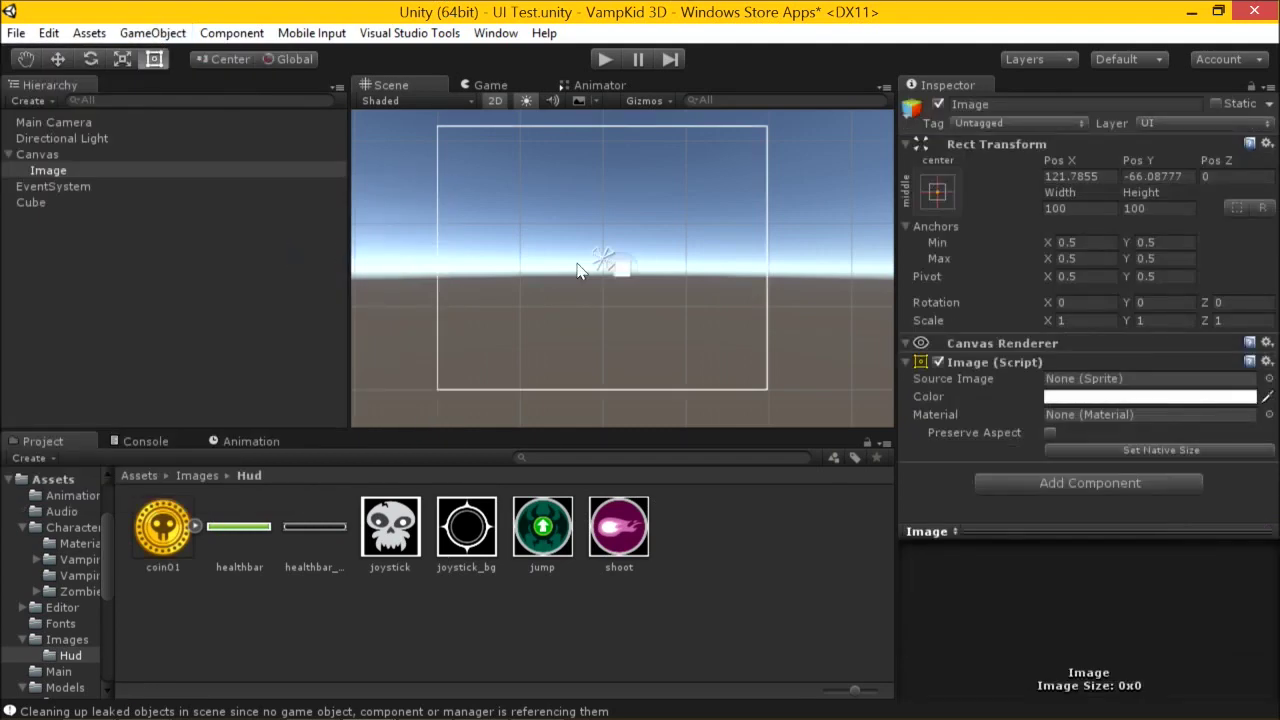
# Switch to the VampKid-vs-Zombie-Apocalypse project and frame the brick01 (1) object in the level.
pyautogui.hotkey('alt', 'Tab')
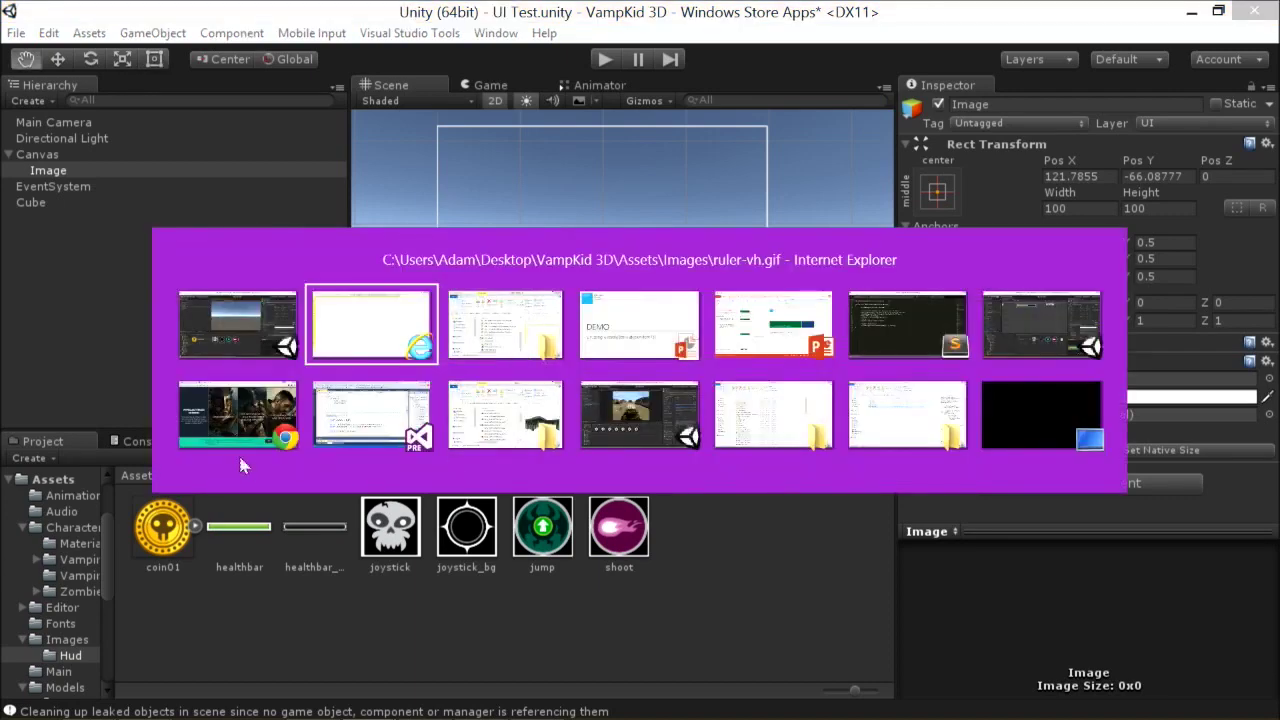
pyautogui.click(1046, 317)
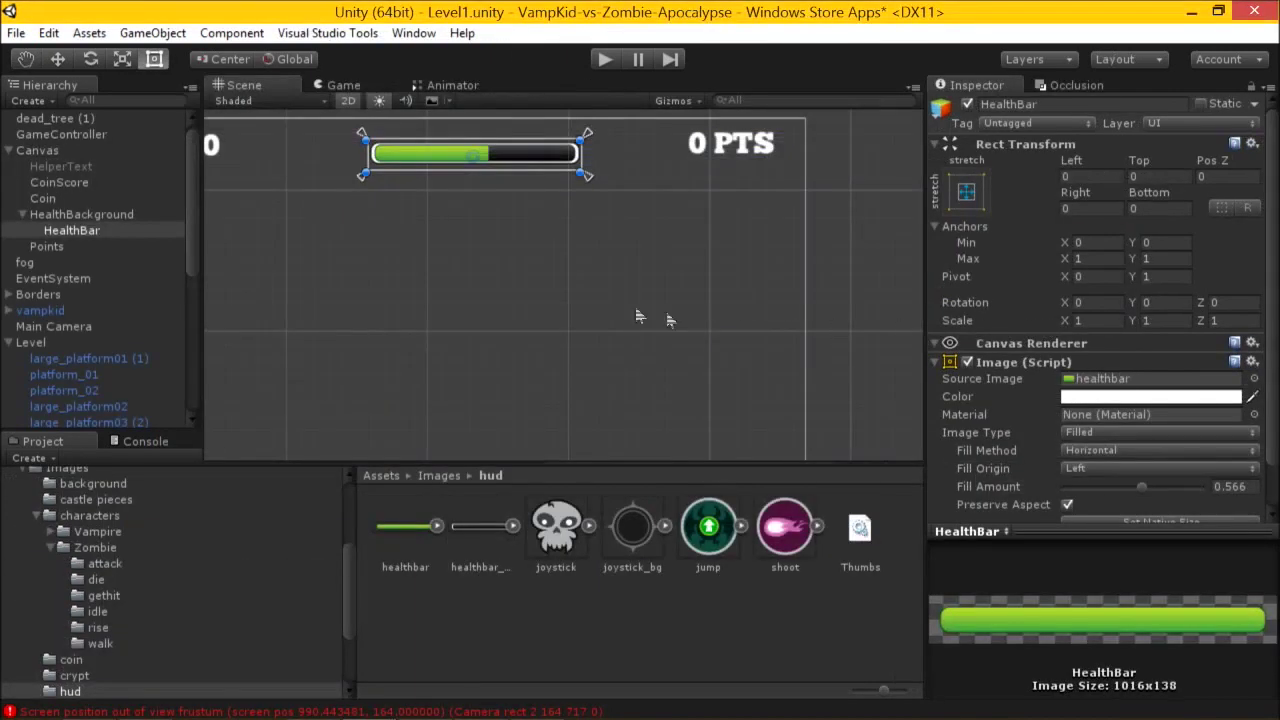
pyautogui.scroll(-5, 530, 225)
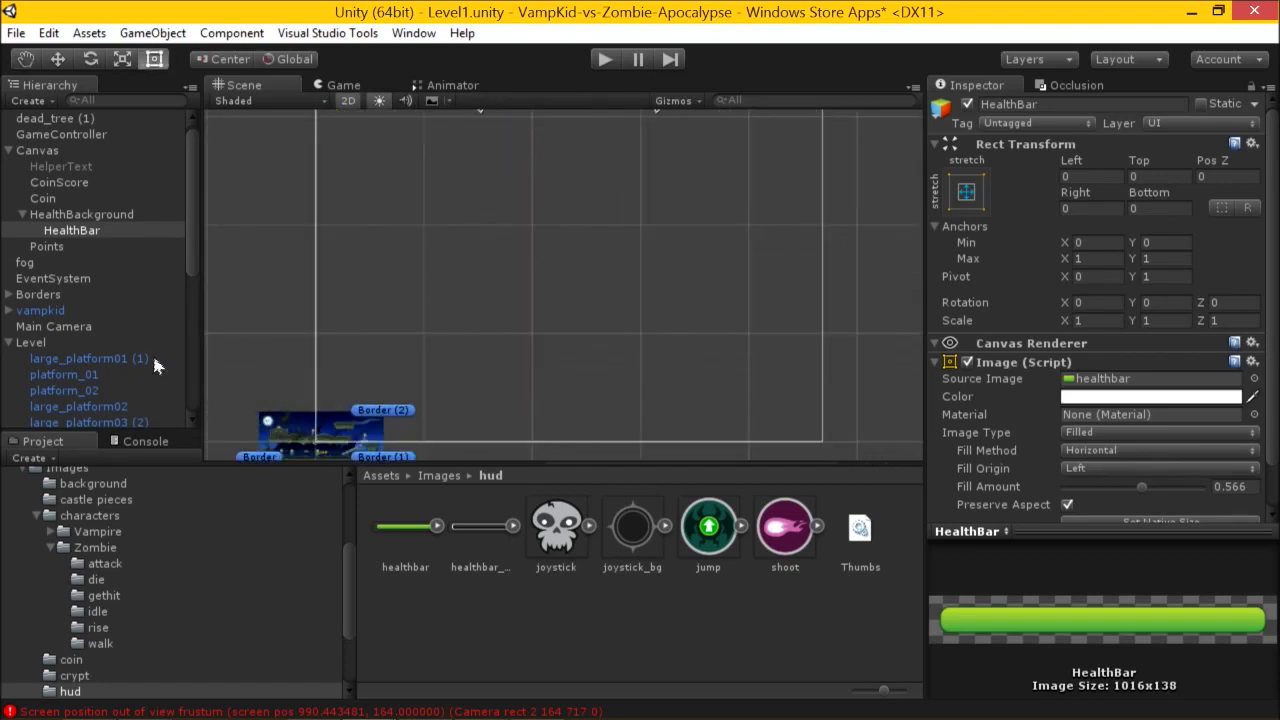
pyautogui.scroll(-6, 104, 260)
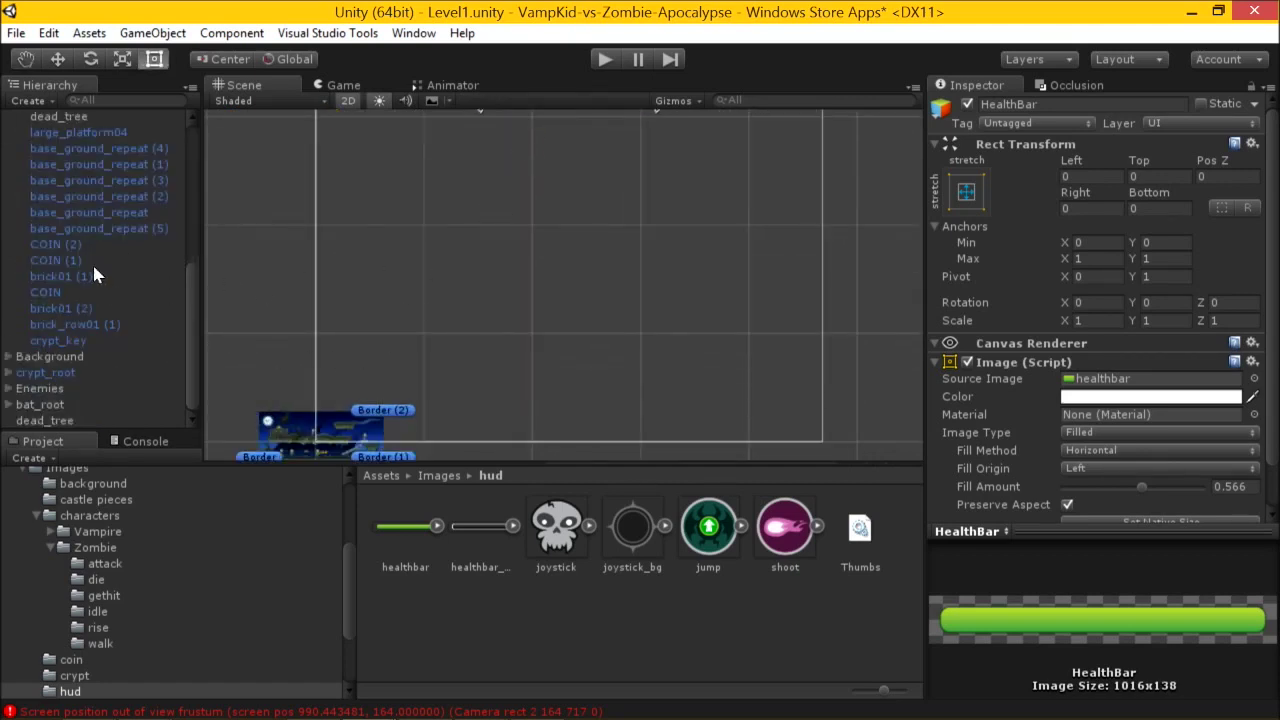
pyautogui.doubleClick(85, 278)
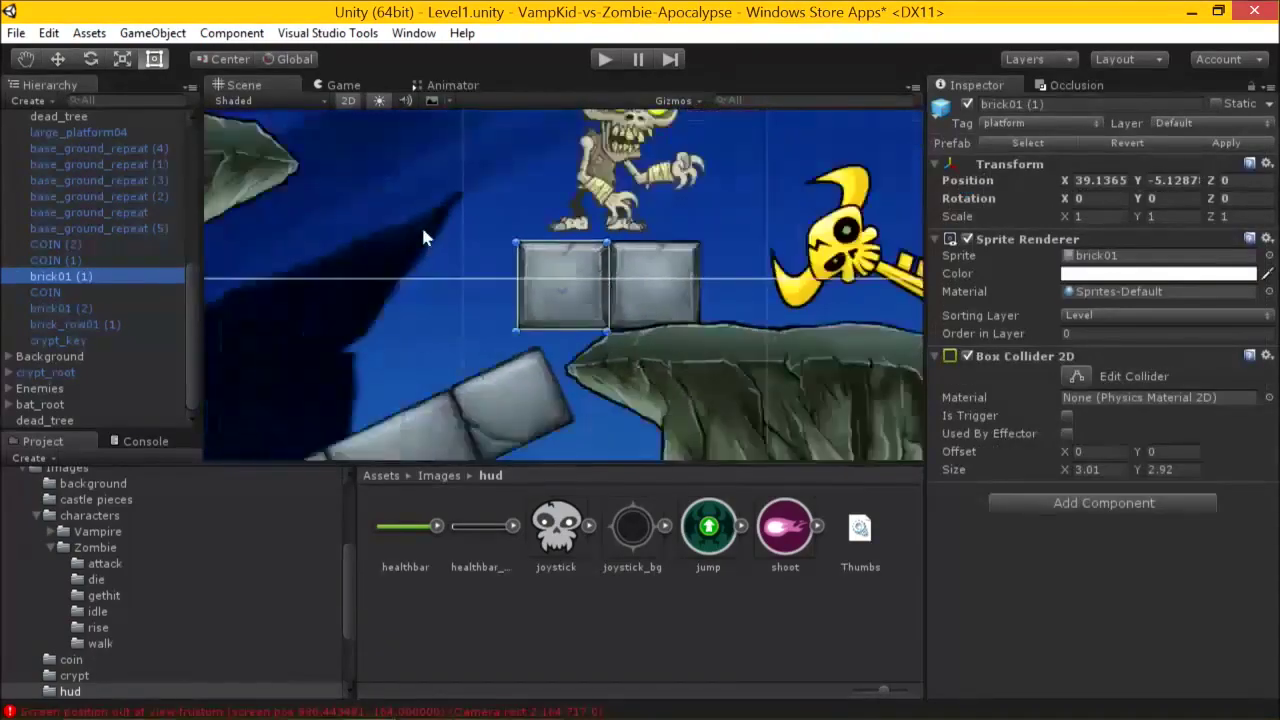
pyautogui.scroll(-5, 520, 250)
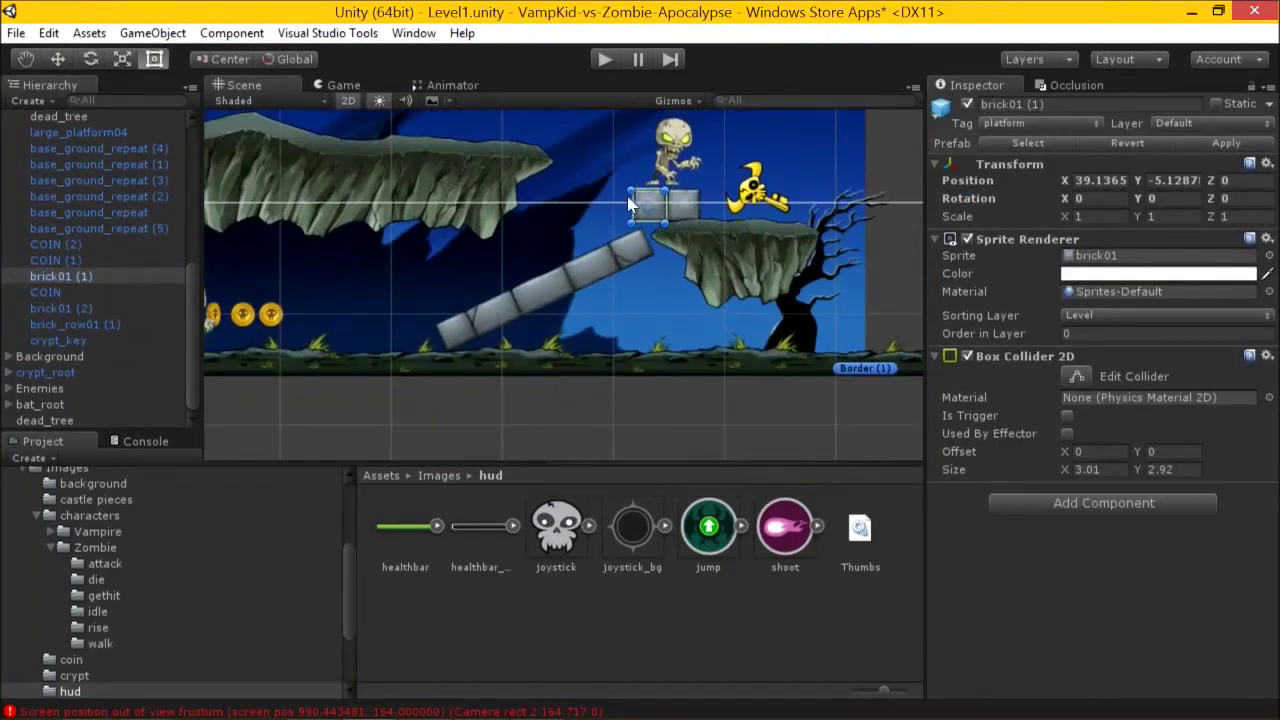
# Place the brick01 sprite from the castle pieces folder in the level beside the coins and set its Sorting Layer to Level.
pyautogui.click(95, 547)
pyautogui.scroll(4, 116, 531)
pyautogui.scroll(-3, 116, 531)
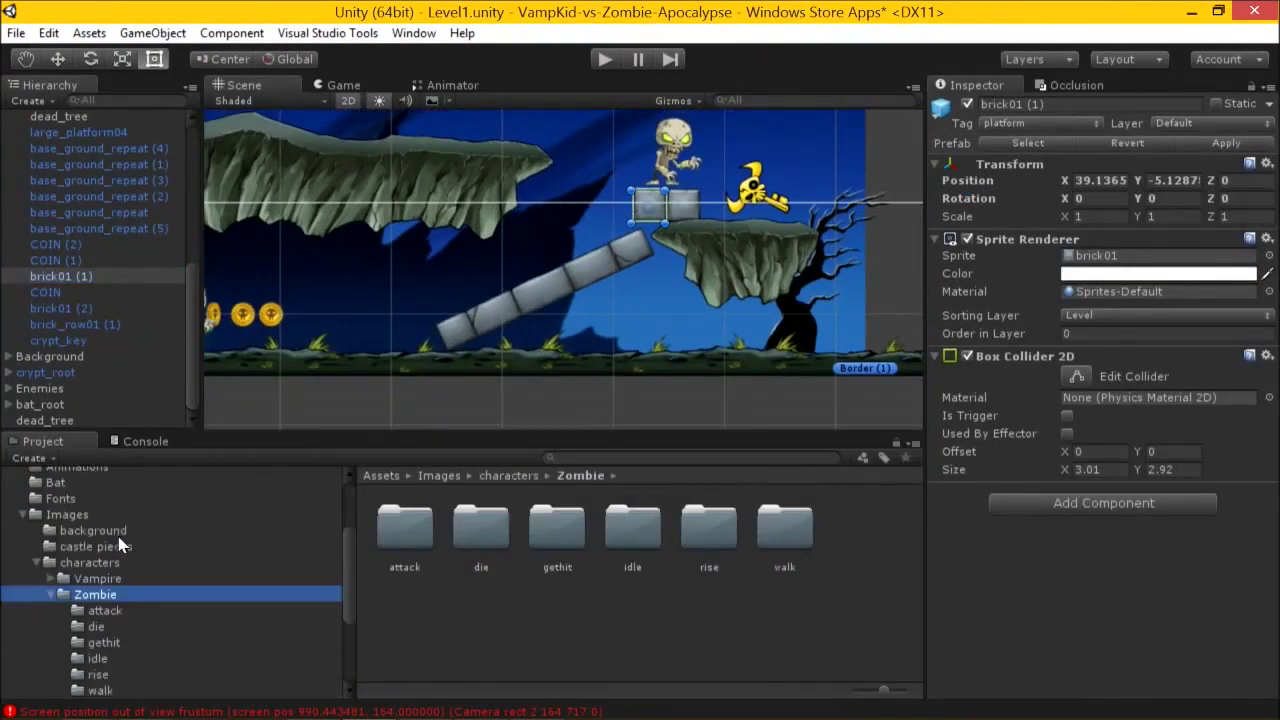
pyautogui.click(97, 549)
pyautogui.moveTo(410, 527); pyautogui.dragTo(375, 302)
pyautogui.click(1088, 296)
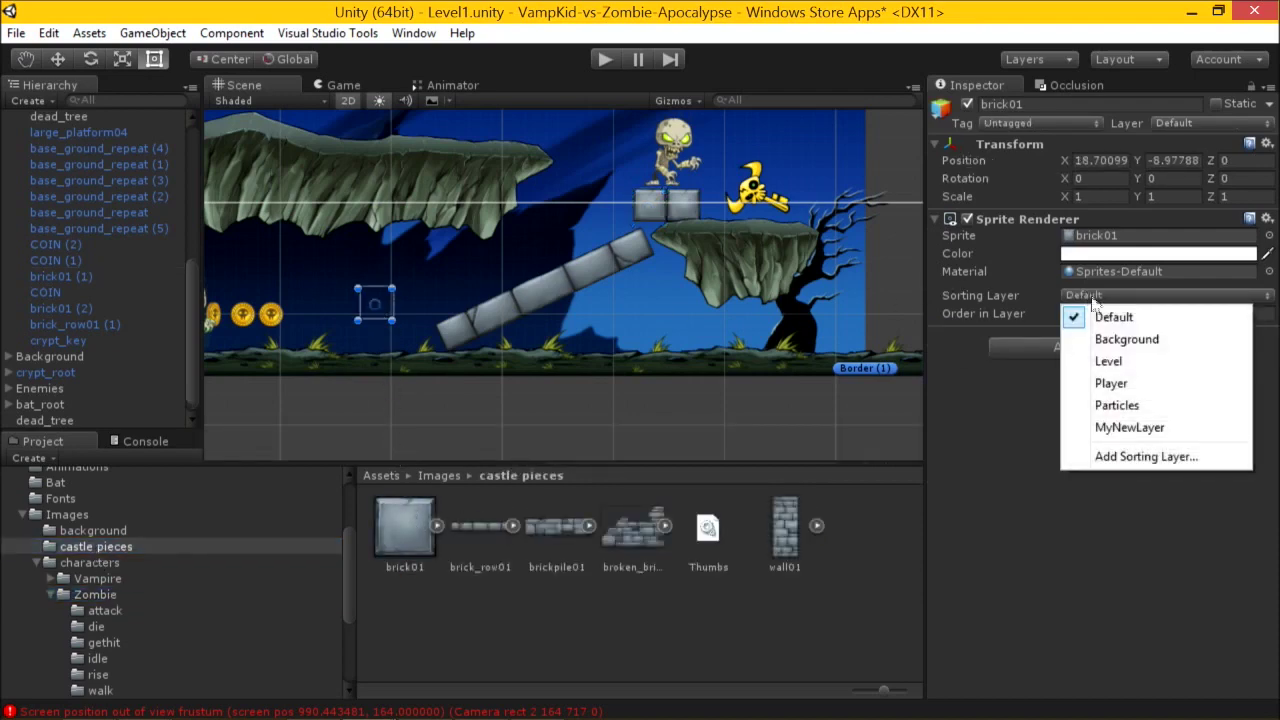
pyautogui.click(1108, 361)
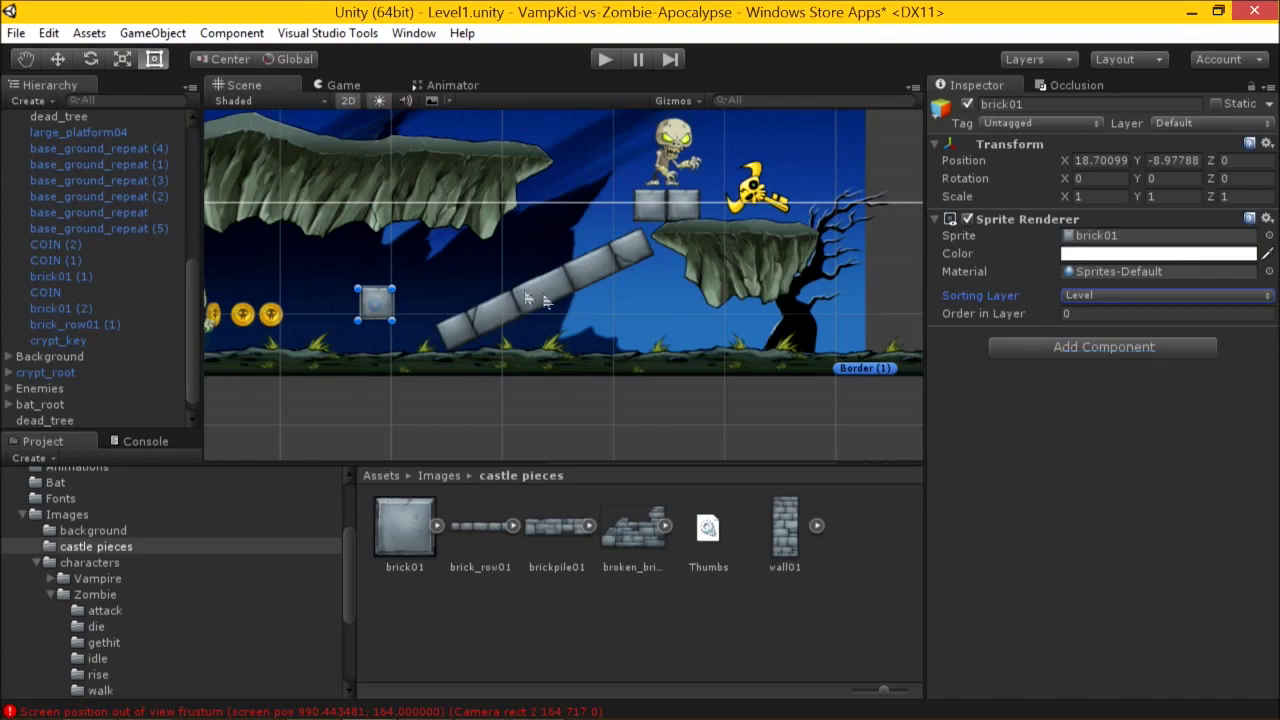
# Move the placed brick toward the sloping brick row, and switch back to the VampKid 3D project.
pyautogui.moveTo(368, 305); pyautogui.dragTo(444, 277)
pyautogui.moveTo(460, 286); pyautogui.dragTo(573, 350, button='middle')
pyautogui.press('t')
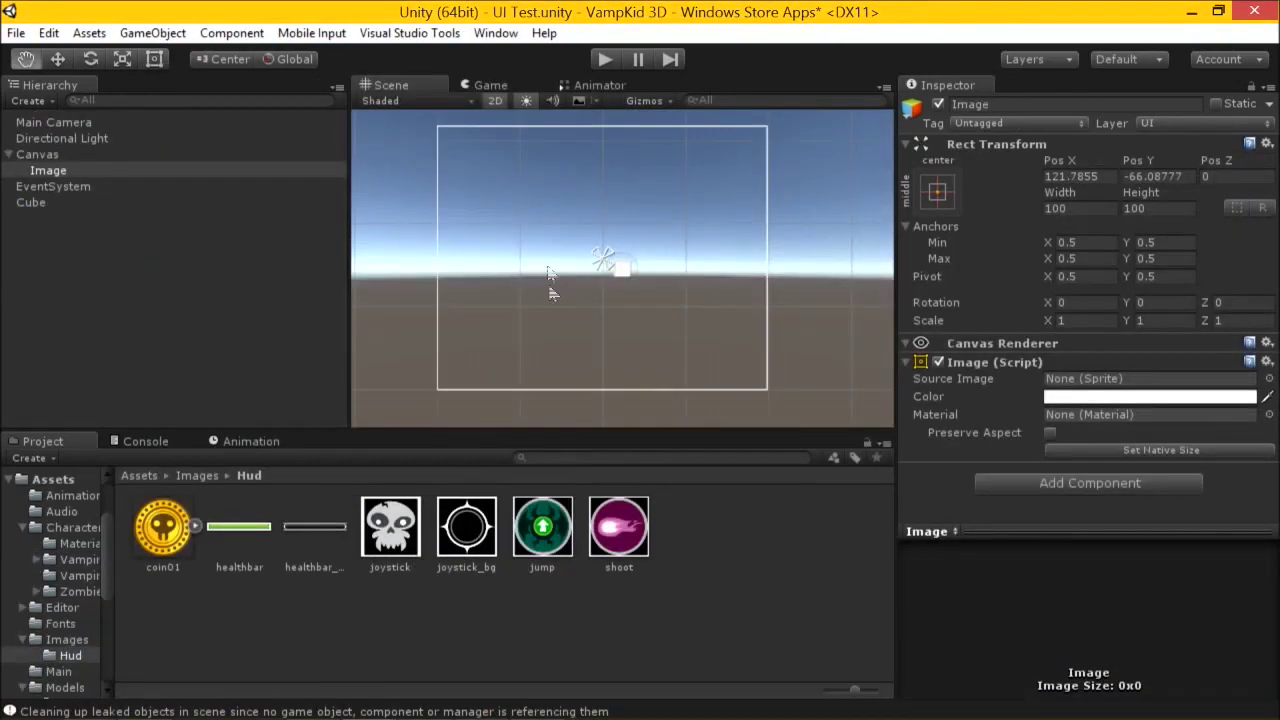
# Assign coin01 as the Image's source and anchor it to the Canvas's top-left corner, also setting pivot and position.
pyautogui.click(121, 174)
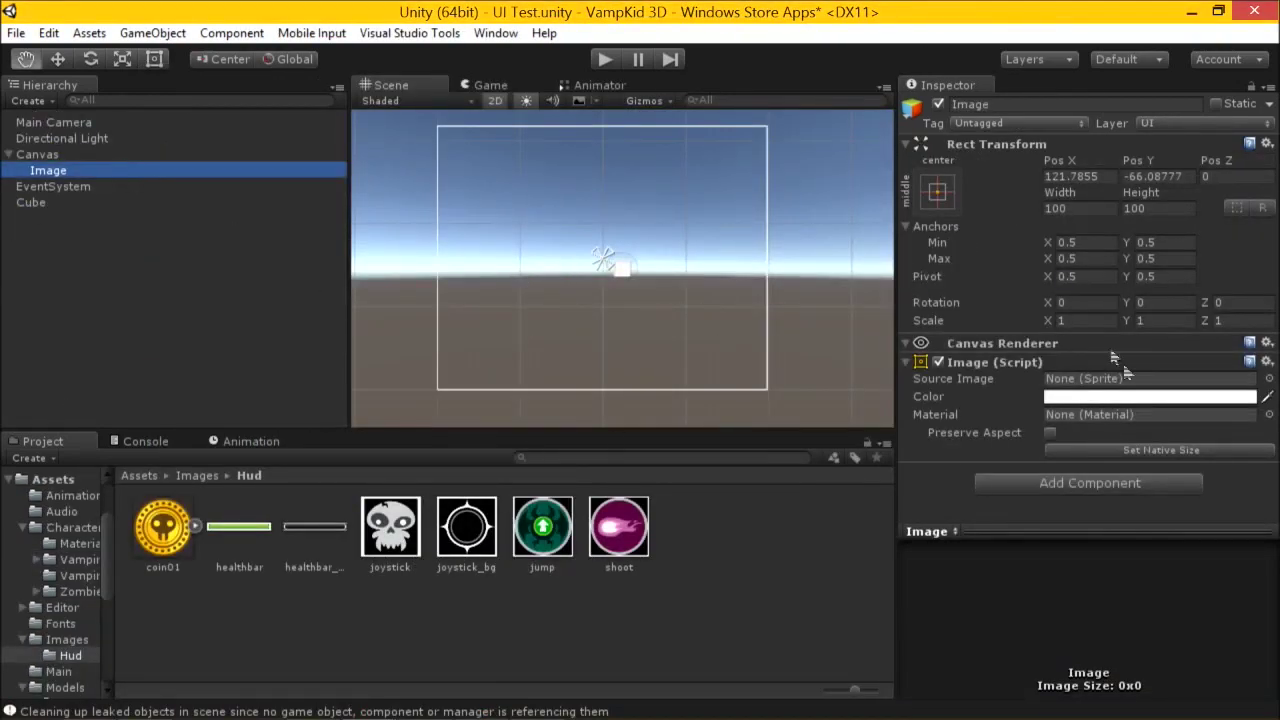
pyautogui.moveTo(163, 533); pyautogui.dragTo(1072, 385)
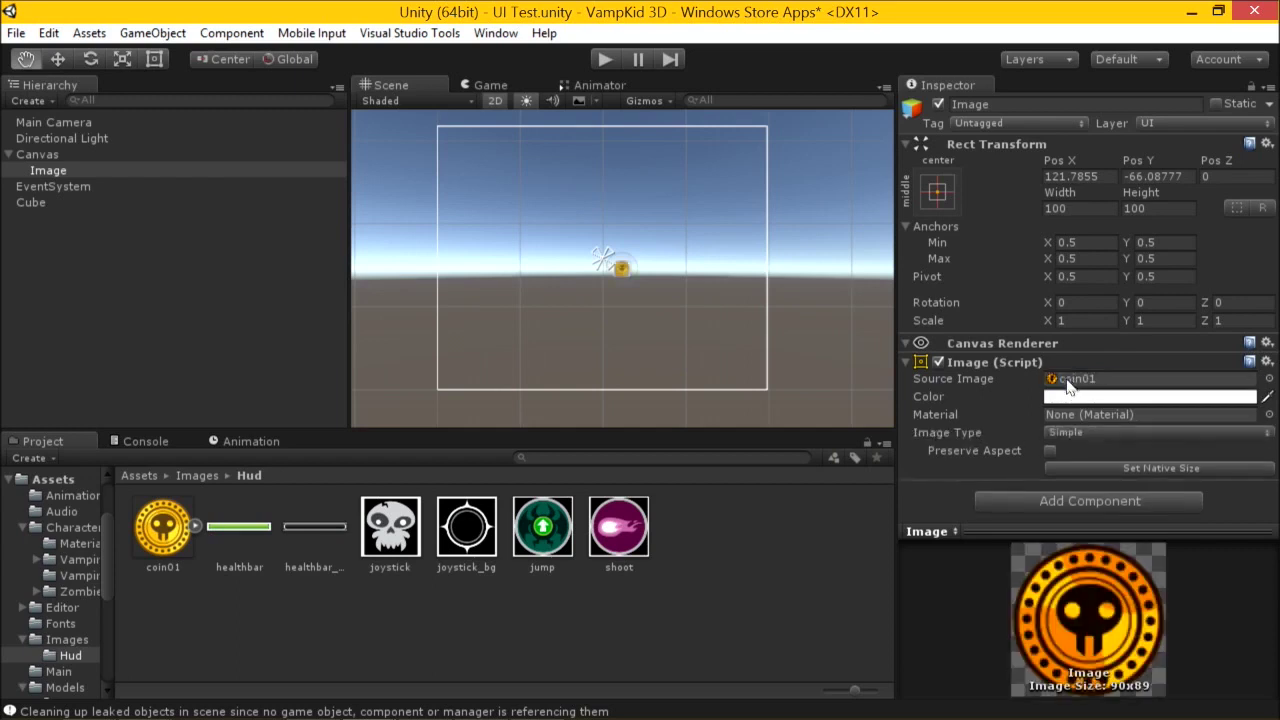
pyautogui.click(945, 191)
pyautogui.hotkey('shift', 'alt')
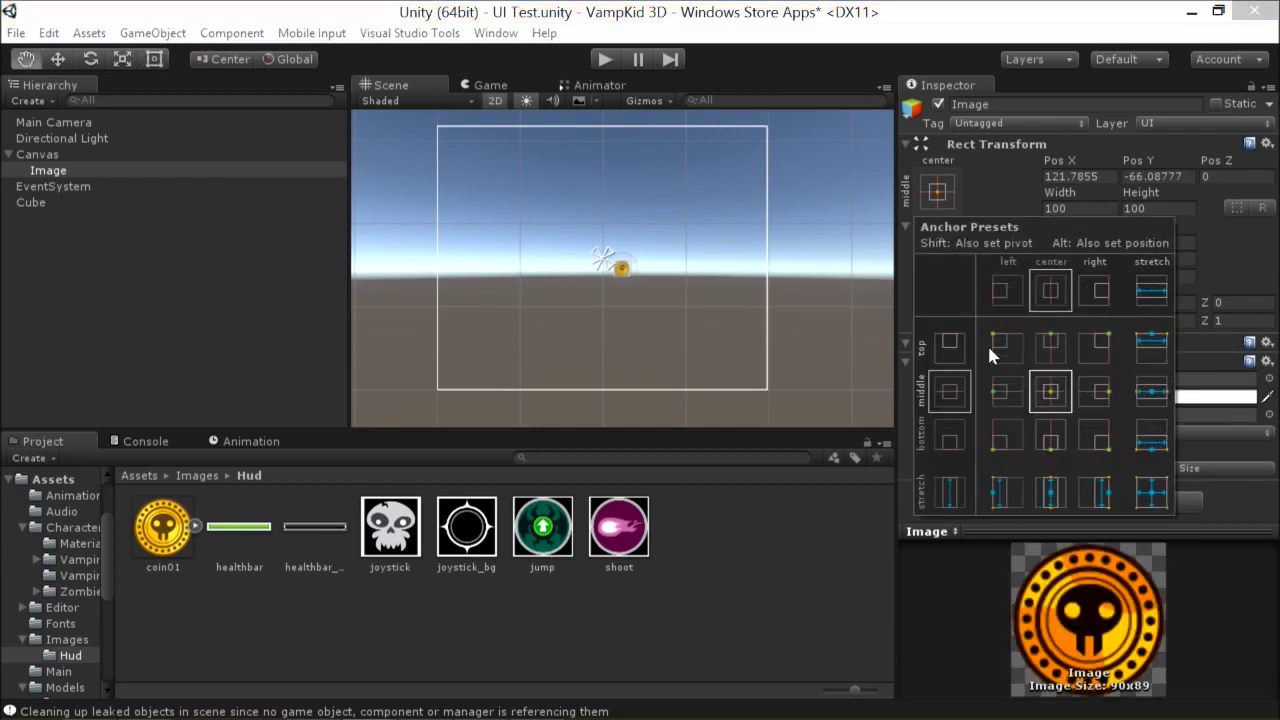
pyautogui.keyDown('alt'); pyautogui.keyDown('shift'); pyautogui.click(1008, 343); pyautogui.keyUp('shift'); pyautogui.keyUp('alt')
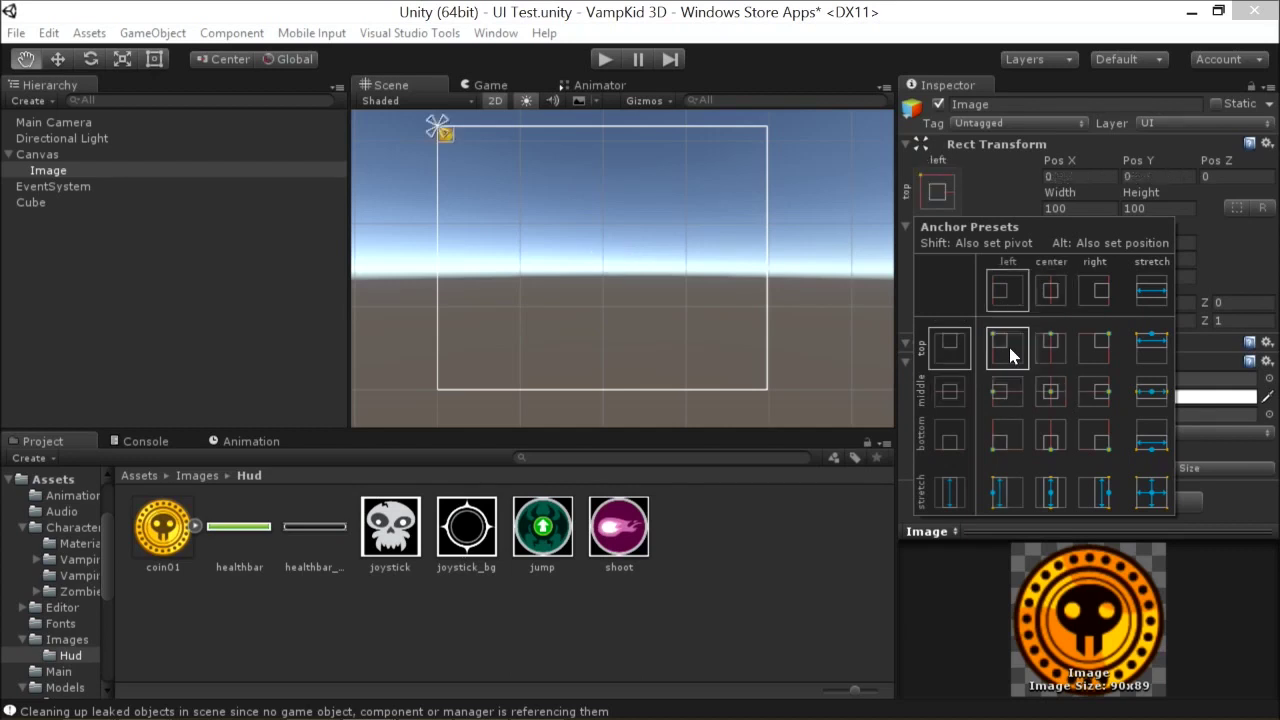
# Enable Preserve Aspect on the coin Image and set it to its native size.
pyautogui.press('t')
pyautogui.scroll(3, 531, 223)
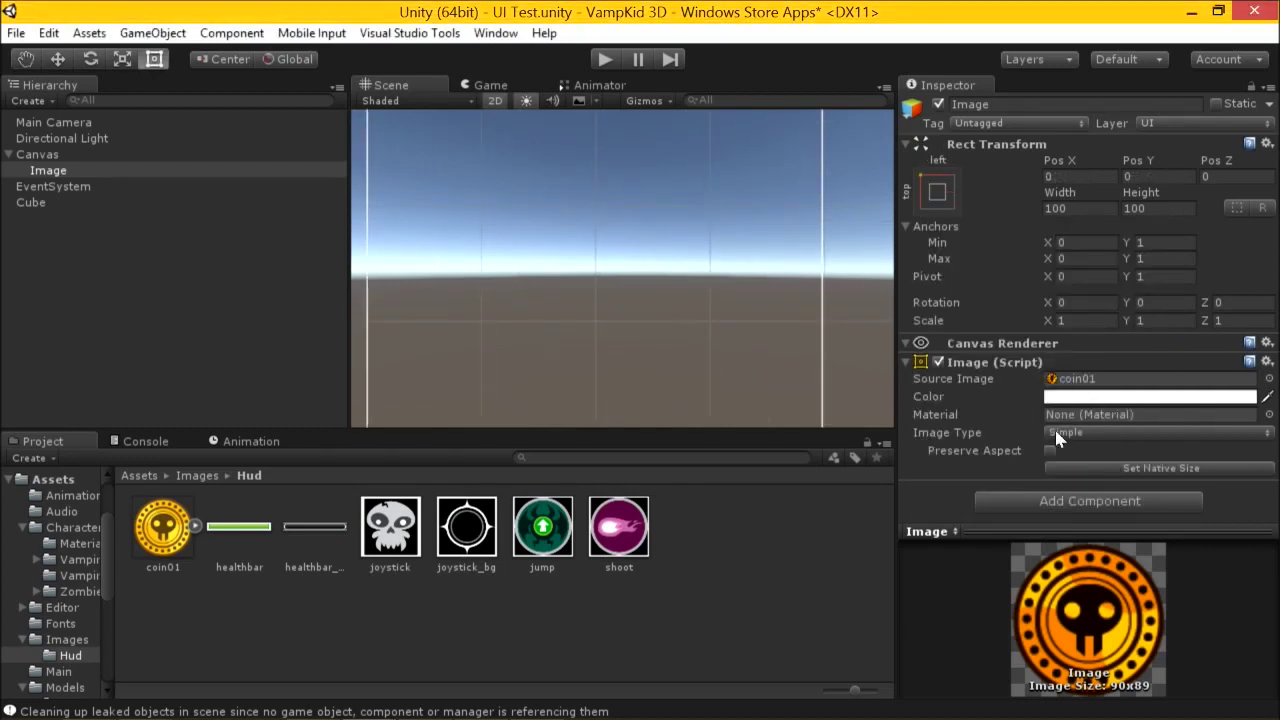
pyautogui.click(1050, 451)
pyautogui.click(1087, 468)
pyautogui.moveTo(451, 214); pyautogui.dragTo(454, 251, button='middle')
# Preview the coin in the Game view and widen the view by narrowing the Hierarchy.
pyautogui.click(490, 85)
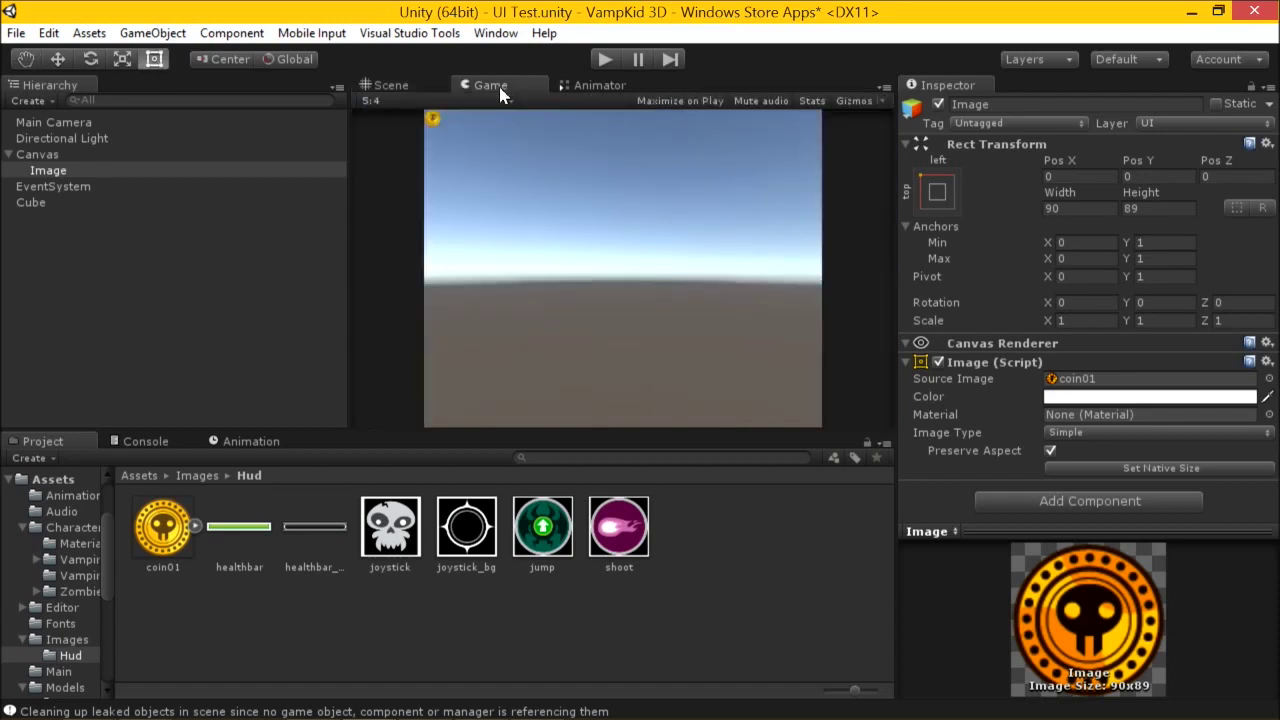
pyautogui.click(346, 162)
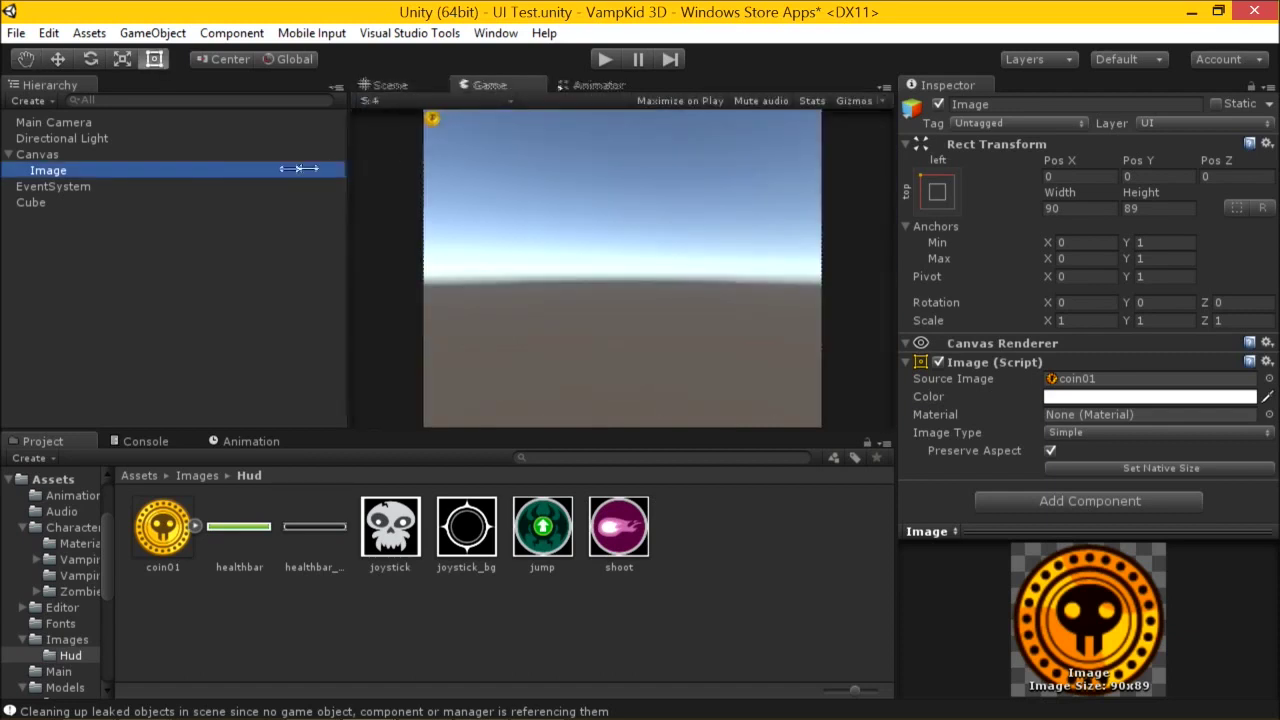
pyautogui.moveTo(326, 167); pyautogui.dragTo(190, 168)
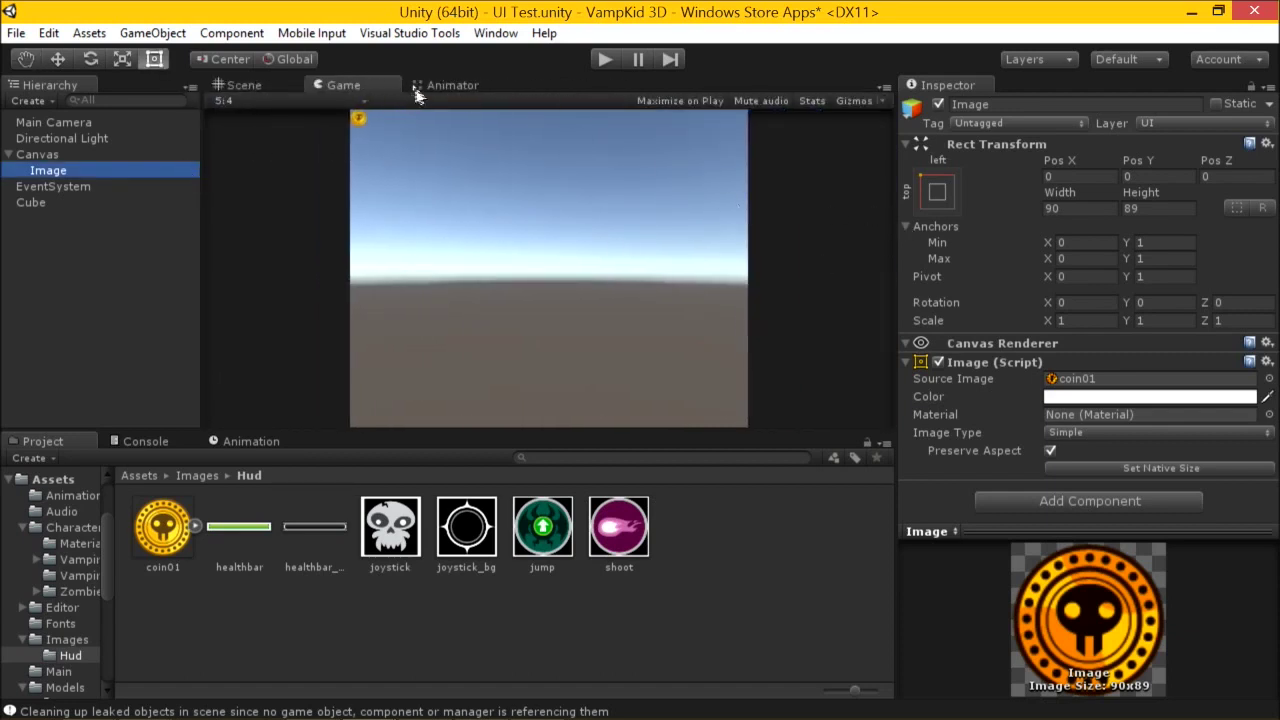
# Enlarge the coin Image in the Scene view to about 269 by 266 and preview it in the Game view.
pyautogui.click(276, 86)
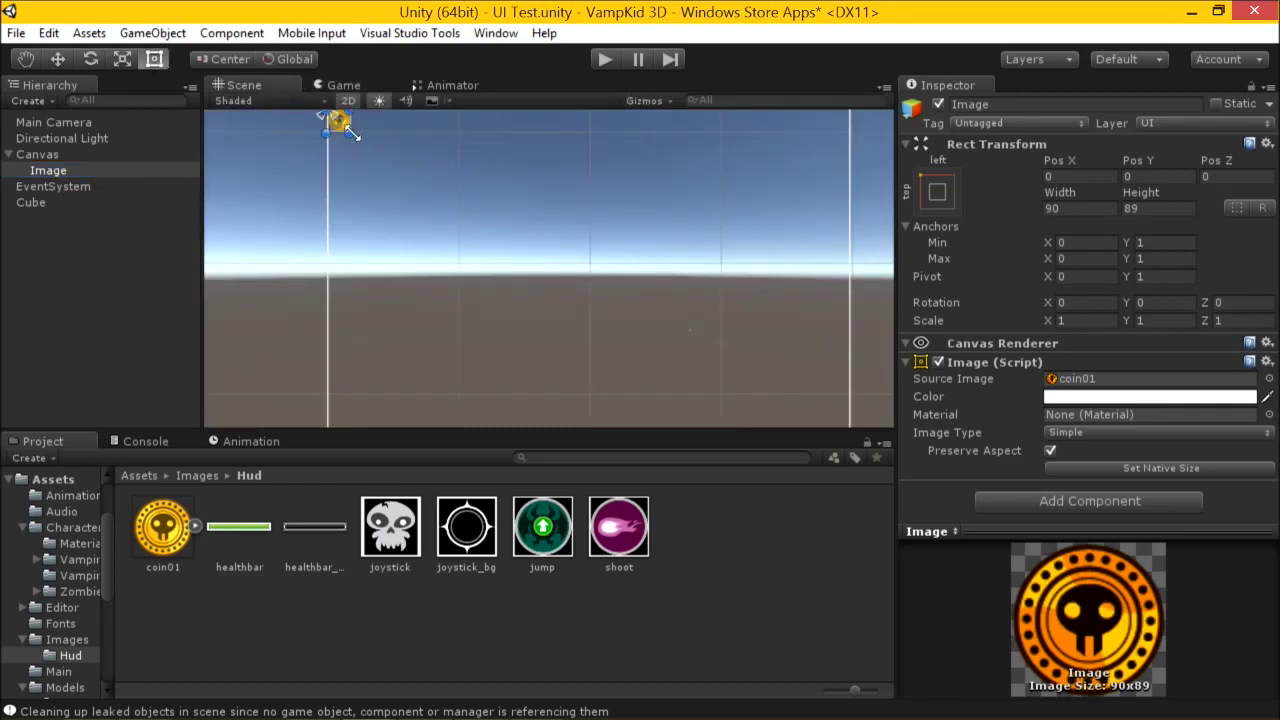
pyautogui.moveTo(354, 136); pyautogui.dragTo(382, 165)
pyautogui.scroll(2, 420, 170)
pyautogui.scroll(-3, 422, 220)
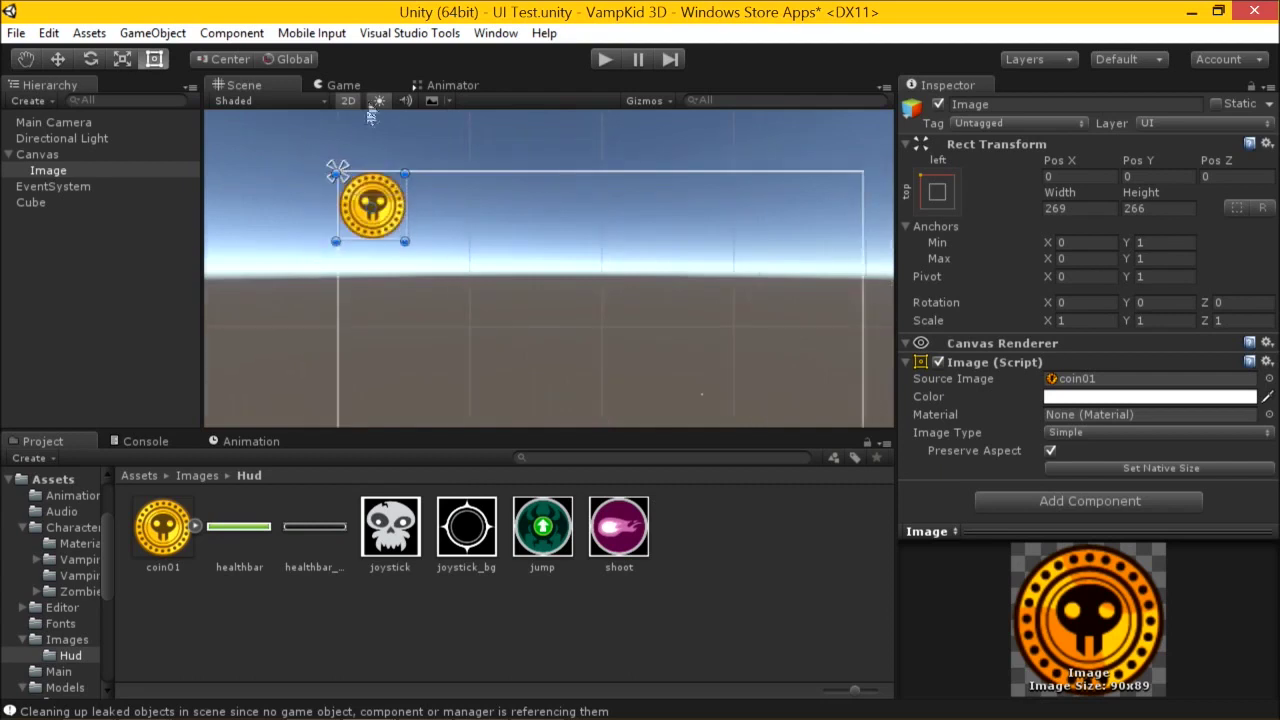
pyautogui.click(375, 88)
pyautogui.click(245, 86)
pyautogui.click(350, 86)
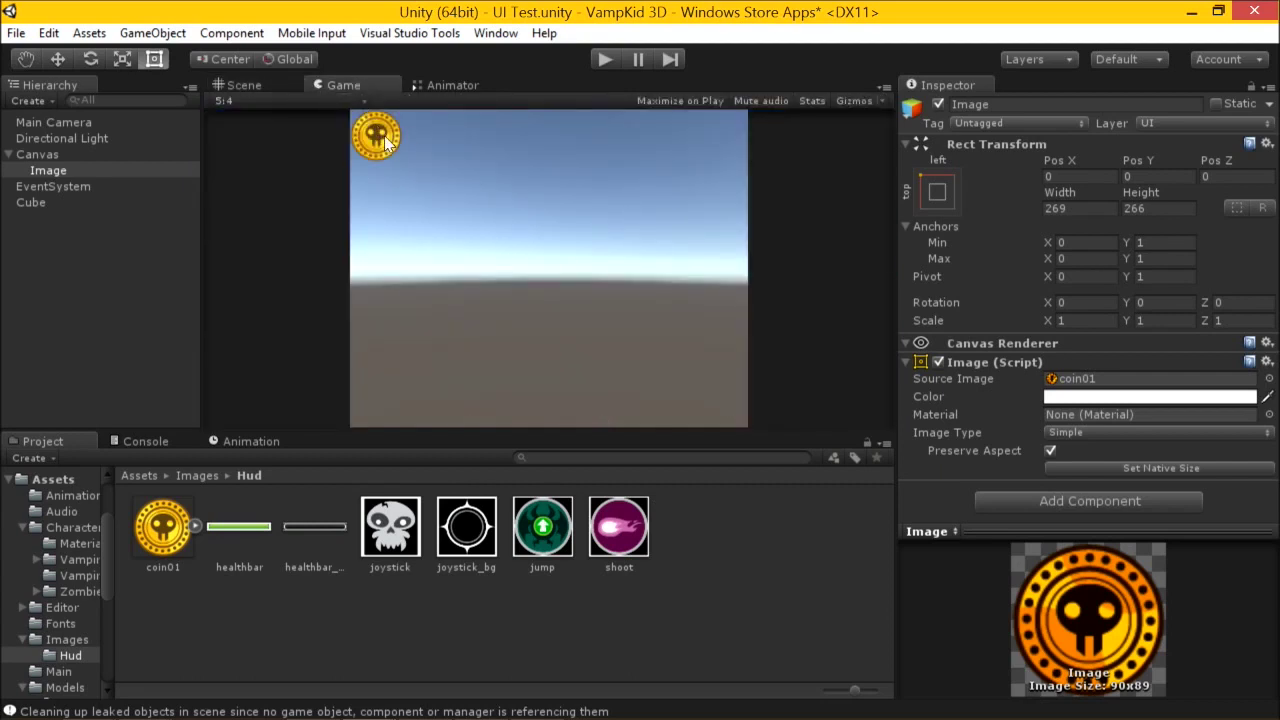
# Move the coin Image to about Pos X 63, Pos Y -63 and preview it in a narrower Game view.
pyautogui.click(245, 86)
pyautogui.moveTo(376, 204); pyautogui.dragTo(393, 219)
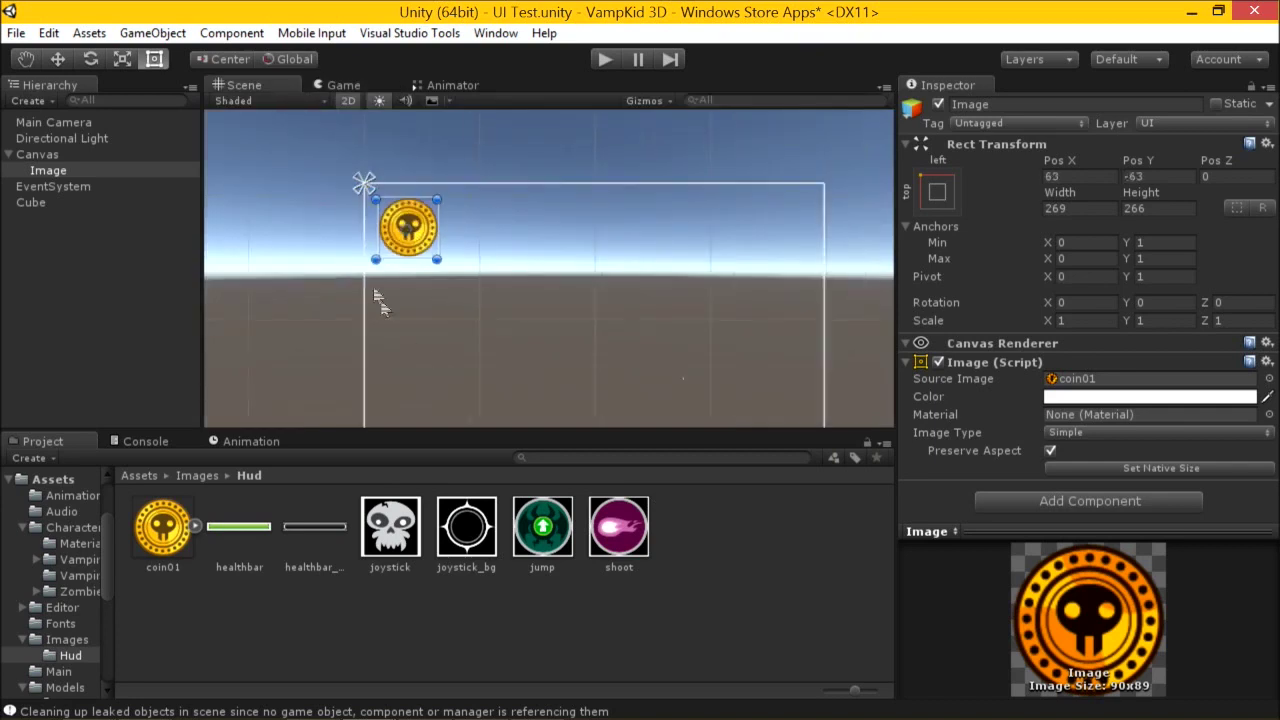
pyautogui.click(345, 86)
pyautogui.moveTo(891, 225); pyautogui.dragTo(567, 258)
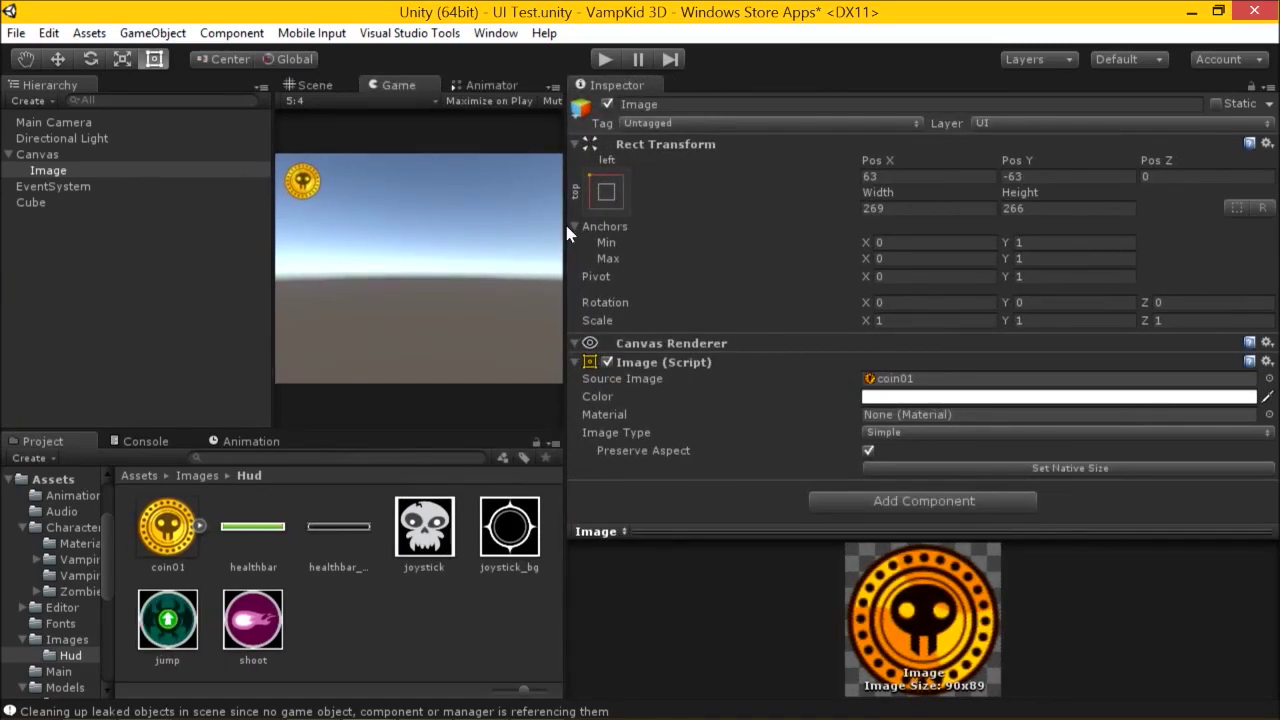
# Widen the Game view, rename the coin Image as CoinHud and save the scene.
pyautogui.moveTo(560, 227); pyautogui.dragTo(755, 240)
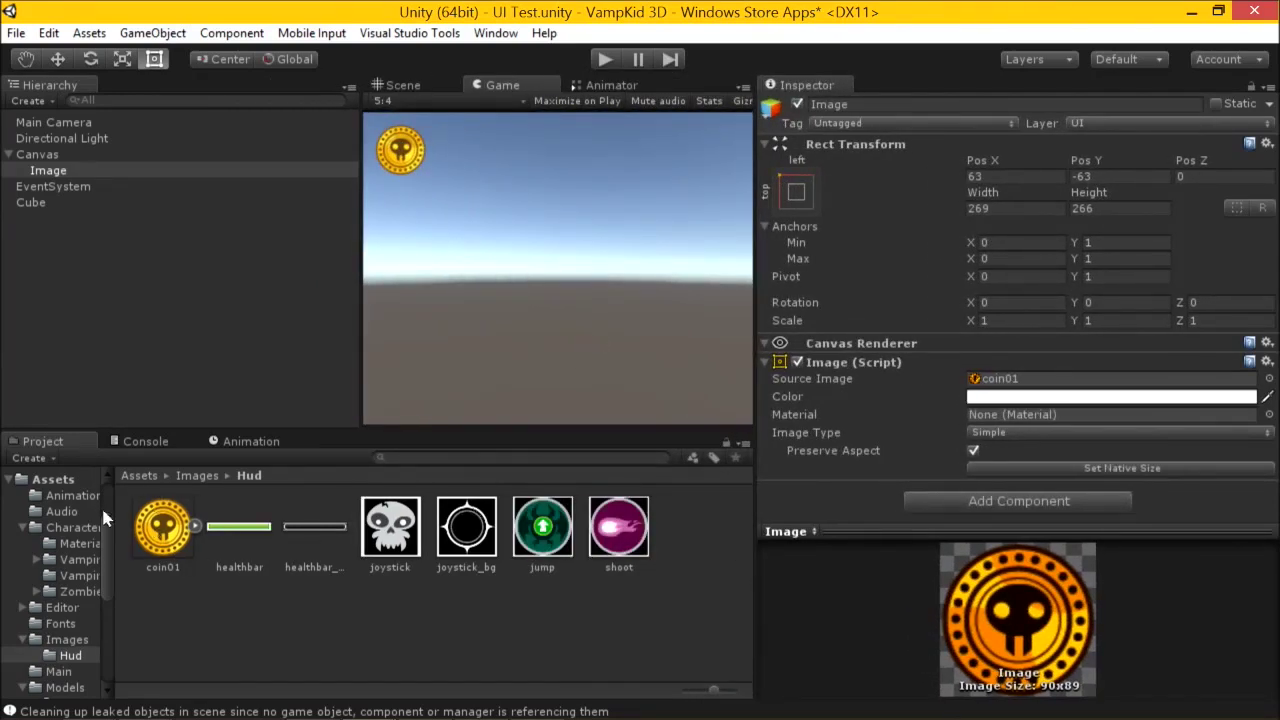
pyautogui.click(153, 33)
pyautogui.click(269, 176)
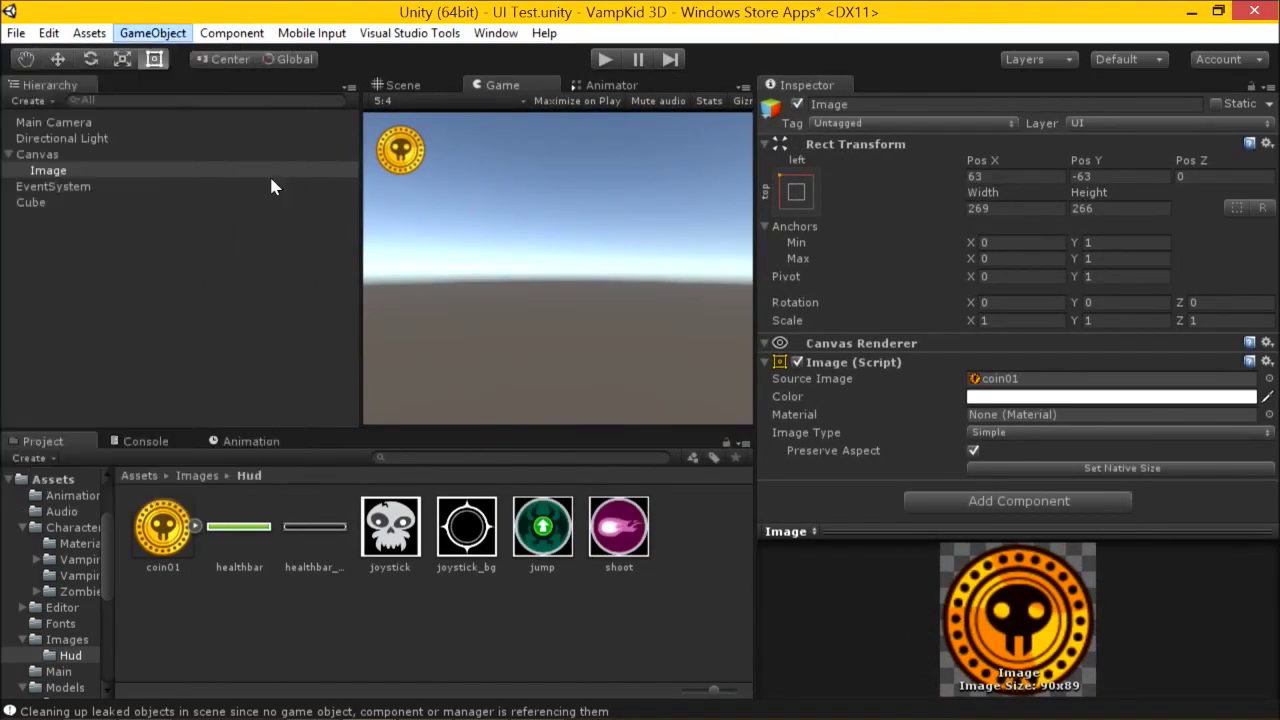
pyautogui.click(870, 104)
pyautogui.write('CoinHud')
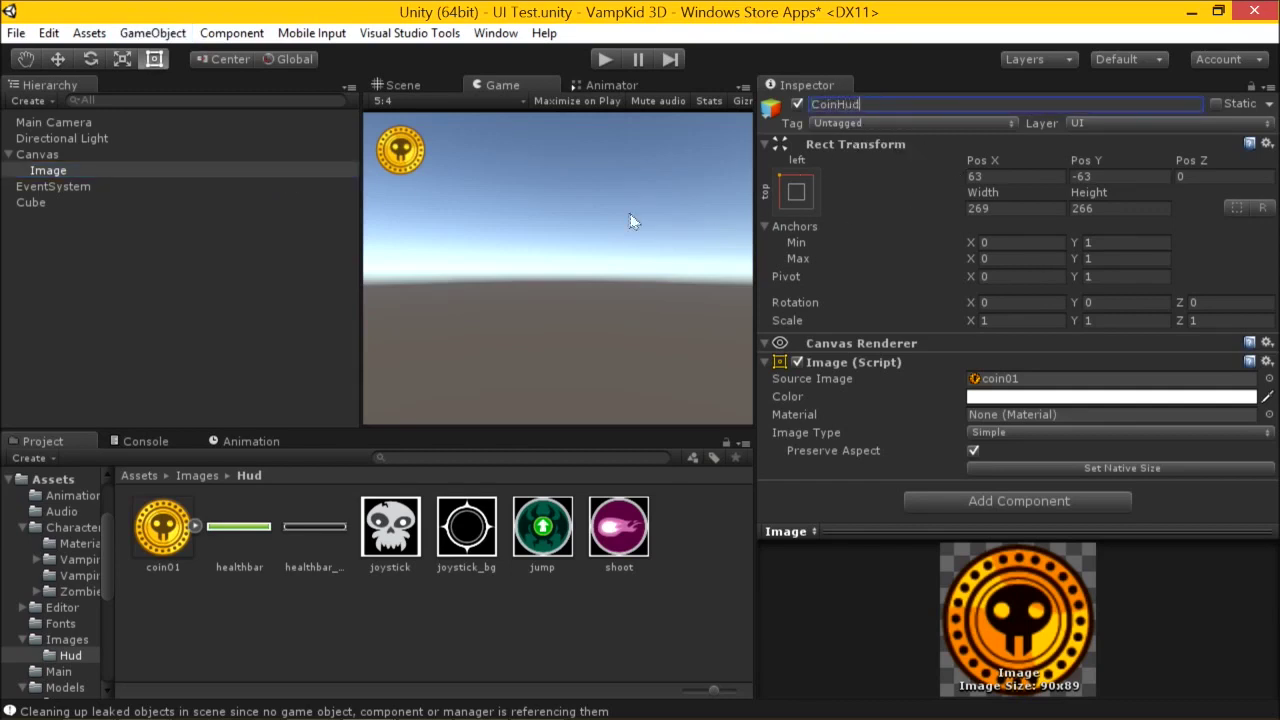
pyautogui.click(222, 170)
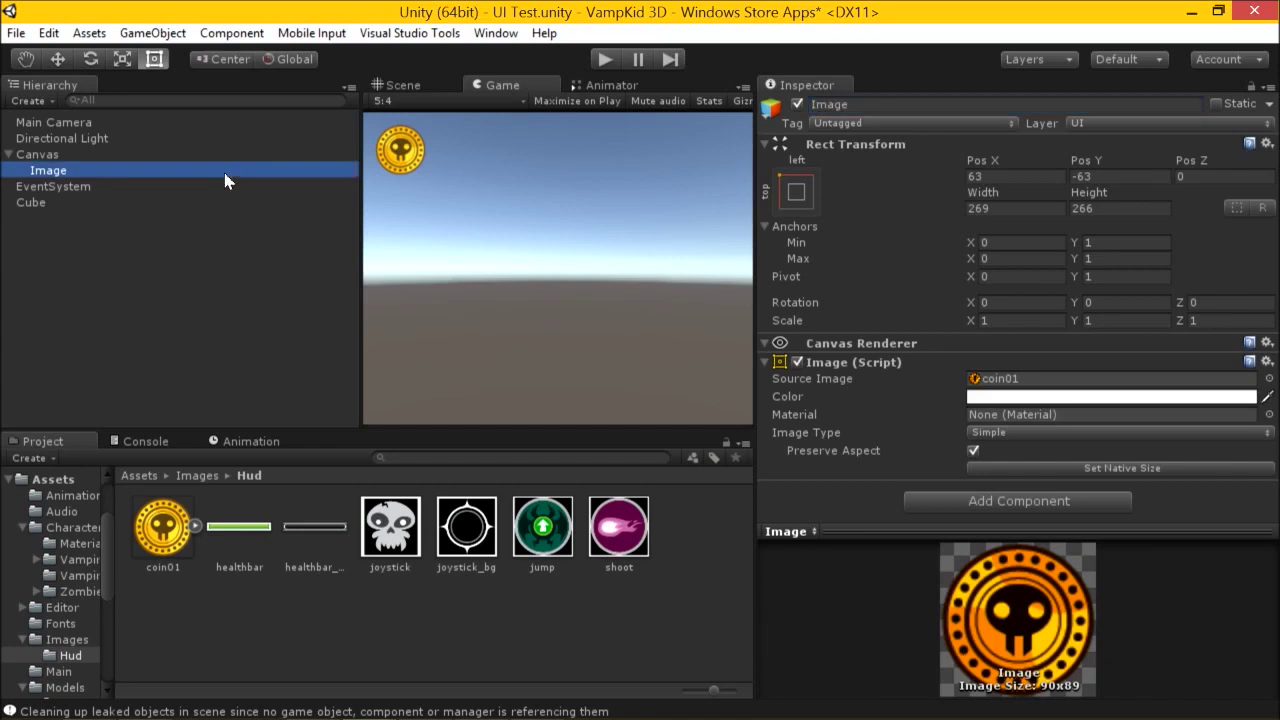
pyautogui.click(900, 104)
pyautogui.write('CoinHud')
pyautogui.press('Return')
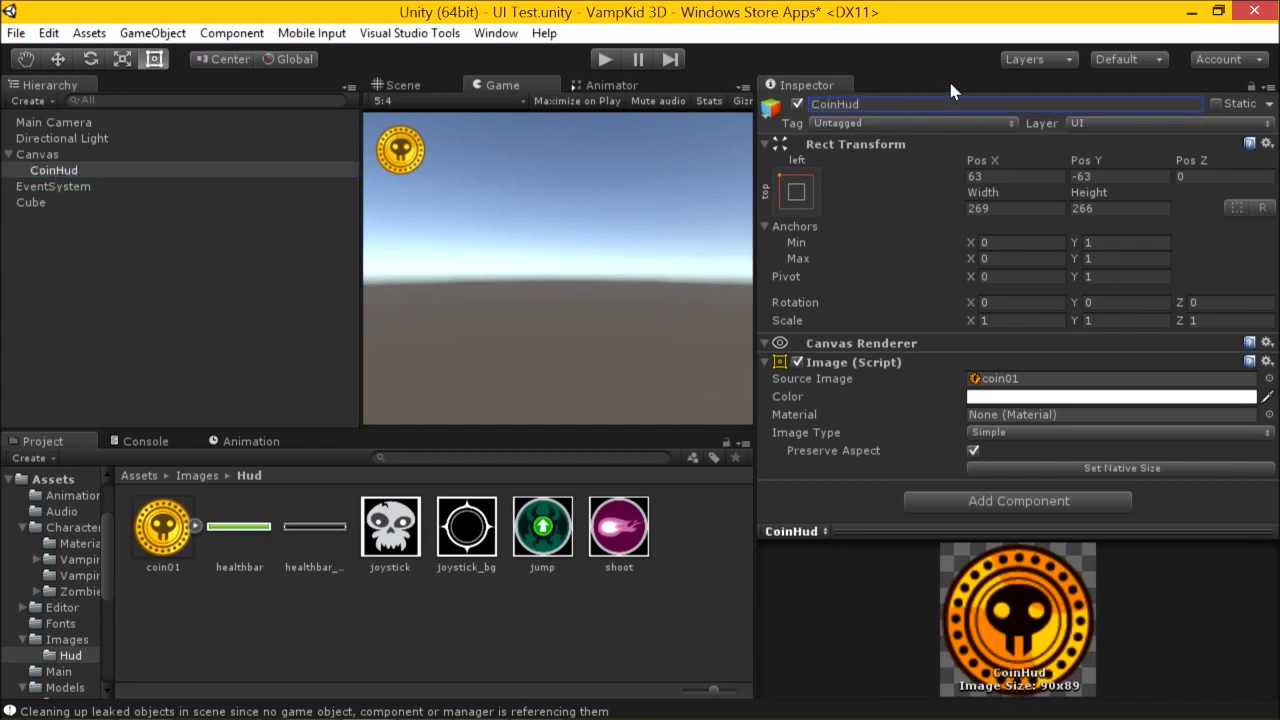
pyautogui.hotkey('ctrl', 's')
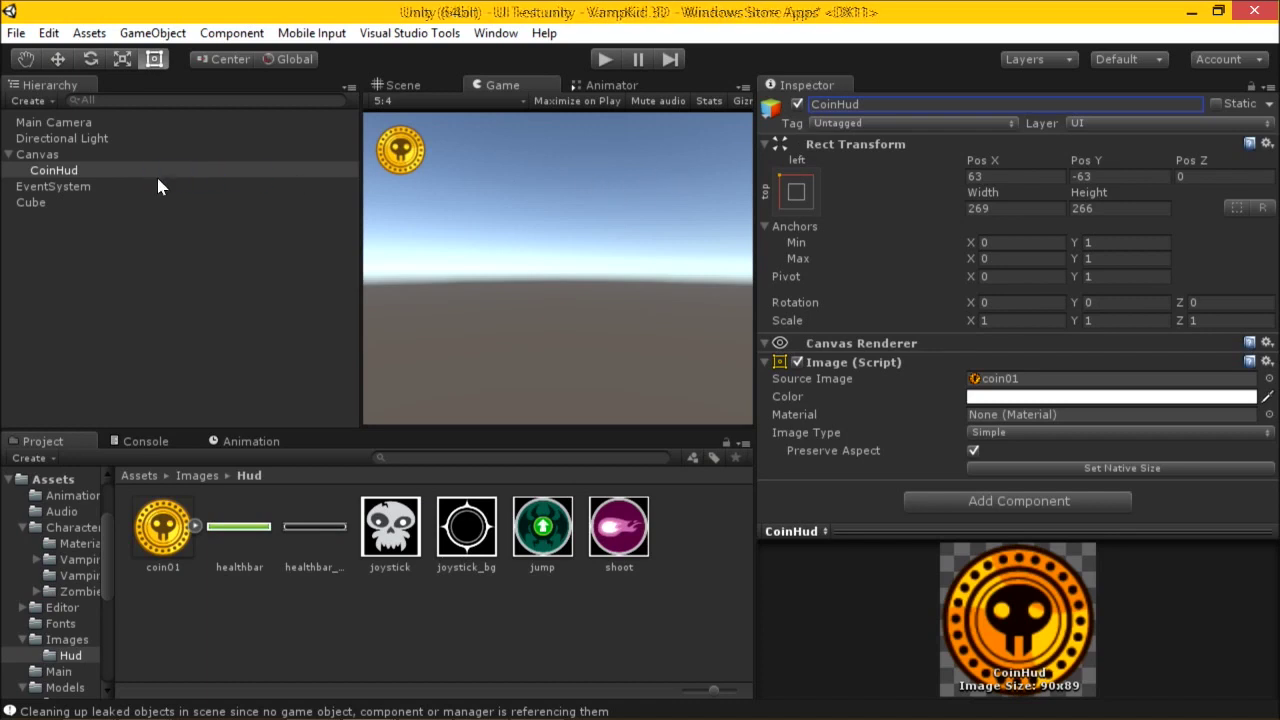
# Add a UI Text element under the Canvas.
pyautogui.click(152, 180)
pyautogui.click(228, 33)
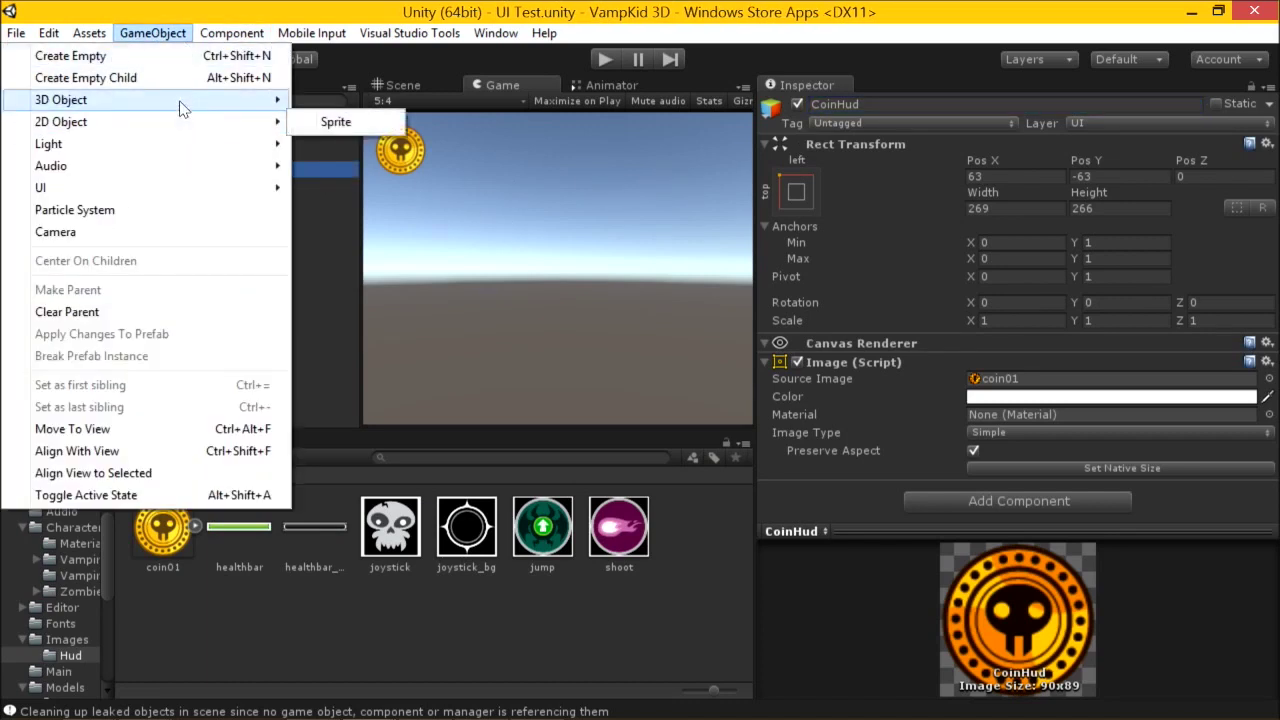
pyautogui.moveTo(183, 106)
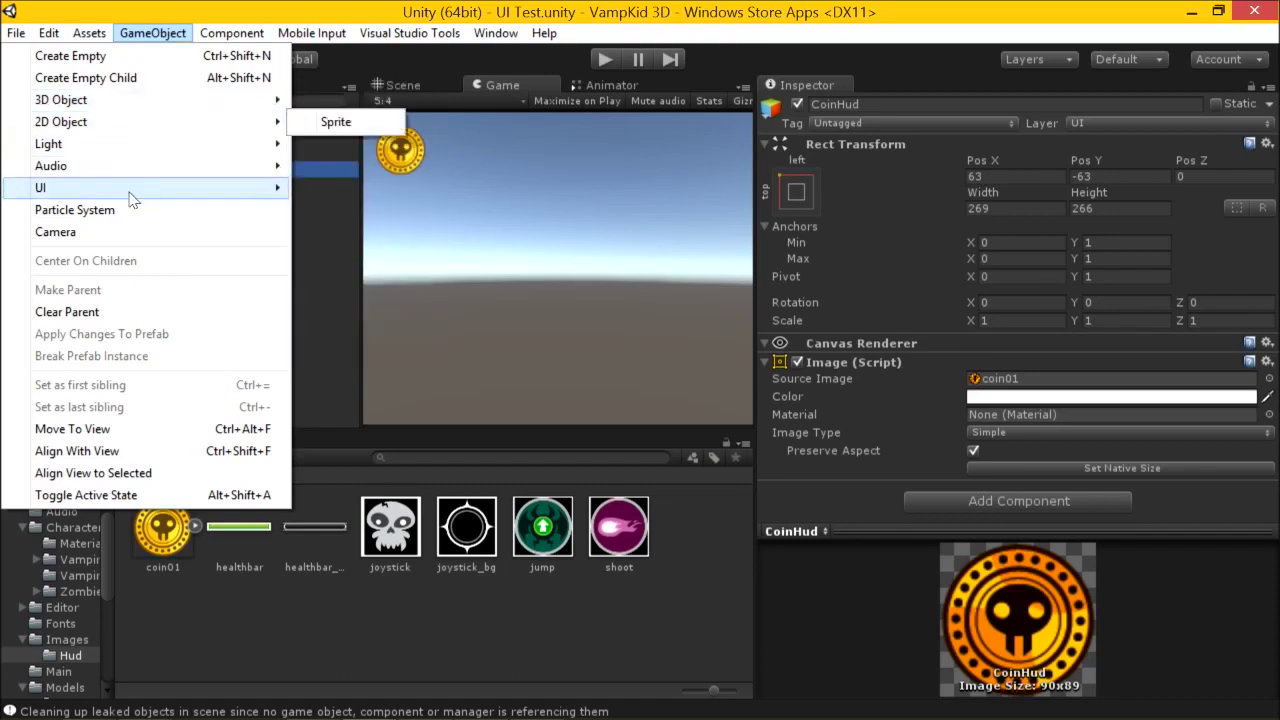
pyautogui.moveTo(130, 190)
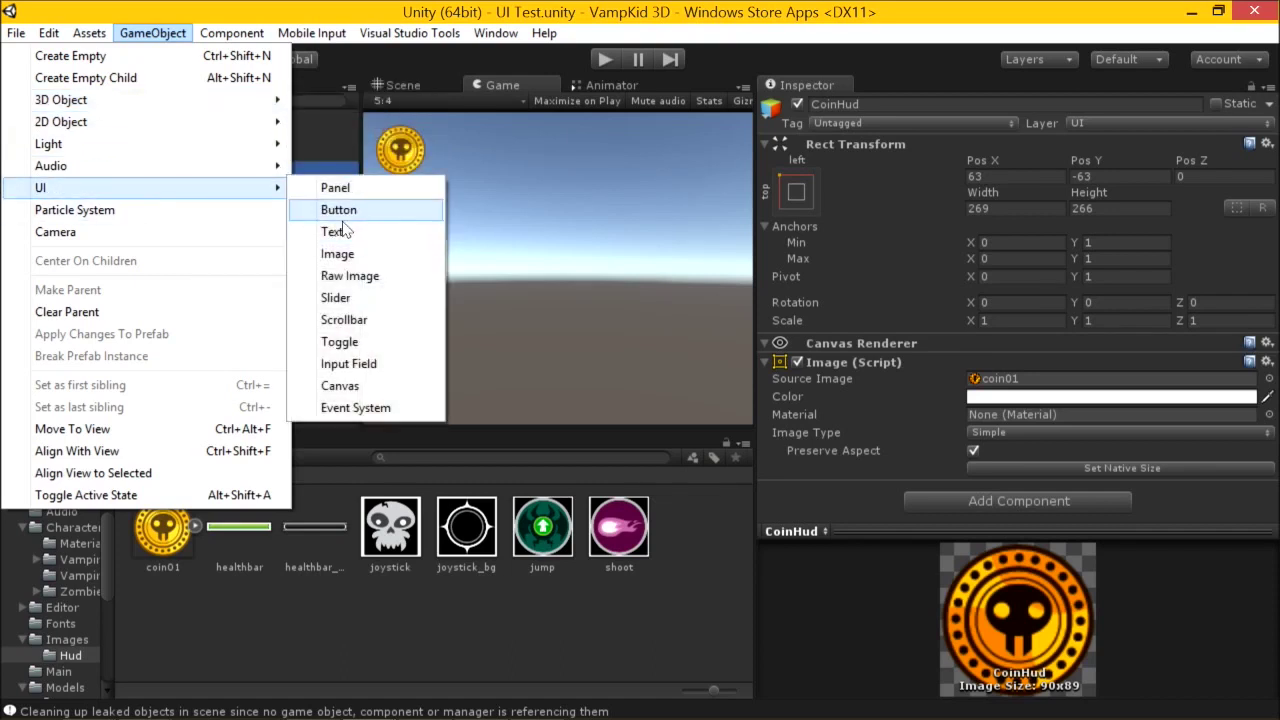
pyautogui.moveTo(242, 35)
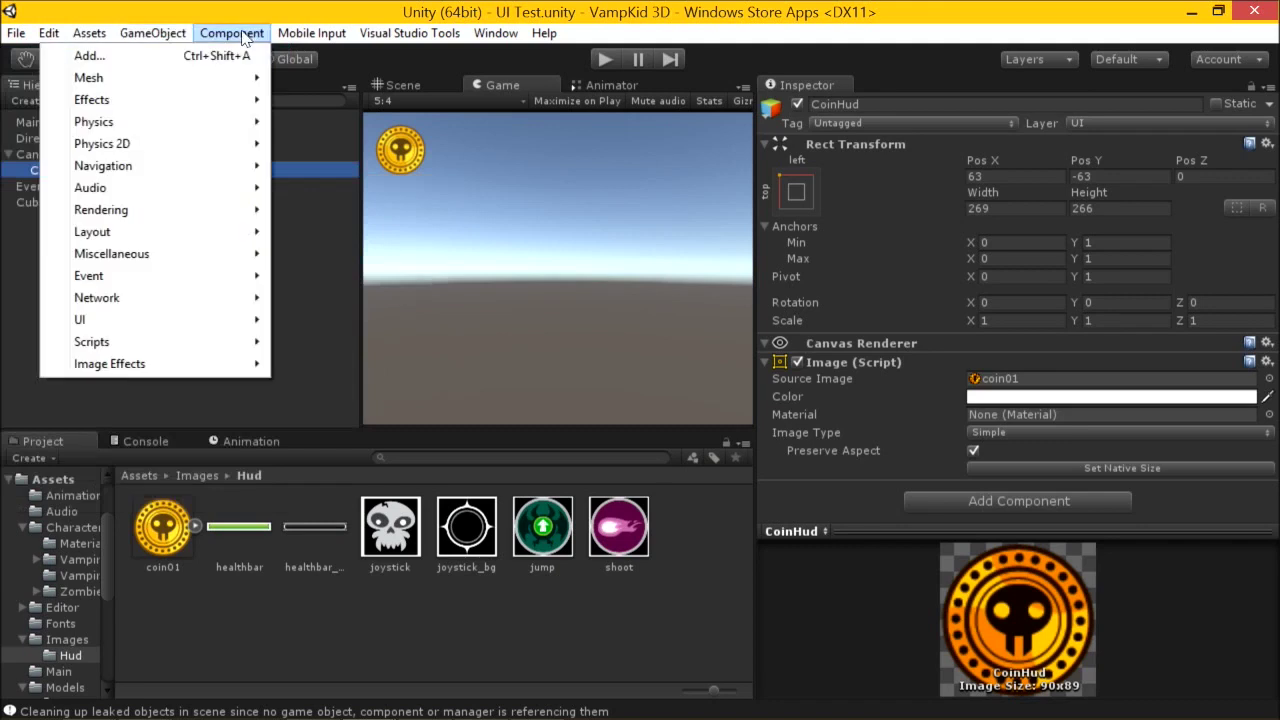
pyautogui.moveTo(136, 32)
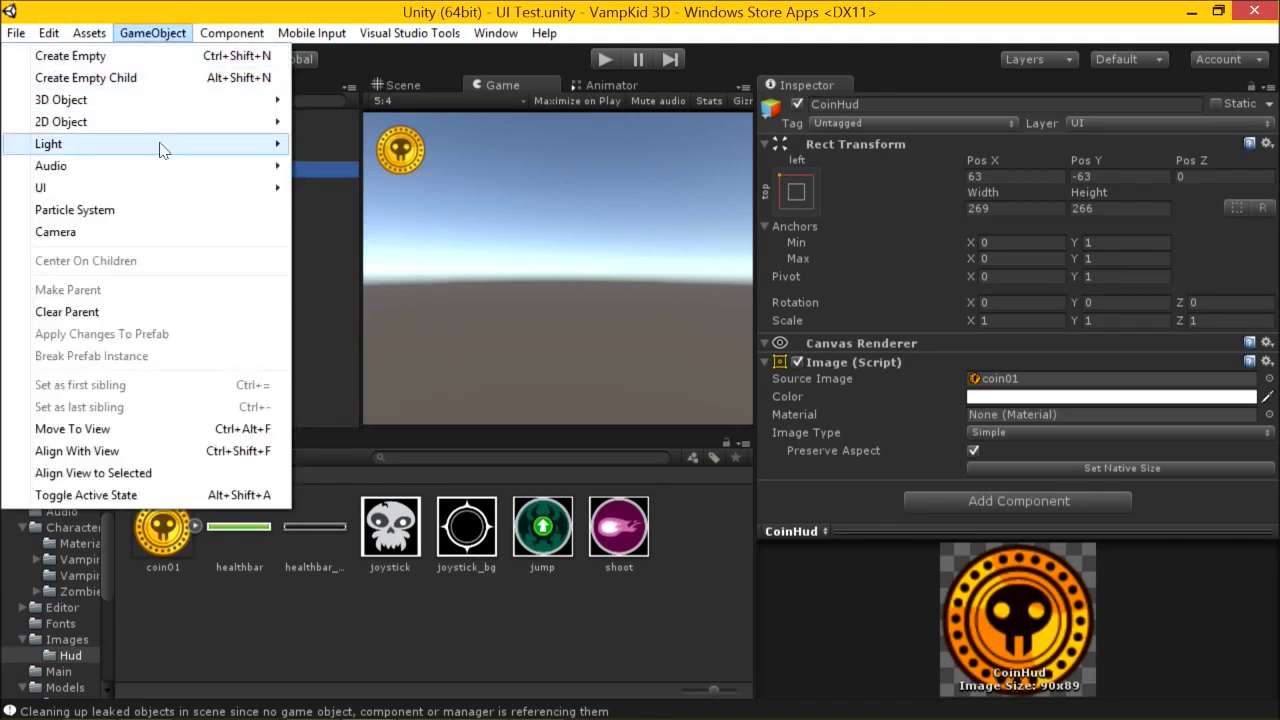
pyautogui.moveTo(177, 189)
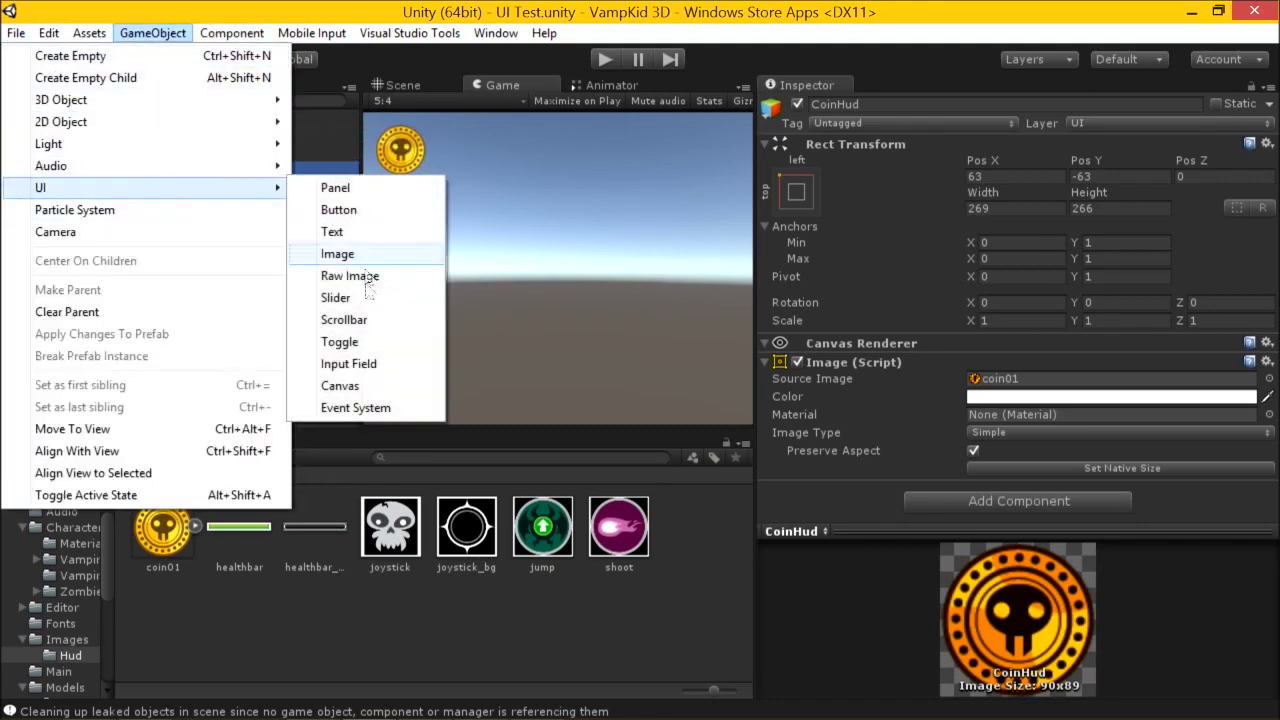
pyautogui.click(332, 232)
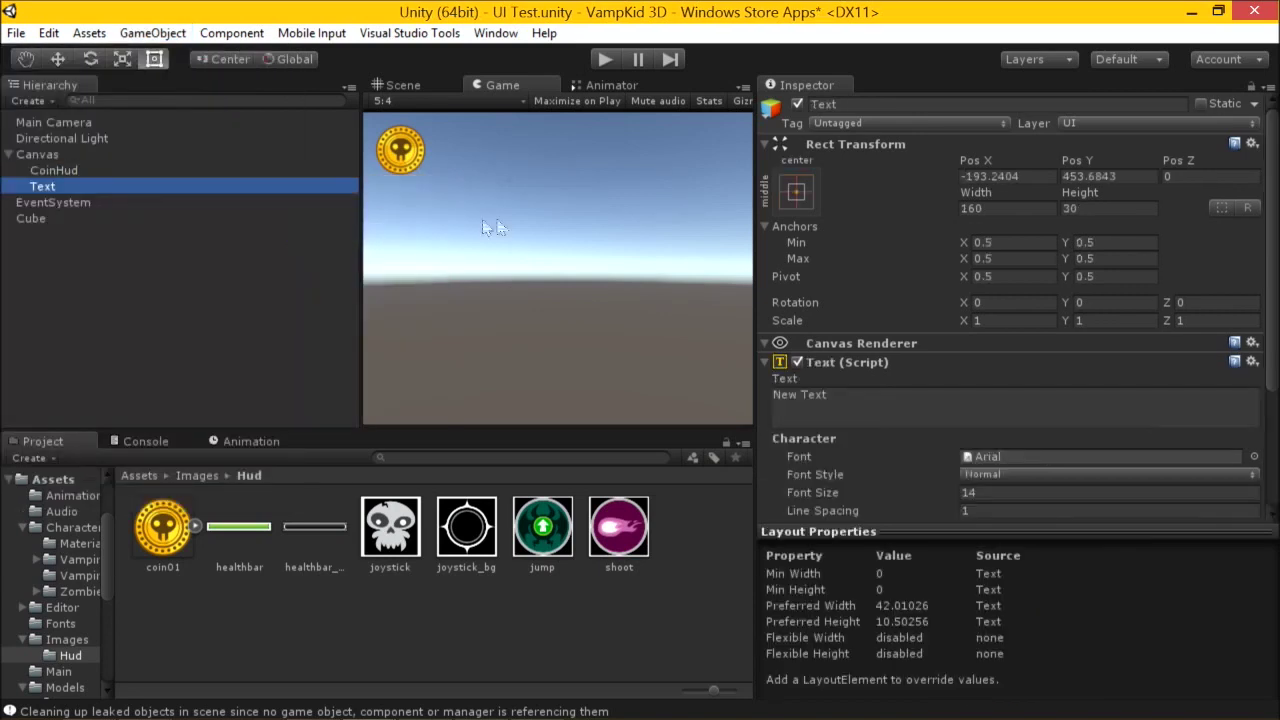
# Show the Text object in the Scene view and set its font to Chunkfive.
pyautogui.click(399, 86)
pyautogui.doubleClick(303, 190)
pyautogui.moveTo(613, 276); pyautogui.dragTo(615, 238, button='middle')
pyautogui.scroll(-2, 615, 238)
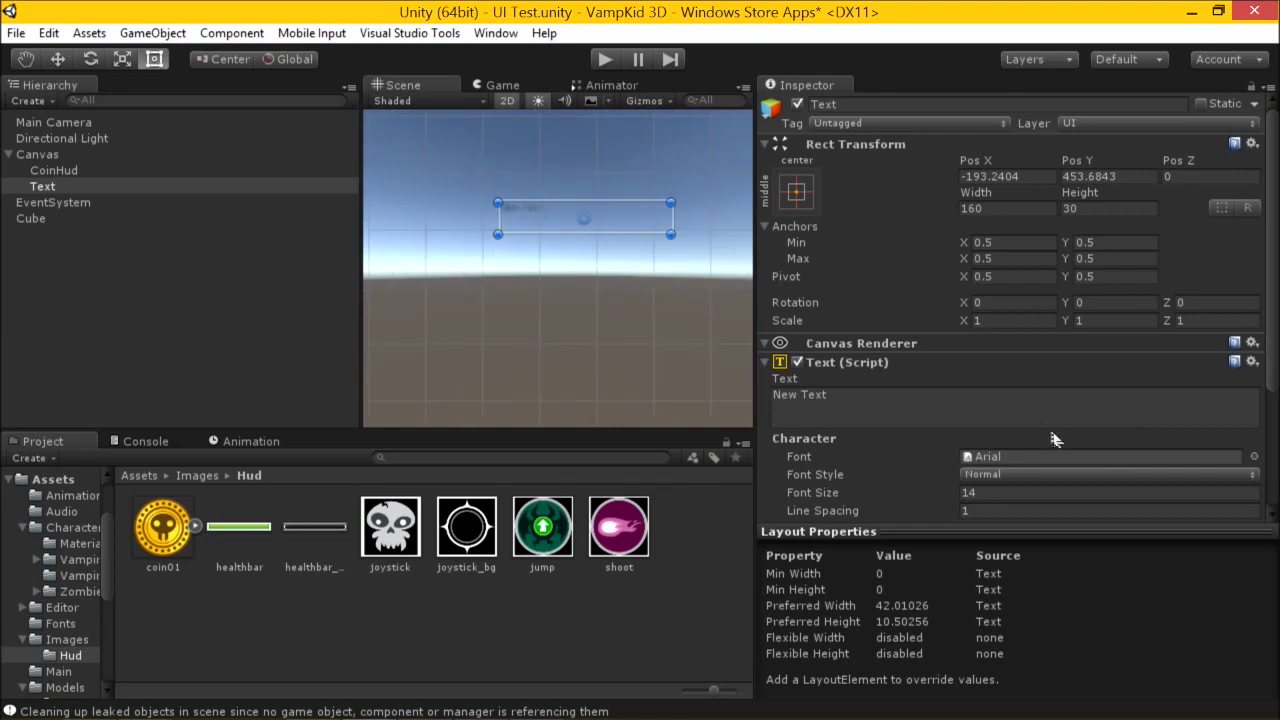
pyautogui.click(1254, 457)
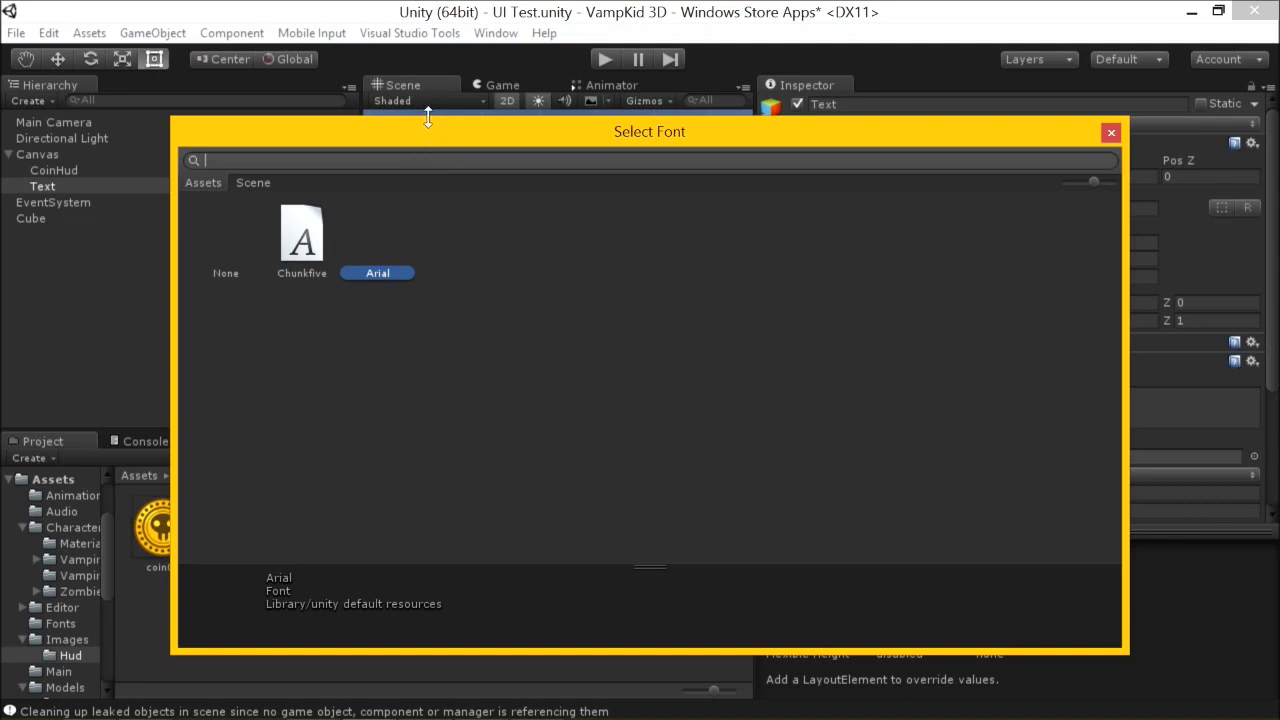
pyautogui.moveTo(468, 145); pyautogui.dragTo(491, 117)
pyautogui.doubleClick(321, 210)
# Switch to the web browser and open dafont.com in a new tab.
pyautogui.hotkey('alt', 'Tab')
pyautogui.press('Tab')
pyautogui.press('Tab')
pyautogui.hotkey('shift', 'Tab')
pyautogui.press('Tab')
pyautogui.press('Tab')
pyautogui.press('Tab')
pyautogui.press('Tab')
pyautogui.press('Tab')
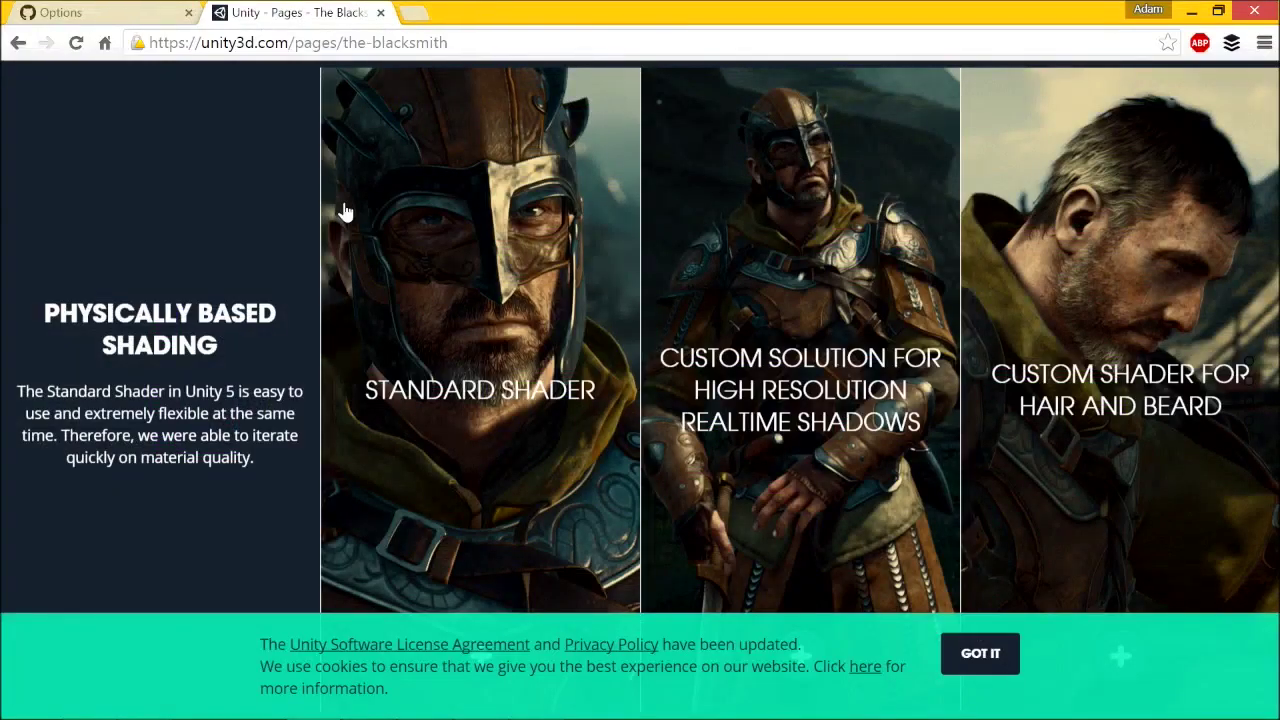
pyautogui.hotkey('ctrl', 't')
pyautogui.write('dafont')
pyautogui.press('Return')
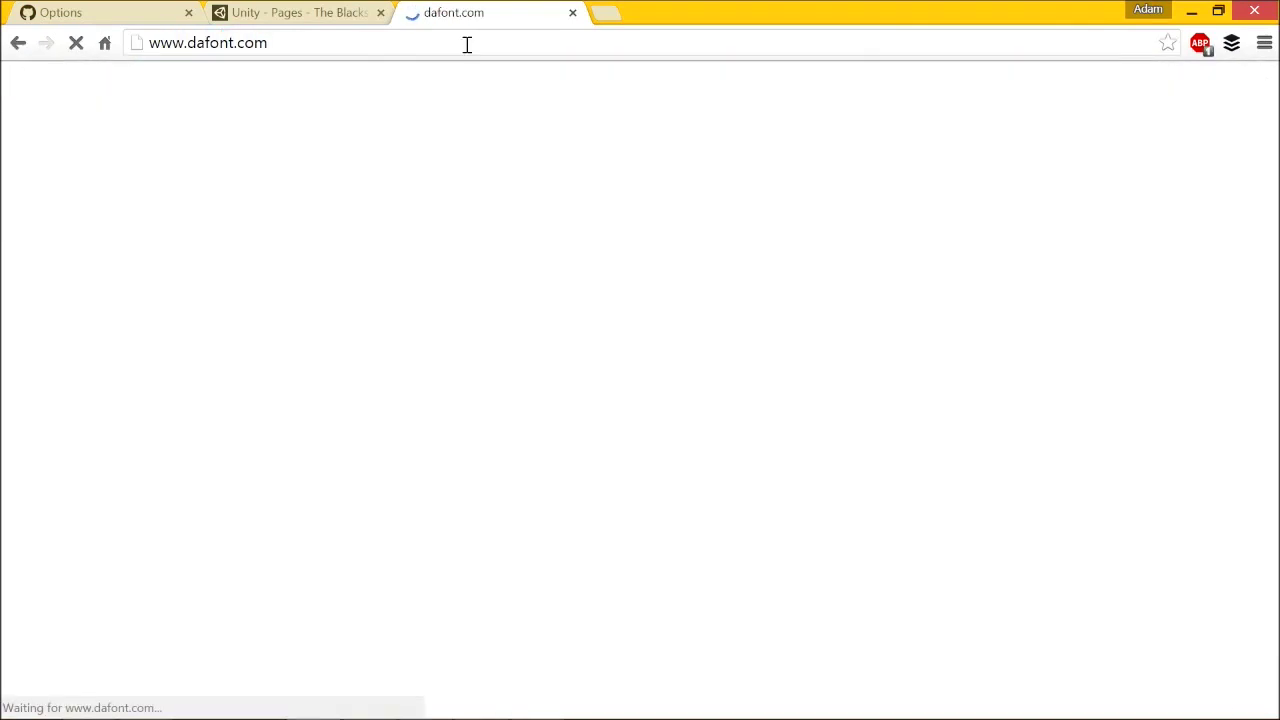
# Look through dafont's font categories and recently added fonts, and return to Unity.
pyautogui.scroll(-1, 500, 380)
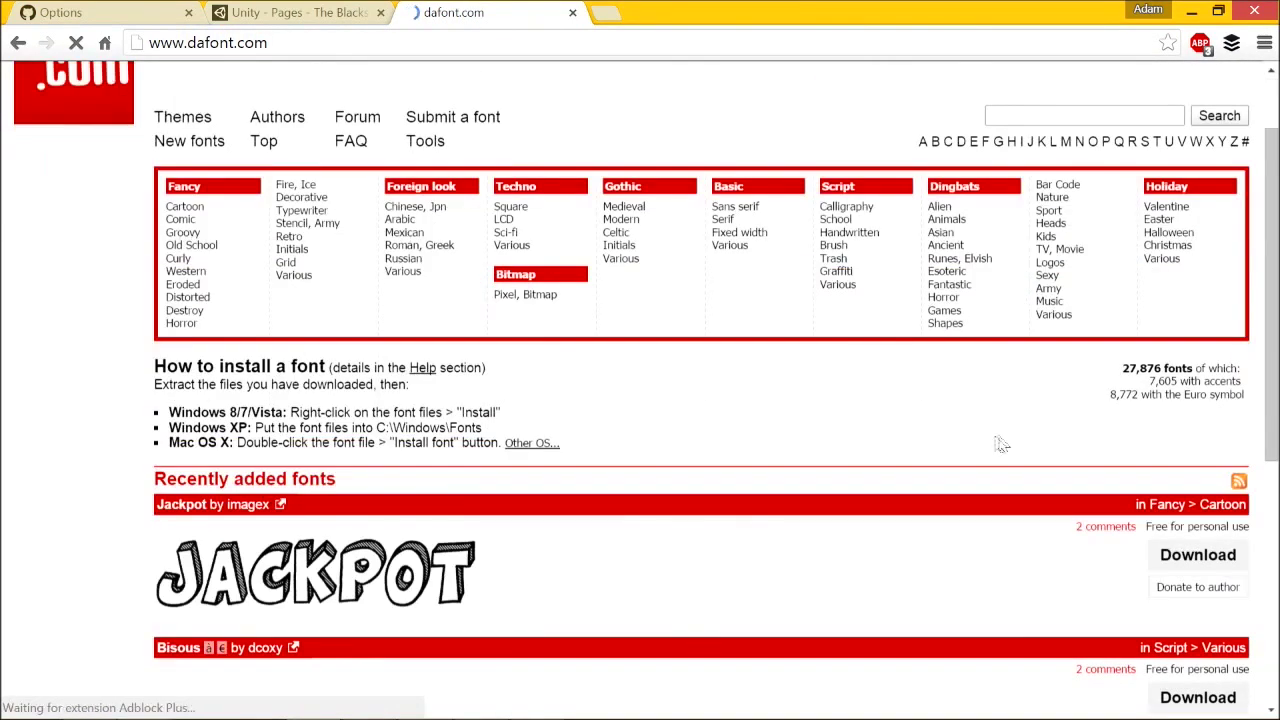
pyautogui.scroll(-4, 988, 443)
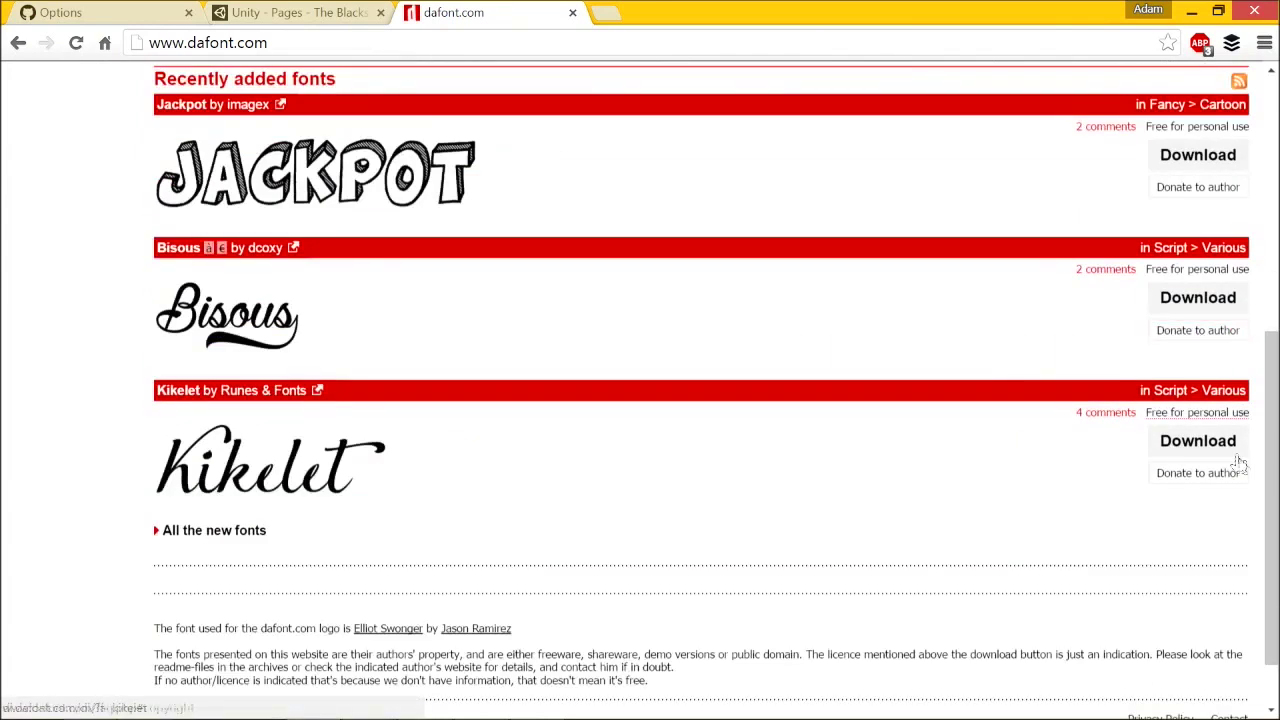
pyautogui.scroll(1, 250, 310)
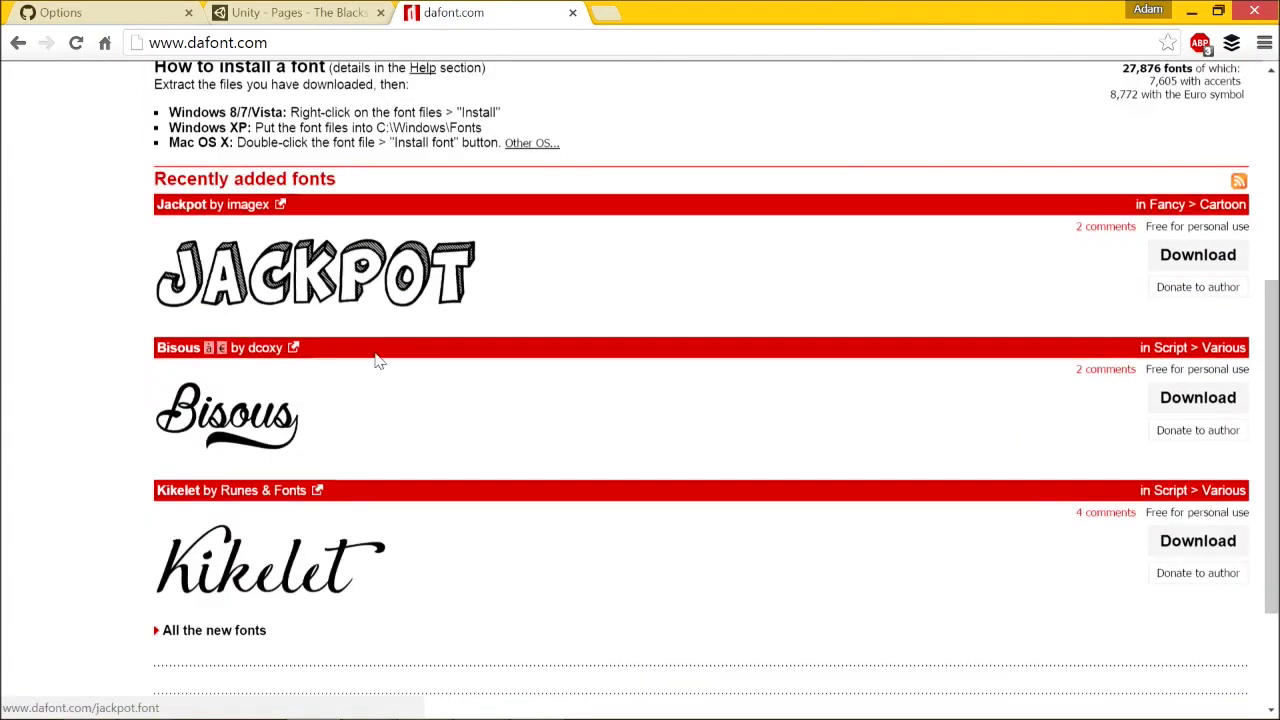
pyautogui.scroll(2, 345, 140)
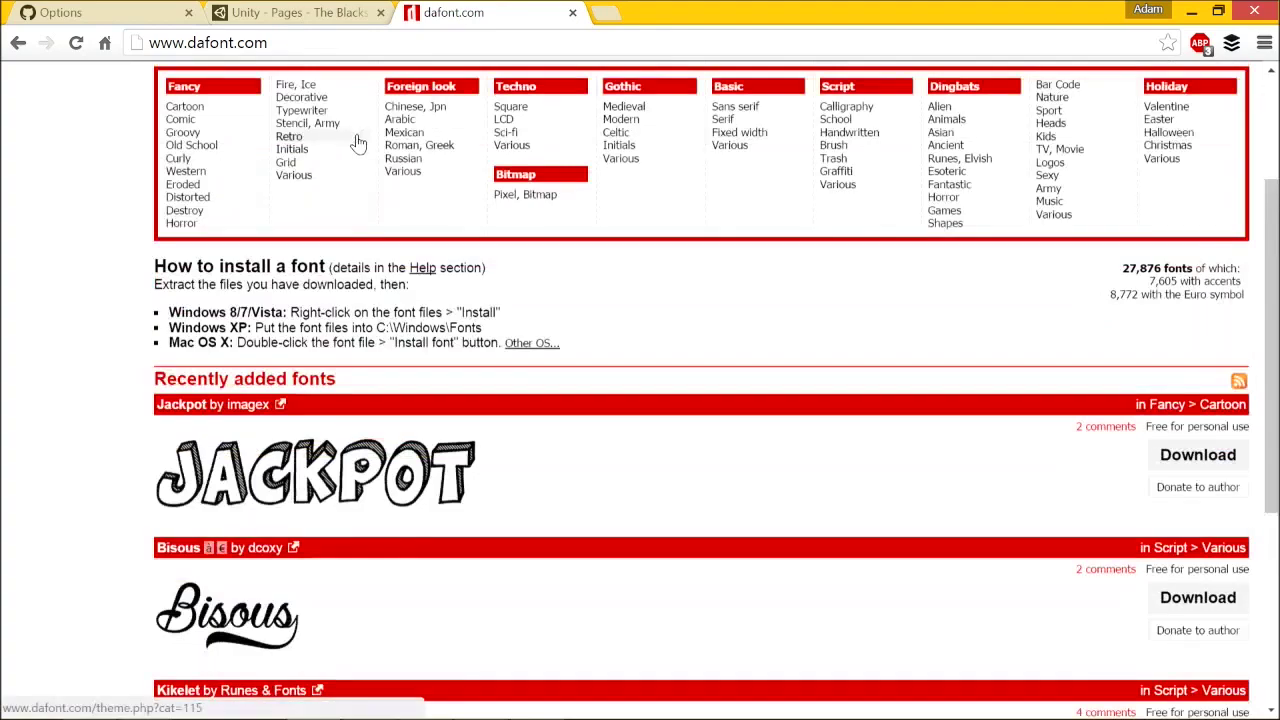
pyautogui.scroll(1, 590, 335)
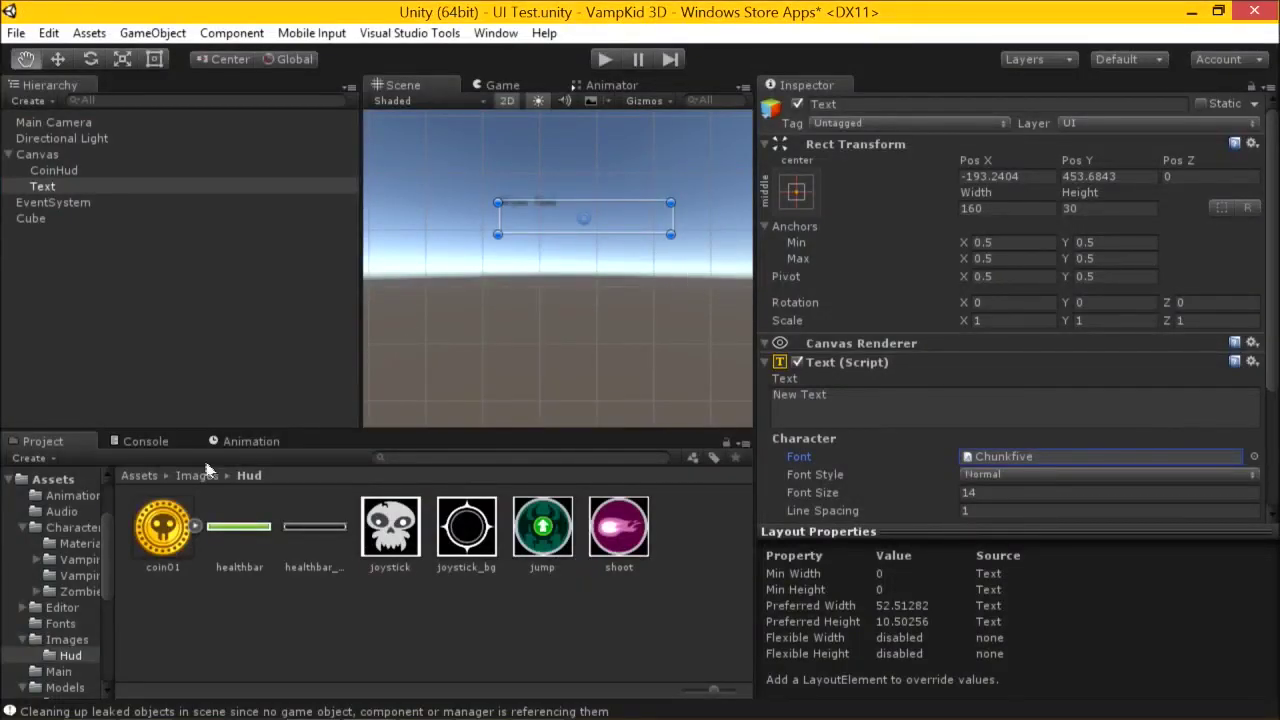
# Locate the Chunkfive font asset in the project and set the Text's font size to 45.
pyautogui.click(1120, 458)
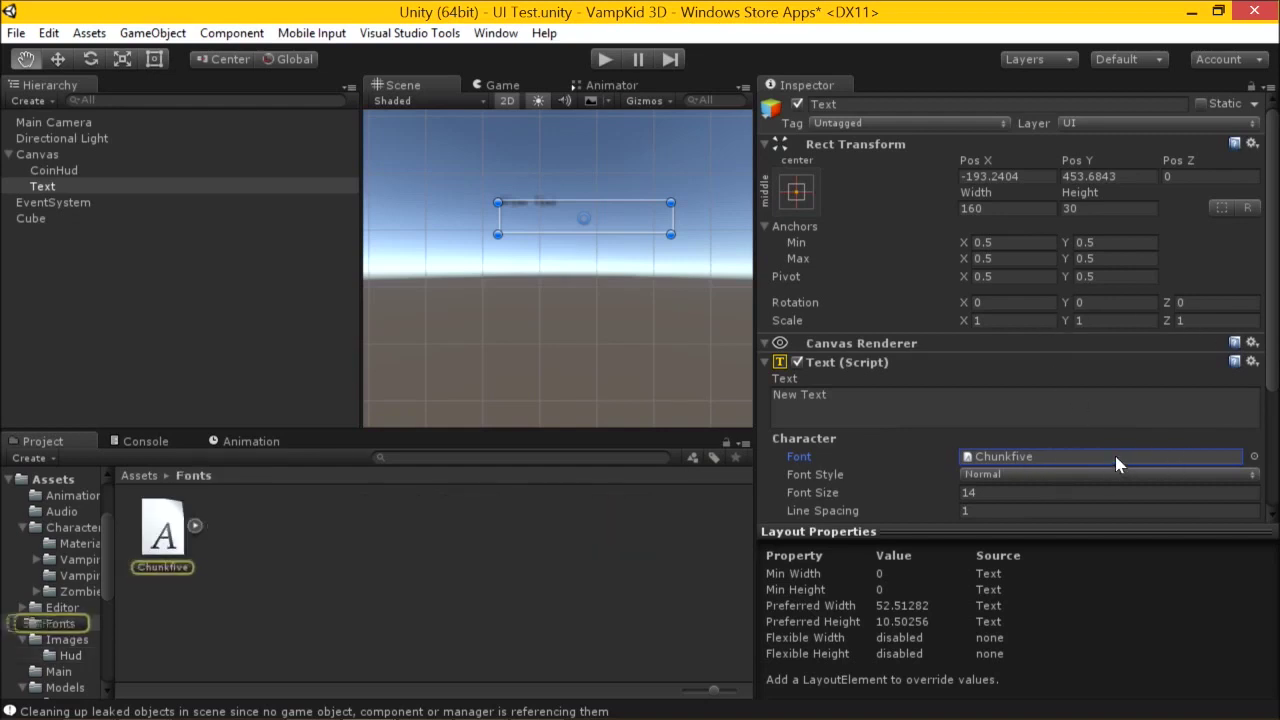
pyautogui.scroll(1, 485, 265)
pyautogui.moveTo(485, 265); pyautogui.dragTo(509, 283, button='middle')
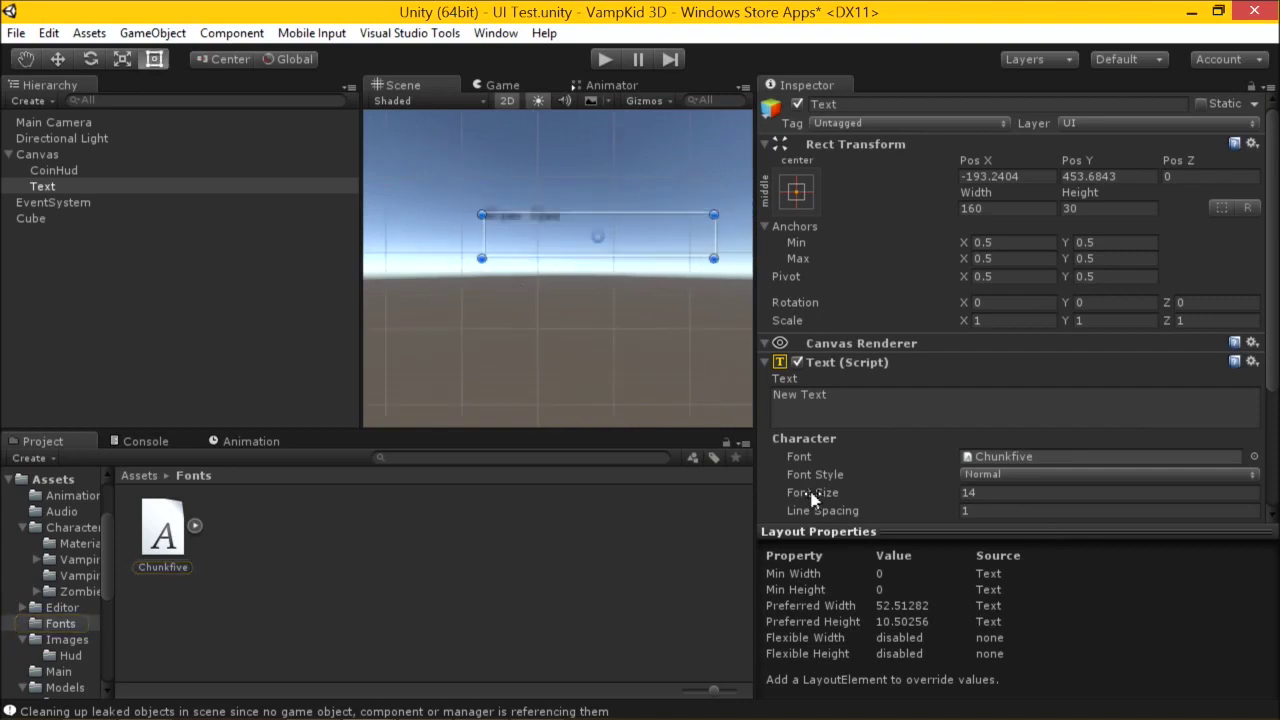
pyautogui.moveTo(812, 493); pyautogui.dragTo(858, 512)
pyautogui.scroll(-5, 643, 329)
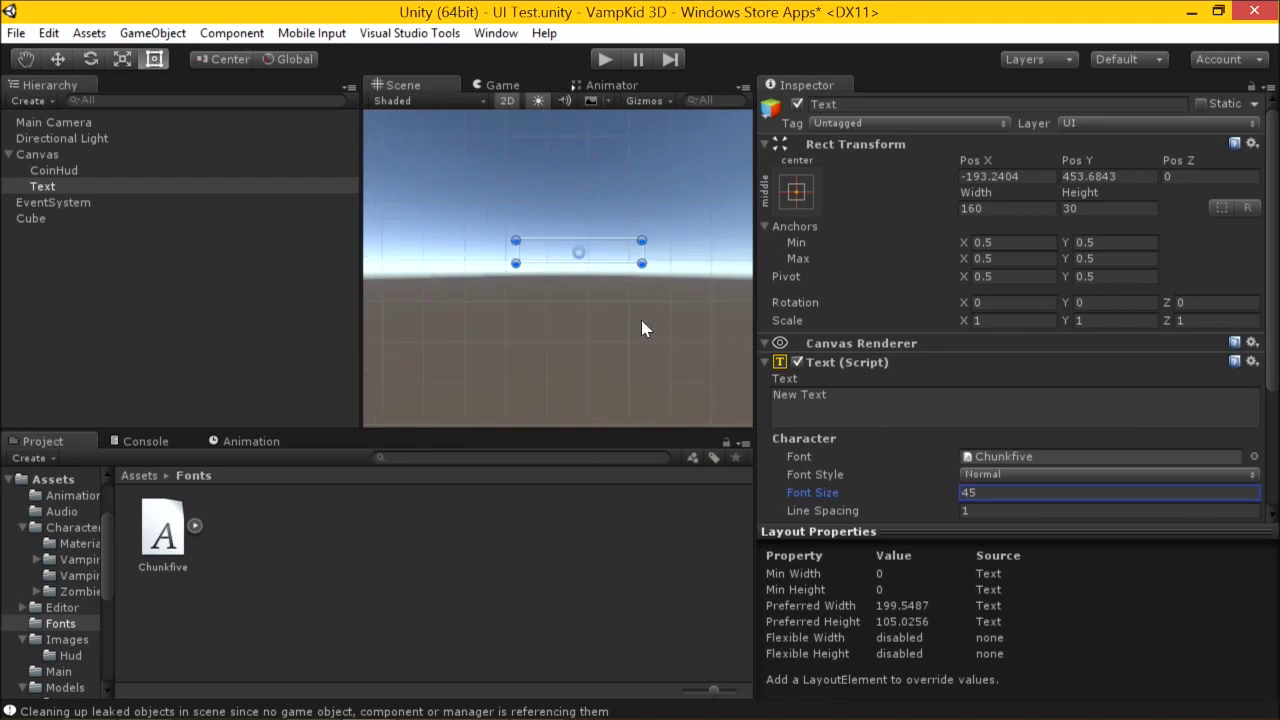
# Enlarge the Text box to about 865 by 77 and place it beside the coin at about Pos X -181, Pos Y 661.
pyautogui.moveTo(356, 241); pyautogui.dragTo(290, 242)
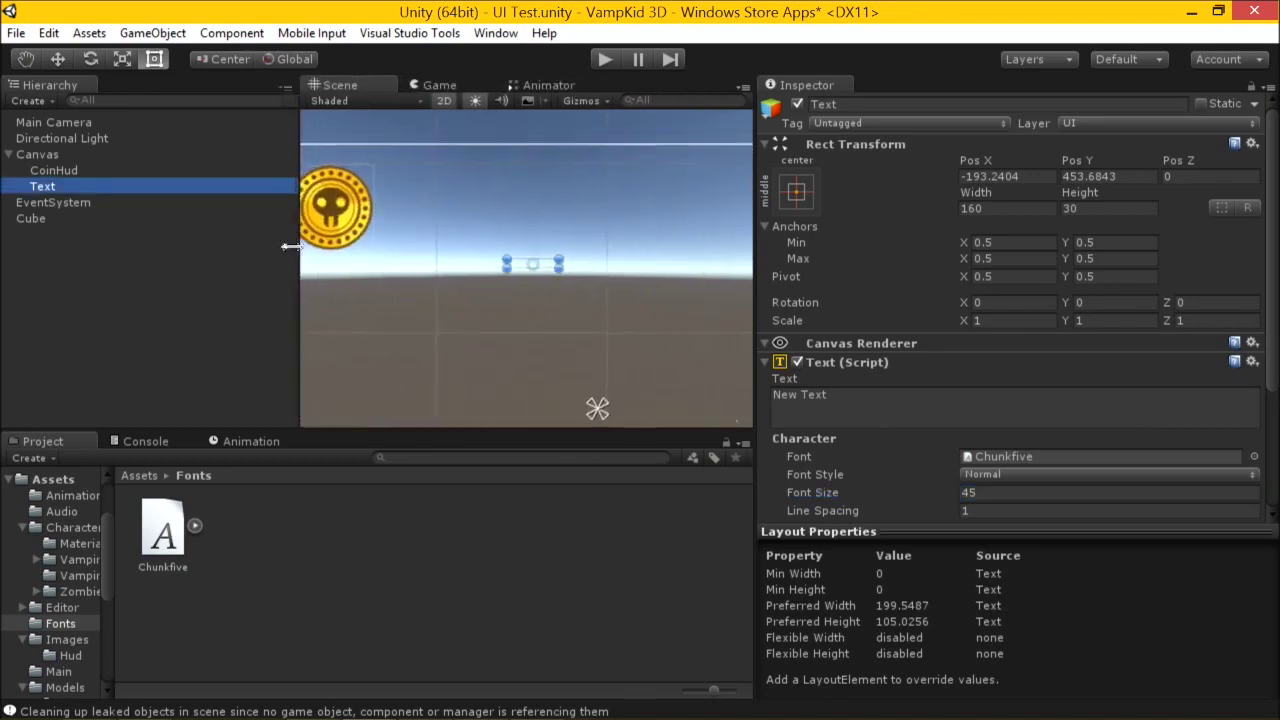
pyautogui.moveTo(494, 277); pyautogui.dragTo(466, 229, button='middle')
pyautogui.moveTo(483, 213); pyautogui.dragTo(400, 150)
pyautogui.moveTo(522, 214); pyautogui.dragTo(632, 167)
pyautogui.scroll(-2, 540, 385)
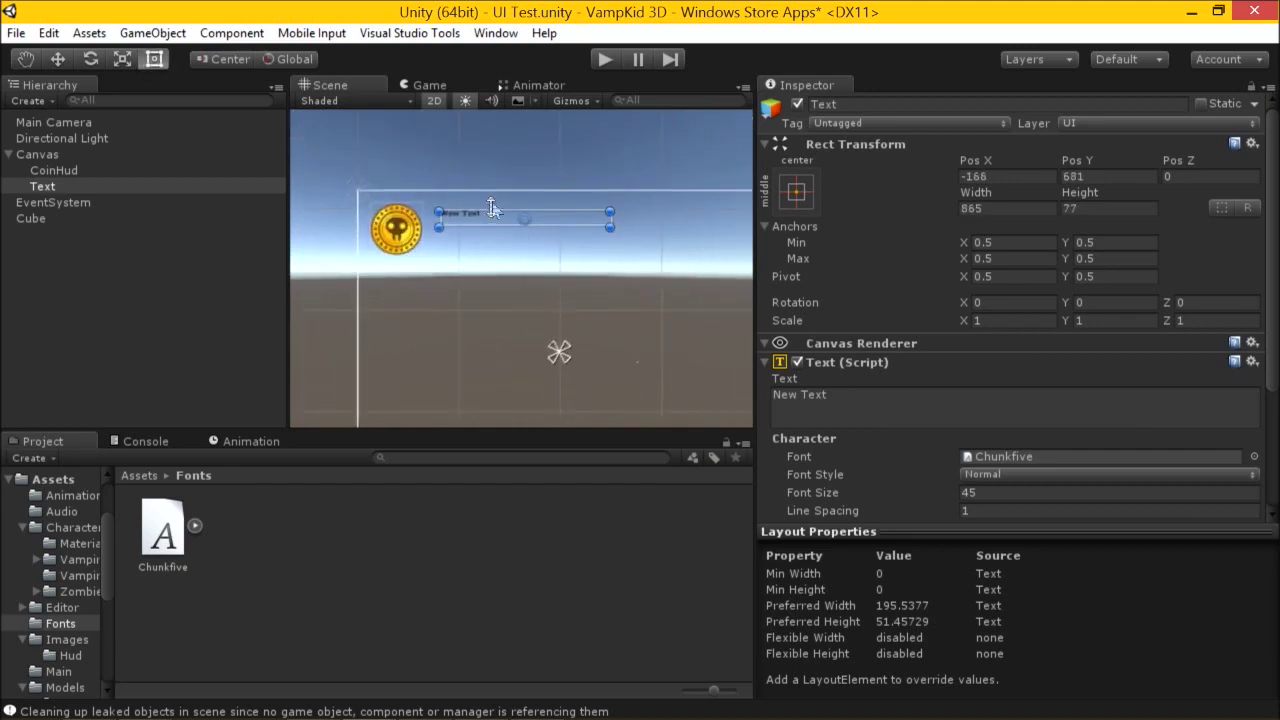
pyautogui.click(431, 90)
pyautogui.click(322, 88)
pyautogui.moveTo(476, 226); pyautogui.dragTo(475, 230)
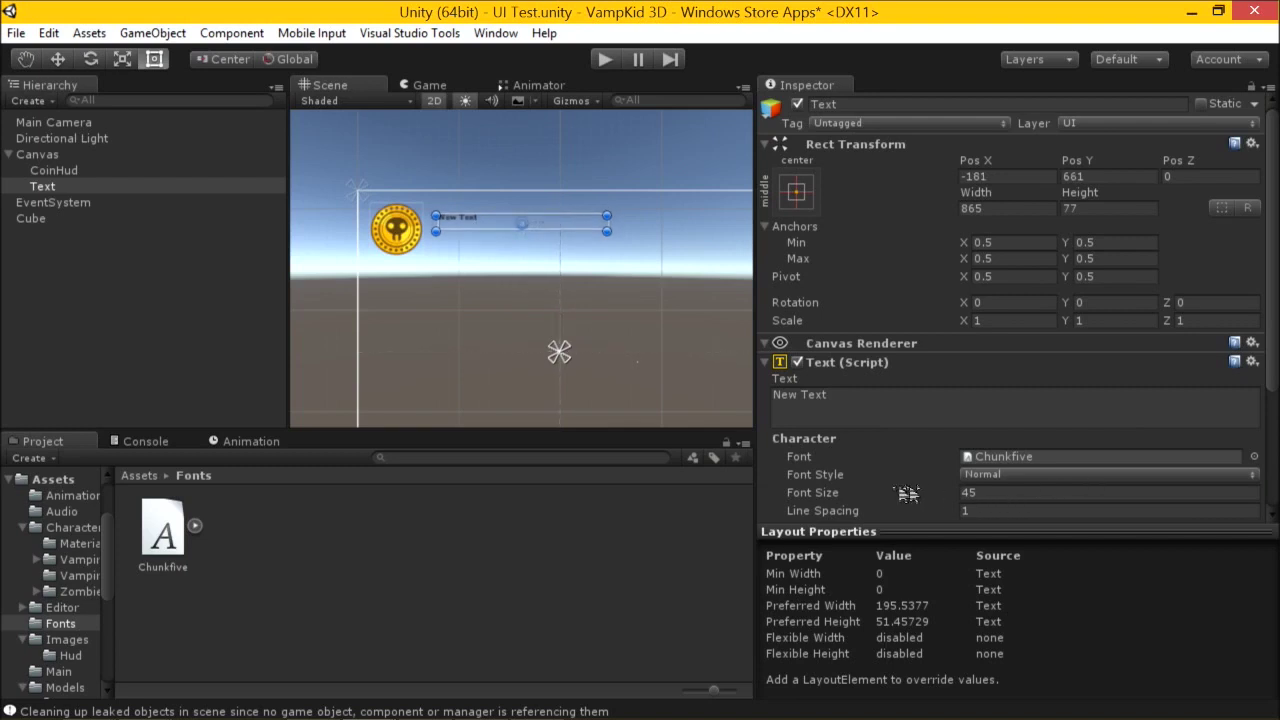
# Increase the Text's font size to 182 and enlarge its box to about 942 by 235.
pyautogui.moveTo(846, 494)
pyautogui.mouseDown()
pyautogui.moveTo(875, 497)
pyautogui.moveTo(848, 494)
pyautogui.mouseUp()
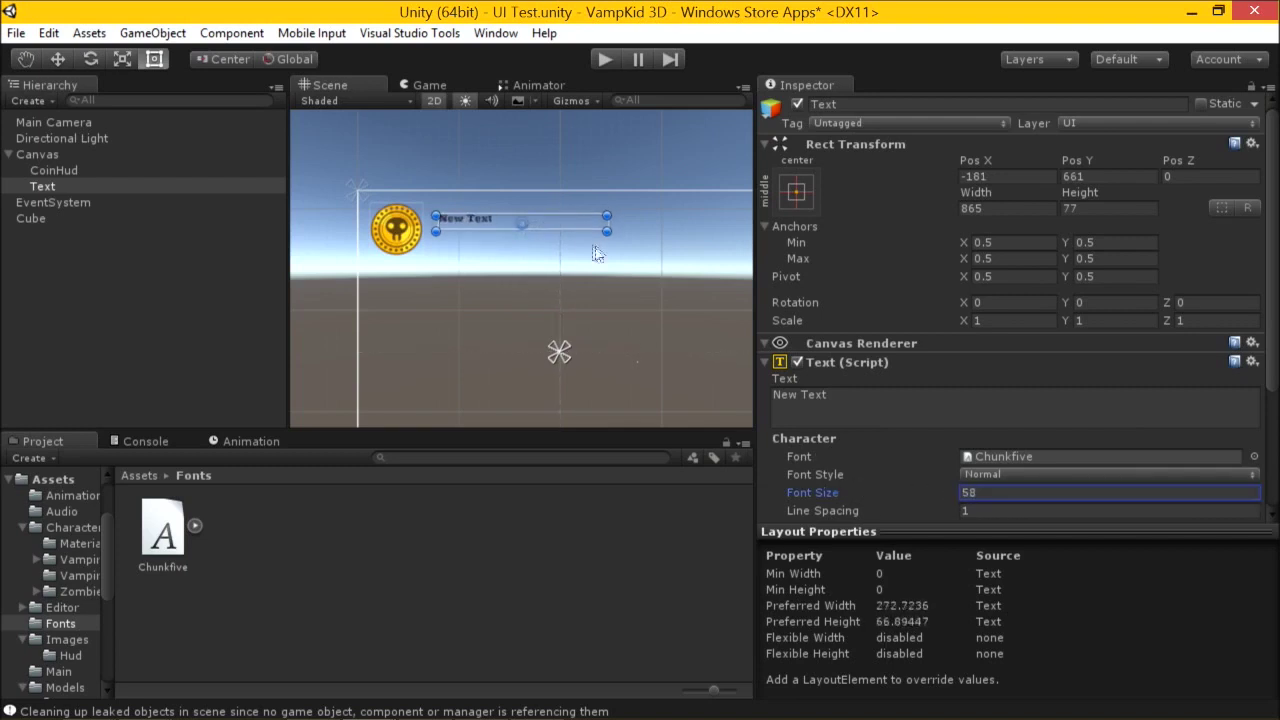
pyautogui.moveTo(612, 236); pyautogui.dragTo(612, 268)
pyautogui.moveTo(823, 492); pyautogui.dragTo(965, 518)
pyautogui.moveTo(612, 270); pyautogui.dragTo(622, 262)
# Set the Text's color to white (FFFFFF).
pyautogui.scroll(-2, 1045, 456)
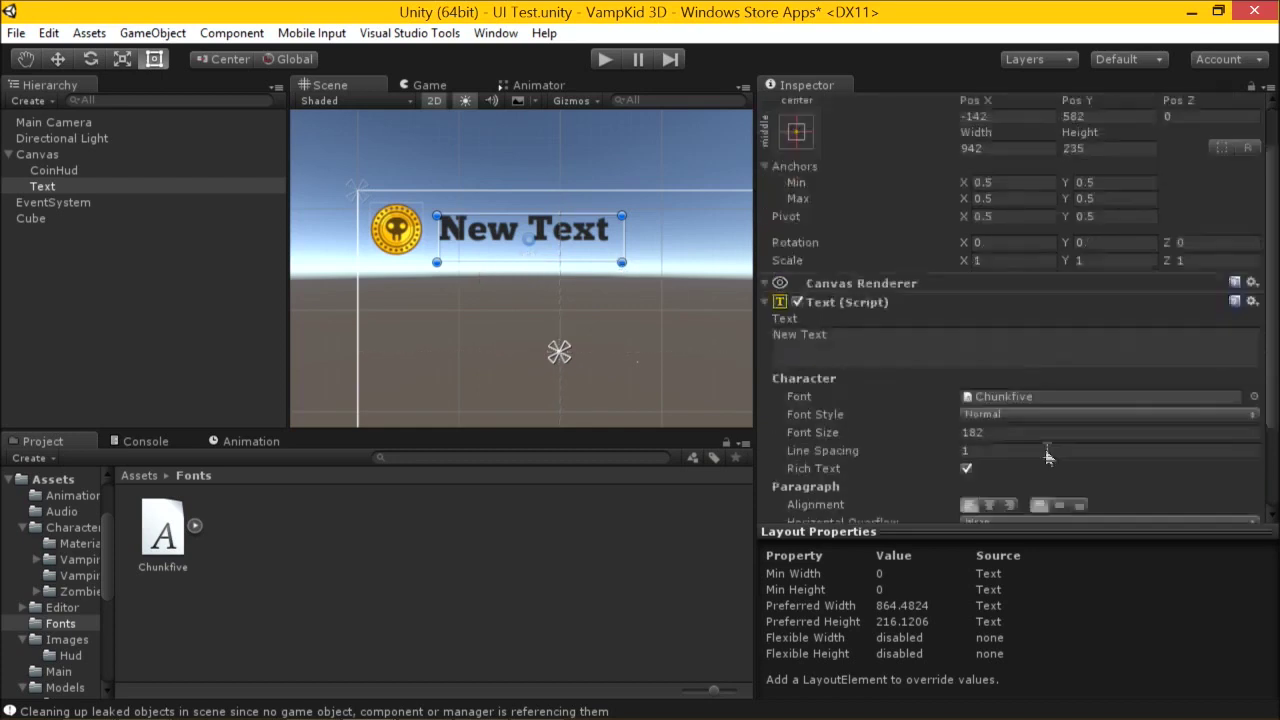
pyautogui.scroll(-3, 1045, 449)
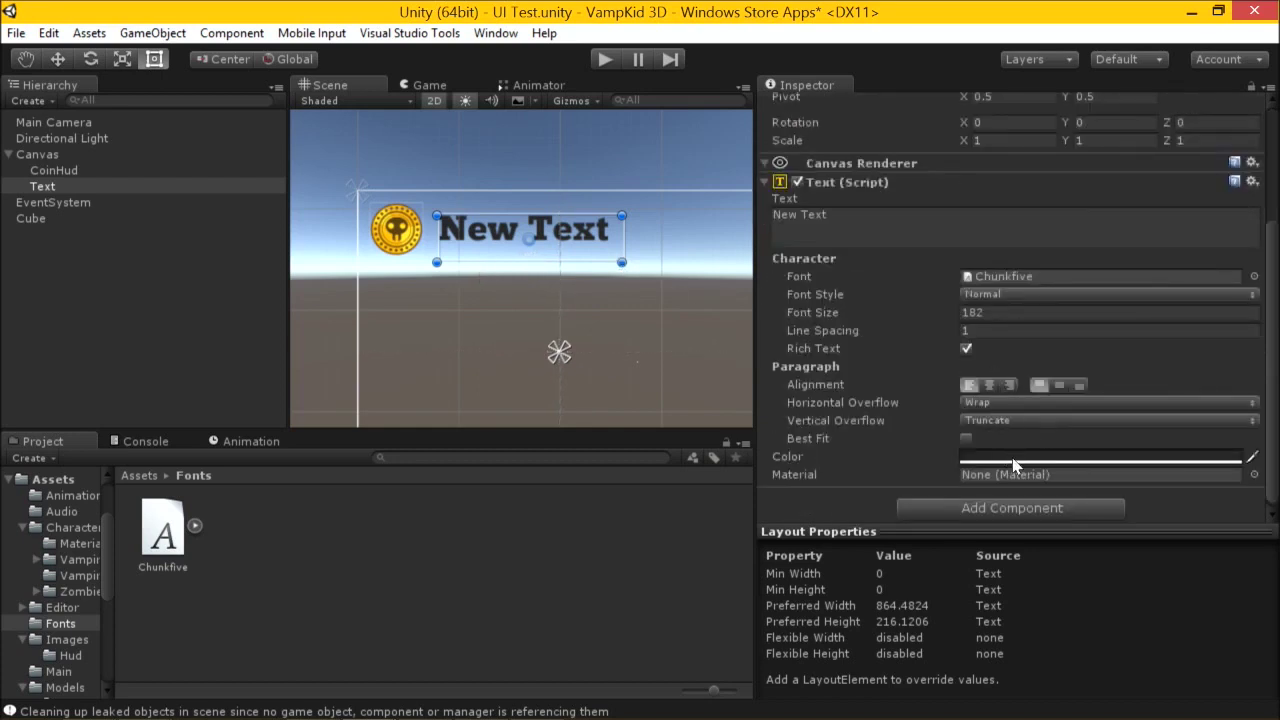
pyautogui.click(1220, 458)
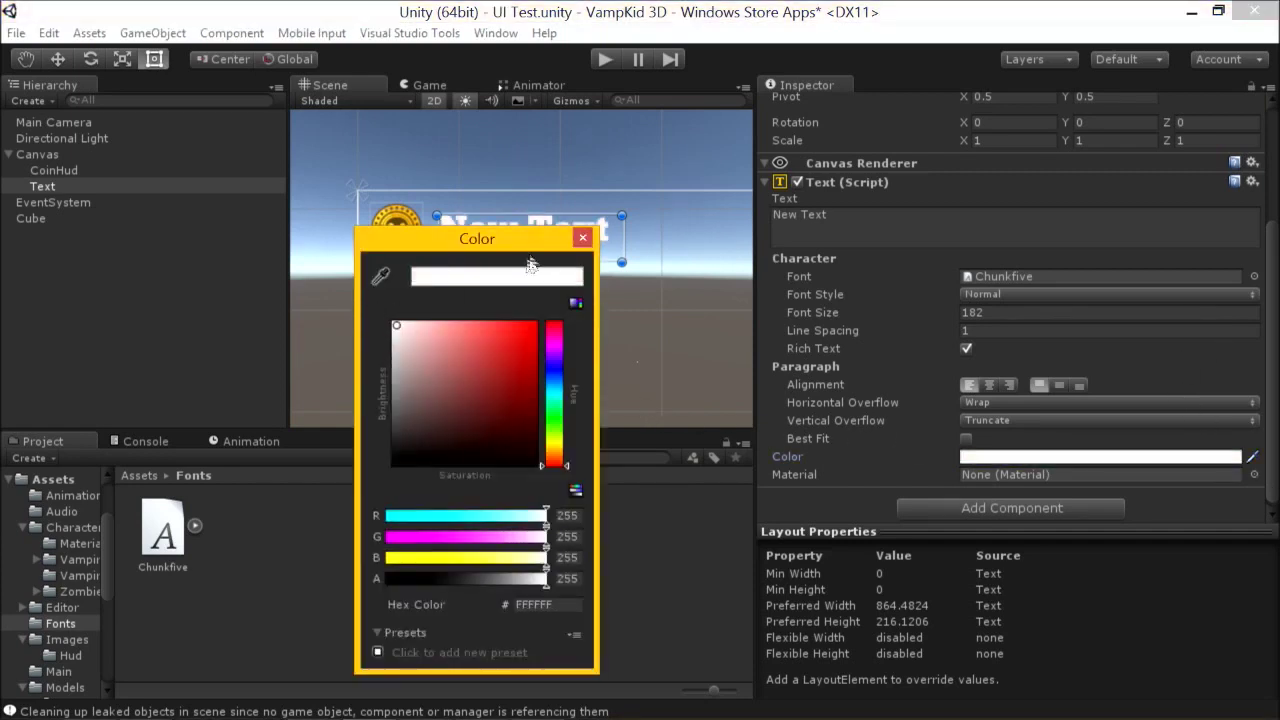
pyautogui.click(582, 237)
# Replace the Text's placeholder wording with 0dsass.
pyautogui.hotkey('ctrl', 'a')
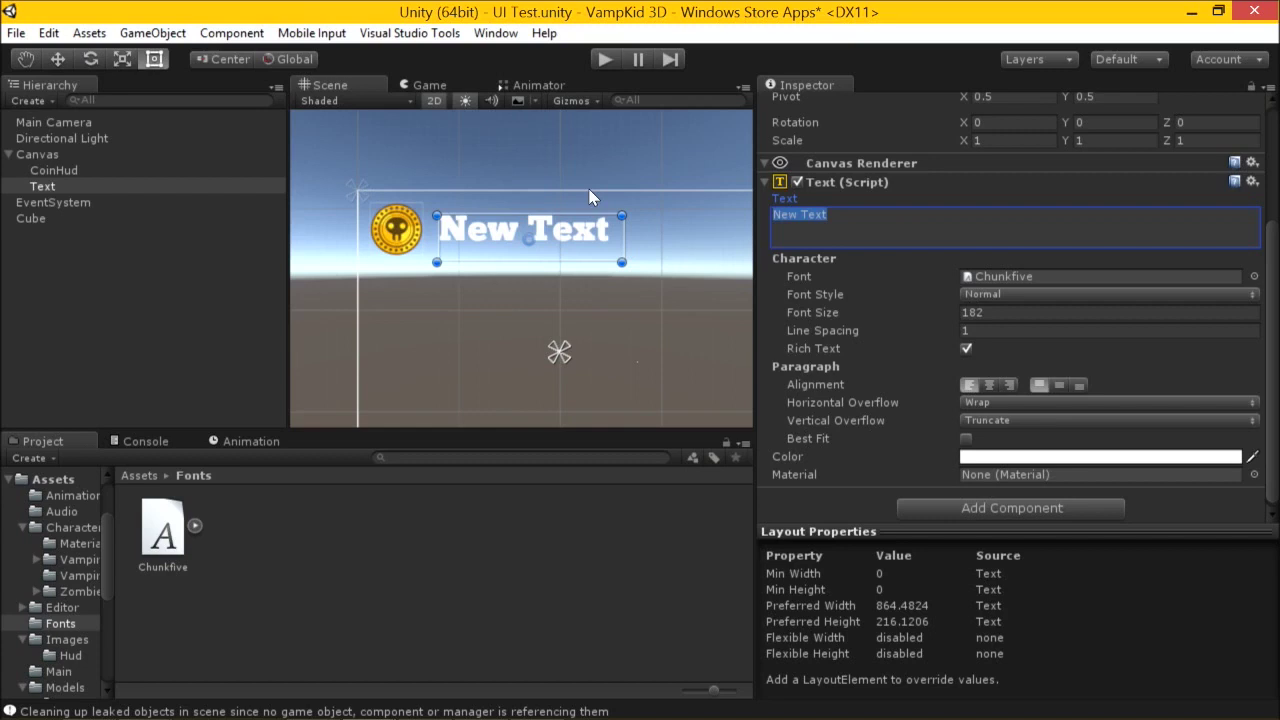
pyautogui.write('0')
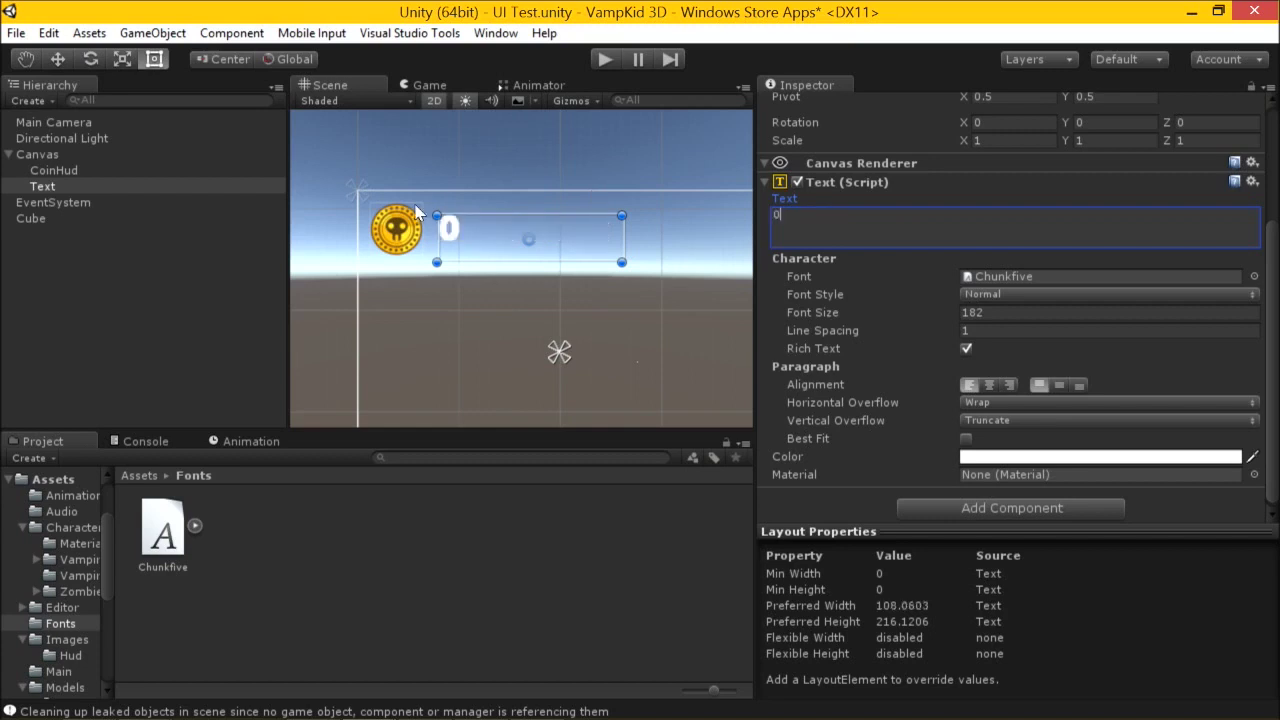
pyautogui.write('dsass')
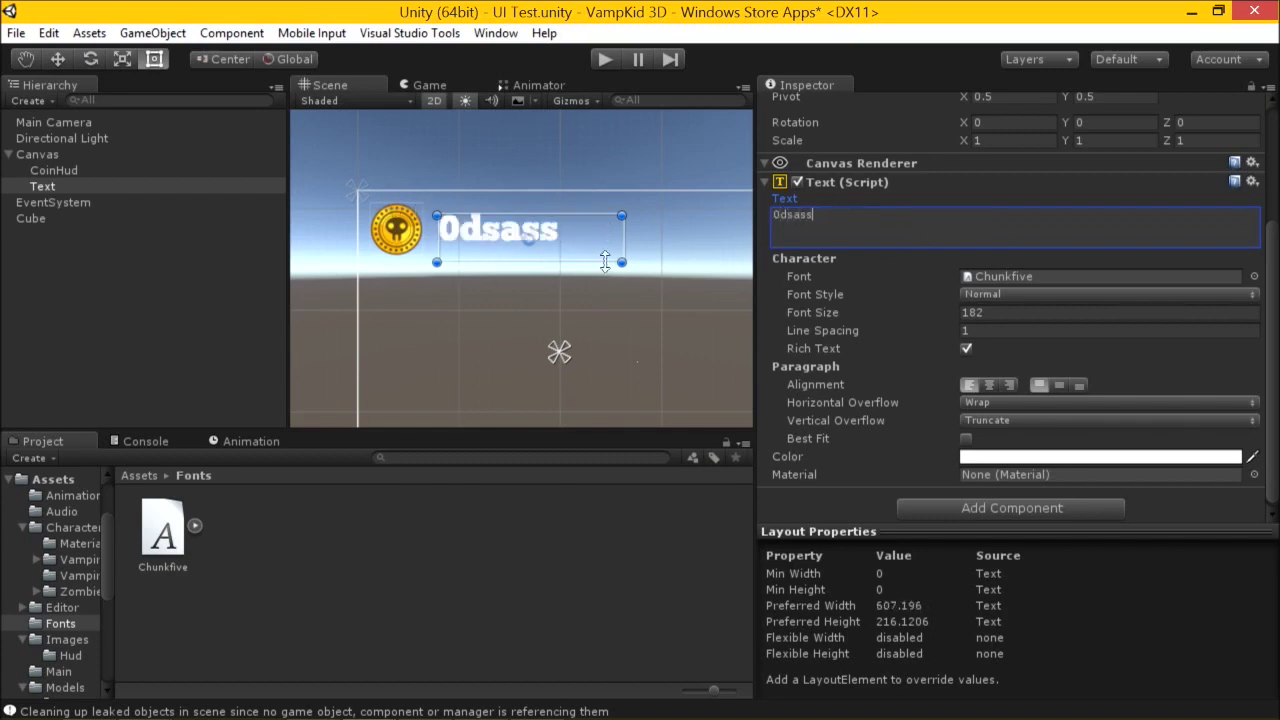
# Try a much longer sample string in the Text's content and trim it back.
pyautogui.write('sasdasasasdasas')
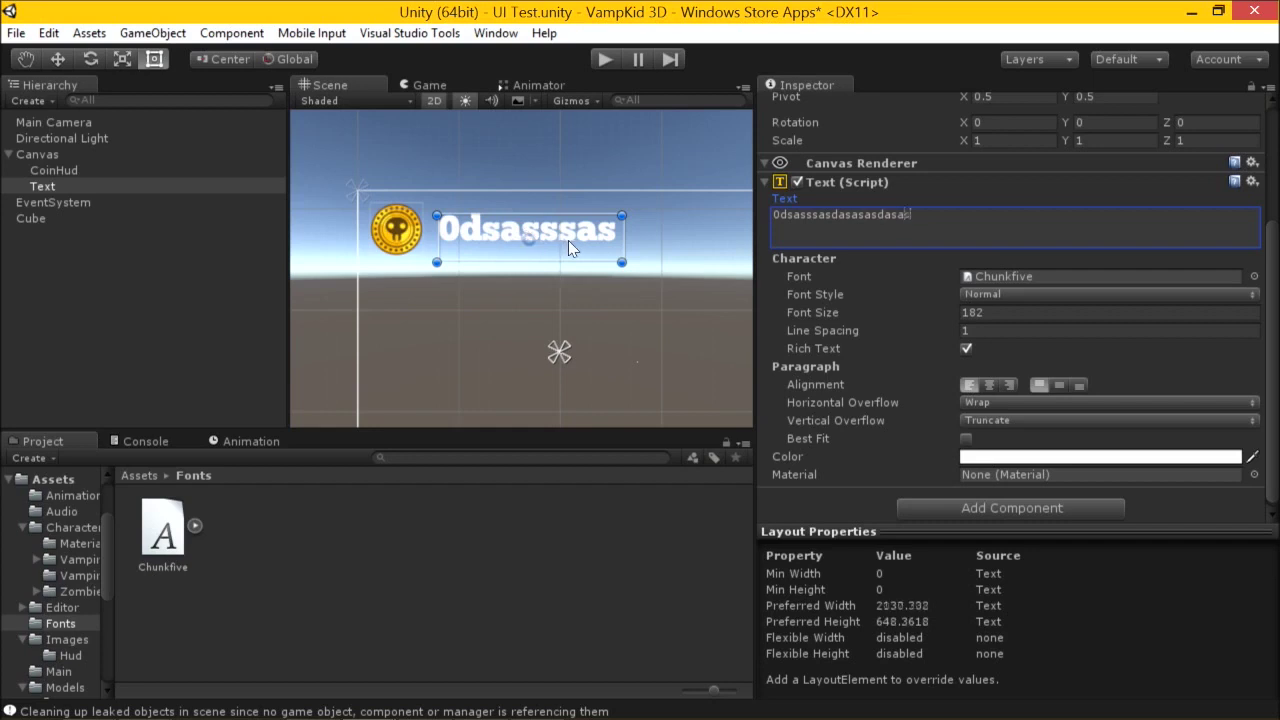
pyautogui.press('BackSpace')
pyautogui.press('BackSpace')
pyautogui.press('BackSpace')
pyautogui.press('BackSpace')
pyautogui.press('BackSpace')
pyautogui.press('BackSpace')
pyautogui.press('BackSpace')
pyautogui.press('BackSpace')
pyautogui.press('BackSpace')
pyautogui.press('BackSpace')
pyautogui.press('BackSpace')
pyautogui.press('BackSpace')
pyautogui.press('BackSpace')
pyautogui.press('BackSpace')
pyautogui.press('BackSpace')
pyautogui.press('BackSpace')
pyautogui.press('BackSpace')
pyautogui.press('BackSpace')
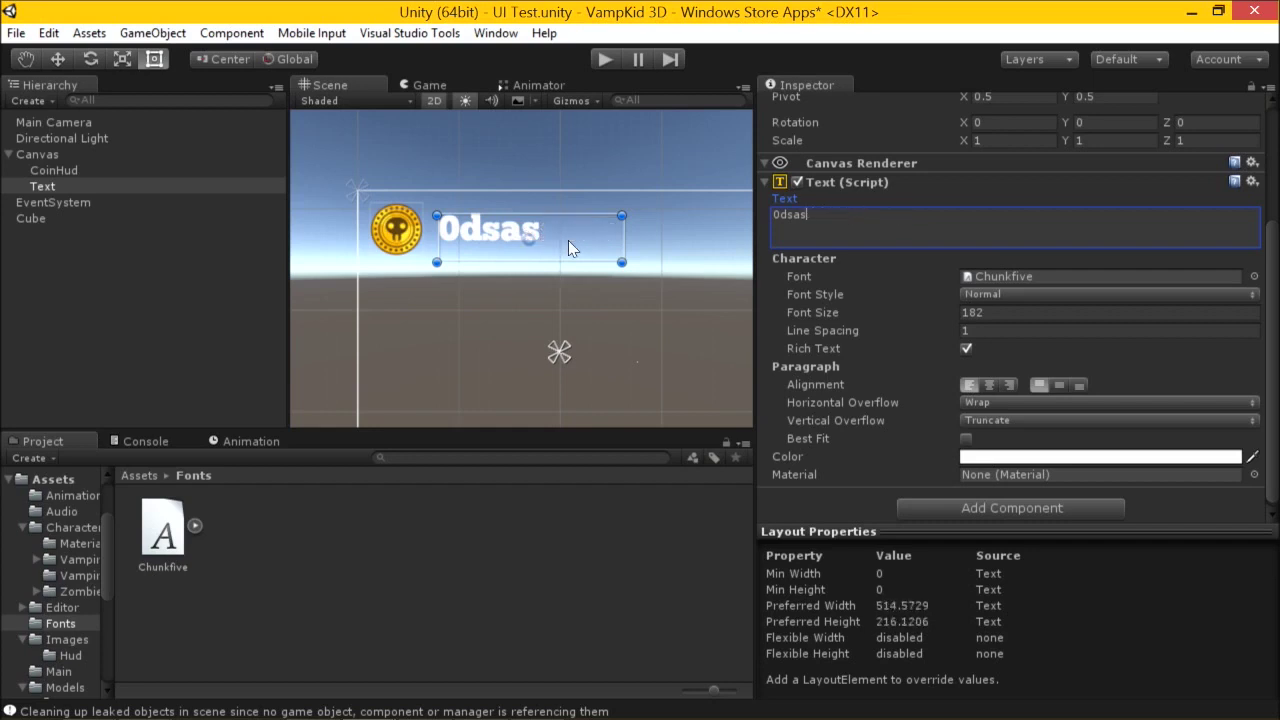
# Replace the Text's sample wording with the counter value 0.
pyautogui.press('BackSpace')
pyautogui.write('000')
pyautogui.press('BackSpace')
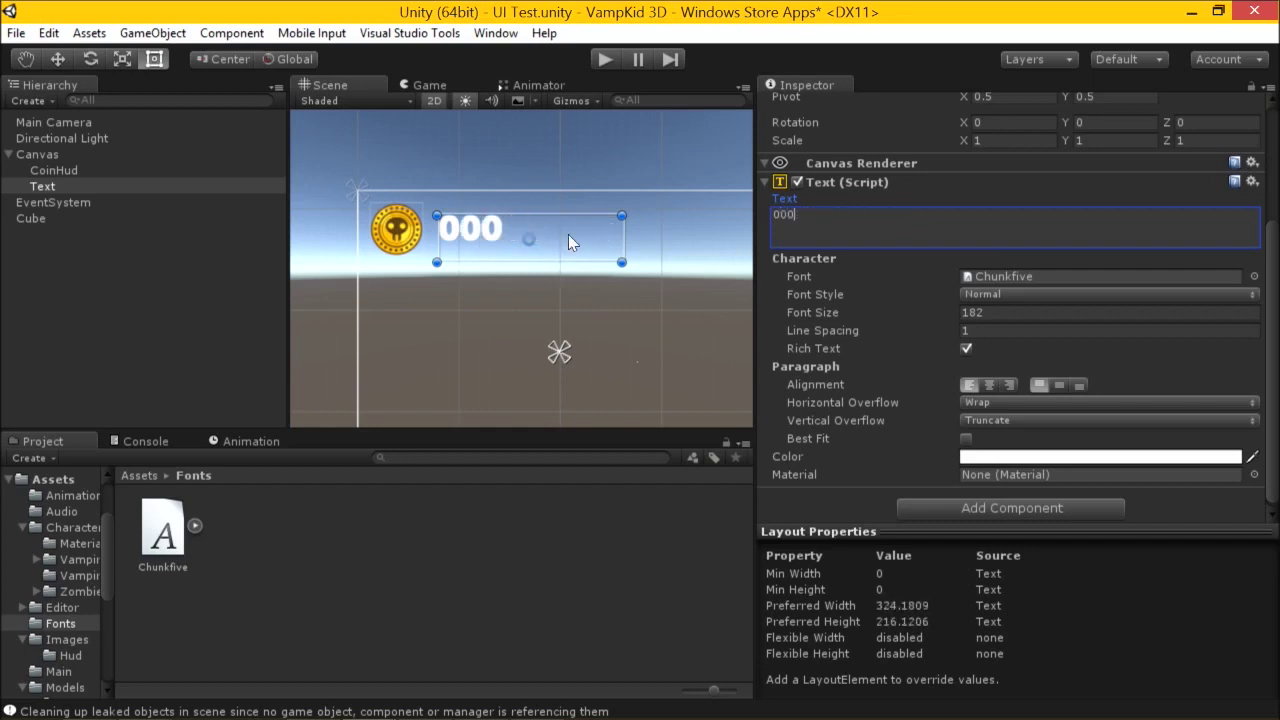
pyautogui.press('BackSpace')
pyautogui.press('BackSpace')
pyautogui.press('Return')
pyautogui.click(466, 236)
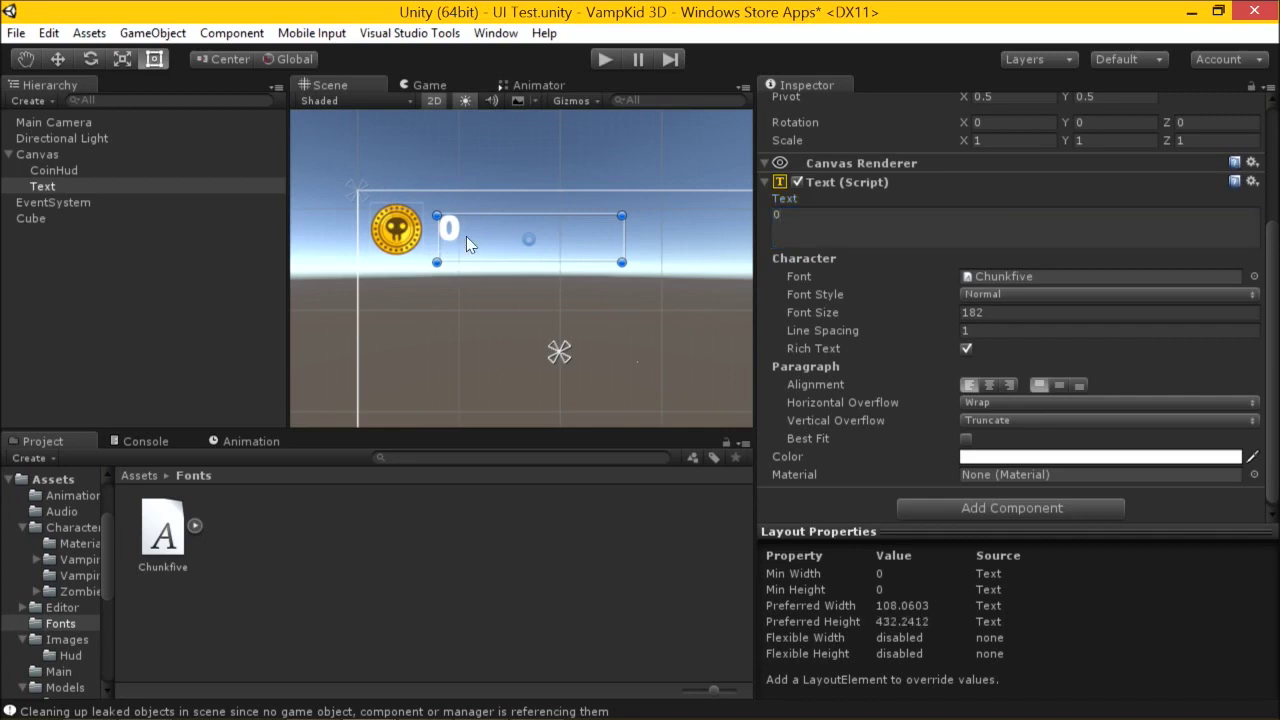
# Try Best Fit and a narrower box on the Text, and revert both changes.
pyautogui.click(966, 439)
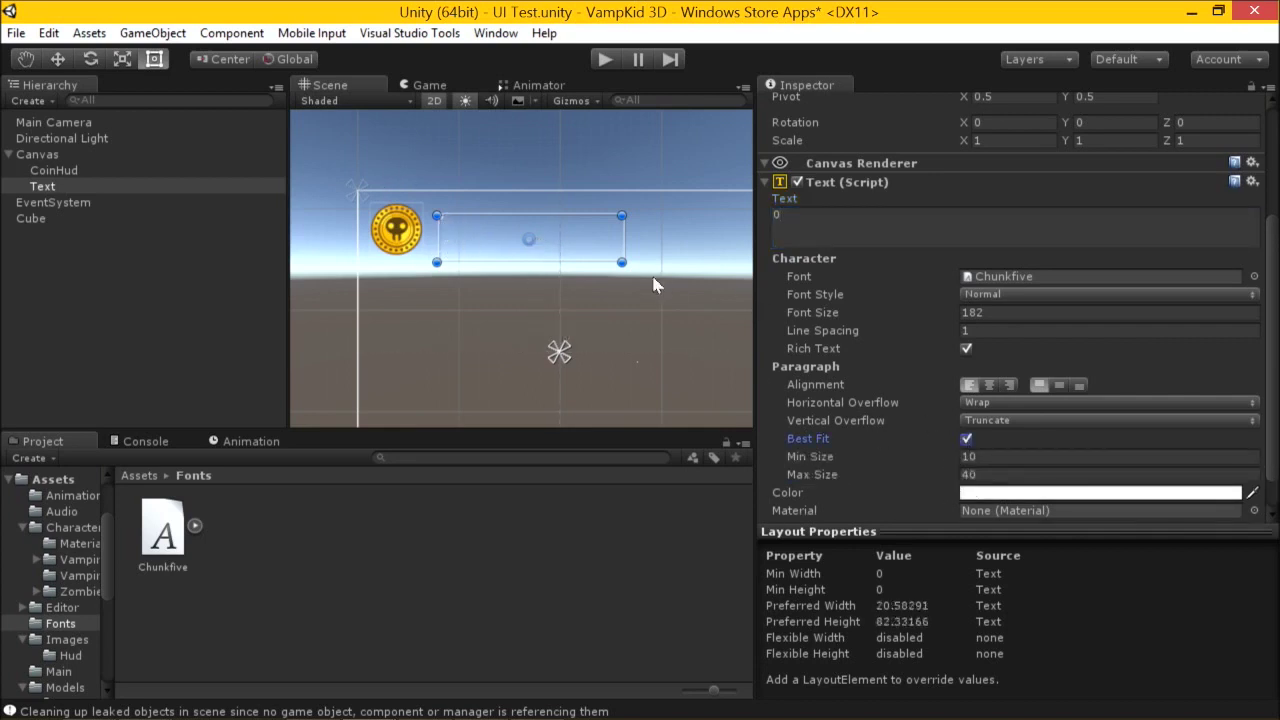
pyautogui.moveTo(617, 256); pyautogui.dragTo(497, 262)
pyautogui.hotkey('ctrl', 'z')
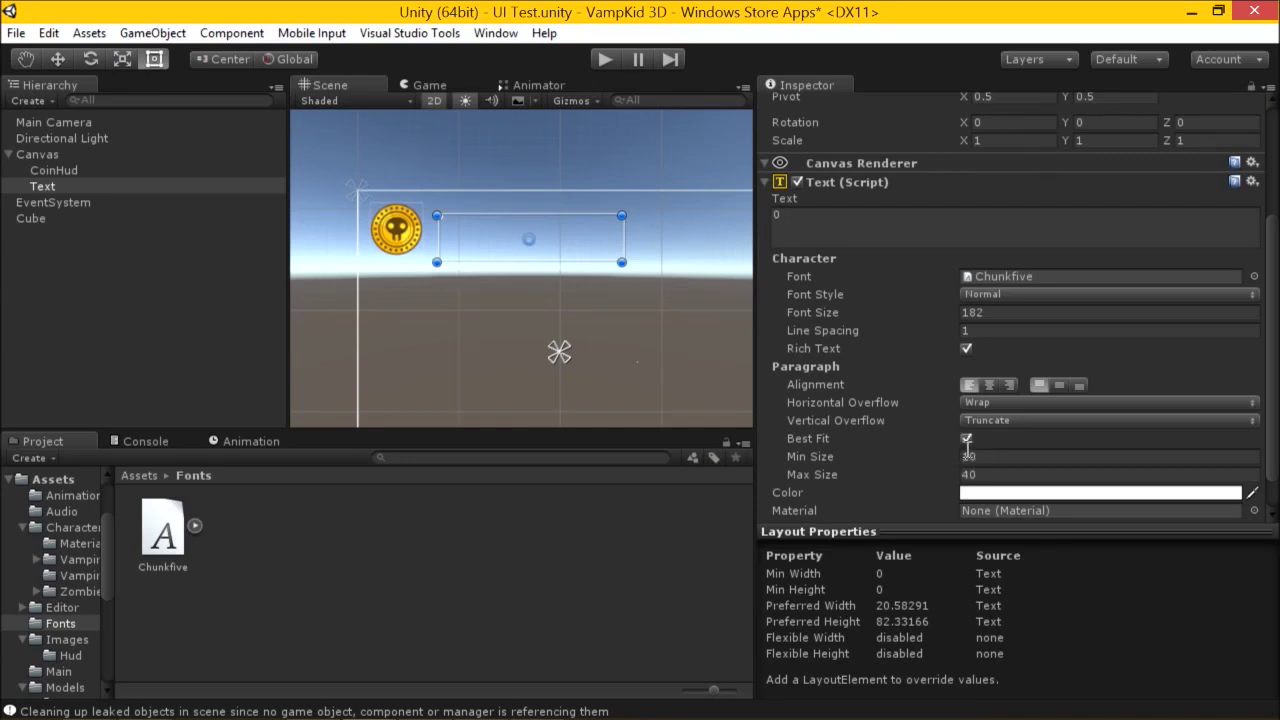
pyautogui.click(966, 440)
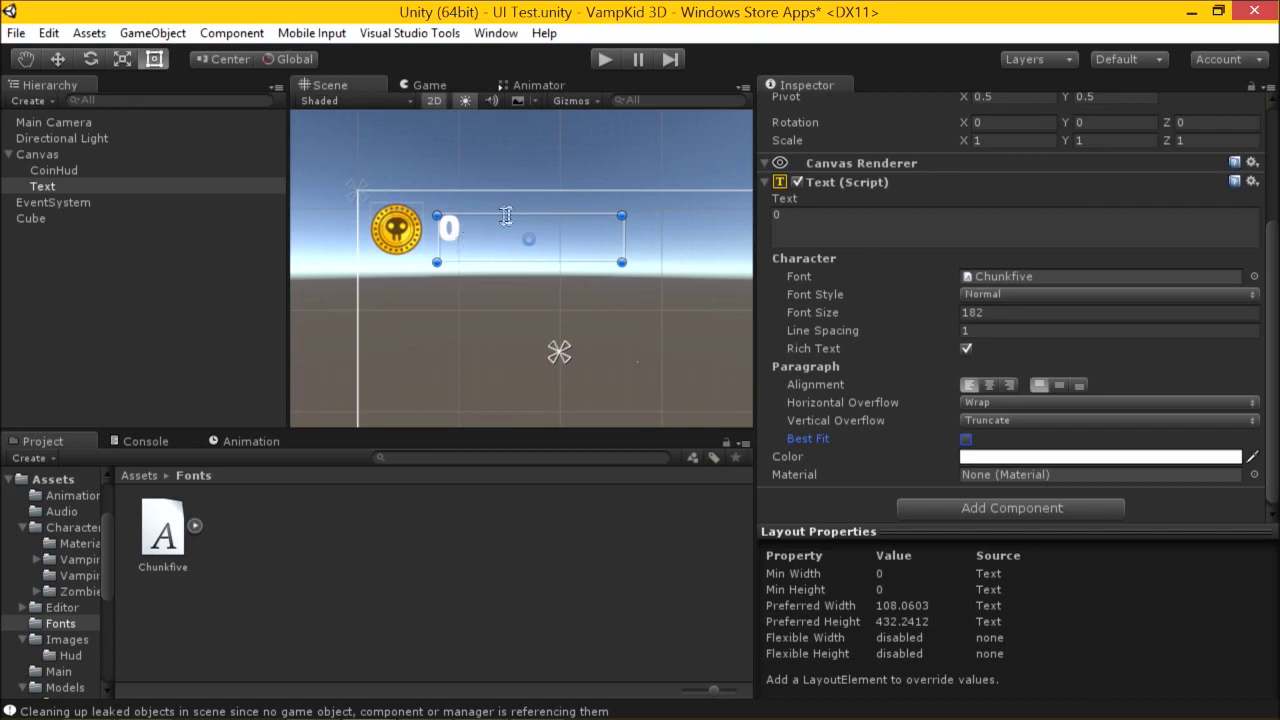
# Save the scene and check how the coin and counter scale when the Game view is resized.
pyautogui.hotkey('ctrl', 's')
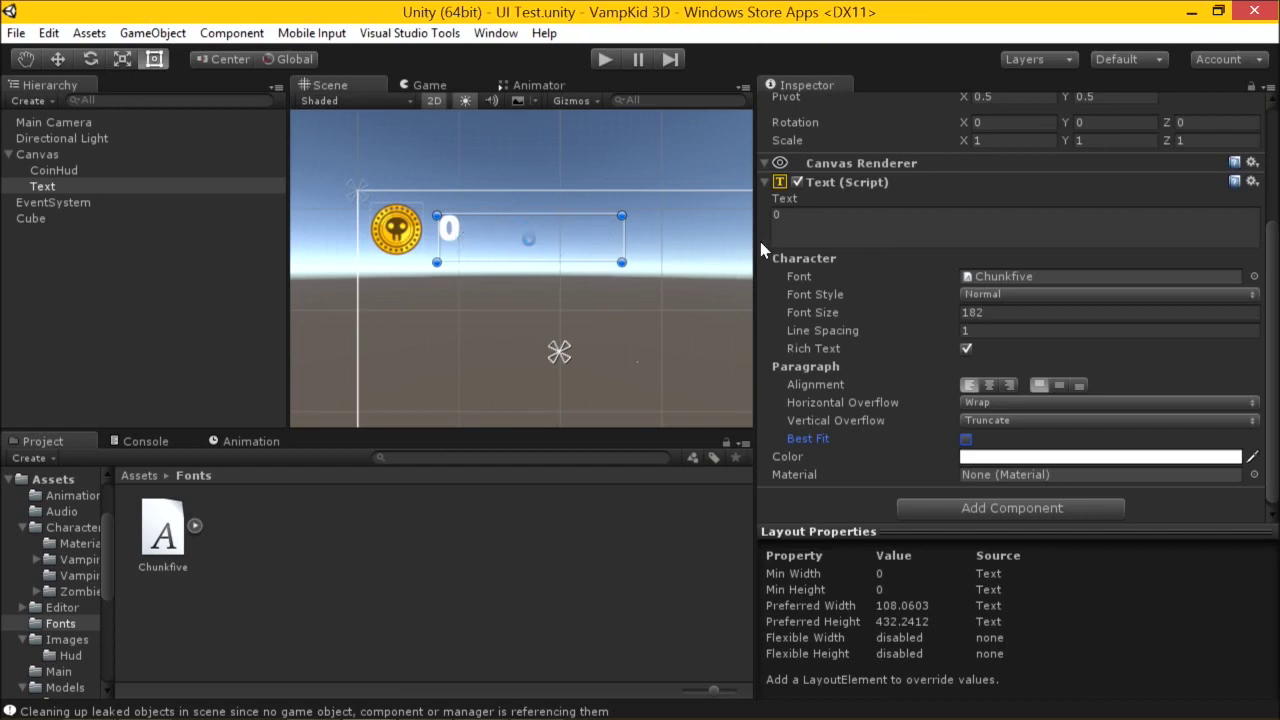
pyautogui.moveTo(752, 243); pyautogui.dragTo(665, 262)
pyautogui.click(366, 85)
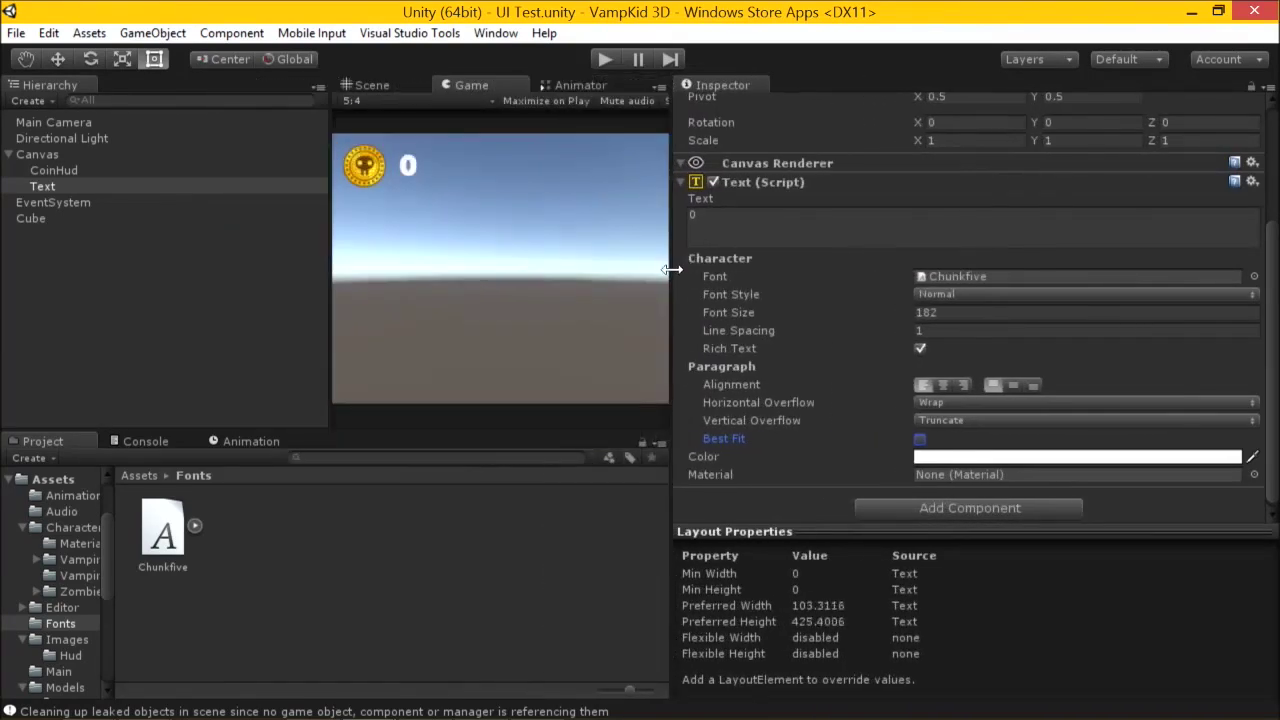
pyautogui.click(365, 85)
pyautogui.scroll(3, 600, 260)
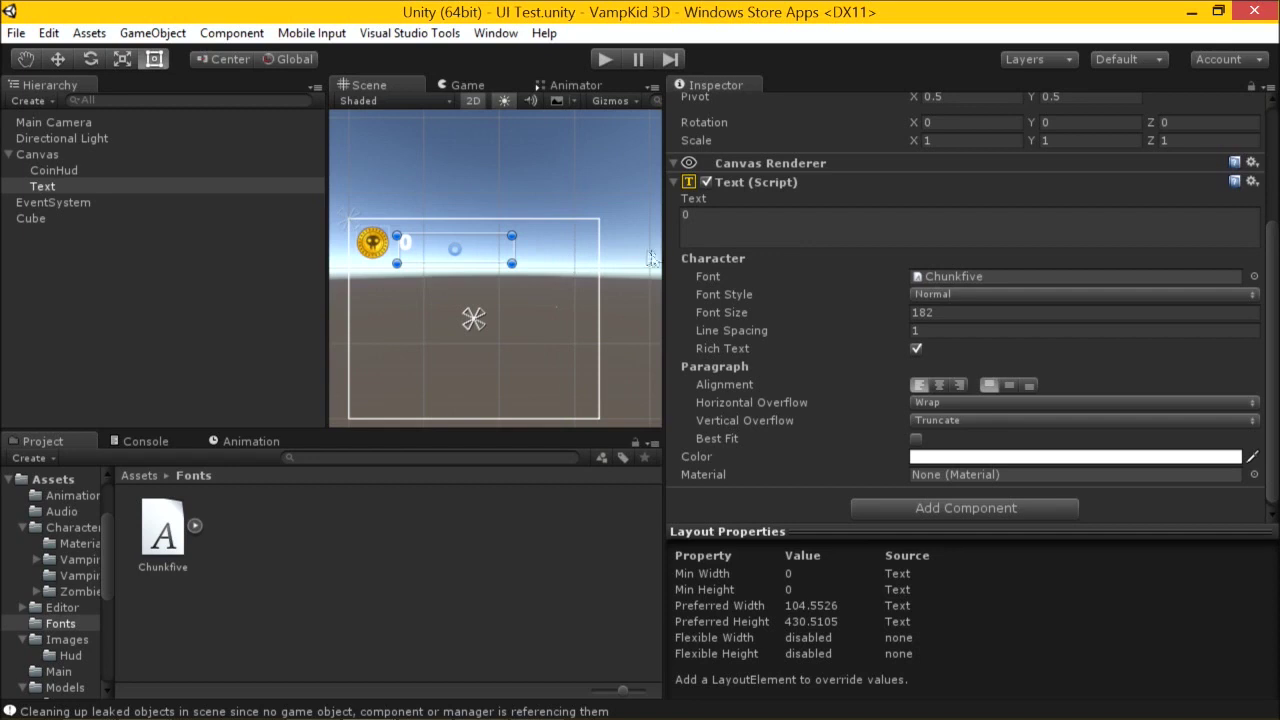
pyautogui.moveTo(320, 175); pyautogui.dragTo(202, 176)
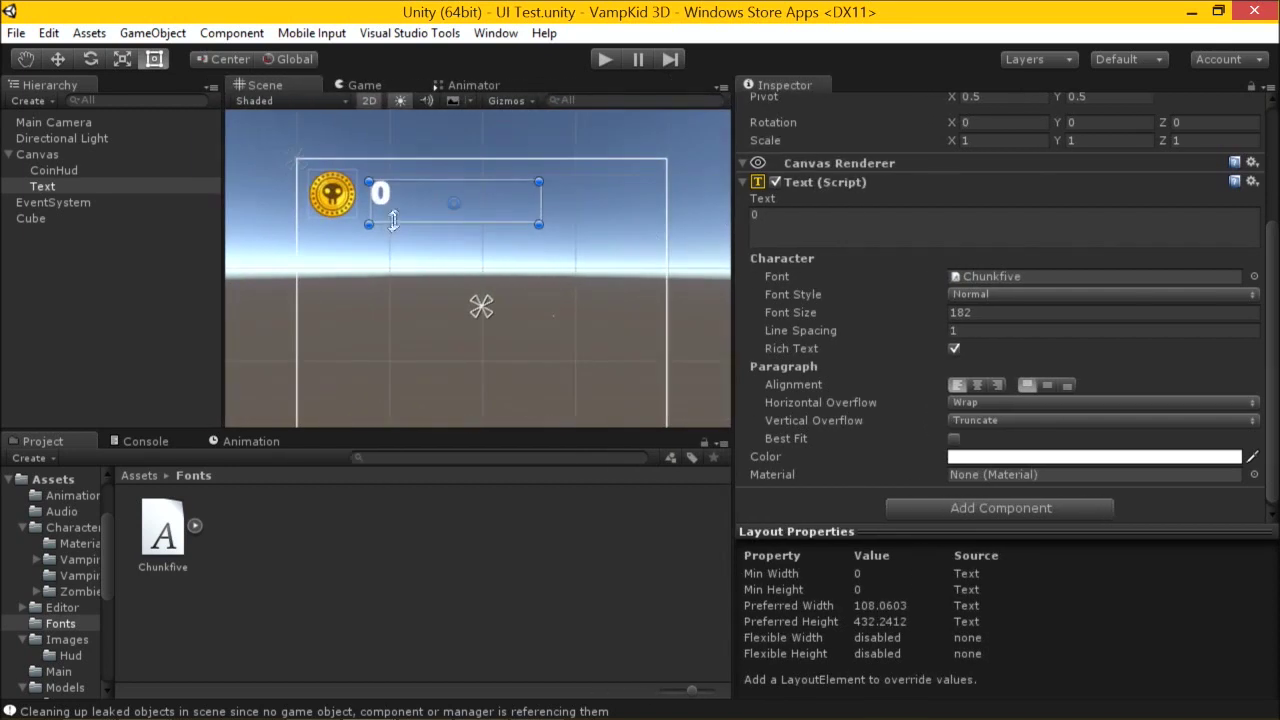
# Duplicate the counter Text and place the copy with top-right anchor and pivot, at Pos X 0, Pos Y about -119.
pyautogui.hotkey('ctrl', 'd')
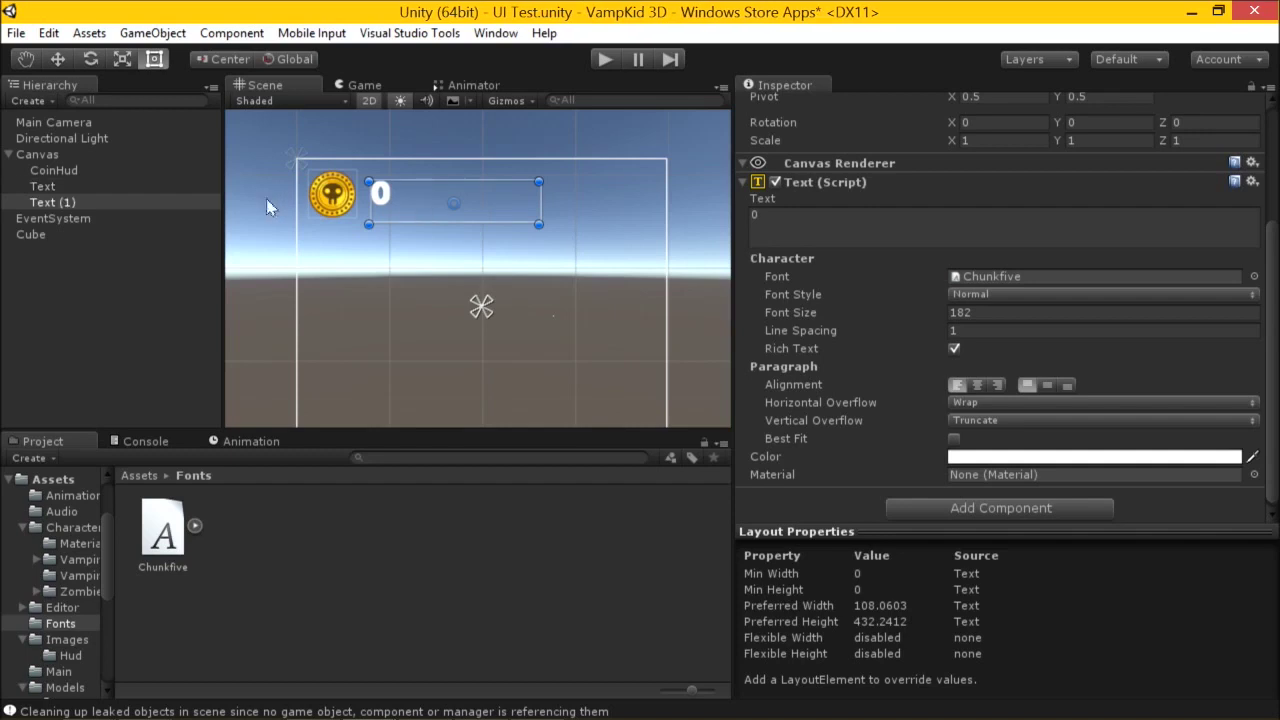
pyautogui.scroll(4, 798, 173)
pyautogui.click(776, 192)
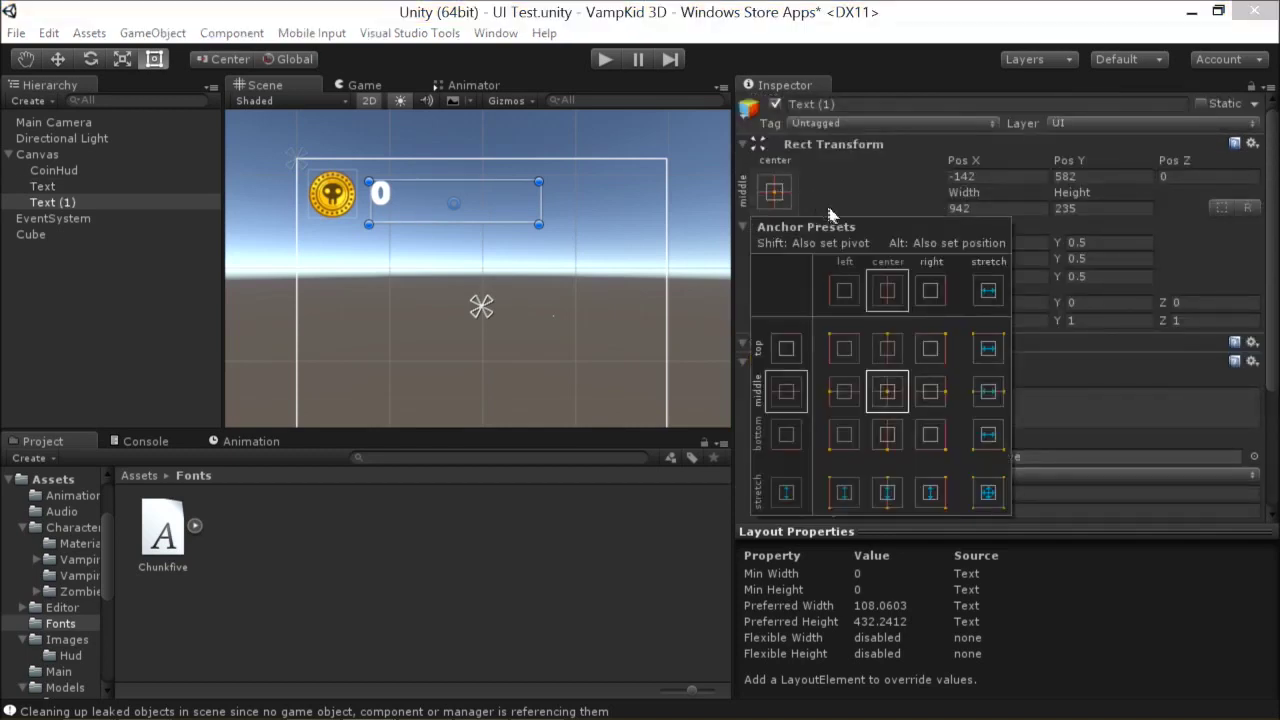
pyautogui.press('alt')
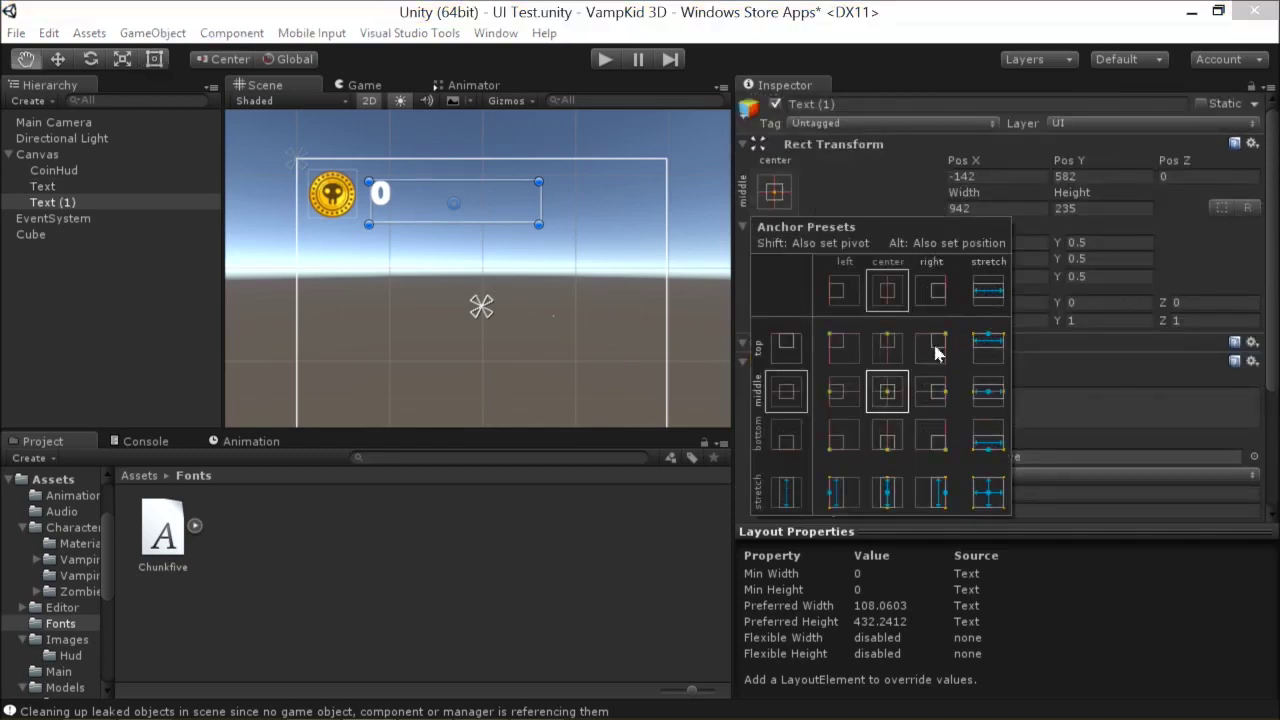
pyautogui.keyDown('alt'); pyautogui.keyDown('shift'); pyautogui.click(937, 352); pyautogui.keyUp('shift'); pyautogui.keyUp('alt')
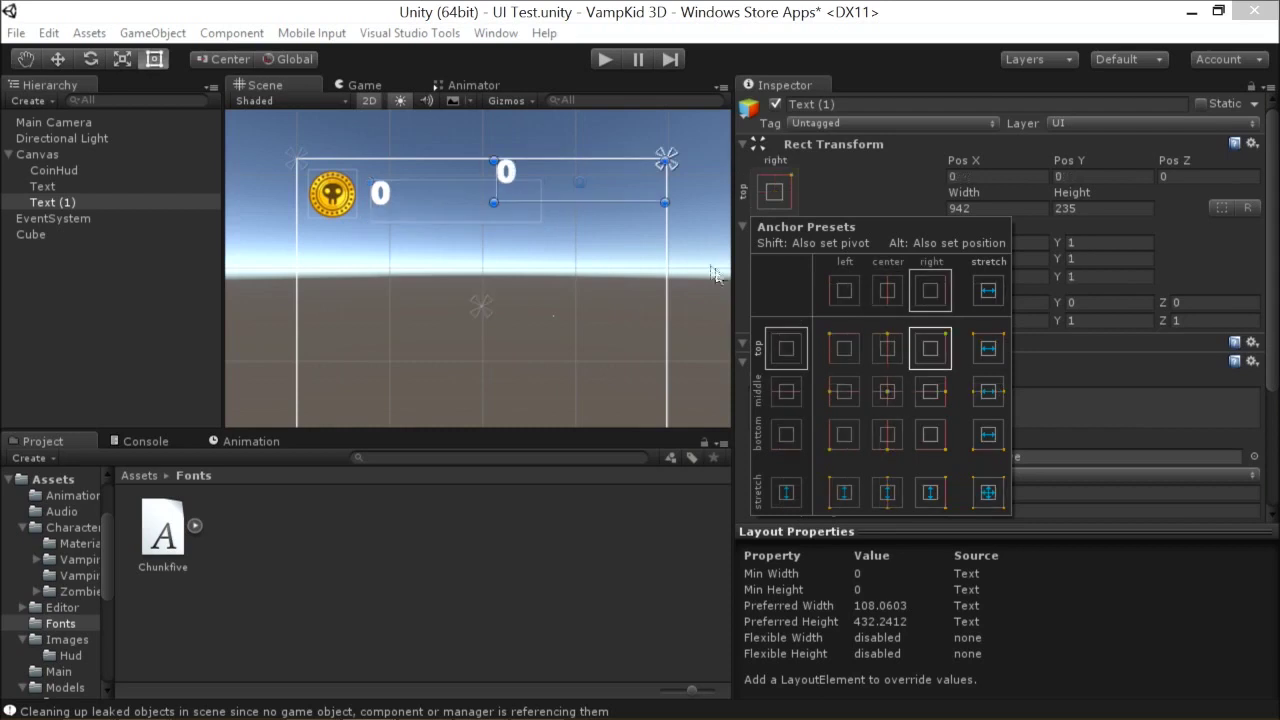
pyautogui.click(600, 189)
pyautogui.moveTo(600, 181); pyautogui.dragTo(604, 207)
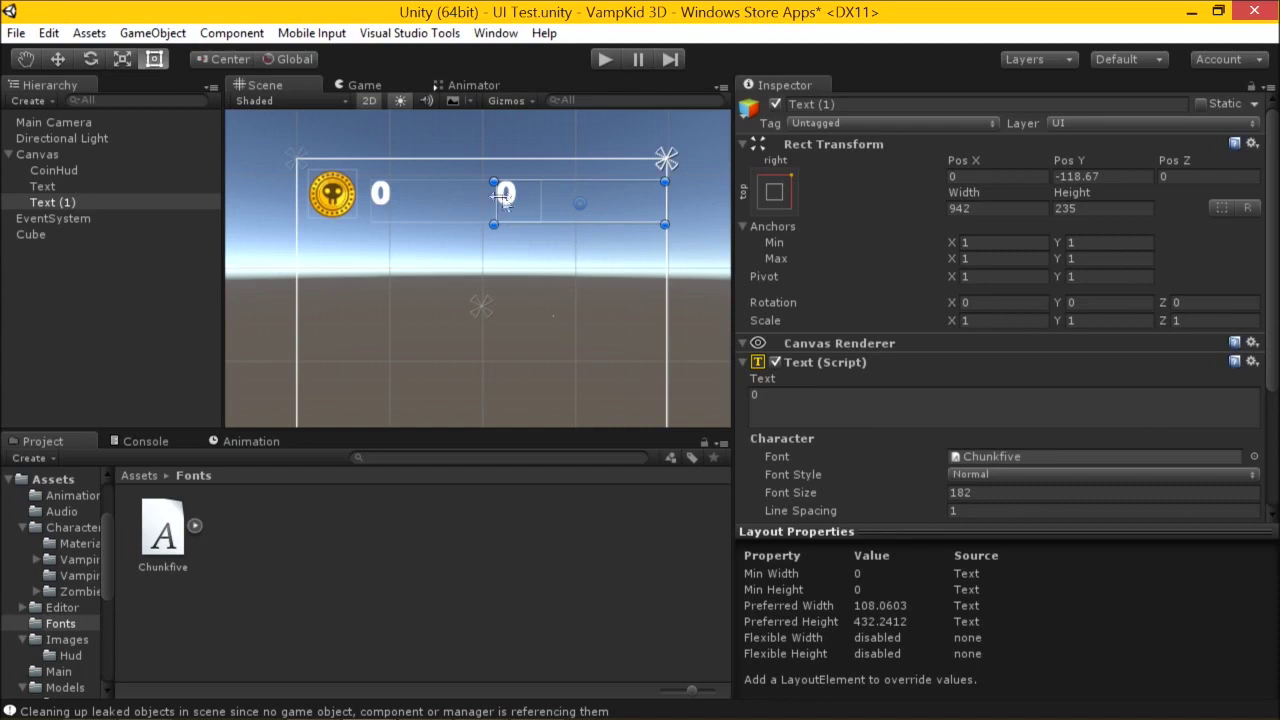
# Try a longer run of zeros in the duplicated Text and cut it back to 0.
pyautogui.click(850, 408)
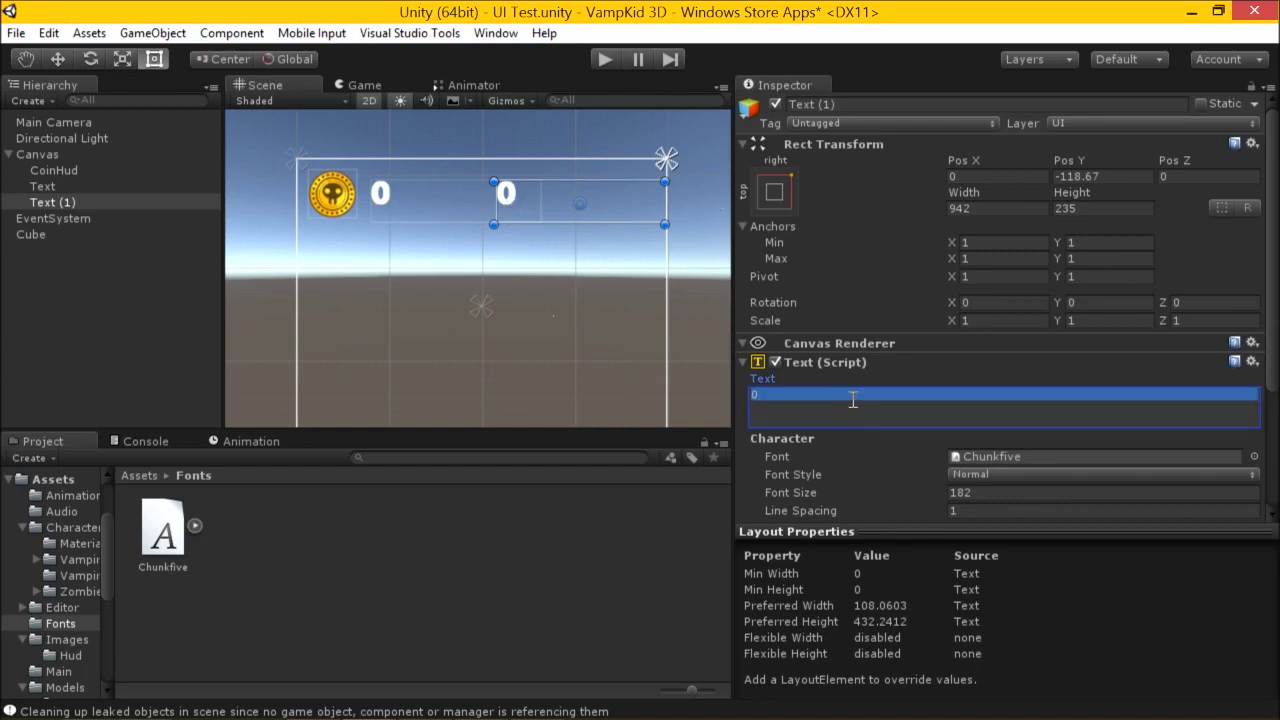
pyautogui.click(851, 394)
pyautogui.write('000000')
pyautogui.press('BackSpace')
pyautogui.press('BackSpace')
pyautogui.press('BackSpace')
pyautogui.press('BackSpace')
pyautogui.press('BackSpace')
pyautogui.press('BackSpace')
# Right-align the duplicated Text and test it with 000998888 before restoring its content to 0.
pyautogui.scroll(-4, 857, 393)
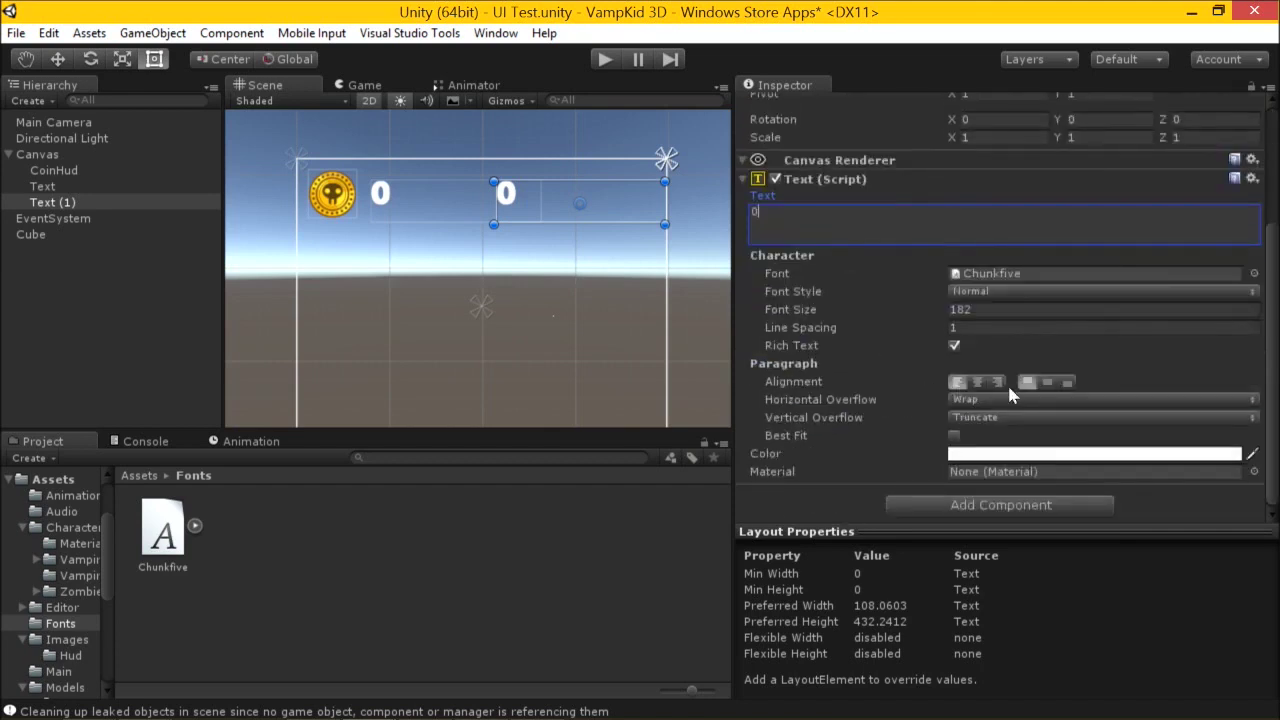
pyautogui.click(998, 381)
pyautogui.click(911, 221)
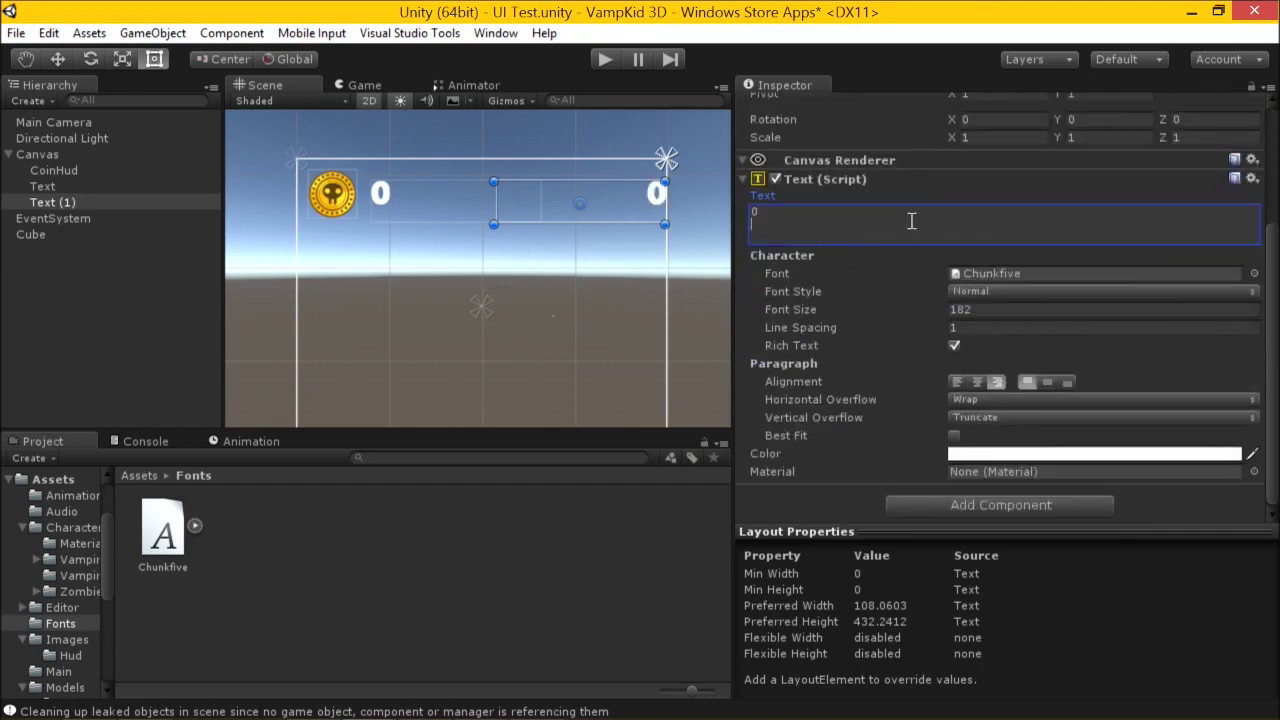
pyautogui.write('00998888')
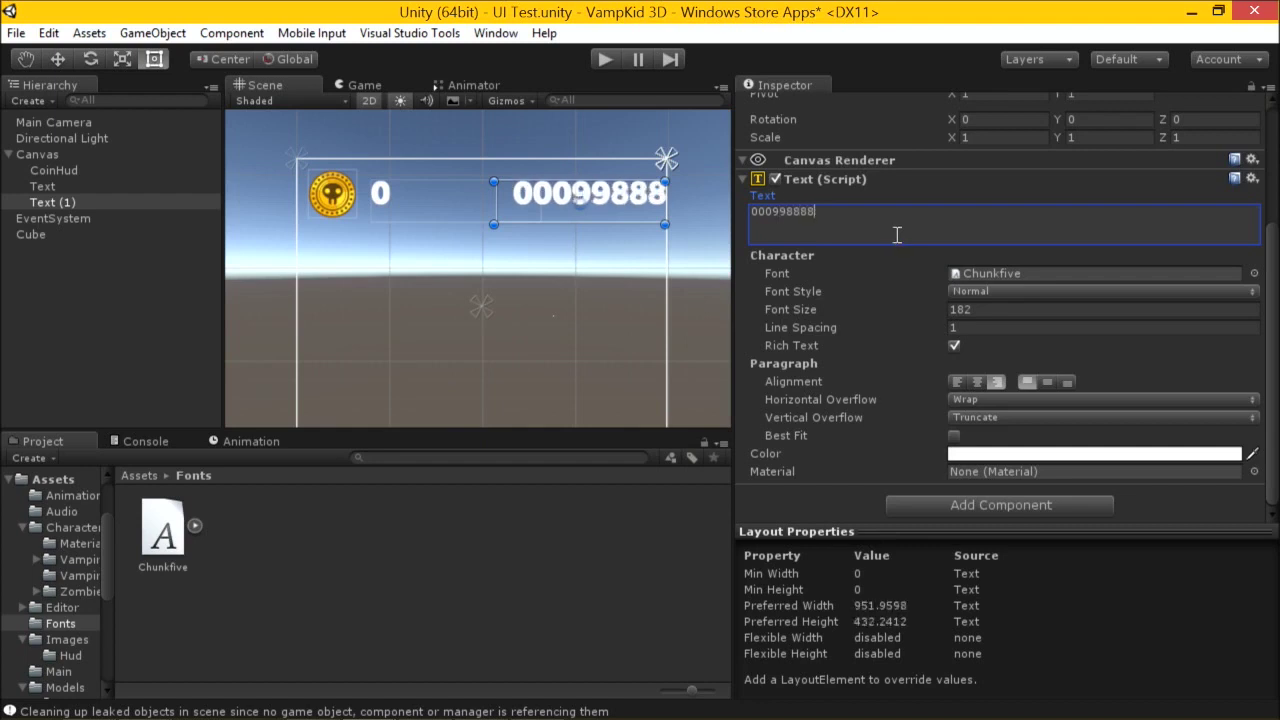
pyautogui.press('BackSpace')
pyautogui.press('BackSpace')
pyautogui.press('BackSpace')
pyautogui.press('BackSpace')
pyautogui.press('BackSpace')
pyautogui.press('BackSpace')
pyautogui.press('BackSpace')
pyautogui.press('BackSpace')
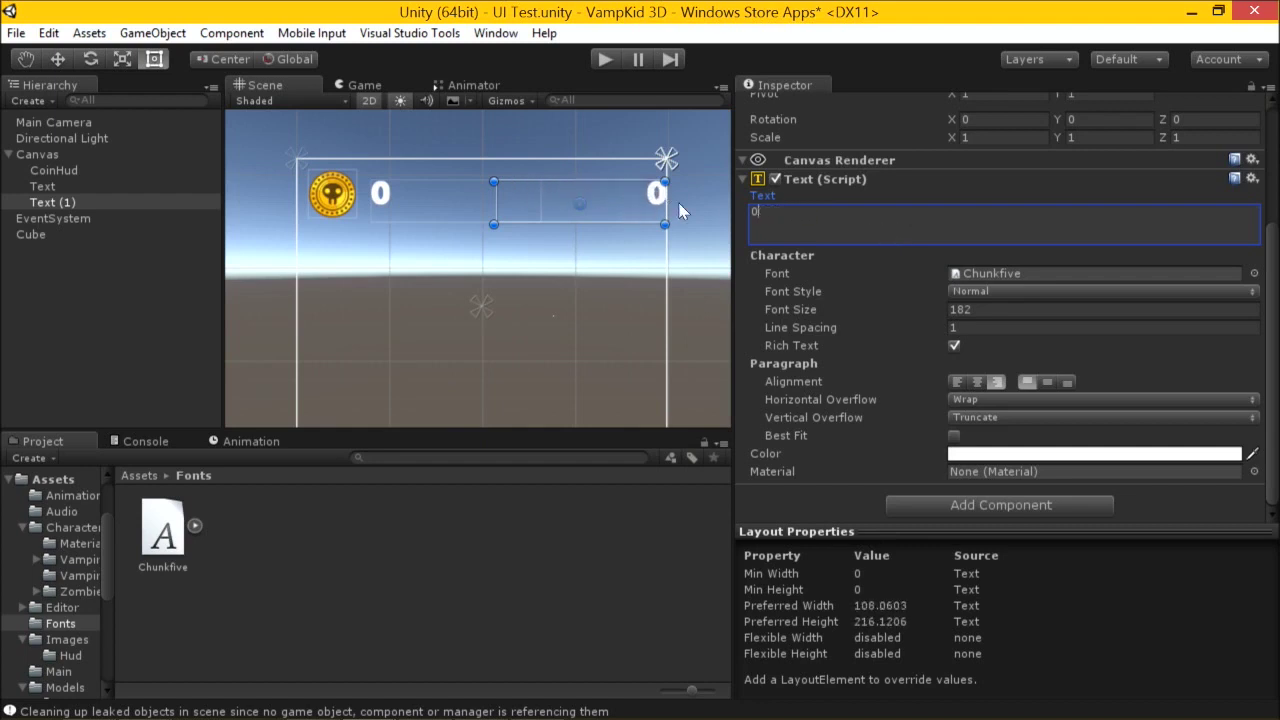
# Move the duplicated Text inward from the Canvas's right edge to about Pos X -117.
pyautogui.click(628, 199)
pyautogui.click(630, 200)
pyautogui.moveTo(632, 200); pyautogui.dragTo(610, 206)
# Change the duplicated Text's content to 0 PTS and save the scene.
pyautogui.click(856, 396)
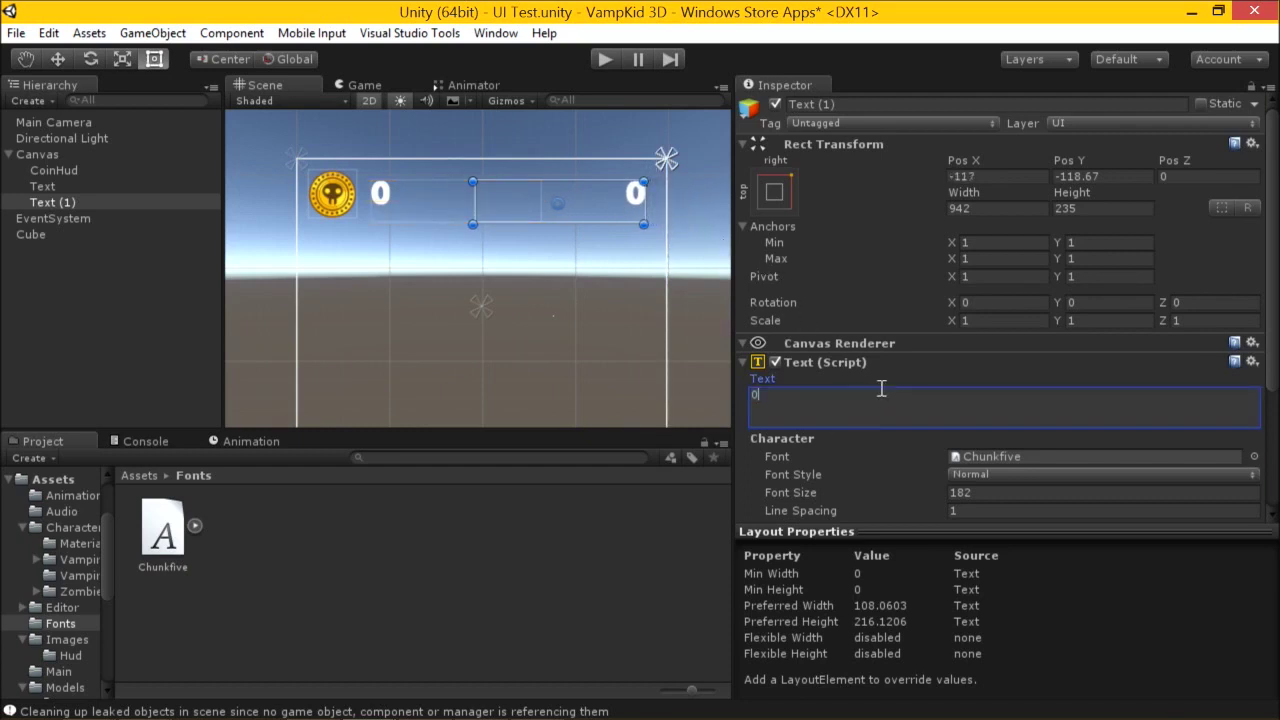
pyautogui.write('PTS')
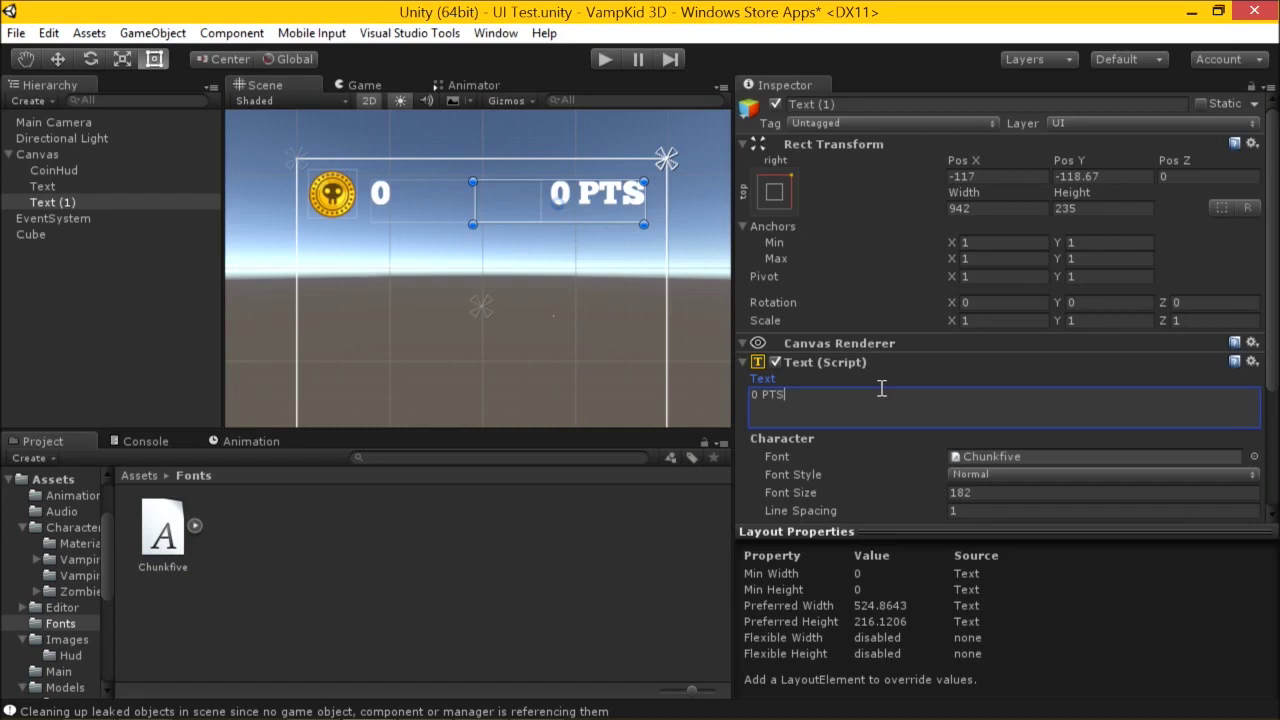
pyautogui.press('BackSpace')
pyautogui.hotkey('ctrl', 's')
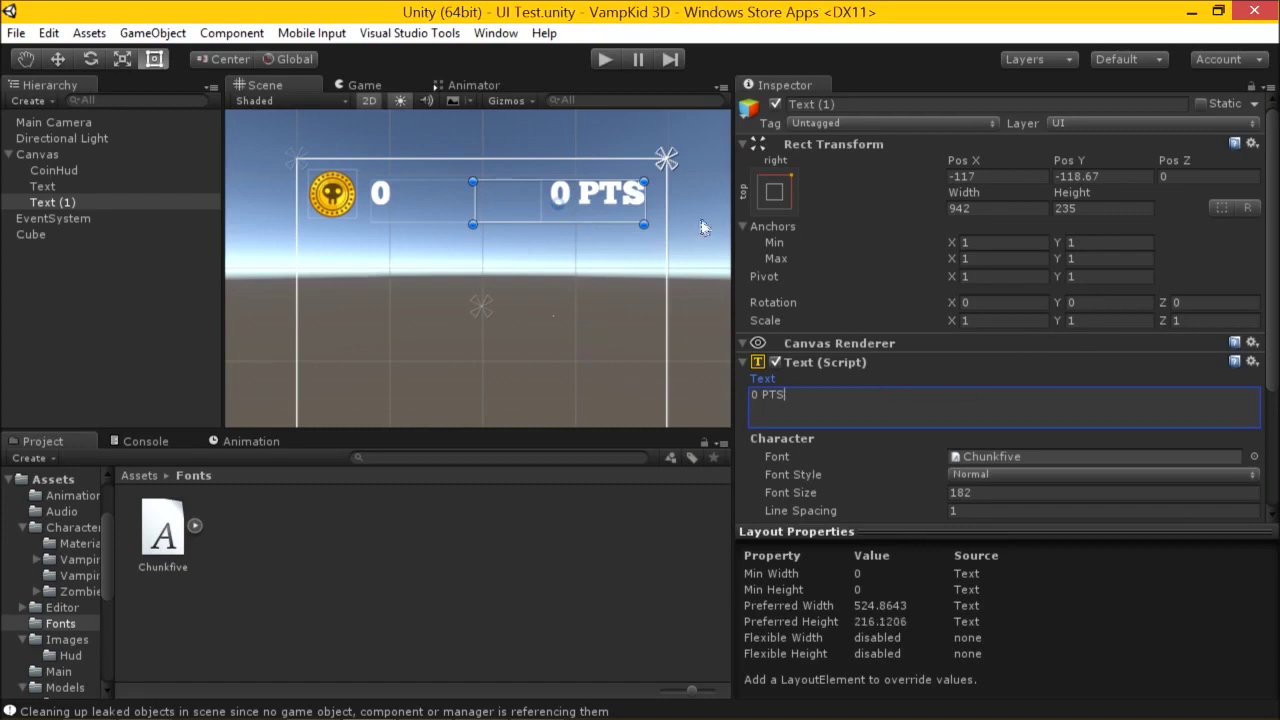
# Play the scene, resize the Game view to check how the HUD adapts, and stop playback.
pyautogui.moveTo(727, 213); pyautogui.dragTo(662, 213)
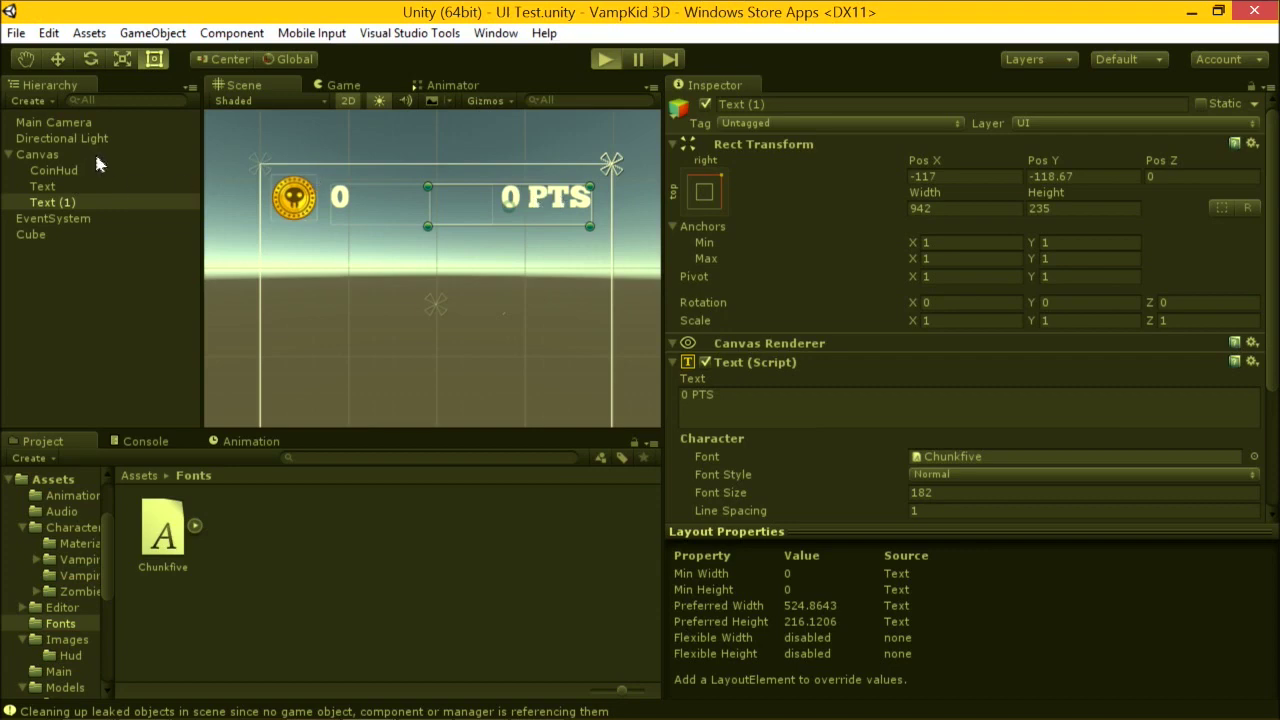
pyautogui.moveTo(636, 224); pyautogui.dragTo(703, 289)
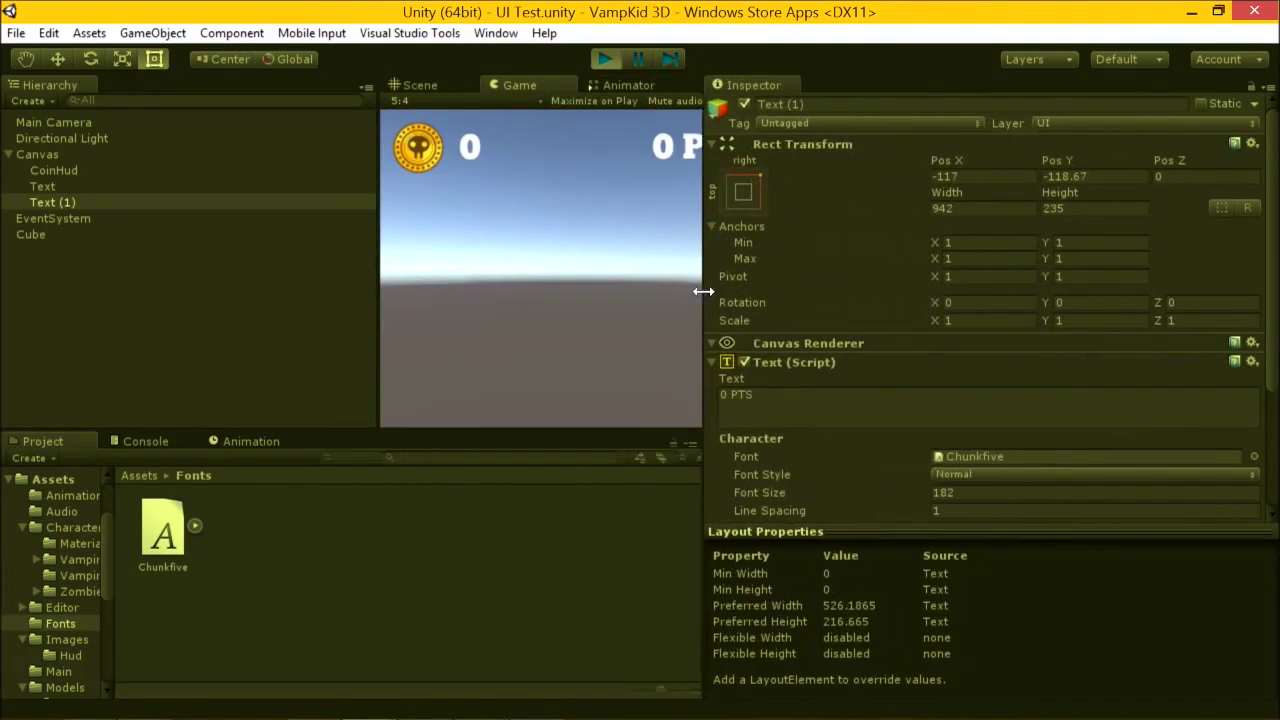
pyautogui.click(603, 59)
# Review the Rect Transforms of both Texts and the Canvas's scaler settings.
pyautogui.click(43, 187)
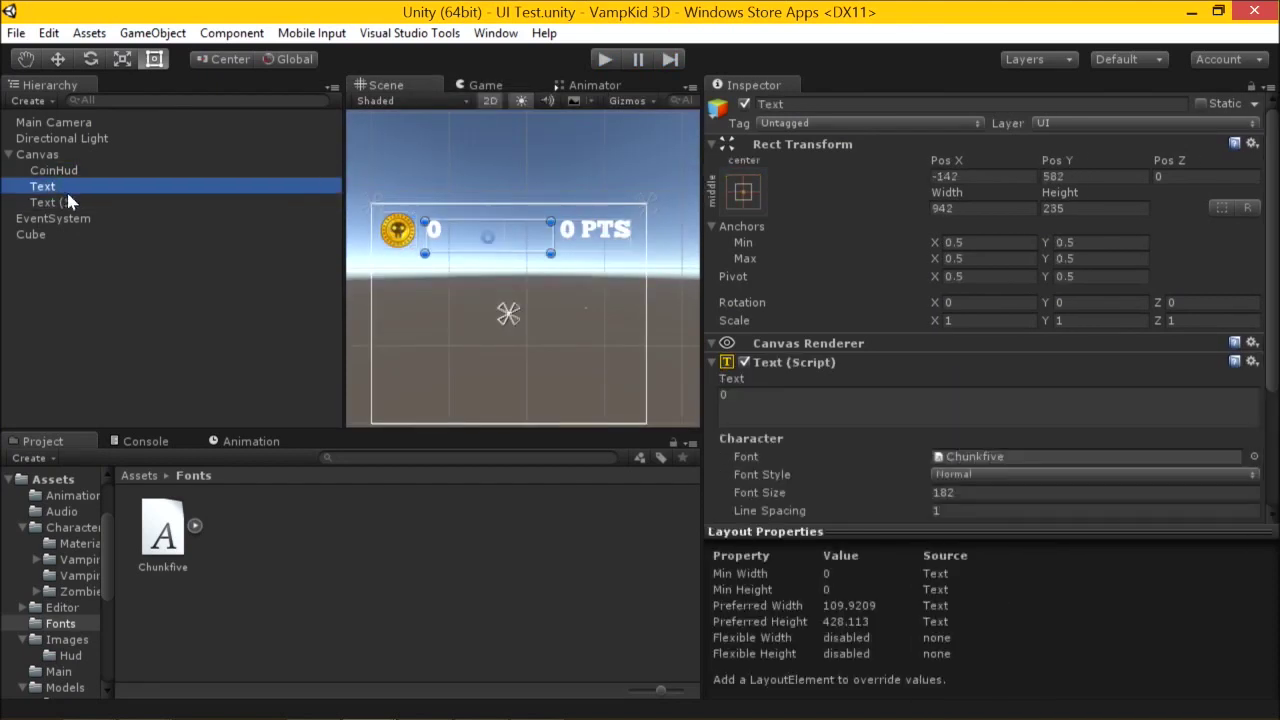
pyautogui.click(70, 203)
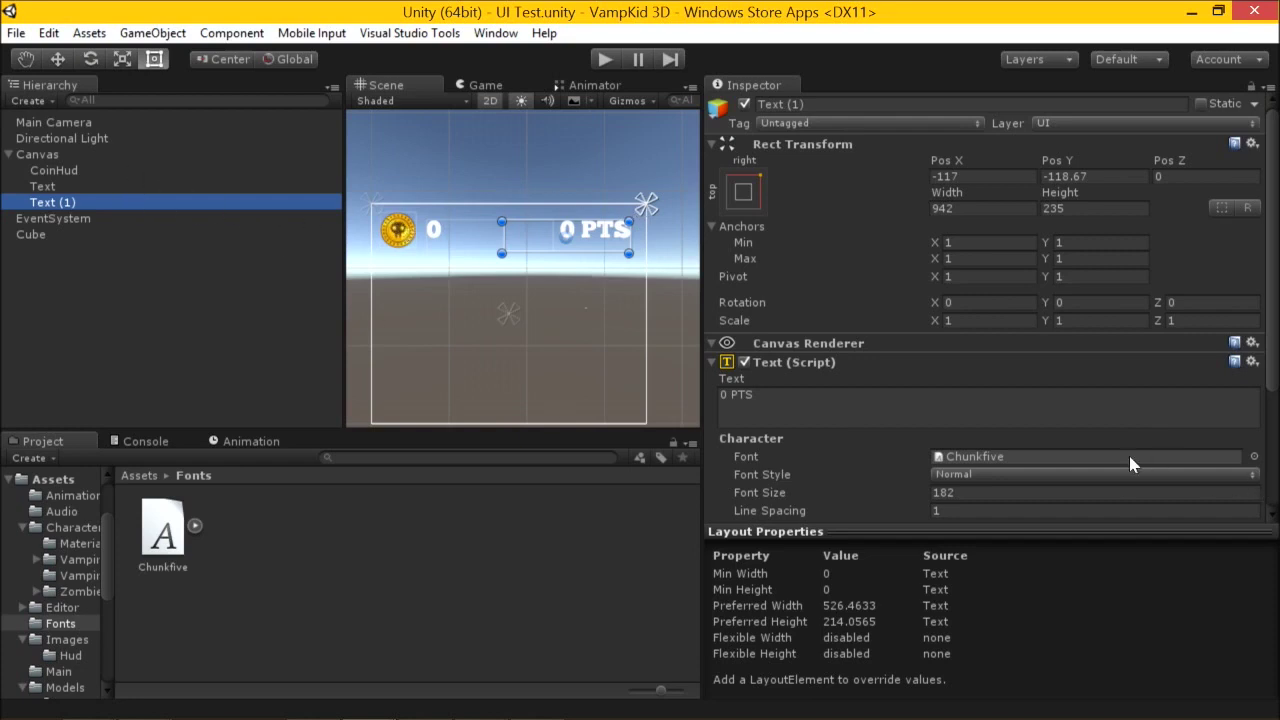
pyautogui.click(64, 155)
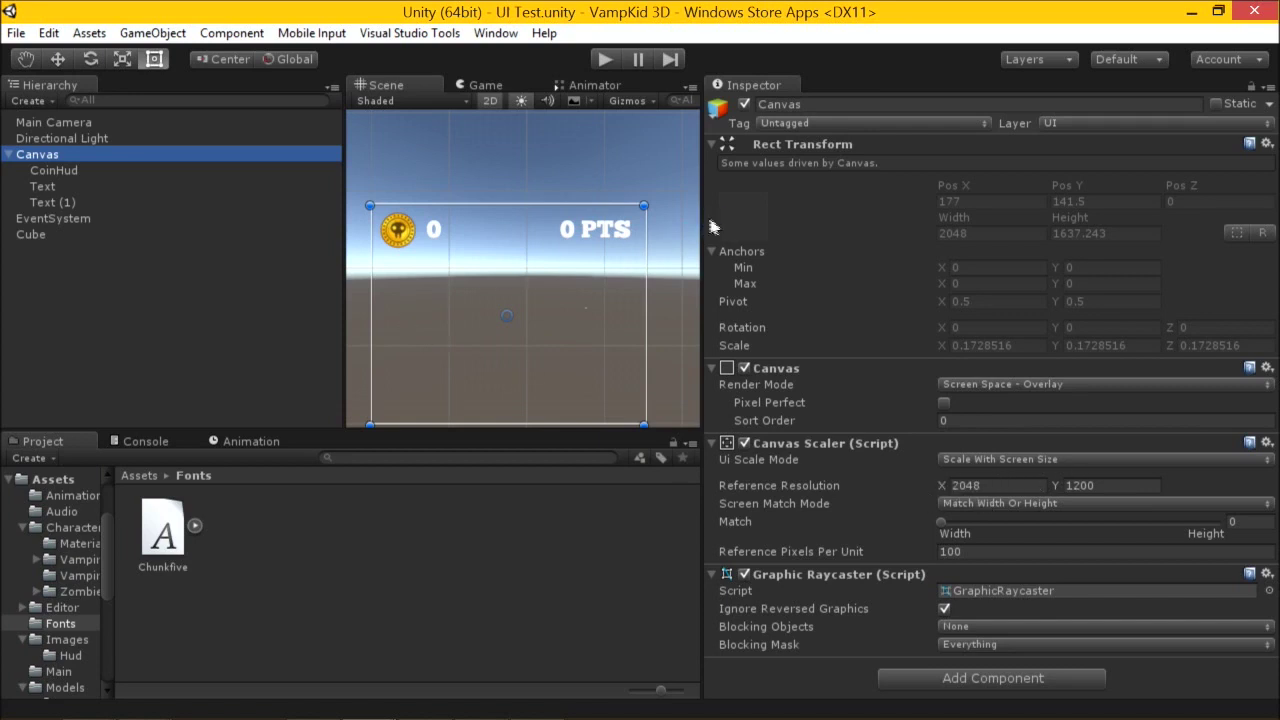
pyautogui.moveTo(708, 228); pyautogui.dragTo(857, 228)
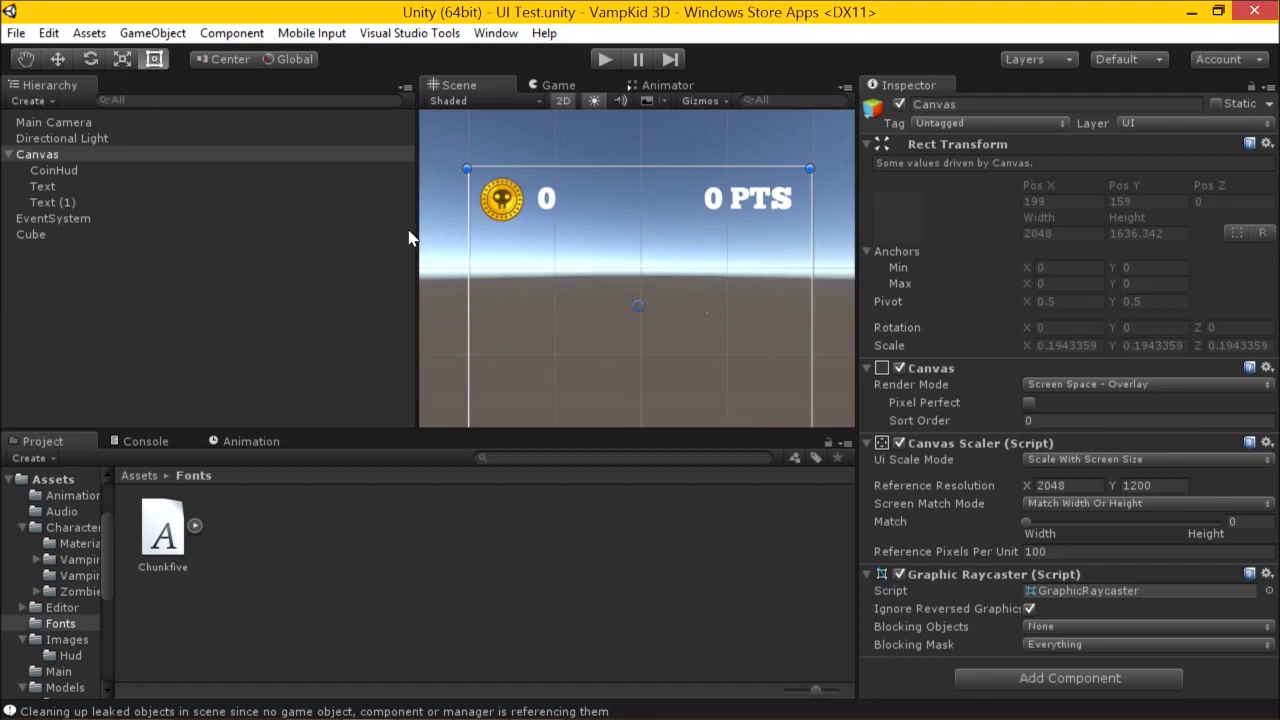
pyautogui.moveTo(418, 231); pyautogui.dragTo(220, 232)
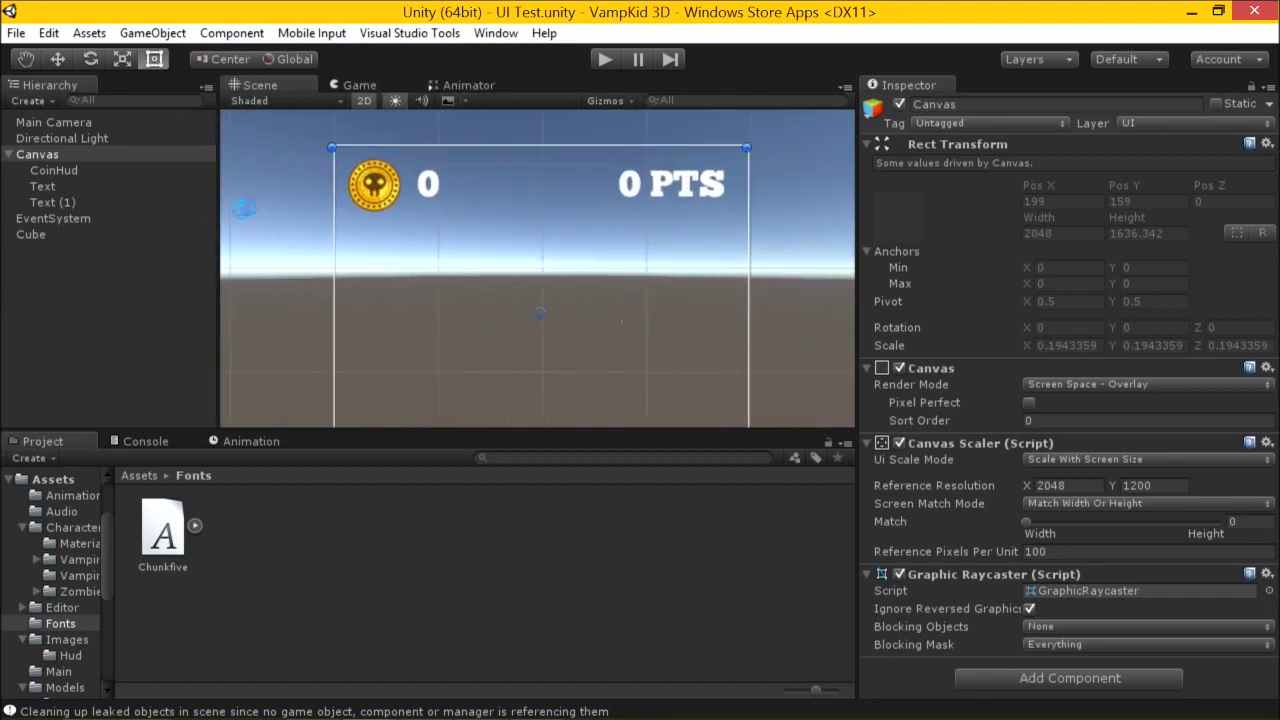
pyautogui.hotkey('alt', 'Tab')
pyautogui.press('Tab')
pyautogui.press('Escape')
# Add a UI Panel that stretches across the Canvas.
pyautogui.click(153, 33)
pyautogui.moveTo(120, 188)
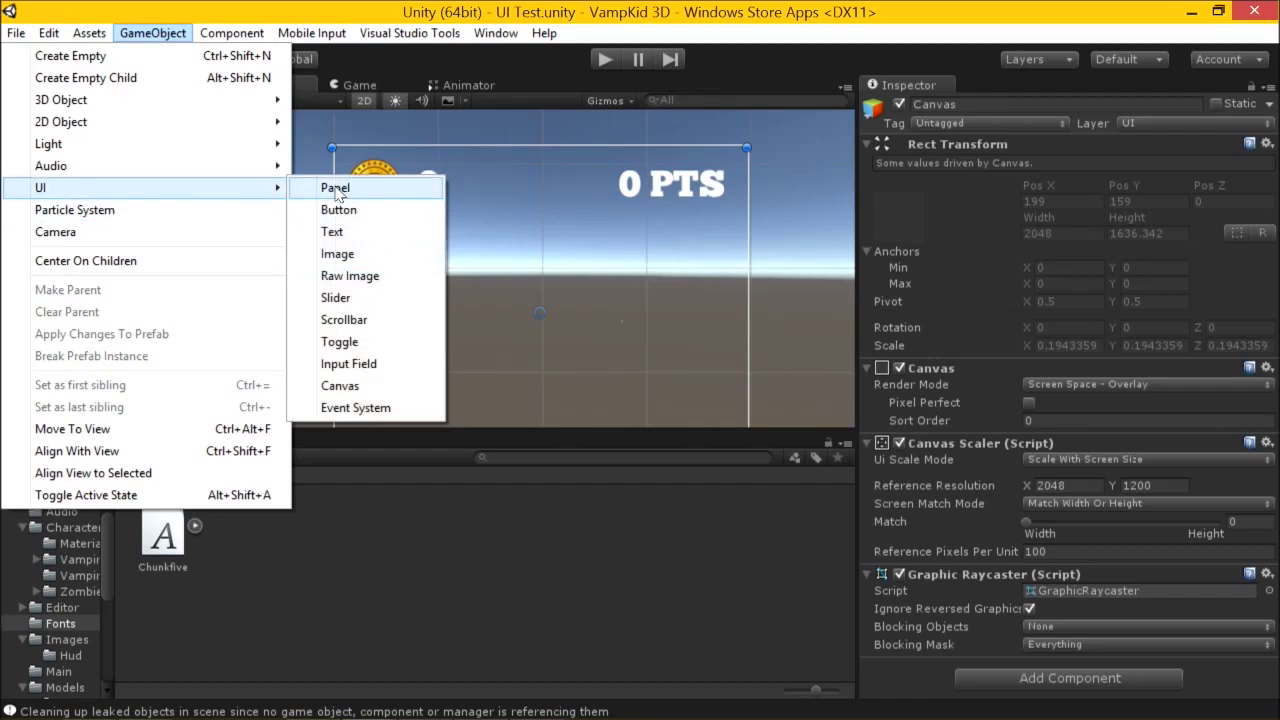
pyautogui.click(337, 193)
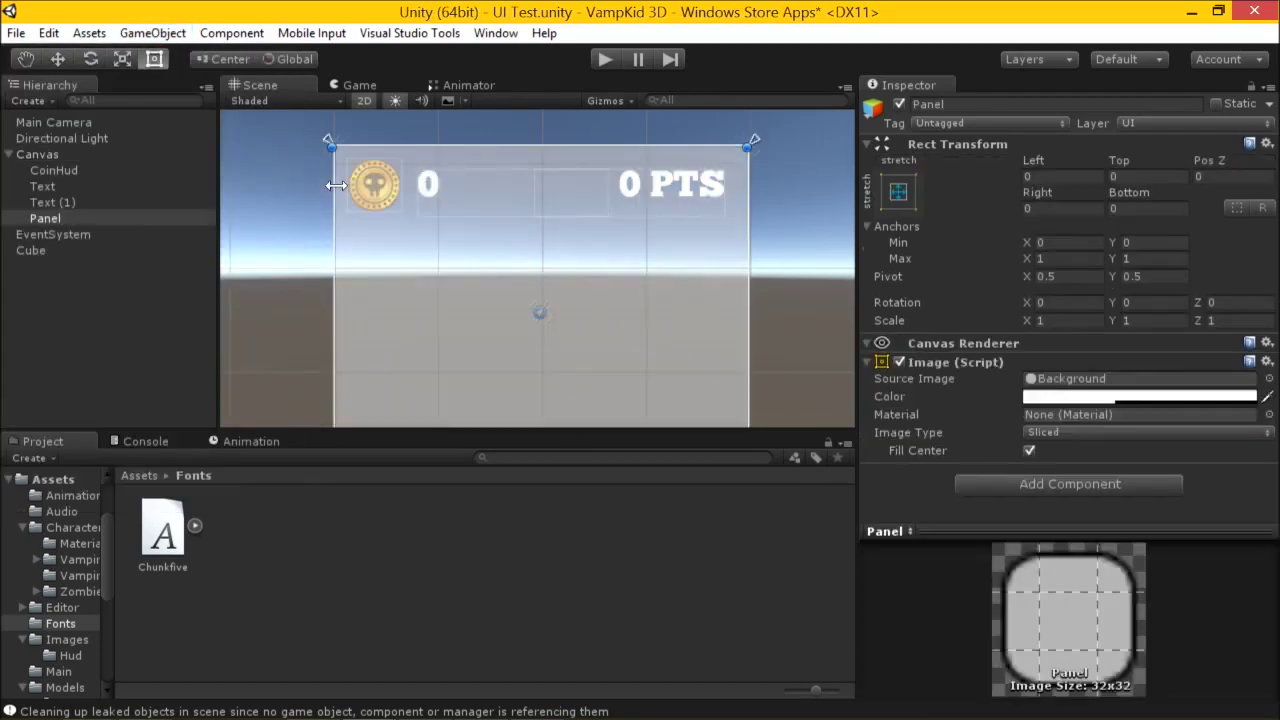
pyautogui.scroll(-2, 506, 237)
pyautogui.press('t')
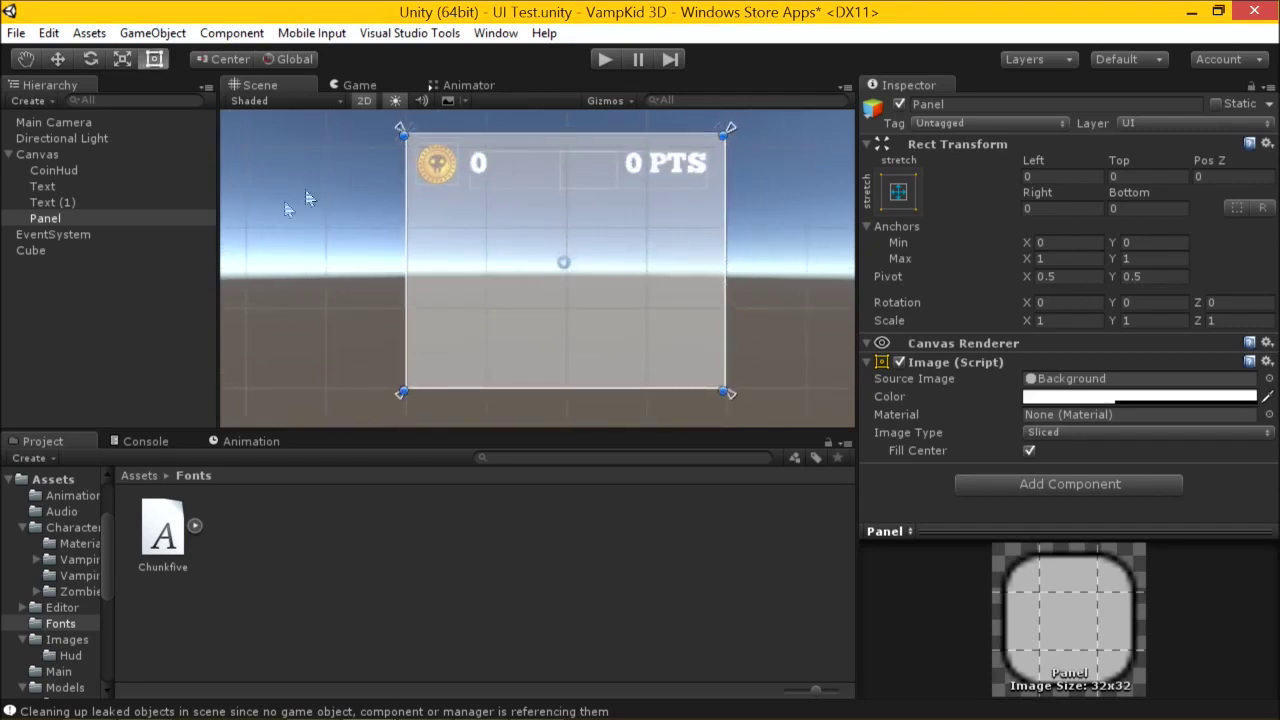
# Make CoinHud and both Texts children of the Panel.
pyautogui.click(38, 154)
pyautogui.click(64, 172)
pyautogui.keyDown('shift'); pyautogui.click(65, 188); pyautogui.keyUp('shift')
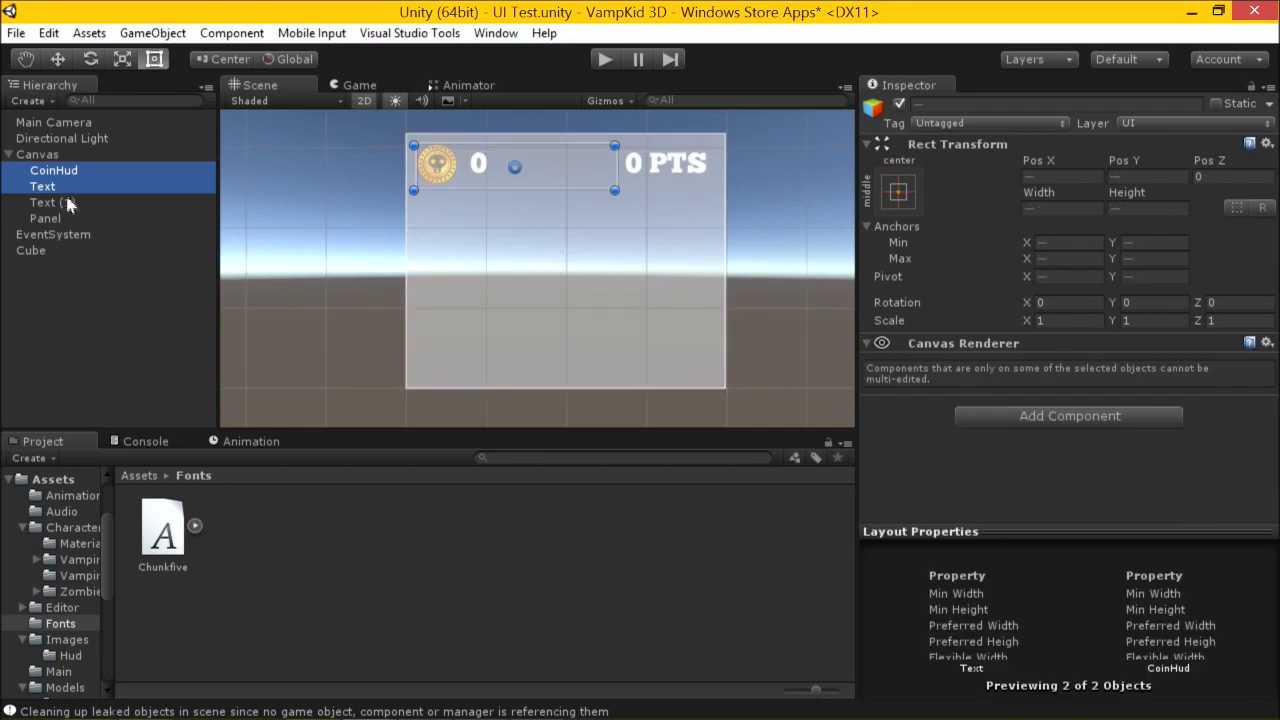
pyautogui.keyDown('shift'); pyautogui.click(60, 202); pyautogui.keyUp('shift')
pyautogui.moveTo(60, 202); pyautogui.dragTo(60, 216)
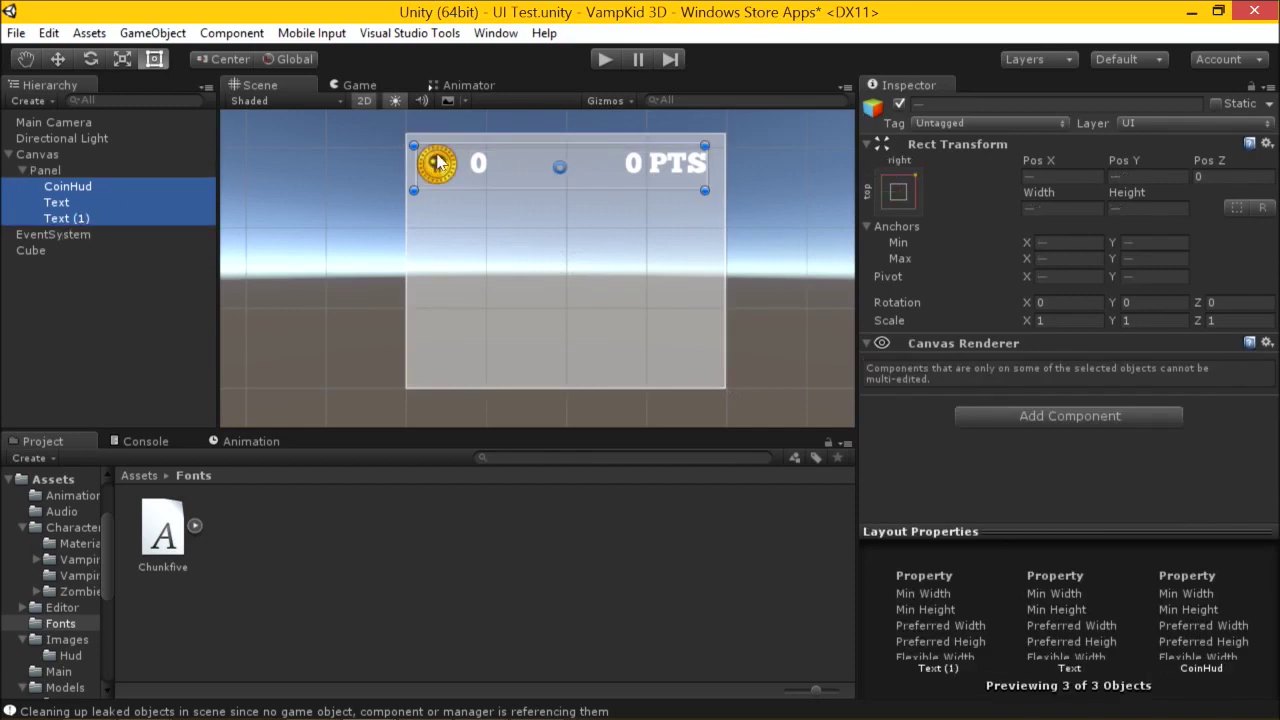
# Toggle the Panel off and on to check its effect on its child elements, and look at its anchor presets.
pyautogui.click(170, 172)
pyautogui.click(899, 105)
pyautogui.click(899, 105)
pyautogui.click(899, 105)
pyautogui.click(899, 105)
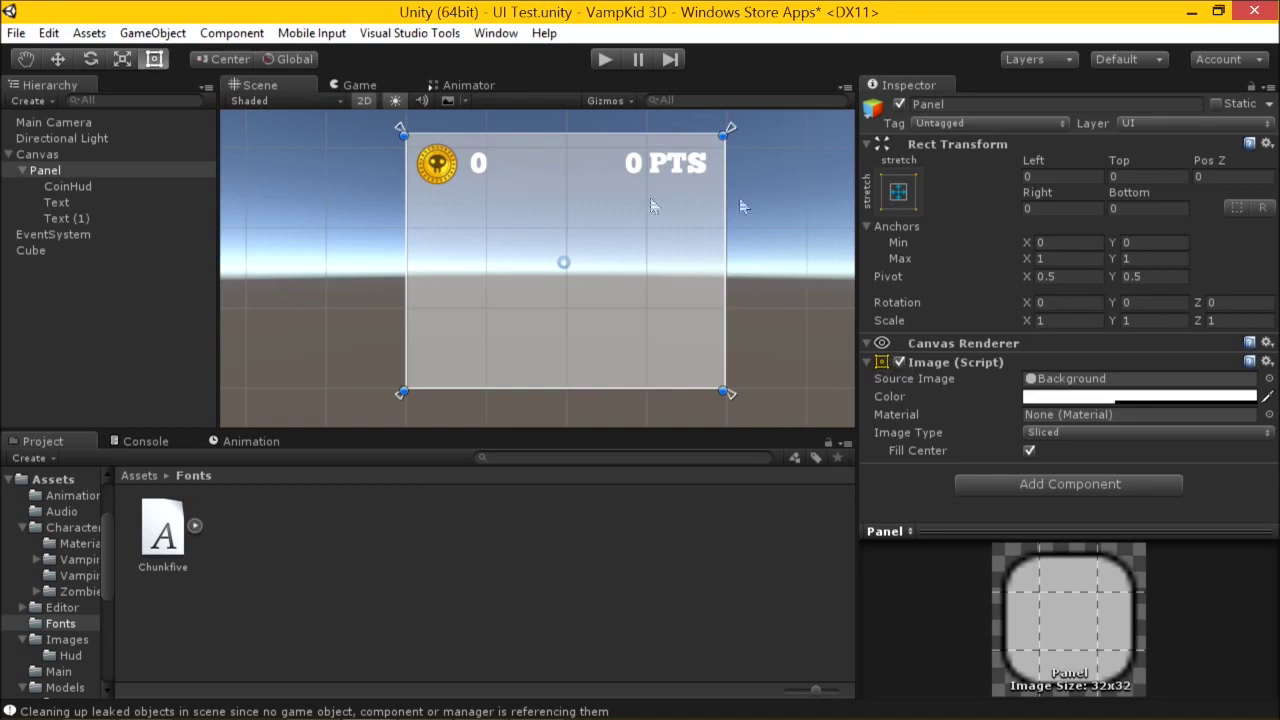
pyautogui.click(900, 191)
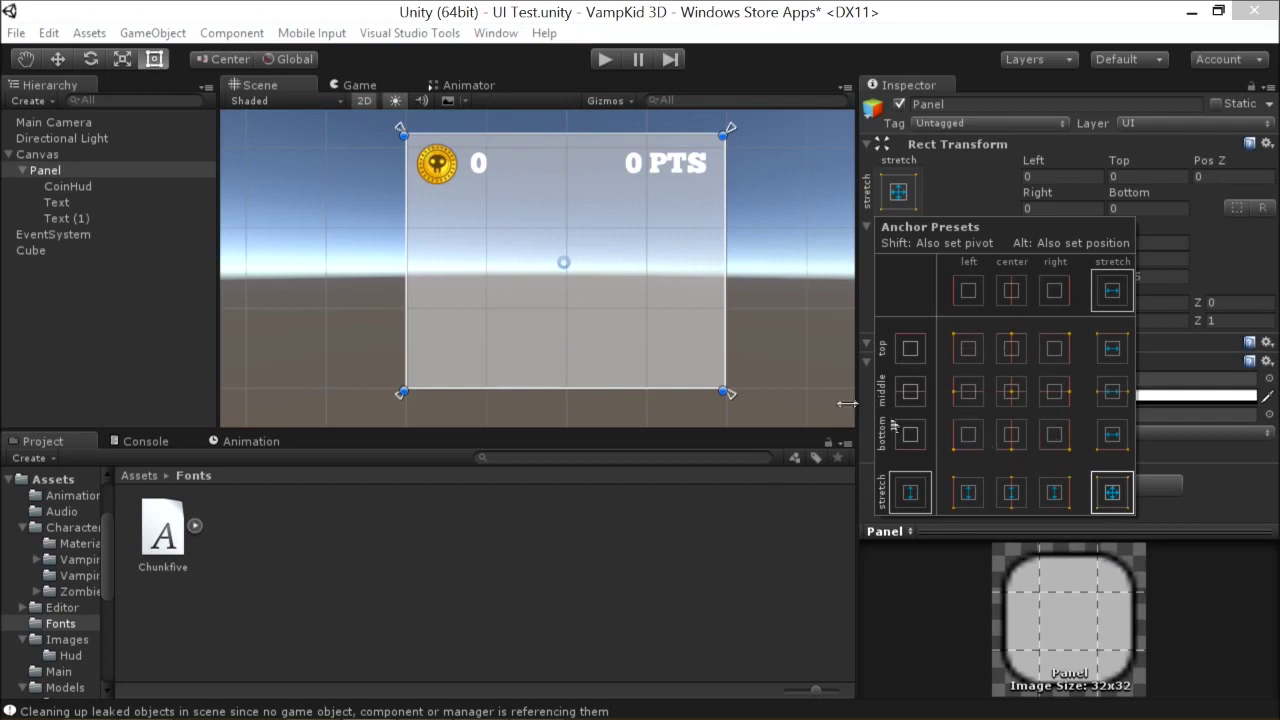
pyautogui.click(385, 217)
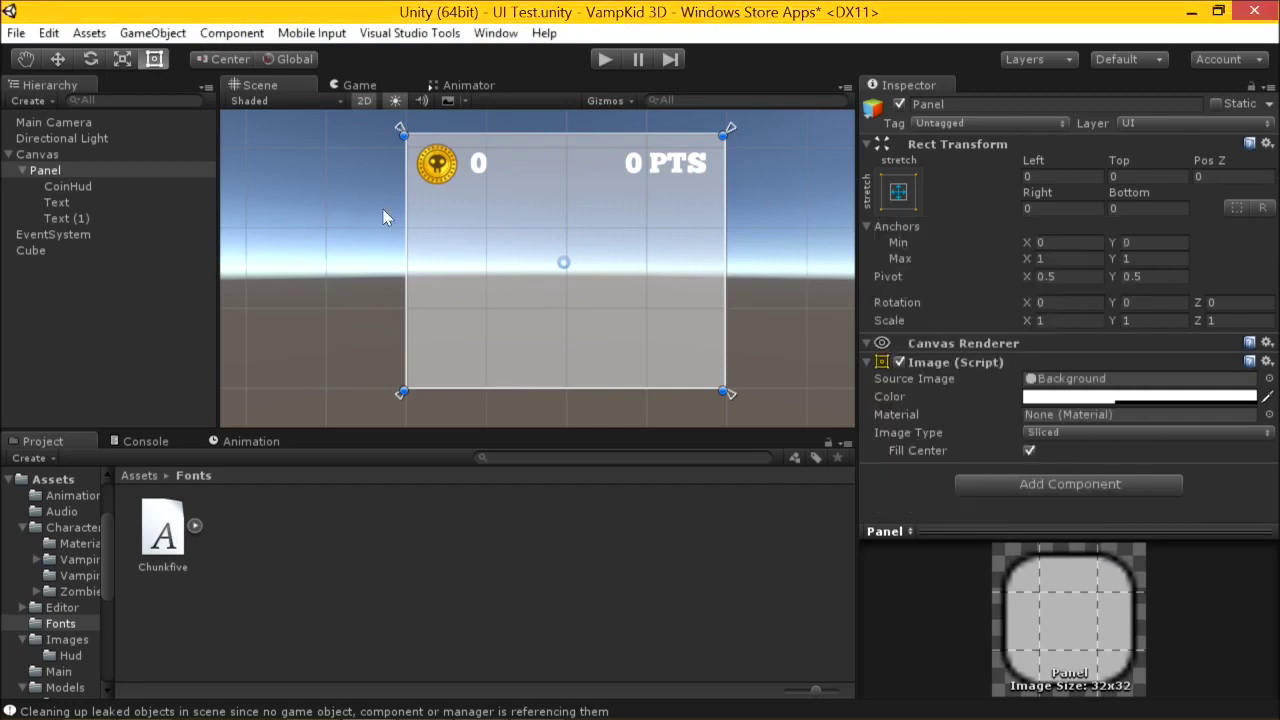
# Anchor CoinHud with top stretch, try repositioning it with the top-stretch and full-stretch presets, and undo the repositioning.
pyautogui.click(447, 172)
pyautogui.click(903, 198)
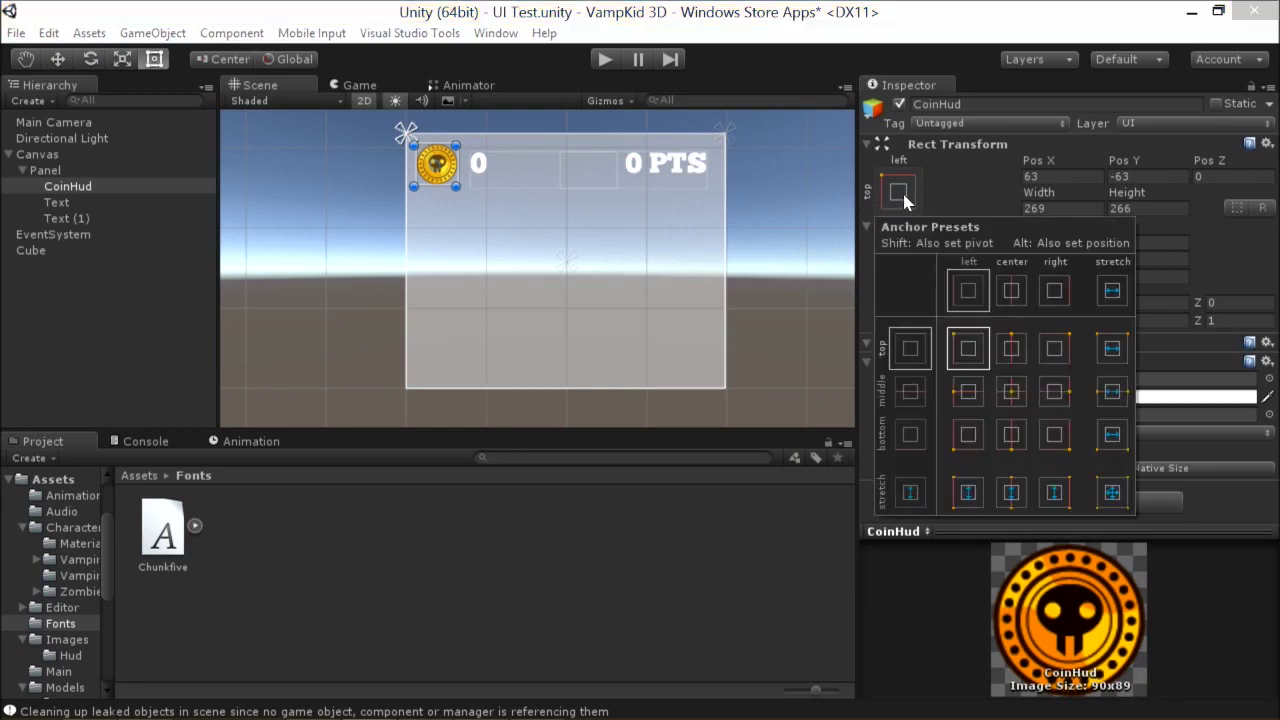
pyautogui.press('alt')
pyautogui.press('alt')
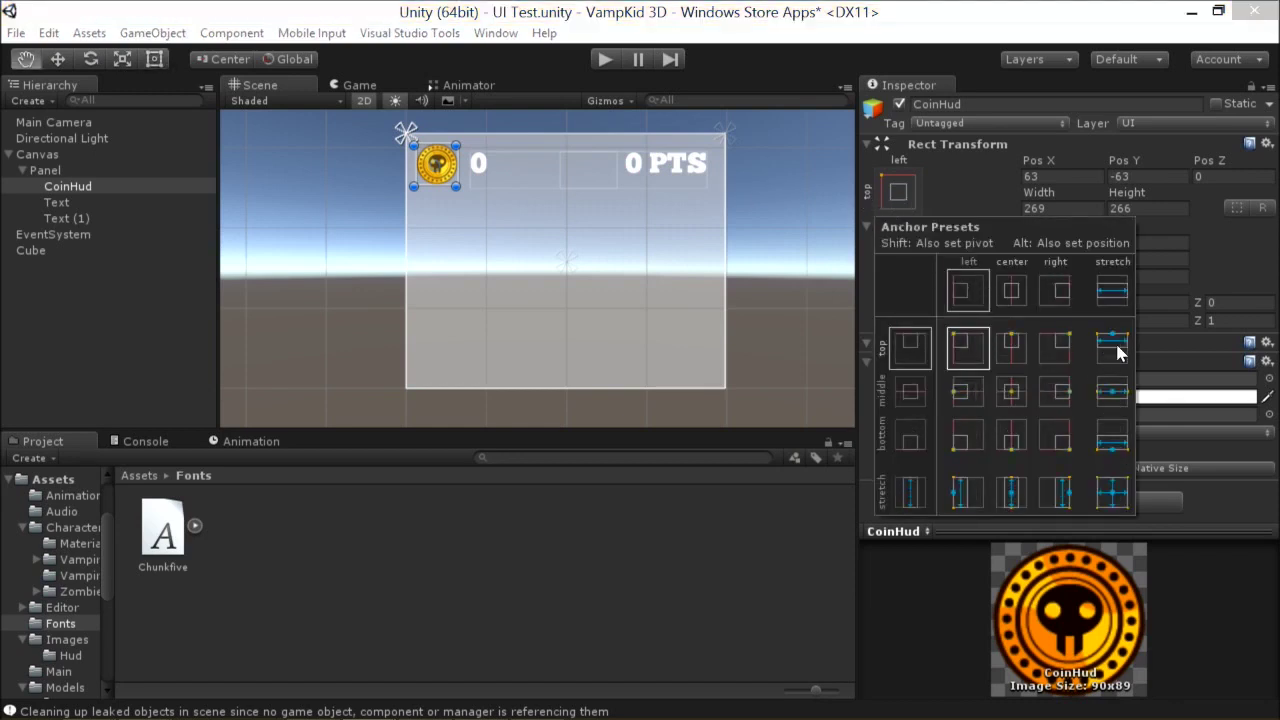
pyautogui.click(1113, 347)
pyautogui.keyDown('alt'); pyautogui.click(1113, 347); pyautogui.keyUp('alt')
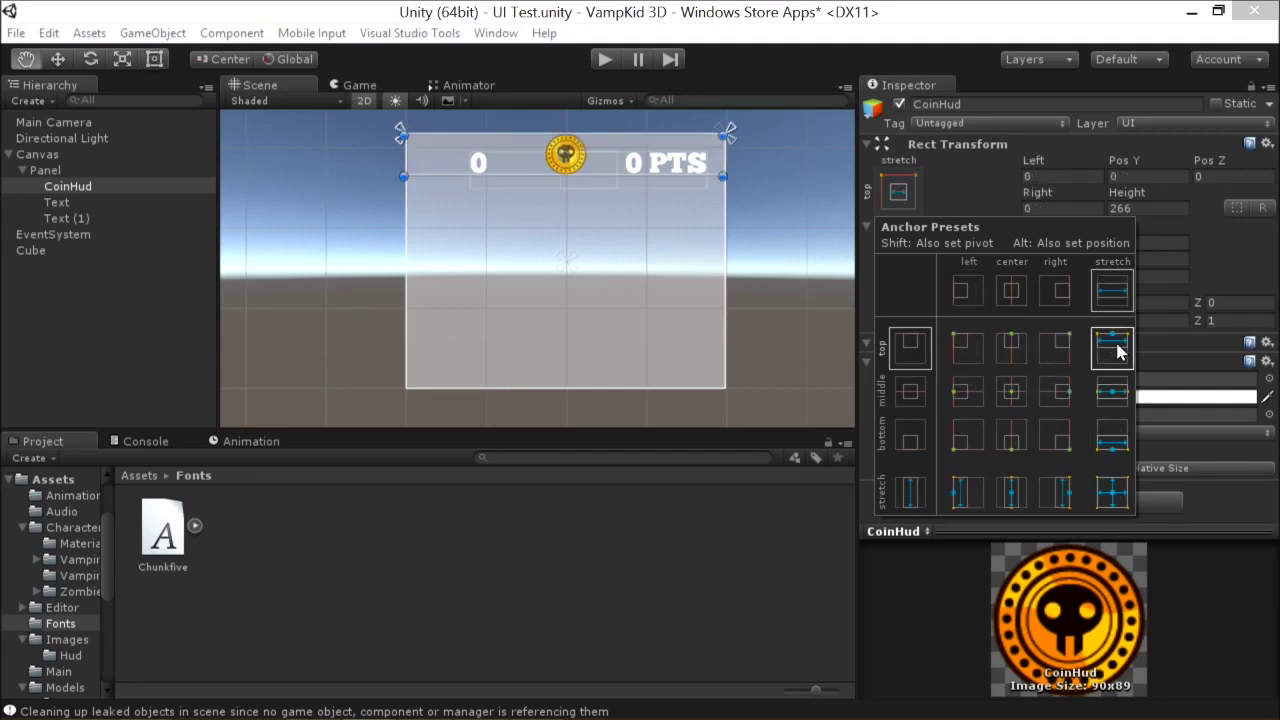
pyautogui.keyDown('alt'); pyautogui.click(1113, 491); pyautogui.keyUp('alt')
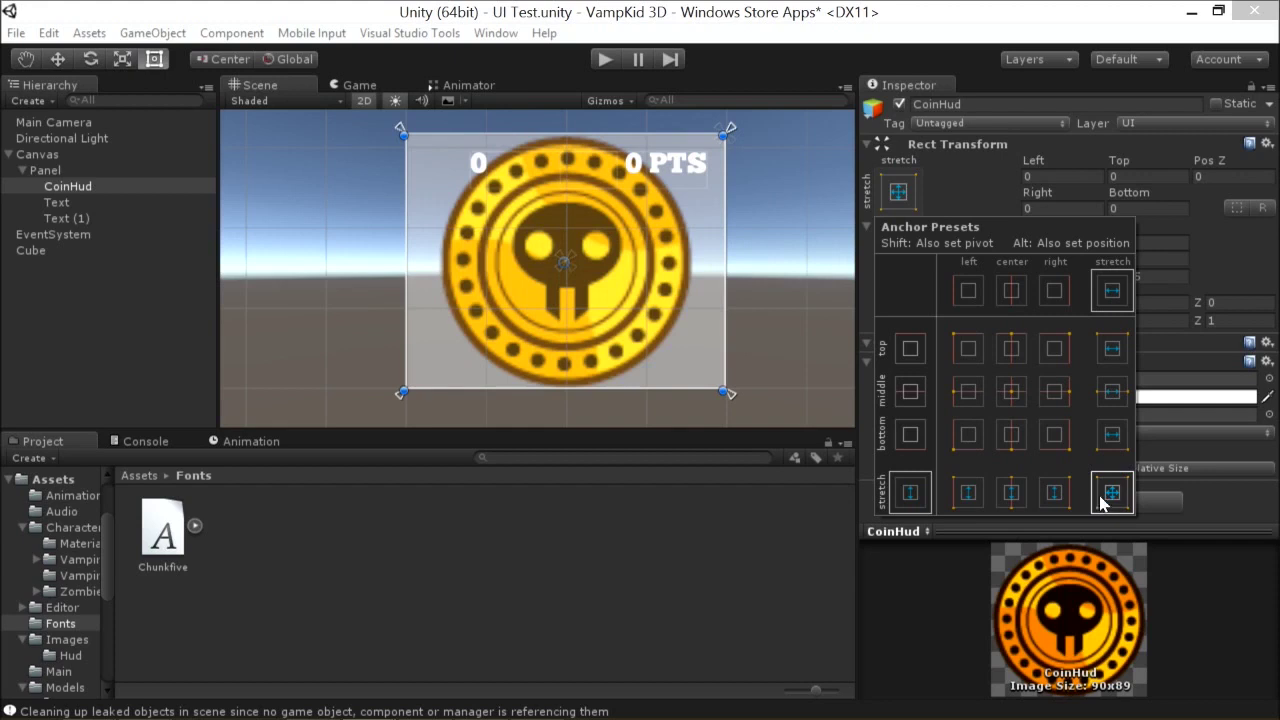
pyautogui.hotkey('ctrl', 'z')
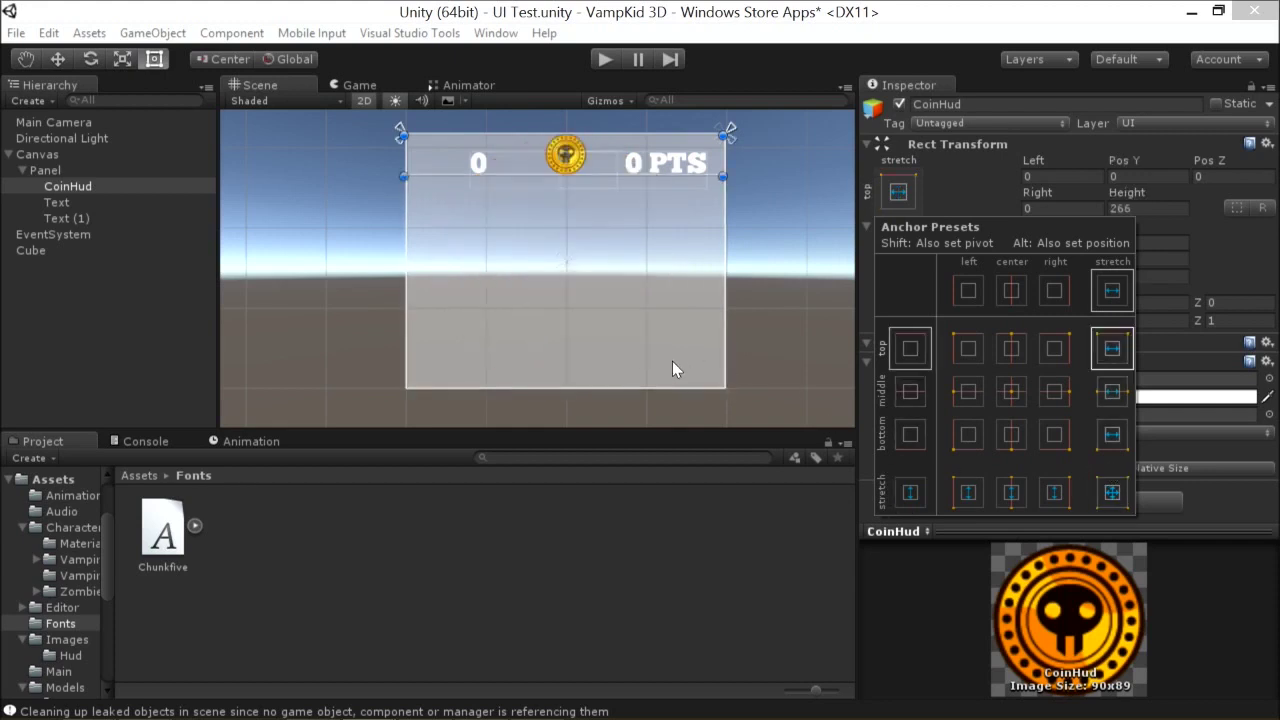
pyautogui.hotkey('ctrl', 'z')
pyautogui.click(364, 177)
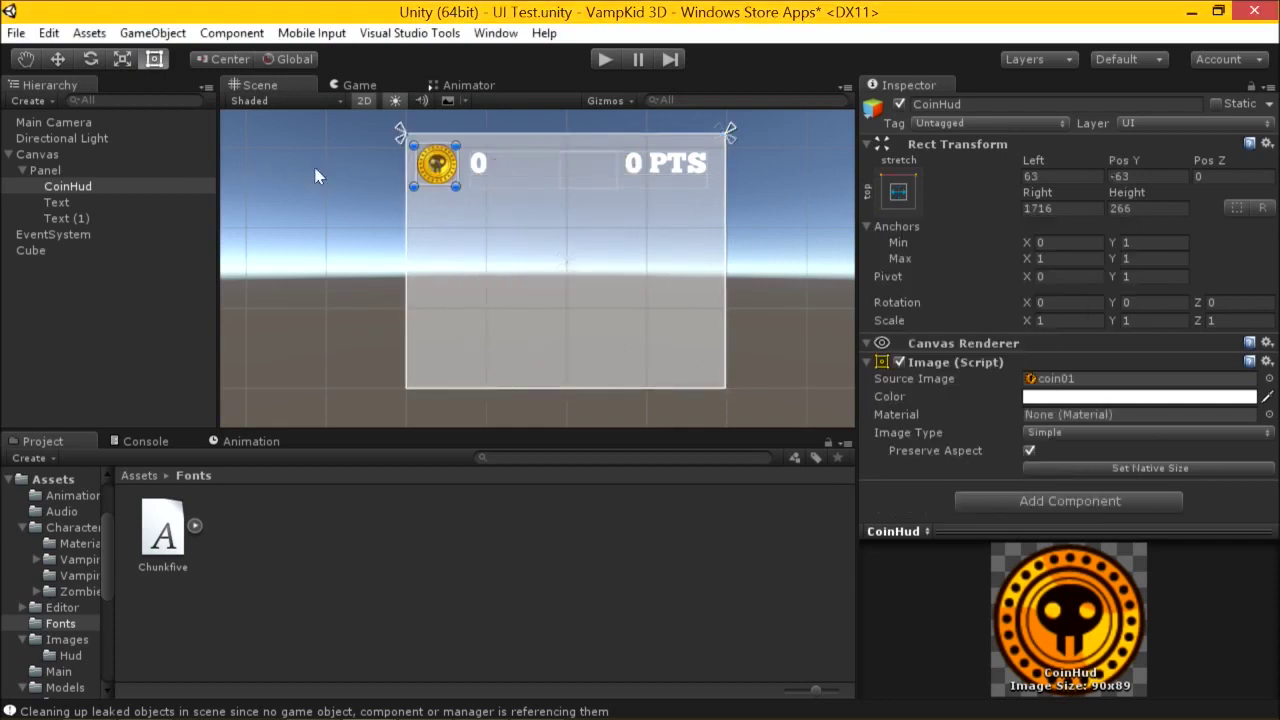
# Move CoinHud and both Texts out of the Panel directly under the Canvas, and delete the Panel.
pyautogui.click(346, 194)
pyautogui.scroll(-1, 355, 205)
pyautogui.click(50, 186)
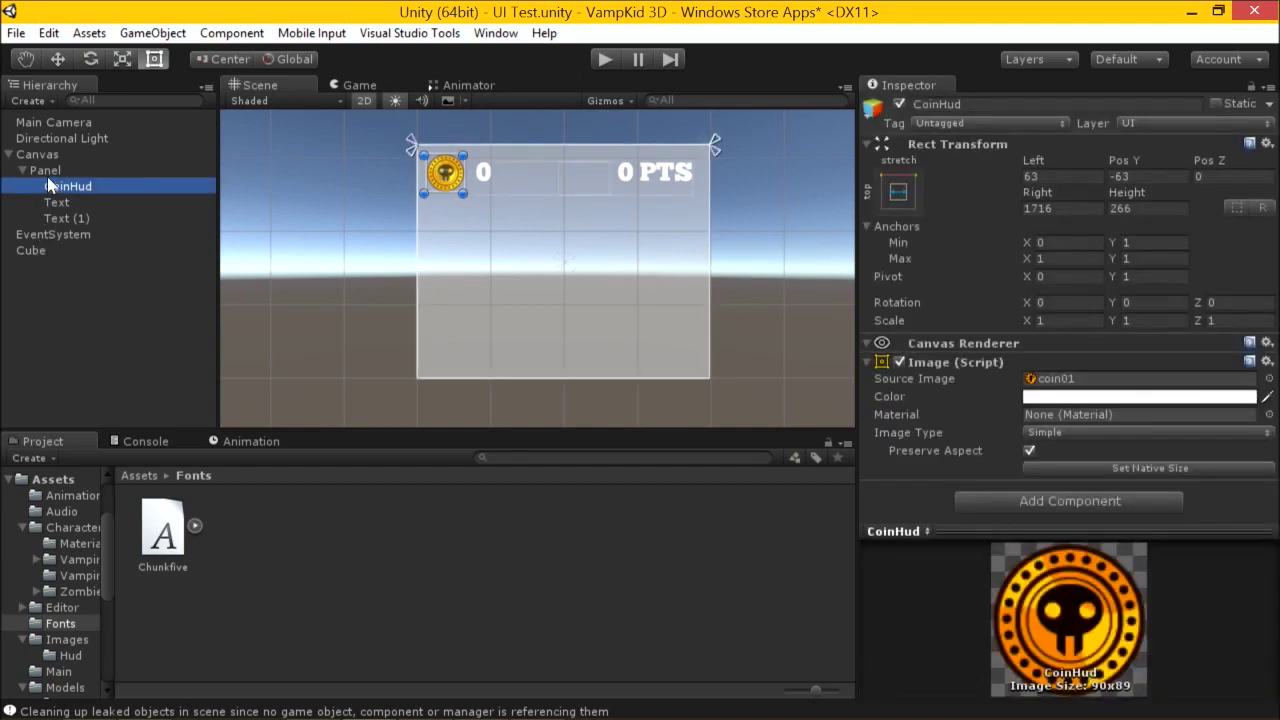
pyautogui.keyDown('shift'); pyautogui.click(68, 218); pyautogui.keyUp('shift')
pyautogui.moveTo(73, 188); pyautogui.dragTo(54, 161)
pyautogui.click(52, 218)
pyautogui.press('Delete')
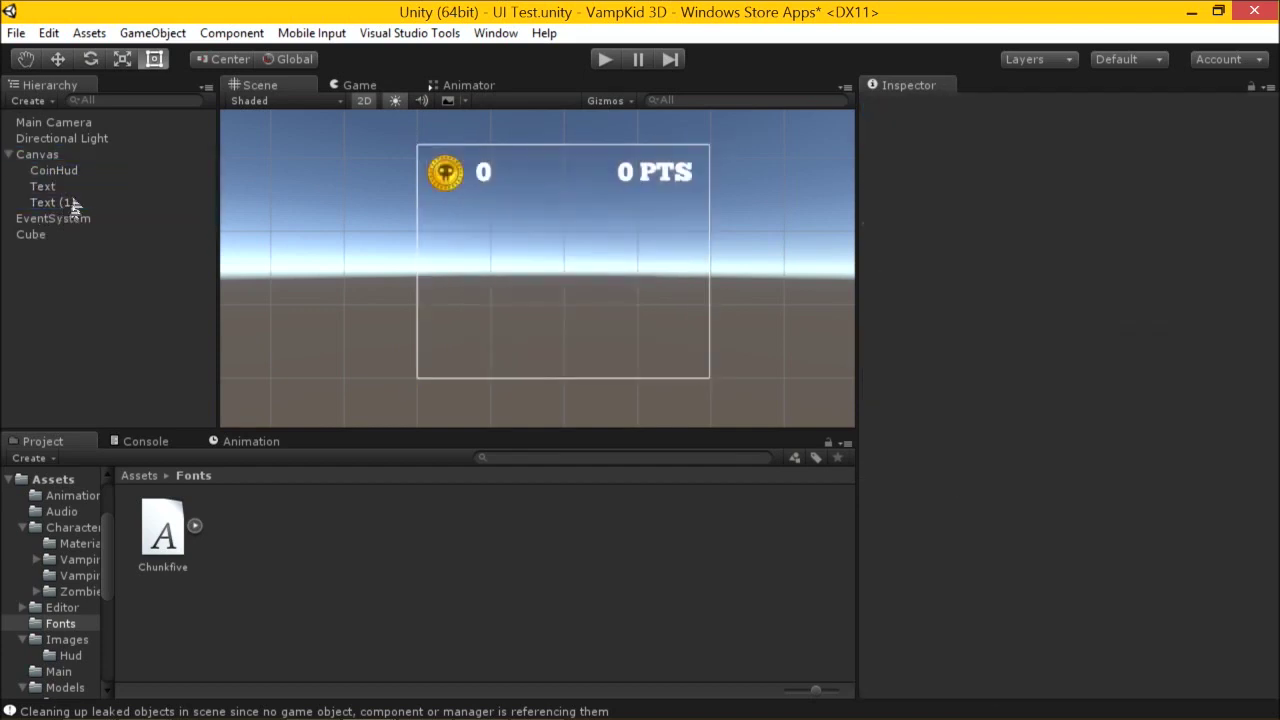
# Add a UI Scrollbar to the Canvas, delete it again, and save the scene.
pyautogui.click(167, 28)
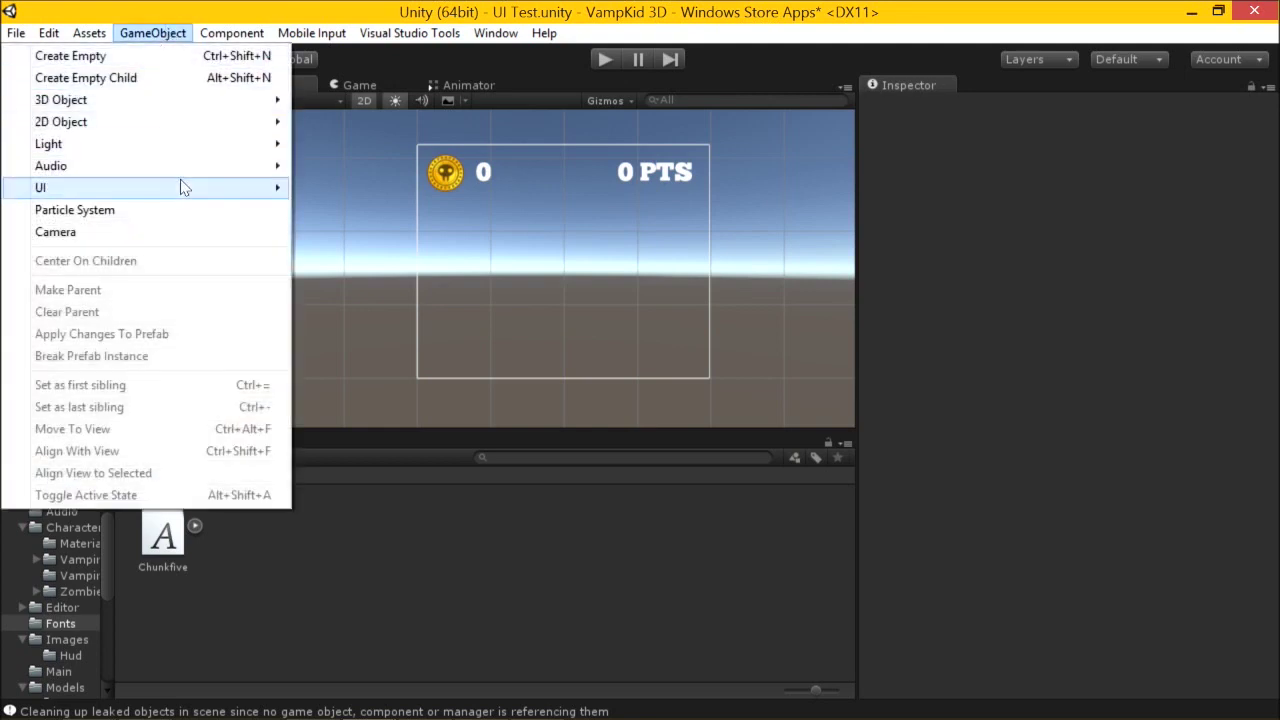
pyautogui.moveTo(183, 187)
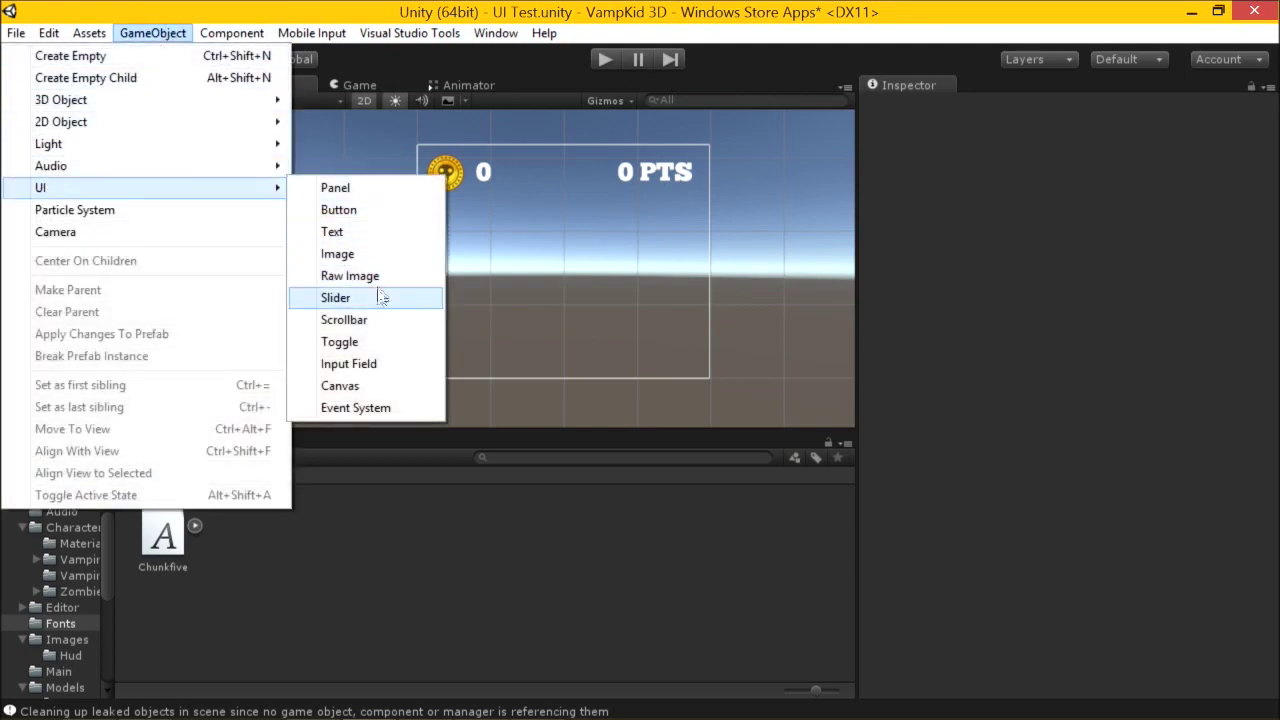
pyautogui.click(395, 321)
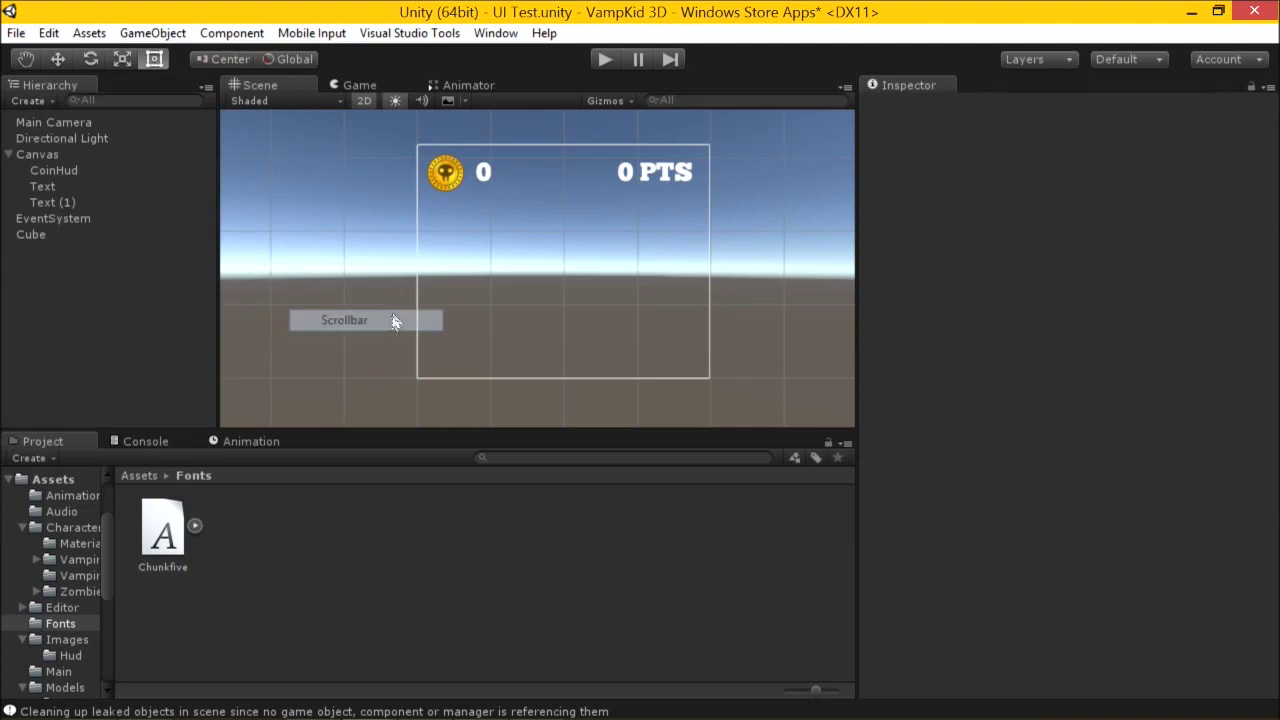
pyautogui.click(22, 219)
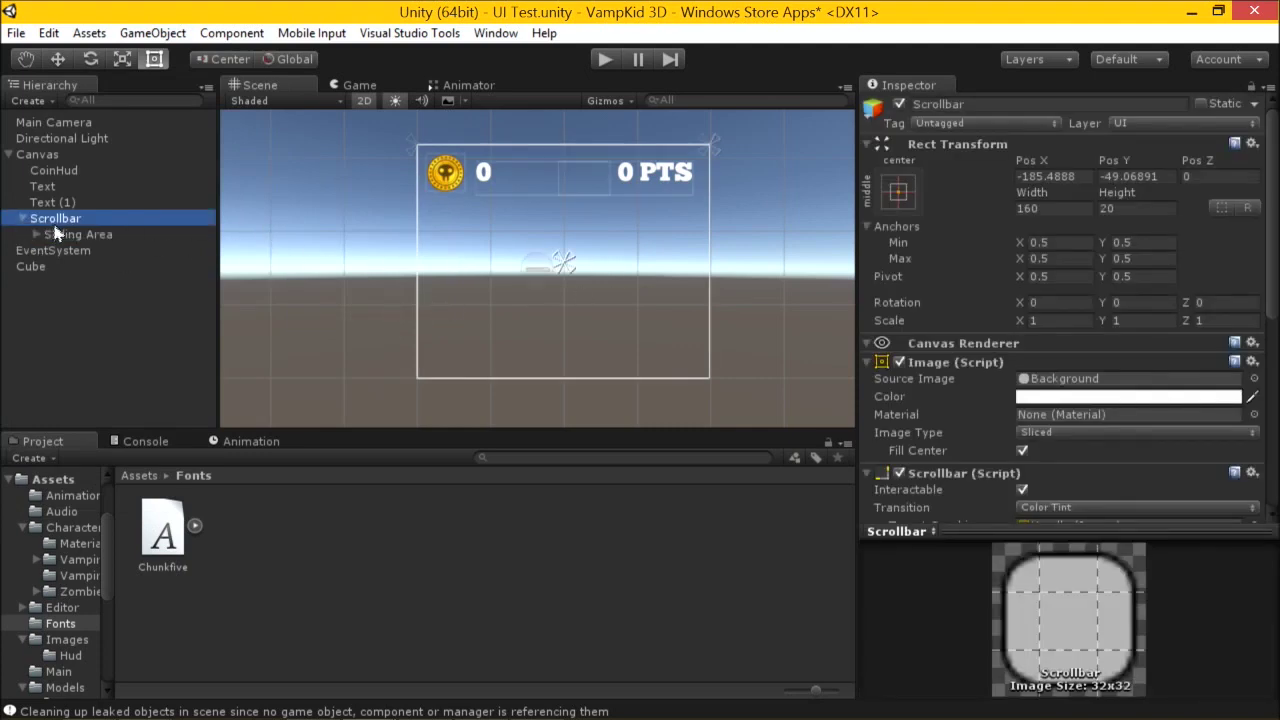
pyautogui.press('Delete')
pyautogui.hotkey('ctrl', 's')
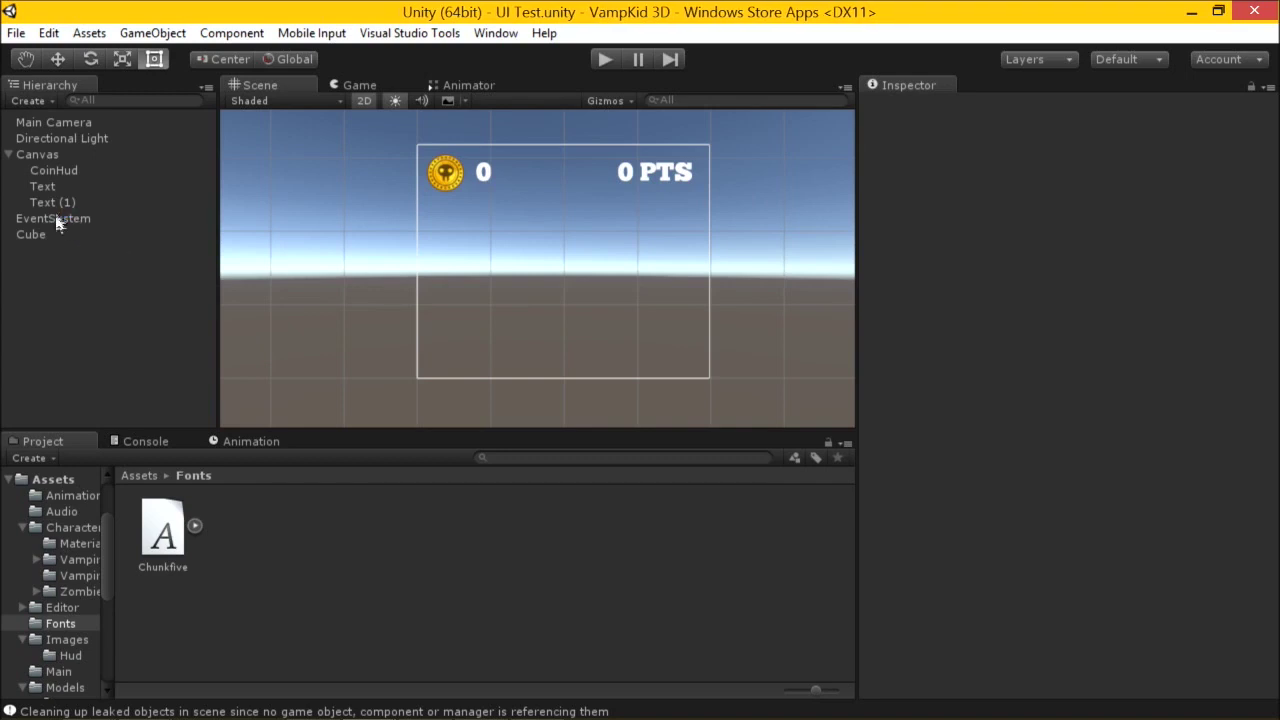
# Add a UI Button to the Canvas, frame it in the Scene view, and save the scene.
pyautogui.click(45, 157)
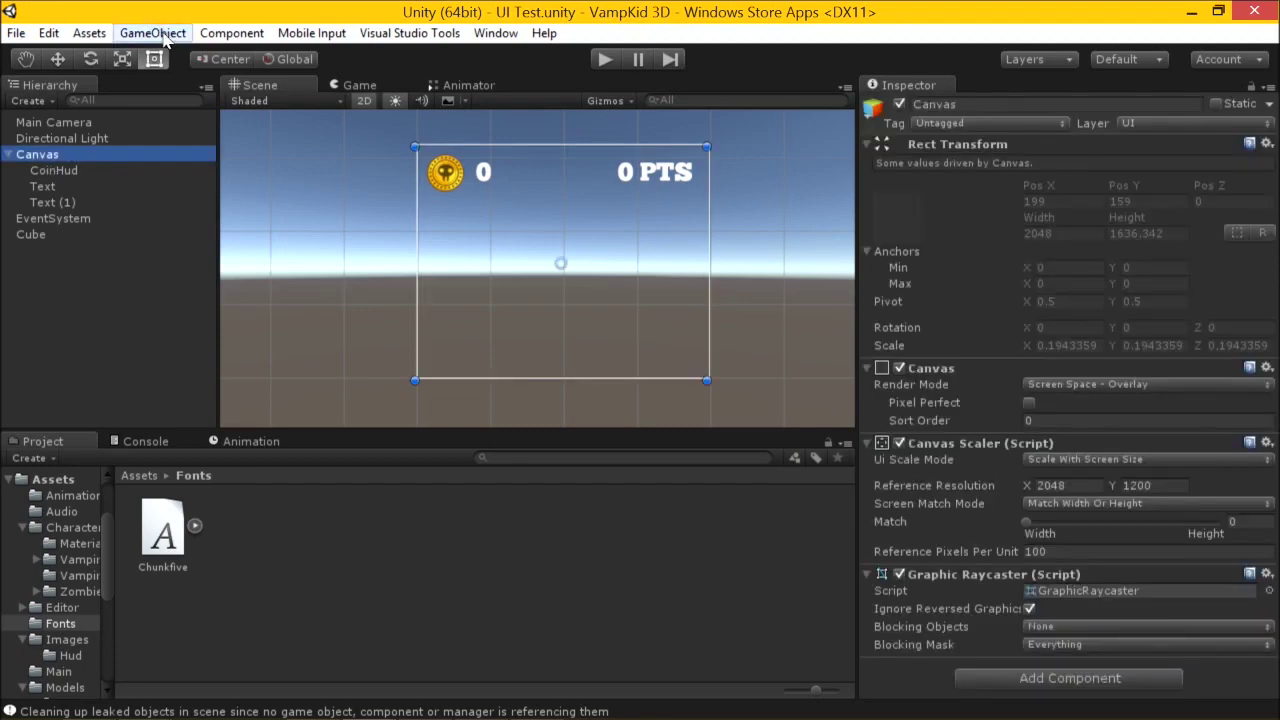
pyautogui.click(152, 33)
pyautogui.moveTo(150, 188)
pyautogui.click(312, 209)
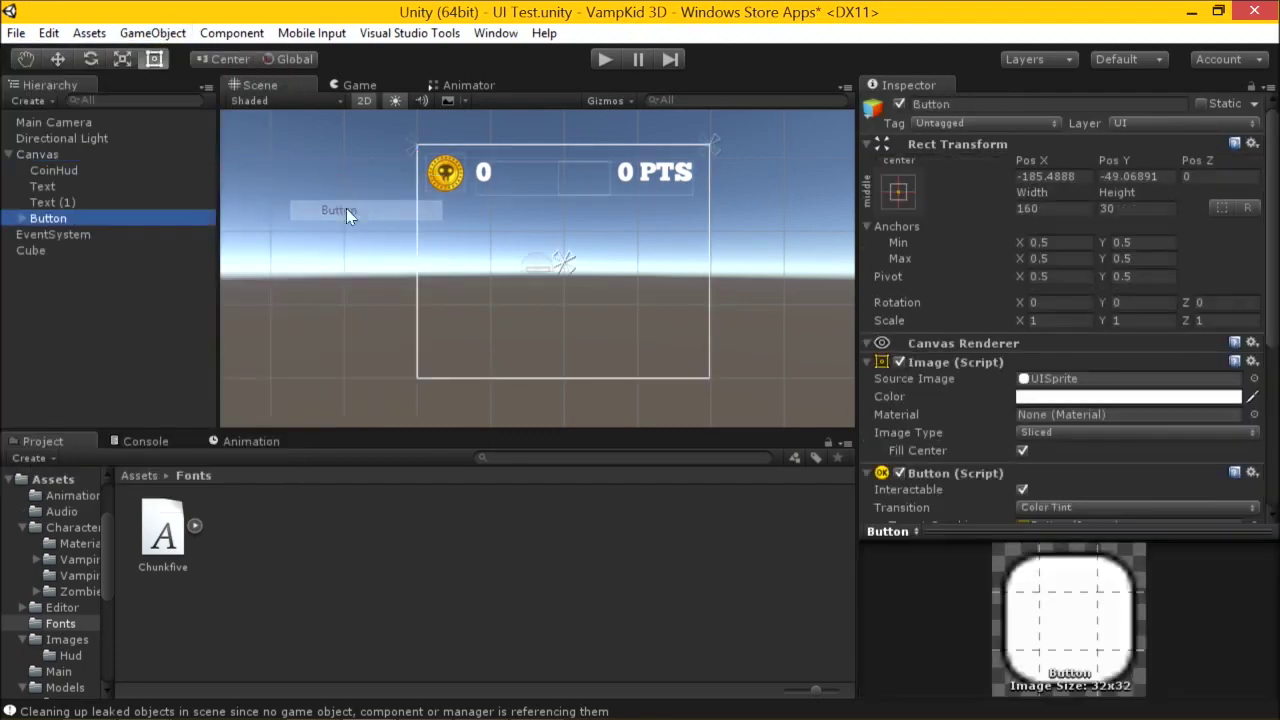
pyautogui.click(898, 191)
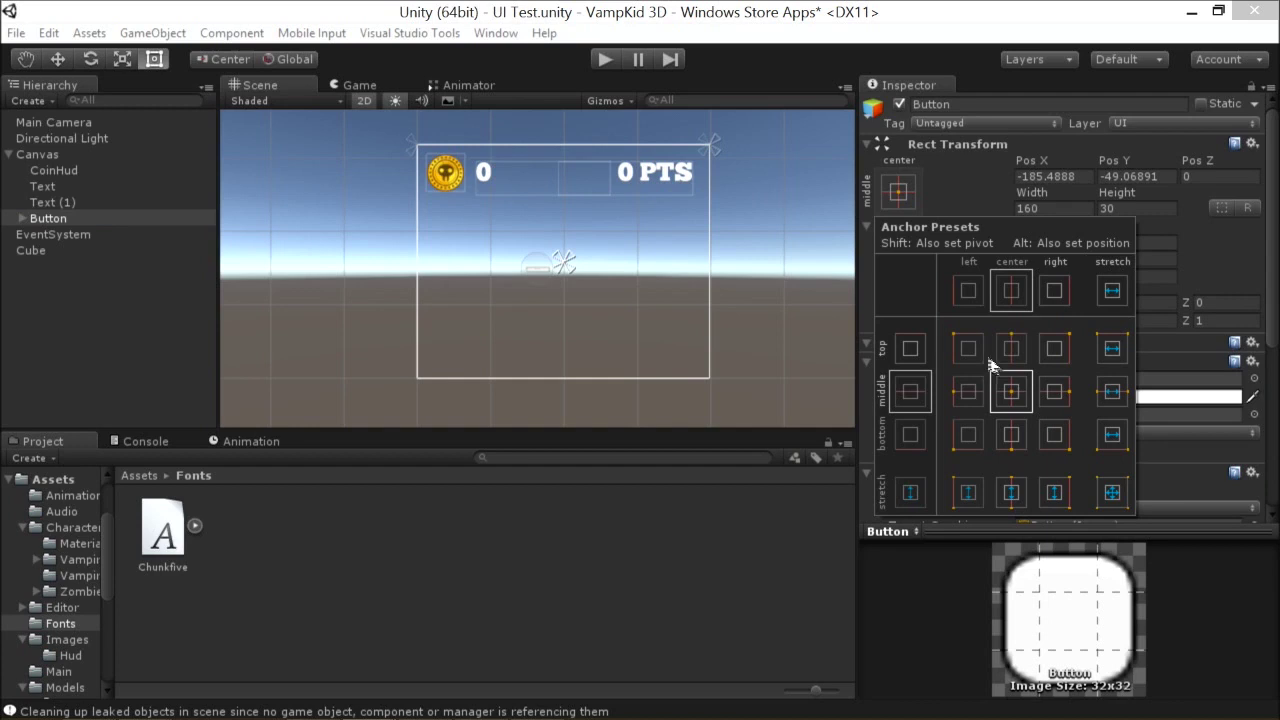
pyautogui.click(74, 218)
pyautogui.doubleClick(80, 220)
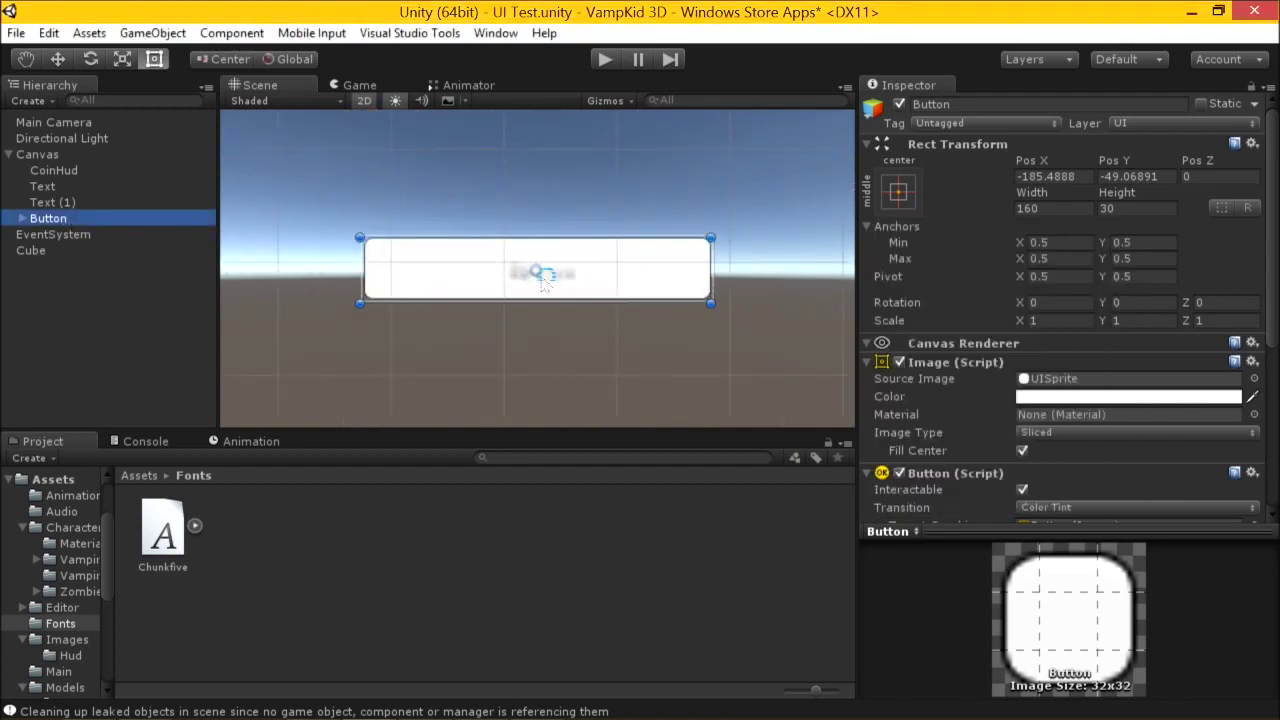
pyautogui.hotkey('ctrl', 's')
# Enlarge the Button in the Scene view to about 550 wide by 228 high, checking its size in the Game view.
pyautogui.click(1058, 208)
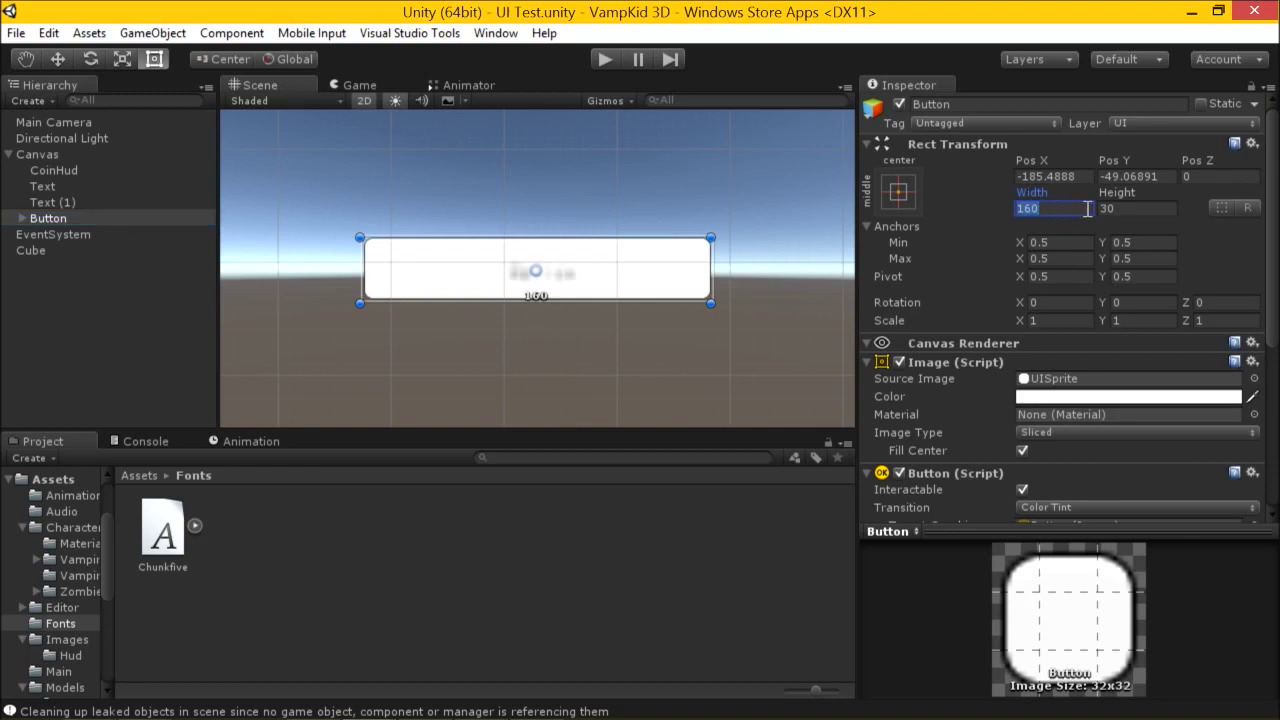
pyautogui.click(156, 62)
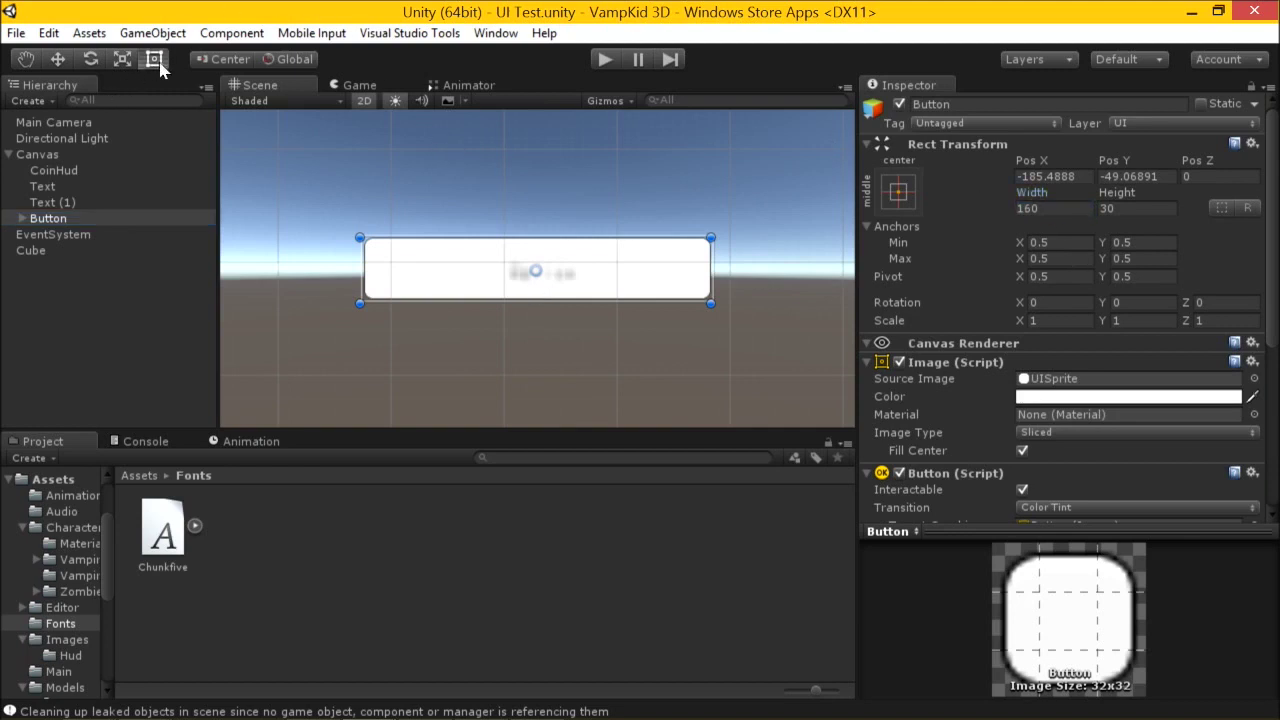
pyautogui.scroll(-3, 660, 280)
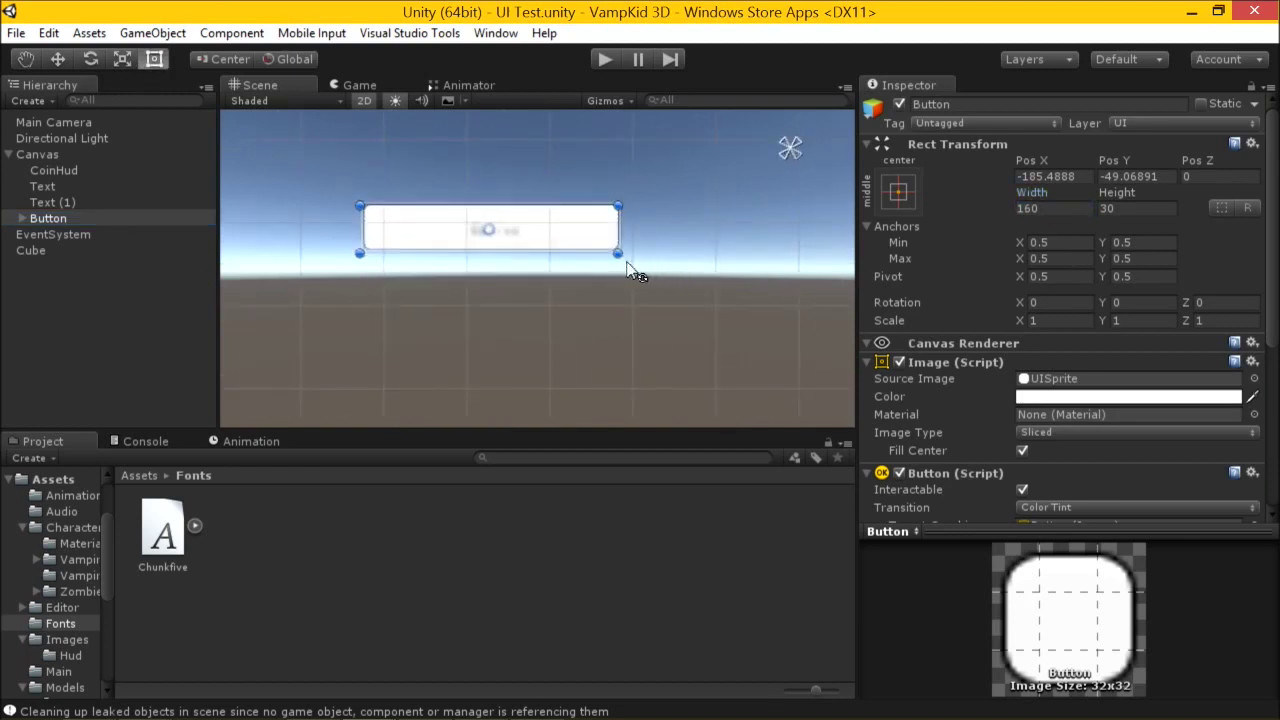
pyautogui.moveTo(615, 254); pyautogui.dragTo(862, 400)
pyautogui.scroll(-3, 560, 334)
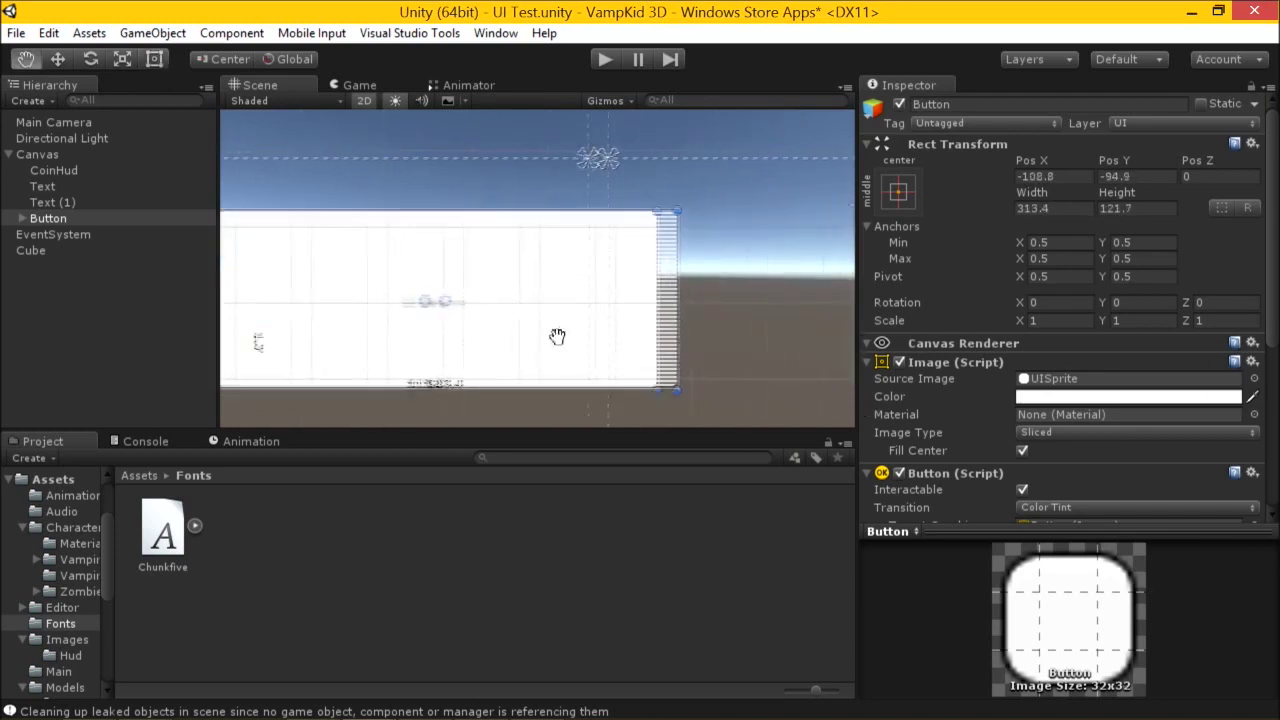
pyautogui.scroll(-2, 590, 340)
pyautogui.click(355, 86)
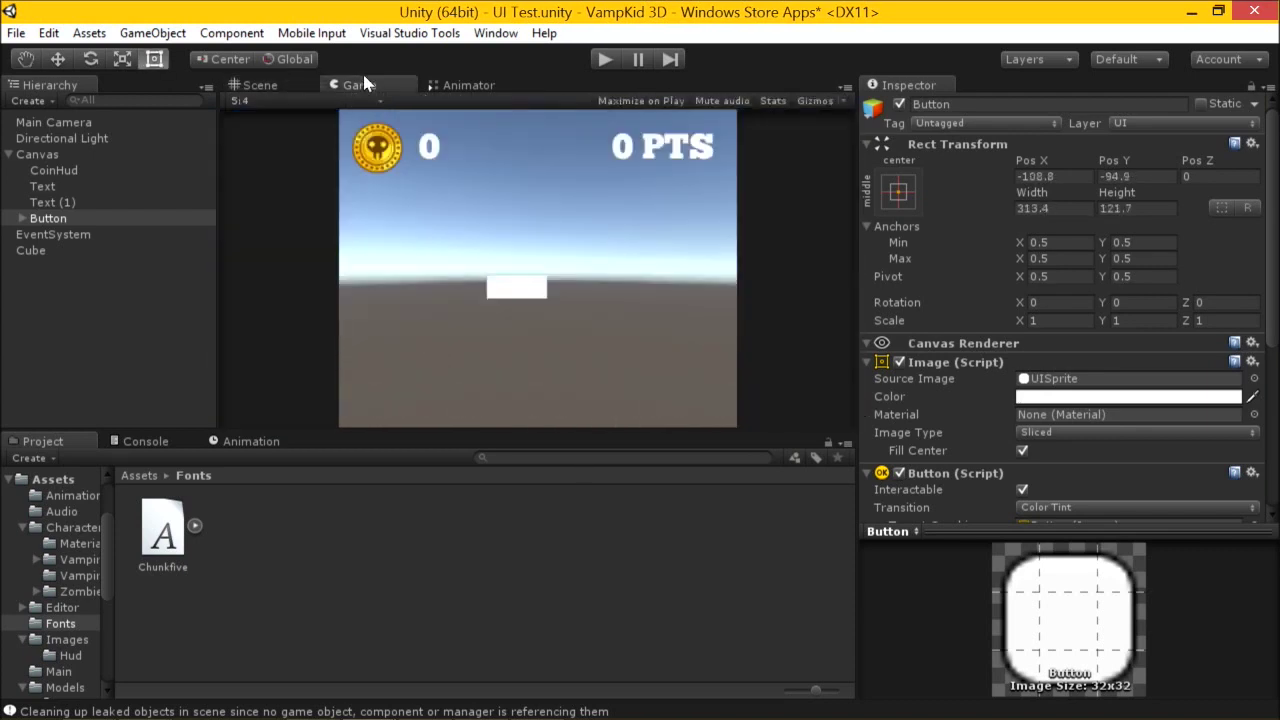
pyautogui.click(303, 86)
pyautogui.moveTo(583, 311); pyautogui.dragTo(705, 362)
# Set the Canvas Scaler's reference resolution to 1024 by 600 and check the HUD in the Game view.
pyautogui.click(70, 155)
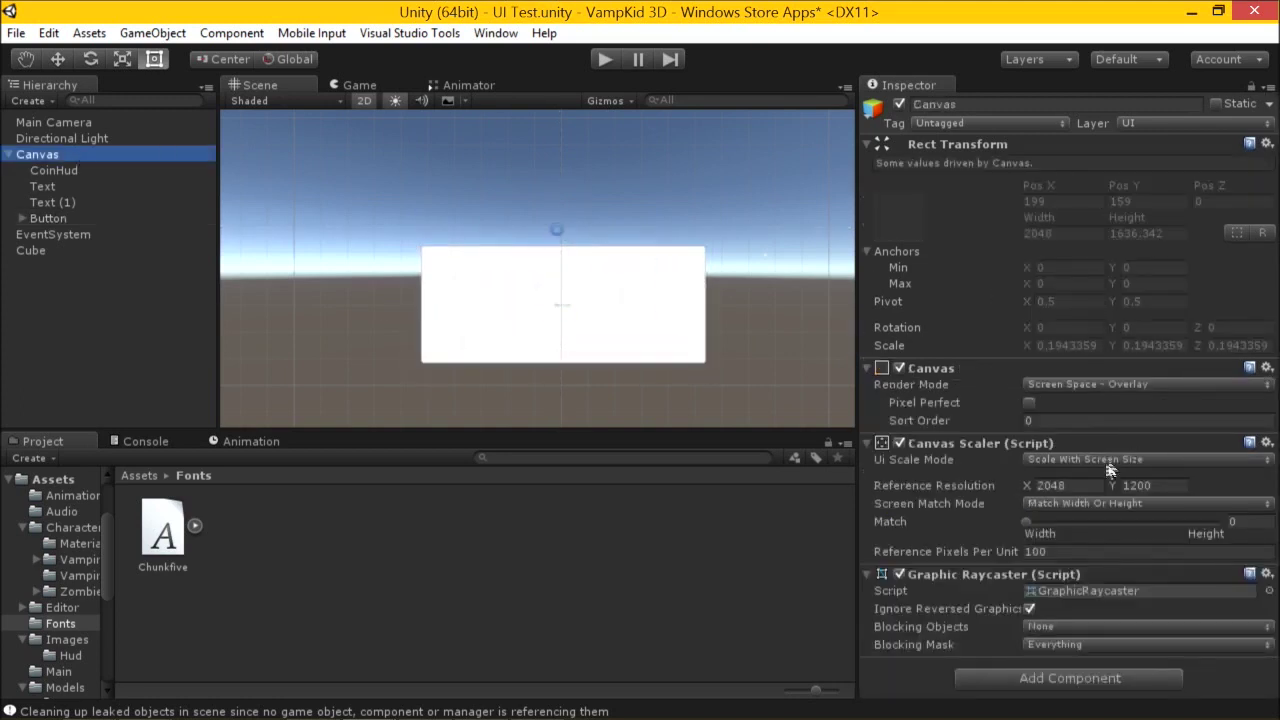
pyautogui.click(1085, 485)
pyautogui.click(1085, 462)
pyautogui.click(1088, 462)
pyautogui.click(1084, 485)
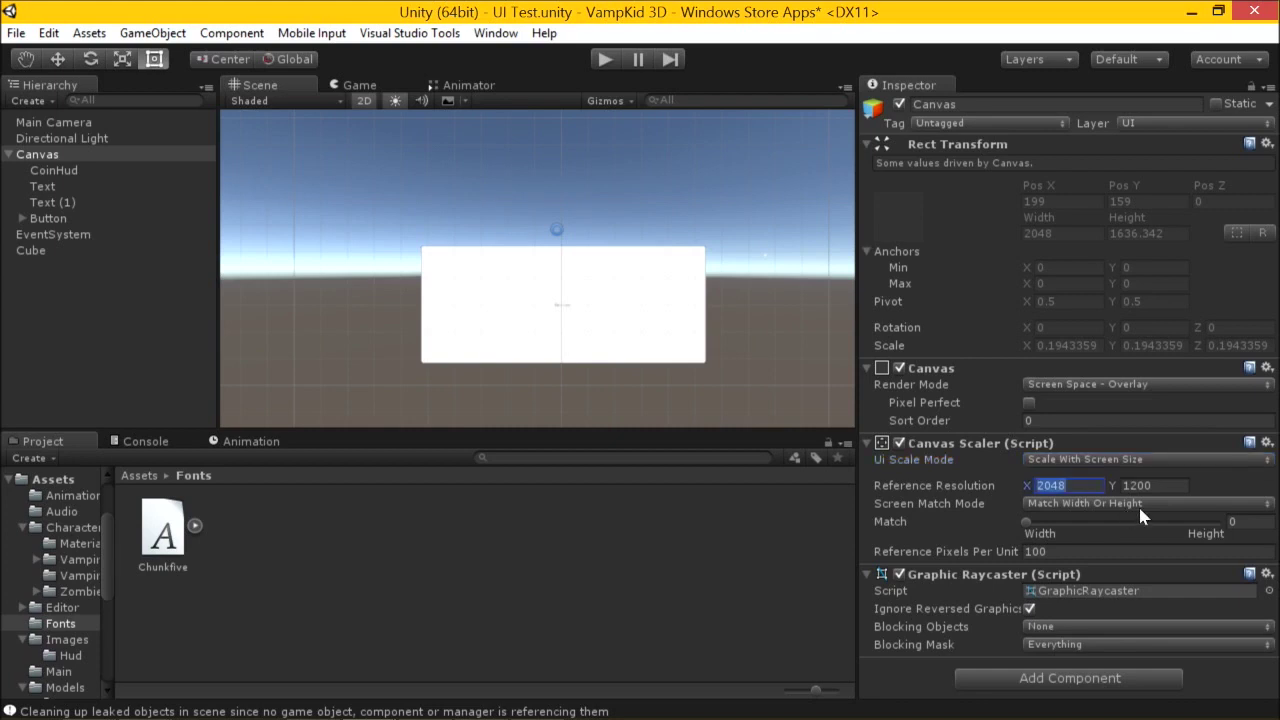
pyautogui.write('1024')
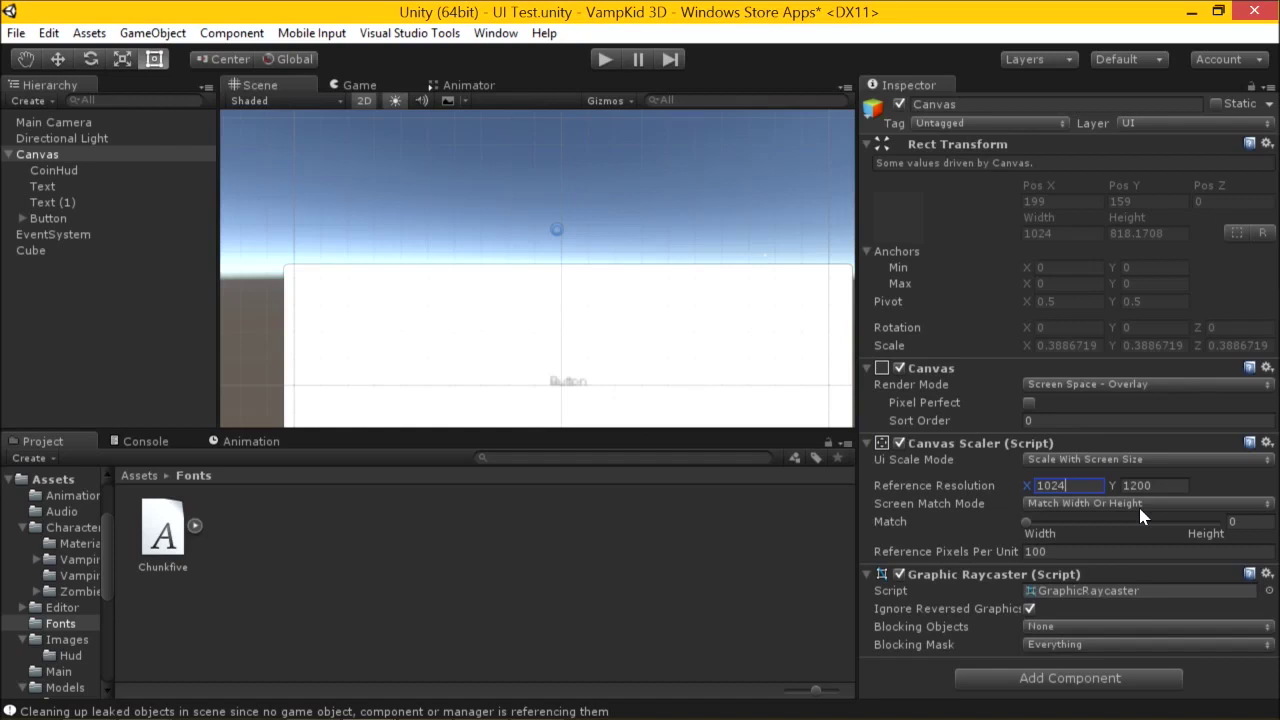
pyautogui.press('Tab')
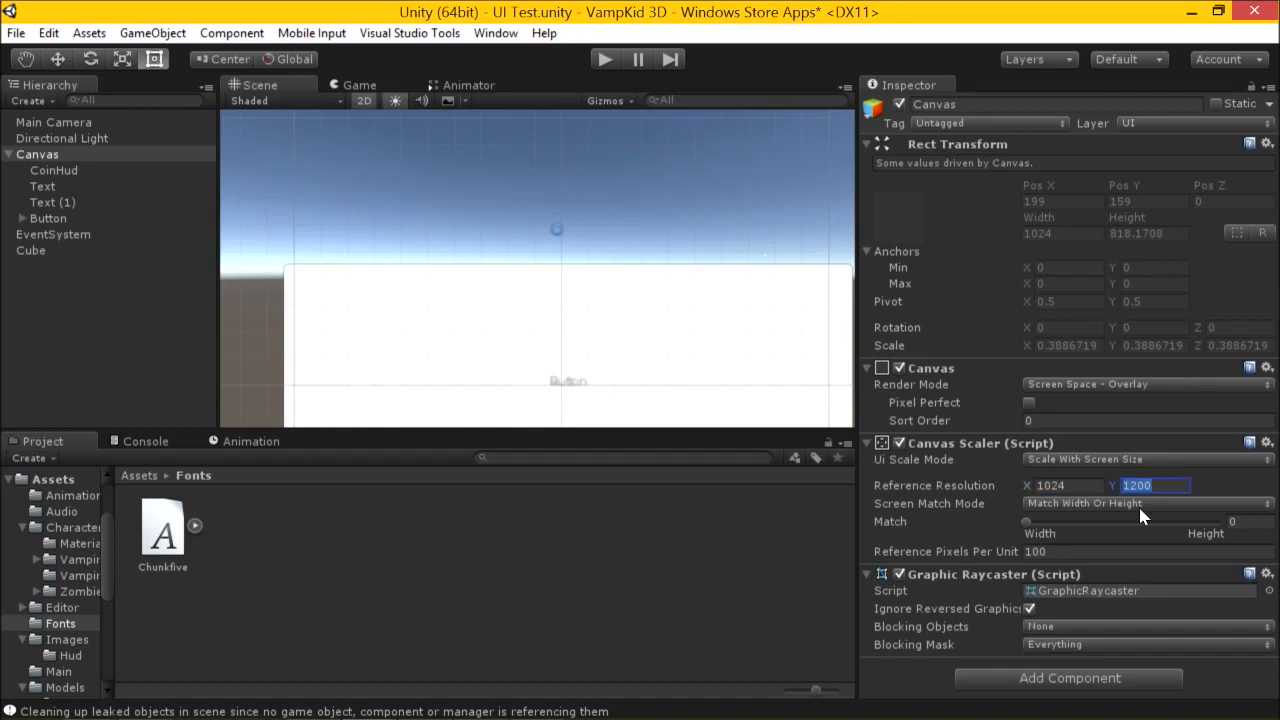
pyautogui.write('600')
pyautogui.click(358, 86)
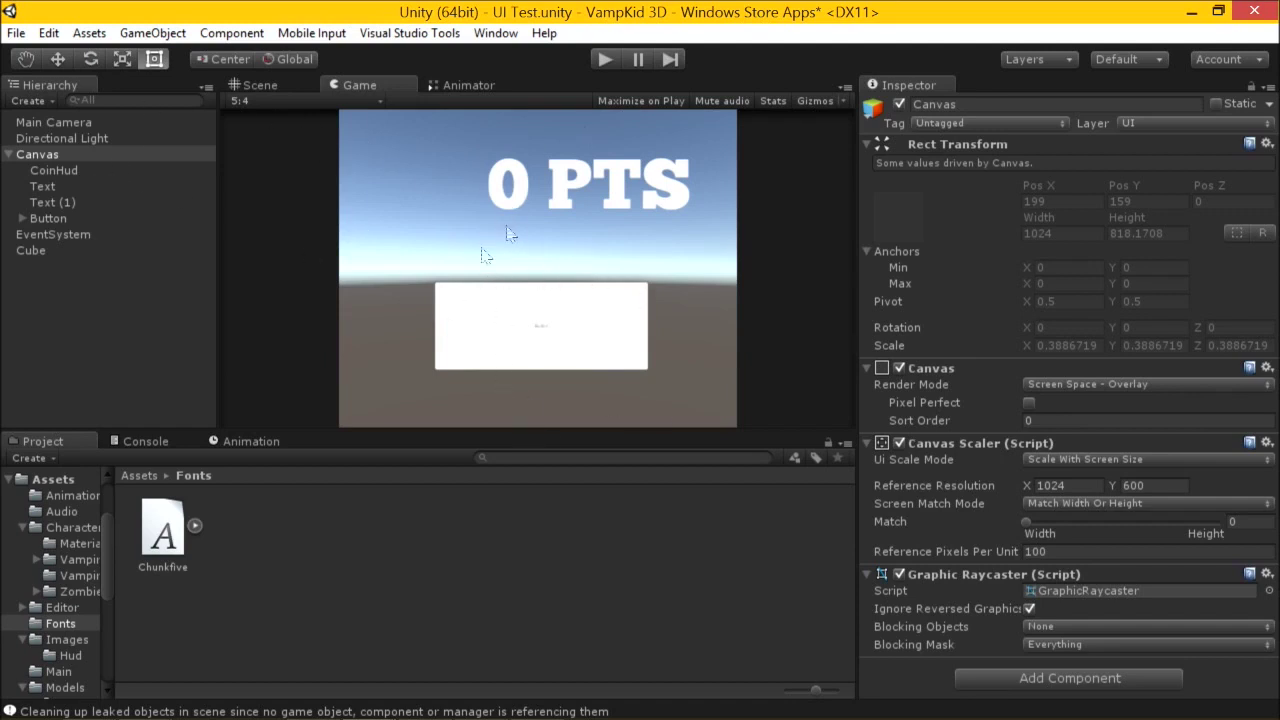
# Center the Button on the Canvas with the middle-center anchor preset, including its position.
pyautogui.click(55, 203)
pyautogui.click(60, 219)
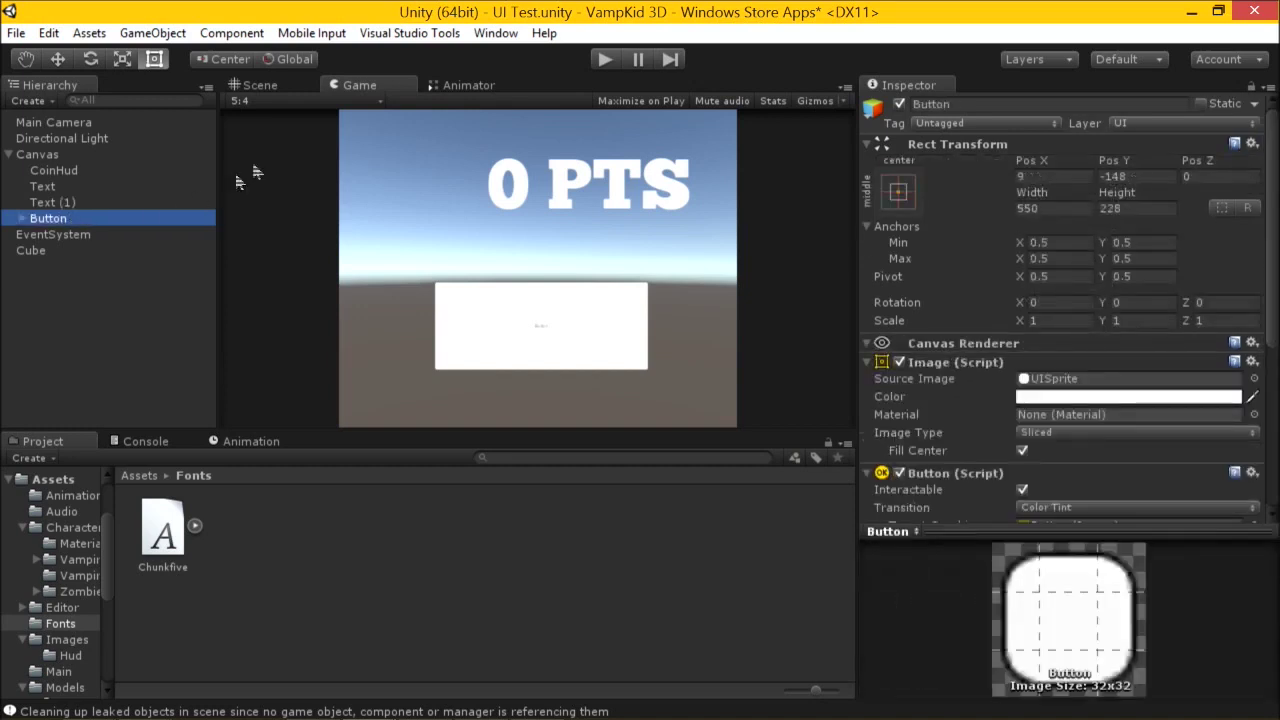
pyautogui.click(262, 85)
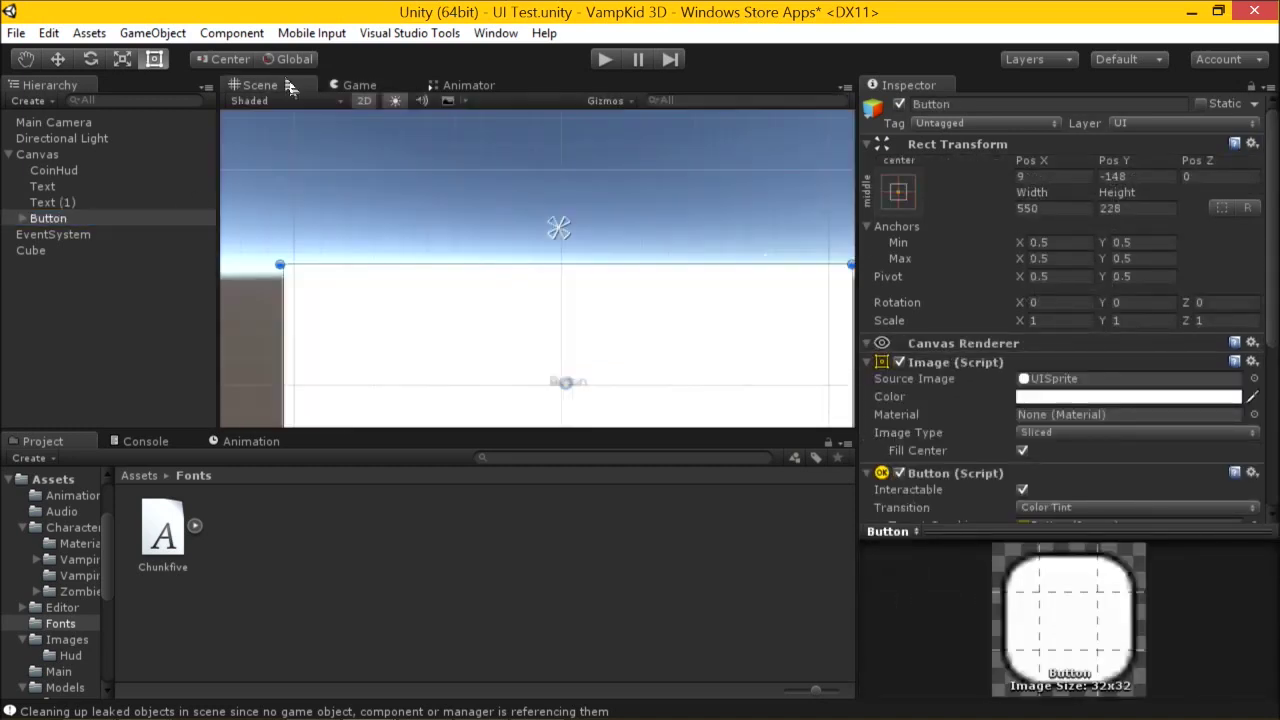
pyautogui.click(898, 191)
pyautogui.press('alt')
pyautogui.keyDown('alt'); pyautogui.click(1013, 400); pyautogui.keyUp('alt')
pyautogui.click(772, 155)
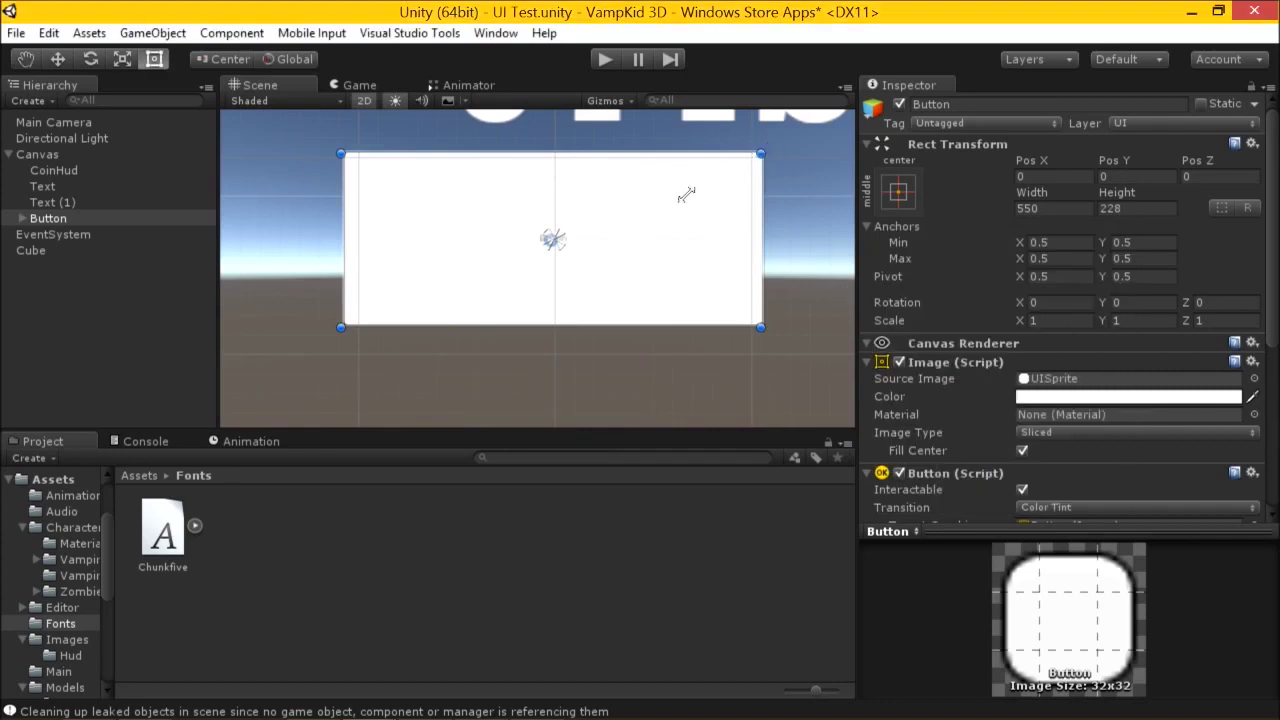
# Deactivate CoinHud, Text and Text (1) under the Canvas, leaving only the Button shown in the Game view.
pyautogui.click(346, 88)
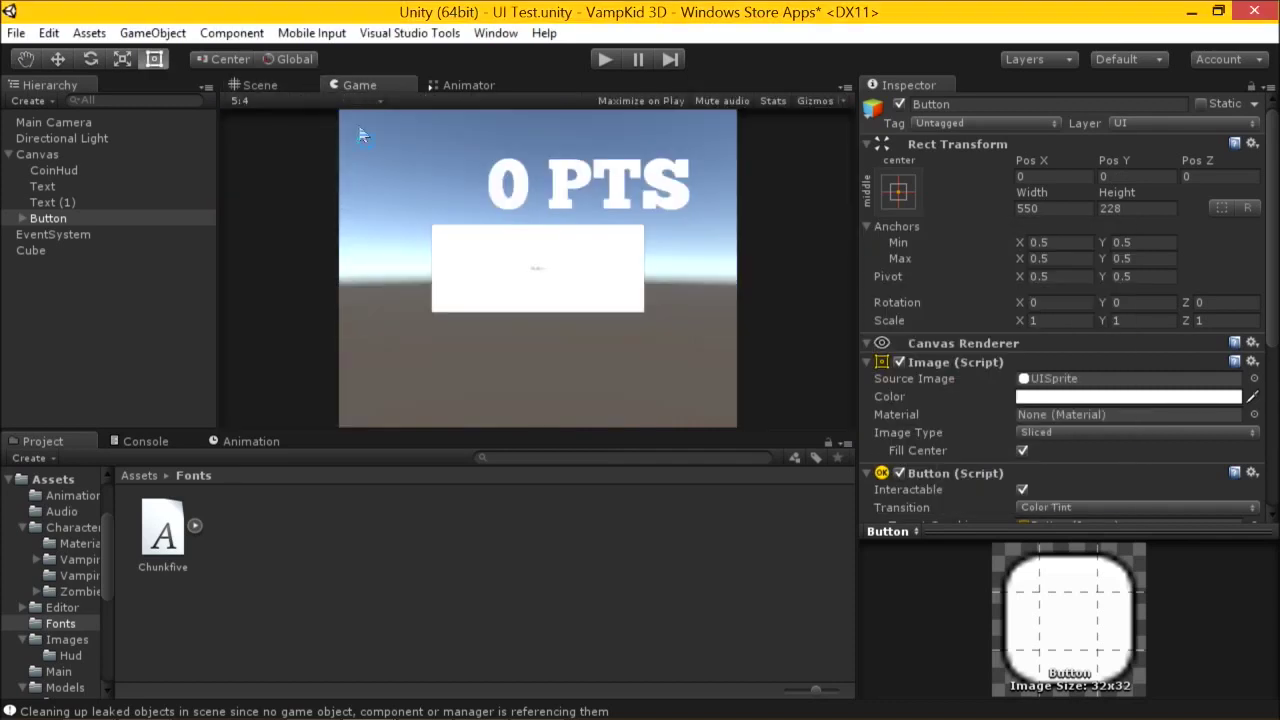
pyautogui.click(136, 200)
pyautogui.keyDown('shift'); pyautogui.click(137, 172); pyautogui.keyUp('shift')
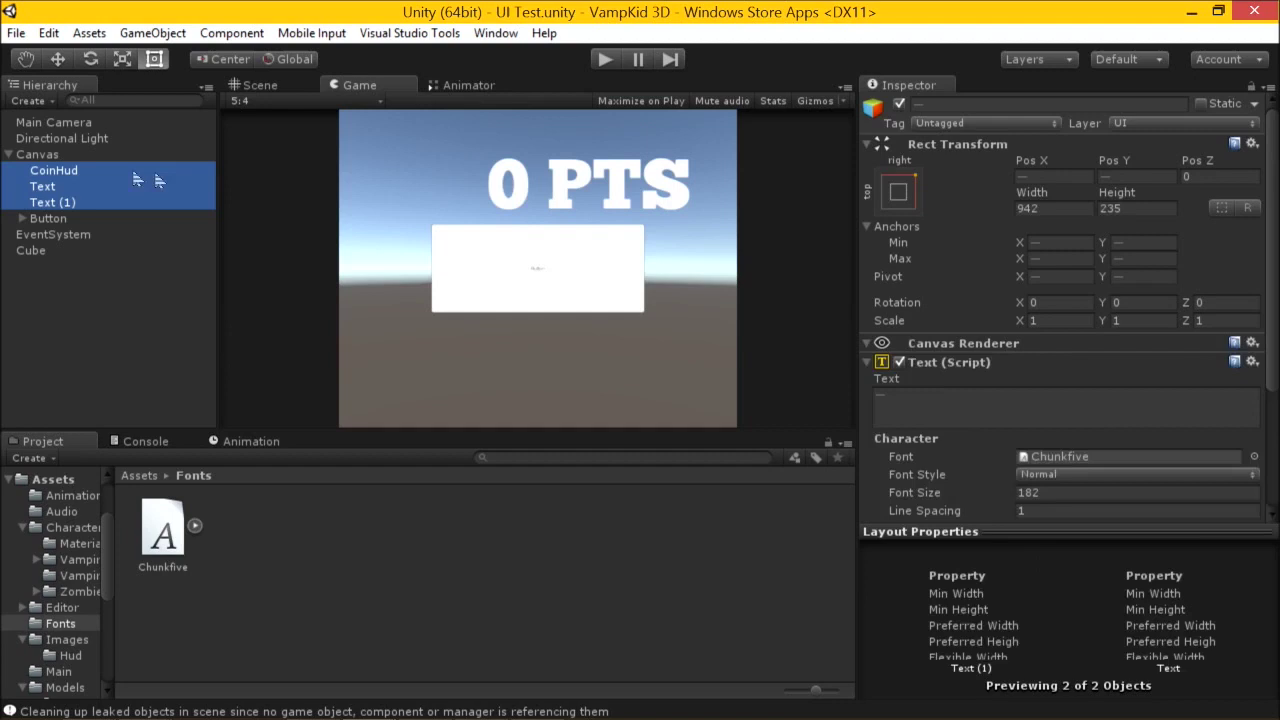
pyautogui.click(686, 248)
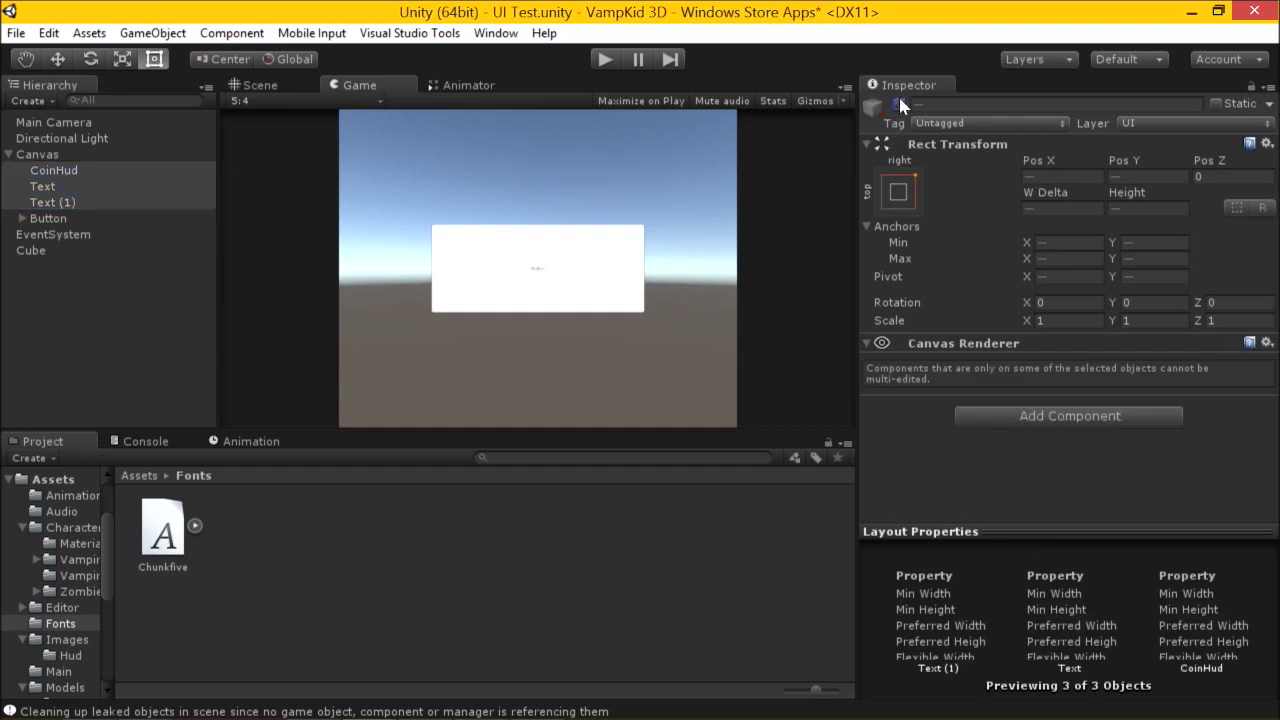
pyautogui.click(97, 220)
pyautogui.click(556, 286)
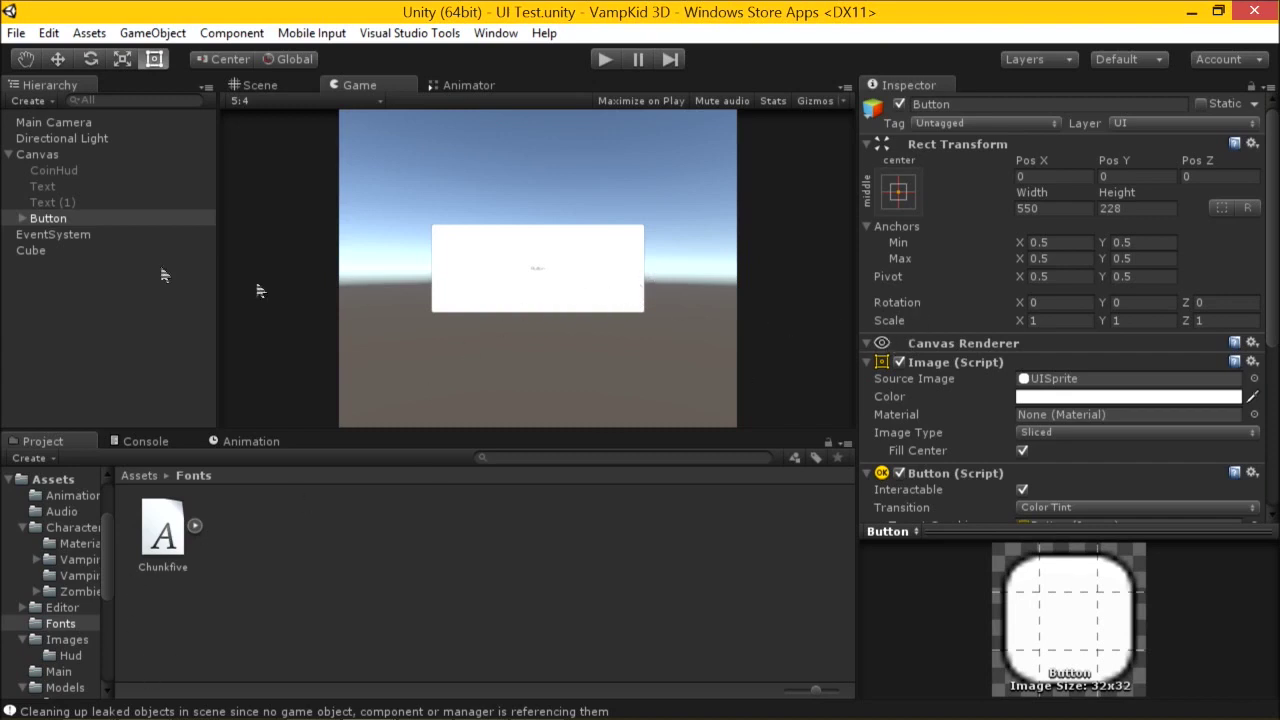
# Change the Text of the Button's child label to "Load Level" and save the scene.
pyautogui.click(23, 218)
pyautogui.click(57, 234)
pyautogui.click(1012, 400)
pyautogui.hotkey('ctrl', 'a')
pyautogui.write('lOAD lEVEL')
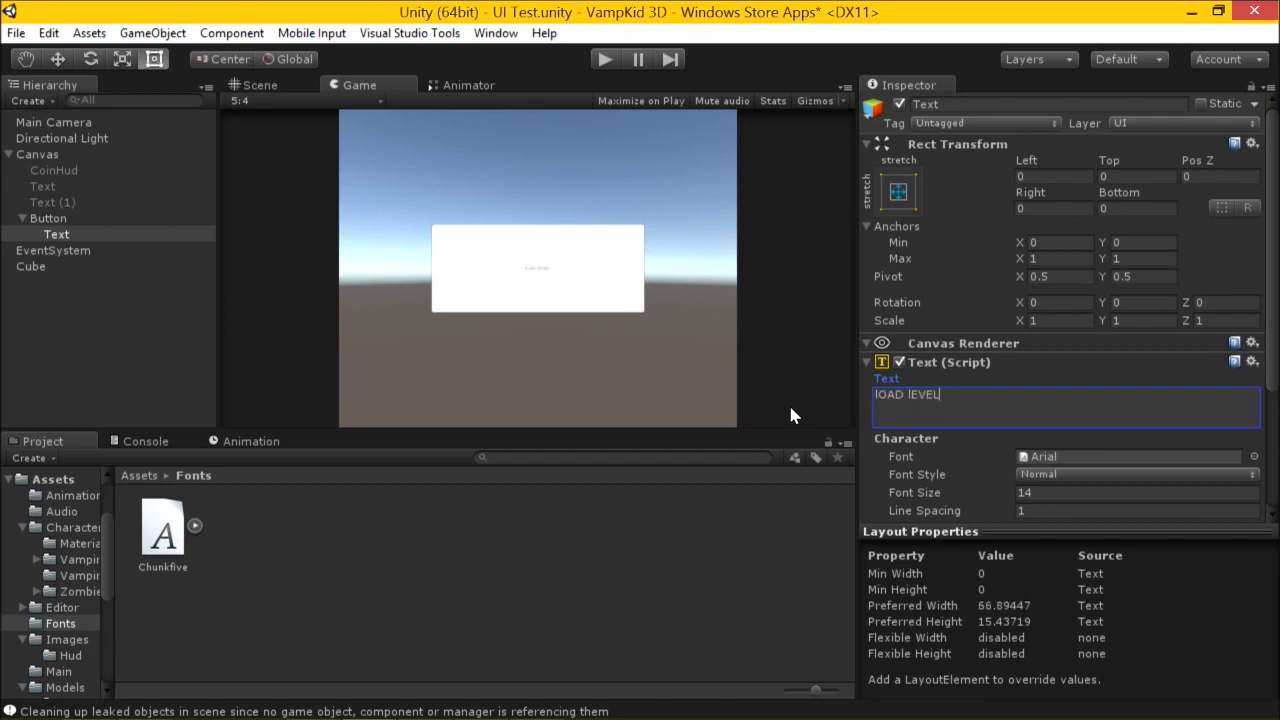
pyautogui.hotkey('ctrl', 'a')
pyautogui.write('Load Level')
pyautogui.hotkey('ctrl', 's')
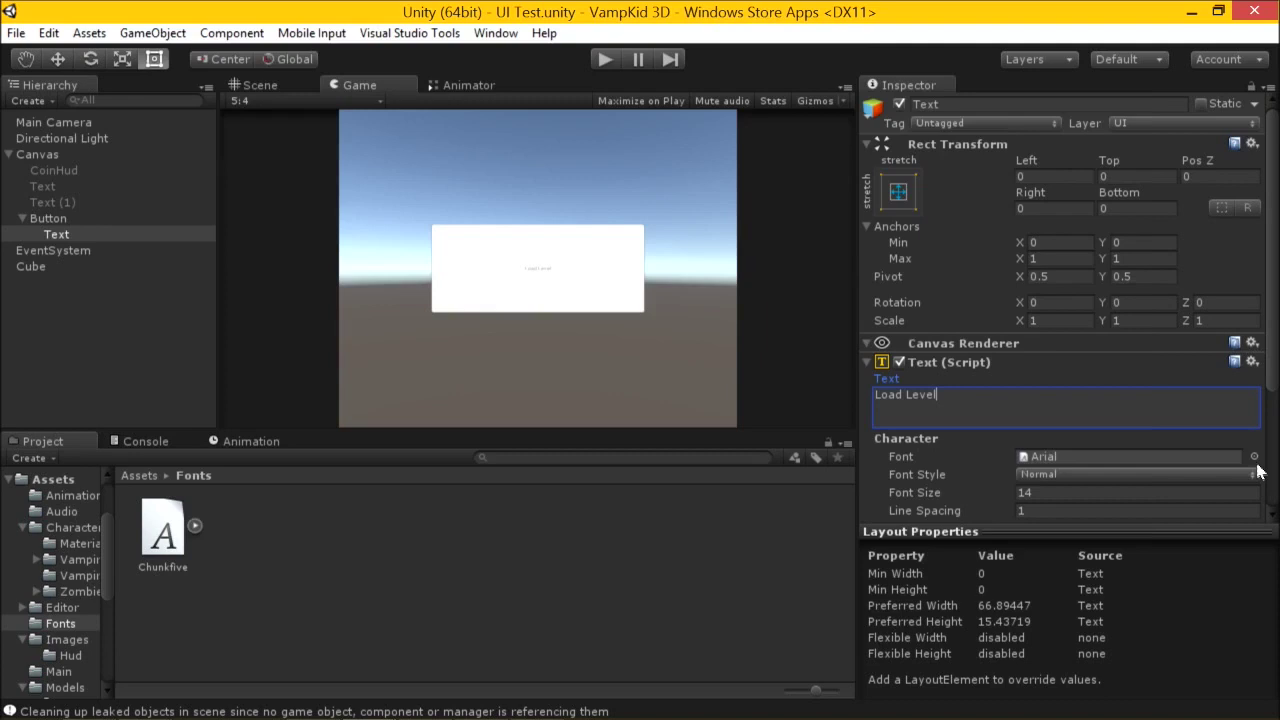
# Set the button label's font to Chunkfive and its font size to 85, and save the scene.
pyautogui.click(1254, 457)
pyautogui.doubleClick(343, 220)
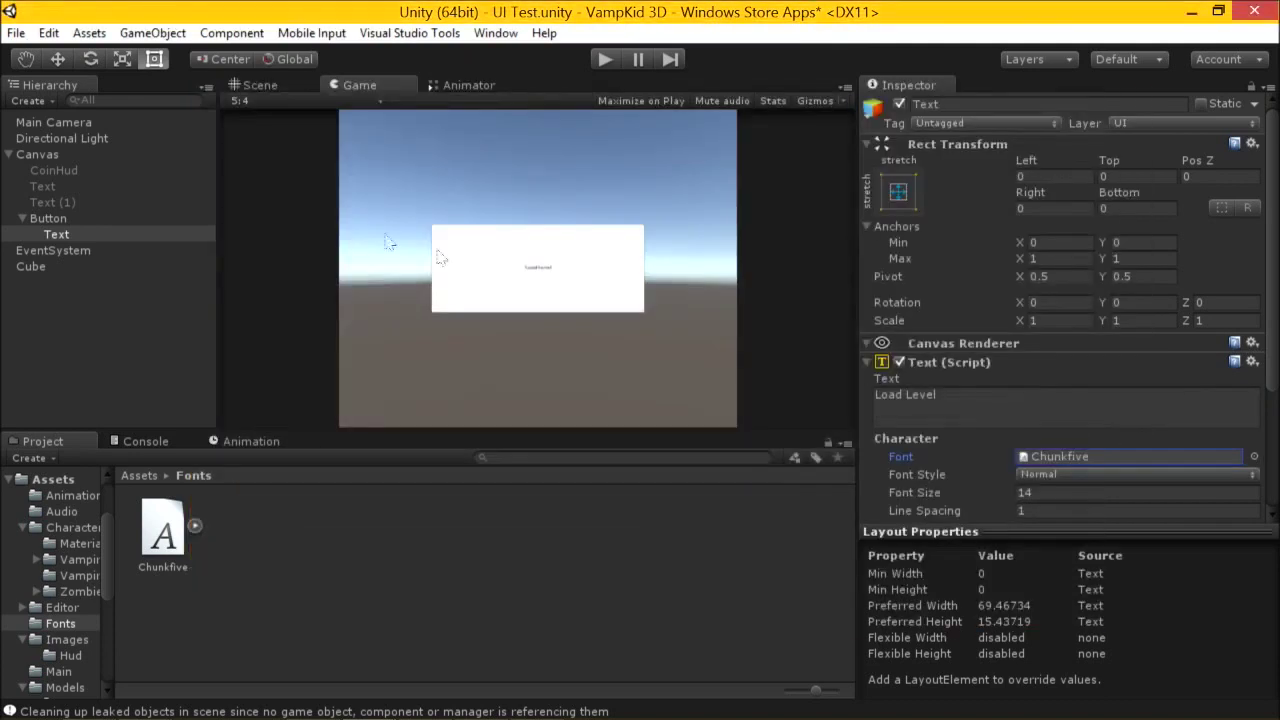
pyautogui.moveTo(948, 497); pyautogui.dragTo(1012, 491)
pyautogui.hotkey('ctrl', 's')
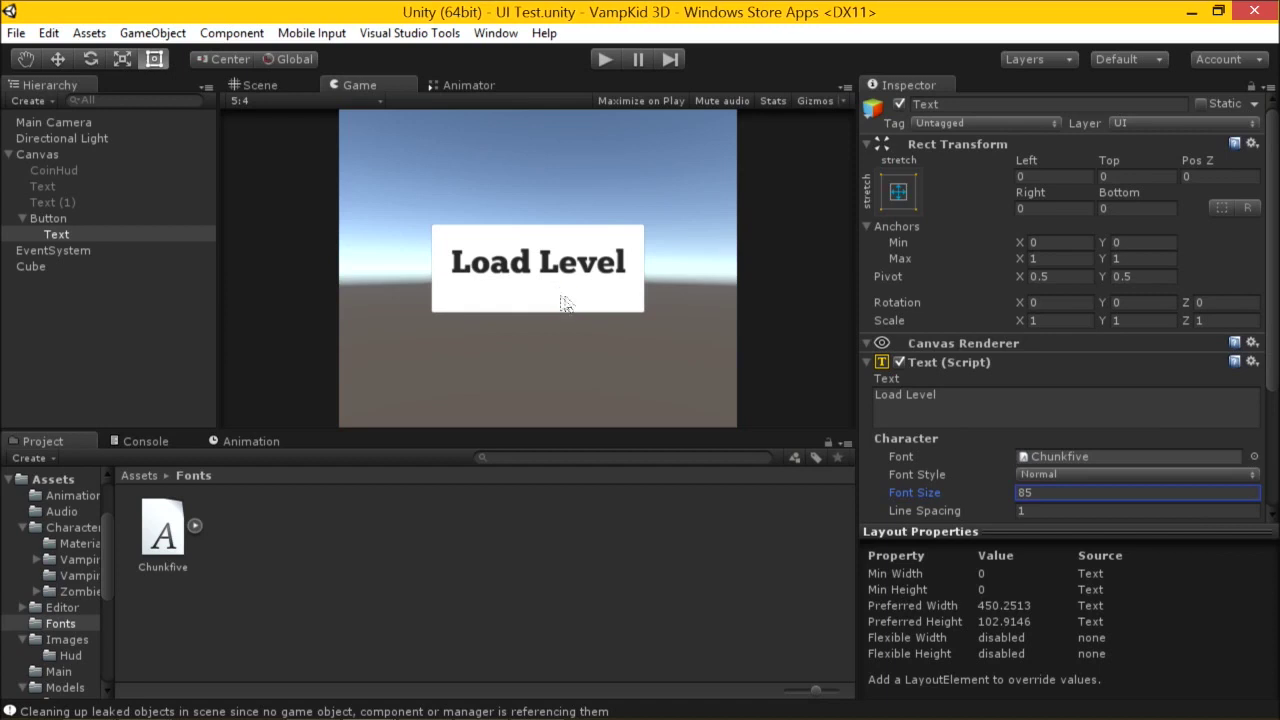
# Create a C# script called ButtonClick in the Scripts folder.
pyautogui.scroll(-5, 90, 640)
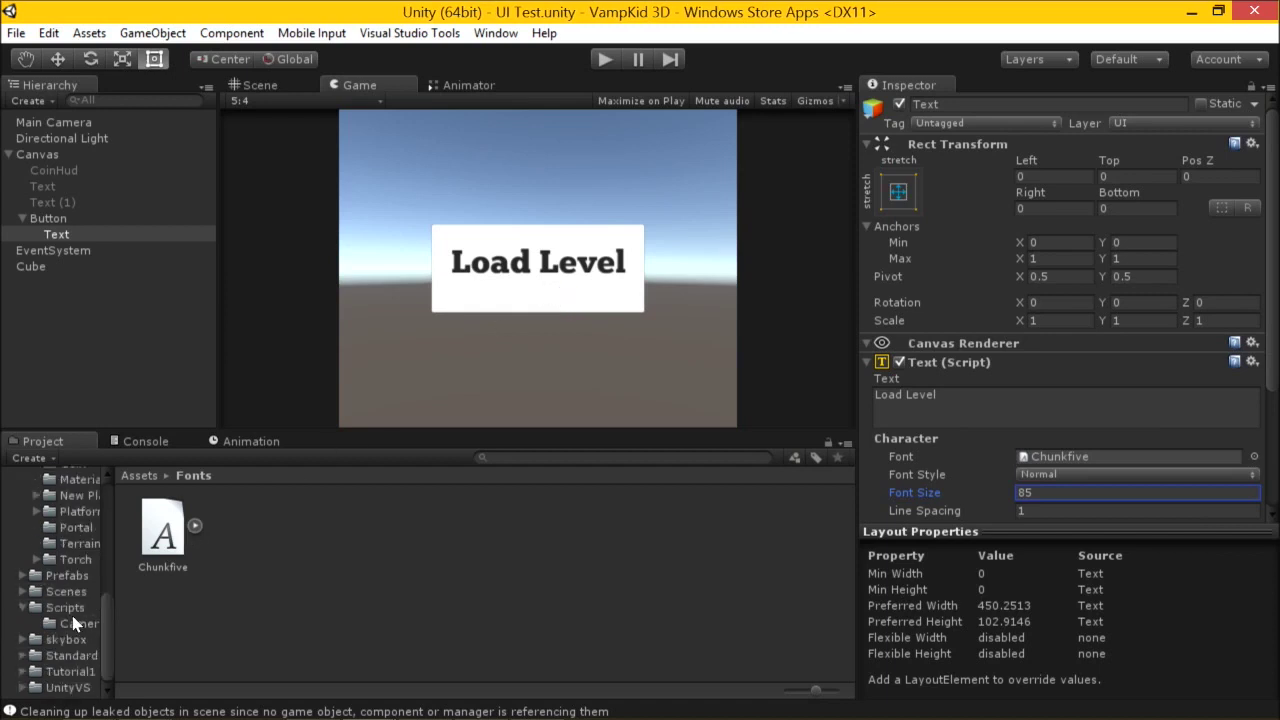
pyautogui.click(68, 607)
pyautogui.rightClick(762, 620)
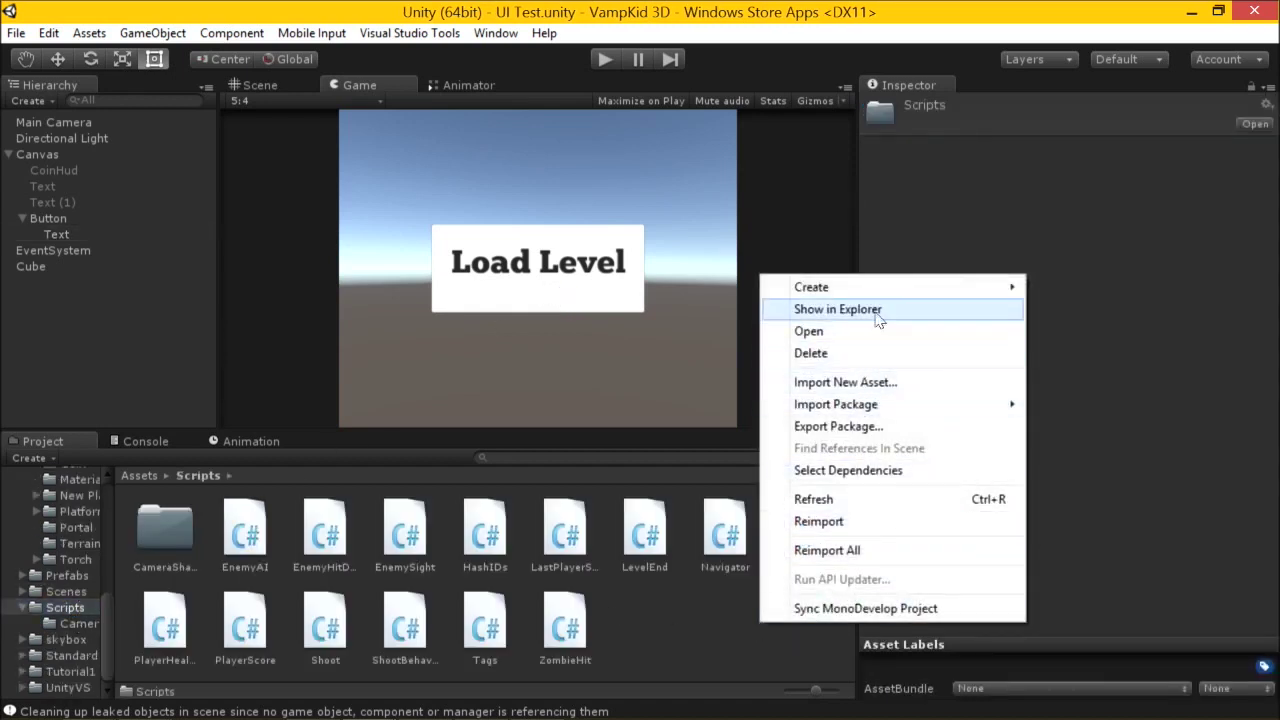
pyautogui.moveTo(812, 287)
pyautogui.click(617, 234)
pyautogui.write('ButtonClick')
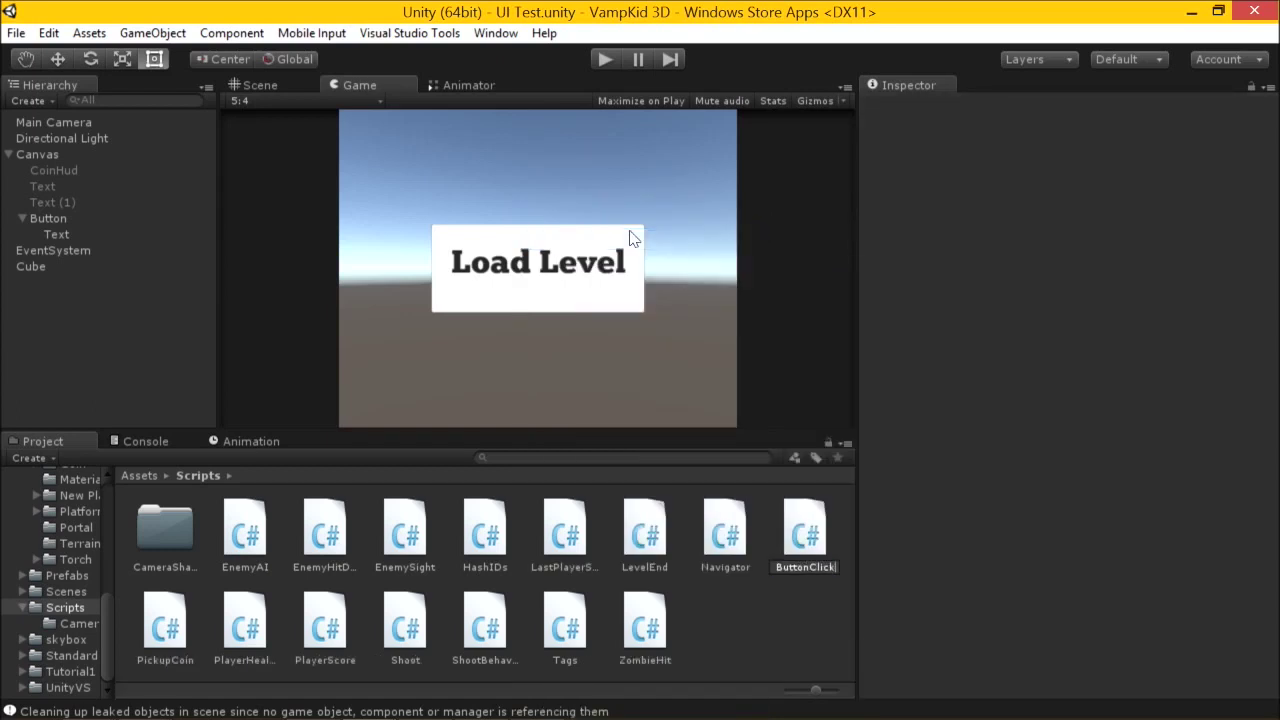
pyautogui.press('Return')
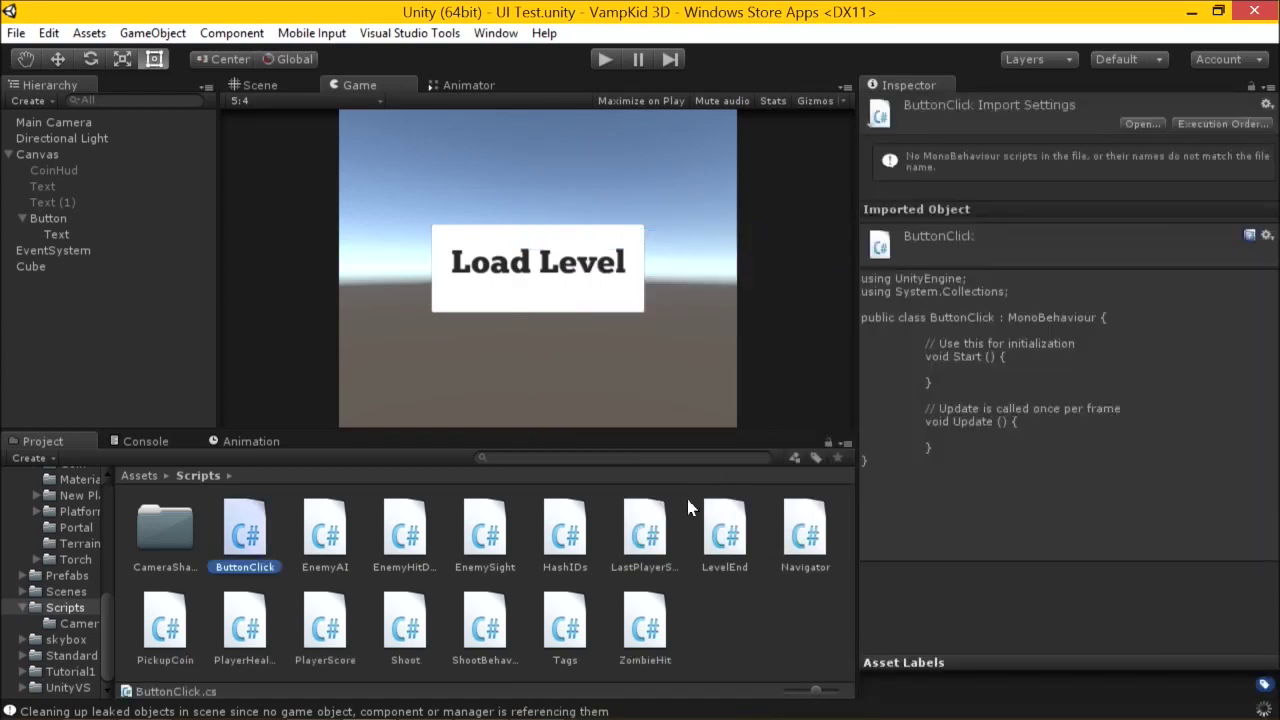
# Open ButtonClick in Visual Studio, replace its Start and Update methods with an empty public void LoadLevel() method, and reload all externally modified projects.
pyautogui.doubleClick(247, 522)
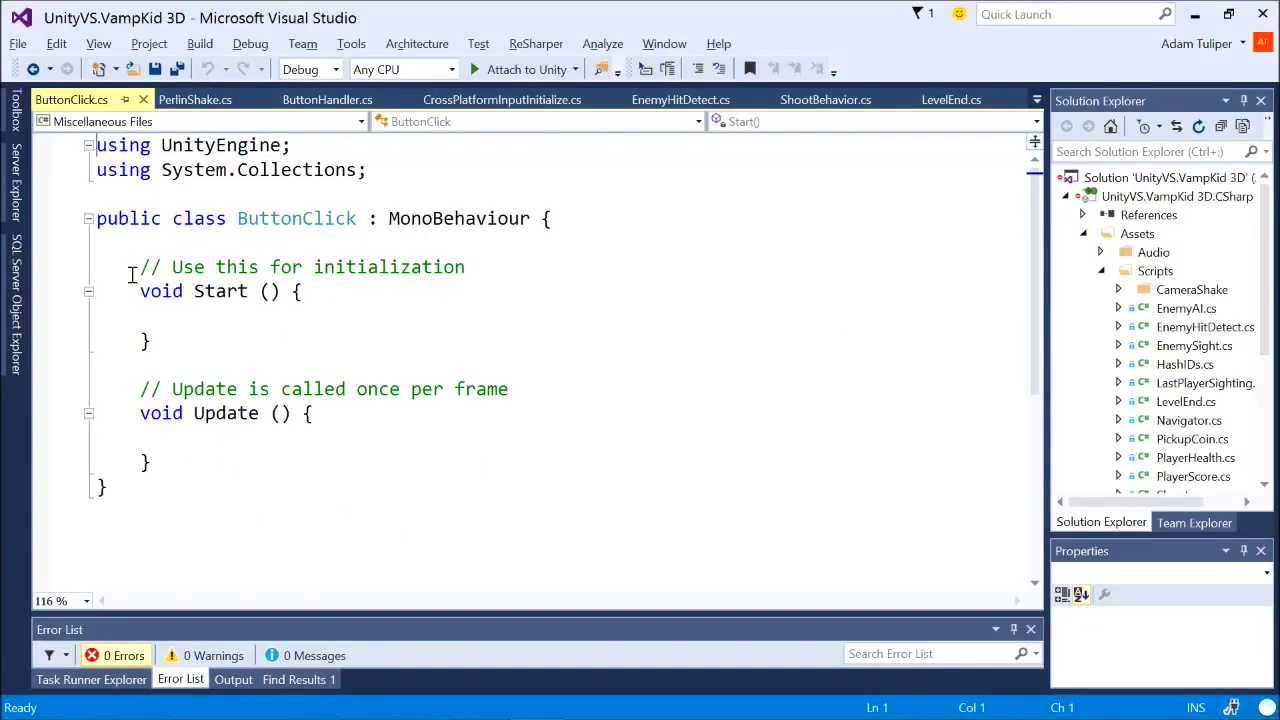
pyautogui.moveTo(130, 264); pyautogui.dragTo(230, 462)
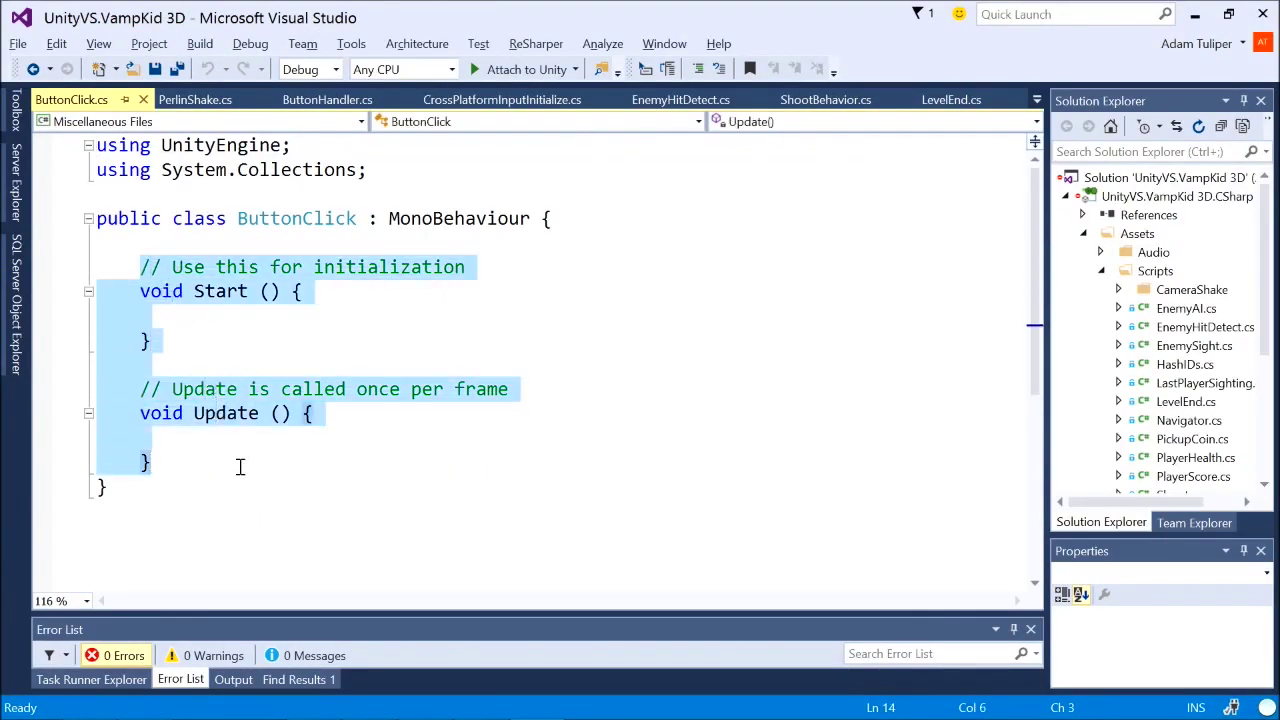
pyautogui.write('public voi')
pyautogui.write('d Bu')
pyautogui.press('BackSpace')
pyautogui.press('BackSpace')
pyautogui.write('LoadLevel')
pyautogui.write('()')
pyautogui.press('Return')
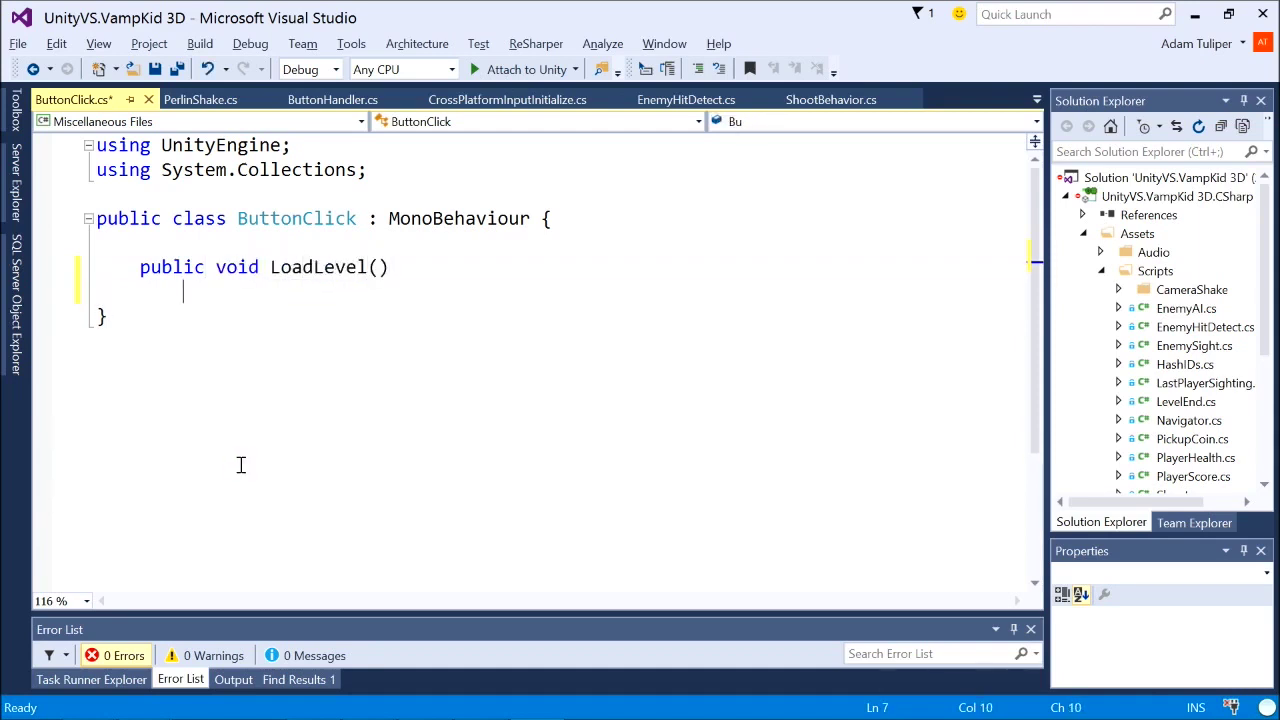
pyautogui.write('{')
pyautogui.press('Return')
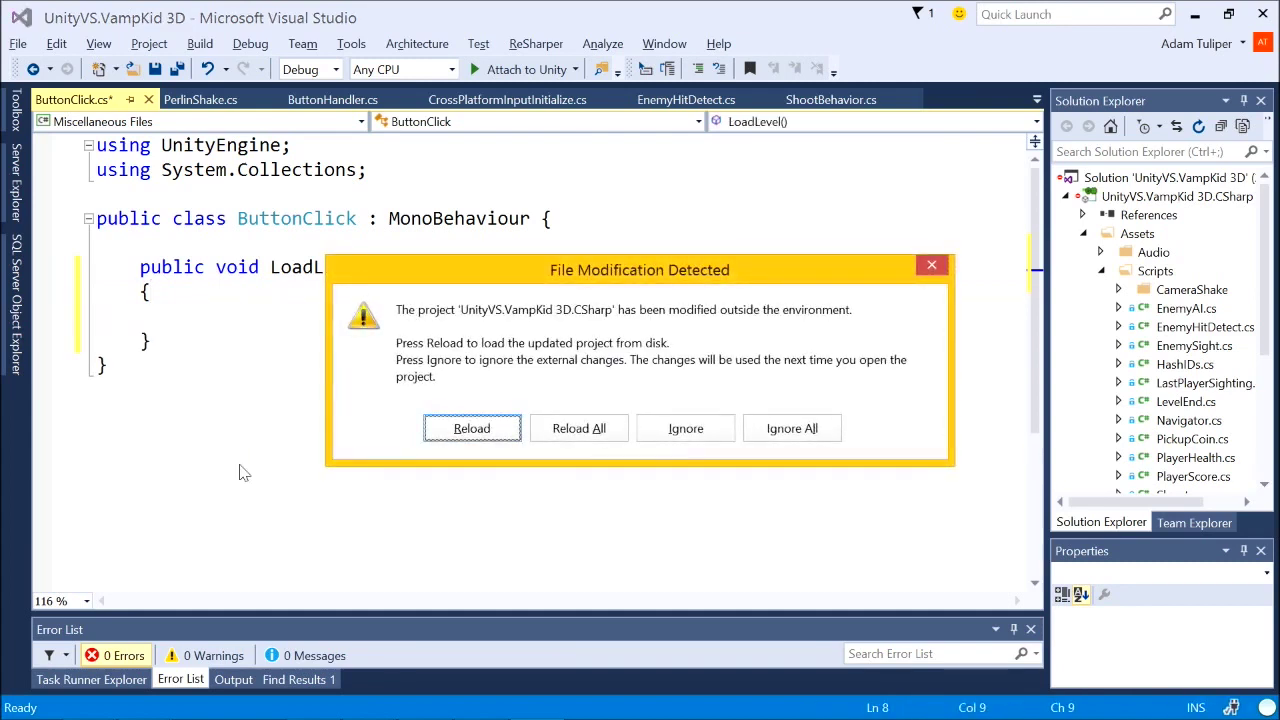
pyautogui.click(576, 436)
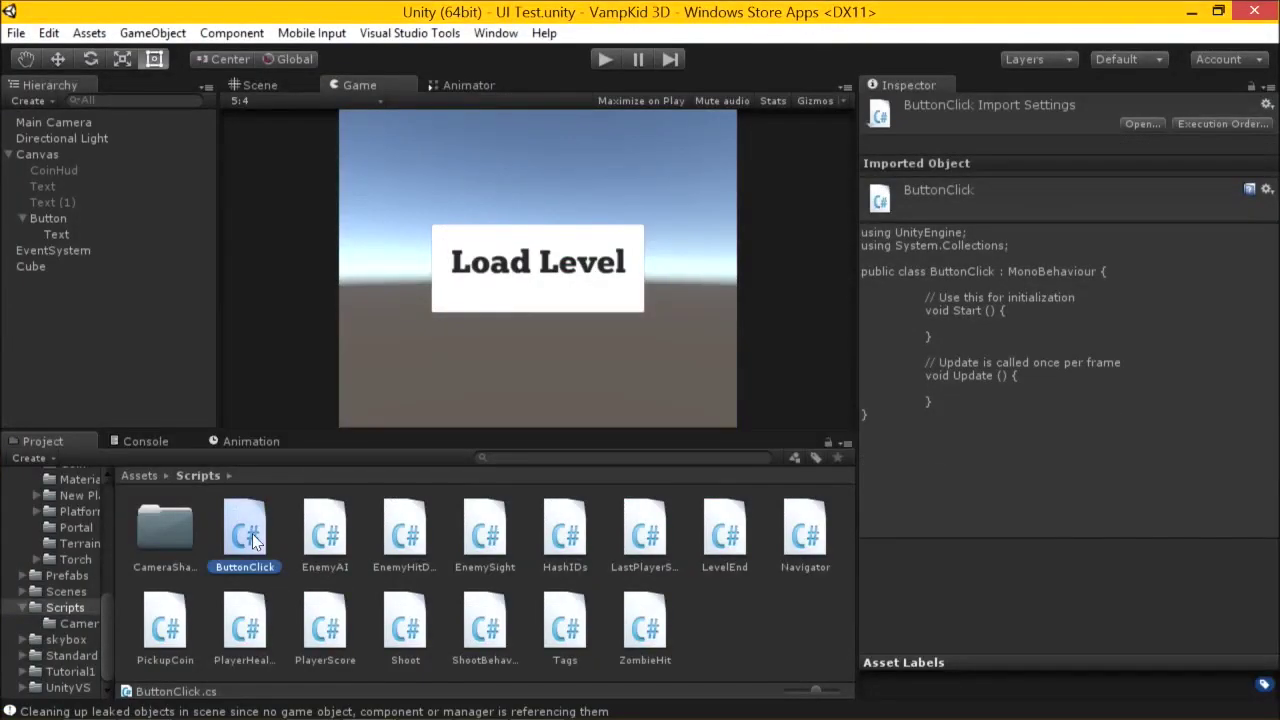
# Reopen the ButtonClick script, add Application.LoadLevel("Main"); inside LoadLevel(), and save it.
pyautogui.doubleClick(250, 538)
pyautogui.hotkey('ctrl', 's')
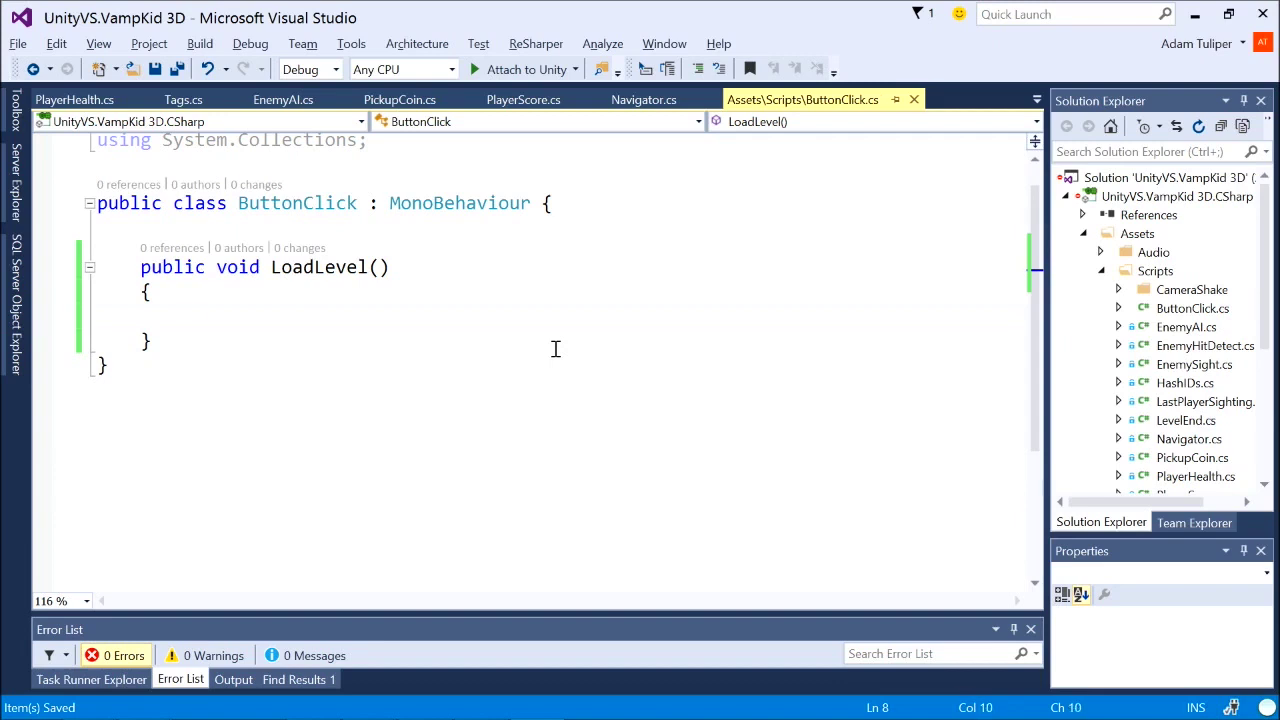
pyautogui.write('Application.LoadLevel("')
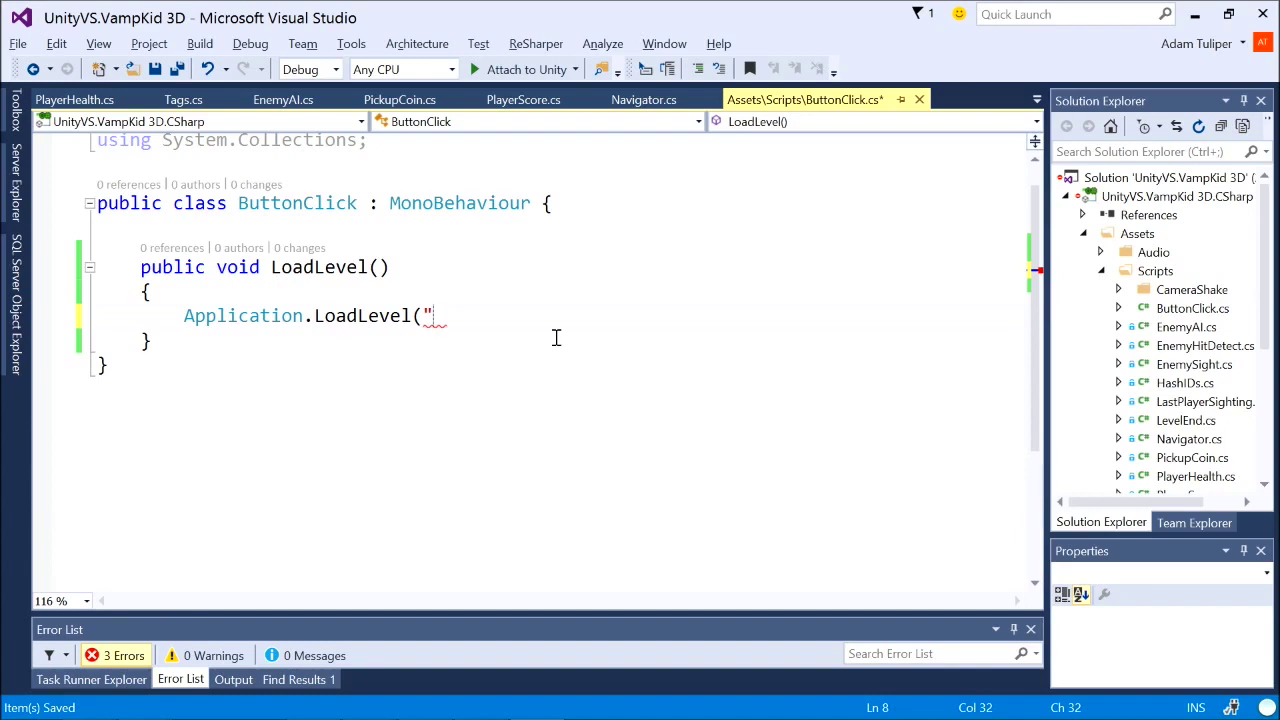
pyautogui.write('Main.')
pyautogui.write('sc')
pyautogui.press('BackSpace')
pyautogui.press('BackSpace')
pyautogui.write('u')
pyautogui.write('"')
pyautogui.press('BackSpace')
pyautogui.write(')')
pyautogui.hotkey('ctrl', 's')
pyautogui.click(172, 318)
# Switch to Unity, add the current UI Test scene to the scenes in the build settings, and move it above Main.
pyautogui.hotkey('alt', 'Tab')
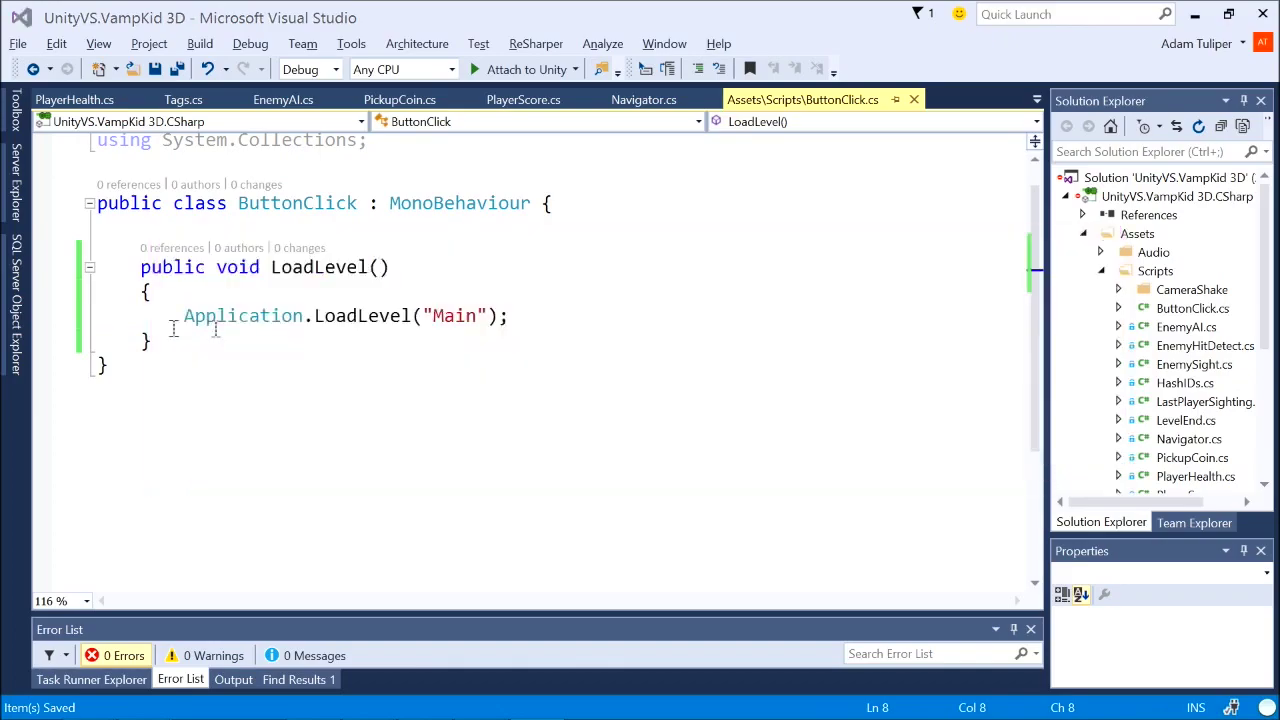
pyautogui.hotkey('ctrl', 'shift', 'b')
pyautogui.moveTo(613, 39); pyautogui.dragTo(805, 85)
pyautogui.click(22, 38)
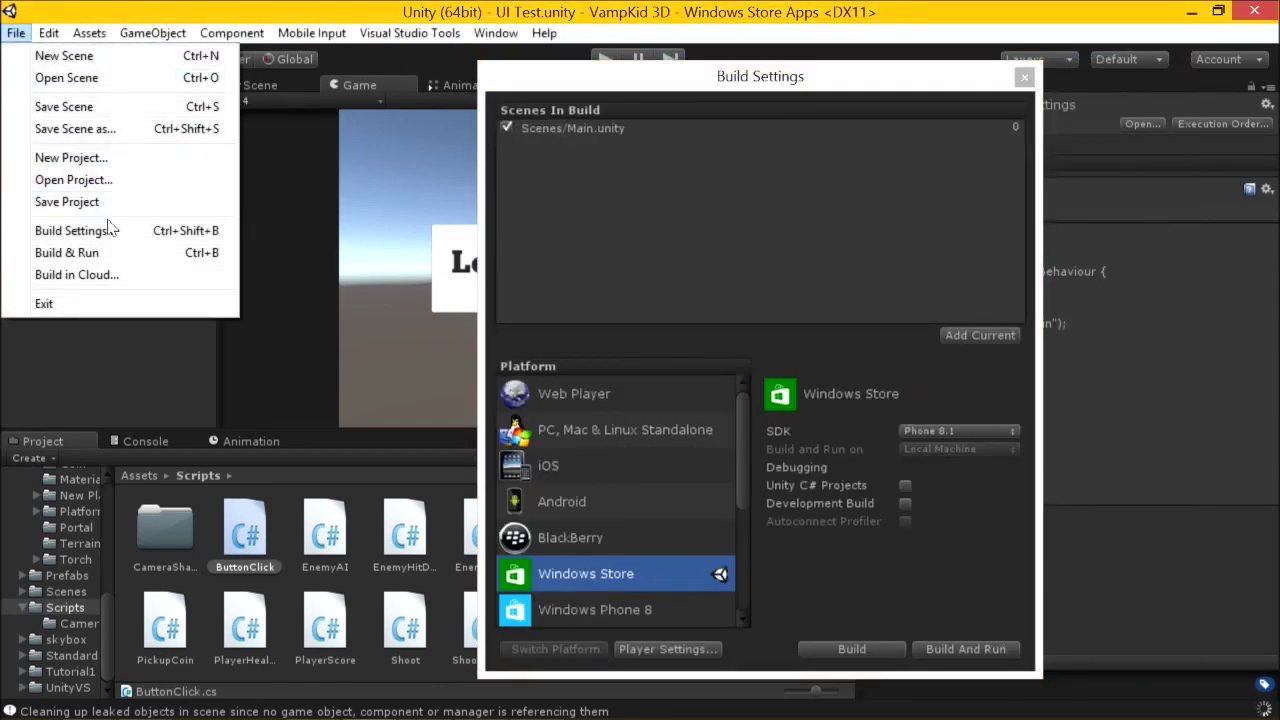
pyautogui.click(70, 231)
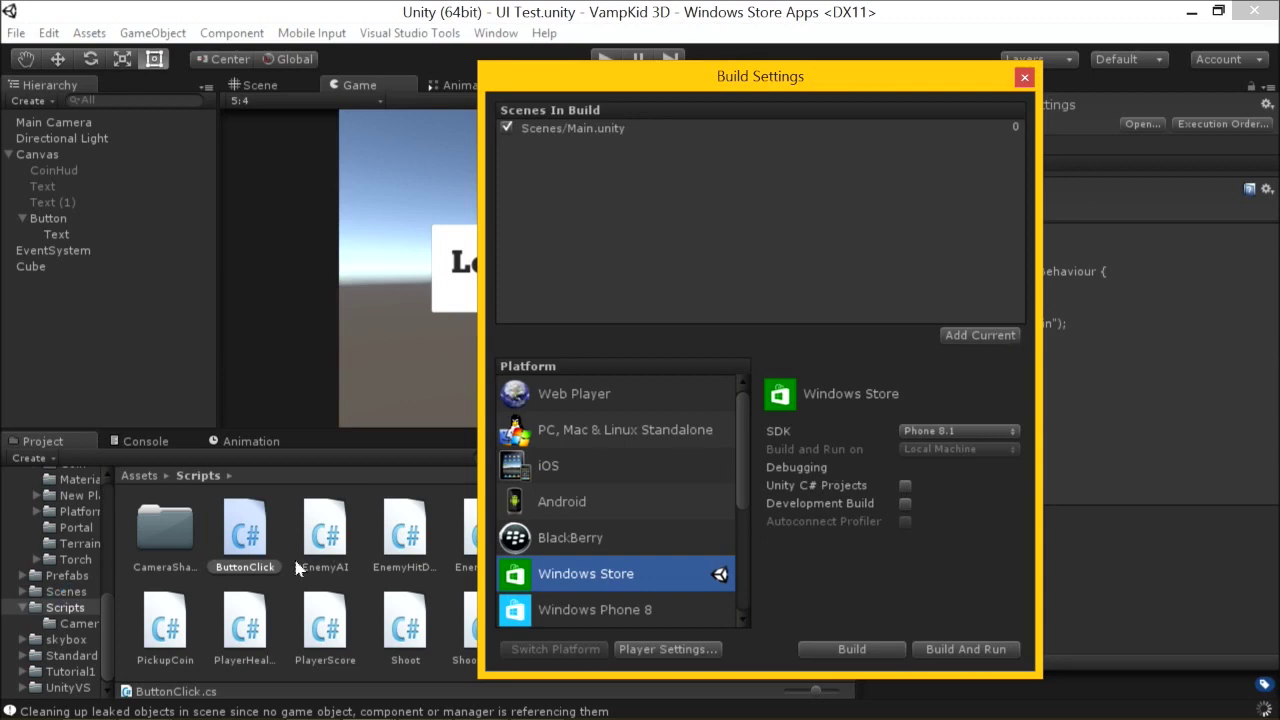
pyautogui.moveTo(583, 86); pyautogui.dragTo(622, 97)
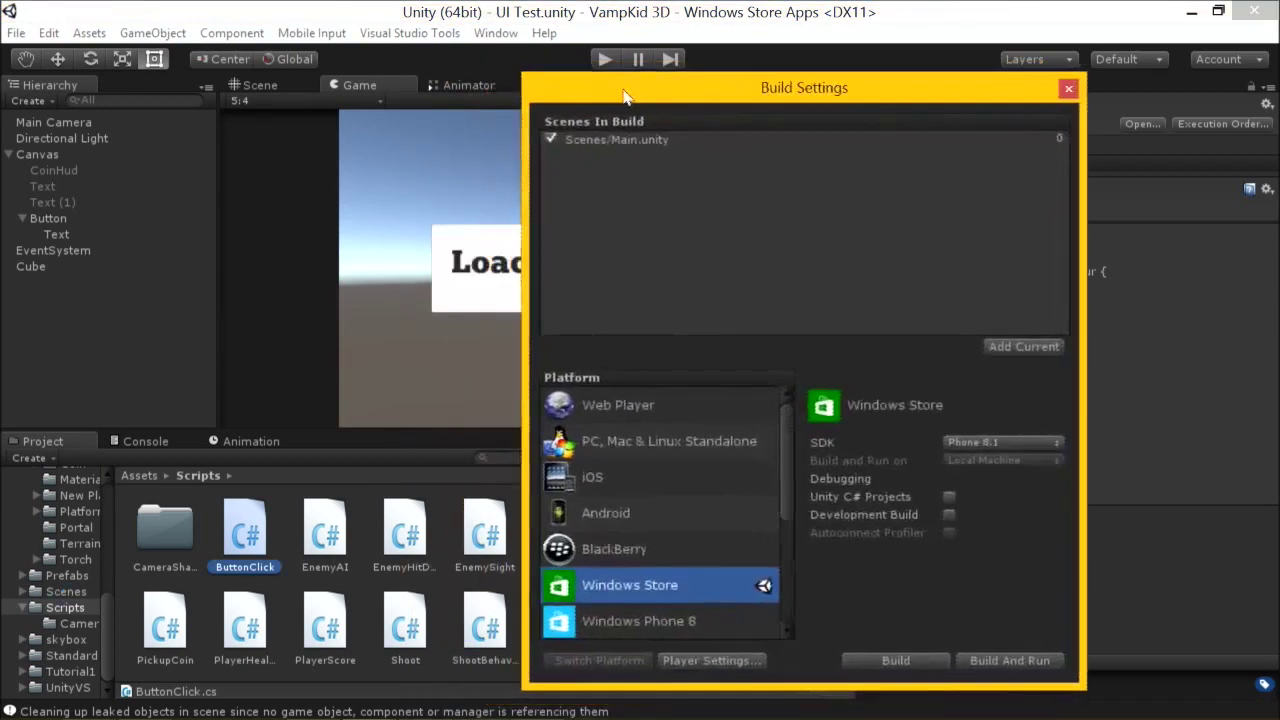
pyautogui.click(1022, 346)
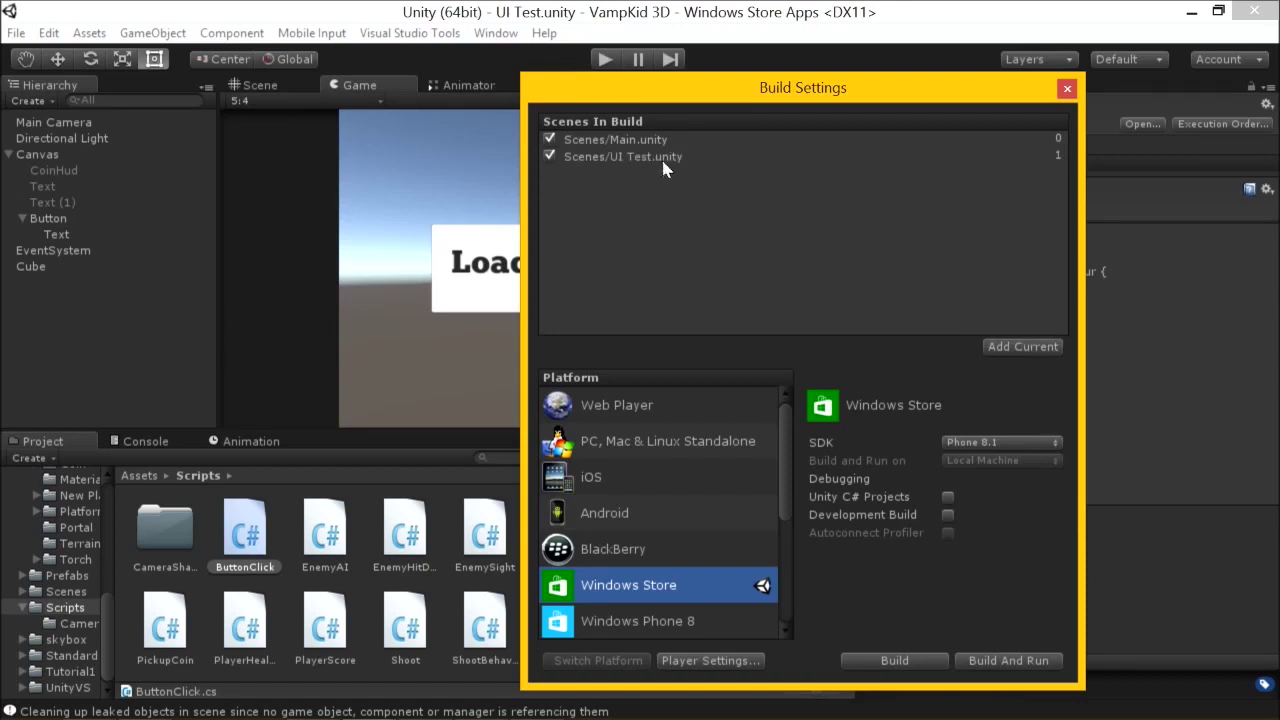
pyautogui.click(665, 160)
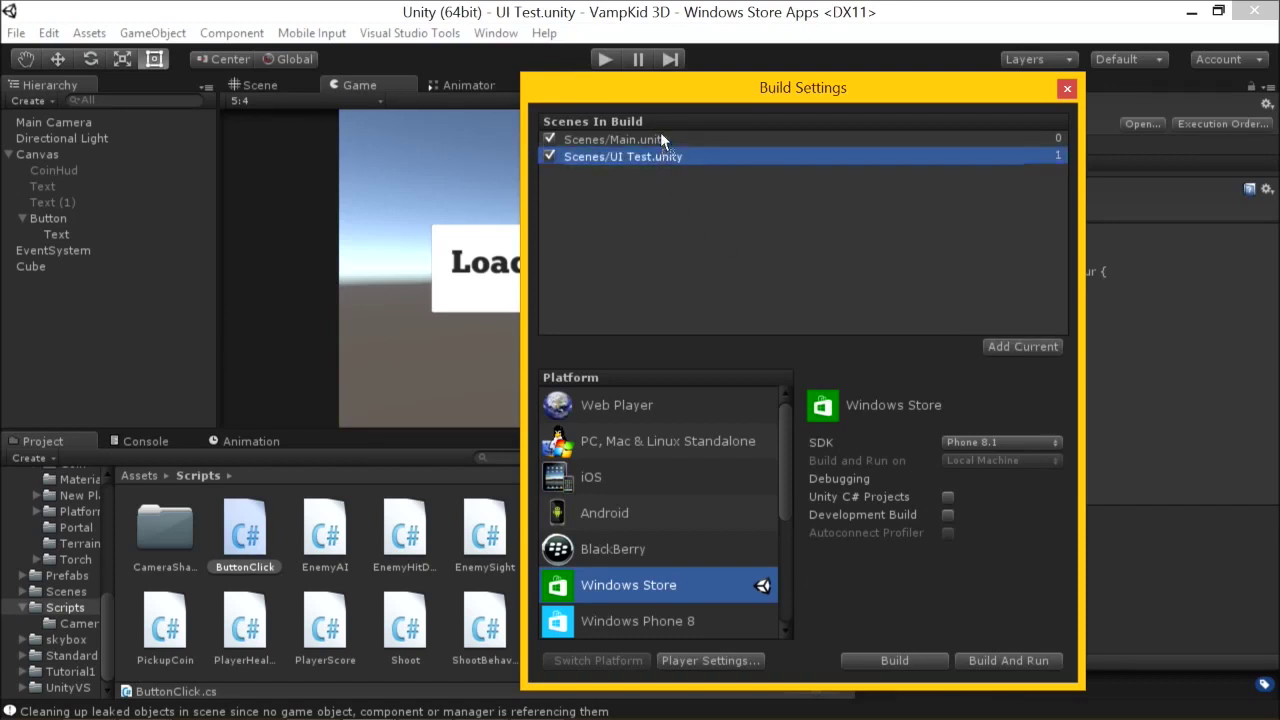
pyautogui.moveTo(660, 134); pyautogui.dragTo(661, 139)
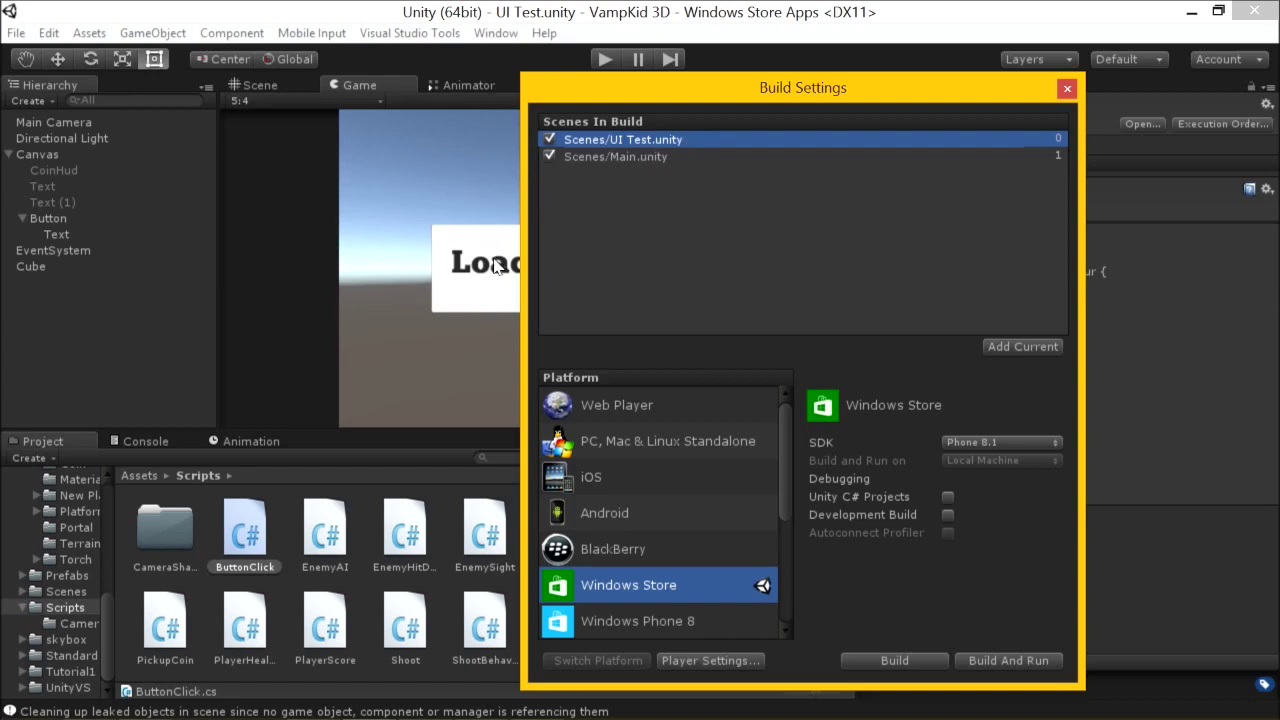
pyautogui.click(1068, 90)
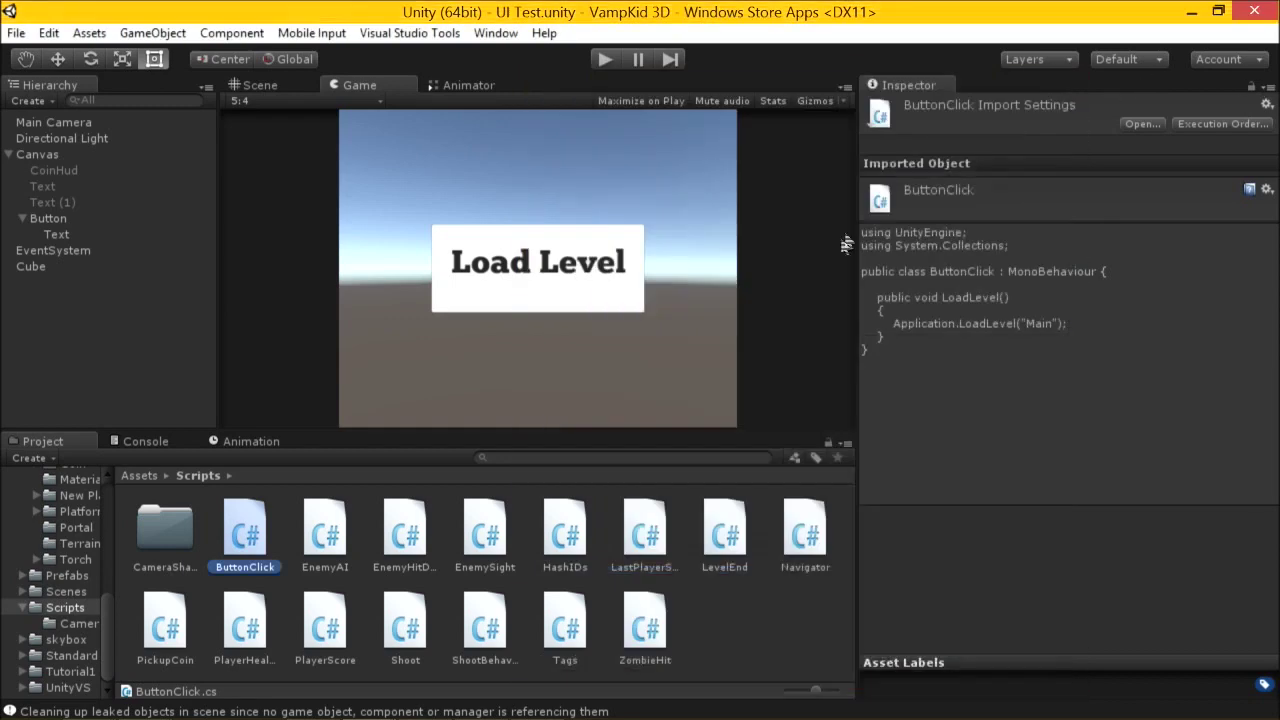
# Test the Load Level button in Play mode, stop playing, and review the LoadLevel() method in Visual Studio.
pyautogui.click(89, 203)
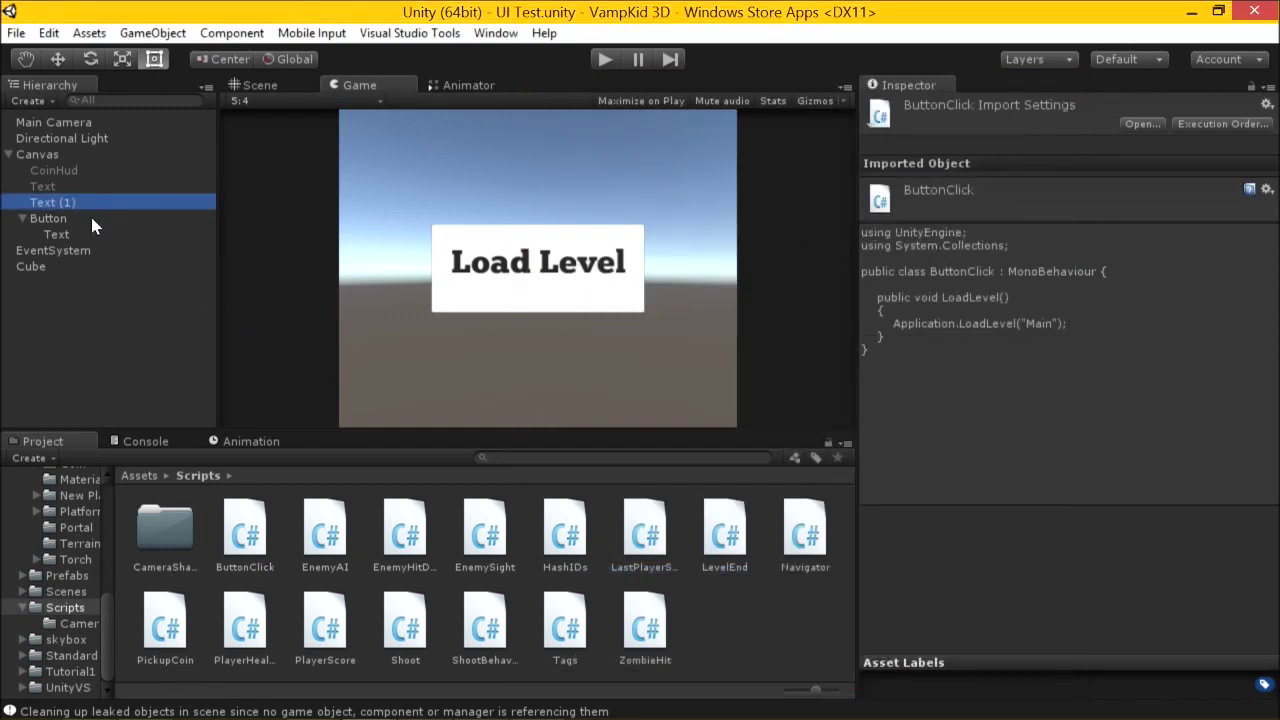
pyautogui.click(90, 216)
pyautogui.click(604, 60)
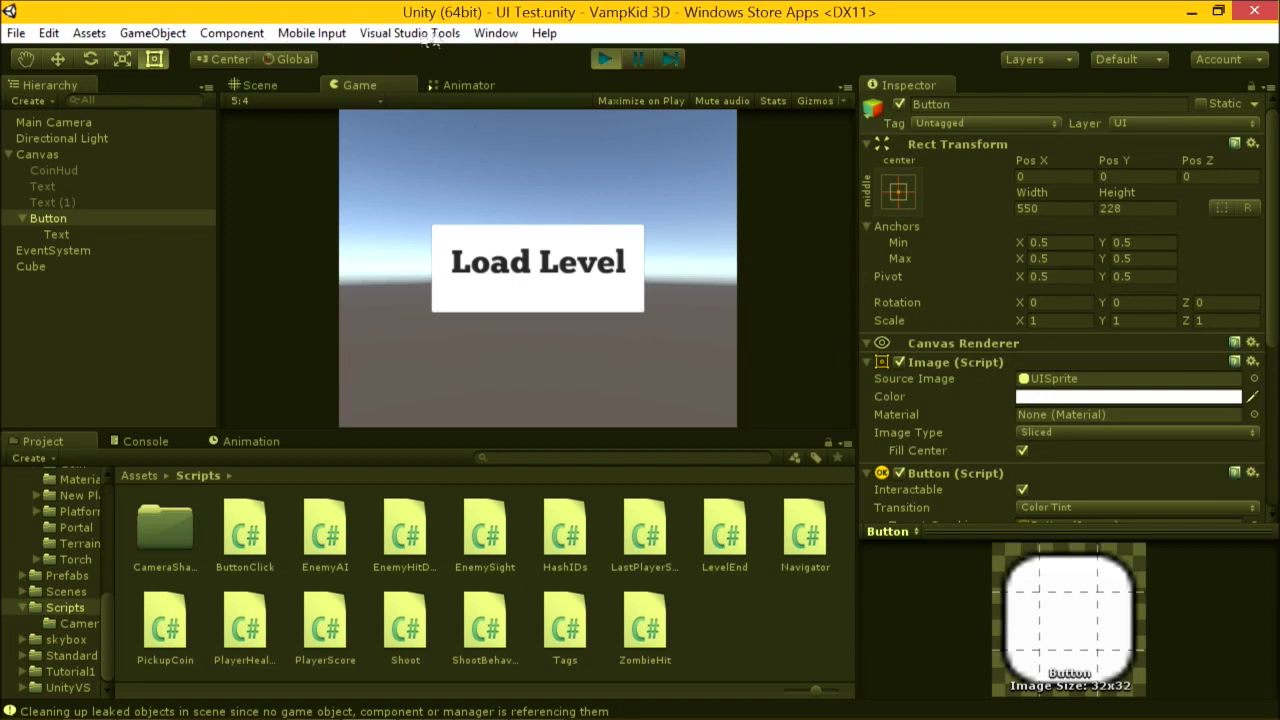
pyautogui.click(516, 276)
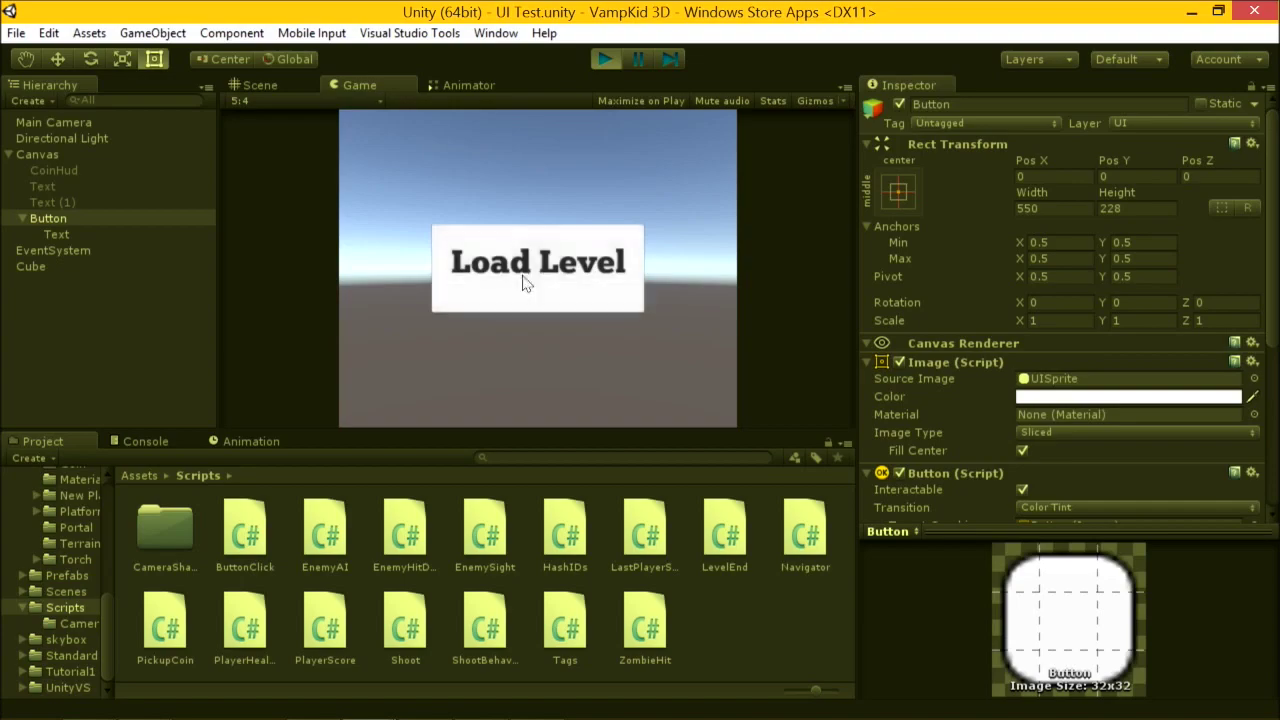
pyautogui.click(605, 59)
pyautogui.hotkey('alt', 'Tab')
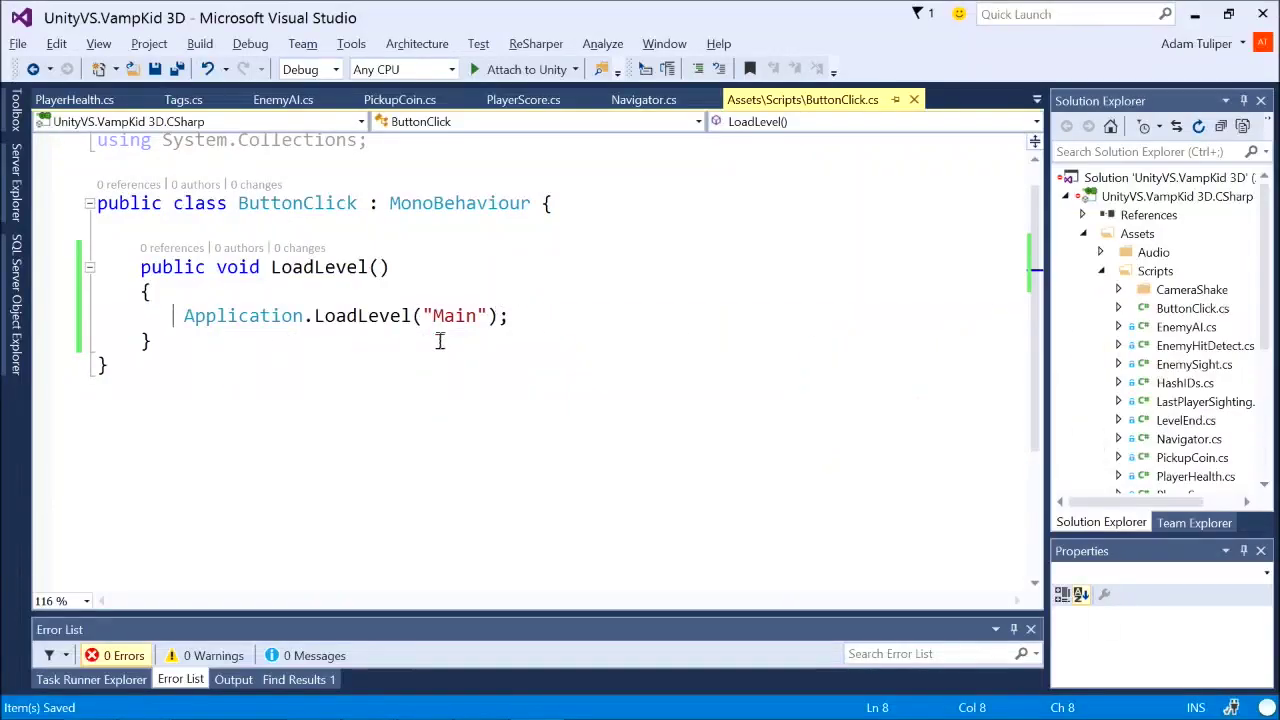
pyautogui.moveTo(379, 318)
# Switch to Unity and add an empty On Click () entry to the Button's Button (Script) component.
pyautogui.hotkey('alt', 'Tab')
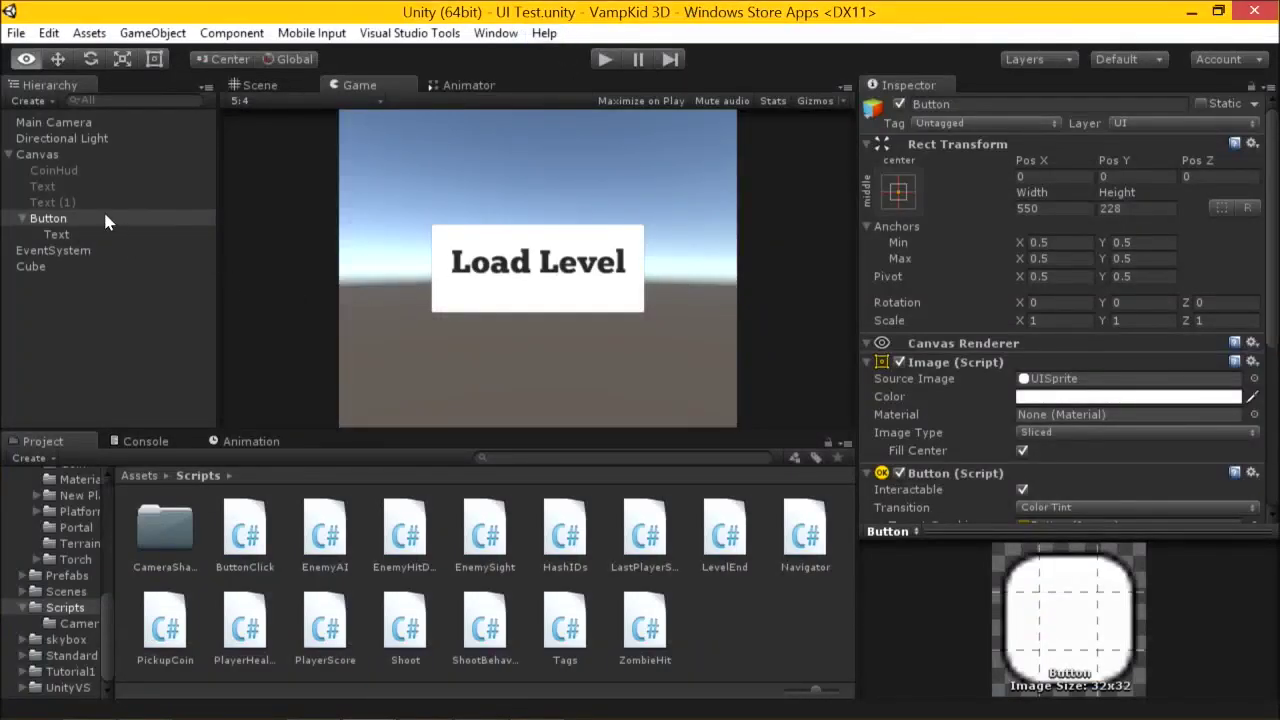
pyautogui.click(105, 218)
pyautogui.scroll(-5, 1107, 316)
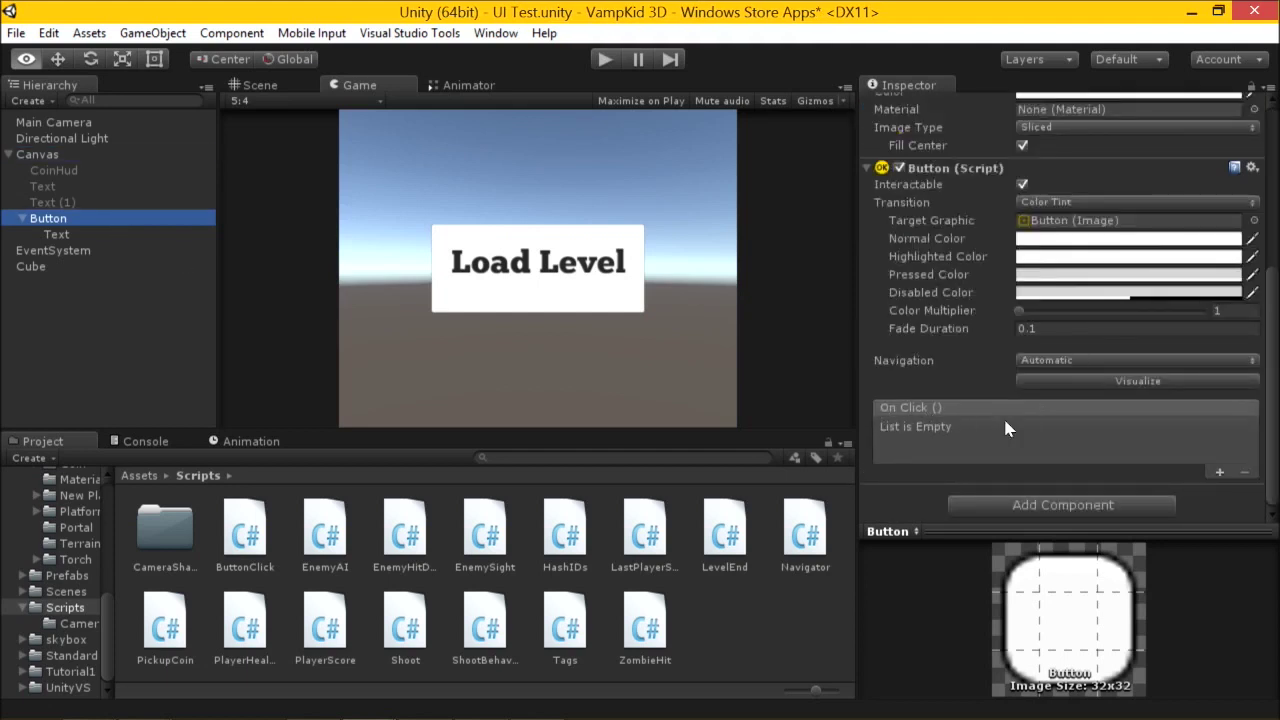
pyautogui.click(1219, 472)
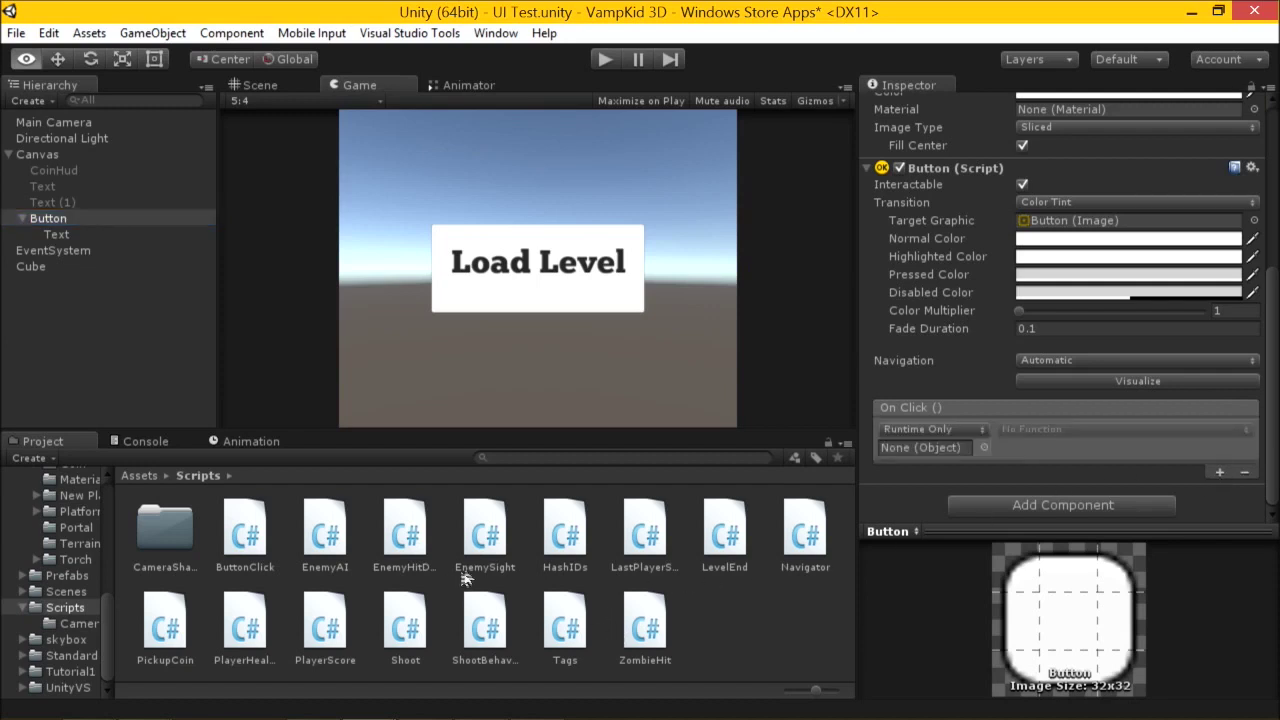
# Try to use the ButtonClick script asset as the On Click entry's object and check which functions it offers.
pyautogui.moveTo(263, 545); pyautogui.dragTo(920, 450)
pyautogui.click(1125, 429)
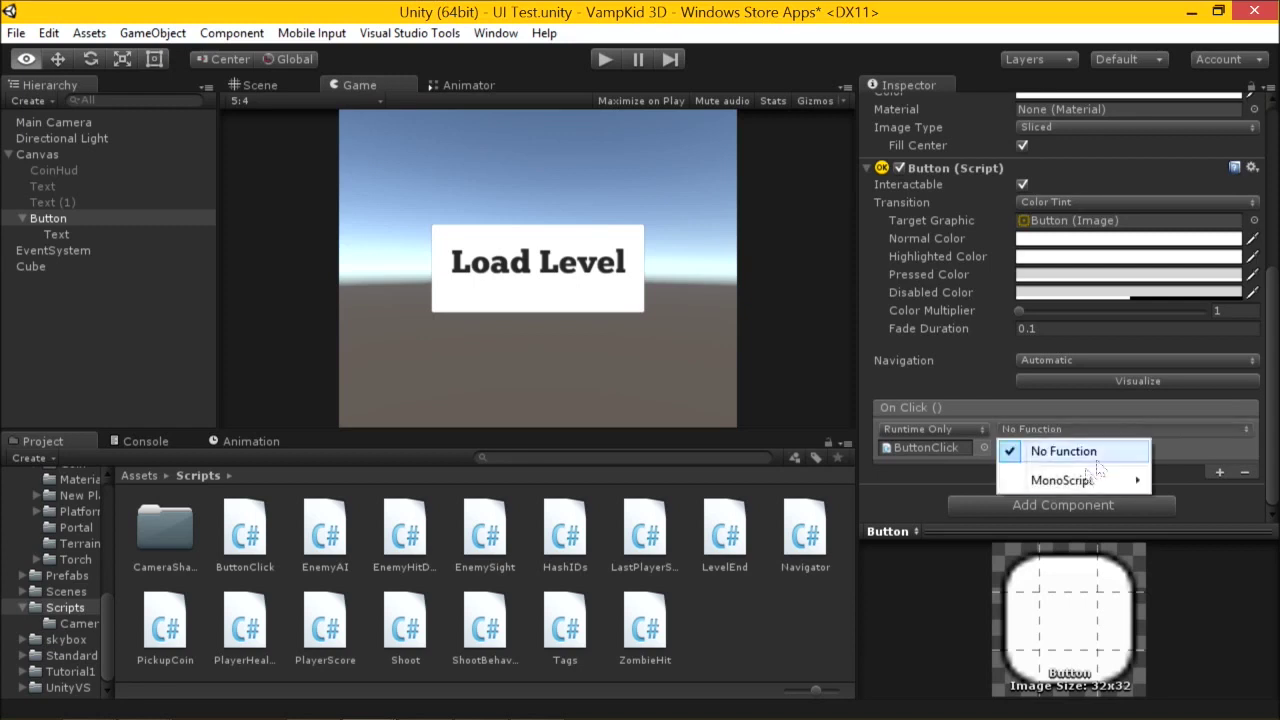
pyautogui.moveTo(1062, 480)
pyautogui.click(993, 401)
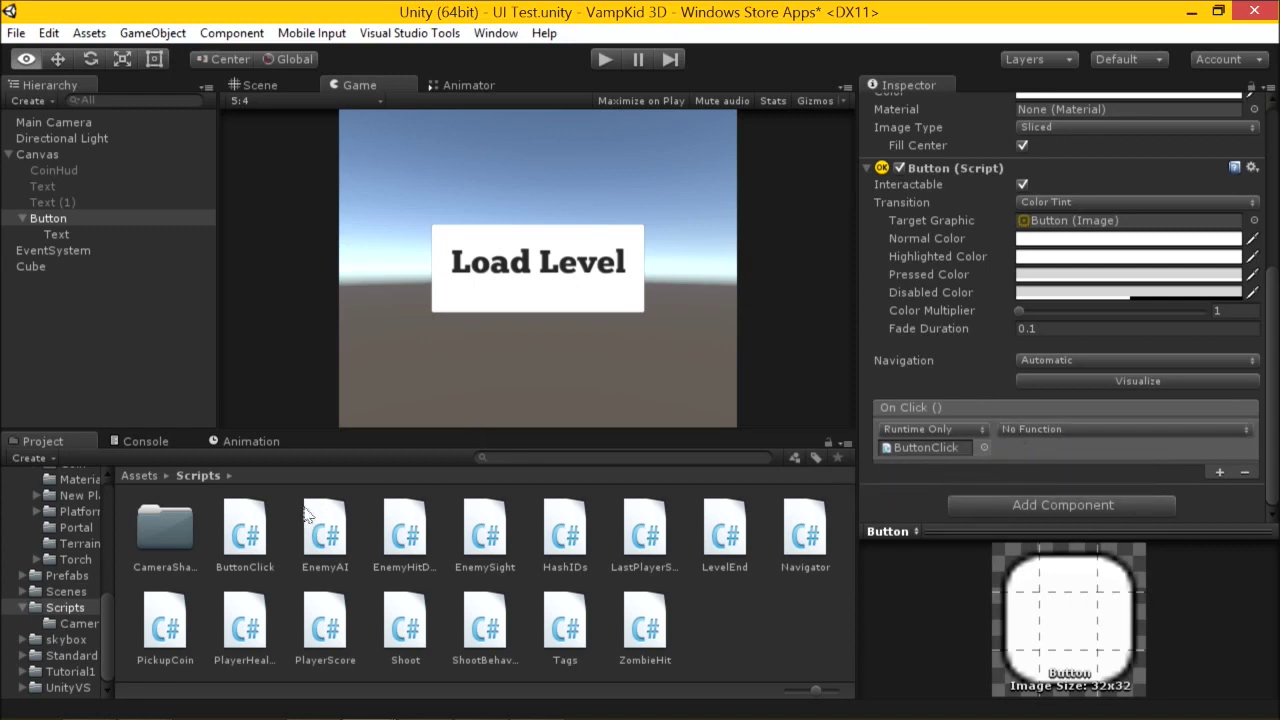
# Attach the ButtonClick script from the Scripts folder to the Button as a component and locate it in the Button's component list.
pyautogui.click(259, 534)
pyautogui.moveTo(257, 532); pyautogui.dragTo(89, 224)
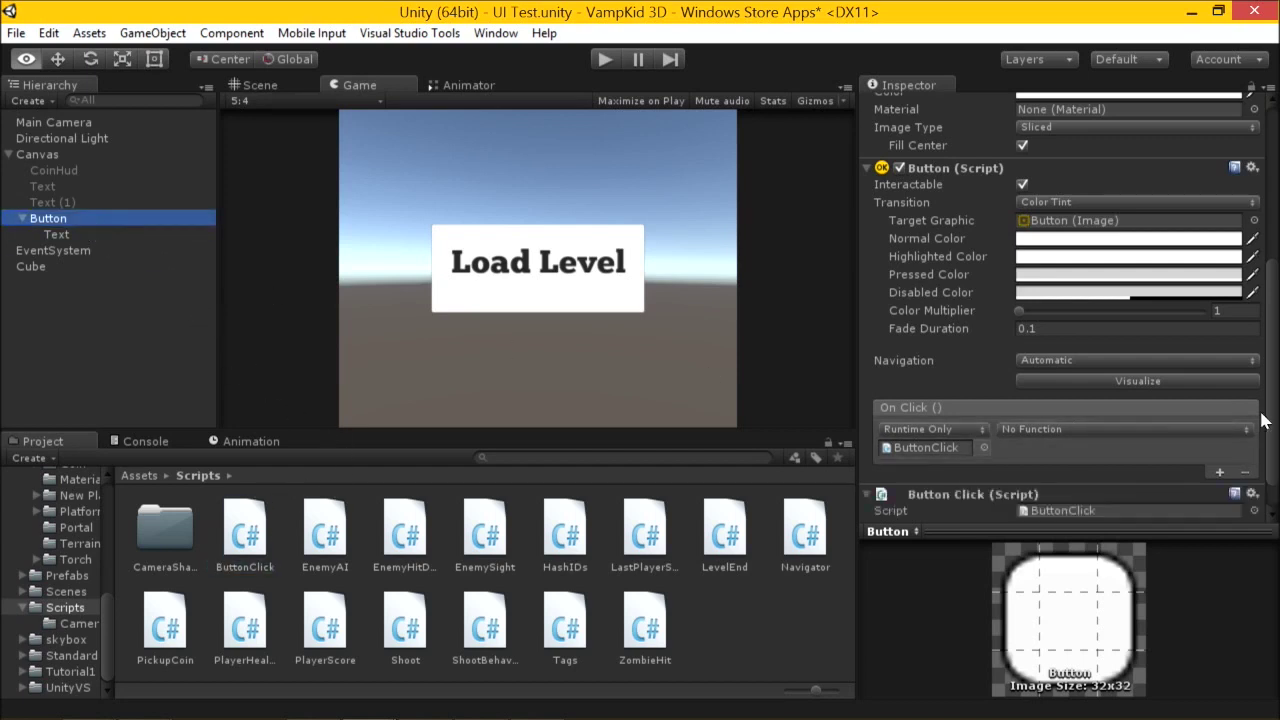
pyautogui.scroll(-1, 1047, 368)
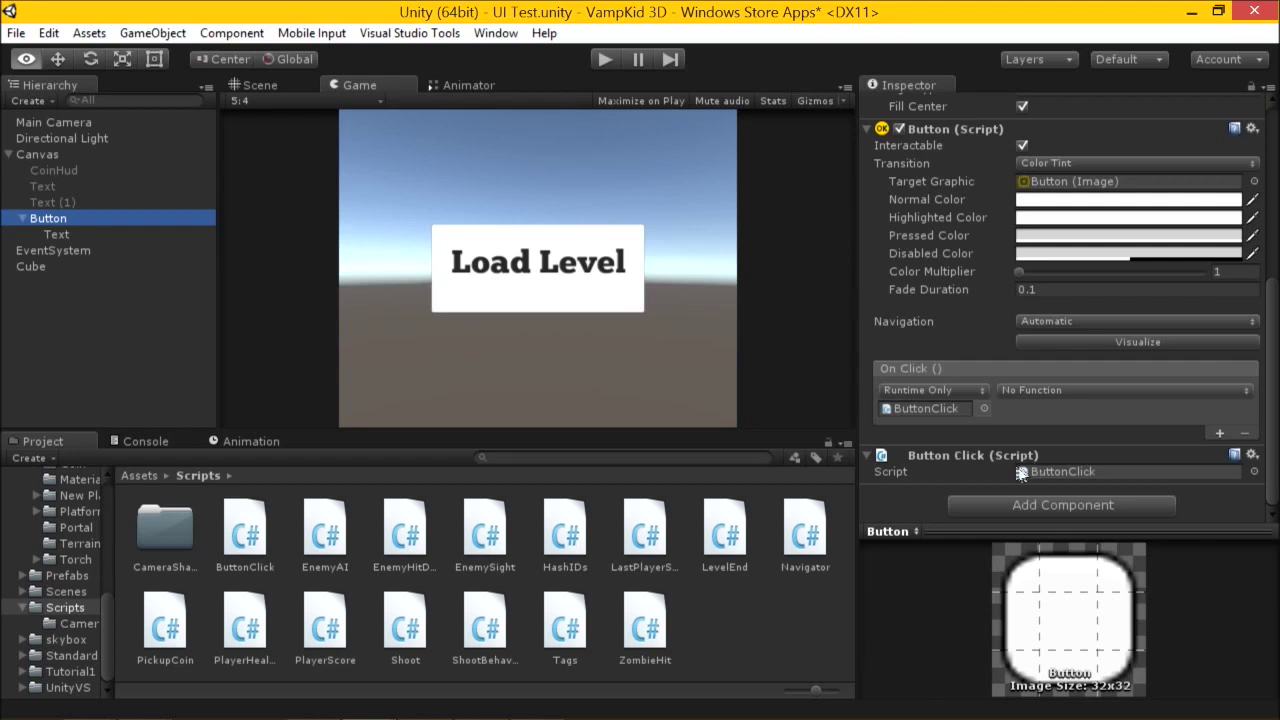
pyautogui.click(986, 458)
pyautogui.click(966, 457)
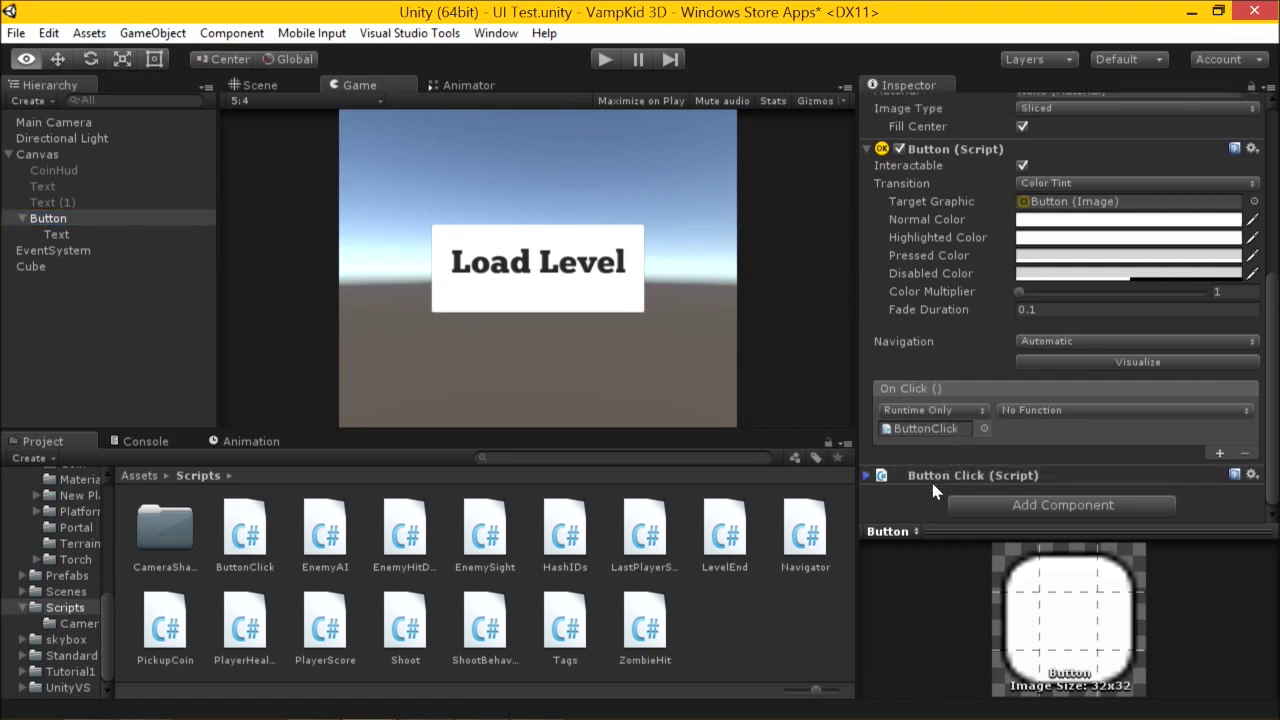
pyautogui.click(939, 475)
# Set the Button's own Button Click component as the On Click entry's object and try to choose its LoadLevel () function.
pyautogui.moveTo(928, 478); pyautogui.dragTo(939, 432)
pyautogui.click(1024, 409)
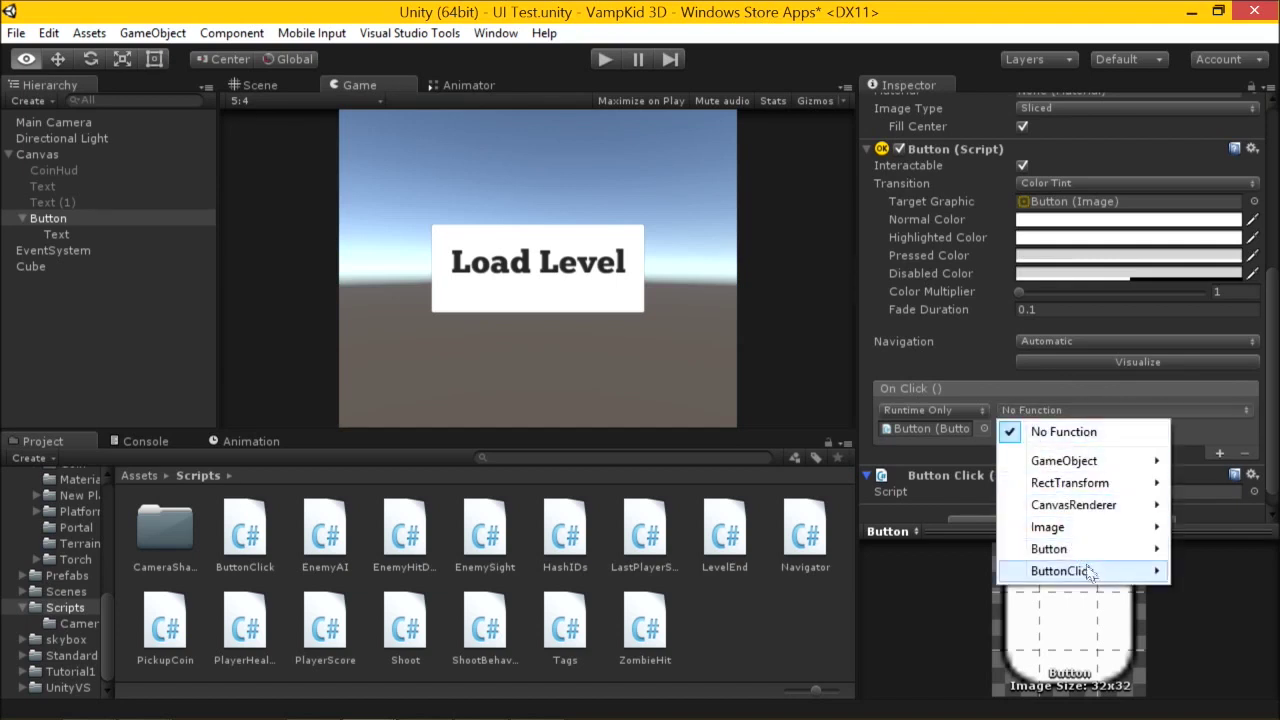
pyautogui.moveTo(1093, 573)
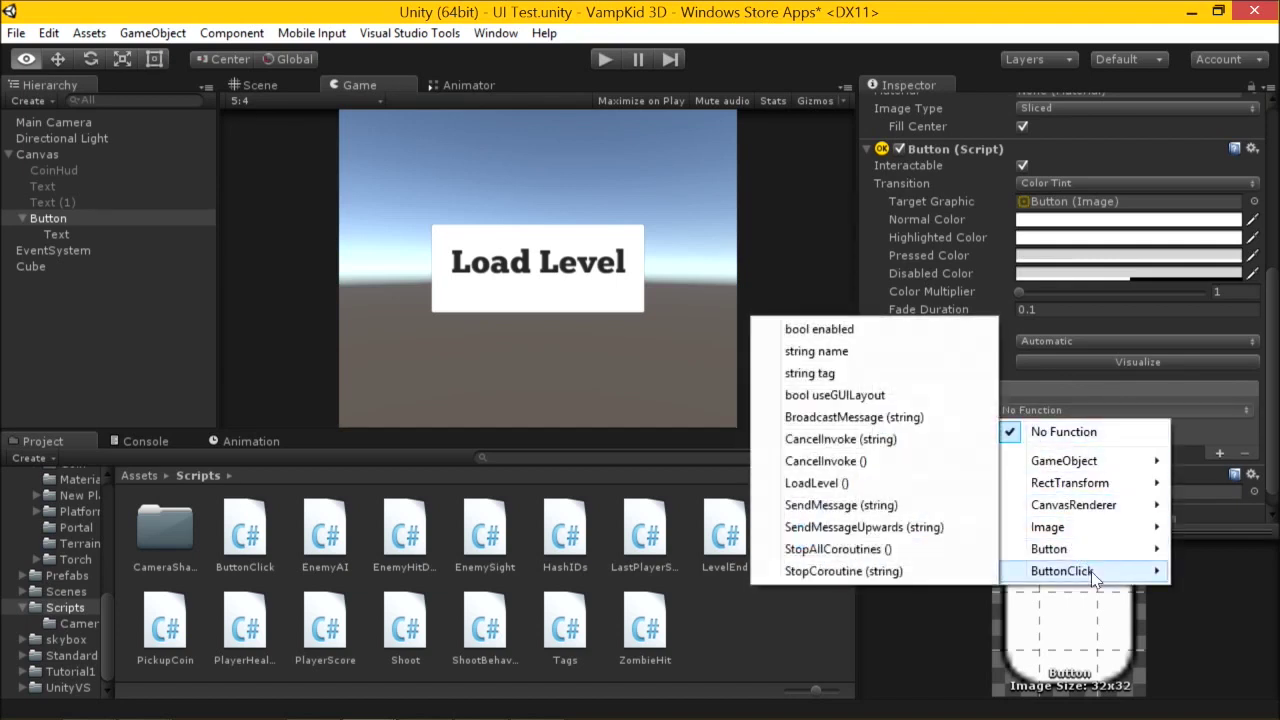
pyautogui.click(862, 484)
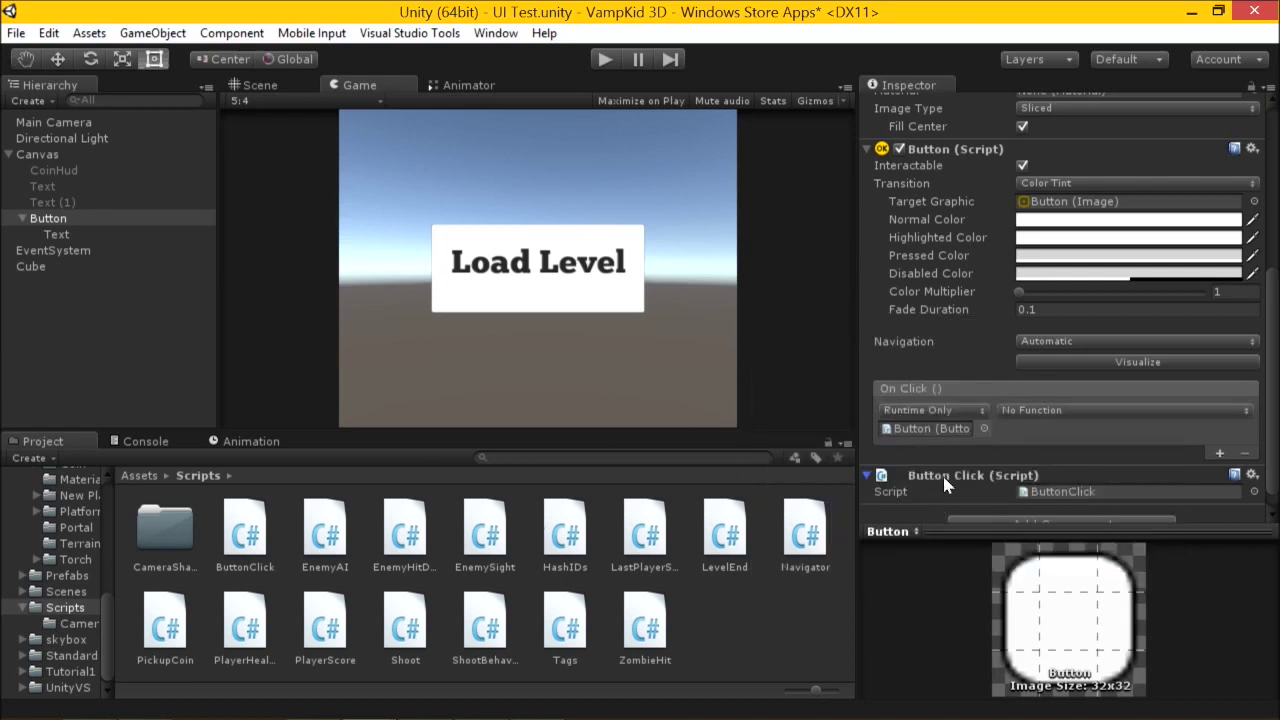
# Reassign the Button Click component to the On Click entry, set its function to ButtonClick.LoadLevel, and save the scene.
pyautogui.moveTo(945, 484); pyautogui.dragTo(935, 440)
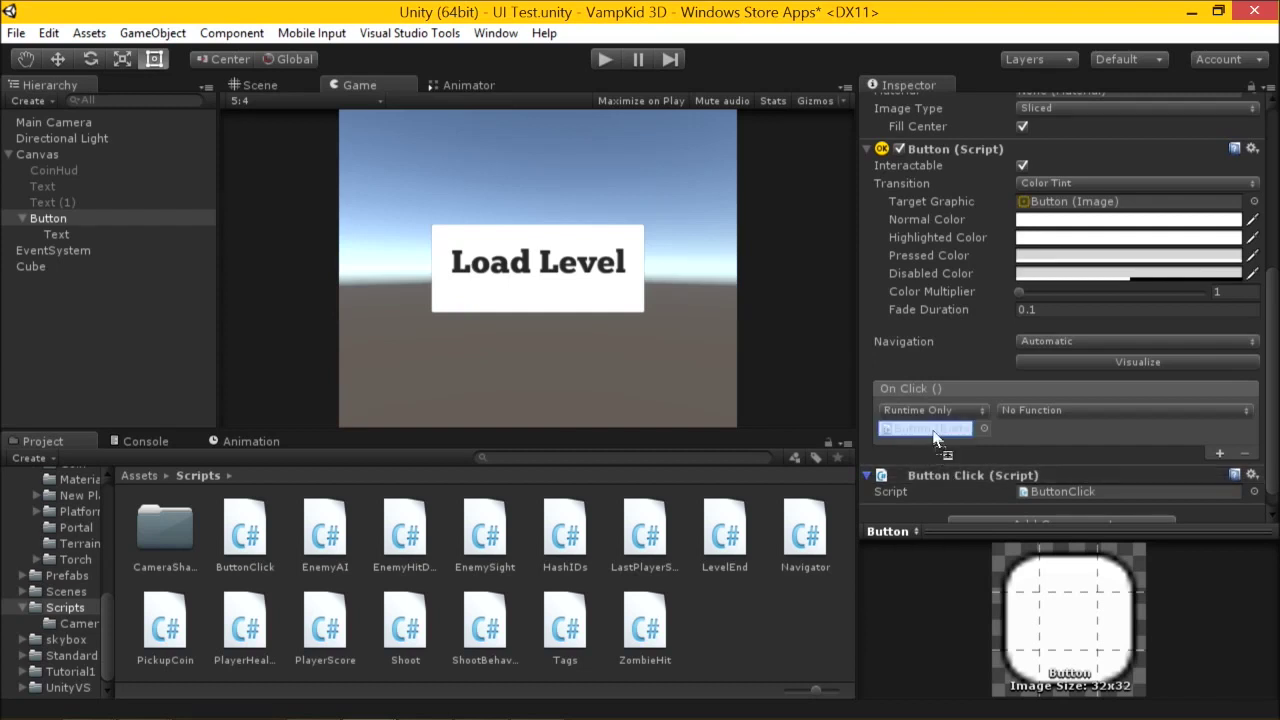
pyautogui.click(1027, 415)
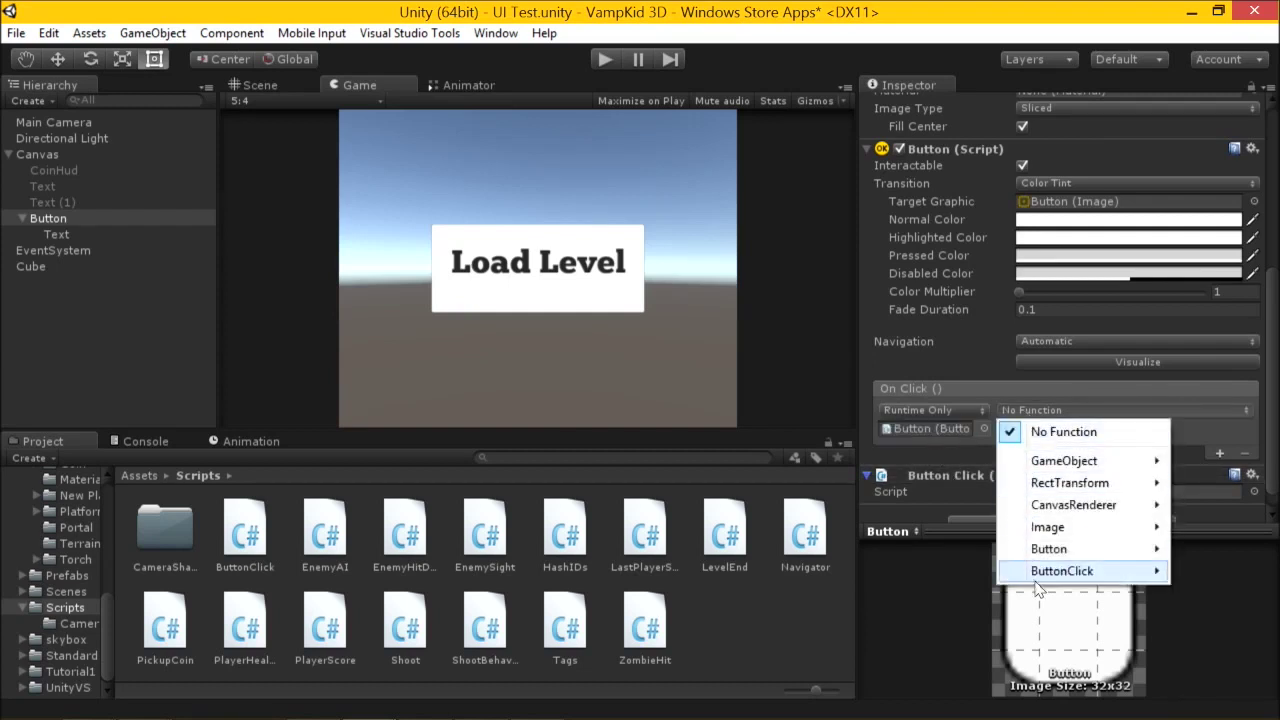
pyautogui.moveTo(1061, 470)
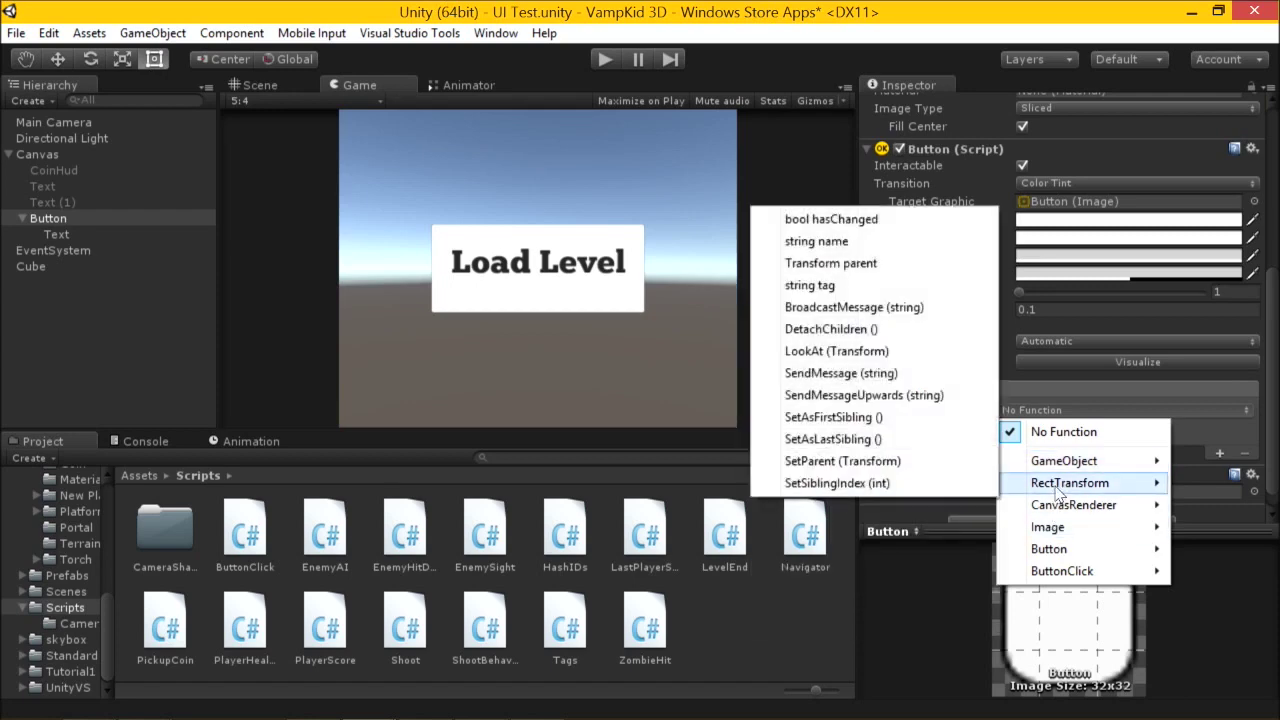
pyautogui.moveTo(1103, 567)
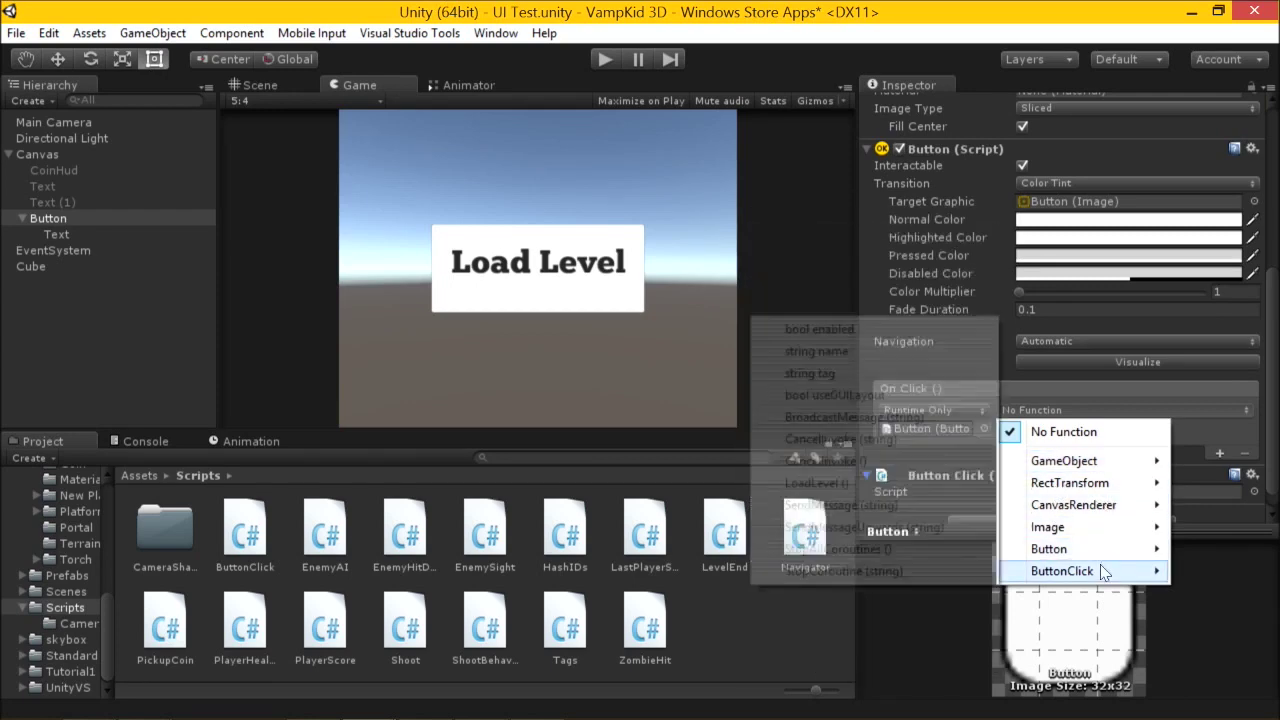
pyautogui.click(868, 487)
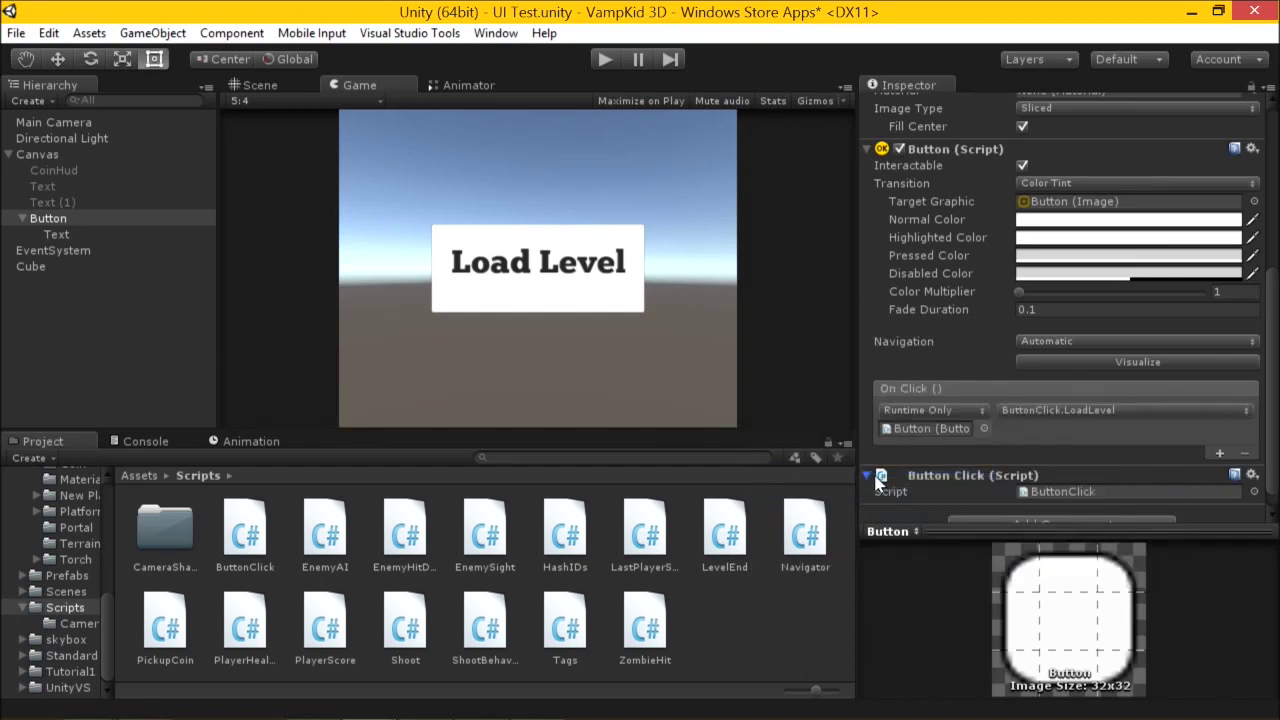
pyautogui.hotkey('ctrl', 's')
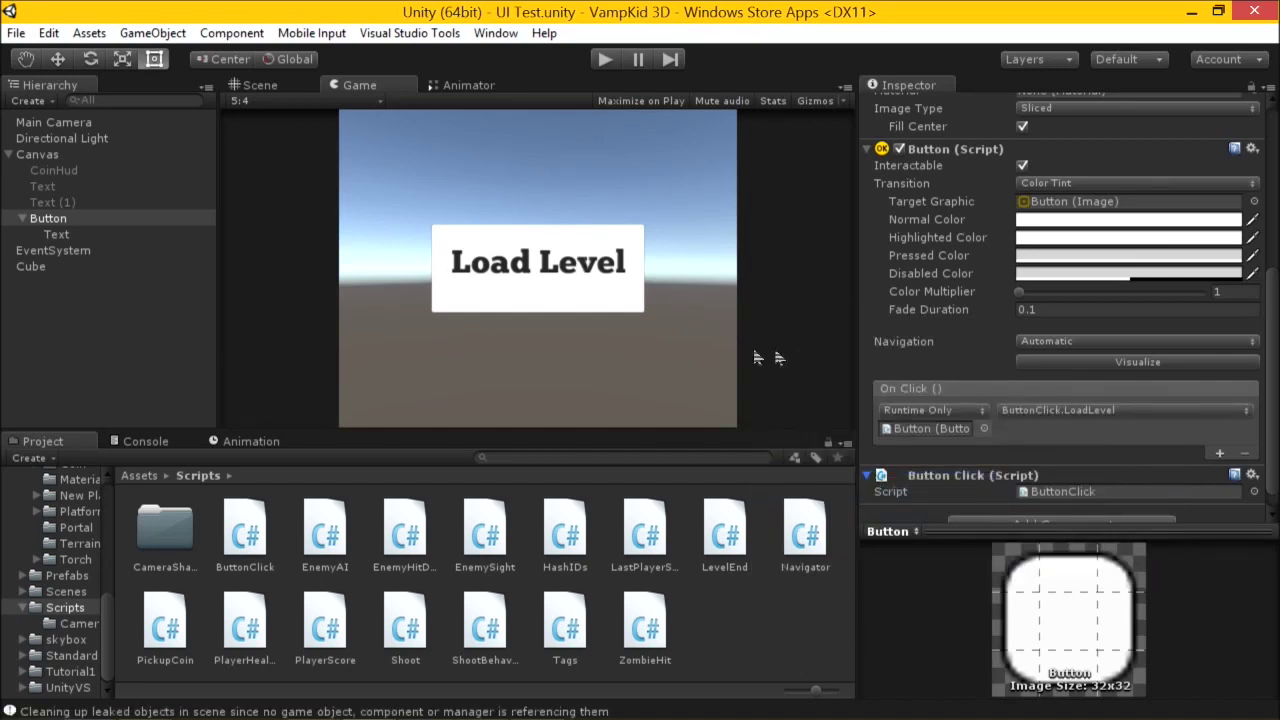
# Switch to Visual Studio and add Application.LoadLevel(Application.loadedLevel); below the "Main" call in LoadLevel().
pyautogui.hotkey('alt', 'Tab')
pyautogui.moveTo(162, 316); pyautogui.dragTo(554, 320)
pyautogui.click(545, 320)
pyautogui.press('Return')
pyautogui.write('Application.')
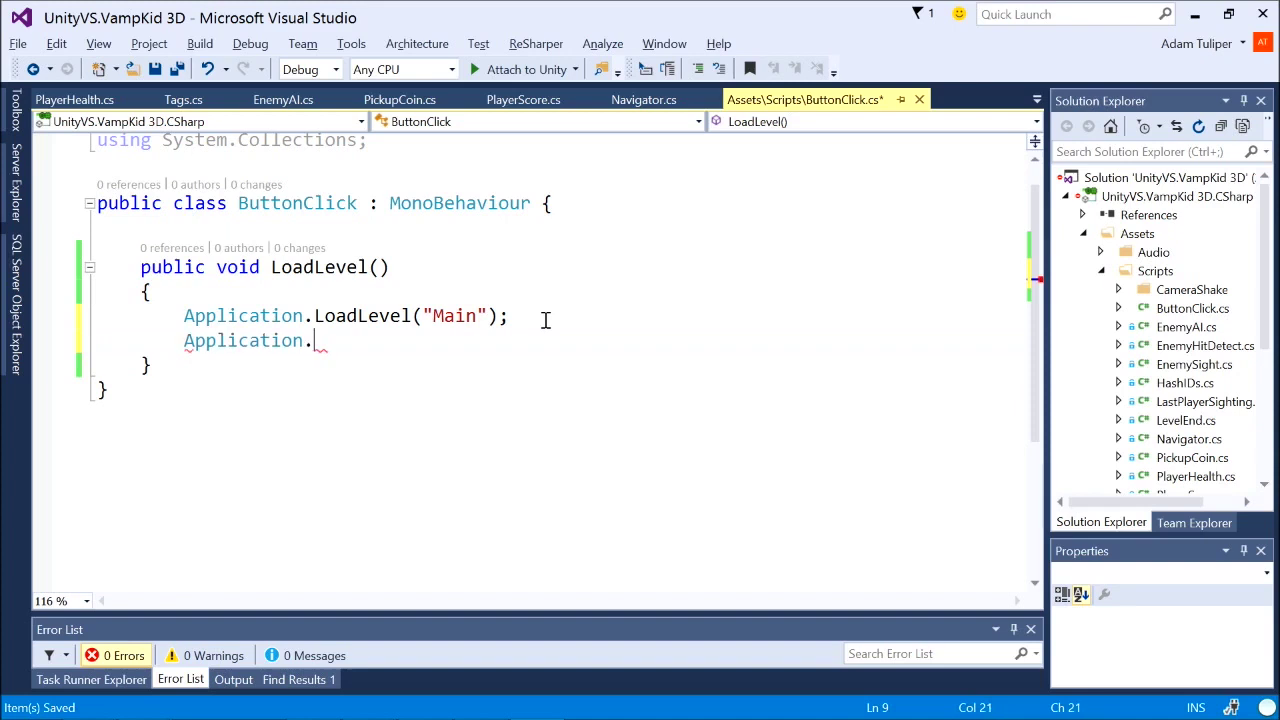
pyautogui.write('LoadLevel(')
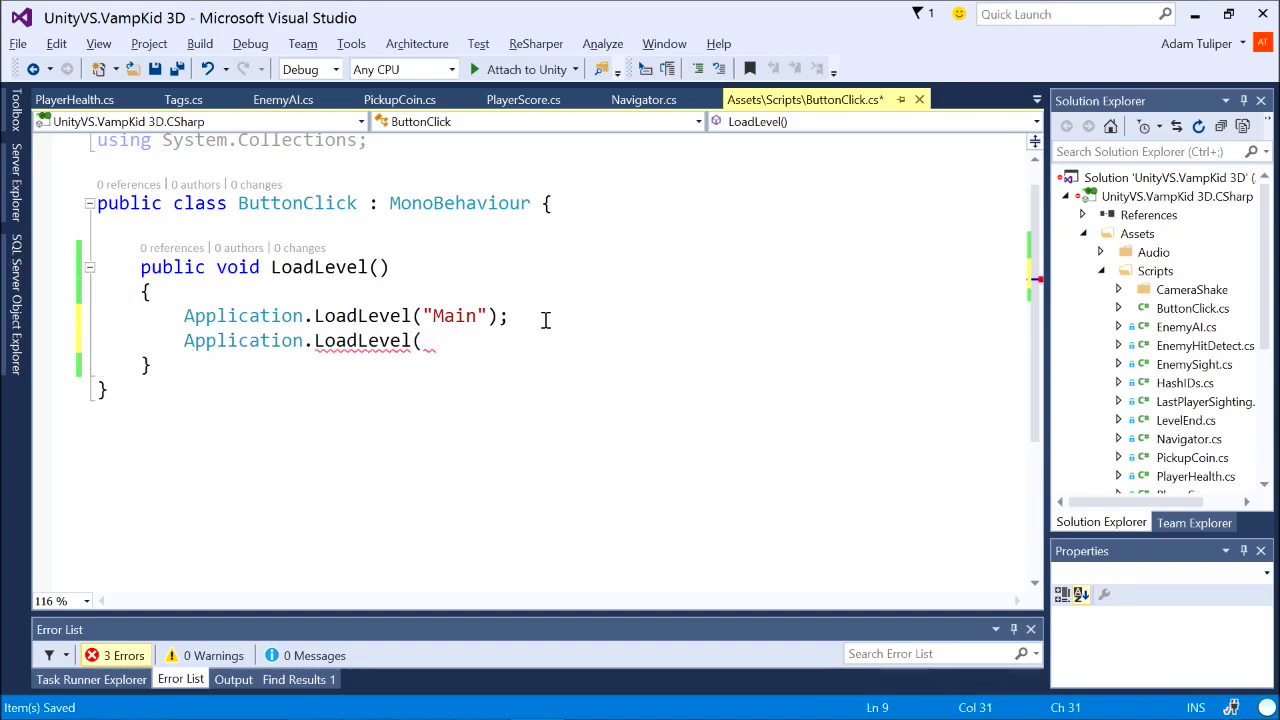
pyautogui.write('Application.loadedLevel)')
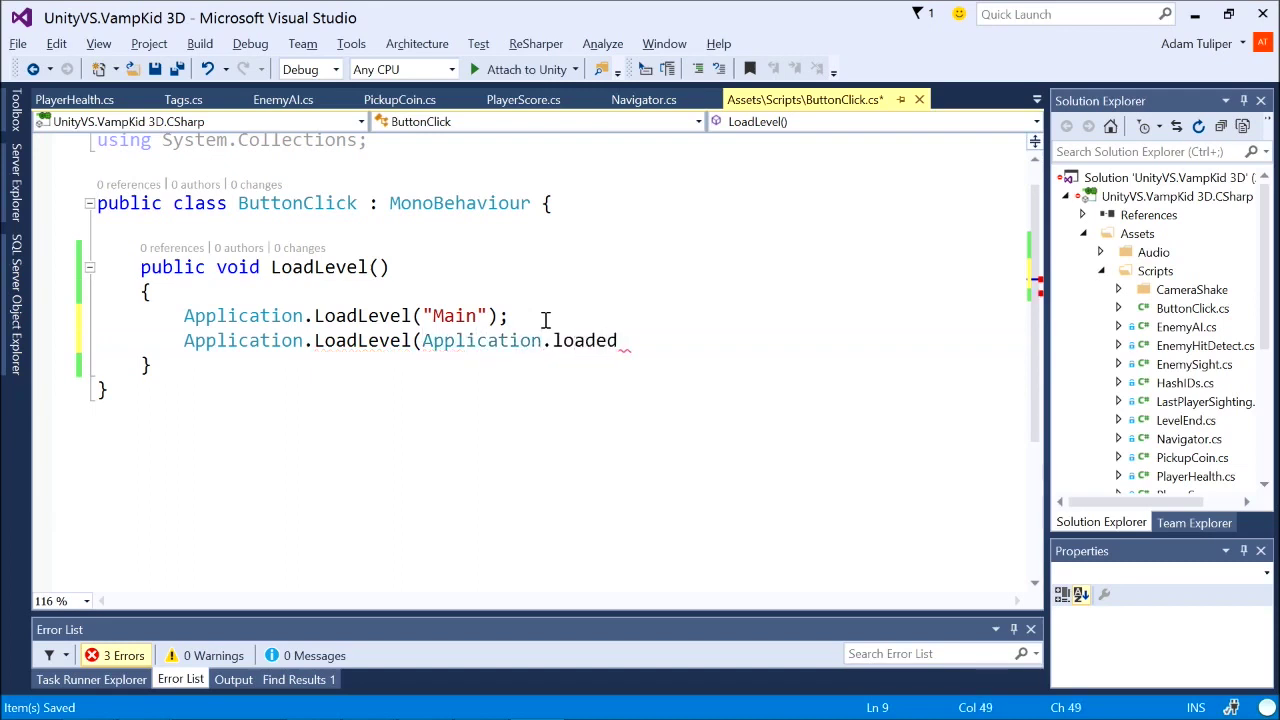
# Comment out the Application.LoadLevel(Application.loadedLevel); line and save the ButtonClick script.
pyautogui.hotkey('ctrl', 'shift', 'Left')
pyautogui.hotkey('ctrl', 'shift', 'Left')
pyautogui.hotkey('ctrl', 'shift', 'Left')
pyautogui.hotkey('ctrl', 'shift', 'Left')
pyautogui.hotkey('ctrl', 'shift', 'Left')
pyautogui.hotkey('ctrl', 'shift', 'Left')
pyautogui.hotkey('ctrl', 'shift', 'Left')
pyautogui.hotkey('ctrl', 'shift', 'Left')
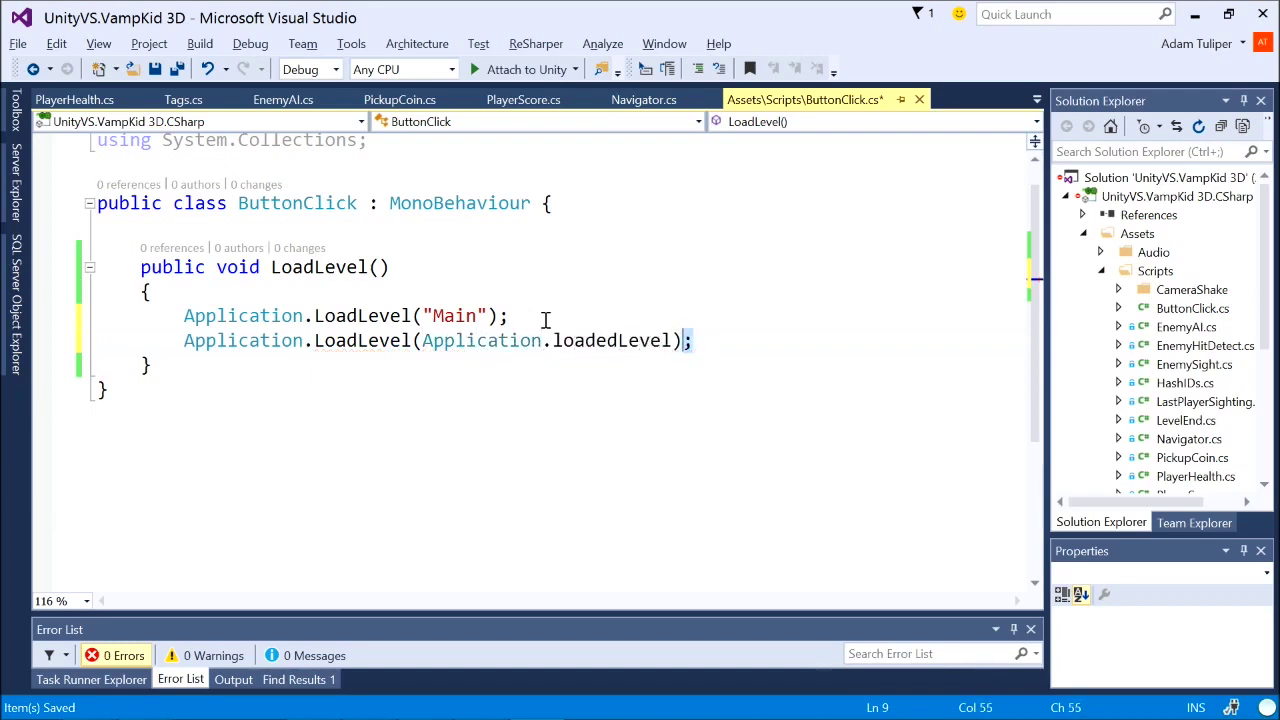
pyautogui.hotkey('ctrl', 'shift', 'Left')
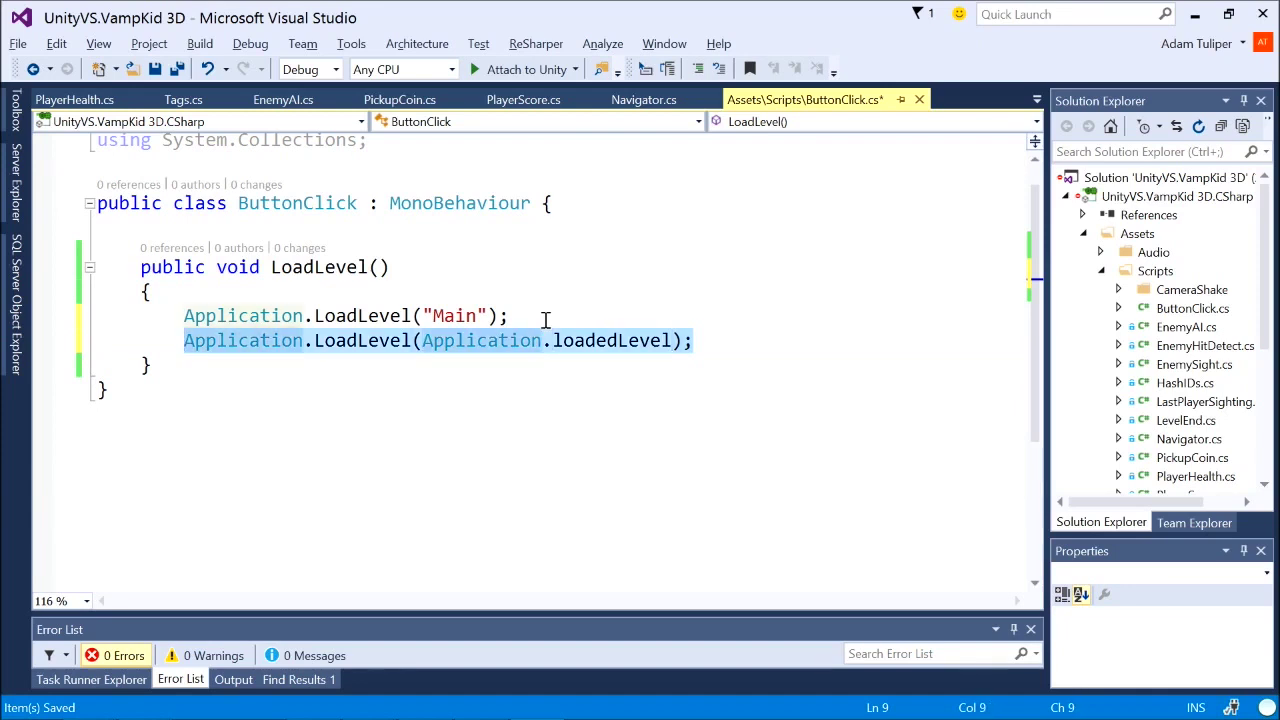
pyautogui.press('Left')
pyautogui.write('//')
pyautogui.hotkey('ctrl', 's')
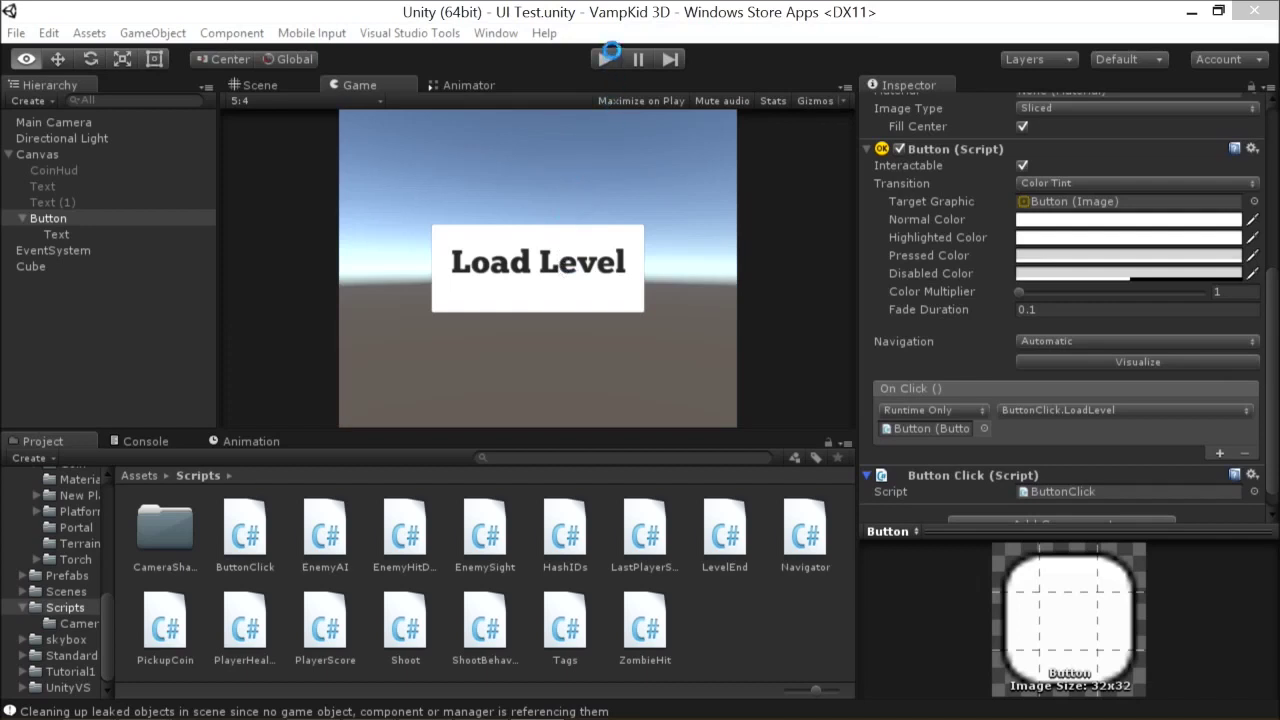
# Test the wired Load Level button in Unity's Play mode, then stop playing.
pyautogui.click(604, 61)
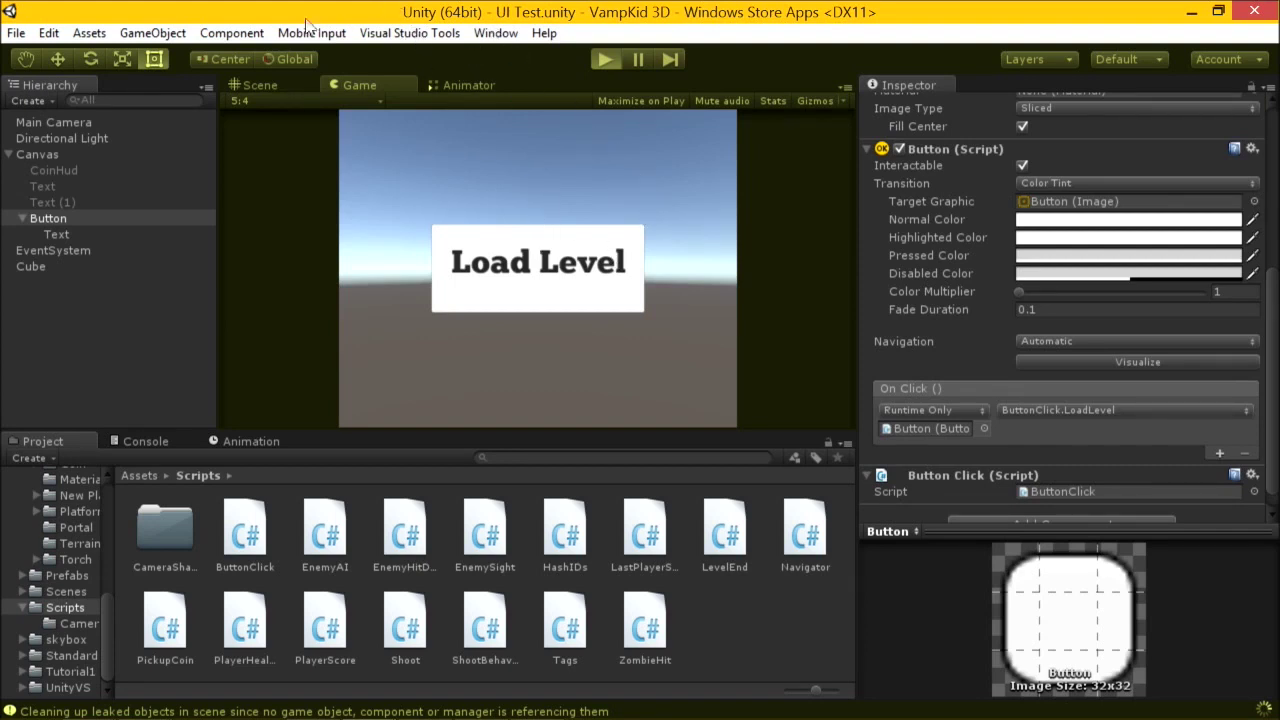
pyautogui.hotkey('ctrl', 'p')
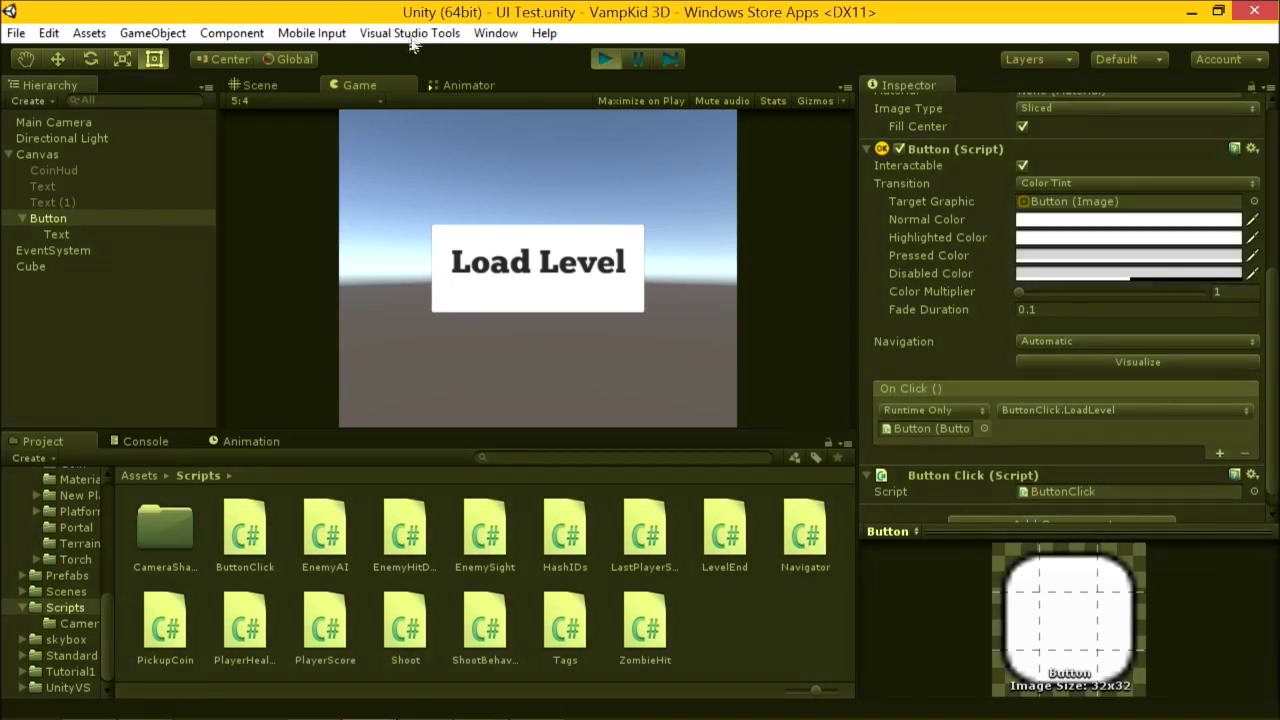
pyautogui.click(569, 275)
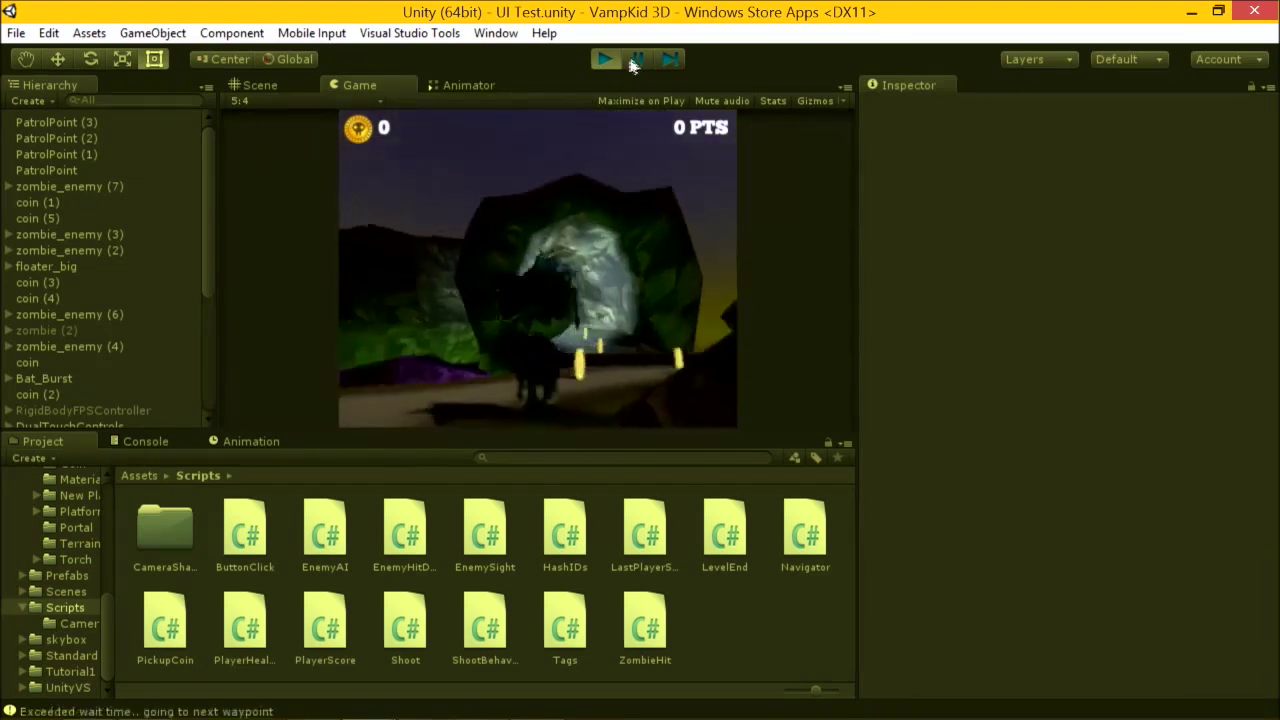
pyautogui.hotkey('ctrl', 'p')
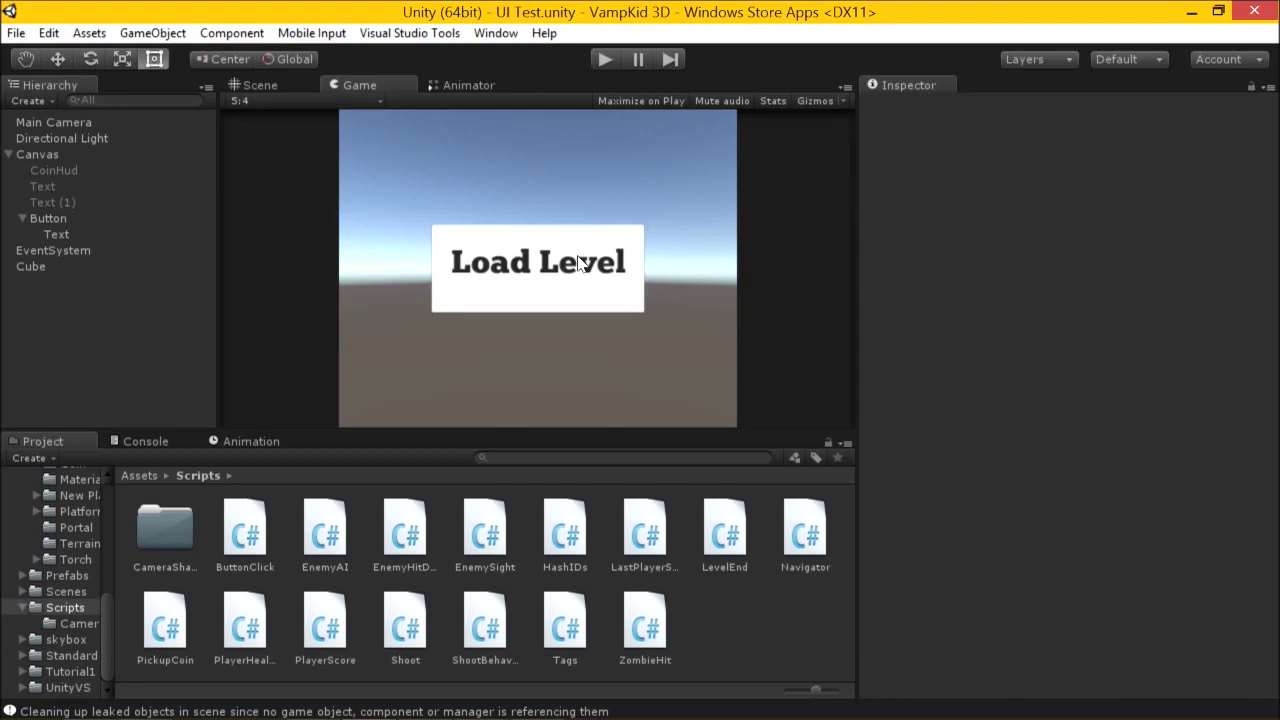
# Switch to the VampKid-vs-Zombie-Apocalypse project in Unity and frame the Canvas's HealthBackground object in the scene to examine its HUD.
pyautogui.hotkey('alt', 'Tab')
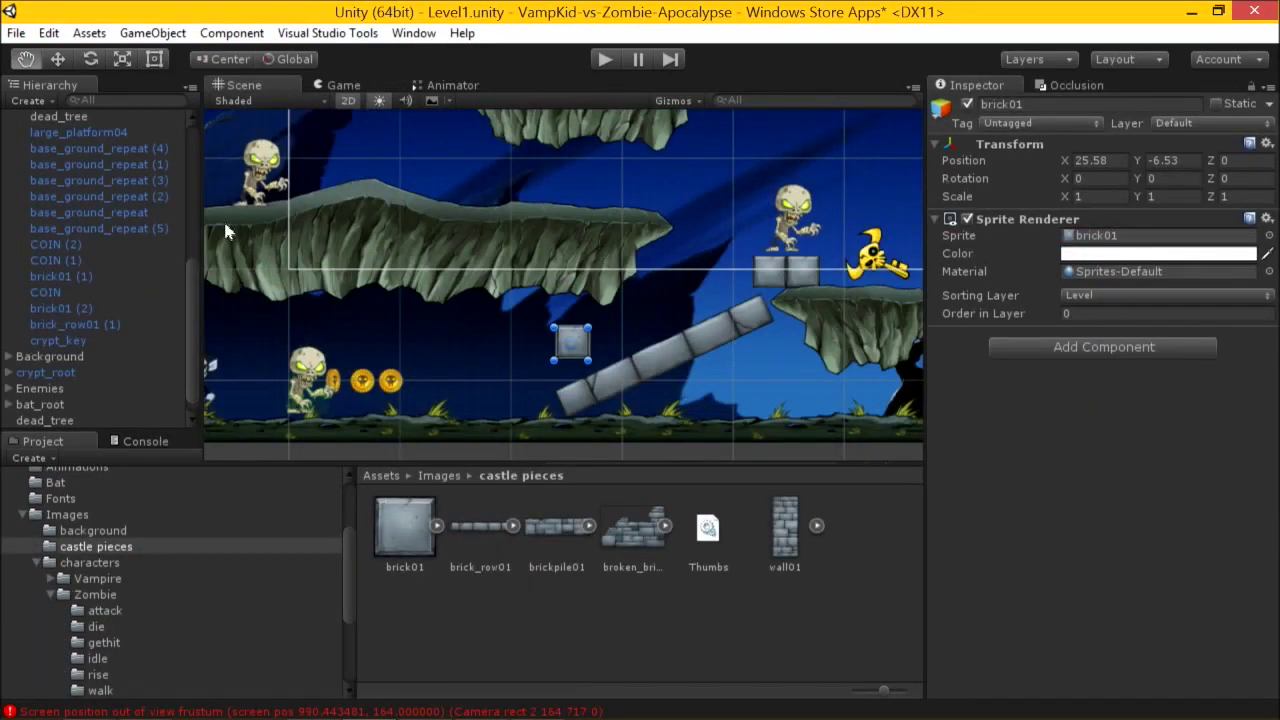
pyautogui.scroll(5, 176, 281)
pyautogui.scroll(-5, 576, 248)
pyautogui.press('t')
pyautogui.scroll(-2, 576, 248)
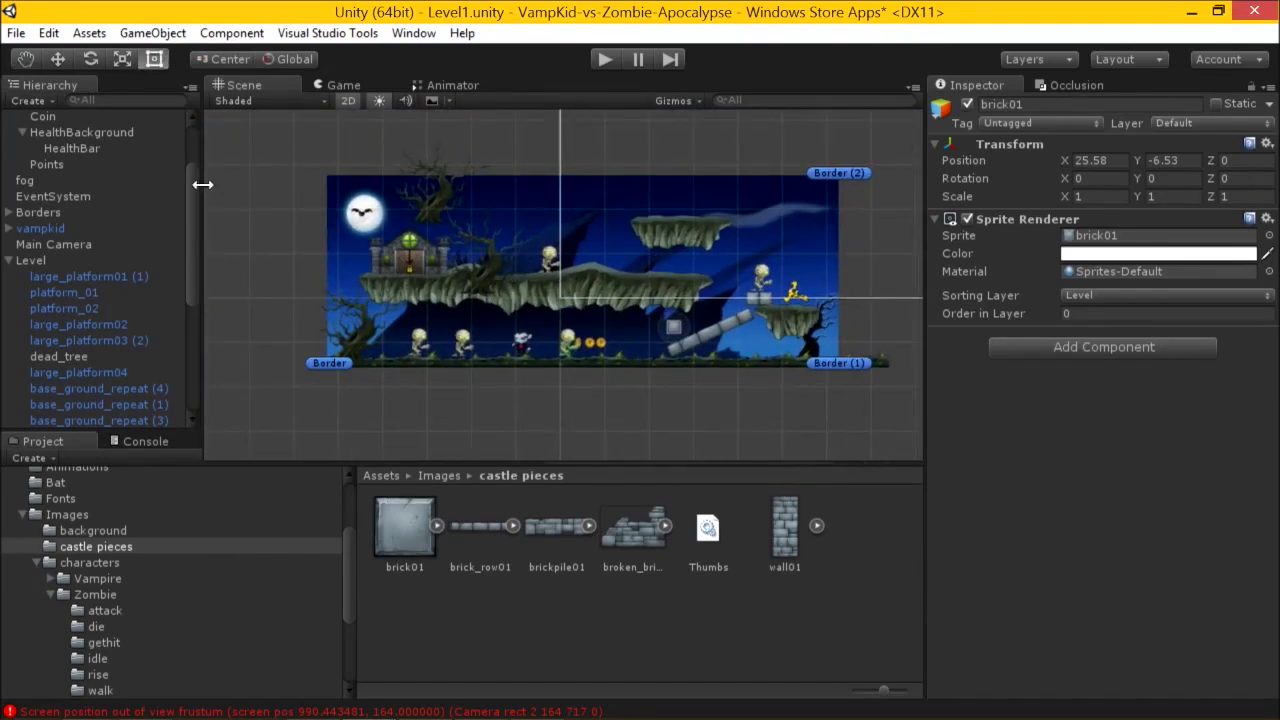
pyautogui.scroll(3, 195, 190)
pyautogui.click(115, 218)
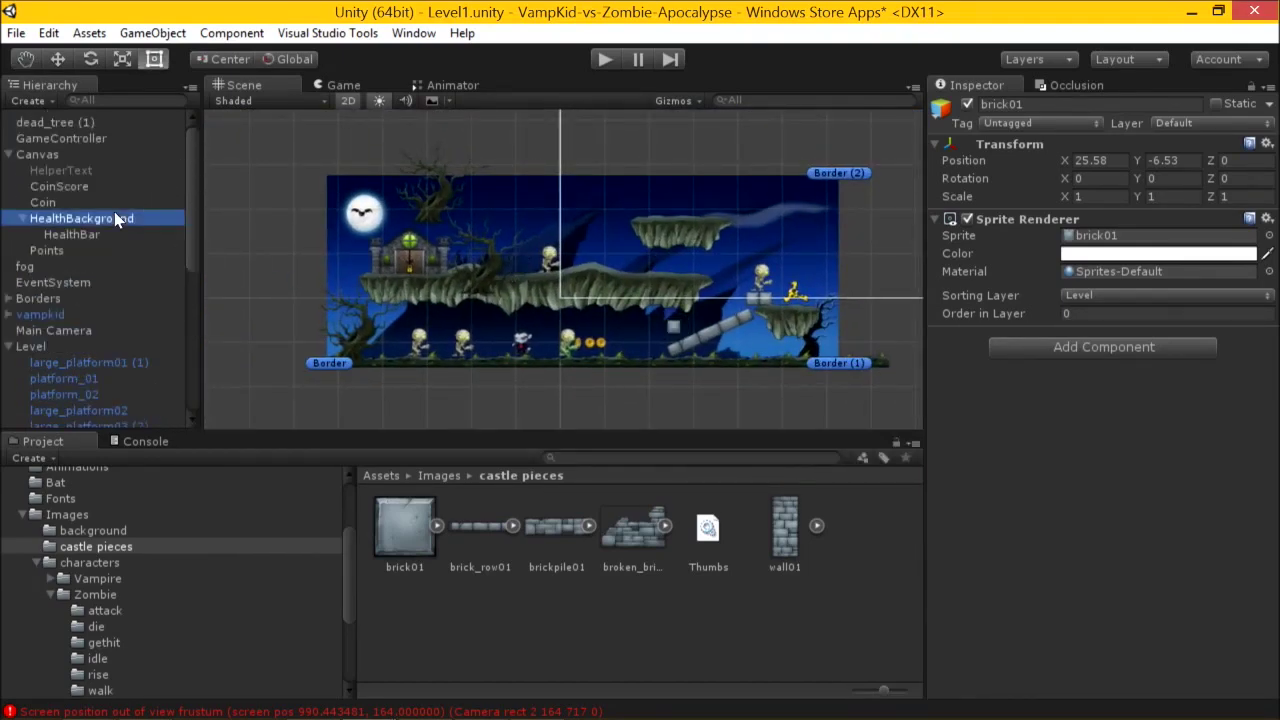
pyautogui.doubleClick(115, 218)
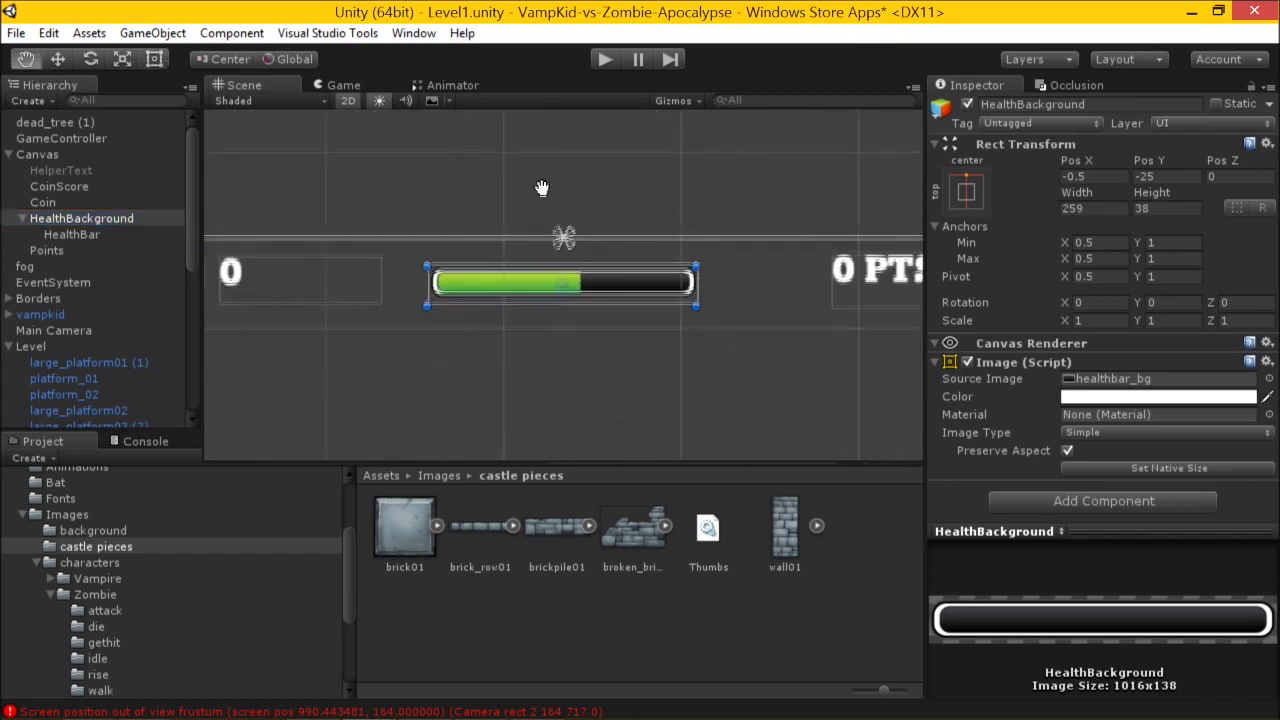
pyautogui.scroll(-1, 420, 208)
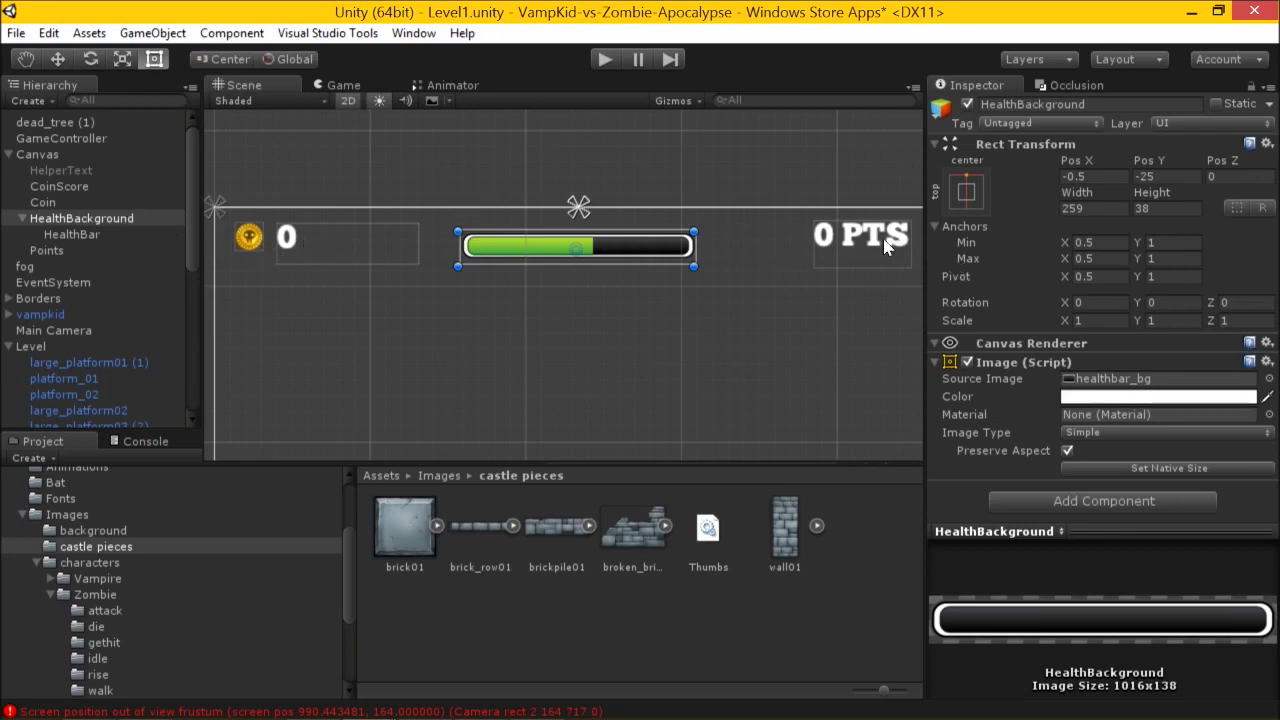
# Select the HealthBar under HealthBackground and deactivate and reactivate it to compare the fill with its background.
pyautogui.click(146, 222)
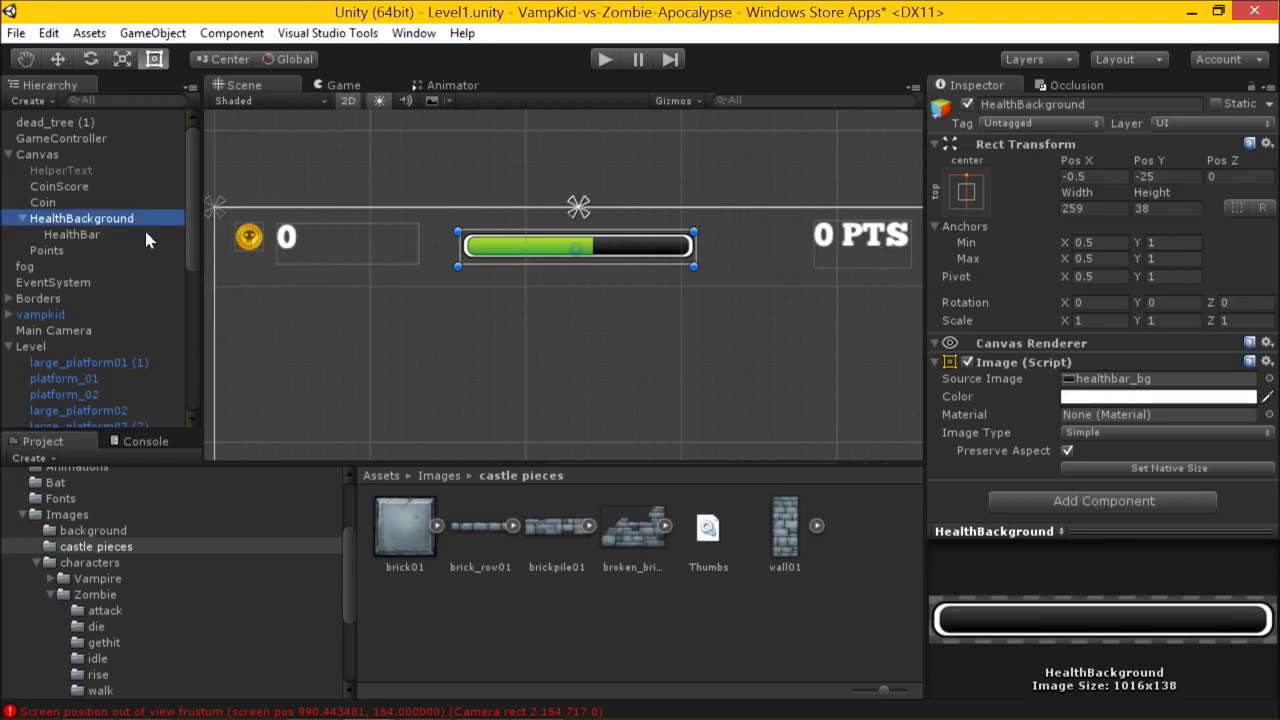
pyautogui.click(146, 236)
pyautogui.click(967, 104)
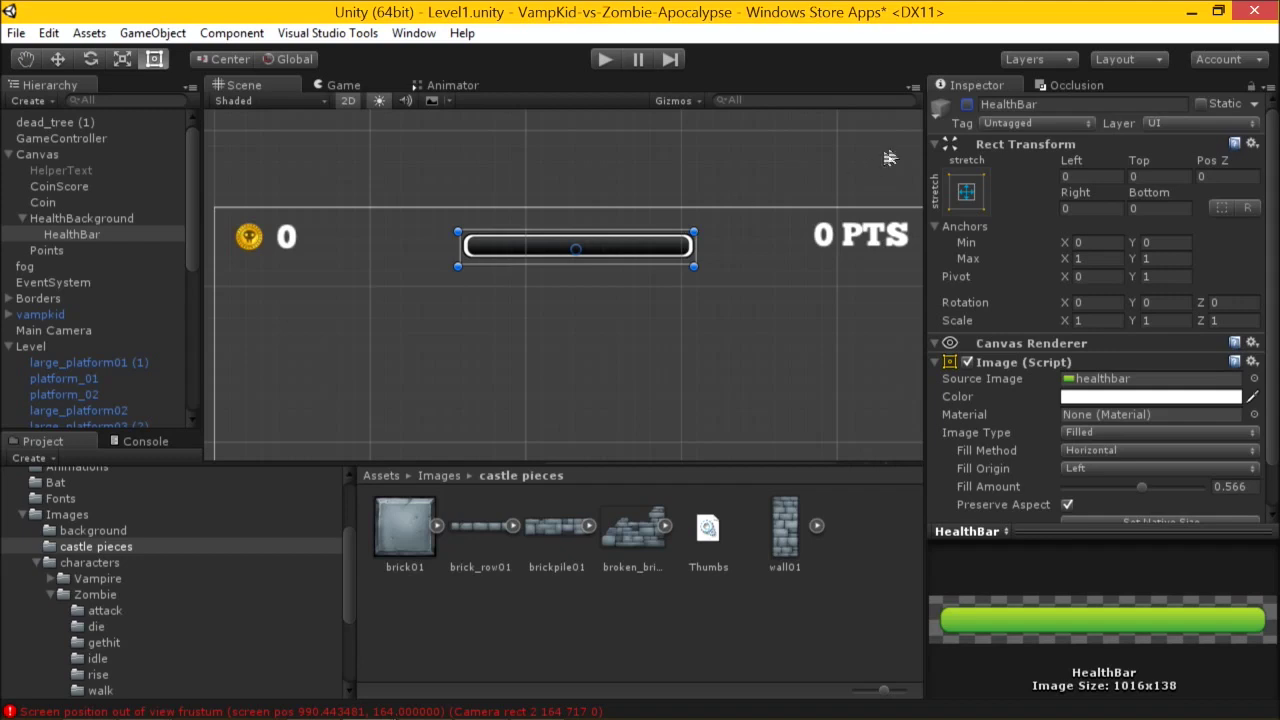
pyautogui.click(967, 104)
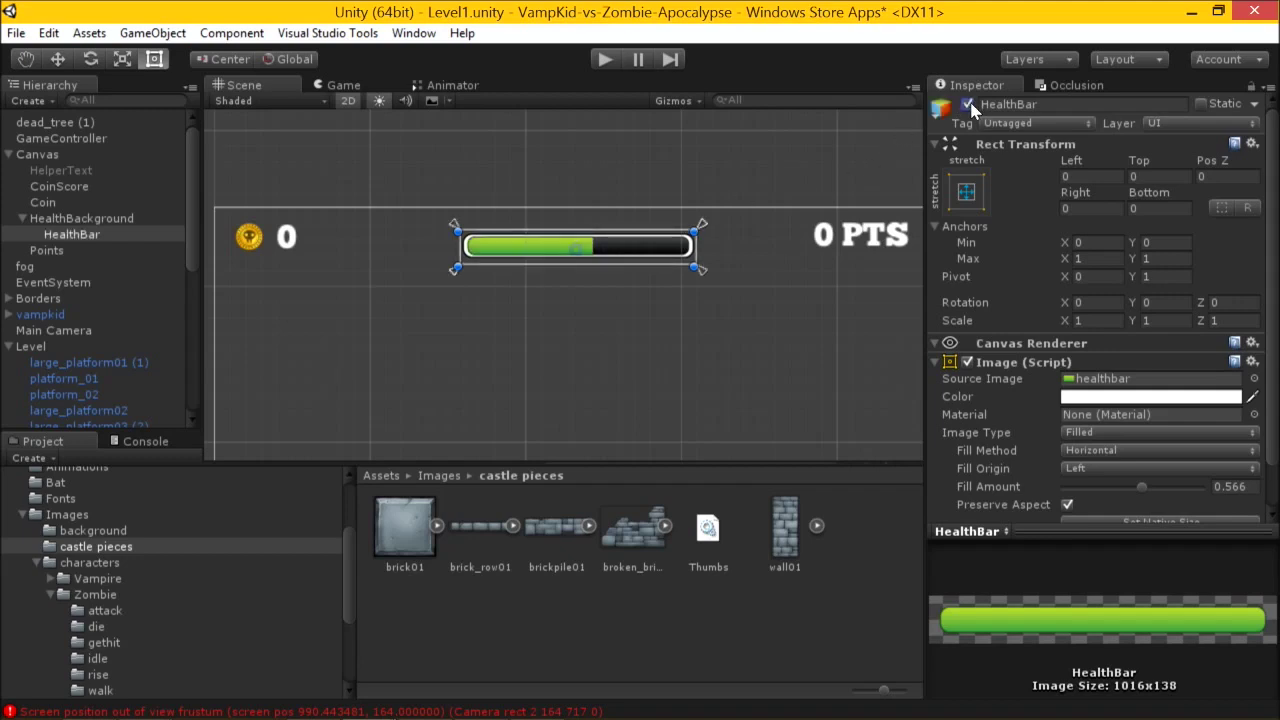
# Compare the HealthBackground and HealthBar objects, then vary the HealthBar's Fill Amount up to 1 and back down to about 0.406.
pyautogui.click(85, 218)
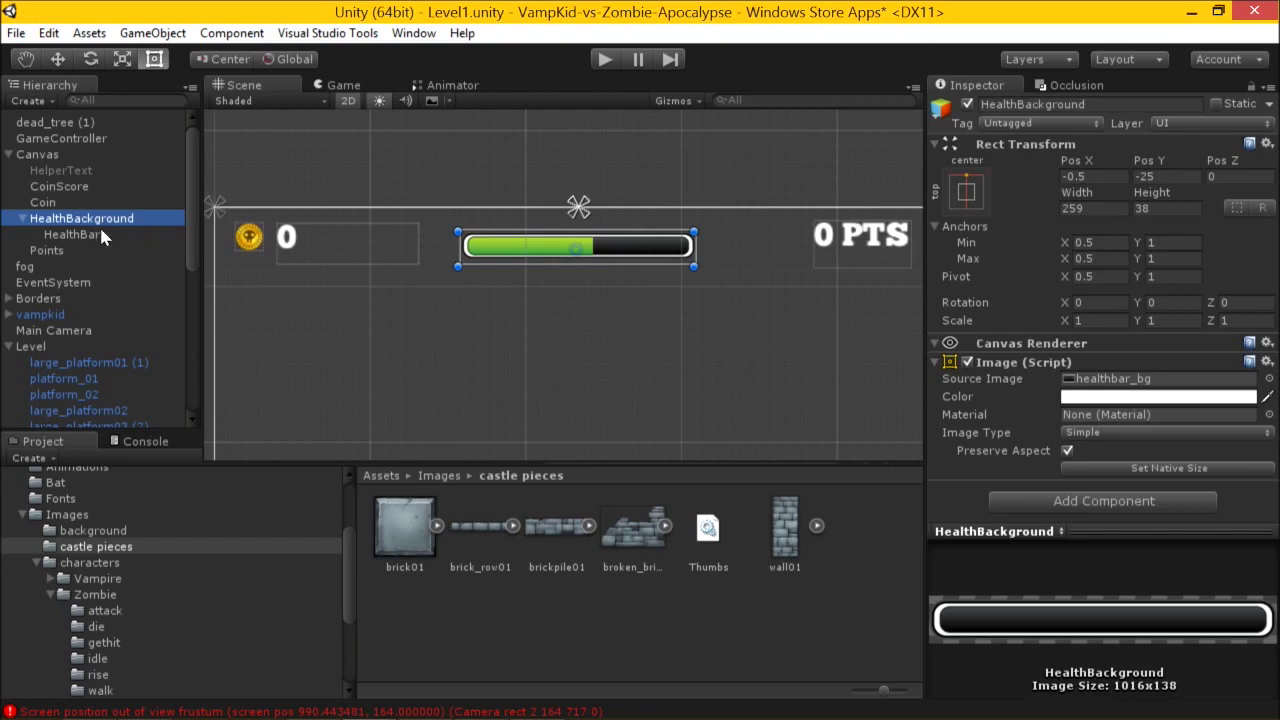
pyautogui.click(100, 233)
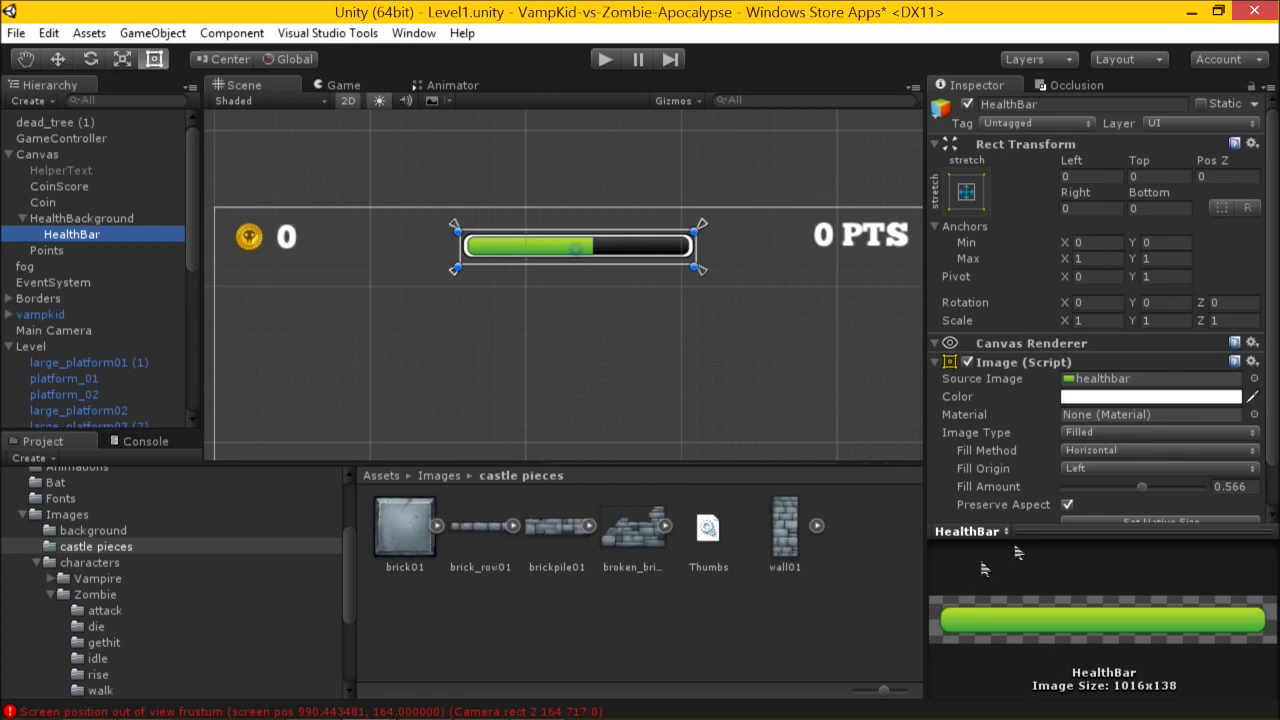
pyautogui.scroll(-2, 1025, 450)
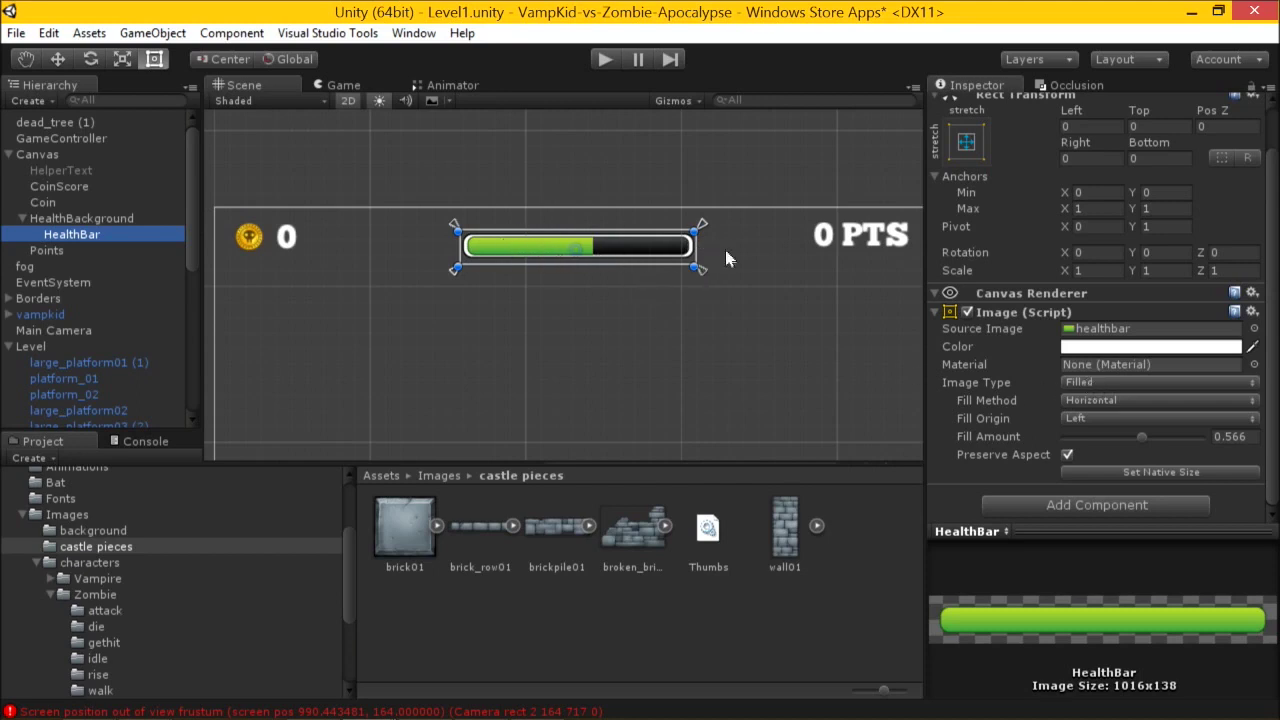
pyautogui.moveTo(1146, 437)
pyautogui.mouseDown()
pyautogui.moveTo(1107, 430)
pyautogui.moveTo(1263, 436)
pyautogui.mouseUp()
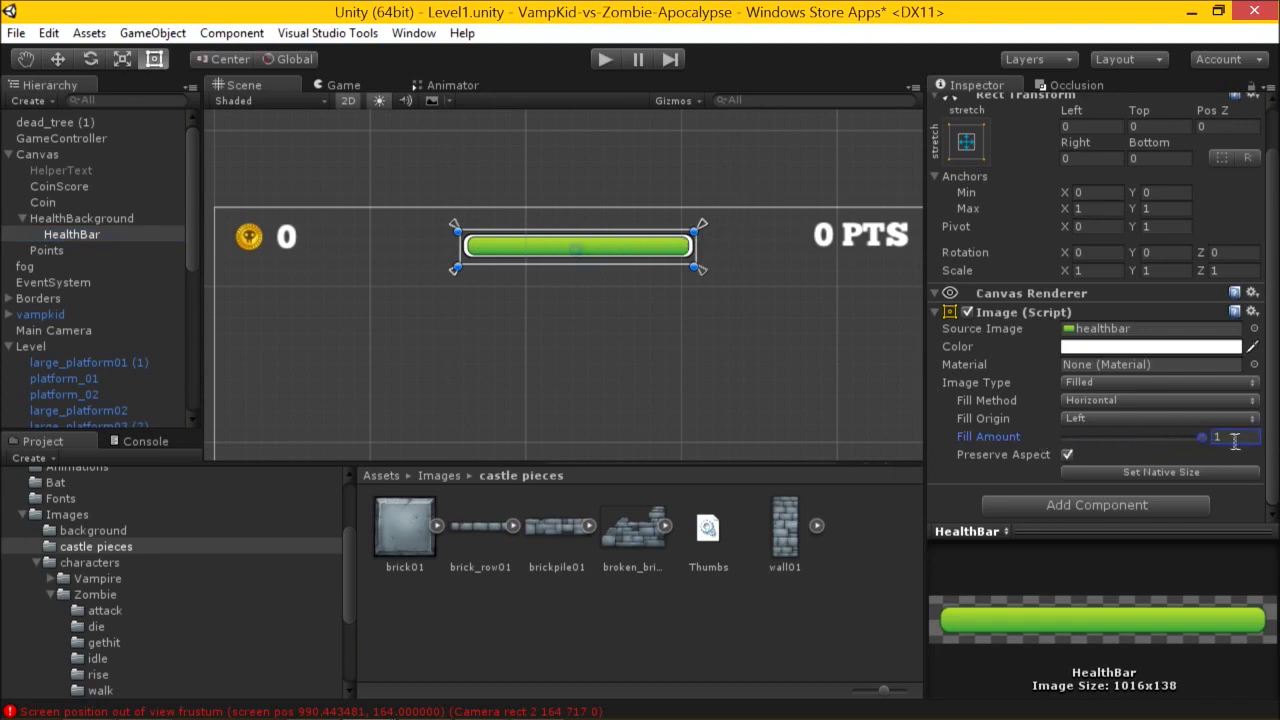
pyautogui.moveTo(1203, 446)
pyautogui.mouseDown()
pyautogui.moveTo(1085, 440)
pyautogui.moveTo(1208, 446)
pyautogui.mouseUp()
pyautogui.moveTo(1200, 444)
pyautogui.mouseDown()
pyautogui.moveTo(1080, 442)
pyautogui.moveTo(1119, 442)
pyautogui.mouseUp()
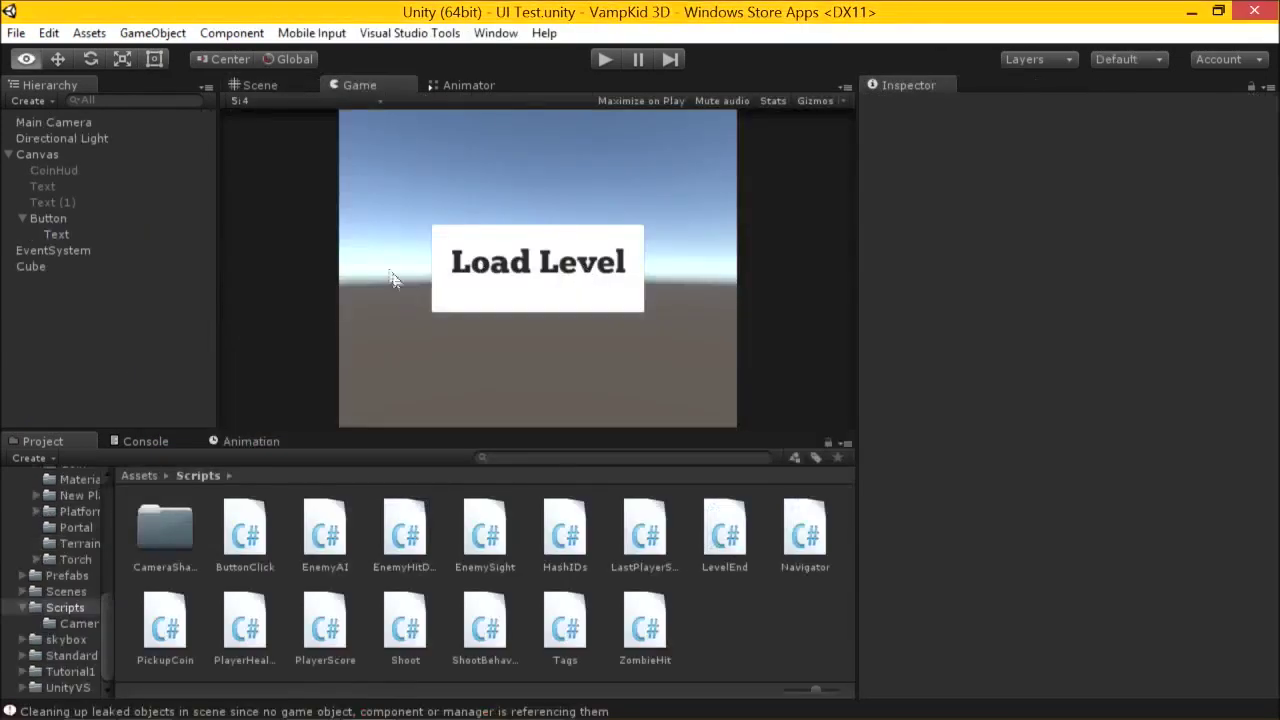
# Switch to Visual Studio and add GetComponent<Image>(); below the commented-out line in the ButtonClick script's LoadLevel method.
pyautogui.hotkey('alt', 'Tab')
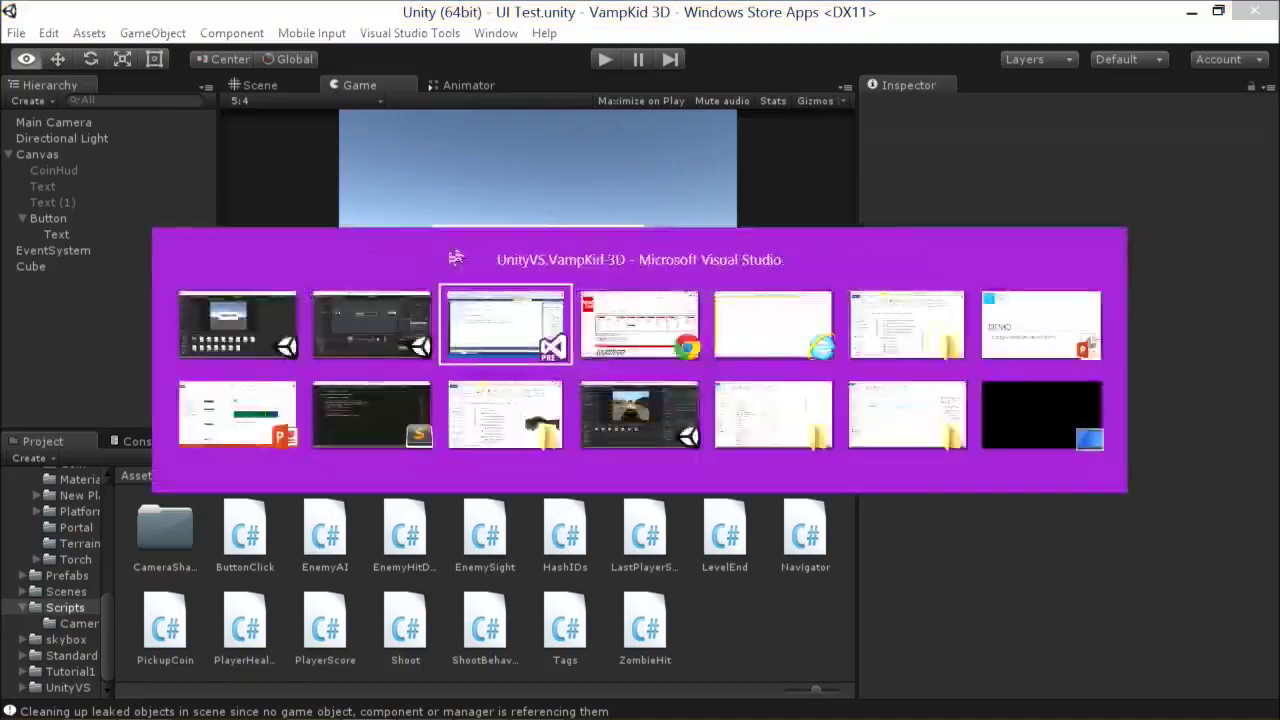
pyautogui.click(860, 337)
pyautogui.press('Return')
pyautogui.press('Return')
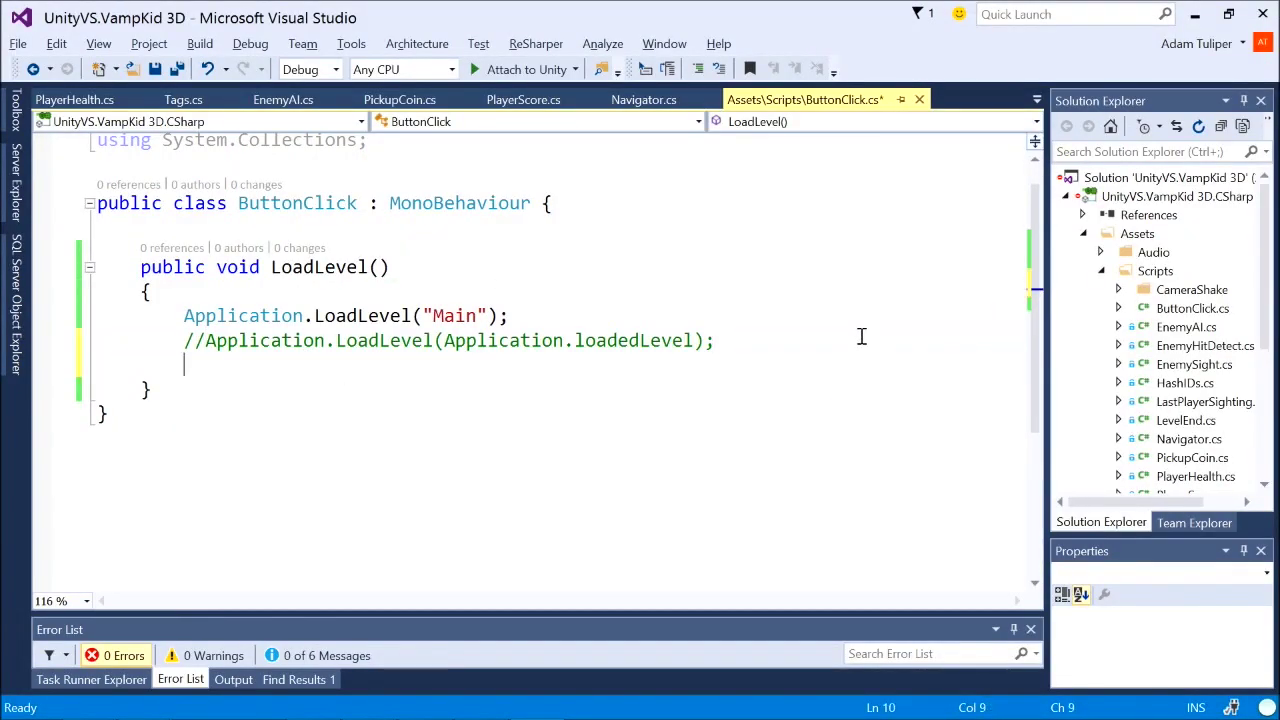
pyautogui.write('GetC')
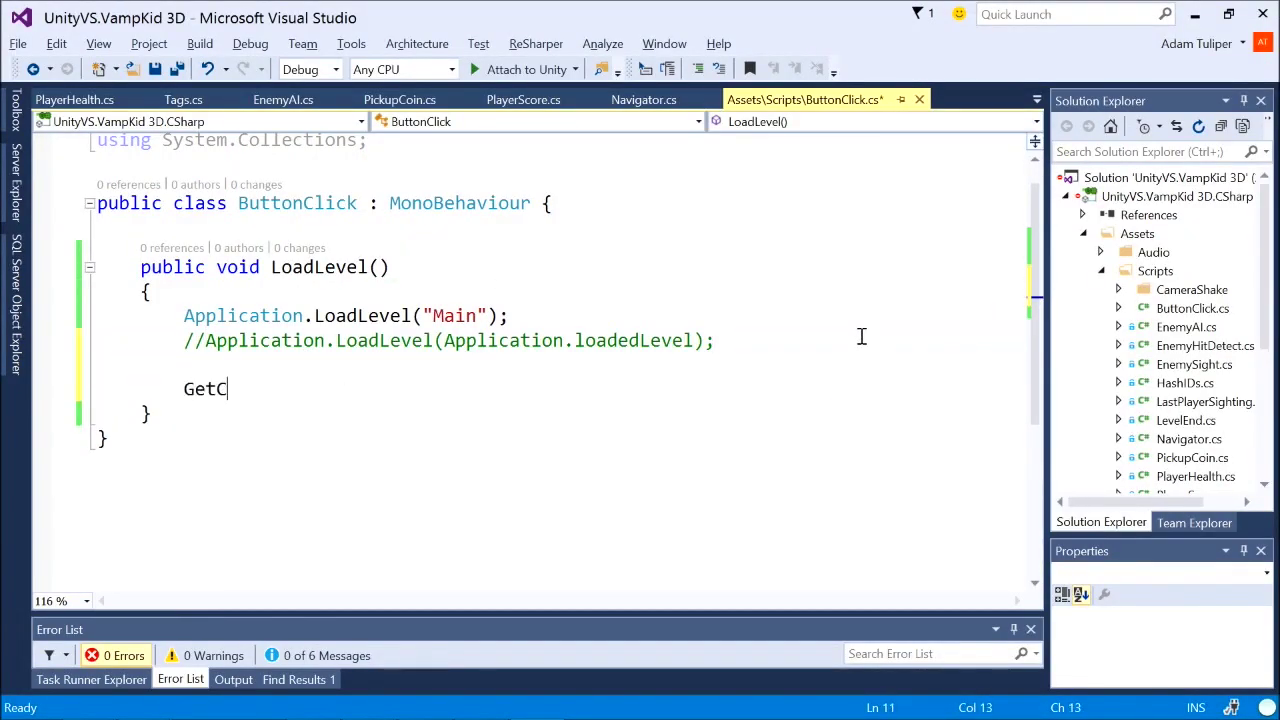
pyautogui.write('omponent')
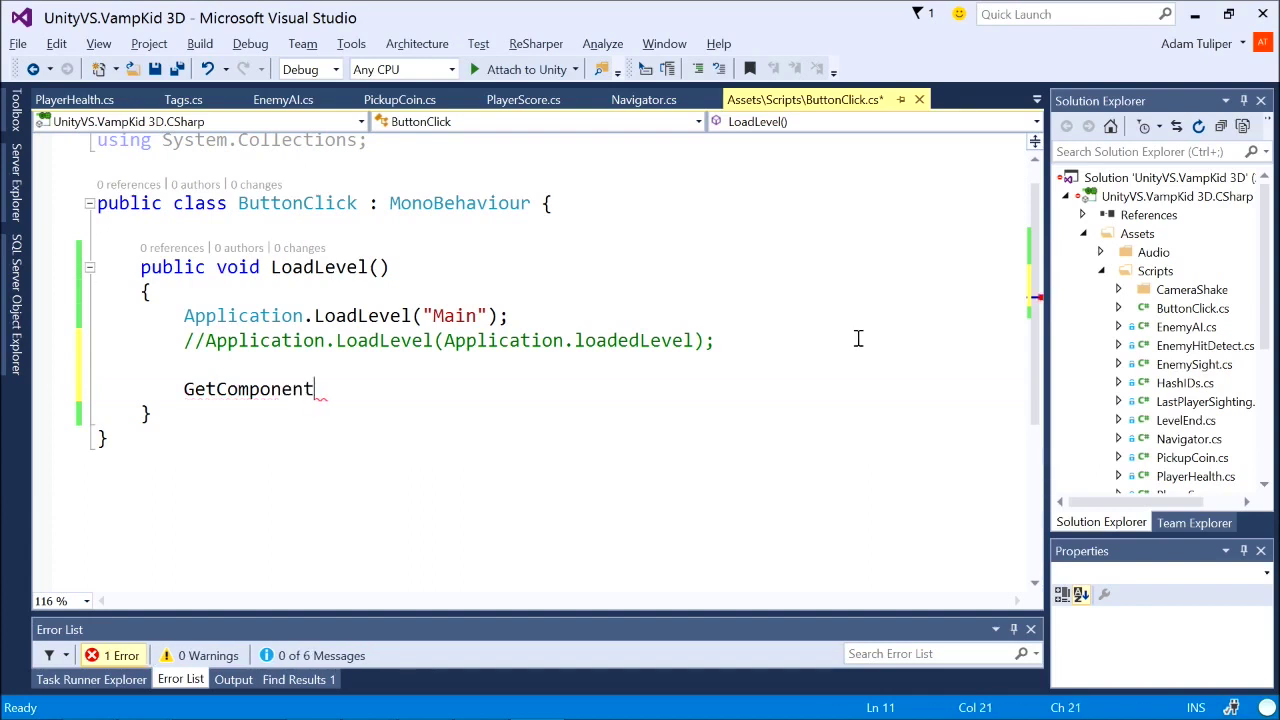
pyautogui.write('<')
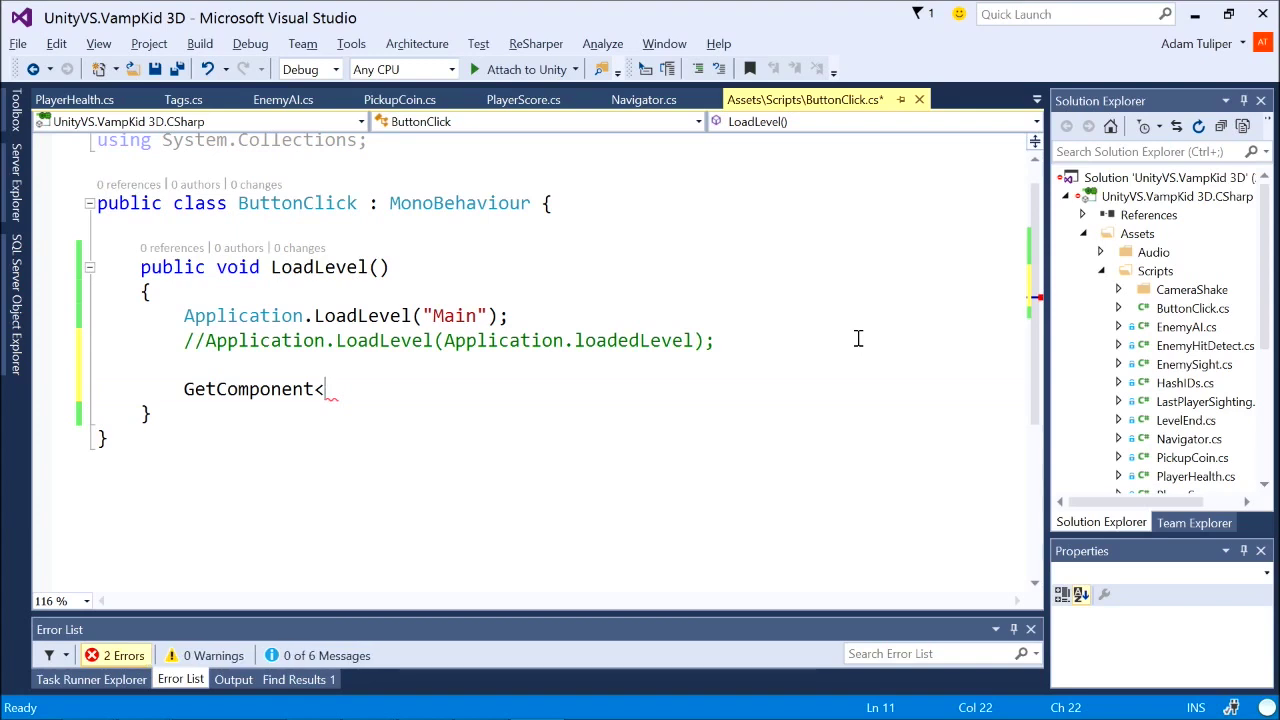
pyautogui.write('Image>();')
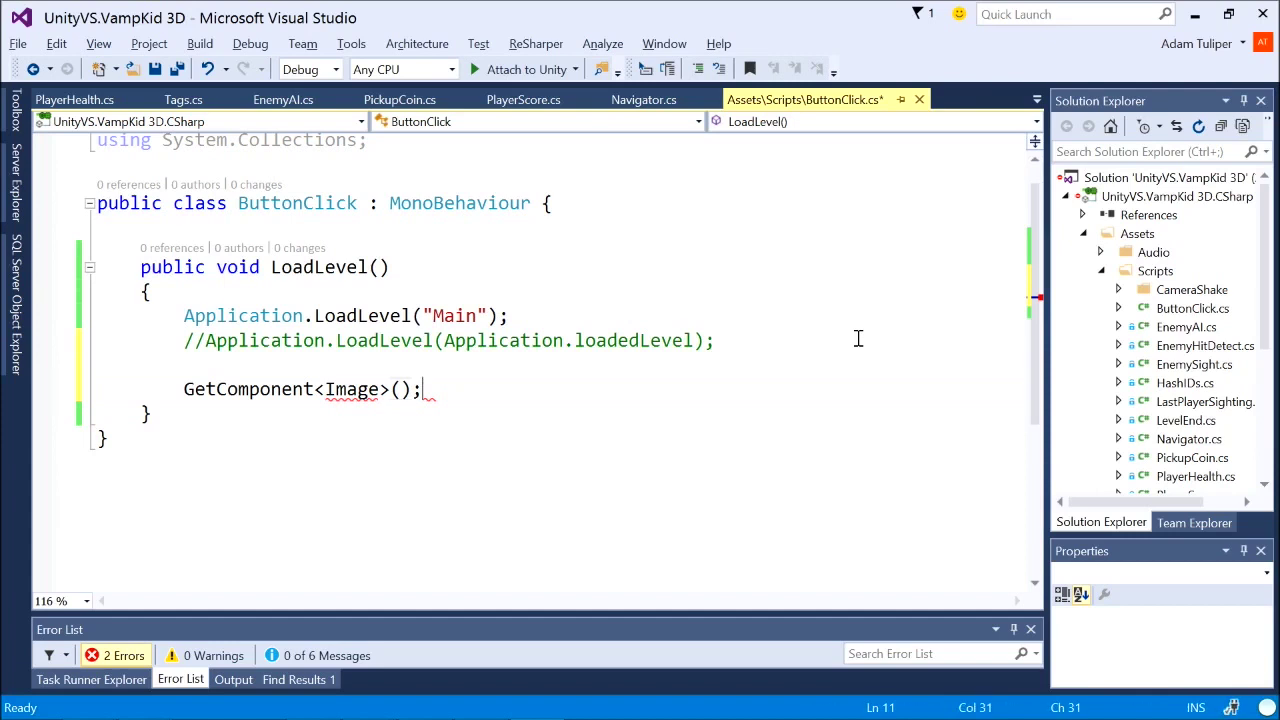
# Add using UnityEngine.UI; below the existing using directives of the ButtonClick script and save it.
pyautogui.scroll(1, 315, 203)
pyautogui.click(335, 190)
pyautogui.write('using UnityEngin')
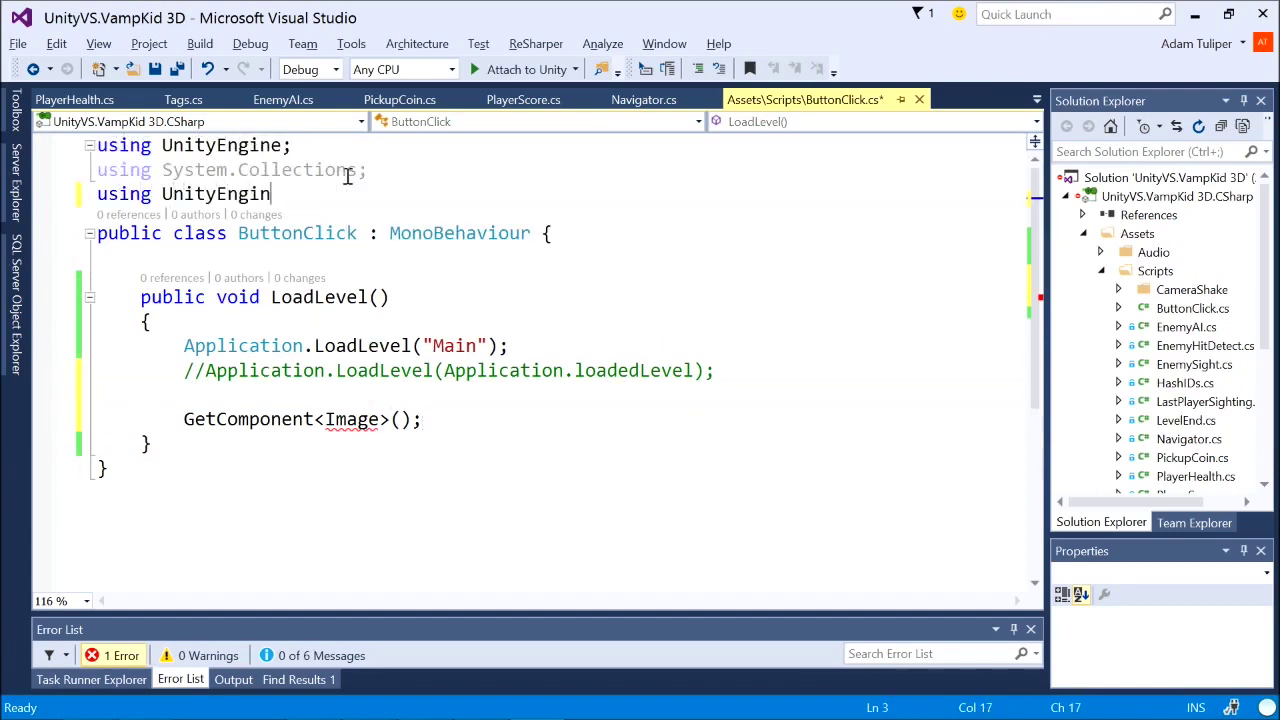
pyautogui.write('e.UI;')
pyautogui.press('Return')
pyautogui.moveTo(464, 455); pyautogui.dragTo(337, 426)
pyautogui.hotkey('ctrl', 's')
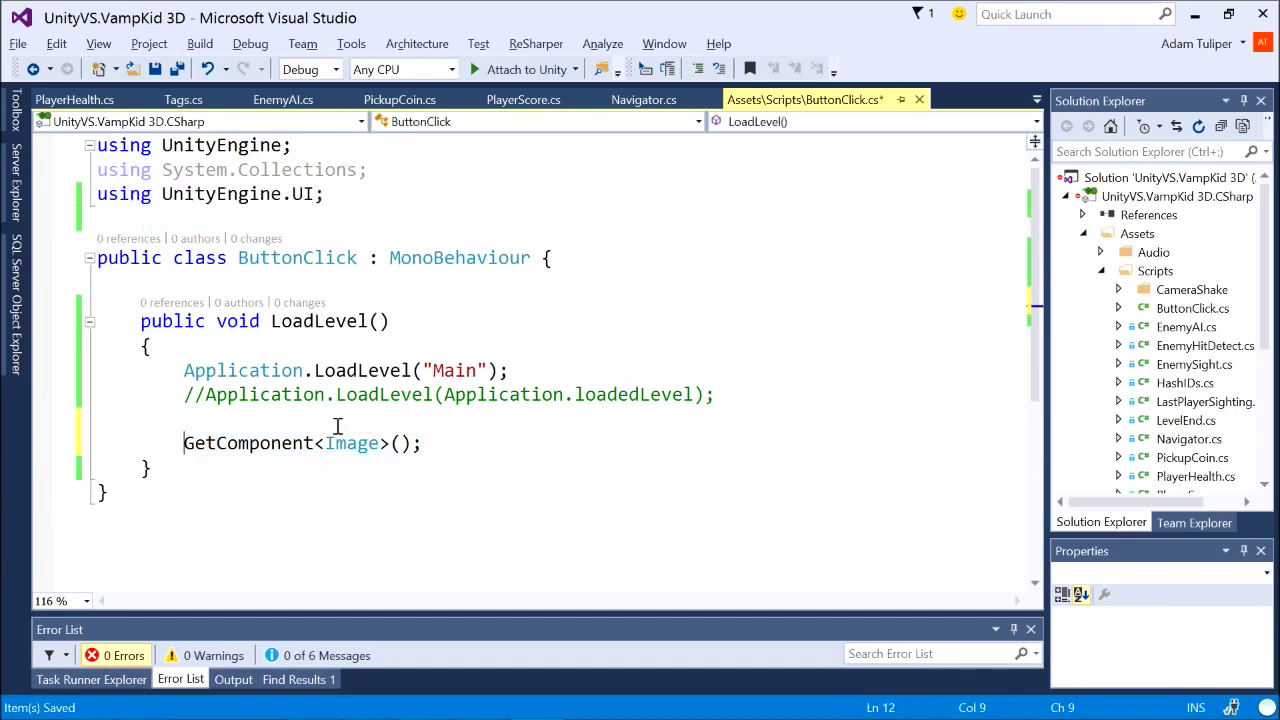
# Assign the GetComponent<Image>() call to a new variable declared as var image.
pyautogui.write('var iamge')
pyautogui.press('BackSpace')
pyautogui.press('BackSpace')
pyautogui.press('BackSpace')
pyautogui.press('BackSpace')
pyautogui.press('BackSpace')
pyautogui.write('mage =')
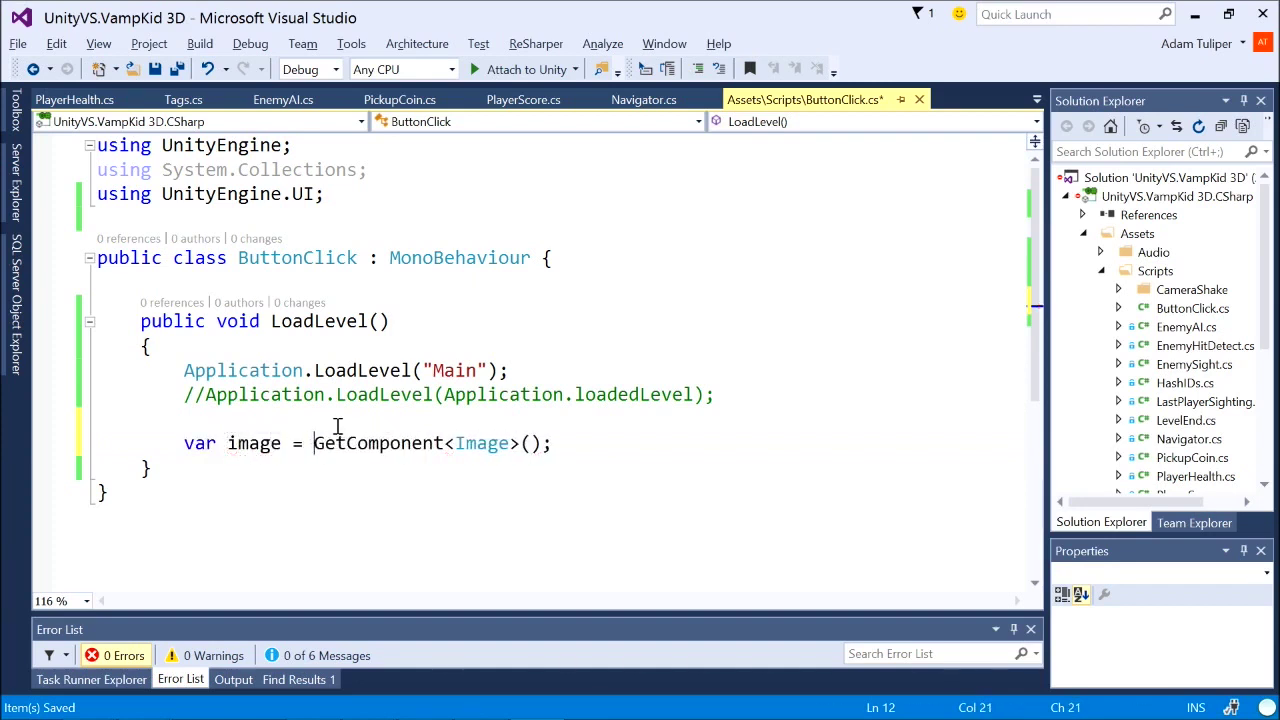
# Add image.fillAmount = .5f; below the image variable and highlight that line.
pyautogui.press('End')
pyautogui.press('Return')
pyautogui.write('ima')
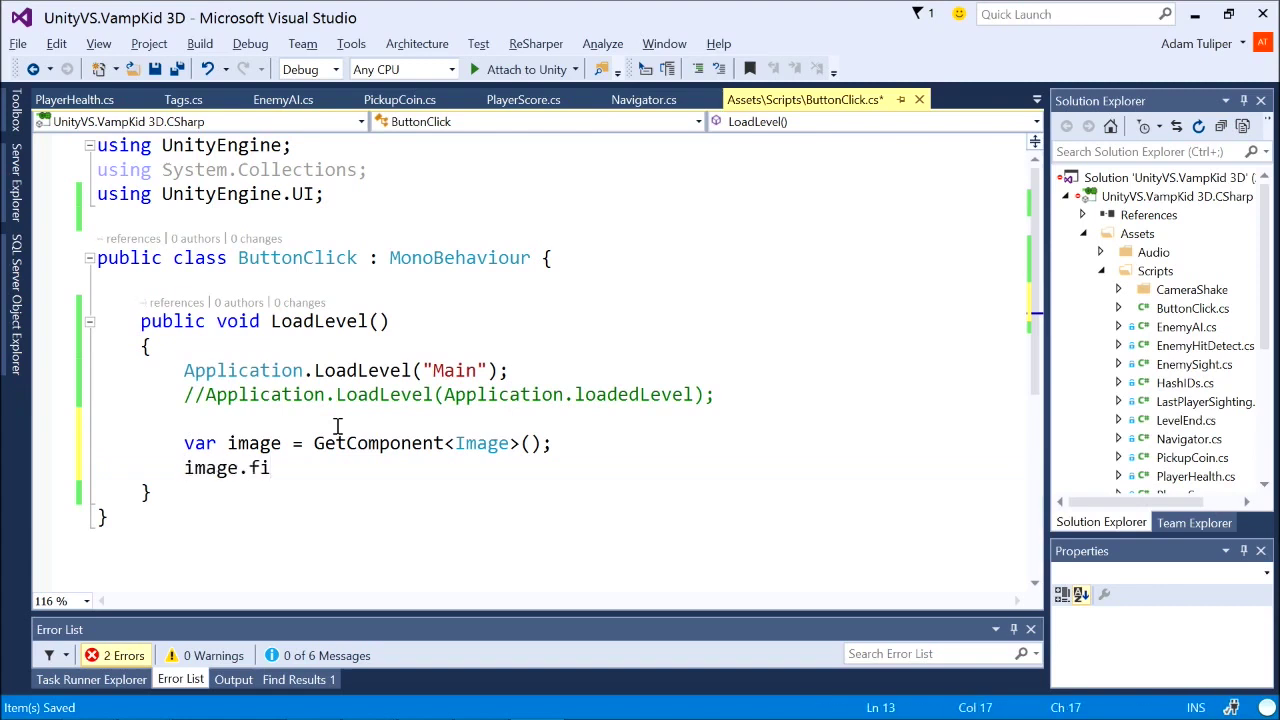
pyautogui.write('ge.fi')
pyautogui.press('Tab')
pyautogui.write('= .5f;')
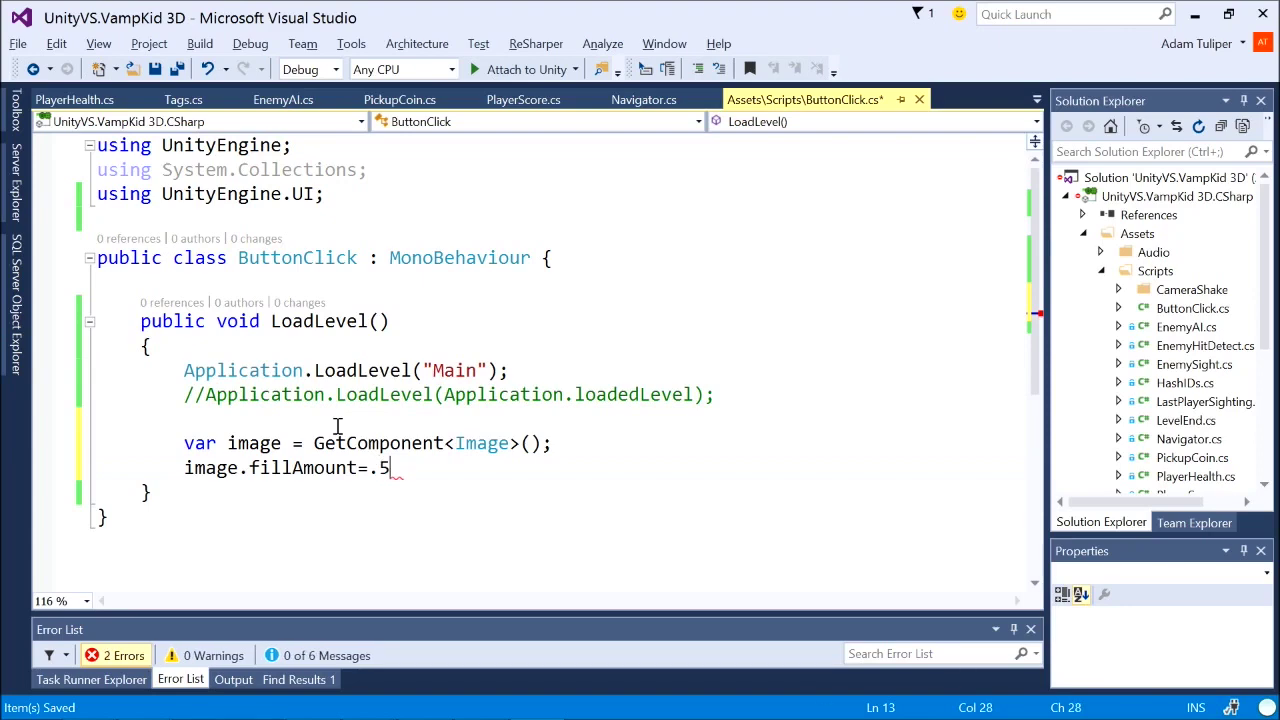
pyautogui.scroll(-1, 337, 426)
pyautogui.press('Home')
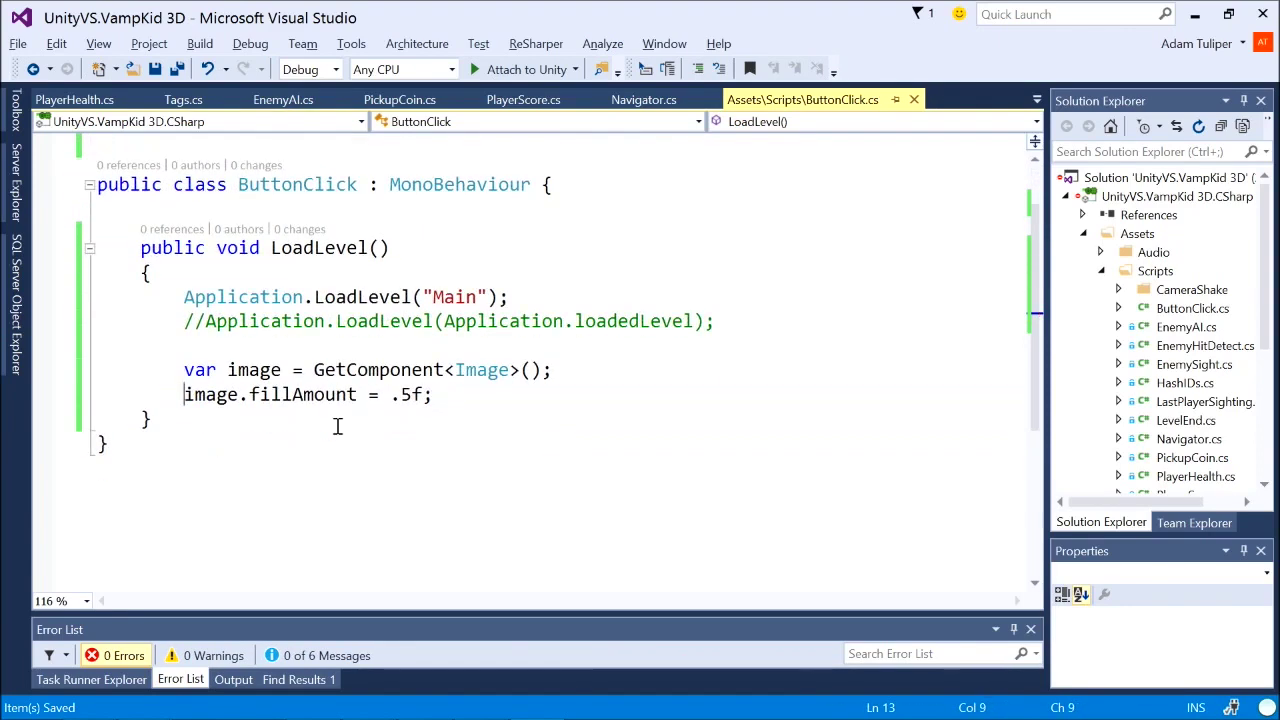
pyautogui.hotkey('shift', 'Down')
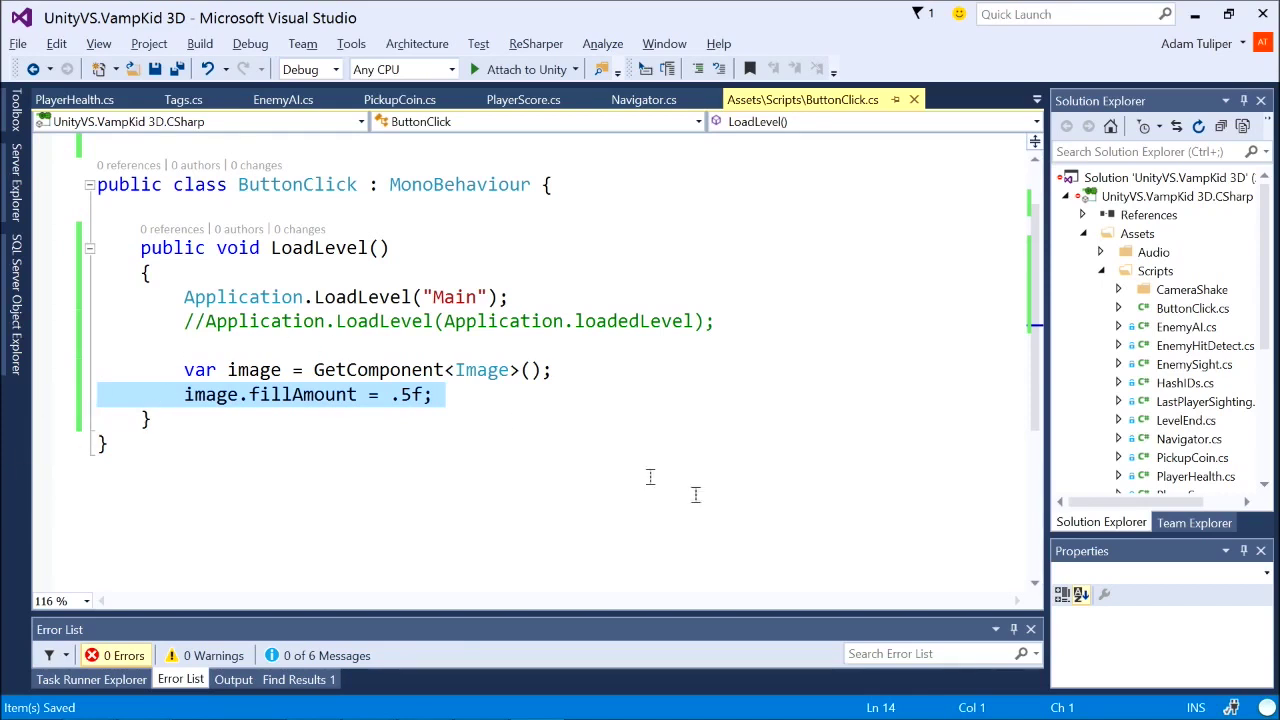
# Change the value assigned to image.fillAmount to 0f.
pyautogui.click(463, 396)
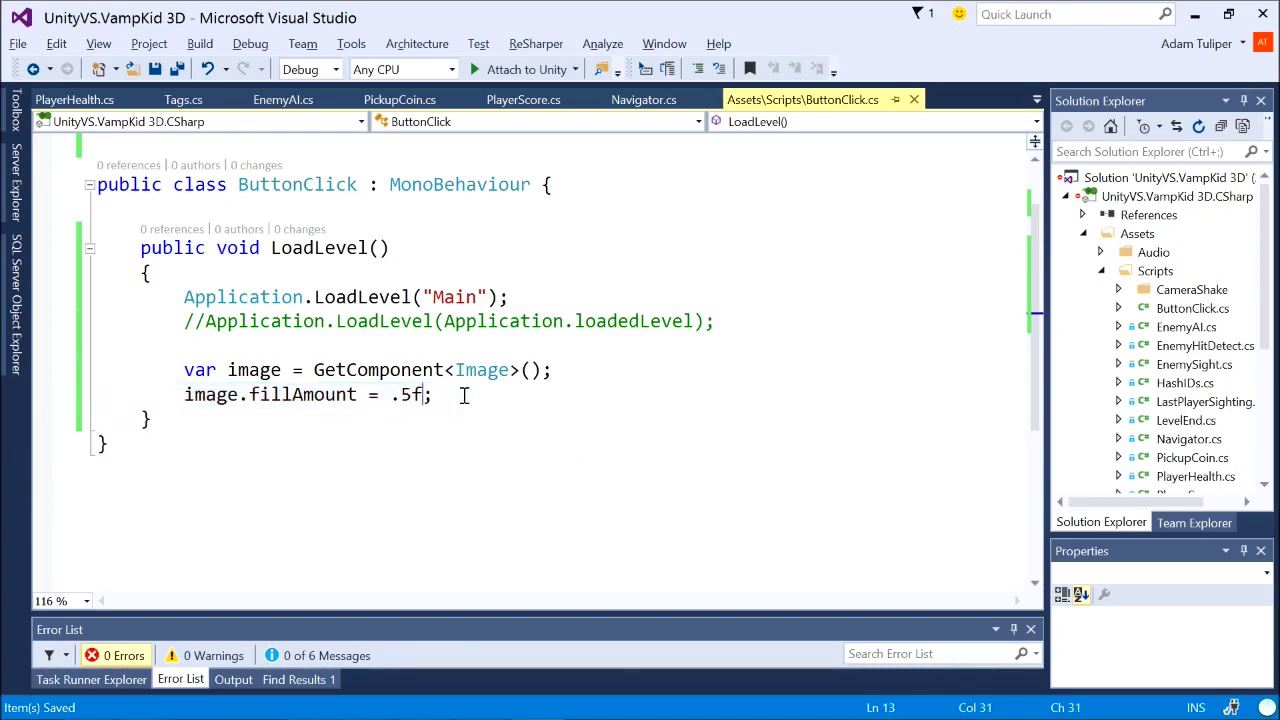
pyautogui.press('Delete')
pyautogui.write('4')
pyautogui.press('BackSpace')
pyautogui.write('3')
pyautogui.press('BackSpace')
pyautogui.write('0')
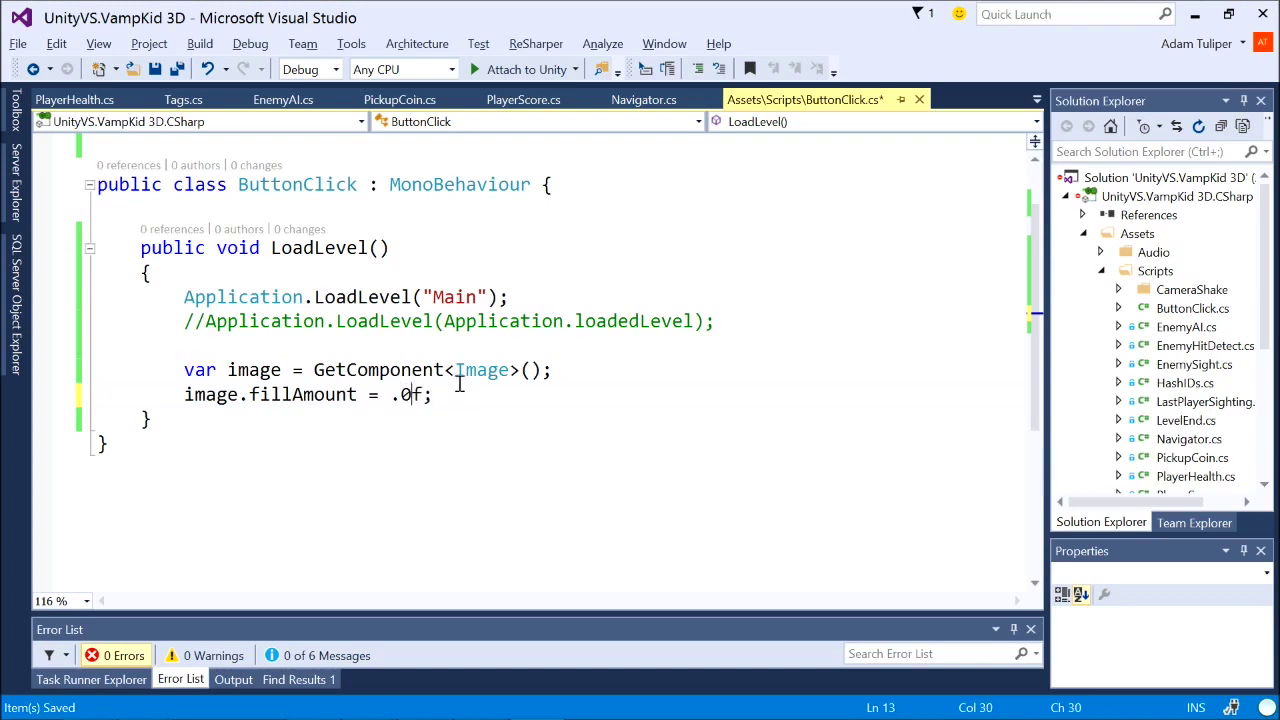
pyautogui.press('BackSpace')
pyautogui.press('BackSpace')
pyautogui.write('0')
pyautogui.press('super+Left')
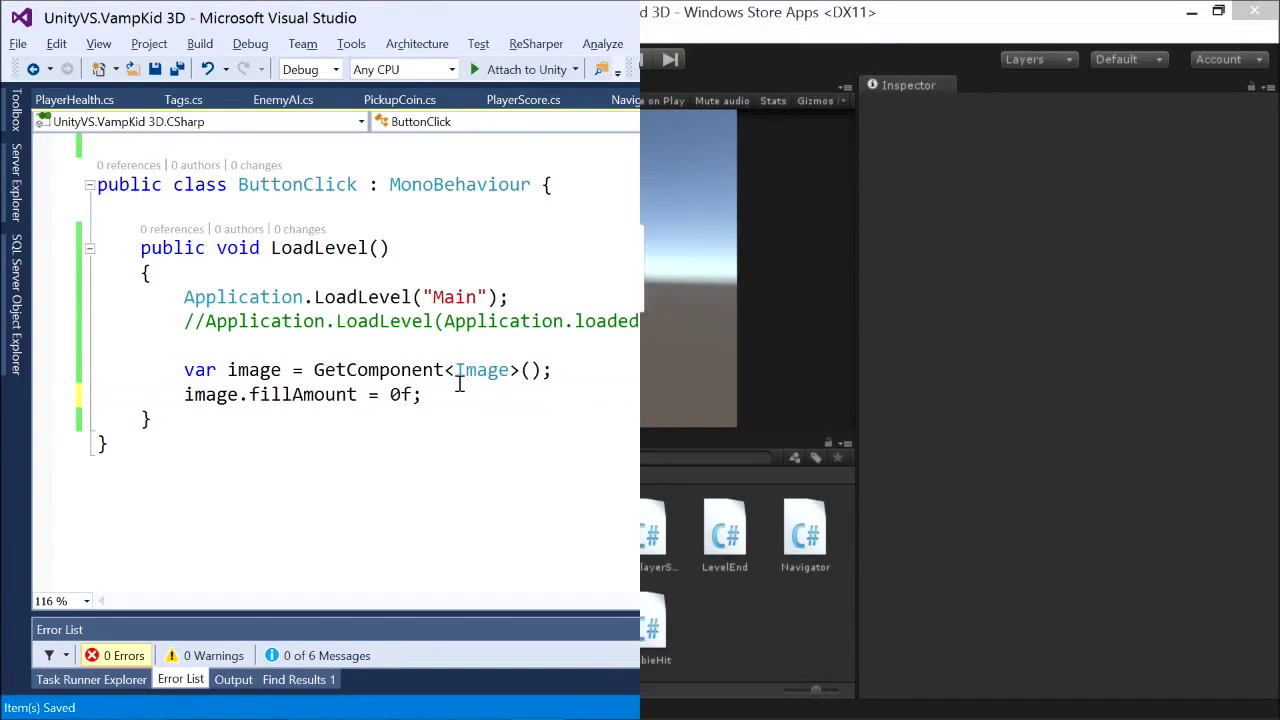
pyautogui.press('super+Down')
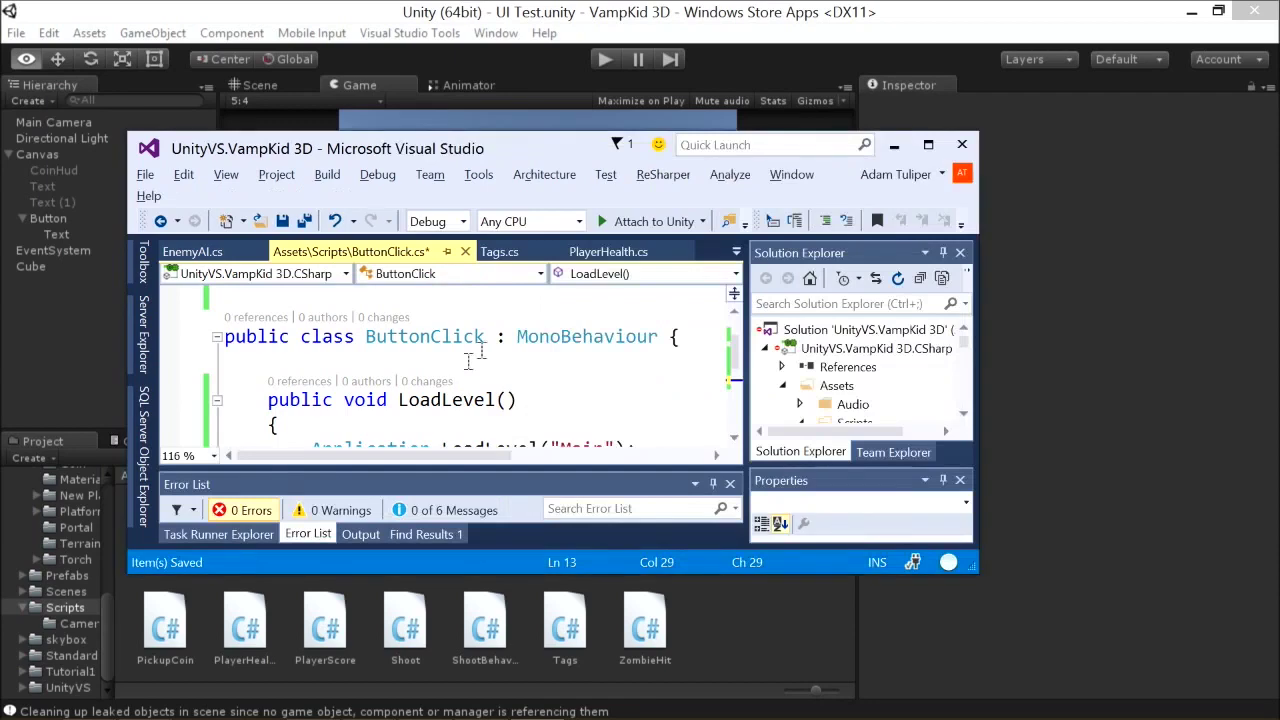
pyautogui.click(928, 144)
# Comment out the var image and image.fillAmount lines in LoadLevel and save the script.
pyautogui.press('Home')
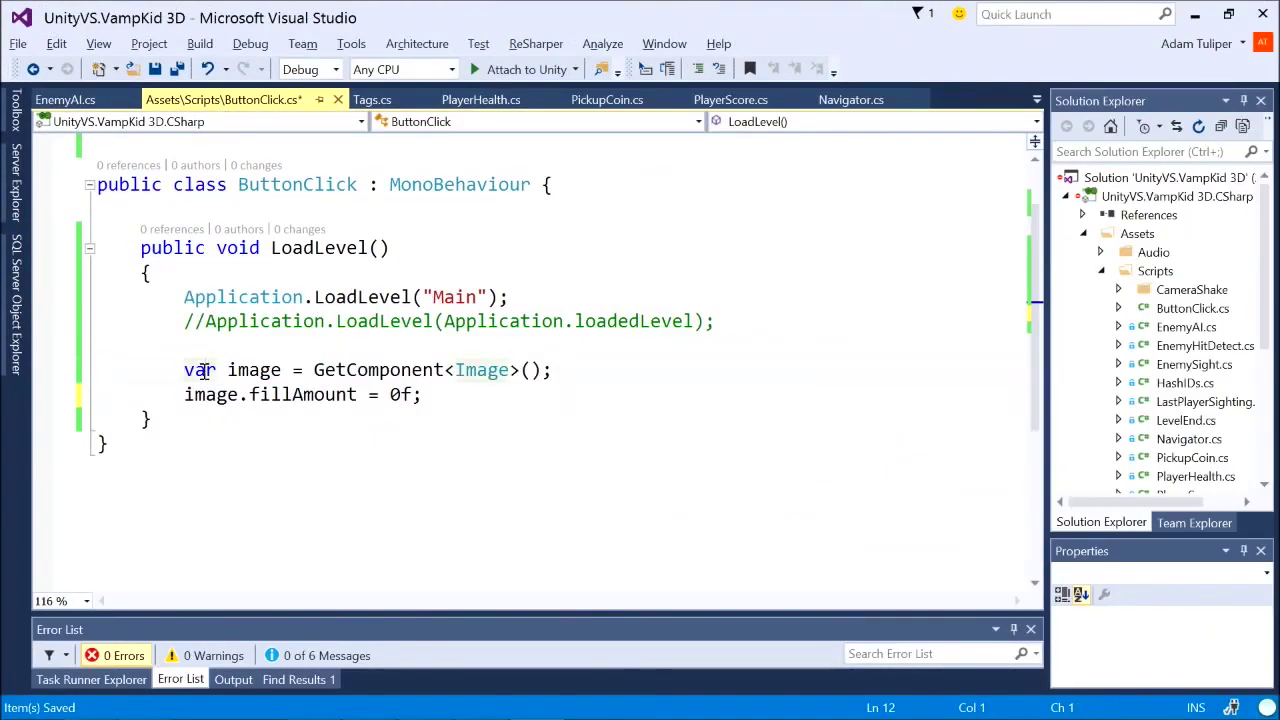
pyautogui.press('Home')
pyautogui.hotkey('shift', 'Down')
pyautogui.hotkey('shift', 'Down')
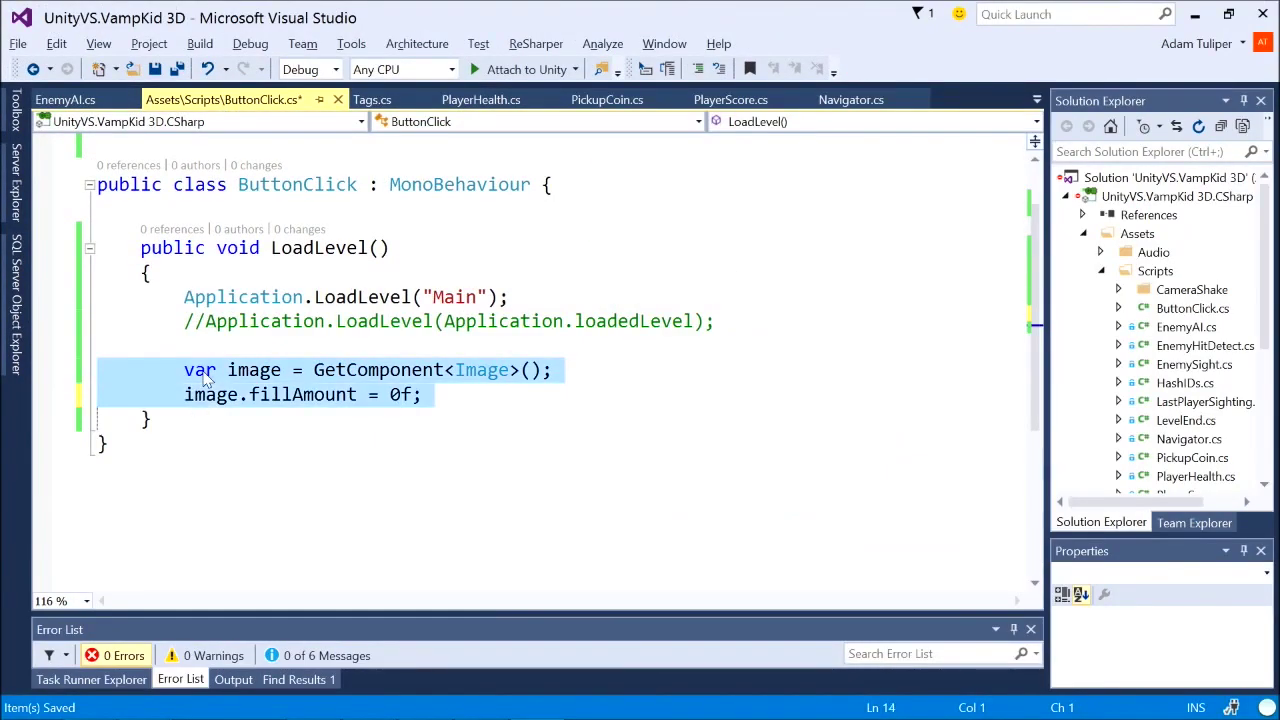
pyautogui.hotkey('ctrl', 'k')
pyautogui.hotkey('ctrl', 'c')
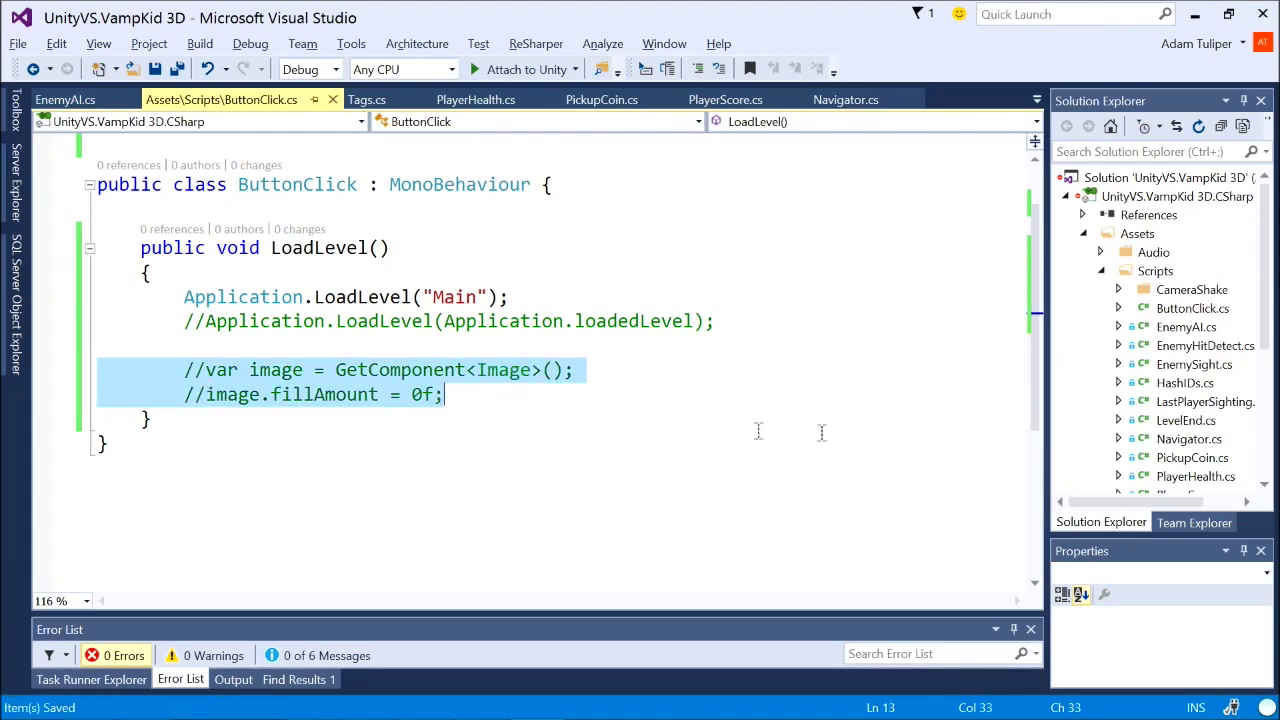
# In the VampKid-vs-Zombie-Apocalypse Unity project, try the Radial 90 fill method on the HealthBar, lower its Fill Amount, and undo.
pyautogui.hotkey('alt', 'Tab')
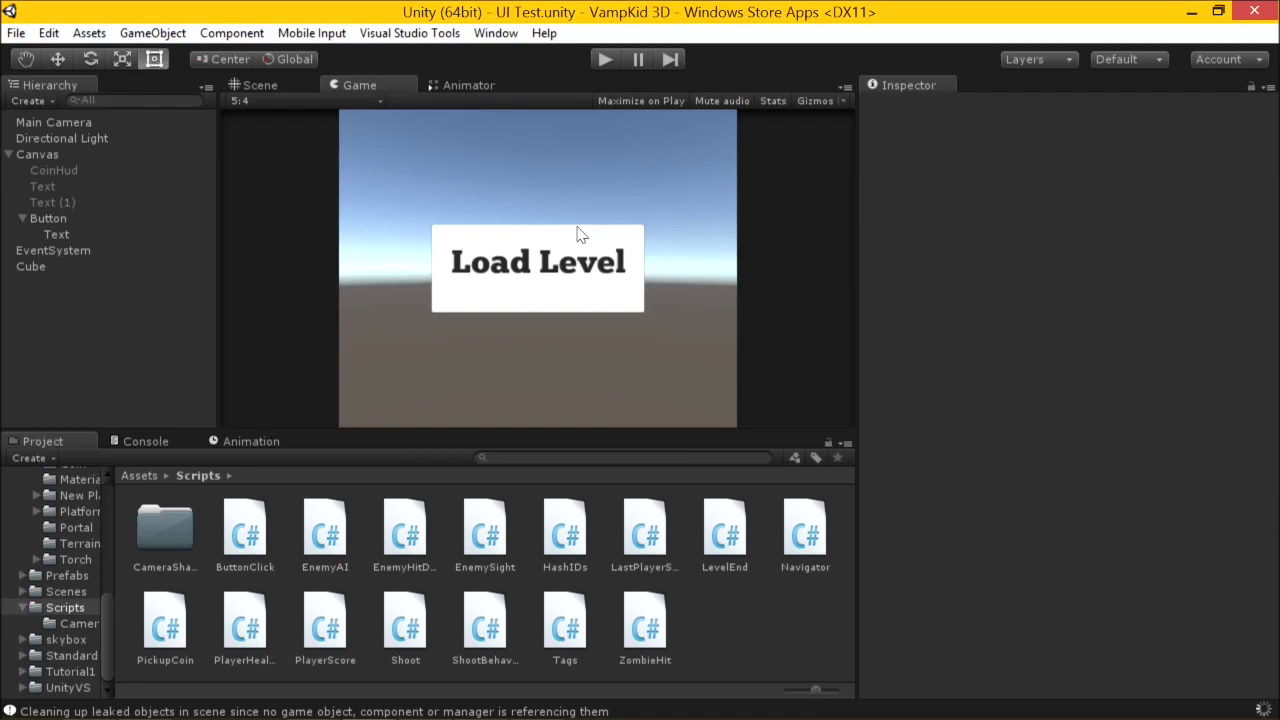
pyautogui.hotkey('alt', 'Tab')
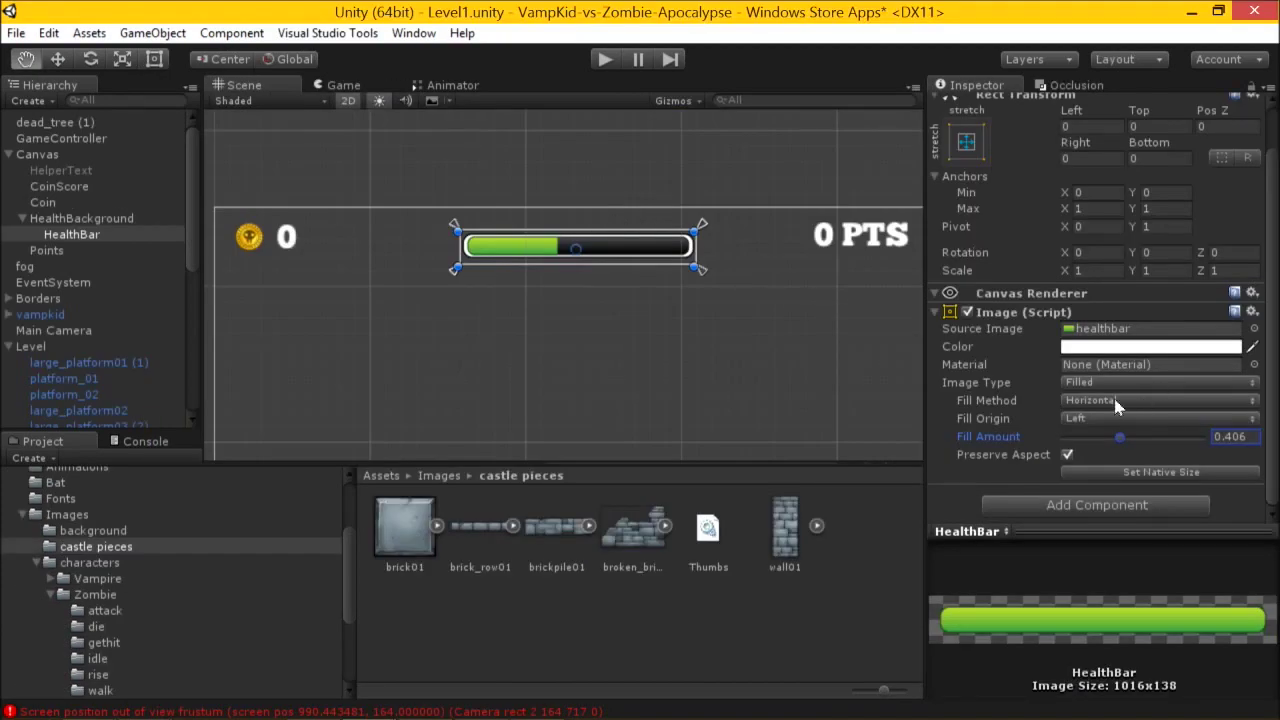
pyautogui.click(1084, 404)
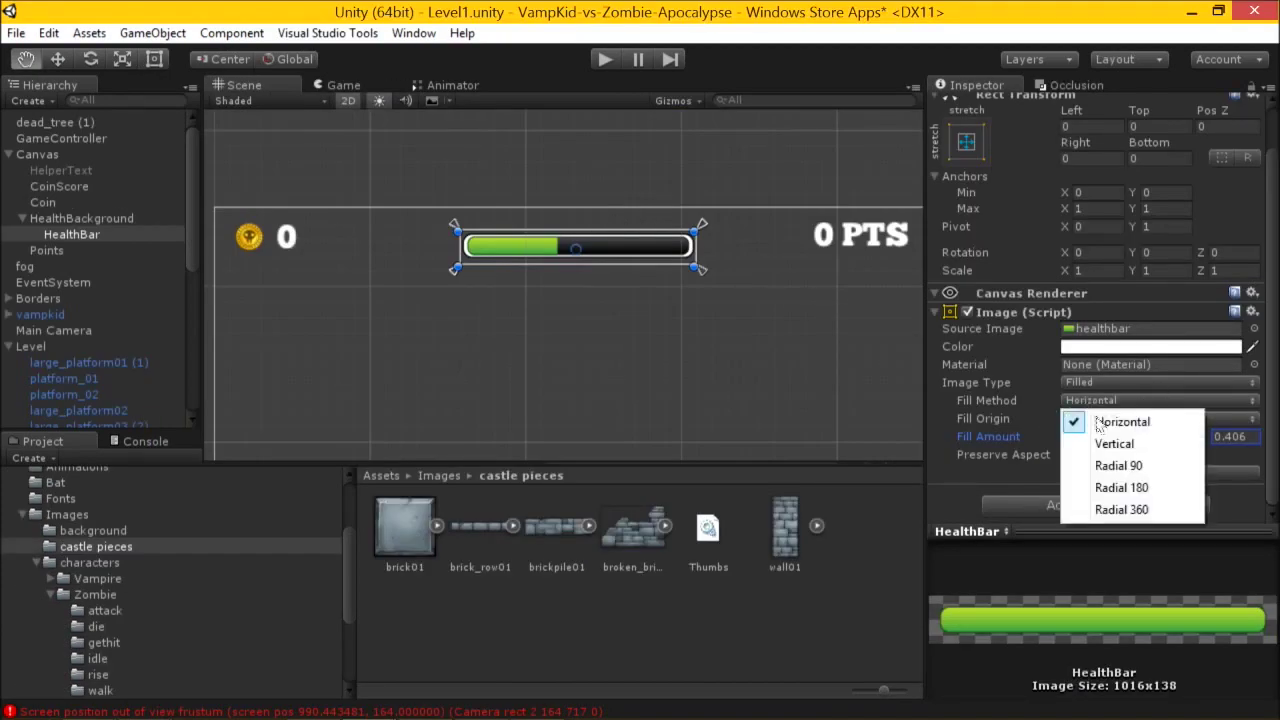
pyautogui.click(1106, 468)
pyautogui.moveTo(1120, 438)
pyautogui.mouseDown()
pyautogui.moveTo(1180, 440)
pyautogui.moveTo(1104, 442)
pyautogui.mouseUp()
pyautogui.hotkey('ctrl', 'z')
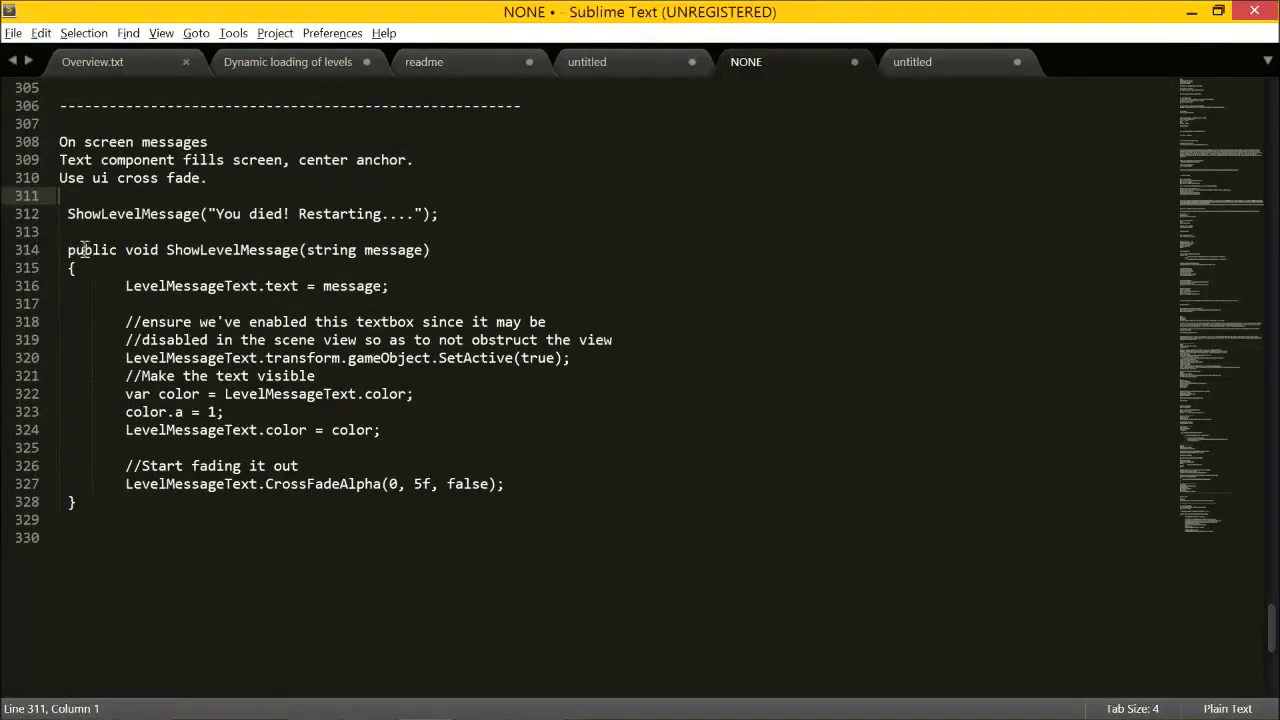
# Copy the whole ShowLevelMessage(string message) method from the on-screen messages notes in Sublime Text.
pyautogui.click(68, 250)
pyautogui.keyDown('shift'); pyautogui.click(124, 500); pyautogui.keyUp('shift')
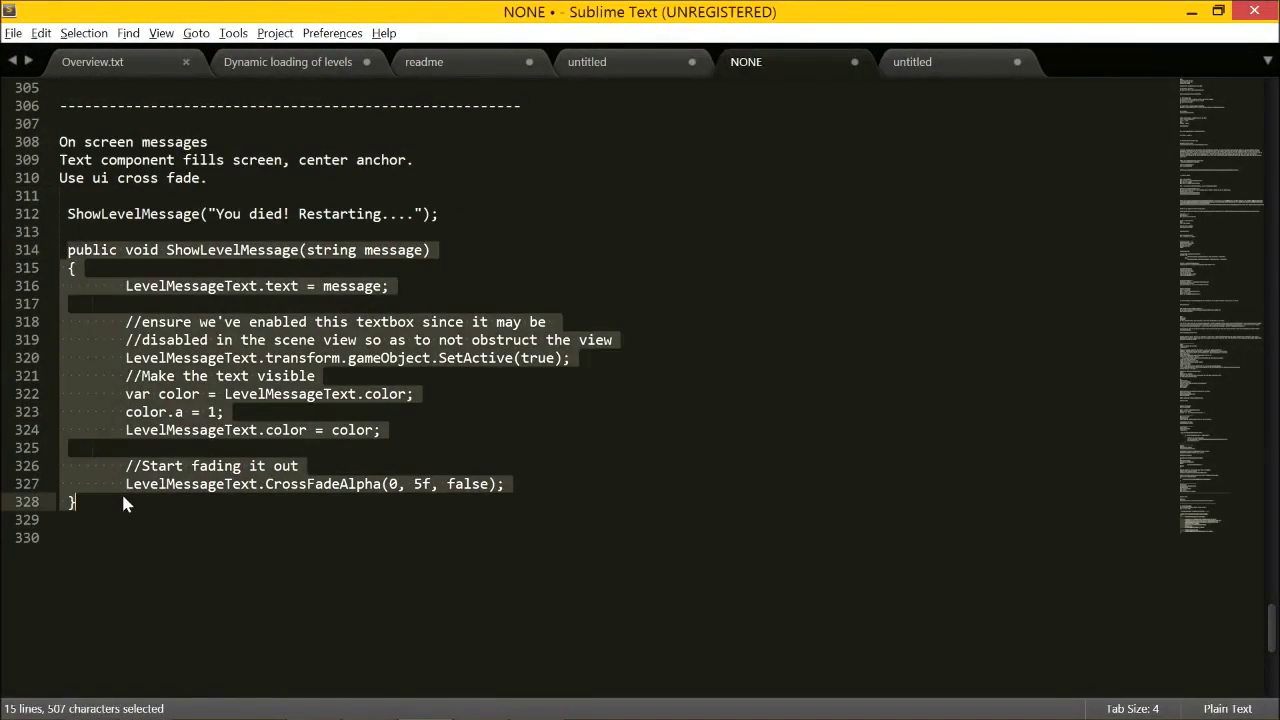
pyautogui.hotkey('ctrl', 'c')
# Switch to the VampKid 3D project in Unity and open the Scenes folder of its Assets.
pyautogui.hotkey('alt', 'Tab')
pyautogui.hotkey('alt', 'Tab')
pyautogui.hotkey('alt', 'Tab')
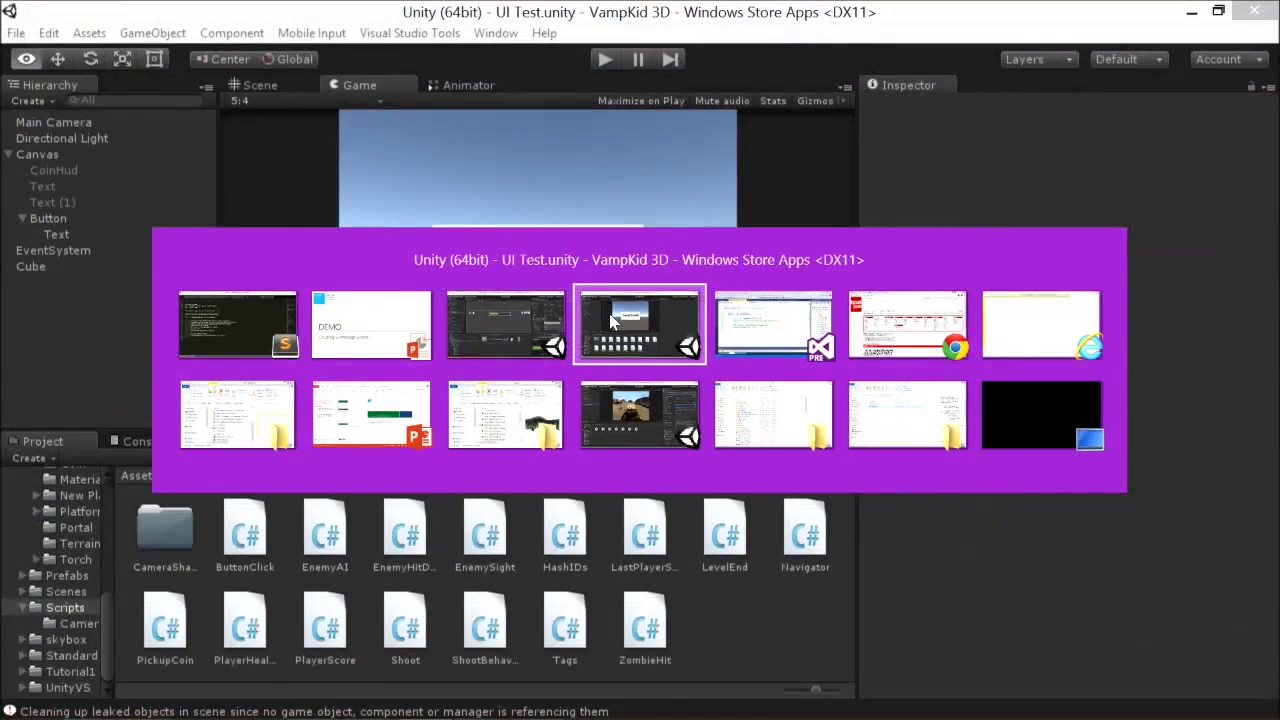
pyautogui.click(612, 315)
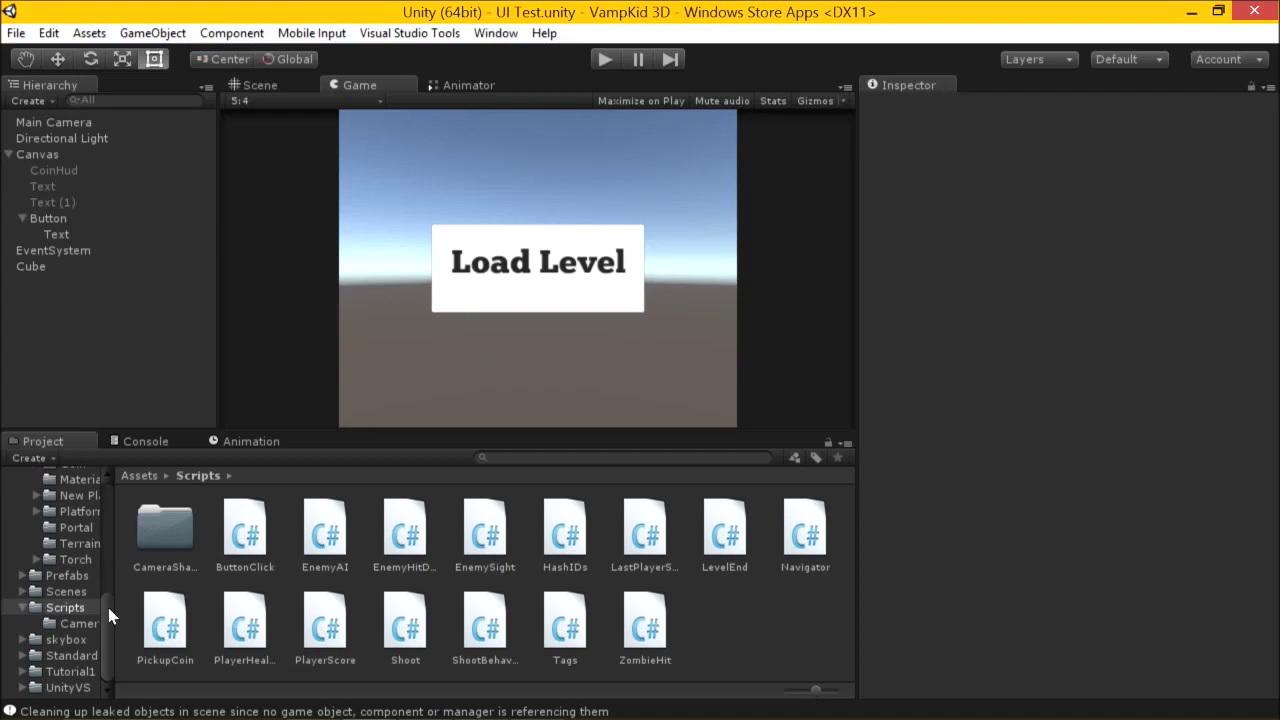
pyautogui.scroll(5, 107, 621)
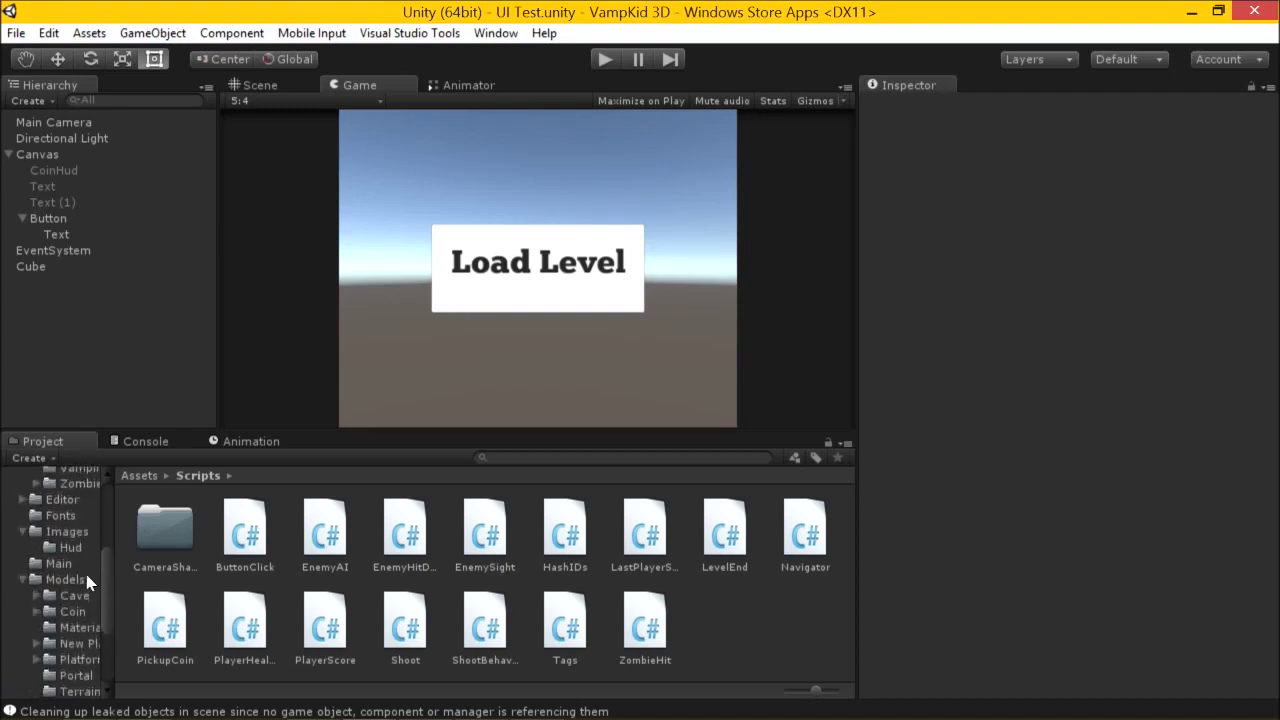
pyautogui.scroll(-3, 90, 600)
pyautogui.click(66, 592)
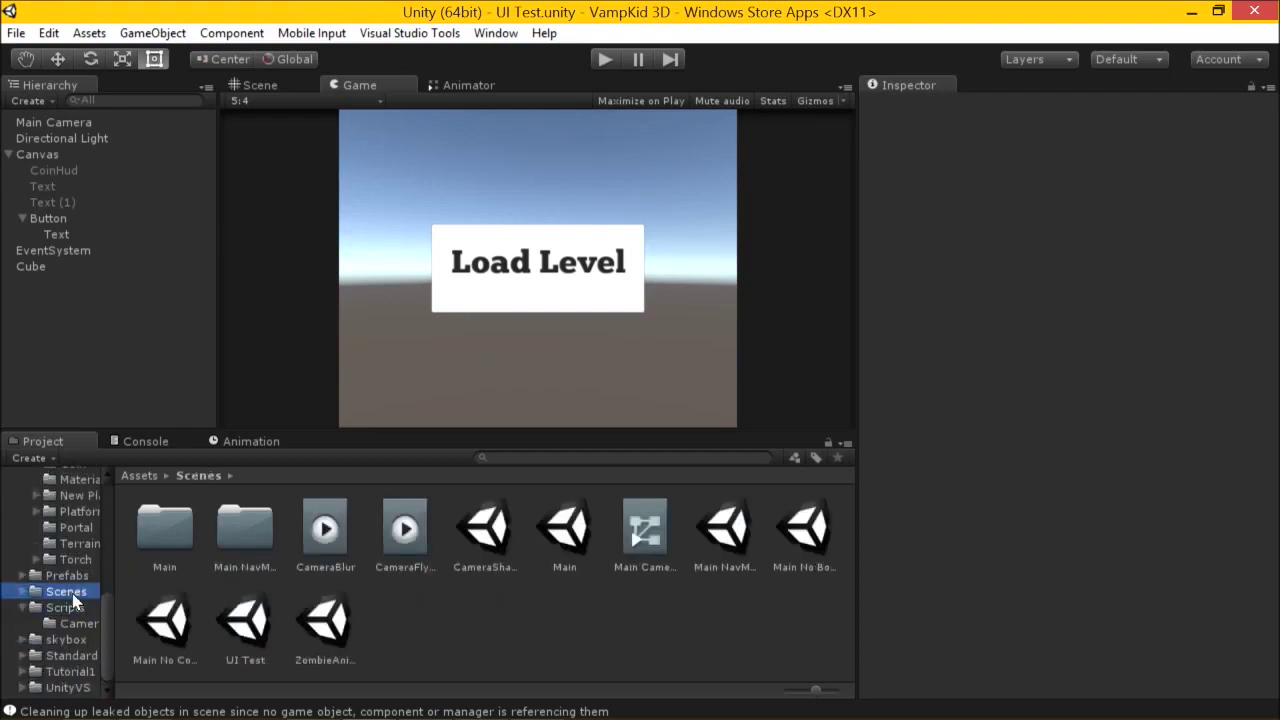
# Open the Main scene and set the Game view's aspect ratio to 16:9.
pyautogui.doubleClick(540, 530)
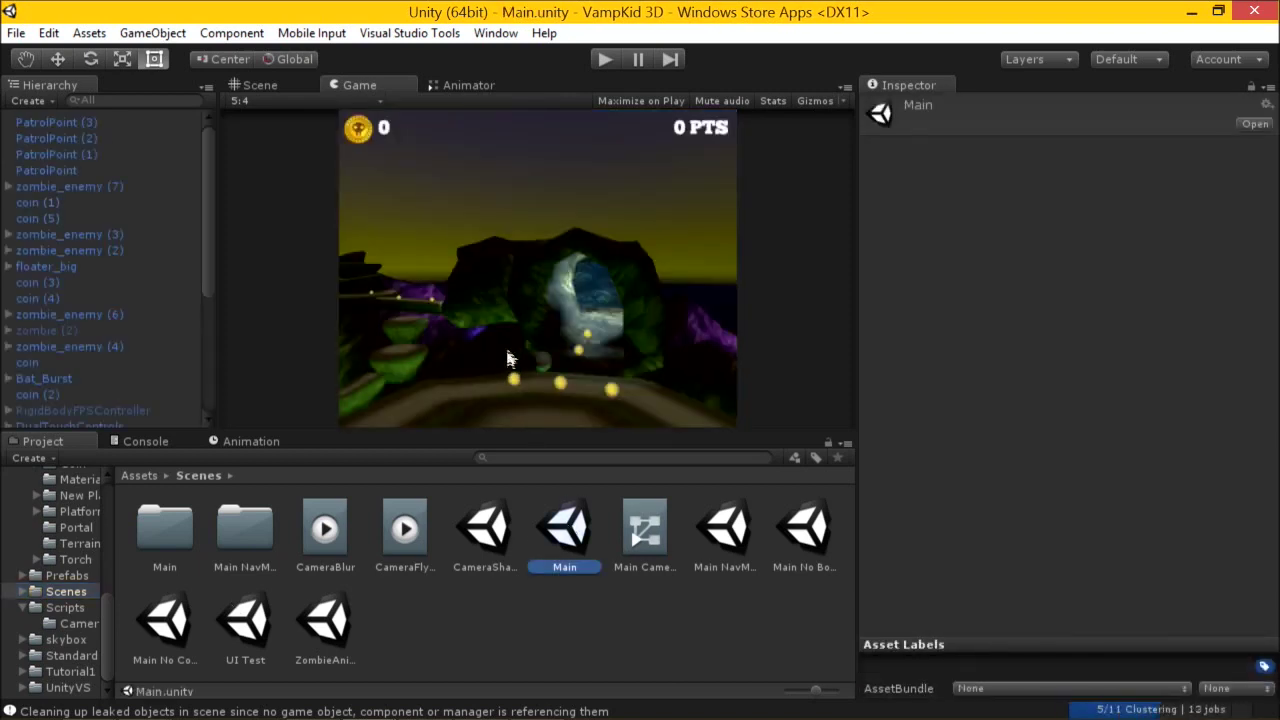
pyautogui.click(313, 97)
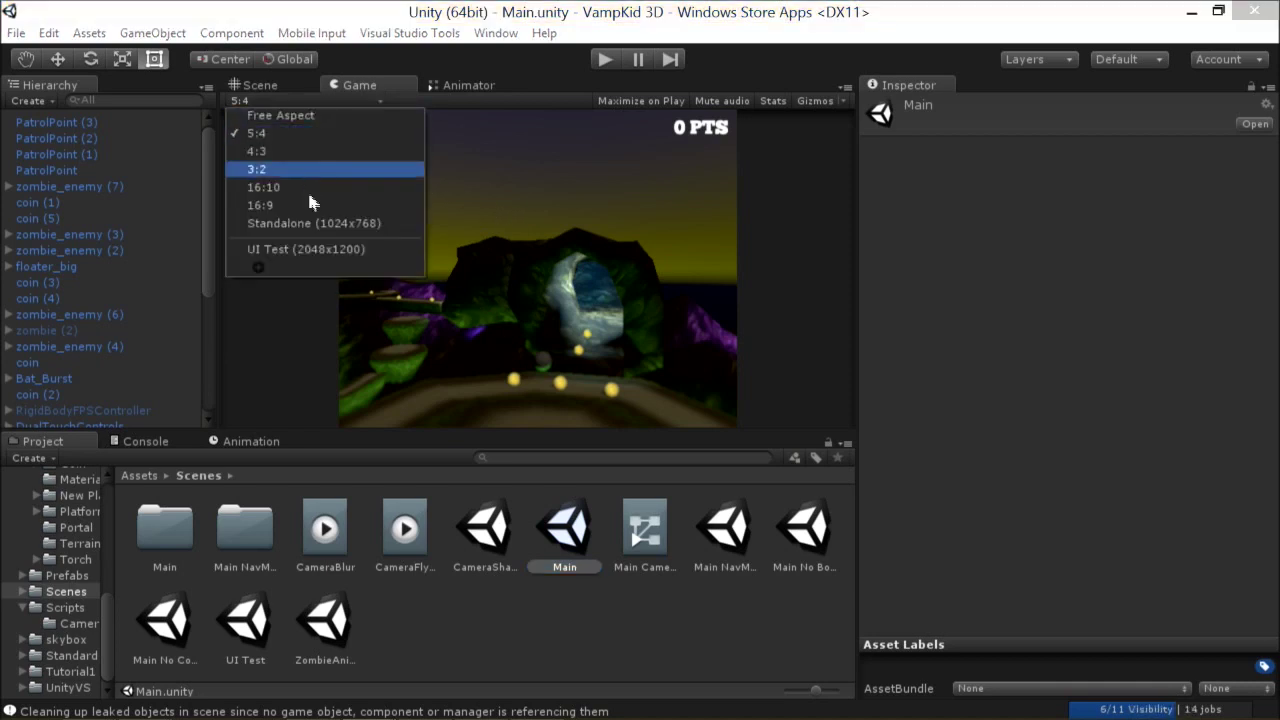
pyautogui.click(310, 190)
pyautogui.click(305, 100)
pyautogui.press('Escape')
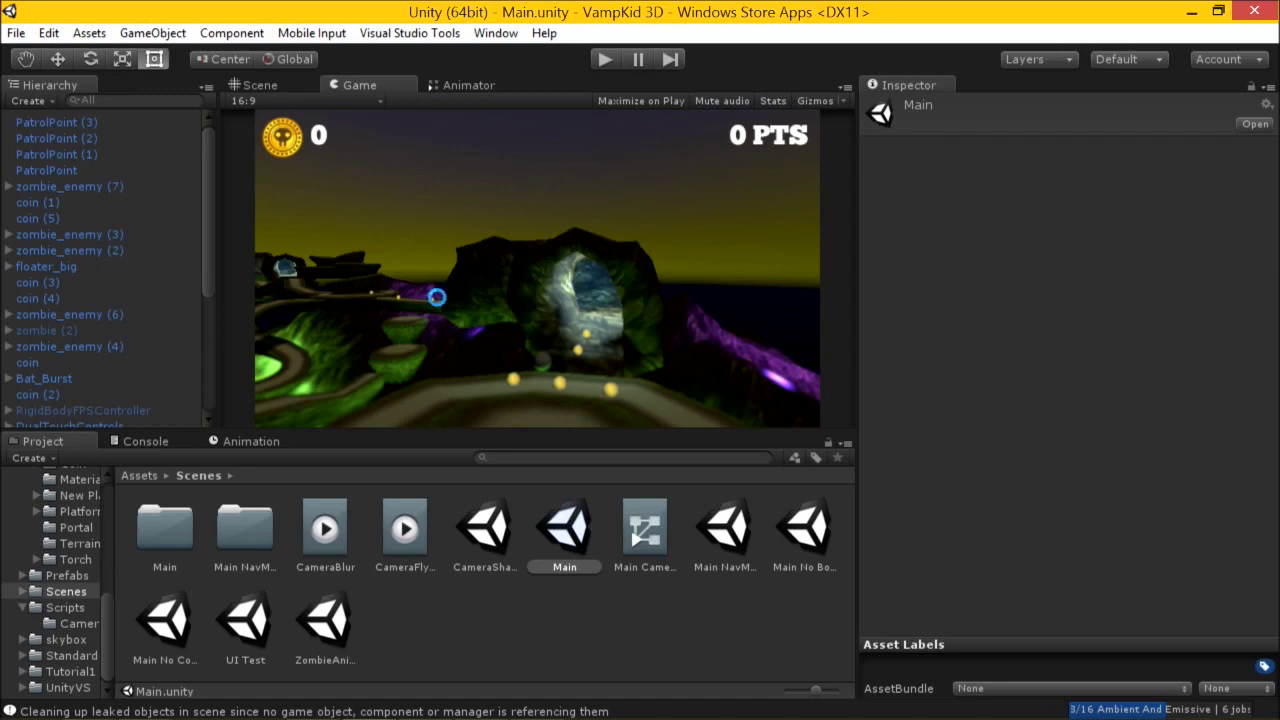
# Switch to the Scene view and add a UI Text object to the scene.
pyautogui.click(250, 84)
pyautogui.click(155, 33)
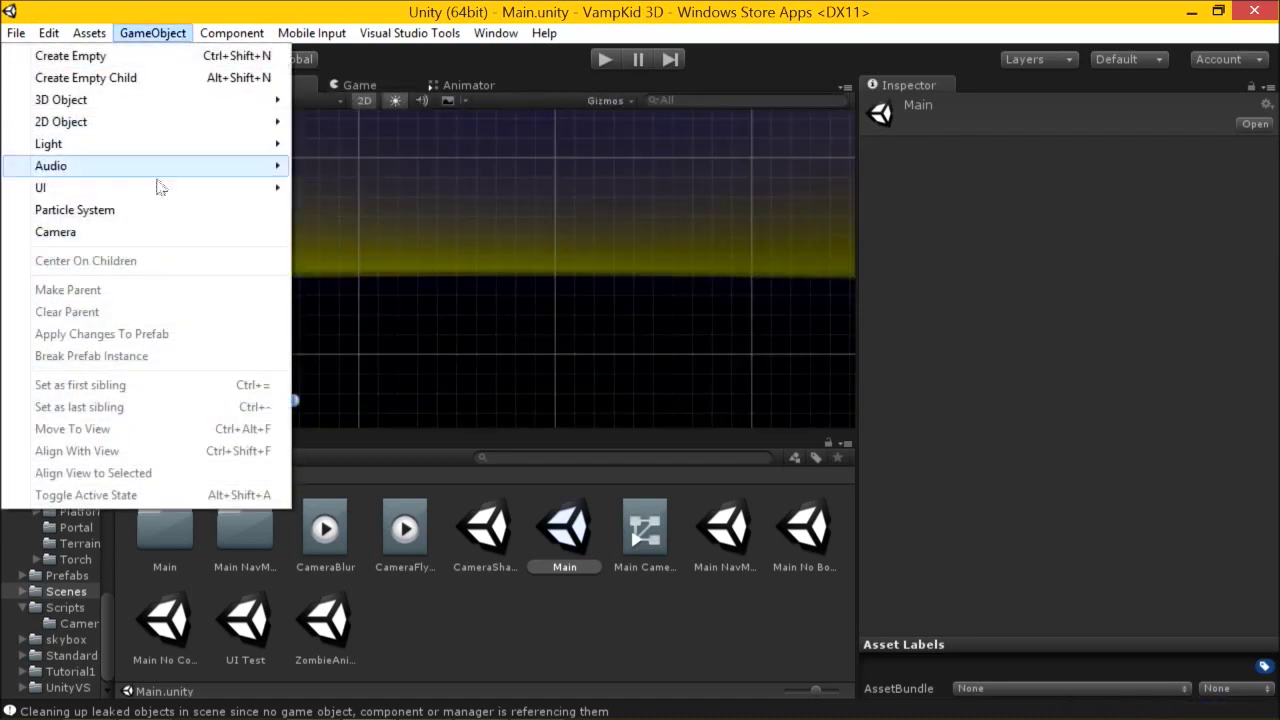
pyautogui.moveTo(200, 188)
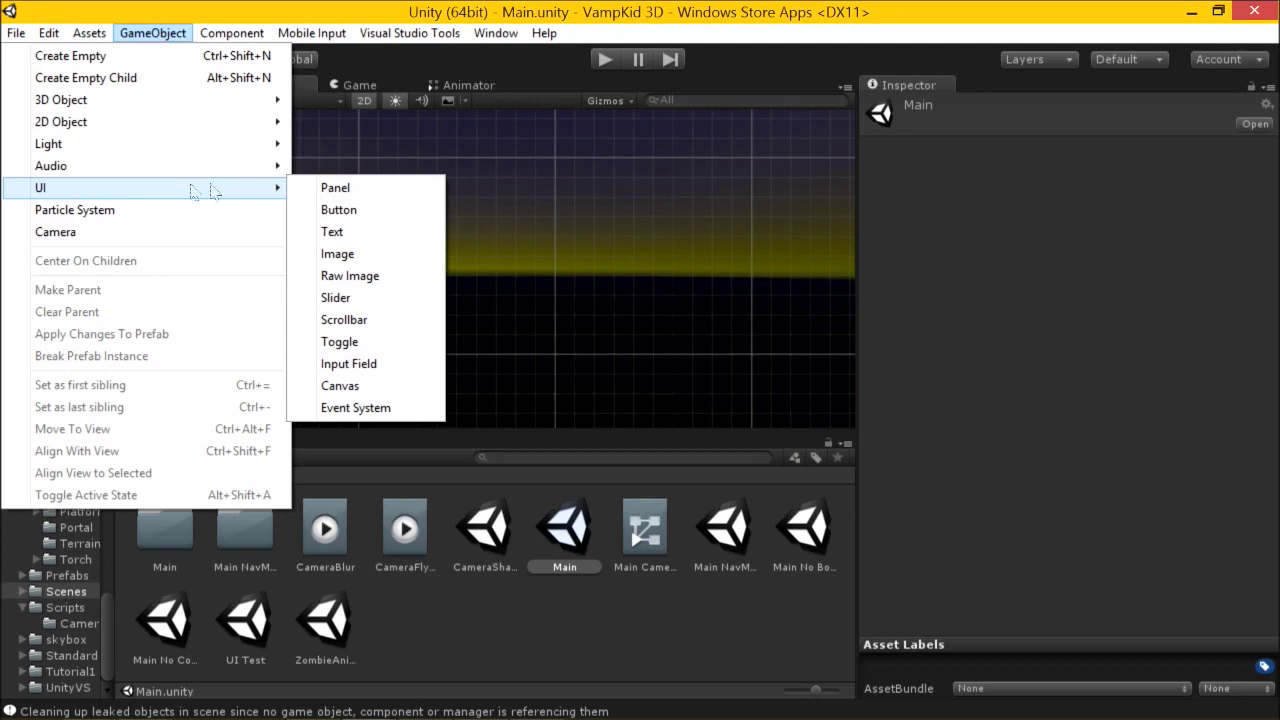
pyautogui.click(358, 236)
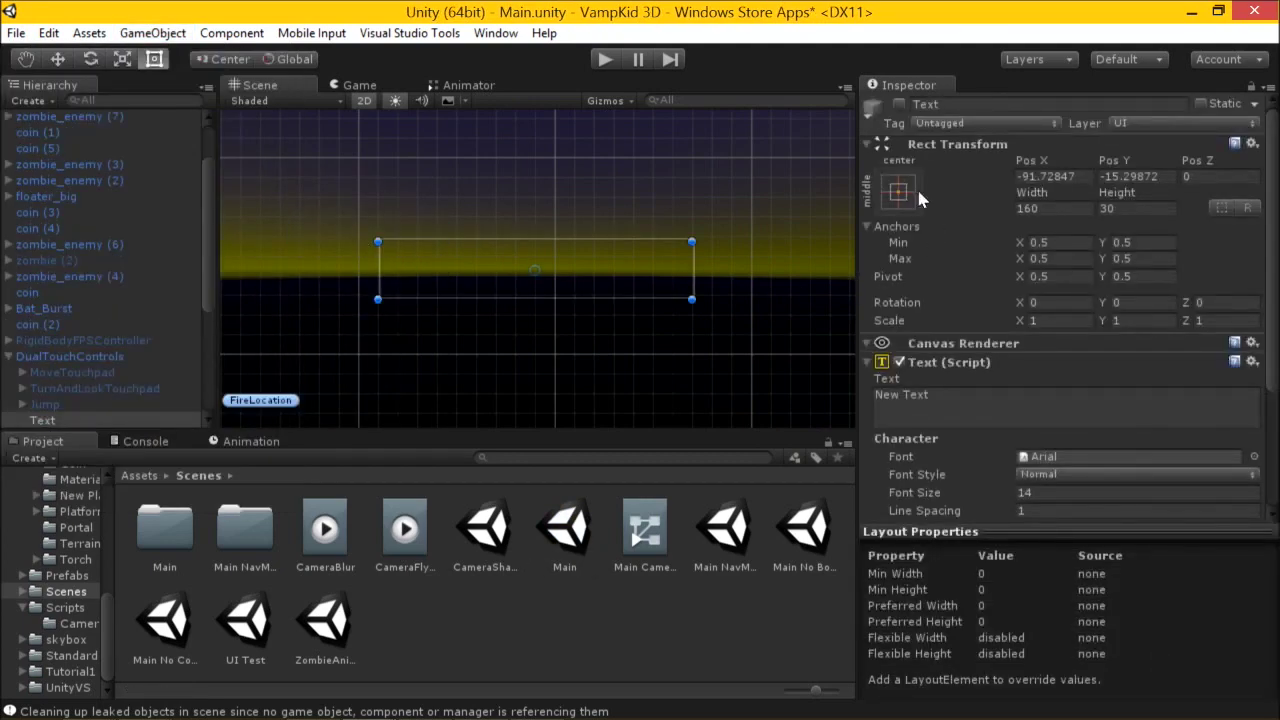
# Anchor the new text to middle stretch, also setting its position so it spans the canvas width.
pyautogui.click(900, 193)
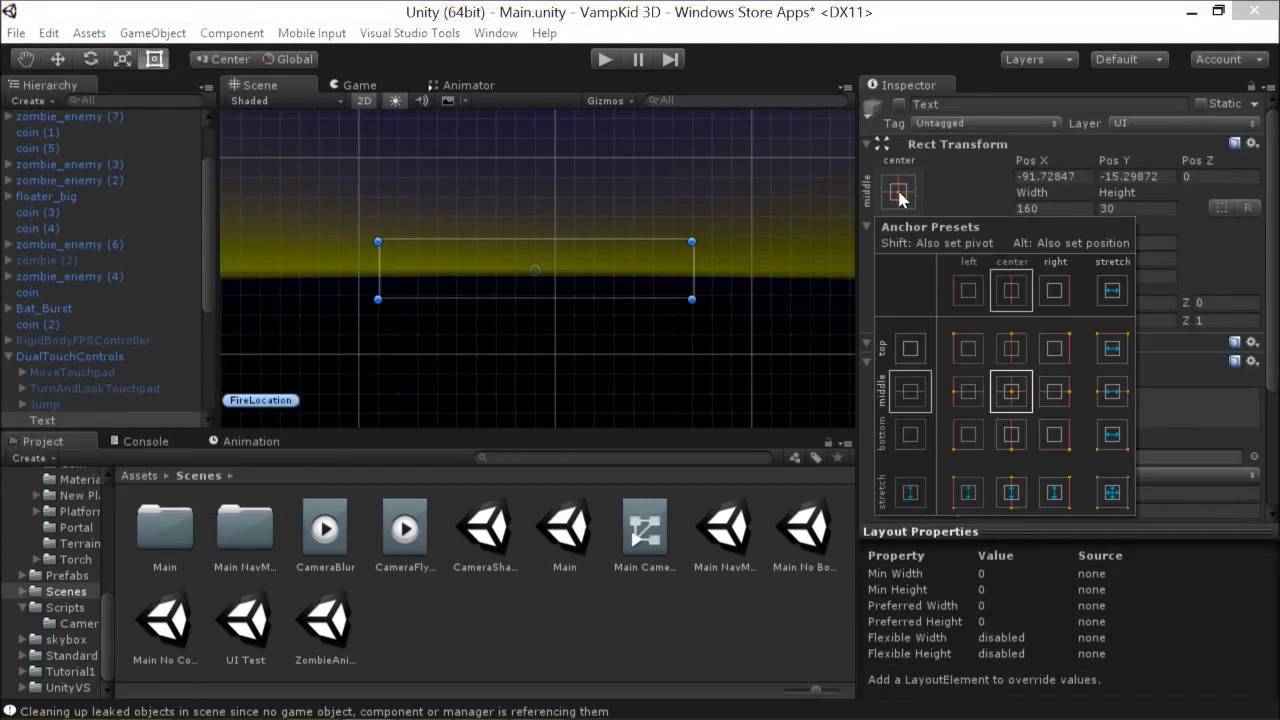
pyautogui.press('alt')
pyautogui.keyDown('alt'); pyautogui.click(1110, 396); pyautogui.keyUp('alt')
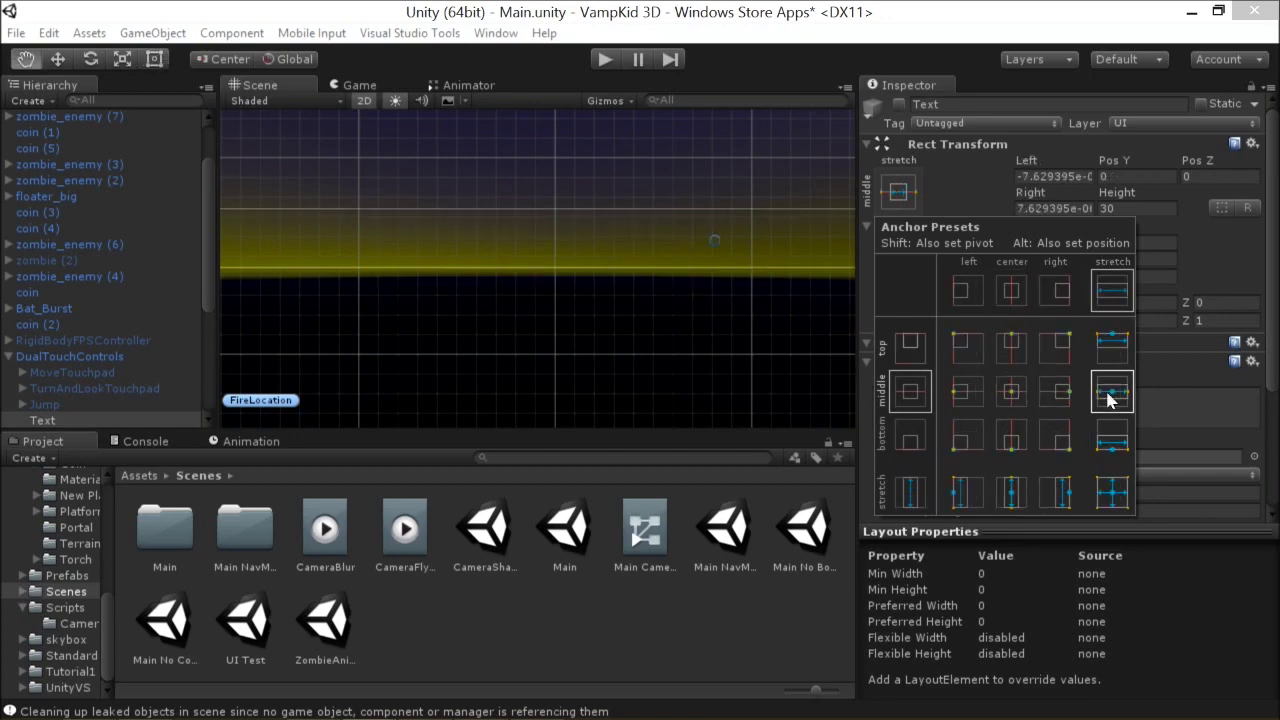
pyautogui.scroll(-5, 590, 282)
pyautogui.click(586, 275)
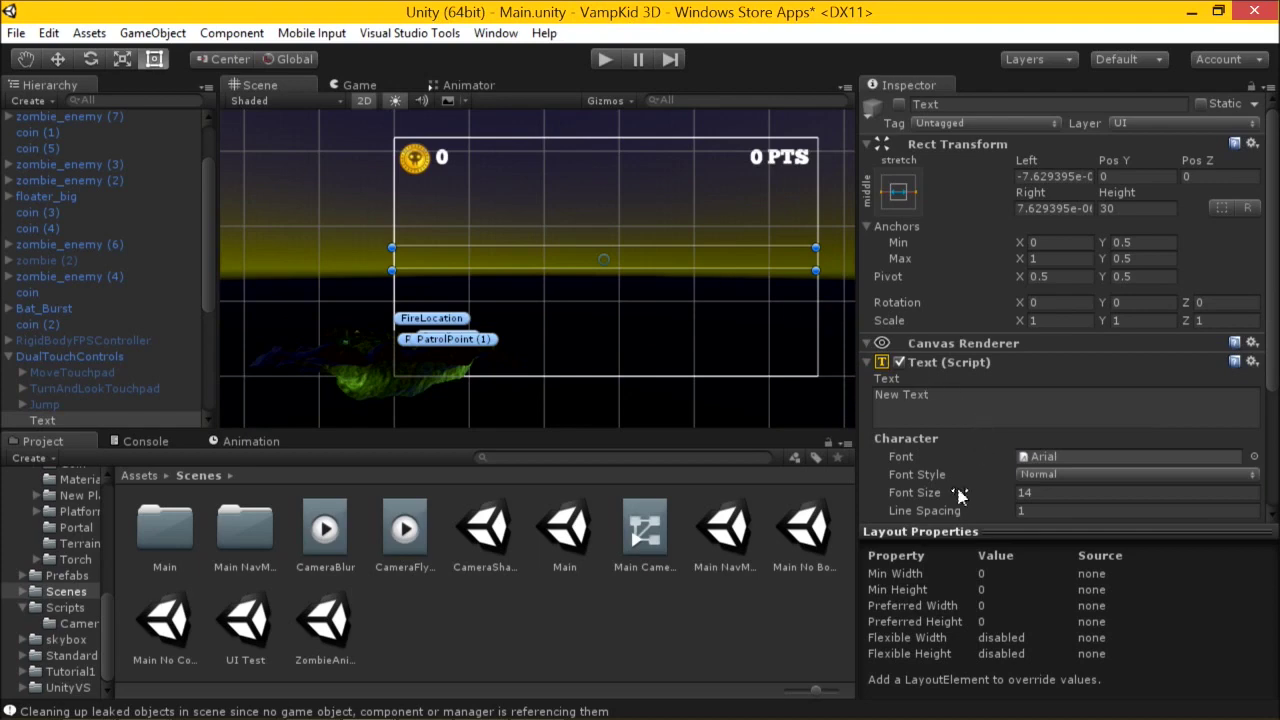
# Set the text's font size to 33 and its font to Chunkfive.
pyautogui.moveTo(946, 488); pyautogui.dragTo(1006, 491)
pyautogui.click(1256, 461)
pyautogui.doubleClick(323, 214)
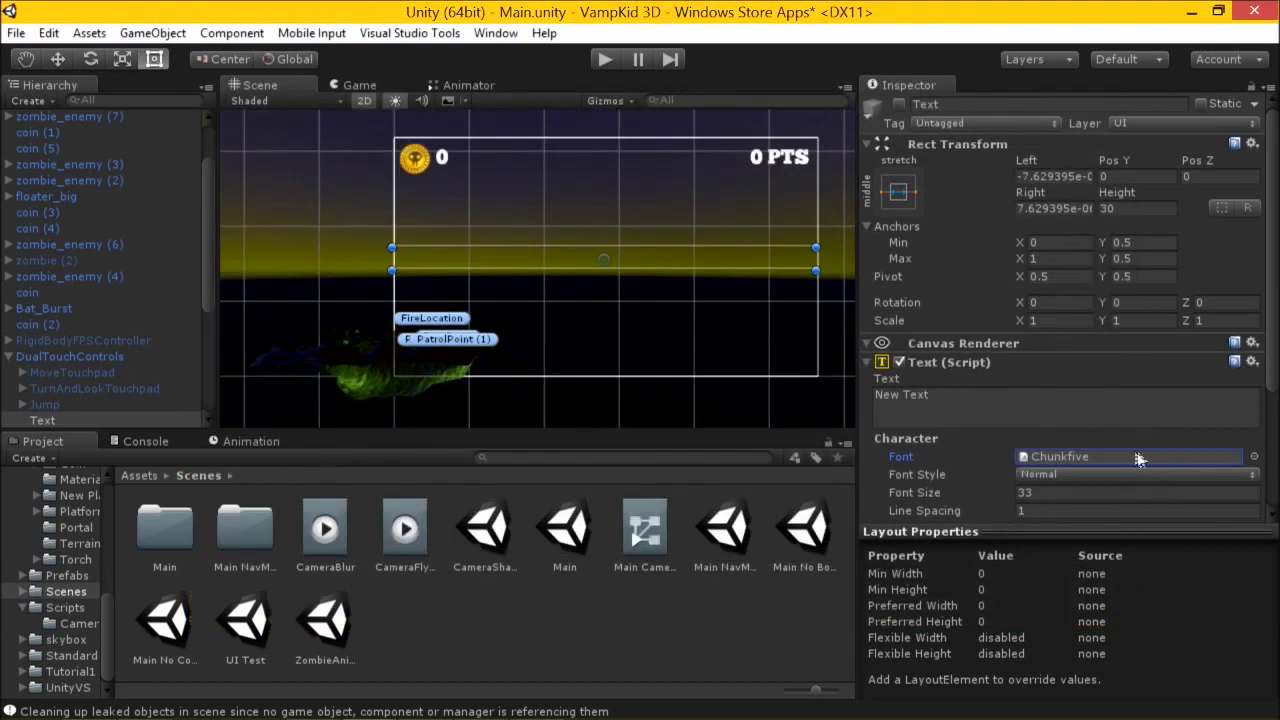
# Change the text content to "Test Message" and make its color white.
pyautogui.scroll(-3, 1122, 450)
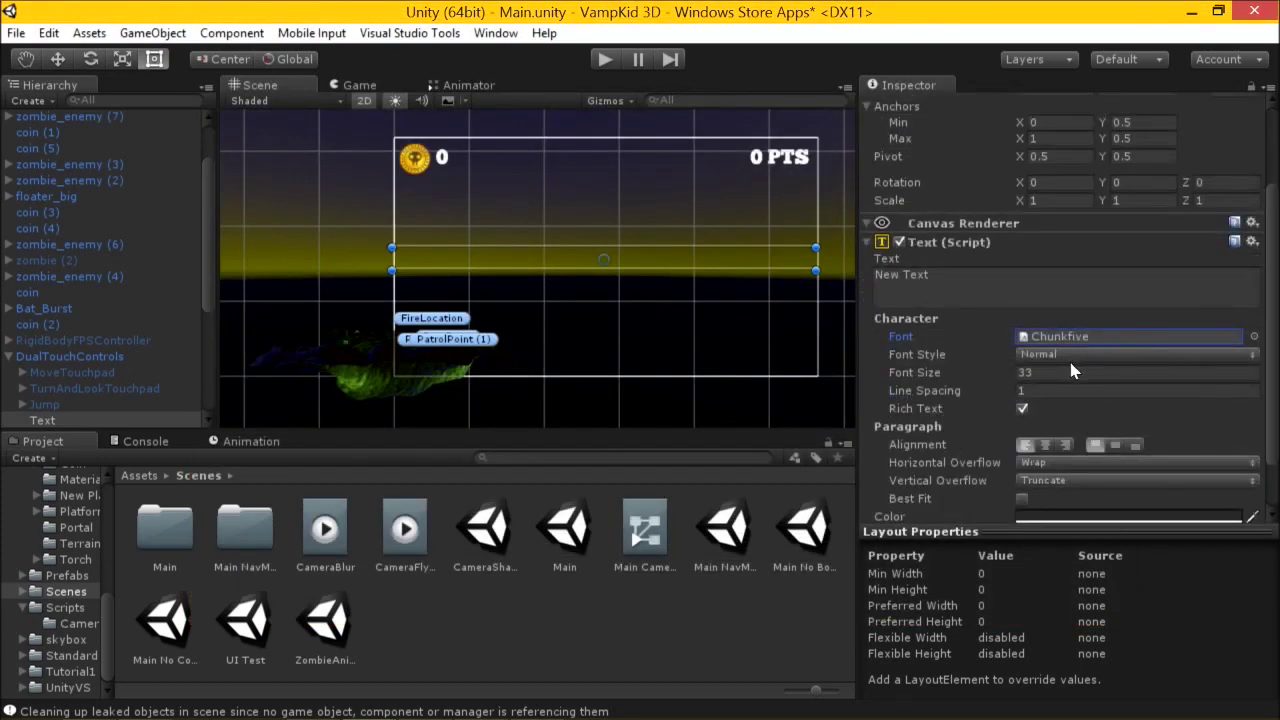
pyautogui.click(1000, 295)
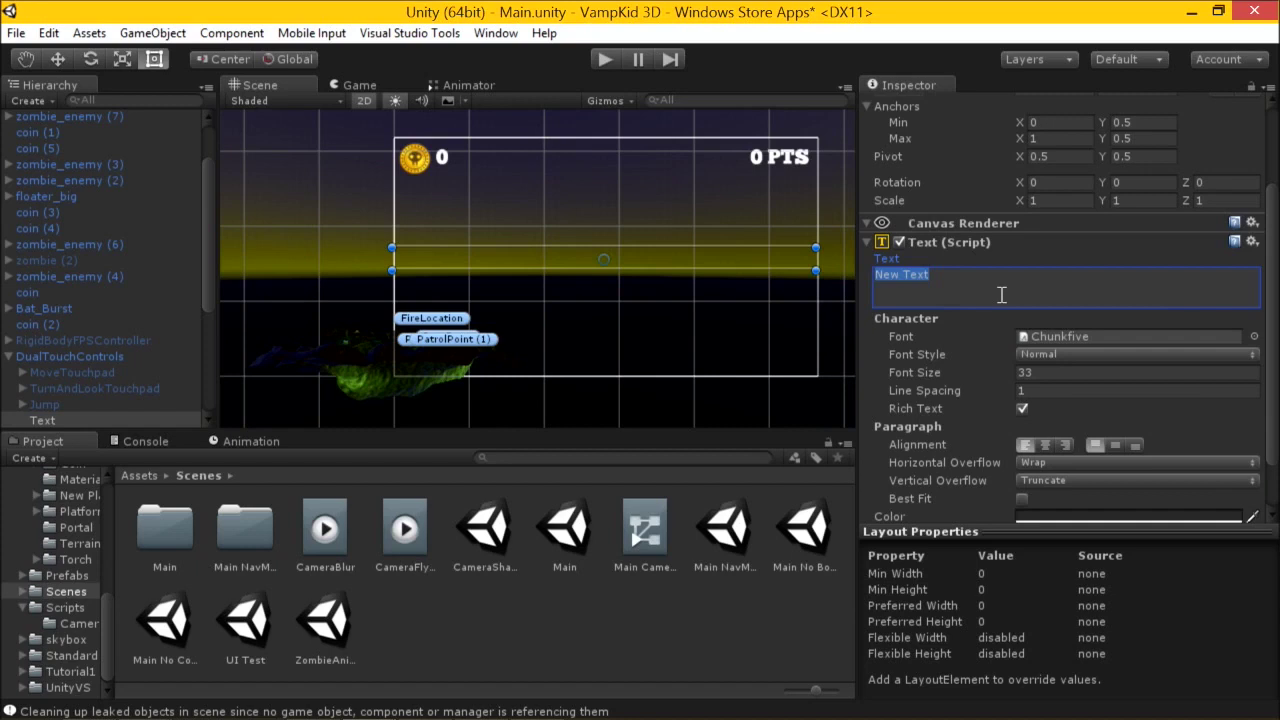
pyautogui.write('Test Message')
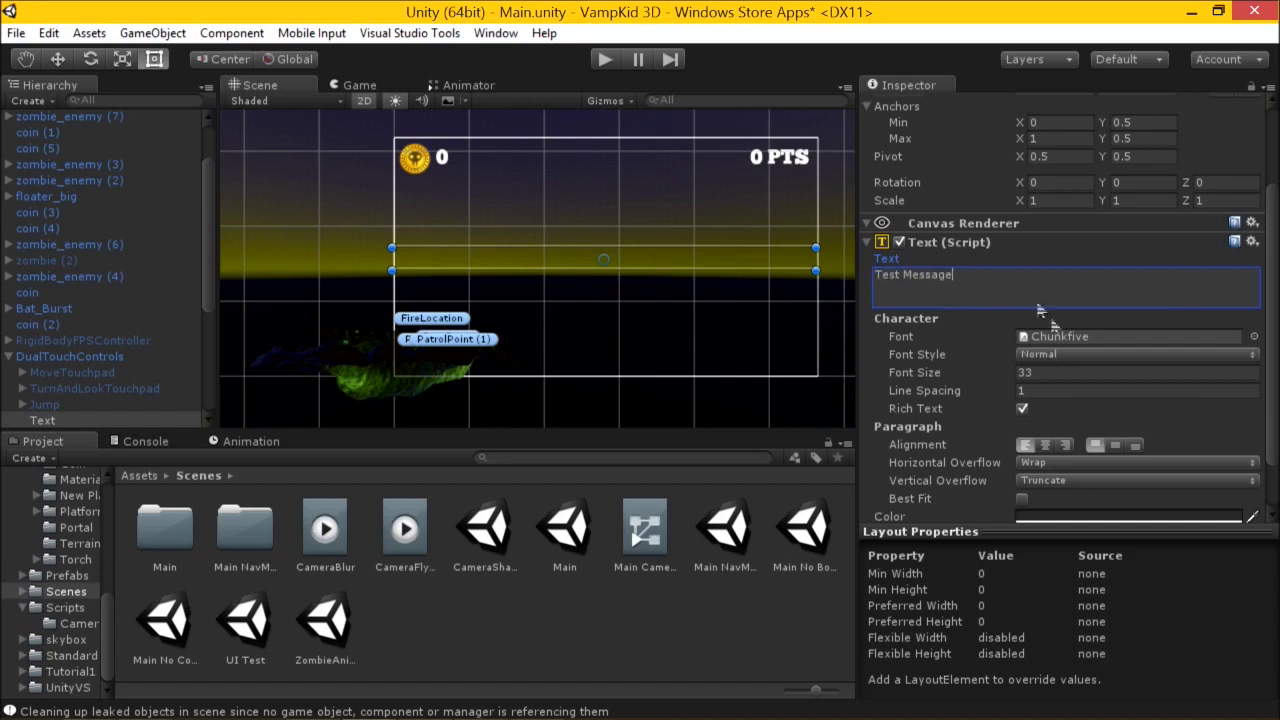
pyautogui.click(1067, 514)
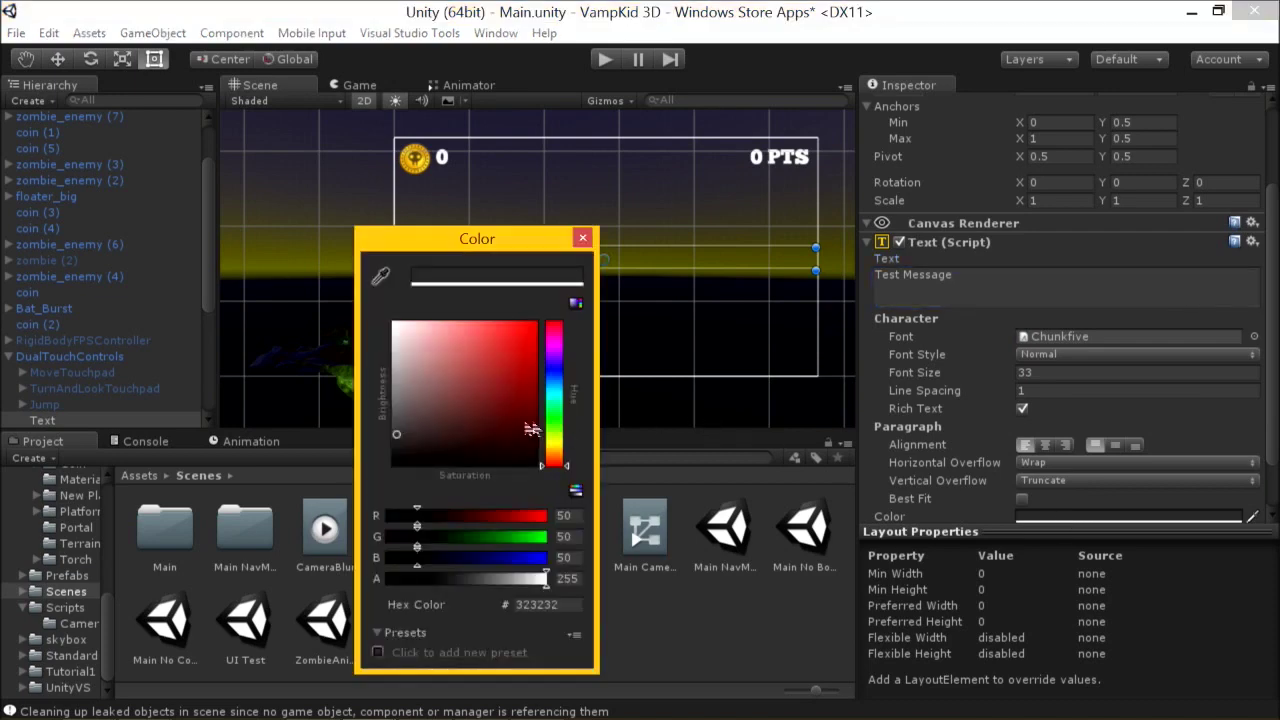
pyautogui.click(582, 237)
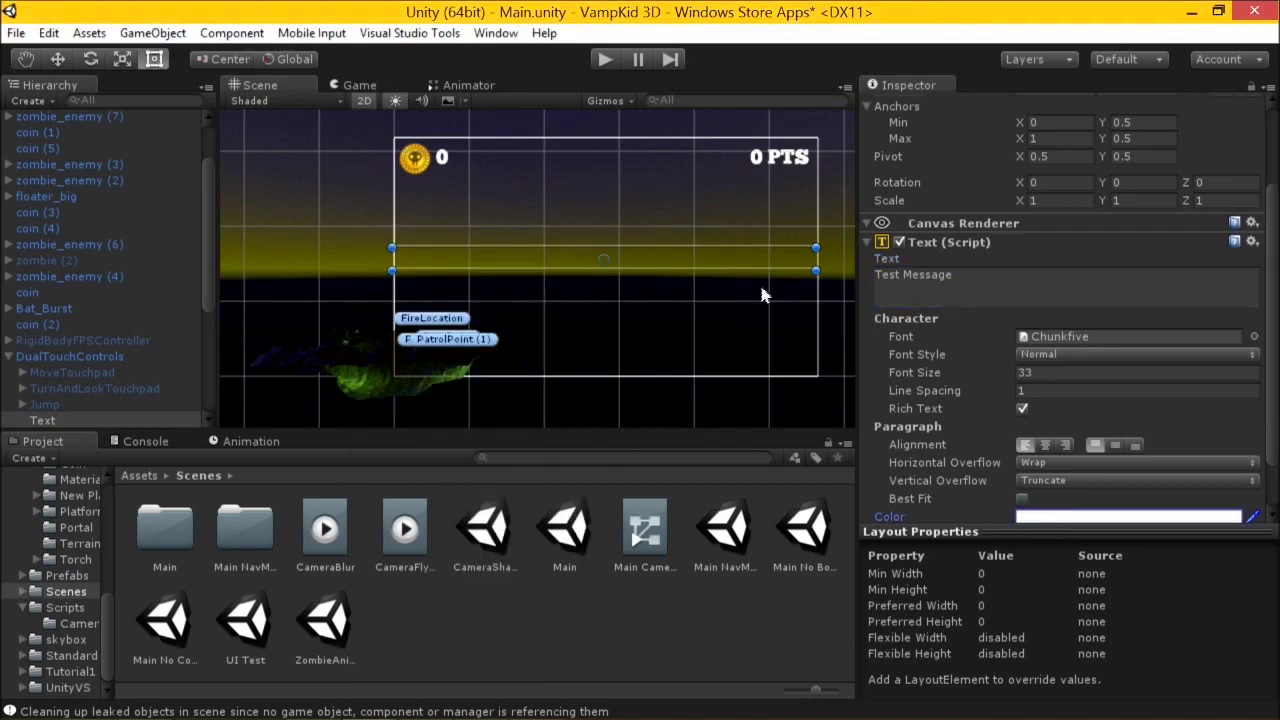
# Extend the text box downward to a height of about 77 and reduce the font size to 0.
pyautogui.moveTo(808, 271); pyautogui.dragTo(811, 305)
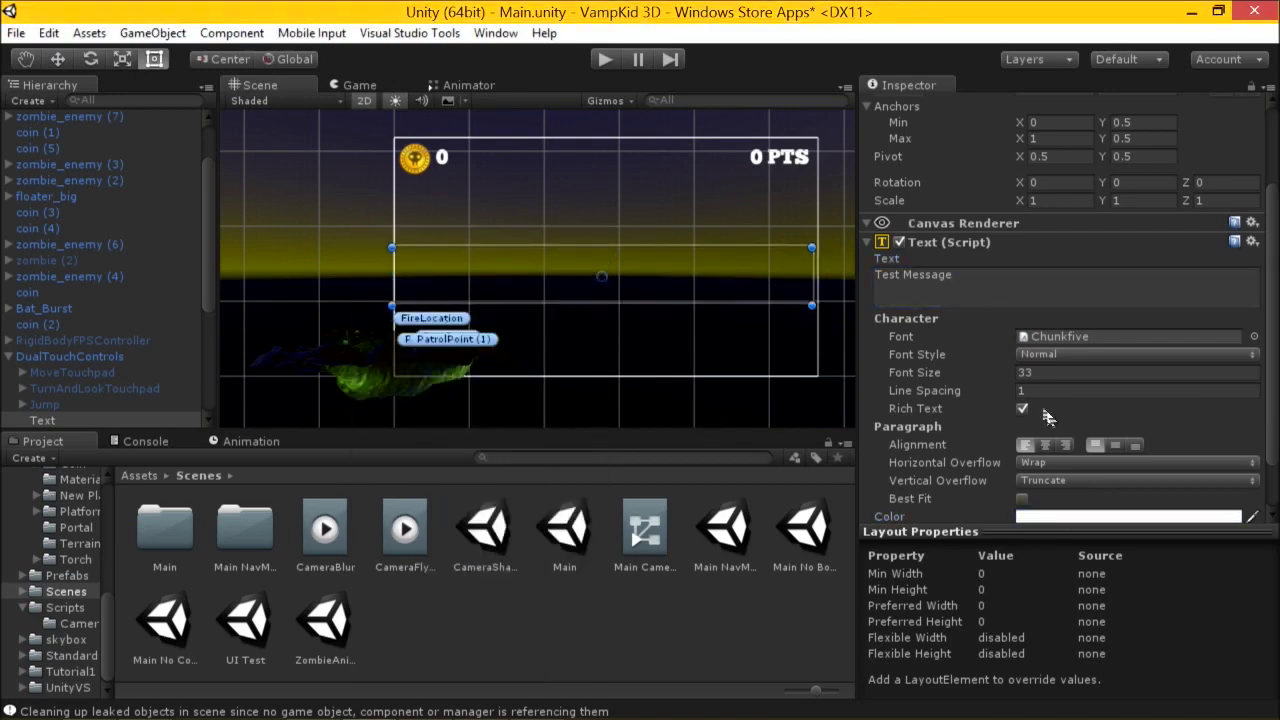
pyautogui.moveTo(935, 375); pyautogui.dragTo(840, 382)
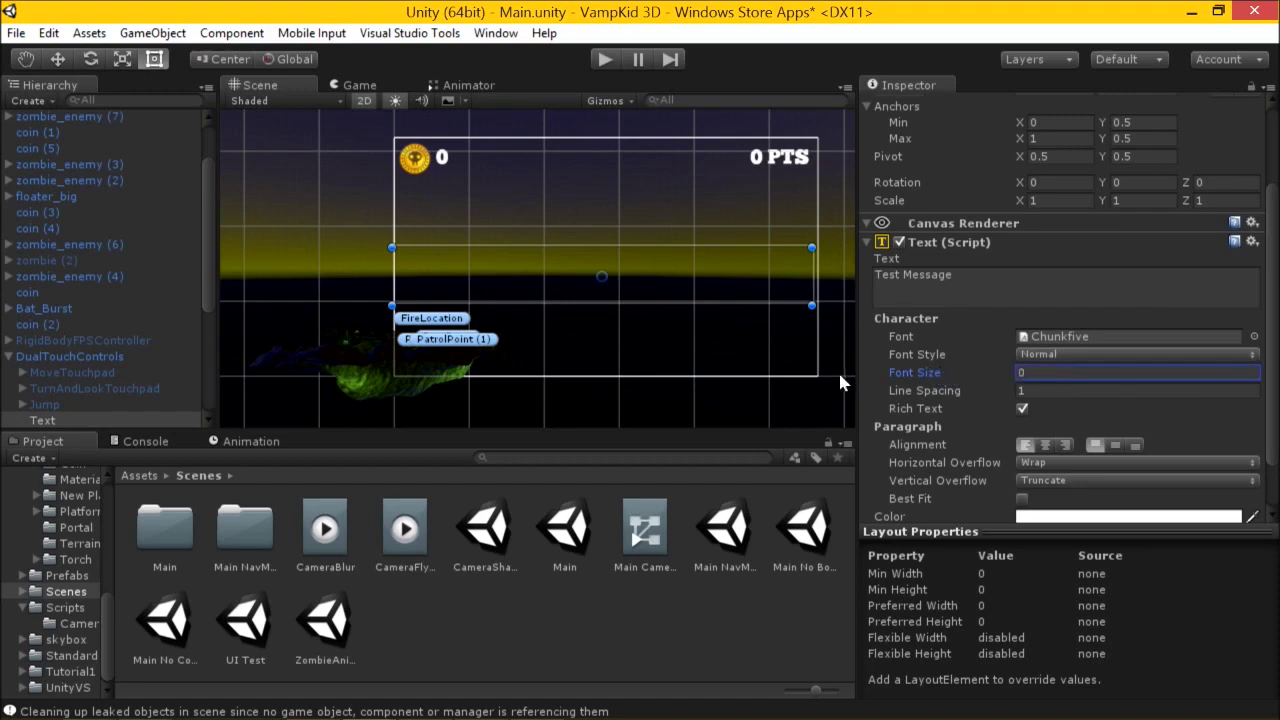
pyautogui.scroll(-2, 770, 305)
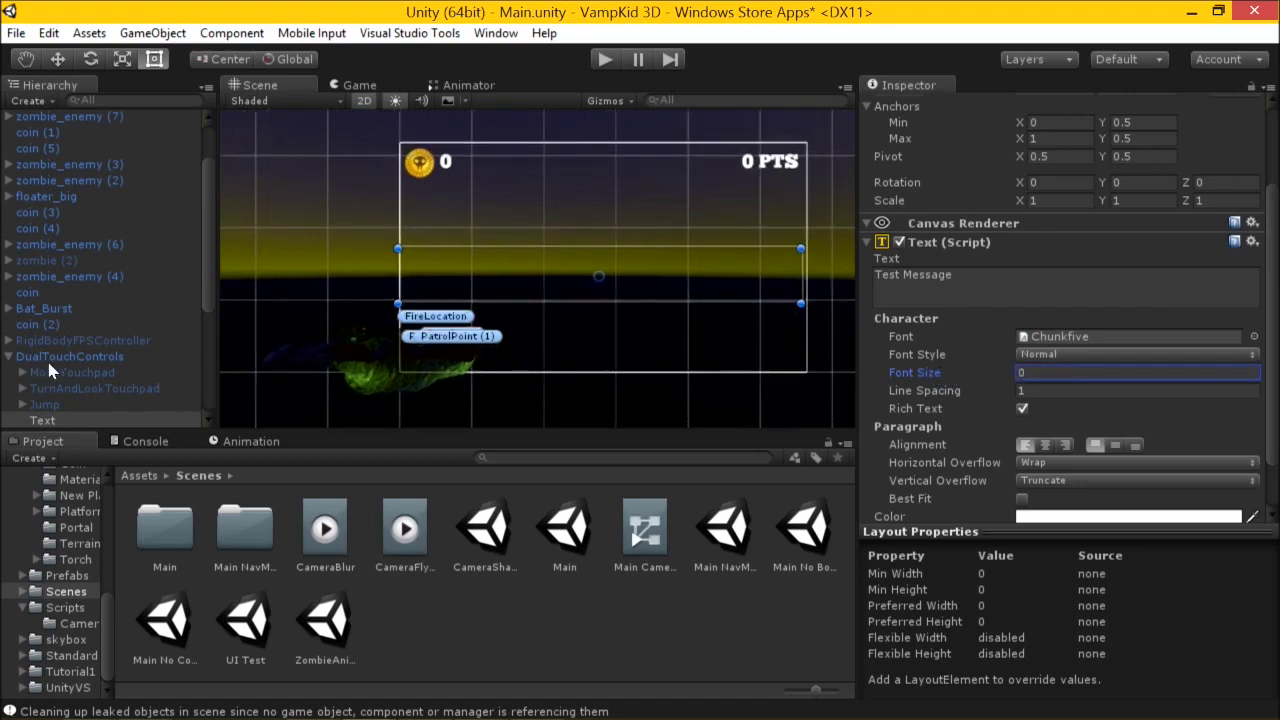
# Create a new UI Canvas and move the Text object from DualTouchControls into it as a child.
pyautogui.click(76, 420)
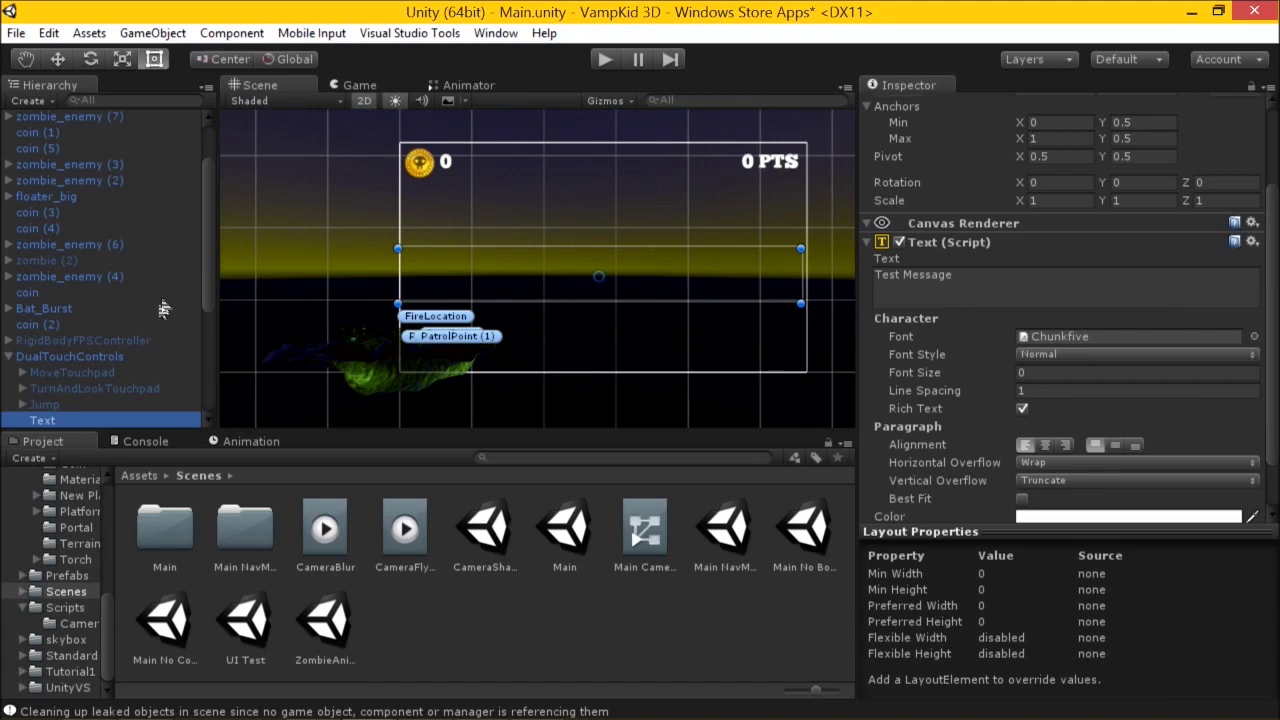
pyautogui.moveTo(209, 265); pyautogui.dragTo(197, 314)
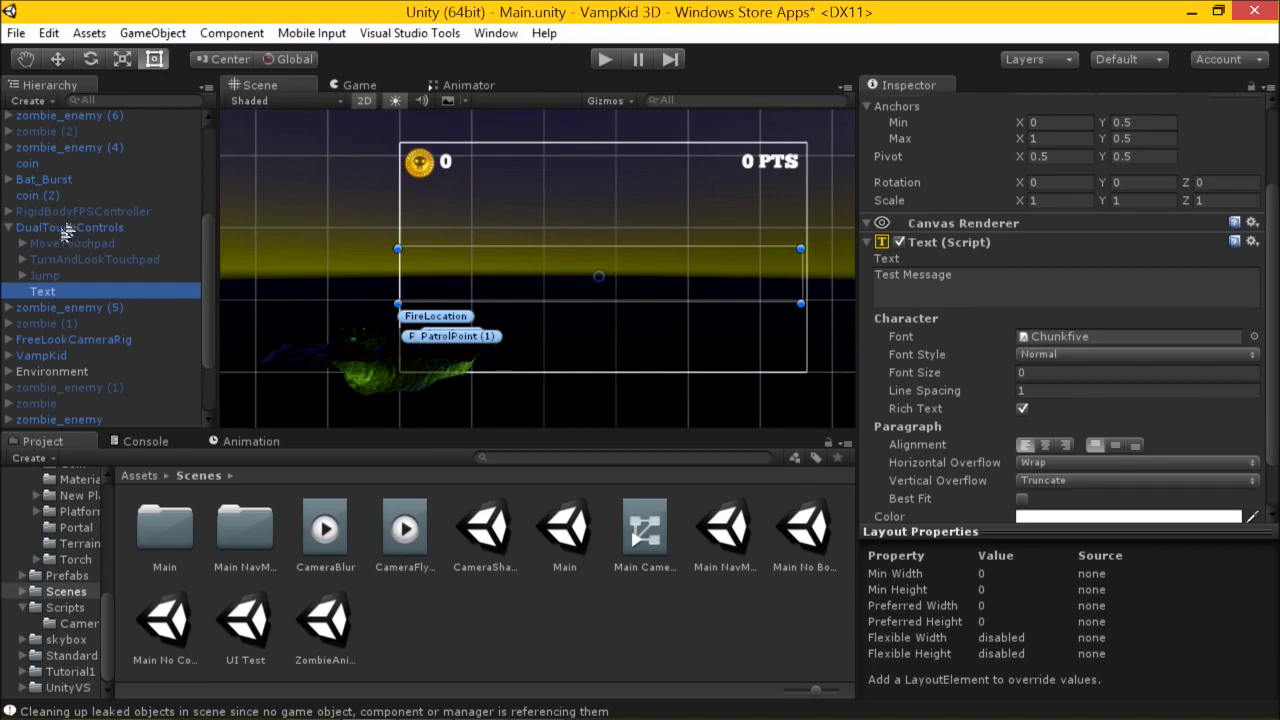
pyautogui.click(152, 33)
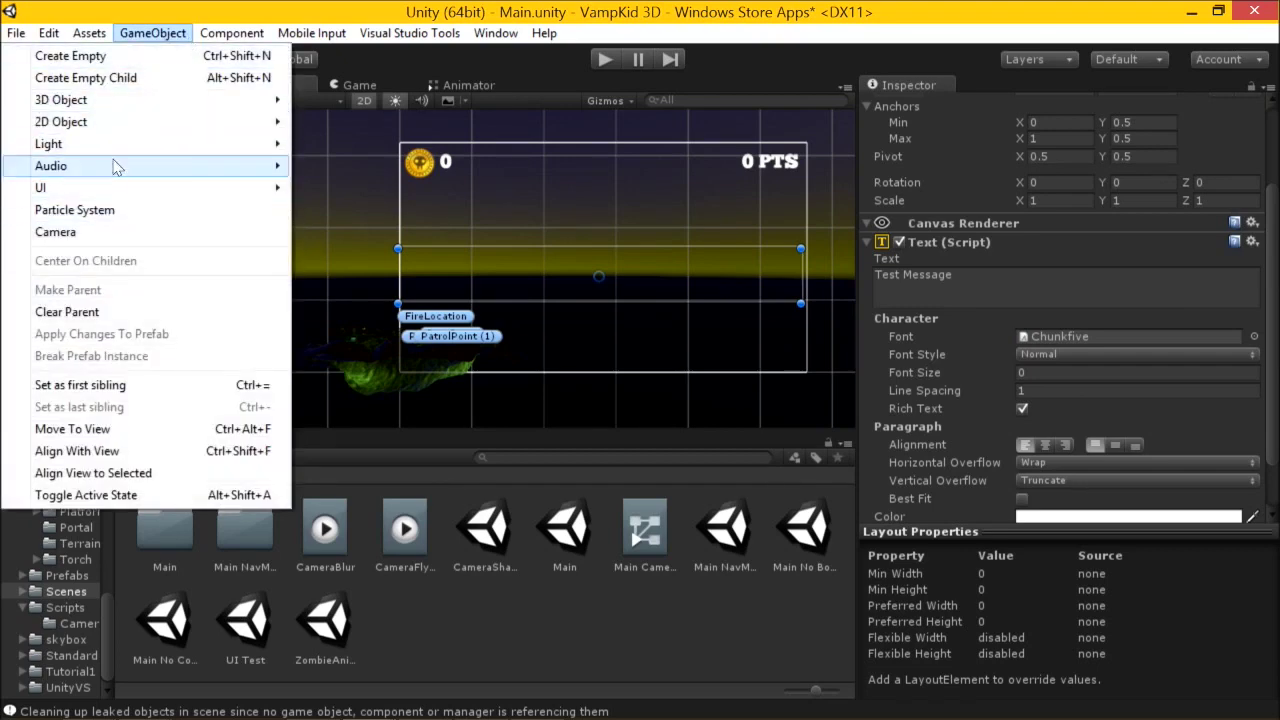
pyautogui.moveTo(128, 195)
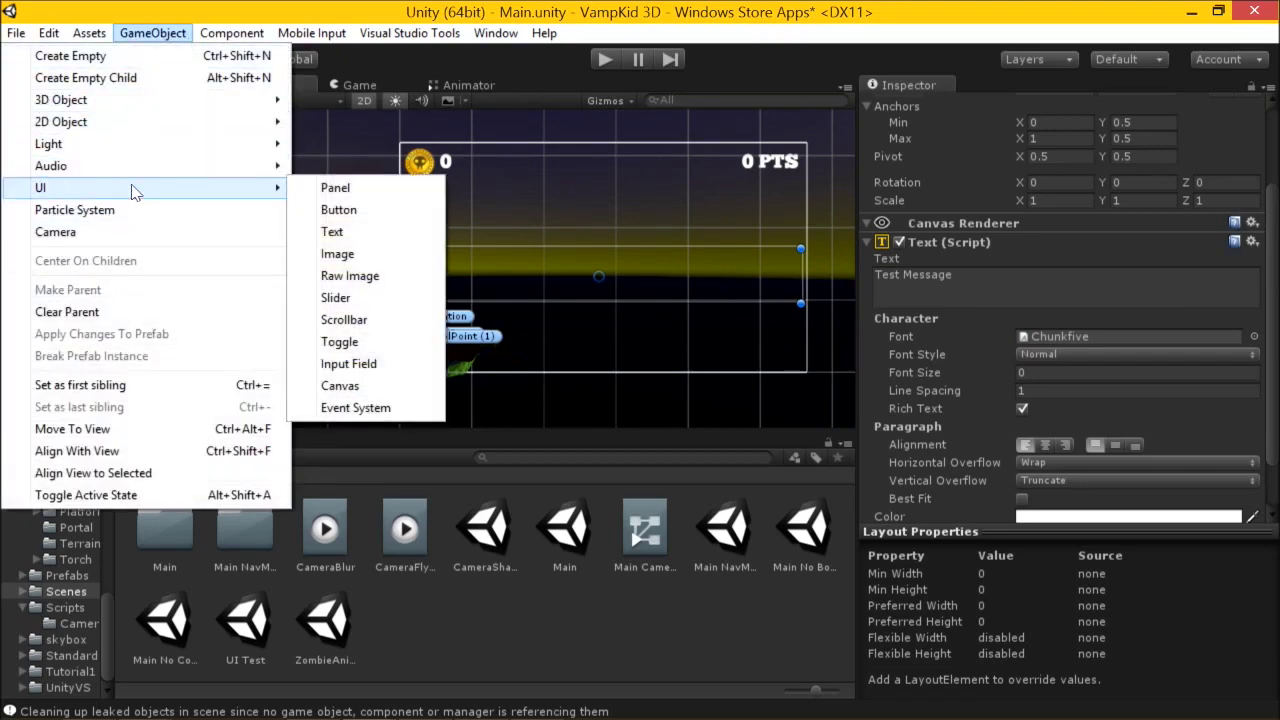
pyautogui.click(383, 385)
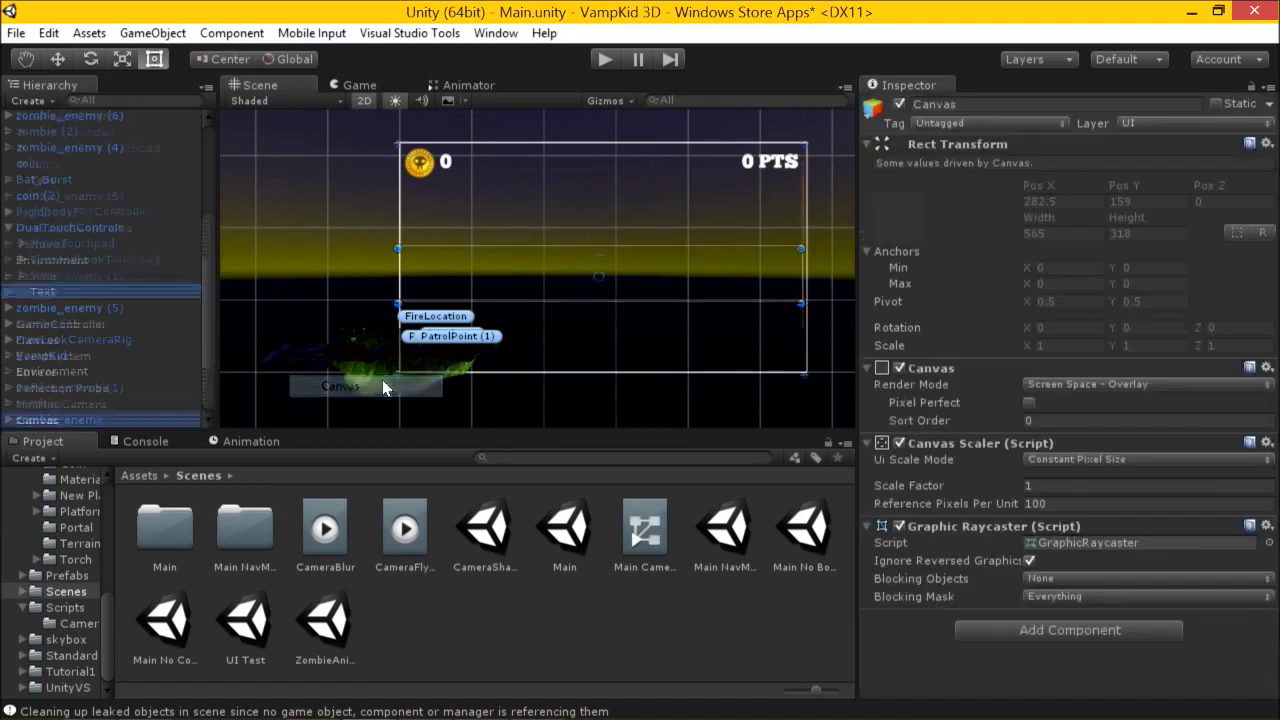
pyautogui.moveTo(63, 179); pyautogui.dragTo(46, 419)
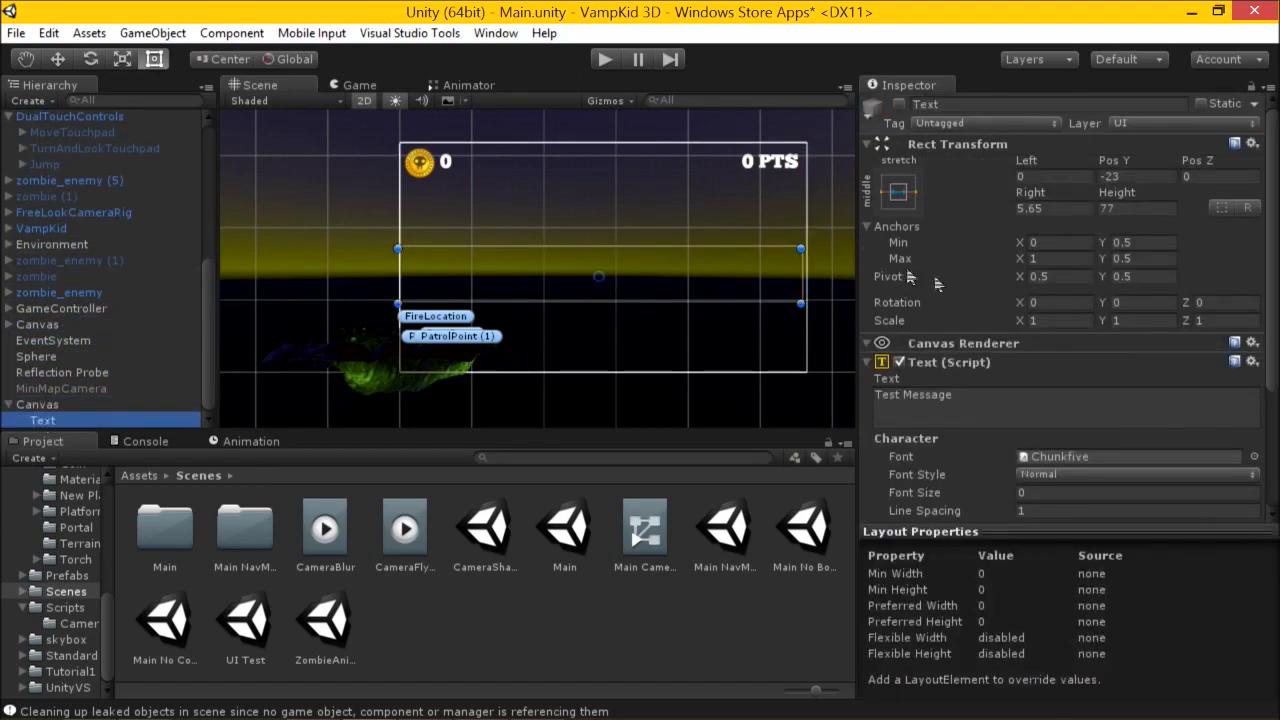
# Set the font size of the "Test Message" text to 75.
pyautogui.scroll(-5, 973, 421)
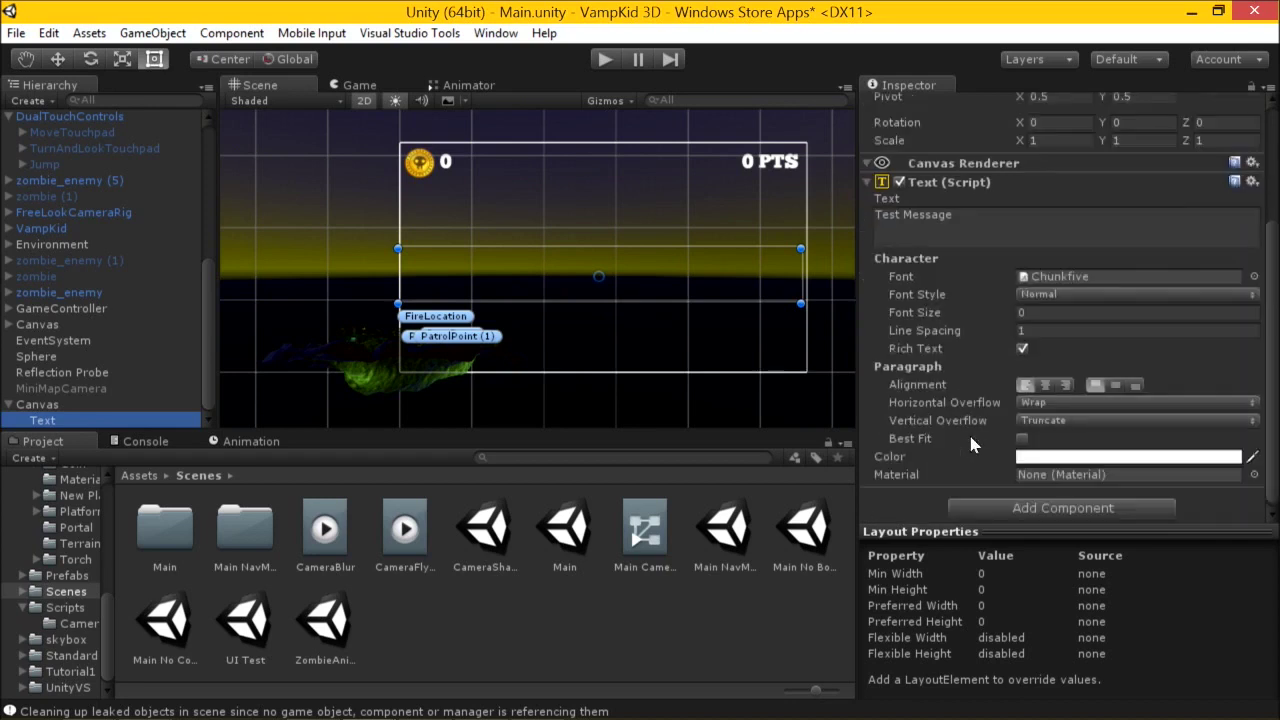
pyautogui.moveTo(926, 318); pyautogui.dragTo(1051, 313)
pyautogui.doubleClick(1051, 313)
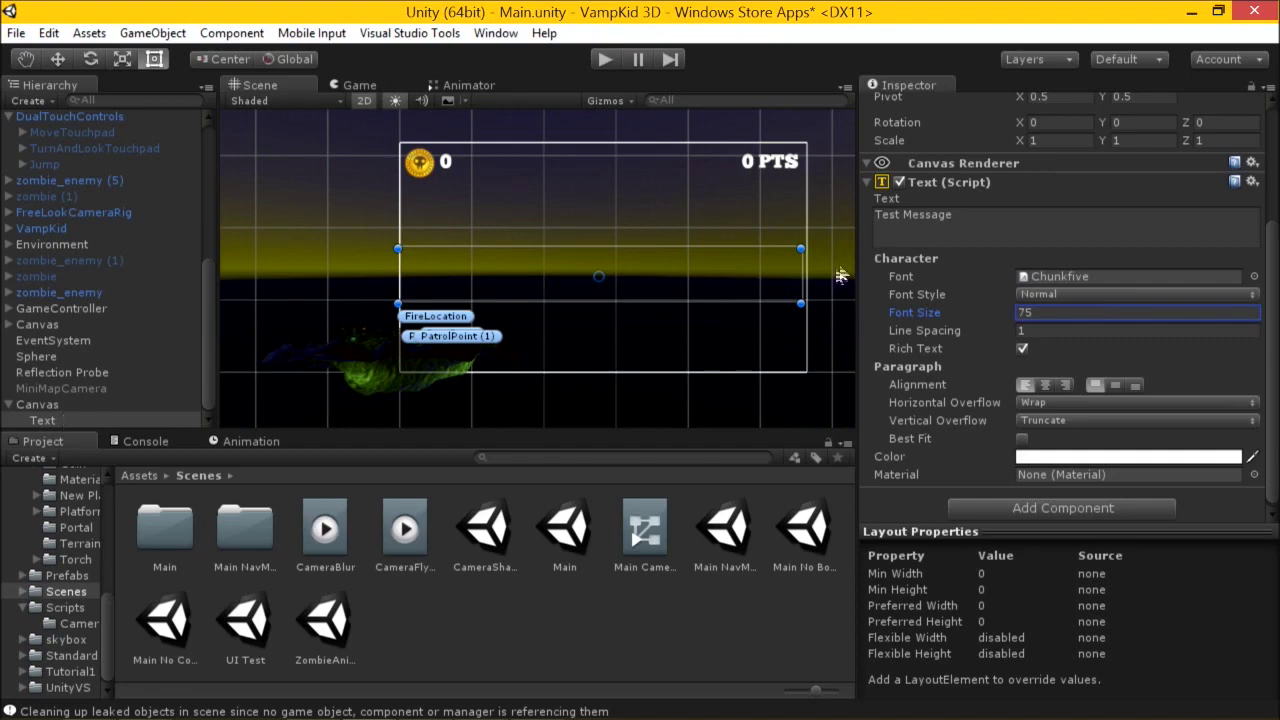
# Reapply the middle stretch anchor preset with position to the "Test Message" text in its new canvas.
pyautogui.scroll(3, 1065, 150)
pyautogui.click(895, 134)
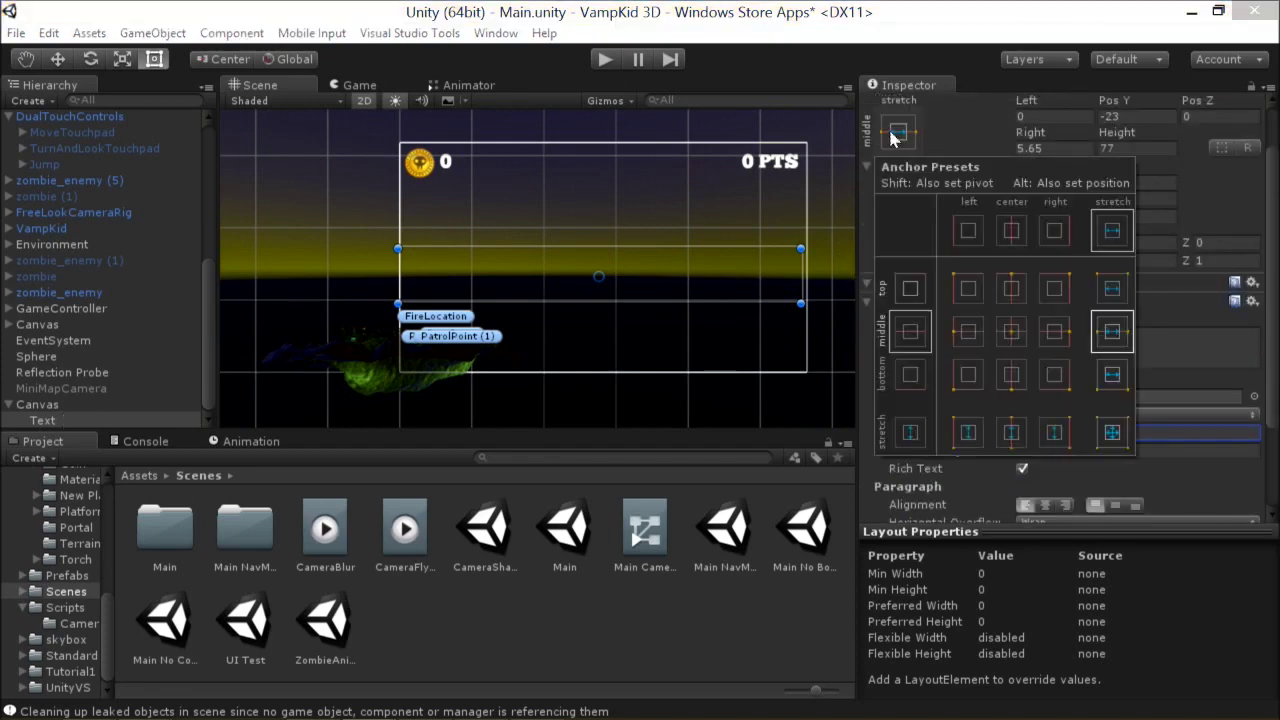
pyautogui.keyDown('alt'); pyautogui.click(1104, 350); pyautogui.keyUp('alt')
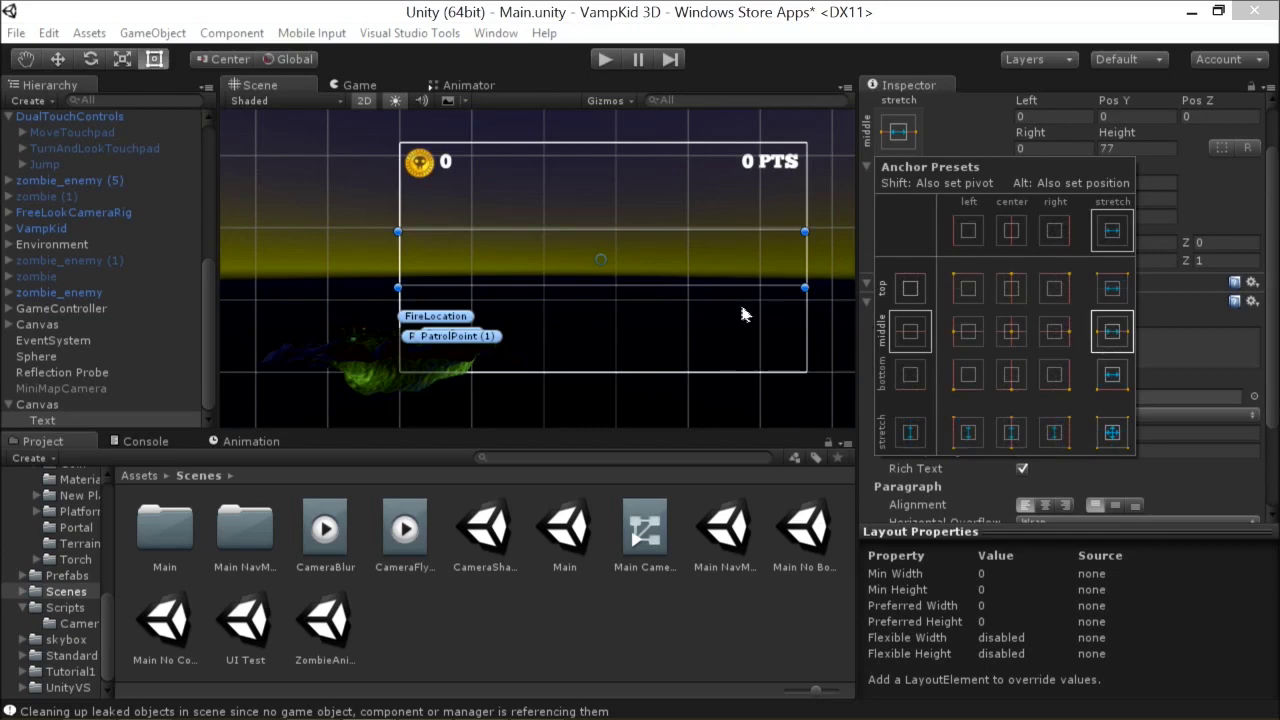
pyautogui.click(614, 244)
# Enable Best Fit for the "Test Message" text and focus the Scene view on it.
pyautogui.scroll(-2, 1023, 352)
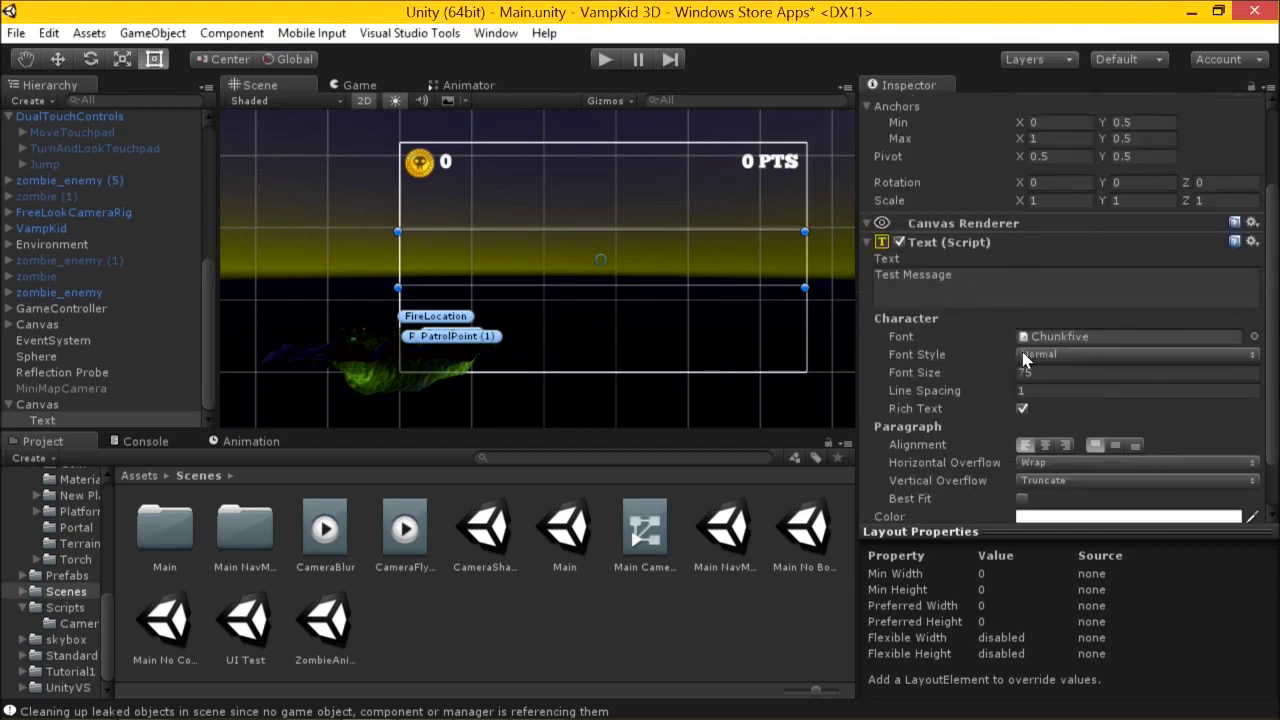
pyautogui.scroll(-2, 1030, 362)
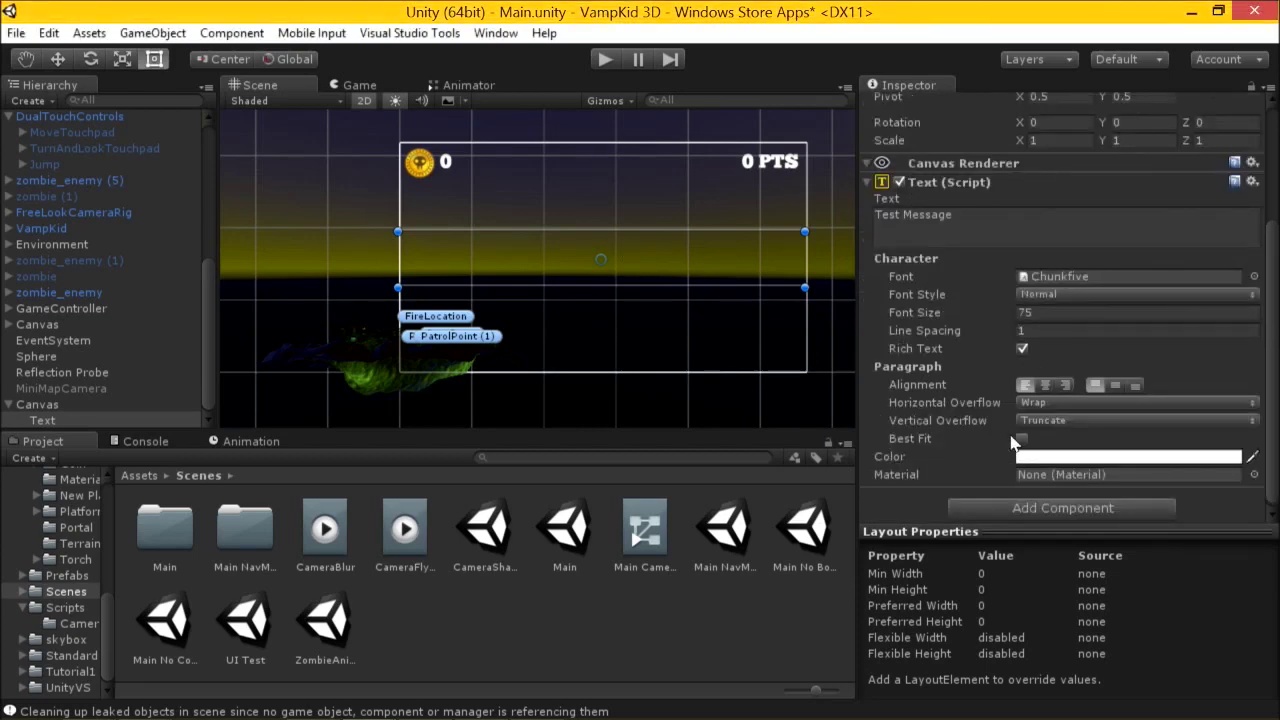
pyautogui.click(1021, 439)
pyautogui.scroll(4, 540, 271)
pyautogui.moveTo(430, 236); pyautogui.dragTo(476, 238, button='middle')
pyautogui.doubleClick(154, 423)
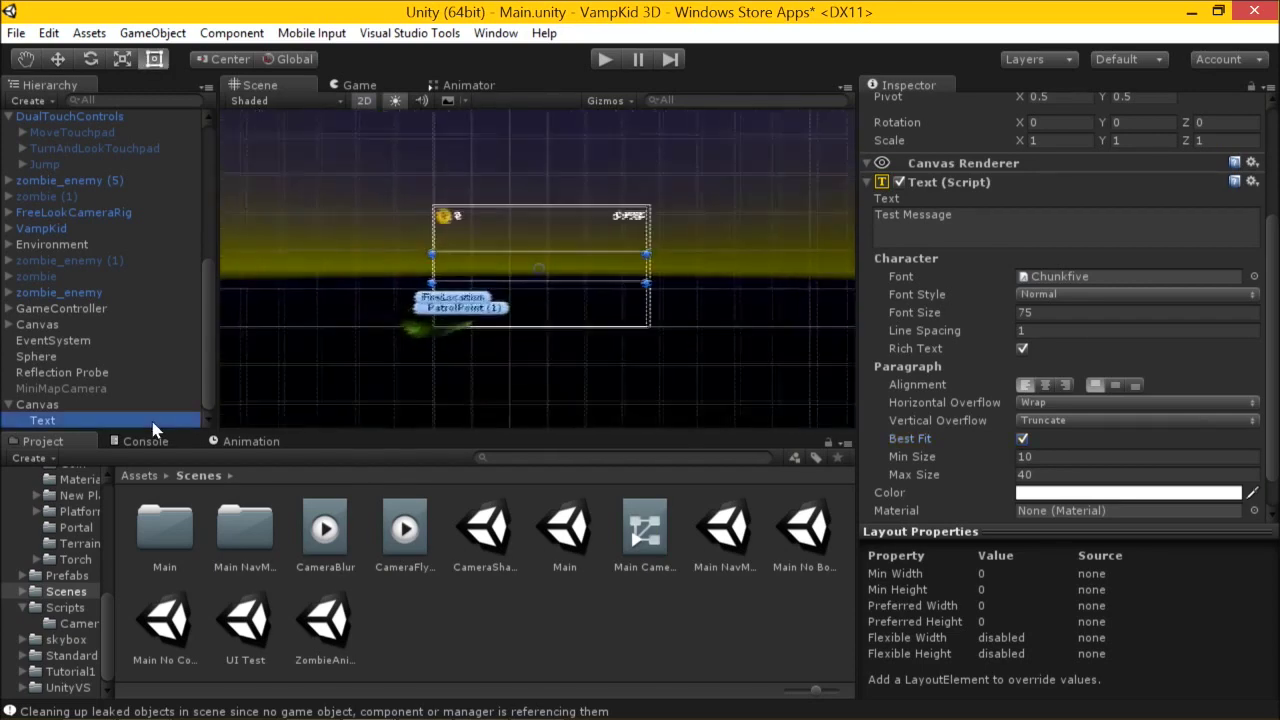
pyautogui.moveTo(543, 333); pyautogui.dragTo(540, 295, button='middle')
pyautogui.scroll(1, 540, 295)
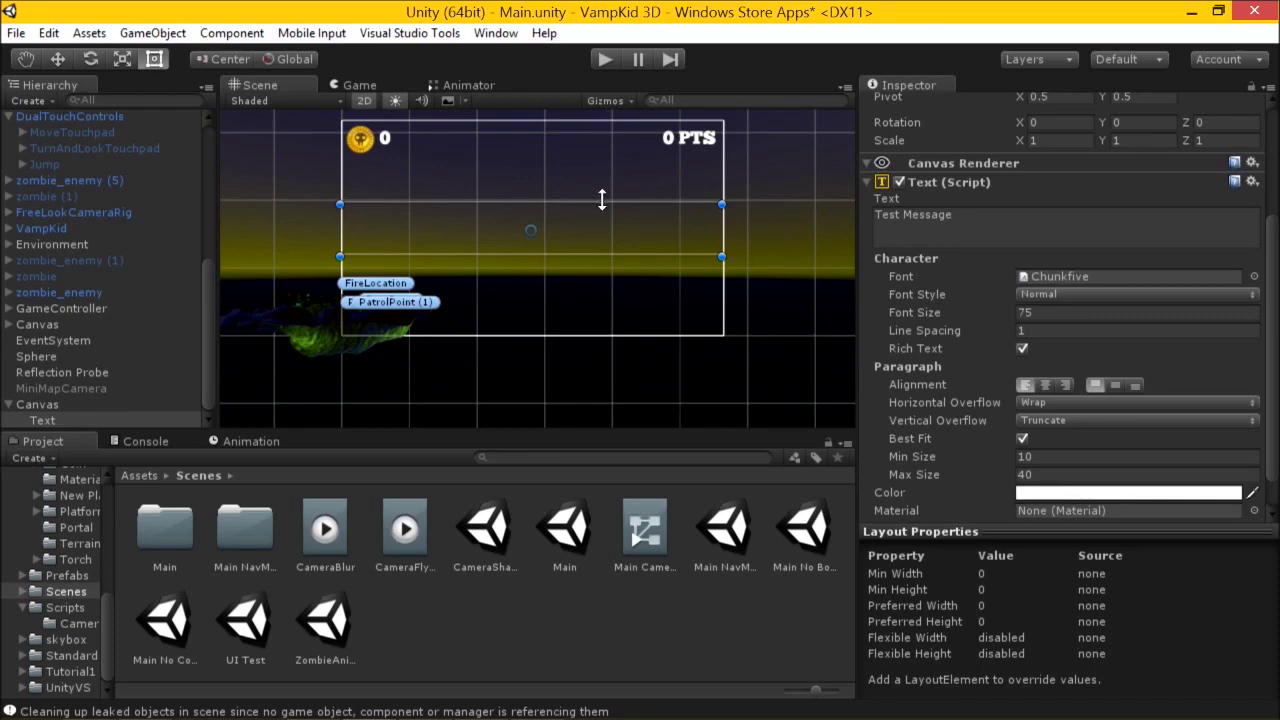
# Add a second UI Text object as a child of the new Canvas.
pyautogui.click(37, 404)
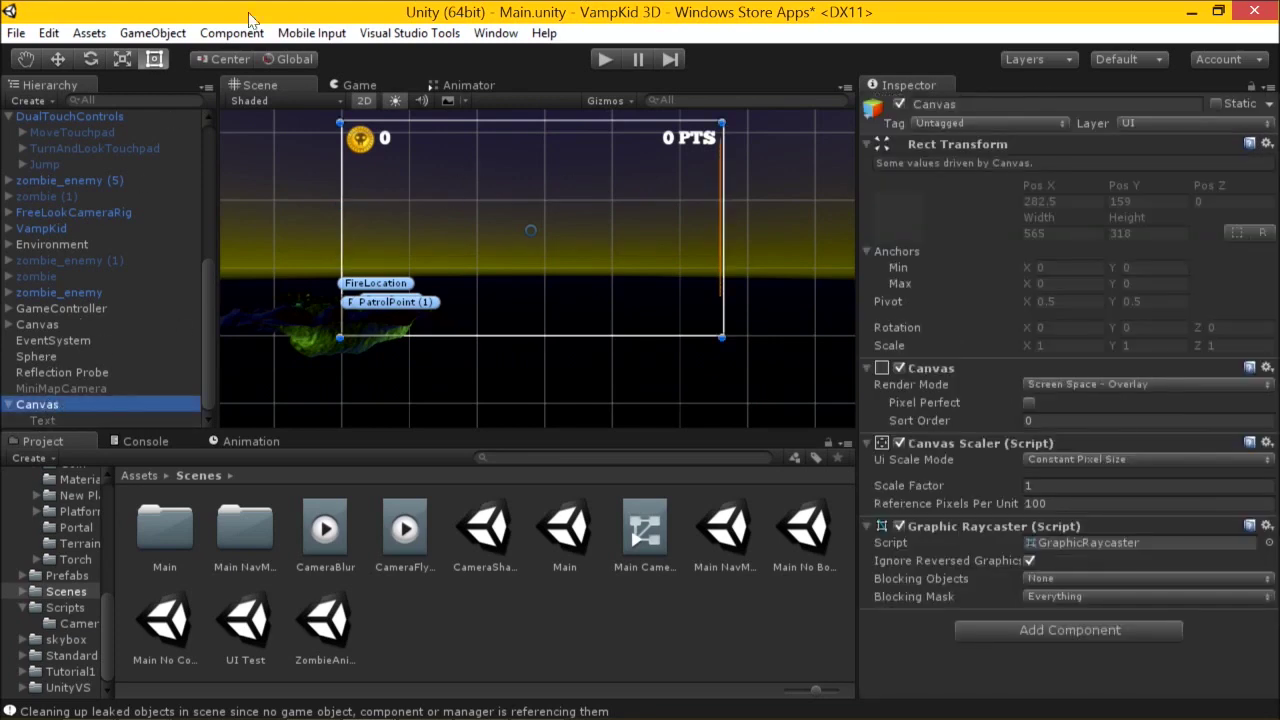
pyautogui.click(311, 33)
pyautogui.click(232, 33)
pyautogui.click(152, 33)
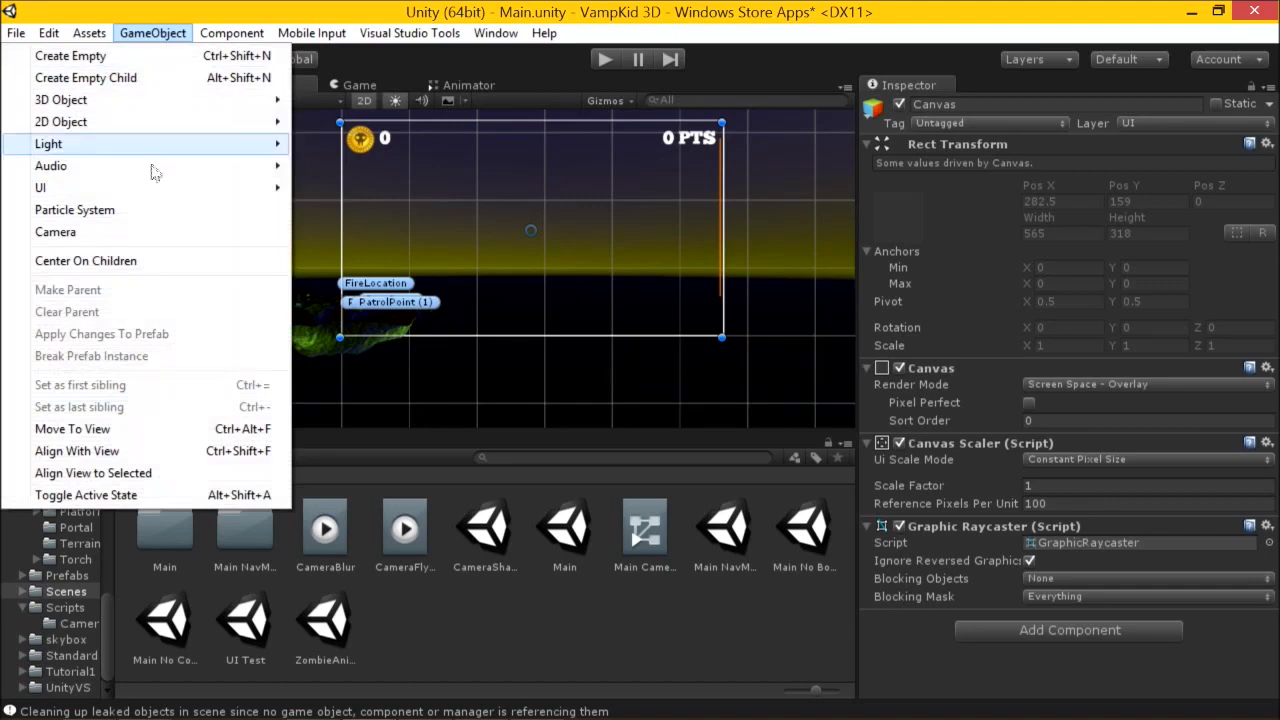
pyautogui.moveTo(152, 188)
pyautogui.click(385, 244)
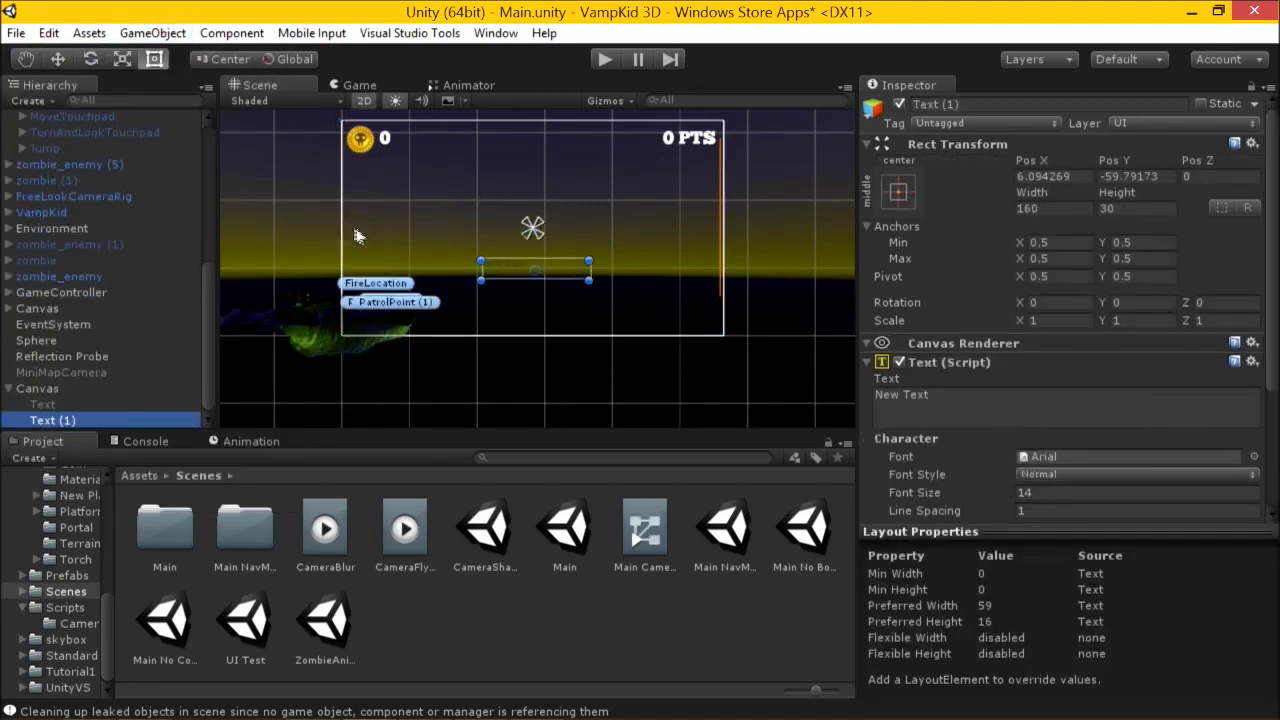
# Set the color of the Text (1) object to white and its font to Chunkfive.
pyautogui.moveTo(580, 262); pyautogui.dragTo(546, 238, button='middle')
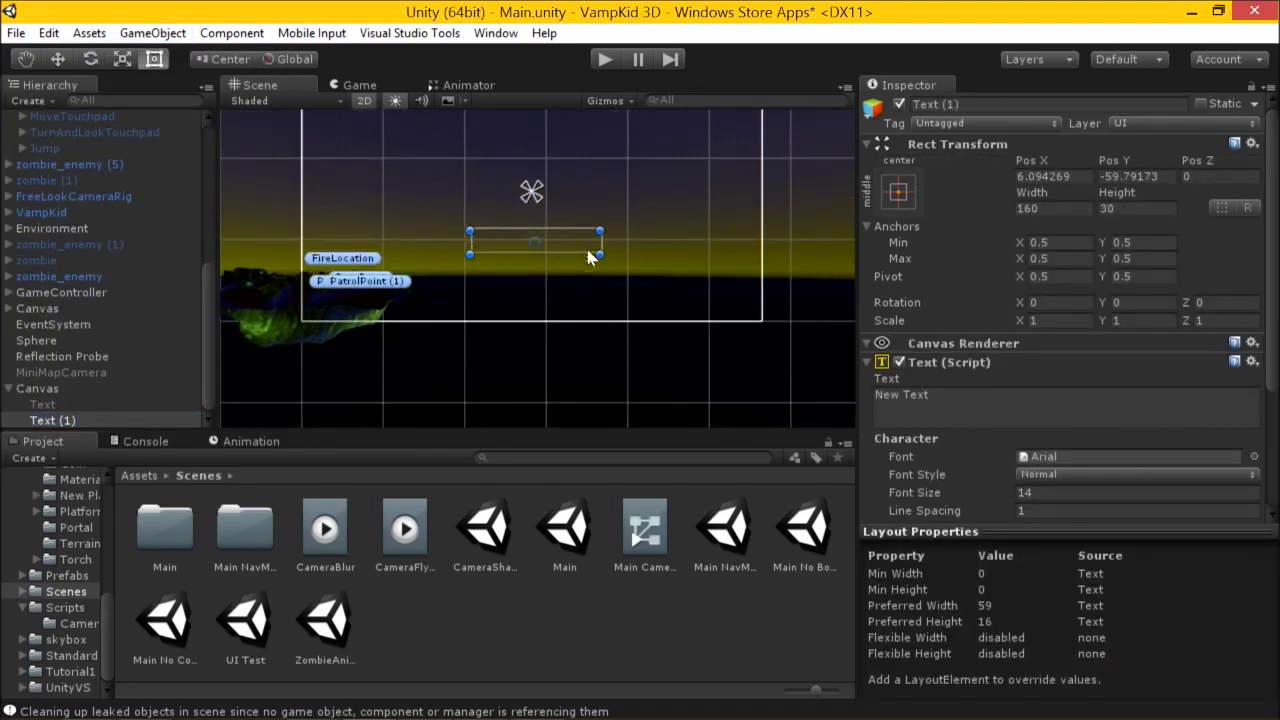
pyautogui.scroll(-3, 1076, 468)
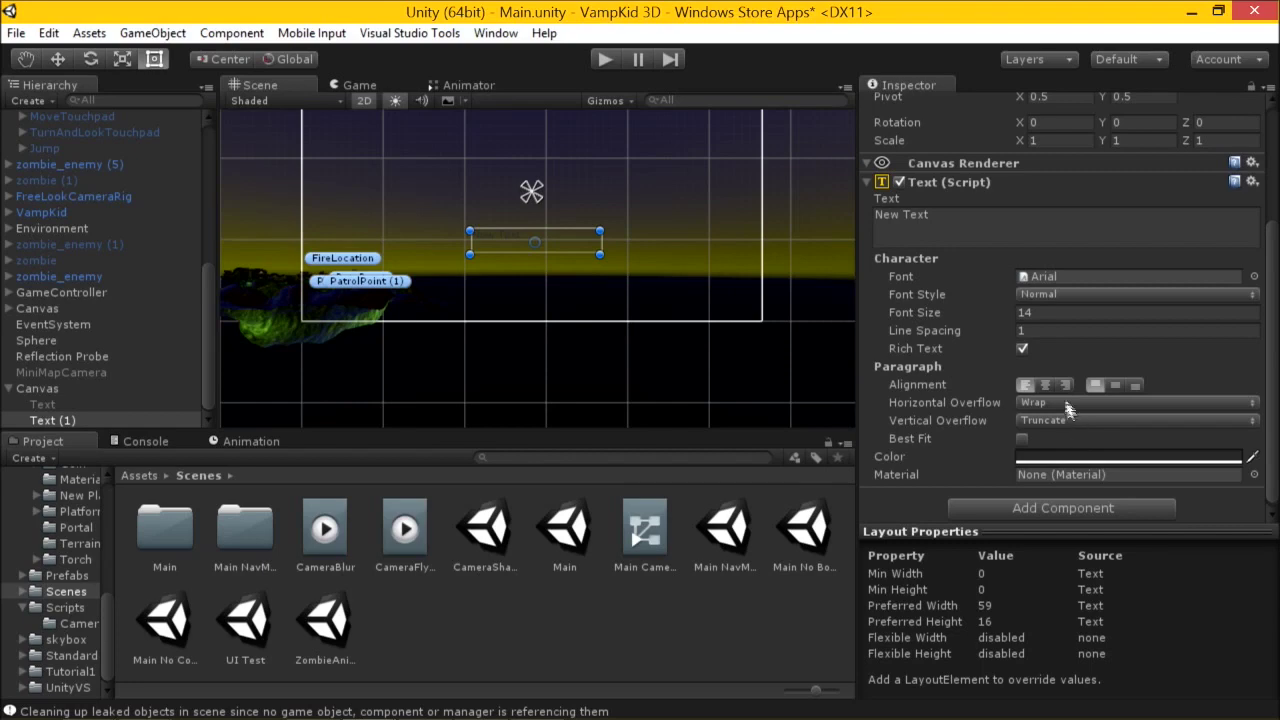
pyautogui.click(1069, 457)
pyautogui.click(399, 340)
pyautogui.moveTo(471, 237); pyautogui.dragTo(448, 292)
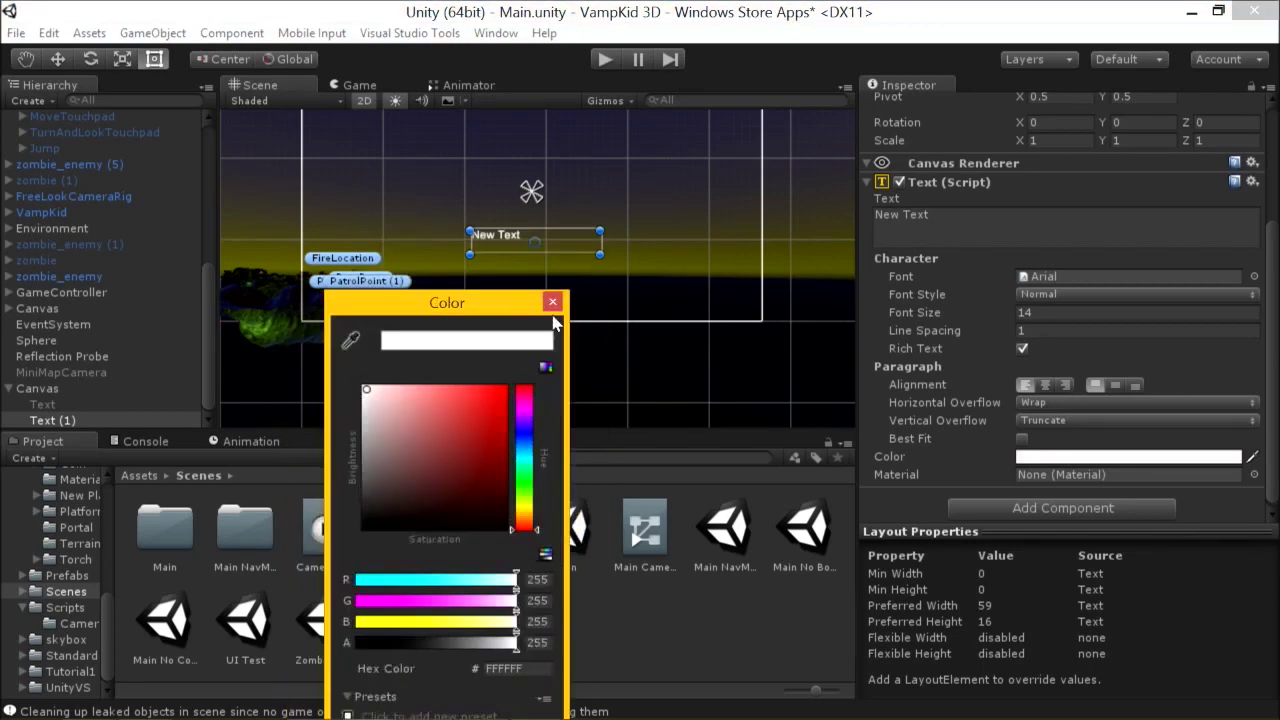
pyautogui.click(553, 300)
pyautogui.click(1254, 276)
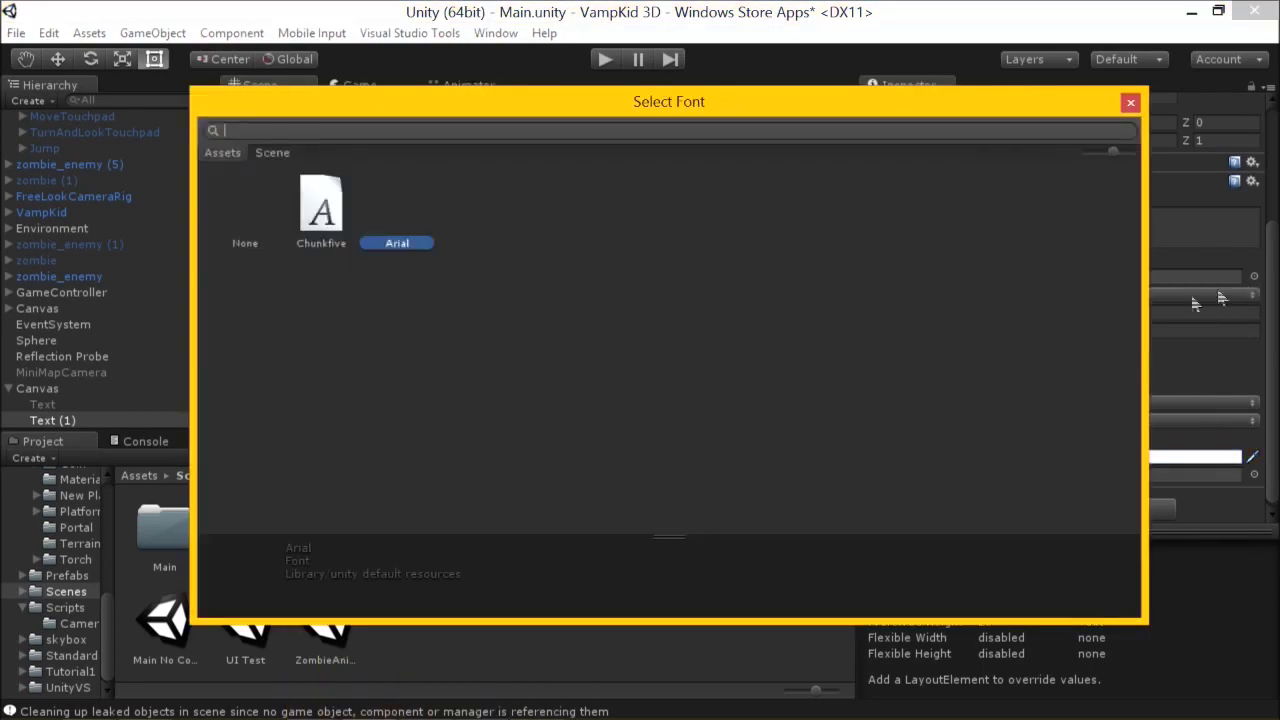
pyautogui.doubleClick(320, 210)
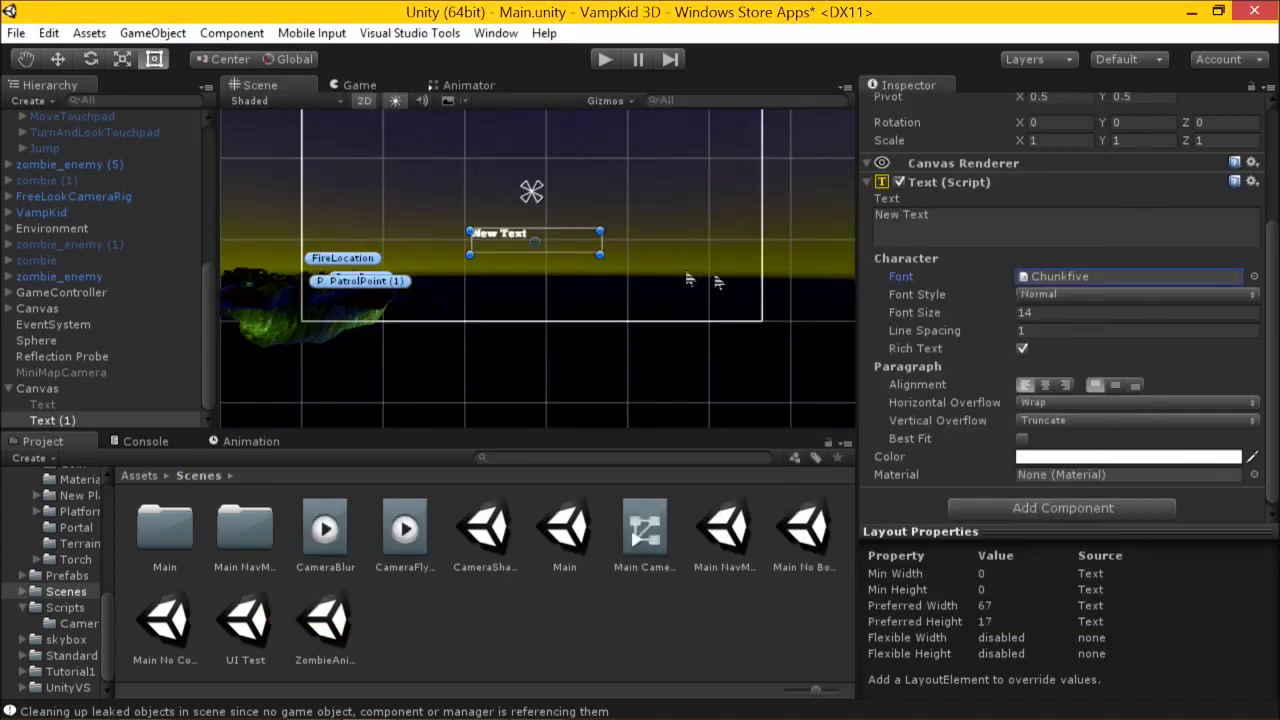
# Enlarge the Text (1) box to 330 by 87 and set its font size to 53.
pyautogui.moveTo(600, 254); pyautogui.dragTo(738, 301)
pyautogui.moveTo(919, 311); pyautogui.dragTo(975, 314)
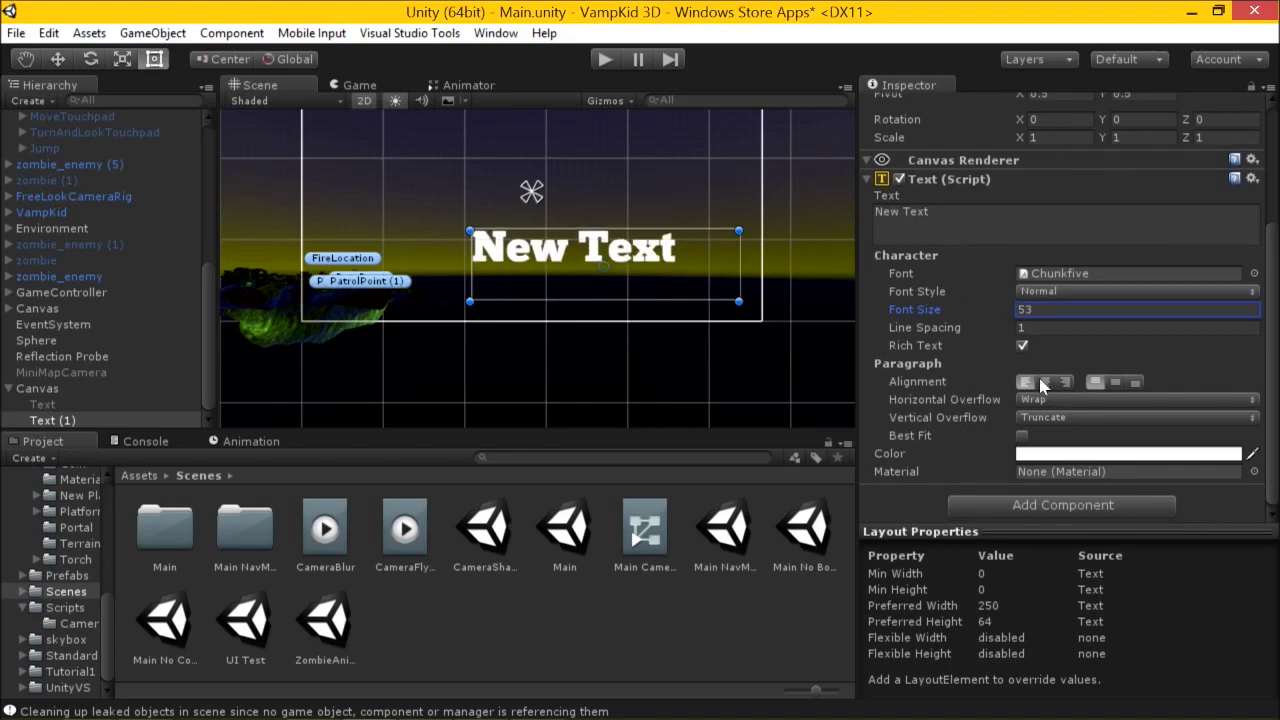
# Center the text horizontally and apply the middle stretch anchor preset with position to Text (1).
pyautogui.click(1045, 383)
pyautogui.scroll(3, 1036, 330)
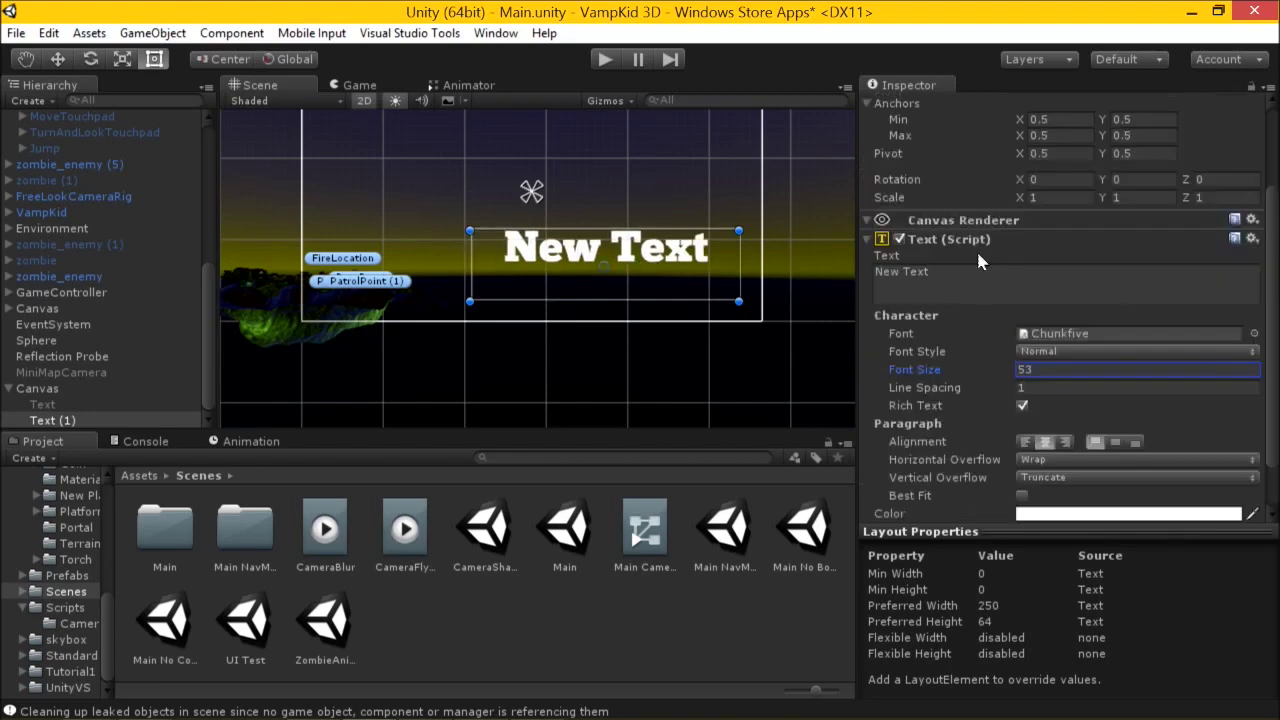
pyautogui.click(899, 192)
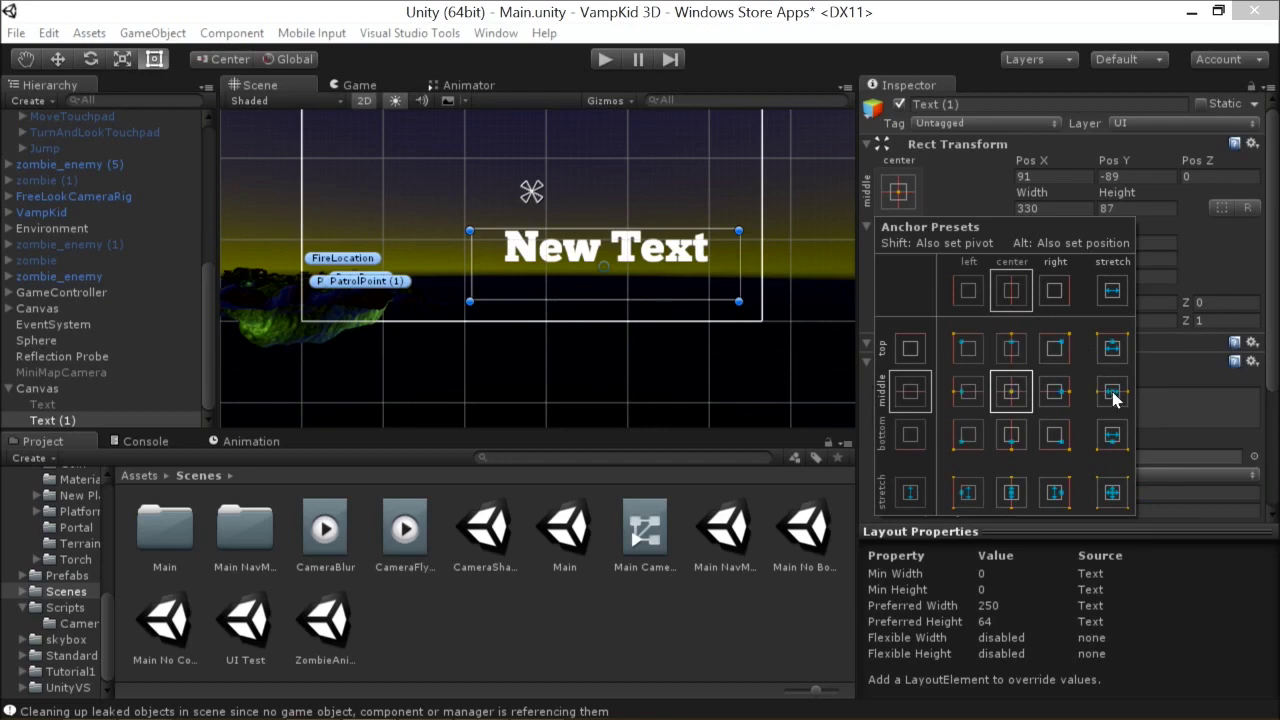
pyautogui.keyDown('alt'); pyautogui.click(1114, 394); pyautogui.keyUp('alt')
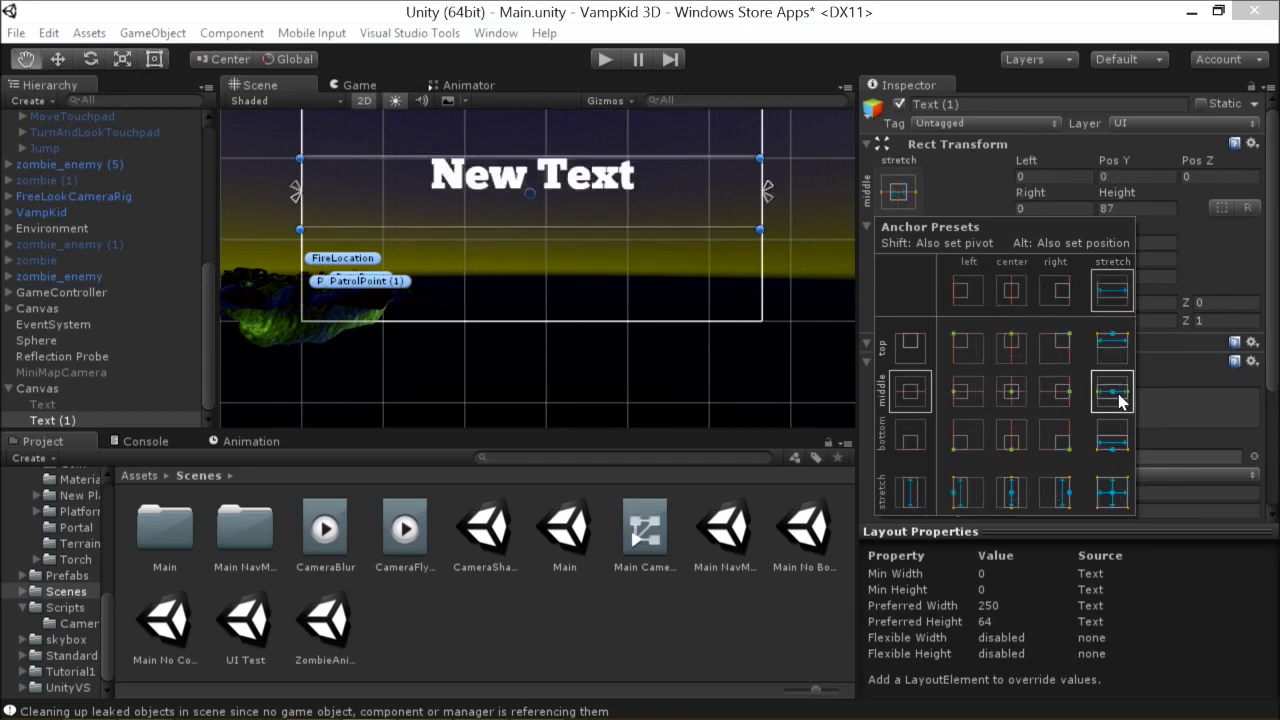
pyautogui.click(76, 395)
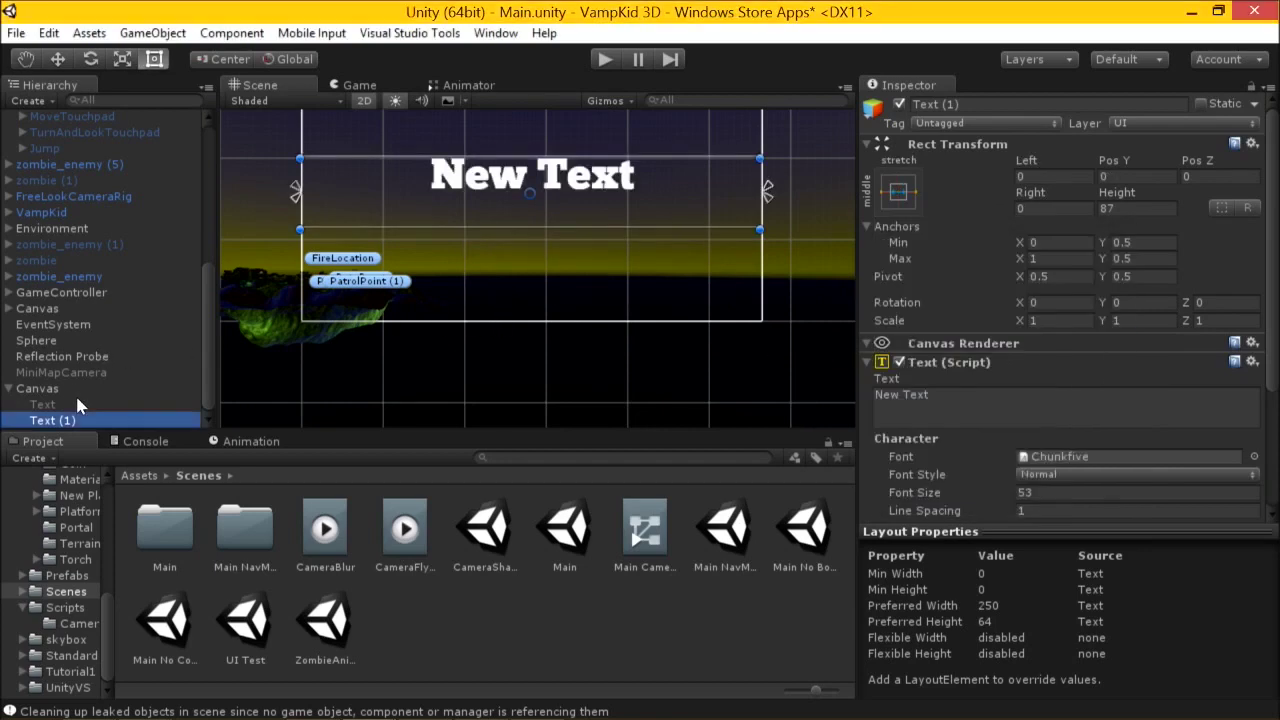
# Delete the old Text object from the Canvas and rename Text (1) as LevelMessage.
pyautogui.click(76, 400)
pyautogui.press('Delete')
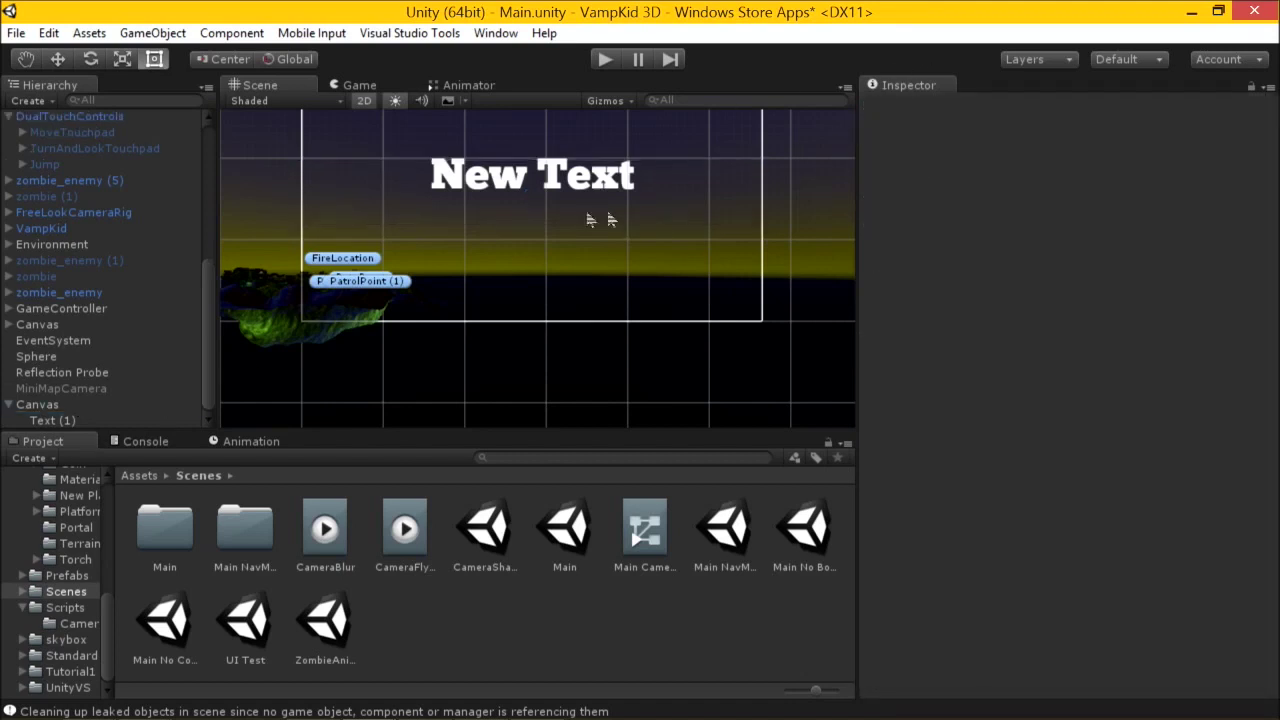
pyautogui.click(36, 424)
pyautogui.click(981, 109)
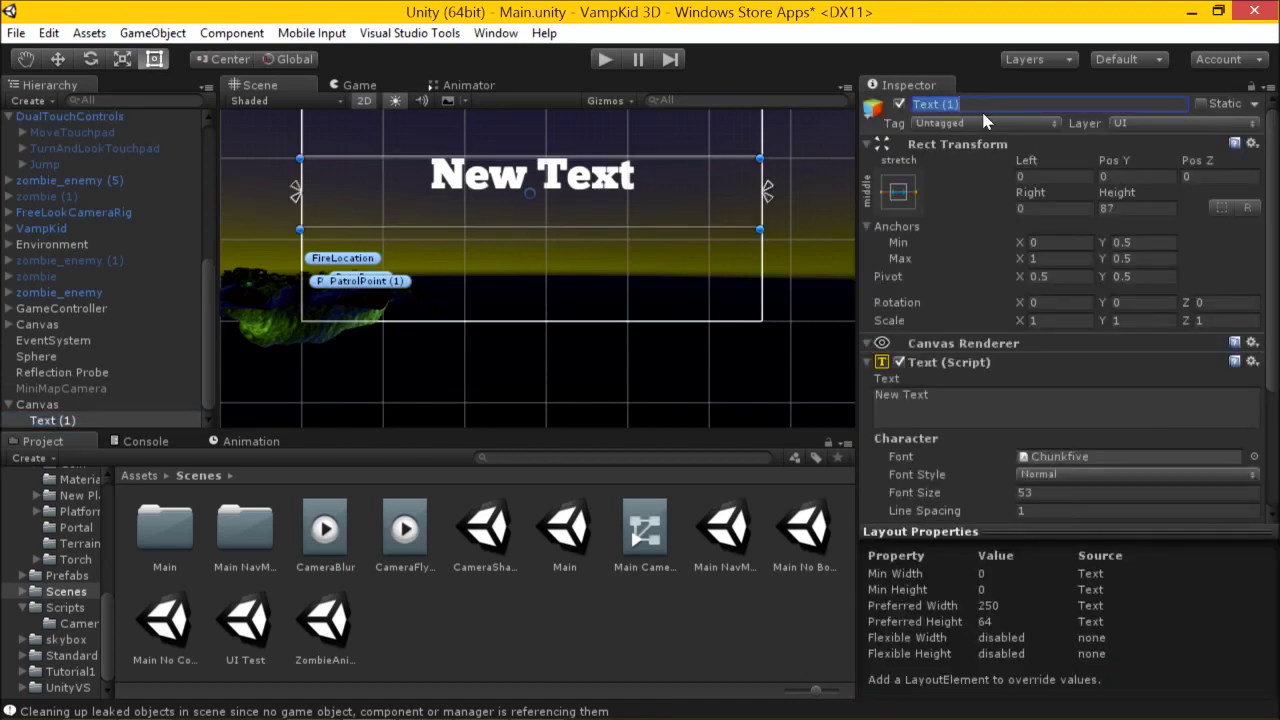
pyautogui.write('LevelMessage')
pyautogui.press('Return')
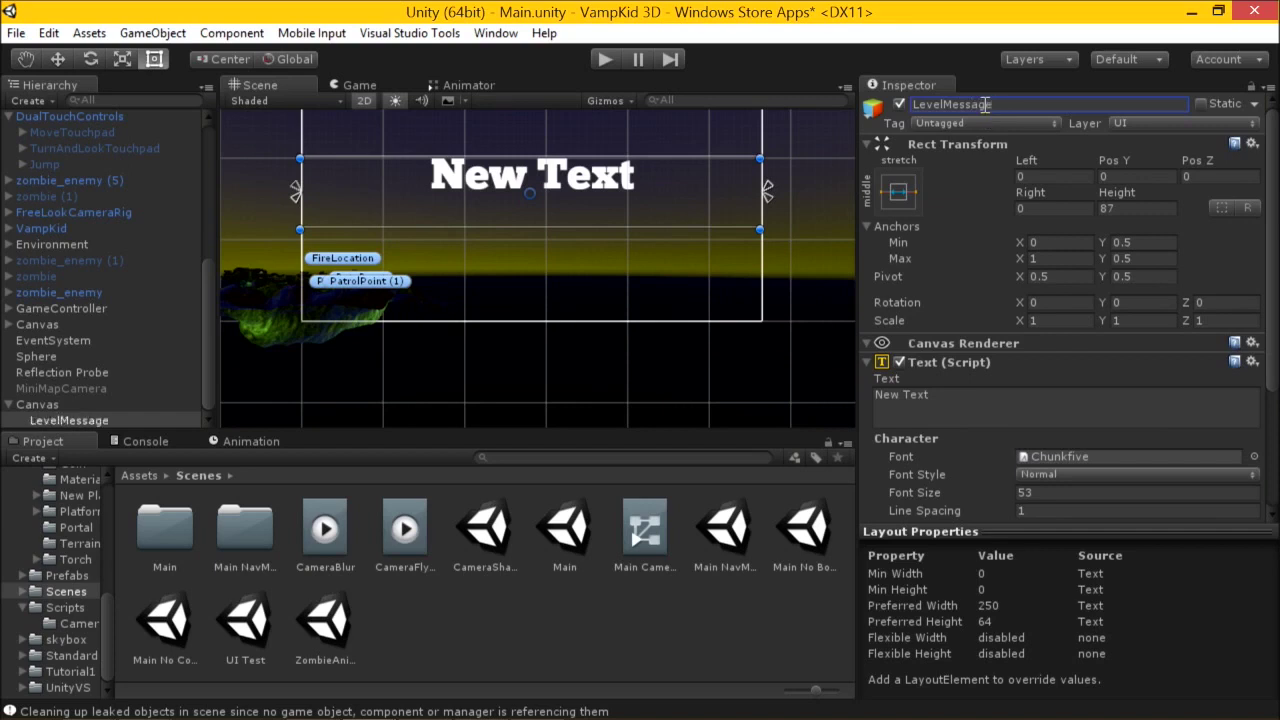
# Disable Rich Text for LevelMessage and set its font size to 36.
pyautogui.scroll(-2, 968, 300)
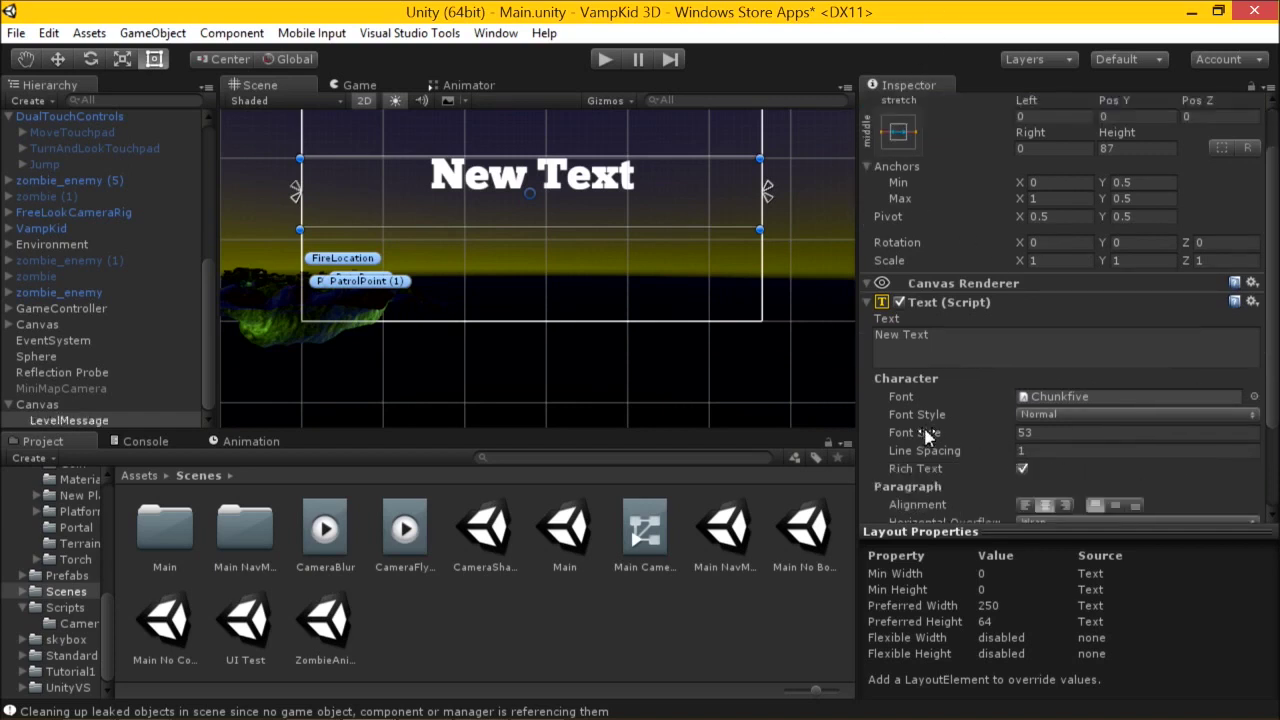
pyautogui.click(1022, 470)
pyautogui.moveTo(895, 434); pyautogui.dragTo(928, 431)
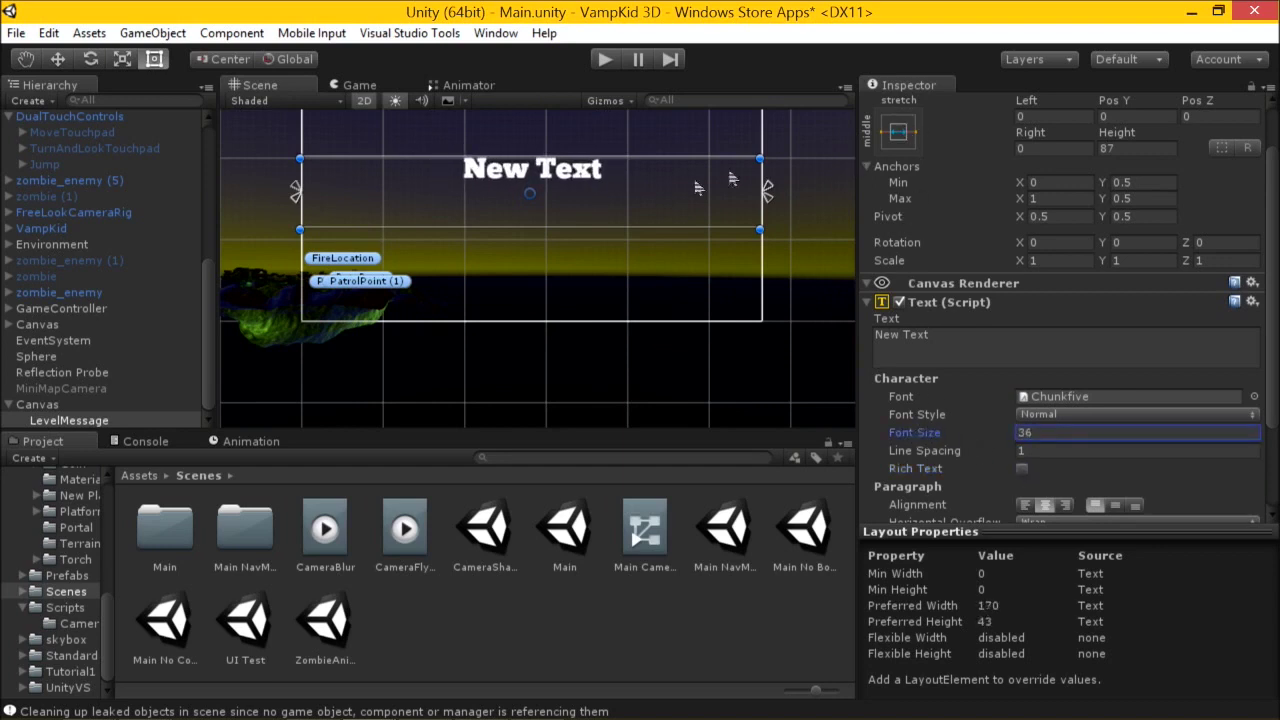
pyautogui.scroll(3, 541, 253)
pyautogui.scroll(-4, 541, 253)
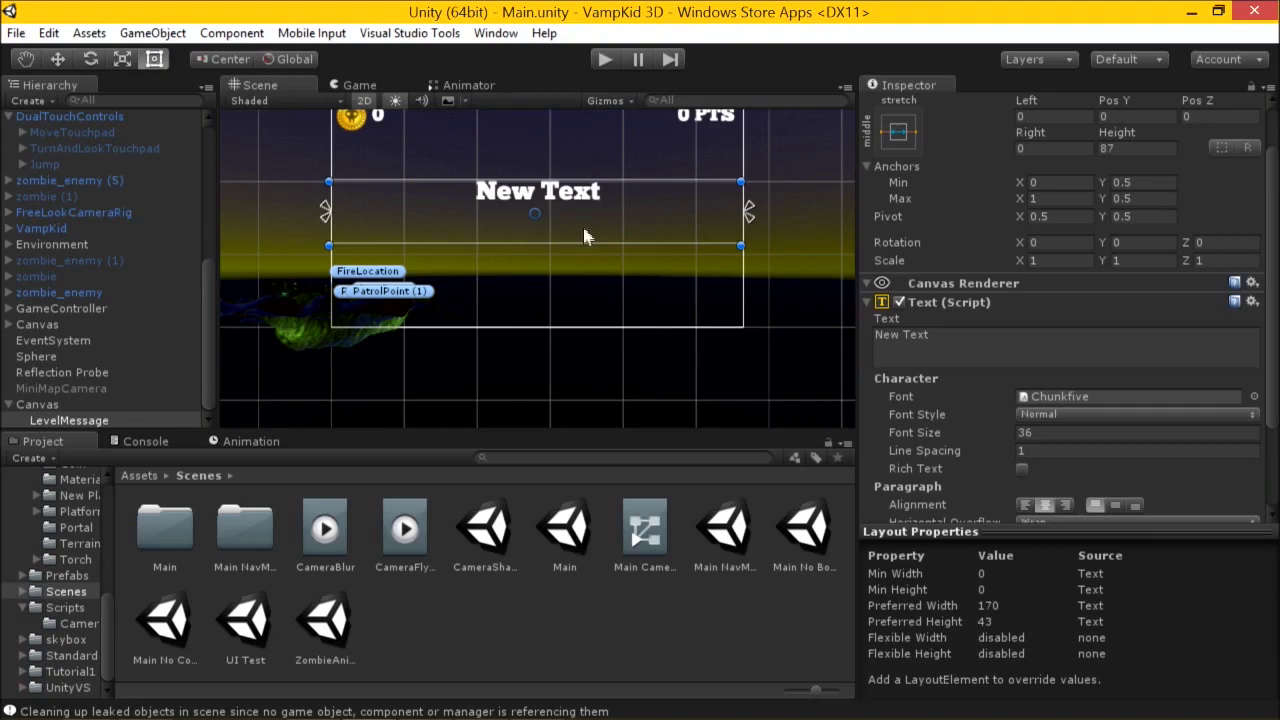
pyautogui.moveTo(506, 250); pyautogui.dragTo(477, 263, button='middle')
# Switch to Sublime Text, copy the ShowLevelMessage method from the on-screen messages notes, and return to Unity.
pyautogui.hotkey('alt', 'Tab')
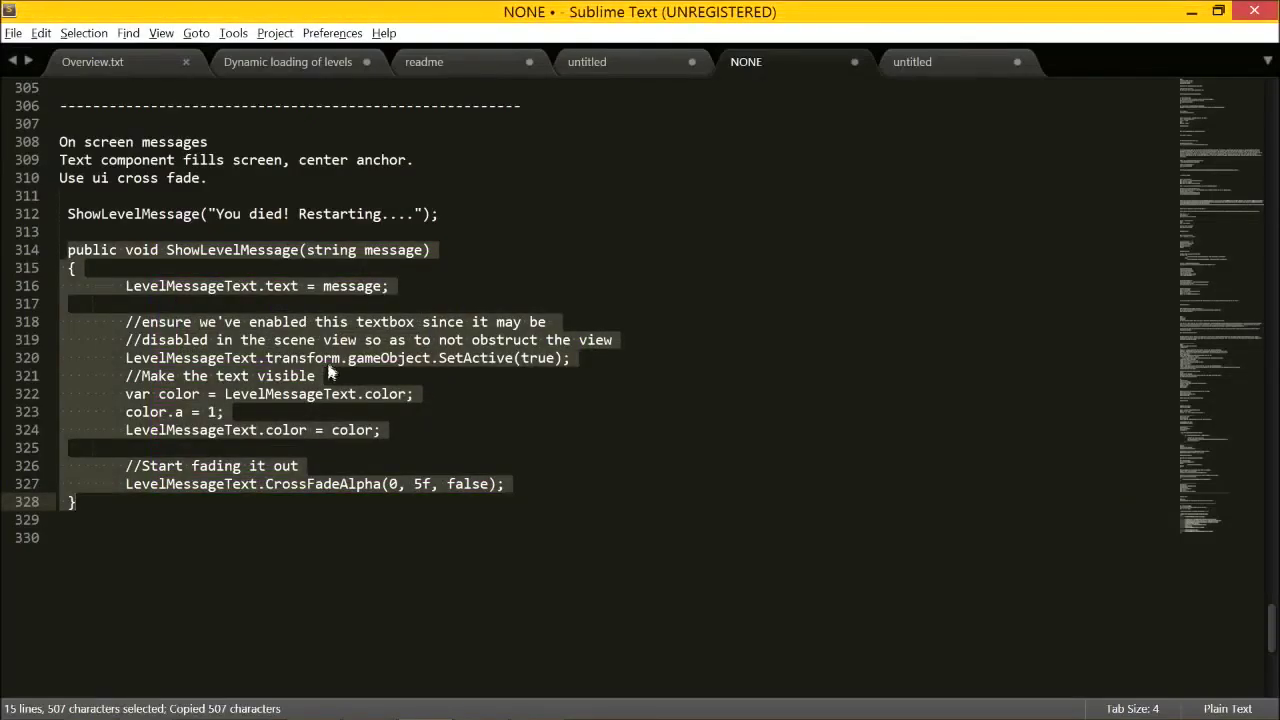
pyautogui.hotkey('alt', 'Tab')
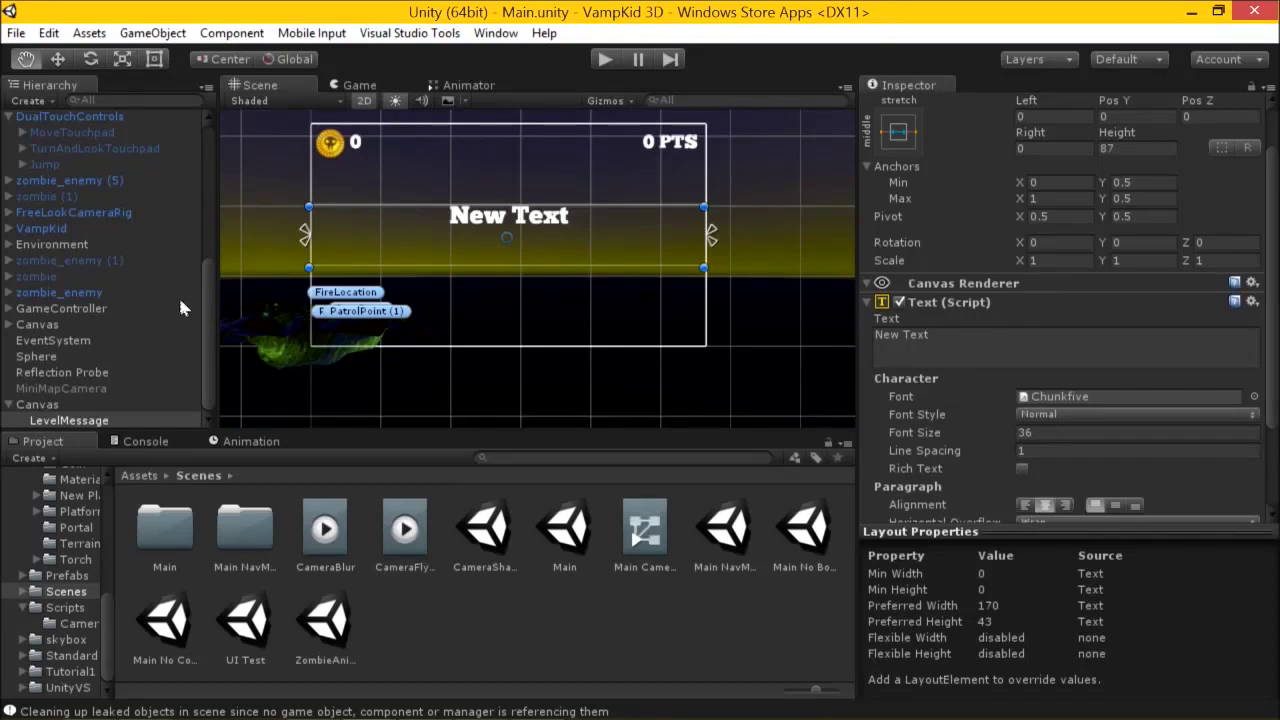
# Create a new C# script named GameController in the Scripts folder.
pyautogui.click(86, 312)
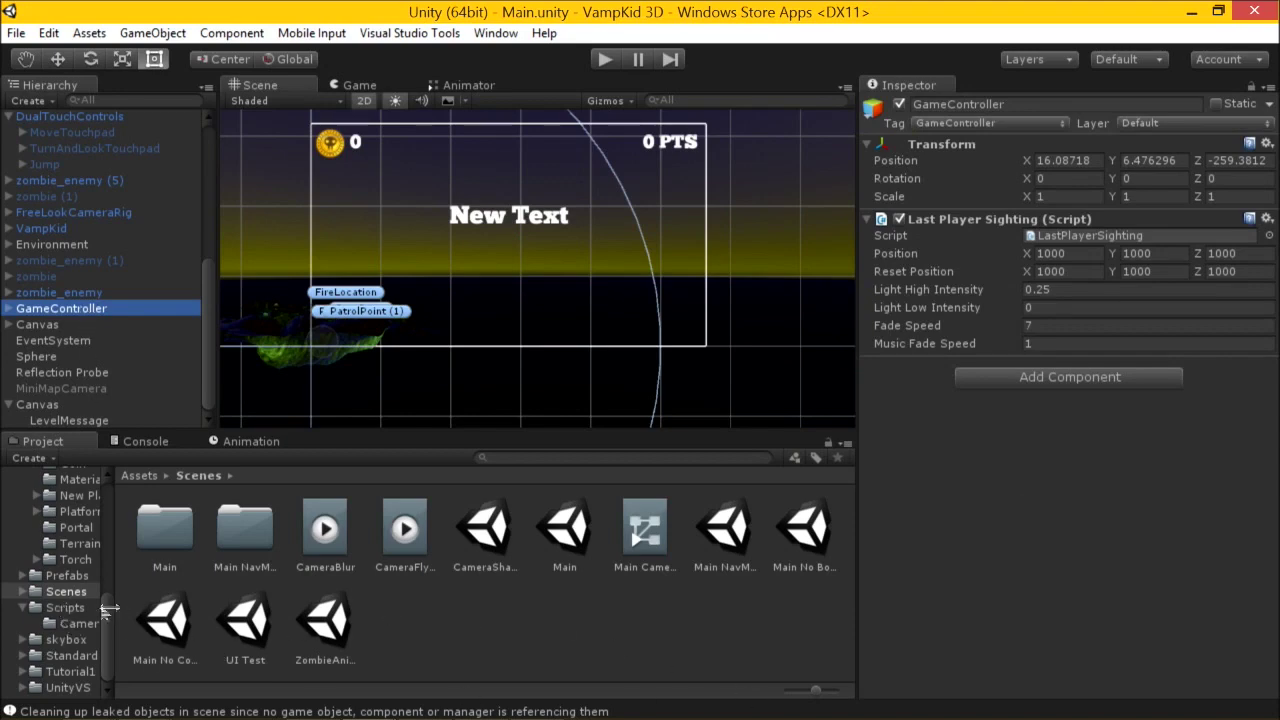
pyautogui.click(62, 608)
pyautogui.rightClick(737, 602)
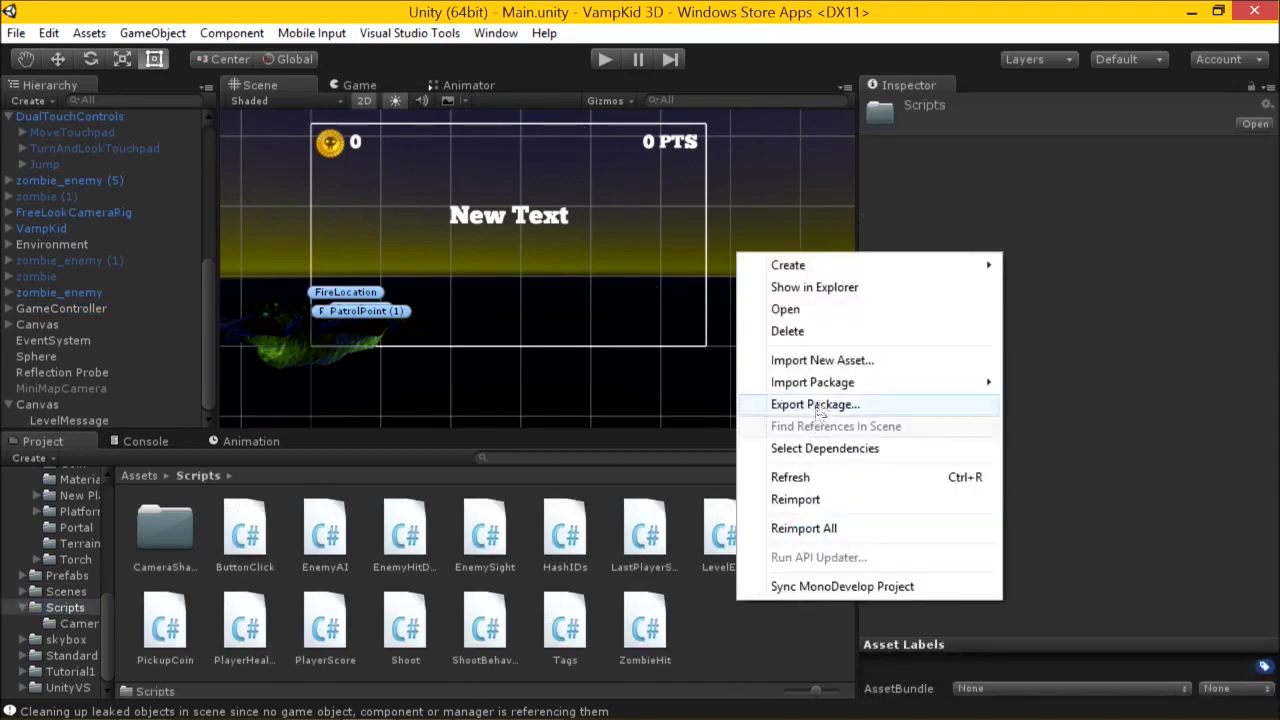
pyautogui.moveTo(843, 266)
pyautogui.click(667, 242)
pyautogui.write('GameController')
pyautogui.press('Return')
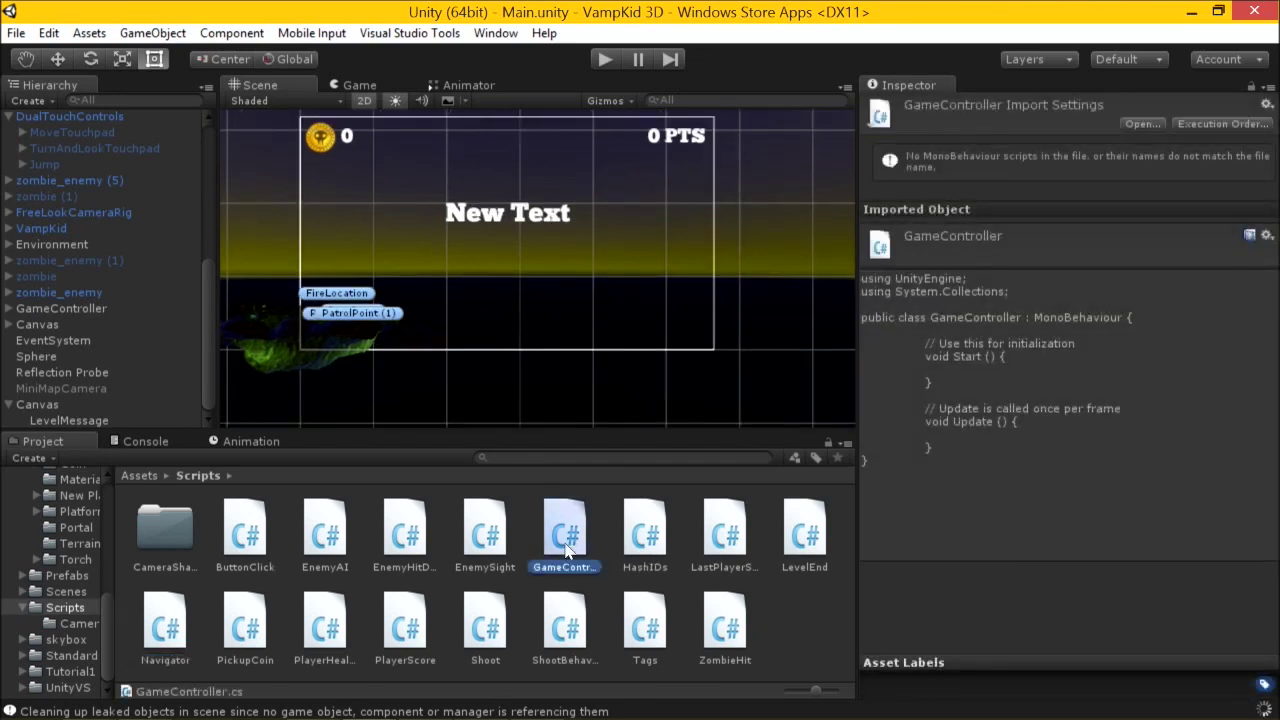
# Open the GameController script in Visual Studio, replace its Start and Update methods with the copied ShowLevelMessage method, and save.
pyautogui.doubleClick(566, 540)
pyautogui.moveTo(140, 267); pyautogui.dragTo(216, 458)
pyautogui.write("public void ShowLevelMessage(string message) \t{ \t\tLevelMessageText.text = message;  \t\t//ensure we've enabled this textbox since it may be \t\t//disabled in the scene view so as to not obstruct the view \t\tLevelMessageText.transform.gameObject.SetActive(true); \t\t//Make the text visible \t\tvar color = LevelMessageText.color; \t\tcolor.a = 1; \t\tLevelMessageText.color = color;  \t\t//Start fading it out \t\tLevelMessageText.CrossFadeAlpha(0, 5f, false); \t}")
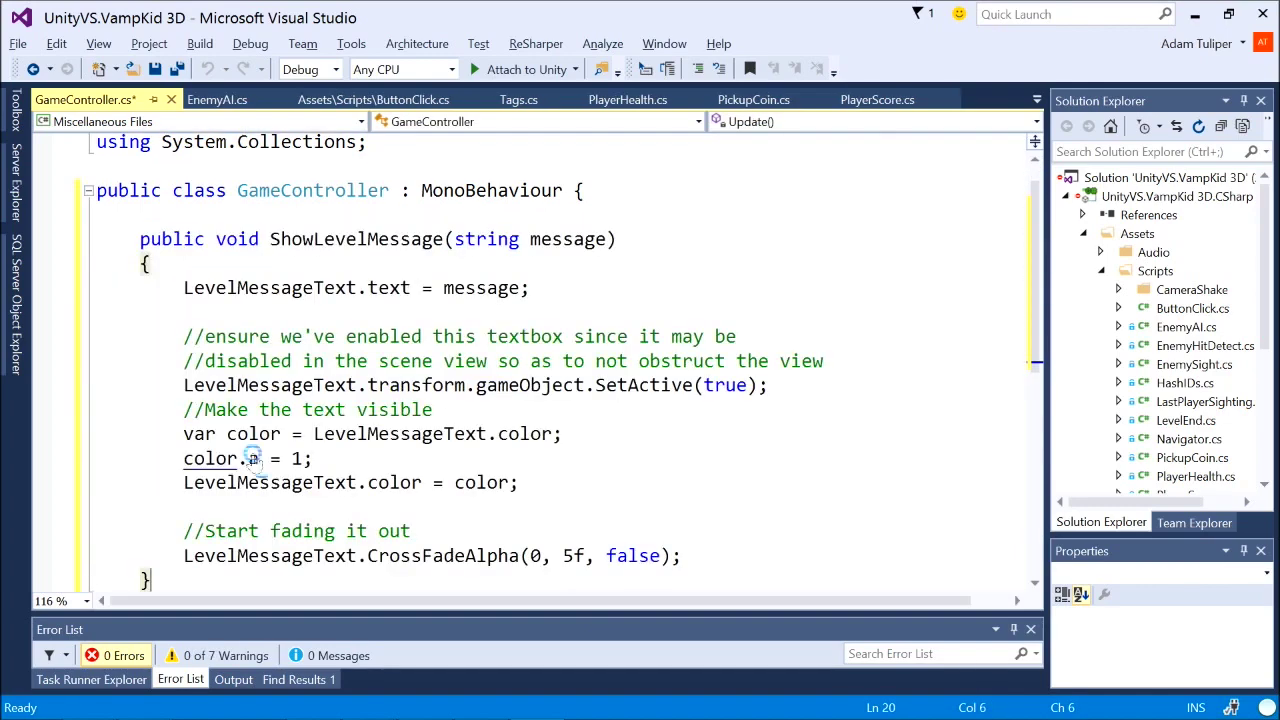
pyautogui.hotkey('ctrl', 's')
pyautogui.scroll(-1, 335, 393)
pyautogui.doubleClick(356, 166)
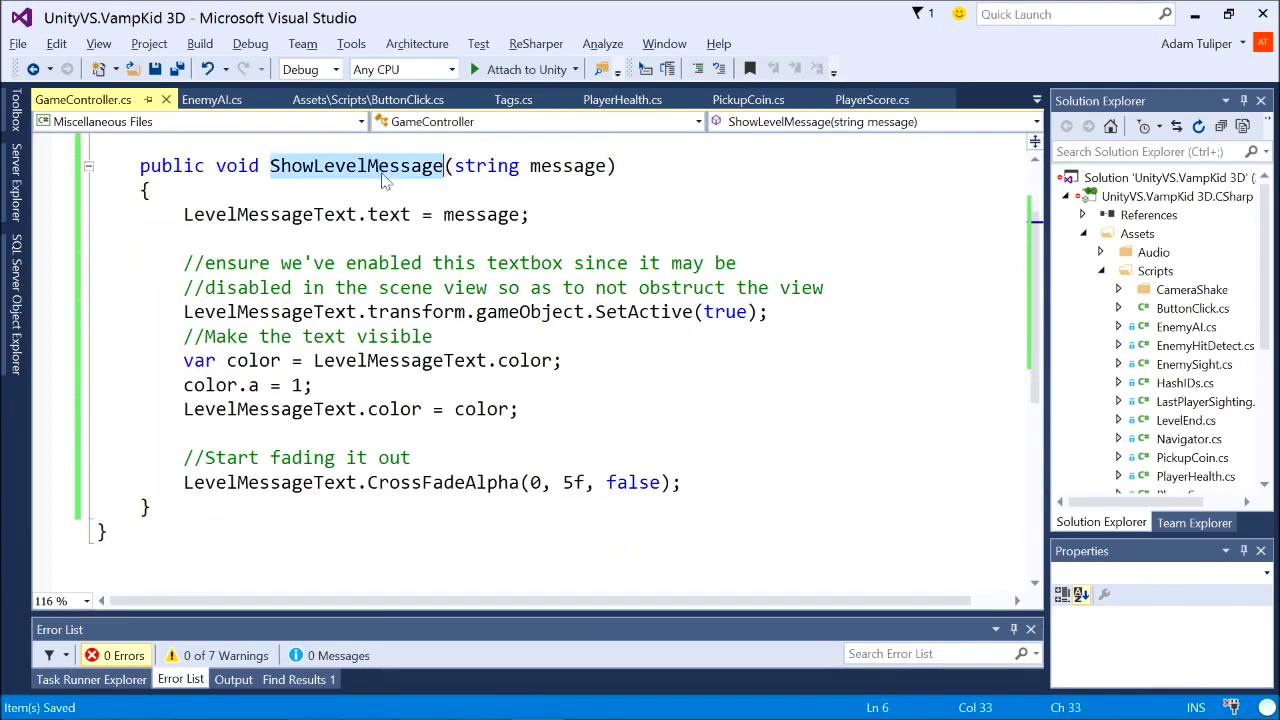
# Place the insertion point above ShowLevelMessage and reload all externally modified project files.
pyautogui.scroll(2, 503, 287)
pyautogui.click(282, 316)
pyautogui.click(272, 252)
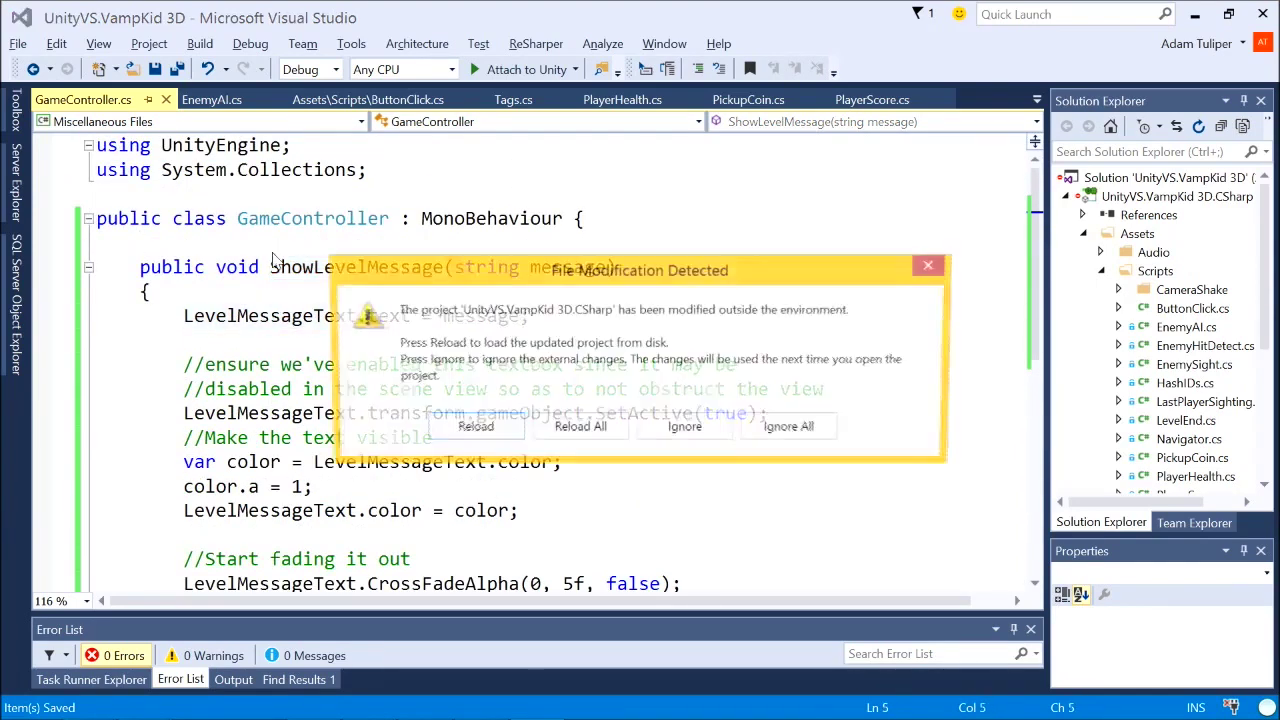
pyautogui.click(594, 430)
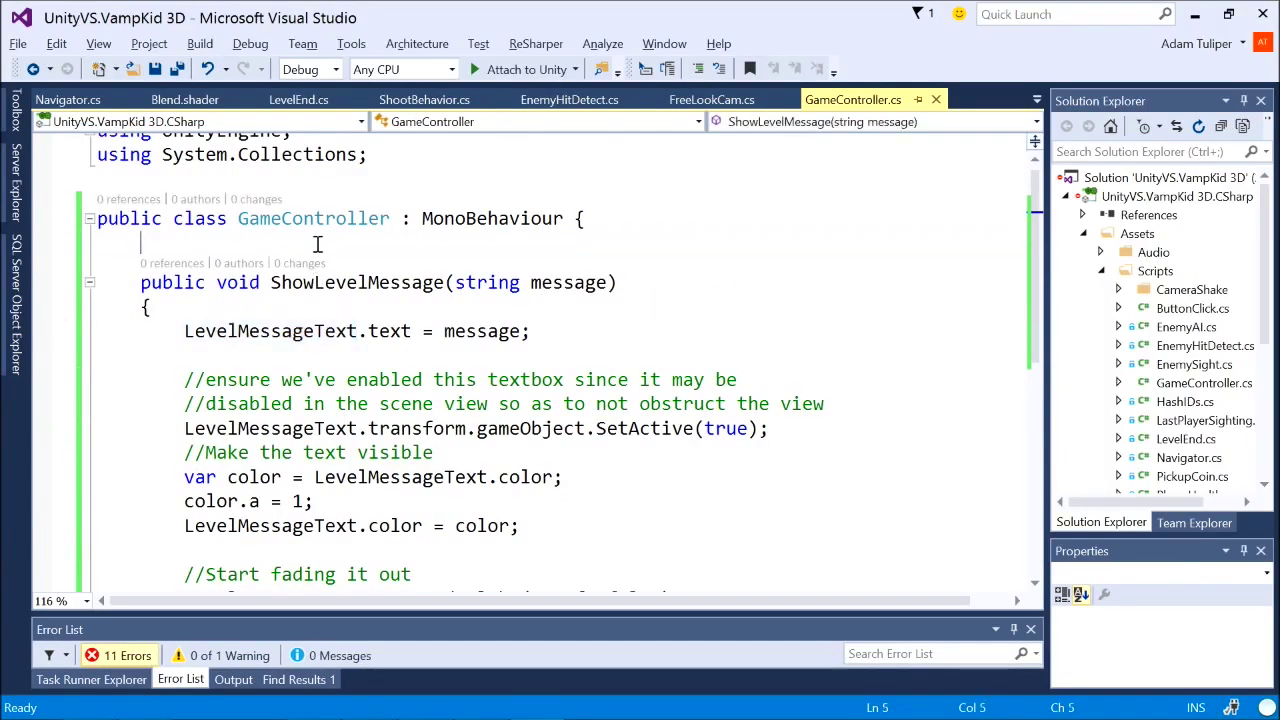
# Declare a public Text field named LevelMessageText above the ShowLevelMessage method and save the script.
pyautogui.press('Return')
pyautogui.write('blic ')
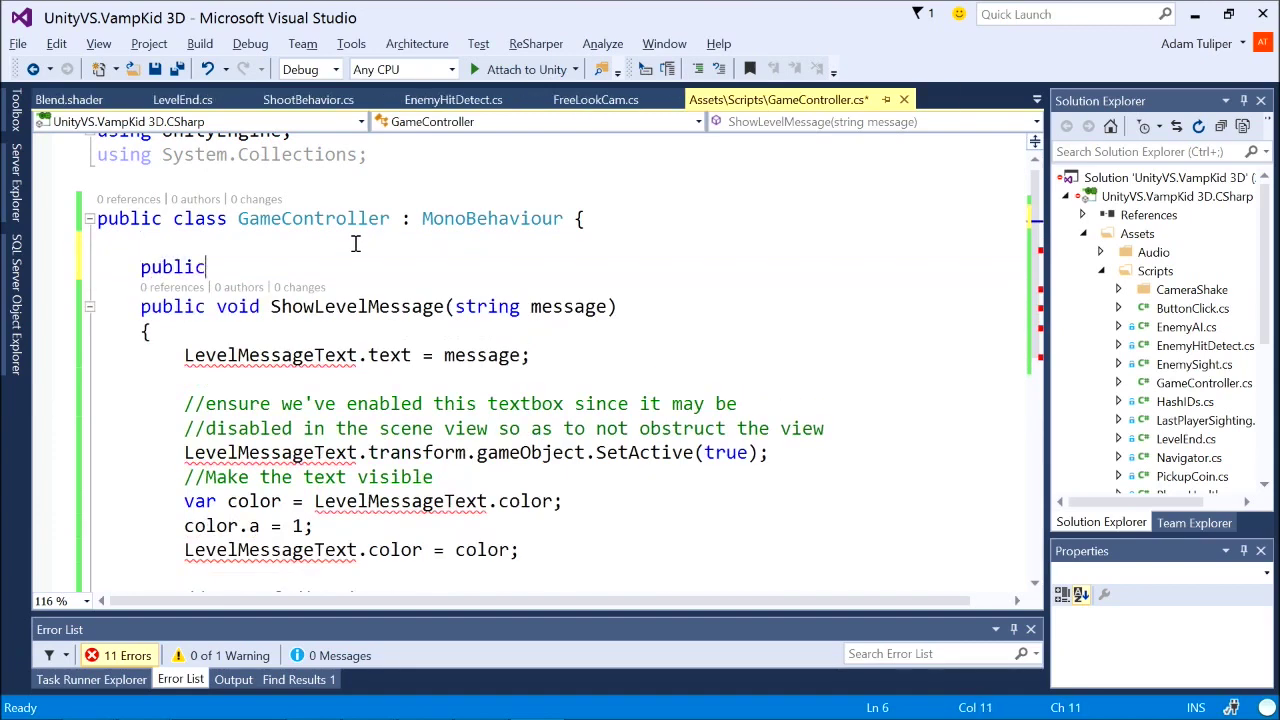
pyautogui.write('Text ')
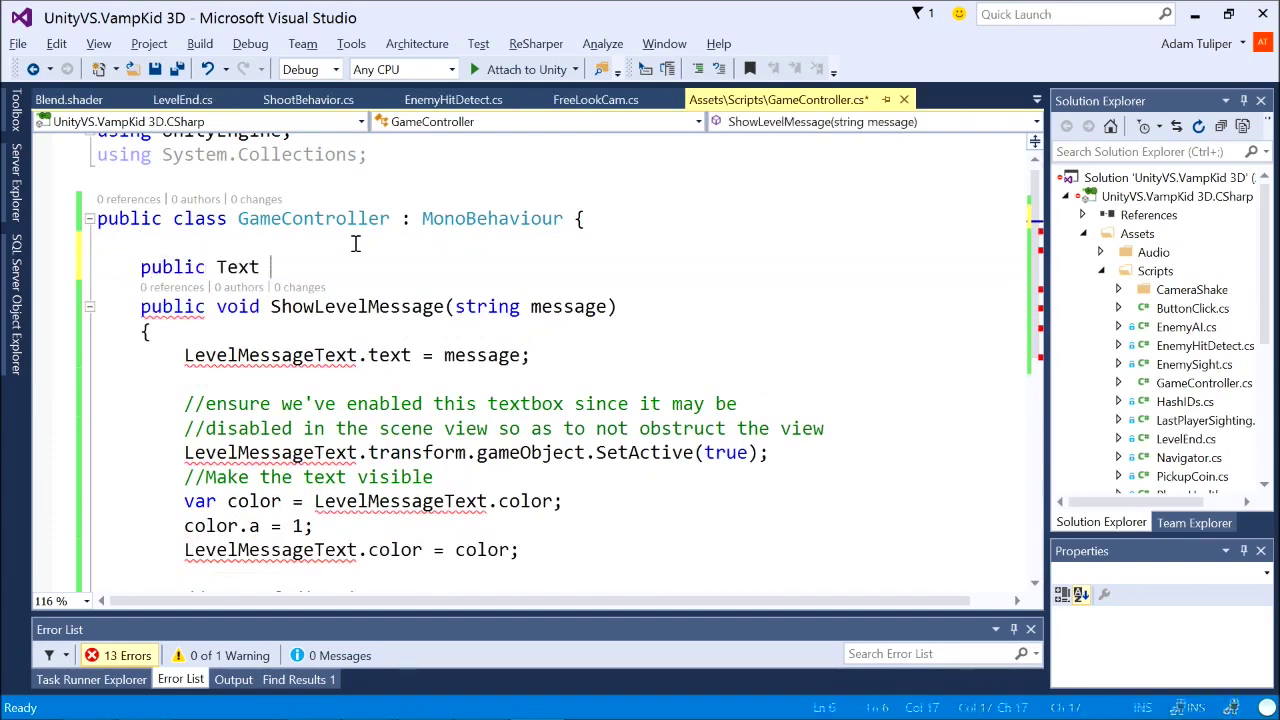
pyautogui.write('LevelMessageText;')
pyautogui.press('Return')
pyautogui.hotkey('ctrl', 's')
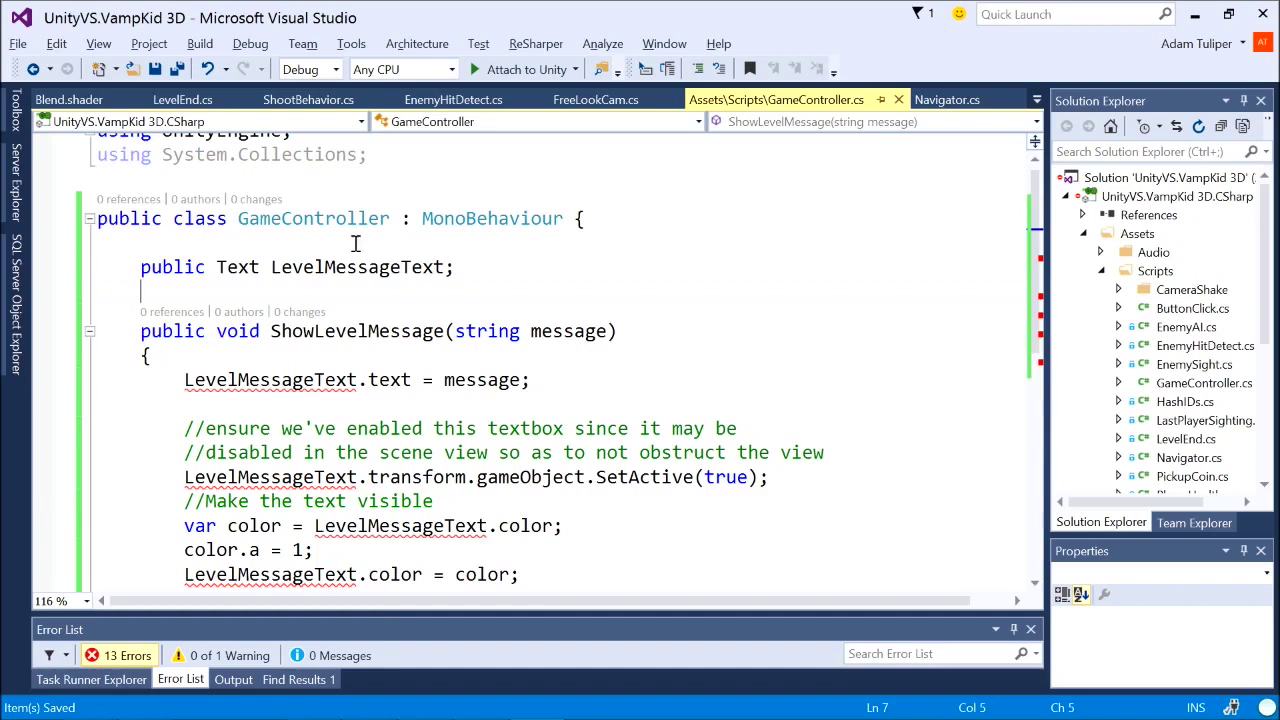
# Add a using directive for UnityEngine.UI below the existing ones in GameController.
pyautogui.moveTo(241, 262)
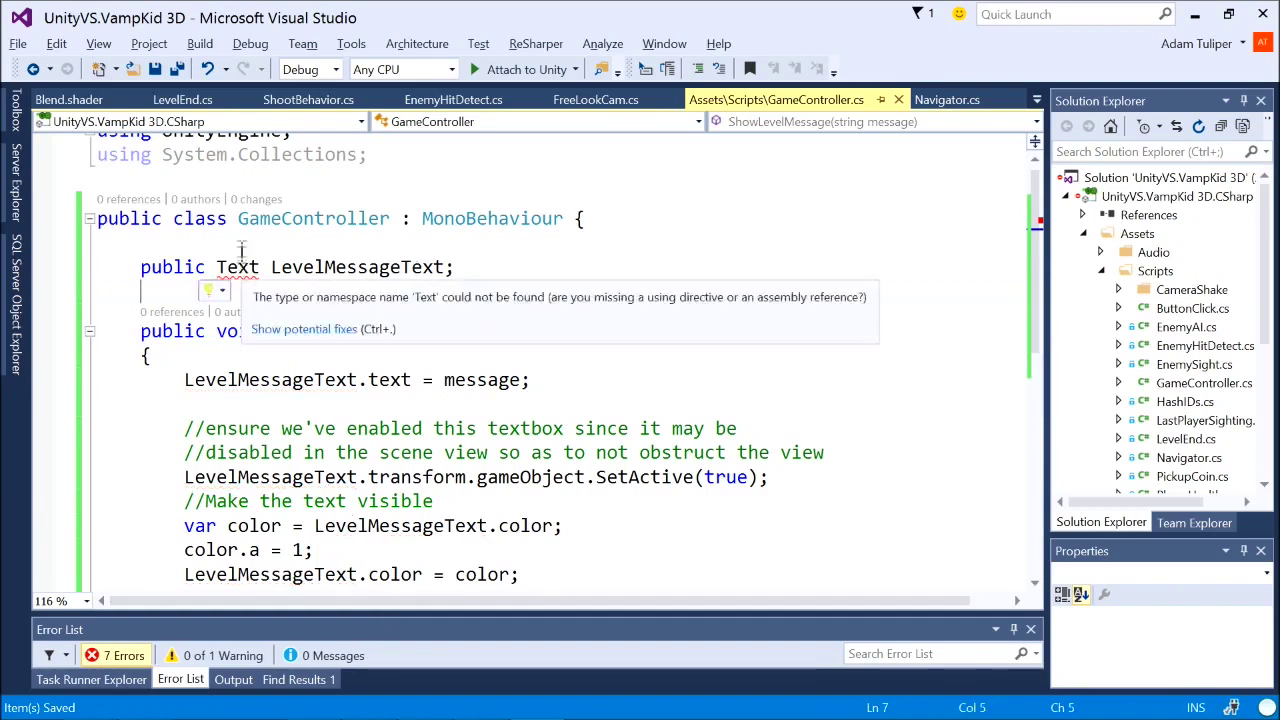
pyautogui.click(232, 178)
pyautogui.write('using UnityEngine.U')
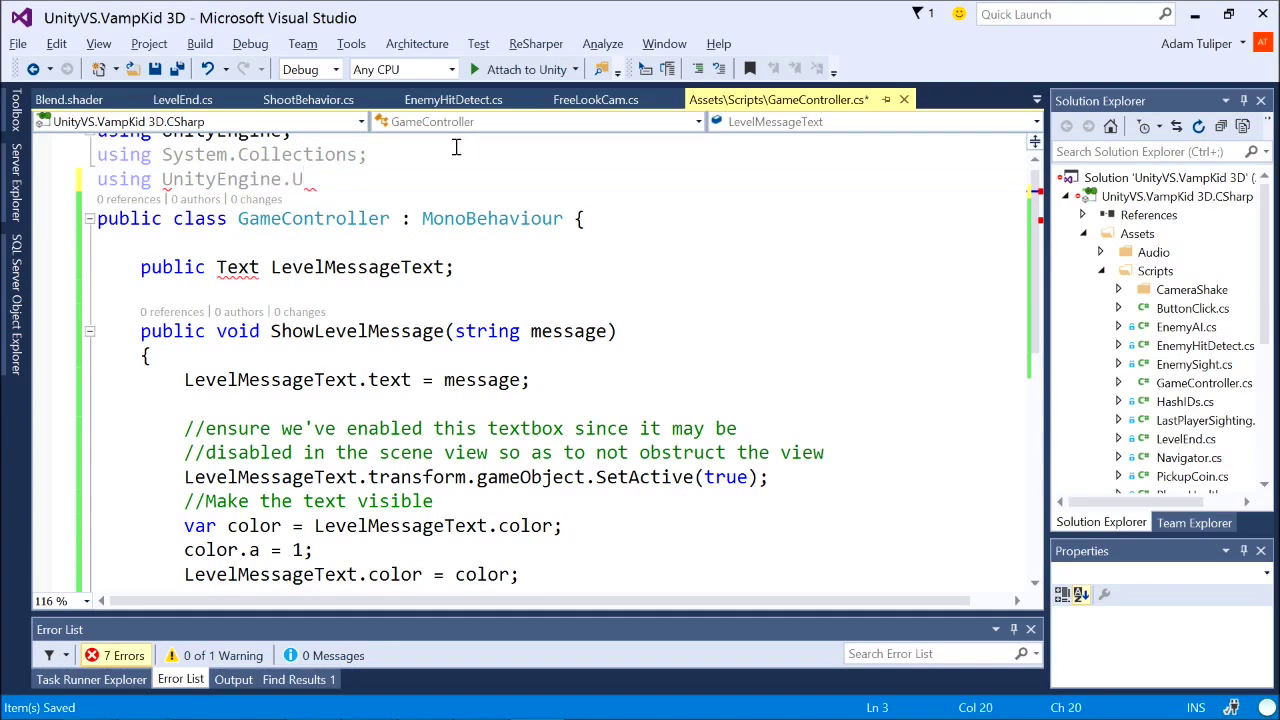
pyautogui.write('I;')
pyautogui.press('Return')
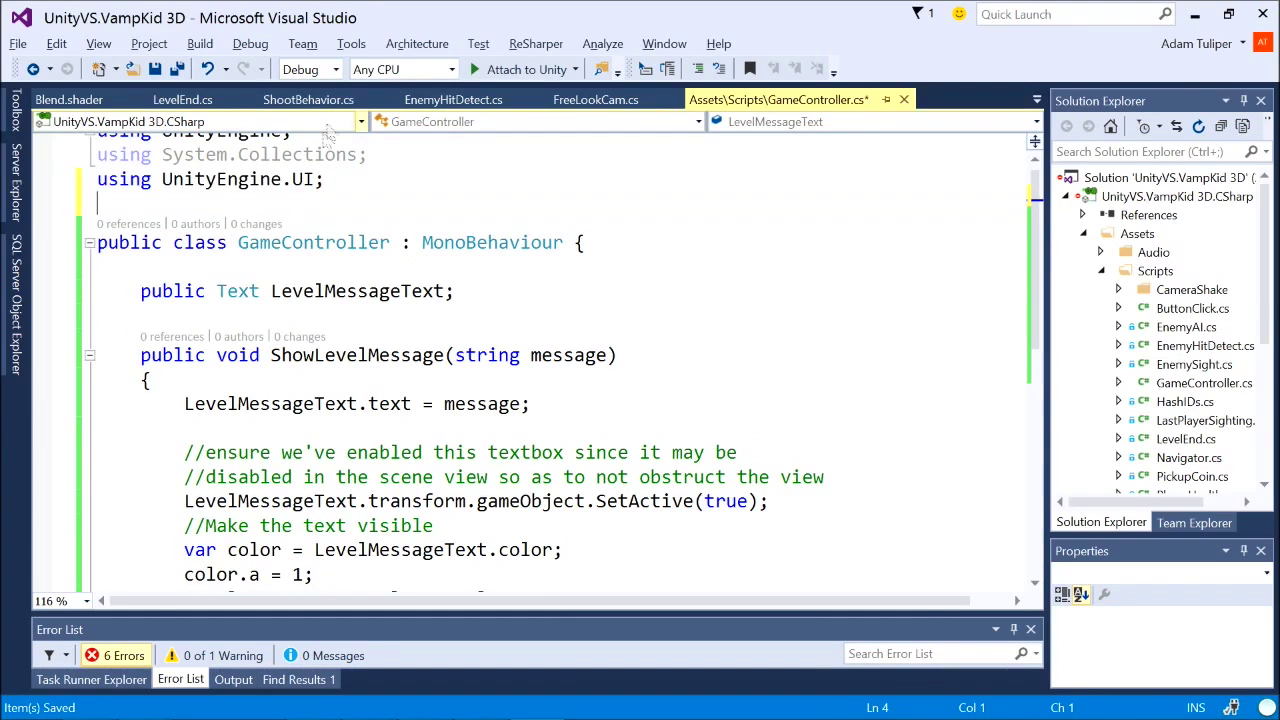
# Review the LevelMessageText field, the message parameter of ShowLevelMessage, and the line that activates the text's game object.
pyautogui.scroll(-1, 412, 328)
pyautogui.moveTo(455, 218); pyautogui.dragTo(141, 220)
pyautogui.click(148, 218)
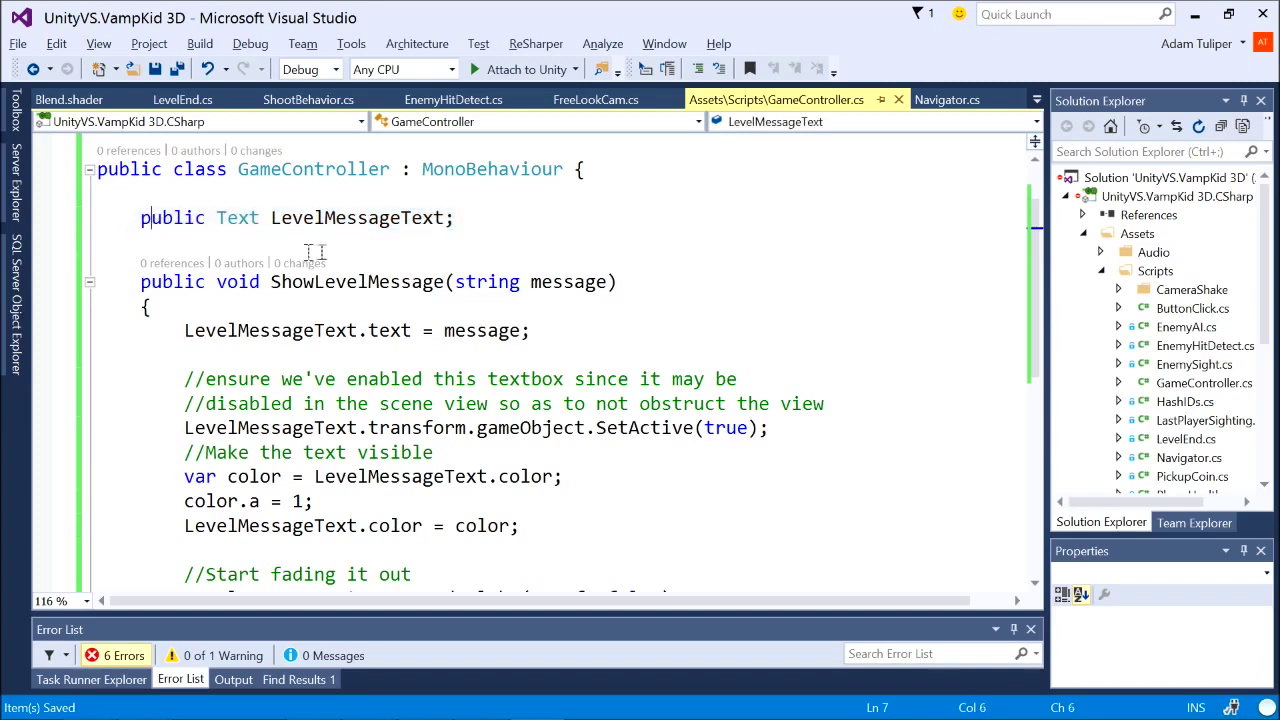
pyautogui.keyDown('shift'); pyautogui.click(116, 220); pyautogui.keyUp('shift')
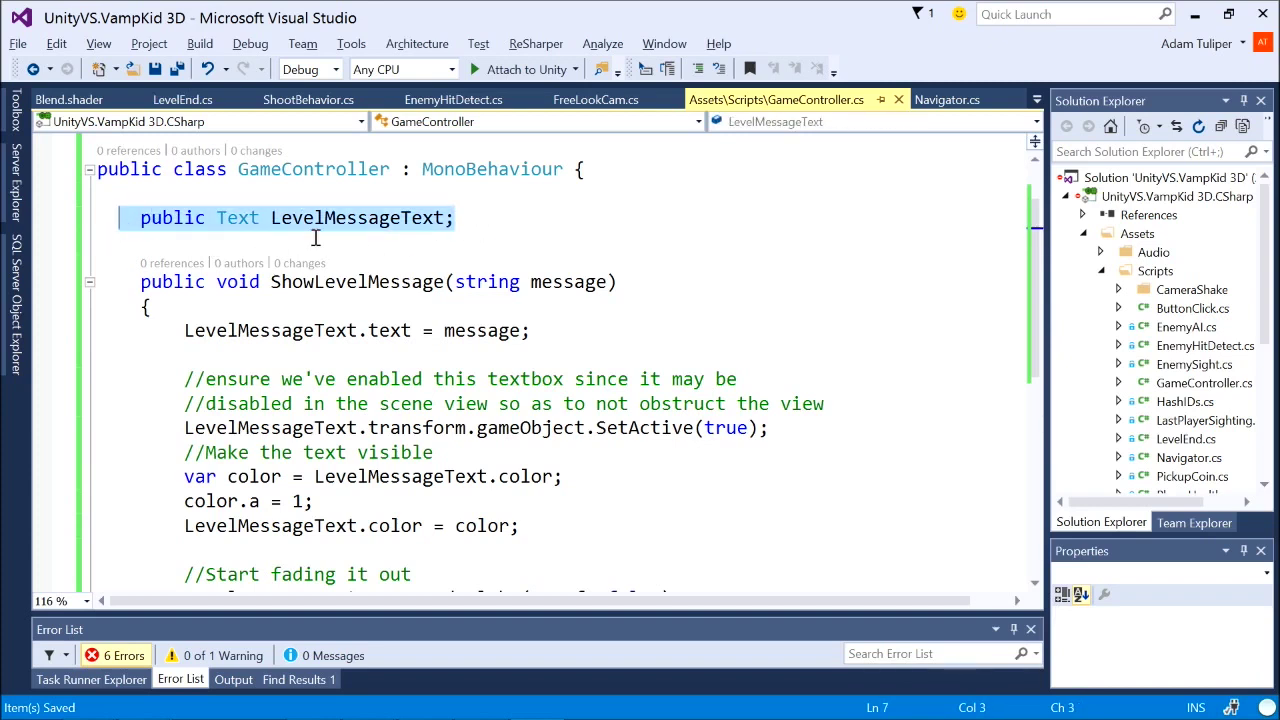
pyautogui.click(330, 283)
pyautogui.click(559, 284)
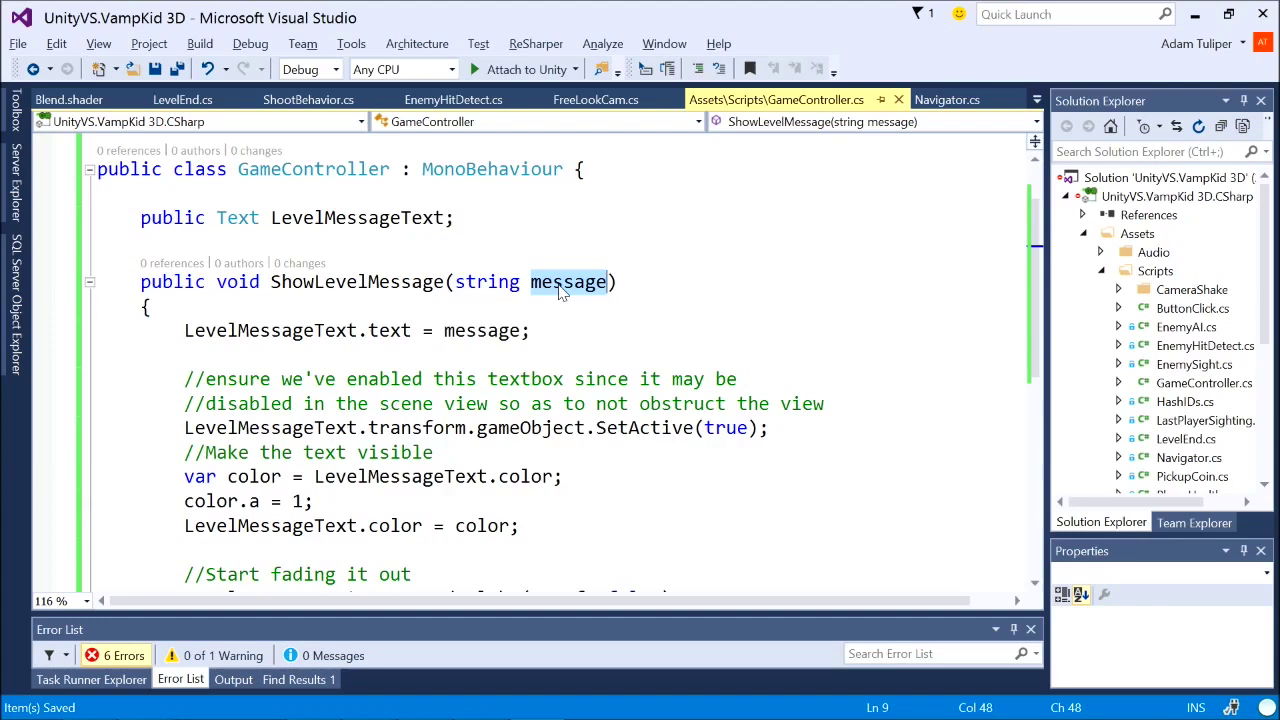
pyautogui.doubleClick(559, 284)
pyautogui.scroll(-1, 559, 286)
pyautogui.moveTo(162, 354); pyautogui.dragTo(783, 357)
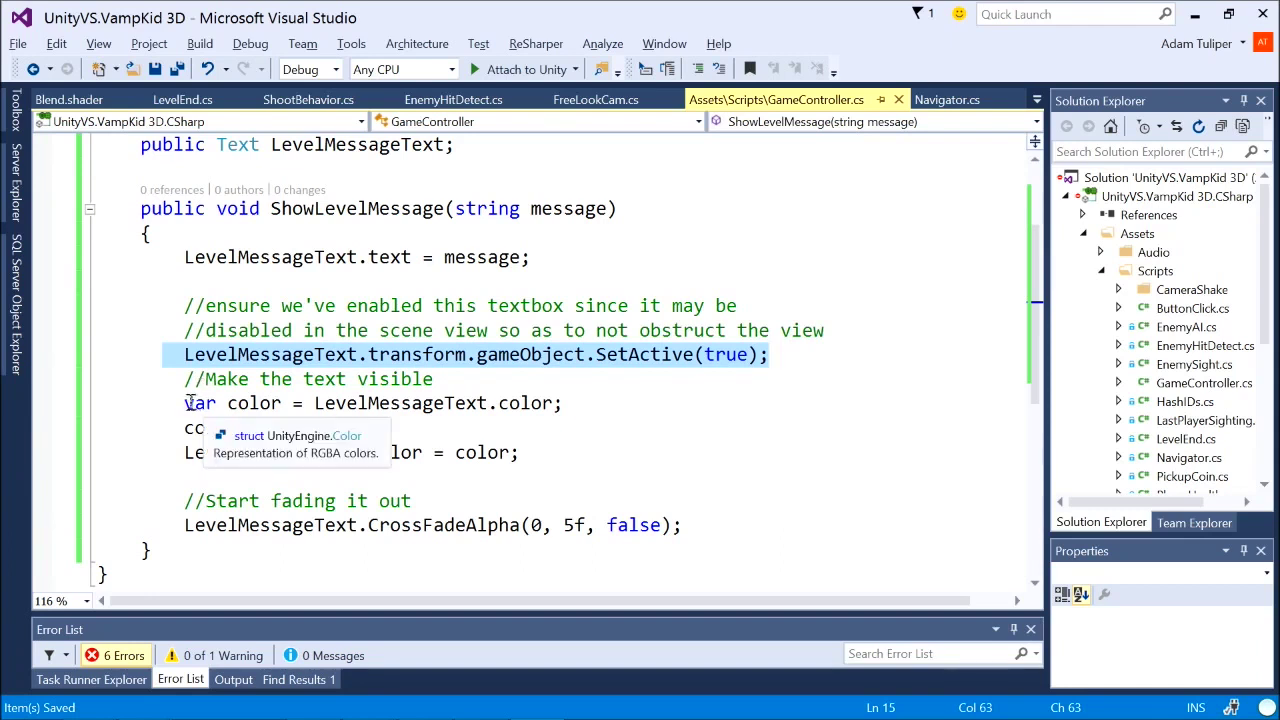
# Review the lines that make the level text visible and the CrossFadeAlpha call with its duration argument.
pyautogui.click(593, 407)
pyautogui.moveTo(593, 407); pyautogui.dragTo(182, 405)
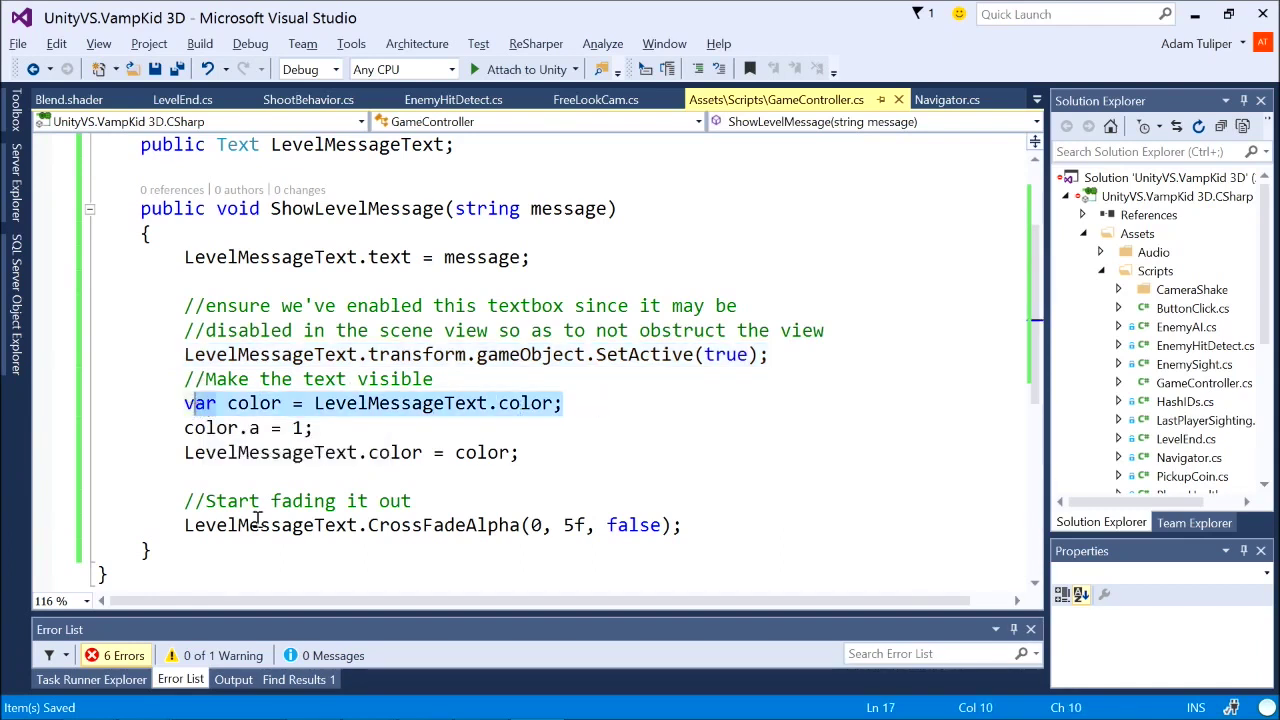
pyautogui.click(187, 526)
pyautogui.doubleClick(432, 525)
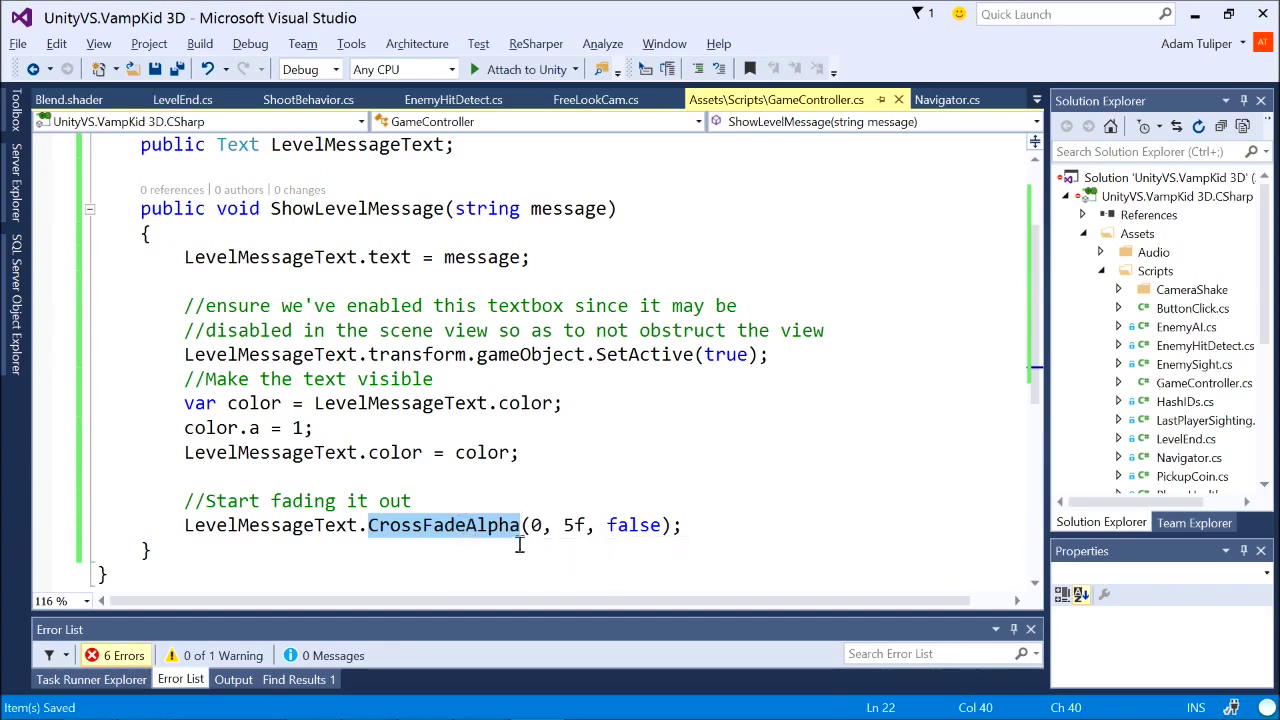
pyautogui.moveTo(563, 525); pyautogui.dragTo(575, 525)
pyautogui.scroll(-1, 545, 495)
# Switch to Unity, display the console errors and clear them.
pyautogui.hotkey('alt', 'Tab')
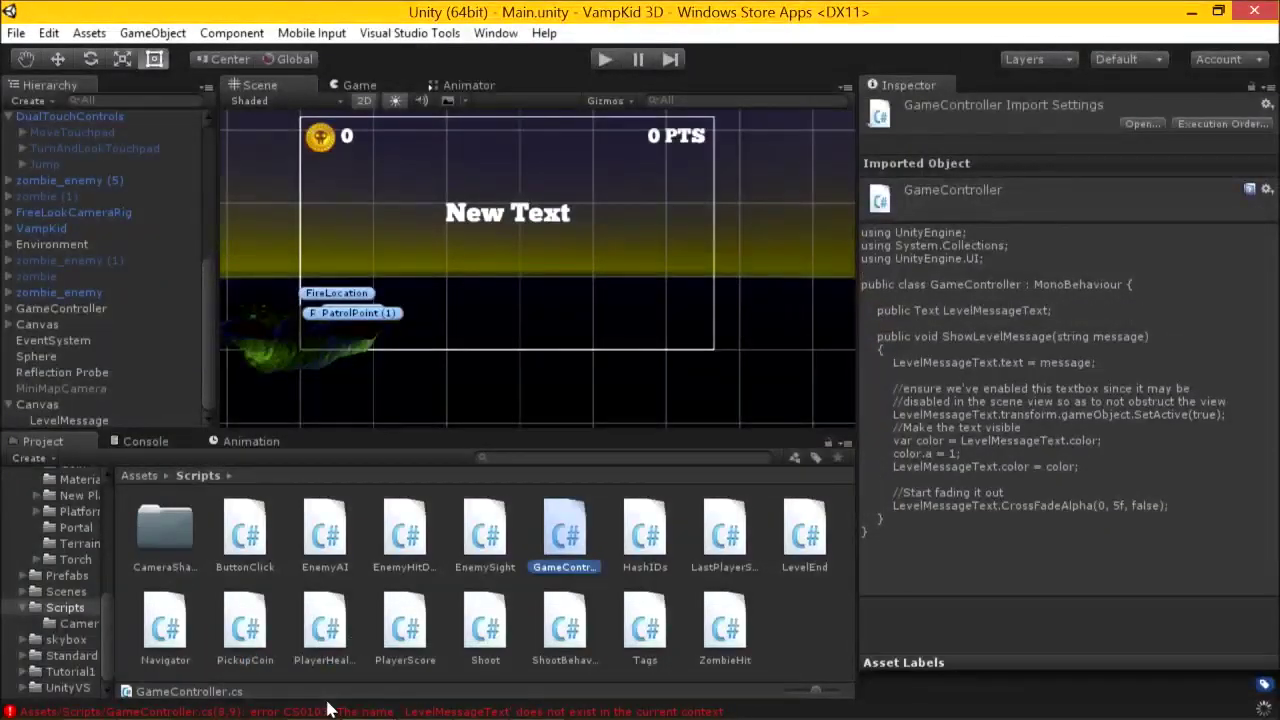
pyautogui.click(337, 712)
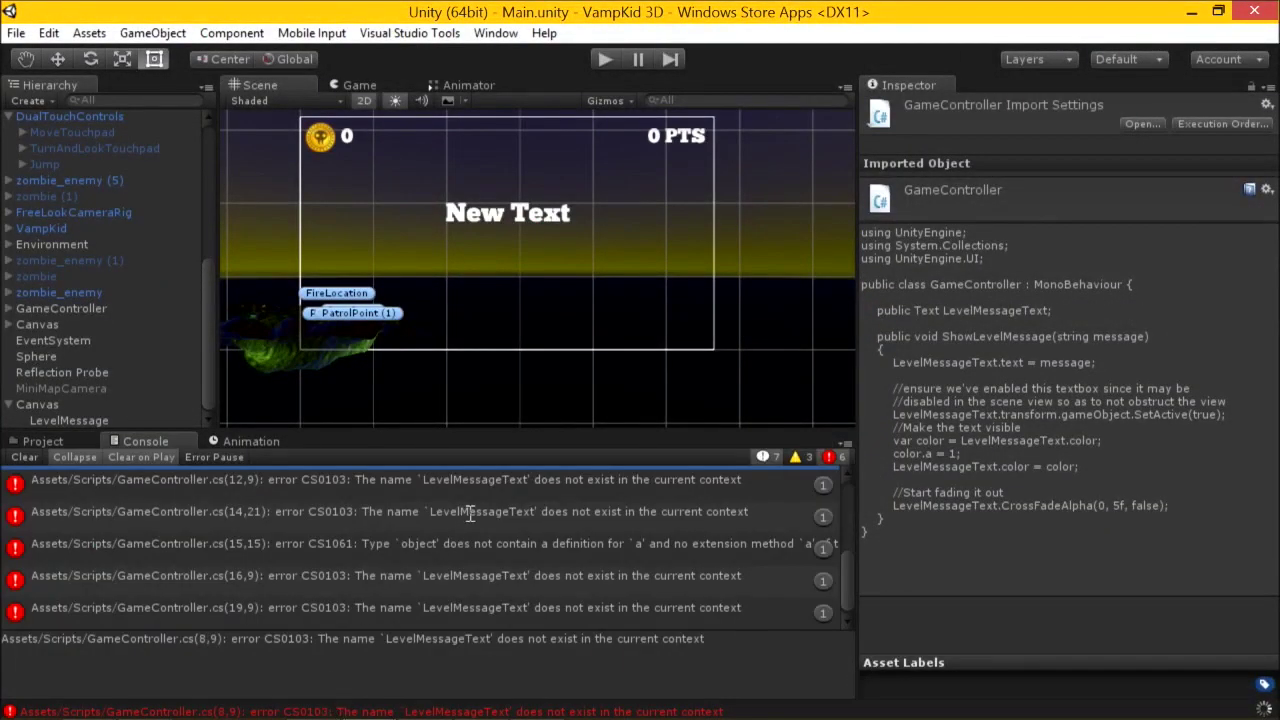
pyautogui.click(30, 459)
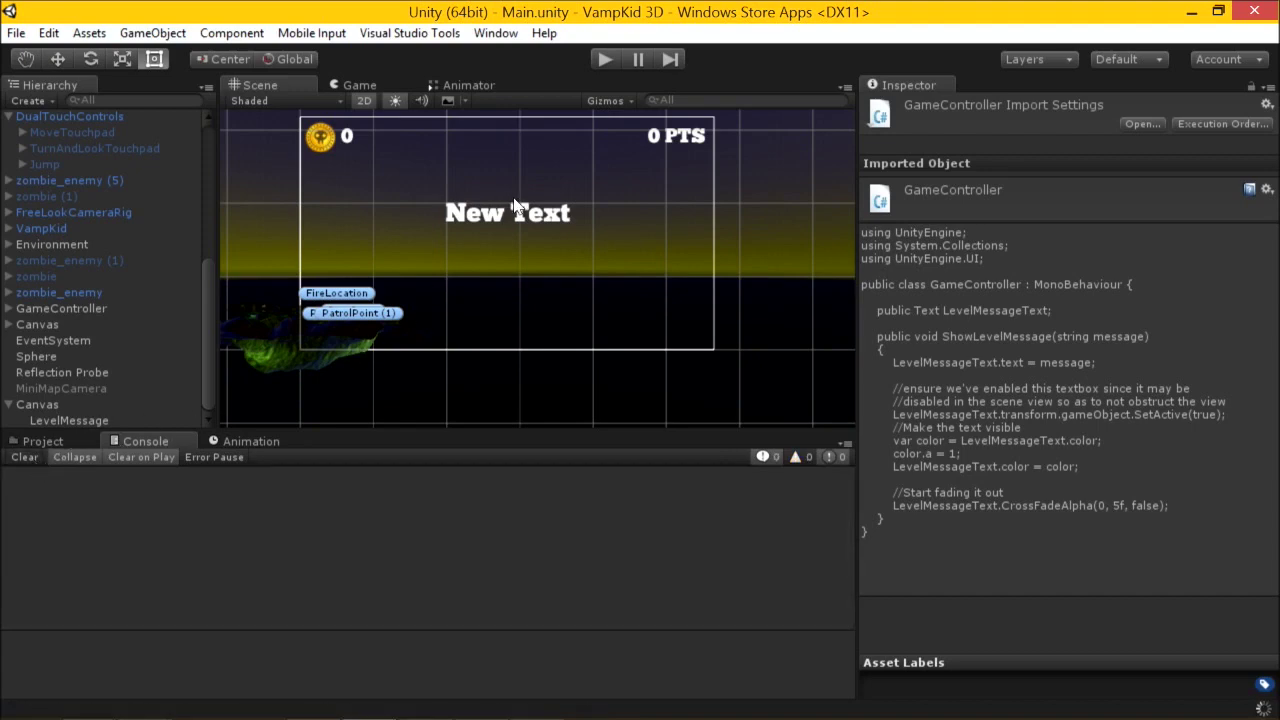
# Switch to Visual Studio and add an empty void Start() method between the LevelMessageText field and ShowLevelMessage.
pyautogui.hotkey('alt', 'Tab')
pyautogui.scroll(3, 375, 220)
pyautogui.doubleClick(357, 208)
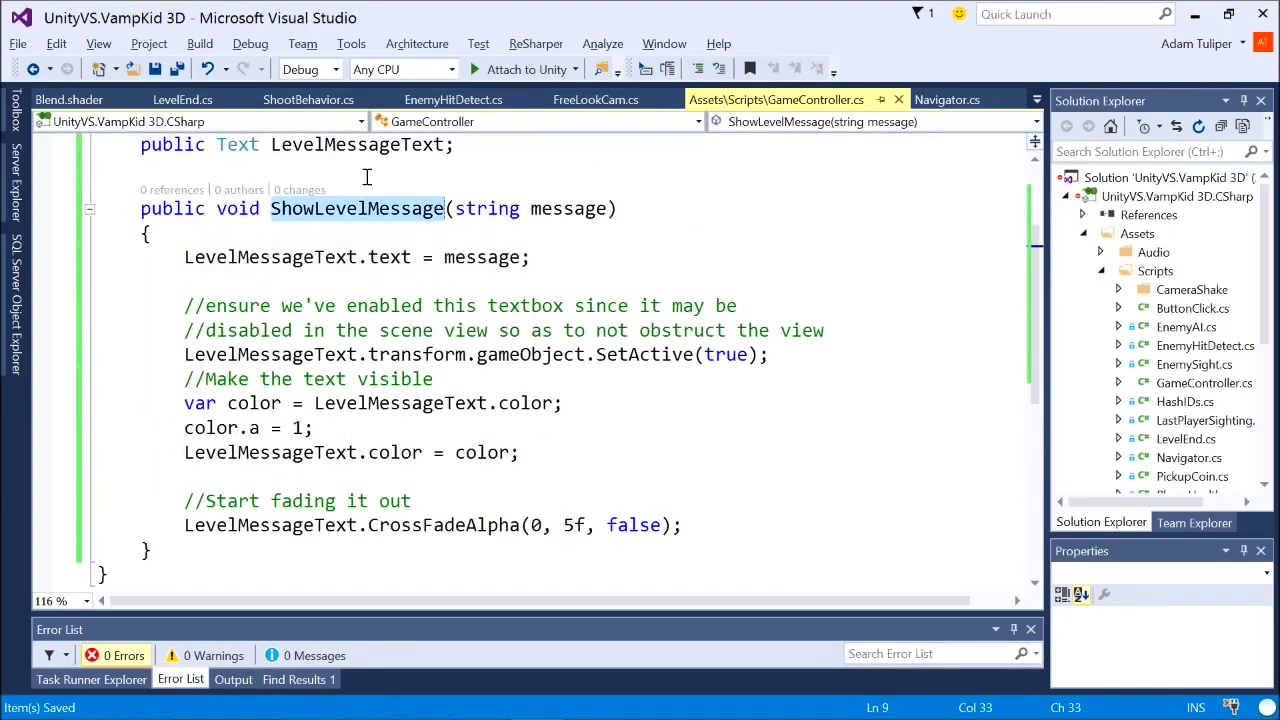
pyautogui.scroll(1, 420, 217)
pyautogui.click(453, 217)
pyautogui.scroll(1, 546, 220)
pyautogui.press('Return')
pyautogui.write('pu')
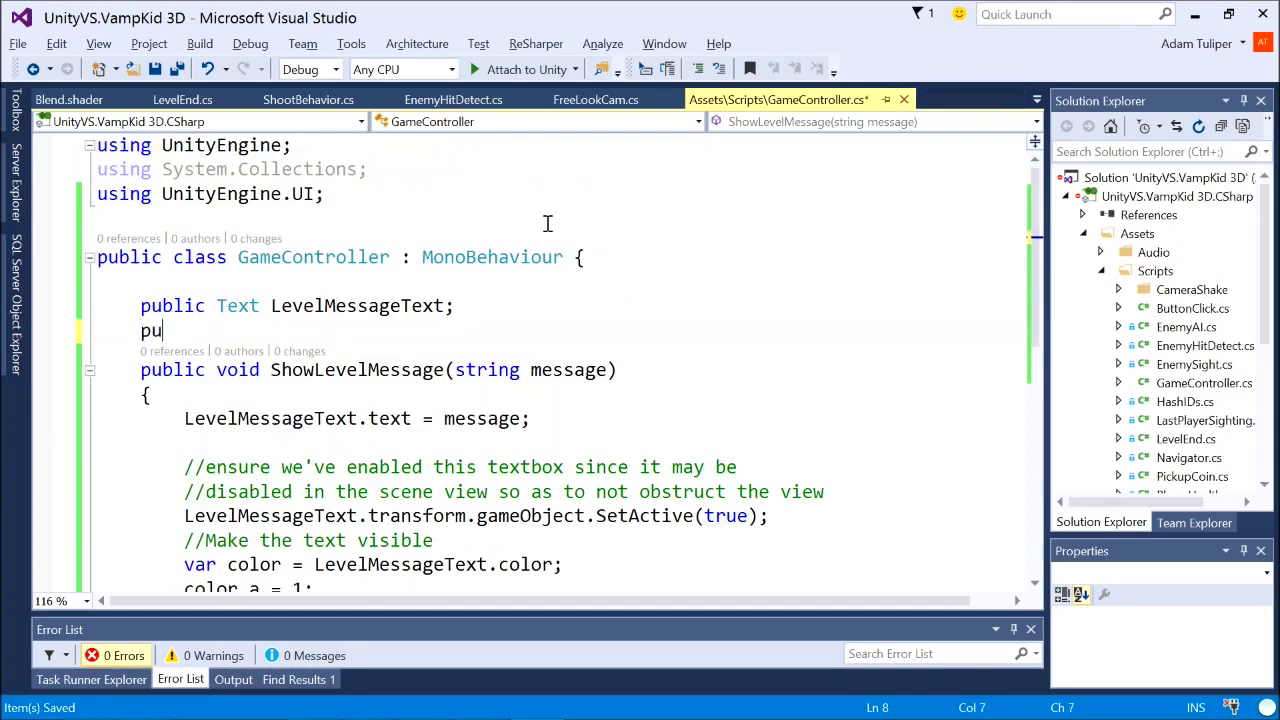
pyautogui.write('void Start')
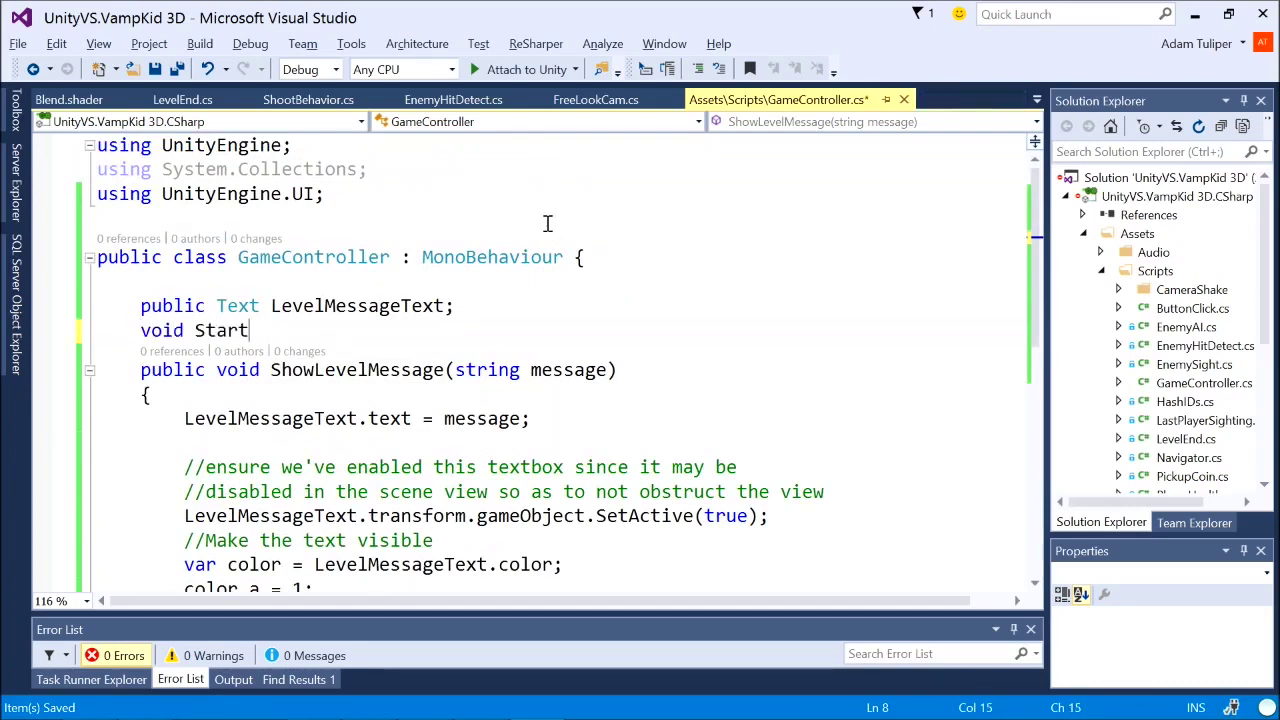
pyautogui.write('()')
pyautogui.press('Return')
pyautogui.scroll(-1, 517, 165)
pyautogui.write('{')
pyautogui.press('Return')
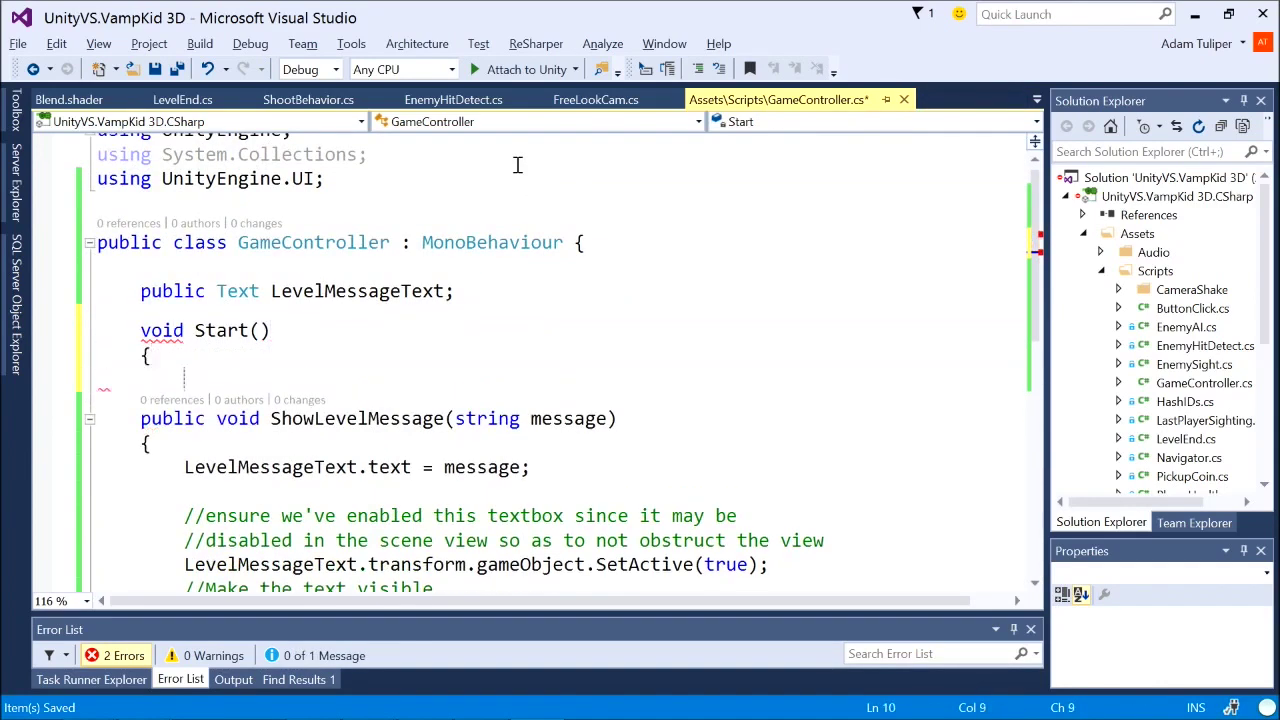
pyautogui.press('Up')
pyautogui.press('Return')
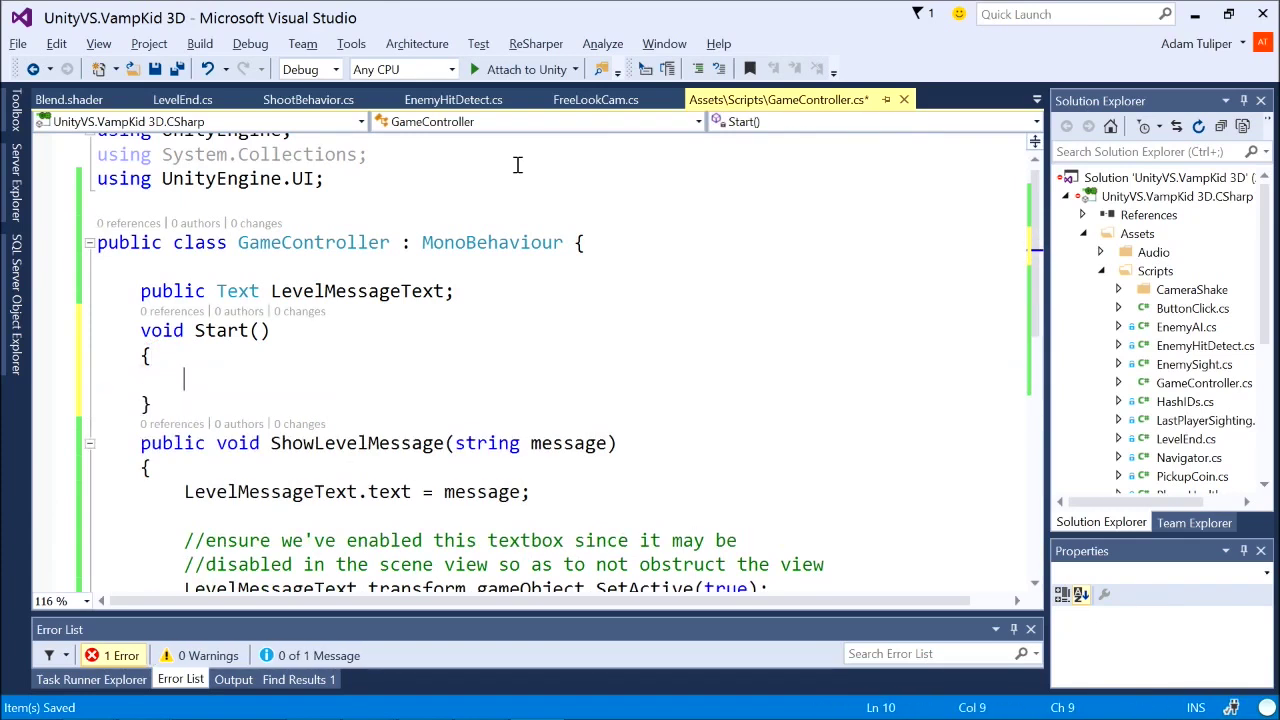
# Call ShowLevelMessage("GO!!!") inside the Start method and save the script.
pyautogui.write('ShowLevelMessage("GO!!!");')
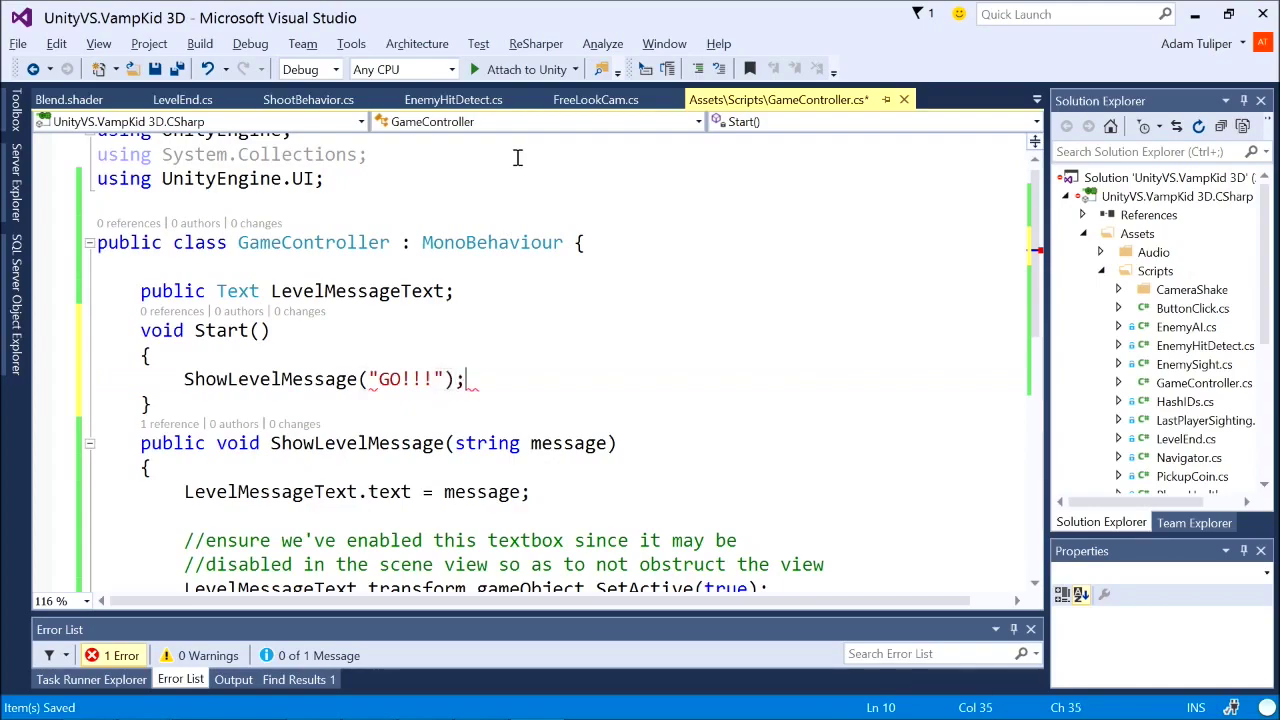
pyautogui.hotkey('ctrl', 's')
pyautogui.scroll(-3, 437, 394)
pyautogui.scroll(2, 440, 400)
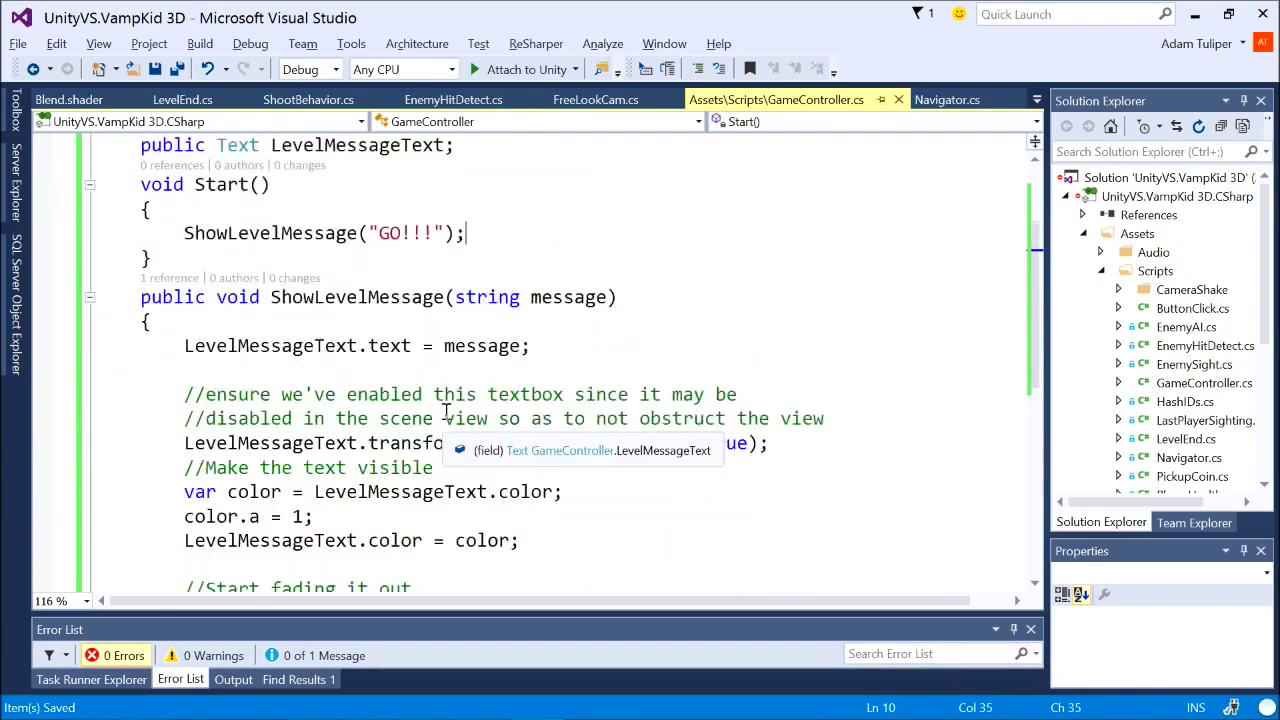
# Switch to Unity and run the game with the updated script.
pyautogui.hotkey('alt', 'Tab')
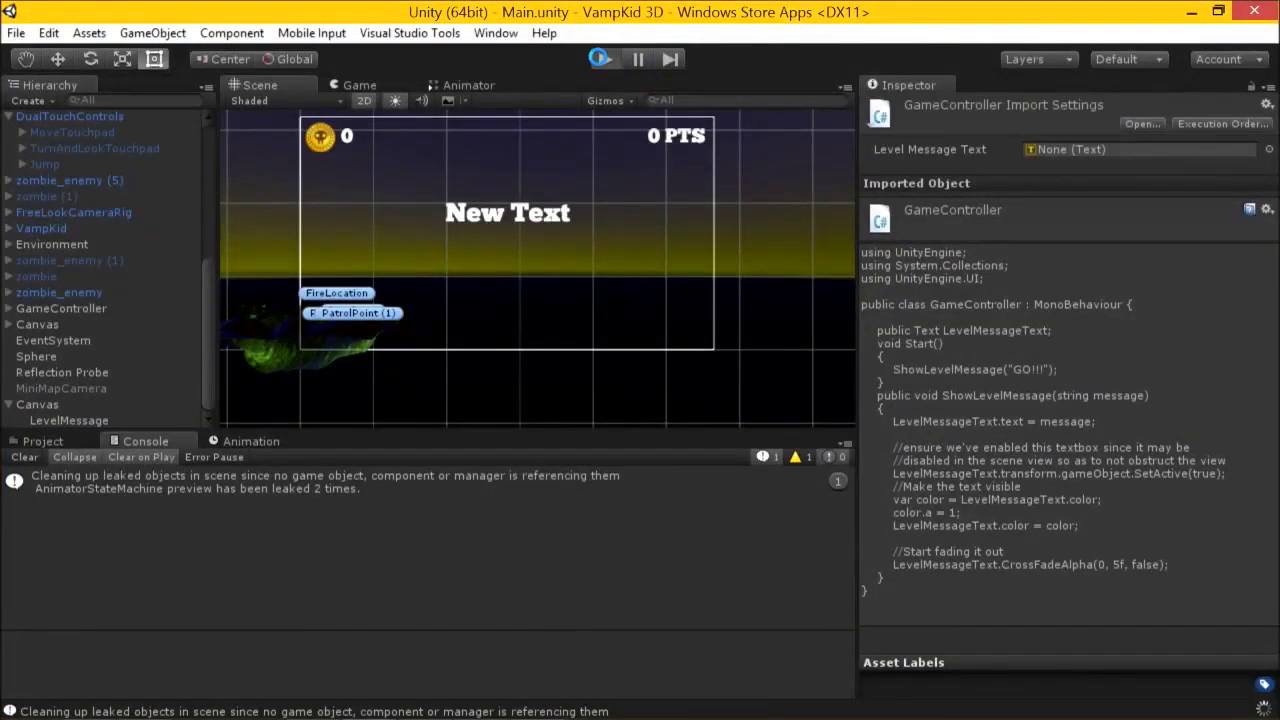
pyautogui.click(605, 60)
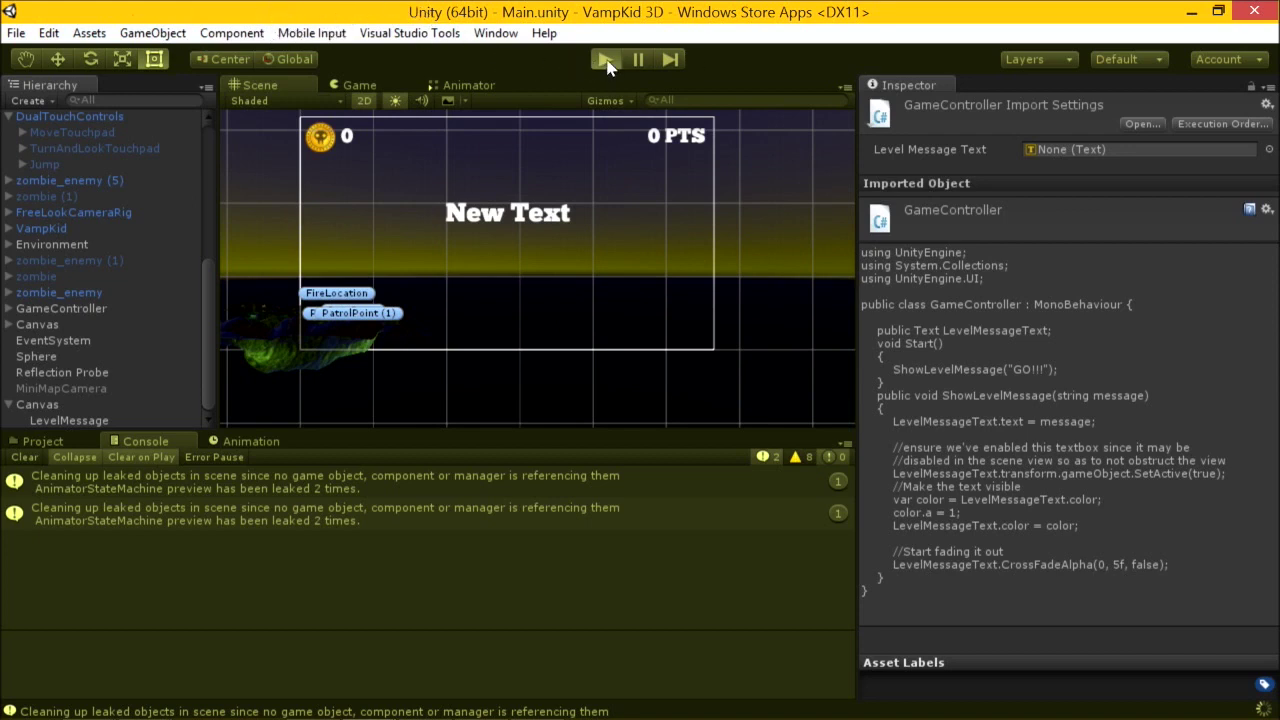
# Switch to Visual Studio and highlight the public LevelMessageText declaration to review it.
pyautogui.hotkey('alt', 'Tab')
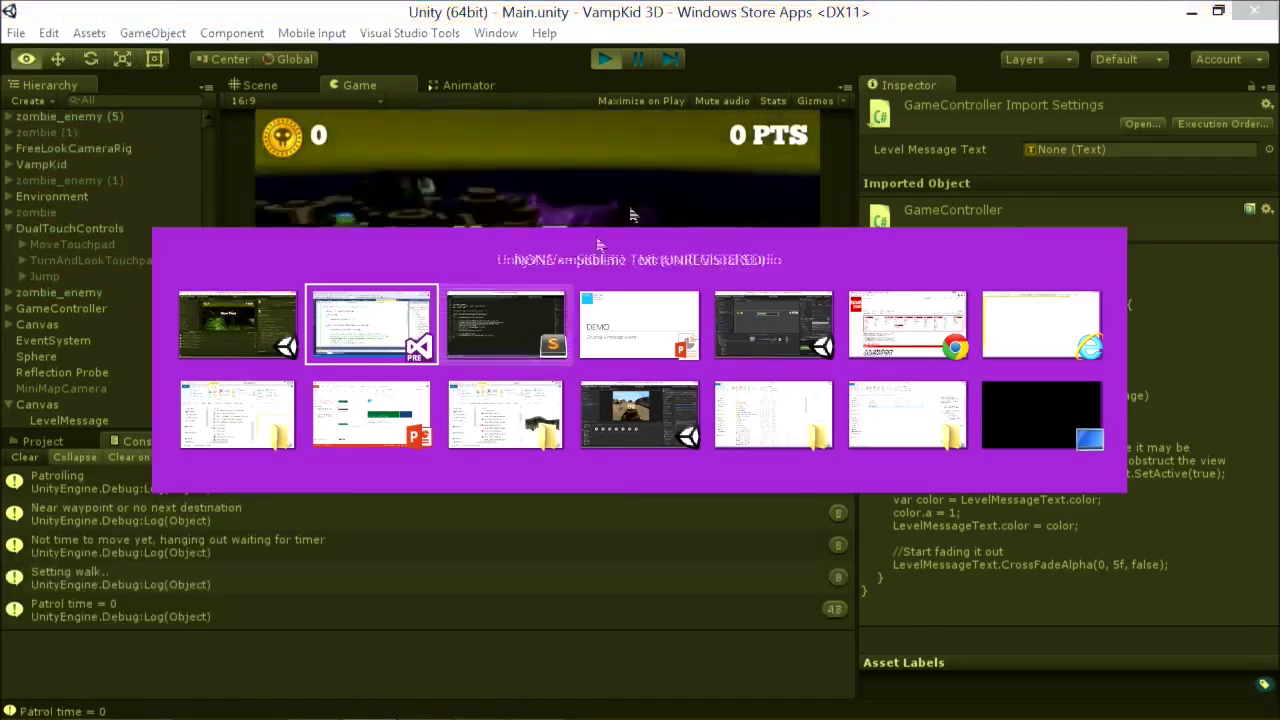
pyautogui.hotkey('alt', 'Tab')
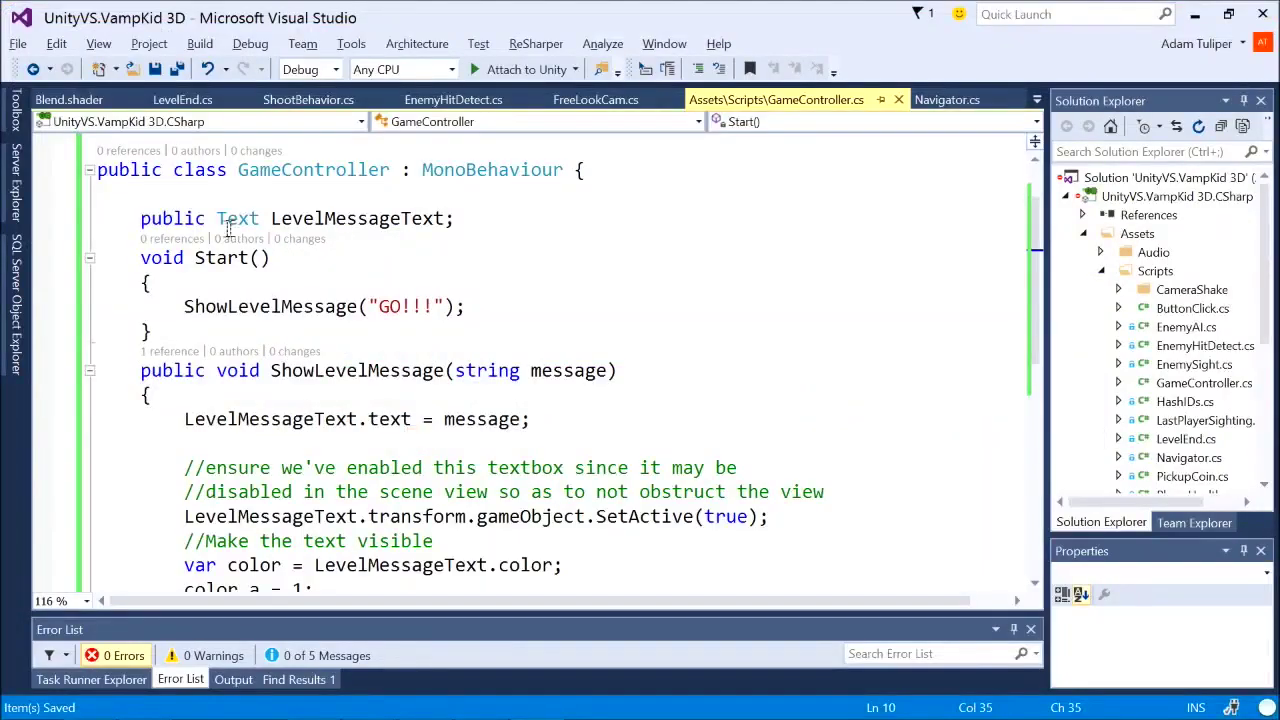
pyautogui.moveTo(130, 220); pyautogui.dragTo(532, 220)
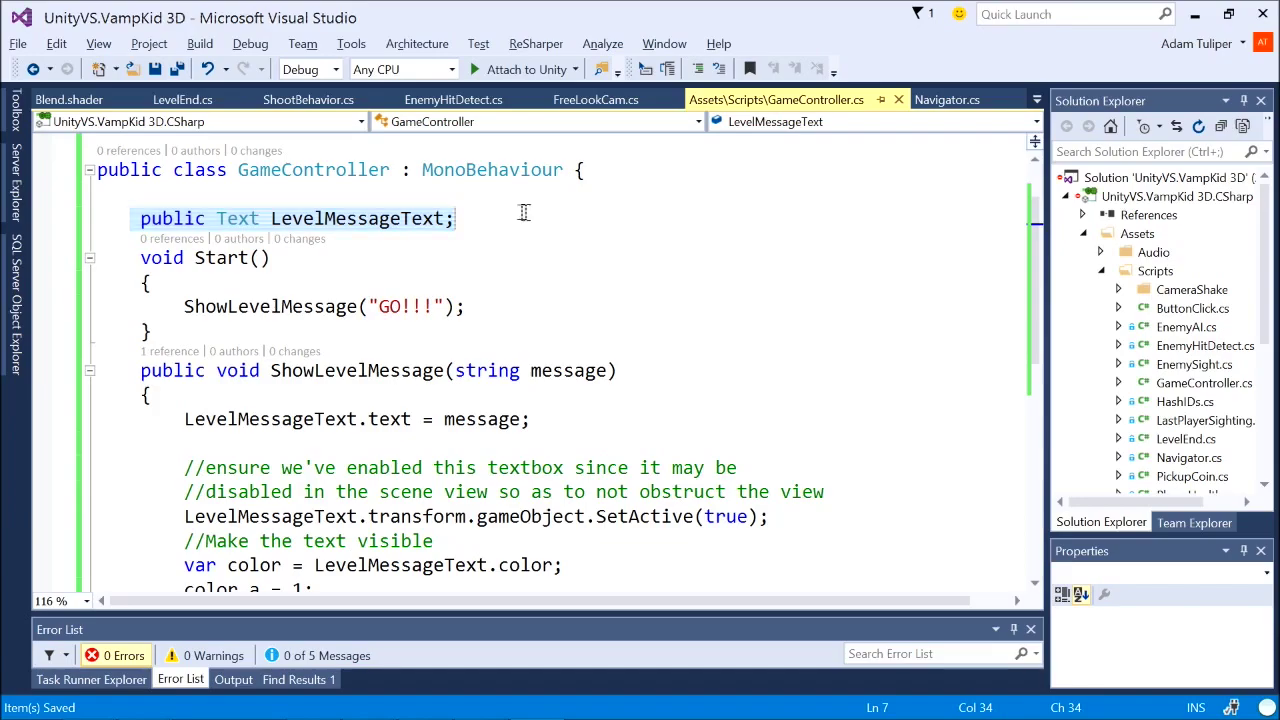
# Switch to Unity, attach the GameController script to the GameController object, and show that object's components.
pyautogui.hotkey('alt', 'Tab')
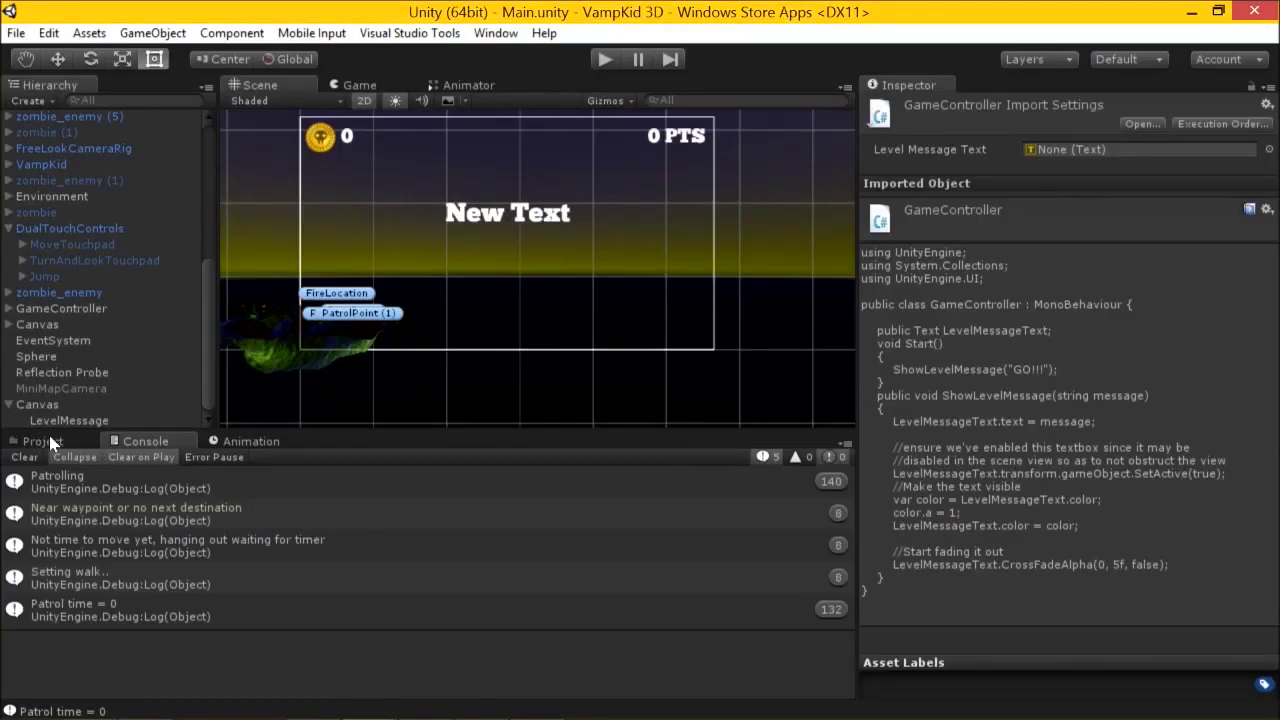
pyautogui.click(42, 441)
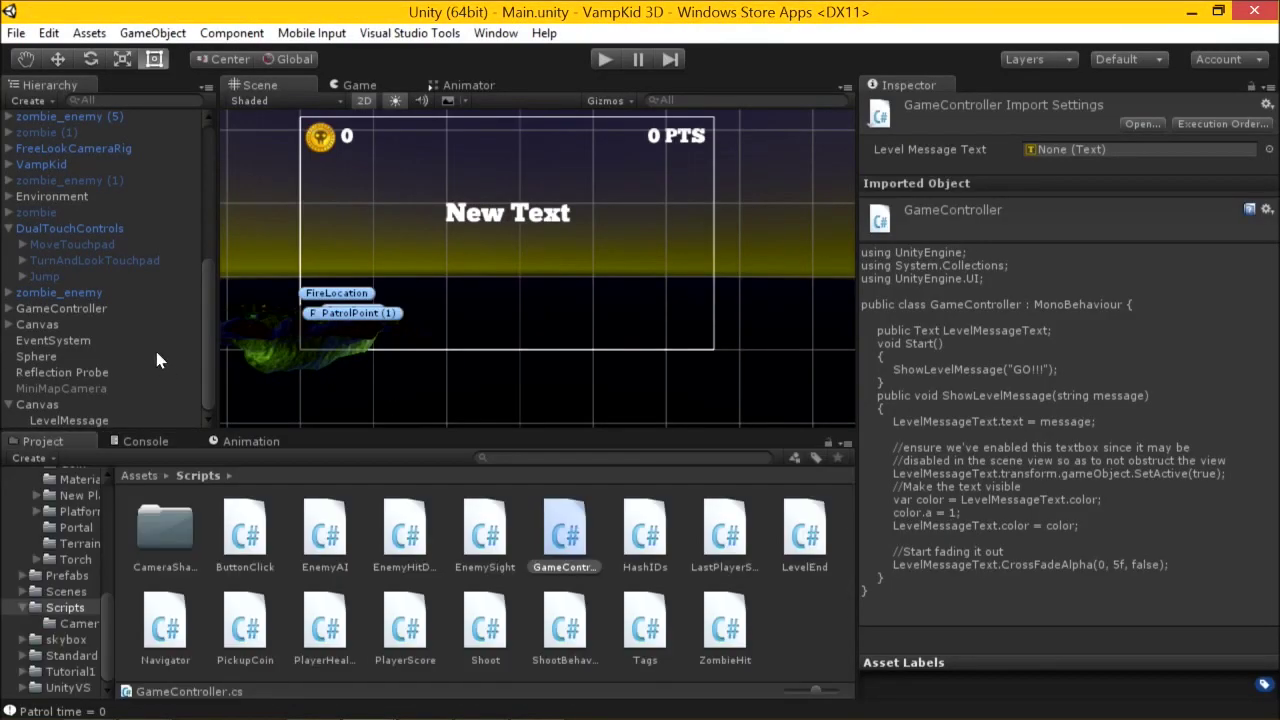
pyautogui.click(562, 540)
pyautogui.moveTo(519, 513); pyautogui.dragTo(88, 312)
pyautogui.click(88, 310)
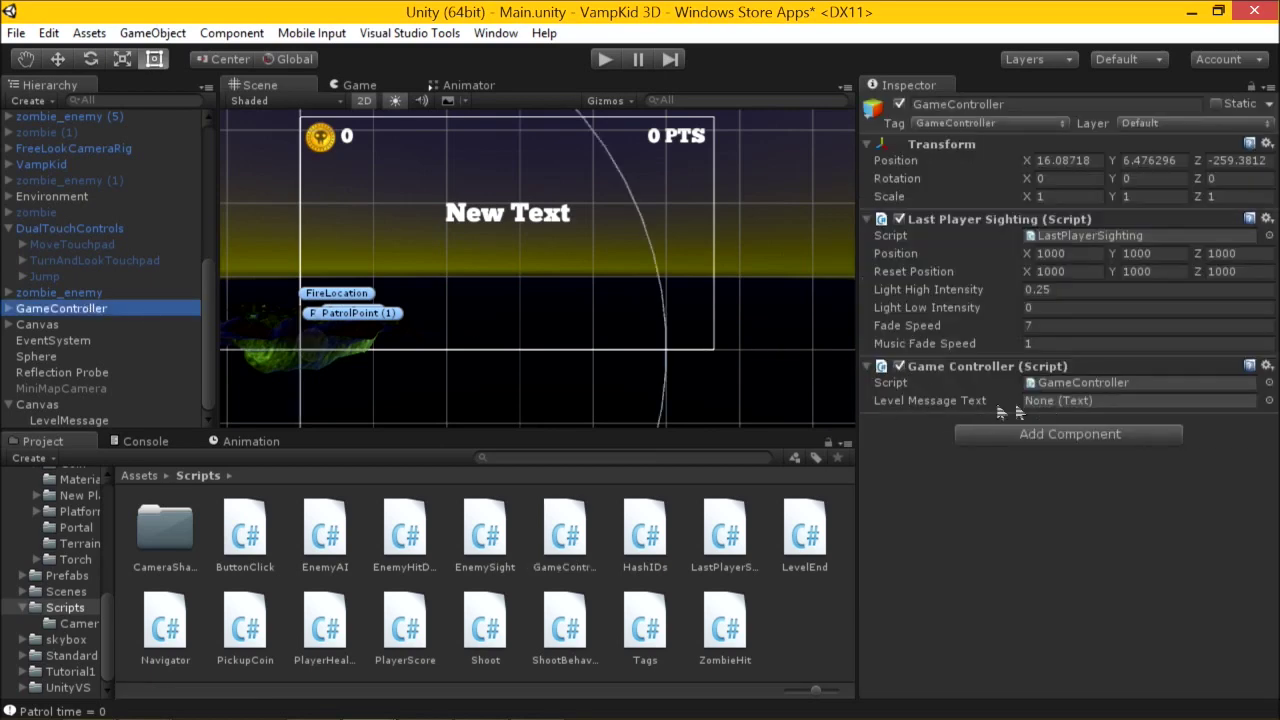
# Assign the LevelMessage text object to the Level Message Text field of the GameController's script component and save the scene.
pyautogui.hotkey('alt', 'Tab')
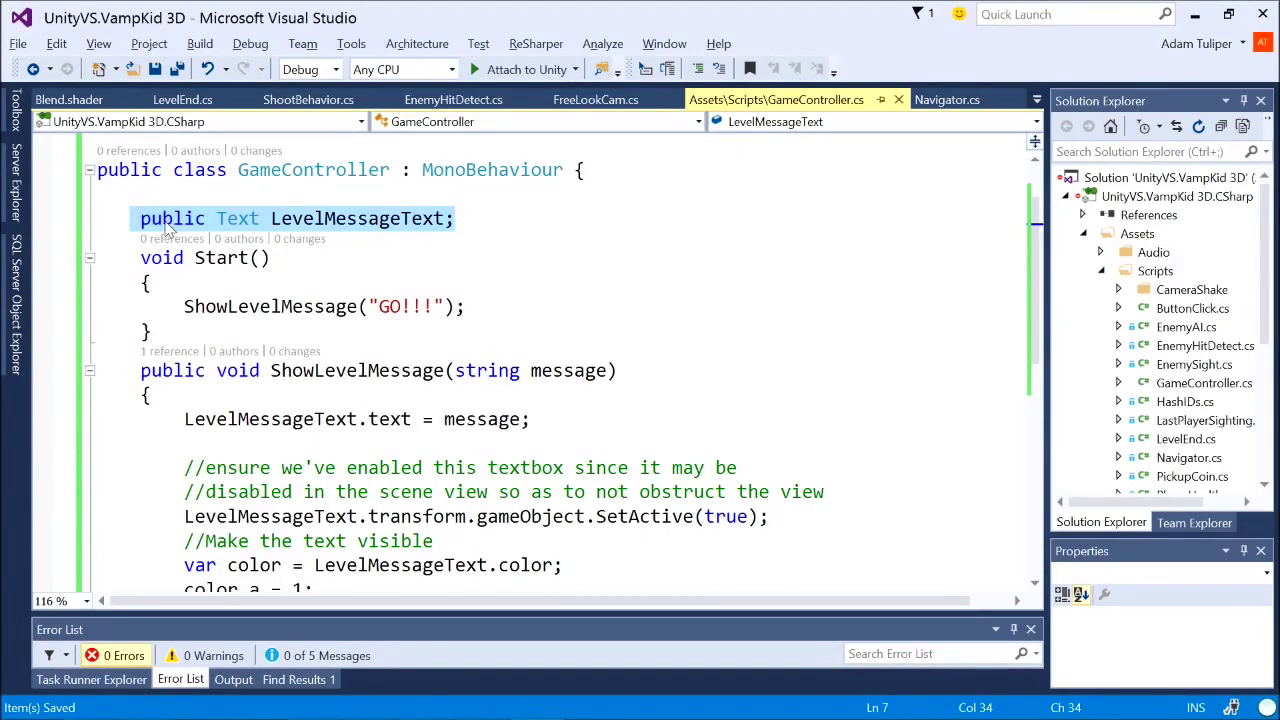
pyautogui.hotkey('alt', 'Tab')
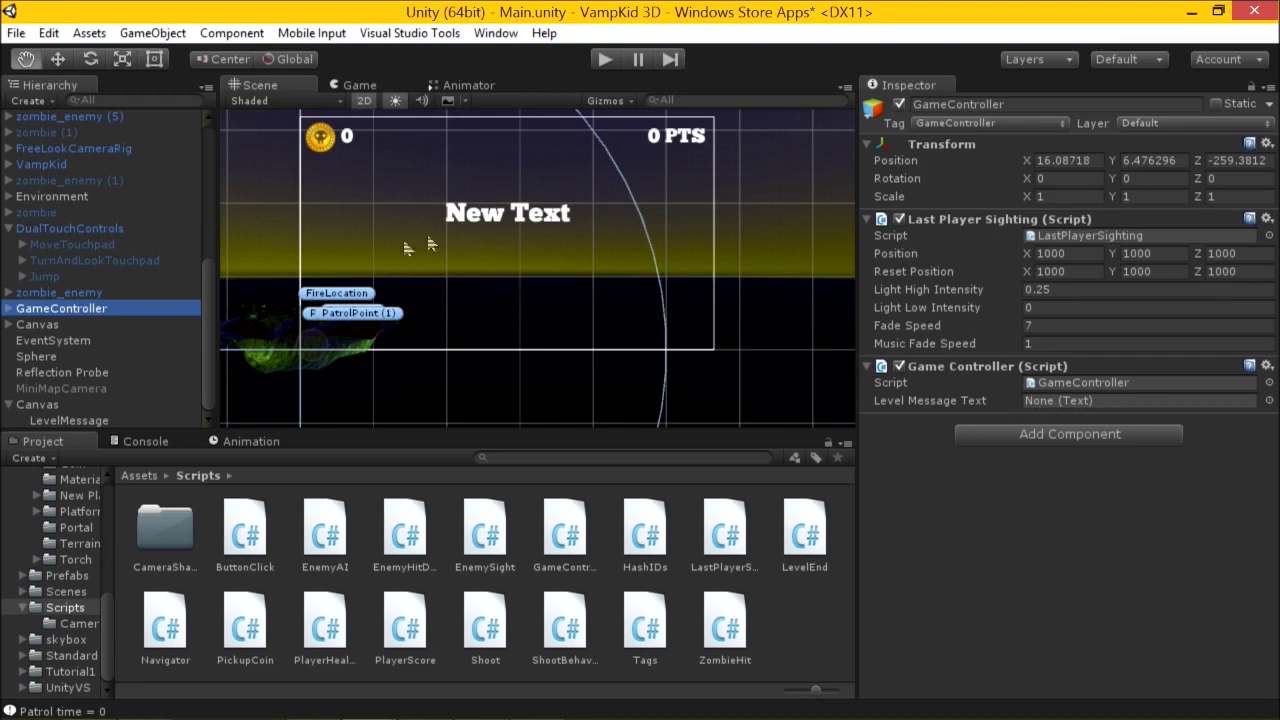
pyautogui.click(68, 421)
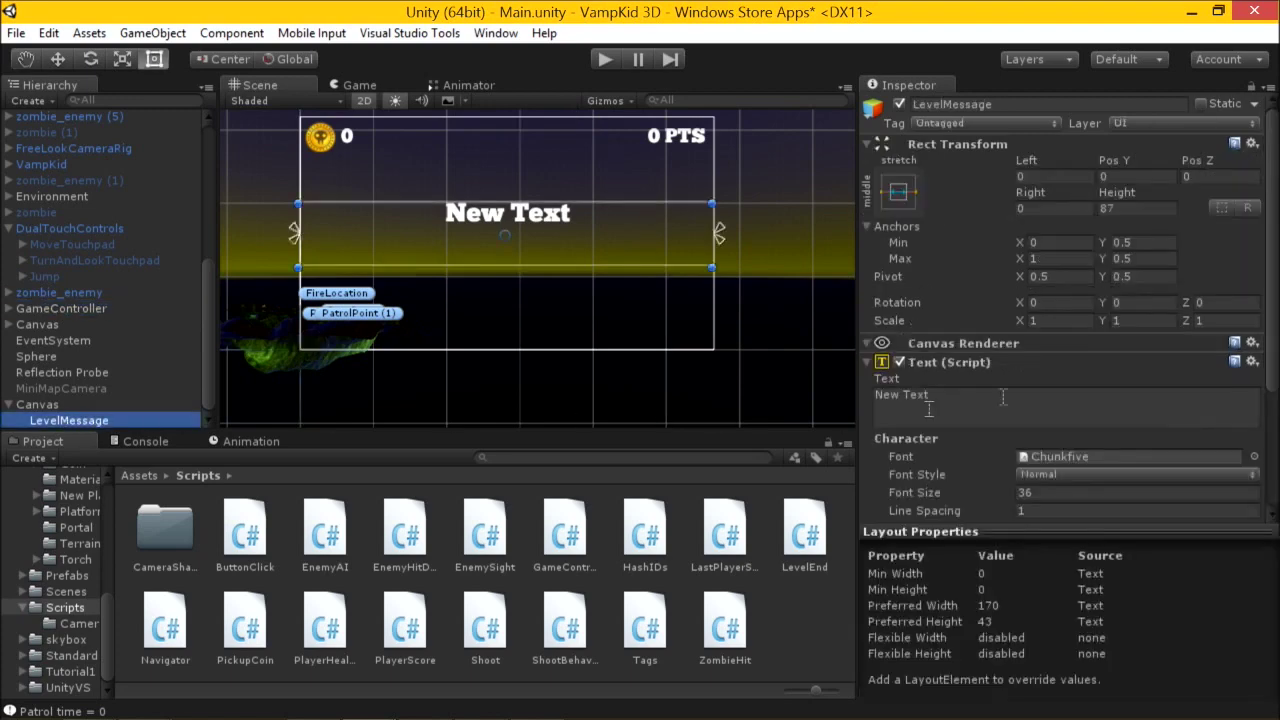
pyautogui.click(45, 311)
pyautogui.moveTo(68, 421); pyautogui.dragTo(1055, 402)
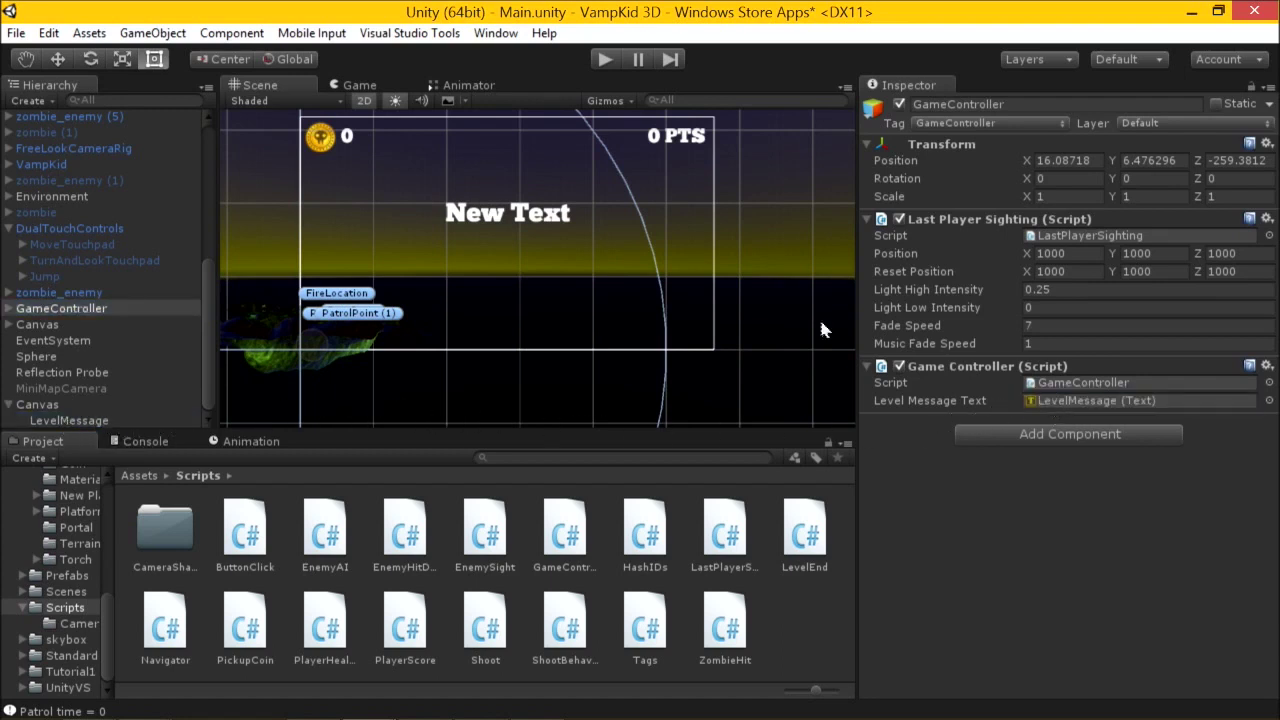
pyautogui.hotkey('ctrl', 's')
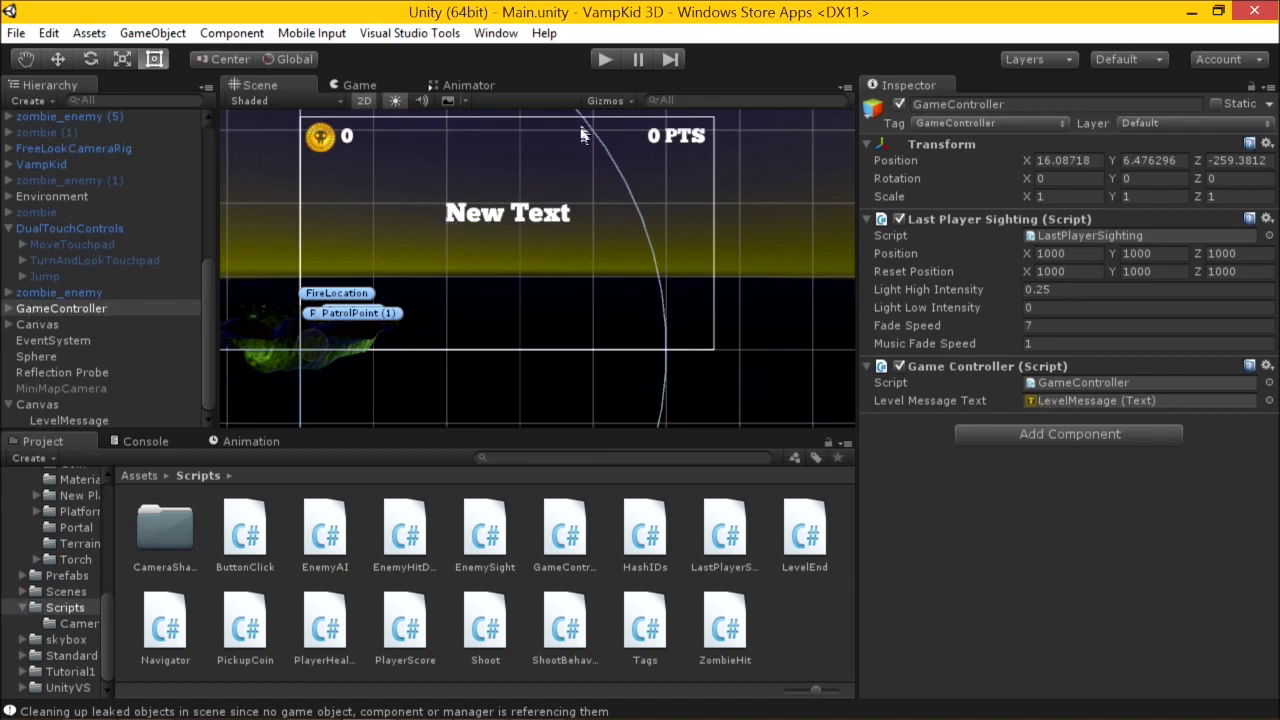
# Play the scene to test the fading level message and stop the game.
pyautogui.click(610, 60)
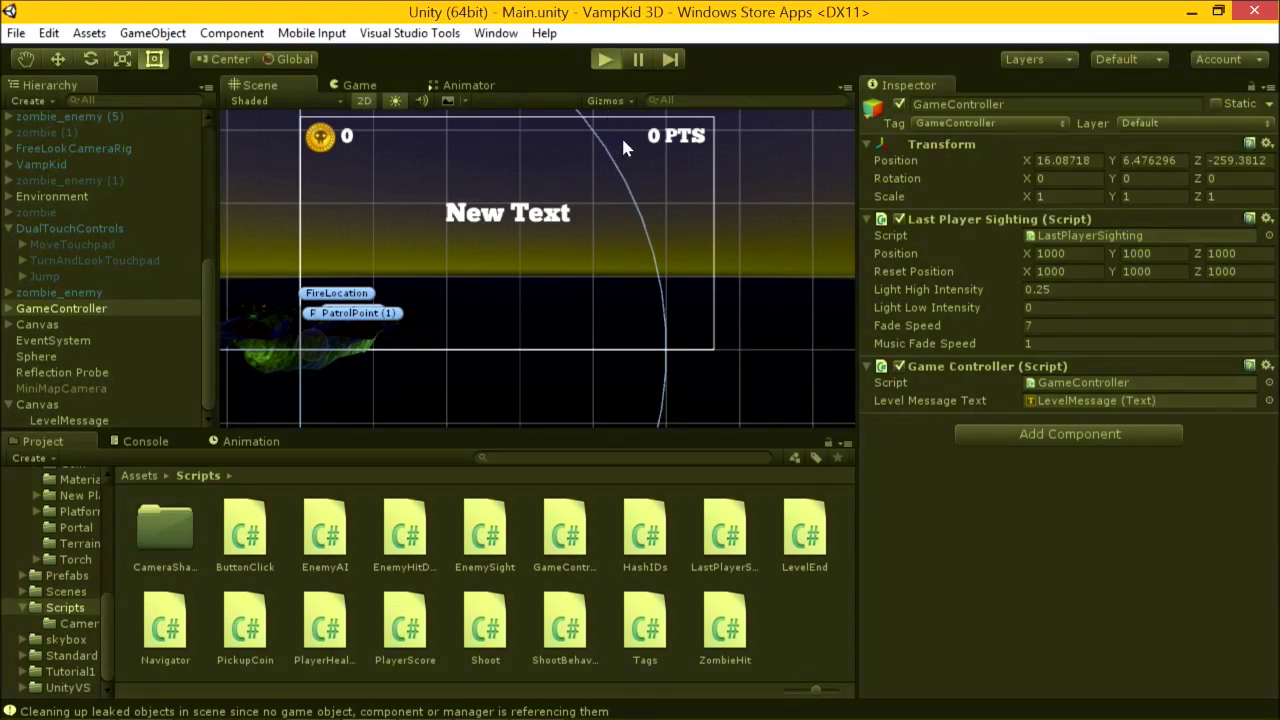
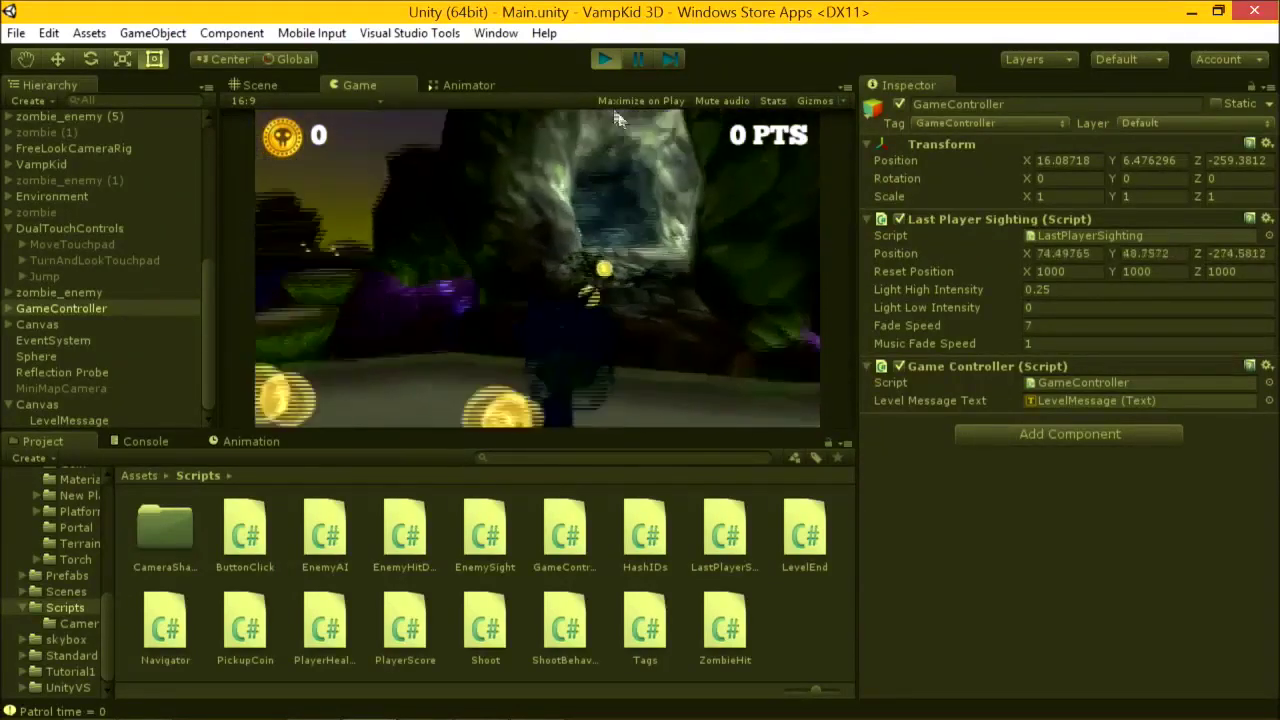
pyautogui.hotkey('ctrl', 'p')
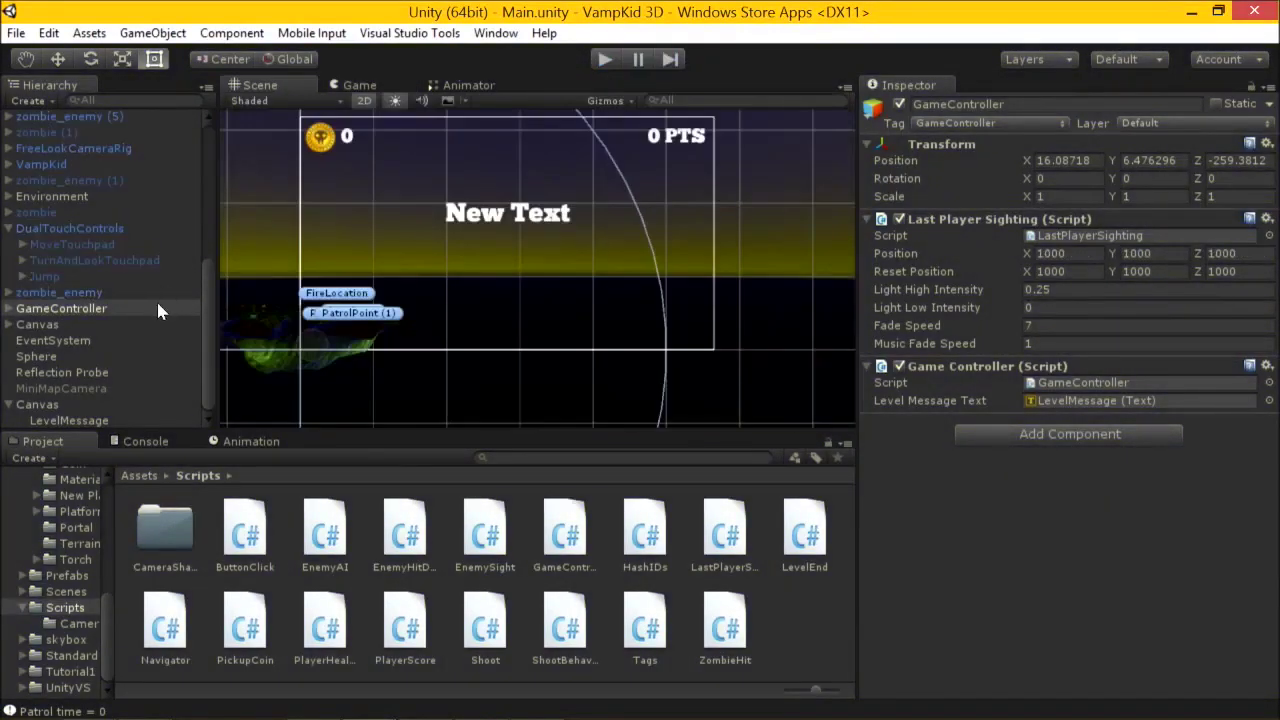
pyautogui.click(156, 302)
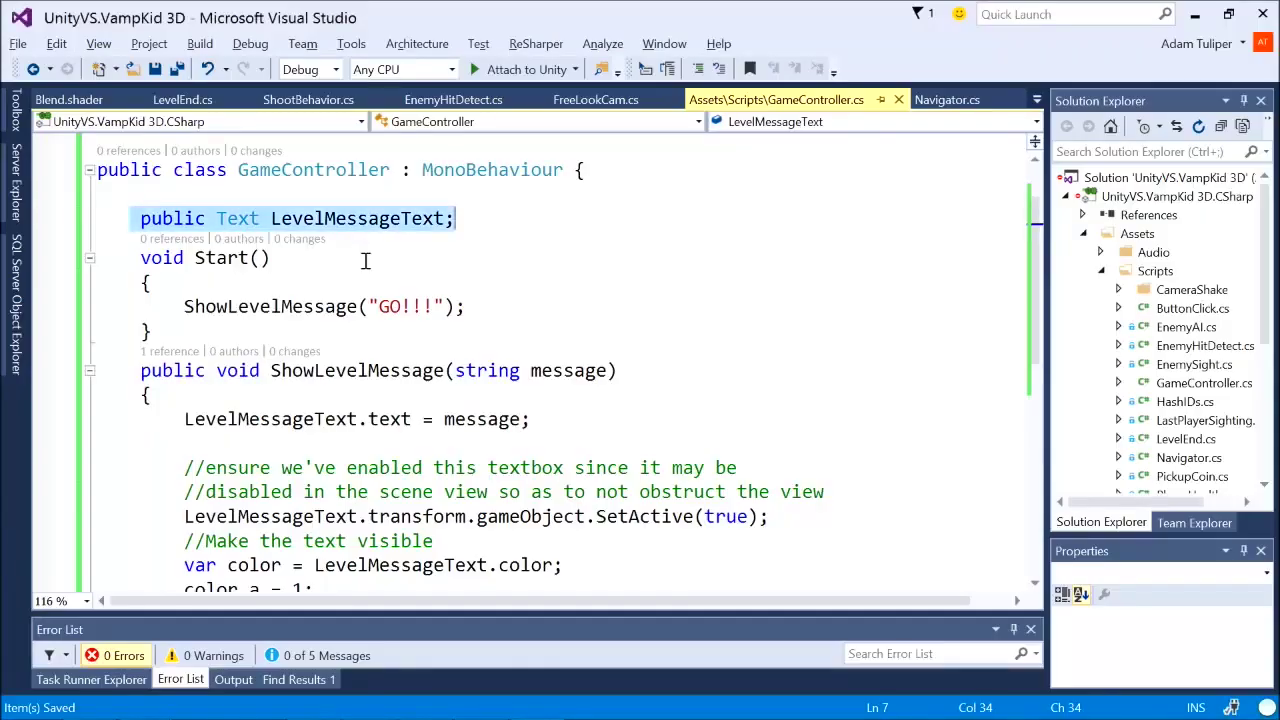
# In Visual Studio, search all files of the entire solution for a first name and enlarge the results area.
pyautogui.click(401, 279)
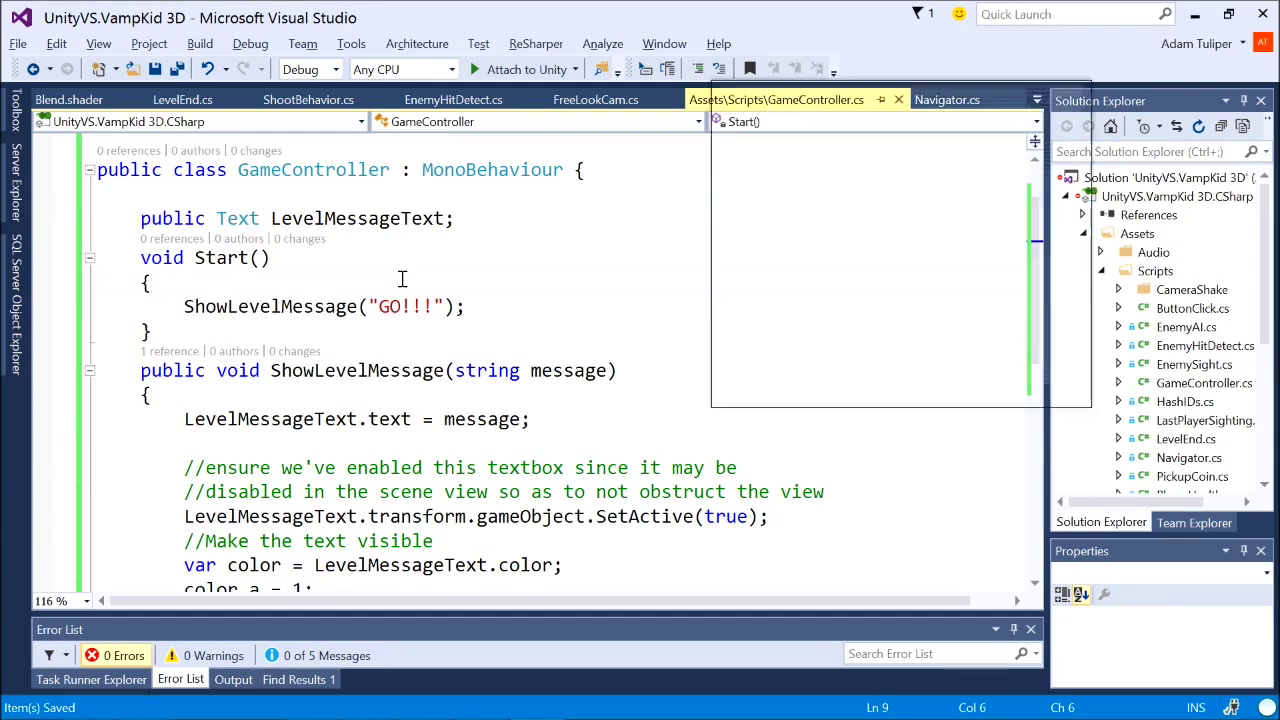
pyautogui.hotkey('ctrl', 'shift', 'f')
pyautogui.press('Tab')
pyautogui.write('en')
pyautogui.press('Down')
pyautogui.press('Tab')
pyautogui.hotkey('shift', 'Tab')
pyautogui.hotkey('shift', 'Tab')
pyautogui.write('{')
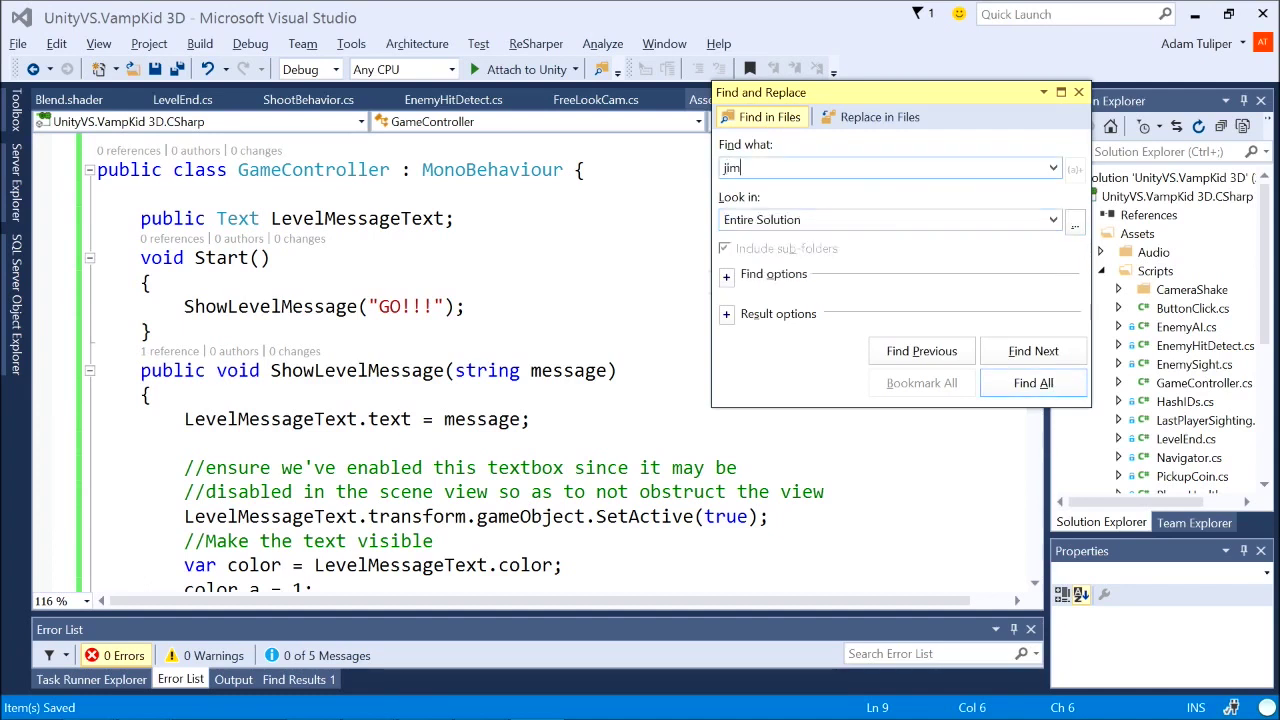
pyautogui.press('Return')
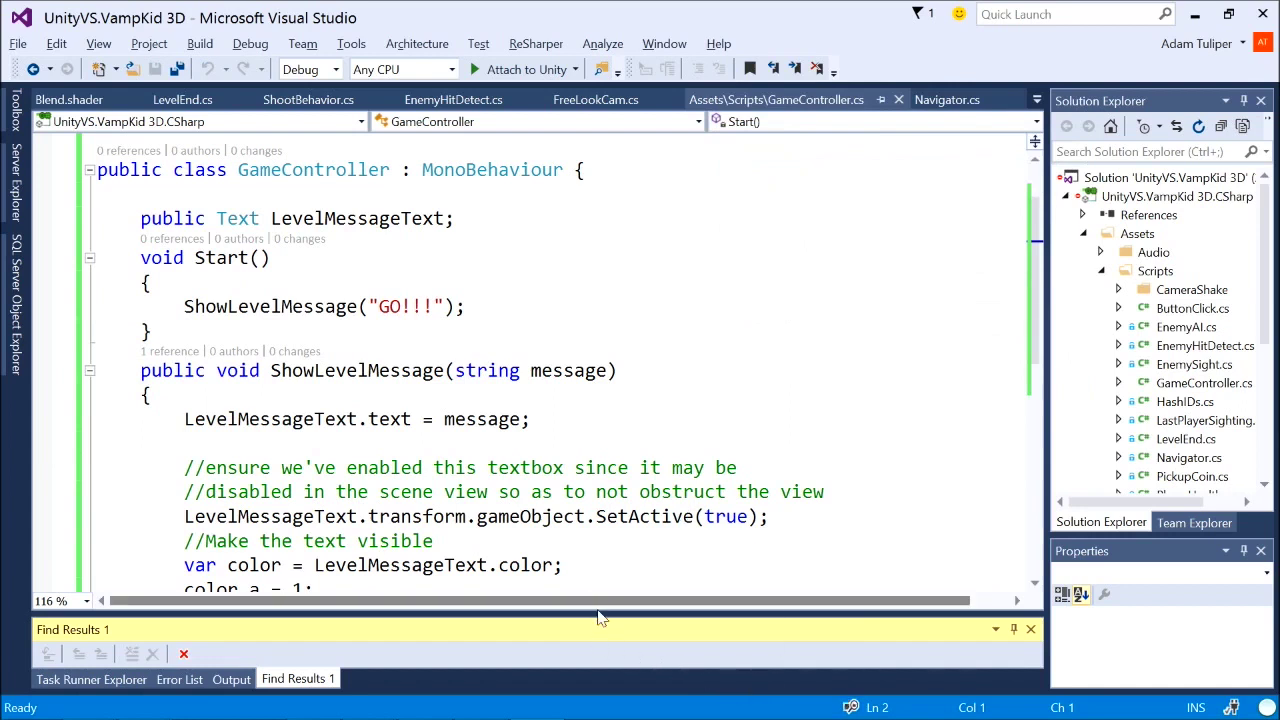
pyautogui.moveTo(602, 614); pyautogui.dragTo(598, 426)
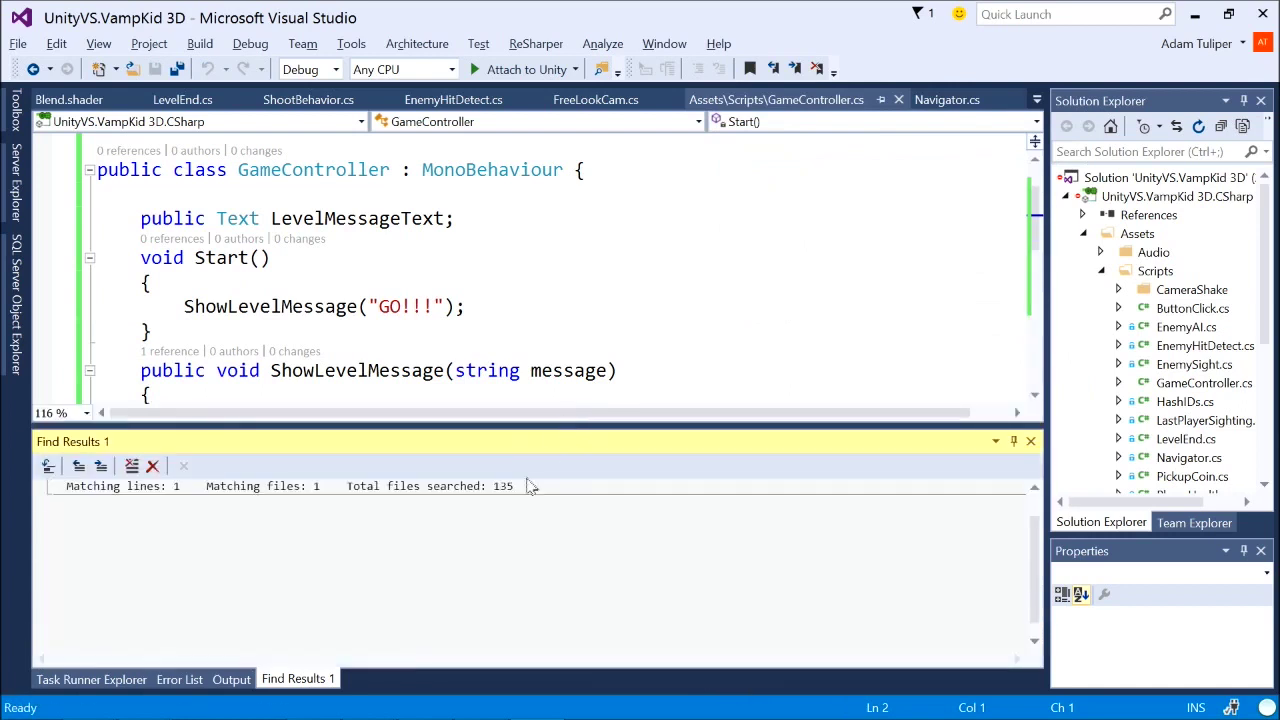
# Search the entire solution's *.cs files for "die(" and open the Die() method match in PlayerHealth.cs.
pyautogui.click(487, 305)
pyautogui.hotkey('ctrl', 'shift', 'f')
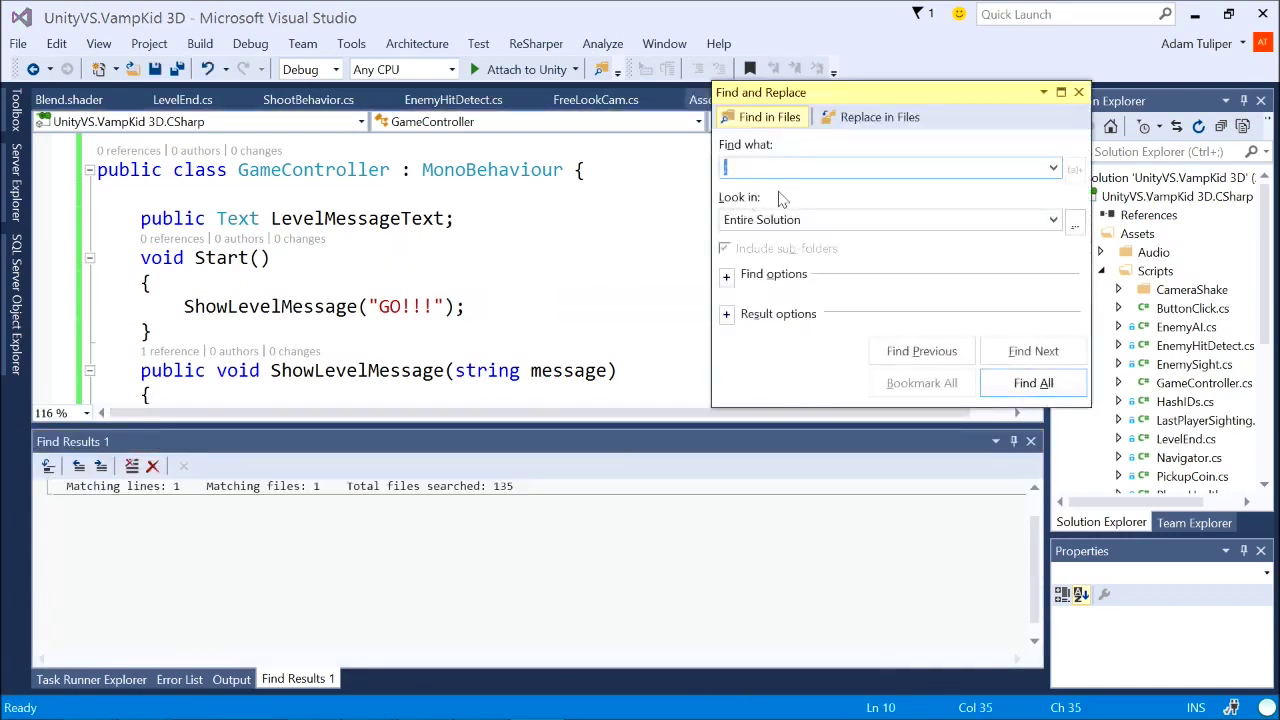
pyautogui.click(726, 277)
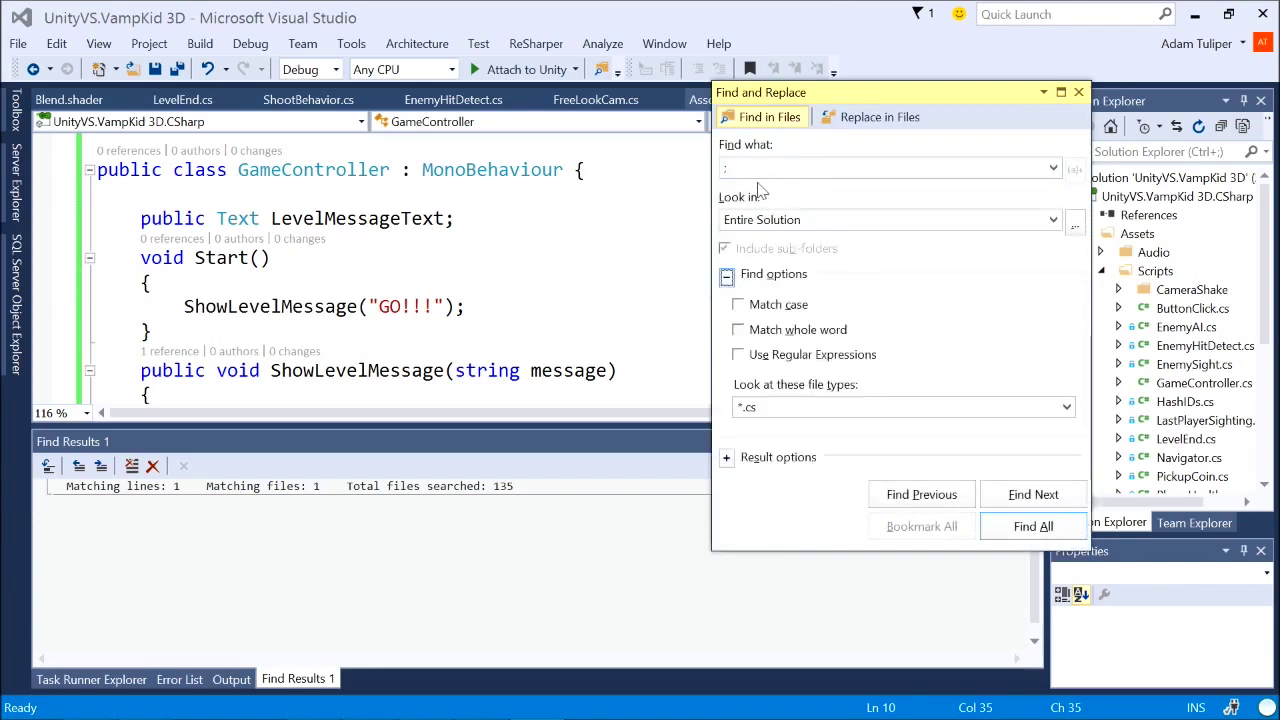
pyautogui.write('die')
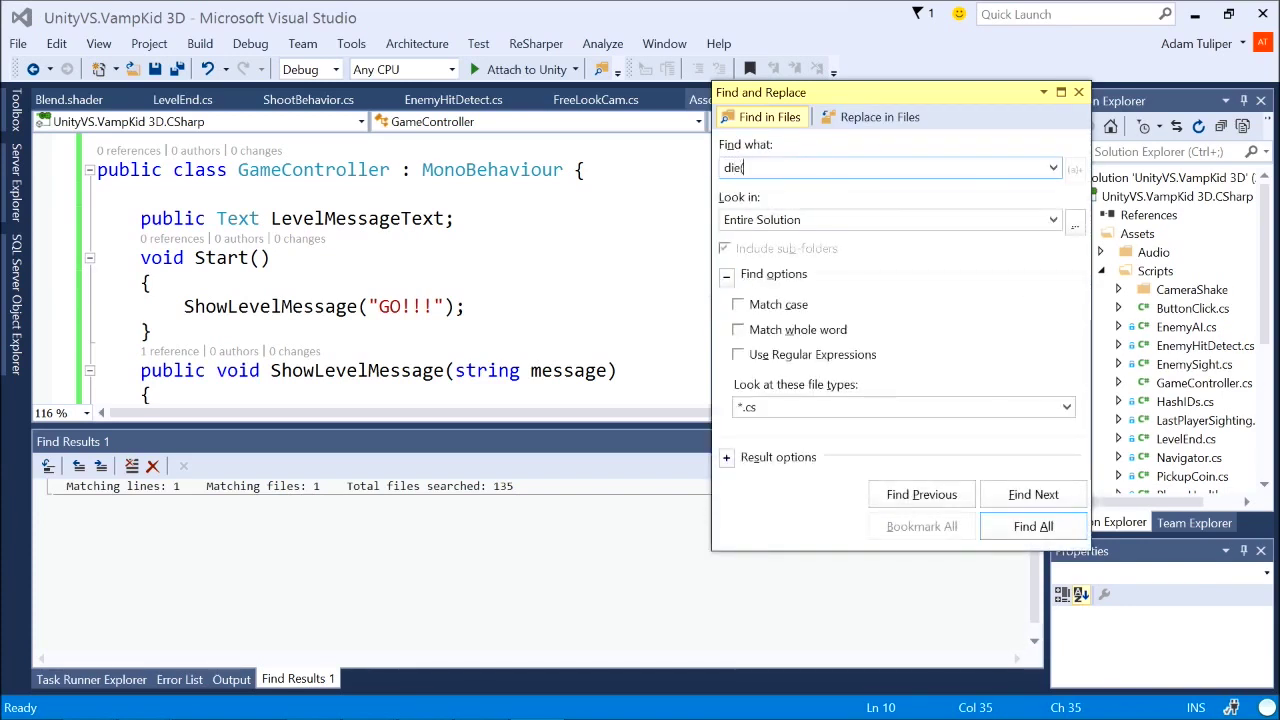
pyautogui.write('(')
pyautogui.press('Return')
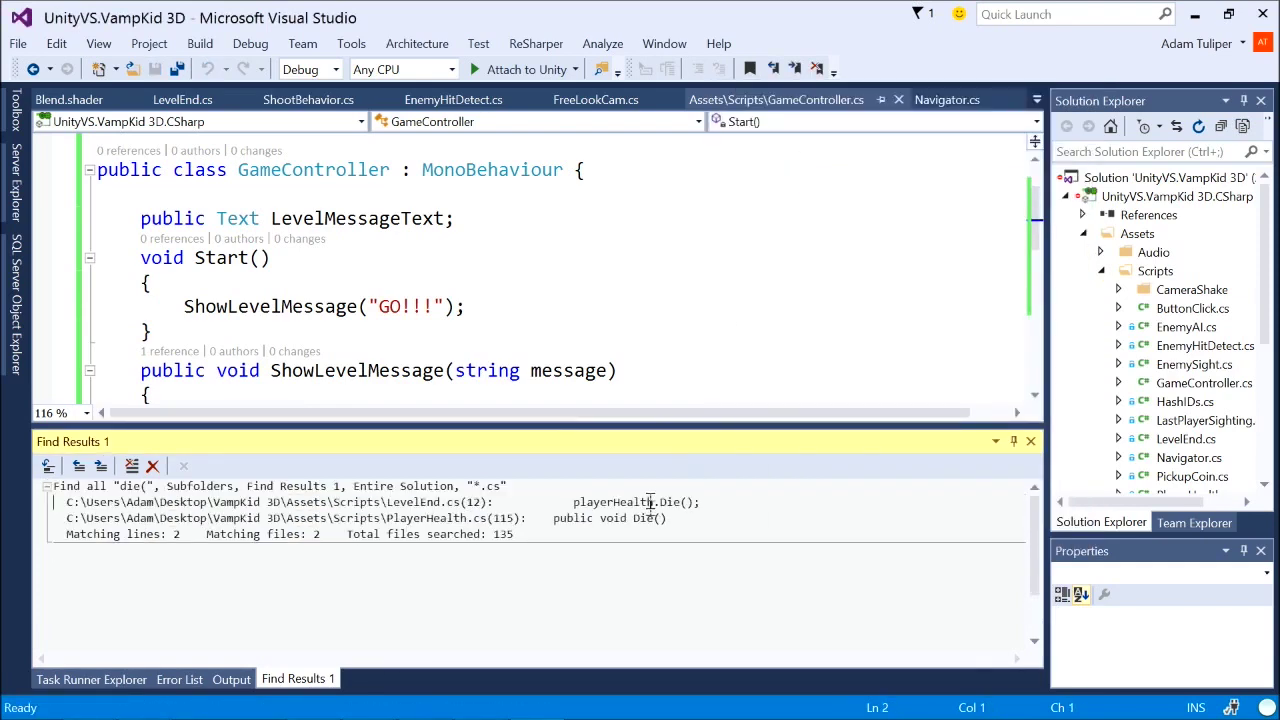
pyautogui.doubleClick(645, 517)
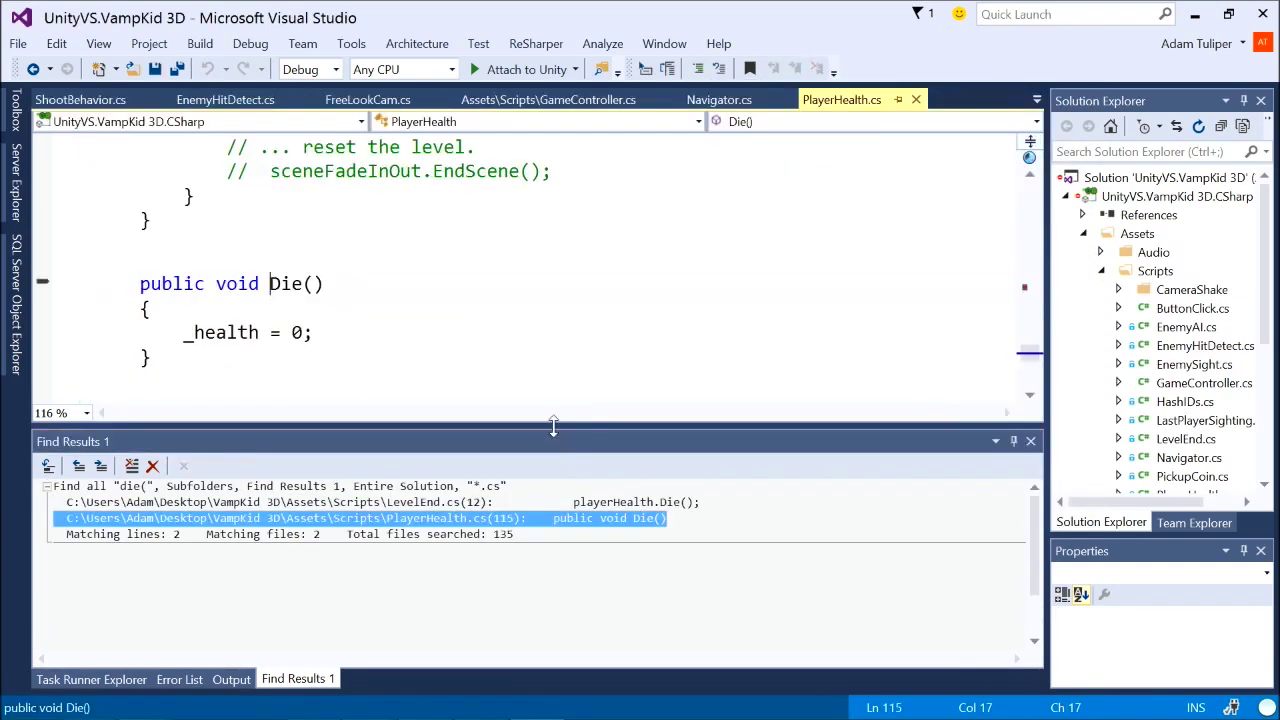
# Examine how _health is used in and around the Die() method and how the player's death is handled in PlayerHealth.cs.
pyautogui.click(354, 334)
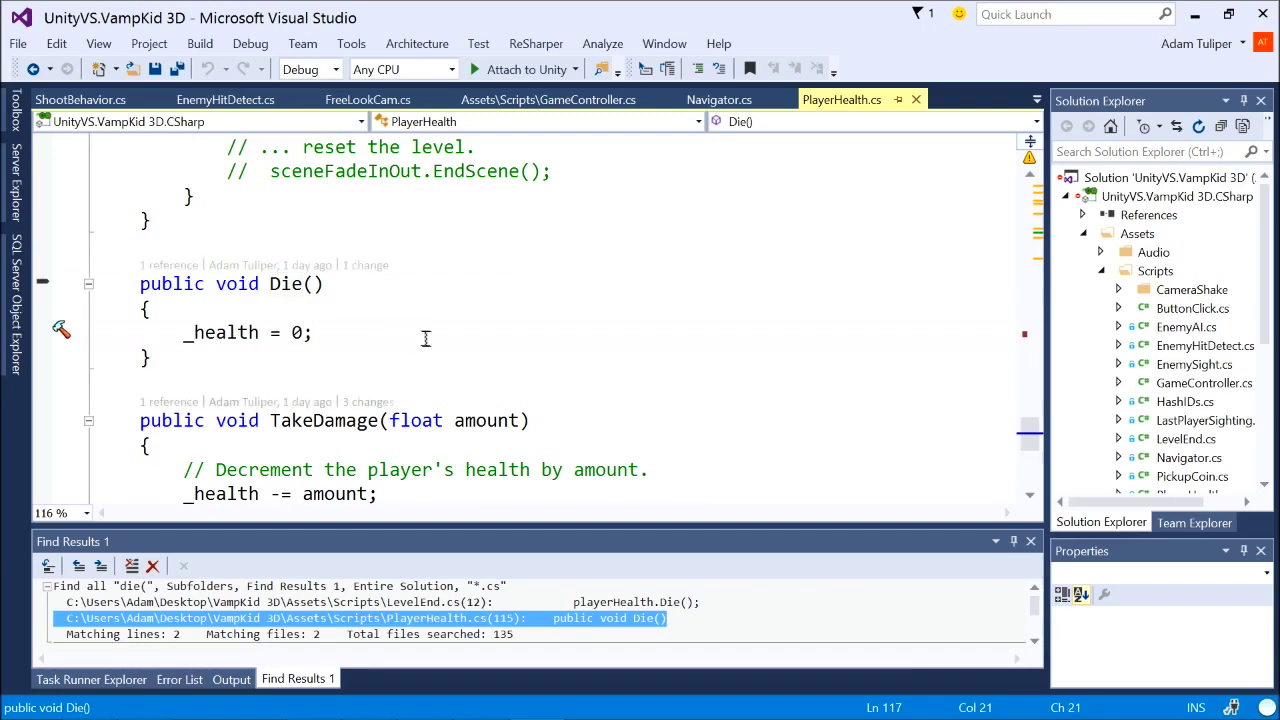
pyautogui.scroll(-1, 410, 368)
pyautogui.doubleClick(229, 258)
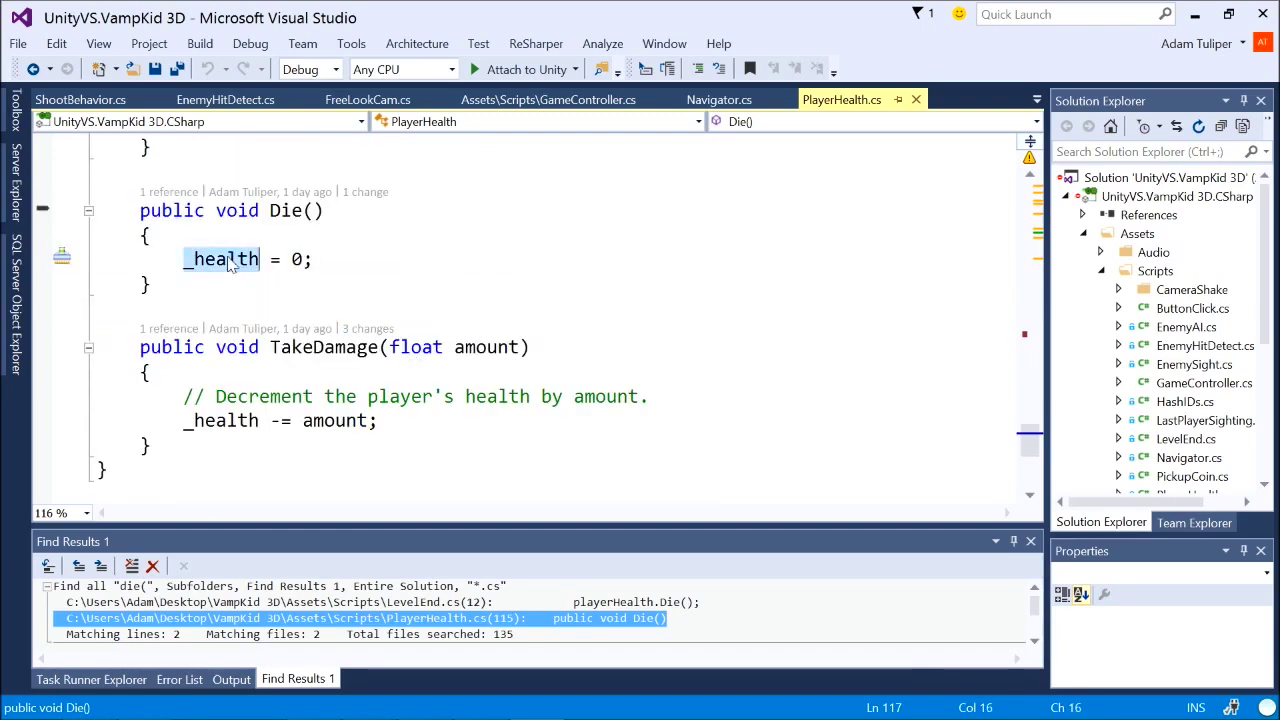
pyautogui.hotkey('ctrl', 'f')
pyautogui.press('Escape')
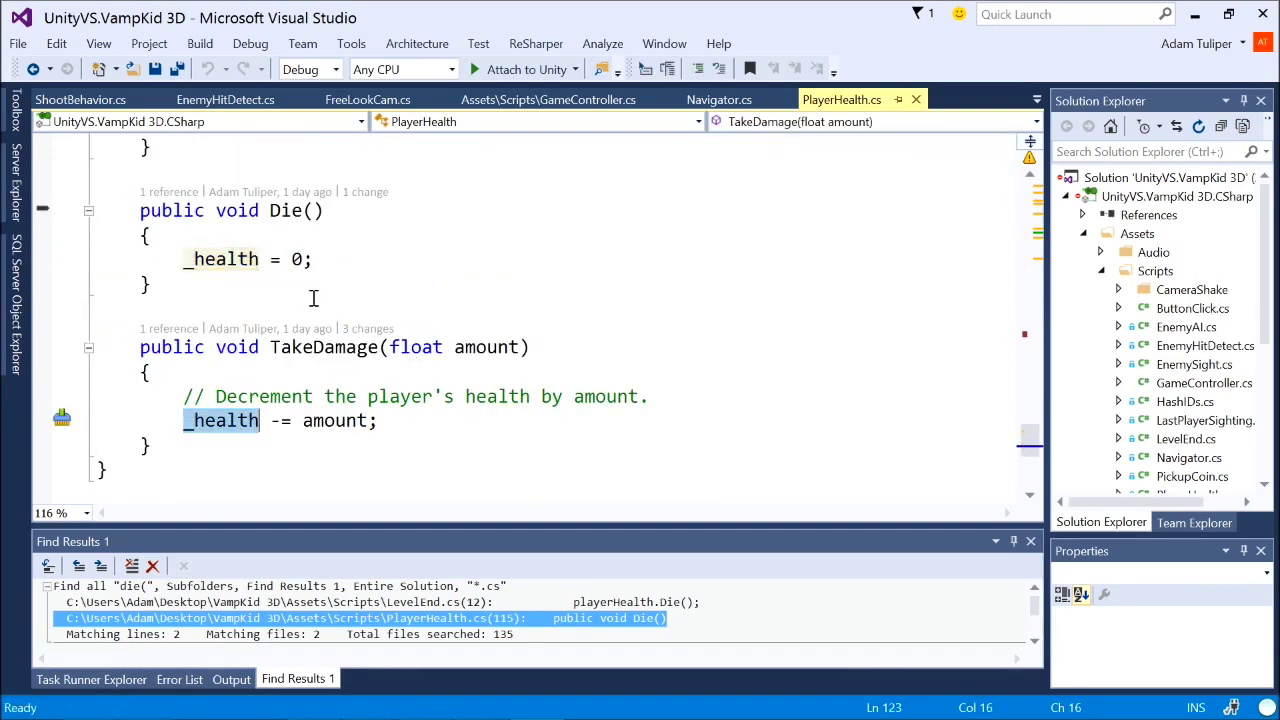
pyautogui.scroll(2, 340, 337)
pyautogui.click(346, 404)
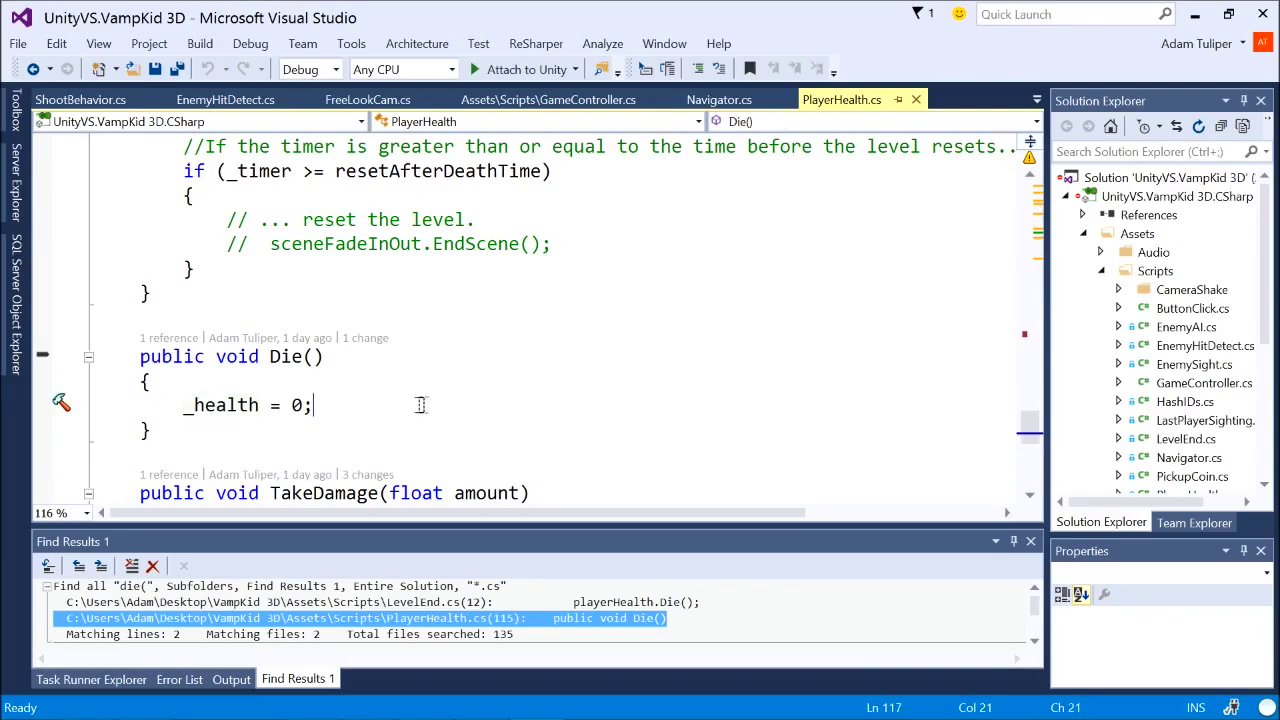
pyautogui.scroll(8, 421, 404)
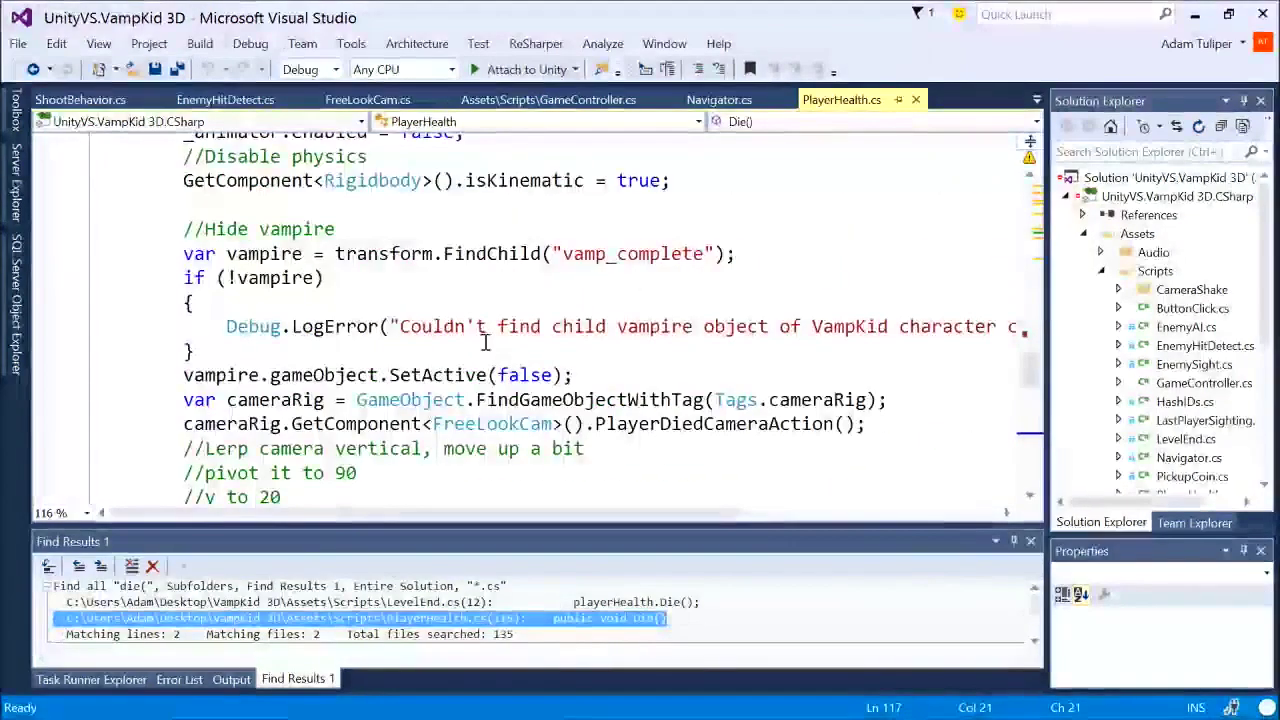
pyautogui.scroll(-8, 484, 342)
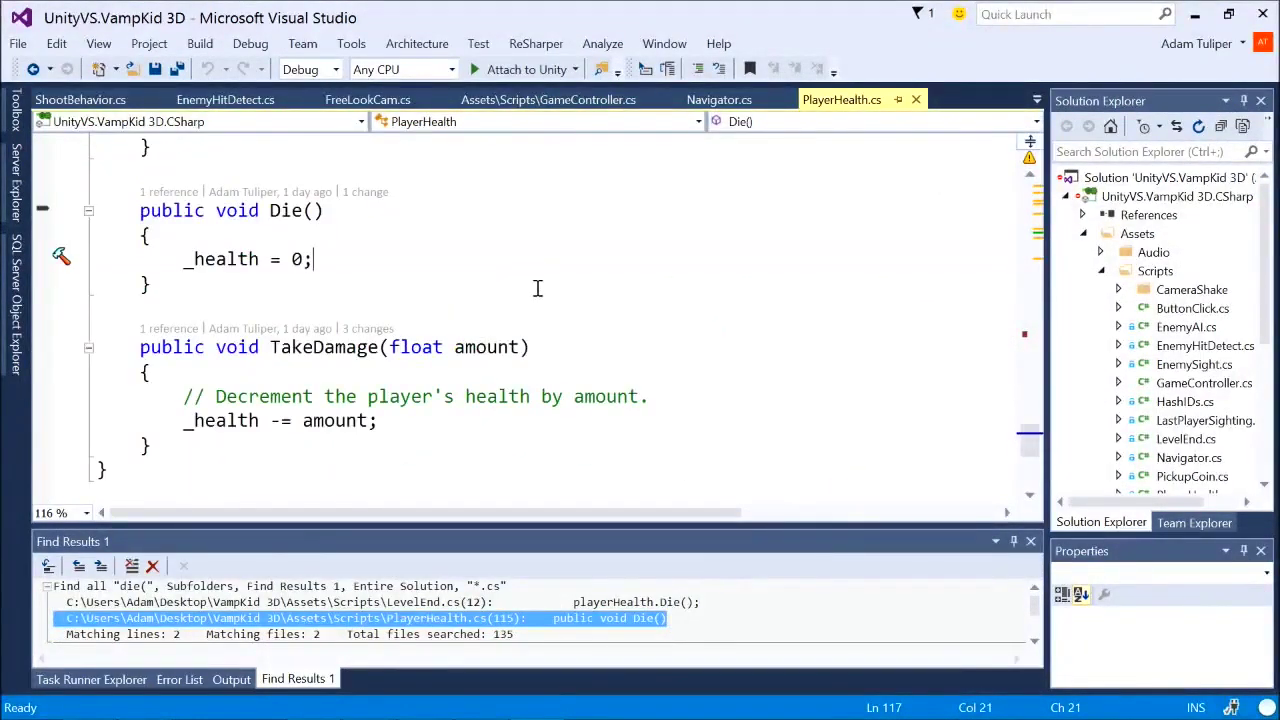
# Add the comment "//Call GameController's ShowLevelMessage" below _health = 0; in Die(), copying the method name from GameController.cs, and save.
pyautogui.press('Return')
pyautogui.press('Return')
pyautogui.write("//Call GameController's")
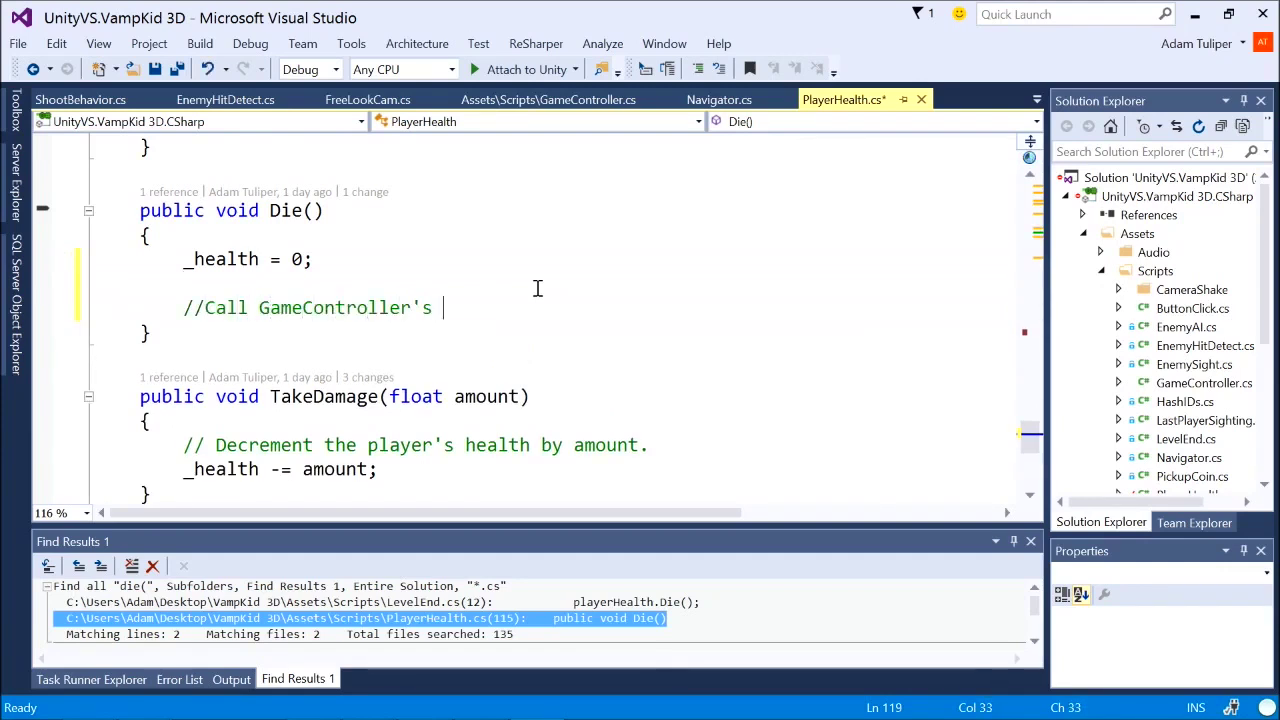
pyautogui.click(548, 99)
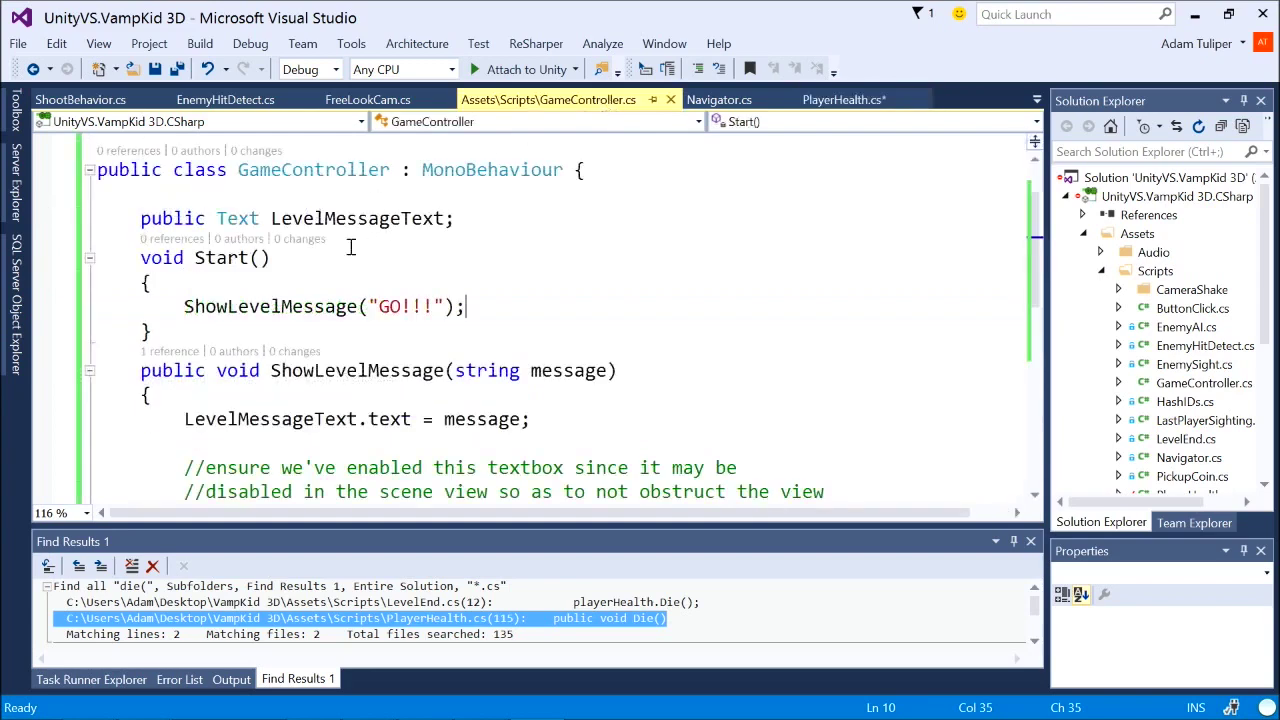
pyautogui.doubleClick(355, 370)
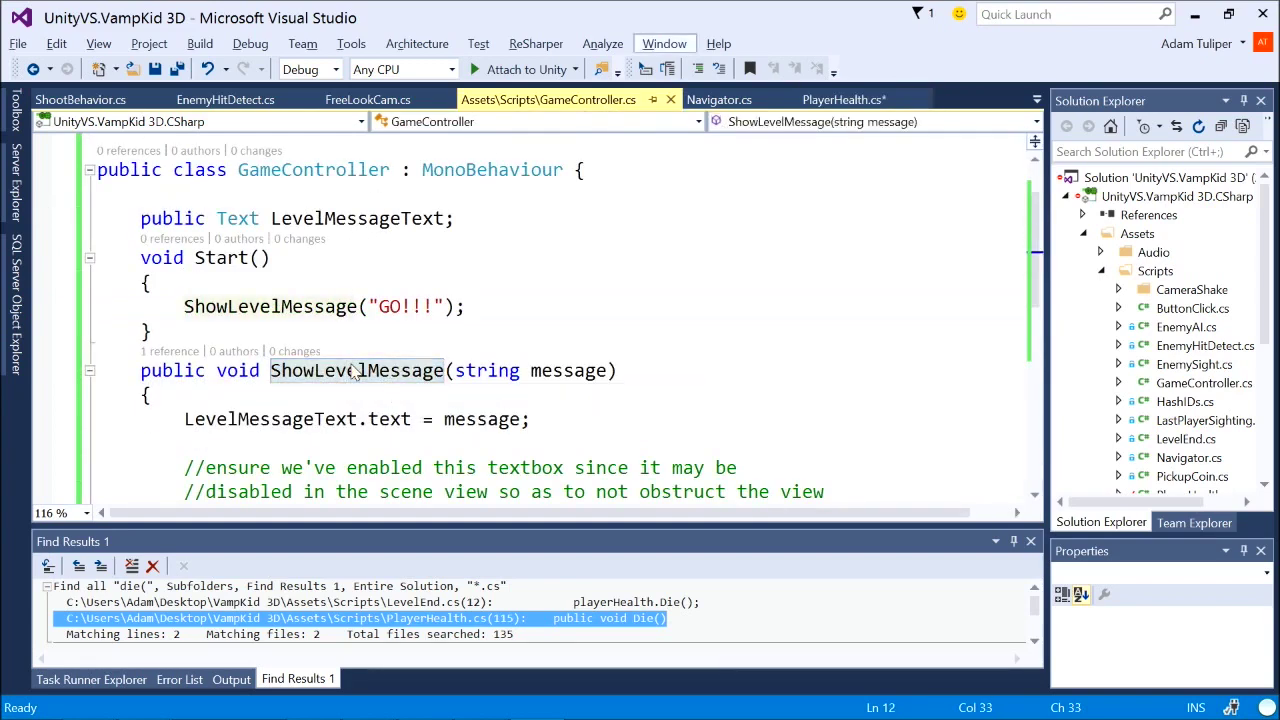
pyautogui.hotkey('ctrl', 'c')
pyautogui.hotkey('ctrl', 'Tab')
pyautogui.hotkey('ctrl', 'v')
pyautogui.hotkey('ctrl', 's')
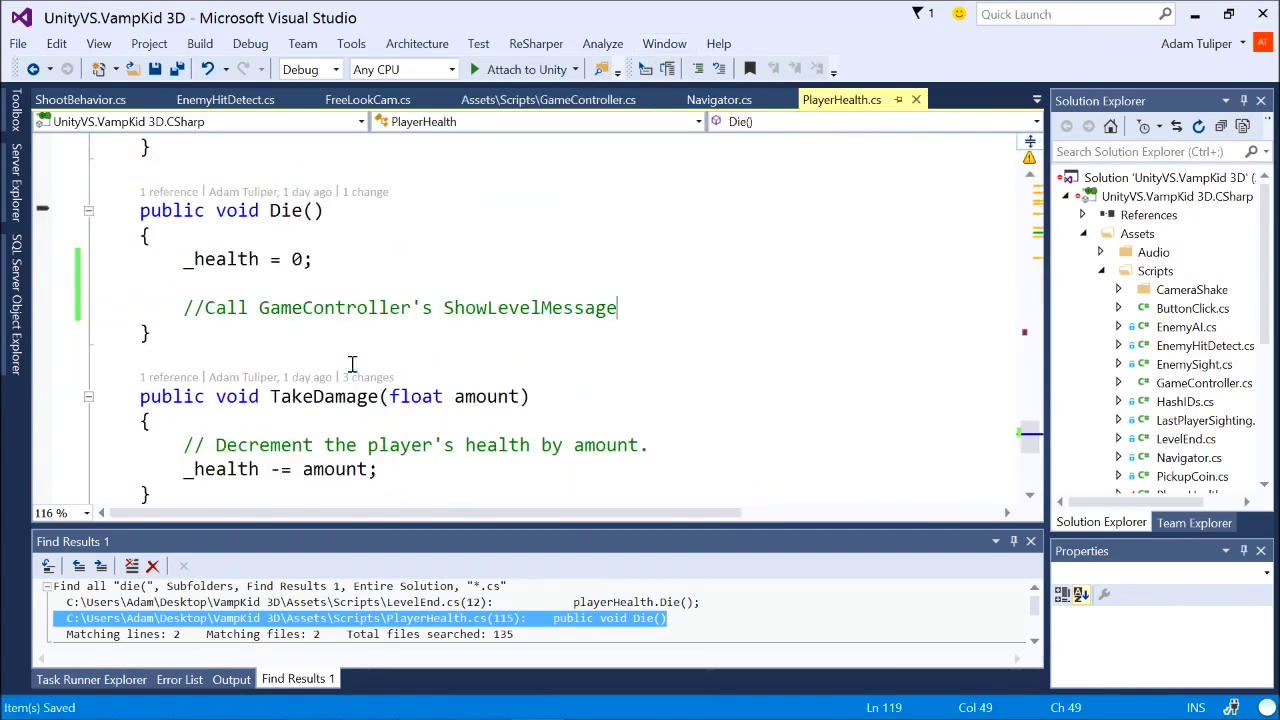
# Add the comment lines "//ask for game controller game object" and "//ask for the GameController script reference" in Die() and save.
pyautogui.press('Return')
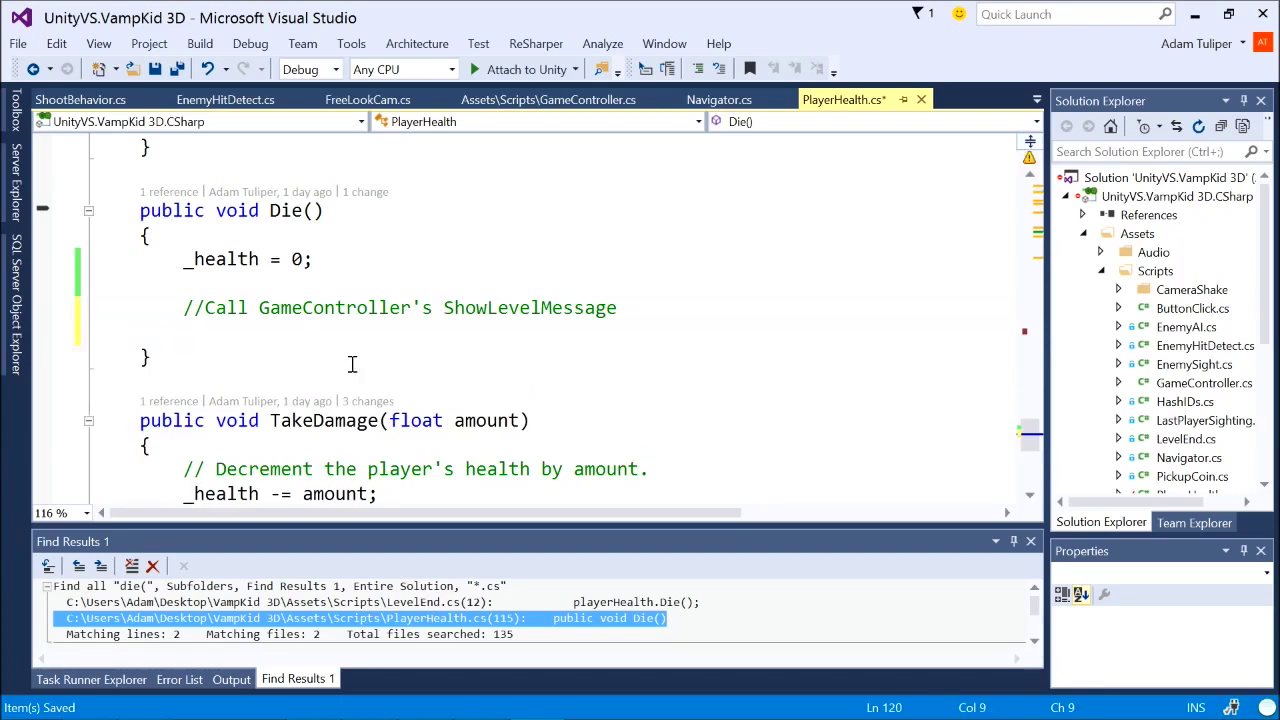
pyautogui.write('//')
pyautogui.write('ask for gam')
pyautogui.write('e control ')
pyautogui.write('er game object')
pyautogui.press('Return')
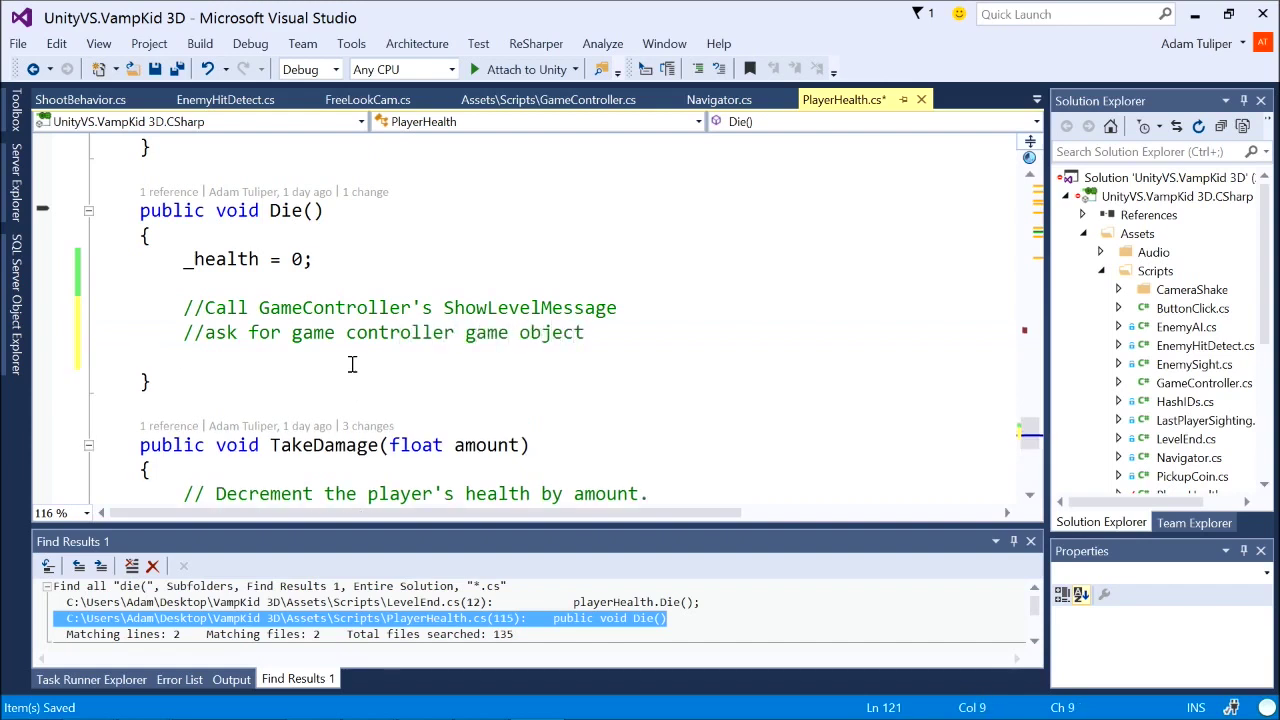
pyautogui.press('BackSpace')
pyautogui.write('ask for the GameCont')
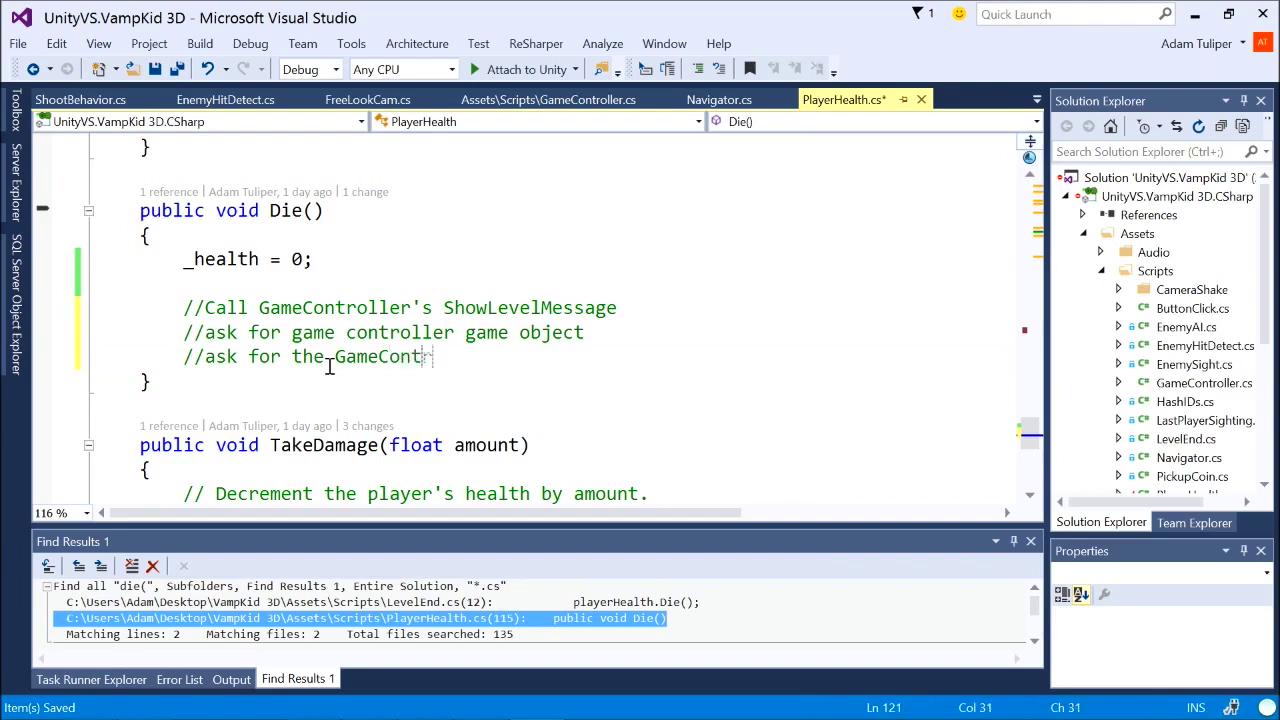
pyautogui.write('roller script reference')
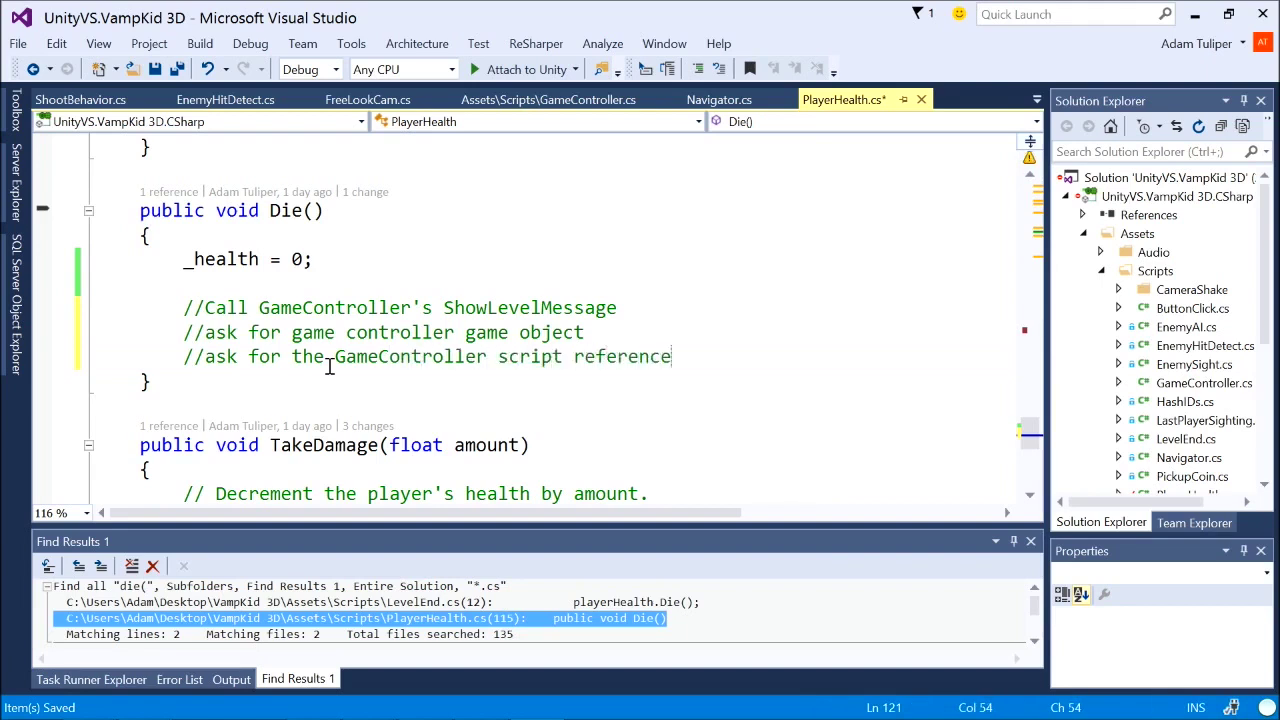
pyautogui.press('Return')
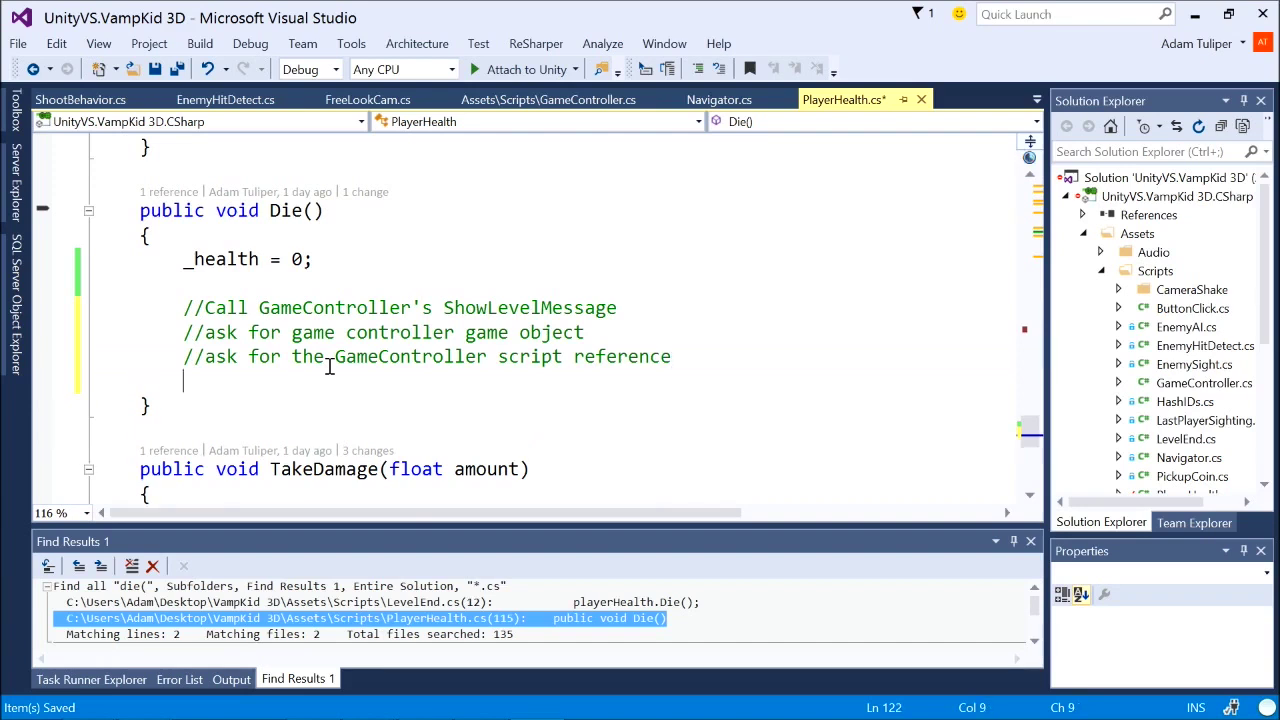
pyautogui.hotkey('ctrl', 's')
# Below the comments, declare var gameController and assign it a GameObject.FindGameObjectWithTag() call.
pyautogui.write('var gameController ')
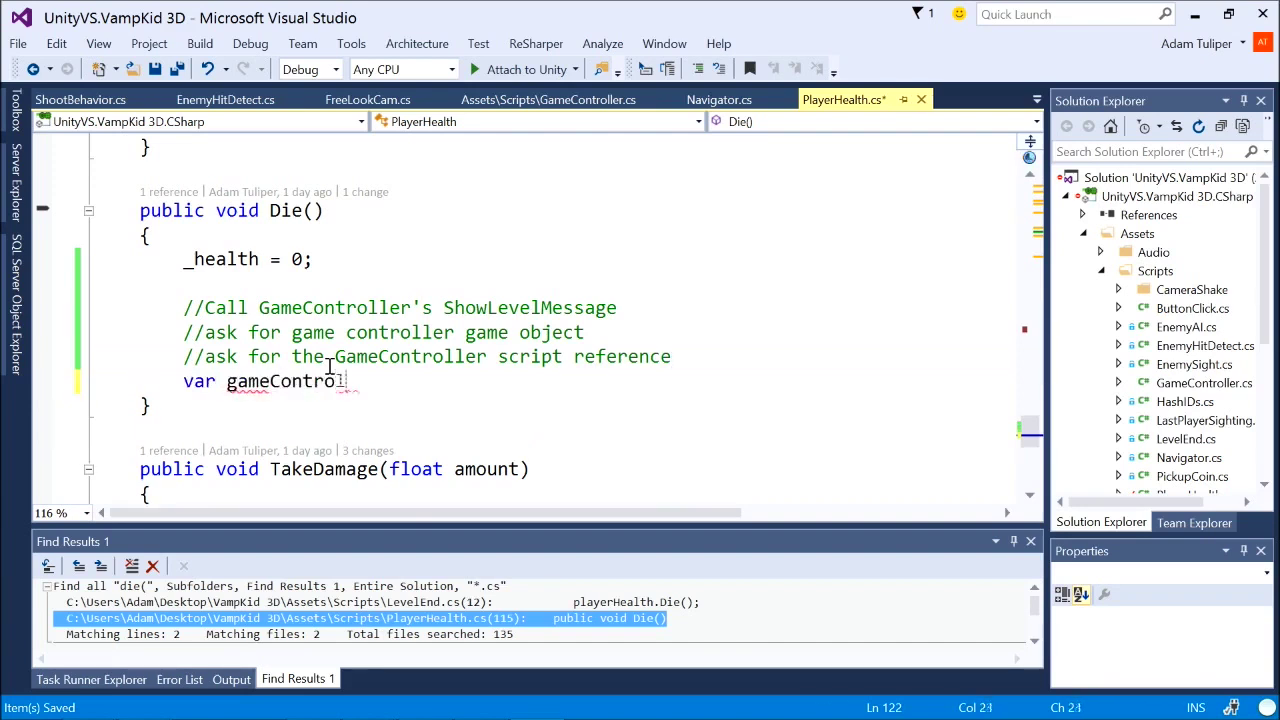
pyautogui.write('= GameObject.')
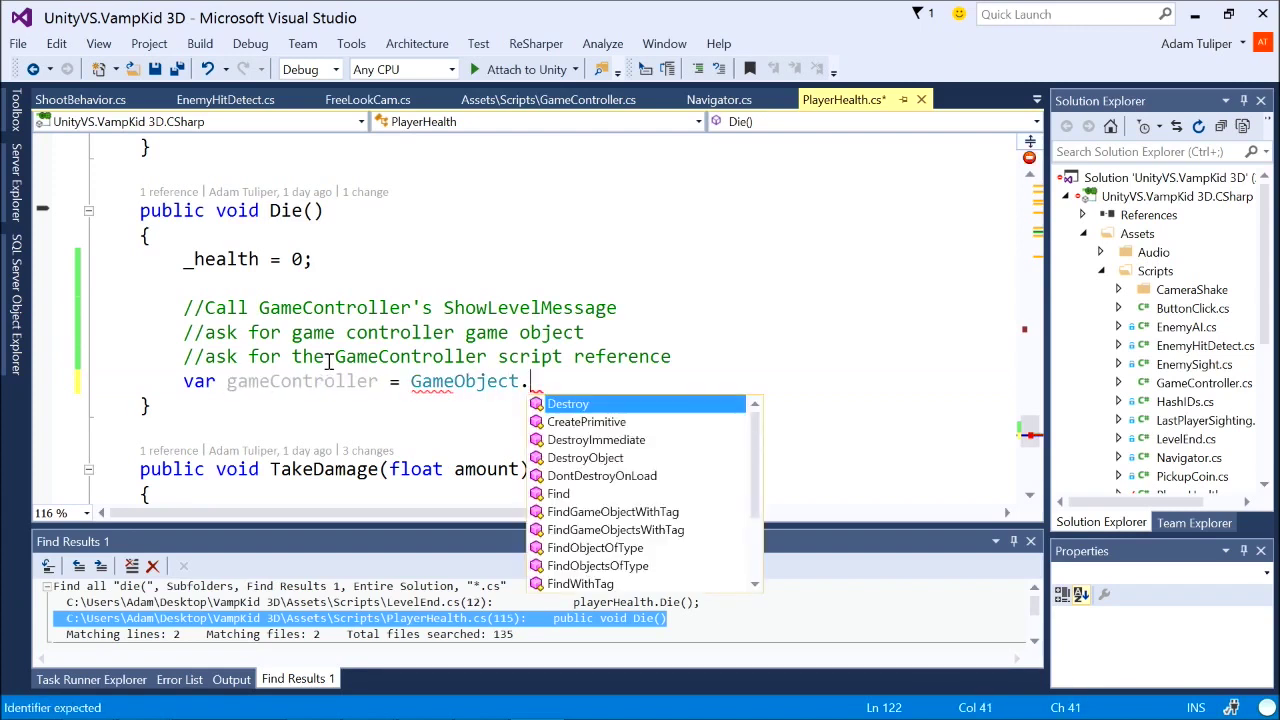
pyautogui.write('Find')
pyautogui.press('Down')
pyautogui.write('(')
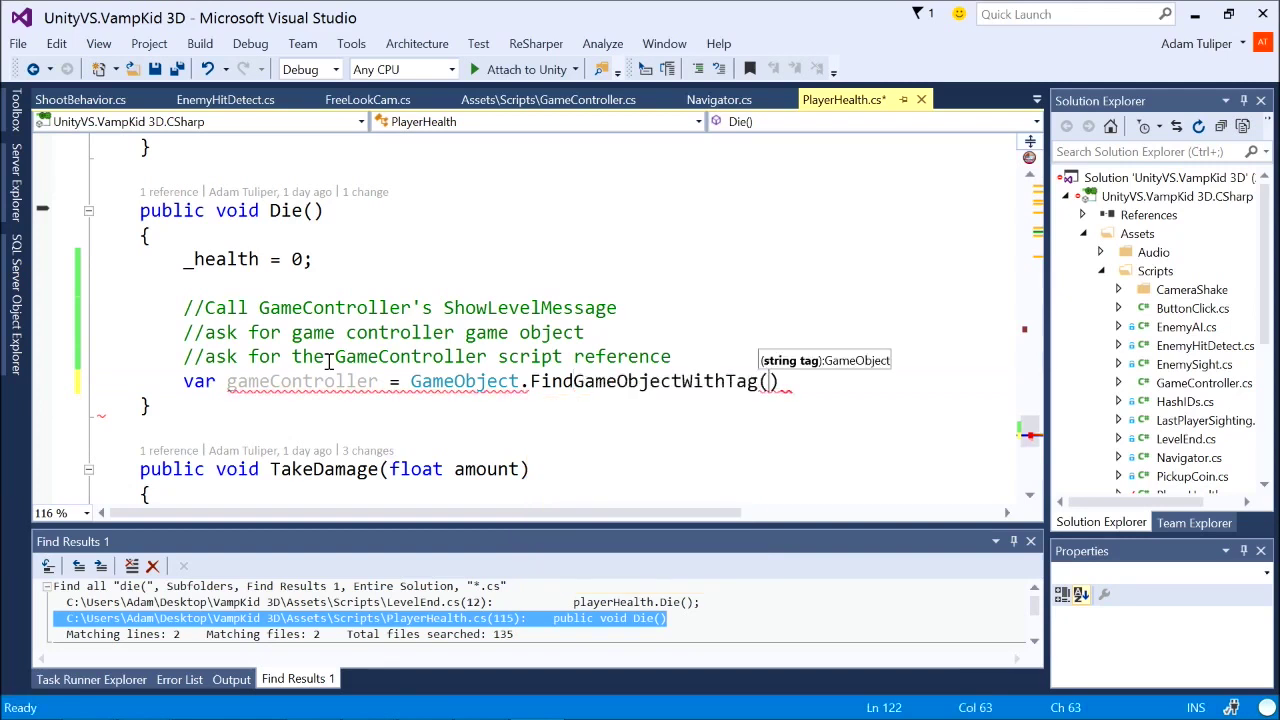
# Pass Tags.gameController as the tag argument of FindGameObjectWithTag and end the statement with a new line after it.
pyautogui.write('"Game')
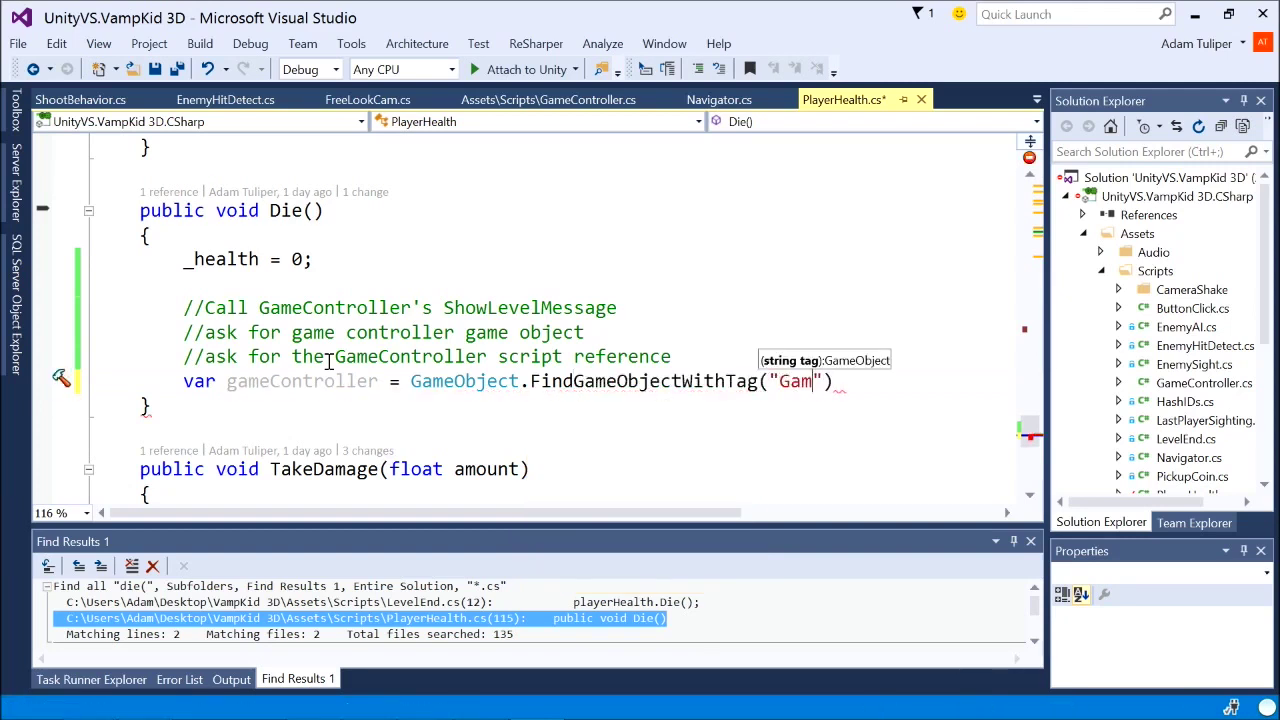
pyautogui.press('BackSpace')
pyautogui.press('BackSpace')
pyautogui.press('BackSpace')
pyautogui.press('BackSpace')
pyautogui.press('BackSpace')
pyautogui.write('Tags')
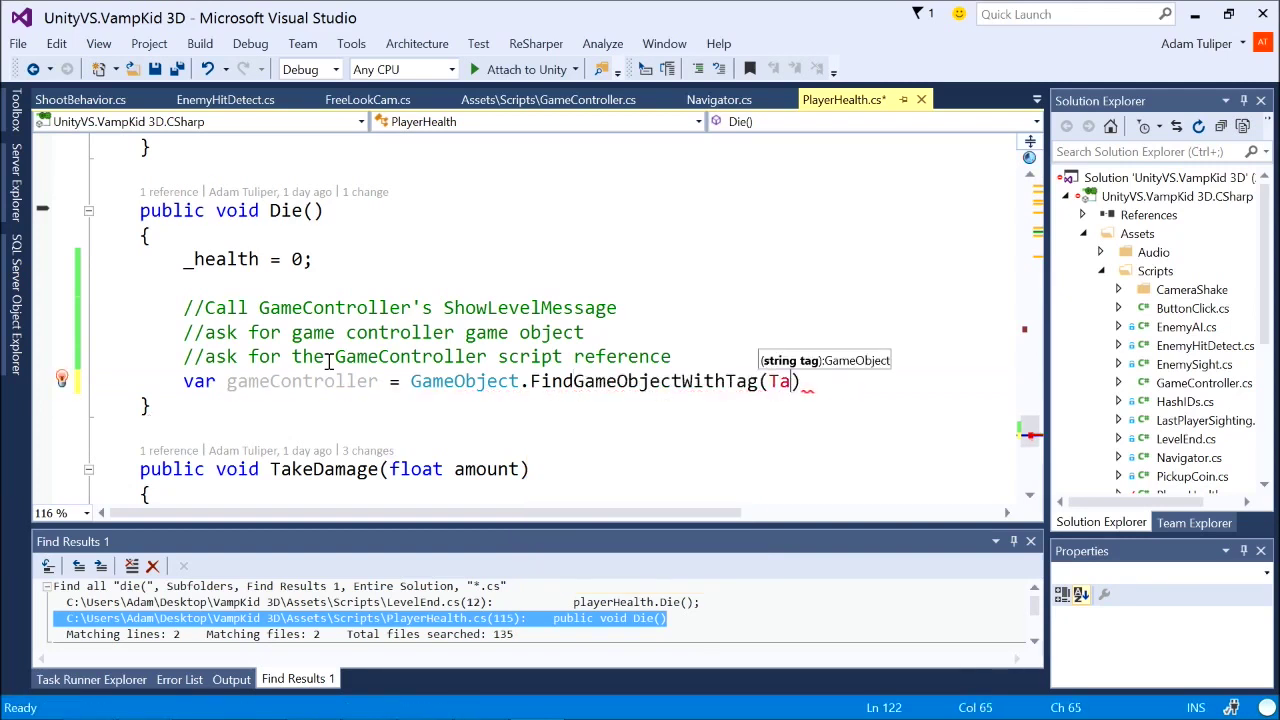
pyautogui.write('.g')
pyautogui.press('Tab')
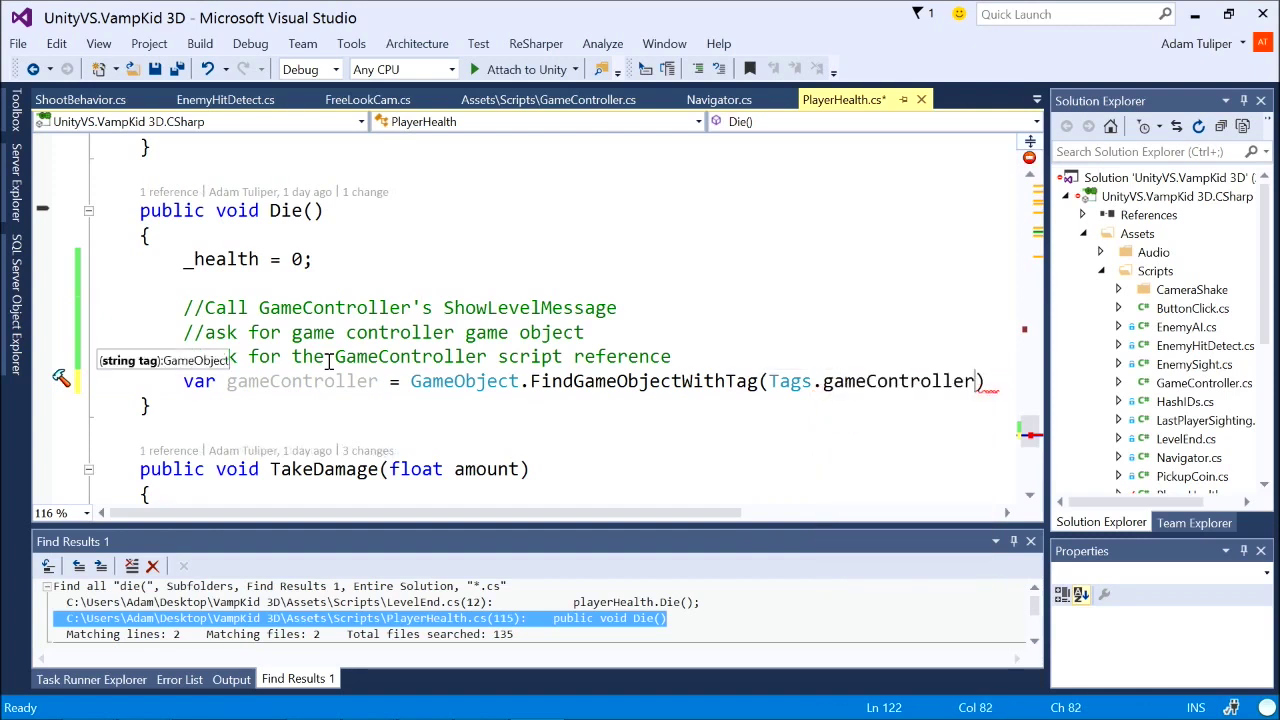
pyautogui.write(';')
pyautogui.press('Return')
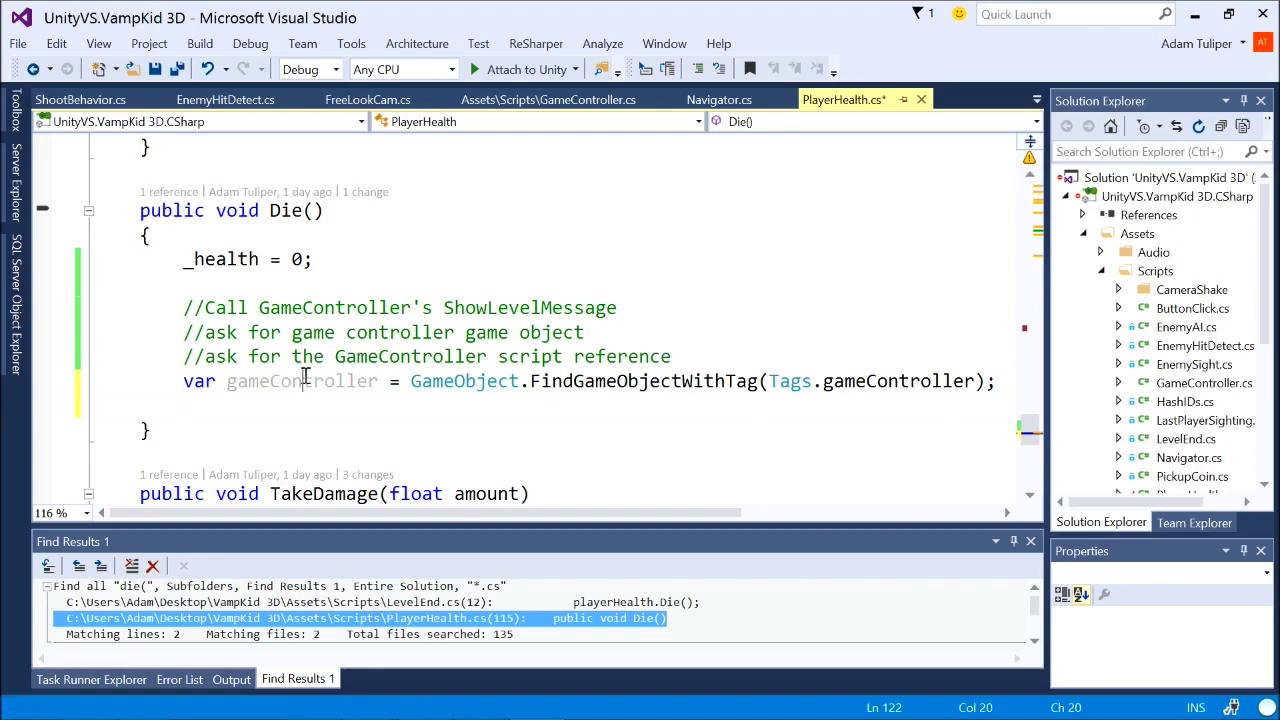
# Add the line "var gc = gameController.GetComponent<GameController>();" in Die() and save PlayerHealth.cs.
pyautogui.write('var g')
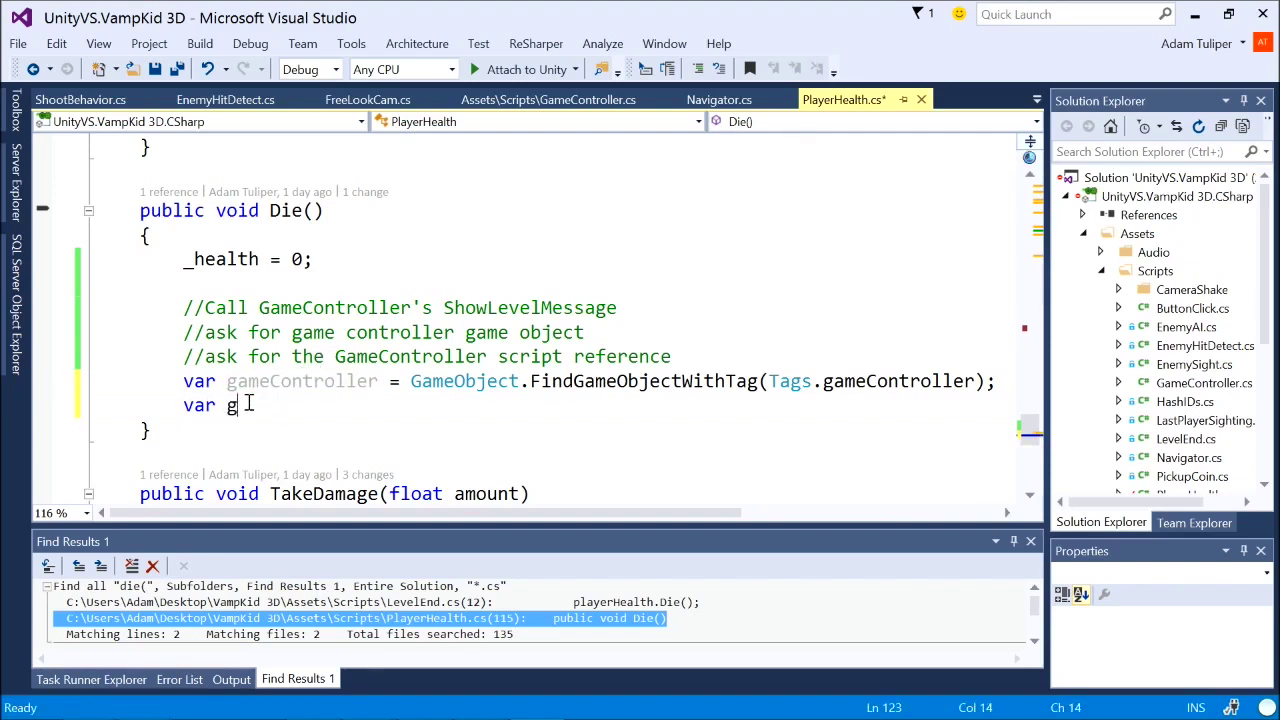
pyautogui.write('c = ')
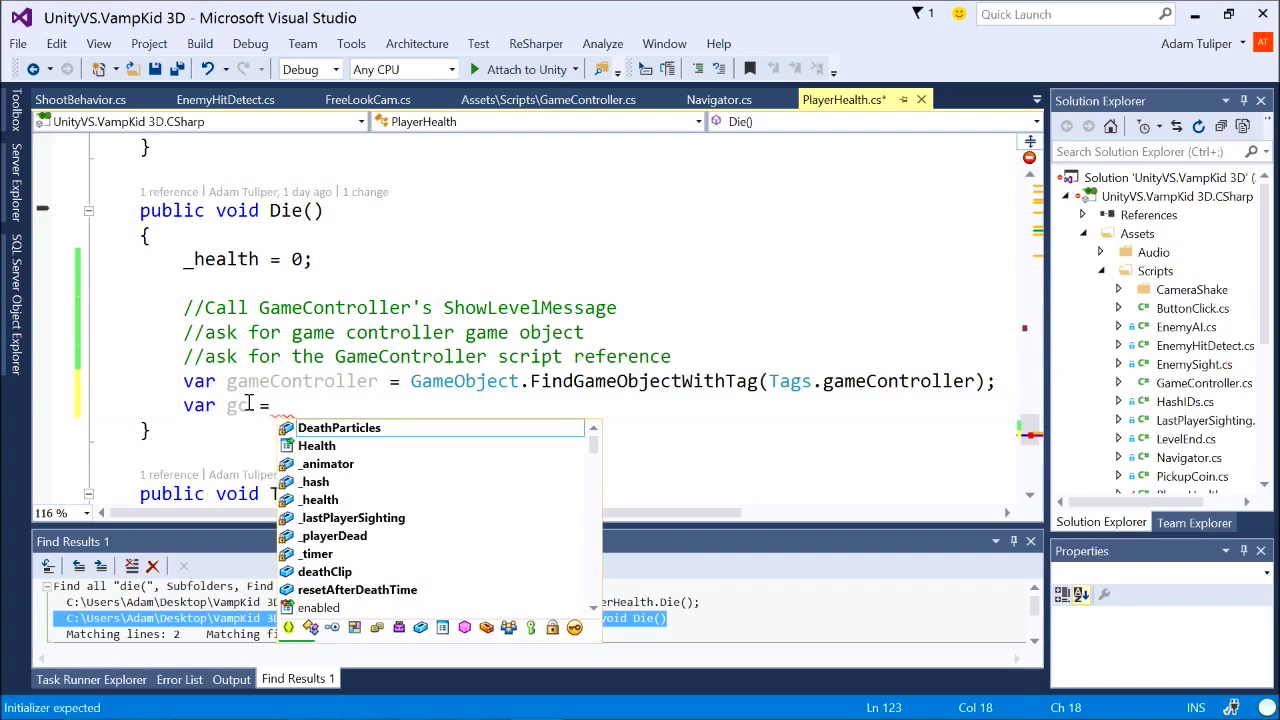
pyautogui.write('gam')
pyautogui.press('Down')
pyautogui.write('.')
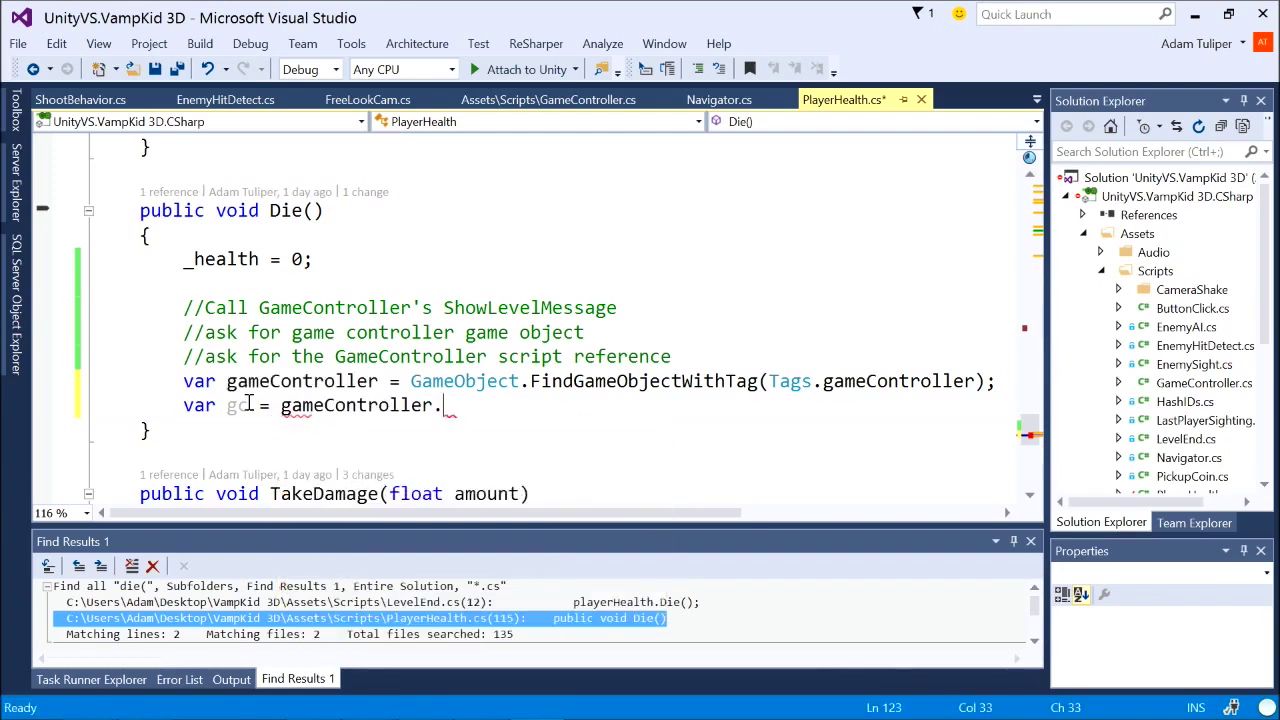
pyautogui.write('GetComponent(')
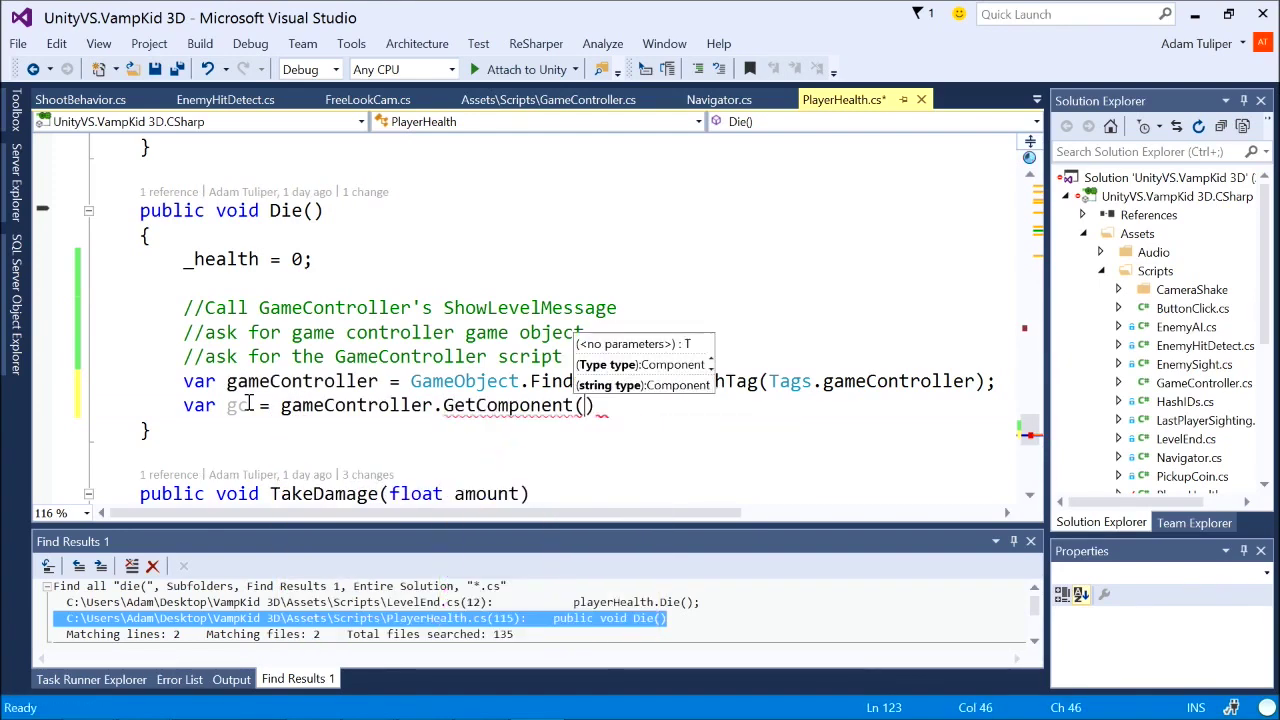
pyautogui.press('BackSpace')
pyautogui.write('<Ga')
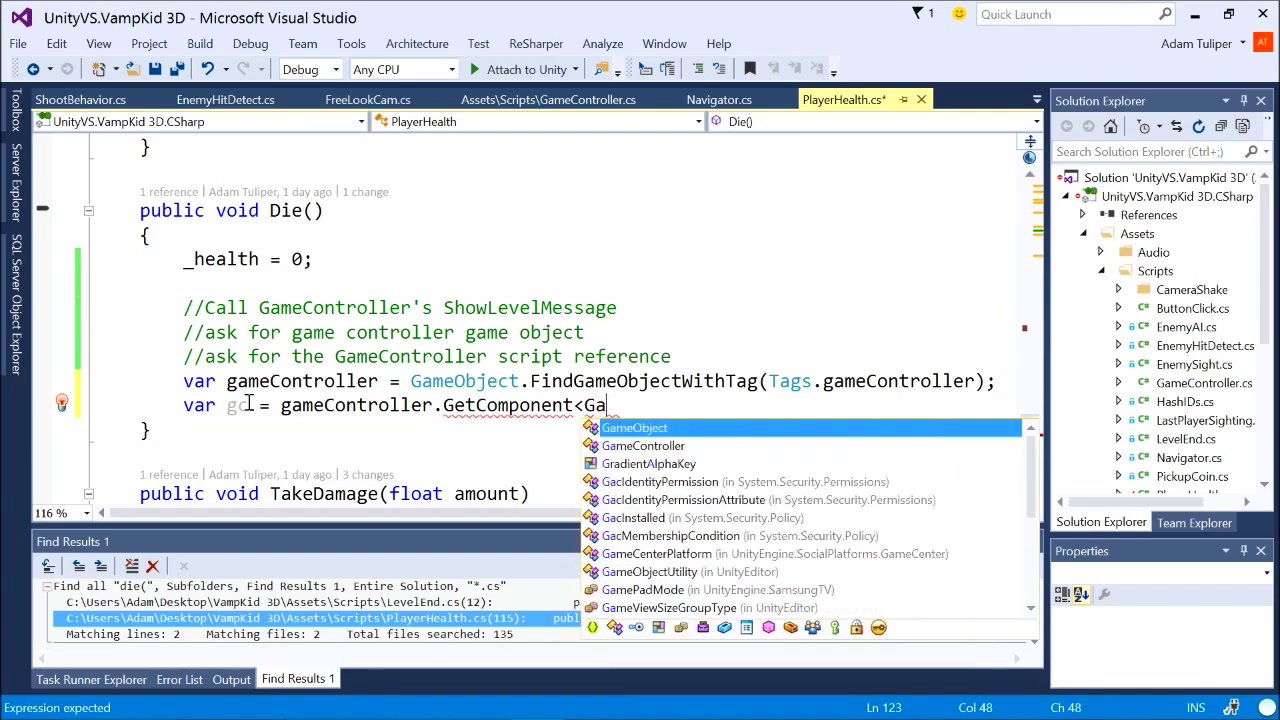
pyautogui.write('meC')
pyautogui.press('Tab')
pyautogui.write('>')
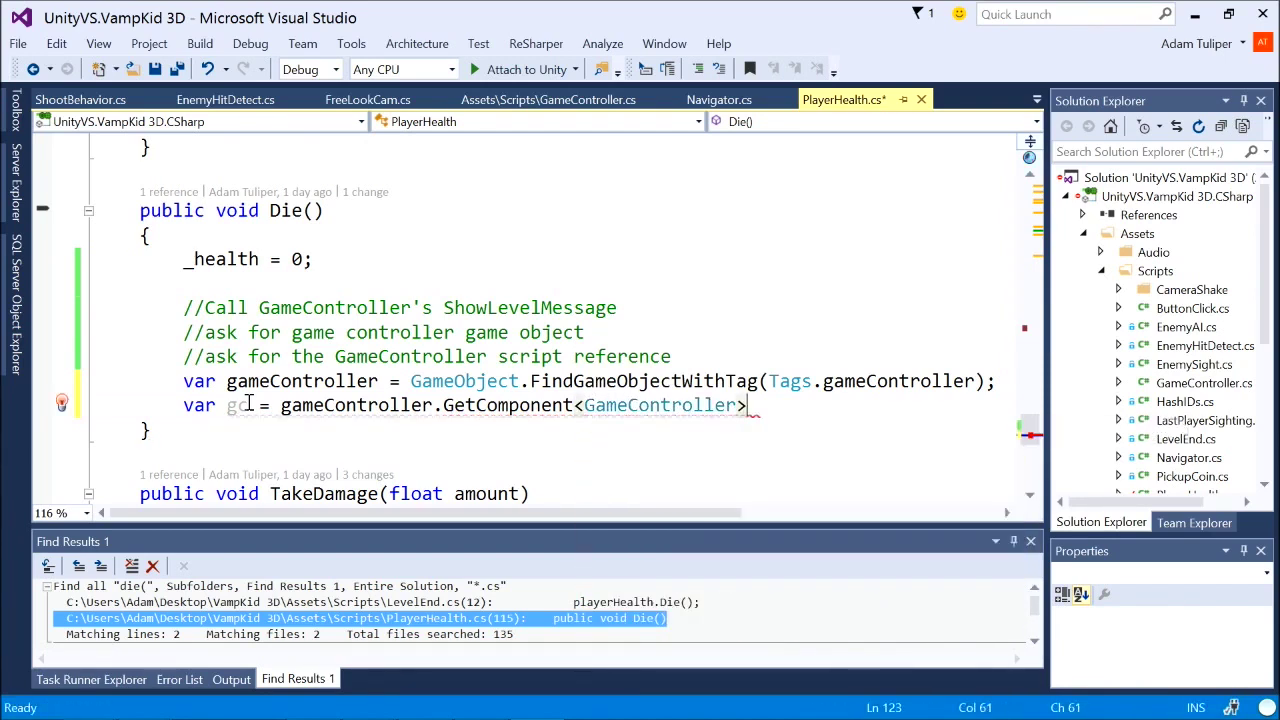
pyautogui.write('();')
pyautogui.hotkey('ctrl', 's')
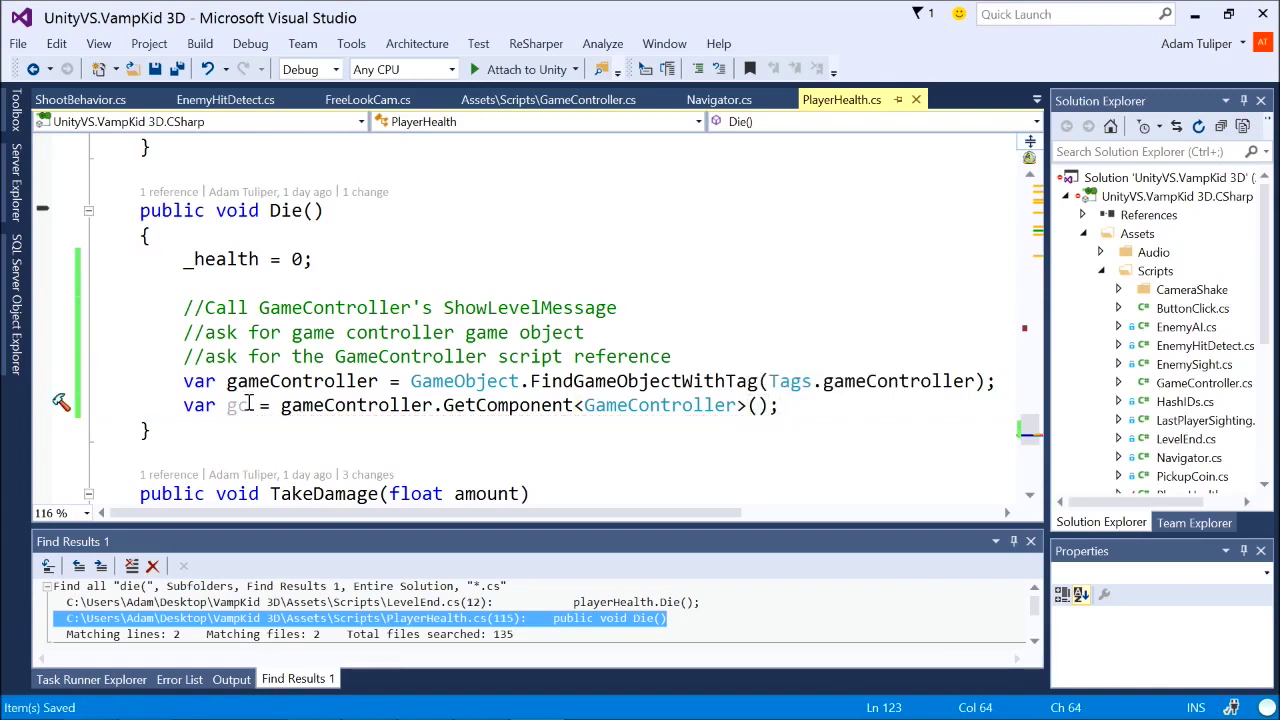
pyautogui.doubleClick(648, 404)
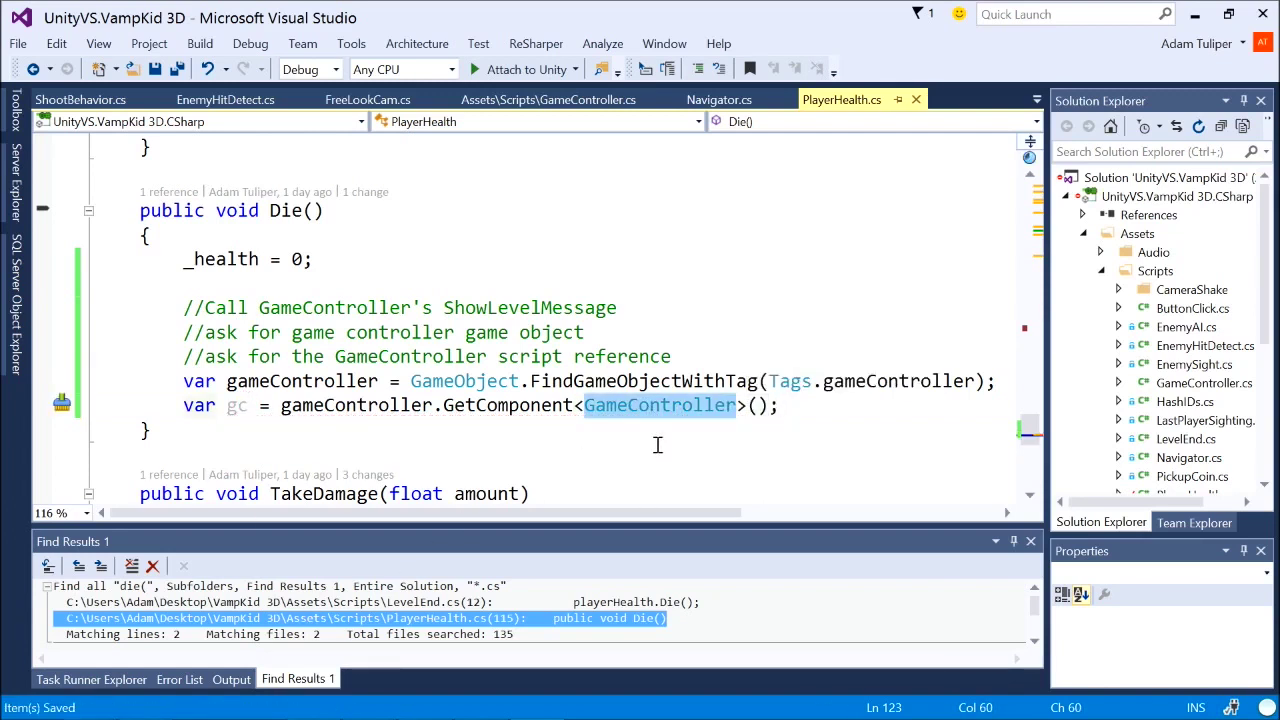
# Add the line gc.ShowLevelMessage("You died!!!!"); at the end of Die() and save PlayerHealth.cs.
pyautogui.hotkey('alt', 'Tab')
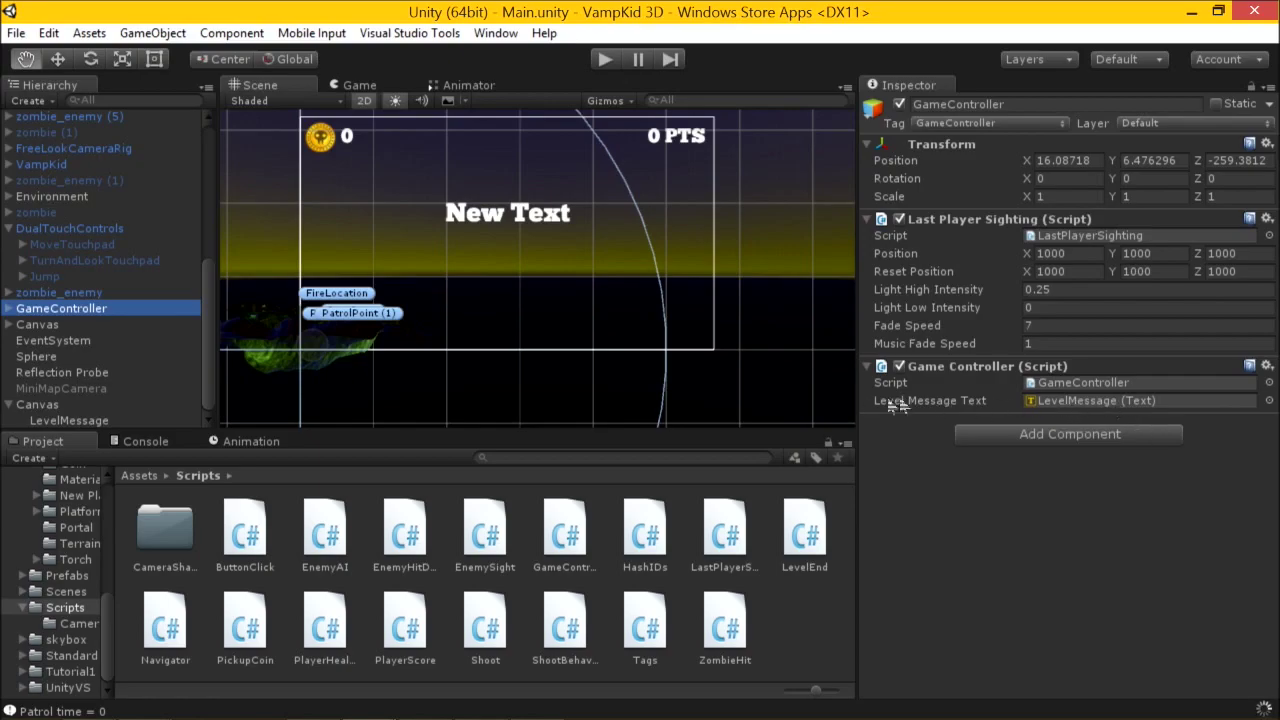
pyautogui.hotkey('alt', 'Tab')
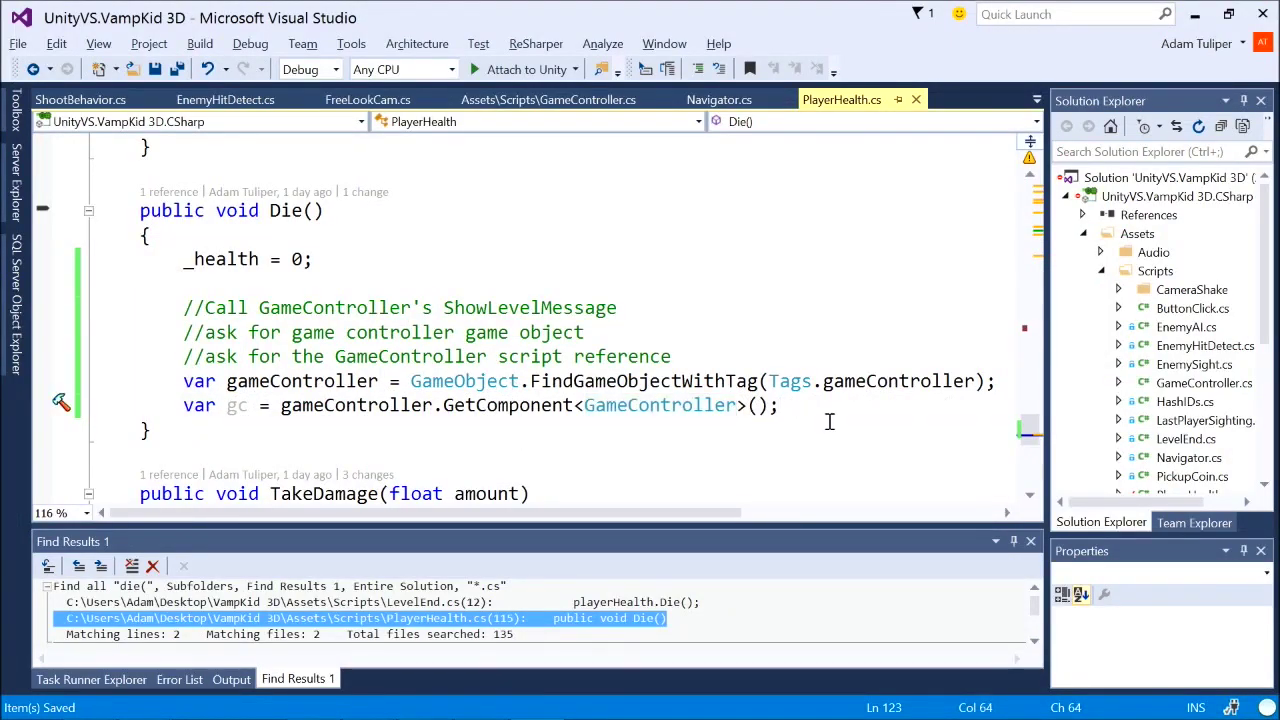
pyautogui.press('Return')
pyautogui.write('gc.Sh')
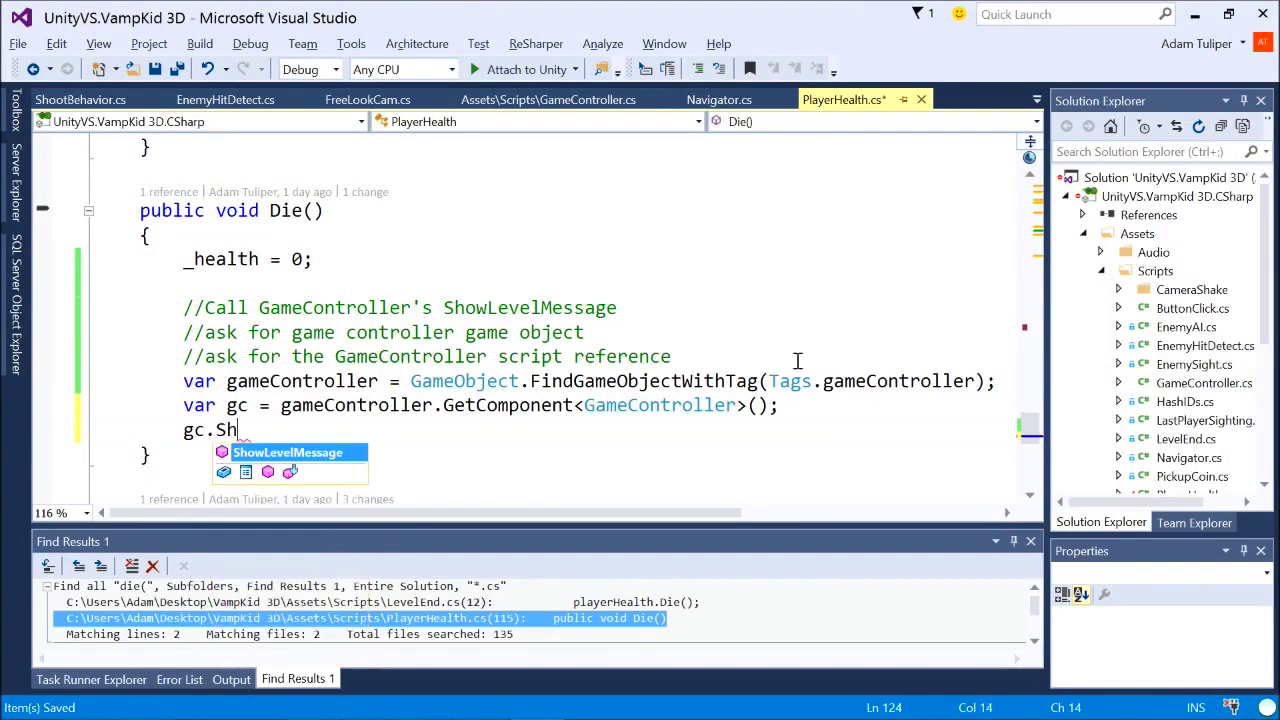
pyautogui.write('owLevelMessage("You died!!!!");')
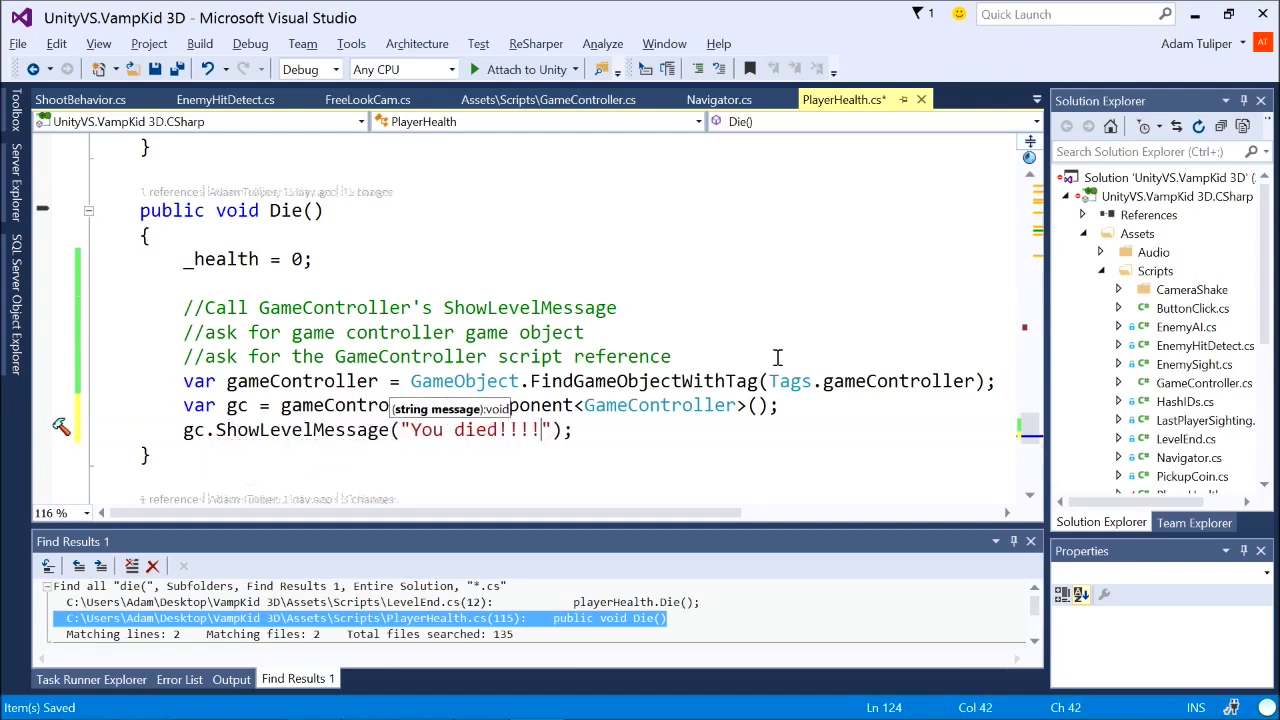
pyautogui.hotkey('ctrl', 's')
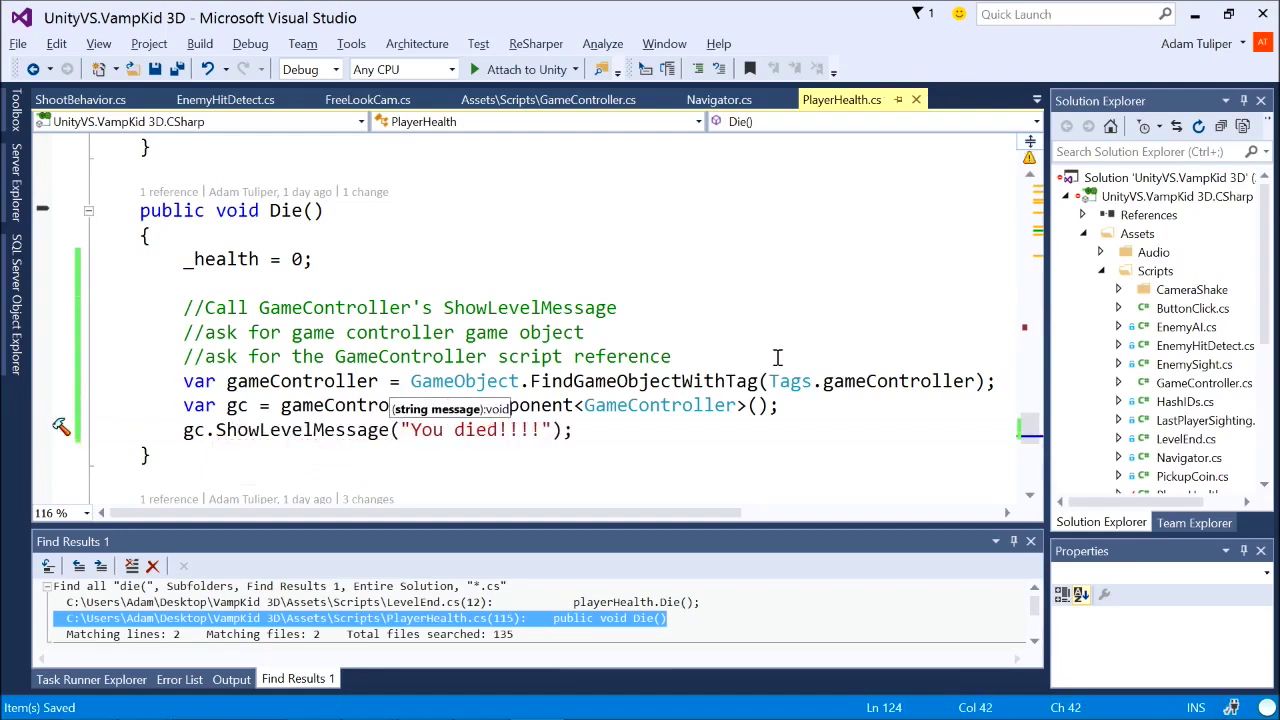
pyautogui.press('End')
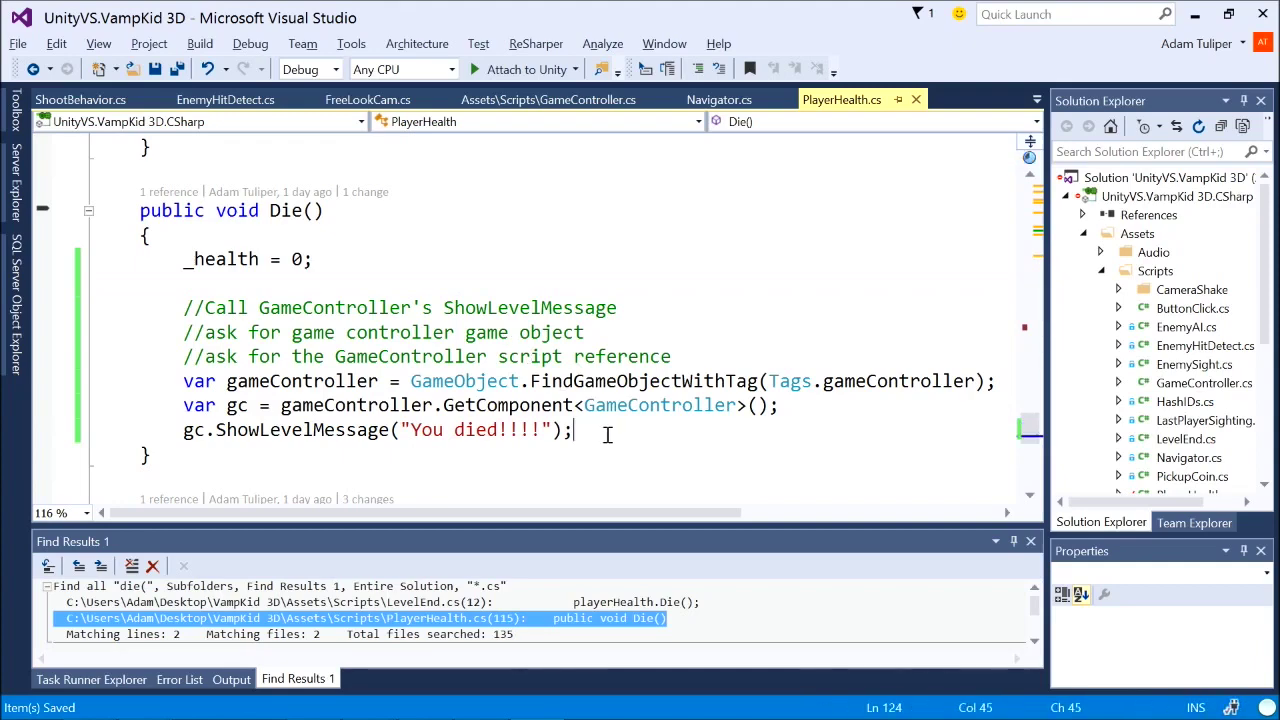
pyautogui.scroll(-1, 540, 262)
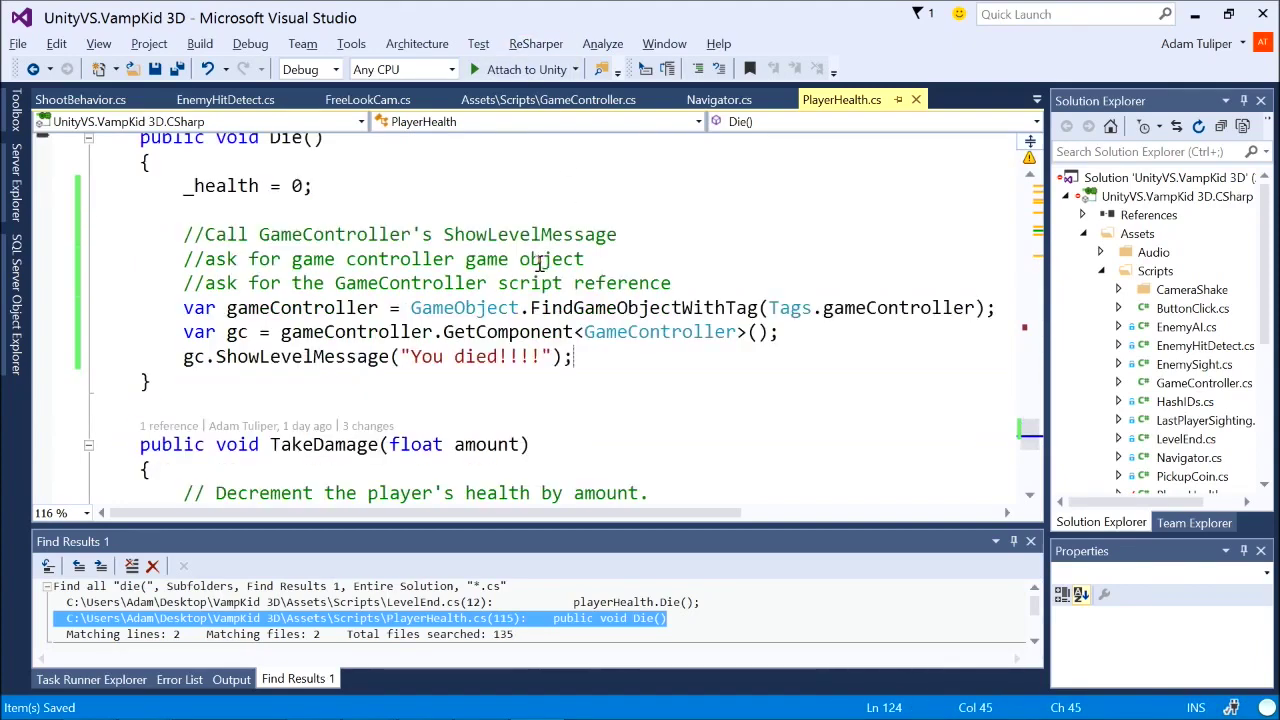
# Play-test the player's death in Unity, check the LevelMessage text object and the console output, and stop the game.
pyautogui.hotkey('alt', 'Tab')
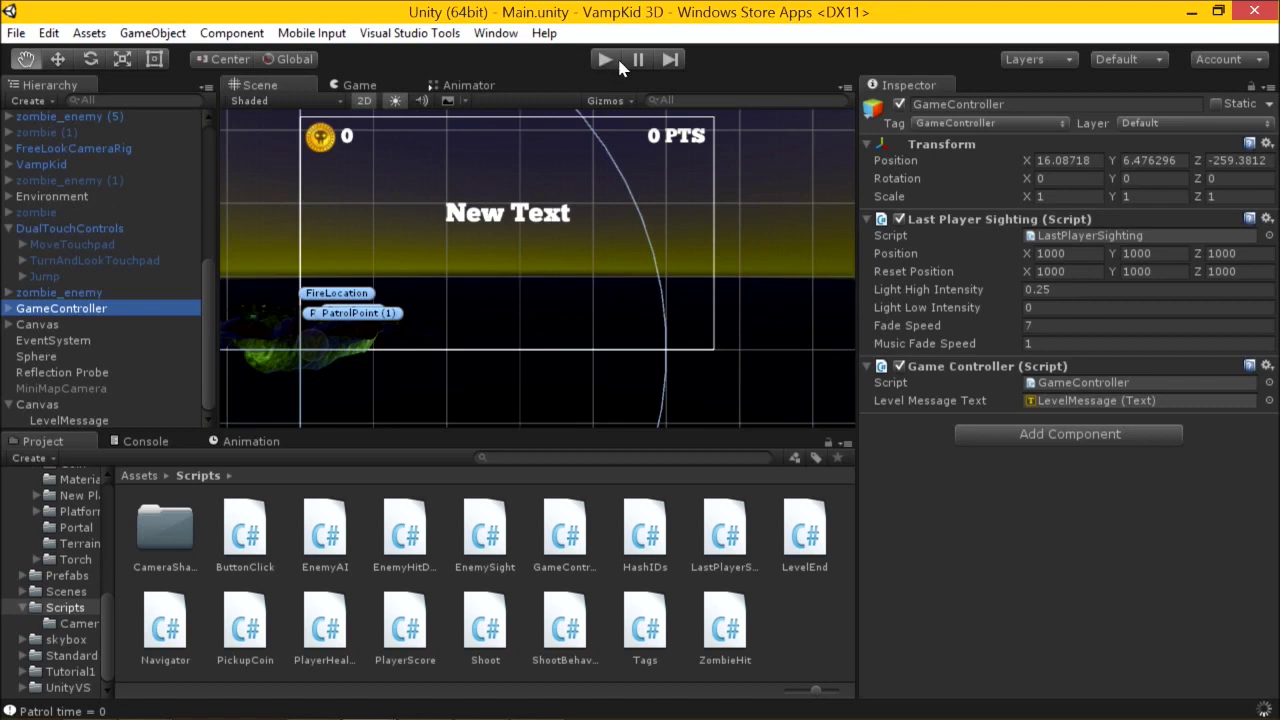
pyautogui.click(606, 60)
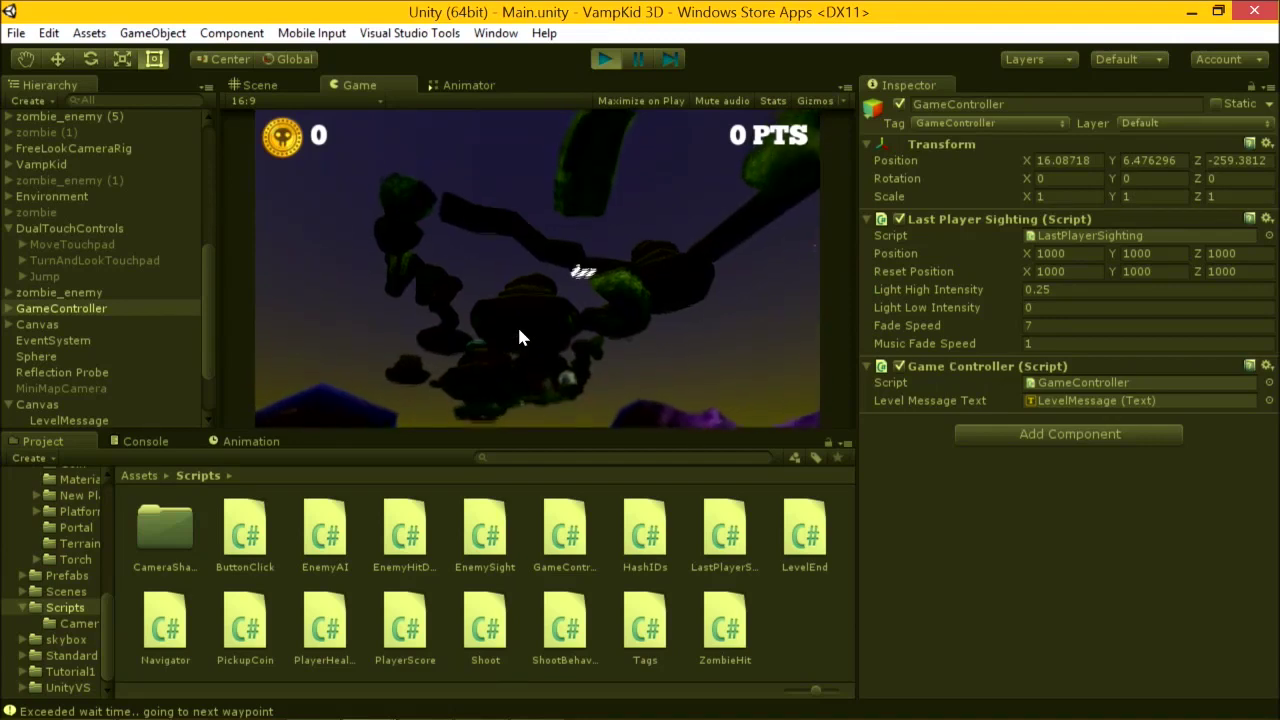
pyautogui.scroll(-3, 81, 347)
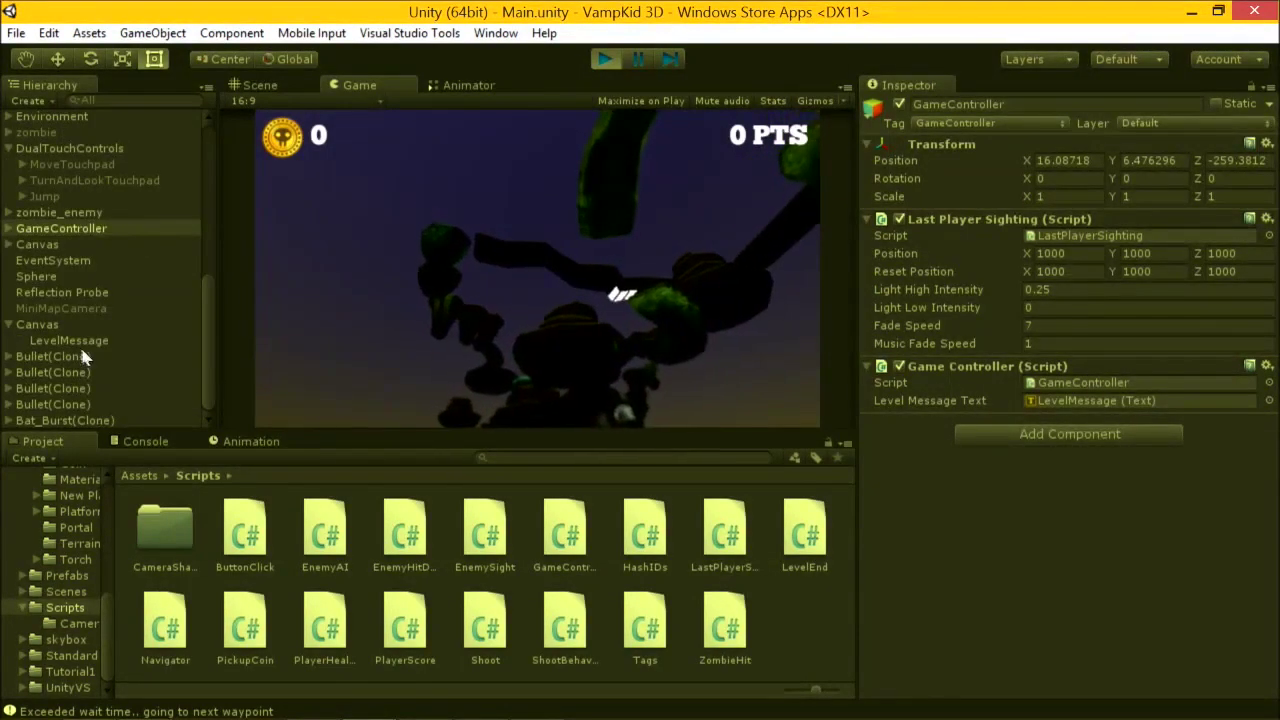
pyautogui.click(80, 341)
pyautogui.click(160, 441)
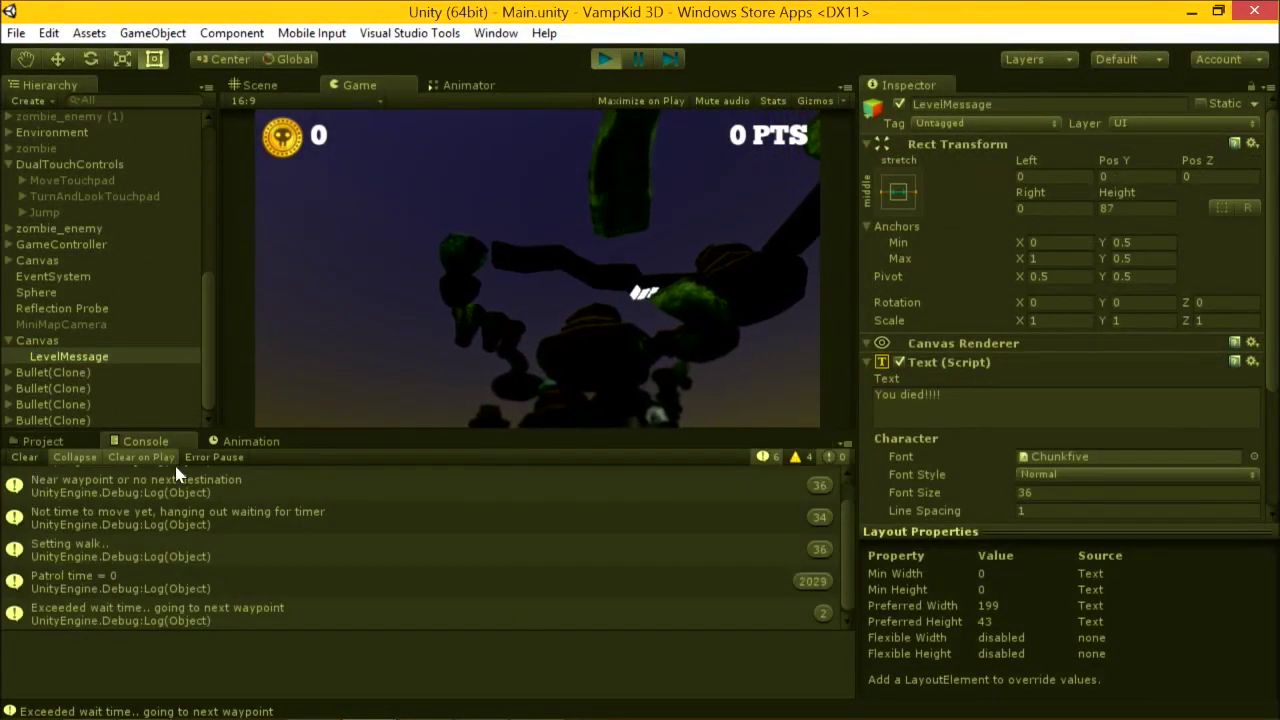
pyautogui.click(605, 59)
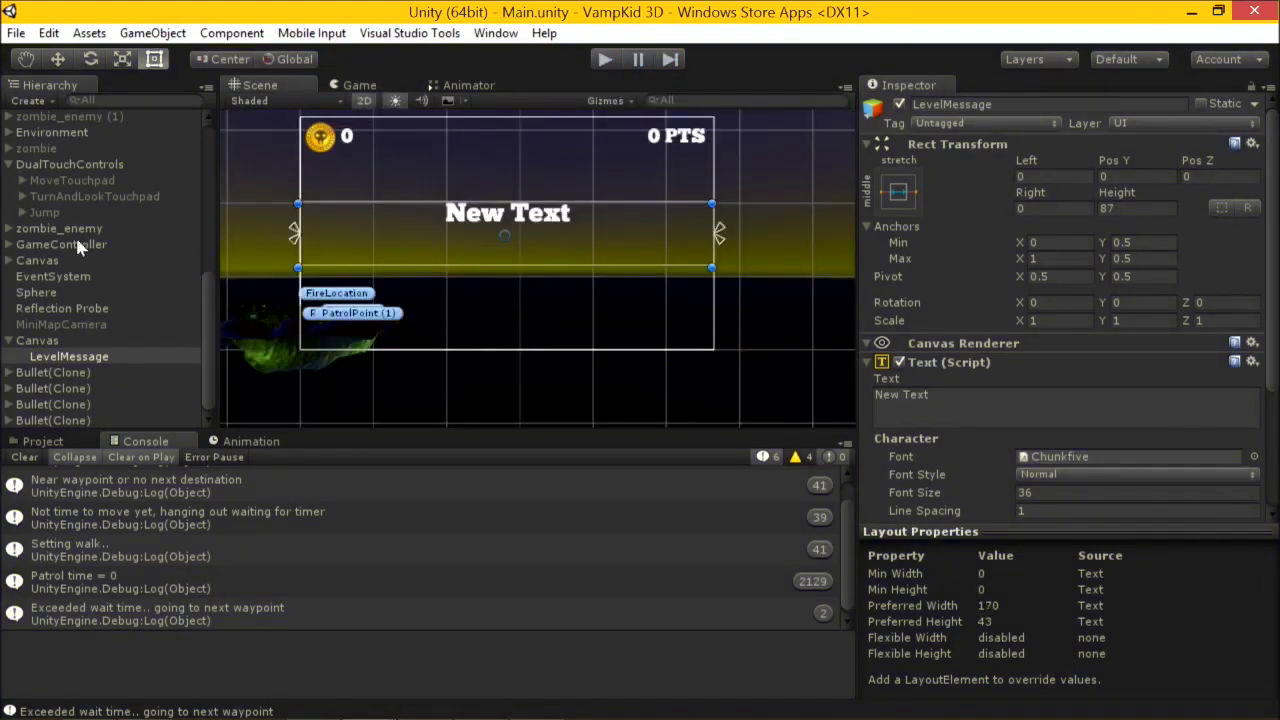
# Select GameController in Unity, set a breakpoint in Visual Studio on Die()'s var gc line, and attach the debugger to Unity.
pyautogui.click(78, 245)
pyautogui.click(82, 308)
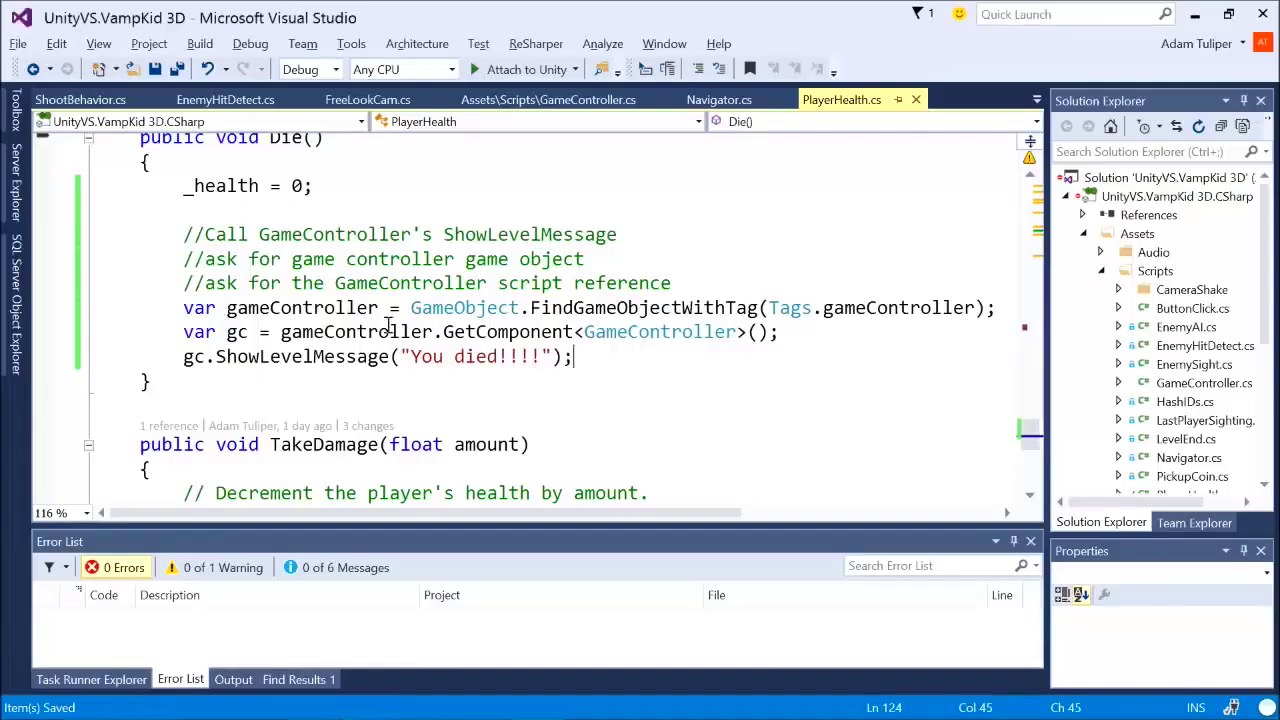
pyautogui.scroll(1, 425, 305)
pyautogui.click(258, 381)
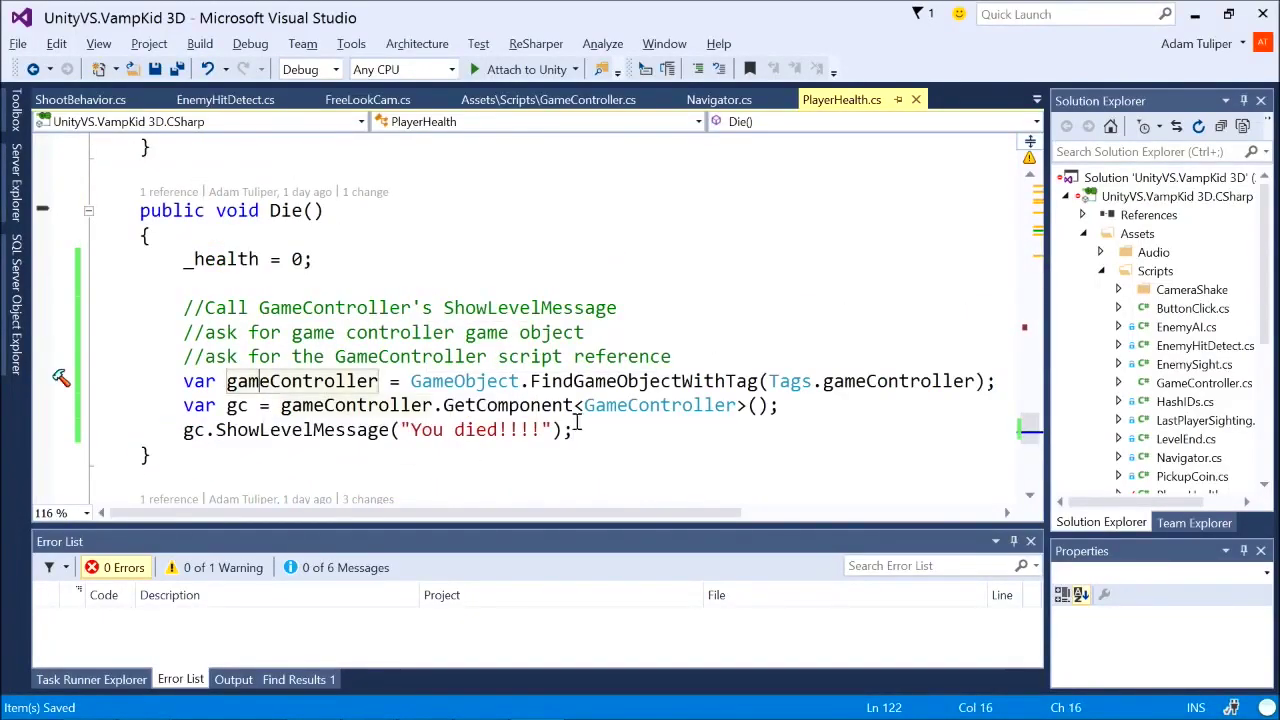
pyautogui.click(541, 429)
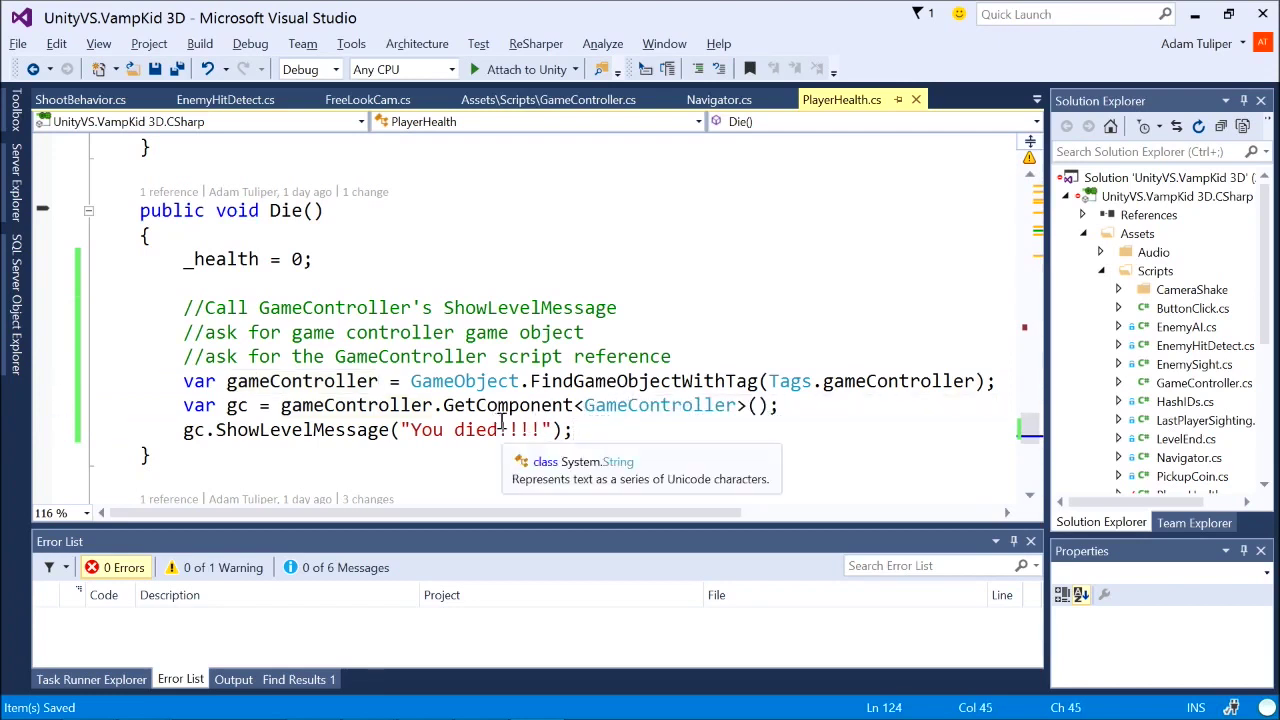
pyautogui.click(290, 432)
pyautogui.click(302, 405)
pyautogui.click(40, 412)
pyautogui.click(514, 69)
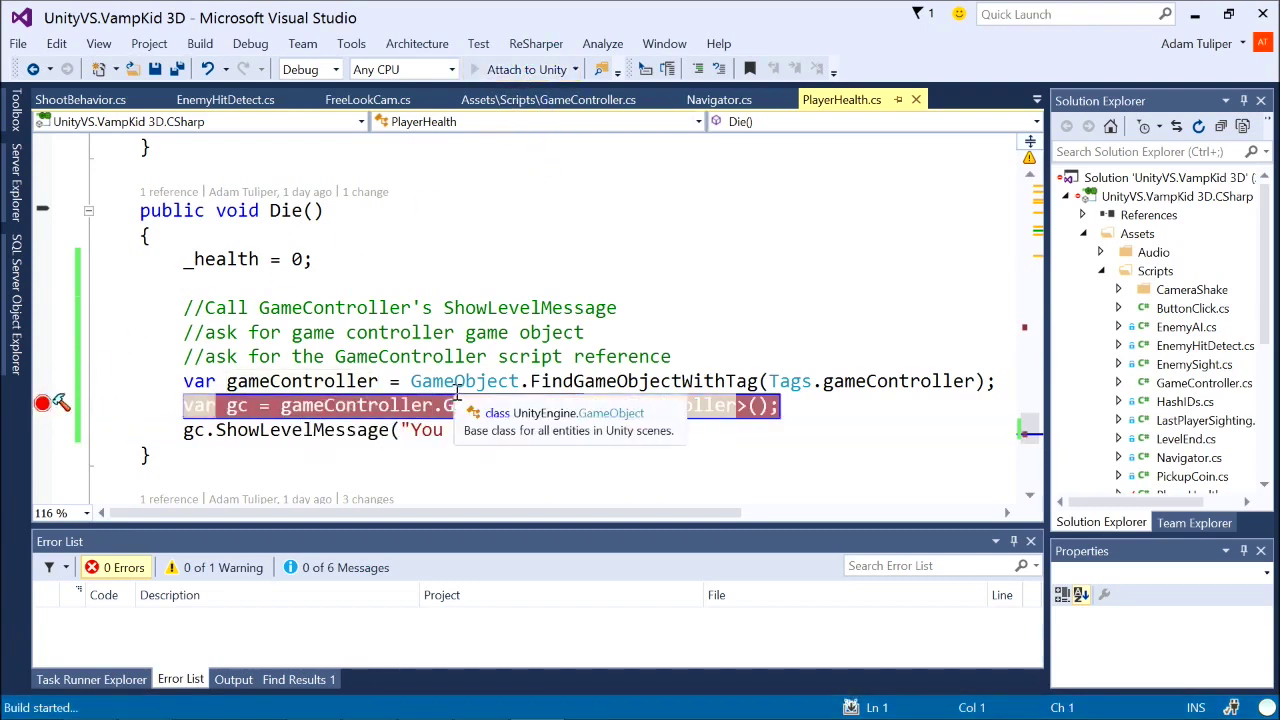
# Run the game in Unity with the Visual Studio debugger attached to reach the breakpoint in Die().
pyautogui.hotkey('alt', 'Tab')
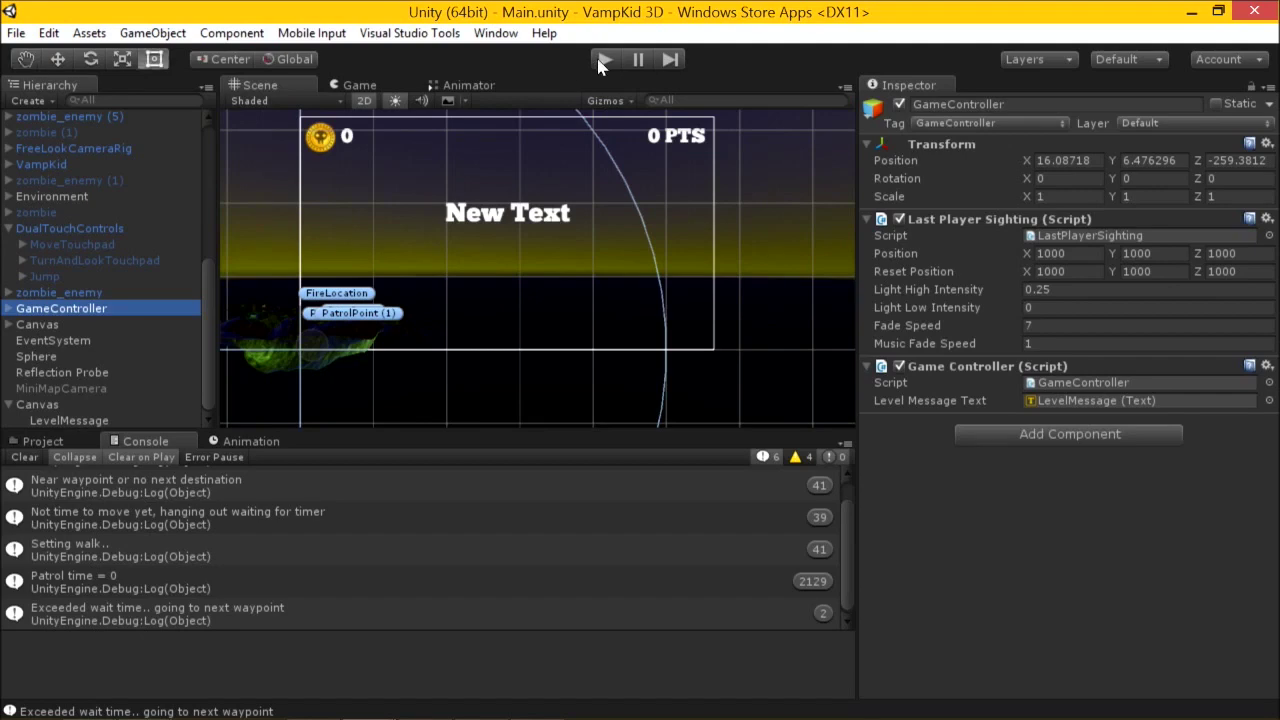
pyautogui.click(601, 62)
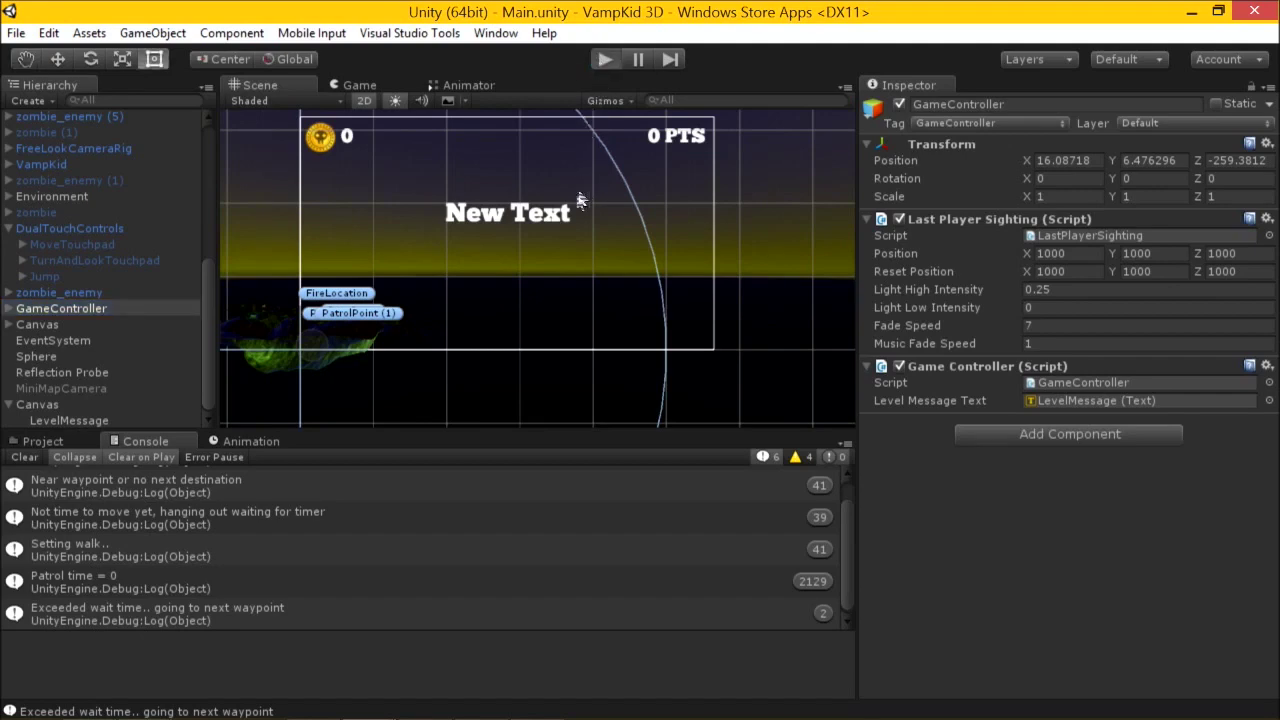
pyautogui.hotkey('alt', 'Tab')
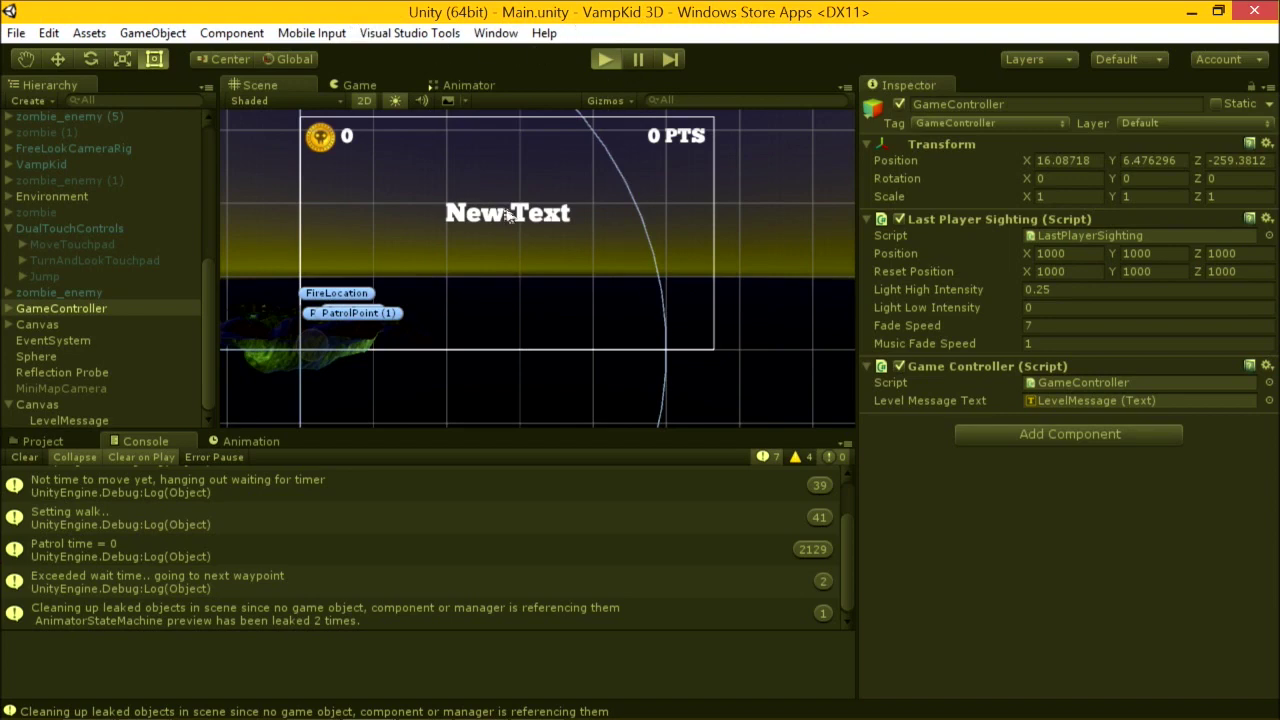
pyautogui.hotkey('alt', 'Tab')
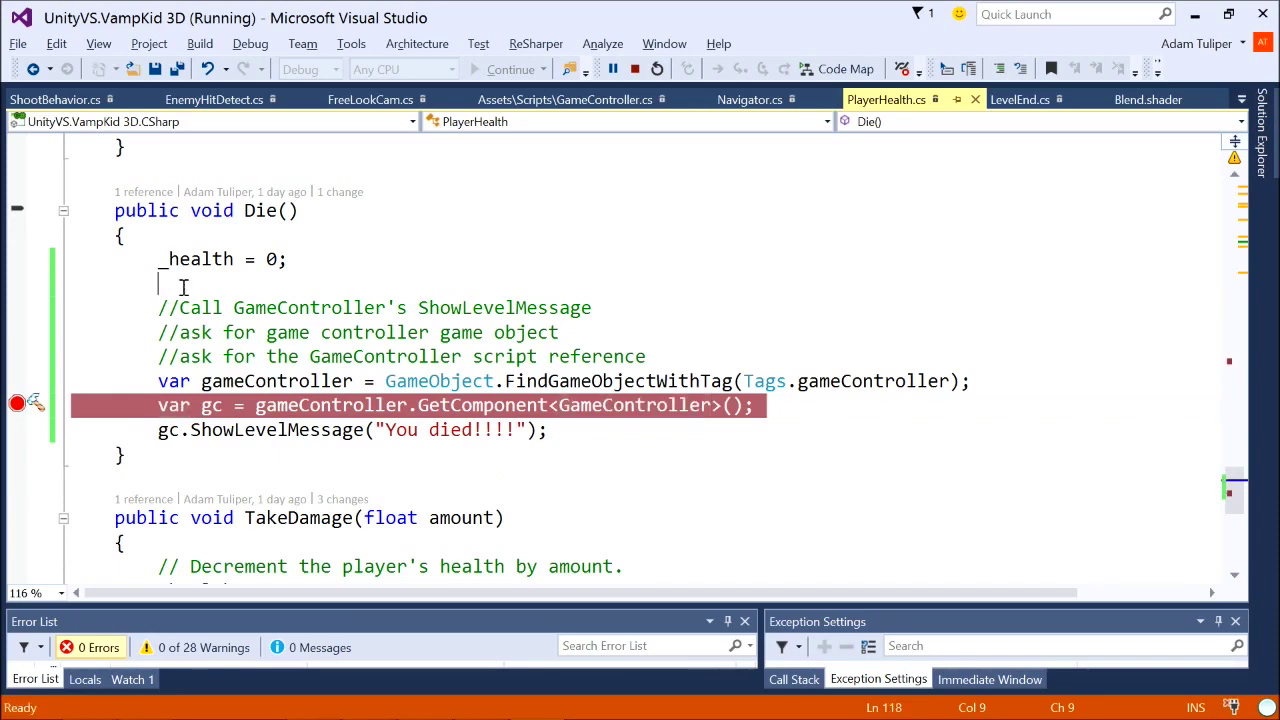
pyautogui.hotkey('alt', 'Tab')
pyautogui.hotkey('alt', 'Tab')
pyautogui.hotkey('alt', 'Tab')
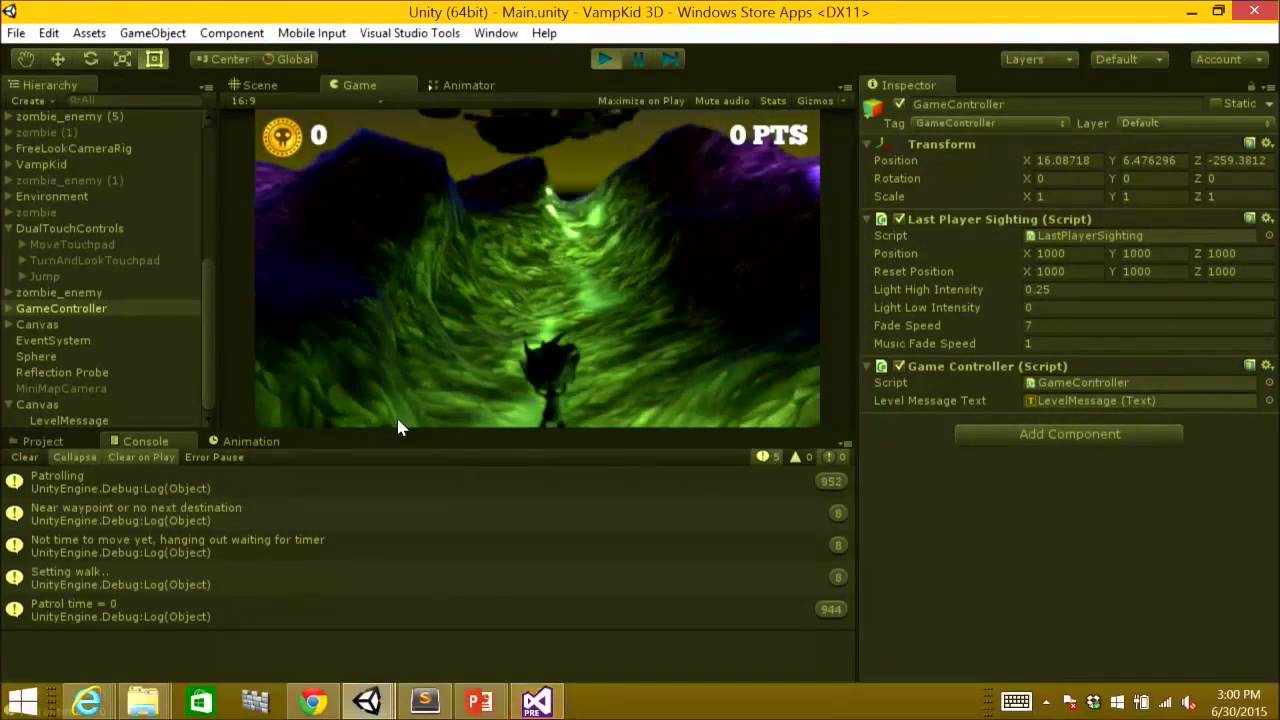
# In Visual Studio, inspect the gameController variable, step over the GetComponent line, and inspect gc.
pyautogui.click(536, 702)
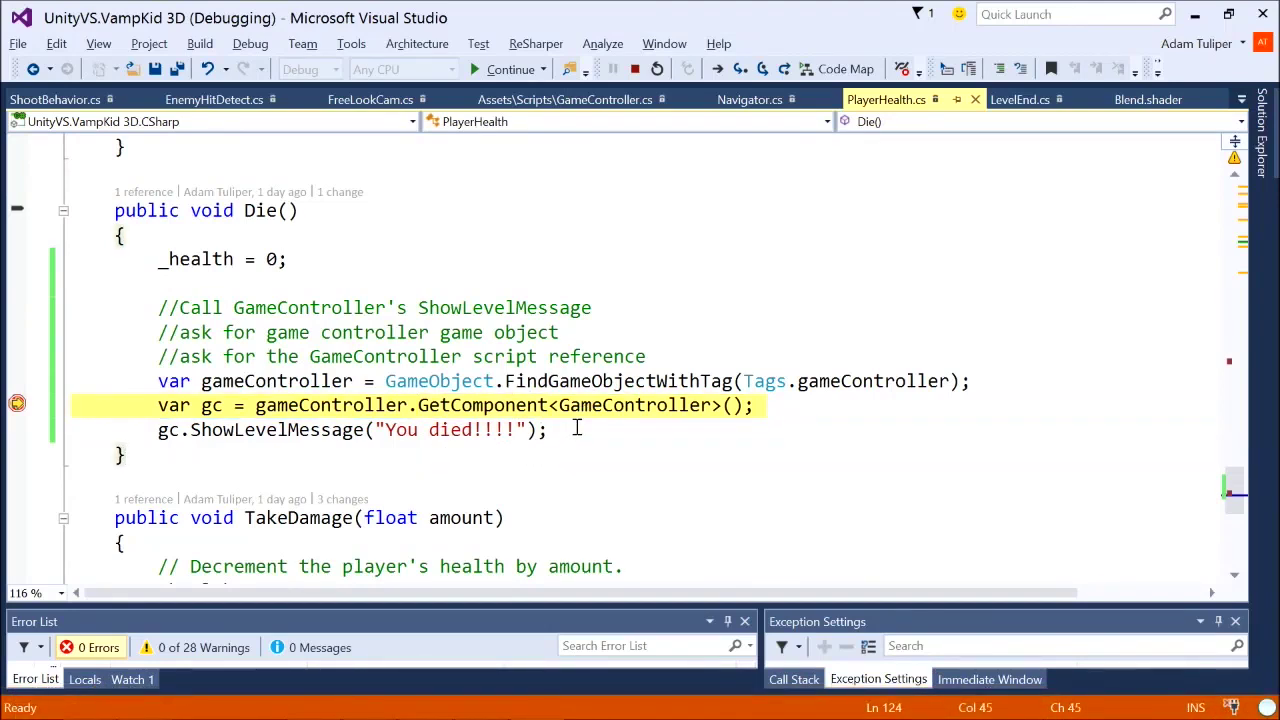
pyautogui.click(282, 383)
pyautogui.moveTo(284, 385)
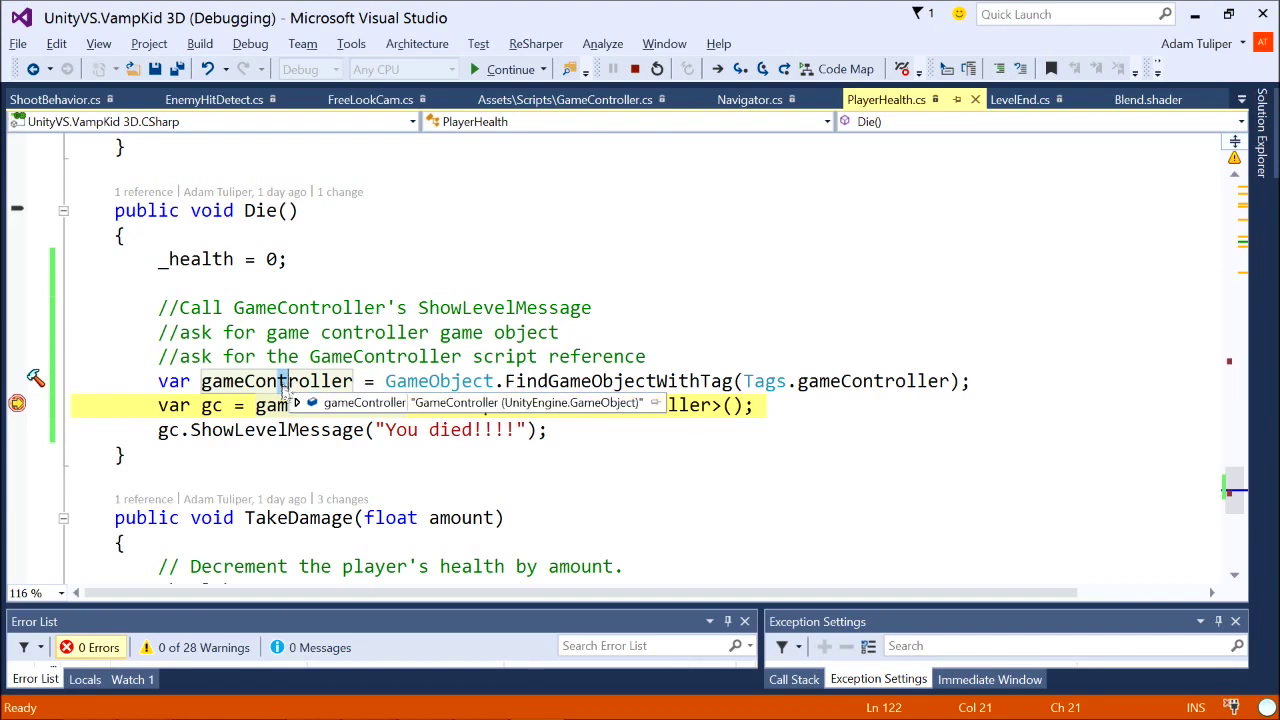
pyautogui.press('F10')
pyautogui.moveTo(218, 405)
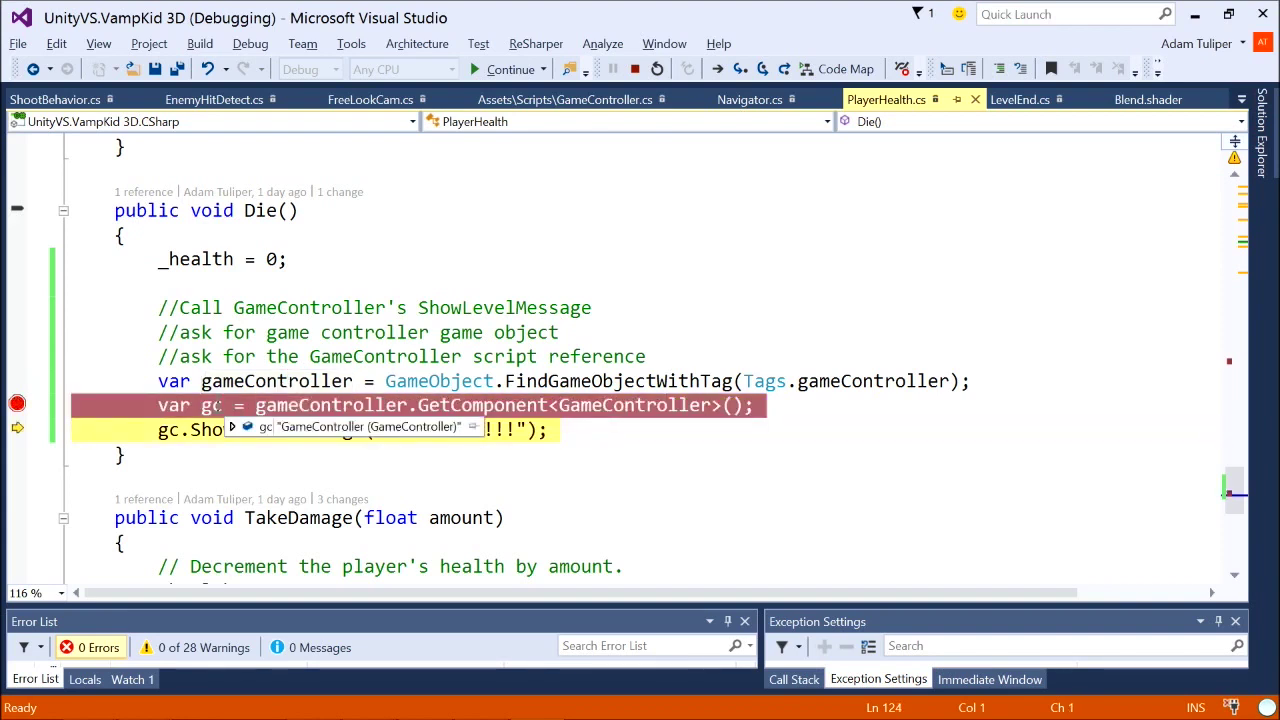
pyautogui.click(201, 455)
# Step into ShowLevelMessage and through its statements up to the CrossFadeAlpha call, checking the message and color values.
pyautogui.press('F10')
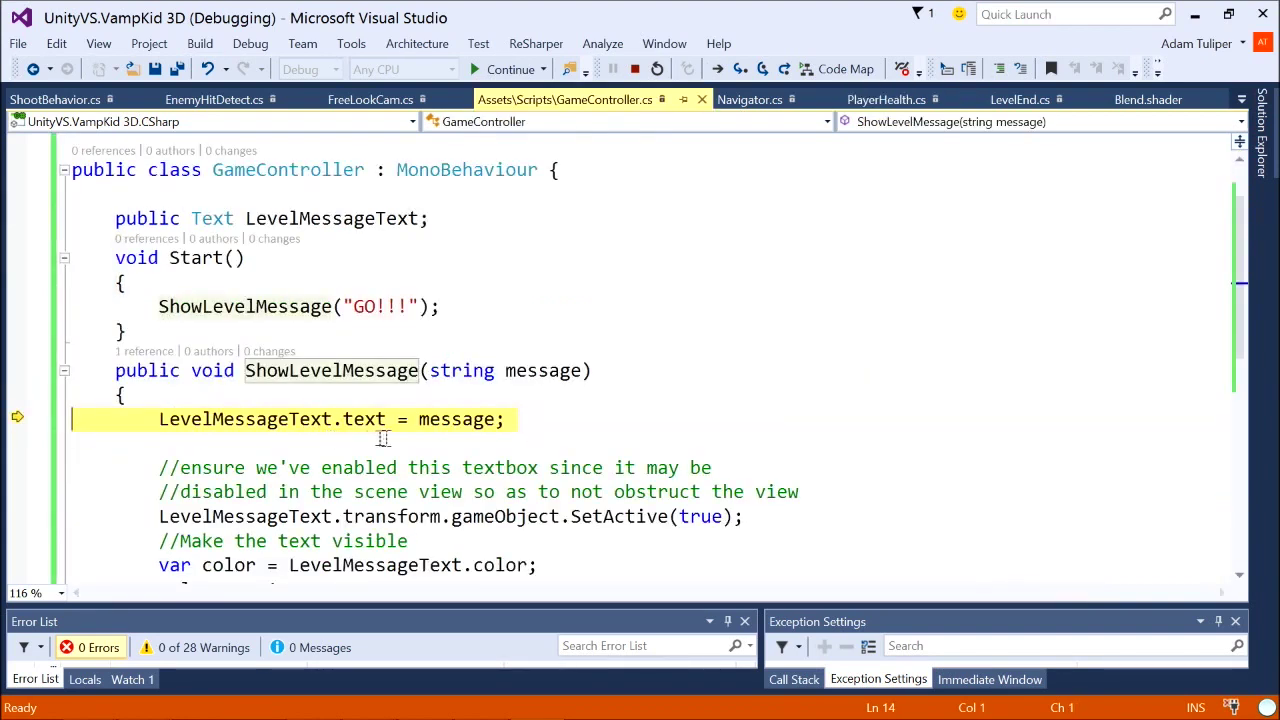
pyautogui.press('F10')
pyautogui.moveTo(465, 428)
pyautogui.click(530, 467)
pyautogui.scroll(-2, 560, 440)
pyautogui.press('F10')
pyautogui.press('F10')
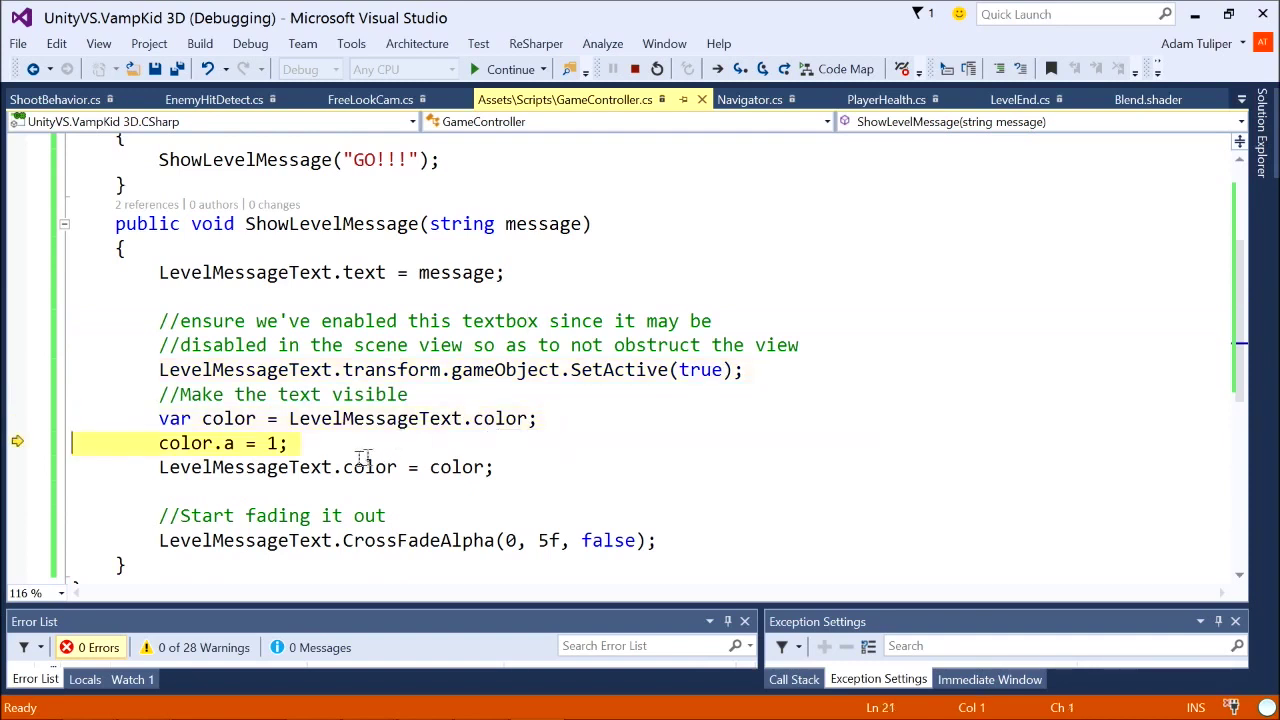
pyautogui.press('F10')
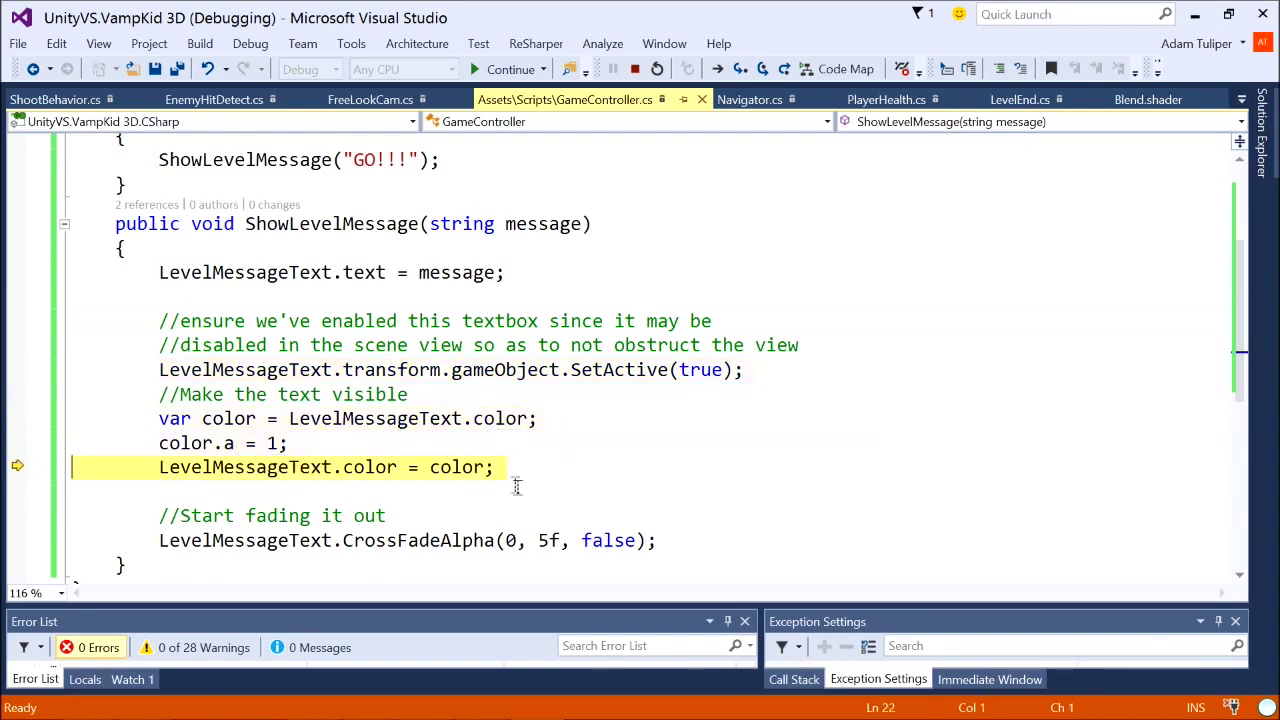
pyautogui.moveTo(464, 471)
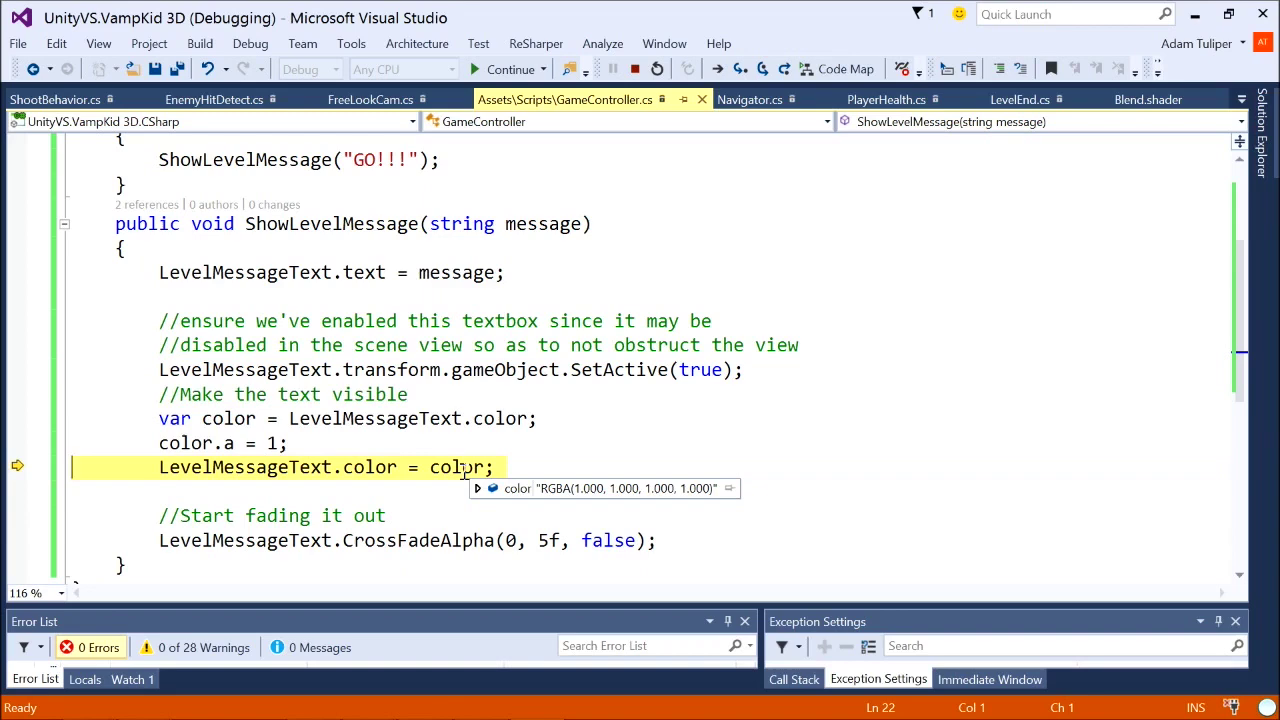
pyautogui.scroll(-2, 463, 470)
pyautogui.press('F10')
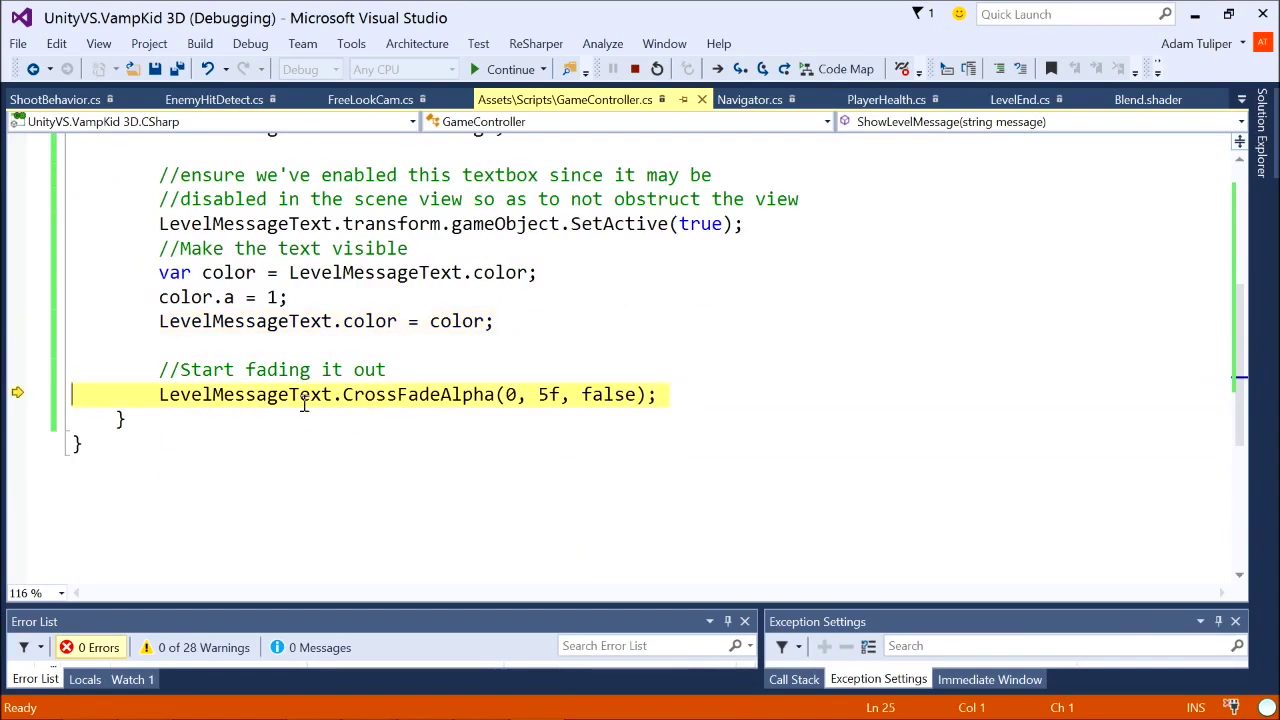
pyautogui.moveTo(306, 396)
# Resume execution past the stops in PlayerDead() and Die(), removing both breakpoints.
pyautogui.press('F5')
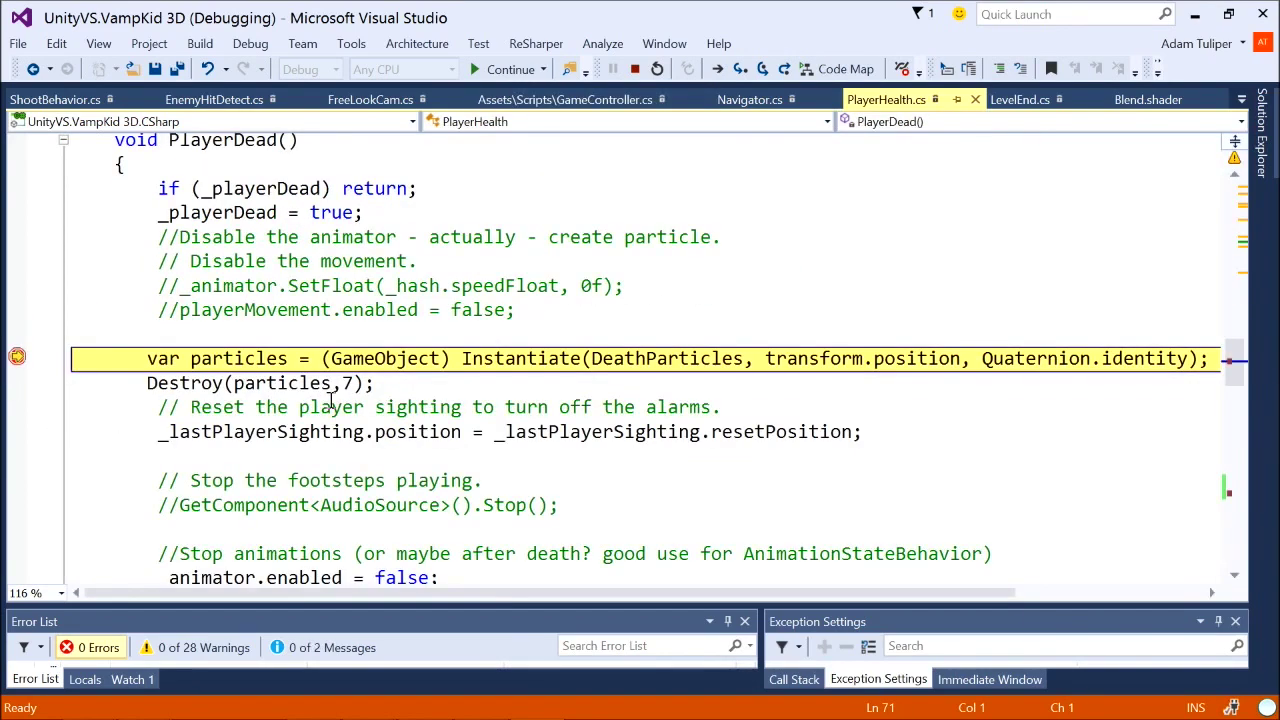
pyautogui.press('F5')
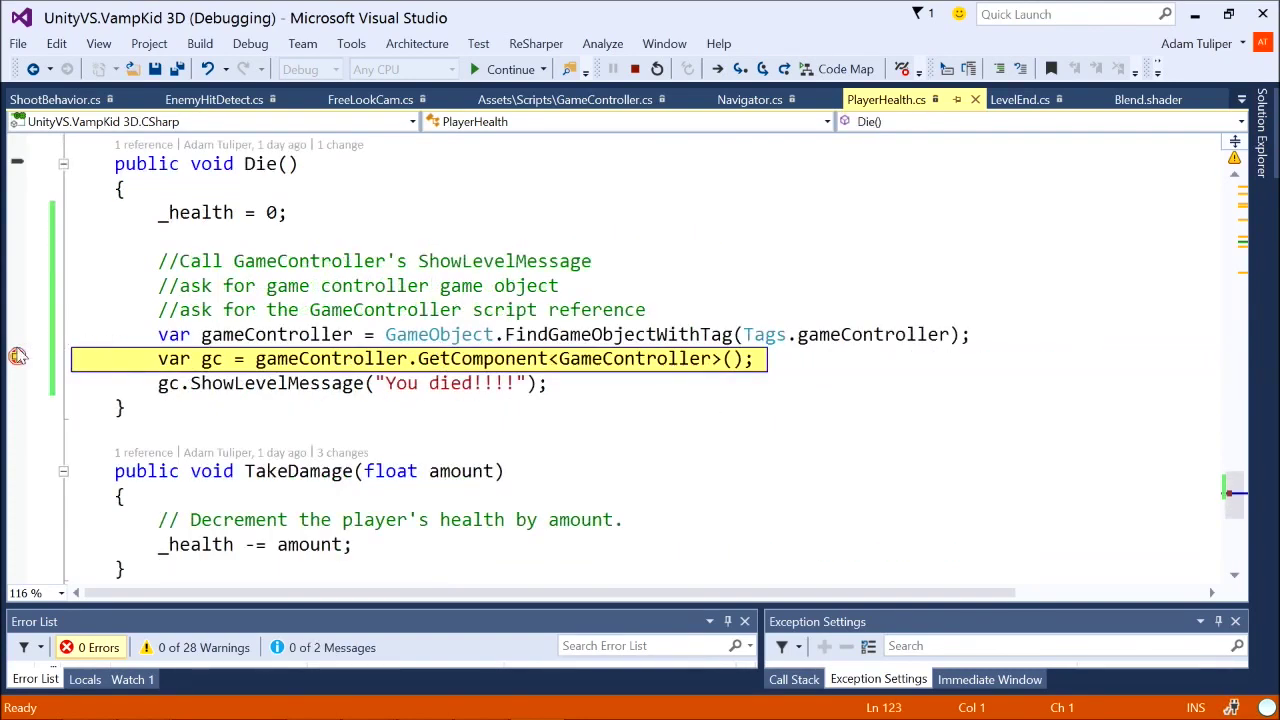
pyautogui.moveTo(325, 360)
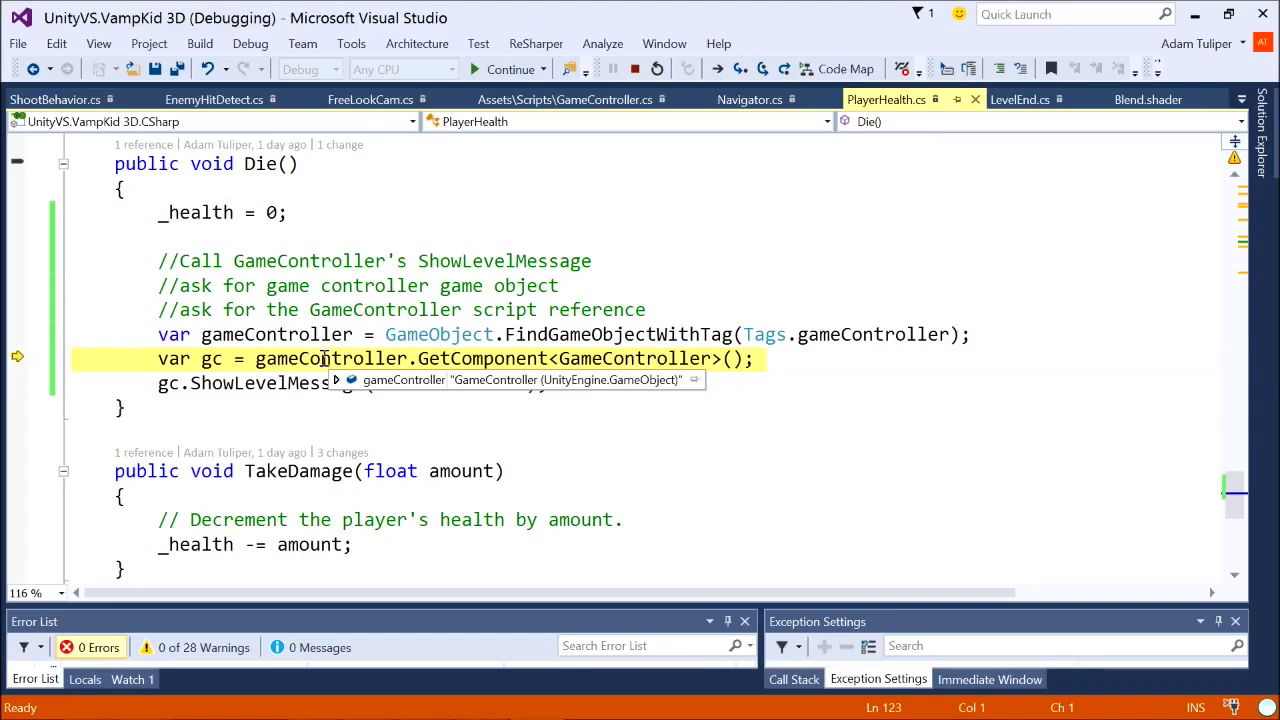
pyautogui.press('F5')
# Stop the running game in Unity and switch to the presentation slide "The WOW Factor".
pyautogui.hotkey('alt', 'Tab')
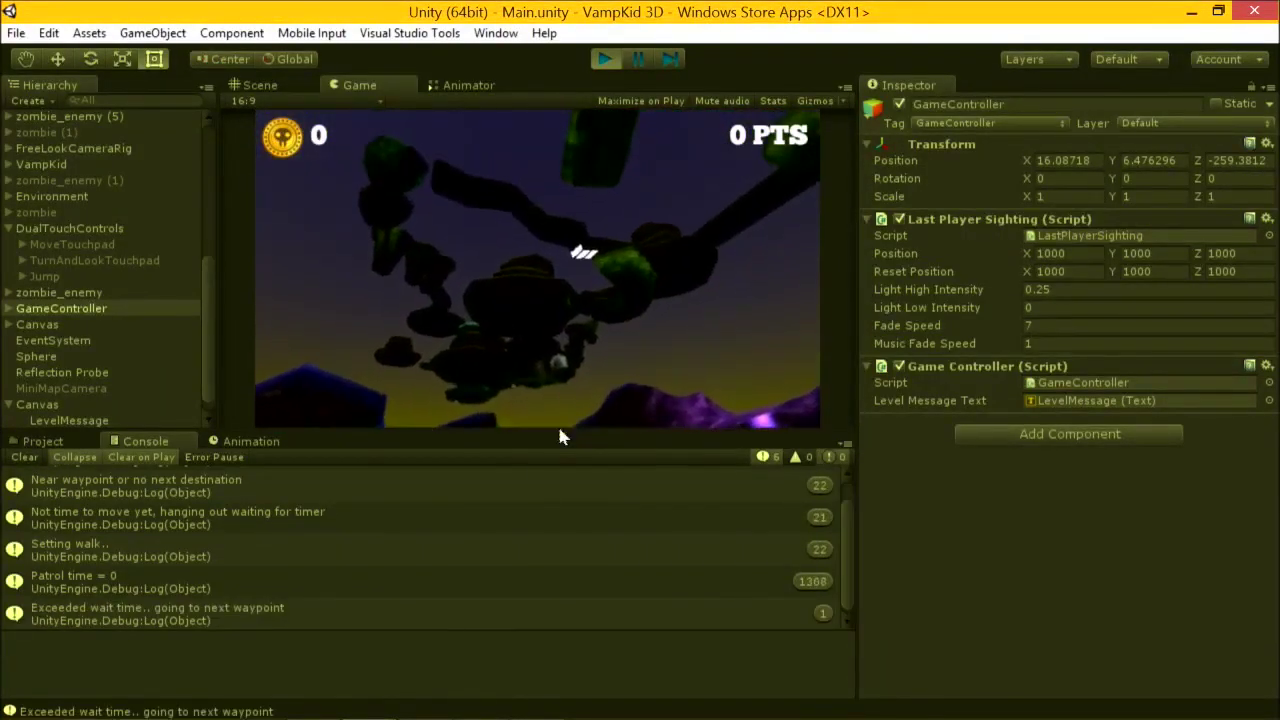
pyautogui.click(612, 64)
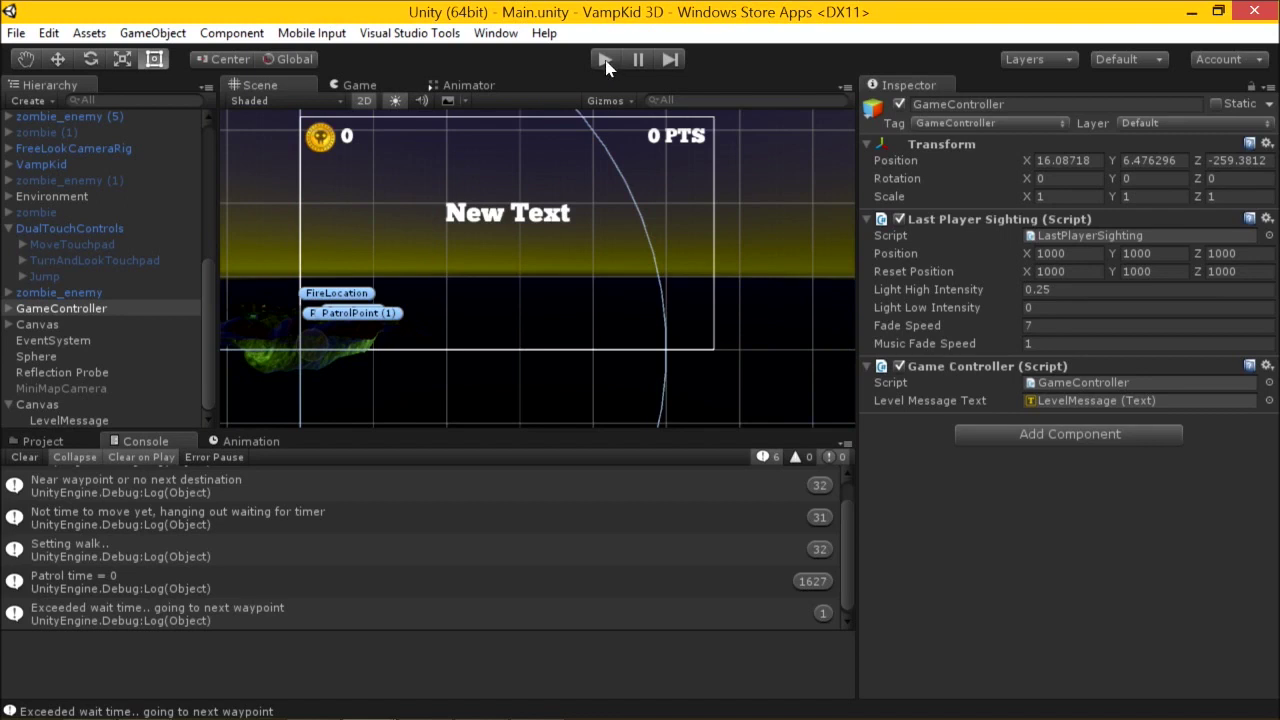
pyautogui.hotkey('alt', 'Tab')
pyautogui.hotkey('alt', 'Tab')
pyautogui.hotkey('alt', 'Tab')
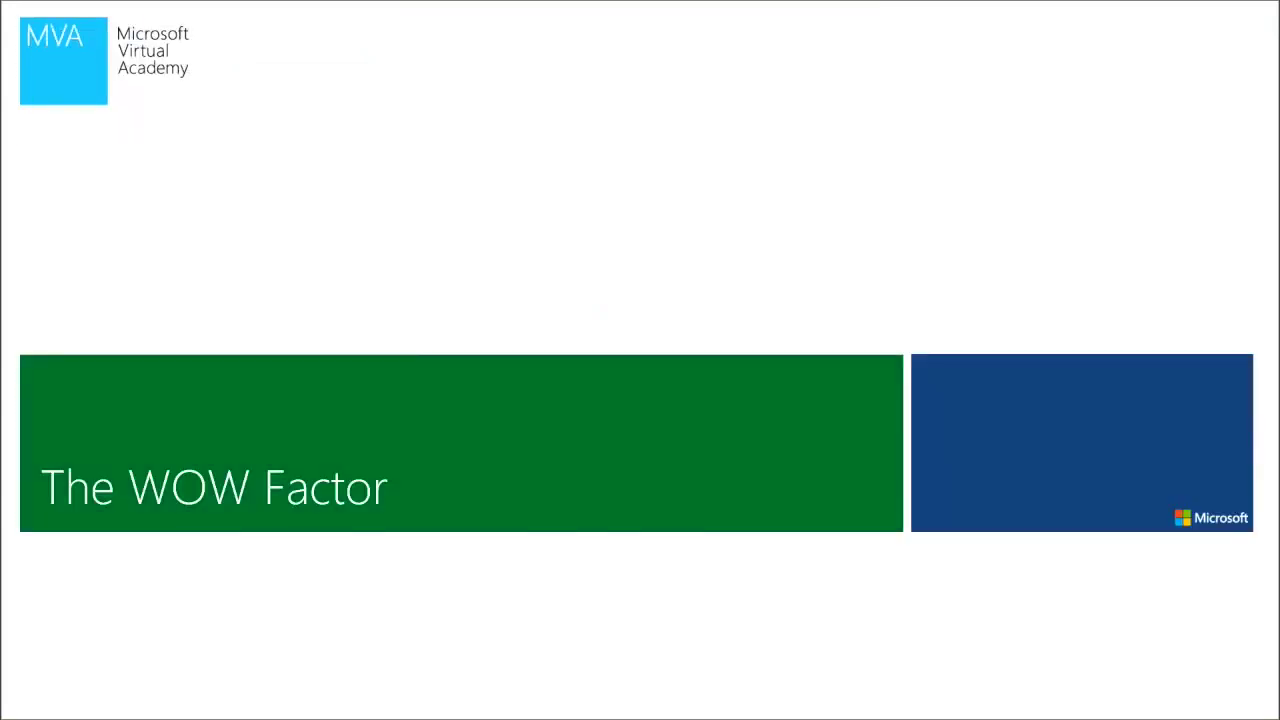
pyautogui.press('Right')
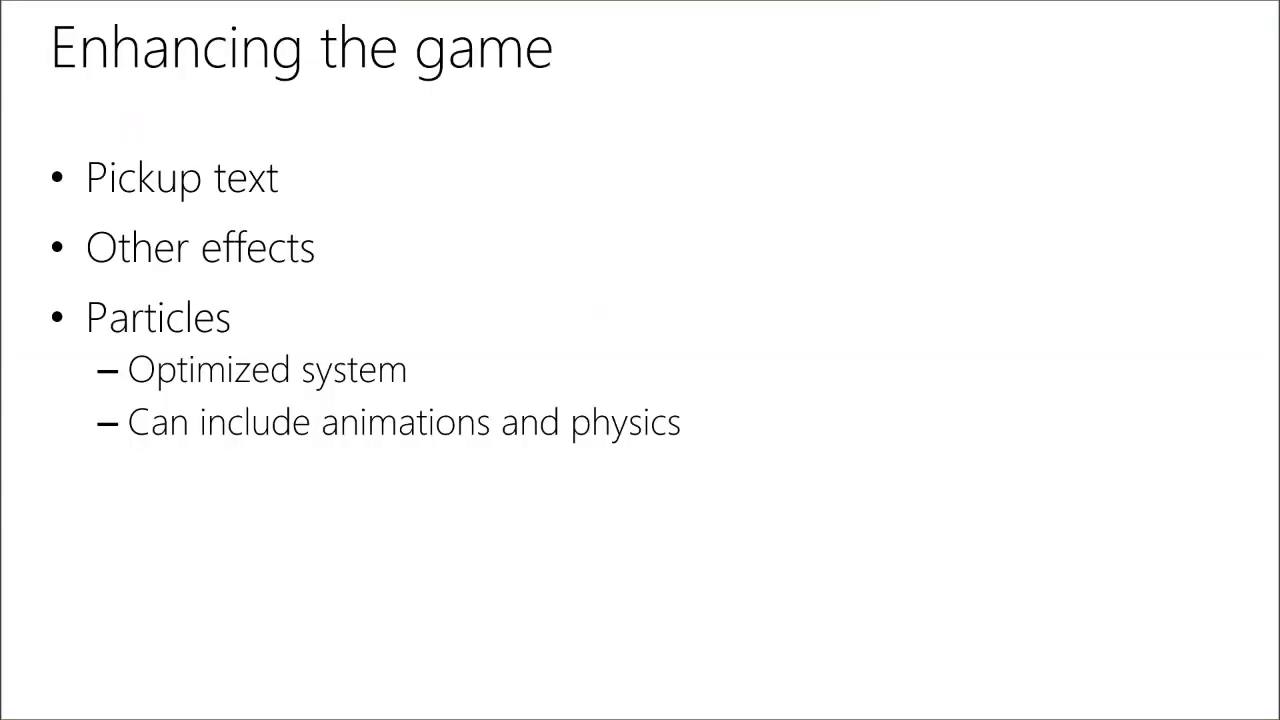
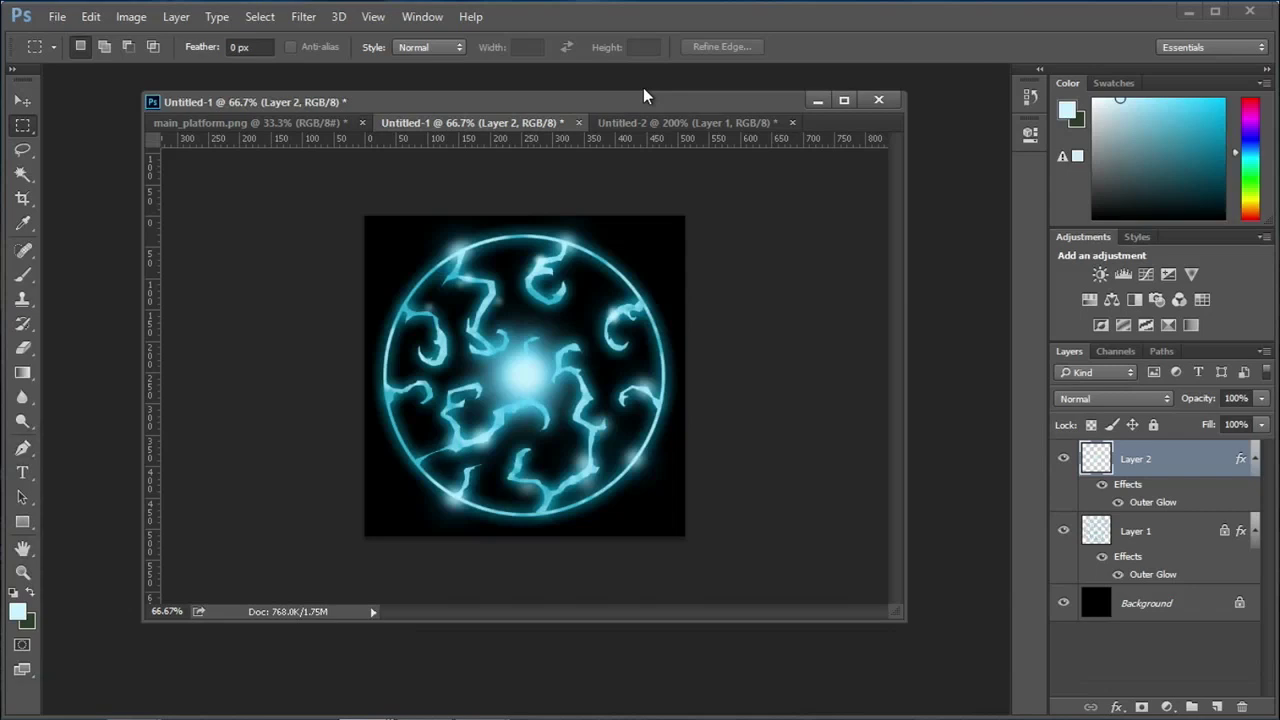
# In Photoshop, compare the circular sigil image in Untitled-1 with the light streak image in Untitled-2.
pyautogui.click(693, 124)
pyautogui.click(521, 133)
pyautogui.click(645, 123)
pyautogui.click(490, 128)
pyautogui.click(648, 124)
pyautogui.click(534, 126)
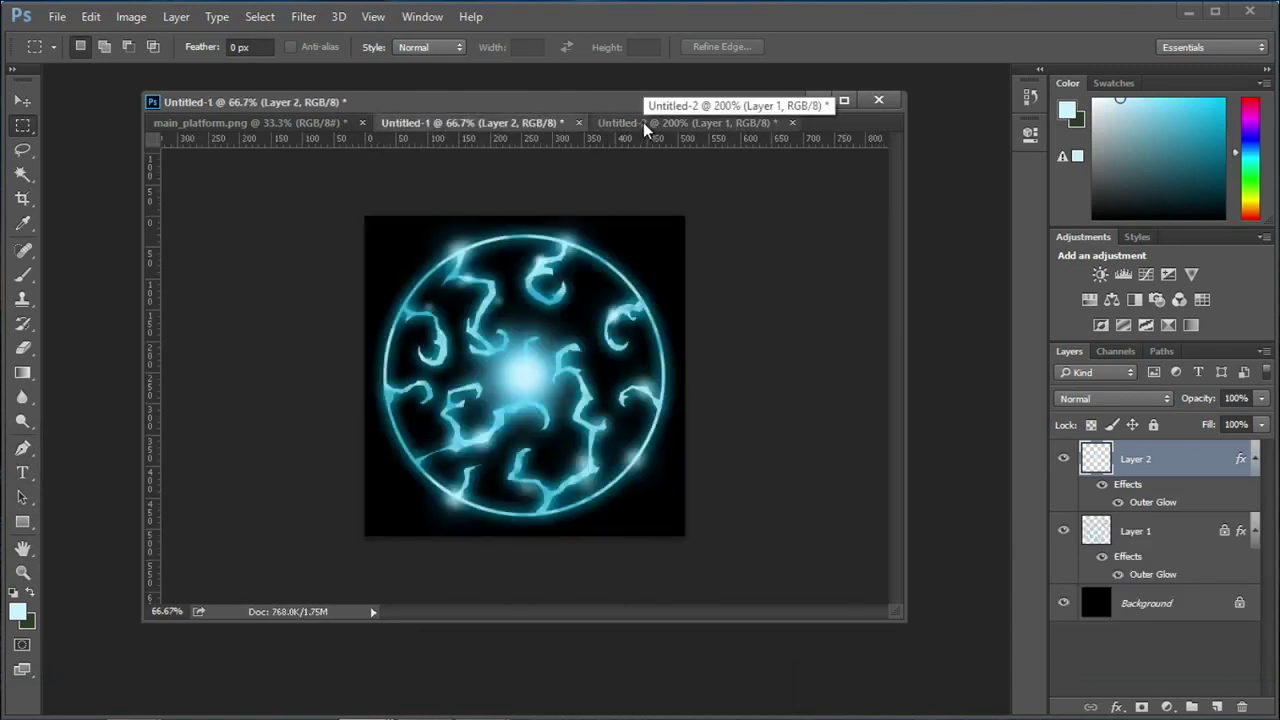
pyautogui.click(645, 123)
pyautogui.click(488, 128)
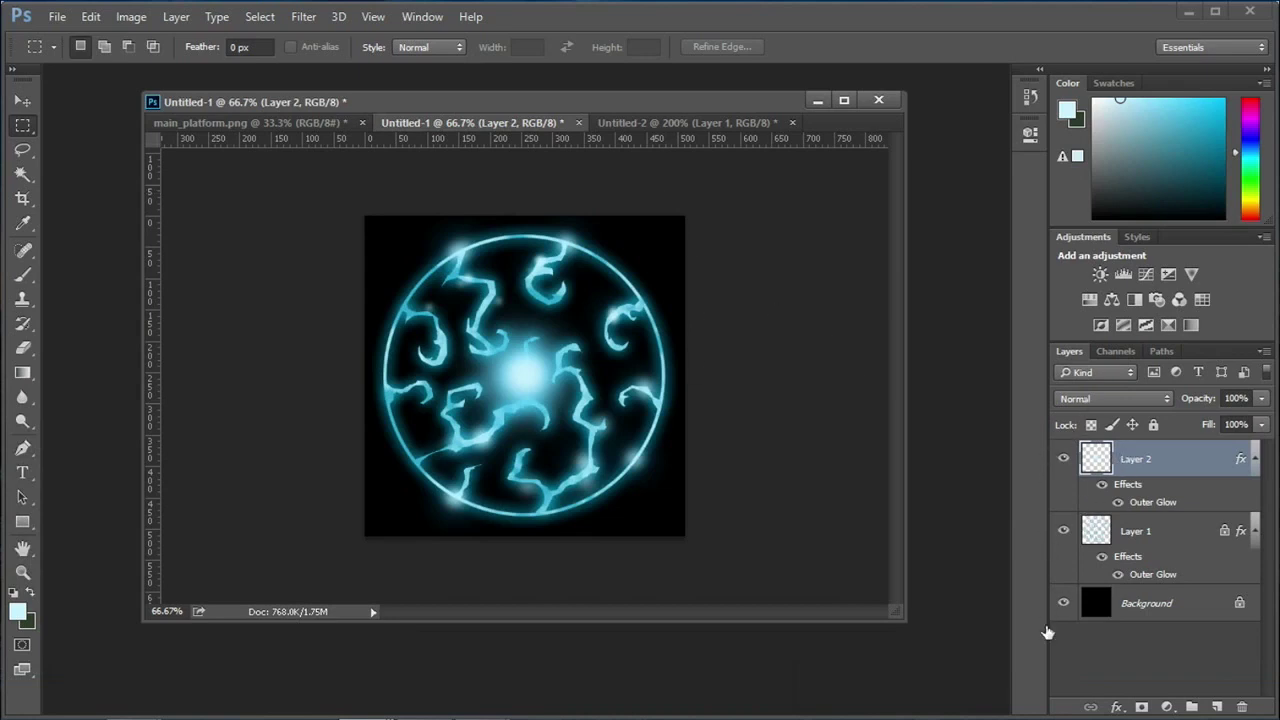
# Toggle the black Background layer of the sigil image in Untitled-1, leaving it hidden.
pyautogui.click(1064, 606)
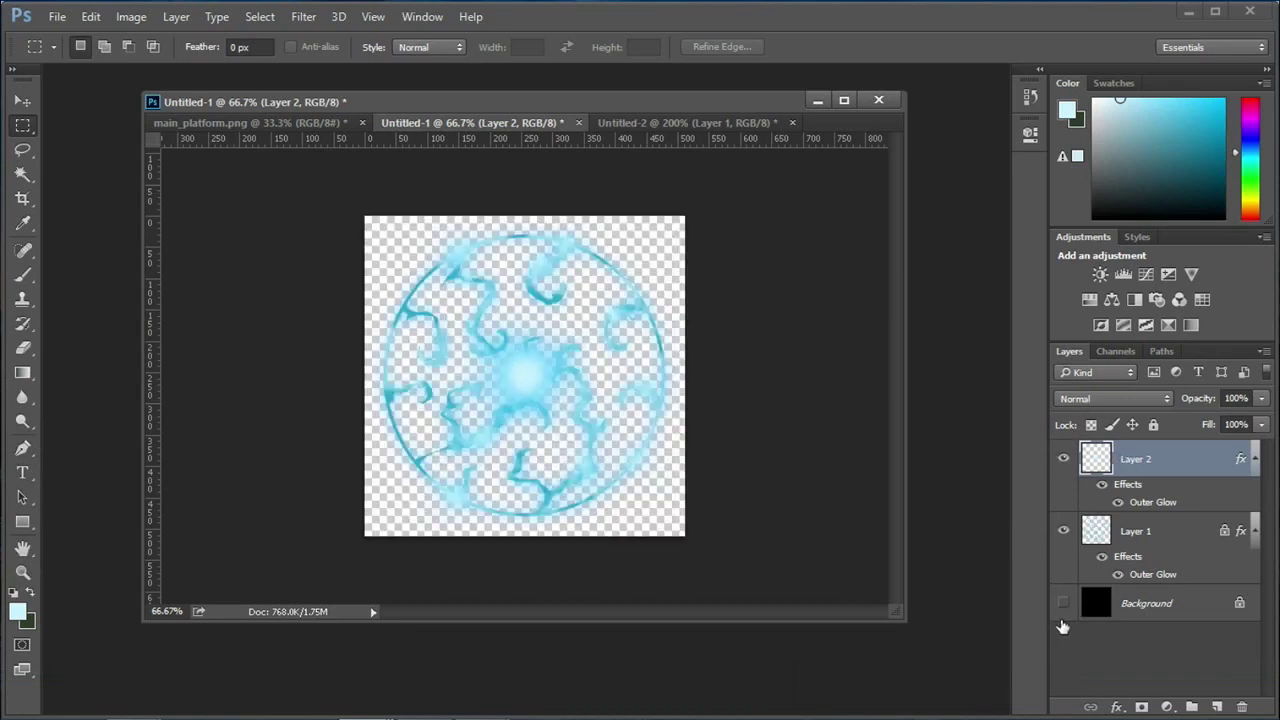
pyautogui.click(1063, 604)
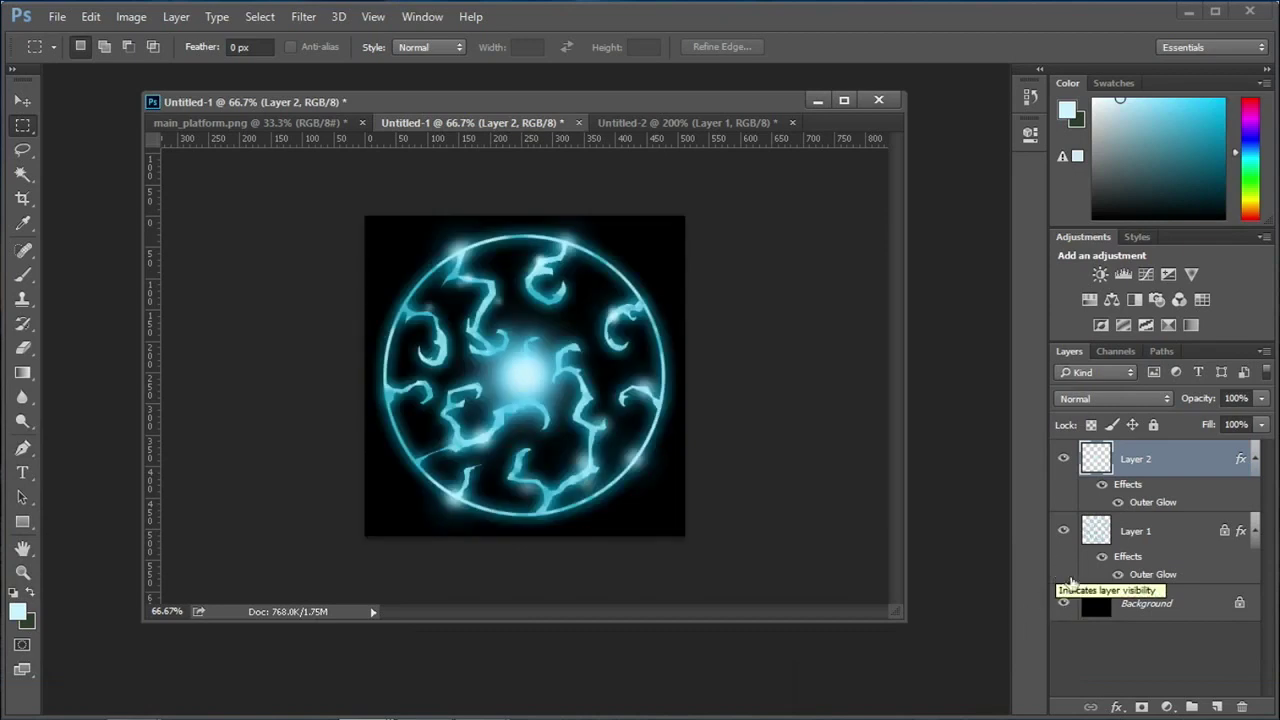
pyautogui.click(1064, 604)
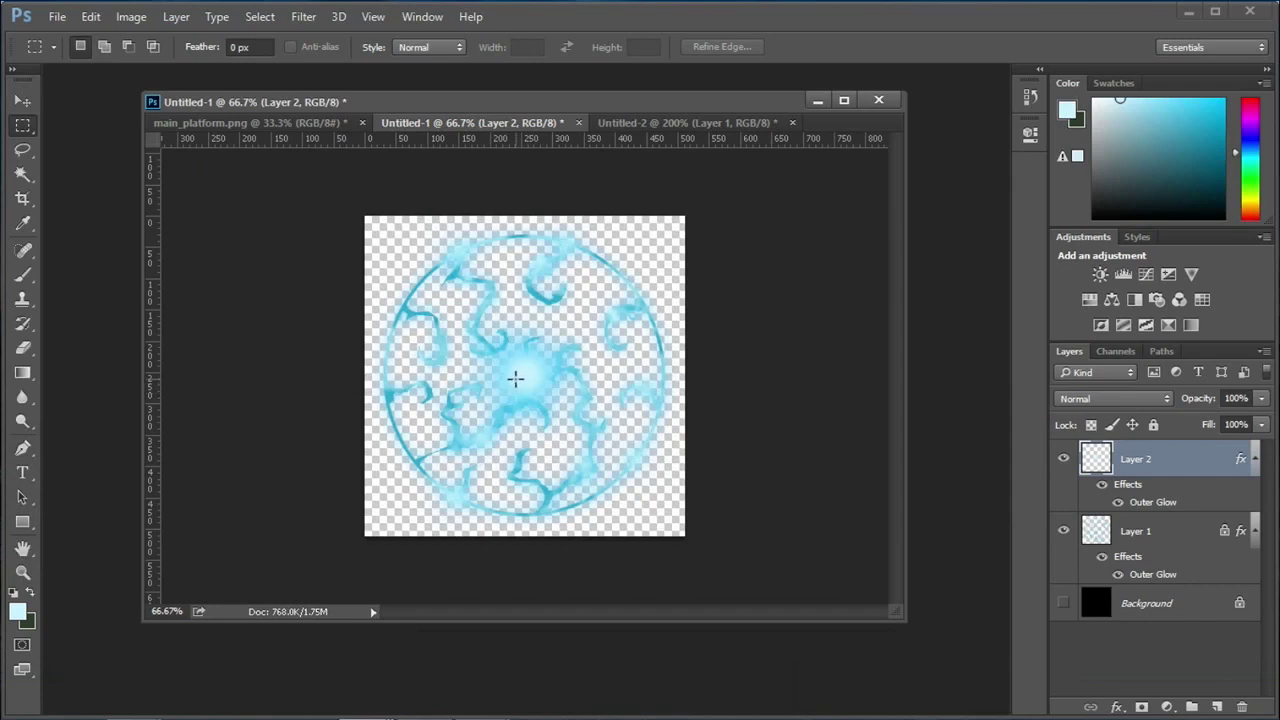
# Hide the black Background layer of the light streak image in Untitled-2 and switch back to Unity.
pyautogui.click(633, 123)
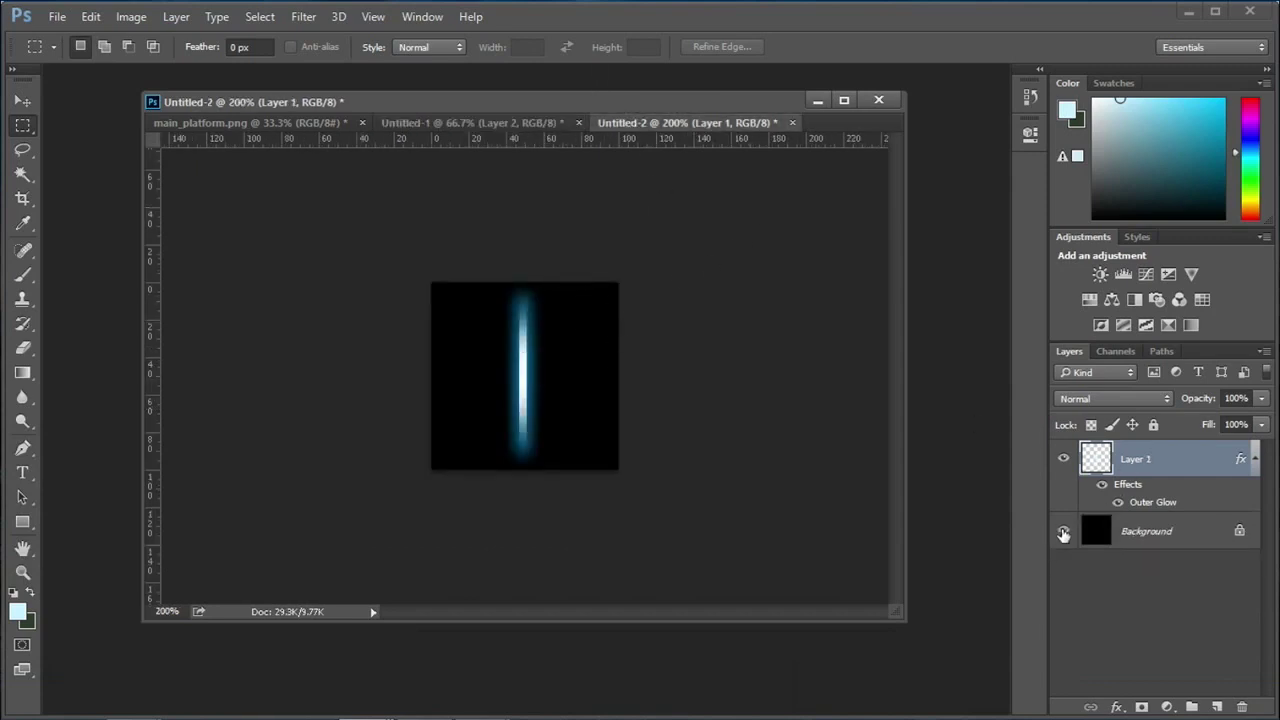
pyautogui.click(1063, 531)
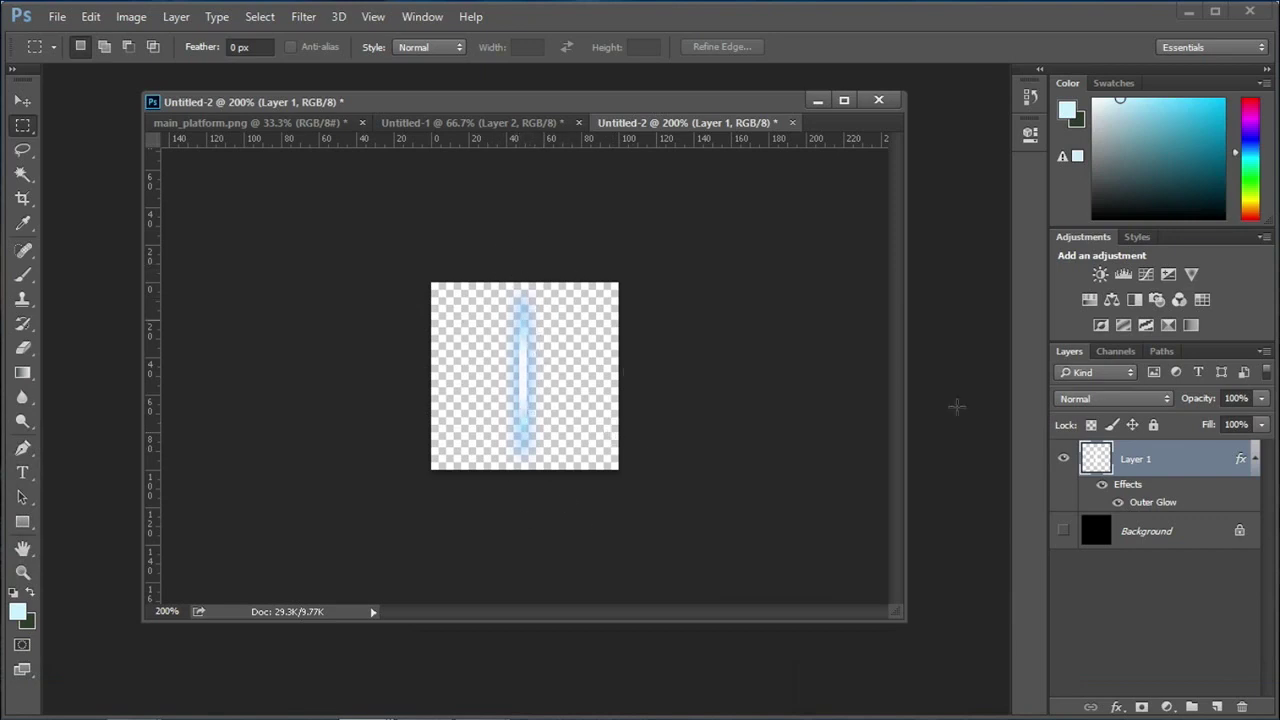
pyautogui.click(1063, 531)
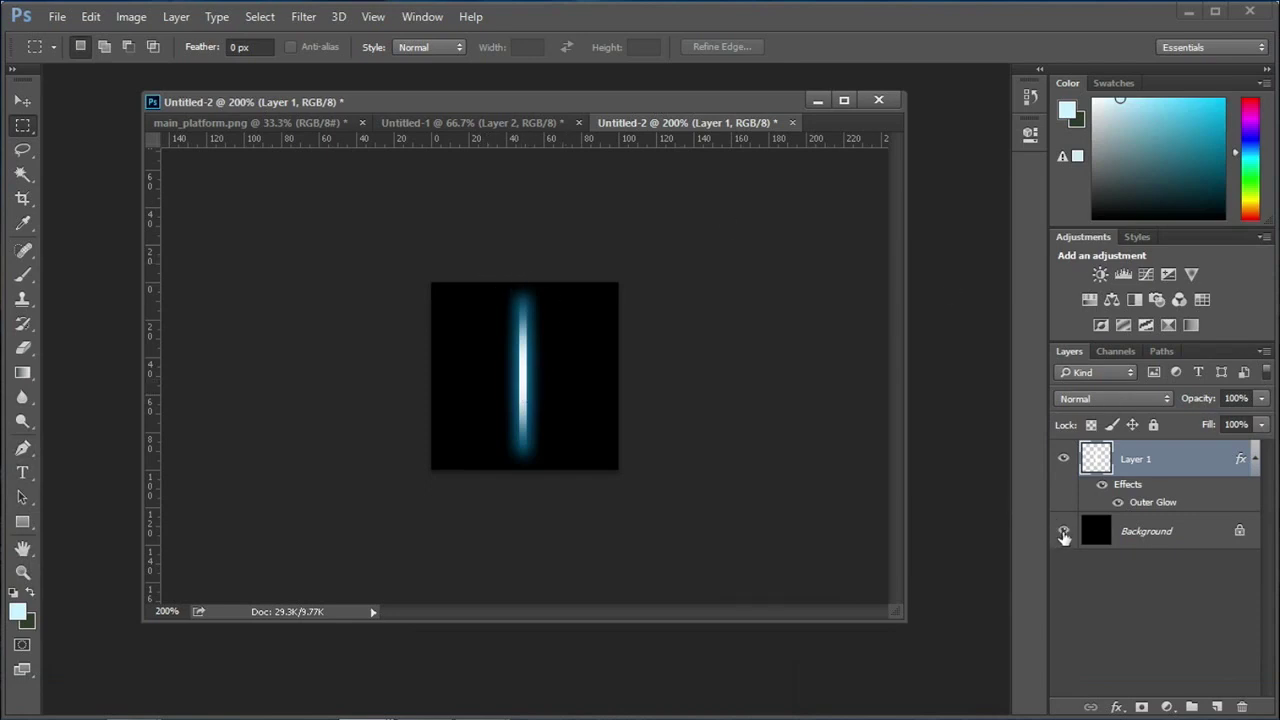
pyautogui.click(1063, 531)
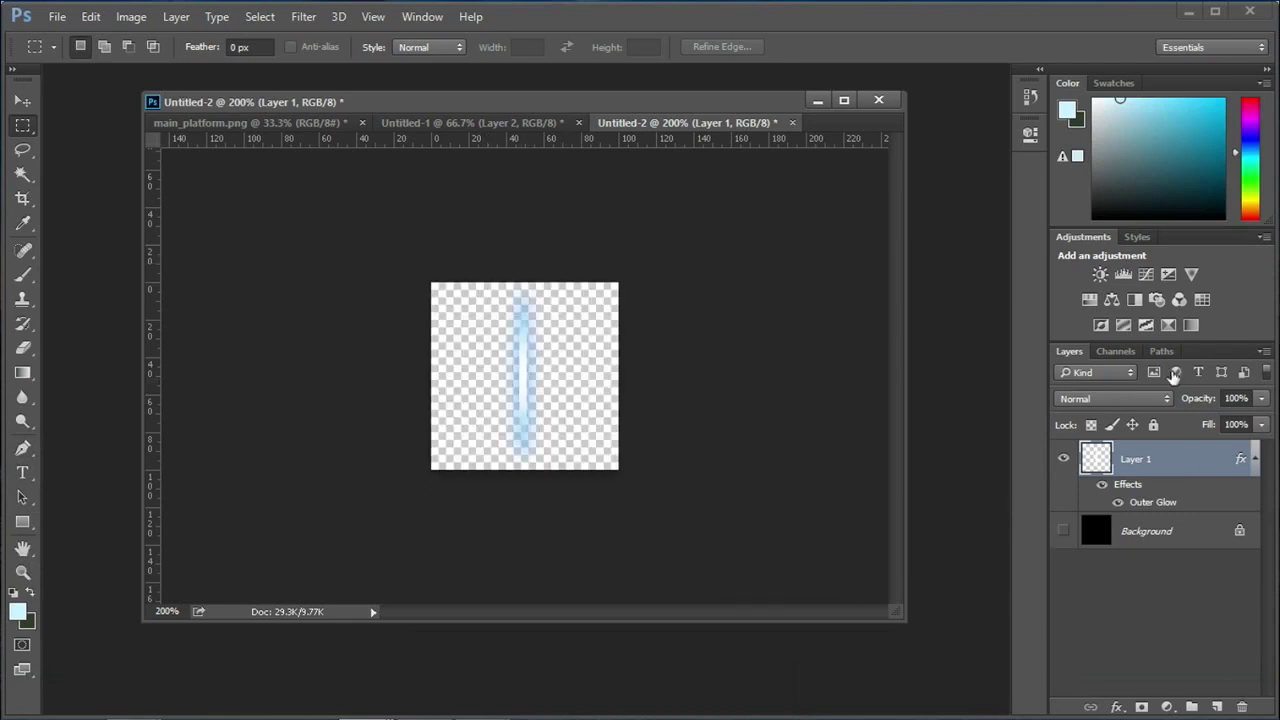
pyautogui.click(1189, 15)
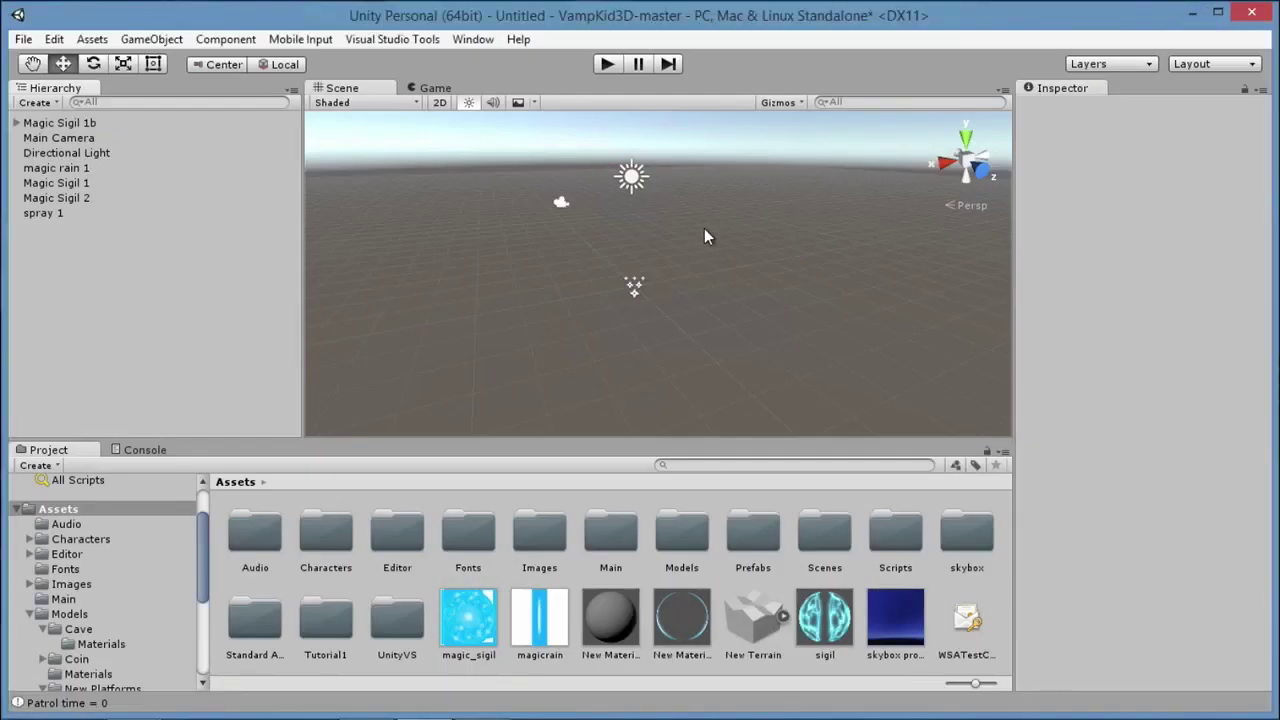
# Stop the particle preview of Magic Sigil 1 and look up the Particle System object type without adding one.
pyautogui.moveTo(583, 278); pyautogui.dragTo(687, 287, button='right')
pyautogui.keyDown('alt'); pyautogui.moveTo(549, 163); pyautogui.dragTo(734, 277); pyautogui.keyUp('alt')
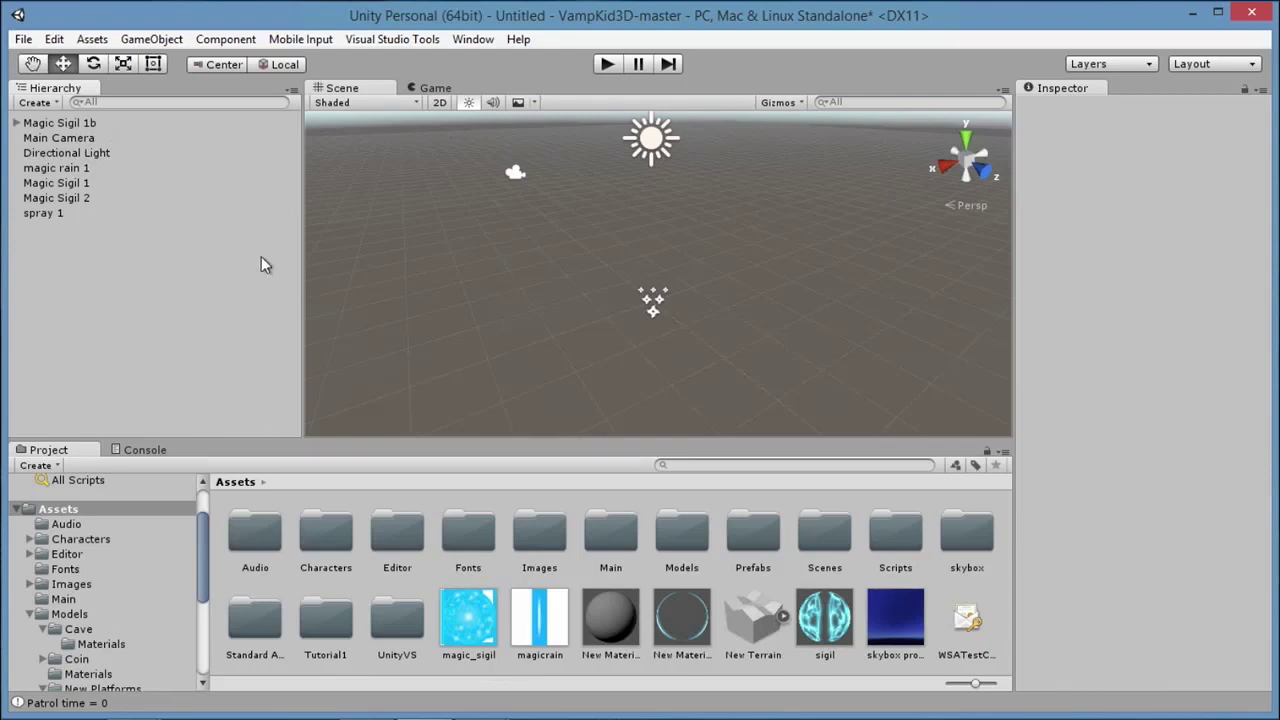
pyautogui.click(87, 185)
pyautogui.click(927, 376)
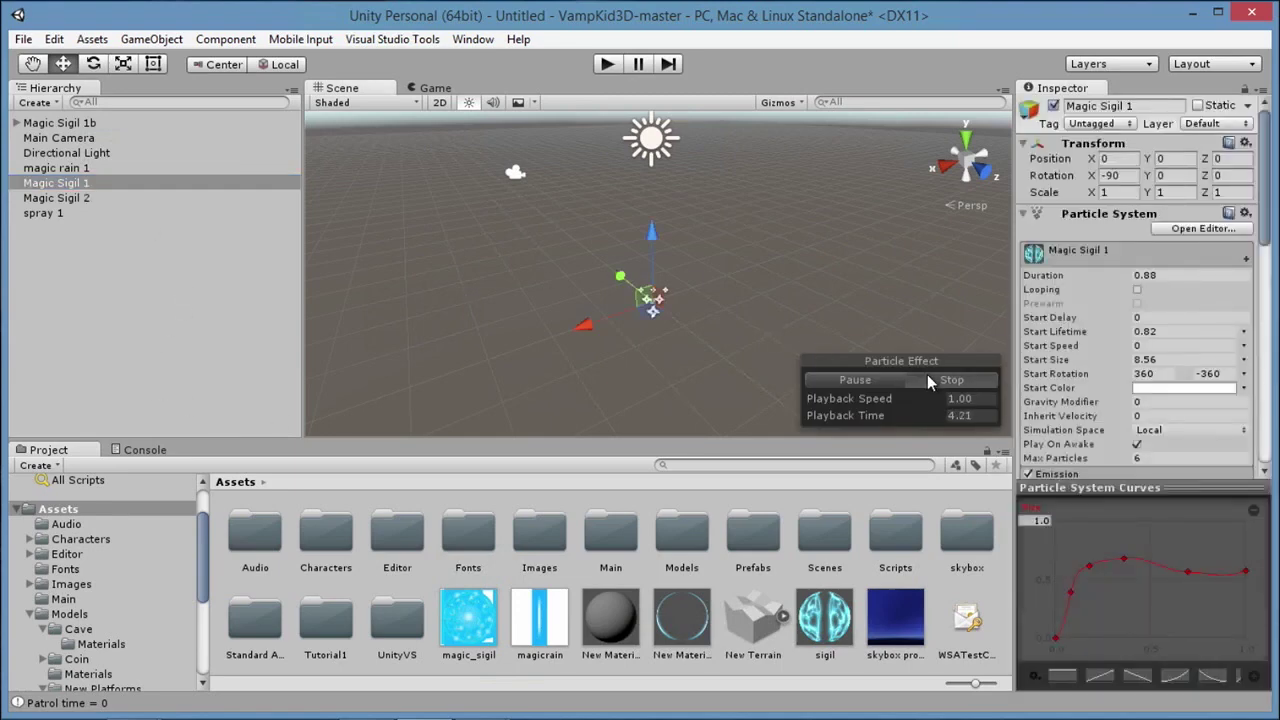
pyautogui.click(225, 40)
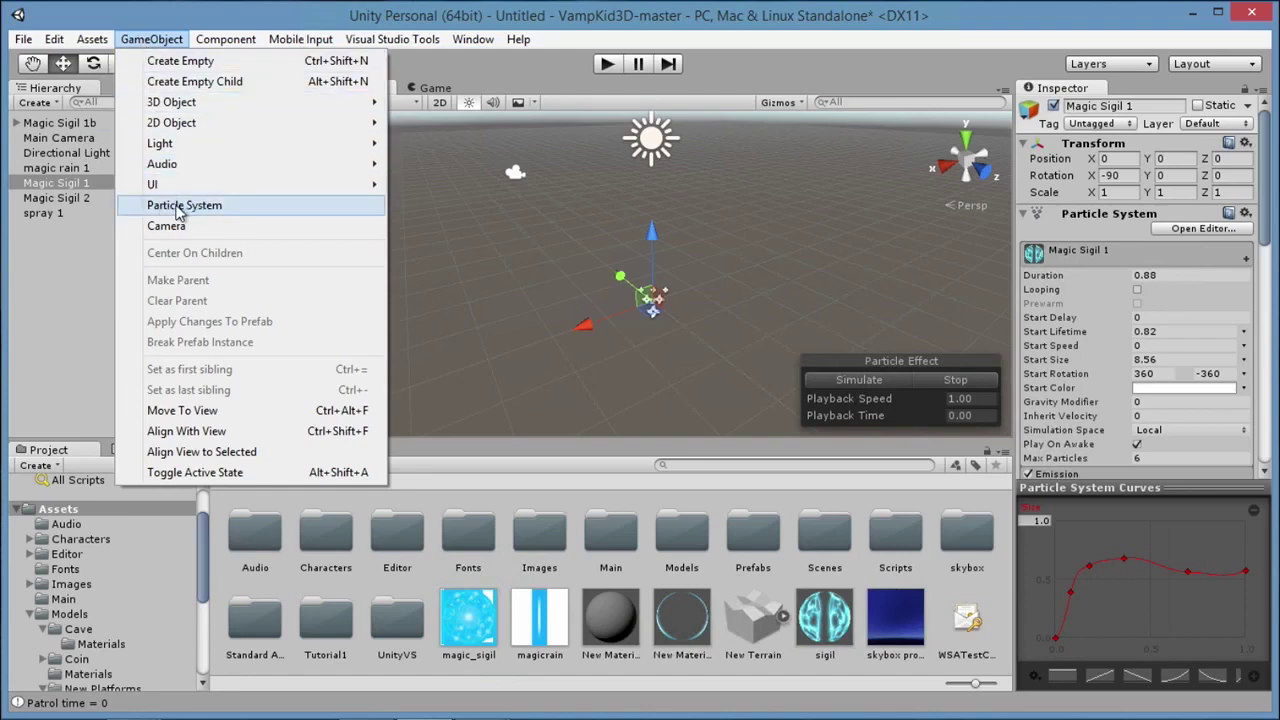
pyautogui.click(80, 264)
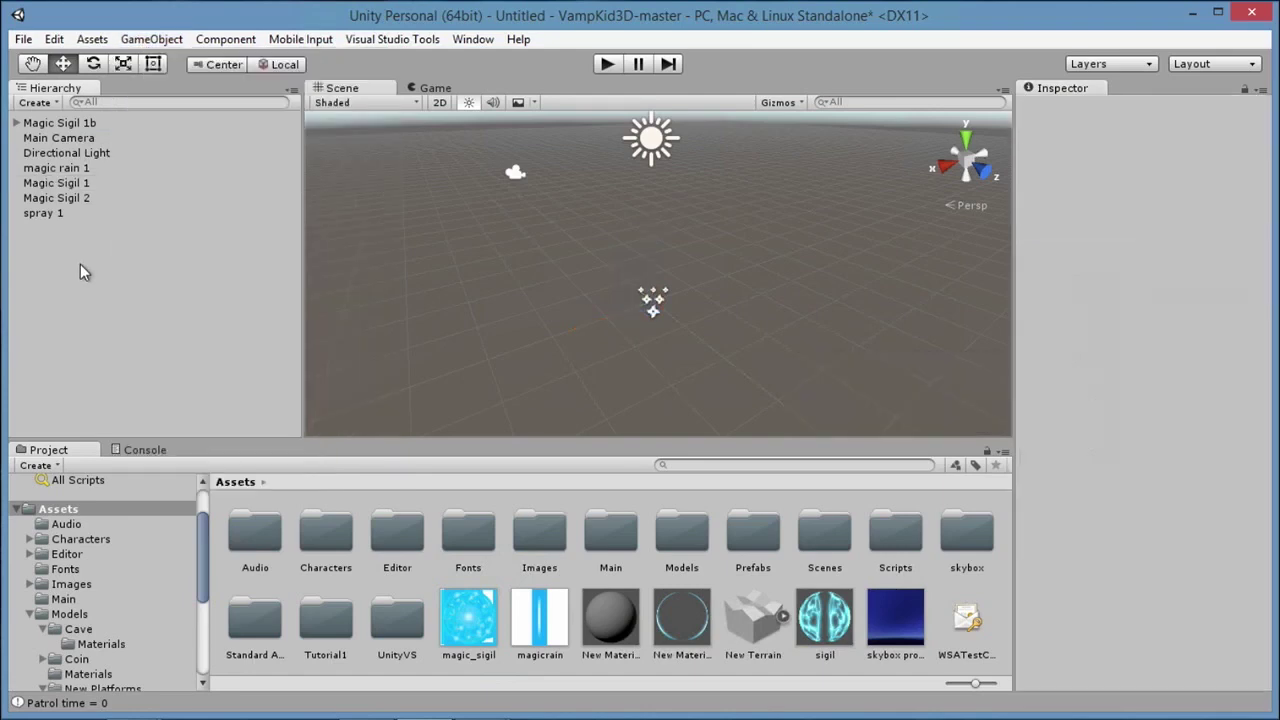
# Preview the Magic Sigil 1 particle effect in the scene, replaying it and viewing it from different angles.
pyautogui.click(37, 182)
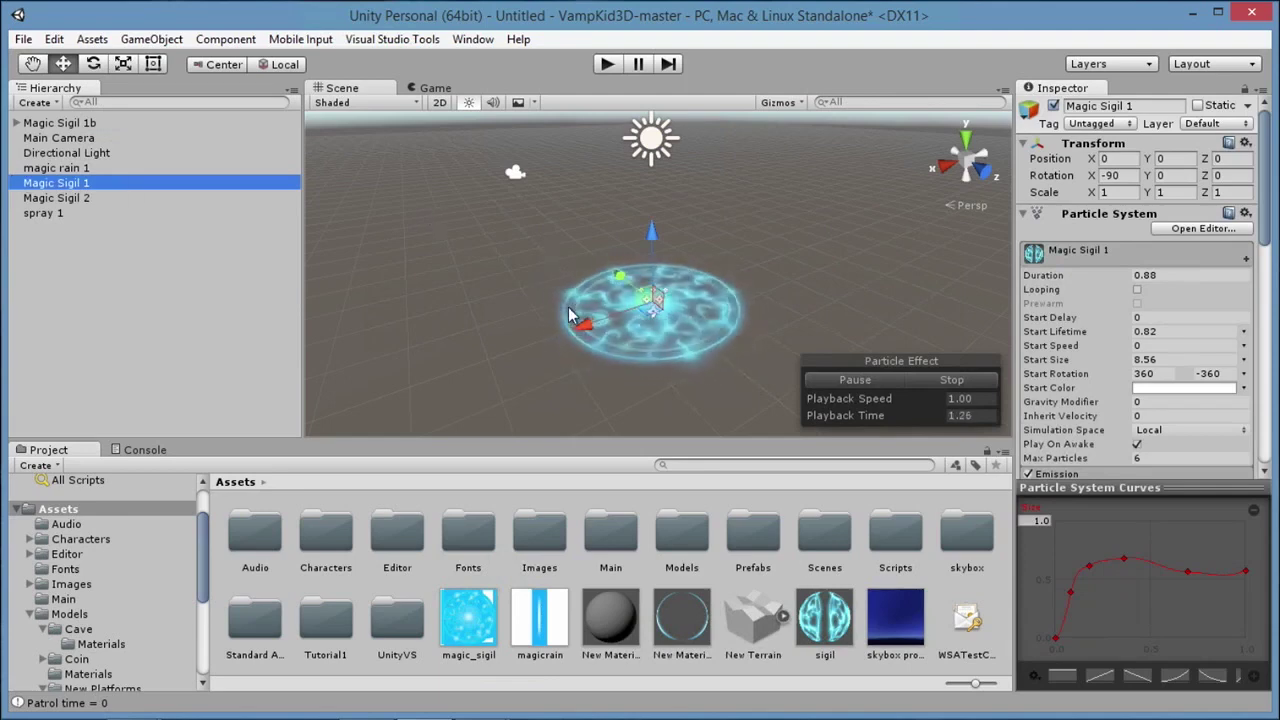
pyautogui.scroll(1, 704, 301)
pyautogui.moveTo(724, 310); pyautogui.dragTo(694, 255, button='middle')
pyautogui.click(939, 380)
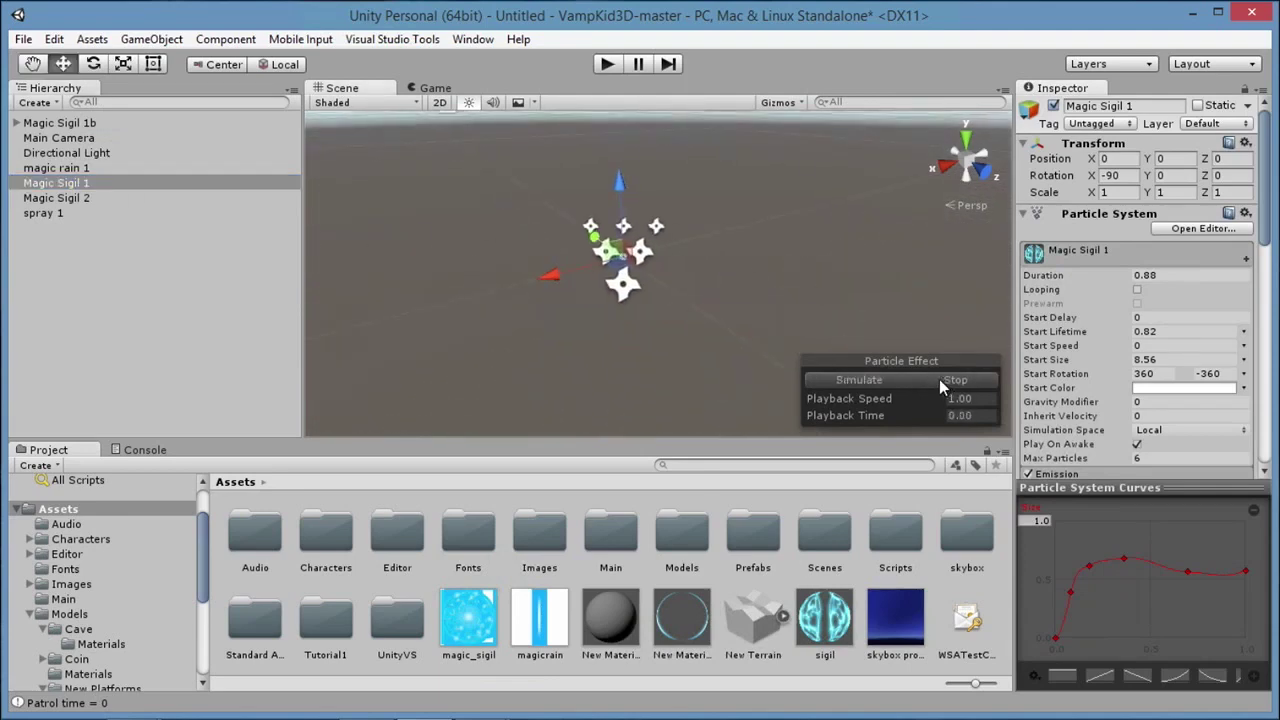
pyautogui.click(872, 382)
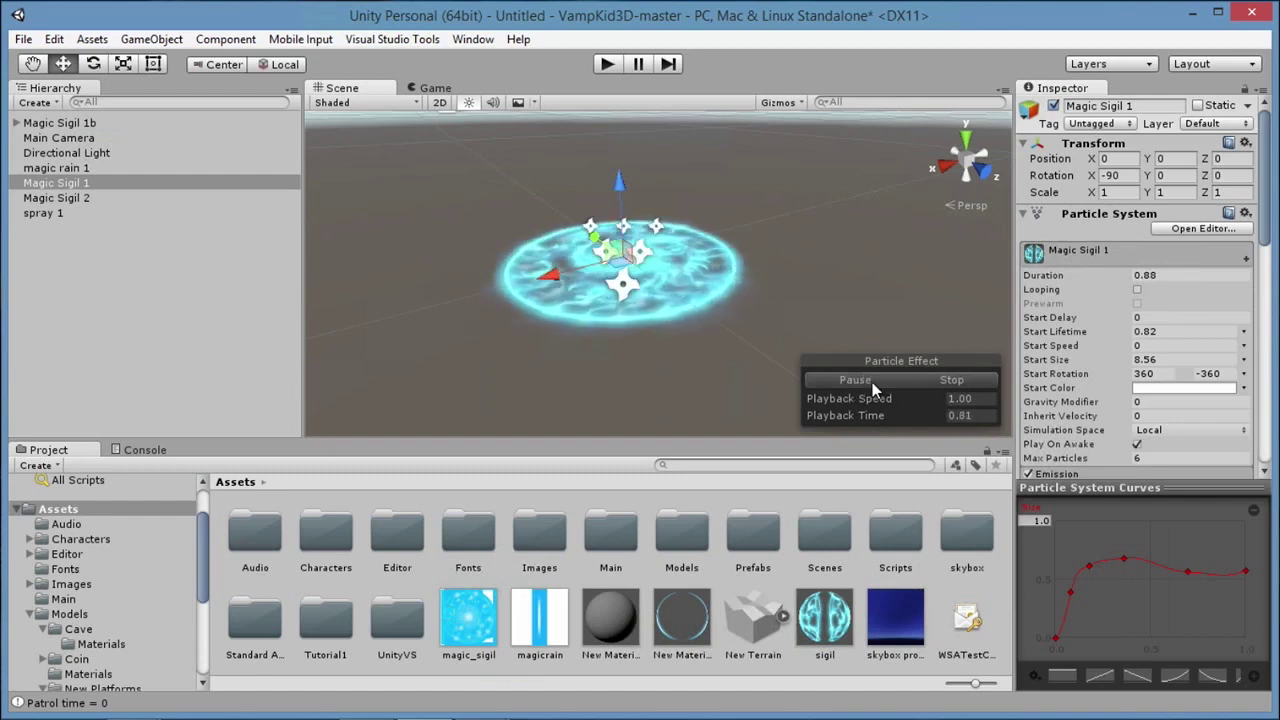
pyautogui.click(872, 381)
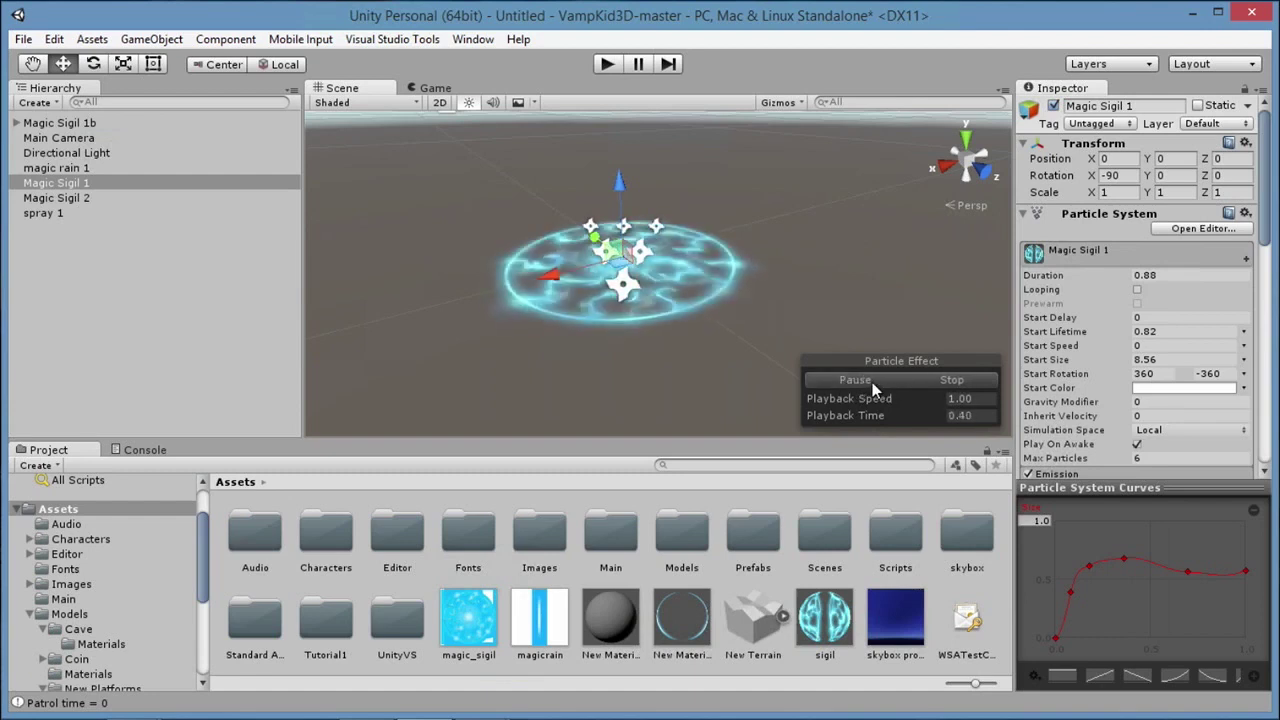
pyautogui.keyDown('alt'); pyautogui.moveTo(843, 214); pyautogui.dragTo(540, 218); pyautogui.keyUp('alt')
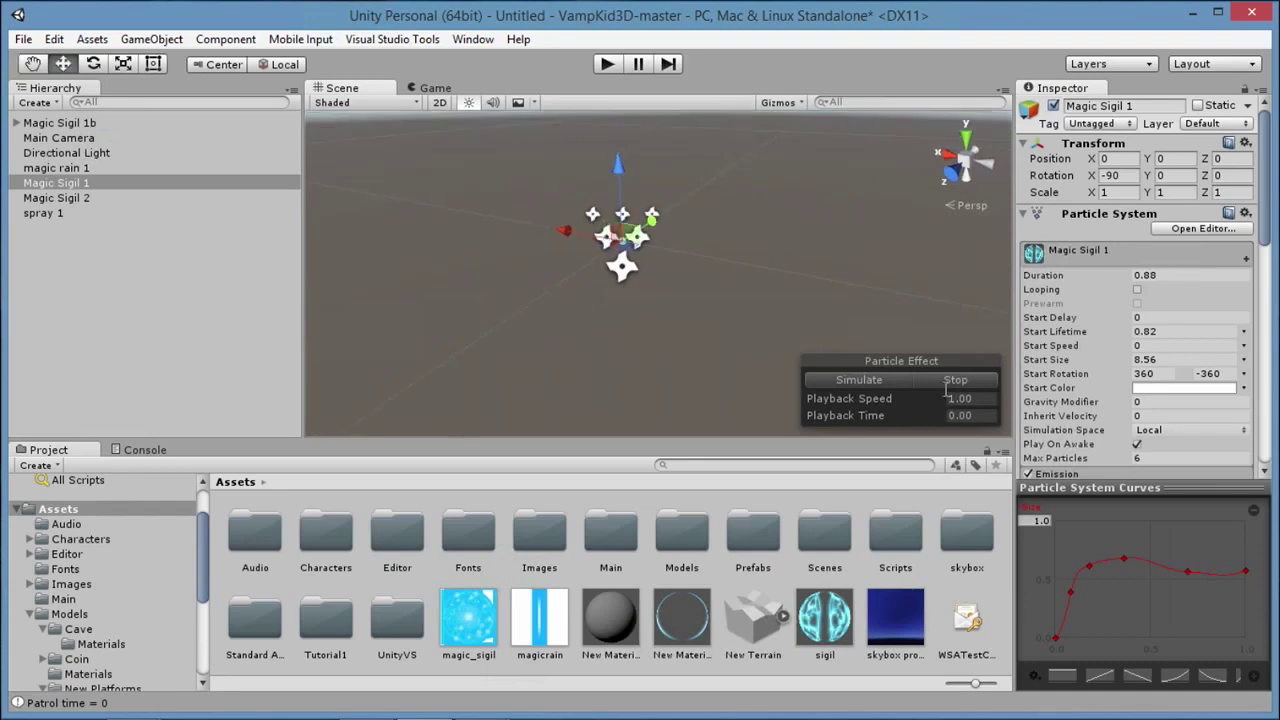
pyautogui.keyDown('alt'); pyautogui.moveTo(808, 263); pyautogui.dragTo(734, 264); pyautogui.keyUp('alt')
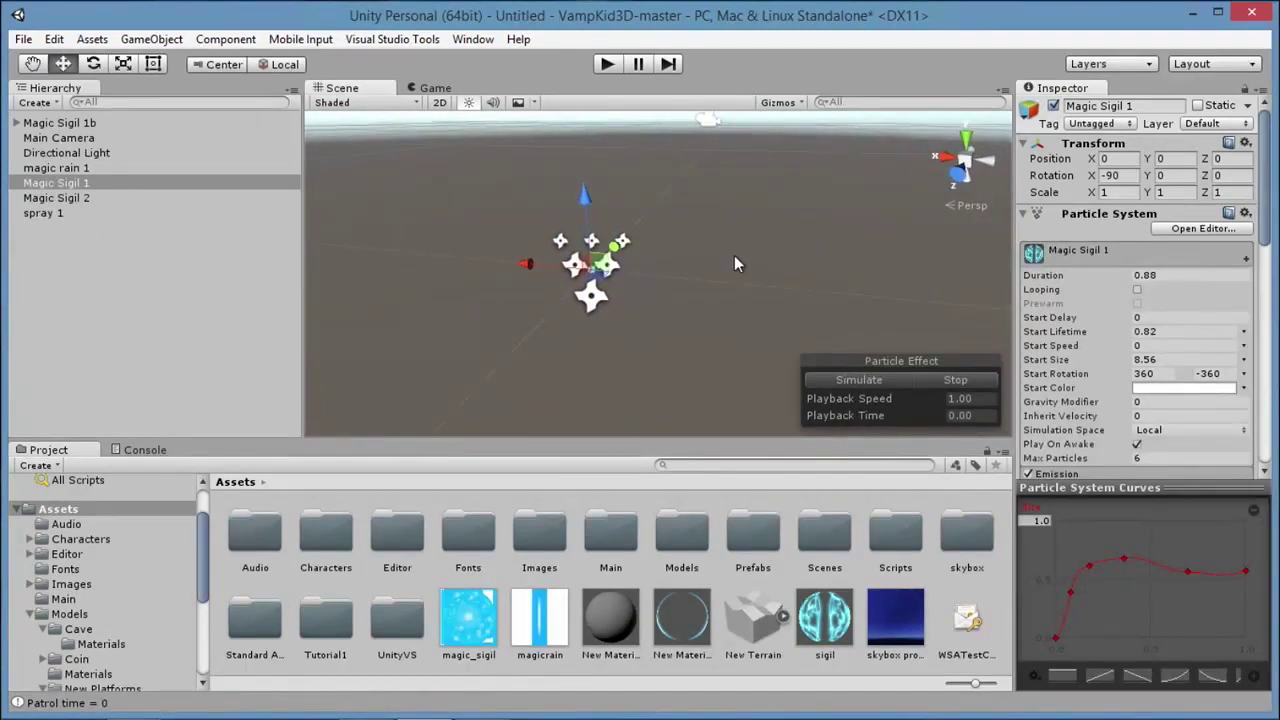
# Inspect the magic_sigil and magicrain textures, and open the properties of the sigil material.
pyautogui.click(472, 616)
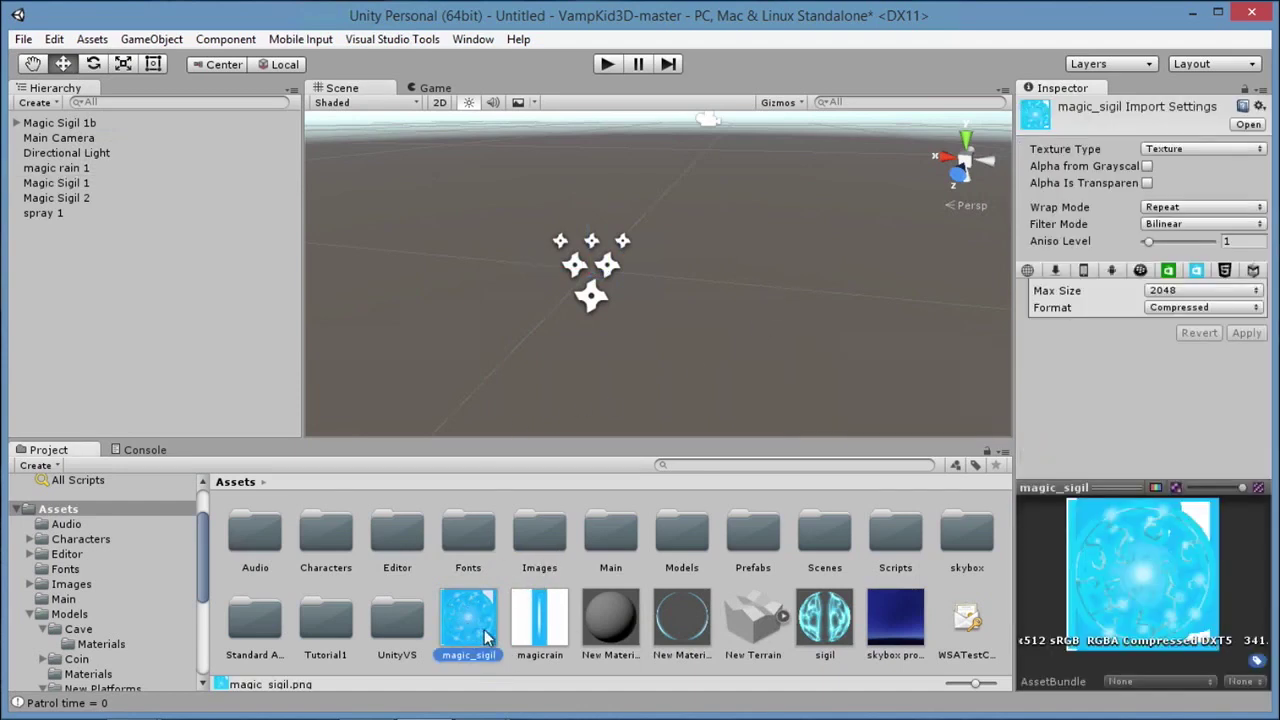
pyautogui.click(562, 625)
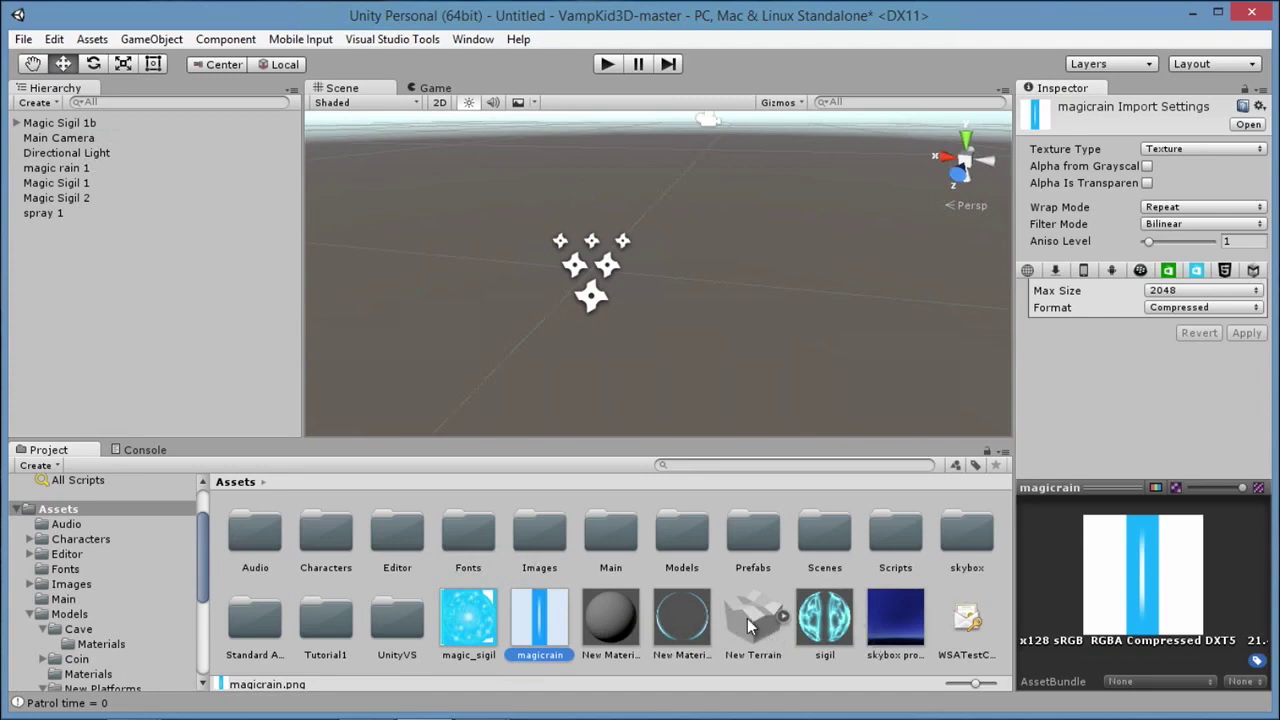
pyautogui.click(812, 632)
pyautogui.press('Left')
pyautogui.press('Left')
pyautogui.click(810, 638)
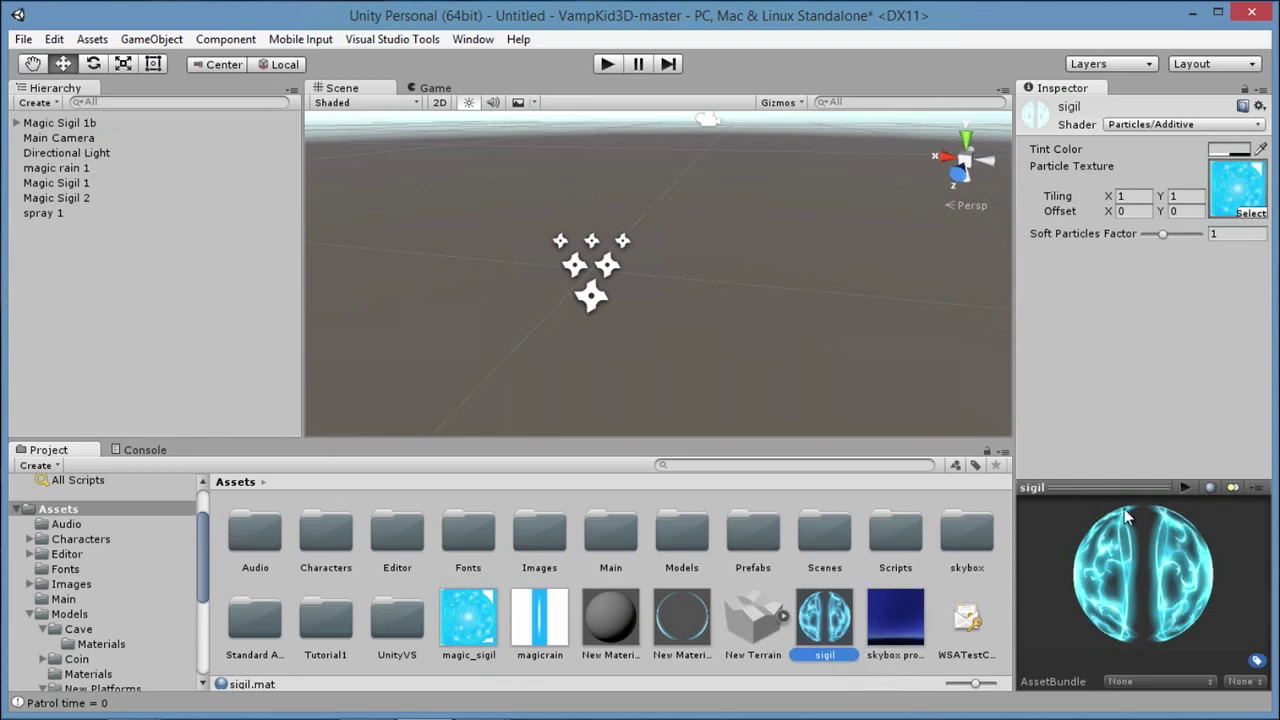
# Rotate the sigil material's preview sphere and examine the available shader types without changing the shader.
pyautogui.moveTo(1144, 558); pyautogui.dragTo(1094, 590)
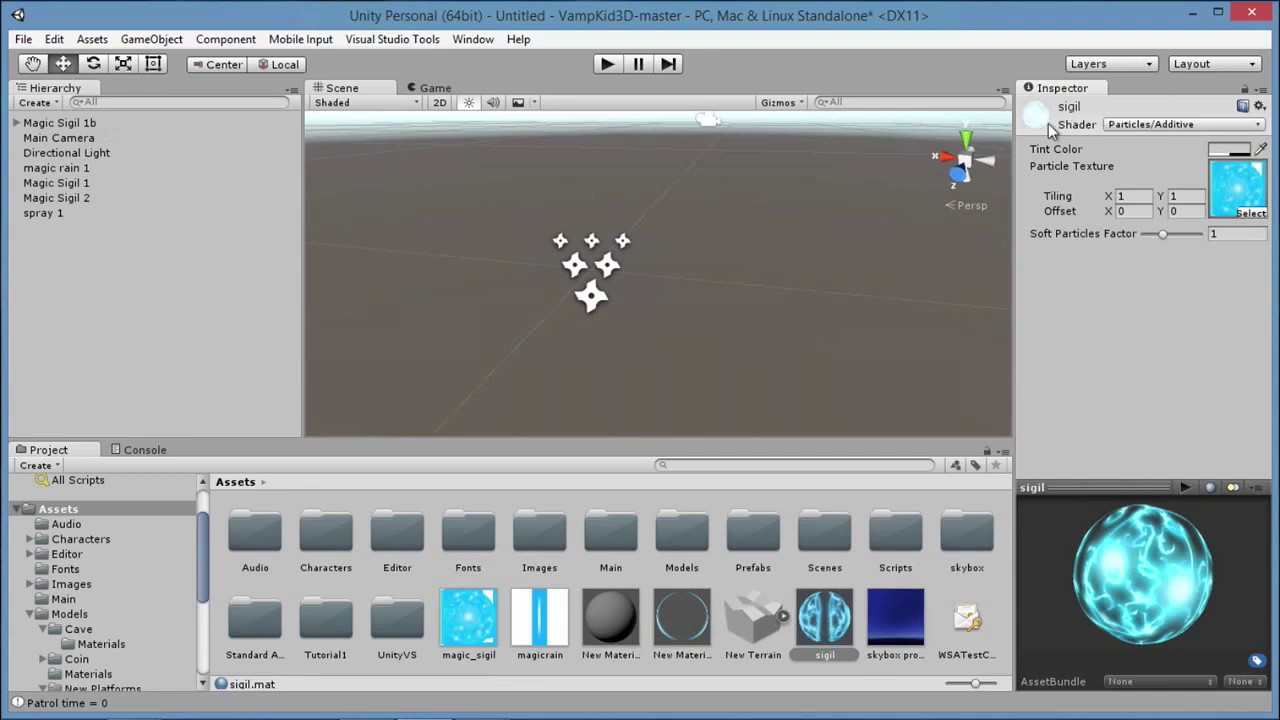
pyautogui.click(1170, 124)
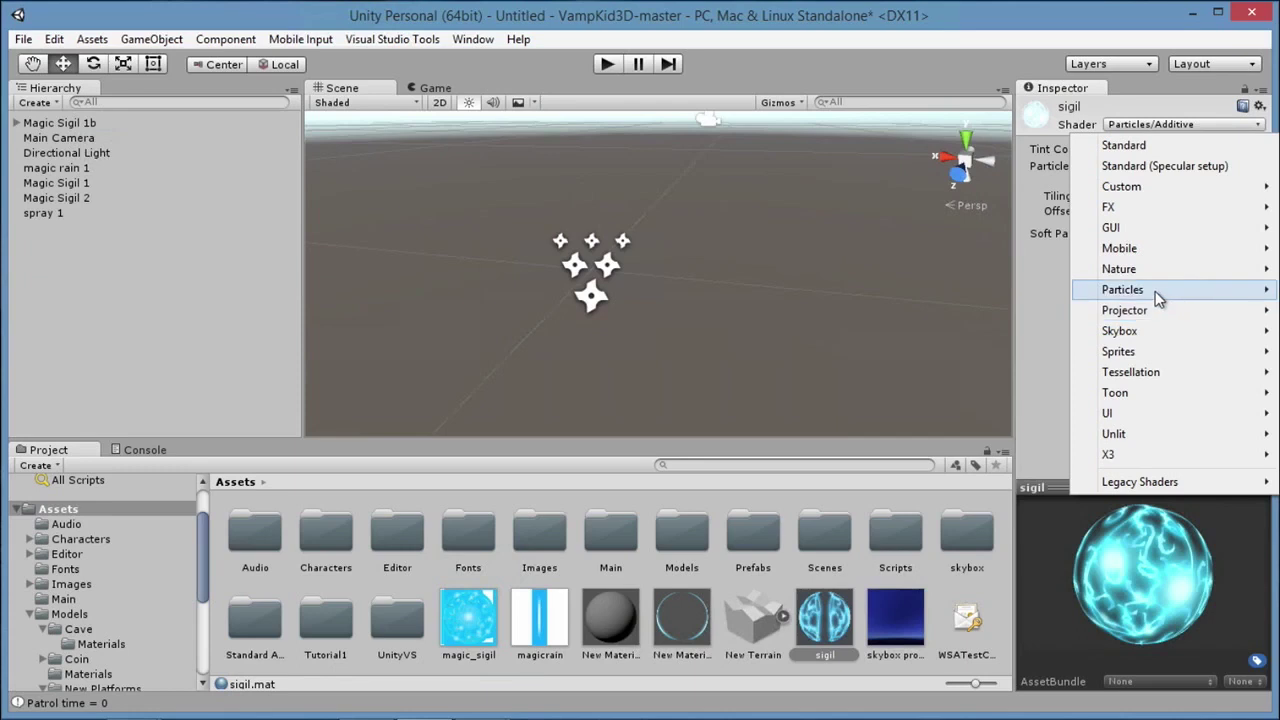
pyautogui.click(1117, 88)
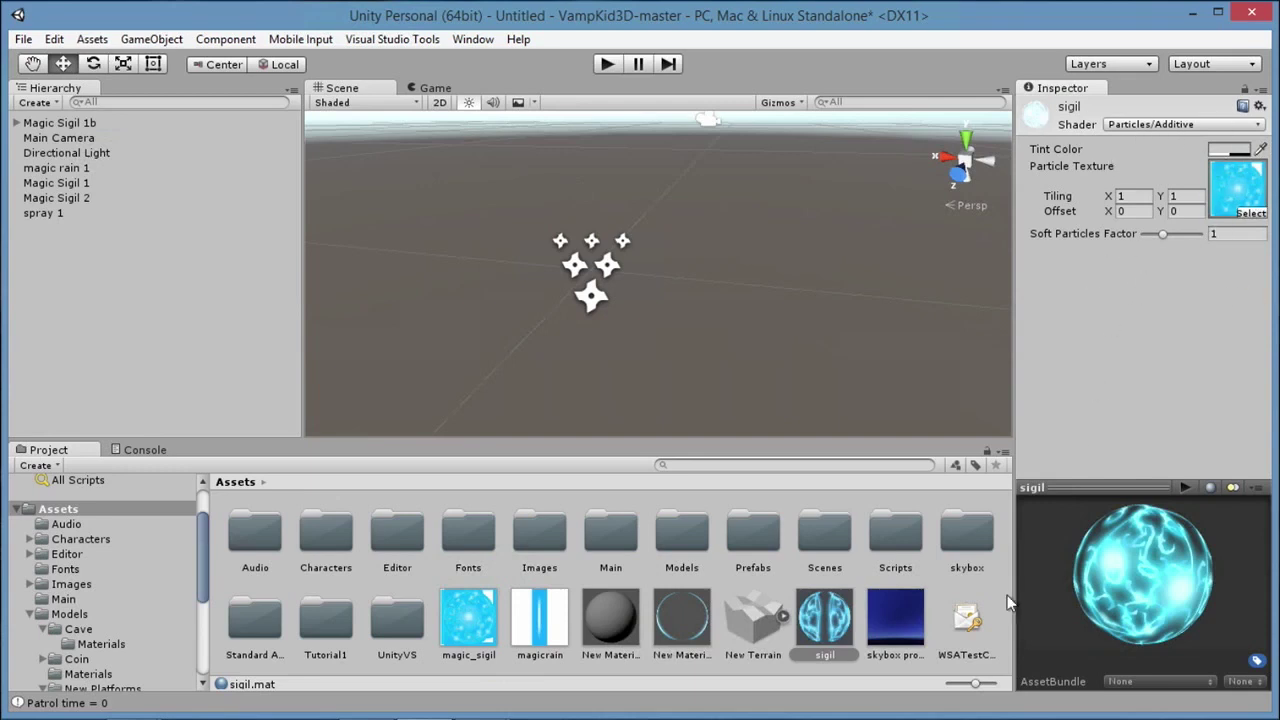
# Rename the material New Material 1 in the Assets folder as magicrain.
pyautogui.click(699, 668)
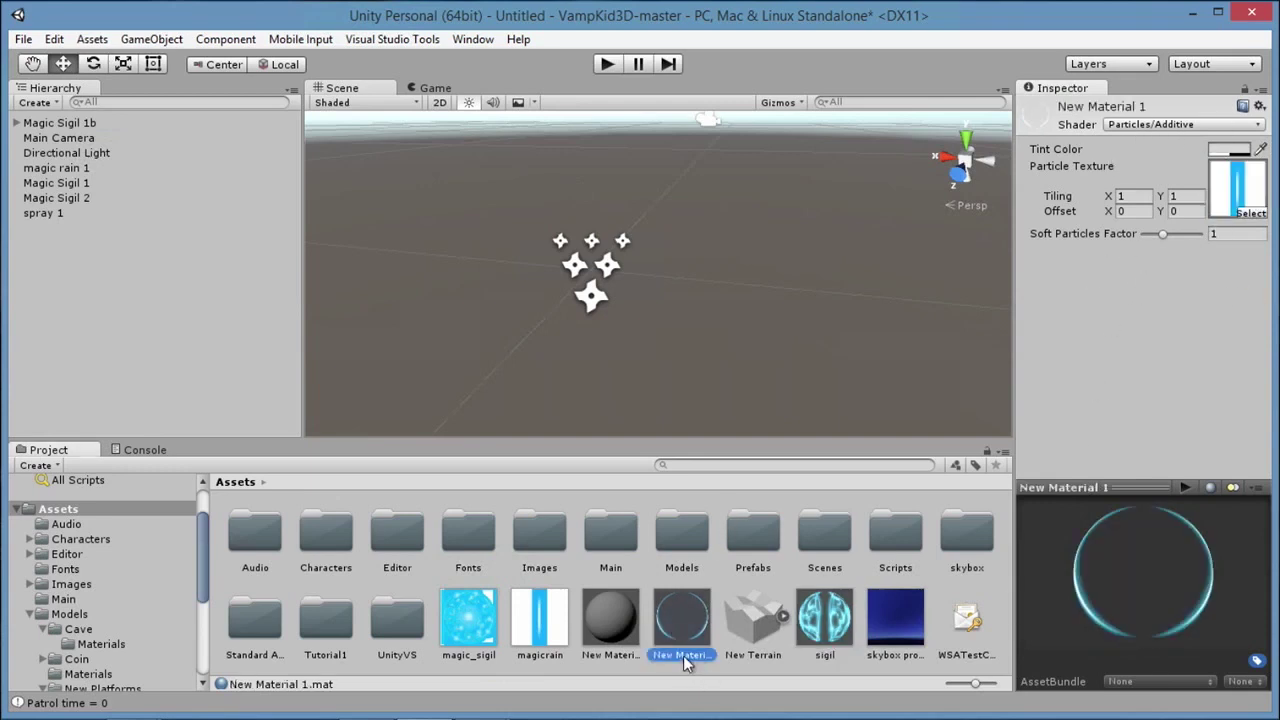
pyautogui.write('magicrain')
pyautogui.press('Return')
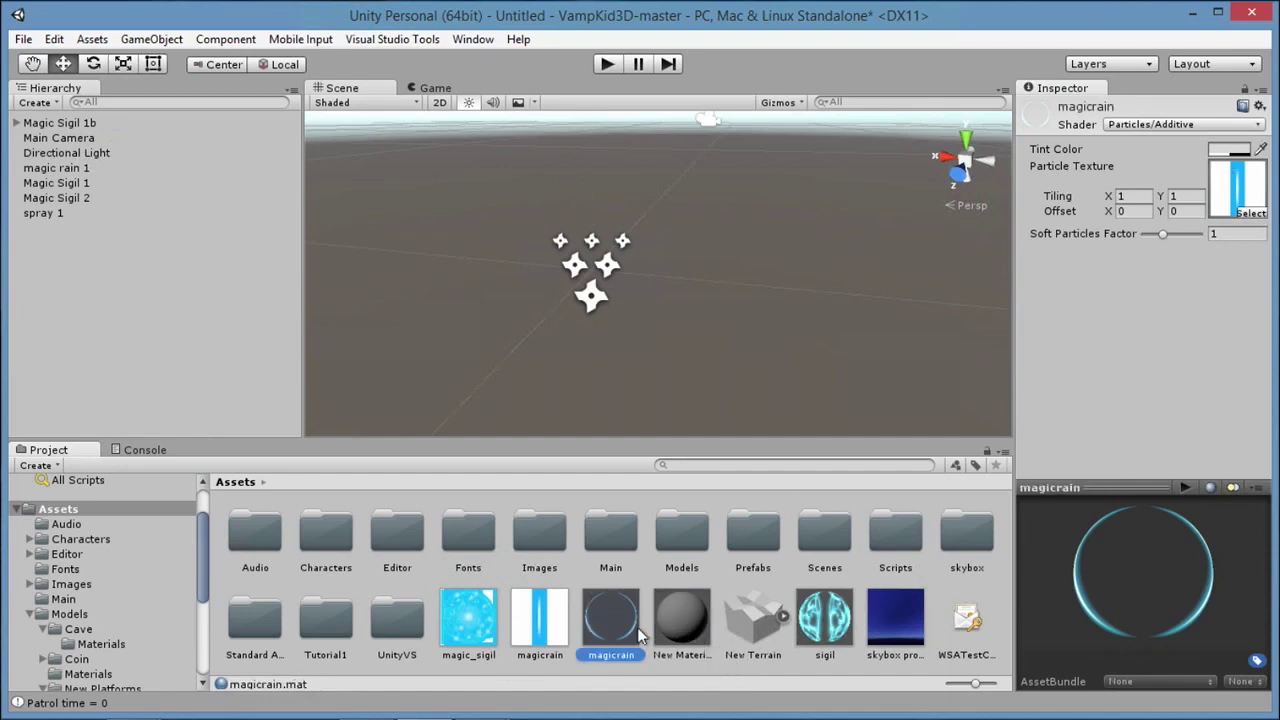
# Choose the Particles/Additive shader for the magicrain material and inspect its Tint Color and preview.
pyautogui.click(1145, 126)
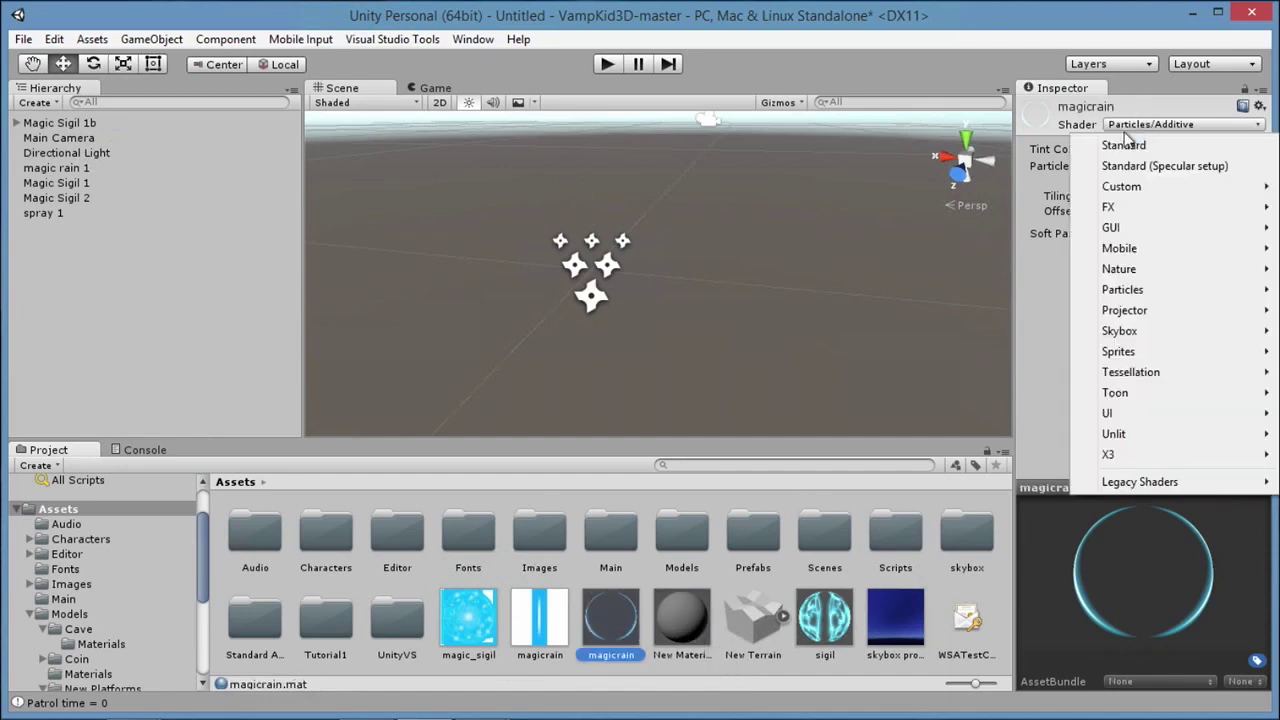
pyautogui.moveTo(1131, 291)
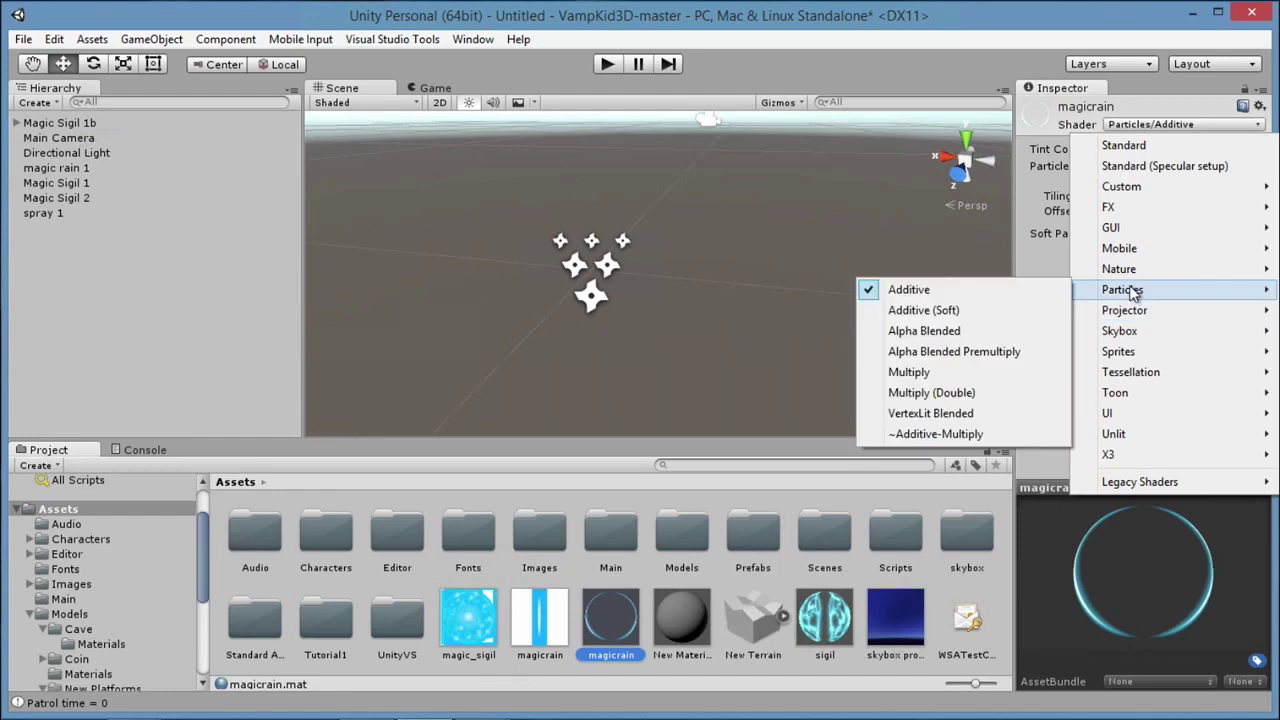
pyautogui.click(969, 291)
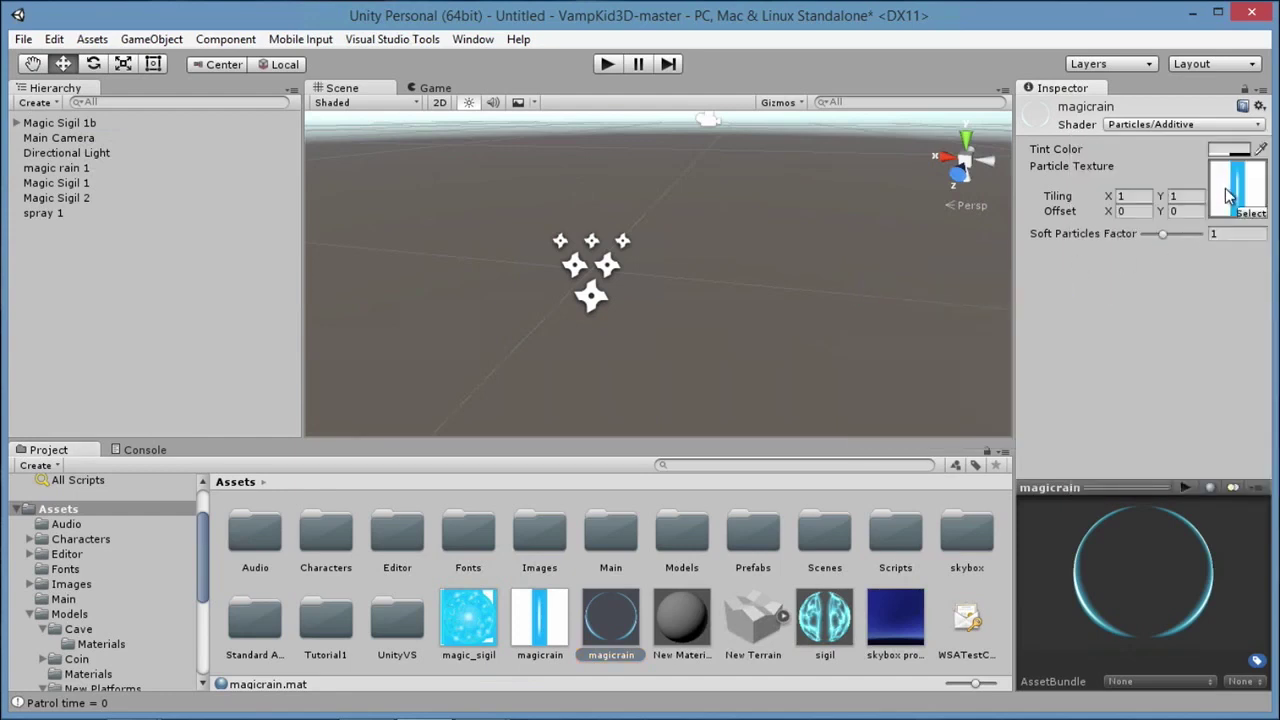
pyautogui.click(1226, 148)
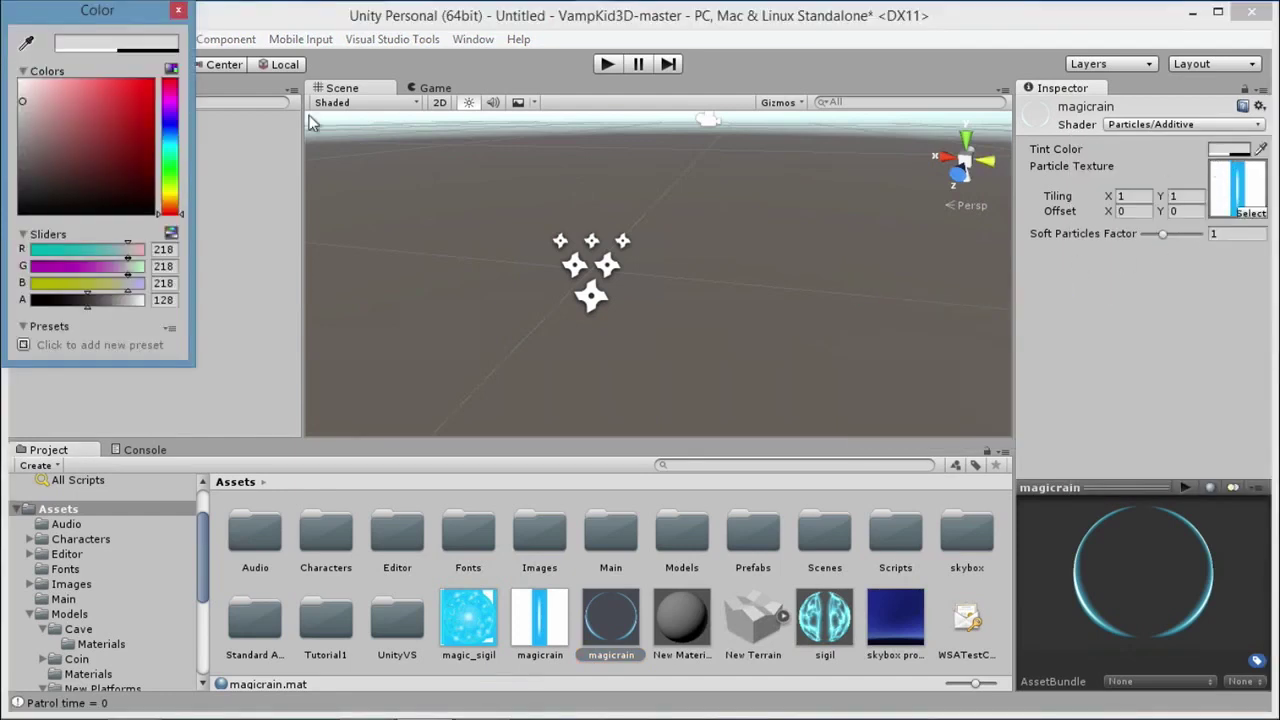
pyautogui.moveTo(1140, 572)
pyautogui.mouseDown()
pyautogui.moveTo(1196, 563)
pyautogui.moveTo(1123, 560)
pyautogui.mouseUp()
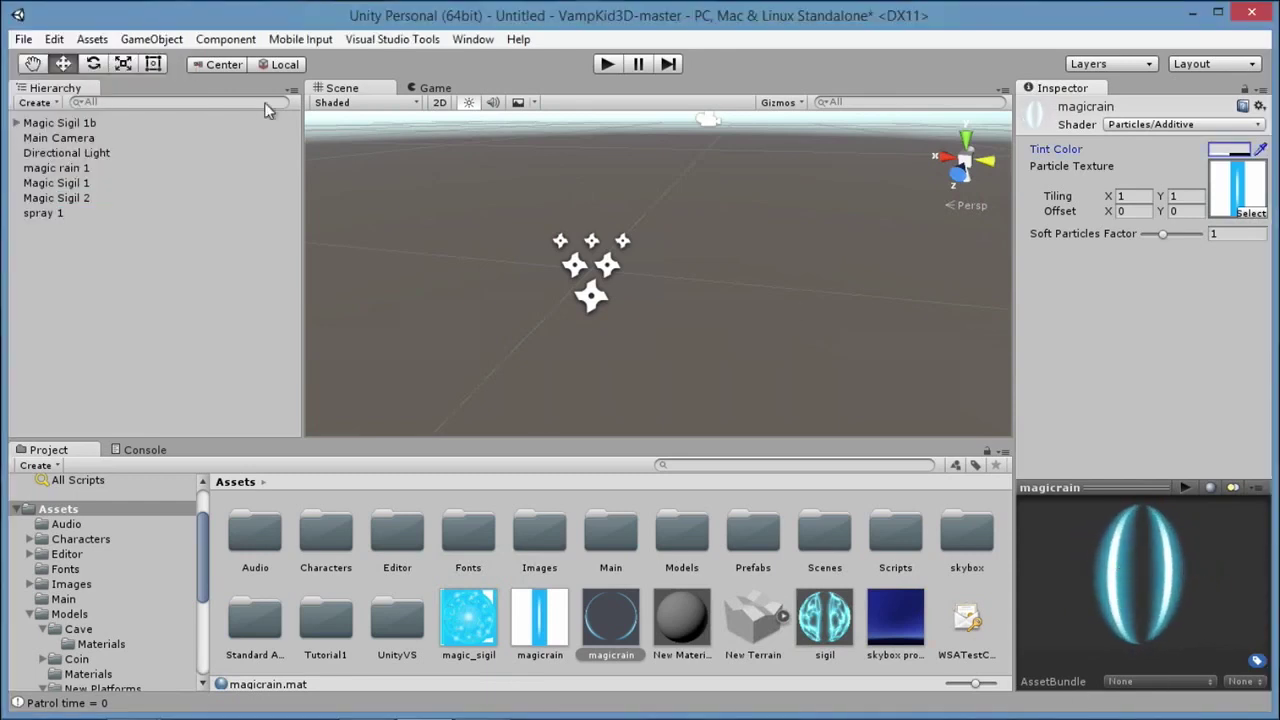
# Open the magicrain material's Tint Color for inspection and rotate the material's preview sphere.
pyautogui.click(1230, 150)
pyautogui.moveTo(16, 97)
pyautogui.mouseDown()
pyautogui.moveTo(26, 109)
pyautogui.moveTo(5, 162)
pyautogui.moveTo(4, 108)
pyautogui.mouseUp()
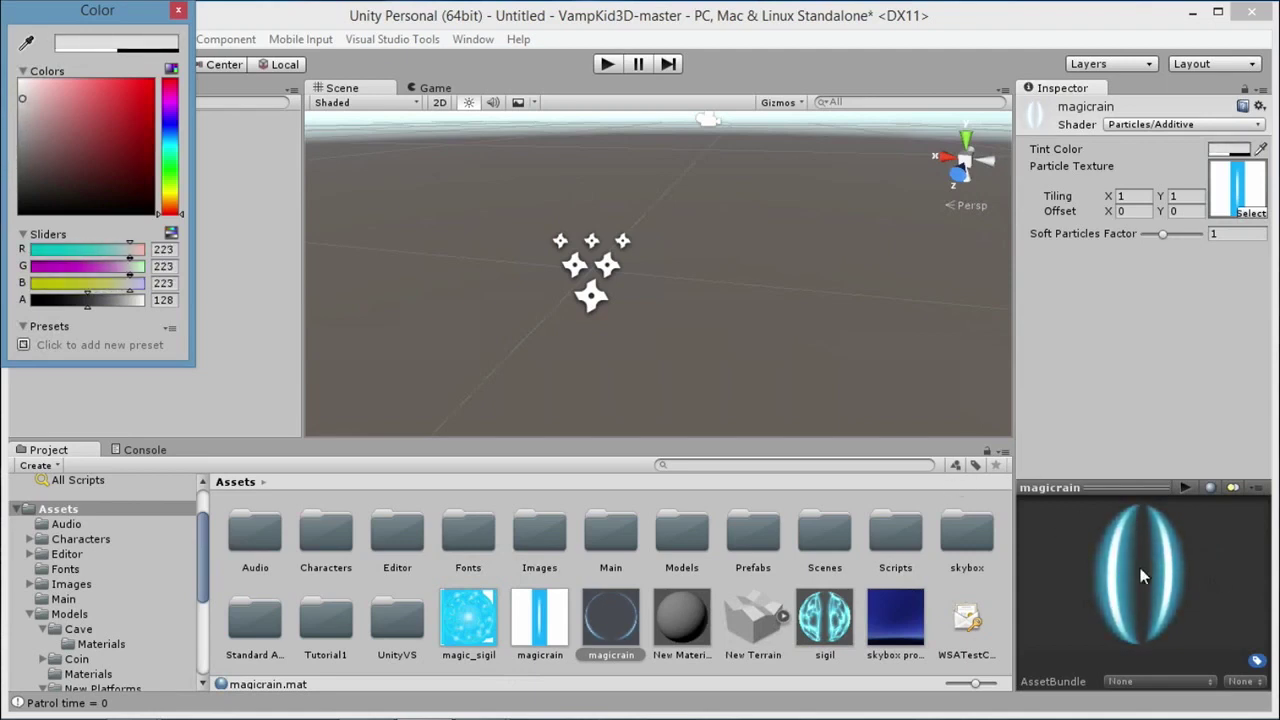
pyautogui.moveTo(1129, 561); pyautogui.dragTo(1165, 572)
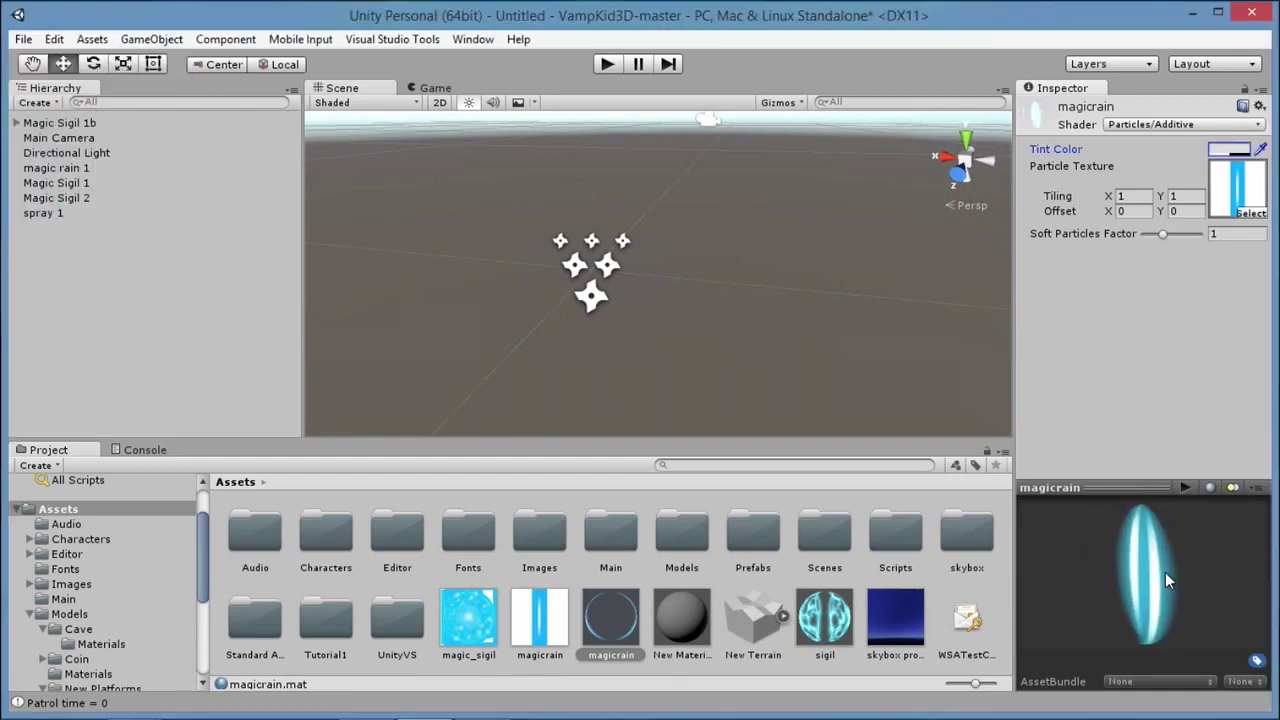
# Compare the sigil and magicrain materials, and select the Magic Sigil 1 particle system in the scene.
pyautogui.click(830, 630)
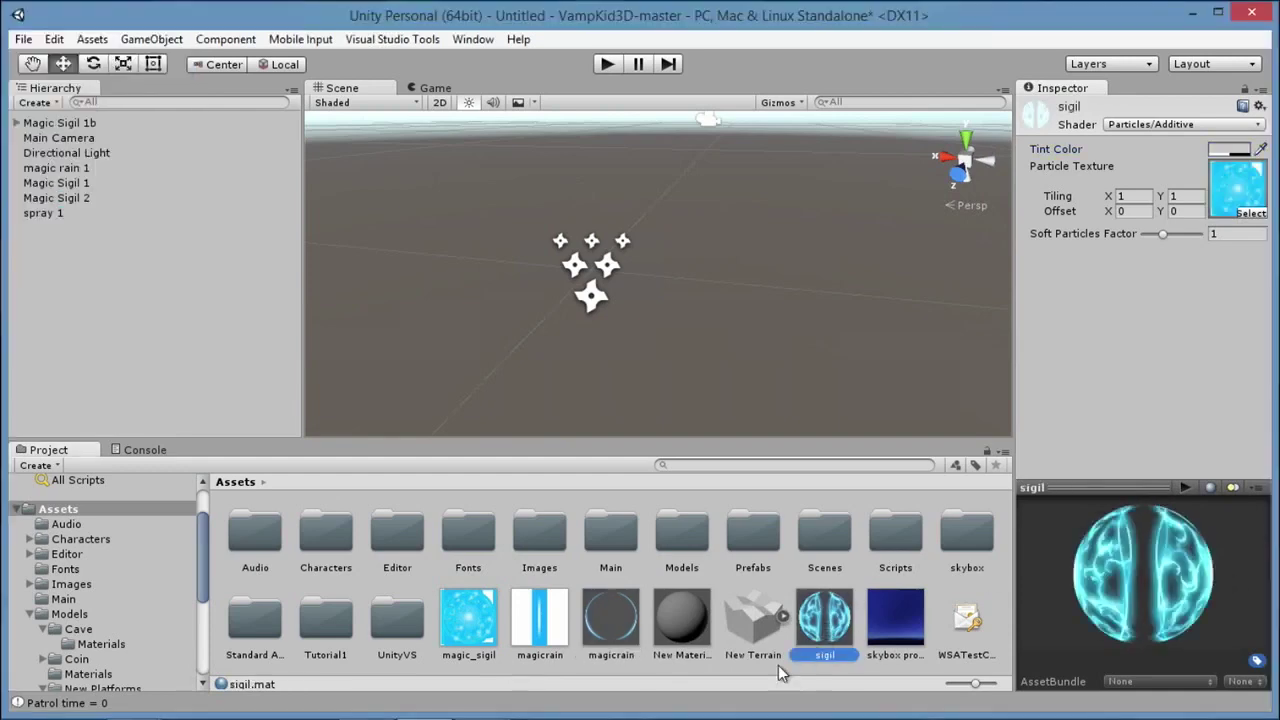
pyautogui.click(615, 625)
pyautogui.click(826, 625)
pyautogui.click(472, 355)
pyautogui.click(592, 298)
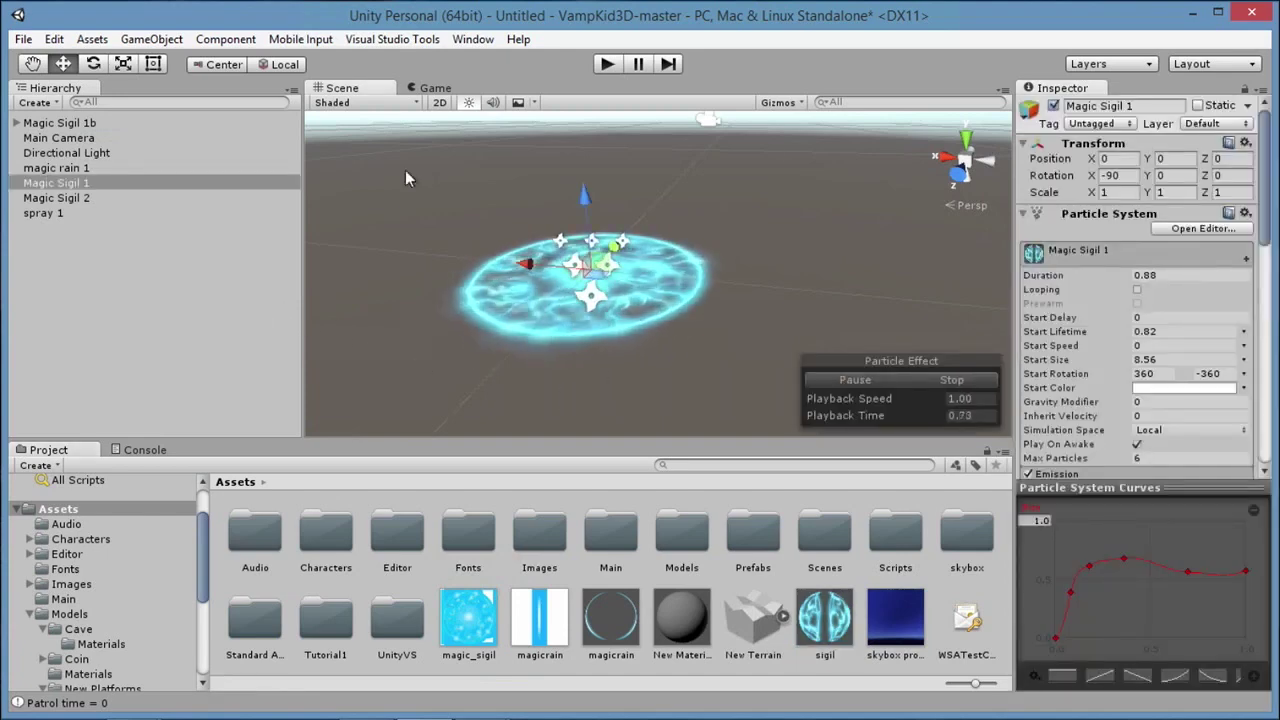
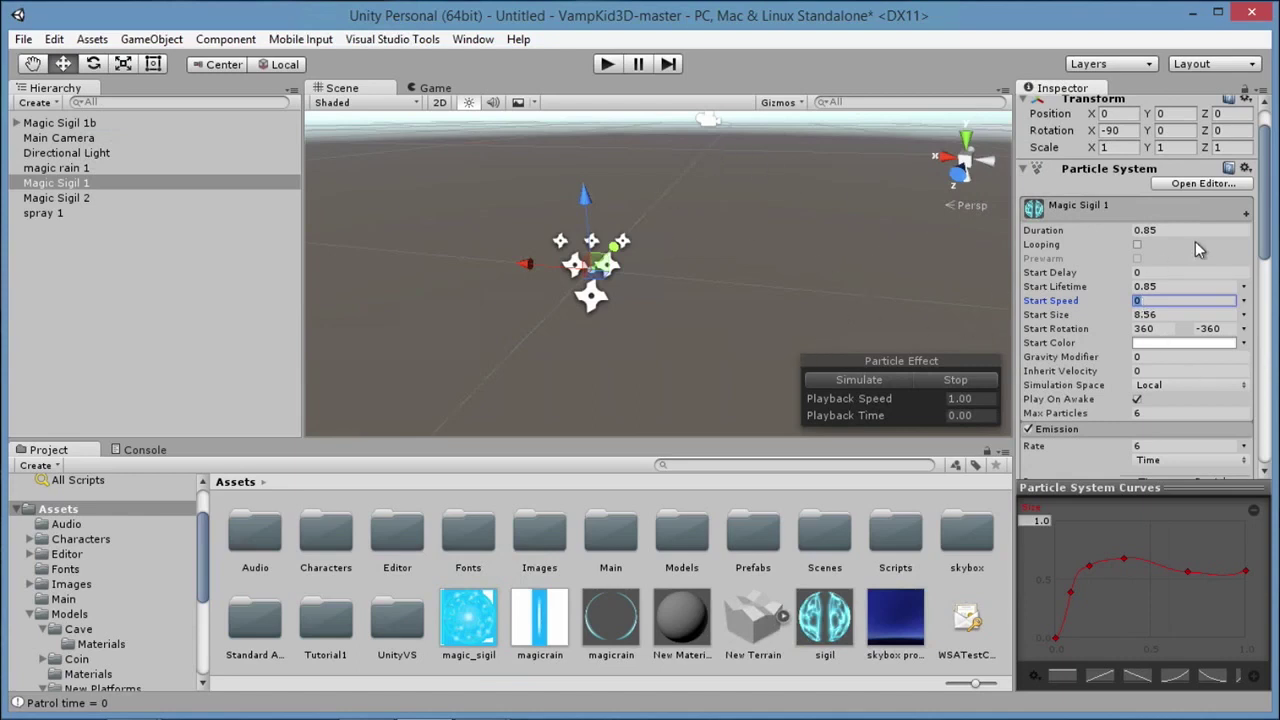
# Toggle Looping on Magic Sigil 1, leave it off, and simulate the particle effect once.
pyautogui.click(1137, 245)
pyautogui.click(1137, 245)
pyautogui.click(1137, 245)
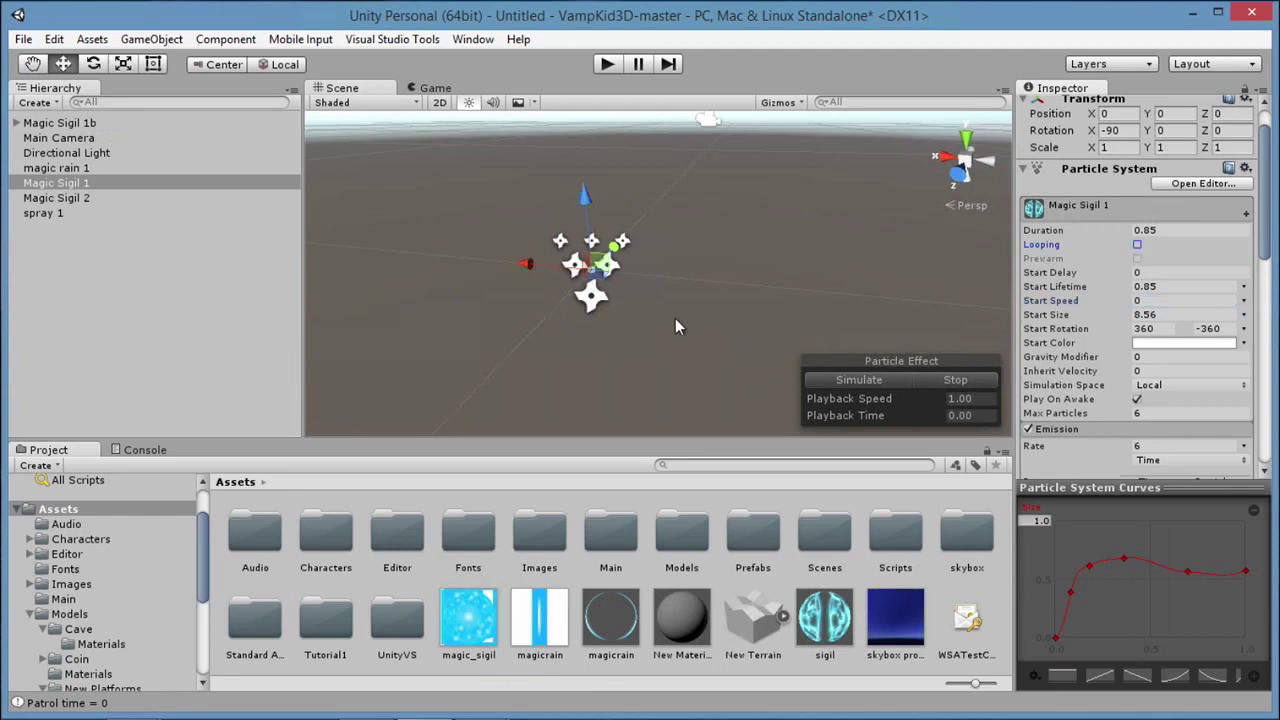
pyautogui.click(860, 379)
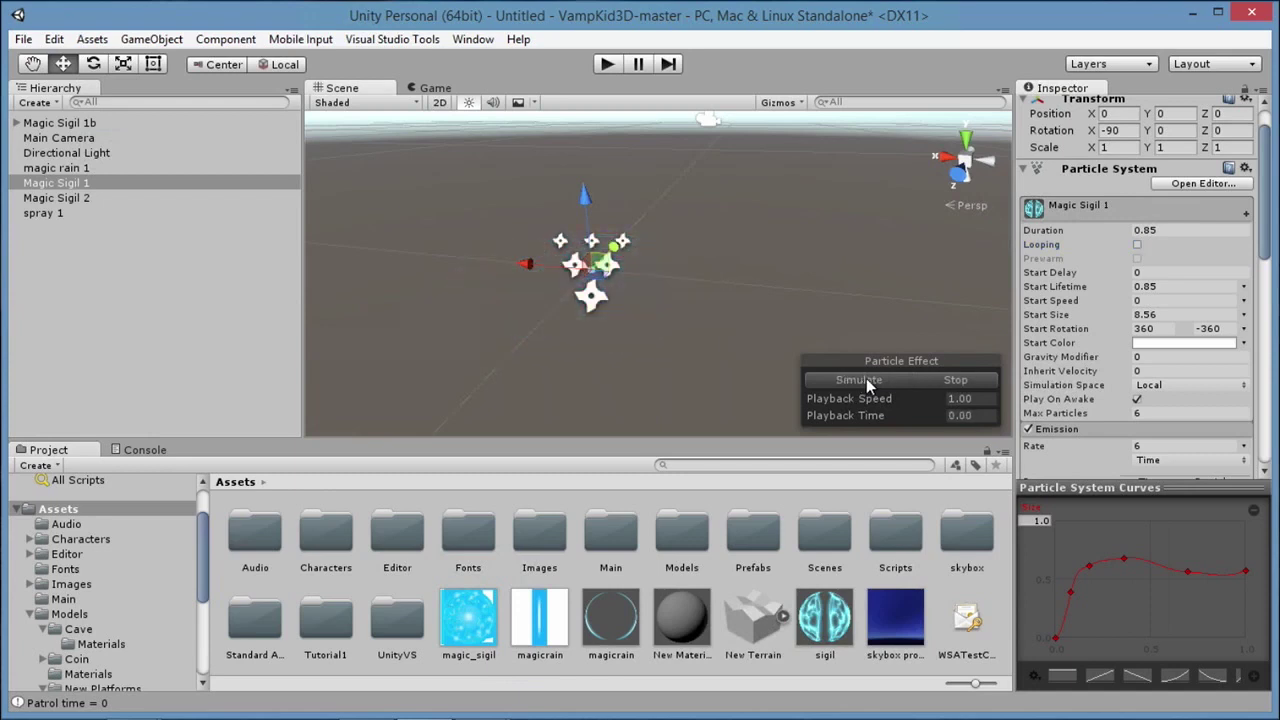
pyautogui.click(925, 379)
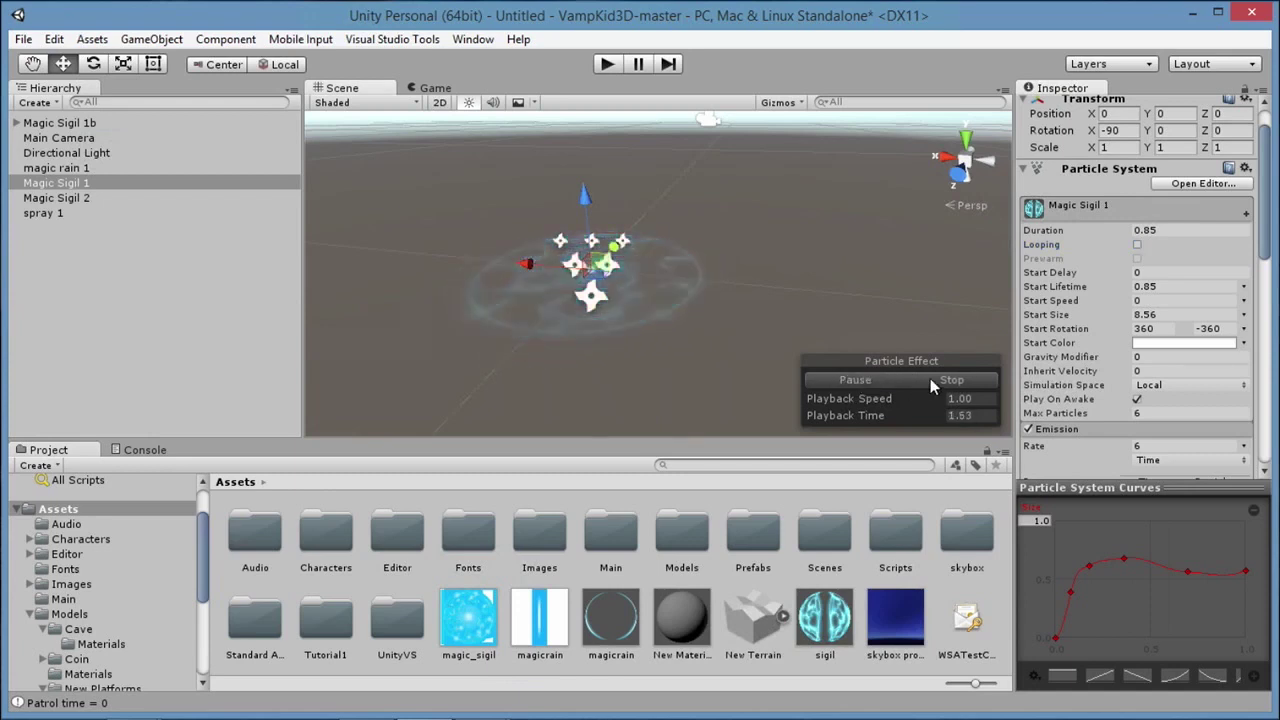
# Try a Start Speed of 0.7 on Magic Sigil 1 and simulate the effect.
pyautogui.click(1140, 300)
pyautogui.write('0.7')
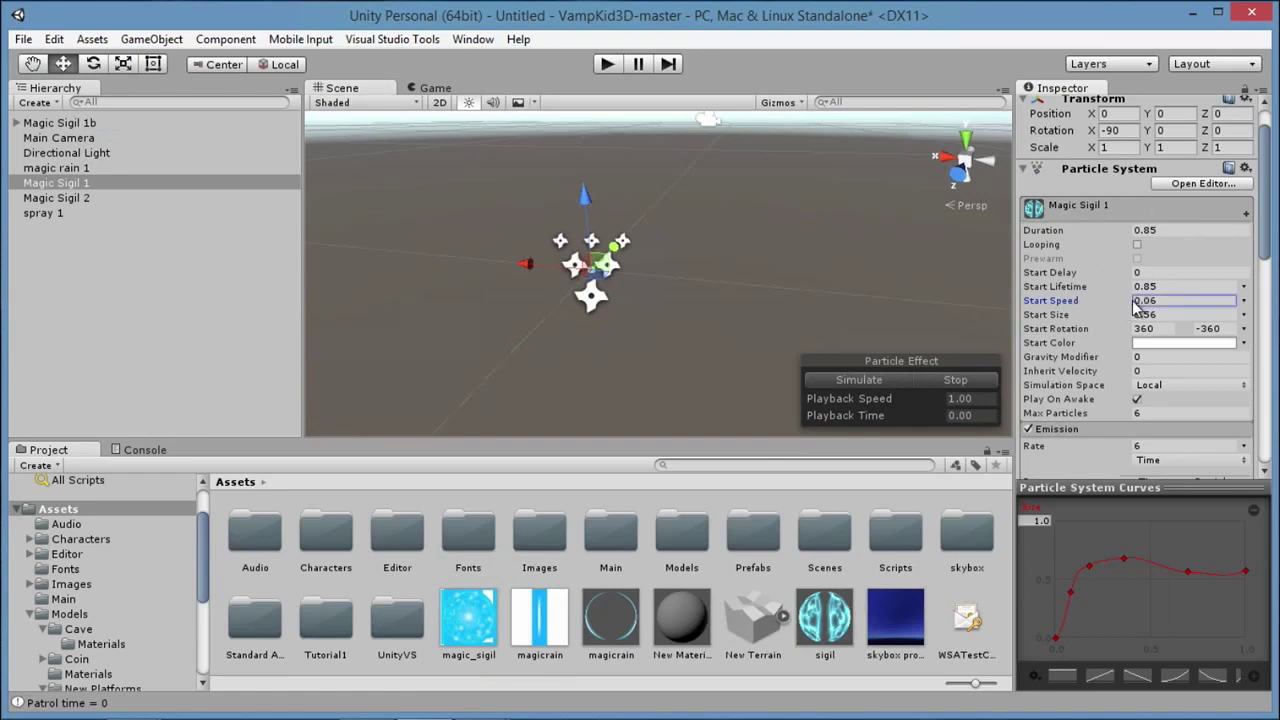
pyautogui.press('Return')
pyautogui.click(878, 379)
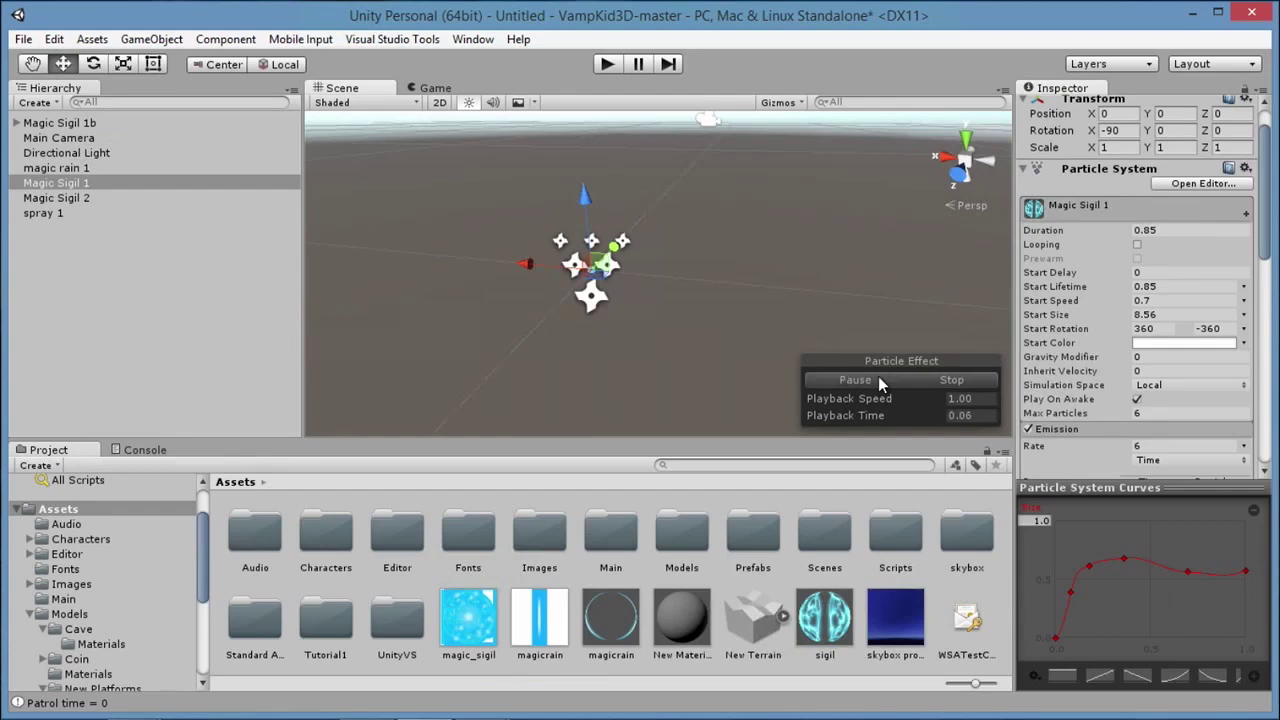
pyautogui.click(940, 380)
# Set Magic Sigil 1's Start Speed back to 0 and replay the effect.
pyautogui.click(1162, 291)
pyautogui.click(1166, 299)
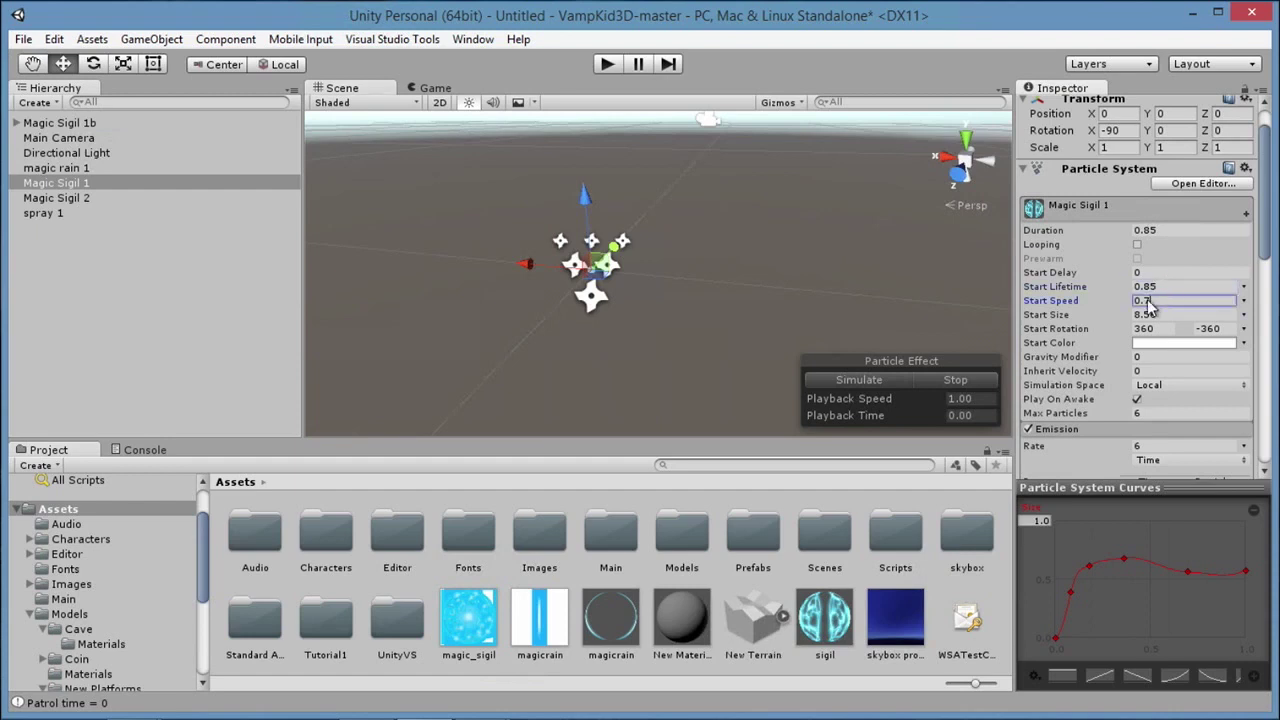
pyautogui.write('0')
pyautogui.click(836, 380)
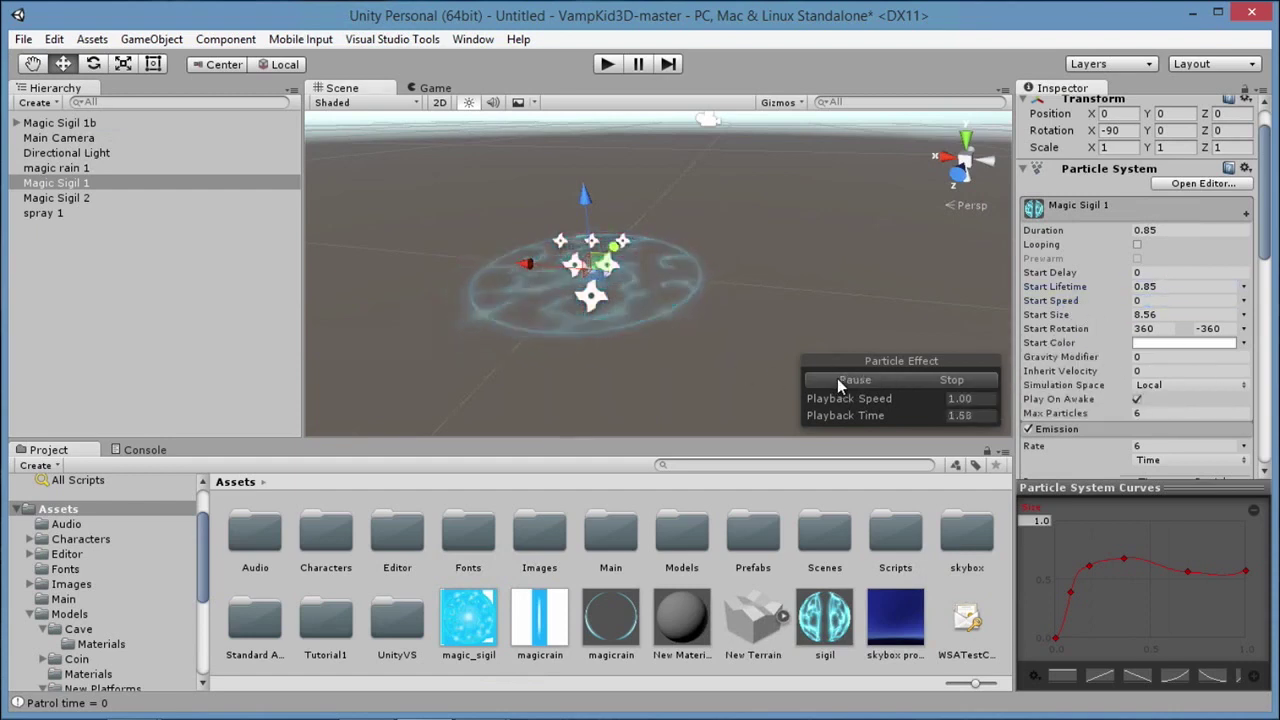
pyautogui.click(837, 380)
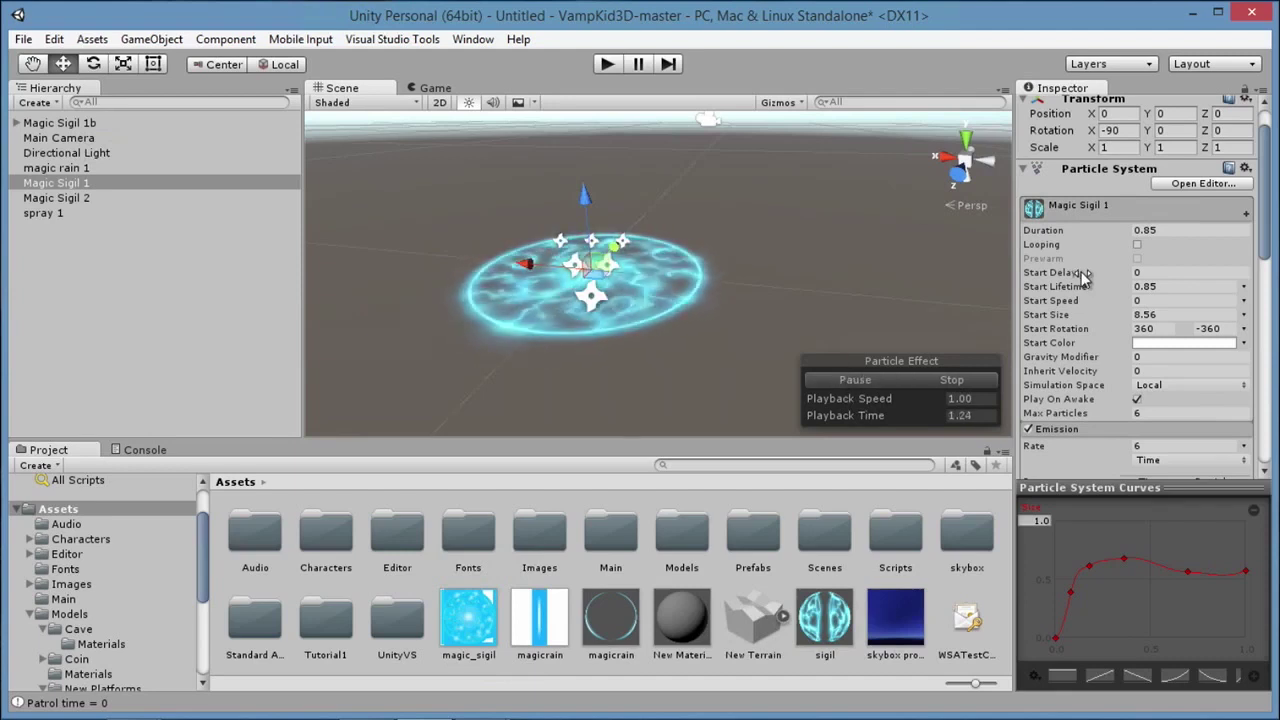
# Examine Magic Sigil 1's Emission and Shape settings, including the sphere radius, and its Start Size.
pyautogui.scroll(-4, 1080, 276)
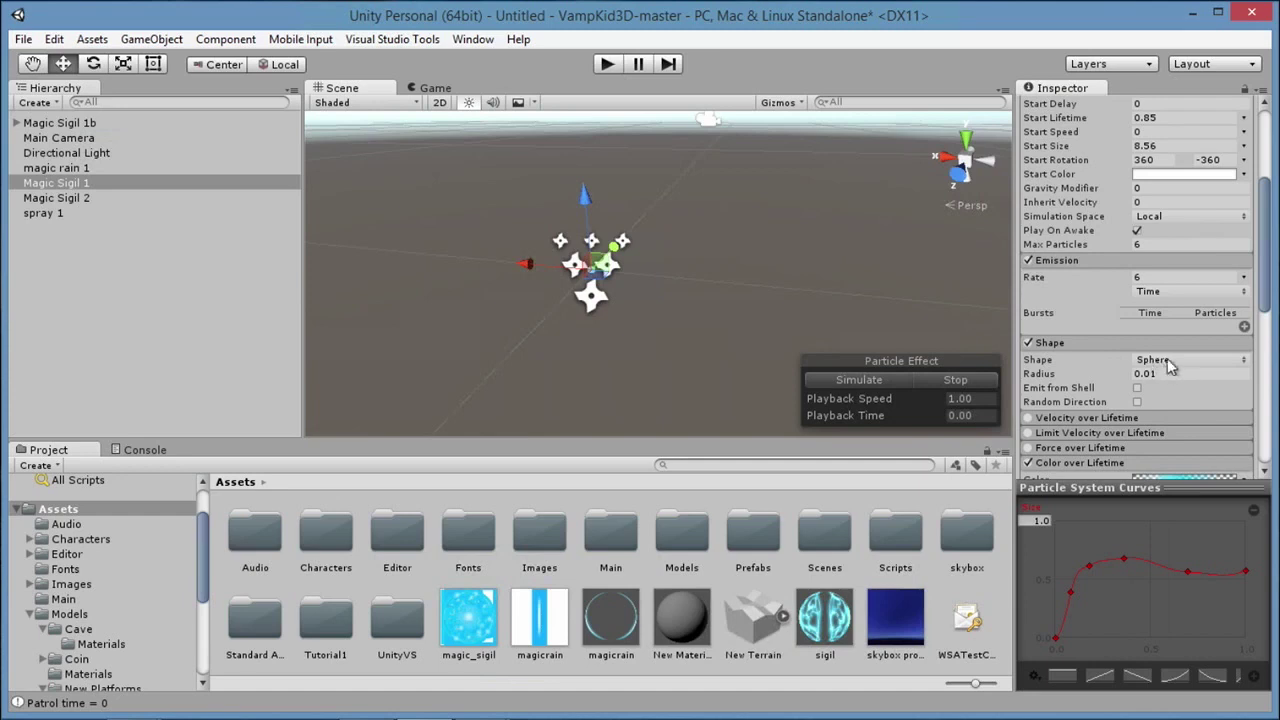
pyautogui.moveTo(1114, 372); pyautogui.dragTo(1062, 374)
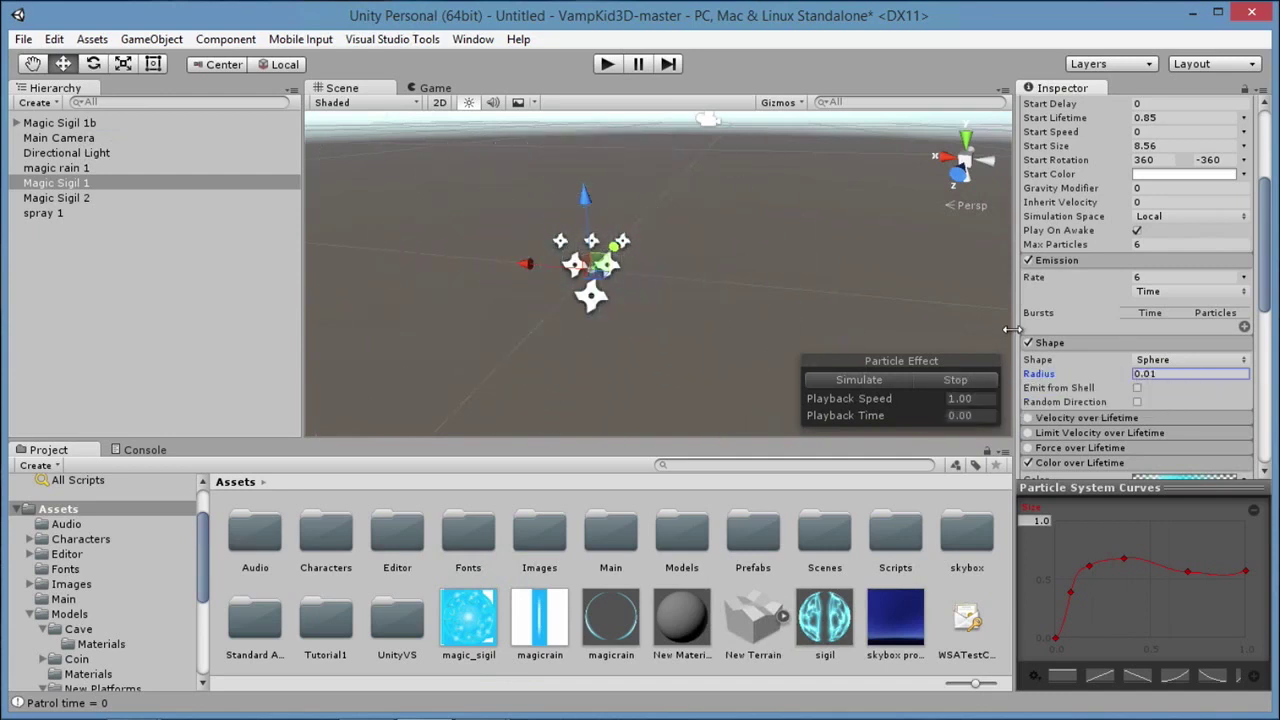
pyautogui.moveTo(1262, 222); pyautogui.dragTo(1264, 190)
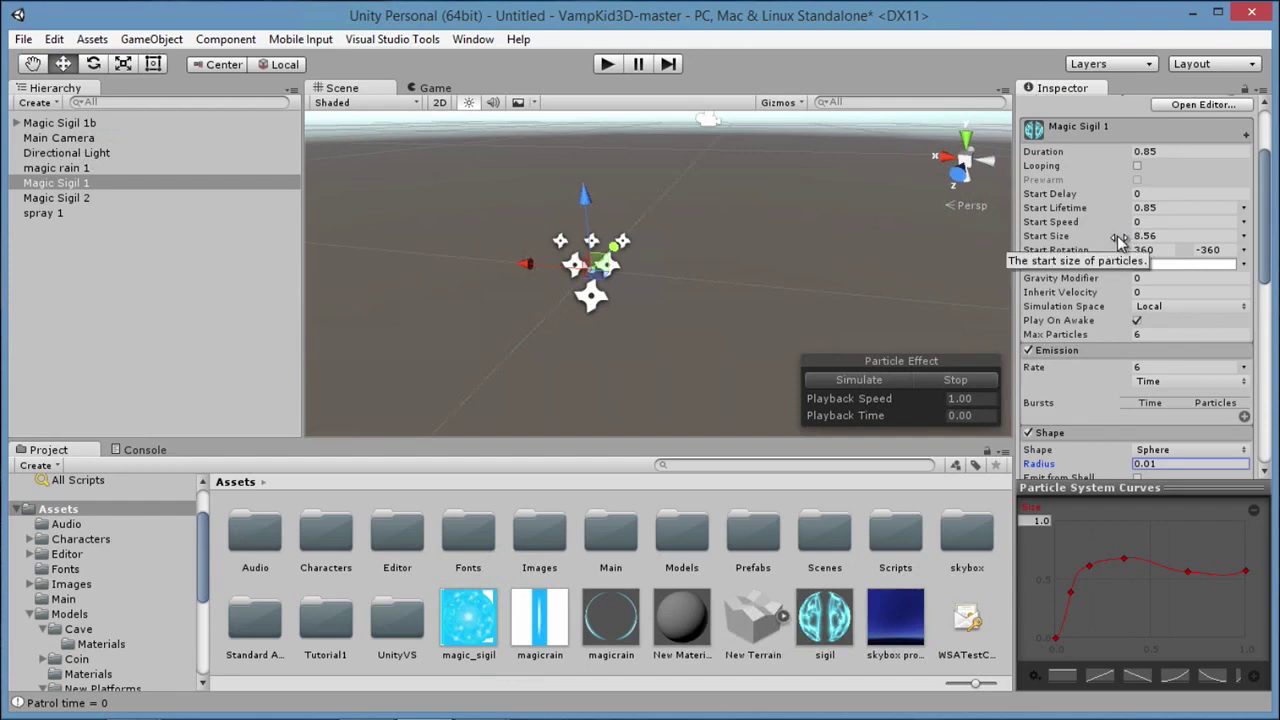
# Simulate the Magic Sigil 1 effect several times to examine how the particles overlap, and stop the playback.
pyautogui.click(869, 379)
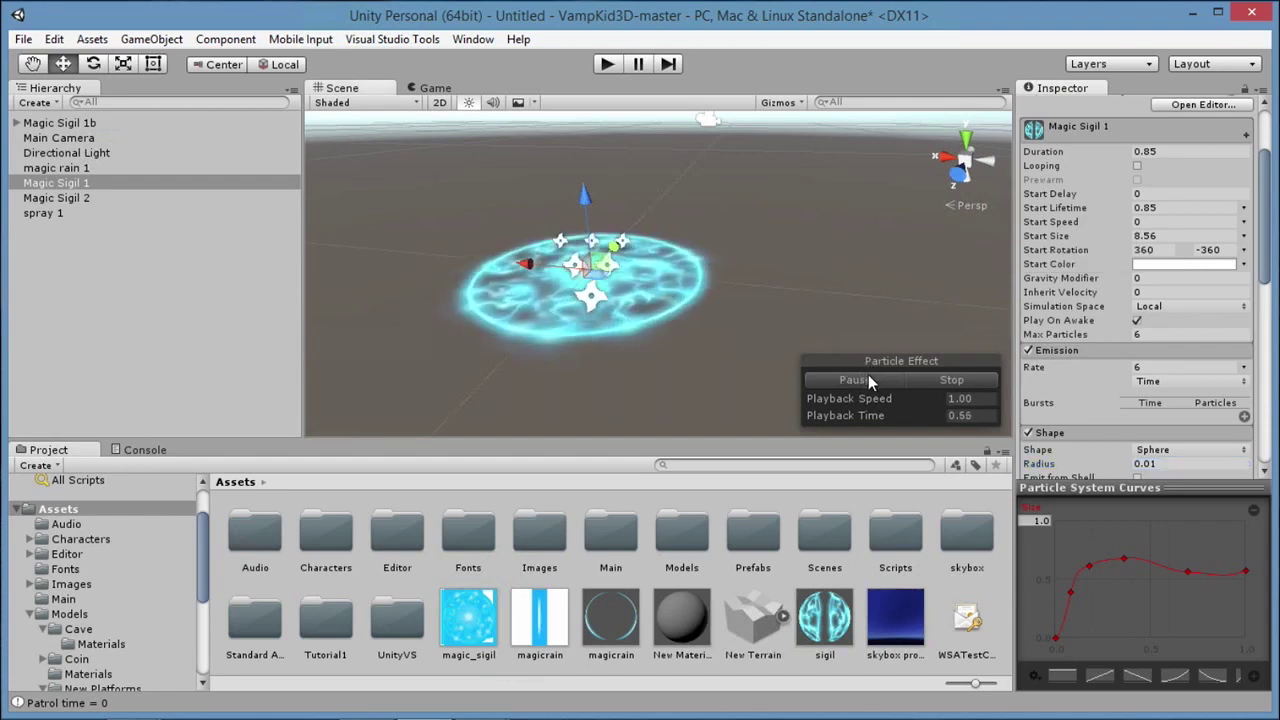
pyautogui.click(865, 379)
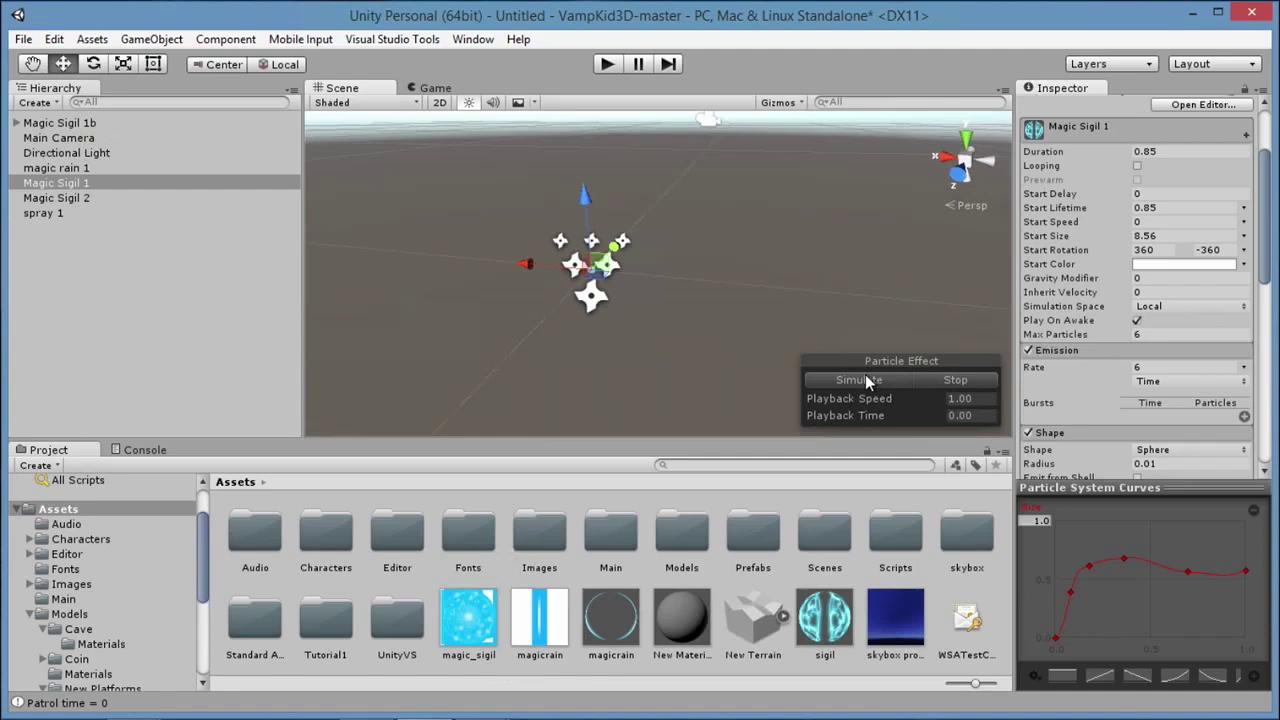
pyautogui.click(861, 379)
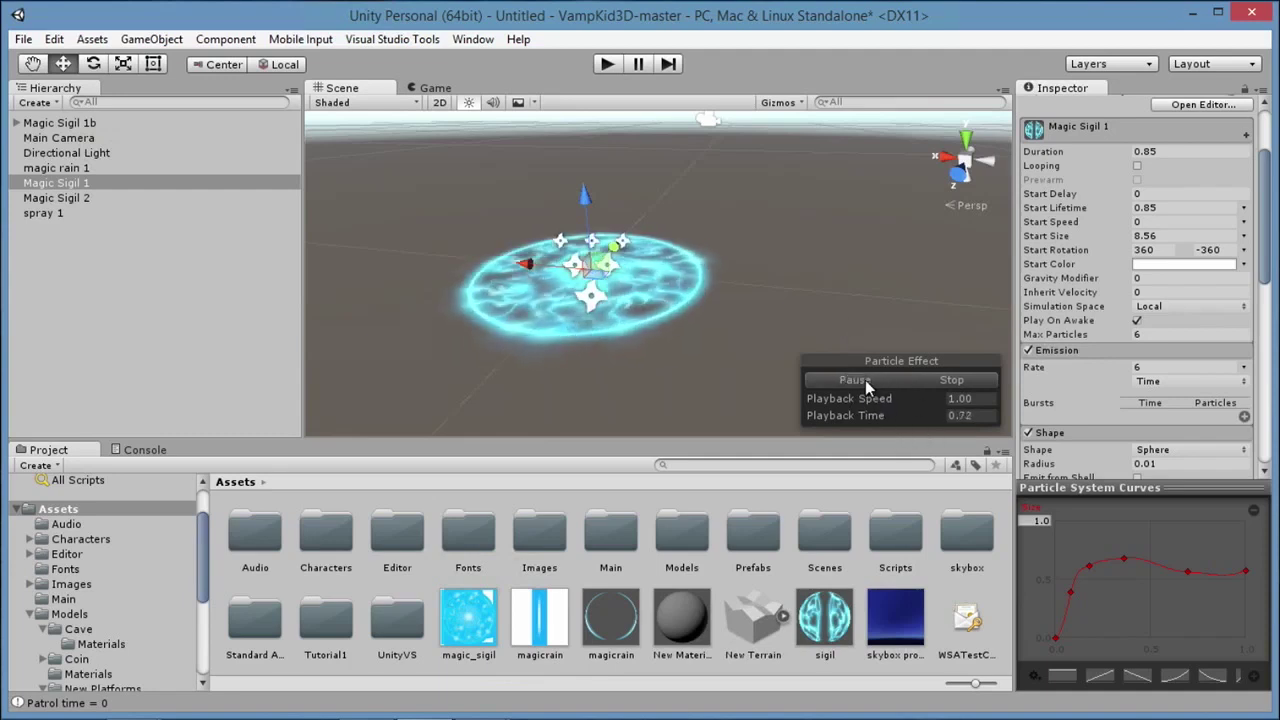
pyautogui.click(869, 375)
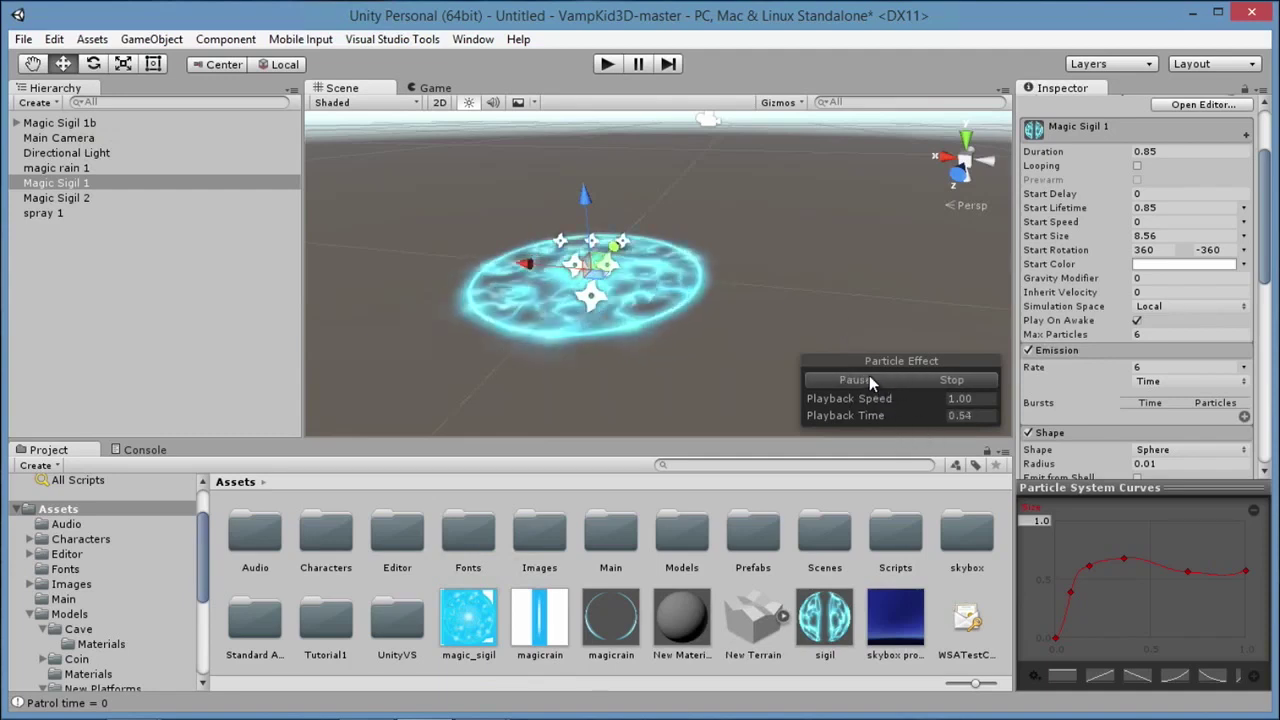
pyautogui.click(948, 373)
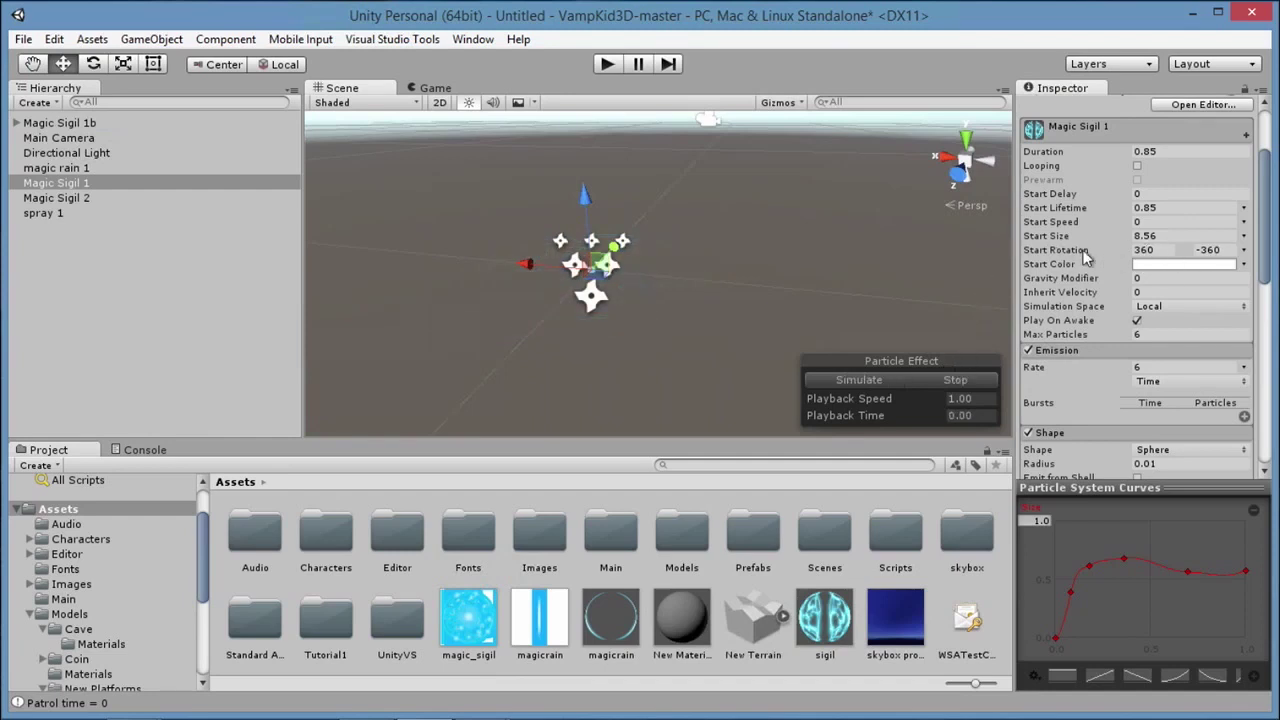
# Examine the Start Rotation modes and both rotation values of Magic Sigil 1, keeping Random Between Two Constants.
pyautogui.click(1243, 250)
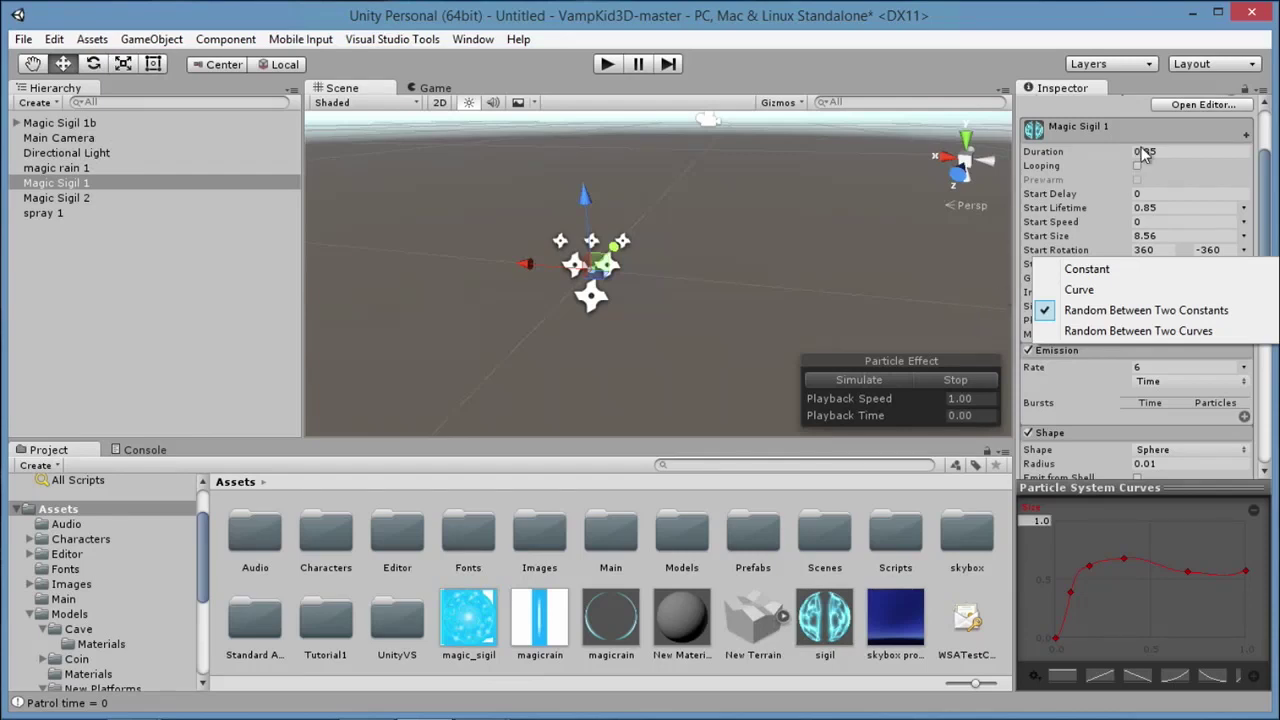
pyautogui.click(1162, 251)
pyautogui.press('Tab')
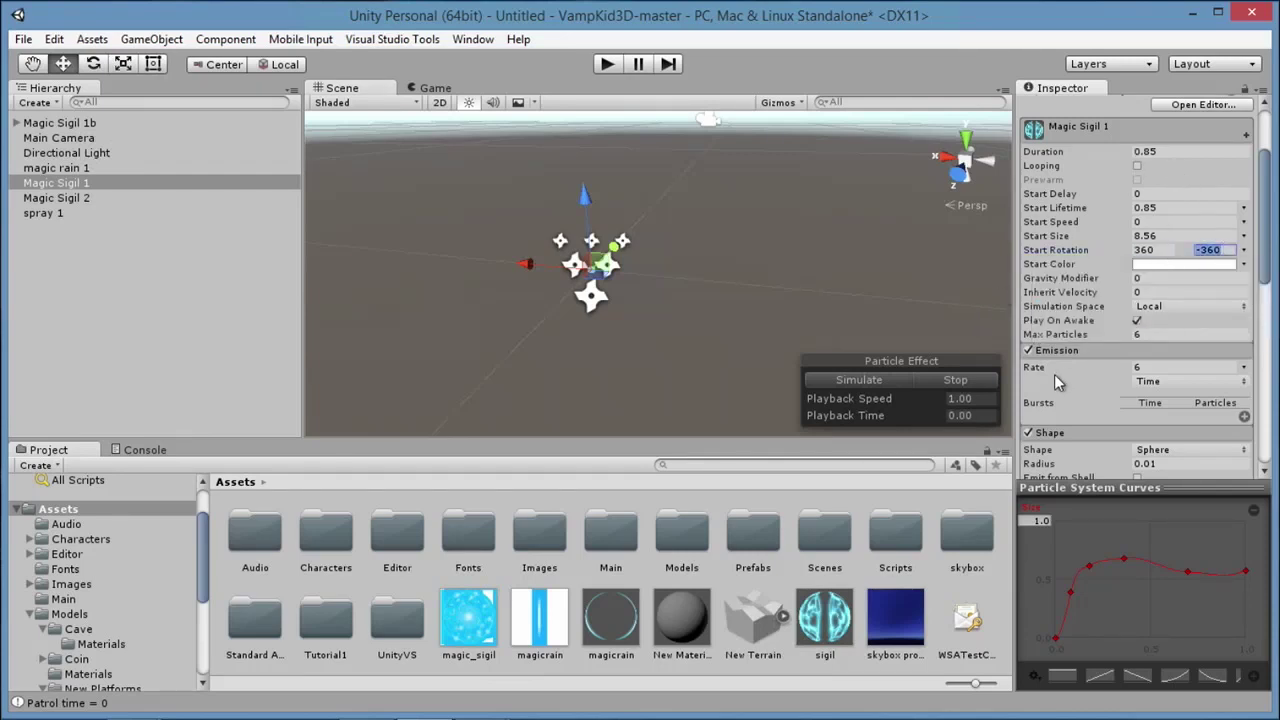
# Deselect and reselect Magic Sigil 1, replaying its particle effect to examine the random start rotation.
pyautogui.click(829, 318)
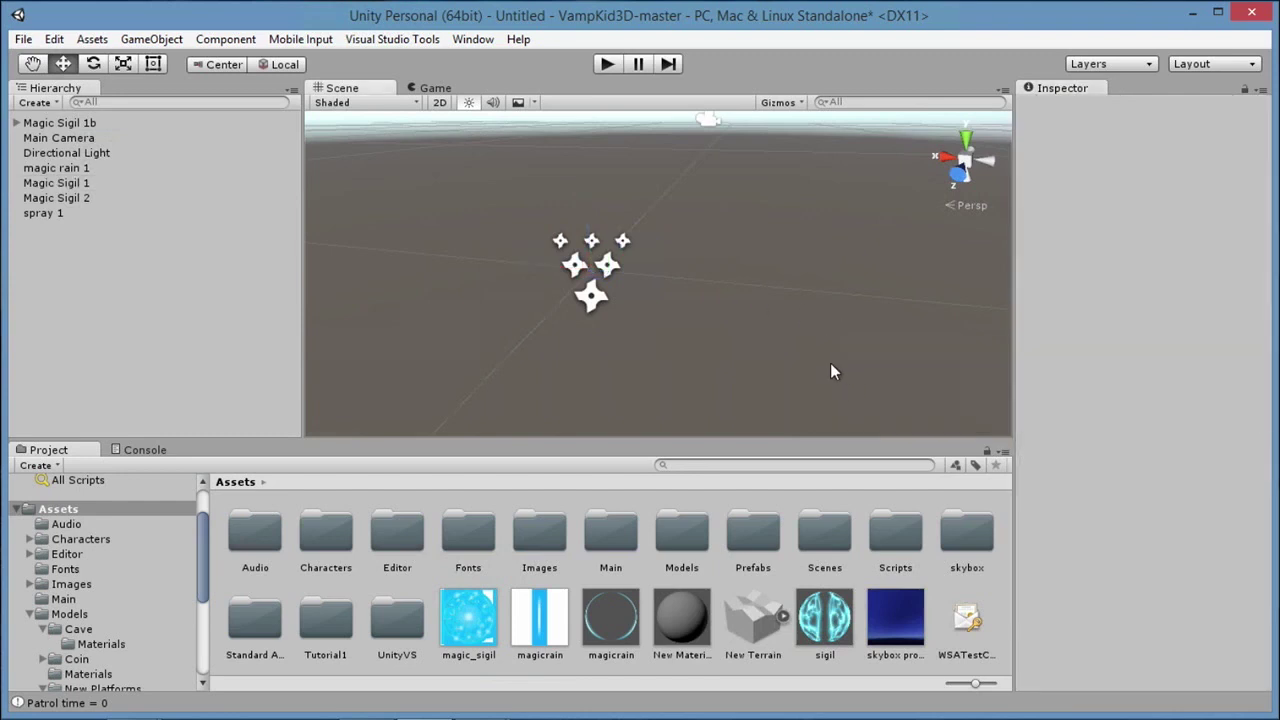
pyautogui.click(620, 278)
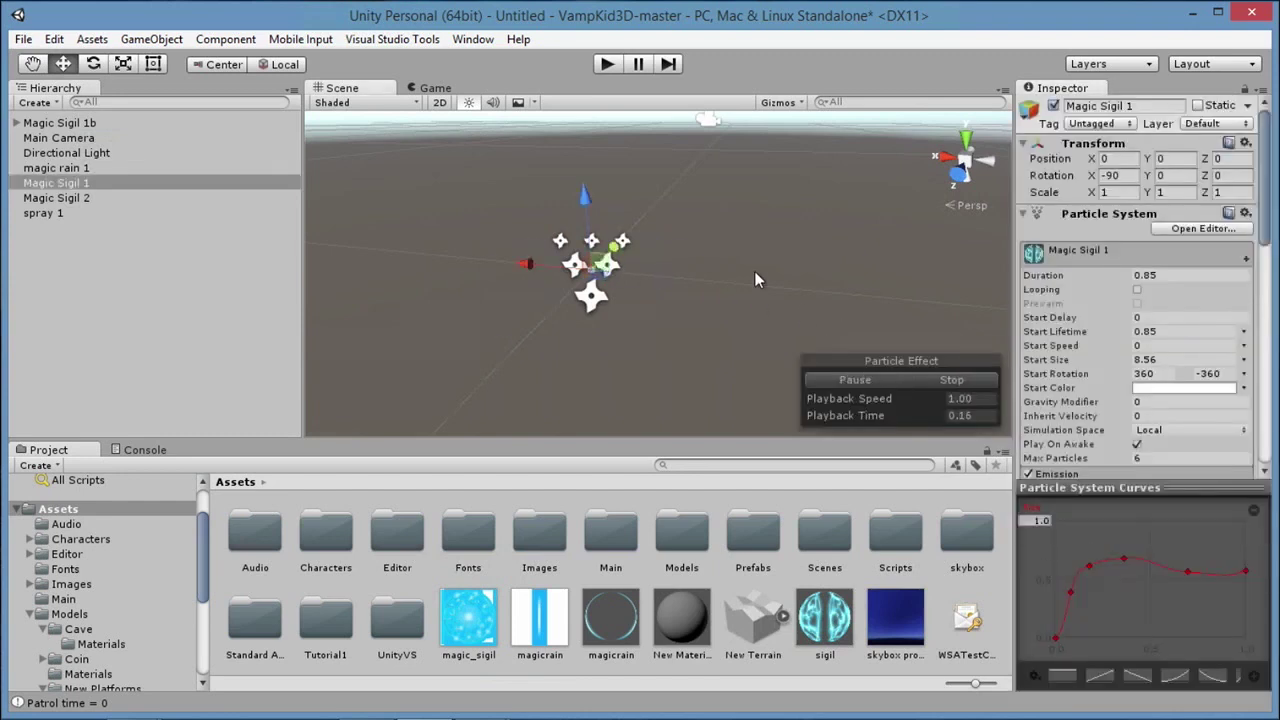
pyautogui.click(858, 381)
pyautogui.click(873, 381)
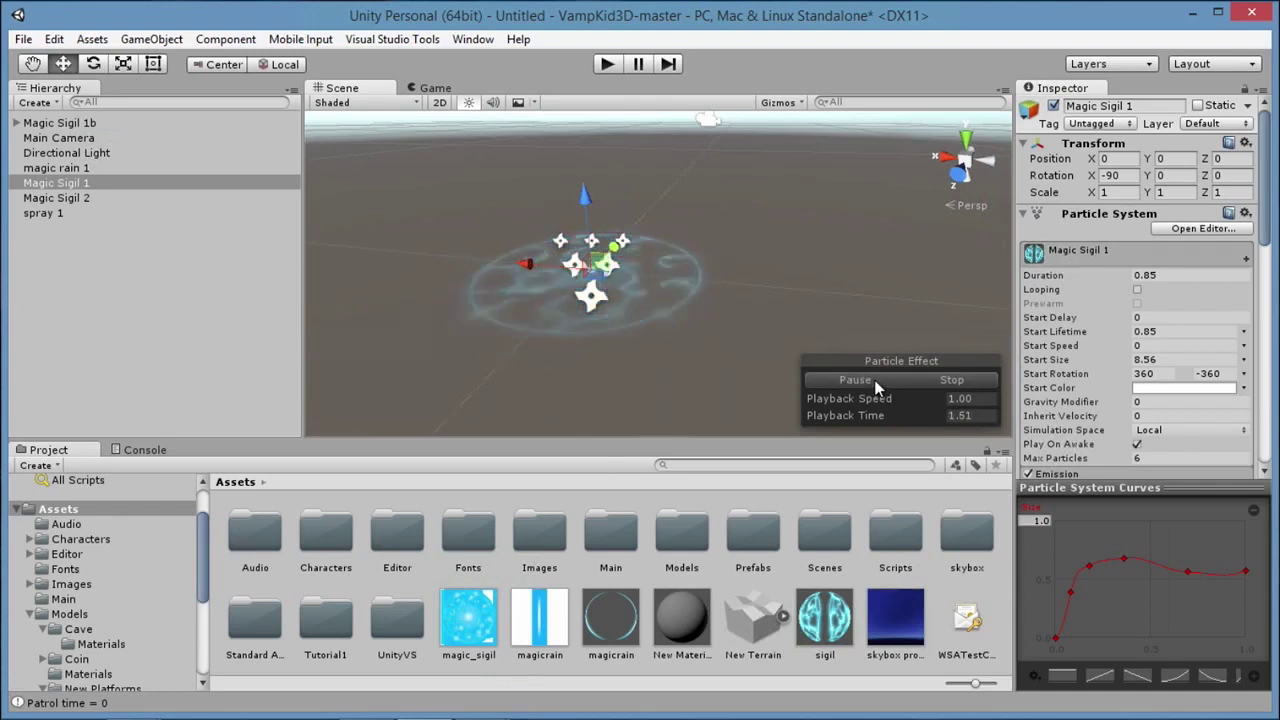
pyautogui.click(898, 288)
pyautogui.hotkey('ctrl', 'z')
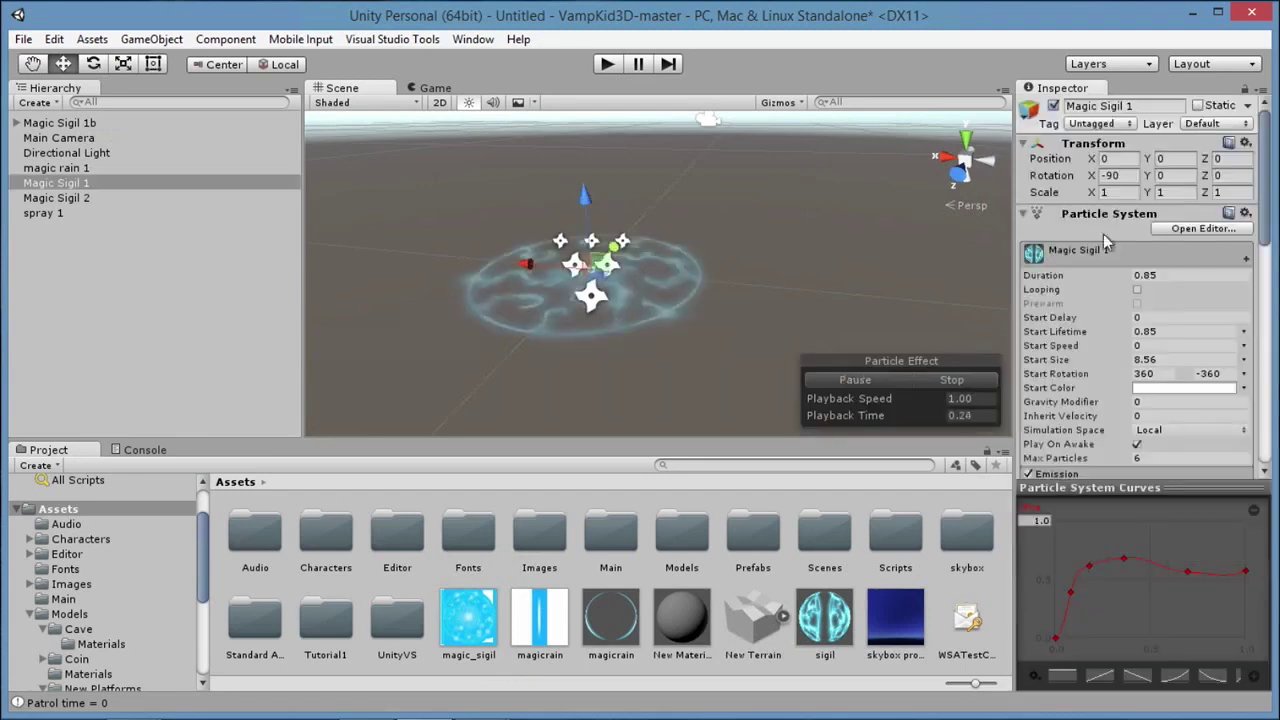
# Open the Color over Lifetime gradient of Magic Sigil 1 for inspection and move its editor clear of the playback controls.
pyautogui.scroll(-5, 1139, 320)
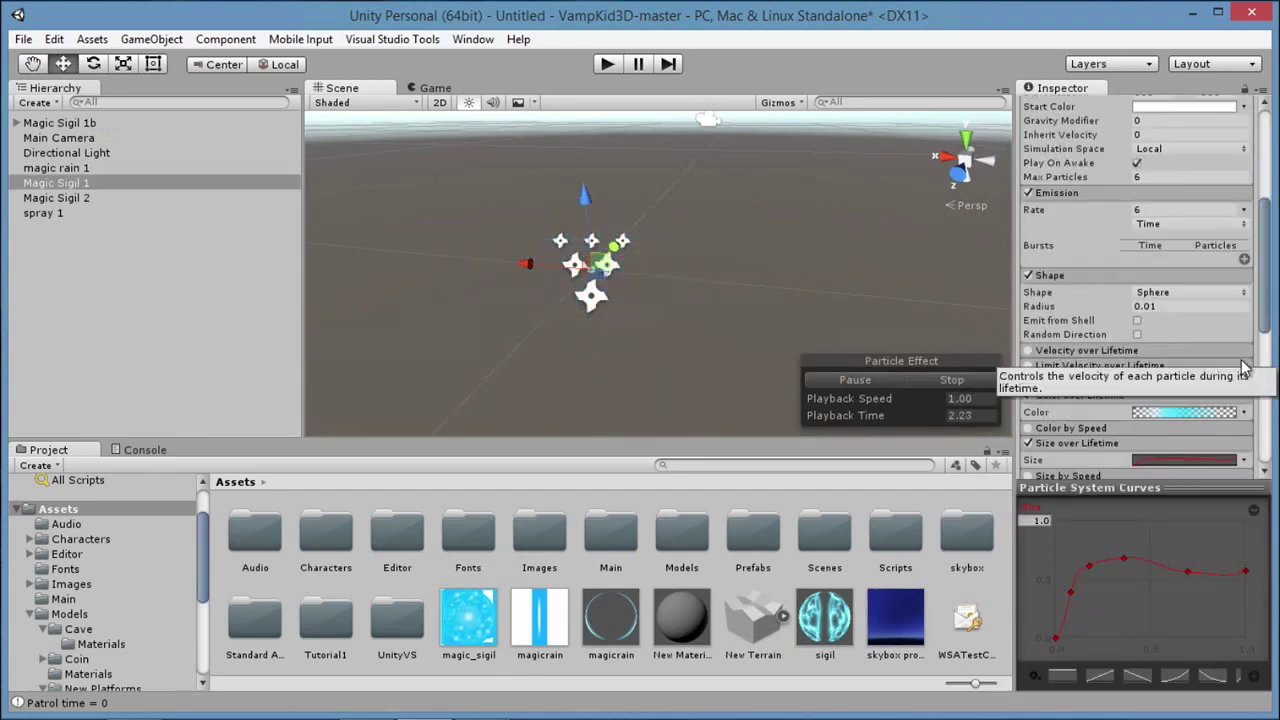
pyautogui.scroll(-1, 1165, 322)
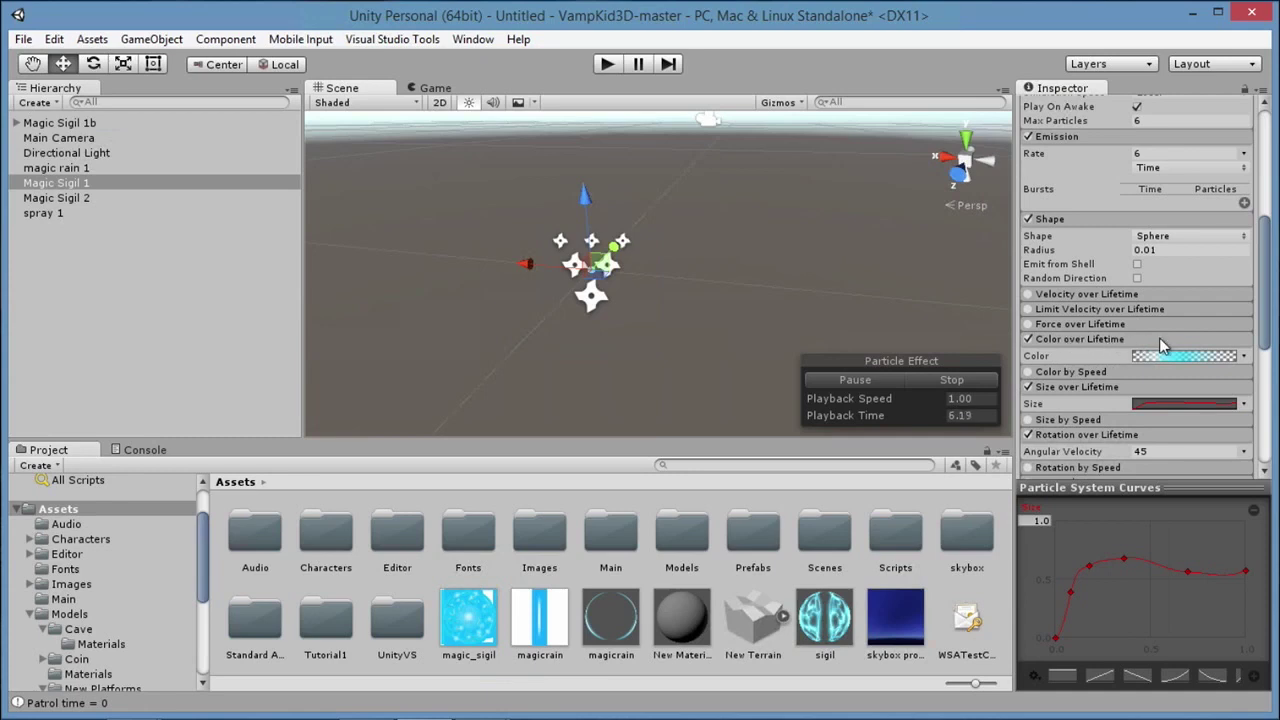
pyautogui.click(1203, 357)
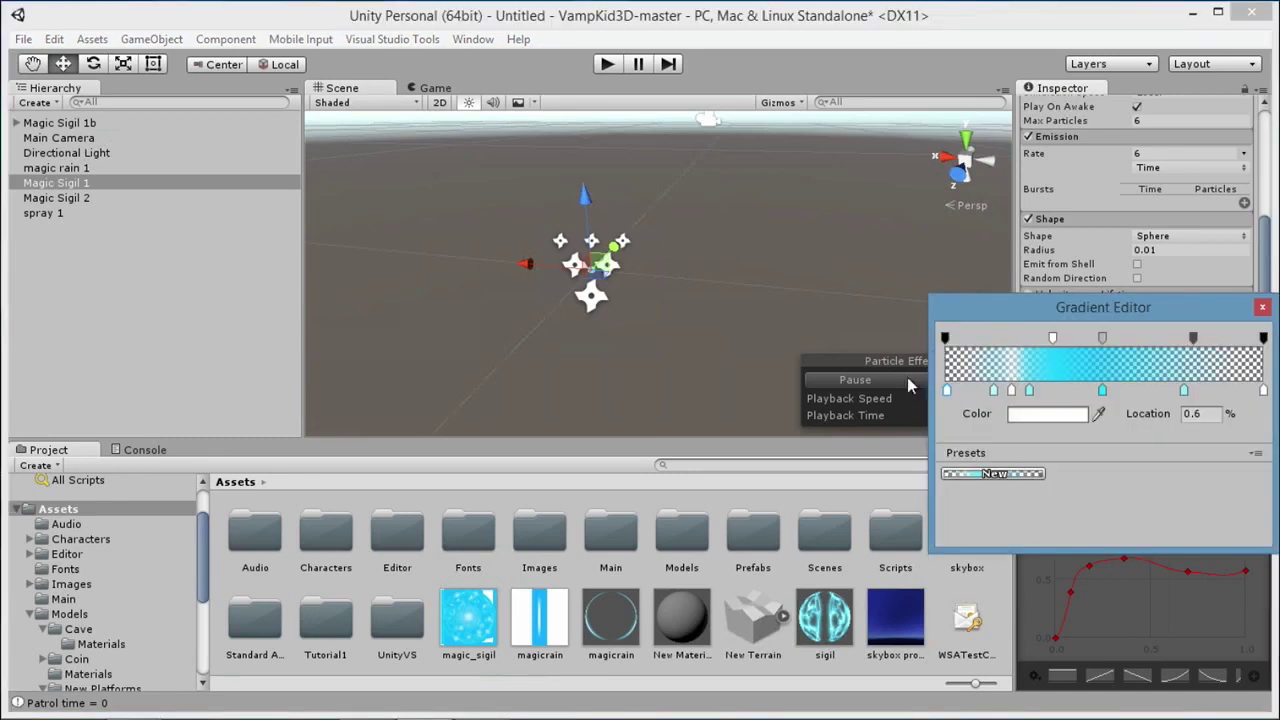
pyautogui.moveTo(1124, 315); pyautogui.dragTo(1016, 324)
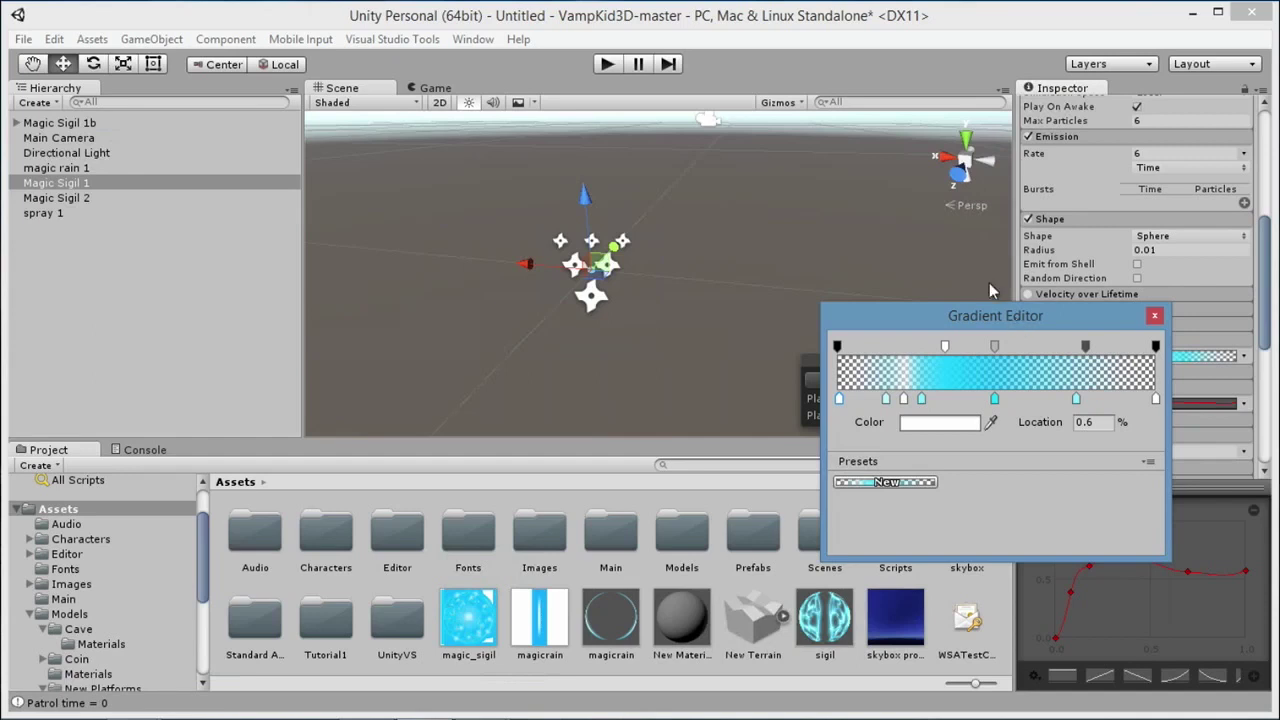
pyautogui.moveTo(915, 308); pyautogui.dragTo(943, 64)
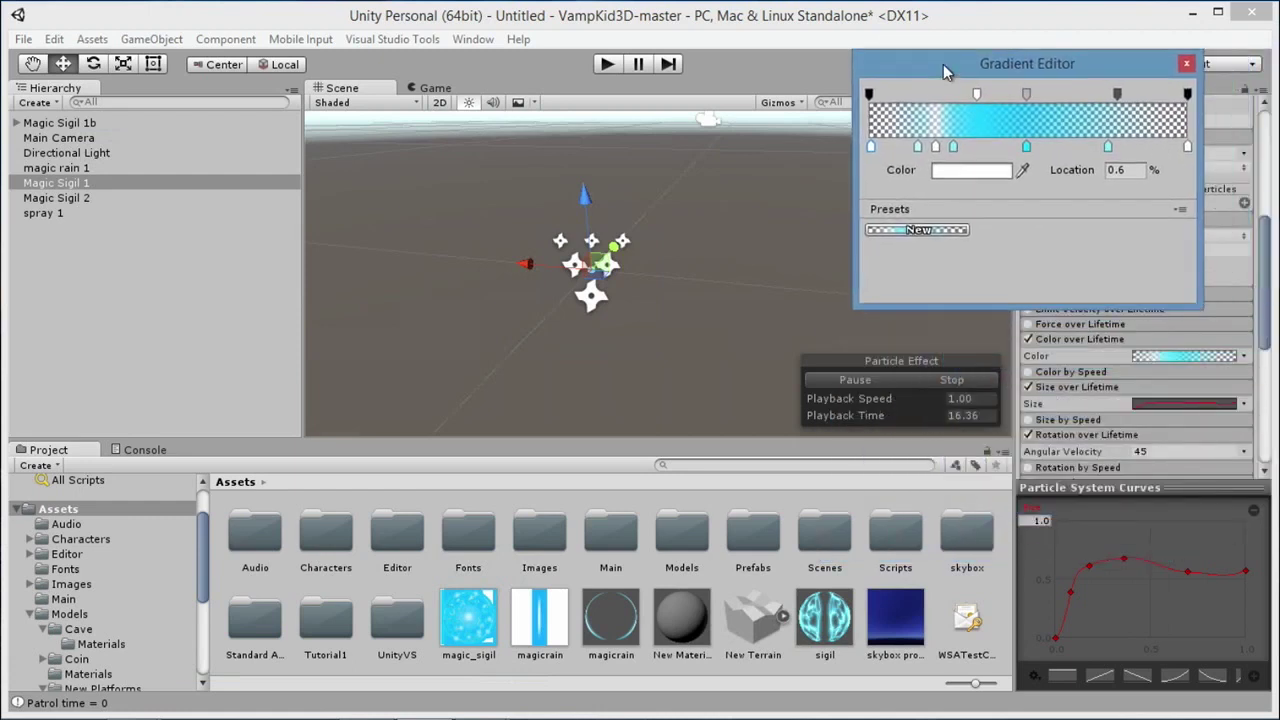
# Close the gradient editor and replay the Magic Sigil 1 effect to examine its colour fade over time.
pyautogui.click(920, 377)
pyautogui.click(923, 383)
pyautogui.click(841, 379)
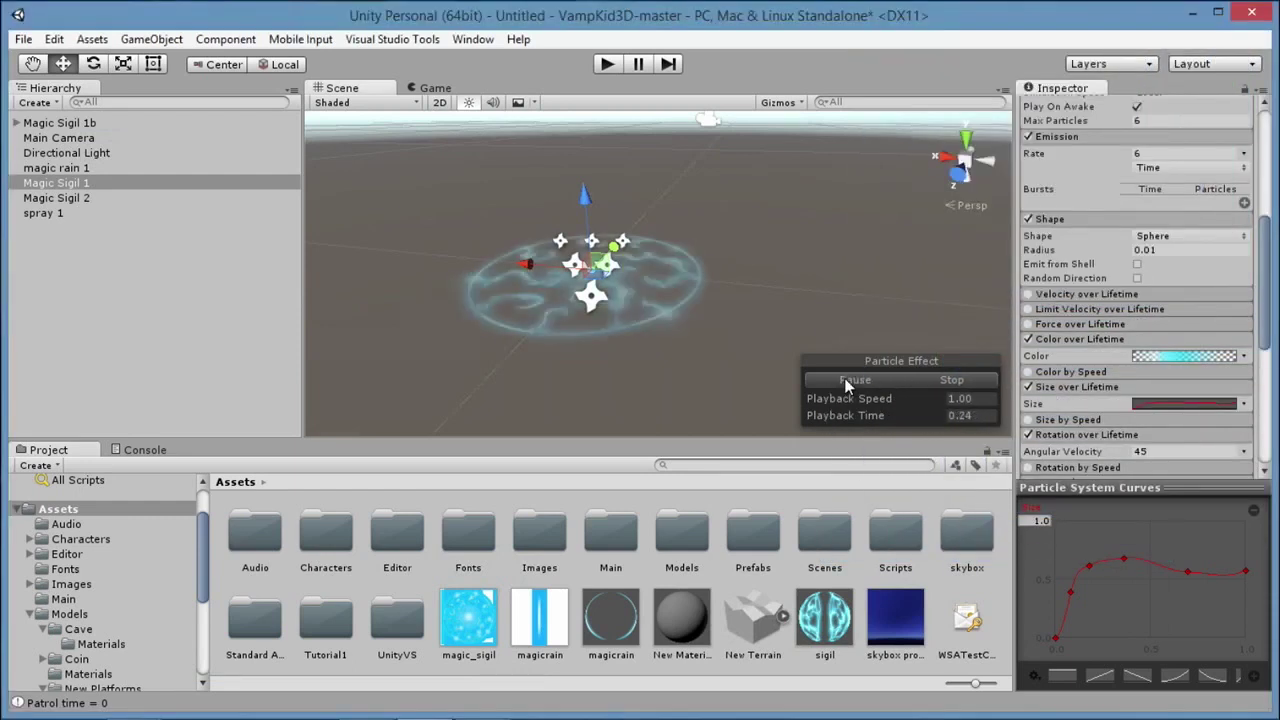
pyautogui.click(866, 379)
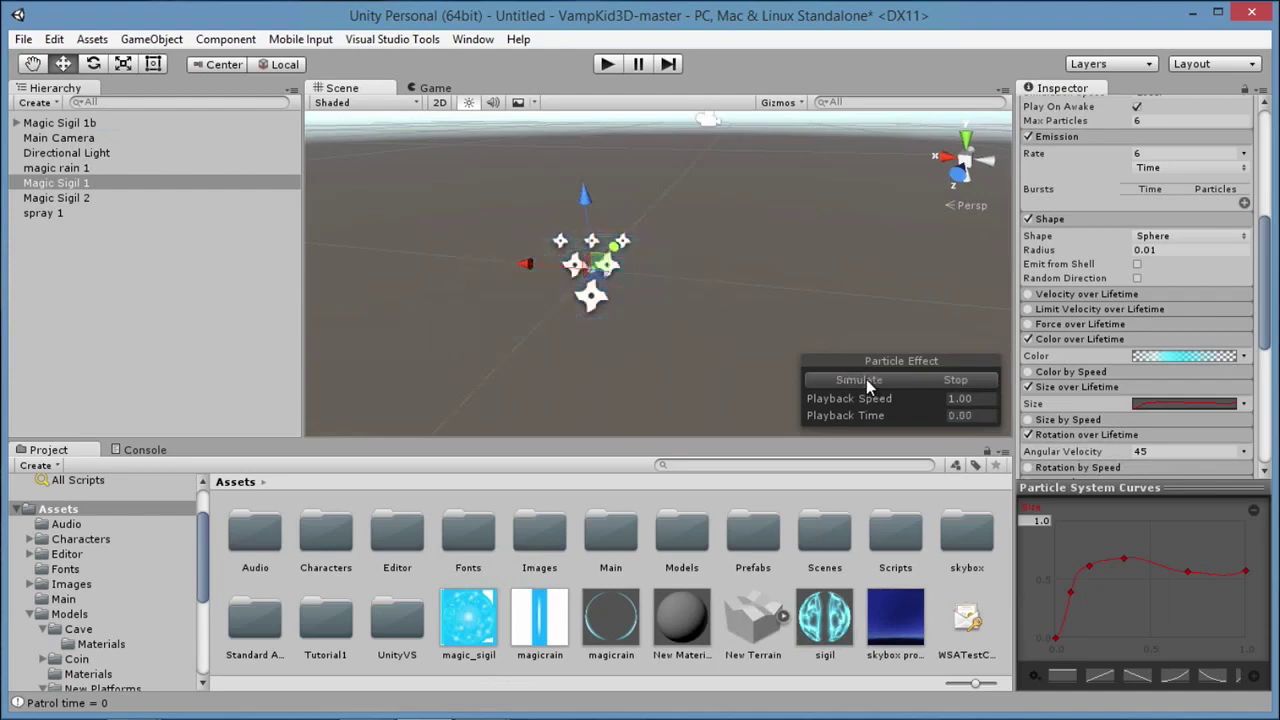
pyautogui.click(920, 379)
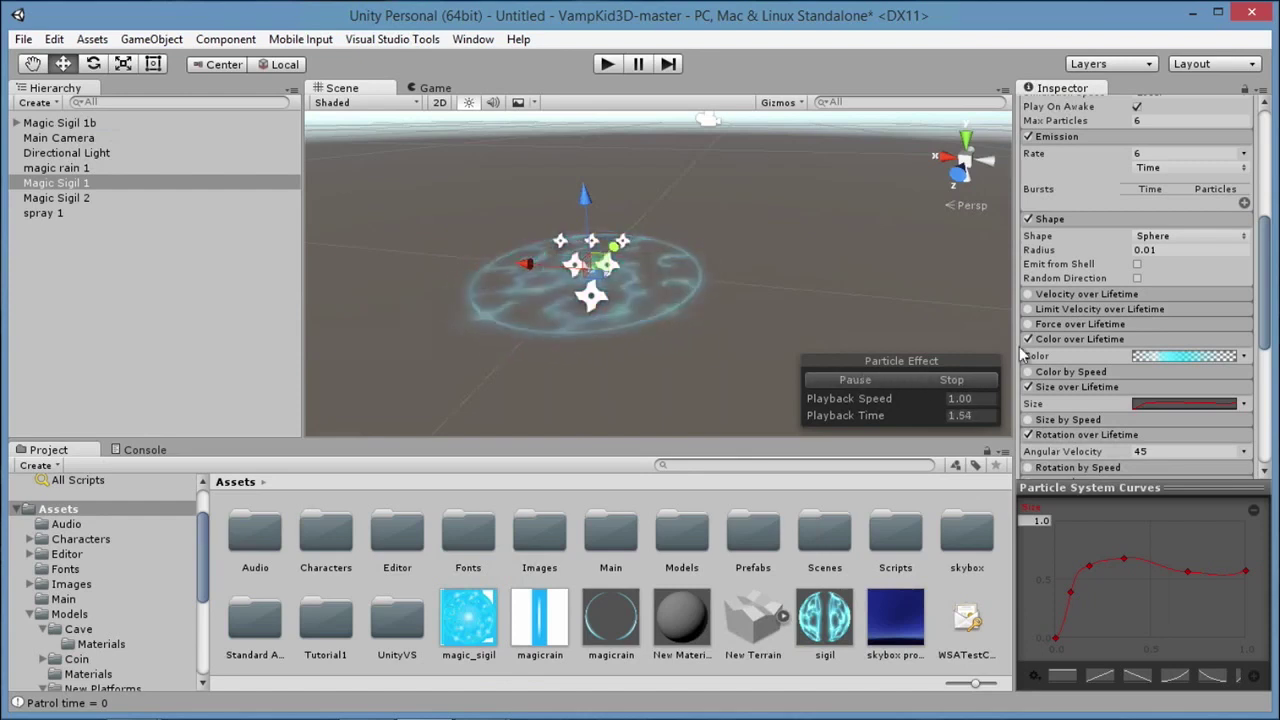
# Open the Color over Lifetime gradient of Magic Sigil 1 and examine its starting opacity marker and early colour markers.
pyautogui.click(1160, 356)
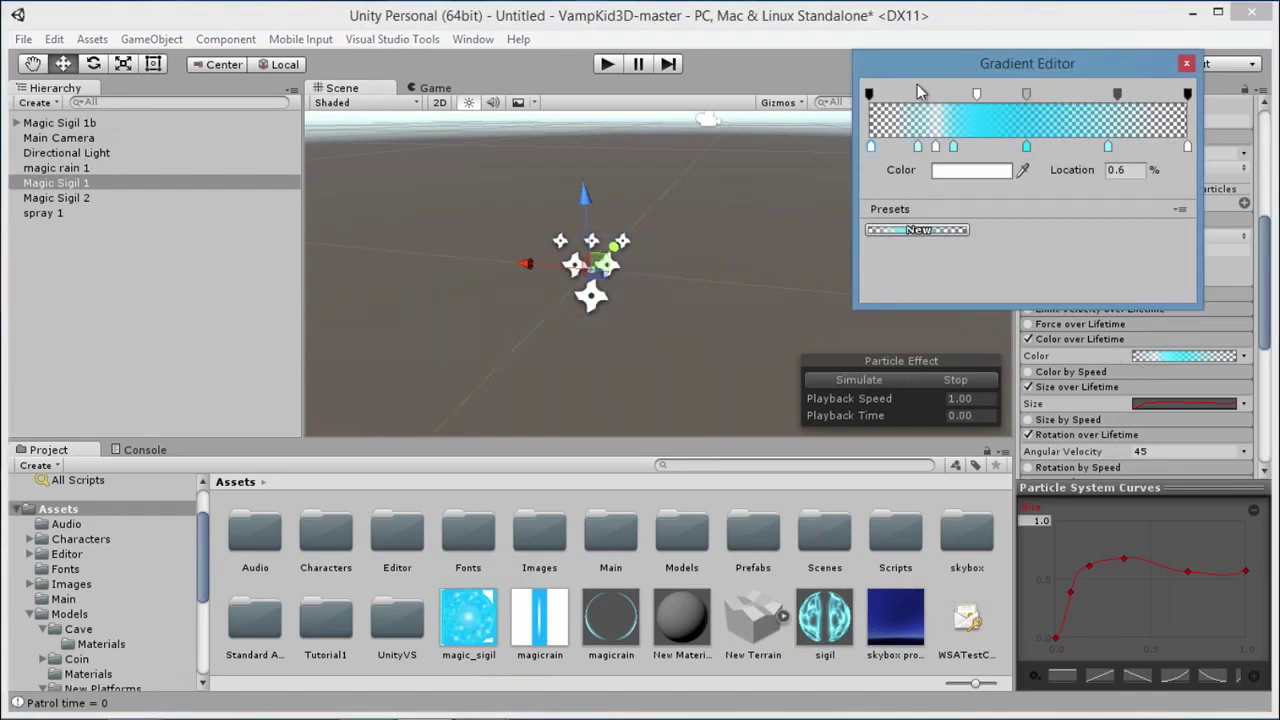
pyautogui.click(869, 94)
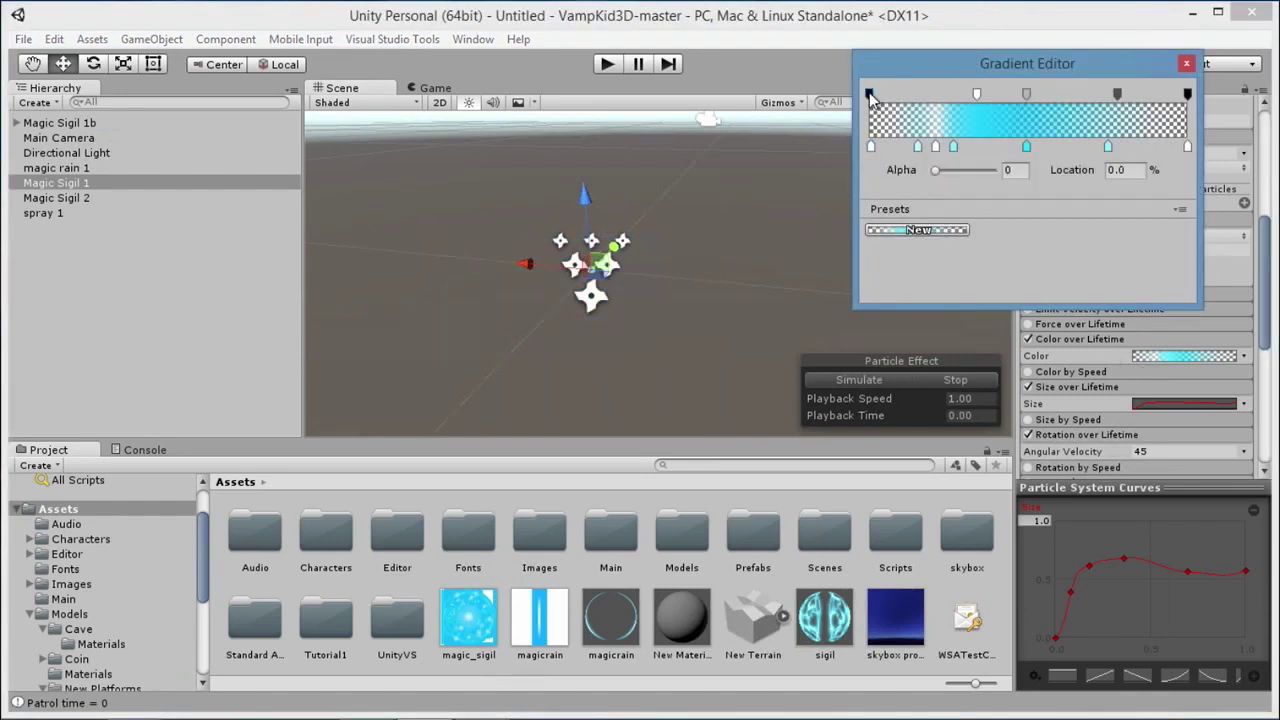
pyautogui.click(917, 147)
pyautogui.click(936, 147)
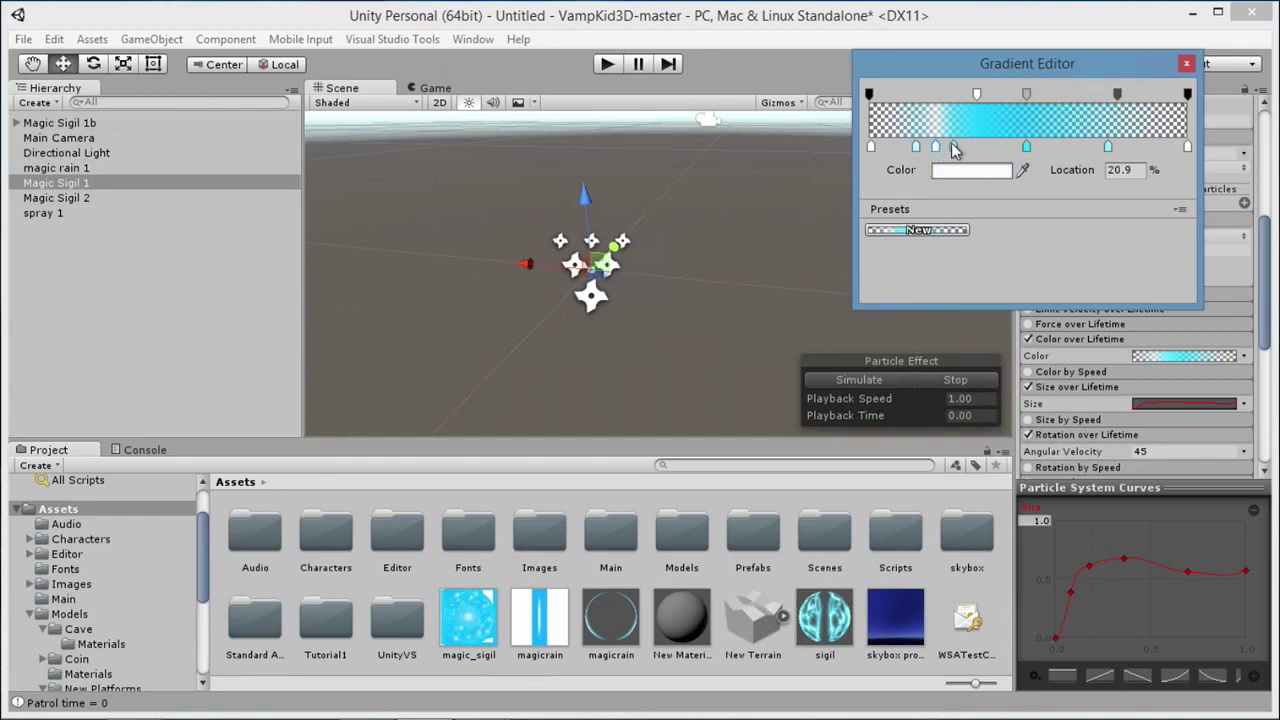
pyautogui.click(955, 148)
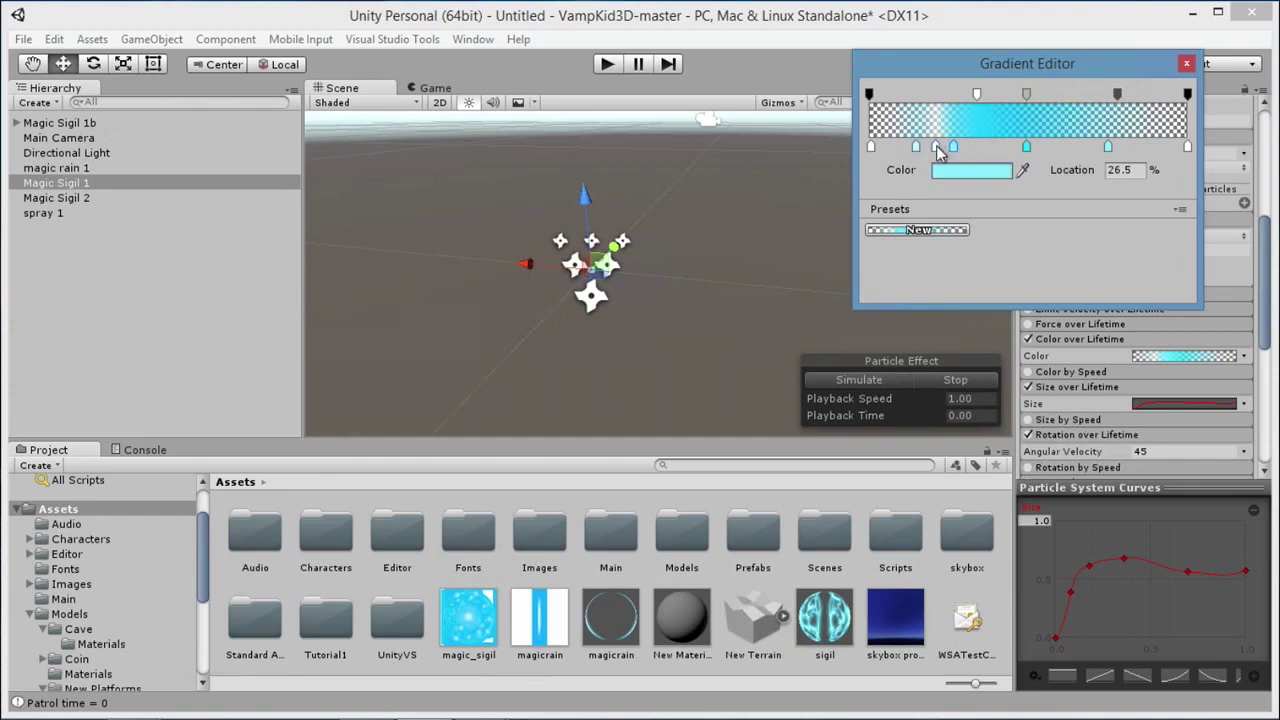
# Examine the middle and end opacity markers of the gradient, and replay the Magic Sigil 1 effect.
pyautogui.click(977, 95)
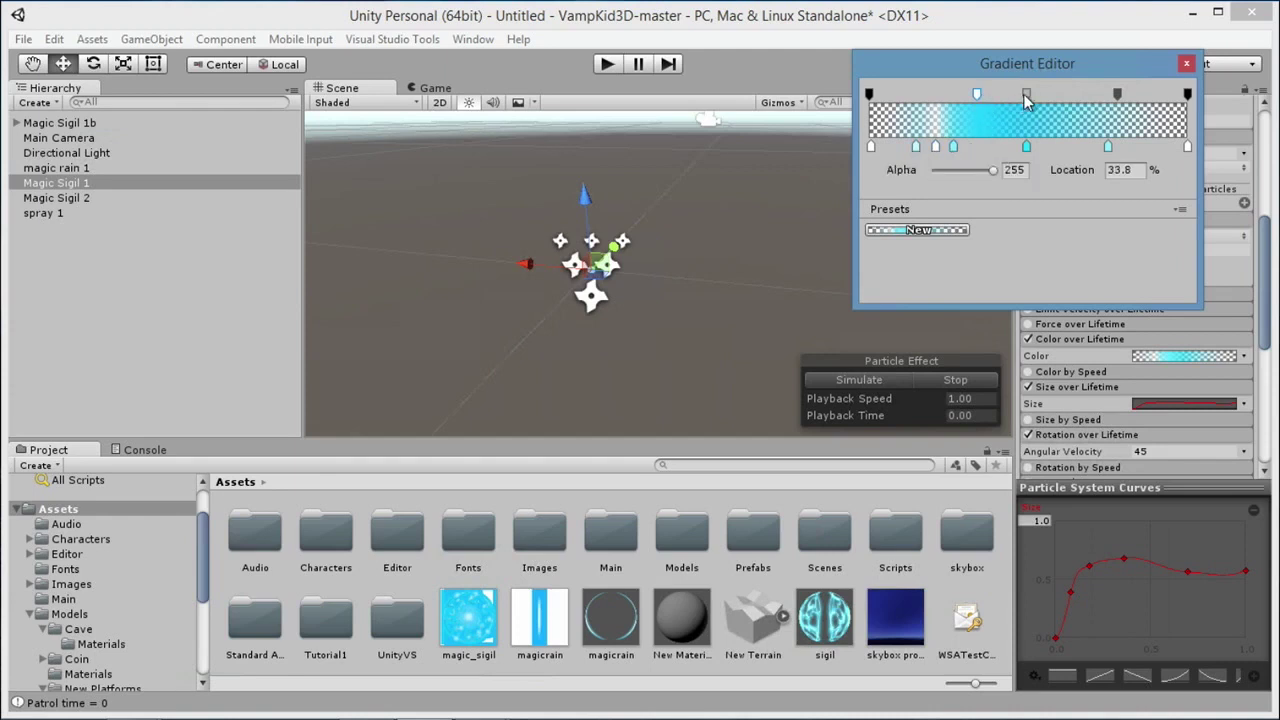
pyautogui.moveTo(938, 175); pyautogui.dragTo(1002, 173)
pyautogui.click(1117, 95)
pyautogui.click(1187, 94)
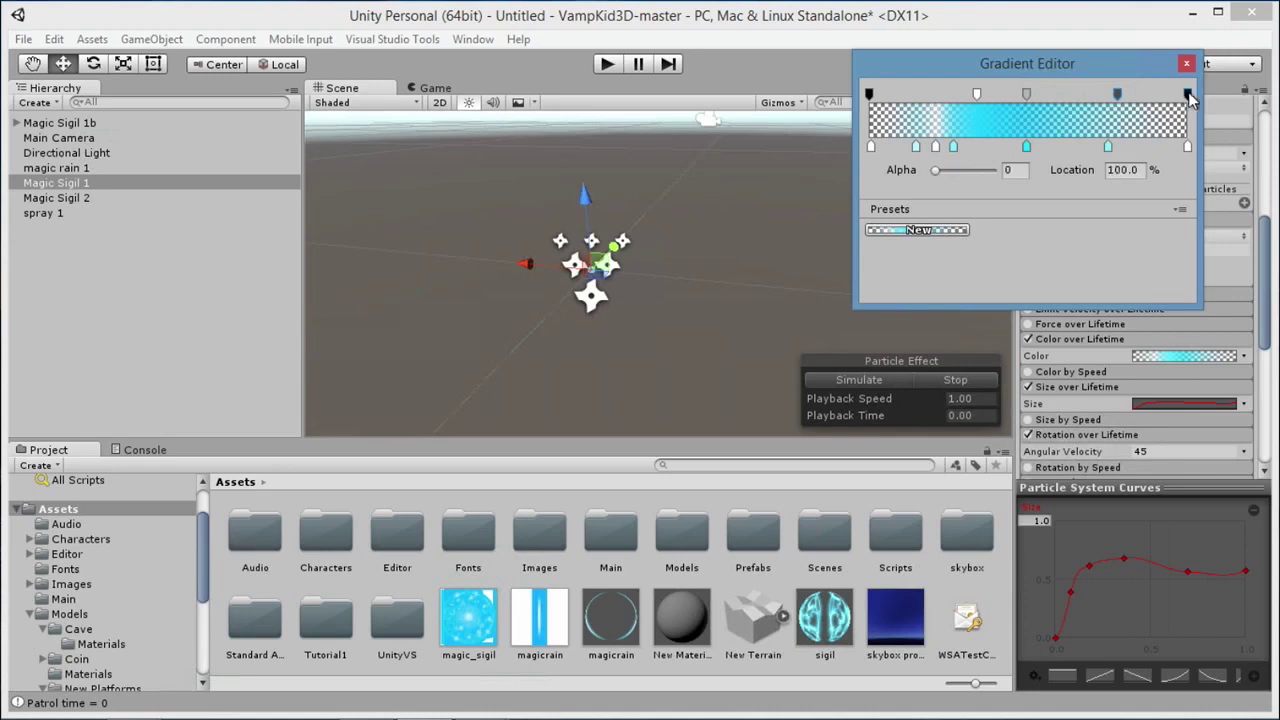
pyautogui.click(867, 377)
pyautogui.click(867, 379)
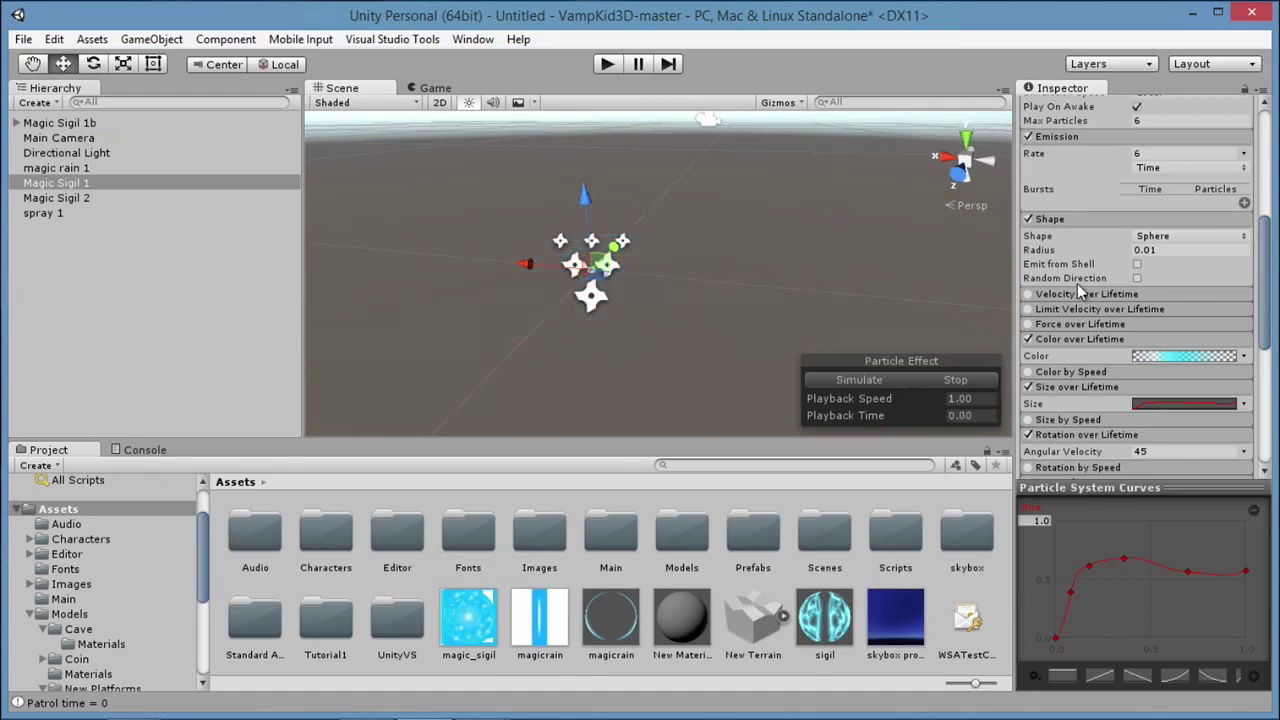
# Examine the Size over Lifetime curve of Magic Sigil 1 and replay the effect to compare its growth.
pyautogui.scroll(-3, 1083, 282)
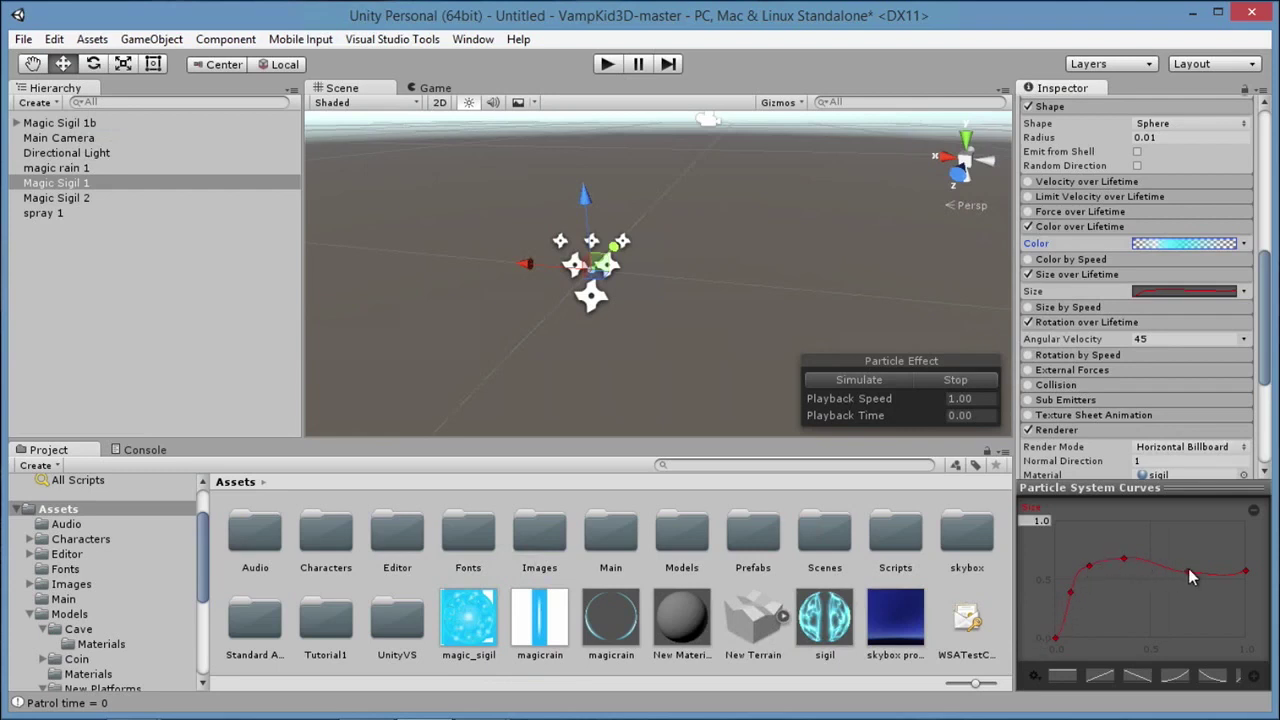
pyautogui.click(881, 380)
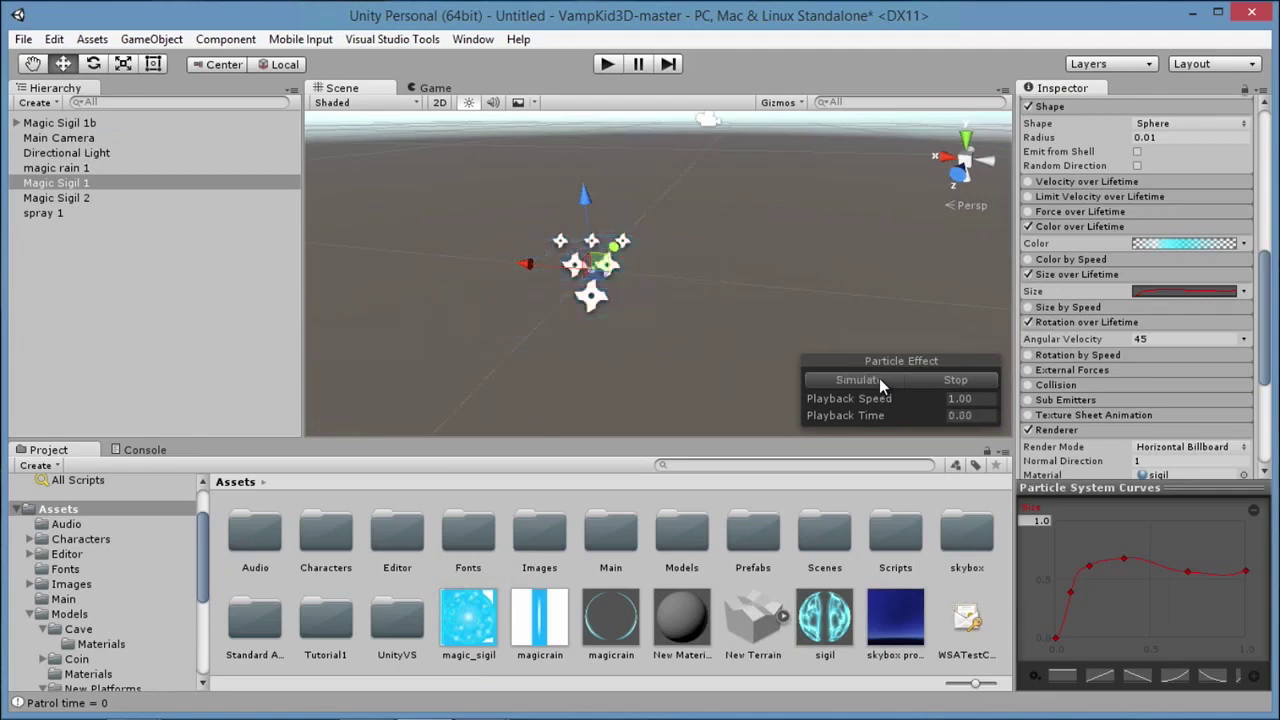
pyautogui.click(877, 380)
# Collapse and re-expand the Rotation over Lifetime module of Magic Sigil 1 to examine its angular velocity.
pyautogui.scroll(-2, 1122, 277)
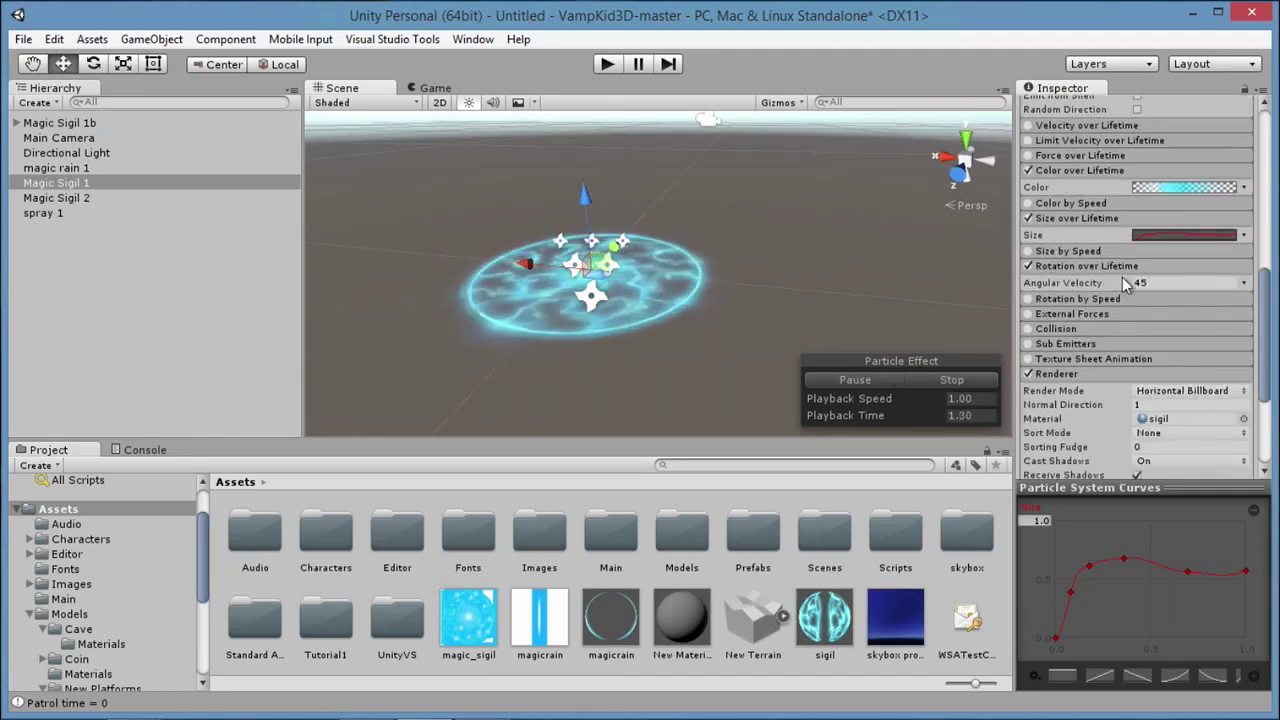
pyautogui.click(1104, 267)
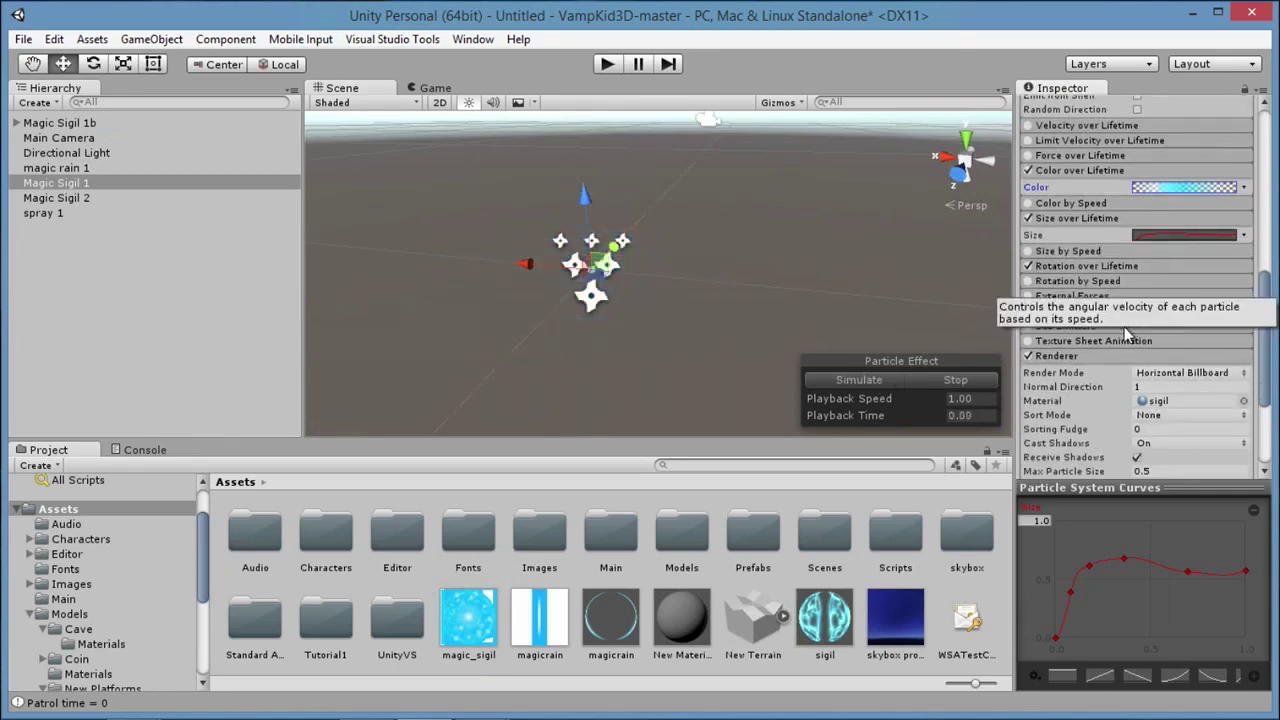
pyautogui.click(1130, 267)
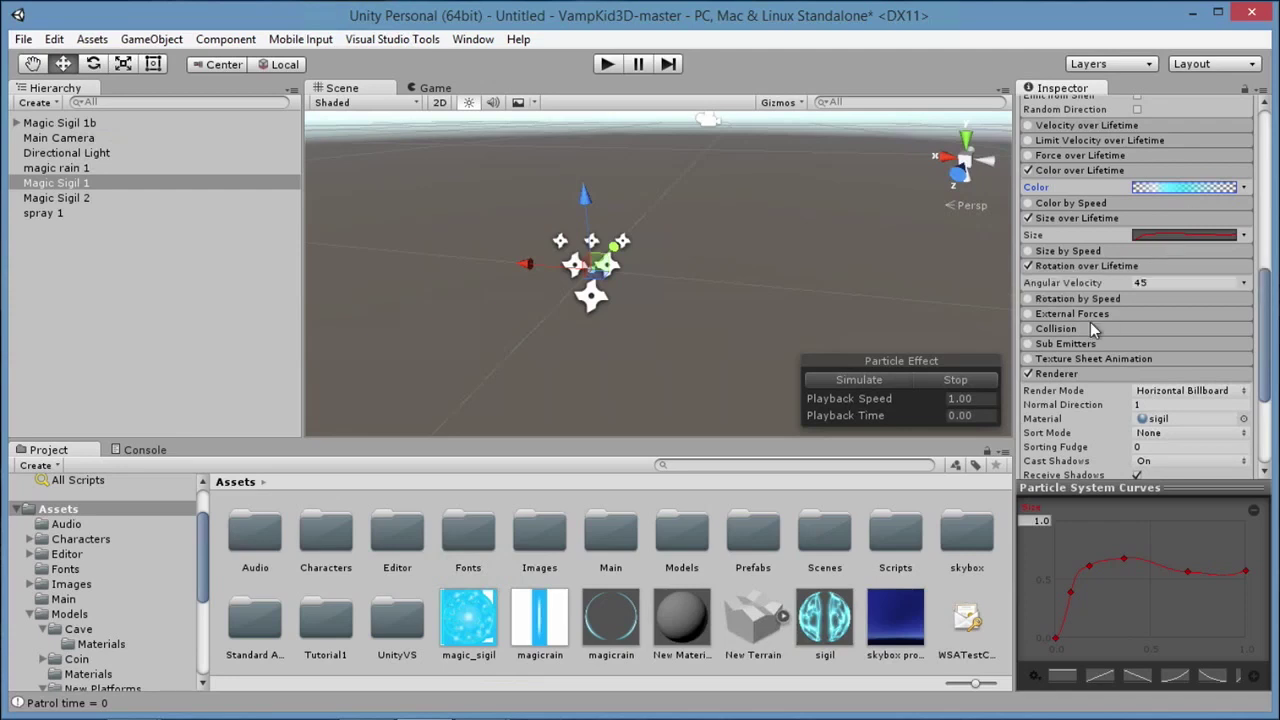
# Review the module settings of Magic Sigil 1 and replay the effect to examine its rotation.
pyautogui.scroll(-4, 1105, 285)
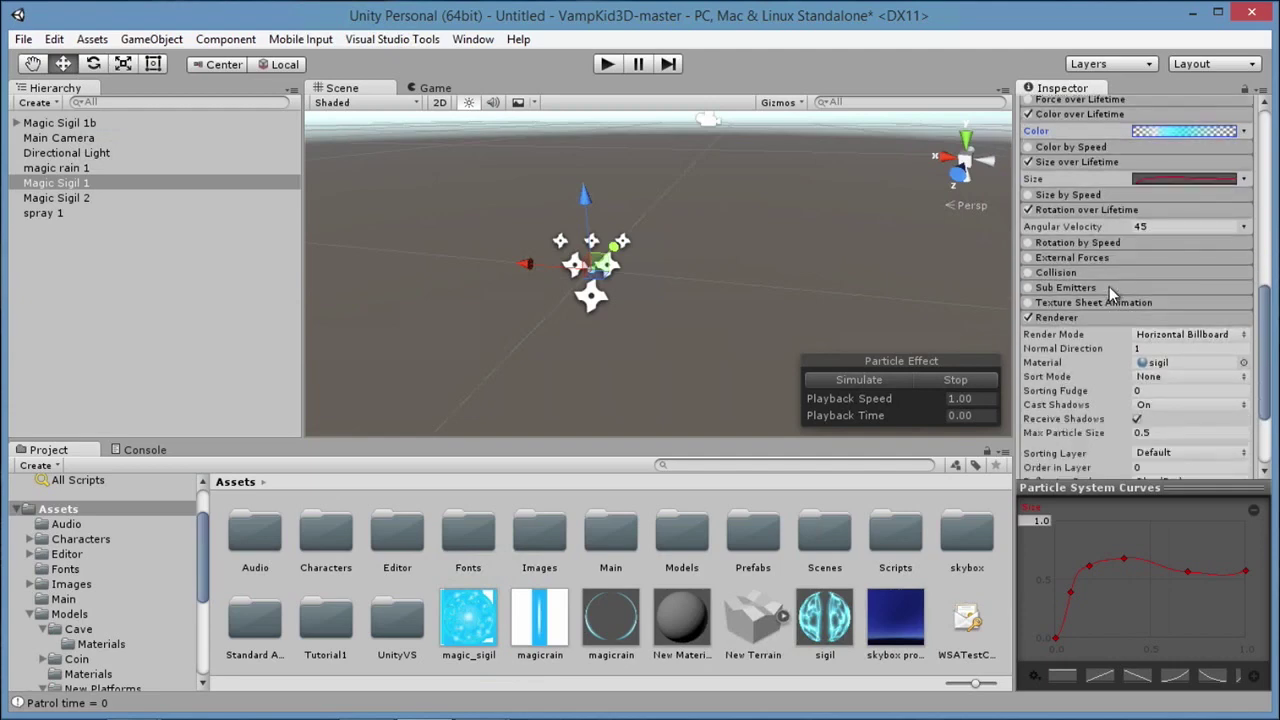
pyautogui.scroll(14, 1109, 289)
pyautogui.scroll(-8, 1108, 288)
pyautogui.scroll(-2, 1107, 290)
pyautogui.click(873, 380)
pyautogui.click(930, 380)
# Expand the Renderer module of Magic Sigil 1 and examine its settings alongside the sigil material in the Assets folder.
pyautogui.scroll(-5, 1117, 240)
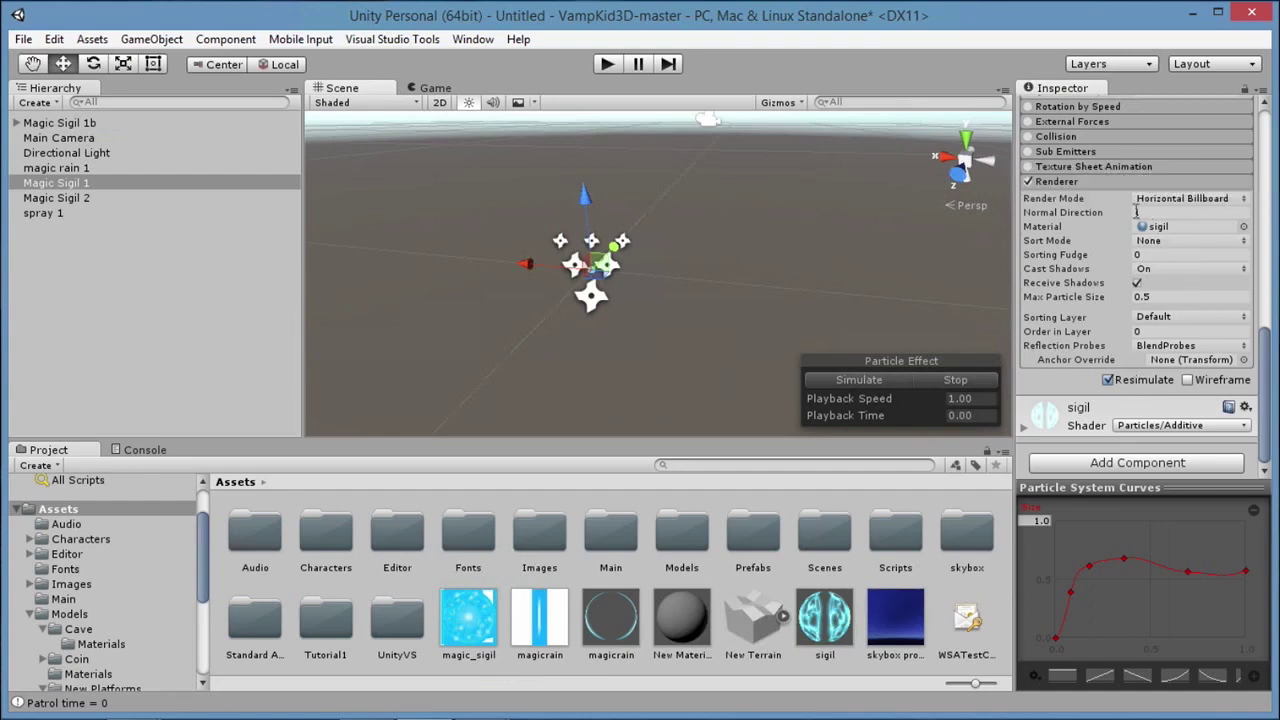
pyautogui.scroll(6, 1120, 240)
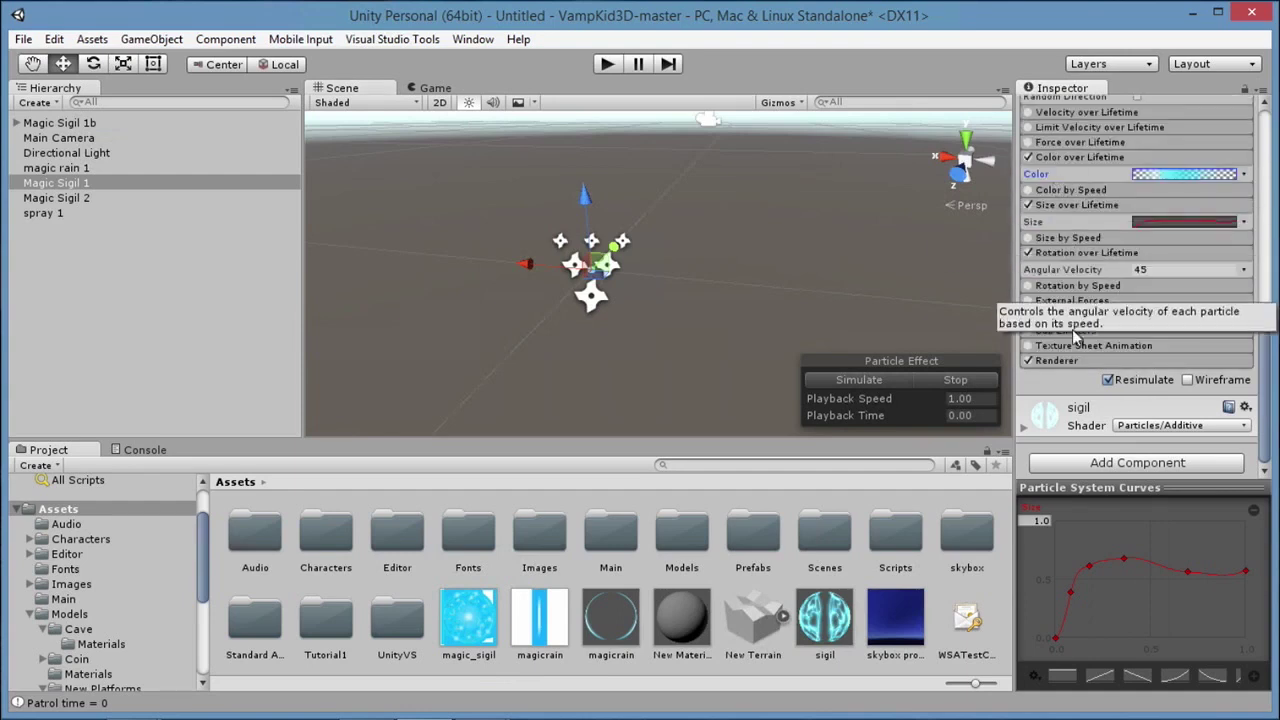
pyautogui.click(1066, 362)
pyautogui.scroll(-5, 1131, 309)
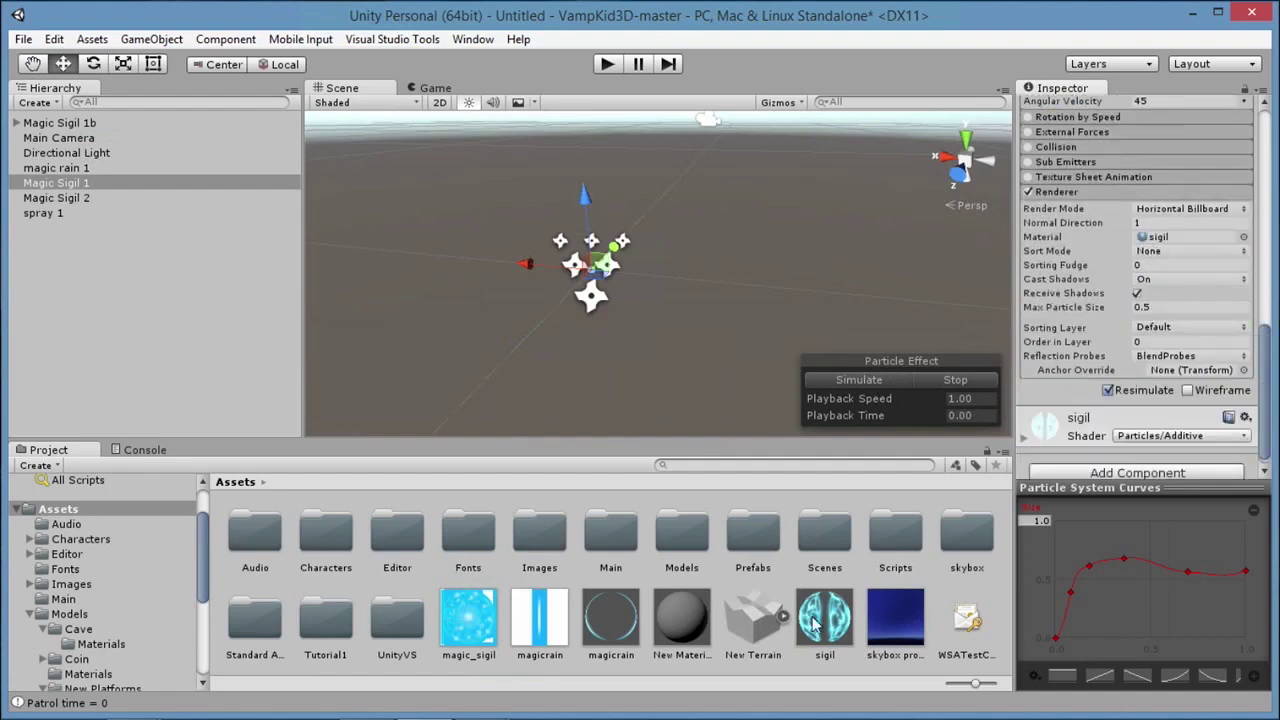
pyautogui.moveTo(825, 622)
pyautogui.mouseDown()
pyautogui.moveTo(1155, 248)
pyautogui.moveTo(862, 620)
pyautogui.moveTo(831, 626)
pyautogui.mouseUp()
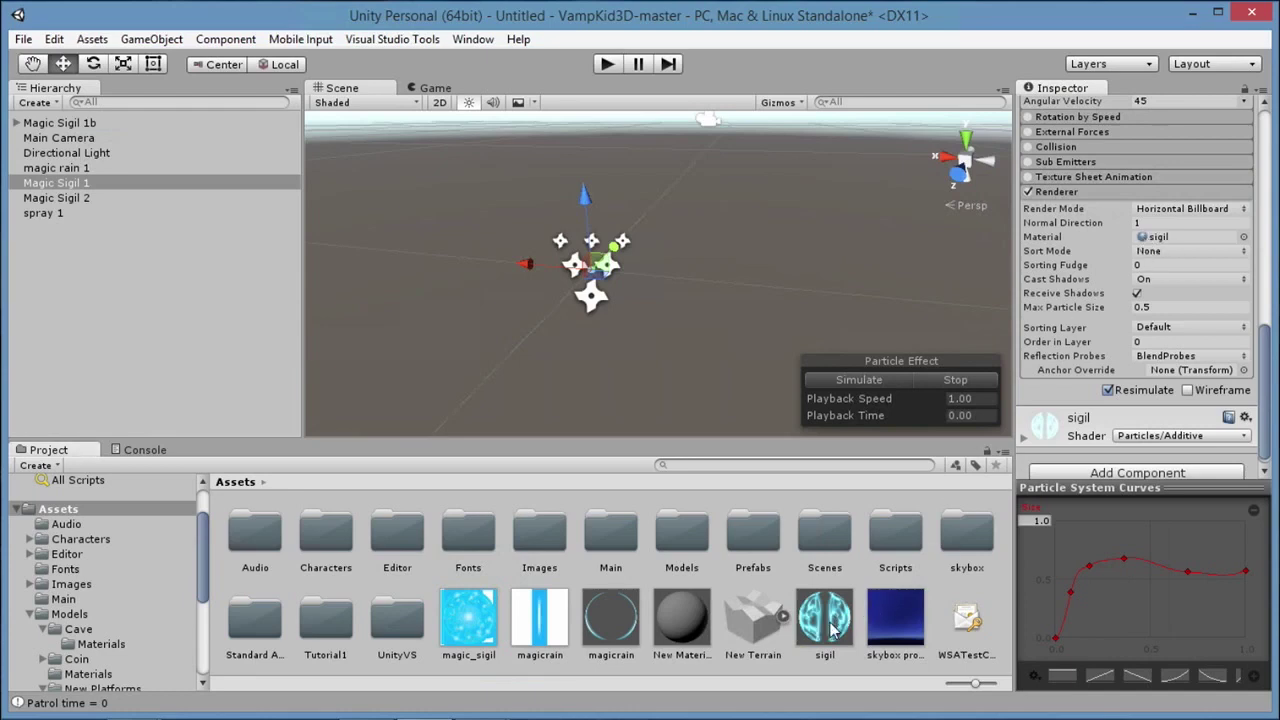
# Try the Billboard render mode on Magic Sigil 1 and simulate the effect.
pyautogui.click(1178, 208)
pyautogui.click(1080, 227)
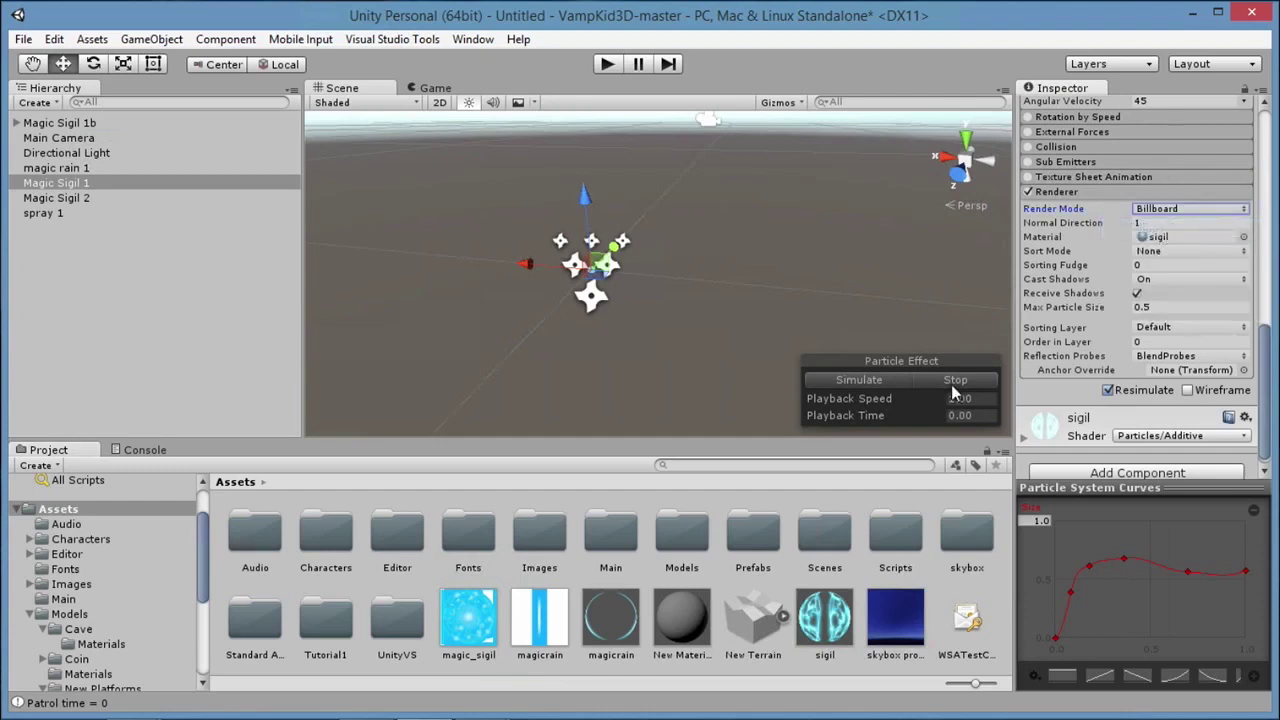
pyautogui.click(1196, 208)
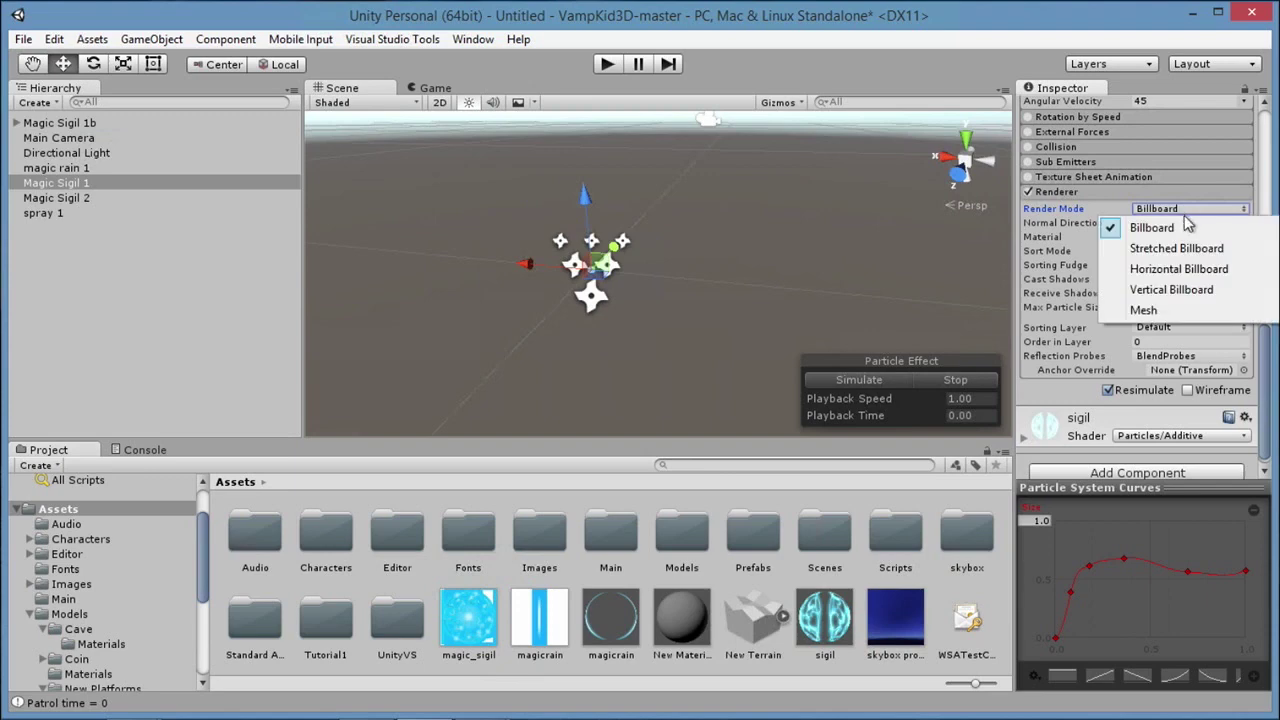
pyautogui.click(1165, 226)
pyautogui.click(862, 379)
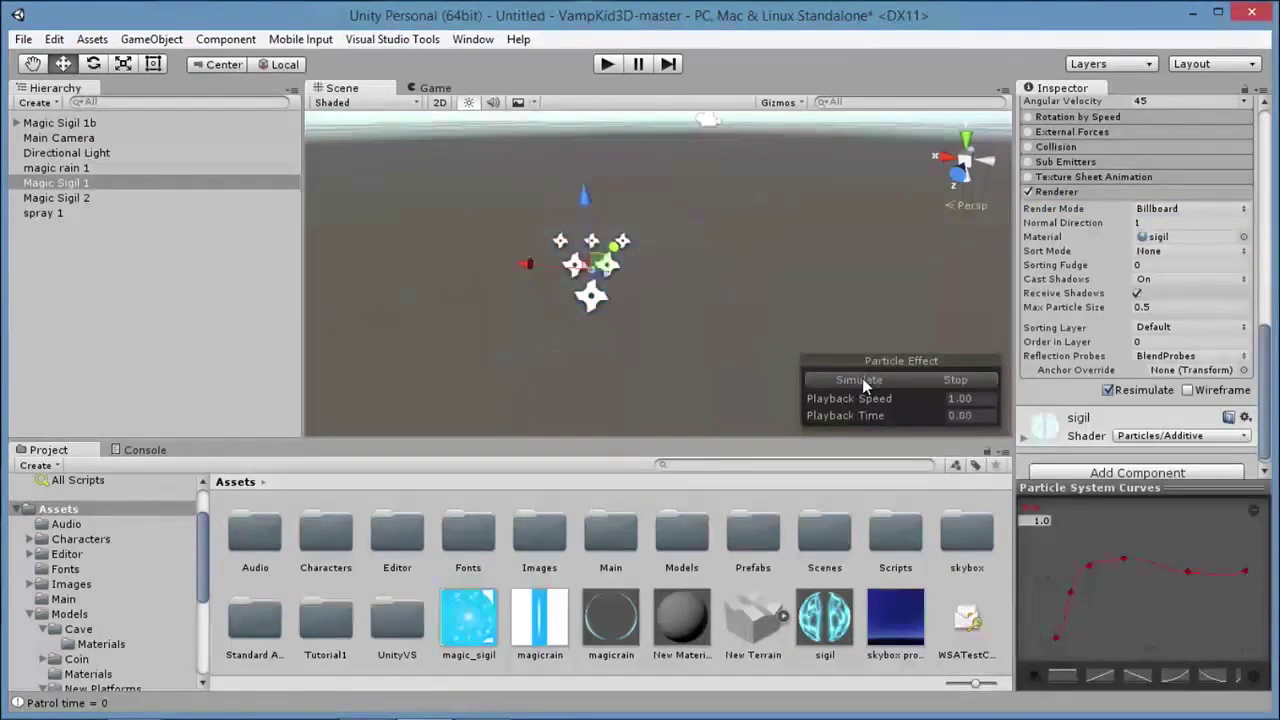
# Set the render mode of Magic Sigil 1 to Horizontal Billboard and replay the effect.
pyautogui.click(1188, 206)
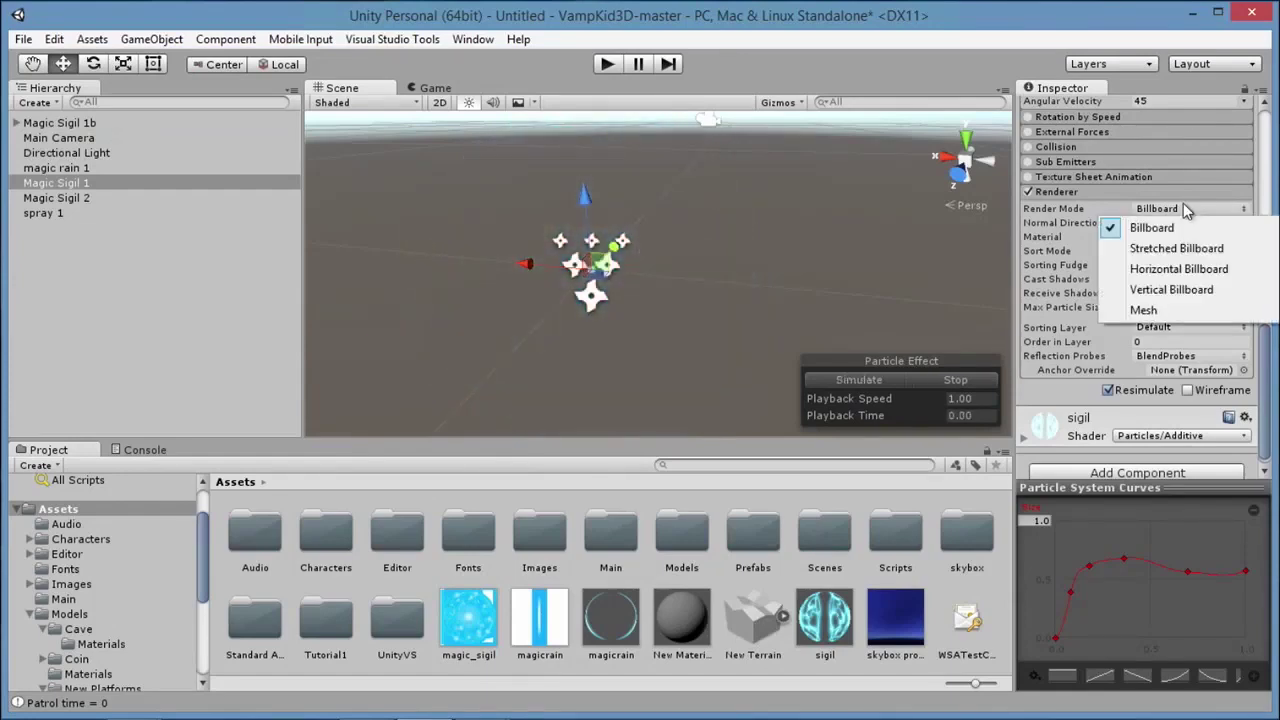
pyautogui.click(1178, 269)
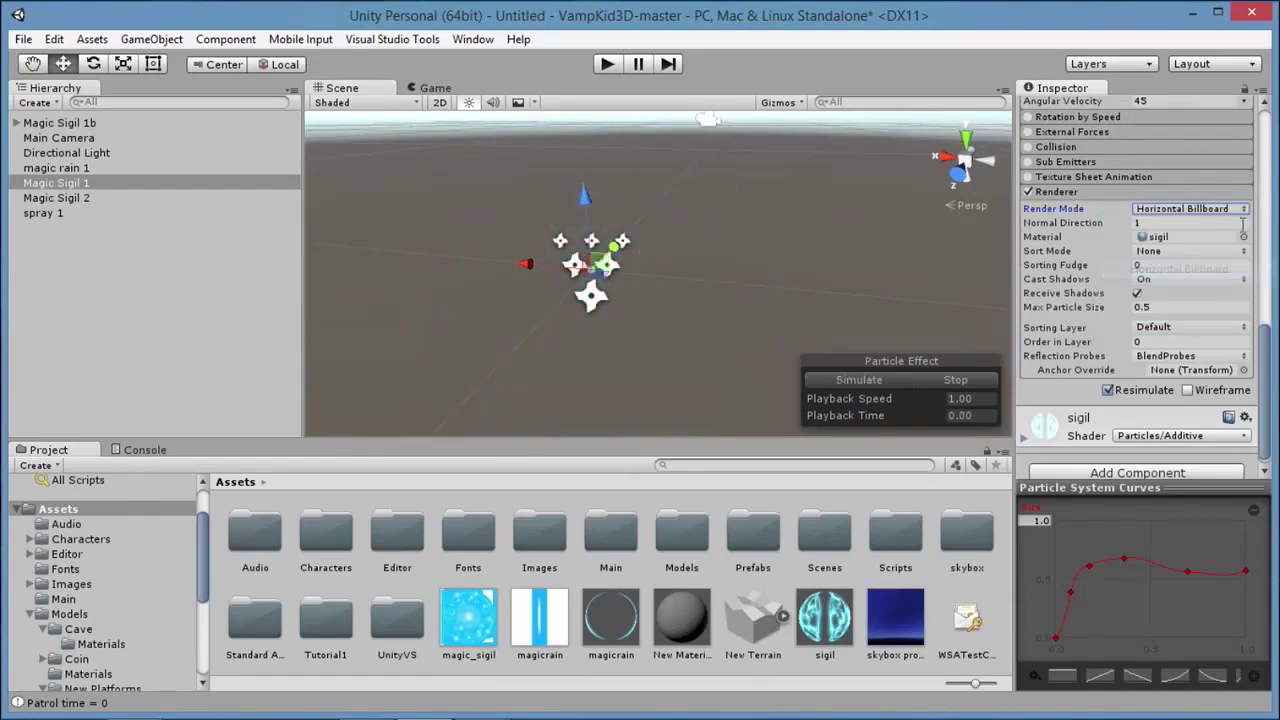
pyautogui.click(873, 379)
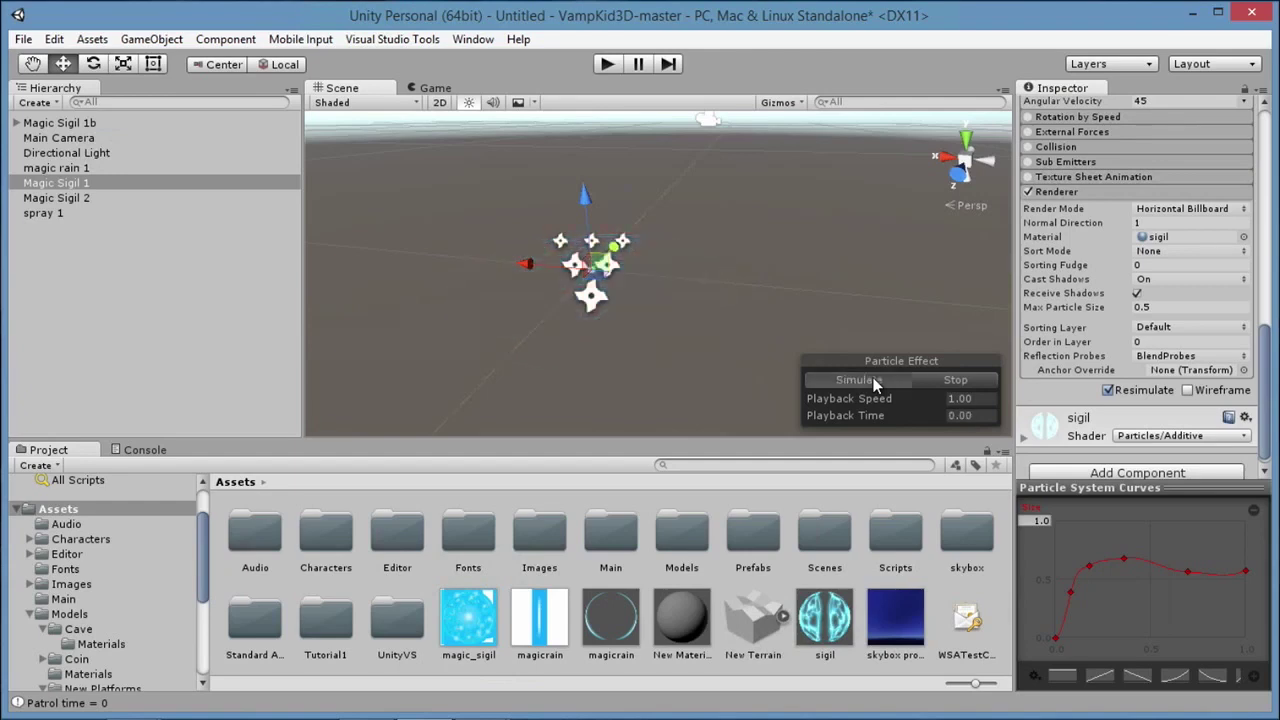
pyautogui.click(873, 379)
# Deselect and reselect Magic Sigil 1 to replay the finished effect, leaving nothing selected at the end.
pyautogui.moveTo(1265, 340); pyautogui.dragTo(1265, 365)
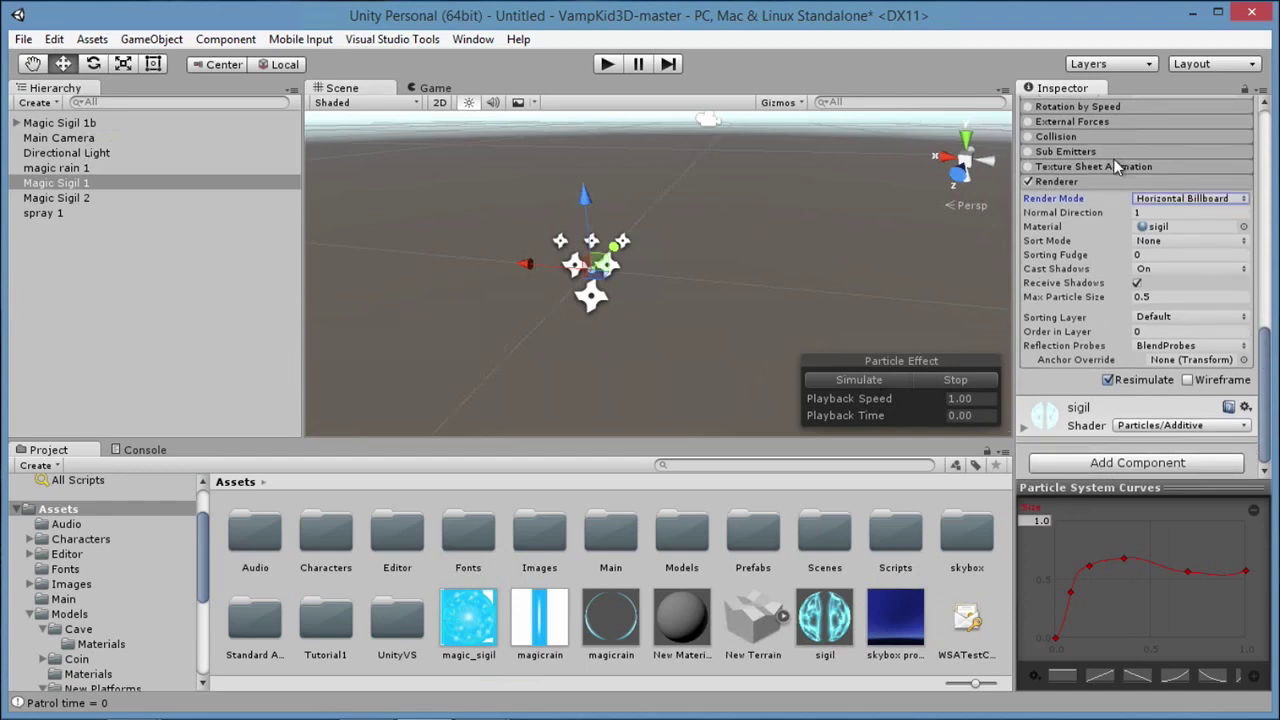
pyautogui.scroll(3, 1115, 160)
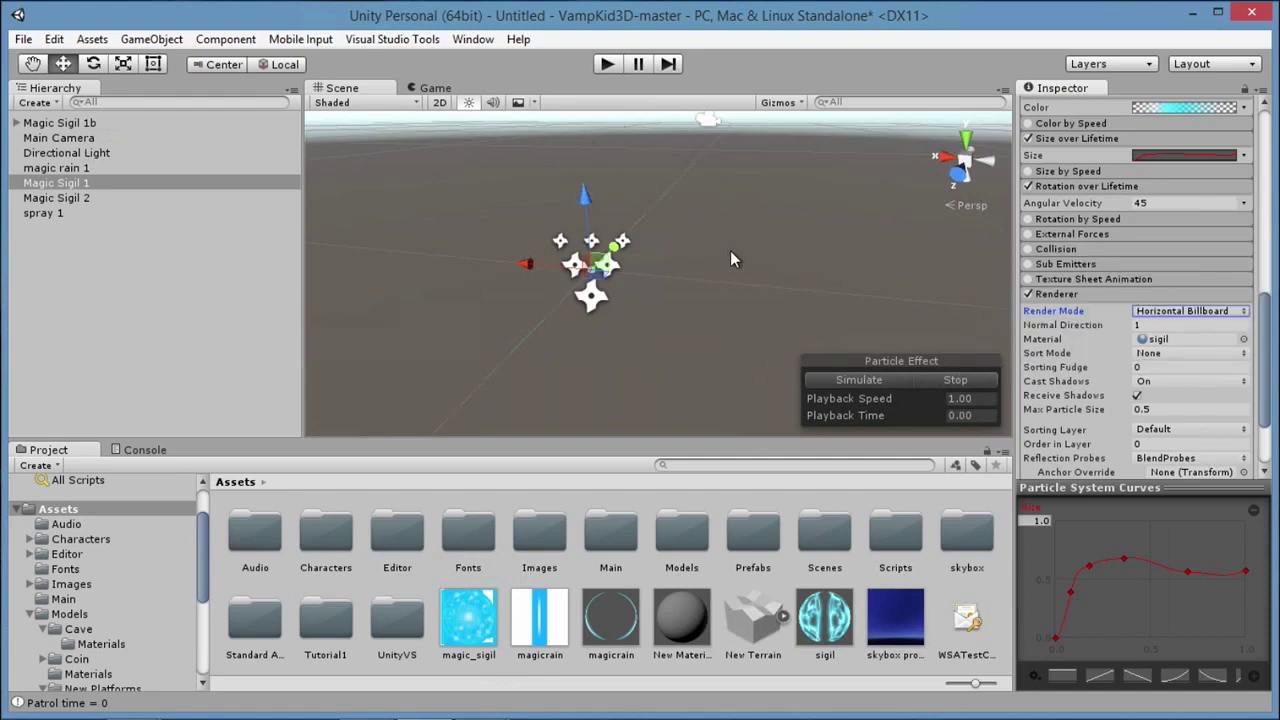
pyautogui.click(727, 283)
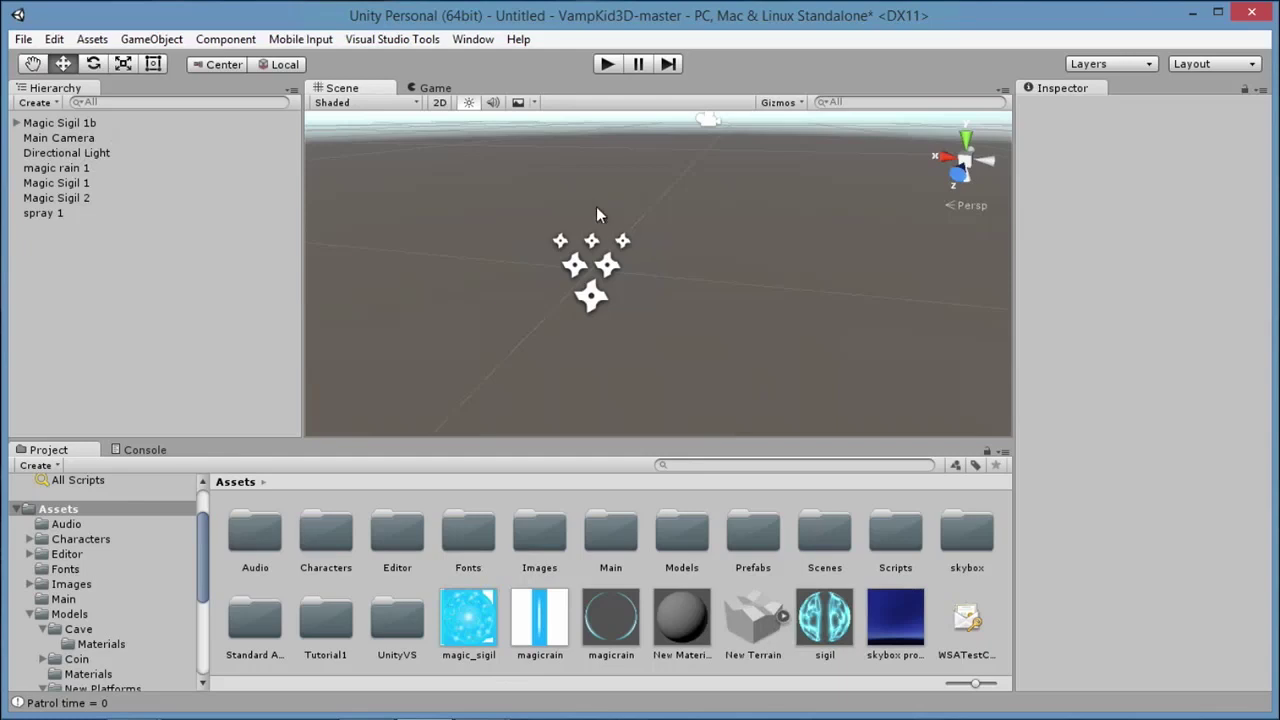
pyautogui.click(78, 184)
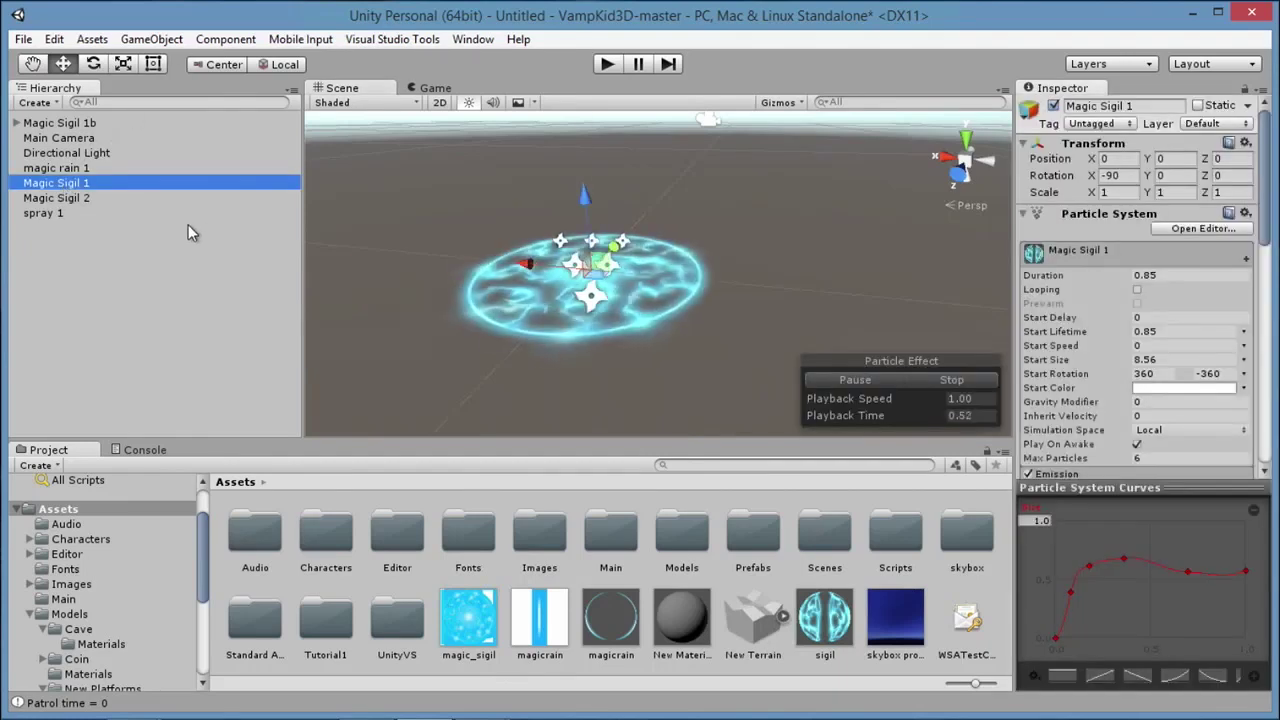
pyautogui.click(192, 251)
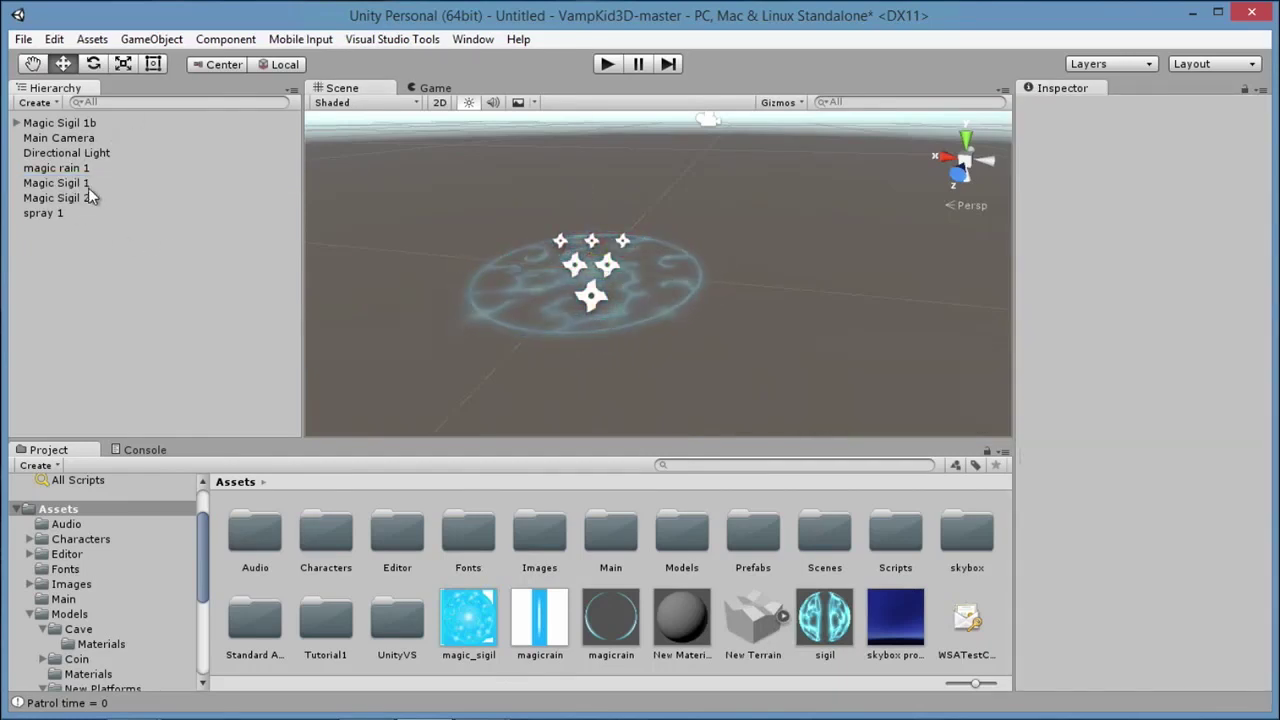
pyautogui.click(86, 186)
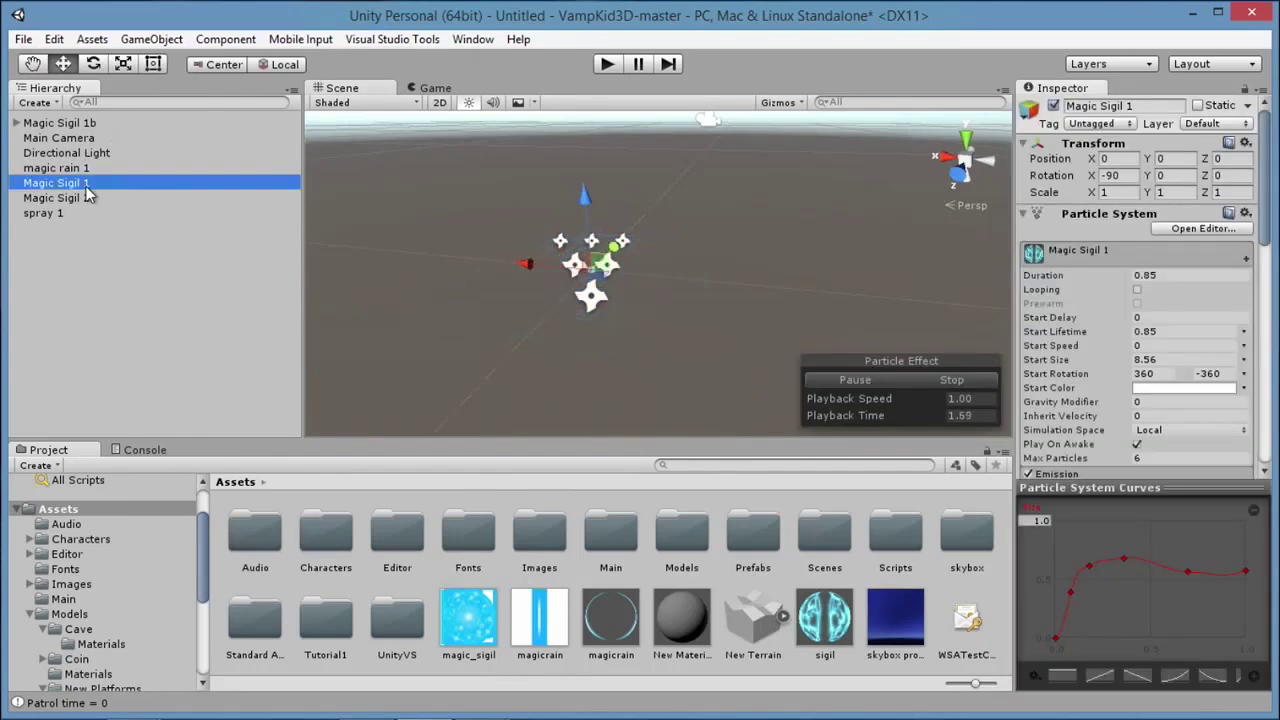
pyautogui.click(84, 259)
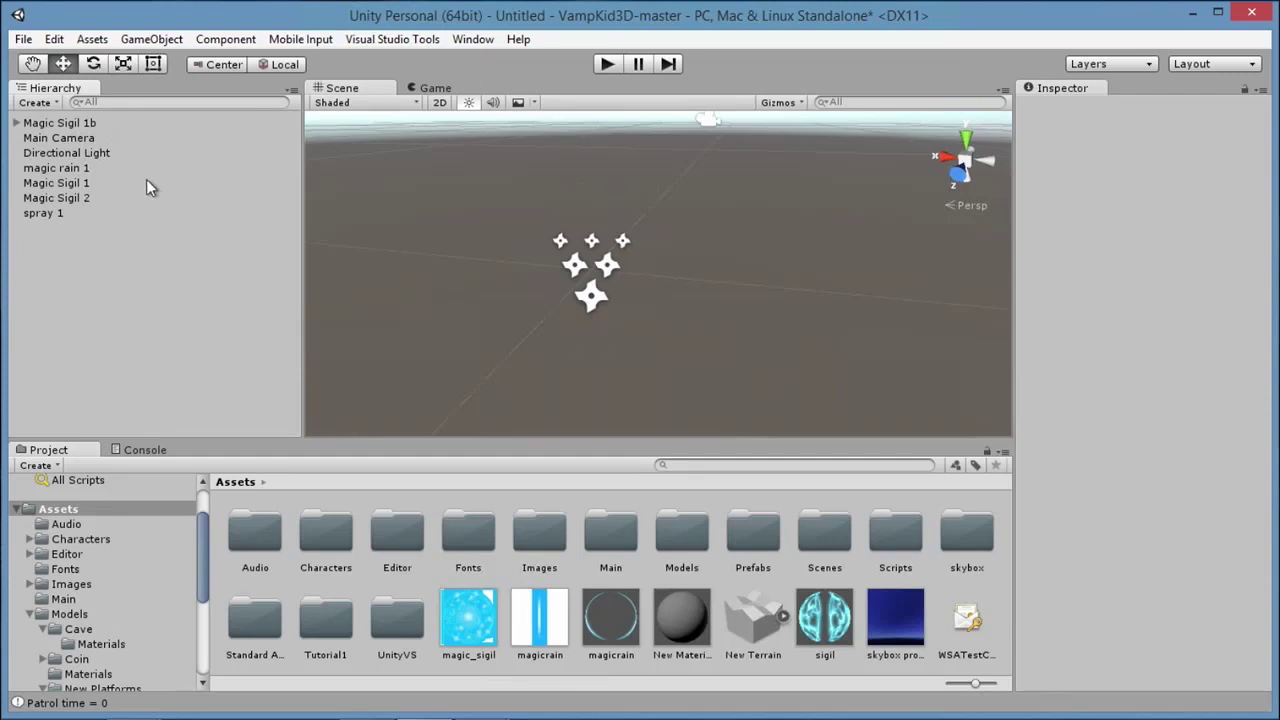
# Select Magic Sigil 2 and replay its particle effect to examine how it differs from Magic Sigil 1.
pyautogui.click(75, 199)
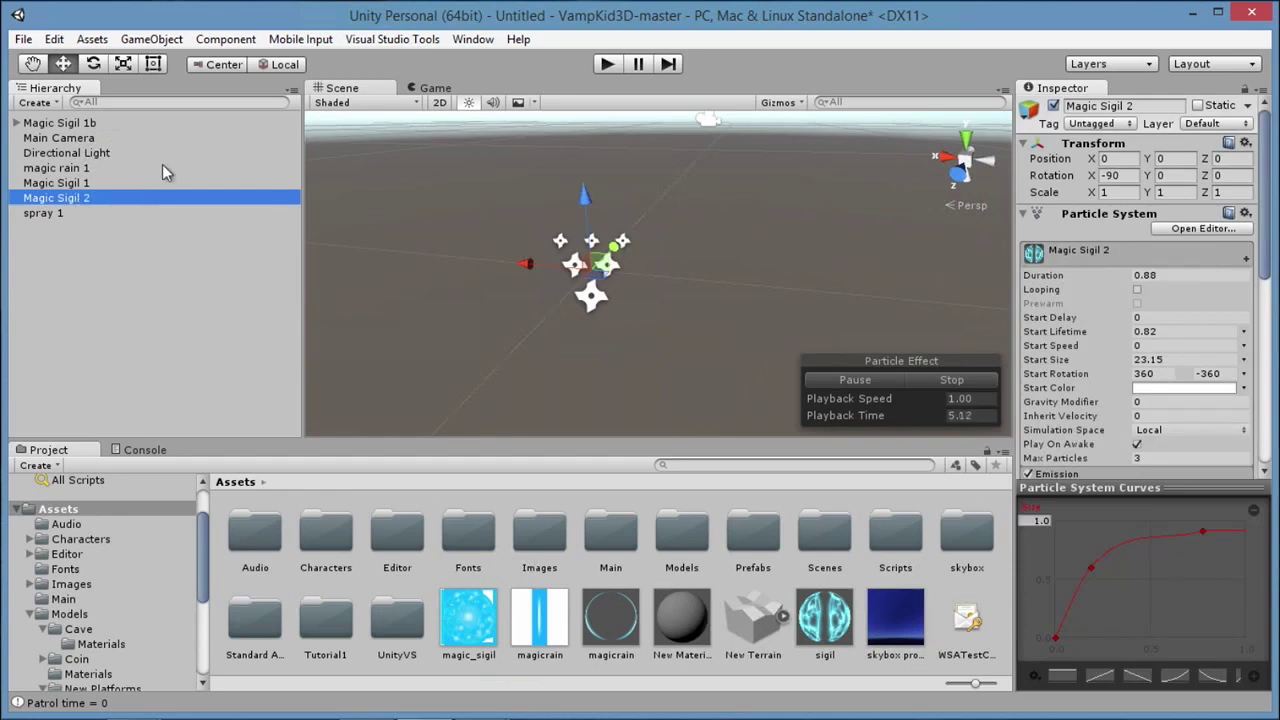
pyautogui.click(947, 383)
pyautogui.click(850, 380)
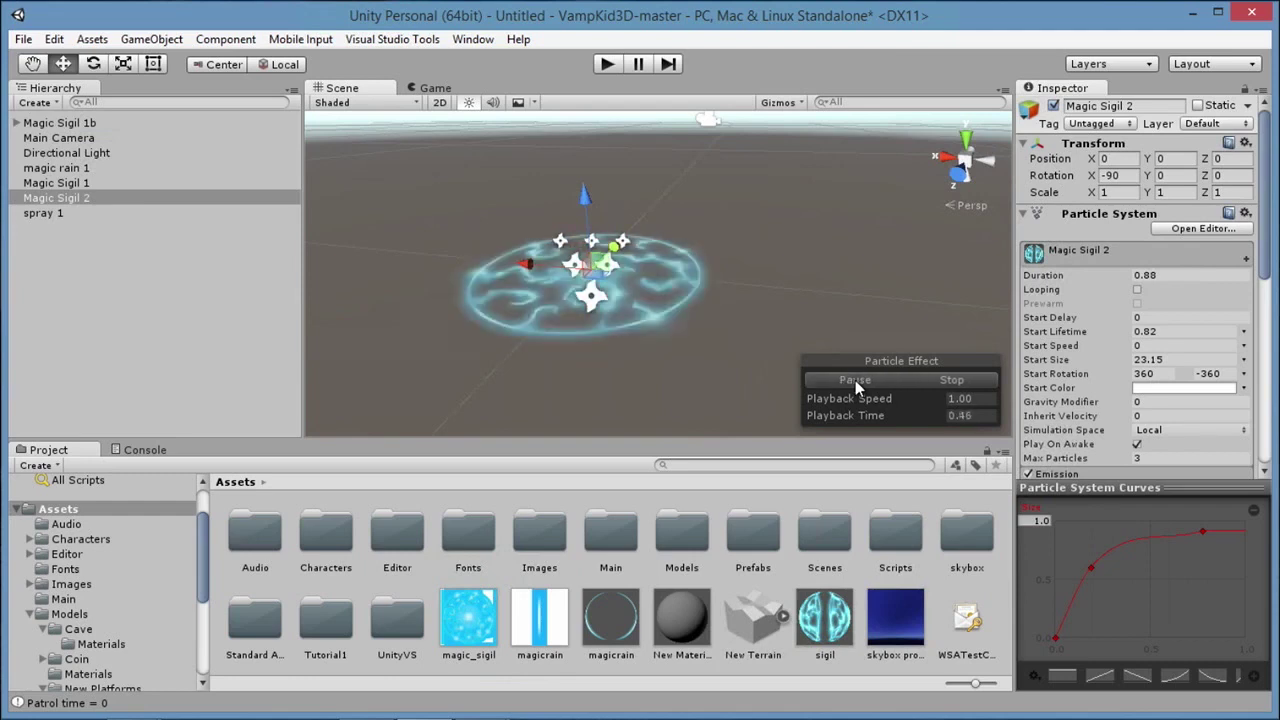
pyautogui.click(855, 380)
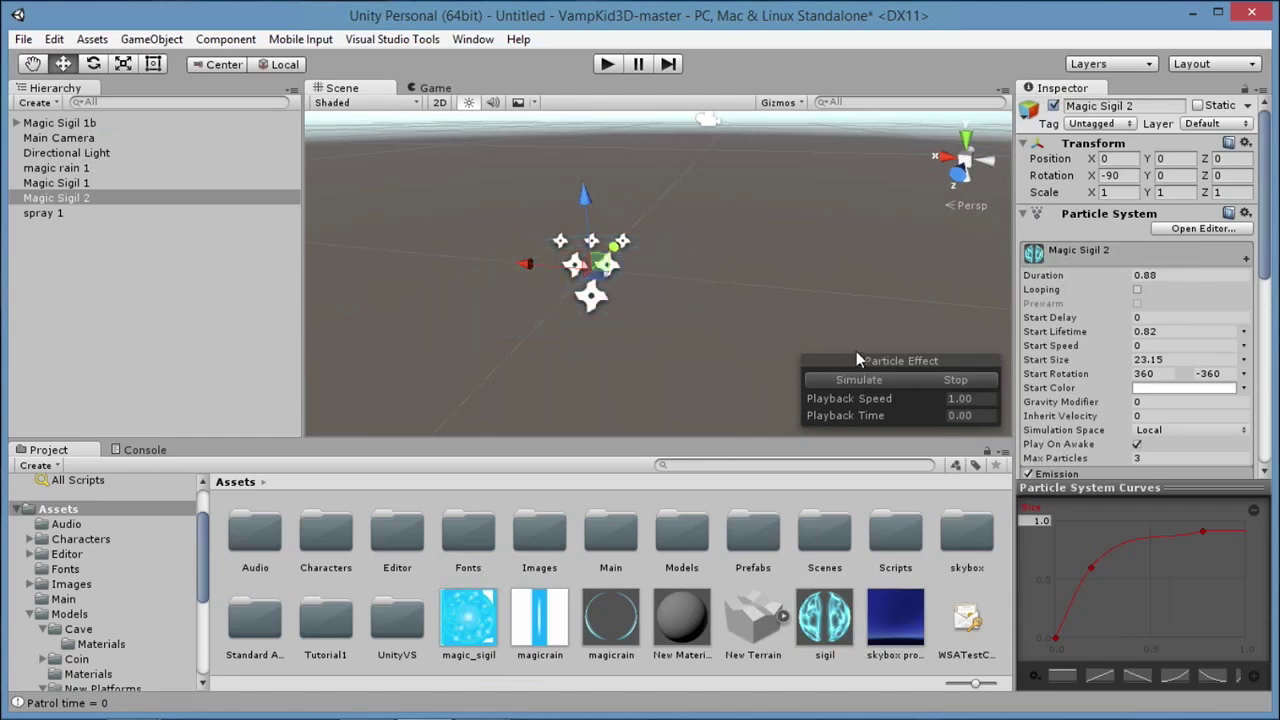
# Select spray 1 and replay its particle effect, leaving nothing selected at the end.
pyautogui.click(180, 245)
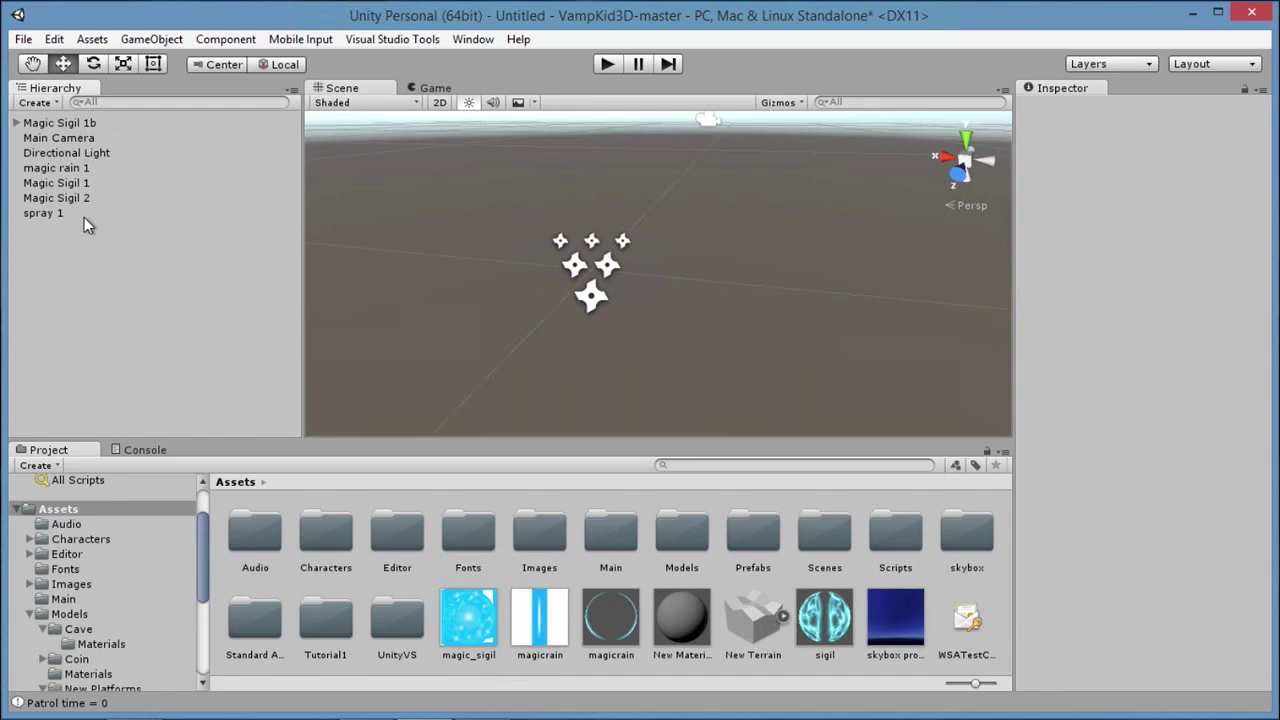
pyautogui.click(49, 214)
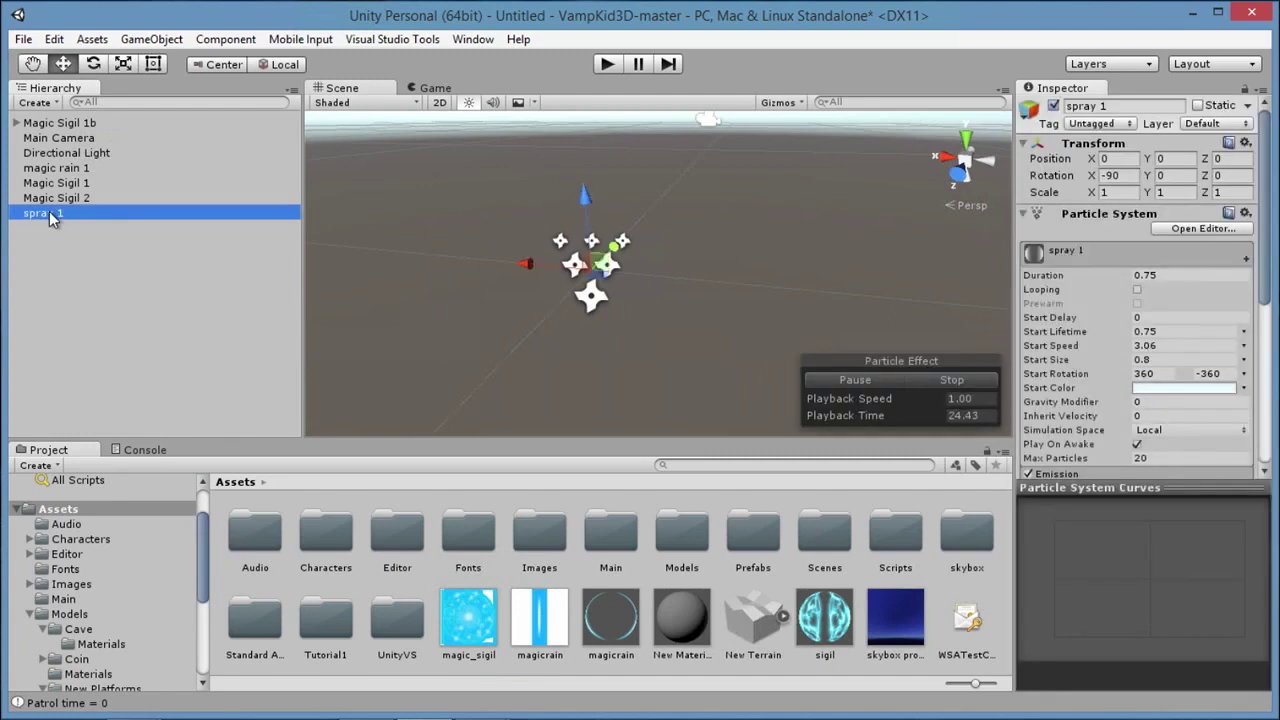
pyautogui.click(939, 385)
pyautogui.click(872, 381)
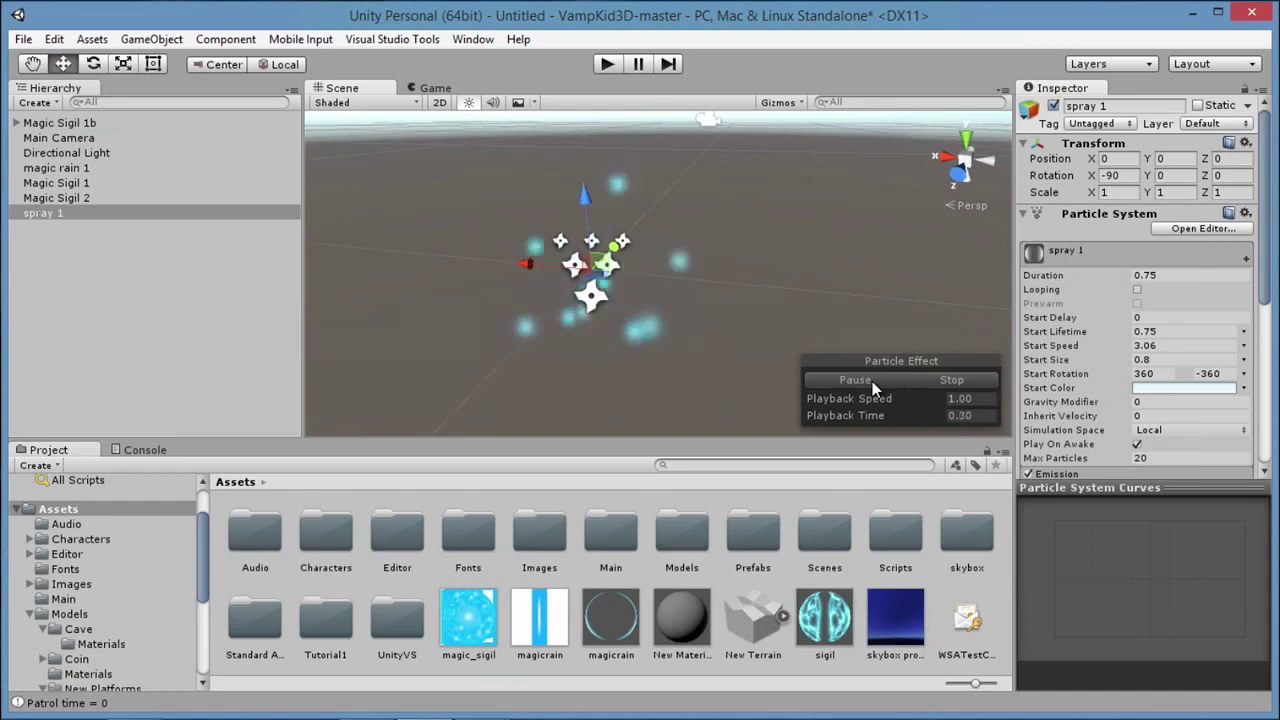
pyautogui.click(177, 300)
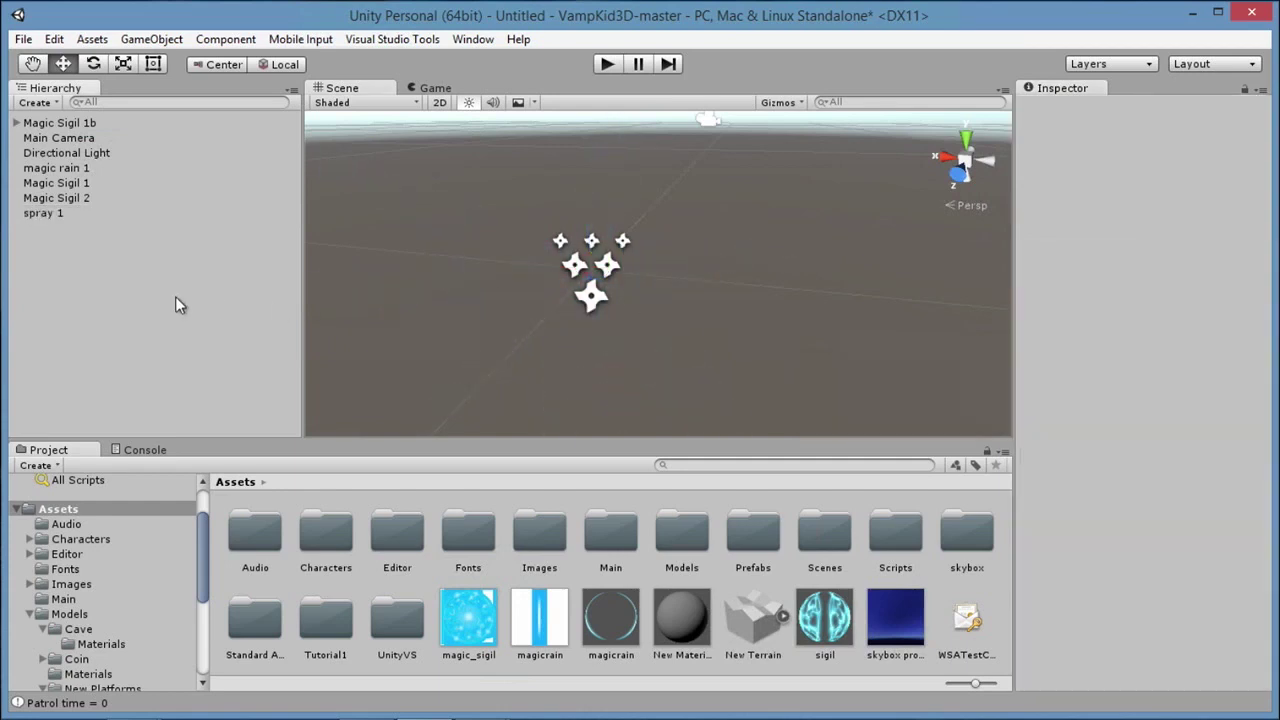
# Replay the magic rain 1 particle effect and inspect the preview of the magicrain material it uses.
pyautogui.click(55, 168)
pyautogui.click(950, 381)
pyautogui.click(857, 379)
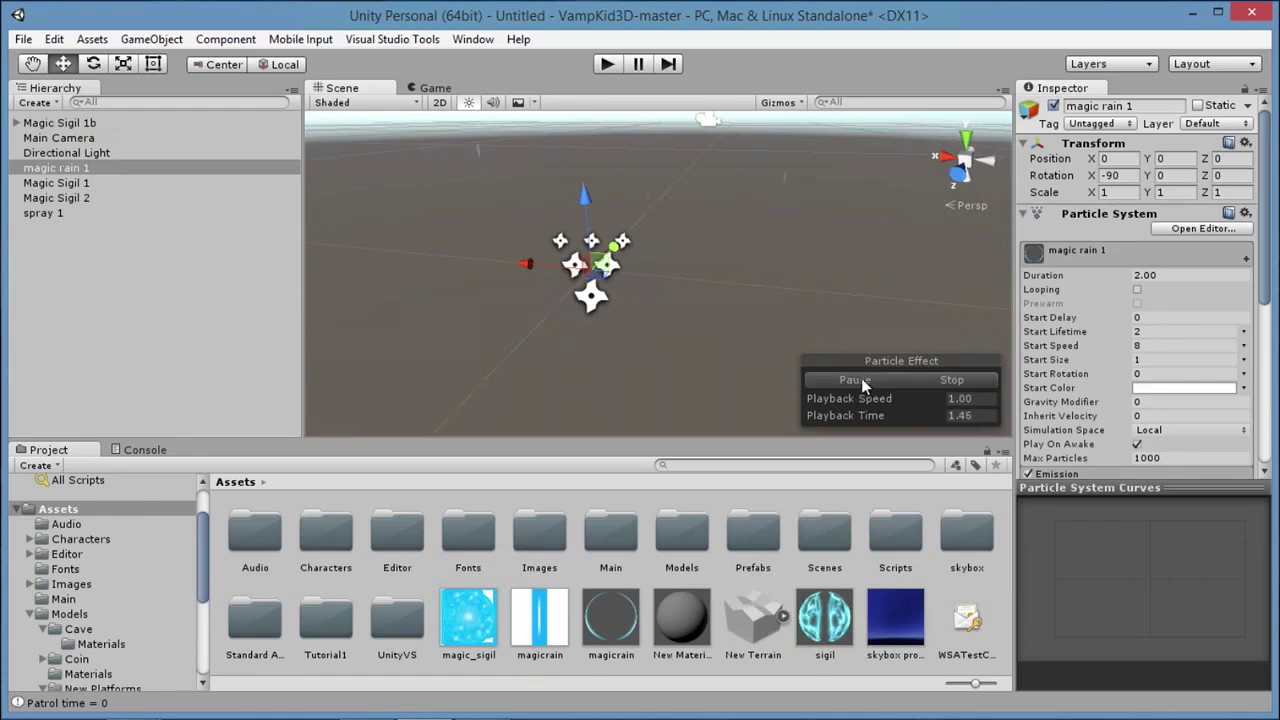
pyautogui.click(857, 380)
pyautogui.click(859, 380)
pyautogui.click(859, 380)
pyautogui.click(612, 615)
pyautogui.moveTo(1187, 571)
pyautogui.mouseDown()
pyautogui.moveTo(1225, 554)
pyautogui.moveTo(1175, 553)
pyautogui.mouseUp()
# Select Magic Sigil 2 in the scene and replay its effect from the start.
pyautogui.moveTo(706, 211); pyautogui.dragTo(614, 386, button='middle')
pyautogui.click(614, 386)
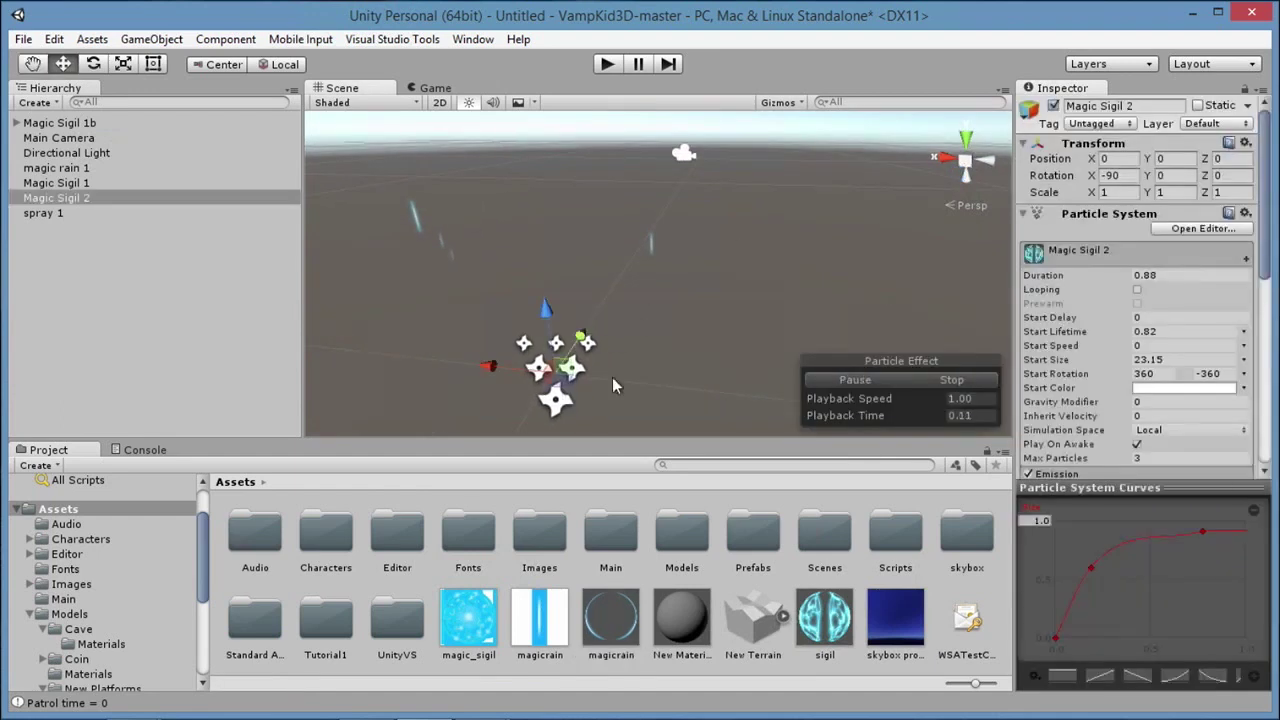
pyautogui.click(948, 379)
pyautogui.click(836, 379)
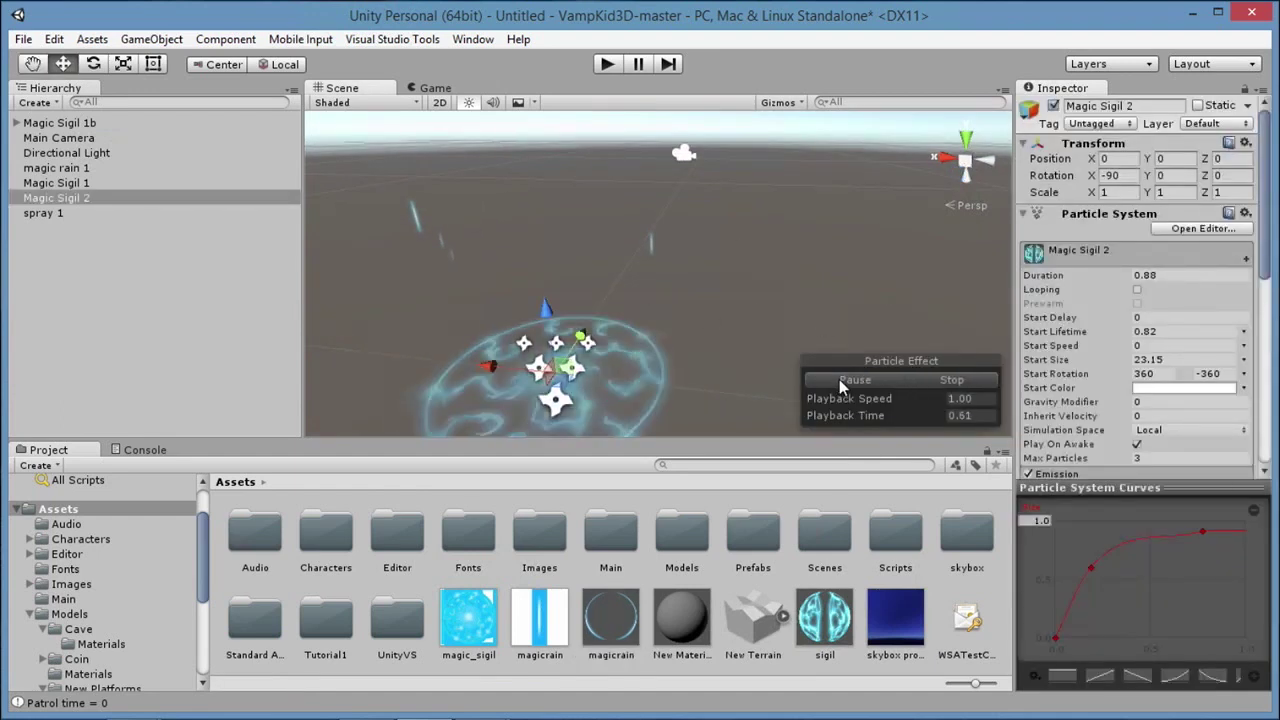
# Try the Billboard render mode on magic rain 1 and replay the effect.
pyautogui.click(212, 169)
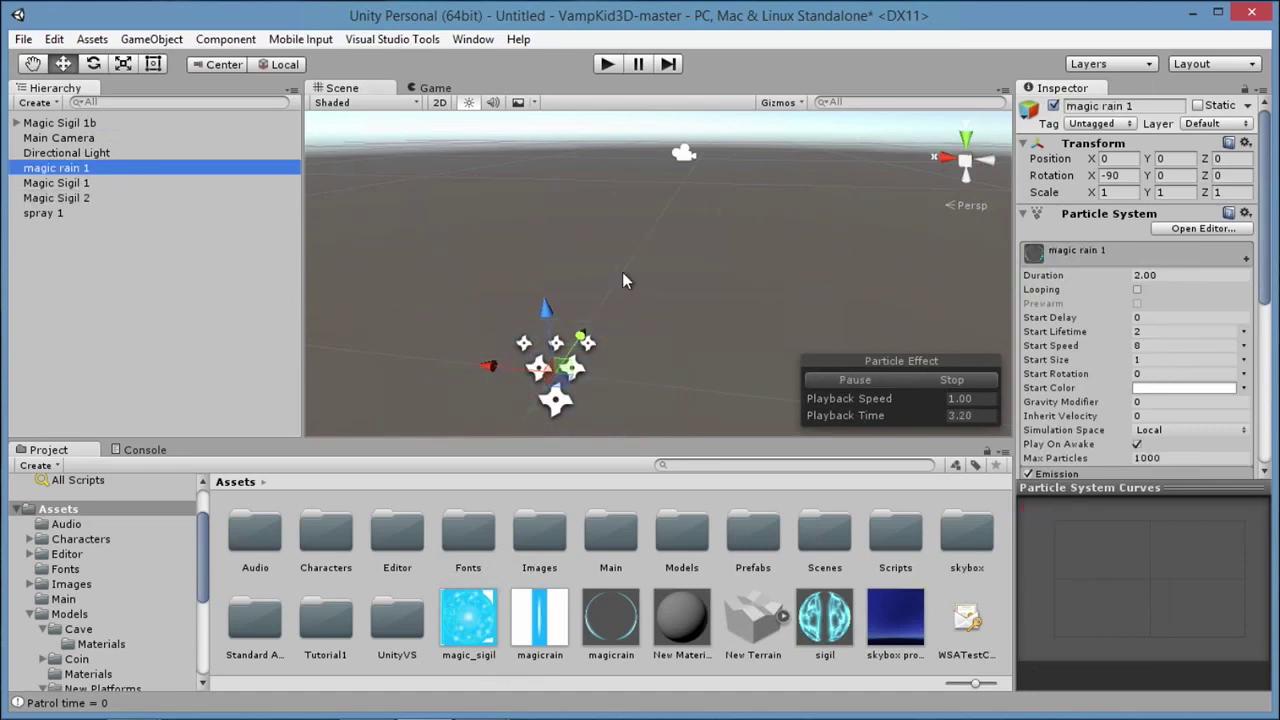
pyautogui.scroll(-2, 1157, 303)
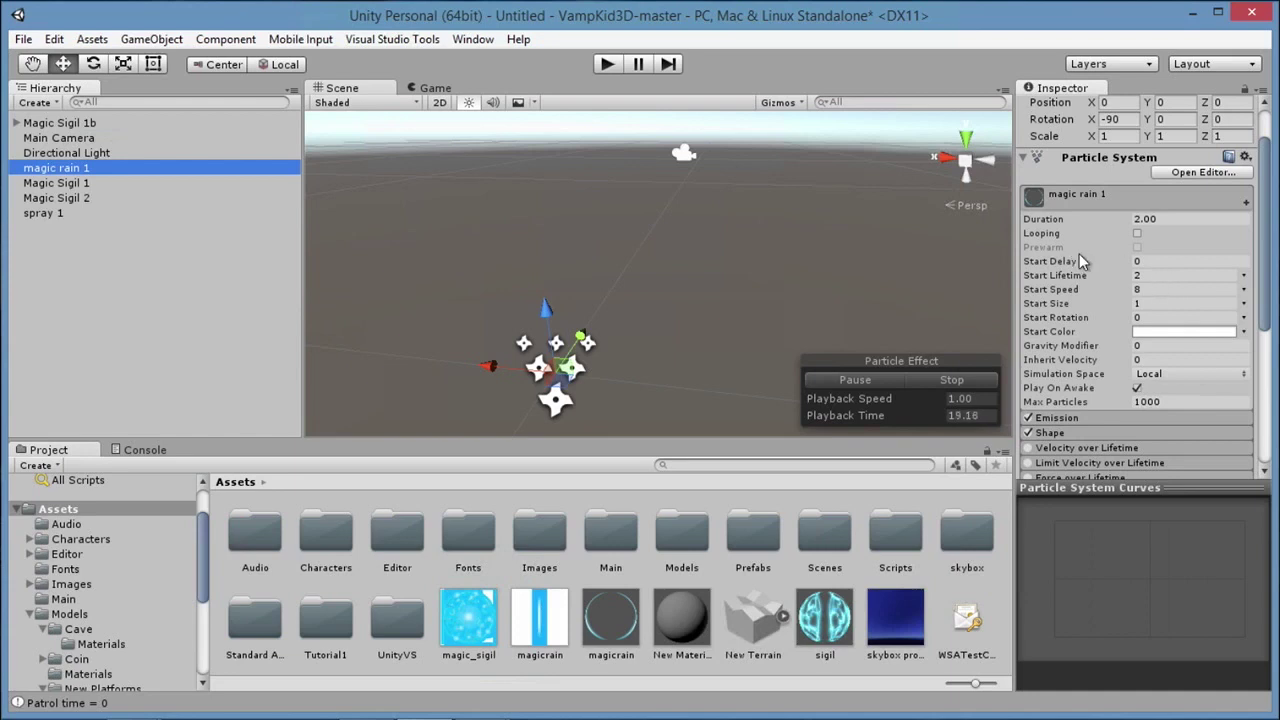
pyautogui.scroll(-3, 1079, 255)
pyautogui.moveTo(1264, 272); pyautogui.dragTo(1264, 364)
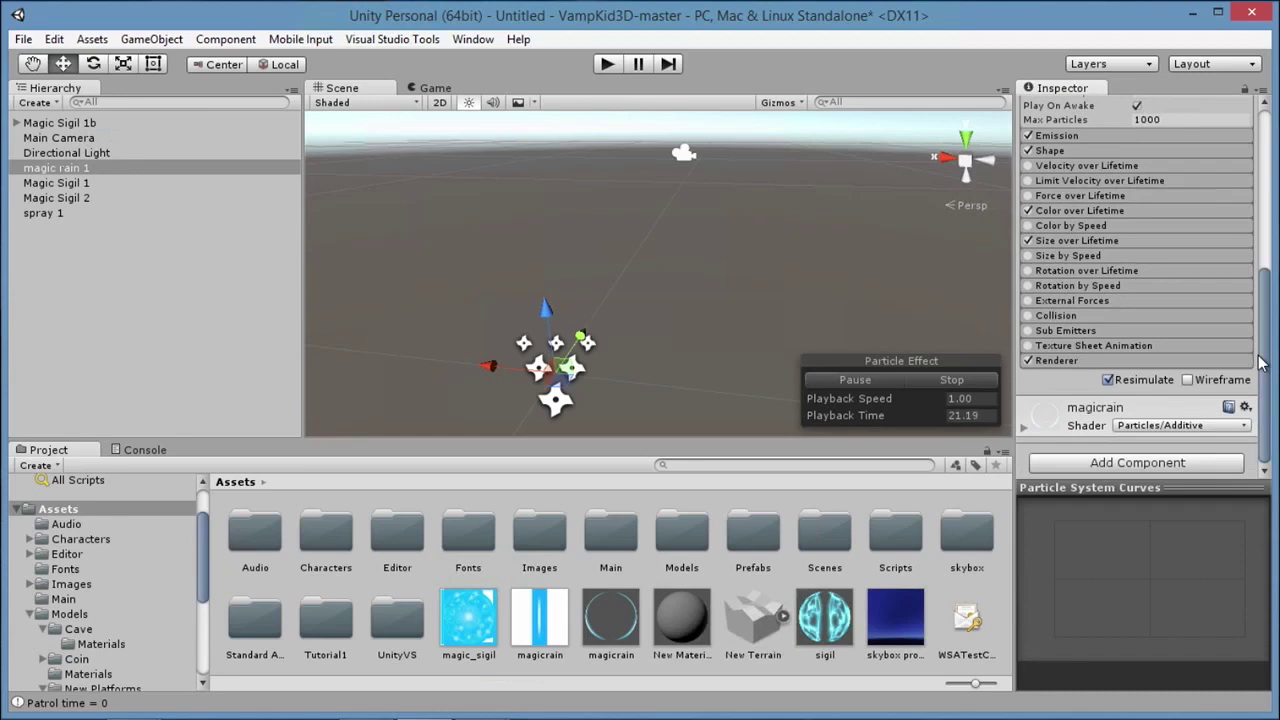
pyautogui.click(1055, 360)
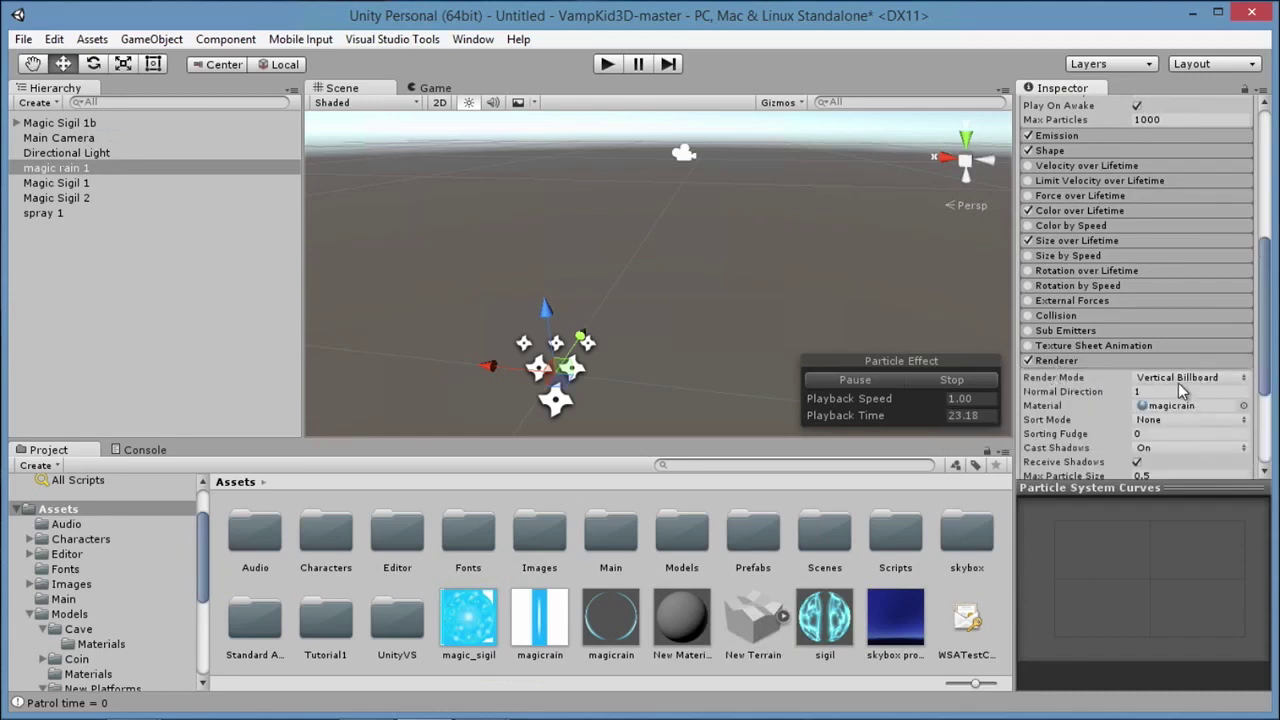
pyautogui.click(1185, 383)
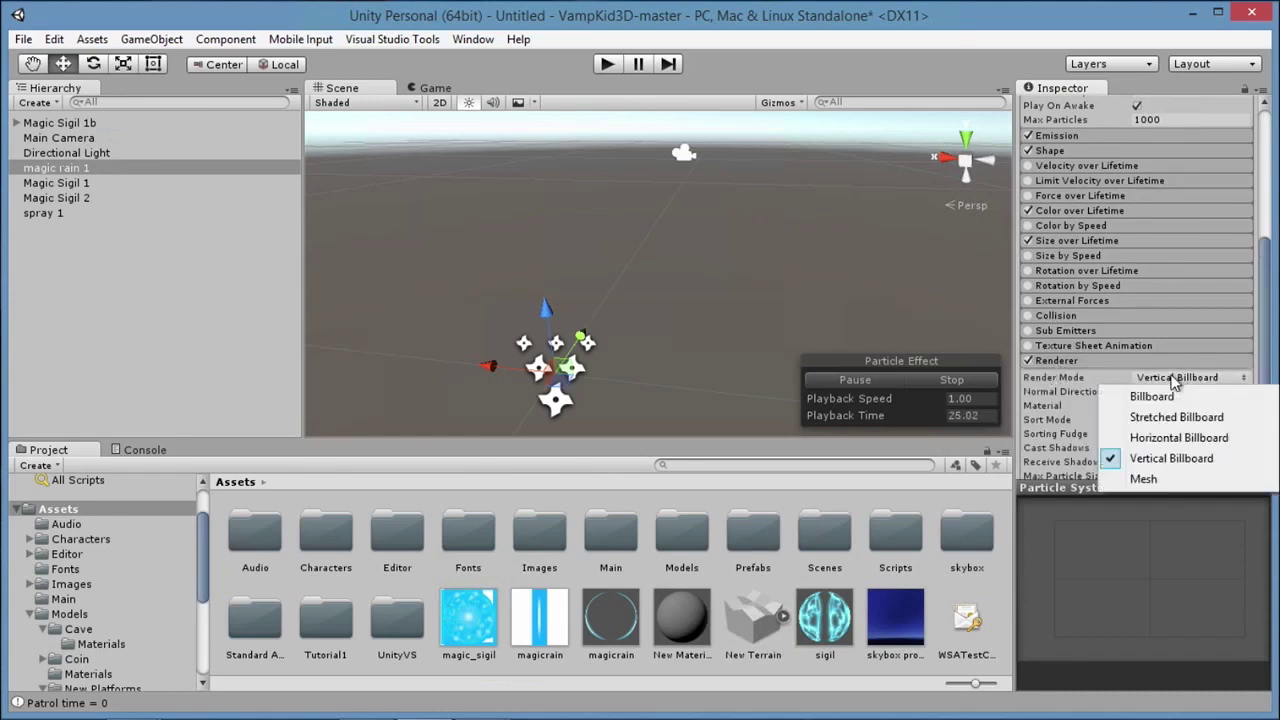
pyautogui.click(1163, 397)
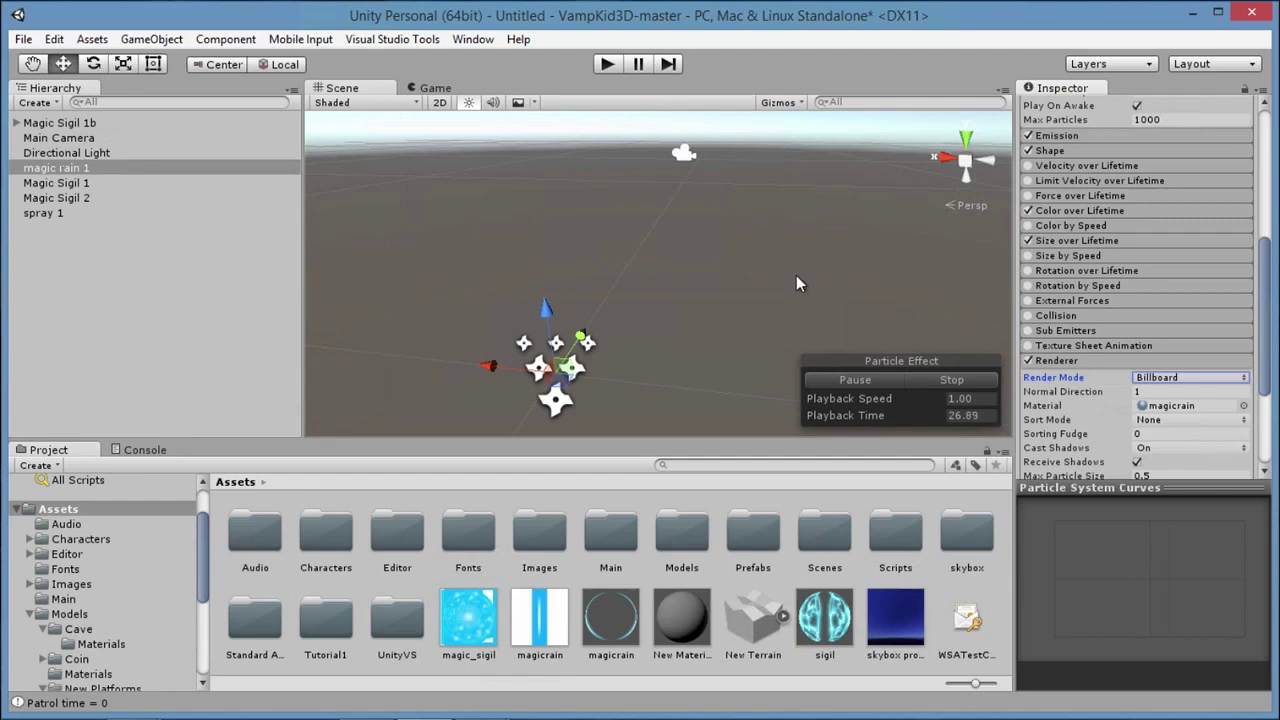
pyautogui.click(920, 386)
pyautogui.click(862, 379)
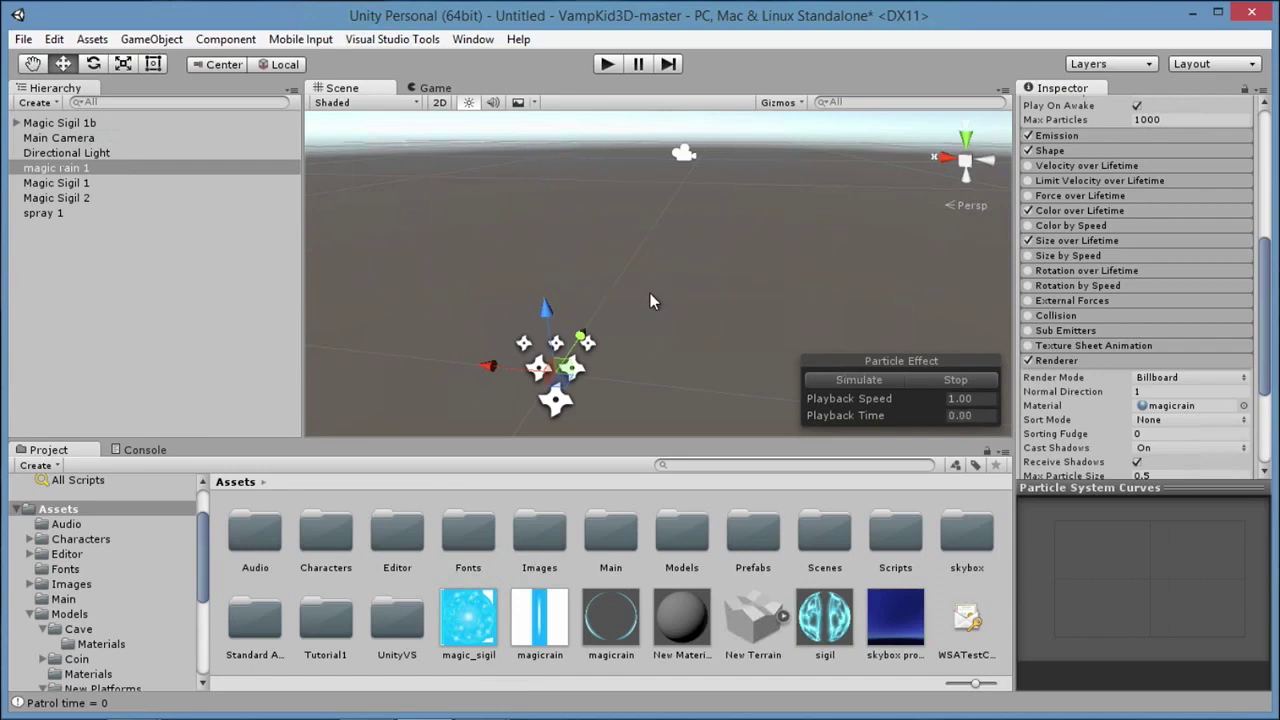
# Set the render mode of magic rain 1 to Vertical Billboard and simulate the effect.
pyautogui.click(1183, 377)
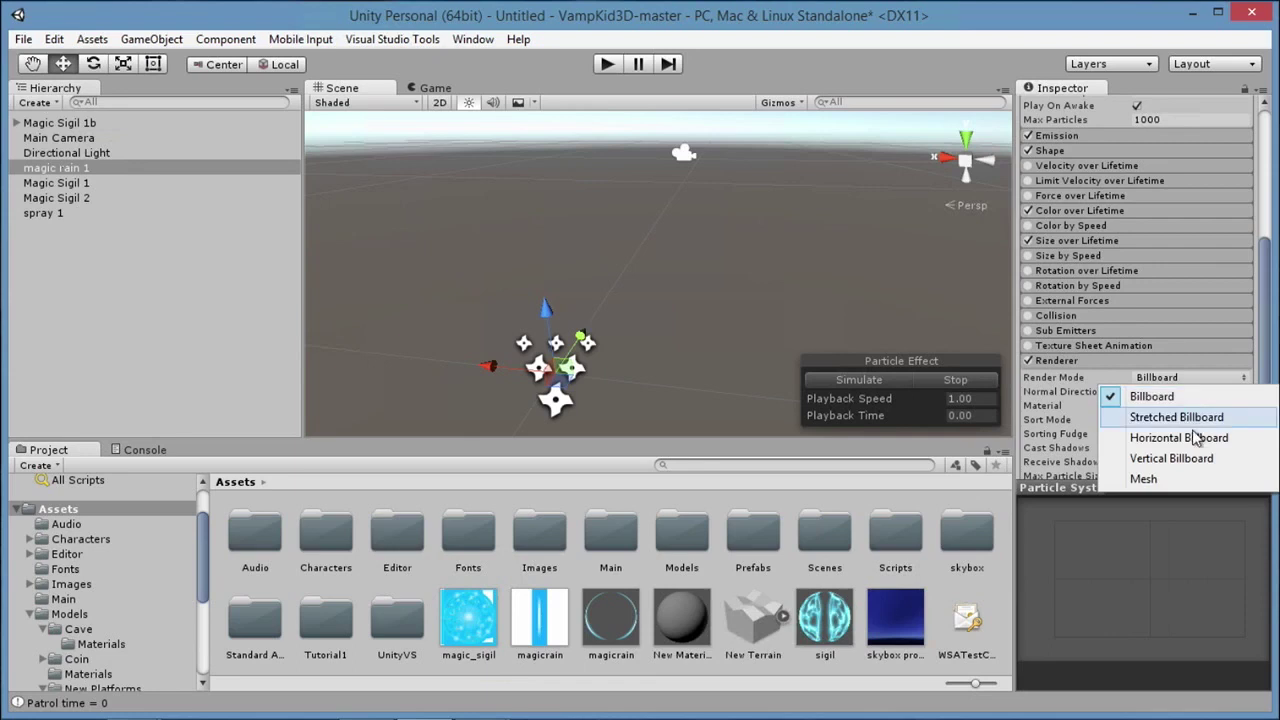
pyautogui.click(1180, 458)
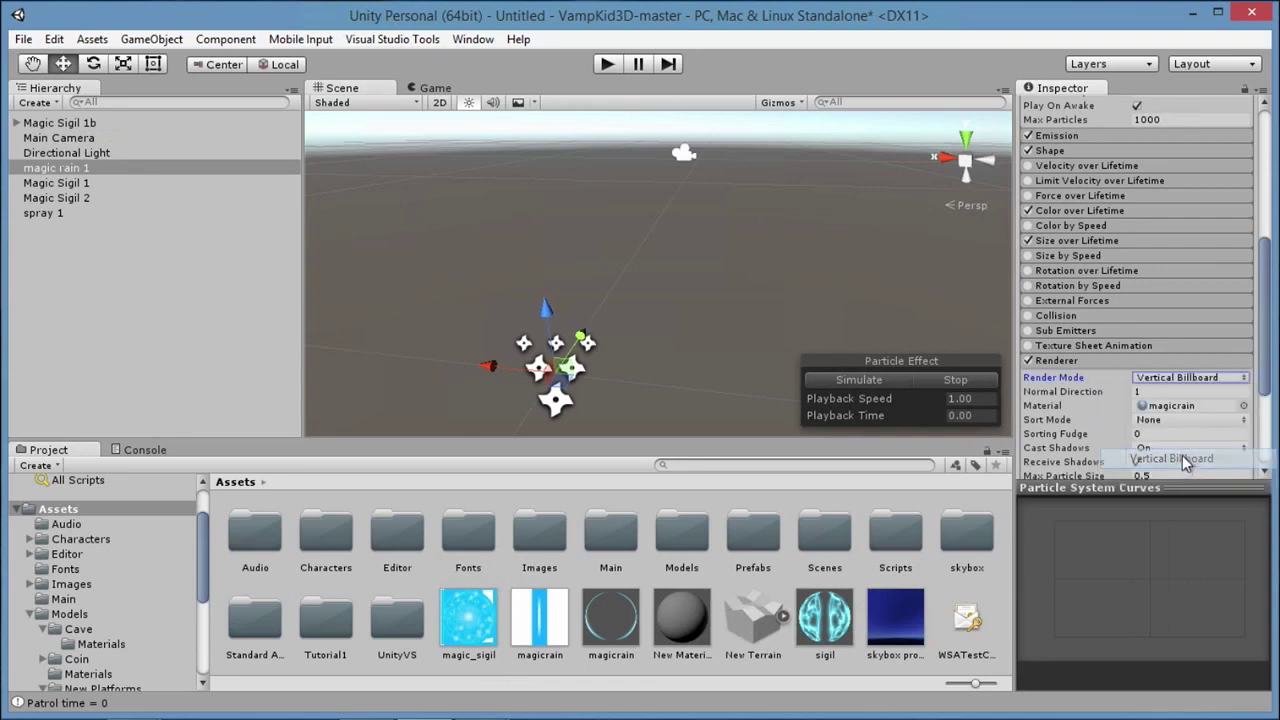
pyautogui.click(834, 380)
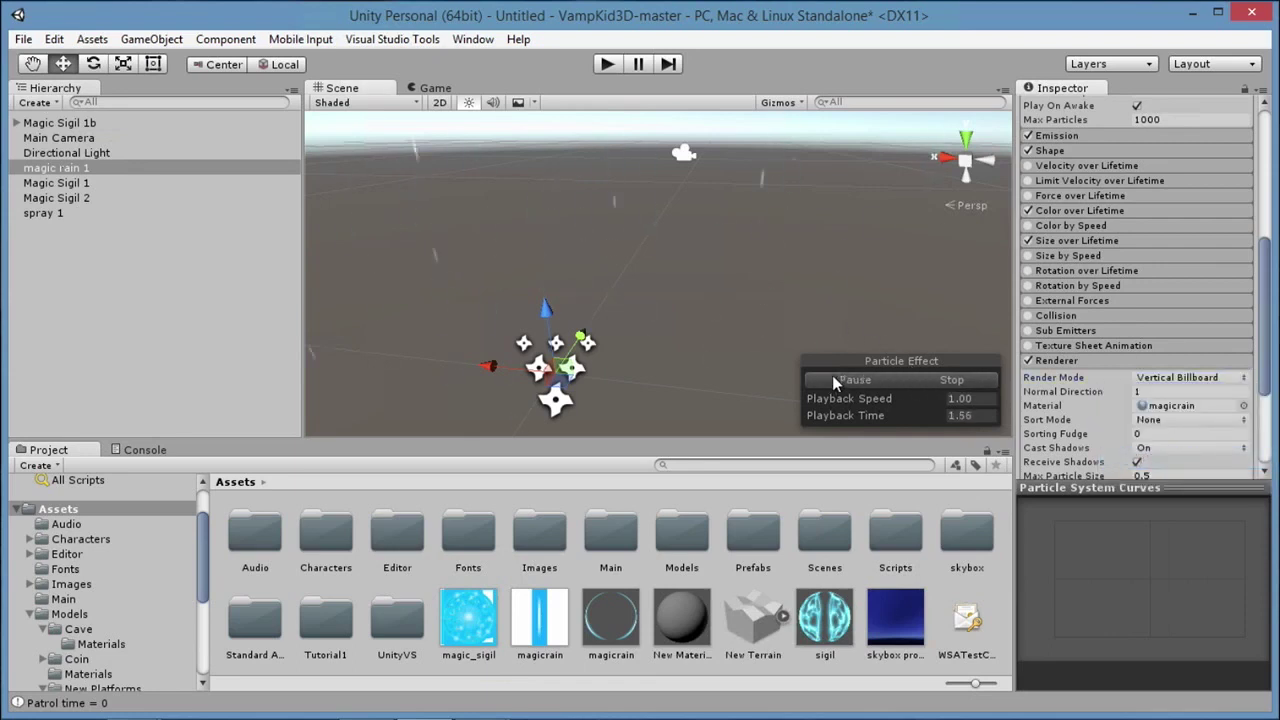
pyautogui.click(830, 380)
# Select spray 1, Magic Sigil 2 and Magic Sigil 1 in turn to preview their effects together.
pyautogui.click(73, 212)
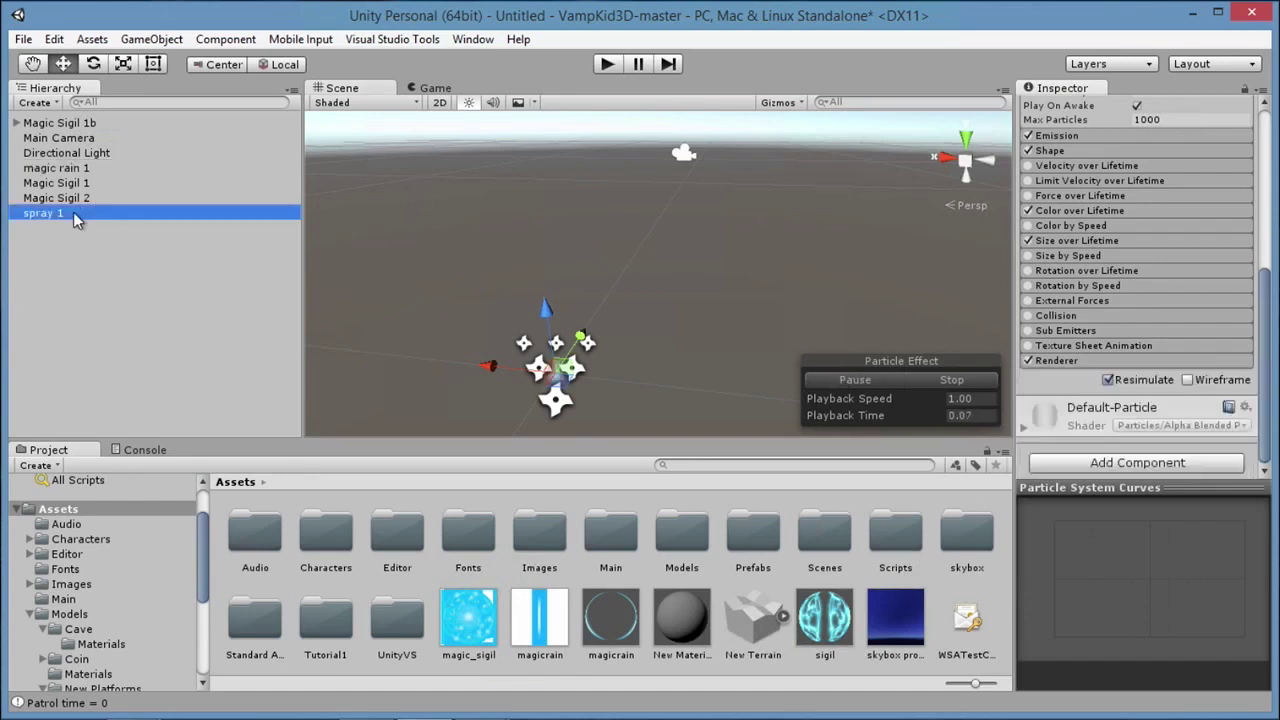
pyautogui.click(75, 197)
pyautogui.click(78, 184)
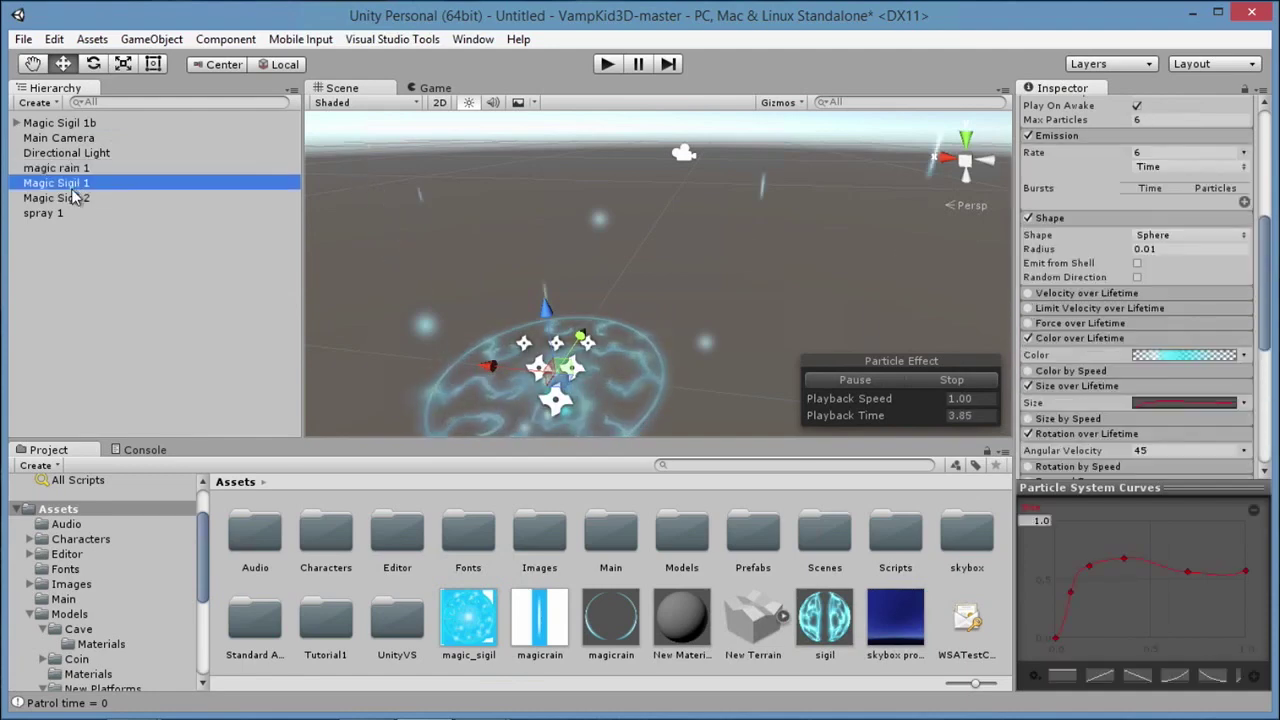
pyautogui.click(68, 199)
pyautogui.click(65, 211)
pyautogui.click(75, 183)
pyautogui.click(70, 229)
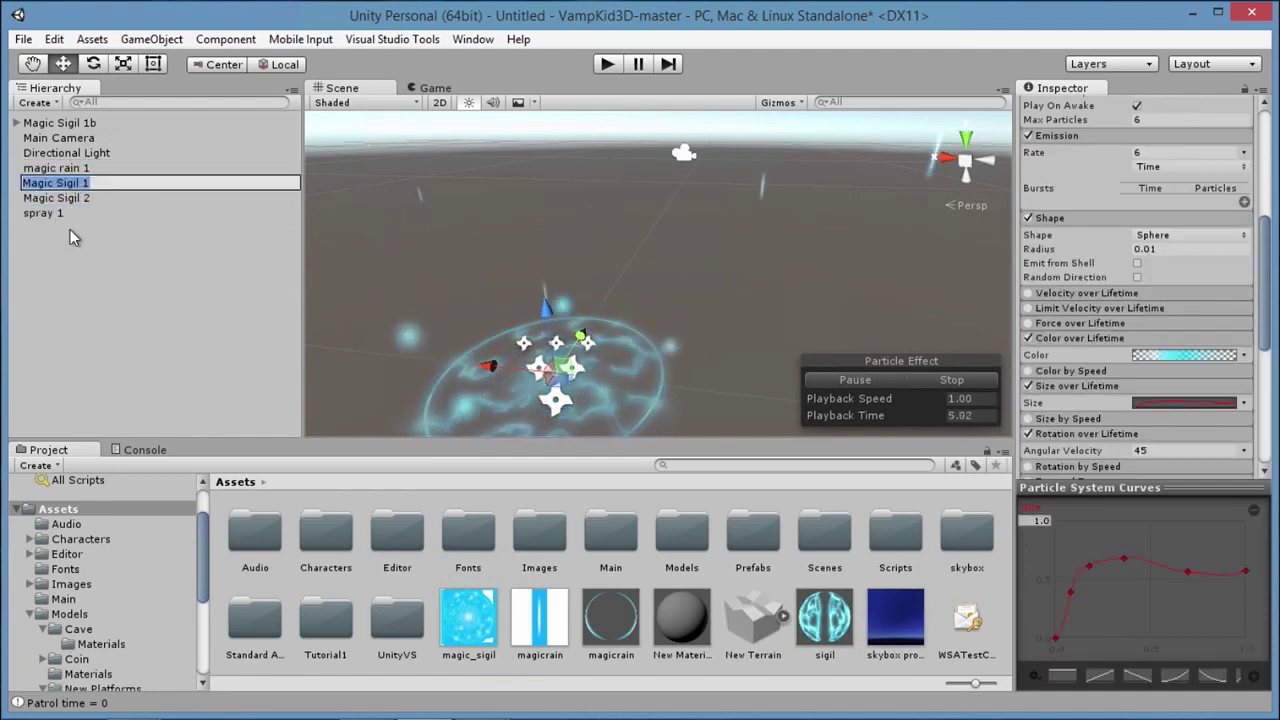
# Preview the combined Magic Sigil 1b effect by reselecting it, and stop the playback.
pyautogui.click(55, 123)
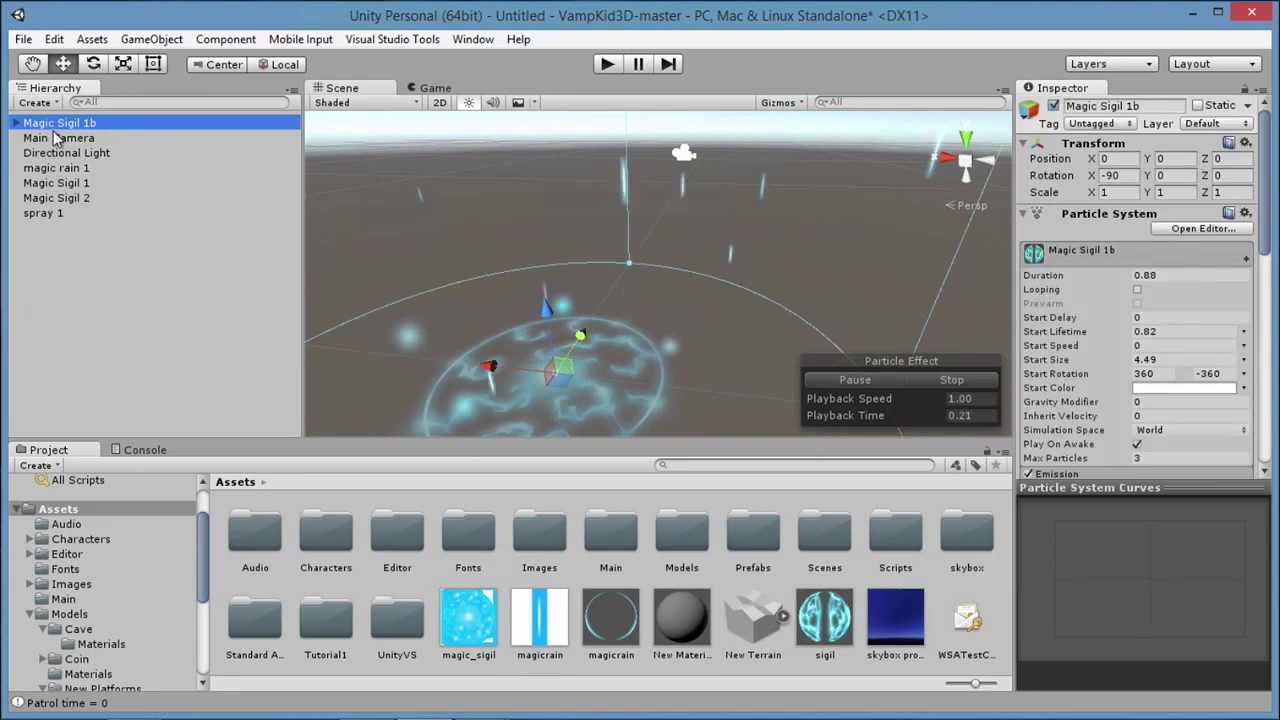
pyautogui.click(571, 198)
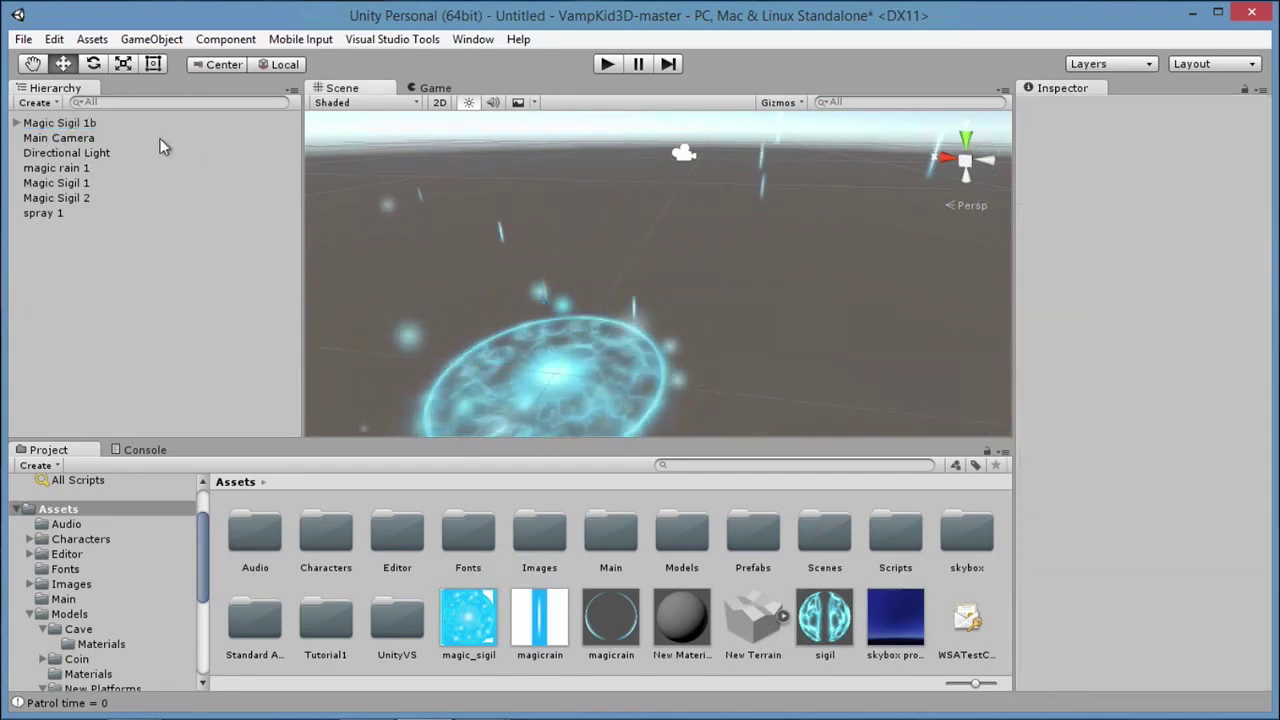
pyautogui.click(62, 123)
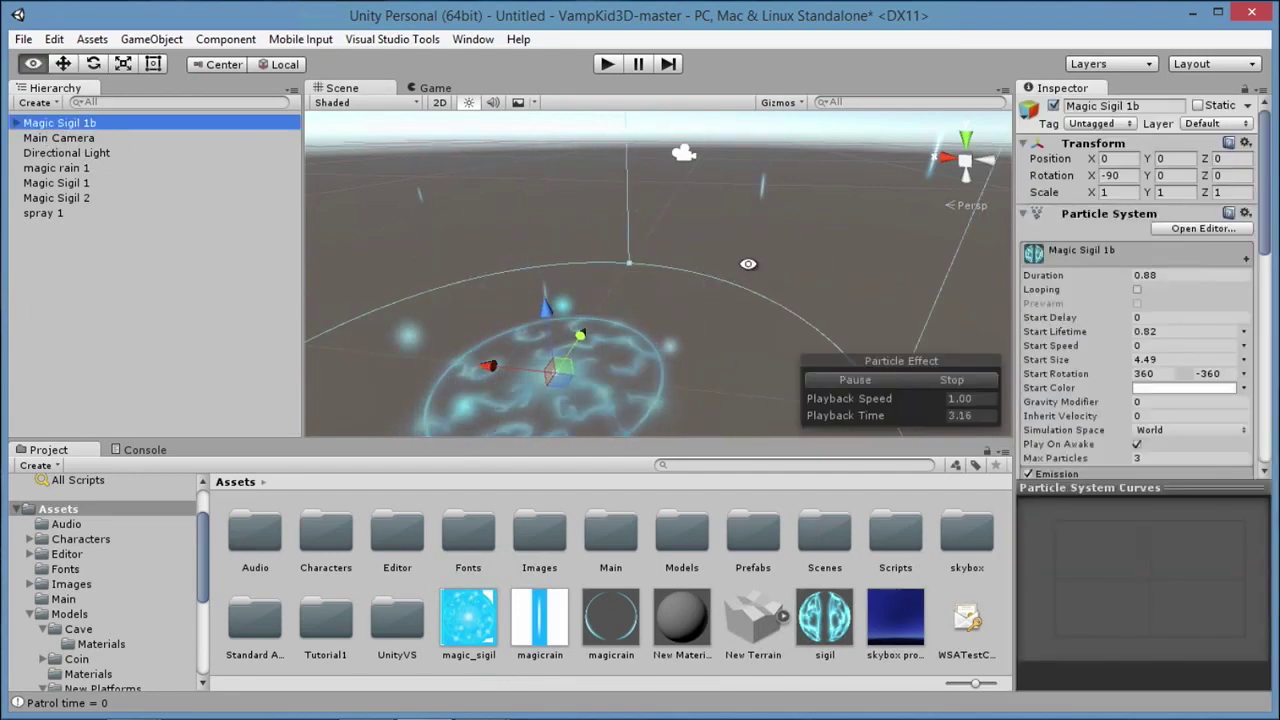
pyautogui.click(952, 380)
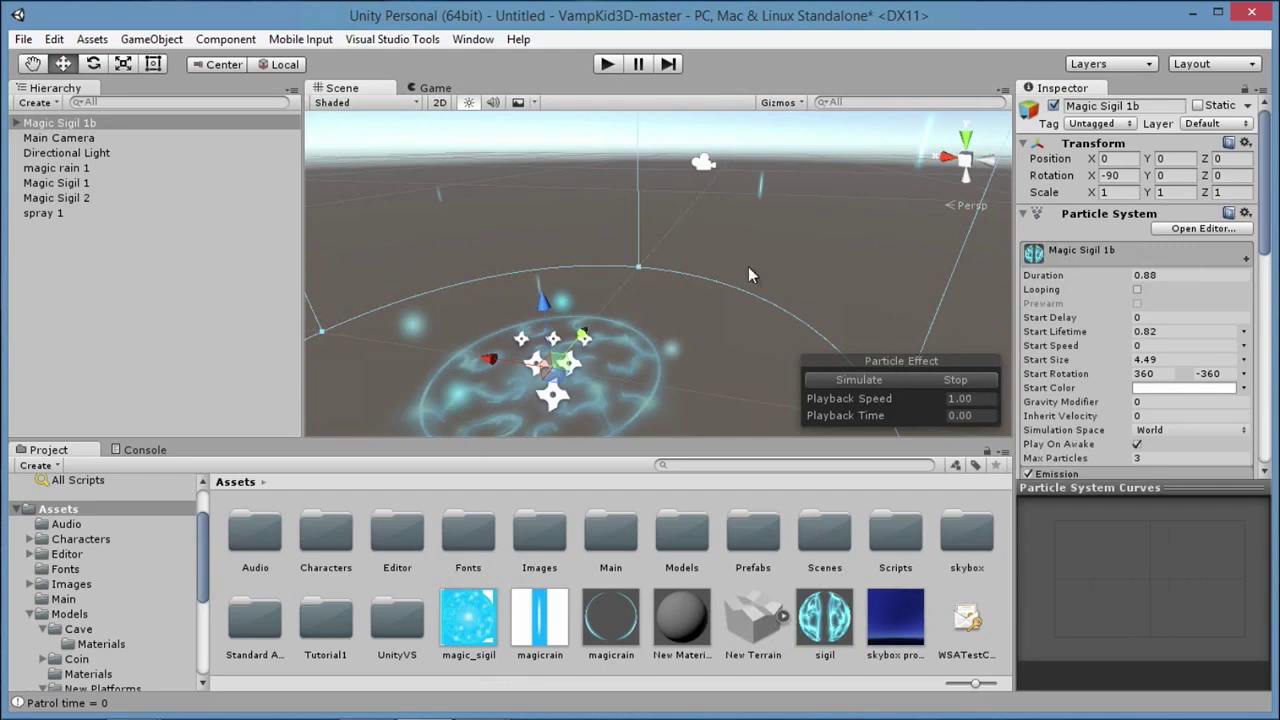
# Move Magic Sigil 1b to Z position -5.17, away from the other particle systems, and reselect it to play the effect.
pyautogui.keyDown('alt'); pyautogui.moveTo(597, 265); pyautogui.dragTo(902, 320); pyautogui.keyUp('alt')
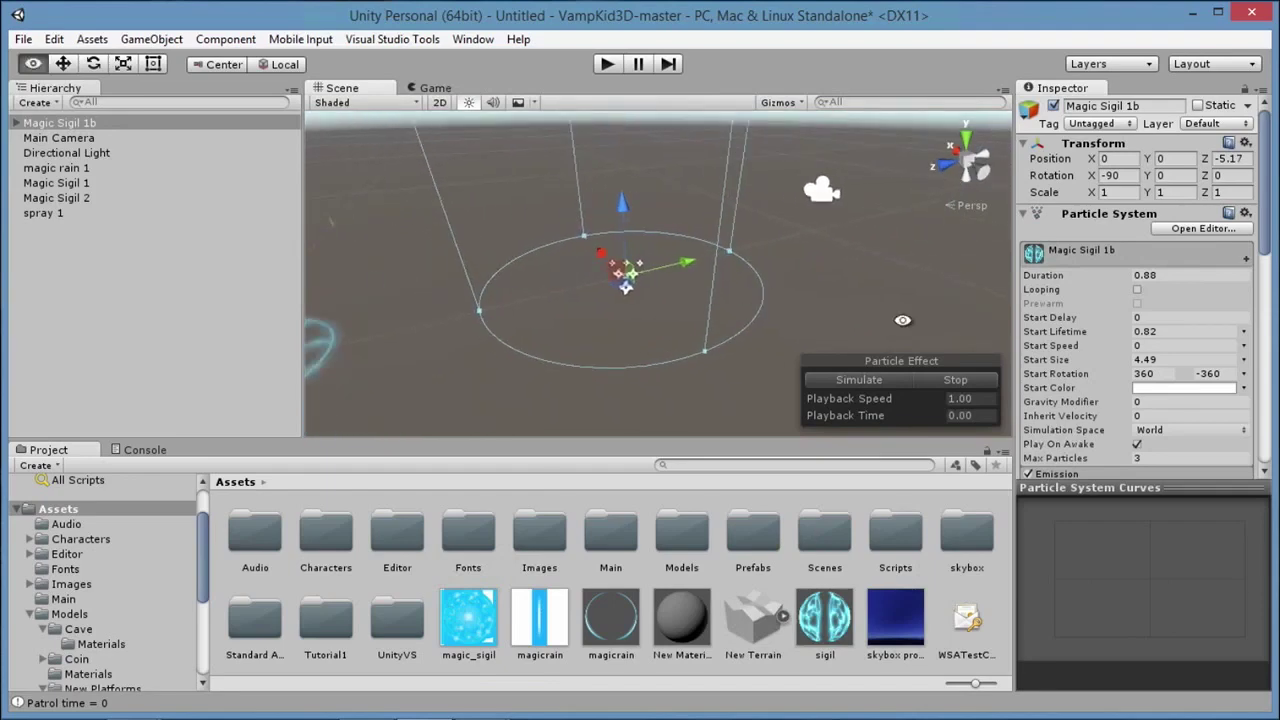
pyautogui.click(699, 223)
pyautogui.click(24, 126)
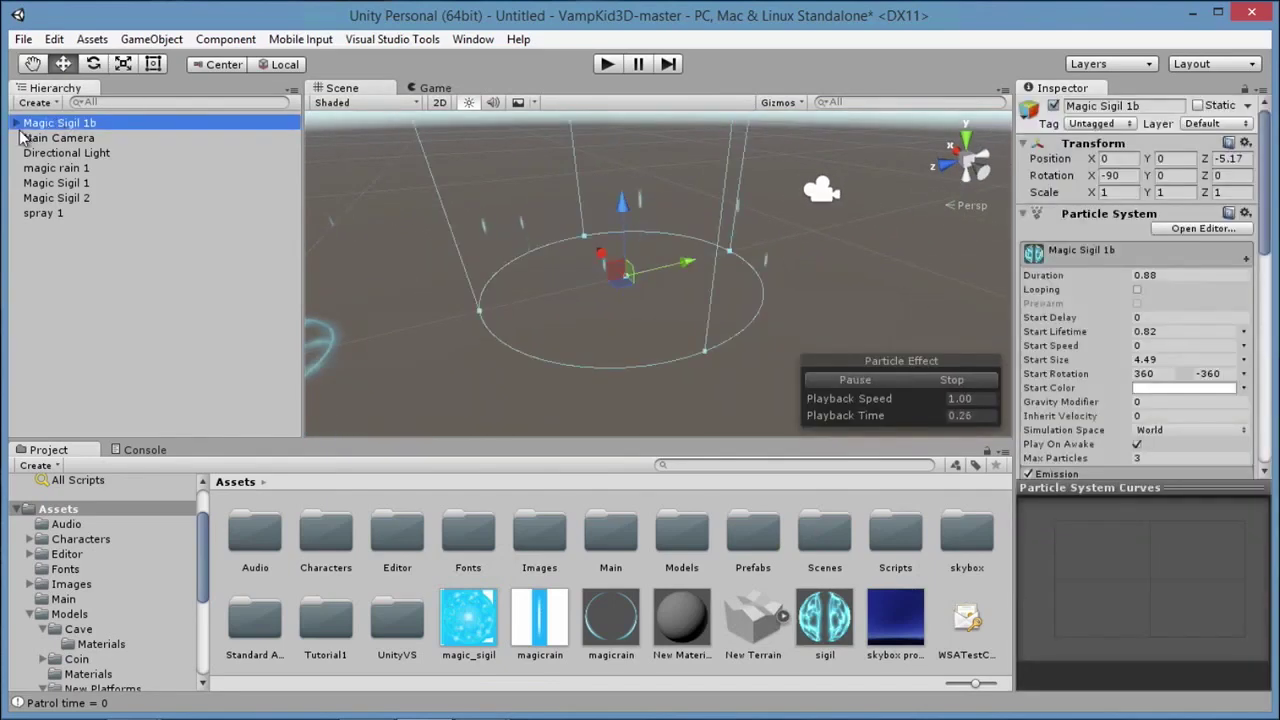
# Expand Magic Sigil 1b and inspect the settings of its children Magic Sigil 2b, spray and magic rain.
pyautogui.click(16, 122)
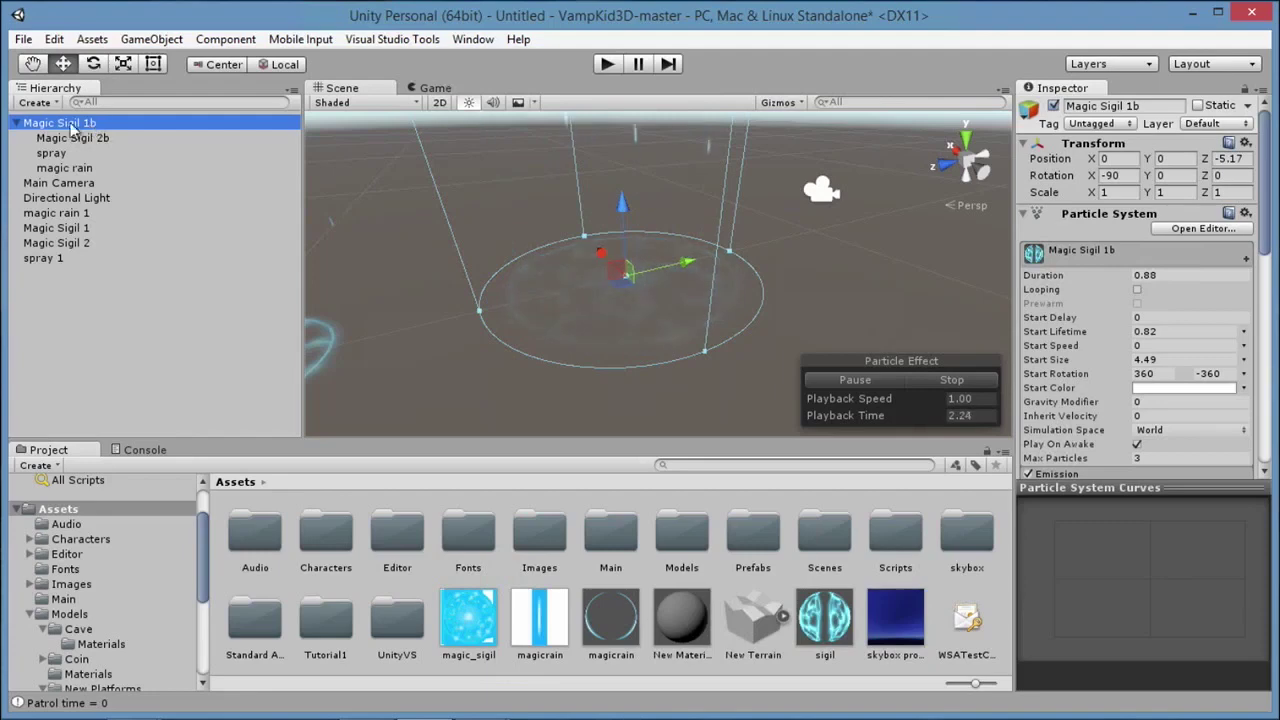
pyautogui.click(46, 137)
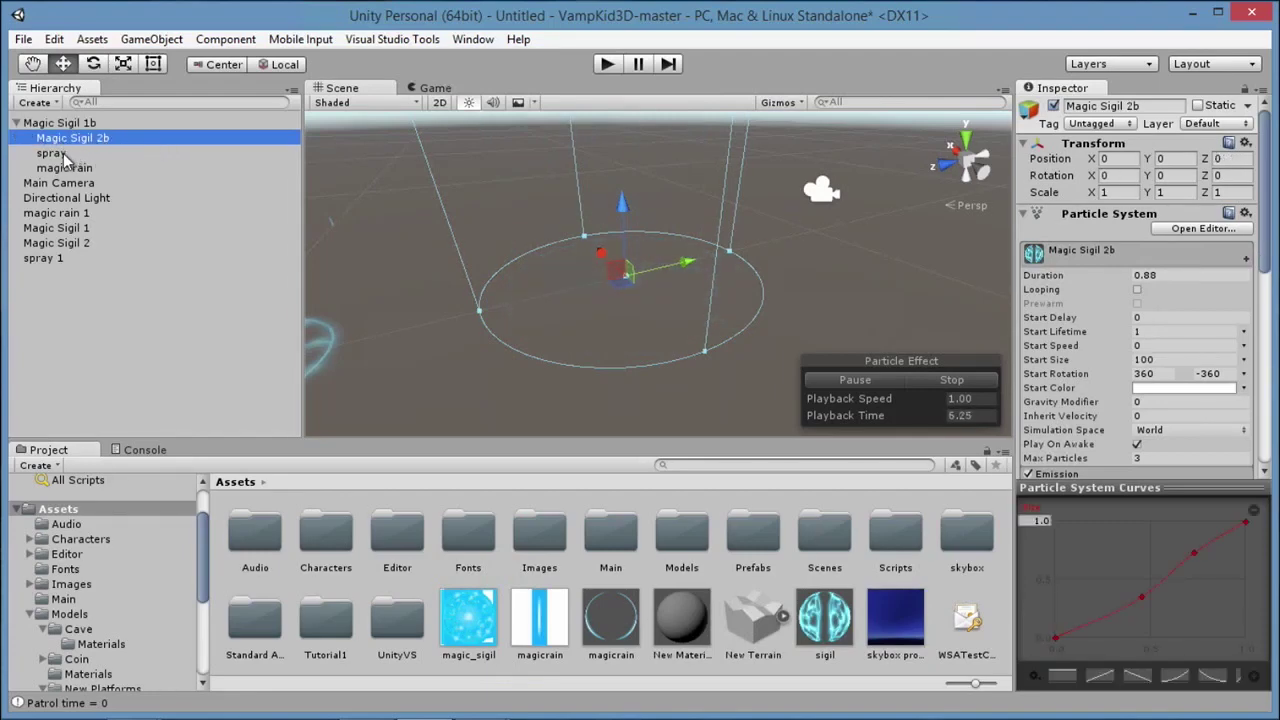
pyautogui.click(63, 153)
pyautogui.click(132, 168)
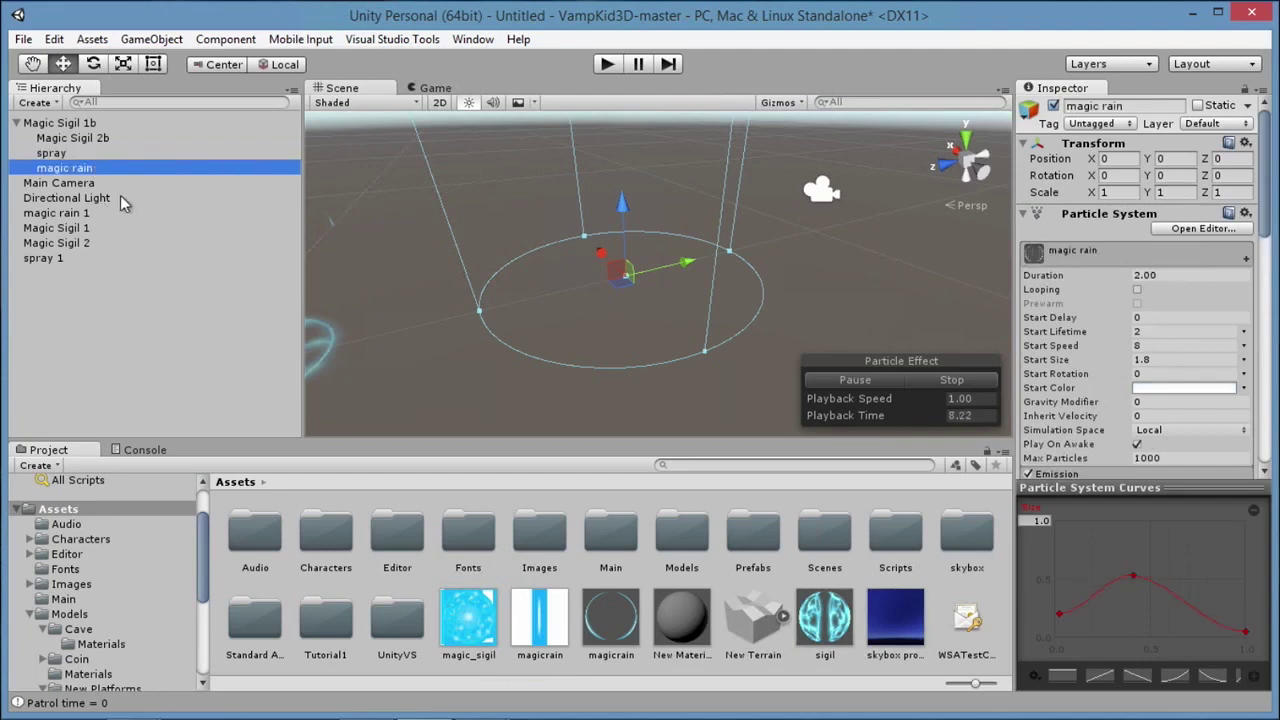
# Select the parent Magic Sigil 1b and replay the whole combined effect several times.
pyautogui.click(72, 125)
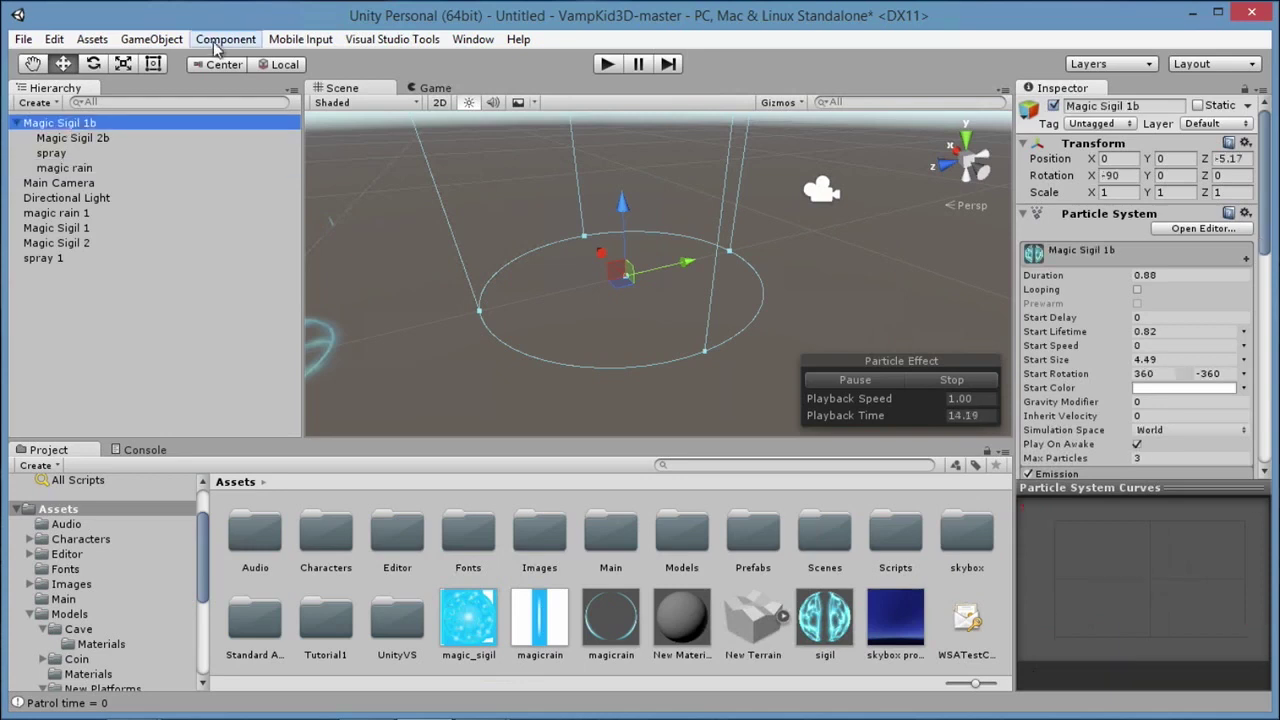
pyautogui.click(980, 384)
pyautogui.click(867, 375)
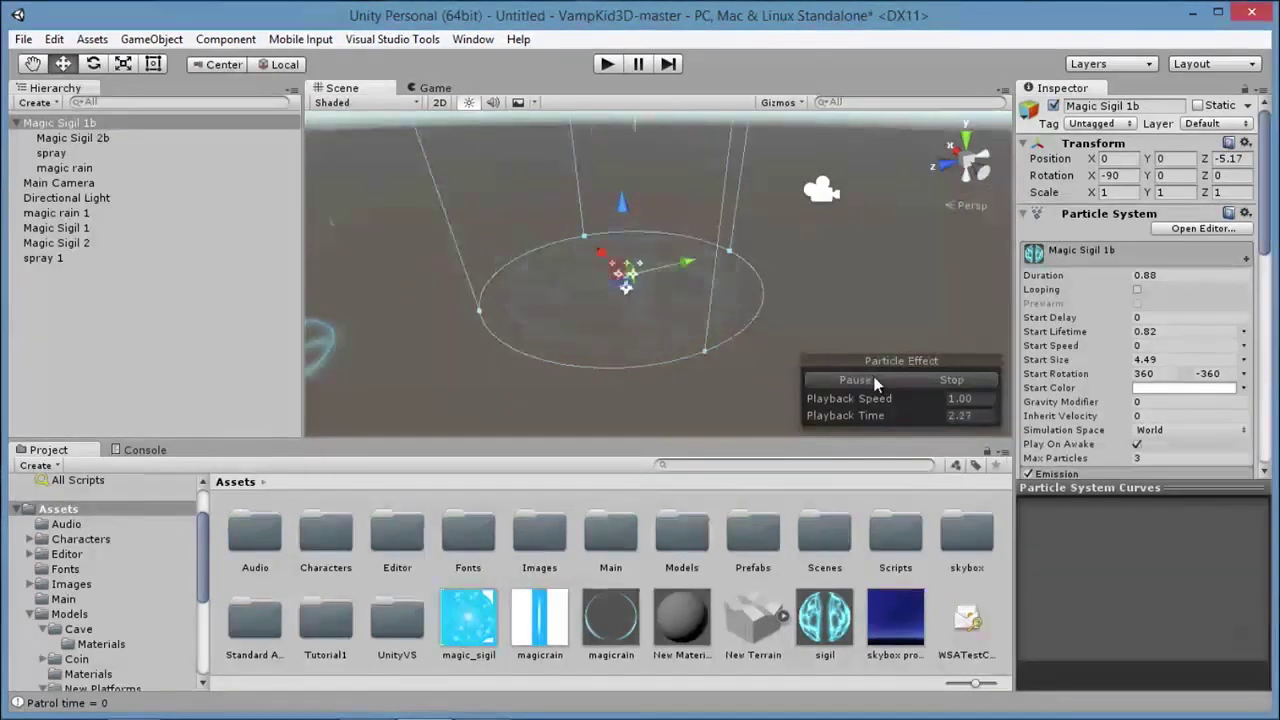
pyautogui.click(873, 382)
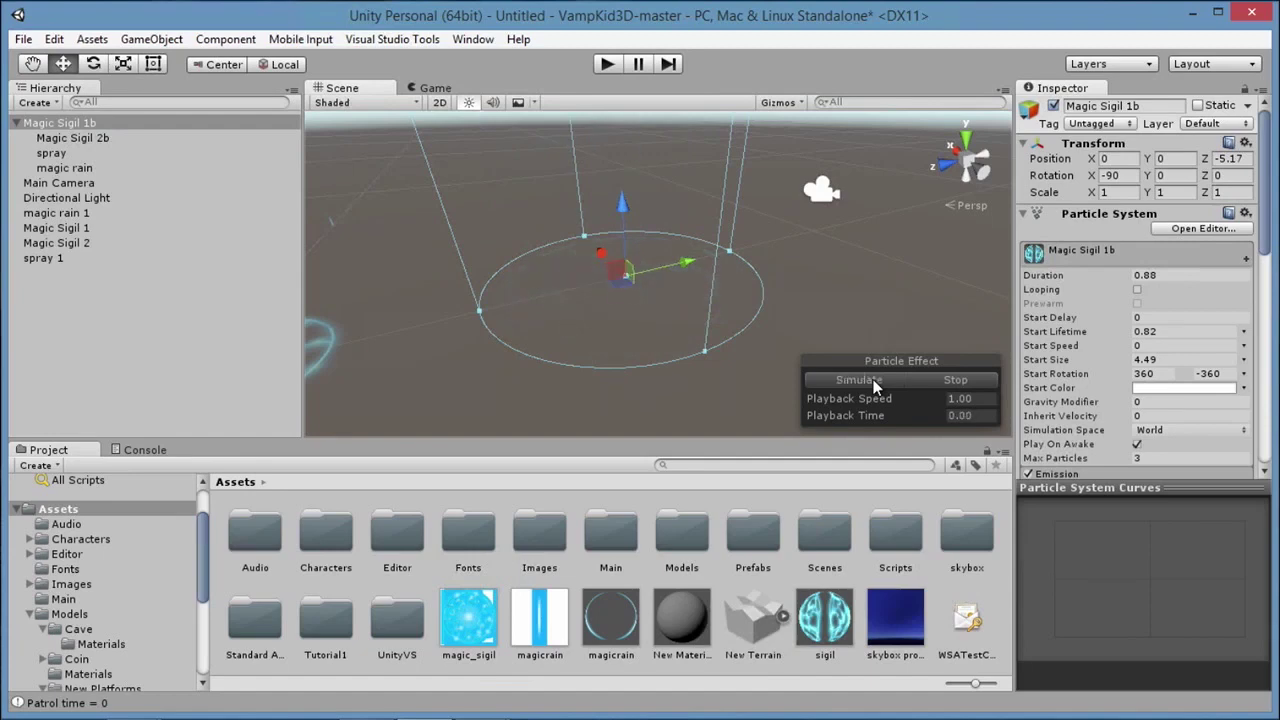
pyautogui.click(873, 379)
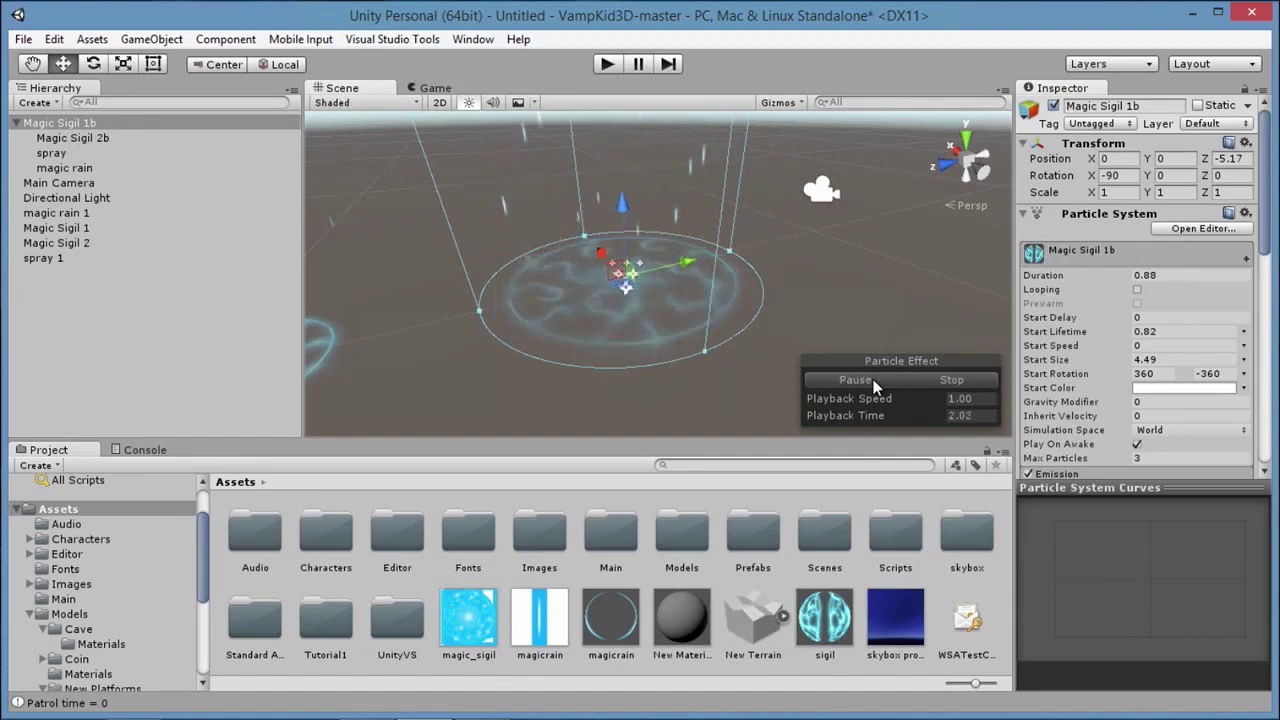
pyautogui.click(873, 381)
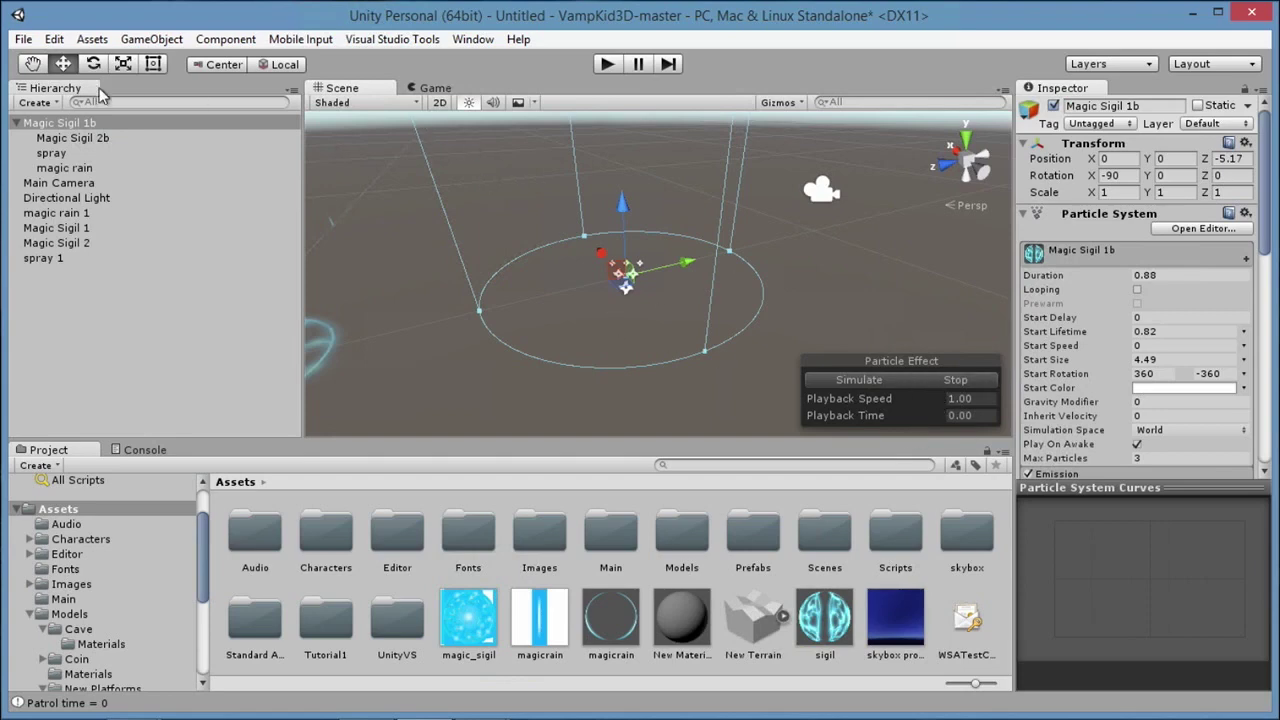
pyautogui.click(65, 122)
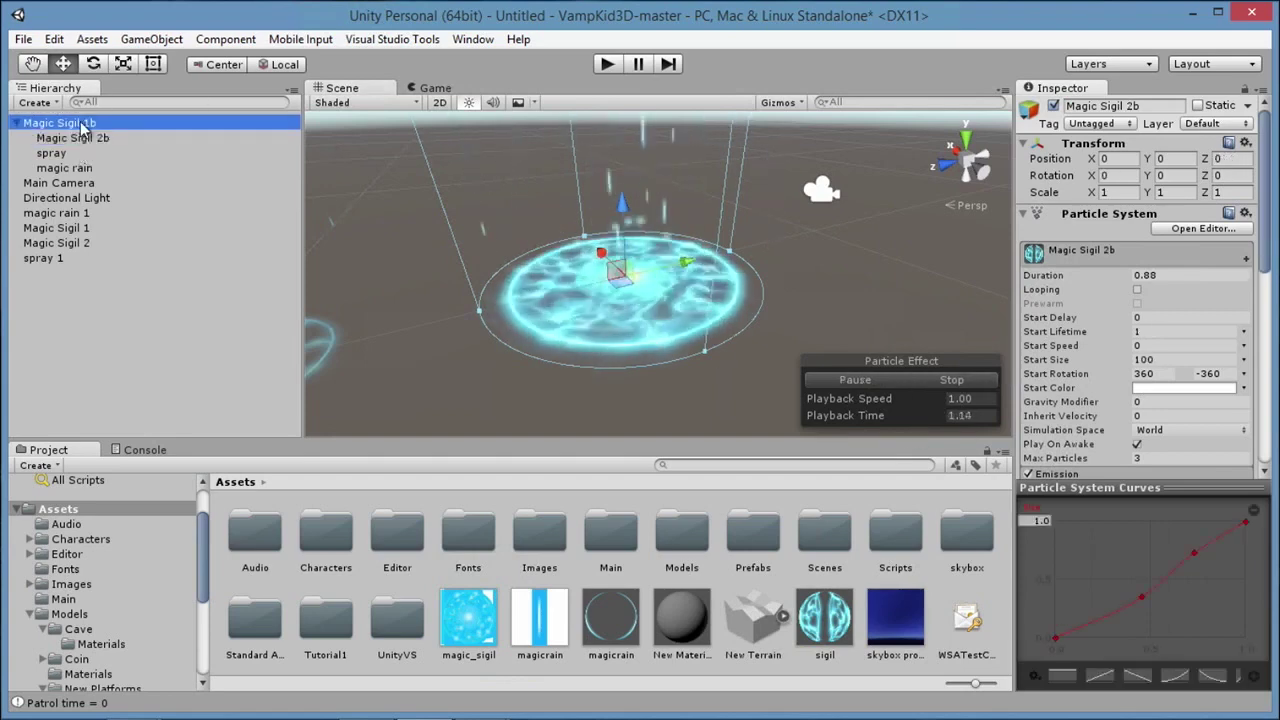
# Stop the Magic Sigil 1b preview and reselect the object to play its combined effect from the start.
pyautogui.click(952, 380)
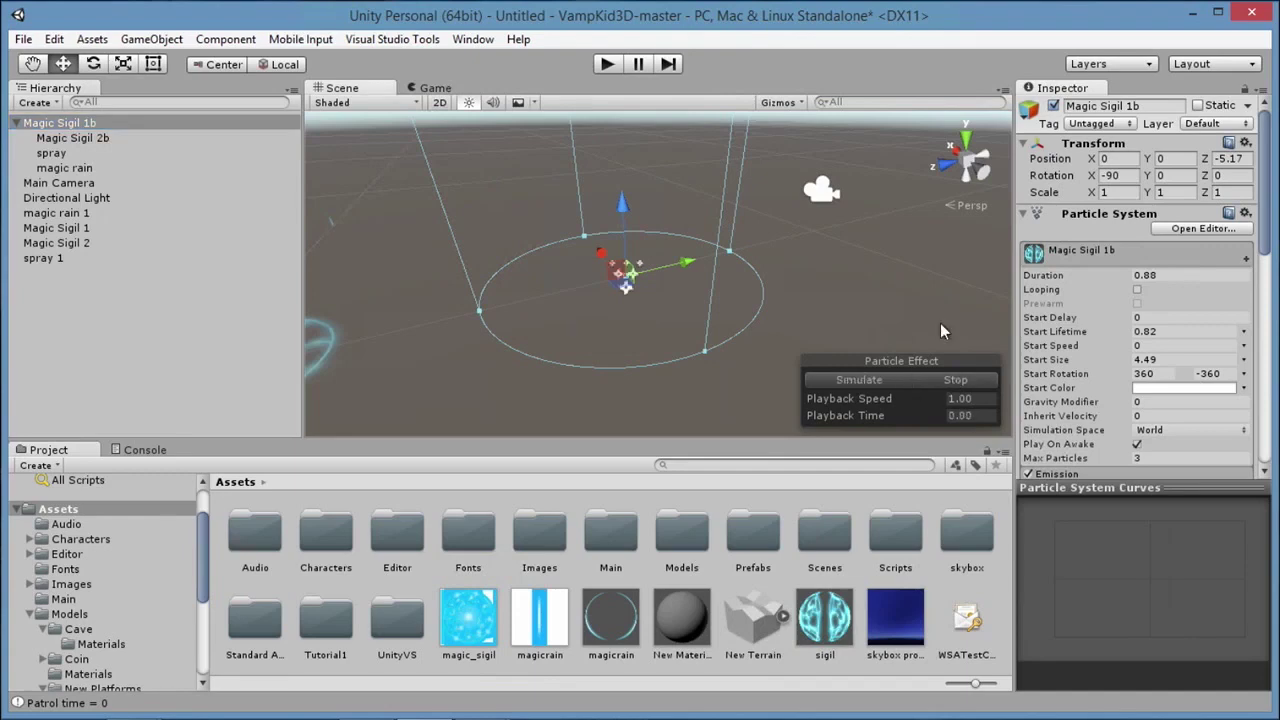
pyautogui.click(898, 287)
pyautogui.click(151, 122)
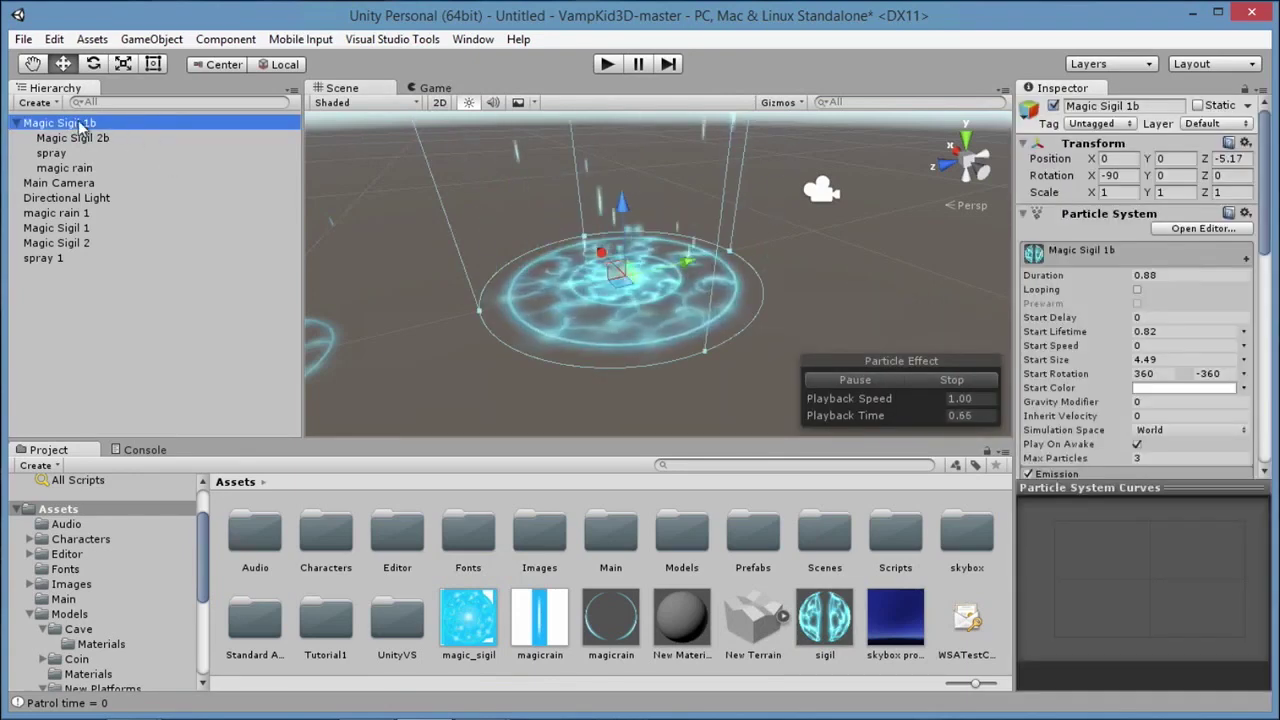
# Inspect the Sub Emitters settings in the particle system of Magic Sigil 1b.
pyautogui.scroll(-5, 1162, 263)
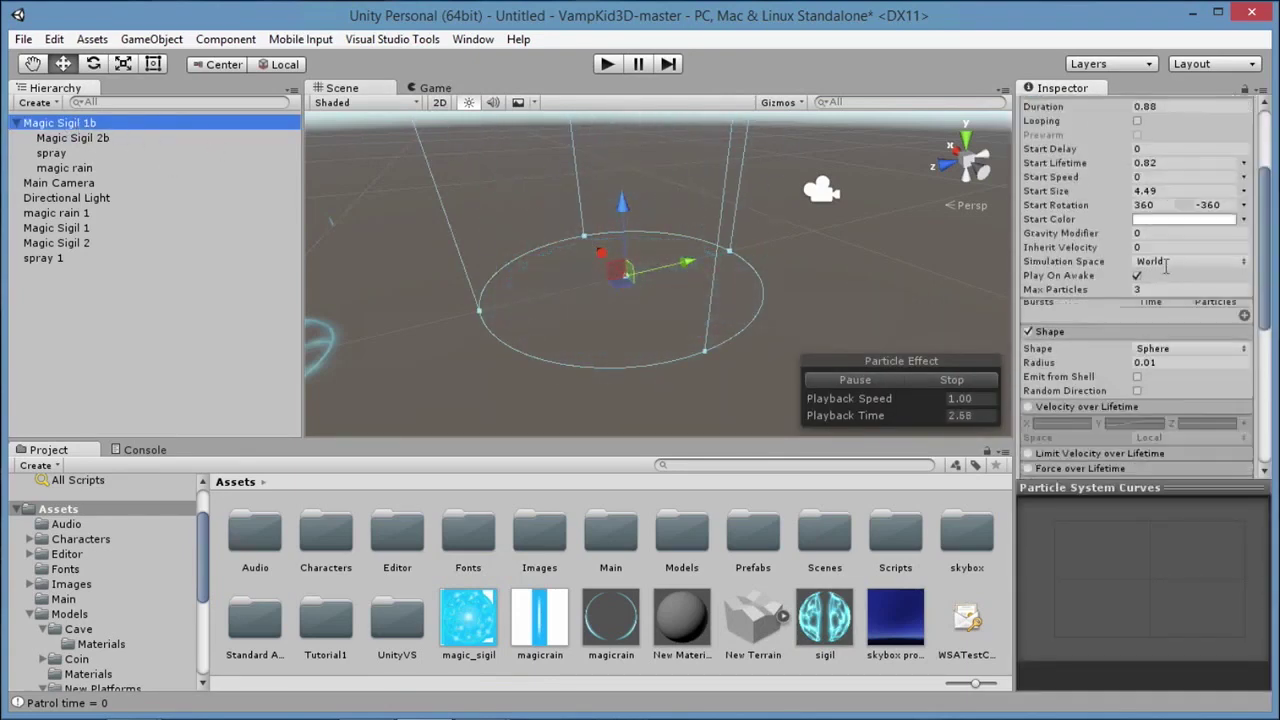
pyautogui.scroll(-6, 1163, 265)
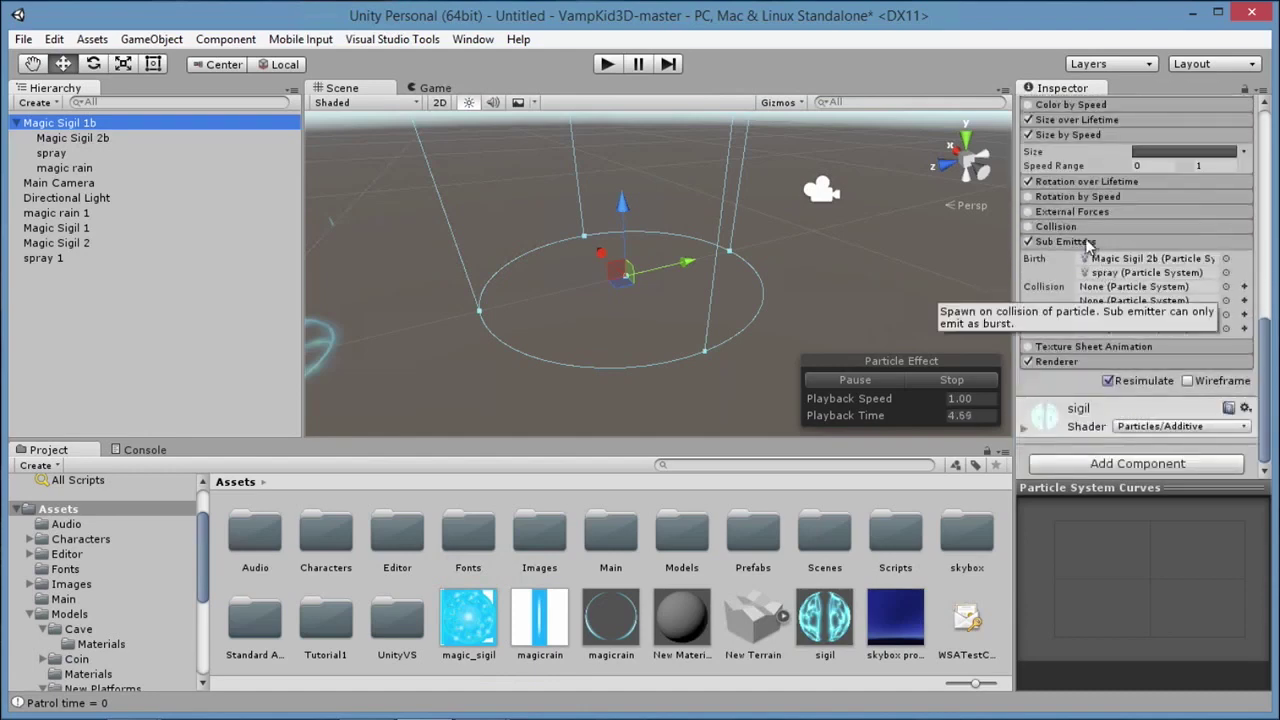
pyautogui.click(1073, 241)
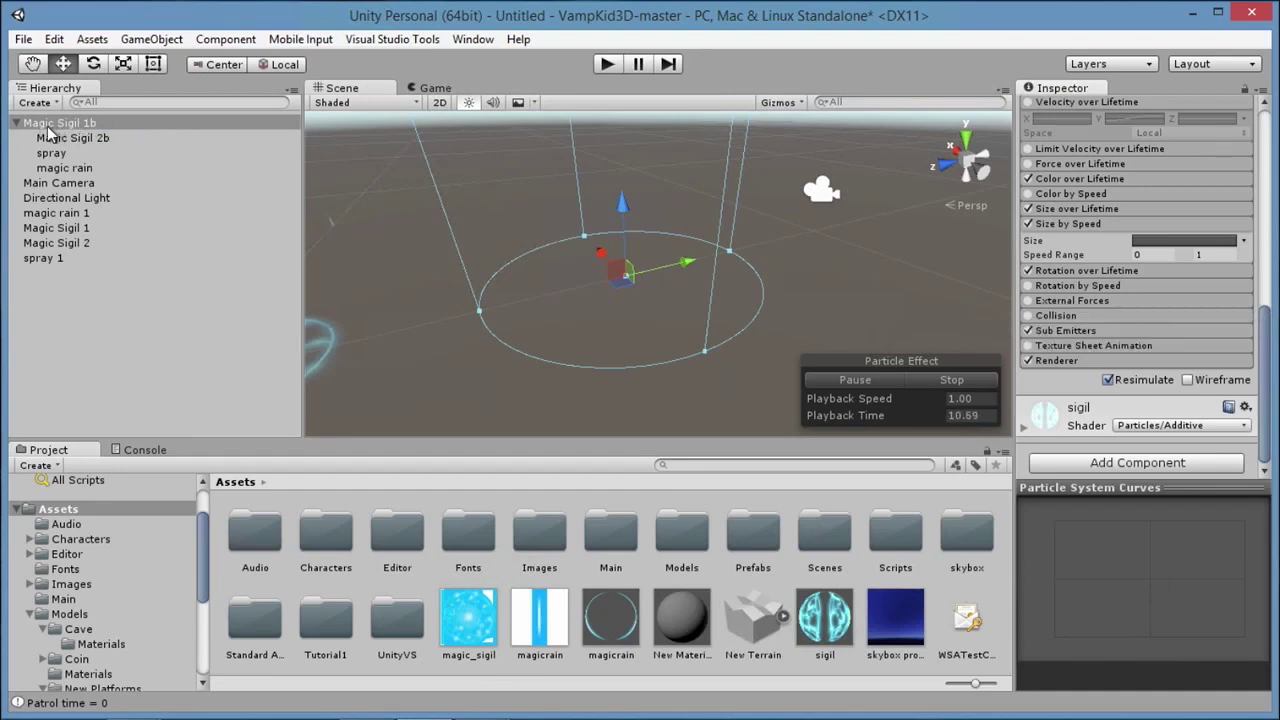
pyautogui.click(1058, 331)
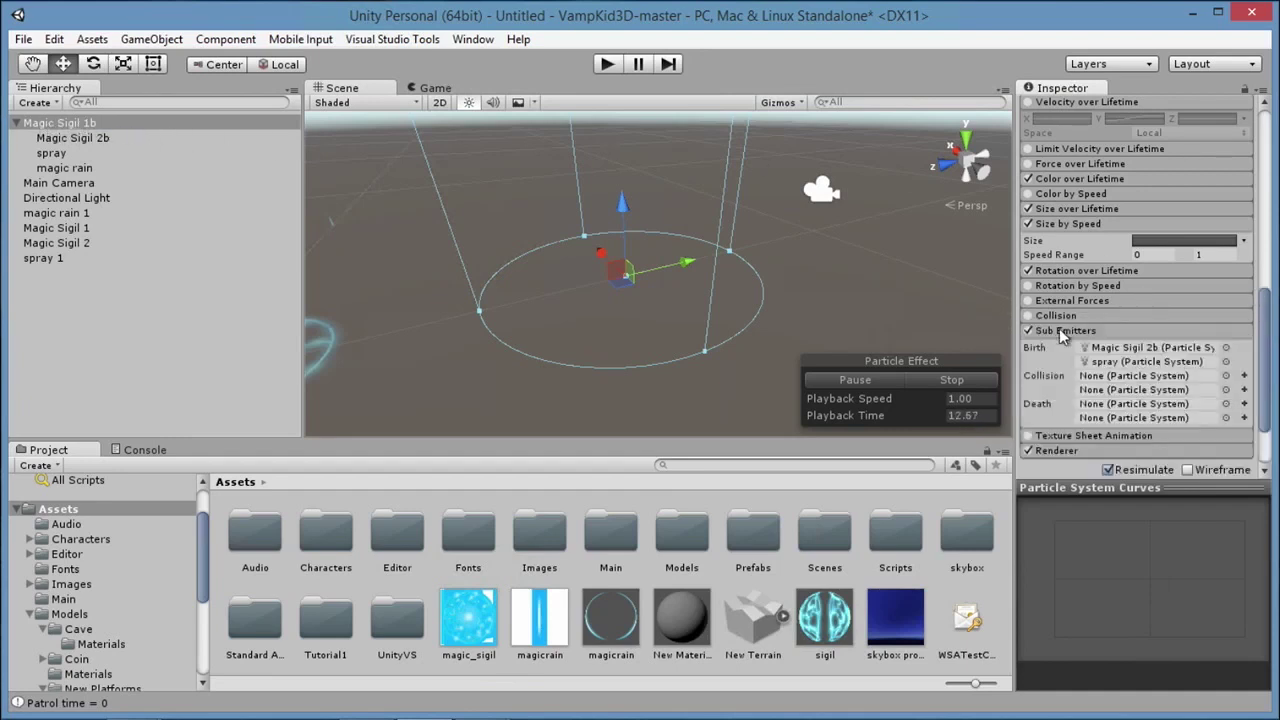
# Compare the children Magic Sigil 2b, spray and magic rain with the sub-emitter assignments of parent Magic Sigil 1b.
pyautogui.click(66, 136)
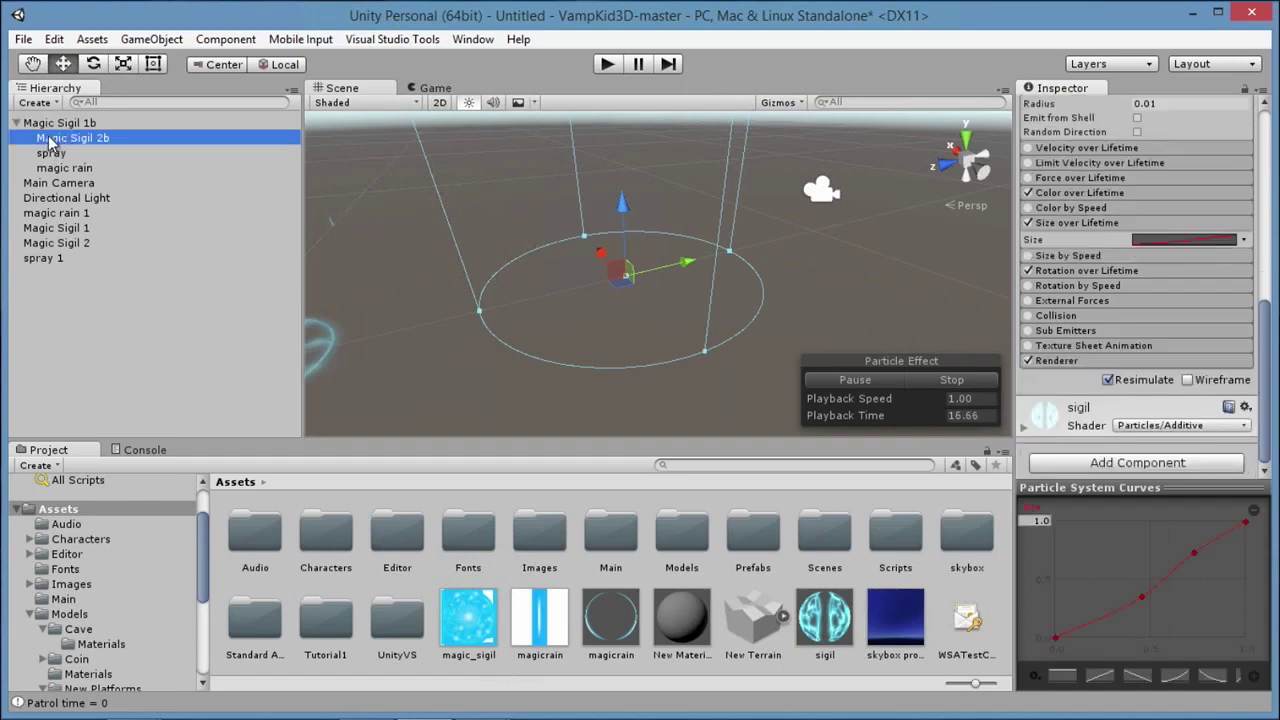
pyautogui.click(75, 122)
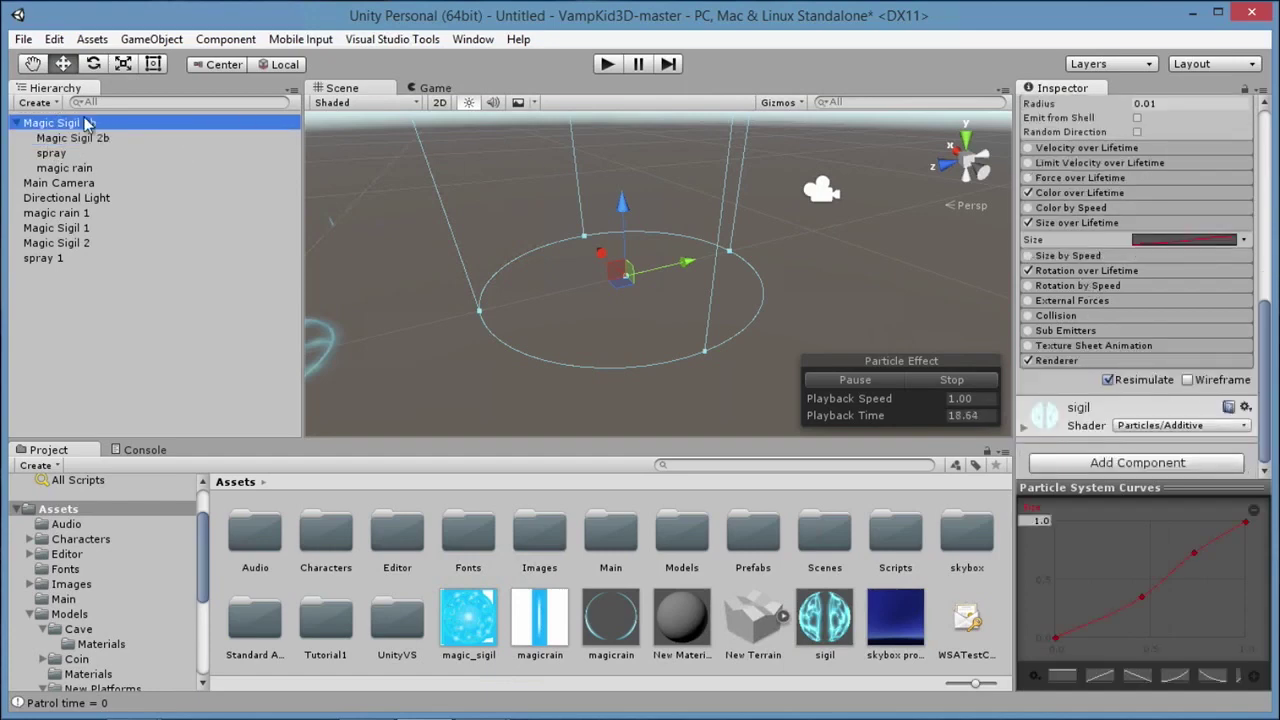
pyautogui.scroll(-3, 1193, 360)
pyautogui.moveTo(45, 158)
pyautogui.mouseDown()
pyautogui.moveTo(55, 148)
pyautogui.moveTo(773, 218)
pyautogui.moveTo(1090, 258)
pyautogui.moveTo(1068, 265)
pyautogui.moveTo(1157, 280)
pyautogui.moveTo(105, 137)
pyautogui.mouseUp()
pyautogui.click(90, 153)
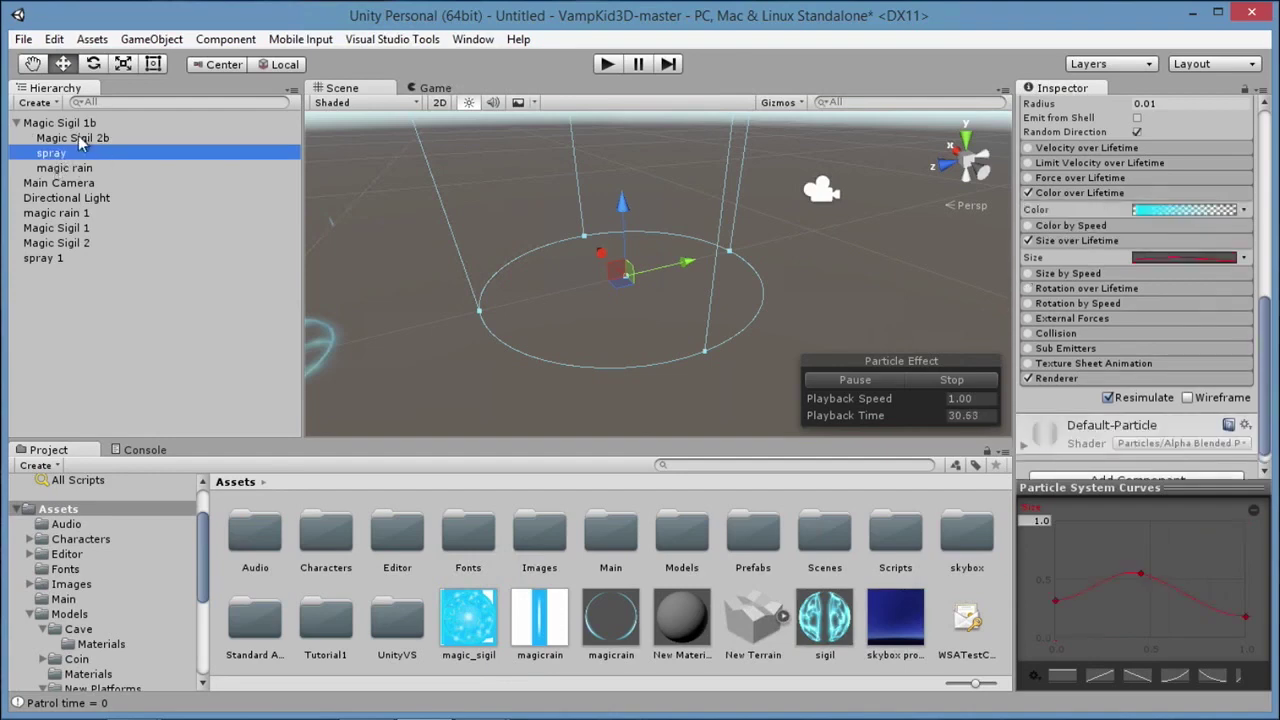
pyautogui.click(78, 123)
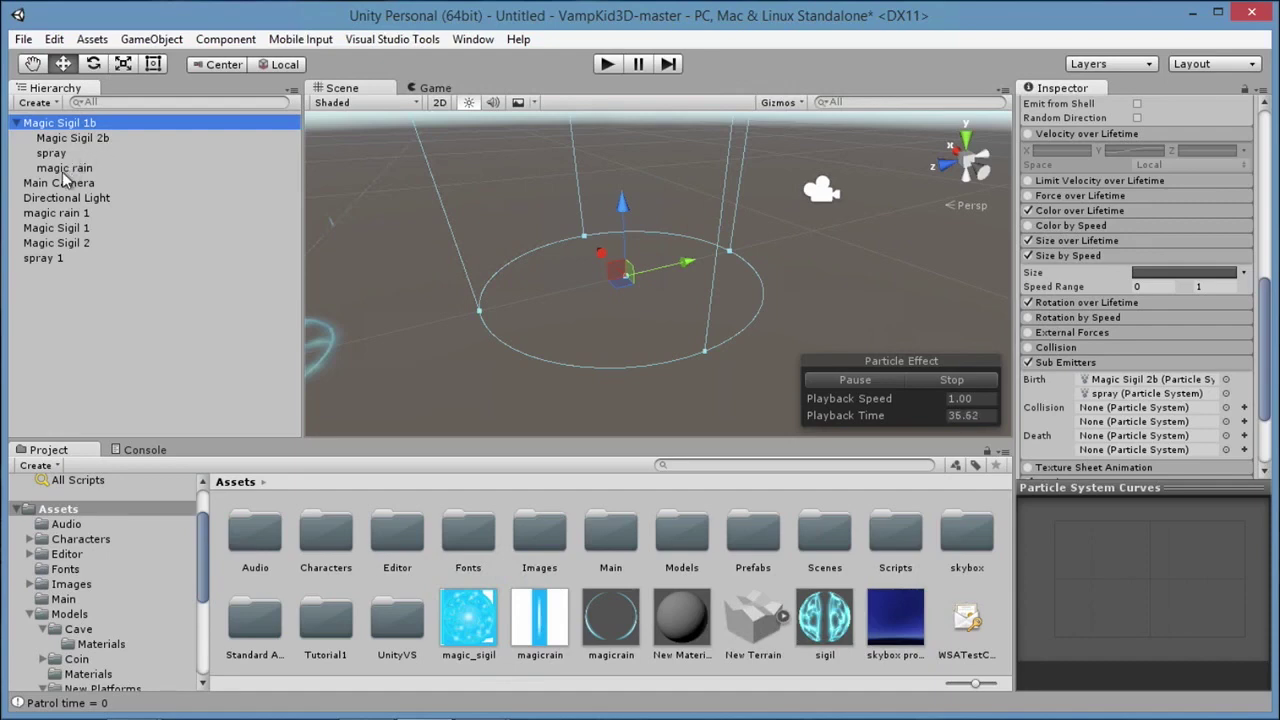
pyautogui.scroll(-2, 1129, 337)
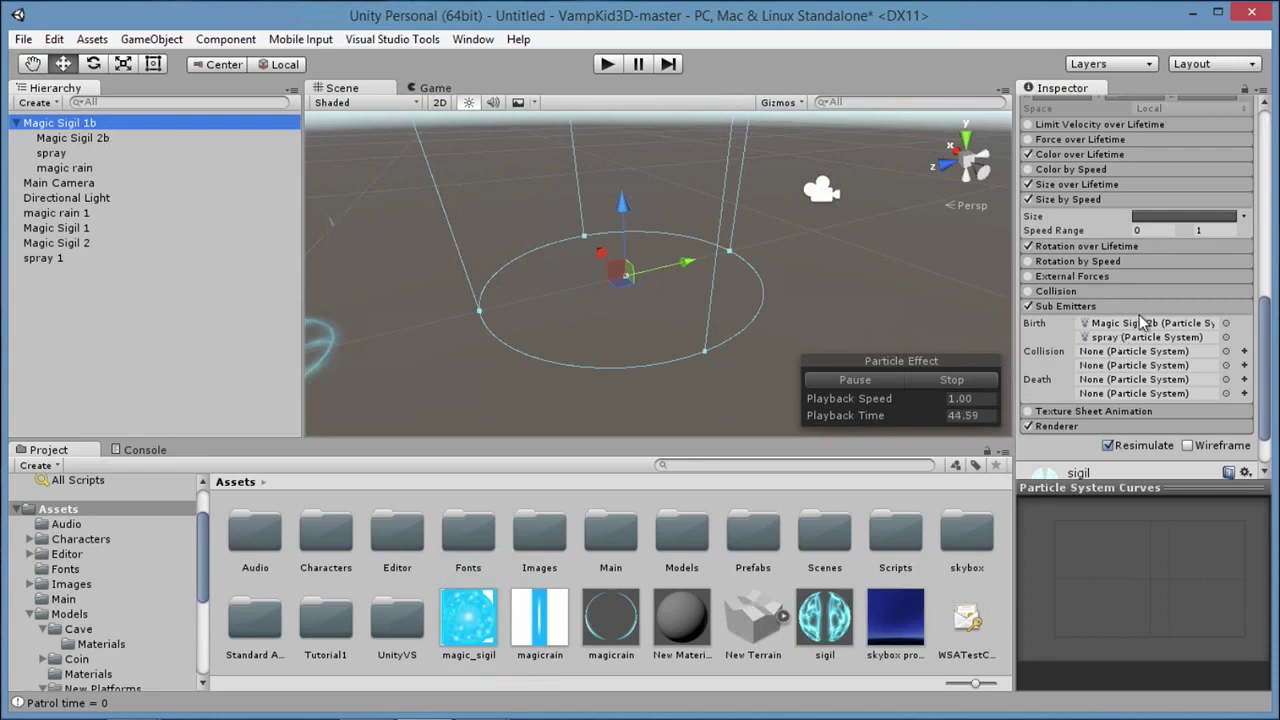
pyautogui.click(88, 170)
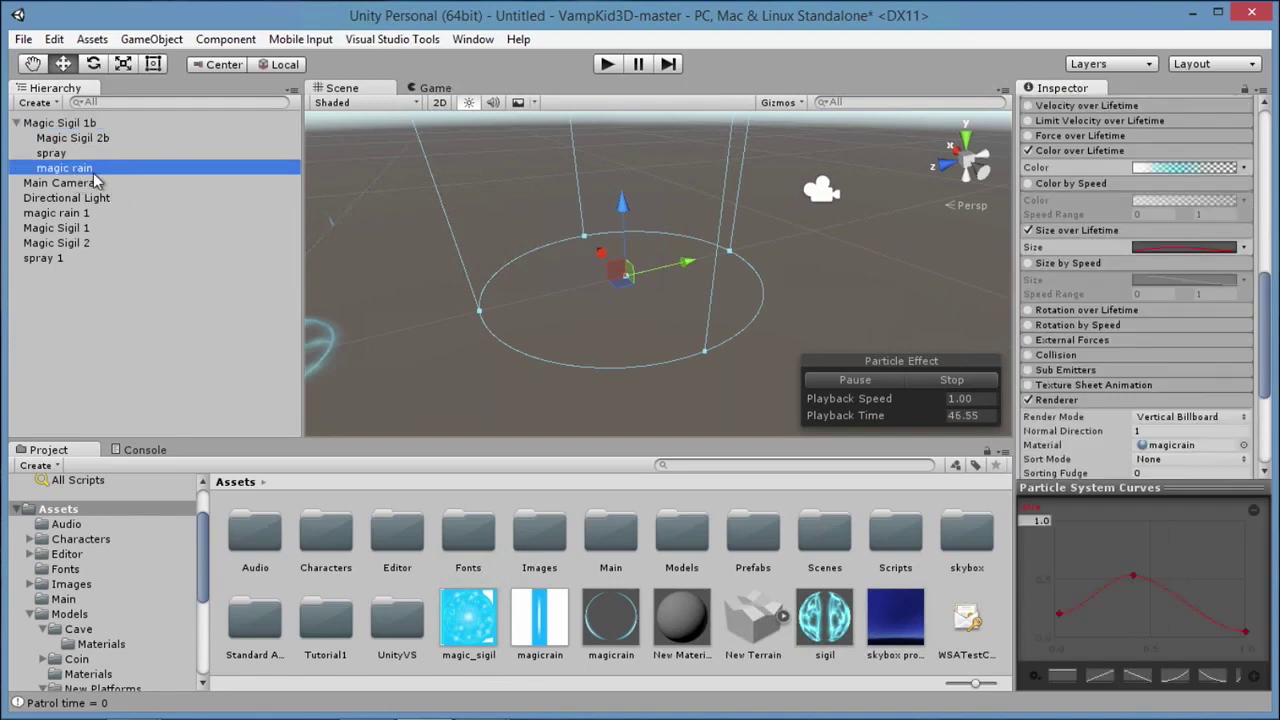
pyautogui.click(84, 123)
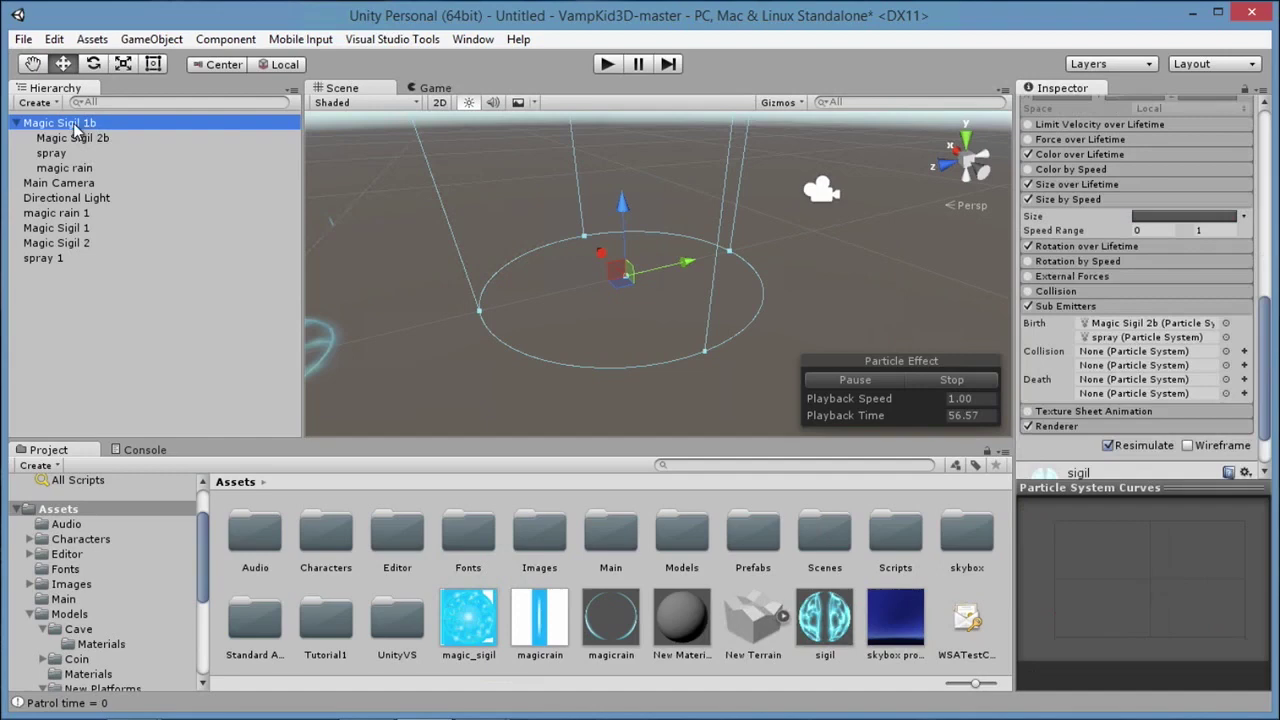
# Collapse the children of Magic Sigil 1b and stop the playback of its particle effect.
pyautogui.click(17, 123)
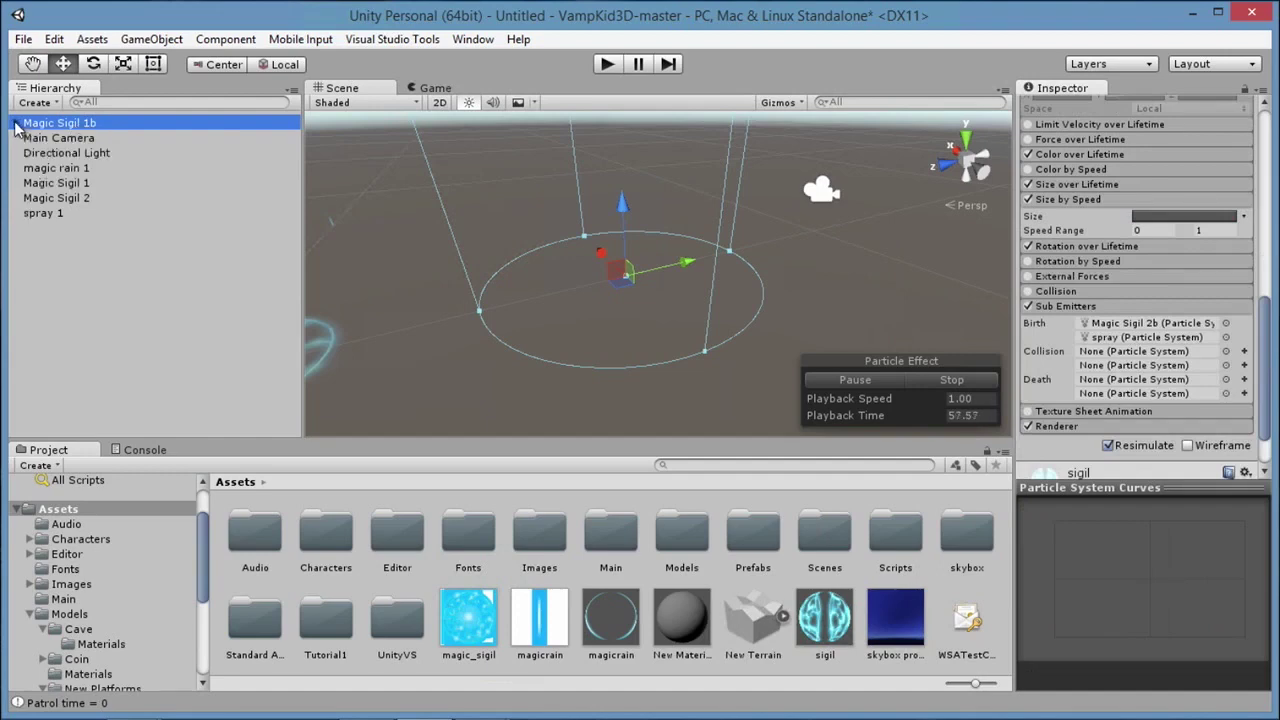
pyautogui.click(166, 298)
pyautogui.click(94, 121)
pyautogui.click(952, 381)
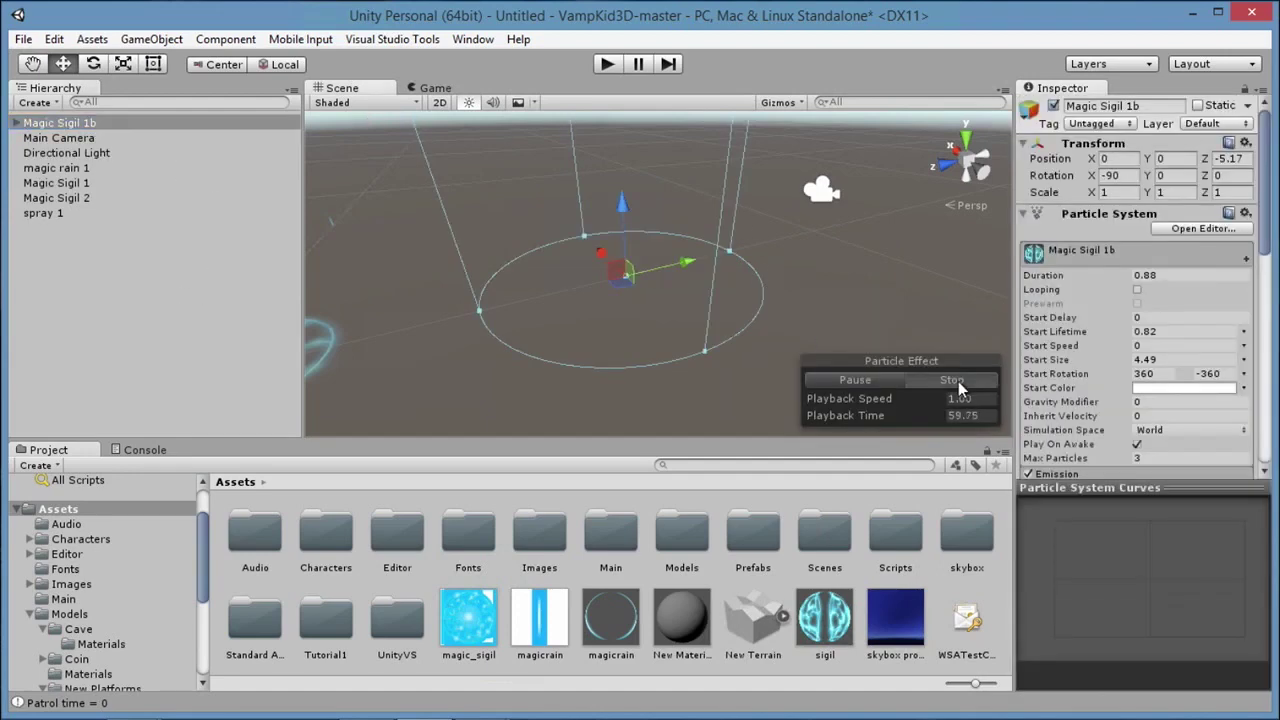
pyautogui.click(846, 379)
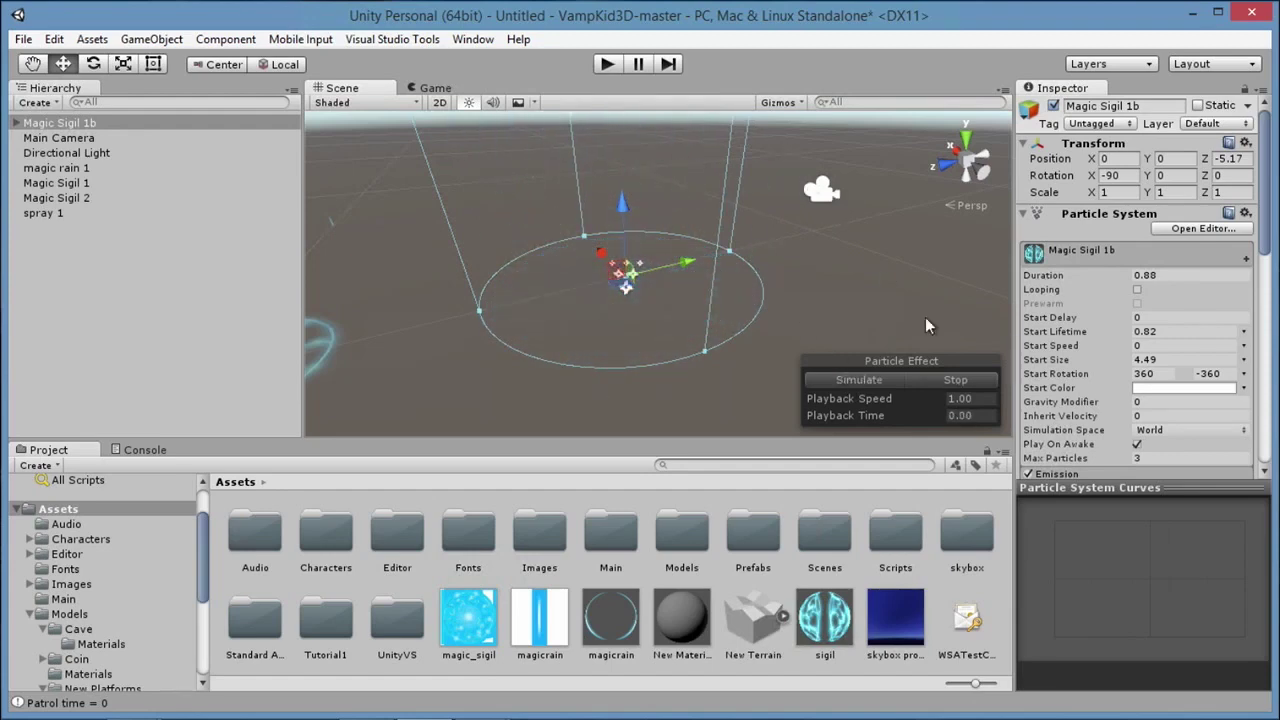
# Open the Bat folder inside the Prefabs folder of the project assets.
pyautogui.scroll(-1, 791, 271)
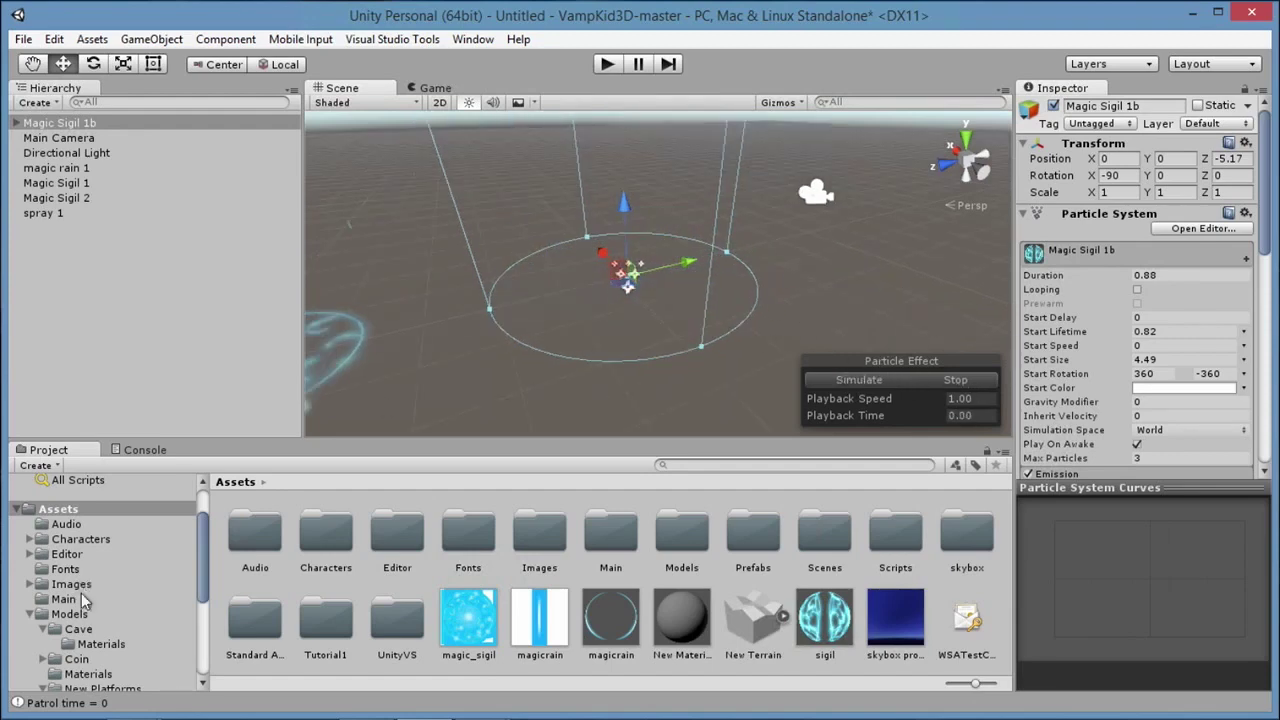
pyautogui.scroll(-5, 192, 543)
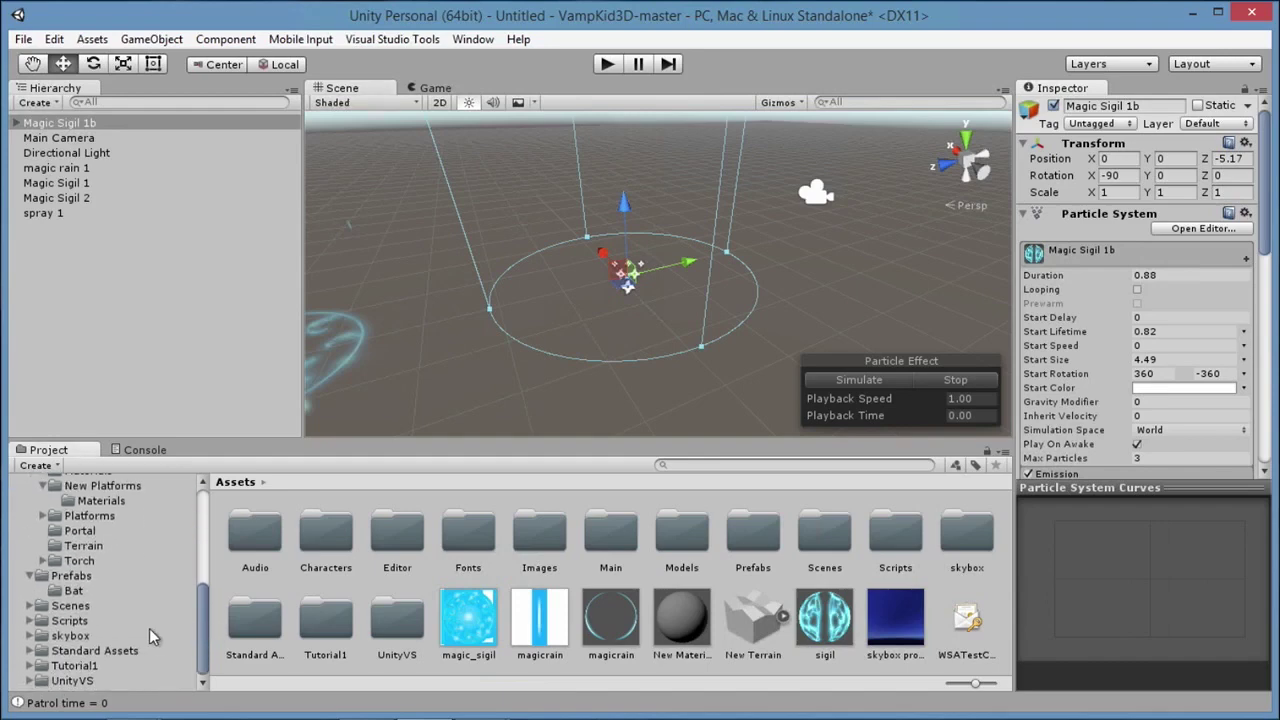
pyautogui.click(88, 578)
pyautogui.click(451, 644)
pyautogui.click(753, 533)
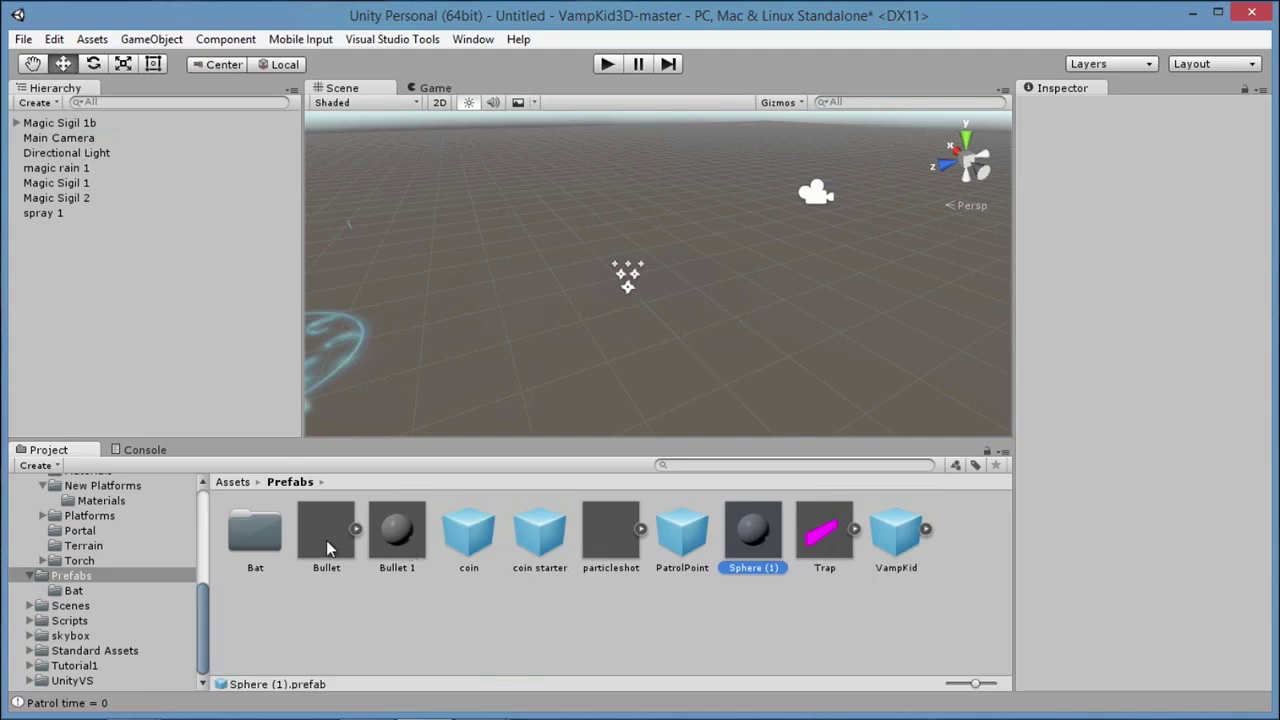
pyautogui.click(668, 592)
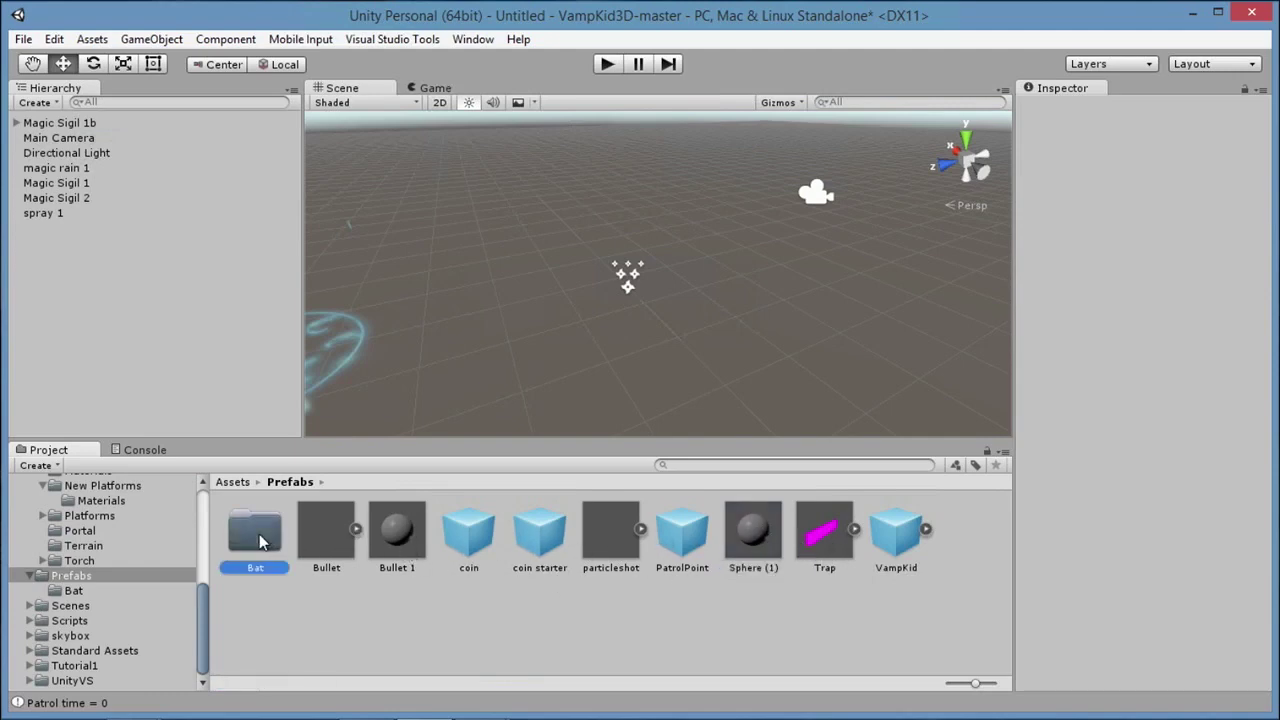
pyautogui.doubleClick(259, 540)
# Place the Bat_Burst prefab in the scene near the sigil effects and raise it to Y position -2.04.
pyautogui.click(405, 560)
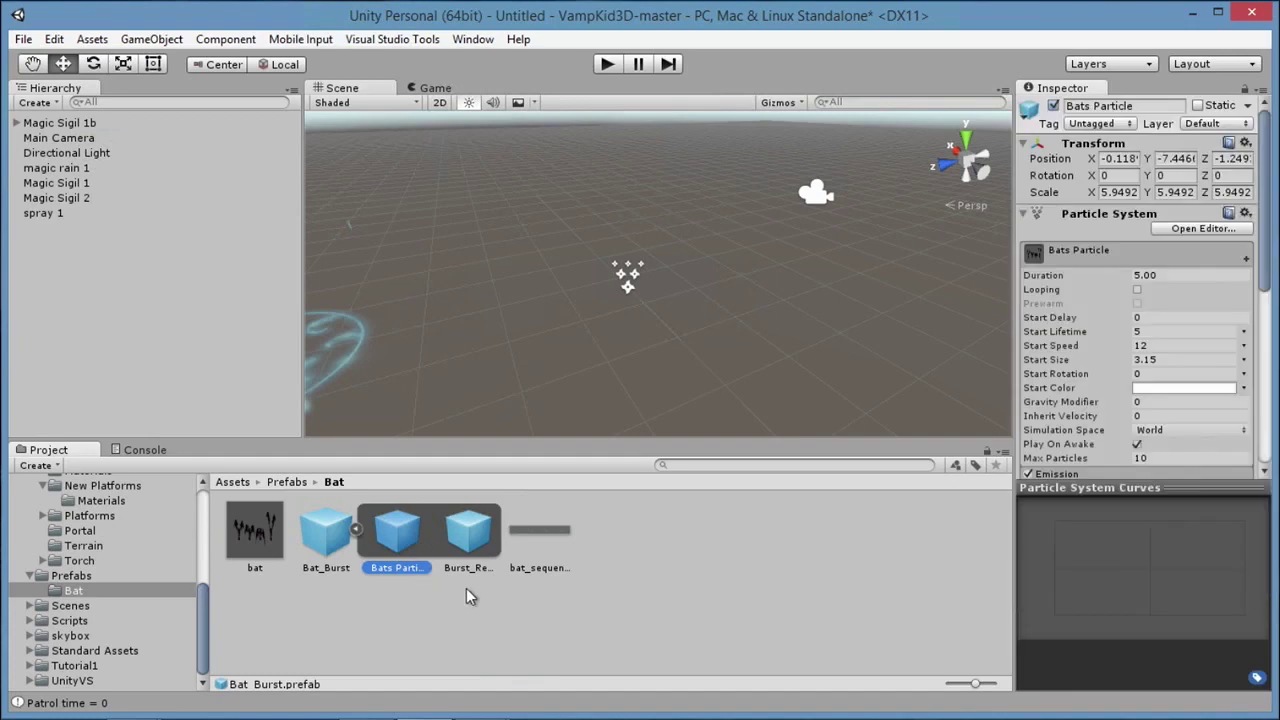
pyautogui.click(468, 548)
pyautogui.click(326, 535)
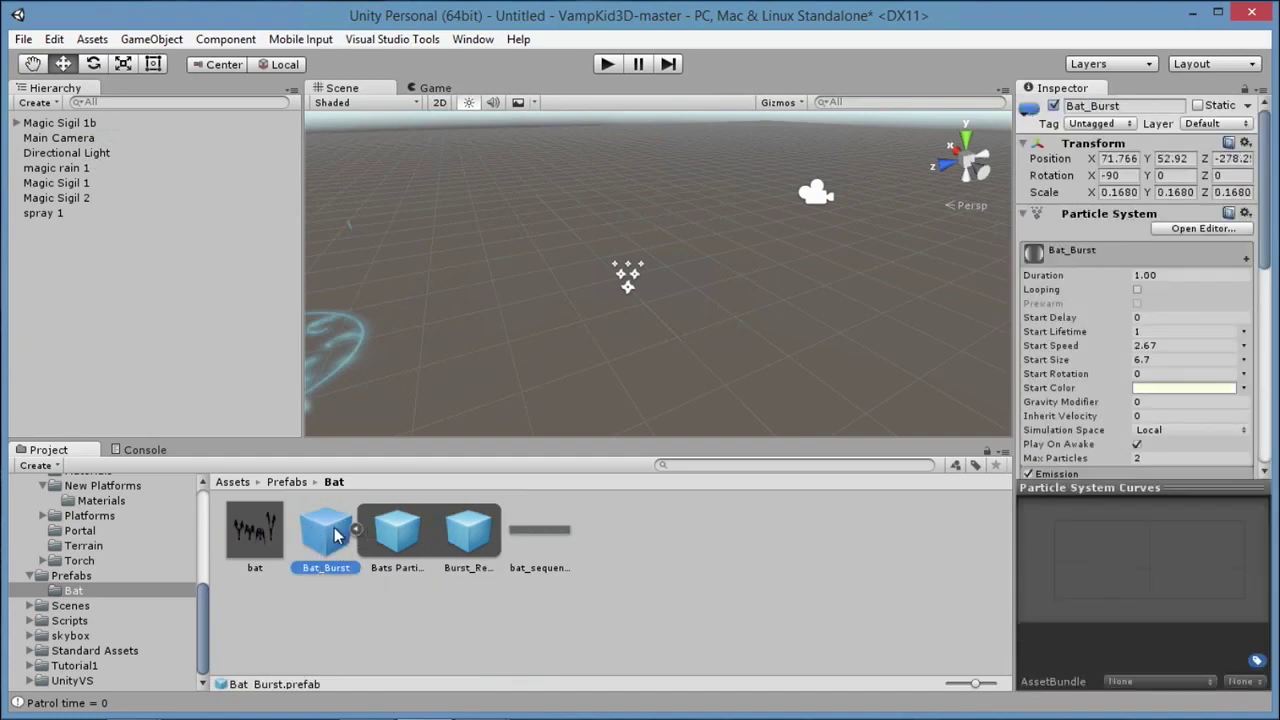
pyautogui.moveTo(325, 540); pyautogui.dragTo(448, 406)
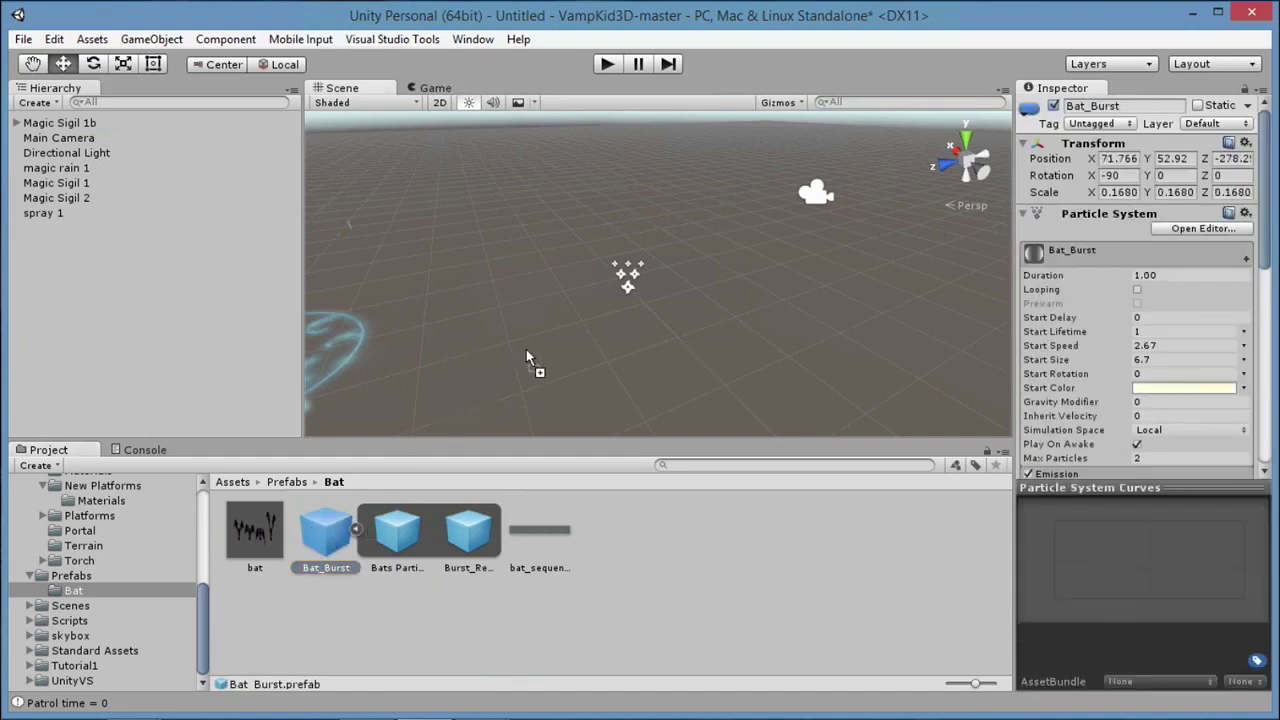
pyautogui.moveTo(528, 352); pyautogui.dragTo(530, 352)
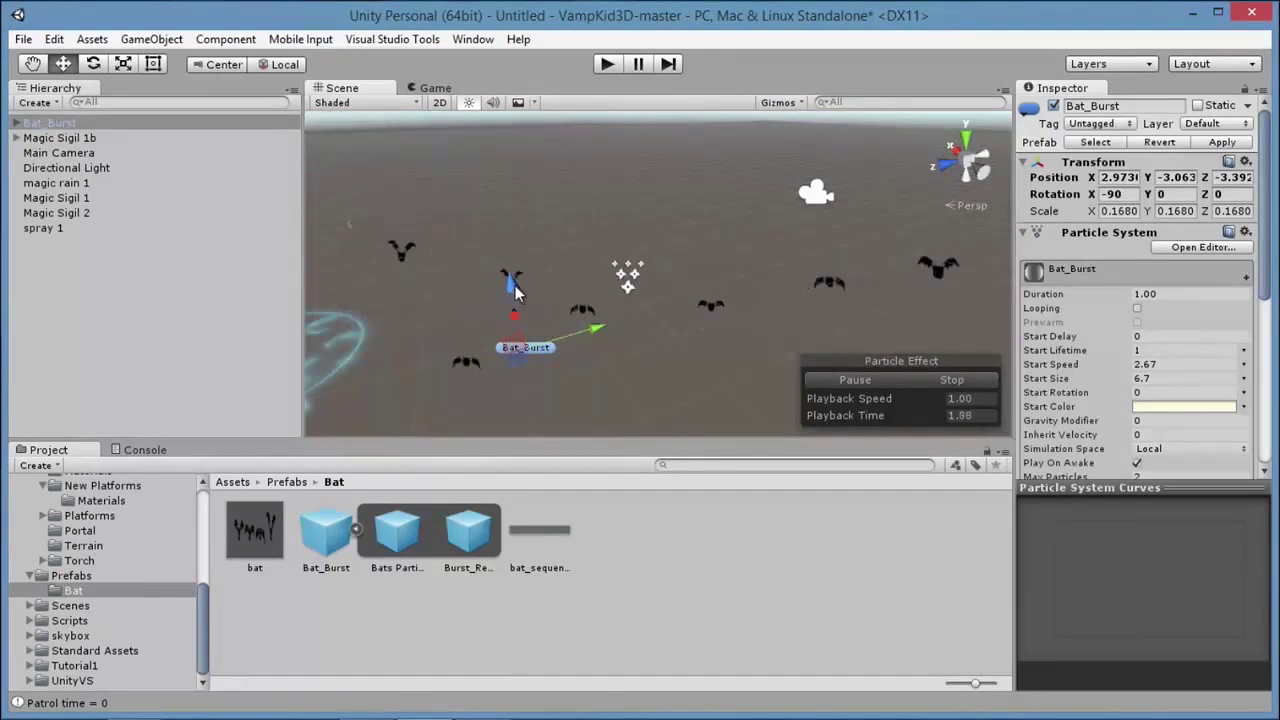
pyautogui.moveTo(515, 285); pyautogui.dragTo(510, 253)
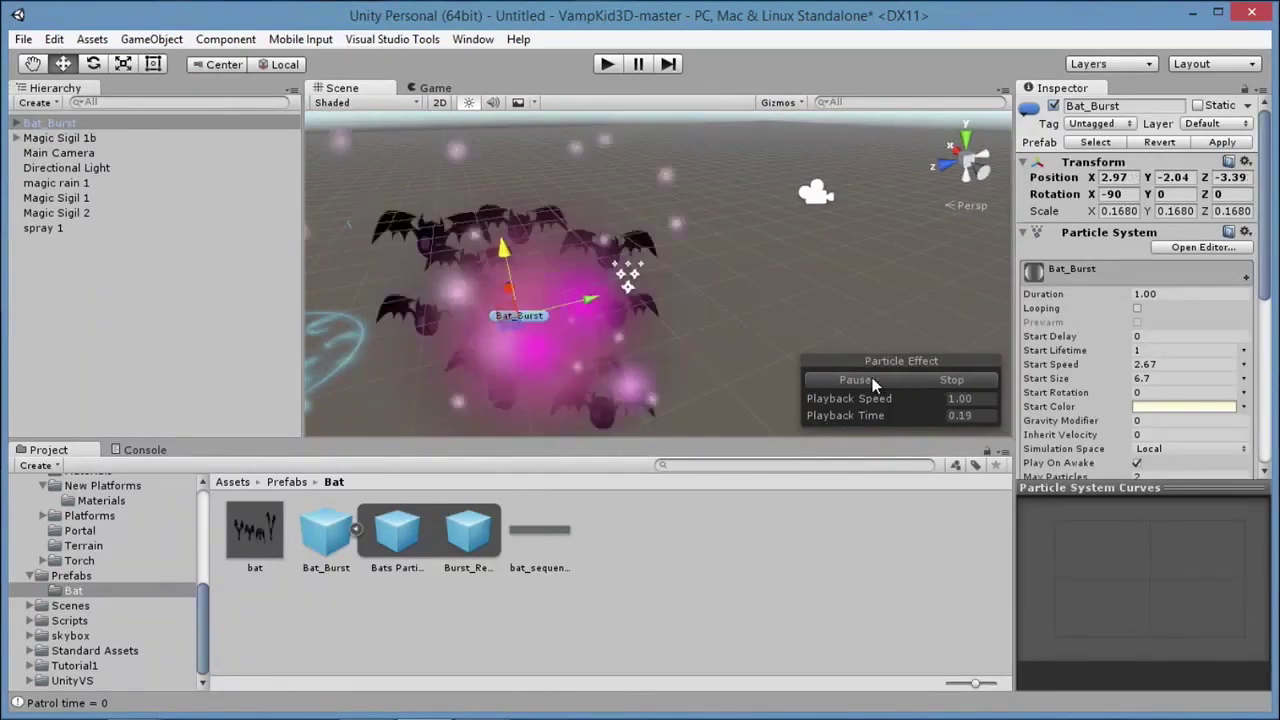
# Replay the Bat_Burst particle effect a few times, and stop the playback.
pyautogui.click(952, 384)
pyautogui.click(873, 384)
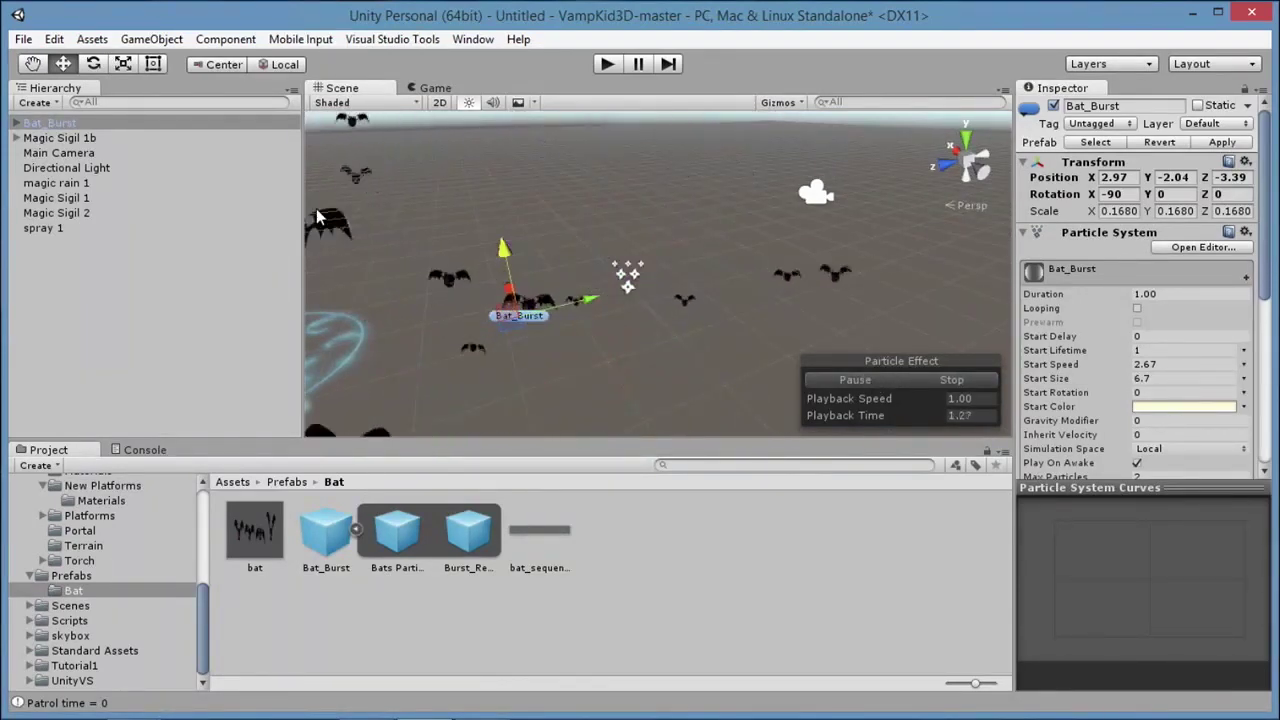
pyautogui.click(836, 381)
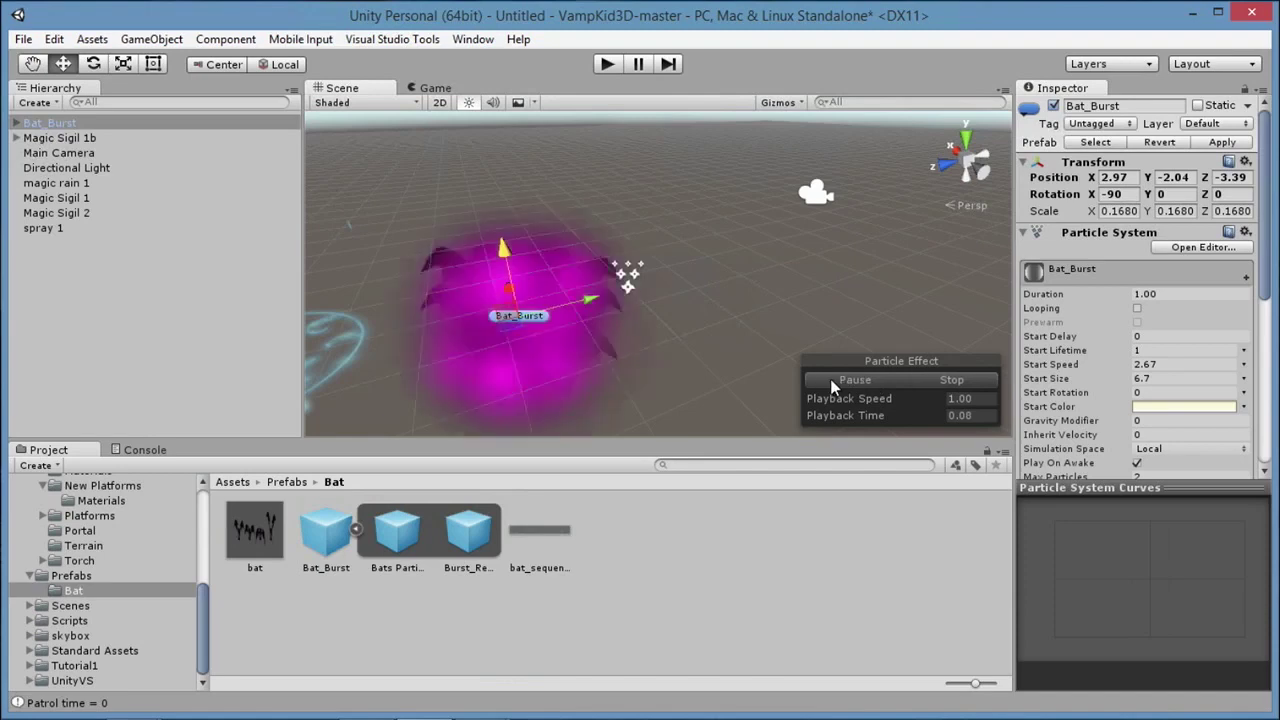
pyautogui.click(952, 380)
# Inspect the bat material and the bat sequence in its preview.
pyautogui.click(243, 538)
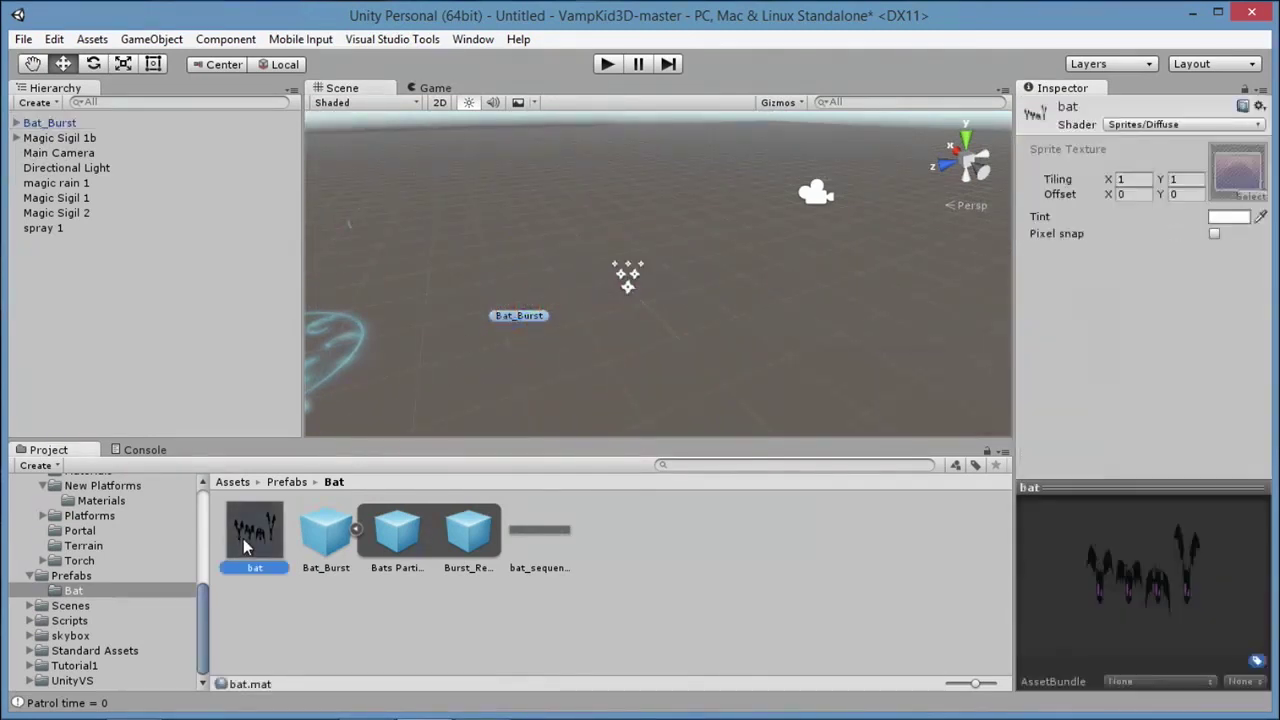
pyautogui.click(1197, 549)
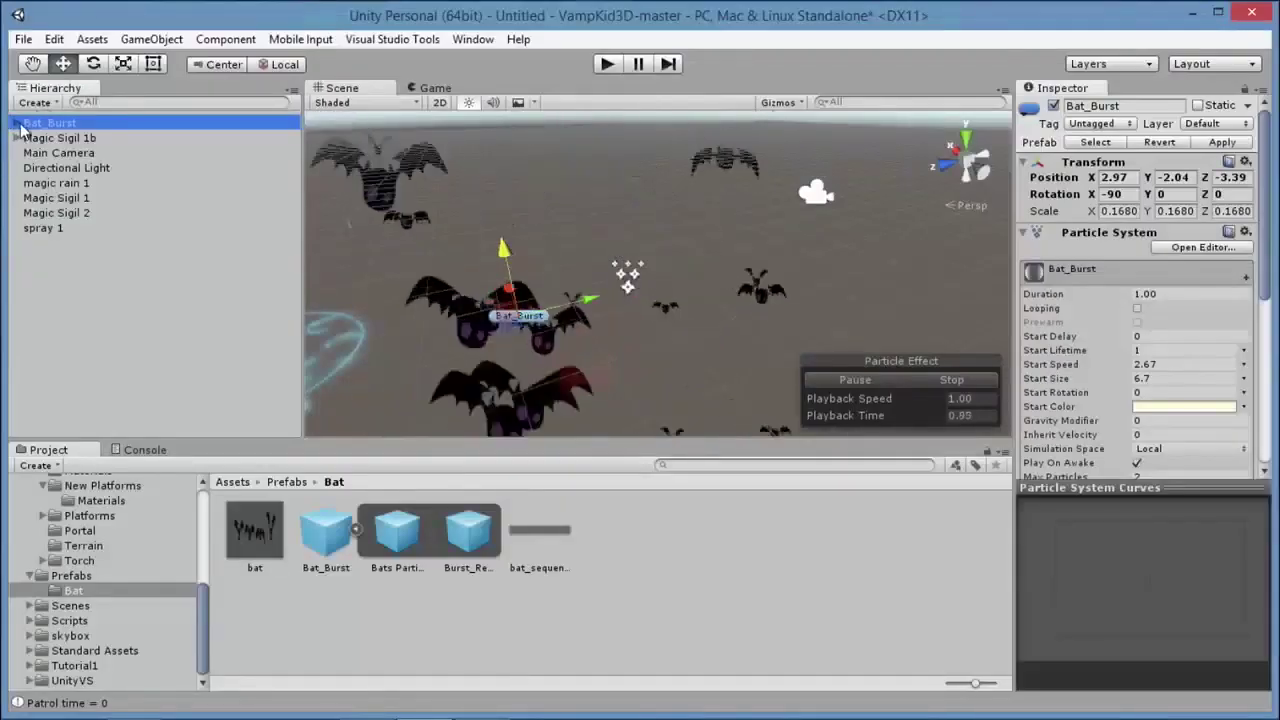
# Expand Bat_Burst and inspect the Texture Sheet Animation settings of its child Bats Particle.
pyautogui.click(16, 122)
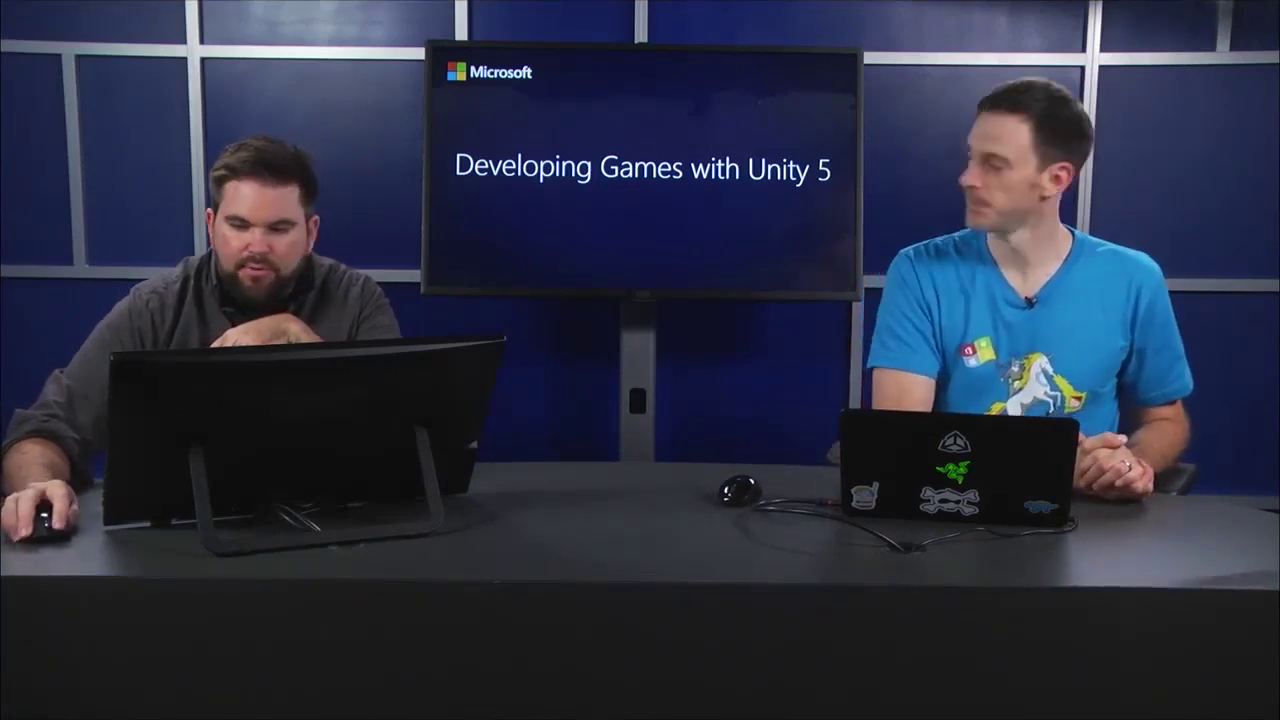
pyautogui.scroll(-10, 1268, 395)
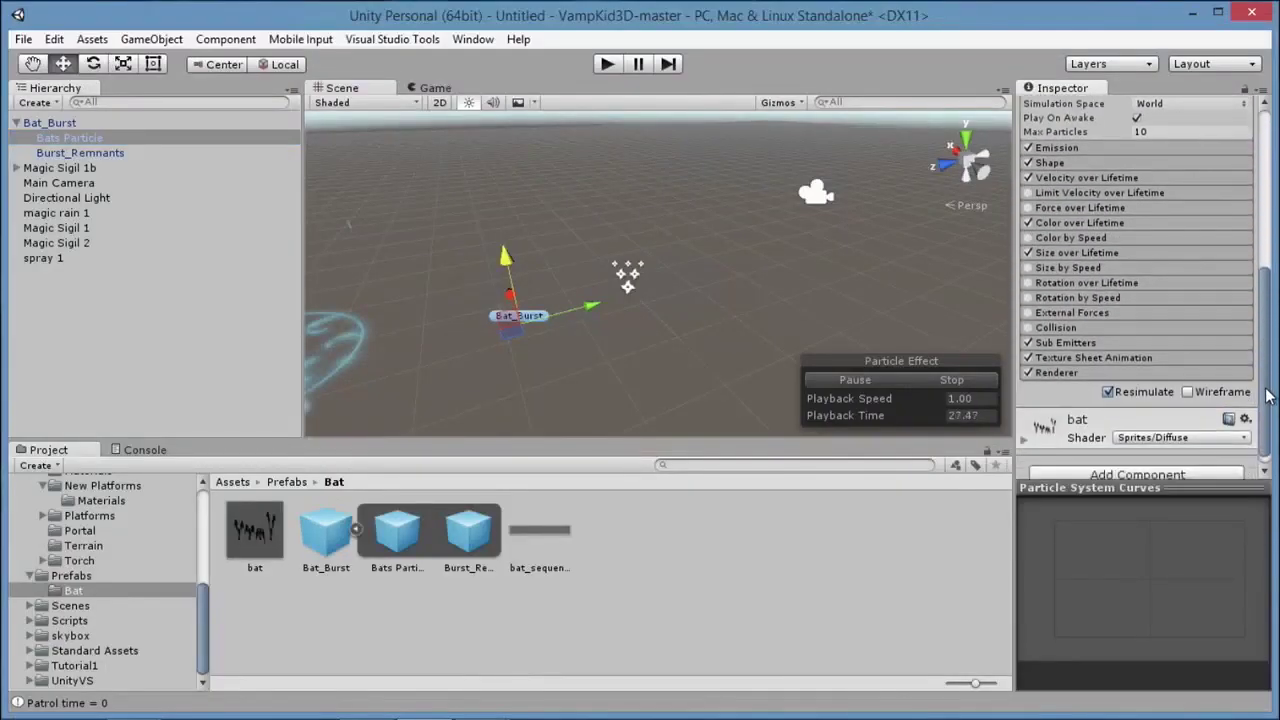
pyautogui.scroll(-1, 1268, 395)
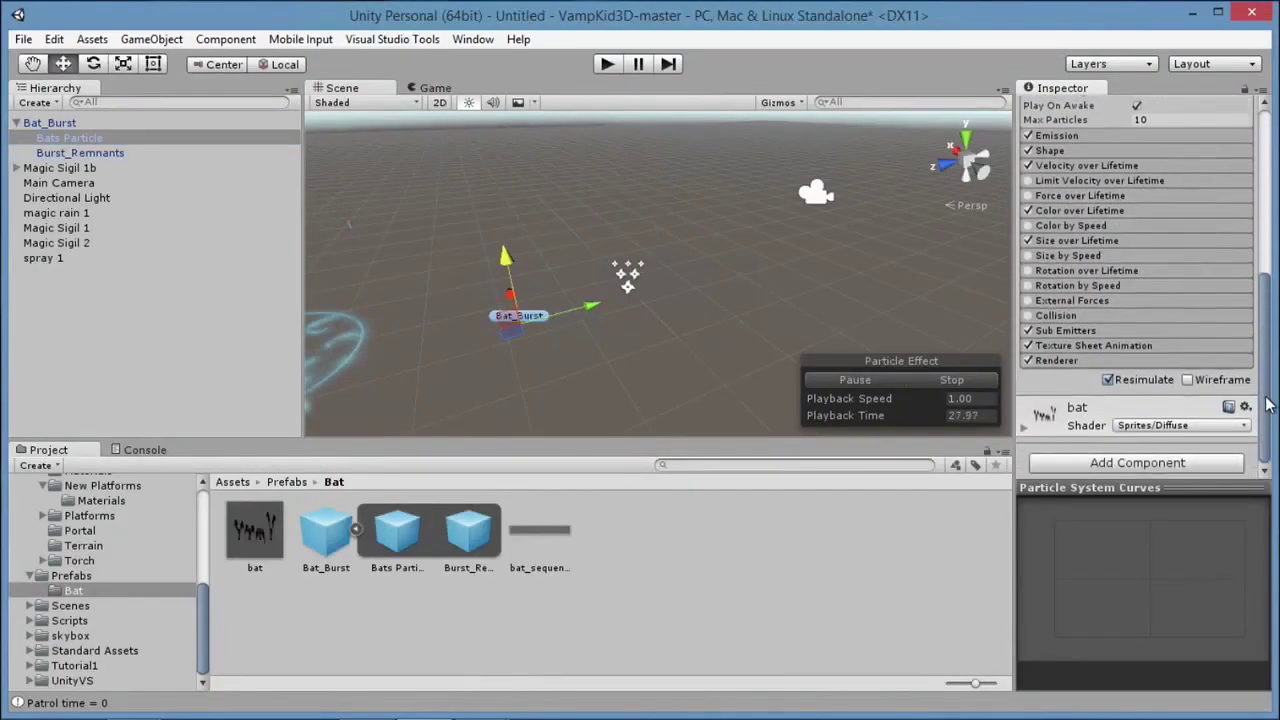
pyautogui.click(1068, 345)
pyautogui.scroll(-3, 1160, 340)
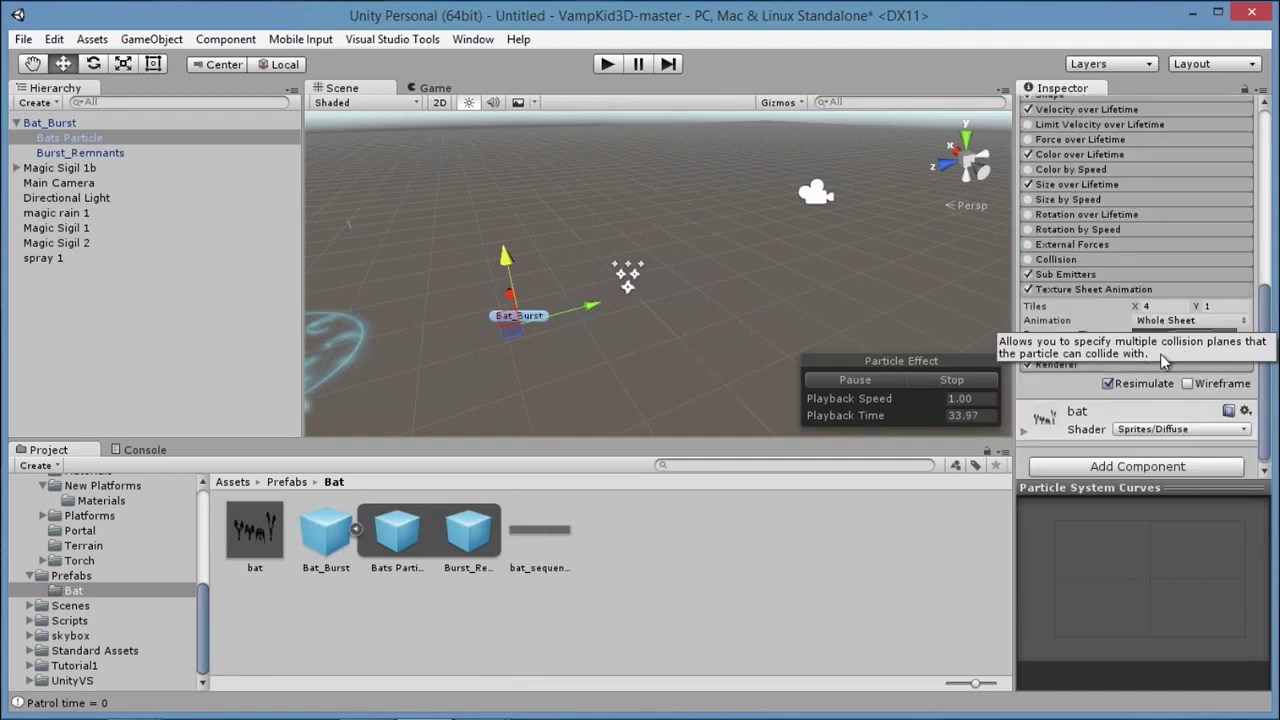